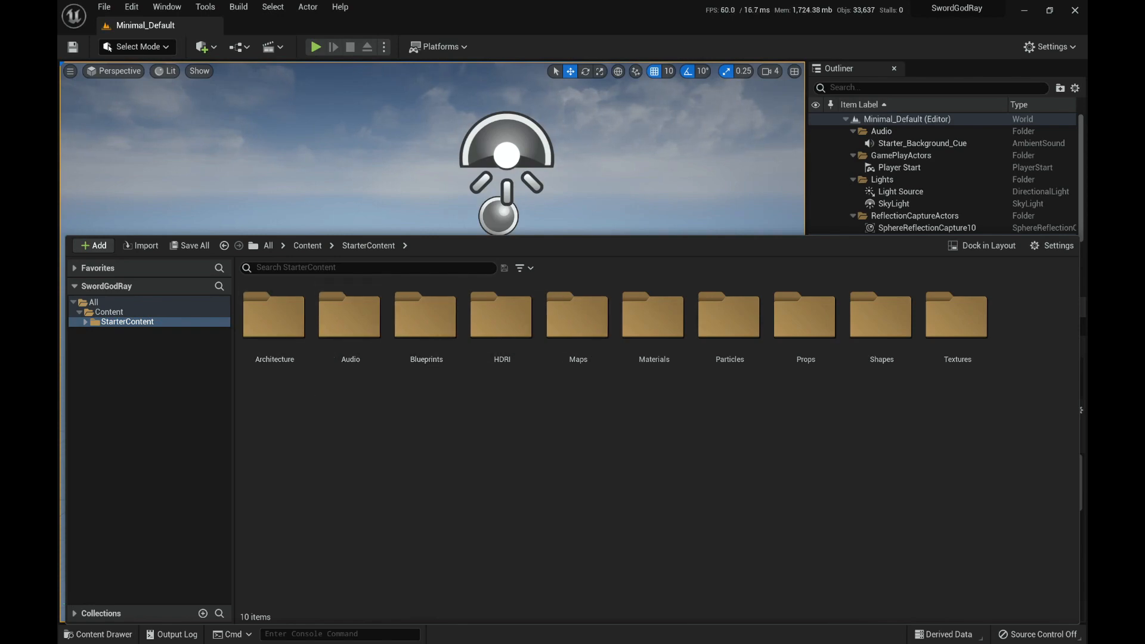
pyautogui.hotkey('ctrl', 'space')
pyautogui.hotkey('ctrl', 'space')
pyautogui.hotkey('ctrl', 'space')
pyautogui.hotkey('ctrl', 'space')
pyautogui.hotkey('ctrl', 'space')
pyautogui.hotkey('ctrl', 'space')
pyautogui.hotkey('ctrl', 'space')
pyautogui.hotkey('ctrl', 'space')
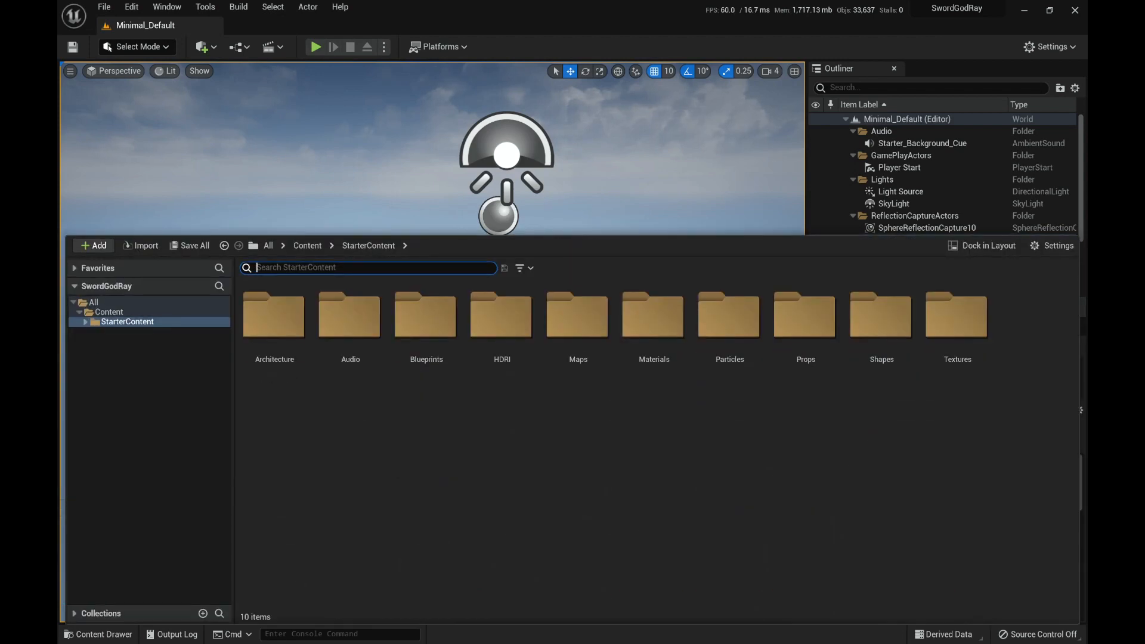
pyautogui.hotkey('ctrl', 'space')
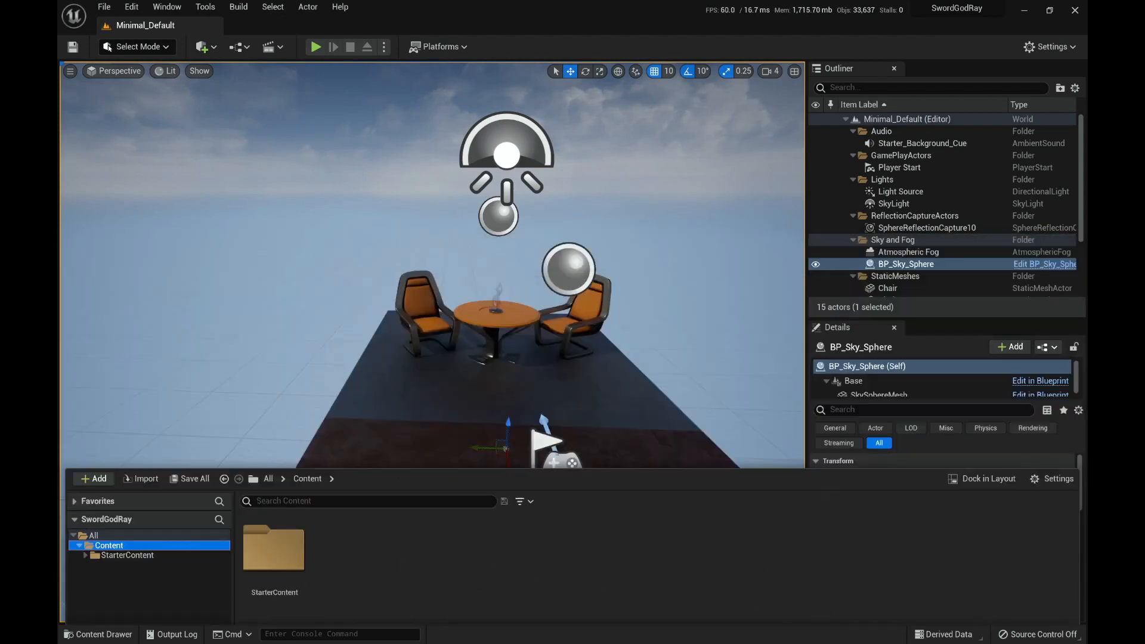
# Create a new level from the Empty Level template.
pyautogui.click(104, 7)
pyautogui.click(142, 39)
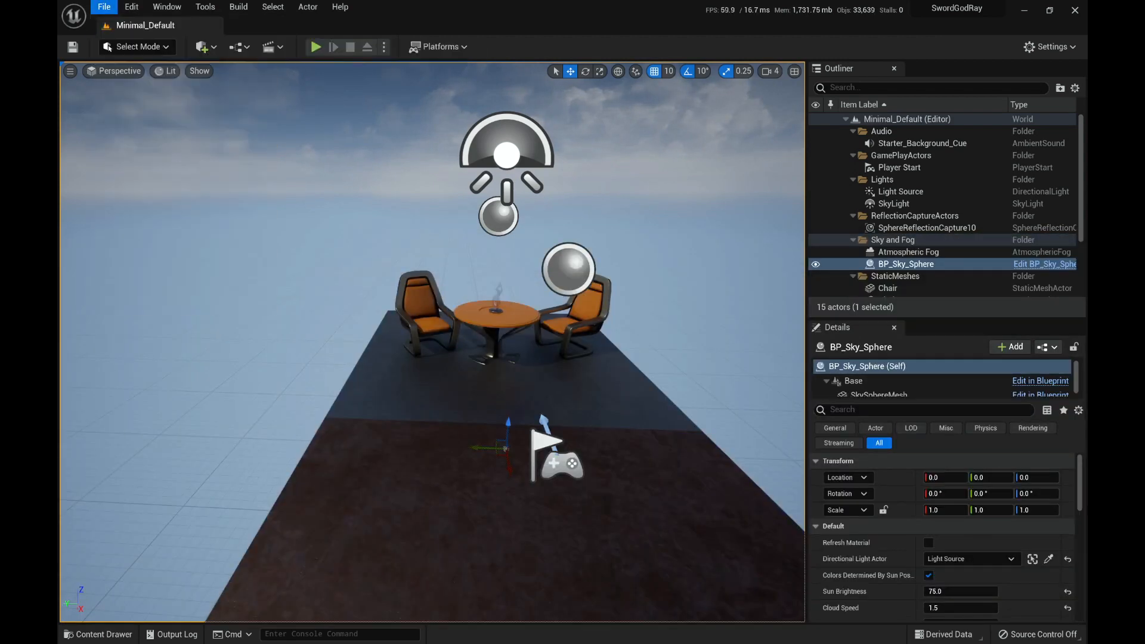
pyautogui.click(651, 262)
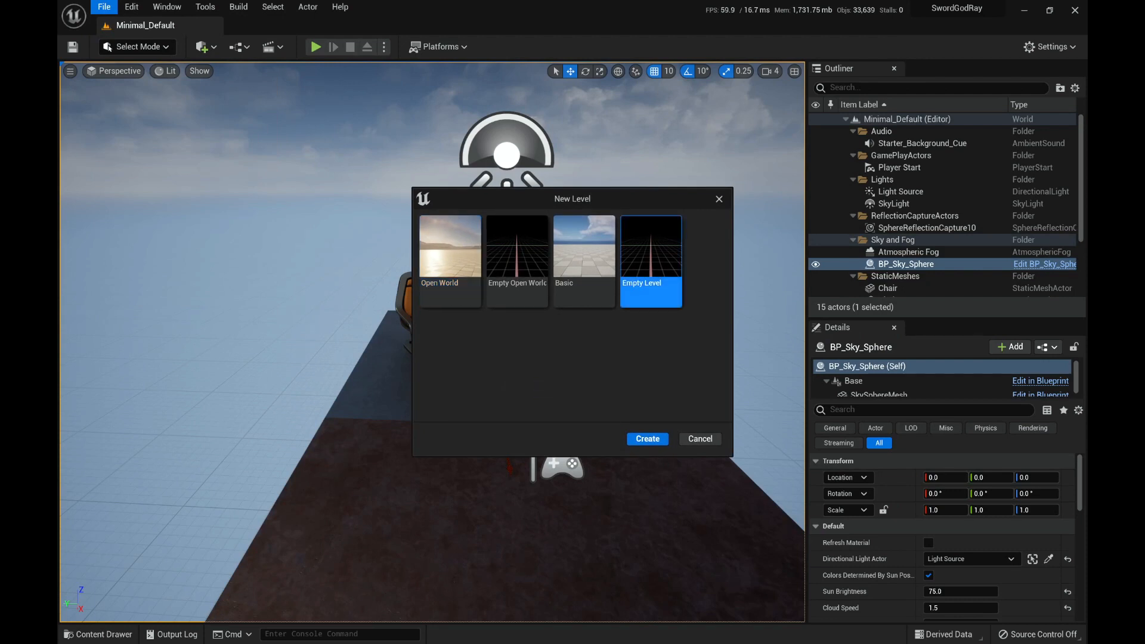
pyautogui.click(647, 439)
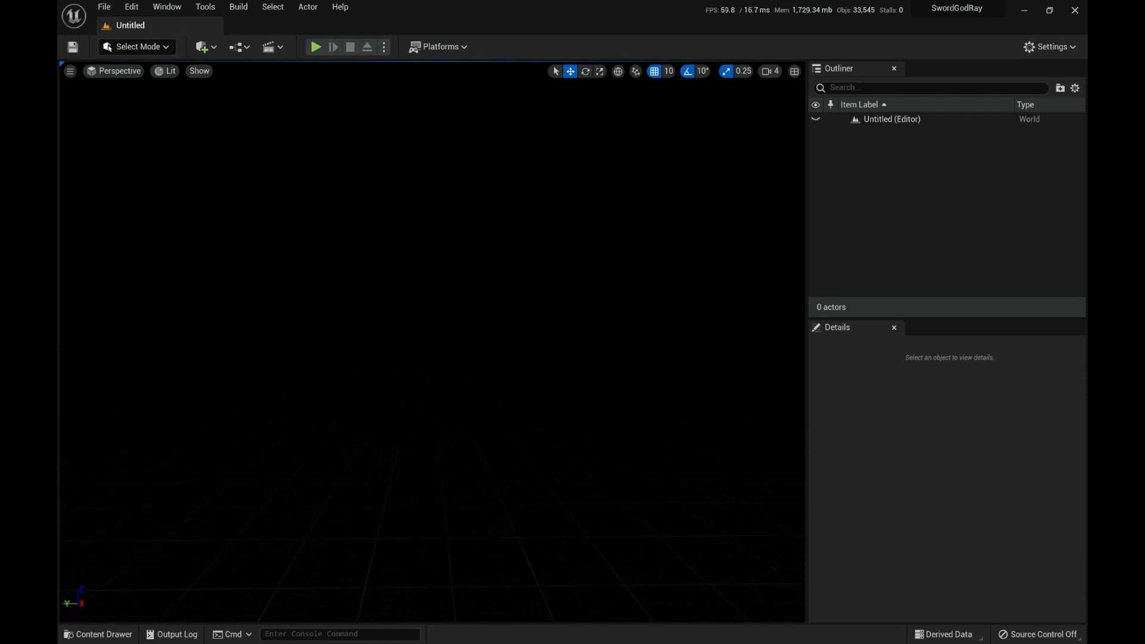
# Open the Env. Light Mixer and place its window over the viewport.
pyautogui.click(167, 7)
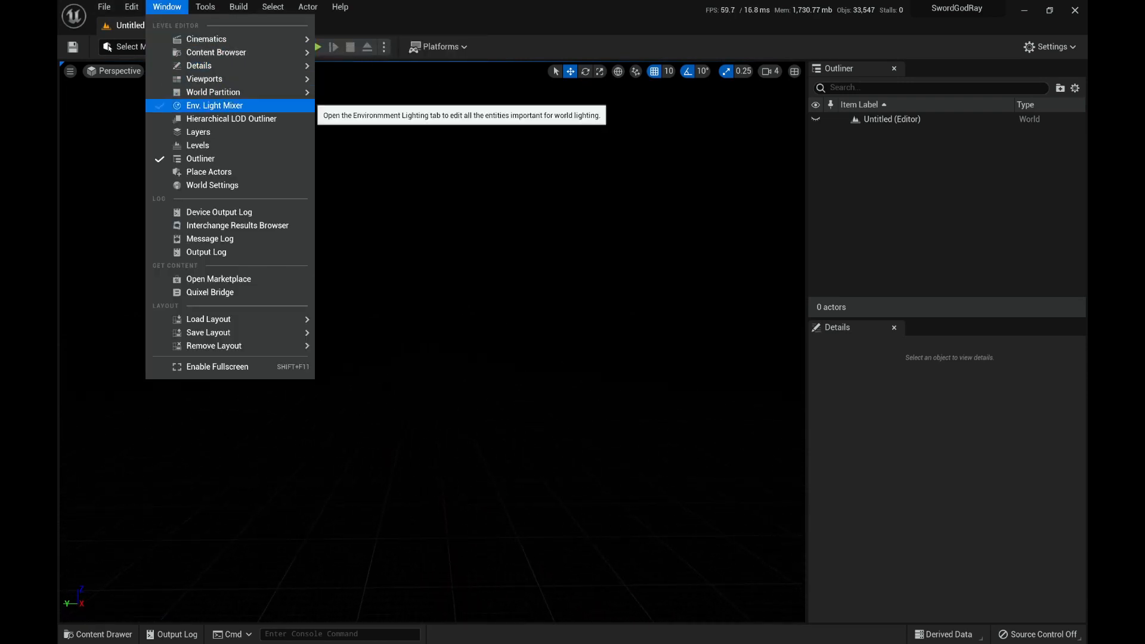
pyautogui.click(214, 105)
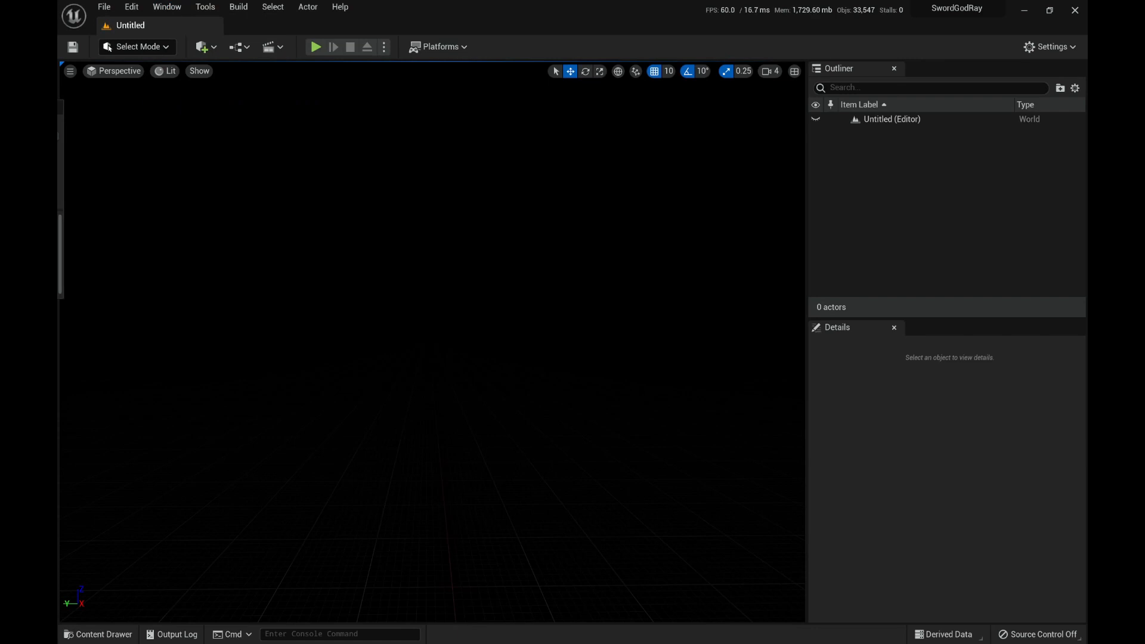
pyautogui.moveTo(163, 170); pyautogui.dragTo(350, 148)
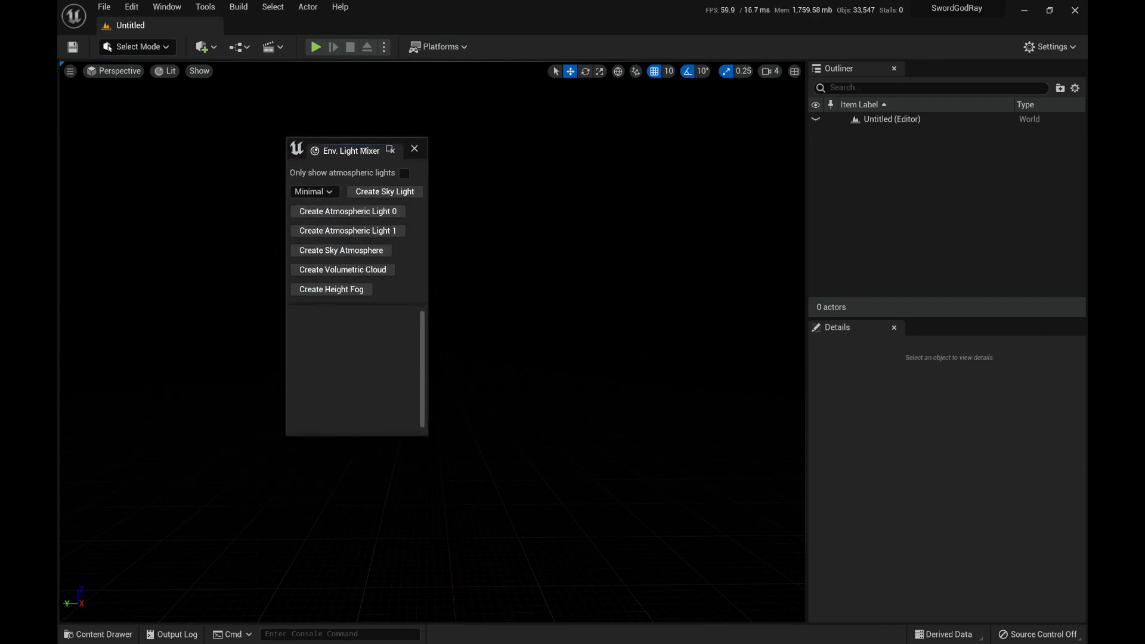
# Create a sky light, both atmospheric lights, sky atmosphere, volumetric cloud and height fog with the Env. Light Mixer, and close it.
pyautogui.click(384, 191)
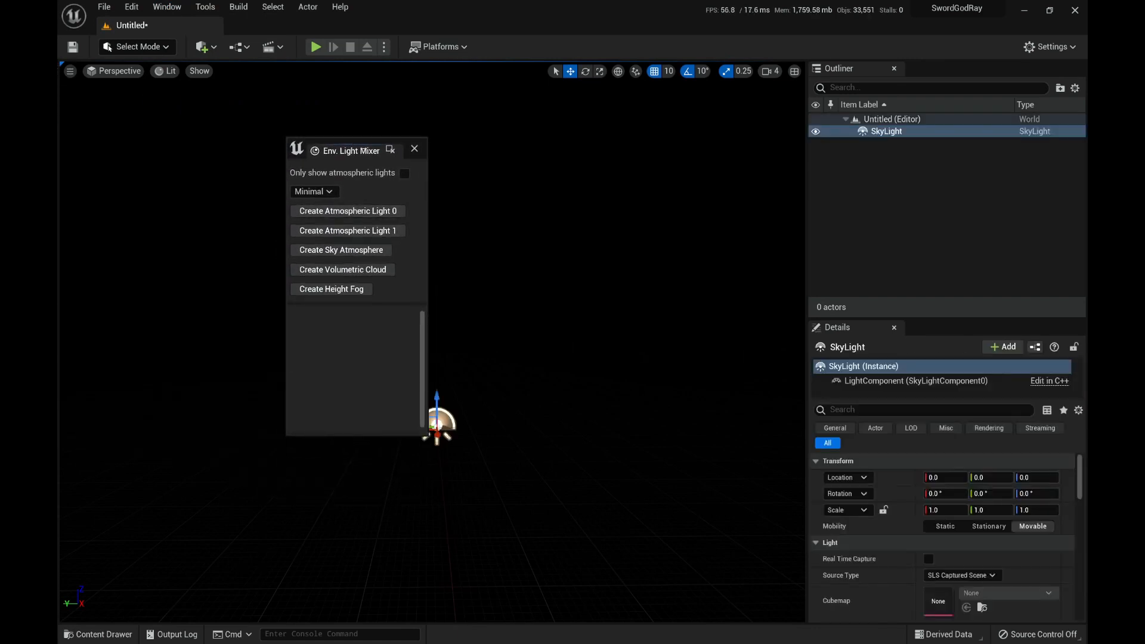
pyautogui.click(348, 211)
pyautogui.click(348, 211)
pyautogui.click(348, 211)
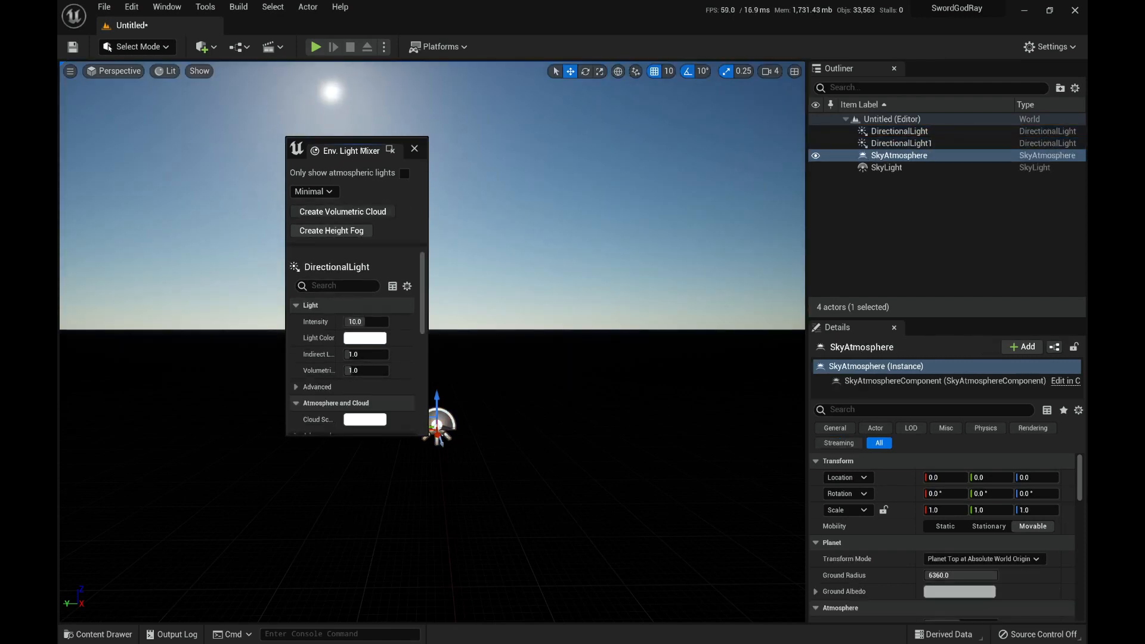
pyautogui.click(348, 212)
pyautogui.click(348, 211)
pyautogui.click(415, 148)
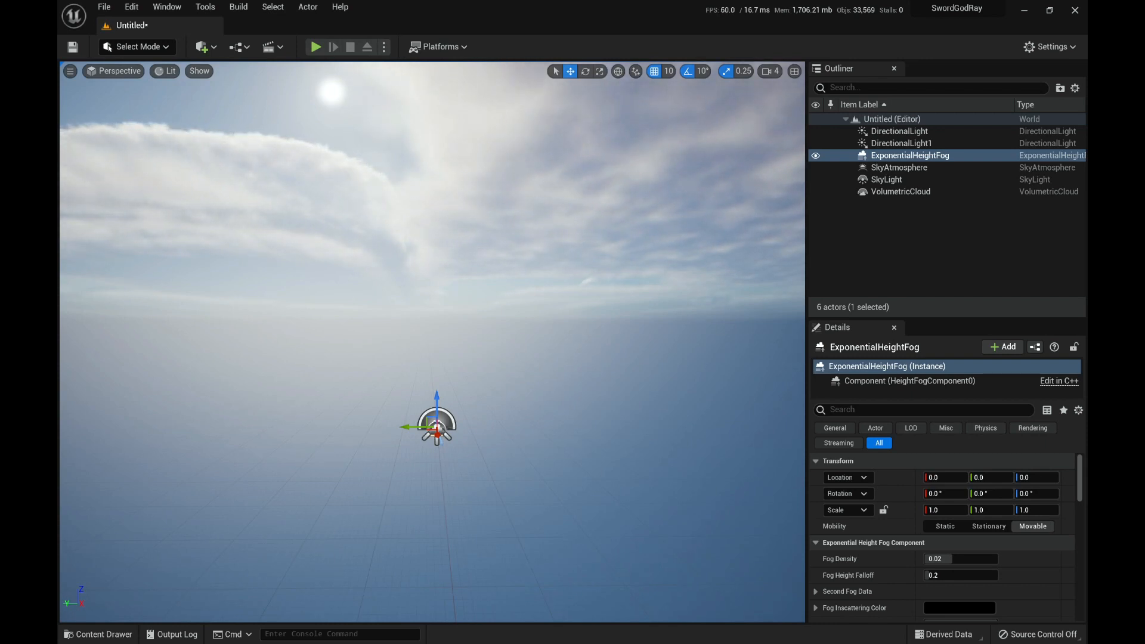
# Raise the VolumetricCloud actor to Z 90 and move the SkyLight above it.
pyautogui.click(908, 192)
pyautogui.moveTo(537, 335); pyautogui.dragTo(531, 365, button='right')
pyautogui.press('w')
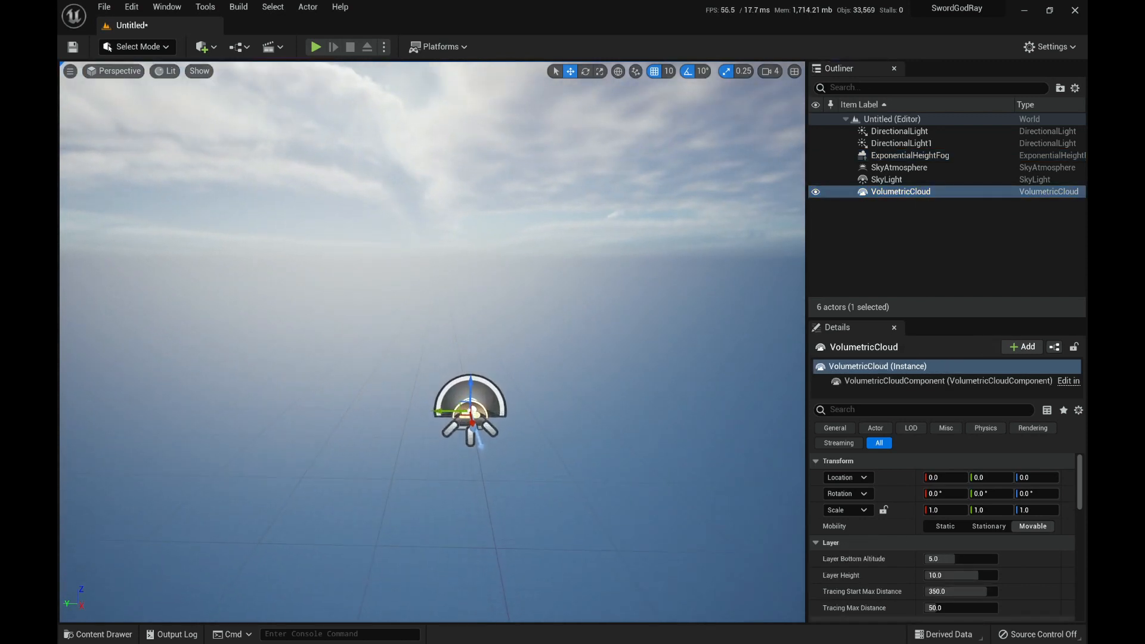
pyautogui.moveTo(471, 385); pyautogui.dragTo(471, 332)
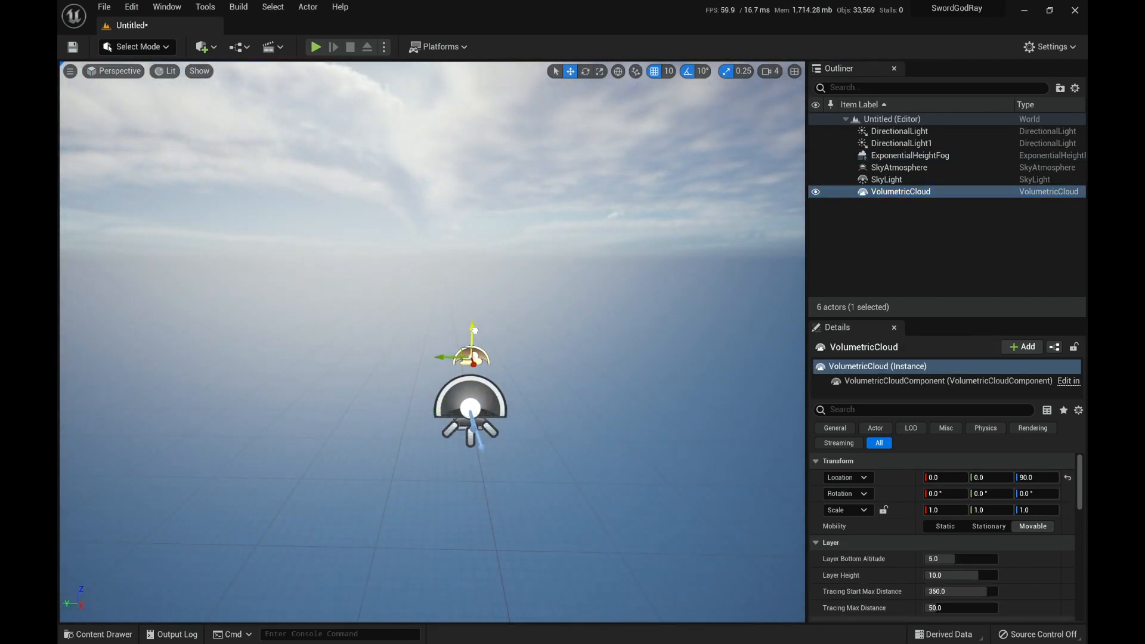
pyautogui.click(906, 179)
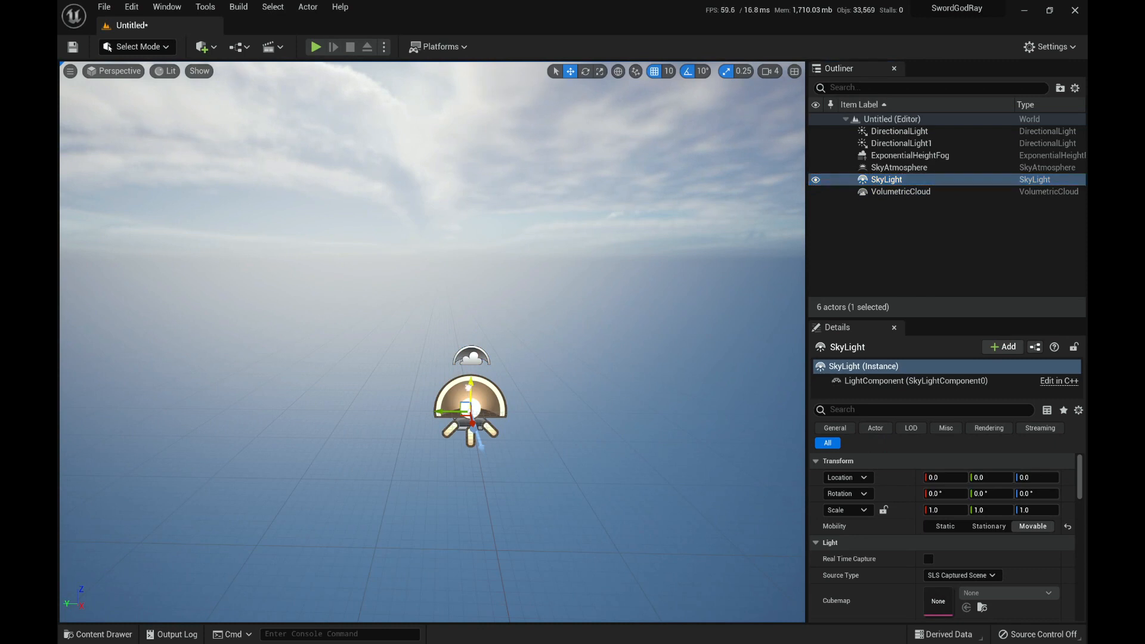
pyautogui.moveTo(471, 385); pyautogui.dragTo(471, 283)
# Raise the SkyAtmosphere above the SkyLight and the ExponentialHeightFog above that, to Z 370.
pyautogui.click(900, 168)
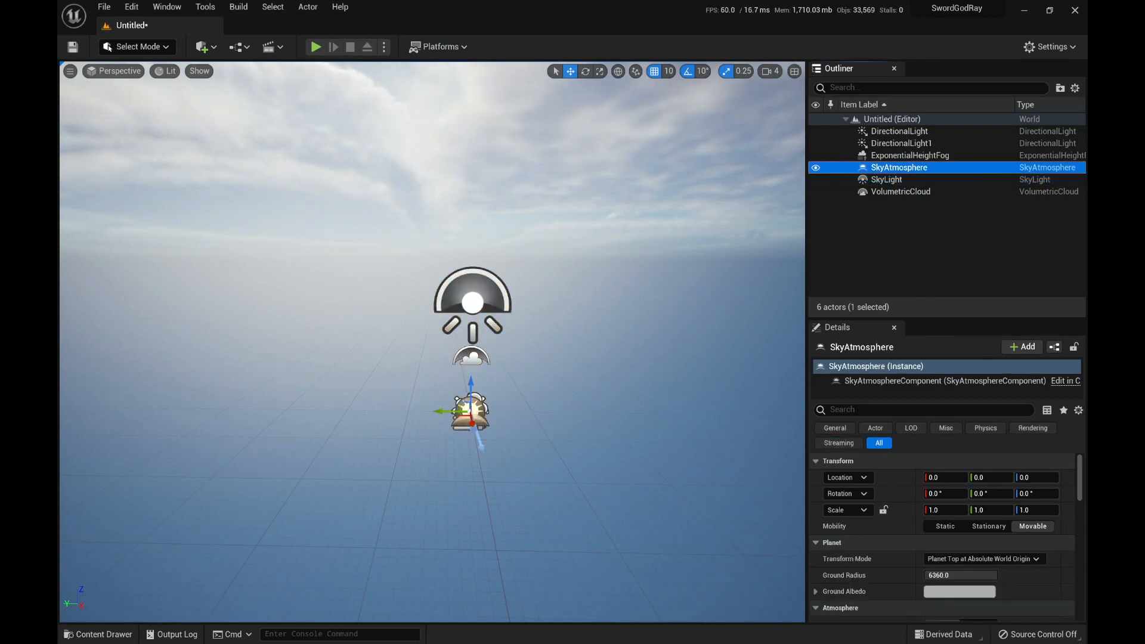
pyautogui.moveTo(471, 385); pyautogui.dragTo(470, 203)
pyautogui.click(910, 155)
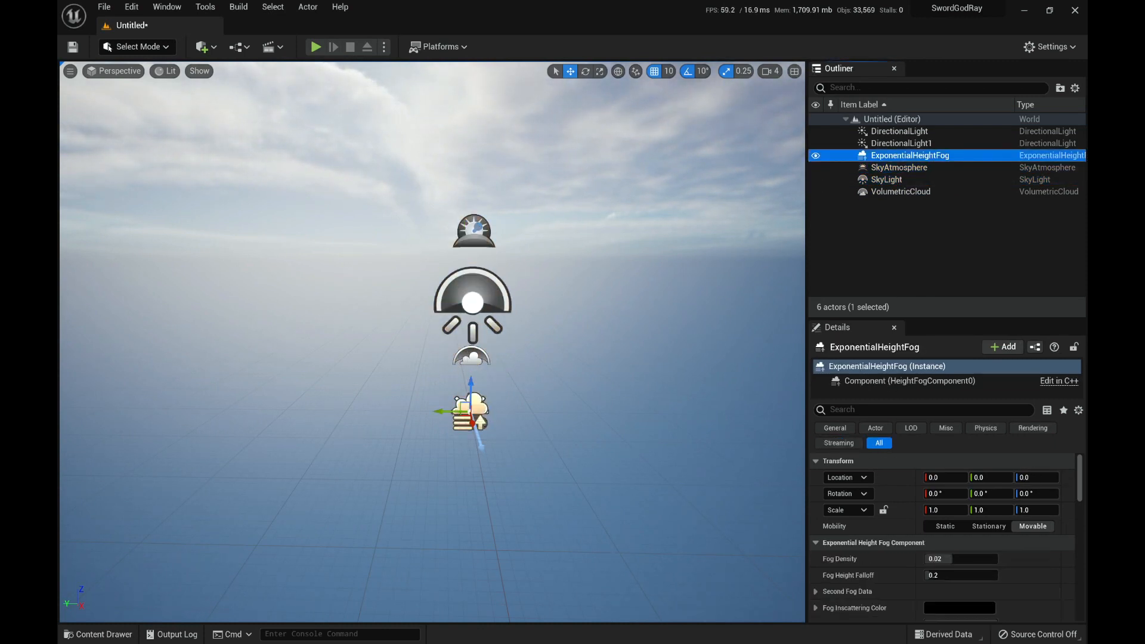
pyautogui.moveTo(470, 385); pyautogui.dragTo(494, 127)
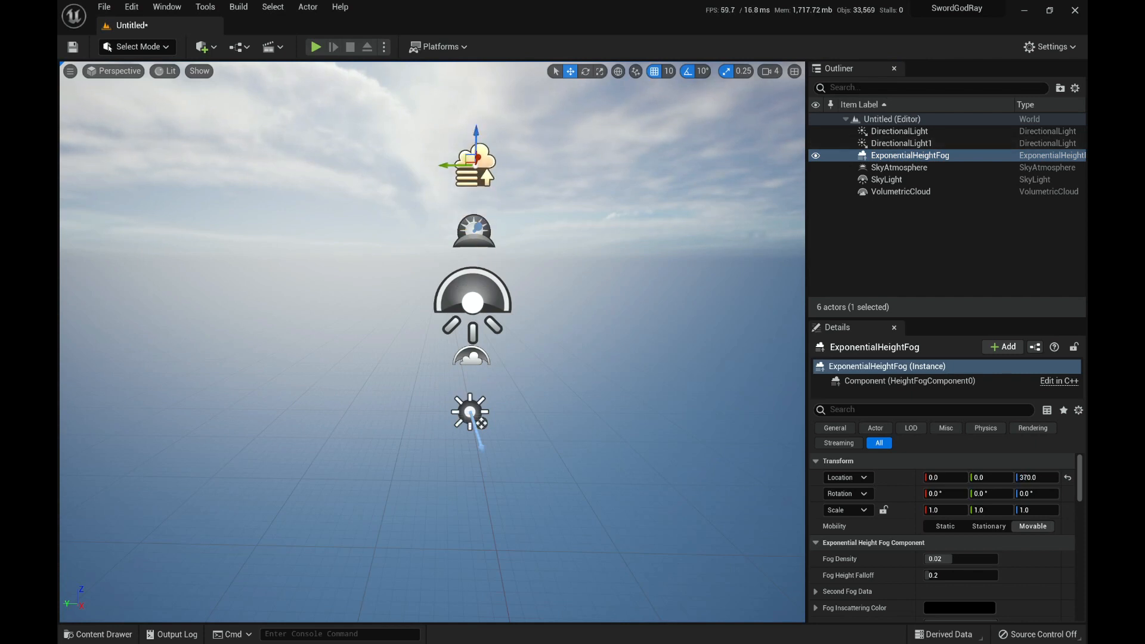
# Raise DirectionalLight1 to the top of the actor column at Z 470, and toggle game view on and off.
pyautogui.doubleClick(901, 143)
pyautogui.moveTo(463, 367); pyautogui.dragTo(501, 125)
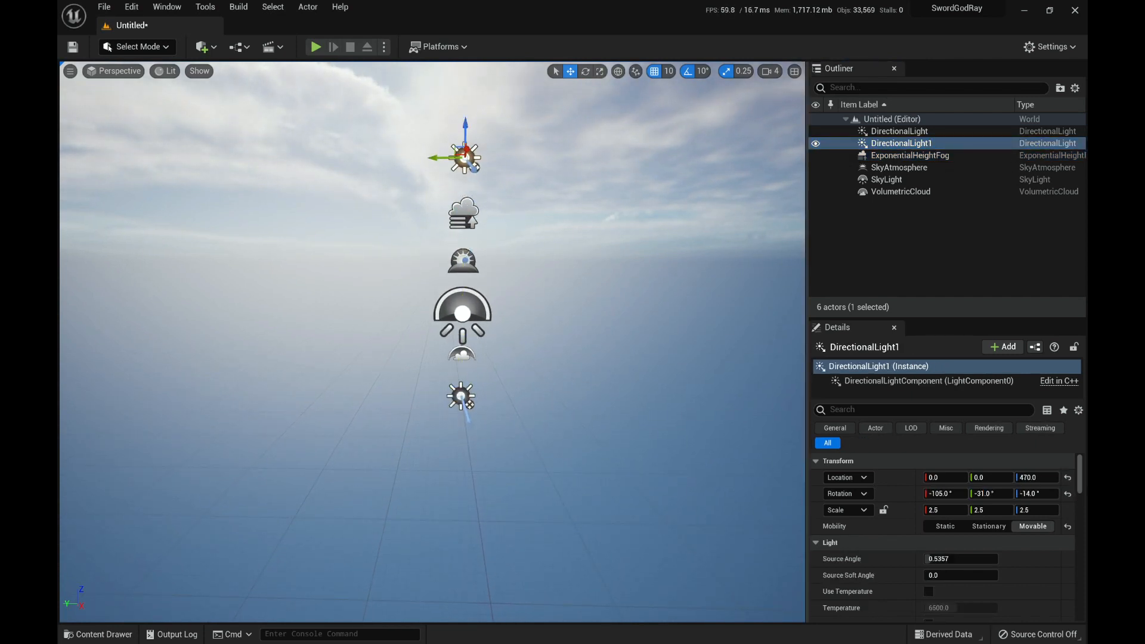
pyautogui.moveTo(501, 126)
pyautogui.mouseDown(button='right')
pyautogui.moveTo(525, 108)
pyautogui.moveTo(506, 110)
pyautogui.mouseUp(button='right')
pyautogui.press('g')
pyautogui.press('g')
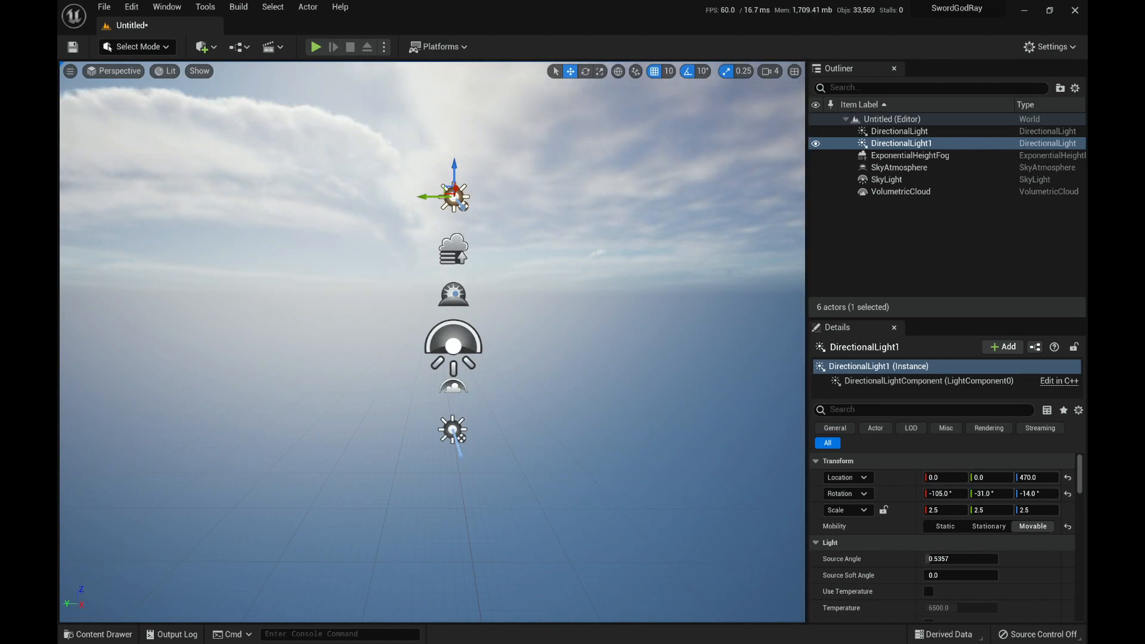
# Create a folder named Map inside the Content folder and open it.
pyautogui.hotkey('ctrl', 'space')
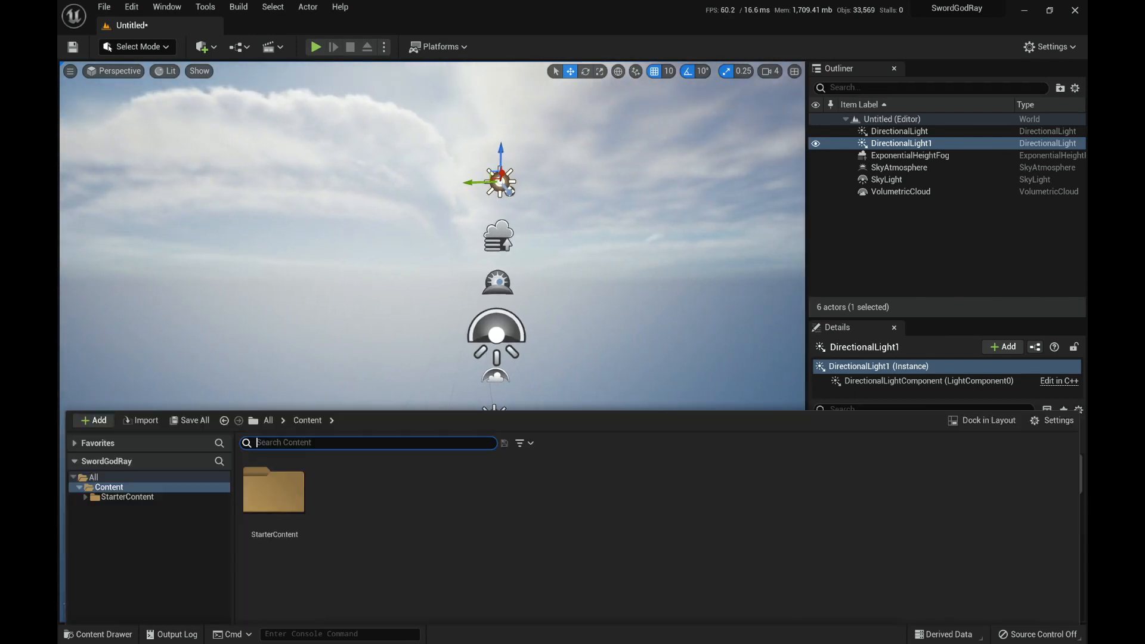
pyautogui.click(113, 312)
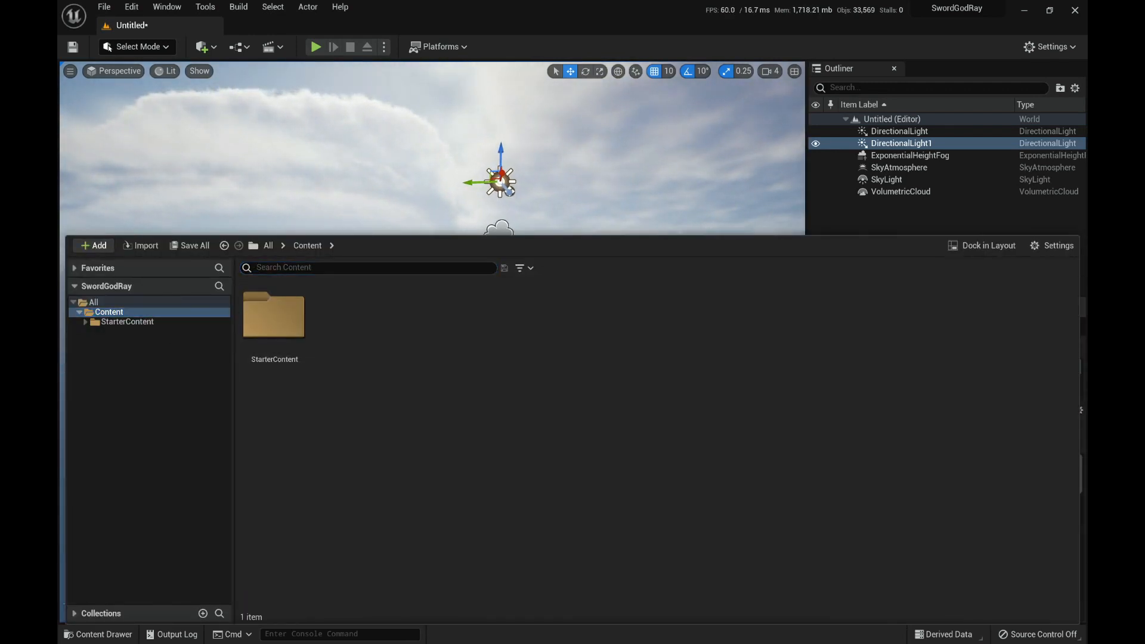
pyautogui.hotkey('ctrl', 'shift', 'n')
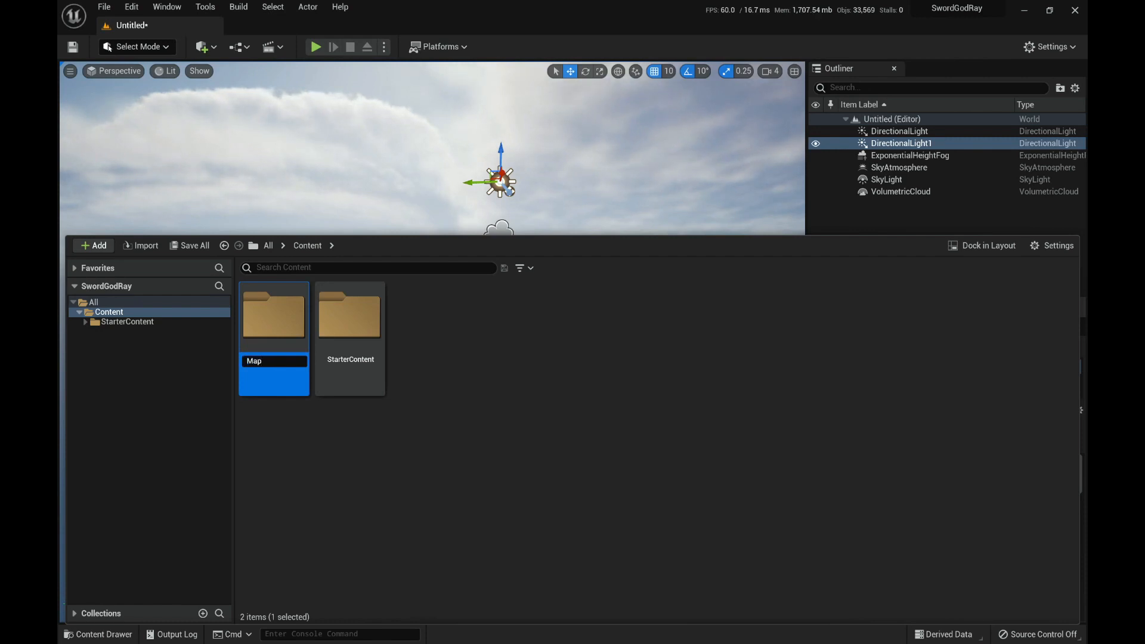
pyautogui.write('Map')
pyautogui.press('Return')
pyautogui.press('Return')
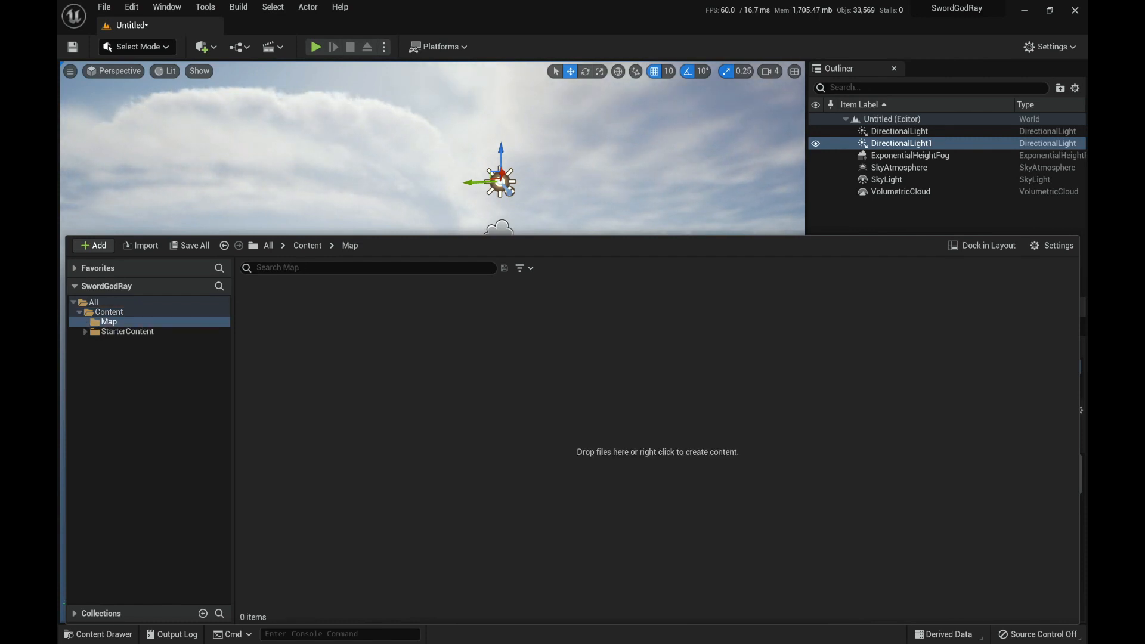
# Save the untitled level as Map01 in the Map folder.
pyautogui.click(190, 246)
pyautogui.click(665, 458)
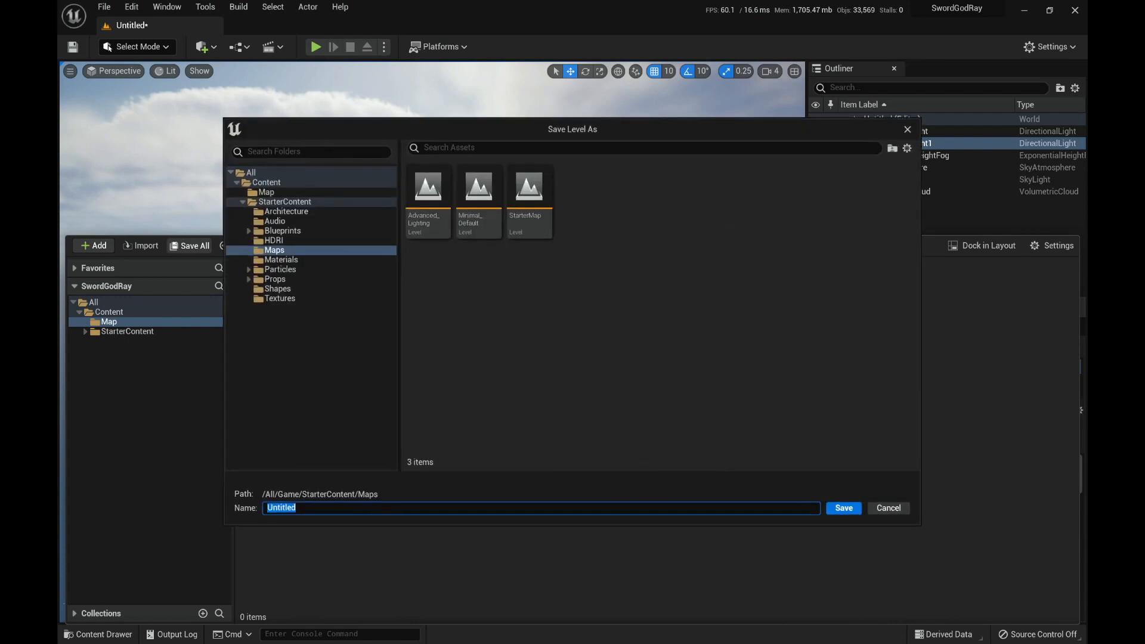
pyautogui.click(266, 192)
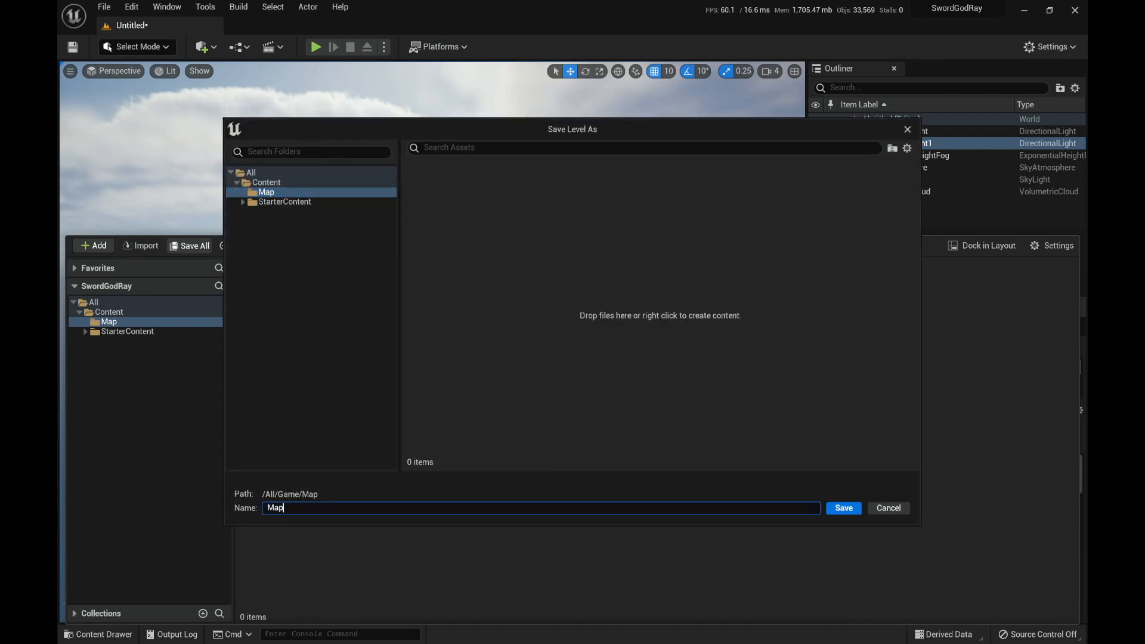
pyautogui.write('Map01')
pyautogui.press('Return')
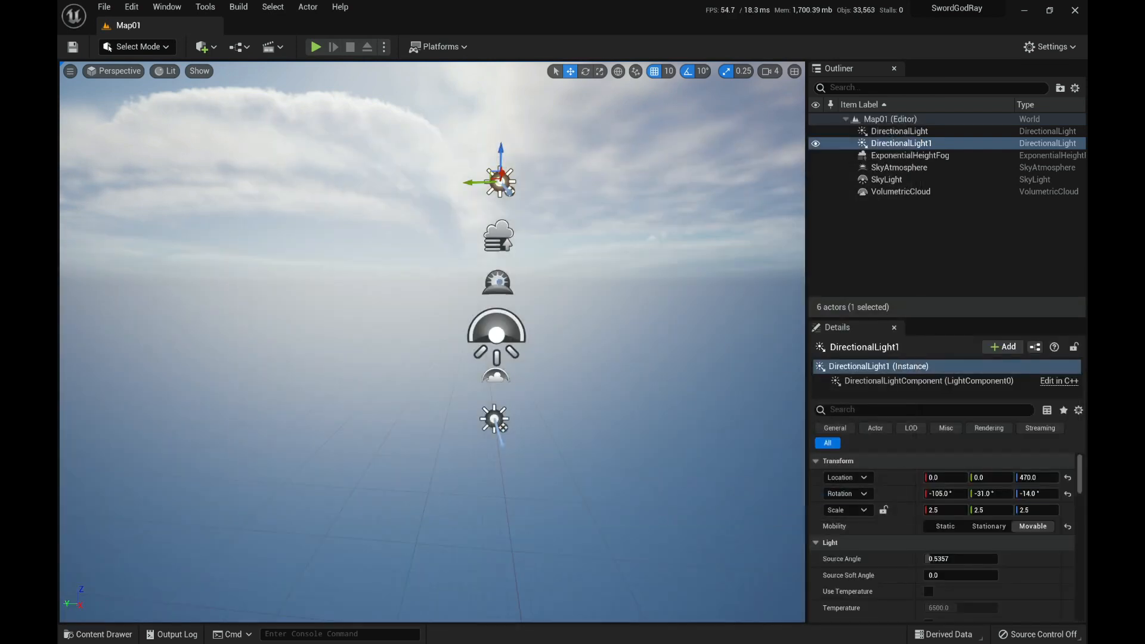
pyautogui.hotkey('ctrl', 'space')
pyautogui.hotkey('ctrl', 'space')
pyautogui.hotkey('ctrl', 'space')
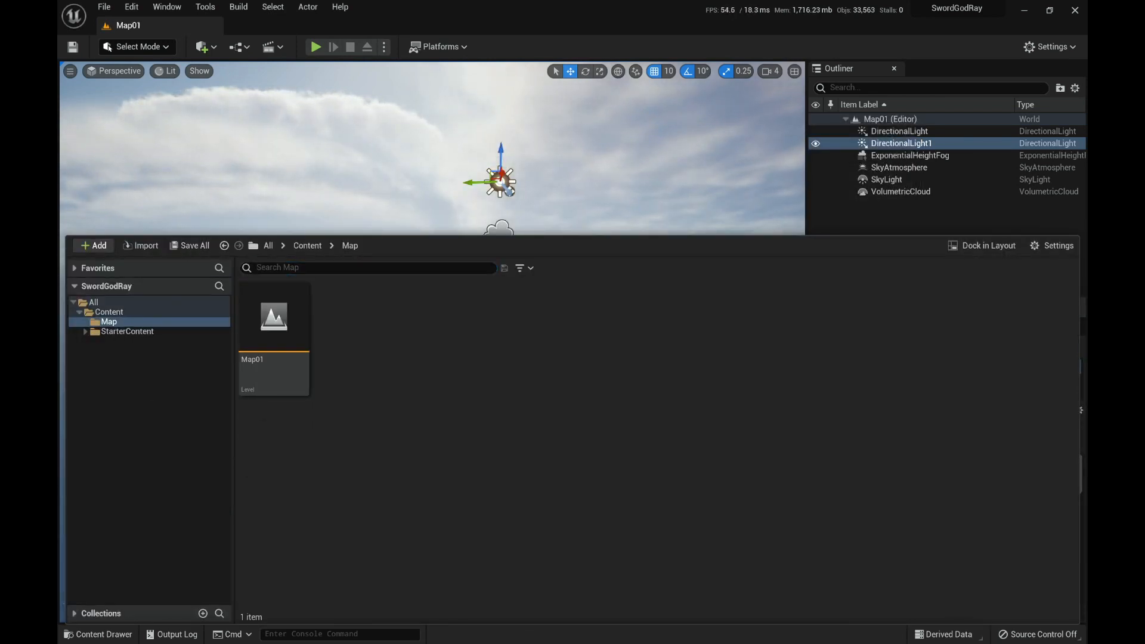
pyautogui.hotkey('ctrl', 'space')
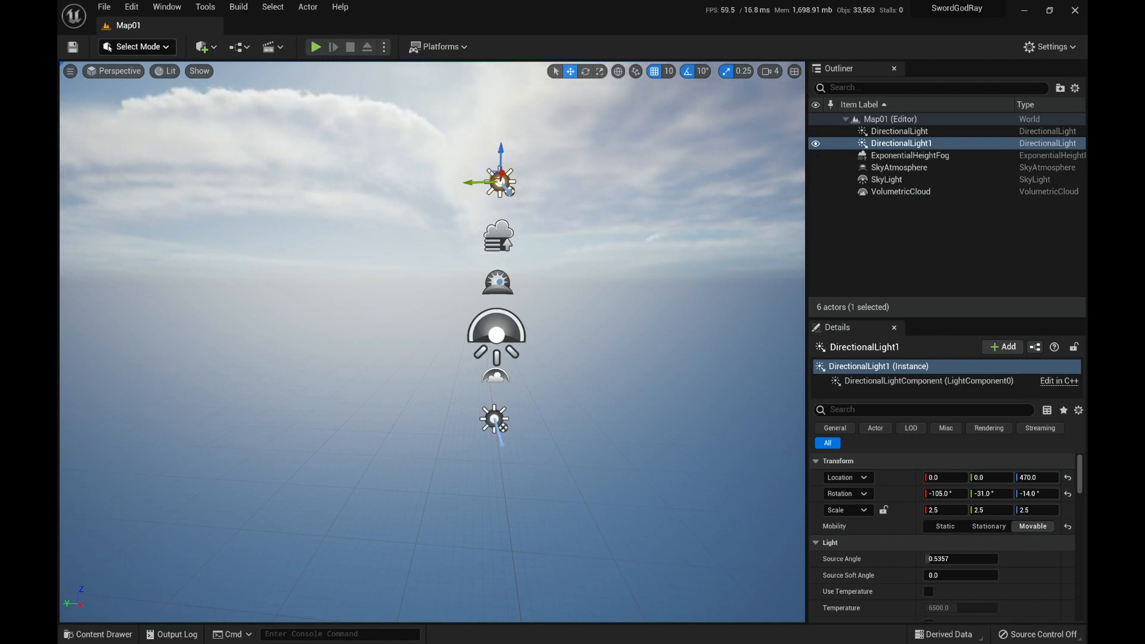
# Switch to Landscape mode and bring the whole new landscape preview grid into view from above.
pyautogui.click(137, 47)
pyautogui.click(143, 80)
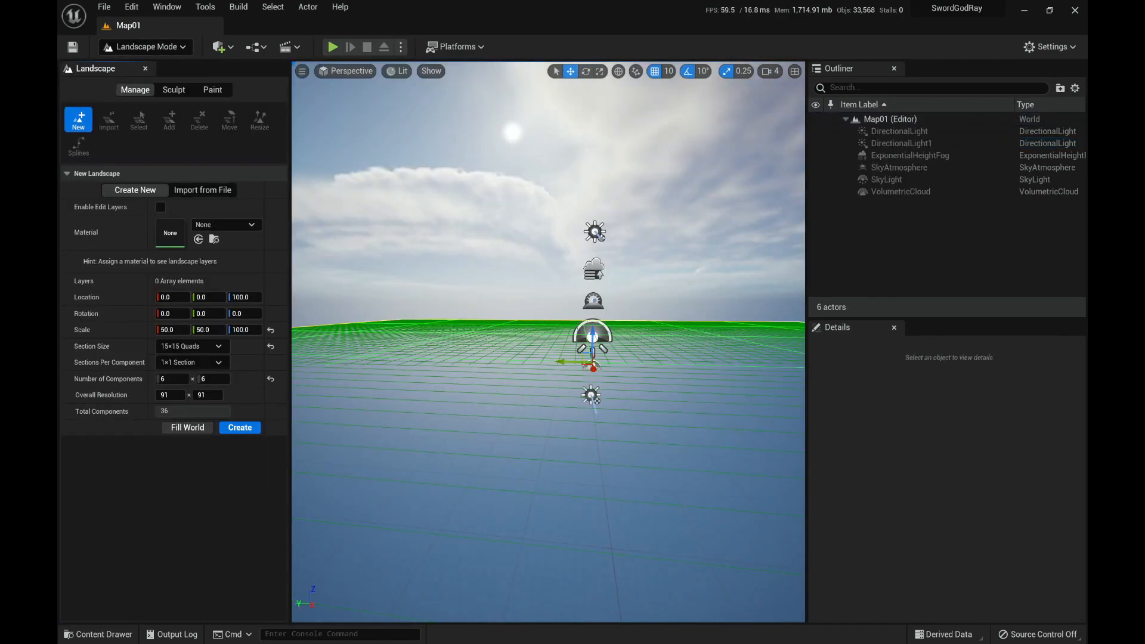
pyautogui.moveTo(549, 342); pyautogui.dragTo(557, 466, button='right')
pyautogui.press('s')
pyautogui.press('s')
pyautogui.press('w')
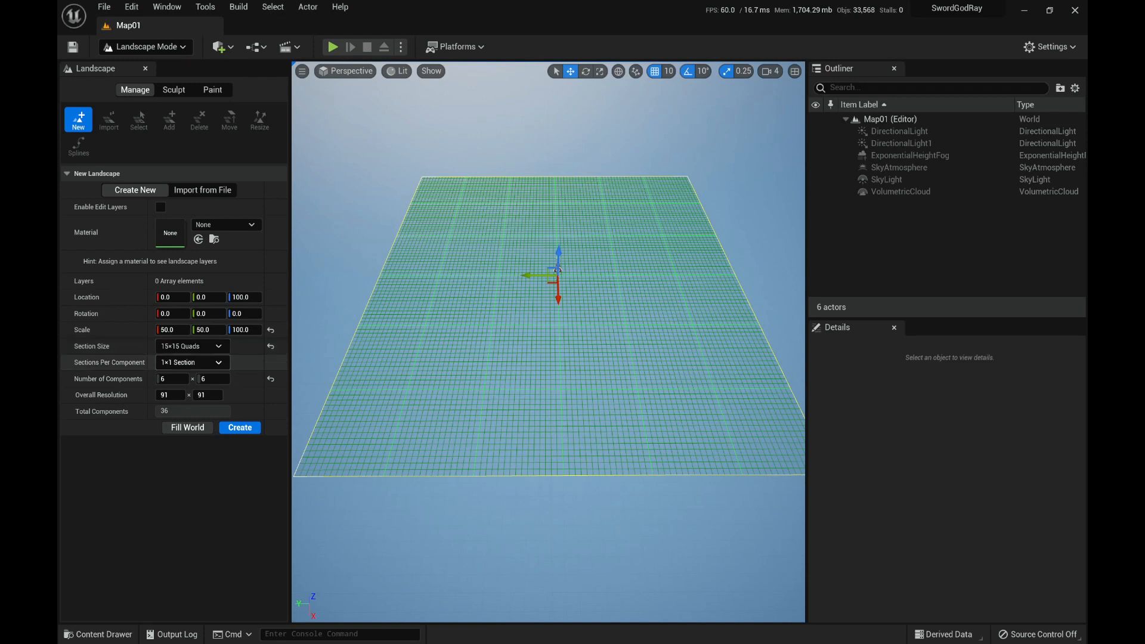
# Try 7 × 7 components for the new landscape, and settle on 8 × 8.
pyautogui.click(192, 363)
pyautogui.click(192, 363)
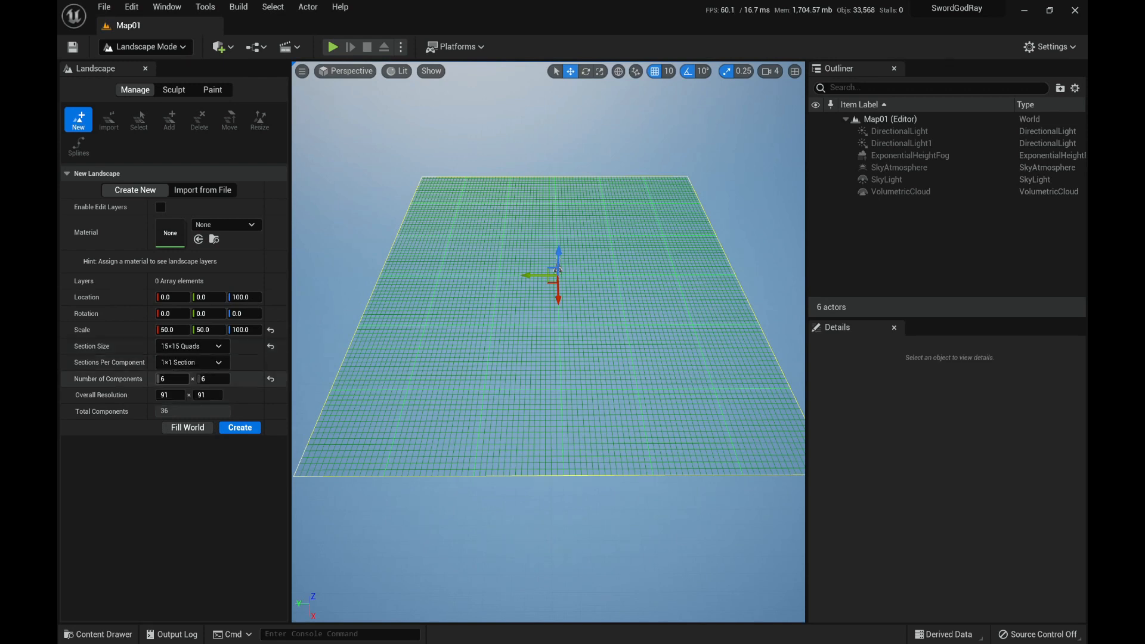
pyautogui.press('Tab')
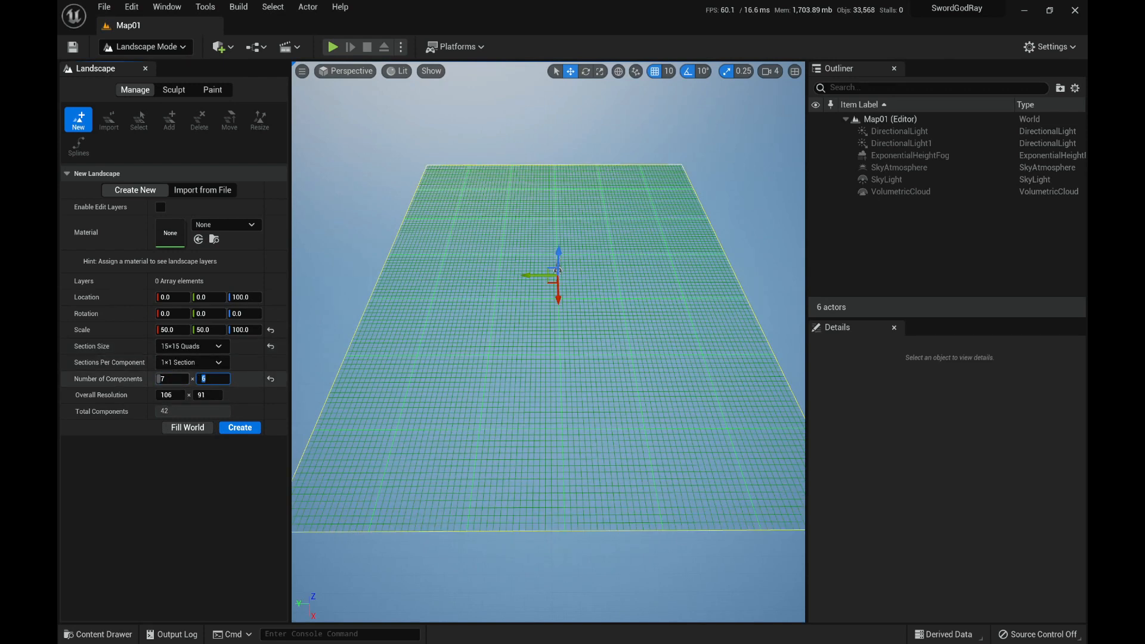
pyautogui.press('Tab')
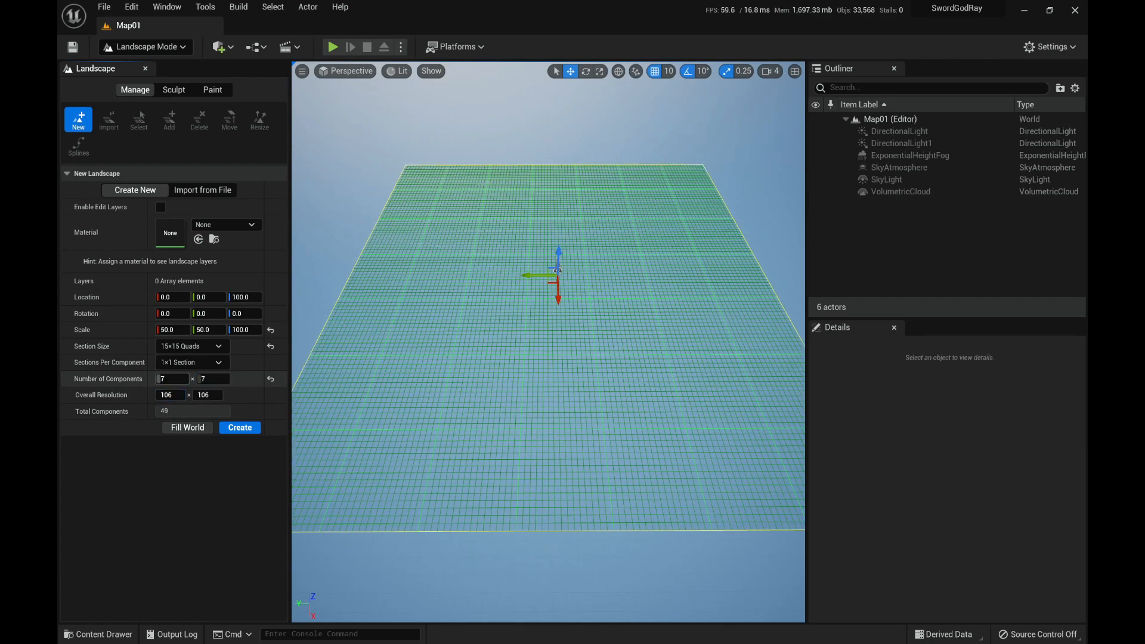
pyautogui.press('Tab')
pyautogui.write('8')
pyautogui.press('Tab')
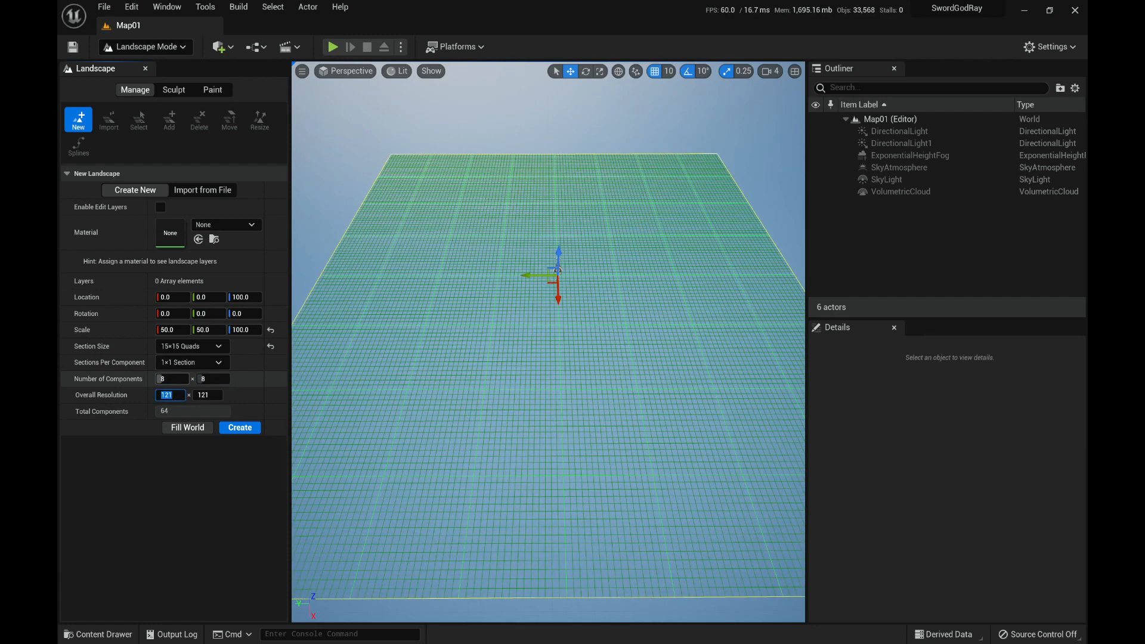
pyautogui.moveTo(548, 342)
pyautogui.mouseDown(button='right')
pyautogui.moveTo(602, 343)
pyautogui.moveTo(562, 342)
pyautogui.mouseUp(button='right')
pyautogui.press('s')
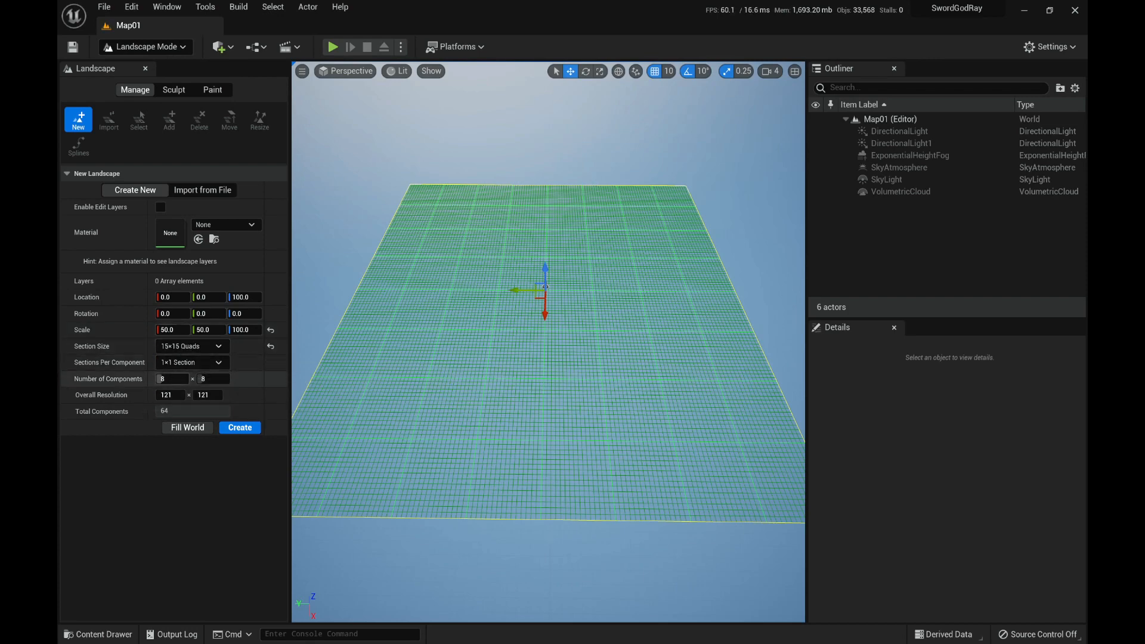
# Create the landscape from the current 8 × 8 component settings.
pyautogui.click(240, 428)
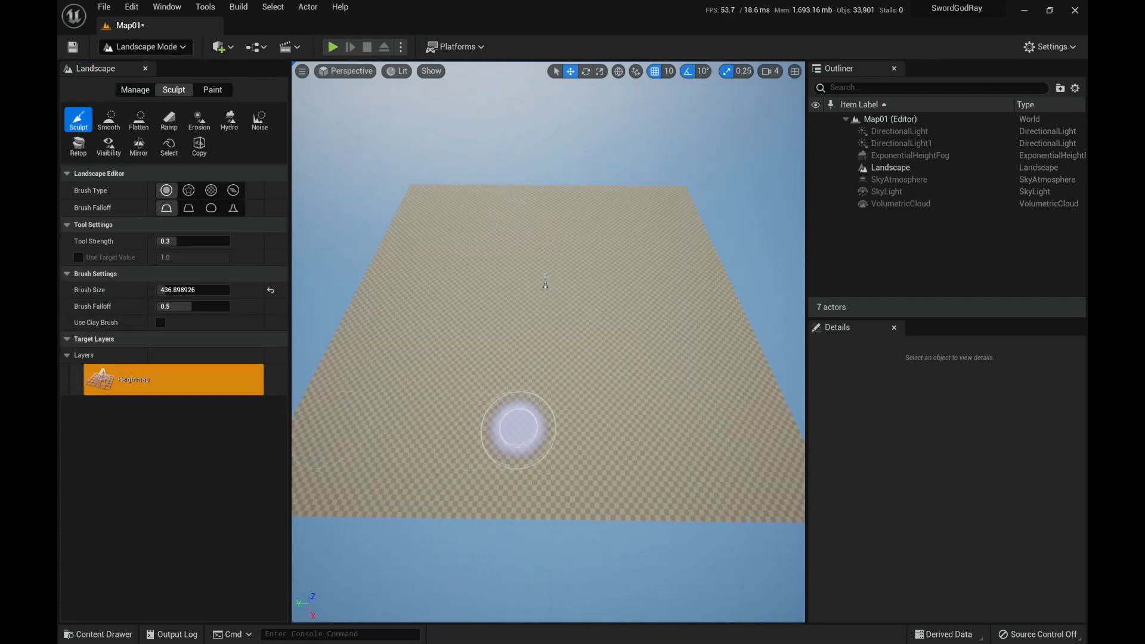
pyautogui.press('w')
pyautogui.moveTo(445, 371)
pyautogui.mouseDown(button='right')
pyautogui.moveTo(486, 358)
pyautogui.moveTo(417, 349)
pyautogui.moveTo(472, 322)
pyautogui.moveTo(484, 344)
pyautogui.mouseUp(button='right')
pyautogui.press('s')
pyautogui.press('w')
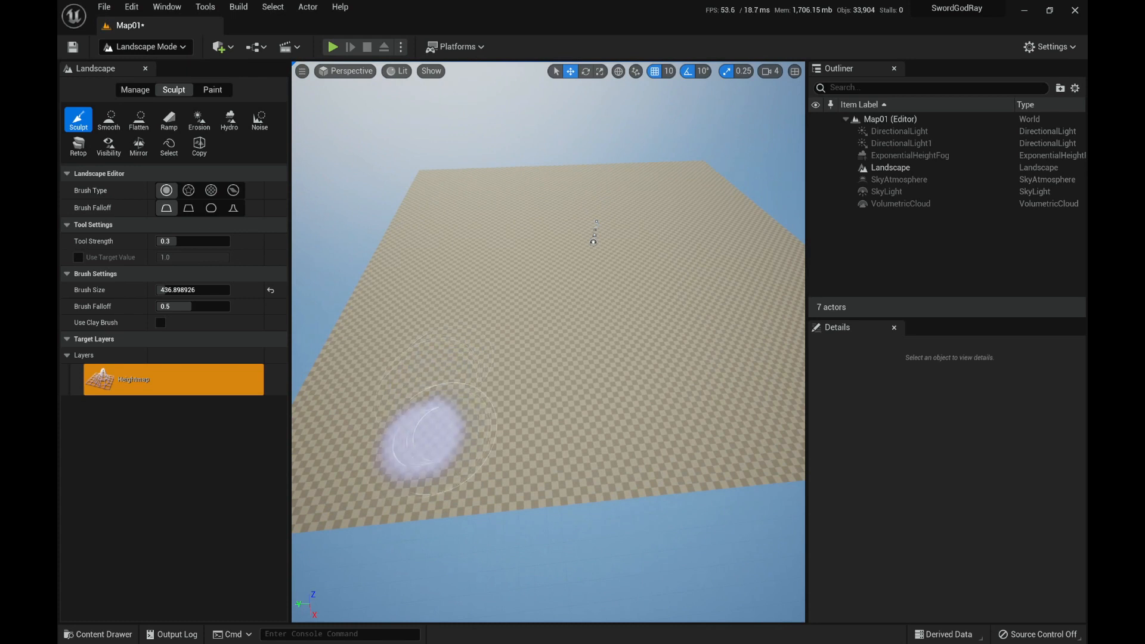
# Sculpt raised ridges running inward from the landscape's near edge with the Sculpt tool, undoing the misplaced stroke.
pyautogui.moveTo(376, 448)
pyautogui.mouseDown()
pyautogui.moveTo(332, 486)
pyautogui.moveTo(485, 350)
pyautogui.moveTo(445, 471)
pyautogui.mouseUp()
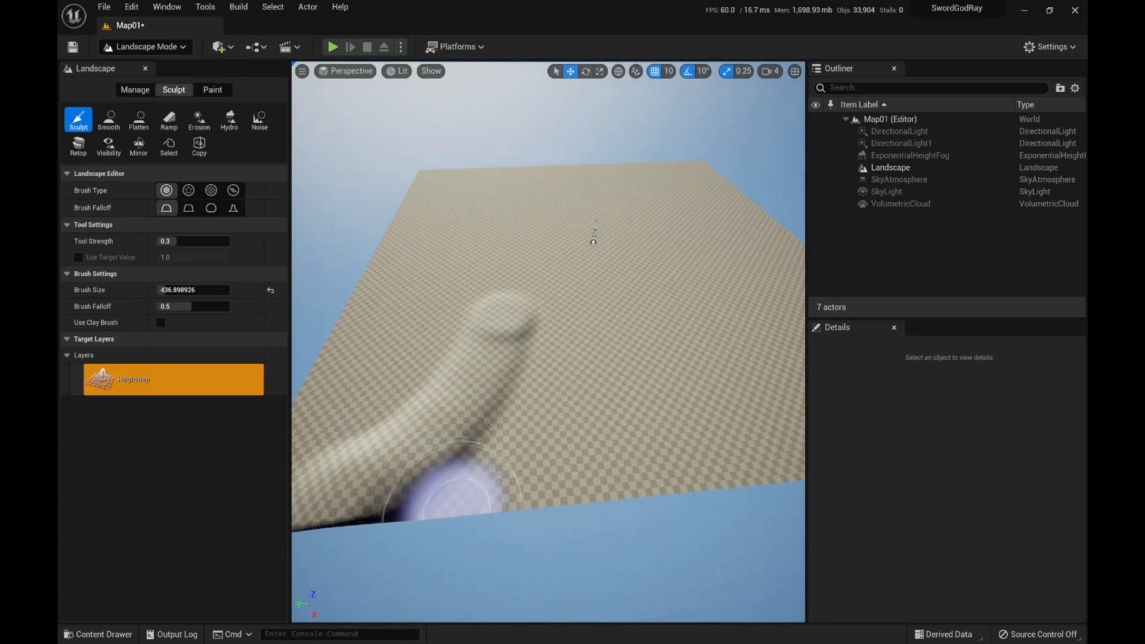
pyautogui.hotkey('ctrl', 'z')
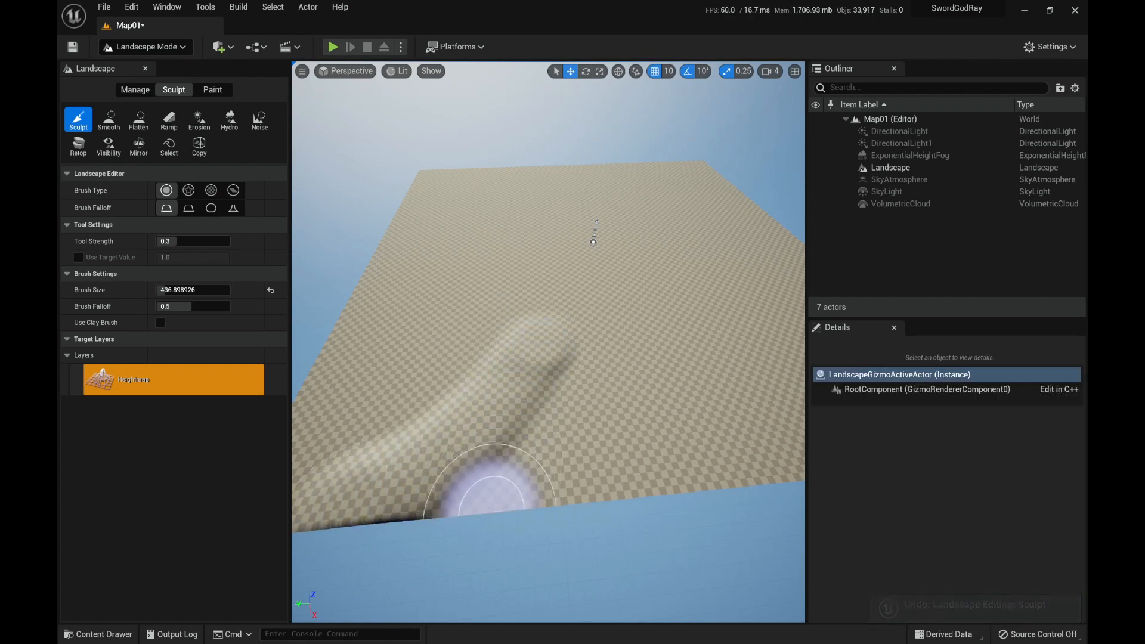
pyautogui.moveTo(570, 481)
pyautogui.mouseDown()
pyautogui.moveTo(628, 421)
pyautogui.moveTo(606, 450)
pyautogui.moveTo(542, 348)
pyautogui.moveTo(402, 476)
pyautogui.moveTo(545, 404)
pyautogui.mouseUp()
pyautogui.moveTo(550, 501)
pyautogui.mouseDown(button='right')
pyautogui.moveTo(447, 486)
pyautogui.moveTo(596, 417)
pyautogui.moveTo(554, 370)
pyautogui.moveTo(550, 325)
pyautogui.moveTo(517, 357)
pyautogui.mouseUp(button='right')
pyautogui.press('w')
pyautogui.press('w')
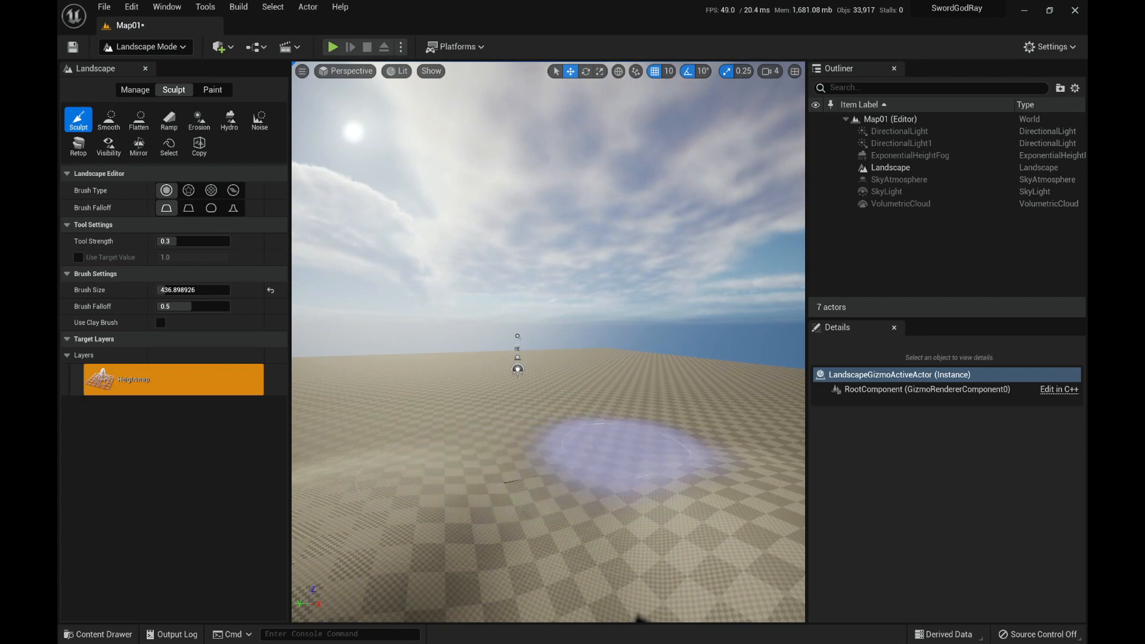
pyautogui.press('w')
pyautogui.moveTo(588, 466); pyautogui.dragTo(563, 579, button='right')
pyautogui.press('s')
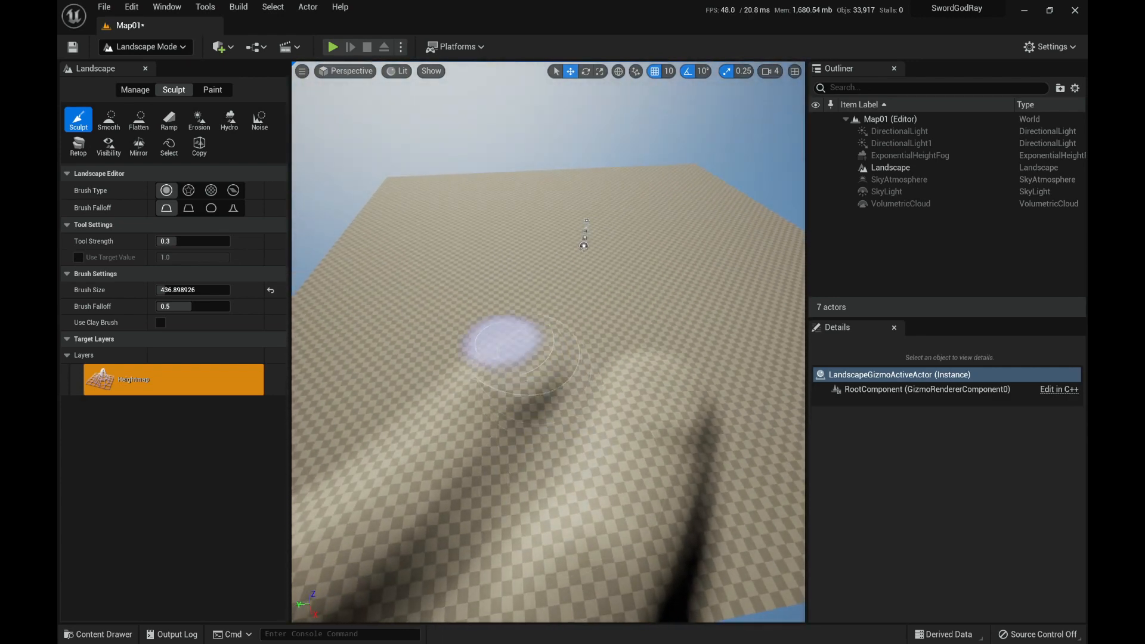
# Set the sculpt brush size to about 940 and raise high hills around the landscape, leaving a valley in the middle.
pyautogui.moveTo(179, 290); pyautogui.dragTo(228, 290)
pyautogui.moveTo(507, 328)
pyautogui.mouseDown()
pyautogui.moveTo(490, 329)
pyautogui.moveTo(507, 283)
pyautogui.mouseUp()
pyautogui.hotkey('ctrl', 'z')
pyautogui.moveTo(537, 262)
pyautogui.mouseDown(button='right')
pyautogui.moveTo(537, 334)
pyautogui.moveTo(536, 253)
pyautogui.mouseUp(button='right')
pyautogui.moveTo(490, 346)
pyautogui.mouseDown()
pyautogui.moveTo(468, 325)
pyautogui.moveTo(352, 285)
pyautogui.moveTo(409, 226)
pyautogui.moveTo(550, 206)
pyautogui.moveTo(534, 212)
pyautogui.moveTo(662, 220)
pyautogui.moveTo(743, 268)
pyautogui.moveTo(695, 406)
pyautogui.mouseUp()
pyautogui.moveTo(695, 406); pyautogui.dragTo(723, 430, button='right')
pyautogui.press('s')
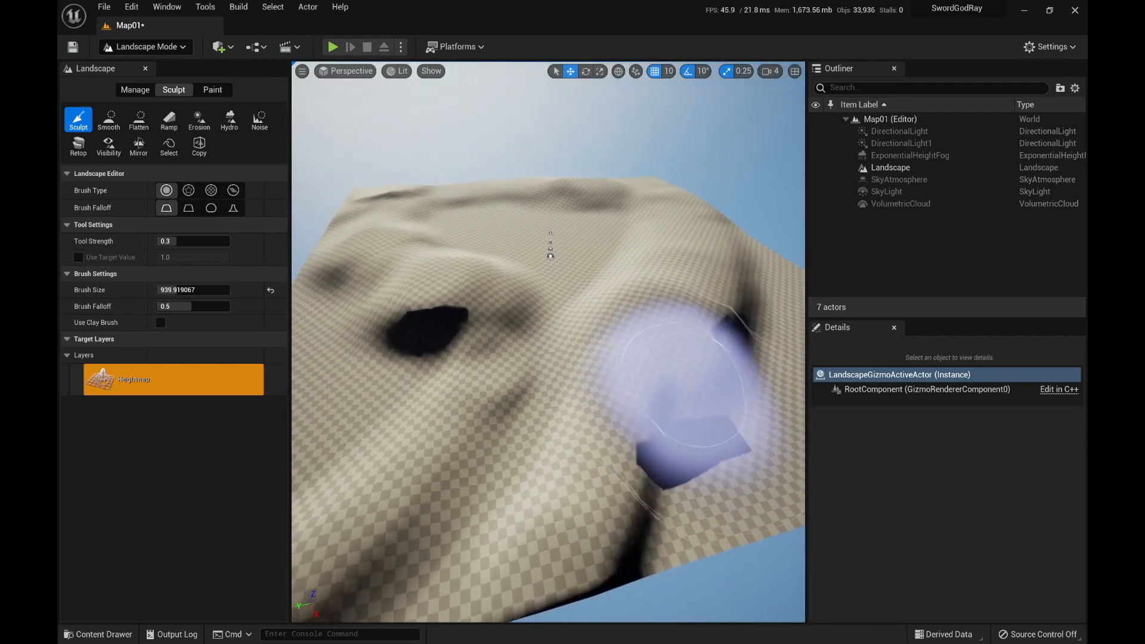
pyautogui.moveTo(689, 384)
pyautogui.mouseDown()
pyautogui.moveTo(696, 231)
pyautogui.moveTo(640, 179)
pyautogui.moveTo(583, 191)
pyautogui.moveTo(525, 180)
pyautogui.moveTo(355, 191)
pyautogui.moveTo(346, 251)
pyautogui.moveTo(378, 272)
pyautogui.moveTo(432, 179)
pyautogui.moveTo(602, 176)
pyautogui.mouseUp()
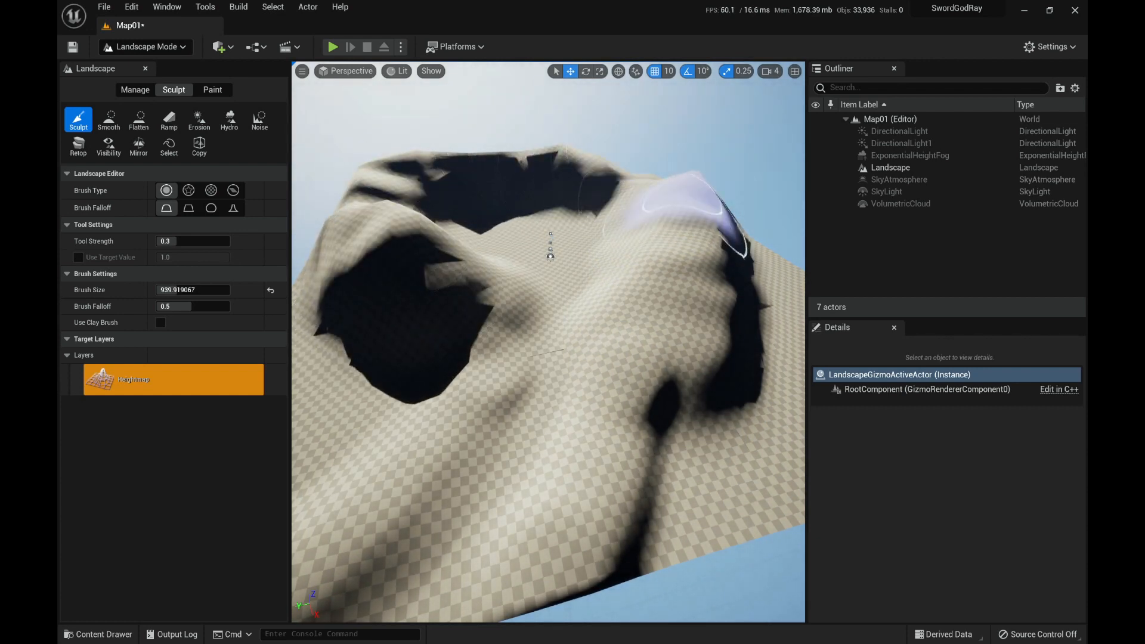
pyautogui.moveTo(685, 203)
pyautogui.mouseDown()
pyautogui.moveTo(703, 266)
pyautogui.moveTo(665, 329)
pyautogui.mouseUp()
# Inspect the sculpted hills and valley from ground level and from above.
pyautogui.press('w')
pyautogui.moveTo(665, 328); pyautogui.dragTo(657, 316, button='right')
pyautogui.press('d')
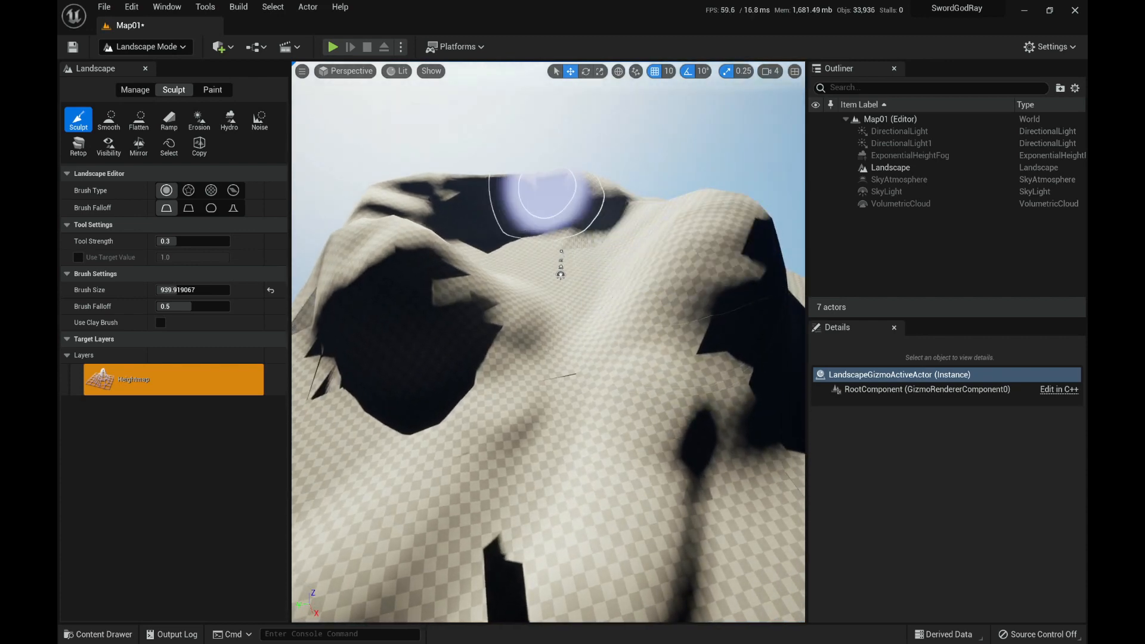
pyautogui.press('w')
pyautogui.moveTo(547, 195)
pyautogui.mouseDown(button='right')
pyautogui.moveTo(477, 281)
pyautogui.moveTo(417, 269)
pyautogui.moveTo(525, 239)
pyautogui.moveTo(626, 137)
pyautogui.moveTo(573, 197)
pyautogui.moveTo(588, 176)
pyautogui.moveTo(432, 104)
pyautogui.moveTo(439, 245)
pyautogui.moveTo(453, 218)
pyautogui.mouseUp(button='right')
pyautogui.press('w')
pyautogui.press('w')
pyautogui.press('w')
pyautogui.press('s')
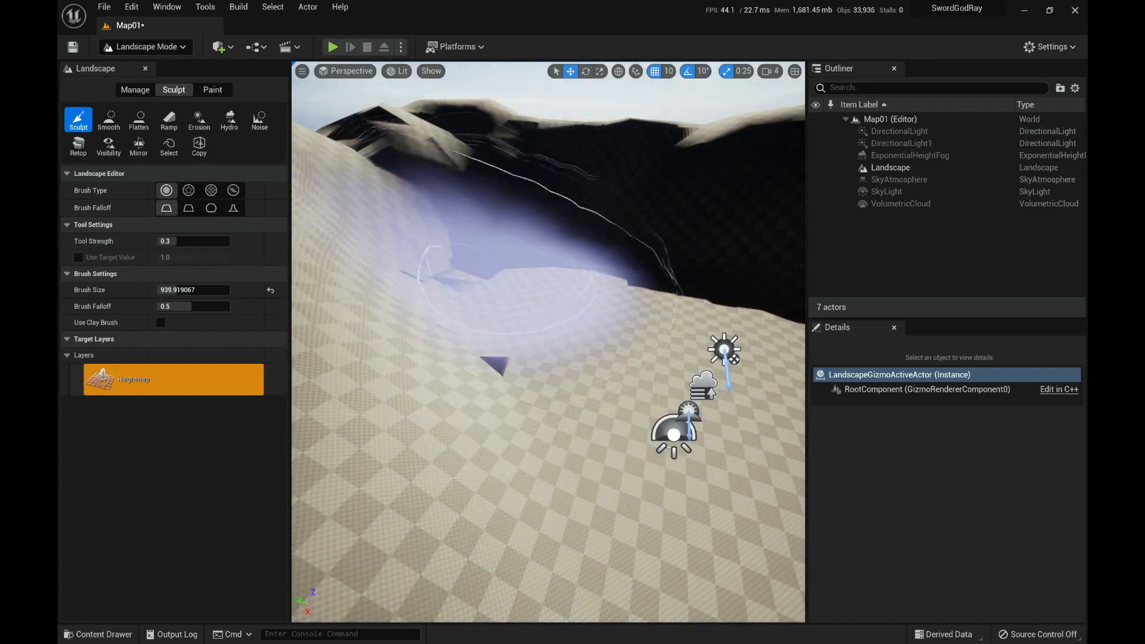
pyautogui.moveTo(510, 283)
pyautogui.mouseDown(button='right')
pyautogui.moveTo(441, 340)
pyautogui.moveTo(346, 251)
pyautogui.mouseUp(button='right')
pyautogui.moveTo(548, 342)
pyautogui.mouseDown(button='right')
pyautogui.moveTo(650, 417)
pyautogui.moveTo(674, 340)
pyautogui.moveTo(656, 283)
pyautogui.moveTo(603, 292)
pyautogui.moveTo(618, 295)
pyautogui.moveTo(617, 400)
pyautogui.moveTo(571, 343)
pyautogui.mouseUp(button='right')
pyautogui.press('w')
pyautogui.press('s')
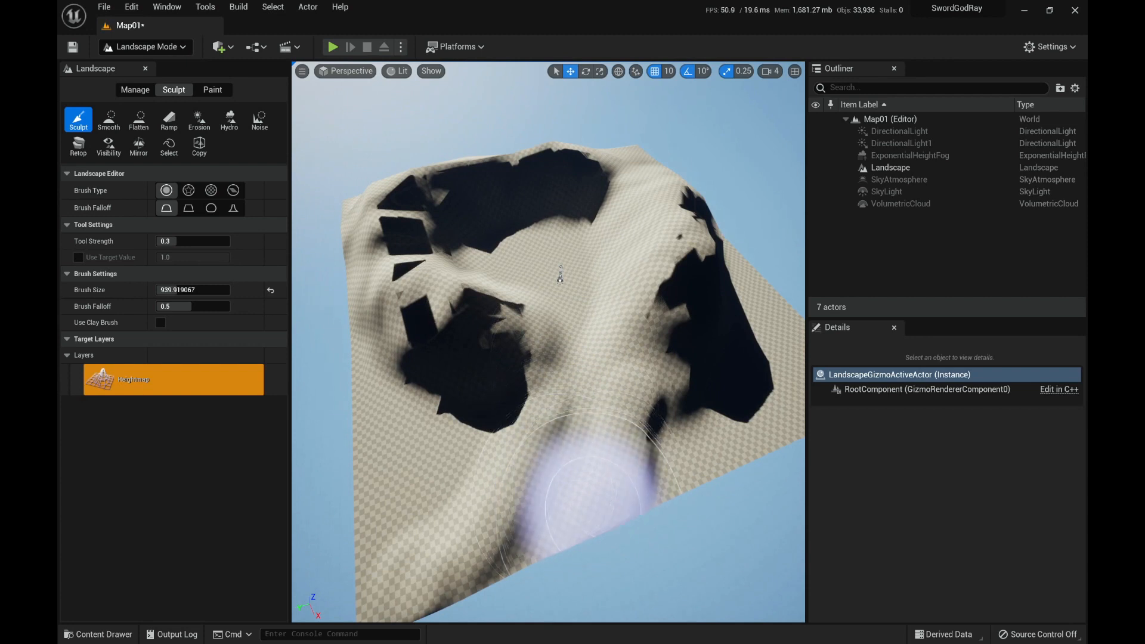
pyautogui.moveTo(597, 465)
pyautogui.mouseDown()
pyautogui.moveTo(583, 414)
pyautogui.moveTo(567, 429)
pyautogui.moveTo(665, 427)
pyautogui.moveTo(608, 352)
pyautogui.moveTo(656, 352)
pyautogui.mouseUp()
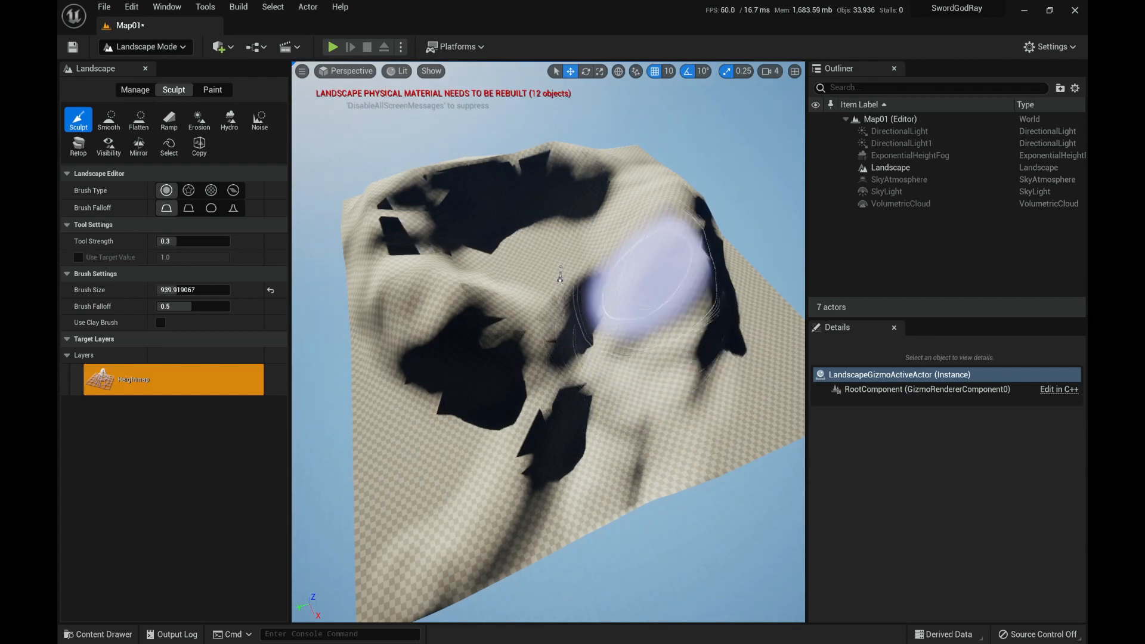
pyautogui.moveTo(655, 272); pyautogui.dragTo(690, 272)
pyautogui.scroll(10, 560, 278)
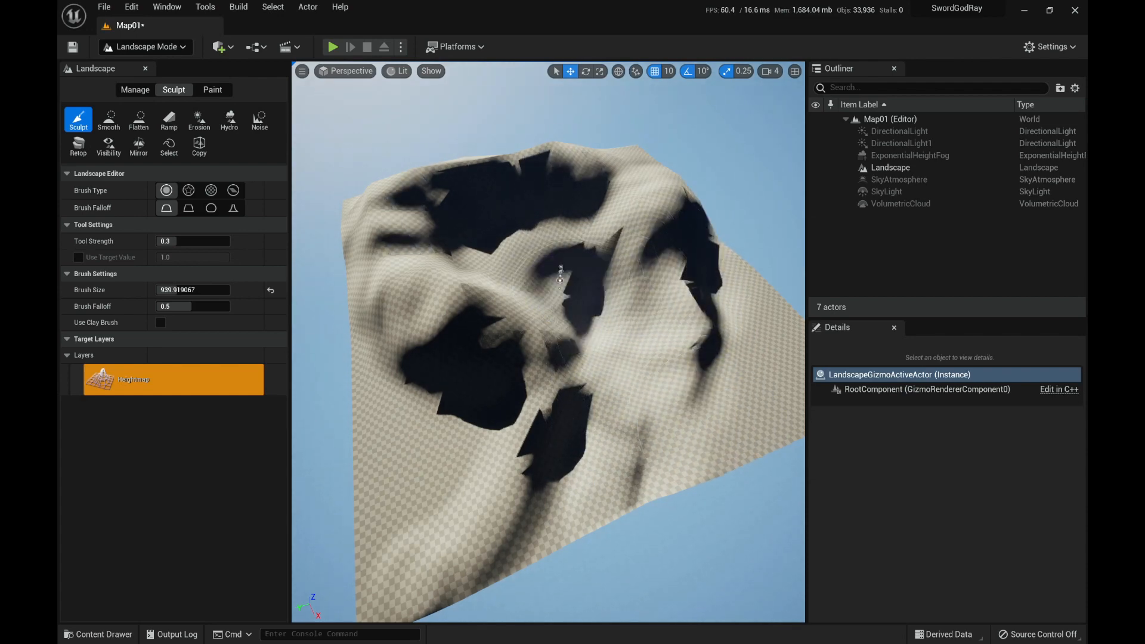
pyautogui.moveTo(560, 278)
pyautogui.mouseDown(button='right')
pyautogui.moveTo(537, 286)
pyautogui.moveTo(680, 283)
pyautogui.moveTo(657, 283)
pyautogui.mouseUp(button='right')
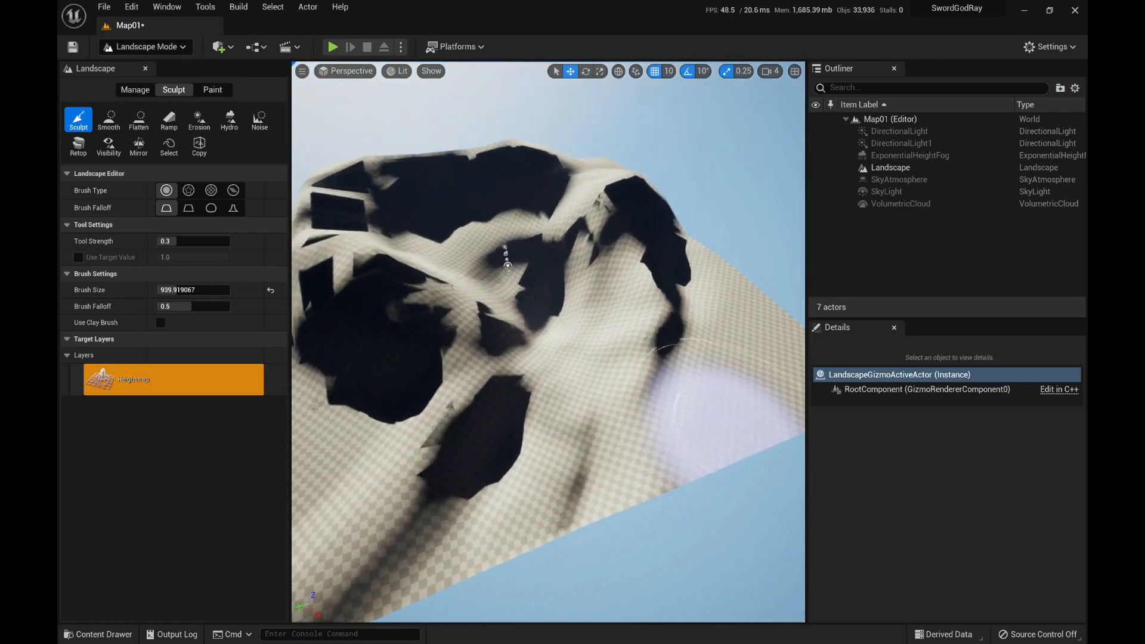
pyautogui.hotkey('ctrl', 'z')
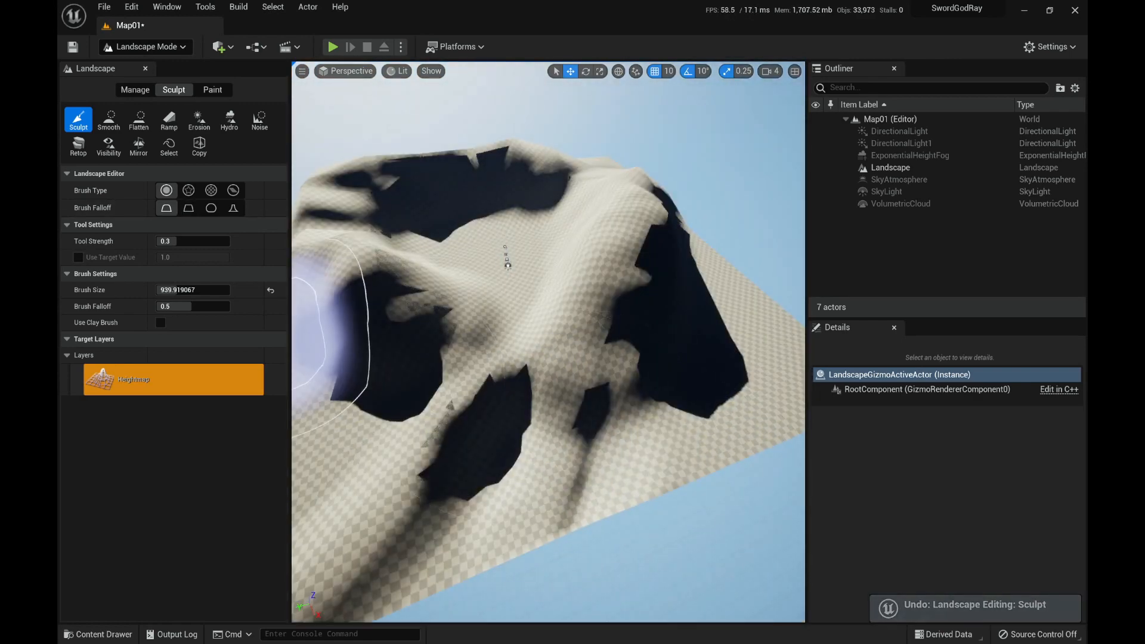
# Flatten a passage from the valley floor out to the landscape's near edge with the Flatten tool.
pyautogui.click(139, 119)
pyautogui.moveTo(521, 298)
pyautogui.mouseDown()
pyautogui.moveTo(477, 525)
pyautogui.moveTo(525, 409)
pyautogui.moveTo(537, 484)
pyautogui.mouseUp()
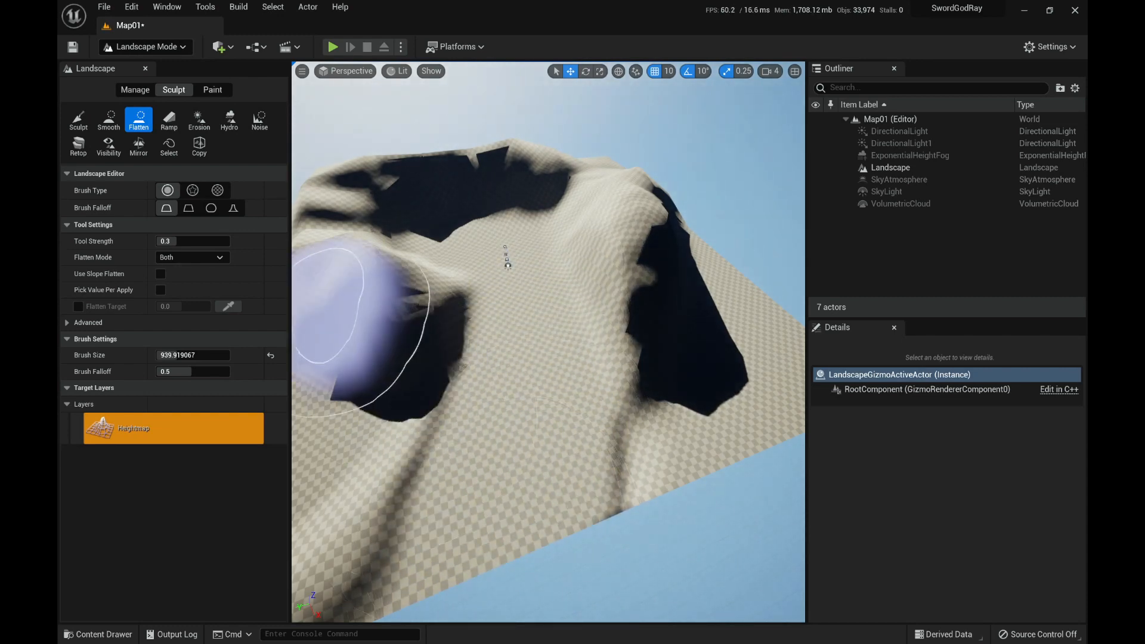
# Return to the Sculpt tool with a brush size of about 519 and raise smaller hills along the valley entrance.
pyautogui.click(78, 120)
pyautogui.moveTo(438, 507)
pyautogui.mouseDown(button='right')
pyautogui.moveTo(463, 502)
pyautogui.moveTo(460, 520)
pyautogui.mouseUp(button='right')
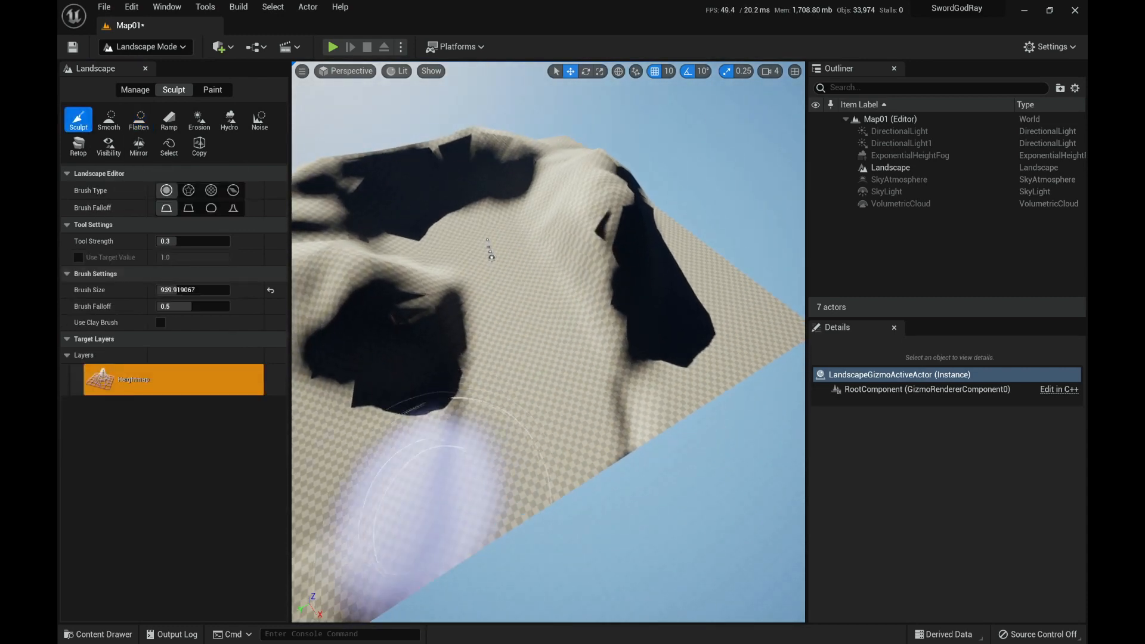
pyautogui.moveTo(191, 290); pyautogui.dragTo(168, 290)
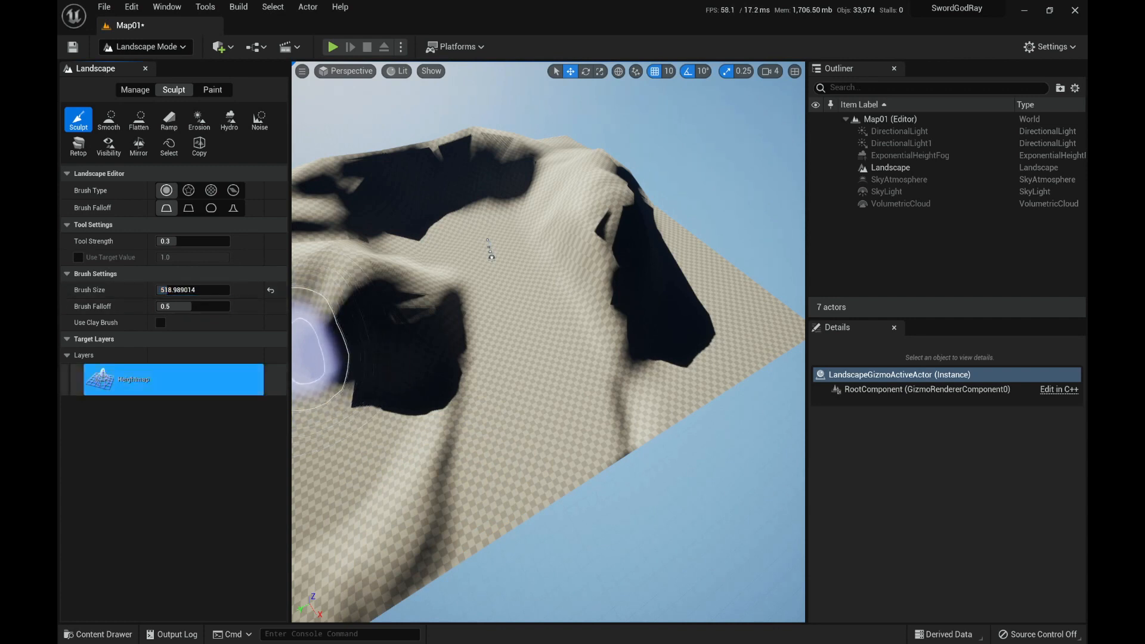
pyautogui.moveTo(407, 517)
pyautogui.mouseDown()
pyautogui.moveTo(503, 405)
pyautogui.moveTo(426, 504)
pyautogui.moveTo(537, 387)
pyautogui.moveTo(480, 450)
pyautogui.mouseUp()
pyautogui.moveTo(533, 373); pyautogui.dragTo(657, 391)
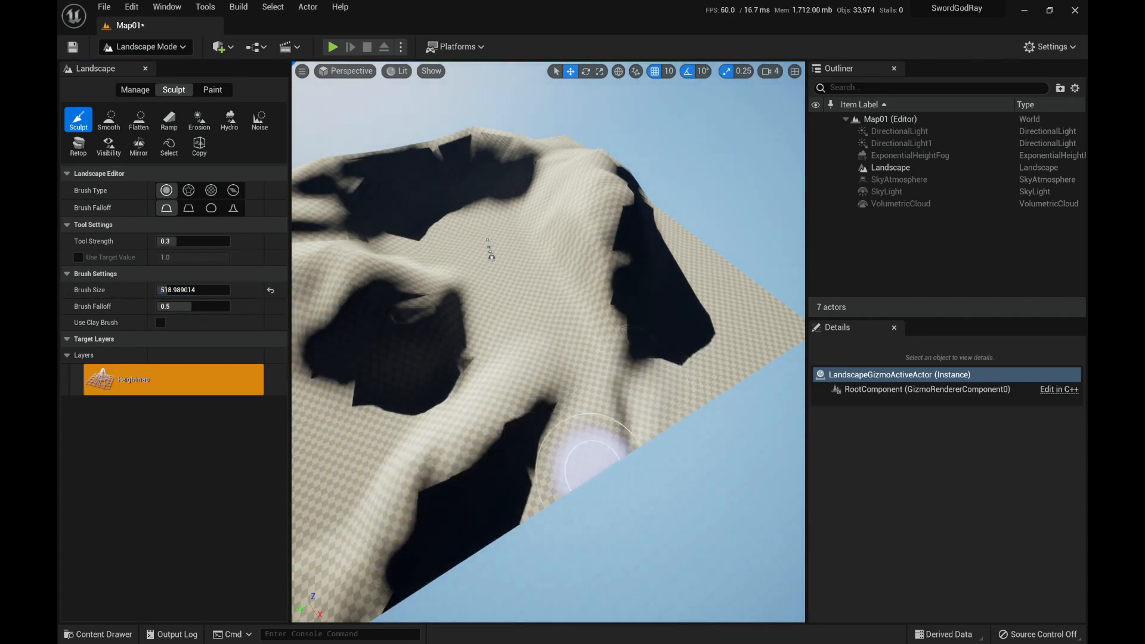
pyautogui.moveTo(592, 468); pyautogui.dragTo(605, 414)
pyautogui.moveTo(466, 404); pyautogui.dragTo(499, 417)
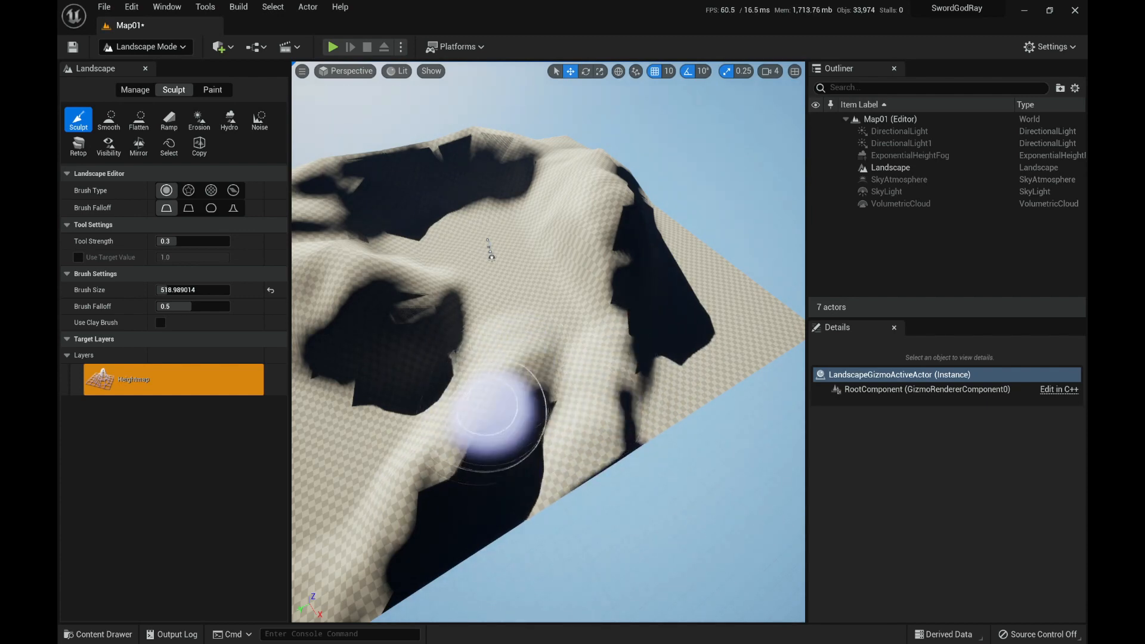
pyautogui.moveTo(498, 417)
pyautogui.mouseDown(button='right')
pyautogui.moveTo(429, 442)
pyautogui.moveTo(298, 412)
pyautogui.moveTo(566, 411)
pyautogui.moveTo(597, 361)
pyautogui.moveTo(599, 319)
pyautogui.moveTo(576, 346)
pyautogui.moveTo(510, 328)
pyautogui.moveTo(495, 400)
pyautogui.moveTo(531, 436)
pyautogui.moveTo(558, 391)
pyautogui.mouseUp(button='right')
pyautogui.moveTo(621, 473); pyautogui.dragTo(580, 376)
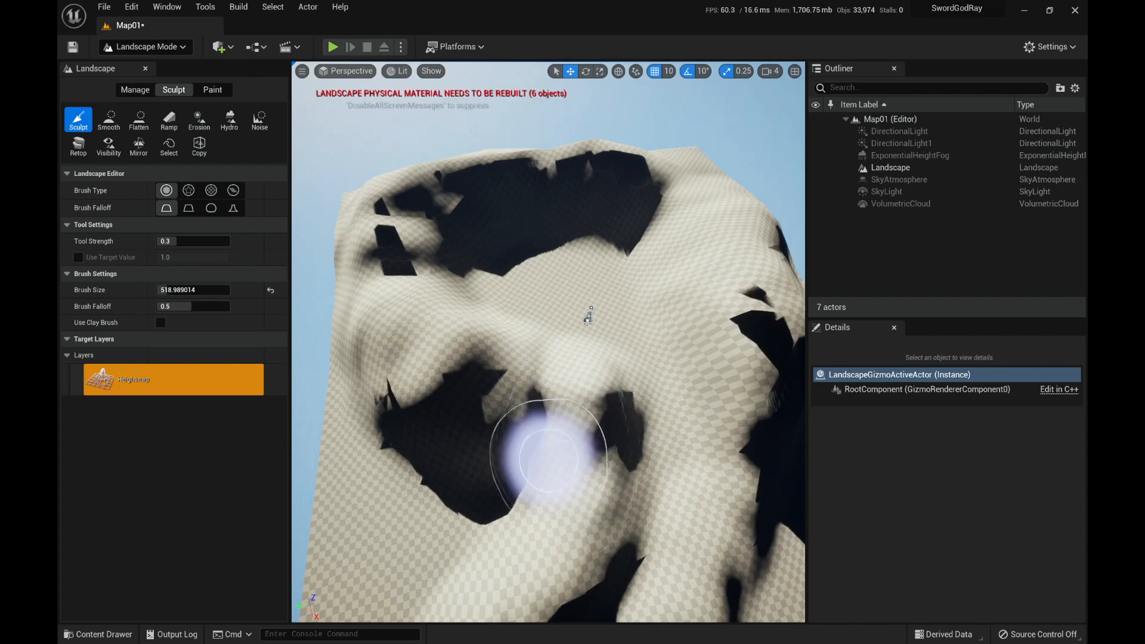
# Capture the viewport from inside the valley, draw slanted red lines across it to mark light rays, and discard the capture.
pyautogui.moveTo(561, 500)
pyautogui.mouseDown(button='right')
pyautogui.moveTo(564, 552)
pyautogui.moveTo(552, 555)
pyautogui.moveTo(528, 478)
pyautogui.moveTo(492, 486)
pyautogui.mouseUp(button='right')
pyautogui.moveTo(656, 331)
pyautogui.mouseDown(button='right')
pyautogui.moveTo(608, 382)
pyautogui.moveTo(543, 305)
pyautogui.moveTo(513, 292)
pyautogui.moveTo(540, 279)
pyautogui.moveTo(534, 286)
pyautogui.mouseUp(button='right')
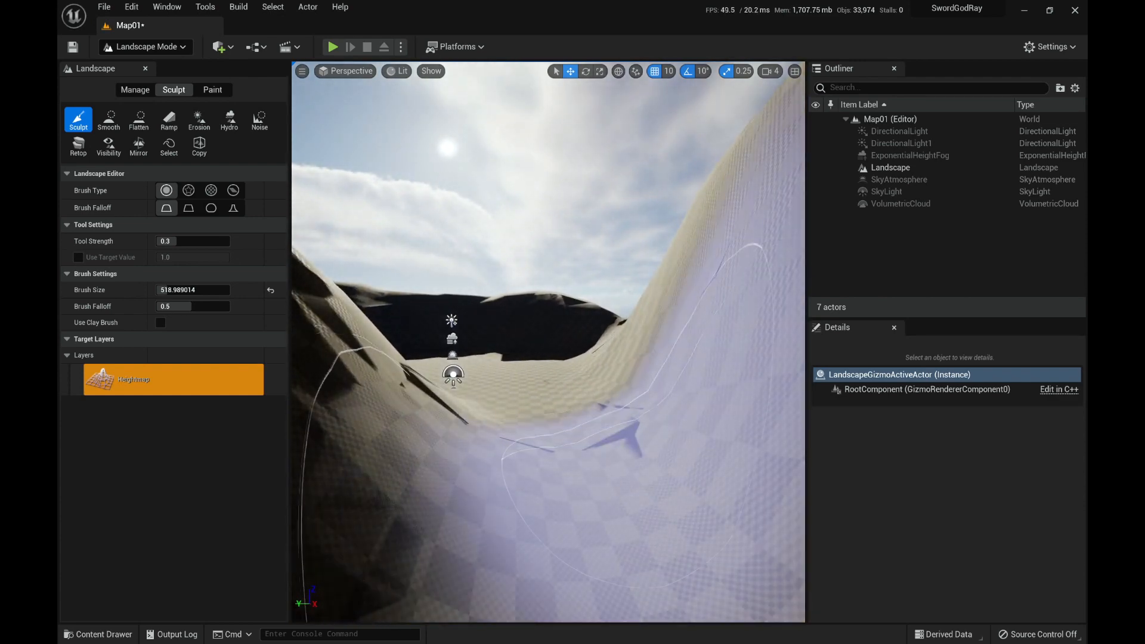
pyautogui.press('Print')
pyautogui.moveTo(806, 61); pyautogui.dragTo(292, 615)
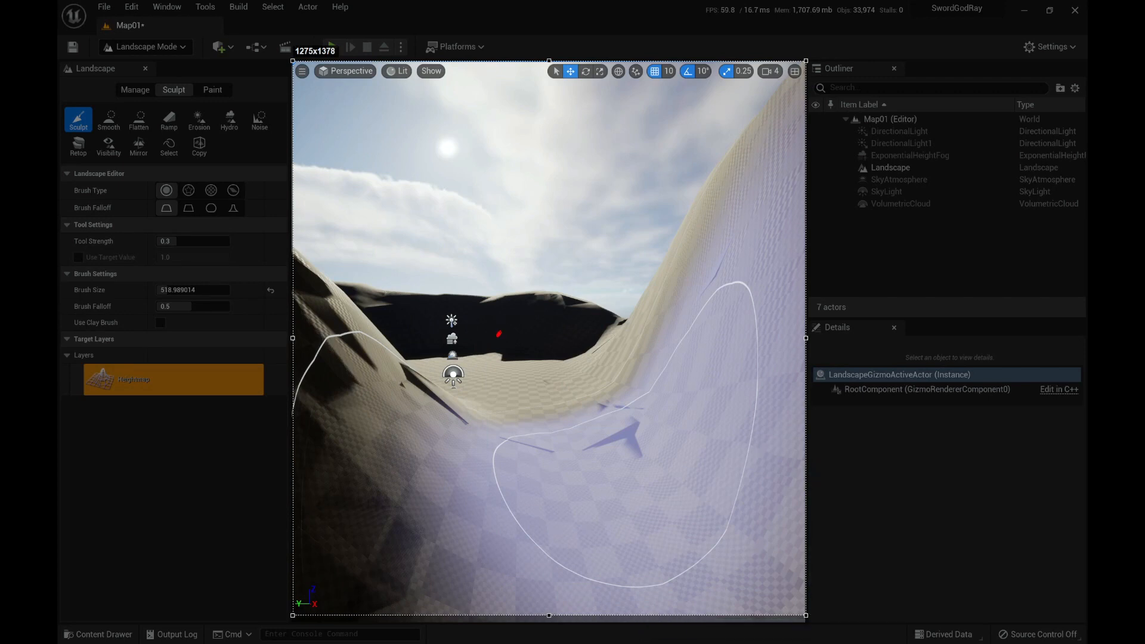
pyautogui.moveTo(471, 259); pyautogui.dragTo(475, 260)
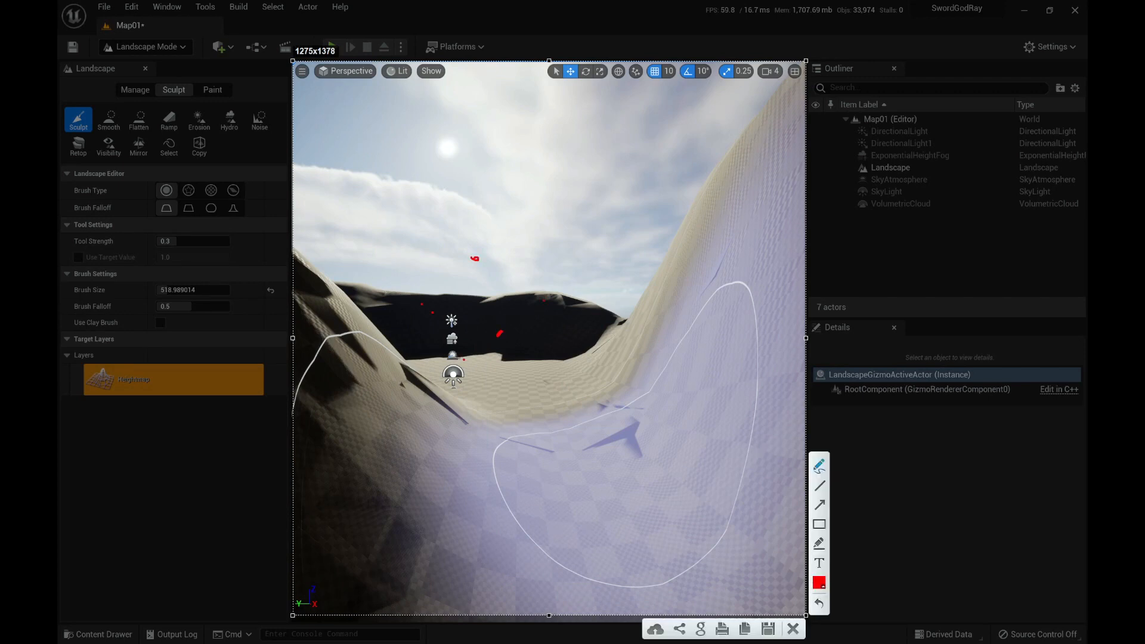
pyautogui.moveTo(355, 246); pyautogui.dragTo(544, 320)
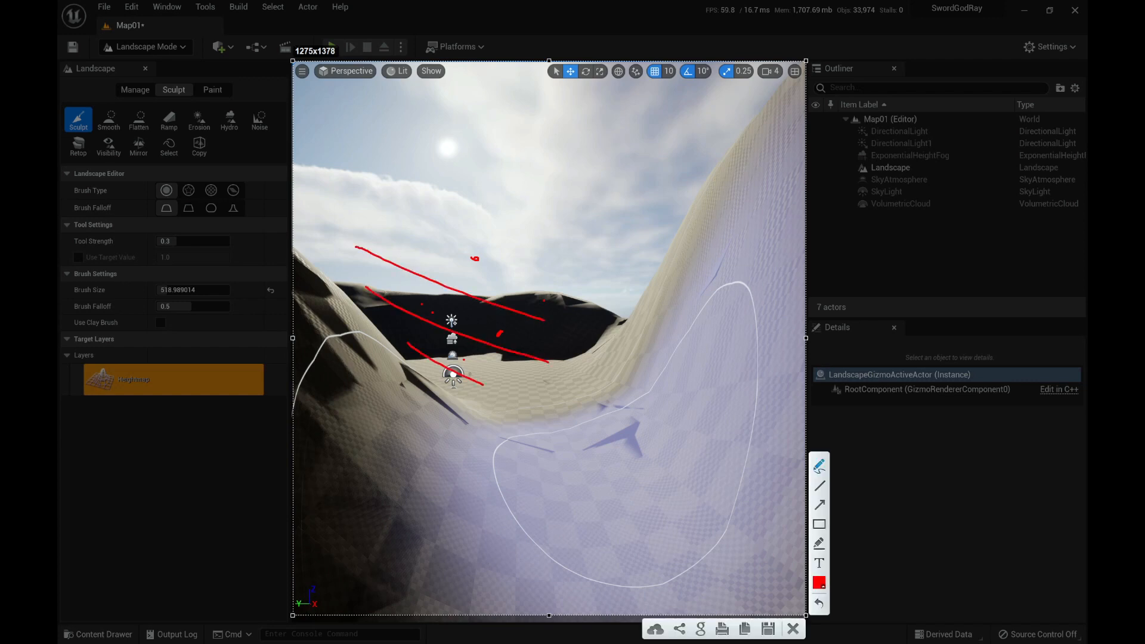
pyautogui.moveTo(315, 256); pyautogui.dragTo(418, 308)
pyautogui.moveTo(355, 280); pyautogui.dragTo(445, 331)
pyautogui.moveTo(330, 217); pyautogui.dragTo(445, 260)
pyautogui.moveTo(370, 247); pyautogui.dragTo(513, 302)
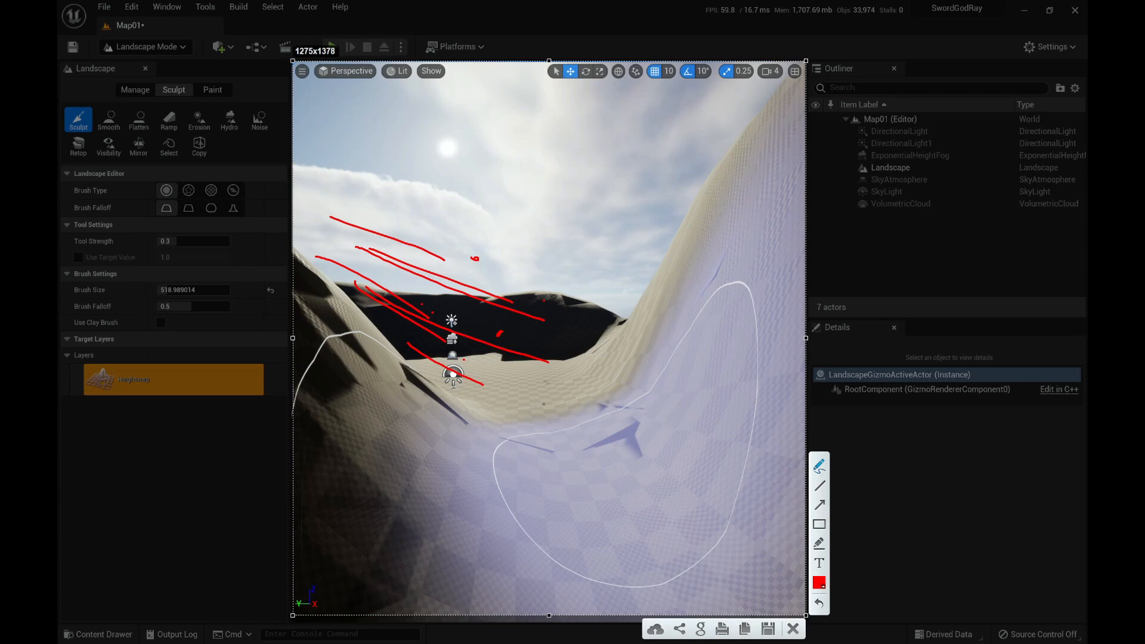
pyautogui.press('Escape')
# Raise the low ridge beside the valley entrance into a taller peak with the Sculpt tool.
pyautogui.press('w')
pyautogui.moveTo(531, 358)
pyautogui.mouseDown(button='right')
pyautogui.moveTo(508, 269)
pyautogui.moveTo(361, 320)
pyautogui.mouseUp(button='right')
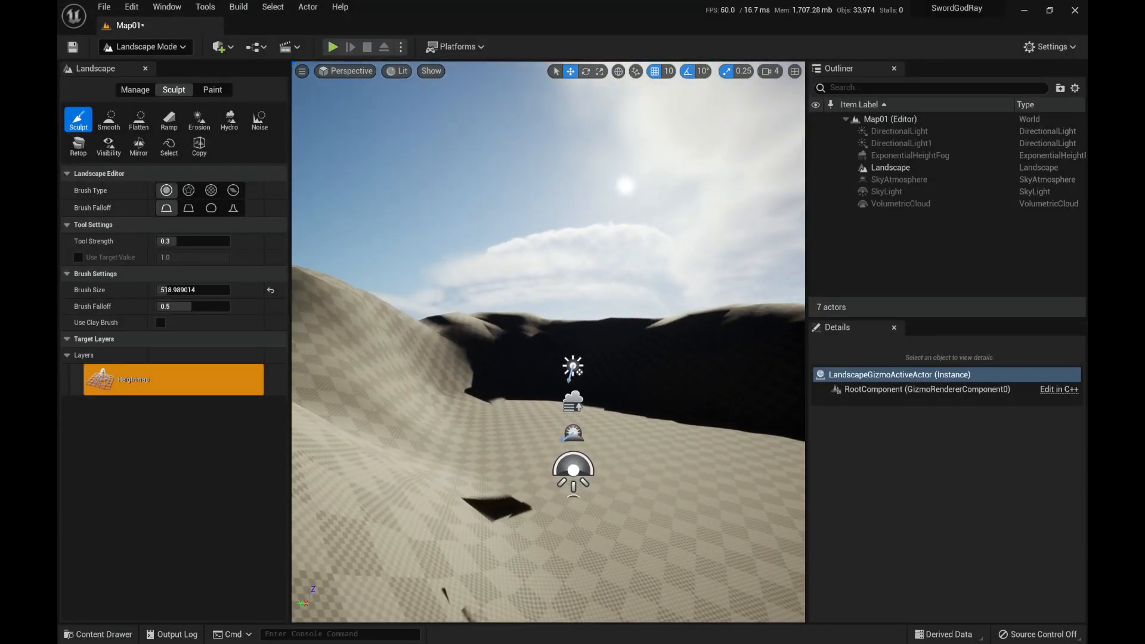
pyautogui.moveTo(528, 384)
pyautogui.mouseDown(button='right')
pyautogui.moveTo(522, 367)
pyautogui.moveTo(523, 467)
pyautogui.mouseUp(button='right')
pyautogui.press('s')
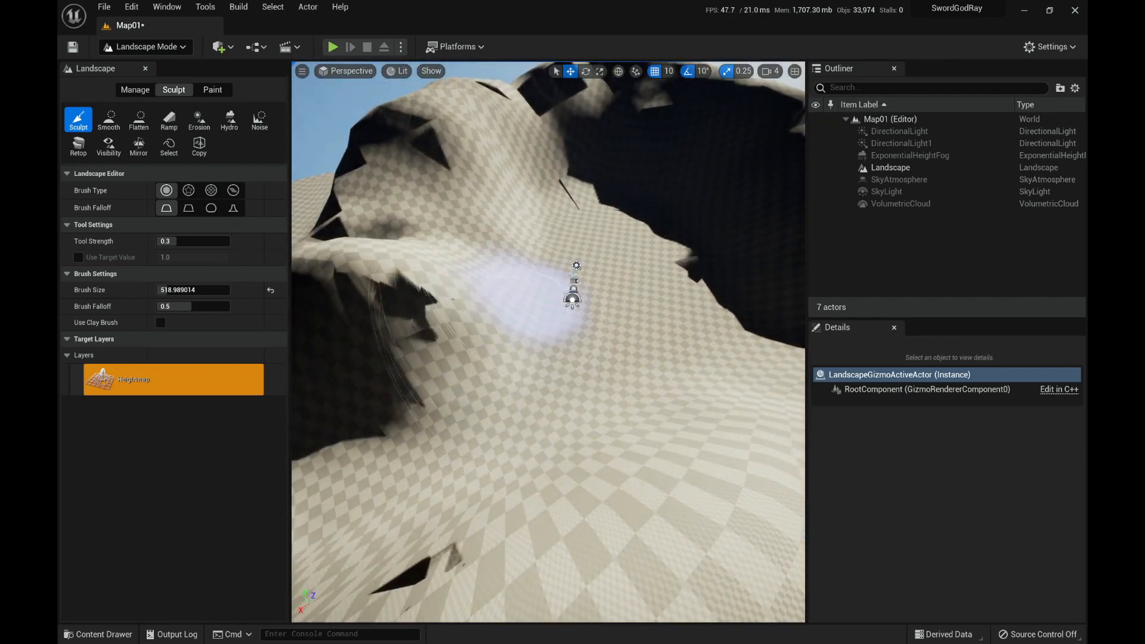
pyautogui.moveTo(522, 283)
pyautogui.mouseDown()
pyautogui.moveTo(520, 331)
pyautogui.moveTo(516, 277)
pyautogui.moveTo(477, 251)
pyautogui.moveTo(471, 292)
pyautogui.mouseUp()
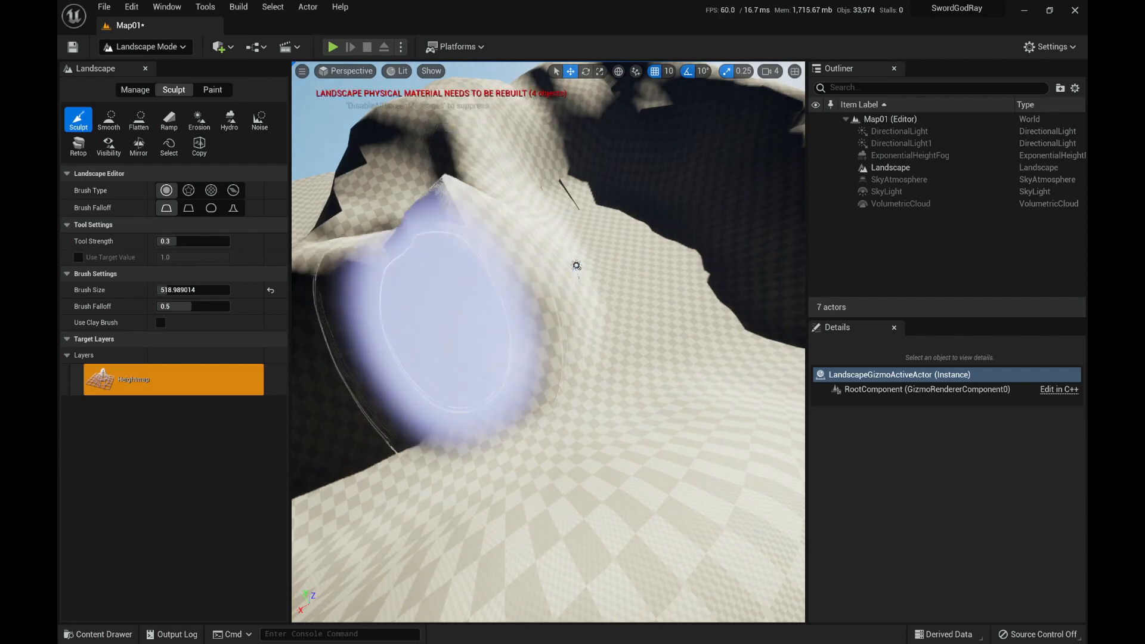
# Smooth the rough hills and ridges around the valley with the Smooth tool at the current brush size.
pyautogui.moveTo(576, 266)
pyautogui.mouseDown(button='right')
pyautogui.moveTo(691, 187)
pyautogui.moveTo(656, 209)
pyautogui.moveTo(630, 179)
pyautogui.moveTo(477, 182)
pyautogui.moveTo(513, 263)
pyautogui.moveTo(567, 260)
pyautogui.moveTo(602, 274)
pyautogui.moveTo(558, 248)
pyautogui.moveTo(587, 185)
pyautogui.moveTo(489, 157)
pyautogui.moveTo(493, 384)
pyautogui.mouseUp(button='right')
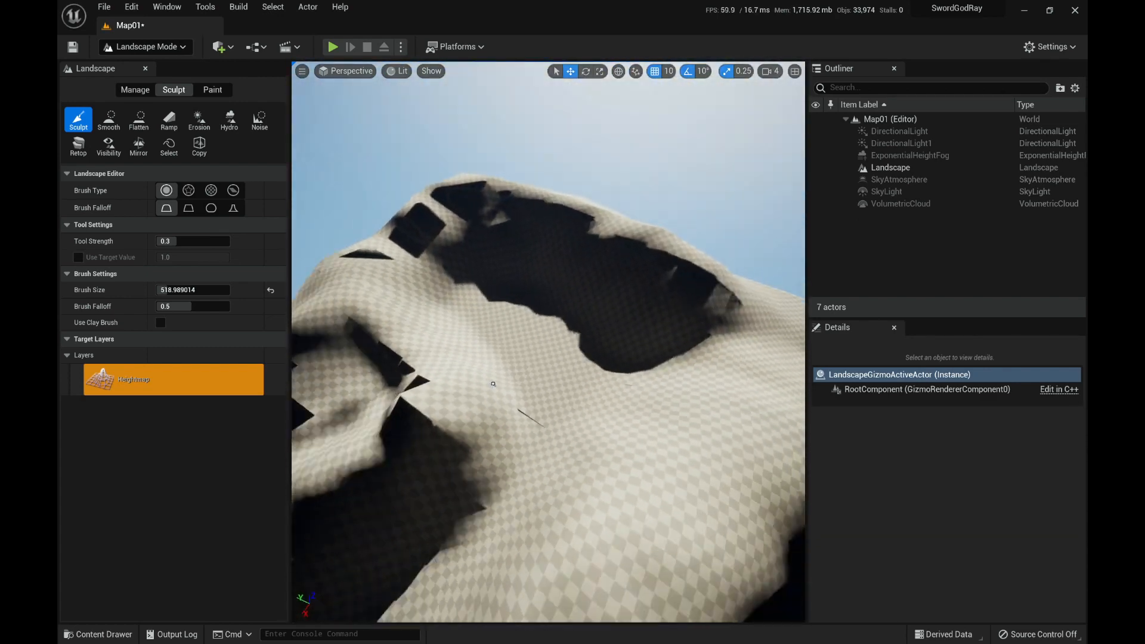
pyautogui.moveTo(588, 345); pyautogui.dragTo(561, 289, button='right')
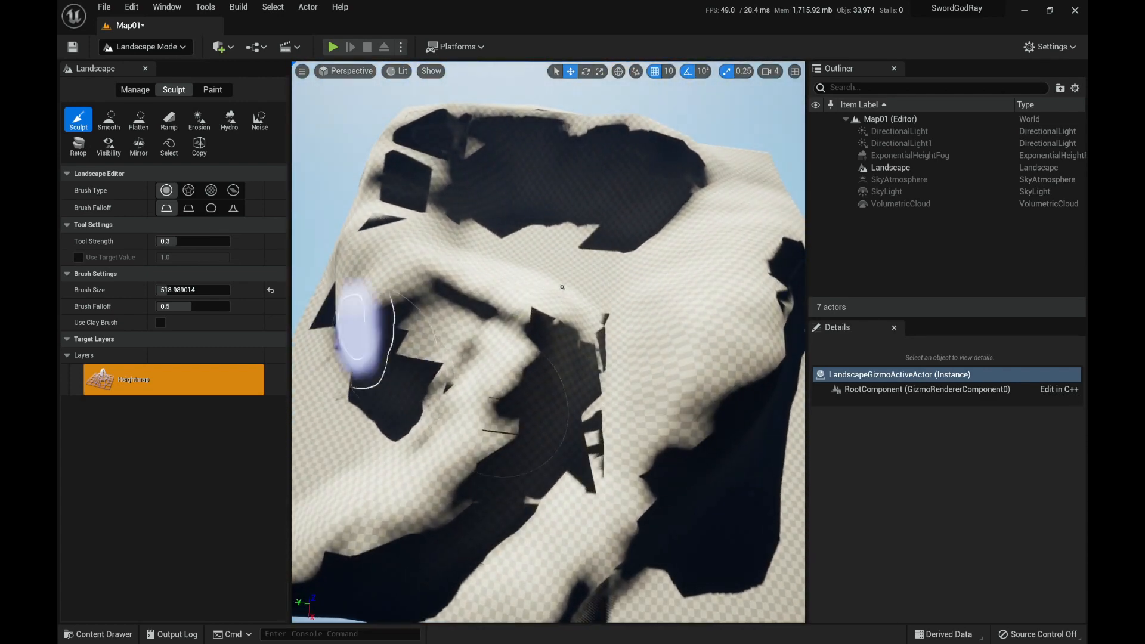
pyautogui.click(109, 119)
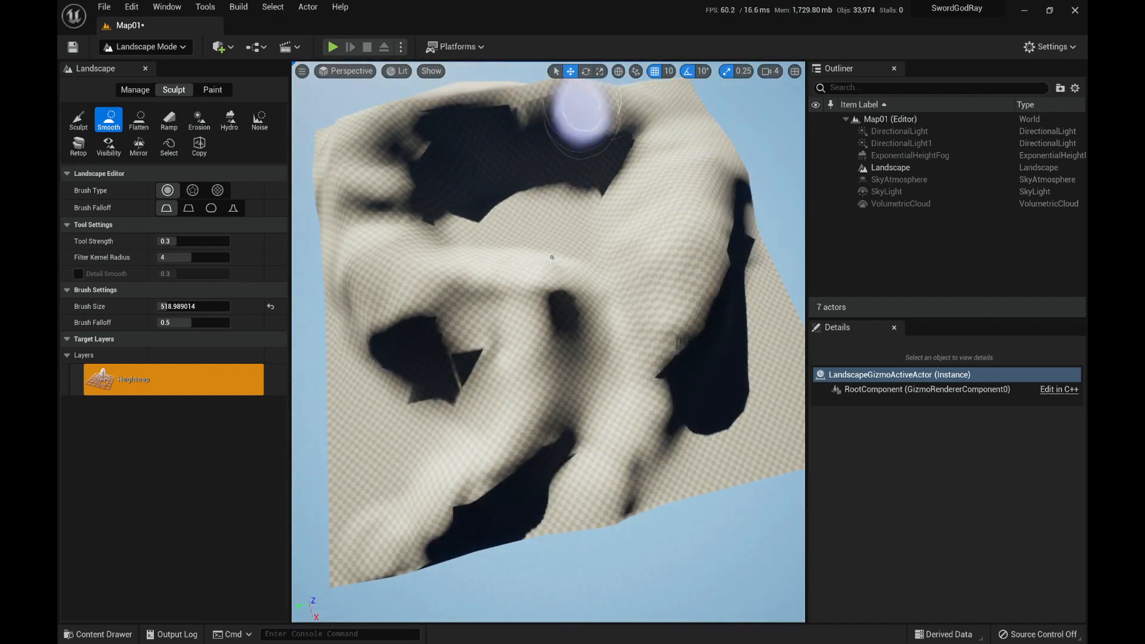
pyautogui.moveTo(547, 235); pyautogui.dragTo(546, 119, button='right')
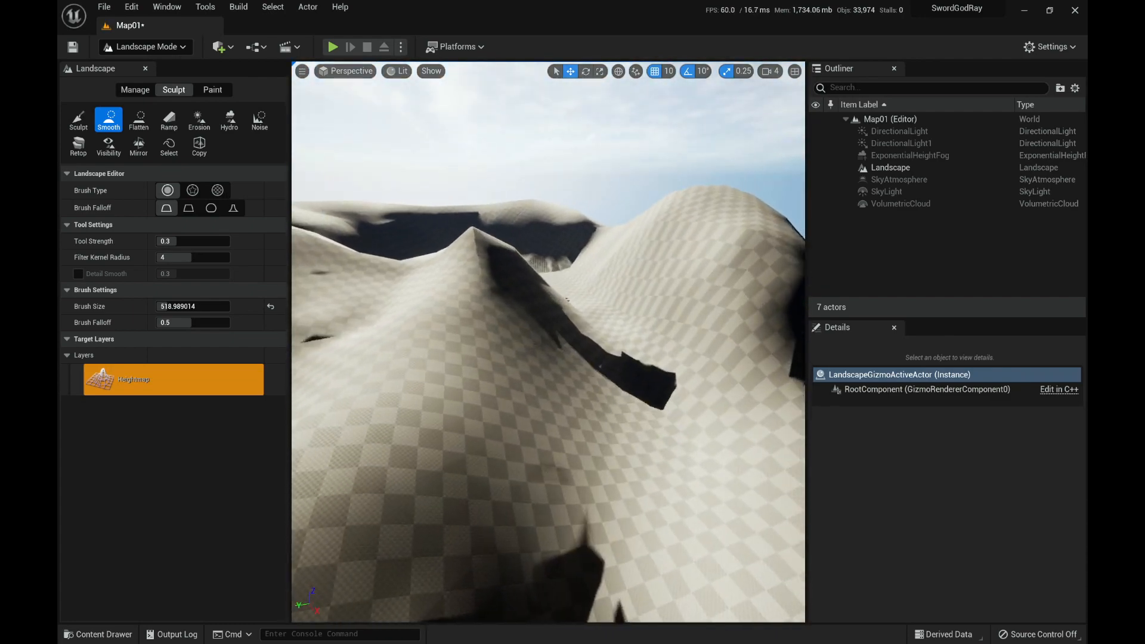
pyautogui.press('w')
pyautogui.moveTo(546, 334)
pyautogui.mouseDown(button='right')
pyautogui.moveTo(555, 292)
pyautogui.moveTo(527, 307)
pyautogui.moveTo(471, 307)
pyautogui.moveTo(528, 382)
pyautogui.moveTo(472, 381)
pyautogui.moveTo(417, 335)
pyautogui.moveTo(463, 373)
pyautogui.moveTo(507, 385)
pyautogui.moveTo(564, 322)
pyautogui.moveTo(573, 405)
pyautogui.moveTo(531, 370)
pyautogui.moveTo(572, 294)
pyautogui.moveTo(496, 294)
pyautogui.mouseUp(button='right')
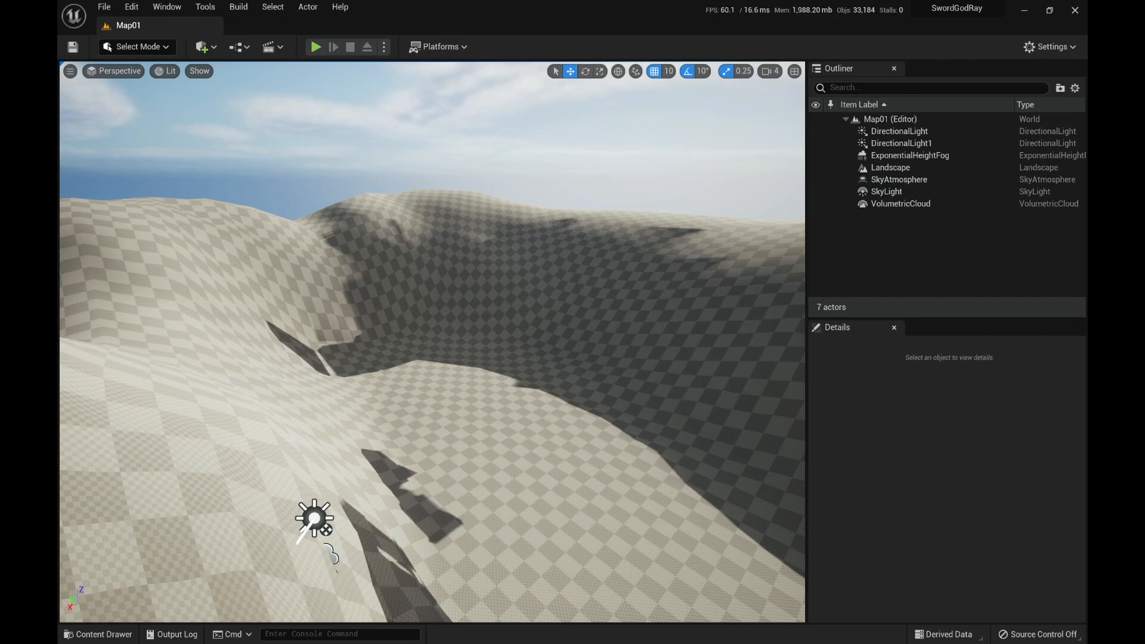
# Open Quixel Bridge and go to the Nordic Coastal Cliffs collection among the natural environment collections.
pyautogui.click(167, 8)
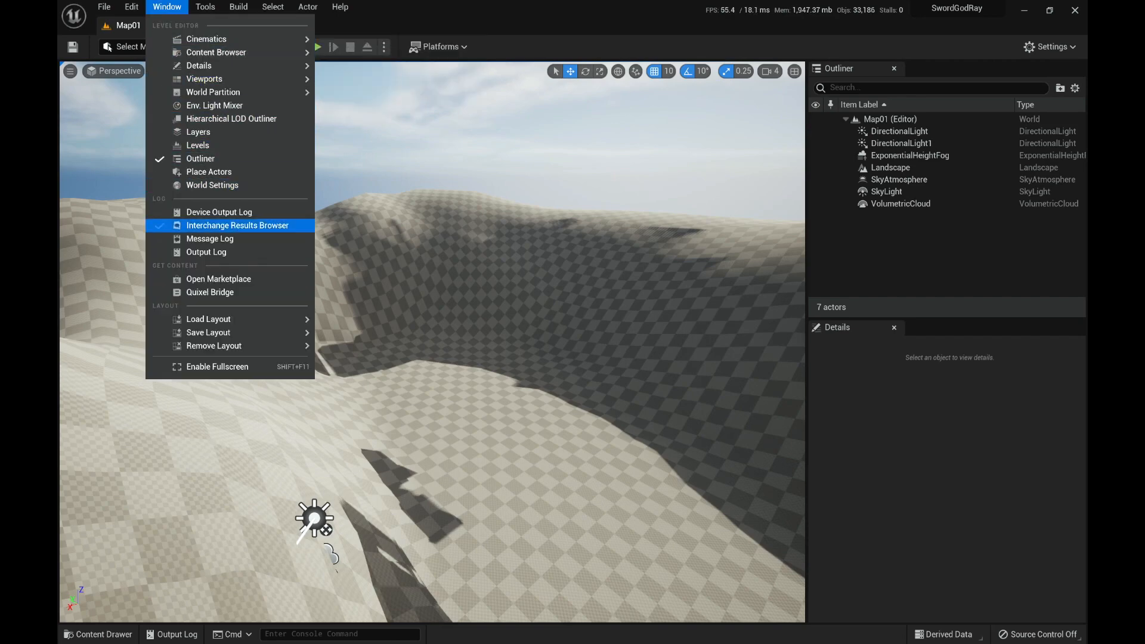
pyautogui.click(209, 293)
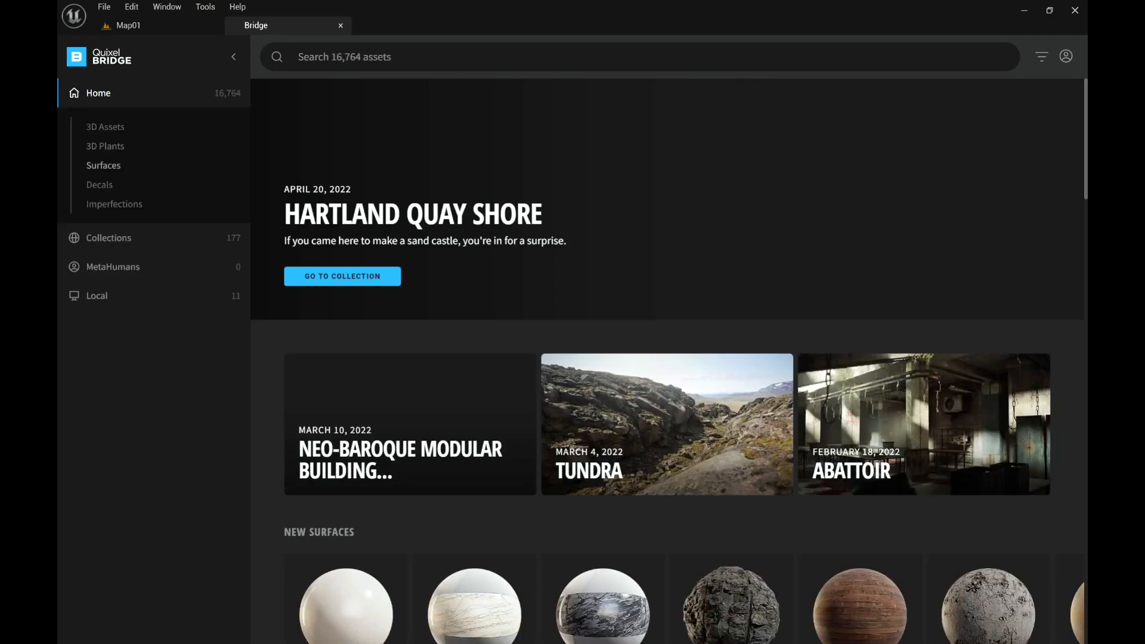
pyautogui.click(109, 237)
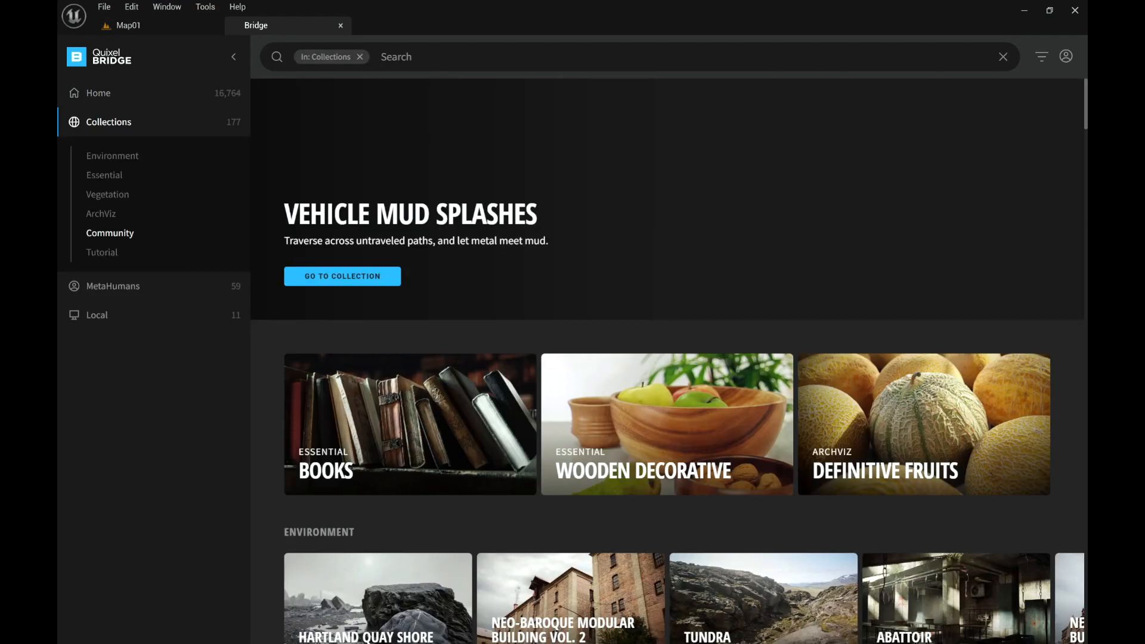
pyautogui.click(112, 156)
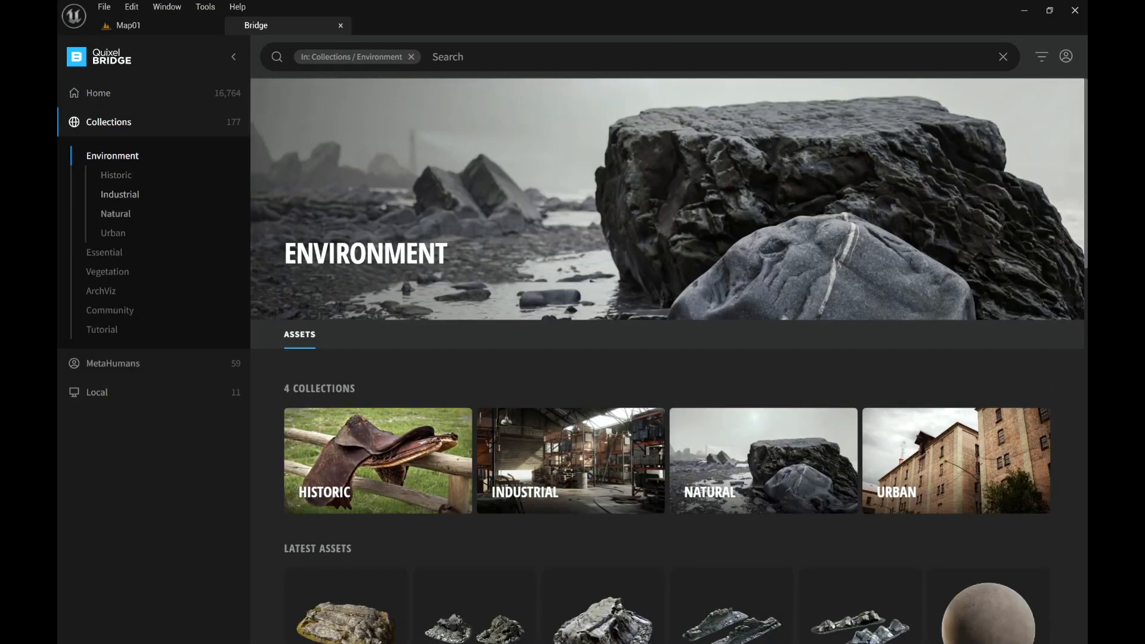
pyautogui.click(115, 213)
pyautogui.scroll(-5, 668, 358)
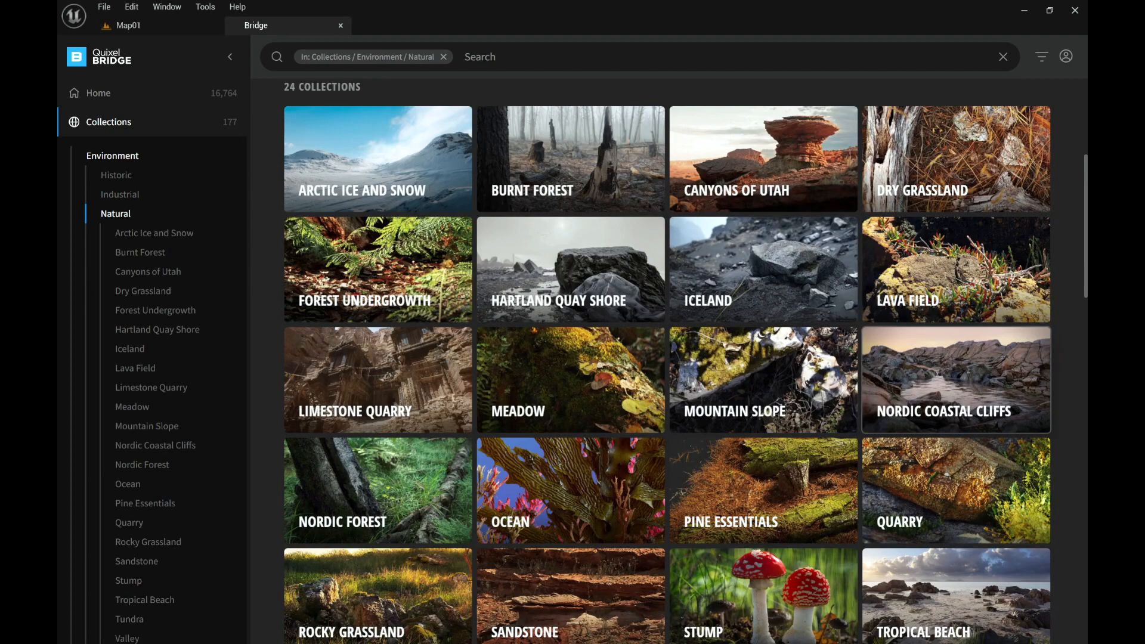
pyautogui.click(956, 380)
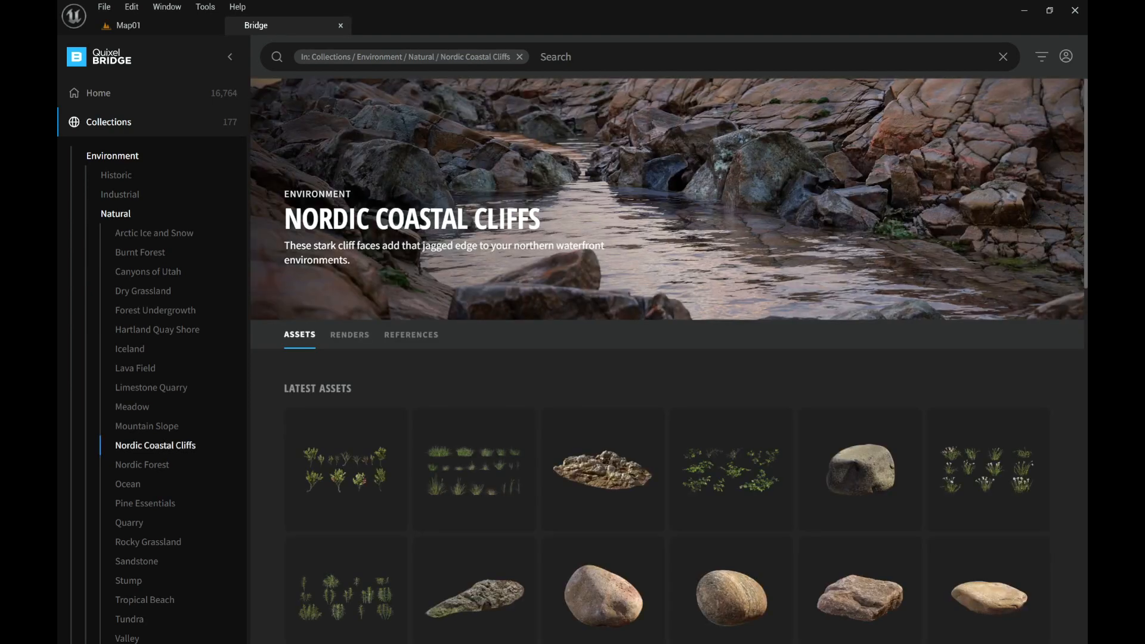
# Find the Nordic Beach Rocky Ground asset in the collection and open its details.
pyautogui.scroll(-10, 603, 442)
pyautogui.scroll(-5, 602, 441)
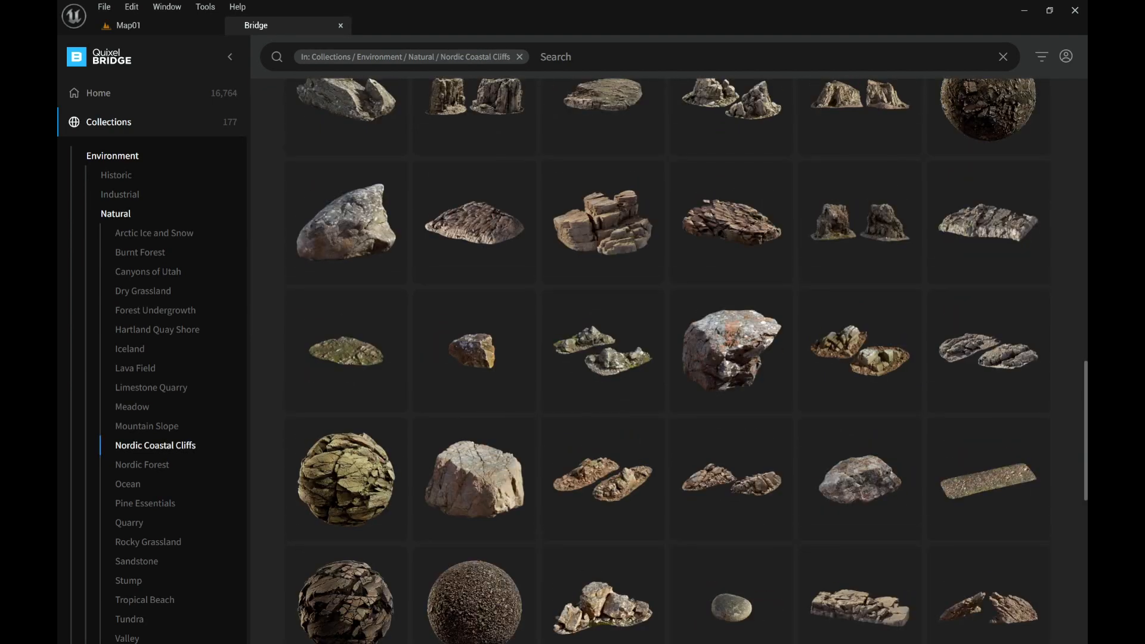
pyautogui.scroll(10, 602, 441)
pyautogui.scroll(-10, 602, 382)
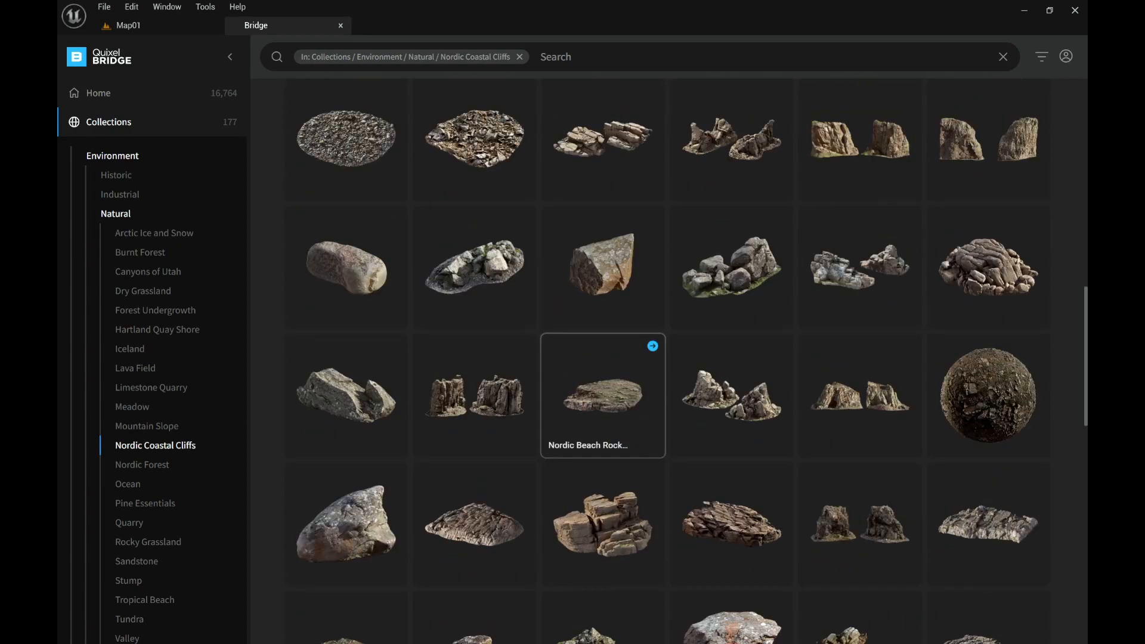
pyautogui.scroll(10, 730, 412)
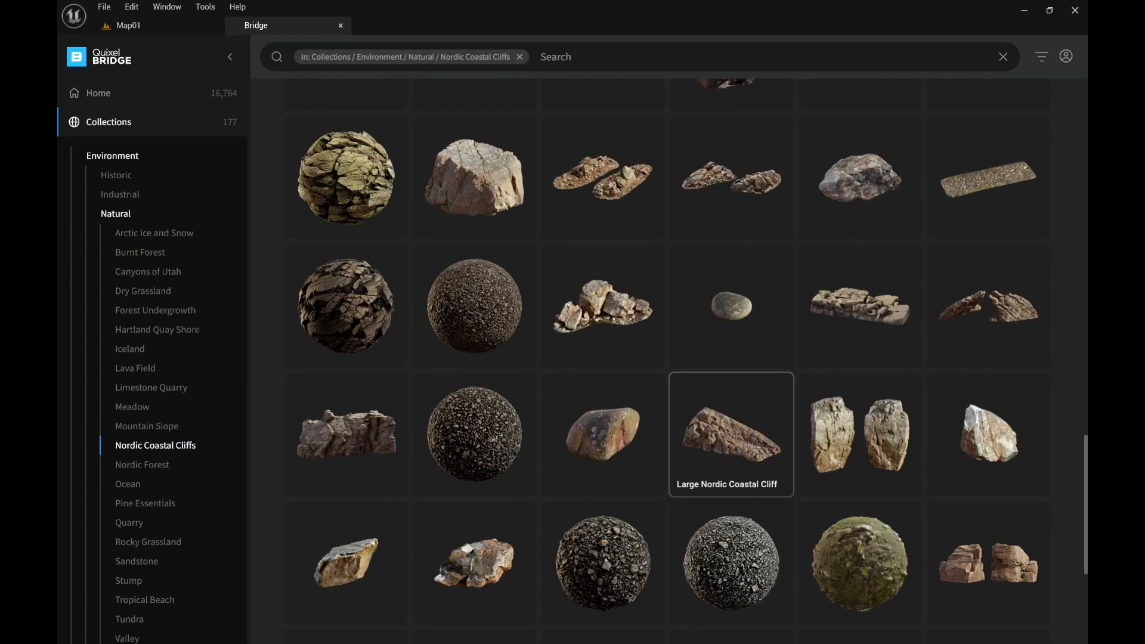
pyautogui.scroll(5, 731, 412)
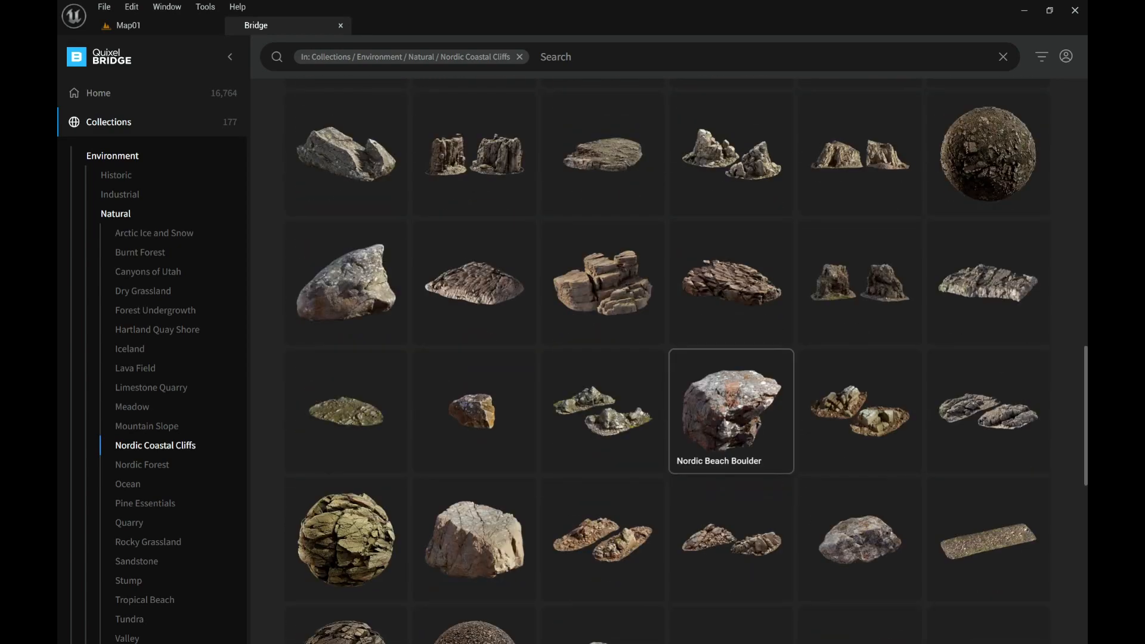
pyautogui.click(602, 274)
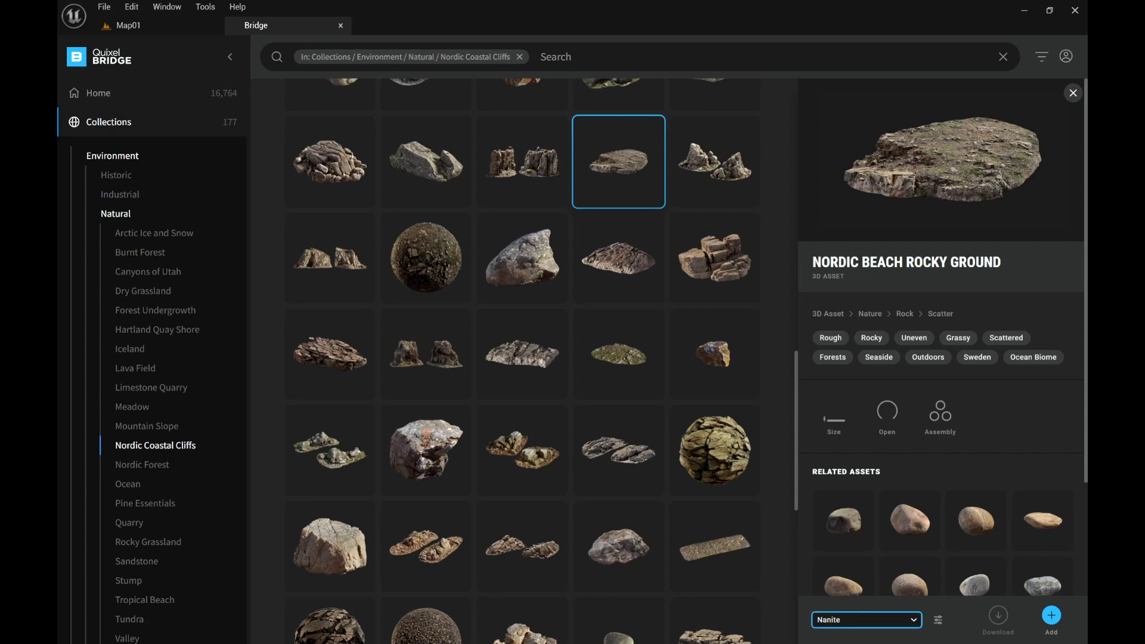
# Switch the asset's quality to Medium Quality and return it to Nanite.
pyautogui.click(866, 620)
pyautogui.click(849, 567)
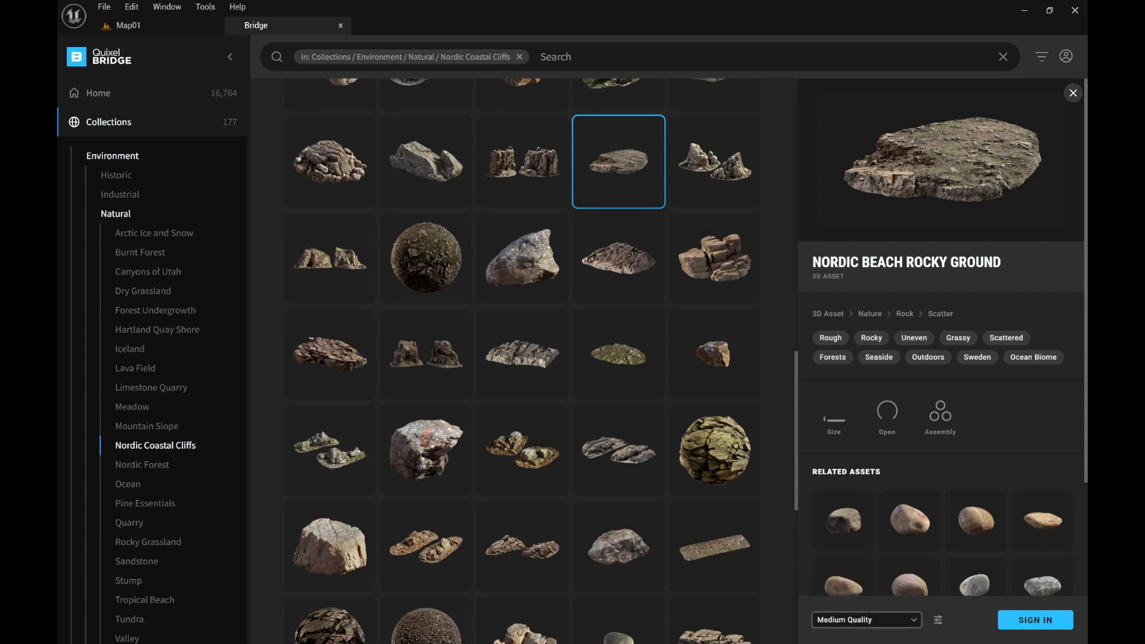
pyautogui.click(867, 620)
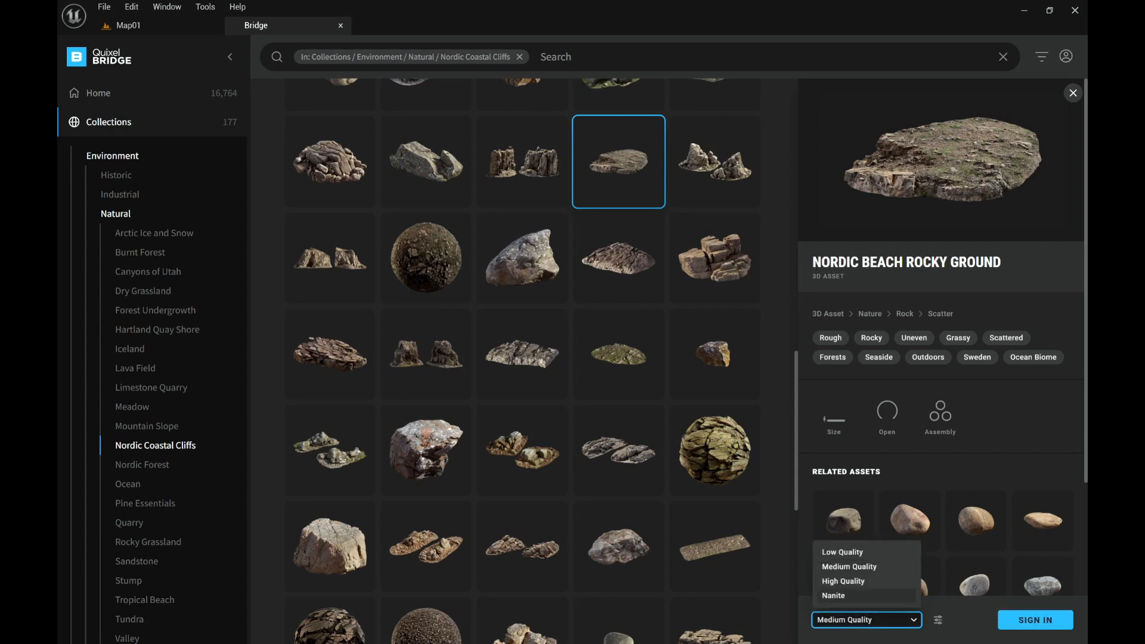
pyautogui.click(847, 595)
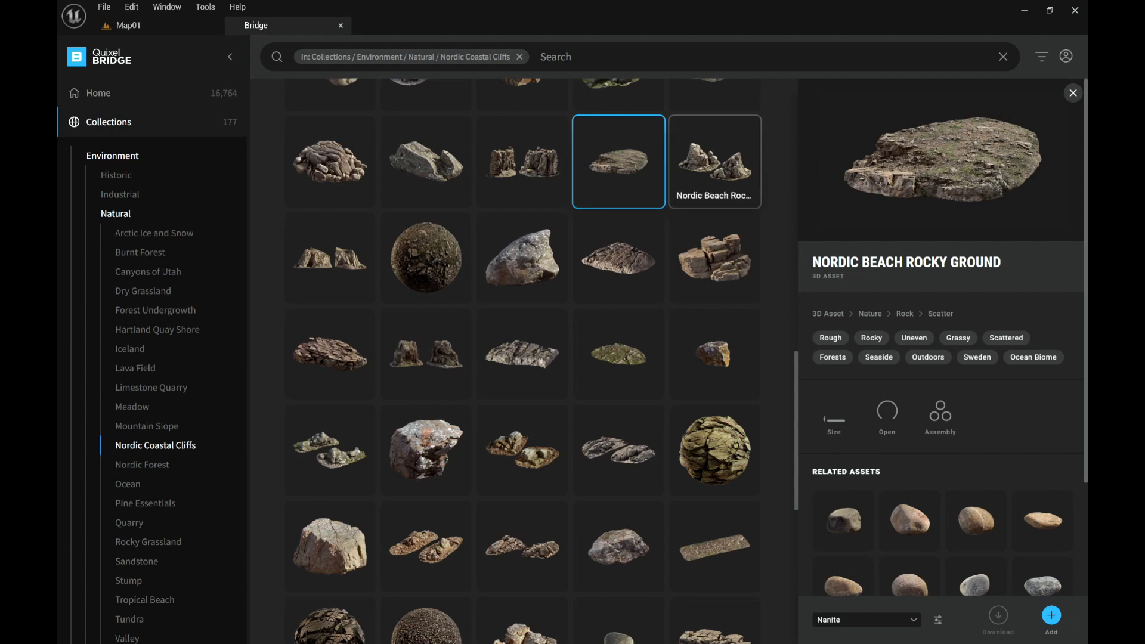
# Place the Nordic Beach Rocky Ground mesh in the level and move it to the valley entrance at about X 750, Y -610, Z 220.
pyautogui.moveTo(619, 161); pyautogui.dragTo(569, 577)
pyautogui.moveTo(569, 578); pyautogui.dragTo(465, 615, button='right')
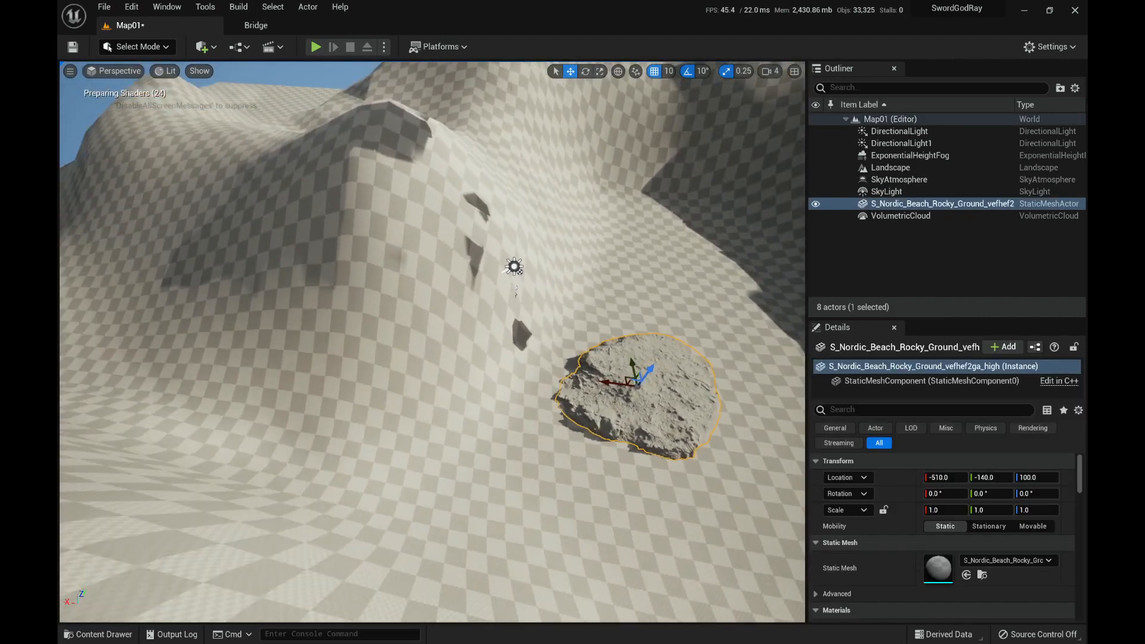
pyautogui.moveTo(636, 383); pyautogui.dragTo(262, 436)
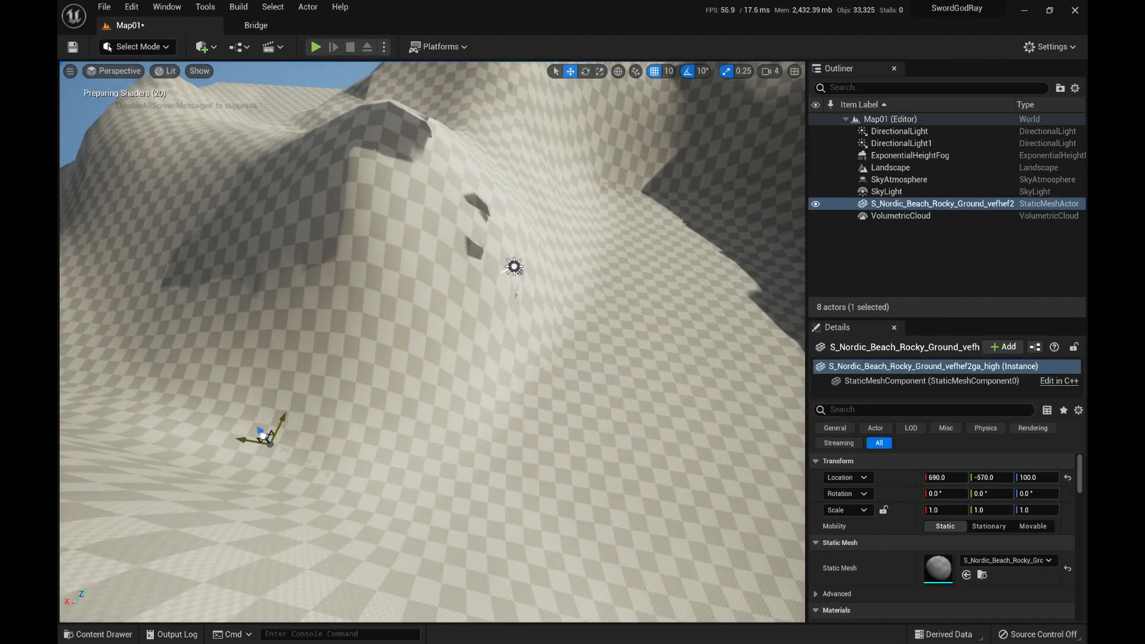
pyautogui.moveTo(230, 419); pyautogui.dragTo(257, 433, button='right')
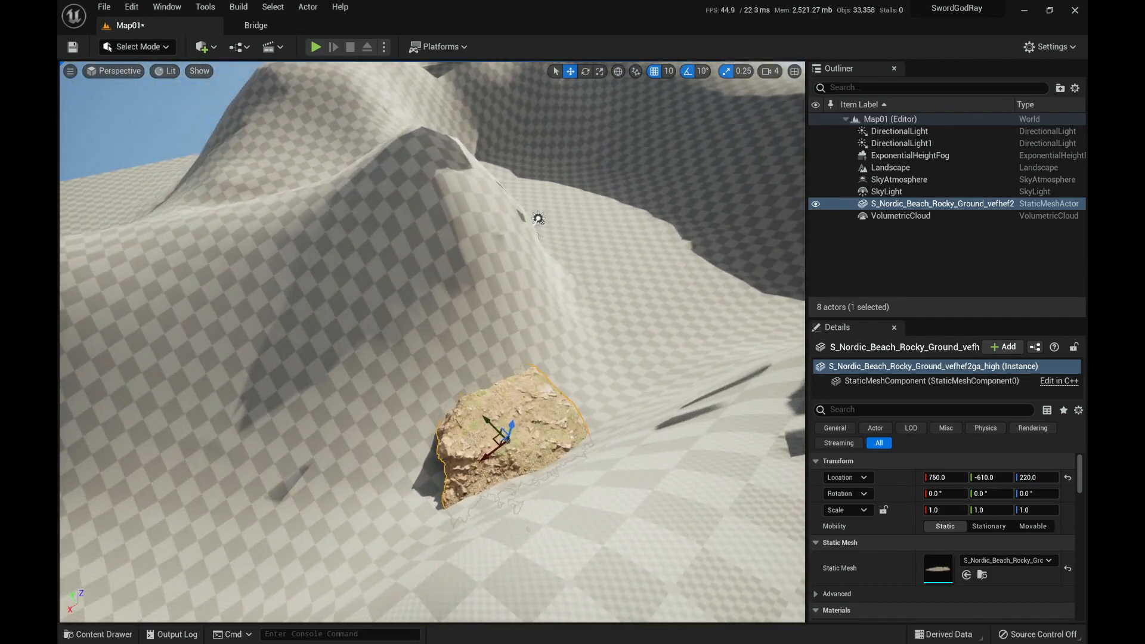
# Shift the rocky ground mesh to about X 930, Y -560 and rotate it 60° about the Z axis.
pyautogui.moveTo(504, 440); pyautogui.dragTo(427, 507)
pyautogui.press('e')
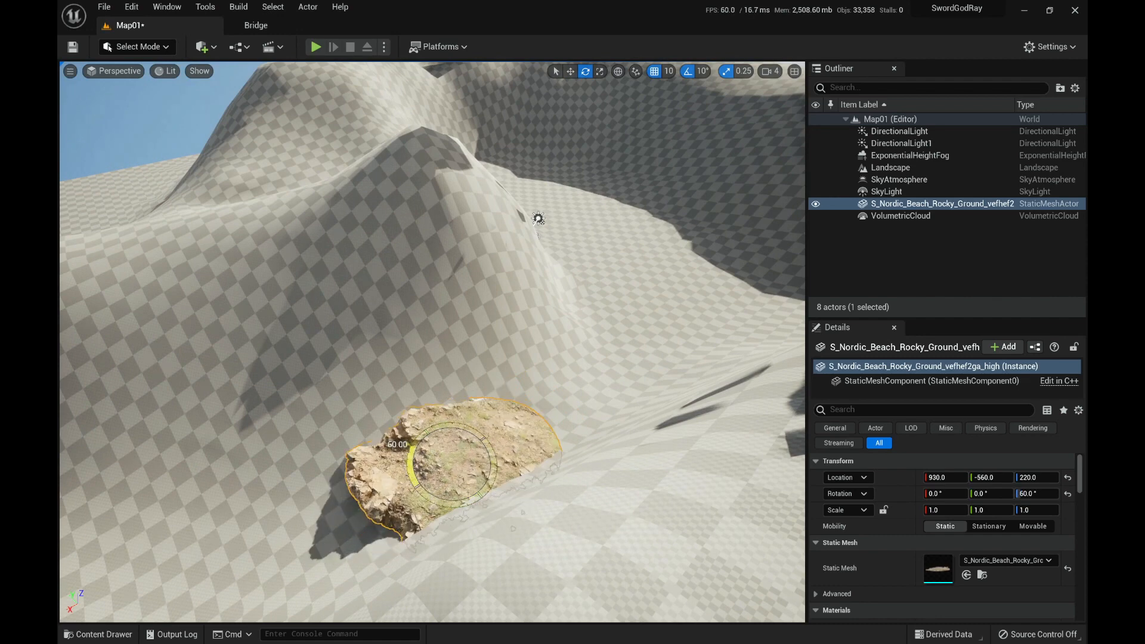
pyautogui.press('w')
pyautogui.moveTo(427, 507); pyautogui.dragTo(525, 507, button='right')
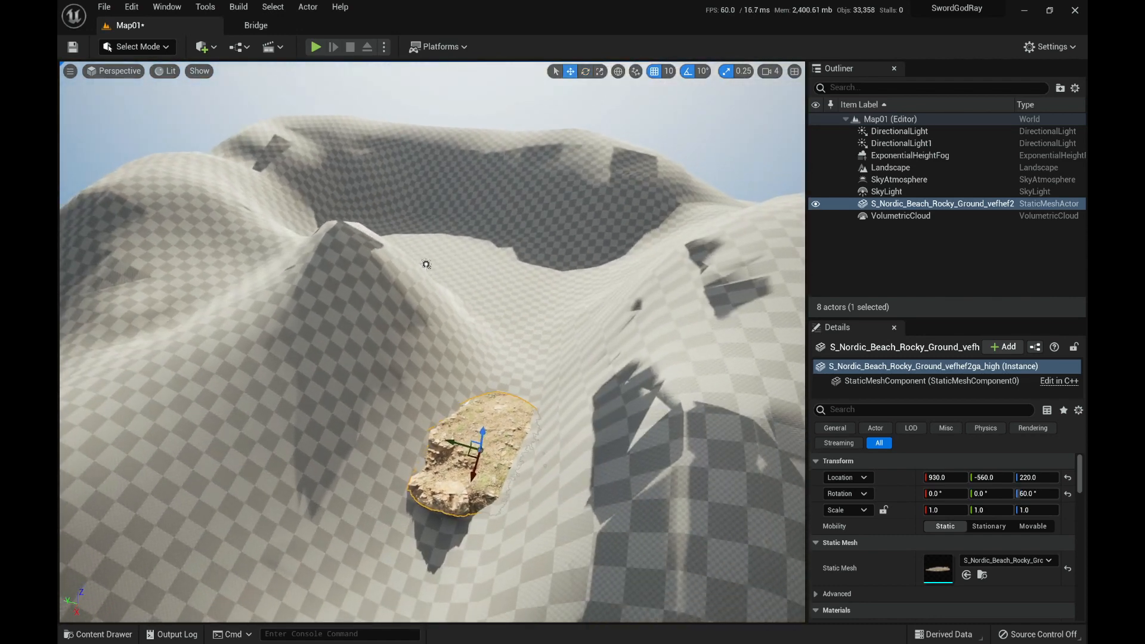
# Select the landscape and set its X and Y scale to 35.
pyautogui.click(525, 507)
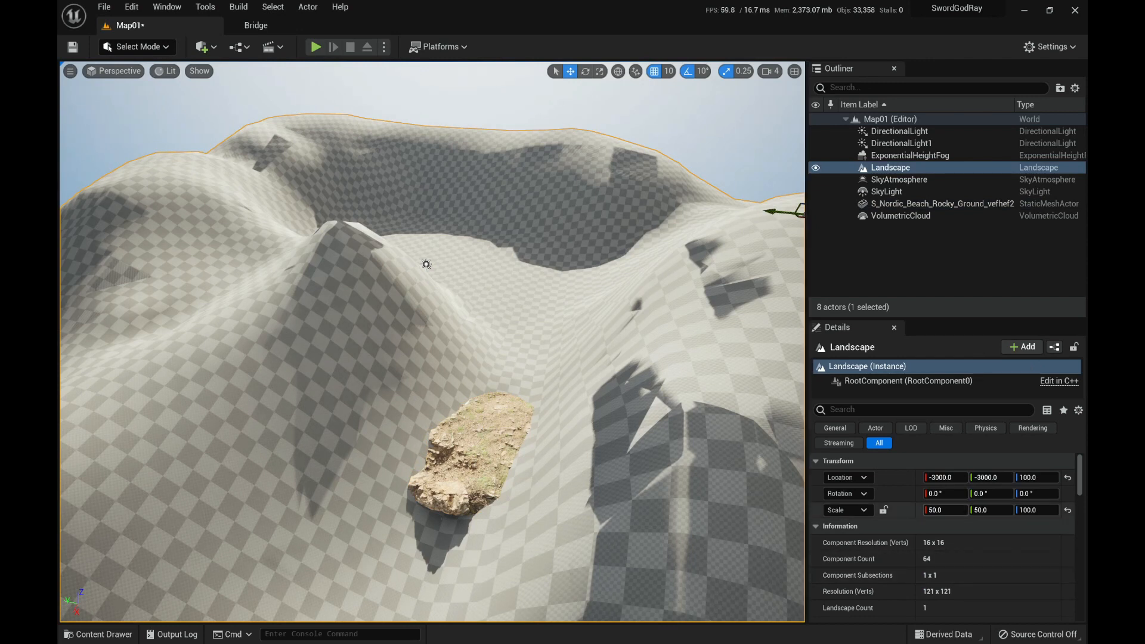
pyautogui.write('35')
pyautogui.press('Tab')
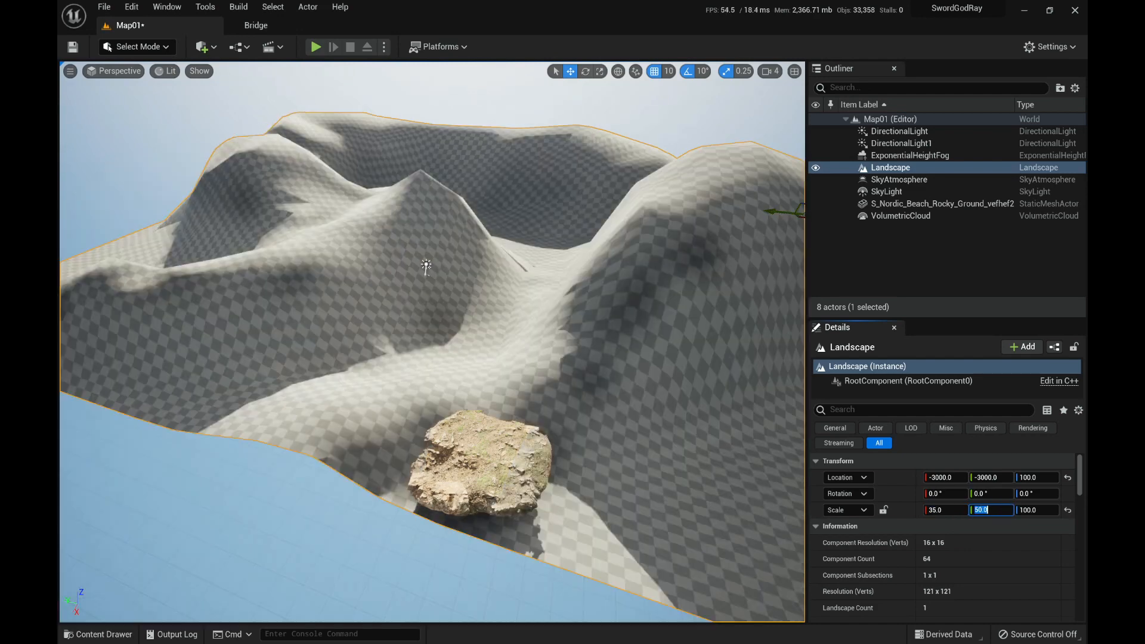
pyautogui.moveTo(433, 342); pyautogui.dragTo(400, 322, button='right')
pyautogui.moveTo(449, 294); pyautogui.dragTo(443, 295, button='right')
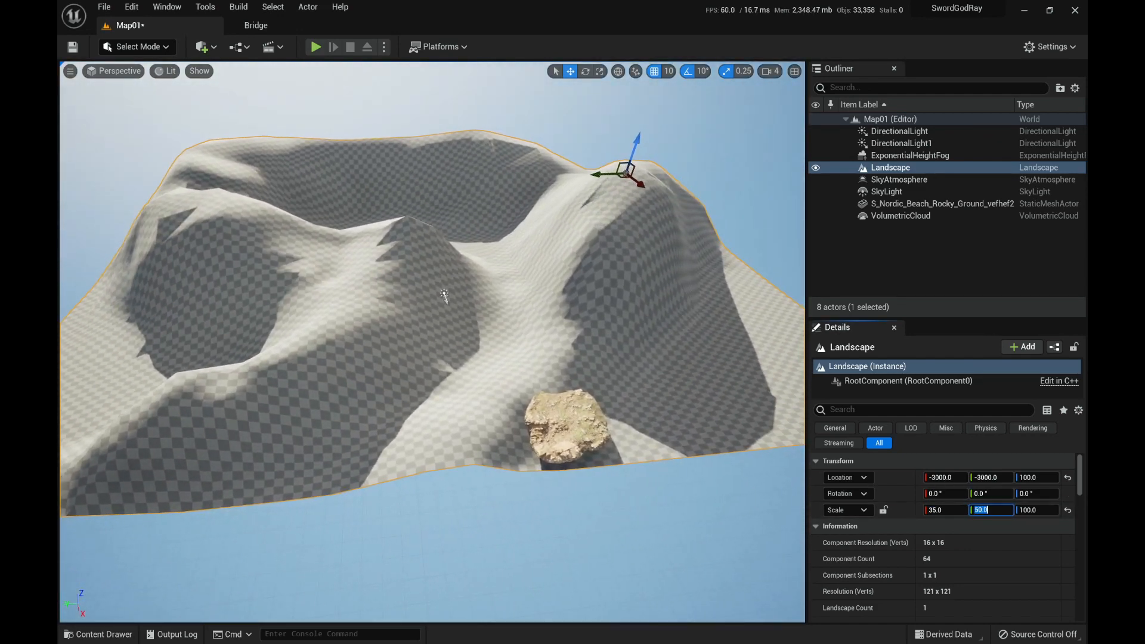
pyautogui.press('Return')
# Flatten the ground in the narrow valley passage with the Flatten tool in Landscape mode, and return to Select mode.
pyautogui.moveTo(433, 342); pyautogui.dragTo(428, 272, button='right')
pyautogui.press('w')
pyautogui.moveTo(327, 410); pyautogui.dragTo(173, 328, button='right')
pyautogui.press('w')
pyautogui.press('s')
pyautogui.press('w')
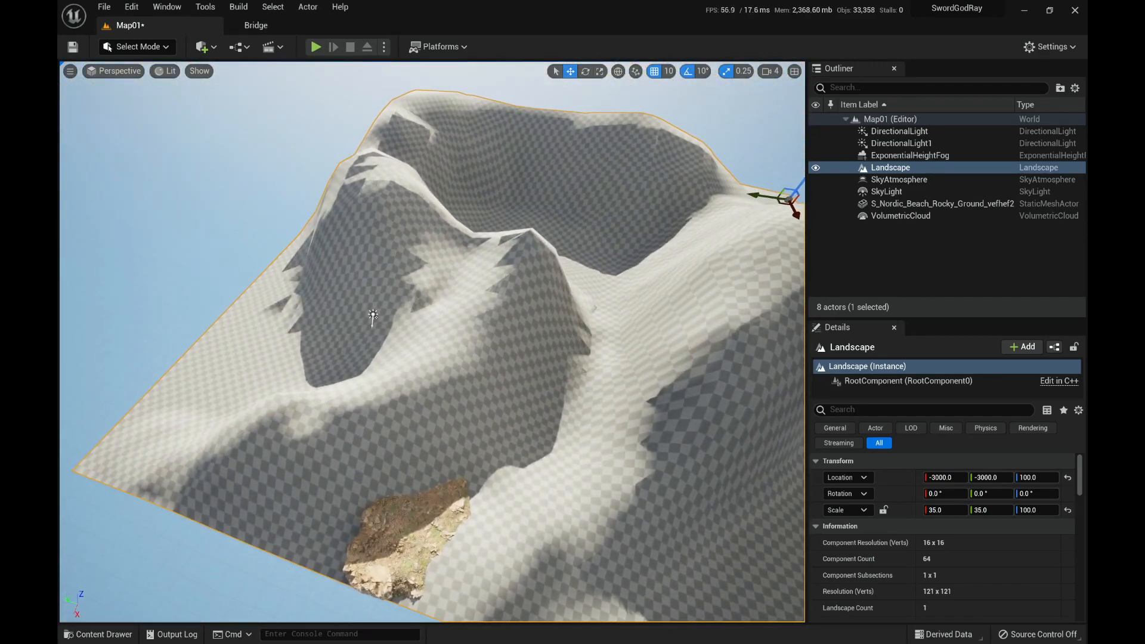
pyautogui.click(137, 46)
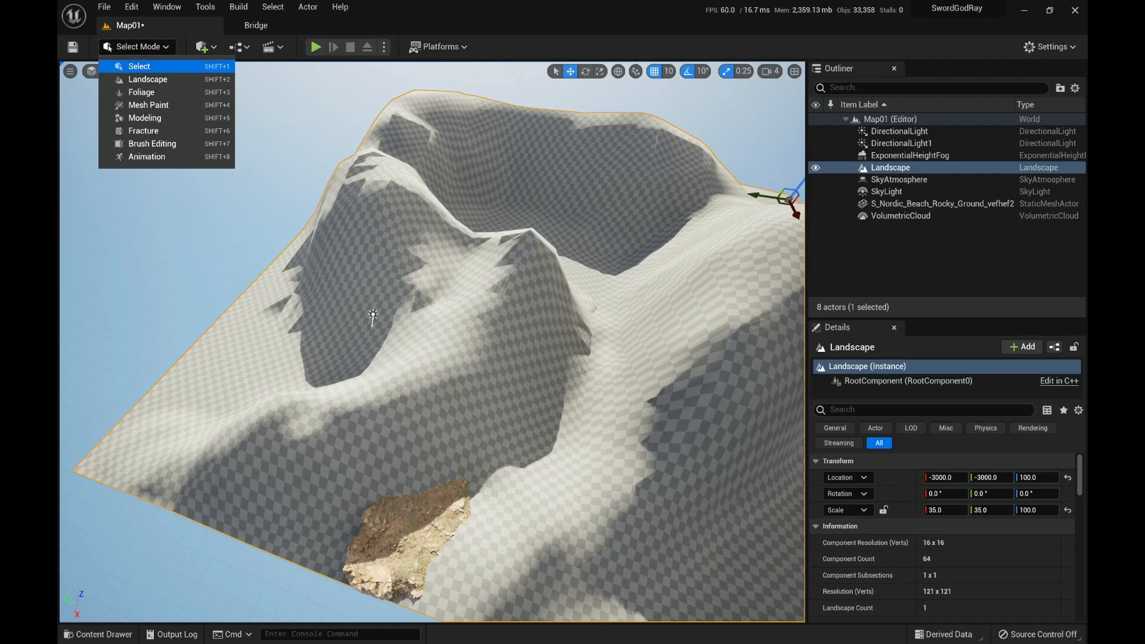
pyautogui.click(135, 82)
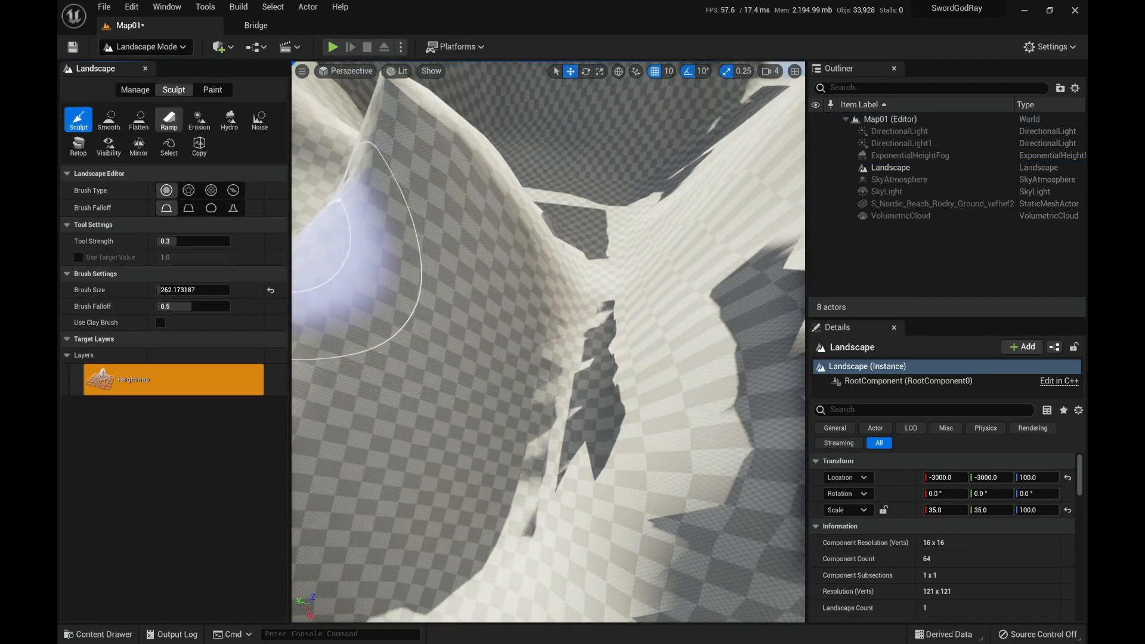
pyautogui.click(139, 119)
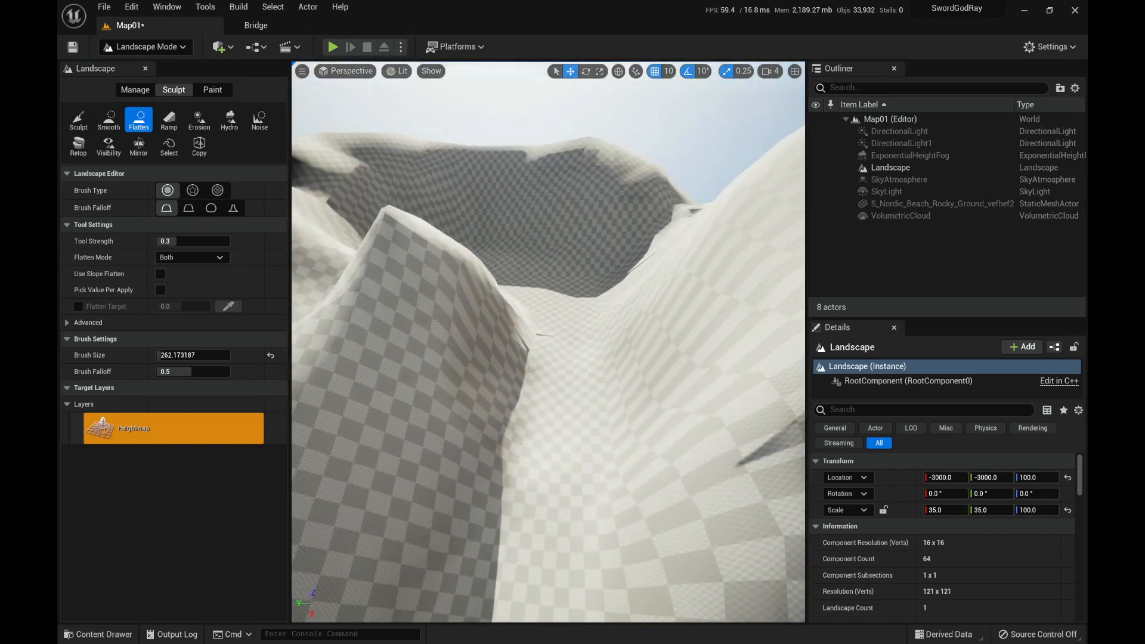
pyautogui.moveTo(548, 342)
pyautogui.mouseDown(button='right')
pyautogui.moveTo(507, 406)
pyautogui.moveTo(495, 400)
pyautogui.moveTo(492, 349)
pyautogui.moveTo(462, 363)
pyautogui.mouseUp(button='right')
pyautogui.moveTo(442, 256)
pyautogui.mouseDown()
pyautogui.moveTo(466, 307)
pyautogui.moveTo(507, 334)
pyautogui.mouseUp()
pyautogui.moveTo(507, 334)
pyautogui.mouseDown(button='right')
pyautogui.moveTo(486, 361)
pyautogui.moveTo(552, 343)
pyautogui.moveTo(587, 298)
pyautogui.moveTo(662, 286)
pyautogui.moveTo(704, 370)
pyautogui.moveTo(644, 298)
pyautogui.moveTo(686, 323)
pyautogui.moveTo(722, 298)
pyautogui.moveTo(716, 283)
pyautogui.moveTo(686, 289)
pyautogui.moveTo(668, 340)
pyautogui.moveTo(445, 302)
pyautogui.moveTo(562, 299)
pyautogui.moveTo(457, 301)
pyautogui.mouseUp(button='right')
pyautogui.click(146, 47)
pyautogui.click(143, 66)
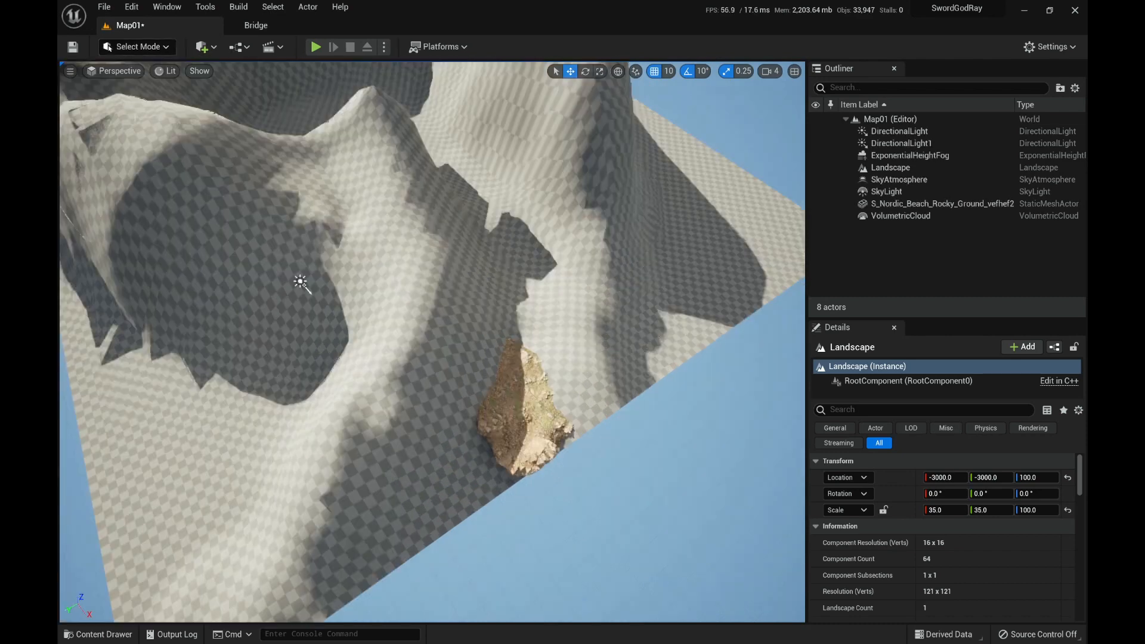
# Move the rocky ground mesh to about X 860, Y -670 and duplicate it farther into the valley at about X 530, Y -1030.
pyautogui.moveTo(432, 342); pyautogui.dragTo(367, 345, button='right')
pyautogui.click(456, 456)
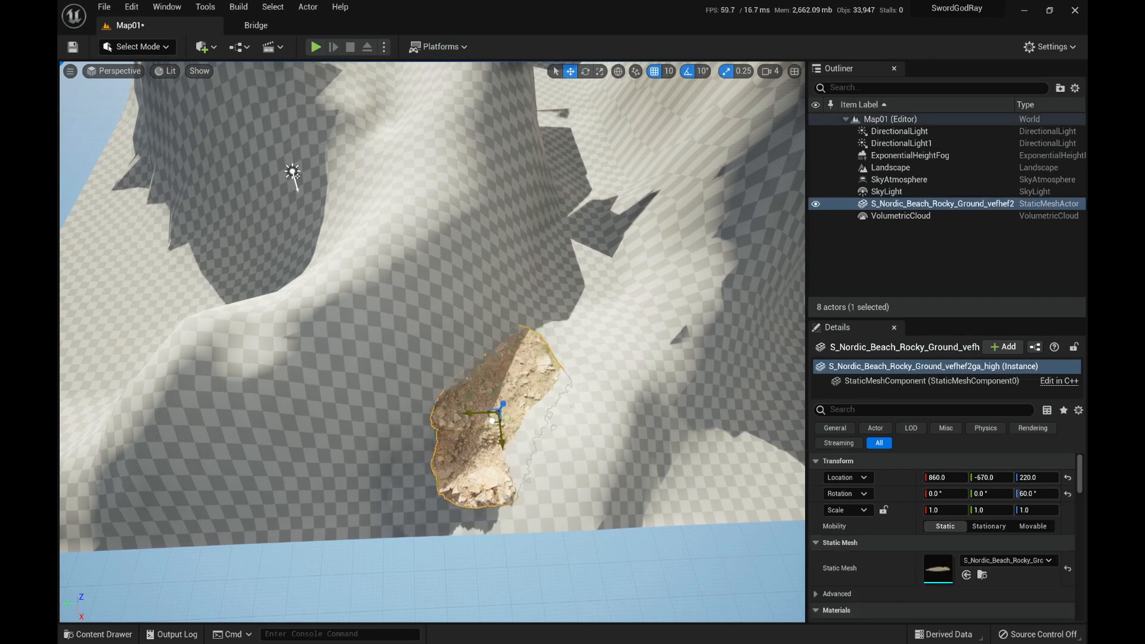
pyautogui.moveTo(457, 417); pyautogui.dragTo(477, 441, button='right')
pyautogui.keyDown('alt'); pyautogui.moveTo(445, 315); pyautogui.dragTo(574, 280); pyautogui.keyUp('alt')
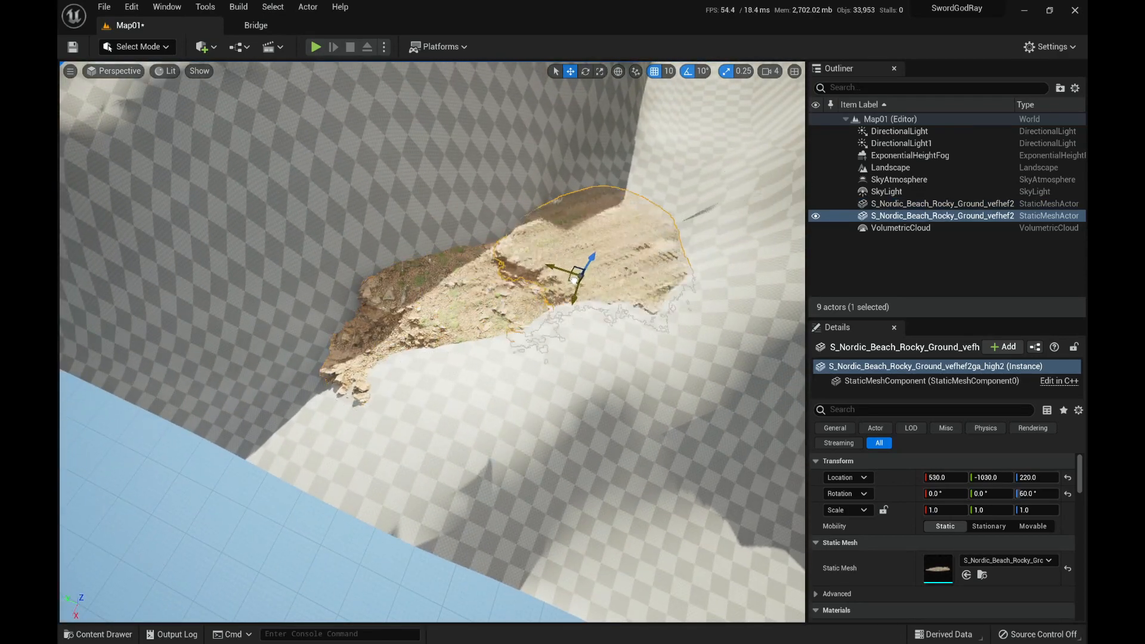
# Move the duplicated rock to about X 400, Y -1120, Z 190 and rotate it to 150° about the Z axis.
pyautogui.moveTo(616, 255); pyautogui.dragTo(671, 251, button='right')
pyautogui.press('e')
pyautogui.moveTo(594, 352); pyautogui.dragTo(520, 331)
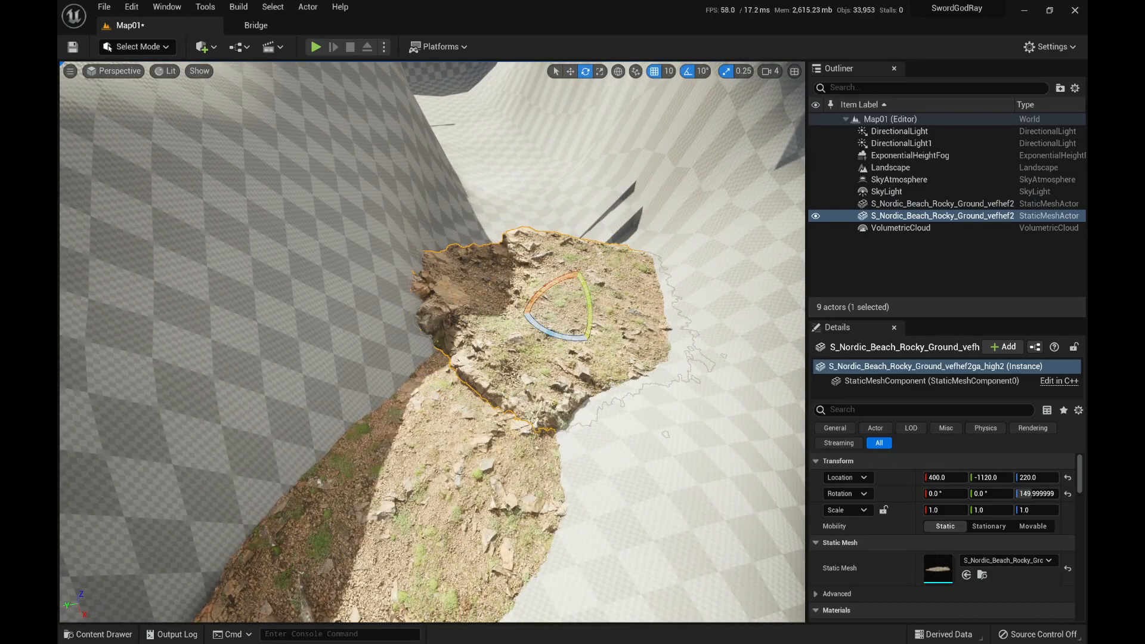
pyautogui.moveTo(520, 331)
pyautogui.mouseDown(button='right')
pyautogui.moveTo(525, 370)
pyautogui.moveTo(531, 298)
pyautogui.moveTo(507, 292)
pyautogui.moveTo(465, 316)
pyautogui.moveTo(531, 343)
pyautogui.mouseUp(button='right')
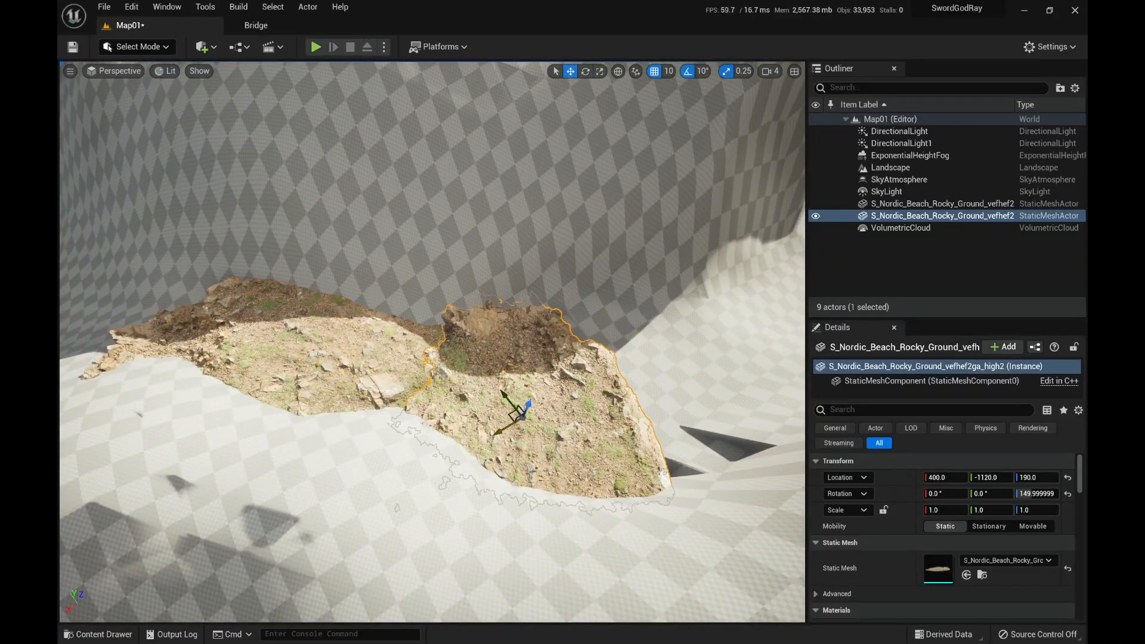
# Duplicate the second rock farther along the valley to about X 70, Y -1200 and rotate the copy to 110° about Z.
pyautogui.keyDown('alt'); pyautogui.moveTo(519, 413); pyautogui.dragTo(559, 408); pyautogui.keyUp('alt')
pyautogui.moveTo(519, 340)
pyautogui.mouseDown(button='right')
pyautogui.moveTo(555, 358)
pyautogui.moveTo(567, 400)
pyautogui.moveTo(620, 352)
pyautogui.moveTo(602, 340)
pyautogui.moveTo(537, 370)
pyautogui.moveTo(530, 358)
pyautogui.mouseUp(button='right')
pyautogui.press('e')
pyautogui.moveTo(456, 371); pyautogui.dragTo(421, 334)
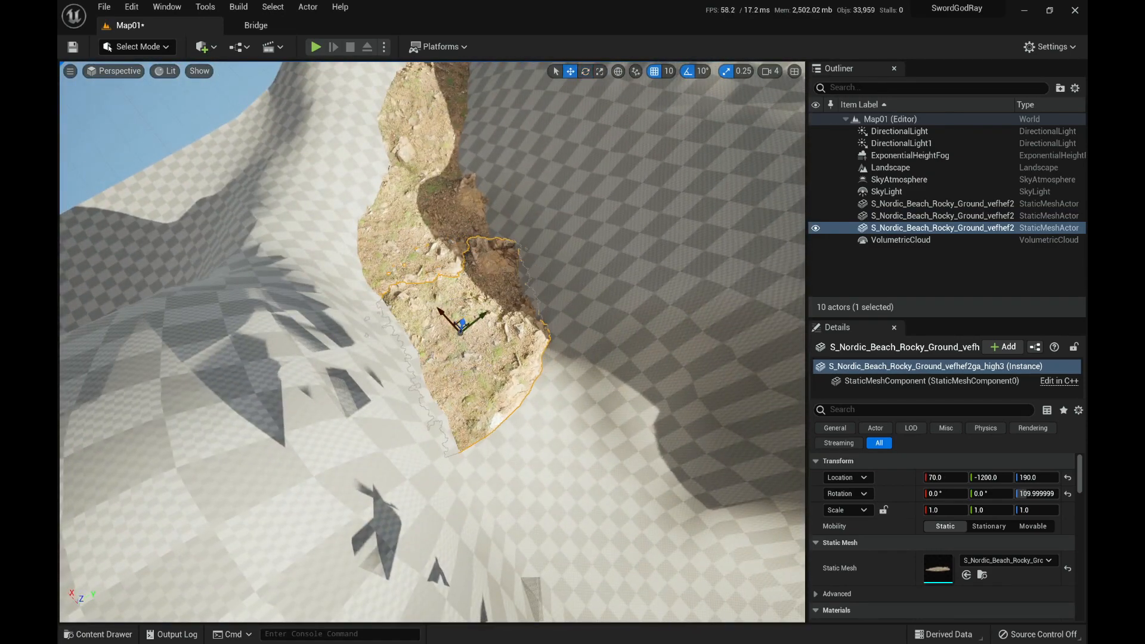
# Add a fourth rock copy farther along the path at about X -280, Y -1160, Z 190, rotated to 150° about Z.
pyautogui.moveTo(441, 352); pyautogui.dragTo(572, 317, button='right')
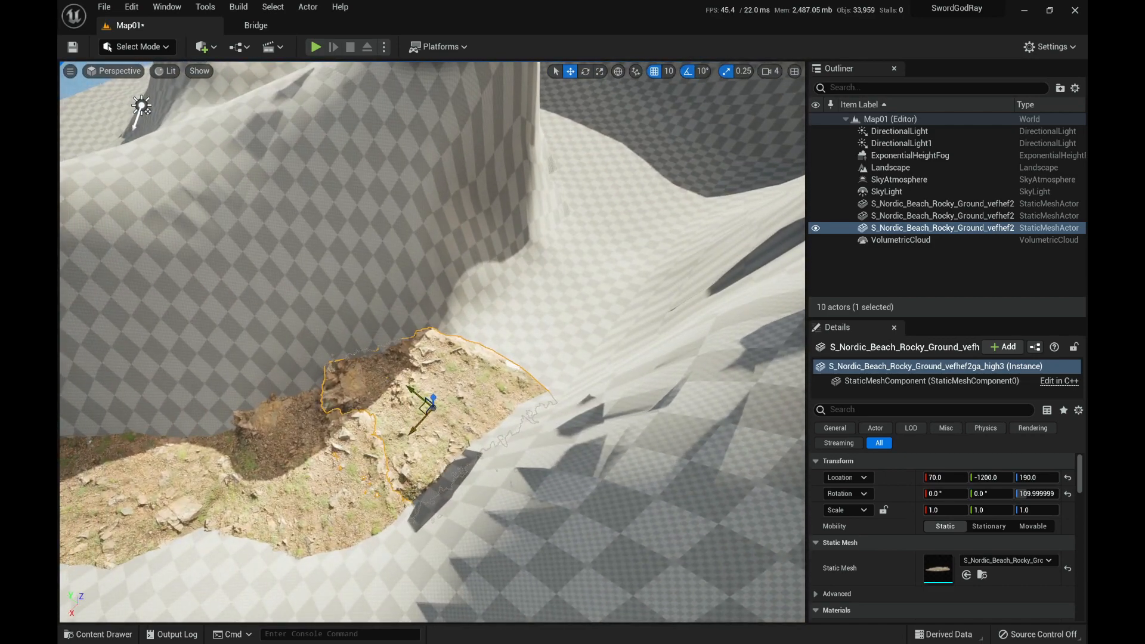
pyautogui.keyDown('alt'); pyautogui.moveTo(429, 407); pyautogui.dragTo(472, 374); pyautogui.keyUp('alt')
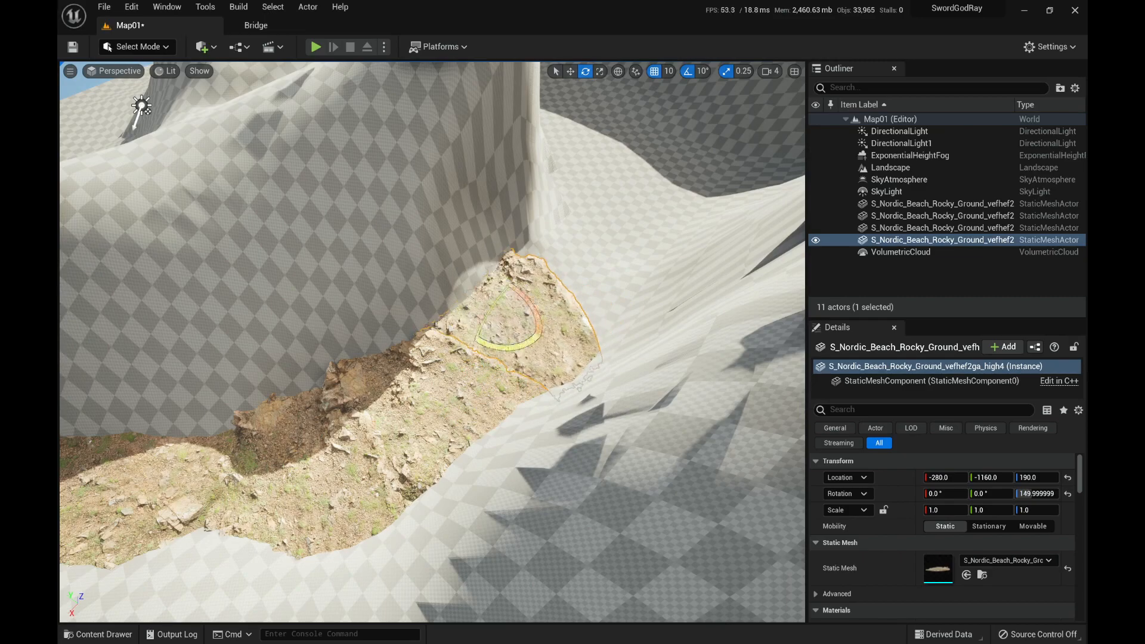
pyautogui.press('w')
pyautogui.moveTo(507, 346); pyautogui.dragTo(423, 346, button='right')
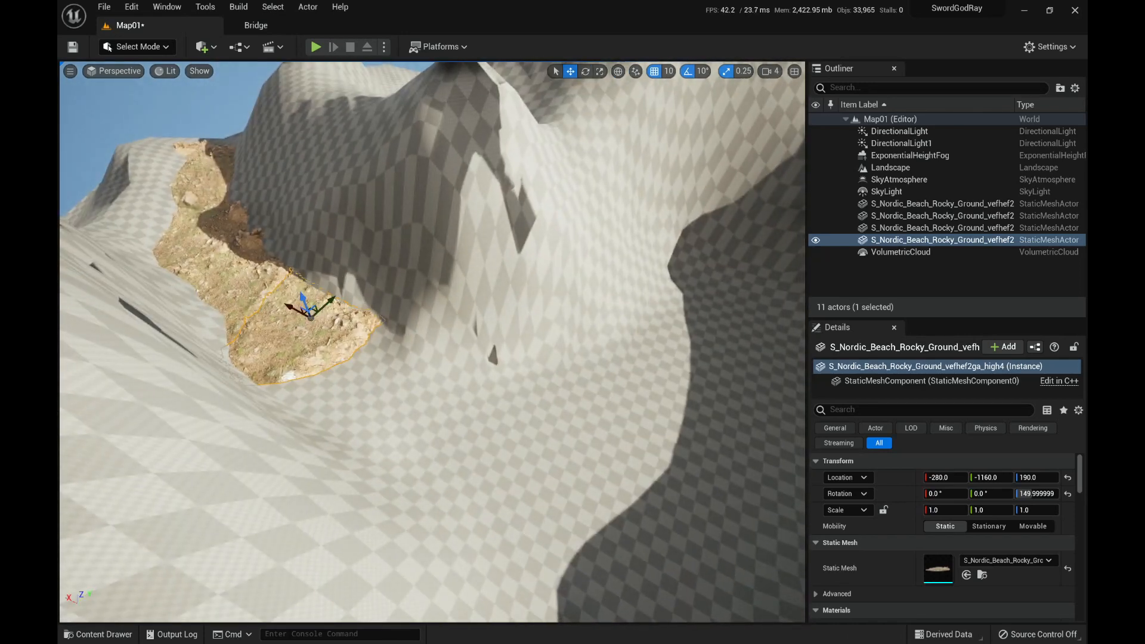
# Add two rock copies farther along the path, at about X -570, Y -1160 and X -1010, Y -980, rotated to 30° and -30° about Z.
pyautogui.keyDown('alt'); pyautogui.moveTo(298, 309); pyautogui.dragTo(317, 323); pyautogui.keyUp('alt')
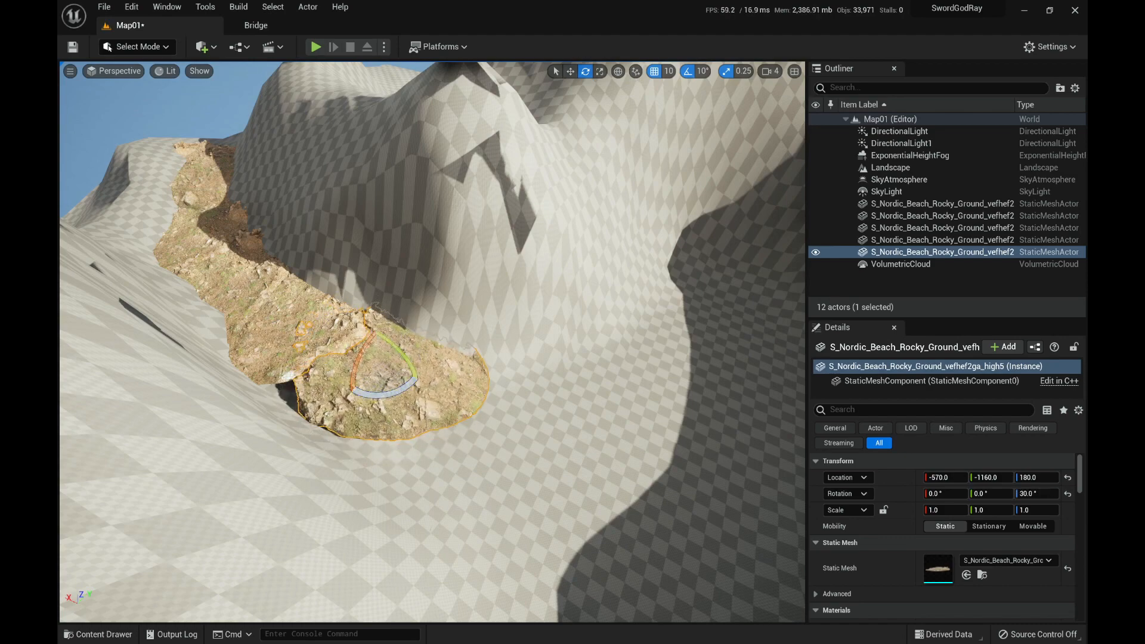
pyautogui.keyDown('alt'); pyautogui.moveTo(367, 350); pyautogui.dragTo(507, 428); pyautogui.keyUp('alt')
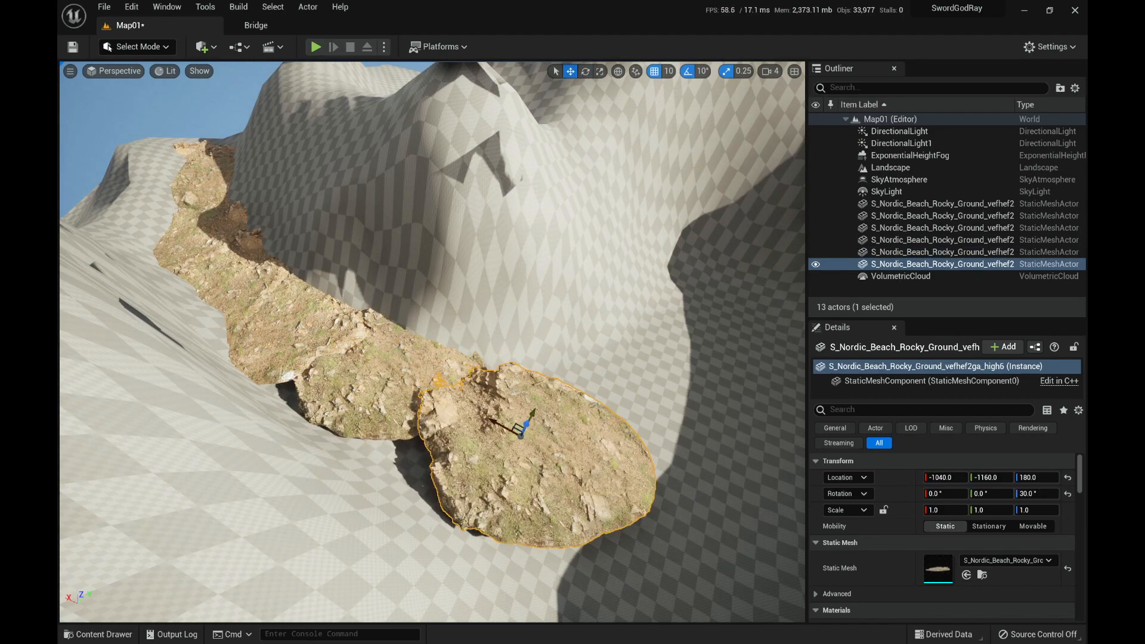
pyautogui.moveTo(518, 434); pyautogui.dragTo(710, 440, button='right')
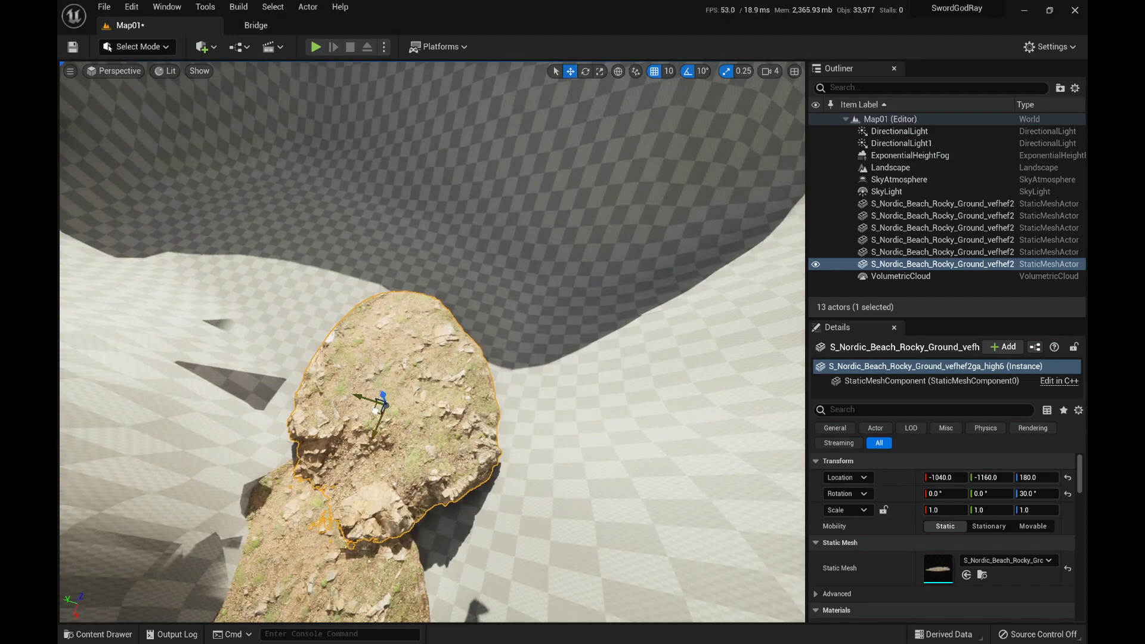
pyautogui.moveTo(376, 410); pyautogui.dragTo(338, 429)
pyautogui.press('e')
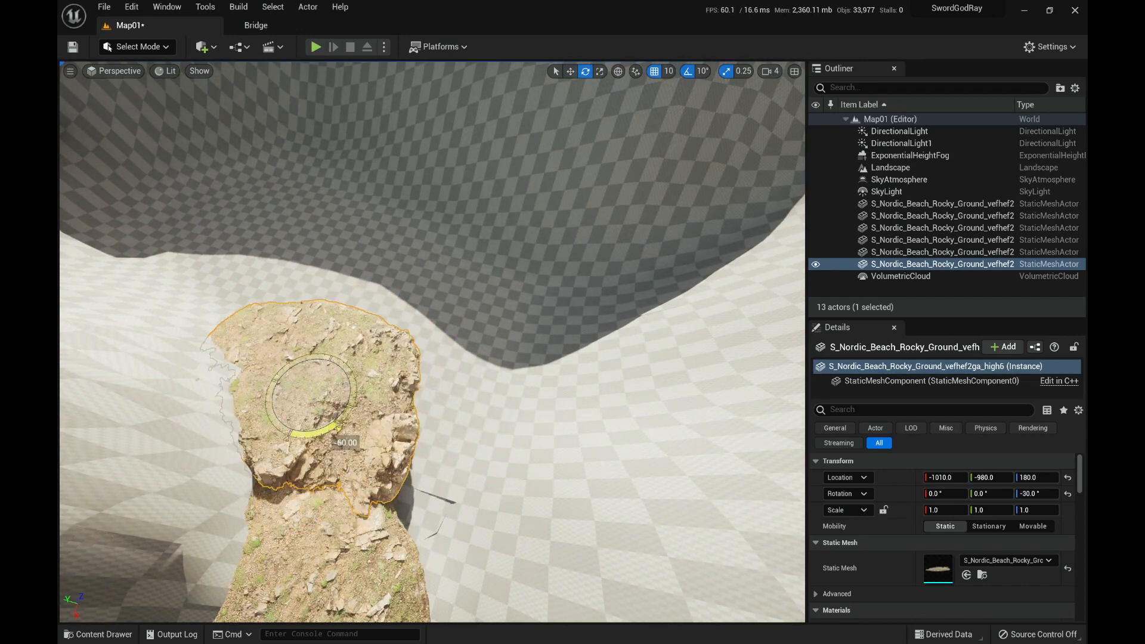
pyautogui.moveTo(303, 382); pyautogui.dragTo(307, 403)
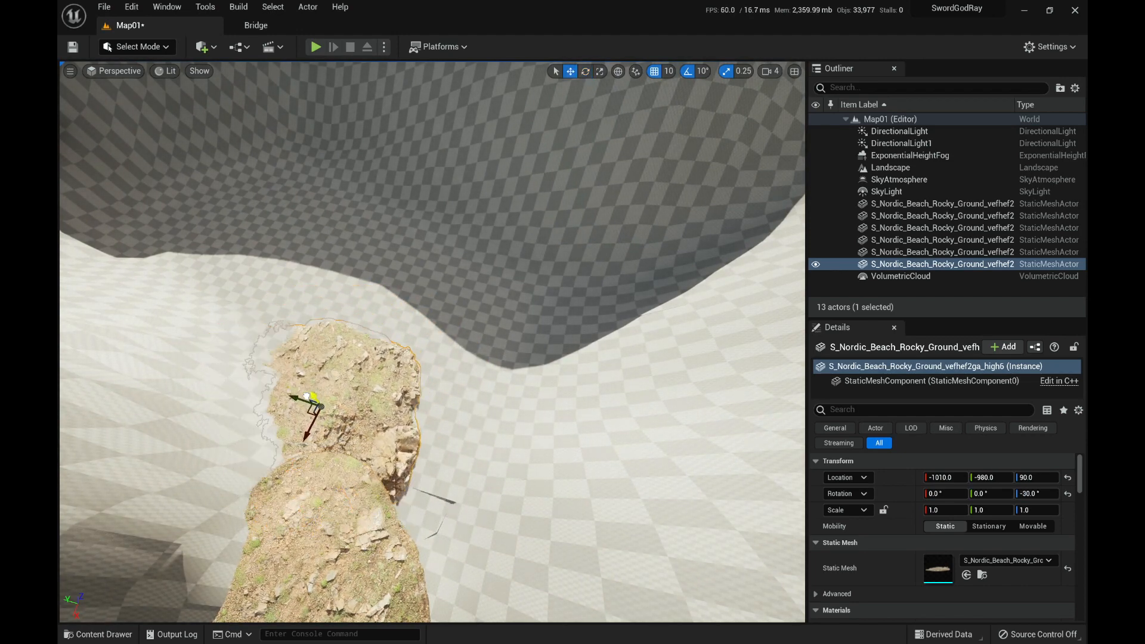
# Lower the rock at X -570, Y -1160 to about Z 120 to meet the newest copy beside it.
pyautogui.keyDown('alt'); pyautogui.moveTo(453, 381); pyautogui.dragTo(239, 298); pyautogui.keyUp('alt')
pyautogui.moveTo(381, 281); pyautogui.dragTo(298, 277, button='right')
pyautogui.click(367, 266)
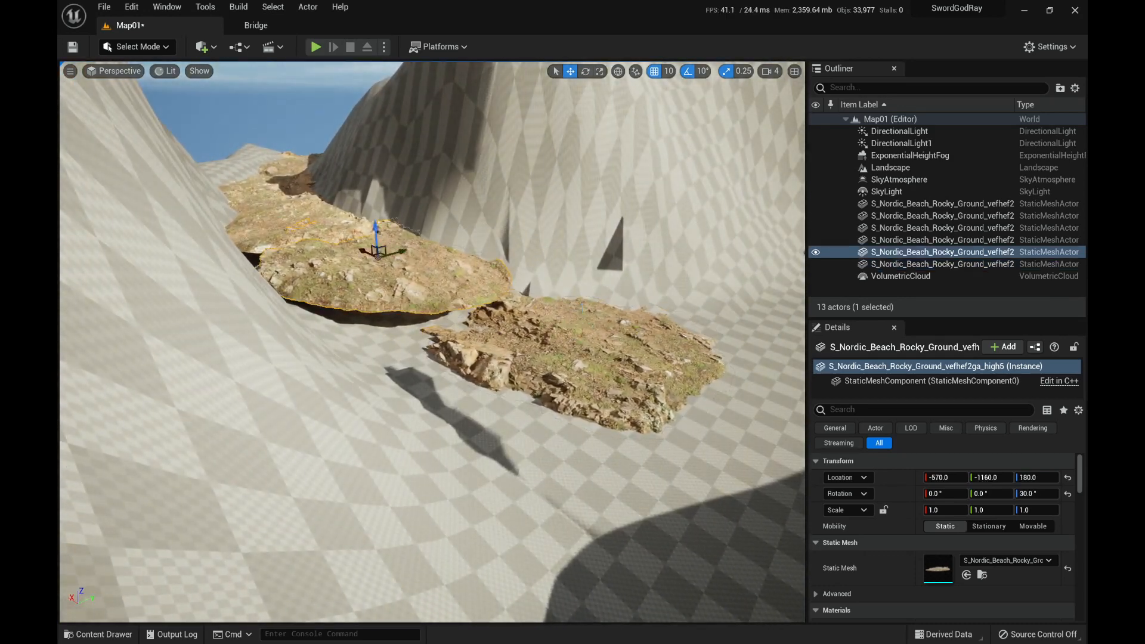
pyautogui.moveTo(367, 265); pyautogui.dragTo(450, 272, button='right')
pyautogui.moveTo(292, 231); pyautogui.dragTo(294, 250)
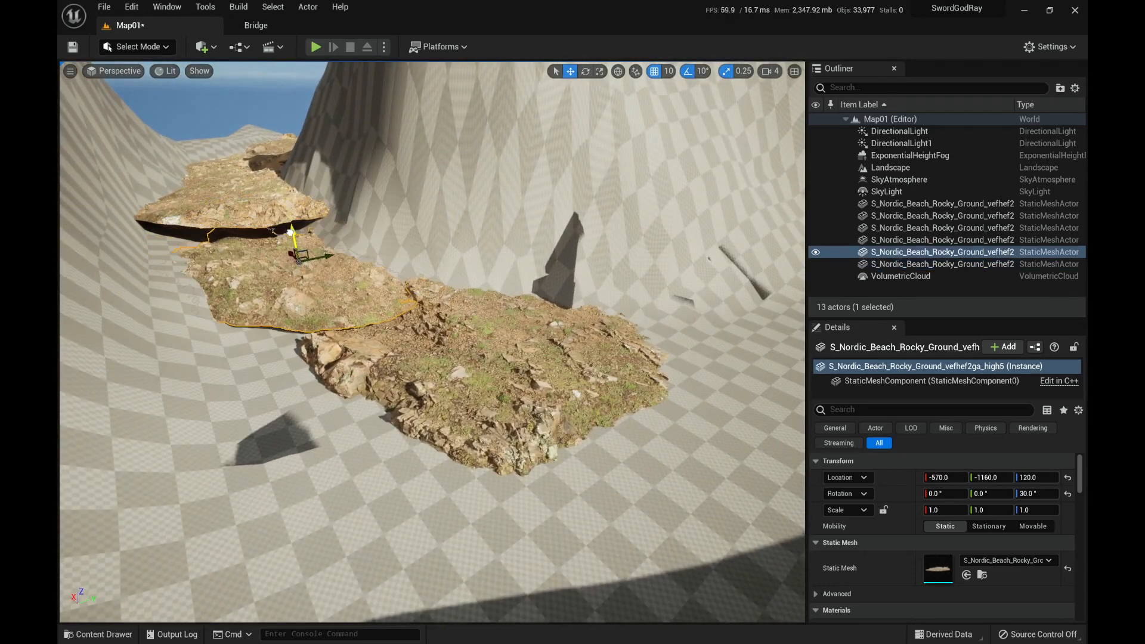
# Lower the fourth and third rocks along the path so they step down toward the neighbouring copies.
pyautogui.click(257, 179)
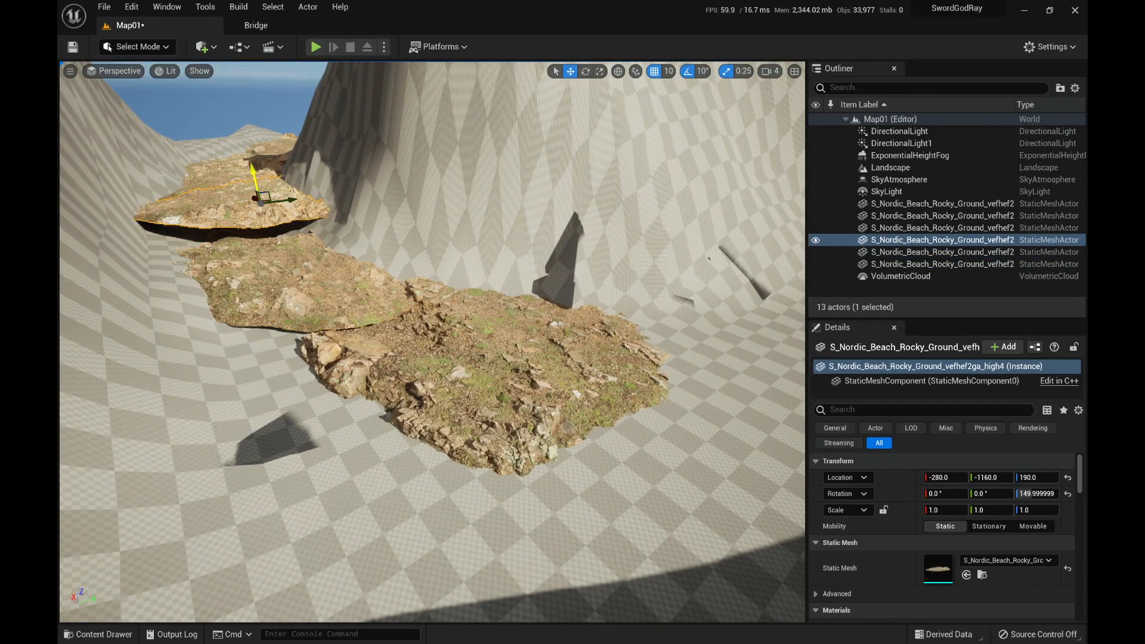
pyautogui.moveTo(253, 168); pyautogui.dragTo(255, 195)
pyautogui.moveTo(254, 196); pyautogui.dragTo(253, 257, button='right')
pyautogui.click(238, 157)
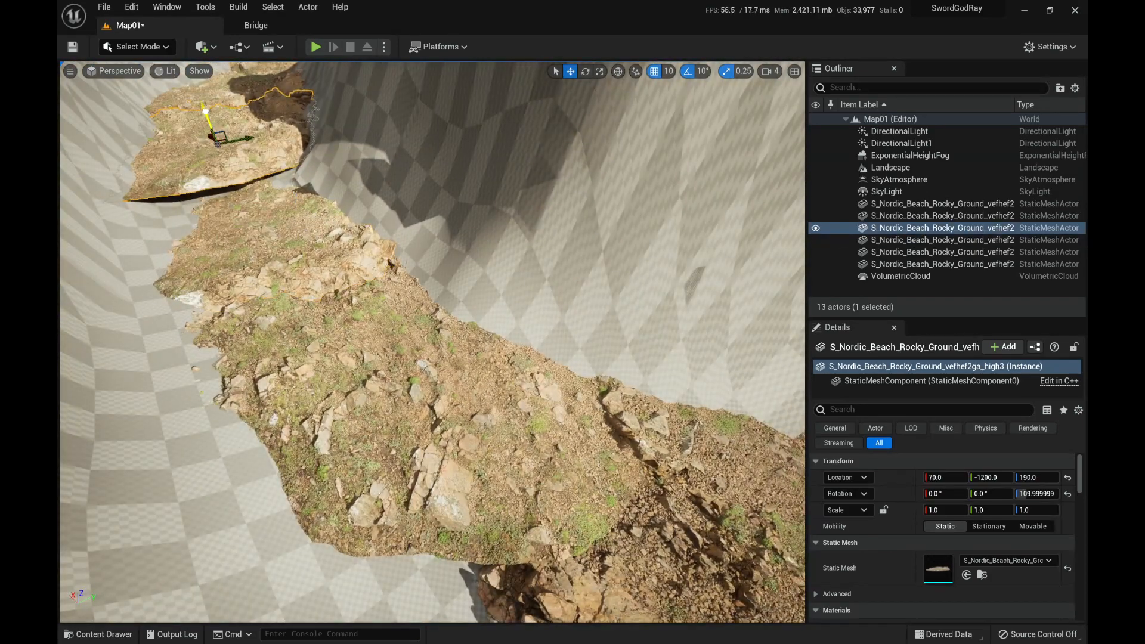
pyautogui.moveTo(206, 111); pyautogui.dragTo(224, 154)
# Duplicate the end rock twice to about X -1220, Y -630 and X -1220, Y -260, and rotate the nearer copy to 10° about Z.
pyautogui.moveTo(432, 341); pyautogui.dragTo(501, 352, button='right')
pyautogui.click(382, 304)
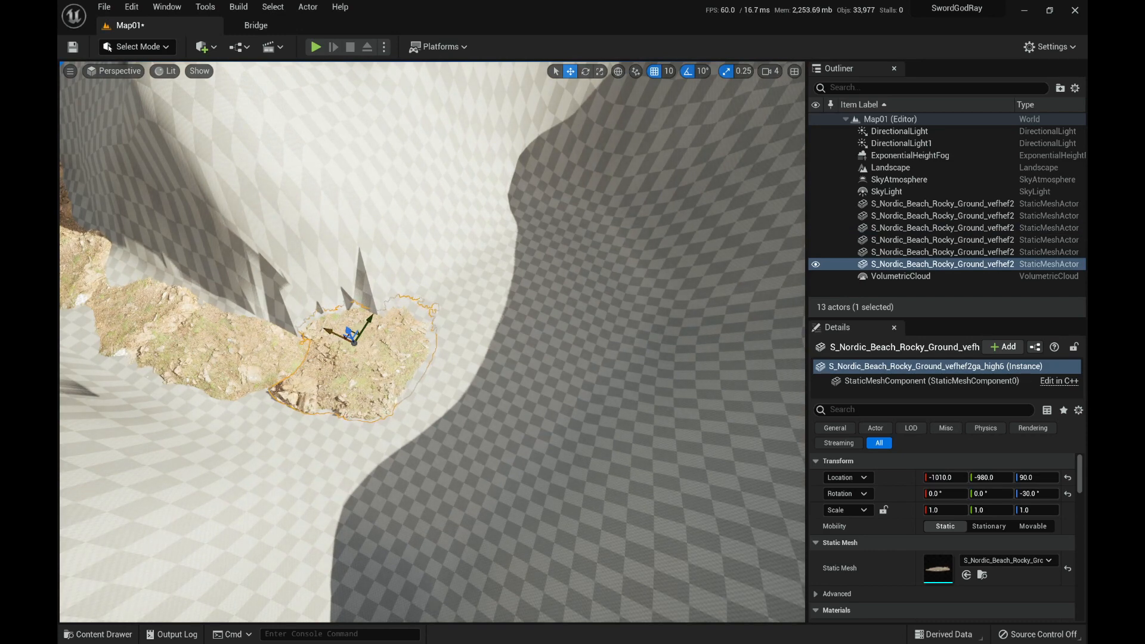
pyautogui.keyDown('alt'); pyautogui.moveTo(330, 331); pyautogui.dragTo(497, 186); pyautogui.keyUp('alt')
pyautogui.press('e')
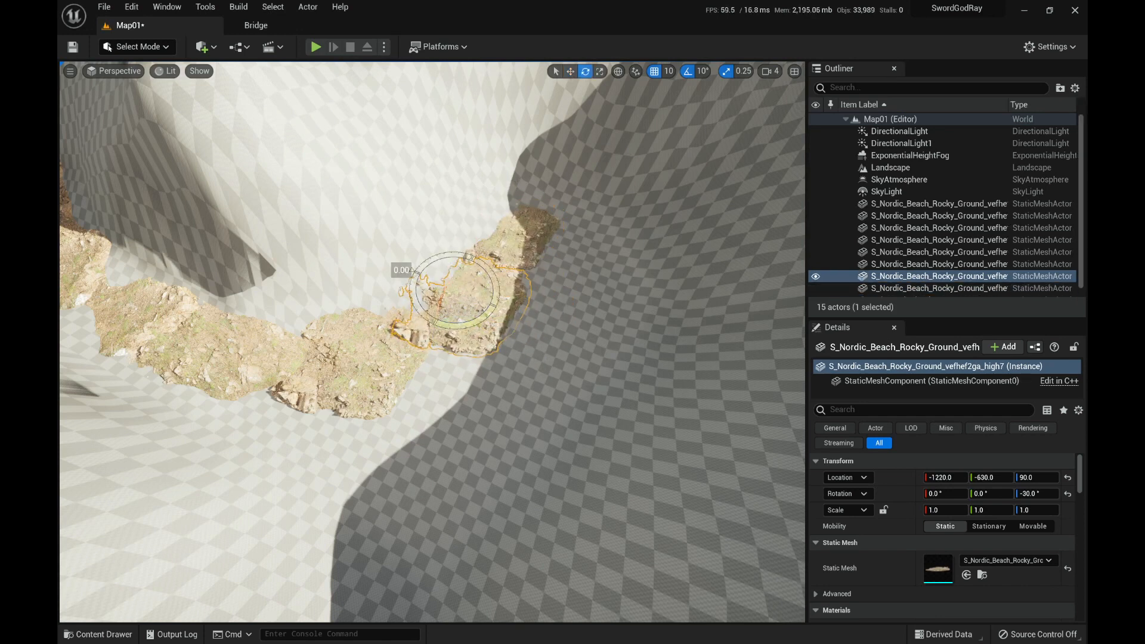
pyautogui.moveTo(413, 275); pyautogui.dragTo(432, 256)
# Rotate the farthest rock copy, at X -1220, Y -260, to -180° about the Z axis.
pyautogui.click(525, 236)
pyautogui.press('e')
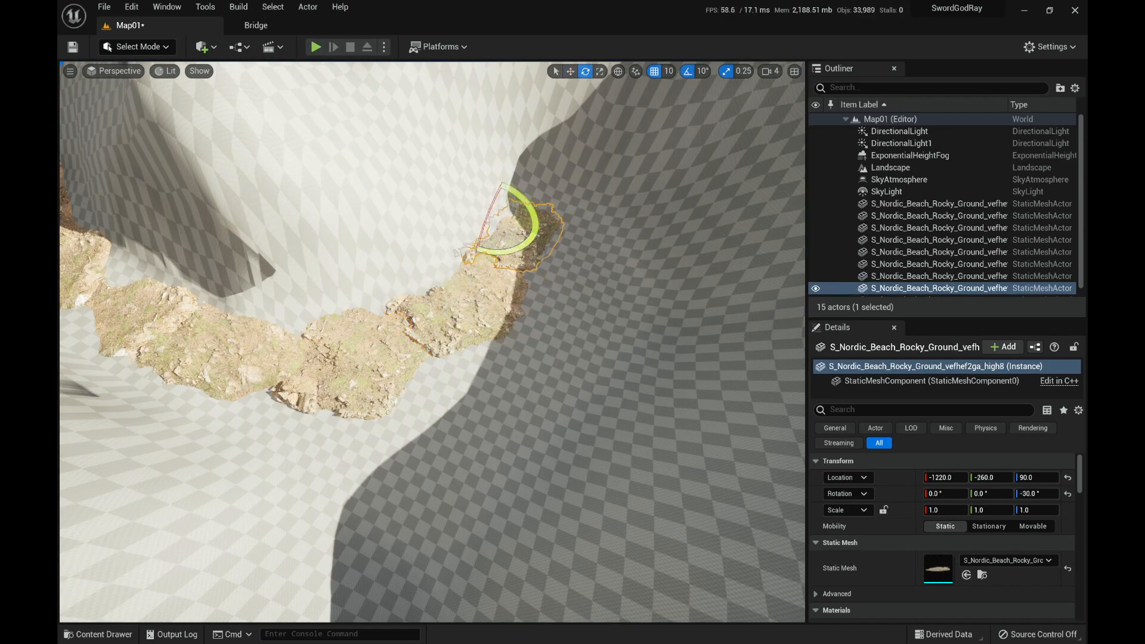
pyautogui.moveTo(523, 243); pyautogui.dragTo(580, 182)
pyautogui.press('w')
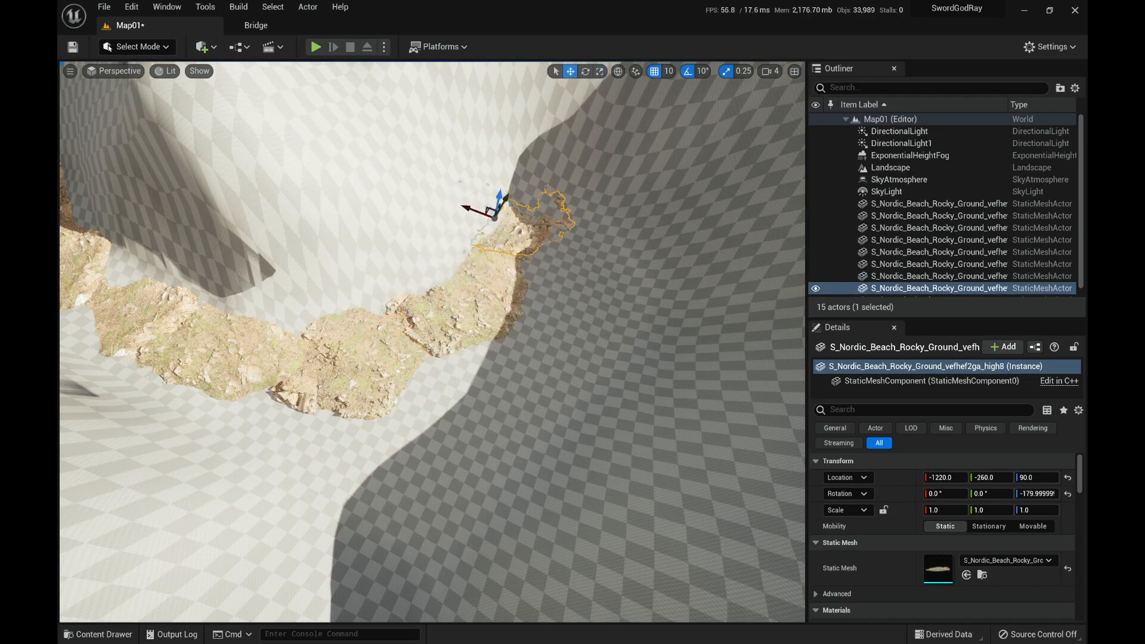
# Add two more rock copies in the shaded part of the valley, the last at about X -1590, Y -620 and rotated to -30° about Z.
pyautogui.moveTo(580, 181); pyautogui.dragTo(606, 132, button='right')
pyautogui.keyDown('alt'); pyautogui.moveTo(398, 311); pyautogui.dragTo(518, 352); pyautogui.keyUp('alt')
pyautogui.moveTo(535, 360); pyautogui.dragTo(555, 344, button='right')
pyautogui.keyDown('alt'); pyautogui.moveTo(554, 345); pyautogui.dragTo(433, 351); pyautogui.keyUp('alt')
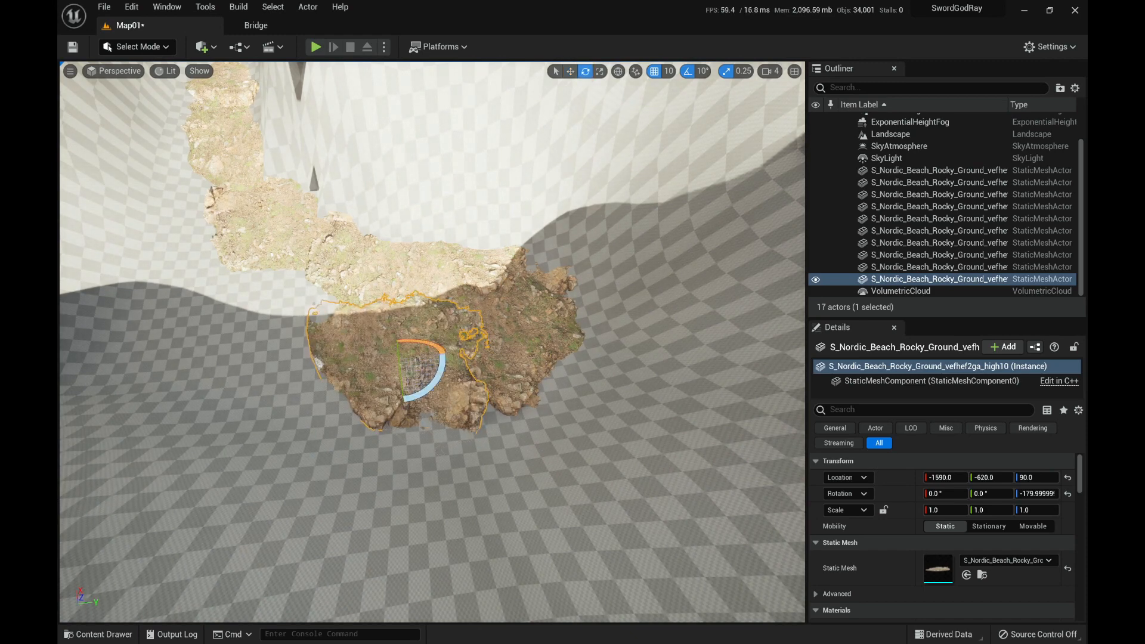
pyautogui.moveTo(440, 377); pyautogui.dragTo(401, 427)
# Duplicate the rock at X -1220, Y -630 into the shaded valley at about X -1640, Y -940, and add another copy next to it.
pyautogui.moveTo(439, 382); pyautogui.dragTo(388, 379, button='right')
pyautogui.click(444, 295)
pyautogui.press('w')
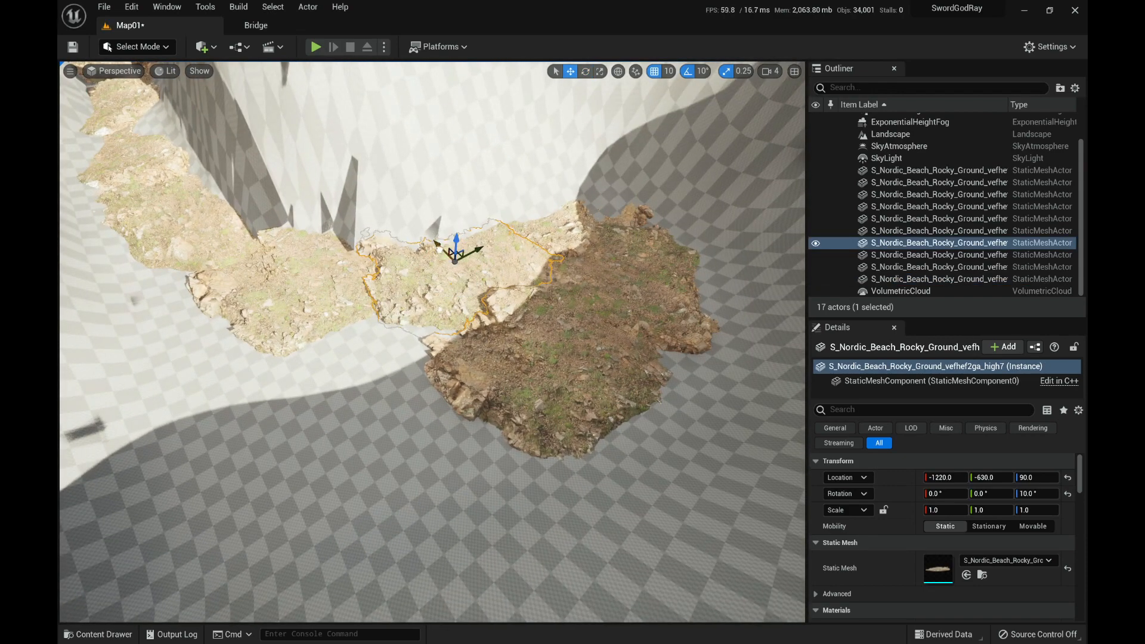
pyautogui.keyDown('alt'); pyautogui.moveTo(439, 250); pyautogui.dragTo(602, 421); pyautogui.keyUp('alt')
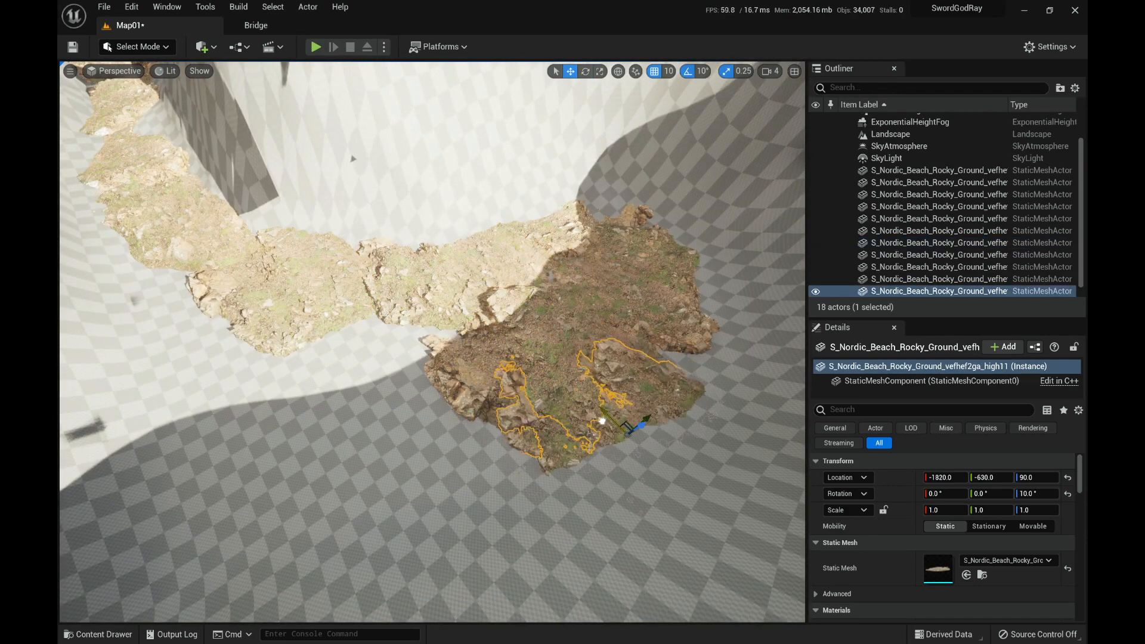
pyautogui.moveTo(602, 420); pyautogui.dragTo(513, 412, button='right')
pyautogui.moveTo(540, 449); pyautogui.dragTo(348, 356)
pyautogui.moveTo(348, 356); pyautogui.dragTo(539, 353, button='right')
pyautogui.keyDown('alt'); pyautogui.moveTo(424, 276); pyautogui.dragTo(337, 347); pyautogui.keyUp('alt')
pyautogui.press('e')
# Duplicate the rock at X -1640, Y -940 along the shaded valley floor to about Y -1300 and rotate the copy to -40° about Z.
pyautogui.moveTo(337, 347); pyautogui.dragTo(477, 298, button='right')
pyautogui.click(319, 209)
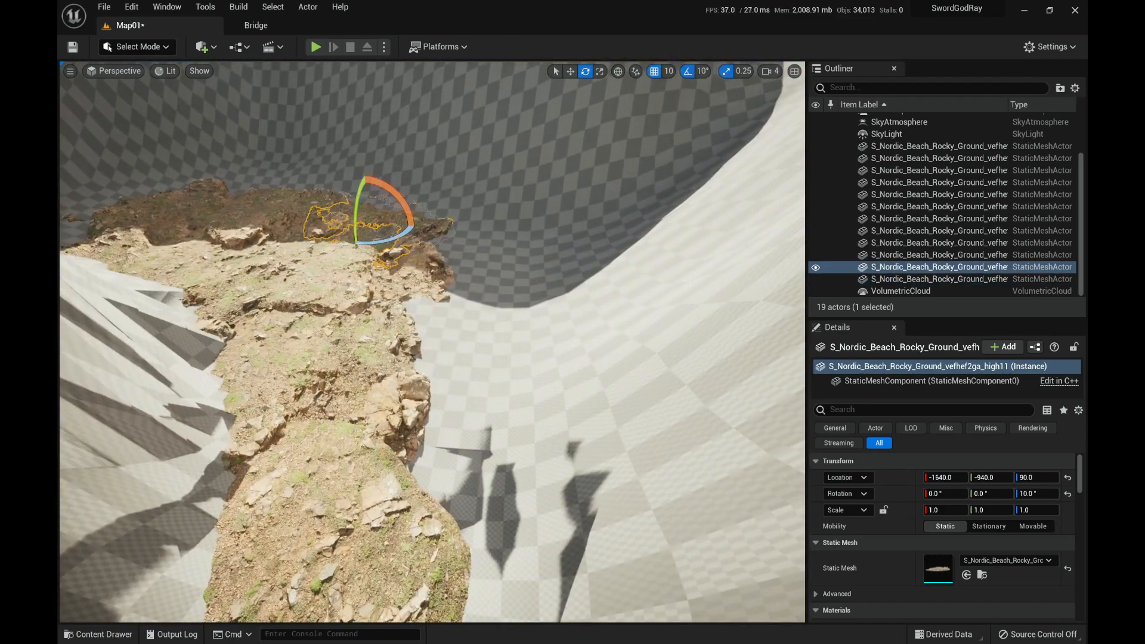
pyautogui.press('w')
pyautogui.keyDown('alt'); pyautogui.moveTo(345, 219); pyautogui.dragTo(426, 234); pyautogui.keyUp('alt')
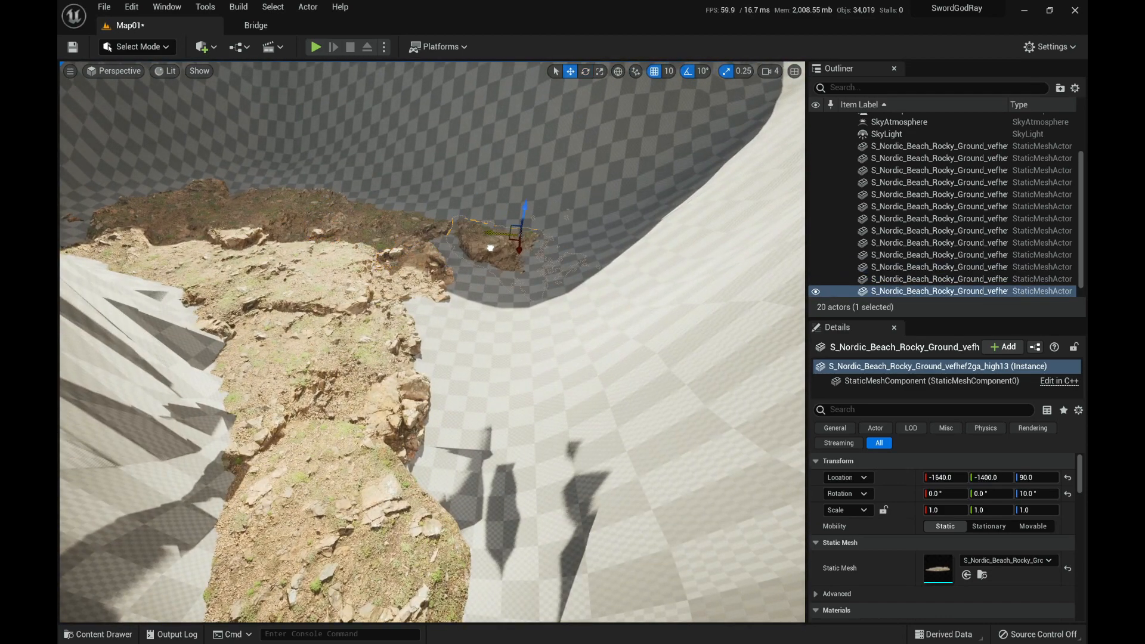
pyautogui.moveTo(463, 232); pyautogui.dragTo(391, 265, button='right')
pyautogui.press('e')
pyautogui.moveTo(563, 244); pyautogui.dragTo(590, 247)
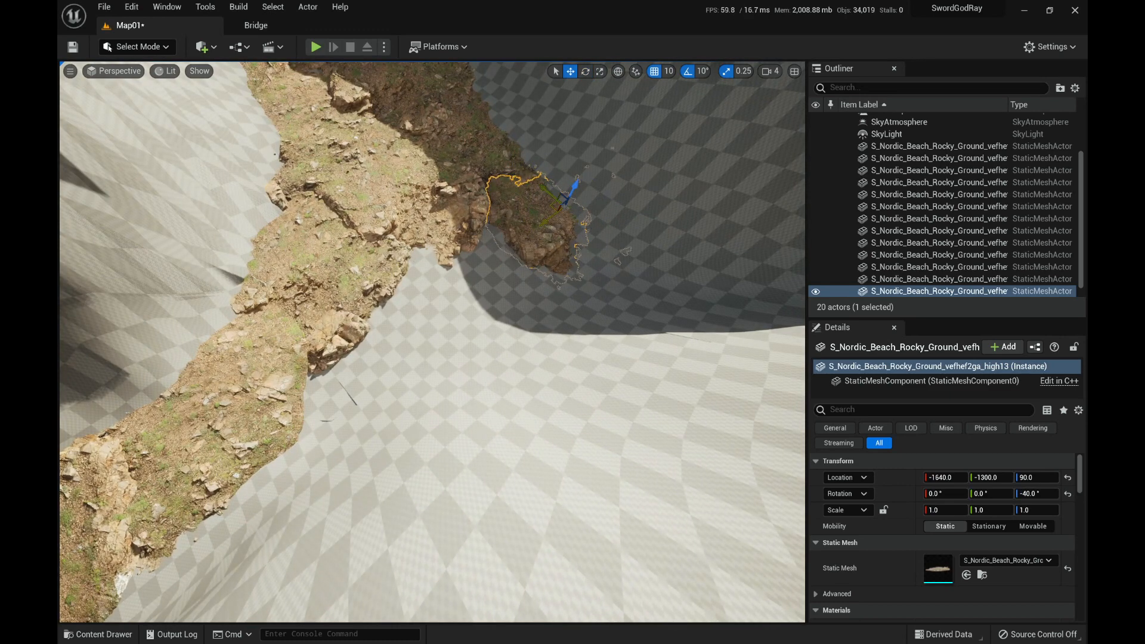
# Fill the path's edge with two rock copies at about X -1290, Y -1400 and X -980, Y -1400, the last rotated to 40° about Z.
pyautogui.keyDown('alt'); pyautogui.moveTo(554, 207); pyautogui.dragTo(485, 261); pyautogui.keyUp('alt')
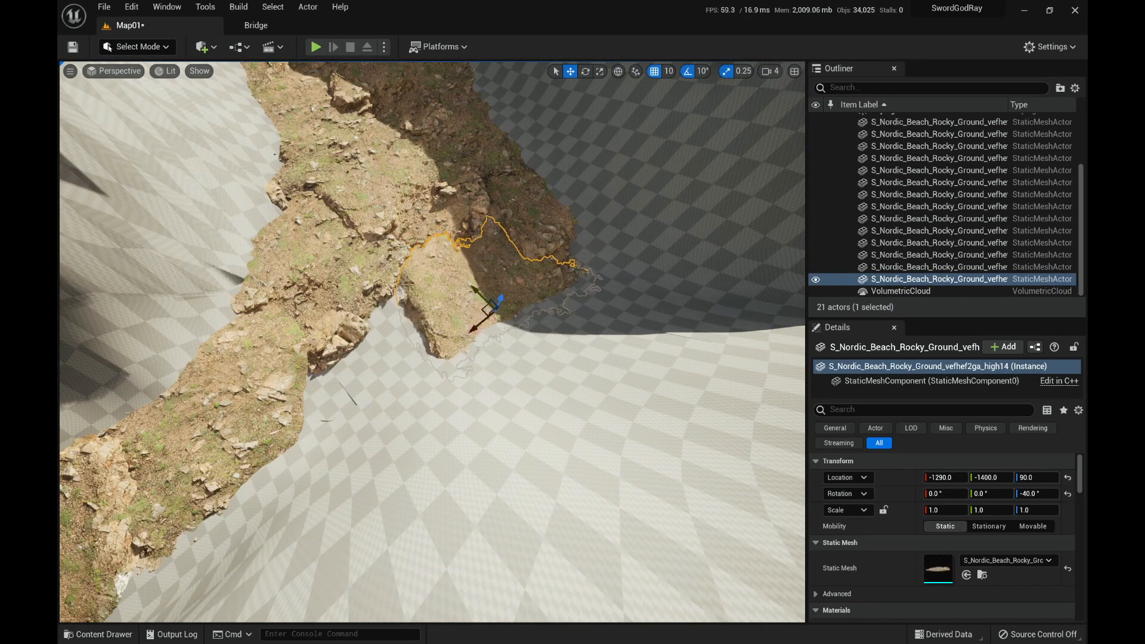
pyautogui.keyDown('alt'); pyautogui.moveTo(479, 329); pyautogui.dragTo(404, 392); pyautogui.keyUp('alt')
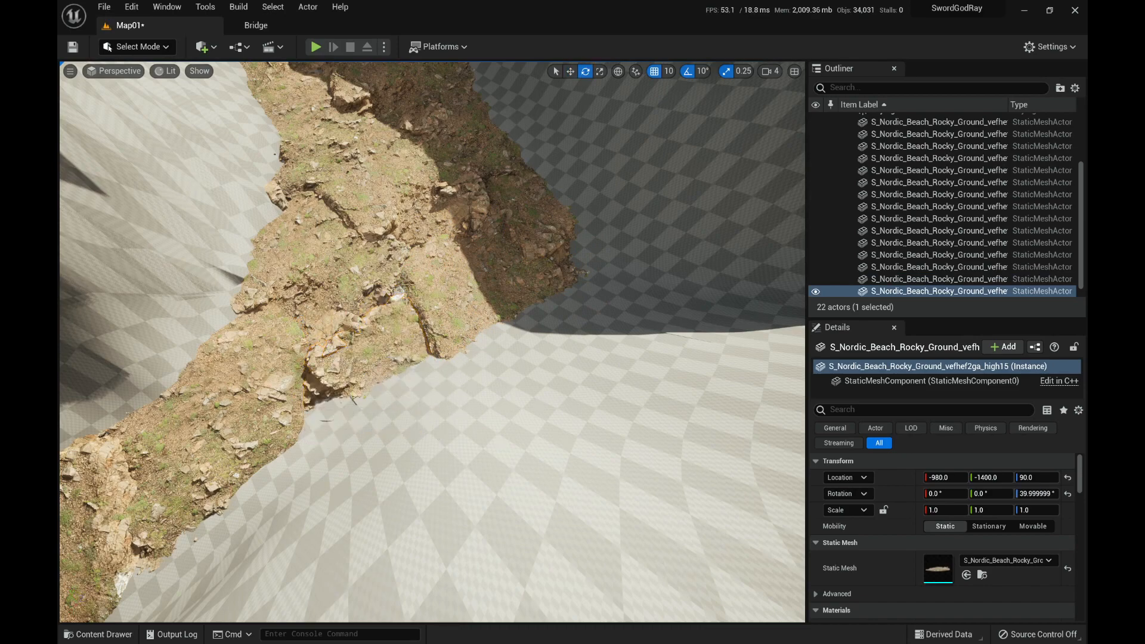
pyautogui.moveTo(432, 342); pyautogui.dragTo(322, 328, button='right')
pyautogui.moveTo(433, 342); pyautogui.dragTo(421, 376, button='right')
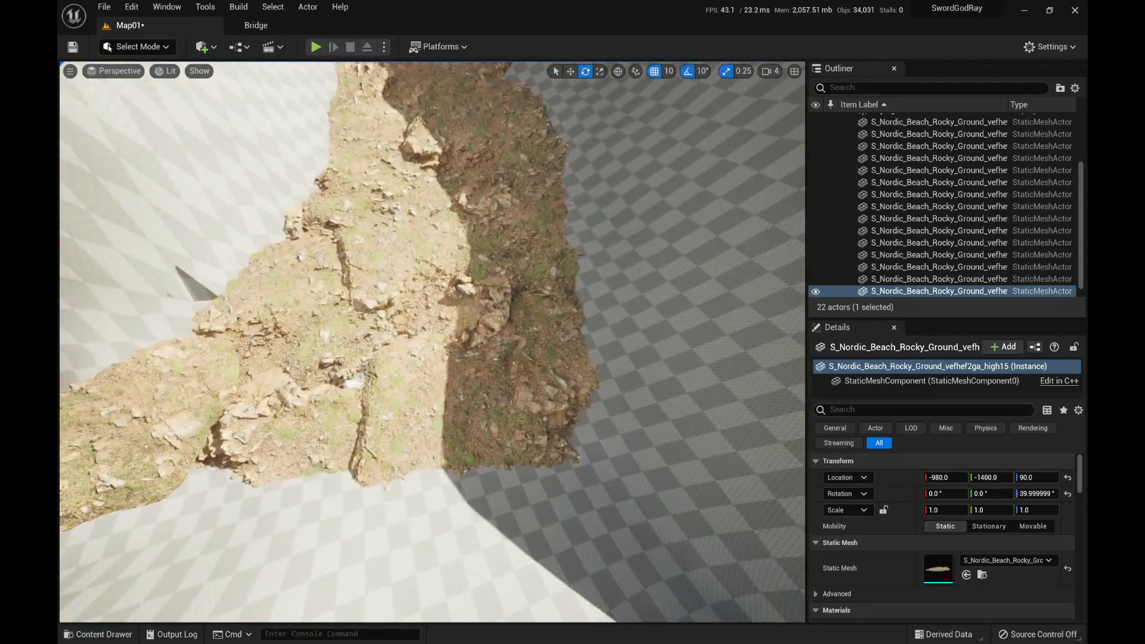
pyautogui.click(504, 144)
pyautogui.press('w')
pyautogui.moveTo(450, 144); pyautogui.dragTo(498, 134)
pyautogui.hotkey('ctrl', 'z')
# Save all modified content, including the M_MS_Default_Material material and the Map01 level.
pyautogui.moveTo(498, 135); pyautogui.dragTo(406, 68, button='right')
pyautogui.hotkey('ctrl', 'space')
pyautogui.hotkey('ctrl', 'shift', 's')
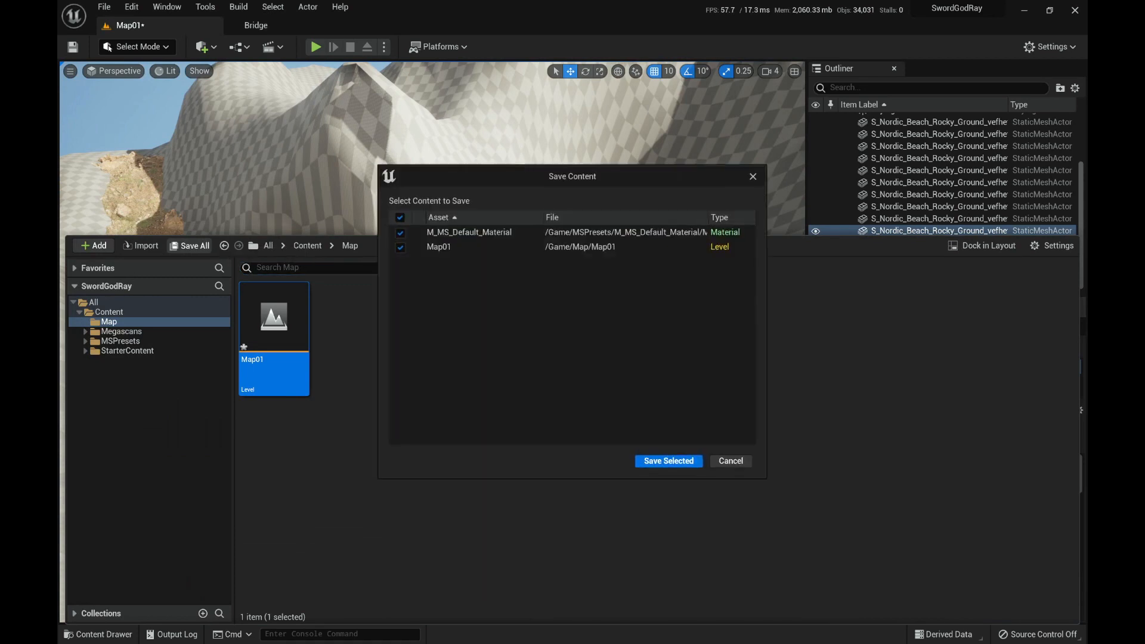
pyautogui.press('Return')
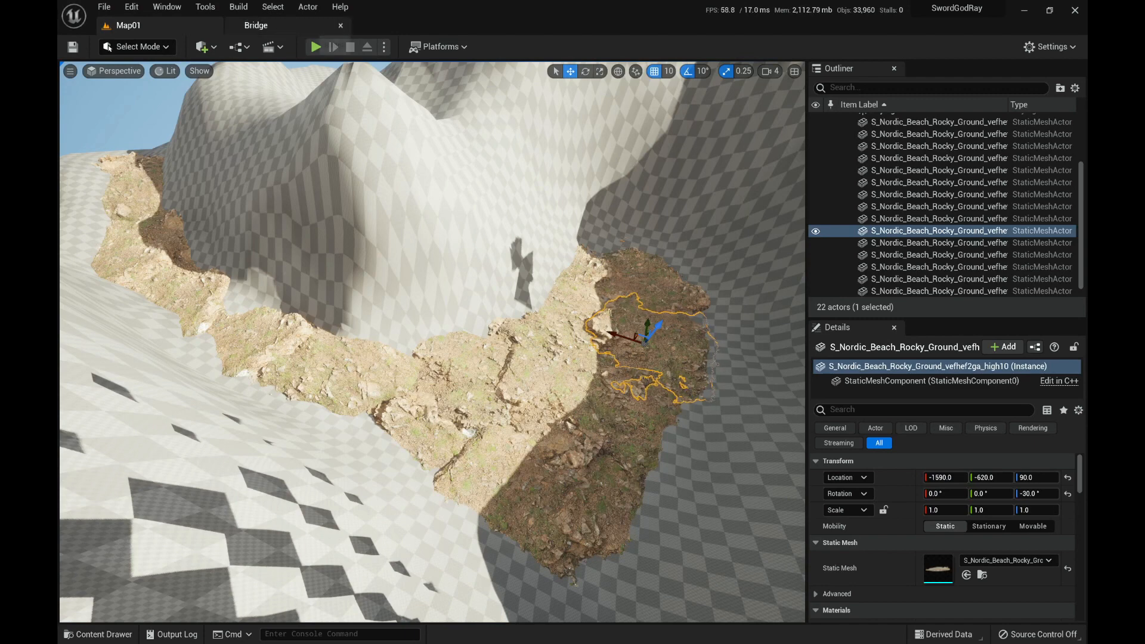
# Find and select the downloaded Huge Nordic Coastal Cliff asset in Quixel Bridge's Nordic Coastal Cliffs collection.
pyautogui.click(284, 26)
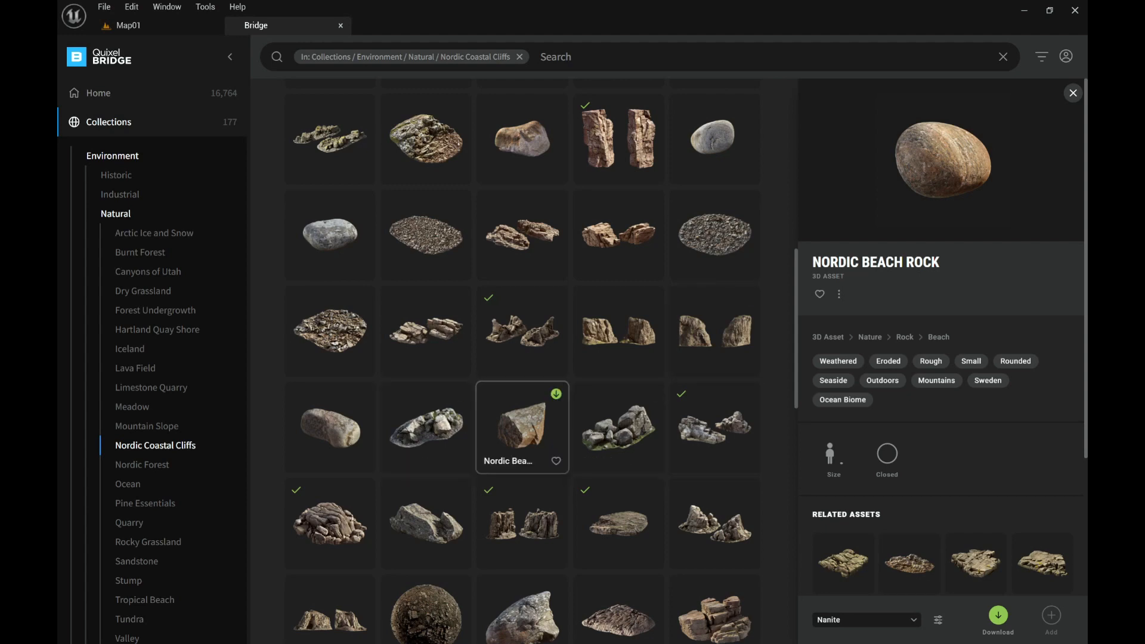
pyautogui.scroll(-1, 619, 382)
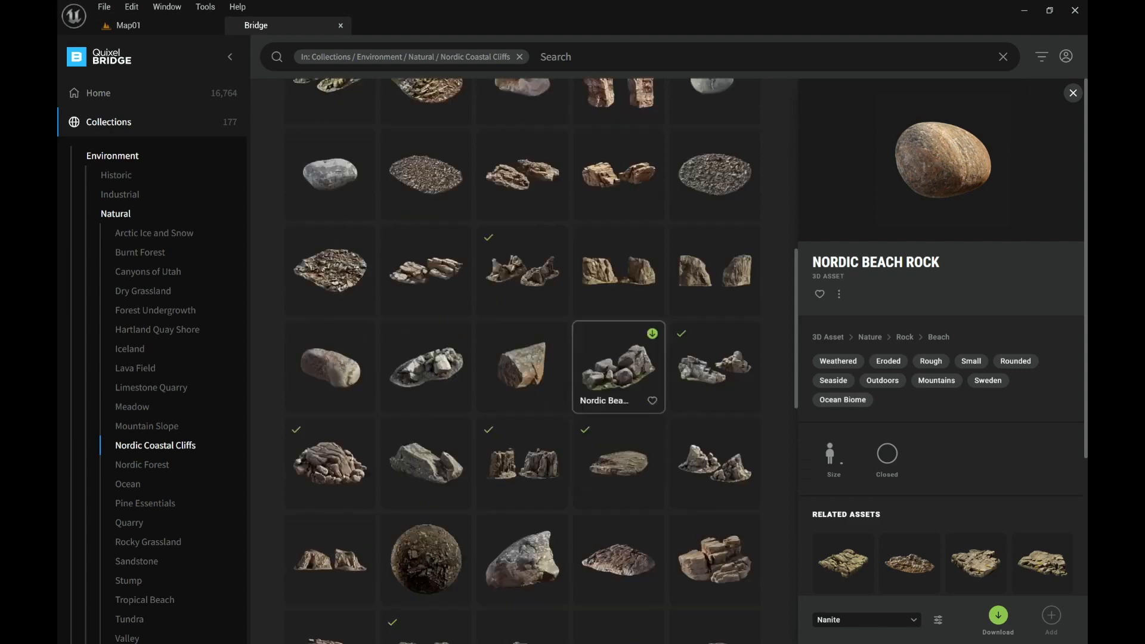
pyautogui.scroll(-1, 618, 366)
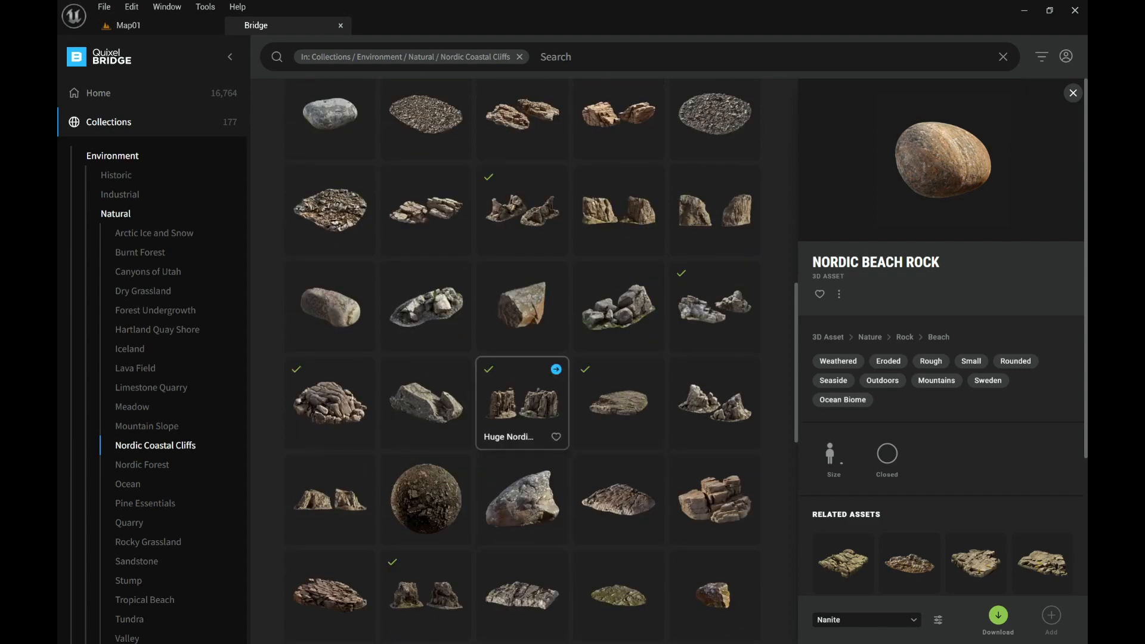
pyautogui.click(521, 400)
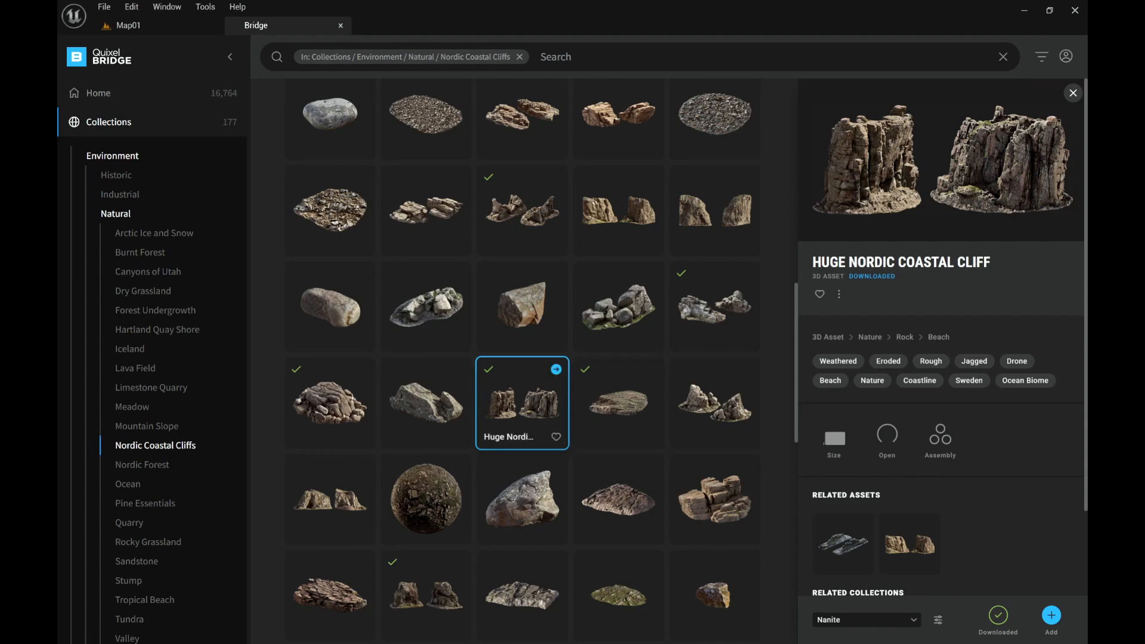
# Place the massive Nordic coastal cliff mesh beside the rocky path at about X -390, Y -870, Z -40.
pyautogui.moveTo(522, 400); pyautogui.dragTo(406, 318)
pyautogui.moveTo(406, 318); pyautogui.dragTo(537, 316, button='right')
pyautogui.moveTo(508, 318); pyautogui.dragTo(358, 455)
pyautogui.moveTo(358, 454); pyautogui.dragTo(403, 504, button='right')
pyautogui.press('w')
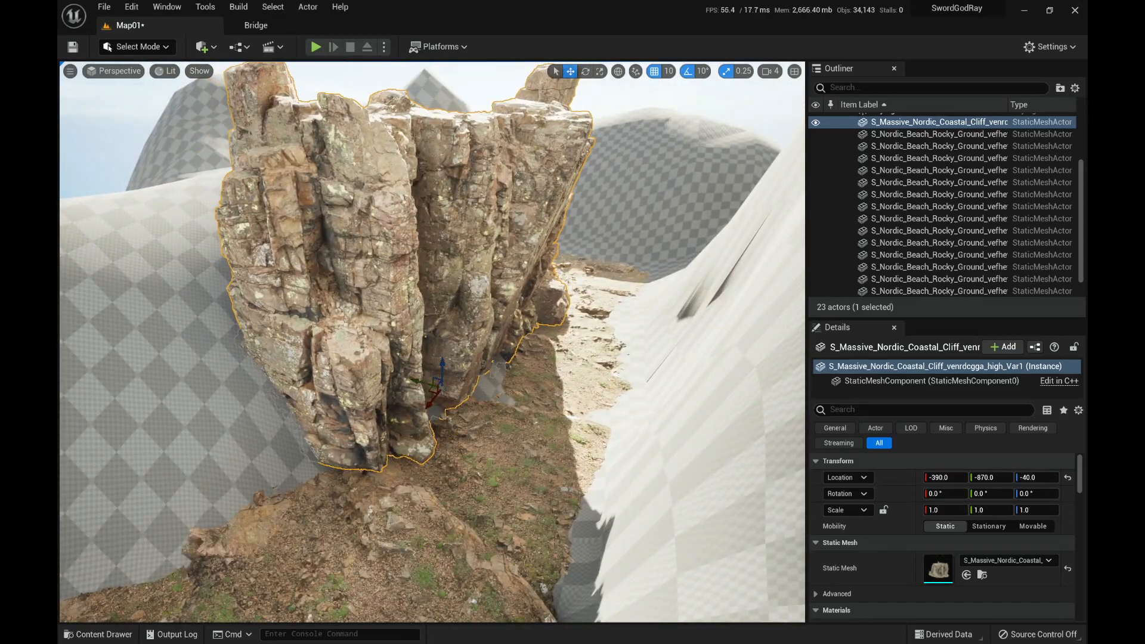
# Reposition the cliff beside the path to about X -300, Y -860, Z -40 with 0° rotation, checking its fit from several angles.
pyautogui.press('w')
pyautogui.moveTo(403, 382); pyautogui.dragTo(190, 477, button='right')
pyautogui.press('s')
pyautogui.press('s')
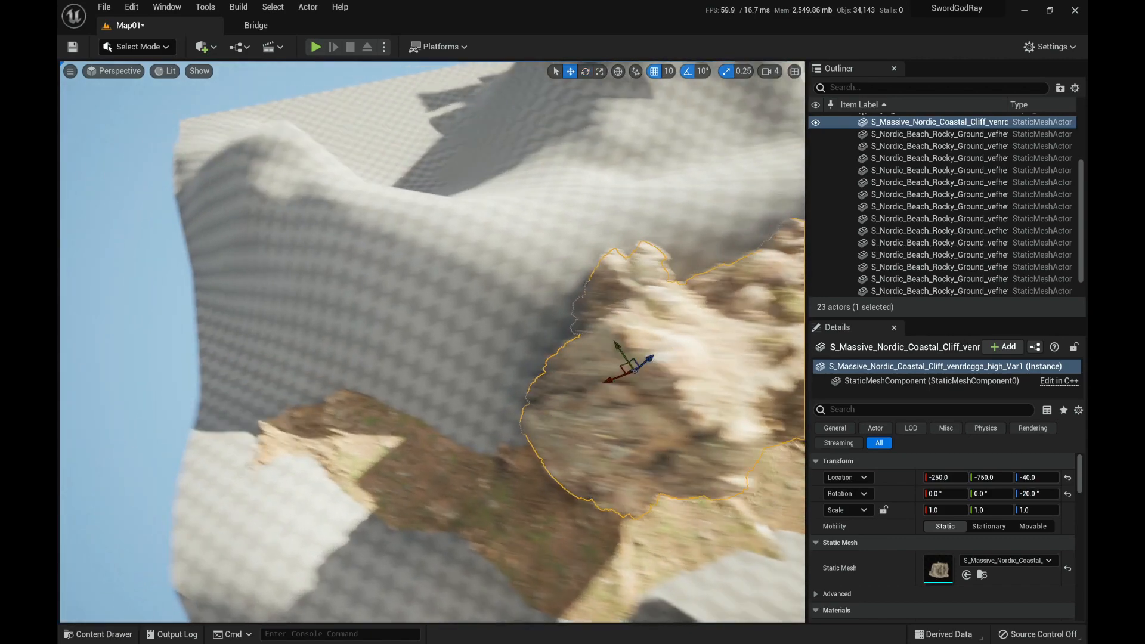
pyautogui.moveTo(432, 342); pyautogui.dragTo(548, 310, button='right')
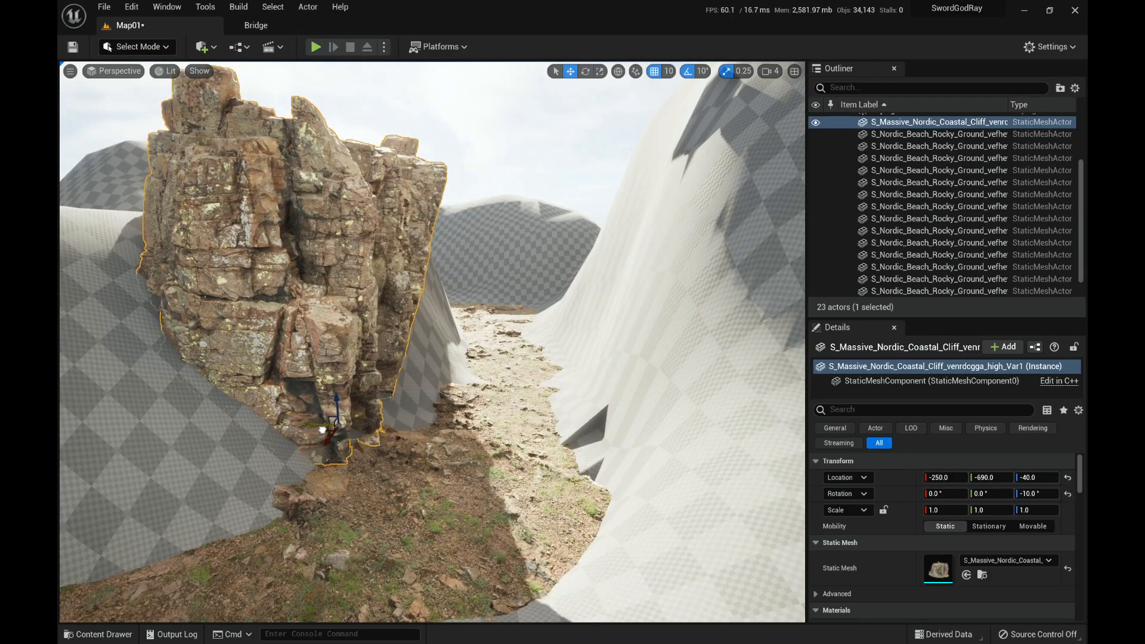
pyautogui.moveTo(322, 430); pyautogui.dragTo(343, 507, button='right')
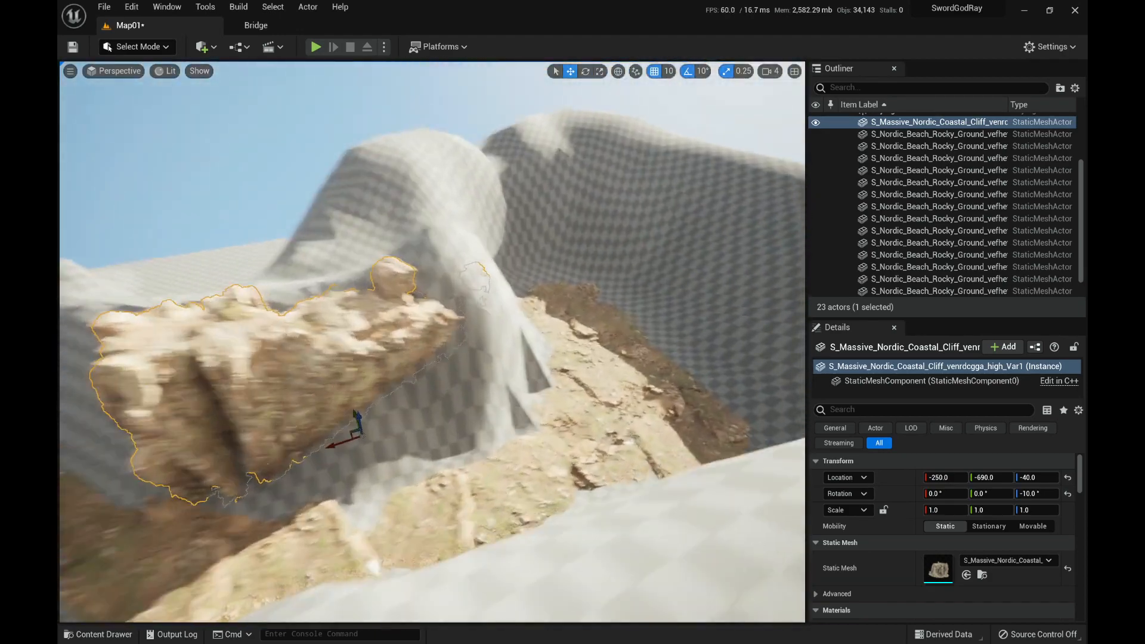
pyautogui.moveTo(433, 341); pyautogui.dragTo(436, 442, button='right')
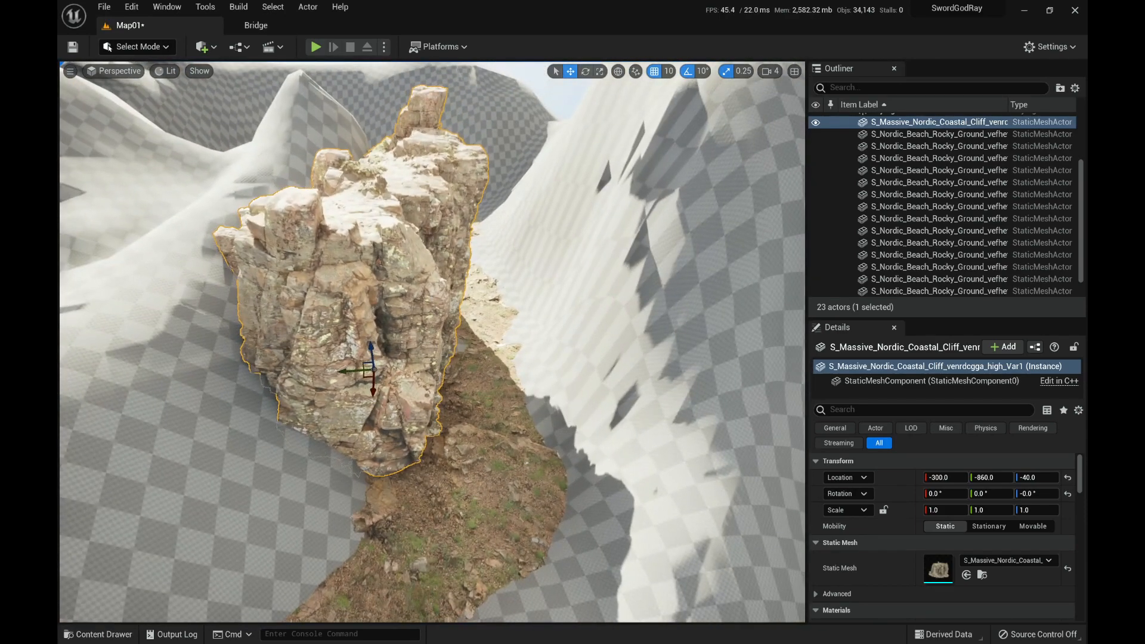
# Duplicate the cliff to the opposite side of the path at about X -300, Y -1520 and lower the copy to Z -70.
pyautogui.keyDown('alt'); pyautogui.moveTo(331, 373); pyautogui.dragTo(472, 372); pyautogui.keyUp('alt')
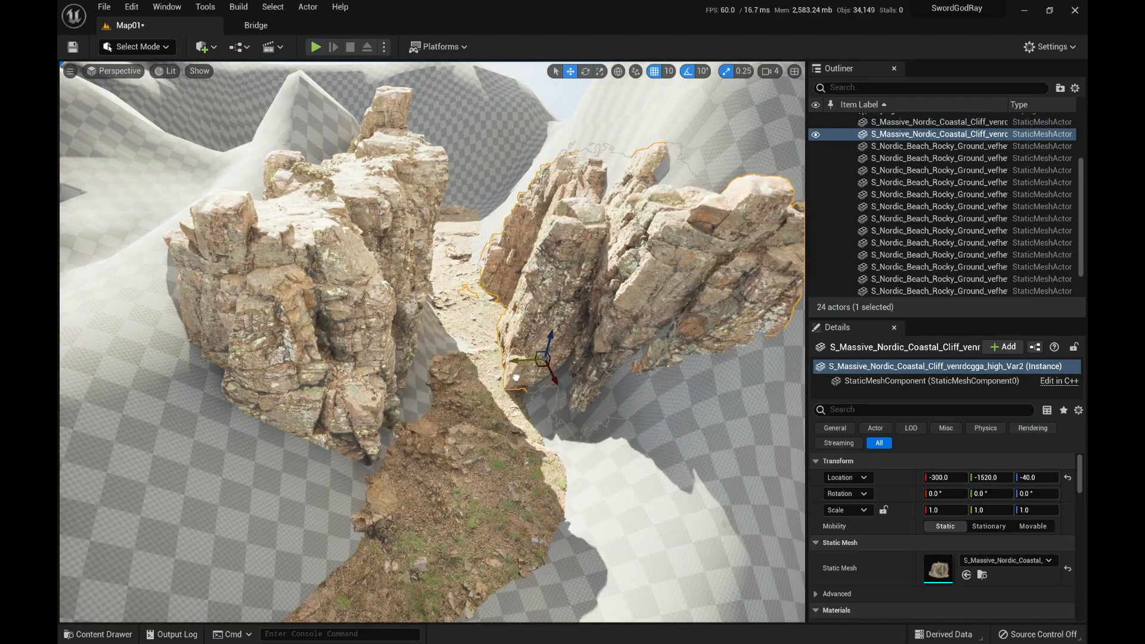
pyautogui.press('w')
pyautogui.moveTo(516, 378)
pyautogui.mouseDown(button='right')
pyautogui.moveTo(522, 429)
pyautogui.moveTo(472, 382)
pyautogui.moveTo(501, 423)
pyautogui.moveTo(513, 372)
pyautogui.mouseUp(button='right')
pyautogui.press('d')
pyautogui.moveTo(485, 341); pyautogui.dragTo(485, 355)
pyautogui.press('w')
pyautogui.moveTo(485, 354)
pyautogui.mouseDown(button='right')
pyautogui.moveTo(528, 355)
pyautogui.moveTo(483, 379)
pyautogui.moveTo(485, 357)
pyautogui.moveTo(501, 349)
pyautogui.moveTo(484, 364)
pyautogui.moveTo(492, 397)
pyautogui.moveTo(490, 364)
pyautogui.moveTo(382, 388)
pyautogui.moveTo(352, 382)
pyautogui.moveTo(398, 358)
pyautogui.mouseUp(button='right')
pyautogui.press('w')
pyautogui.press('s')
pyautogui.press('w')
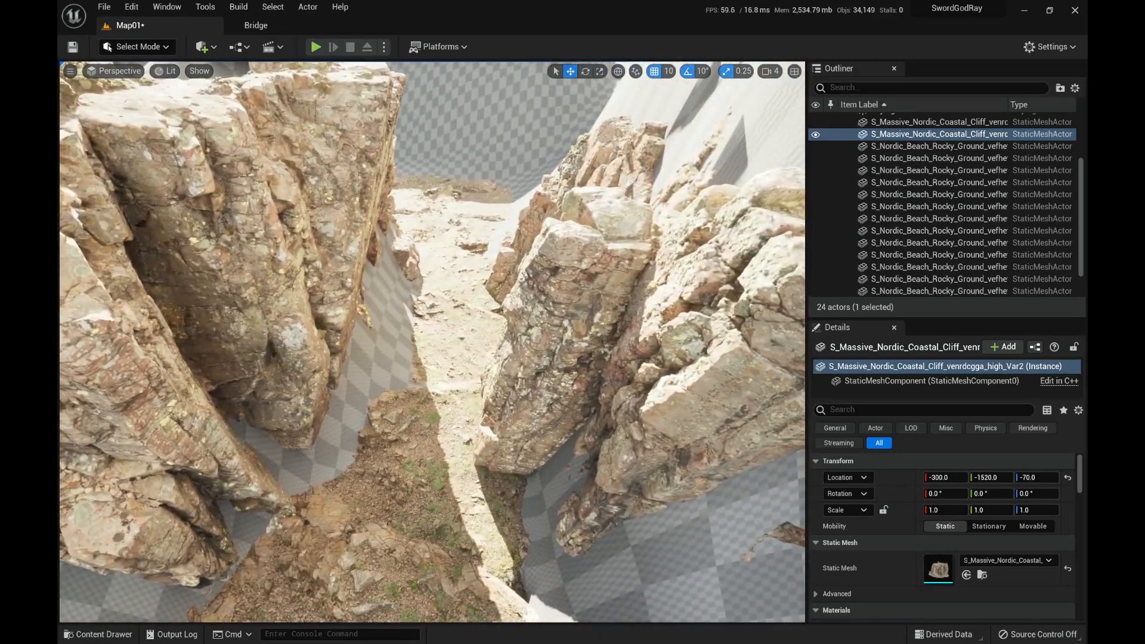
pyautogui.press('Print')
pyautogui.moveTo(686, 113); pyautogui.dragTo(211, 528)
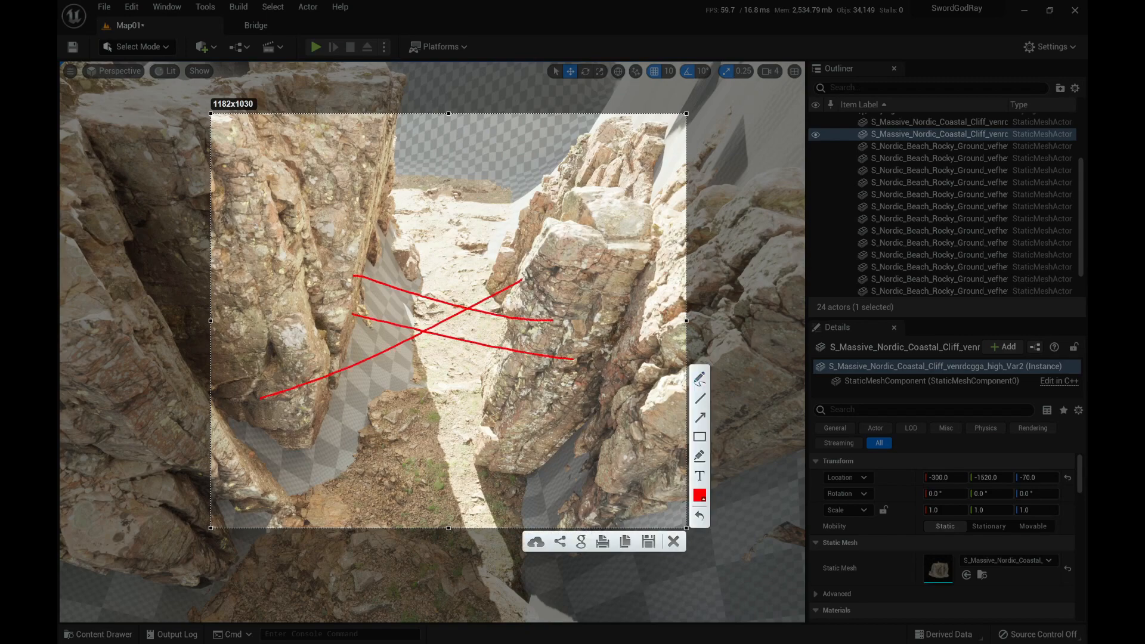
pyautogui.press('Escape')
# Duplicate the second cliff farther along the same side of the path, rotated about 150° around Z, at about X -580, Y -1700, Z -70.
pyautogui.moveTo(433, 343); pyautogui.dragTo(710, 361, button='right')
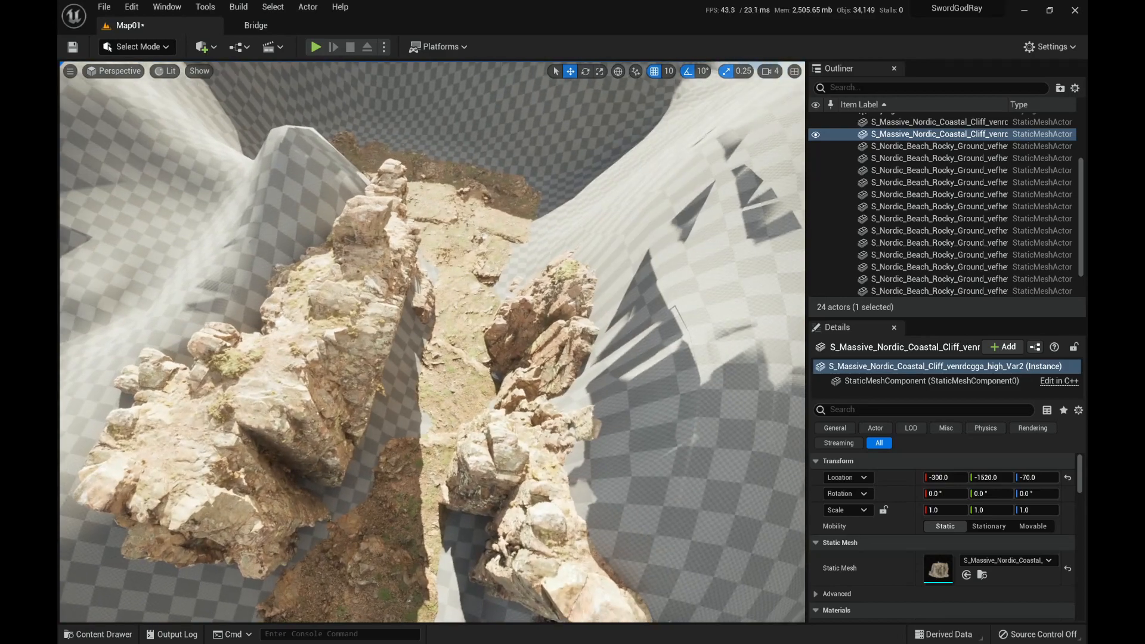
pyautogui.press('f')
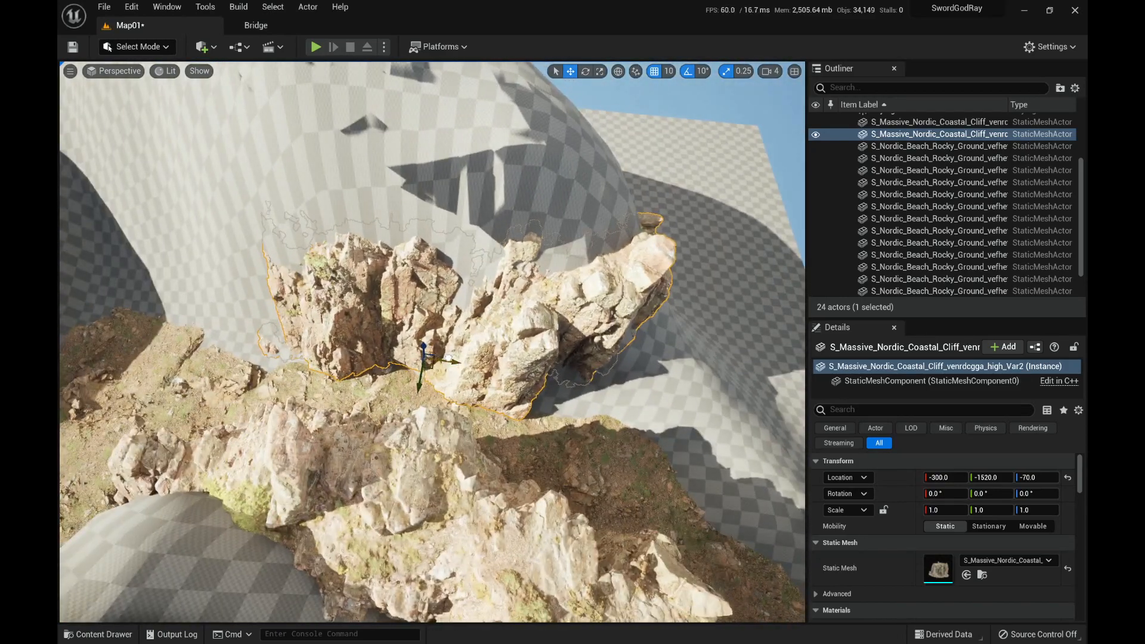
pyautogui.hotkey('ctrl', 'z')
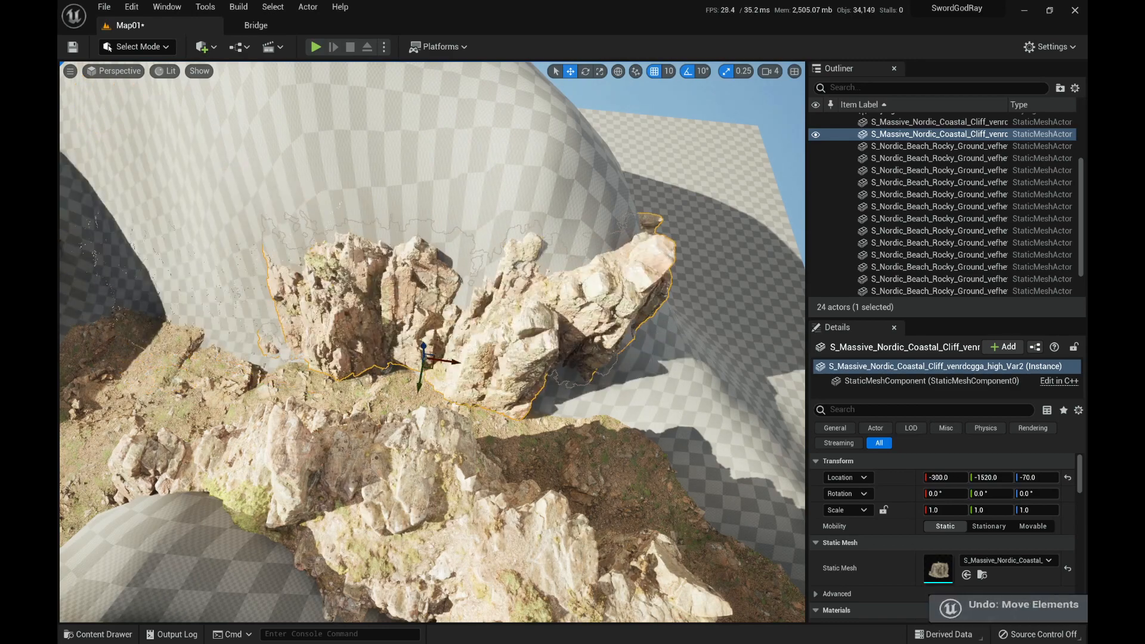
pyautogui.press('f')
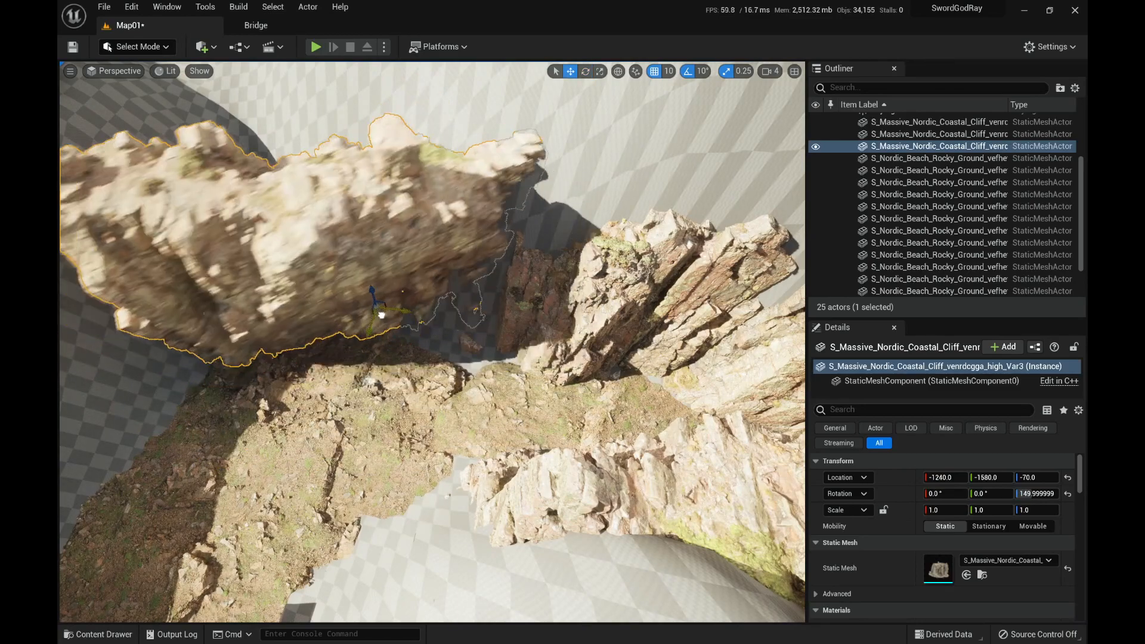
pyautogui.moveTo(542, 305); pyautogui.dragTo(549, 312)
pyautogui.moveTo(550, 312); pyautogui.dragTo(507, 200, button='right')
pyautogui.press('g')
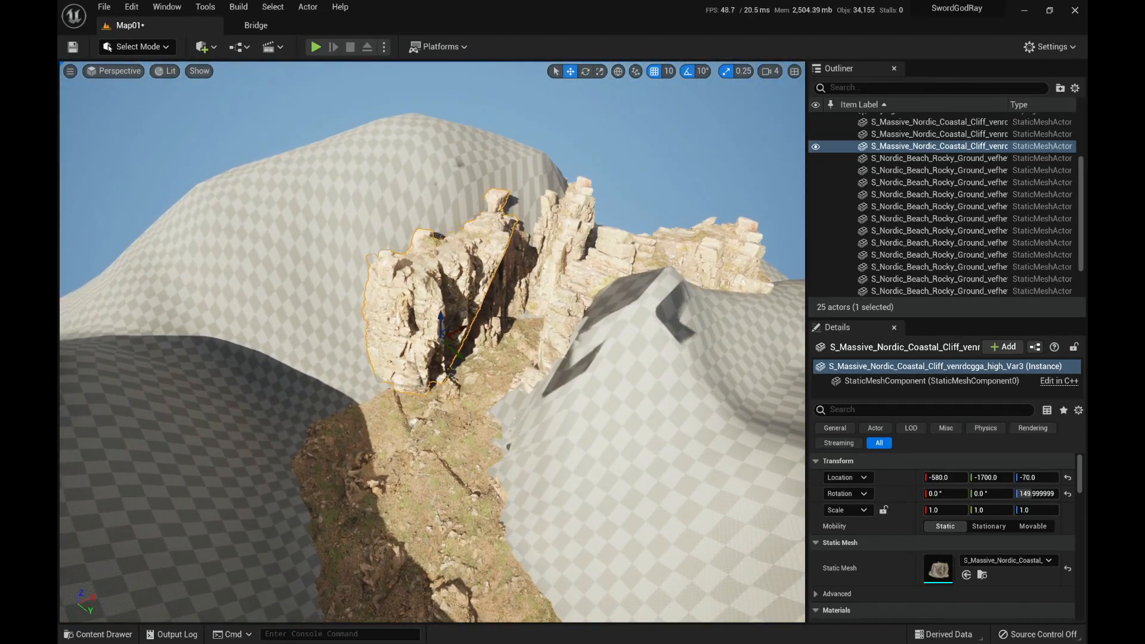
# Place the downloaded Nordic Beach Rock Formation from Bridge on the rocky path at about X -1170, Y -1130, Z 120.
pyautogui.click(260, 25)
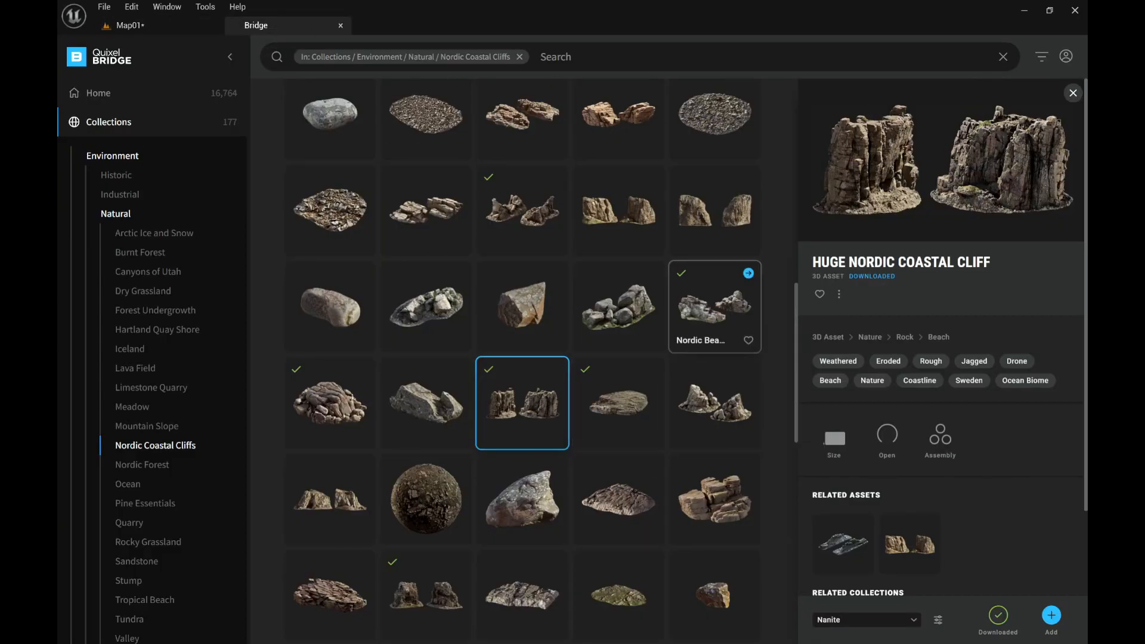
pyautogui.click(715, 307)
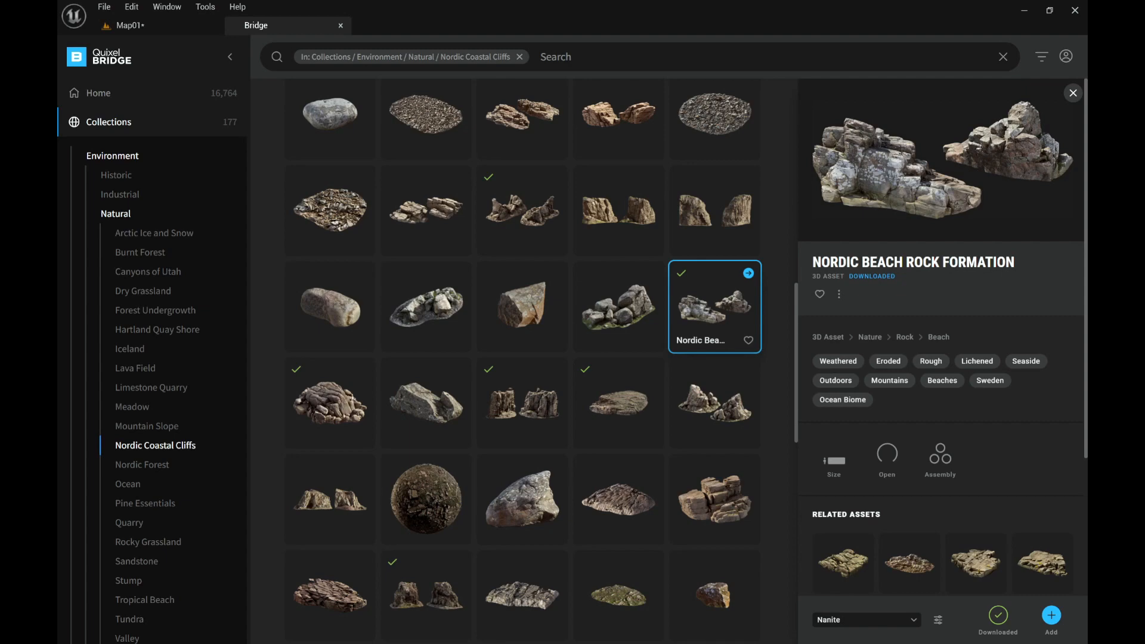
pyautogui.moveTo(426, 210); pyautogui.dragTo(412, 443)
pyautogui.press('f')
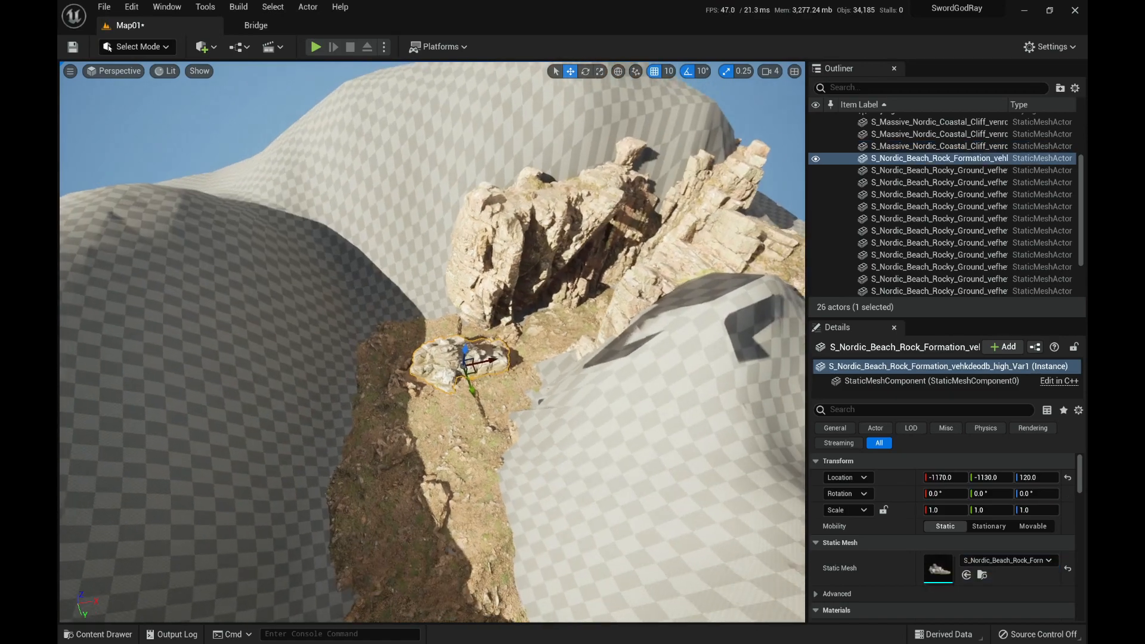
# Move the rock formation along the path past the cliffs to around X 360, Y -1250, Z 120, and inspect its fit.
pyautogui.moveTo(411, 442); pyautogui.dragTo(302, 477, button='right')
pyautogui.moveTo(399, 345); pyautogui.dragTo(662, 486)
pyautogui.moveTo(662, 486); pyautogui.dragTo(740, 495, button='right')
pyautogui.press('f')
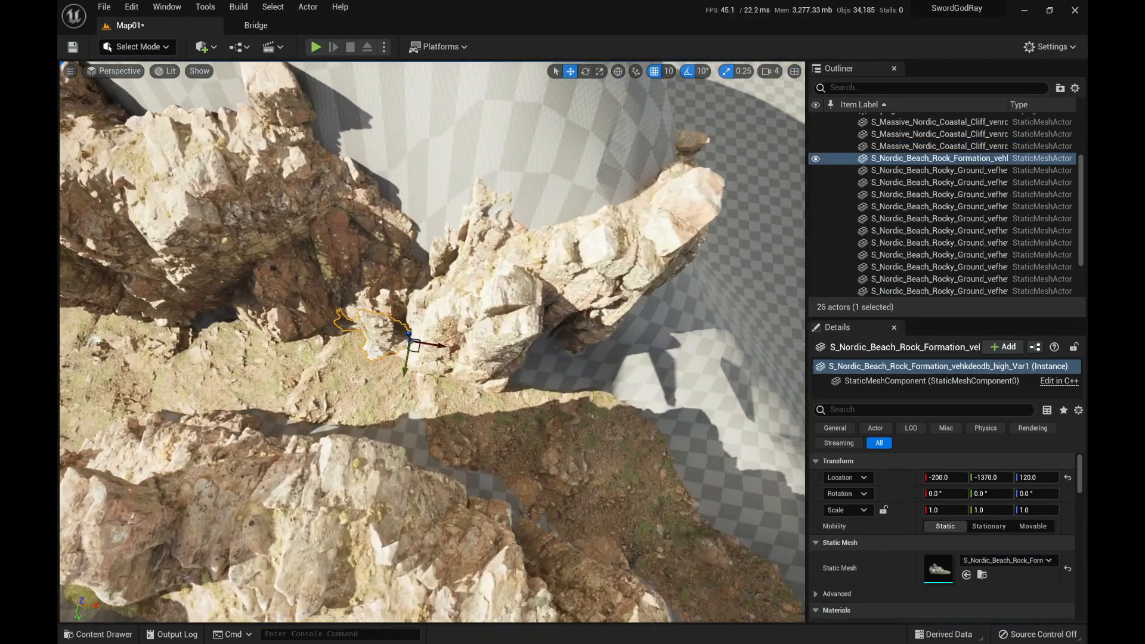
pyautogui.keyDown('alt'); pyautogui.moveTo(432, 343); pyautogui.dragTo(417, 268); pyautogui.keyUp('alt')
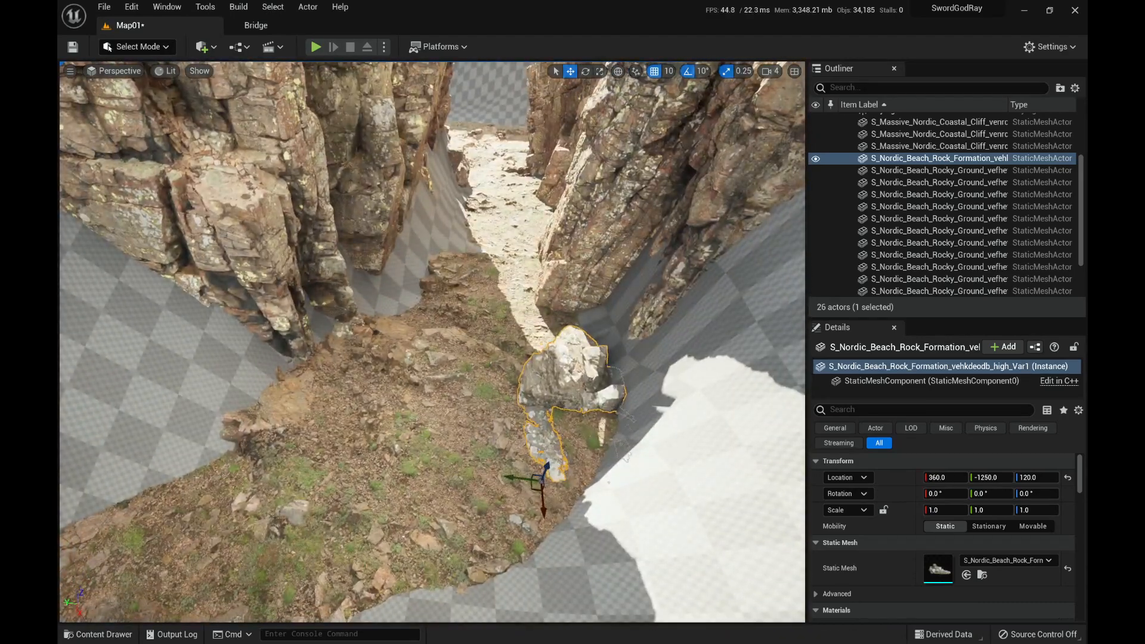
pyautogui.moveTo(547, 467); pyautogui.dragTo(692, 364)
pyautogui.moveTo(432, 343); pyautogui.dragTo(304, 379, button='right')
pyautogui.hotkey('ctrl', 'space')
pyautogui.hotkey('ctrl', 'space')
# Compare the downloaded Nordic assets in Bridge and place the mossy Massive Nordic Coastal Cliff at about X -1700, Y -1140, Z 130.
pyautogui.click(257, 25)
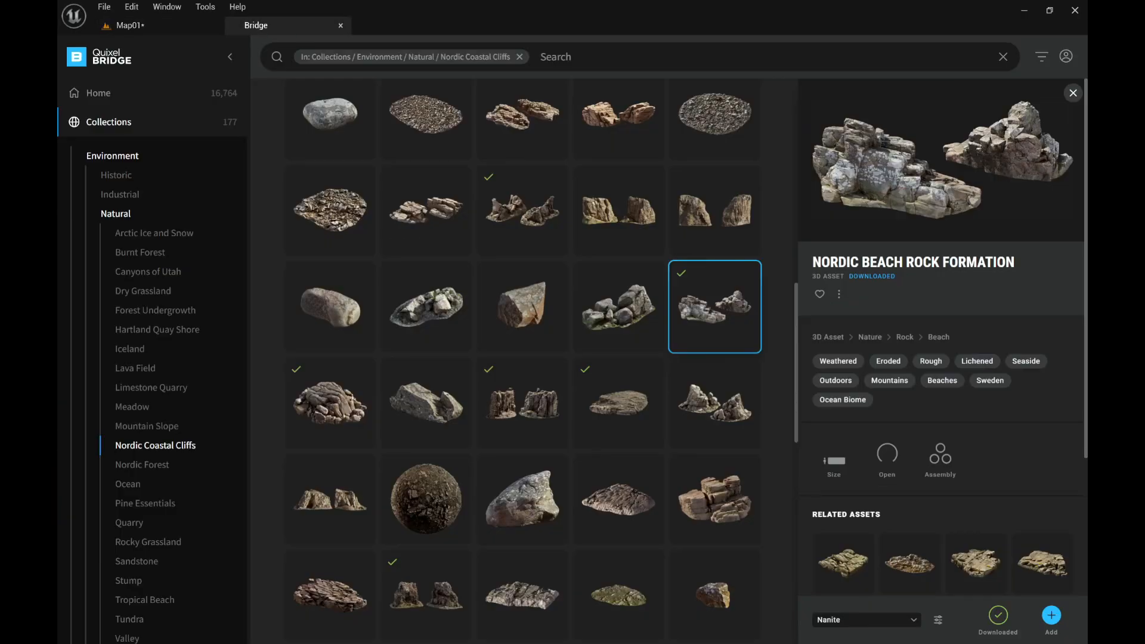
pyautogui.click(522, 402)
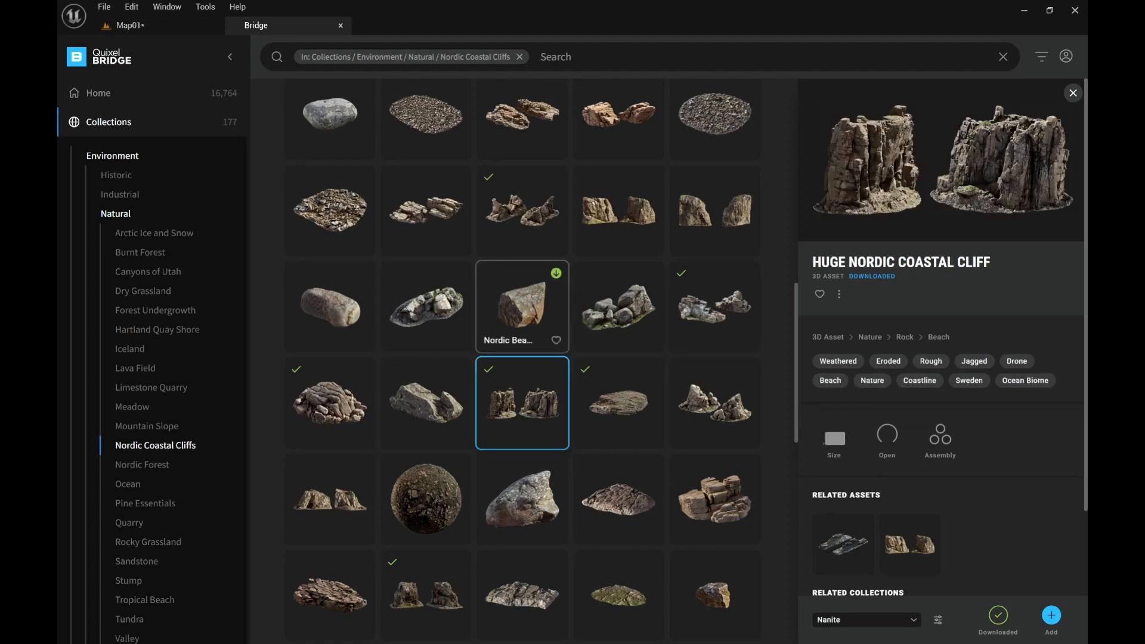
pyautogui.click(522, 209)
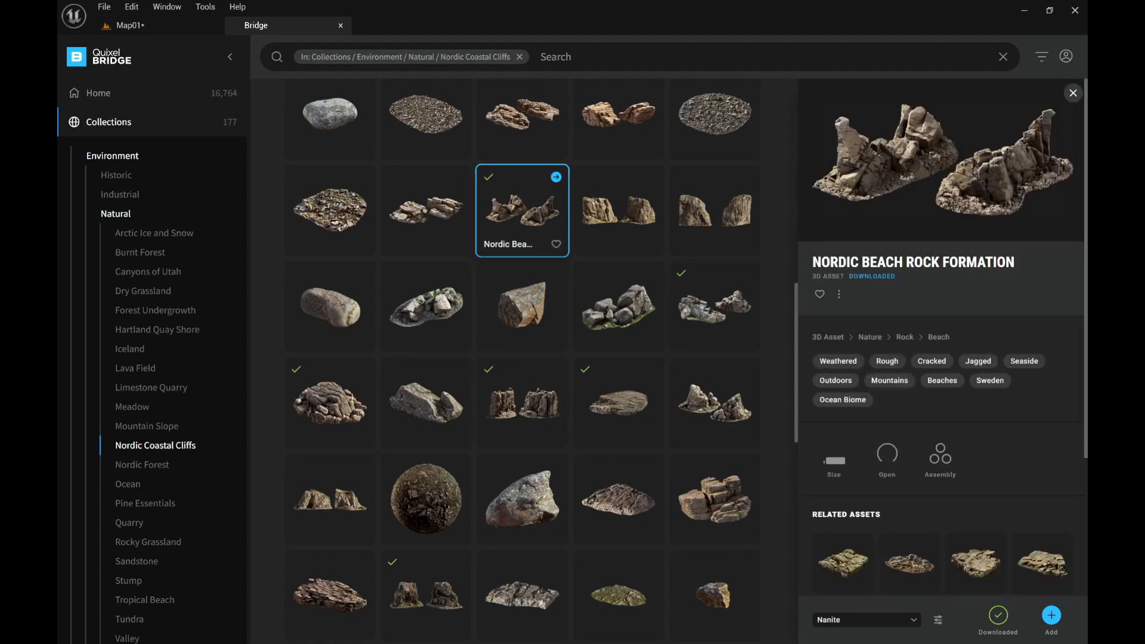
pyautogui.scroll(-3, 522, 293)
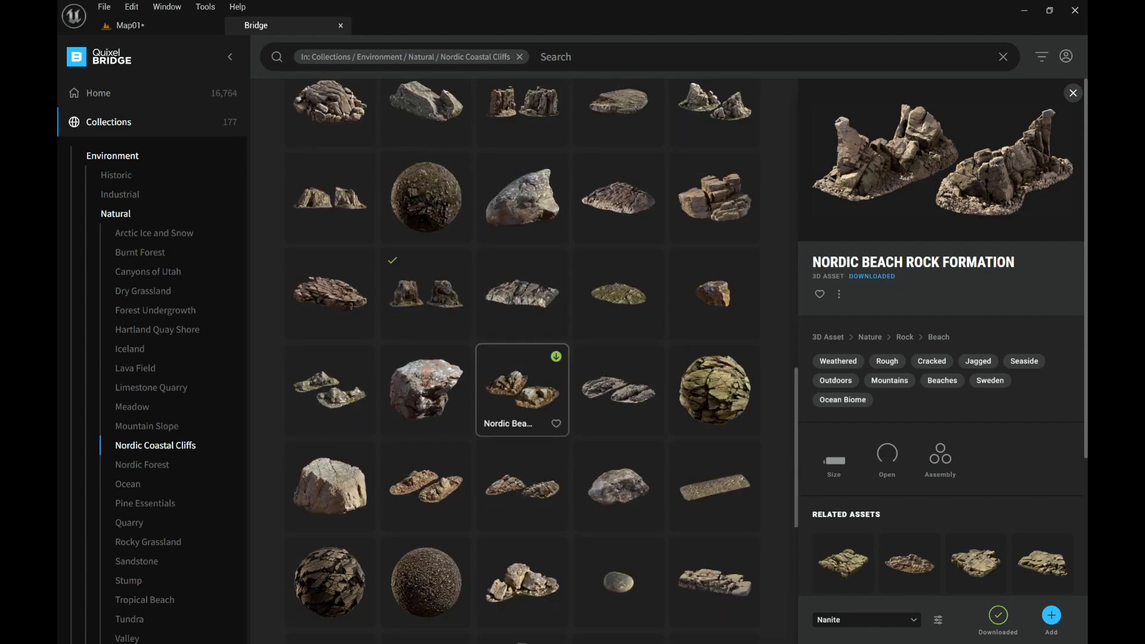
pyautogui.click(426, 292)
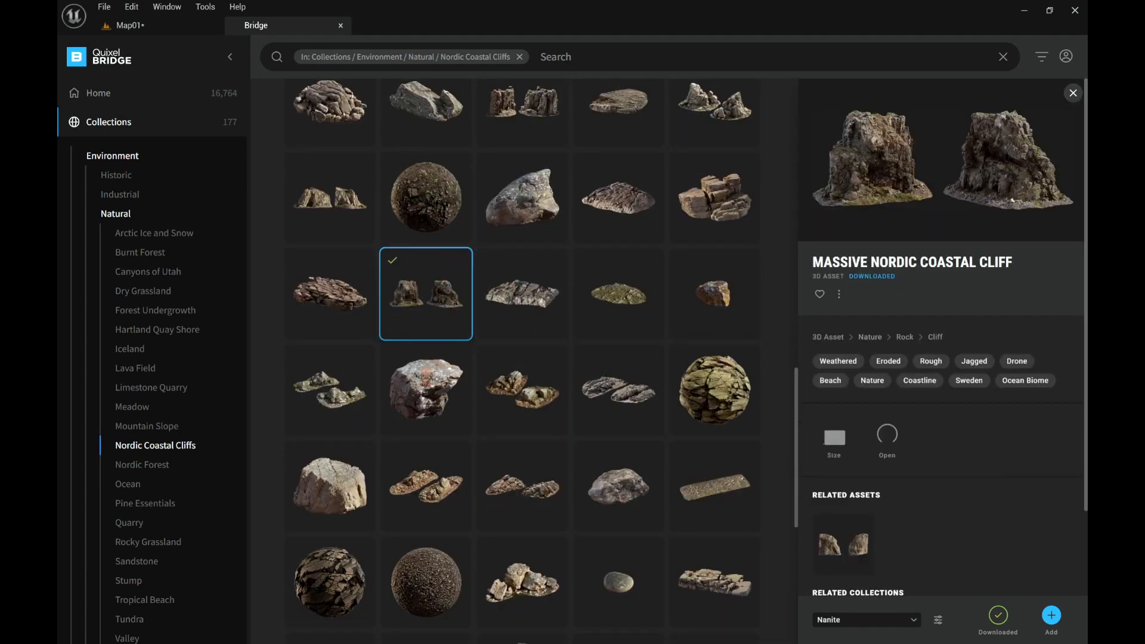
pyautogui.moveTo(426, 292); pyautogui.dragTo(396, 264)
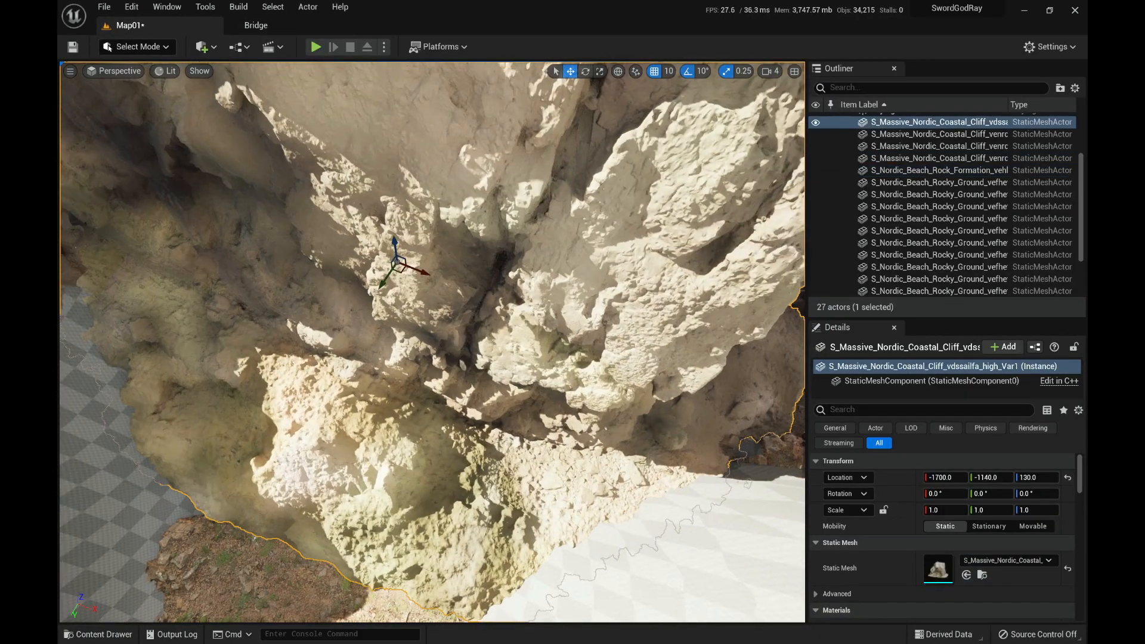
# Shift the new massive cliff to the edge of the path and lower it, to about X -1700, Y -1610, Z 40.
pyautogui.moveTo(397, 264); pyautogui.dragTo(420, 239, button='right')
pyautogui.press('s')
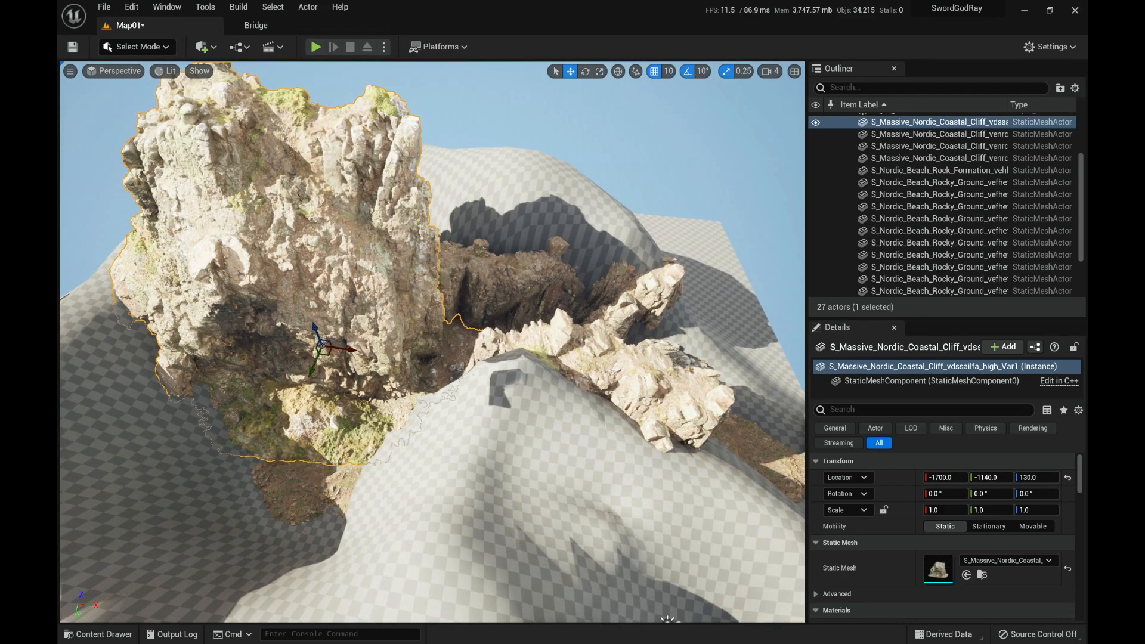
pyautogui.moveTo(322, 346); pyautogui.dragTo(291, 297)
pyautogui.press('w')
pyautogui.moveTo(291, 299)
pyautogui.mouseDown(button='right')
pyautogui.moveTo(281, 307)
pyautogui.moveTo(298, 305)
pyautogui.mouseUp(button='right')
pyautogui.moveTo(303, 269); pyautogui.dragTo(390, 287)
pyautogui.moveTo(389, 298); pyautogui.dragTo(400, 300)
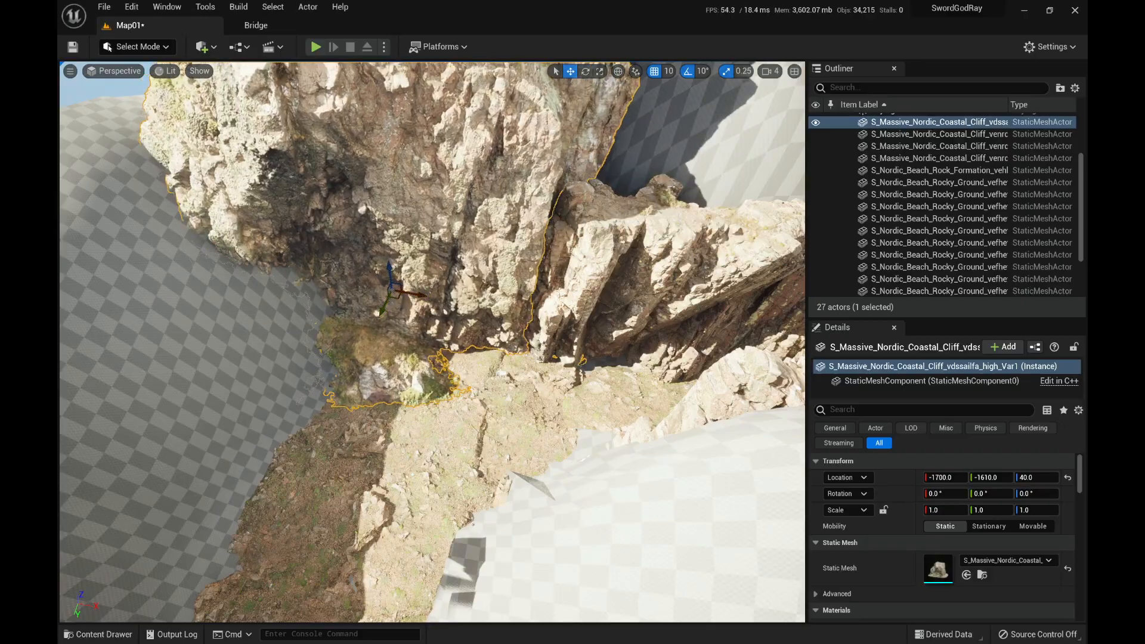
# Duplicate the massive cliff to close off the path's end at about X -2180, Y -960, Z 40, rotated about -250° around Z.
pyautogui.moveTo(399, 300); pyautogui.dragTo(460, 316, button='right')
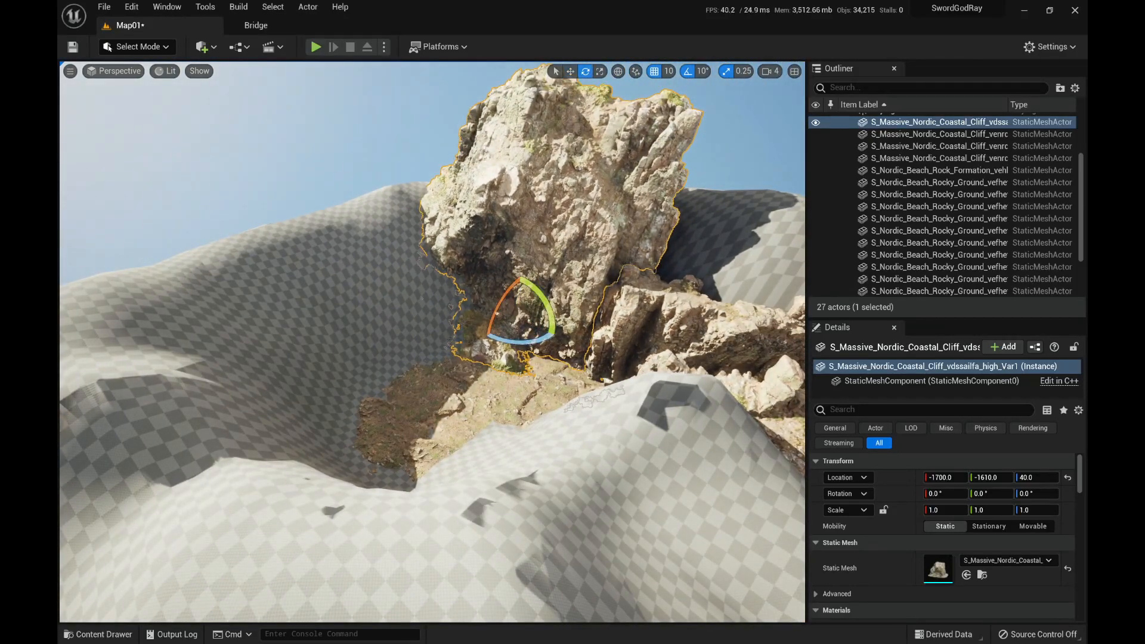
pyautogui.keyDown('alt'); pyautogui.moveTo(545, 304); pyautogui.dragTo(558, 310); pyautogui.keyUp('alt')
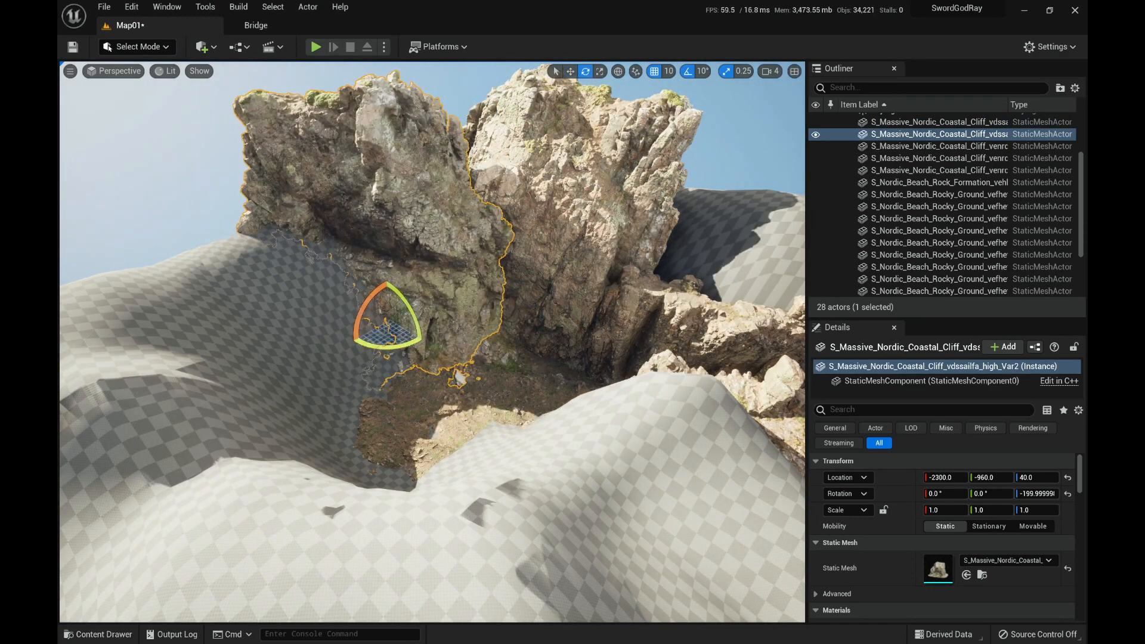
pyautogui.press('w')
pyautogui.moveTo(418, 325); pyautogui.dragTo(421, 355, button='right')
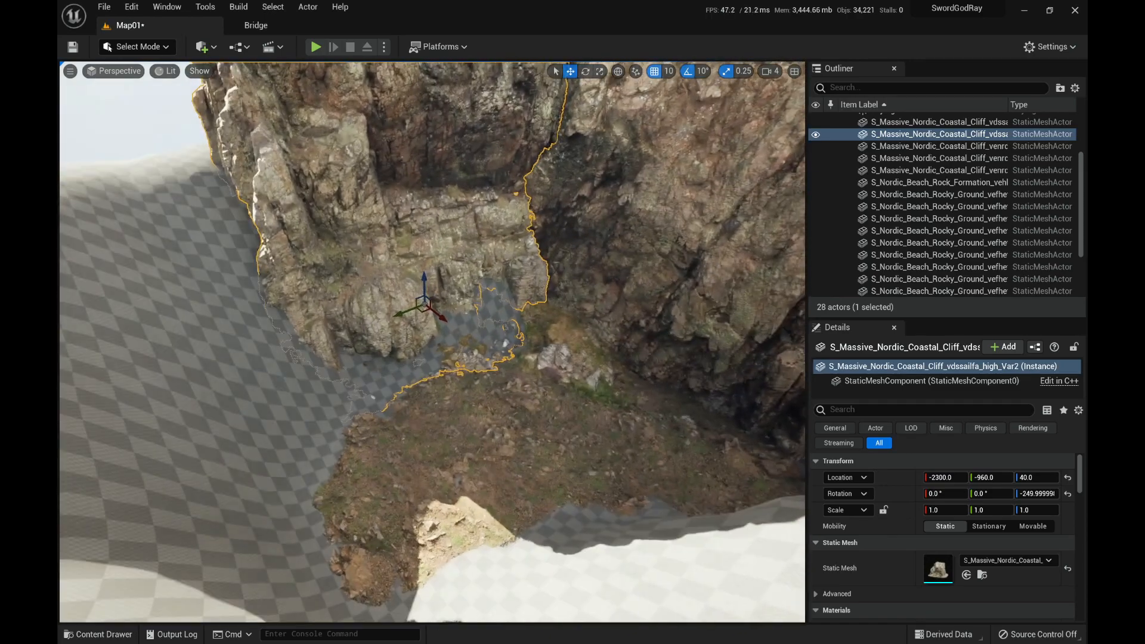
pyautogui.moveTo(440, 322); pyautogui.dragTo(456, 333)
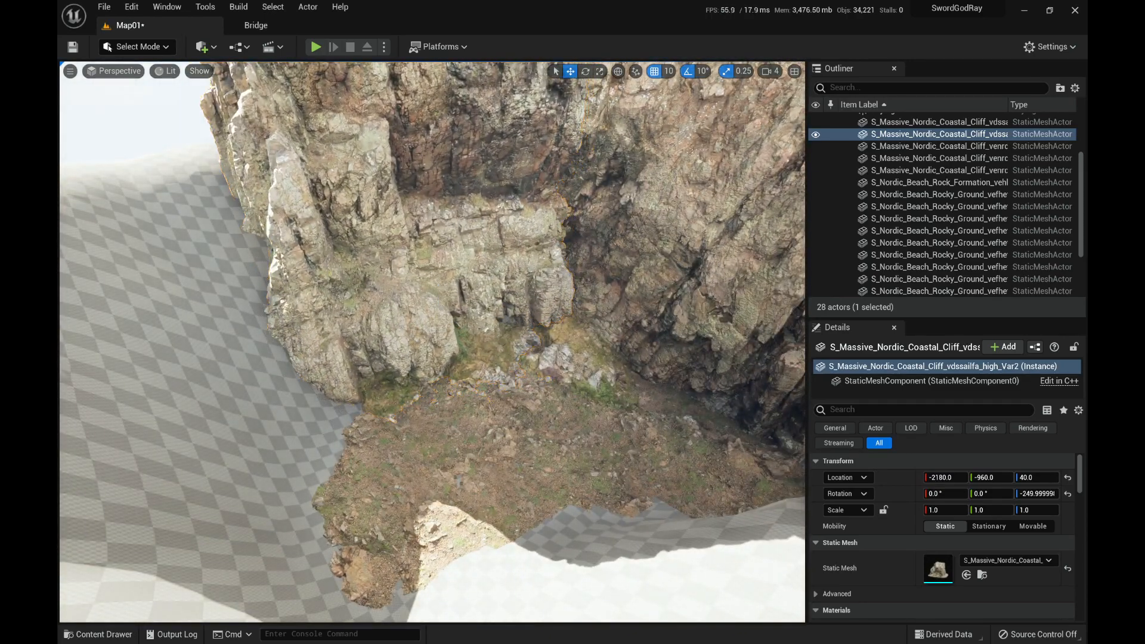
pyautogui.press('w')
pyautogui.moveTo(456, 333); pyautogui.dragTo(480, 316, button='right')
pyautogui.press('s')
pyautogui.press('s')
pyautogui.press('w')
# Browse the downloaded rock and cliff assets in Bridge's Nordic Coastal Cliffs collection for further pieces to flank the valley.
pyautogui.click(281, 25)
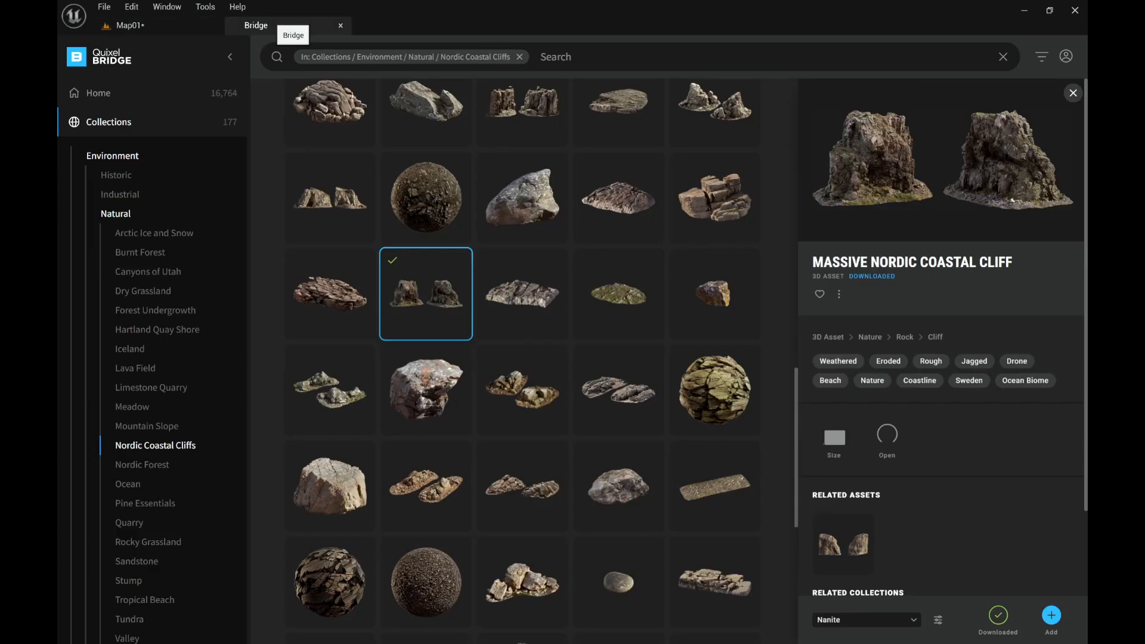
pyautogui.scroll(-6, 618, 382)
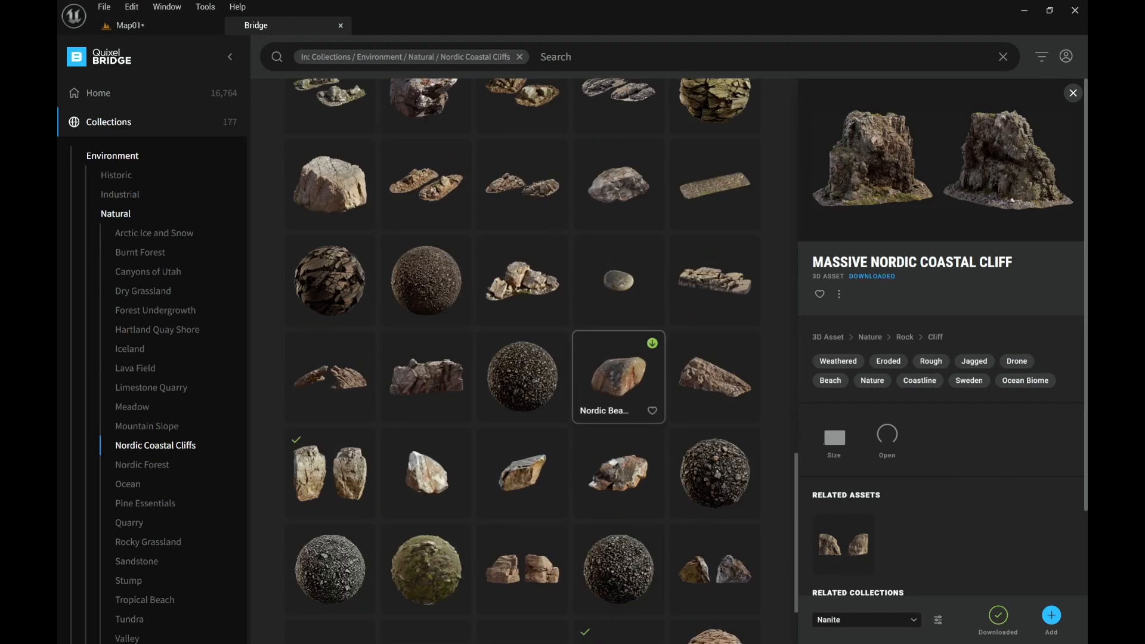
pyautogui.click(618, 555)
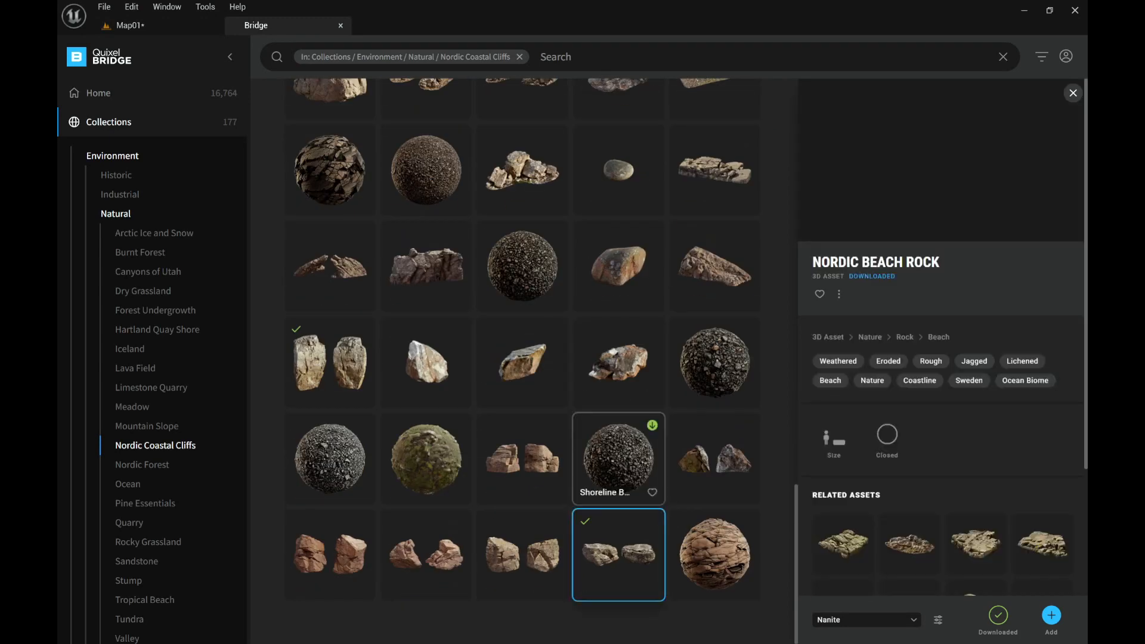
pyautogui.scroll(5, 619, 441)
pyautogui.scroll(2, 619, 436)
pyautogui.click(426, 364)
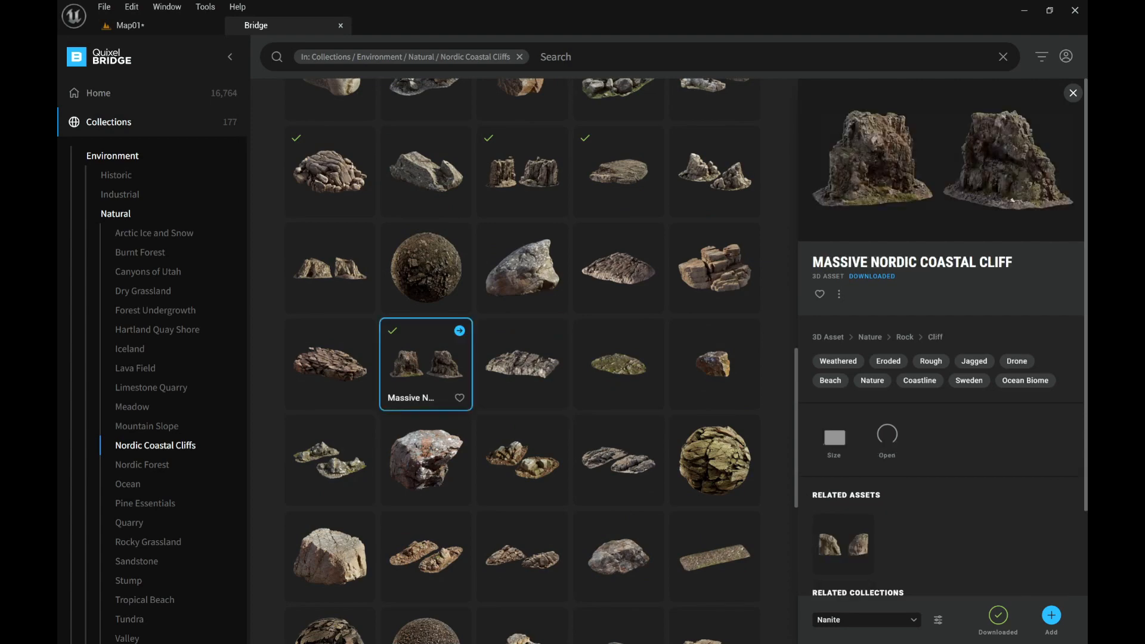
pyautogui.scroll(3, 426, 365)
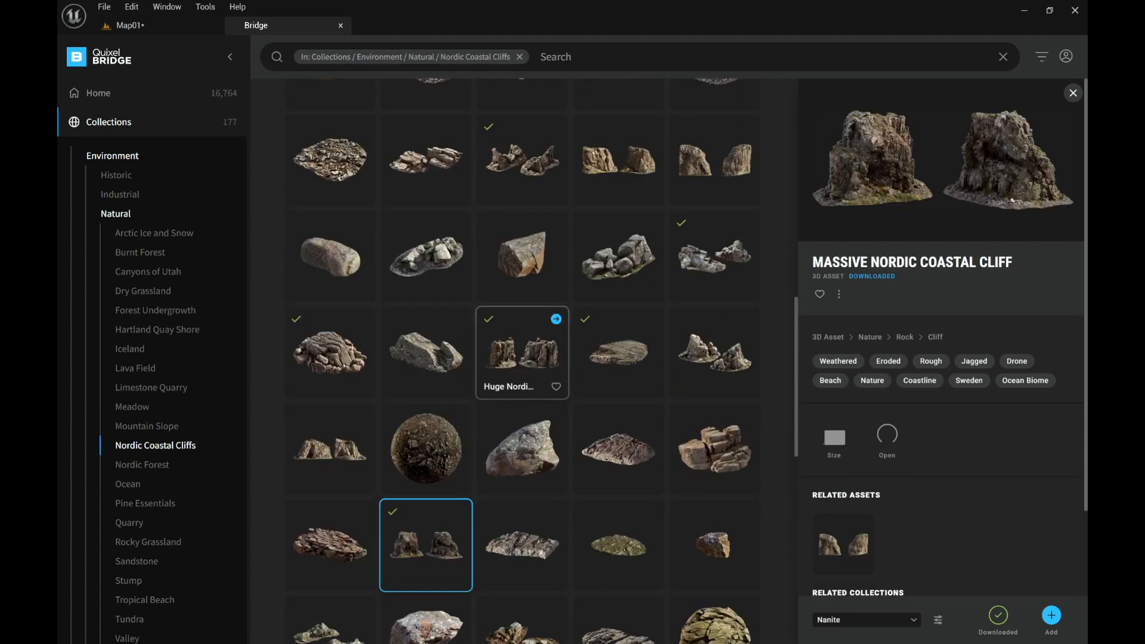
pyautogui.click(523, 352)
pyautogui.scroll(6, 522, 352)
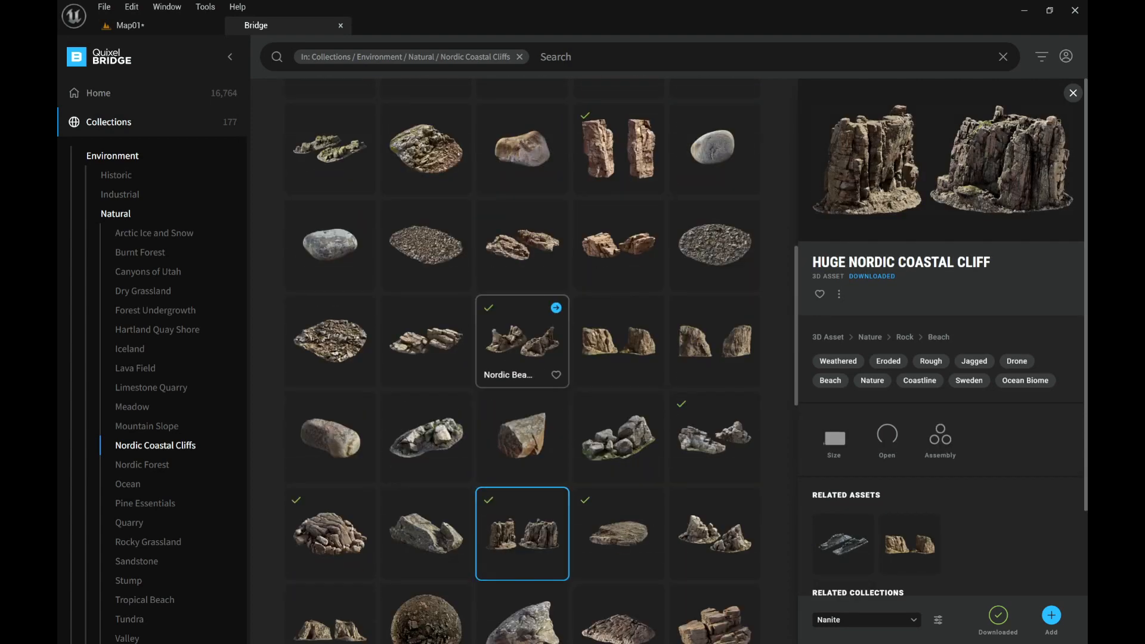
pyautogui.click(619, 352)
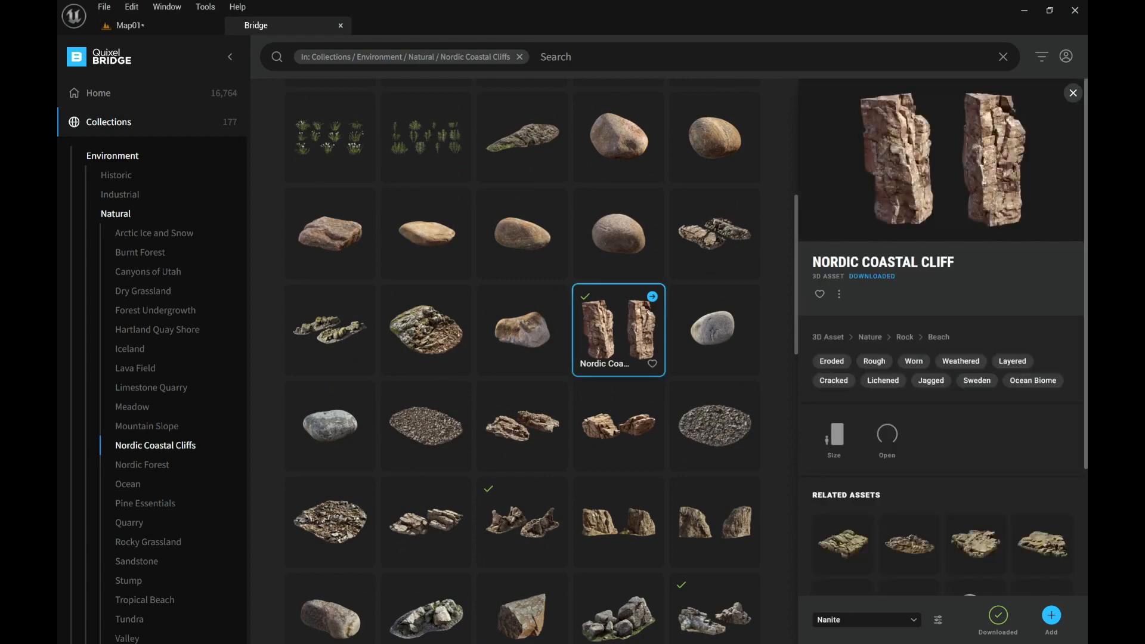
pyautogui.scroll(4, 618, 352)
pyautogui.scroll(-6, 618, 352)
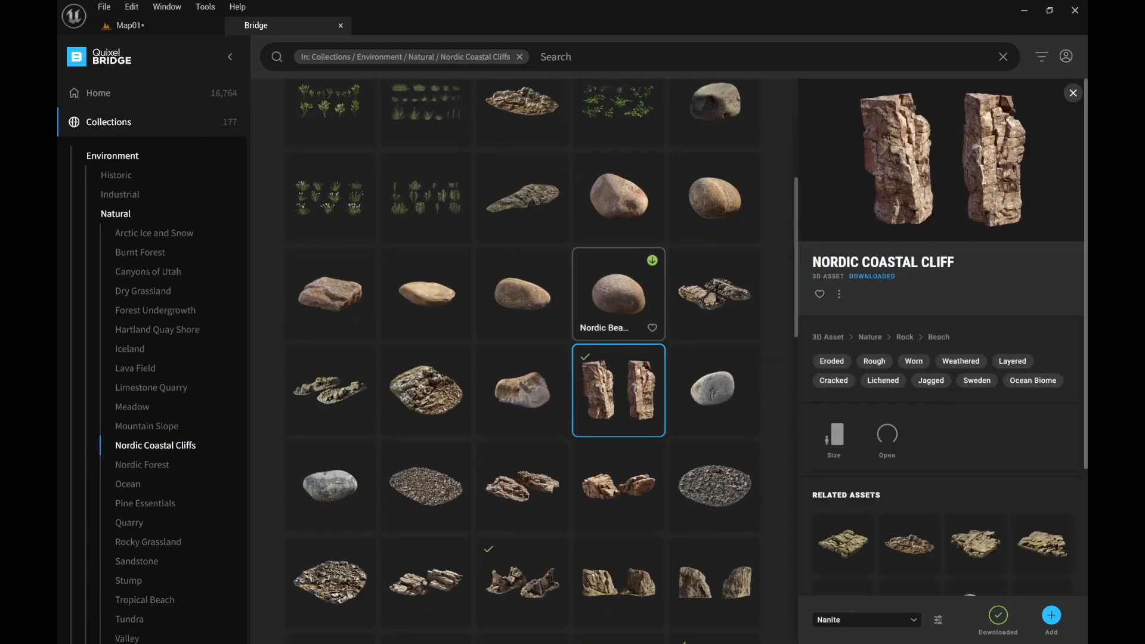
pyautogui.scroll(-2, 619, 352)
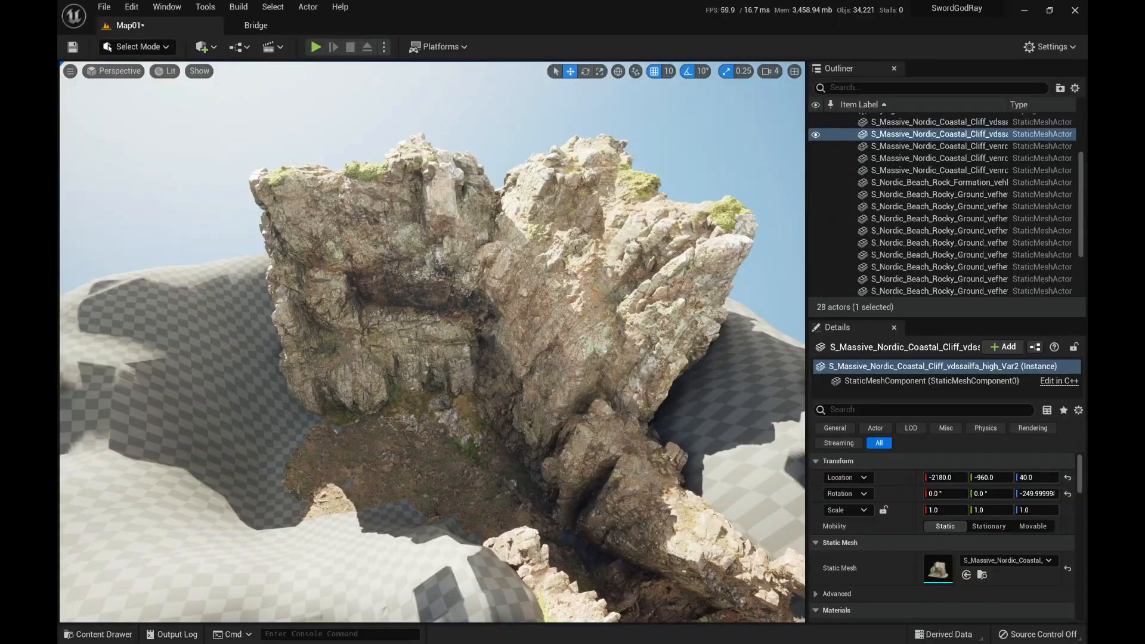
# Duplicate the first cliff on the opposite side of the path to X -960, Y -770, Z -40 and rotate the copy -50° around Z.
pyautogui.moveTo(433, 340); pyautogui.dragTo(397, 244, button='right')
pyautogui.click(334, 352)
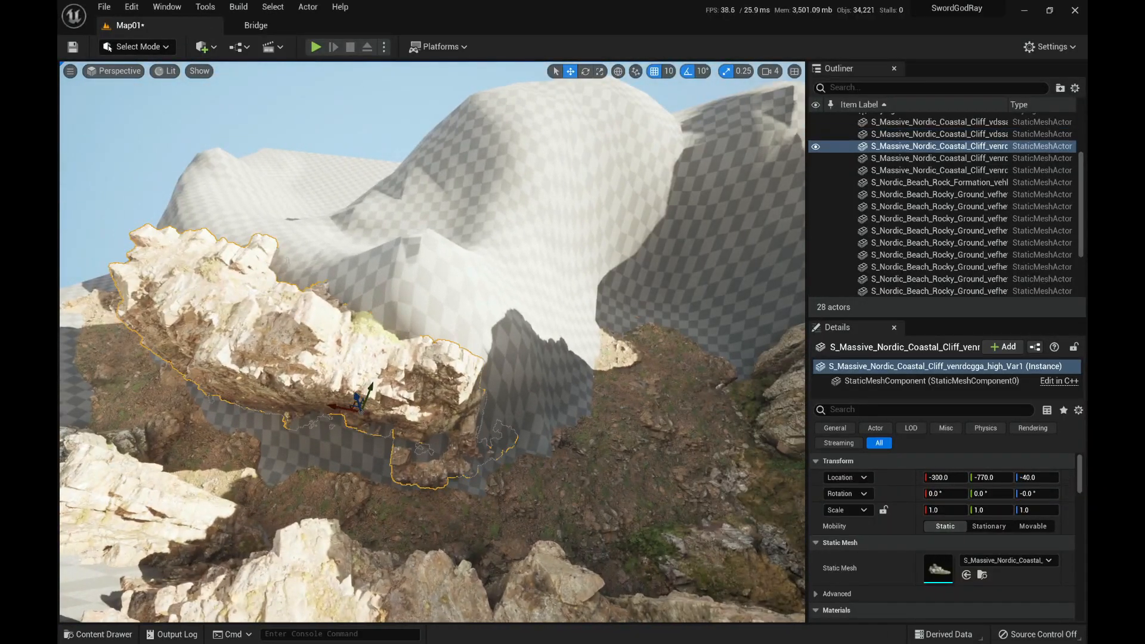
pyautogui.keyDown('alt'); pyautogui.moveTo(338, 408); pyautogui.dragTo(498, 431); pyautogui.keyUp('alt')
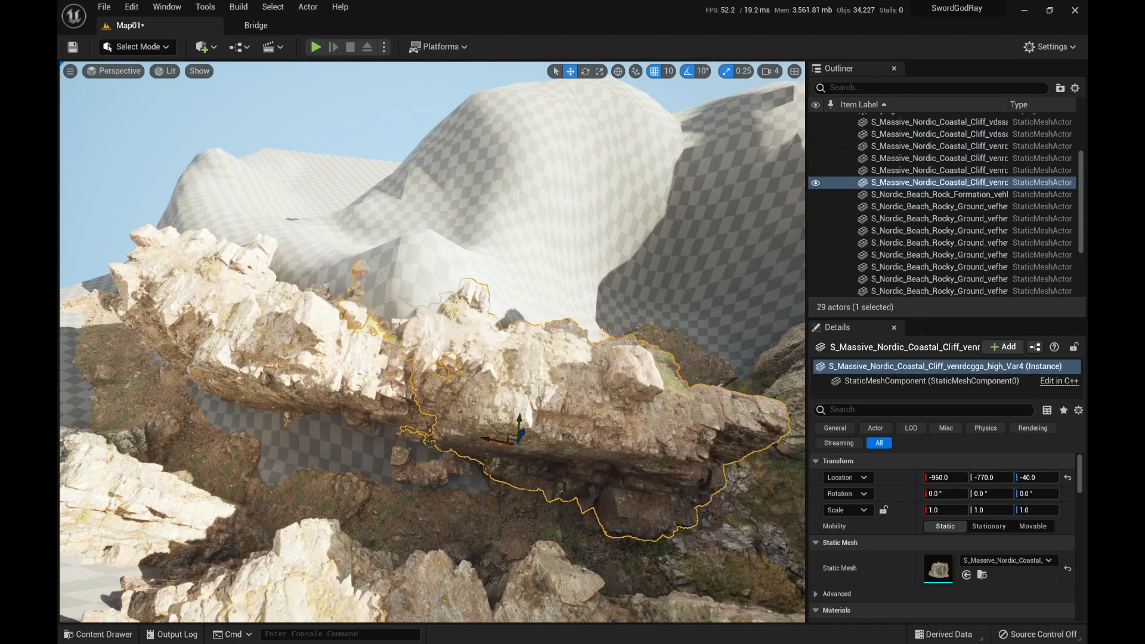
pyautogui.press('e')
pyautogui.moveTo(478, 441); pyautogui.dragTo(534, 442, button='right')
pyautogui.moveTo(432, 411); pyautogui.dragTo(433, 411)
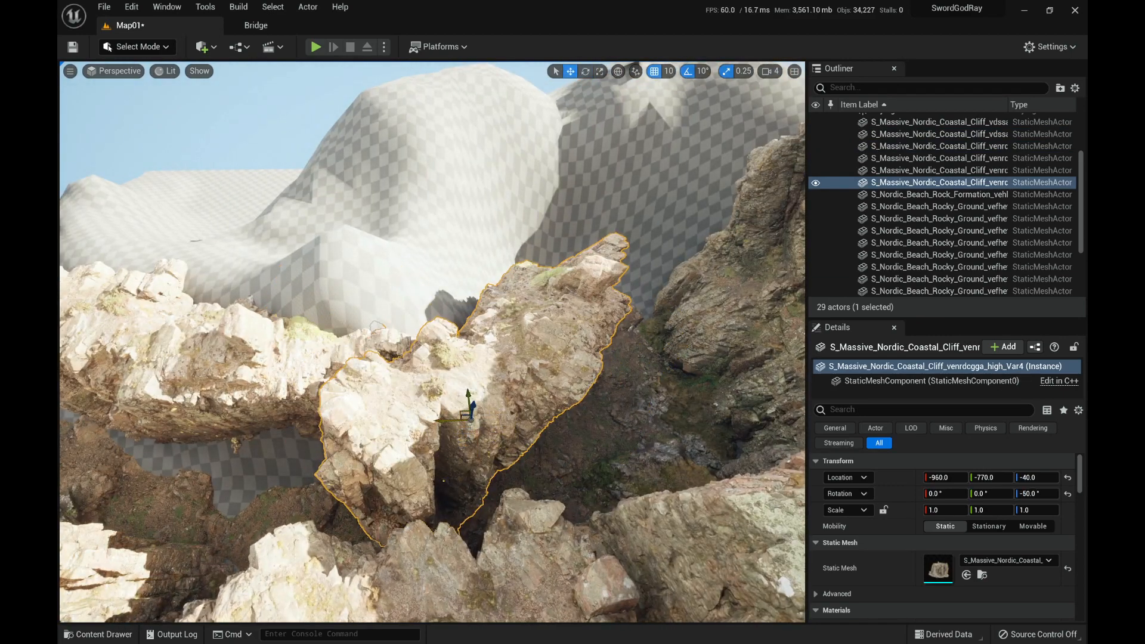
# Shift the rotated cliff copy beside the path to about X -980, Y -360, Z -80, turned to about 10°, -2°, -80°.
pyautogui.moveTo(455, 332); pyautogui.dragTo(364, 335, button='right')
pyautogui.moveTo(532, 416); pyautogui.dragTo(560, 395)
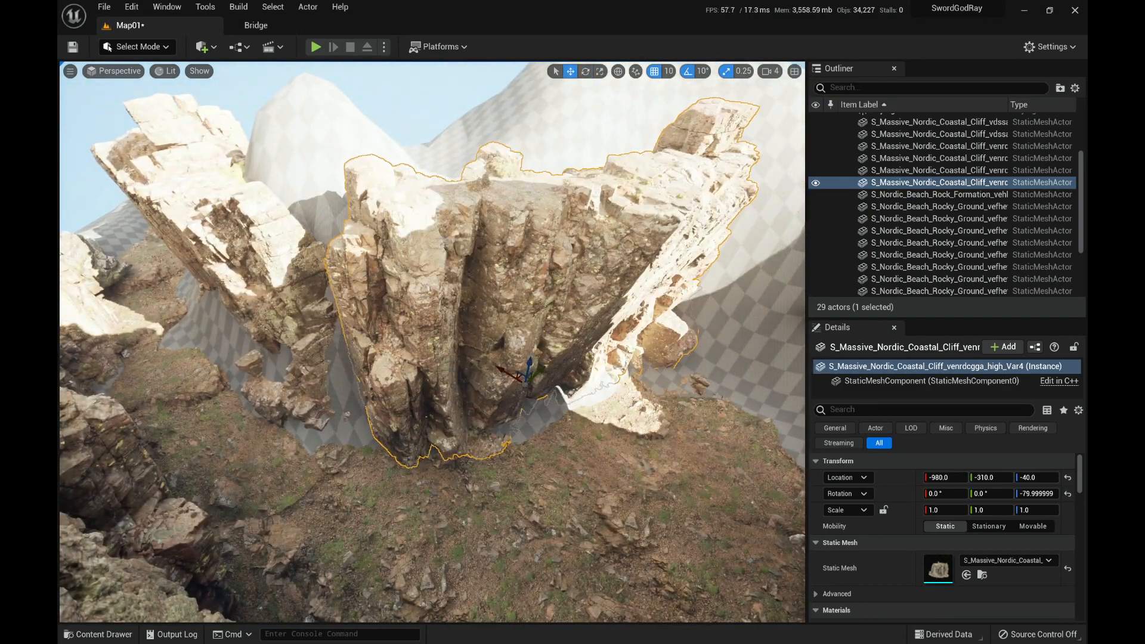
pyautogui.moveTo(441, 334); pyautogui.dragTo(564, 389, button='right')
pyautogui.keyDown('shift'); pyautogui.moveTo(349, 256); pyautogui.dragTo(345, 317); pyautogui.keyUp('shift')
pyautogui.moveTo(345, 317); pyautogui.dragTo(361, 292, button='right')
pyautogui.moveTo(319, 427); pyautogui.dragTo(347, 434)
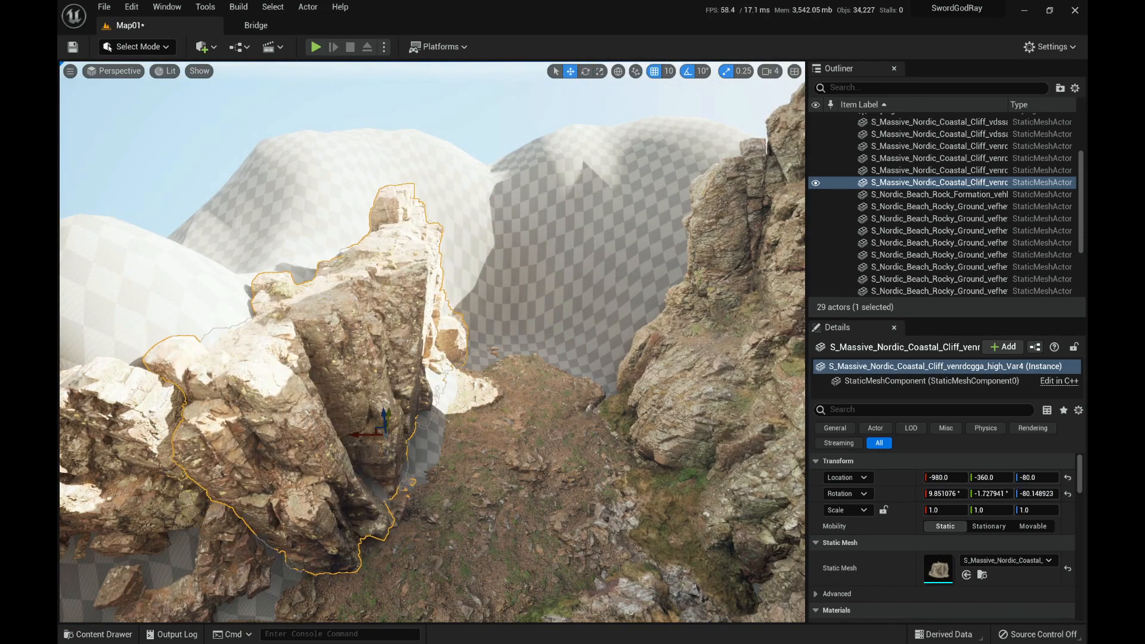
# Duplicate the massive cliff at the path's end to about X -2520, Y 250, Z 40, rotated about -370° around Z.
pyautogui.moveTo(432, 334); pyautogui.dragTo(537, 358, button='right')
pyautogui.click(531, 281)
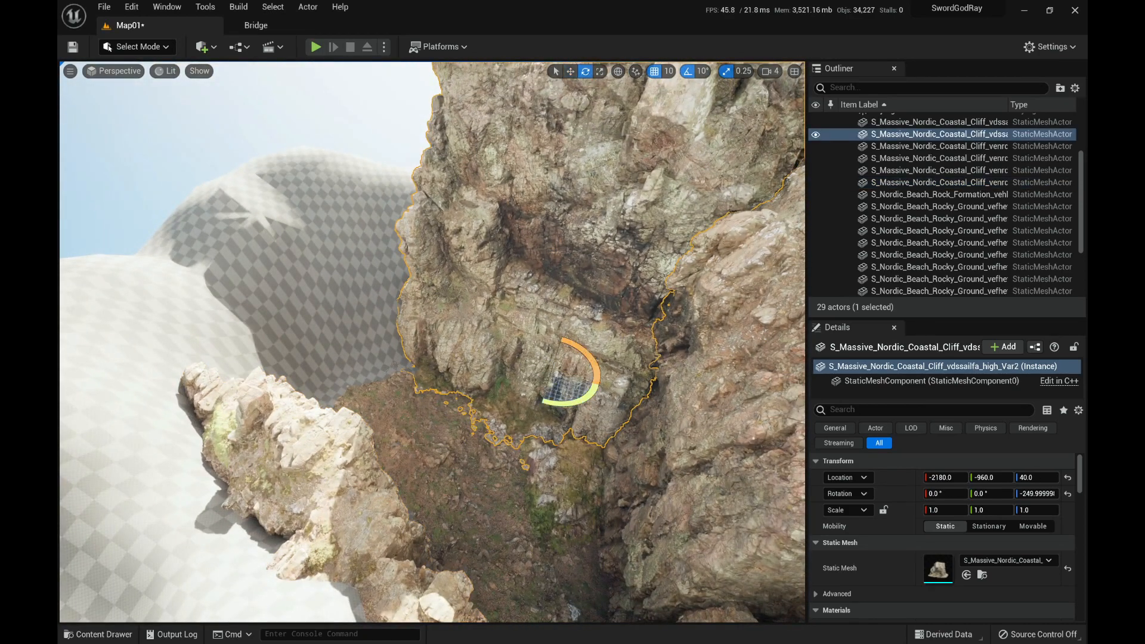
pyautogui.keyDown('alt'); pyautogui.moveTo(576, 403); pyautogui.dragTo(654, 376); pyautogui.keyUp('alt')
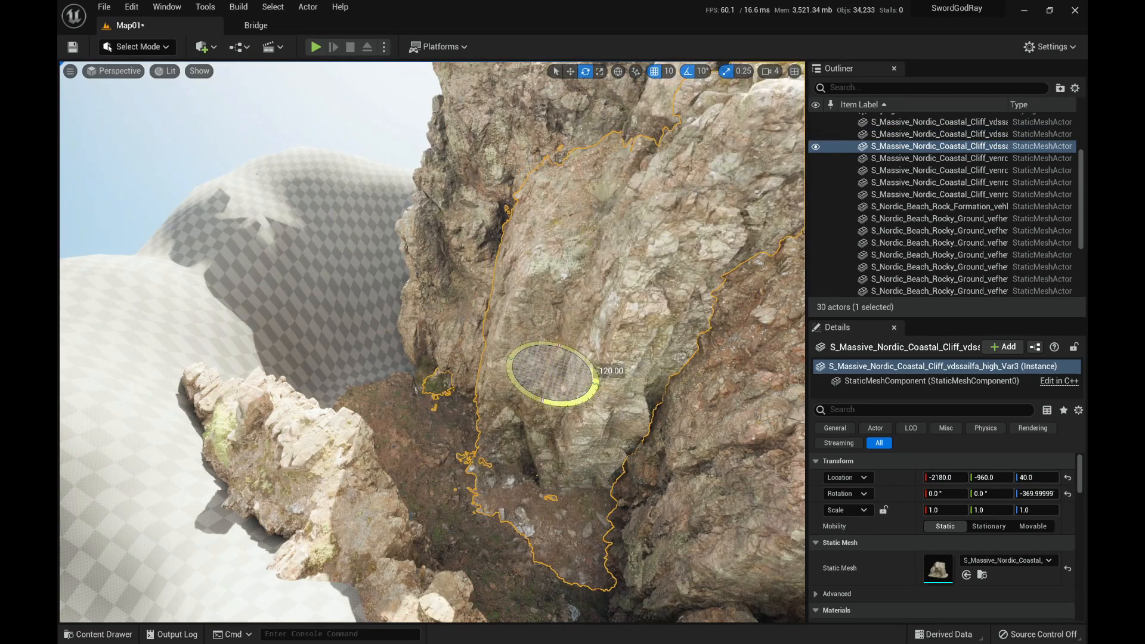
pyautogui.moveTo(546, 369); pyautogui.dragTo(376, 288)
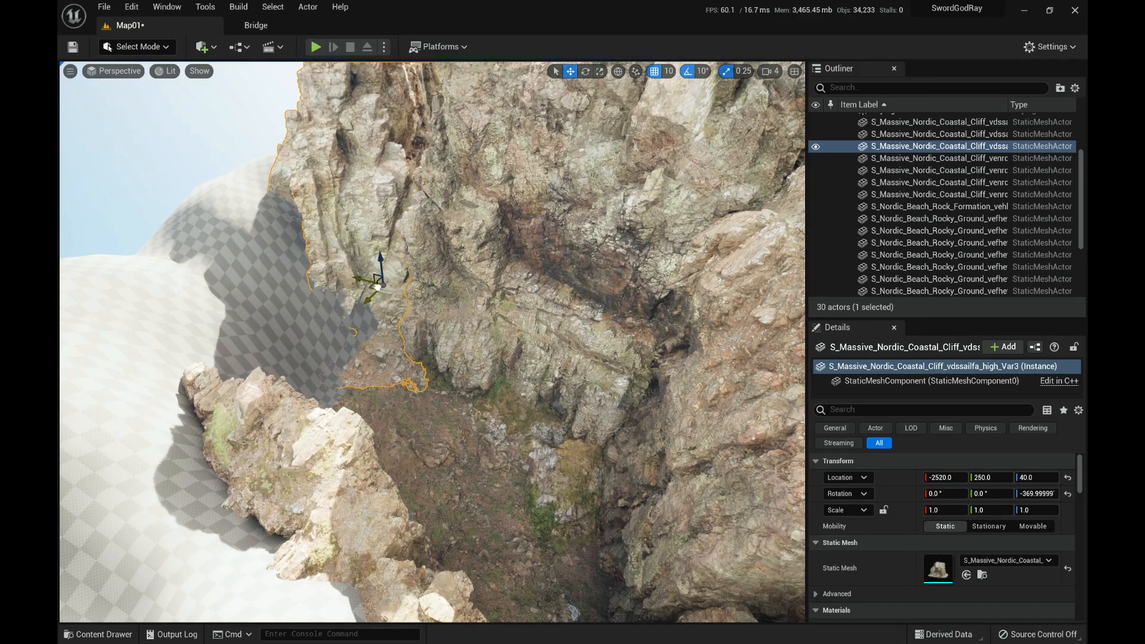
# Duplicate the newest massive cliff across the valley to about X -1110, Y 670, Z 40, rotated about -460° around Z.
pyautogui.moveTo(376, 288); pyautogui.dragTo(269, 277, button='right')
pyautogui.press('w')
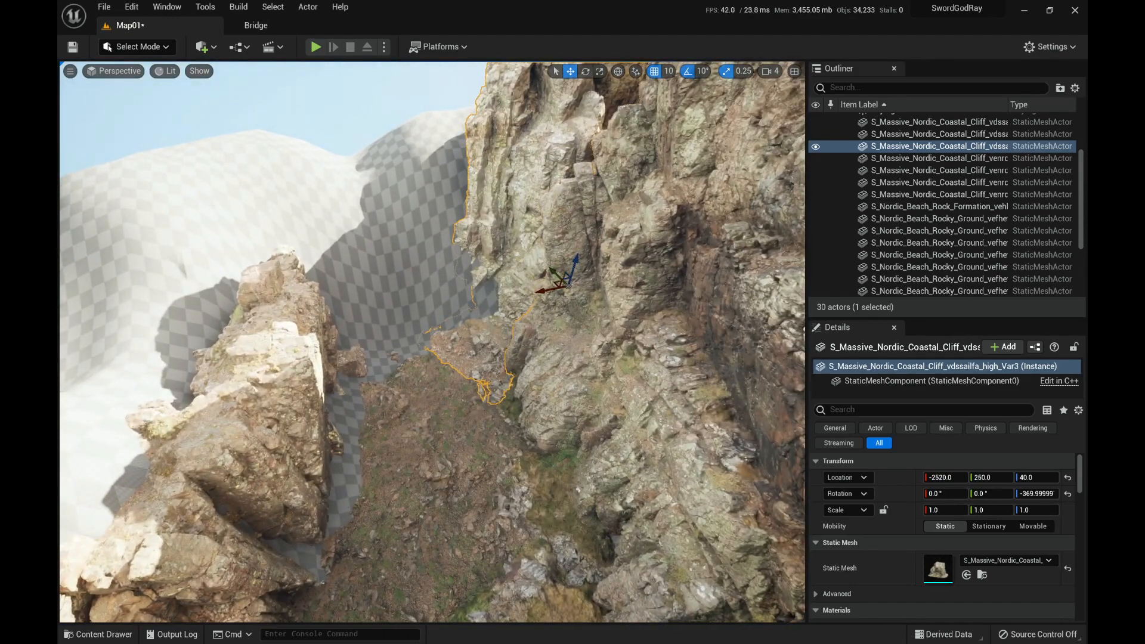
pyautogui.moveTo(376, 289); pyautogui.dragTo(407, 246, button='right')
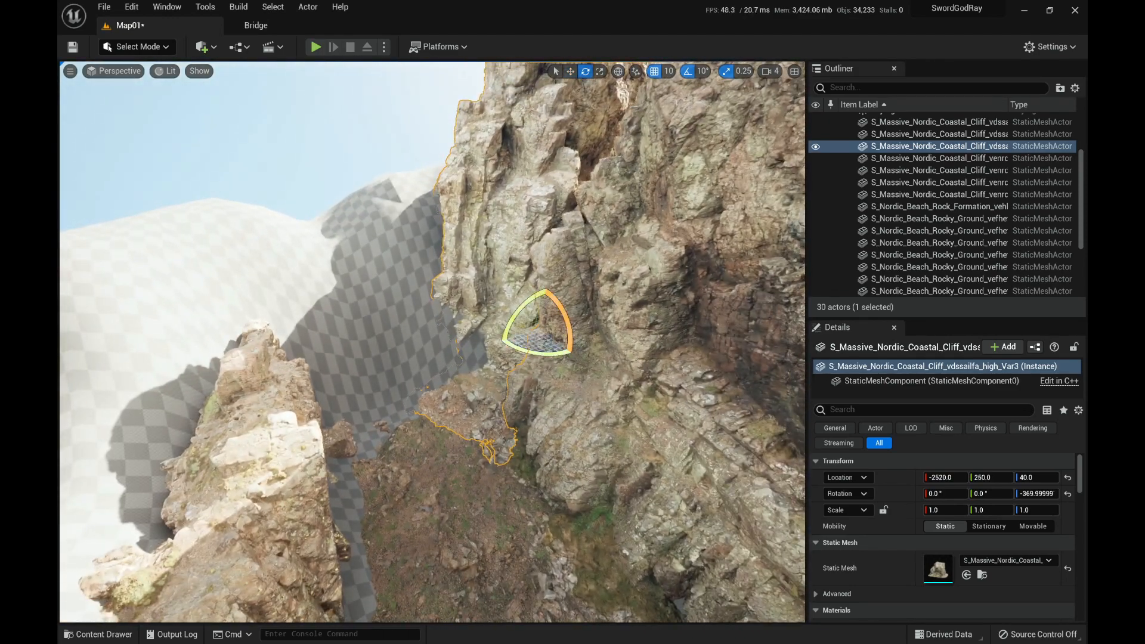
pyautogui.keyDown('alt'); pyautogui.moveTo(545, 355); pyautogui.dragTo(579, 356); pyautogui.keyUp('alt')
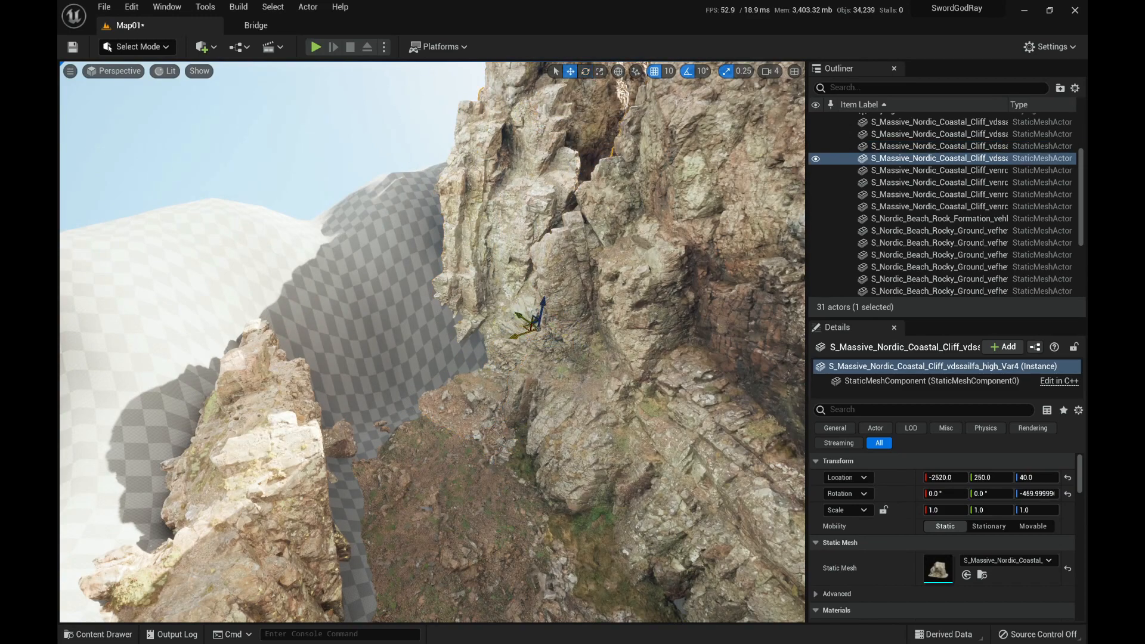
pyautogui.moveTo(411, 348); pyautogui.dragTo(263, 356)
pyautogui.moveTo(262, 356); pyautogui.dragTo(173, 343, button='right')
pyautogui.press('g')
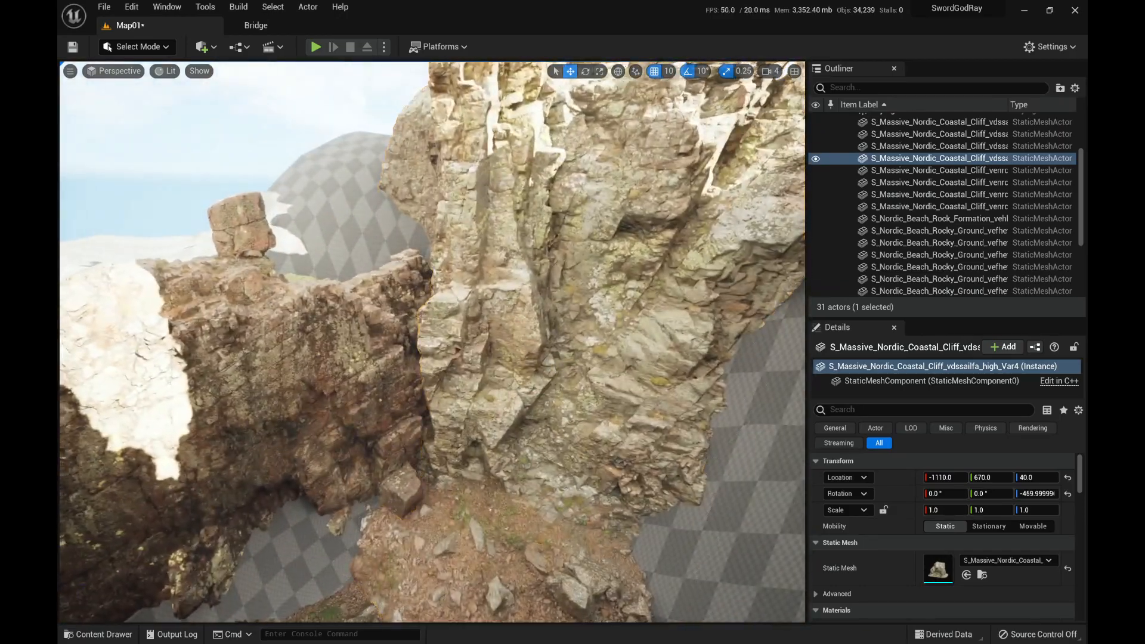
# Duplicate the massive cliff beside the valley entrance to about X -480, Y -490, Z 40, rotated about -370° around Z.
pyautogui.moveTo(262, 357); pyautogui.dragTo(251, 389, button='right')
pyautogui.press('g')
pyautogui.keyDown('alt'); pyautogui.moveTo(316, 239); pyautogui.dragTo(311, 395); pyautogui.keyUp('alt')
pyautogui.moveTo(311, 394)
pyautogui.mouseDown(button='right')
pyautogui.moveTo(191, 334)
pyautogui.moveTo(316, 385)
pyautogui.mouseUp(button='right')
pyautogui.press('e')
pyautogui.moveTo(278, 377); pyautogui.dragTo(366, 385)
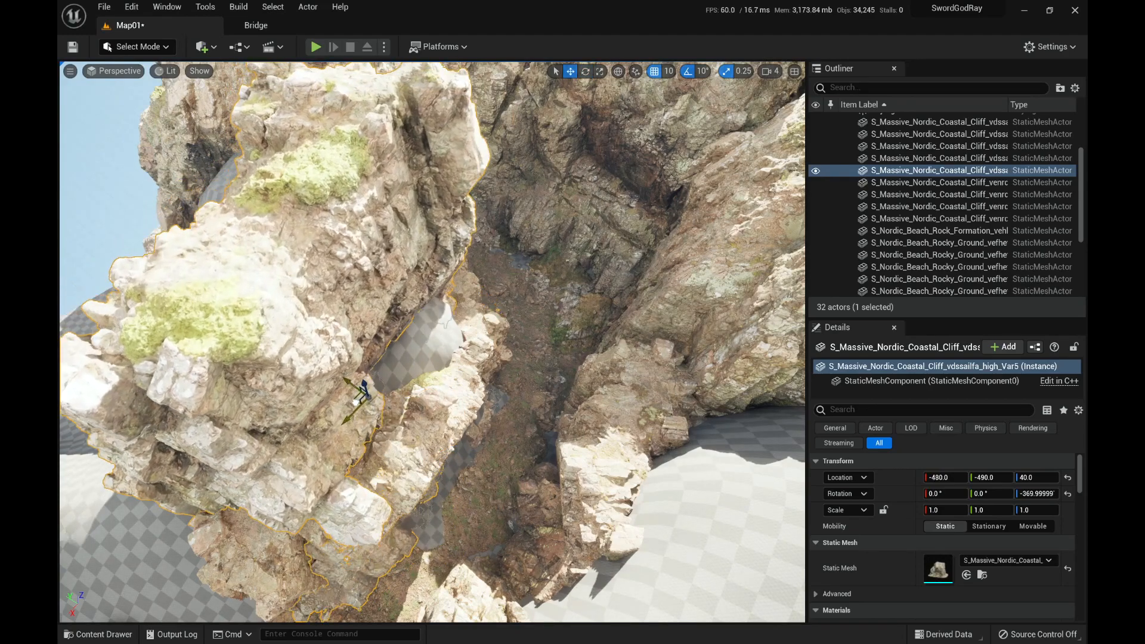
# Tilt the entrance cliff about 10° around X and lower it into the terrain at about X -460, Y -440, Z -140.
pyautogui.moveTo(357, 387); pyautogui.dragTo(358, 316, button='right')
pyautogui.press('e')
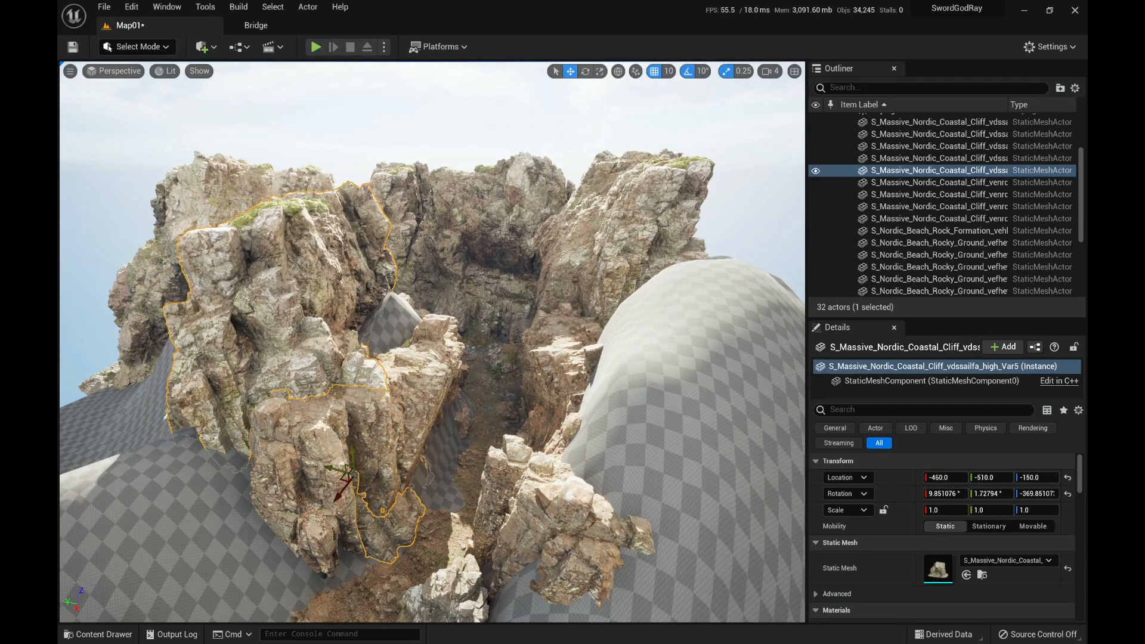
pyautogui.press('w')
pyautogui.moveTo(418, 334); pyautogui.dragTo(385, 358, button='right')
pyautogui.press('w')
pyautogui.press('s')
pyautogui.moveTo(314, 379); pyautogui.dragTo(276, 400)
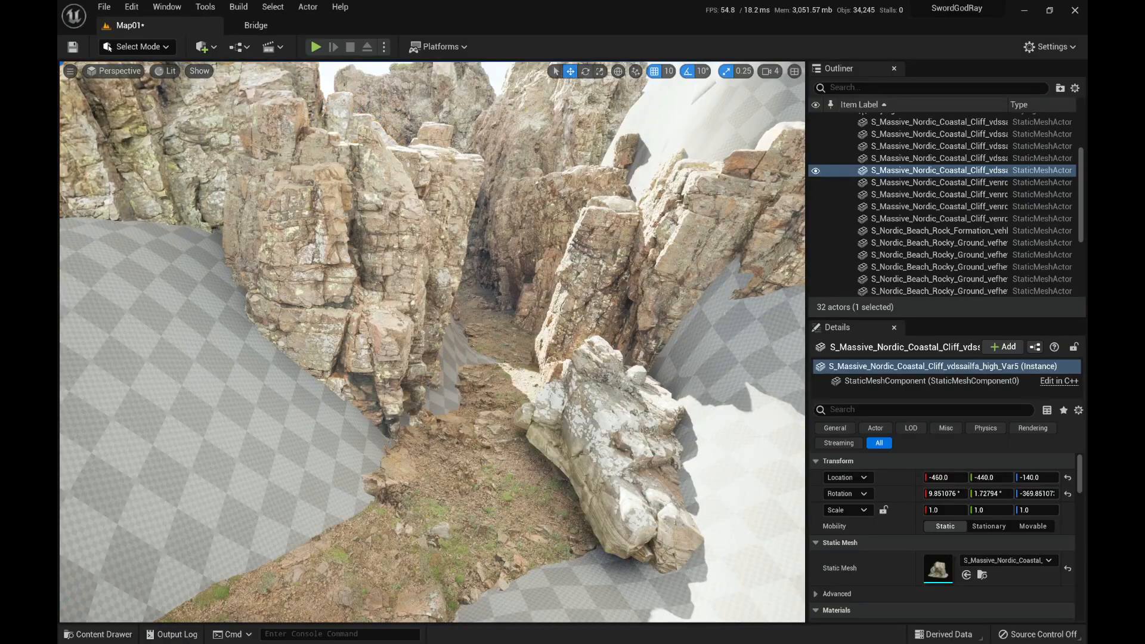
# Fill the gap at the valley's back with a copy of the massive cliff at X -1720, Y 670, Z 40, rotated about -630° around Z.
pyautogui.press('w')
pyautogui.moveTo(382, 370); pyautogui.dragTo(329, 366, button='right')
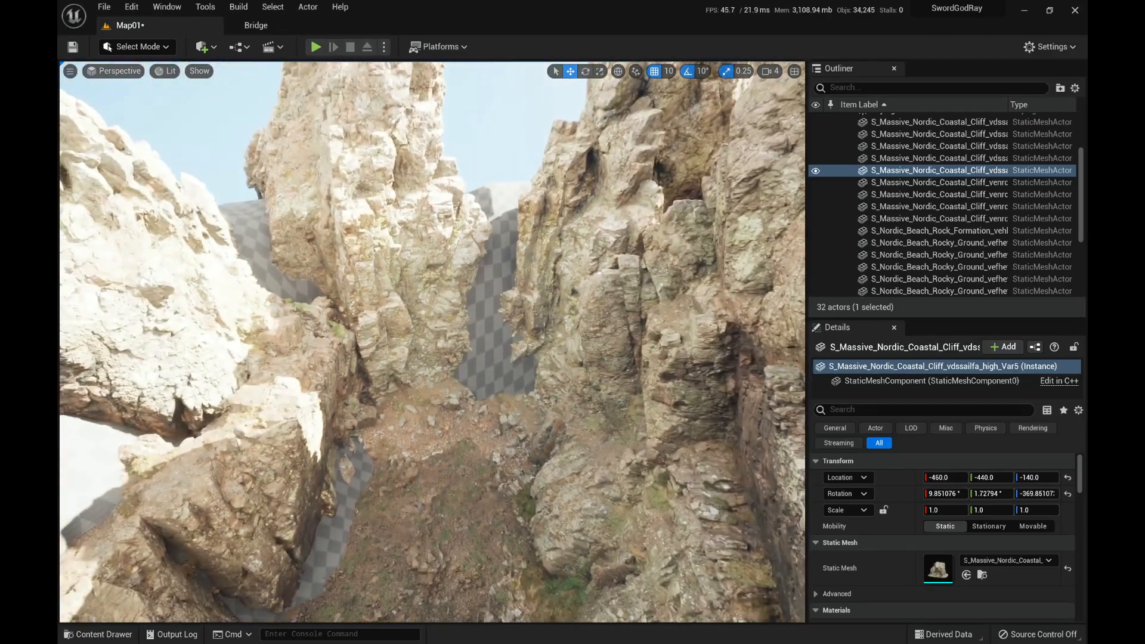
pyautogui.click(405, 280)
pyautogui.moveTo(406, 280); pyautogui.dragTo(406, 292, button='right')
pyautogui.press('w')
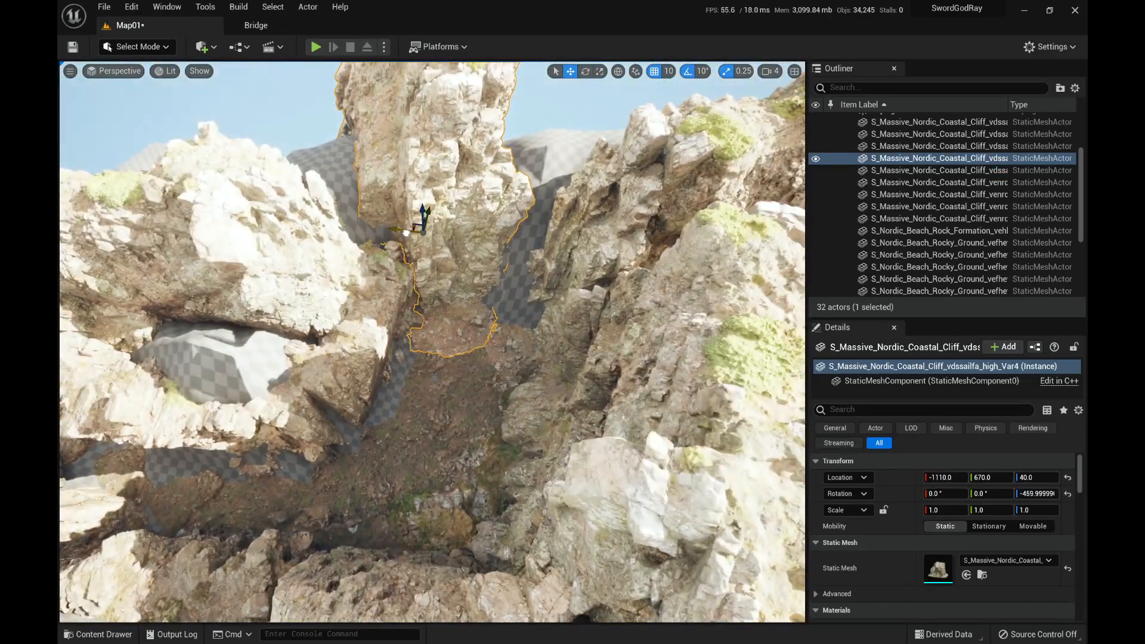
pyautogui.keyDown('alt'); pyautogui.moveTo(406, 232); pyautogui.dragTo(463, 238); pyautogui.keyUp('alt')
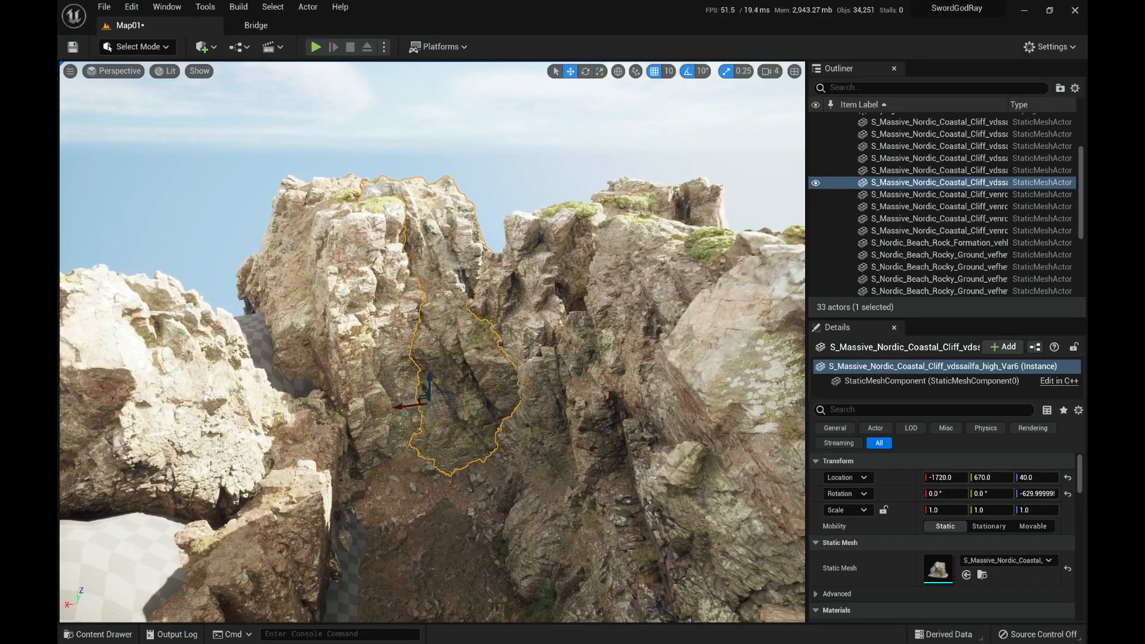
# Save the Map01 level with the enclosed valley.
pyautogui.press('w')
pyautogui.moveTo(432, 342)
pyautogui.mouseDown(button='right')
pyautogui.moveTo(432, 418)
pyautogui.moveTo(403, 379)
pyautogui.moveTo(430, 269)
pyautogui.moveTo(412, 298)
pyautogui.moveTo(430, 323)
pyautogui.moveTo(411, 342)
pyautogui.mouseUp(button='right')
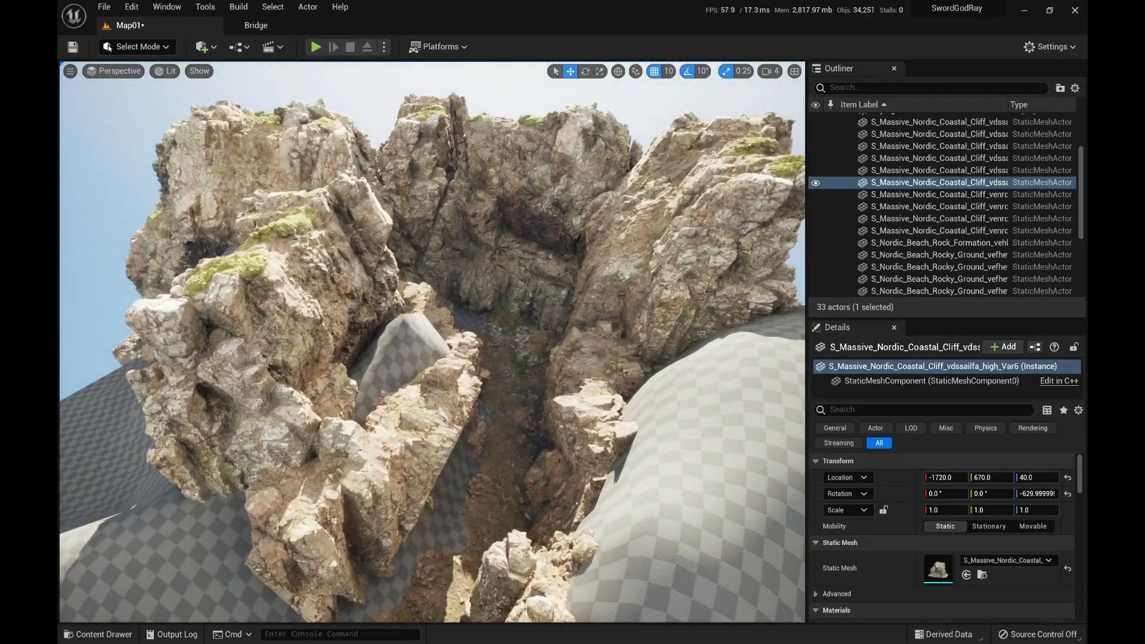
pyautogui.hotkey('ctrl', 'space')
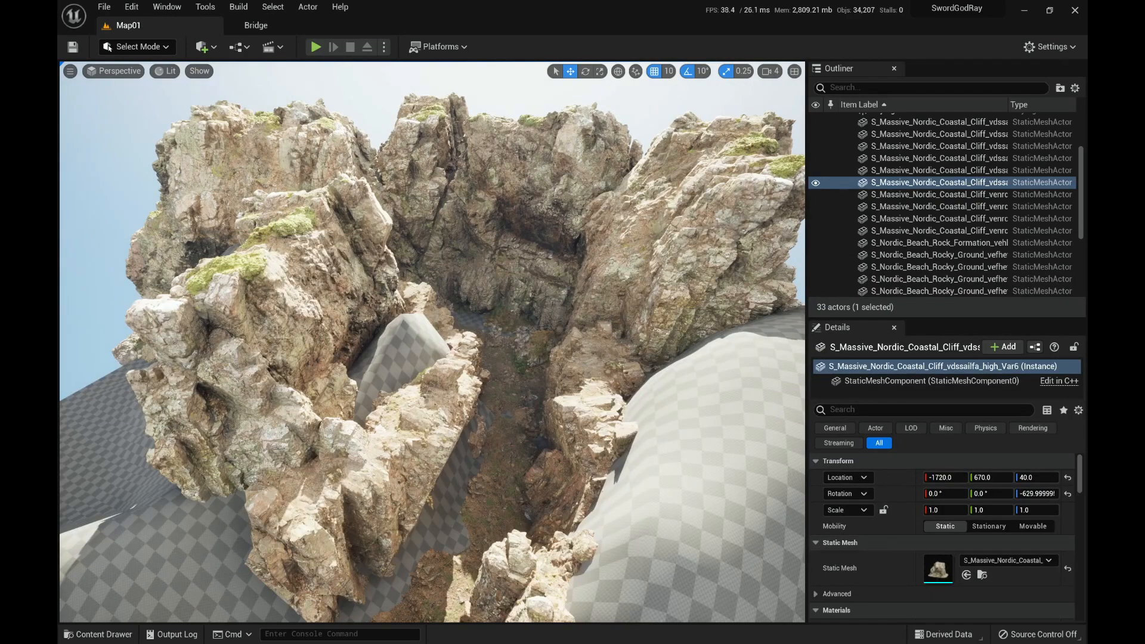
# Duplicate the massive cliff above the path's end to about X -2690, Y -1220, Z 560, tilted 50° around X and rotated -90° around Z.
pyautogui.moveTo(432, 334)
pyautogui.mouseDown(button='right')
pyautogui.moveTo(447, 352)
pyautogui.moveTo(432, 343)
pyautogui.moveTo(477, 352)
pyautogui.moveTo(432, 352)
pyautogui.mouseUp(button='right')
pyautogui.click(620, 322)
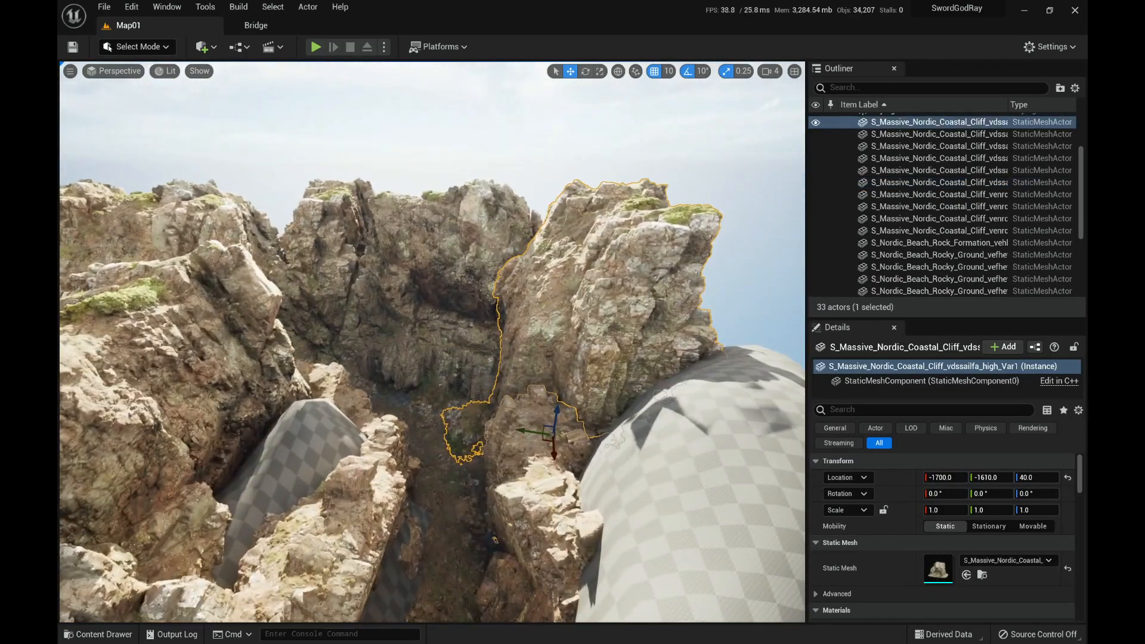
pyautogui.keyDown('alt'); pyautogui.moveTo(556, 413); pyautogui.dragTo(620, 374); pyautogui.keyUp('alt')
pyautogui.press('e')
pyautogui.moveTo(620, 375); pyautogui.dragTo(650, 376, button='right')
pyautogui.press('w')
pyautogui.moveTo(395, 327); pyautogui.dragTo(301, 327)
pyautogui.press('e')
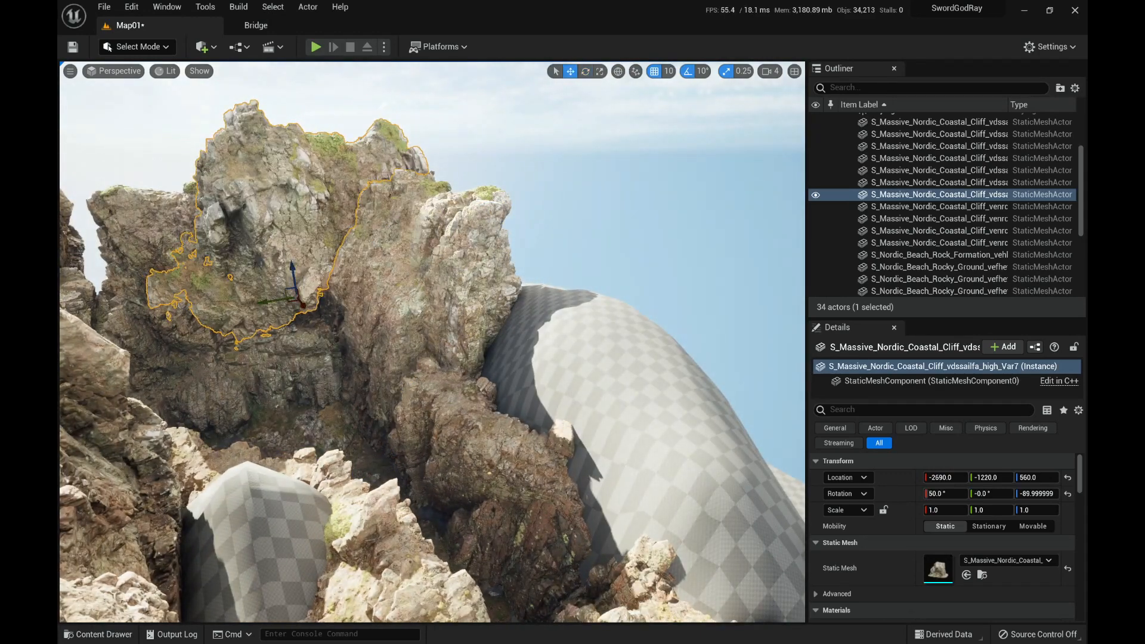
# Reposition the overhanging cliff copy to about X -2380, Y -1220, Z 600, tilted 60° around X and rotated -70° around Z.
pyautogui.moveTo(301, 327); pyautogui.dragTo(205, 337, button='right')
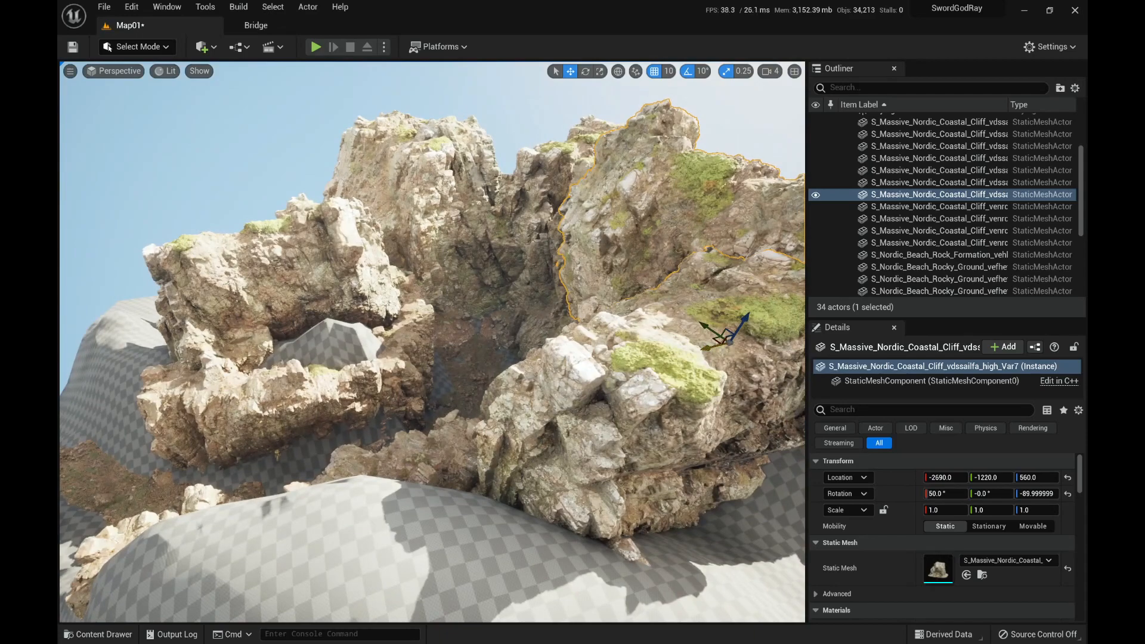
pyautogui.moveTo(707, 348); pyautogui.dragTo(662, 291)
pyautogui.moveTo(663, 291); pyautogui.dragTo(775, 296, button='right')
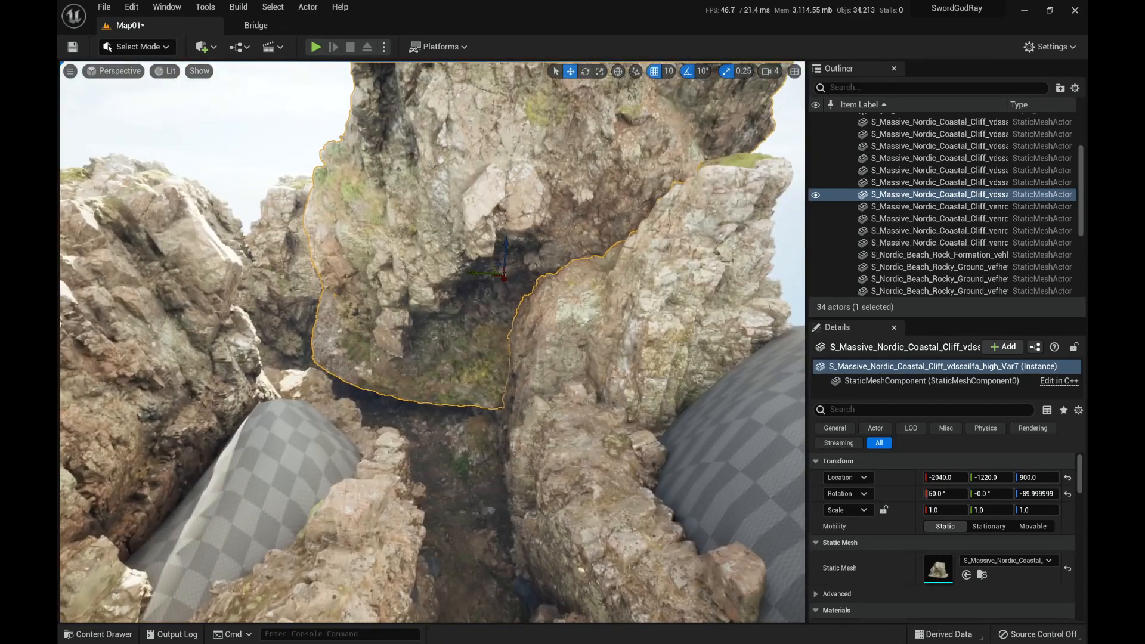
pyautogui.press('e')
pyautogui.moveTo(505, 255); pyautogui.dragTo(507, 272)
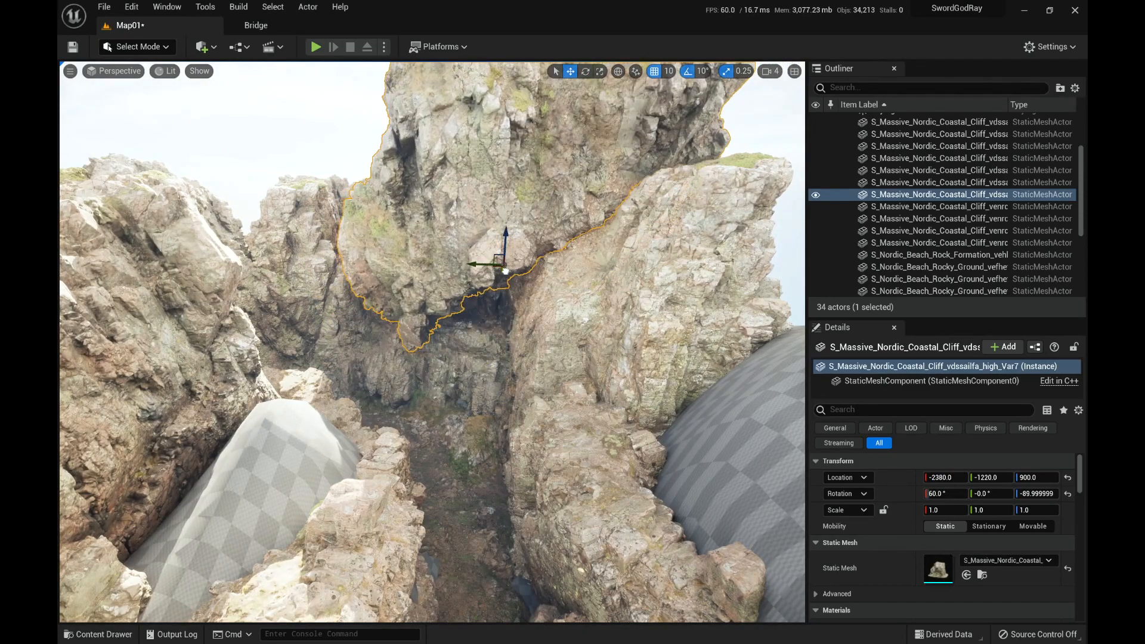
pyautogui.moveTo(505, 271); pyautogui.dragTo(533, 254, button='right')
pyautogui.press('e')
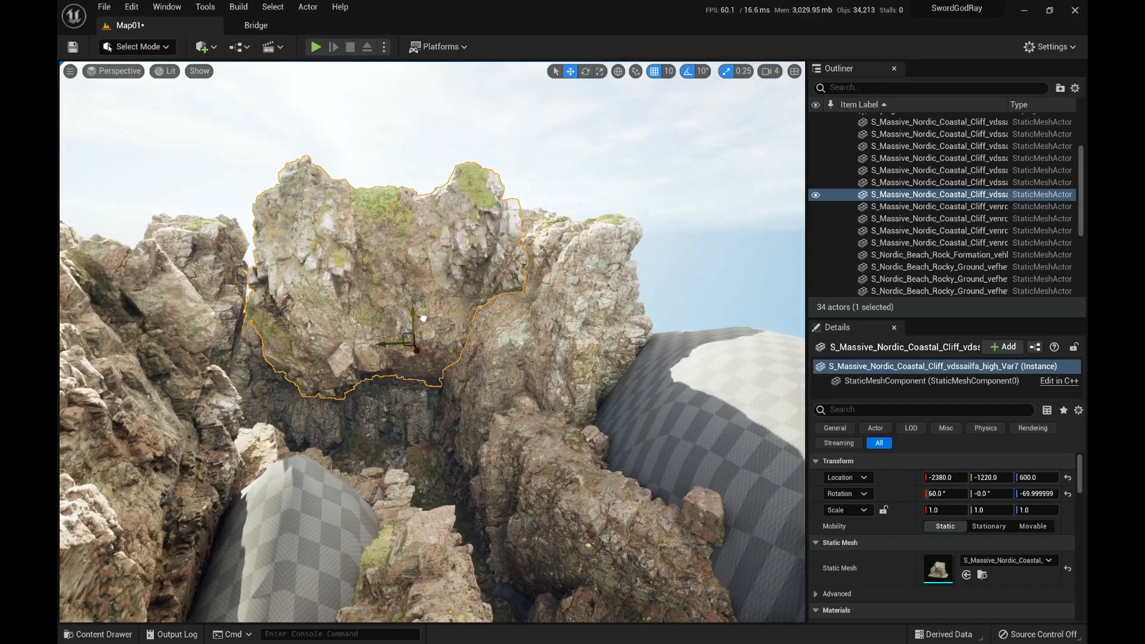
# Lower the overhanging cliff to Z 580 and duplicate it along the side hill at about X -1520, Y -2070, Z 230, rotated -40° around Z.
pyautogui.moveTo(432, 341); pyautogui.dragTo(466, 331, button='right')
pyautogui.press('s')
pyautogui.moveTo(432, 342); pyautogui.dragTo(463, 349, button='right')
pyautogui.press('a')
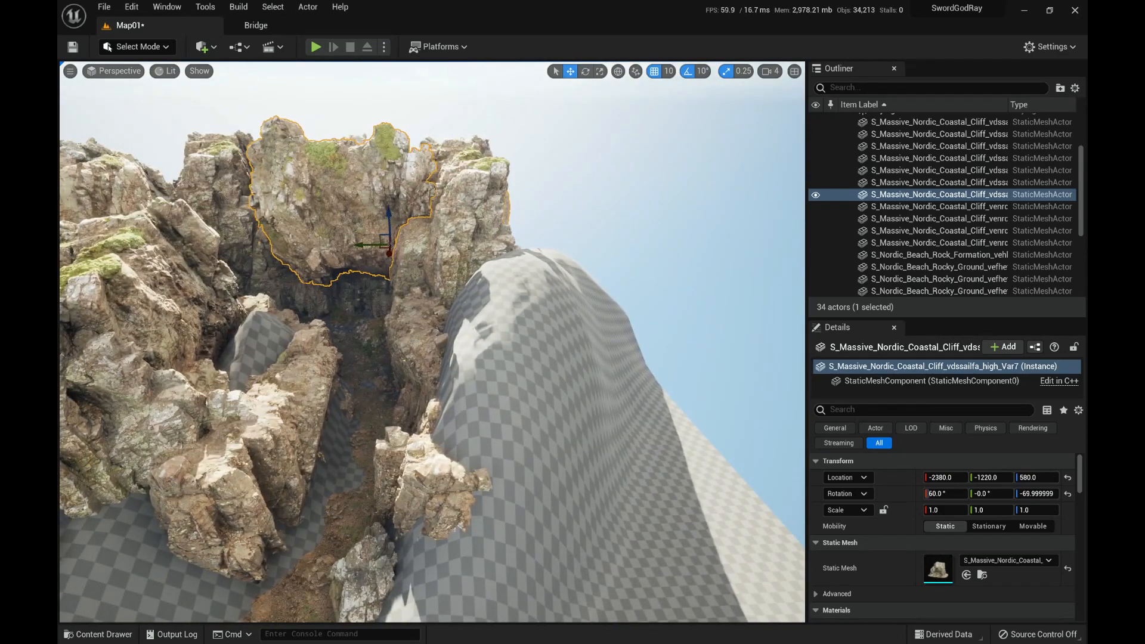
pyautogui.keyDown('alt'); pyautogui.moveTo(382, 248); pyautogui.dragTo(411, 266); pyautogui.keyUp('alt')
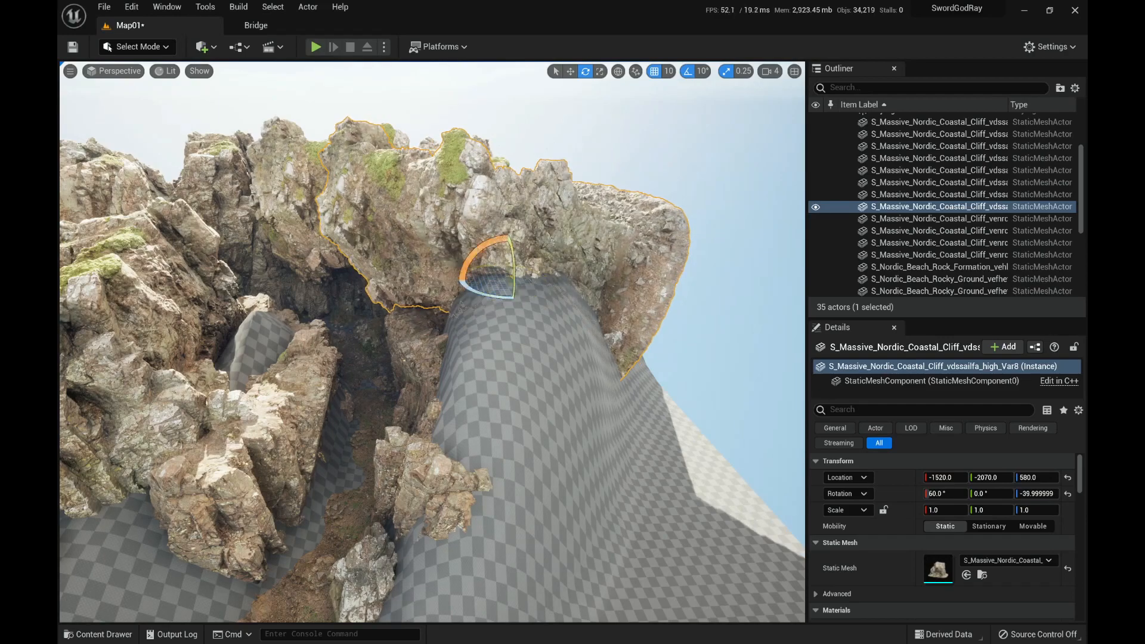
pyautogui.press('w')
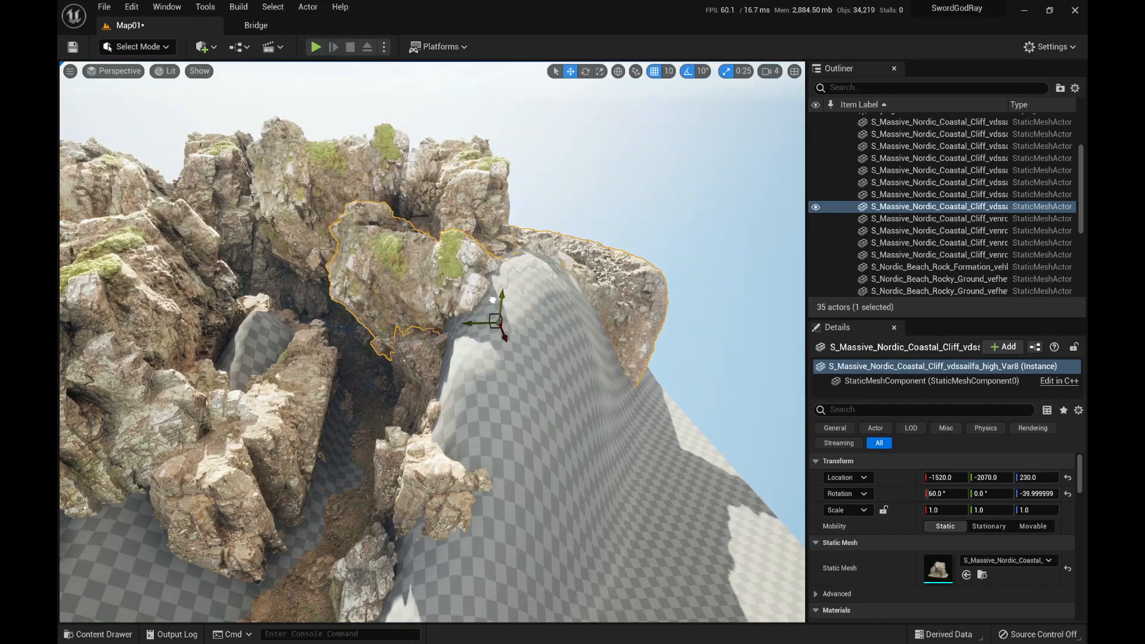
# Duplicate the smaller coastal cliff at the valley entrance deeper into the valley, at about X -1770, Y -190, Z -40.
pyautogui.press('w')
pyautogui.moveTo(456, 334); pyautogui.dragTo(395, 361, button='right')
pyautogui.press('s')
pyautogui.click(457, 520)
pyautogui.moveTo(457, 520); pyautogui.dragTo(478, 528, button='right')
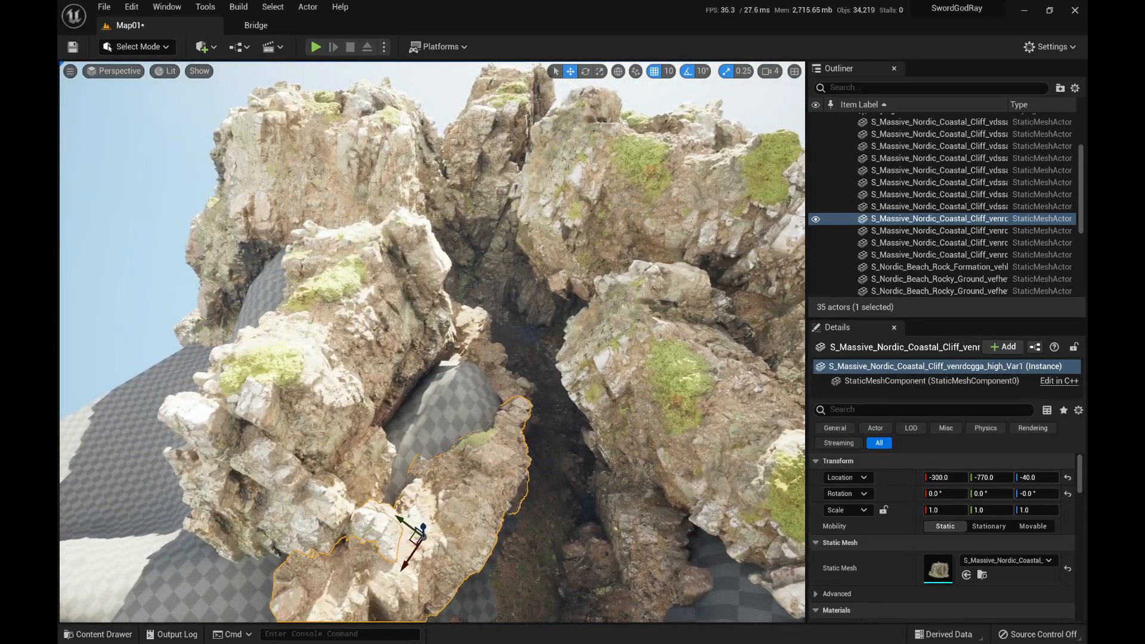
pyautogui.keyDown('alt'); pyautogui.moveTo(414, 540); pyautogui.dragTo(436, 365); pyautogui.keyUp('alt')
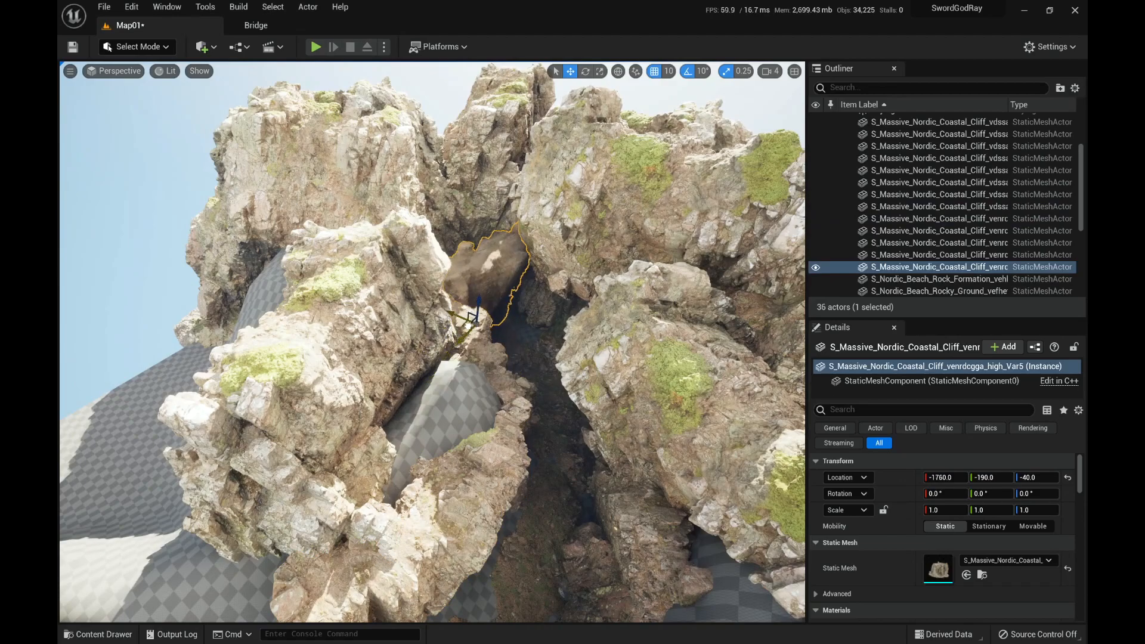
pyautogui.moveTo(470, 325); pyautogui.dragTo(472, 324)
# Raise the smaller cliff copy above the valley floor to about Z 760 and rotate it to about -50°, -30°, 20°.
pyautogui.moveTo(472, 324); pyautogui.dragTo(460, 334, button='right')
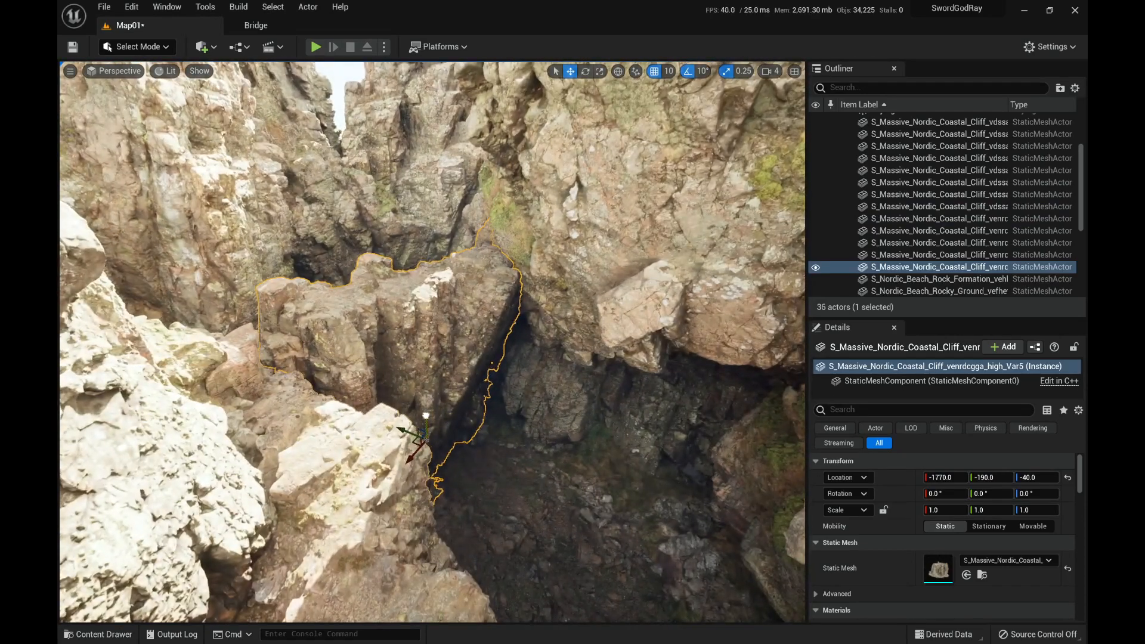
pyautogui.moveTo(426, 419); pyautogui.dragTo(435, 246)
pyautogui.moveTo(434, 247); pyautogui.dragTo(429, 222, button='right')
pyautogui.press('e')
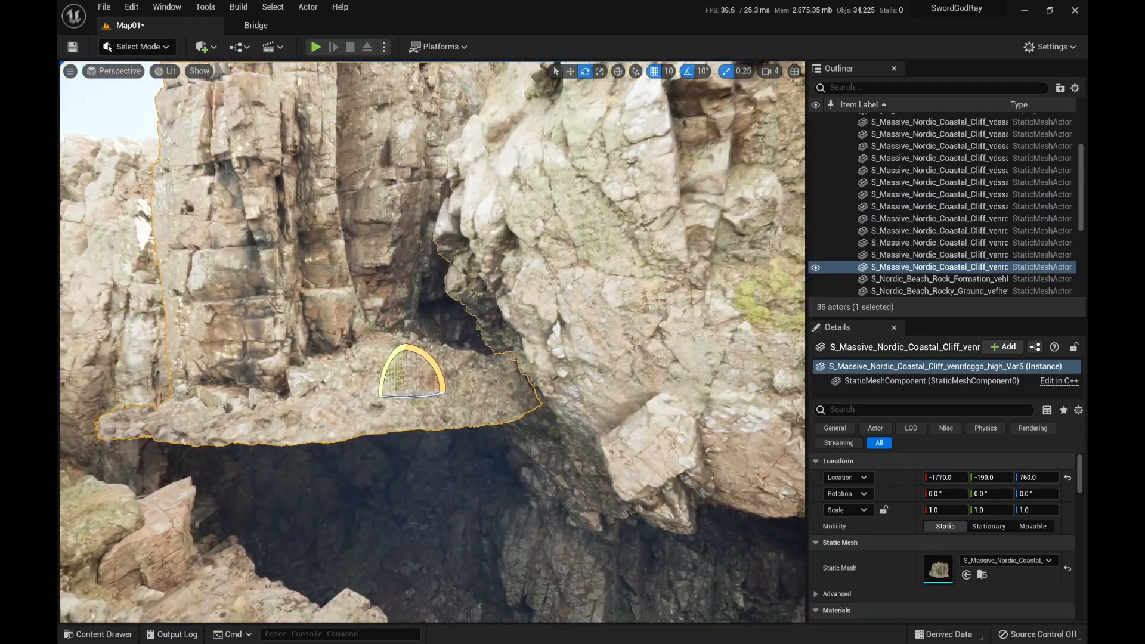
pyautogui.moveTo(437, 365); pyautogui.dragTo(459, 401)
pyautogui.moveTo(387, 367); pyautogui.dragTo(405, 291)
# Fit the raised cliff copy between the surrounding walls as an overhang at about X -2000, Y 240, Z 970.
pyautogui.press('w')
pyautogui.moveTo(404, 291)
pyautogui.mouseDown(button='right')
pyautogui.moveTo(376, 310)
pyautogui.moveTo(393, 301)
pyautogui.mouseUp(button='right')
pyautogui.moveTo(459, 288); pyautogui.dragTo(492, 280)
pyautogui.moveTo(491, 280)
pyautogui.mouseDown(button='right')
pyautogui.moveTo(459, 284)
pyautogui.moveTo(477, 280)
pyautogui.mouseUp(button='right')
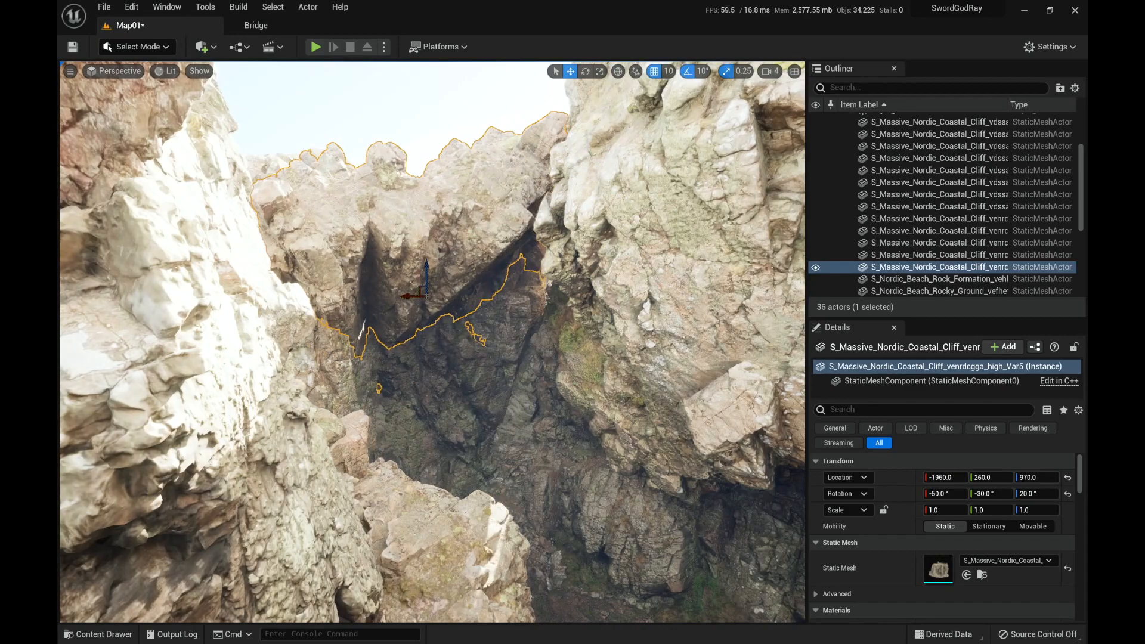
pyautogui.moveTo(409, 295); pyautogui.dragTo(405, 296)
pyautogui.moveTo(406, 296)
pyautogui.mouseDown(button='right')
pyautogui.moveTo(394, 322)
pyautogui.moveTo(388, 302)
pyautogui.mouseUp(button='right')
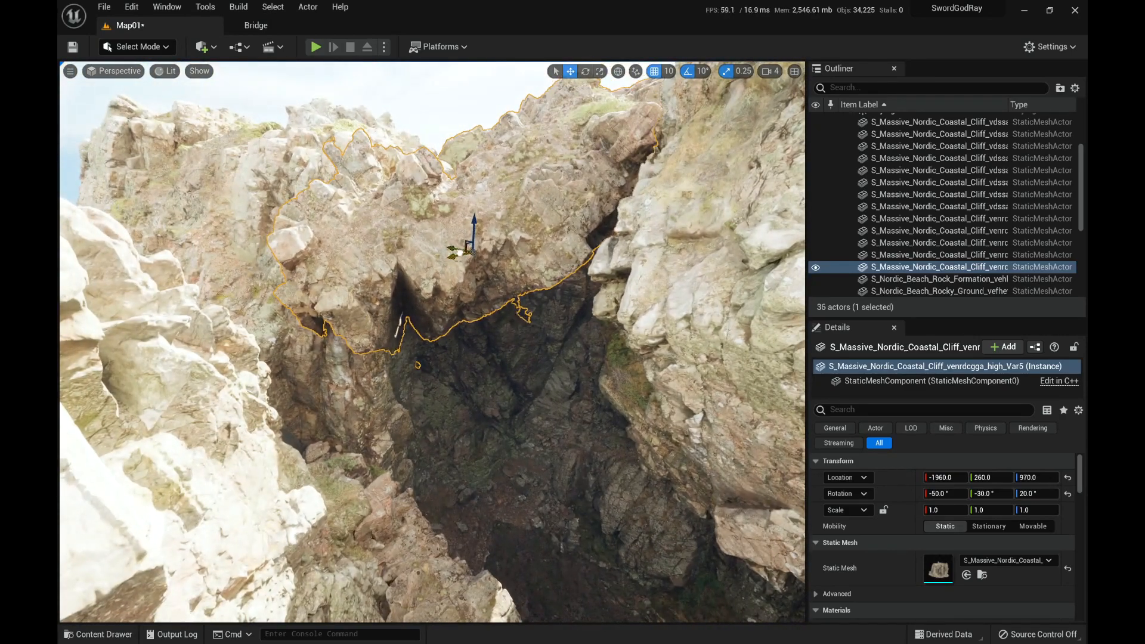
pyautogui.moveTo(459, 253); pyautogui.dragTo(473, 252)
pyautogui.moveTo(388, 301)
pyautogui.mouseDown(button='right')
pyautogui.moveTo(398, 260)
pyautogui.moveTo(401, 301)
pyautogui.mouseUp(button='right')
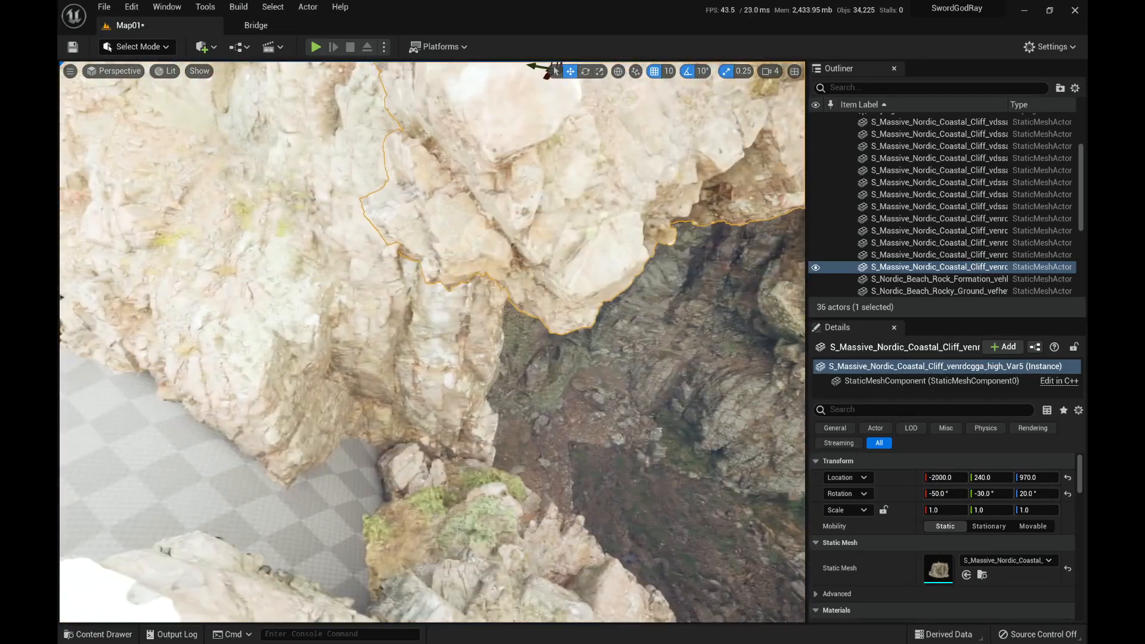
# Move the massive cliff beneath the overhang outward to about X -940, Y 830, Z 40.
pyautogui.click(381, 346)
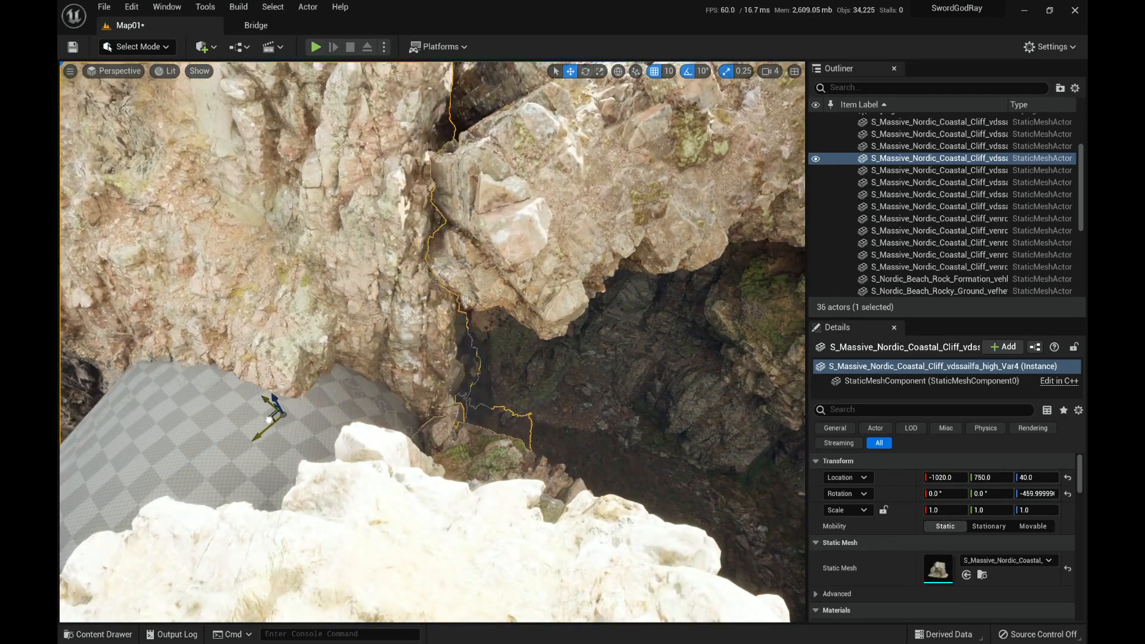
pyautogui.moveTo(269, 420); pyautogui.dragTo(261, 424)
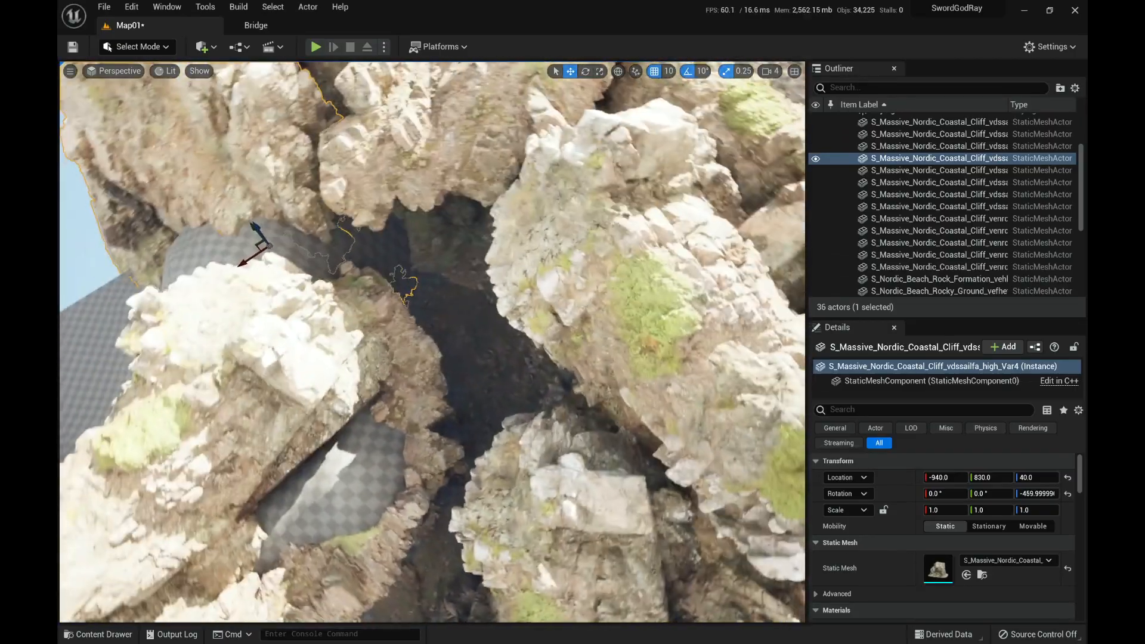
# Hide the Landscape in the level.
pyautogui.scroll(-5, 942, 250)
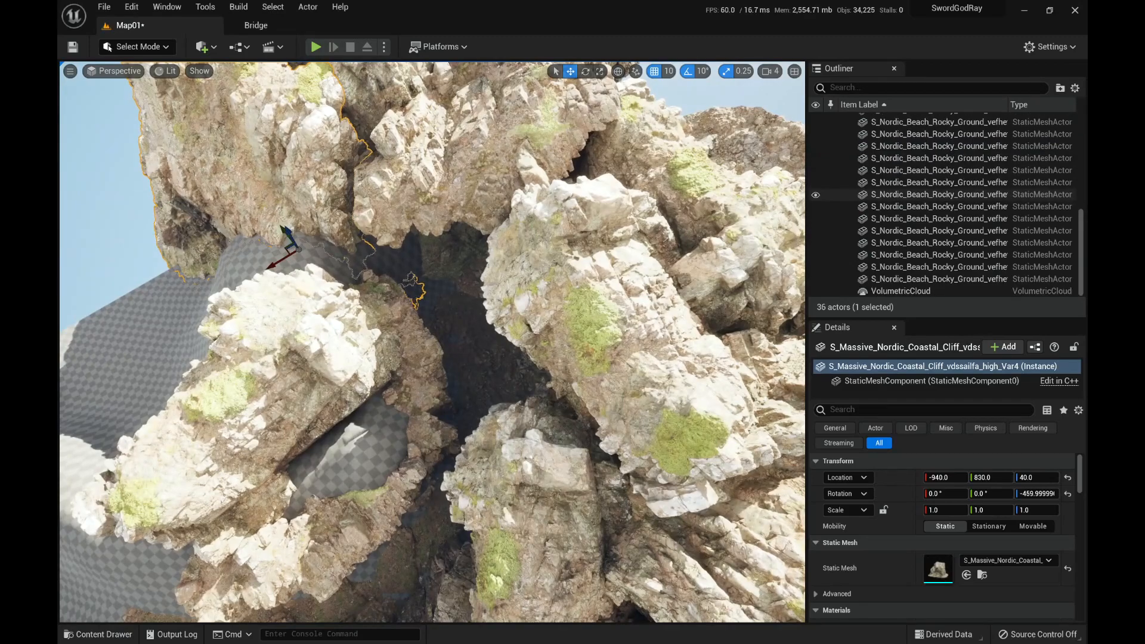
pyautogui.scroll(6, 943, 250)
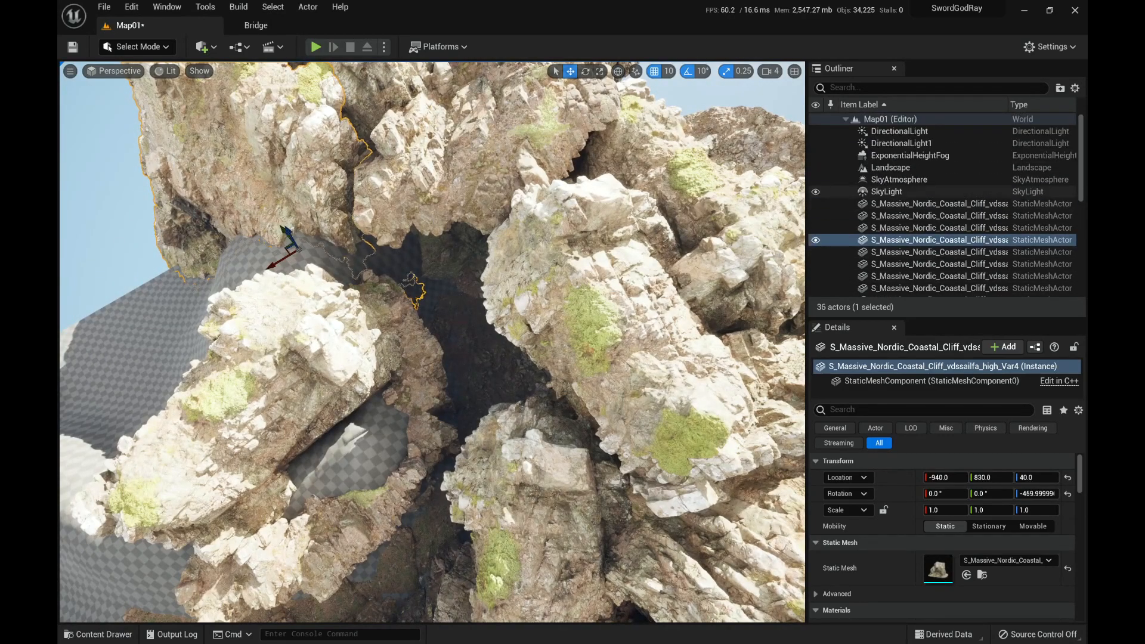
pyautogui.click(816, 168)
pyautogui.moveTo(597, 286); pyautogui.dragTo(566, 287, button='right')
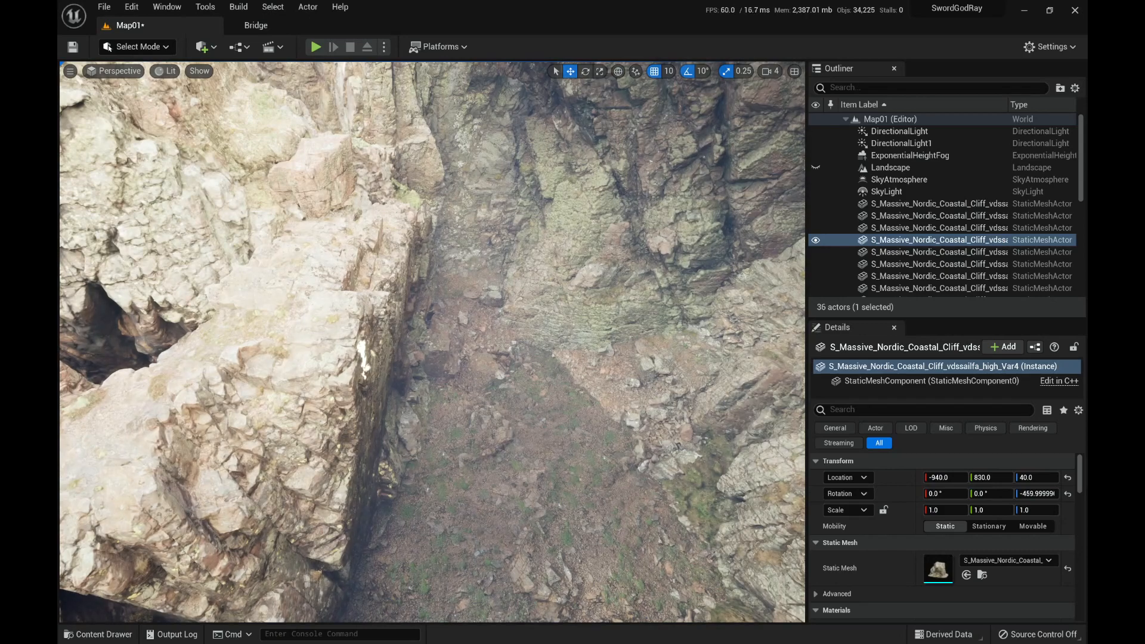
# Add the Nordic Beach Rock Formation from Quixel Bridge and position it on the valley floor at about X -1420, Y -210, Z 120.
pyautogui.click(272, 26)
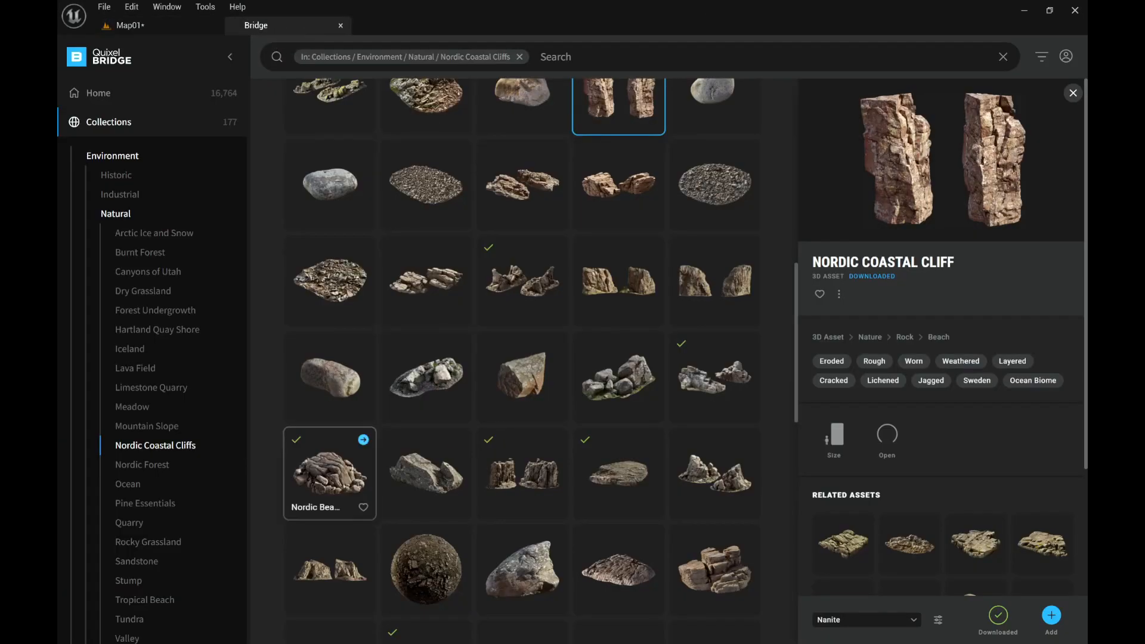
pyautogui.click(330, 473)
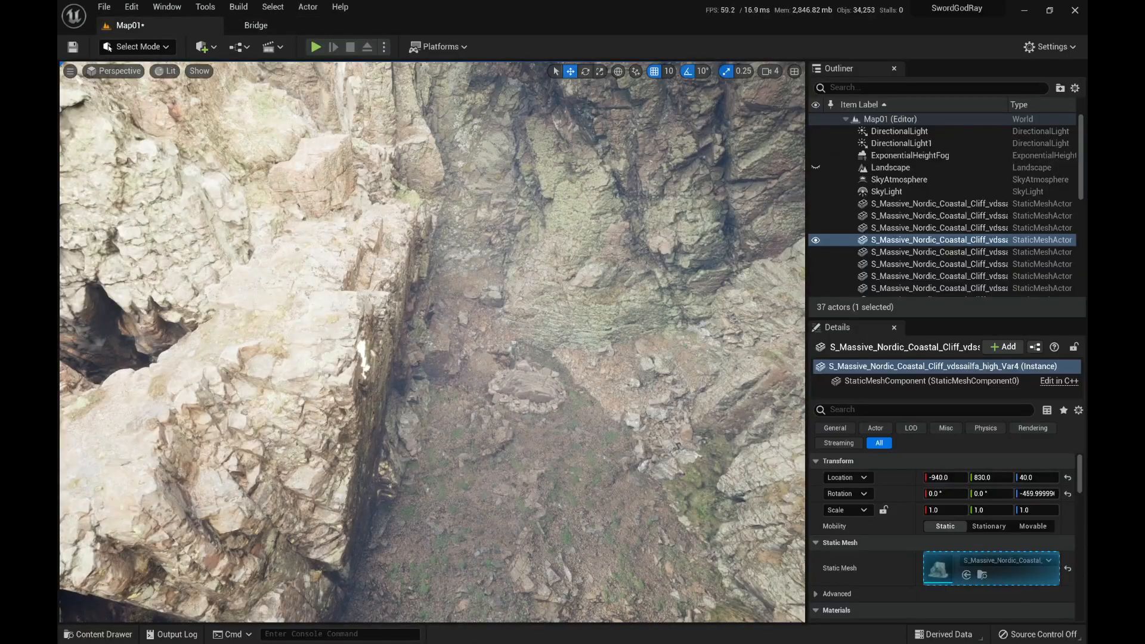
pyautogui.moveTo(526, 390); pyautogui.dragTo(530, 390)
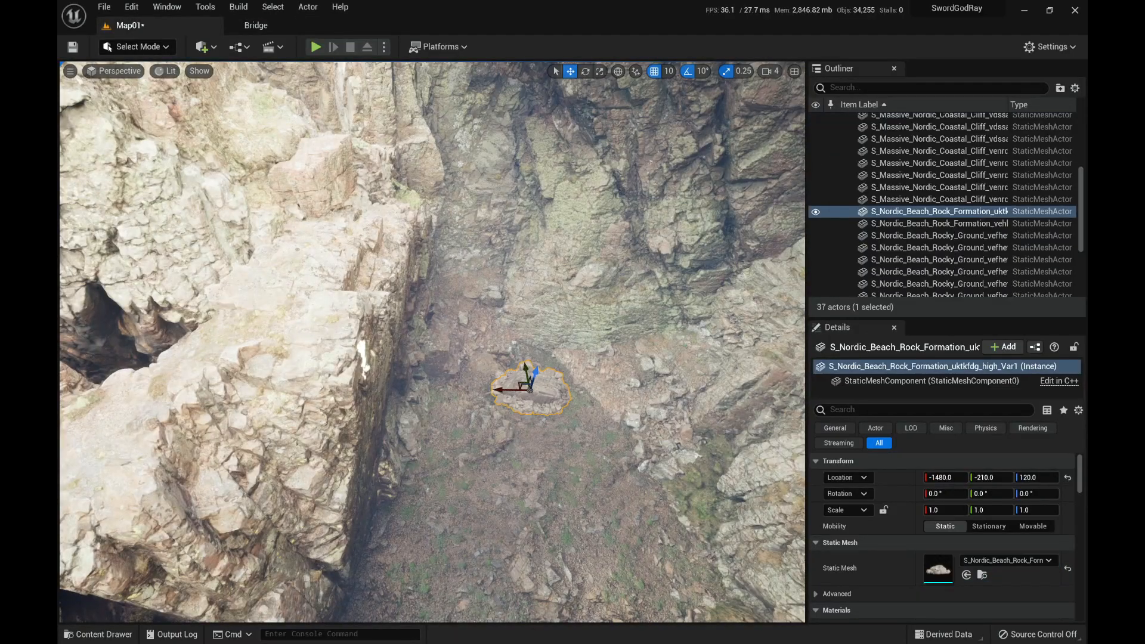
pyautogui.moveTo(530, 391); pyautogui.dragTo(564, 346, button='right')
pyautogui.moveTo(439, 369); pyautogui.dragTo(395, 370)
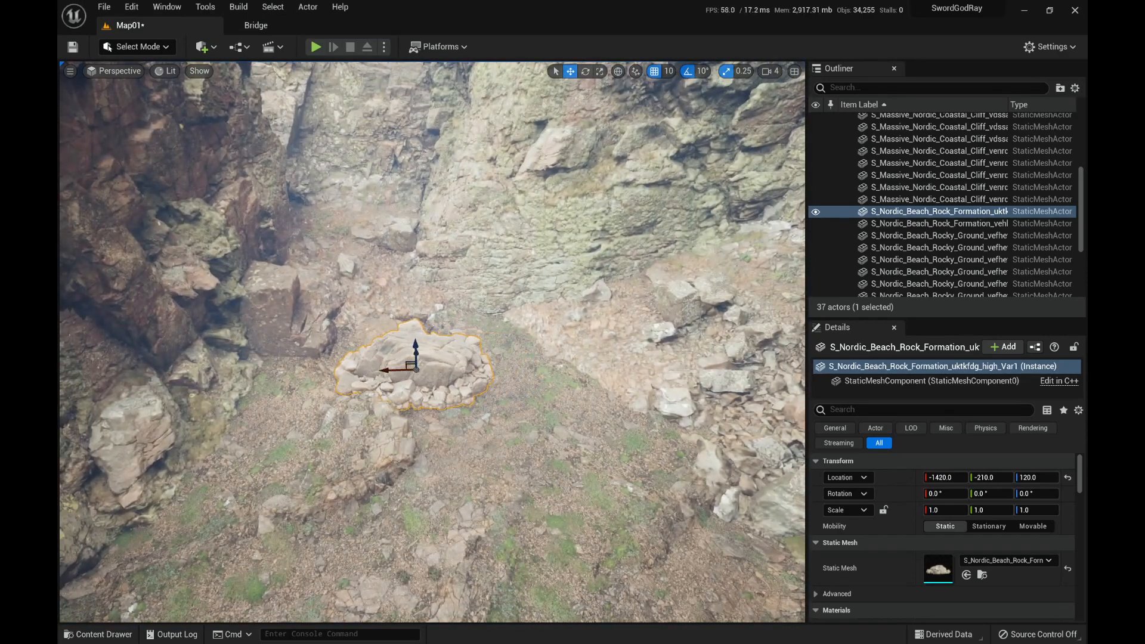
pyautogui.moveTo(395, 370); pyautogui.dragTo(263, 371, button='right')
pyautogui.moveTo(564, 358)
pyautogui.mouseDown()
pyautogui.moveTo(596, 362)
pyautogui.moveTo(578, 358)
pyautogui.mouseUp()
pyautogui.moveTo(578, 357)
pyautogui.mouseDown(button='right')
pyautogui.moveTo(596, 334)
pyautogui.moveTo(578, 299)
pyautogui.moveTo(578, 352)
pyautogui.moveTo(563, 343)
pyautogui.moveTo(573, 340)
pyautogui.mouseUp(button='right')
# Search the whole Quixel Bridge library for "Sword".
pyautogui.hotkey('ctrl', 'space')
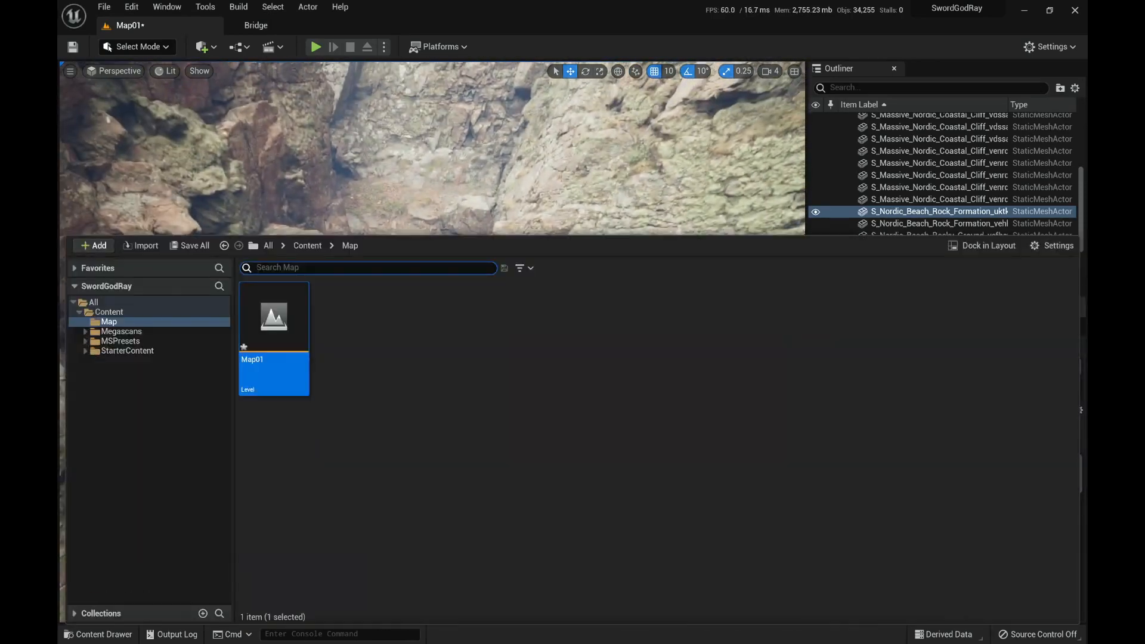
pyautogui.hotkey('ctrl', 'space')
pyautogui.click(257, 26)
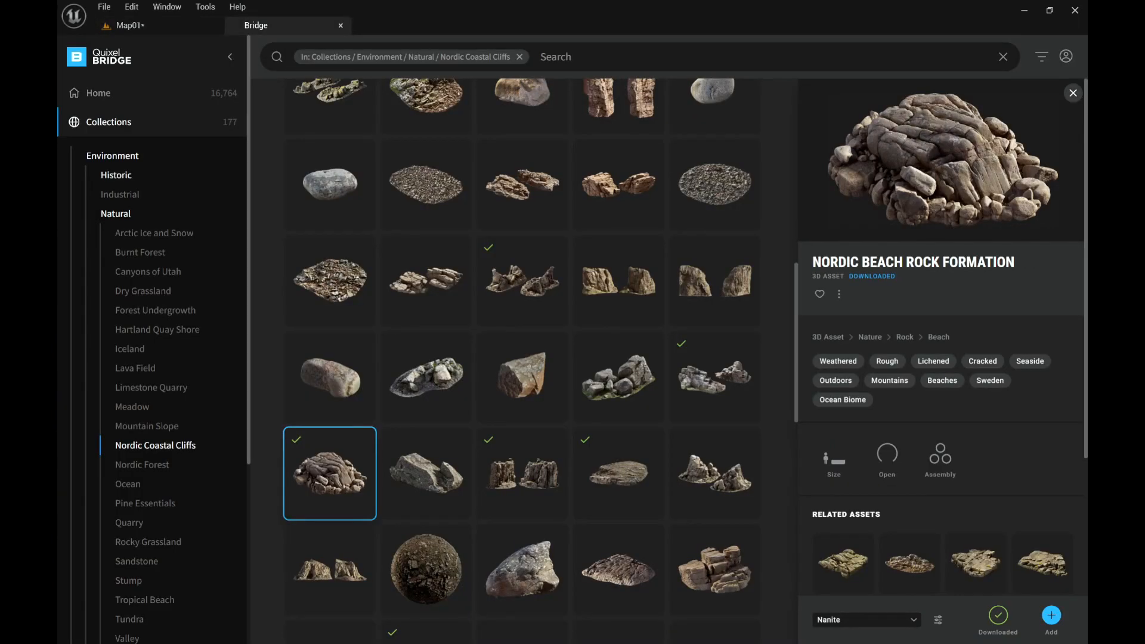
pyautogui.click(95, 93)
pyautogui.write('s')
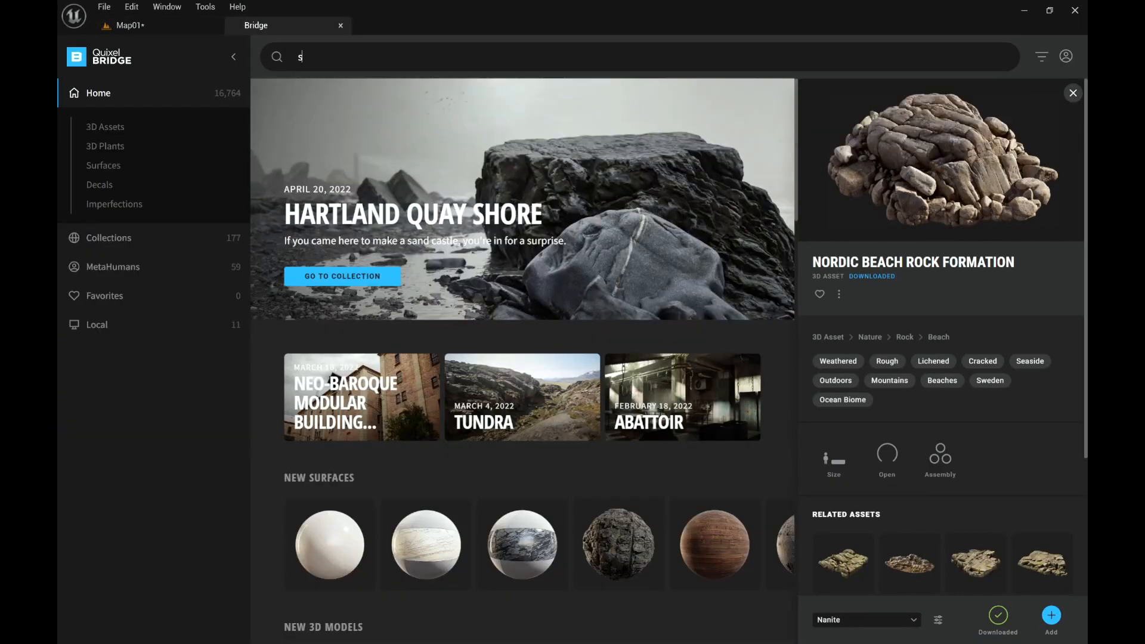
pyautogui.write('word')
pyautogui.press('Down')
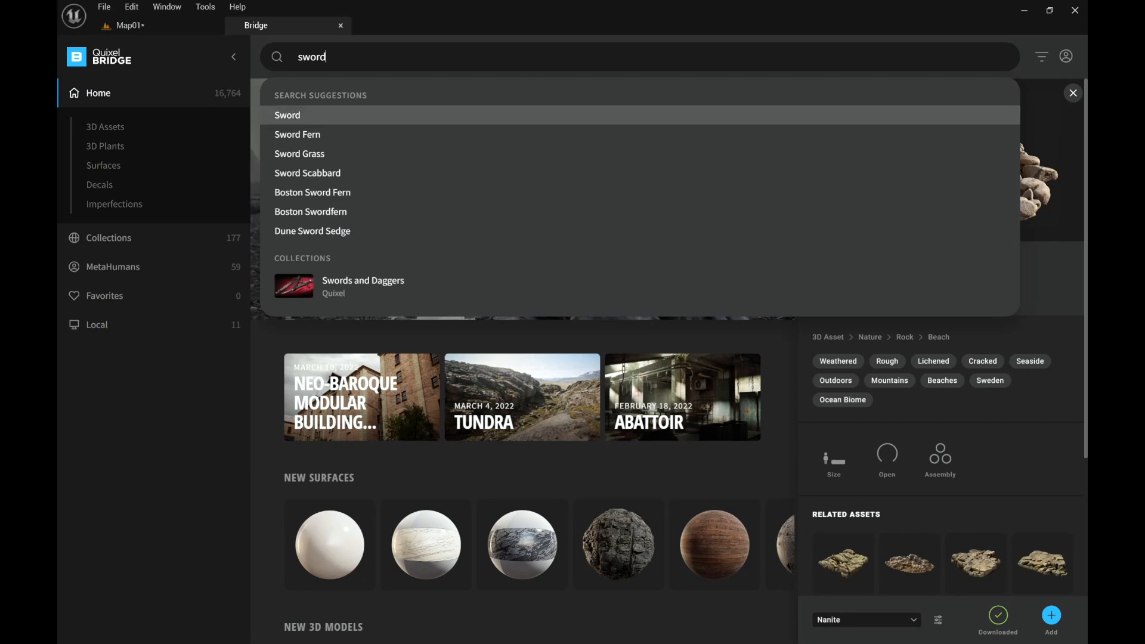
pyautogui.press('Return')
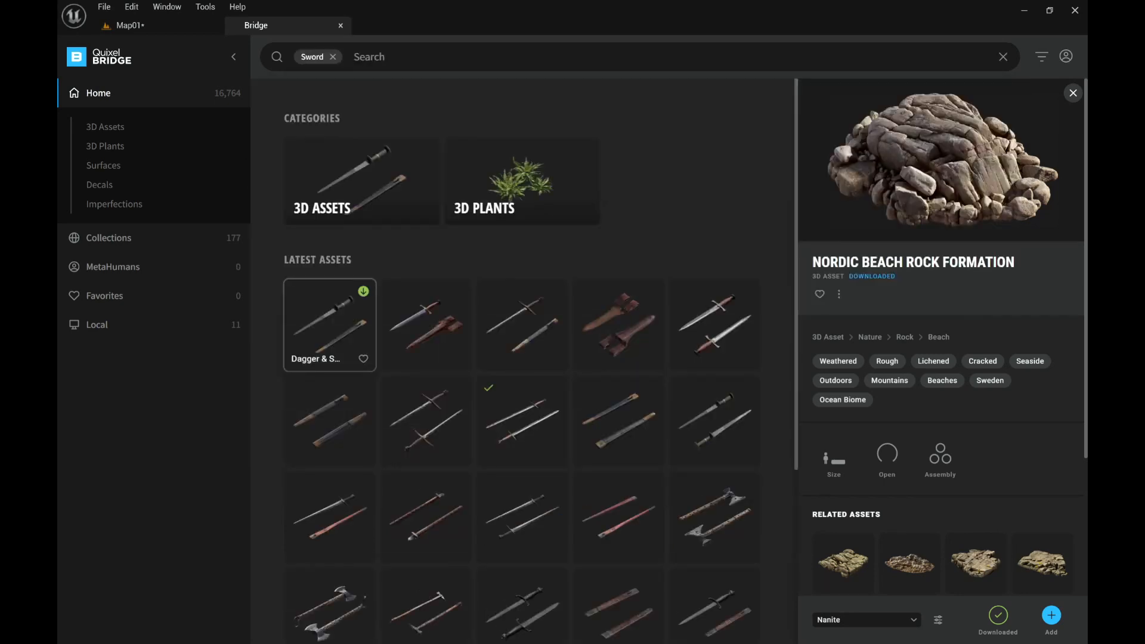
# Compare the dagger and sword assets and place the downloaded medieval Sword on the rock formation at about X -1410, Y -180, Z 170.
pyautogui.click(330, 325)
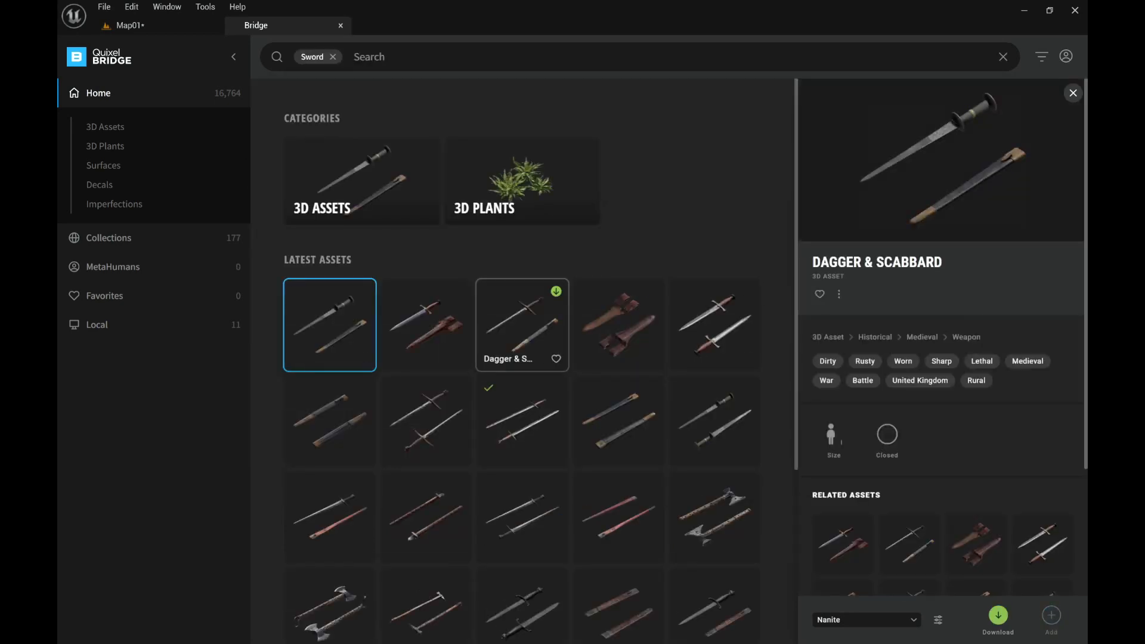
pyautogui.click(522, 326)
pyautogui.click(715, 326)
pyautogui.click(520, 418)
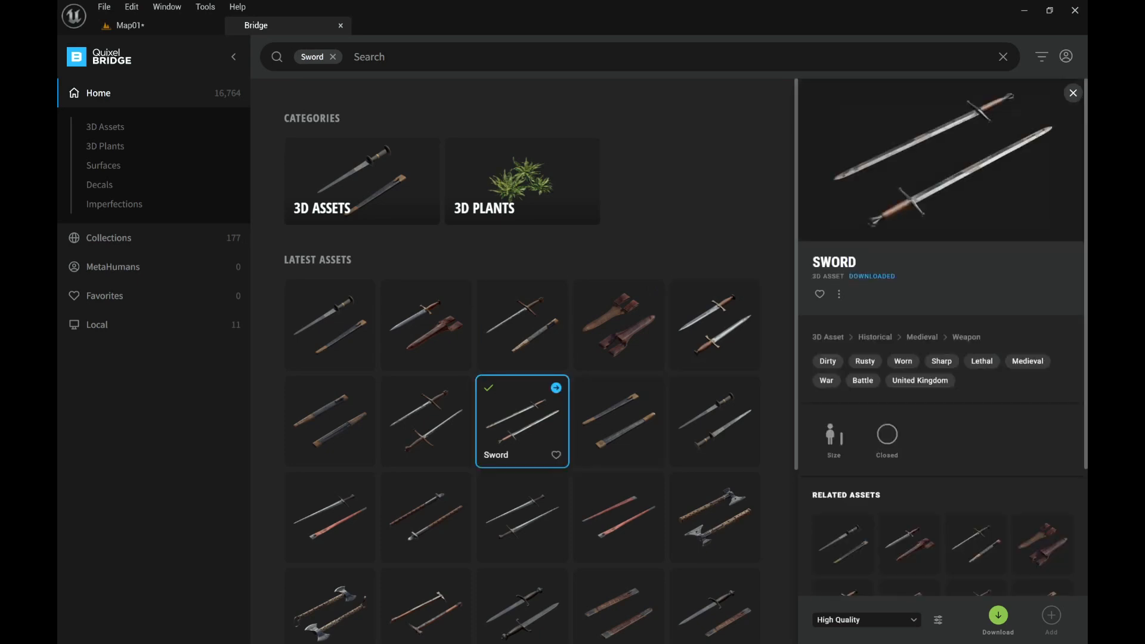
pyautogui.moveTo(523, 417); pyautogui.dragTo(484, 325)
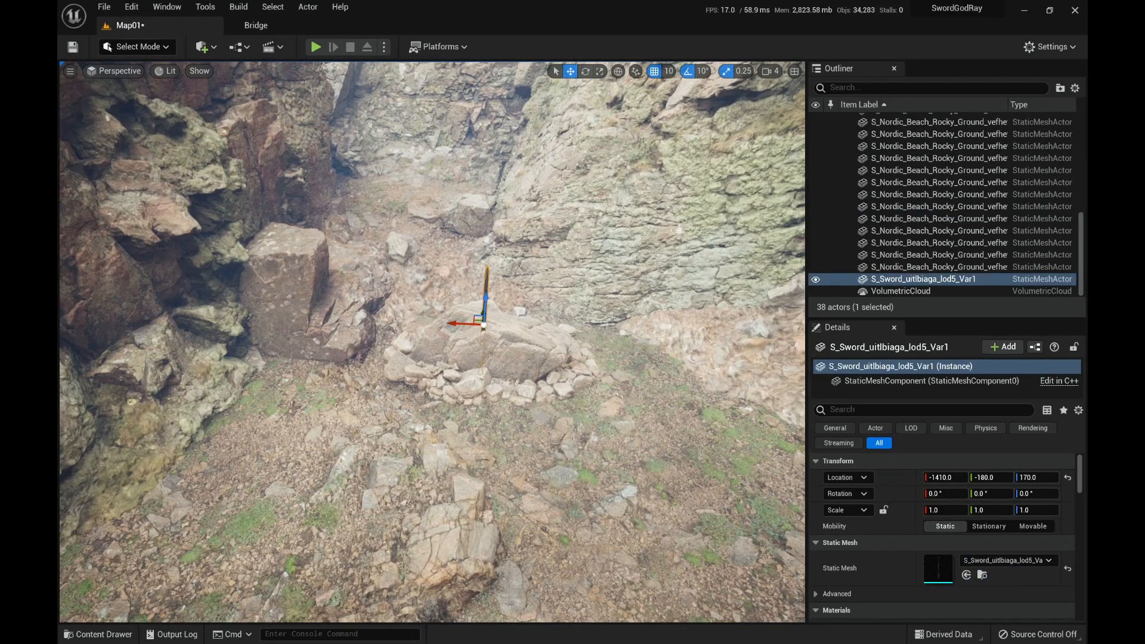
# Flip the sword 180° so its blade points down into the rock, and raise it to about Z 200.
pyautogui.press('w')
pyautogui.moveTo(485, 326); pyautogui.dragTo(507, 340, button='right')
pyautogui.press('s')
pyautogui.press('w')
pyautogui.press('s')
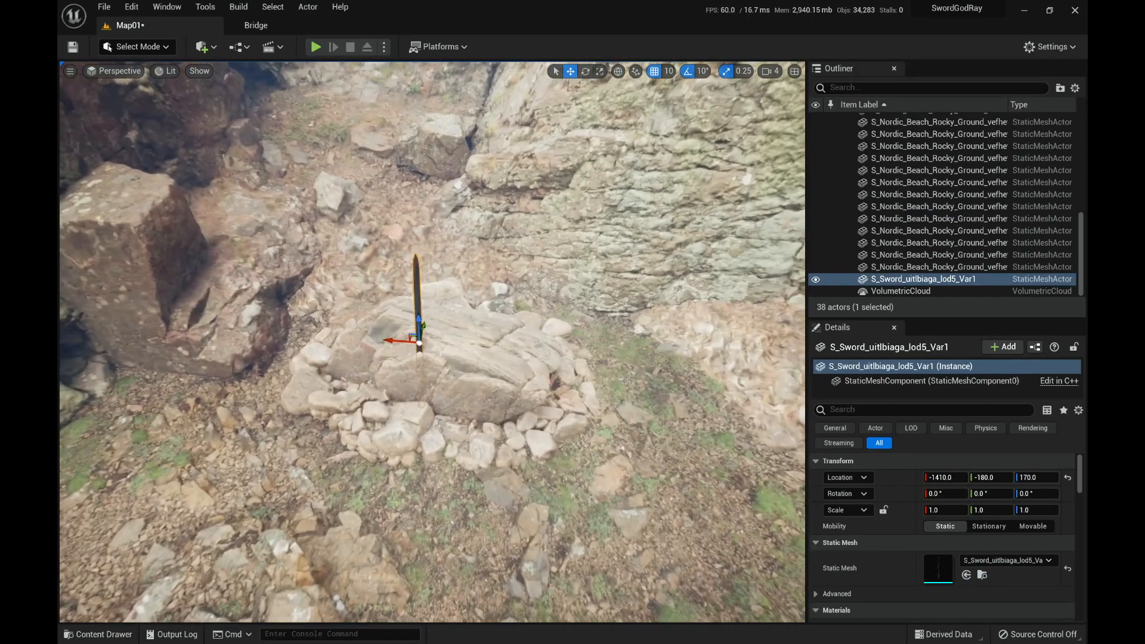
pyautogui.press('e')
pyautogui.moveTo(450, 321); pyautogui.dragTo(418, 272)
pyautogui.press('w')
# Set the sword's scale to 2.0 on all three axes.
pyautogui.click(945, 511)
pyautogui.write('2')
pyautogui.press('Tab')
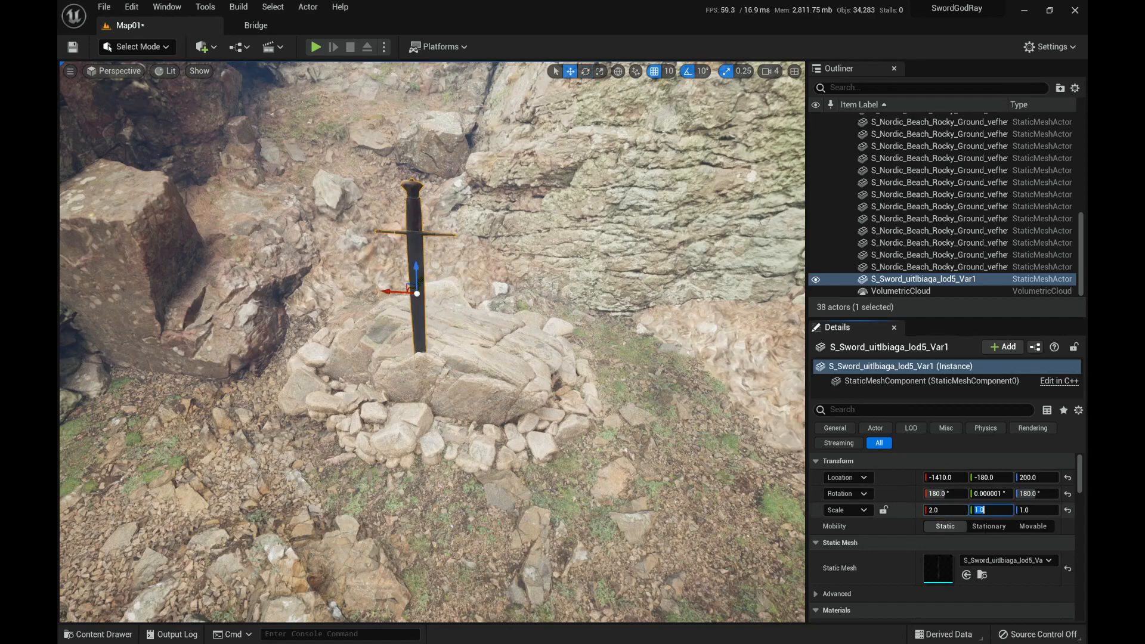
pyautogui.write('2')
pyautogui.press('Tab')
pyautogui.write('2')
# Tilt the sword to about -30° and shift it on the rock to about X -1440, Y -160, Z 200.
pyautogui.moveTo(537, 370); pyautogui.dragTo(492, 343, button='right')
pyautogui.press('s')
pyautogui.press('w')
pyautogui.press('d')
pyautogui.press('e')
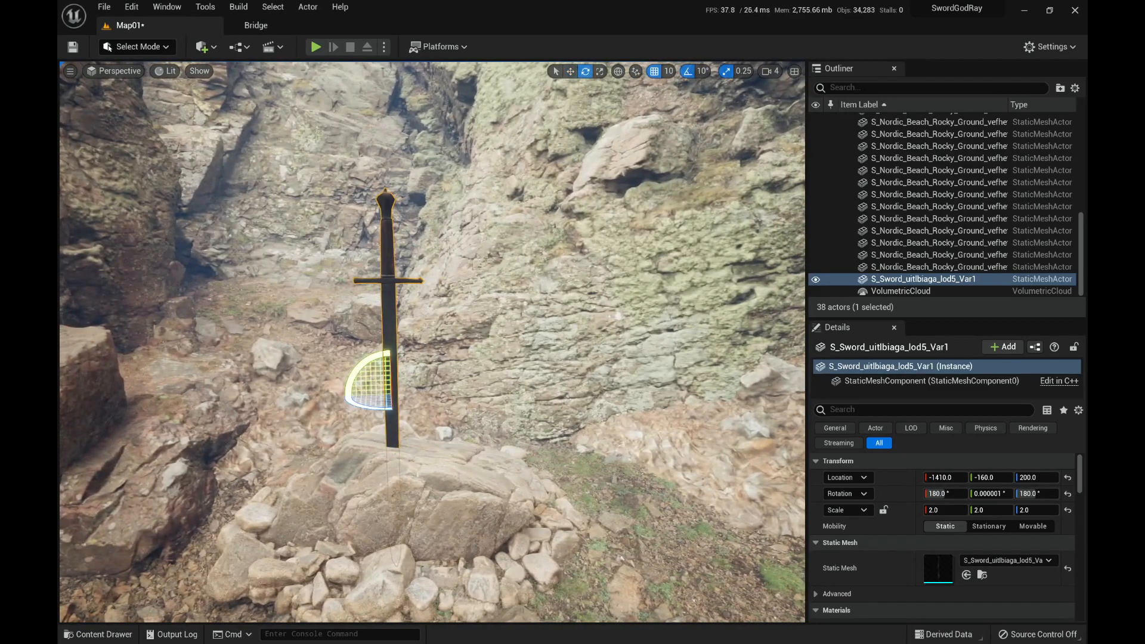
pyautogui.moveTo(352, 388); pyautogui.dragTo(424, 395)
pyautogui.press('w')
# Review the tilted sword in game view from farther back, with the sky opening above the valley in frame.
pyautogui.press('g')
pyautogui.moveTo(425, 406); pyautogui.dragTo(425, 373, button='right')
pyautogui.press('a')
pyautogui.press('d')
pyautogui.press('s')
pyautogui.press('w')
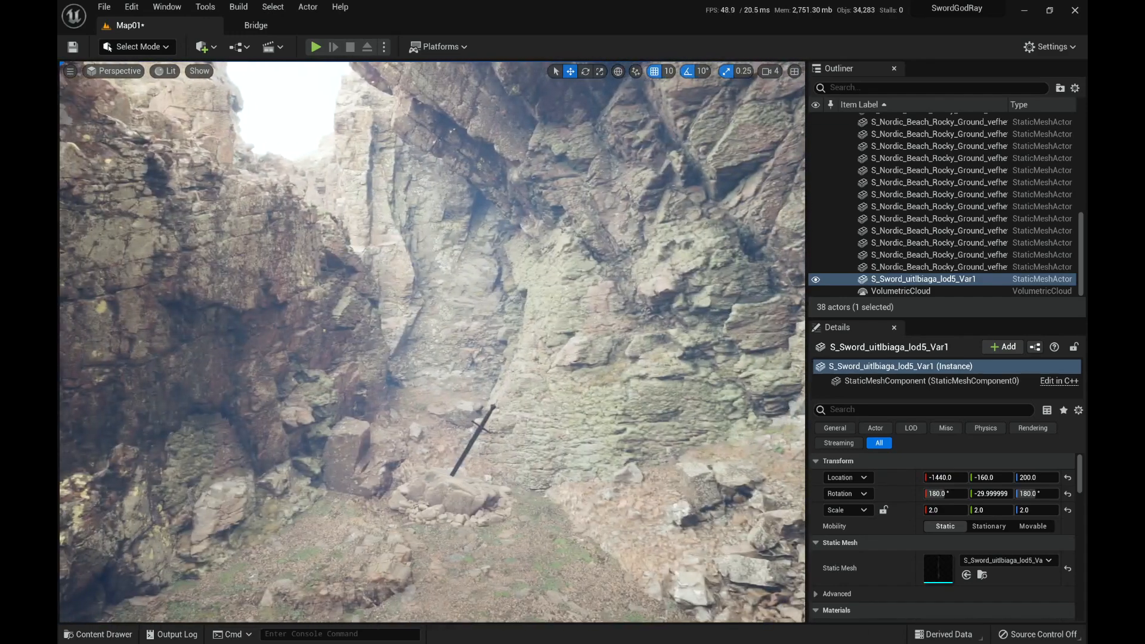
# Capture the whole viewport and sketch in red a light beam from the circled sky opening down to the sword.
pyautogui.press('Print')
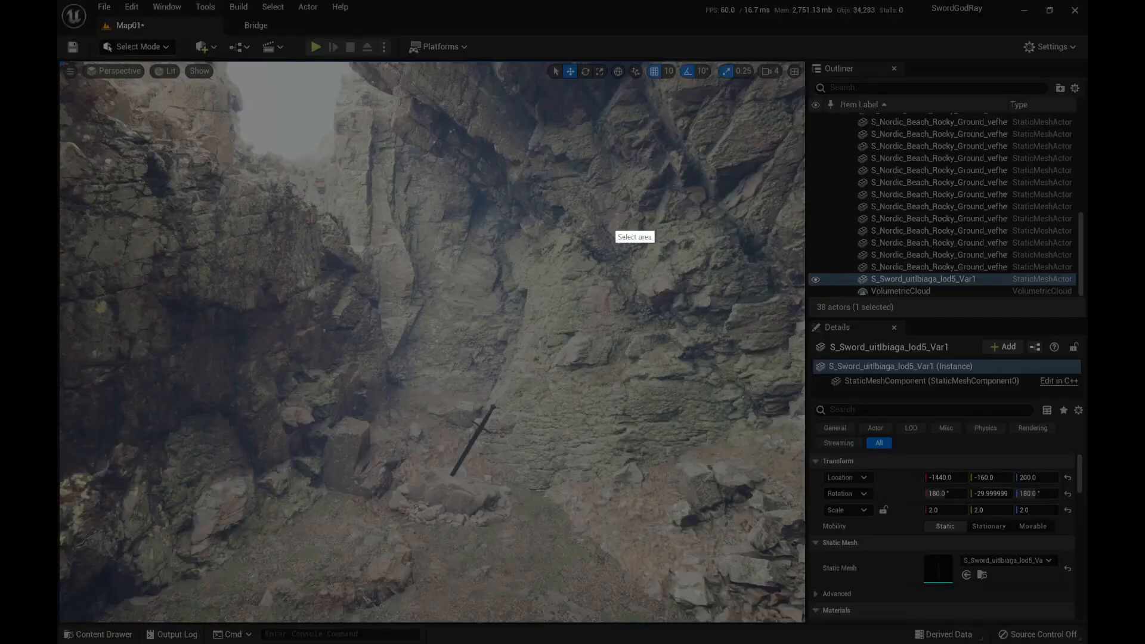
pyautogui.moveTo(805, 62)
pyautogui.mouseDown()
pyautogui.moveTo(387, 420)
pyautogui.moveTo(170, 587)
pyautogui.moveTo(100, 622)
pyautogui.moveTo(61, 623)
pyautogui.mouseUp()
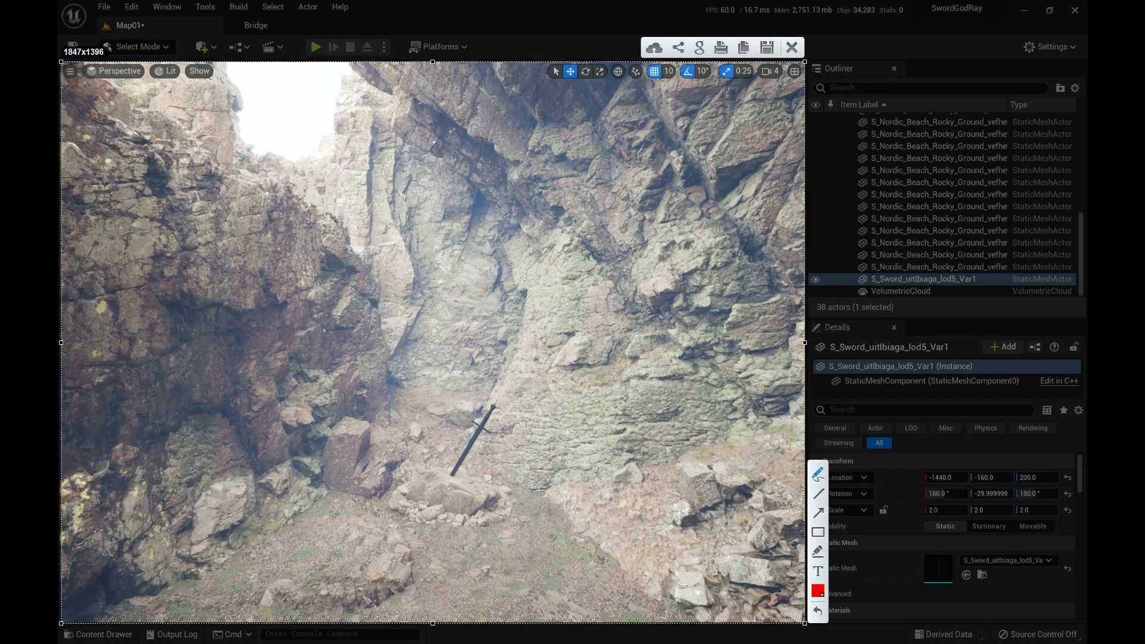
pyautogui.moveTo(348, 132); pyautogui.dragTo(504, 414)
pyautogui.moveTo(320, 152); pyautogui.dragTo(423, 465)
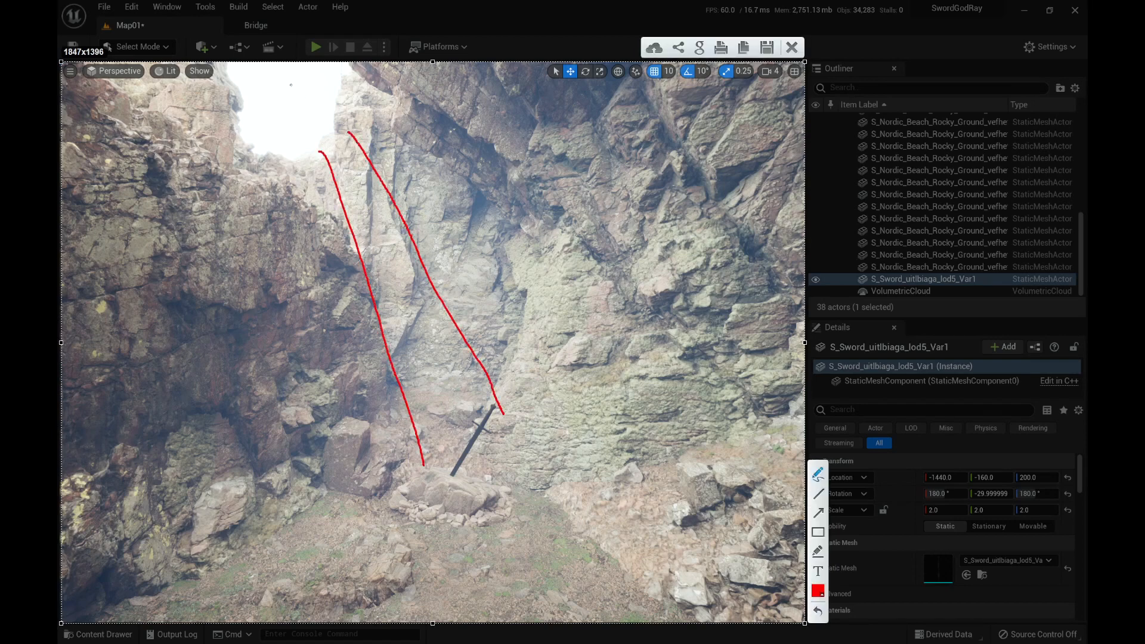
pyautogui.moveTo(291, 85)
pyautogui.mouseDown()
pyautogui.moveTo(334, 137)
pyautogui.moveTo(256, 119)
pyautogui.moveTo(358, 95)
pyautogui.moveTo(384, 105)
pyautogui.mouseUp()
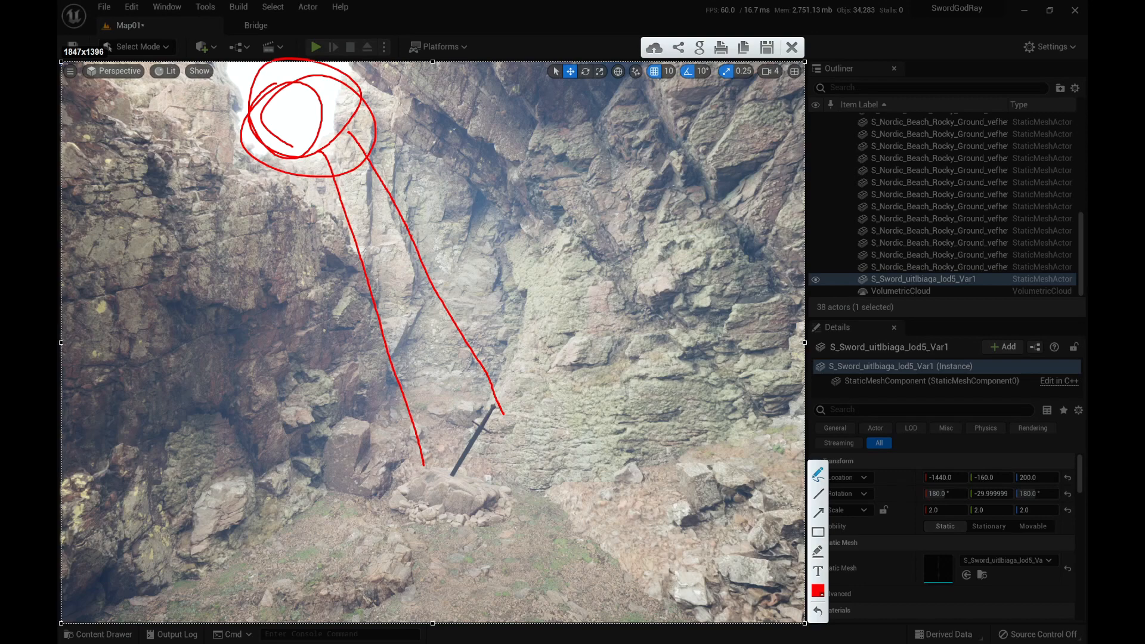
# Sketch blue slanted light rays across both valley walls on the screenshot, and discard the annotated capture.
pyautogui.click(817, 591)
pyautogui.click(741, 496)
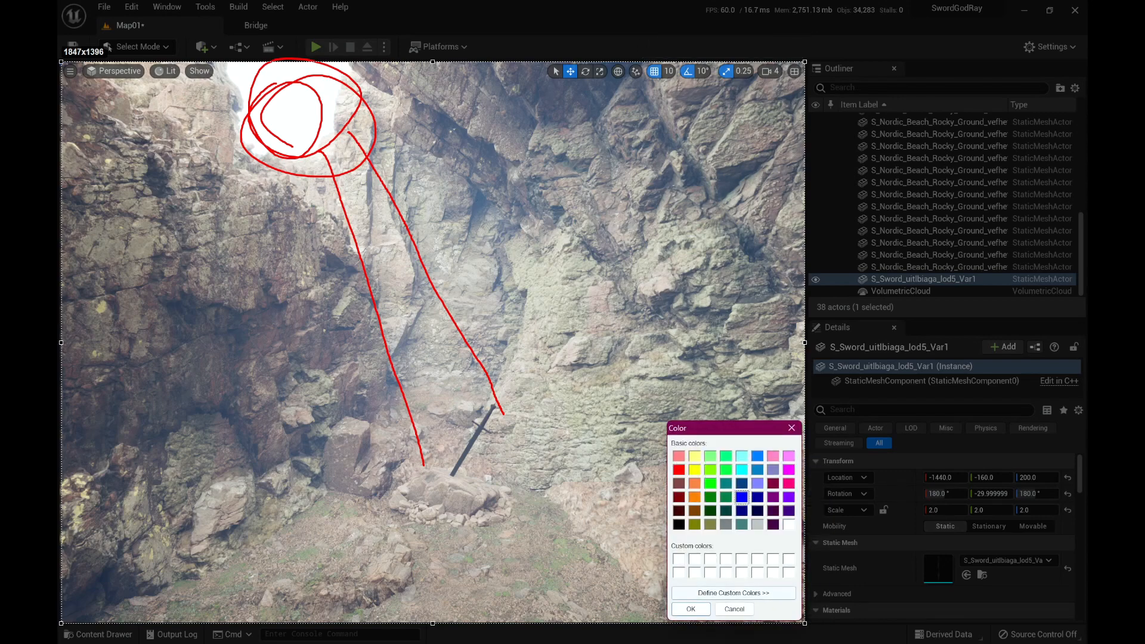
pyautogui.click(691, 609)
pyautogui.moveTo(424, 123); pyautogui.dragTo(680, 291)
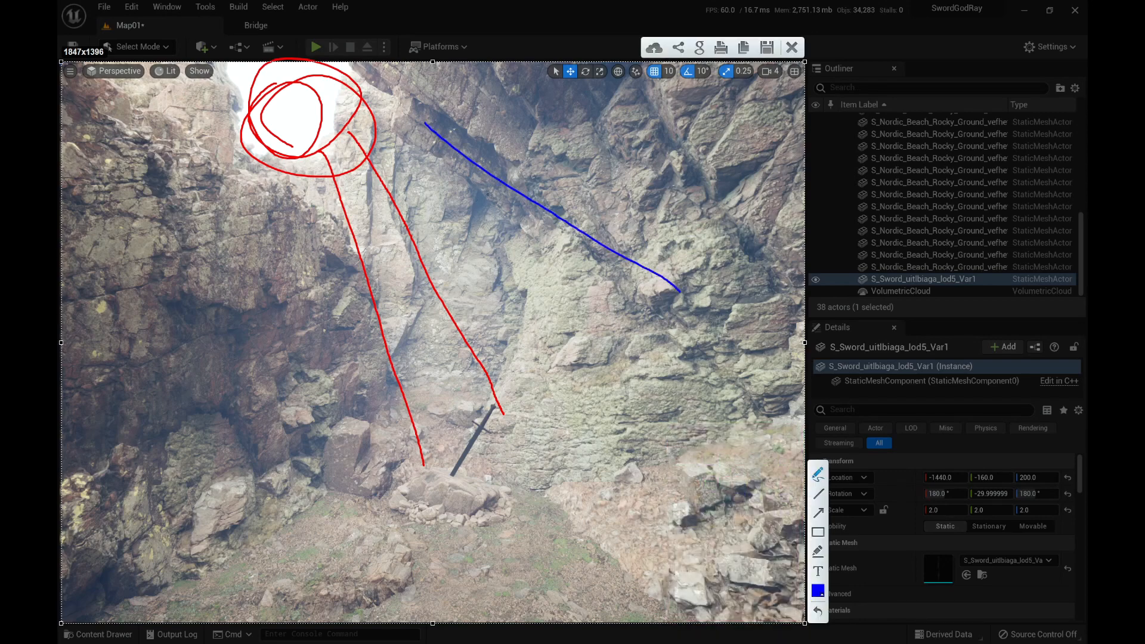
pyautogui.moveTo(416, 161); pyautogui.dragTo(790, 383)
pyautogui.moveTo(511, 255); pyautogui.dragTo(805, 511)
pyautogui.moveTo(531, 385); pyautogui.dragTo(754, 627)
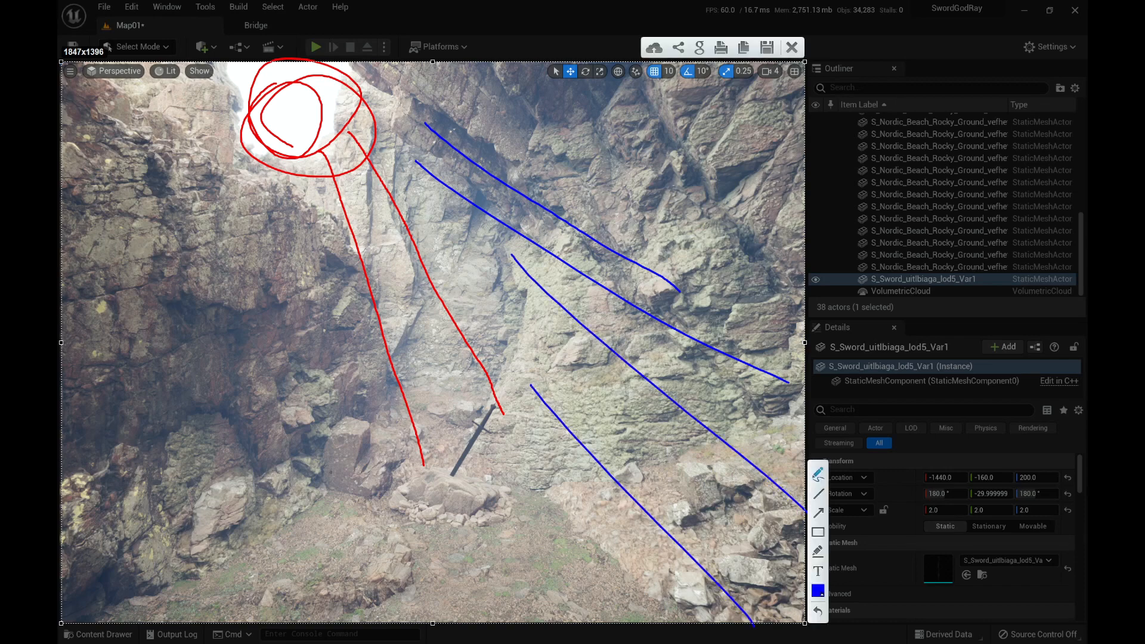
pyautogui.moveTo(233, 351); pyautogui.dragTo(448, 638)
pyautogui.moveTo(276, 291); pyautogui.dragTo(386, 553)
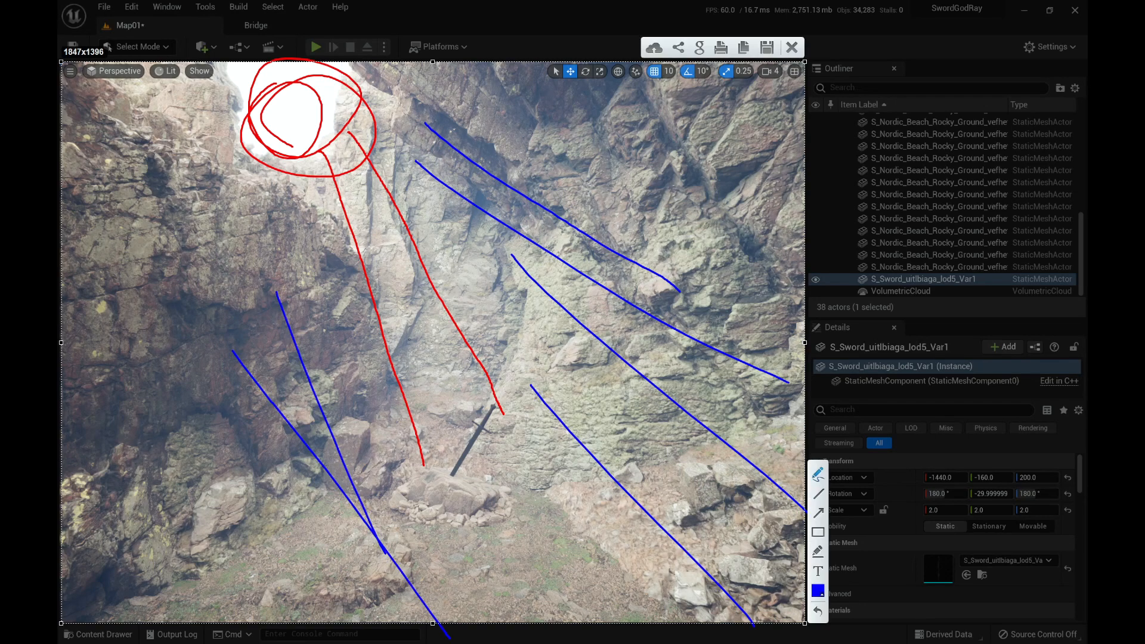
pyautogui.press('Escape')
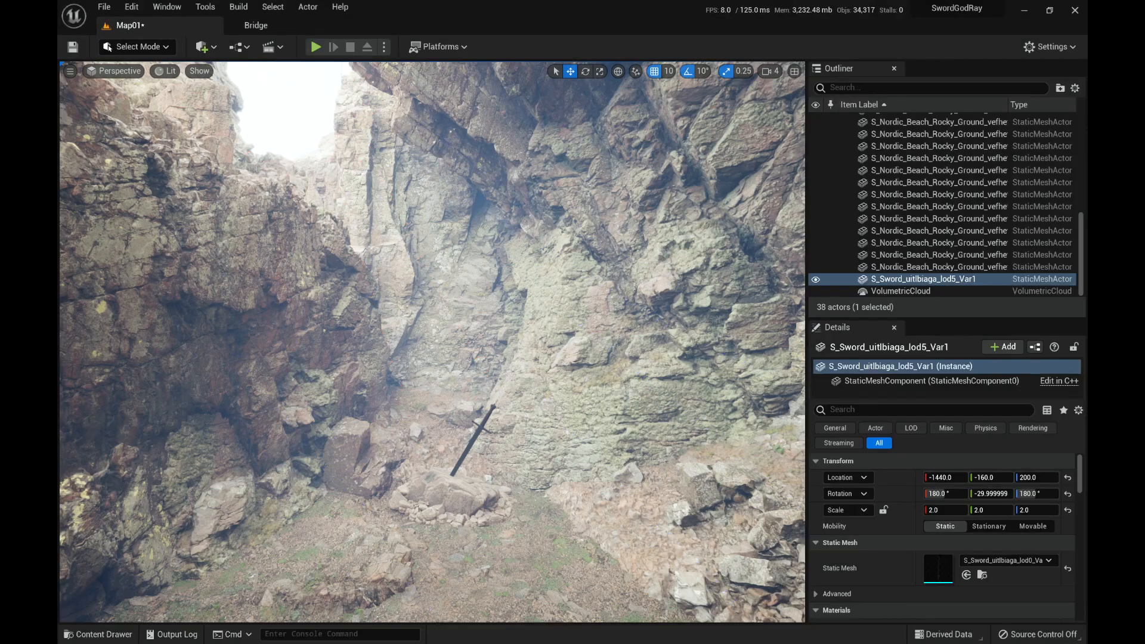
# Inspect the sword from a low close viewpoint, try deleting it, and undo the deletion.
pyautogui.press('w')
pyautogui.moveTo(433, 342); pyautogui.dragTo(680, 311, button='right')
pyautogui.press('w')
pyautogui.moveTo(432, 342)
pyautogui.mouseDown(button='right')
pyautogui.moveTo(418, 364)
pyautogui.moveTo(439, 382)
pyautogui.moveTo(426, 400)
pyautogui.moveTo(444, 388)
pyautogui.moveTo(426, 376)
pyautogui.moveTo(438, 391)
pyautogui.moveTo(432, 334)
pyautogui.moveTo(412, 340)
pyautogui.mouseUp(button='right')
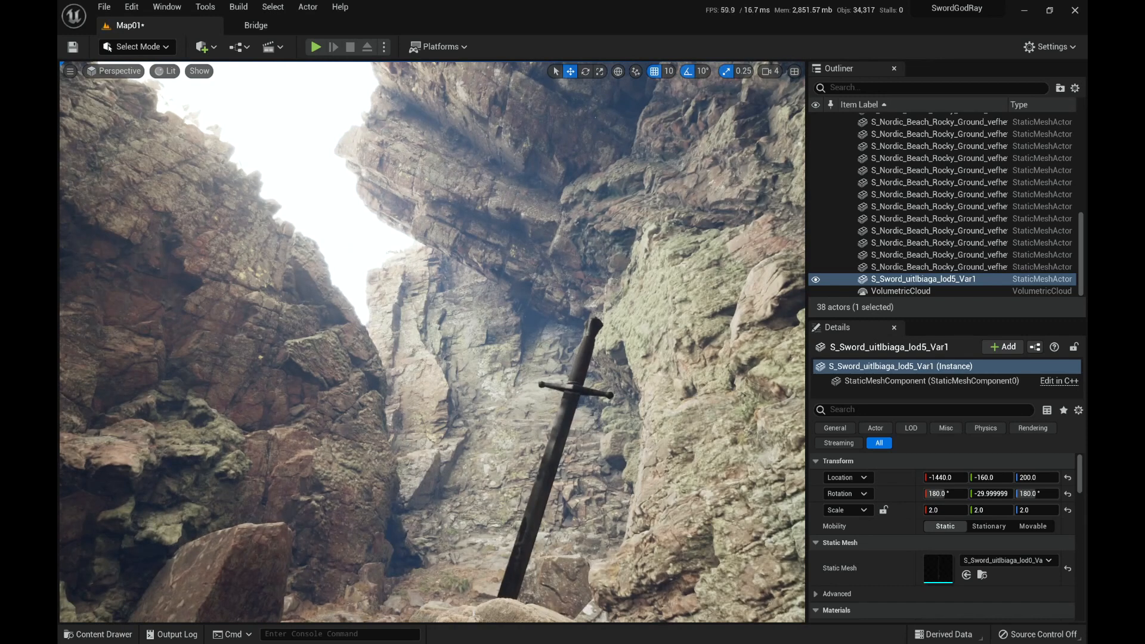
pyautogui.press('Delete')
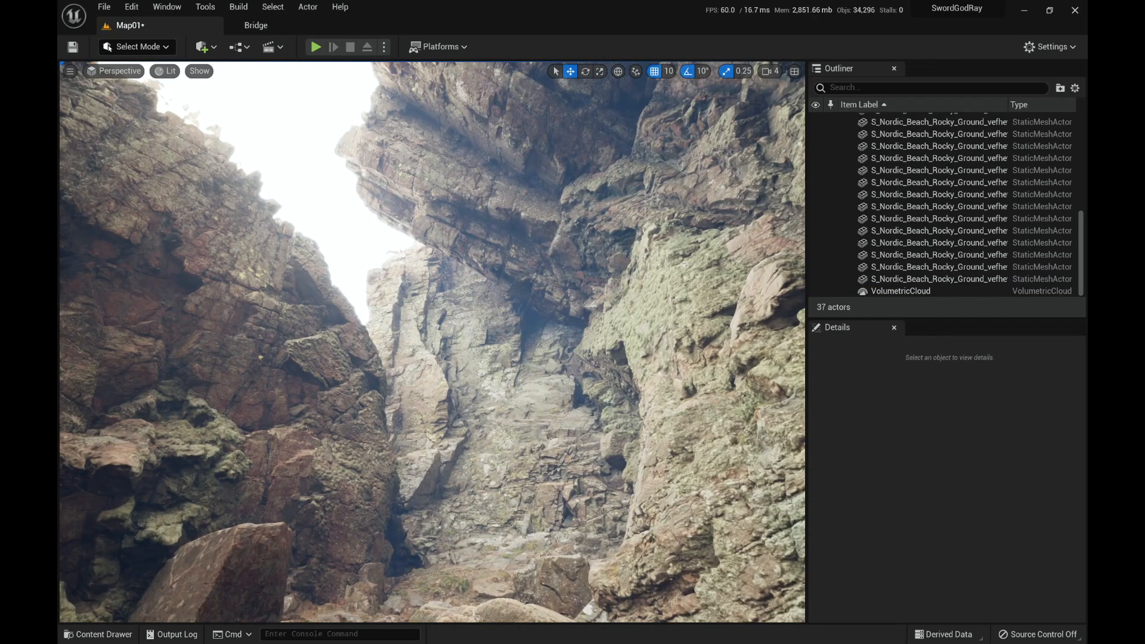
pyautogui.hotkey('ctrl', 'z')
# Capture the area around the cliff gap, mark the rear wall and an arrow toward the sword in blue, and discard the capture.
pyautogui.press('super+shift+s')
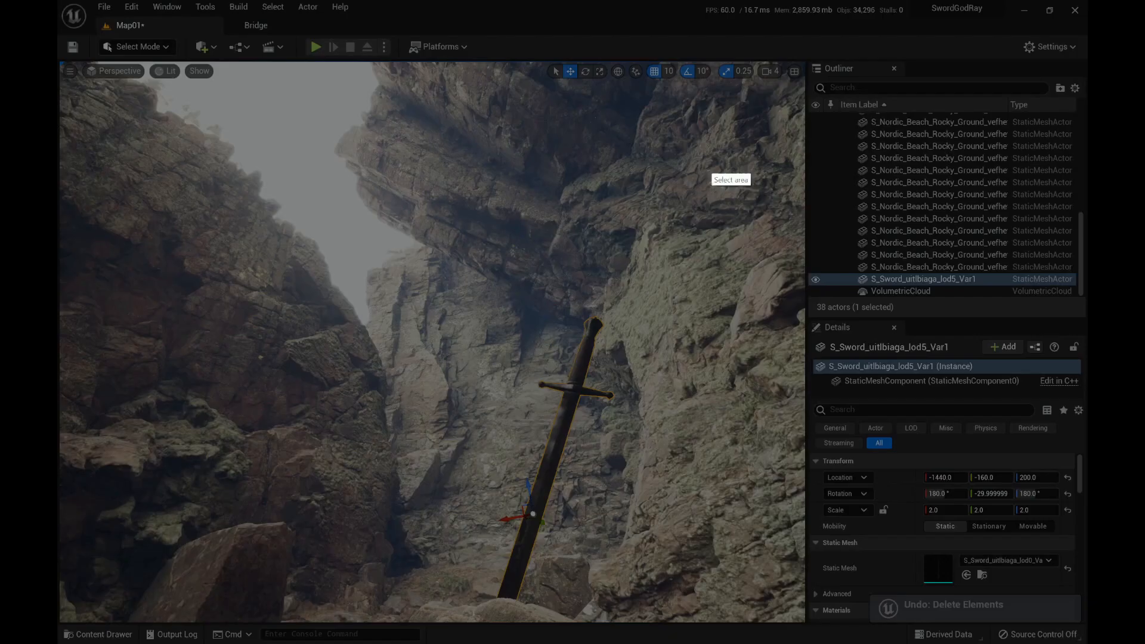
pyautogui.moveTo(733, 115); pyautogui.dragTo(142, 558)
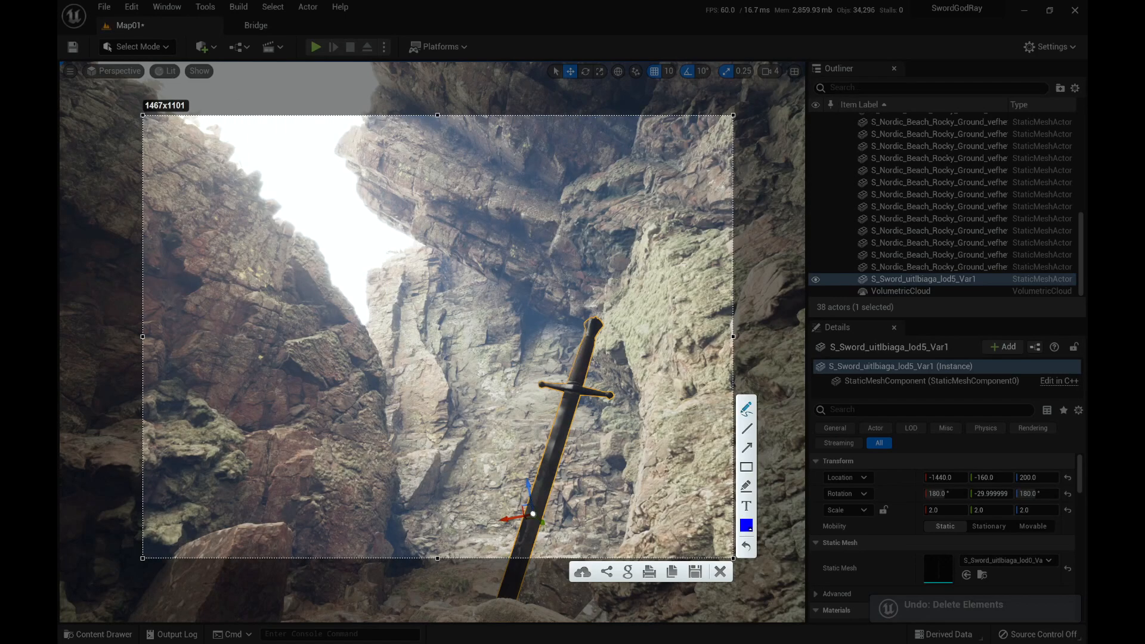
pyautogui.moveTo(371, 258); pyautogui.dragTo(501, 366)
pyautogui.moveTo(363, 332)
pyautogui.mouseDown()
pyautogui.moveTo(502, 284)
pyautogui.moveTo(522, 334)
pyautogui.moveTo(431, 359)
pyautogui.moveTo(361, 351)
pyautogui.moveTo(341, 331)
pyautogui.mouseUp()
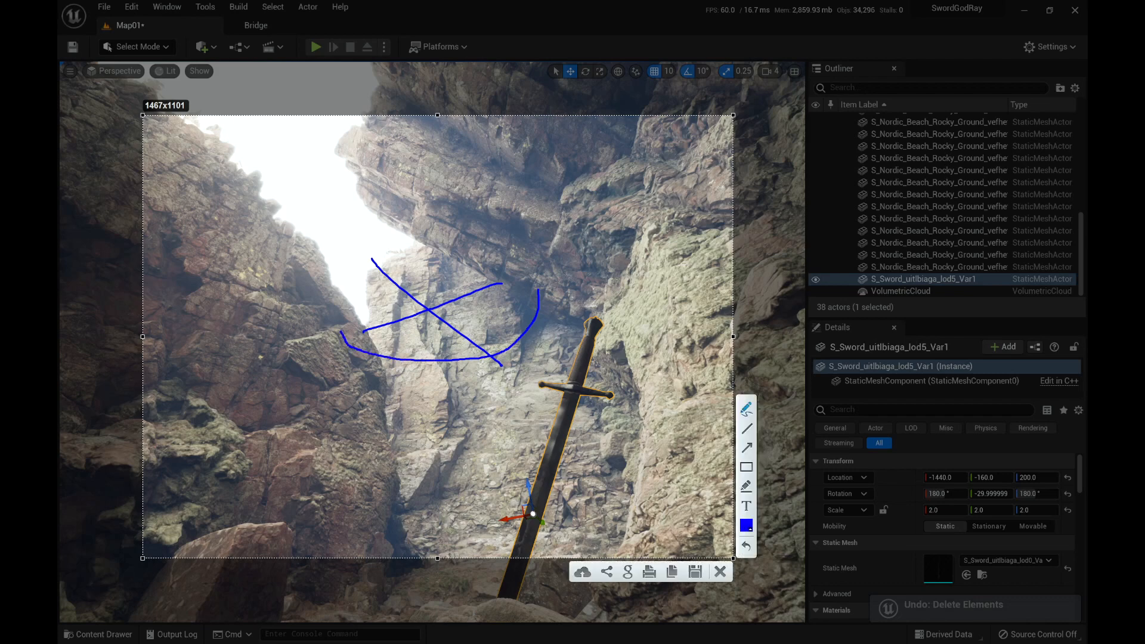
pyautogui.moveTo(462, 370)
pyautogui.mouseDown()
pyautogui.moveTo(519, 458)
pyautogui.moveTo(526, 441)
pyautogui.moveTo(489, 465)
pyautogui.mouseUp()
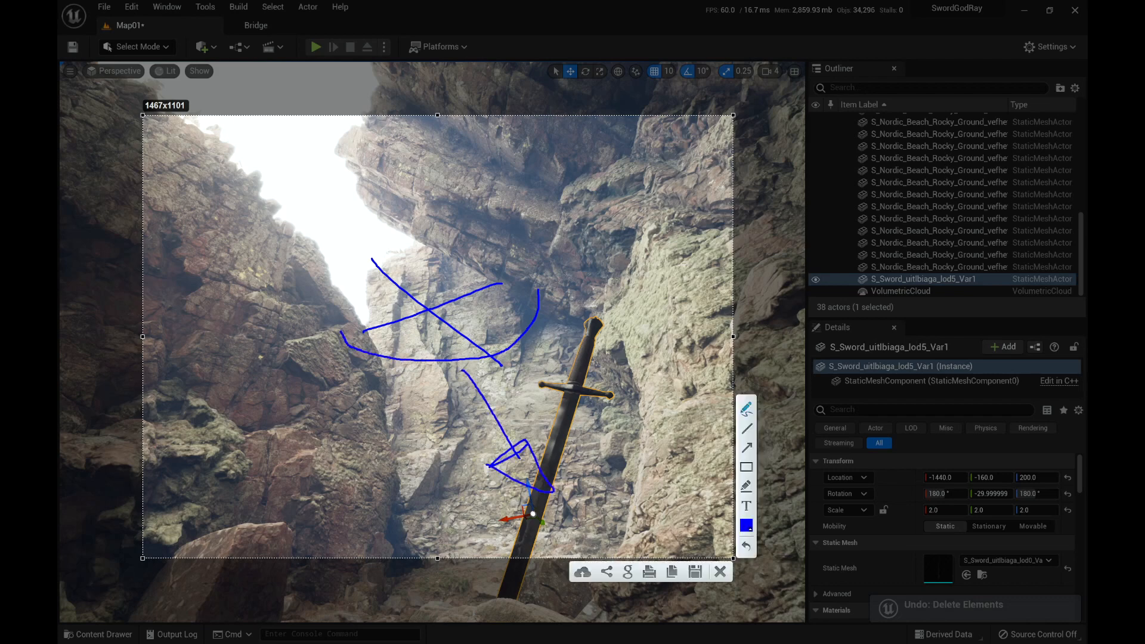
pyautogui.press('Escape')
# Select the massive coastal cliff beside the valley gap and tilt it to a rotation of about -3.6°, 19.7°, -460.6°.
pyautogui.moveTo(525, 444)
pyautogui.mouseDown(button='right')
pyautogui.moveTo(549, 453)
pyautogui.moveTo(525, 513)
pyautogui.moveTo(495, 465)
pyautogui.moveTo(519, 501)
pyautogui.moveTo(540, 482)
pyautogui.moveTo(528, 444)
pyautogui.moveTo(525, 457)
pyautogui.mouseUp(button='right')
pyautogui.click(268, 298)
pyautogui.moveTo(268, 299); pyautogui.dragTo(367, 340, button='right')
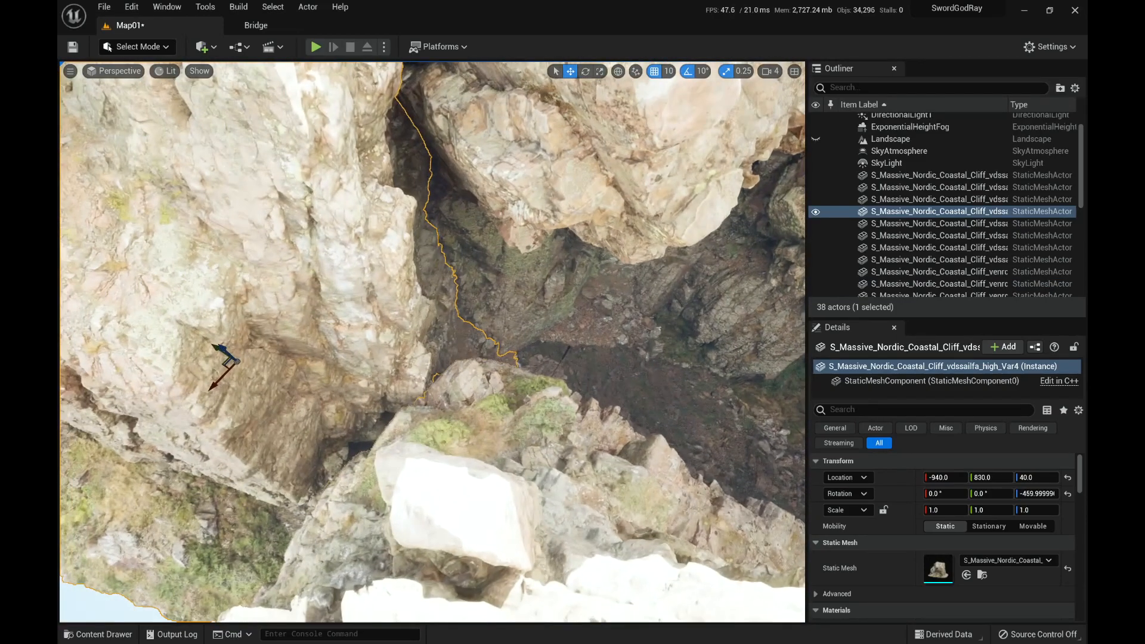
pyautogui.press('e')
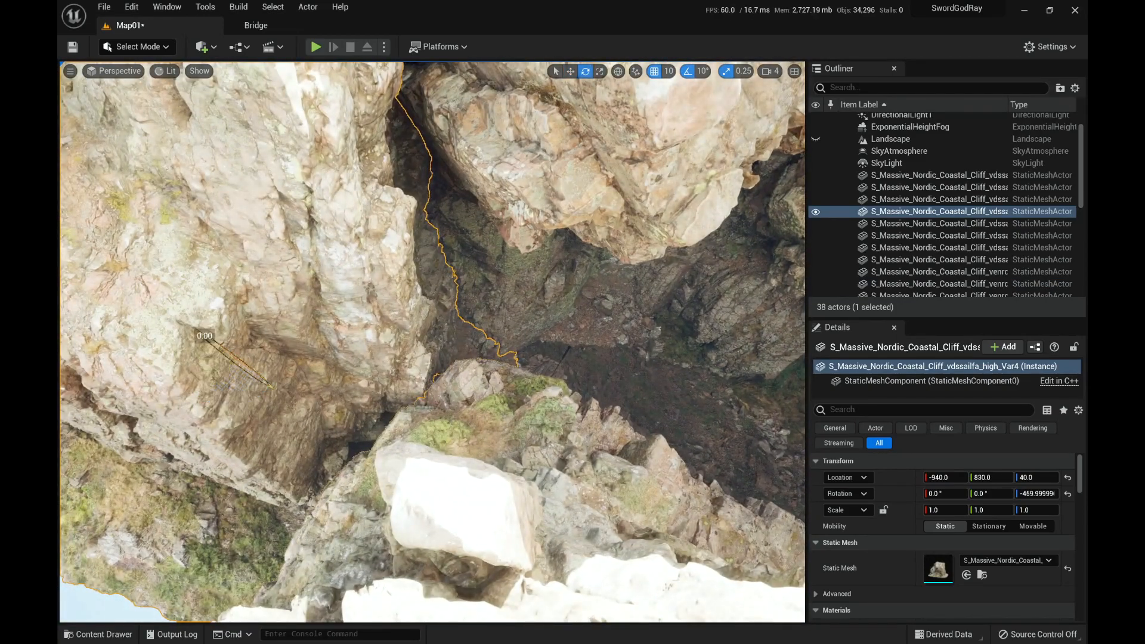
pyautogui.moveTo(204, 340); pyautogui.dragTo(191, 331)
pyautogui.press('w')
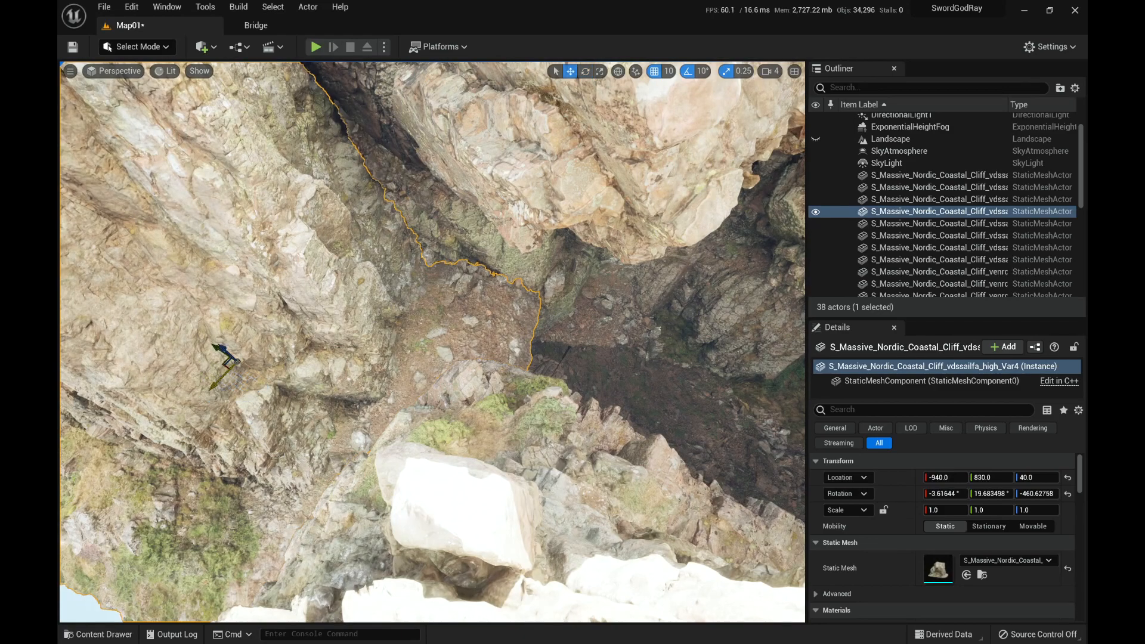
# Move the tilted cliff to -1220, 360, -320 and turn it a further 100° about the vertical axis to close the gap.
pyautogui.moveTo(370, 334); pyautogui.dragTo(343, 313, button='right')
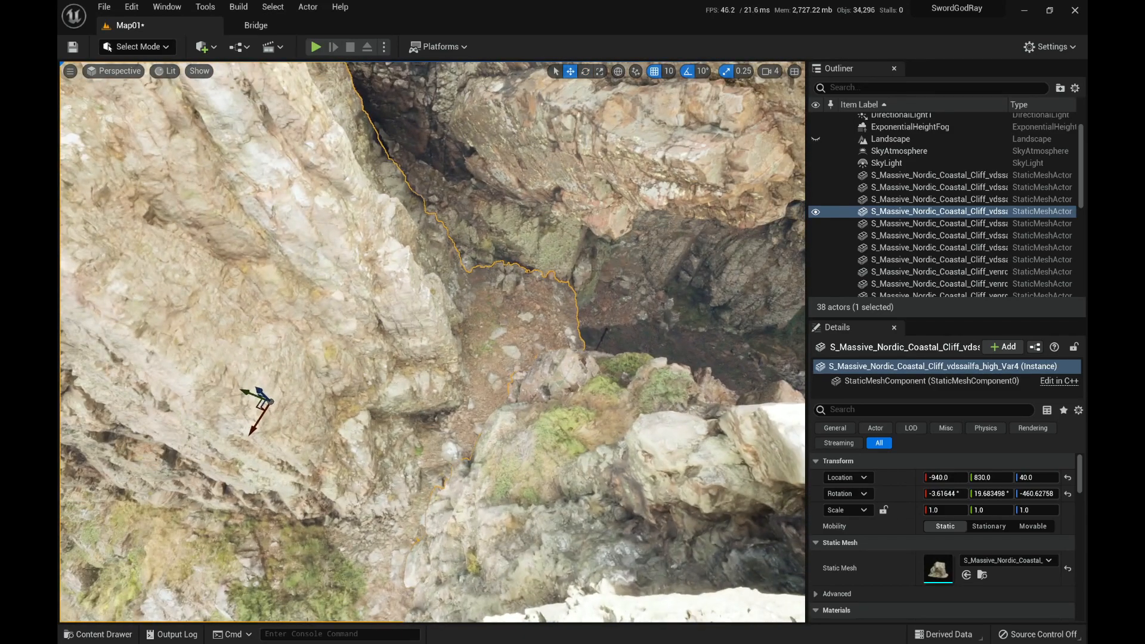
pyautogui.moveTo(270, 401); pyautogui.dragTo(336, 440)
pyautogui.moveTo(337, 440); pyautogui.dragTo(394, 361, button='right')
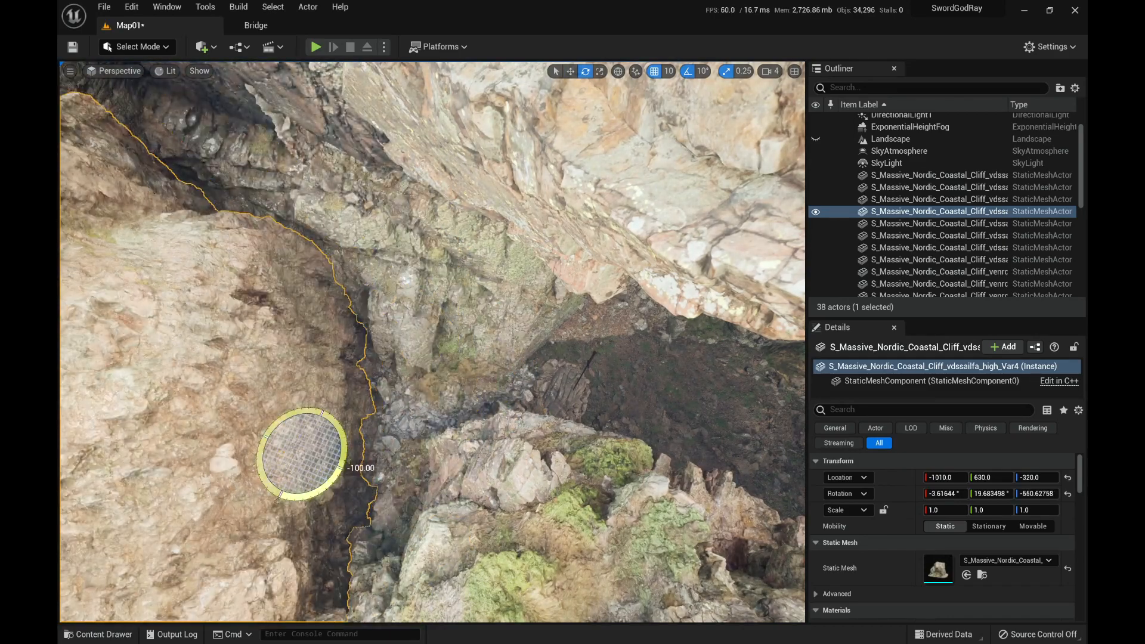
pyautogui.moveTo(394, 361)
pyautogui.mouseDown(button='right')
pyautogui.moveTo(373, 340)
pyautogui.moveTo(374, 361)
pyautogui.mouseUp(button='right')
pyautogui.moveTo(344, 405); pyautogui.dragTo(381, 392)
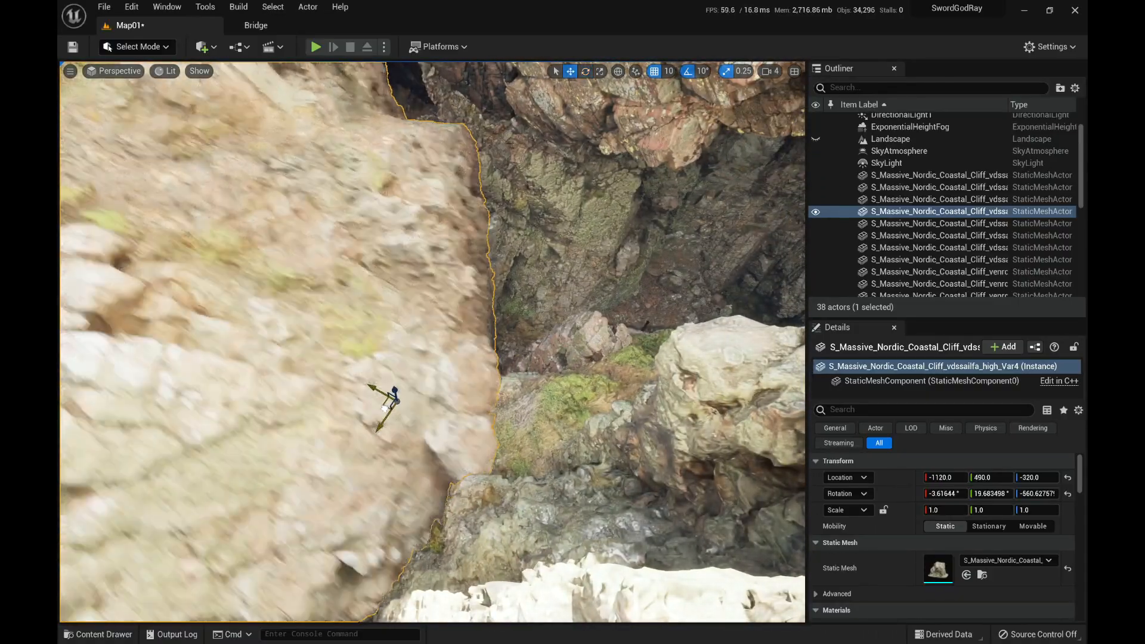
pyautogui.moveTo(382, 393)
pyautogui.mouseDown(button='right')
pyautogui.moveTo(397, 406)
pyautogui.moveTo(386, 388)
pyautogui.moveTo(396, 393)
pyautogui.mouseUp(button='right')
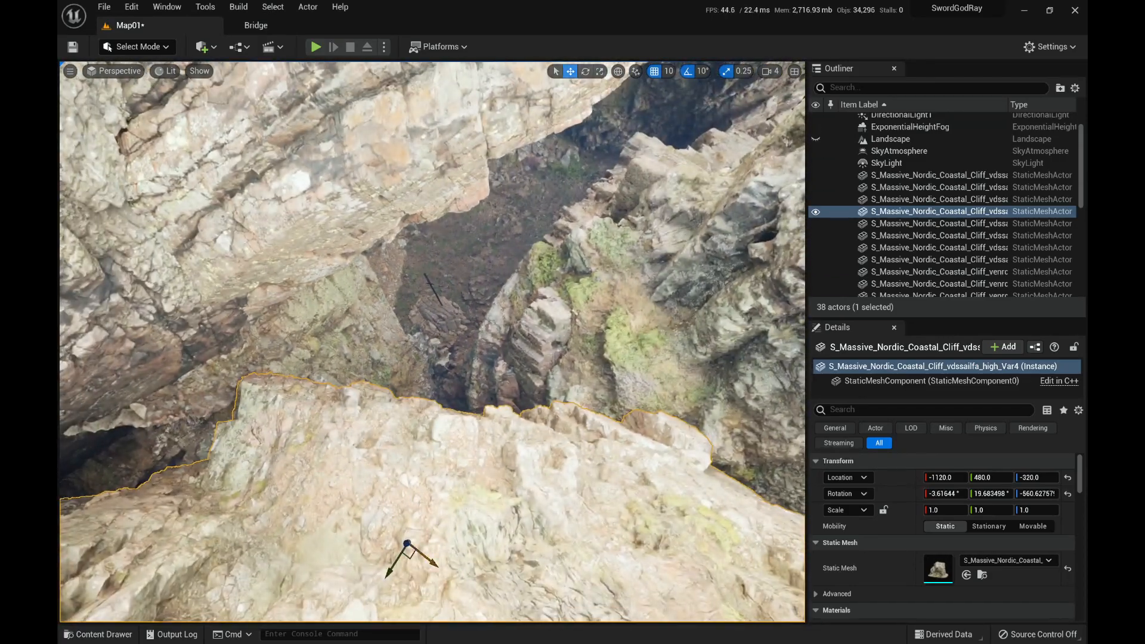
pyautogui.moveTo(413, 545); pyautogui.dragTo(409, 509)
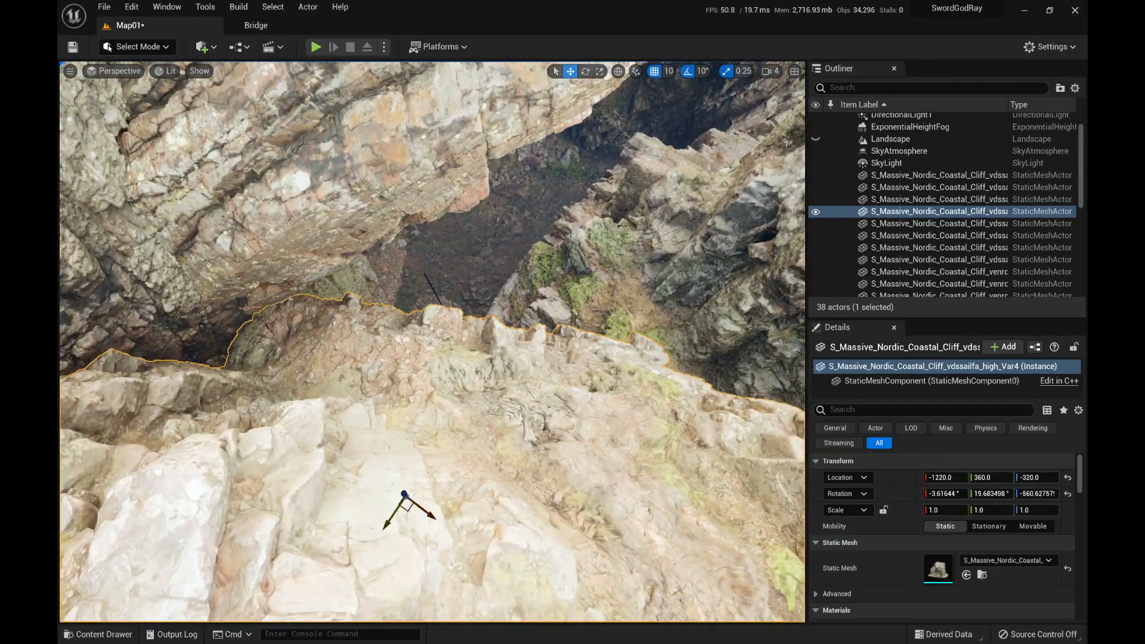
# Duplicate the repositioned cliff and place the copy at -770, 450, -270, rotated to about 17.1°, 25.5°, -552.6°.
pyautogui.moveTo(410, 509)
pyautogui.mouseDown(button='right')
pyautogui.moveTo(441, 498)
pyautogui.moveTo(415, 519)
pyautogui.moveTo(406, 502)
pyautogui.mouseUp(button='right')
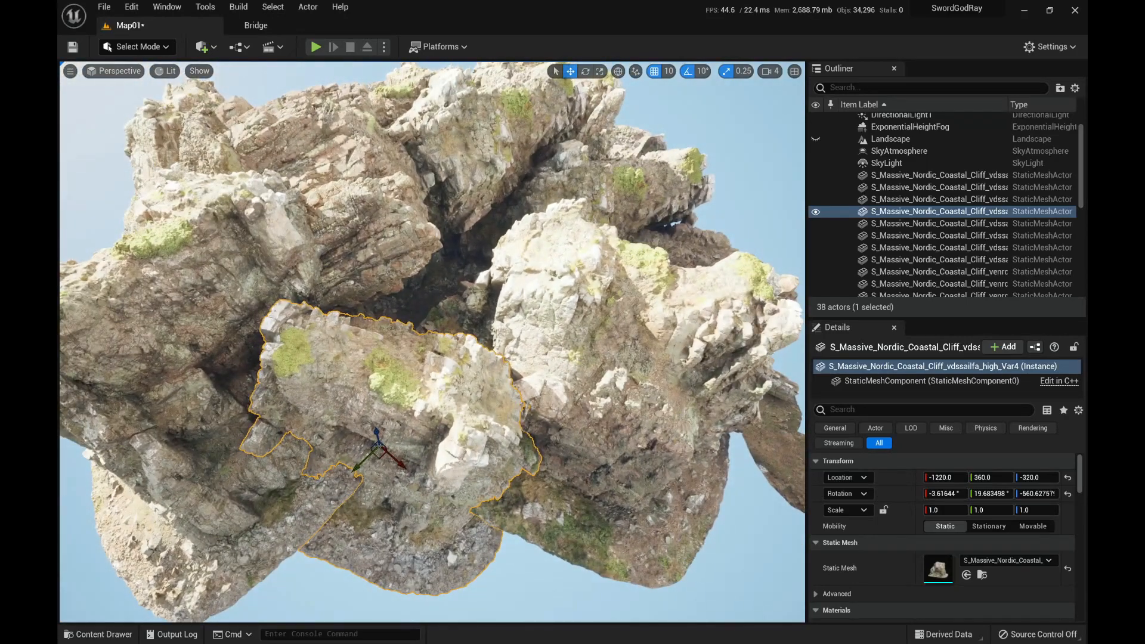
pyautogui.keyDown('alt'); pyautogui.moveTo(375, 428); pyautogui.dragTo(428, 500); pyautogui.keyUp('alt')
pyautogui.press('w')
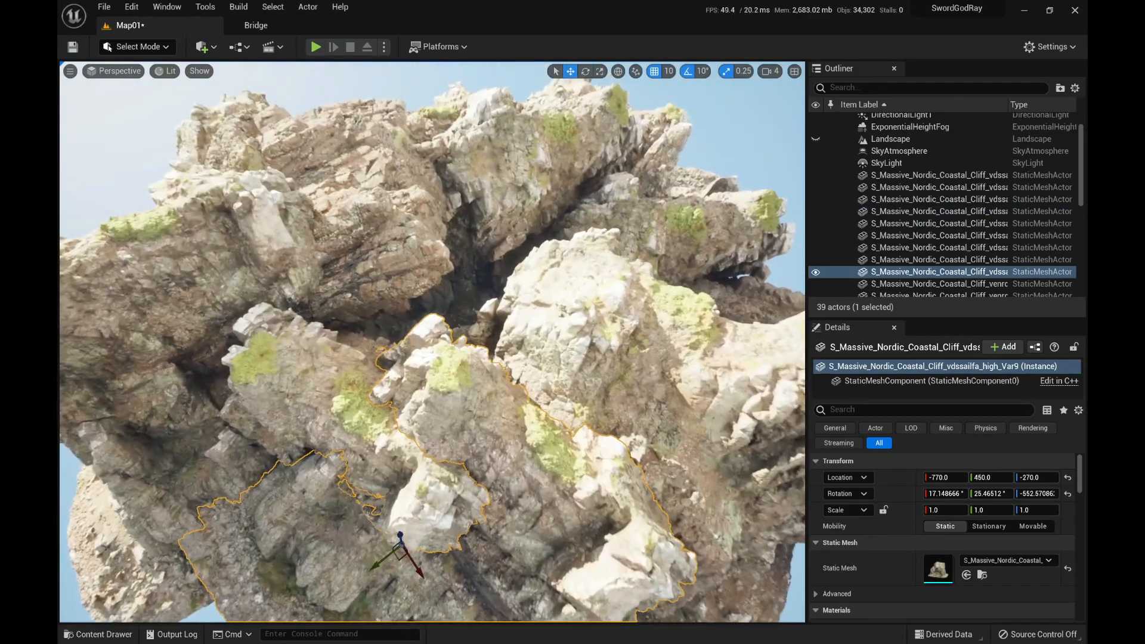
pyautogui.press('g')
# Rotate the duplicated cliff to about 50.7°, 28.1°, -537.1° and raise it to -570, 470, 250 against the neighbouring wall.
pyautogui.moveTo(427, 500)
pyautogui.mouseDown(button='right')
pyautogui.moveTo(453, 519)
pyautogui.moveTo(439, 477)
pyautogui.moveTo(453, 501)
pyautogui.moveTo(429, 504)
pyautogui.moveTo(435, 519)
pyautogui.moveTo(438, 507)
pyautogui.mouseUp(button='right')
pyautogui.press('s')
pyautogui.press('w')
pyautogui.press('s')
pyautogui.press('w')
pyautogui.press('s')
pyautogui.press('e')
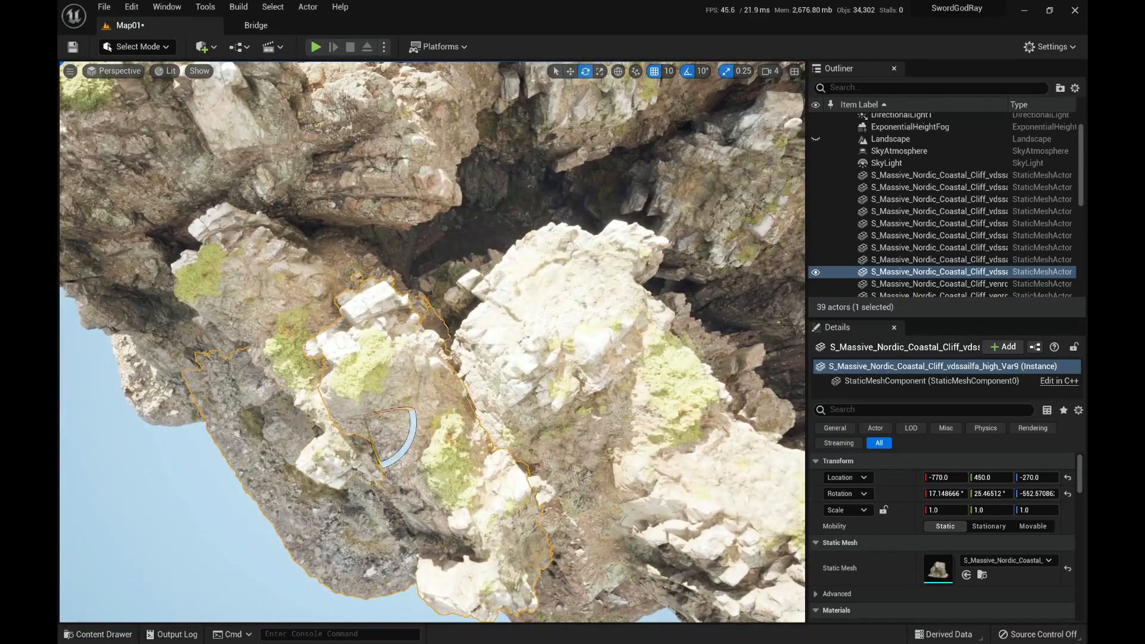
pyautogui.moveTo(411, 410); pyautogui.dragTo(362, 400)
pyautogui.press('w')
pyautogui.moveTo(362, 401); pyautogui.dragTo(513, 400, button='right')
pyautogui.moveTo(450, 495); pyautogui.dragTo(481, 506)
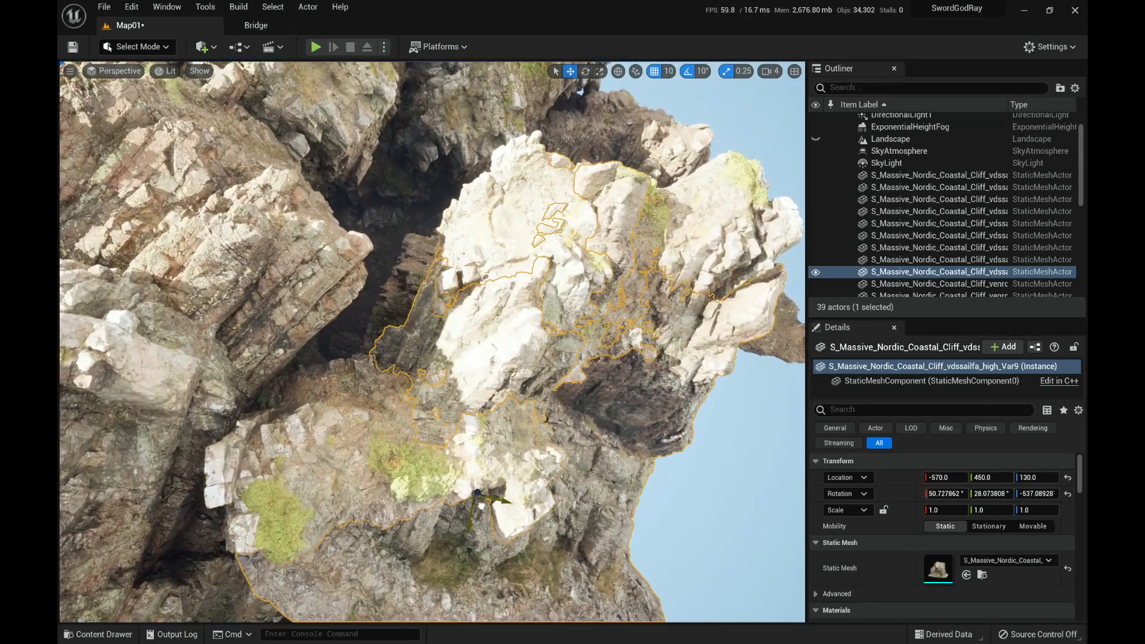
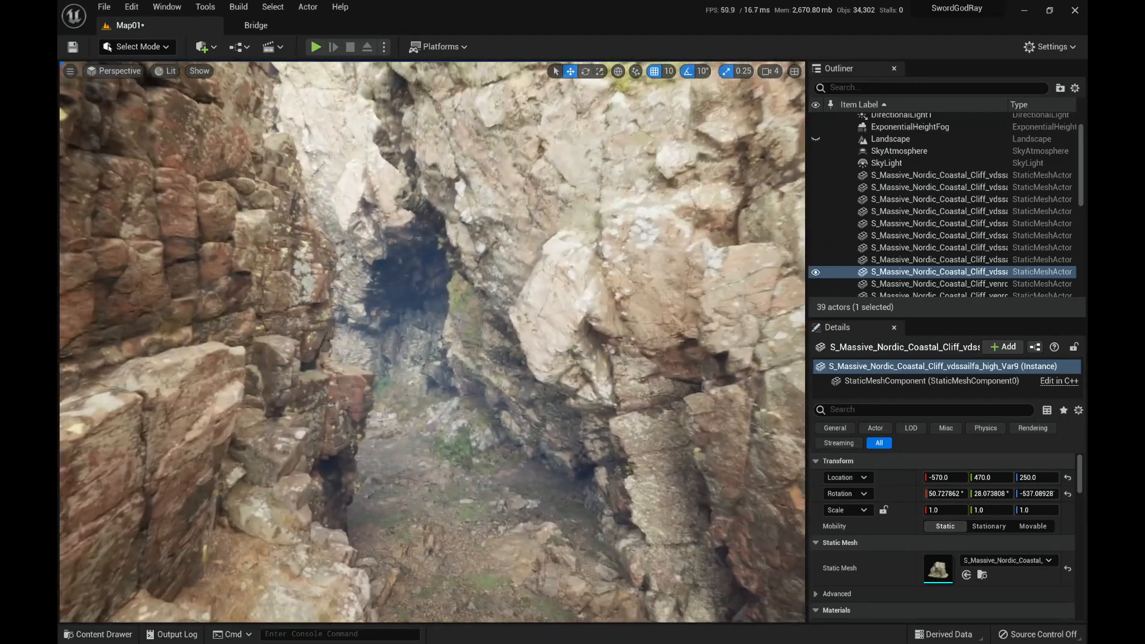
# Examine the cliff enclosure from inside the valley around the sword and from high above.
pyautogui.press('w')
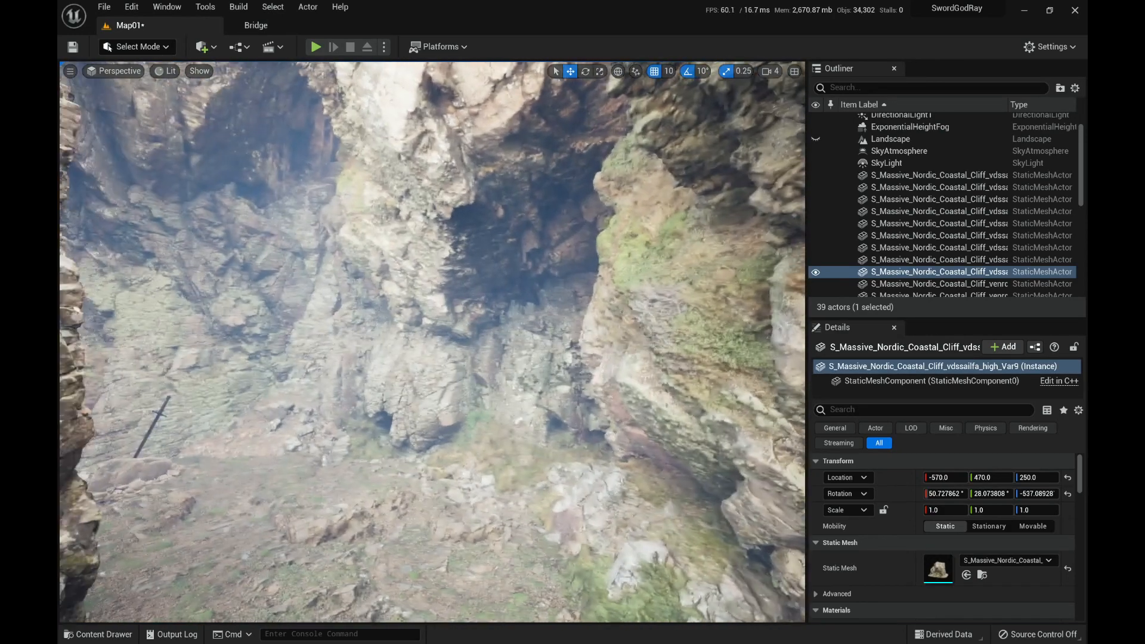
pyautogui.press('w')
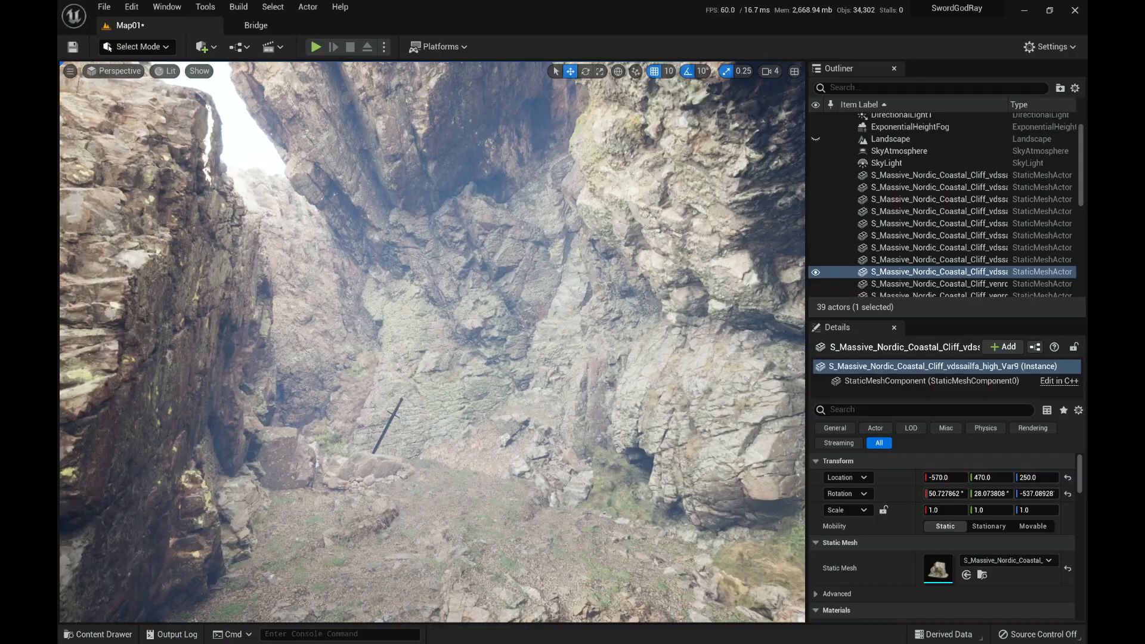
pyautogui.press('s')
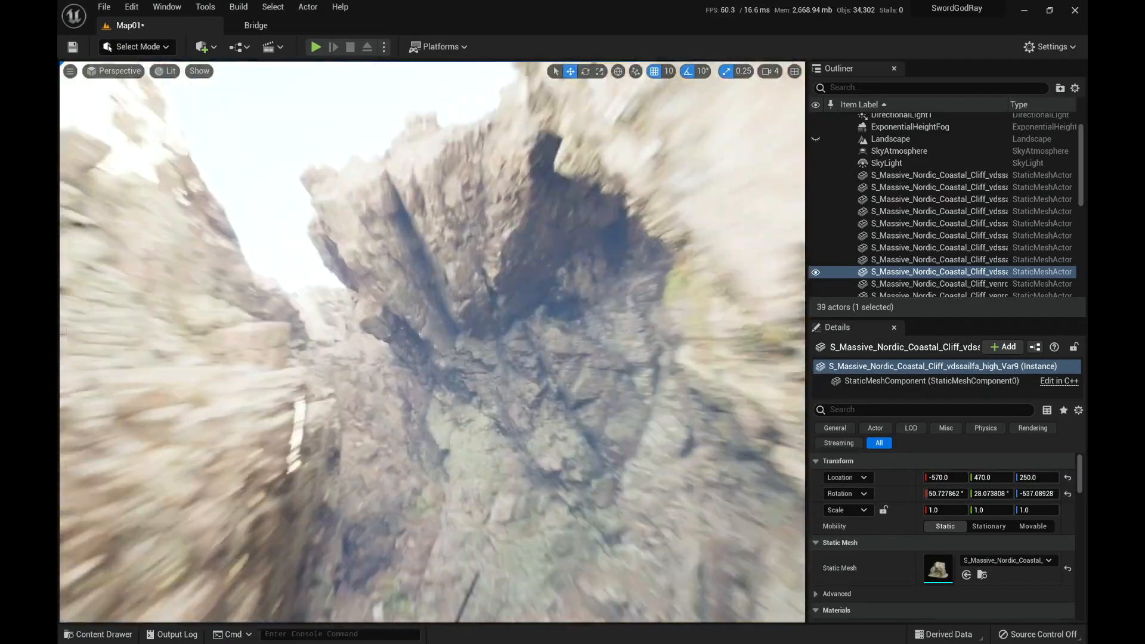
pyautogui.press('s')
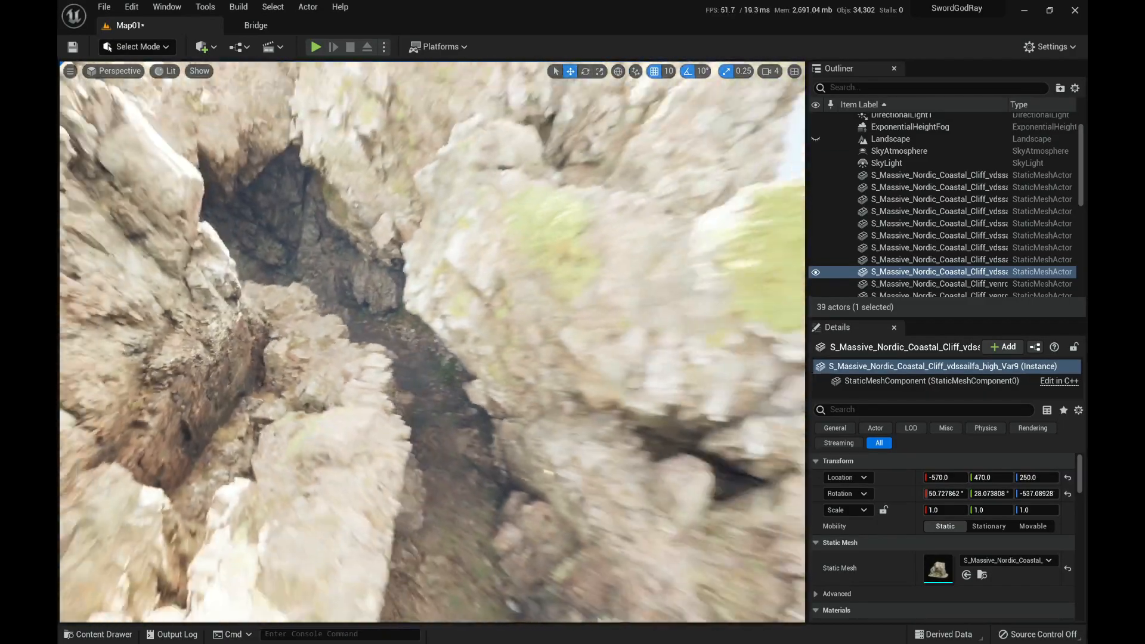
pyautogui.press('s')
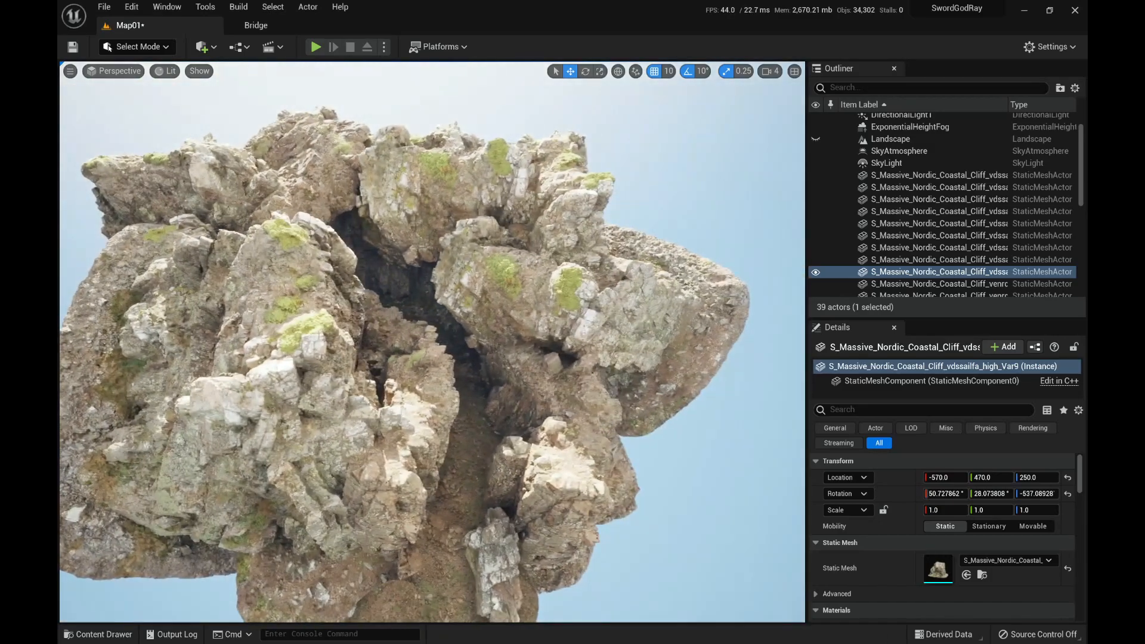
pyautogui.press('w')
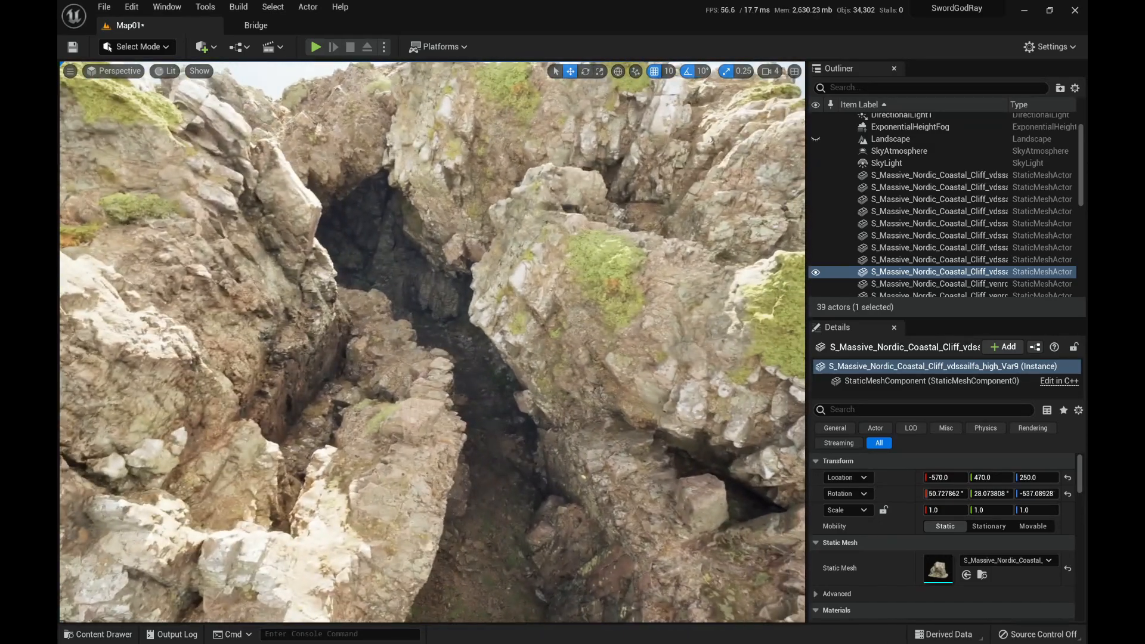
# Save all unsaved content, including the Map01 level.
pyautogui.hotkey('ctrl', 'space')
pyautogui.click(190, 245)
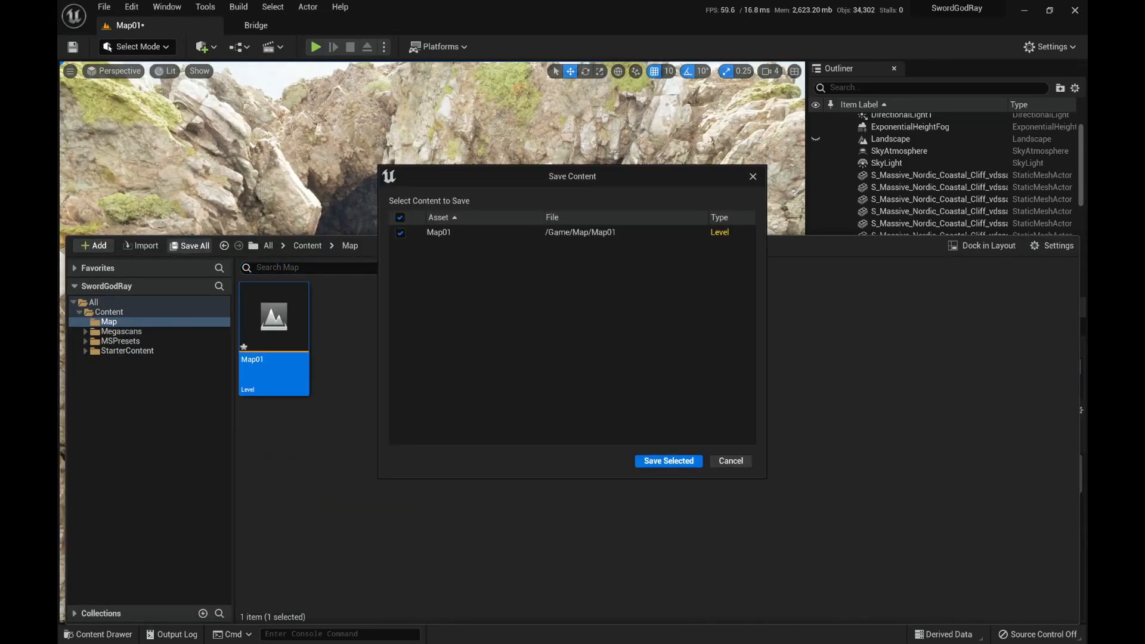
pyautogui.click(670, 462)
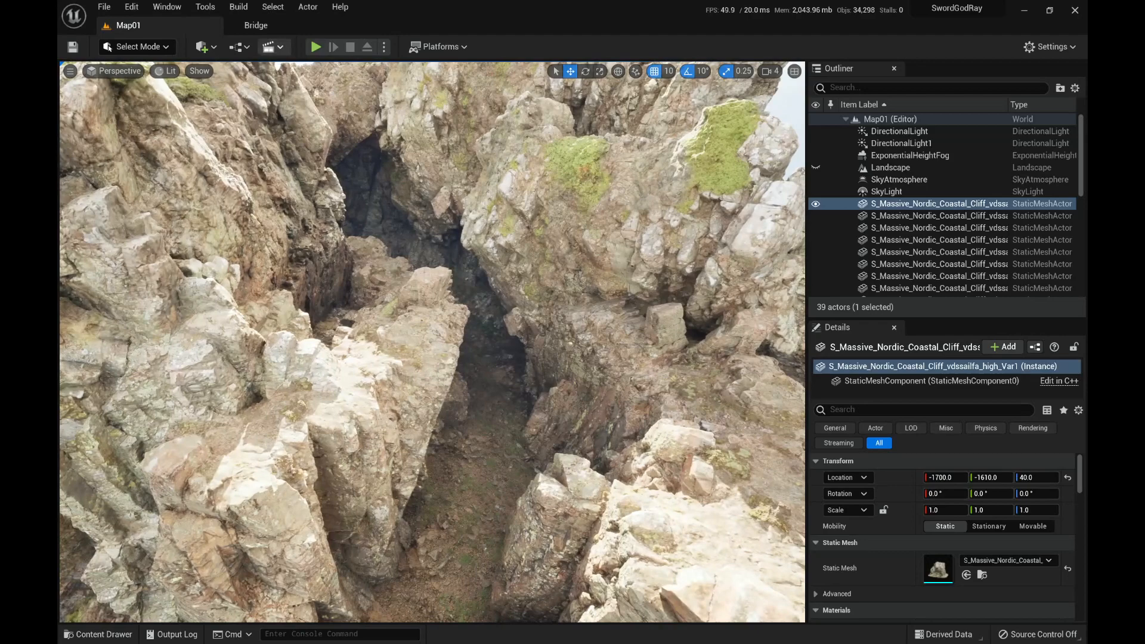
# Switch to Quixel Bridge and open the Nordic Coastal Cliffs collection under Environment, Natural.
pyautogui.click(260, 26)
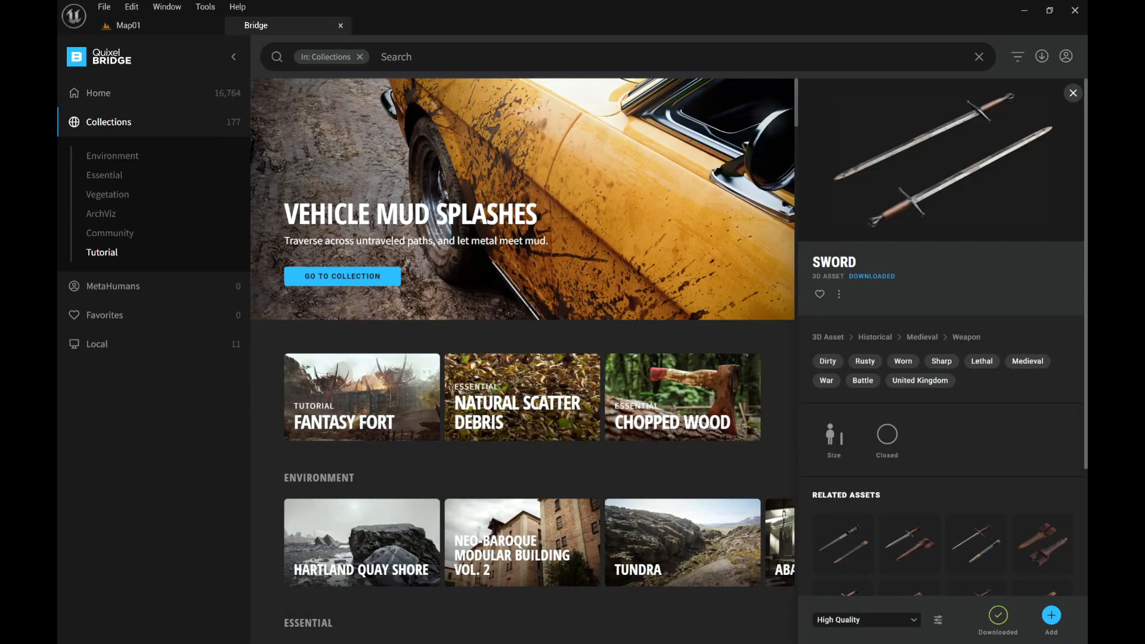
pyautogui.click(109, 238)
pyautogui.click(112, 156)
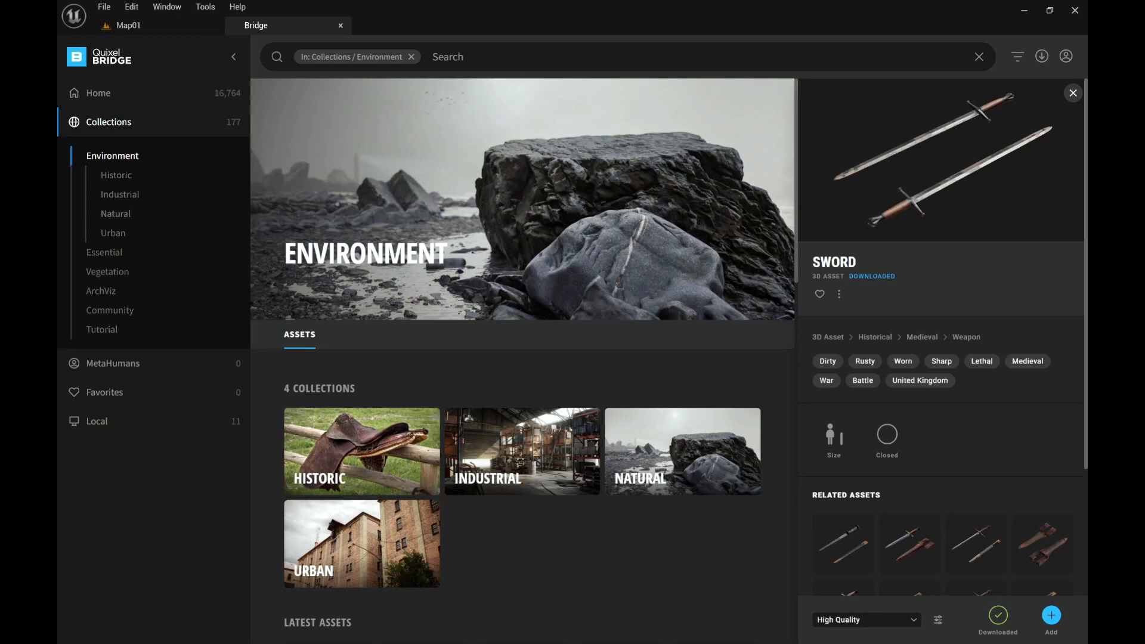
pyautogui.click(116, 214)
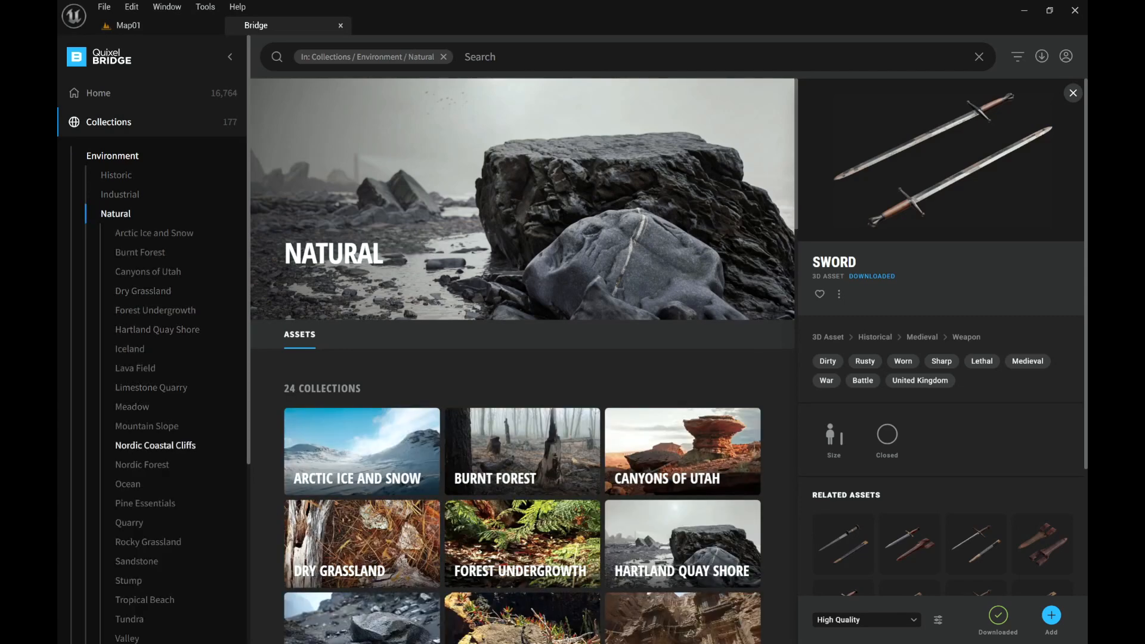
pyautogui.click(155, 445)
# Browse the collection for the downloaded assets and show the details of Huge Nordic Coastal Cliff.
pyautogui.scroll(-10, 524, 418)
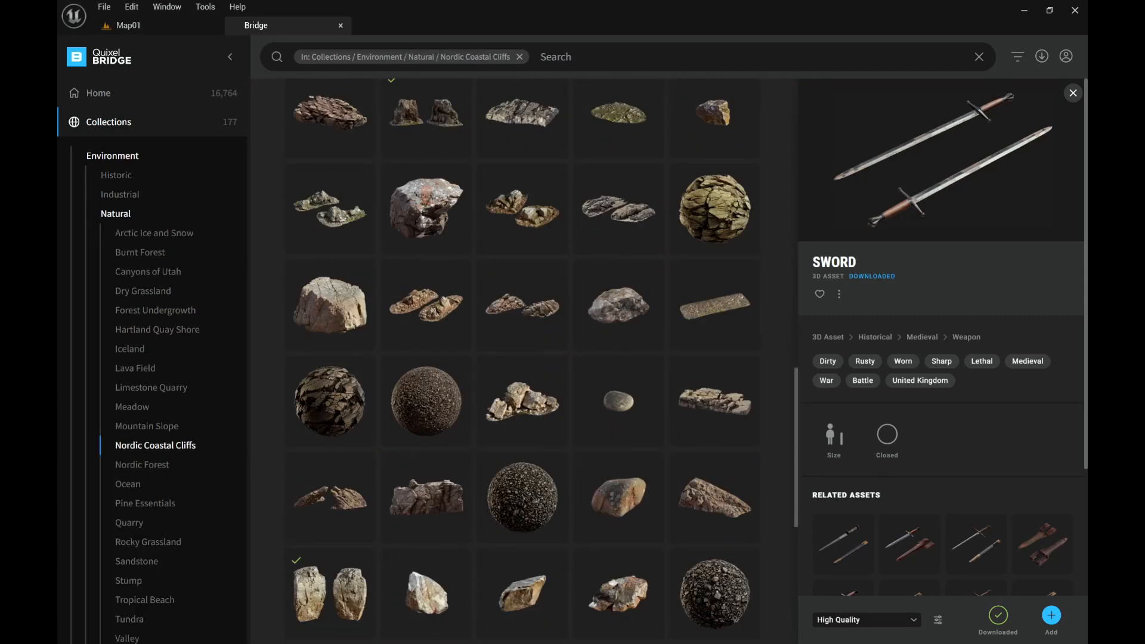
pyautogui.scroll(-3, 522, 363)
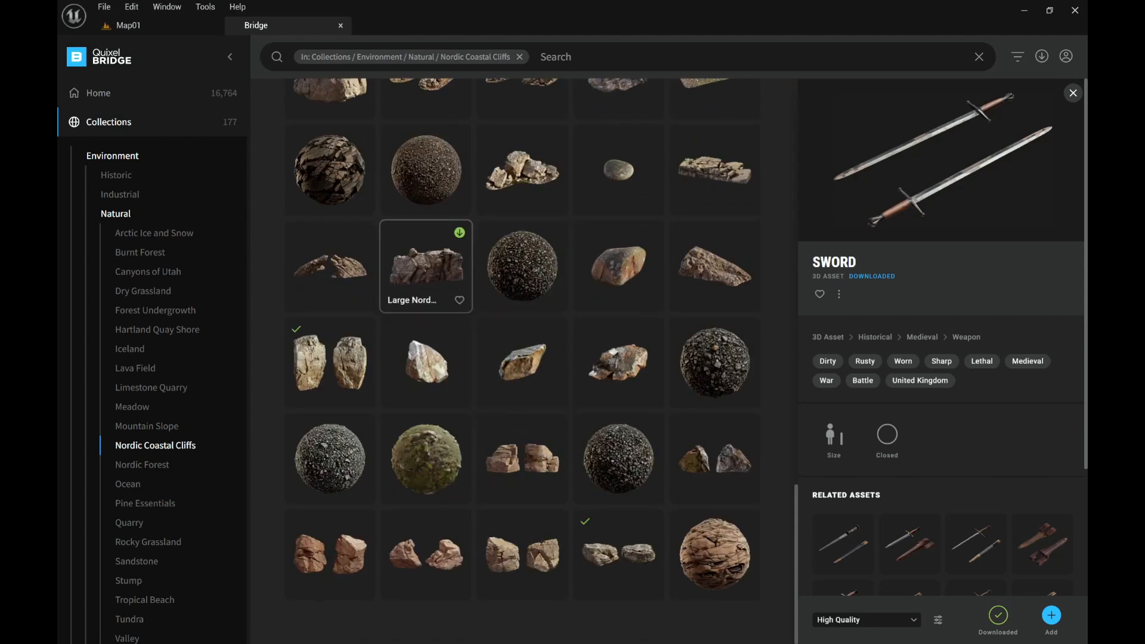
pyautogui.scroll(4, 426, 310)
pyautogui.scroll(4, 426, 310)
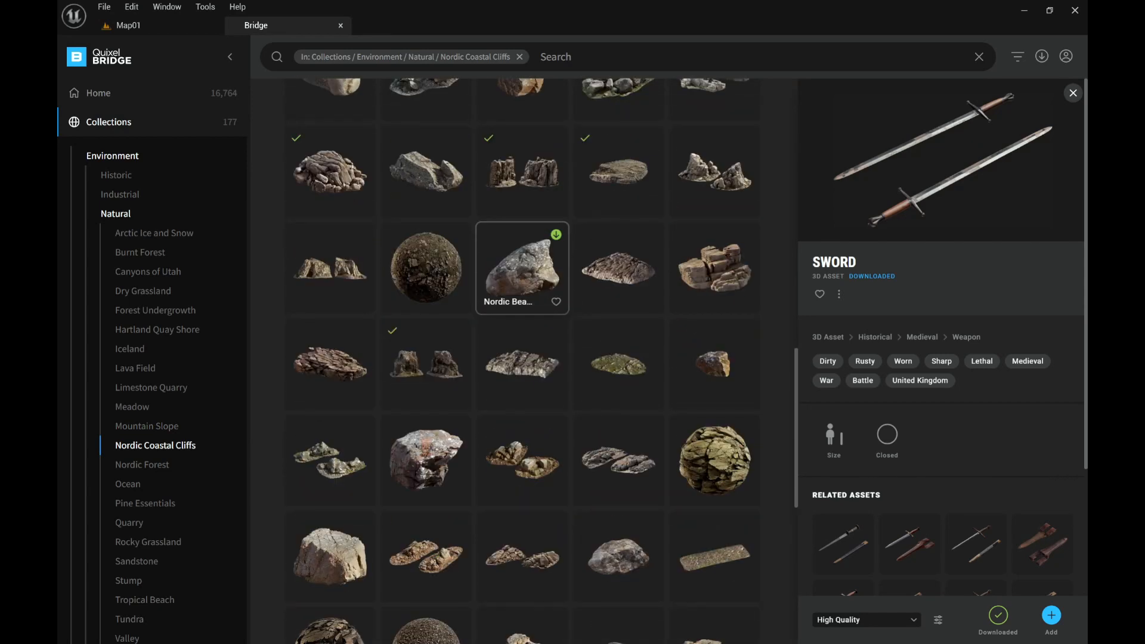
pyautogui.scroll(-1, 537, 269)
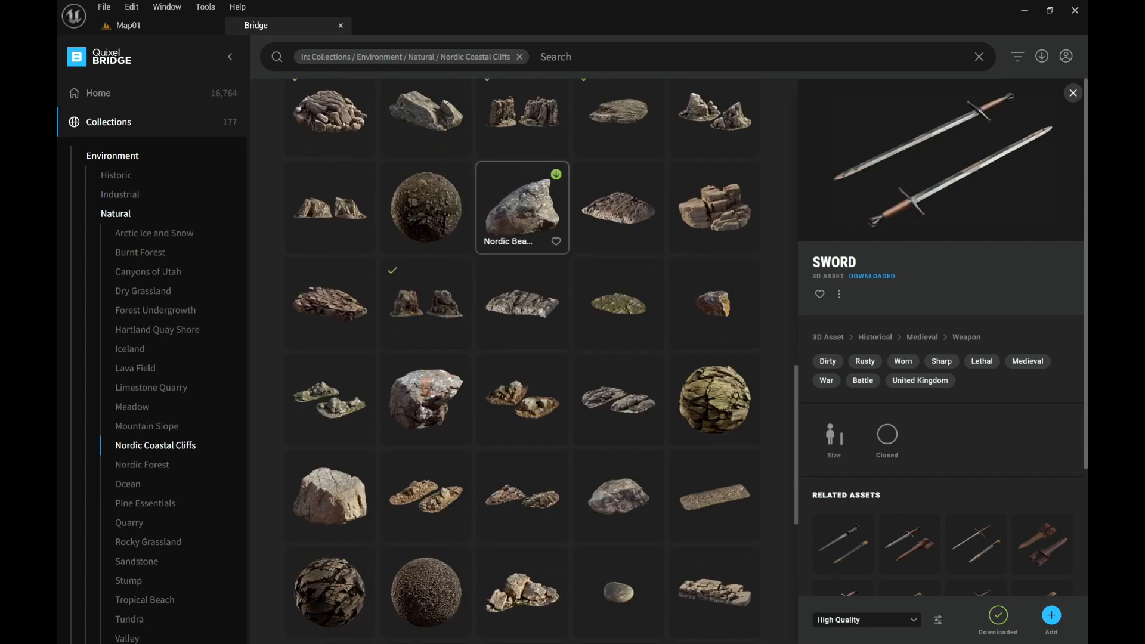
pyautogui.click(522, 116)
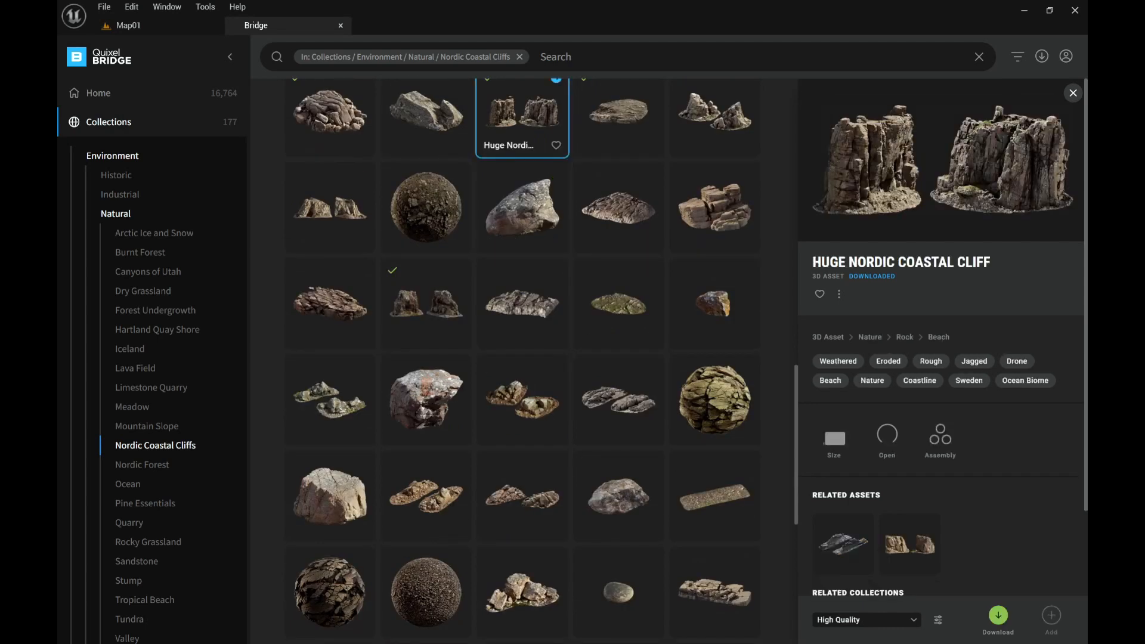
# Review the details of Nordic Beach Rock, Nordic Coastal Cliff, Massive Nordic Coastal Cliff and Huge Nordic Coastal Cliff in turn.
pyautogui.scroll(-7, 619, 266)
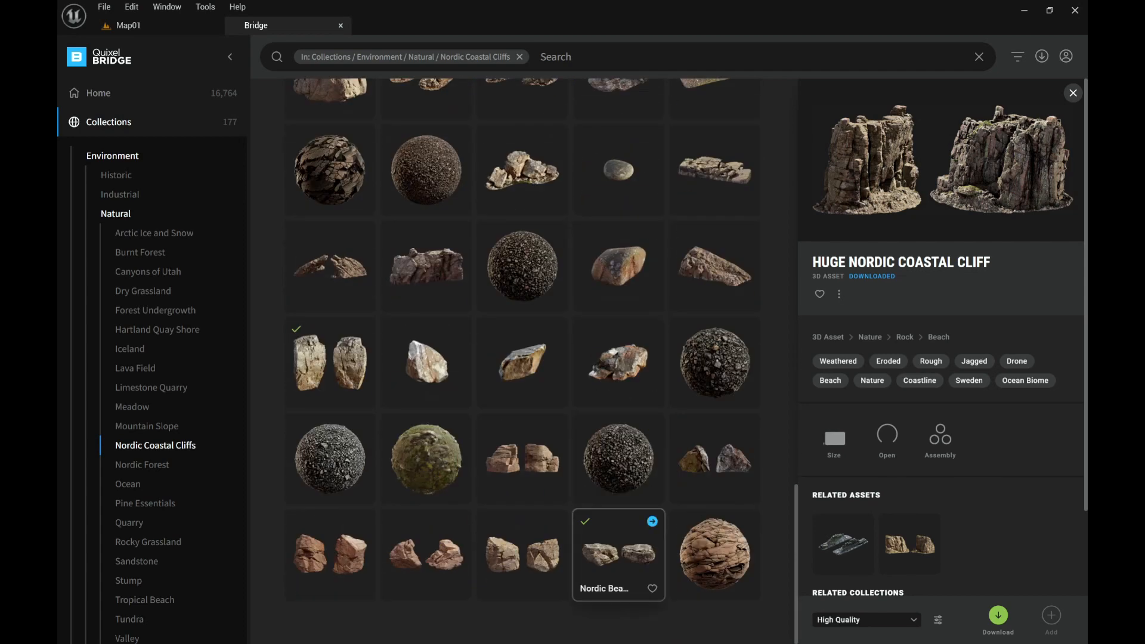
pyautogui.click(619, 554)
pyautogui.scroll(1, 522, 417)
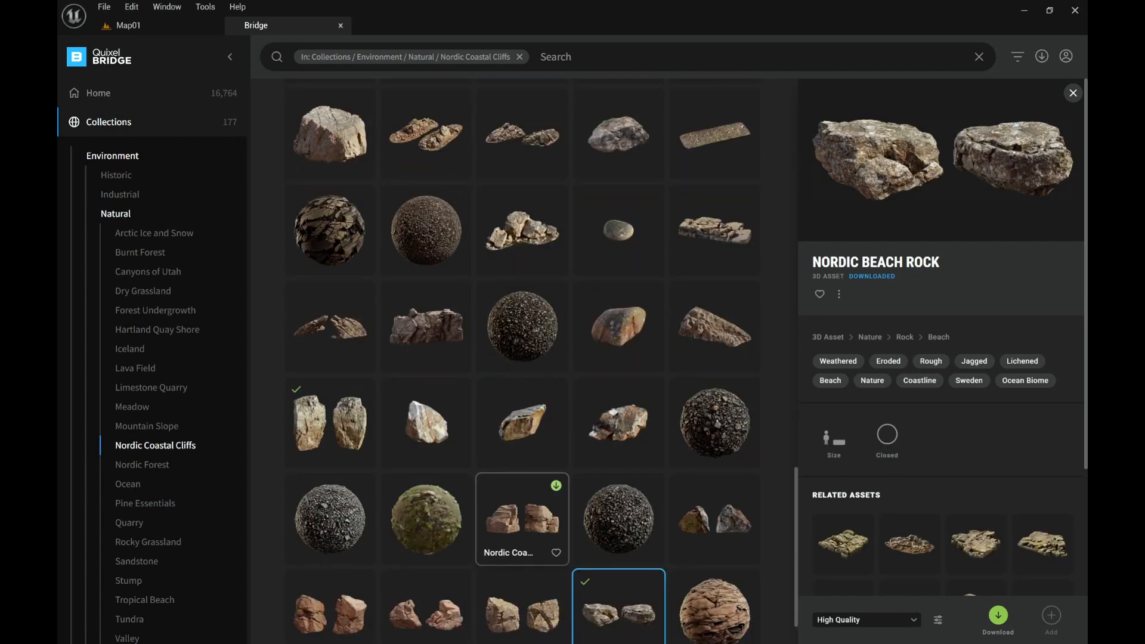
pyautogui.click(330, 423)
pyautogui.scroll(5, 522, 423)
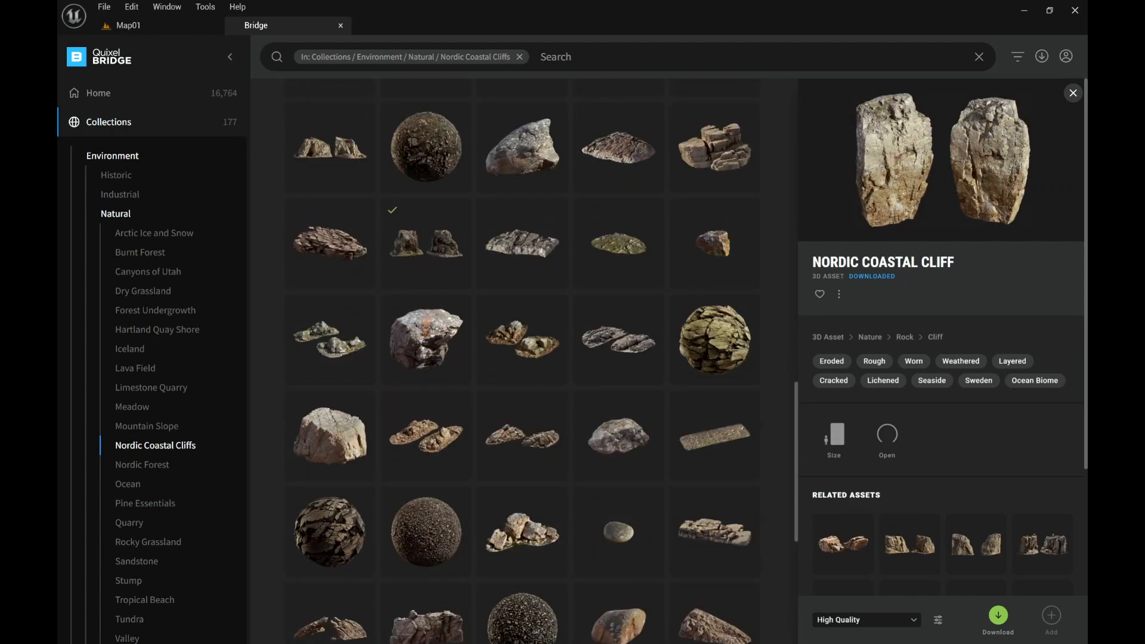
pyautogui.click(426, 304)
pyautogui.scroll(3, 426, 311)
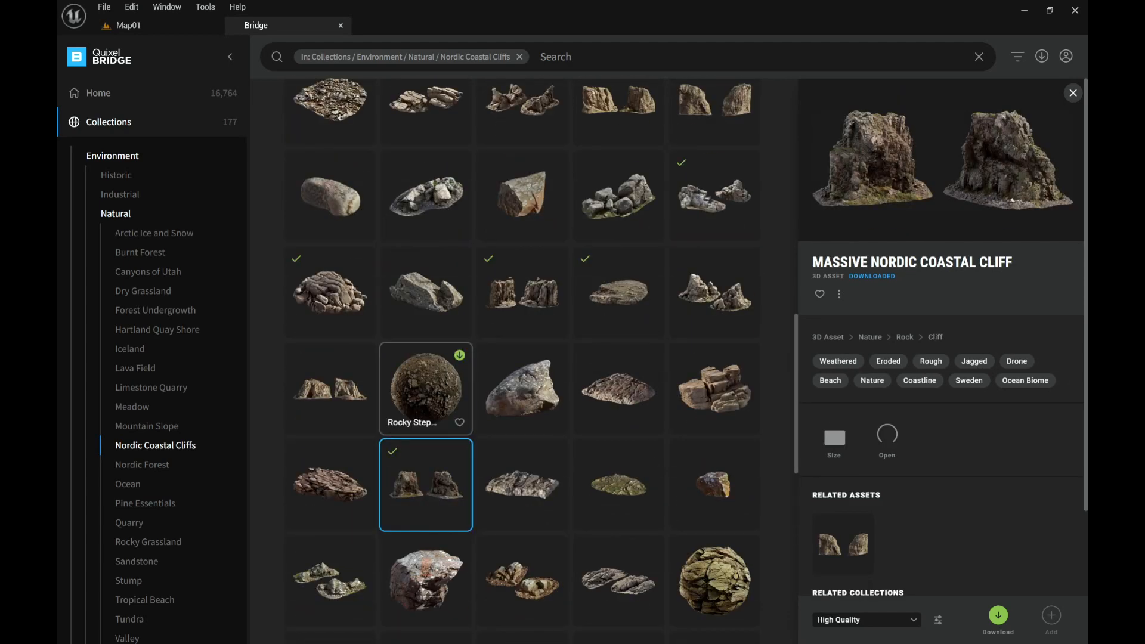
pyautogui.click(522, 292)
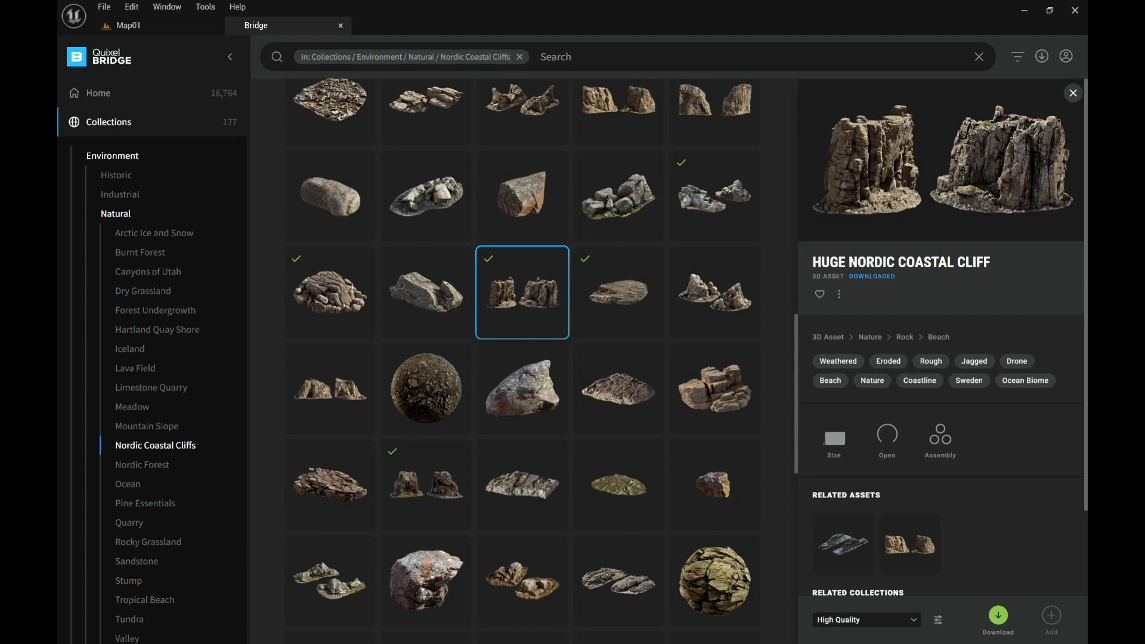
pyautogui.scroll(3, 566, 340)
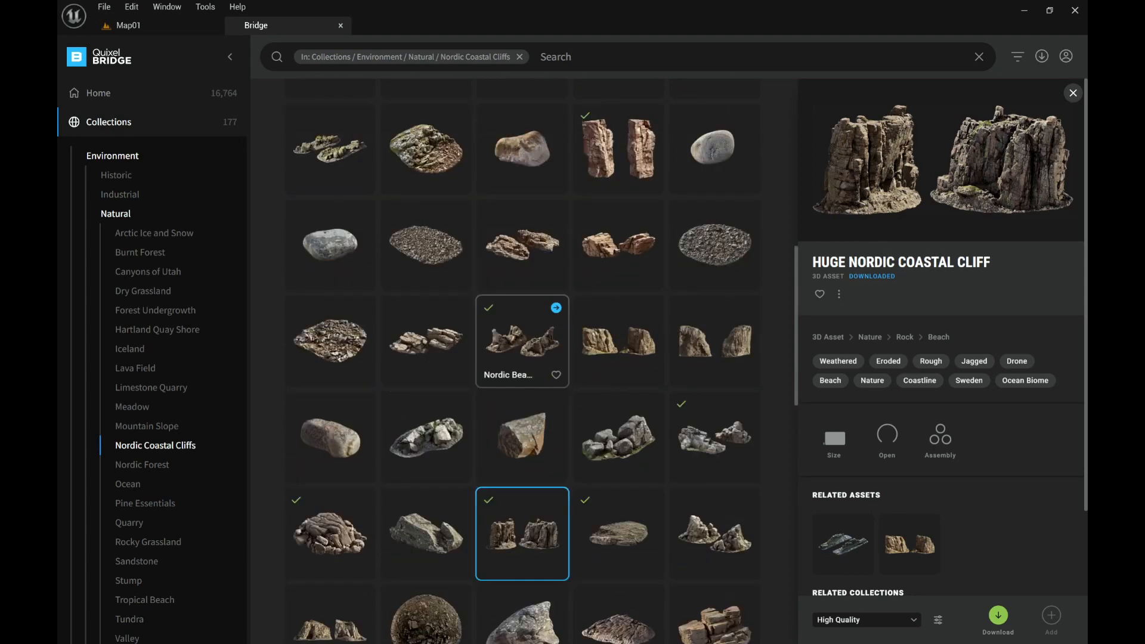
# Download Huge Nordic Coastal Cliff at High Quality and return to the Map01 level.
pyautogui.scroll(1, 614, 387)
pyautogui.scroll(3, 618, 442)
pyautogui.scroll(-1, 618, 411)
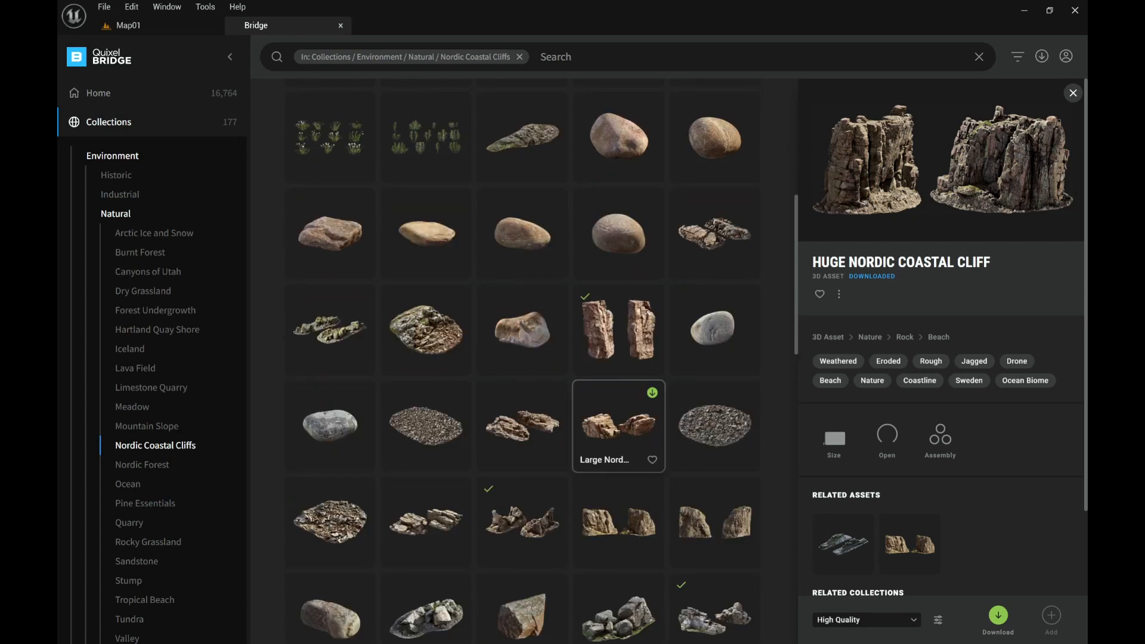
pyautogui.scroll(-2, 618, 334)
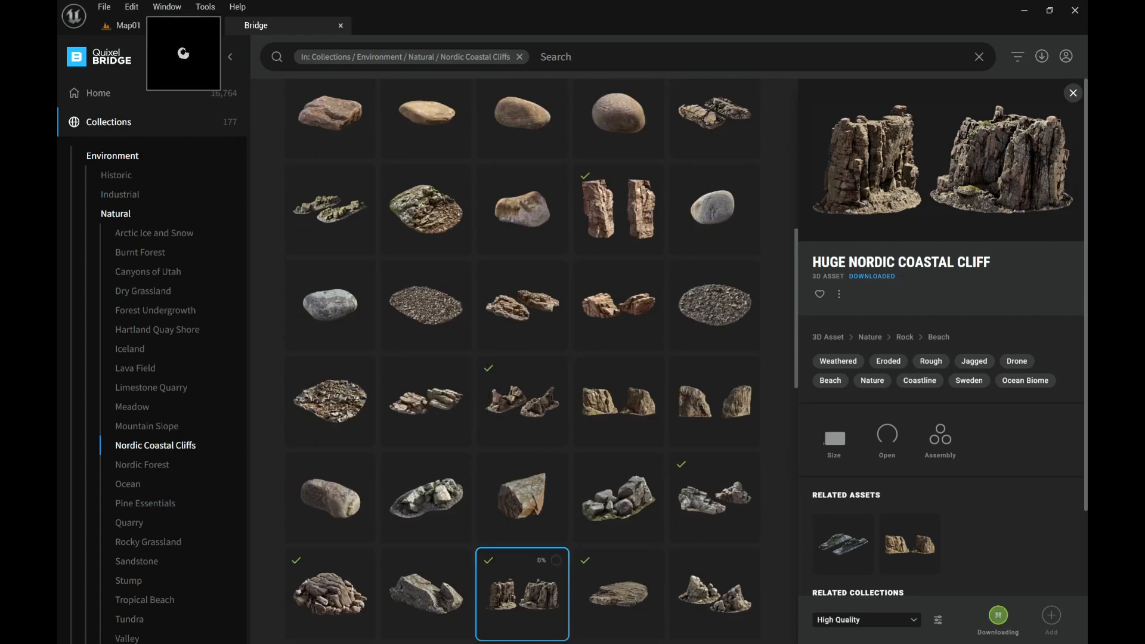
pyautogui.moveTo(143, 22); pyautogui.dragTo(191, 107)
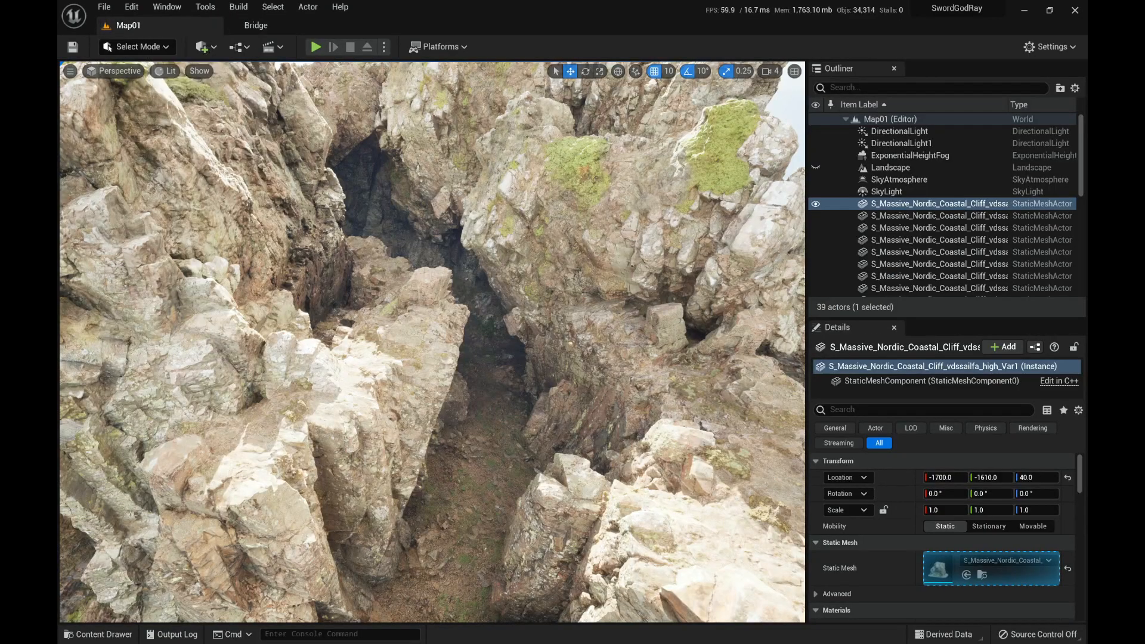
# Try another Massive Nordic Coastal Cliff inside the valley's gap, placed at about X -1160, Y -1030, Z 150.
pyautogui.moveTo(465, 394); pyautogui.dragTo(466, 435)
pyautogui.moveTo(465, 434); pyautogui.dragTo(516, 405, button='right')
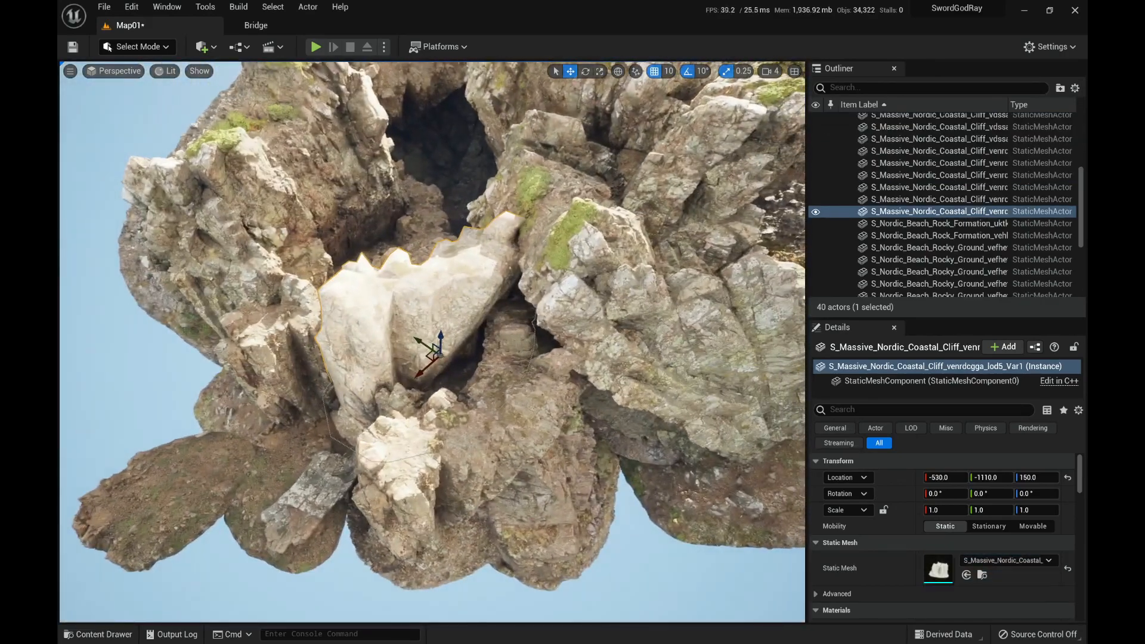
pyautogui.moveTo(294, 404); pyautogui.dragTo(346, 394, button='right')
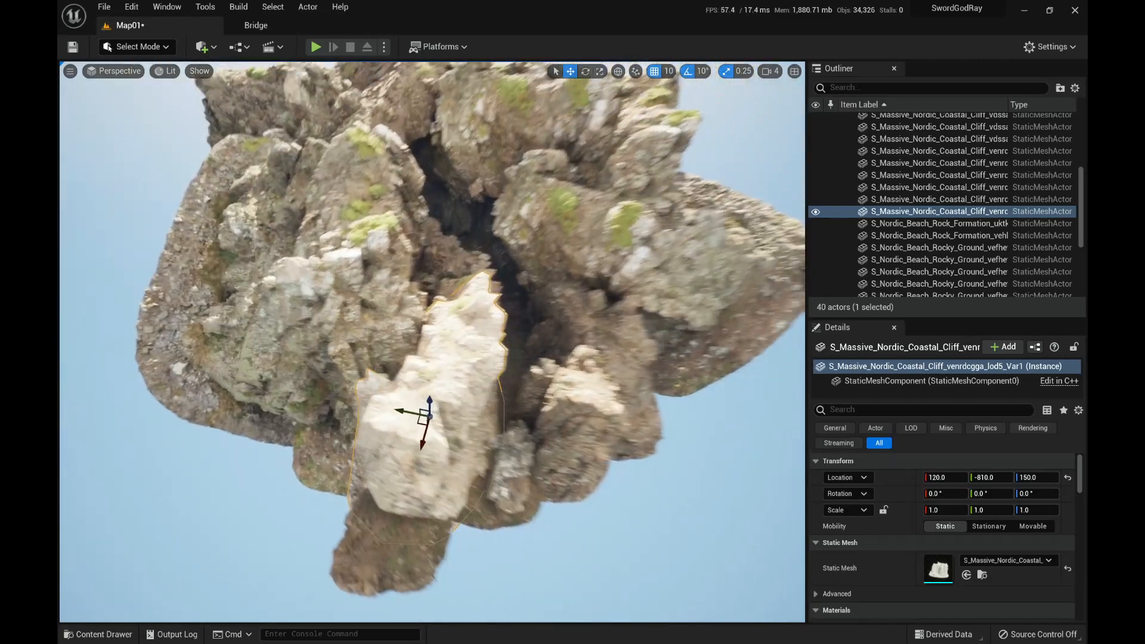
pyautogui.click(368, 280)
pyautogui.moveTo(368, 281)
pyautogui.mouseDown(button='right')
pyautogui.moveTo(337, 283)
pyautogui.moveTo(370, 286)
pyautogui.mouseUp(button='right')
pyautogui.click(455, 236)
pyautogui.moveTo(455, 236); pyautogui.dragTo(349, 248, button='right')
pyautogui.click(349, 370)
pyautogui.moveTo(350, 445); pyautogui.dragTo(391, 422)
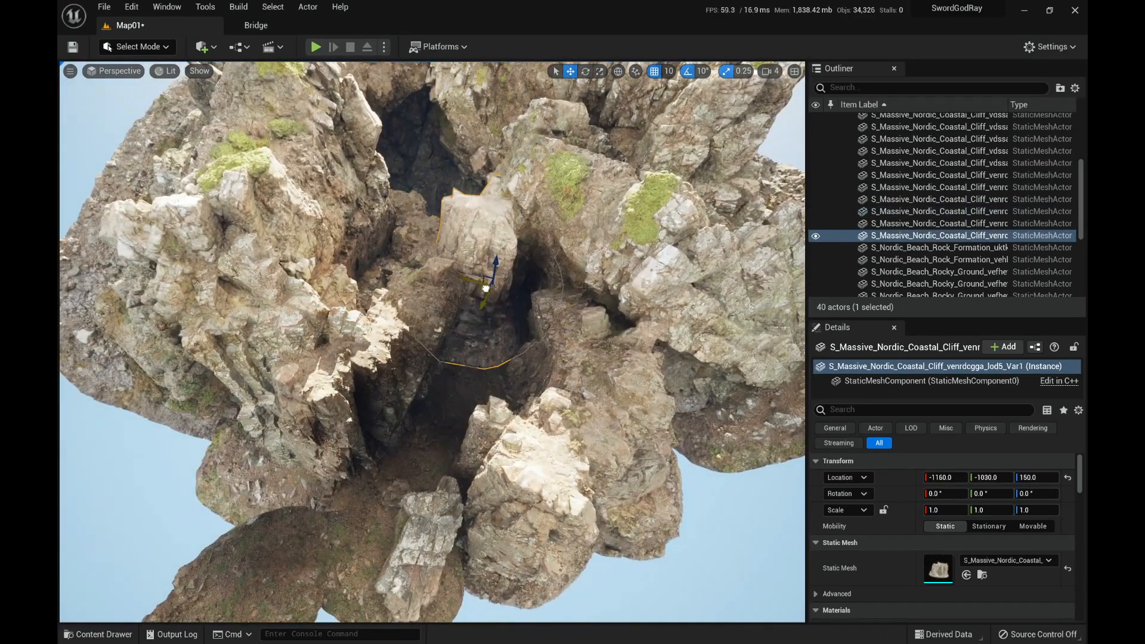
# Try the added cliff as a roof over the gap, tilted about 103° in X, at X -1850, Y -1200, Z 840.
pyautogui.moveTo(486, 288); pyautogui.dragTo(490, 239, button='right')
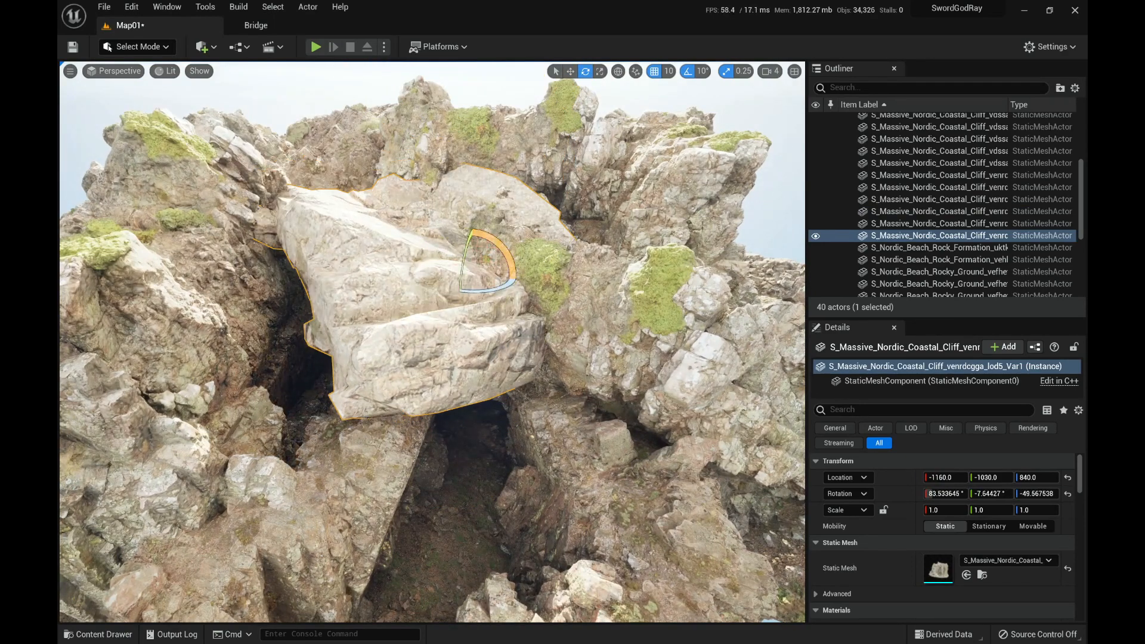
pyautogui.moveTo(486, 287); pyautogui.dragTo(322, 299, button='right')
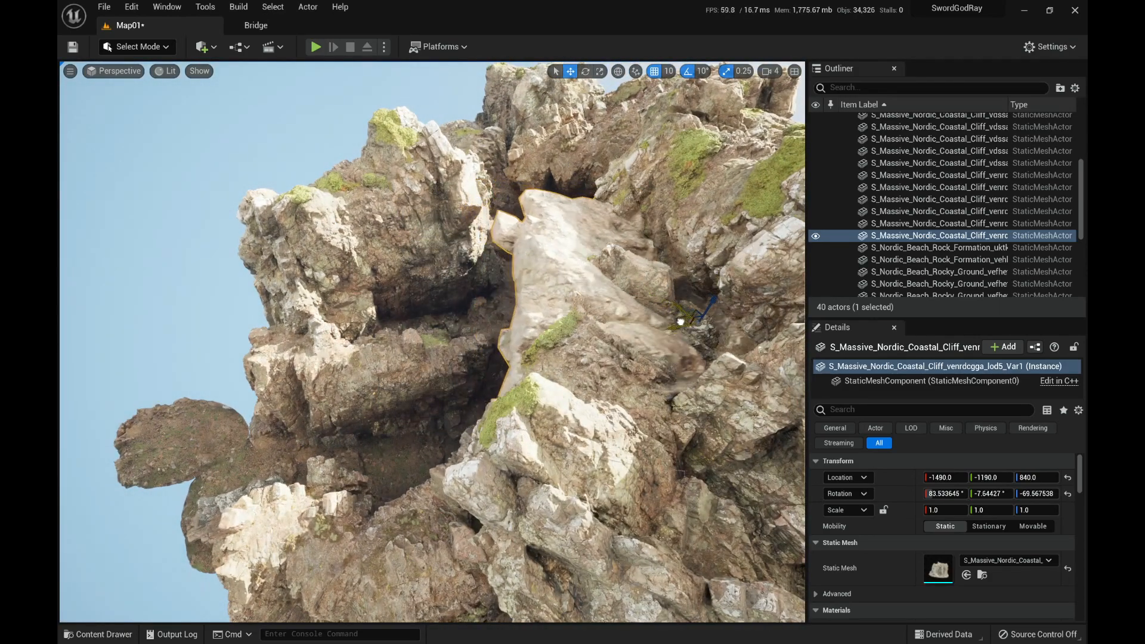
pyautogui.press('w')
pyautogui.moveTo(433, 342)
pyautogui.mouseDown(button='right')
pyautogui.moveTo(406, 375)
pyautogui.moveTo(445, 399)
pyautogui.moveTo(432, 352)
pyautogui.moveTo(477, 313)
pyautogui.moveTo(441, 358)
pyautogui.moveTo(444, 343)
pyautogui.mouseUp(button='right')
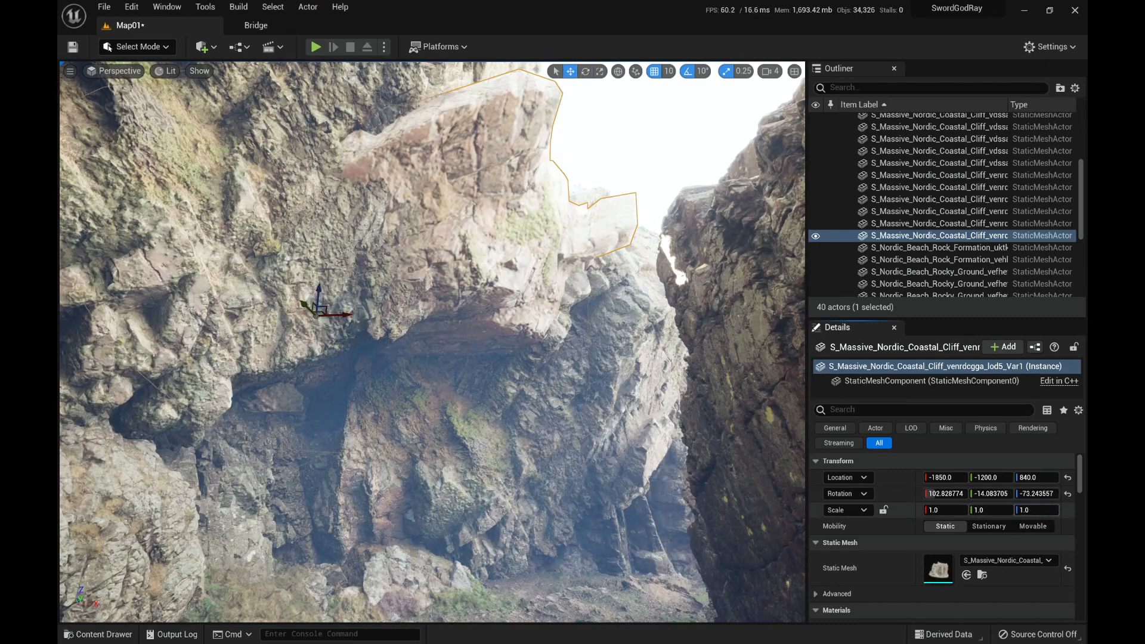
# Set the roof cliff's Z scale to 1.4 and shift it to X -1770.
pyautogui.write('4')
pyautogui.press('Return')
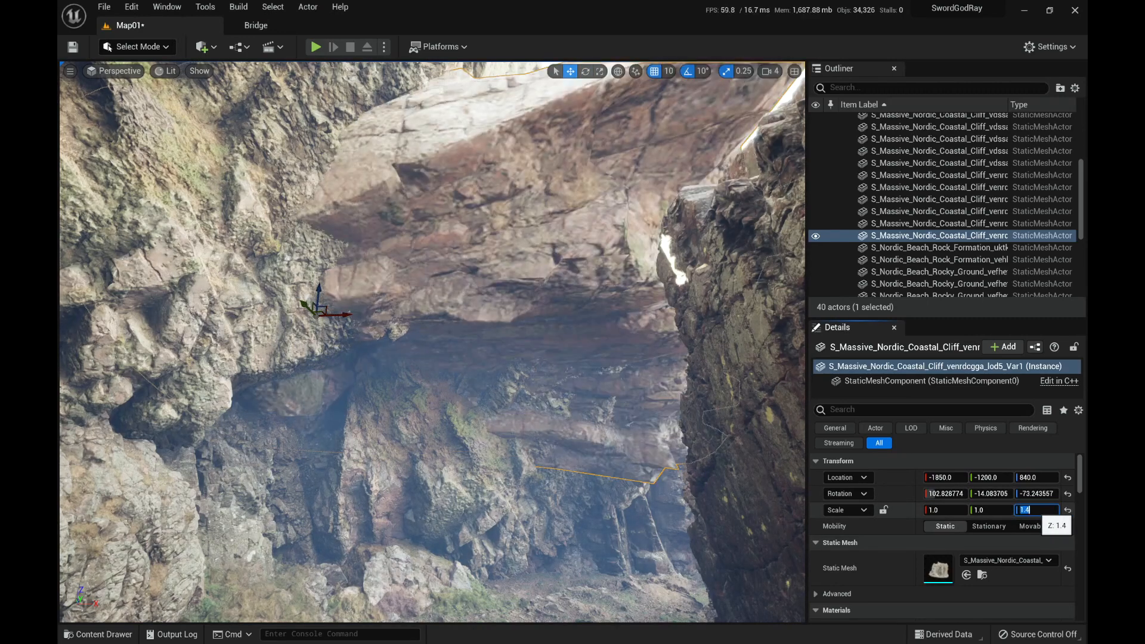
pyautogui.moveTo(343, 315); pyautogui.dragTo(368, 316)
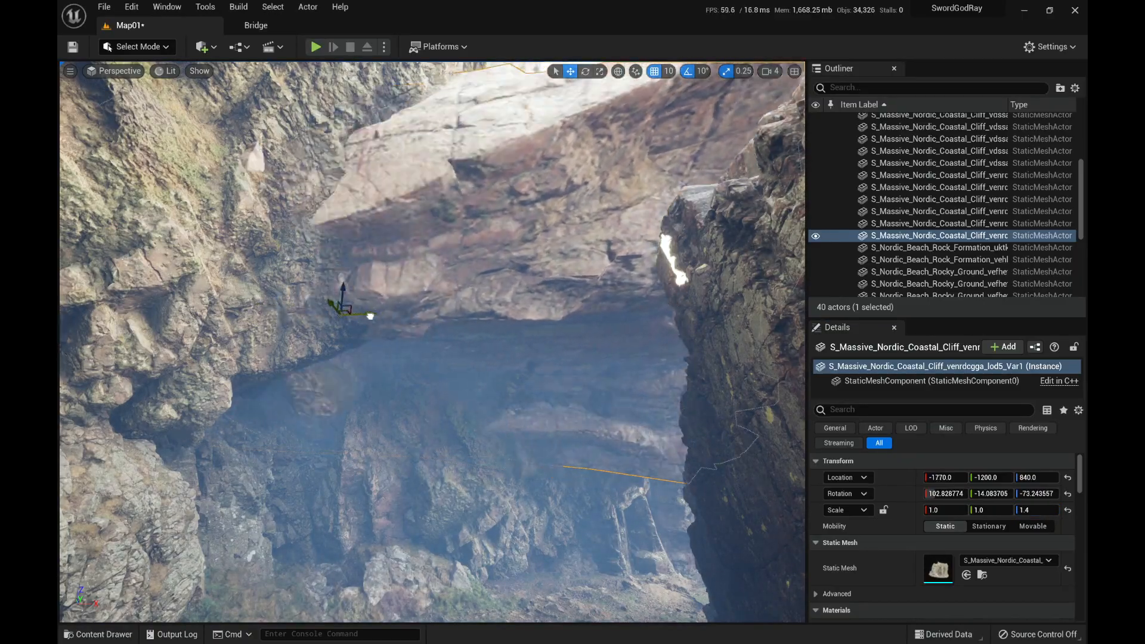
# Move the scaled roof cliff up to Y -1440, Z 1550 above the valley wall, and delete it.
pyautogui.moveTo(367, 317); pyautogui.dragTo(149, 382, button='right')
pyautogui.moveTo(404, 173); pyautogui.dragTo(454, 192)
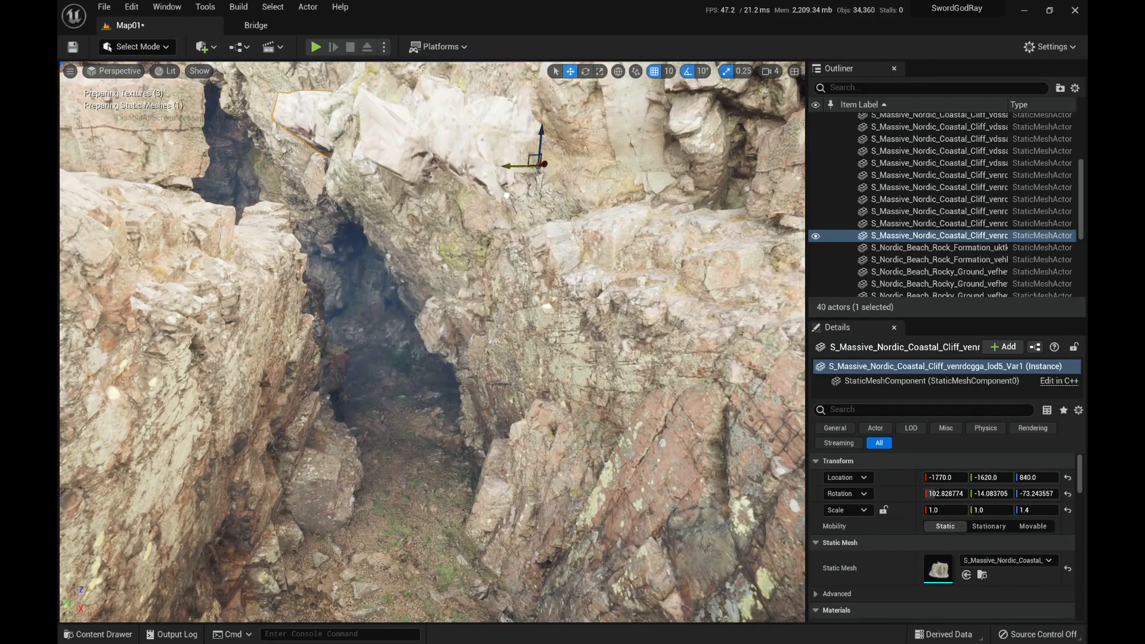
pyautogui.moveTo(466, 179); pyautogui.dragTo(495, 138, button='right')
pyautogui.moveTo(427, 225); pyautogui.dragTo(427, 93)
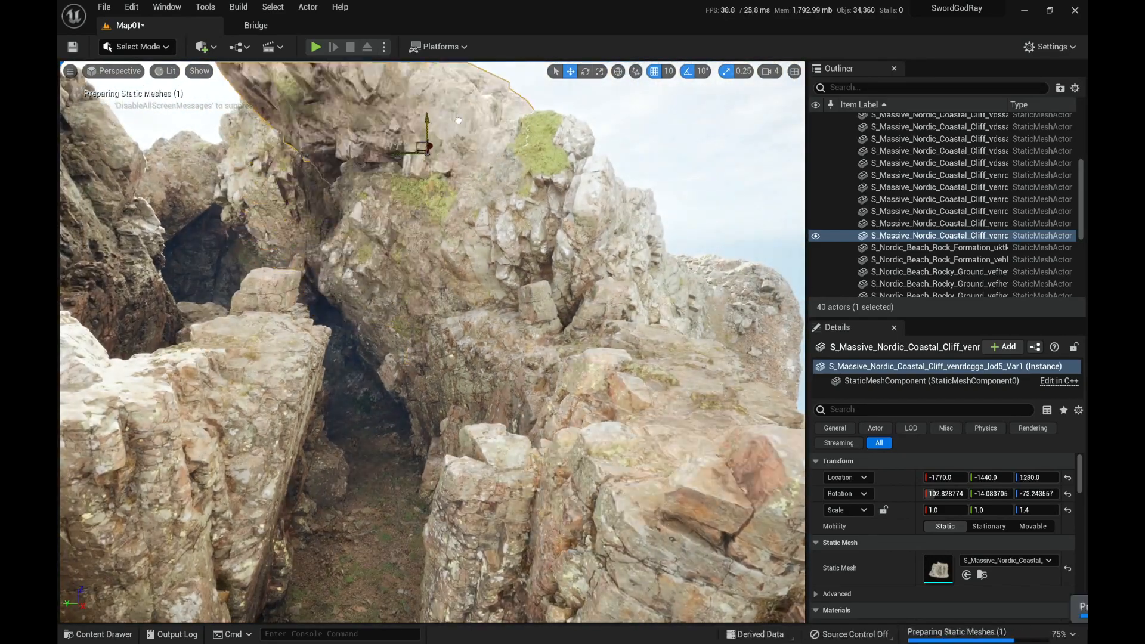
pyautogui.moveTo(427, 179); pyautogui.dragTo(396, 181, button='right')
pyautogui.press('s')
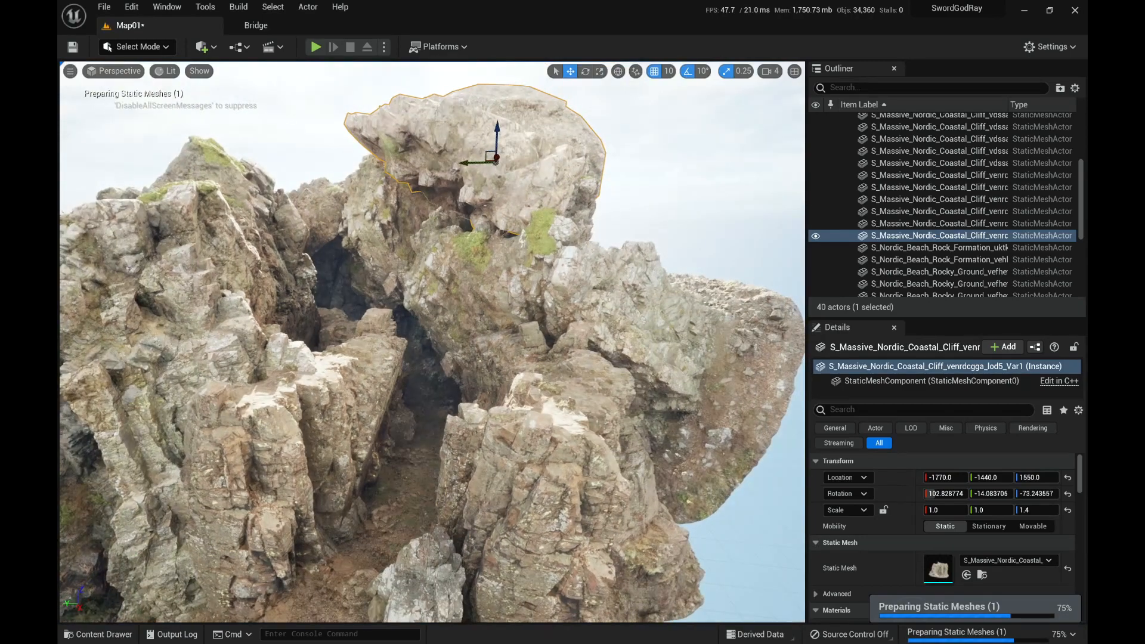
pyautogui.press('Delete')
# Duplicate the tilted cliff on the valley's side, turn the copy to bridge the gap, and place it at Y -1790, Z 1020.
pyautogui.click(501, 286)
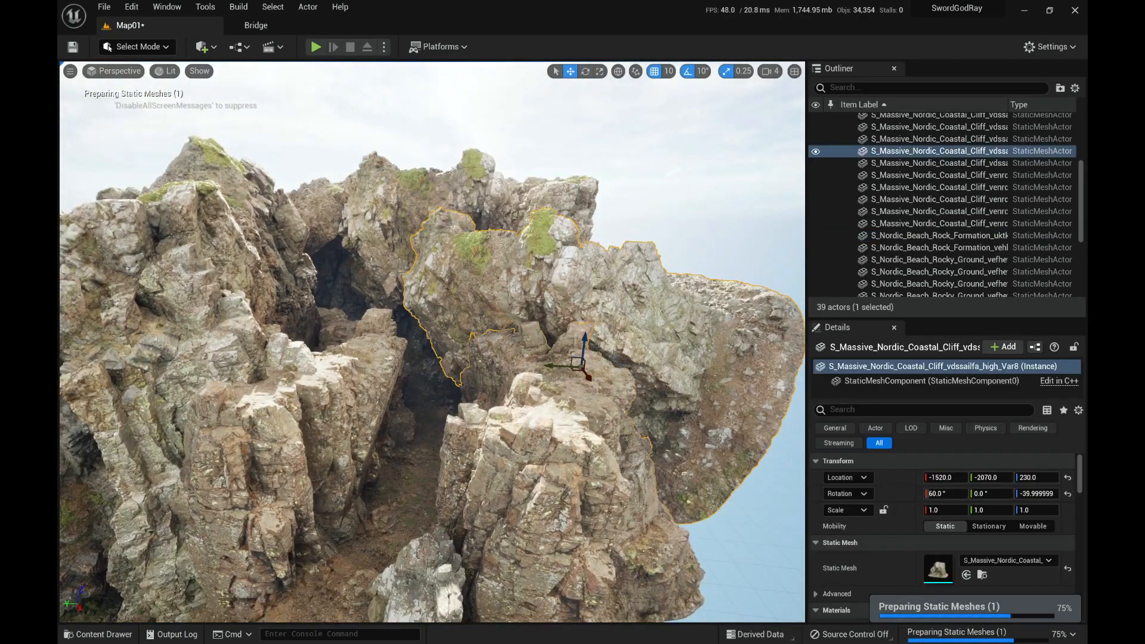
pyautogui.press('w')
pyautogui.moveTo(501, 286)
pyautogui.mouseDown(button='right')
pyautogui.moveTo(498, 301)
pyautogui.moveTo(512, 269)
pyautogui.mouseUp(button='right')
pyautogui.press('s')
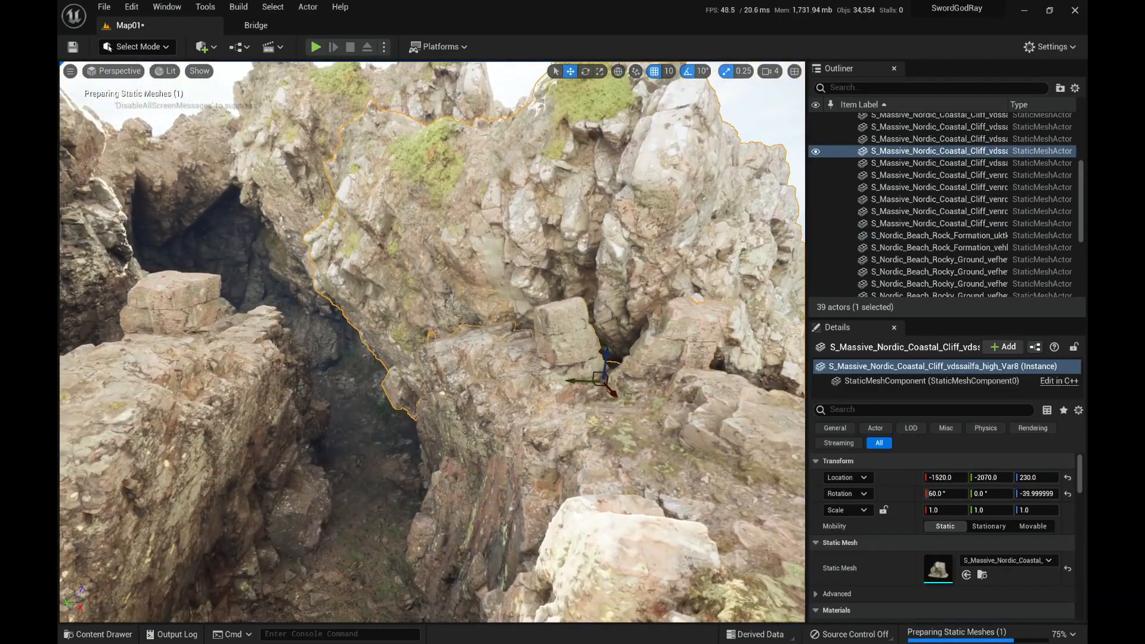
pyautogui.hotkey('ctrl', 'z')
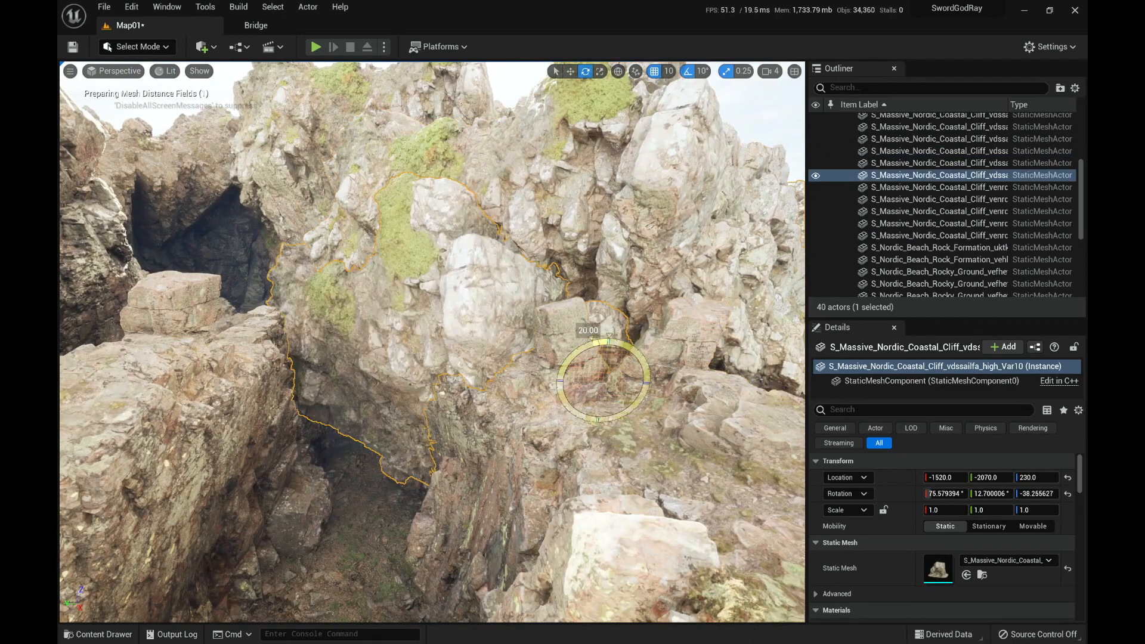
pyautogui.moveTo(549, 385); pyautogui.dragTo(554, 290)
pyautogui.moveTo(554, 290); pyautogui.dragTo(547, 285, button='right')
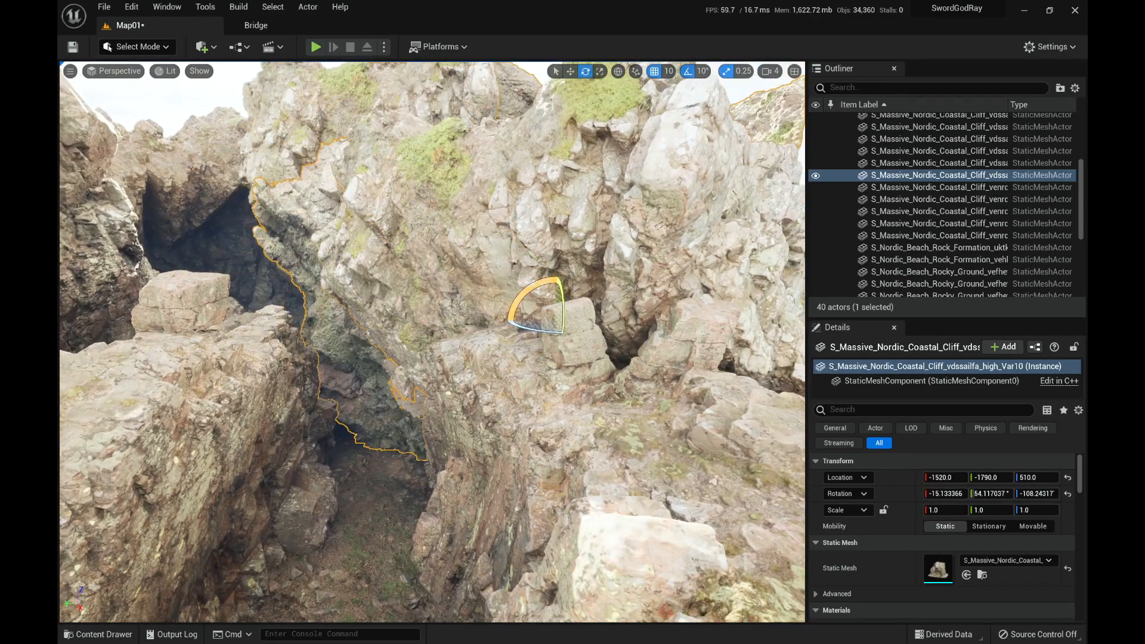
pyautogui.moveTo(547, 285)
pyautogui.mouseDown(button='right')
pyautogui.moveTo(418, 287)
pyautogui.moveTo(534, 289)
pyautogui.mouseUp(button='right')
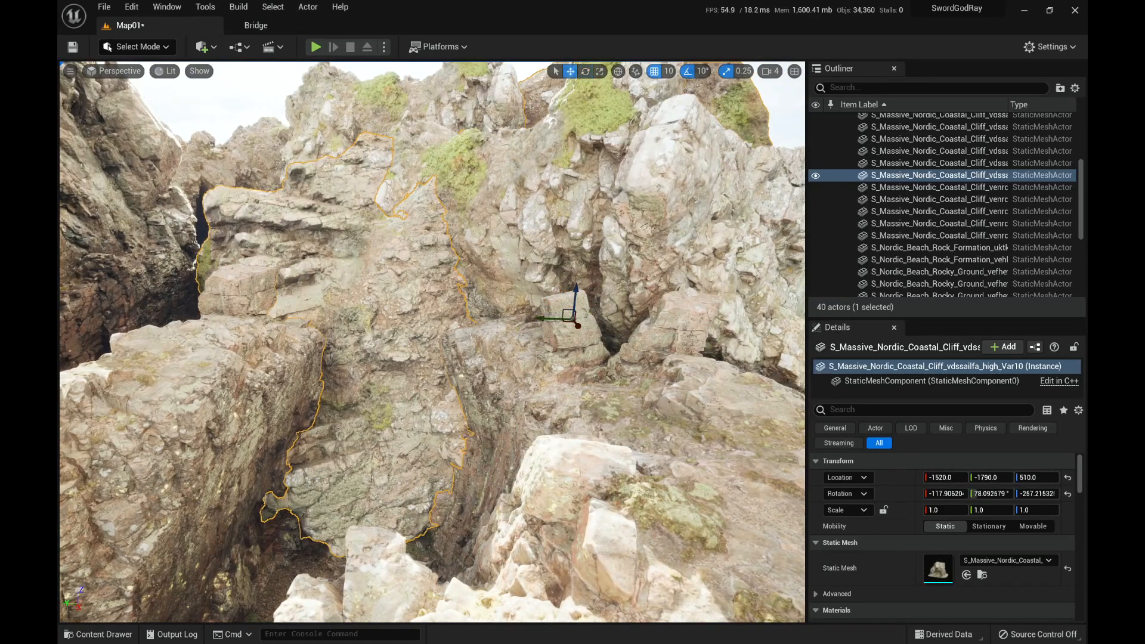
pyautogui.moveTo(575, 296); pyautogui.dragTo(572, 228)
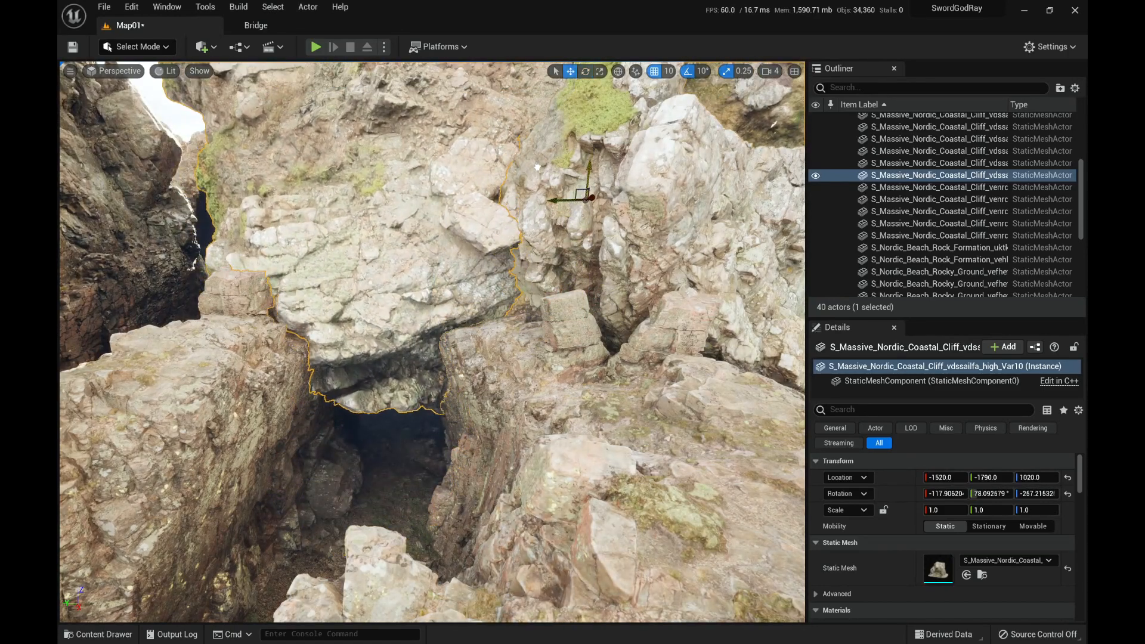
# Inspect the new cliff roof from around the valley, with and without game view.
pyautogui.press('s')
pyautogui.moveTo(537, 168); pyautogui.dragTo(528, 190, button='right')
pyautogui.press('g')
pyautogui.press('w')
pyautogui.press('s')
pyautogui.press('w')
pyautogui.press('s')
pyautogui.press('w')
pyautogui.press('s')
pyautogui.press('g')
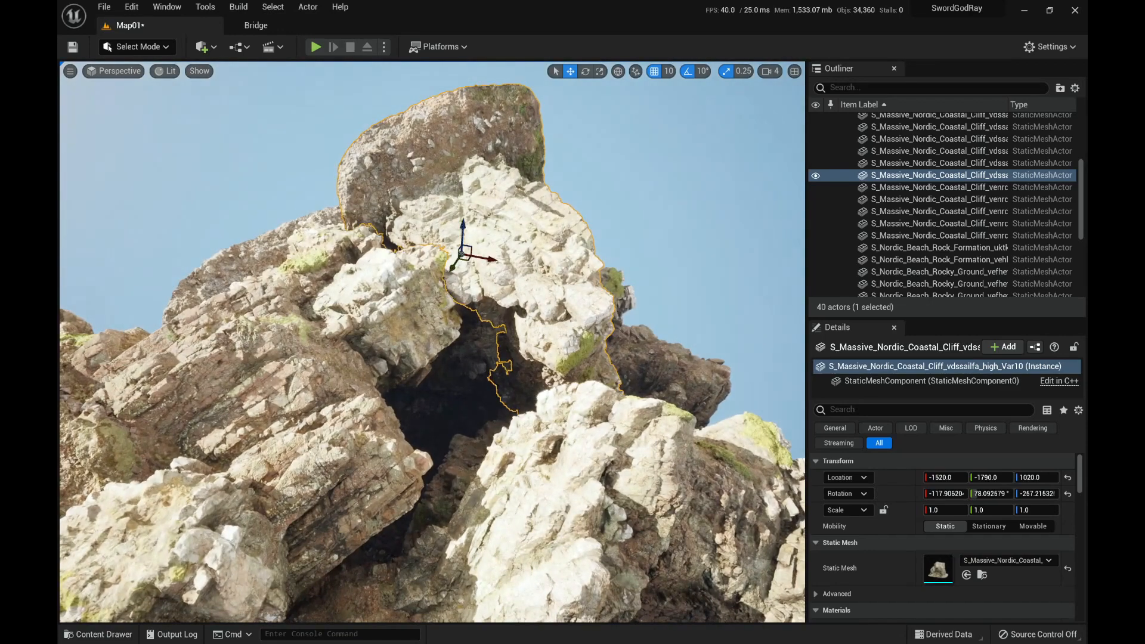
# Duplicate the bridging cliff, rotate the copy to about -92°, 10°, -245°, and place it at X -1920, Y -960, Z 1210.
pyautogui.keyDown('alt'); pyautogui.moveTo(464, 255); pyautogui.dragTo(426, 294); pyautogui.keyUp('alt')
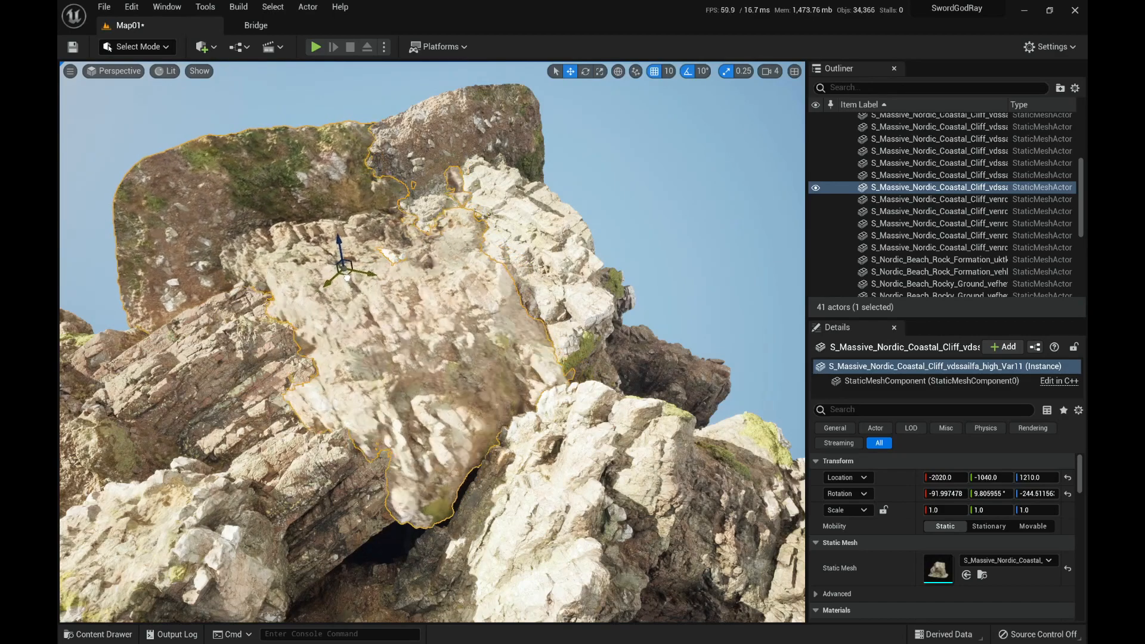
pyautogui.press('w')
pyautogui.moveTo(432, 342)
pyautogui.mouseDown(button='right')
pyautogui.moveTo(513, 352)
pyautogui.moveTo(536, 369)
pyautogui.moveTo(465, 418)
pyautogui.moveTo(459, 447)
pyautogui.moveTo(490, 444)
pyautogui.moveTo(498, 411)
pyautogui.moveTo(483, 400)
pyautogui.moveTo(519, 370)
pyautogui.moveTo(516, 343)
pyautogui.moveTo(490, 331)
pyautogui.moveTo(567, 334)
pyautogui.moveTo(557, 349)
pyautogui.moveTo(569, 358)
pyautogui.moveTo(575, 343)
pyautogui.moveTo(555, 337)
pyautogui.moveTo(560, 298)
pyautogui.moveTo(513, 325)
pyautogui.moveTo(370, 328)
pyautogui.moveTo(412, 328)
pyautogui.moveTo(376, 325)
pyautogui.moveTo(394, 343)
pyautogui.moveTo(399, 325)
pyautogui.moveTo(423, 329)
pyautogui.mouseUp(button='right')
pyautogui.press('w')
pyautogui.press('w')
pyautogui.press('w')
pyautogui.press('s')
pyautogui.press('s')
pyautogui.press('s')
pyautogui.press('s')
pyautogui.press('w')
pyautogui.press('w')
pyautogui.press('s')
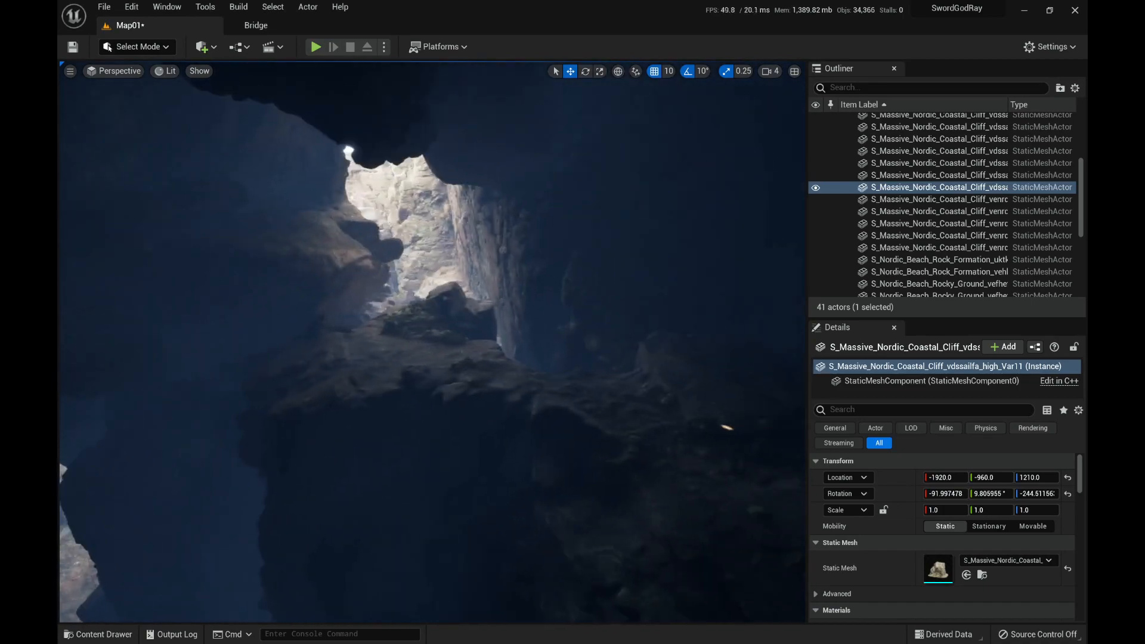
# Try to close the cave's light gap with a duplicate of the dark cliff wall, shifted to Y -630.
pyautogui.click(501, 411)
pyautogui.press('s')
pyautogui.moveTo(501, 412)
pyautogui.mouseDown(button='right')
pyautogui.moveTo(492, 472)
pyautogui.moveTo(495, 417)
pyautogui.mouseUp(button='right')
pyautogui.click(537, 298)
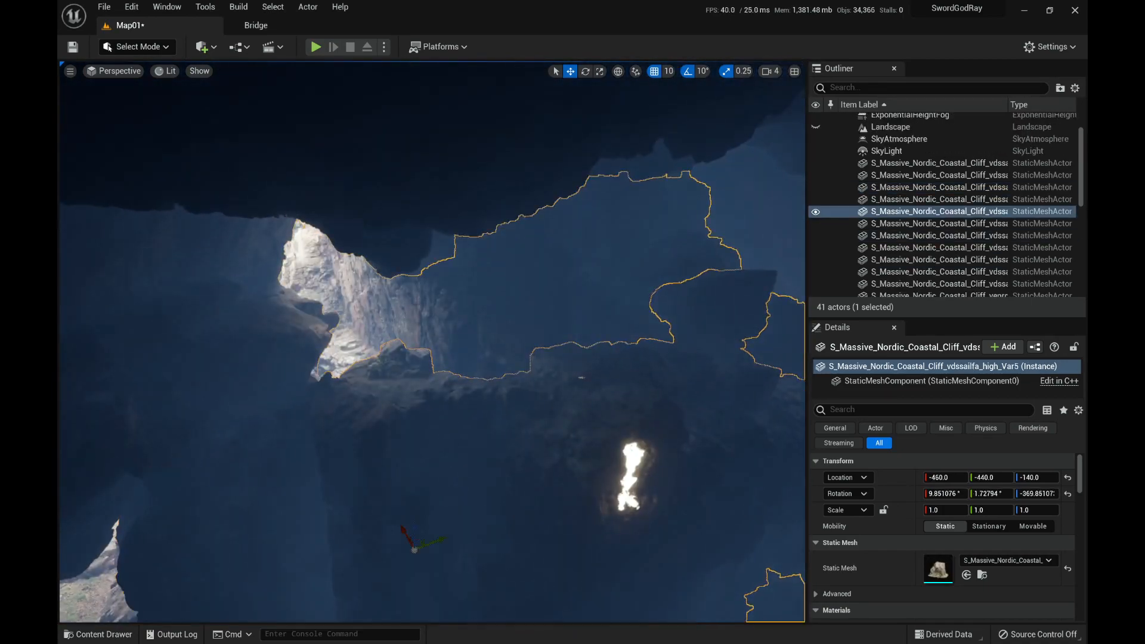
pyautogui.press('d')
pyautogui.moveTo(536, 298)
pyautogui.mouseDown(button='right')
pyautogui.moveTo(507, 313)
pyautogui.moveTo(516, 290)
pyautogui.moveTo(529, 311)
pyautogui.mouseUp(button='right')
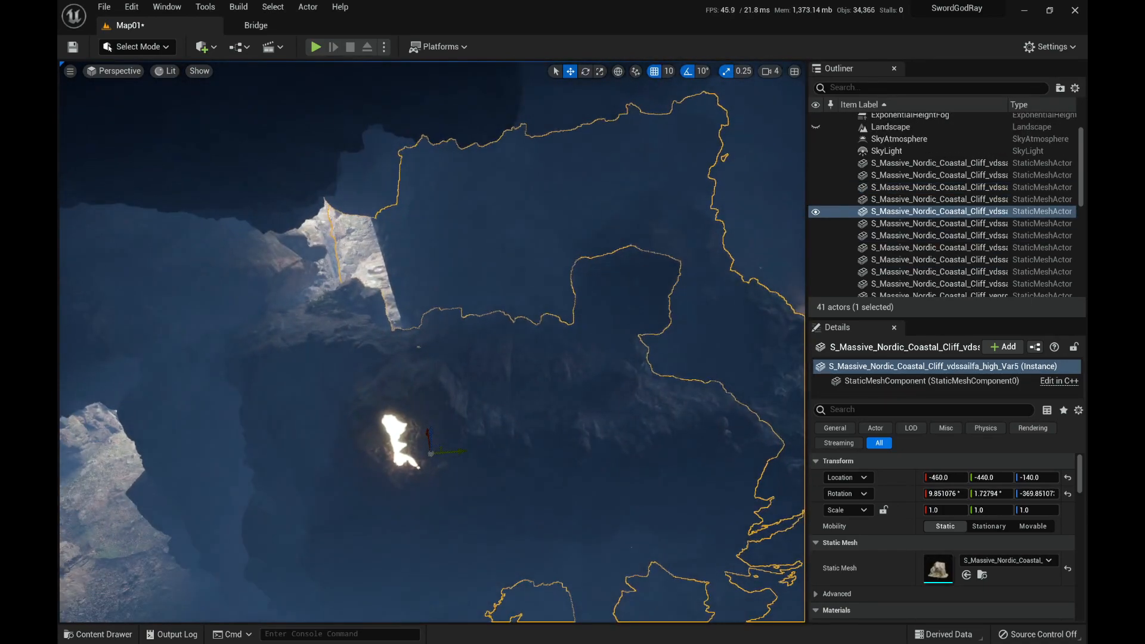
pyautogui.keyDown('alt'); pyautogui.moveTo(451, 452); pyautogui.dragTo(415, 453); pyautogui.keyUp('alt')
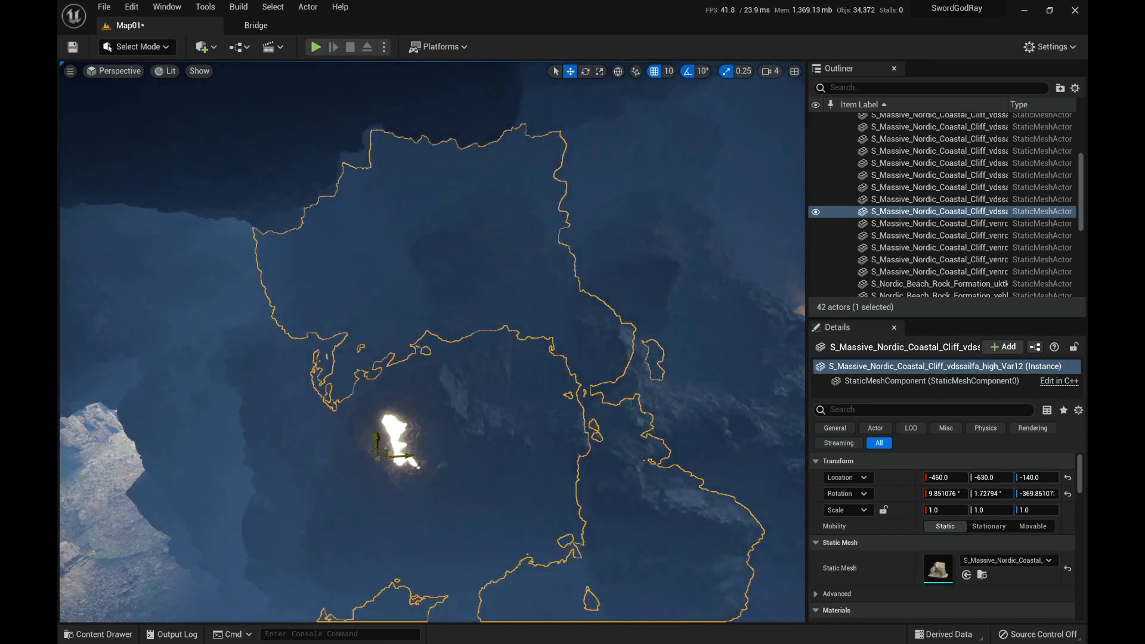
# Try other positions for the duplicated cliff wall and delete it.
pyautogui.moveTo(529, 310); pyautogui.dragTo(519, 305, button='right')
pyautogui.moveTo(356, 457); pyautogui.dragTo(355, 418)
pyautogui.keyDown('alt'); pyautogui.moveTo(356, 418); pyautogui.dragTo(549, 421); pyautogui.keyUp('alt')
pyautogui.moveTo(549, 388); pyautogui.dragTo(499, 399, button='right')
pyautogui.press('Delete')
# Duplicate the Nordic Beach Rock Formation at the valley entrance and place the copy in the cave opening at X -610, Y -610, Z 650.
pyautogui.click(499, 411)
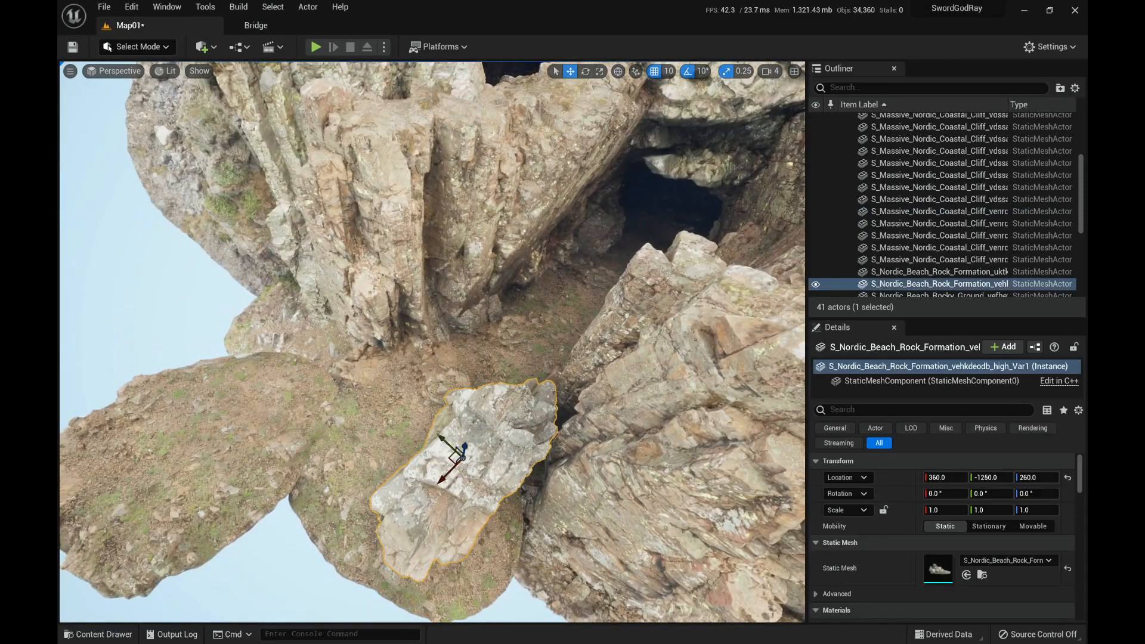
pyautogui.keyDown('alt'); pyautogui.moveTo(460, 457); pyautogui.dragTo(460, 338); pyautogui.keyUp('alt')
pyautogui.moveTo(496, 340); pyautogui.dragTo(541, 292, button='right')
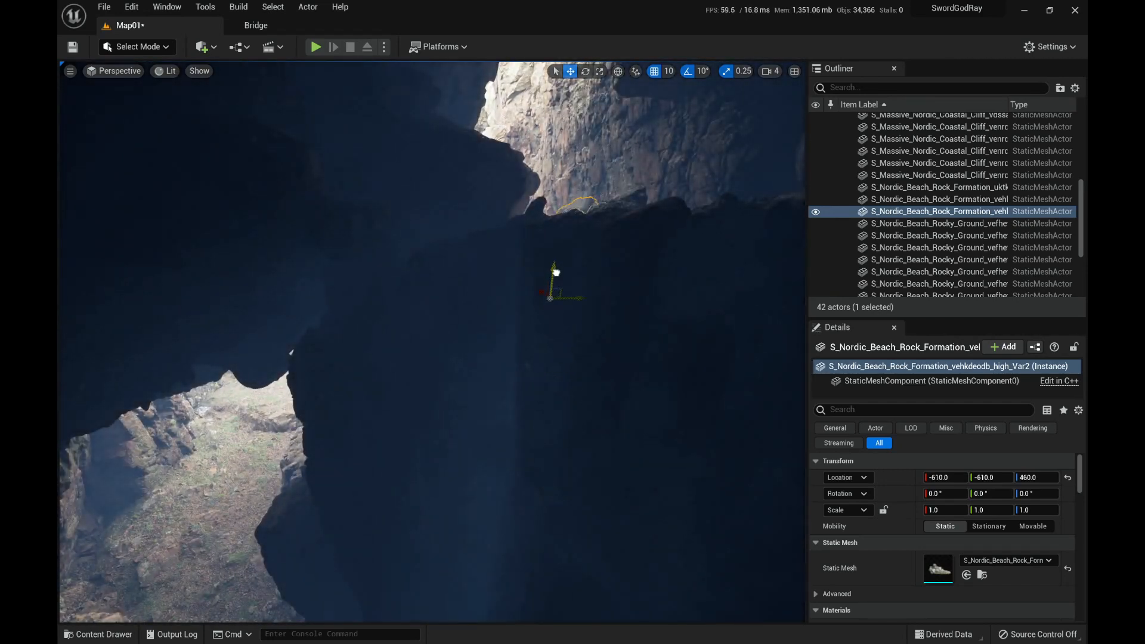
pyautogui.moveTo(556, 273); pyautogui.dragTo(550, 161)
pyautogui.moveTo(549, 161); pyautogui.dragTo(570, 76, button='right')
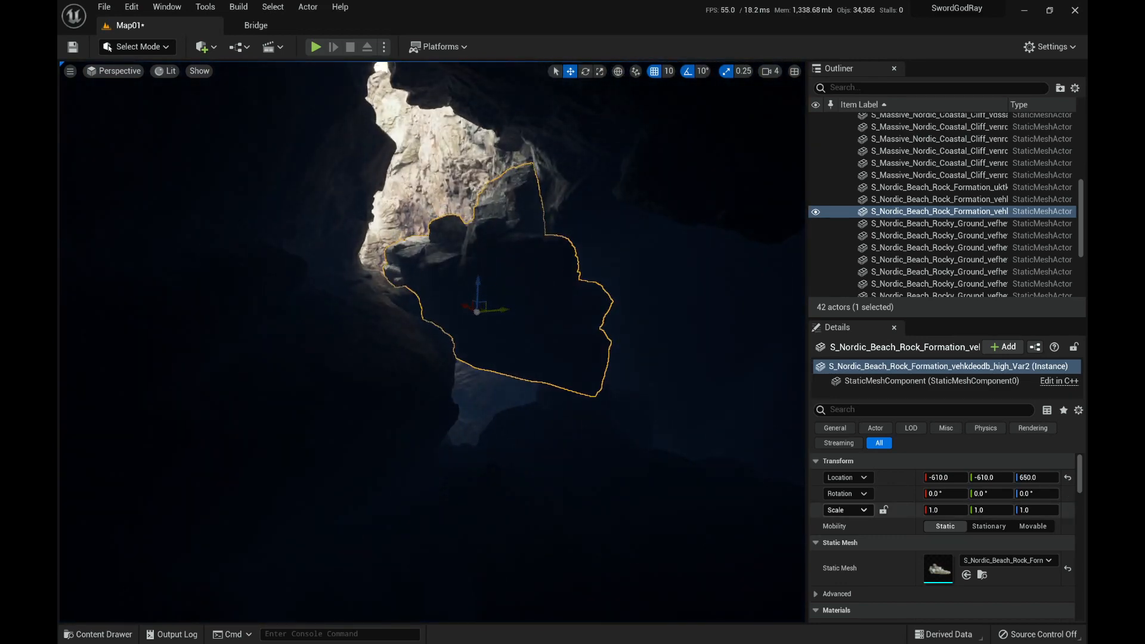
# Set the copied rock formation's X and Y scale to 1.4.
pyautogui.click(944, 510)
pyautogui.write('2')
pyautogui.press('Tab')
pyautogui.moveTo(537, 334); pyautogui.dragTo(587, 329, button='right')
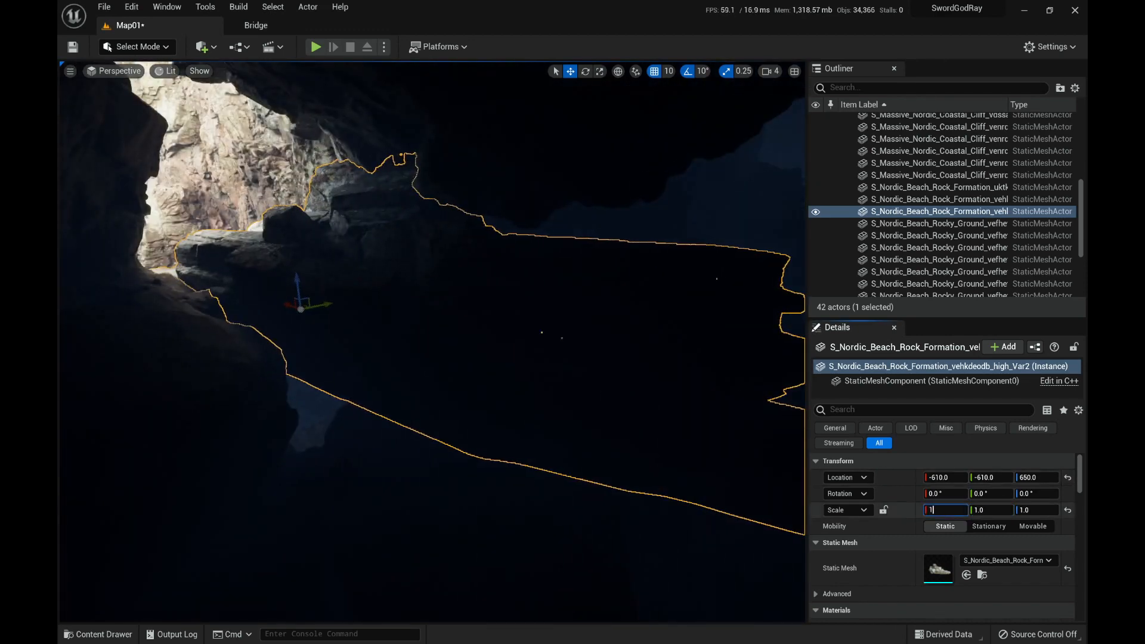
pyautogui.press('Tab')
pyautogui.write('1.4')
pyautogui.press('Tab')
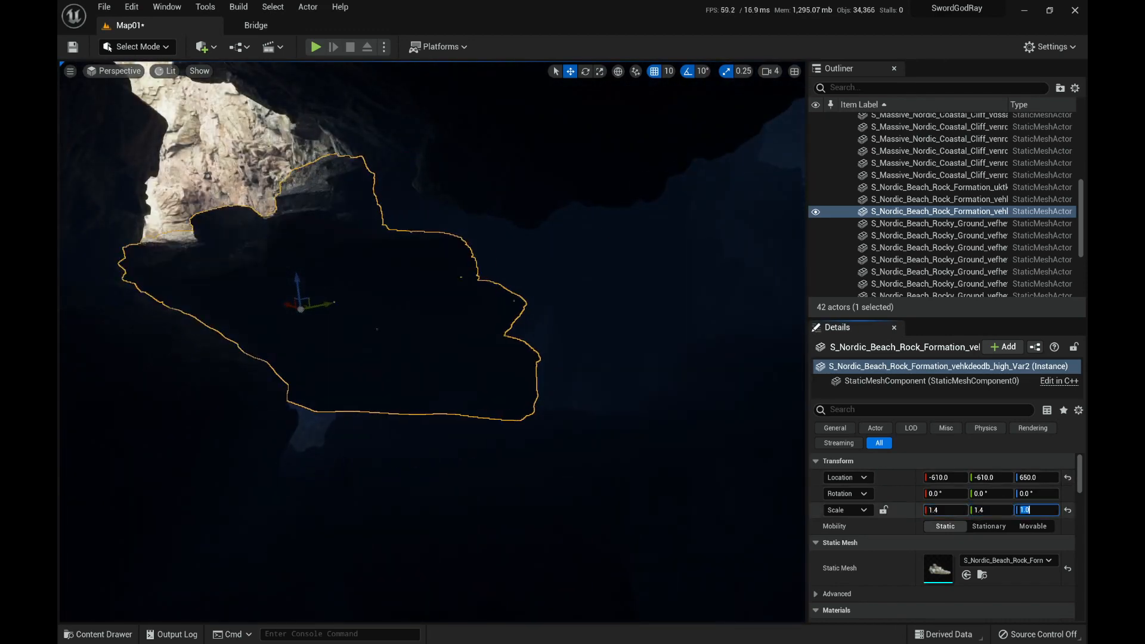
# Settle the scaled rock formation at Z 640 and place a duplicate at X -610, Y -660, Z 750.
pyautogui.moveTo(297, 279); pyautogui.dragTo(296, 231)
pyautogui.press('s')
pyautogui.moveTo(296, 231); pyautogui.dragTo(296, 262, button='right')
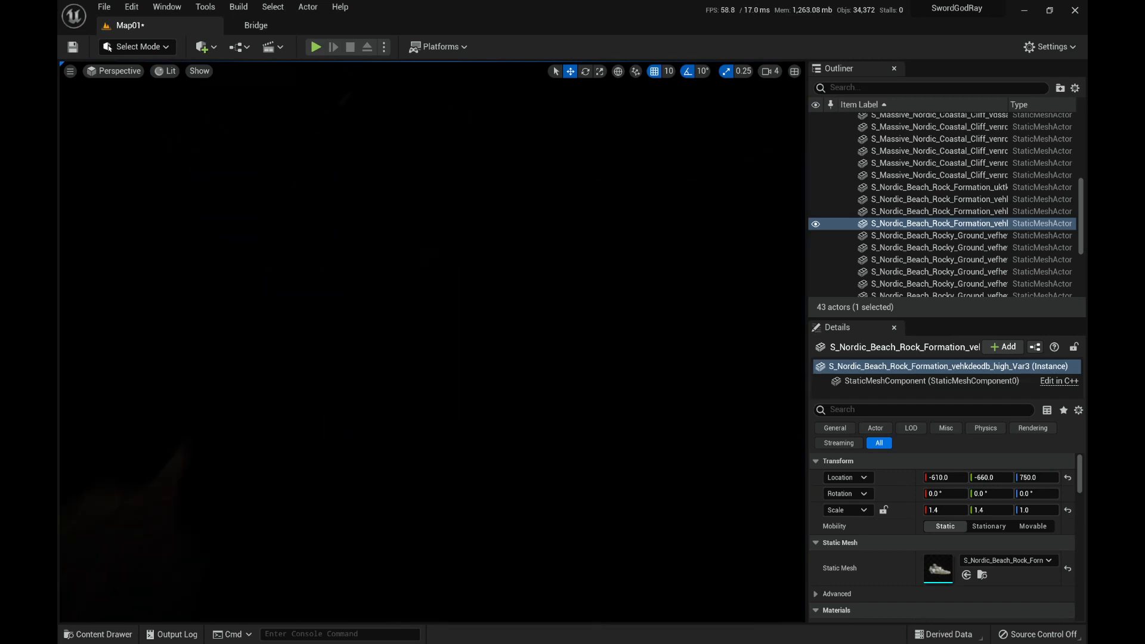
# Close the remaining light gap with another duplicate of the lower scaled rock formation, placed at Y -630, Z 710.
pyautogui.moveTo(358, 298); pyautogui.dragTo(453, 276, button='right')
pyautogui.press('w')
pyautogui.press('s')
pyautogui.press('w')
pyautogui.press('w')
pyautogui.click(468, 271)
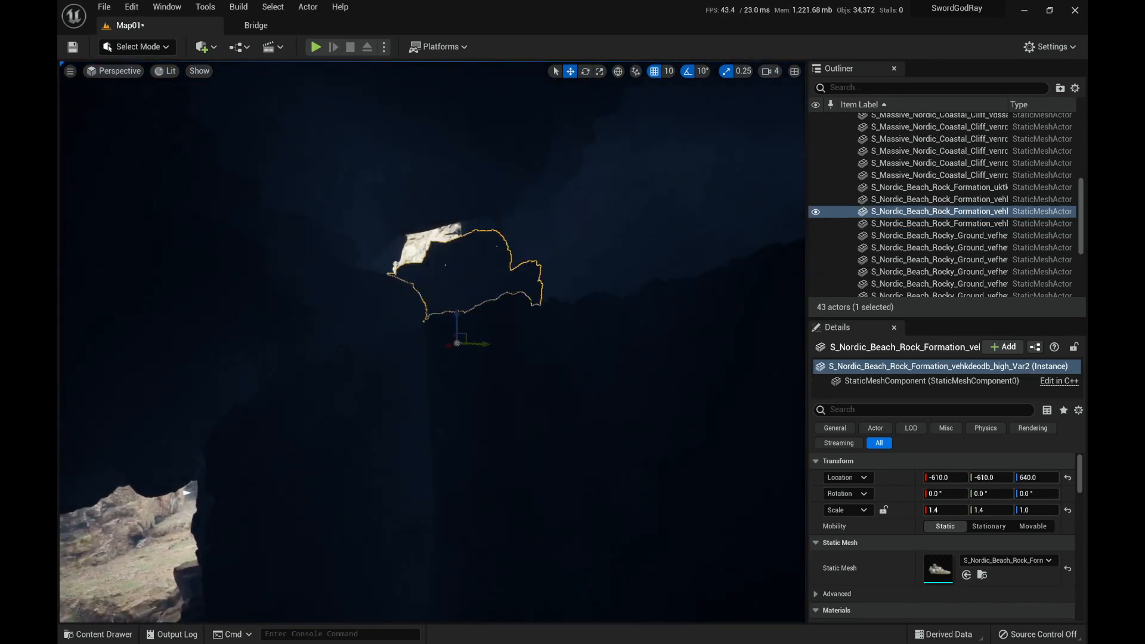
pyautogui.keyDown('alt'); pyautogui.moveTo(452, 313); pyautogui.dragTo(443, 272); pyautogui.keyUp('alt')
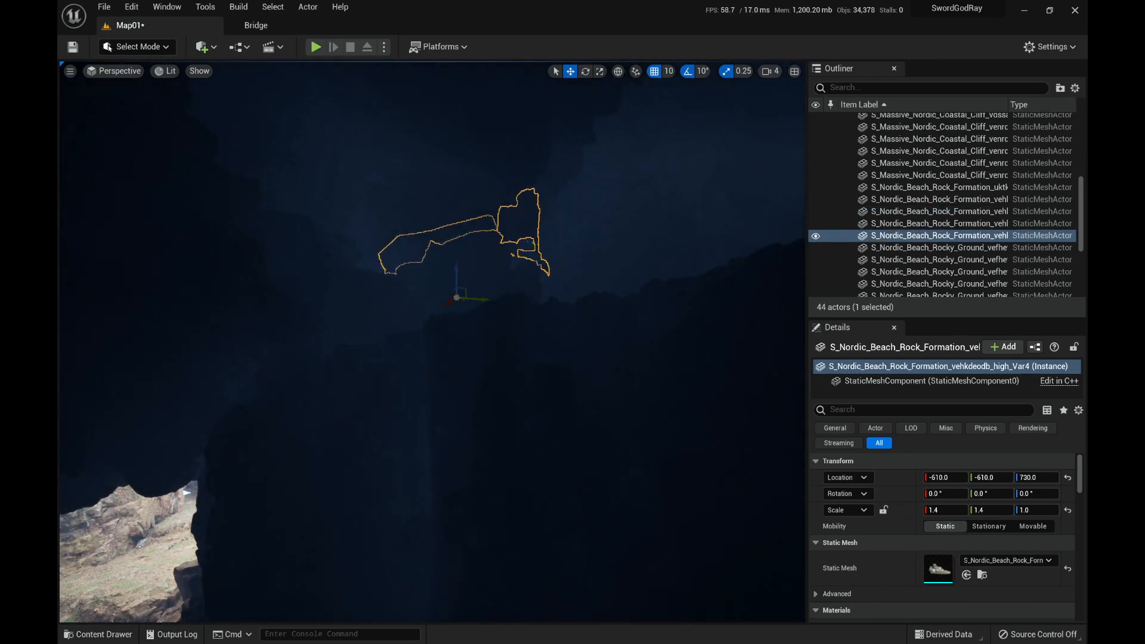
pyautogui.moveTo(478, 310); pyautogui.dragTo(455, 307)
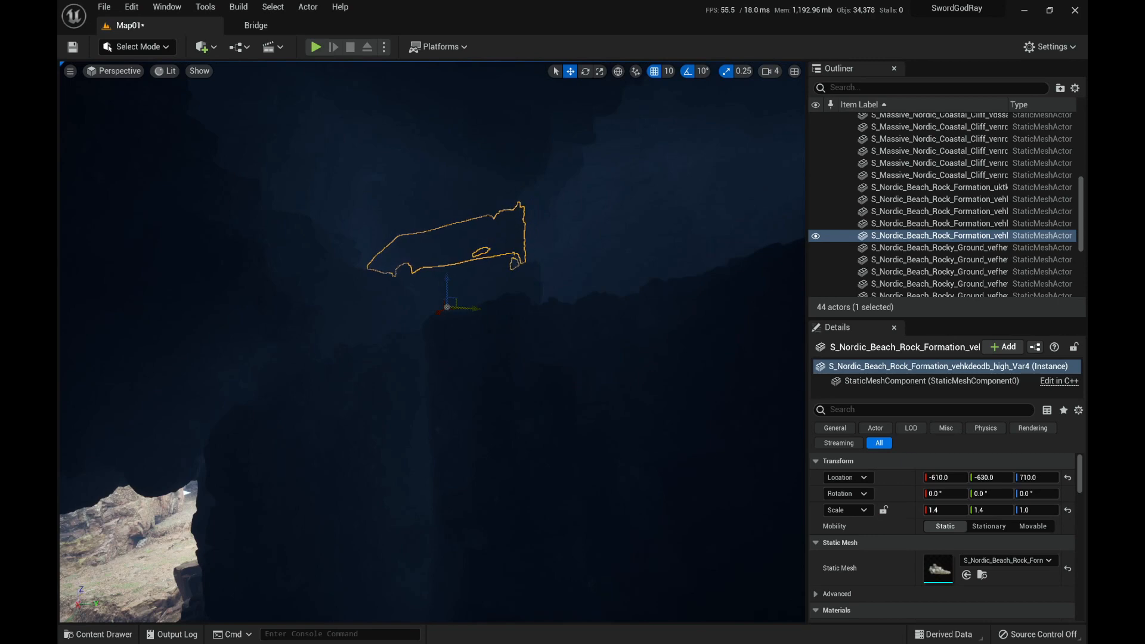
# Scale the rock formation holding the sword to 1.5 in X and Y and 1.2 in Z.
pyautogui.moveTo(455, 307); pyautogui.dragTo(421, 318, button='right')
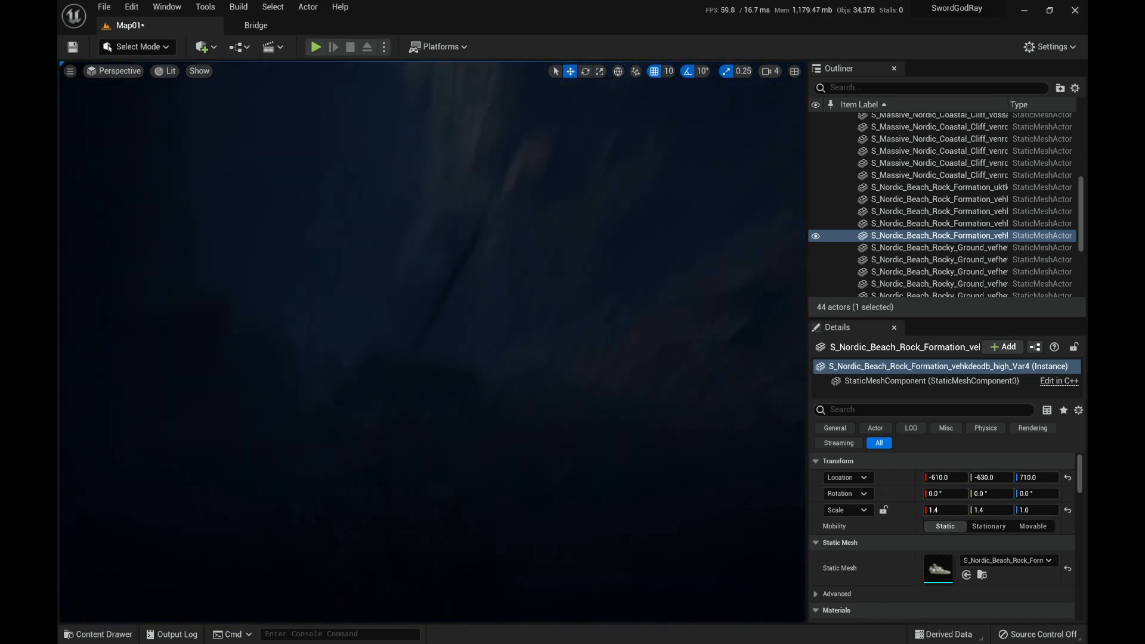
pyautogui.click(444, 385)
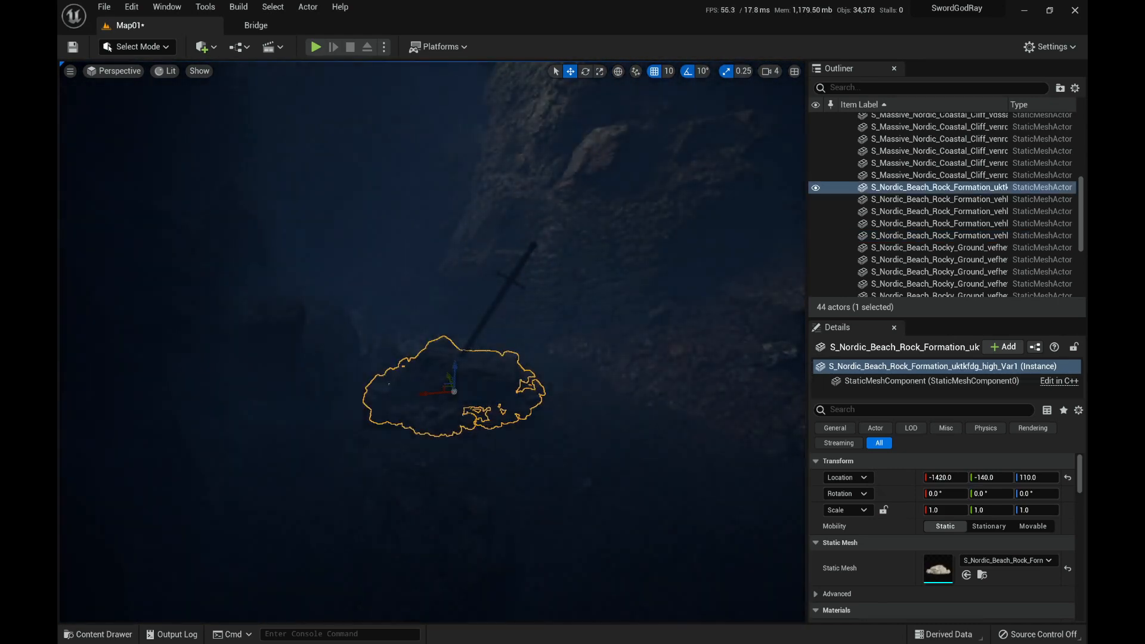
pyautogui.click(944, 510)
pyautogui.write('1')
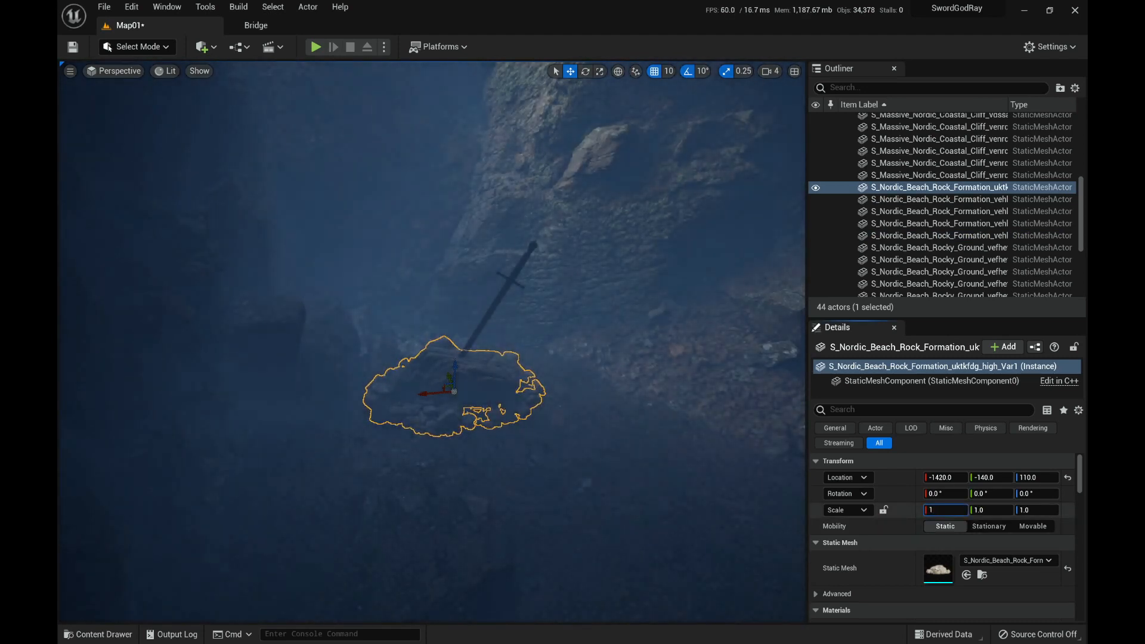
pyautogui.write('.5')
pyautogui.press('Tab')
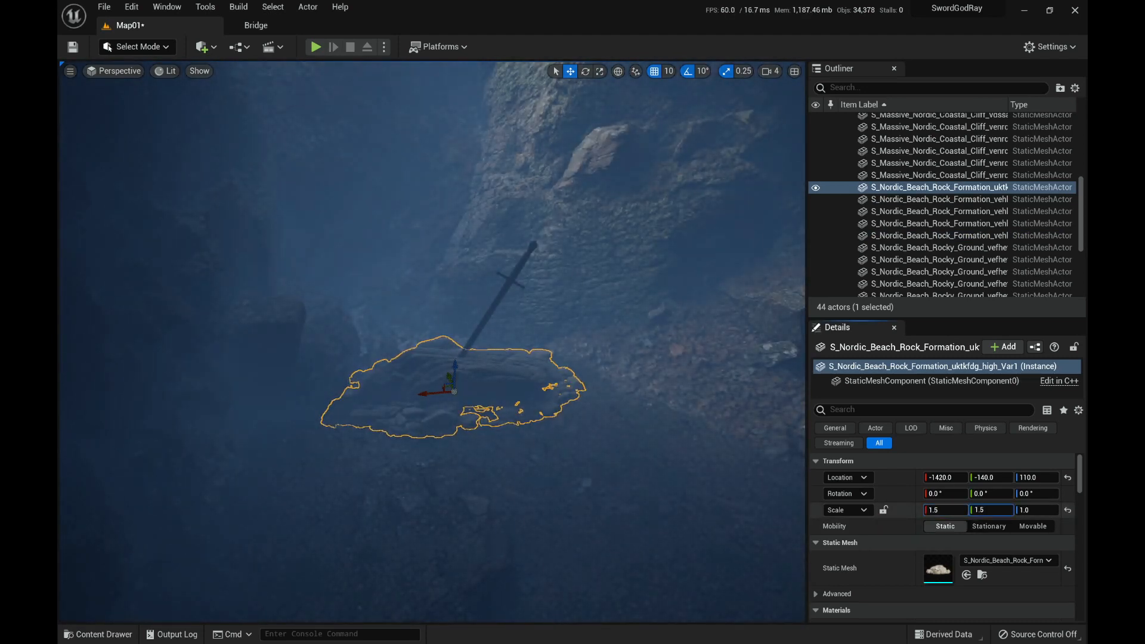
pyautogui.press('Tab')
pyautogui.write('1')
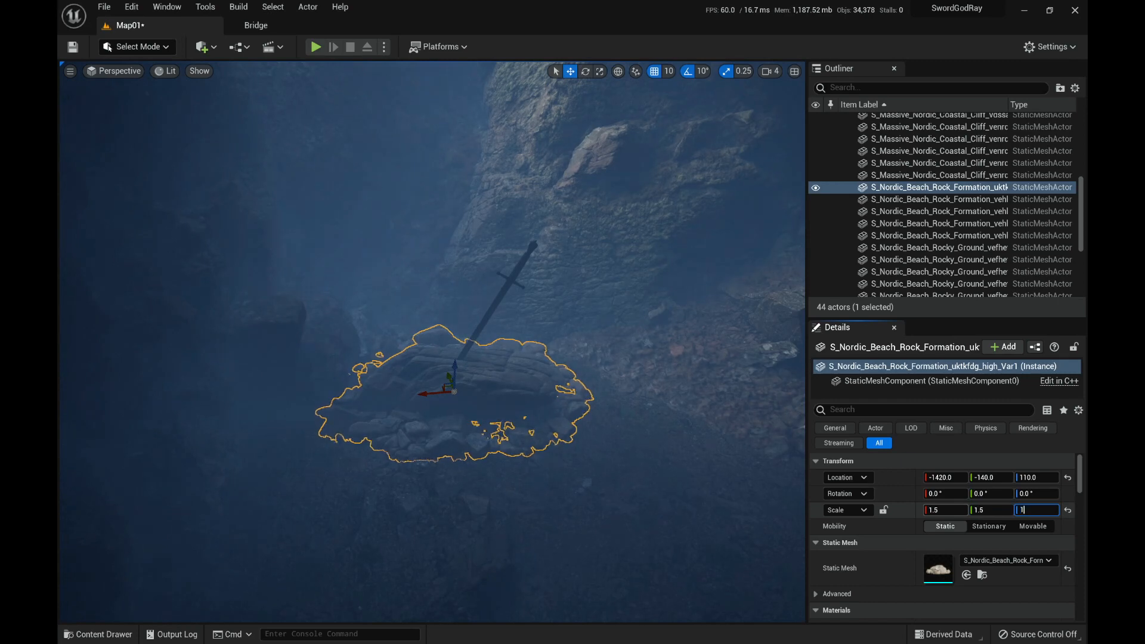
pyautogui.write('.2')
pyautogui.press('Return')
# Reposition the sword on the enlarged rock at X -1470, Z 230 and check it without the editor overlays.
pyautogui.moveTo(432, 342); pyautogui.dragTo(456, 293, button='right')
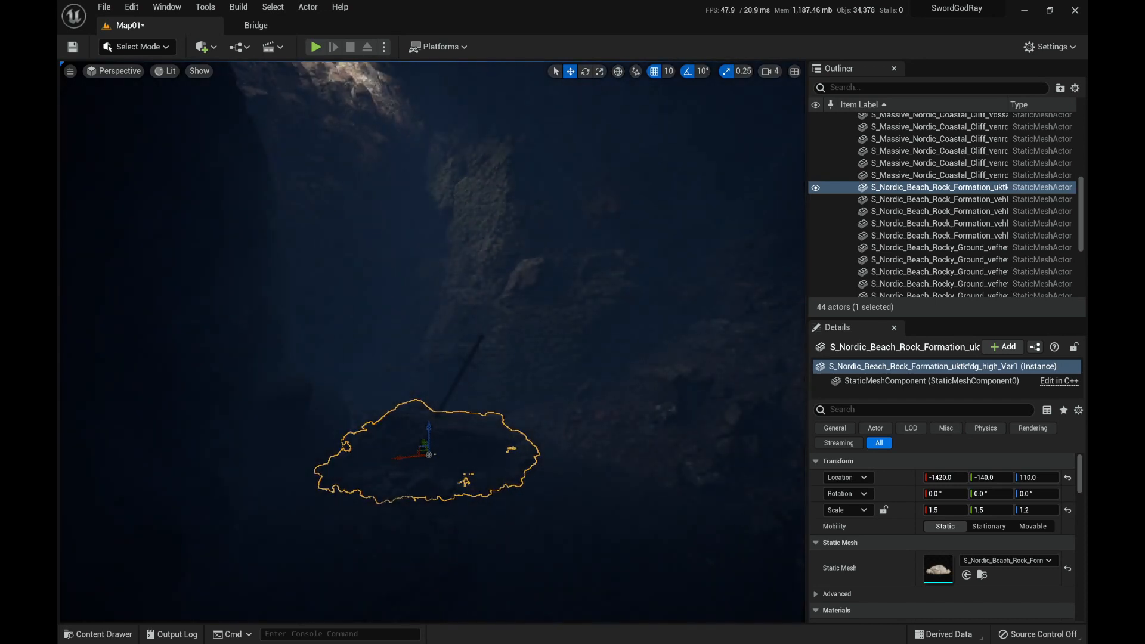
pyautogui.click(467, 362)
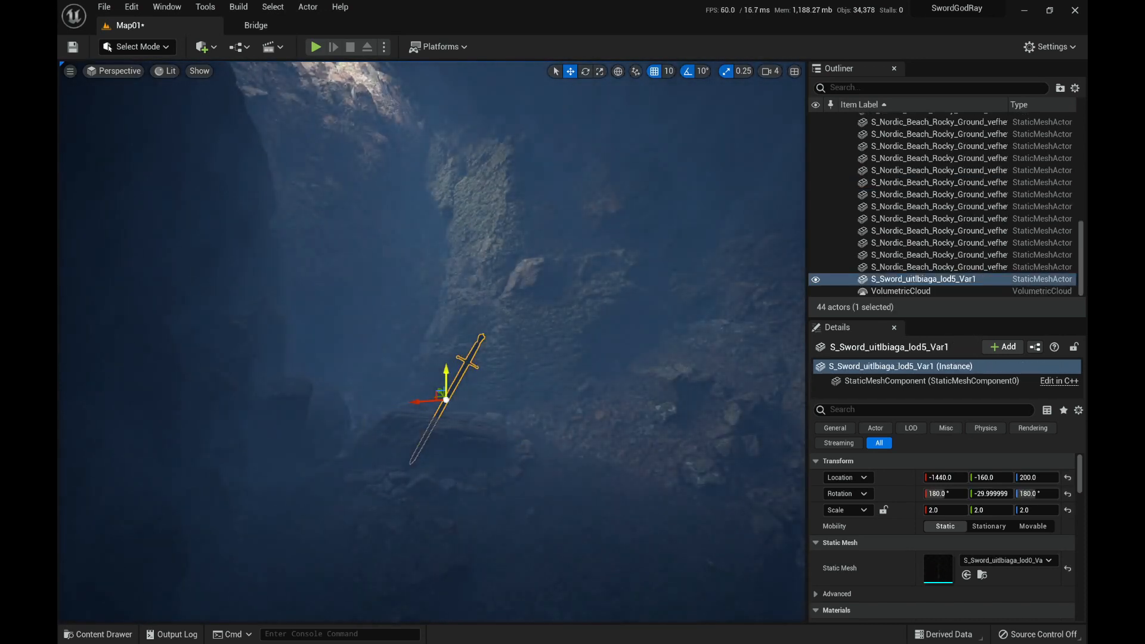
pyautogui.moveTo(447, 375)
pyautogui.mouseDown()
pyautogui.moveTo(446, 353)
pyautogui.moveTo(438, 382)
pyautogui.mouseUp()
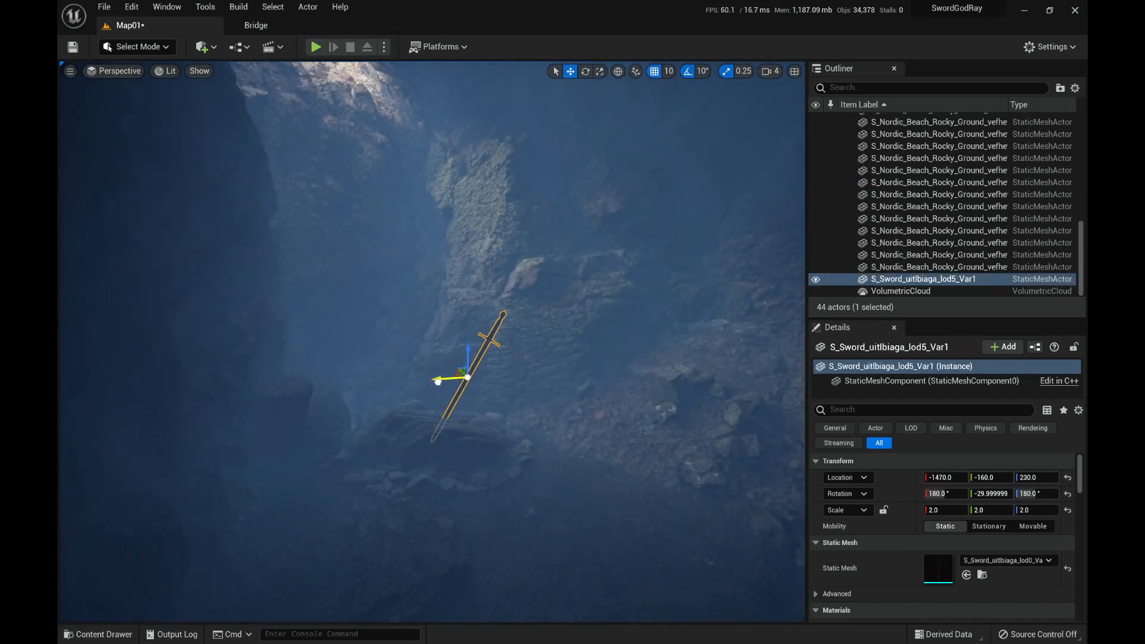
pyautogui.press('g')
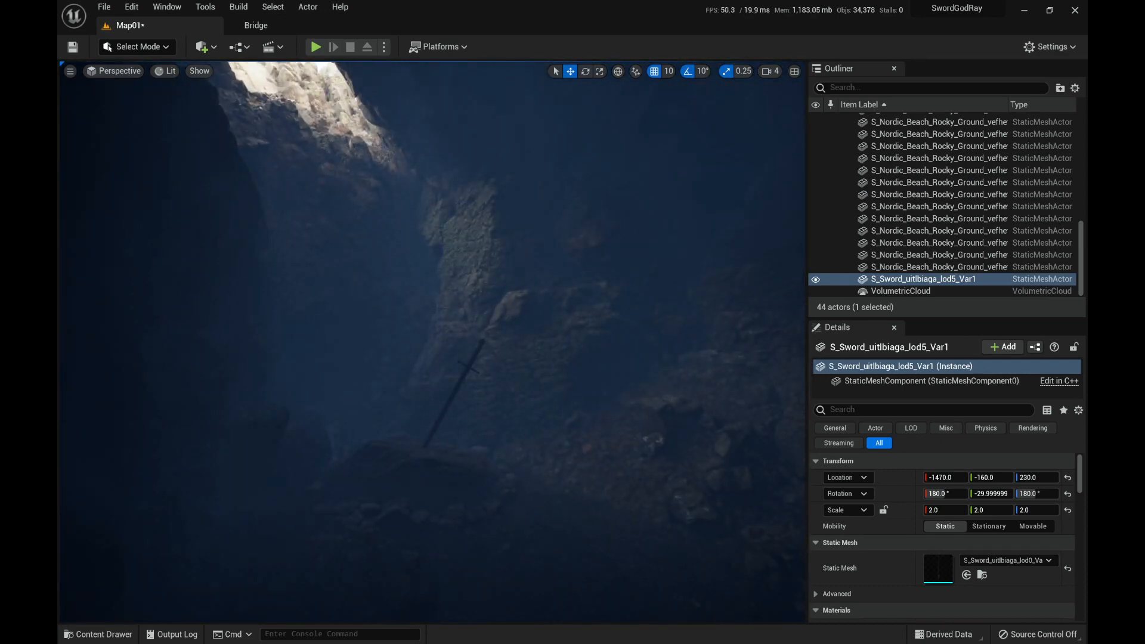
pyautogui.moveTo(432, 342); pyautogui.dragTo(420, 366, button='right')
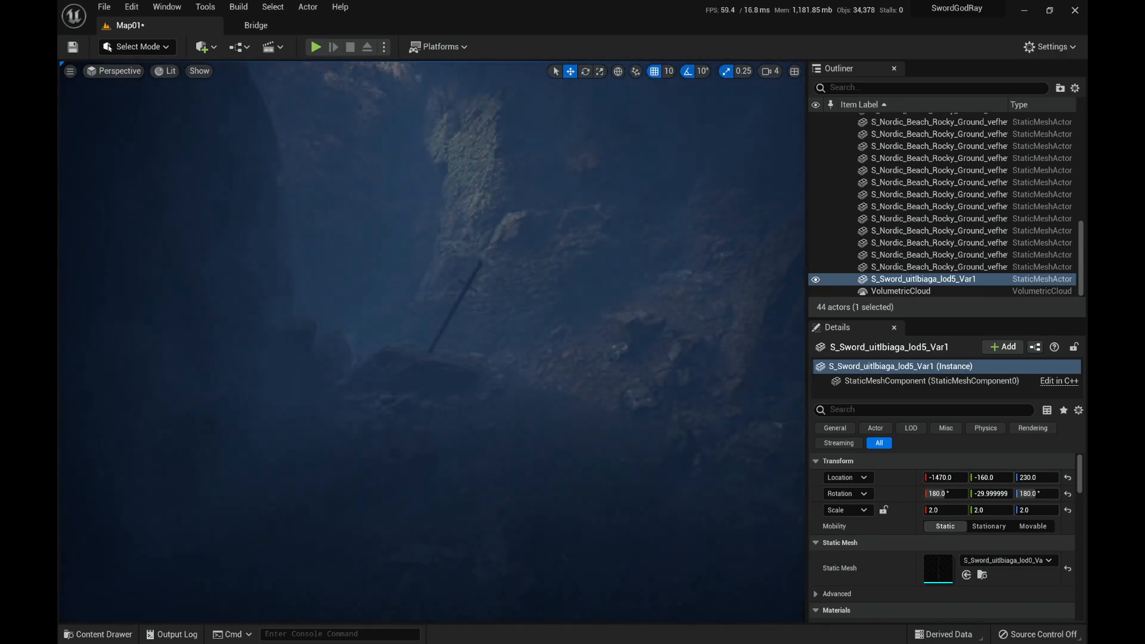
# Add a spot light beside the sword rock at X -1550, Y -140 and raise it to Z 510.
pyautogui.click(205, 47)
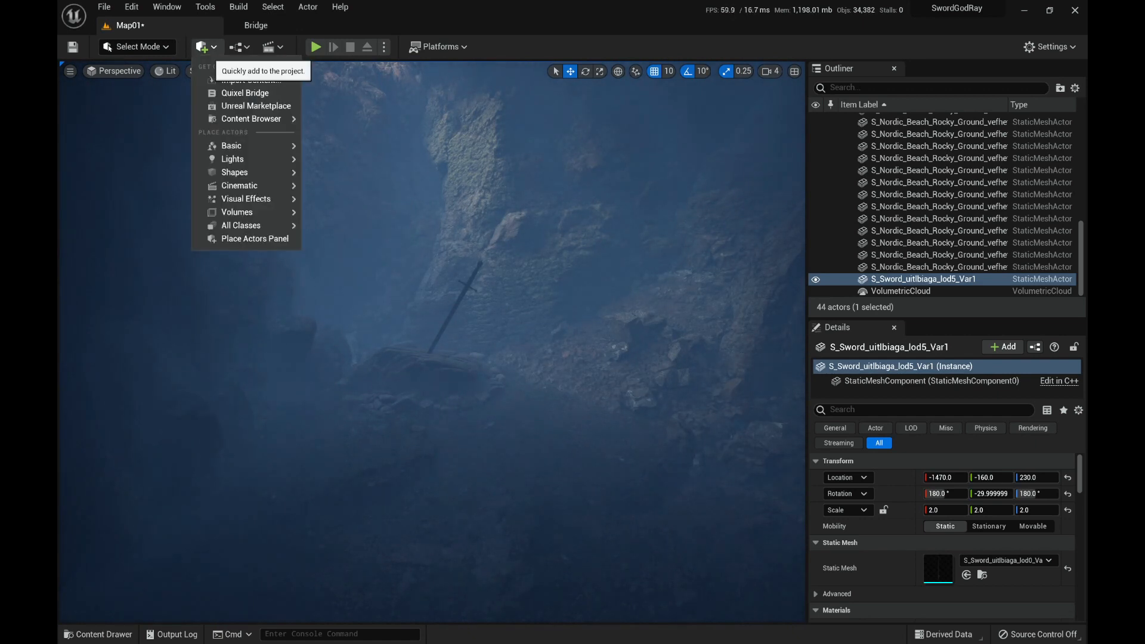
pyautogui.moveTo(232, 159)
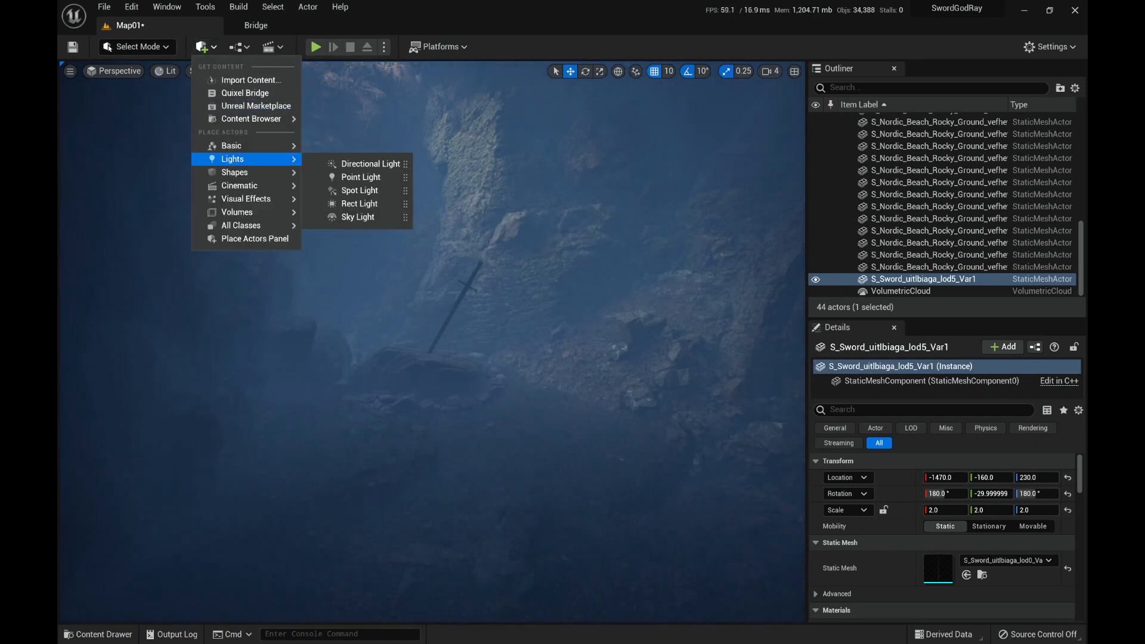
pyautogui.moveTo(359, 190); pyautogui.dragTo(472, 405)
pyautogui.press('g')
pyautogui.press('e')
pyautogui.press('w')
pyautogui.moveTo(471, 406); pyautogui.dragTo(457, 389, button='right')
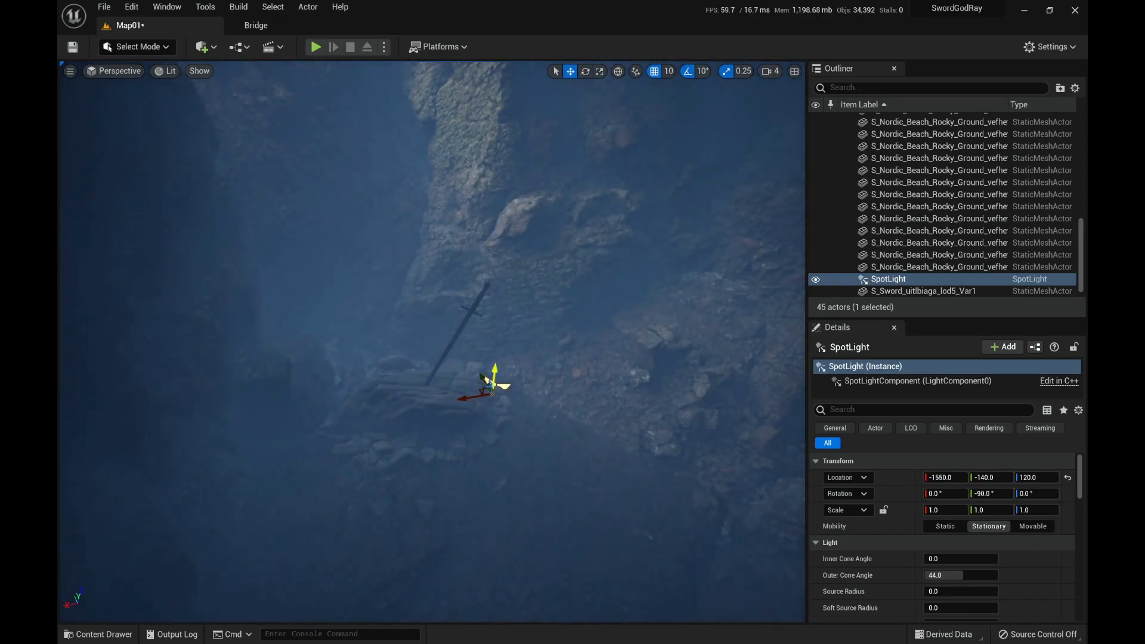
pyautogui.moveTo(494, 371); pyautogui.dragTo(514, 87)
pyautogui.moveTo(514, 87)
pyautogui.mouseDown(button='right')
pyautogui.moveTo(531, 179)
pyautogui.moveTo(506, 83)
pyautogui.moveTo(519, 113)
pyautogui.moveTo(529, 77)
pyautogui.mouseUp(button='right')
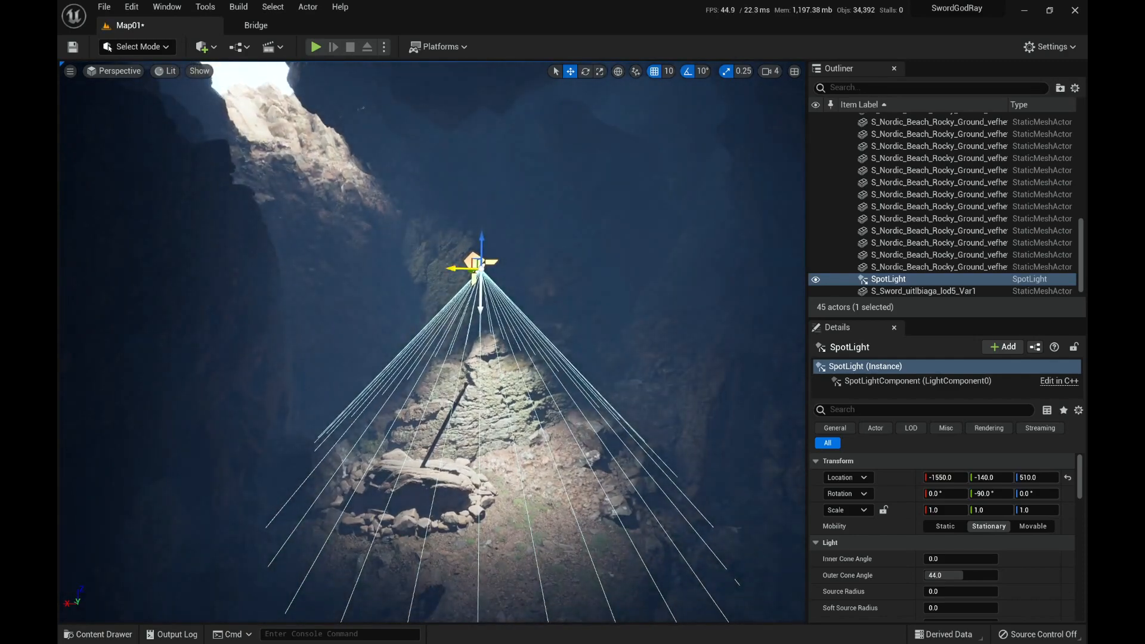
# Move the spot light up toward the cave's ceiling opening, to X -1240, Y -100, Z 810.
pyautogui.moveTo(455, 268); pyautogui.dragTo(318, 89)
pyautogui.moveTo(318, 89); pyautogui.dragTo(265, 89, button='right')
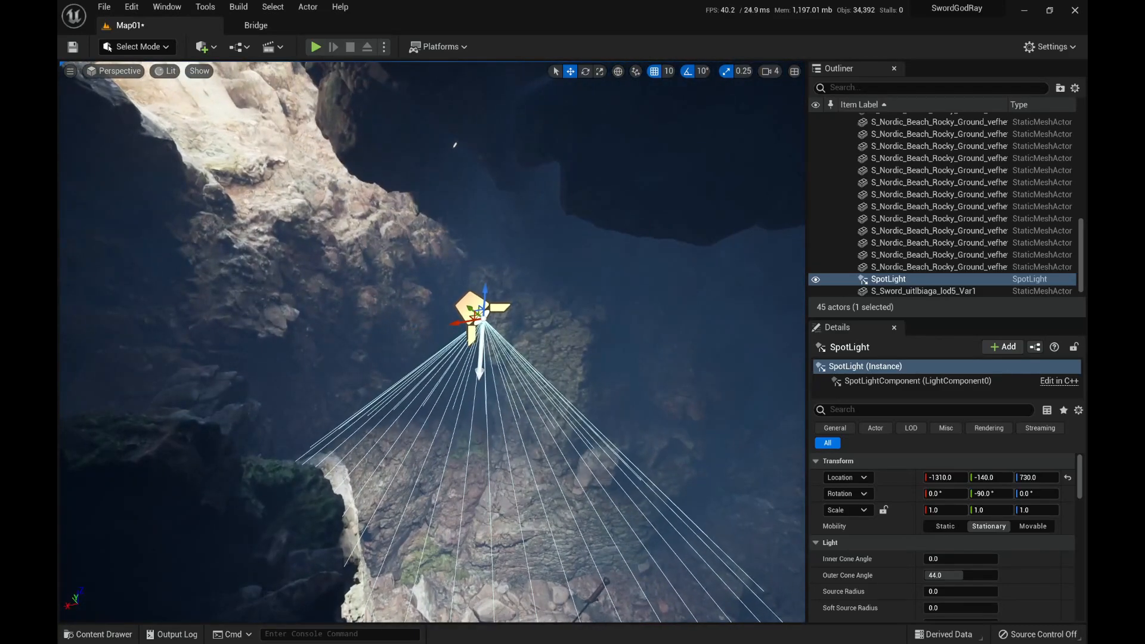
pyautogui.moveTo(460, 322); pyautogui.dragTo(358, 168)
# Tilt the spot light into the cave with rotation 90°, -60°, -90° and shift it to Y -60.
pyautogui.press('e')
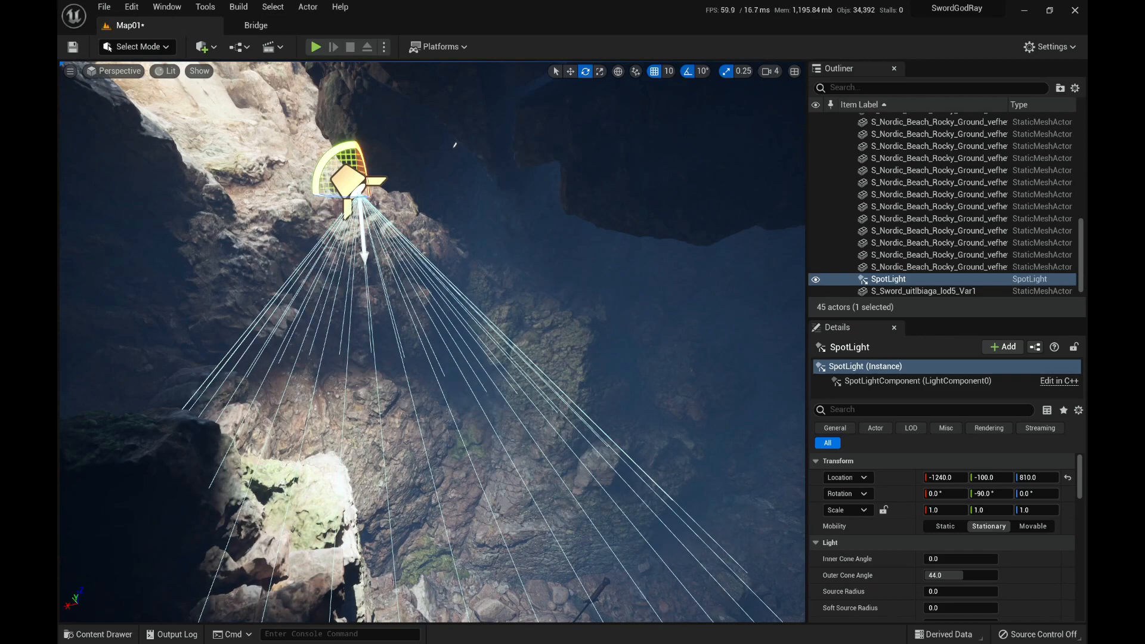
pyautogui.moveTo(370, 179); pyautogui.dragTo(322, 152, button='right')
pyautogui.moveTo(632, 143); pyautogui.dragTo(587, 130)
pyautogui.moveTo(429, 159); pyautogui.dragTo(477, 143, button='right')
pyautogui.press('w')
pyautogui.moveTo(208, 179); pyautogui.dragTo(163, 179)
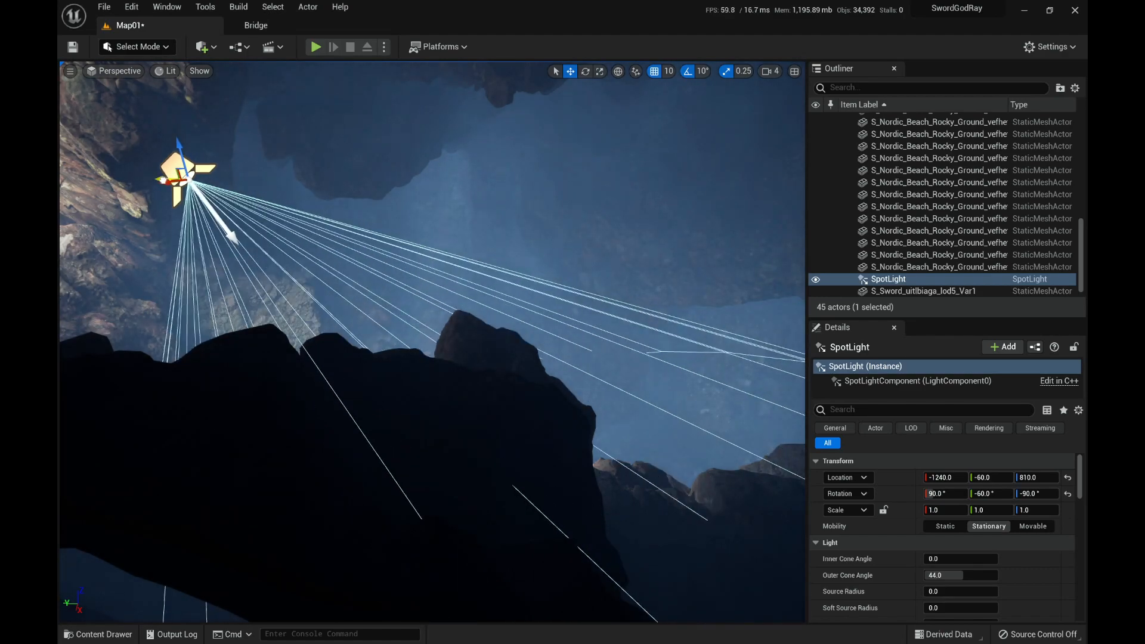
pyautogui.moveTo(162, 179); pyautogui.dragTo(90, 188, button='right')
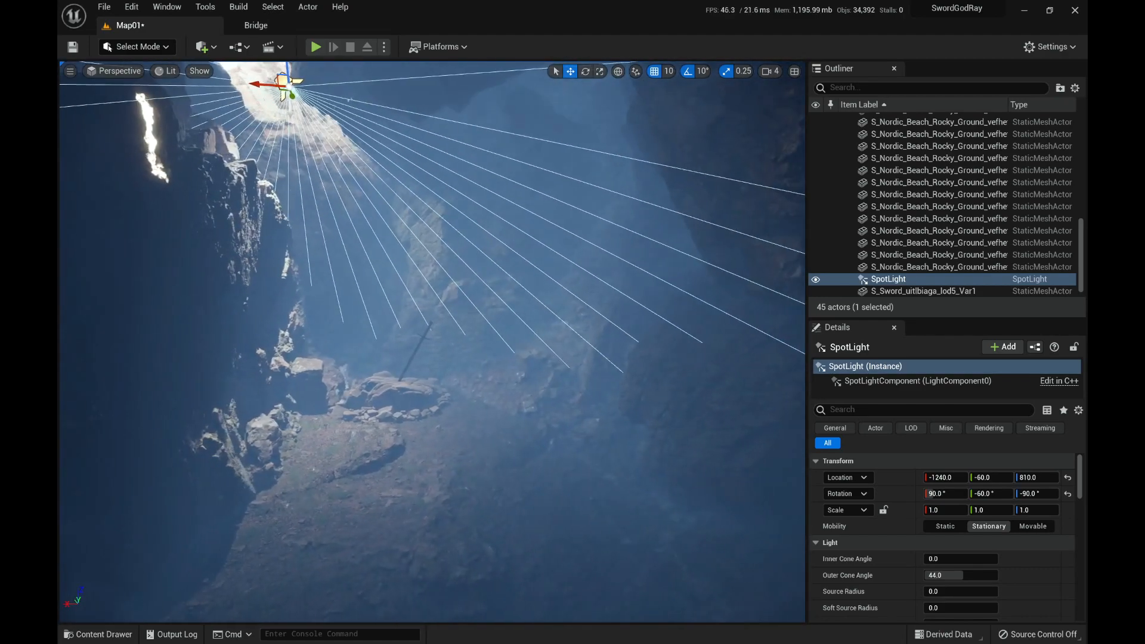
# Check the lighting without the editor overlays and rotate the spot light to -100° about Z.
pyautogui.press('g')
pyautogui.press('g')
pyautogui.press('g')
pyautogui.moveTo(163, 180); pyautogui.dragTo(140, 156, button='right')
pyautogui.press('g')
pyautogui.press('e')
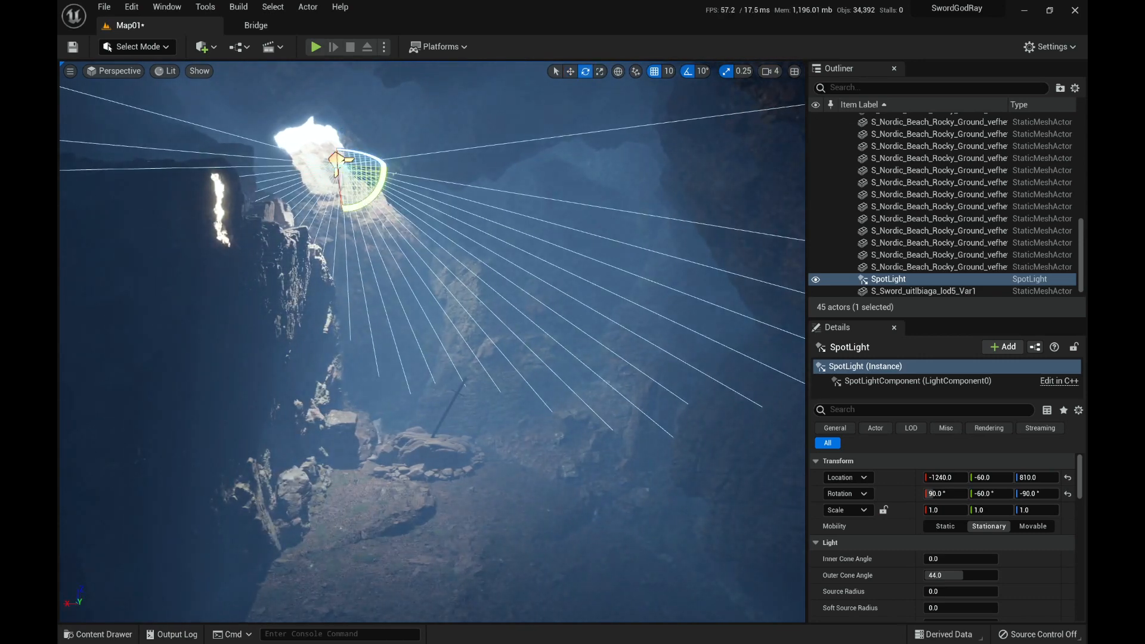
pyautogui.moveTo(376, 179); pyautogui.dragTo(367, 194)
pyautogui.press('w')
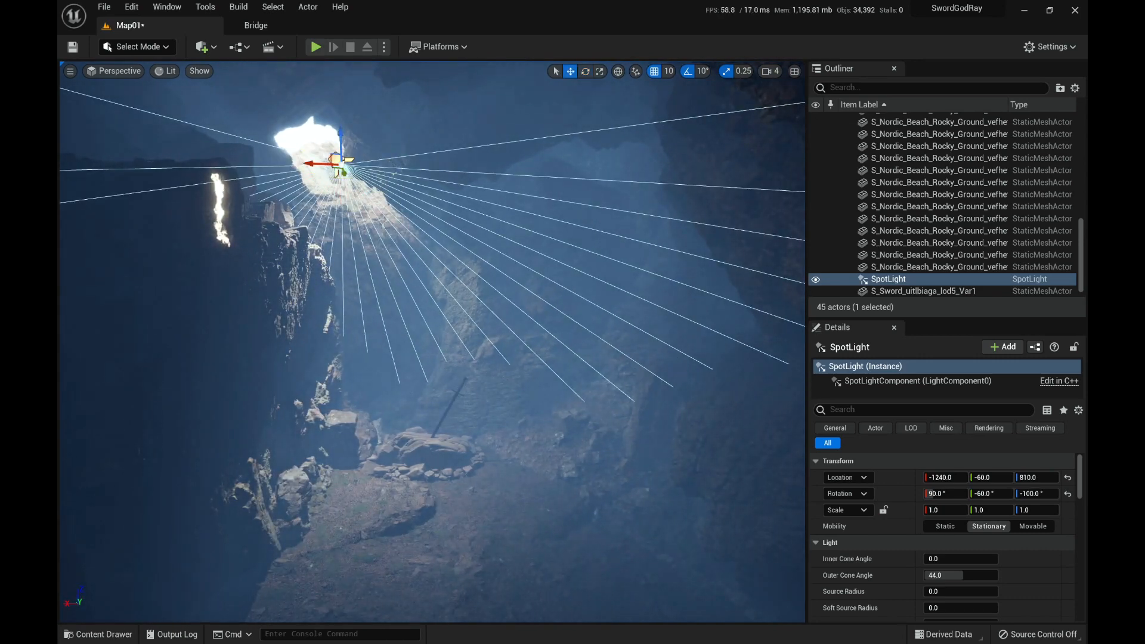
# Narrow the spot light's outer cone angle to about 25.9 and rotate the beam toward the sword rock.
pyautogui.scroll(-3, 948, 507)
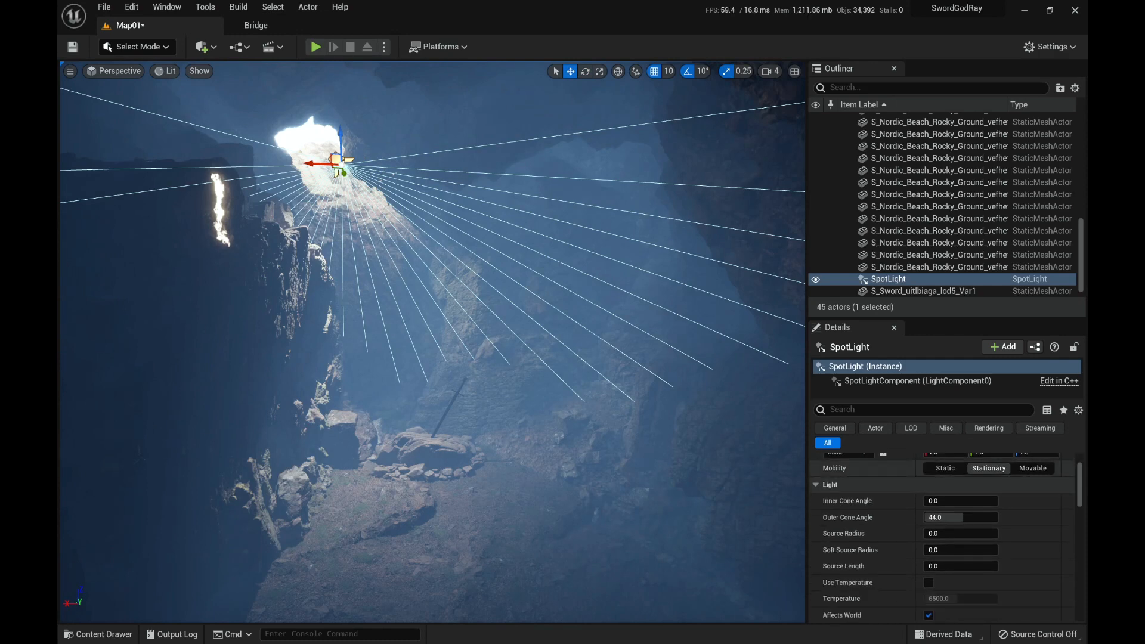
pyautogui.click(957, 518)
pyautogui.moveTo(958, 518); pyautogui.dragTo(947, 518)
pyautogui.press('e')
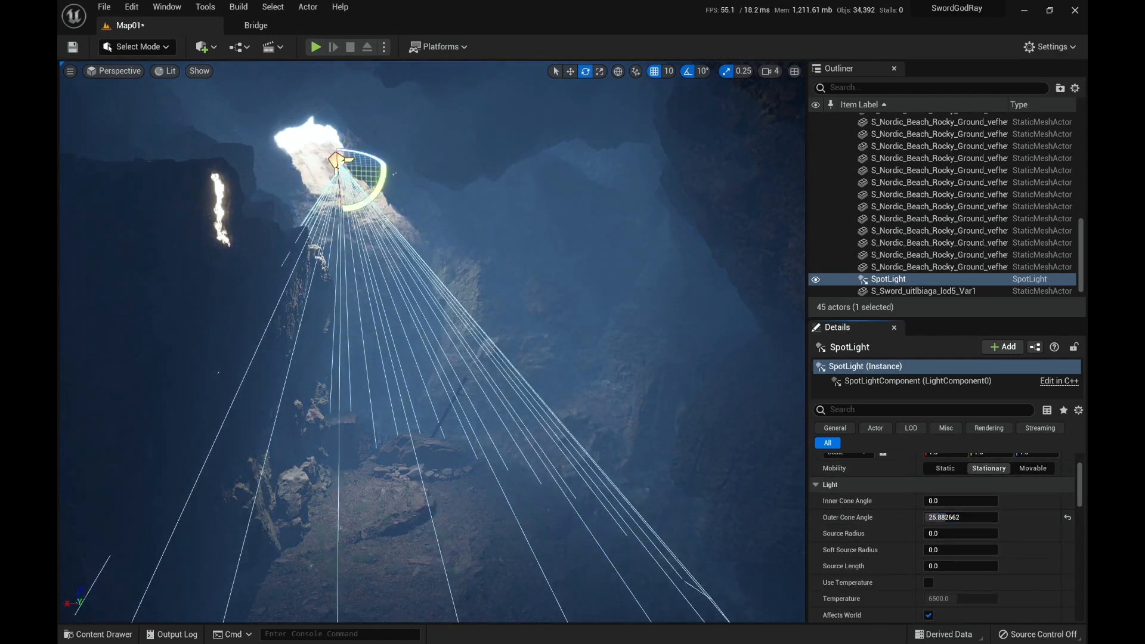
pyautogui.moveTo(372, 155); pyautogui.dragTo(394, 167)
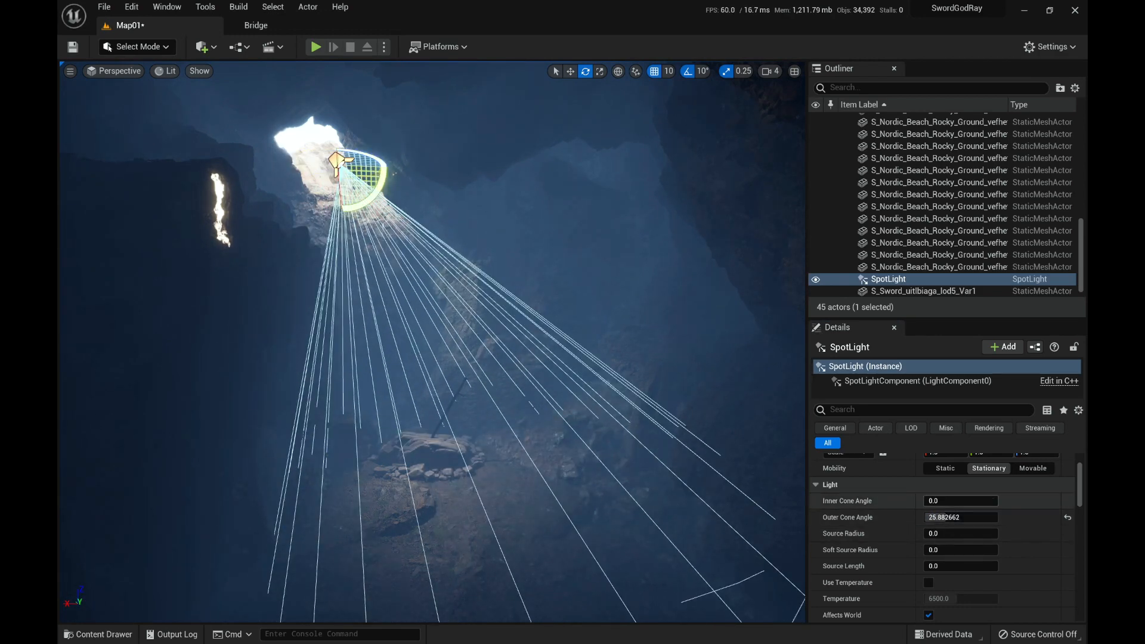
# Set the spot light's inner cone angle to about 20.8 and outer cone angle to about 32.2, and review the scene without overlays.
pyautogui.moveTo(956, 502)
pyautogui.mouseDown()
pyautogui.moveTo(983, 502)
pyautogui.moveTo(965, 517)
pyautogui.mouseUp()
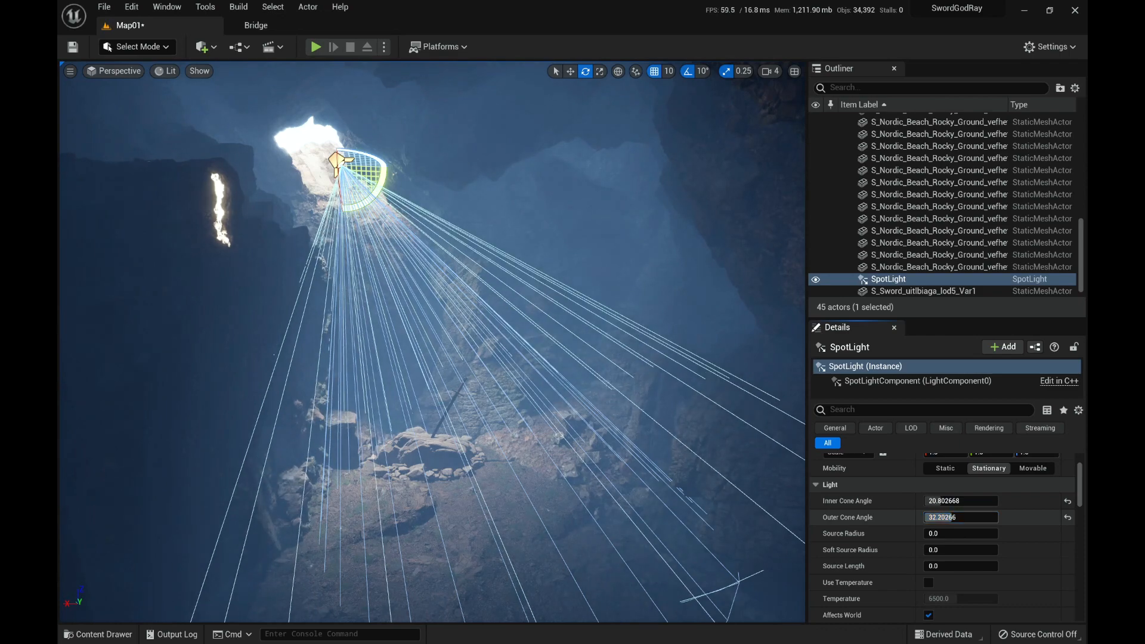
pyautogui.moveTo(597, 387); pyautogui.dragTo(643, 382, button='right')
pyautogui.press('g')
pyautogui.press('w')
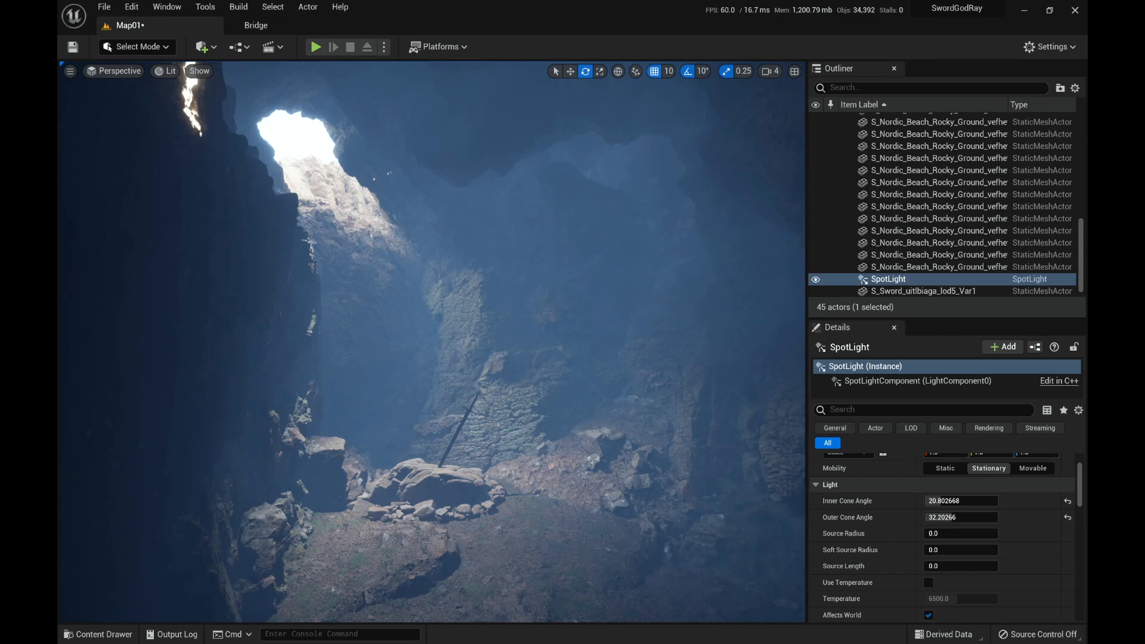
# Save the modified Map01 level.
pyautogui.click(99, 635)
pyautogui.click(190, 246)
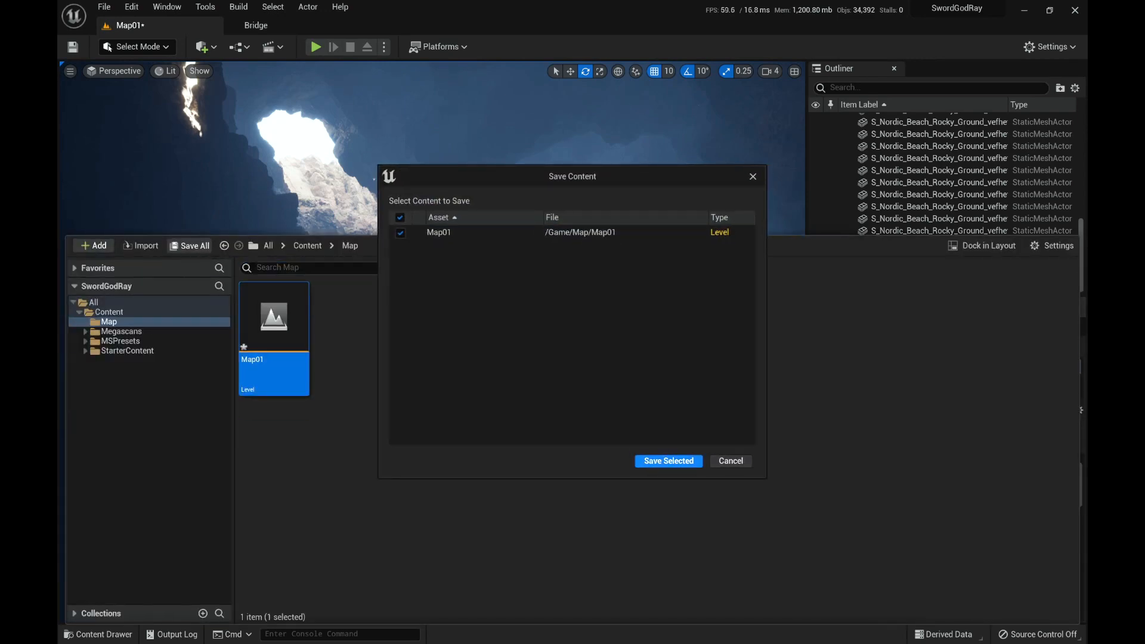
pyautogui.click(668, 461)
pyautogui.press('s')
pyautogui.moveTo(432, 342); pyautogui.dragTo(421, 367, button='right')
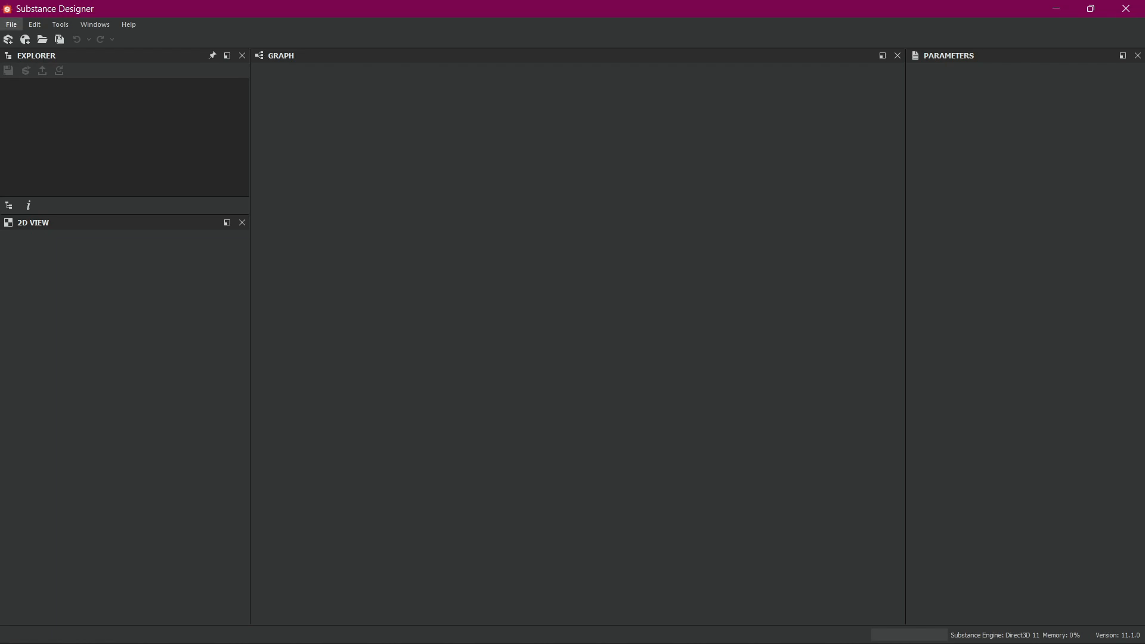
# Switch to Substance Designer and create an empty 2048 x 2048 px substance graph named New Graph.
pyautogui.click(12, 24)
pyautogui.click(51, 39)
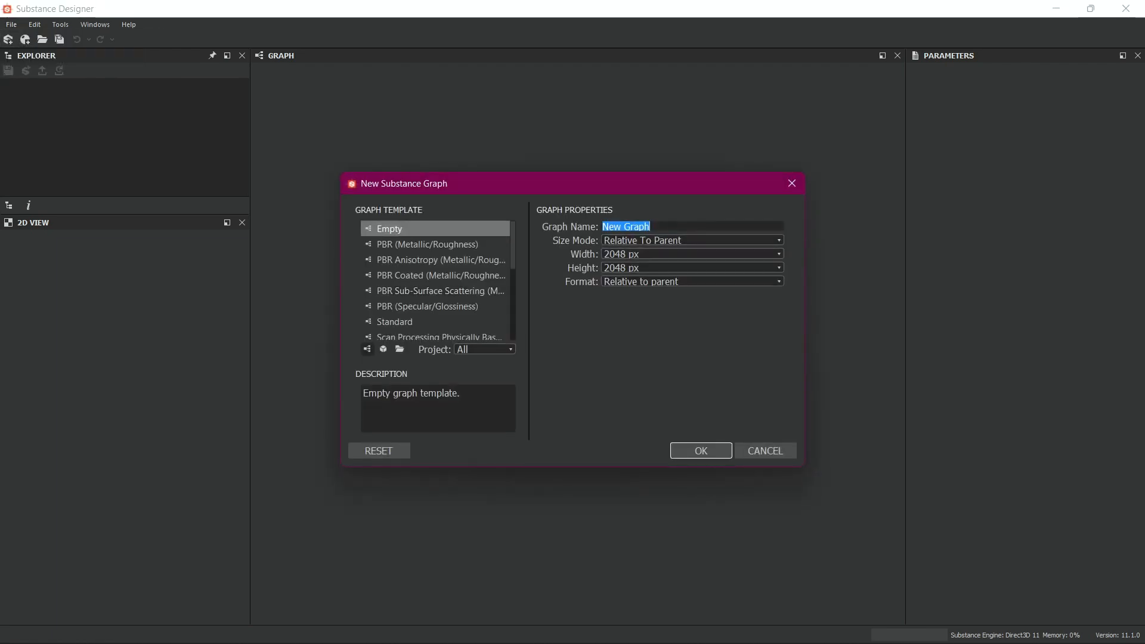
pyautogui.press('Return')
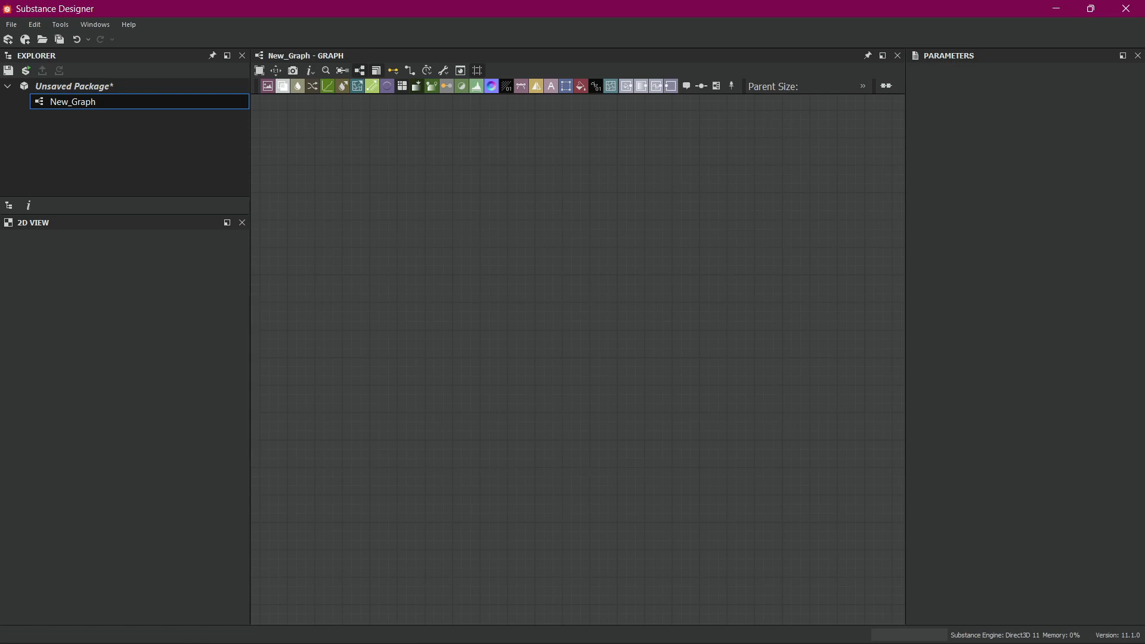
# Add a square Shape node and reduce its X size to 0.25 to form a vertical bar.
pyautogui.press('space')
pyautogui.write('shap')
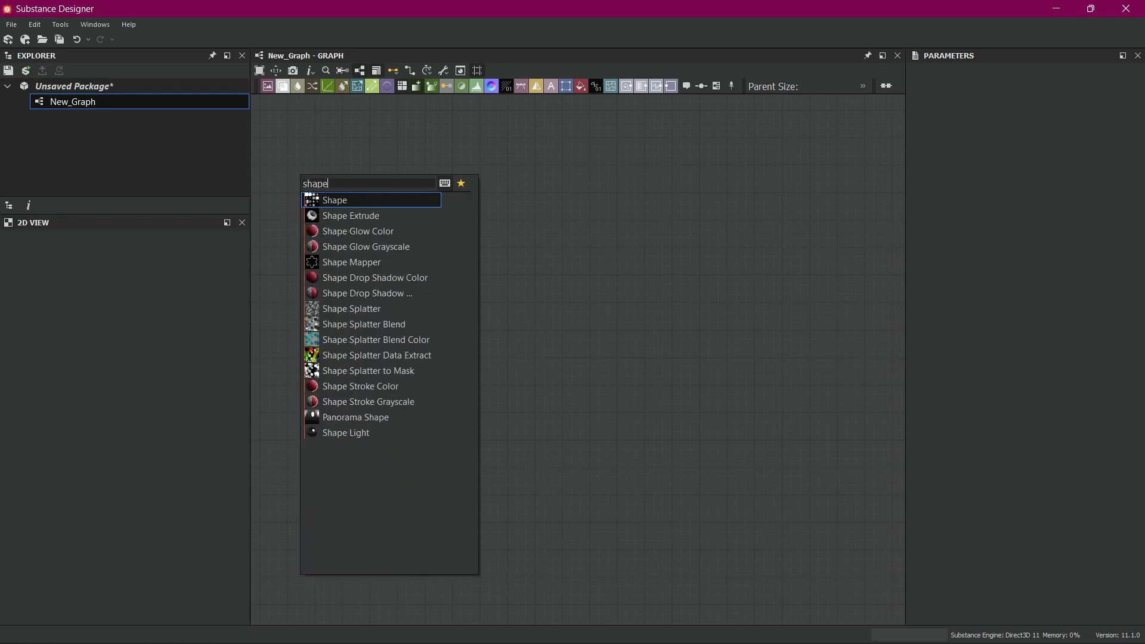
pyautogui.write('e')
pyautogui.press('Return')
pyautogui.scroll(-1, 1023, 345)
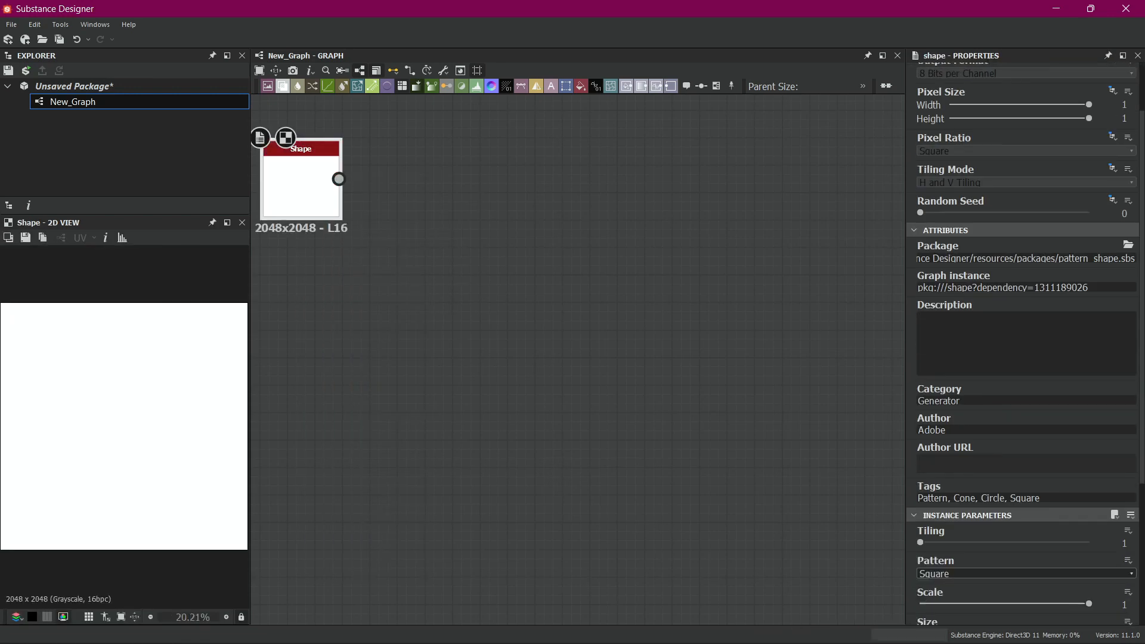
pyautogui.scroll(-1, 1023, 344)
pyautogui.moveTo(1089, 577); pyautogui.dragTo(969, 563)
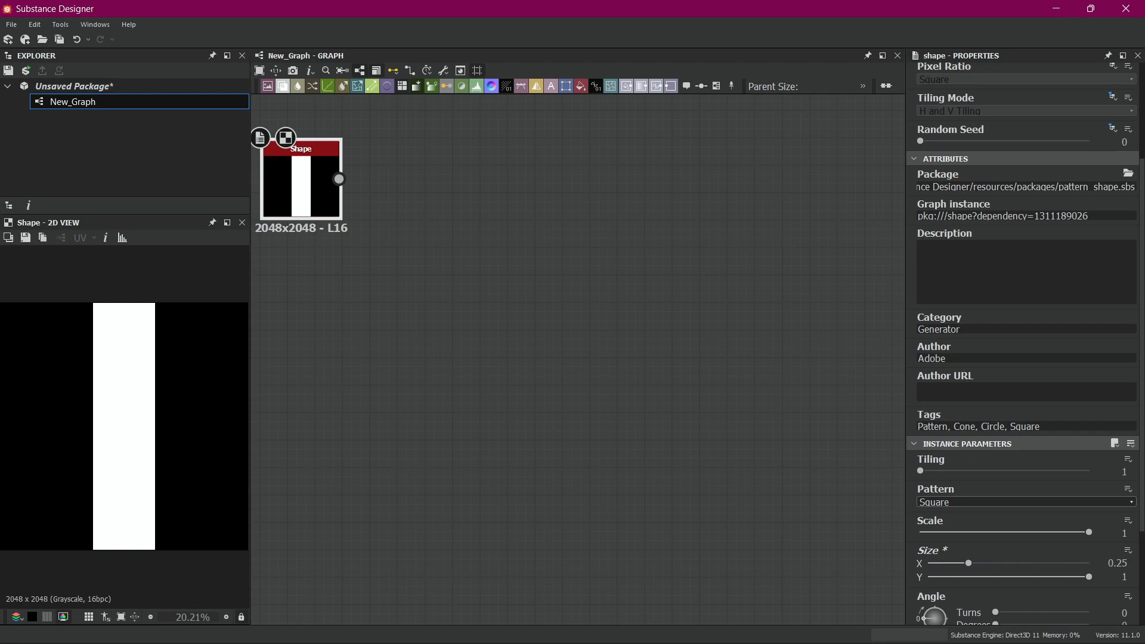
pyautogui.moveTo(250, 358); pyautogui.dragTo(263, 358)
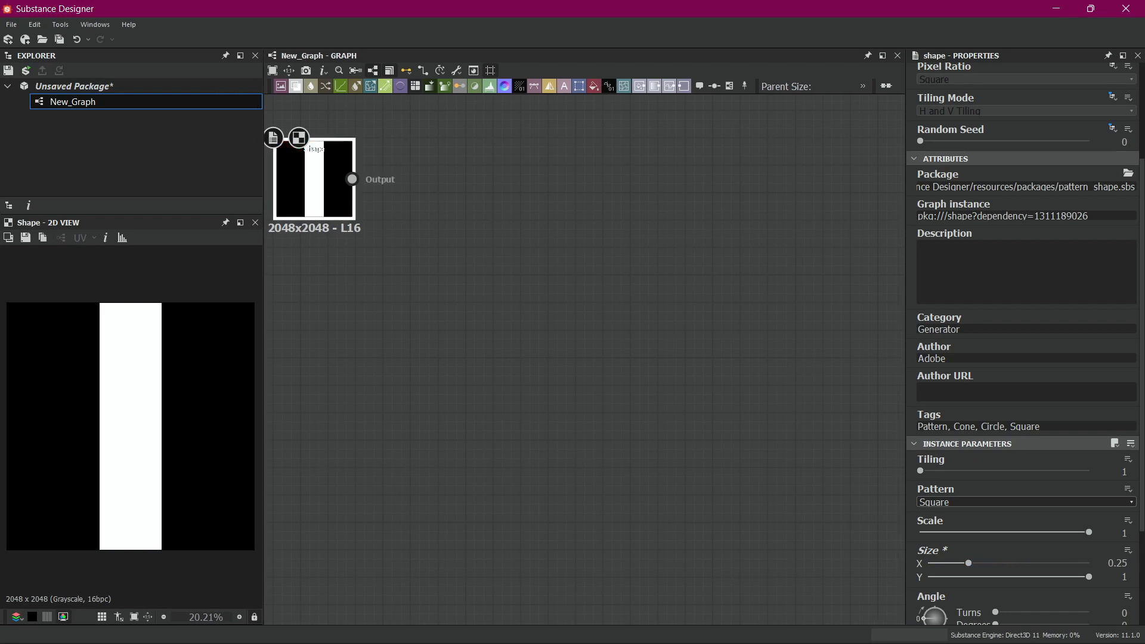
# Connect a Transformation 2D node to the Shape output and offset the bar to about 0.43 in X.
pyautogui.moveTo(352, 179); pyautogui.dragTo(394, 175)
pyautogui.write('trans')
pyautogui.press('Return')
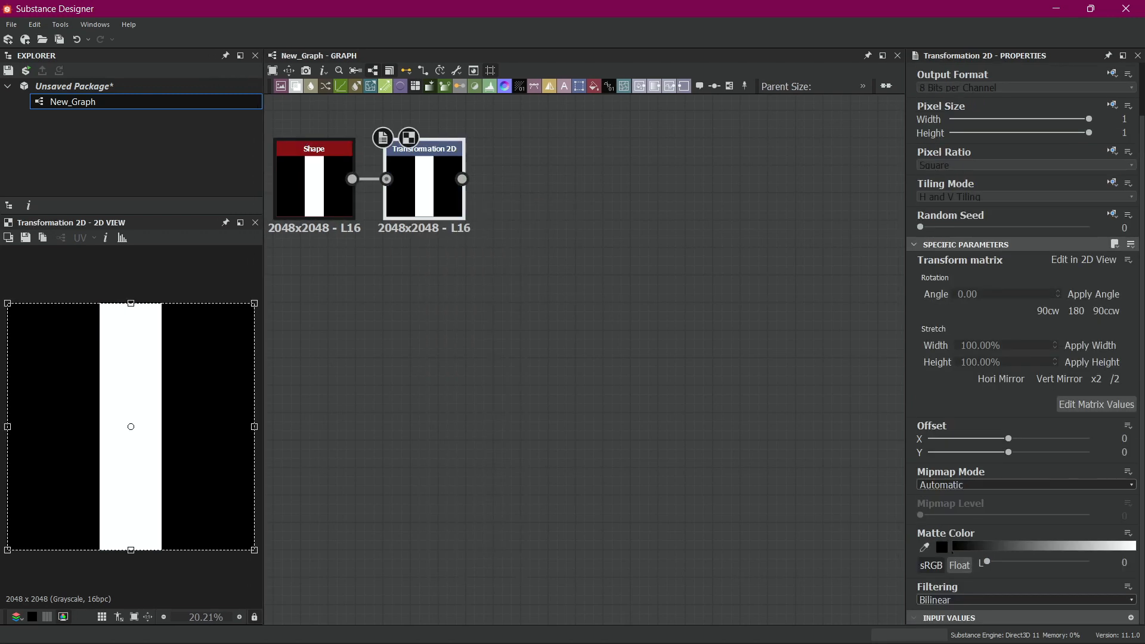
pyautogui.moveTo(130, 426); pyautogui.dragTo(24, 427)
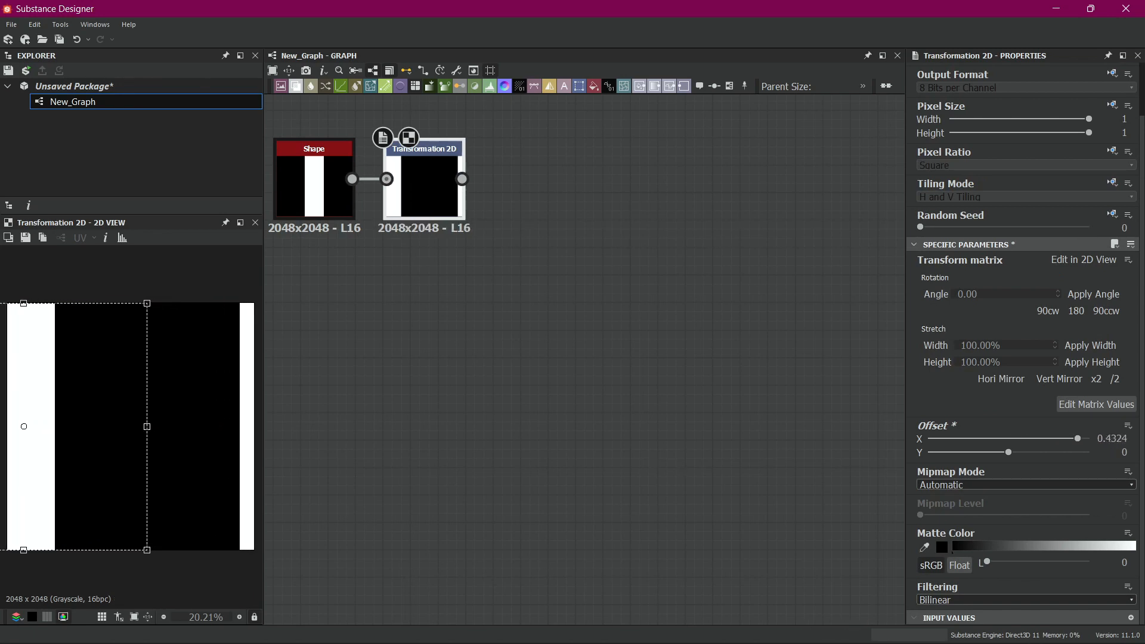
# Switch the Transformation 2D node's Tiling Mode to Absolute and set it to No Tiling.
pyautogui.click(1112, 182)
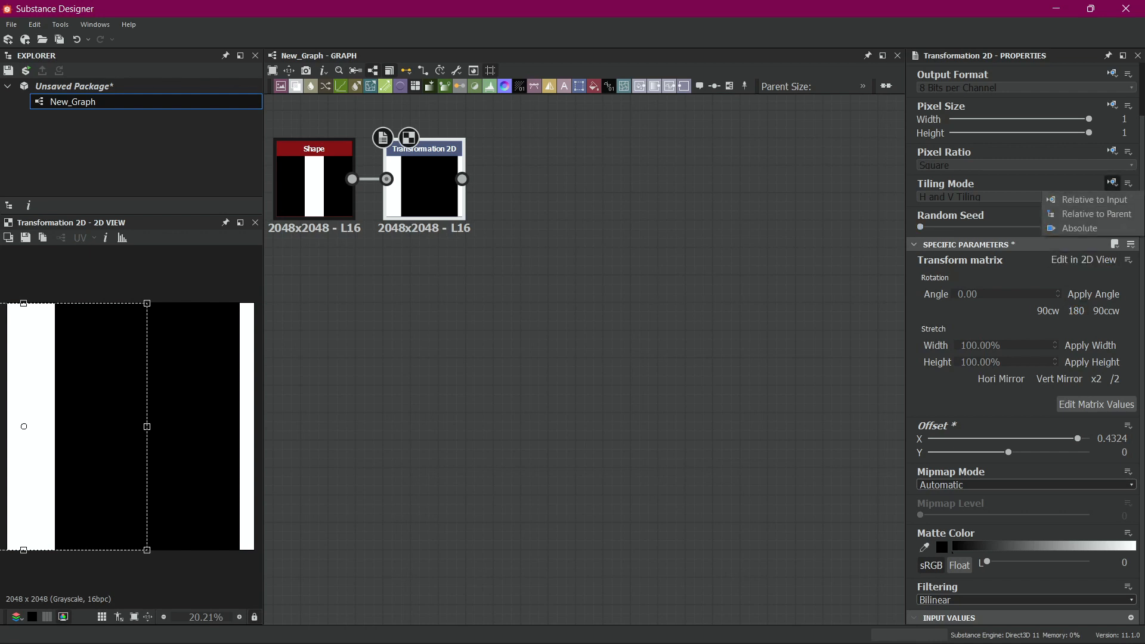
pyautogui.click(1080, 228)
pyautogui.click(1014, 197)
pyautogui.click(949, 204)
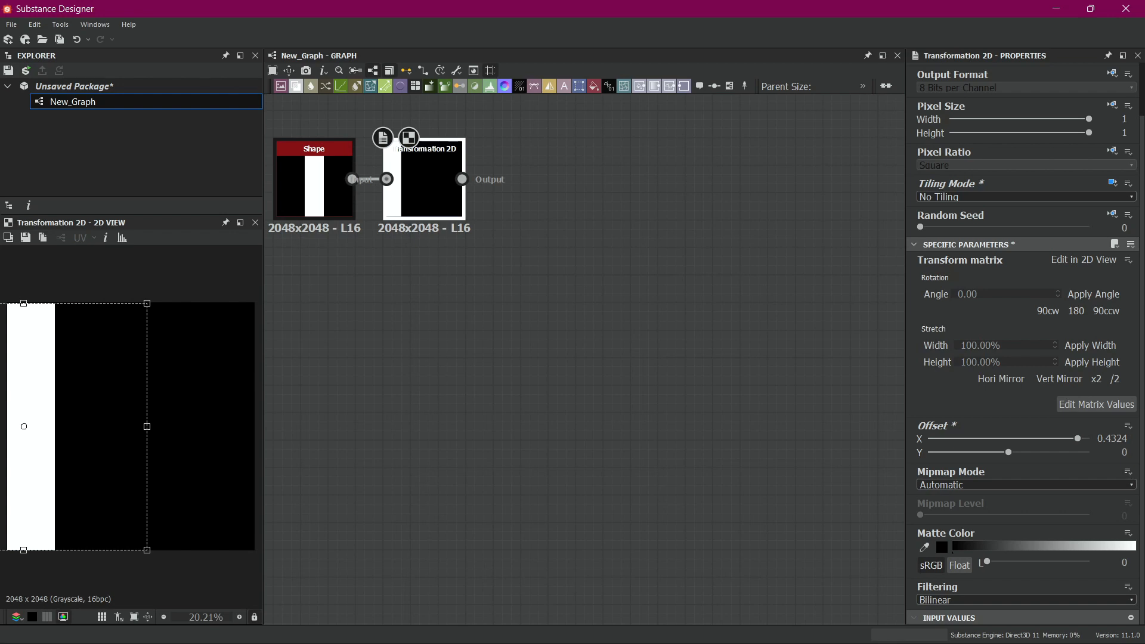
# Connect a Blur HQ Grayscale node to the Transformation 2D output, with Quality 1 and Intensity 16.
pyautogui.moveTo(525, 199); pyautogui.dragTo(535, 202)
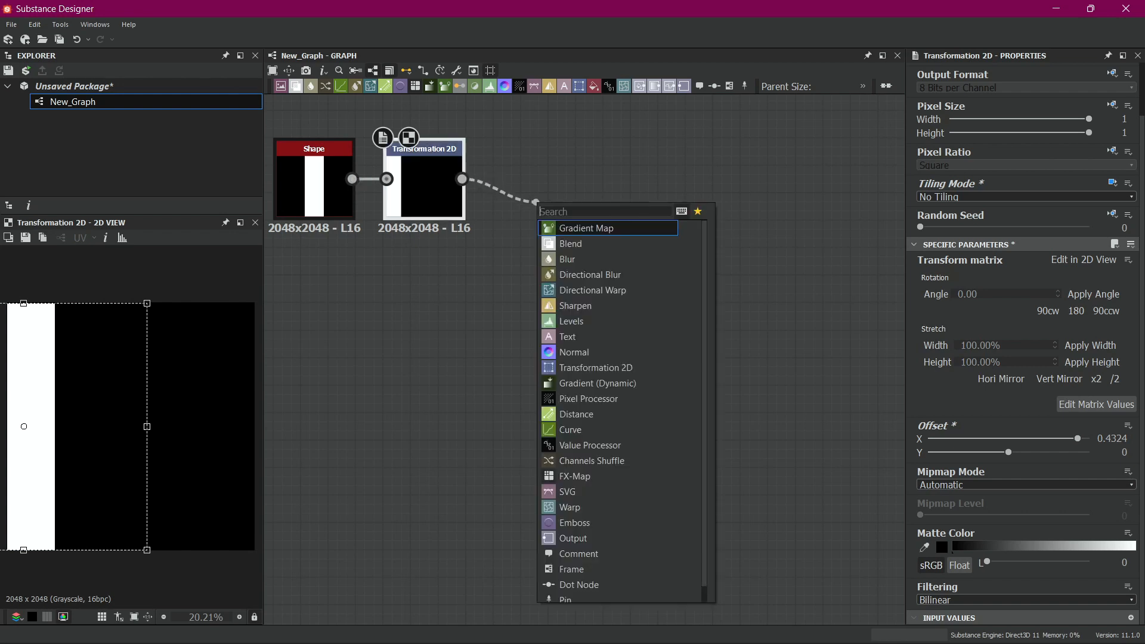
pyautogui.write('blur')
pyautogui.press('Down')
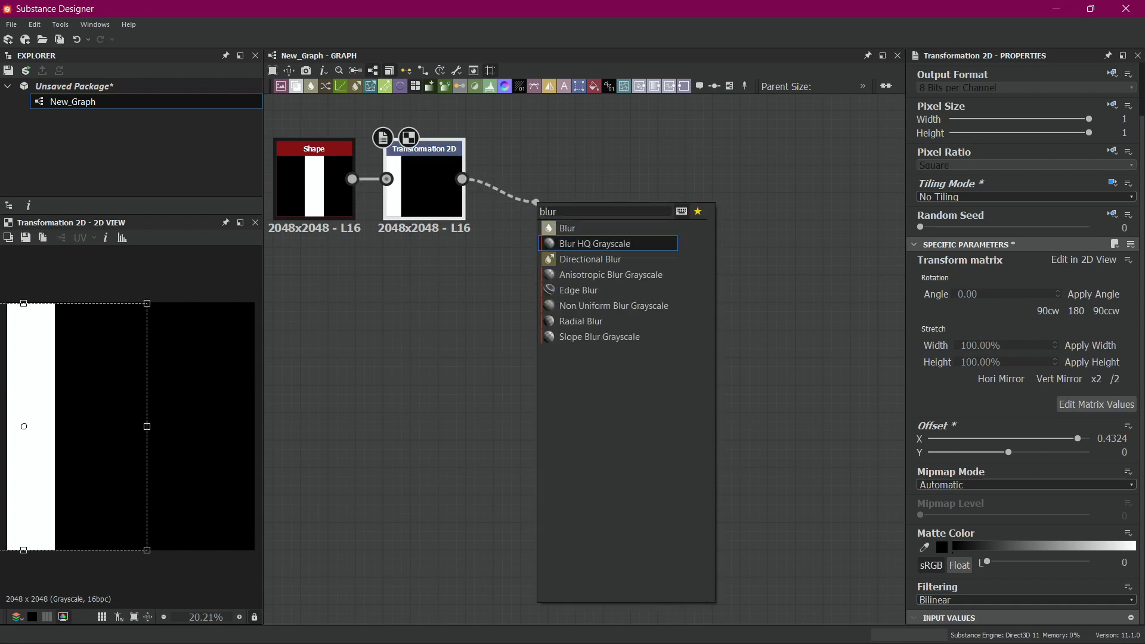
pyautogui.press('Return')
pyautogui.moveTo(523, 148); pyautogui.dragTo(508, 148)
pyautogui.moveTo(920, 600); pyautogui.dragTo(1089, 601)
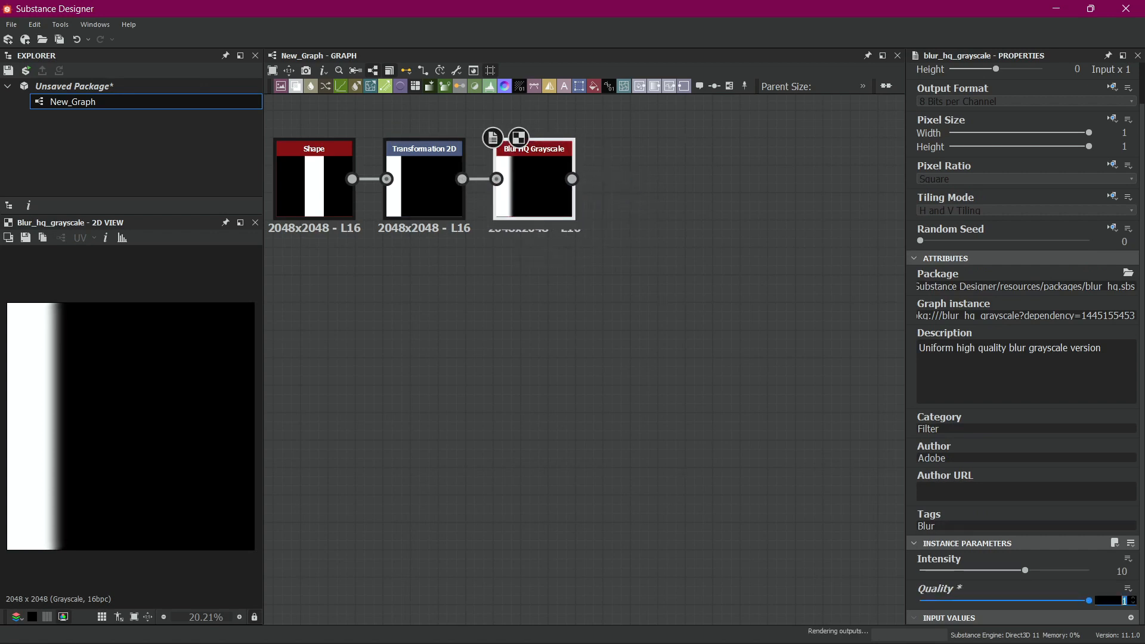
pyautogui.moveTo(1024, 570); pyautogui.dragTo(1089, 571)
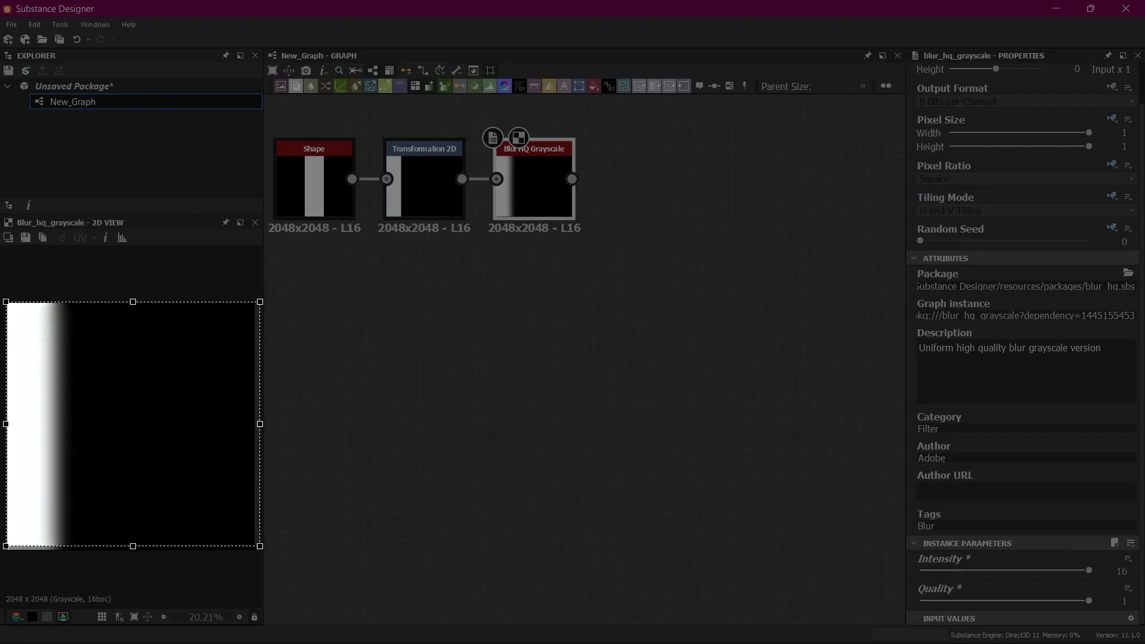
# Capture the blurred bar preview in the screenshot tool, sketch eight horizontal blue strokes across it, and open the pen colour choices.
pyautogui.moveTo(256, 554); pyautogui.dragTo(257, 553)
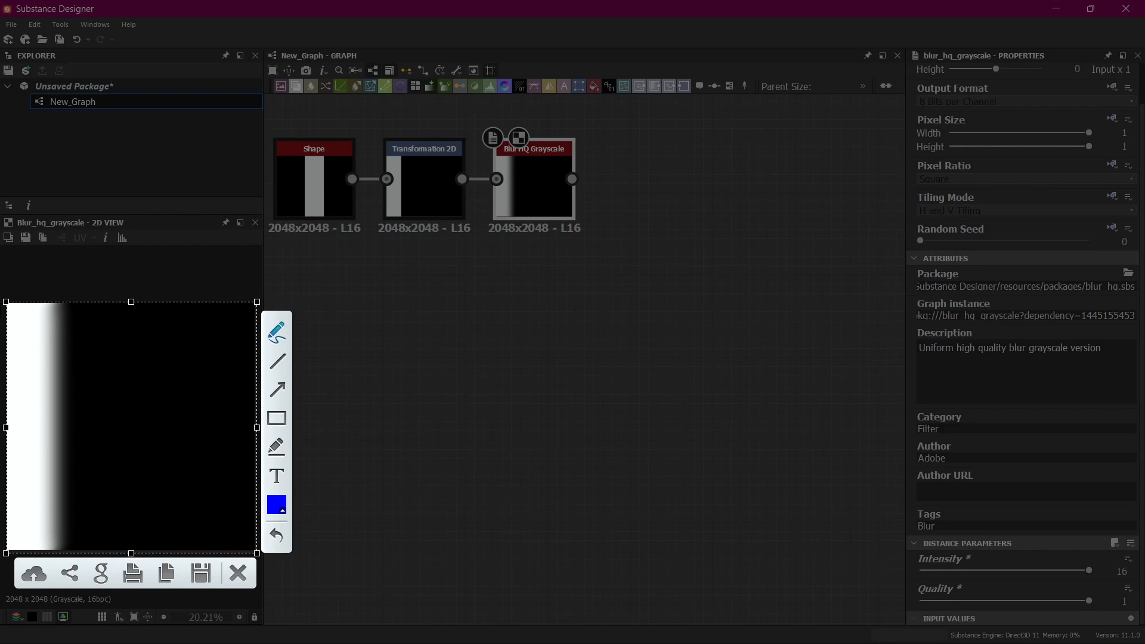
pyautogui.moveTo(22, 333); pyautogui.dragTo(208, 342)
pyautogui.moveTo(40, 365); pyautogui.dragTo(258, 371)
pyautogui.moveTo(34, 389); pyautogui.dragTo(241, 388)
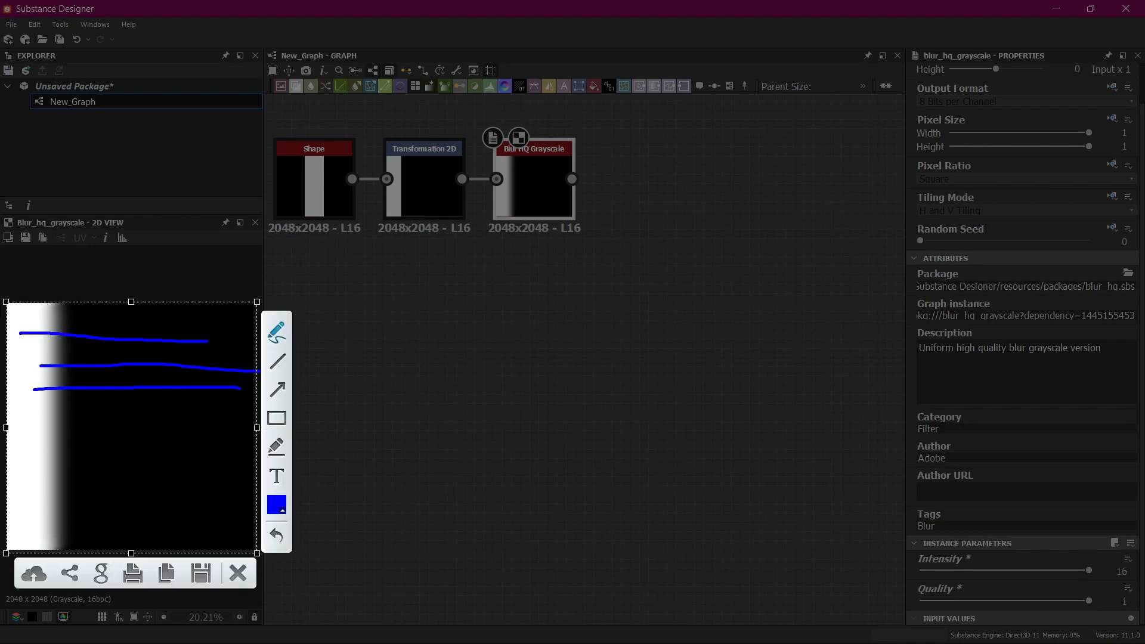
pyautogui.moveTo(2, 407); pyautogui.dragTo(215, 414)
pyautogui.moveTo(51, 432); pyautogui.dragTo(245, 437)
pyautogui.moveTo(62, 469); pyautogui.dragTo(220, 467)
pyautogui.moveTo(53, 495); pyautogui.dragTo(208, 501)
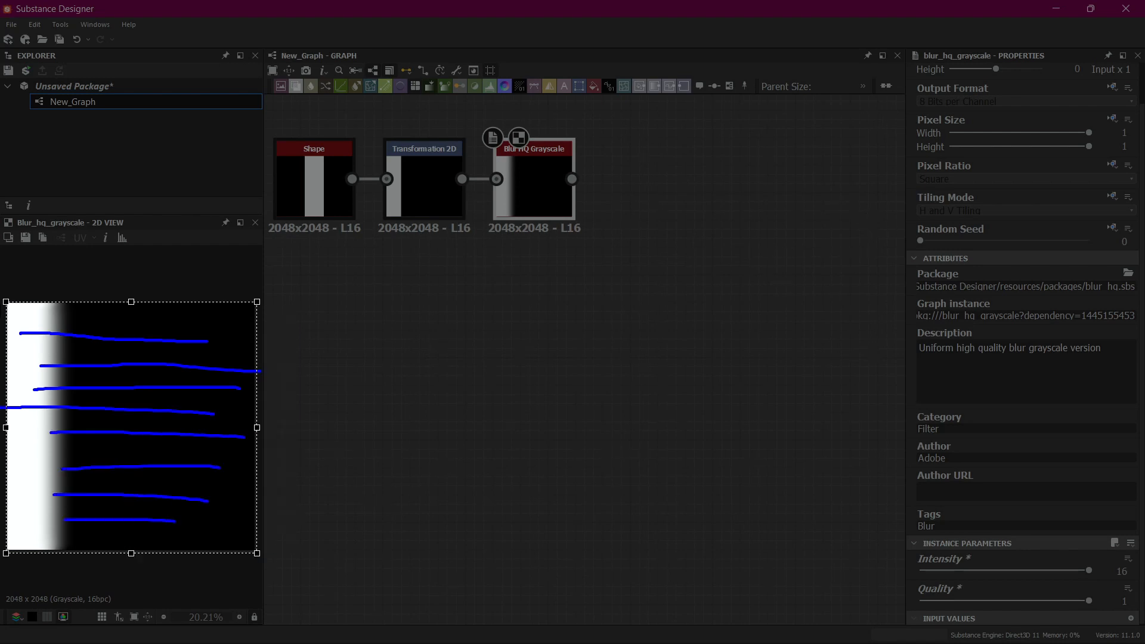
pyautogui.moveTo(64, 521); pyautogui.dragTo(186, 522)
pyautogui.click(277, 506)
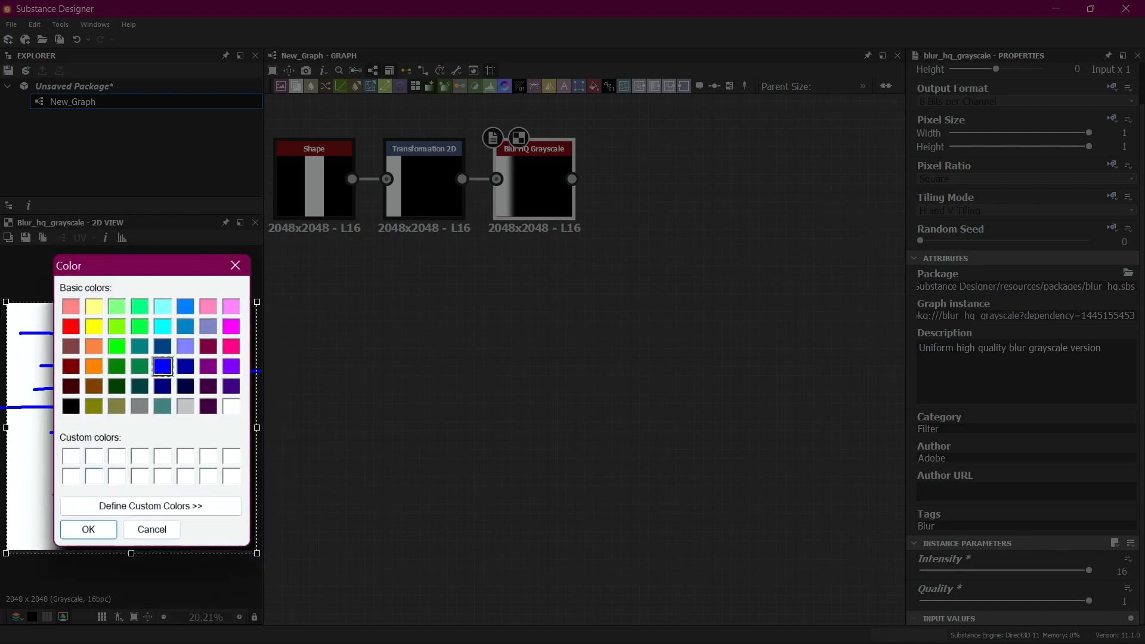
# Annotate the blurred strip preview with light-blue zigzag and arrow strokes on the screenshot overlay, and discard the overlay.
pyautogui.click(187, 326)
pyautogui.click(89, 532)
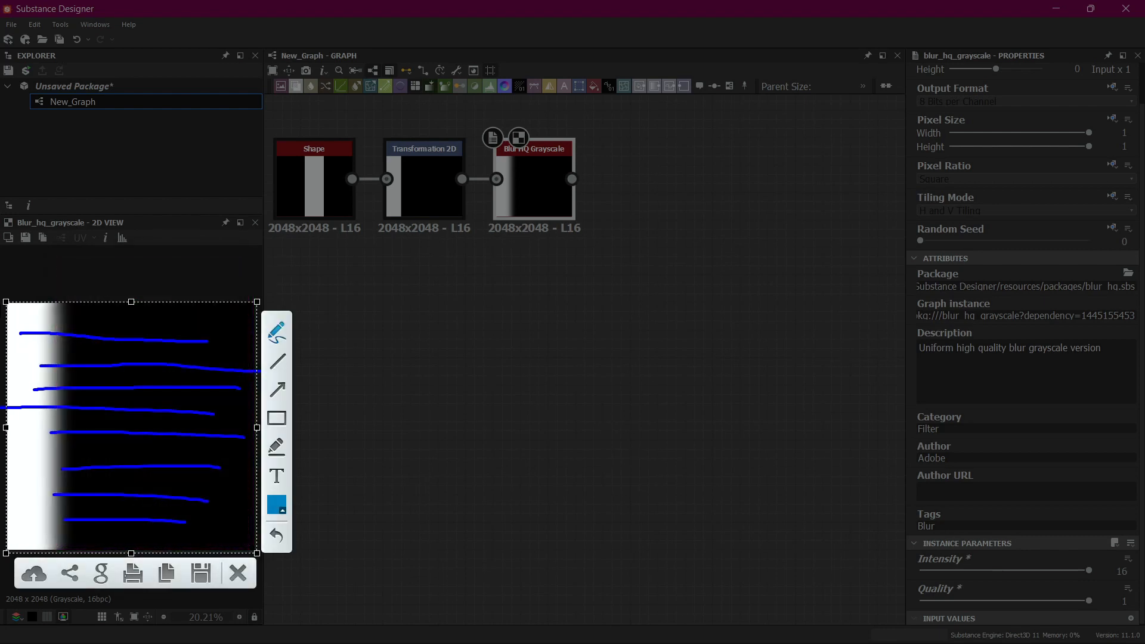
pyautogui.moveTo(189, 316)
pyautogui.mouseDown()
pyautogui.moveTo(242, 320)
pyautogui.moveTo(218, 341)
pyautogui.moveTo(254, 352)
pyautogui.moveTo(254, 391)
pyautogui.moveTo(222, 407)
pyautogui.moveTo(262, 449)
pyautogui.moveTo(242, 517)
pyautogui.moveTo(191, 529)
pyautogui.mouseUp()
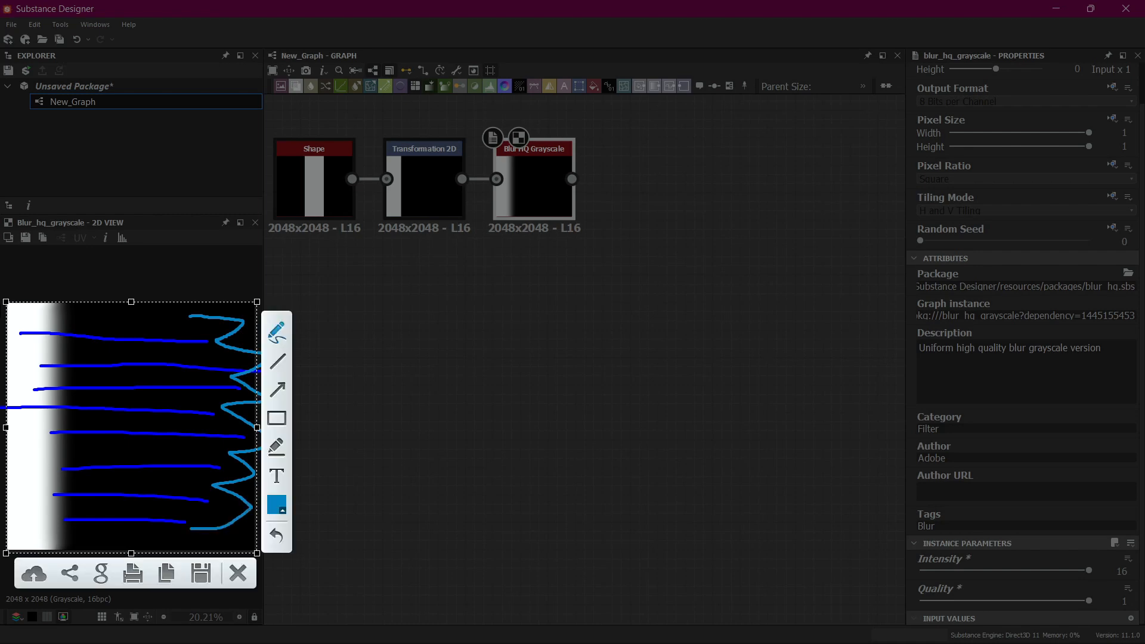
pyautogui.moveTo(47, 497)
pyautogui.mouseDown()
pyautogui.moveTo(59, 513)
pyautogui.moveTo(37, 504)
pyautogui.moveTo(68, 521)
pyautogui.moveTo(67, 490)
pyautogui.moveTo(78, 505)
pyautogui.moveTo(171, 517)
pyautogui.moveTo(154, 512)
pyautogui.mouseUp()
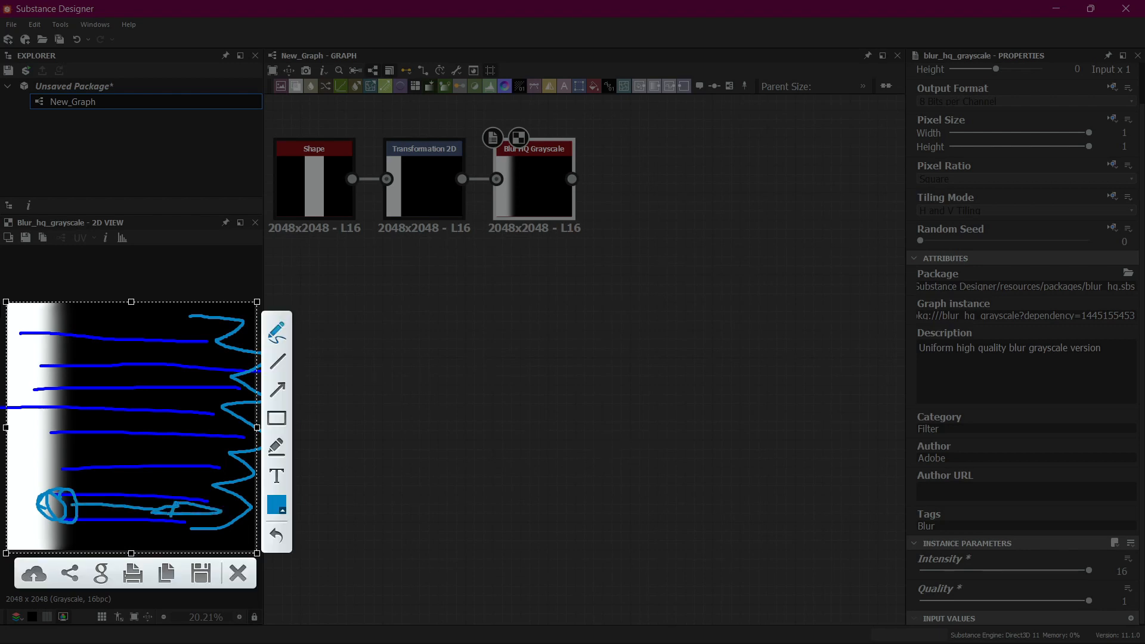
pyautogui.moveTo(262, 504)
pyautogui.mouseDown()
pyautogui.moveTo(185, 517)
pyautogui.moveTo(248, 524)
pyautogui.mouseUp()
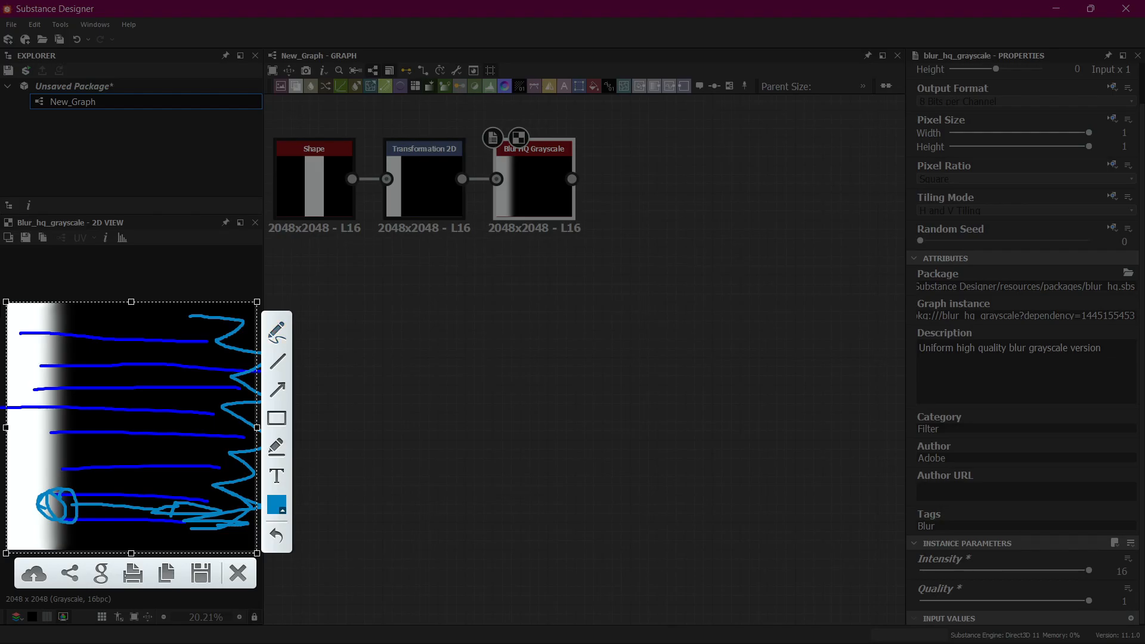
pyautogui.press('Escape')
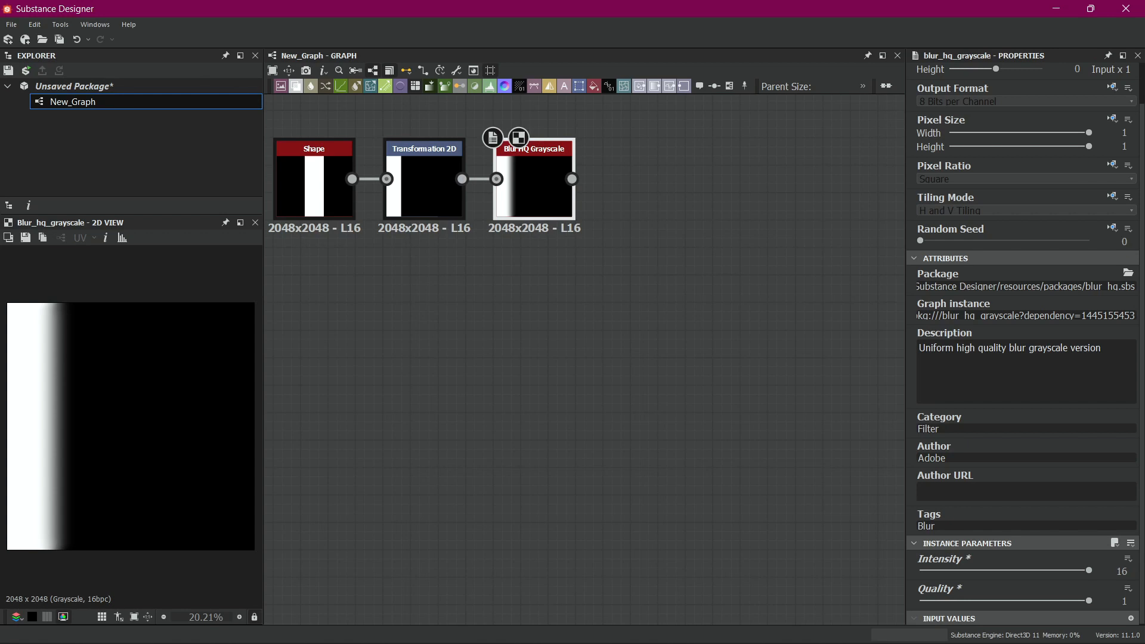
# Add a second Shape node below the existing Shape, Transformation 2D and Blur HQ Grayscale chain.
pyautogui.rightClick(311, 304)
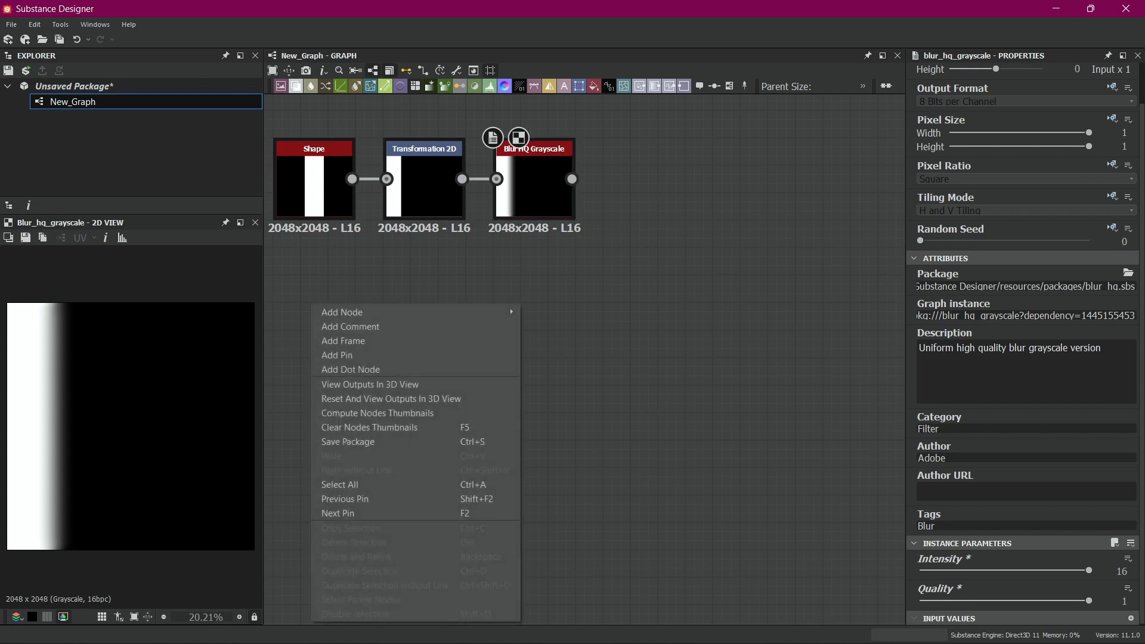
pyautogui.click(331, 312)
pyautogui.write('shape')
pyautogui.press('Return')
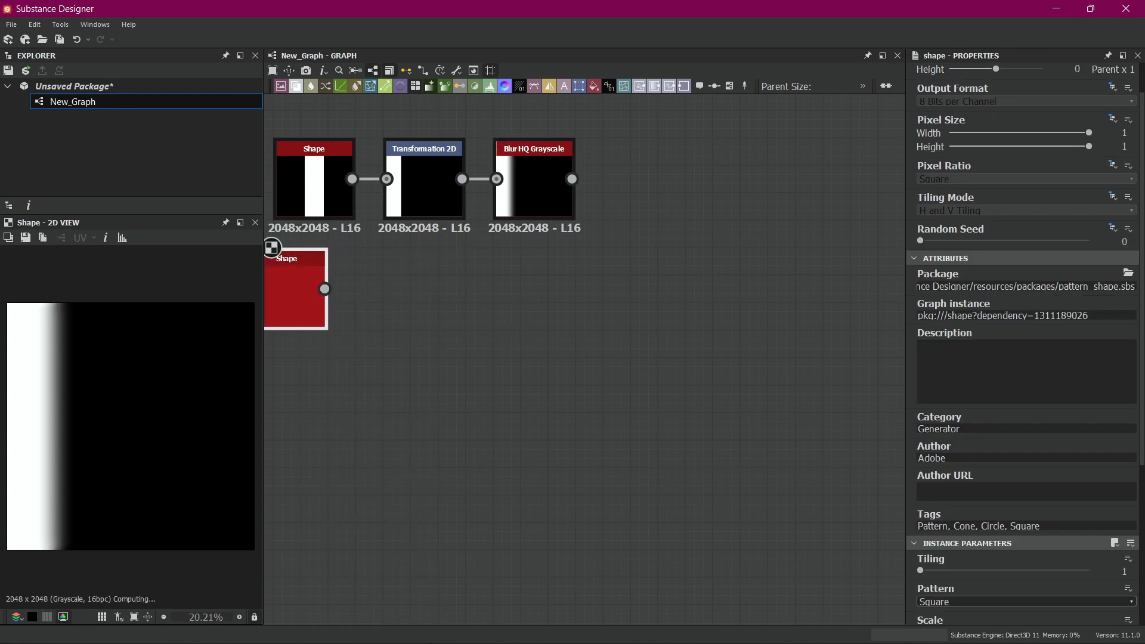
# Set the new Shape node's pattern to Bell and reduce its scale to about 0.52.
pyautogui.scroll(-2, 1014, 536)
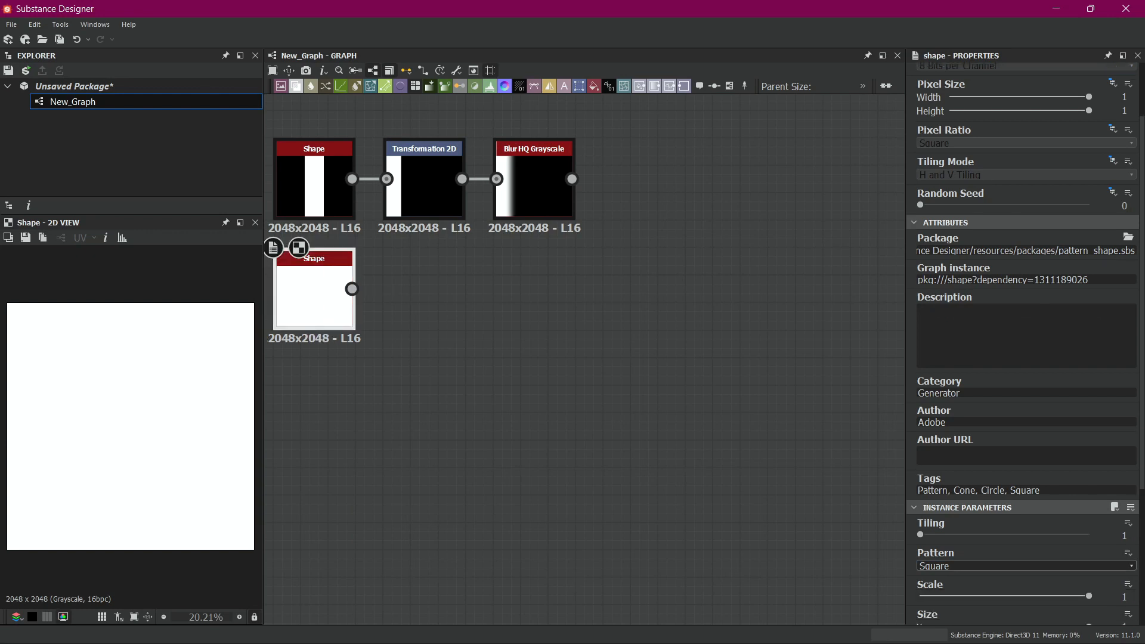
pyautogui.click(1014, 531)
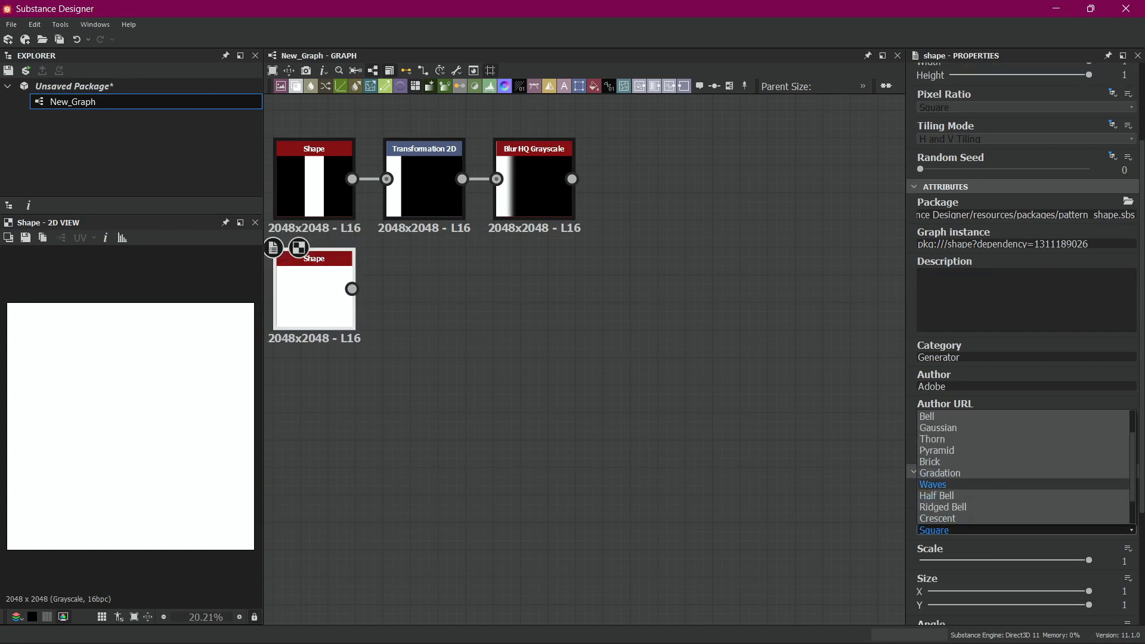
pyautogui.click(960, 496)
pyautogui.scroll(6, 1024, 530)
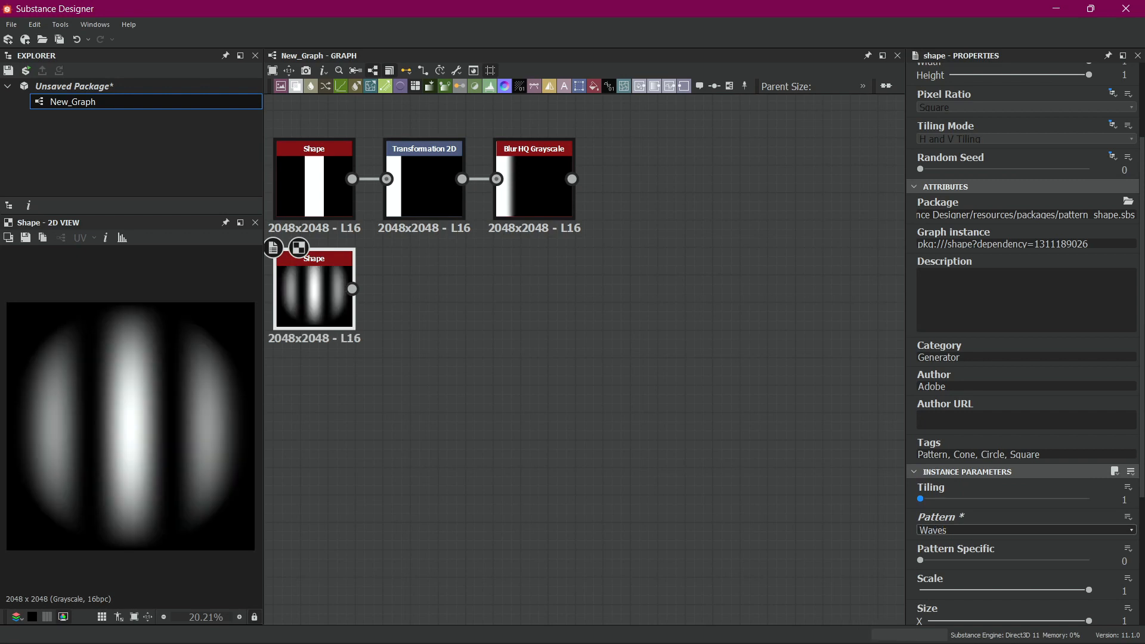
pyautogui.scroll(-1, 1024, 530)
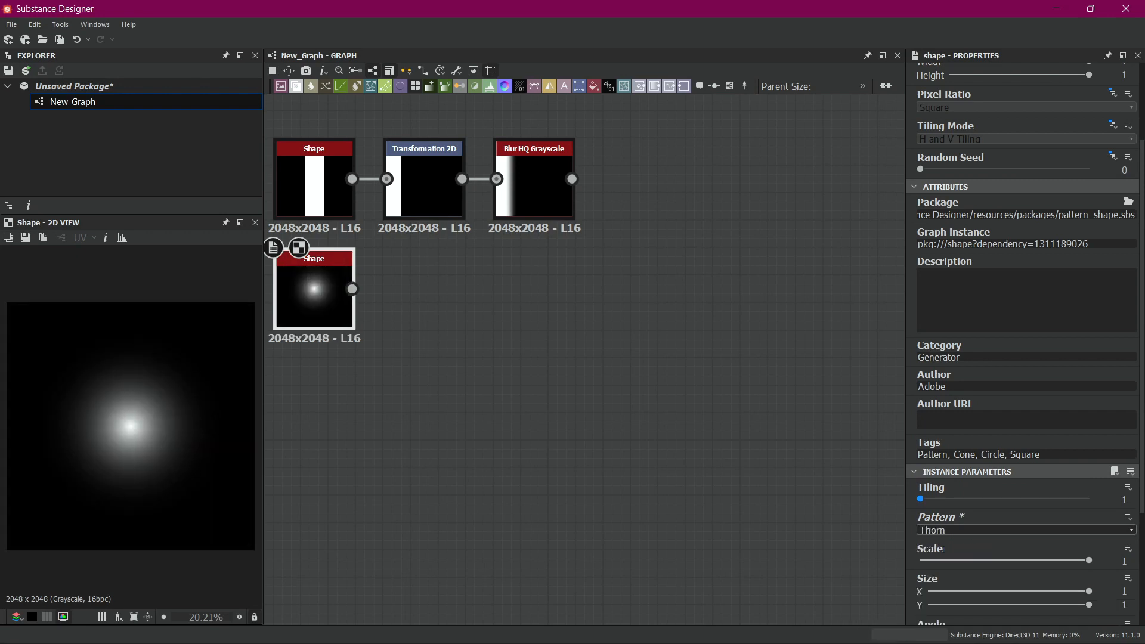
pyautogui.scroll(5, 1025, 530)
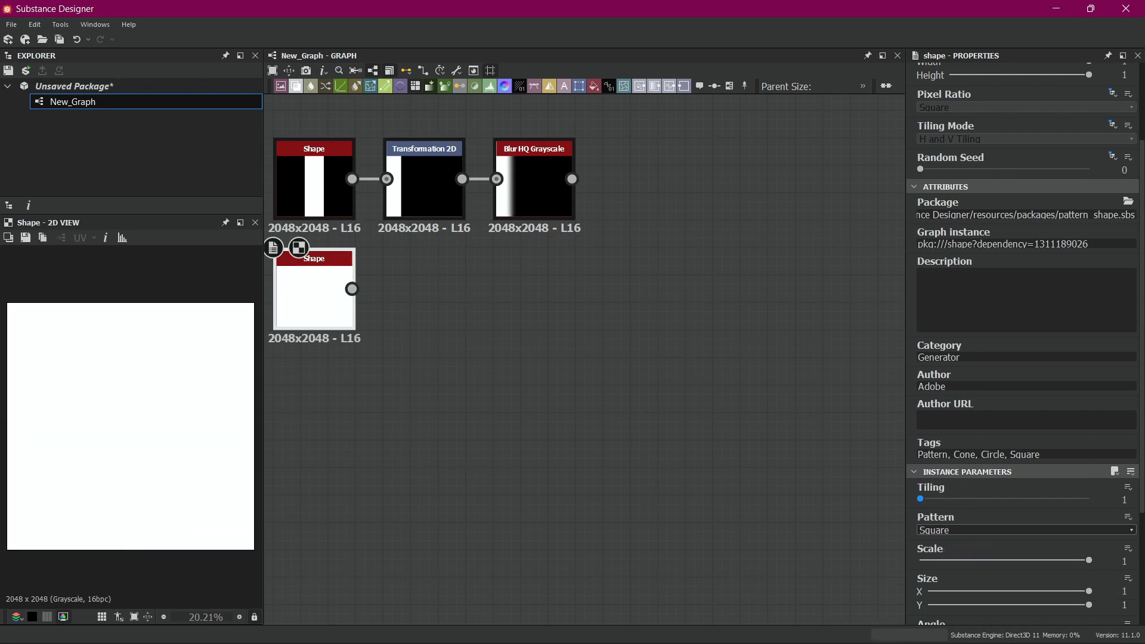
pyautogui.scroll(-3, 1024, 530)
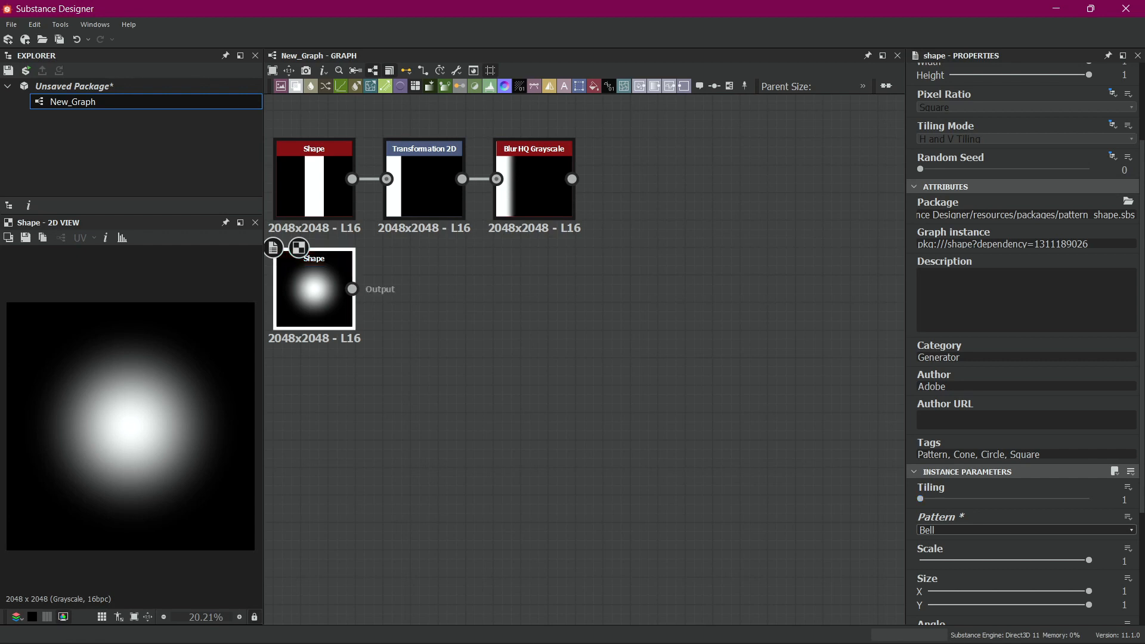
pyautogui.scroll(-1, 1089, 525)
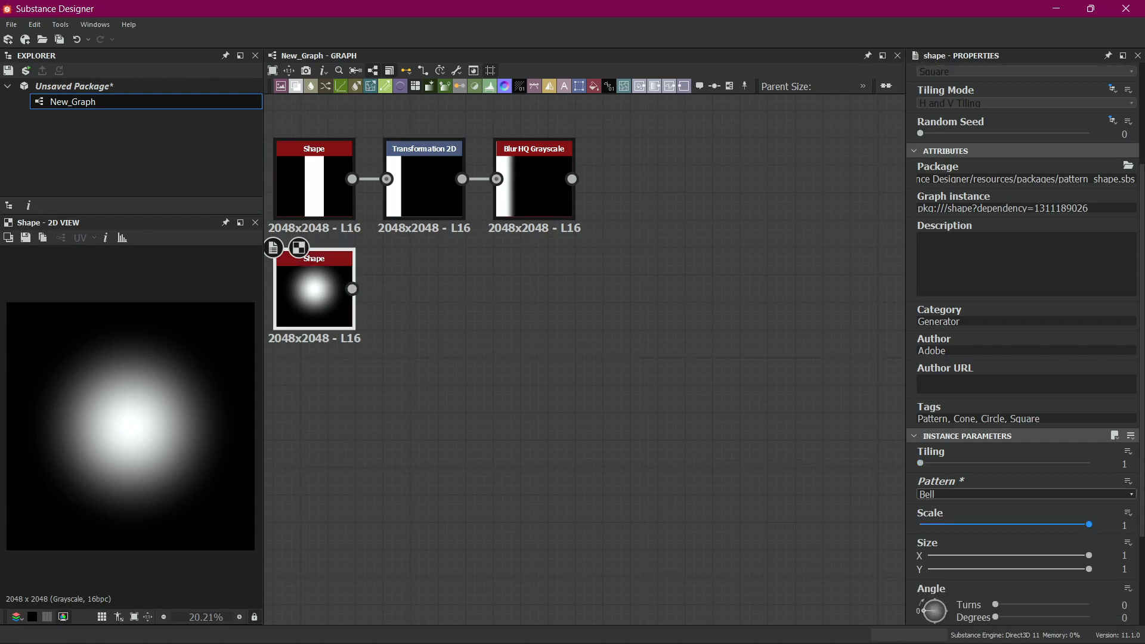
pyautogui.moveTo(1089, 524); pyautogui.dragTo(1008, 525)
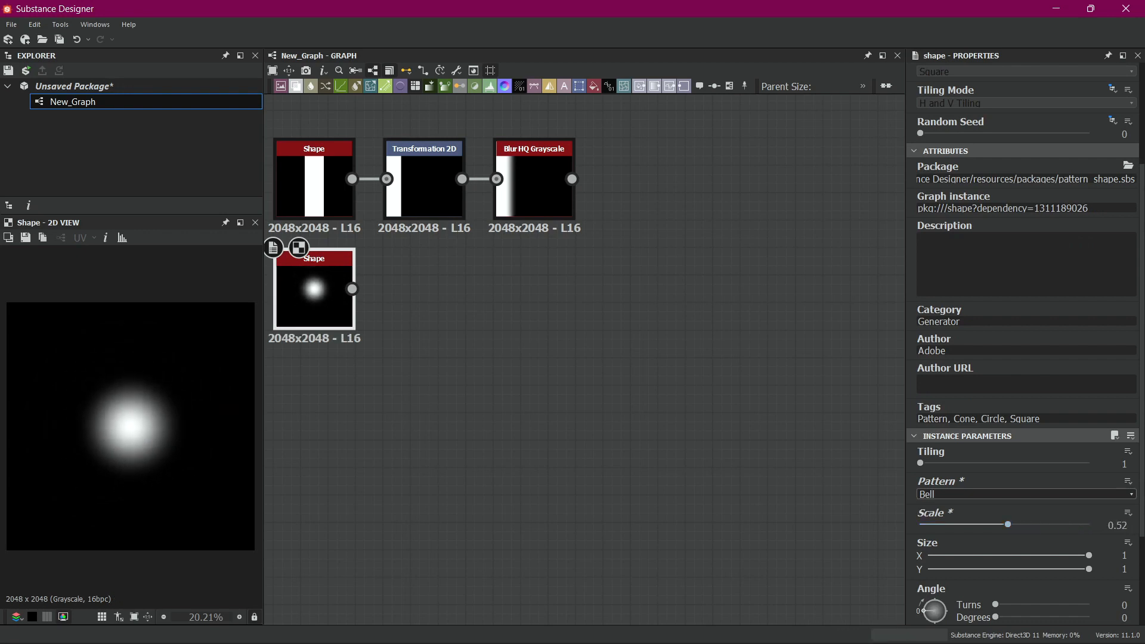
# Add a Transformation 2D node connected to the Bell Shape node's output.
pyautogui.moveTo(351, 288); pyautogui.dragTo(421, 290)
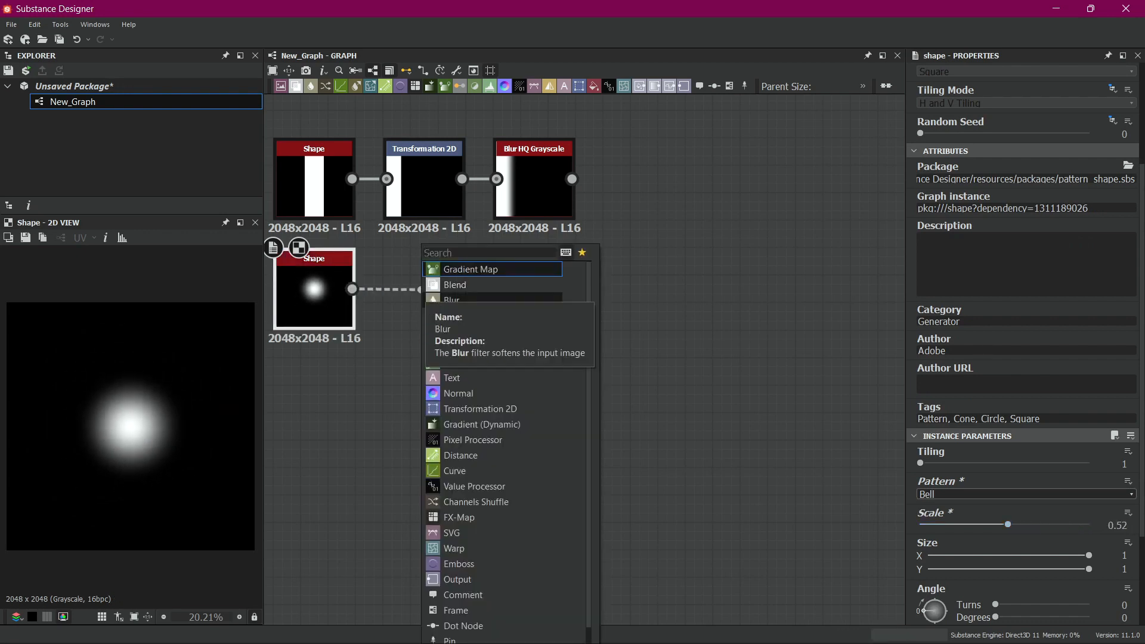
pyautogui.write('trans')
pyautogui.press('Return')
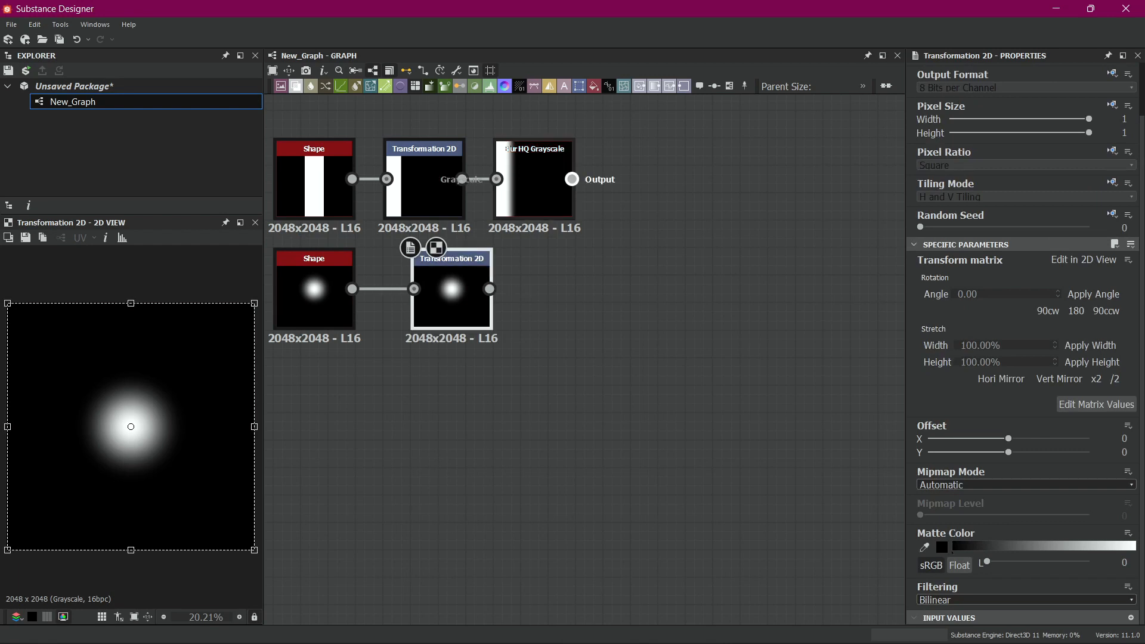
# Add a Blend node with the Blur HQ Grayscale output as background and the lower Transformation 2D output as foreground.
pyautogui.moveTo(572, 179); pyautogui.dragTo(615, 235)
pyautogui.write('blend')
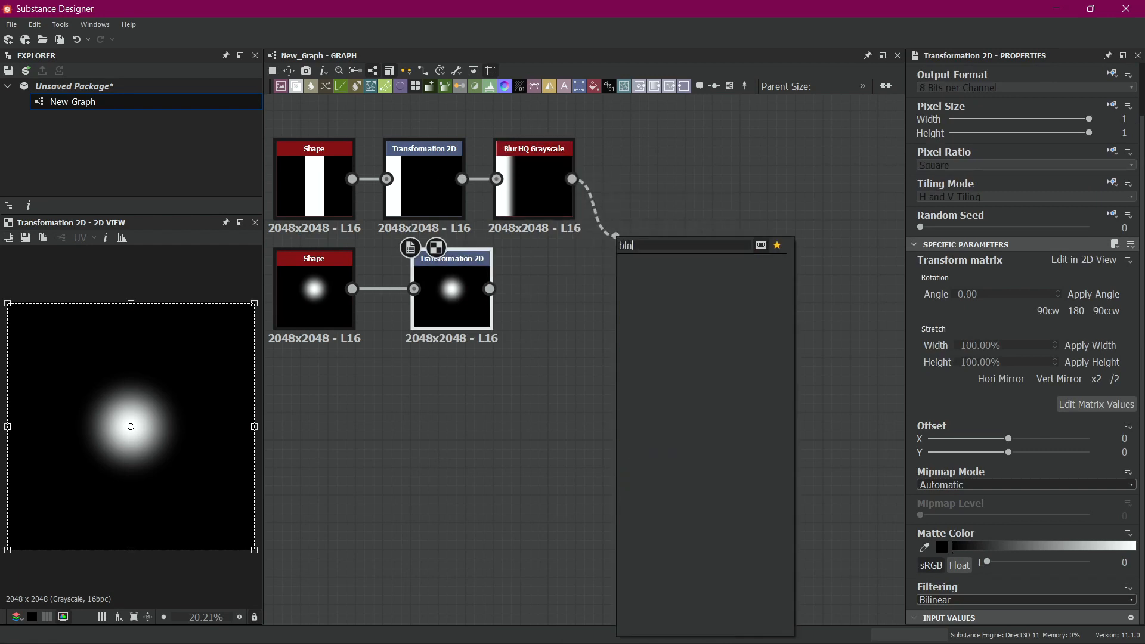
pyautogui.press('Return')
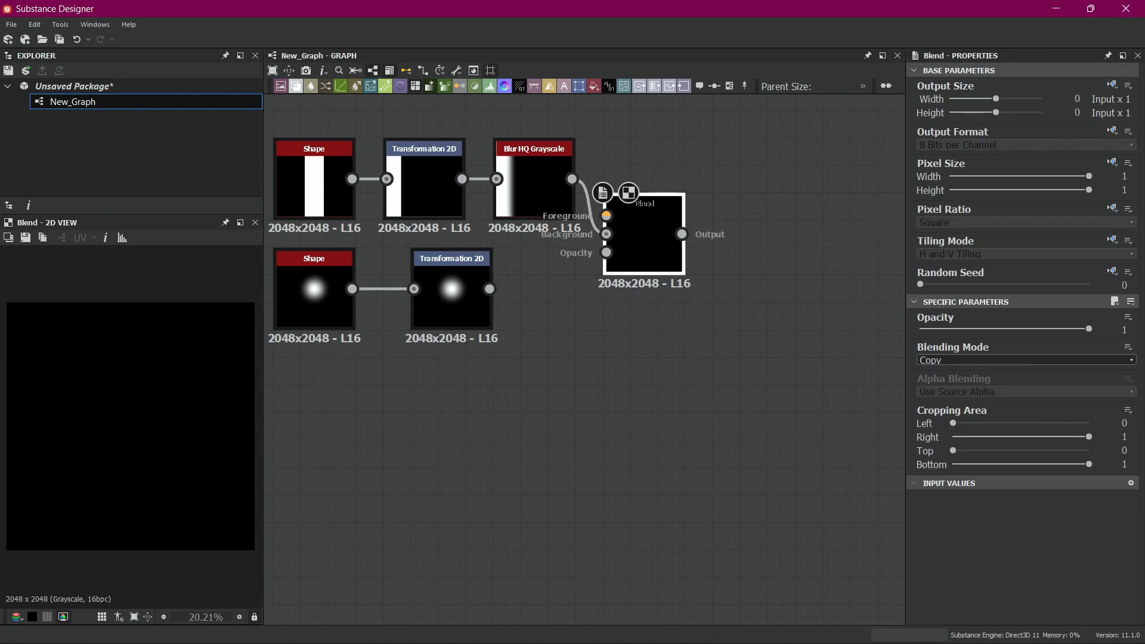
pyautogui.moveTo(644, 239); pyautogui.dragTo(644, 255)
pyautogui.moveTo(489, 288); pyautogui.dragTo(607, 231)
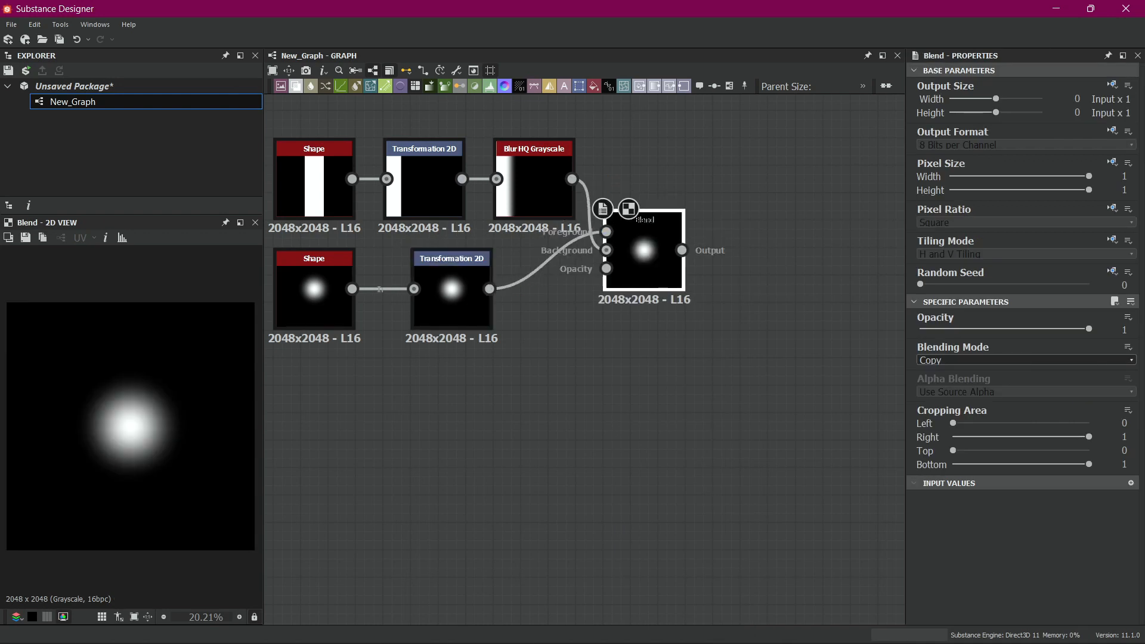
# Try the Overlay blending mode on the Blend node, and set it to Screen.
pyautogui.click(937, 361)
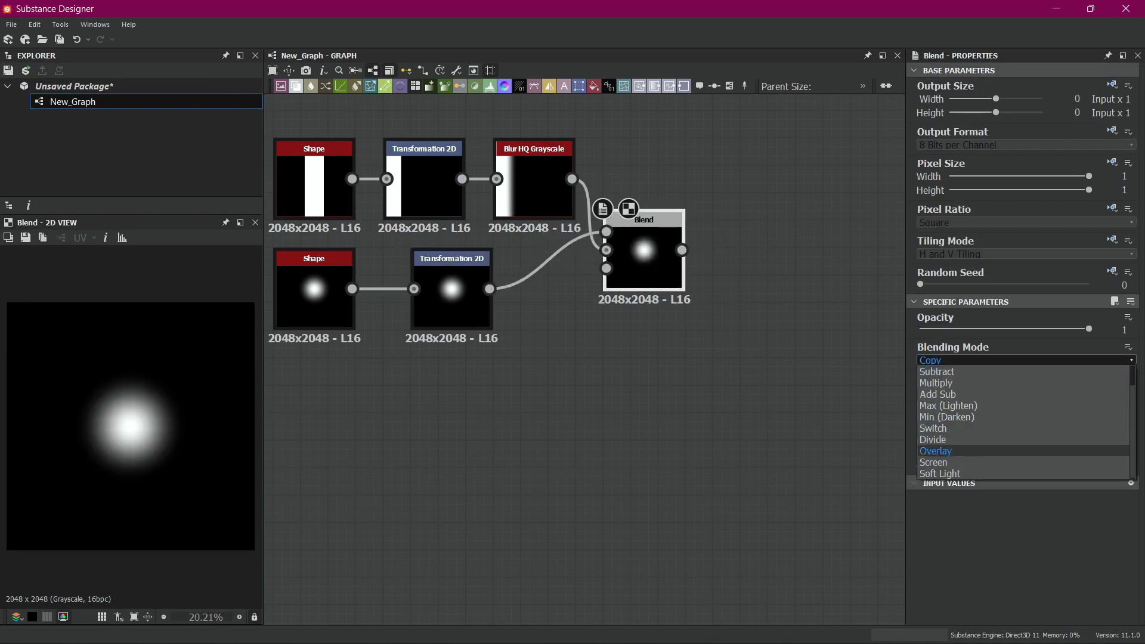
pyautogui.click(935, 451)
pyautogui.click(955, 360)
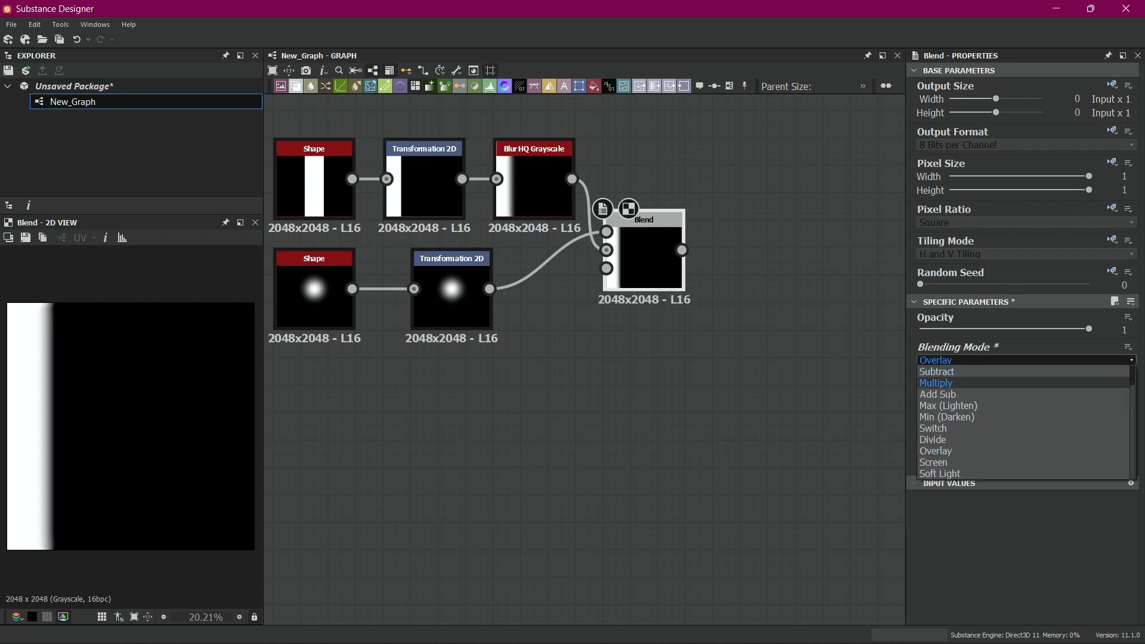
pyautogui.click(954, 463)
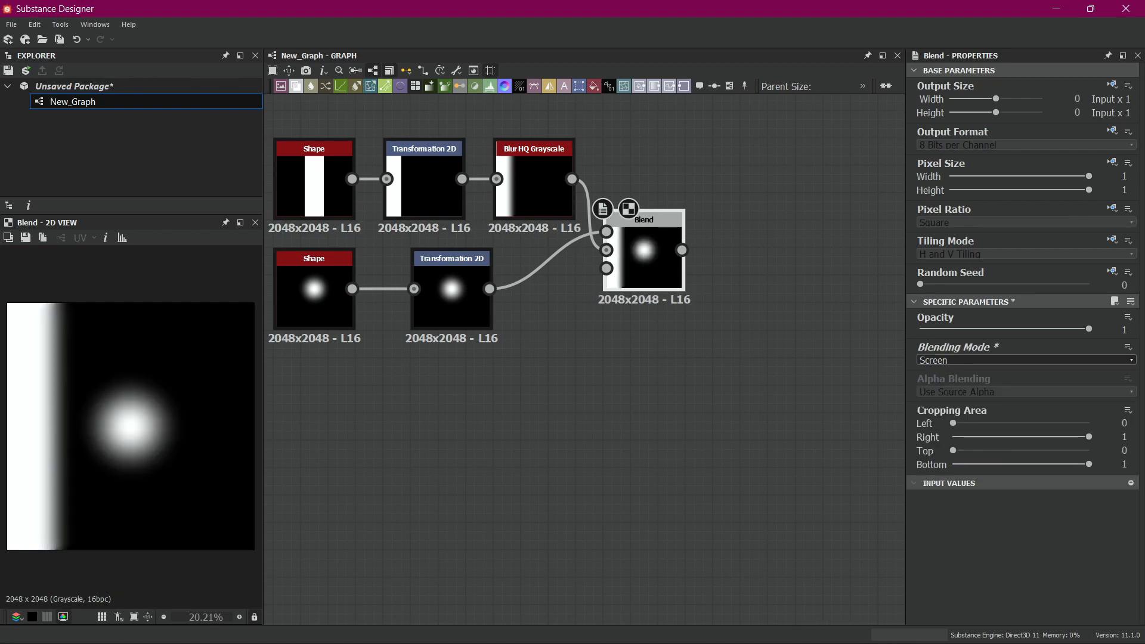
# Reduce the Bell Shape's scale to about 0.37 and offset its Transformation 2D to about X 0.2536, Y 0.3455 at the strip's edge.
pyautogui.click(451, 289)
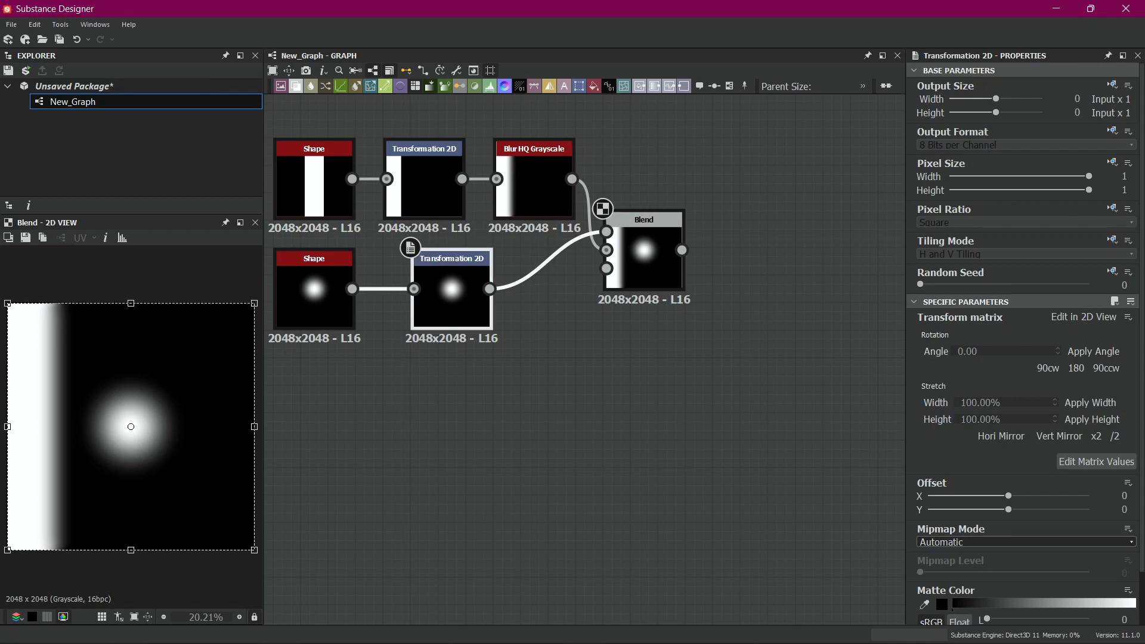
pyautogui.moveTo(131, 426); pyautogui.dragTo(84, 347)
pyautogui.click(314, 289)
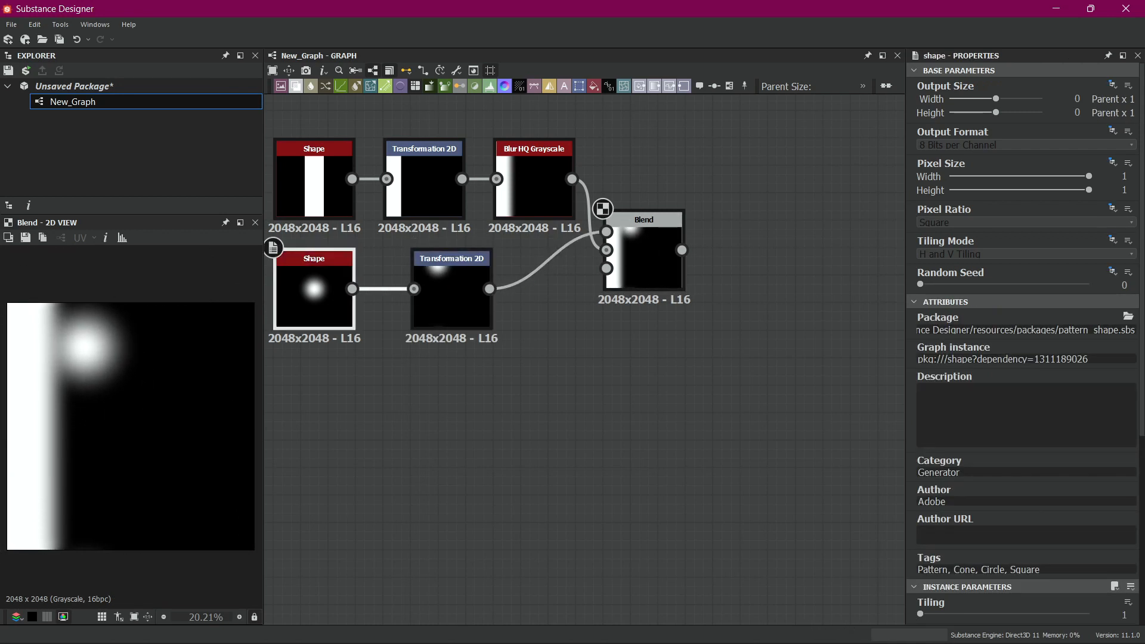
pyautogui.moveTo(1008, 568); pyautogui.dragTo(980, 568)
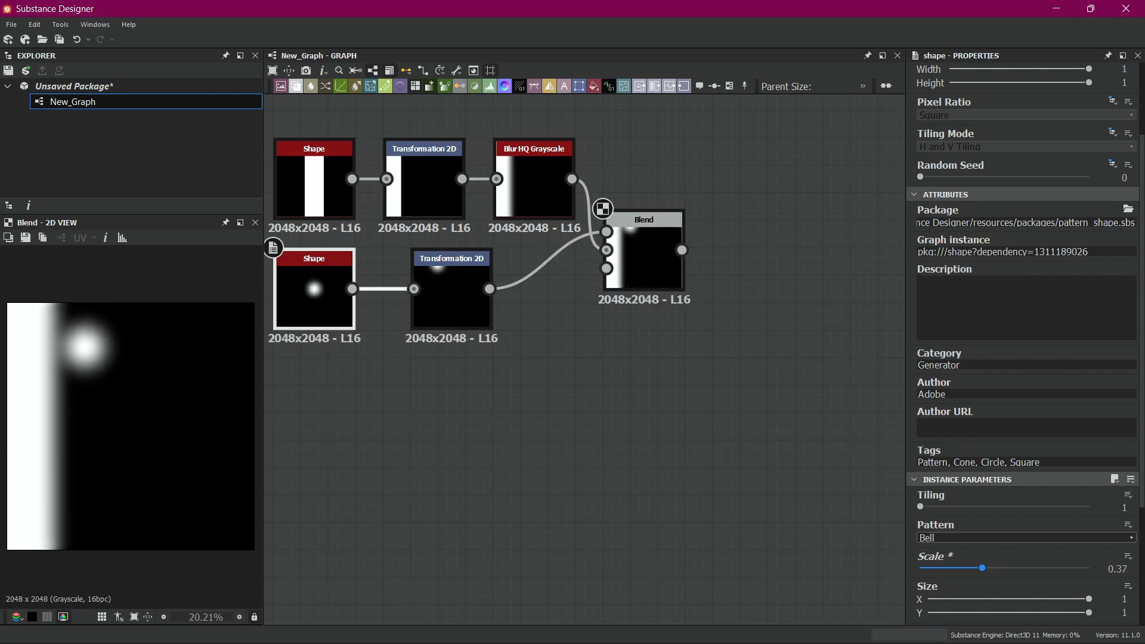
pyautogui.click(452, 295)
pyautogui.moveTo(85, 346); pyautogui.dragTo(68, 340)
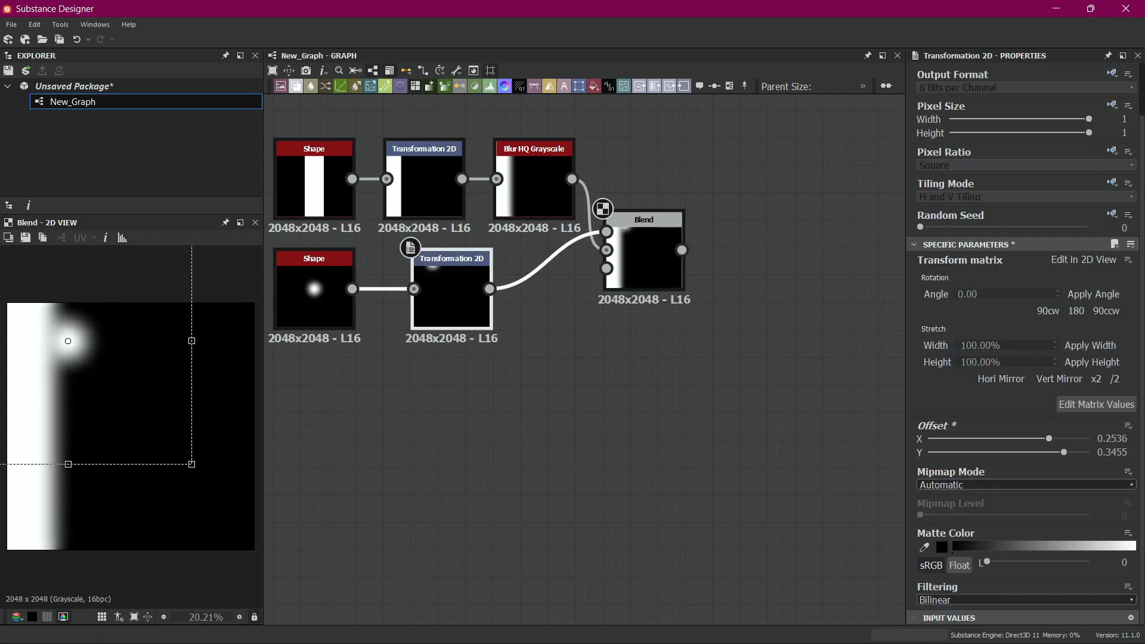
# Try a Directional Blur node on the Blend output at intensity 20, 100 and about 159.86, and delete the node.
pyautogui.moveTo(681, 250); pyautogui.dragTo(733, 261)
pyautogui.write('directi')
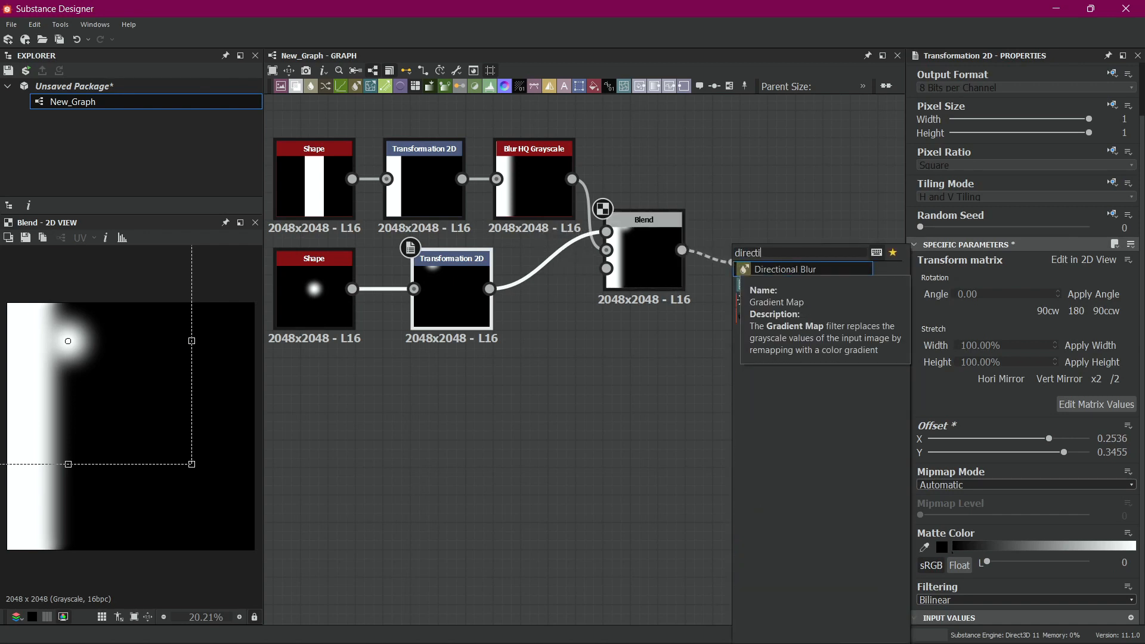
pyautogui.press('Return')
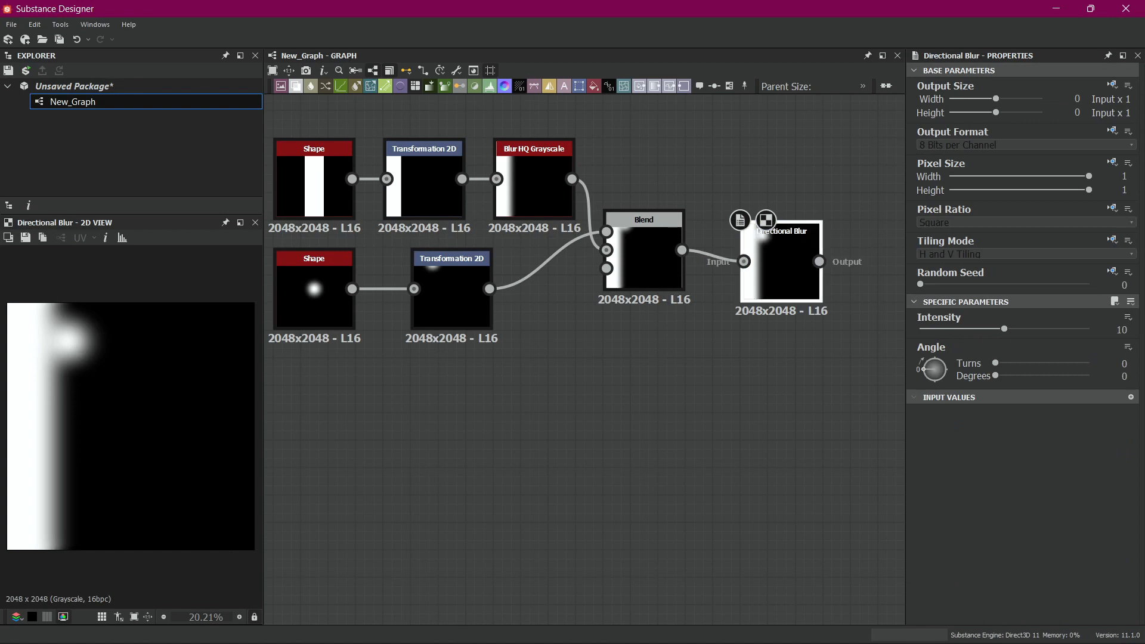
pyautogui.moveTo(1083, 330); pyautogui.dragTo(1104, 330)
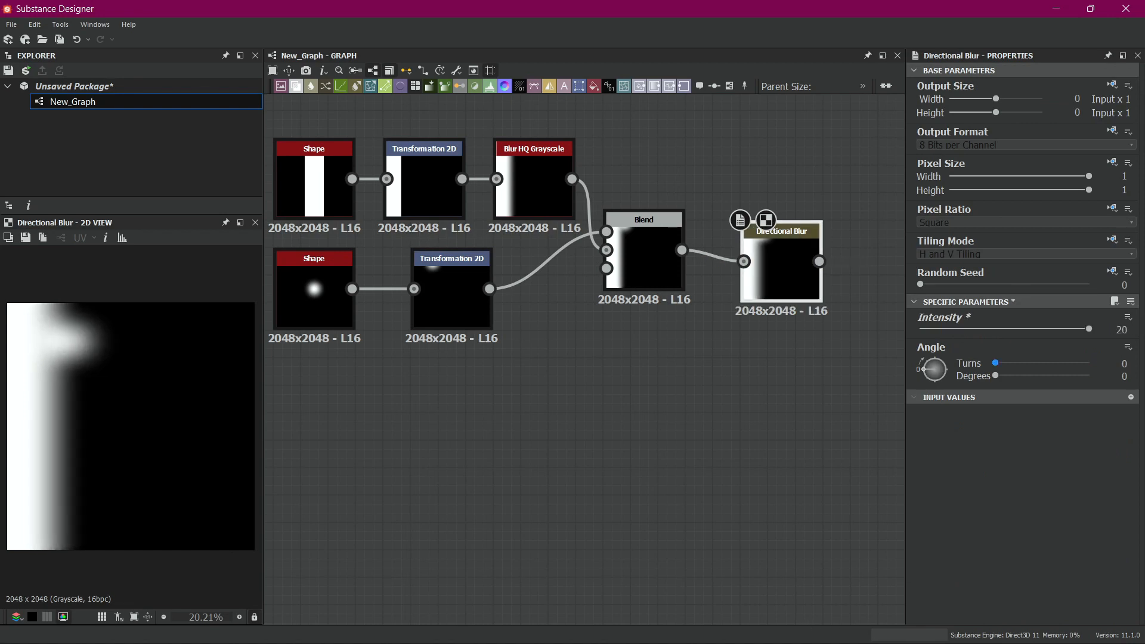
pyautogui.click(1121, 330)
pyautogui.write('100')
pyautogui.press('Return')
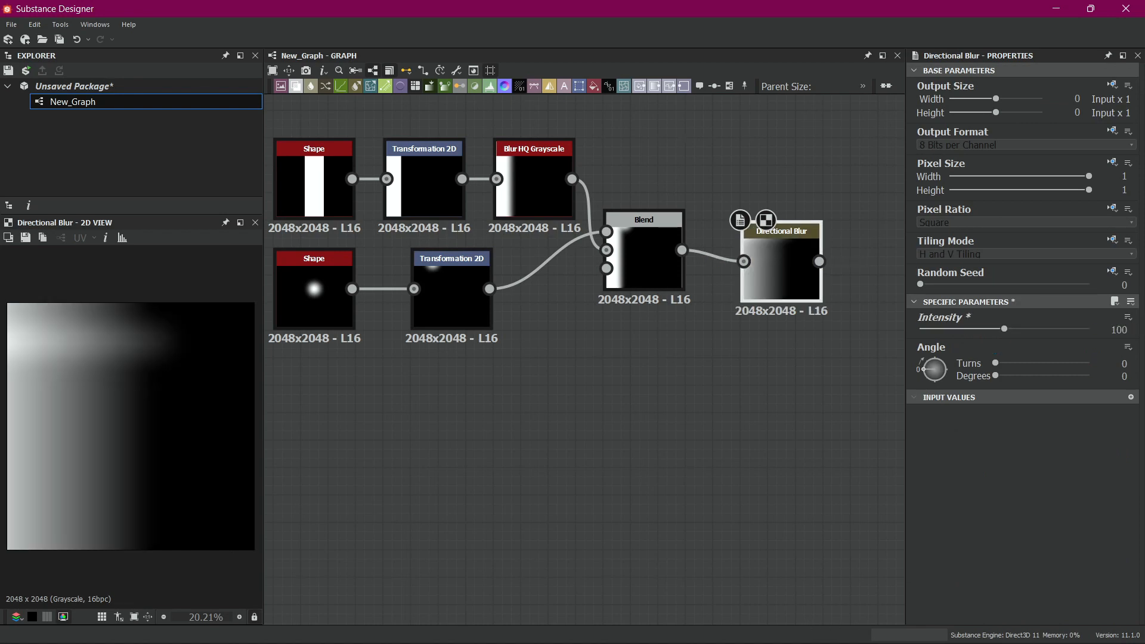
pyautogui.moveTo(1005, 330); pyautogui.dragTo(1056, 330)
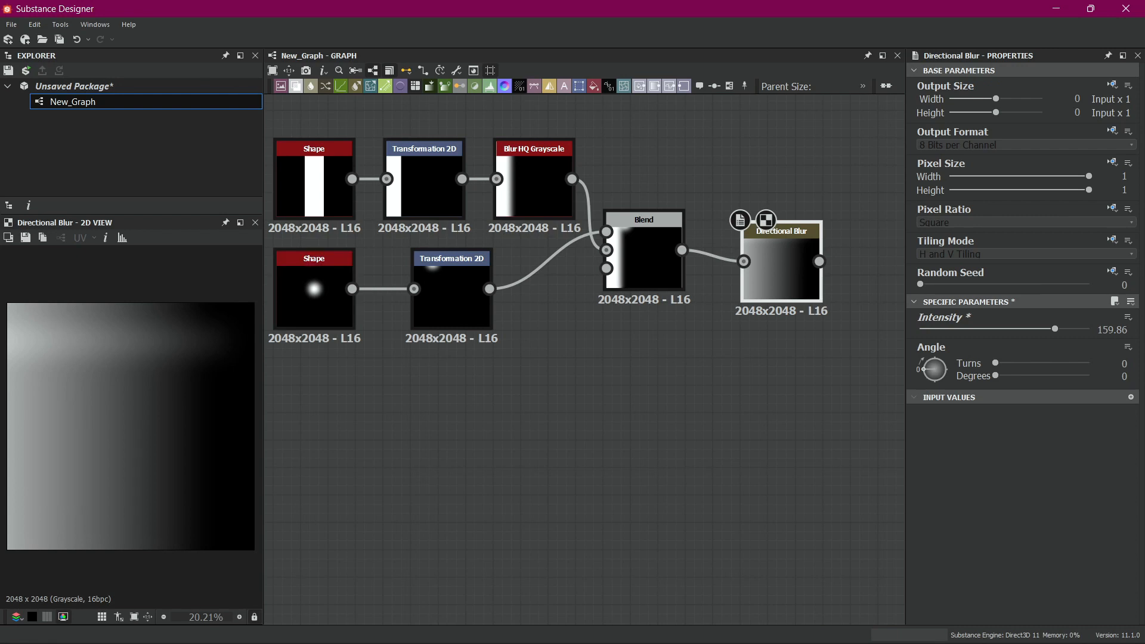
pyautogui.press('Delete')
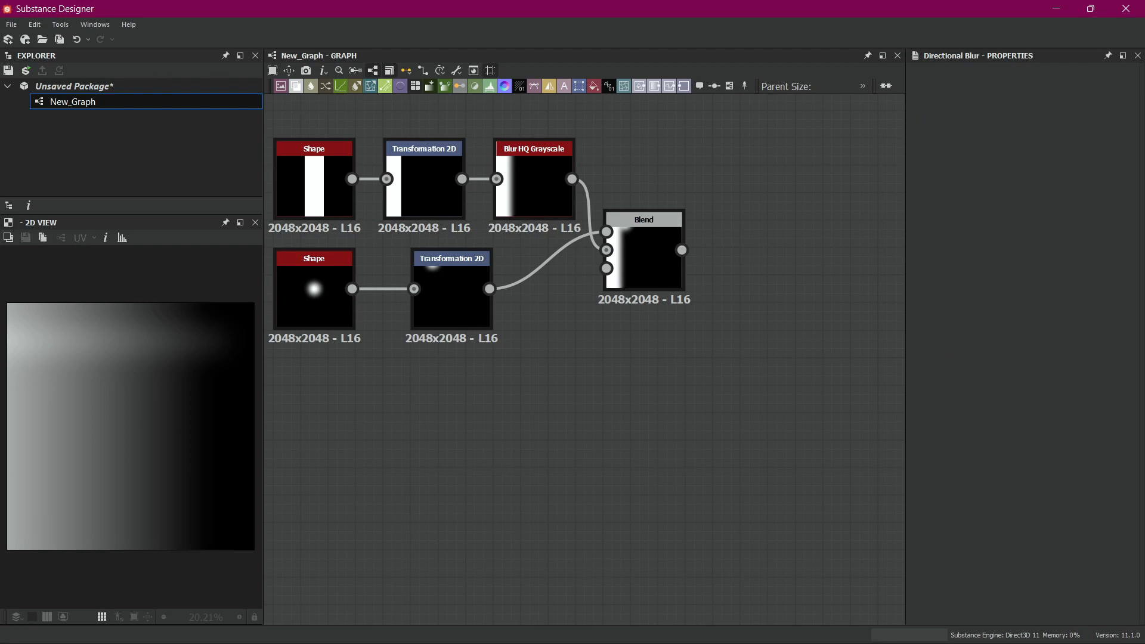
# Duplicate the Bell Shape, its Transformation 2D and the Blend, feed the first Blend into the copy's background, and preview the copy.
pyautogui.moveTo(301, 352); pyautogui.dragTo(656, 260)
pyautogui.hotkey('ctrl', 'd')
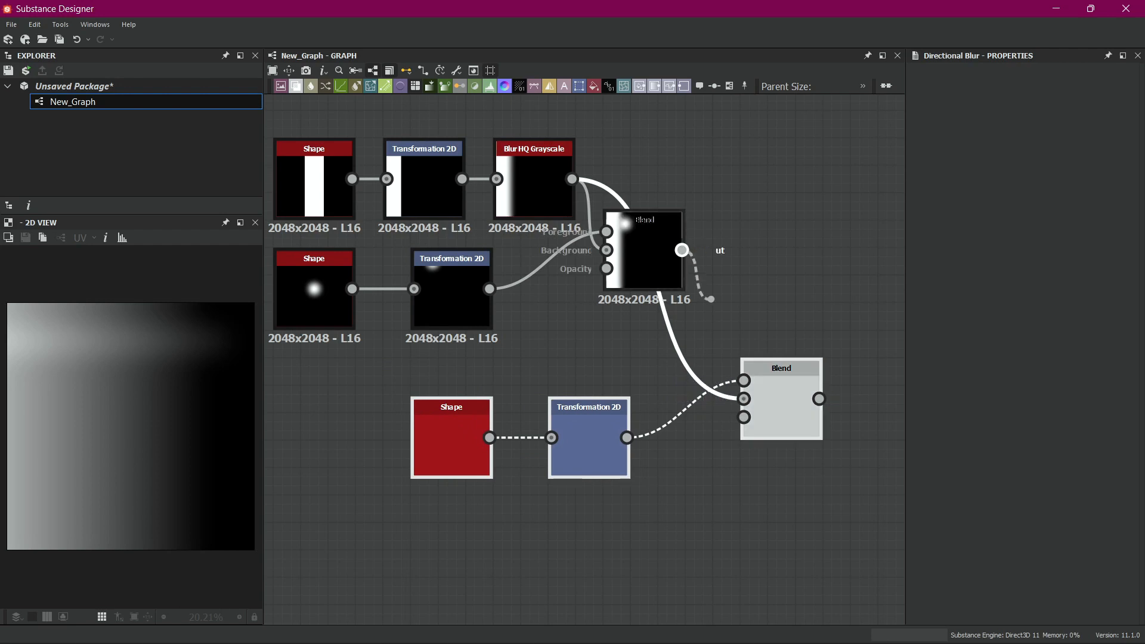
pyautogui.moveTo(681, 250); pyautogui.dragTo(744, 399)
pyautogui.doubleClick(781, 402)
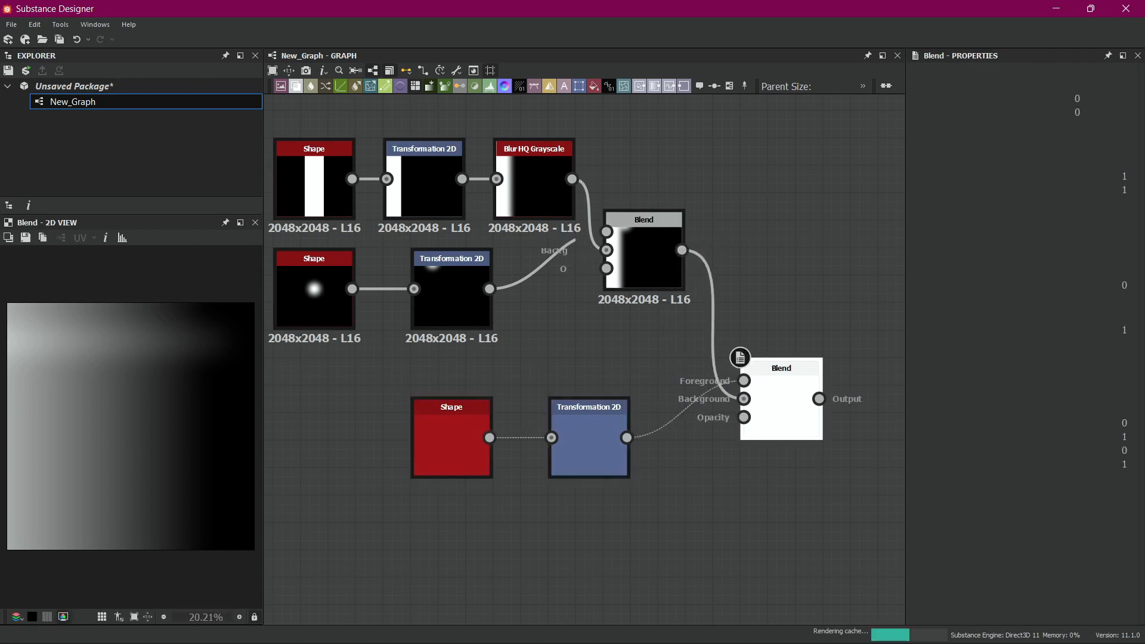
# Offset the second bump's Transformation 2D down the strip's edge to about Y 0.0291.
pyautogui.click(590, 441)
pyautogui.moveTo(68, 342); pyautogui.dragTo(68, 414)
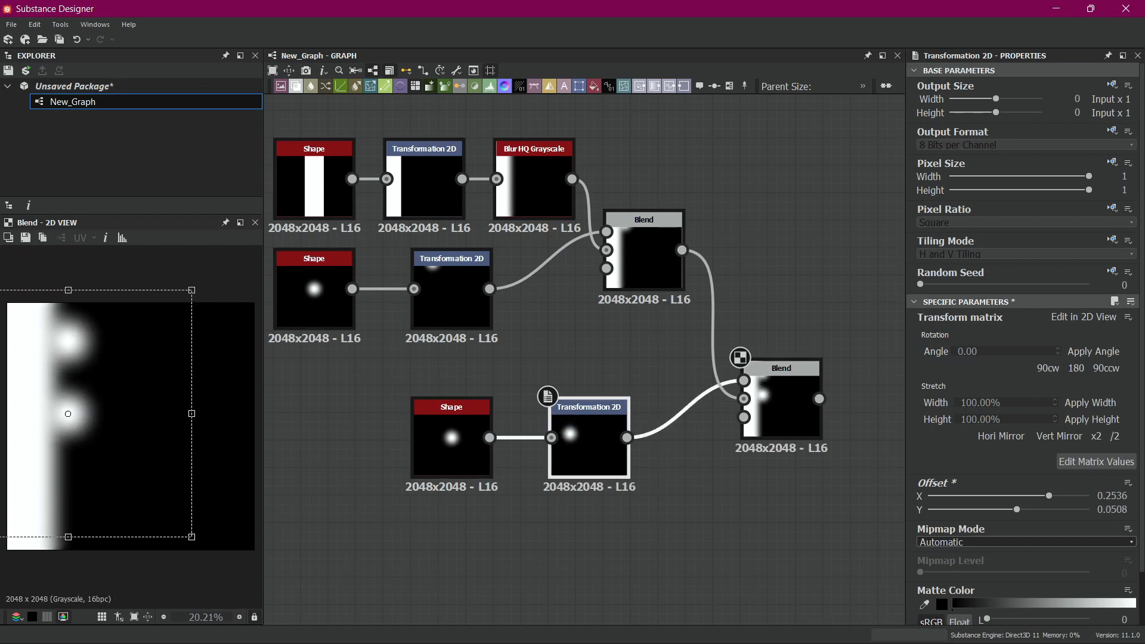
pyautogui.moveTo(68, 414); pyautogui.dragTo(68, 419)
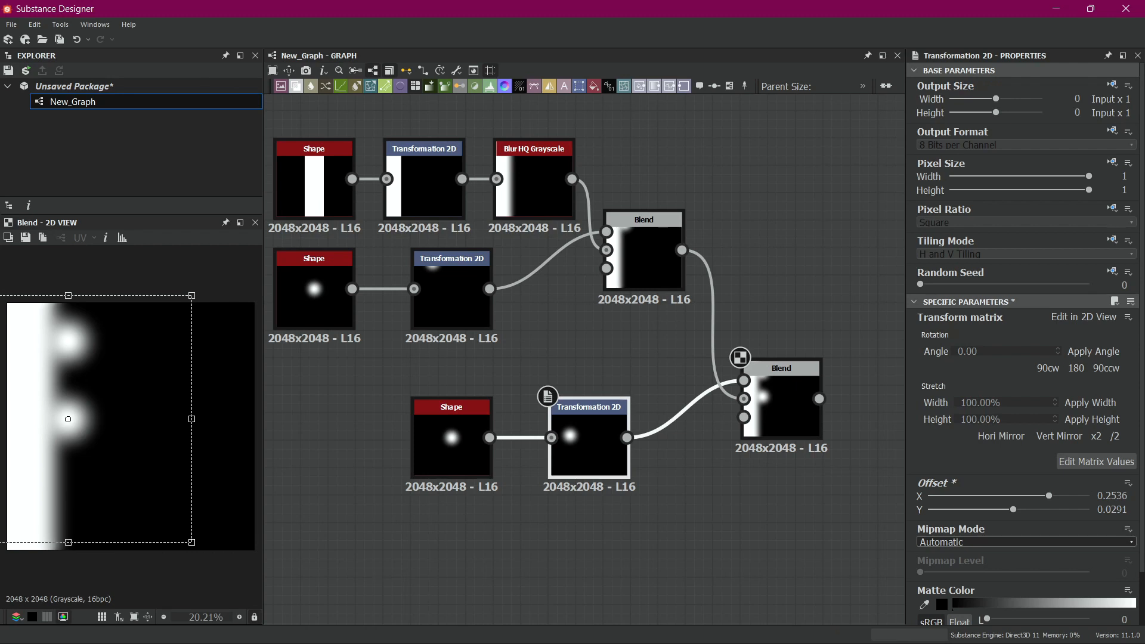
# Duplicate the second Bell Shape, its Transformation 2D and Blend, and feed the second Blend's output into the copied Blend's background.
pyautogui.moveTo(657, 525); pyautogui.dragTo(629, 437, button='middle')
pyautogui.moveTo(388, 453); pyautogui.dragTo(740, 315)
pyautogui.hotkey('ctrl', 'c')
pyautogui.hotkey('ctrl', 'v')
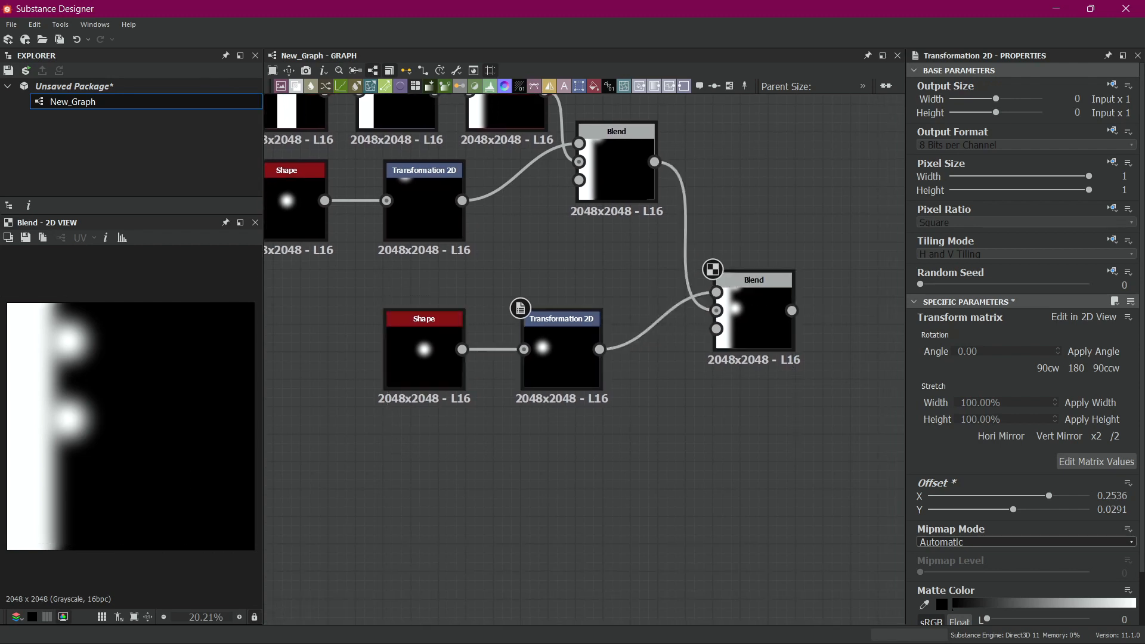
pyautogui.moveTo(686, 430); pyautogui.dragTo(655, 339, button='middle')
pyautogui.moveTo(724, 257); pyautogui.dragTo(841, 365)
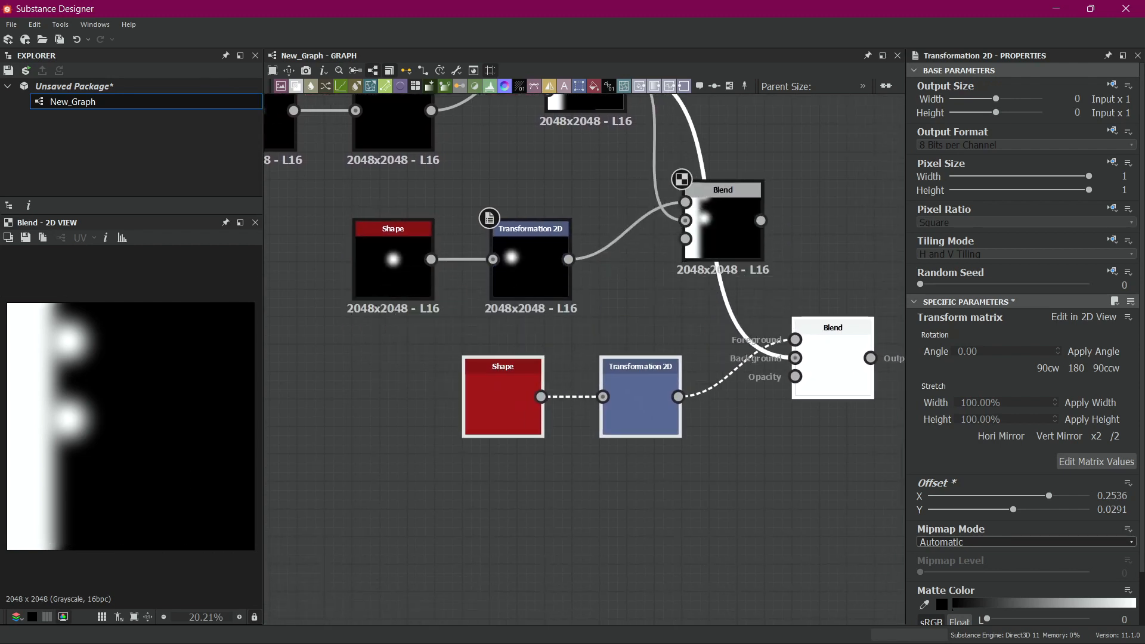
pyautogui.moveTo(761, 221); pyautogui.dragTo(796, 358)
pyautogui.click(834, 349)
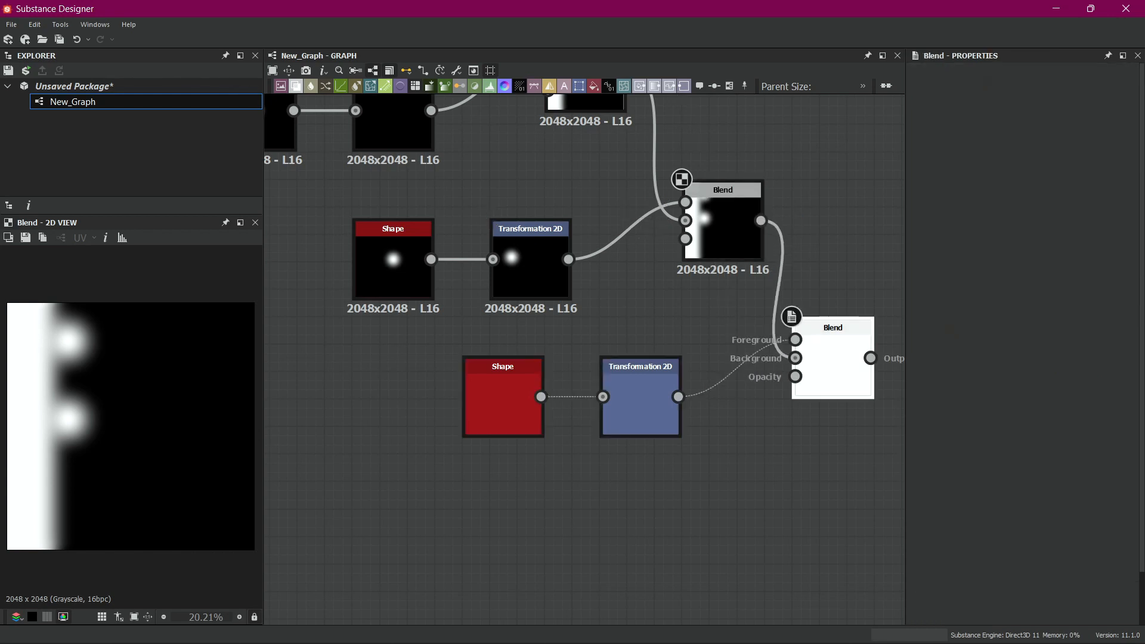
# Preview the third Blend and offset the third bump's Transformation 2D to about Y -0.311 along the strip's edge.
pyautogui.moveTo(640, 401); pyautogui.dragTo(640, 390)
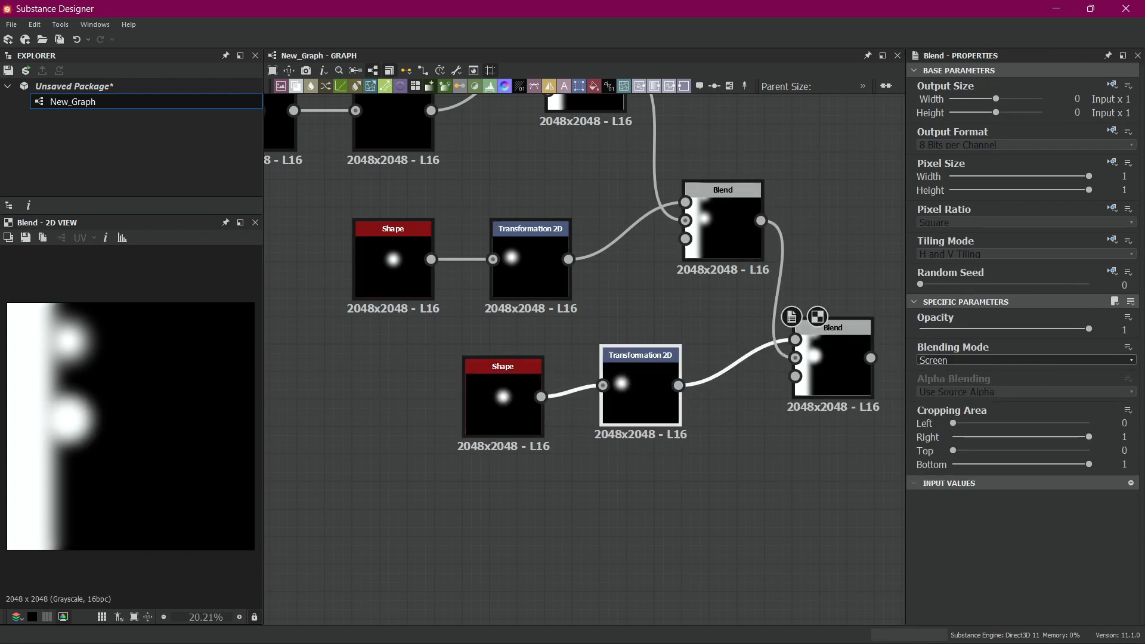
pyautogui.doubleClick(641, 388)
pyautogui.doubleClick(834, 361)
pyautogui.click(640, 388)
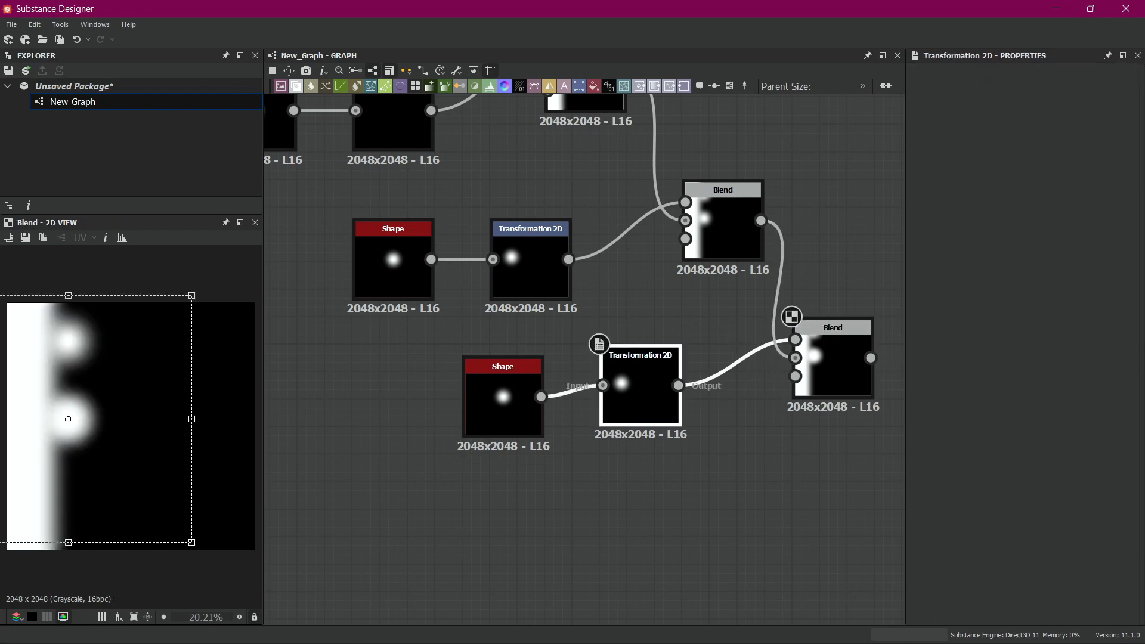
pyautogui.moveTo(68, 420); pyautogui.dragTo(68, 503)
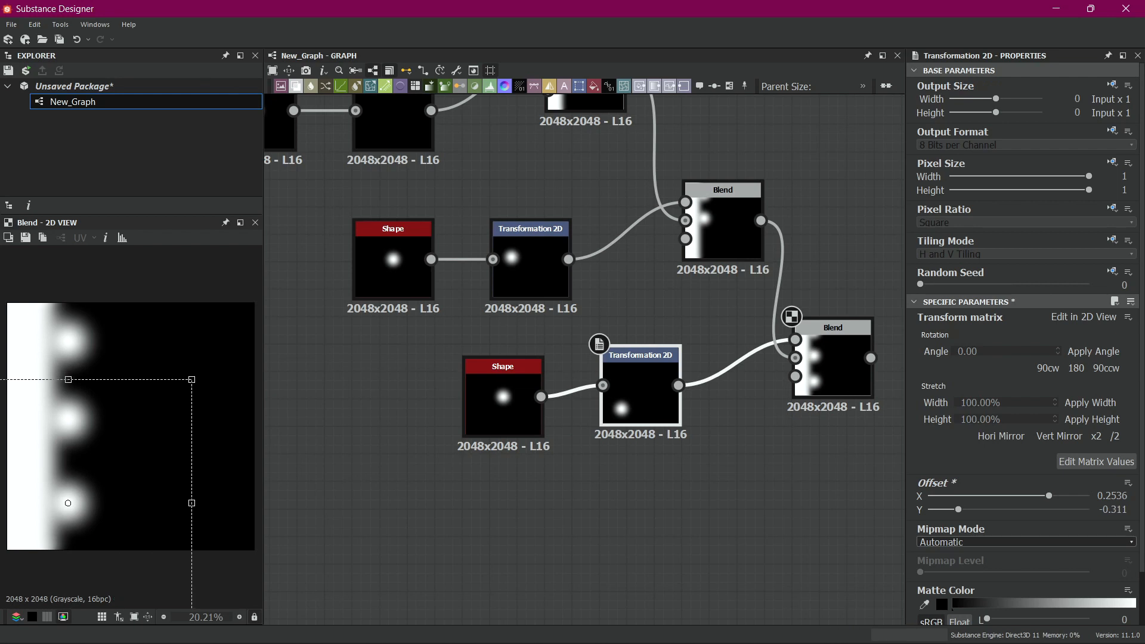
# Try the Multiply blending mode on the third Blend node, and undo it.
pyautogui.moveTo(795, 357); pyautogui.dragTo(725, 334, button='middle')
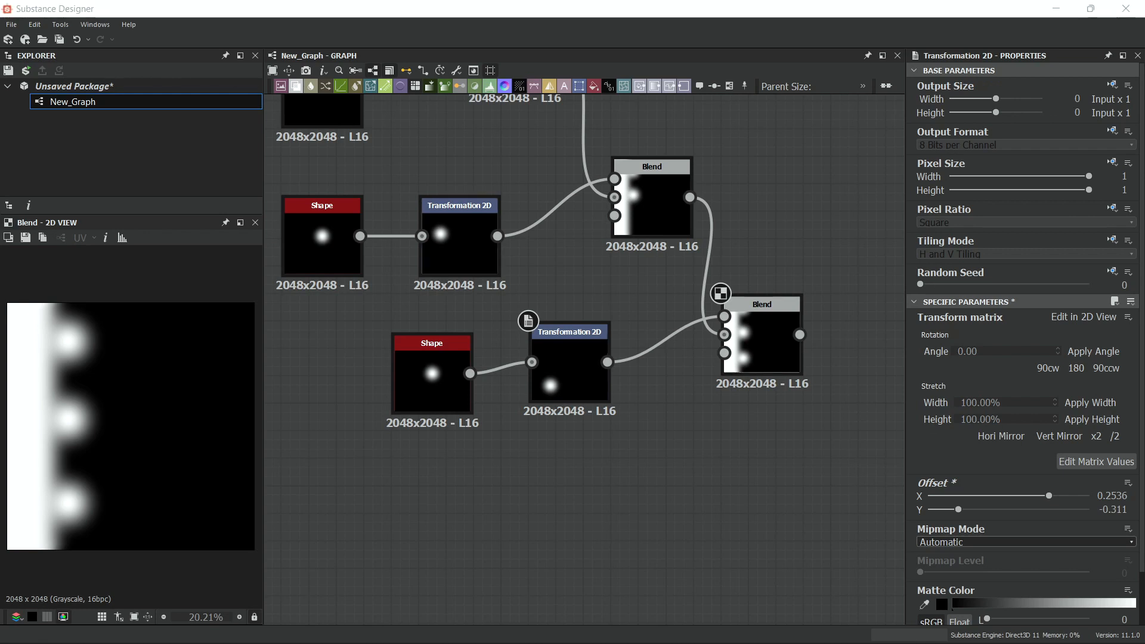
pyautogui.moveTo(662, 478); pyautogui.dragTo(688, 430, button='middle')
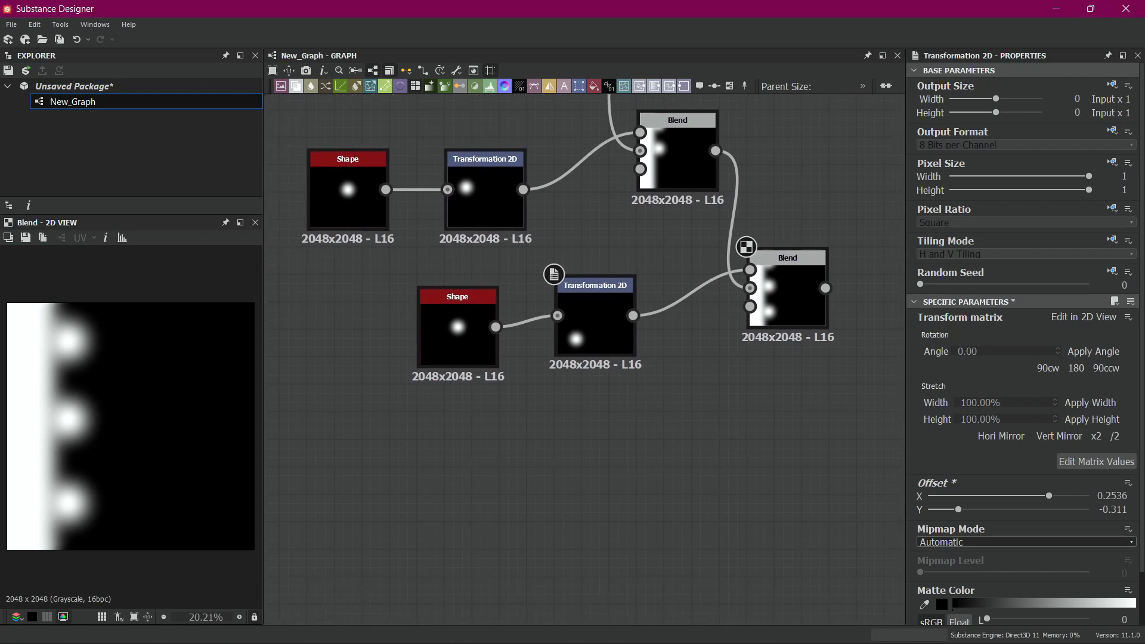
pyautogui.click(788, 292)
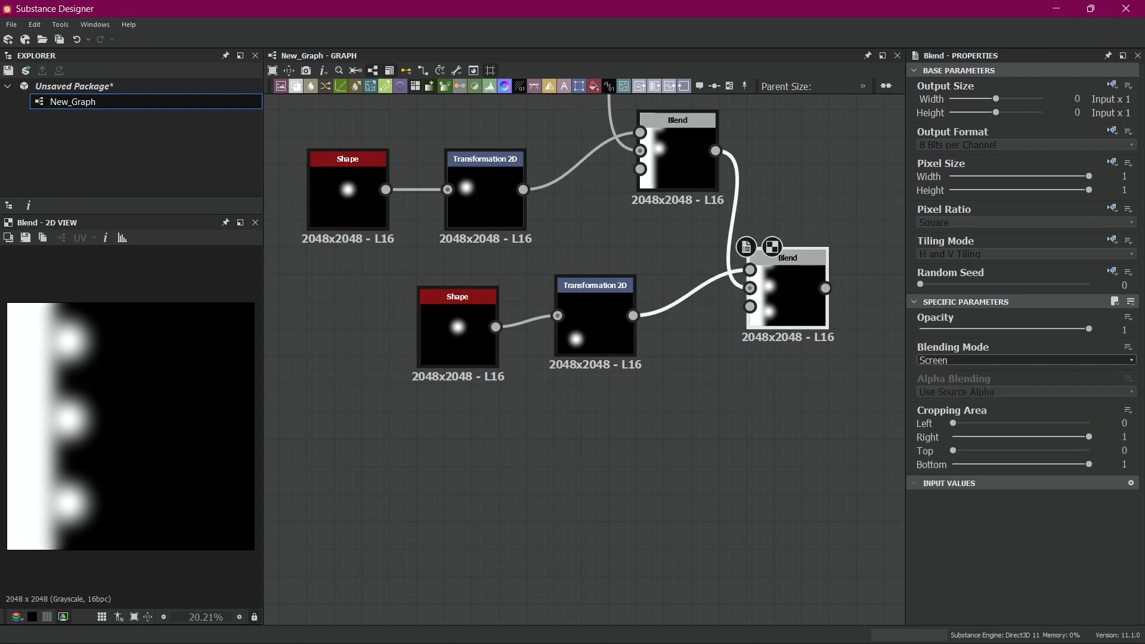
pyautogui.click(1014, 360)
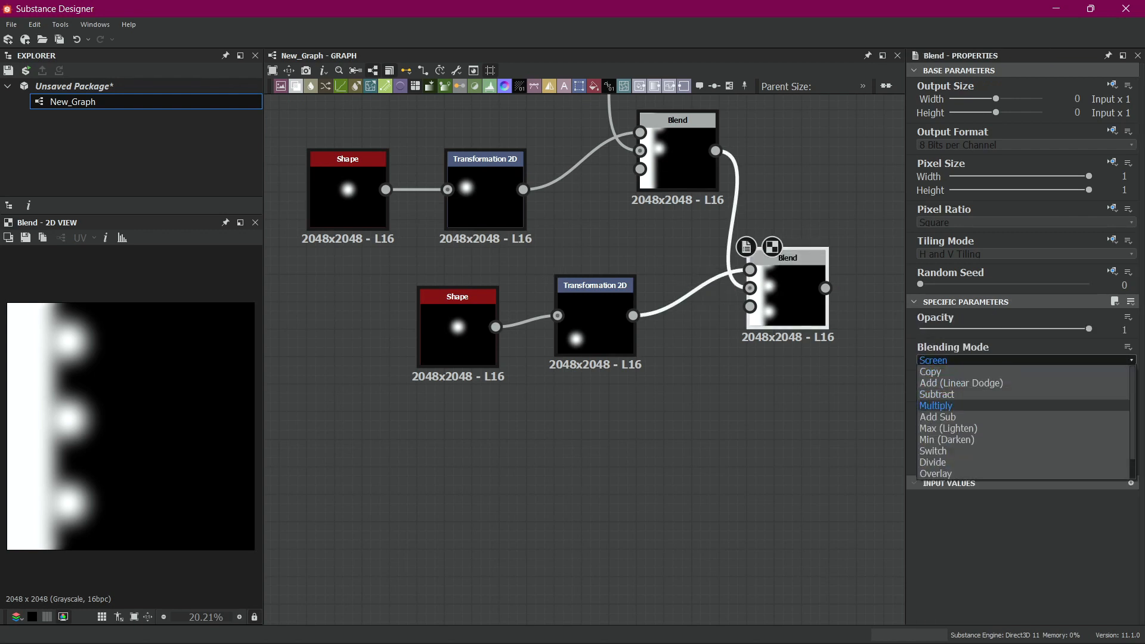
pyautogui.click(949, 406)
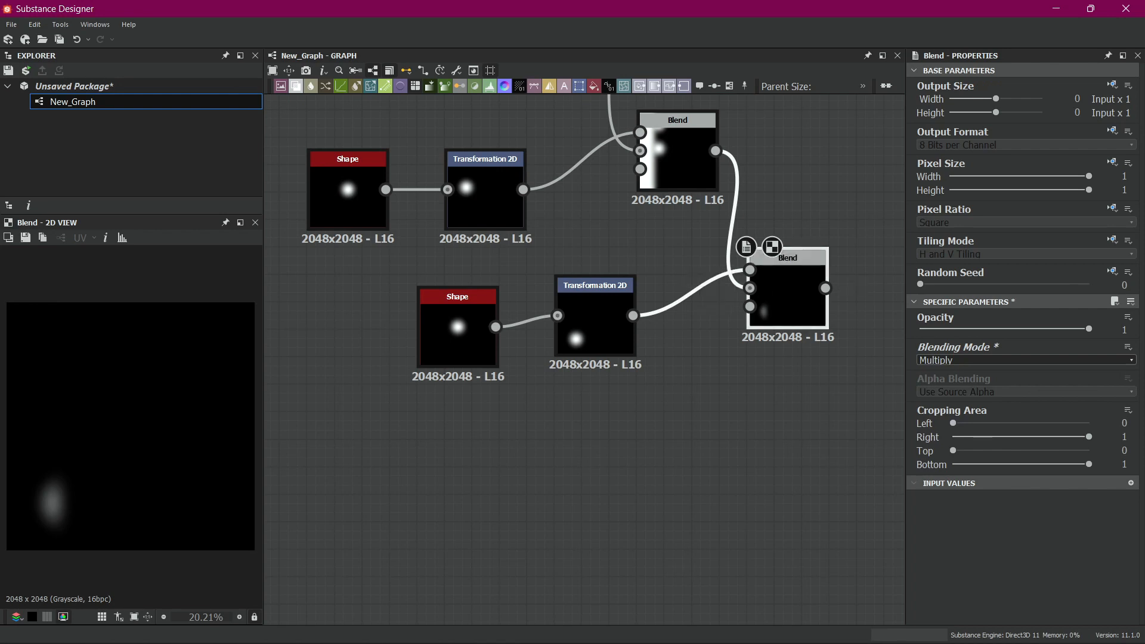
pyautogui.hotkey('ctrl', 'z')
# Try other blending modes on the first Blend node, including Multiply, Subtract, Min (Darken) and Soft Light, and return it to Screen.
pyautogui.moveTo(573, 197); pyautogui.dragTo(610, 455, button='middle')
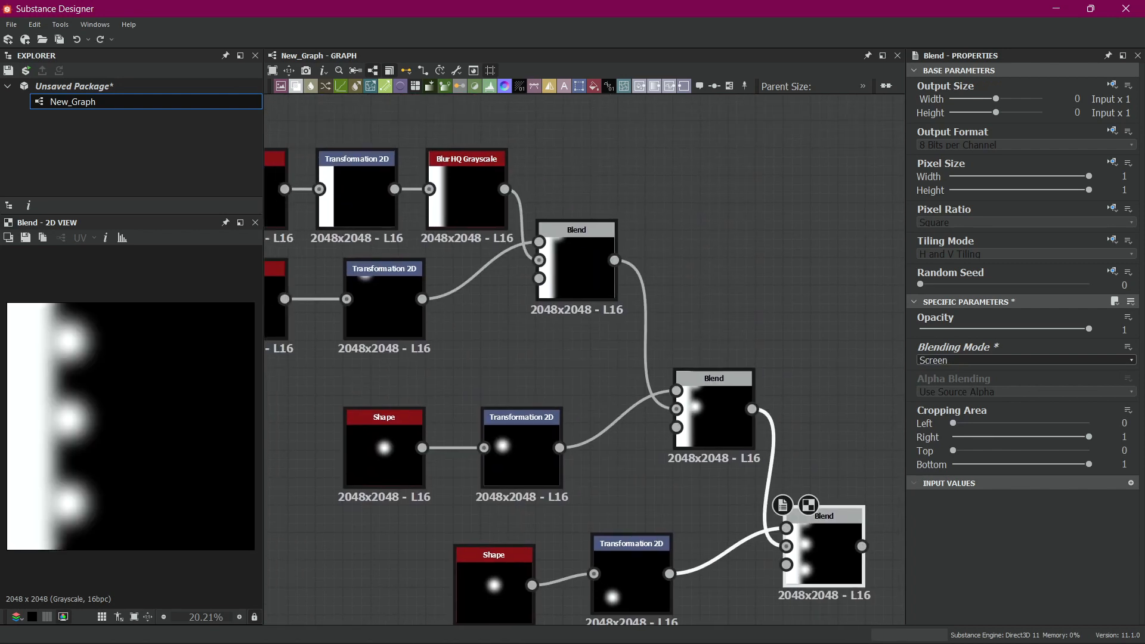
pyautogui.doubleClick(578, 262)
pyautogui.click(948, 360)
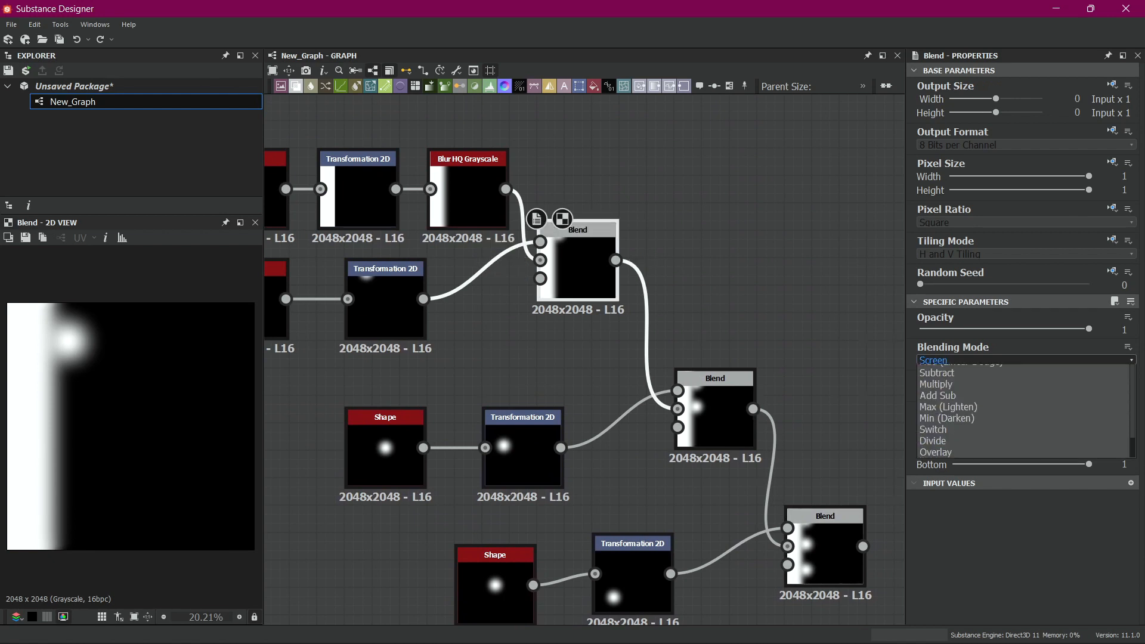
pyautogui.click(948, 393)
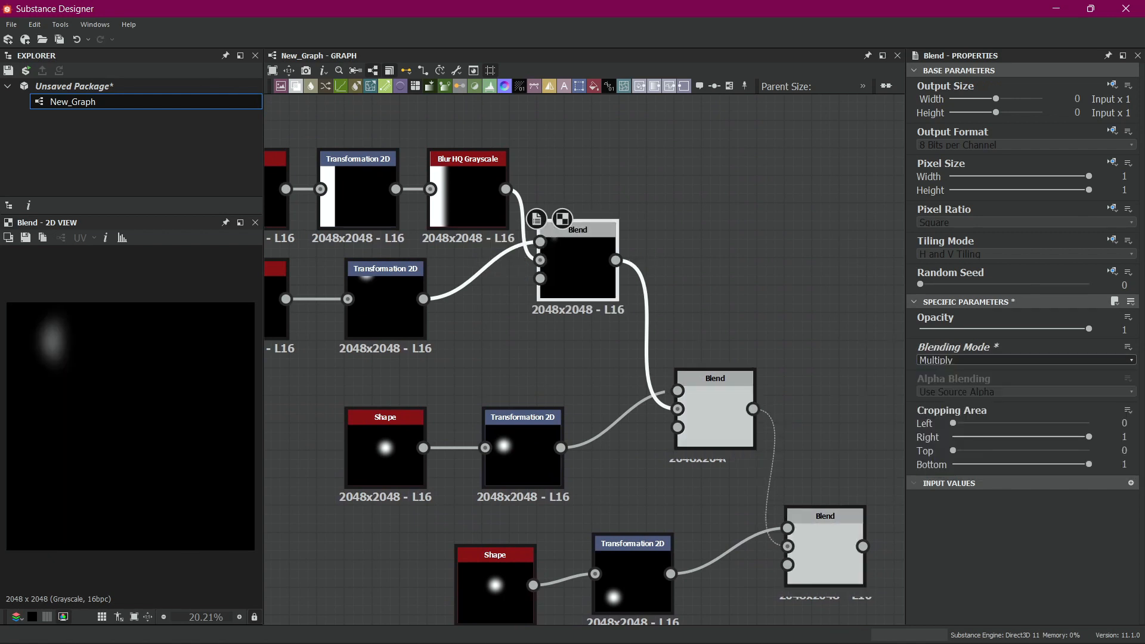
pyautogui.press('Up')
pyautogui.press('Up')
pyautogui.press('Up')
pyautogui.press('Down')
pyautogui.press('Down')
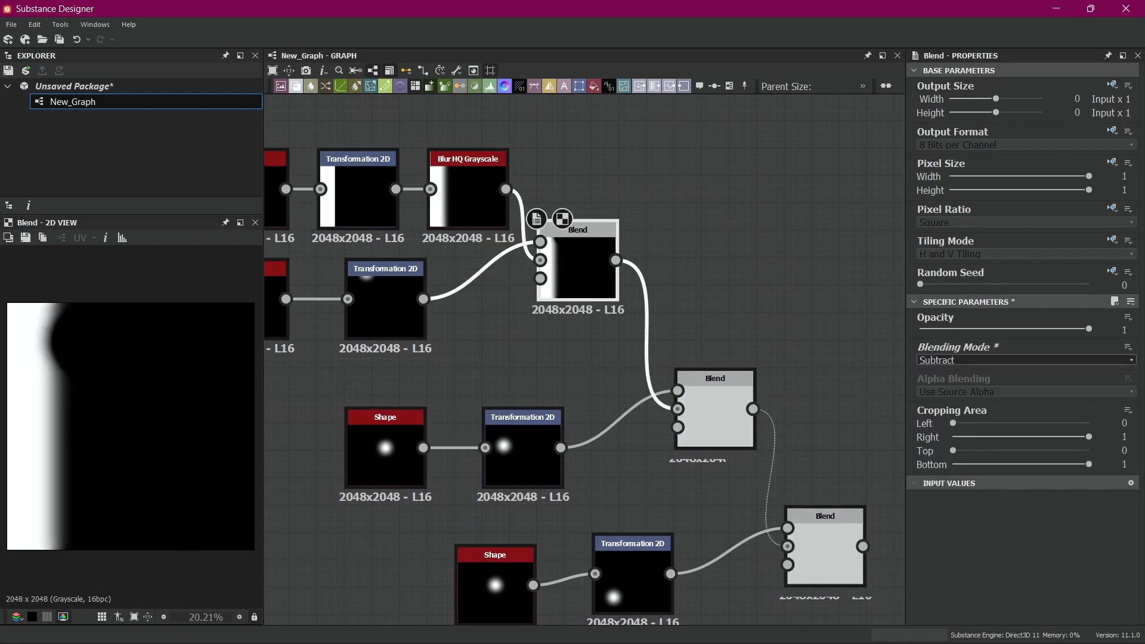
pyautogui.press('Up')
pyautogui.press('Down')
pyautogui.press('Down')
pyautogui.press('Down')
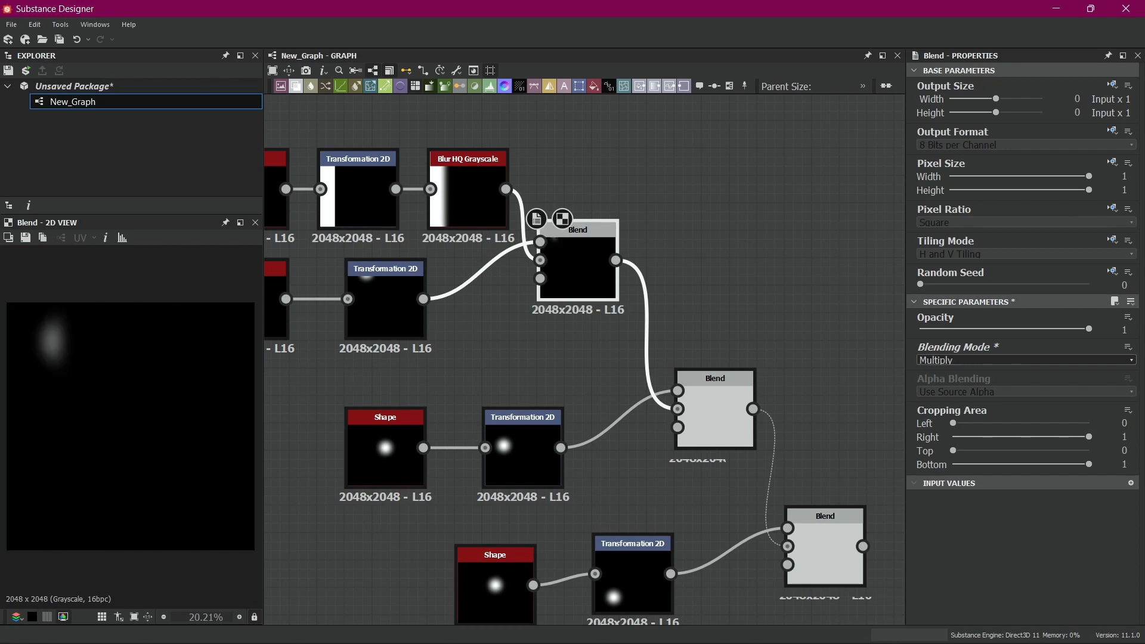
pyautogui.press('Down')
pyautogui.press('Down')
pyautogui.press('Down')
pyautogui.press('Down')
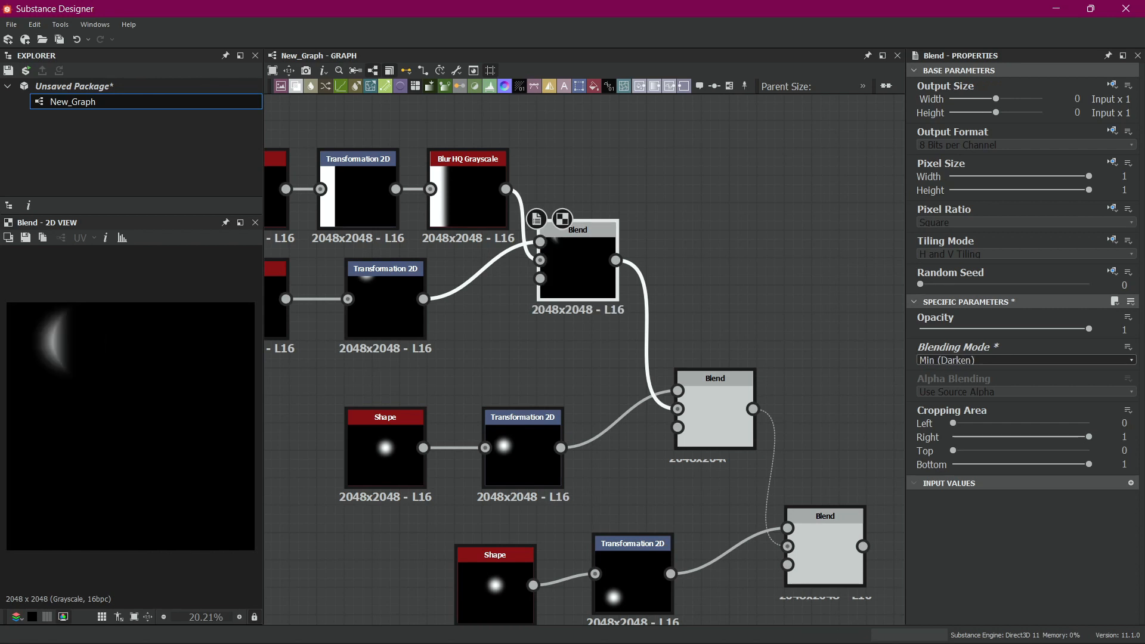
pyautogui.press('Down')
pyautogui.press('Down')
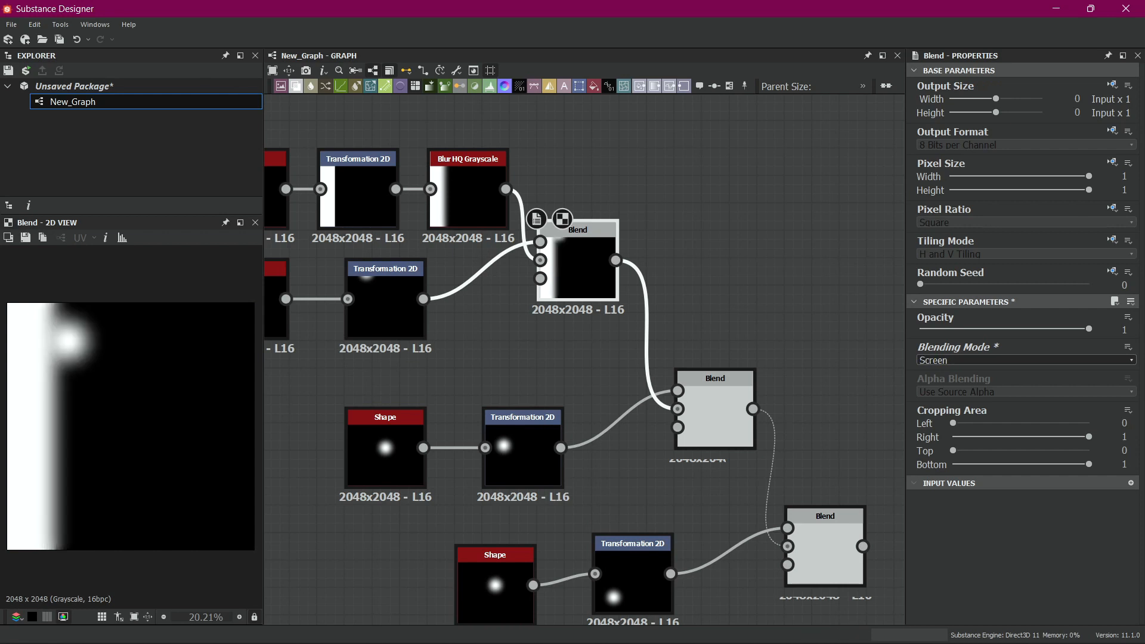
pyautogui.press('Down')
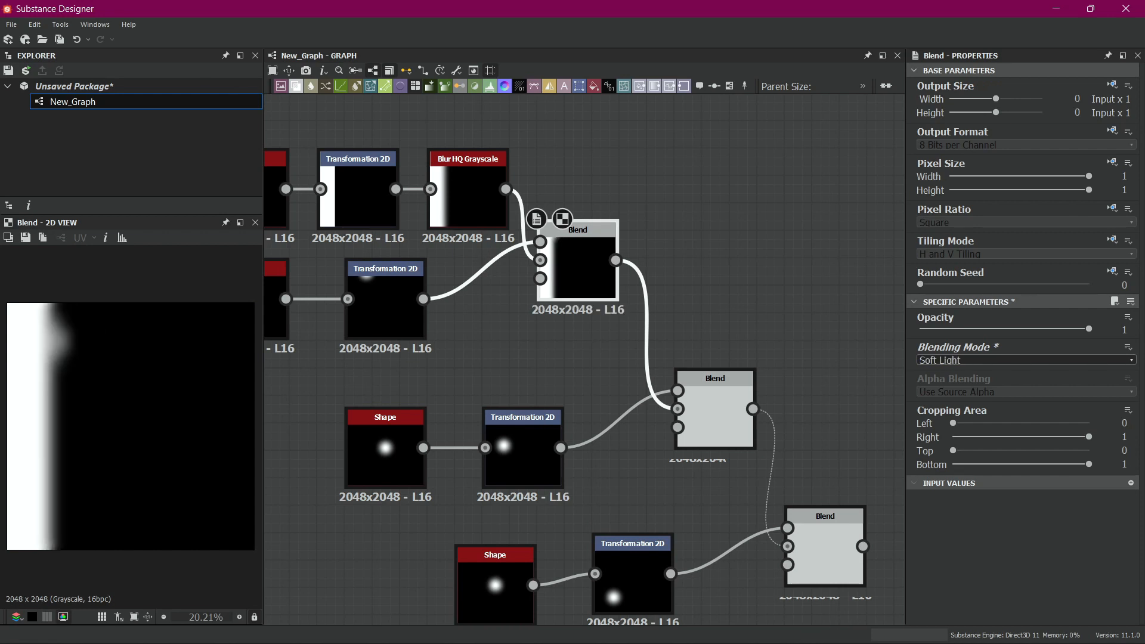
pyautogui.press('Up')
# Preview the third Blend, and add a new Blend node with the third Blend's output as its background.
pyautogui.moveTo(710, 490); pyautogui.dragTo(652, 320, button='middle')
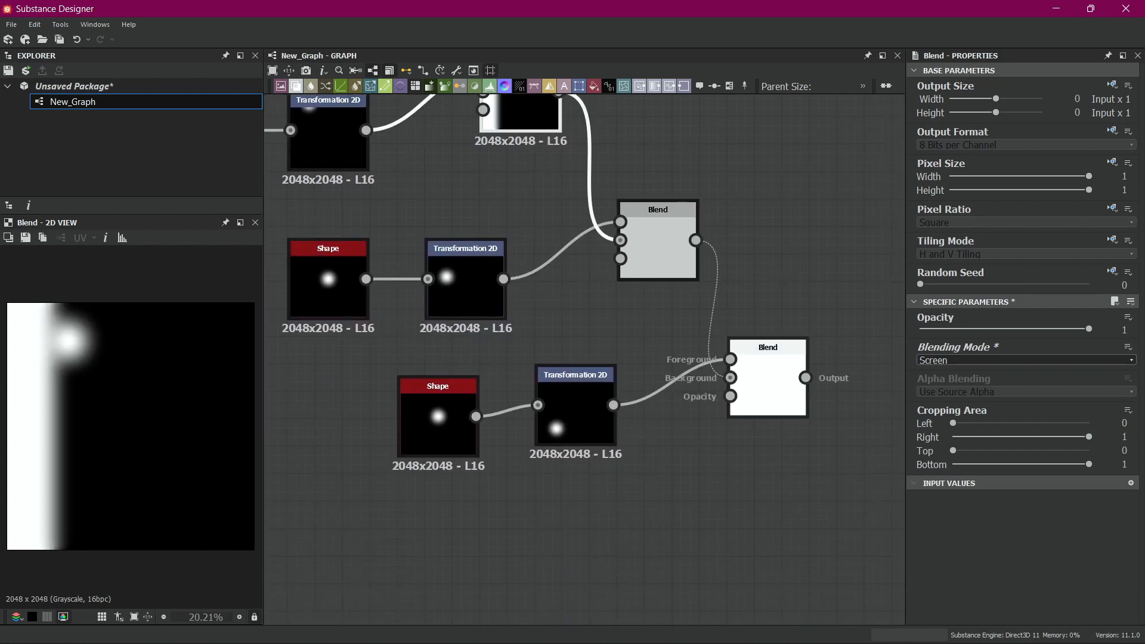
pyautogui.doubleClick(768, 381)
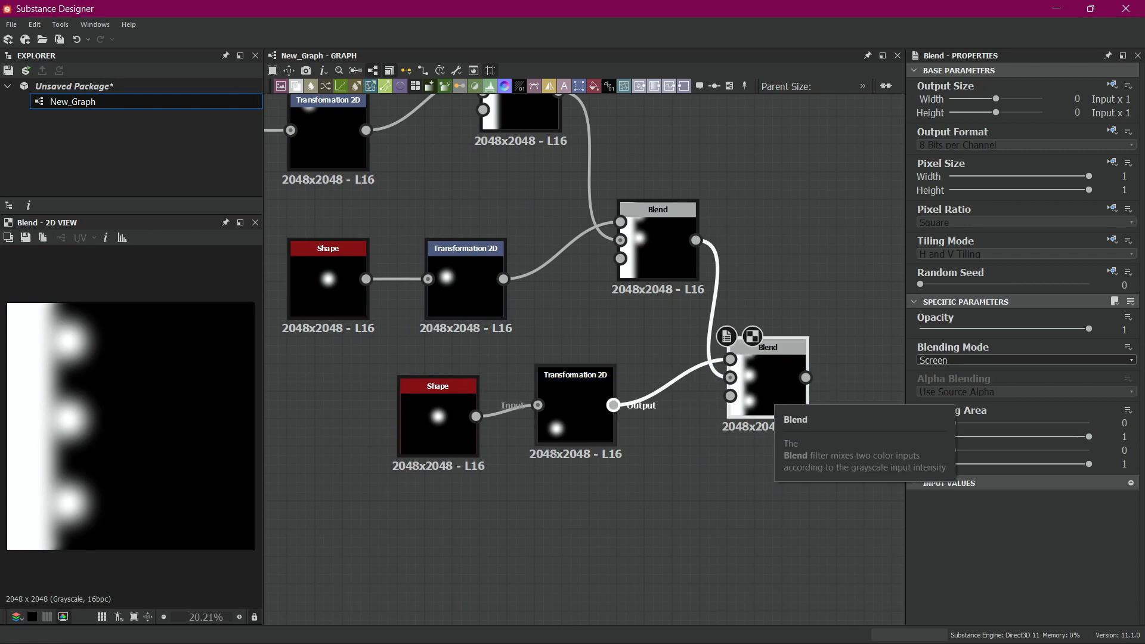
pyautogui.moveTo(818, 398); pyautogui.dragTo(742, 294, button='middle')
pyautogui.moveTo(743, 294); pyautogui.dragTo(773, 349)
pyautogui.write('ble')
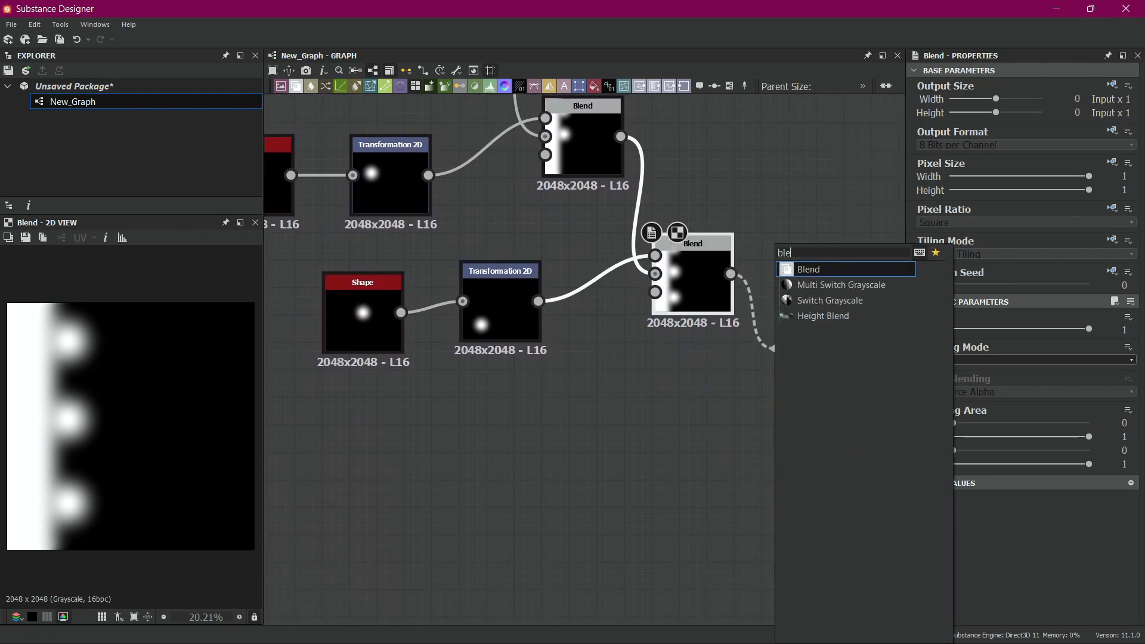
pyautogui.press('Return')
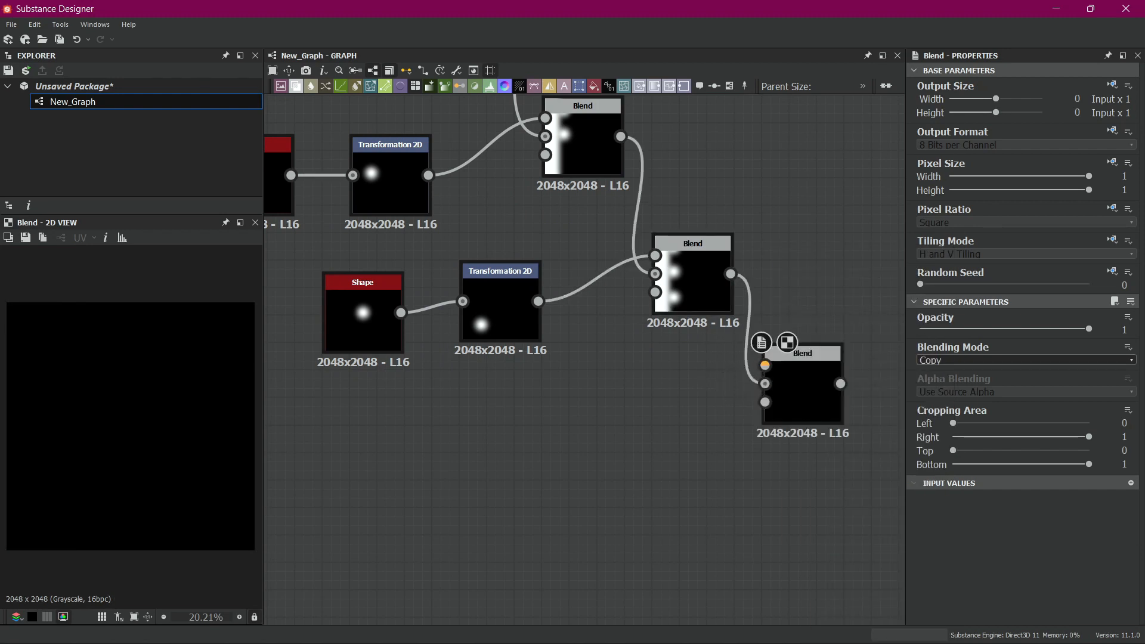
# Try a BnW Spots 2 noise node beside the new Blend, and delete it.
pyautogui.press('space')
pyautogui.write('b')
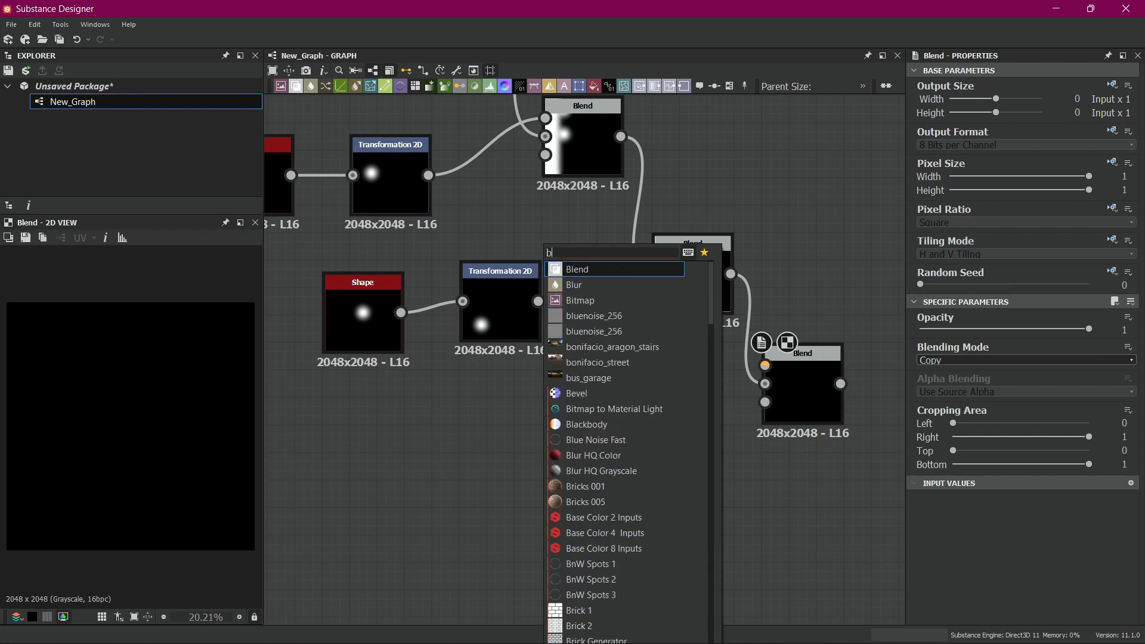
pyautogui.write('nw')
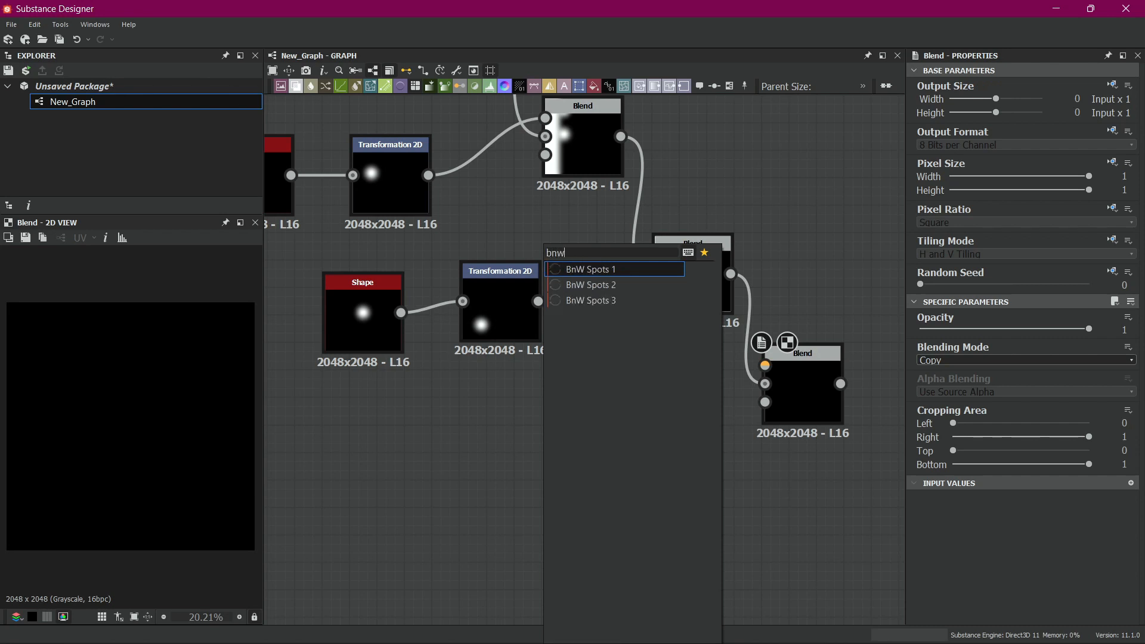
pyautogui.press('Down')
pyautogui.press('Return')
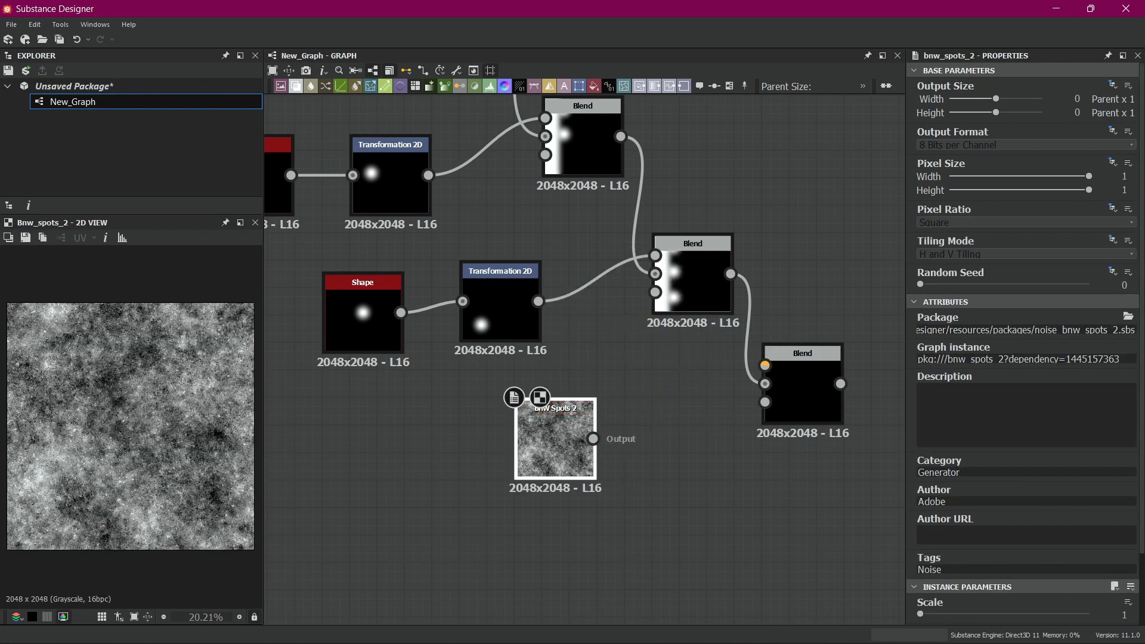
pyautogui.press('Delete')
# Add a BnW Spots 3 noise node, connect it to the new Blend's foreground, and preview the Blend.
pyautogui.press('space')
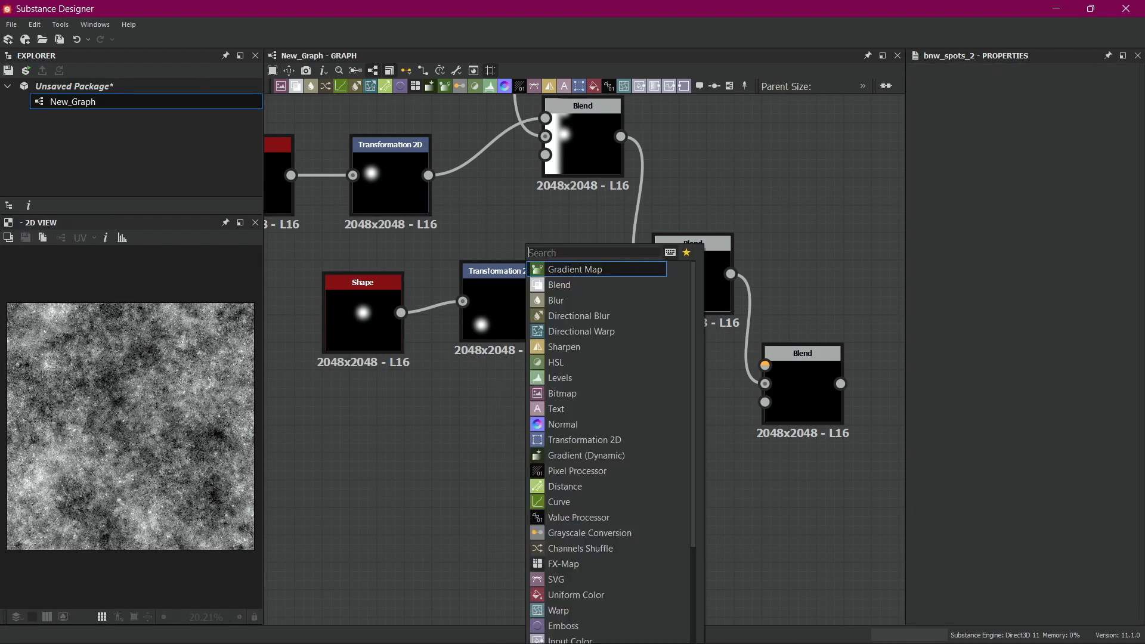
pyautogui.write('bn')
pyautogui.press('Down')
pyautogui.press('Down')
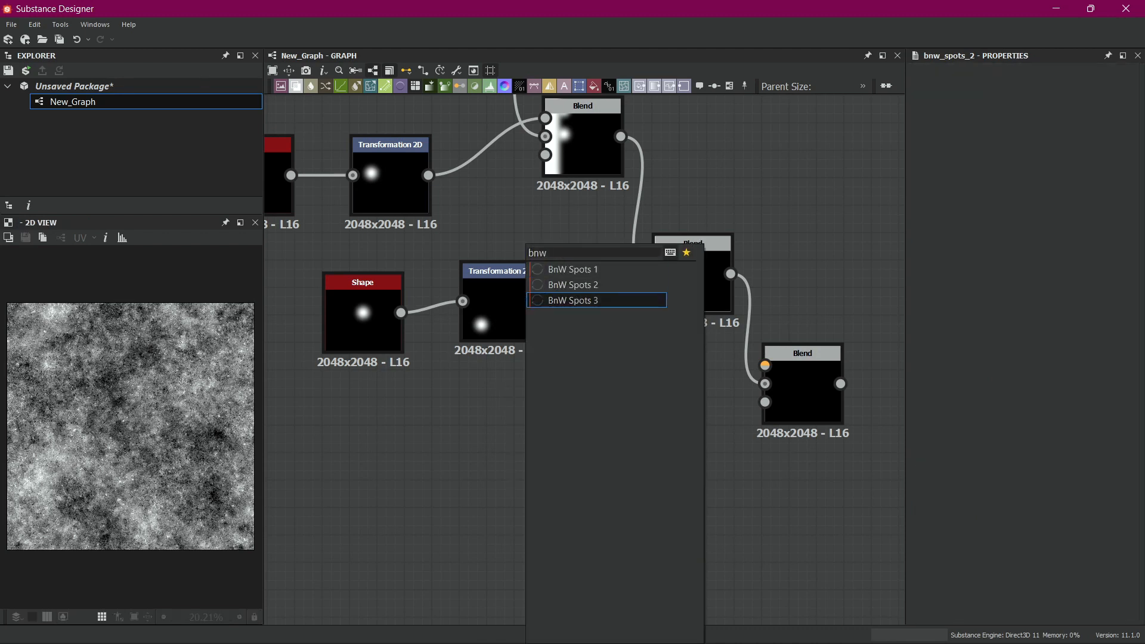
pyautogui.press('Return')
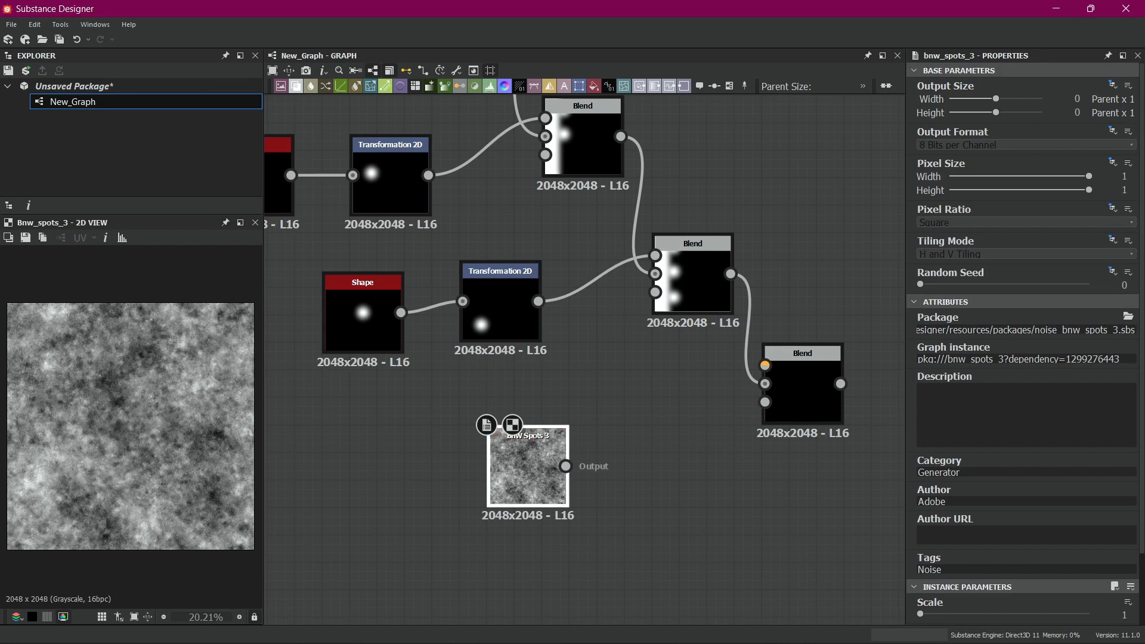
pyautogui.moveTo(565, 466); pyautogui.dragTo(765, 366)
pyautogui.click(799, 388)
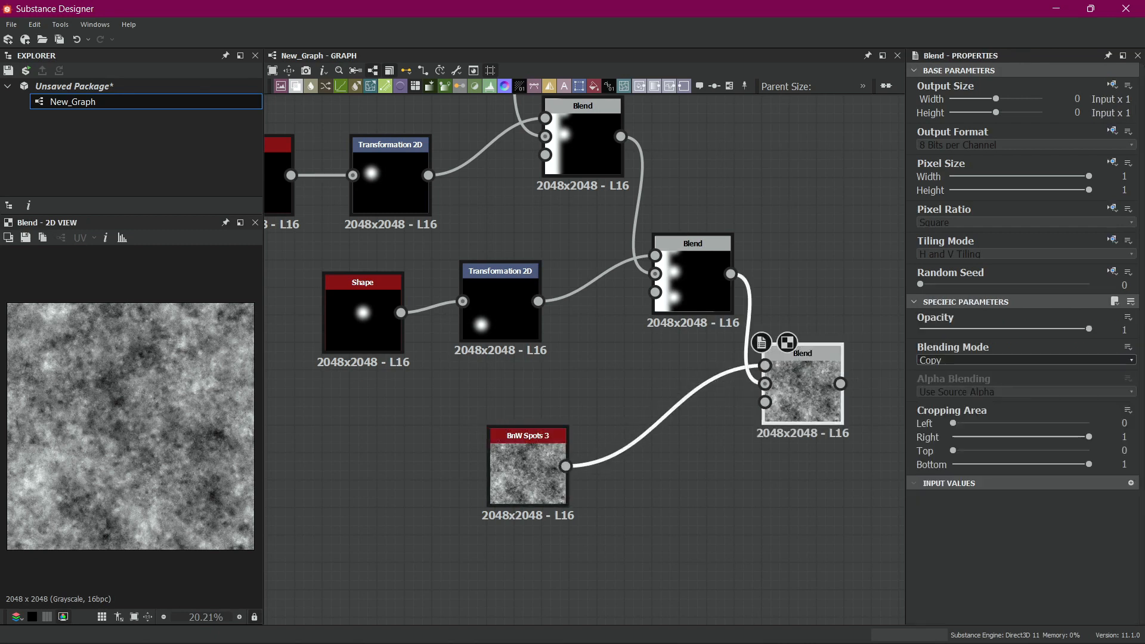
# Try Add (Linear Dodge) and Multiply on the noise Blend, and set its blending mode to Subtract.
pyautogui.click(1023, 360)
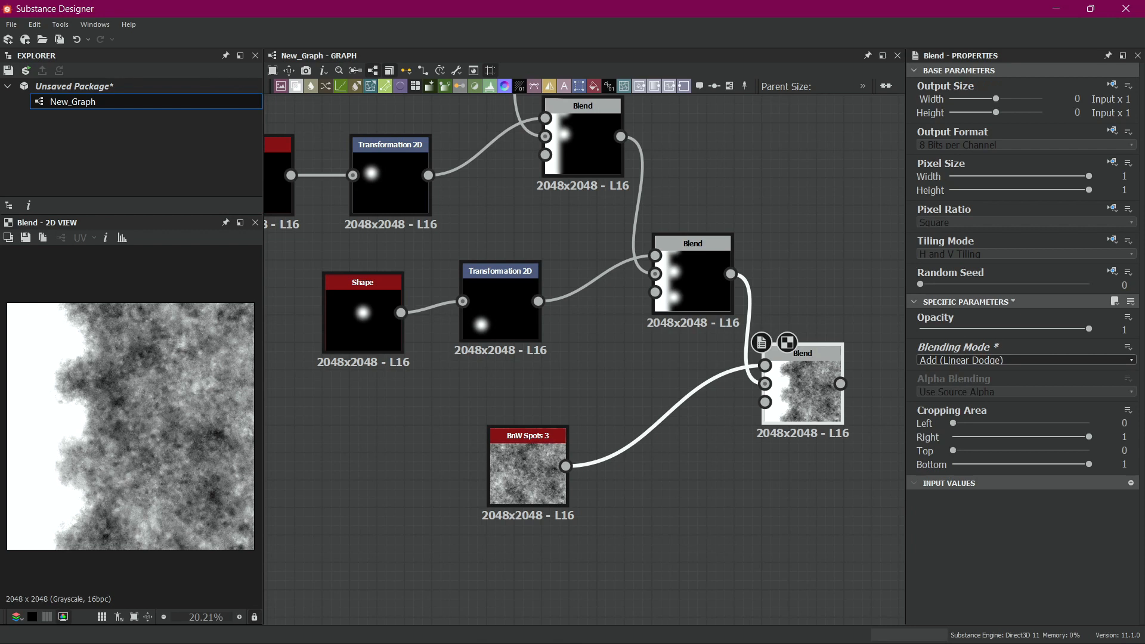
pyautogui.press('Down')
pyautogui.press('Down')
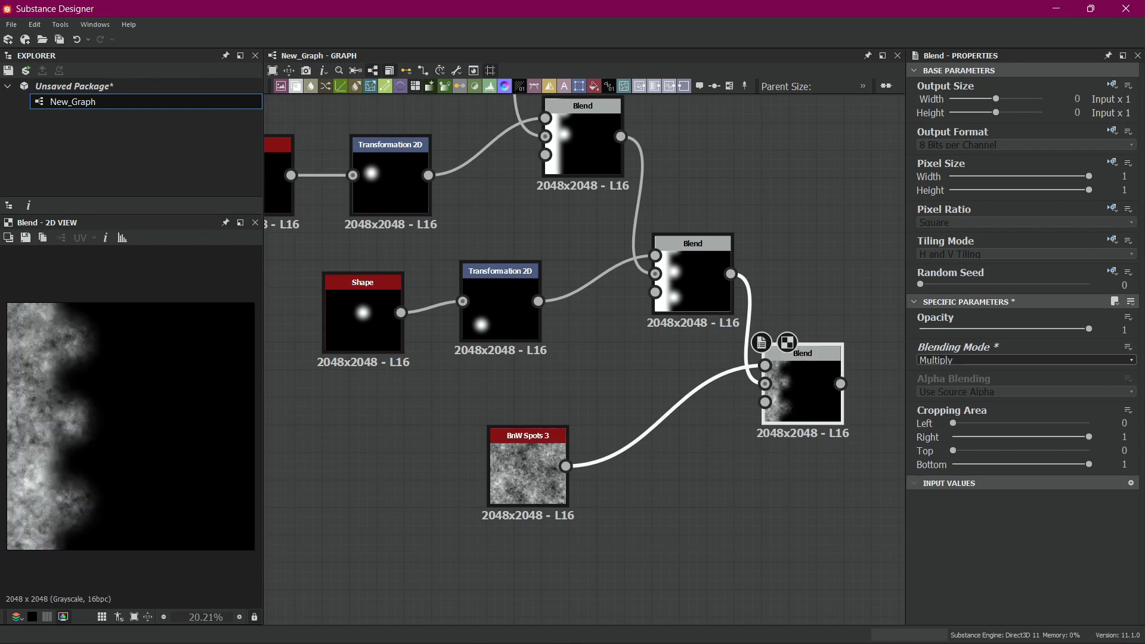
pyautogui.press('Up')
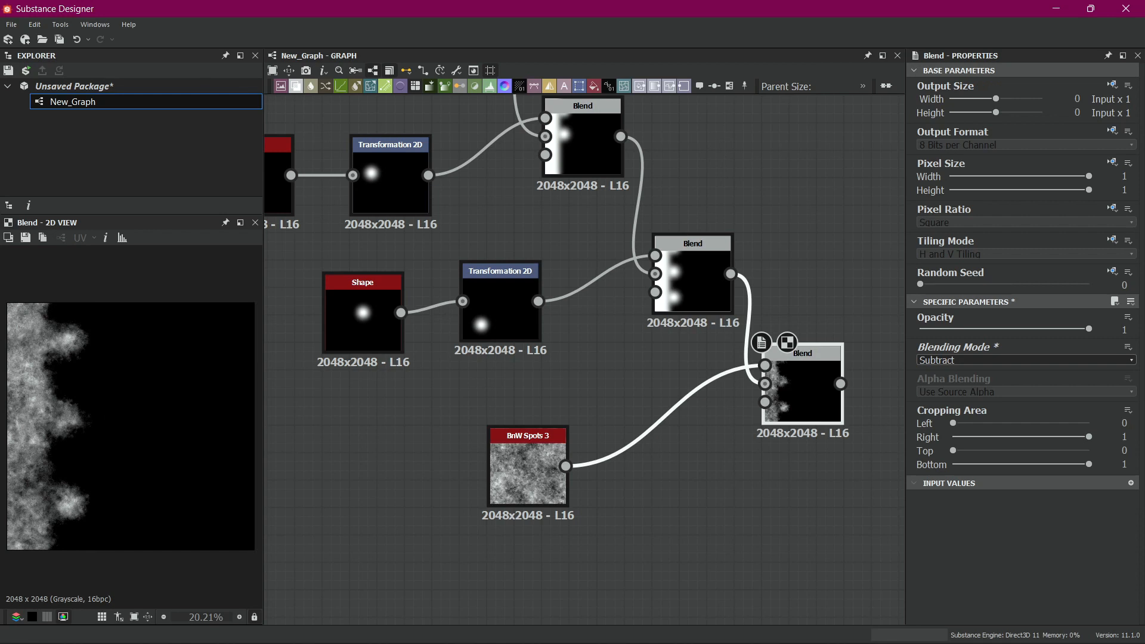
# Try Switch, Overlay and Screen on the noise Blend, and set its blending mode to Multiply.
pyautogui.press('Down')
pyautogui.press('Down')
pyautogui.press('Down')
pyautogui.press('Down')
pyautogui.press('Down')
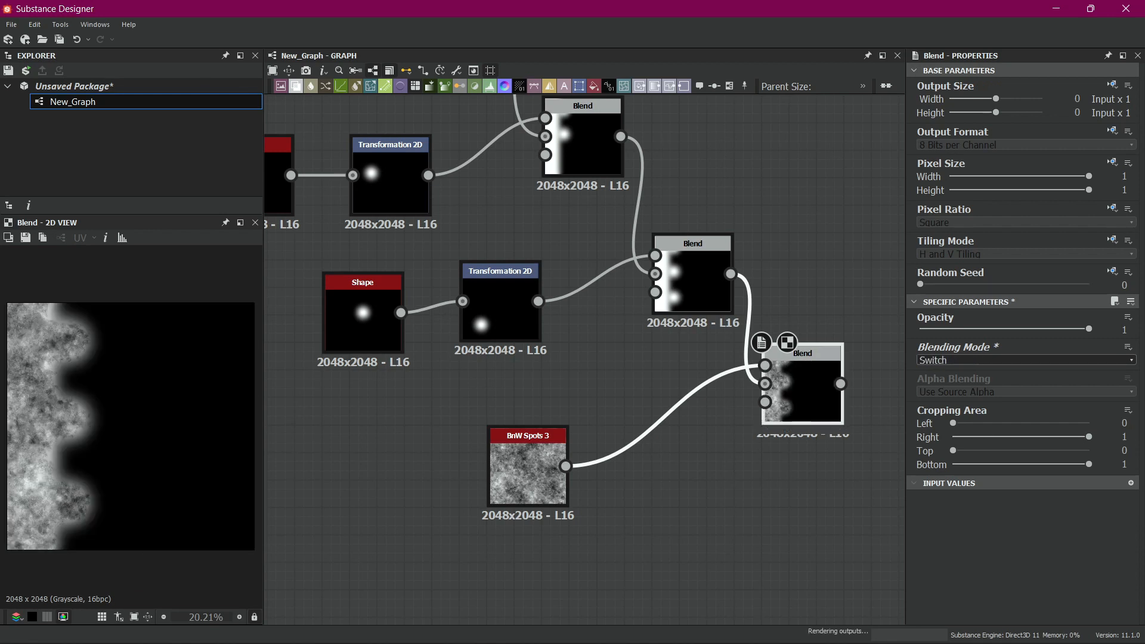
pyautogui.press('Down')
pyautogui.press('Down')
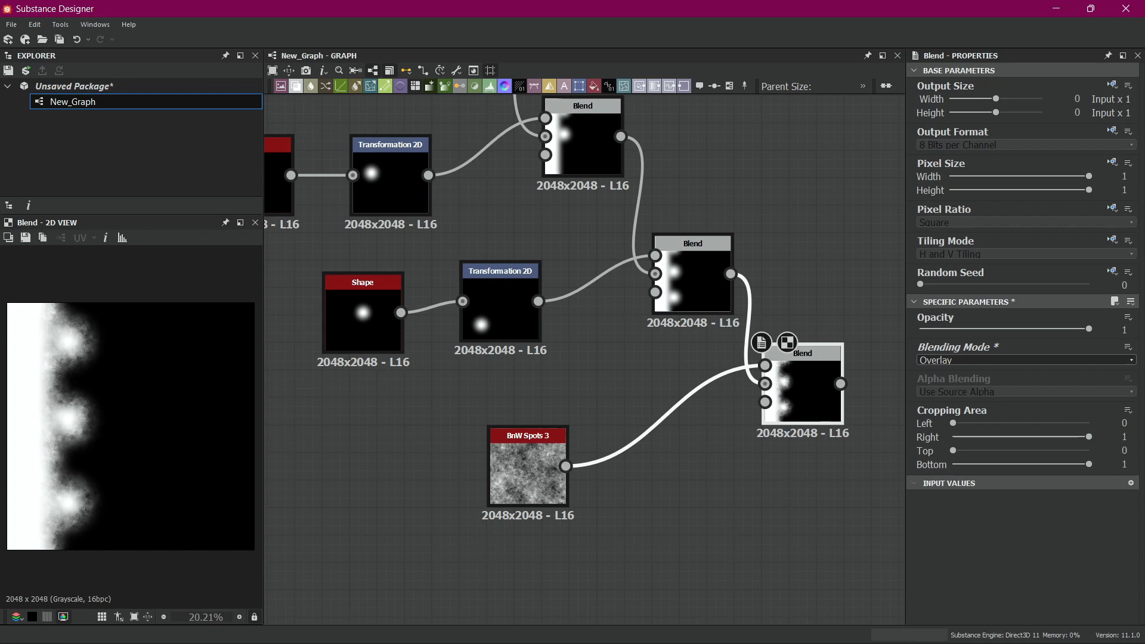
pyautogui.press('Down')
pyautogui.press('Down')
pyautogui.press('Up')
pyautogui.press('Up')
pyautogui.press('Up')
pyautogui.press('Up')
pyautogui.press('Up')
pyautogui.press('Up')
pyautogui.press('Up')
pyautogui.press('Up')
pyautogui.press('Up')
pyautogui.press('Up')
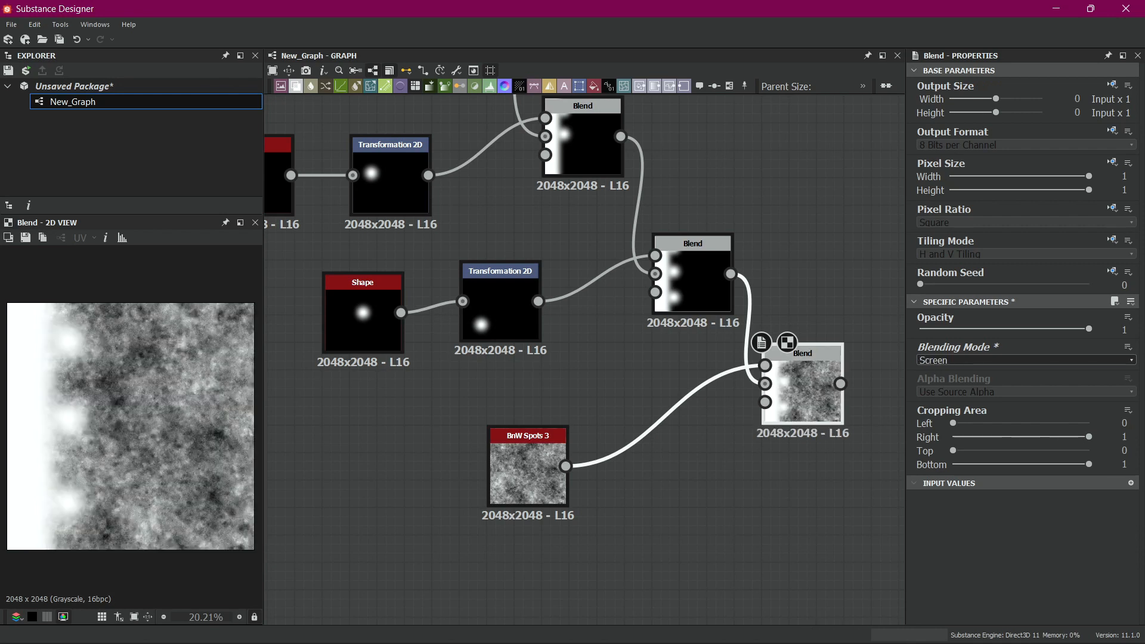
pyautogui.press('Down')
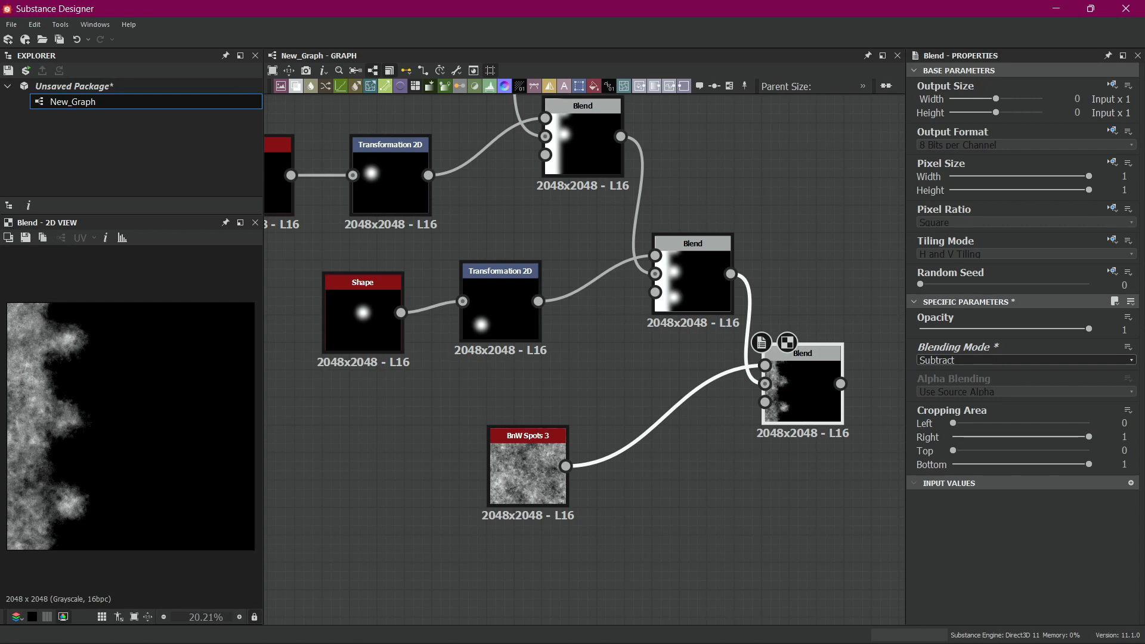
pyautogui.press('Down')
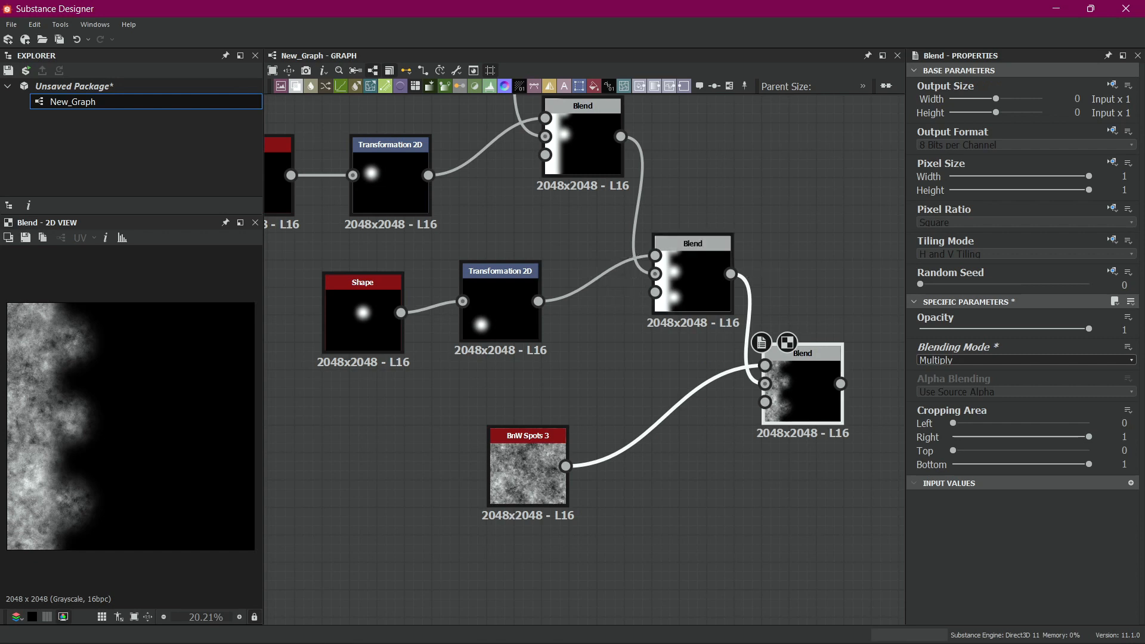
# Add a Directional Blur node fed by the noise Blend's output.
pyautogui.moveTo(650, 477); pyautogui.dragTo(524, 397, button='middle')
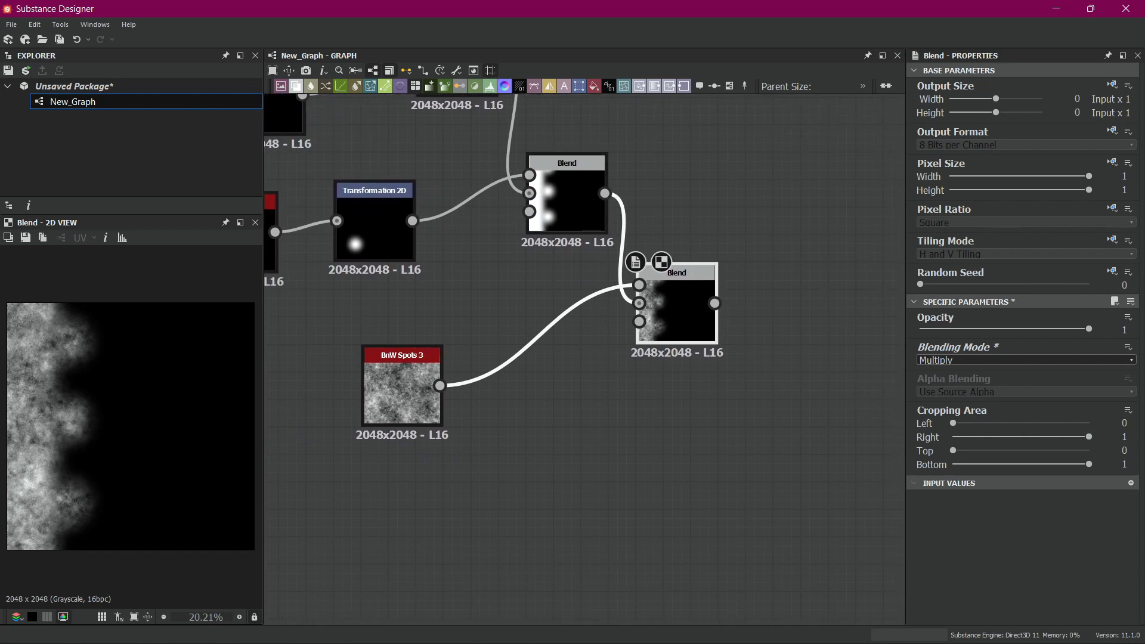
pyautogui.moveTo(715, 303); pyautogui.dragTo(746, 298)
pyautogui.write('d')
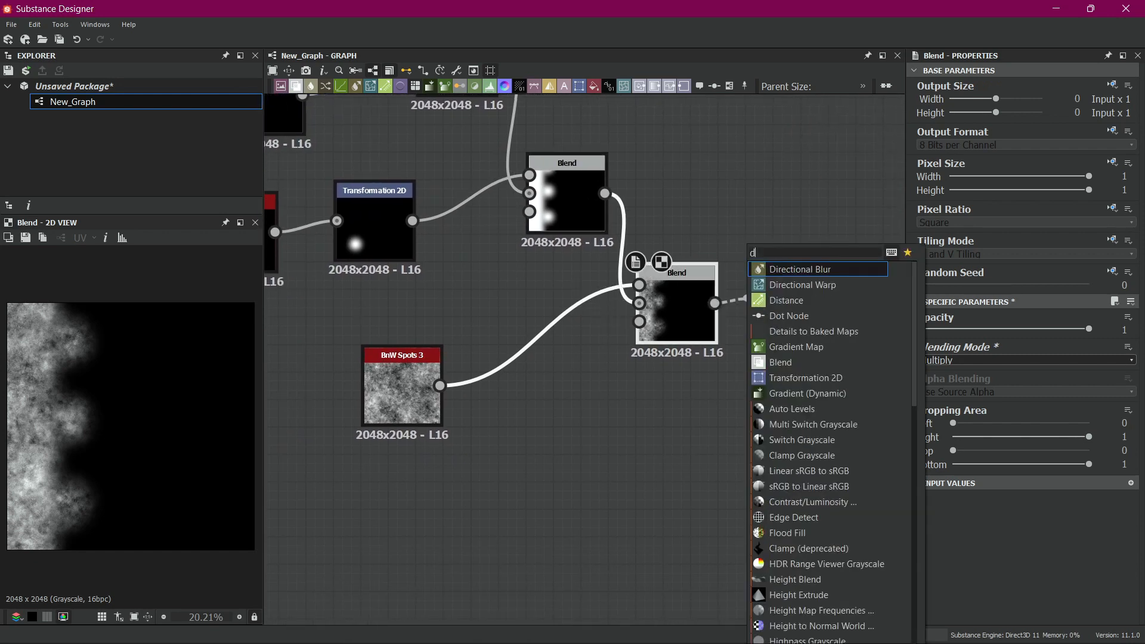
pyautogui.write('ired')
pyautogui.press('Return')
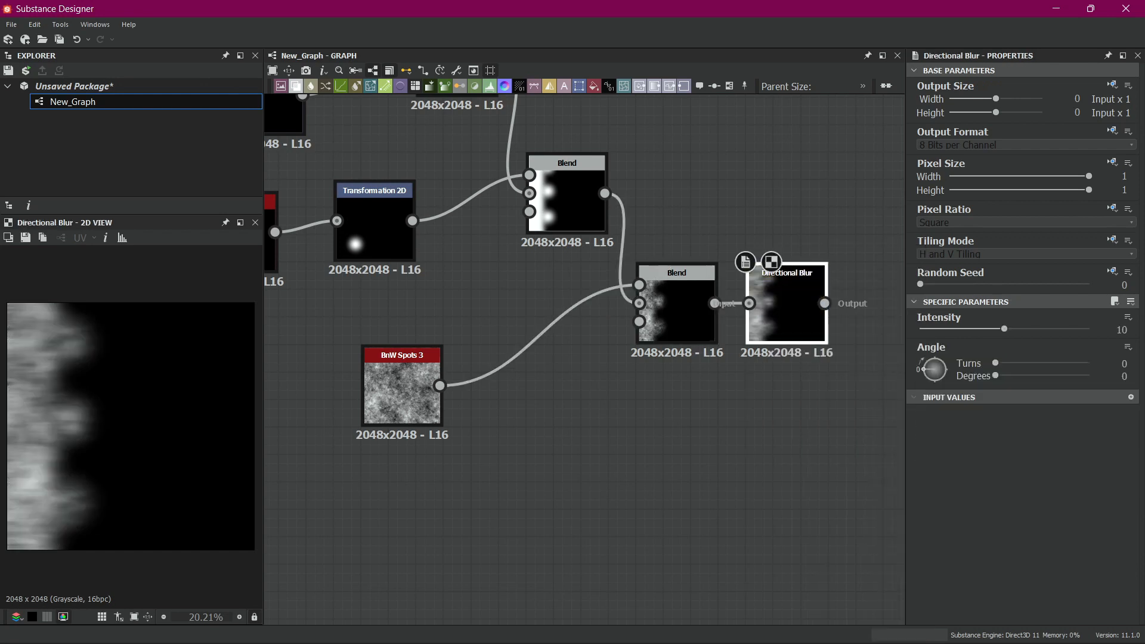
# Try Directional Blur intensities of 20 and 100, and raise the intensity to about 195.
pyautogui.moveTo(1004, 329); pyautogui.dragTo(1090, 330)
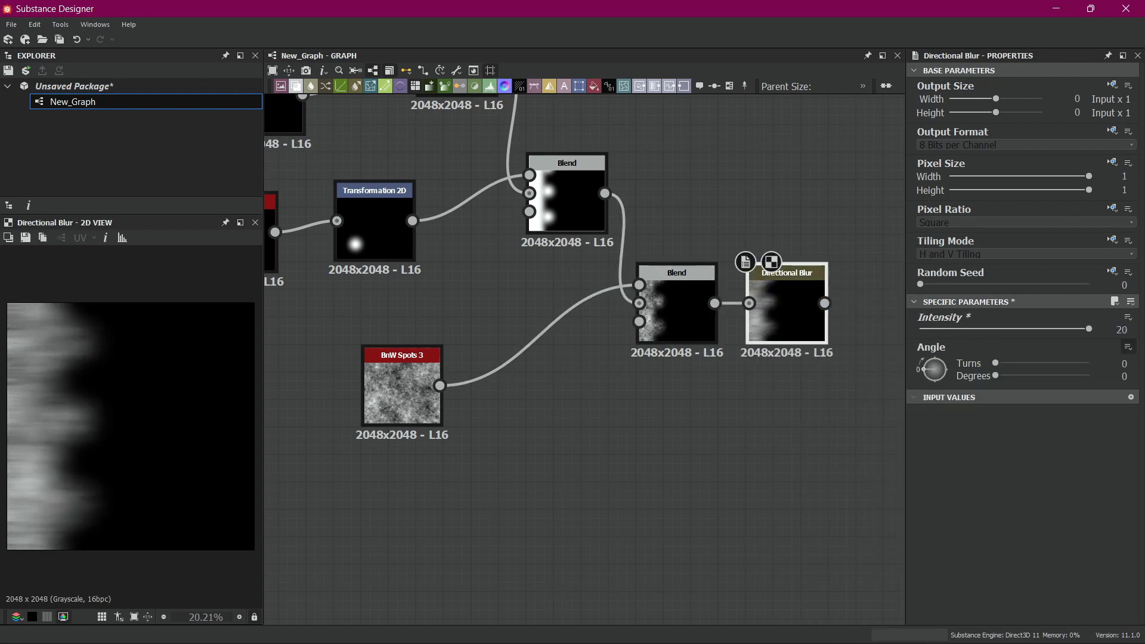
pyautogui.doubleClick(1121, 330)
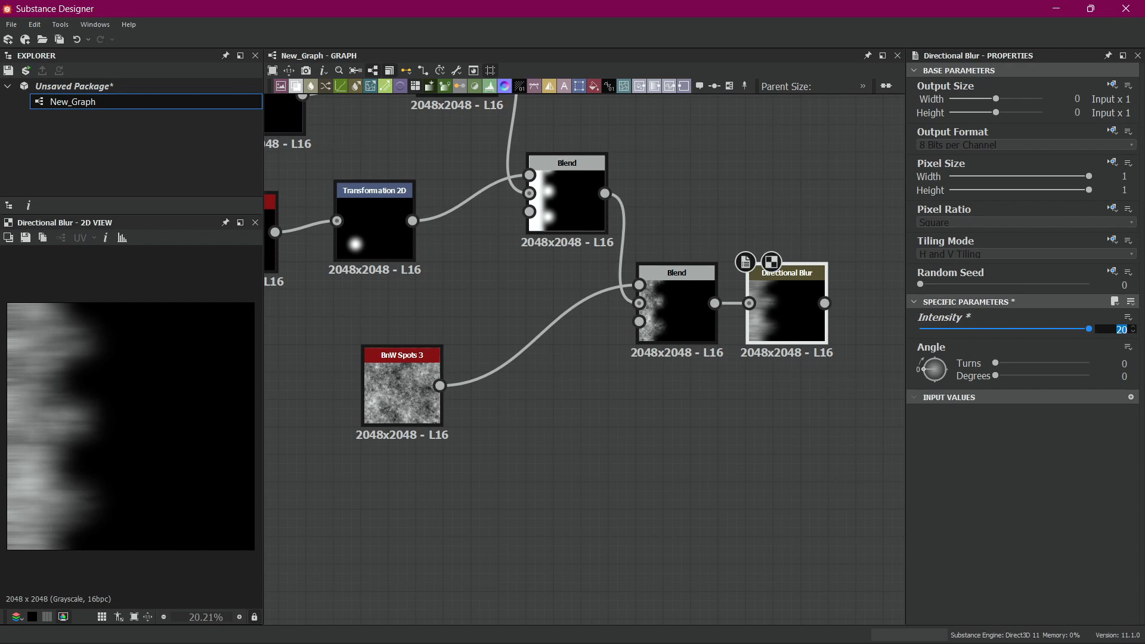
pyautogui.write('100')
pyautogui.press('Return')
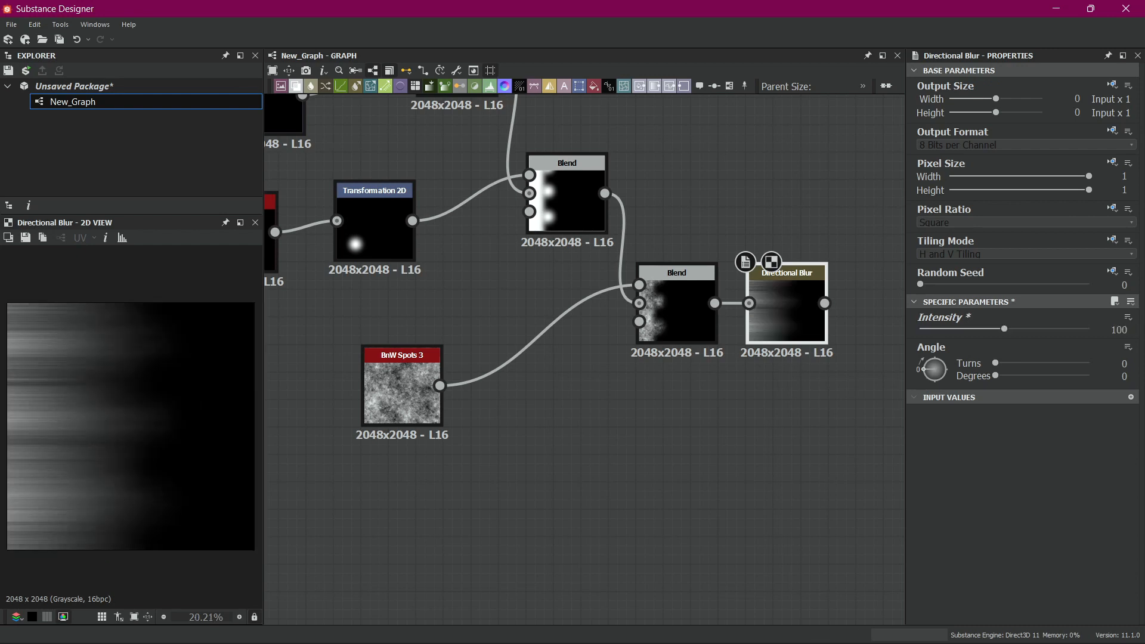
pyautogui.moveTo(1004, 328); pyautogui.dragTo(1085, 328)
# Examine the Directional Blur's streaks in the 2D view, both close up and as a whole.
pyautogui.scroll(1, 131, 426)
pyautogui.scroll(3, 130, 426)
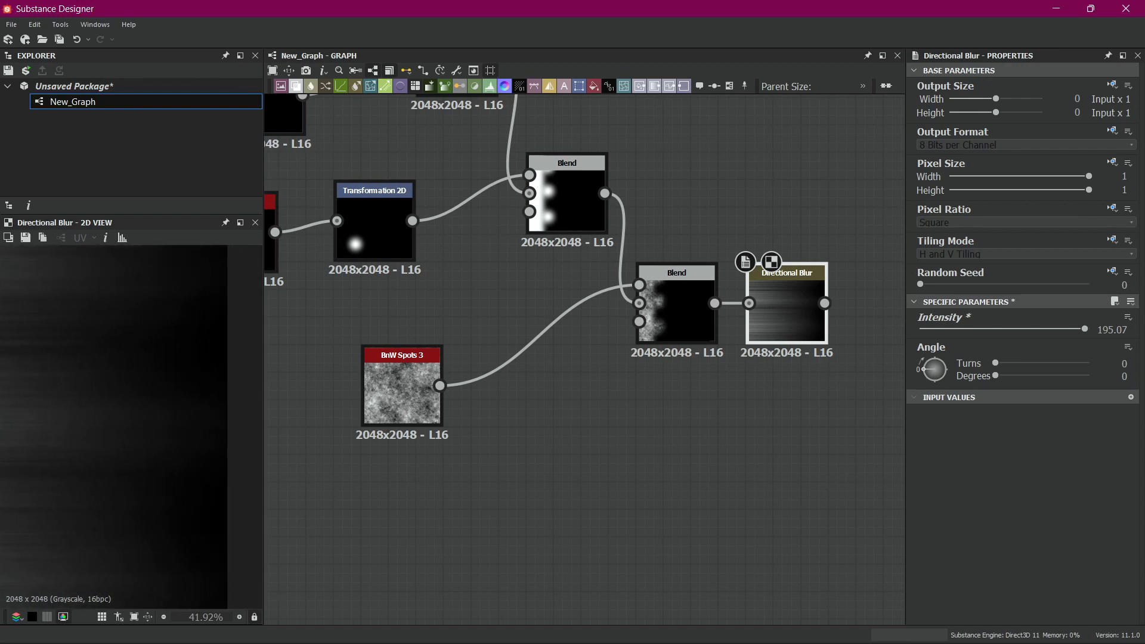
pyautogui.scroll(-2, 131, 425)
pyautogui.moveTo(89, 423); pyautogui.dragTo(176, 423, button='middle')
pyautogui.scroll(-1, 131, 417)
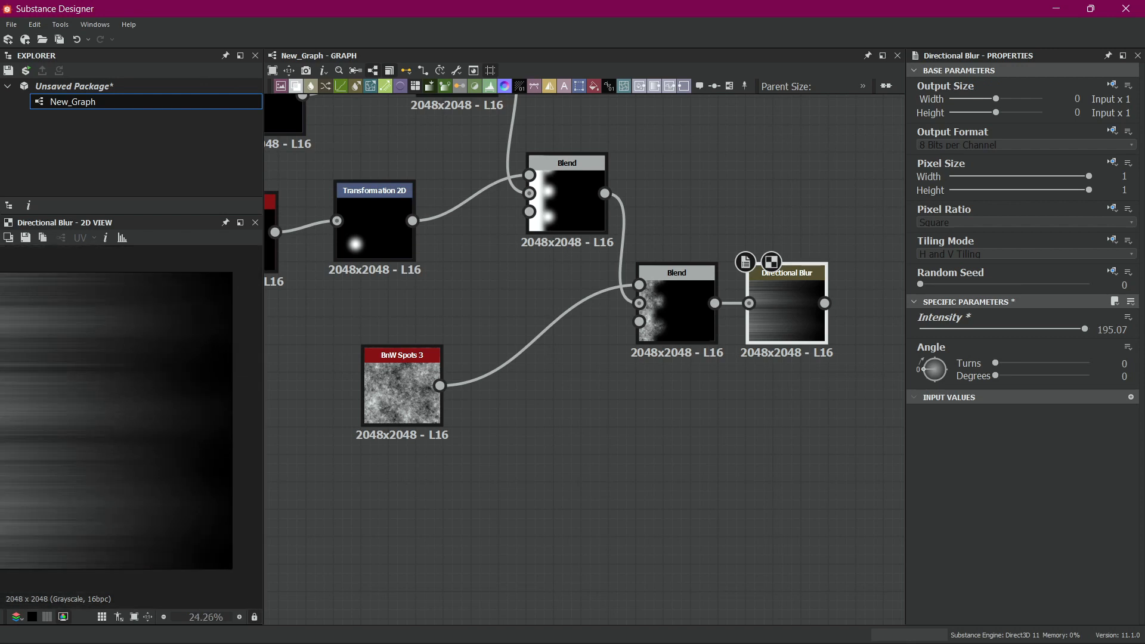
pyautogui.scroll(-2, 130, 426)
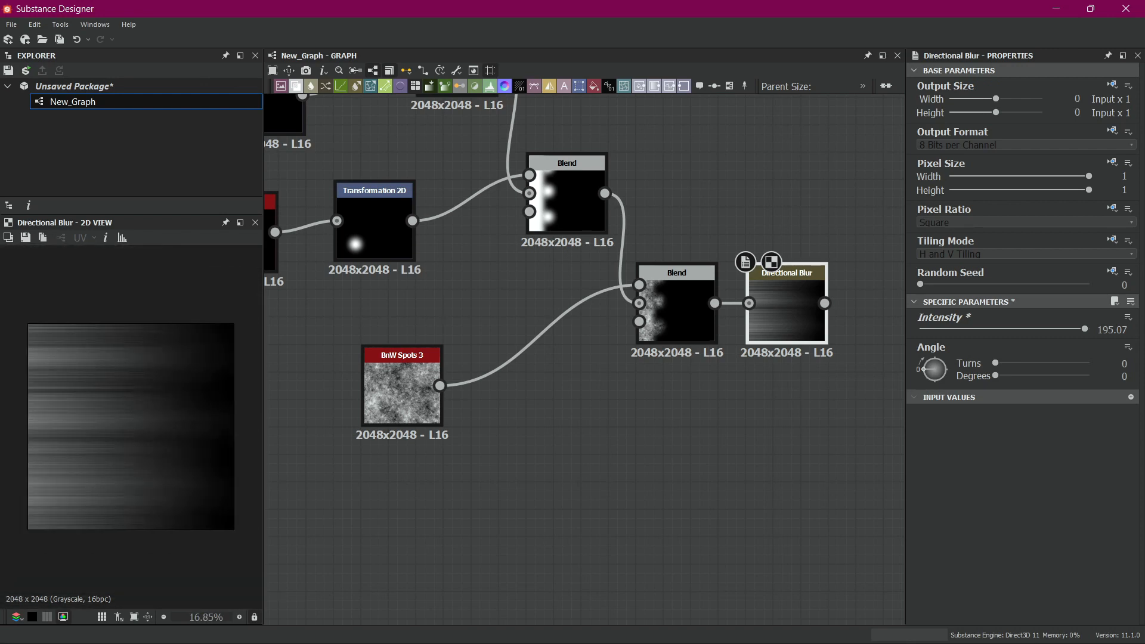
pyautogui.scroll(1, 130, 426)
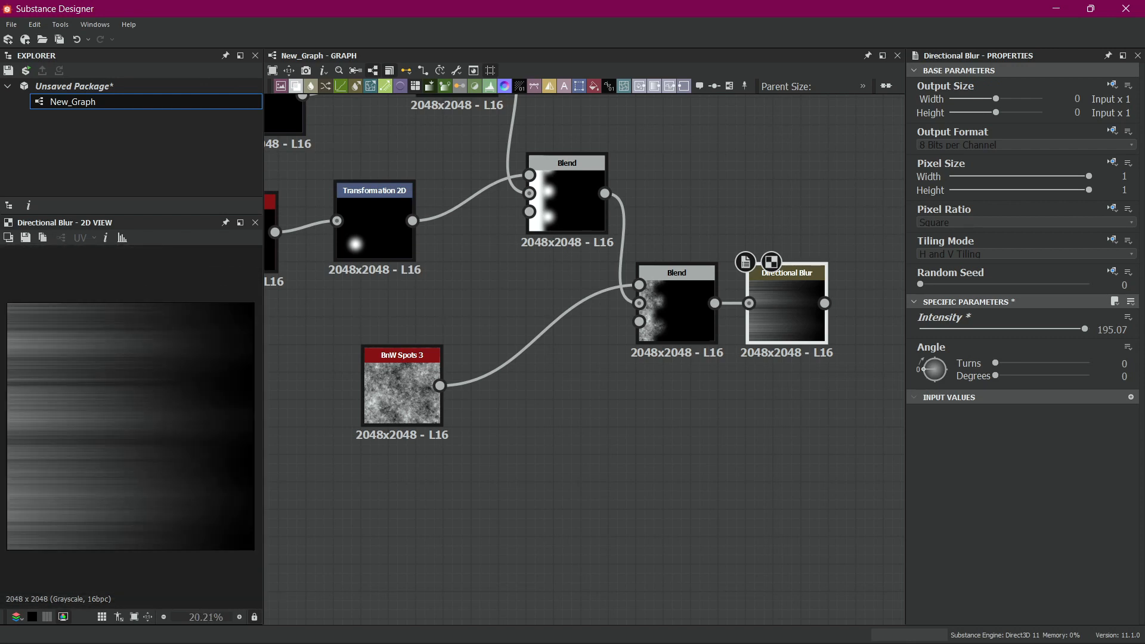
pyautogui.scroll(8, 130, 426)
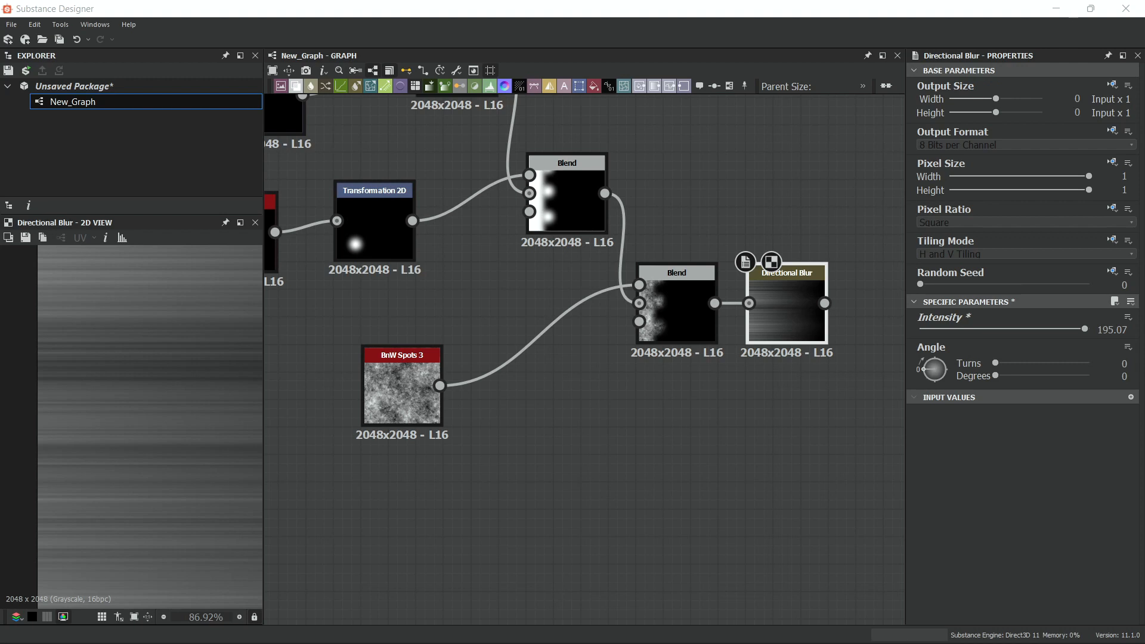
pyautogui.click(788, 307)
pyautogui.scroll(-5, 132, 427)
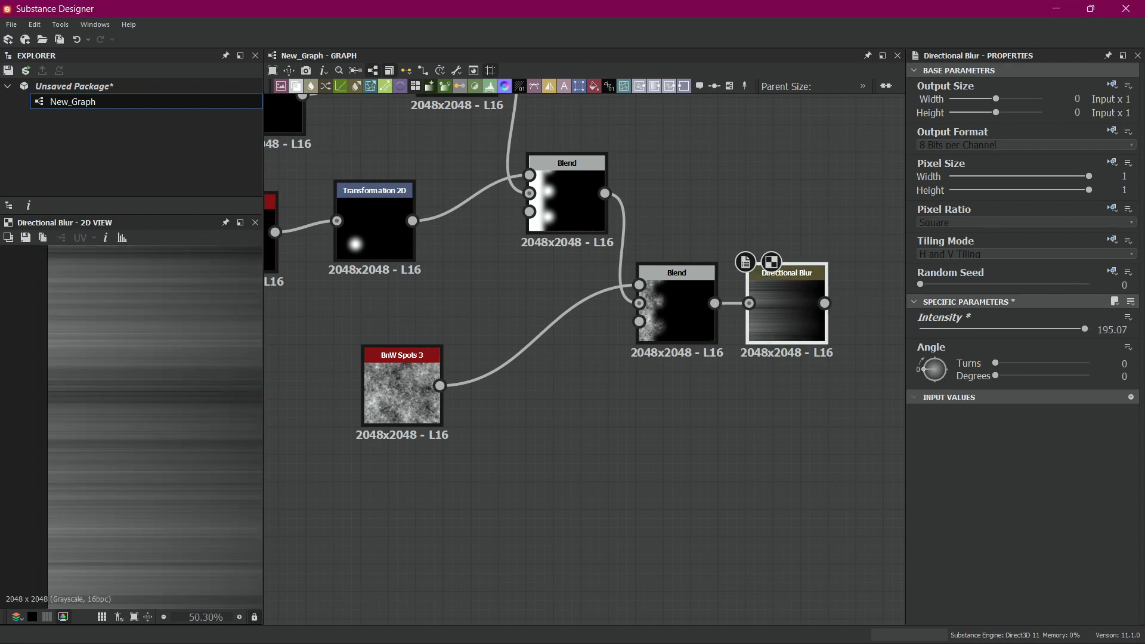
pyautogui.moveTo(133, 427); pyautogui.dragTo(256, 429, button='middle')
pyautogui.scroll(-2, 122, 430)
pyautogui.scroll(-1, 120, 427)
pyautogui.scroll(2, 119, 424)
pyautogui.scroll(3, 108, 427)
# Try a scale of 4 on the BnW Spots 3 noise, and set its scale to 2 and disorder to 0.3.
pyautogui.click(403, 385)
pyautogui.scroll(-3, 1008, 490)
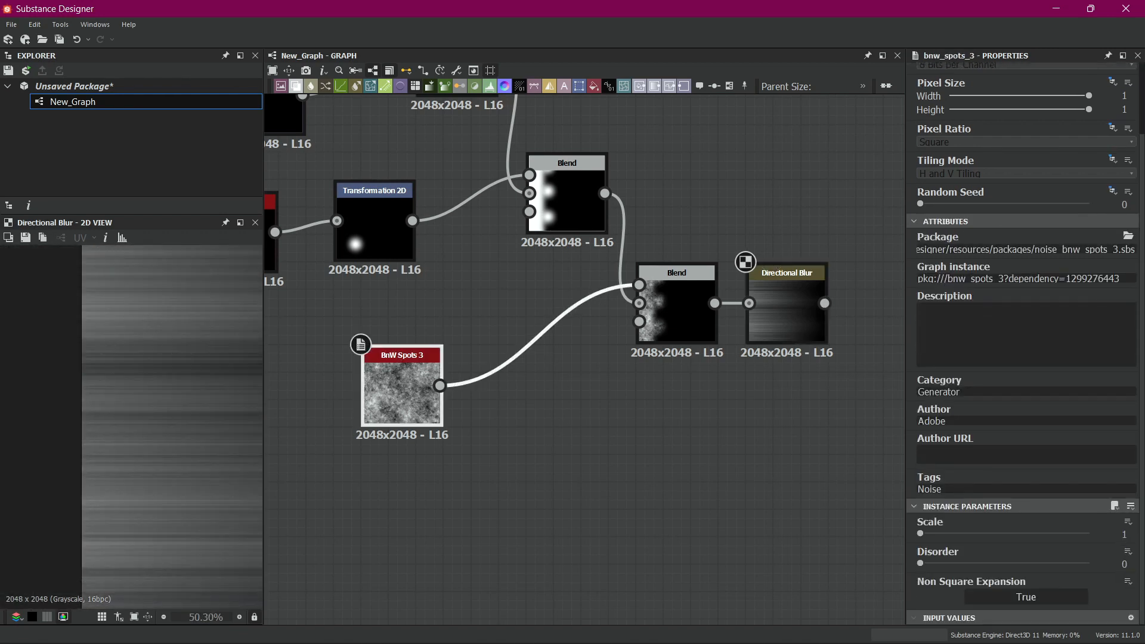
pyautogui.moveTo(920, 534); pyautogui.dragTo(992, 533)
pyautogui.scroll(-3, 232, 420)
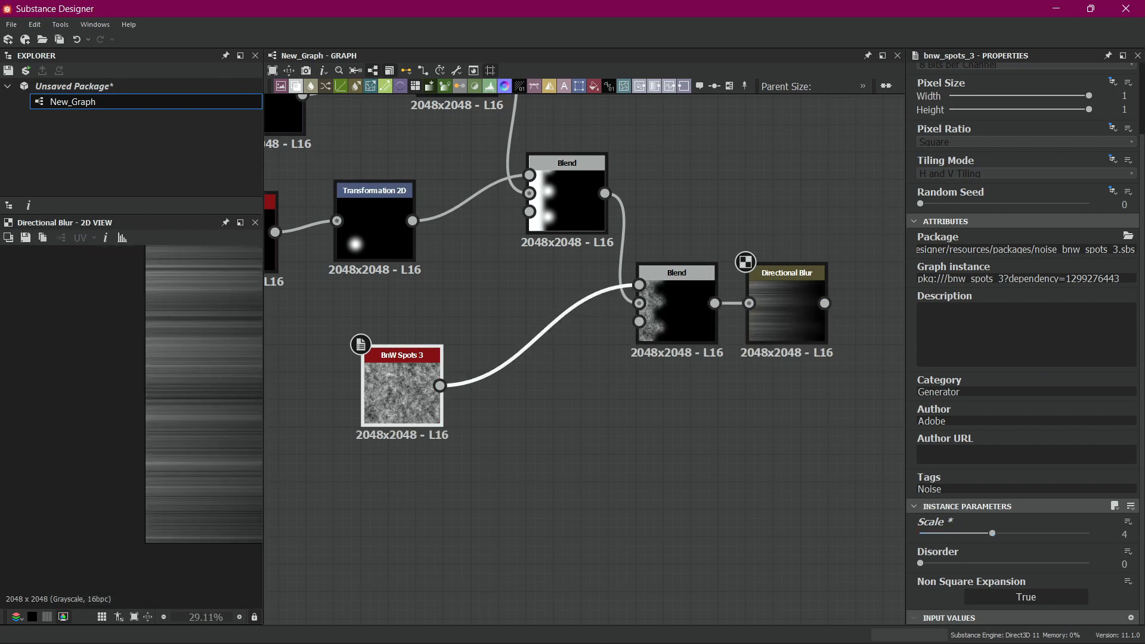
pyautogui.moveTo(231, 421); pyautogui.dragTo(146, 433, button='middle')
pyautogui.scroll(-1, 89, 428)
pyautogui.press('f')
pyautogui.scroll(1, 143, 429)
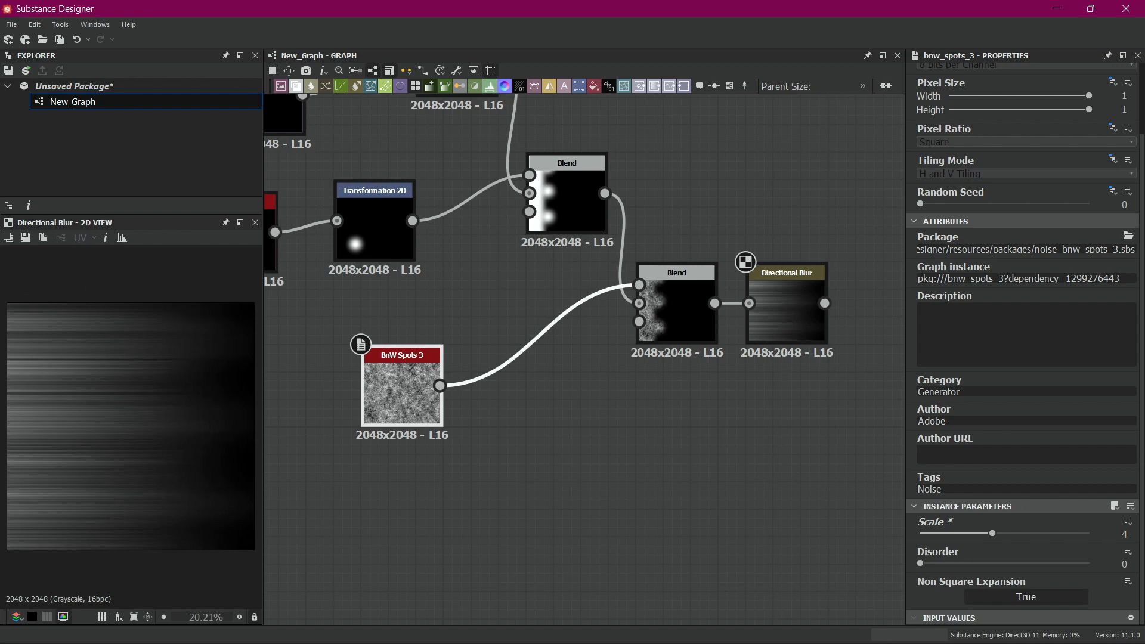
pyautogui.moveTo(992, 533); pyautogui.dragTo(971, 563)
pyautogui.scroll(3, 131, 427)
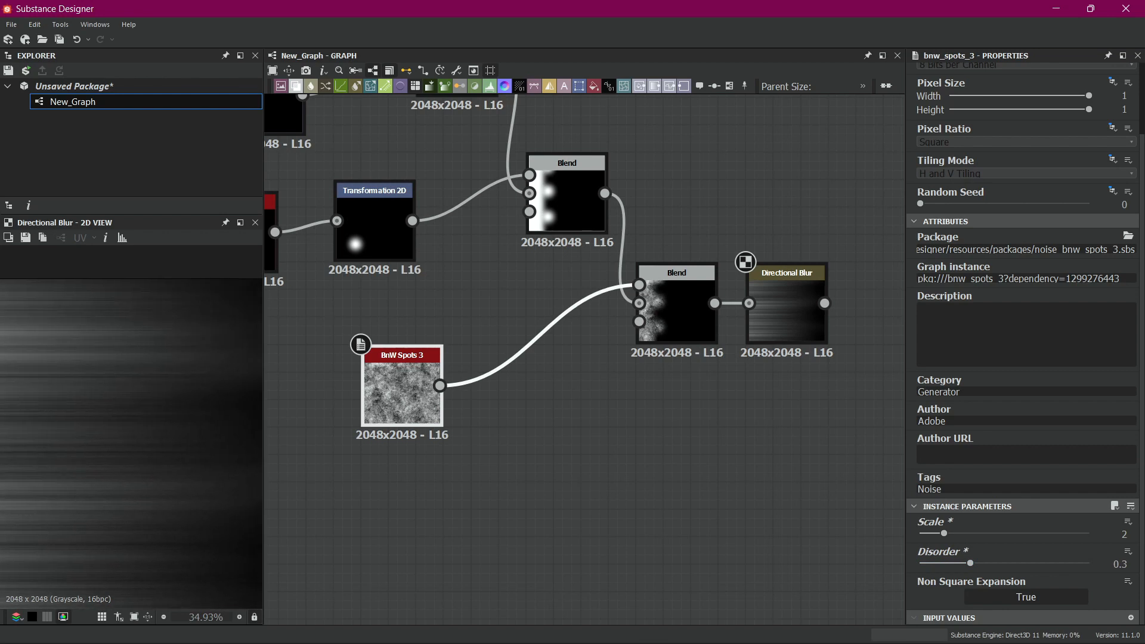
pyautogui.moveTo(131, 427); pyautogui.dragTo(129, 435, button='middle')
pyautogui.scroll(1, 129, 435)
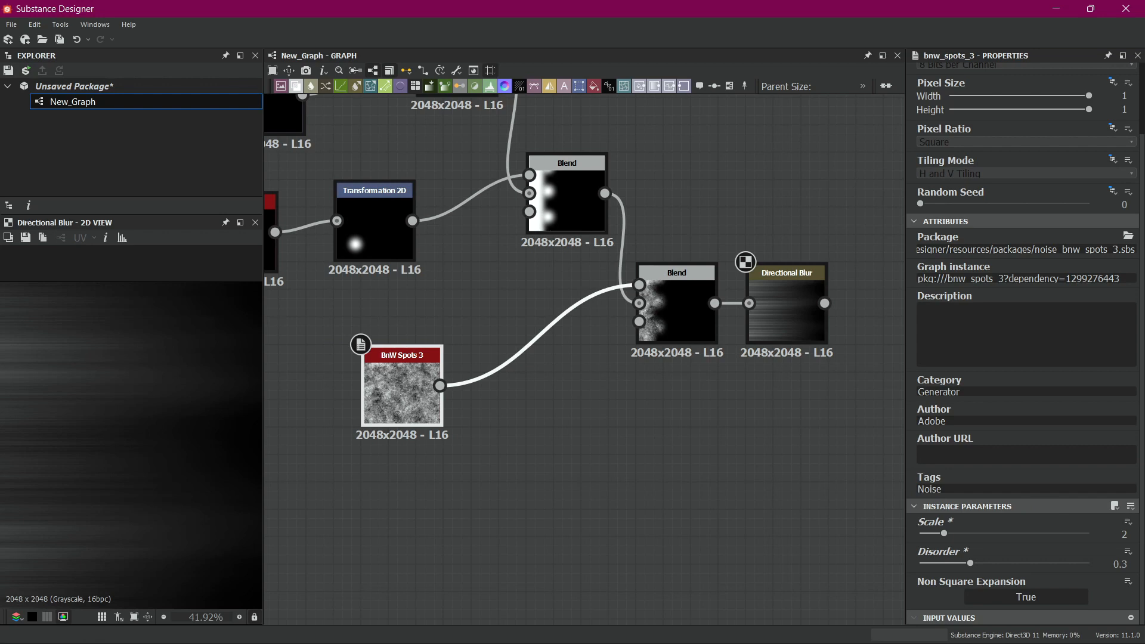
pyautogui.scroll(-4, 129, 435)
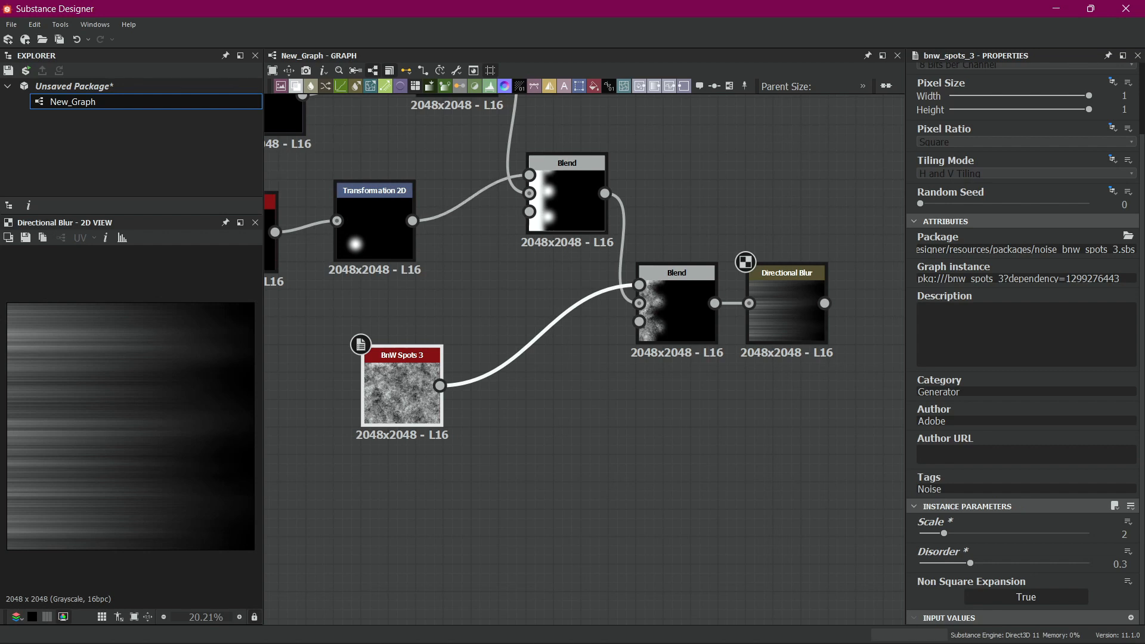
# Preview the Blend that adds the third bump, and compare it with the Directional Blur output.
pyautogui.moveTo(422, 303); pyautogui.dragTo(672, 447, button='middle')
pyautogui.scroll(-2, 578, 353)
pyautogui.moveTo(850, 455); pyautogui.dragTo(720, 425, button='middle')
pyautogui.doubleClick(644, 355)
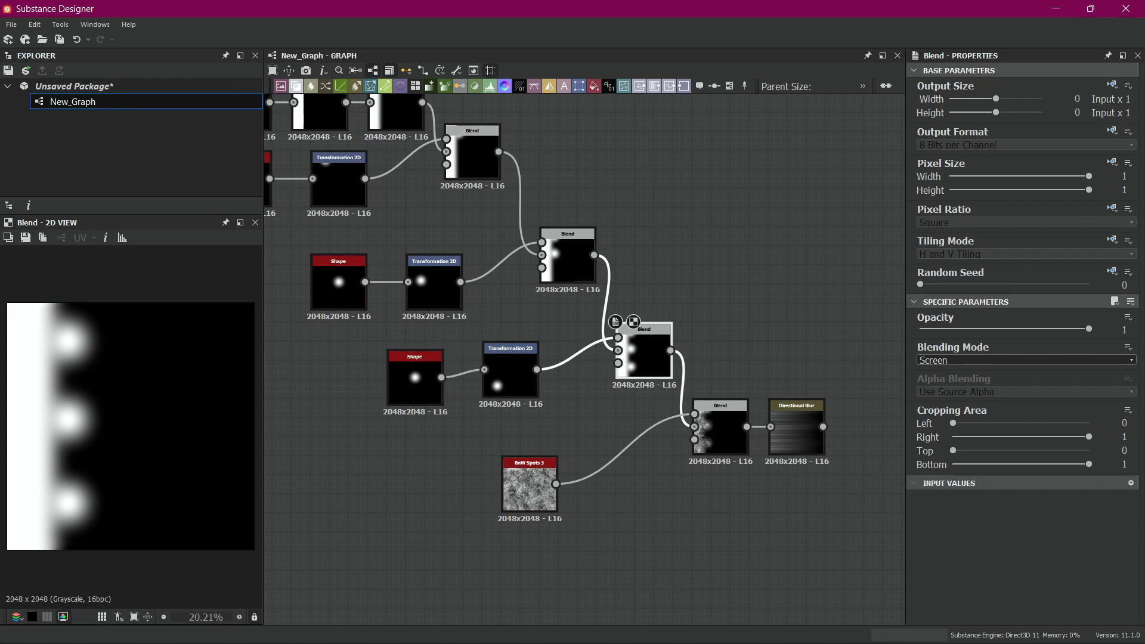
pyautogui.doubleClick(797, 431)
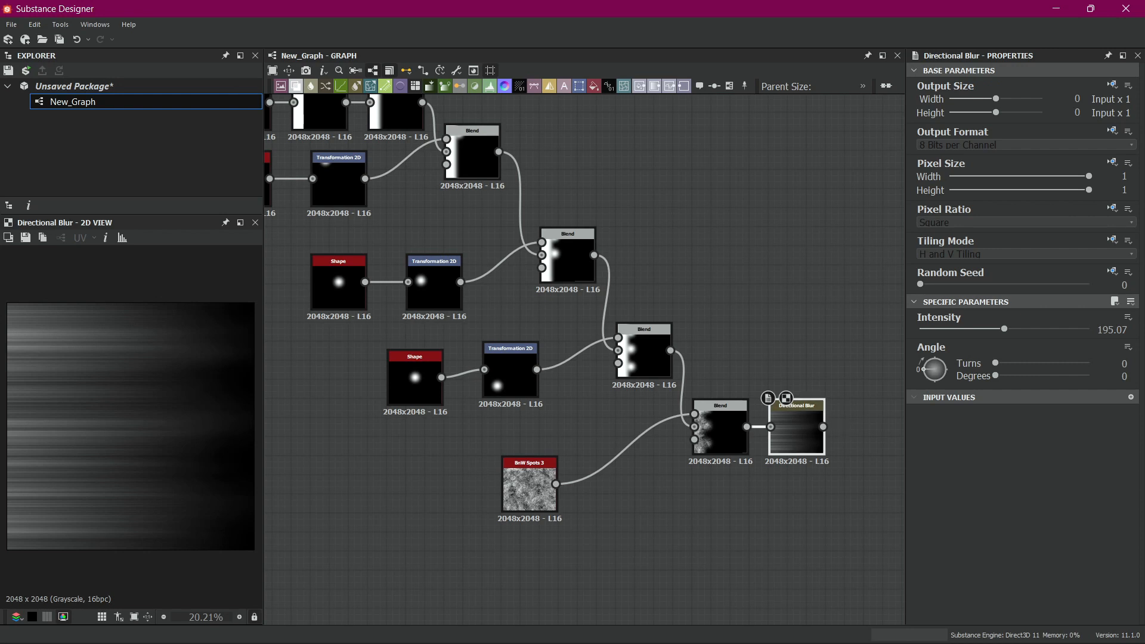
# Add an RGBA Merge node with the Directional Blur in its R input, and move it farther from the blur node.
pyautogui.moveTo(851, 400); pyautogui.dragTo(637, 351, button='middle')
pyautogui.scroll(2, 637, 351)
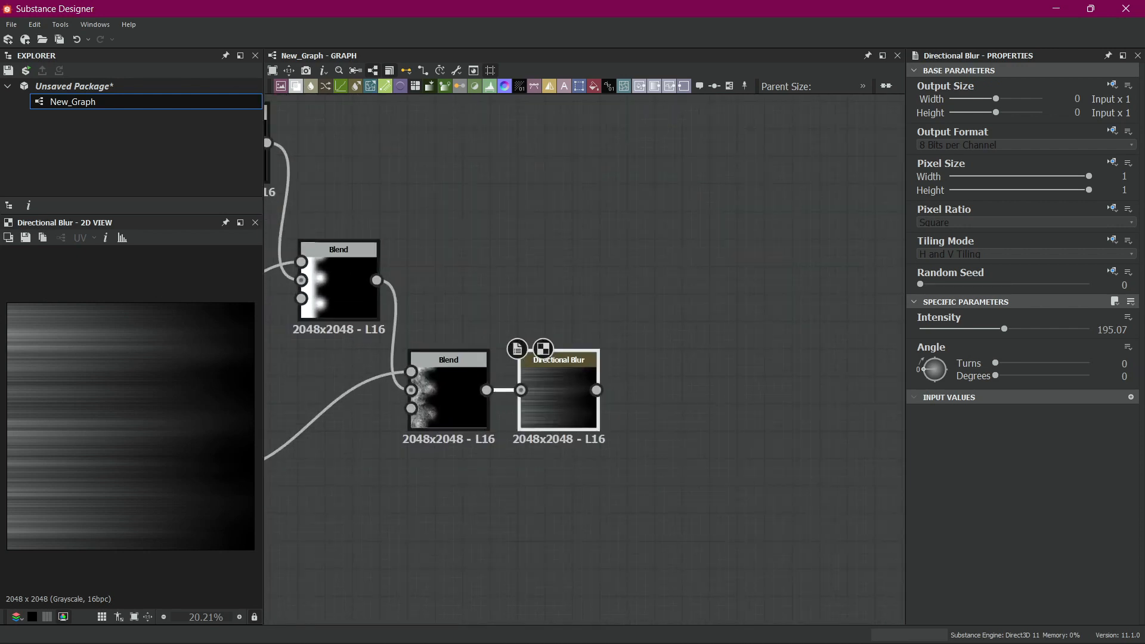
pyautogui.moveTo(597, 390); pyautogui.dragTo(740, 373)
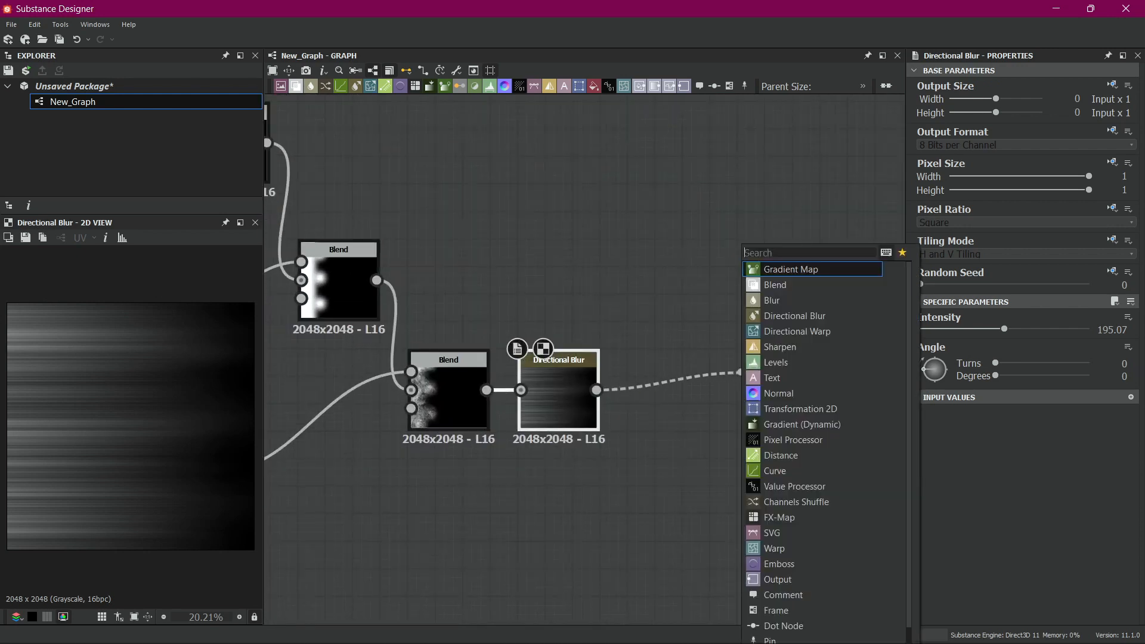
pyautogui.write('rgb')
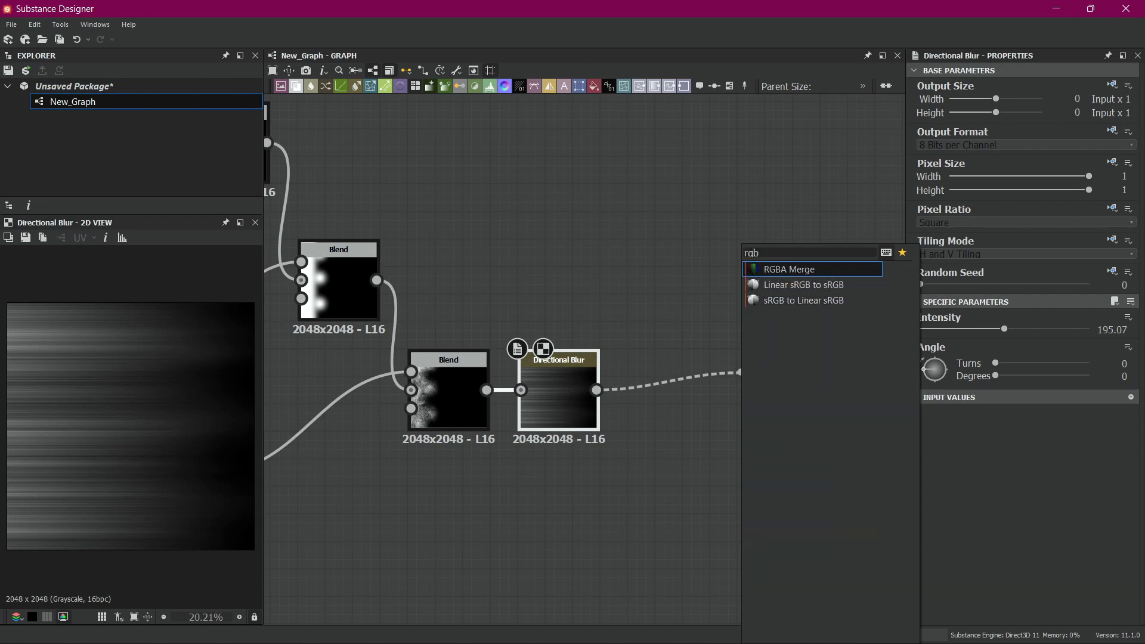
pyautogui.press('Return')
pyautogui.moveTo(753, 371); pyautogui.dragTo(640, 337, button='middle')
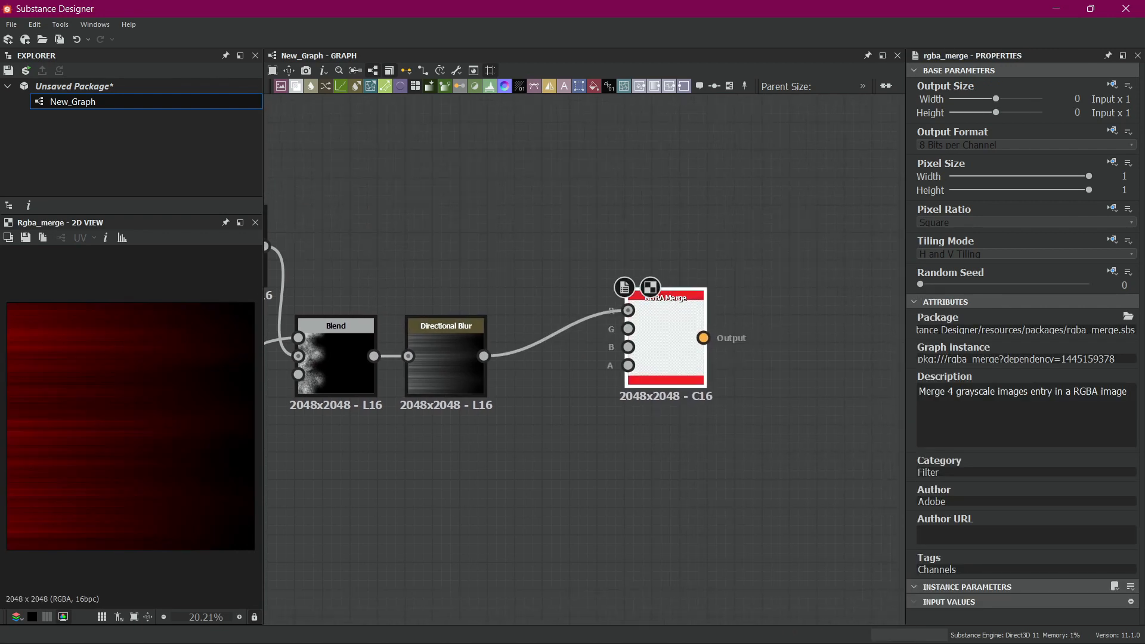
pyautogui.moveTo(662, 346); pyautogui.dragTo(716, 364)
pyautogui.moveTo(602, 412); pyautogui.dragTo(715, 403, button='middle')
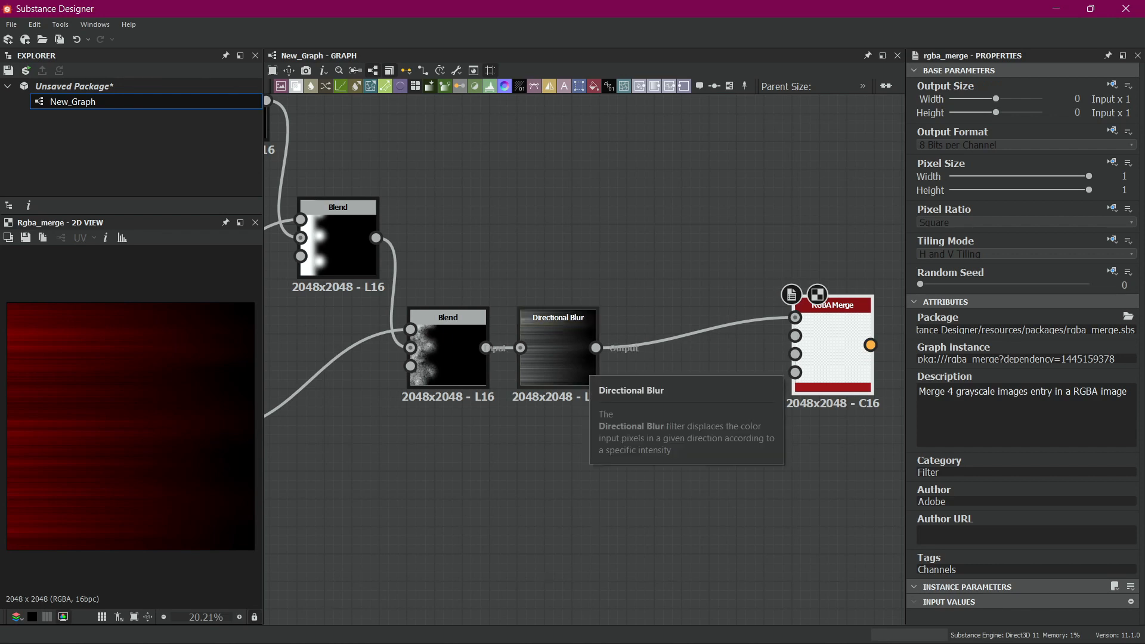
# Add a Levels node from the Directional Blur with darkened midtones, and connect it to the RGBA Merge's G input.
pyautogui.moveTo(596, 348); pyautogui.dragTo(589, 448)
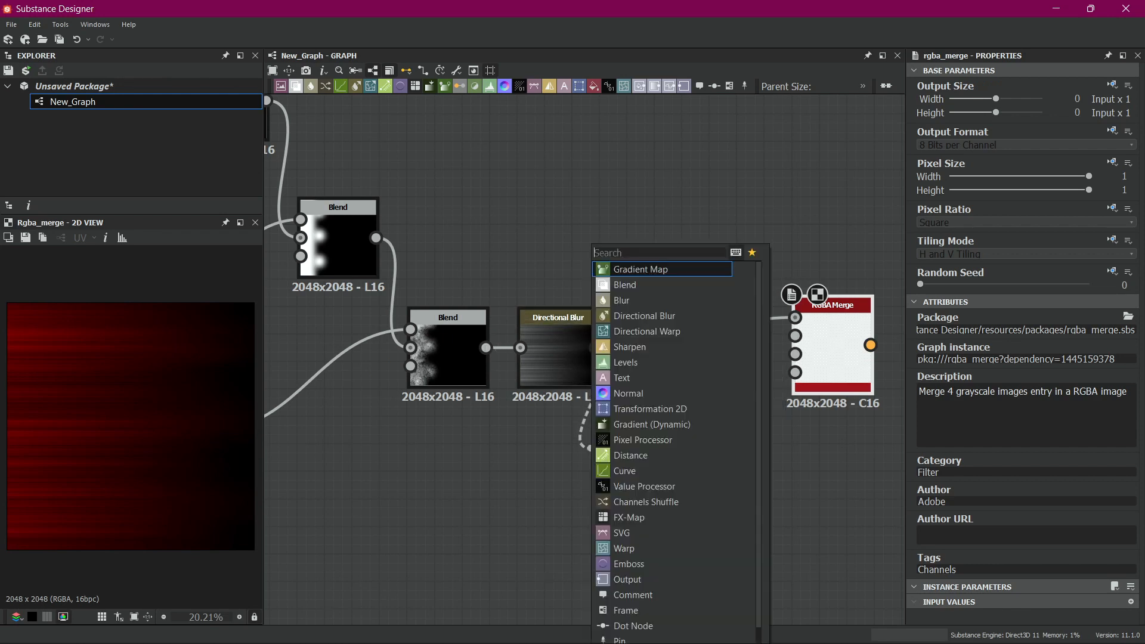
pyautogui.write('lev')
pyautogui.press('Return')
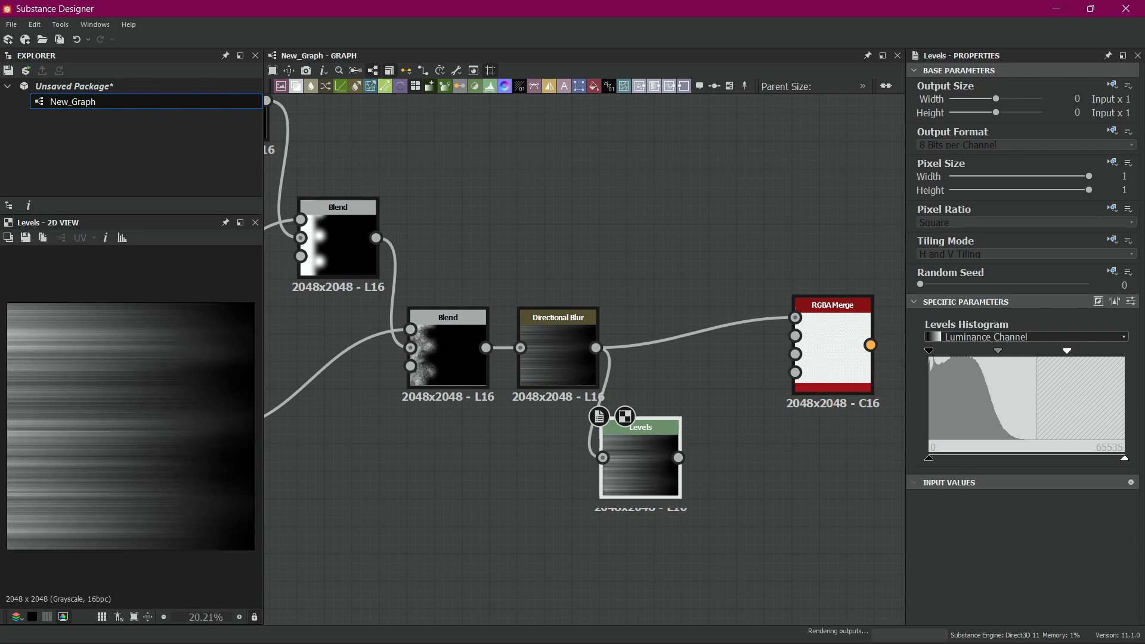
pyautogui.moveTo(1027, 351)
pyautogui.mouseDown()
pyautogui.moveTo(1005, 351)
pyautogui.moveTo(1039, 351)
pyautogui.mouseUp()
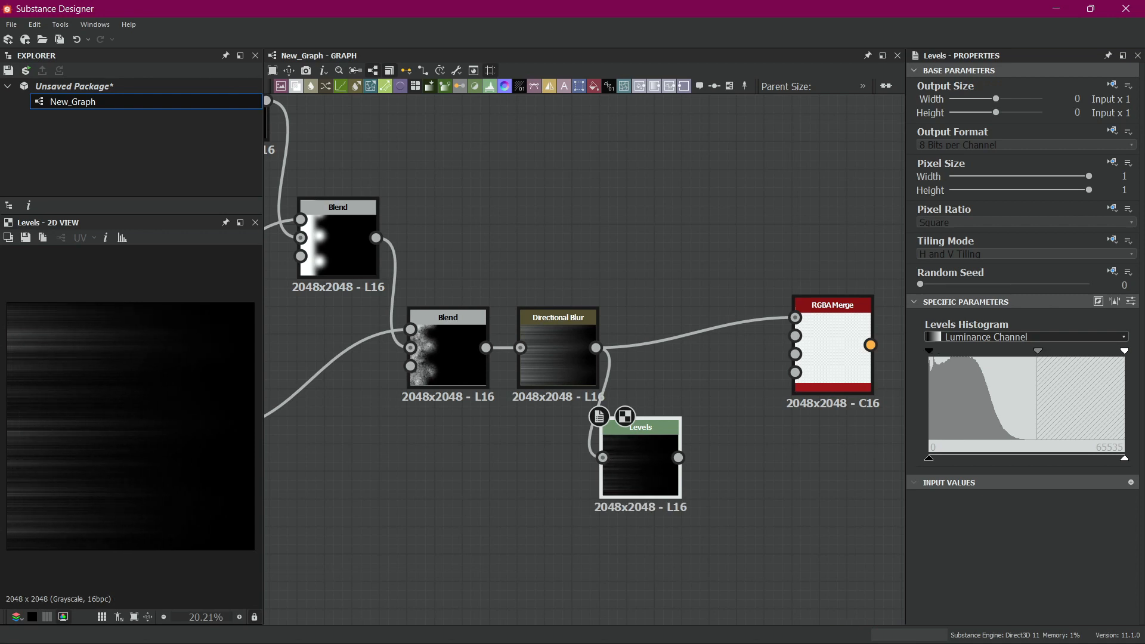
pyautogui.moveTo(1039, 351); pyautogui.dragTo(1032, 351)
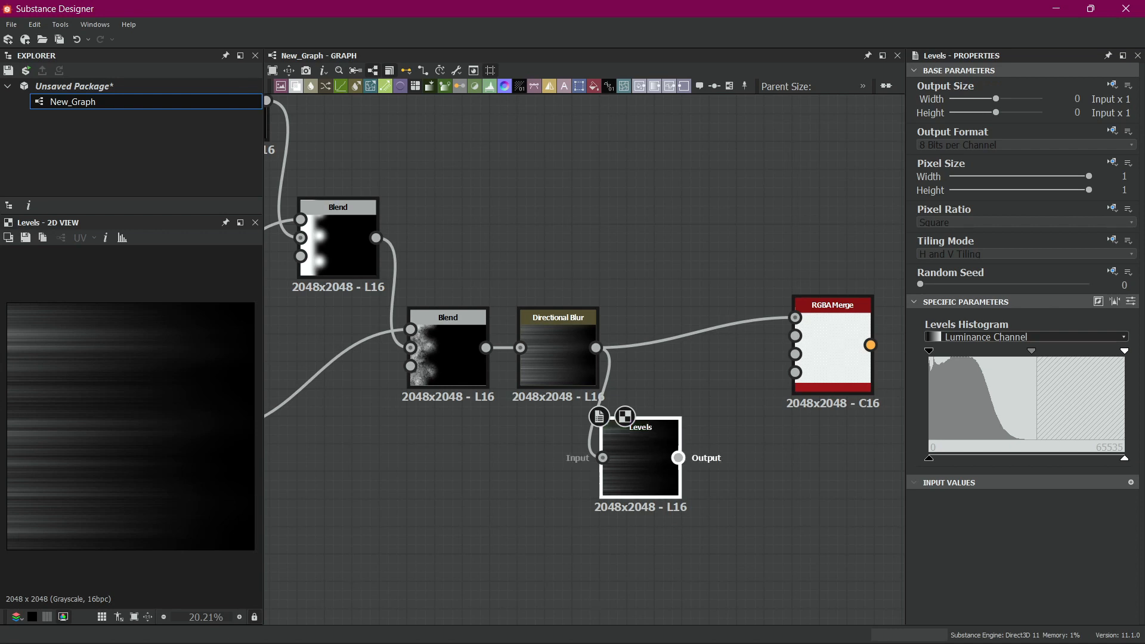
pyautogui.moveTo(678, 458); pyautogui.dragTo(796, 335)
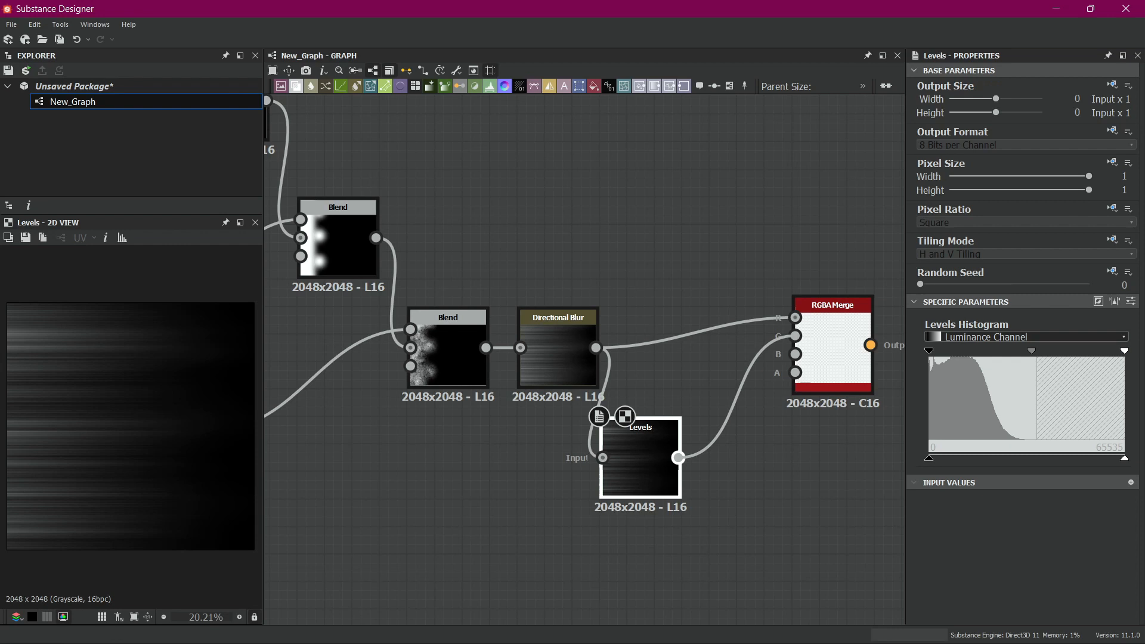
# Move the Levels node closer to the Directional Blur, and add a Shape node in the empty space above the chain.
pyautogui.moveTo(641, 460); pyautogui.dragTo(668, 406)
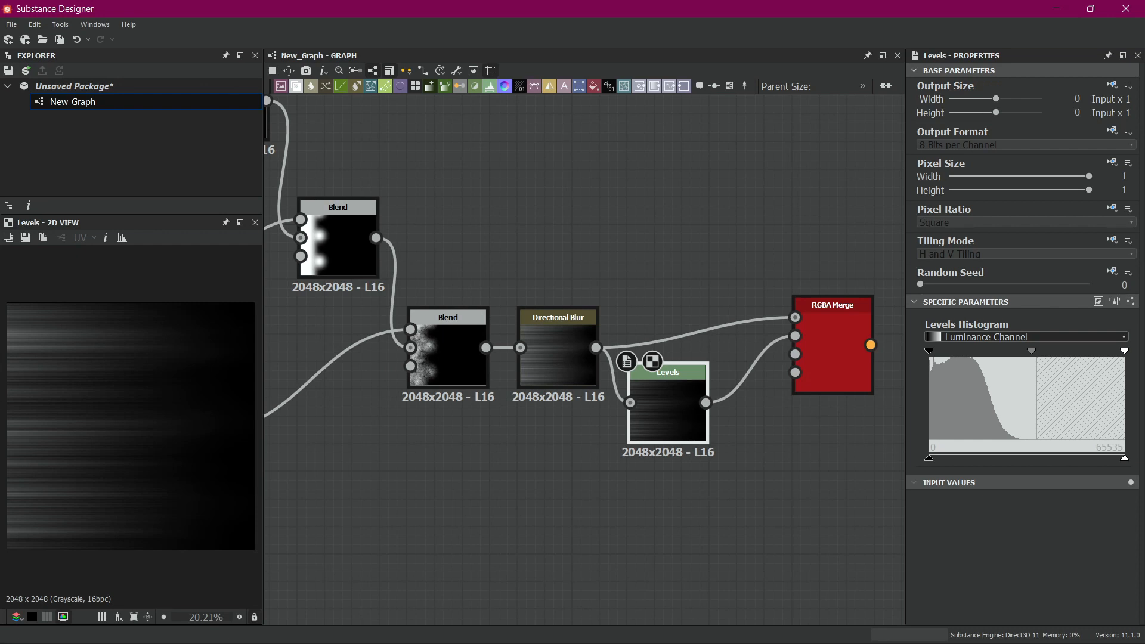
pyautogui.moveTo(455, 128); pyautogui.dragTo(448, 167, button='middle')
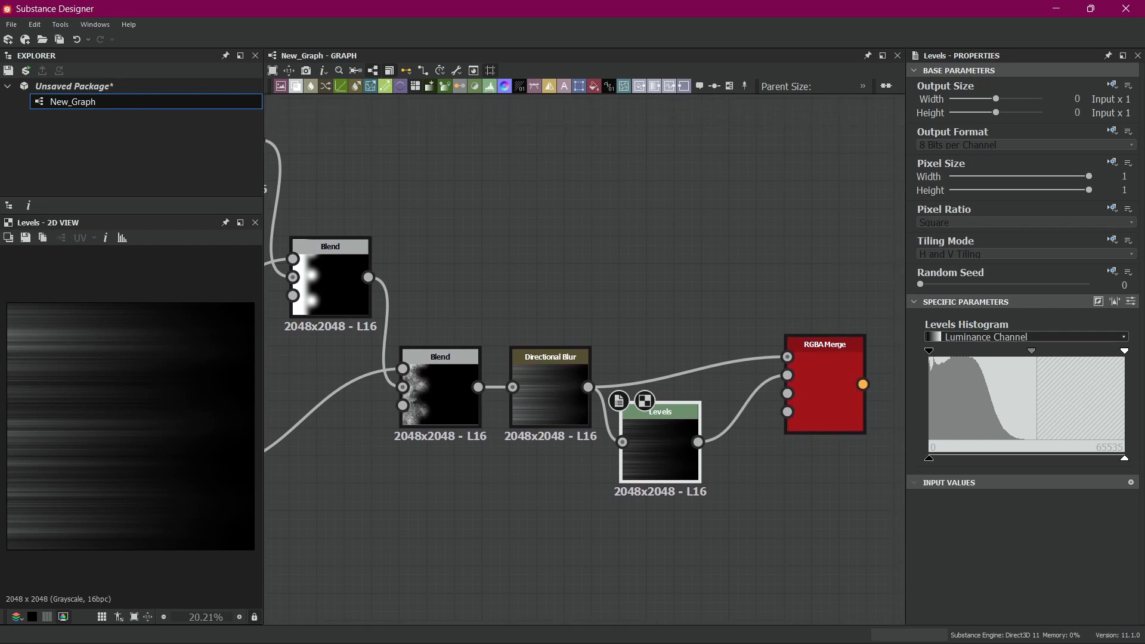
pyautogui.press('space')
pyautogui.write('shape')
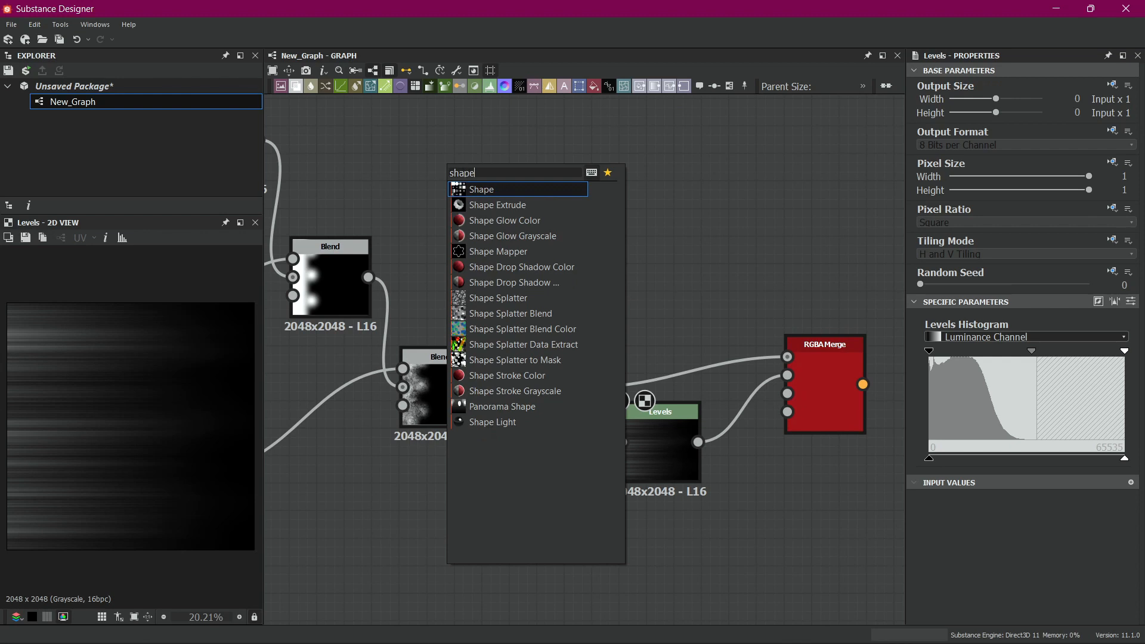
pyautogui.press('Return')
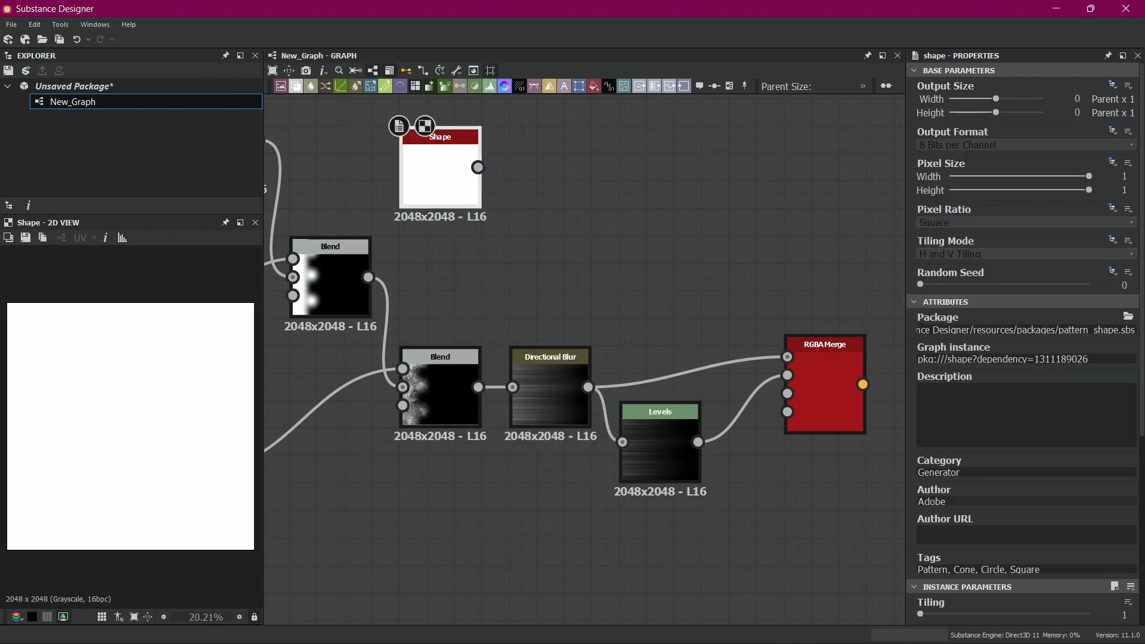
pyautogui.scroll(-2, 1025, 345)
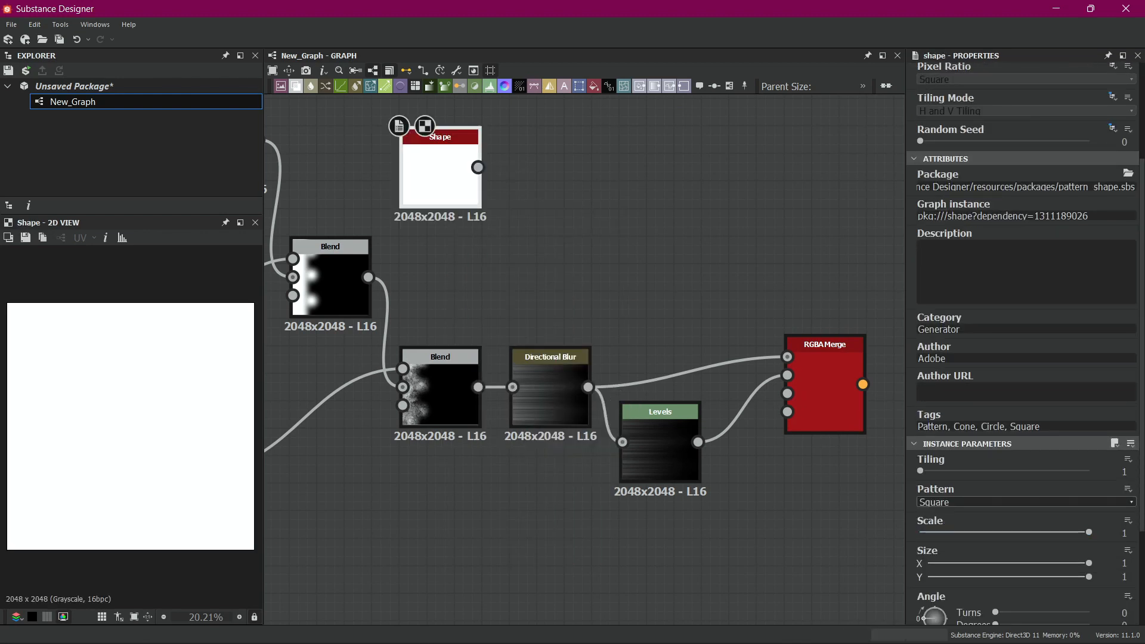
# Add a Transformation 2D node fed by the Shape's output, leaving its offset at 0.
pyautogui.moveTo(478, 167); pyautogui.dragTo(517, 168)
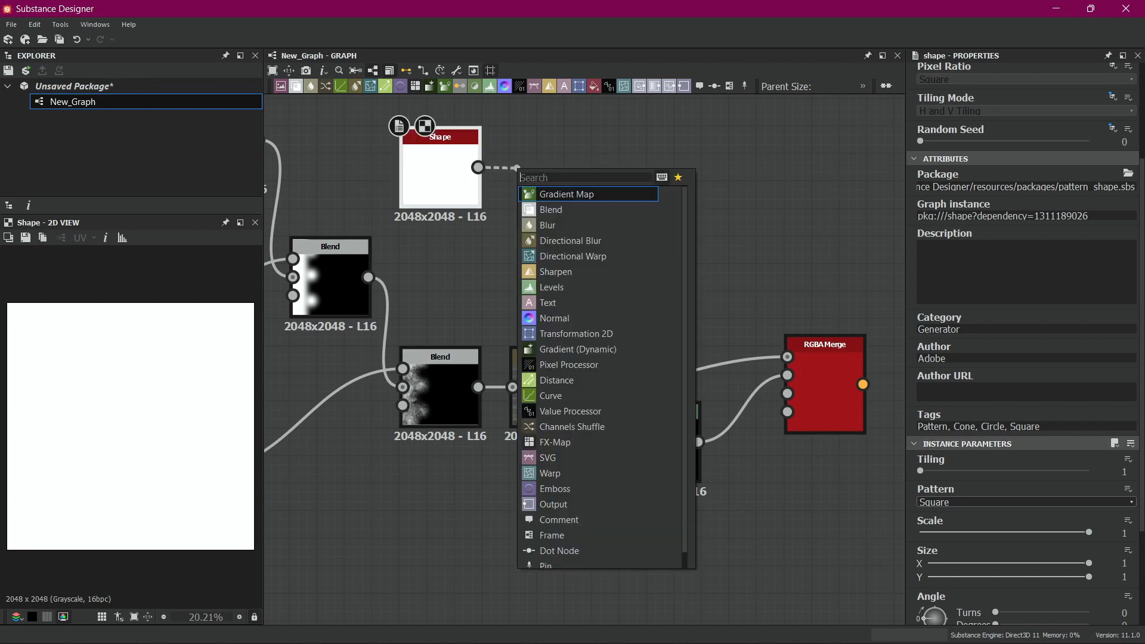
pyautogui.write('tr')
pyautogui.press('Return')
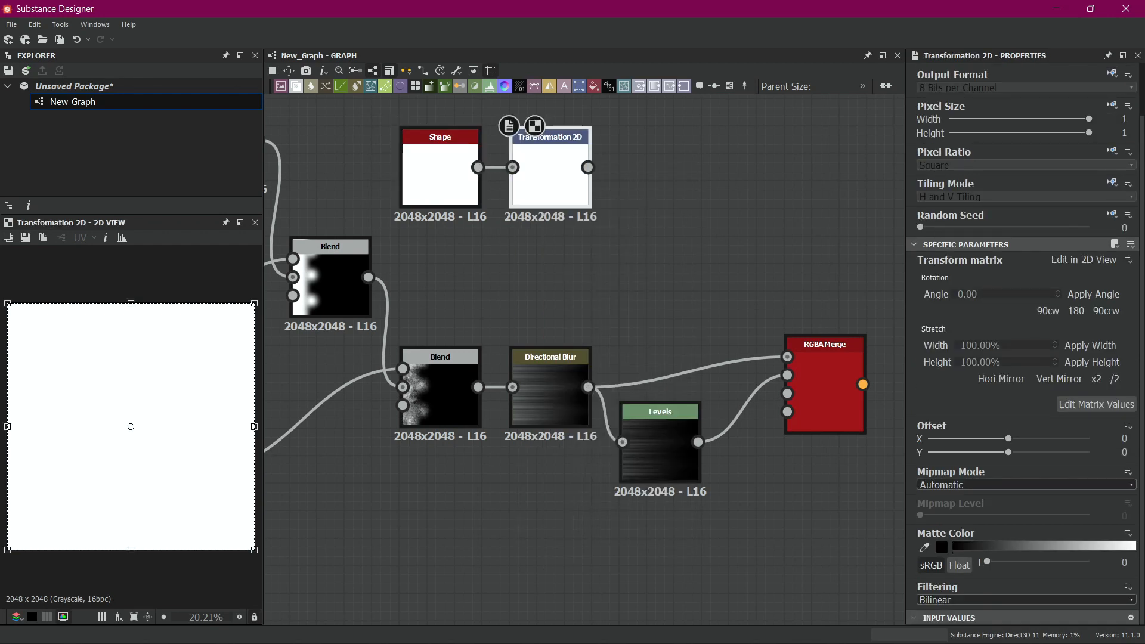
pyautogui.moveTo(166, 427); pyautogui.dragTo(153, 426)
pyautogui.hotkey('ctrl', 'z')
# Narrow the Shape node's square by setting its X size to 0.88.
pyautogui.click(440, 173)
pyautogui.scroll(-3, 1014, 417)
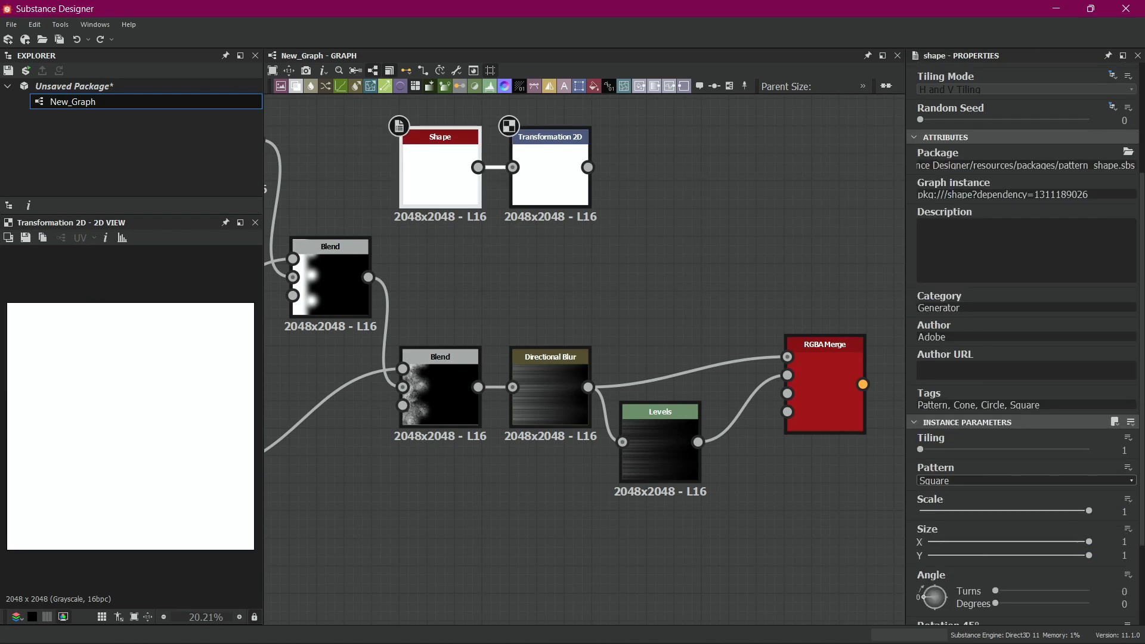
pyautogui.moveTo(1089, 542); pyautogui.dragTo(1070, 541)
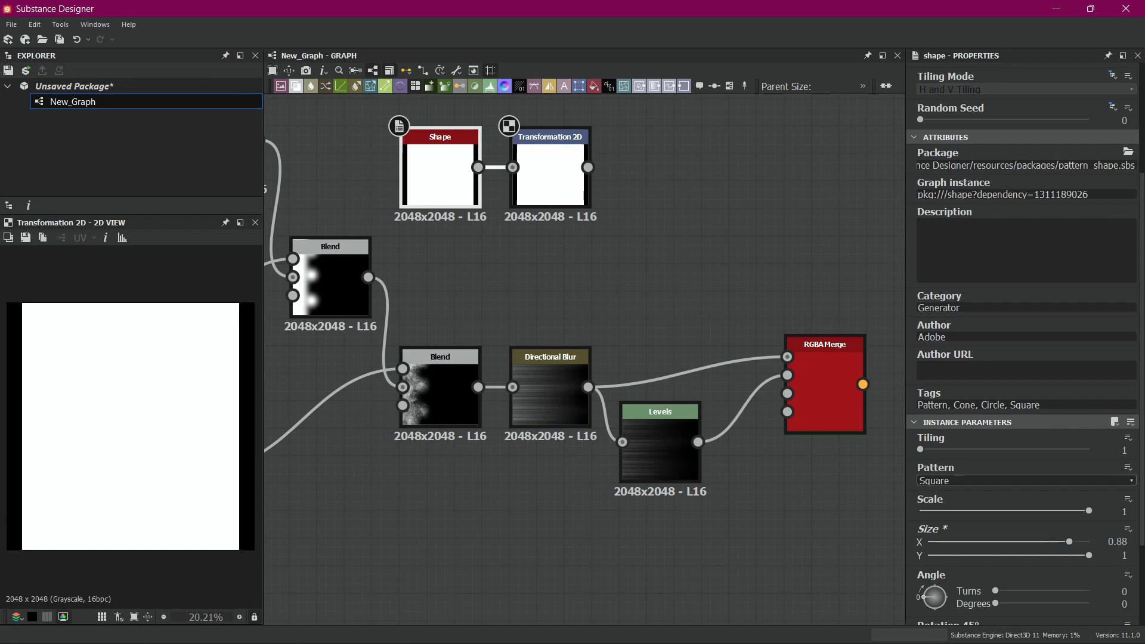
# Set the Transformation 2D's tiling mode to absolute No Tiling and shift its X offset to about -0.07.
pyautogui.click(548, 170)
pyautogui.moveTo(131, 426); pyautogui.dragTo(172, 426)
pyautogui.click(1112, 183)
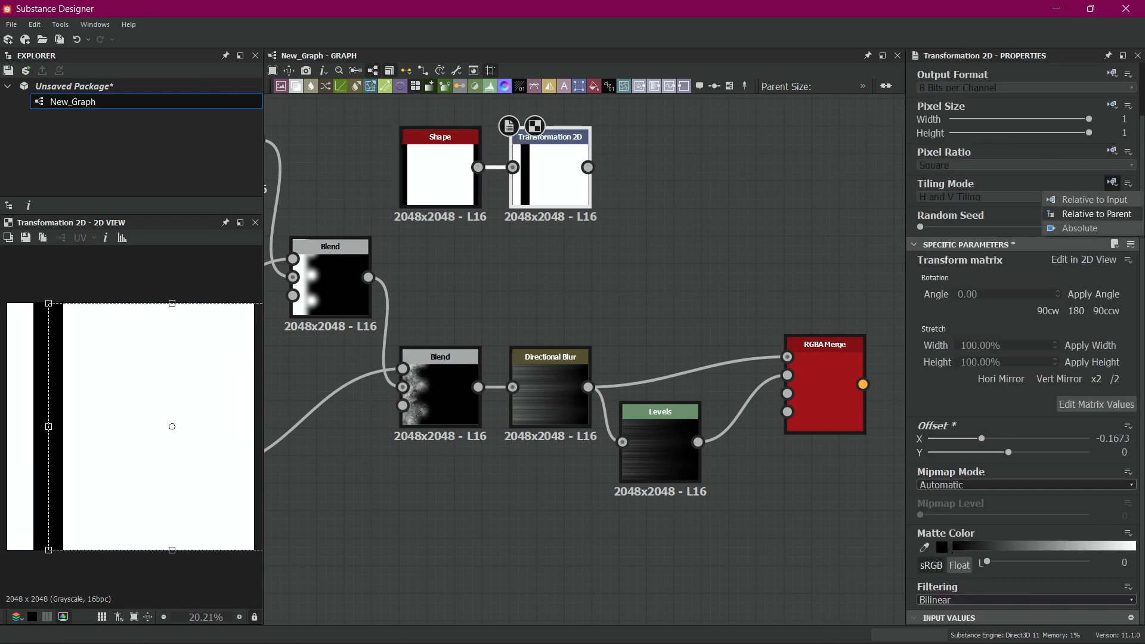
pyautogui.click(1083, 228)
pyautogui.click(1049, 197)
pyautogui.click(940, 209)
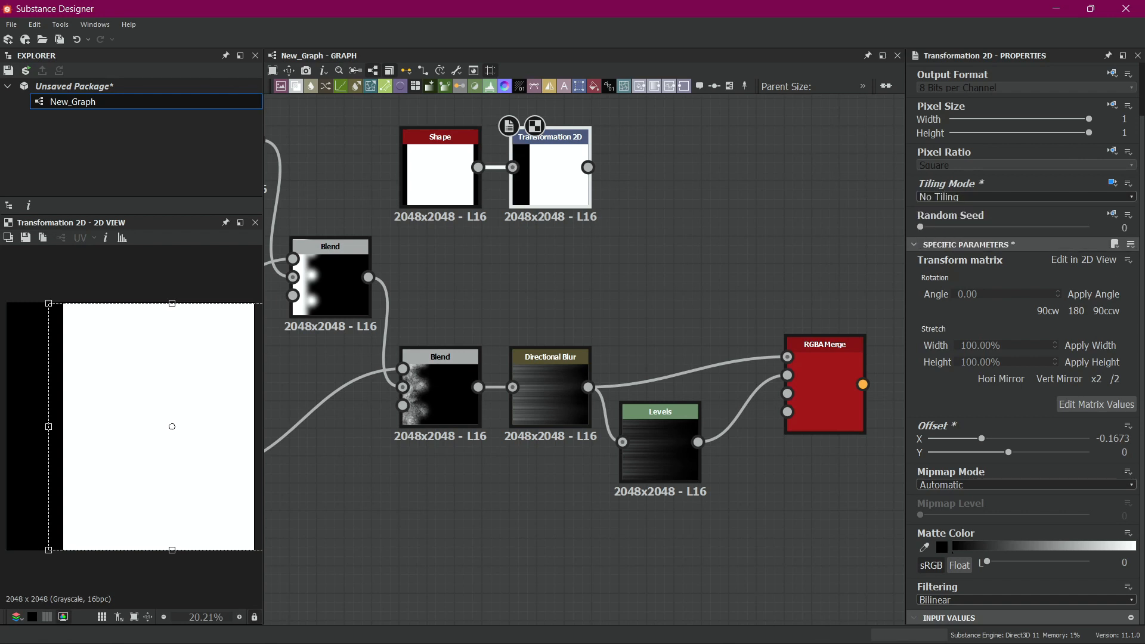
pyautogui.moveTo(172, 427); pyautogui.dragTo(148, 426)
# Add a Blur HQ Grayscale node from the Transformation 2D's output.
pyautogui.moveTo(587, 167); pyautogui.dragTo(639, 170)
pyautogui.write('blur')
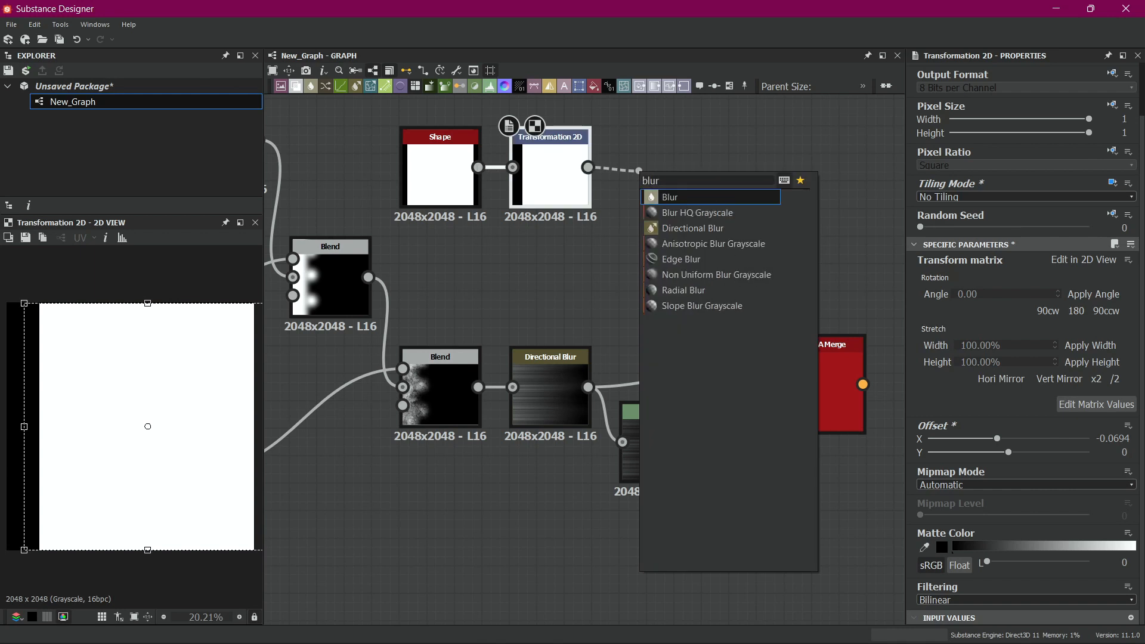
pyautogui.press('Down')
pyautogui.press('Return')
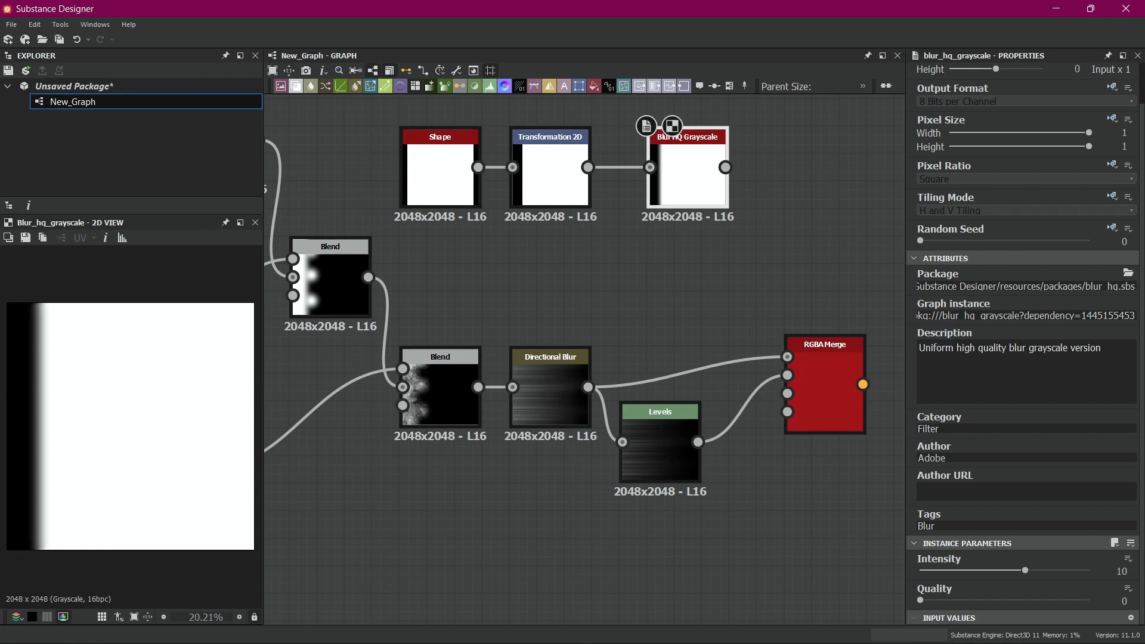
# Set the Blur HQ Grayscale's quality to 1 and its intensity to about 29.58.
pyautogui.moveTo(920, 600); pyautogui.dragTo(1089, 600)
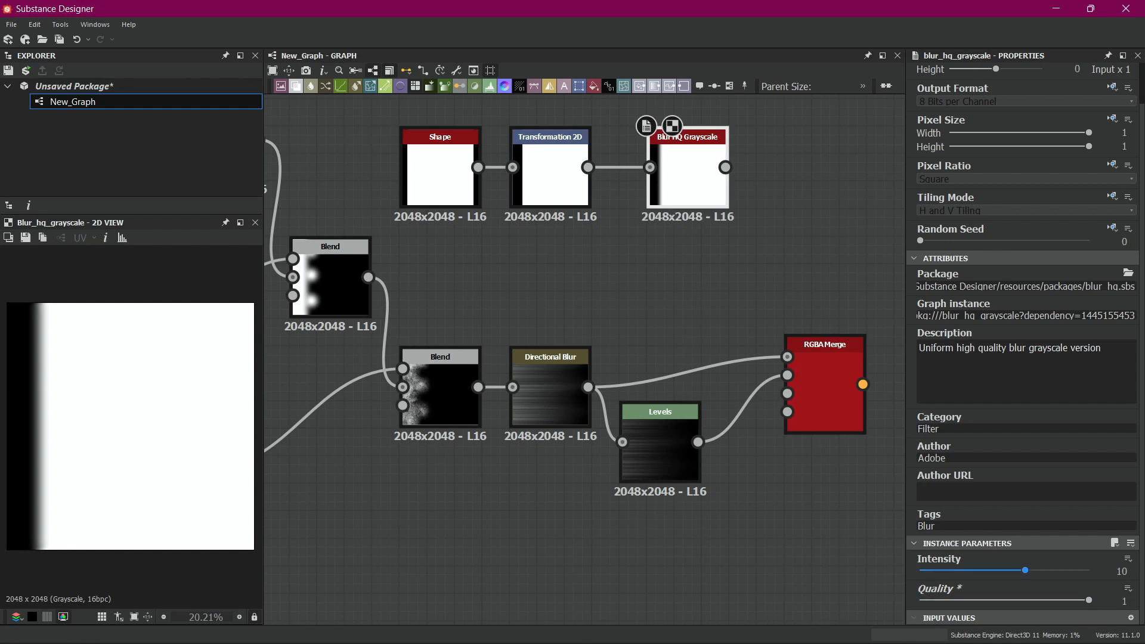
pyautogui.moveTo(1025, 571); pyautogui.dragTo(1088, 571)
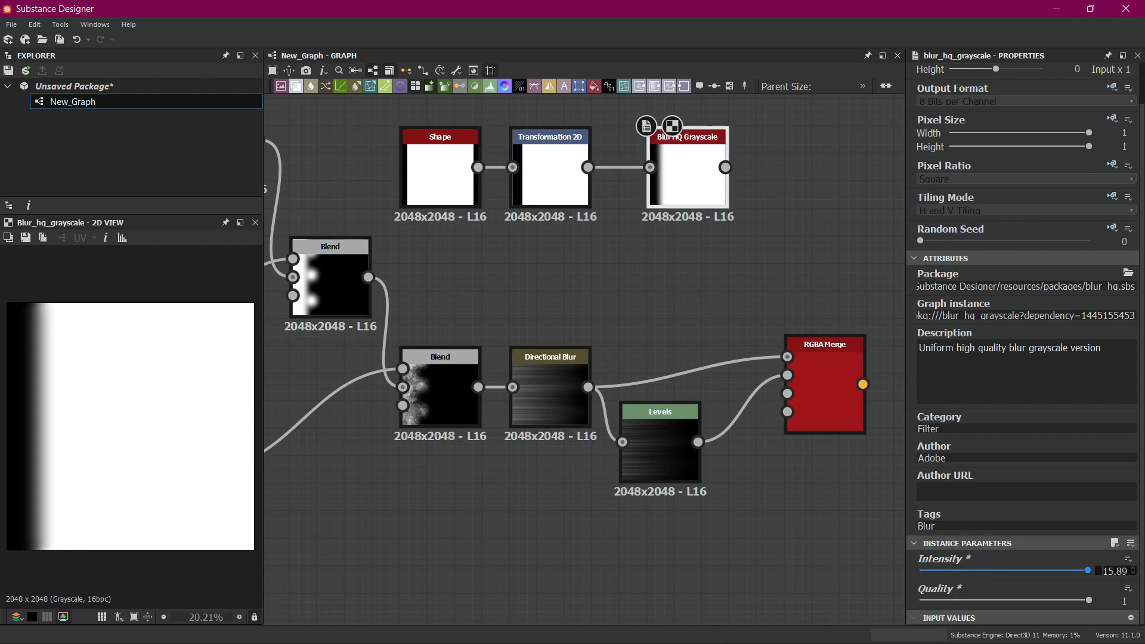
pyautogui.click(1115, 570)
pyautogui.write('25')
pyautogui.press('Return')
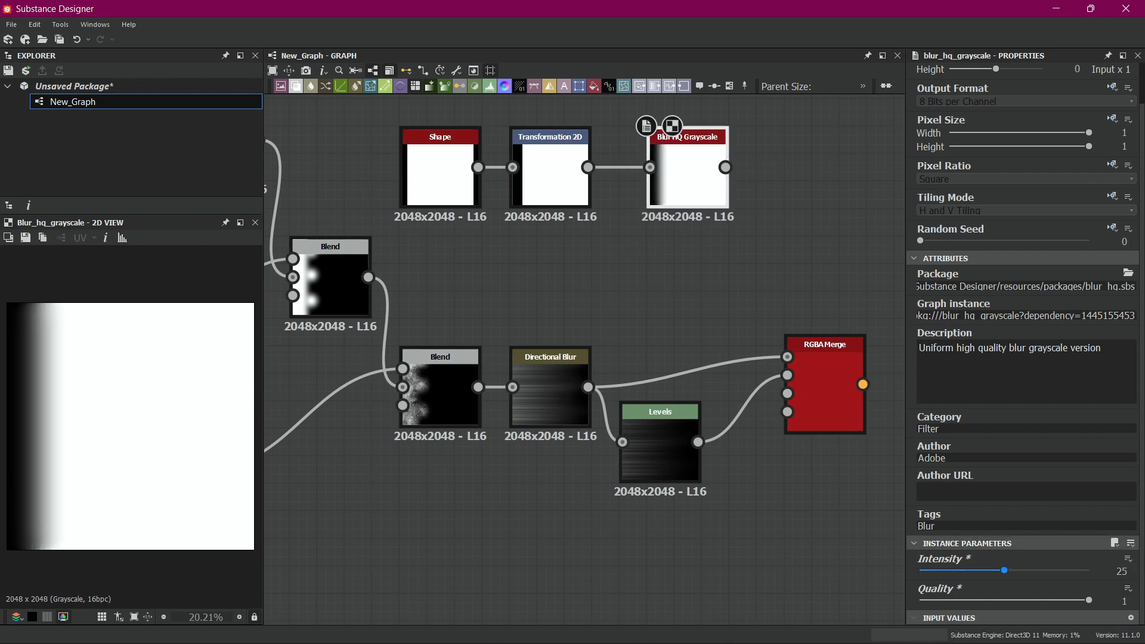
pyautogui.moveTo(1004, 571); pyautogui.dragTo(1020, 571)
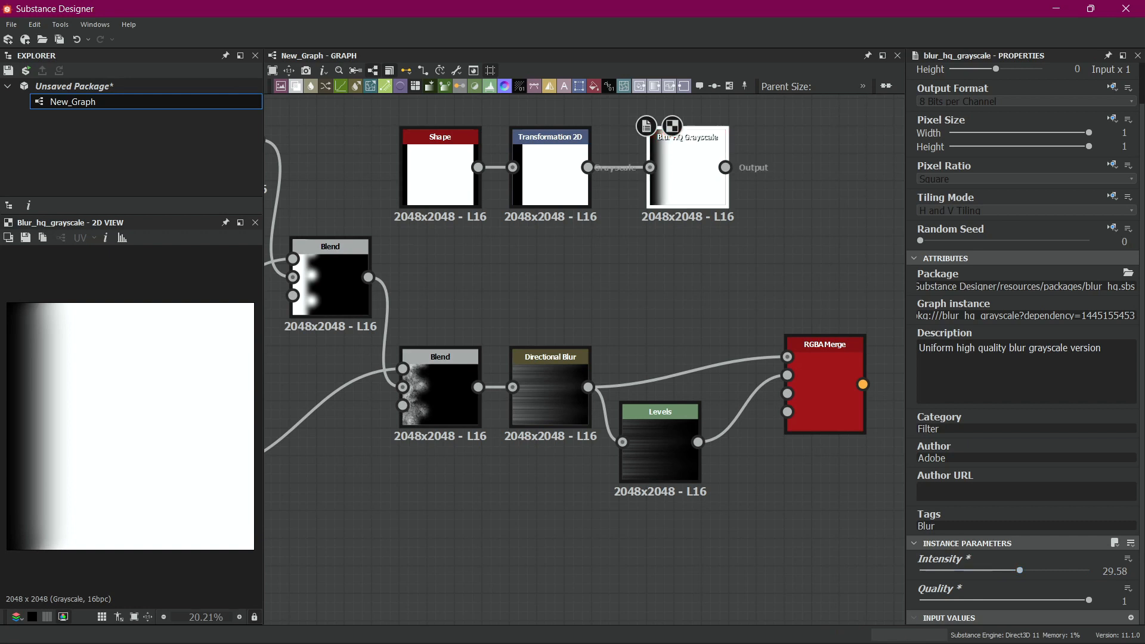
# Shift the Transformation 2D's X offset to about -0.13 and connect the Blur HQ Grayscale to the RGBA Merge's B input.
pyautogui.click(550, 174)
pyautogui.moveTo(997, 453); pyautogui.dragTo(987, 453)
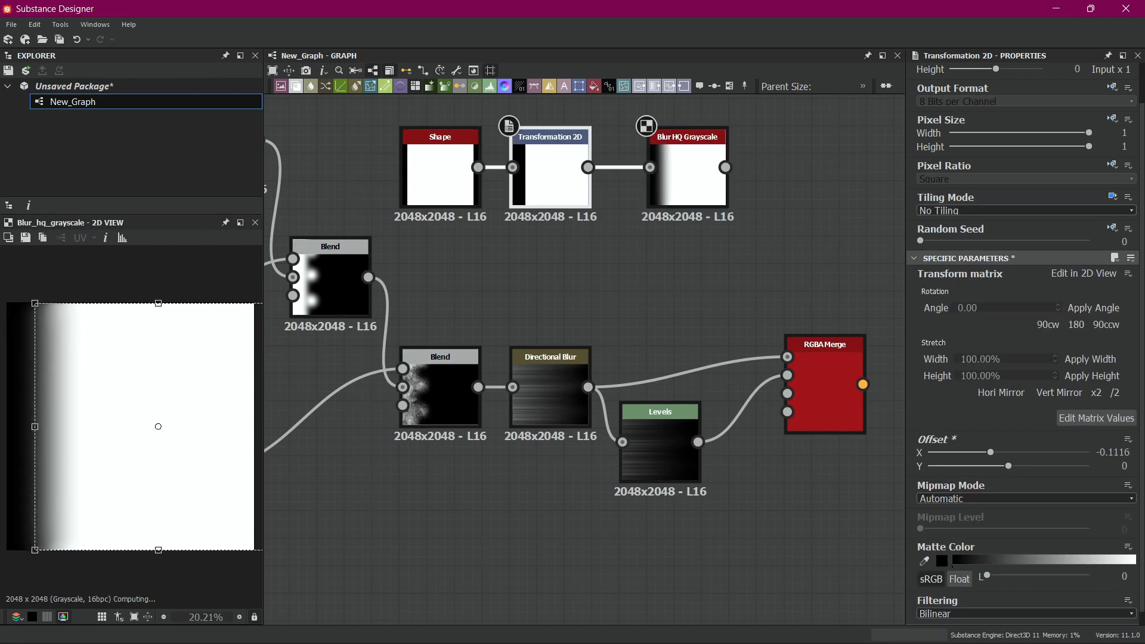
pyautogui.moveTo(725, 167); pyautogui.dragTo(787, 393)
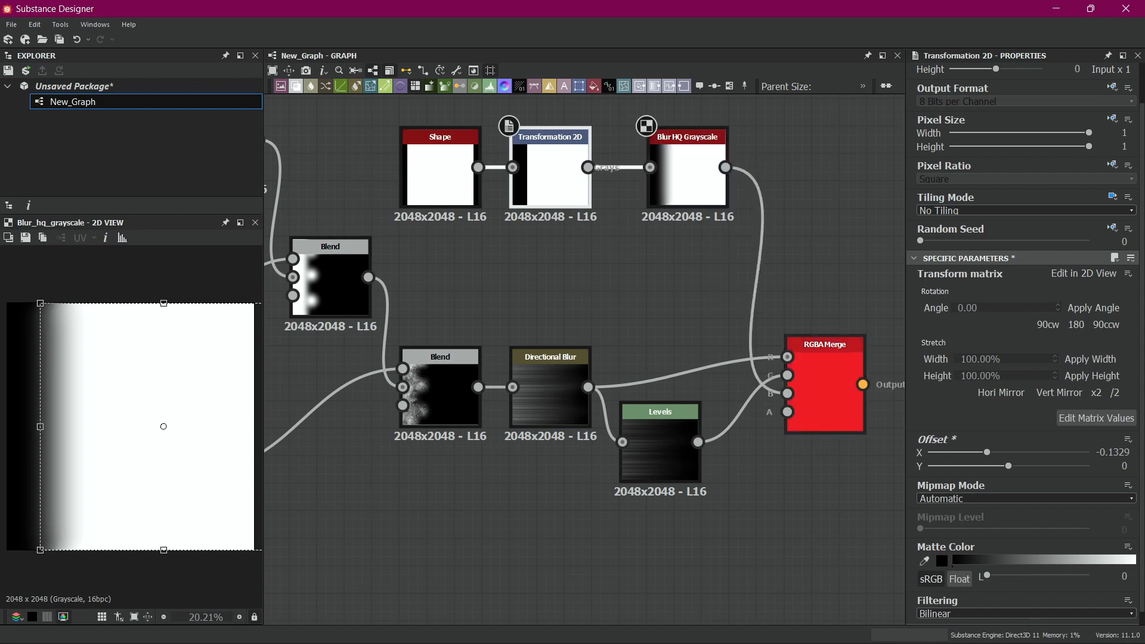
# Preview the RGBA Merge and adjust the Transformation 2D's X offset to about -0.097.
pyautogui.doubleClick(828, 399)
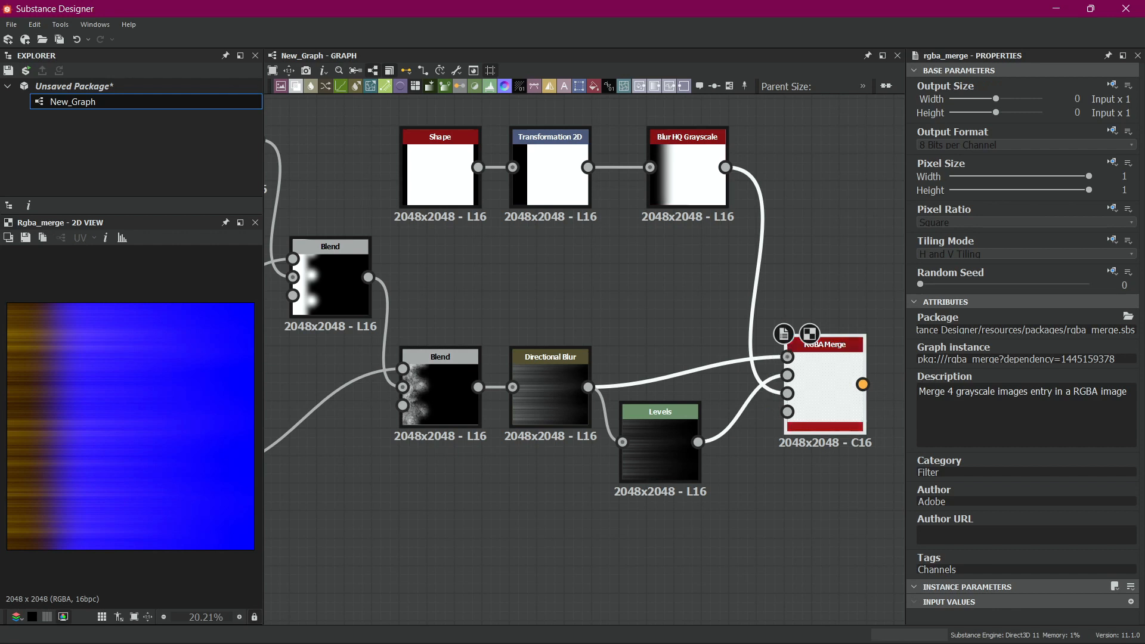
pyautogui.click(686, 167)
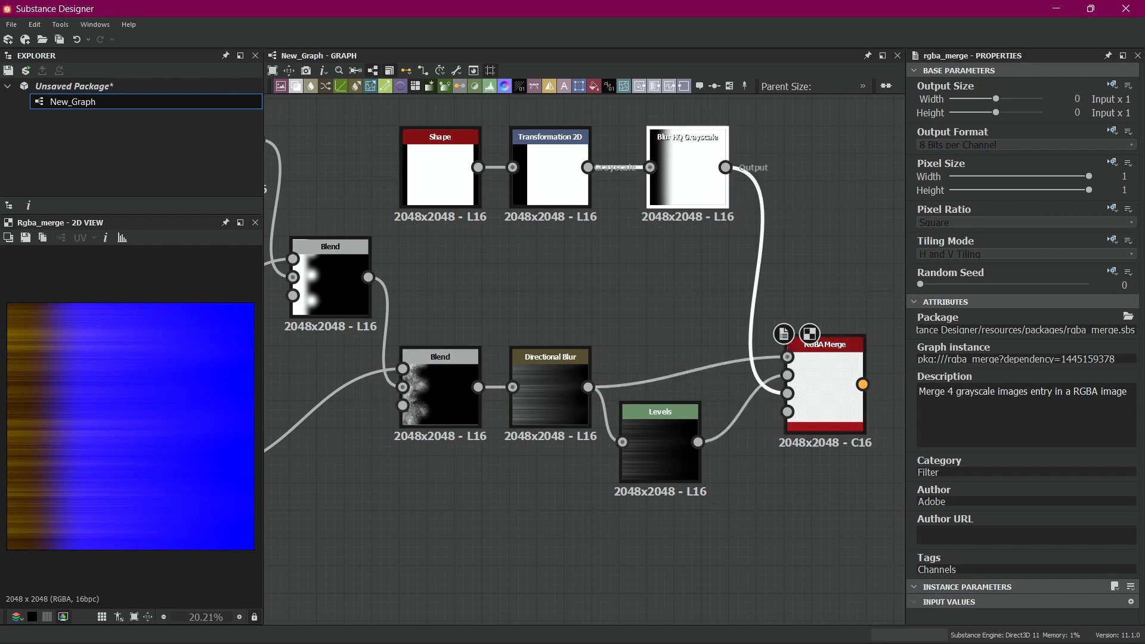
pyautogui.click(548, 167)
pyautogui.keyDown('shift'); pyautogui.moveTo(158, 426); pyautogui.dragTo(155, 426); pyautogui.keyUp('shift')
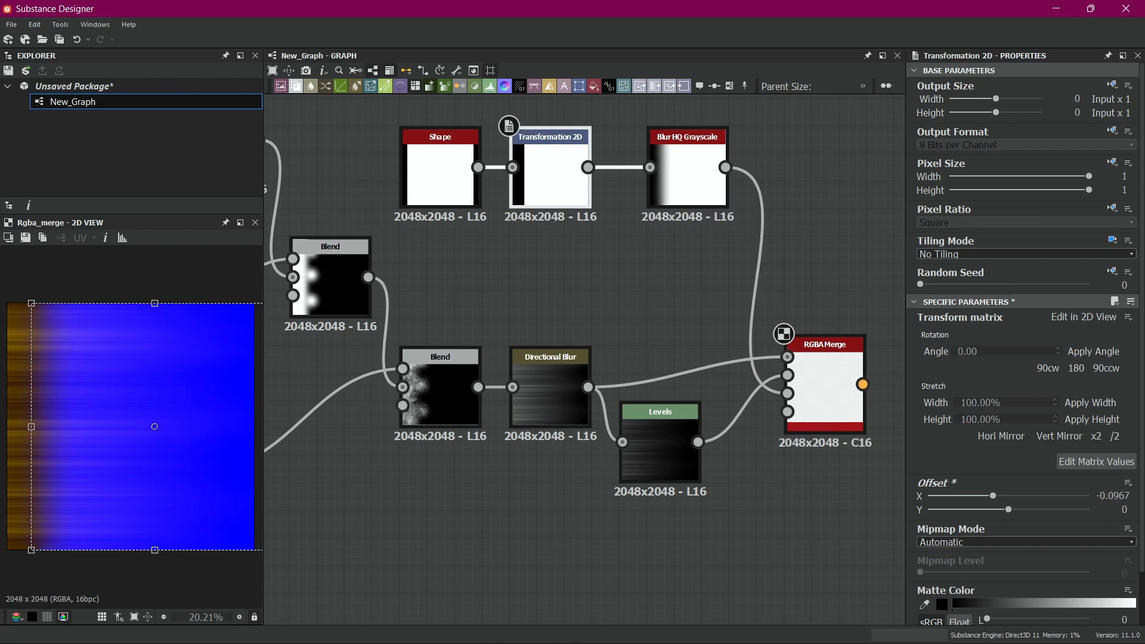
pyautogui.click(825, 385)
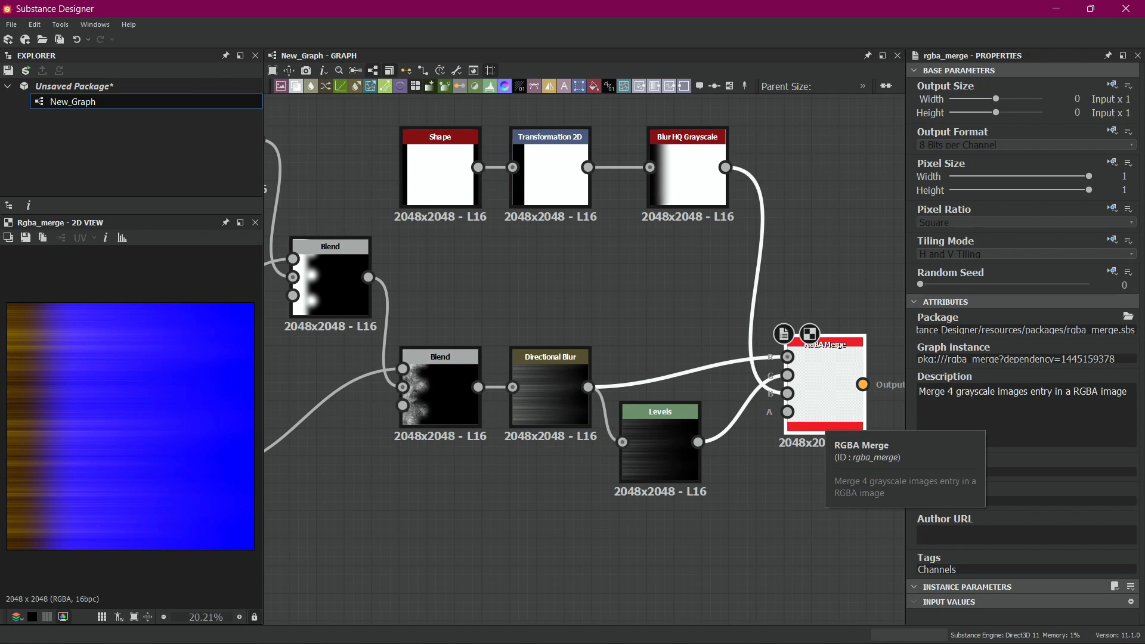
# Add a second Levels node from the Directional Blur's output, below the existing Levels node.
pyautogui.moveTo(825, 418); pyautogui.dragTo(774, 377, button='middle')
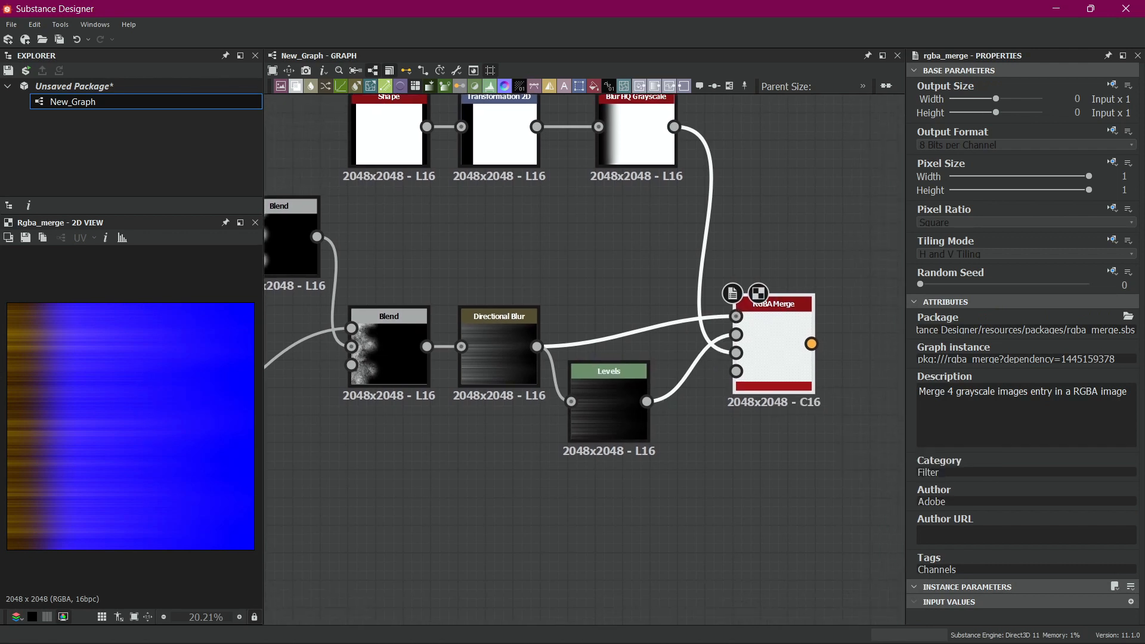
pyautogui.moveTo(500, 353); pyautogui.dragTo(534, 325, button='middle')
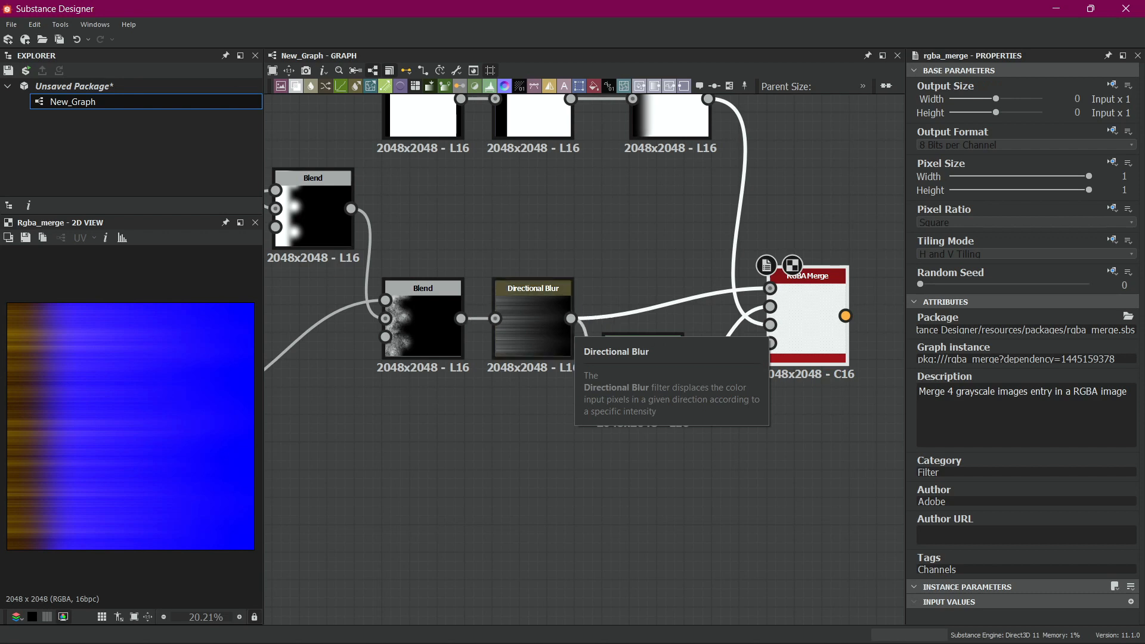
pyautogui.moveTo(571, 318); pyautogui.dragTo(592, 480)
pyautogui.write('levels')
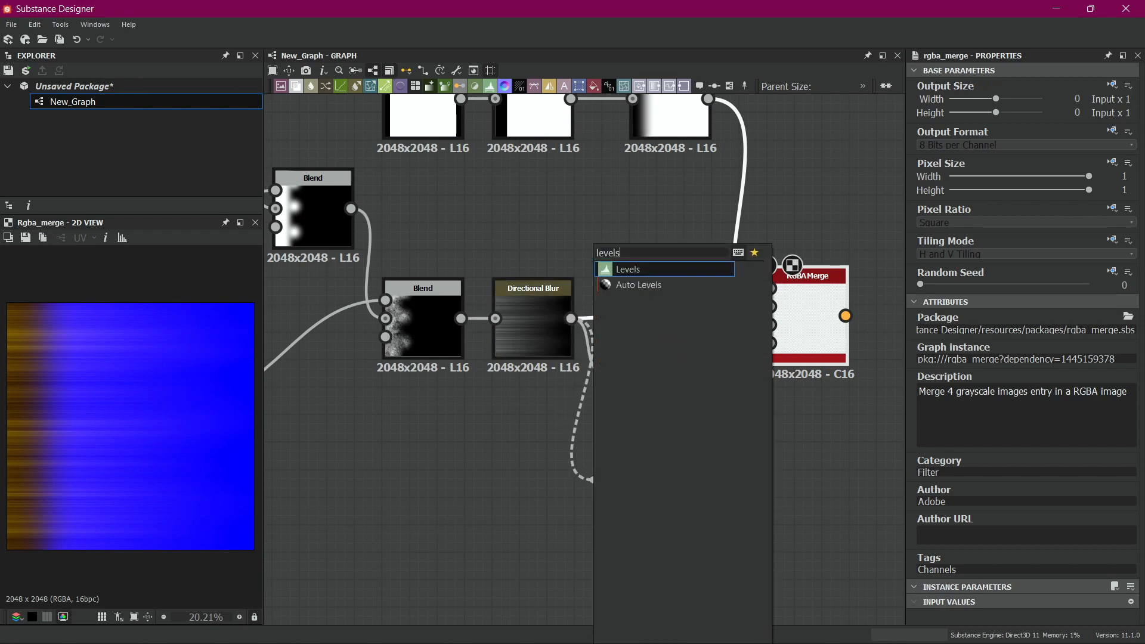
pyautogui.press('Return')
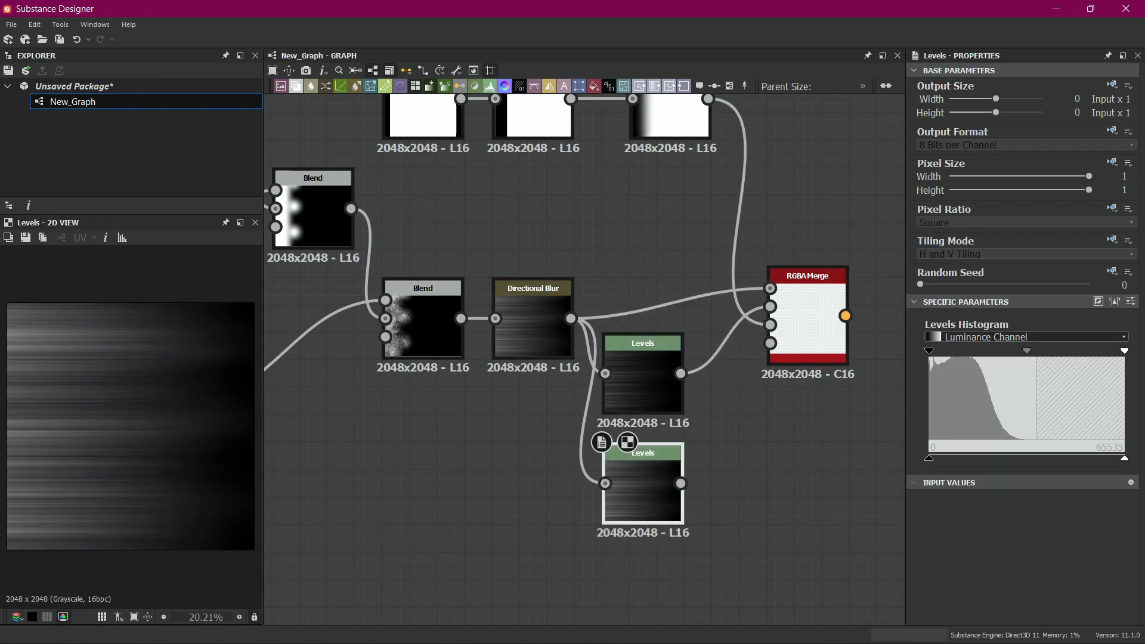
# Brighten the new Levels node by lowering its input white point, and connect it to the RGBA Merge's A input.
pyautogui.moveTo(1124, 351); pyautogui.dragTo(1065, 350)
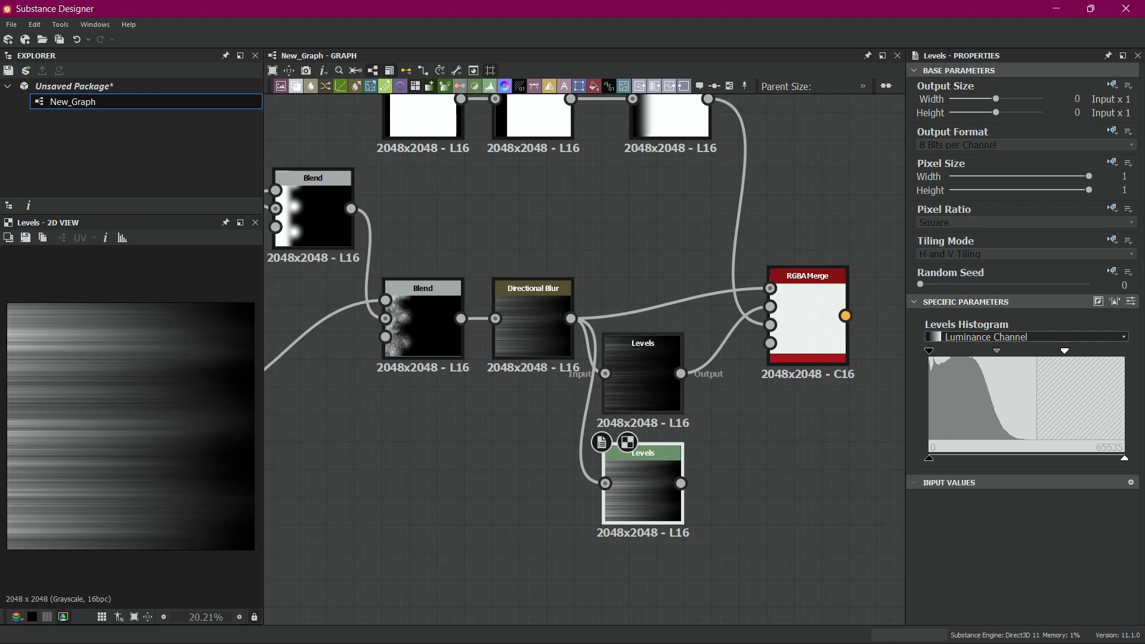
pyautogui.moveTo(681, 483); pyautogui.dragTo(771, 344)
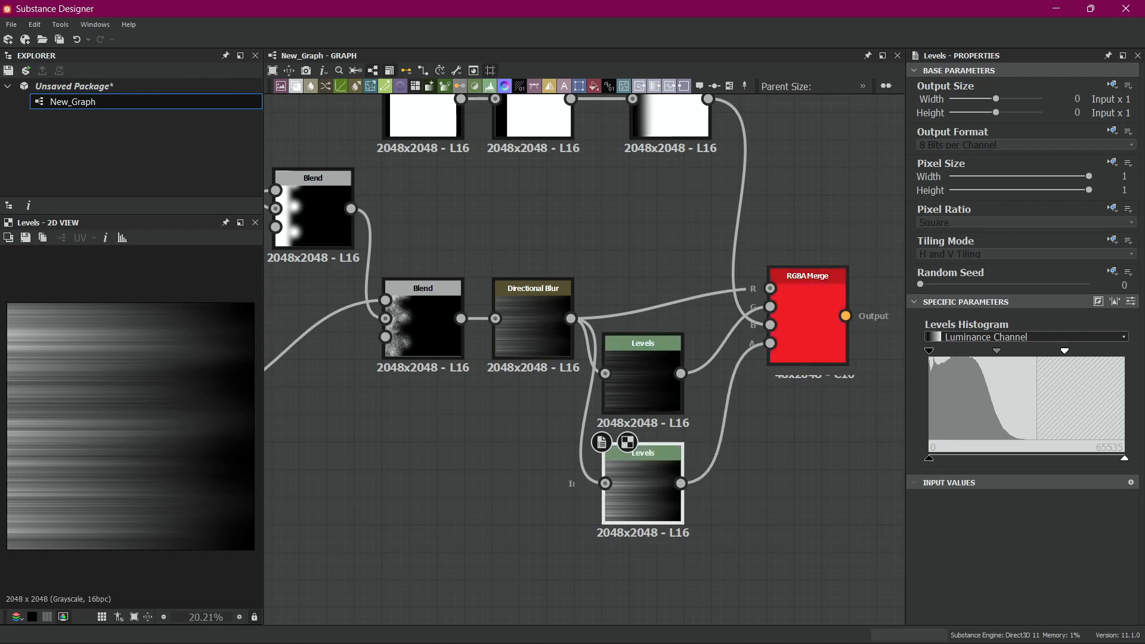
pyautogui.click(808, 322)
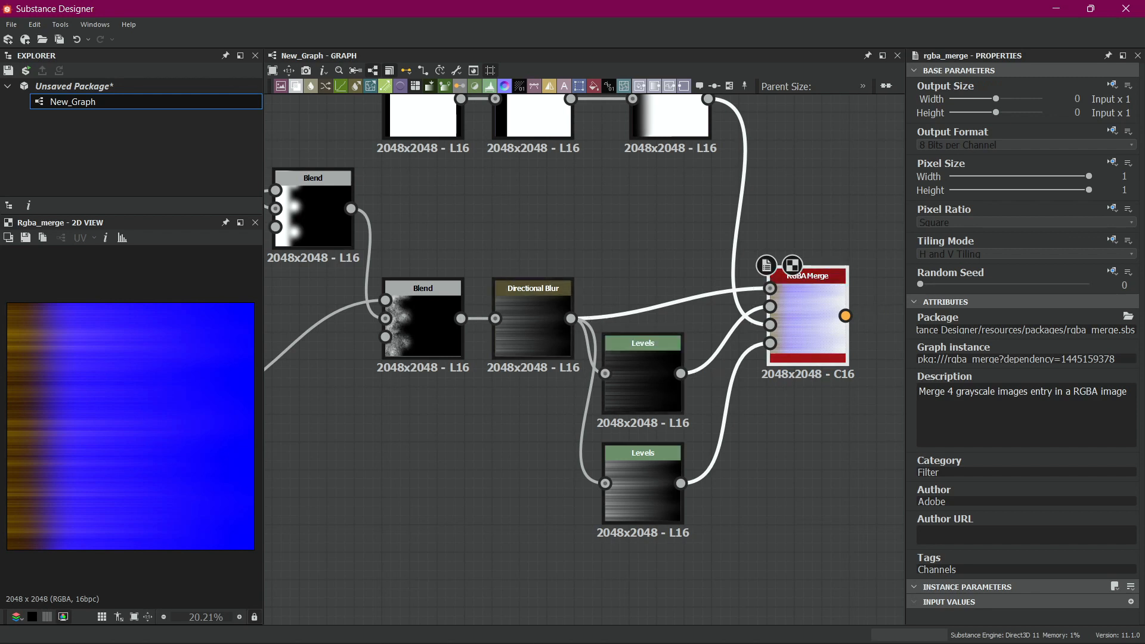
# Start saving the RGBA Merge preview as an image in the GodrayTut project's Textures folder.
pyautogui.click(25, 238)
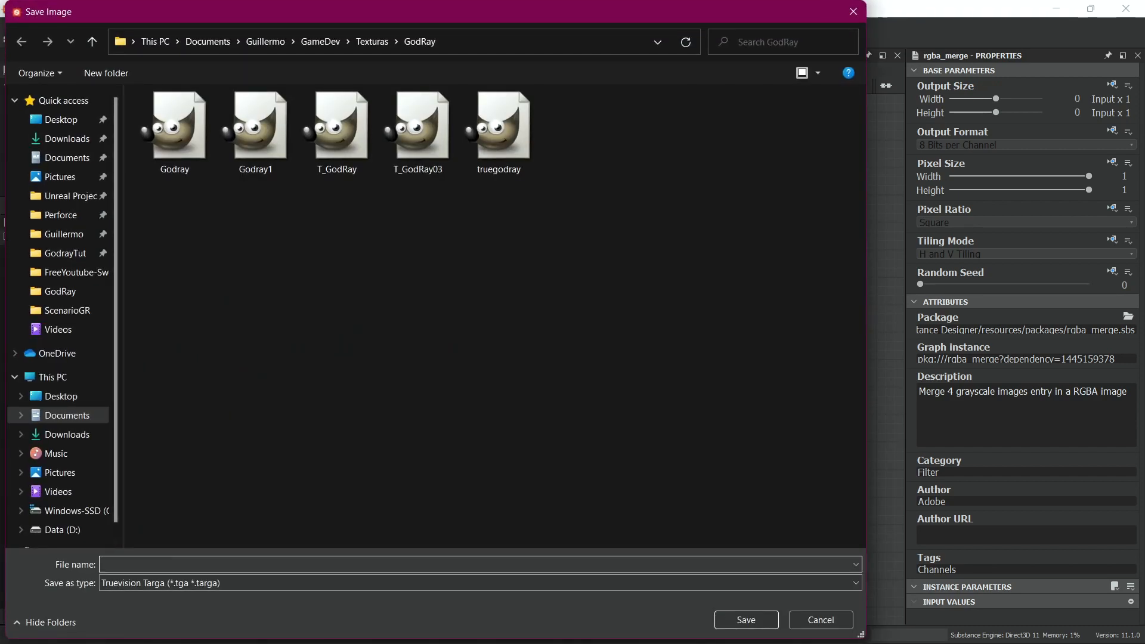
pyautogui.click(65, 253)
pyautogui.doubleClick(169, 143)
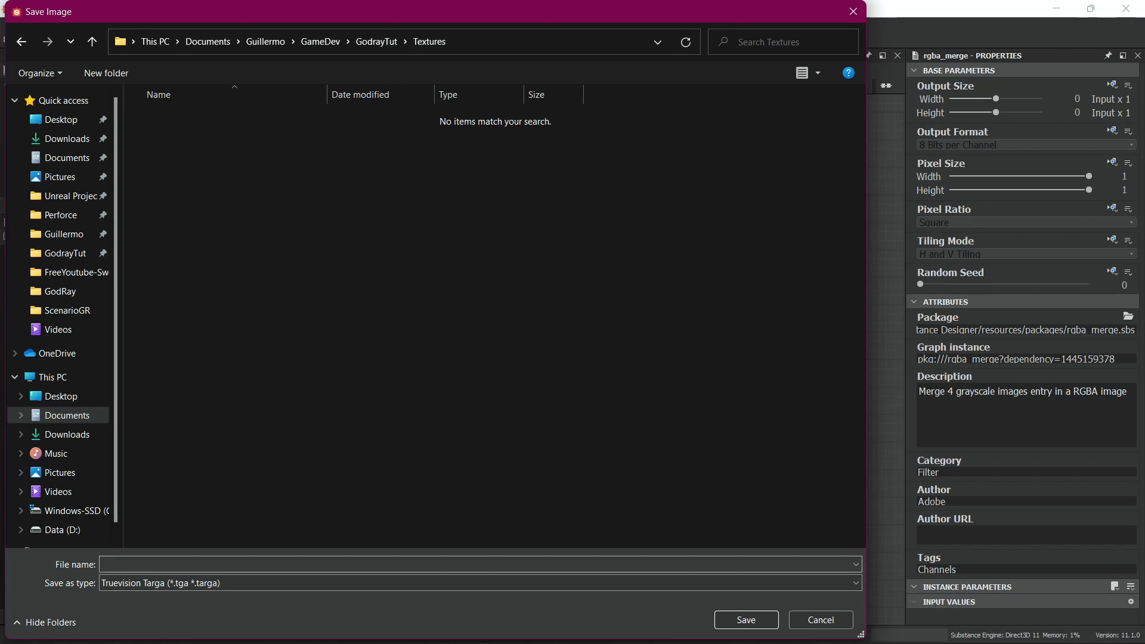
# Name the image T_GodRay and save it in Truevision Targa format.
pyautogui.click(179, 565)
pyautogui.press('capslock')
pyautogui.write('T')
pyautogui.press('capslock')
pyautogui.write('_')
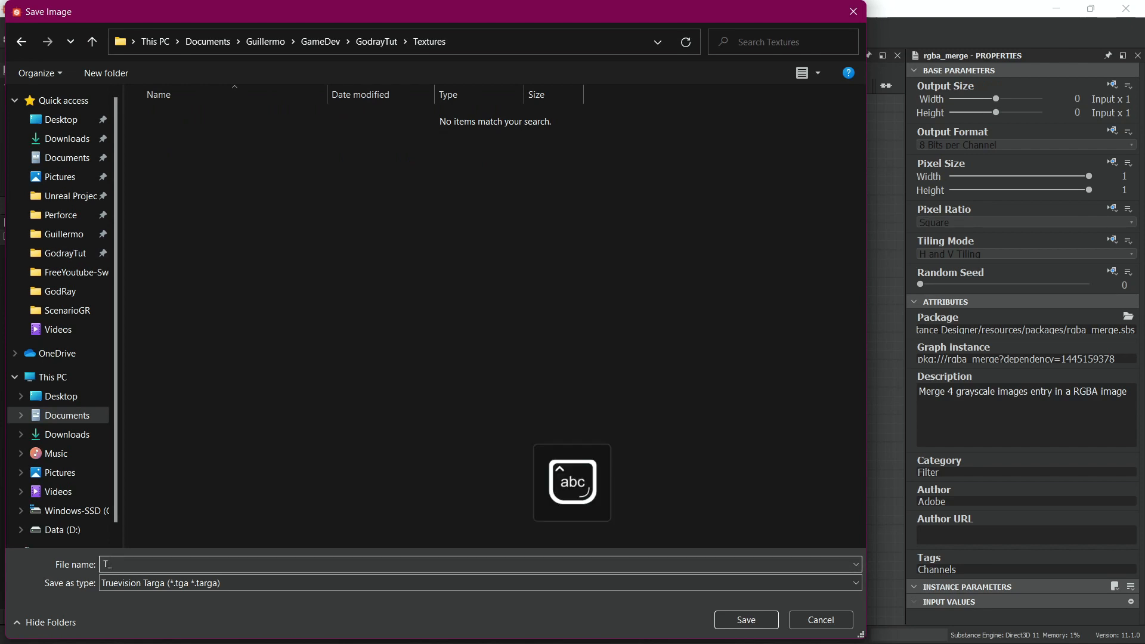
pyautogui.write('Godr')
pyautogui.press('BackSpace')
pyautogui.press('capslock')
pyautogui.write('R')
pyautogui.press('capslock')
pyautogui.write('ay')
pyautogui.press('Return')
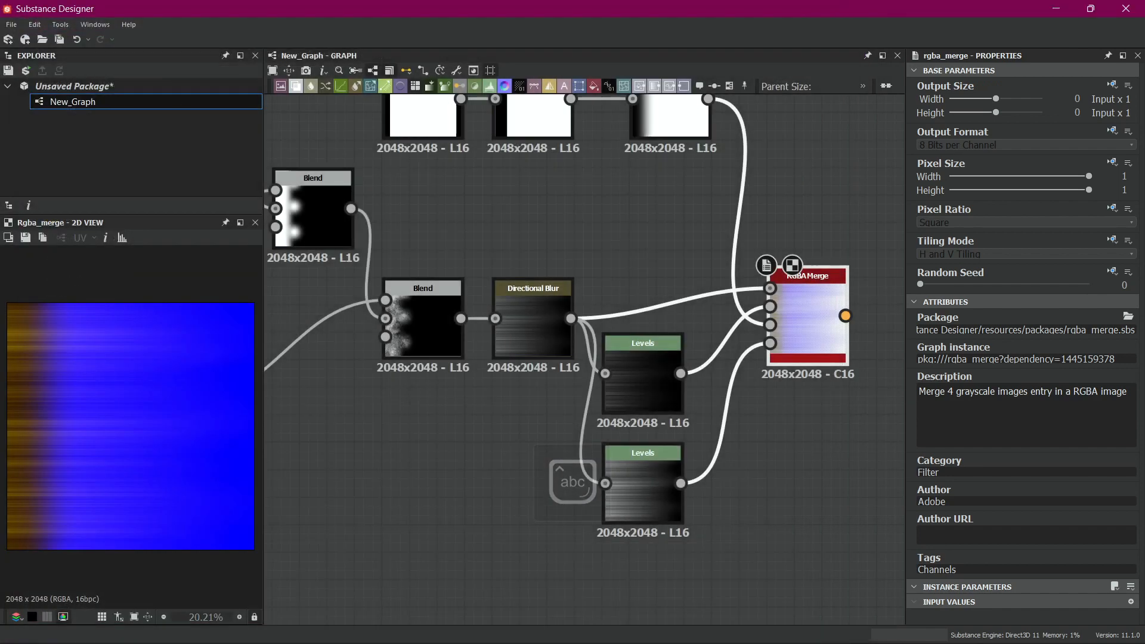
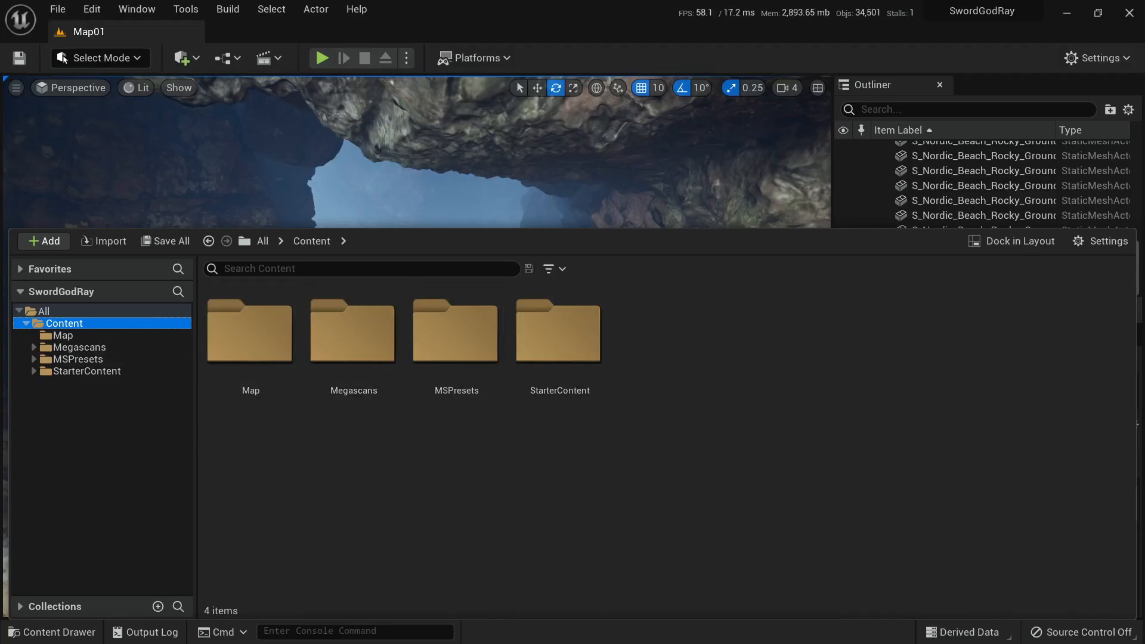
# Create two new folders named Materials and Textures inside the project's Content folder.
pyautogui.rightClick(648, 349)
pyautogui.click(671, 376)
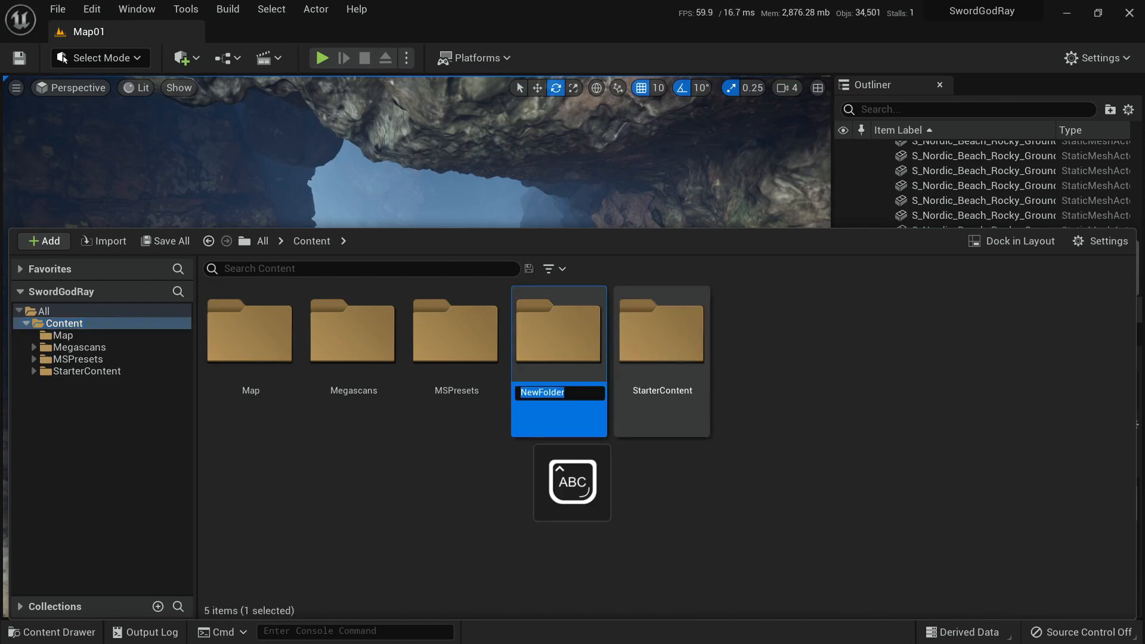
pyautogui.write('Materials')
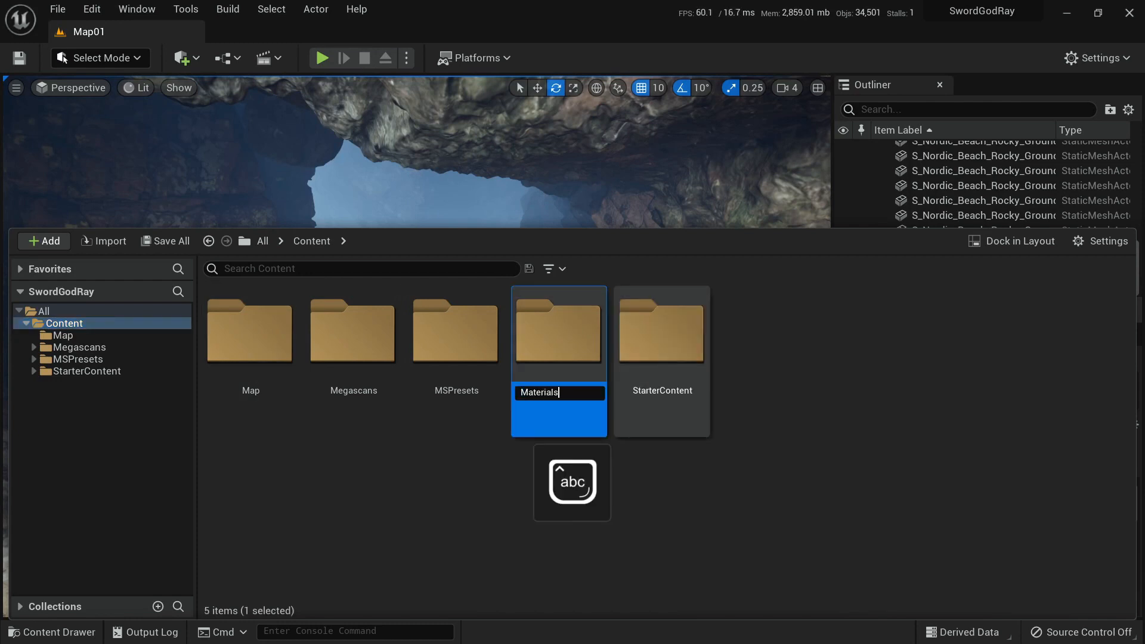
pyautogui.press('Return')
pyautogui.hotkey('ctrl', 'n')
pyautogui.write('Textures')
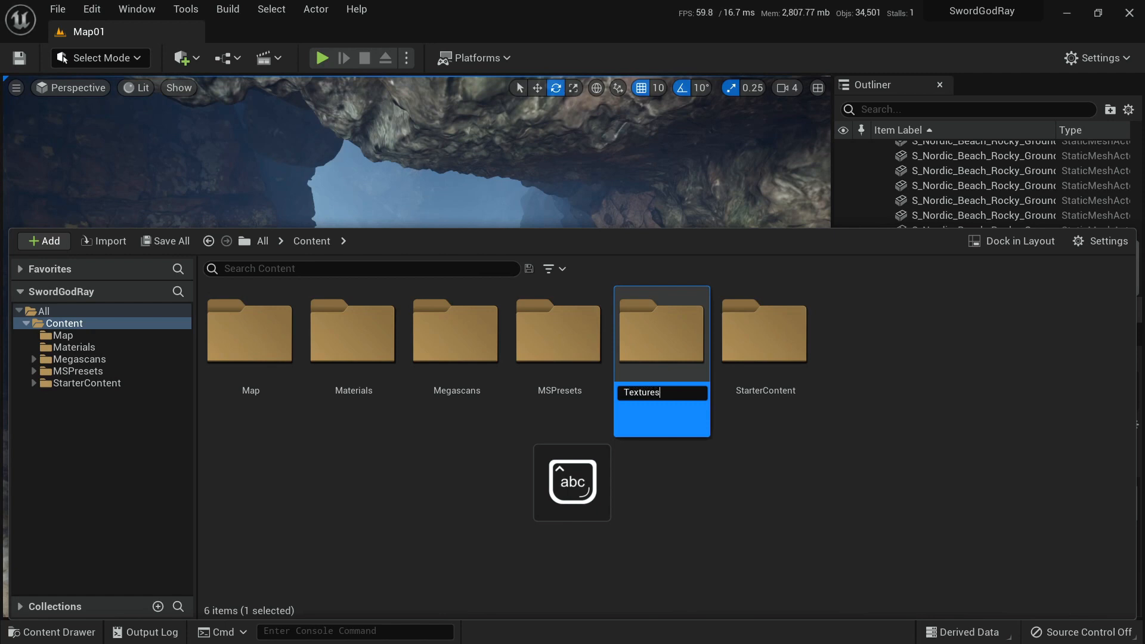
pyautogui.press('Return')
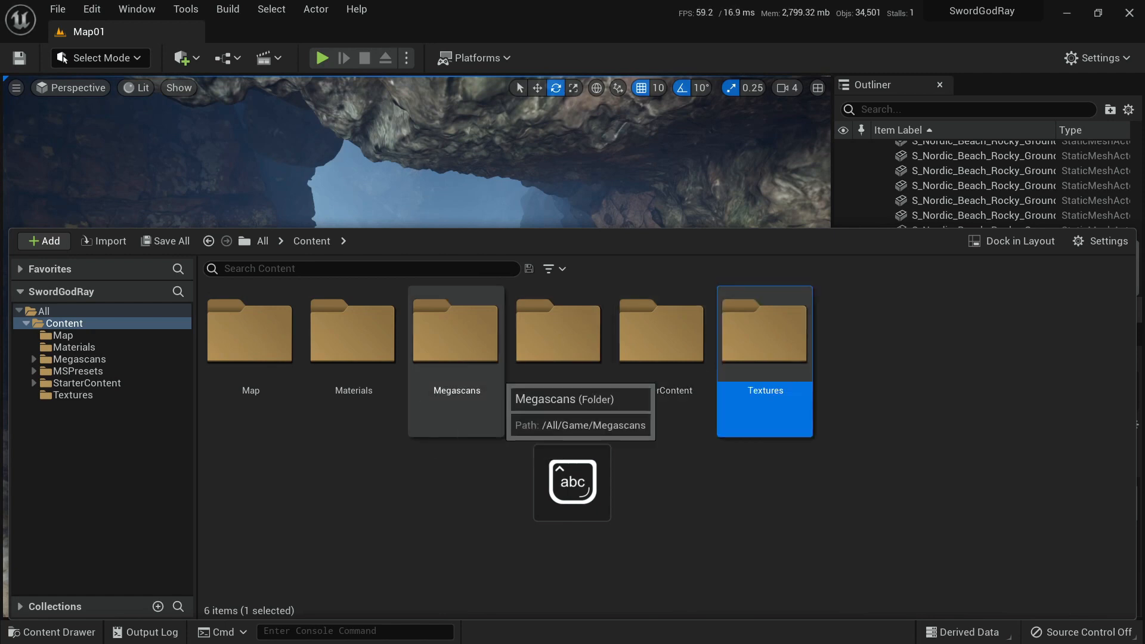
# Import the T_GodRay image into the new Textures folder.
pyautogui.doubleClick(775, 340)
pyautogui.click(74, 347)
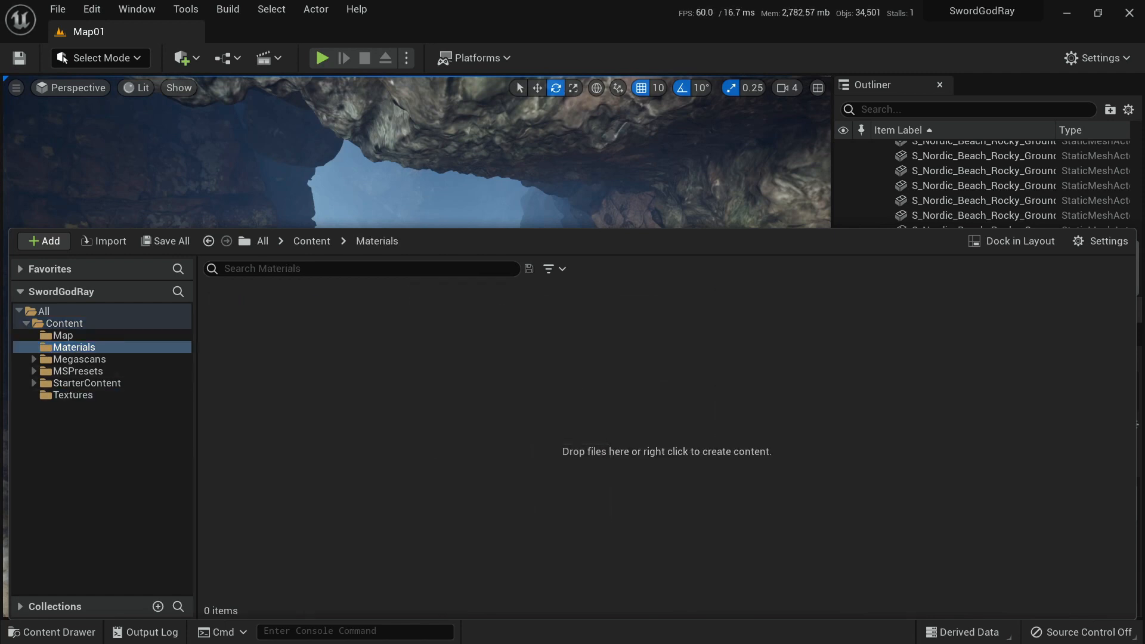
pyautogui.click(72, 395)
pyautogui.rightClick(253, 358)
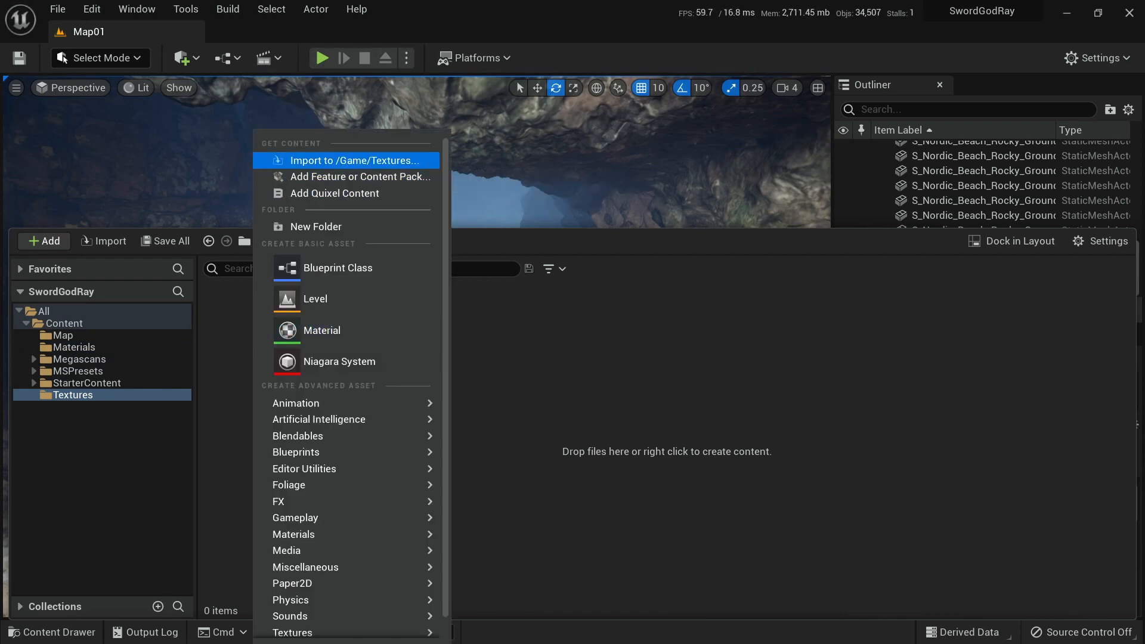
pyautogui.click(310, 156)
pyautogui.doubleClick(173, 120)
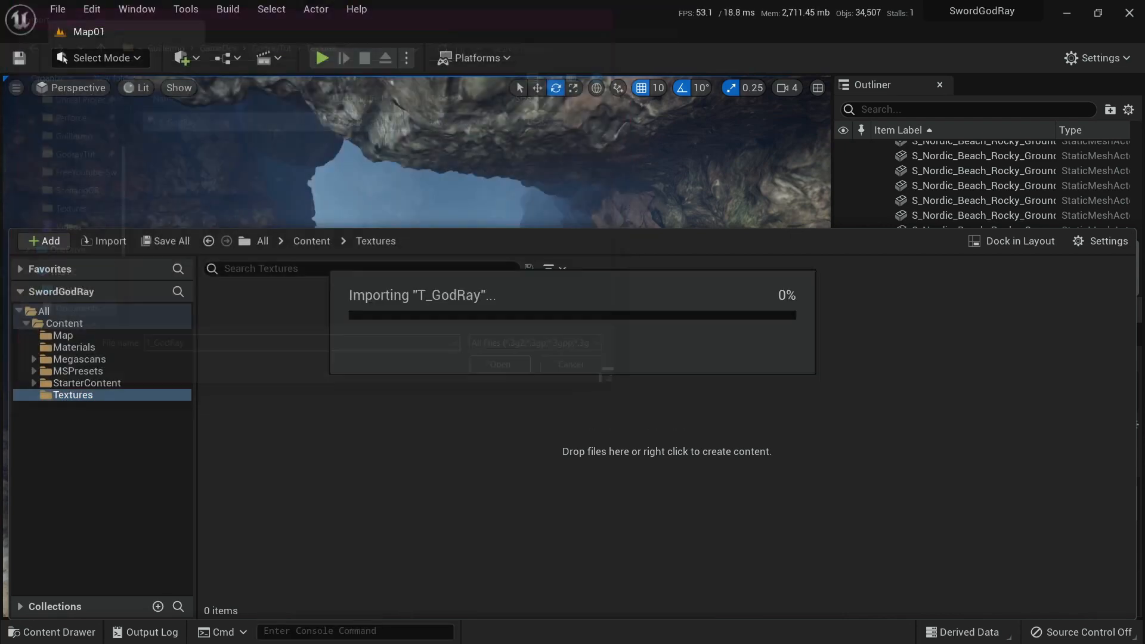
# Open the imported T_GodRay texture and set its Texture Group to Effects.
pyautogui.doubleClick(251, 343)
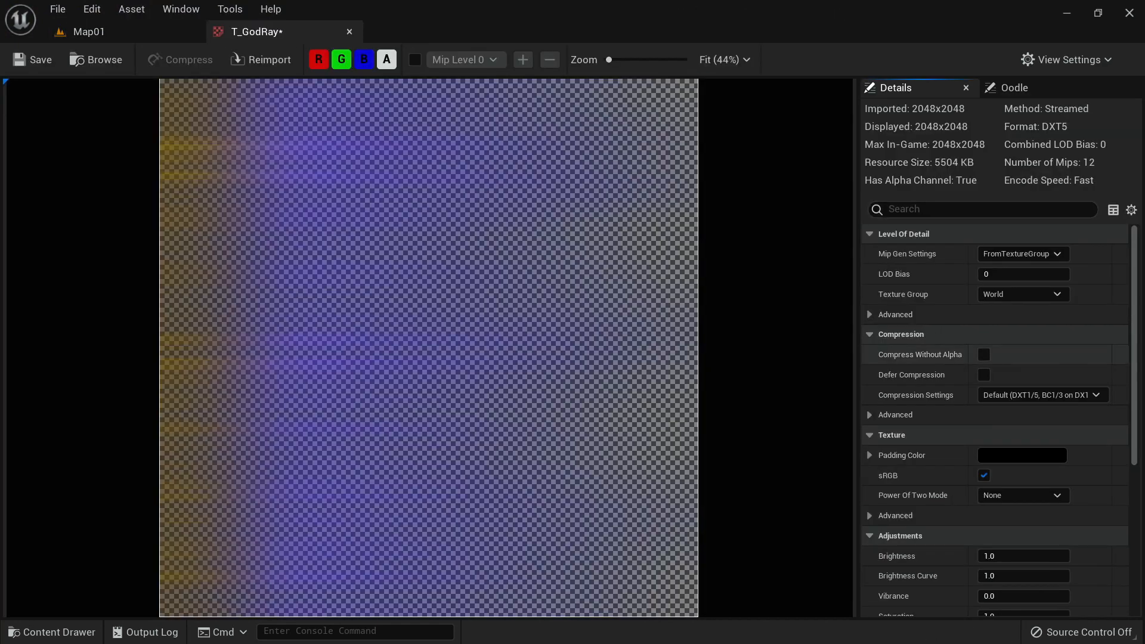
pyautogui.click(1022, 294)
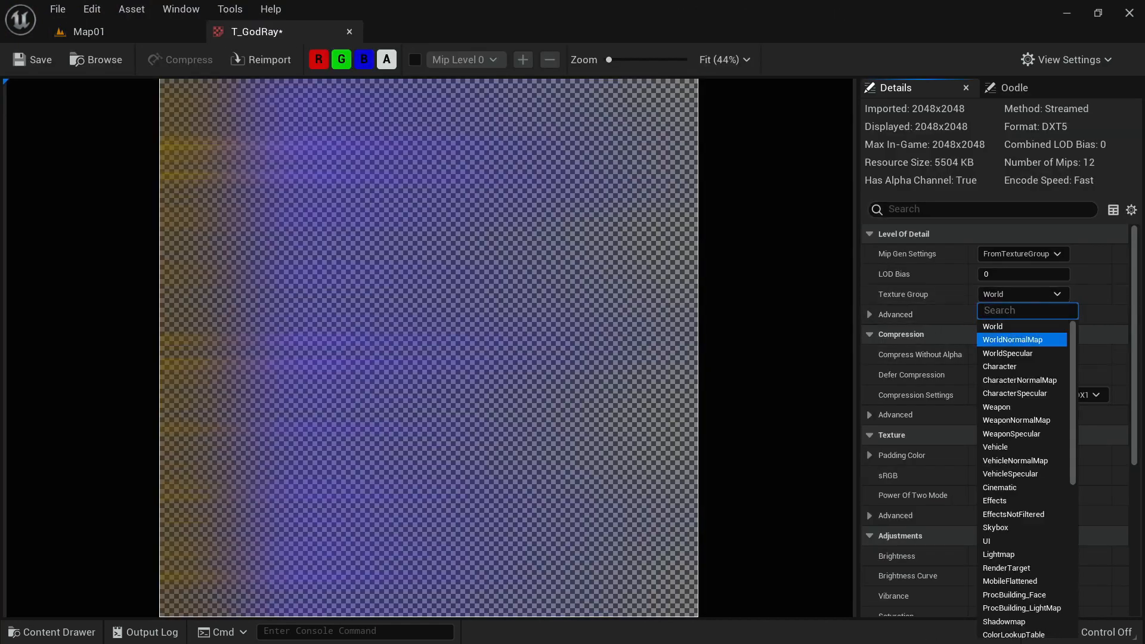
pyautogui.click(1002, 501)
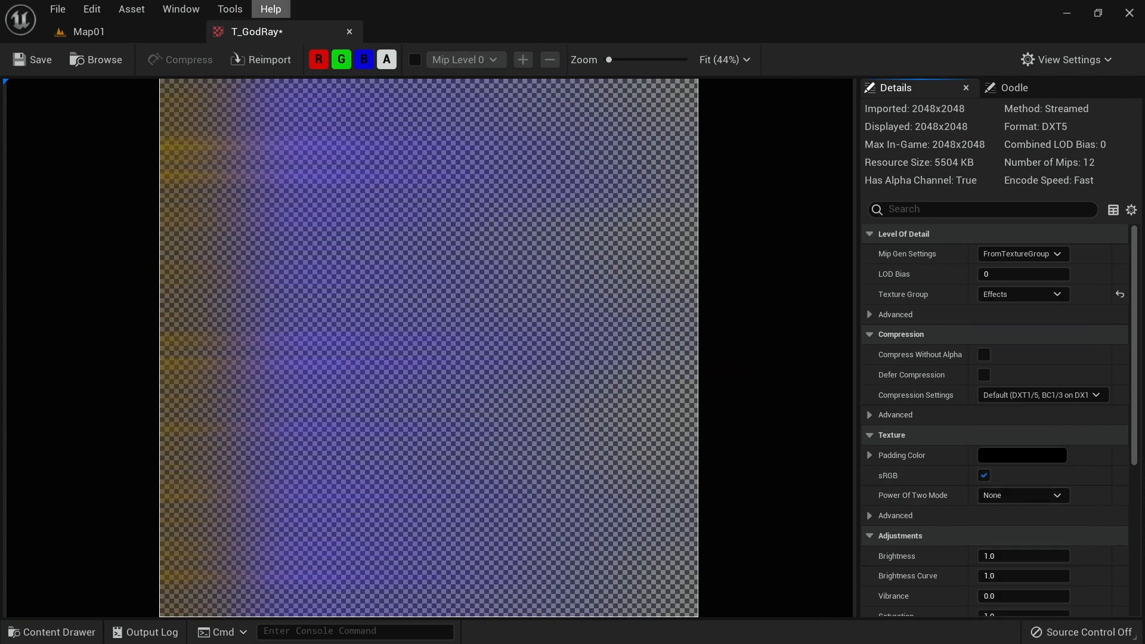
# Examine T_GodRay's red, green, blue and alpha channels separately, and close the texture.
pyautogui.click(386, 59)
pyautogui.click(364, 59)
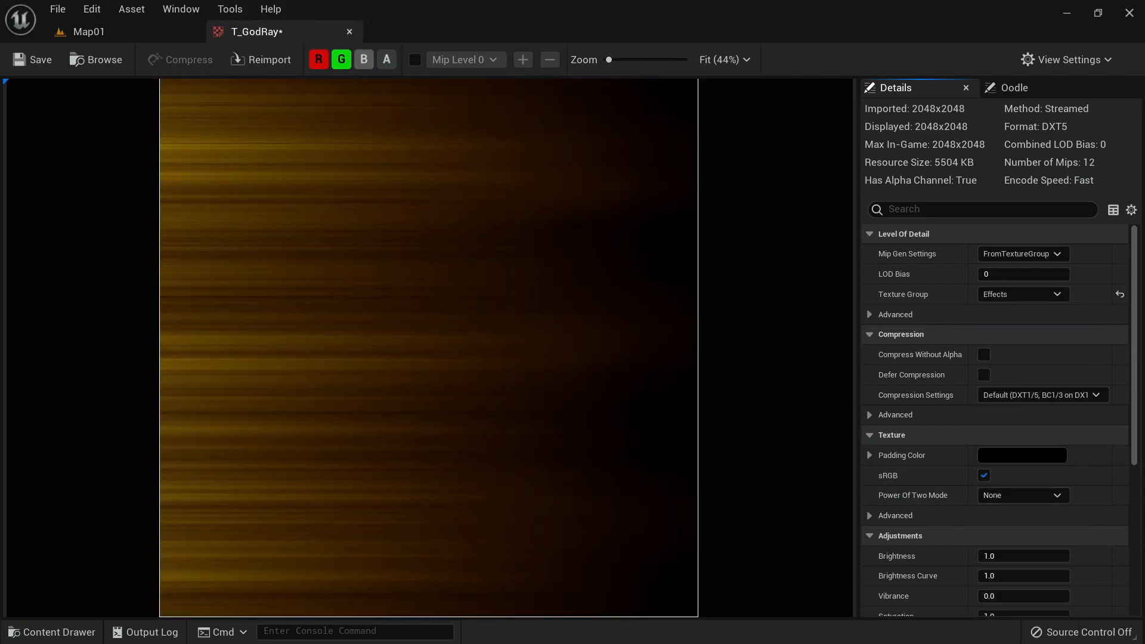
pyautogui.click(341, 59)
pyautogui.click(319, 59)
pyautogui.click(386, 59)
pyautogui.click(386, 59)
pyautogui.click(364, 59)
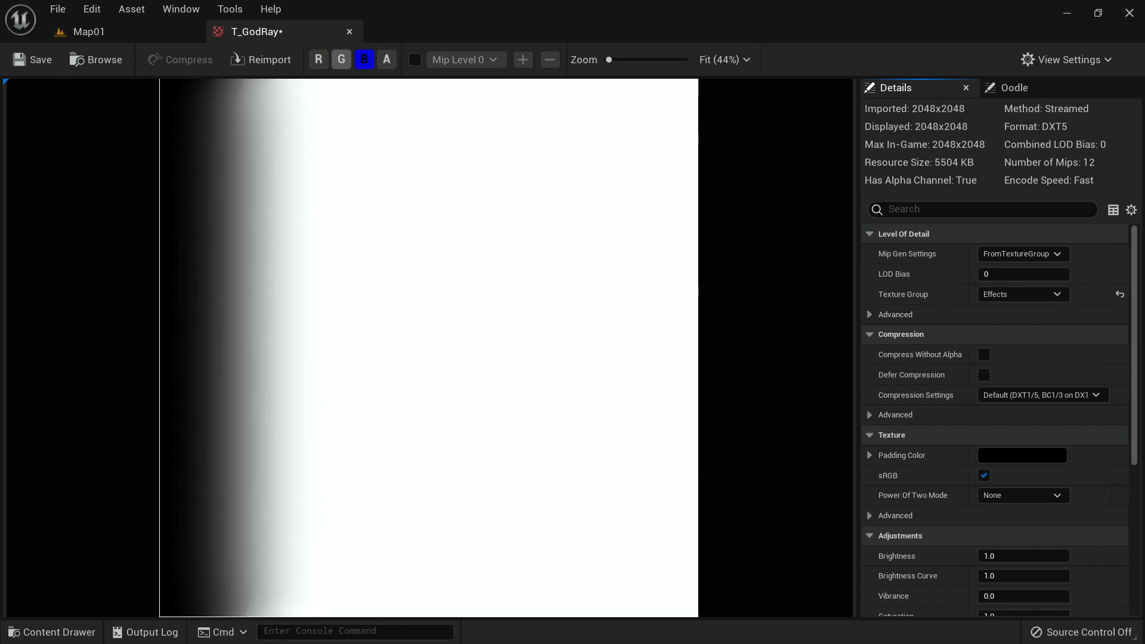
pyautogui.click(342, 59)
pyautogui.click(318, 59)
pyautogui.click(386, 59)
pyautogui.middleClick(321, 30)
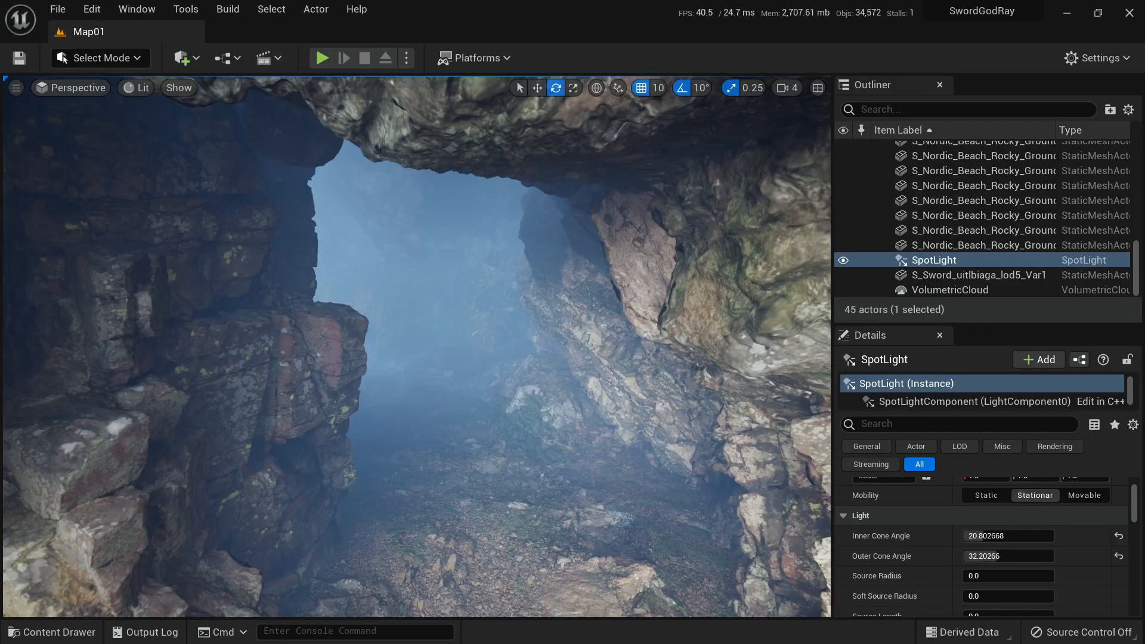
# Create a material named M_GodRay01 in the Materials folder and open it for editing.
pyautogui.hotkey('ctrl', 'space')
pyautogui.click(74, 348)
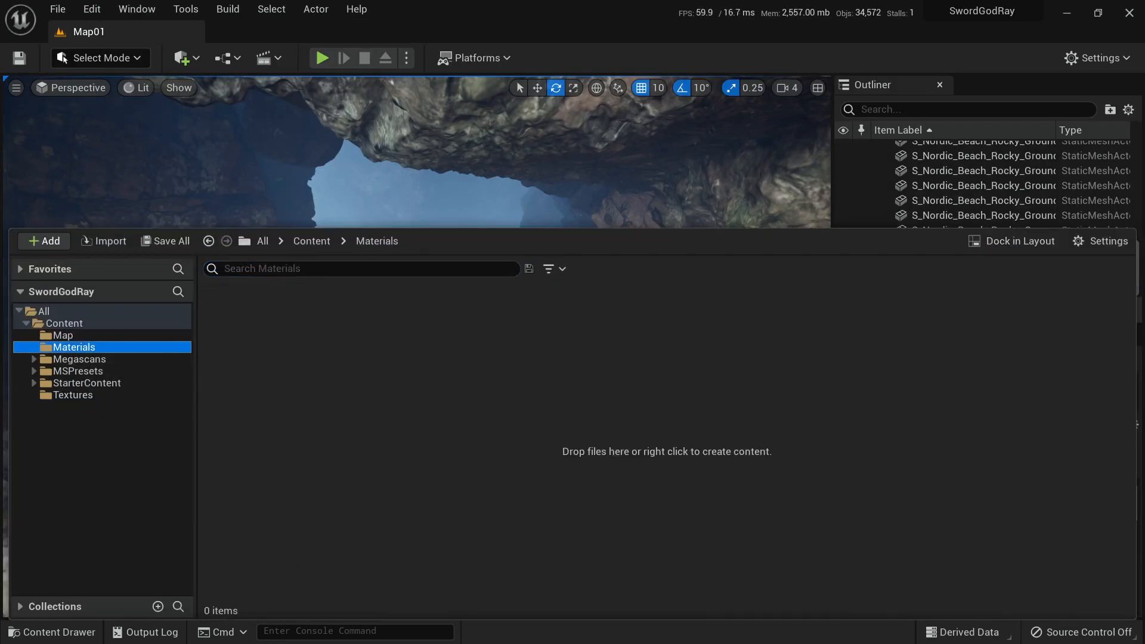
pyautogui.rightClick(268, 330)
pyautogui.click(293, 330)
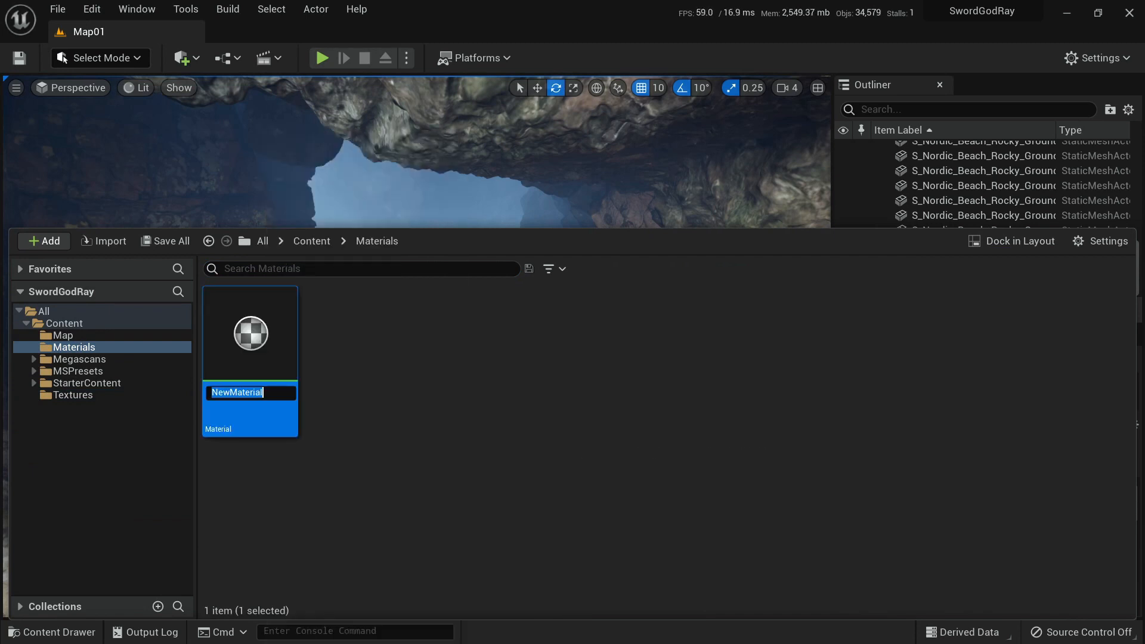
pyautogui.write('M_G')
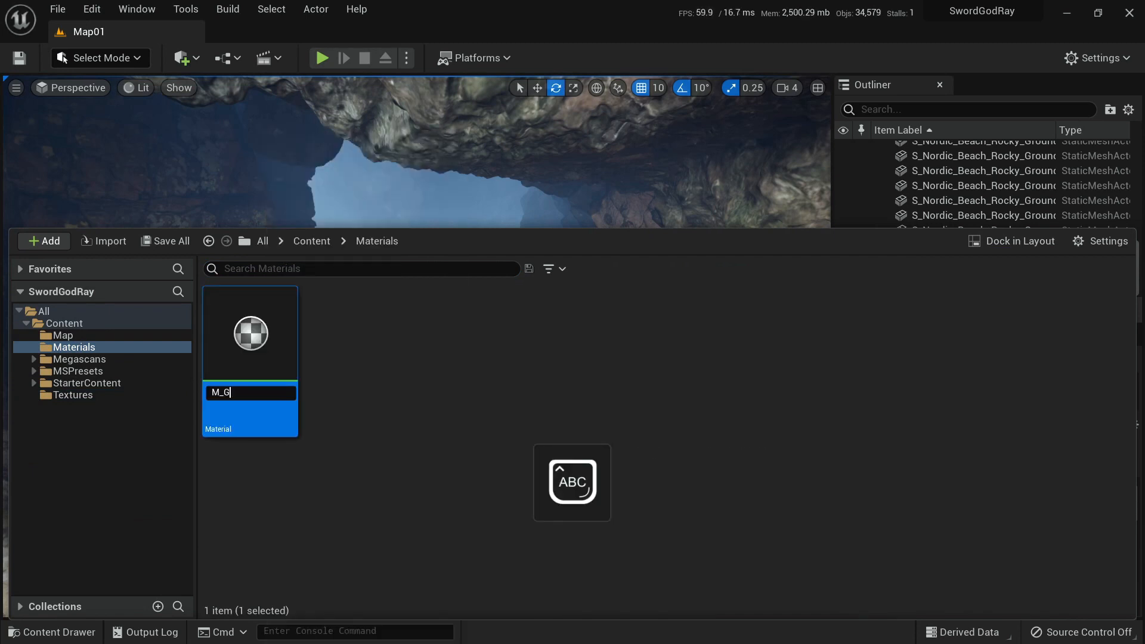
pyautogui.write('odRay01')
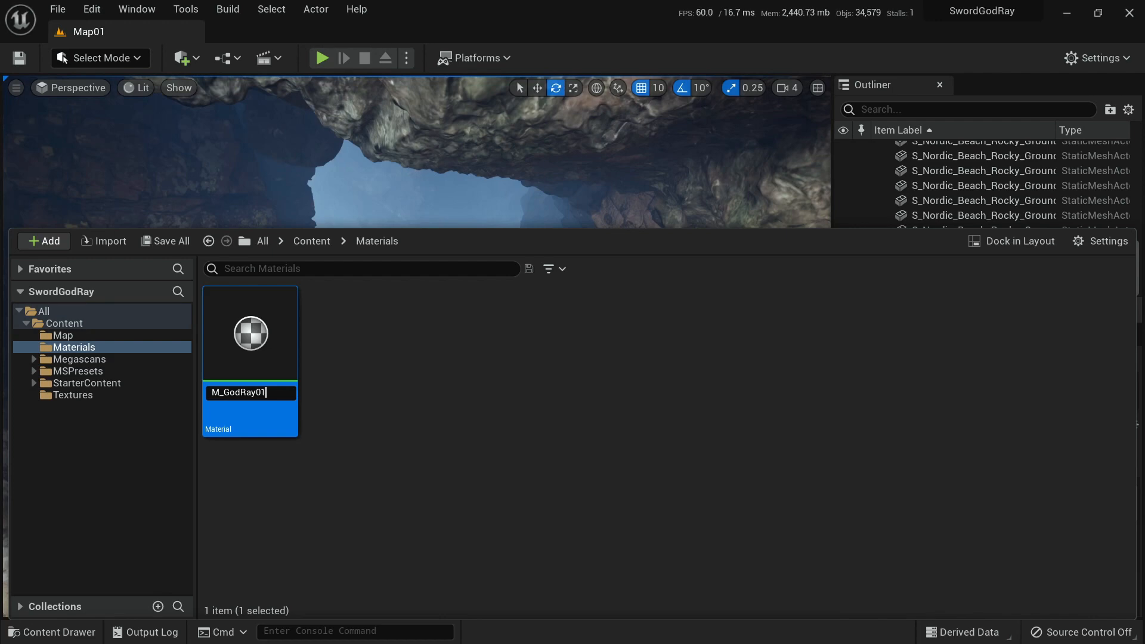
pyautogui.press('Return')
pyautogui.hotkey('ctrl', 'space')
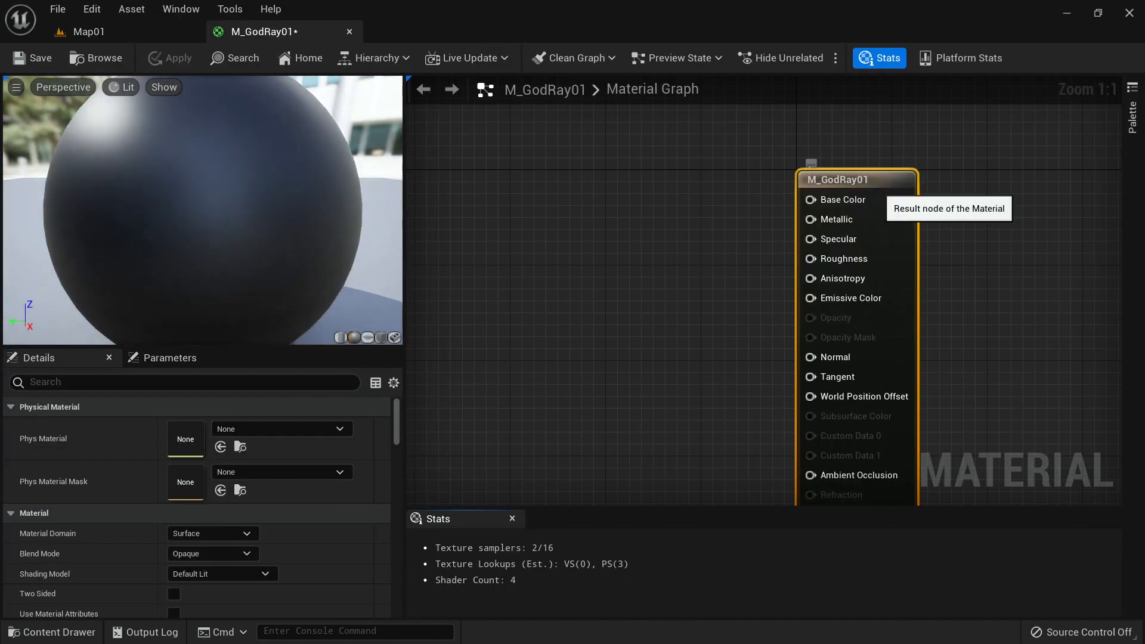
# Set M_GodRay01's Blend Mode to Translucent and its Shading Model to Unlit.
pyautogui.click(236, 554)
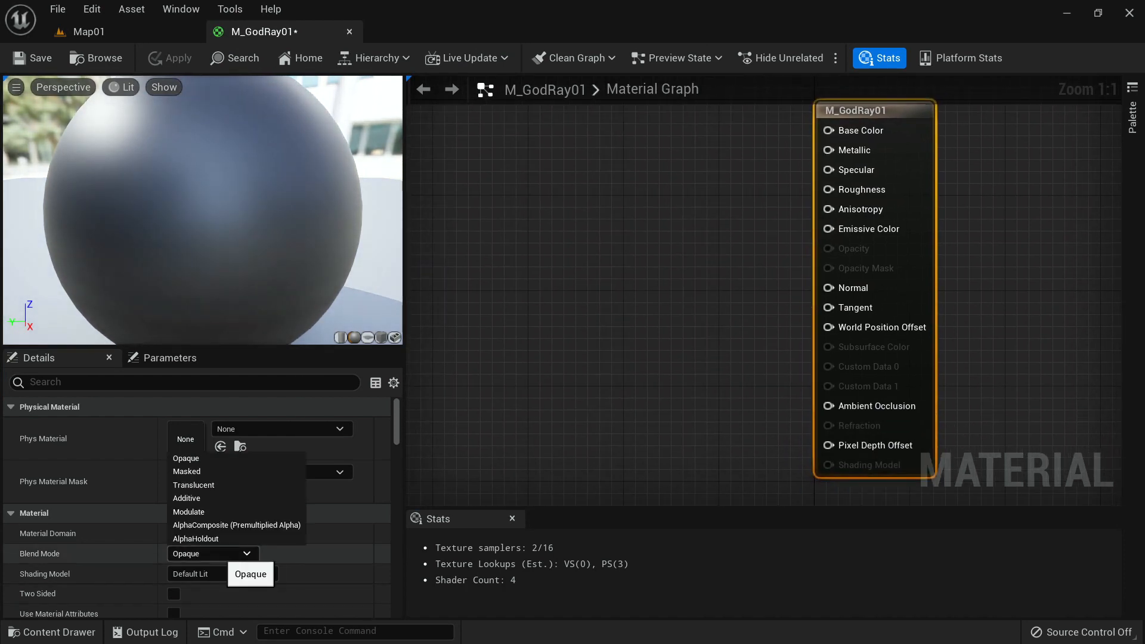
pyautogui.click(194, 485)
pyautogui.click(197, 573)
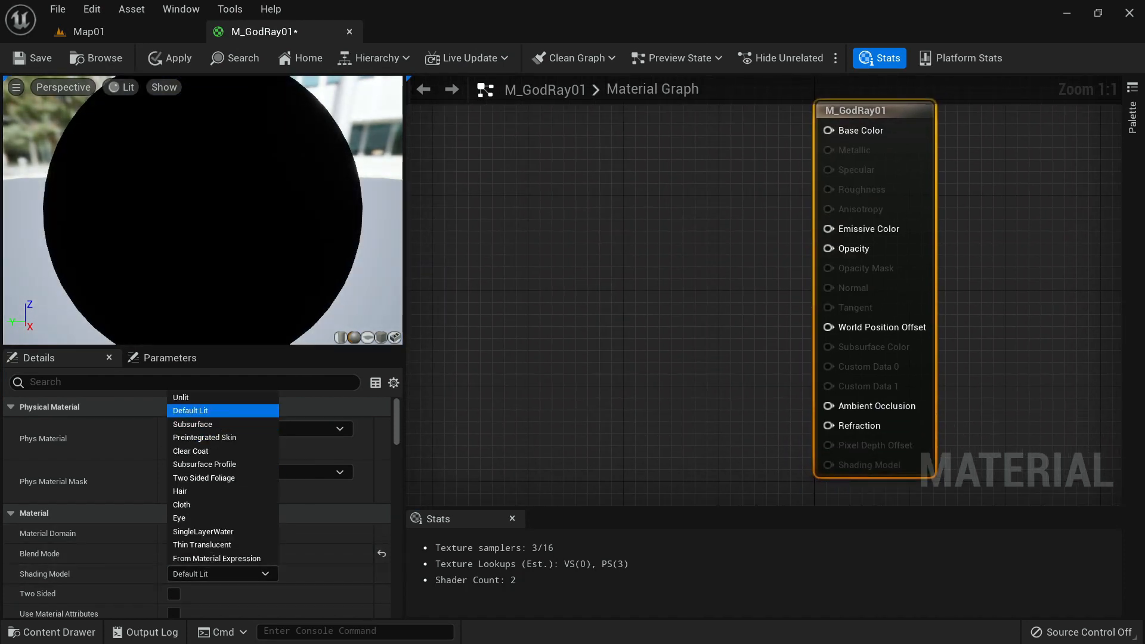
pyautogui.click(185, 397)
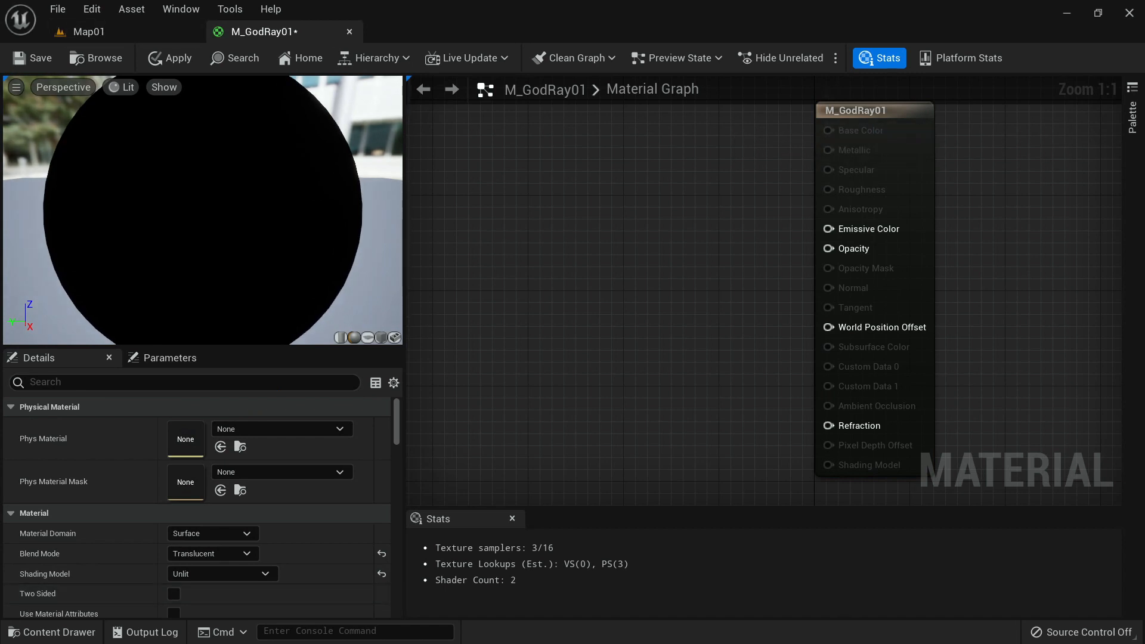
# Add T_GodRay to the graph as a Texture Sample before the result node, and switch the preview mesh to a plane.
pyautogui.hotkey('ctrl', 'space')
pyautogui.click(73, 571)
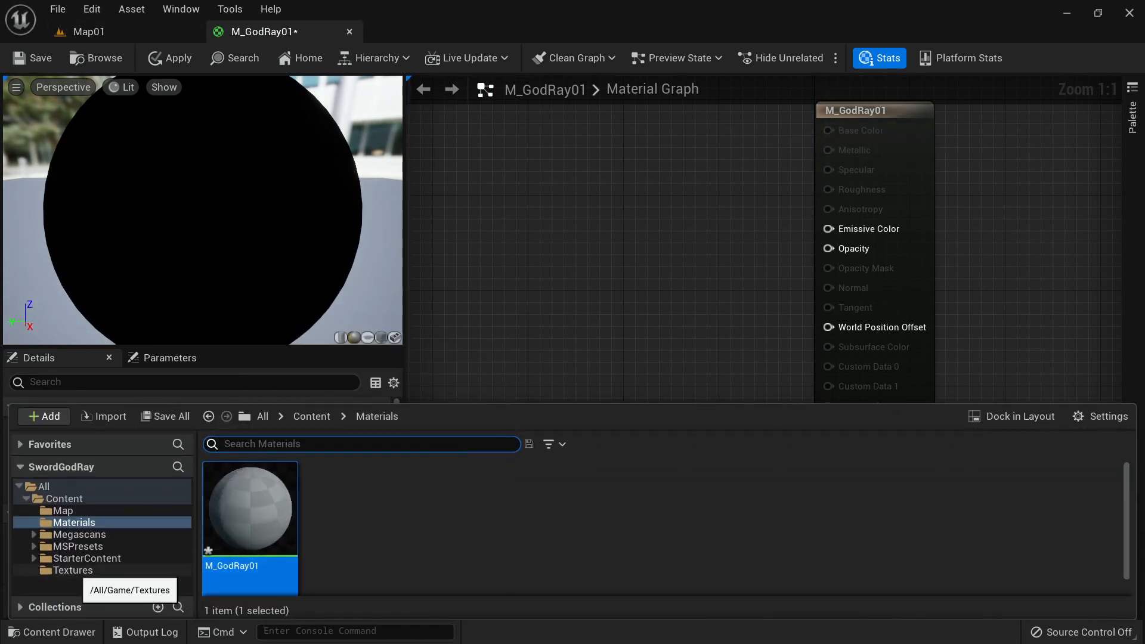
pyautogui.moveTo(251, 513); pyautogui.dragTo(567, 188)
pyautogui.scroll(-2, 567, 261)
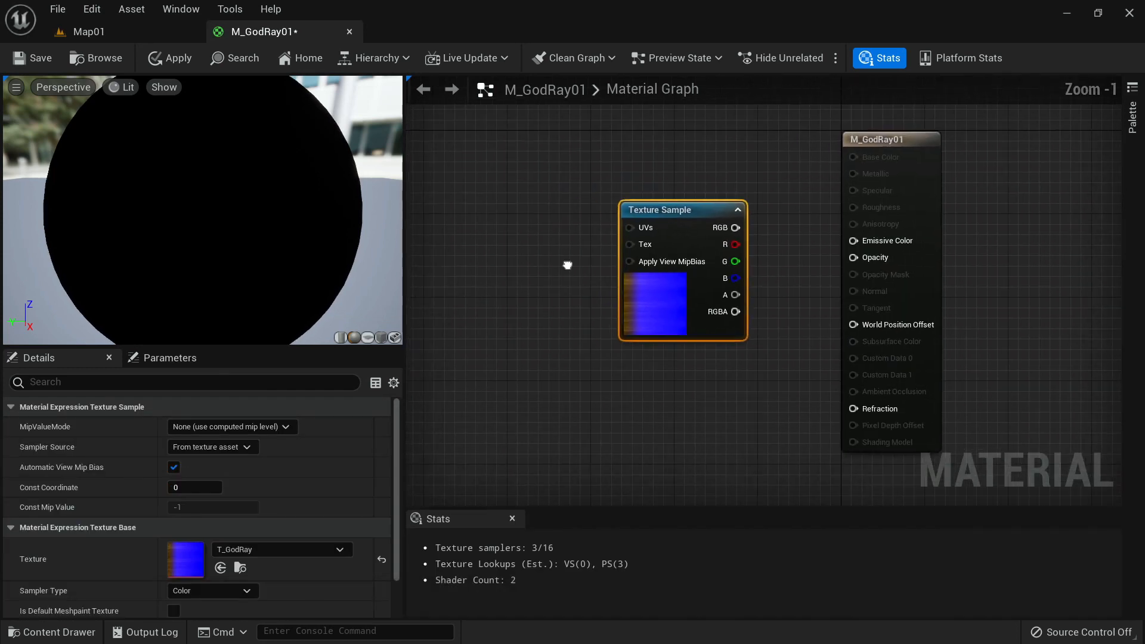
pyautogui.moveTo(677, 323); pyautogui.dragTo(545, 307)
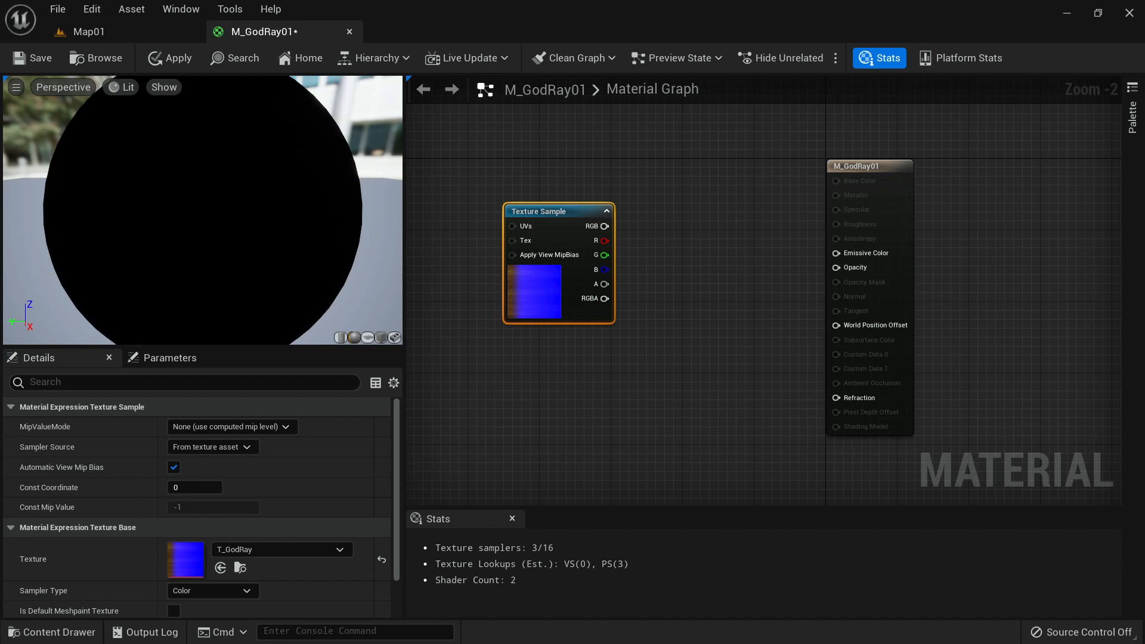
pyautogui.click(368, 337)
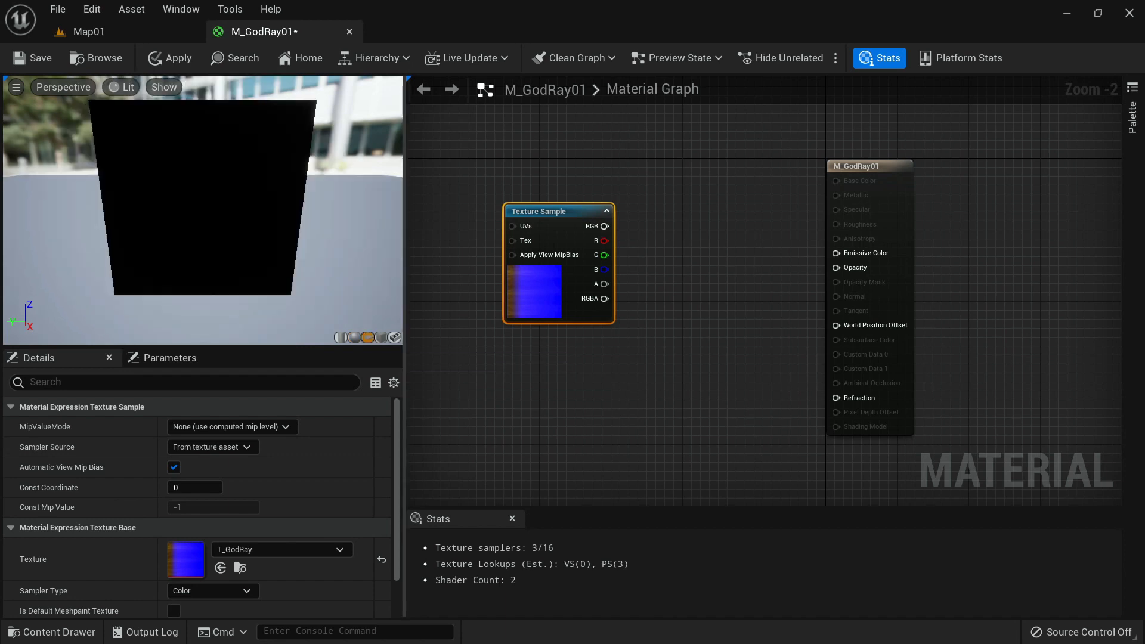
# Add a Panner node before the Texture Sample and connect its output to the UVs input.
pyautogui.moveTo(433, 176); pyautogui.dragTo(546, 186, button='right')
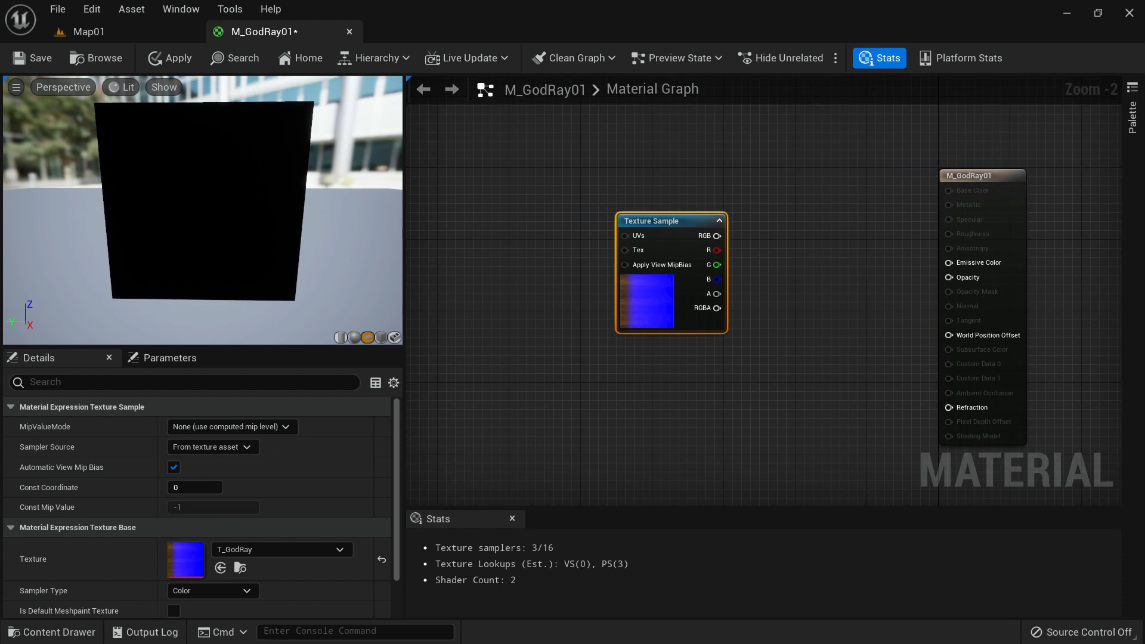
pyautogui.moveTo(506, 222); pyautogui.dragTo(610, 232, button='right')
pyautogui.click(610, 232)
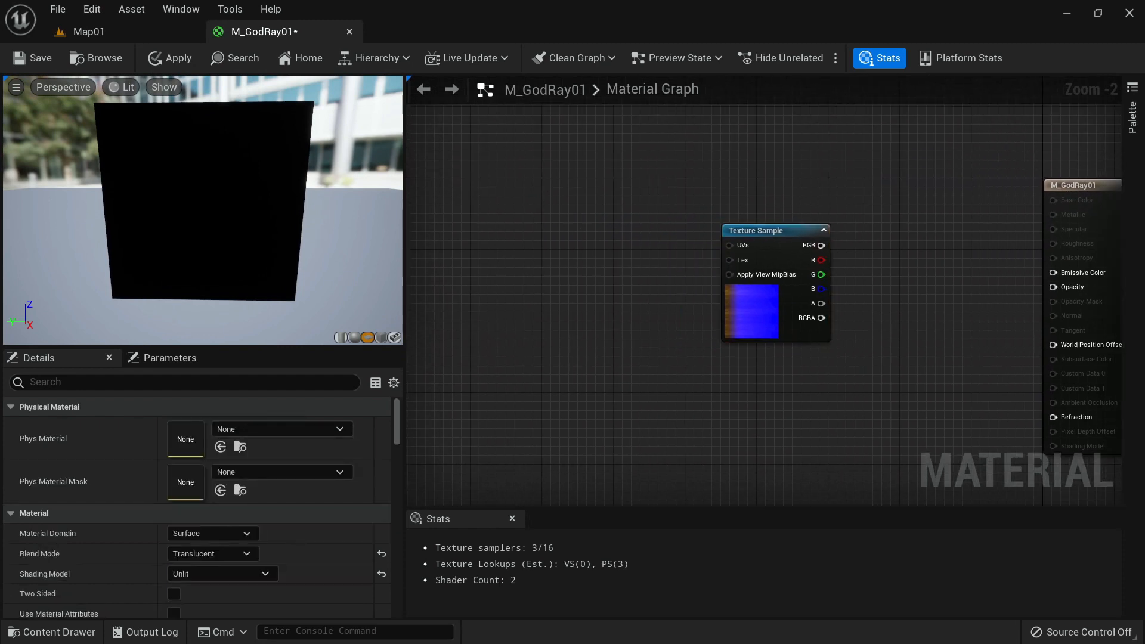
pyautogui.click(564, 235)
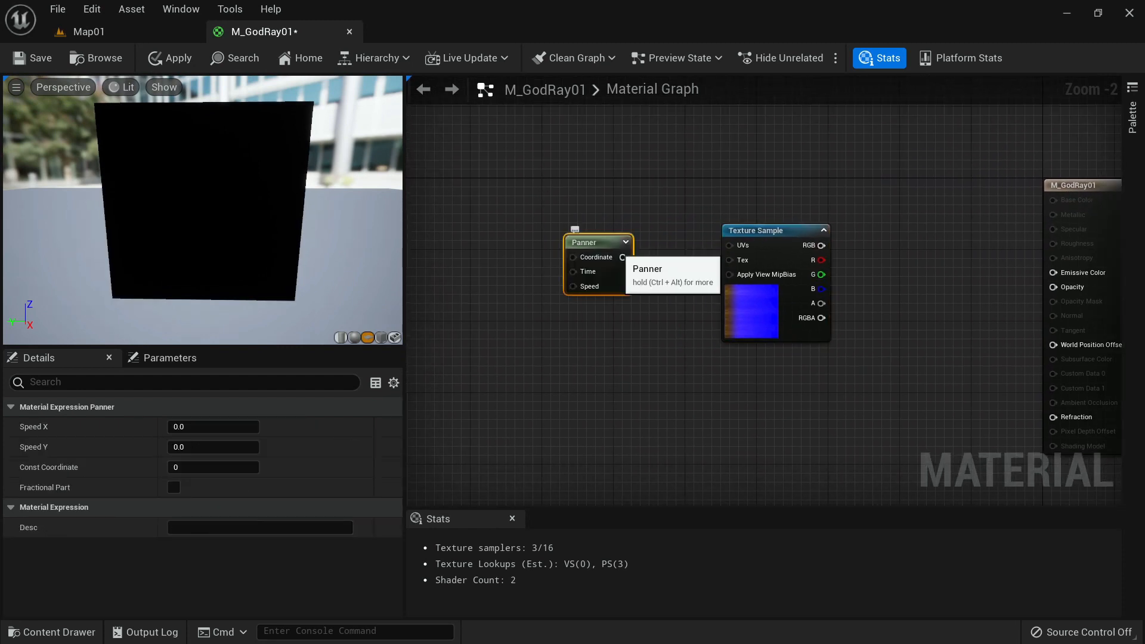
pyautogui.scroll(1, 592, 256)
pyautogui.scroll(1, 625, 258)
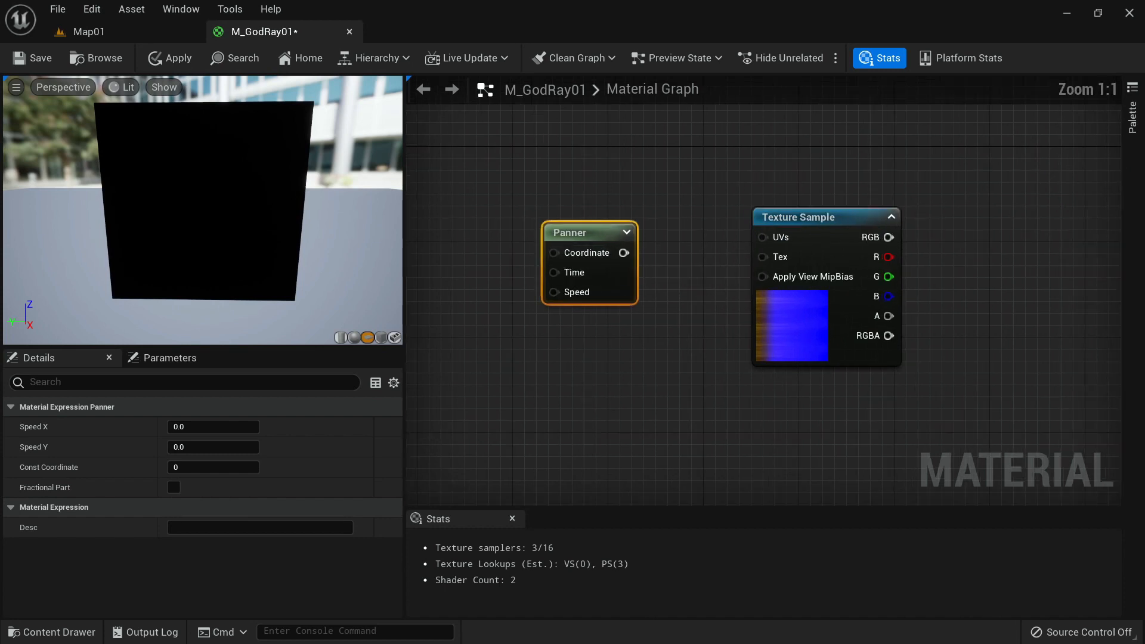
pyautogui.moveTo(624, 253); pyautogui.dragTo(765, 239)
# Start previewing the Texture Sample node and turn the preview plane to face the lit side.
pyautogui.moveTo(954, 217); pyautogui.dragTo(844, 204, button='right')
pyautogui.rightClick(668, 325)
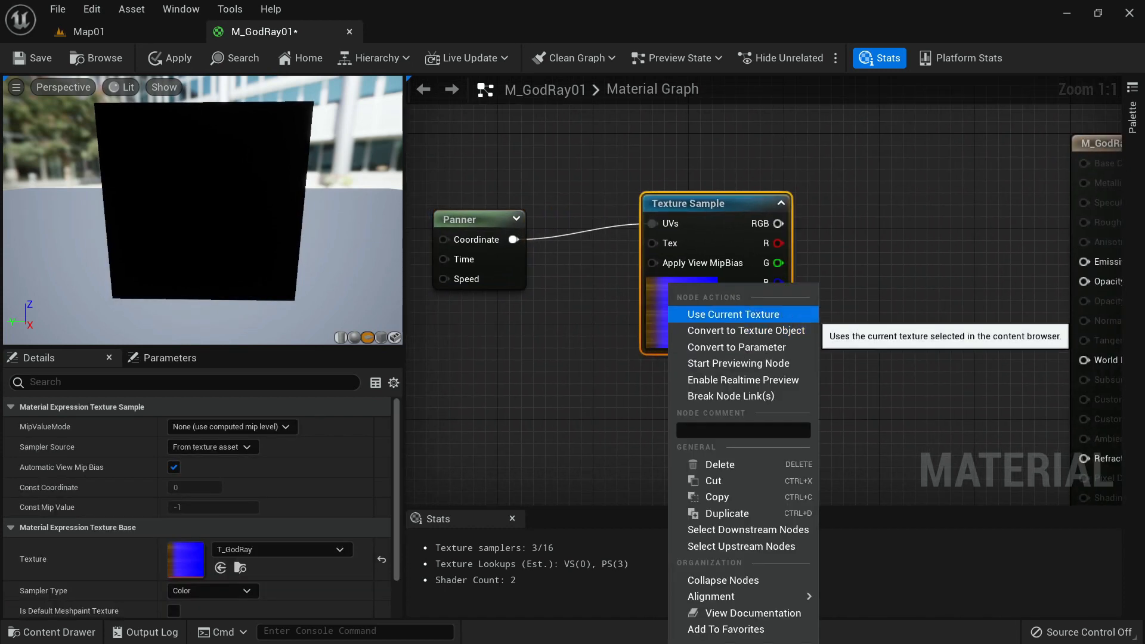
pyautogui.click(738, 363)
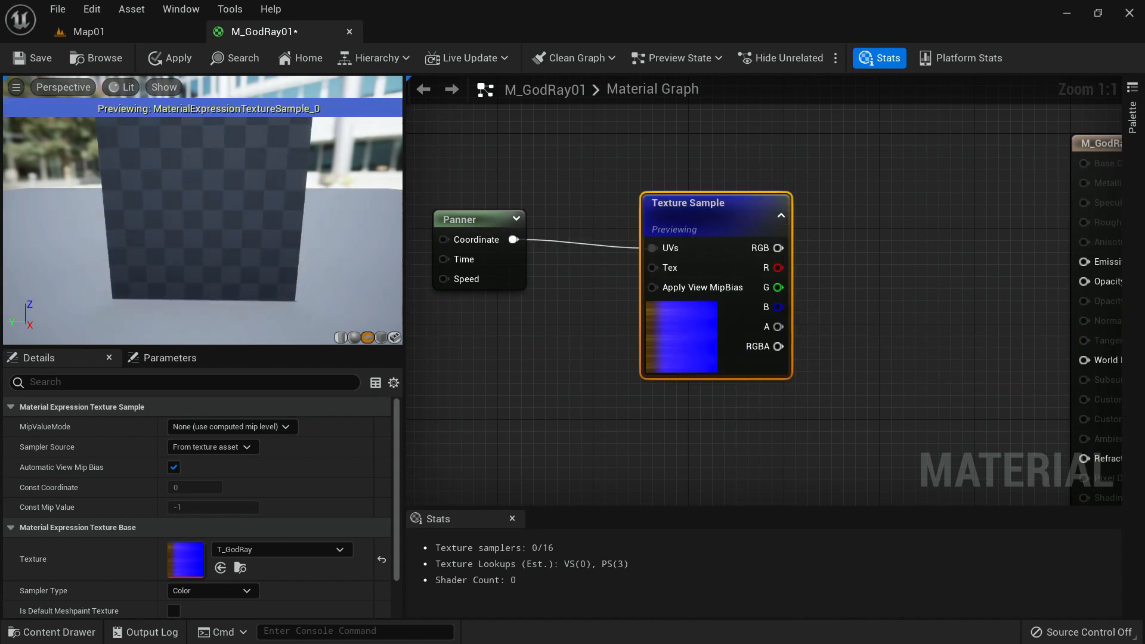
pyautogui.moveTo(202, 221); pyautogui.dragTo(194, 218)
pyautogui.moveTo(194, 218); pyautogui.dragTo(194, 197, button='right')
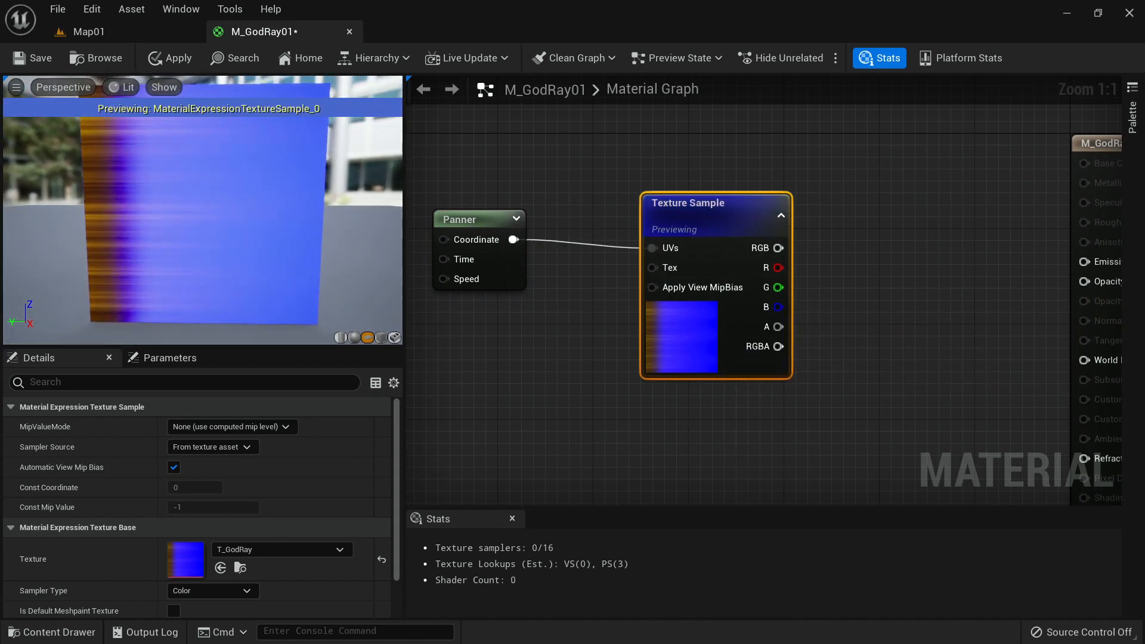
pyautogui.moveTo(194, 197); pyautogui.dragTo(203, 196)
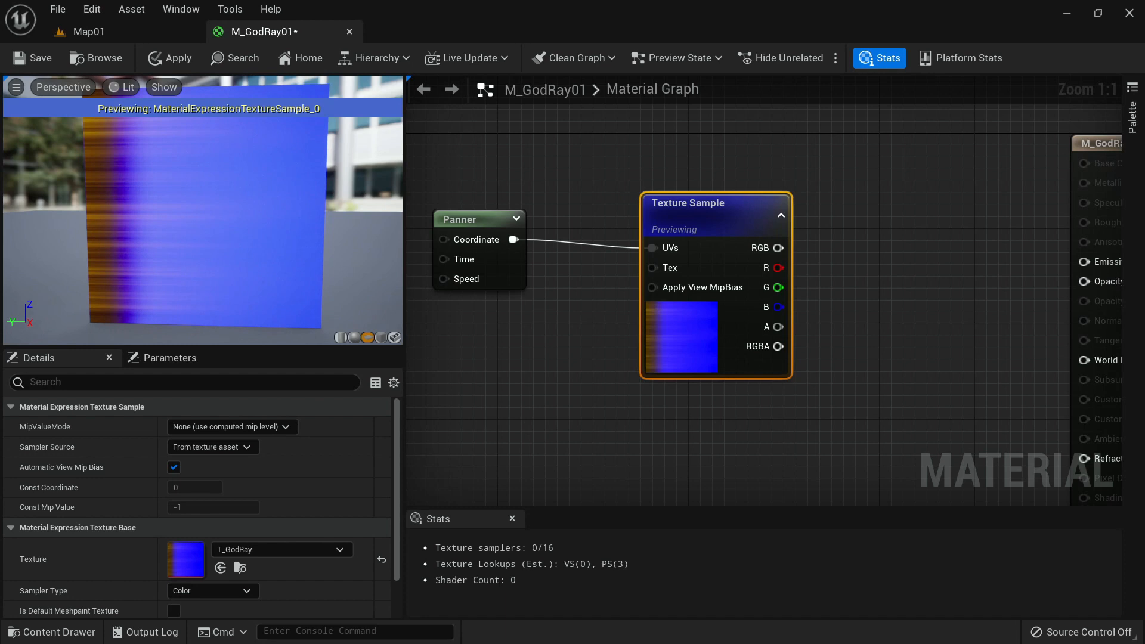
# Line up the Panner node with the Texture Sample and set its Speed Y to -0.12.
pyautogui.moveTo(506, 240); pyautogui.dragTo(511, 247)
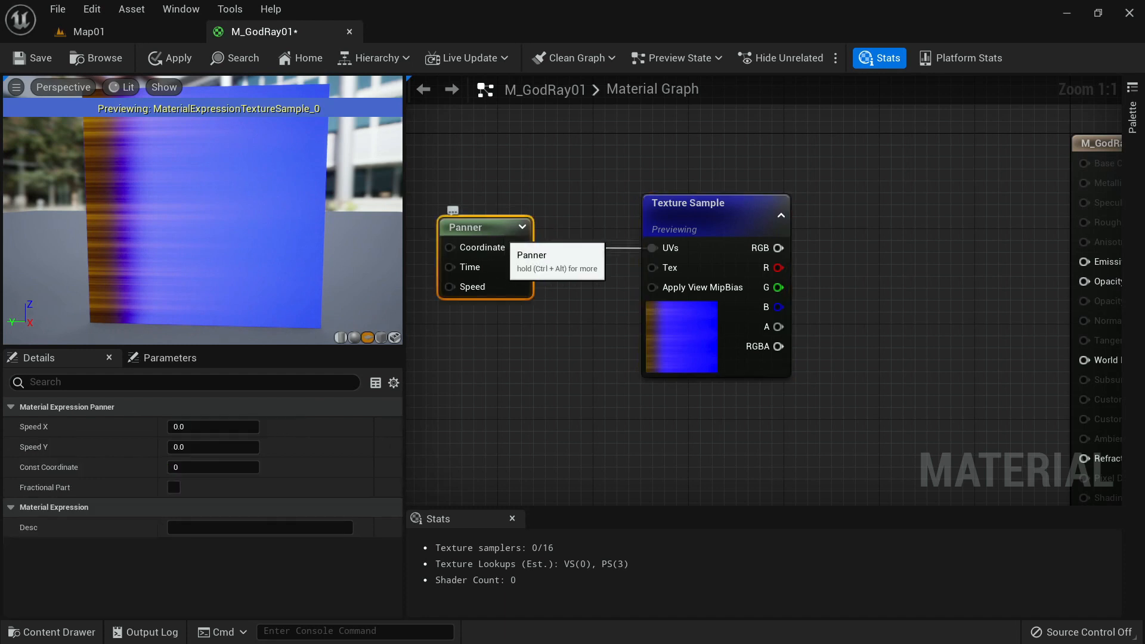
pyautogui.click(213, 447)
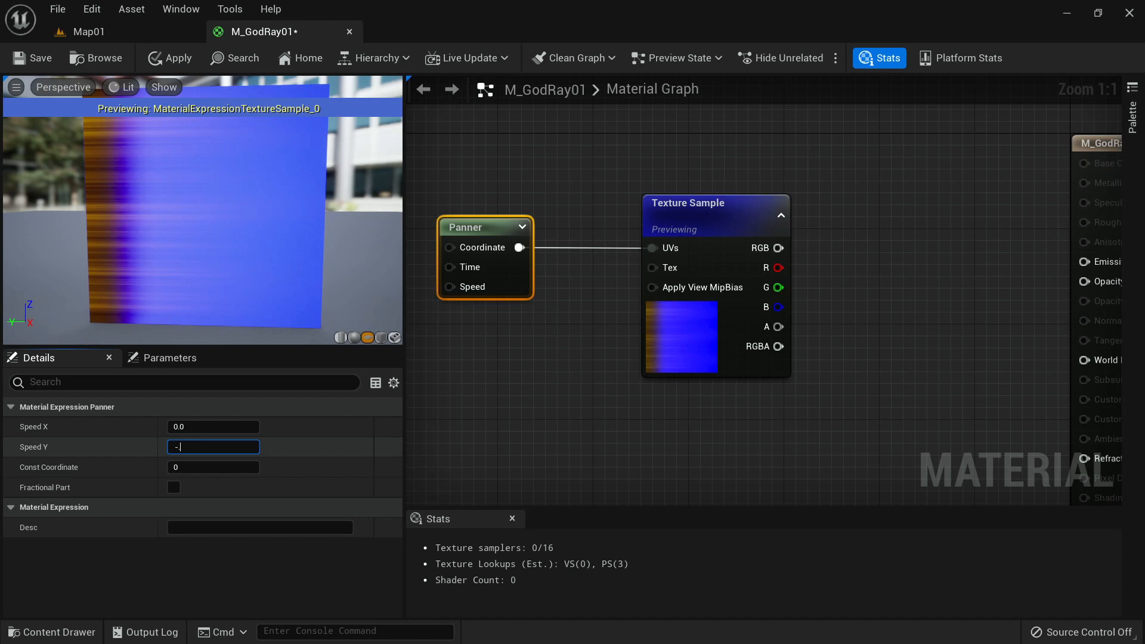
pyautogui.press('Return')
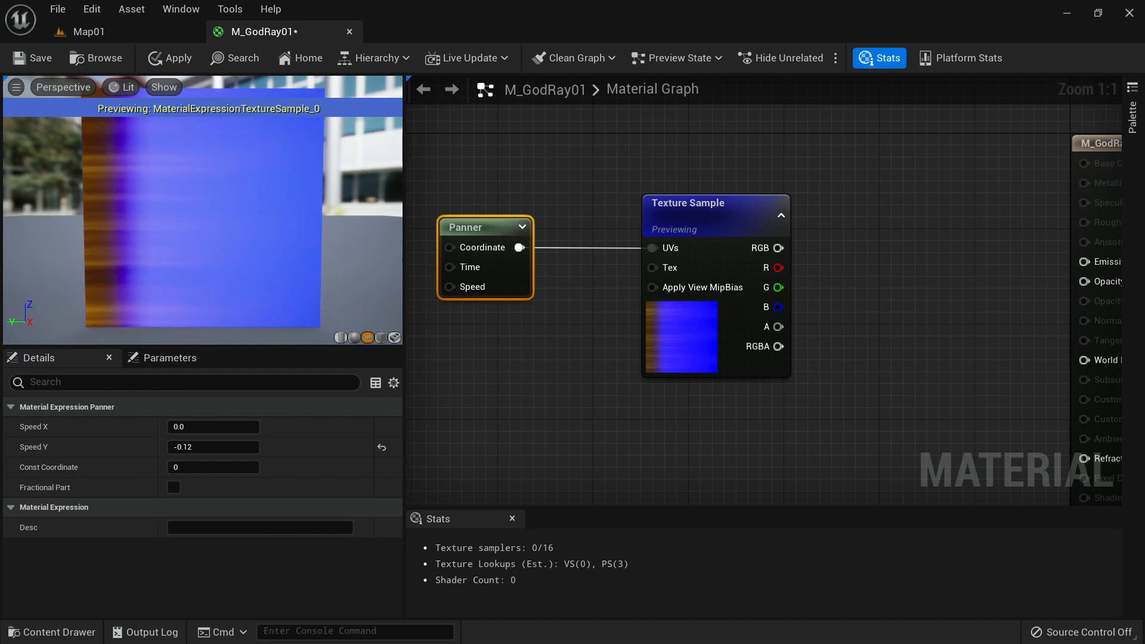
# Stop previewing the Texture Sample node.
pyautogui.click(701, 351)
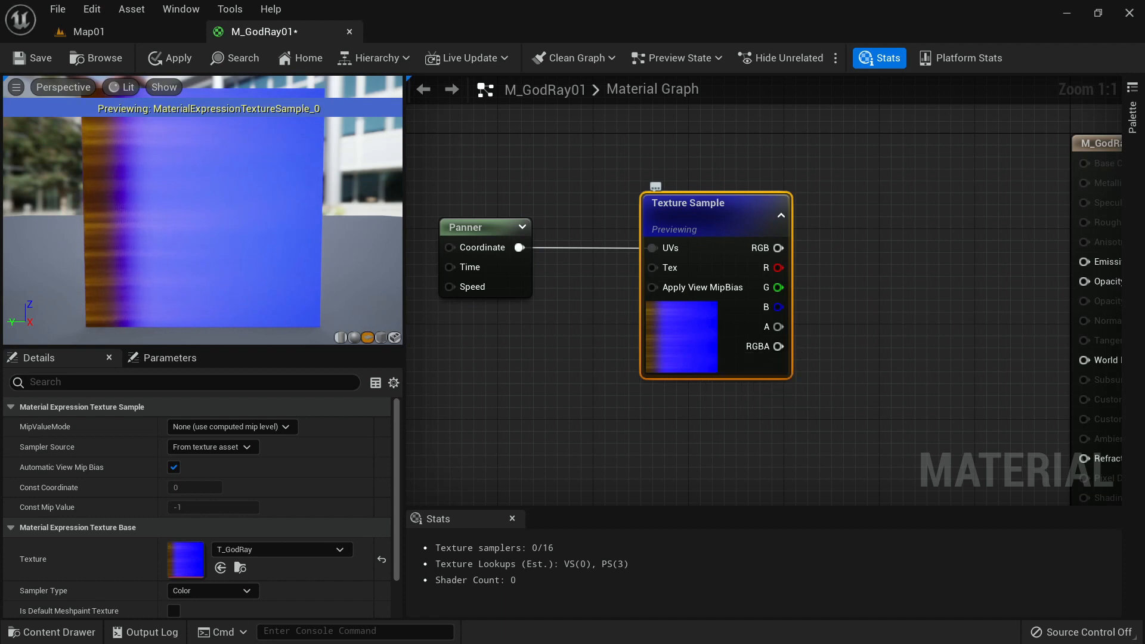
pyautogui.rightClick(699, 348)
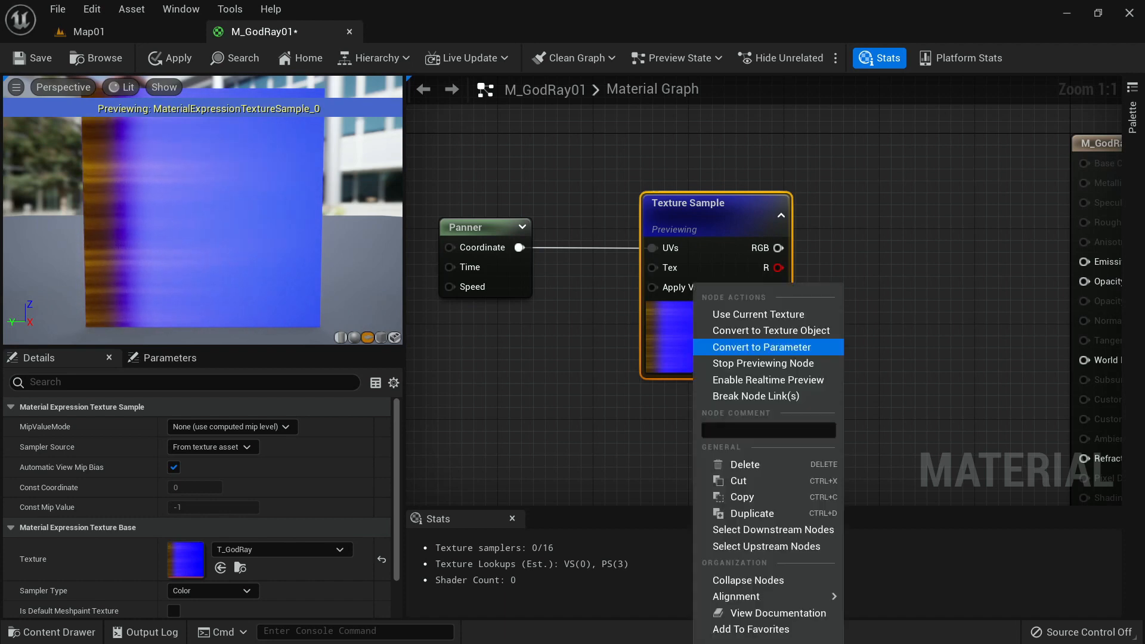
pyautogui.click(764, 363)
# Add a Texture Coordinate node before the Panner and connect it to the Panner's Coordinate input.
pyautogui.moveTo(498, 364); pyautogui.dragTo(557, 371, button='right')
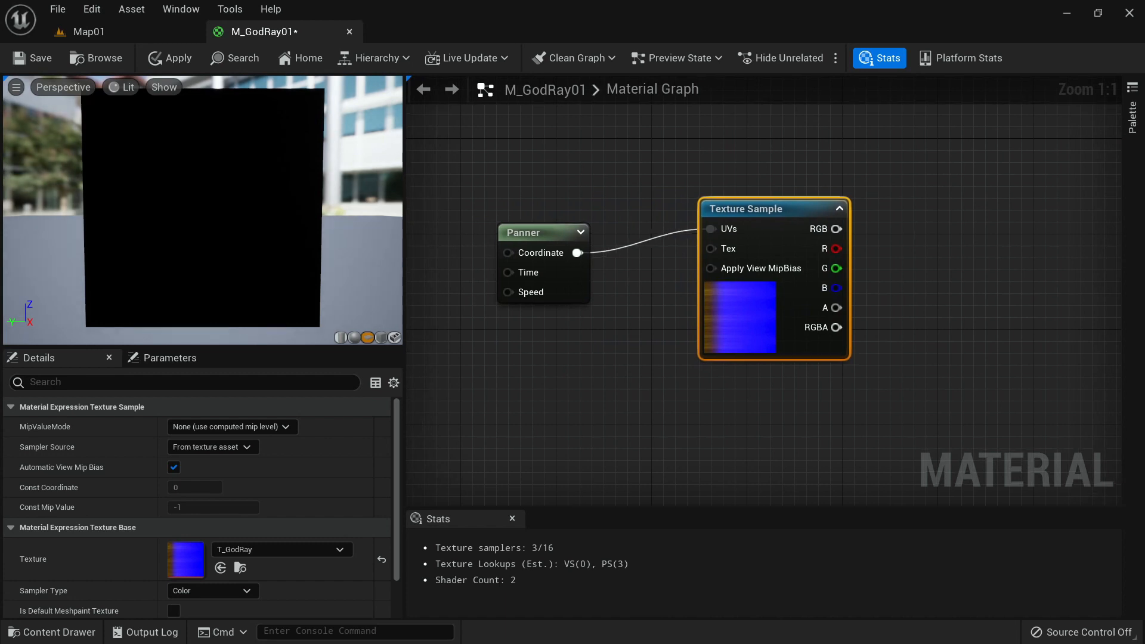
pyautogui.moveTo(445, 254); pyautogui.dragTo(558, 275, button='right')
pyautogui.rightClick(462, 226)
pyautogui.write('tex')
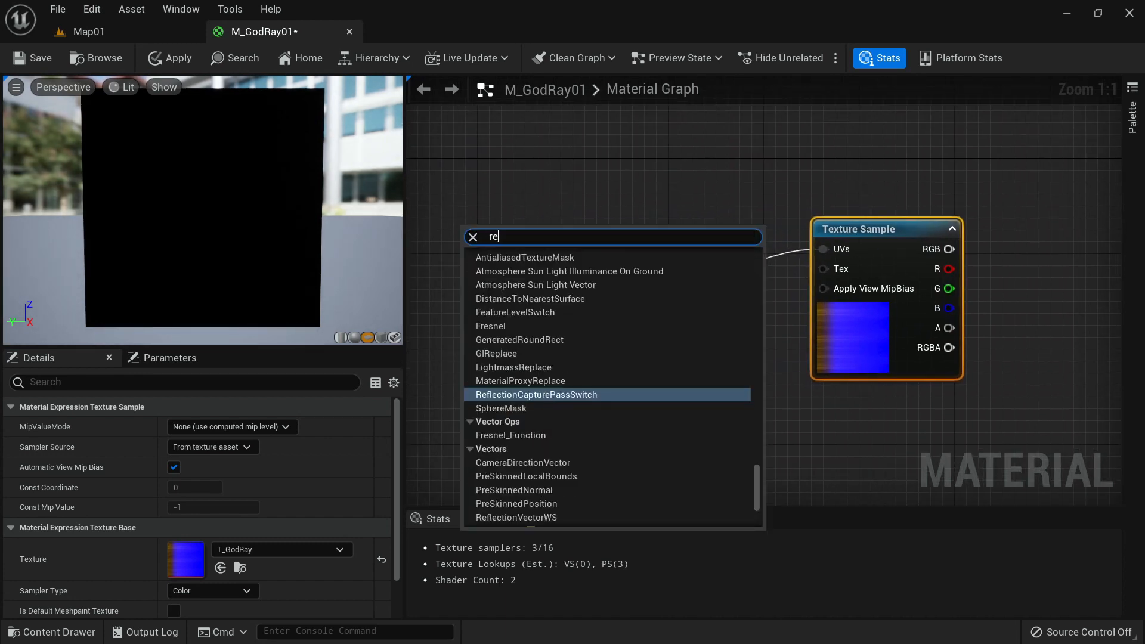
pyautogui.write('ture coord')
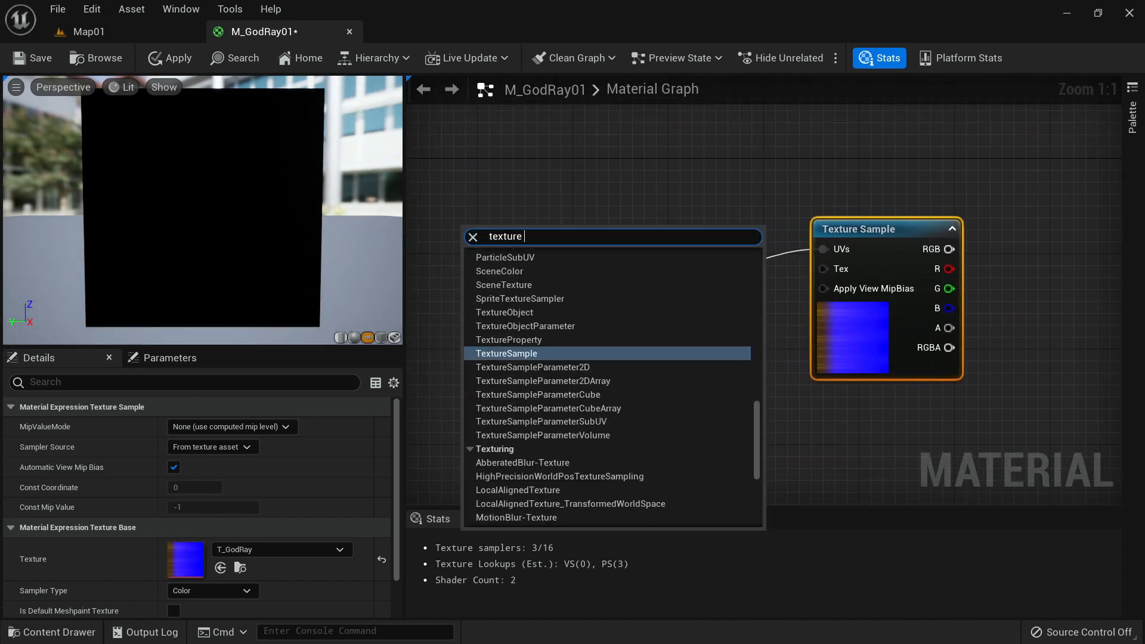
pyautogui.press('Return')
pyautogui.moveTo(541, 255); pyautogui.dragTo(620, 274)
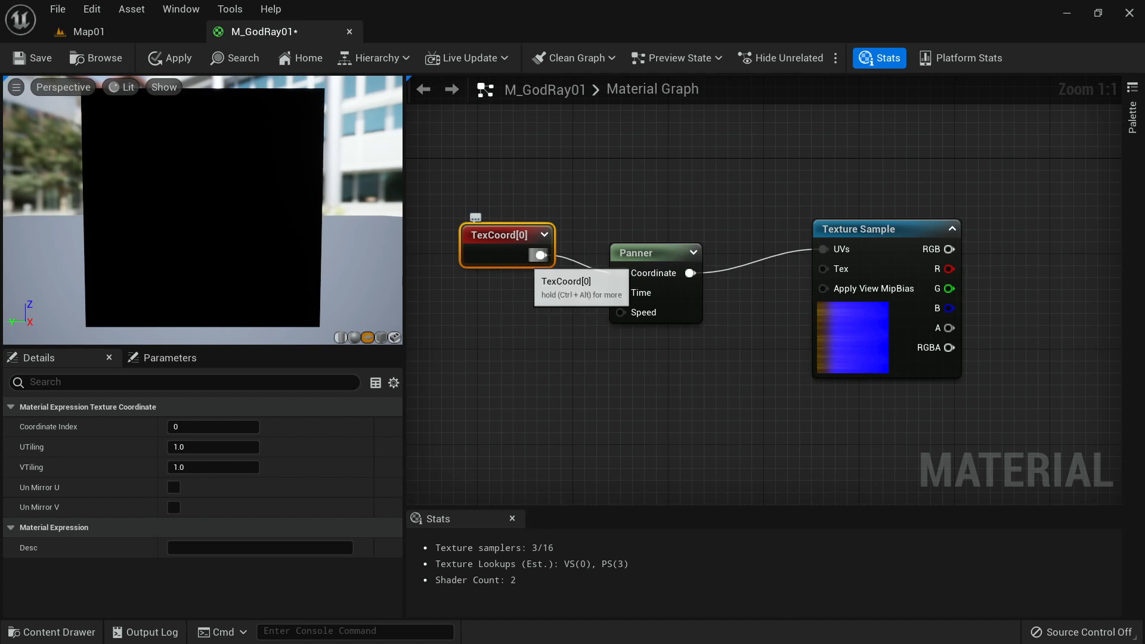
# Connect the Texture Sample's alpha output to the Emissive Color input of M_GodRay01.
pyautogui.click(830, 322)
pyautogui.moveTo(949, 250); pyautogui.dragTo(710, 251, button='right')
pyautogui.moveTo(710, 248); pyautogui.dragTo(842, 277)
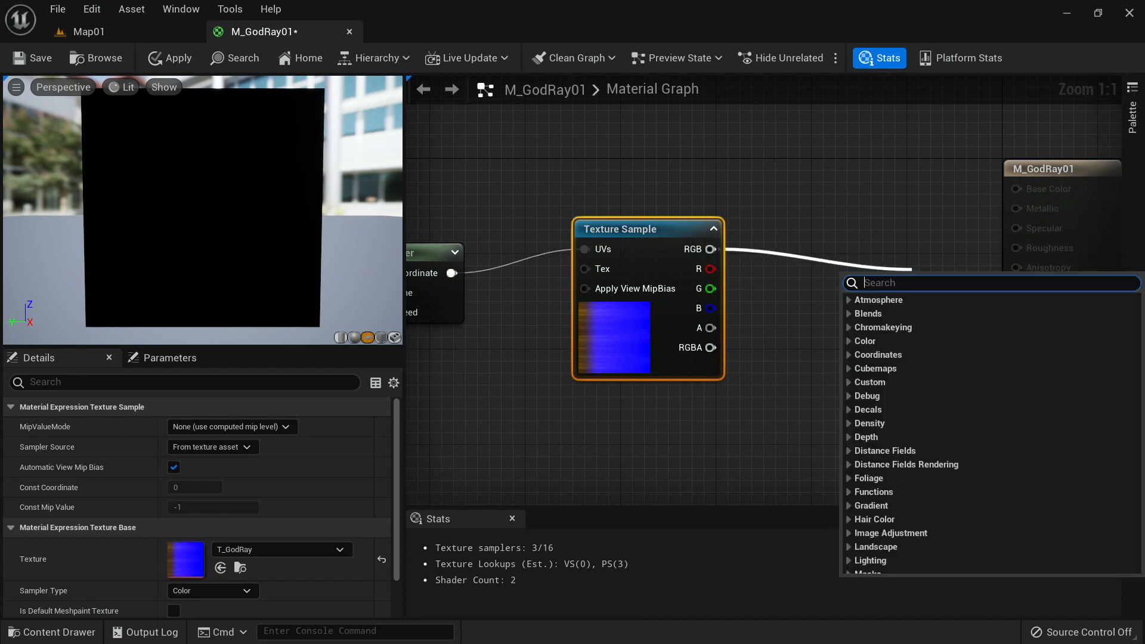
pyautogui.click(787, 322)
pyautogui.moveTo(710, 328); pyautogui.dragTo(1041, 298)
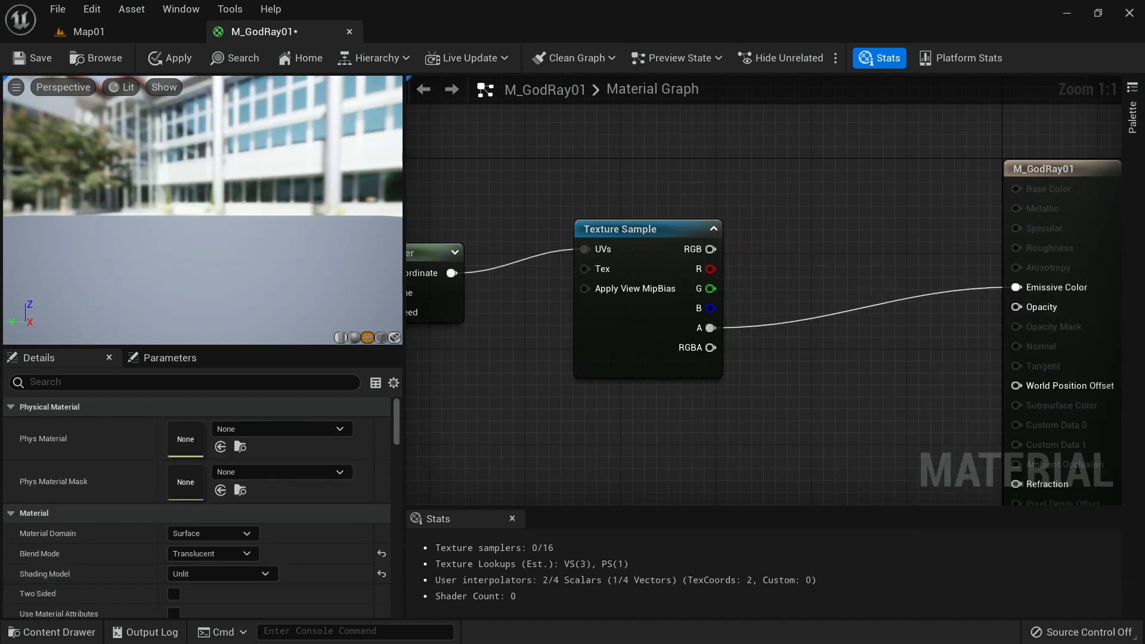
# Set the VTiling of the TexCoord node to 1.2, keeping UTiling at 1.0.
pyautogui.moveTo(593, 176); pyautogui.dragTo(877, 193, button='right')
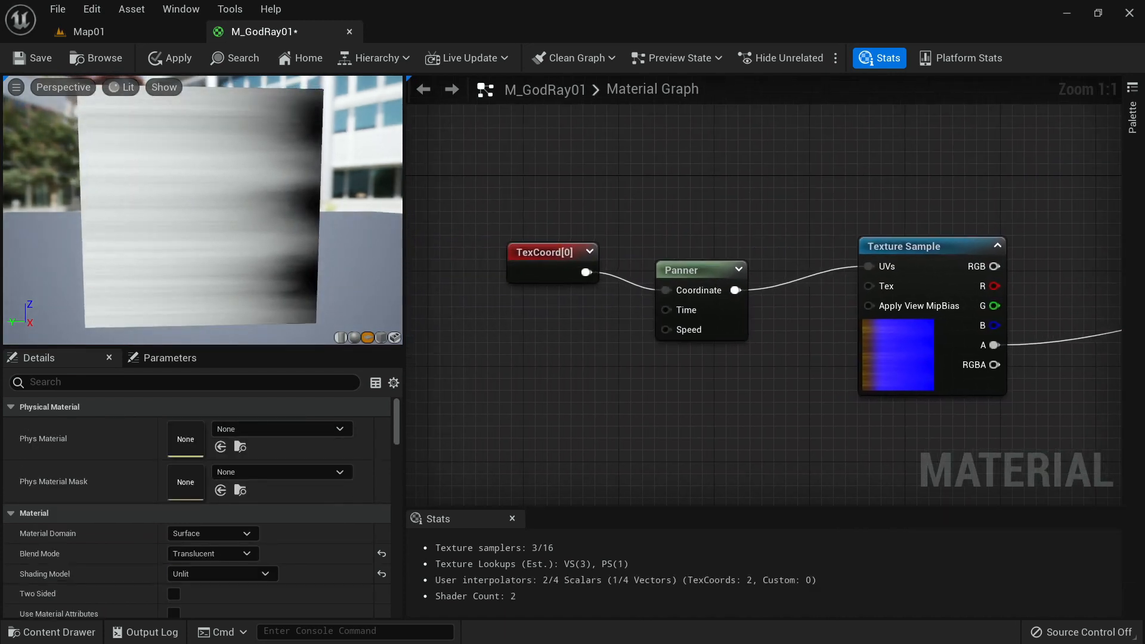
pyautogui.click(551, 263)
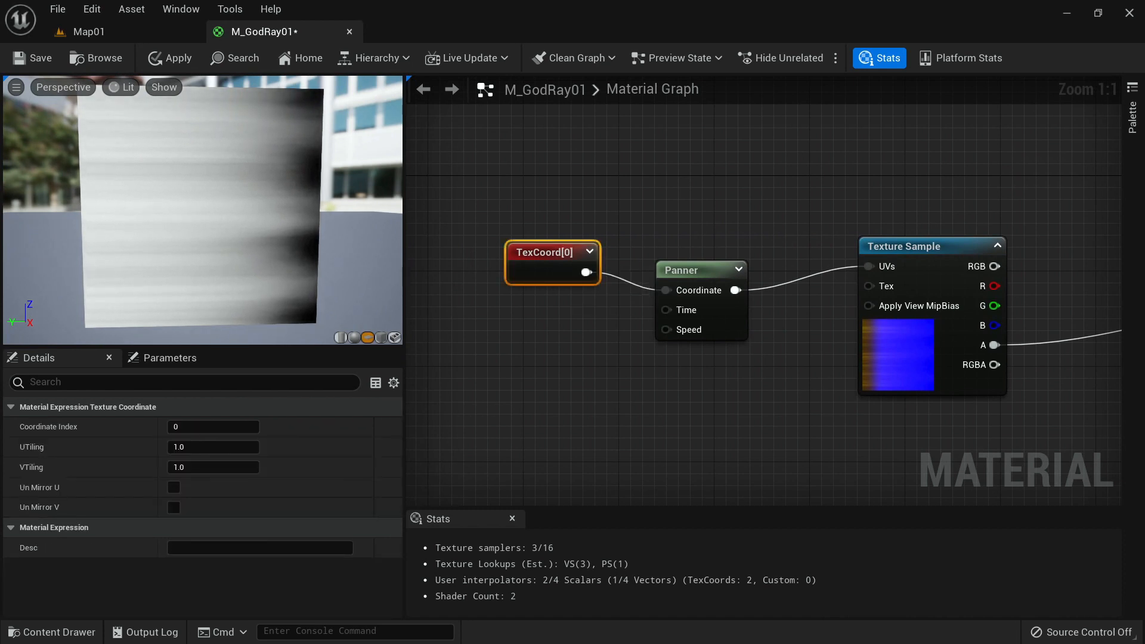
pyautogui.click(203, 467)
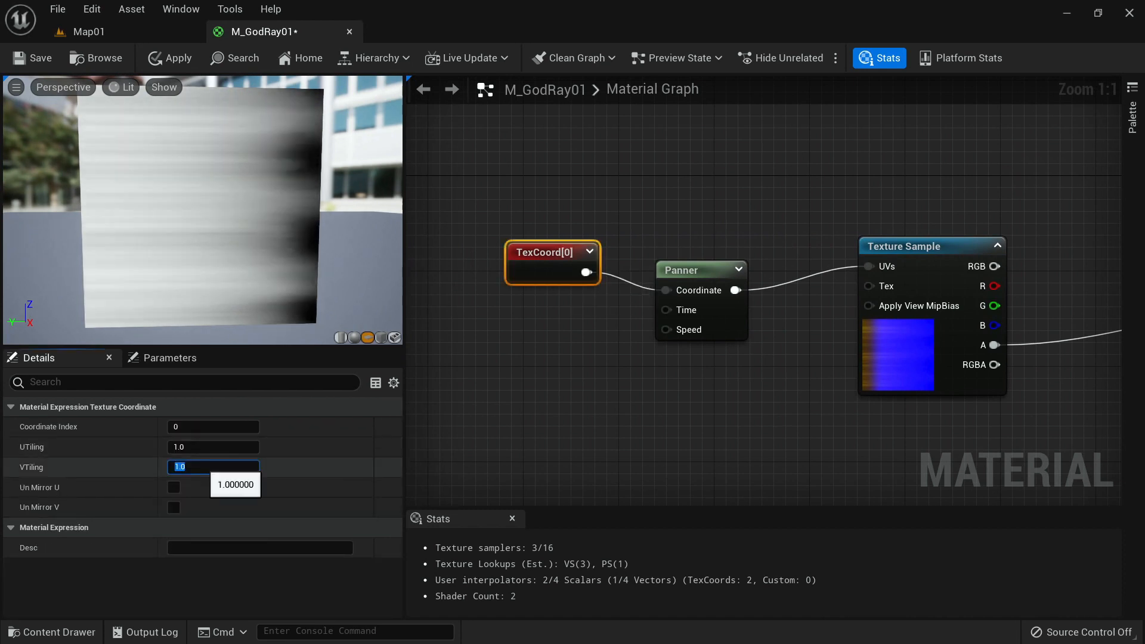
pyautogui.press('Return')
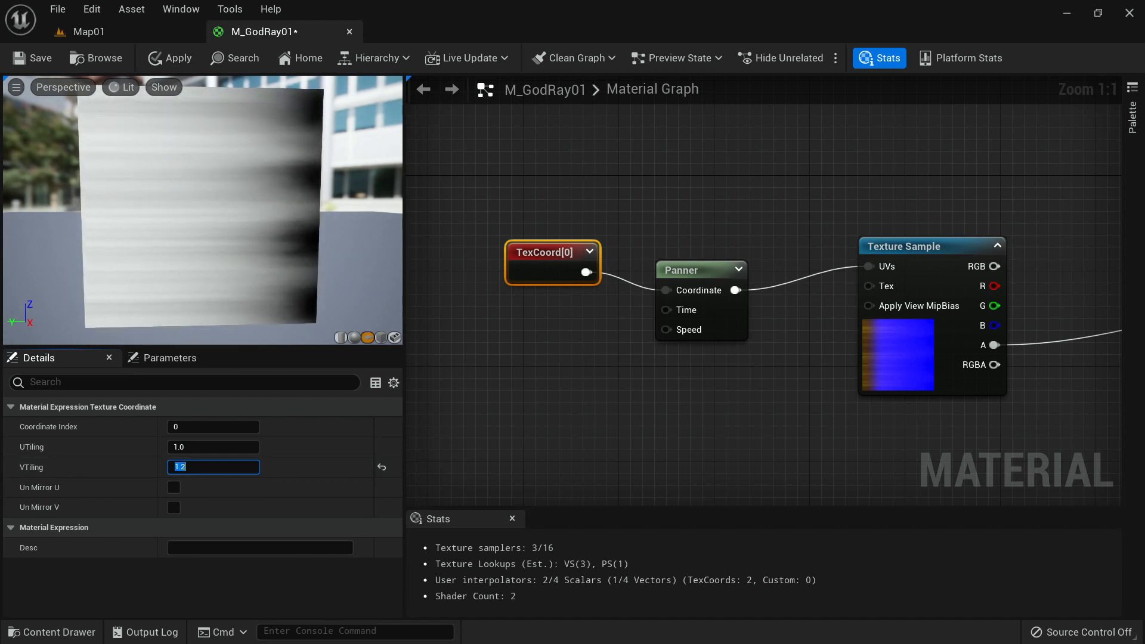
pyautogui.click(194, 447)
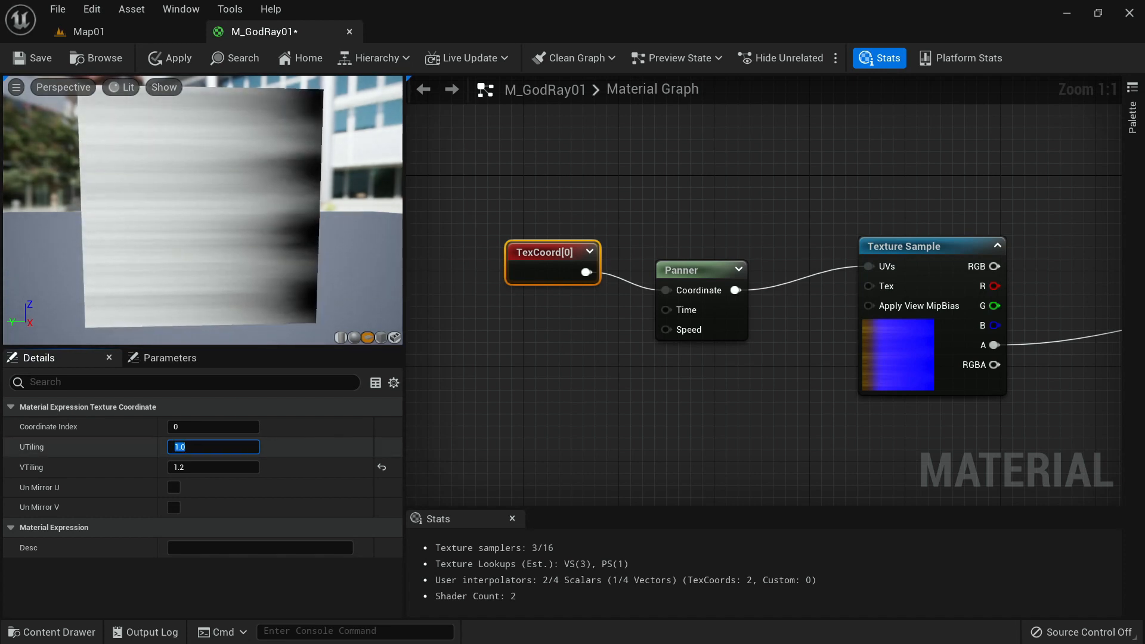
pyautogui.click(193, 467)
pyautogui.write('2')
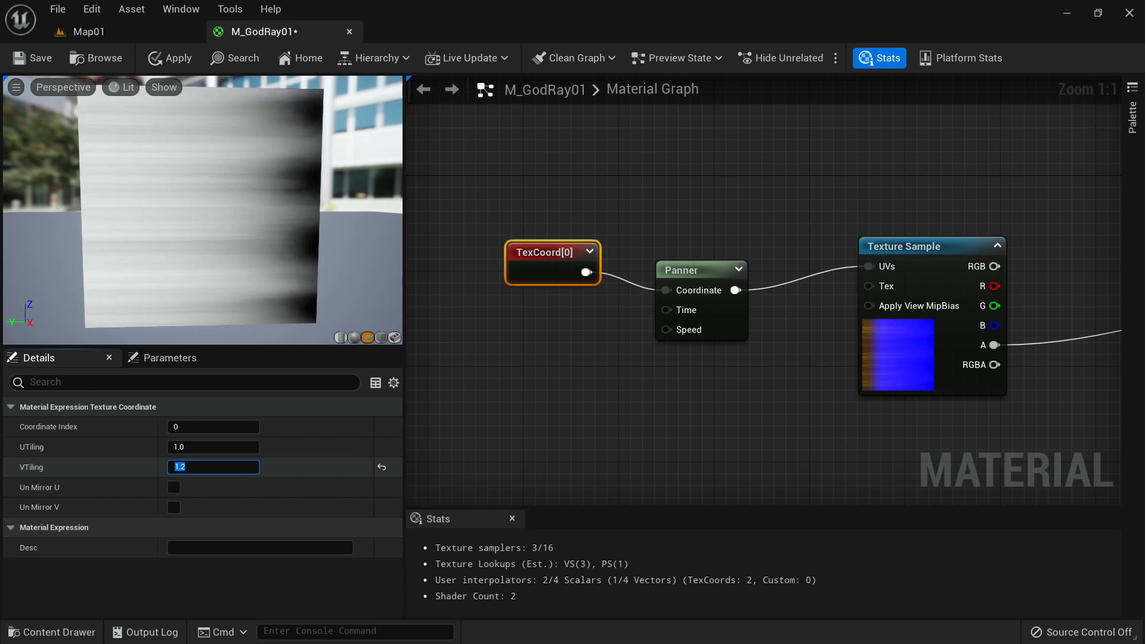
# Add a Time node and feed it through a Multiply node into the Panner's Time input.
pyautogui.moveTo(549, 328); pyautogui.dragTo(621, 328, button='right')
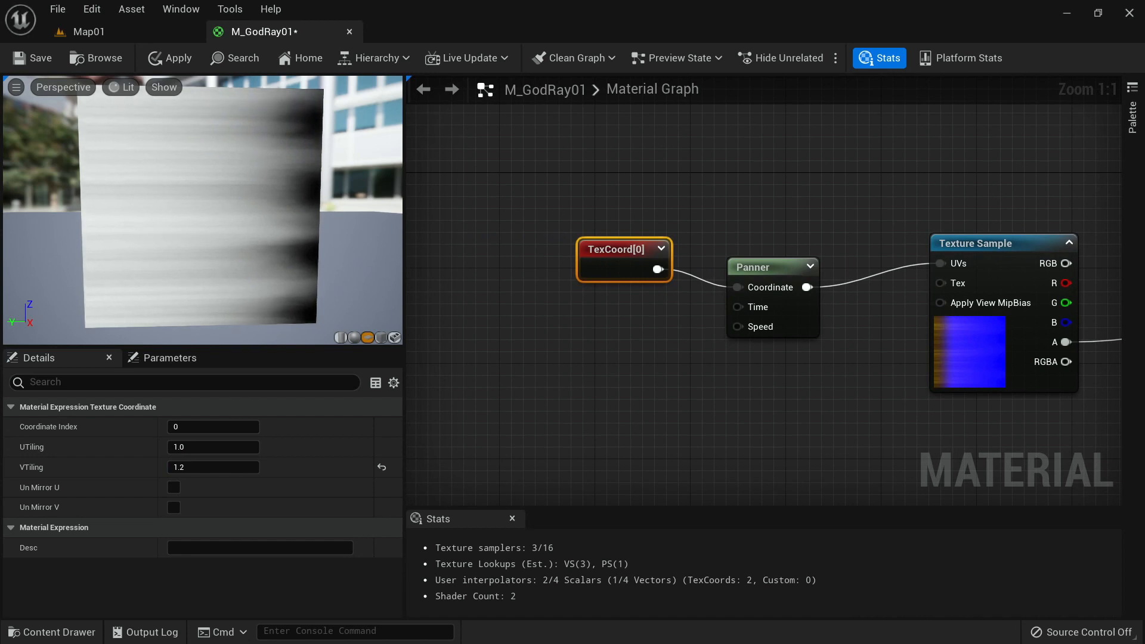
pyautogui.rightClick(503, 341)
pyautogui.write('time')
pyautogui.press('Return')
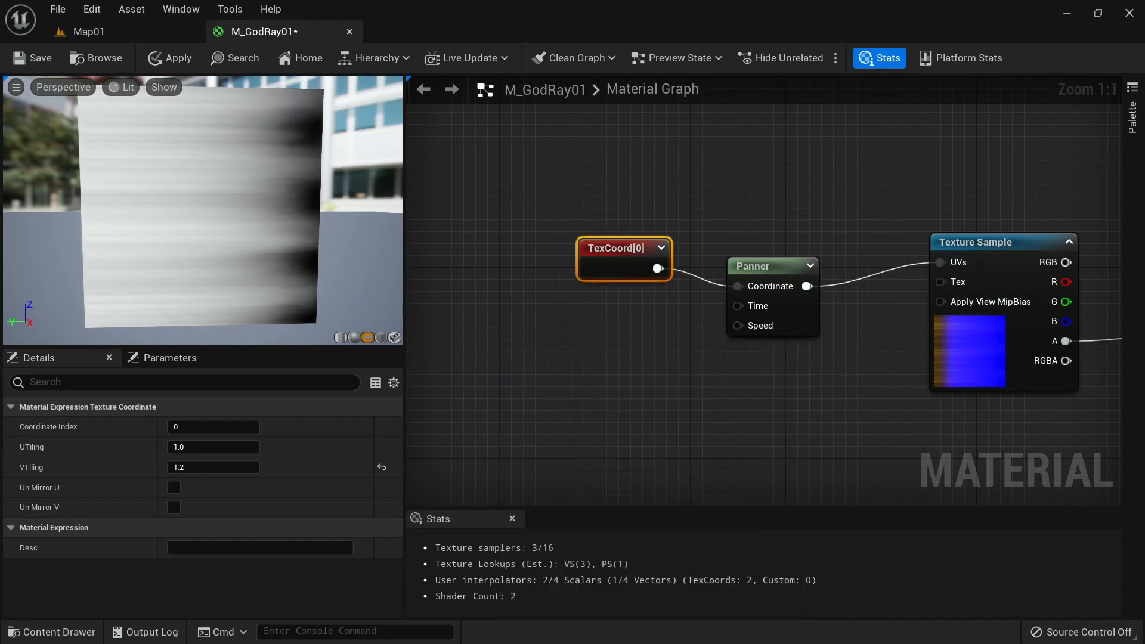
pyautogui.moveTo(526, 354); pyautogui.dragTo(738, 306)
pyautogui.click(587, 348)
pyautogui.press('m')
pyautogui.click(587, 348)
pyautogui.moveTo(622, 357); pyautogui.dragTo(621, 338)
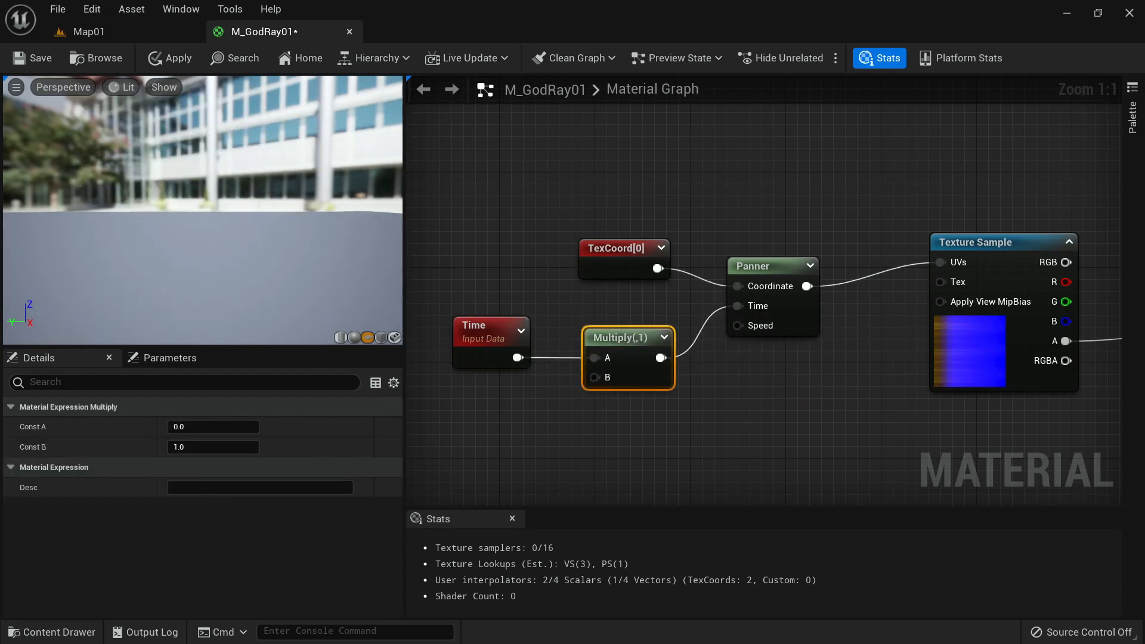
# Duplicate the T_GodRay Texture Sample and align the copy directly below the original.
pyautogui.moveTo(845, 440); pyautogui.dragTo(751, 329, button='right')
pyautogui.moveTo(596, 316); pyautogui.dragTo(652, 350, button='right')
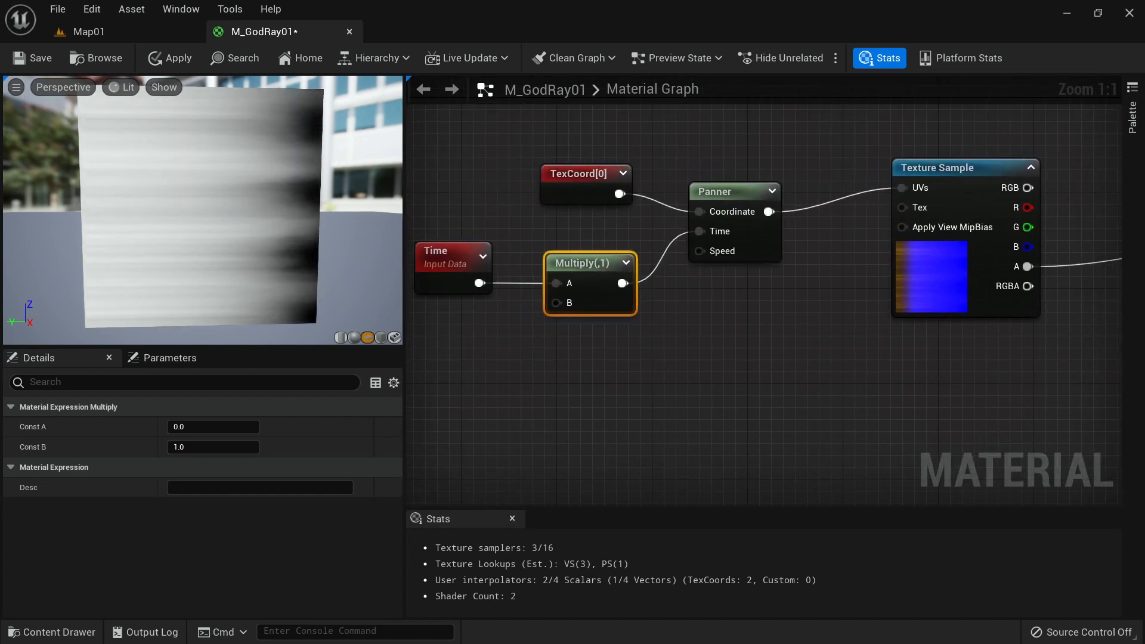
pyautogui.moveTo(747, 365); pyautogui.dragTo(683, 337, button='right')
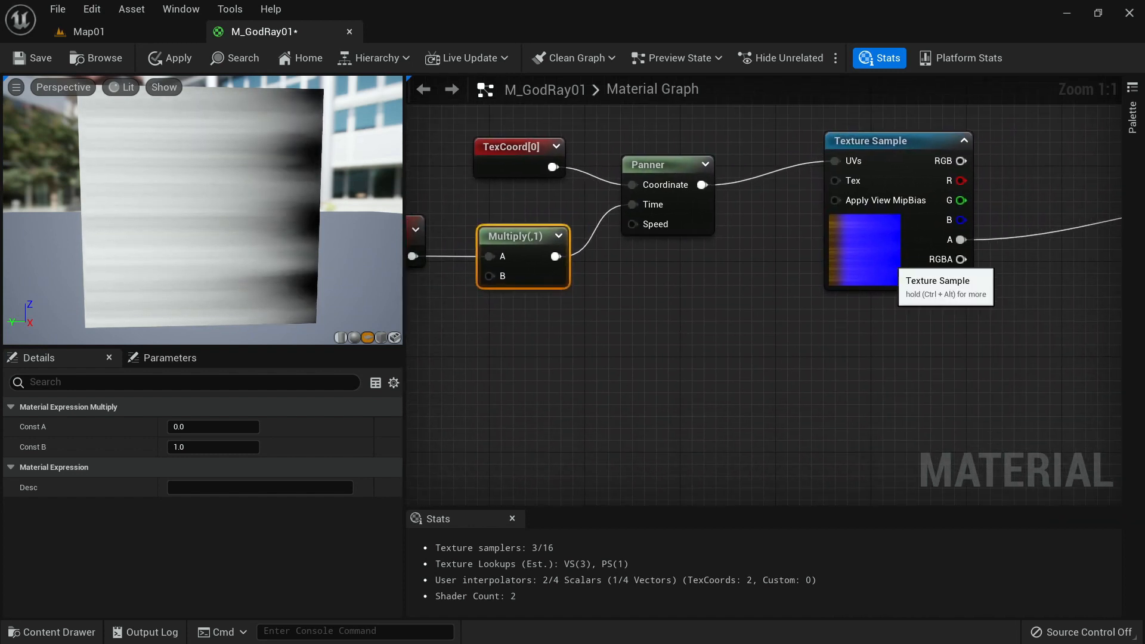
pyautogui.click(877, 271)
pyautogui.click(852, 439)
pyautogui.moveTo(852, 439); pyautogui.dragTo(823, 397, button='right')
pyautogui.hotkey('ctrl', 'v')
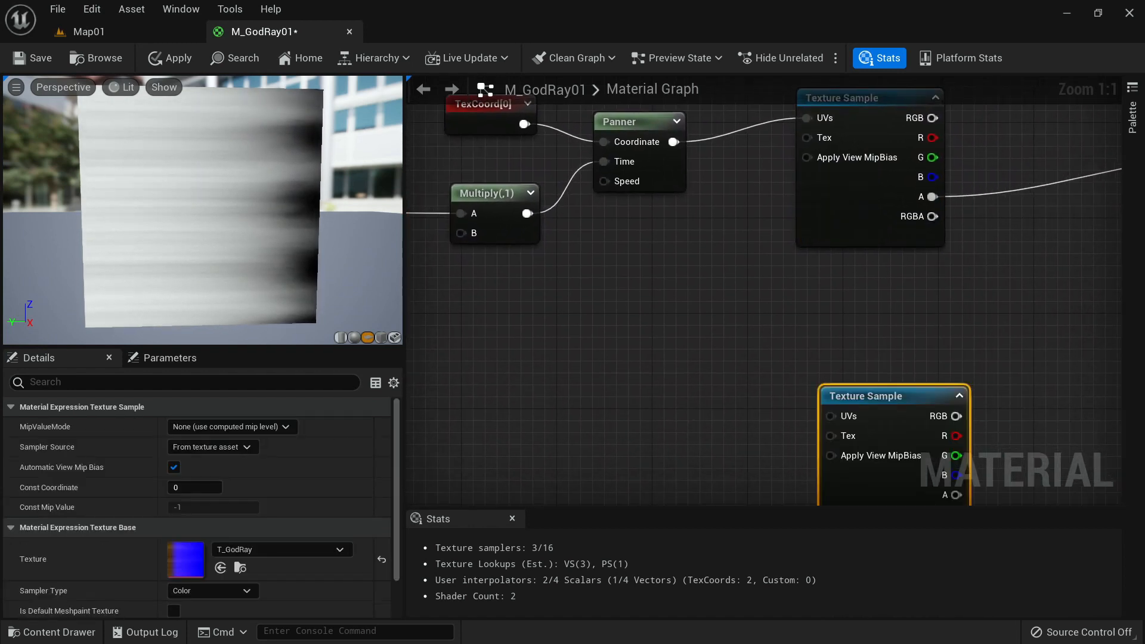
pyautogui.moveTo(886, 398); pyautogui.dragTo(864, 363)
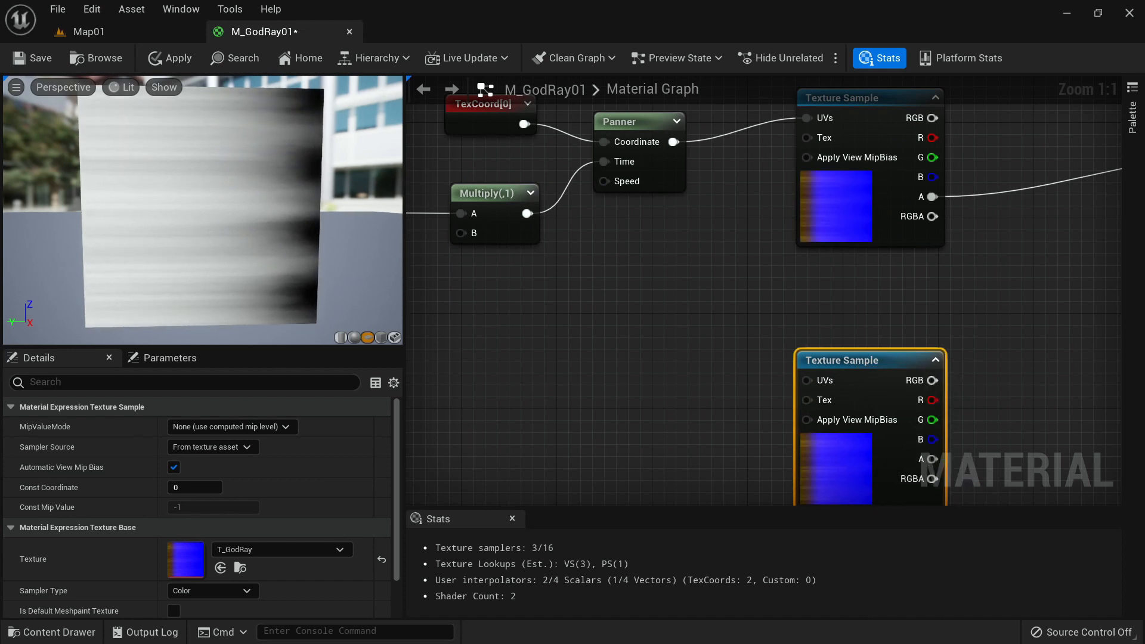
# Review the settings of the two Texture Samples and of the Panner, Time and Multiply nodes.
pyautogui.click(835, 229)
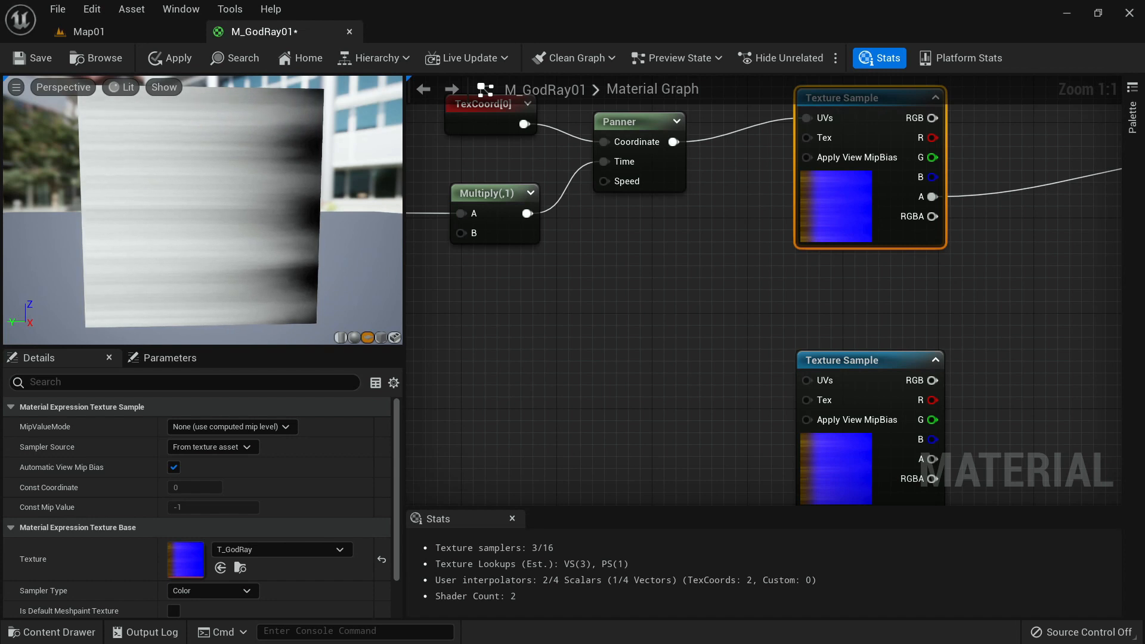
pyautogui.click(835, 477)
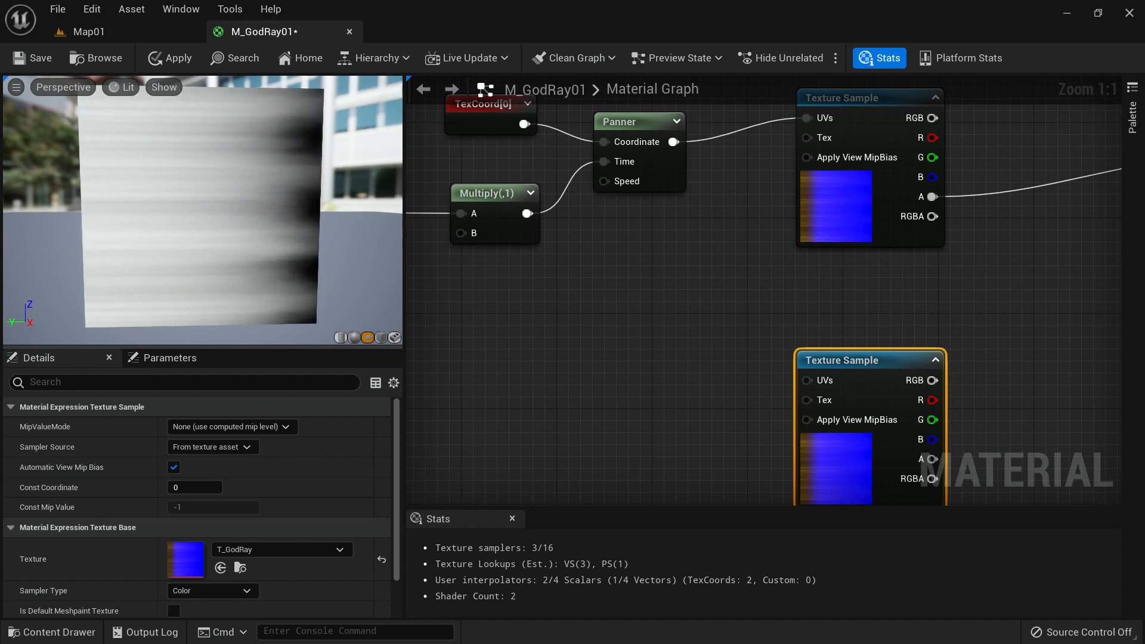
pyautogui.moveTo(587, 324); pyautogui.dragTo(705, 356, button='right')
pyautogui.click(753, 179)
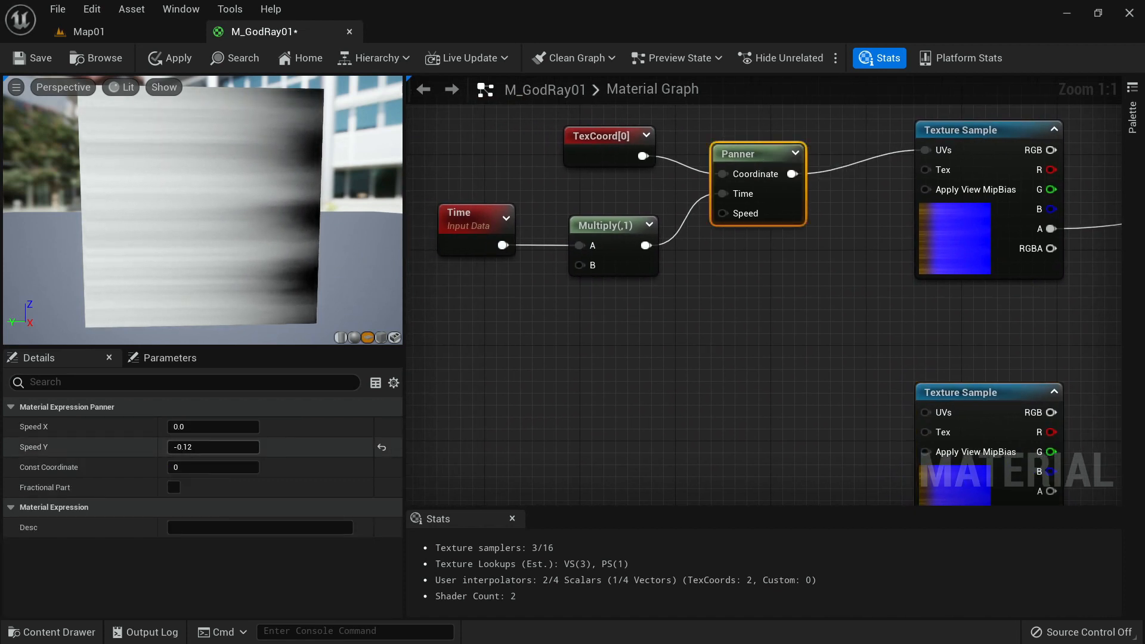
pyautogui.click(463, 215)
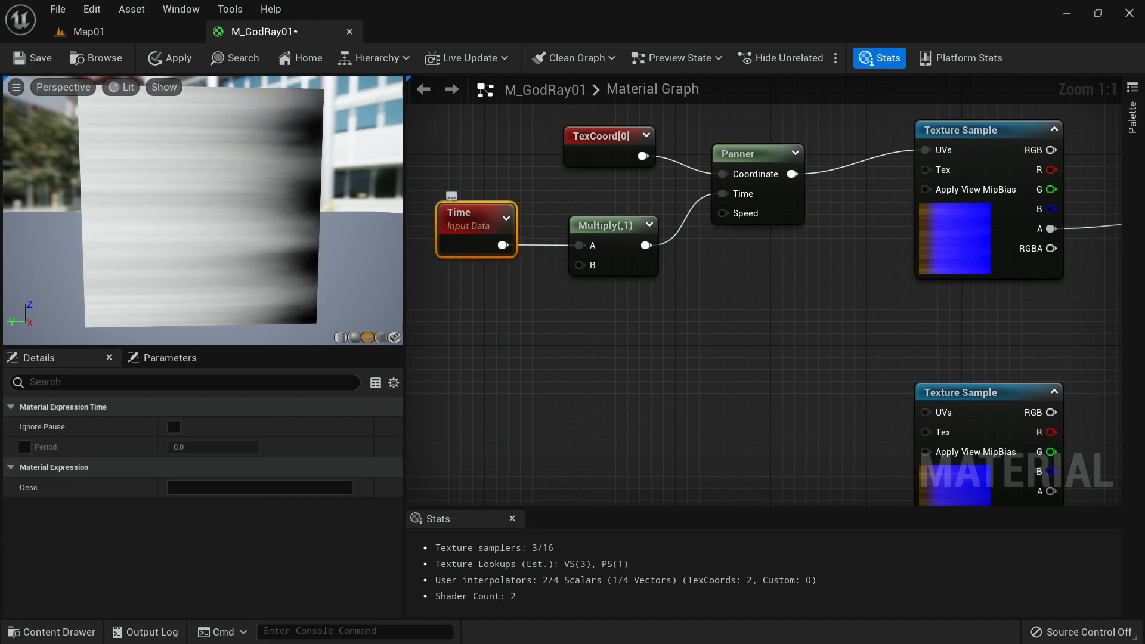
pyautogui.click(609, 226)
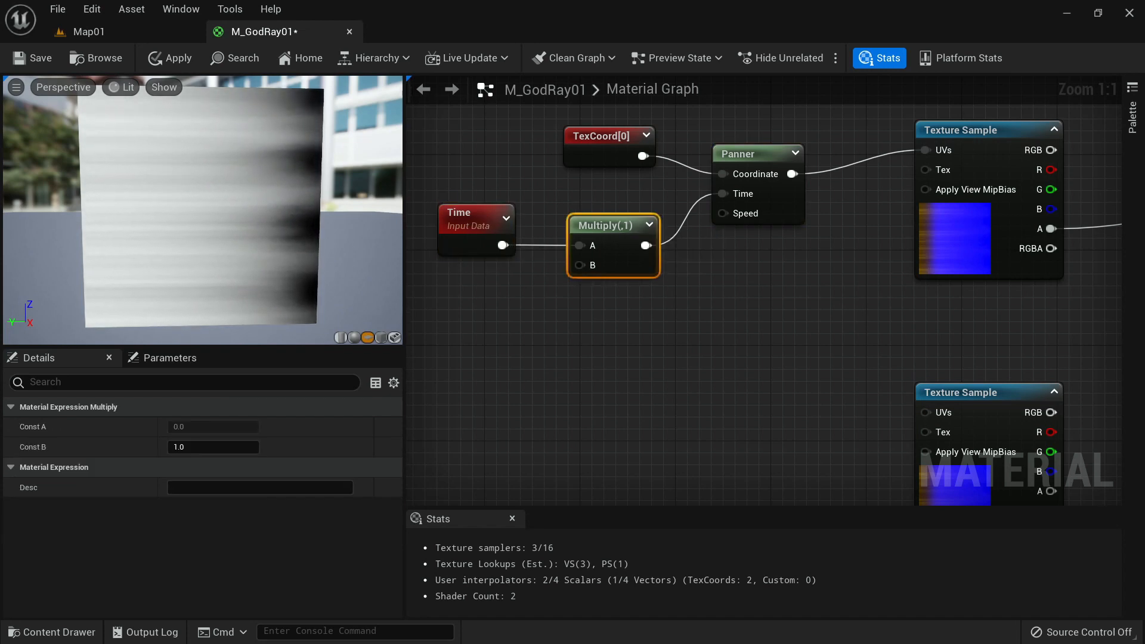
pyautogui.scroll(-1, 736, 358)
pyautogui.click(734, 167)
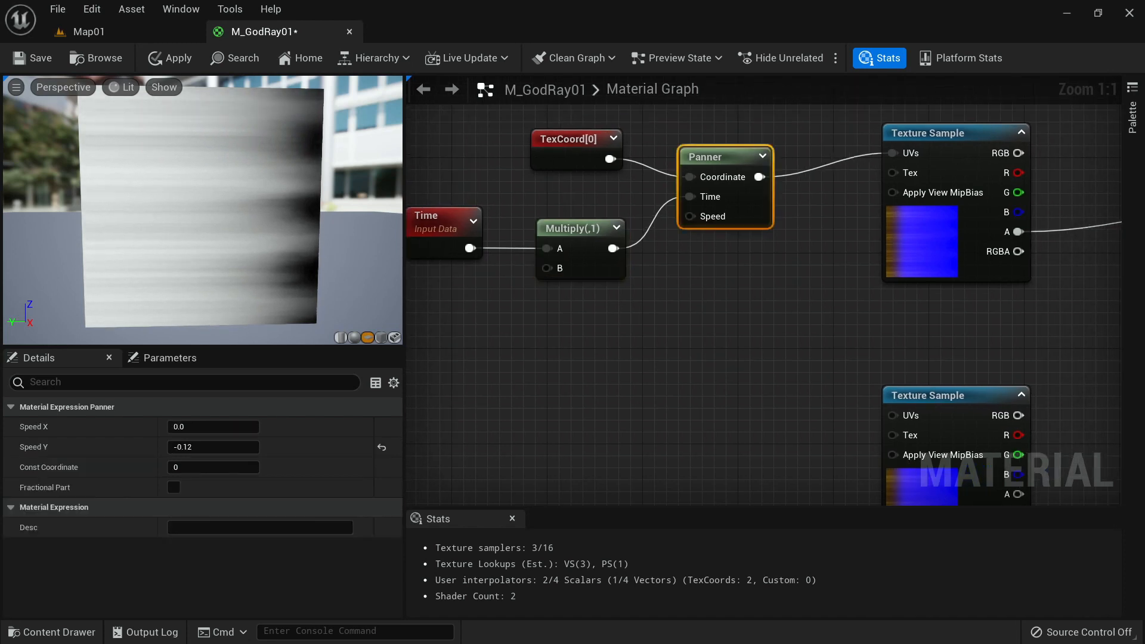
# Duplicate the Panner node and connect the copy to the UVs input of the second Texture Sample.
pyautogui.scroll(-1, 714, 400)
pyautogui.moveTo(714, 401); pyautogui.dragTo(686, 347, button='right')
pyautogui.click(686, 347)
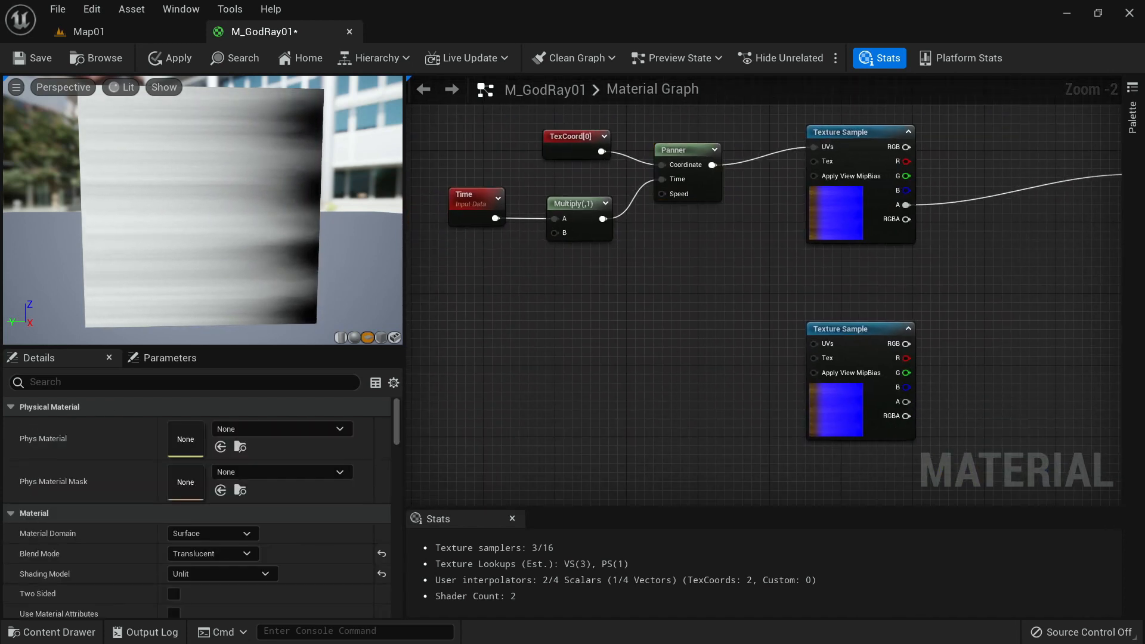
pyautogui.click(683, 154)
pyautogui.hotkey('ctrl', 'c')
pyautogui.hotkey('ctrl', 'v')
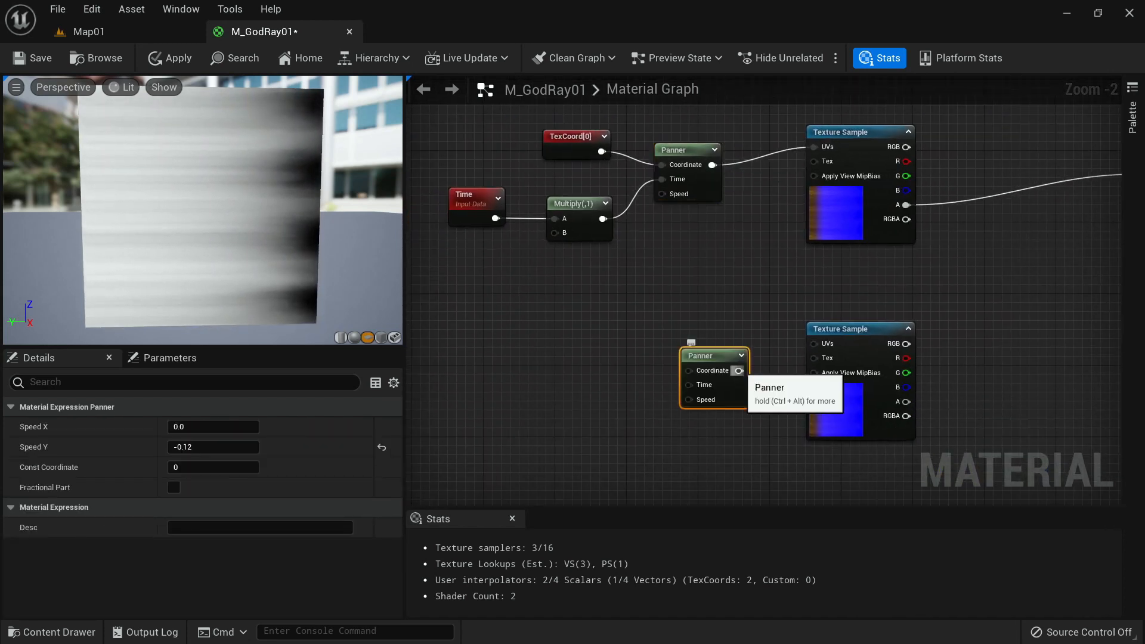
pyautogui.moveTo(740, 371); pyautogui.dragTo(819, 345)
# Duplicate the TexCoord node, connect the copy to the second Panner's Coordinate input, and select that Panner.
pyautogui.click(572, 146)
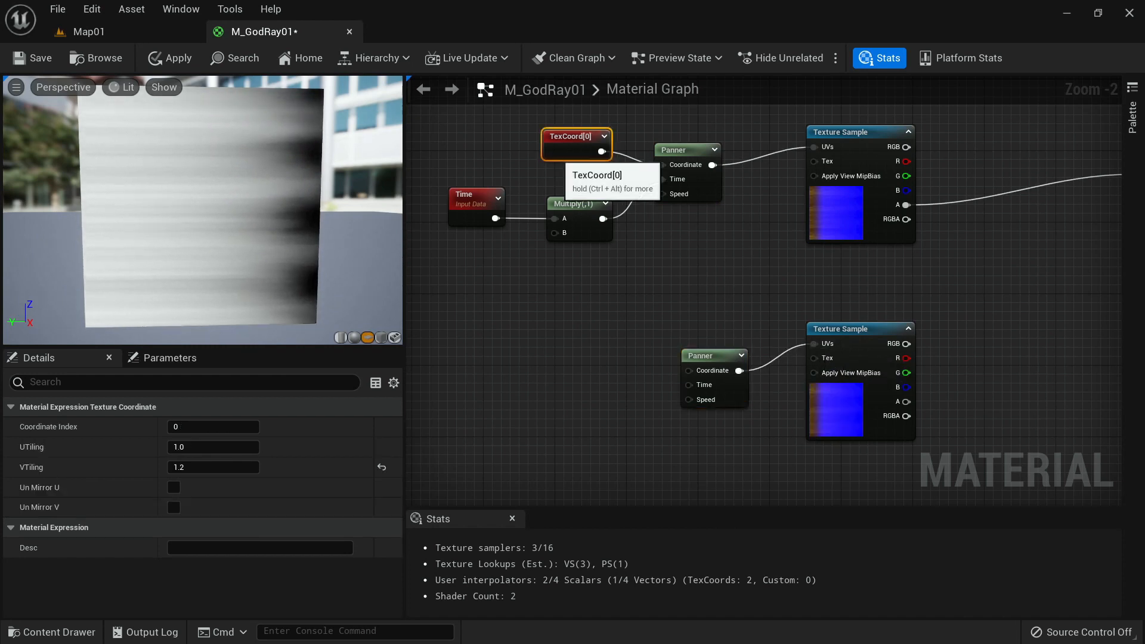
pyautogui.hotkey('ctrl', 'c')
pyautogui.hotkey('ctrl', 'v')
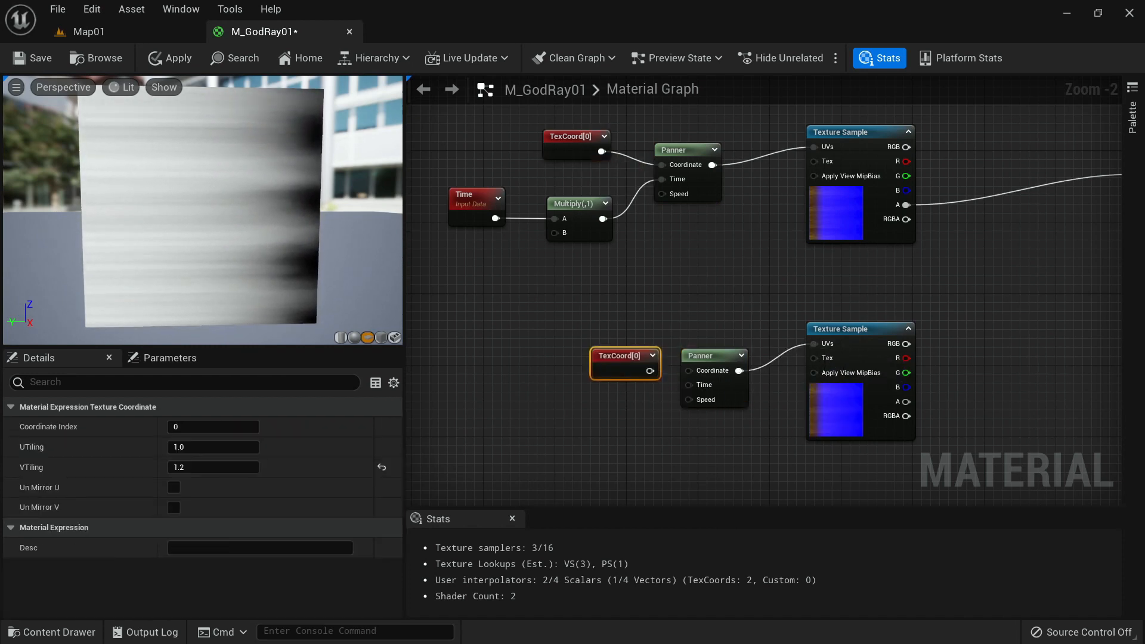
pyautogui.moveTo(650, 371); pyautogui.dragTo(689, 371)
pyautogui.click(710, 364)
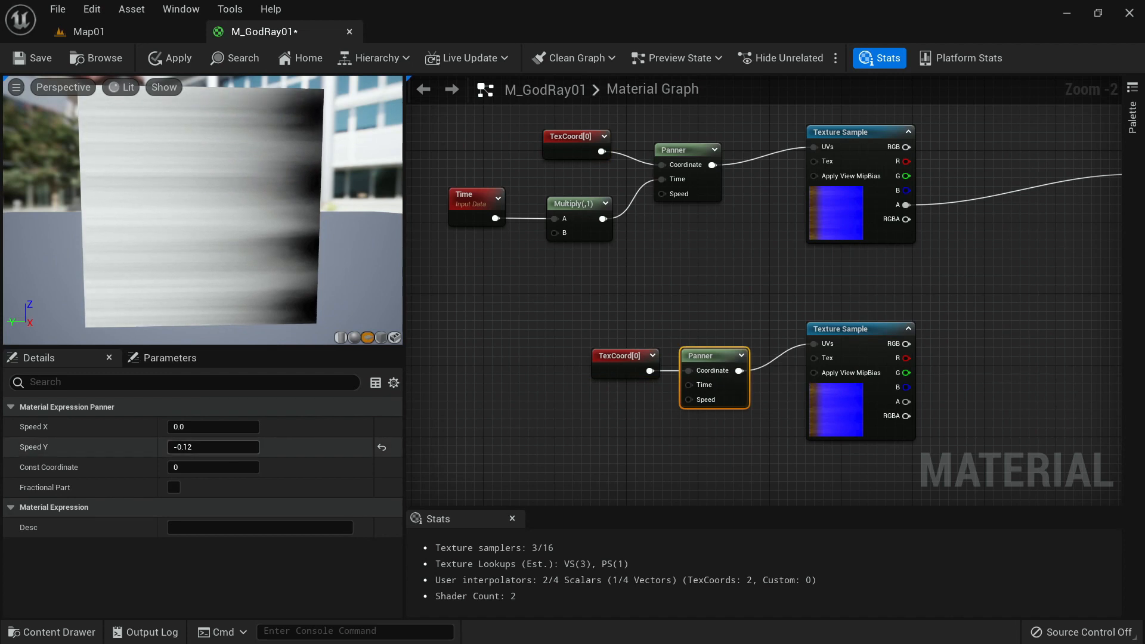
# Move the lower TexCoord node away from its Panner and connect the Time Multiply's output to that Panner's Time input.
pyautogui.click(179, 447)
pyautogui.click(176, 447)
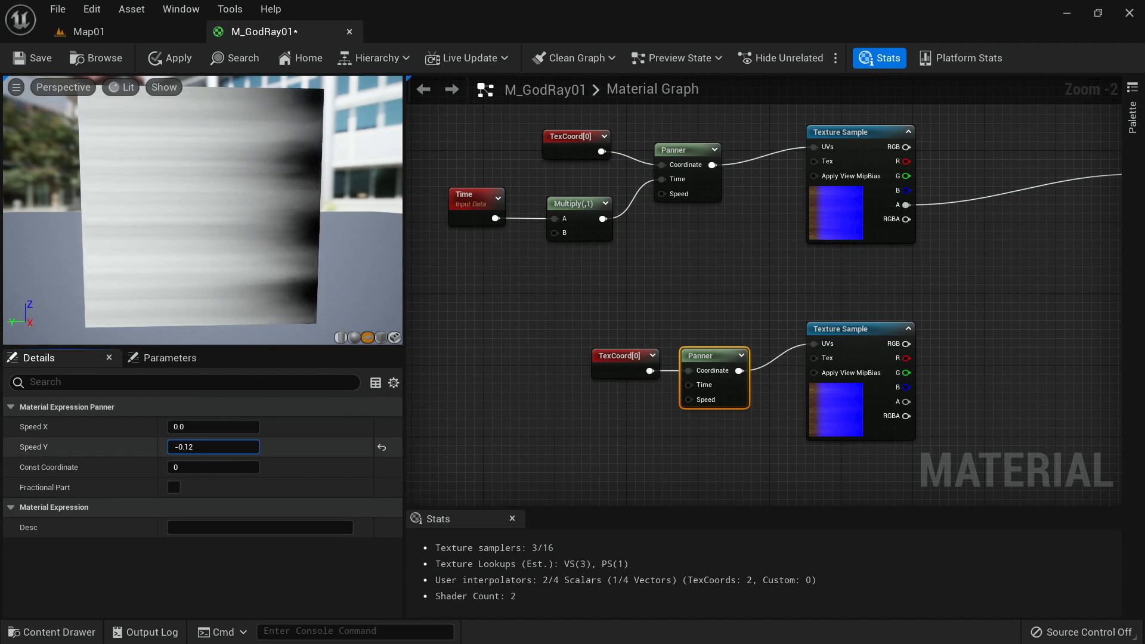
pyautogui.click(620, 364)
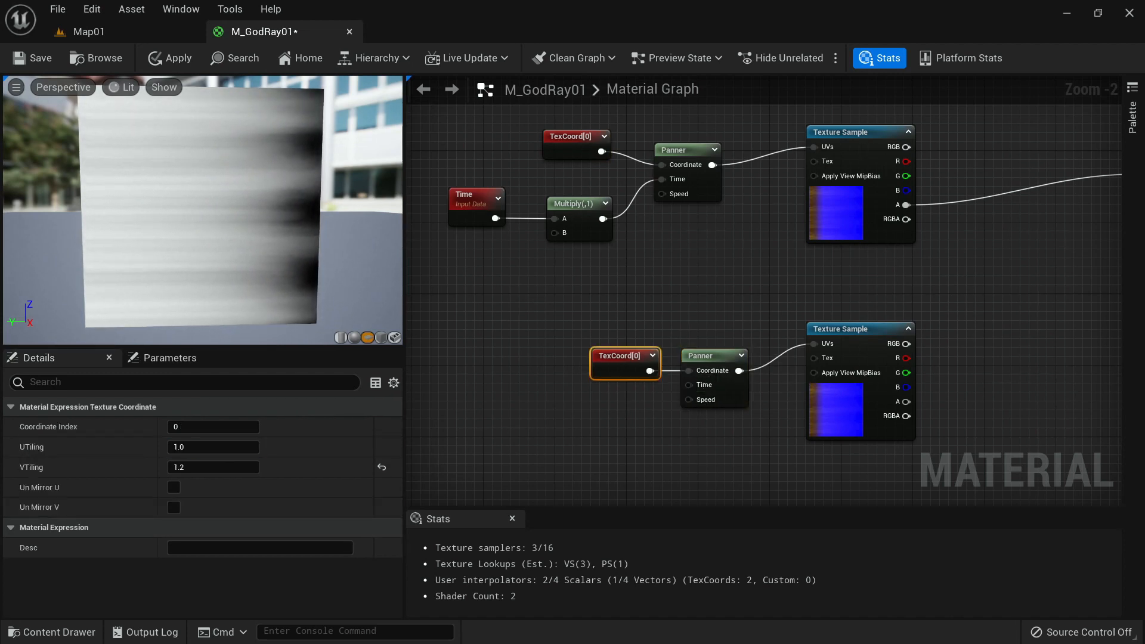
pyautogui.moveTo(649, 370); pyautogui.dragTo(623, 361)
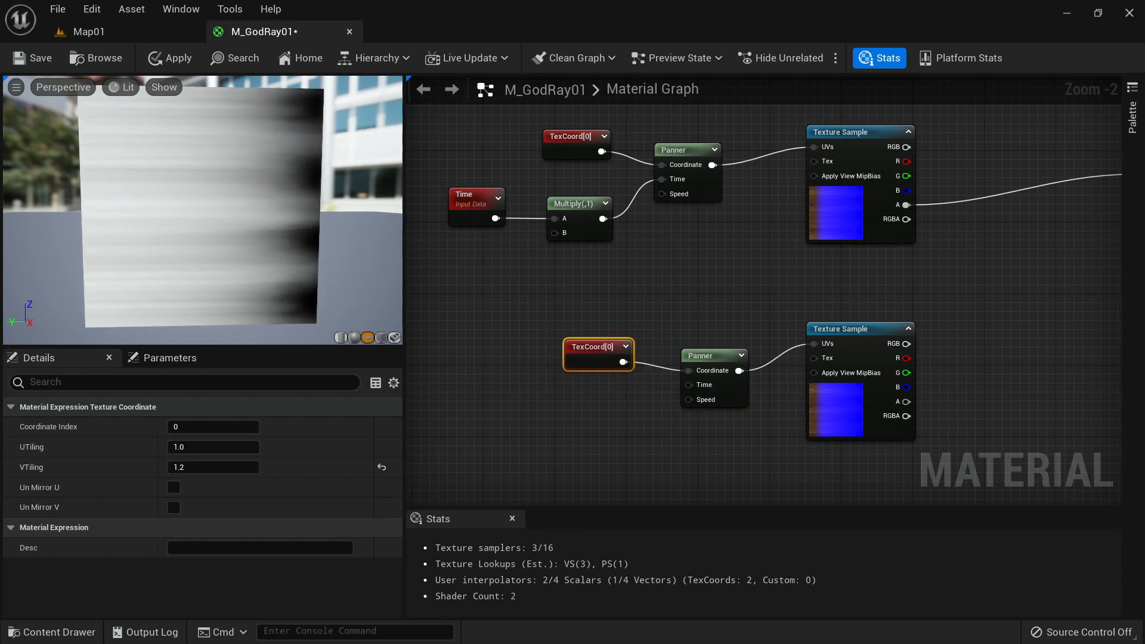
pyautogui.moveTo(603, 219); pyautogui.dragTo(707, 399)
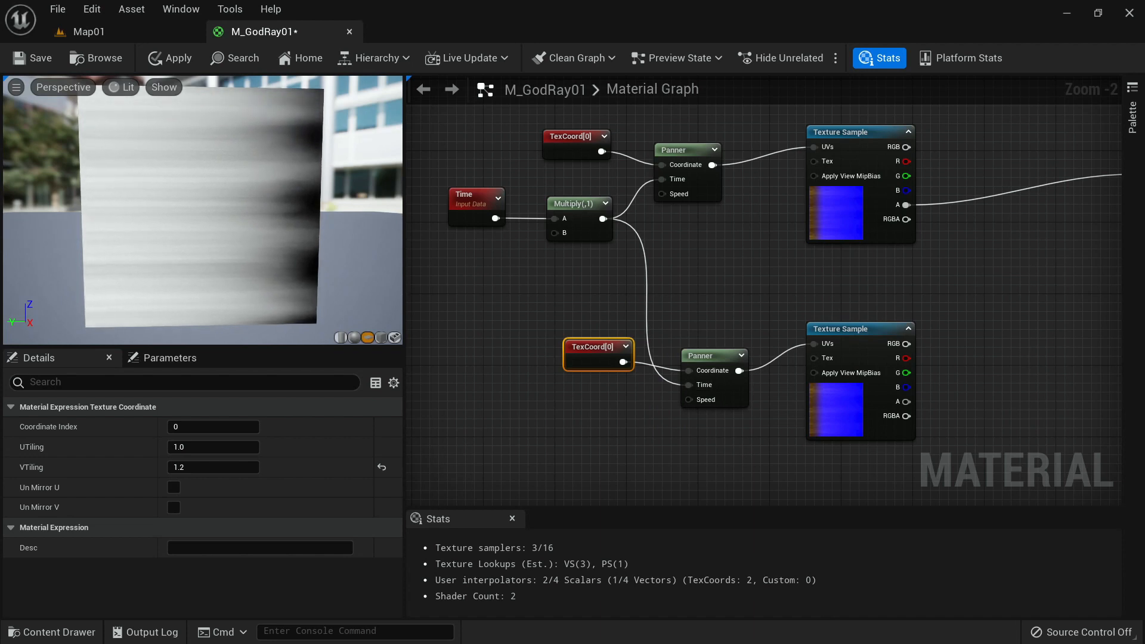
# Set Const B of the Multiply node fed by Time to 0.5.
pyautogui.click(569, 229)
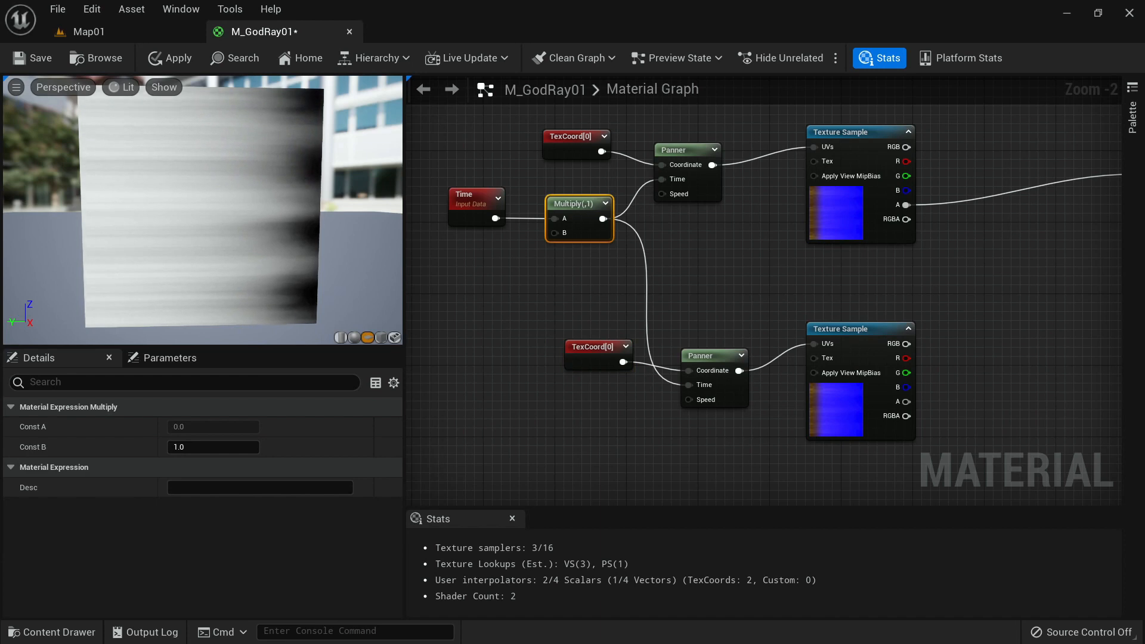
pyautogui.click(198, 448)
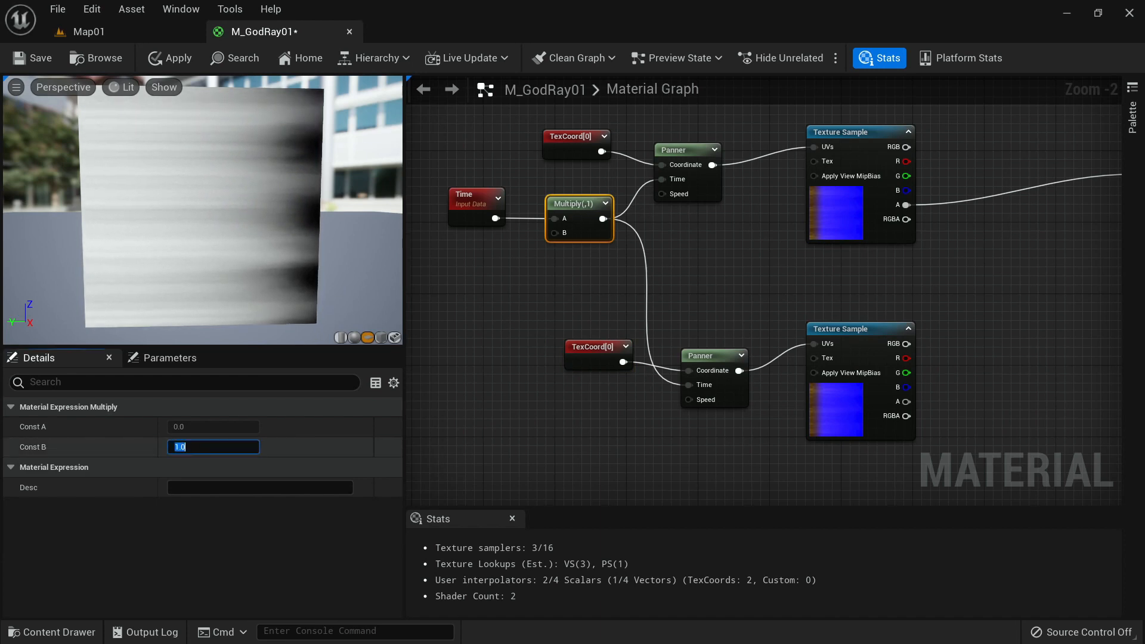
pyautogui.write('0.5')
pyautogui.press('Return')
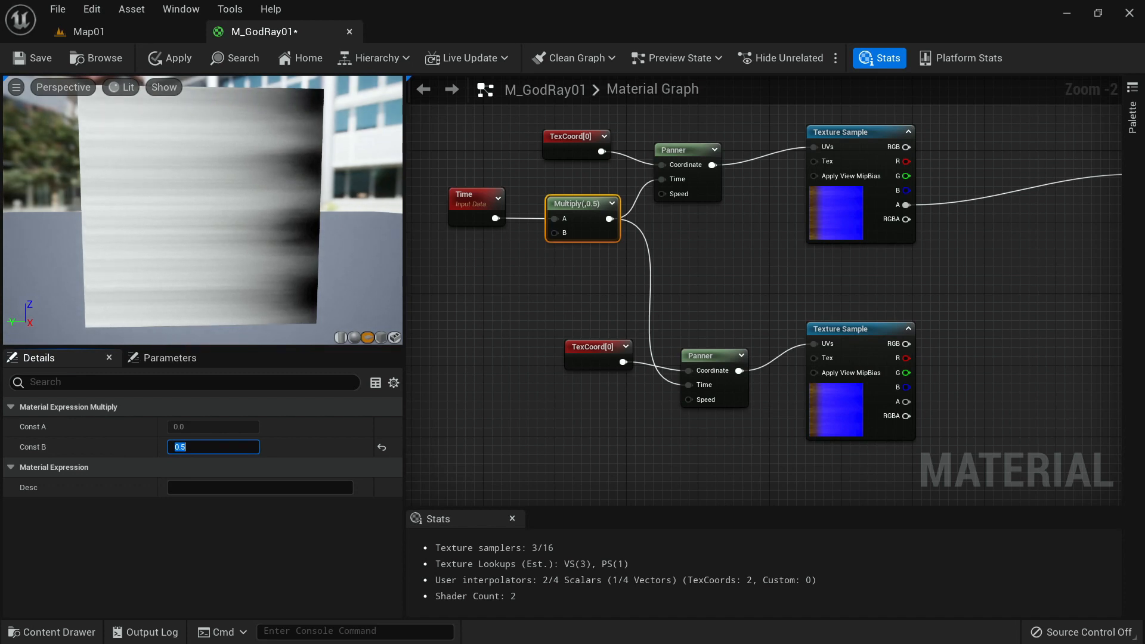
# Move the M_GodRay01 result node farther from the Texture Samples to make room for more nodes.
pyautogui.moveTo(804, 296); pyautogui.dragTo(563, 288, button='right')
pyautogui.moveTo(693, 266); pyautogui.dragTo(702, 292, button='right')
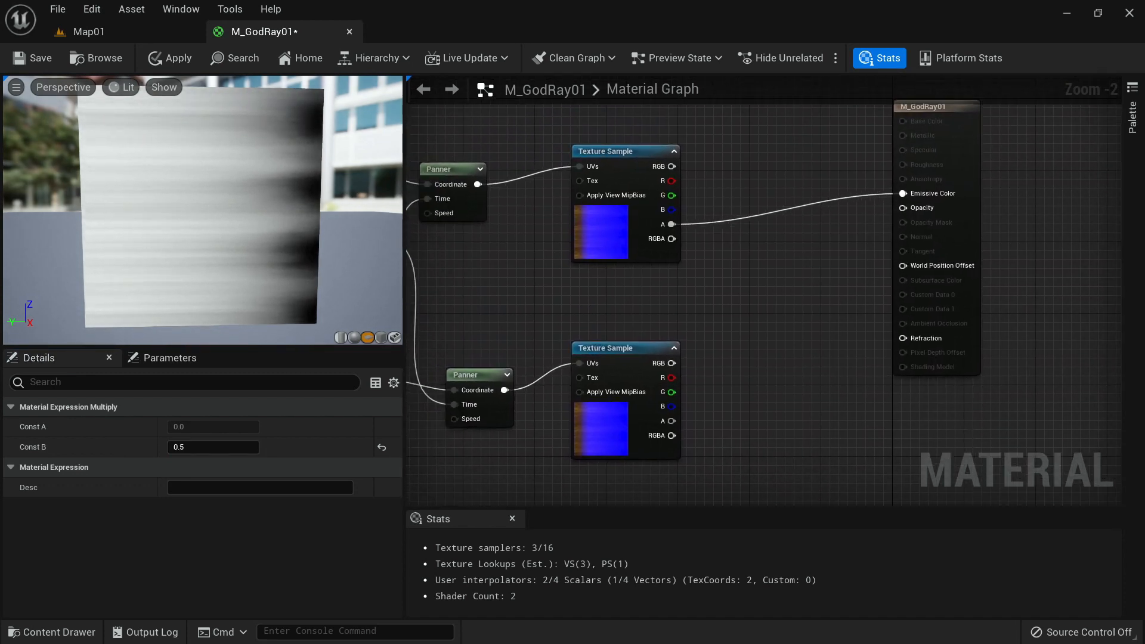
pyautogui.scroll(-2, 704, 307)
pyautogui.moveTo(867, 257); pyautogui.dragTo(1014, 275)
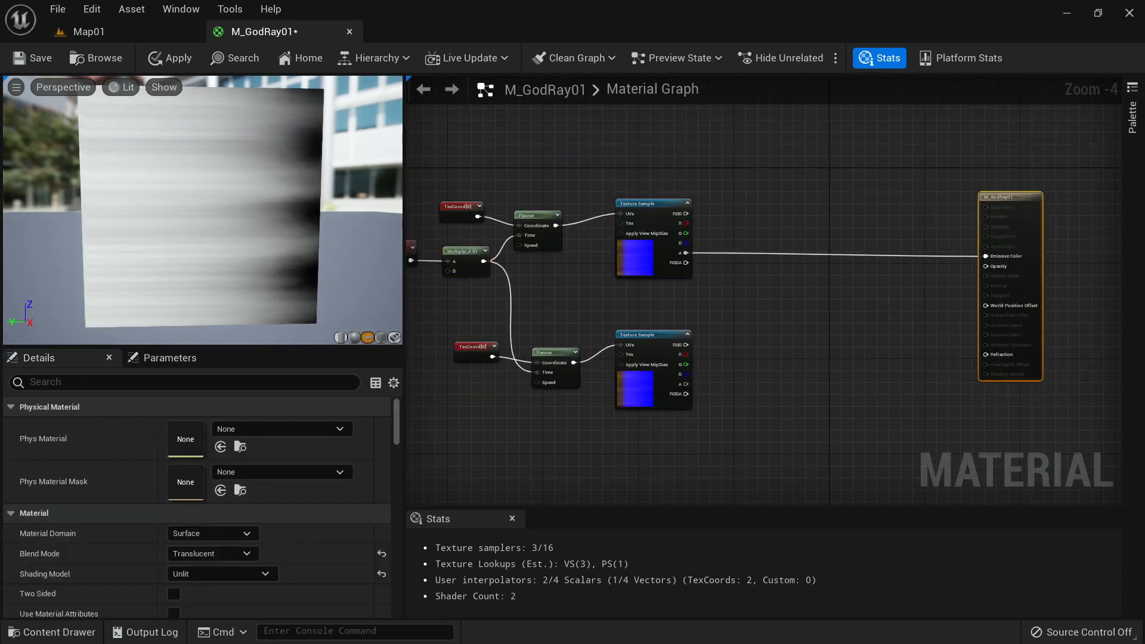
pyautogui.scroll(2, 656, 280)
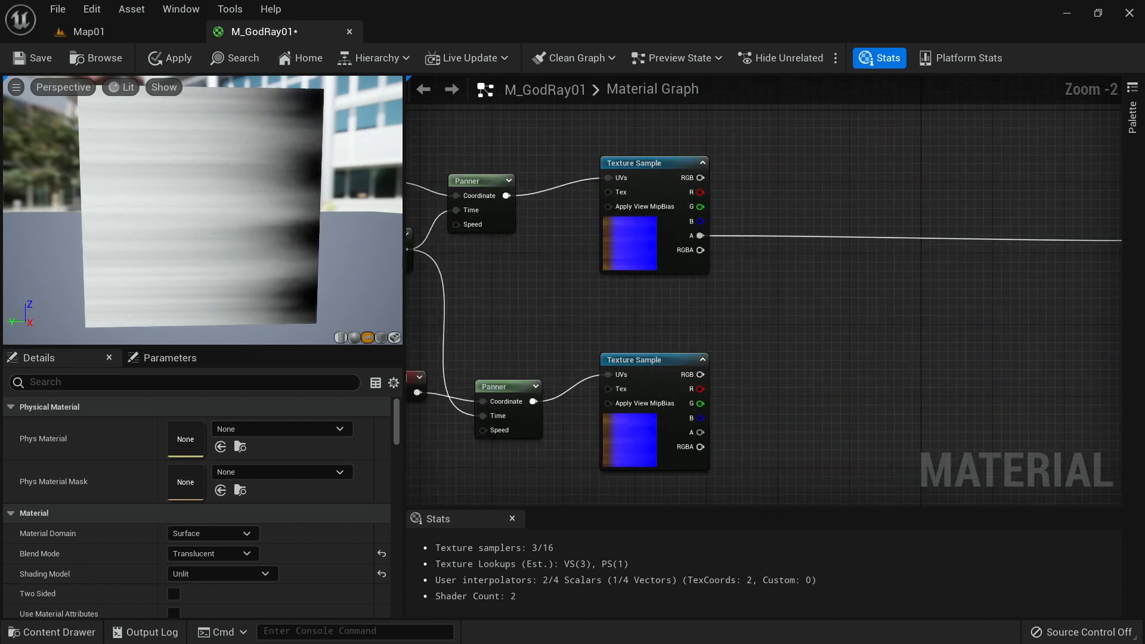
pyautogui.moveTo(764, 301); pyautogui.dragTo(643, 328, button='right')
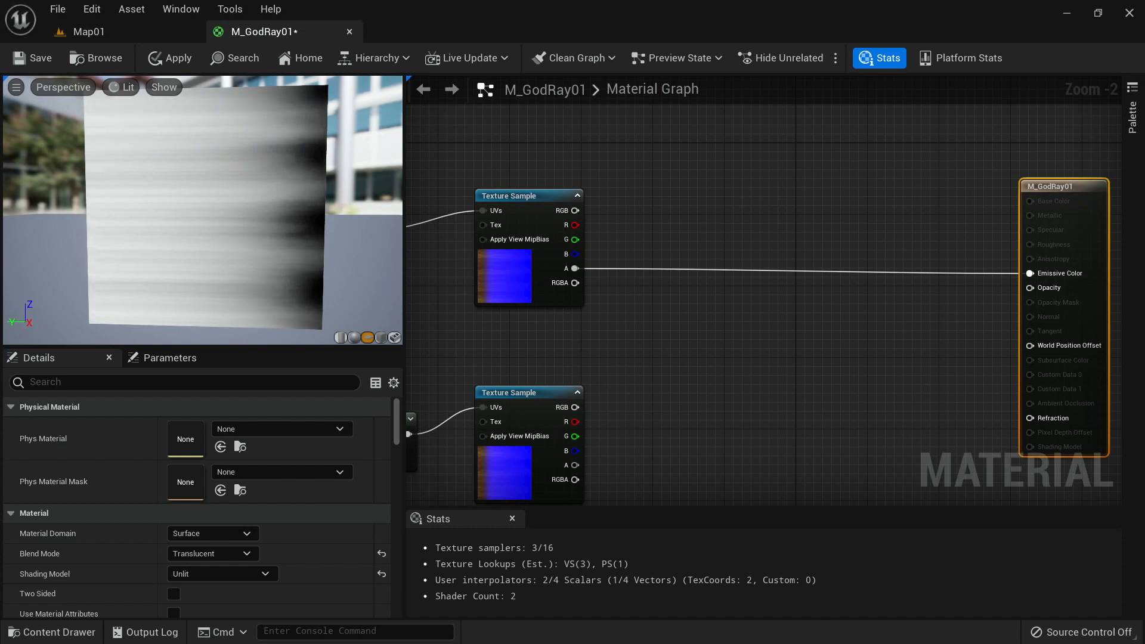
# Add a Multiply node combining the upper Texture Sample's B and A outputs and connect its result to Emissive Color.
pyautogui.click(498, 280)
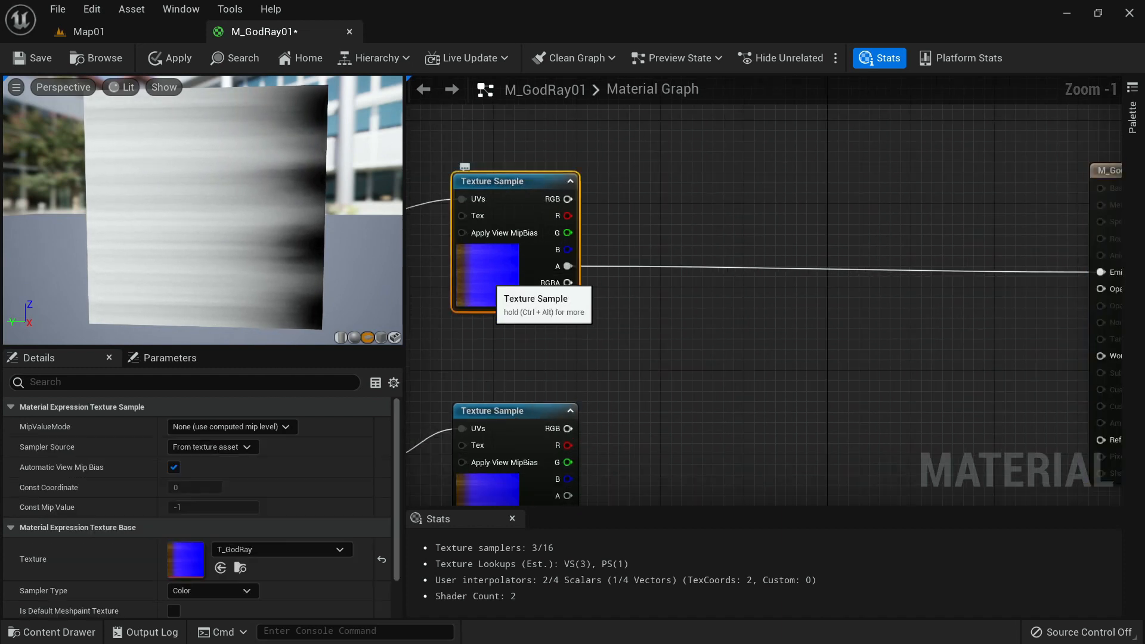
pyautogui.click(677, 241)
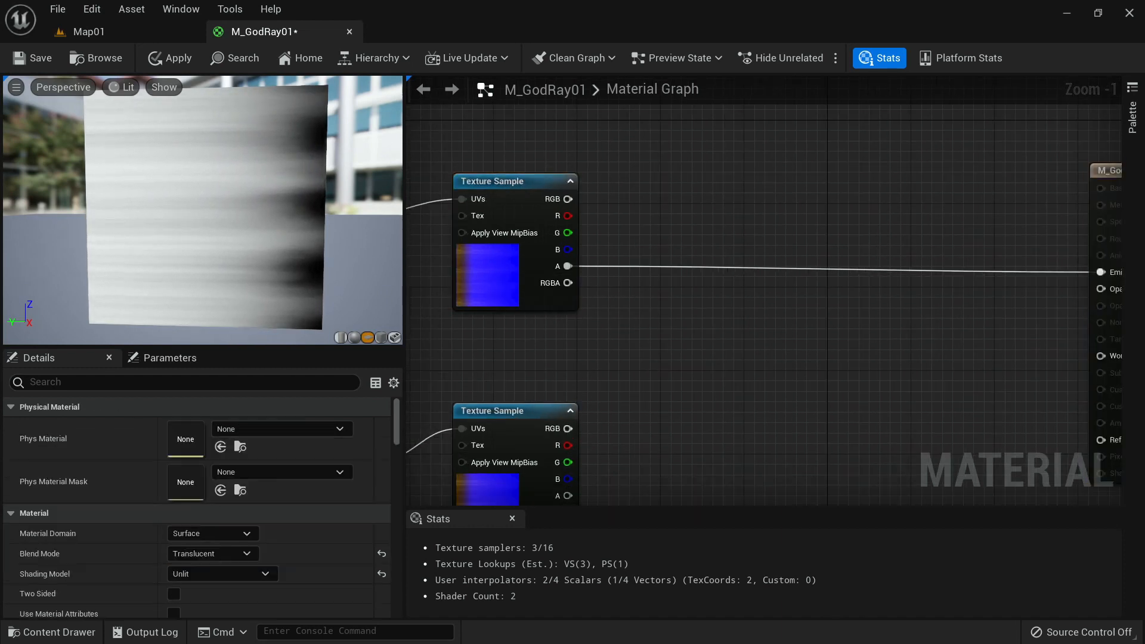
pyautogui.press('m')
pyautogui.click(677, 241)
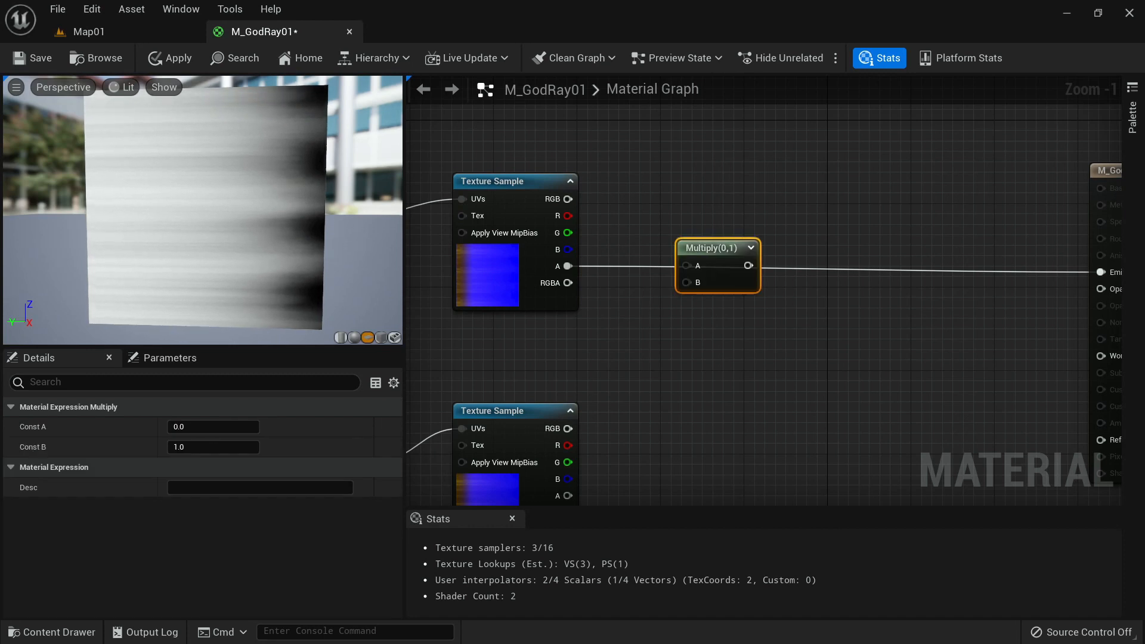
pyautogui.moveTo(568, 266); pyautogui.dragTo(696, 284)
pyautogui.moveTo(706, 285); pyautogui.dragTo(578, 278, button='right')
pyautogui.moveTo(602, 258); pyautogui.dragTo(974, 266)
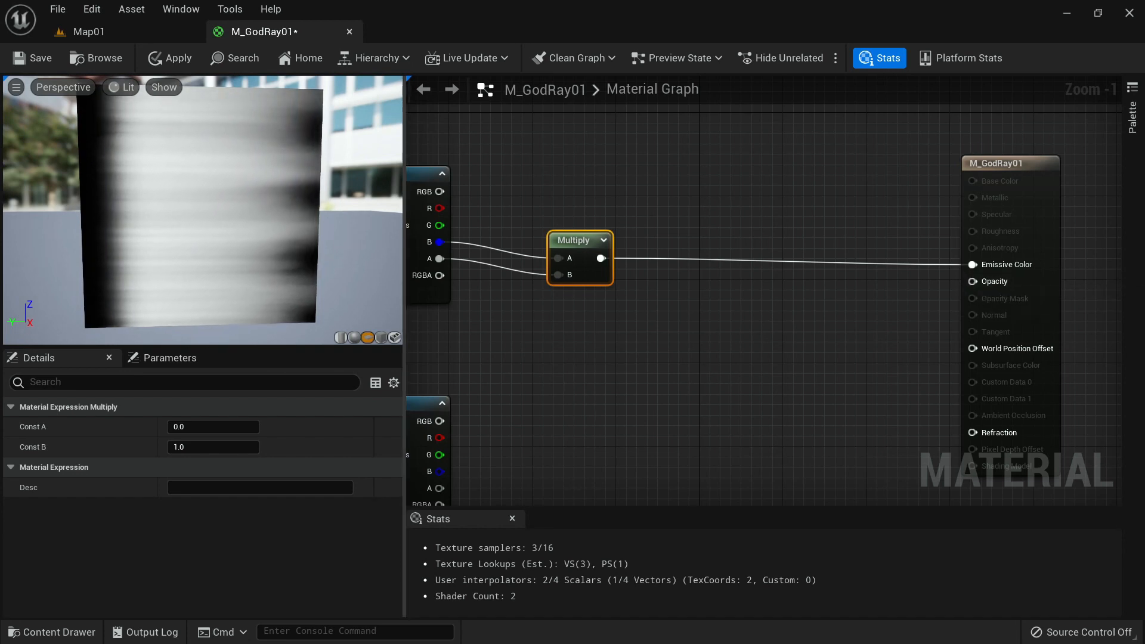
pyautogui.scroll(-1, 656, 322)
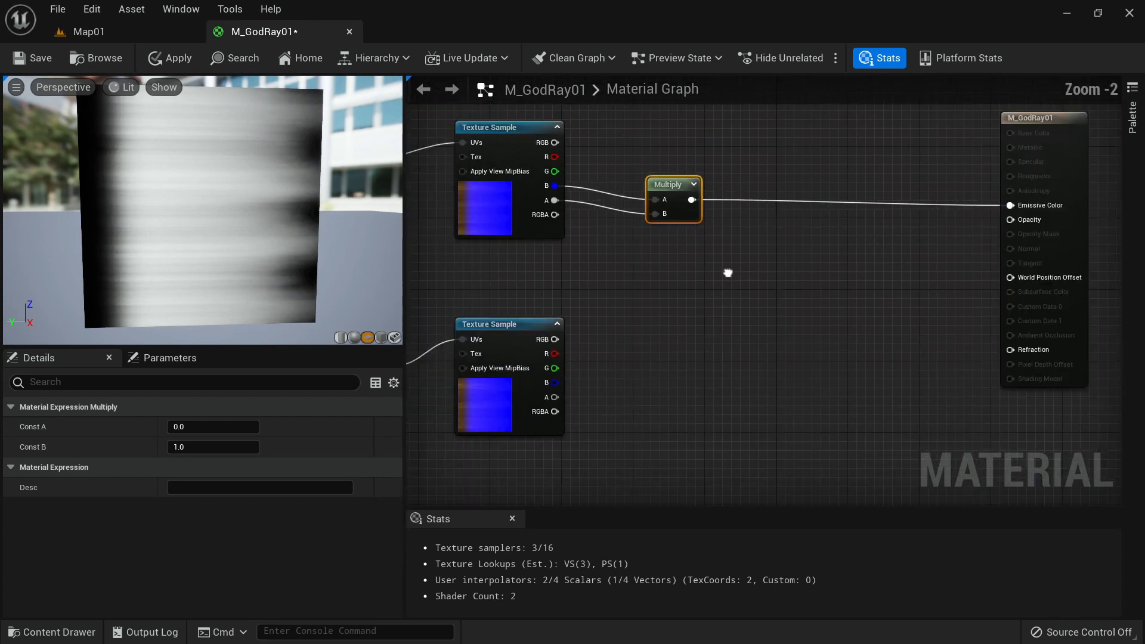
# Add a second Multiply node combining the first Multiply's result with the lower Texture Sample's G output.
pyautogui.moveTo(729, 273); pyautogui.dragTo(708, 238, button='right')
pyautogui.click(708, 238)
pyautogui.click(722, 331)
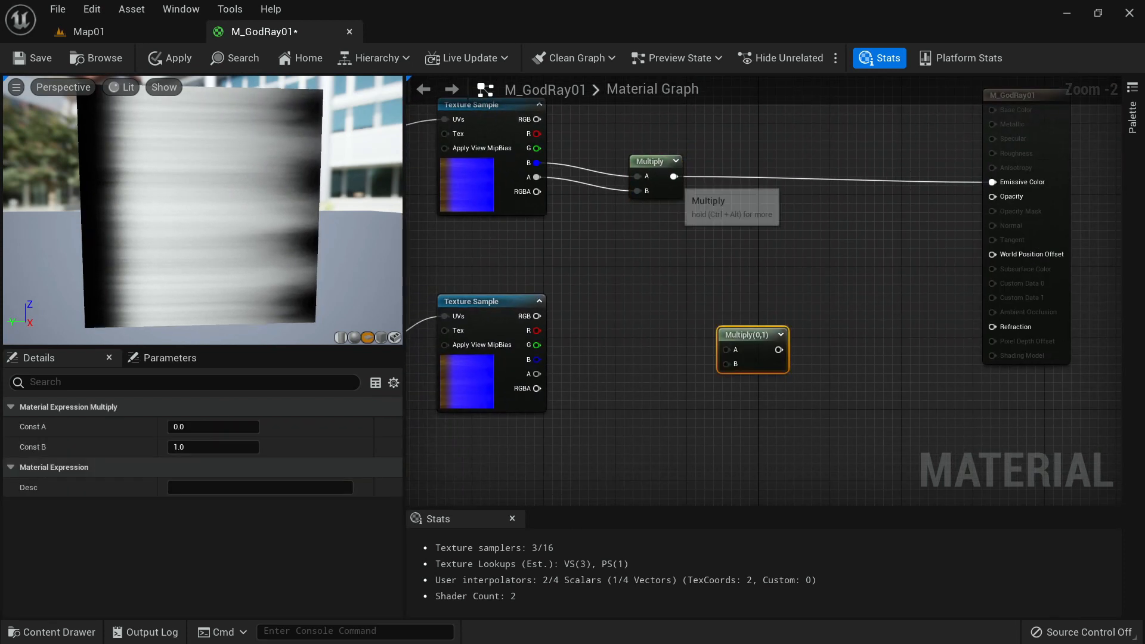
pyautogui.moveTo(674, 177); pyautogui.dragTo(726, 350)
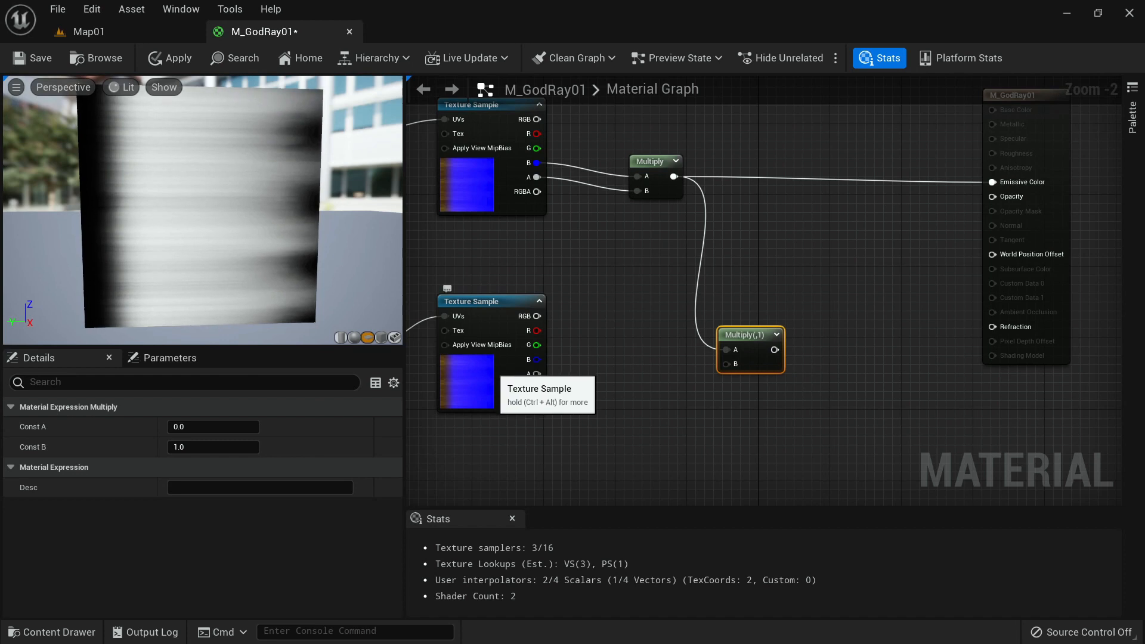
pyautogui.moveTo(537, 345); pyautogui.dragTo(727, 364)
pyautogui.moveTo(638, 368); pyautogui.dragTo(556, 411, button='right')
# Add a third Multiply node combining the outputs of the first two, and break the link to Emissive Color.
pyautogui.press('m')
pyautogui.click(724, 271)
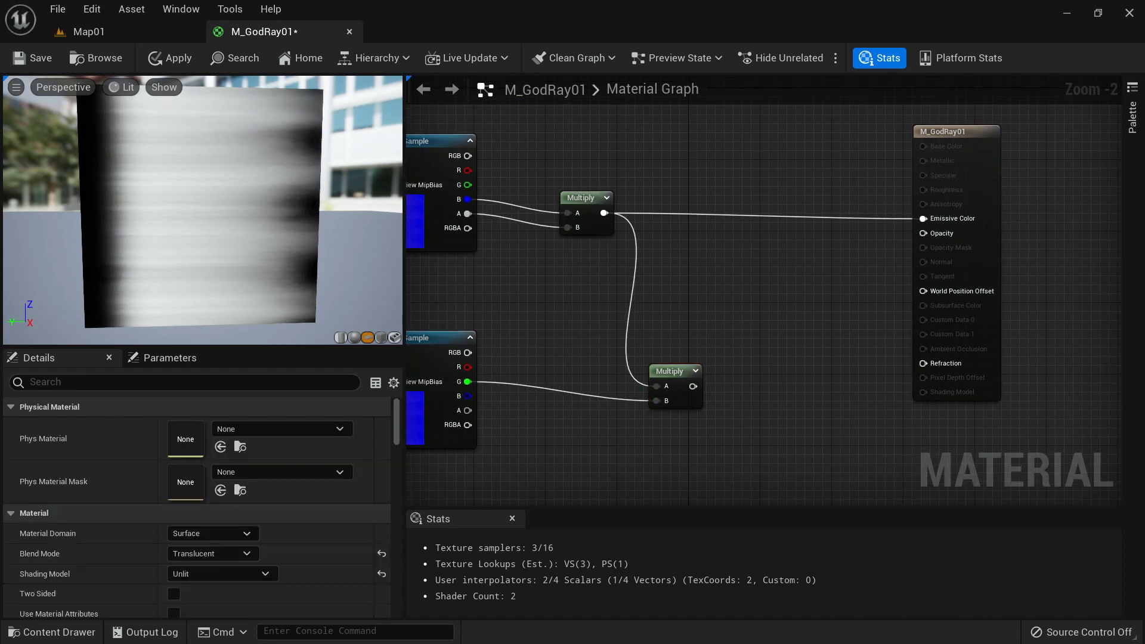
pyautogui.moveTo(604, 212); pyautogui.dragTo(695, 405)
pyautogui.click(1041, 188)
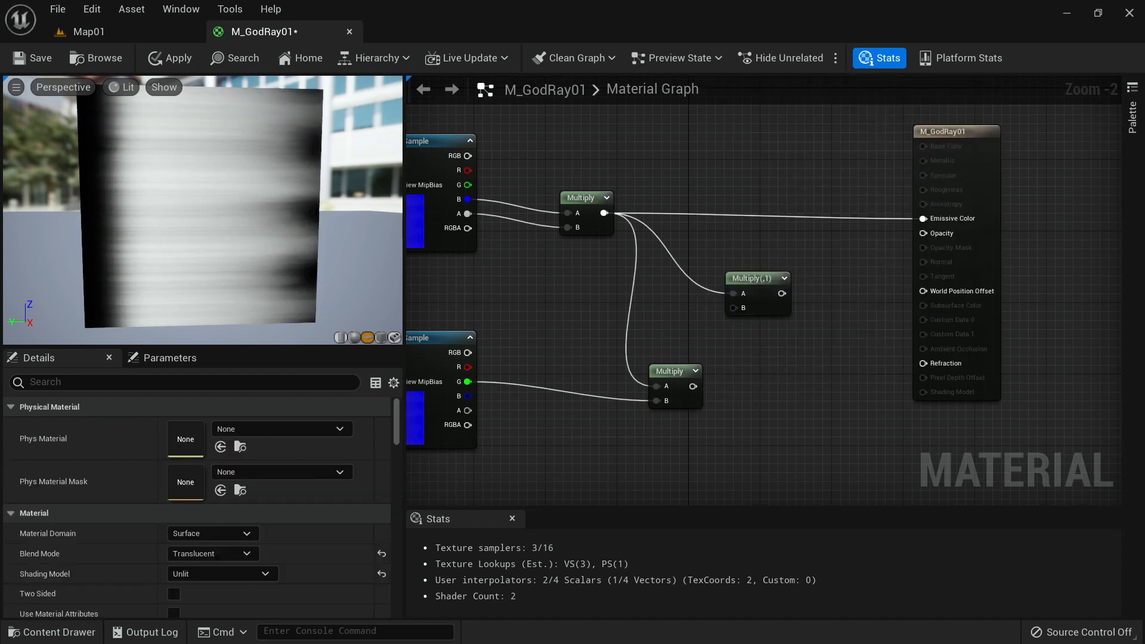
pyautogui.keyDown('alt'); pyautogui.click(924, 218); pyautogui.keyUp('alt')
pyautogui.moveTo(693, 386); pyautogui.dragTo(734, 308)
pyautogui.moveTo(821, 196); pyautogui.dragTo(813, 259, button='right')
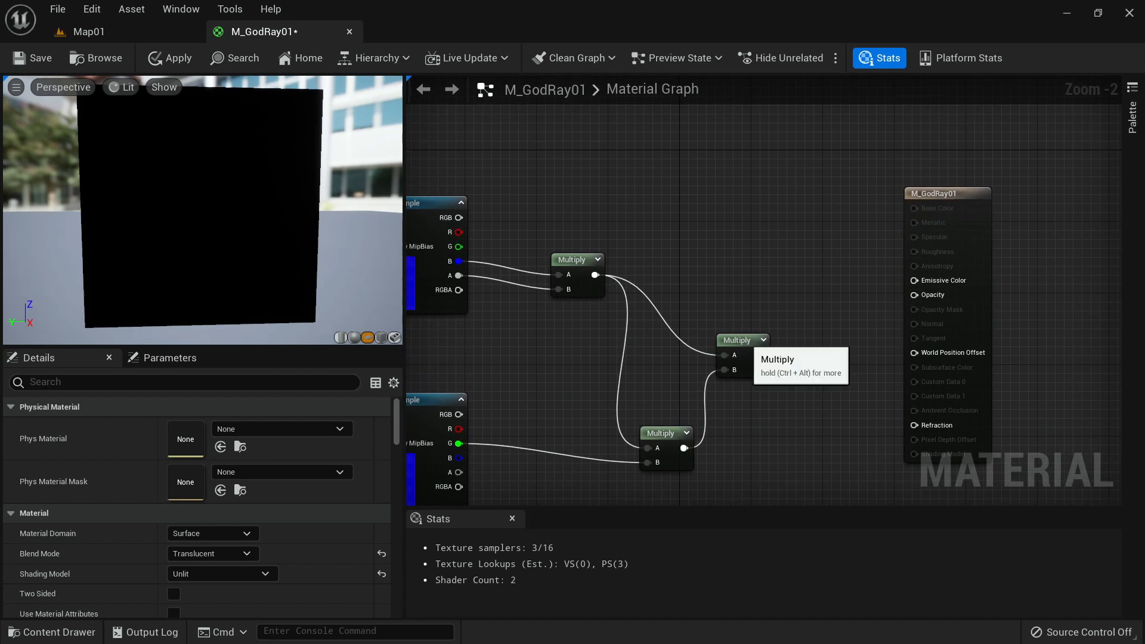
# Delete the third Multiply node and move the second Multiply closer to the height of the first.
pyautogui.moveTo(743, 341); pyautogui.dragTo(757, 296)
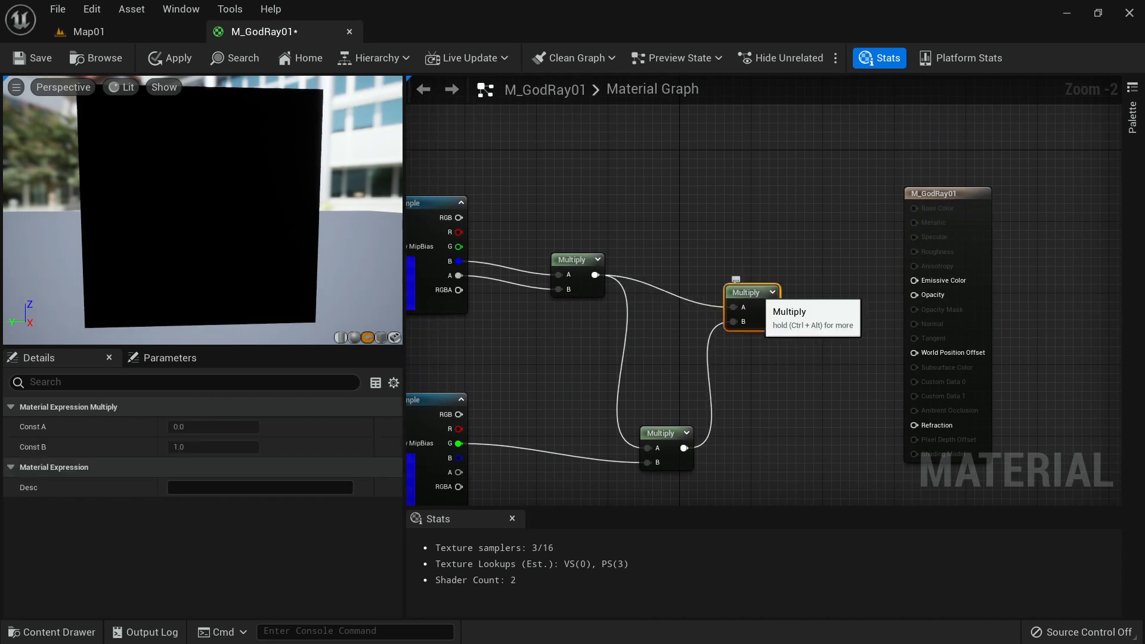
pyautogui.press('Delete')
pyautogui.moveTo(661, 433); pyautogui.dragTo(691, 356)
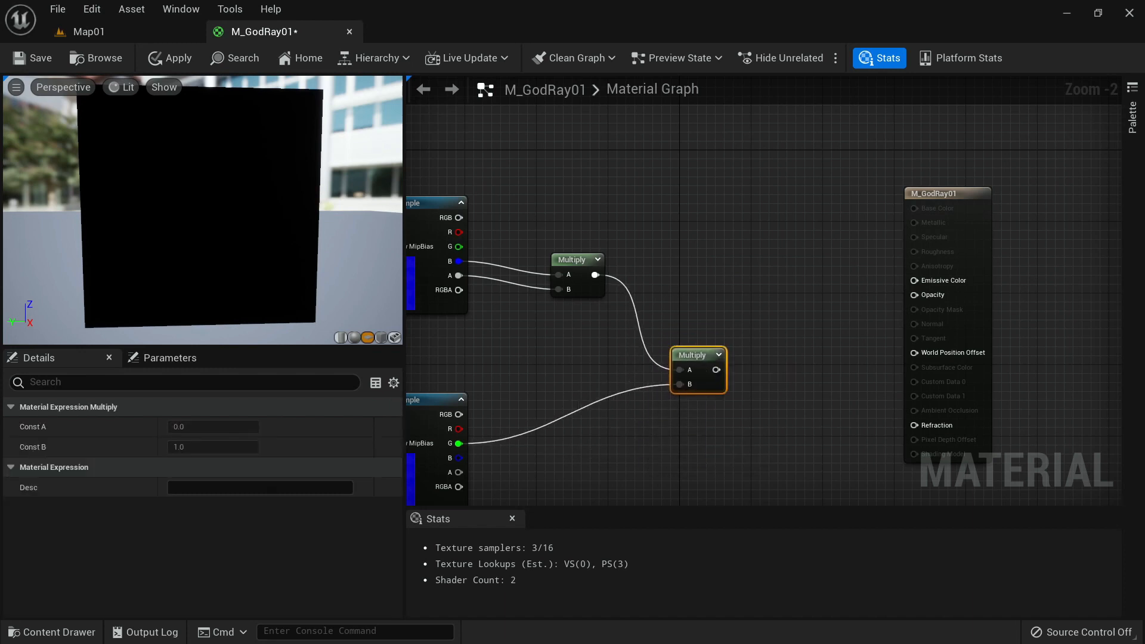
# Add a Multiply node with the combined rays on input B and a new Constant3Vector on input A.
pyautogui.click(757, 311)
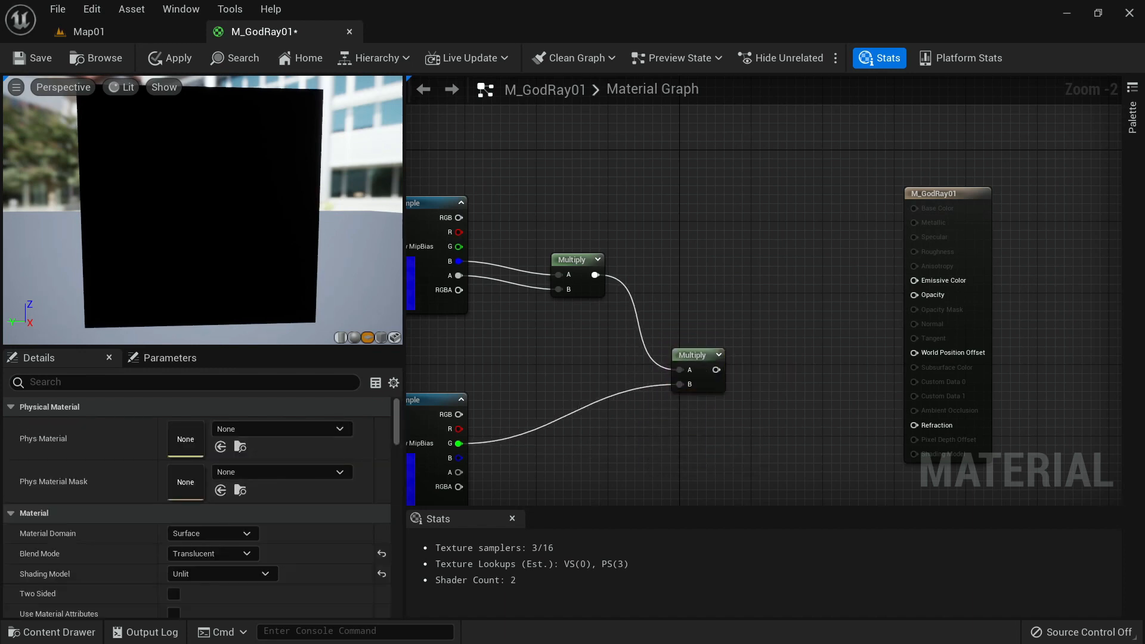
pyautogui.click(760, 305)
pyautogui.moveTo(717, 370); pyautogui.dragTo(765, 336)
pyautogui.click(668, 203)
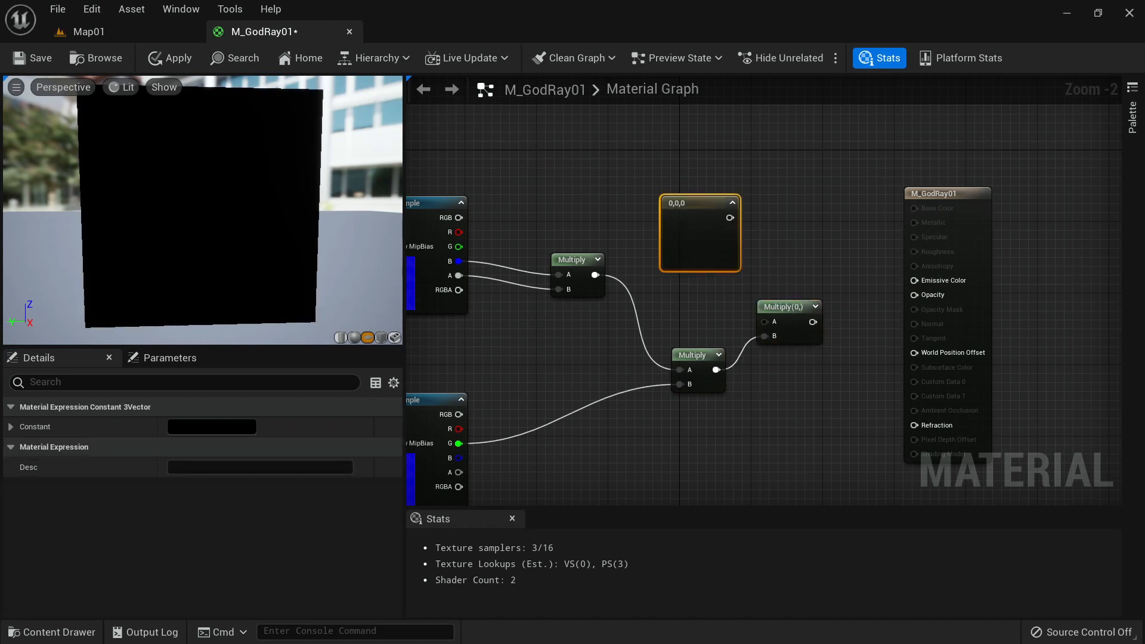
pyautogui.moveTo(680, 236); pyautogui.dragTo(764, 322)
# Convert the Constant3Vector to a parameter named Color.
pyautogui.rightClick(653, 206)
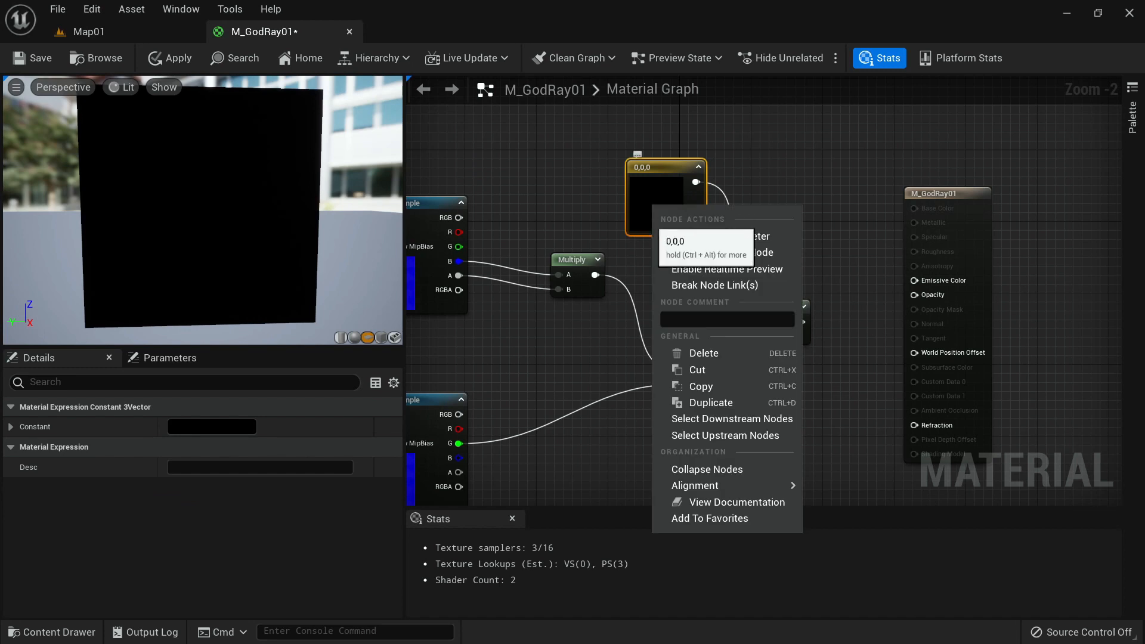
pyautogui.click(703, 236)
pyautogui.write('C')
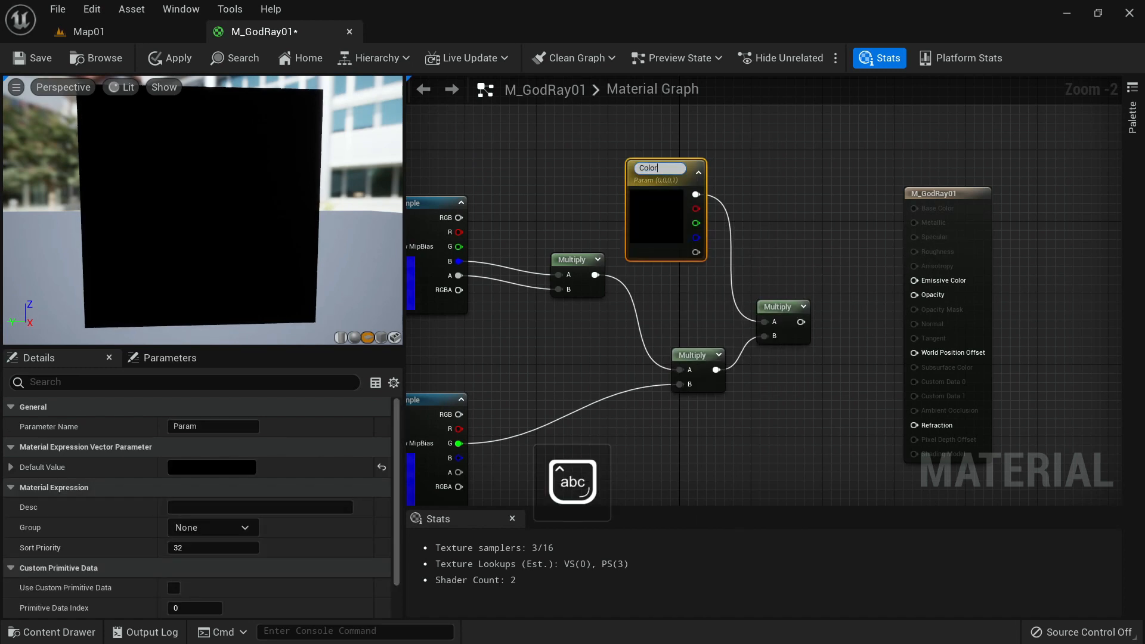
pyautogui.write('olor')
pyautogui.press('Return')
# Add a scalar parameter named Speed below the Time node.
pyautogui.moveTo(589, 350); pyautogui.dragTo(1081, 310, button='right')
pyautogui.click(996, 288)
pyautogui.press('s')
pyautogui.click(518, 287)
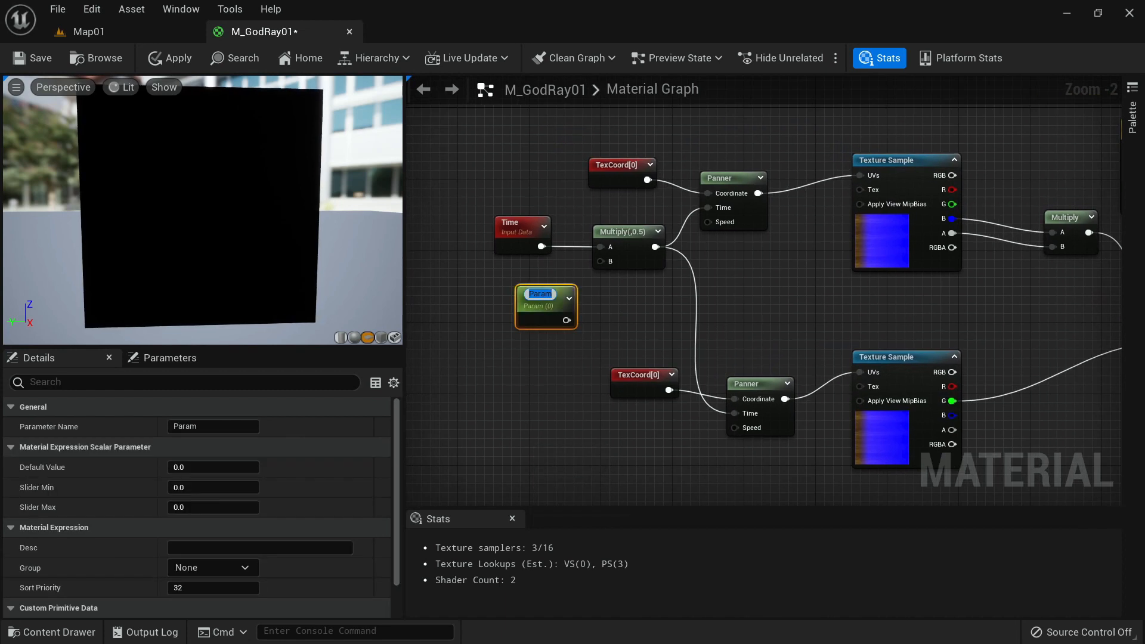
pyautogui.write('Speed')
pyautogui.press('Return')
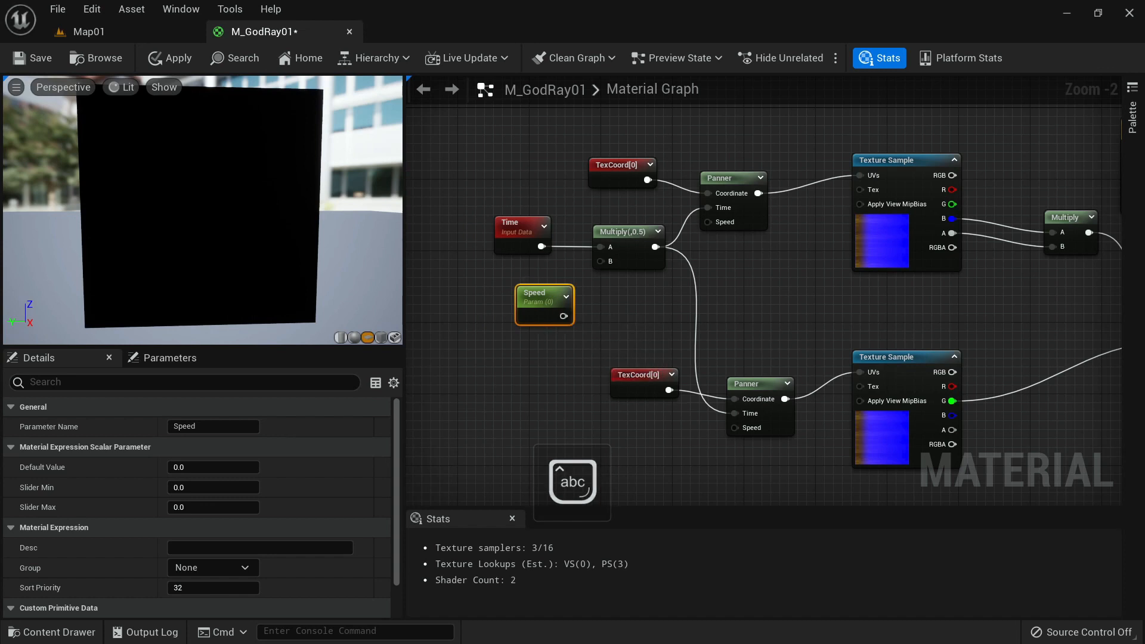
pyautogui.click(493, 367)
pyautogui.press('s')
pyautogui.click(493, 367)
pyautogui.write('ss')
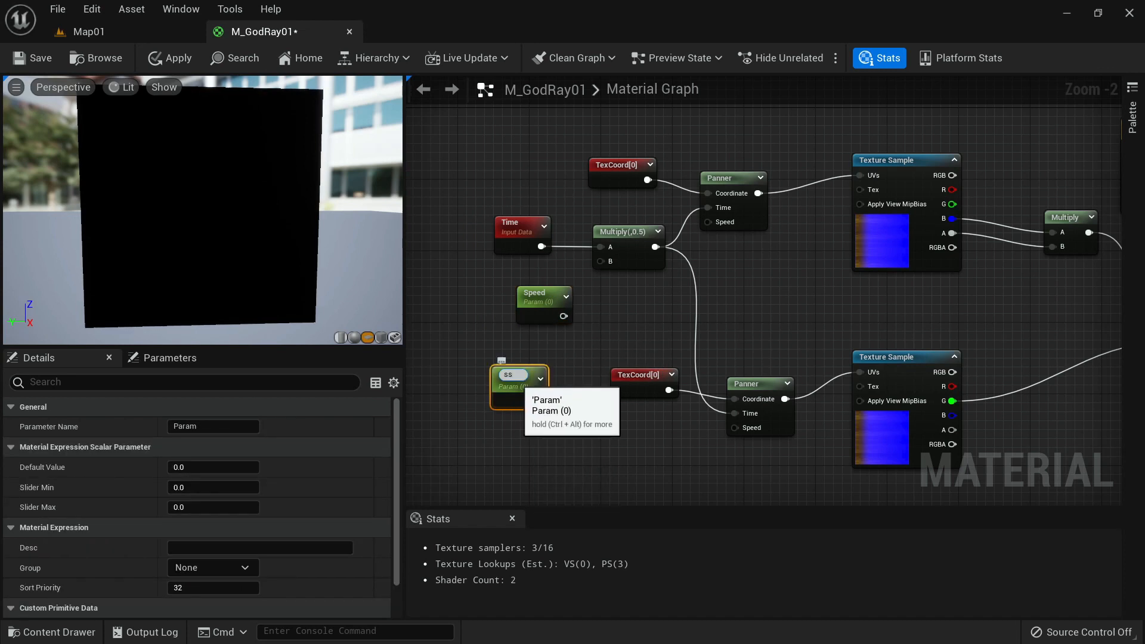
pyautogui.press('Return')
pyautogui.press('Delete')
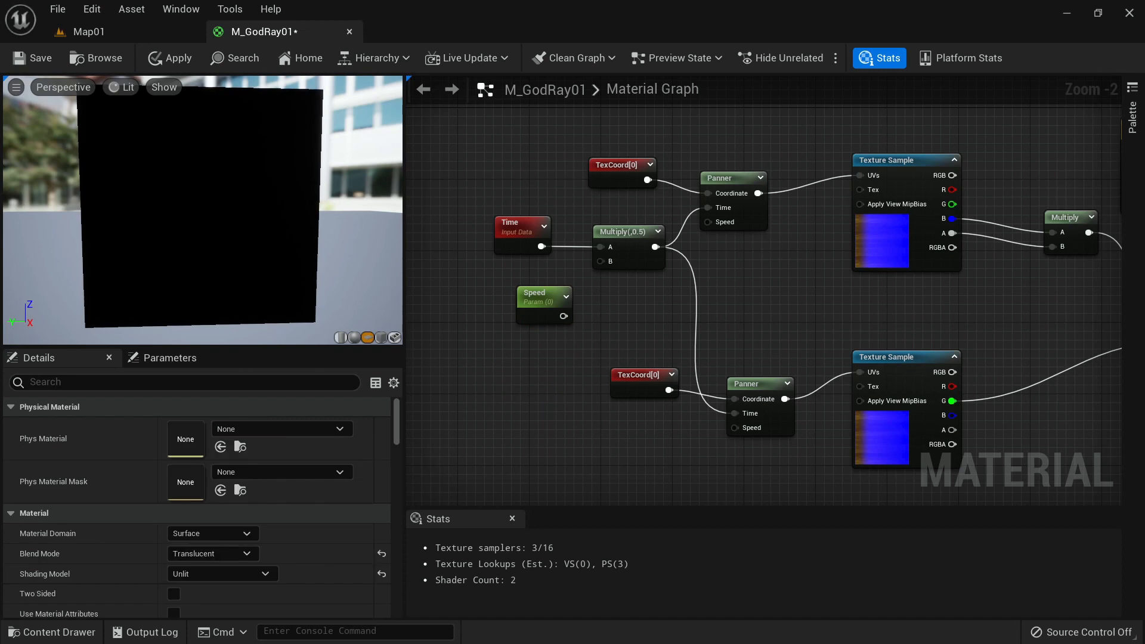
# Connect the Speed parameter to input B of the Time Multiply and set its default value to 0.5.
pyautogui.click(555, 301)
pyautogui.moveTo(563, 316); pyautogui.dragTo(602, 263)
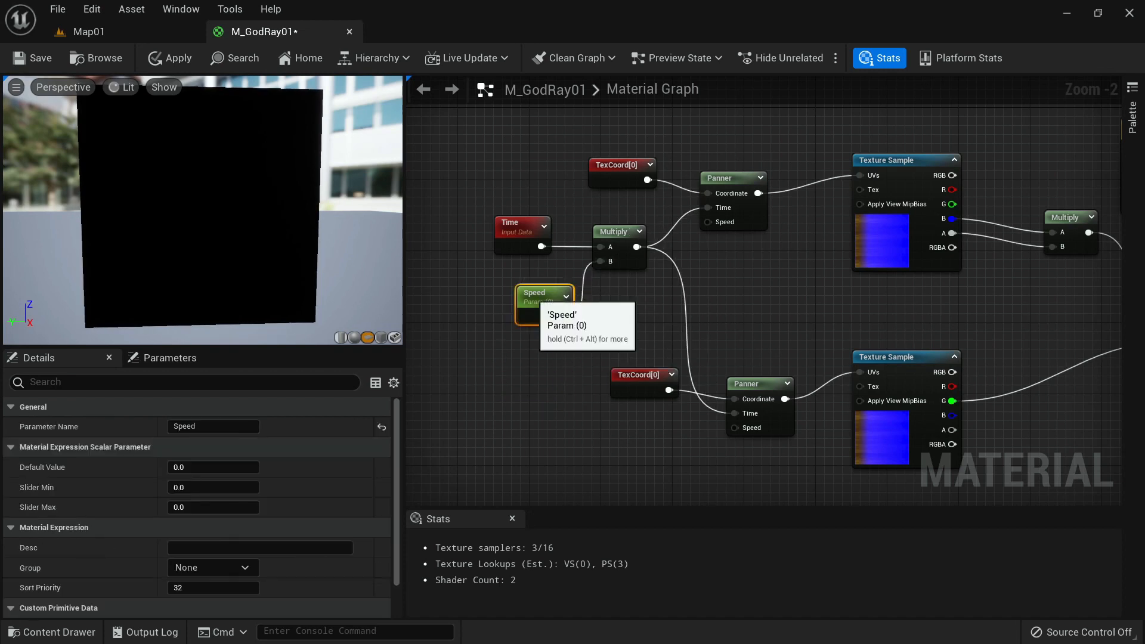
pyautogui.click(197, 467)
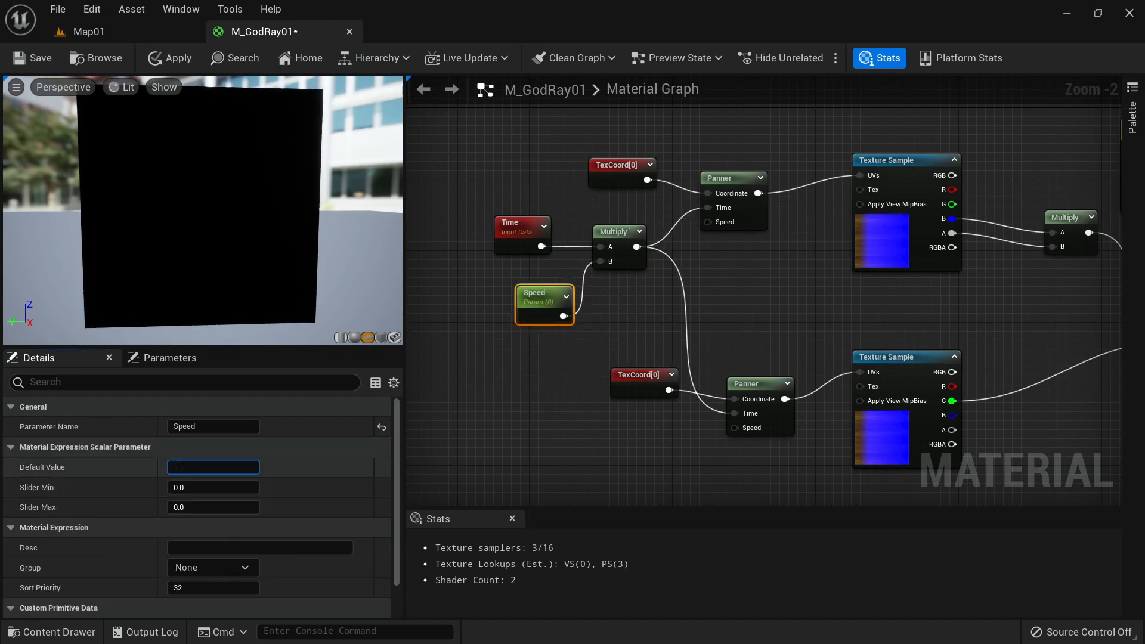
pyautogui.write('.5')
pyautogui.press('Return')
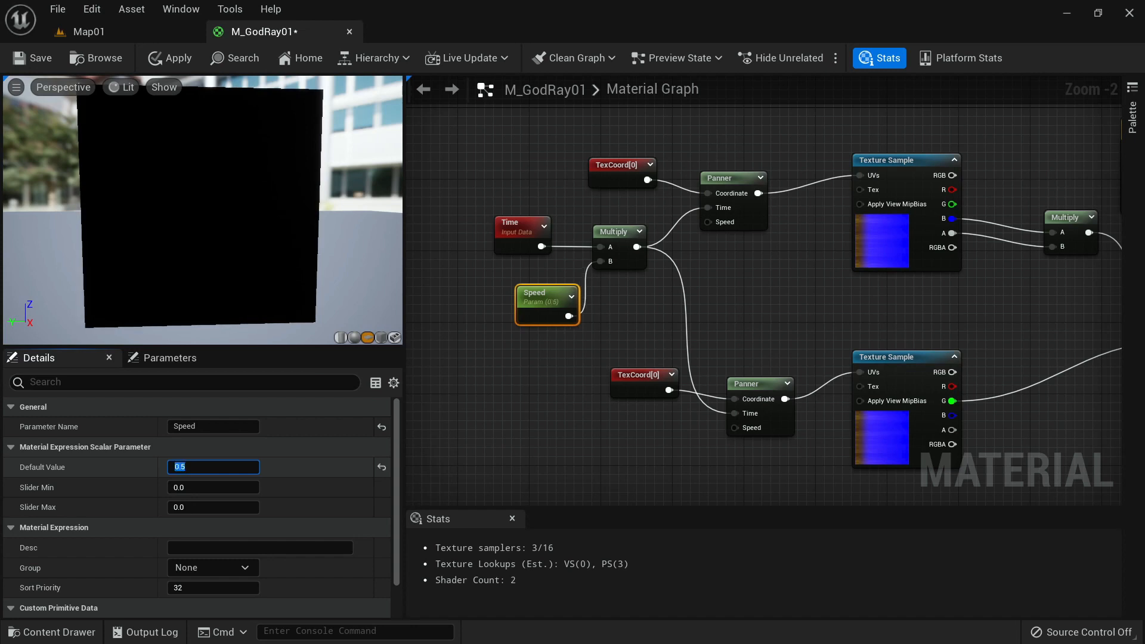
pyautogui.moveTo(832, 273); pyautogui.dragTo(505, 297, button='right')
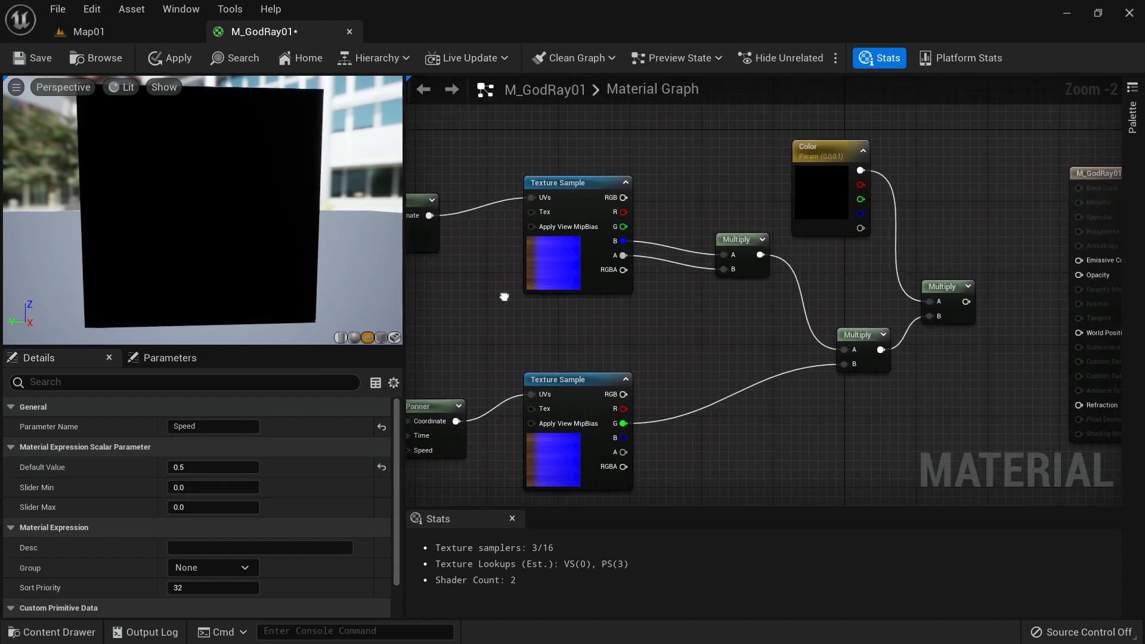
# Set the Color parameter's default value to a bright yellow of about 0.962, 0.713, 0.0716.
pyautogui.moveTo(662, 344); pyautogui.dragTo(501, 351, button='right')
pyautogui.click(670, 205)
pyautogui.click(211, 467)
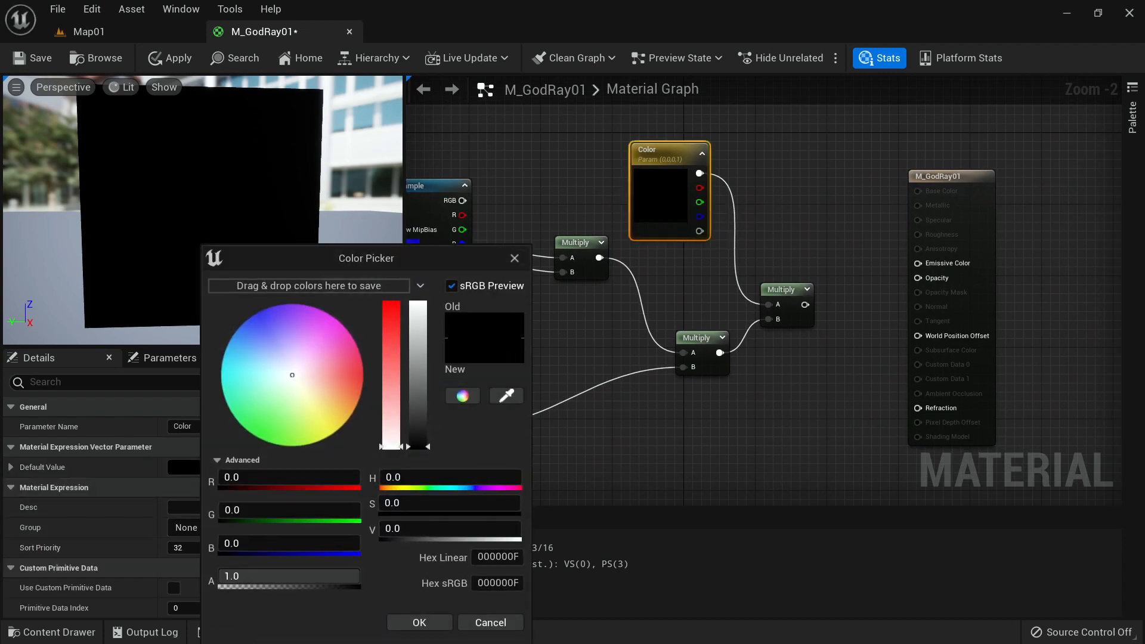
pyautogui.click(338, 420)
pyautogui.moveTo(417, 444); pyautogui.dragTo(418, 307)
pyautogui.click(419, 622)
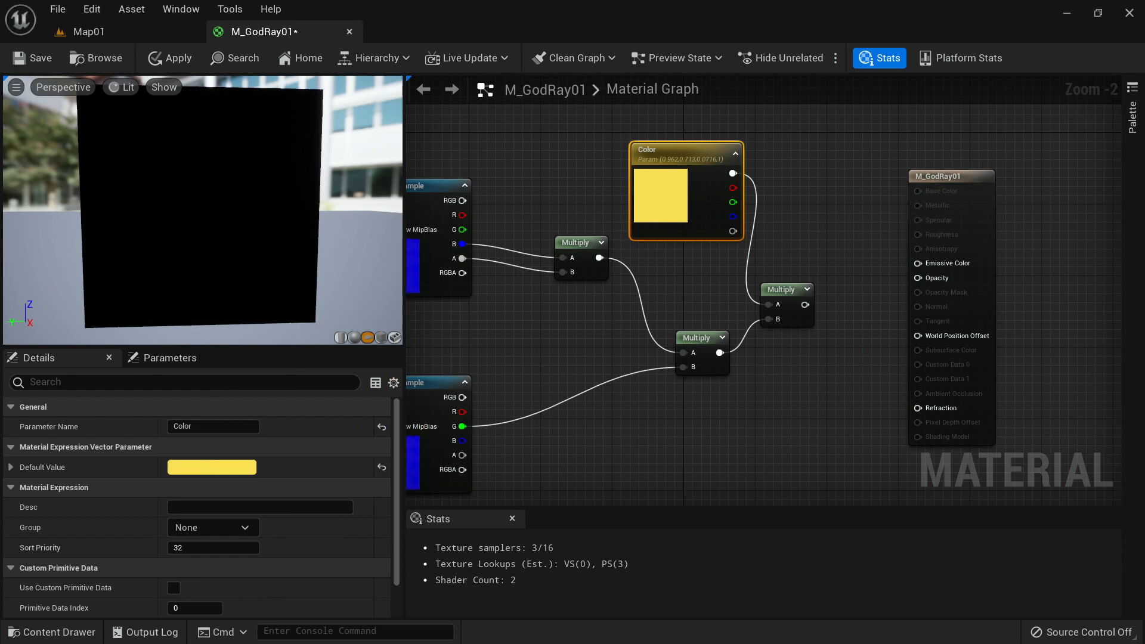
# Connect the final Multiply's output to the material's Emissive Color and Opacity inputs.
pyautogui.moveTo(795, 354); pyautogui.dragTo(724, 363, button='right')
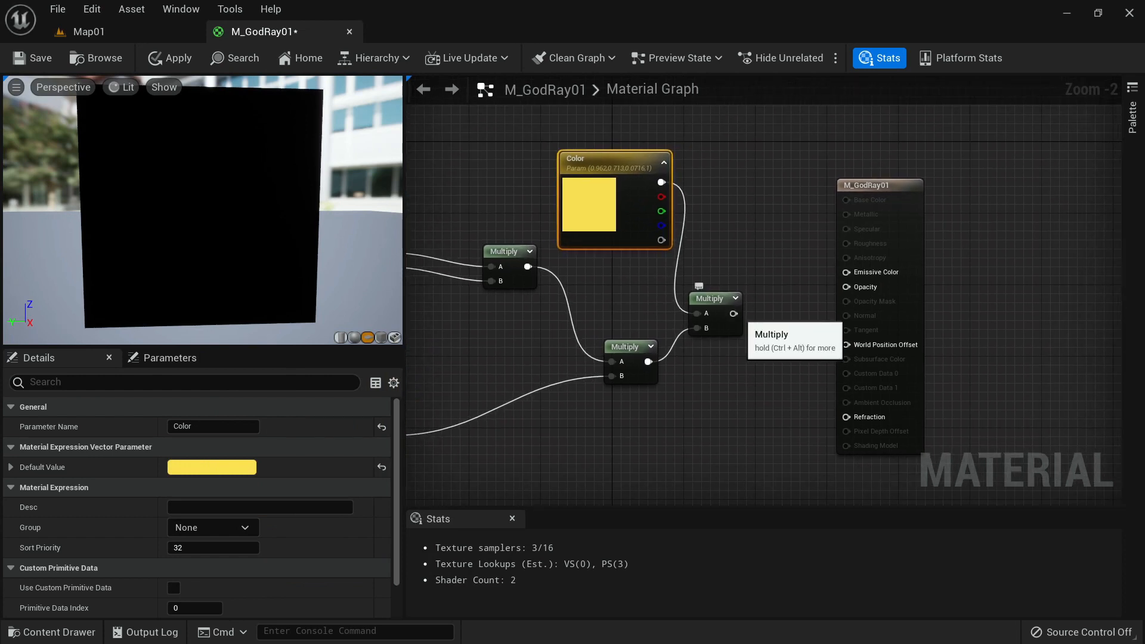
pyautogui.moveTo(733, 314); pyautogui.dragTo(847, 287)
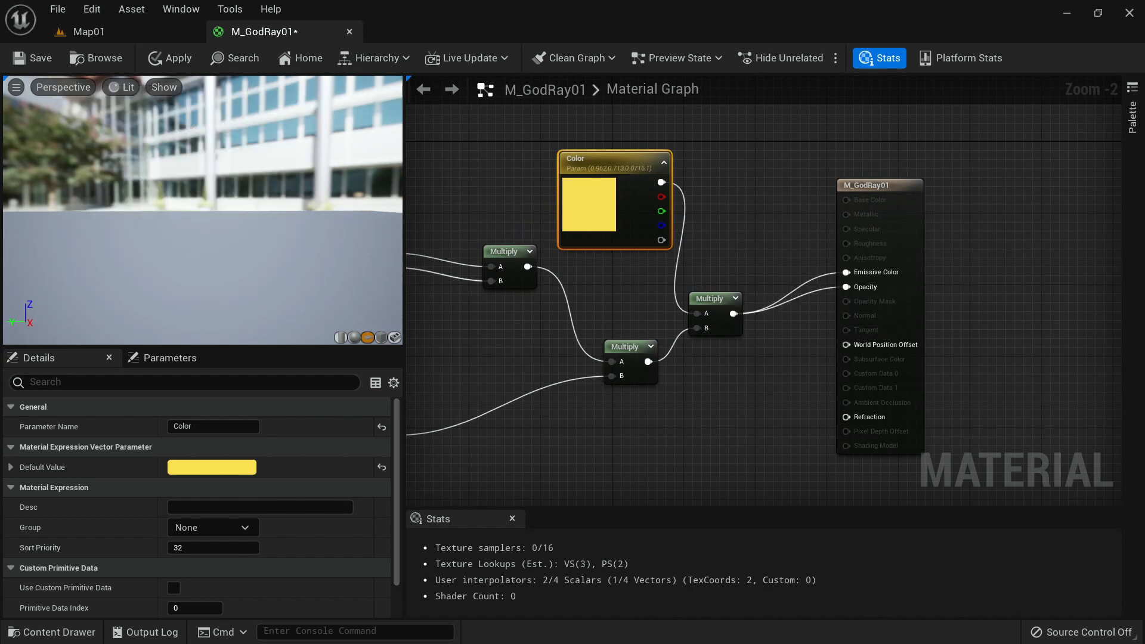
pyautogui.moveTo(203, 209); pyautogui.dragTo(205, 245)
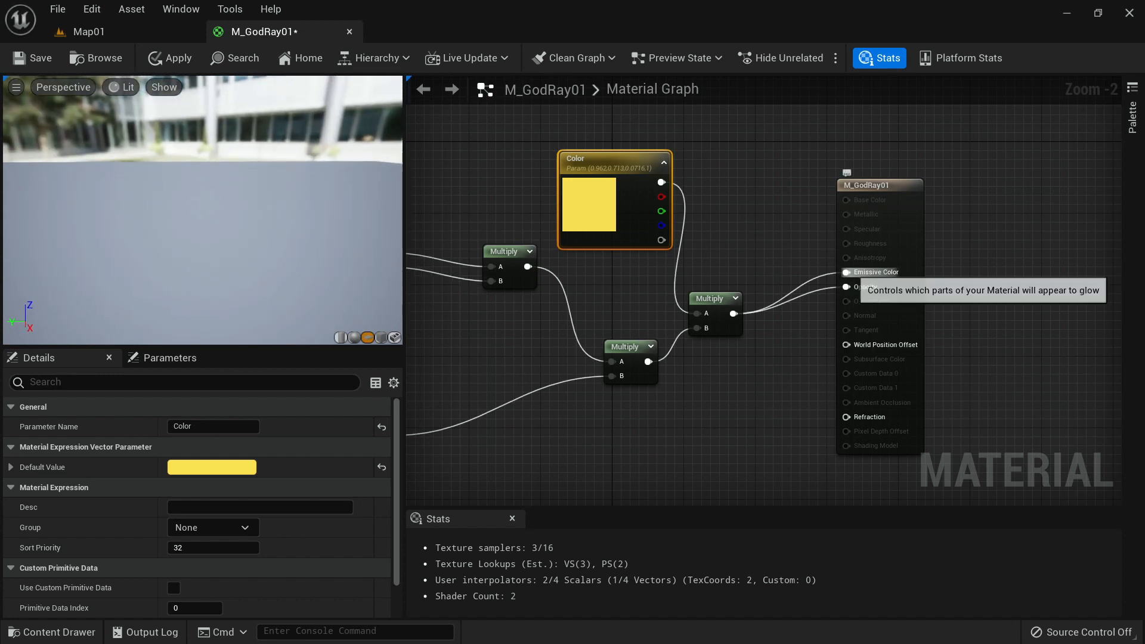
# Replace the Emissive Color connection with a direct link from the Color parameter's output.
pyautogui.keyDown('alt'); pyautogui.click(846, 272); pyautogui.keyUp('alt')
pyautogui.moveTo(661, 182); pyautogui.dragTo(846, 272)
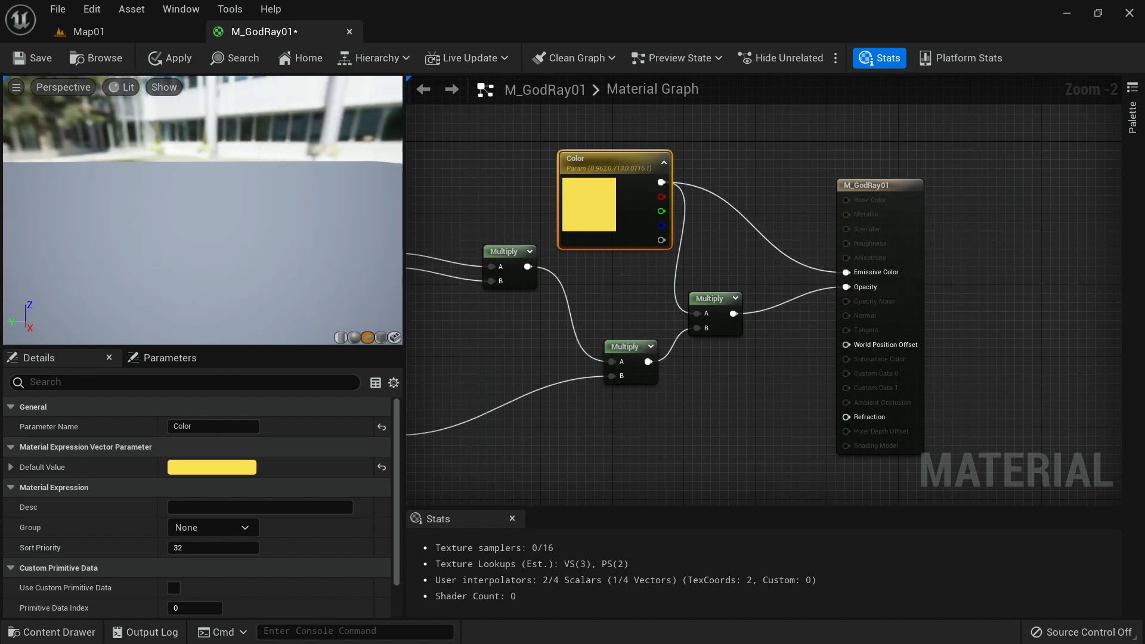
pyautogui.moveTo(203, 209)
pyautogui.mouseDown()
pyautogui.moveTo(200, 198)
pyautogui.moveTo(208, 226)
pyautogui.mouseUp()
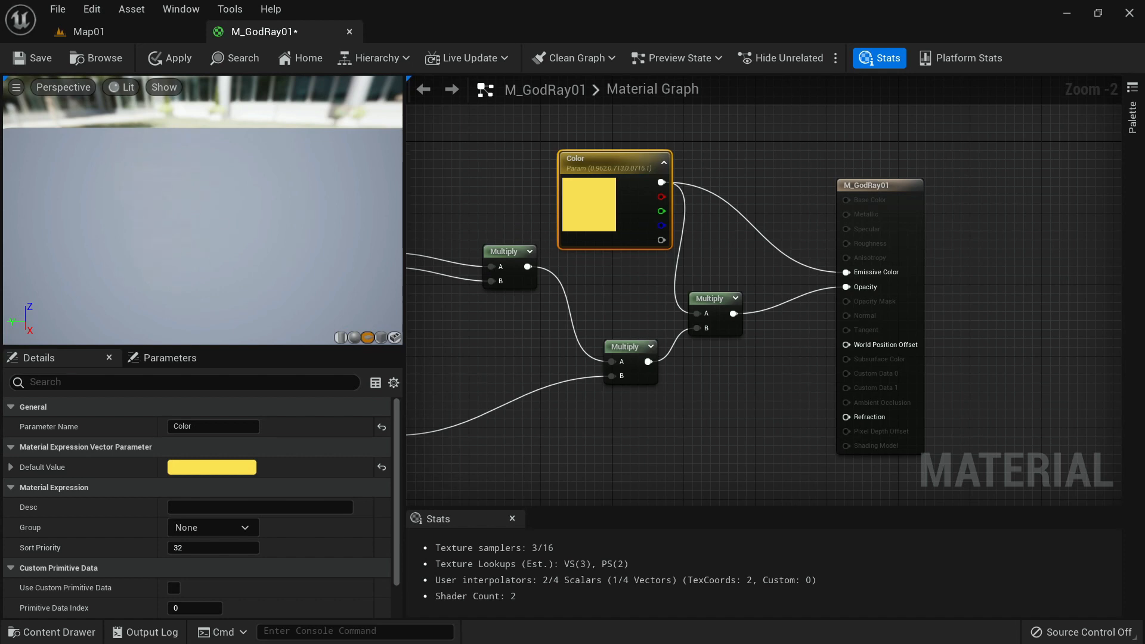
# Raise the Color parameter's red value to 10 and shift the hue back to yellow at that brightness.
pyautogui.click(213, 467)
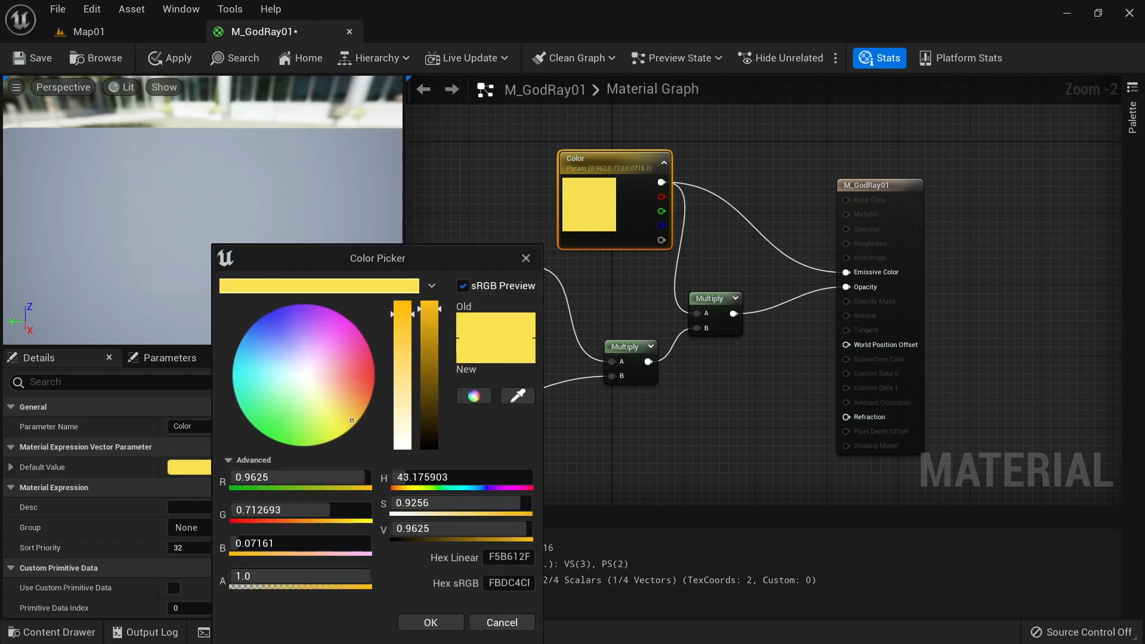
pyautogui.click(259, 478)
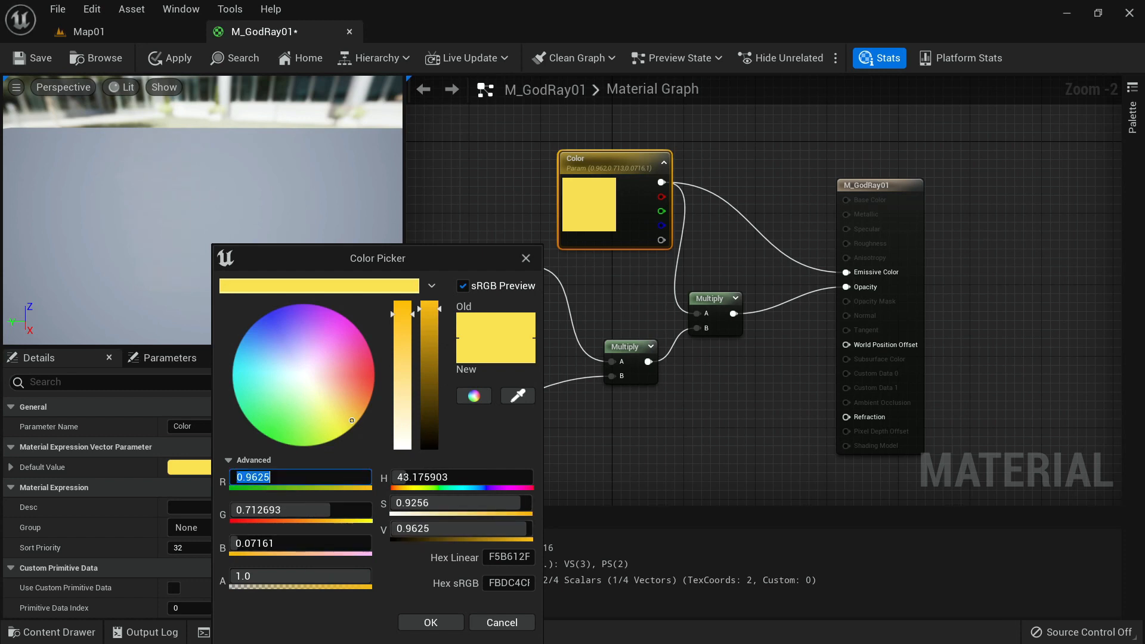
pyautogui.write('10')
pyautogui.press('Return')
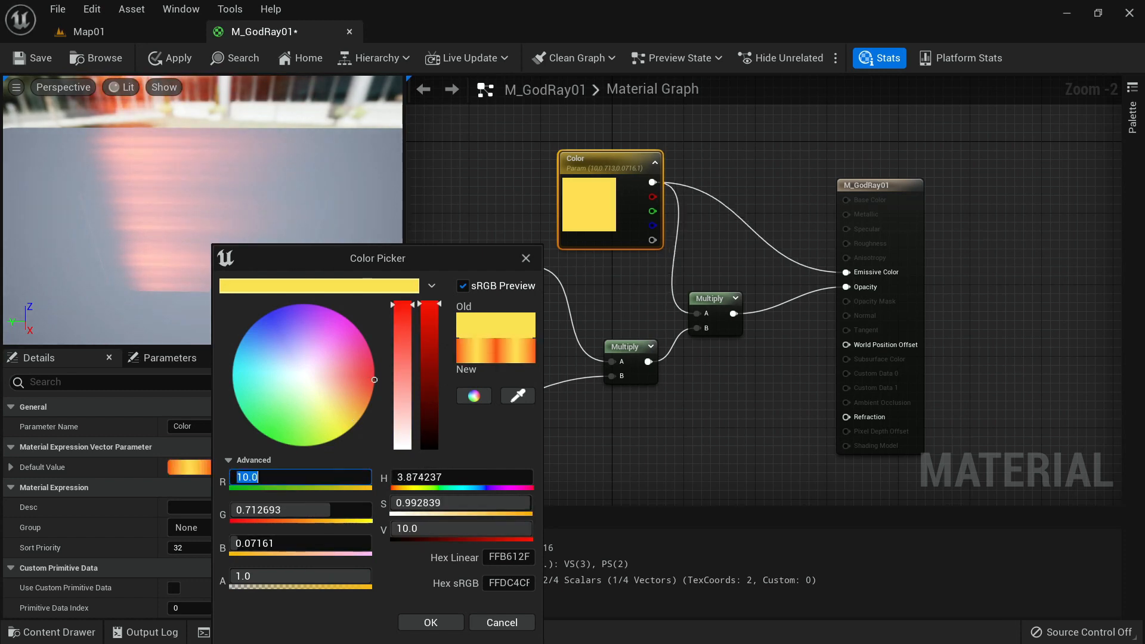
pyautogui.moveTo(375, 380); pyautogui.dragTo(352, 422)
pyautogui.click(431, 622)
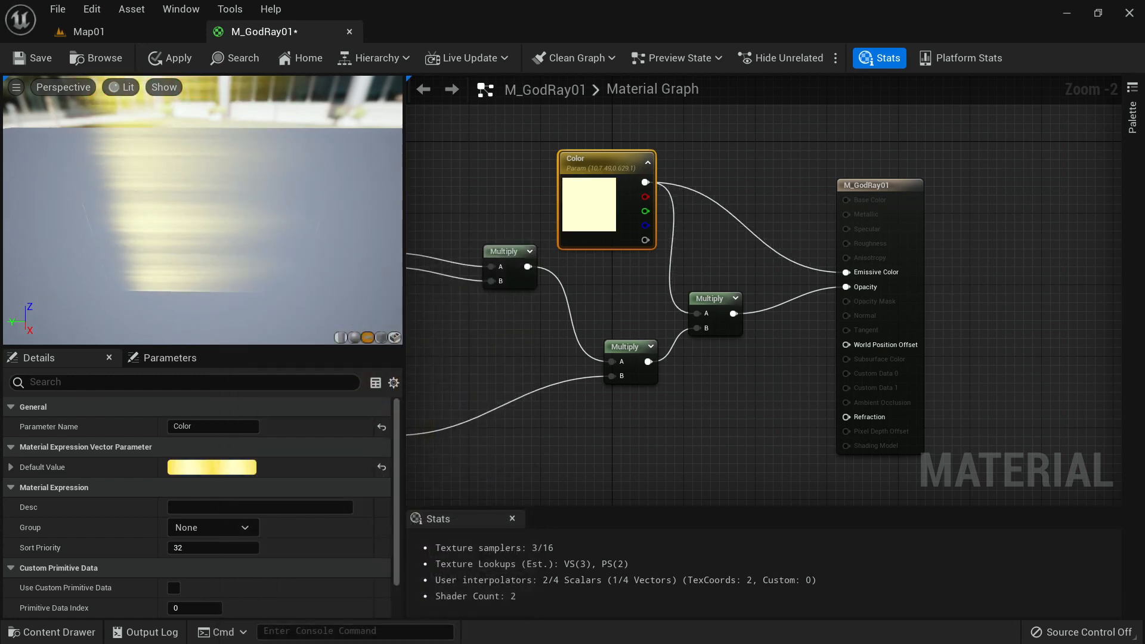
# Set the brightness value (V) of the Color parameter's default color to 3.
pyautogui.moveTo(202, 203)
pyautogui.mouseDown()
pyautogui.moveTo(254, 256)
pyautogui.moveTo(230, 216)
pyautogui.moveTo(238, 242)
pyautogui.moveTo(235, 222)
pyautogui.moveTo(213, 220)
pyautogui.mouseUp()
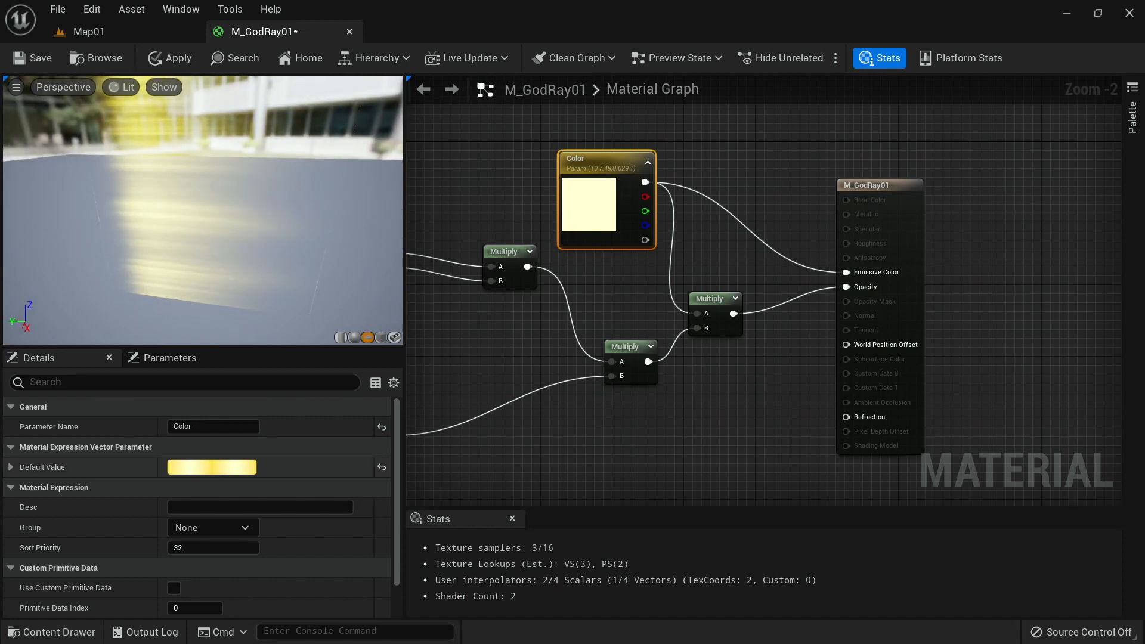
pyautogui.click(227, 468)
pyautogui.click(469, 529)
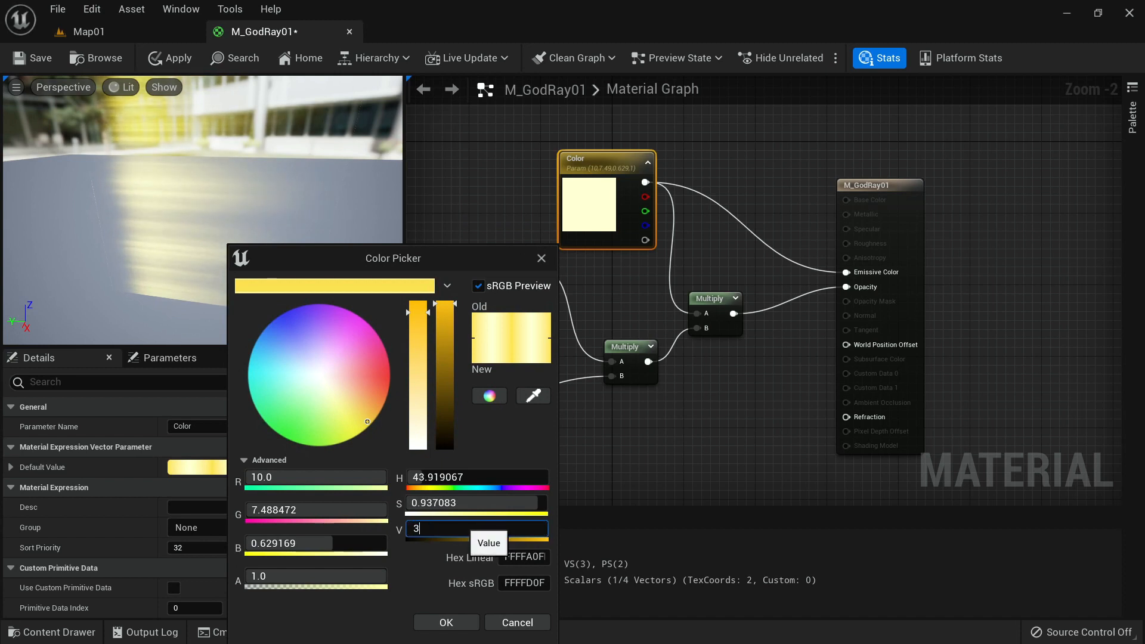
pyautogui.press('Return')
pyautogui.click(446, 622)
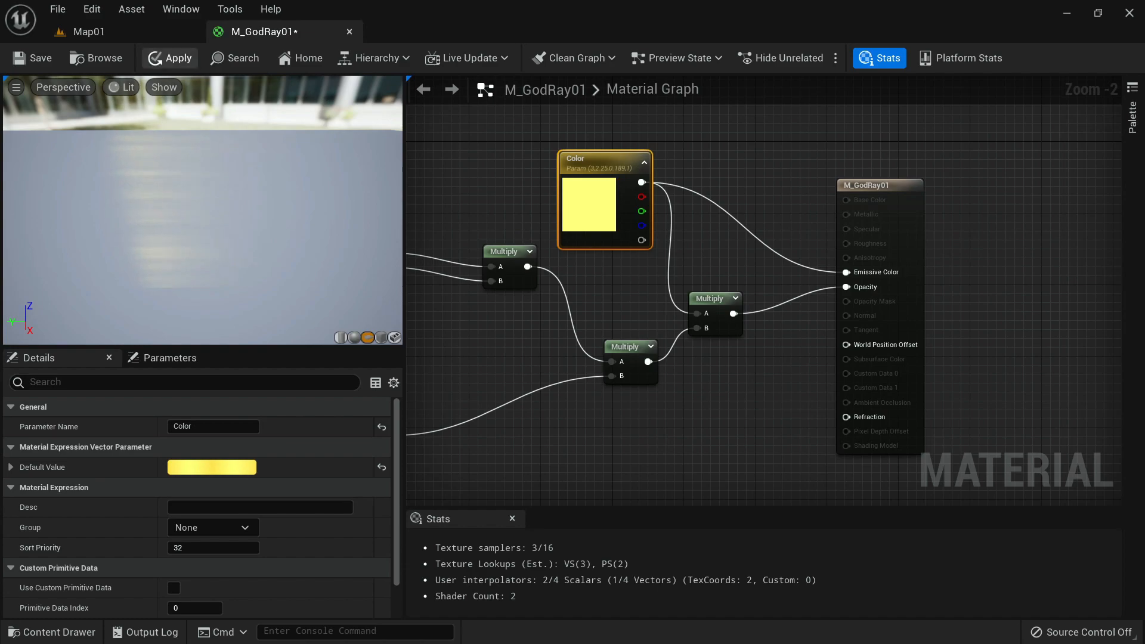
# Return to the Map01 level and add a Plane shape to the scene.
pyautogui.click(150, 32)
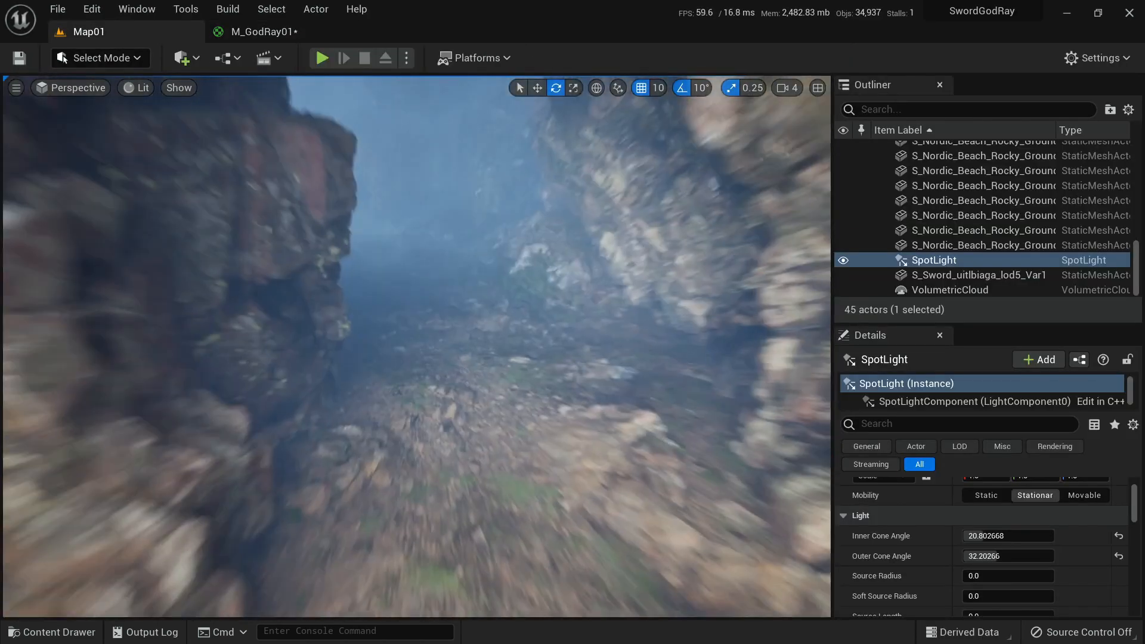
pyautogui.hotkey('ctrl', 'space')
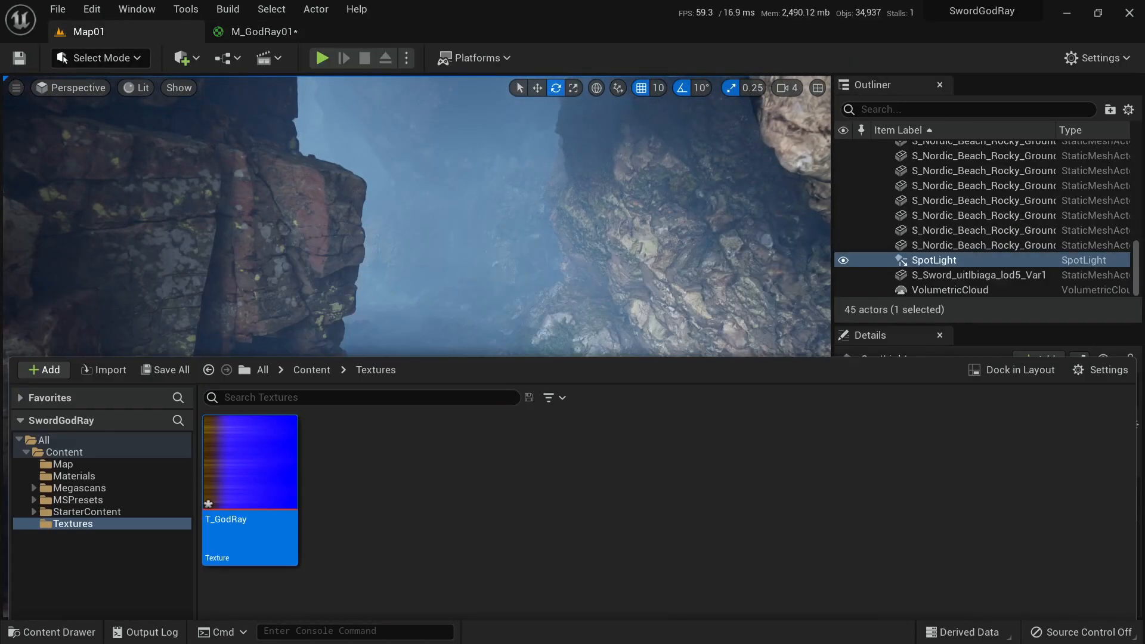
pyautogui.hotkey('ctrl', 'space')
pyautogui.click(182, 58)
pyautogui.moveTo(223, 215)
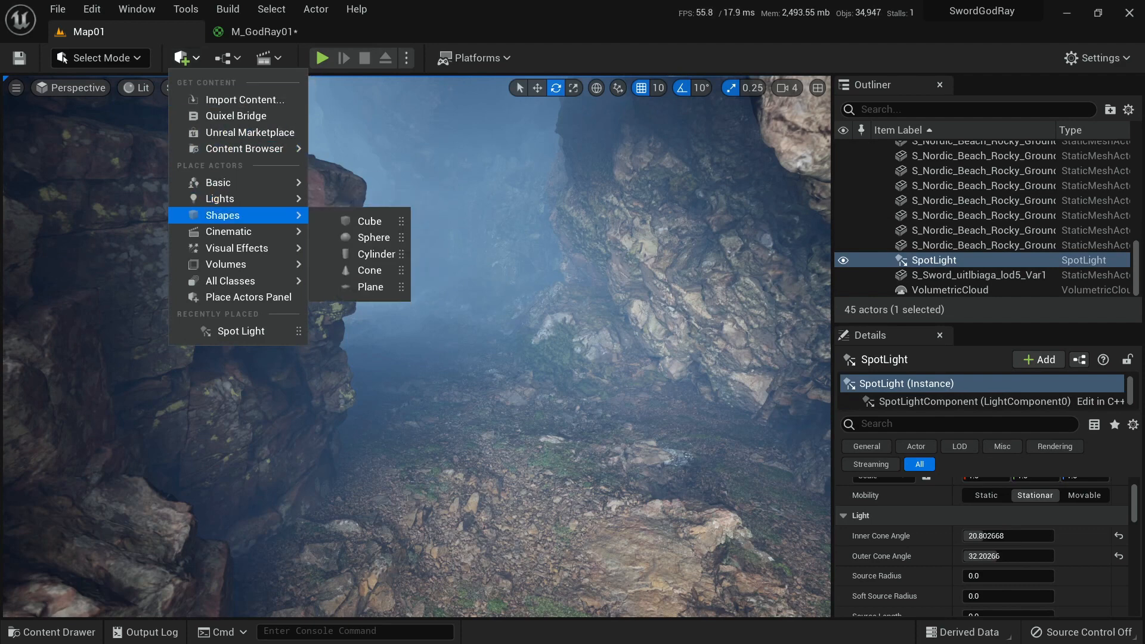
pyautogui.click(370, 287)
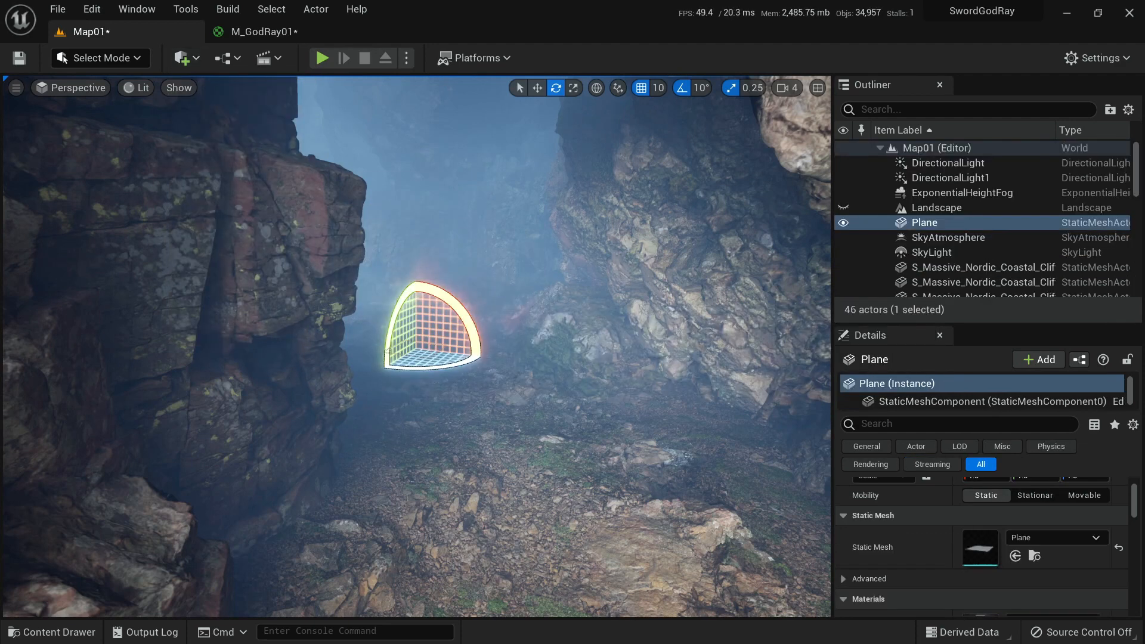
# Rotate the plane upright and position it above the rocky ground between the cliffs.
pyautogui.moveTo(371, 287); pyautogui.dragTo(370, 310, button='right')
pyautogui.press('w')
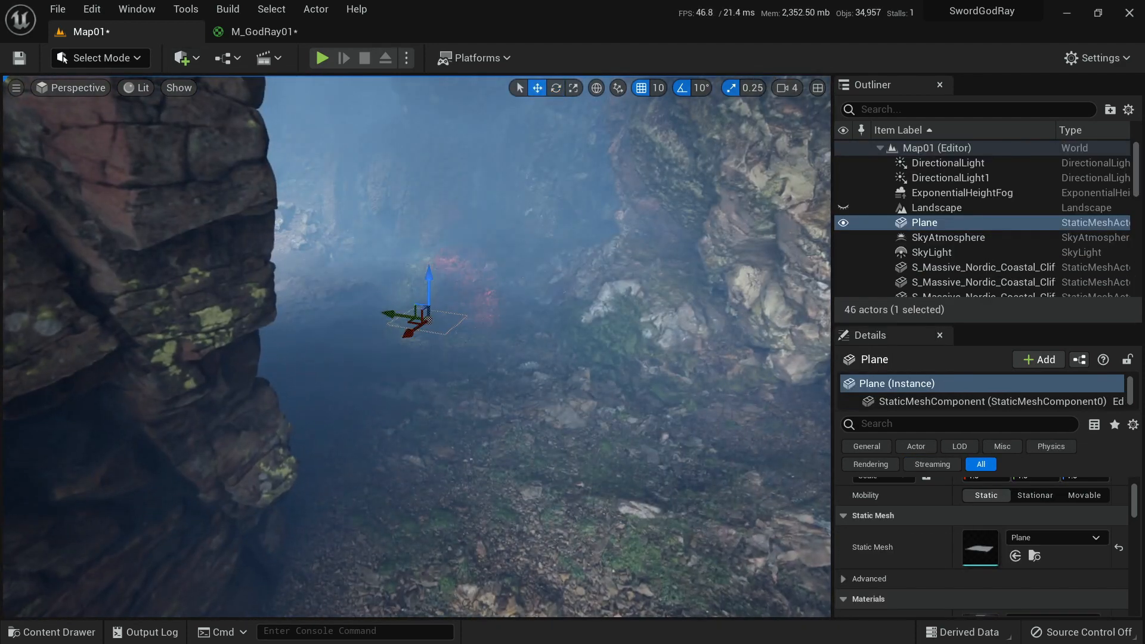
pyautogui.moveTo(494, 487); pyautogui.dragTo(498, 513, button='right')
pyautogui.moveTo(474, 260)
pyautogui.mouseDown()
pyautogui.moveTo(474, 167)
pyautogui.moveTo(469, 257)
pyautogui.mouseUp()
pyautogui.press('e')
pyautogui.moveTo(502, 218)
pyautogui.mouseDown()
pyautogui.moveTo(477, 219)
pyautogui.moveTo(507, 220)
pyautogui.mouseUp()
pyautogui.press('w')
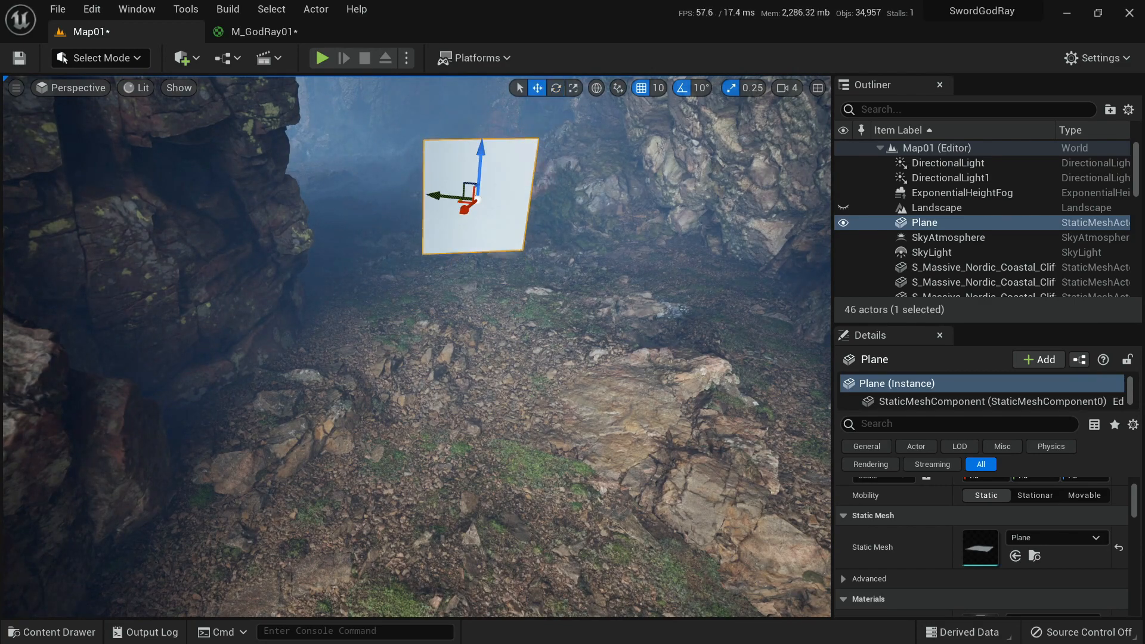
pyautogui.press('w')
pyautogui.moveTo(453, 310); pyautogui.dragTo(459, 271, button='right')
pyautogui.press('s')
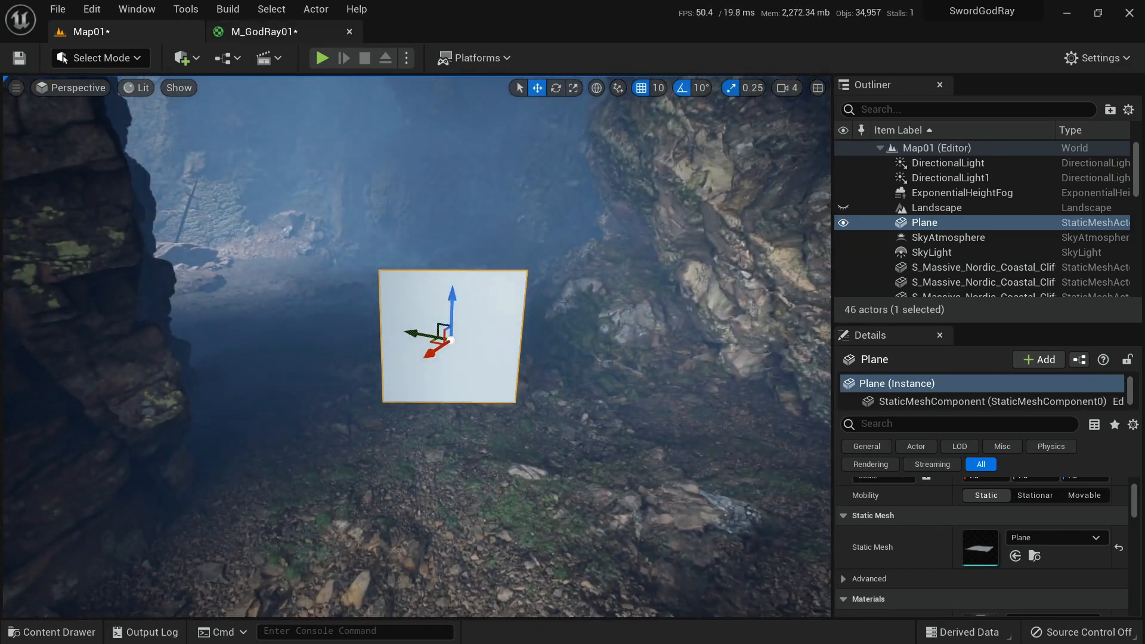
# Assign the M_GodRay01 material to the plane's Element 0 material slot.
pyautogui.click(263, 31)
pyautogui.click(87, 31)
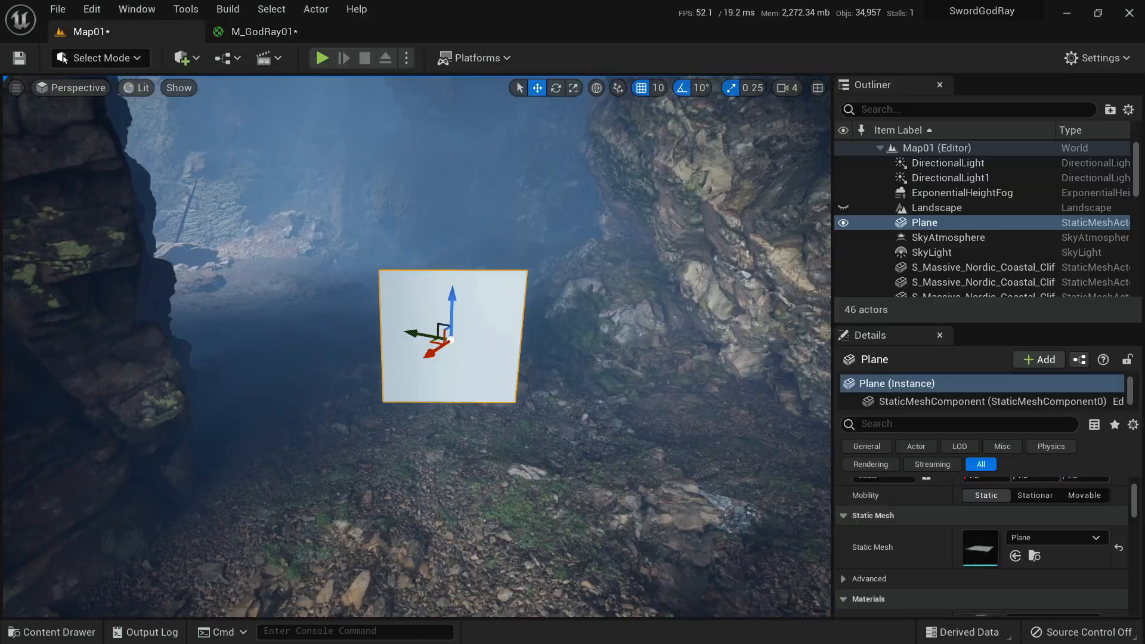
pyautogui.scroll(-3, 979, 519)
pyautogui.click(1015, 568)
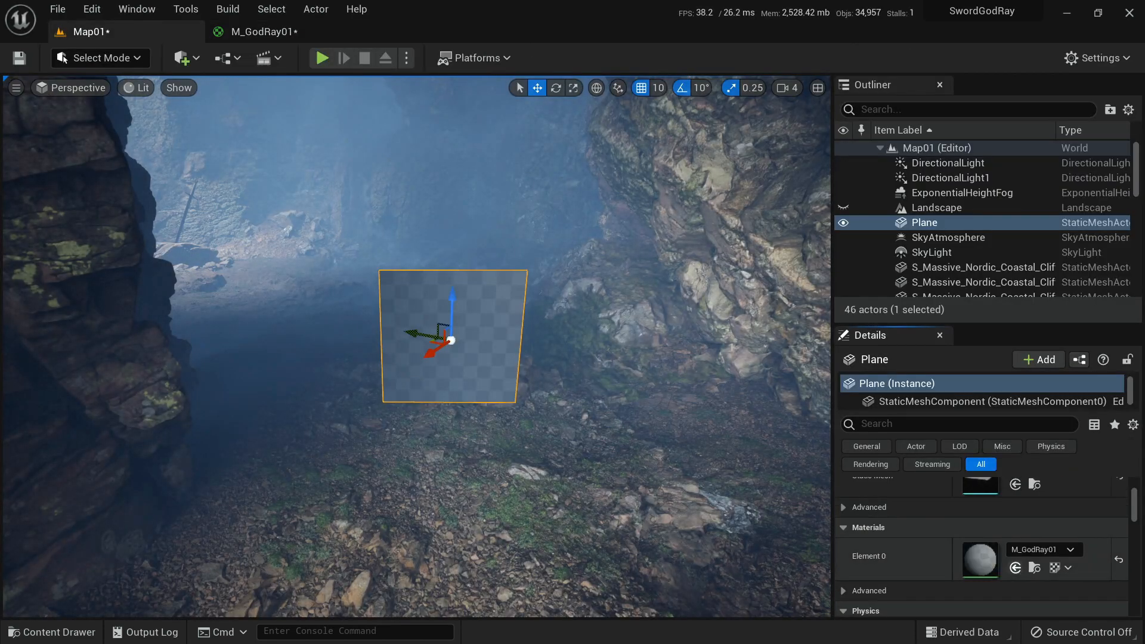
pyautogui.press('w')
pyautogui.moveTo(418, 346)
pyautogui.mouseDown(button='right')
pyautogui.moveTo(406, 328)
pyautogui.moveTo(412, 364)
pyautogui.moveTo(419, 339)
pyautogui.mouseUp(button='right')
pyautogui.press('s')
pyautogui.press('s')
pyautogui.press('w')
# Apply the M_GodRay01 changes and view the plane in Map01 up close in game view.
pyautogui.click(251, 33)
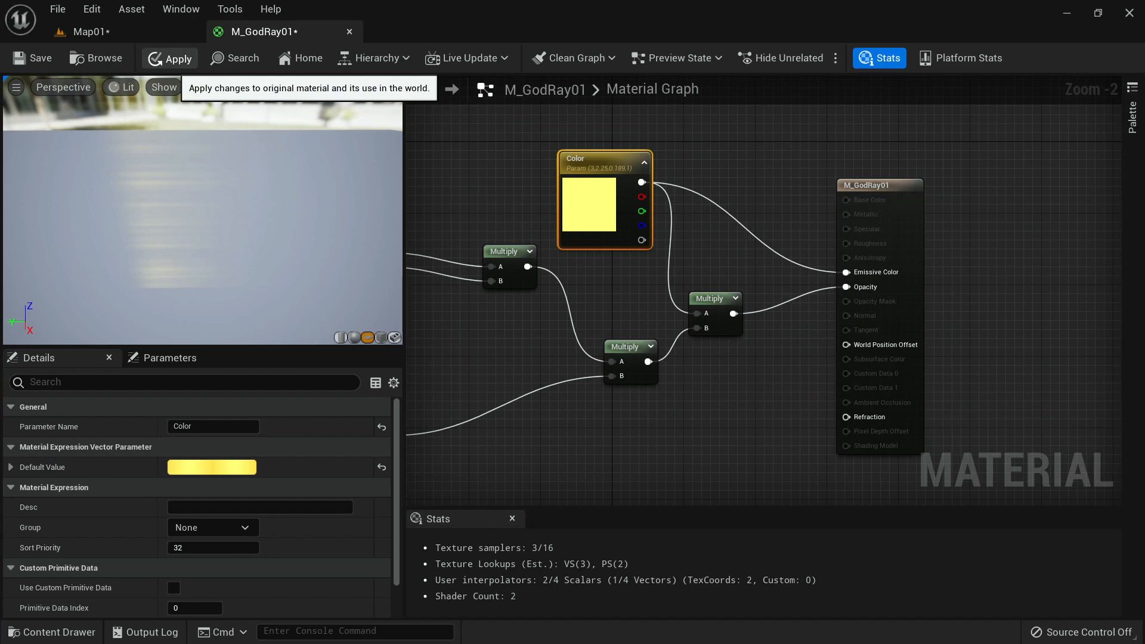
pyautogui.click(170, 58)
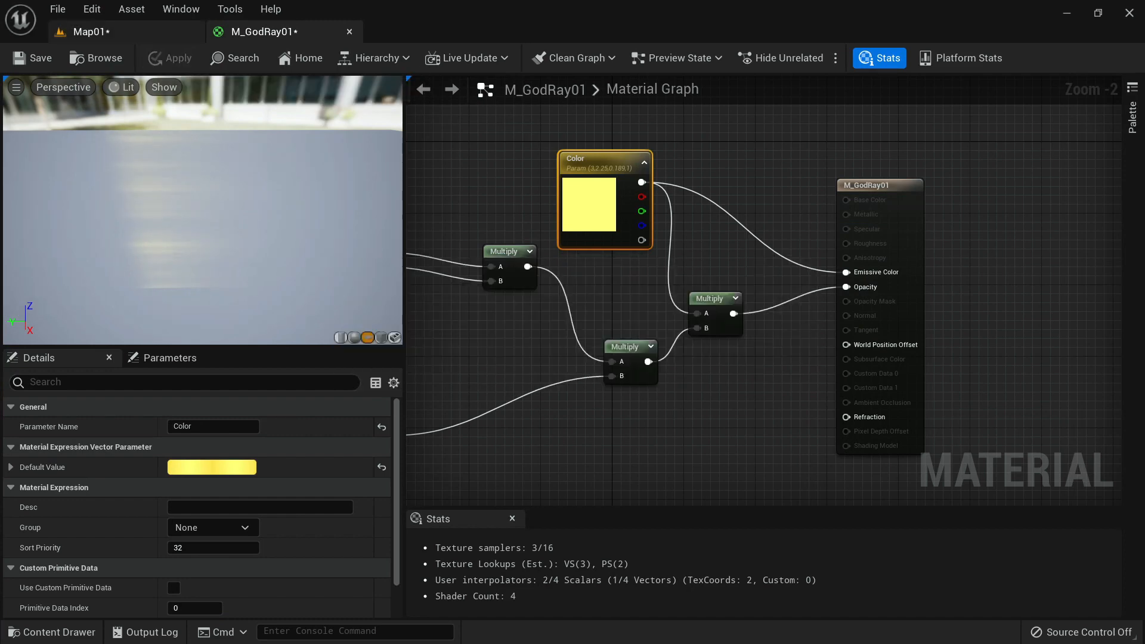
pyautogui.click(87, 32)
pyautogui.press('s')
pyautogui.moveTo(412, 340); pyautogui.dragTo(414, 353, button='right')
pyautogui.press('w')
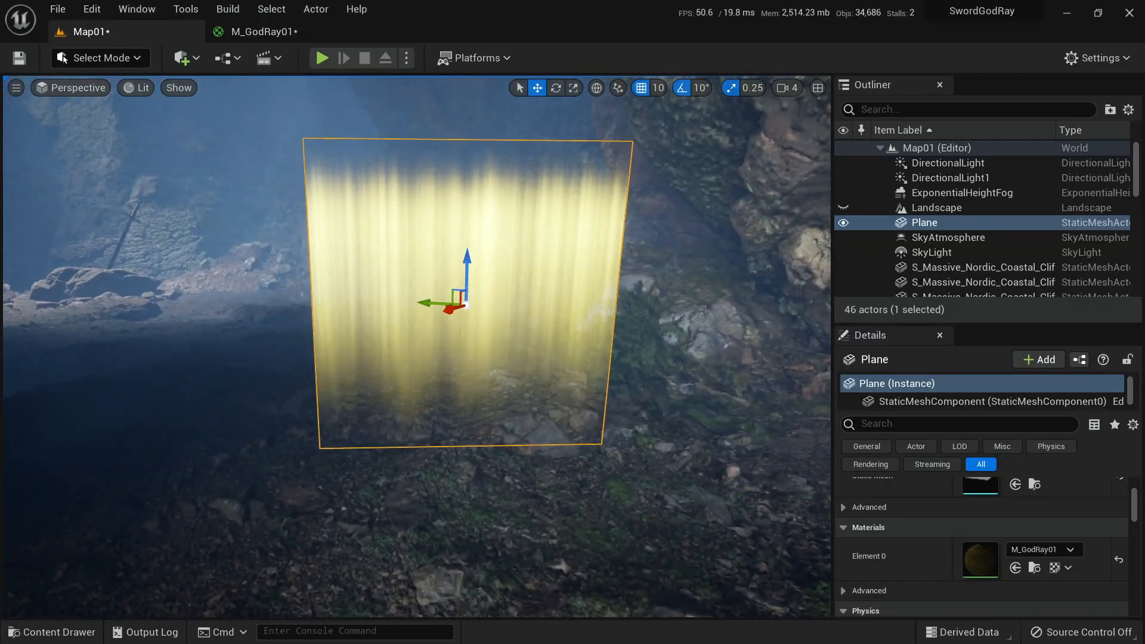
pyautogui.press('g')
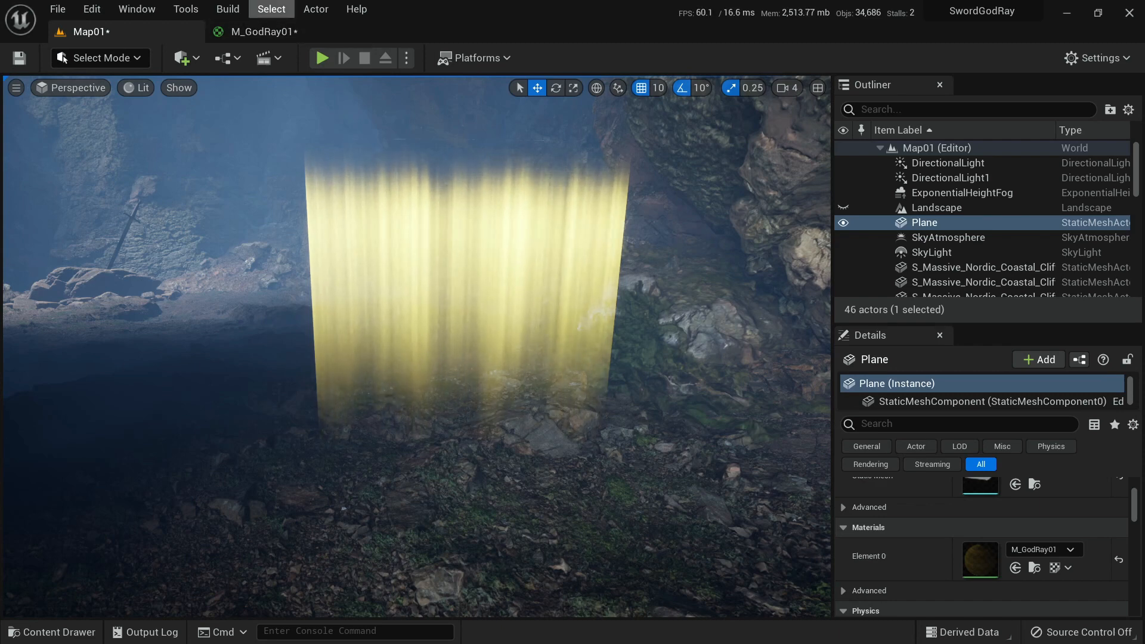
# Set the Color default to yellow with R 0.9625, G 0.712693, B 0.07161, apply the material, and return to Map01.
pyautogui.click(263, 32)
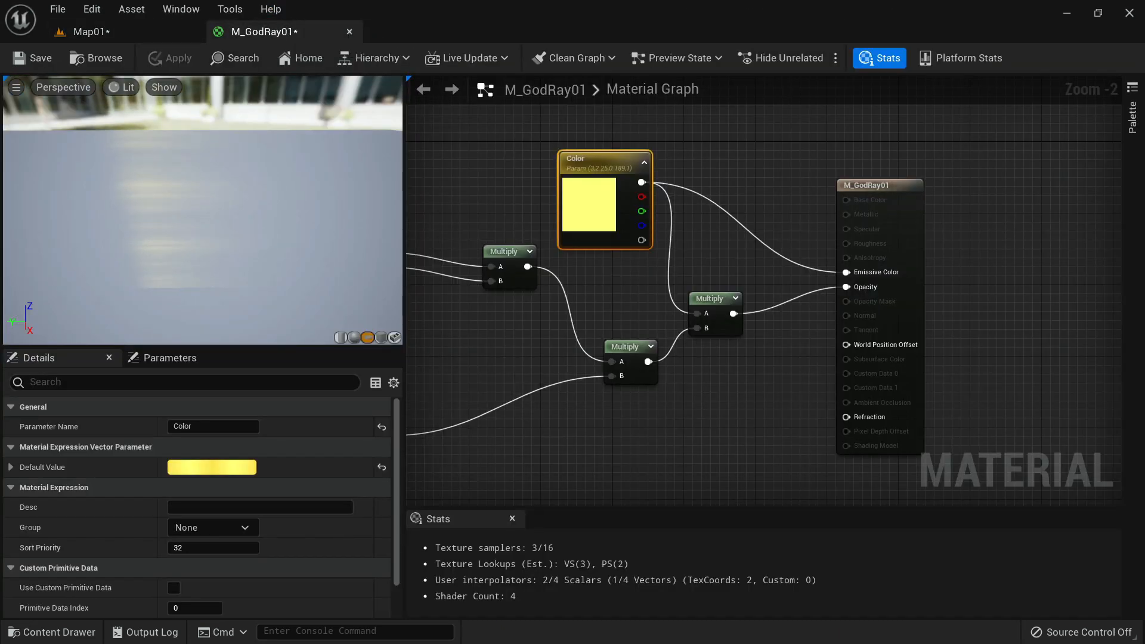
pyautogui.click(231, 467)
pyautogui.click(336, 288)
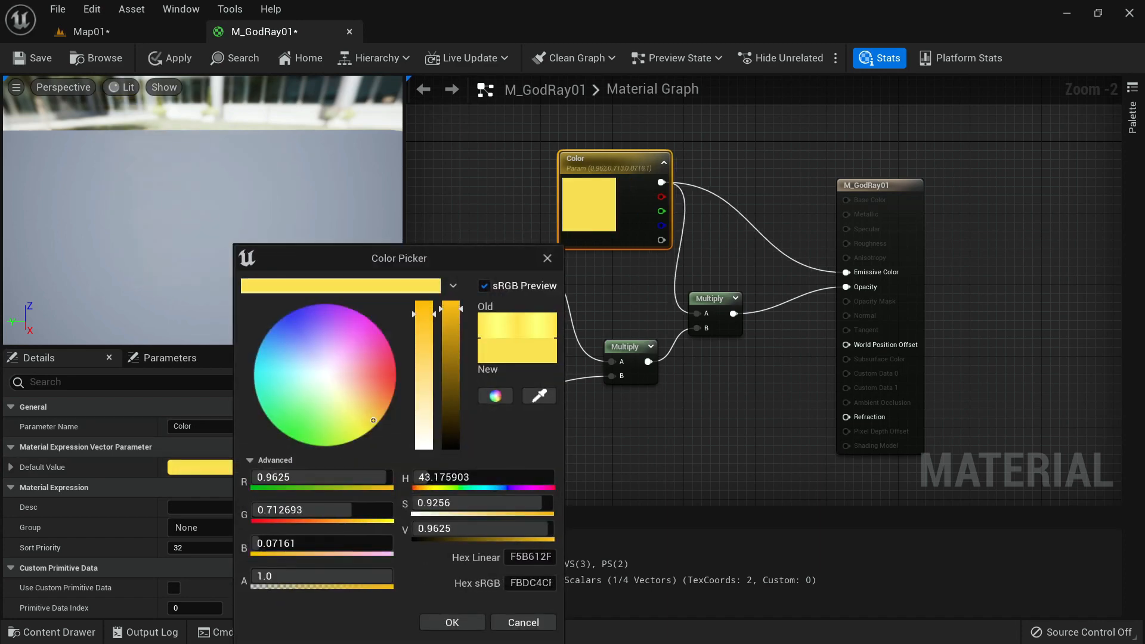
pyautogui.click(452, 622)
pyautogui.click(149, 33)
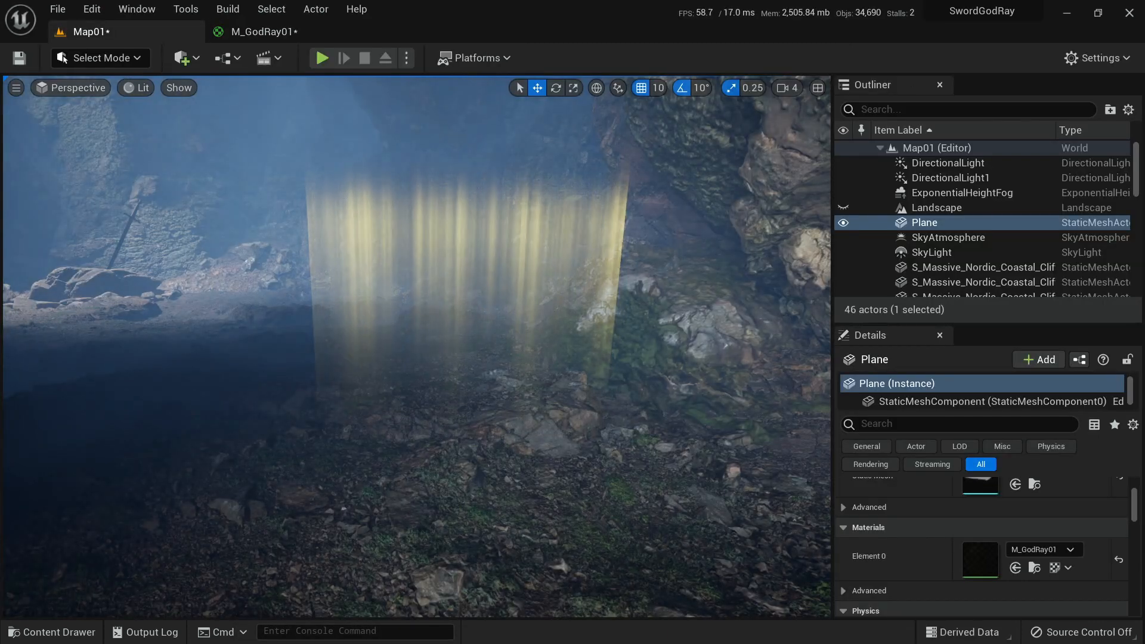
# Examine the plane's god rays from near and far, then leave game view.
pyautogui.press('w')
pyautogui.press('w')
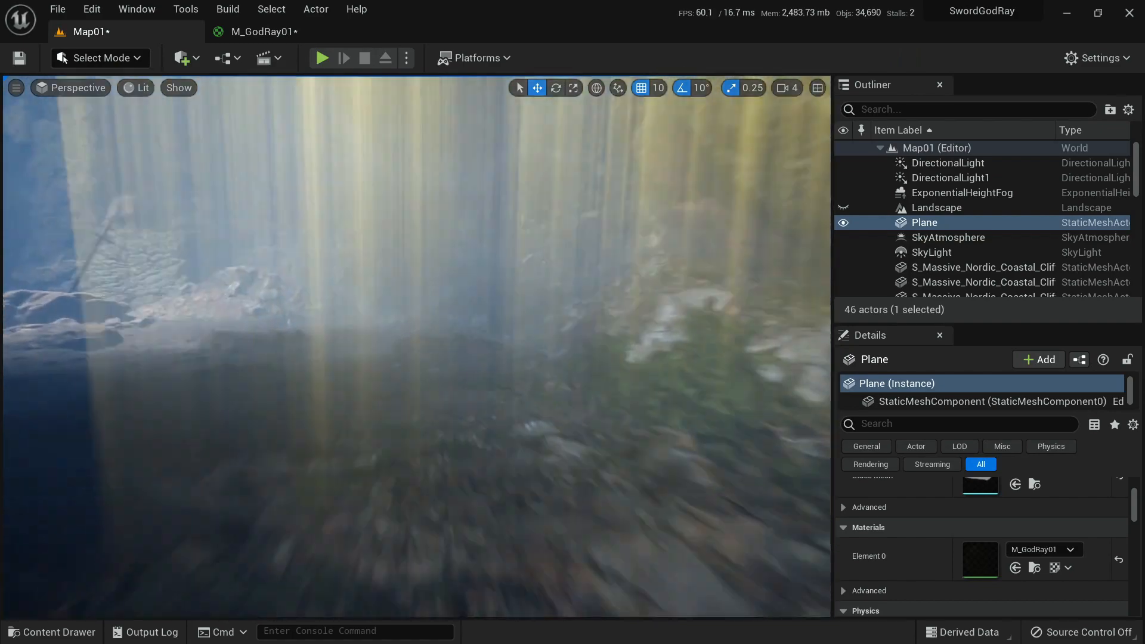
pyautogui.press('s')
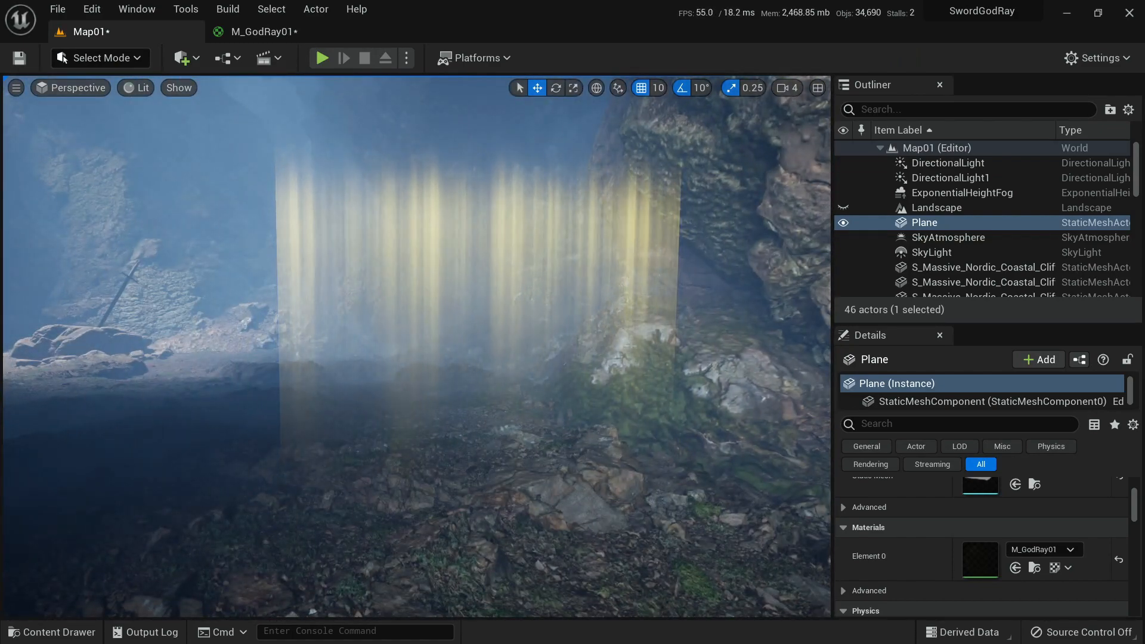
pyautogui.press('s')
pyautogui.press('w')
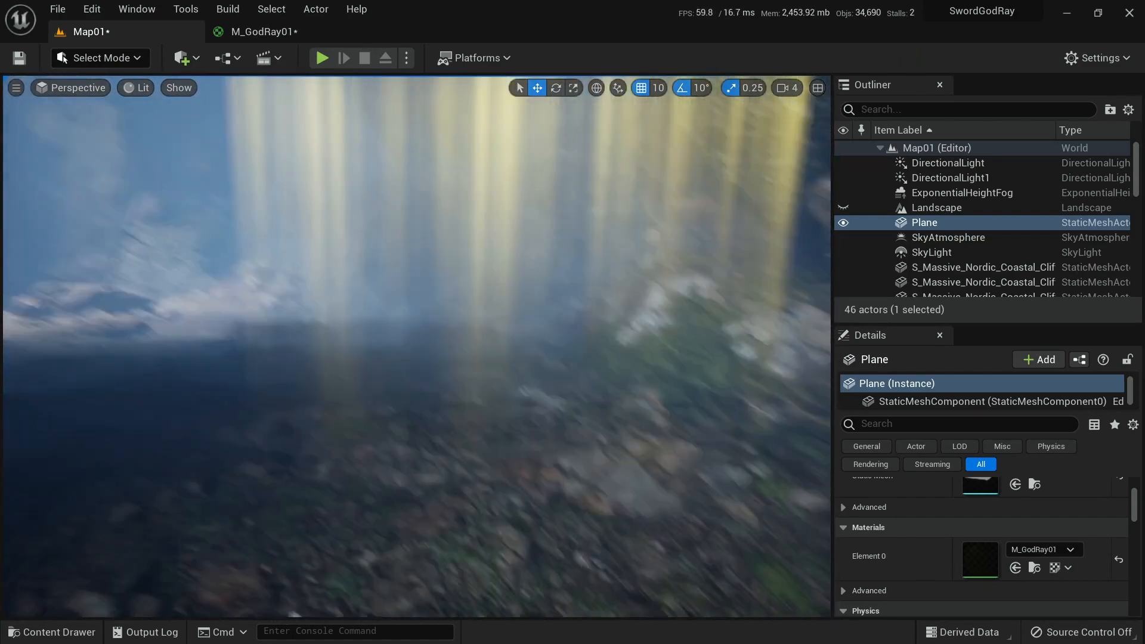
pyautogui.press('s')
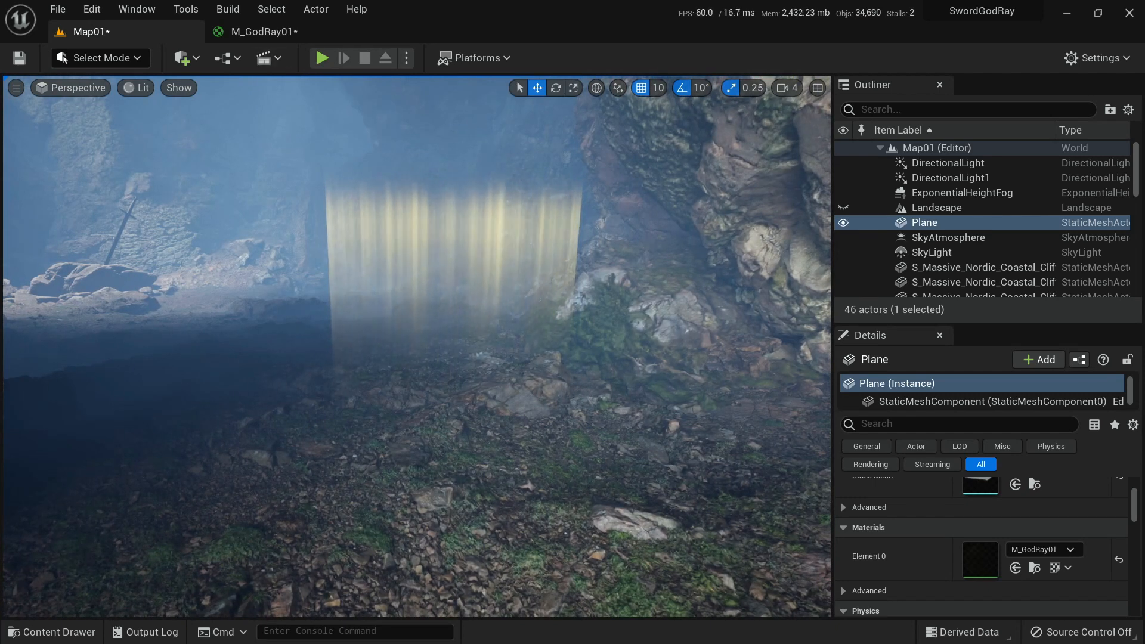
pyautogui.press('g')
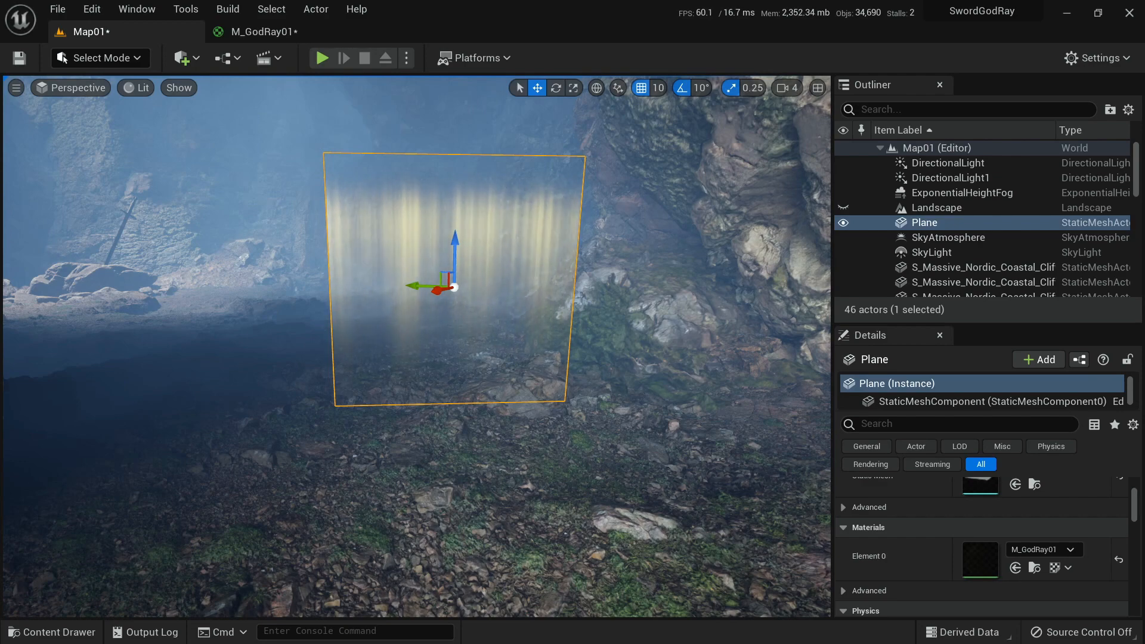
# Examine the plane's yellow rays in game view while moving nearer and farther from it beside the rocks.
pyautogui.moveTo(468, 334); pyautogui.dragTo(468, 373, button='right')
pyautogui.moveTo(470, 326); pyautogui.dragTo(399, 385)
pyautogui.press('w')
pyautogui.moveTo(400, 384); pyautogui.dragTo(422, 377, button='right')
pyautogui.press('s')
pyautogui.press('s')
pyautogui.press('w')
pyautogui.press('s')
pyautogui.press('w')
pyautogui.press('s')
pyautogui.press('w')
pyautogui.press('s')
pyautogui.press('w')
pyautogui.press('s')
pyautogui.press('w')
pyautogui.press('s')
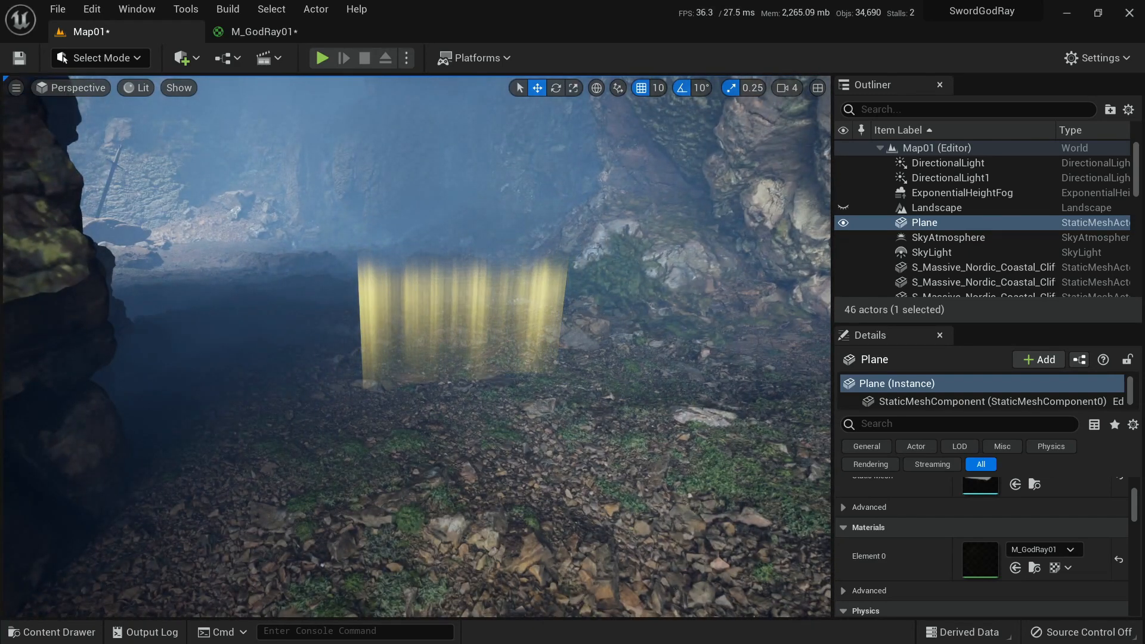
pyautogui.moveTo(422, 377); pyautogui.dragTo(411, 375, button='right')
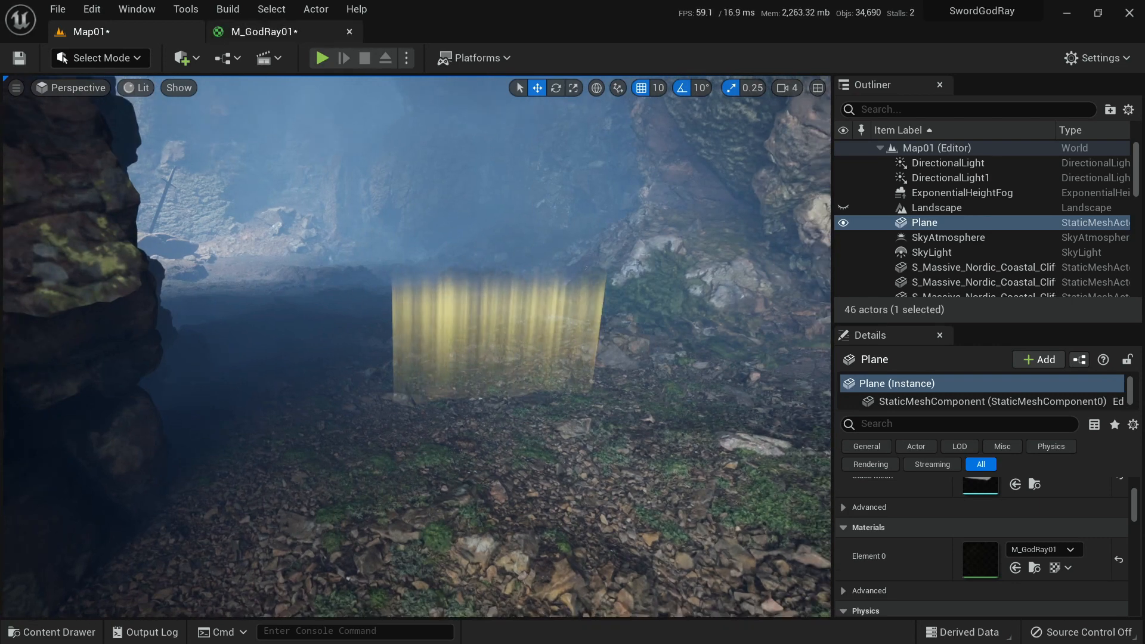
# Create a material instance of M_GodRay01 in the Materials folder, keep the name M_GodRay01_Inst, and leave it selected.
pyautogui.click(280, 32)
pyautogui.click(156, 32)
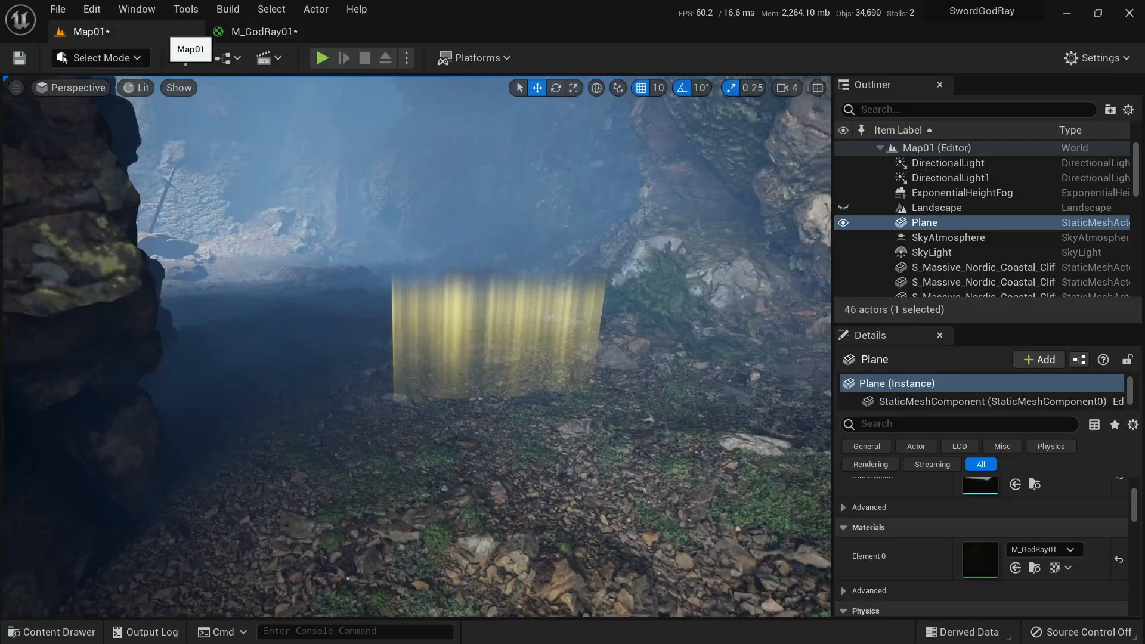
pyautogui.click(259, 31)
pyautogui.hotkey('ctrl', 'space')
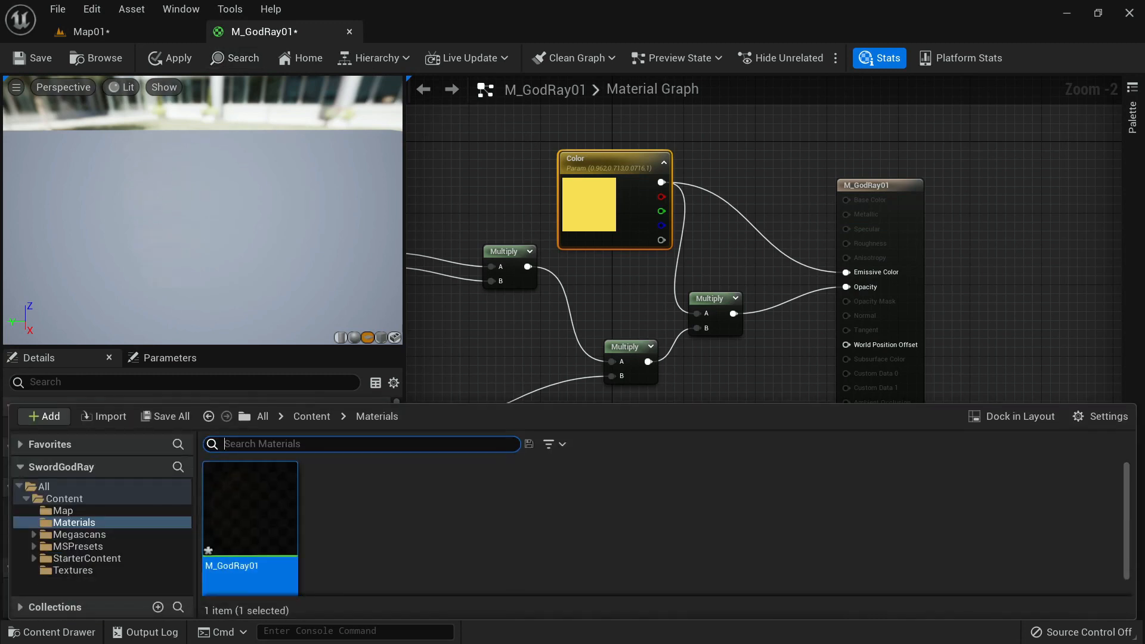
pyautogui.rightClick(275, 512)
pyautogui.click(317, 172)
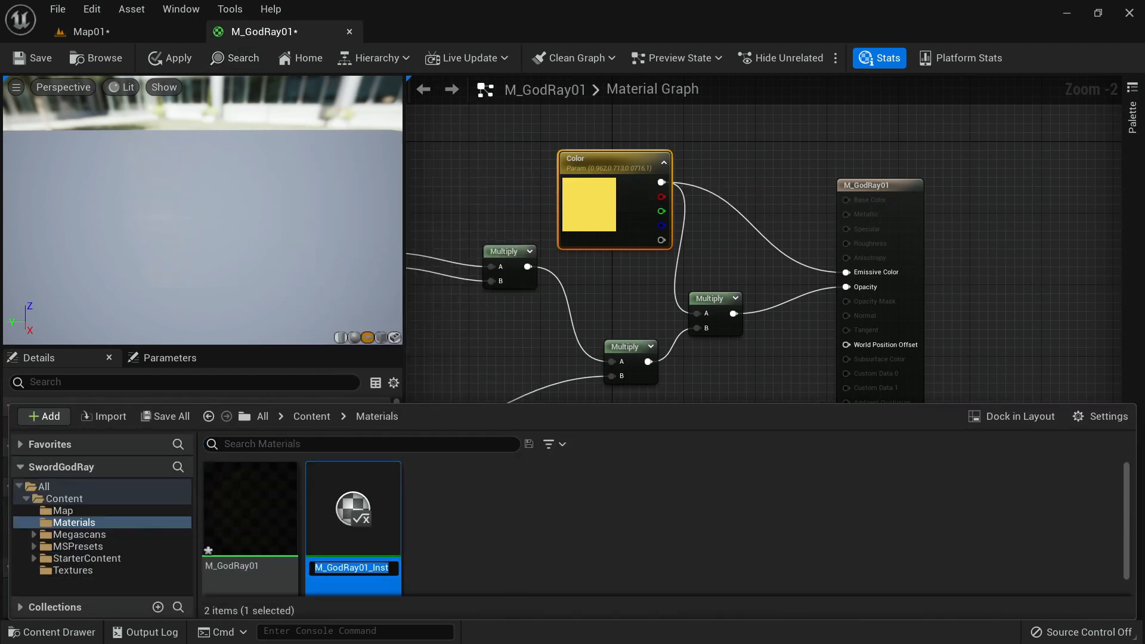
pyautogui.press('Return')
pyautogui.click(466, 525)
pyautogui.click(353, 520)
# Return to Map01, leave game view, and assign M_GodRay01_Inst to the plane's Element 0 material slot.
pyautogui.click(140, 33)
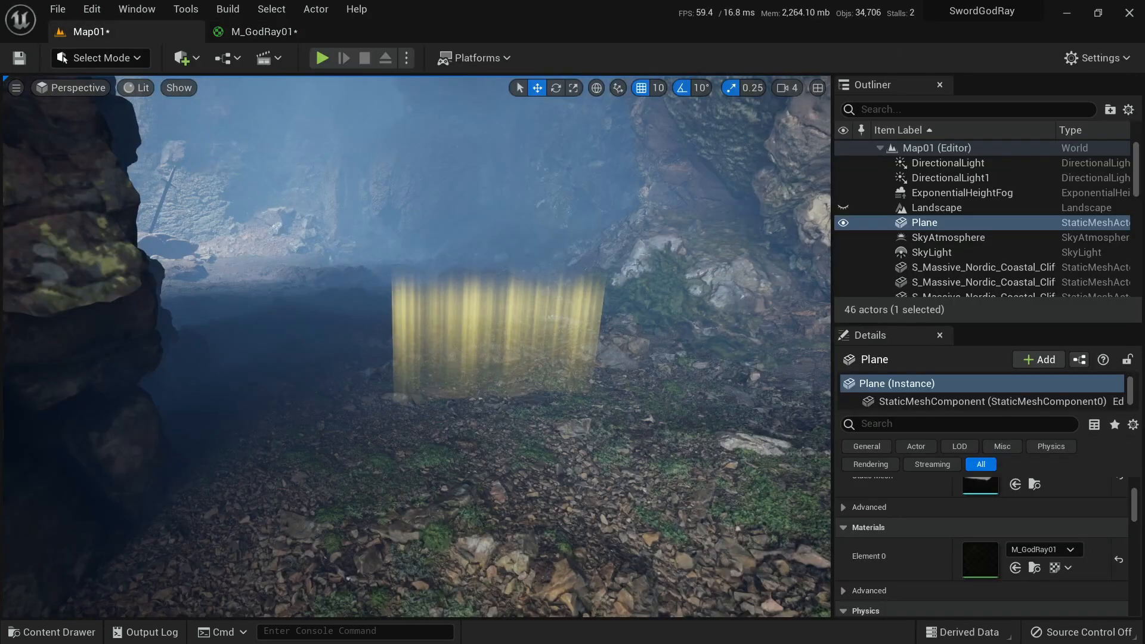
pyautogui.scroll(1, 498, 334)
pyautogui.press('g')
pyautogui.scroll(-2, 900, 488)
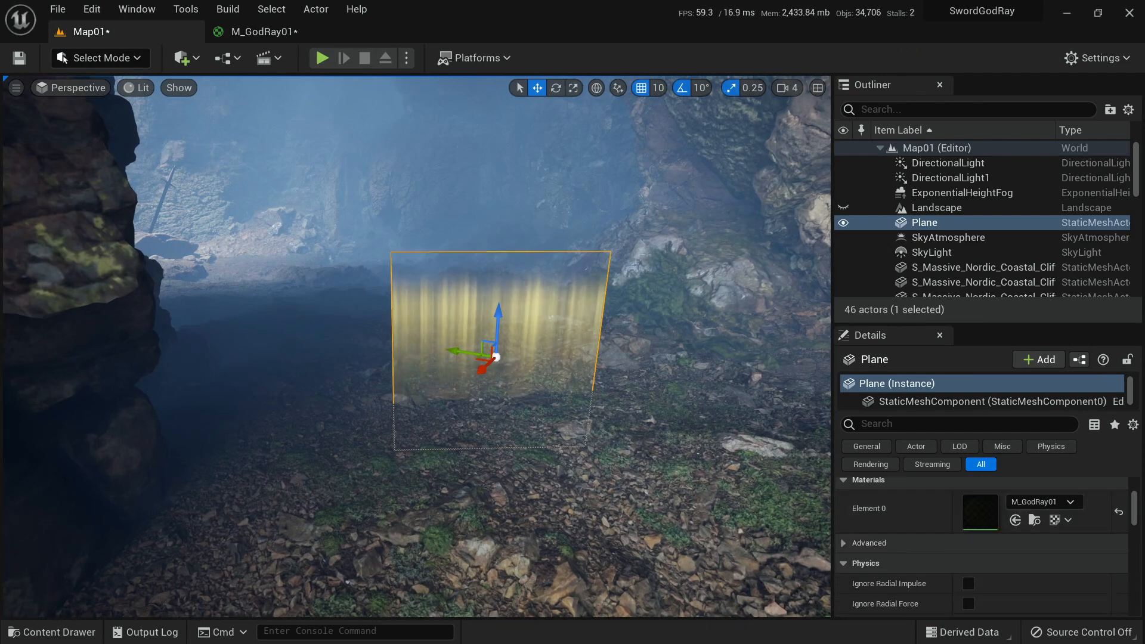
pyautogui.click(1015, 520)
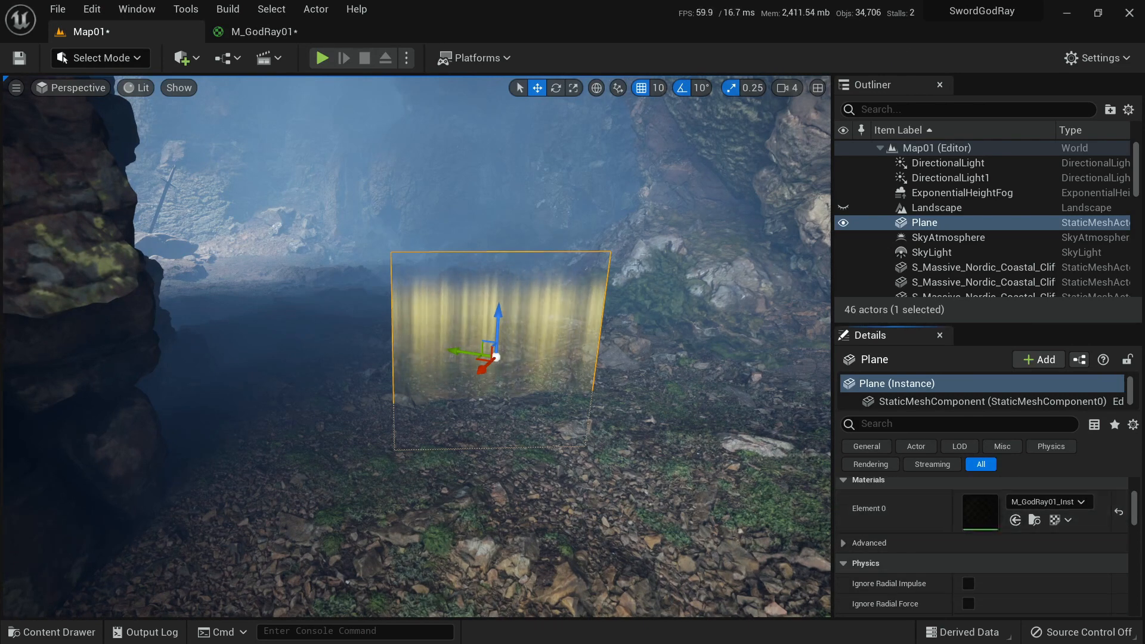
# Override the Color parameter in M_GodRay01_Inst with G 1.2 and B 0.02, and return to Map01.
pyautogui.doubleClick(978, 513)
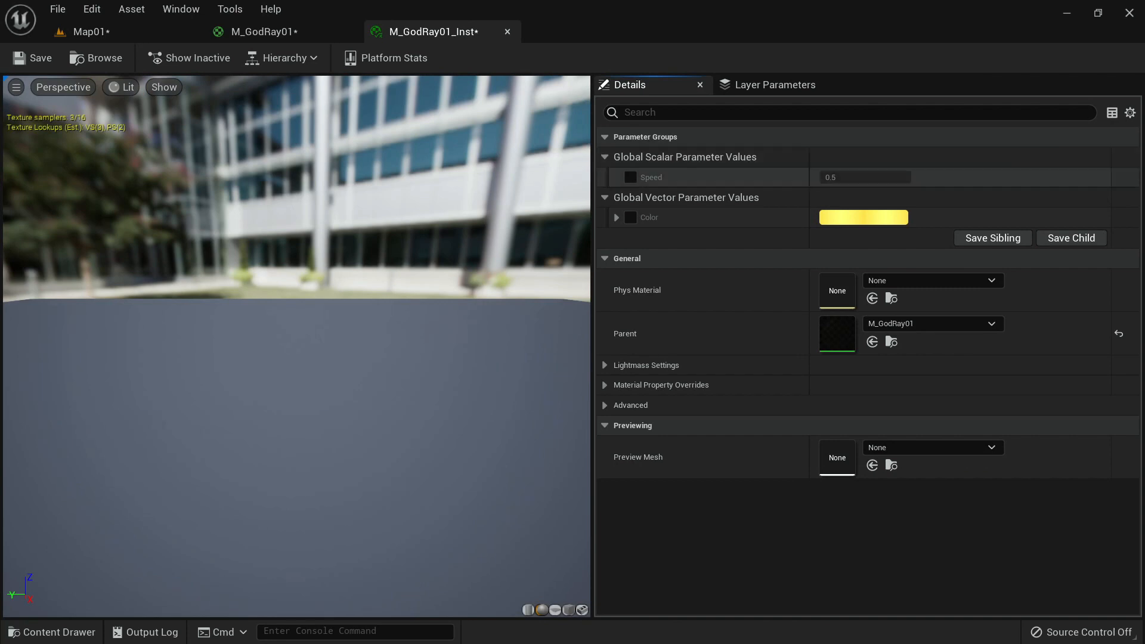
pyautogui.click(630, 217)
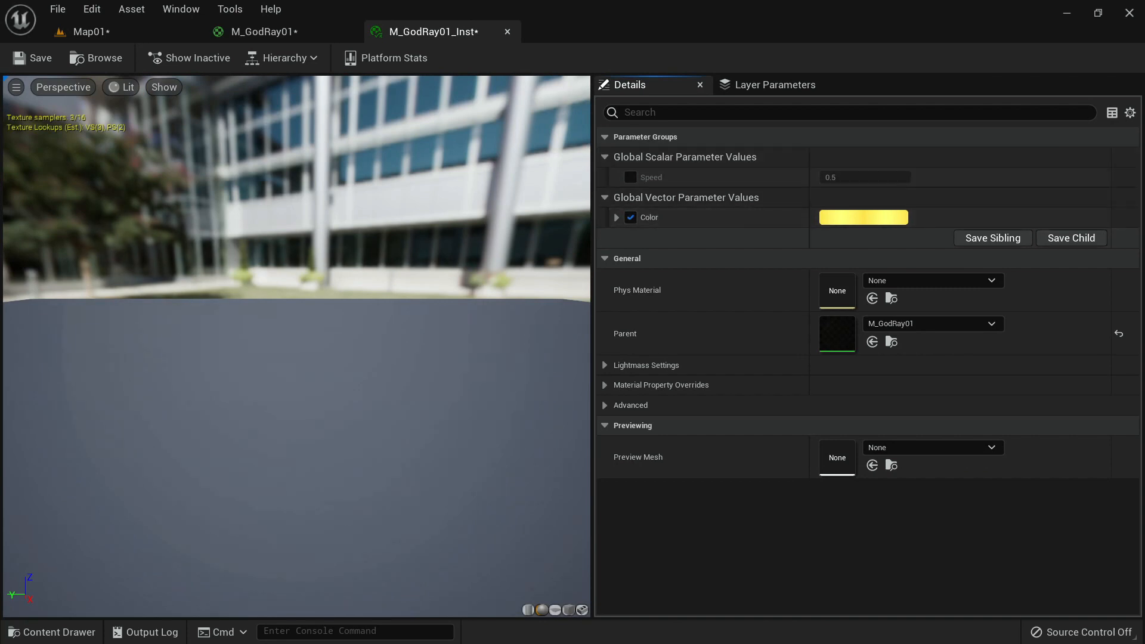
pyautogui.click(617, 218)
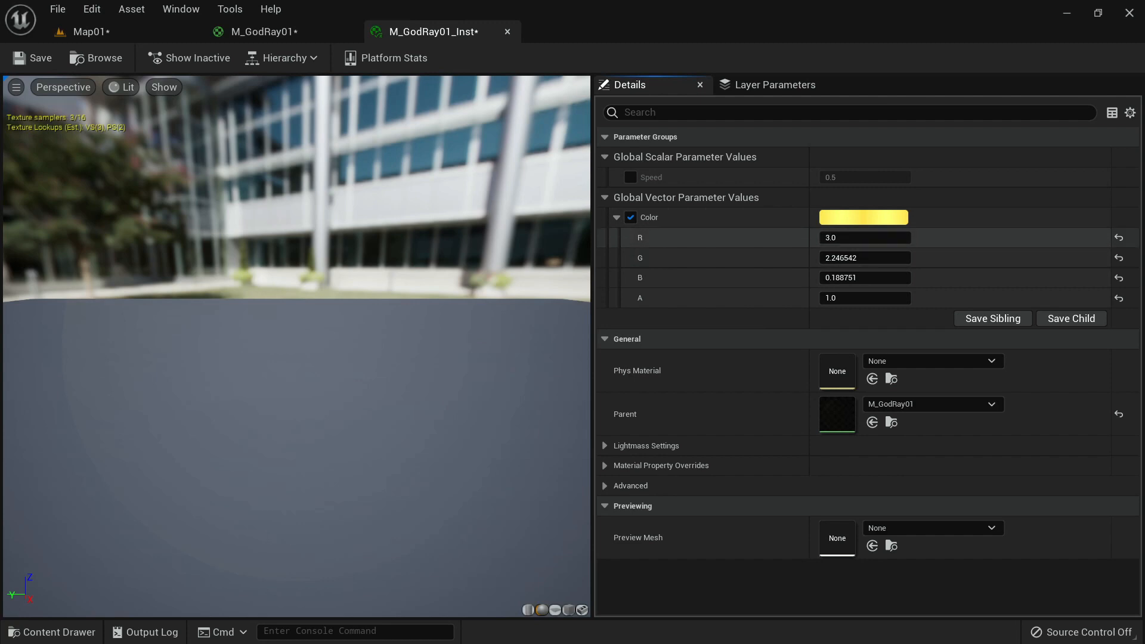
pyautogui.click(865, 258)
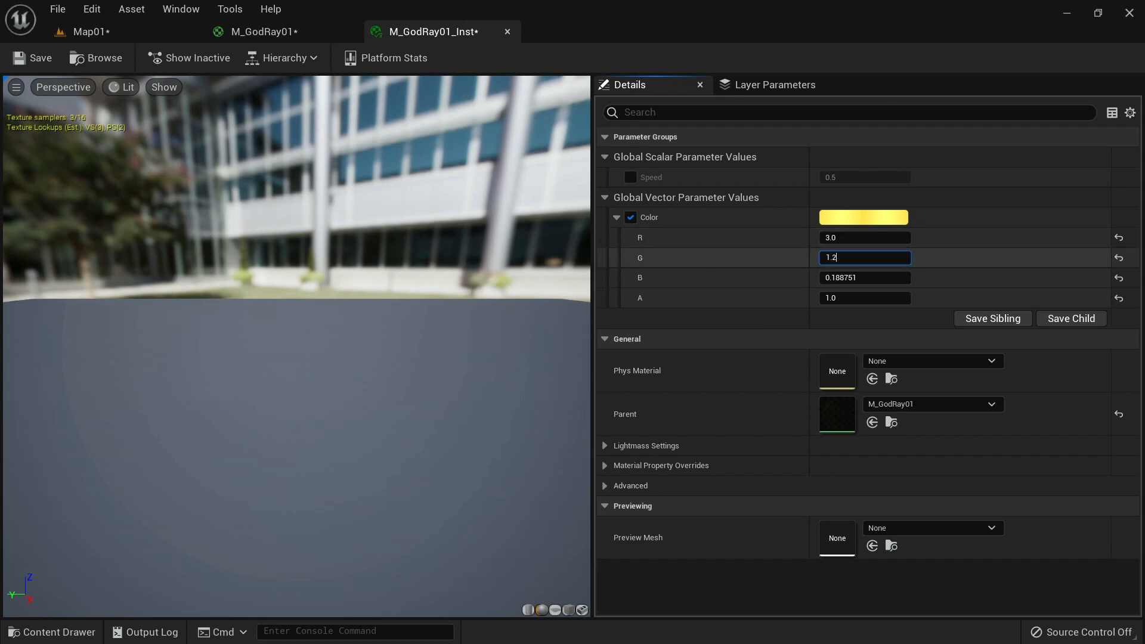
pyautogui.write('1.2')
pyautogui.press('Tab')
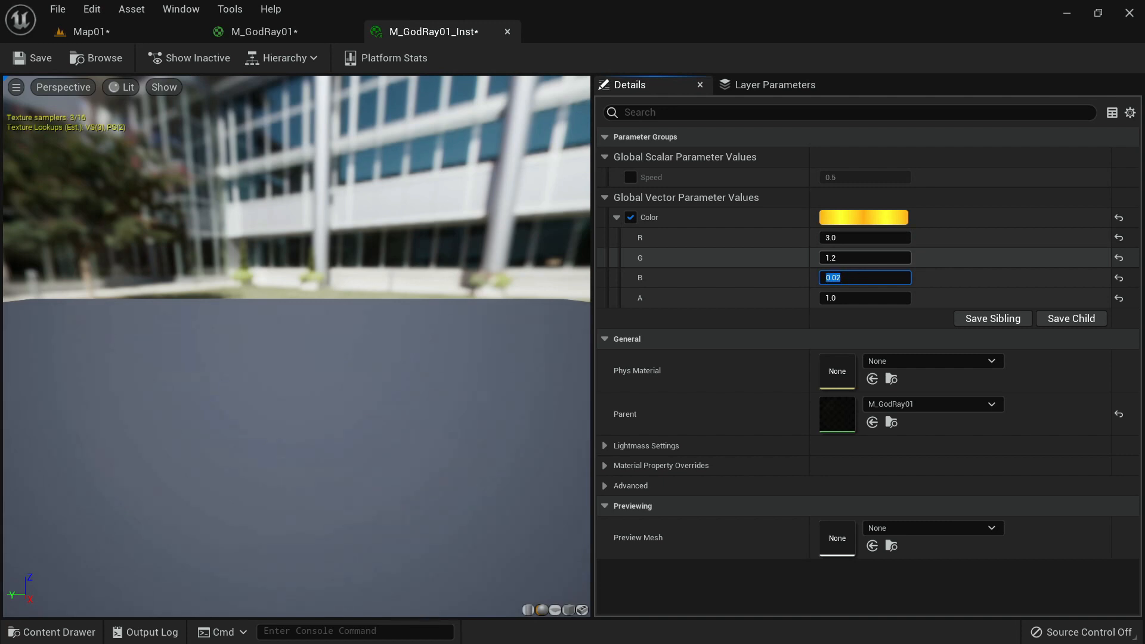
pyautogui.click(141, 32)
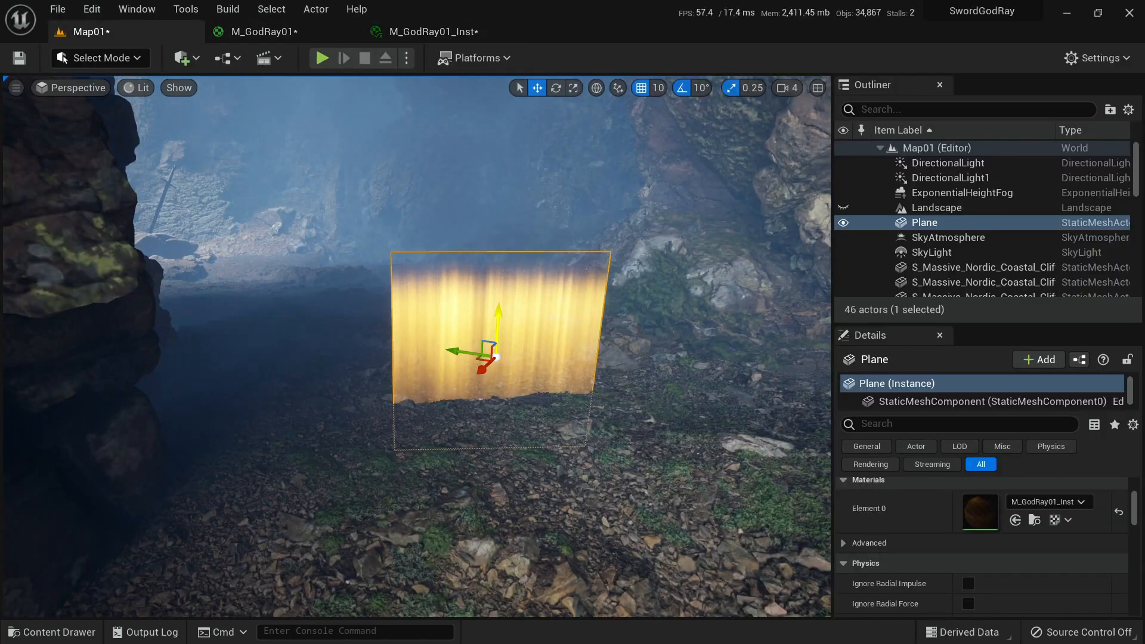
# Examine the plane's recolored rays in game view from several distances and side angles.
pyautogui.press('w')
pyautogui.moveTo(498, 317)
pyautogui.mouseDown(button='right')
pyautogui.moveTo(497, 284)
pyautogui.moveTo(471, 316)
pyautogui.moveTo(495, 286)
pyautogui.moveTo(498, 305)
pyautogui.moveTo(477, 286)
pyautogui.moveTo(456, 334)
pyautogui.moveTo(352, 292)
pyautogui.moveTo(382, 305)
pyautogui.moveTo(394, 393)
pyautogui.moveTo(400, 358)
pyautogui.moveTo(471, 358)
pyautogui.moveTo(430, 334)
pyautogui.moveTo(489, 338)
pyautogui.moveTo(469, 339)
pyautogui.mouseUp(button='right')
pyautogui.press('s')
pyautogui.press('w')
pyautogui.press('s')
pyautogui.press('g')
pyautogui.press('w')
pyautogui.press('s')
pyautogui.press('d')
pyautogui.press('a')
pyautogui.press('w')
pyautogui.press('a')
pyautogui.press('s')
pyautogui.press('a')
pyautogui.press('a')
pyautogui.press('d')
pyautogui.press('a')
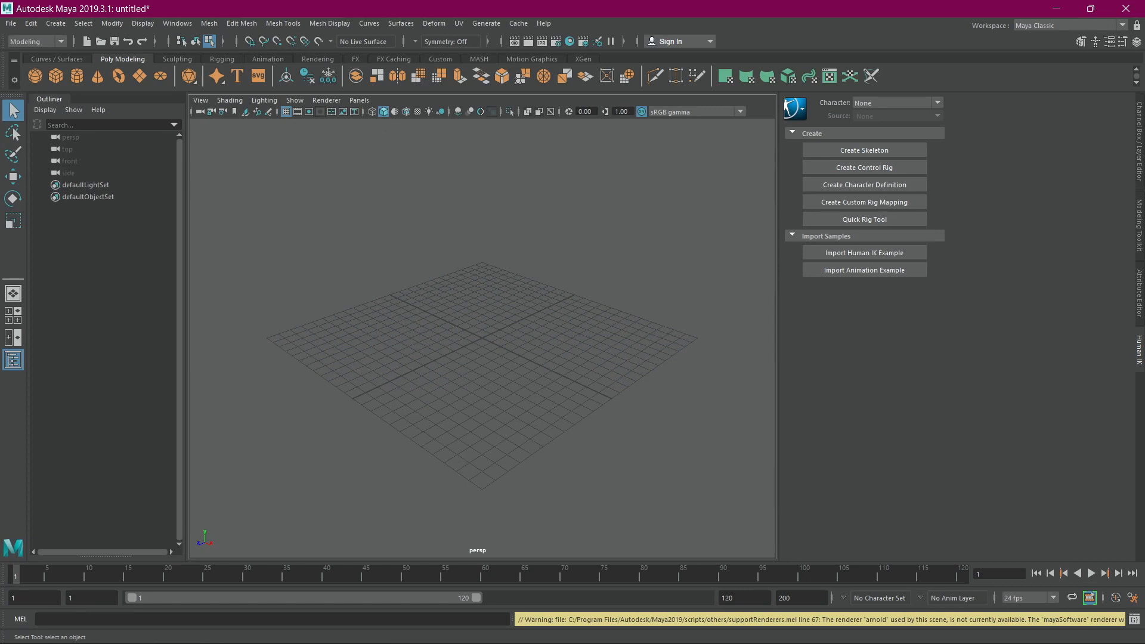
# Switch to Maya, widen the viewport, create a polygon cylinder at the origin, and scale it up uniformly.
pyautogui.moveTo(779, 328); pyautogui.dragTo(942, 329)
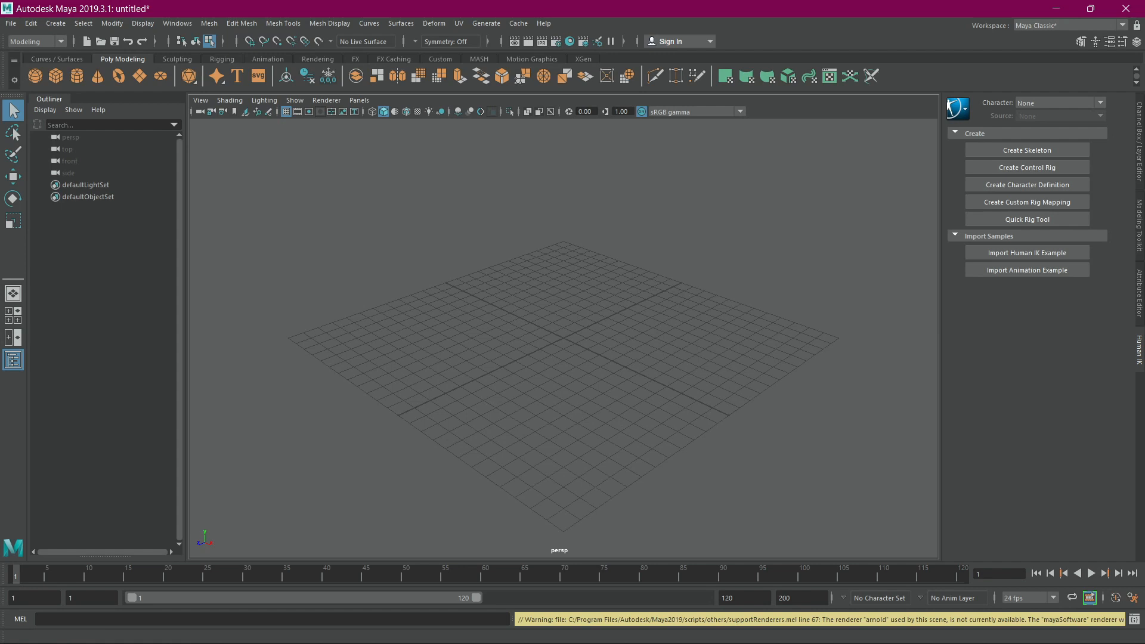
pyautogui.click(77, 76)
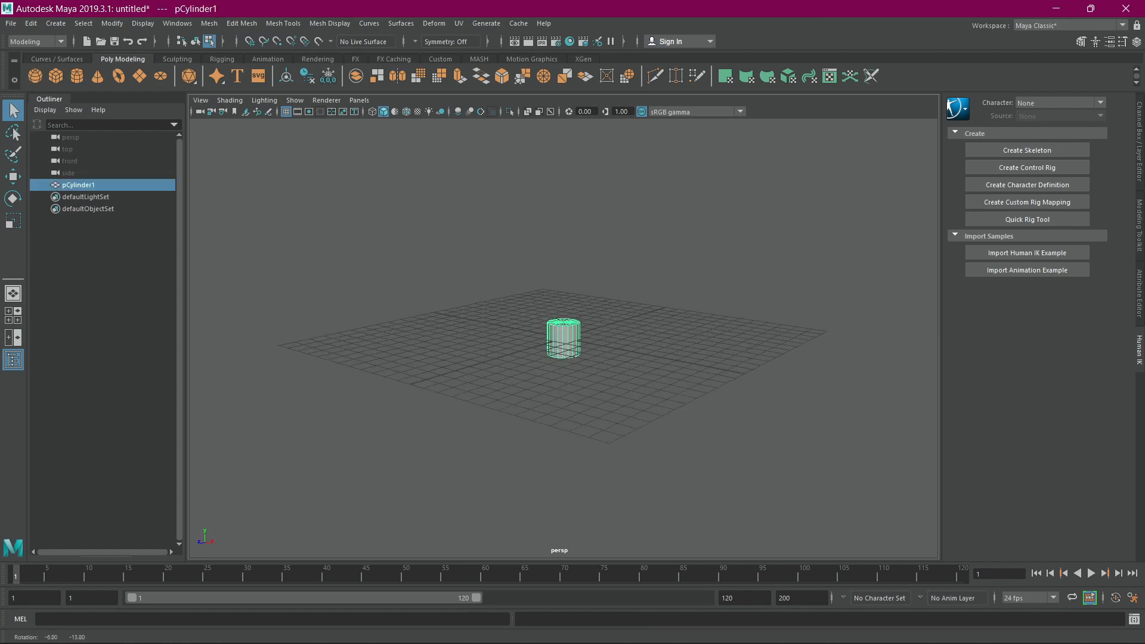
pyautogui.press('e')
pyautogui.press('r')
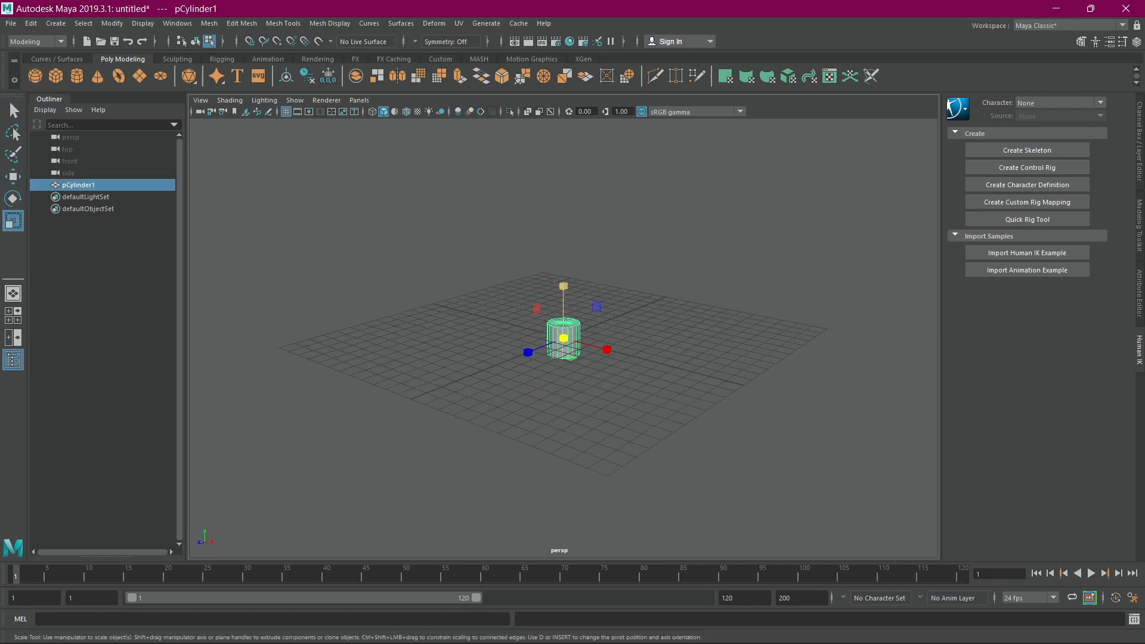
pyautogui.moveTo(564, 338); pyautogui.dragTo(912, 338)
pyautogui.scroll(-6, 564, 338)
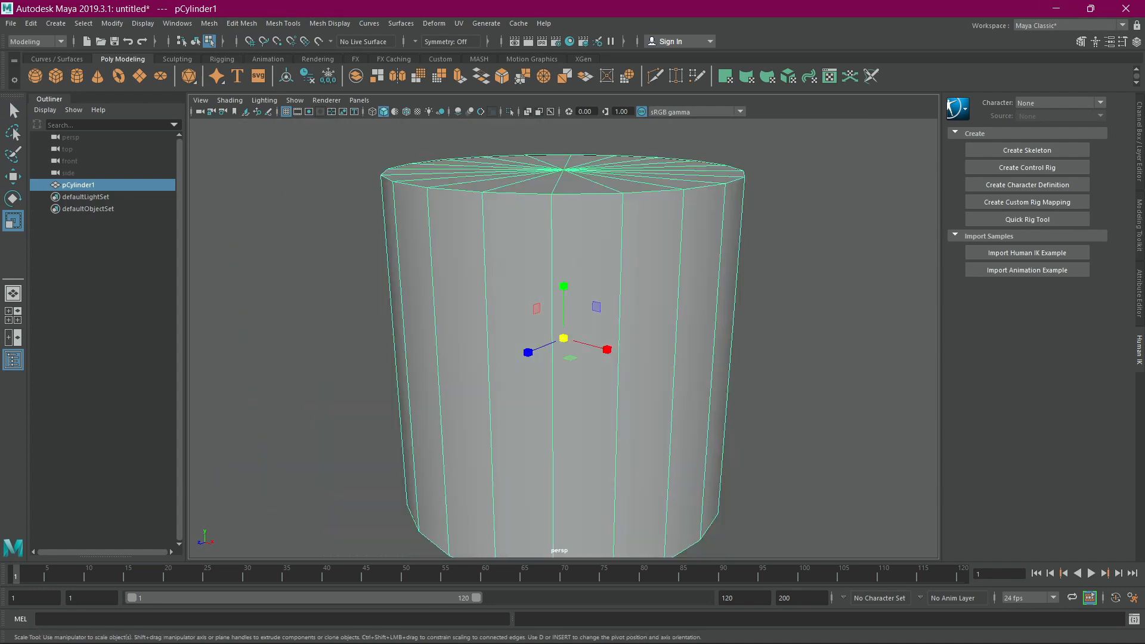
# Stretch the cylinder into a tall, narrow column and raise it so its base sits on the grid.
pyautogui.moveTo(564, 338); pyautogui.dragTo(519, 358)
pyautogui.scroll(-5, 597, 338)
pyautogui.press('w')
pyautogui.moveTo(563, 298); pyautogui.dragTo(573, 184)
pyautogui.scroll(-3, 570, 186)
# Select only the cylinder's end cap faces and delete them to leave an open tube.
pyautogui.moveTo(627, 141); pyautogui.dragTo(443, 367)
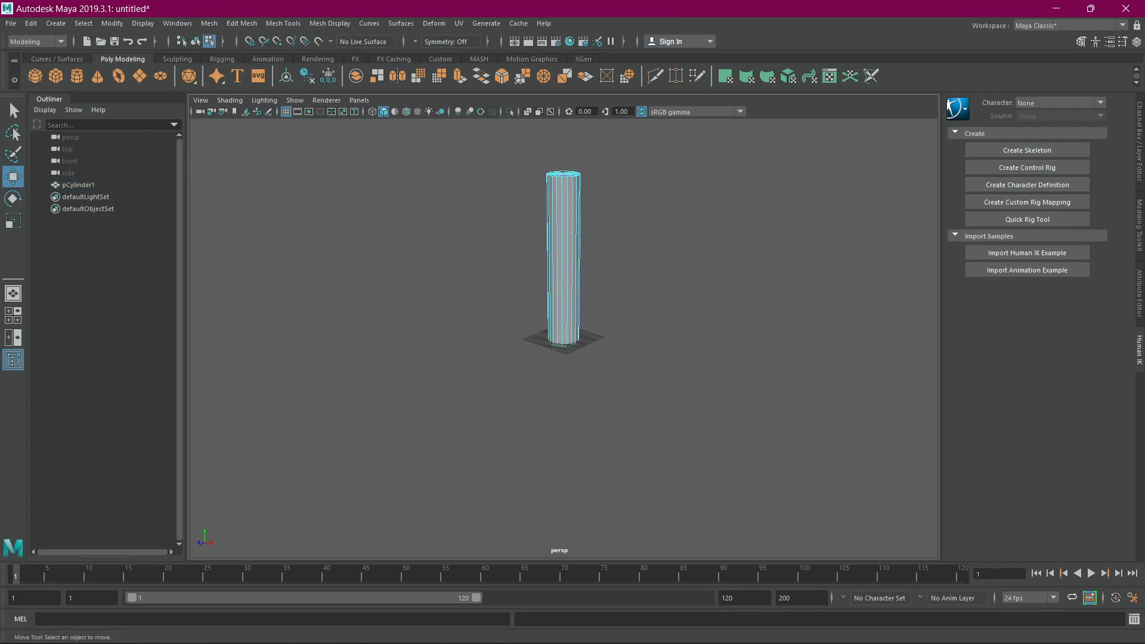
pyautogui.click(1082, 42)
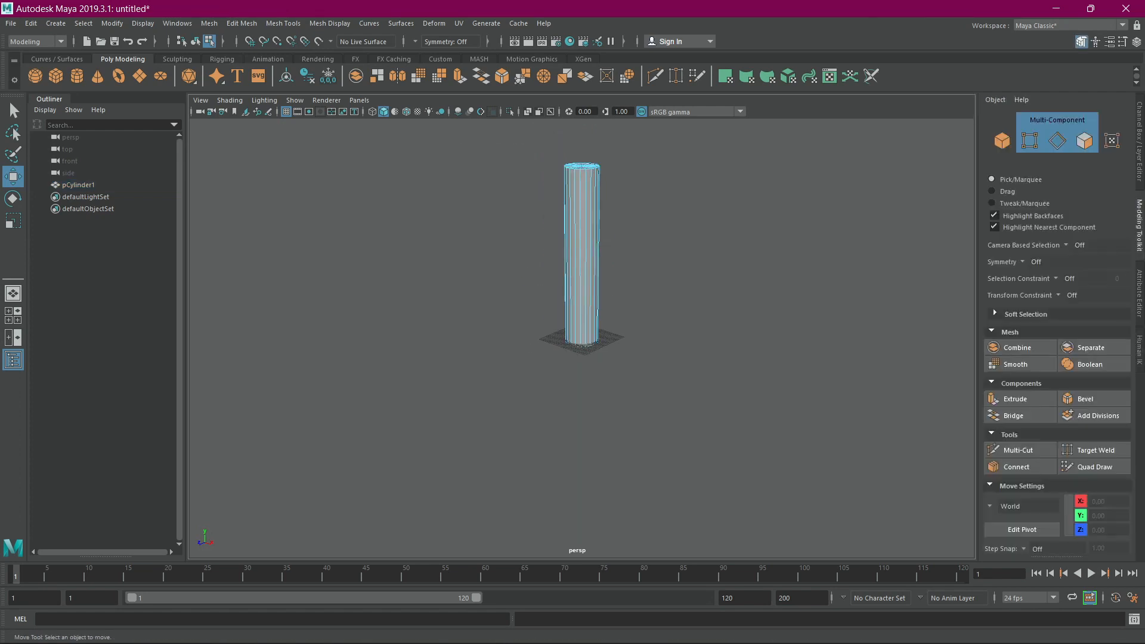
pyautogui.click(1085, 141)
pyautogui.moveTo(691, 138); pyautogui.dragTo(392, 343)
pyautogui.keyDown('alt'); pyautogui.moveTo(477, 299); pyautogui.dragTo(477, 340); pyautogui.keyUp('alt')
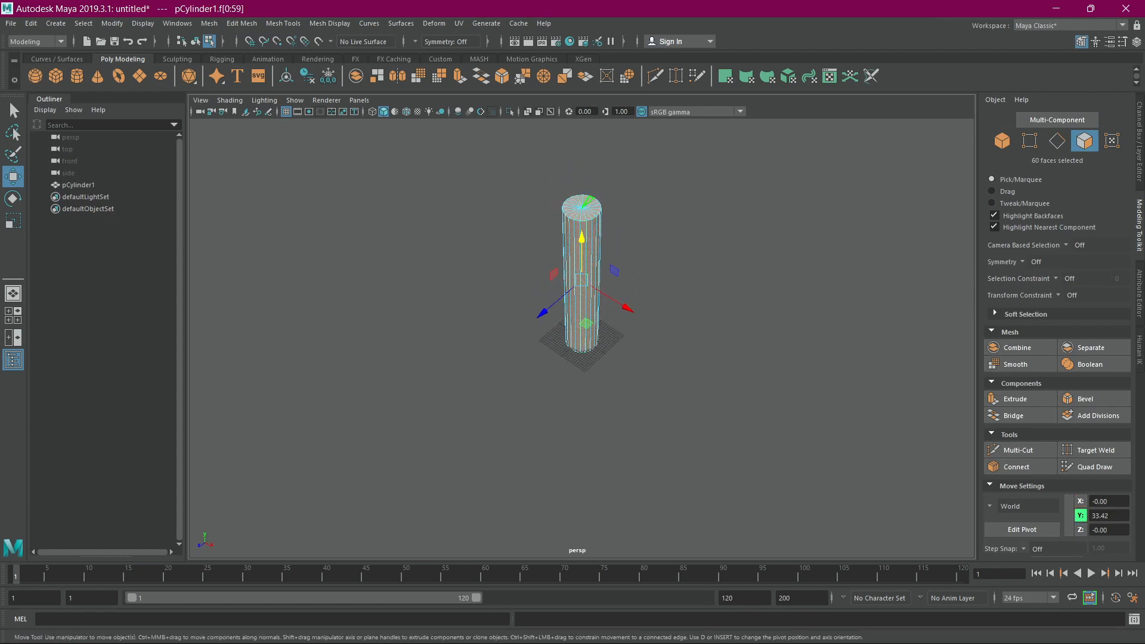
pyautogui.keyDown('alt'); pyautogui.moveTo(524, 311); pyautogui.dragTo(470, 293); pyautogui.keyUp('alt')
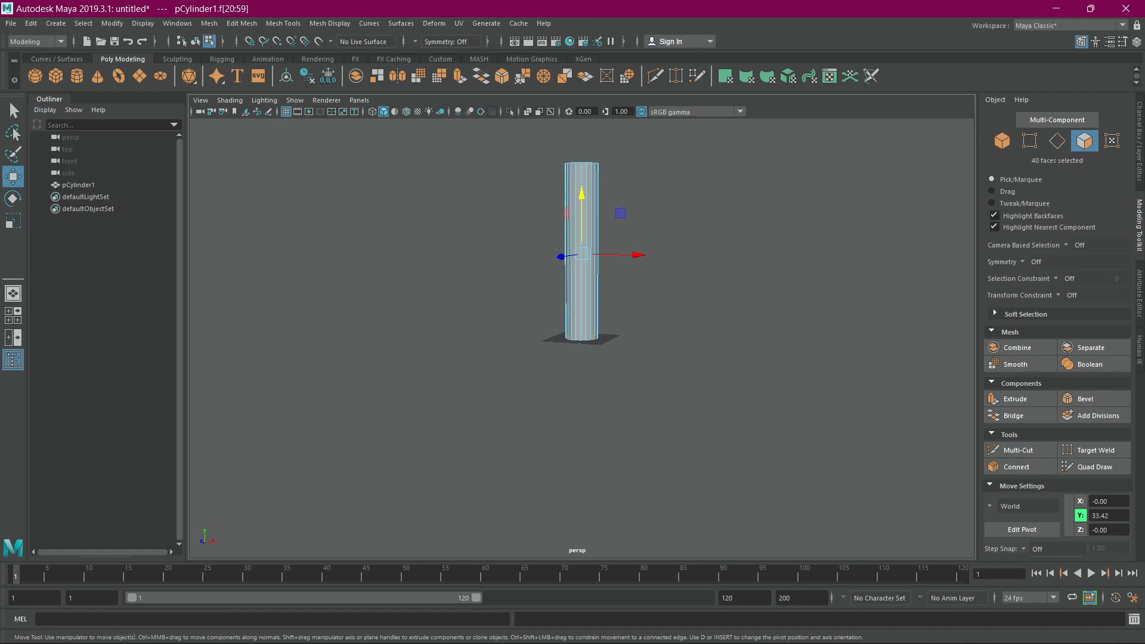
pyautogui.press('Delete')
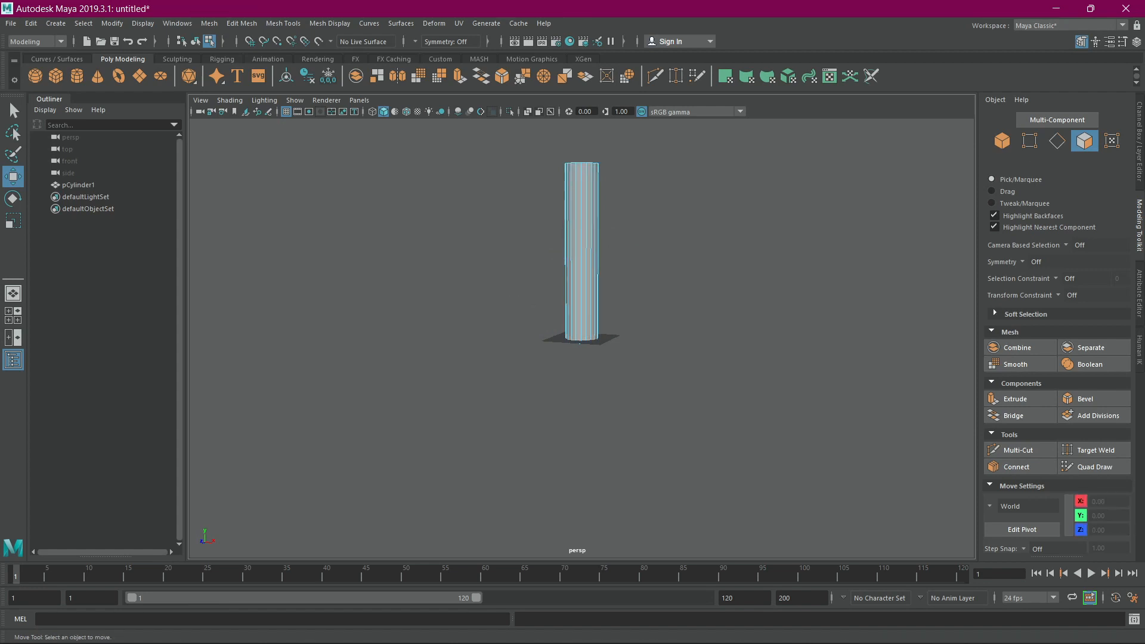
# Assign a new Lambert material to the open cylinder and connect a File texture to its Color attribute.
pyautogui.keyDown('alt'); pyautogui.moveTo(572, 268); pyautogui.dragTo(581, 302); pyautogui.keyUp('alt')
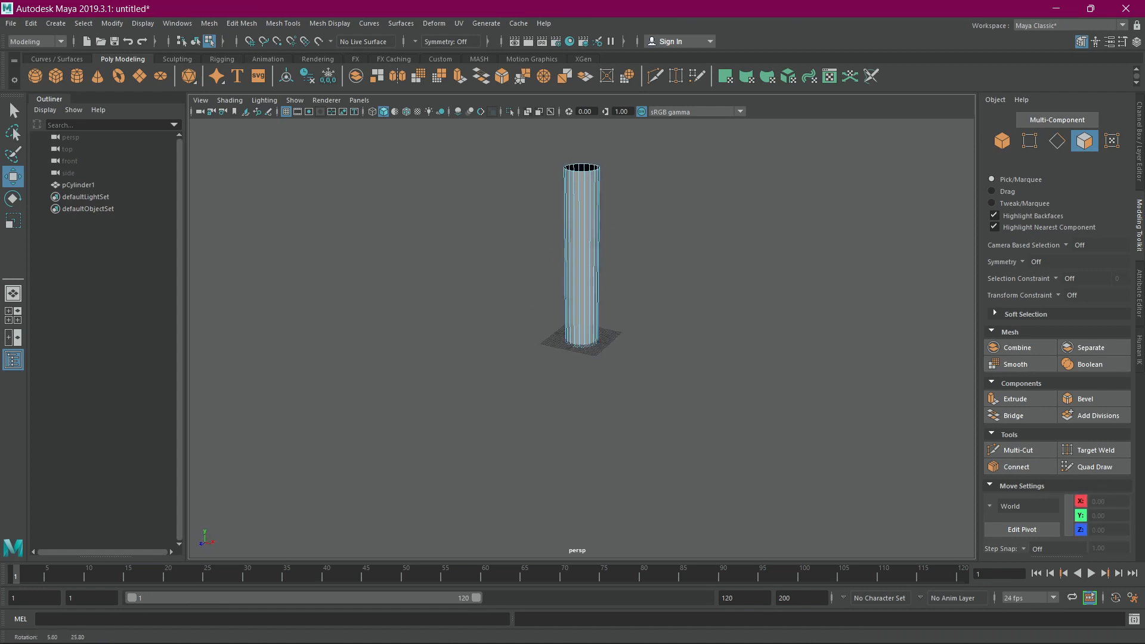
pyautogui.scroll(6, 573, 334)
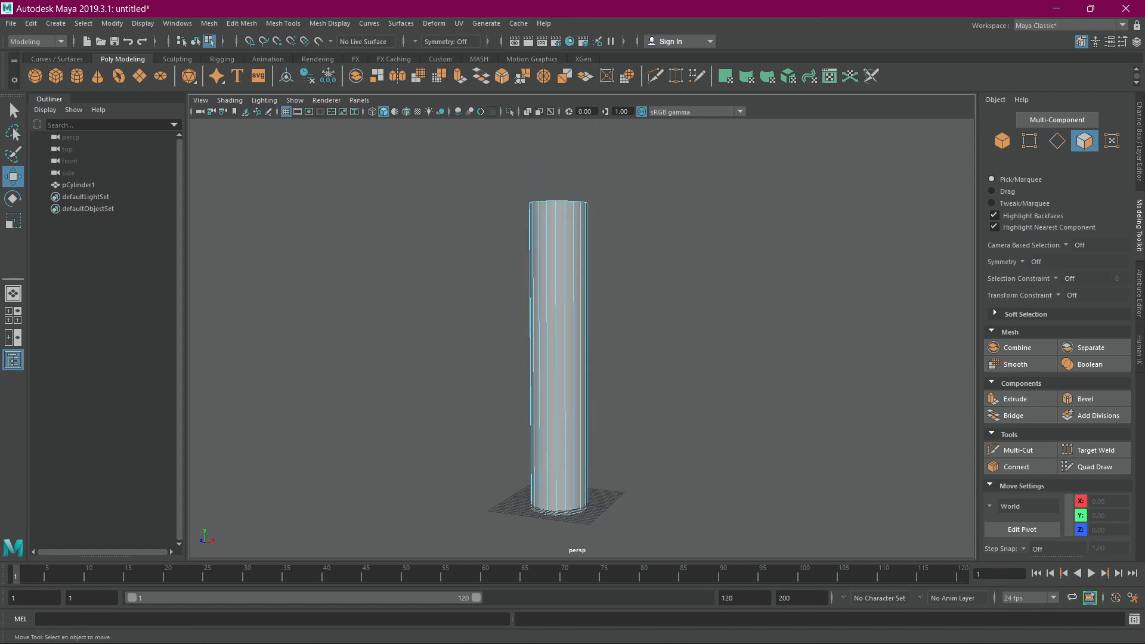
pyautogui.scroll(2, 572, 334)
pyautogui.keyDown('alt'); pyautogui.moveTo(573, 334); pyautogui.dragTo(598, 295, button='middle'); pyautogui.keyUp('alt')
pyautogui.scroll(2, 578, 289)
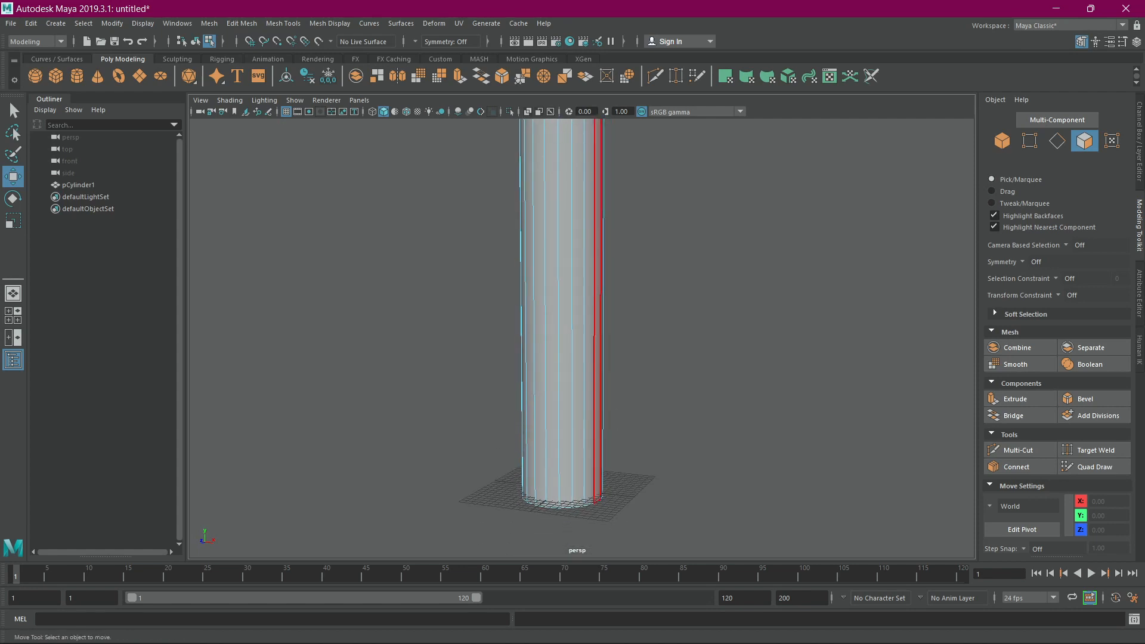
pyautogui.moveTo(558, 303); pyautogui.dragTo(554, 608, button='right')
pyautogui.click(599, 422)
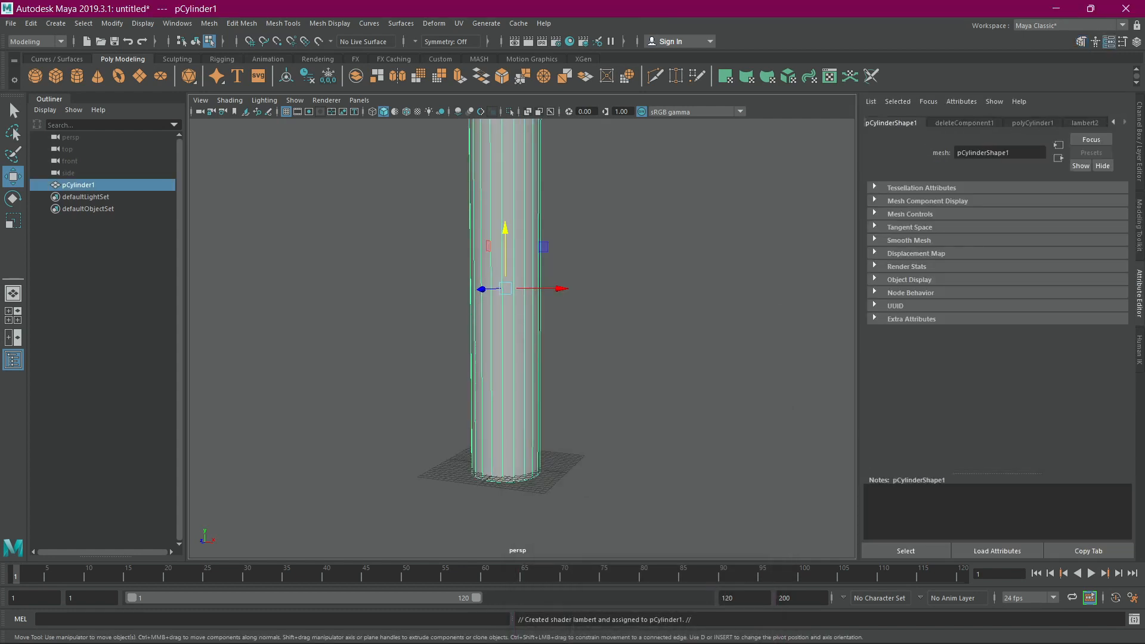
pyautogui.click(1108, 256)
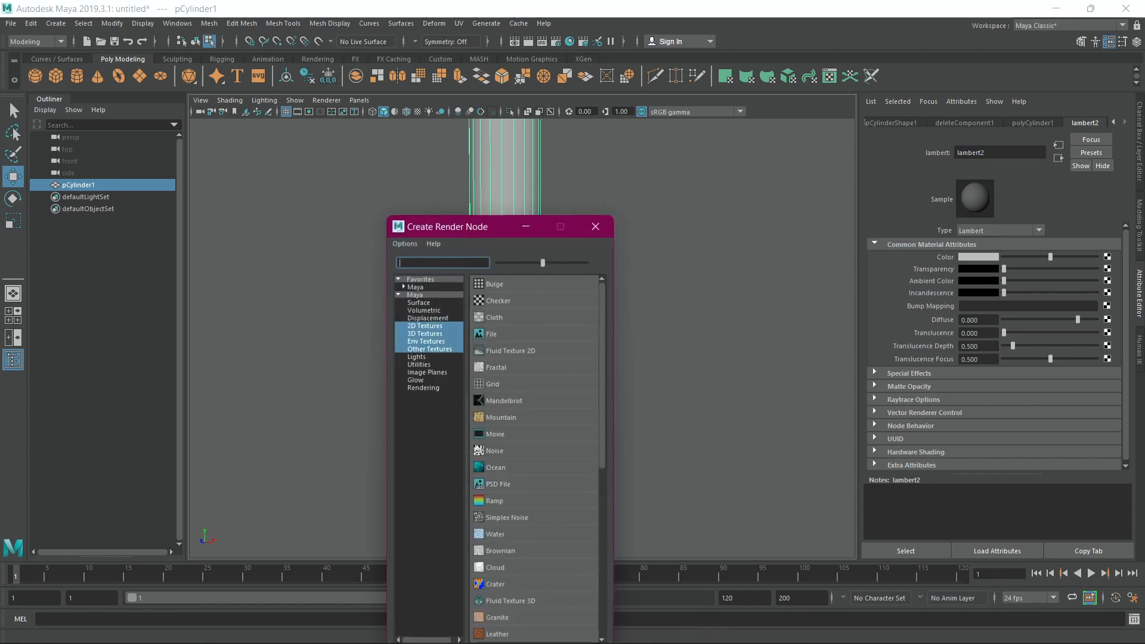
pyautogui.click(492, 334)
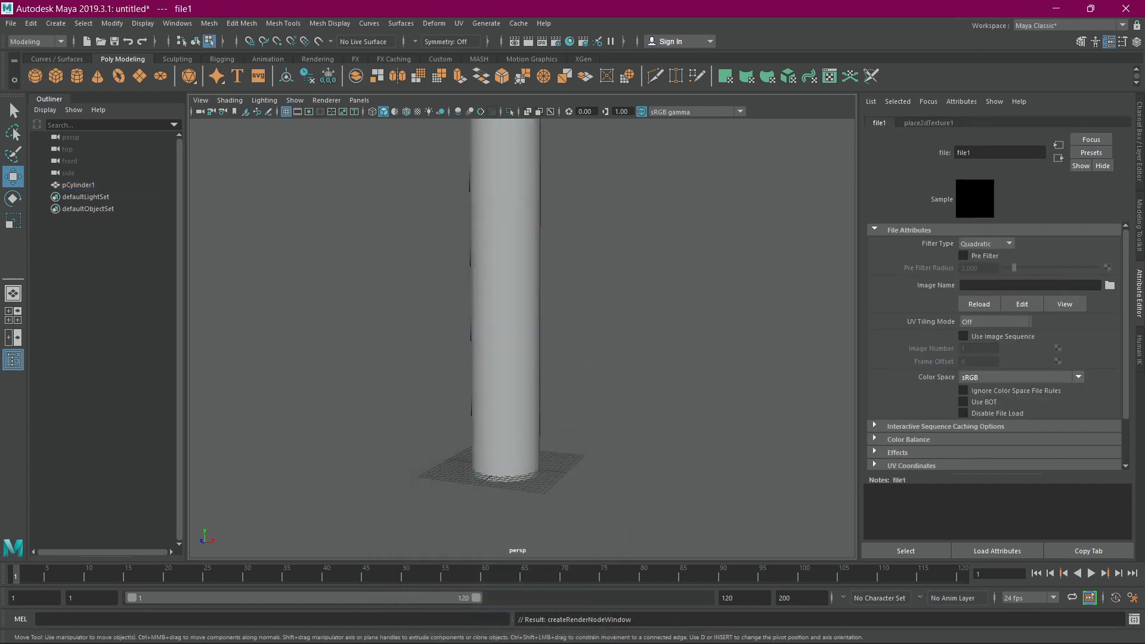
# Open the File texture's image browser and go to the GameDev folder within Documents.
pyautogui.click(1110, 285)
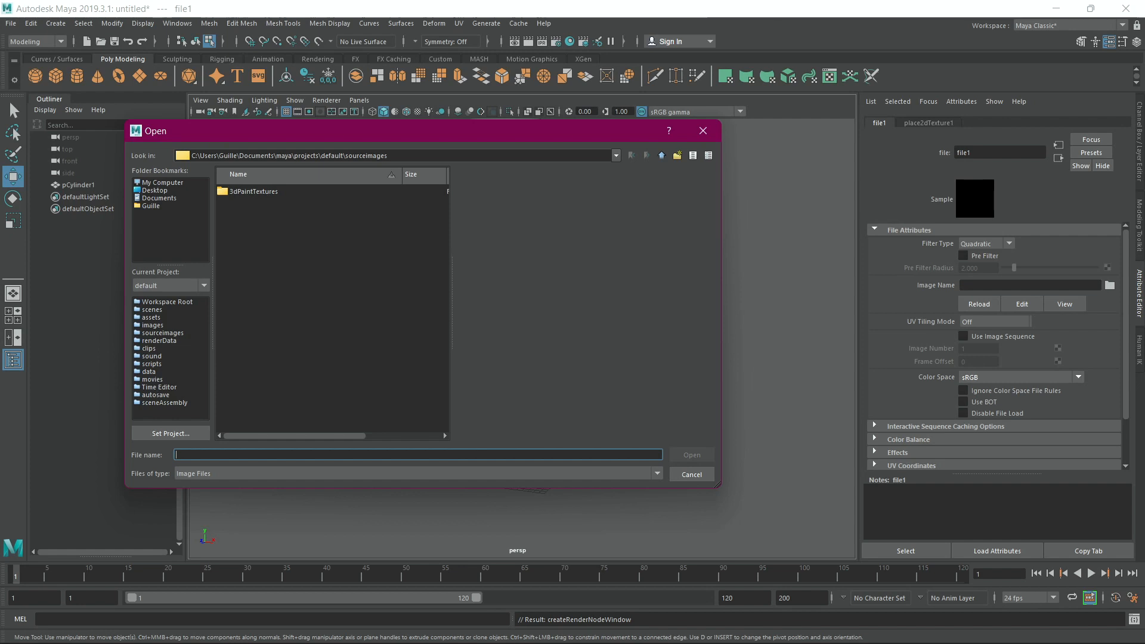
pyautogui.click(159, 198)
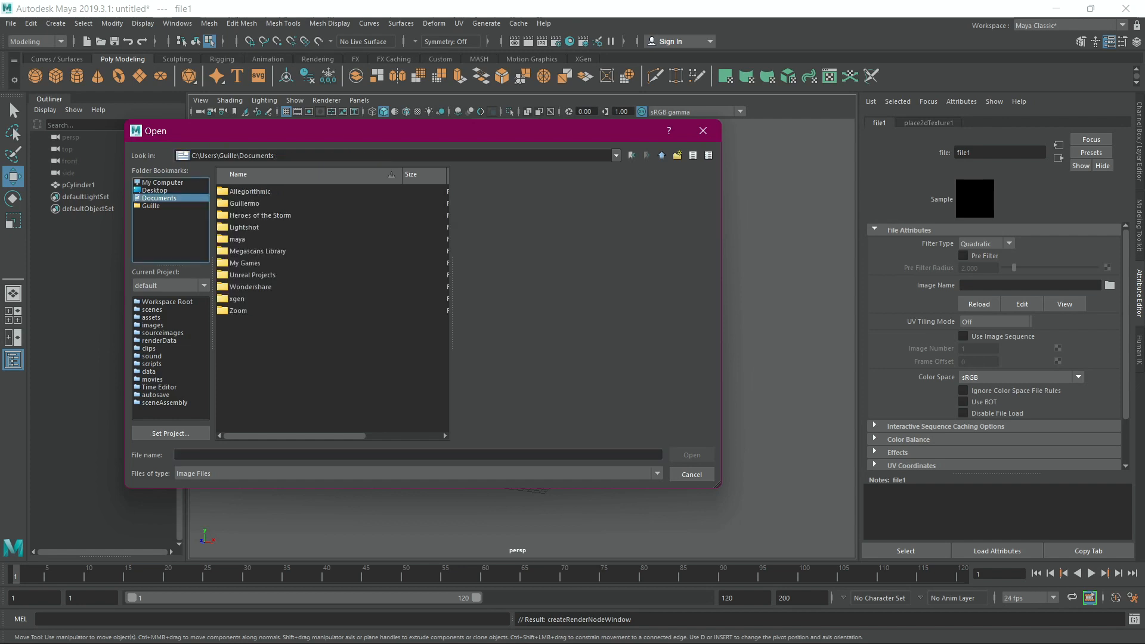
pyautogui.doubleClick(245, 203)
pyautogui.doubleClick(244, 204)
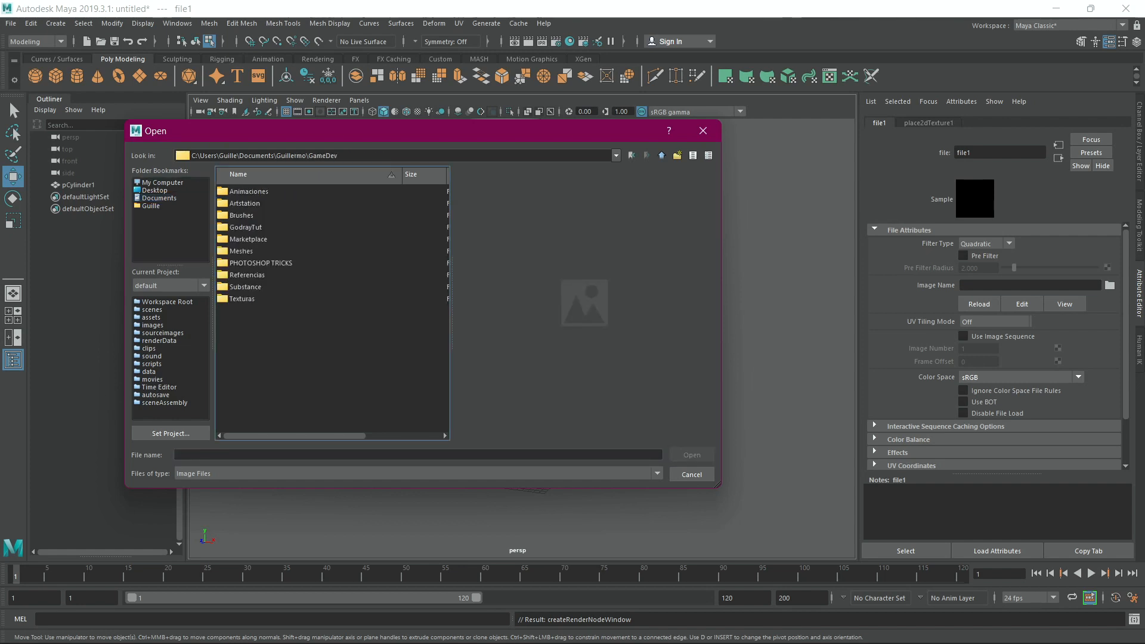
pyautogui.doubleClick(242, 298)
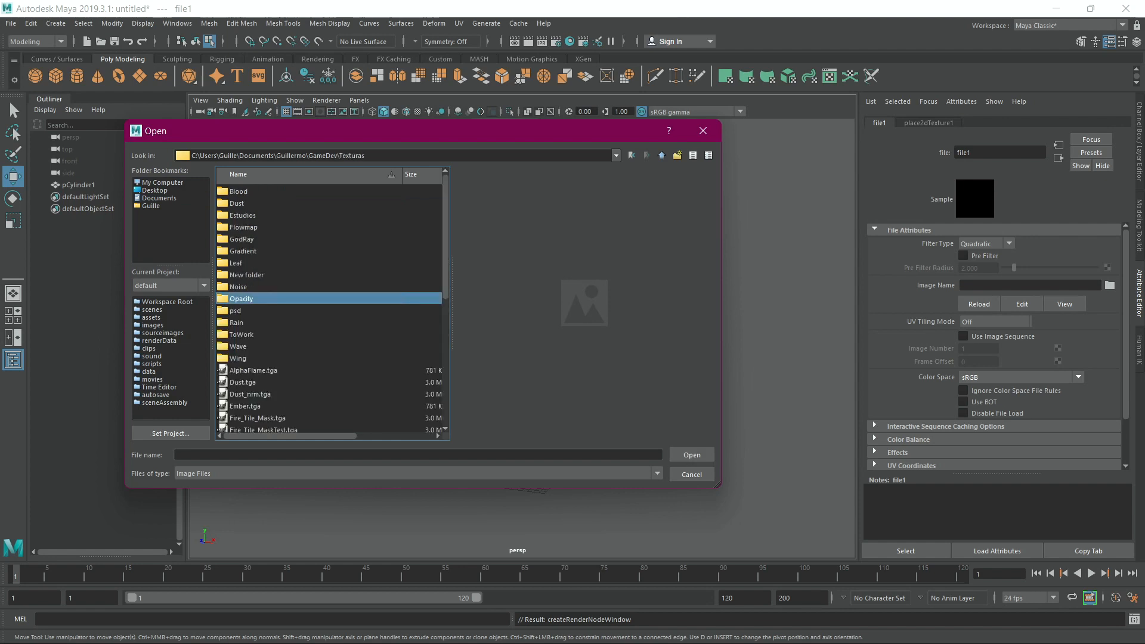
pyautogui.doubleClick(251, 238)
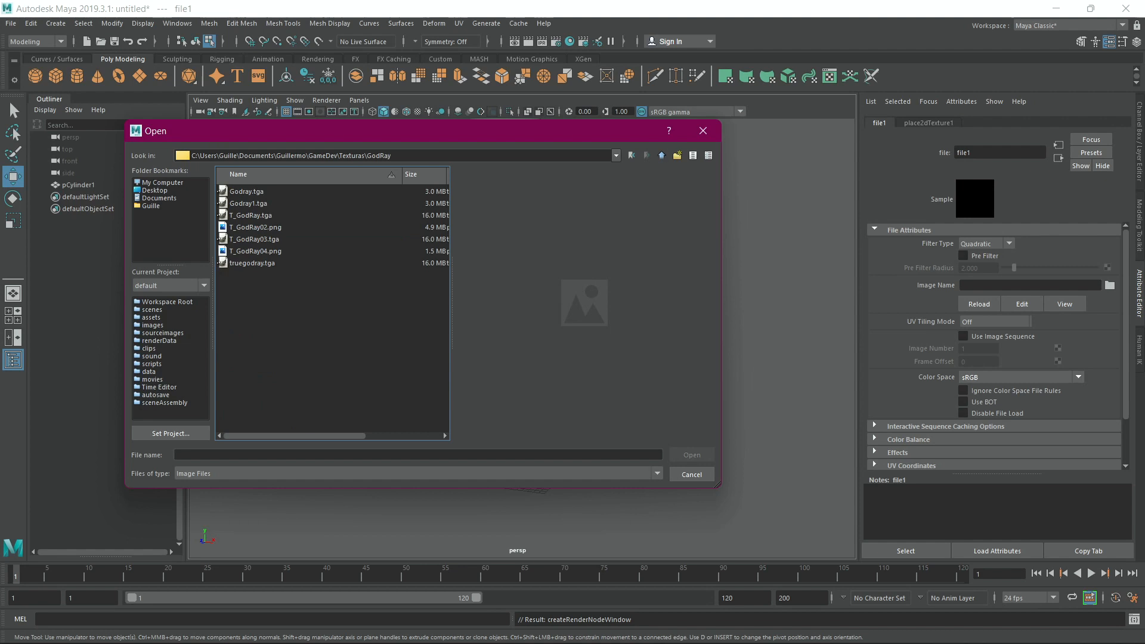
pyautogui.click(662, 155)
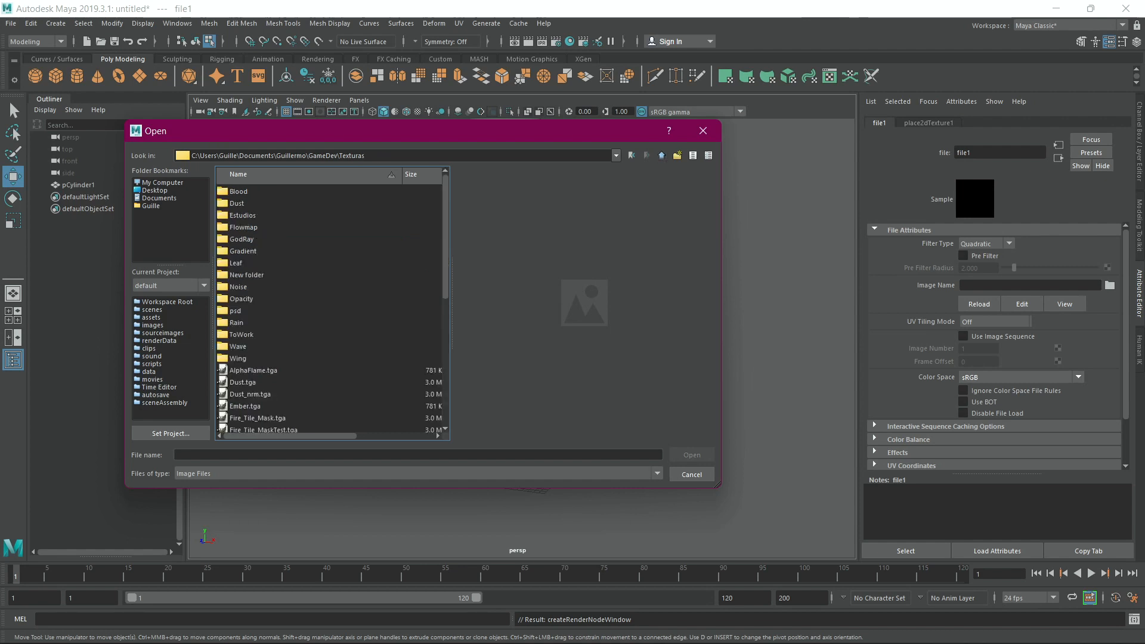
pyautogui.click(662, 155)
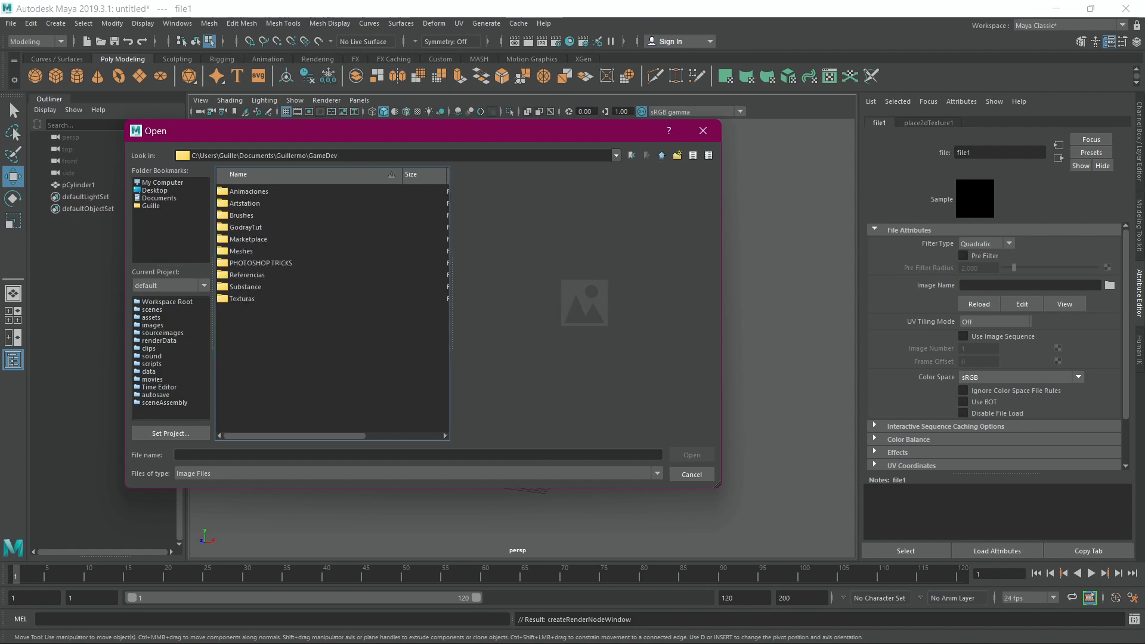
# Load T_GodRay.tga from the GodrayTut Textures folder into the File texture and turn on textured display in the viewport.
pyautogui.doubleClick(244, 227)
pyautogui.doubleClick(242, 204)
pyautogui.doubleClick(245, 191)
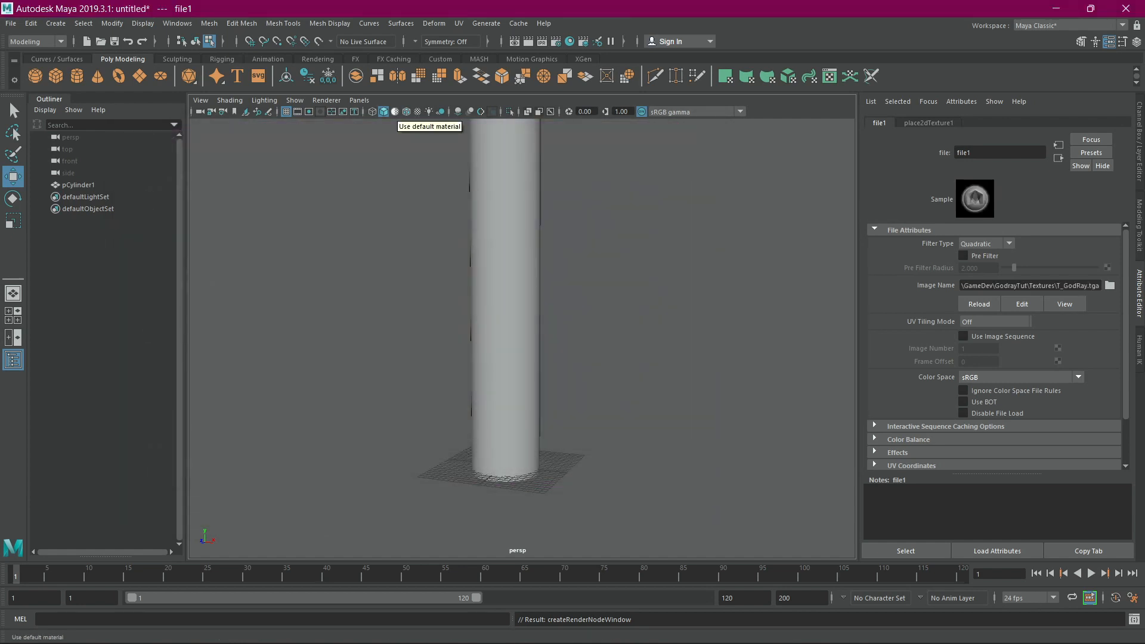
pyautogui.click(418, 111)
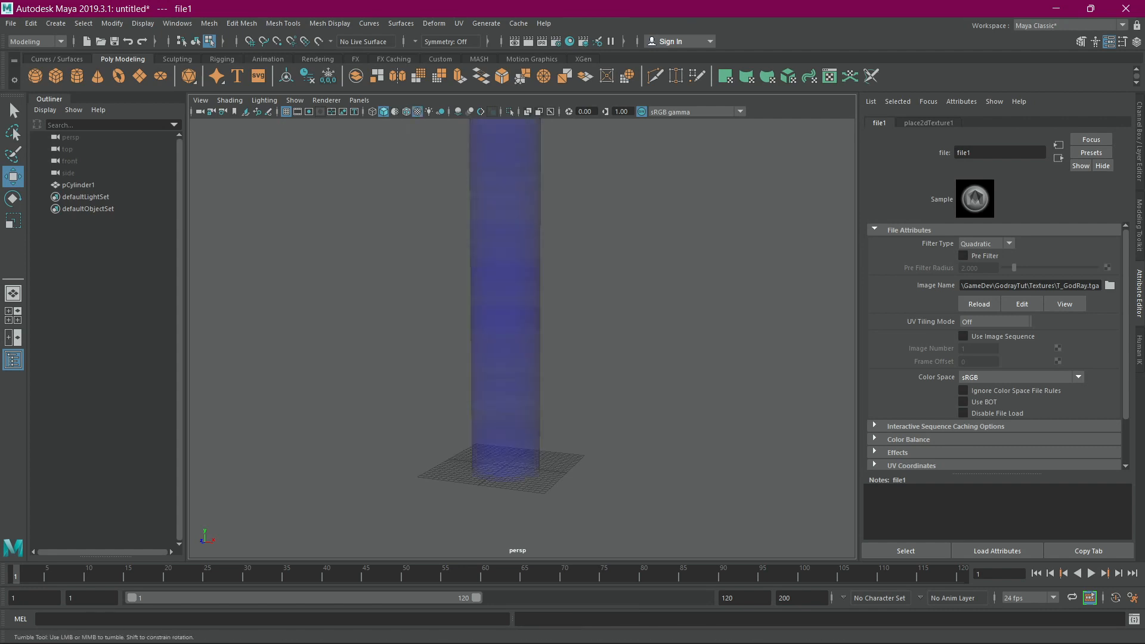
pyautogui.keyDown('alt'); pyautogui.moveTo(537, 257); pyautogui.dragTo(518, 315, button='middle'); pyautogui.keyUp('alt')
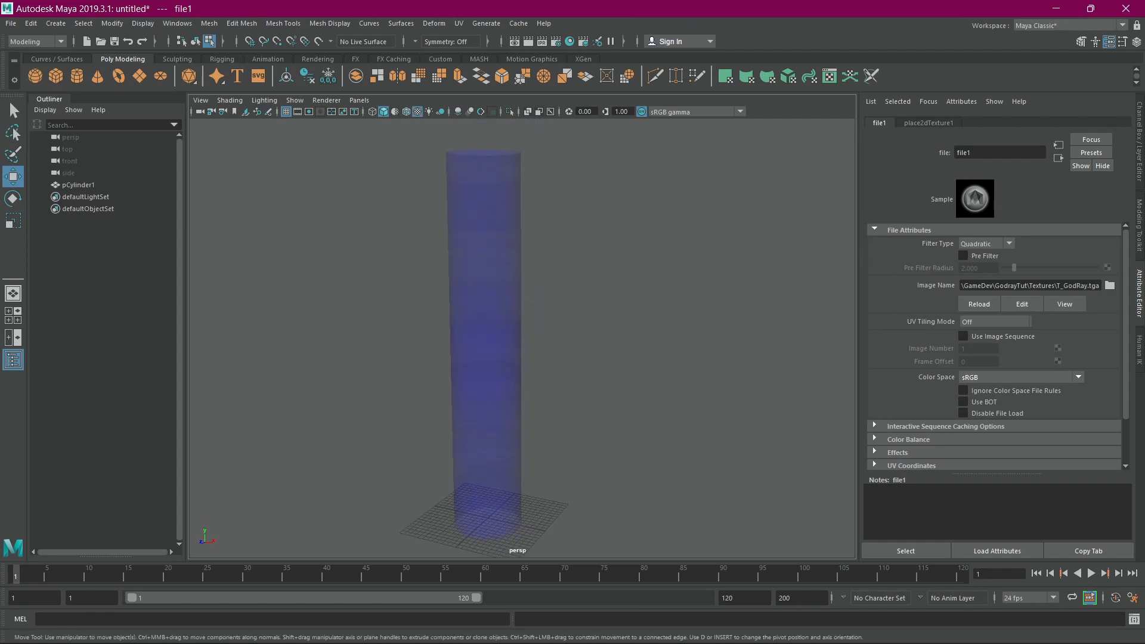
# Set the texture's color balance to an Exposure of 0.909 and an Alpha Gain of 1.948.
pyautogui.click(874, 439)
pyautogui.scroll(-2, 872, 463)
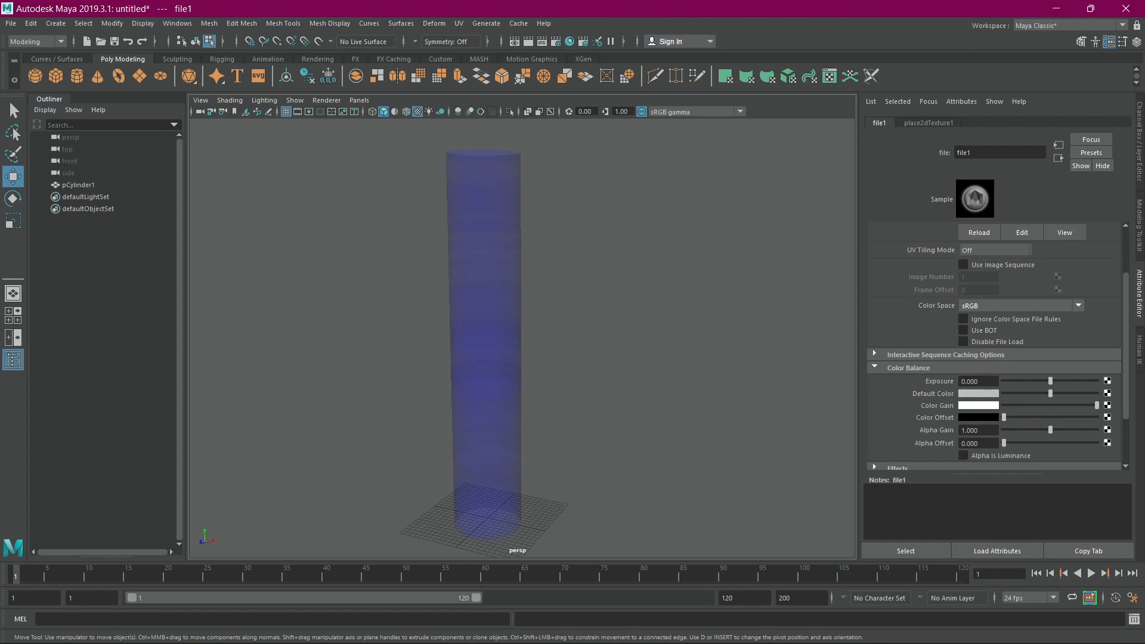
pyautogui.moveTo(1050, 381); pyautogui.dragTo(1058, 381)
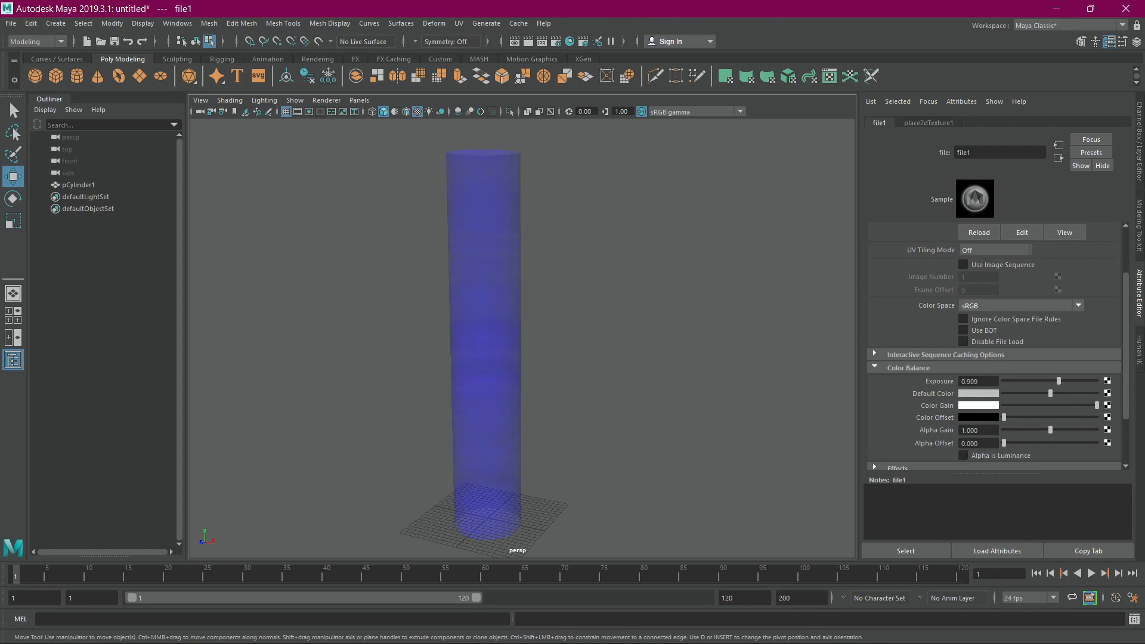
pyautogui.moveTo(1051, 430); pyautogui.dragTo(1094, 430)
pyautogui.moveTo(573, 358)
pyautogui.keyDown('alt'); pyautogui.mouseDown()
pyautogui.moveTo(548, 346)
pyautogui.moveTo(570, 340)
pyautogui.mouseUp(); pyautogui.keyUp('alt')
pyautogui.keyDown('alt'); pyautogui.moveTo(358, 334); pyautogui.dragTo(495, 341); pyautogui.keyUp('alt')
pyautogui.scroll(-5, 554, 375)
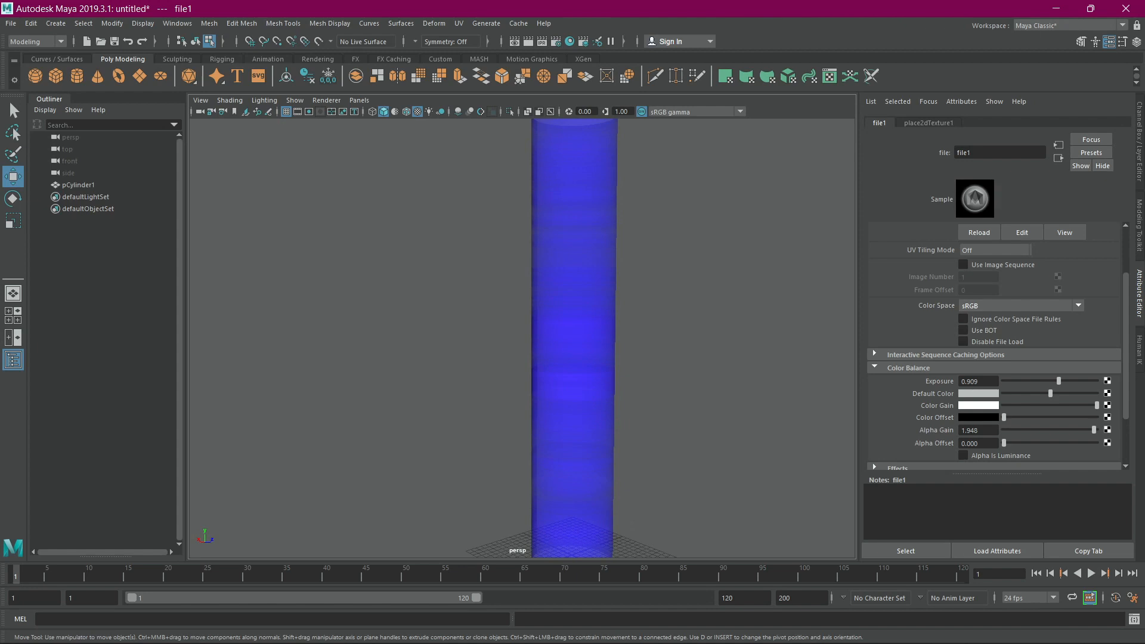
pyautogui.scroll(5, 523, 339)
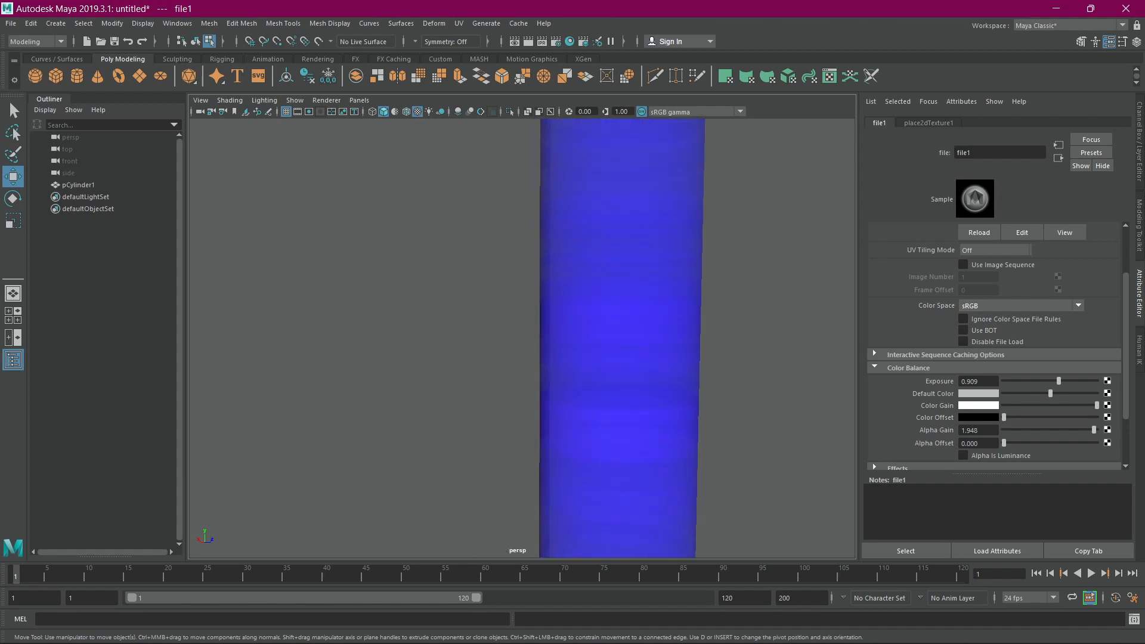
pyautogui.press('f')
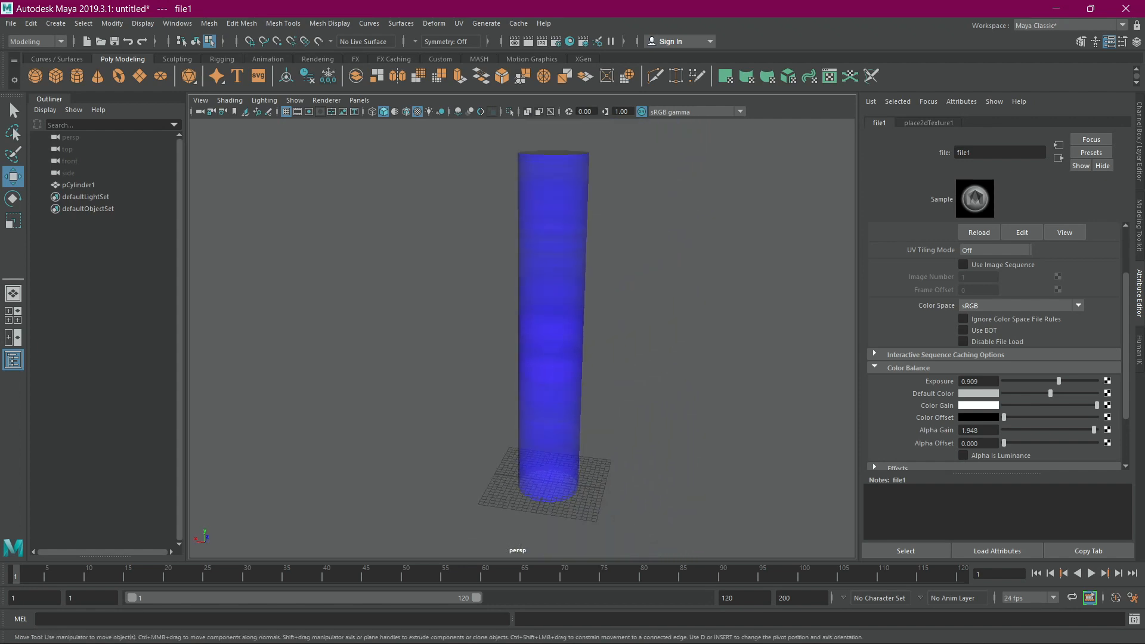
# Start a screen capture of the viewport area and sketch curved lines flaring outward and downward from the cylinder's upper end.
pyautogui.press('Print')
pyautogui.moveTo(830, 77); pyautogui.dragTo(158, 612)
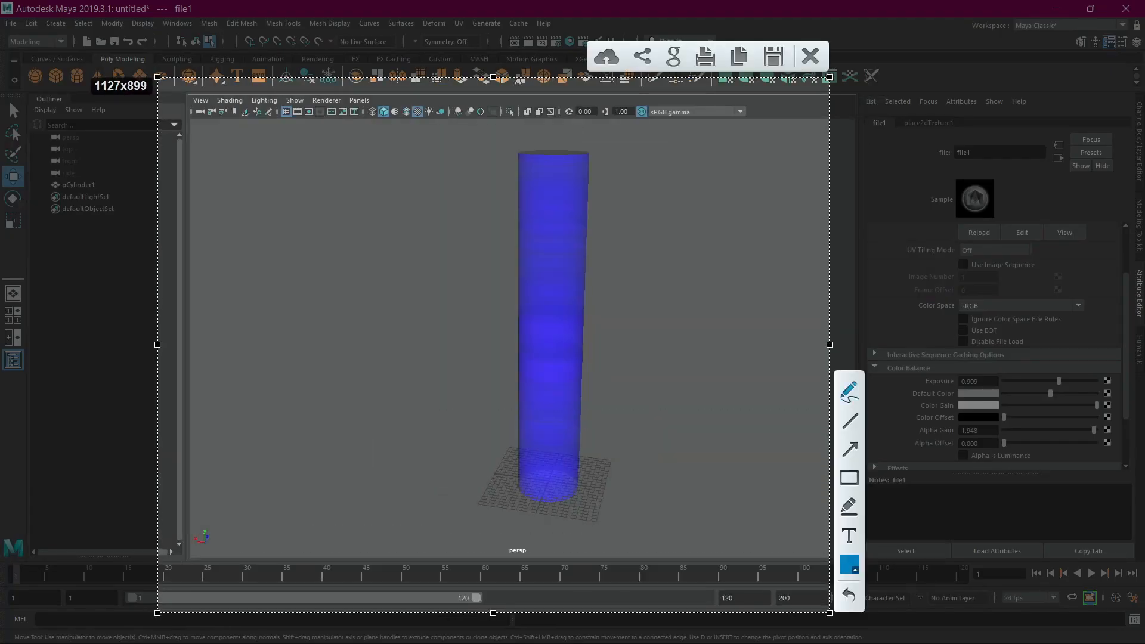
pyautogui.moveTo(539, 161); pyautogui.dragTo(349, 455)
pyautogui.moveTo(552, 202)
pyautogui.mouseDown()
pyautogui.moveTo(382, 461)
pyautogui.moveTo(534, 486)
pyautogui.moveTo(699, 547)
pyautogui.mouseUp()
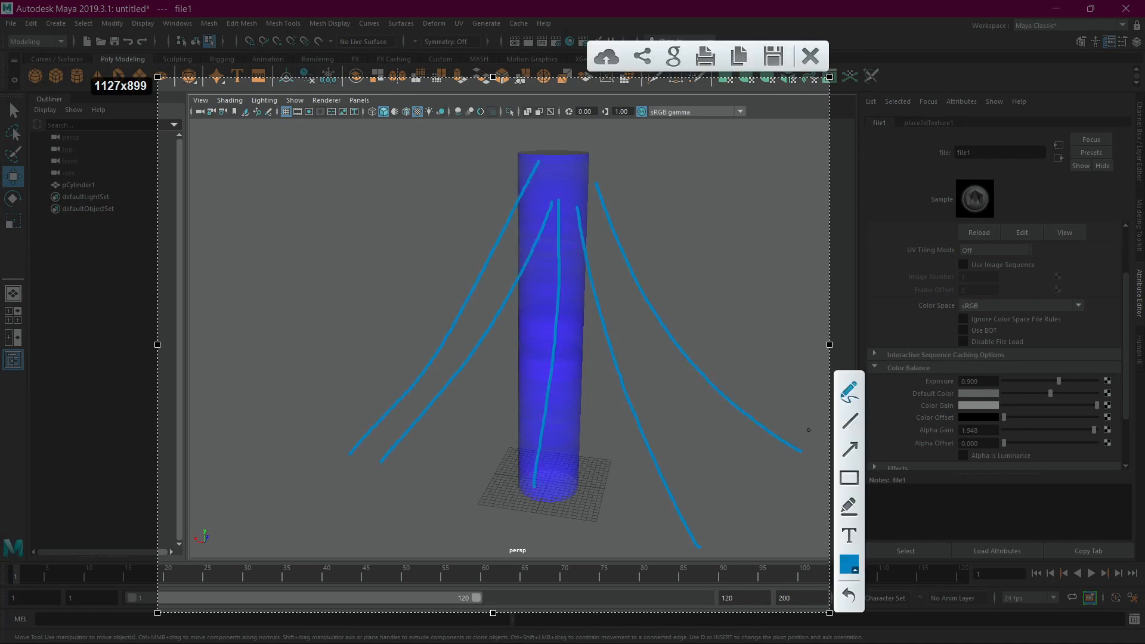
pyautogui.hotkey('ctrl', 'c')
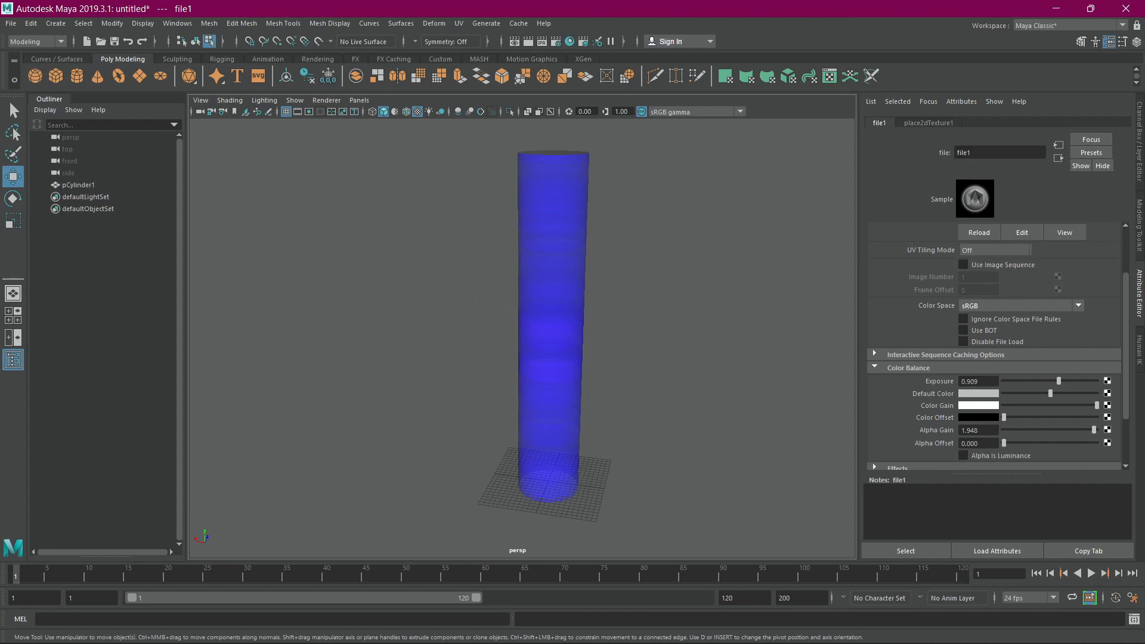
# Open the UV Editor, move it beside the cylinder, and select the cylinder to show its UVs.
pyautogui.click(459, 23)
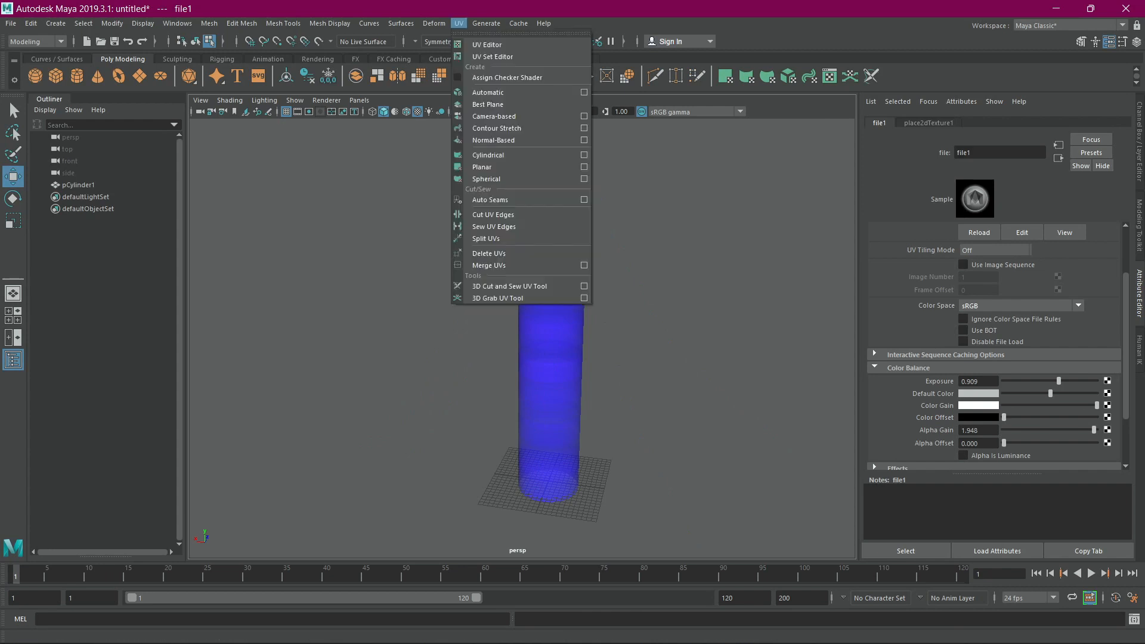
pyautogui.click(487, 45)
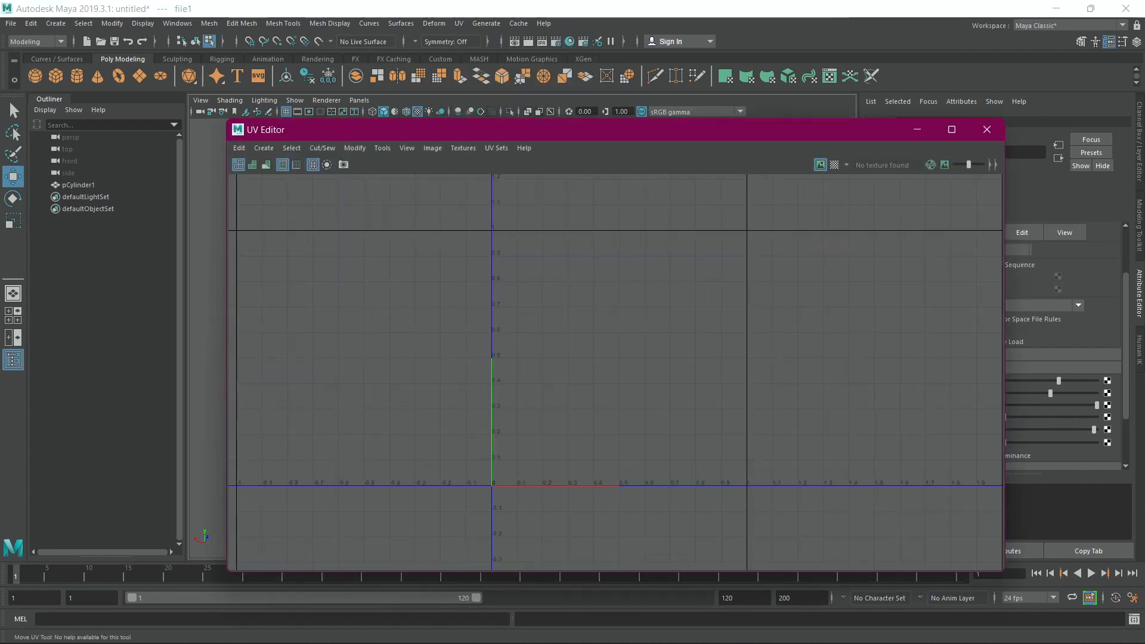
pyautogui.moveTo(736, 131); pyautogui.dragTo(1092, 132)
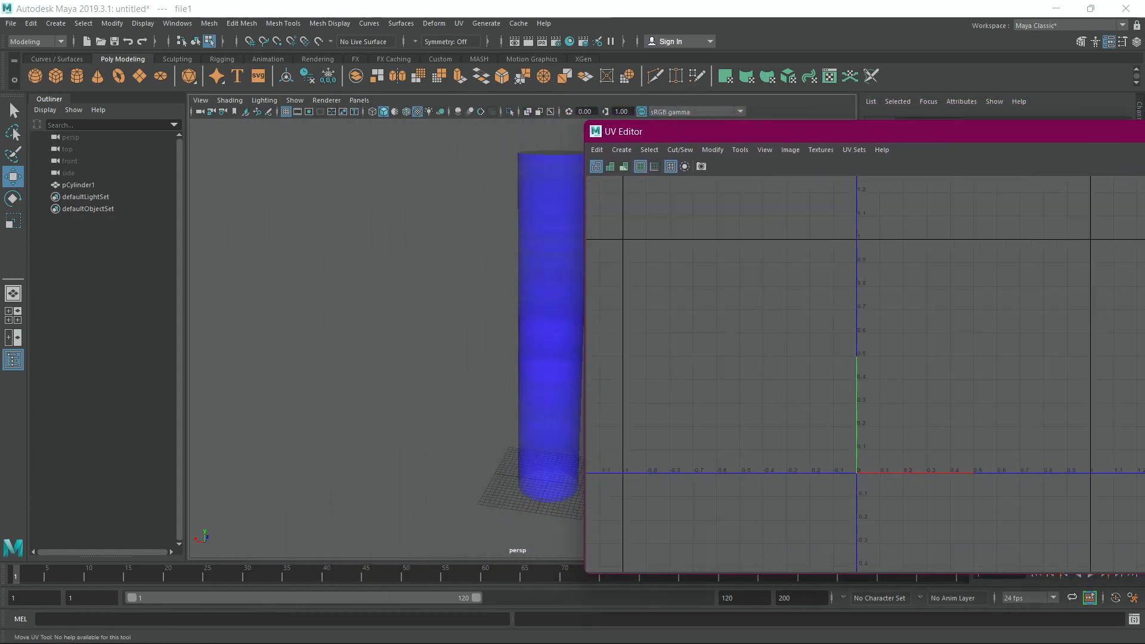
pyautogui.keyDown('alt'); pyautogui.moveTo(525, 322); pyautogui.dragTo(346, 322, button='middle'); pyautogui.keyUp('alt')
pyautogui.click(349, 322)
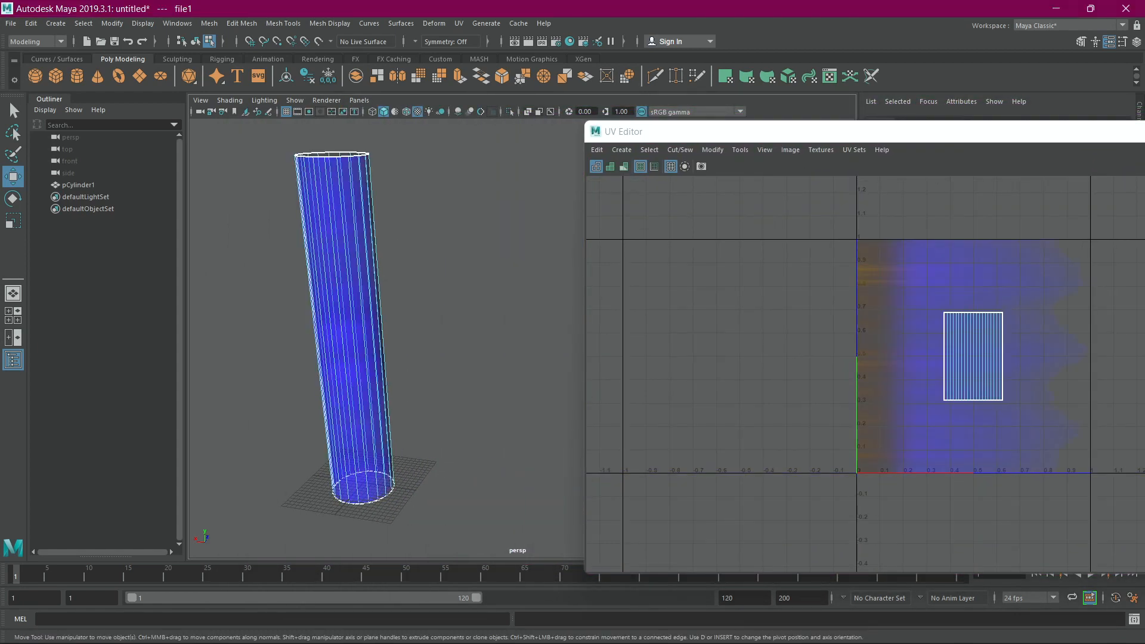
# Select the cylinder's entire UV shell and apply a cylindrical UV projection.
pyautogui.moveTo(890, 281); pyautogui.dragTo(1070, 433)
pyautogui.moveTo(1008, 131); pyautogui.dragTo(914, 97)
pyautogui.click(529, 115)
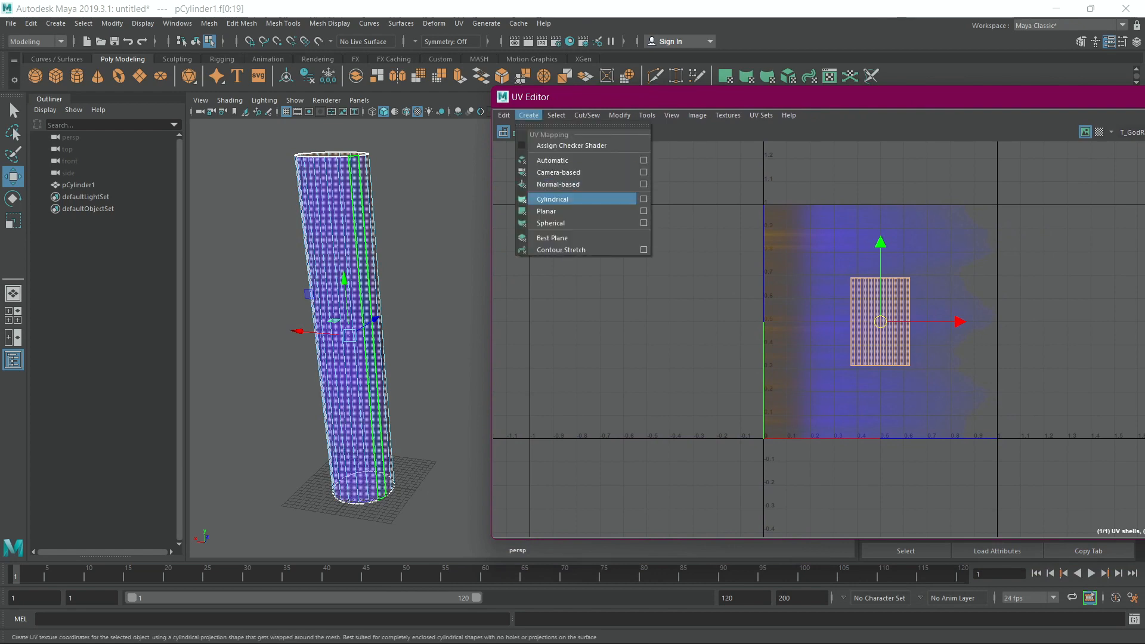
pyautogui.click(567, 199)
pyautogui.scroll(-2, 1010, 264)
# Rotate the UV shell 90 degrees and shrink its height to fit the 0-1 UV square.
pyautogui.press('e')
pyautogui.press('r')
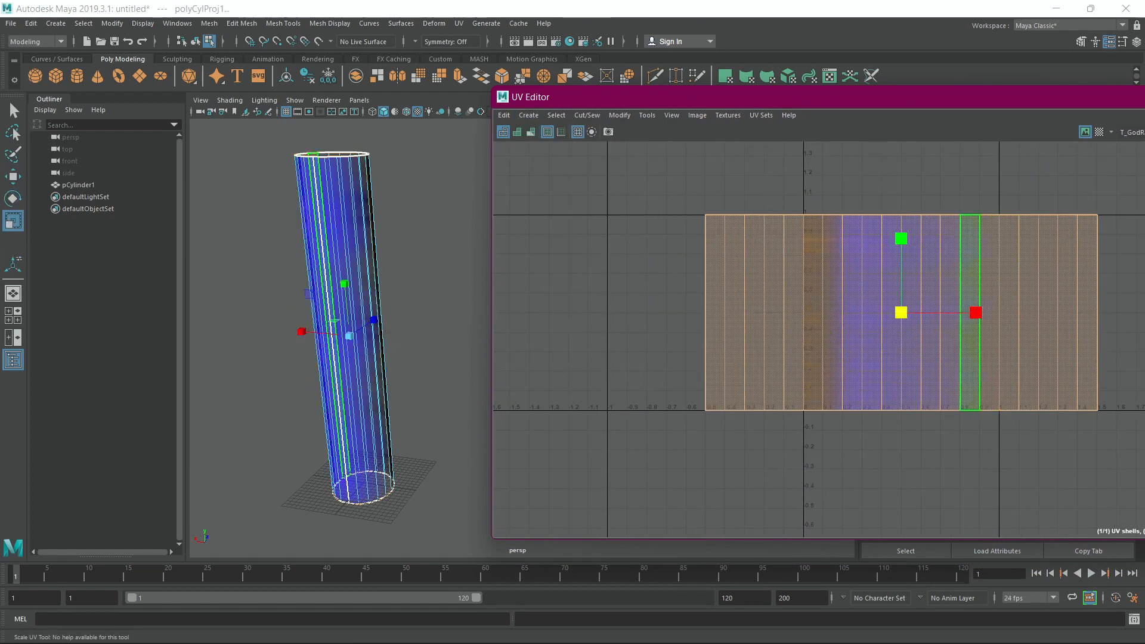
pyautogui.press('e')
pyautogui.moveTo(961, 268); pyautogui.dragTo(859, 252)
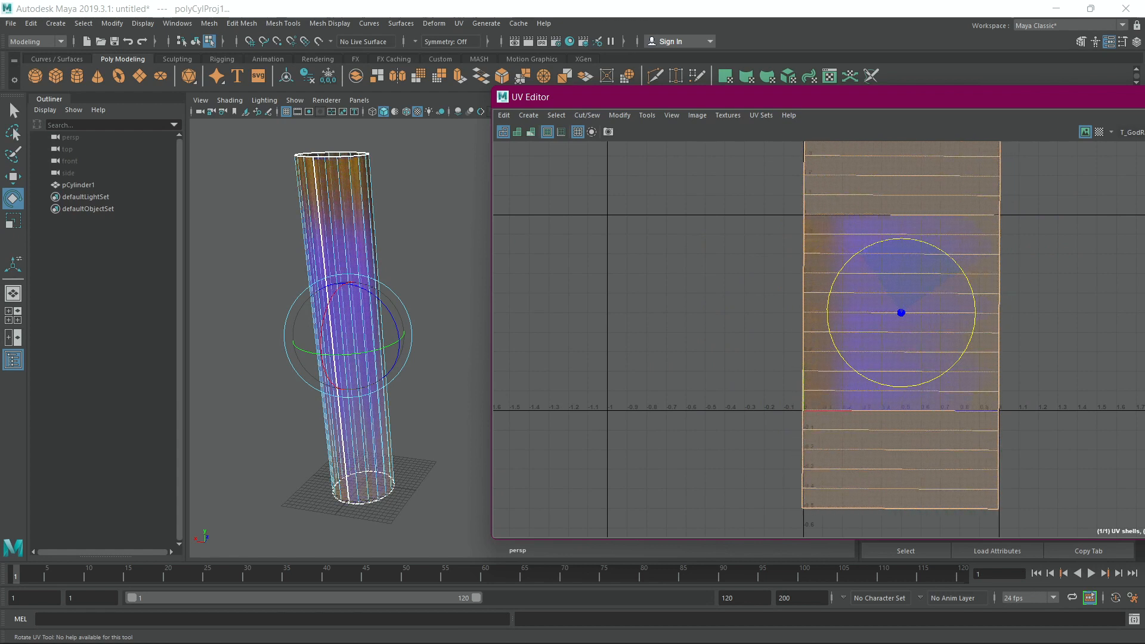
pyautogui.scroll(-2, 918, 285)
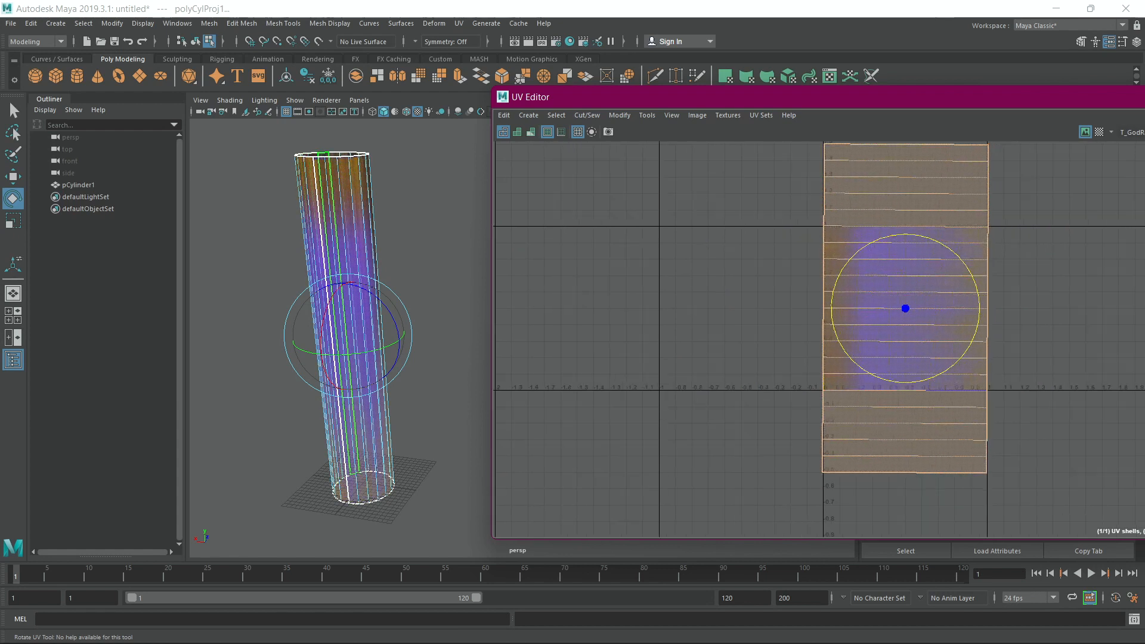
pyautogui.moveTo(860, 251); pyautogui.dragTo(859, 251)
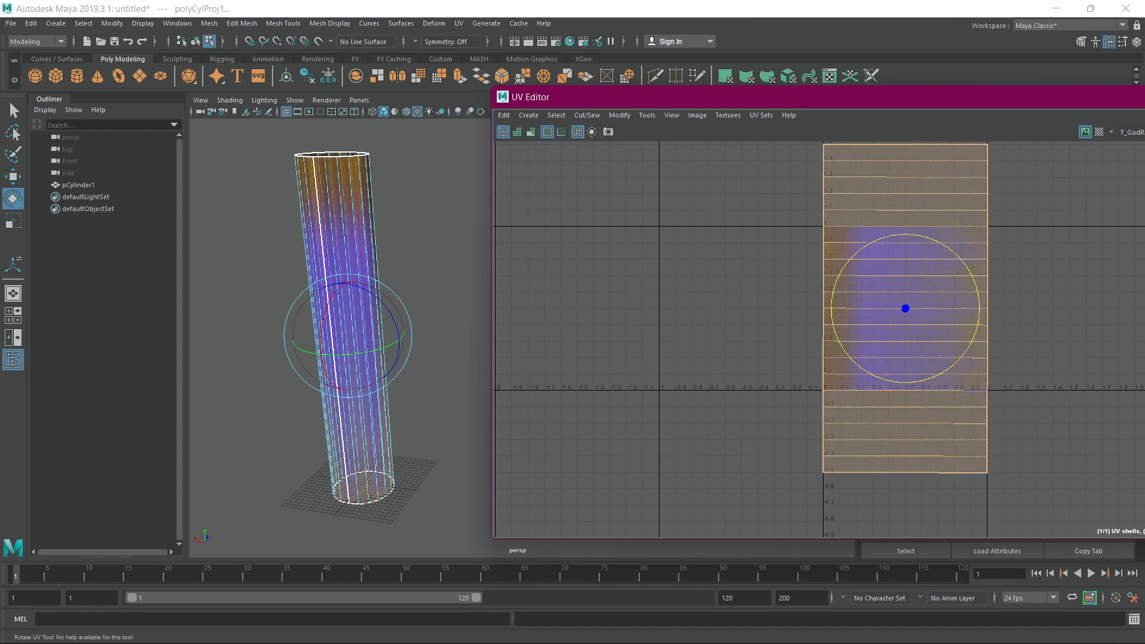
pyautogui.press('r')
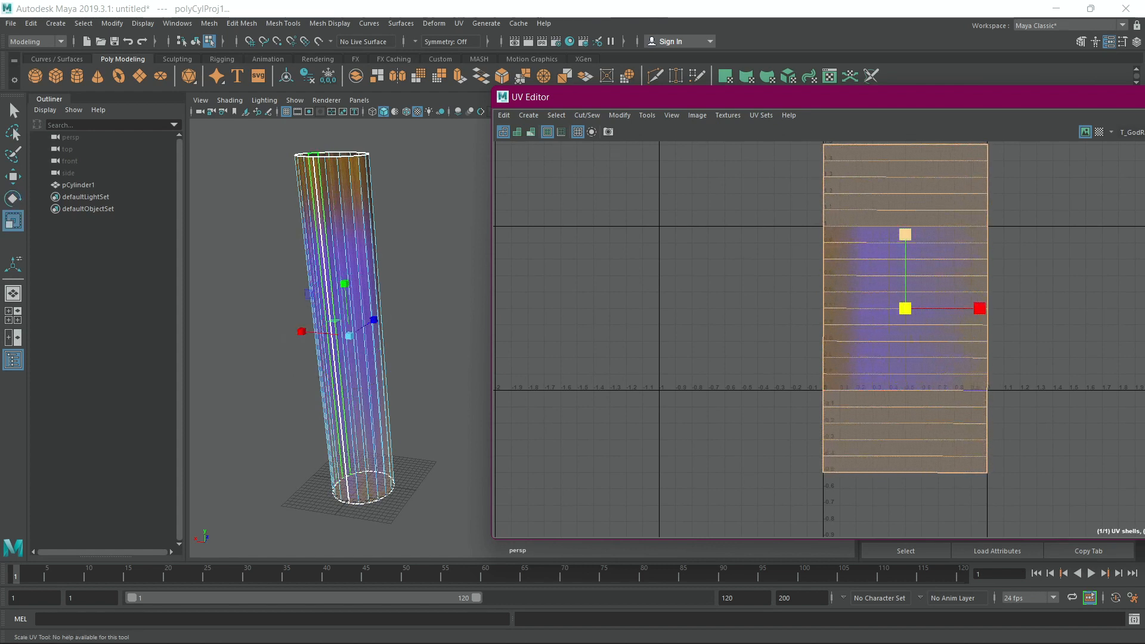
pyautogui.moveTo(905, 234); pyautogui.dragTo(905, 272)
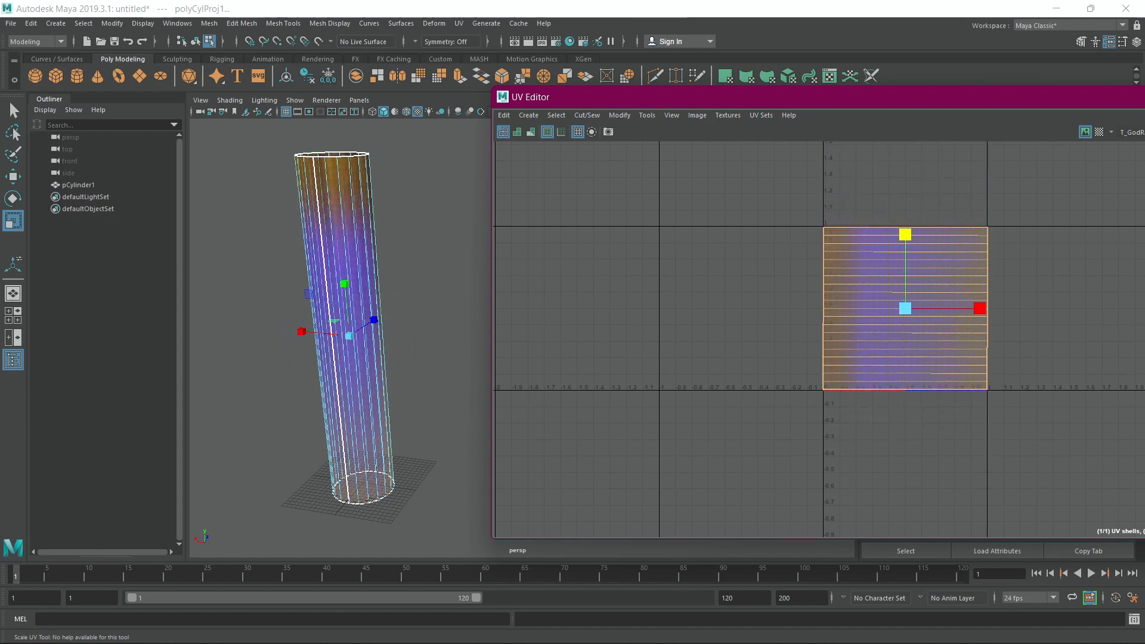
# Examine from several angles how the god ray texture runs along the cylinder from its upper end to its base.
pyautogui.scroll(2, 295, 318)
pyautogui.keyDown('alt'); pyautogui.moveTo(294, 318); pyautogui.dragTo(361, 391, button='middle'); pyautogui.keyUp('alt')
pyautogui.scroll(2, 317, 366)
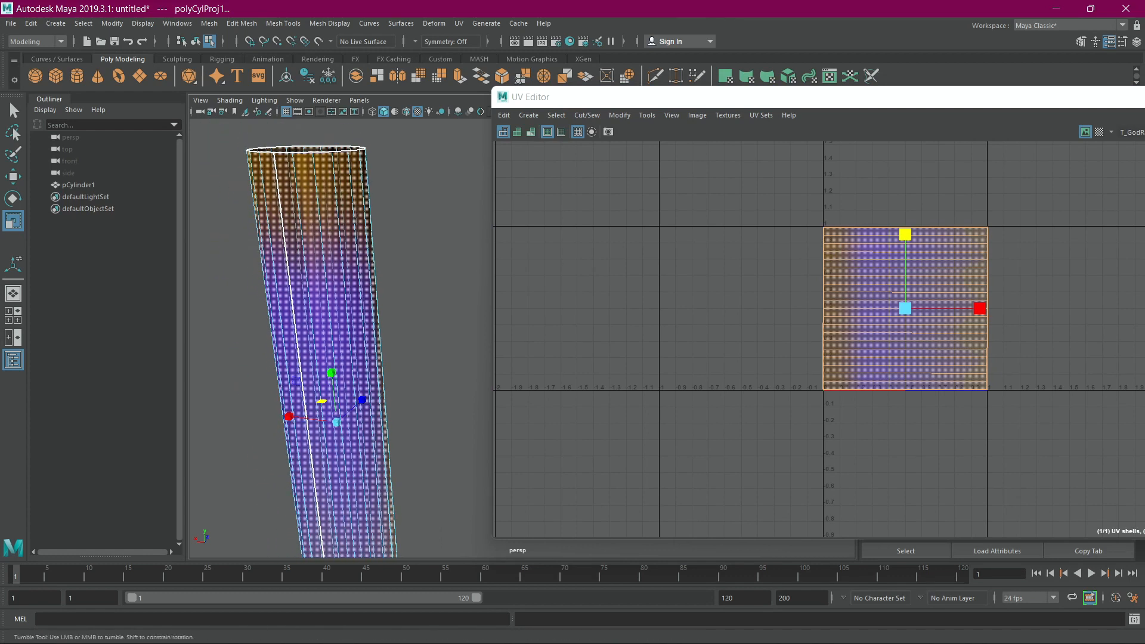
pyautogui.keyDown('alt'); pyautogui.moveTo(361, 392); pyautogui.dragTo(368, 375); pyautogui.keyUp('alt')
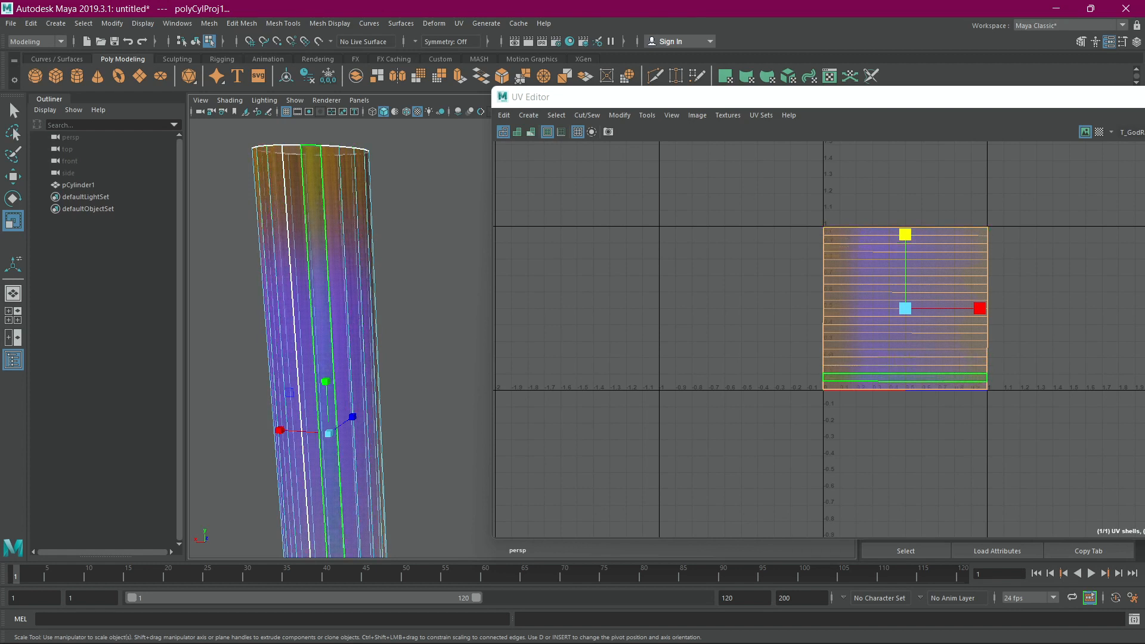
pyautogui.keyDown('alt'); pyautogui.moveTo(316, 346); pyautogui.dragTo(311, 385); pyautogui.keyUp('alt')
pyautogui.scroll(-4, 312, 385)
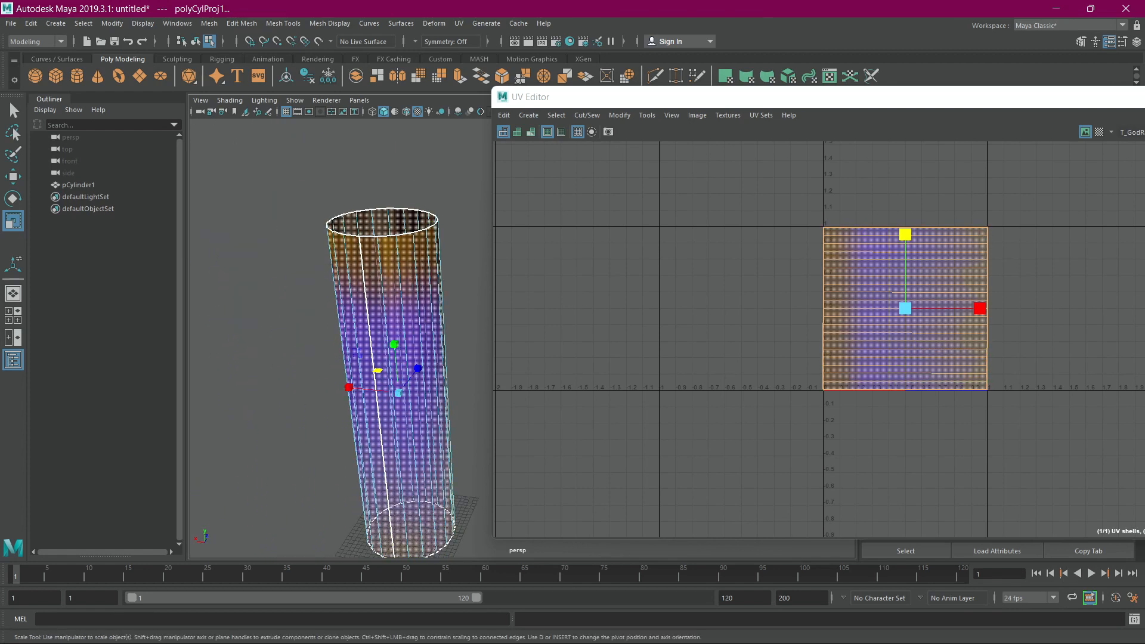
pyautogui.hotkey('ctrl', 'z')
pyautogui.keyDown('alt'); pyautogui.moveTo(326, 384); pyautogui.dragTo(291, 278, button='middle'); pyautogui.keyUp('alt')
pyautogui.keyDown('alt'); pyautogui.moveTo(322, 310); pyautogui.dragTo(311, 269); pyautogui.keyUp('alt')
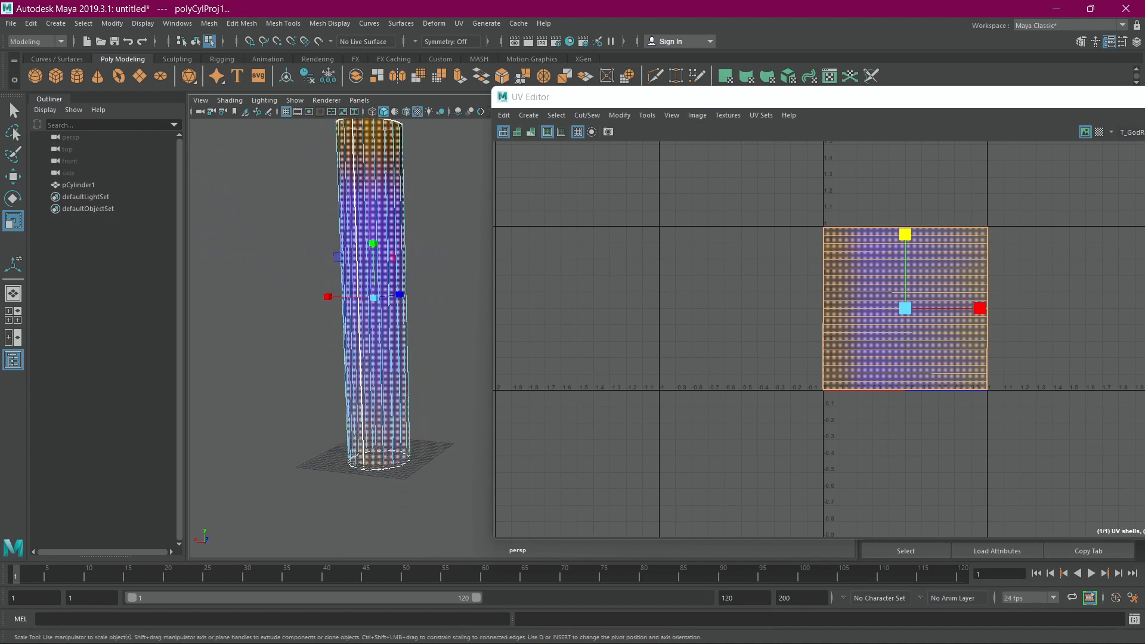
pyautogui.keyDown('alt'); pyautogui.moveTo(404, 281); pyautogui.dragTo(404, 340); pyautogui.keyUp('alt')
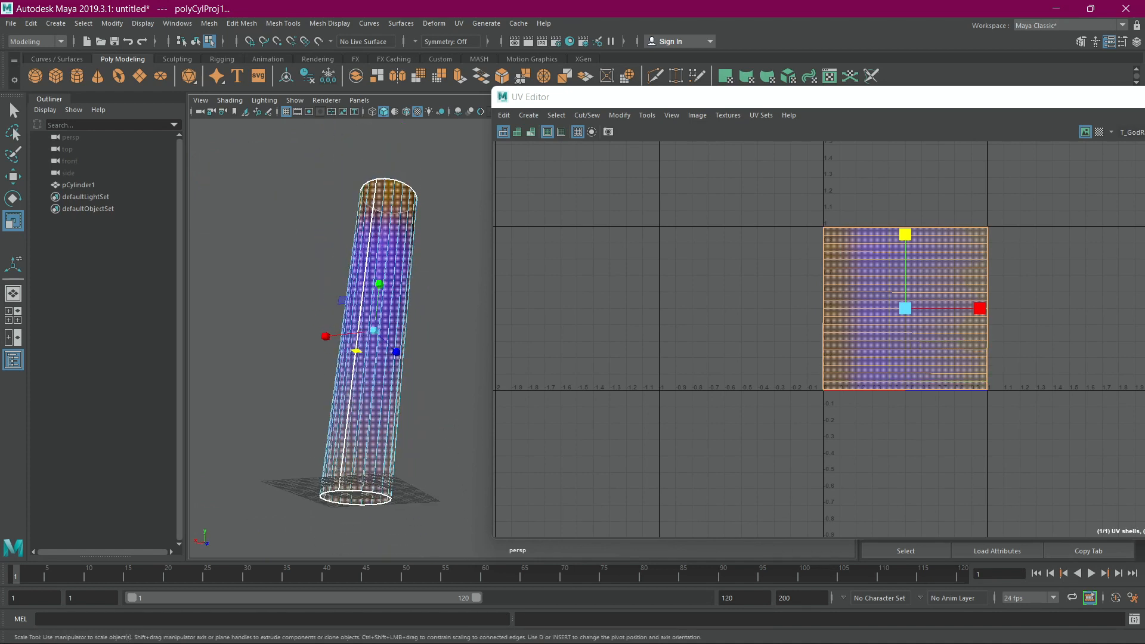
pyautogui.scroll(4, 403, 340)
pyautogui.press('f')
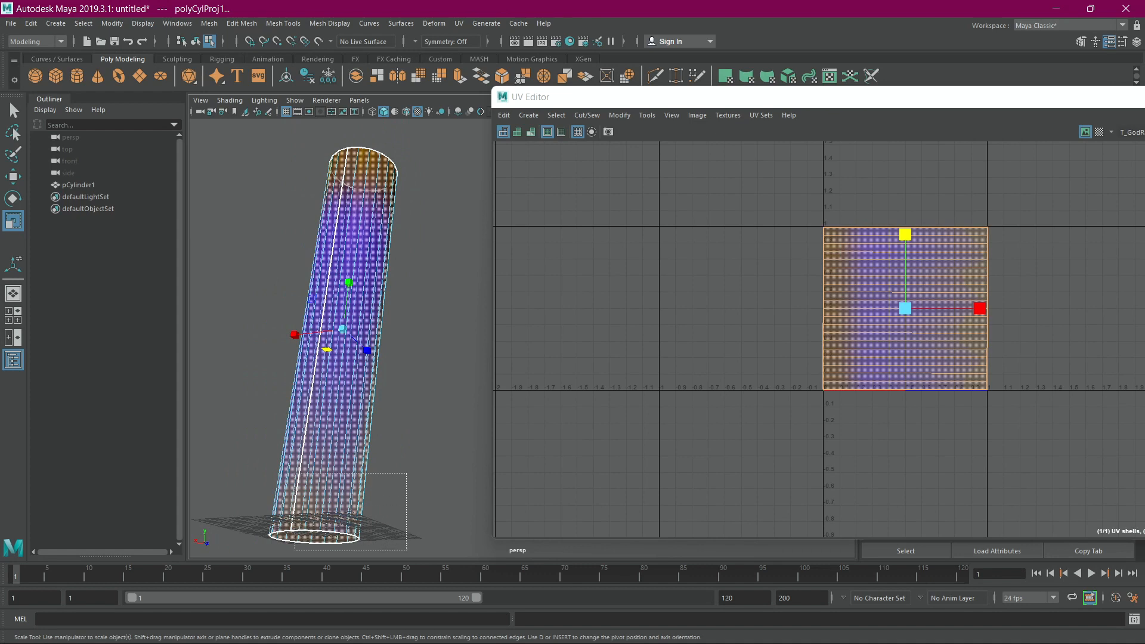
# Clear the UV selection on the cylinder and close the UV Editor.
pyautogui.moveTo(407, 473); pyautogui.dragTo(295, 550)
pyautogui.click(734, 323)
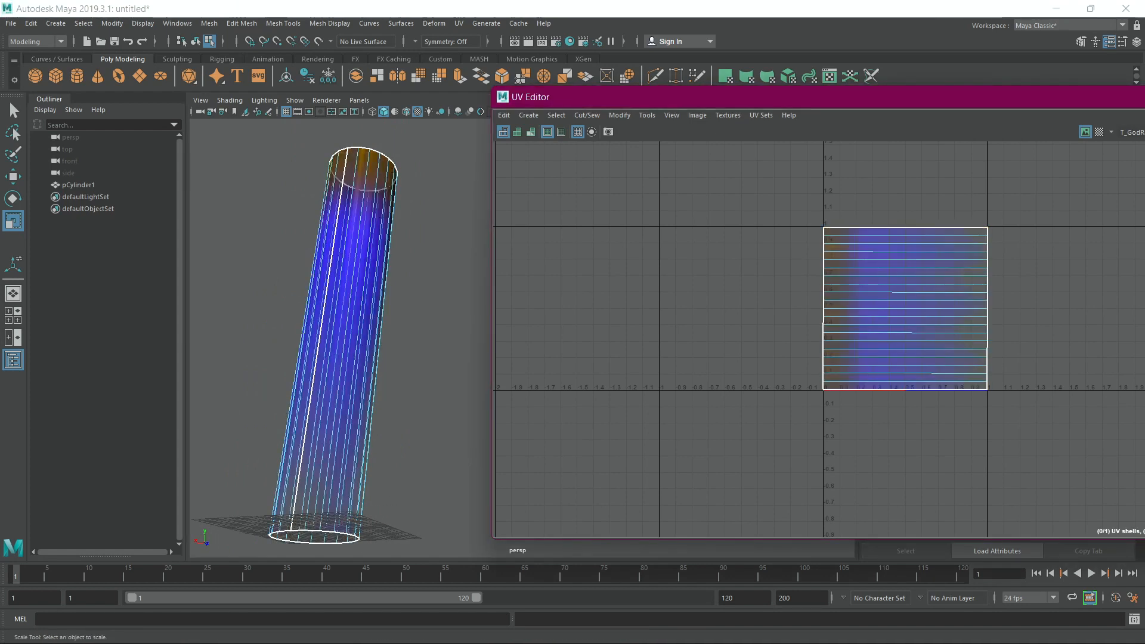
pyautogui.moveTo(835, 97); pyautogui.dragTo(610, 138)
pyautogui.click(1027, 138)
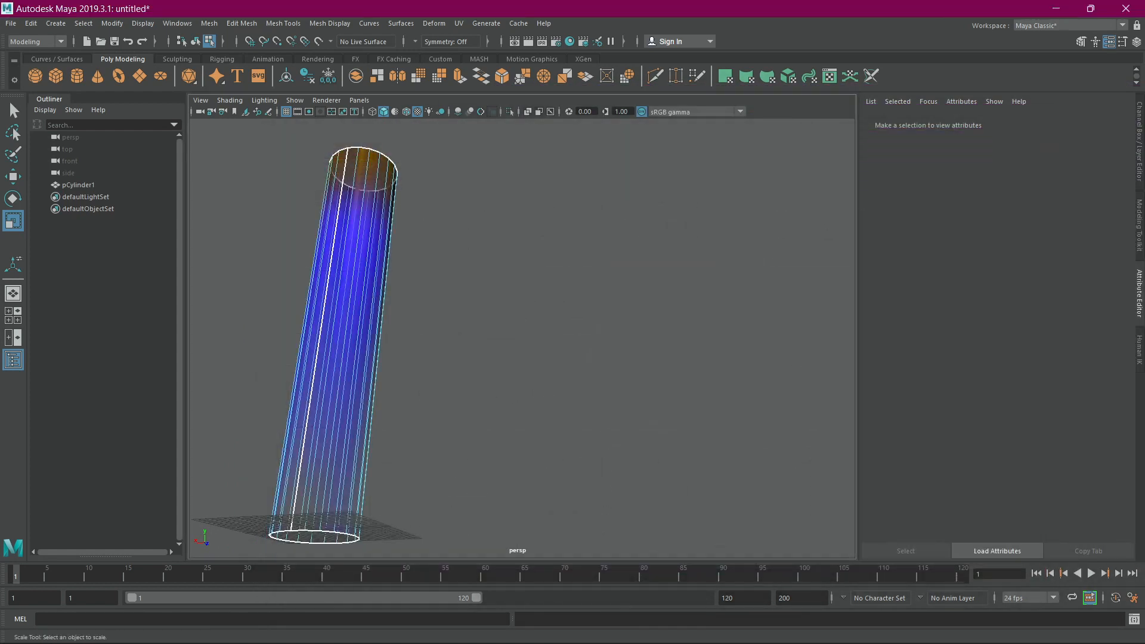
# Examine the textured cylinder from several angles and distances, from its open upper end down to its base.
pyautogui.keyDown('alt'); pyautogui.moveTo(513, 280); pyautogui.dragTo(527, 349); pyautogui.keyUp('alt')
pyautogui.scroll(-3, 528, 349)
pyautogui.keyDown('alt'); pyautogui.moveTo(528, 349); pyautogui.dragTo(659, 227, button='middle'); pyautogui.keyUp('alt')
pyautogui.scroll(5, 539, 358)
pyautogui.keyDown('alt'); pyautogui.moveTo(659, 227); pyautogui.dragTo(661, 252); pyautogui.keyUp('alt')
pyautogui.scroll(-7, 661, 230)
pyautogui.keyDown('alt'); pyautogui.moveTo(660, 252); pyautogui.dragTo(660, 342, button='middle'); pyautogui.keyUp('alt')
pyautogui.scroll(2, 660, 342)
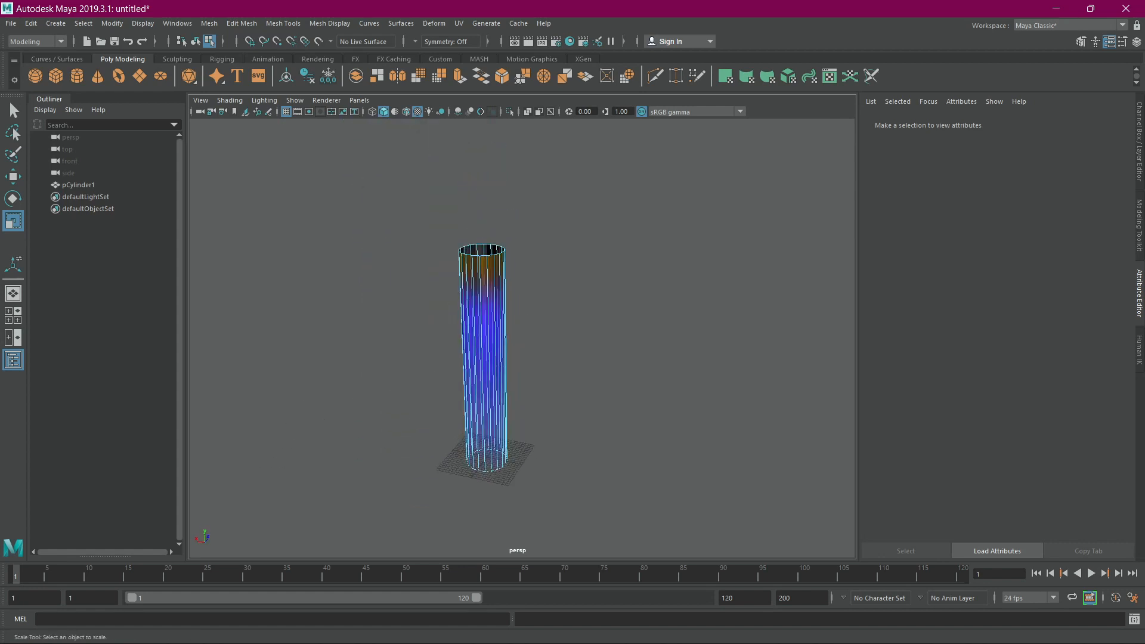
pyautogui.scroll(3, 660, 342)
pyautogui.keyDown('alt'); pyautogui.moveTo(660, 343); pyautogui.dragTo(661, 316); pyautogui.keyUp('alt')
pyautogui.keyDown('alt'); pyautogui.moveTo(660, 316); pyautogui.dragTo(673, 272, button='middle'); pyautogui.keyUp('alt')
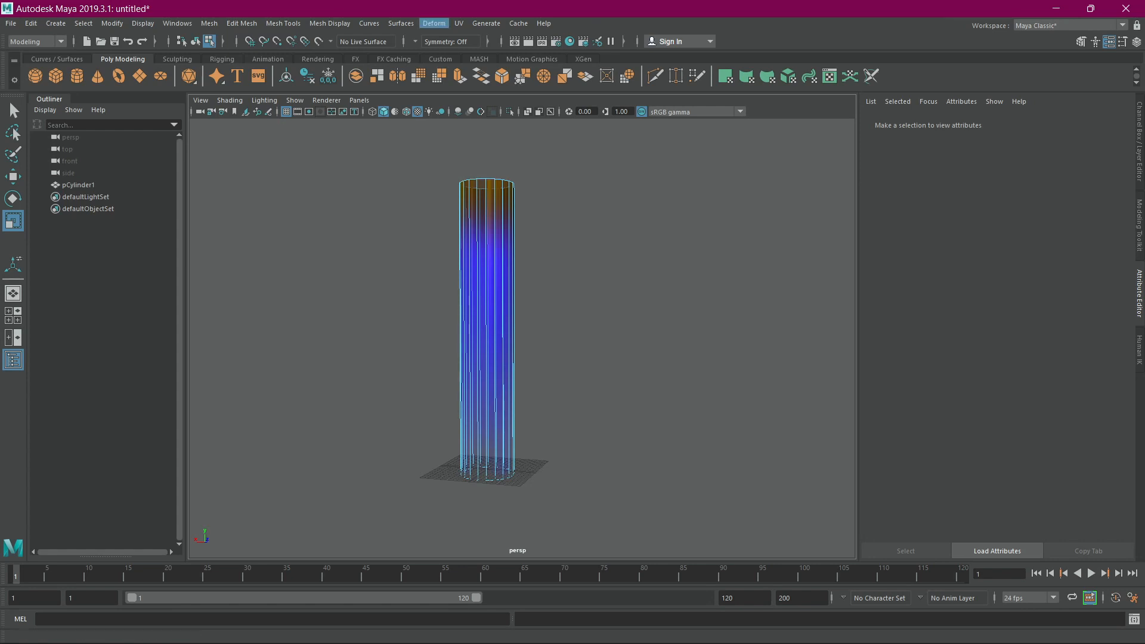
# Try a lattice deformer for the cylinder, check it from another angle, and undo it.
pyautogui.click(434, 24)
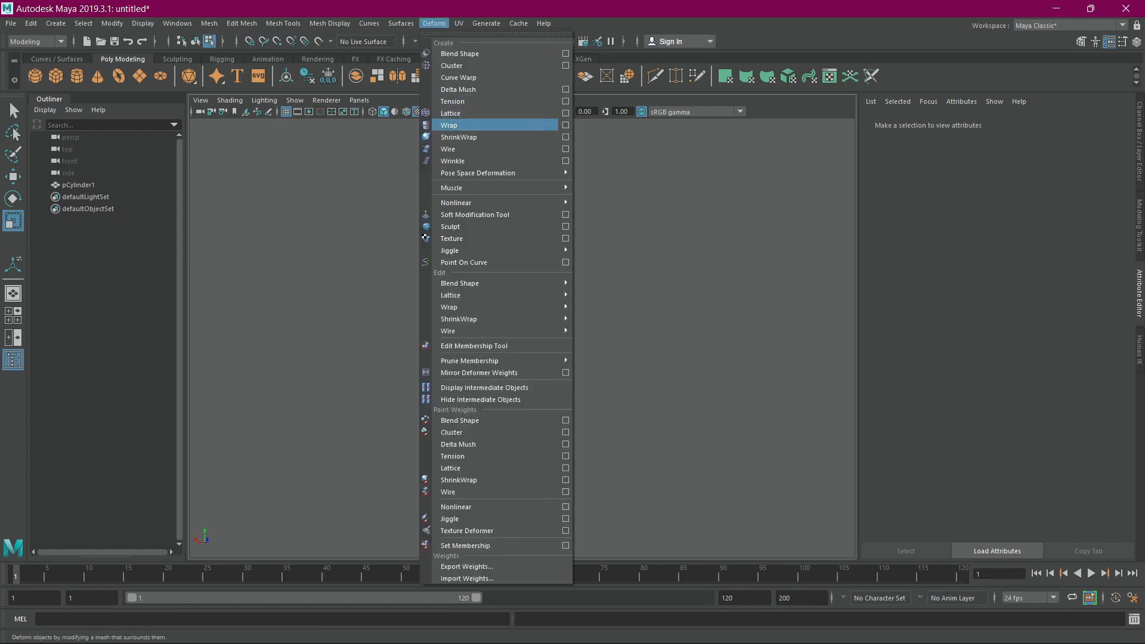
pyautogui.click(452, 114)
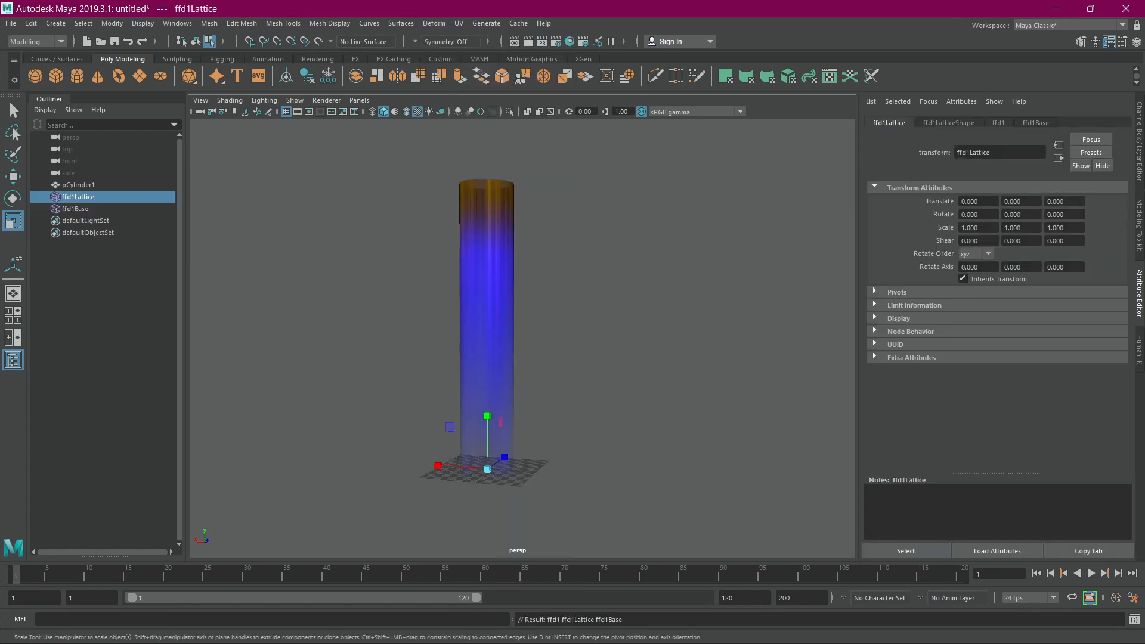
pyautogui.keyDown('alt'); pyautogui.moveTo(455, 452); pyautogui.dragTo(481, 479); pyautogui.keyUp('alt')
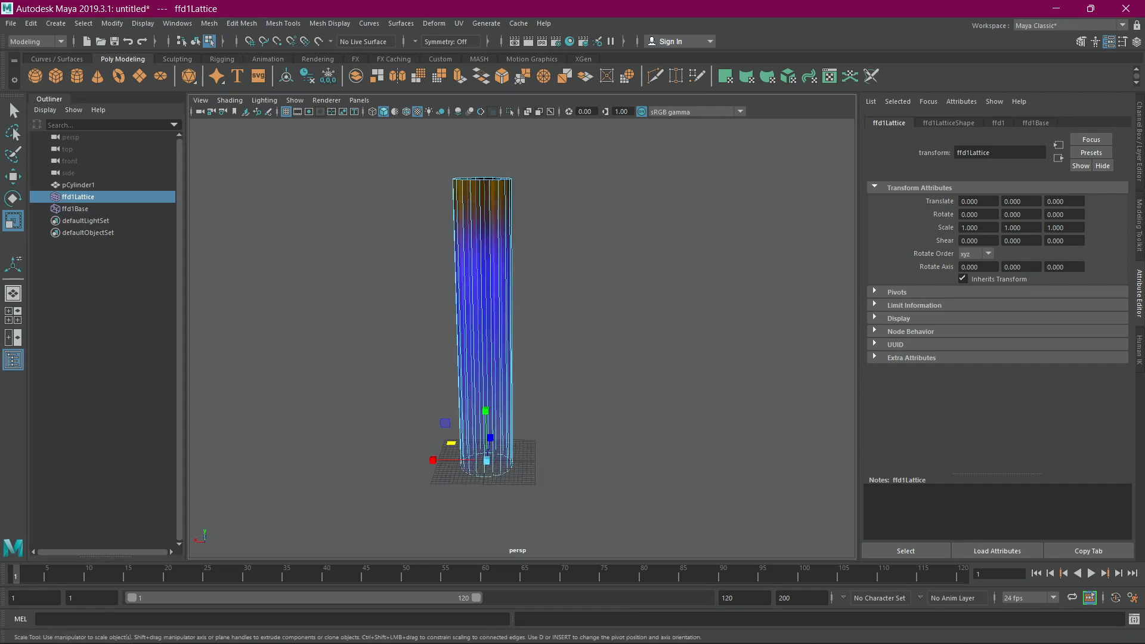
pyautogui.hotkey('ctrl', 'z')
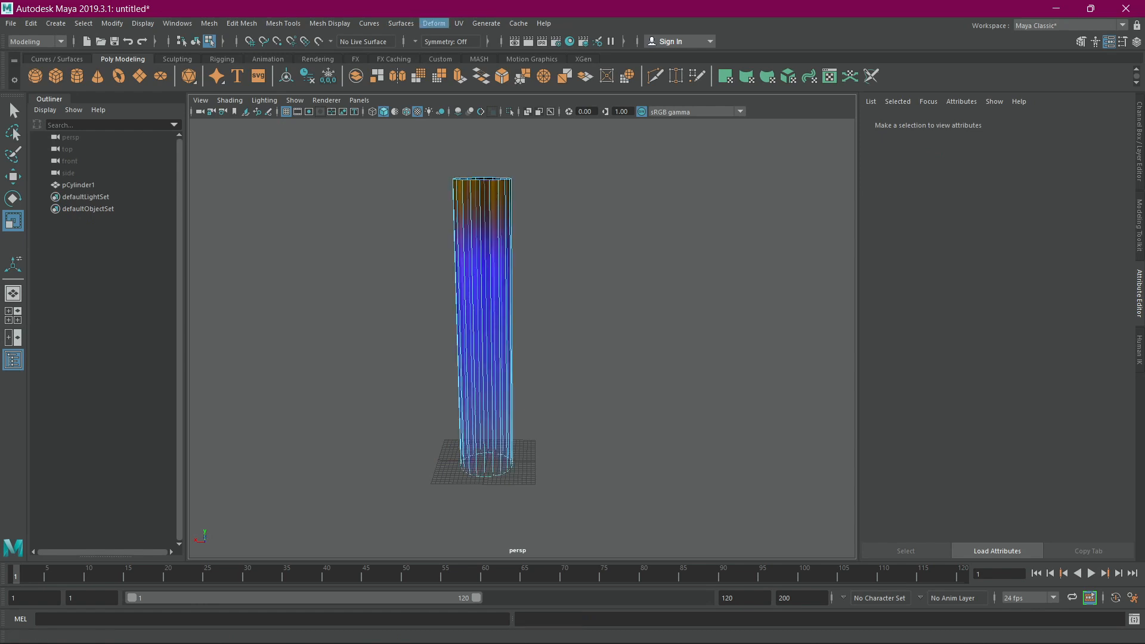
# Create a lattice deformer for the cylinder and select the ffd1Lattice object.
pyautogui.click(435, 23)
pyautogui.click(446, 113)
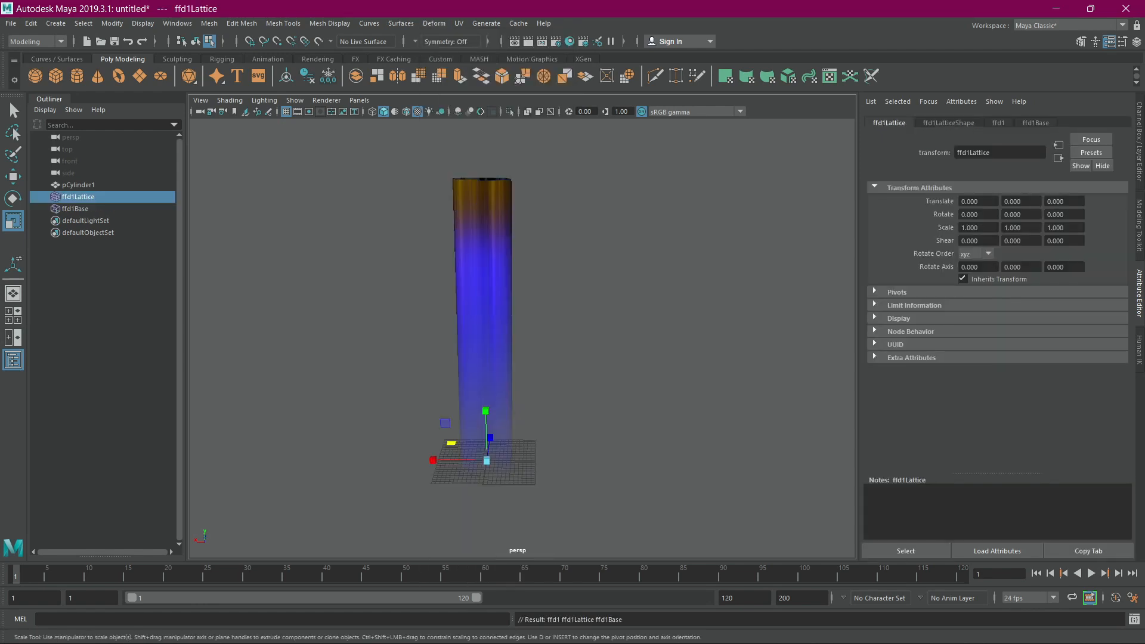
pyautogui.keyDown('alt'); pyautogui.moveTo(486, 334); pyautogui.dragTo(531, 326); pyautogui.keyUp('alt')
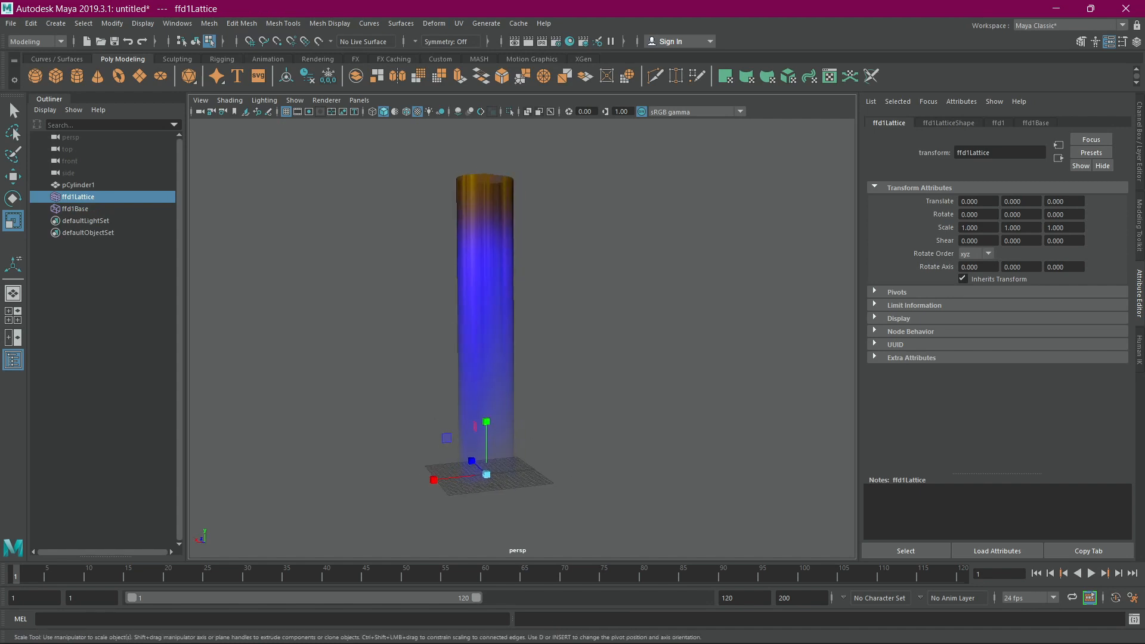
pyautogui.click(75, 209)
pyautogui.click(79, 197)
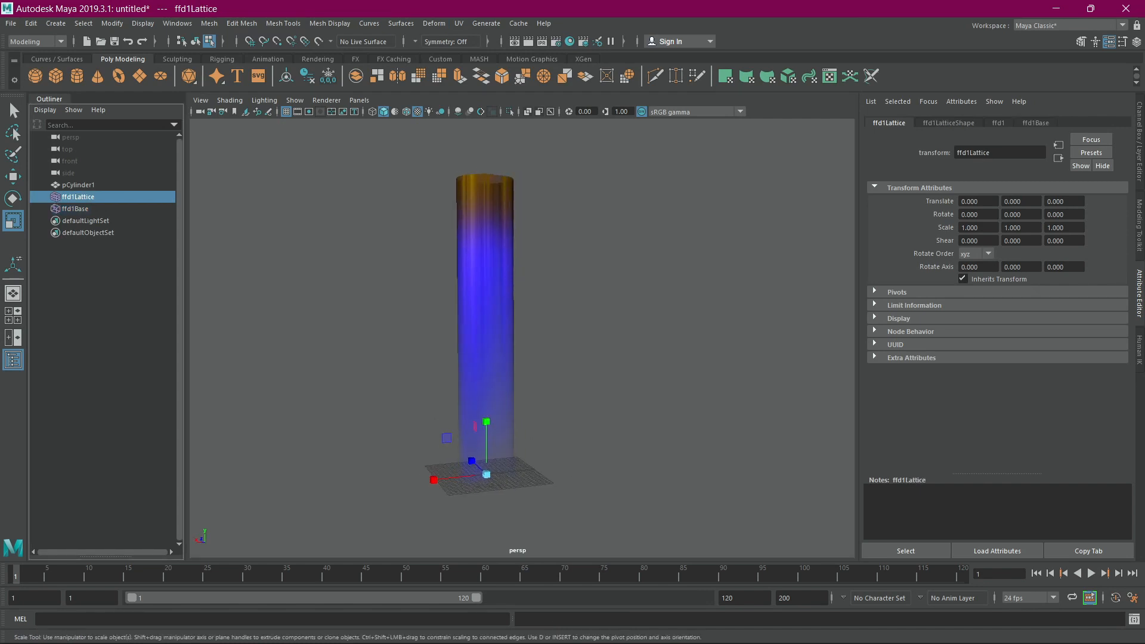
# Set Local Influence T to 6 in the ffd1 freeform deformation attributes and check the effect on the cylinder.
pyautogui.click(998, 123)
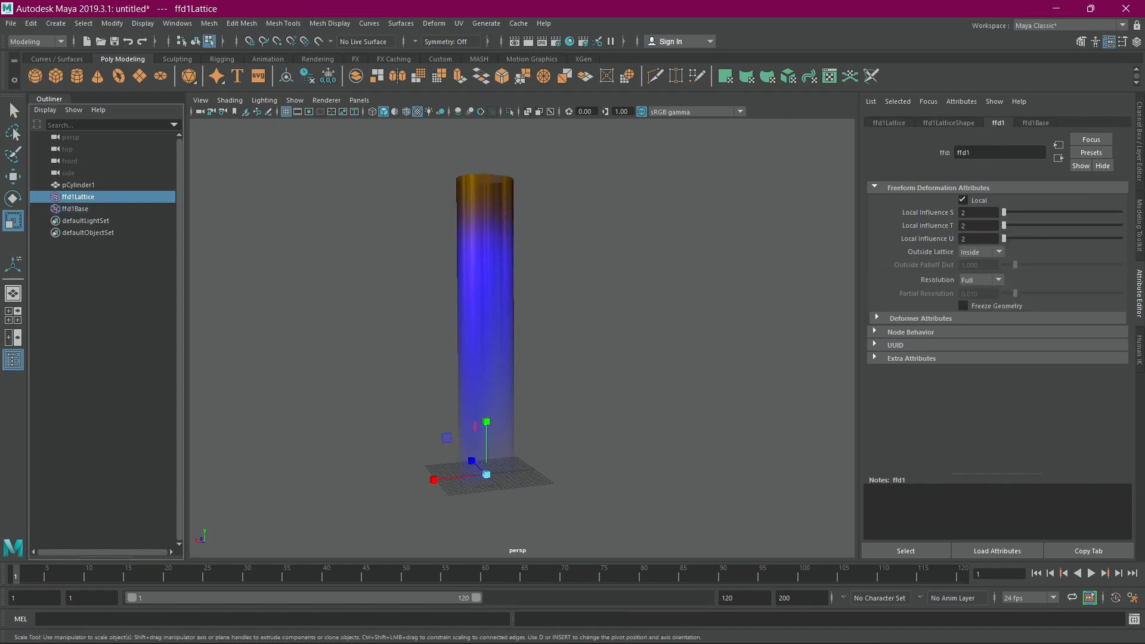
pyautogui.keyDown('alt'); pyautogui.moveTo(411, 447); pyautogui.dragTo(465, 404); pyautogui.keyUp('alt')
pyautogui.click(76, 209)
pyautogui.click(78, 196)
pyautogui.scroll(3, 451, 483)
pyautogui.scroll(3, 451, 484)
pyautogui.scroll(-5, 453, 430)
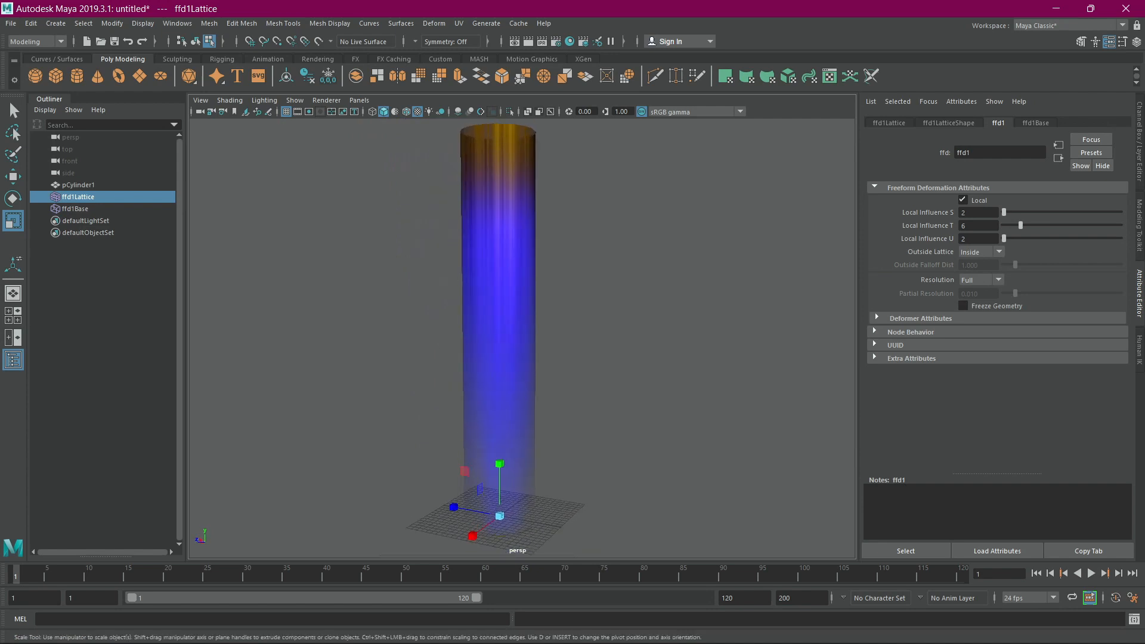
# Select the lattice base object ffd1Base and activate the Rotate tool on it.
pyautogui.click(78, 185)
pyautogui.click(78, 197)
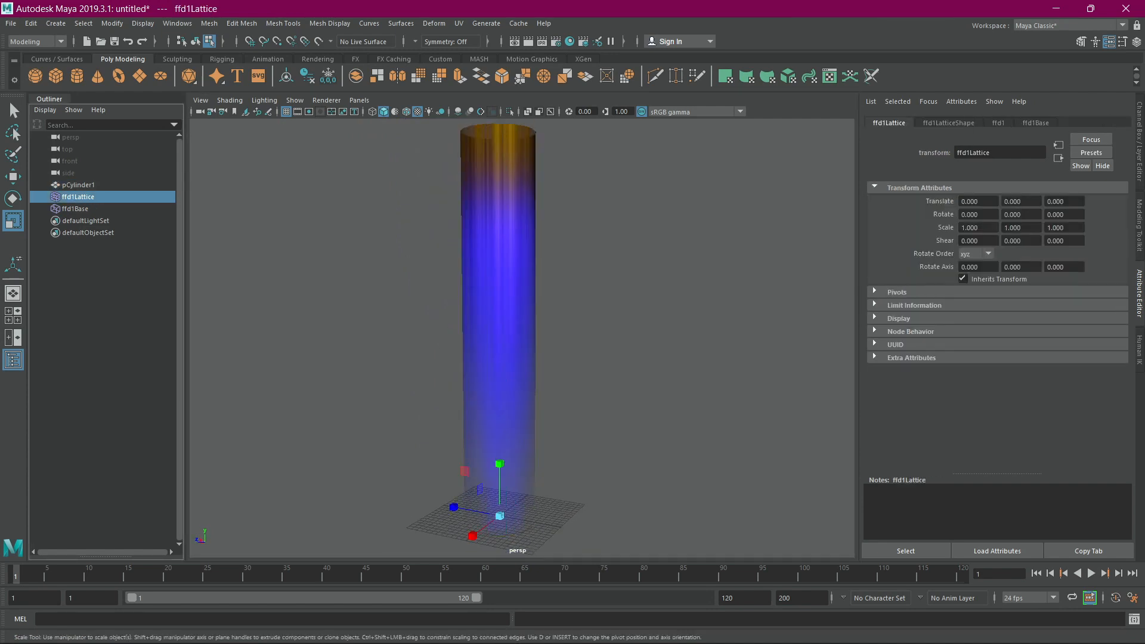
pyautogui.click(75, 209)
pyautogui.press('e')
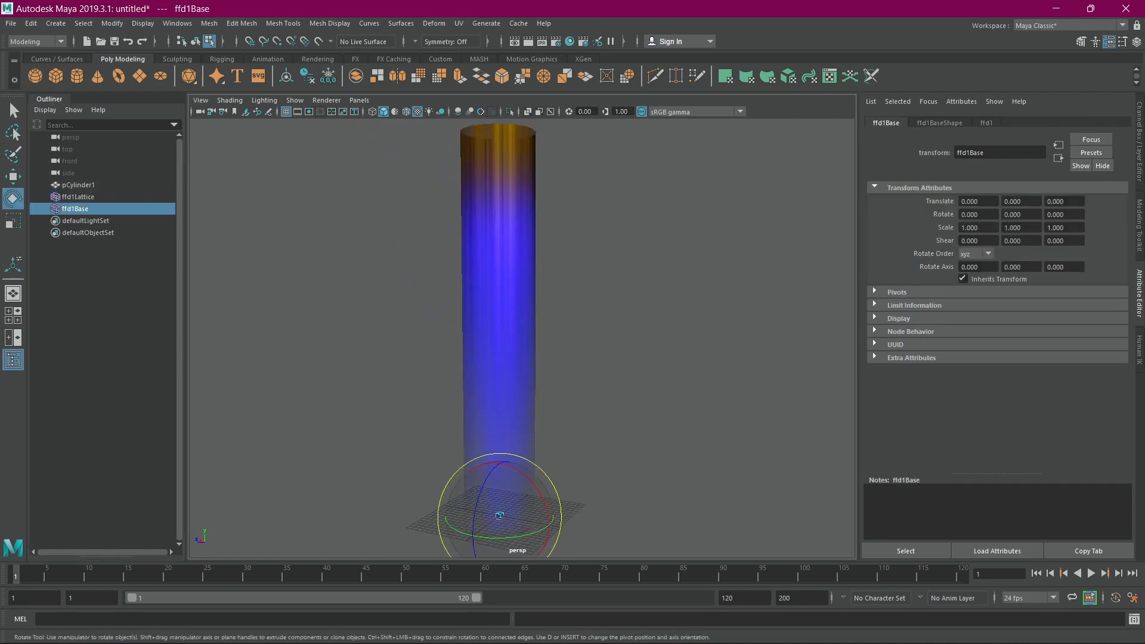
pyautogui.press('w')
pyautogui.moveTo(473, 536); pyautogui.dragTo(448, 555)
pyautogui.hotkey('ctrl', 'z')
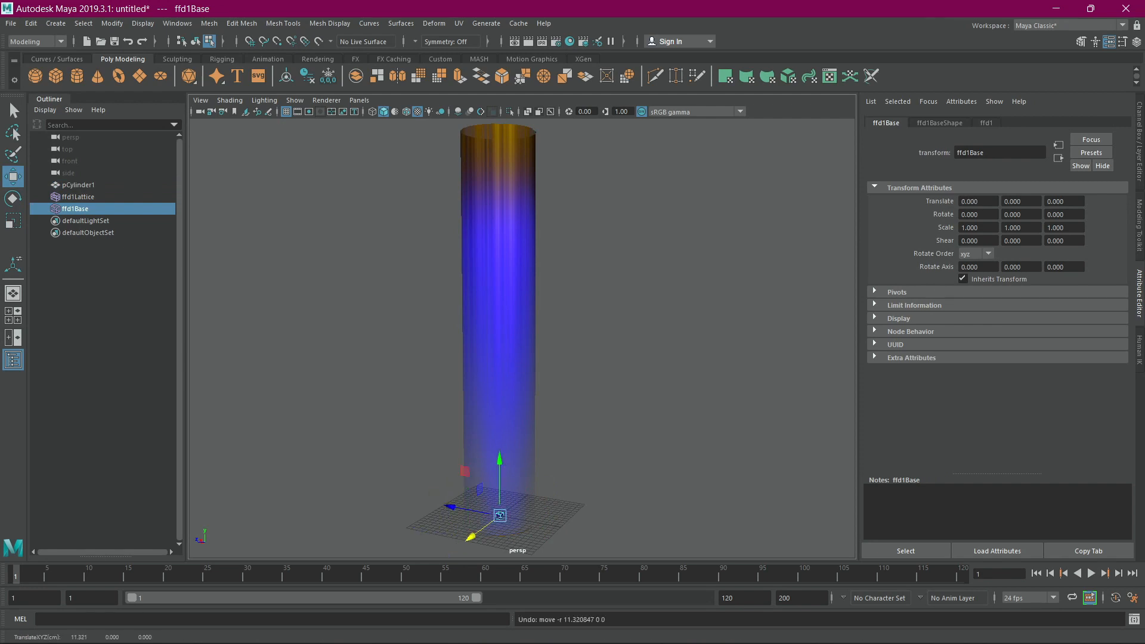
# Delete the small leftover lattice and its base at the grid's origin.
pyautogui.keyDown('alt'); pyautogui.moveTo(444, 477); pyautogui.dragTo(452, 462); pyautogui.keyUp('alt')
pyautogui.keyDown('alt'); pyautogui.moveTo(451, 462); pyautogui.dragTo(483, 225, button='middle'); pyautogui.keyUp('alt')
pyautogui.scroll(7, 475, 375)
pyautogui.scroll(7, 483, 226)
pyautogui.scroll(-5, 522, 335)
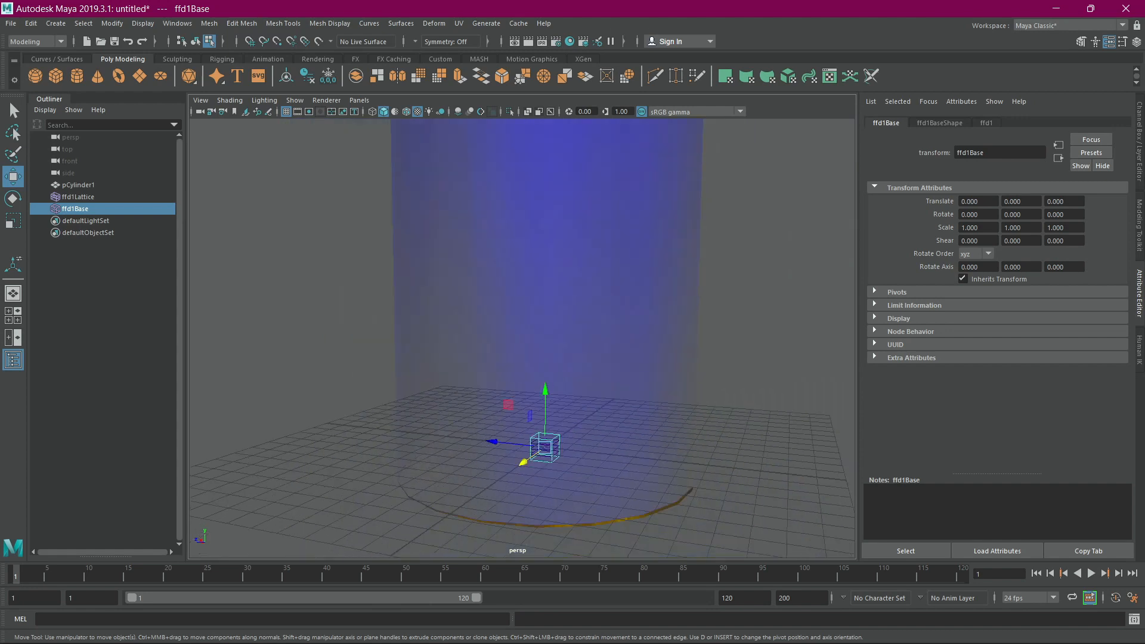
pyautogui.press('Delete')
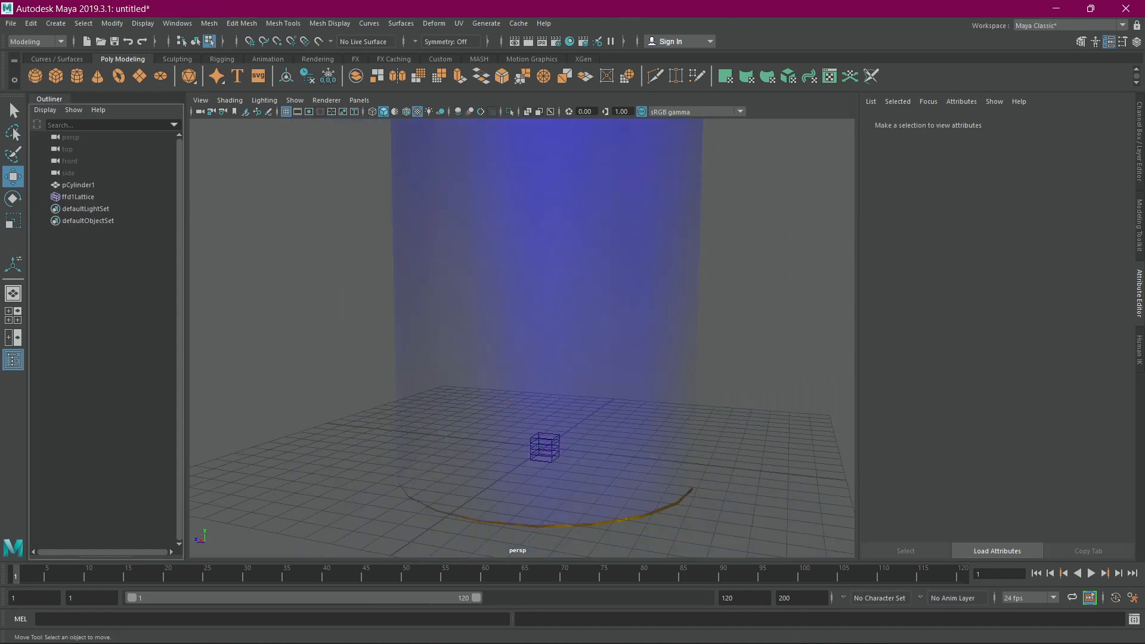
# Switch to object selection mode and select the tall cylinder.
pyautogui.click(78, 185)
pyautogui.scroll(-8, 522, 334)
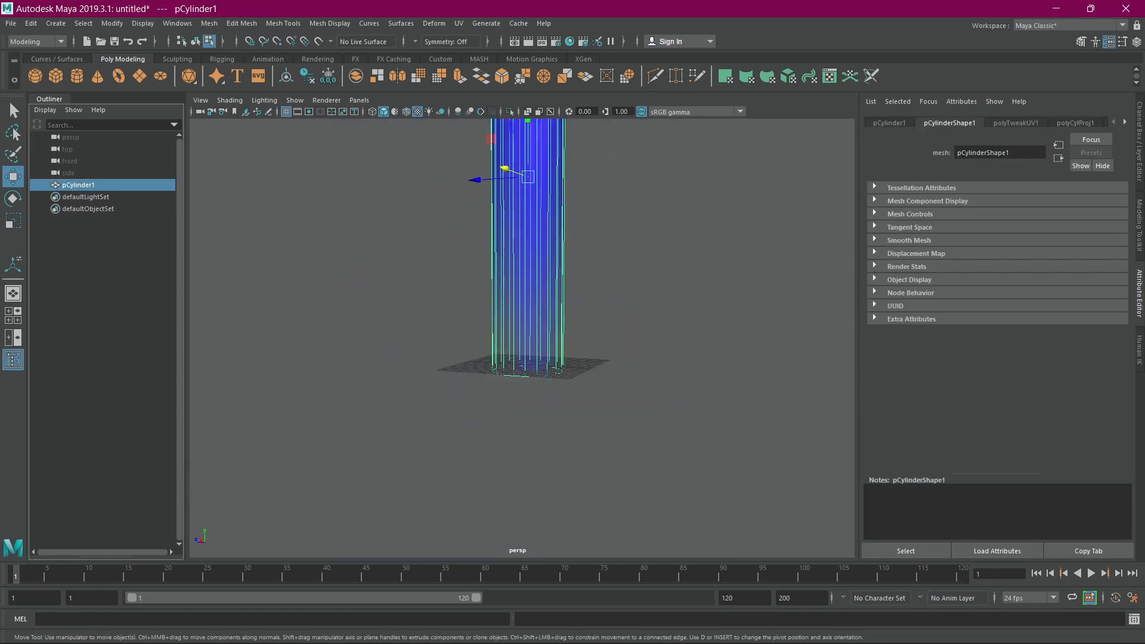
pyautogui.keyDown('alt'); pyautogui.moveTo(523, 238); pyautogui.dragTo(513, 427, button='middle'); pyautogui.keyUp('alt')
pyautogui.scroll(-3, 519, 358)
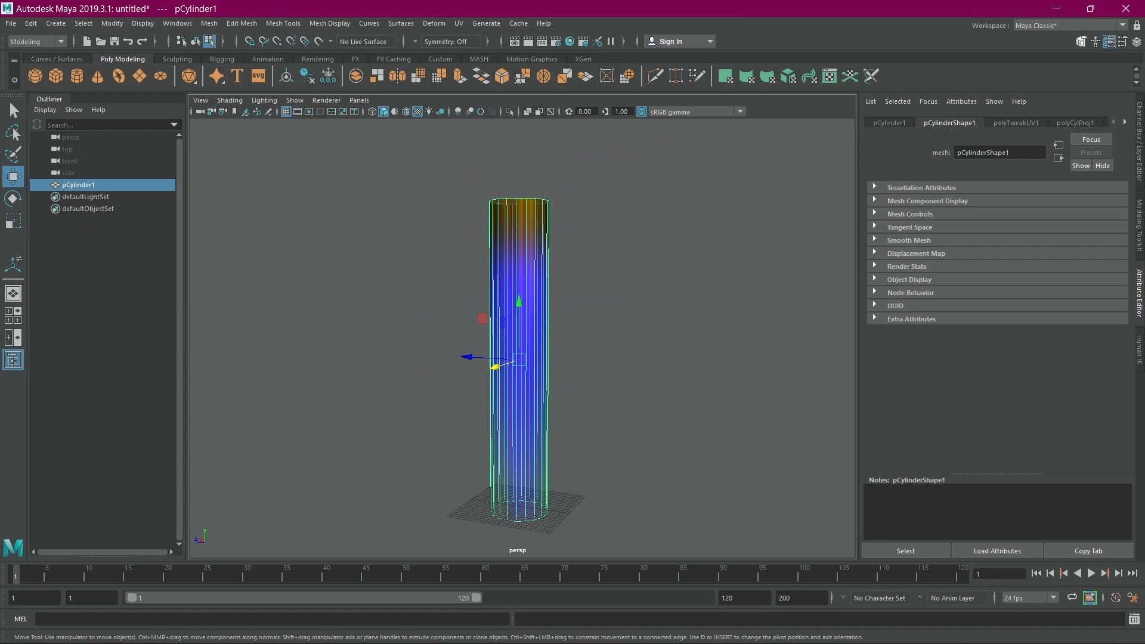
pyautogui.click(1139, 225)
pyautogui.click(1002, 141)
pyautogui.click(746, 287)
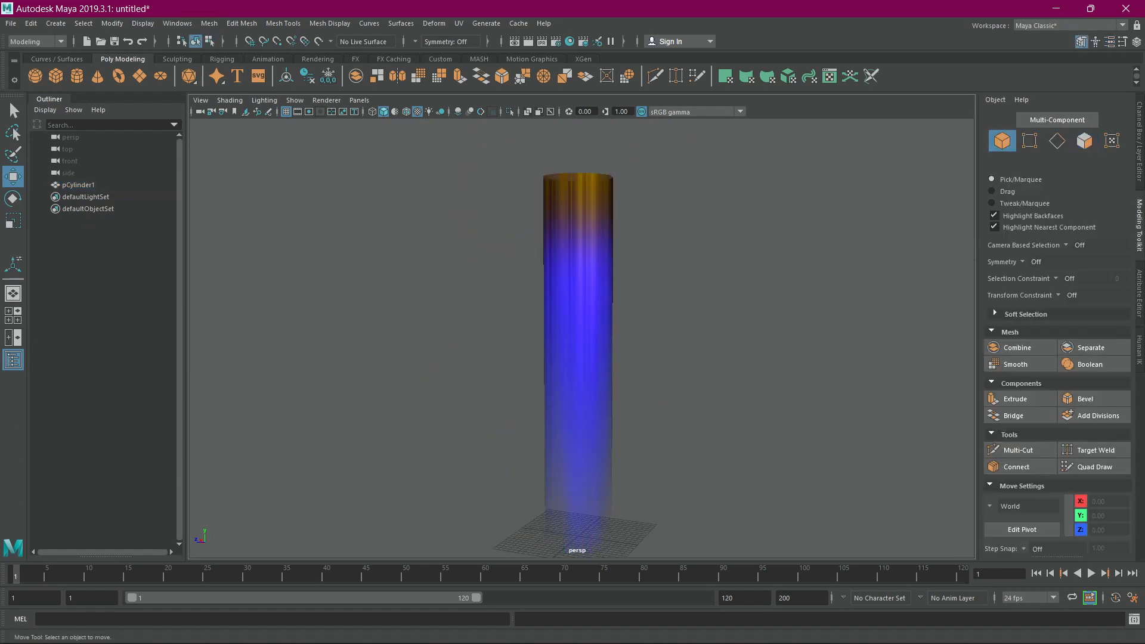
pyautogui.click(579, 310)
pyautogui.click(686, 305)
pyautogui.click(579, 306)
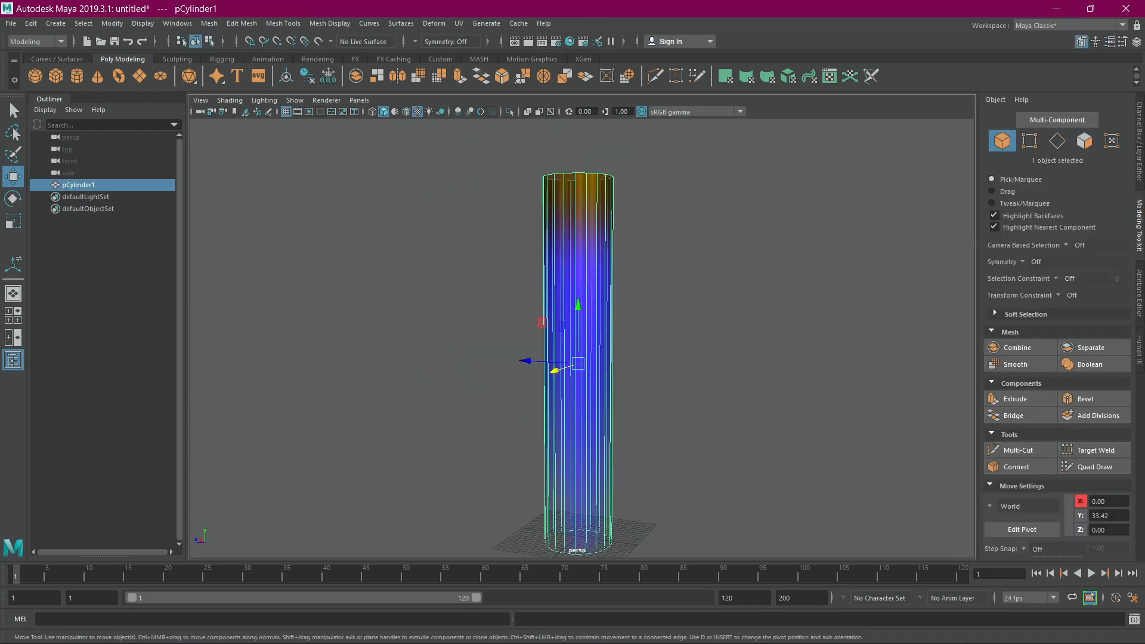
# Create a lattice deformer around the cylinder with divisions 2, 5, 2, centered around the selection.
pyautogui.click(434, 23)
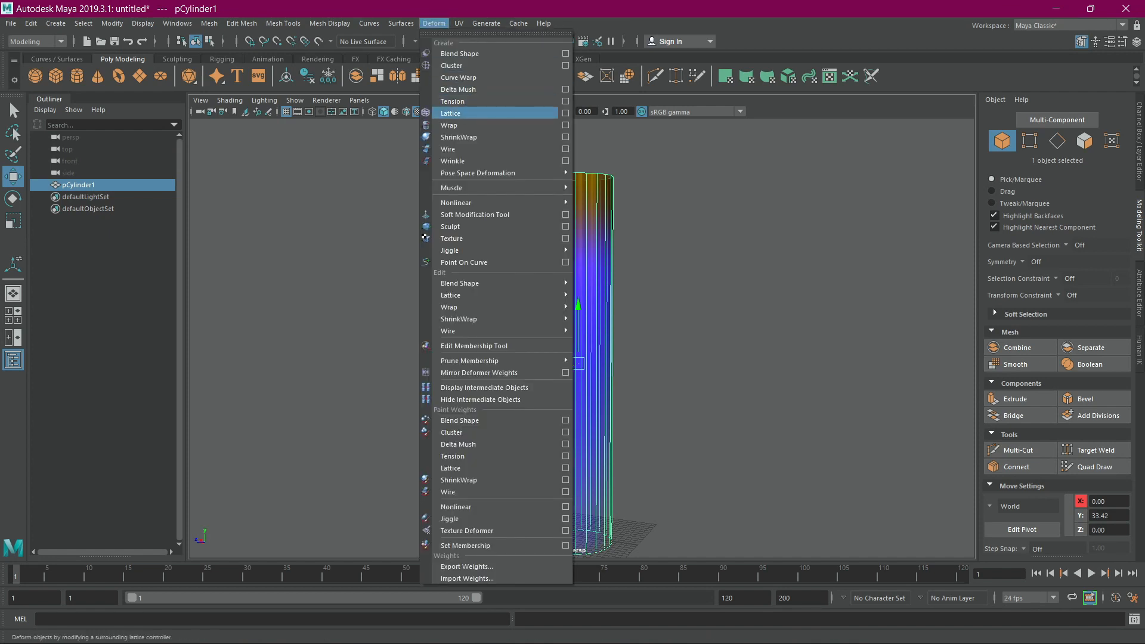
pyautogui.click(565, 114)
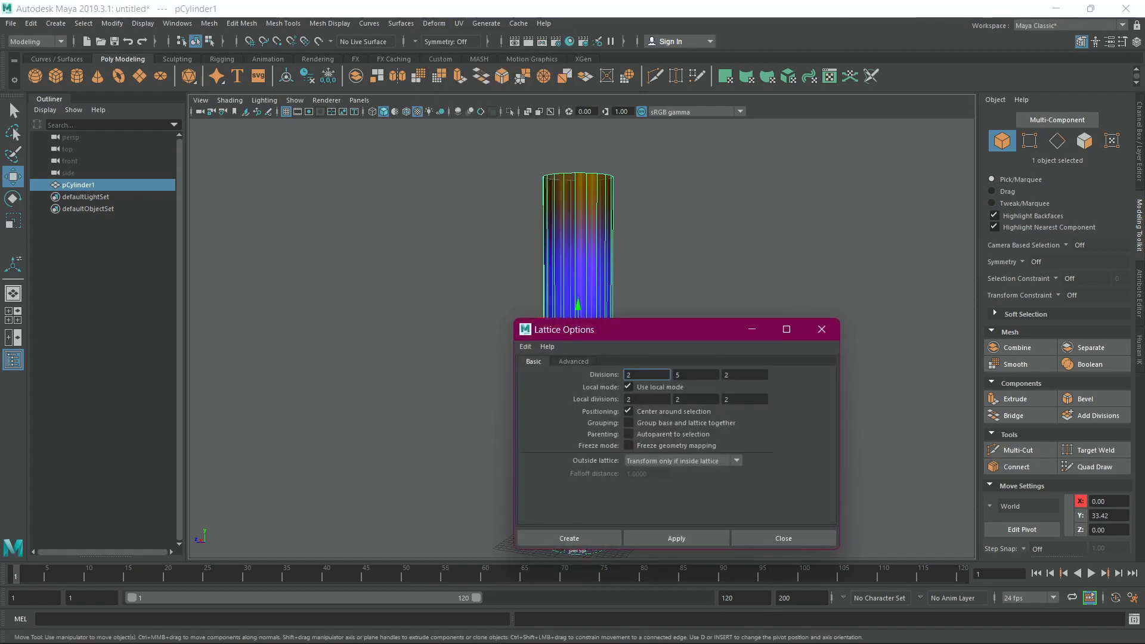
pyautogui.moveTo(597, 329); pyautogui.dragTo(753, 211)
pyautogui.click(833, 420)
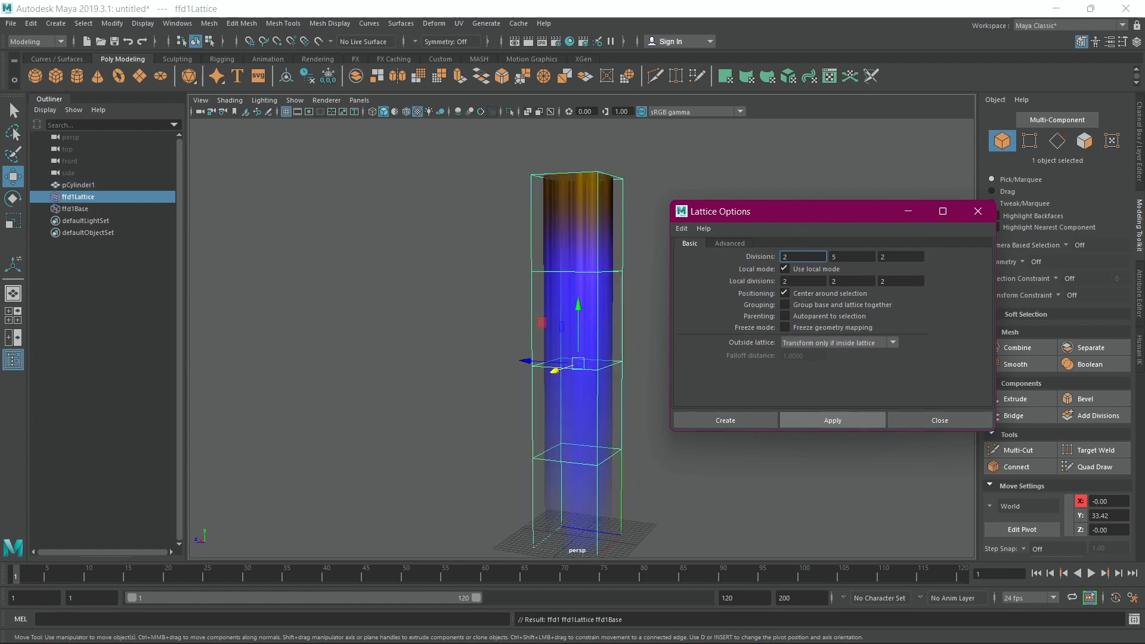
pyautogui.click(939, 421)
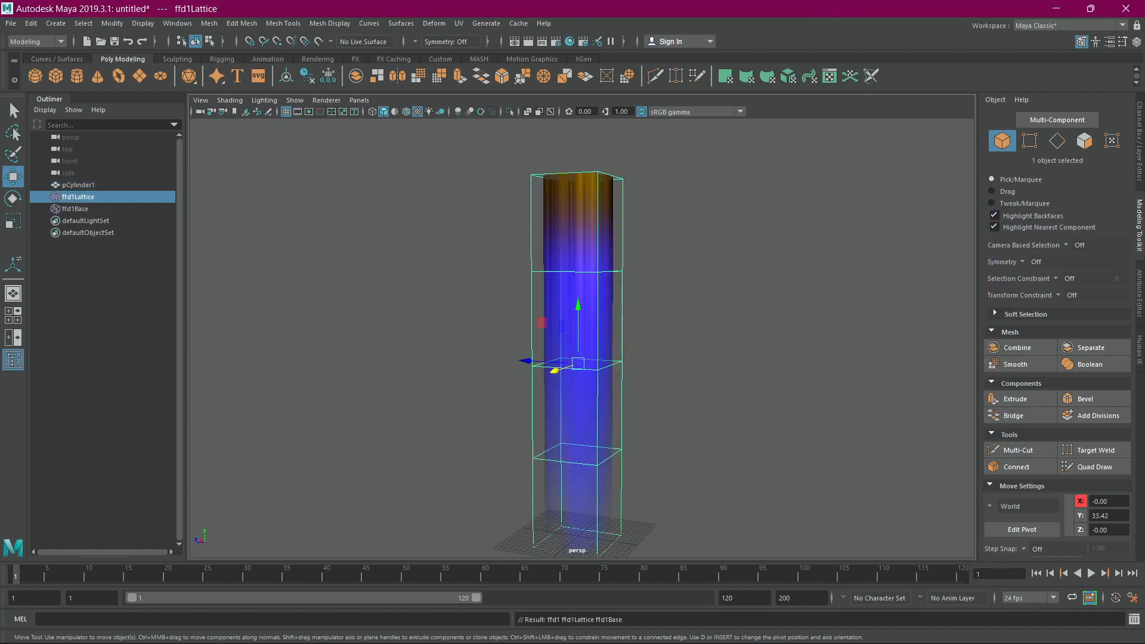
# Set the new lattice's S divisions to 4 and U divisions to 4.
pyautogui.keyDown('alt'); pyautogui.moveTo(656, 357); pyautogui.dragTo(535, 361); pyautogui.keyUp('alt')
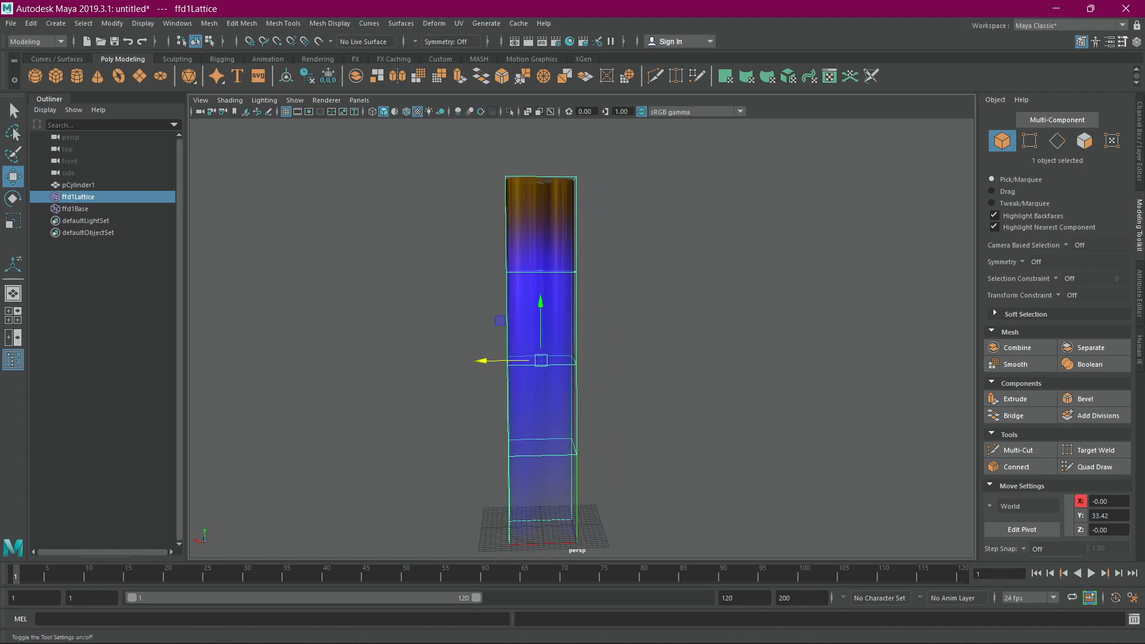
pyautogui.click(1109, 41)
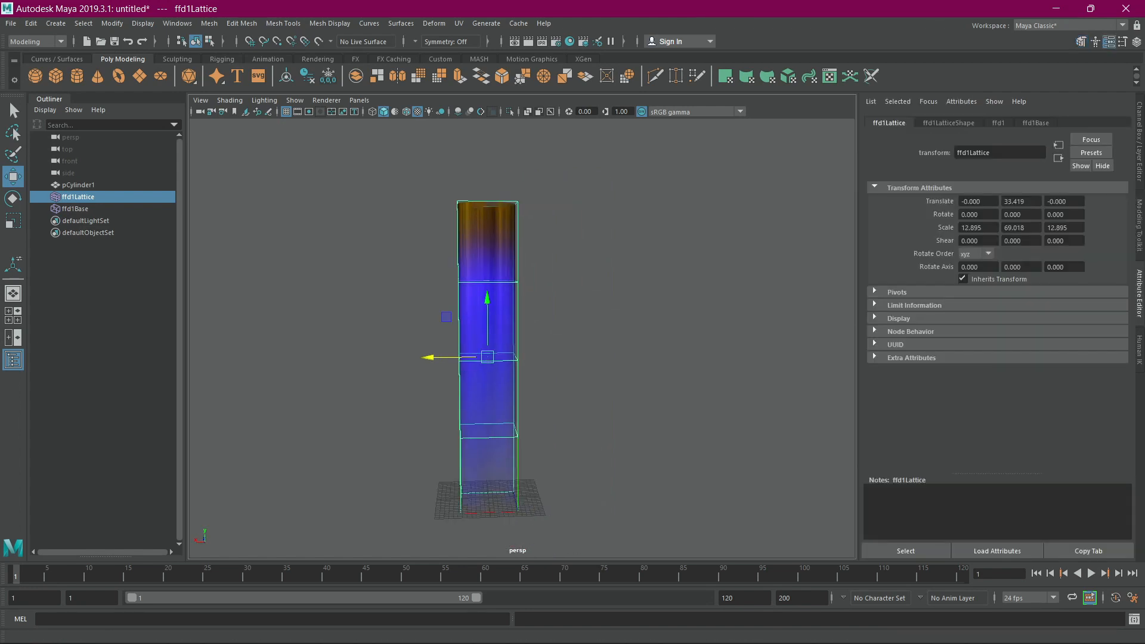
pyautogui.click(948, 123)
pyautogui.keyDown('ctrl'); pyautogui.moveTo(978, 201); pyautogui.dragTo(990, 201); pyautogui.keyUp('ctrl')
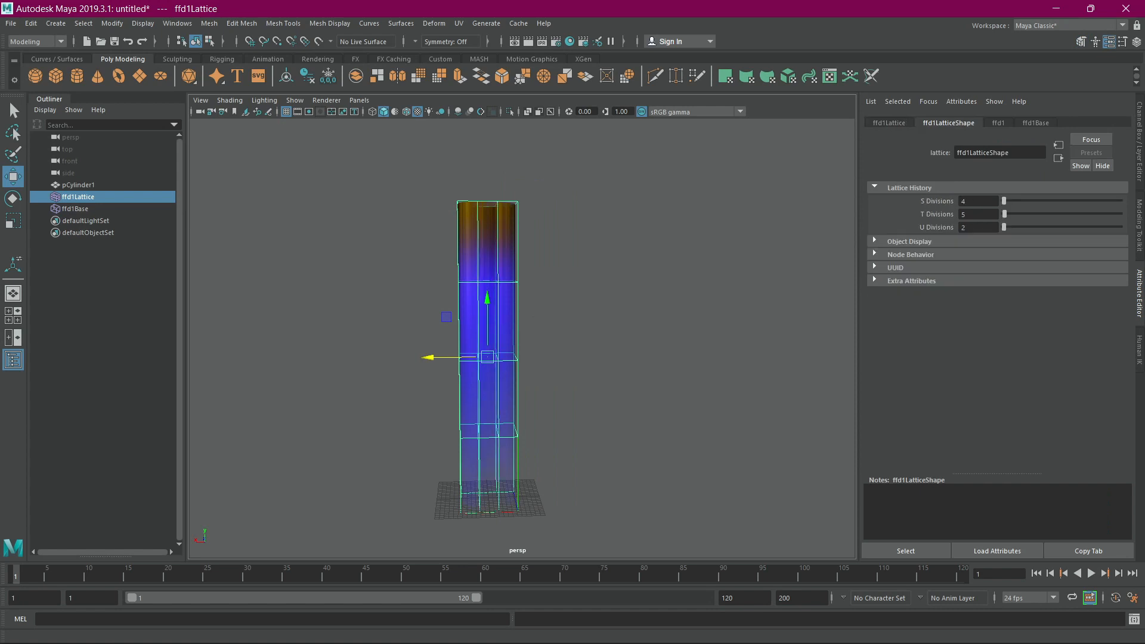
pyautogui.keyDown('alt'); pyautogui.moveTo(513, 346); pyautogui.dragTo(626, 367); pyautogui.keyUp('alt')
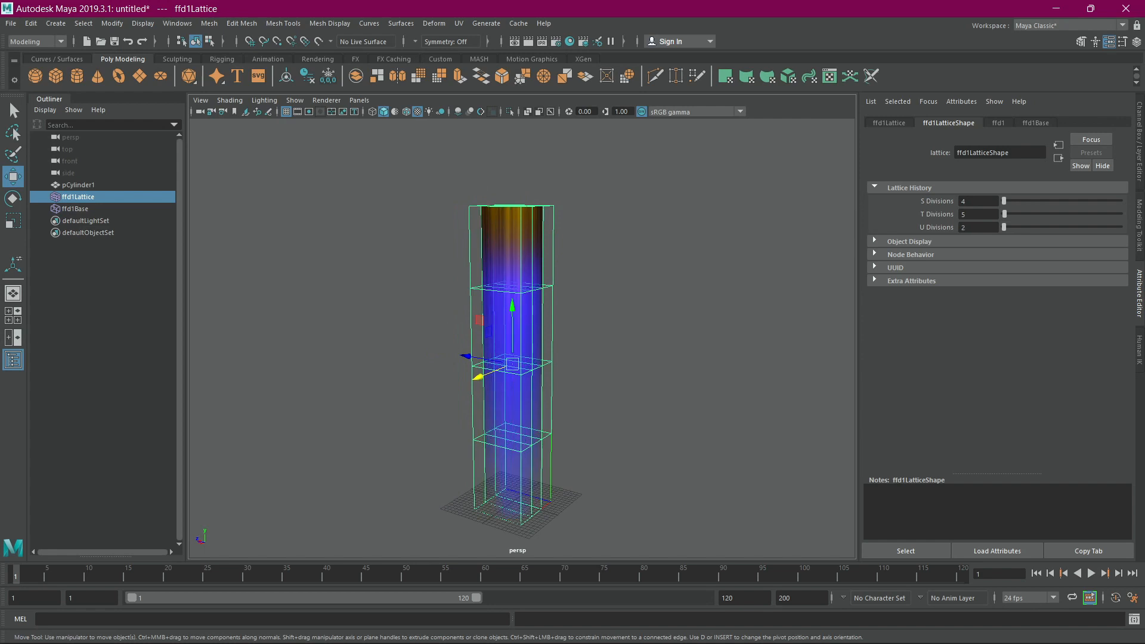
pyautogui.press('Return')
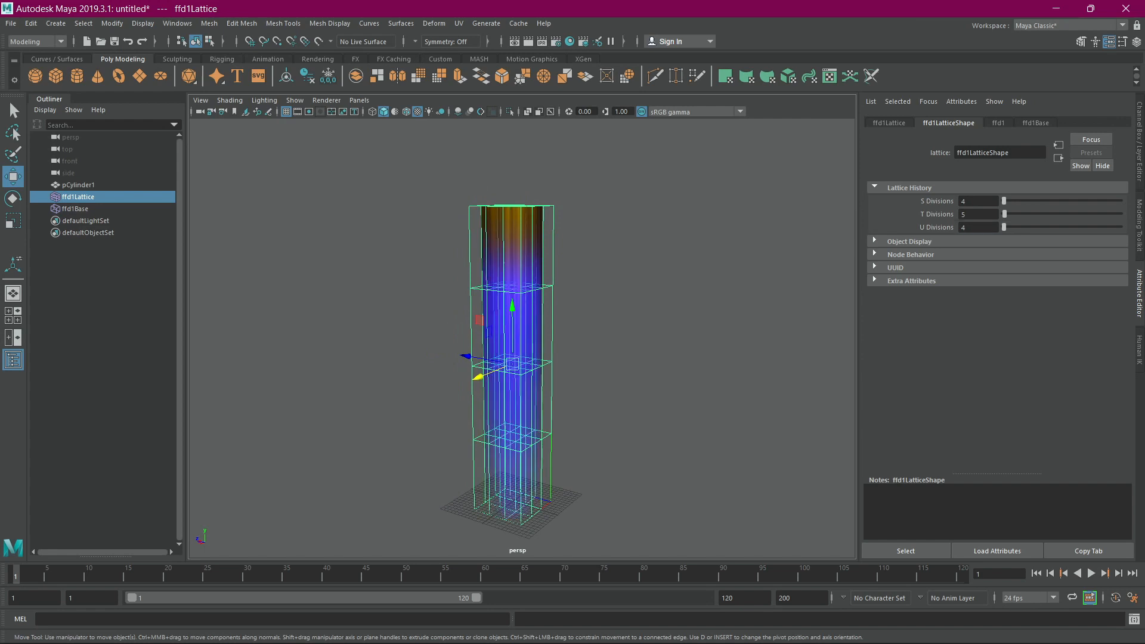
# Scale the lower three rows of lattice points outward in both horizontal directions so the cylinder widens toward its base.
pyautogui.moveTo(551, 206); pyautogui.dragTo(551, 182, button='right')
pyautogui.keyDown('alt'); pyautogui.moveTo(552, 239); pyautogui.dragTo(470, 218); pyautogui.keyUp('alt')
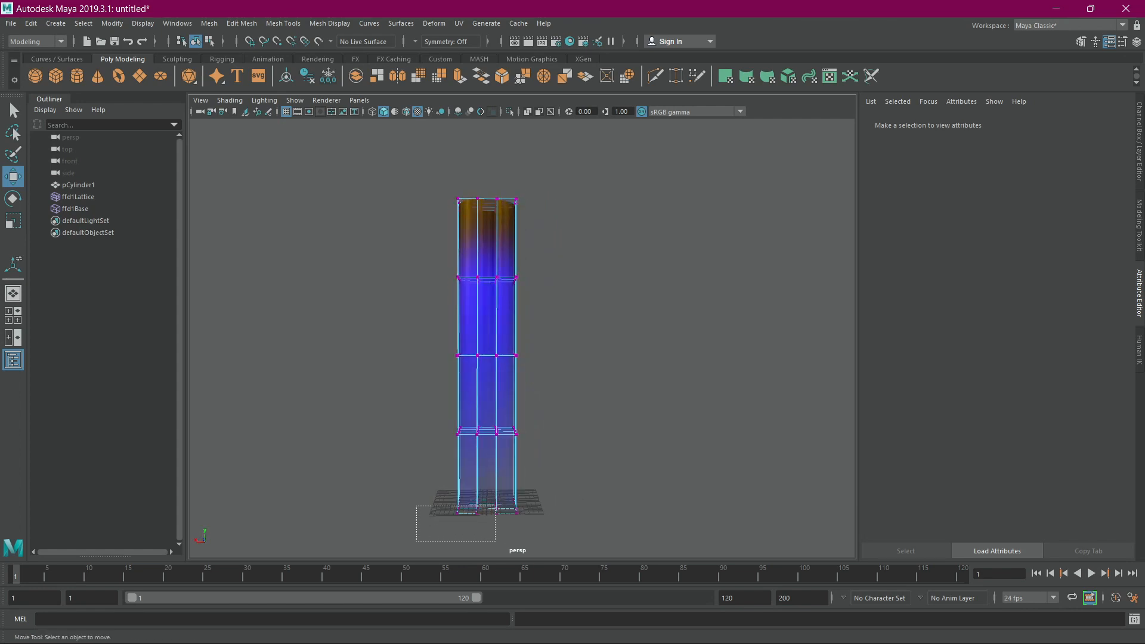
pyautogui.moveTo(555, 541); pyautogui.dragTo(555, 542)
pyautogui.press('r')
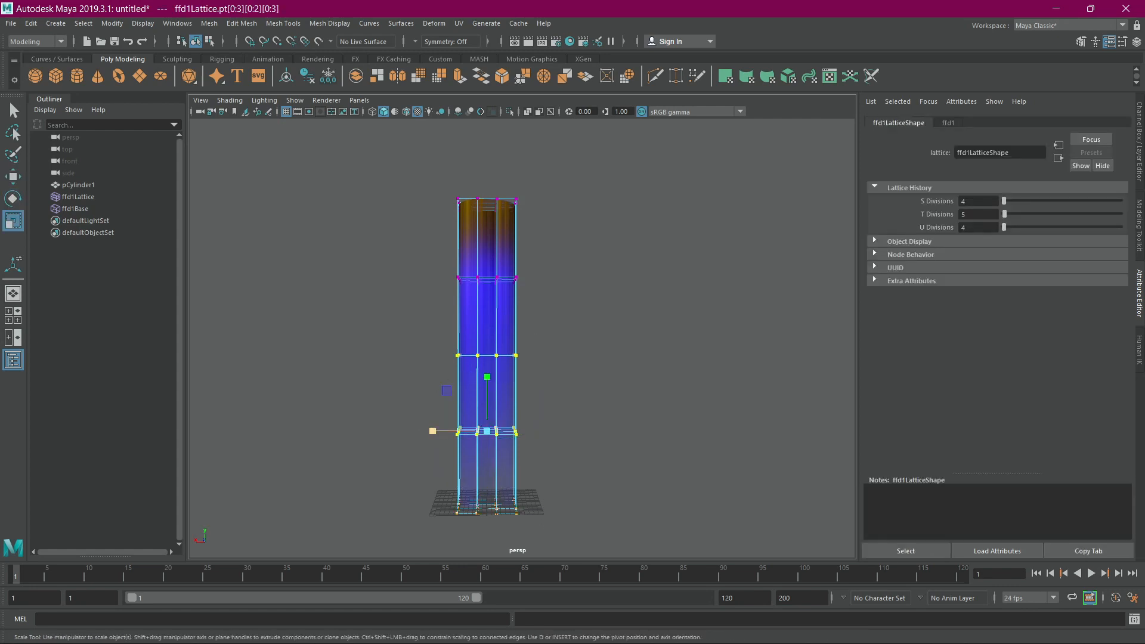
pyautogui.moveTo(433, 431); pyautogui.dragTo(423, 404)
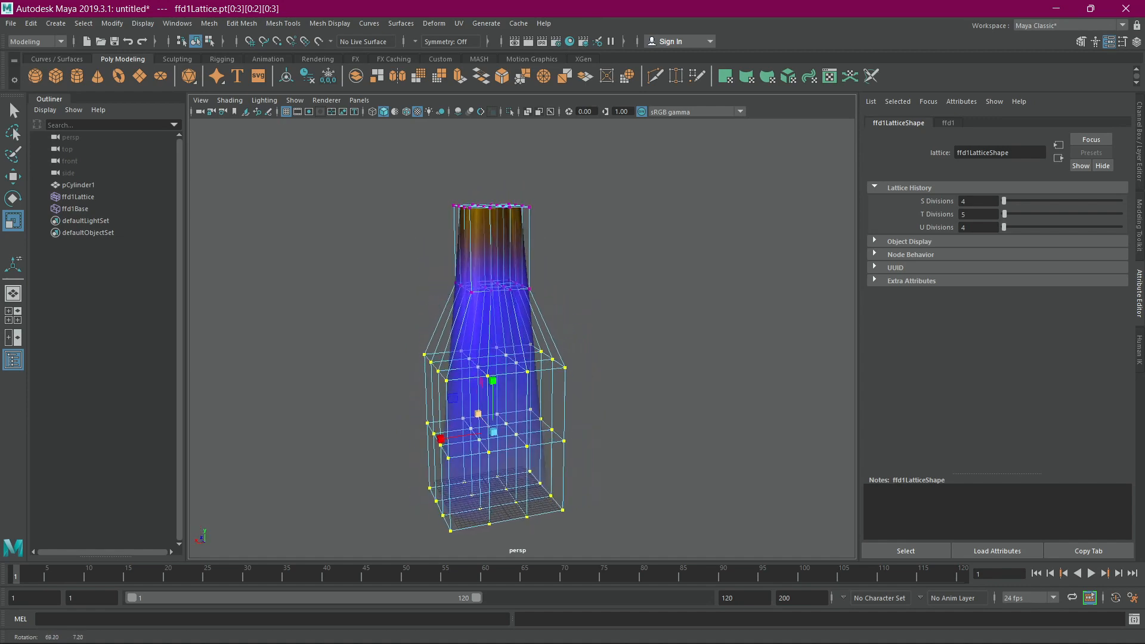
# Duplicate the deformed cylinder and move the copy sideways, clear of the lattice.
pyautogui.click(490, 322)
pyautogui.press('w')
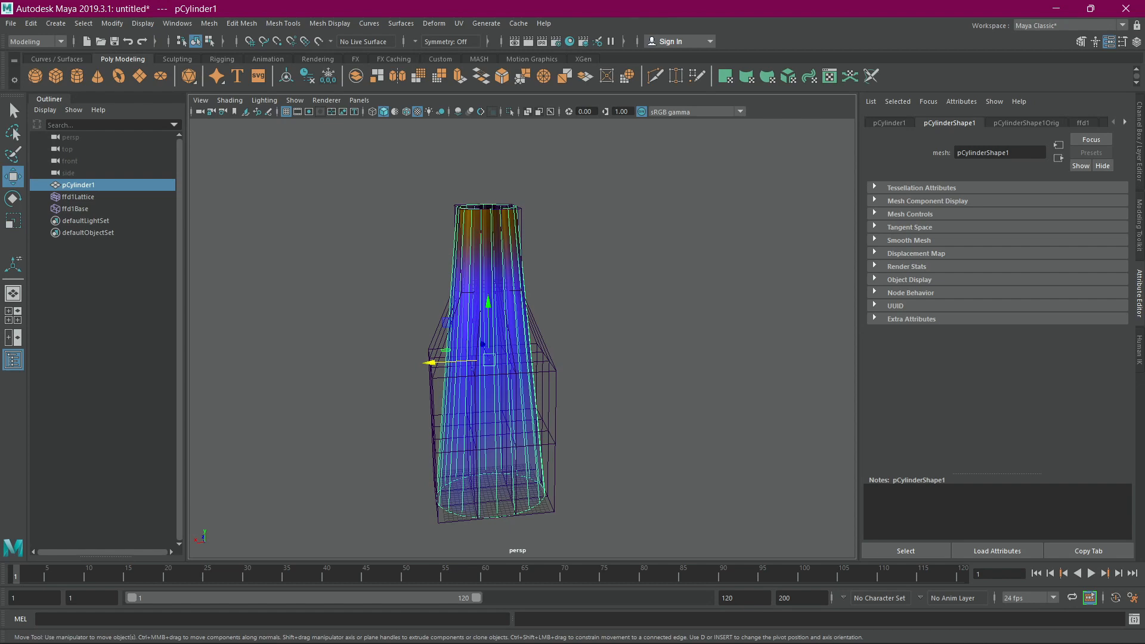
pyautogui.moveTo(430, 362)
pyautogui.keyDown('shift'); pyautogui.mouseDown()
pyautogui.moveTo(204, 375)
pyautogui.moveTo(209, 322)
pyautogui.mouseUp(); pyautogui.keyUp('shift')
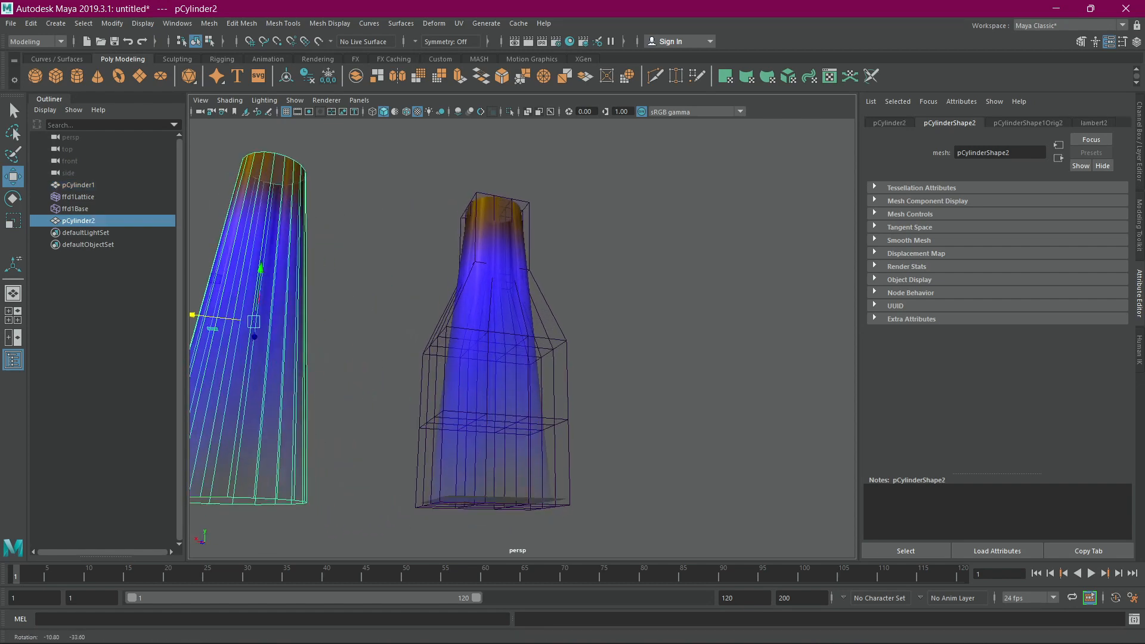
pyautogui.moveTo(209, 323)
pyautogui.keyDown('alt'); pyautogui.mouseDown(button='middle')
pyautogui.moveTo(298, 325)
pyautogui.moveTo(423, 293)
pyautogui.mouseUp(button='middle'); pyautogui.keyUp('alt')
pyautogui.keyDown('alt'); pyautogui.moveTo(424, 292); pyautogui.dragTo(540, 294); pyautogui.keyUp('alt')
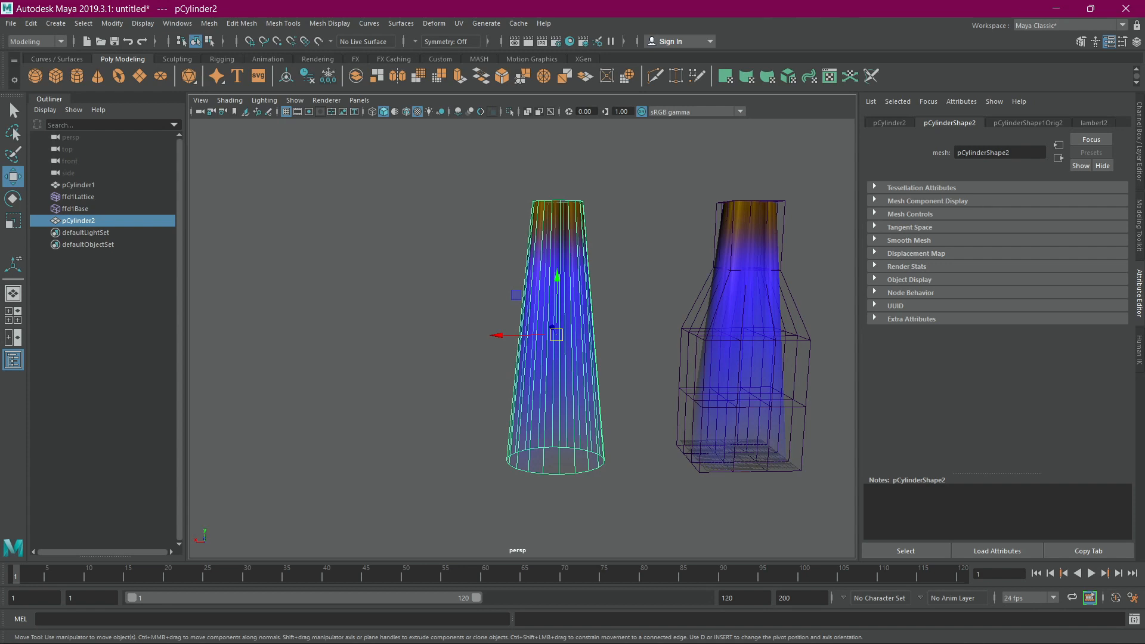
# Move the original cylinder together with its lattice along X to the far side of the duplicate.
pyautogui.scroll(-3, 523, 338)
pyautogui.moveTo(731, 219); pyautogui.dragTo(622, 424)
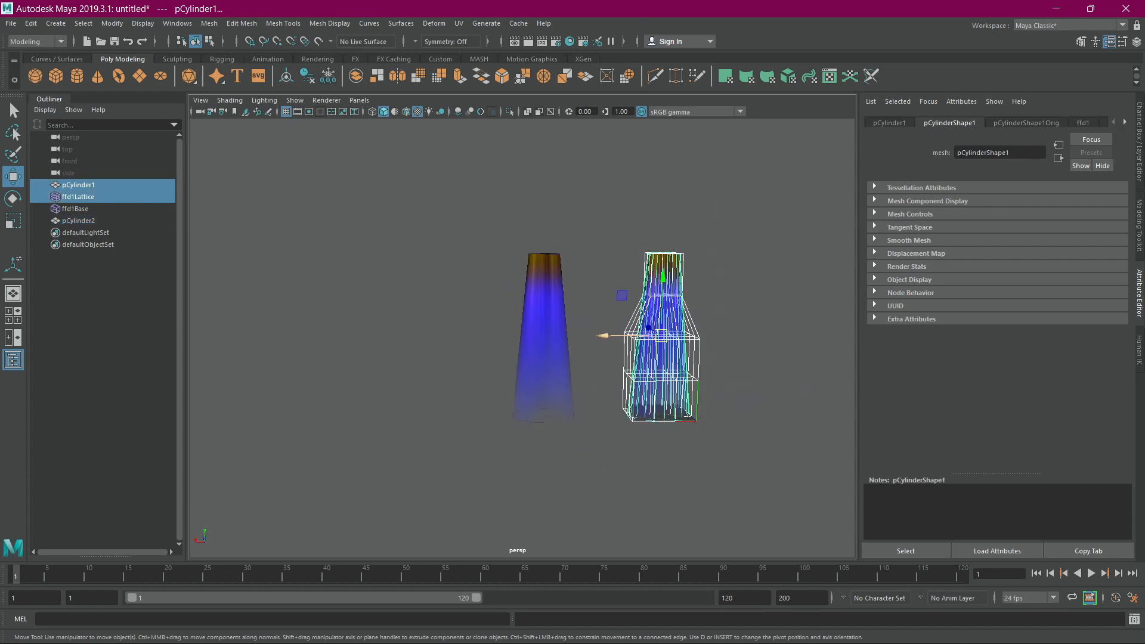
pyautogui.moveTo(608, 336); pyautogui.dragTo(350, 337)
# Position the duplicate cylinder at X 0 and Y 0, and raise it to about Y 34 so its base meets the grid.
pyautogui.click(543, 346)
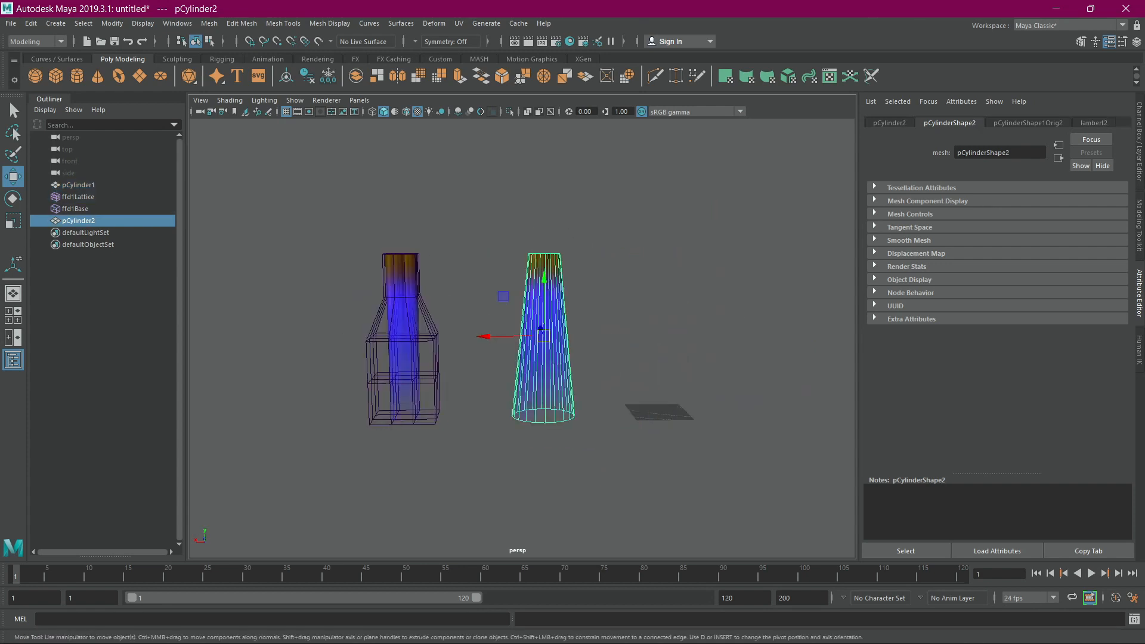
pyautogui.click(1140, 226)
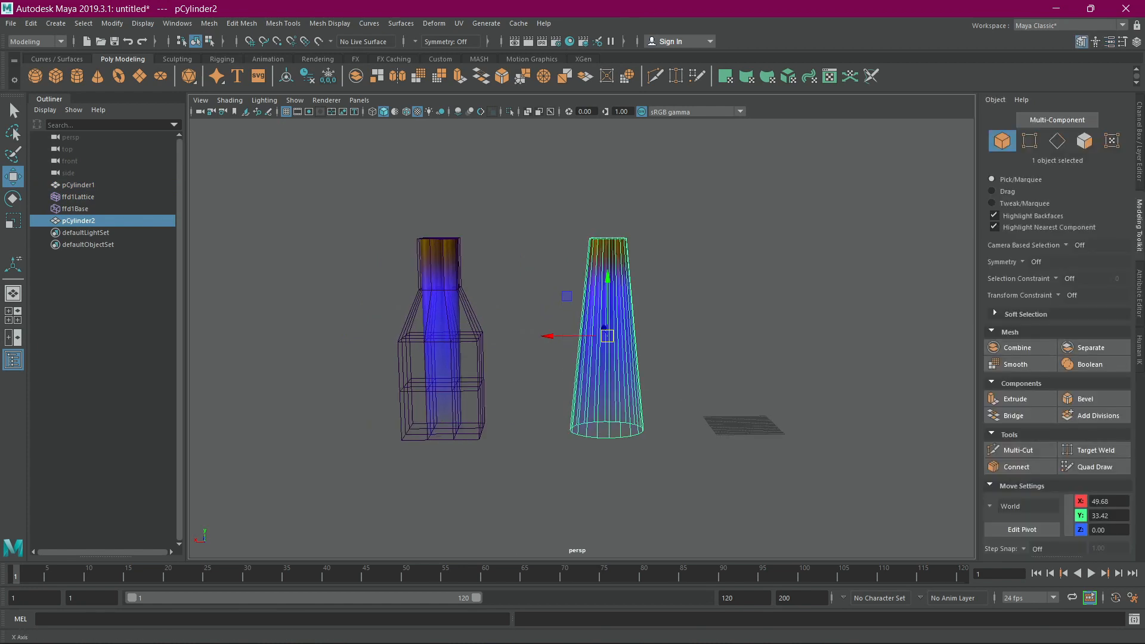
pyautogui.write('0')
pyautogui.press('Tab')
pyautogui.write('0')
pyautogui.press('Return')
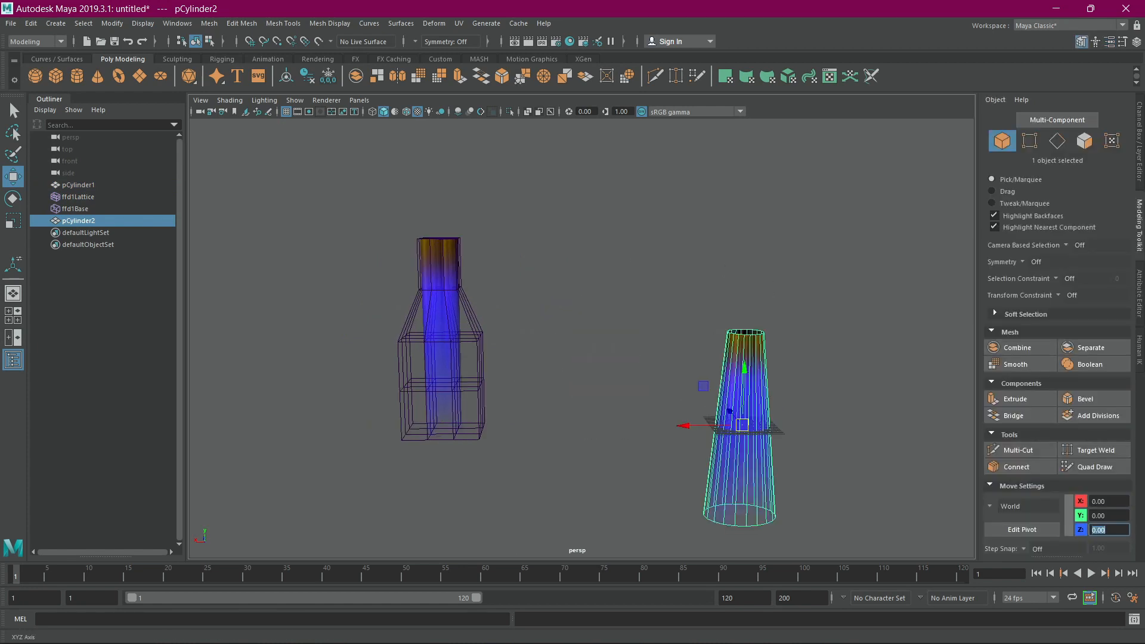
pyautogui.moveTo(745, 367); pyautogui.dragTo(748, 273)
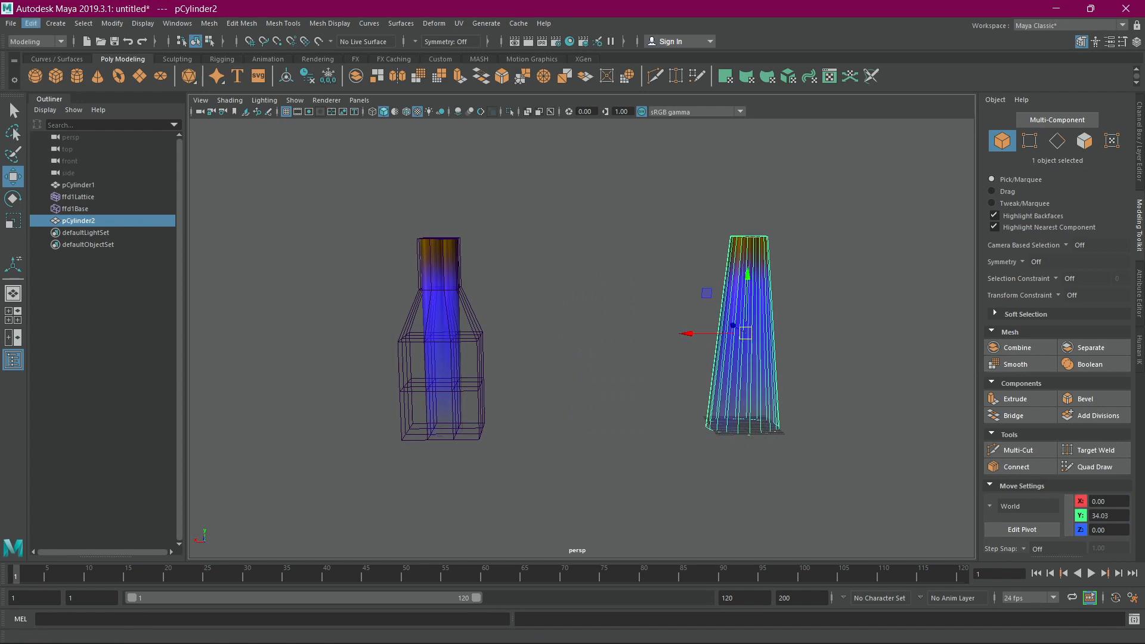
# Export the selected tapered cylinder as an FBX named SM_GodRay into the GodrayTut project's Meshes folder.
pyautogui.click(10, 23)
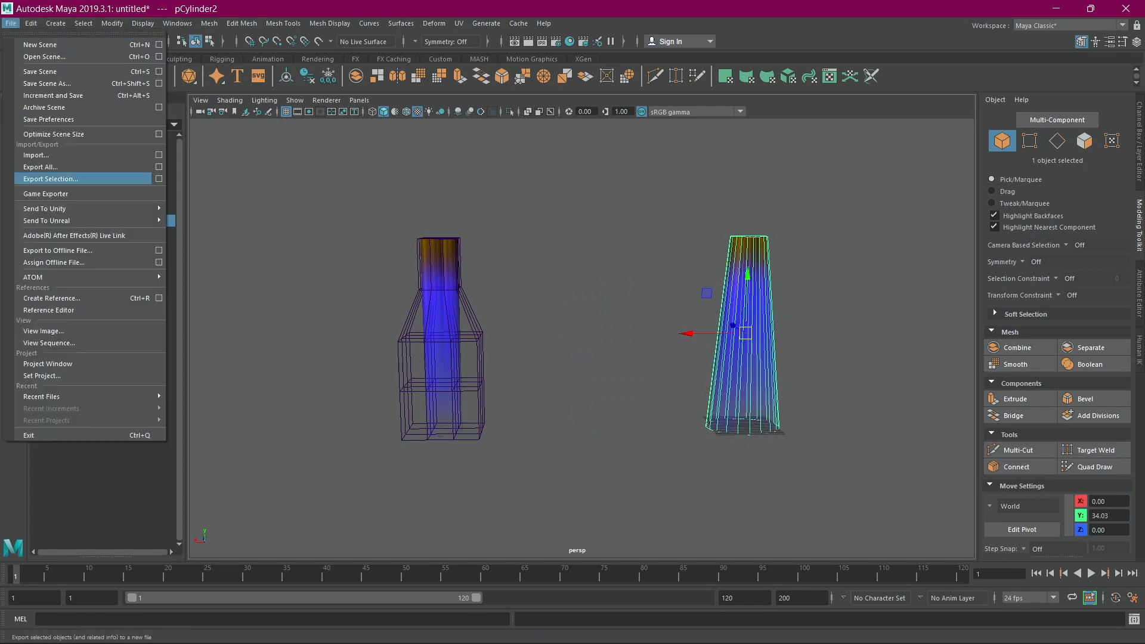
pyautogui.click(51, 179)
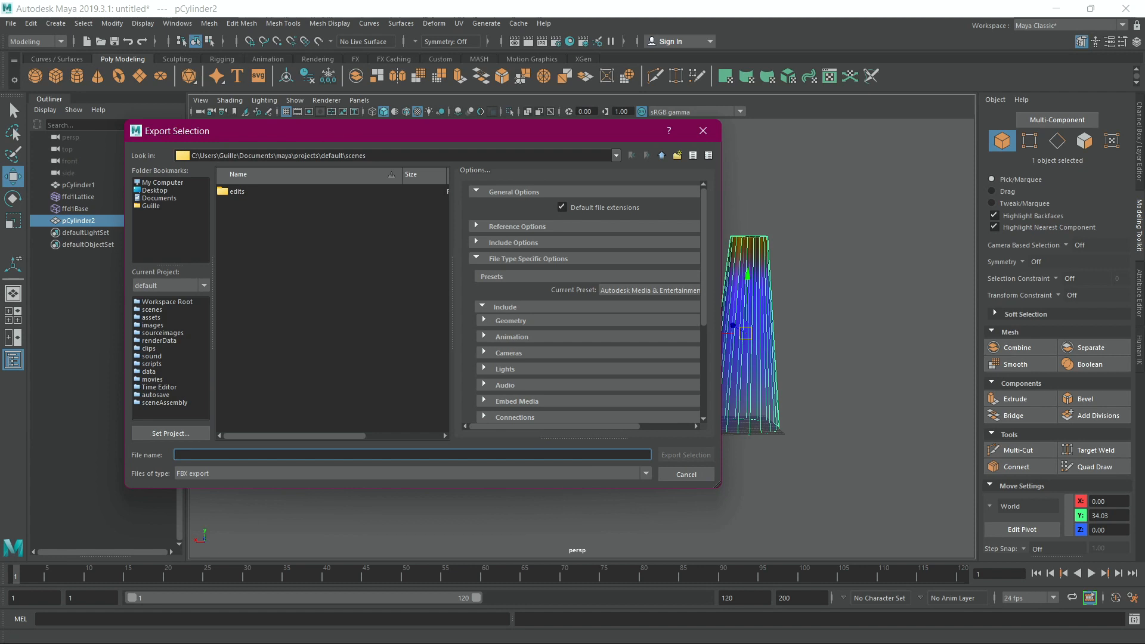
pyautogui.click(151, 206)
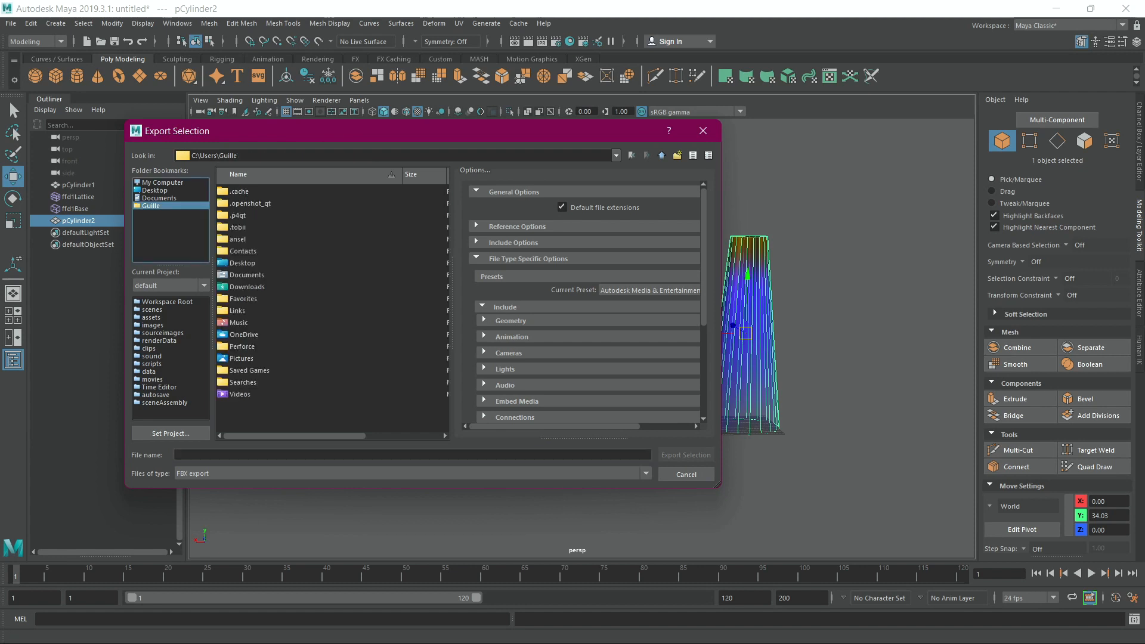
pyautogui.click(163, 183)
pyautogui.click(160, 198)
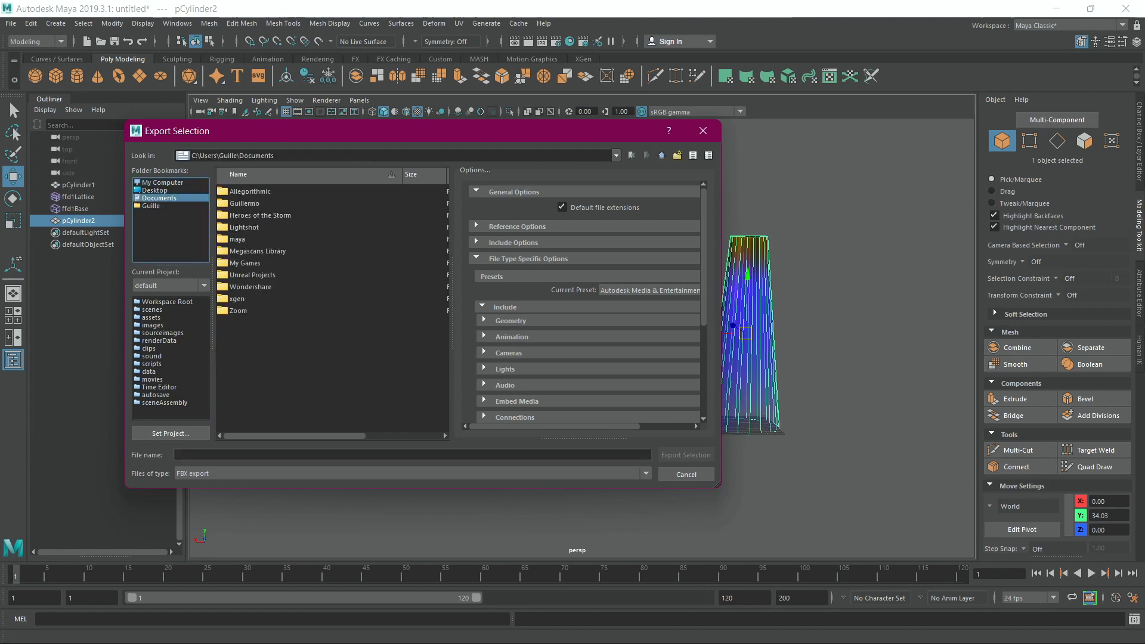
pyautogui.doubleClick(245, 203)
pyautogui.doubleClick(245, 204)
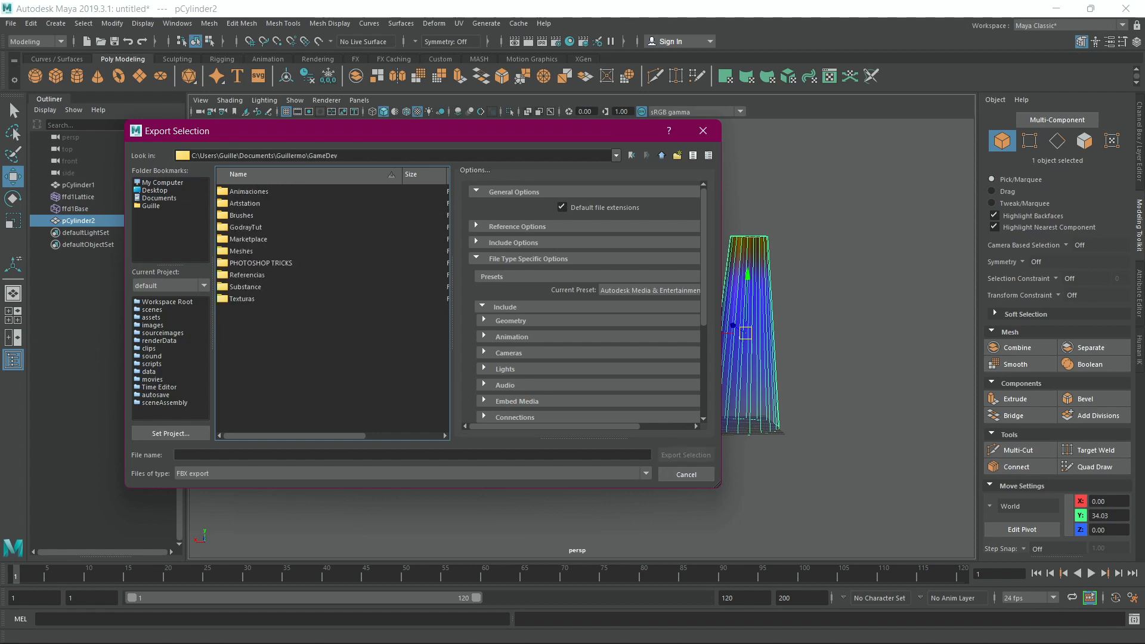
pyautogui.doubleClick(245, 227)
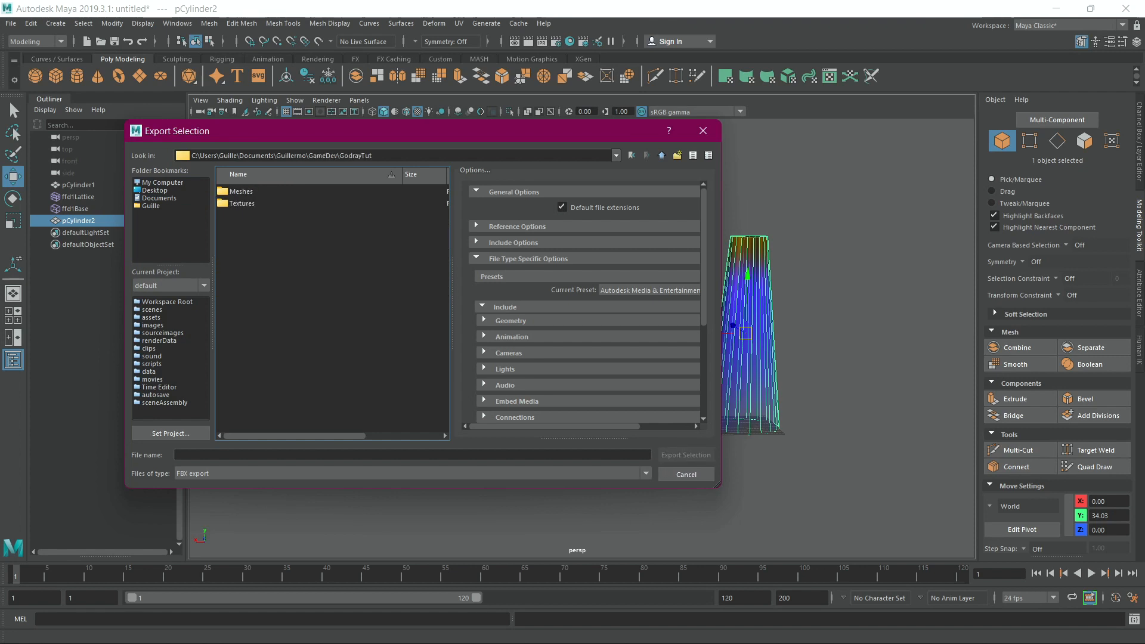
pyautogui.write('S')
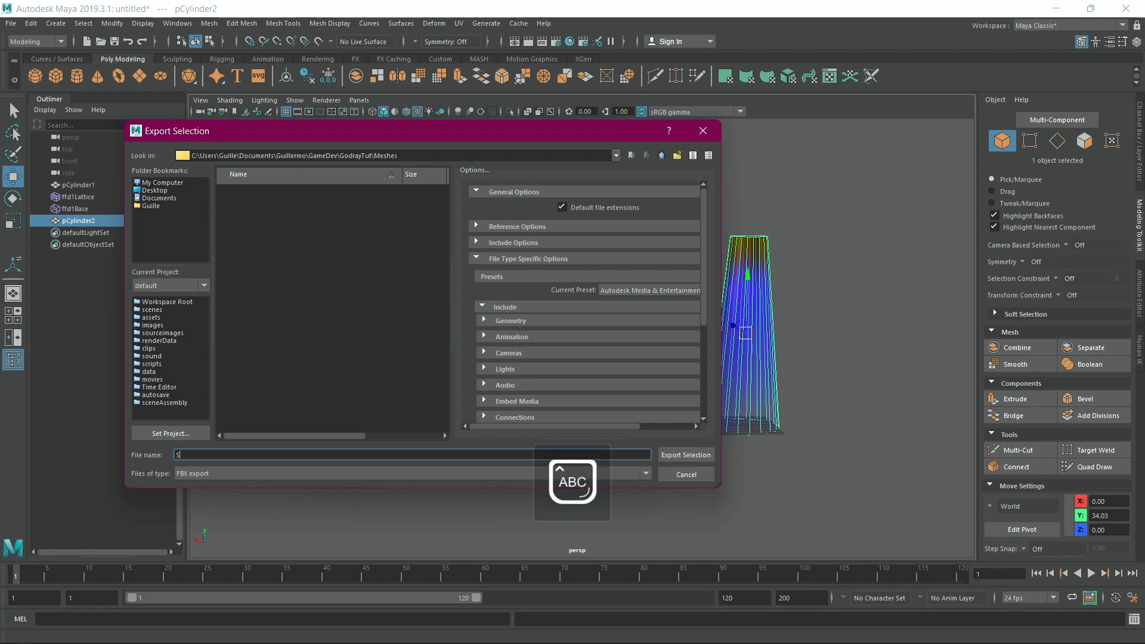
pyautogui.write('M_GodRay')
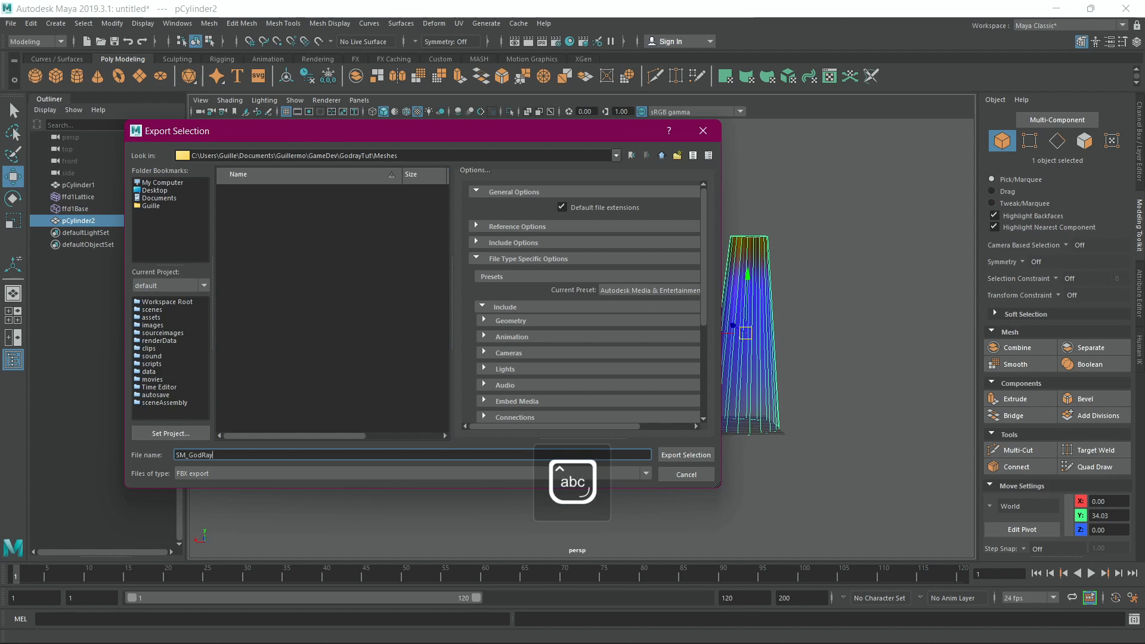
pyautogui.press('Return')
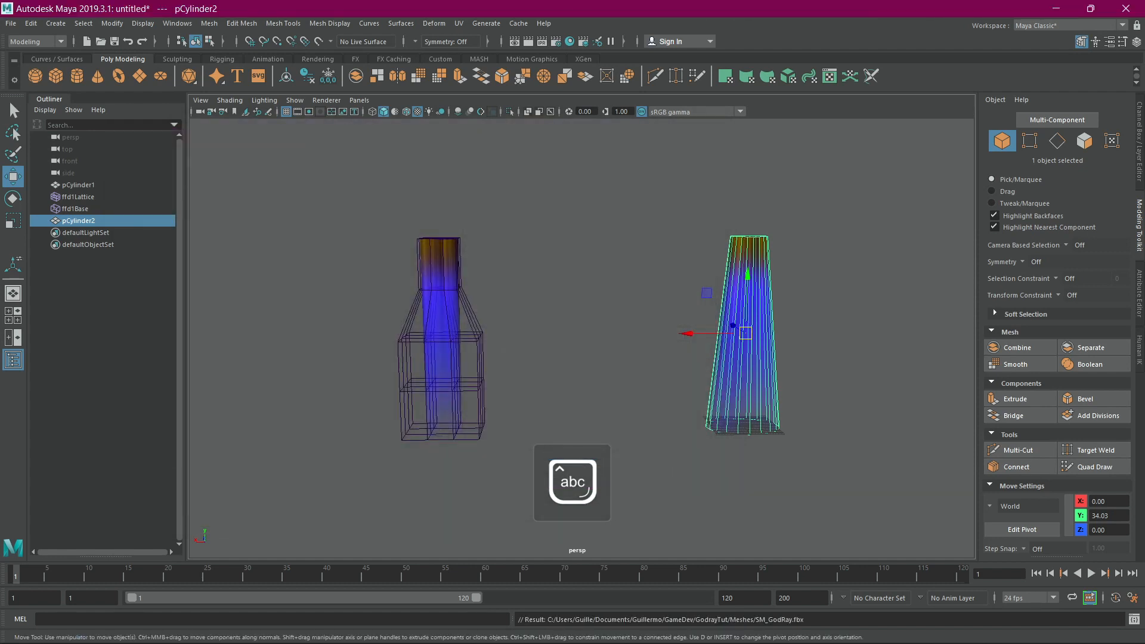
# Switch to the SwordGodRay project in Unreal Editor and create a Meshes folder inside Content.
pyautogui.moveTo(573, 636)
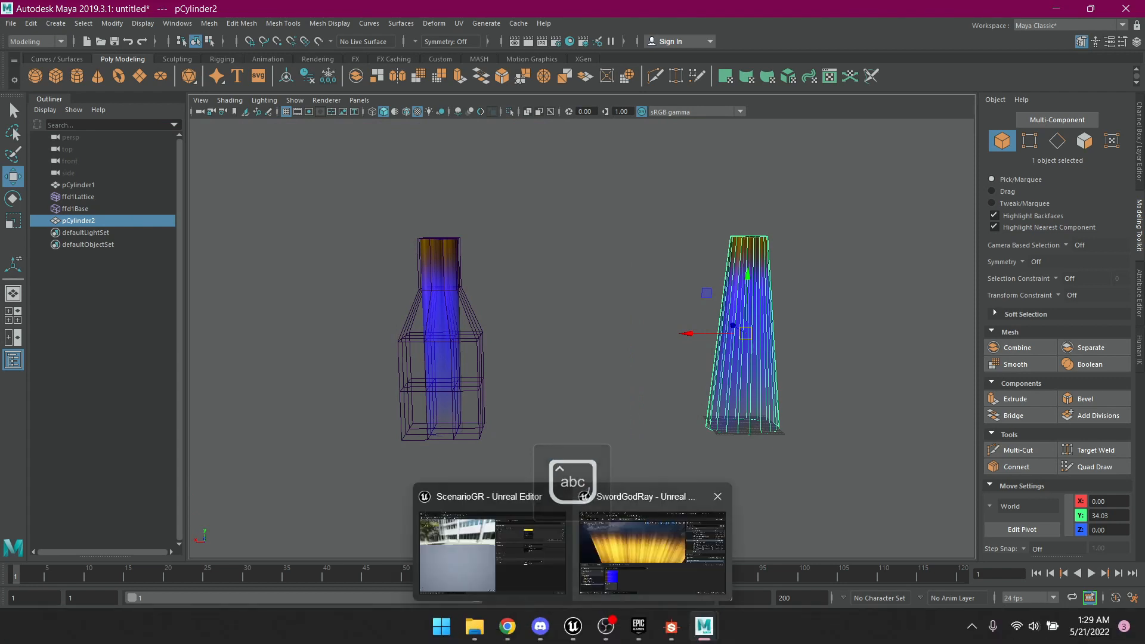
pyautogui.click(495, 554)
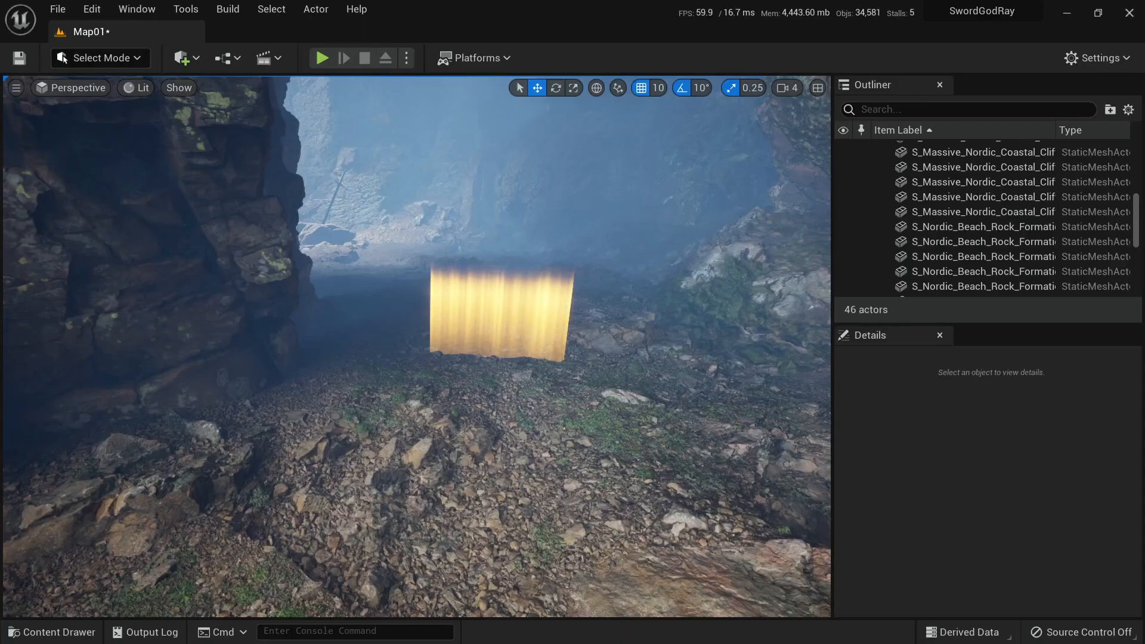
pyautogui.scroll(-4, 416, 346)
pyautogui.hotkey('ctrl', 'space')
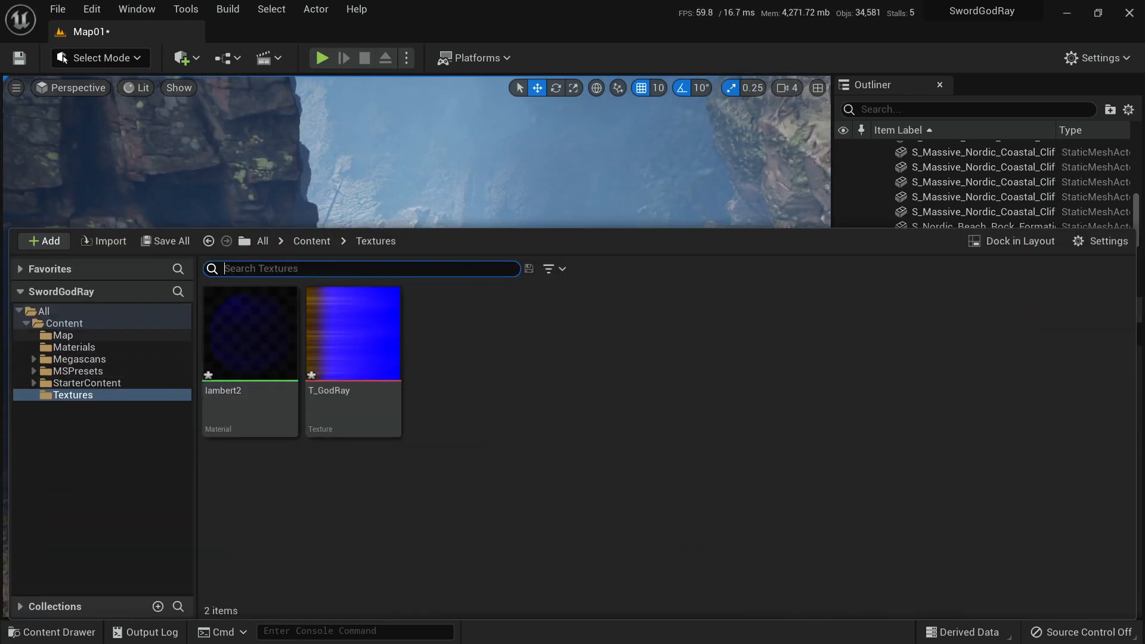
pyautogui.click(64, 323)
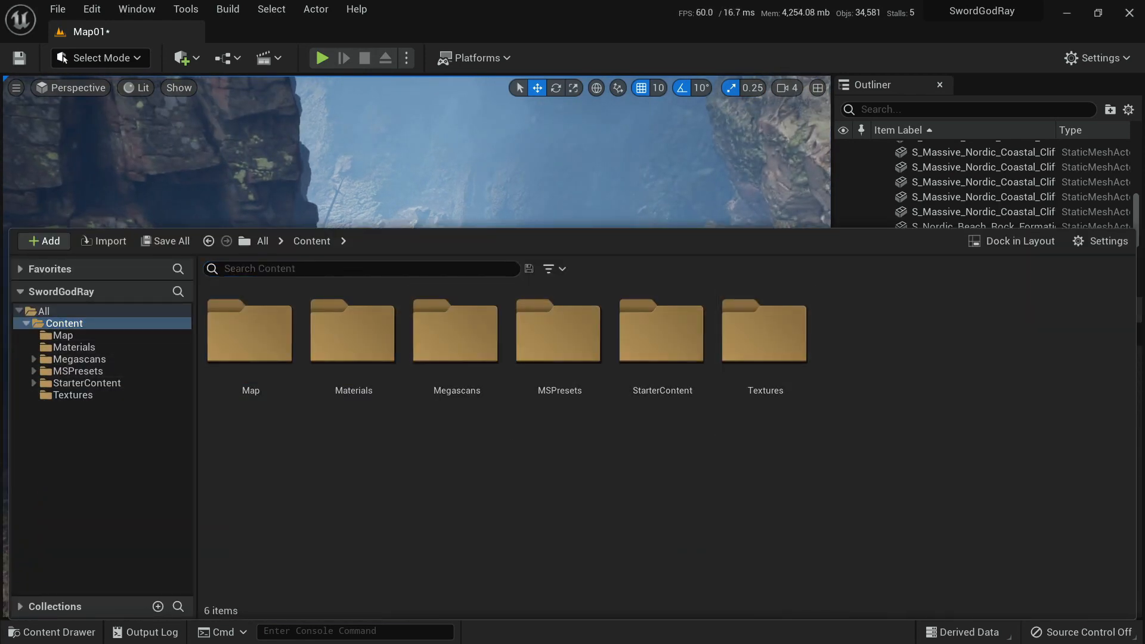
pyautogui.hotkey('ctrl', 'shift', 'n')
pyautogui.write('M')
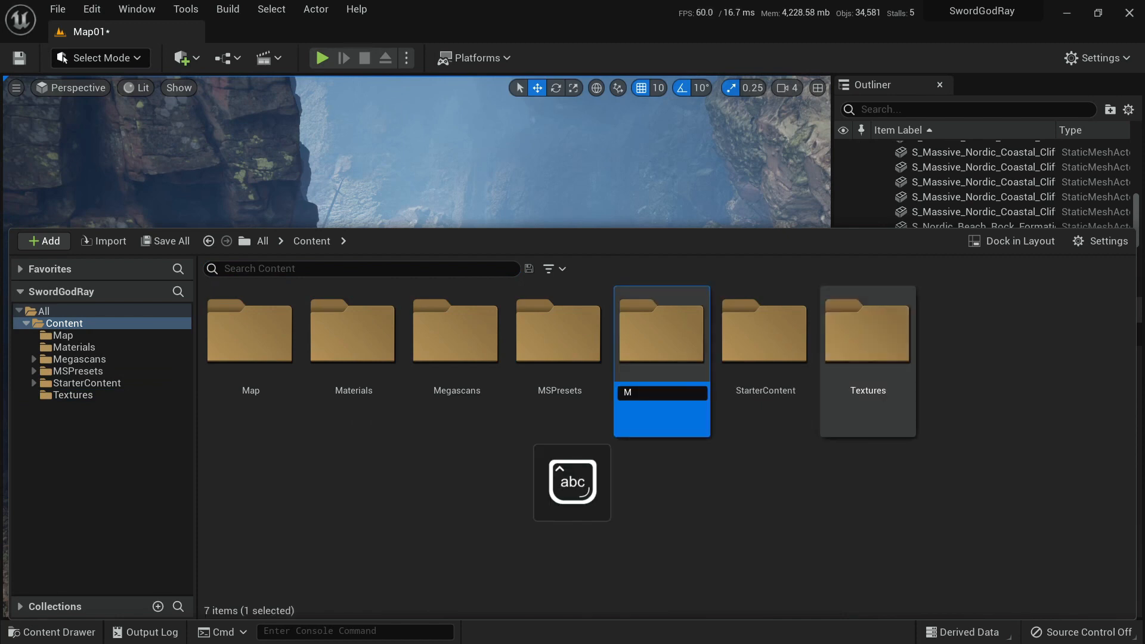
pyautogui.write('eshes')
pyautogui.press('Return')
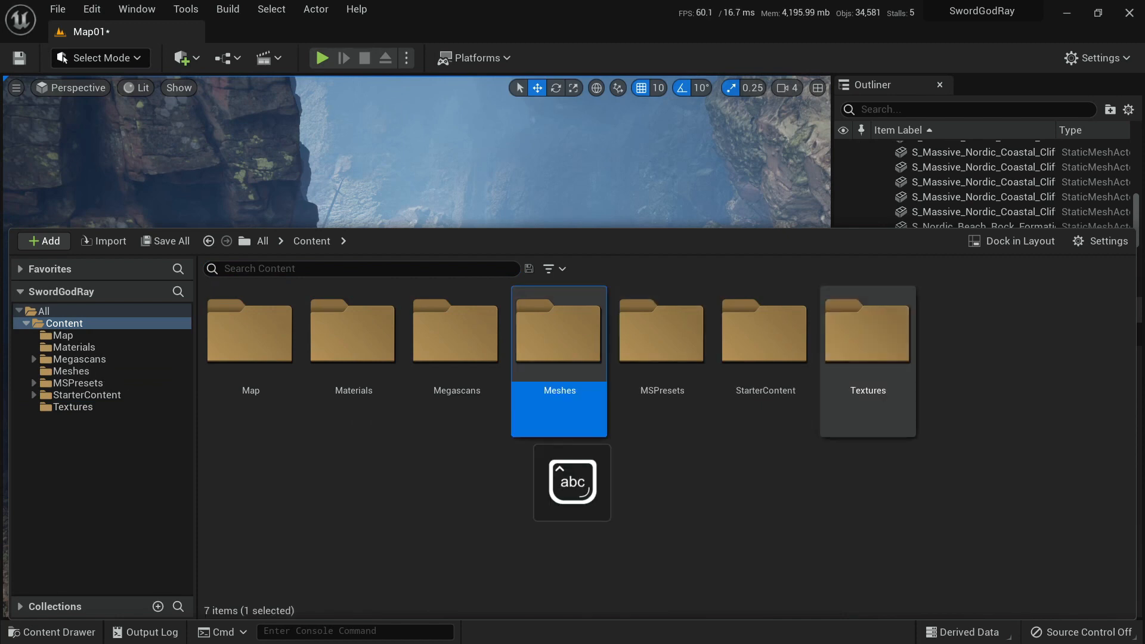
# Open the new Meshes folder and start importing the SM_GodRay file from GodrayTut's Meshes folder on disk.
pyautogui.press('Return')
pyautogui.rightClick(236, 346)
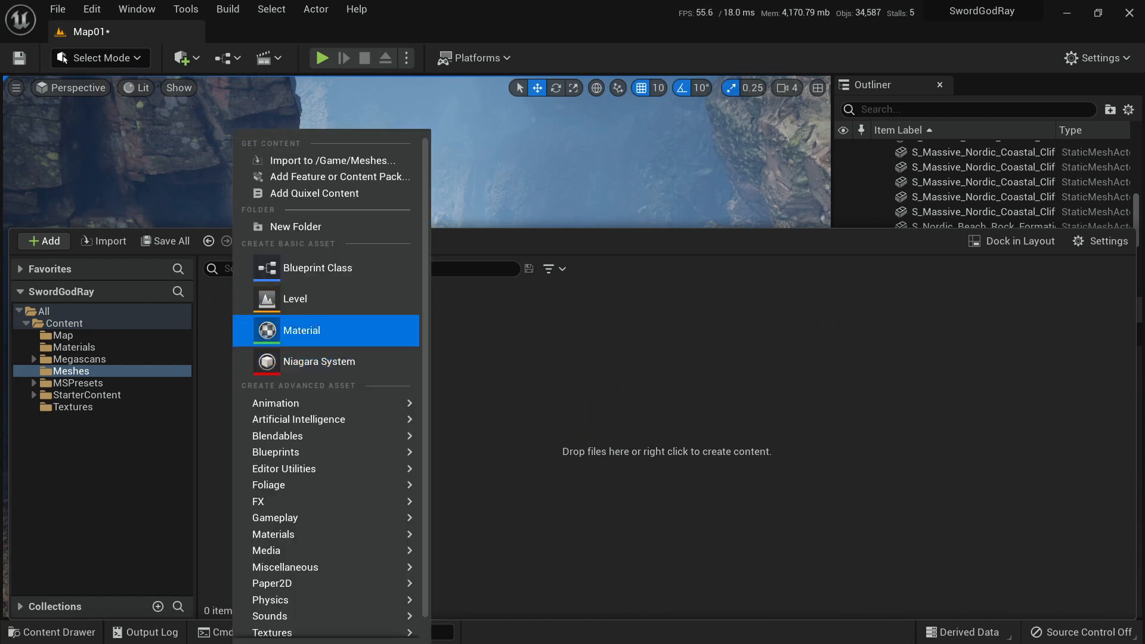
pyautogui.click(286, 157)
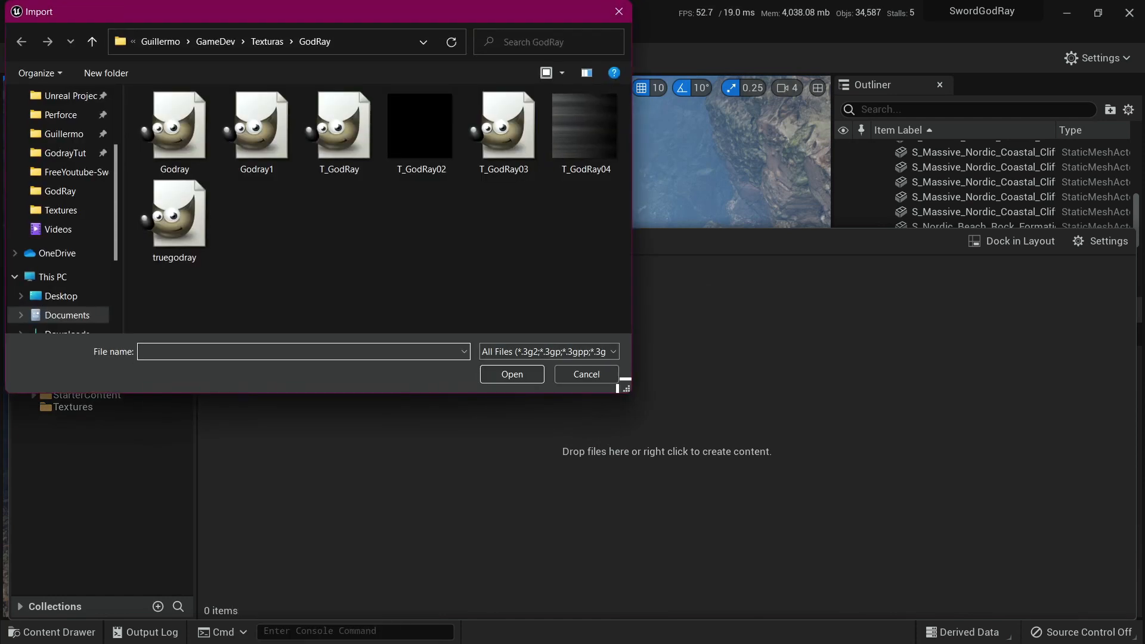
pyautogui.click(267, 42)
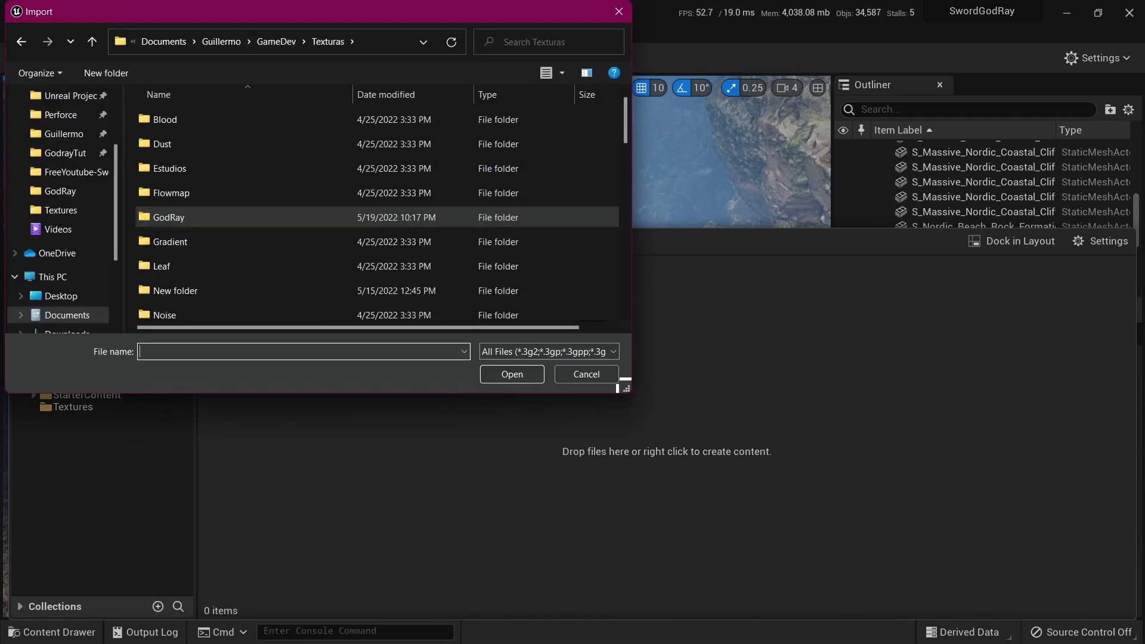
pyautogui.click(66, 153)
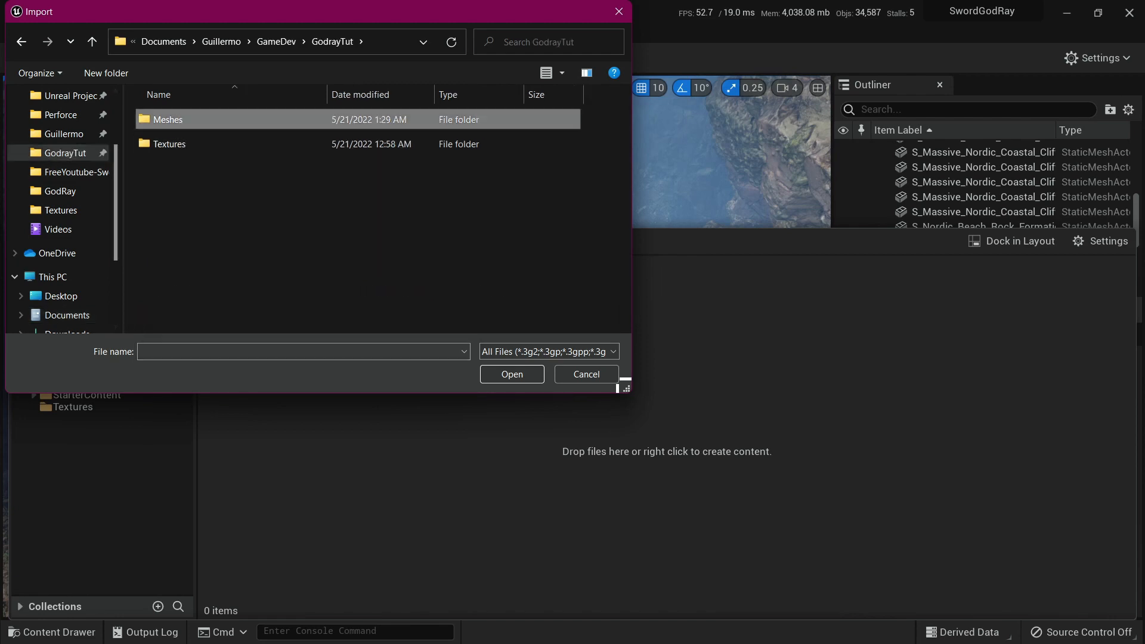
pyautogui.doubleClick(167, 119)
pyautogui.doubleClick(170, 119)
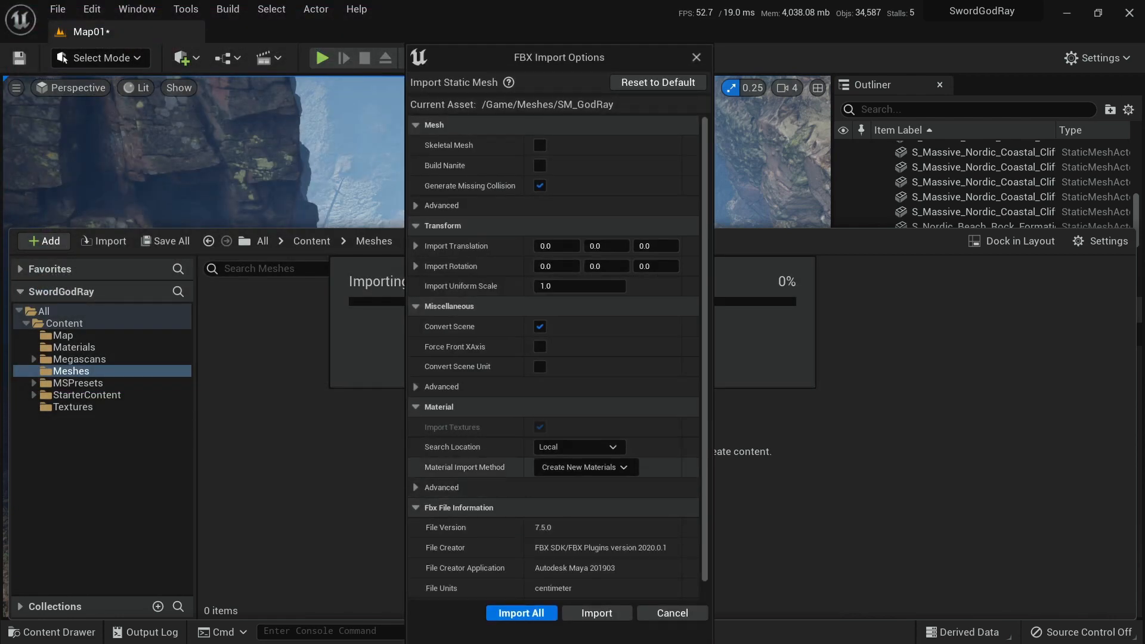
# Set the FBX material import method to Do Not Create Material and import the static mesh.
pyautogui.scroll(-1, 559, 358)
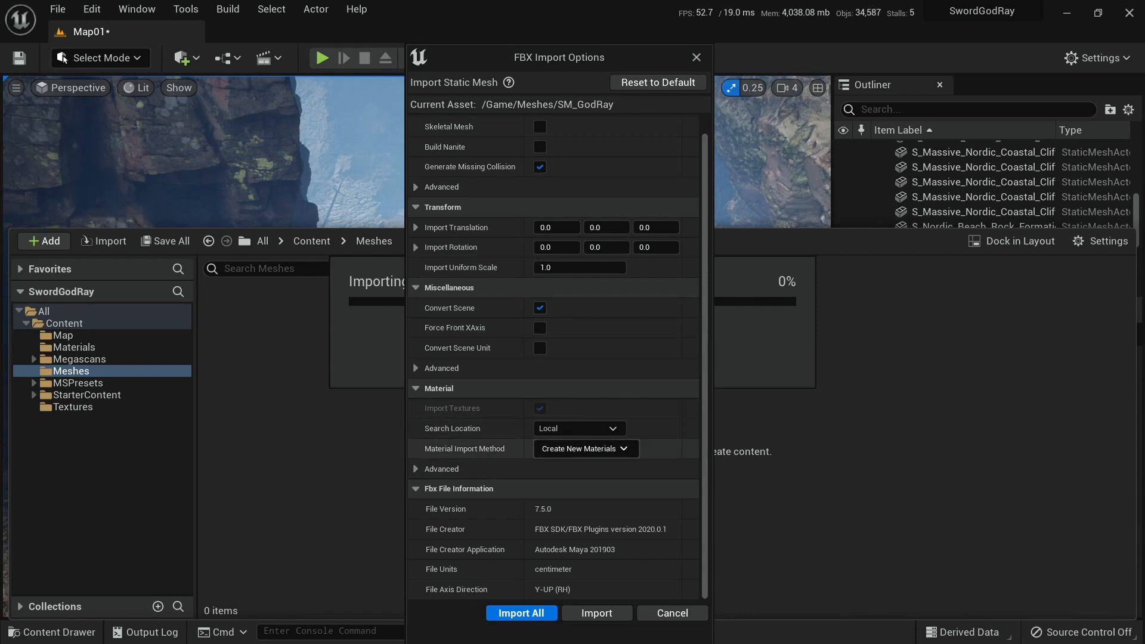
pyautogui.click(585, 449)
pyautogui.click(591, 466)
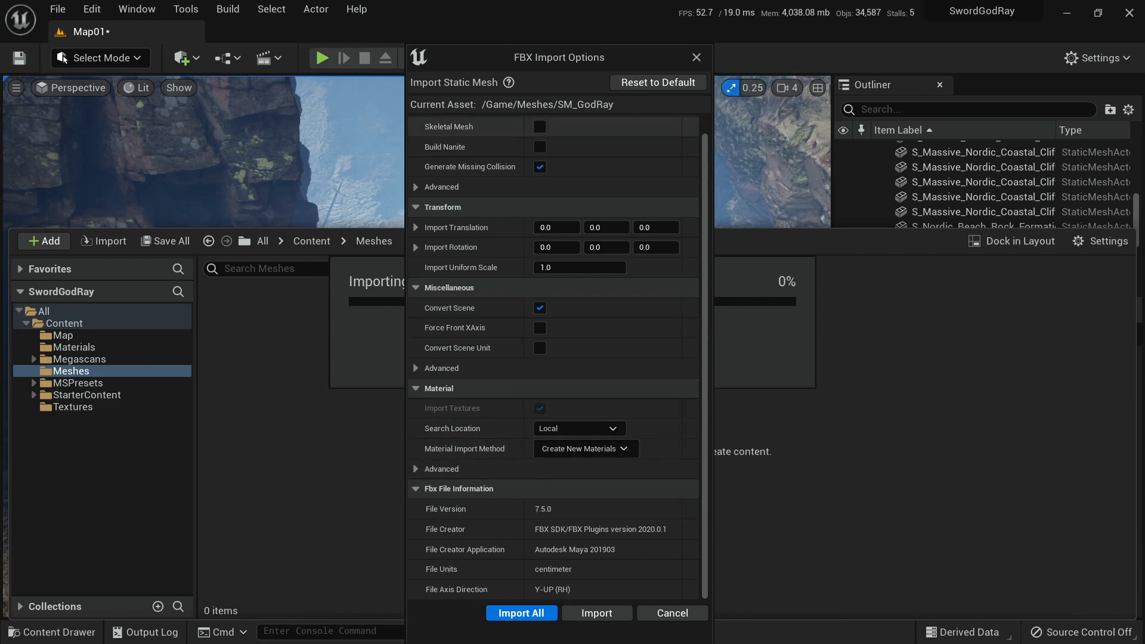
pyautogui.click(584, 449)
pyautogui.click(615, 505)
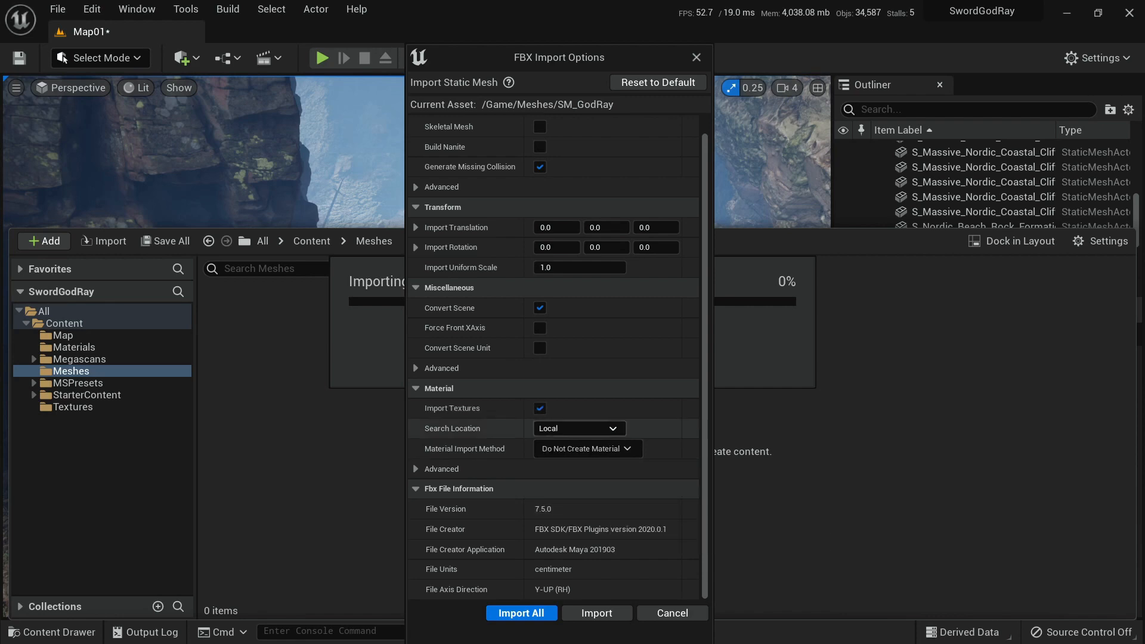
pyautogui.click(520, 613)
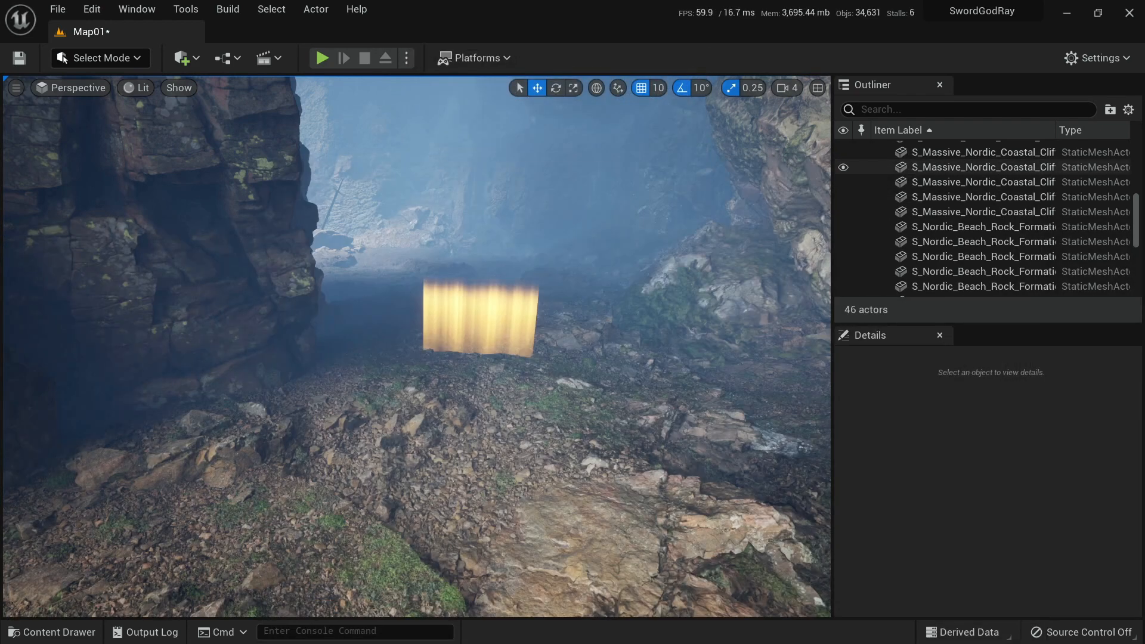
# Delete the redundant T_GodRay texture from the Meshes folder.
pyautogui.click(1033, 168)
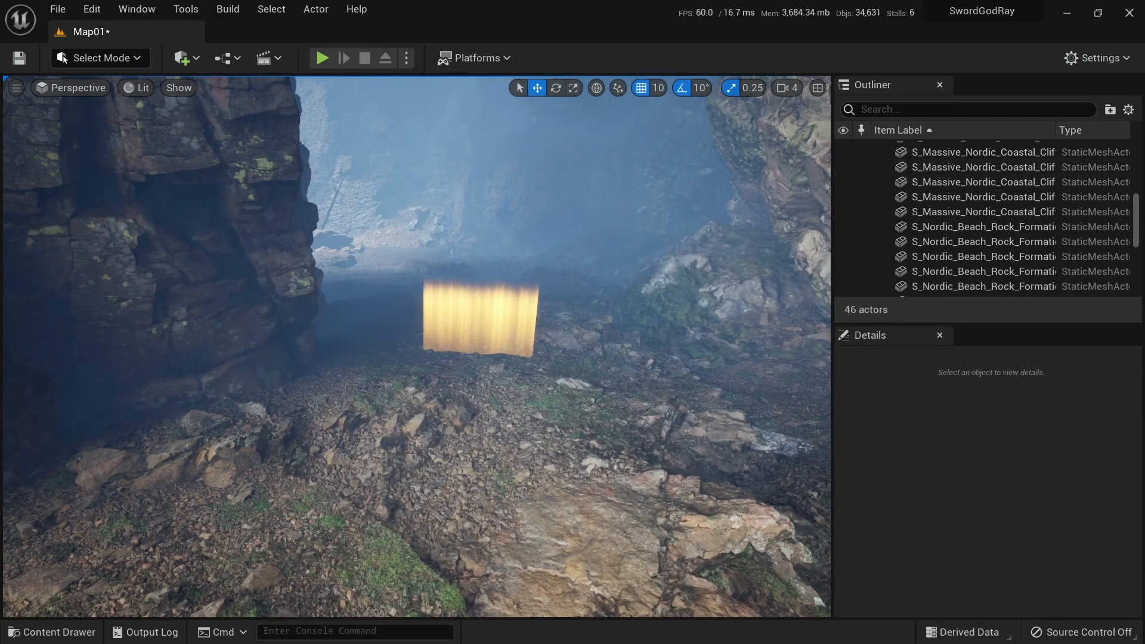
pyautogui.hotkey('ctrl', 'space')
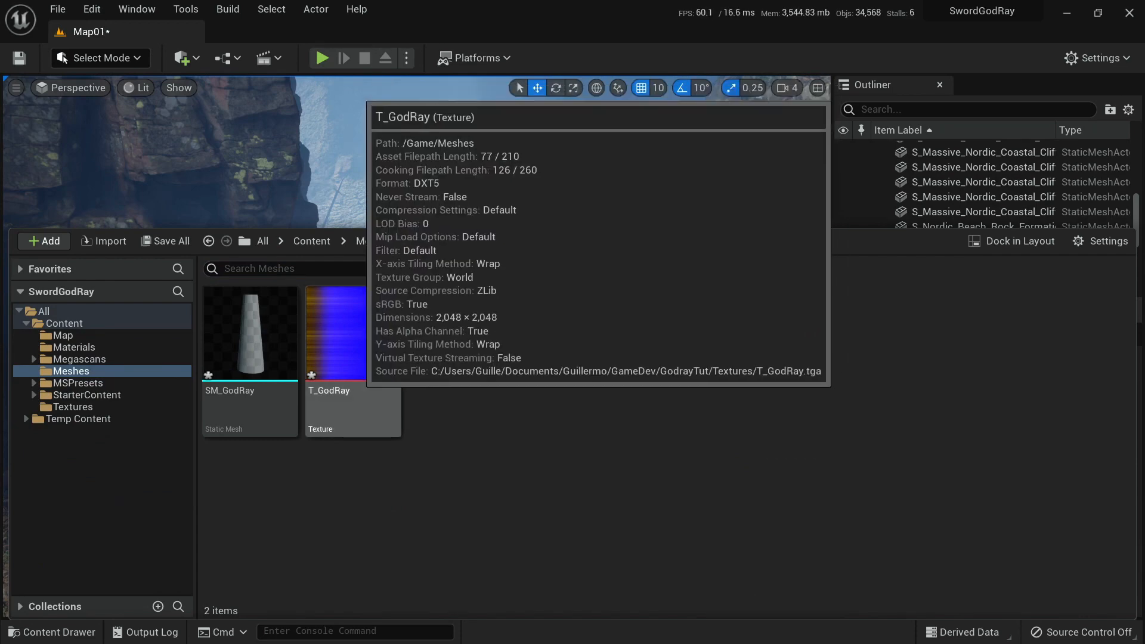
pyautogui.click(353, 346)
pyautogui.press('Delete')
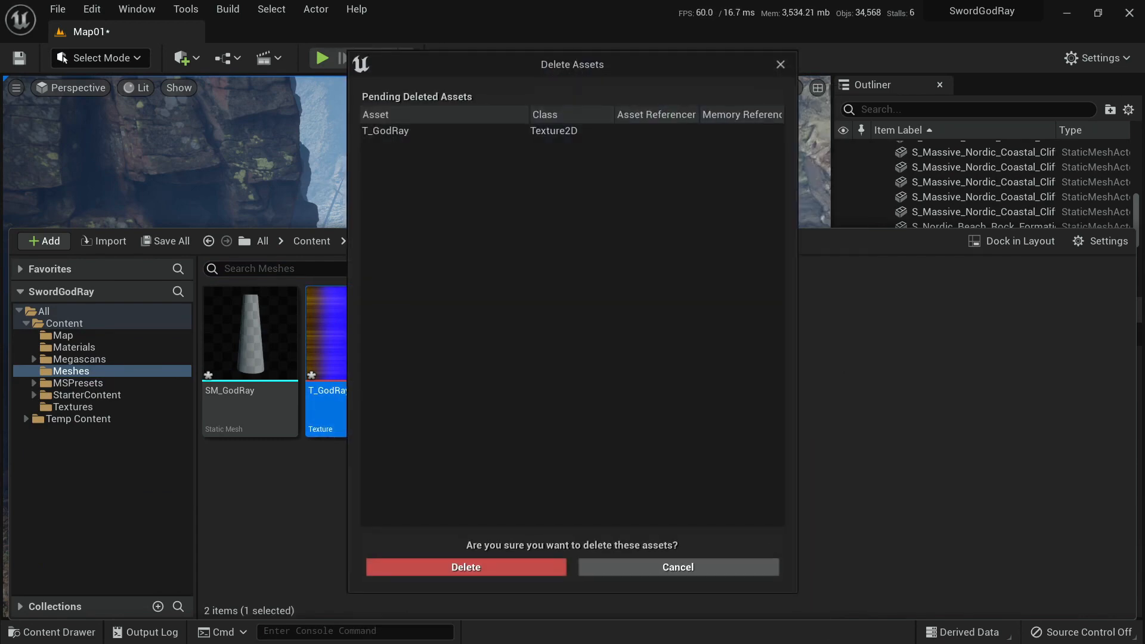
pyautogui.click(429, 565)
# Set the viewport camera speed to 2 and place SM_GodRay on the rocky ground in front of the glowing plane.
pyautogui.moveTo(418, 155)
pyautogui.mouseDown(button='right')
pyautogui.moveTo(402, 197)
pyautogui.moveTo(343, 196)
pyautogui.moveTo(411, 157)
pyautogui.mouseUp(button='right')
pyautogui.press('a')
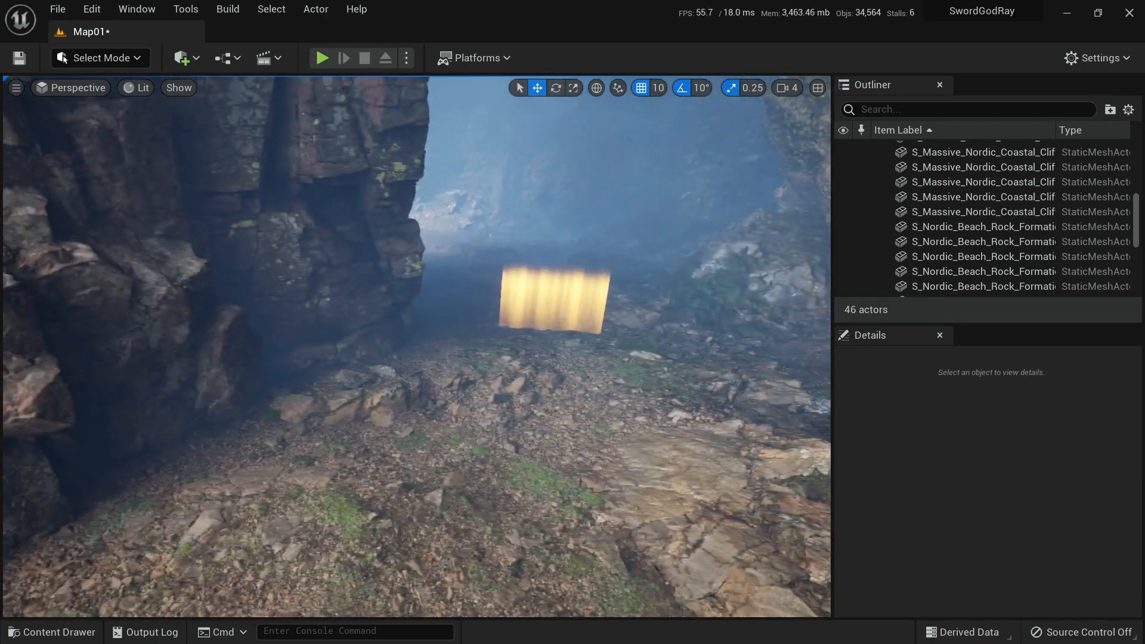
pyautogui.click(787, 88)
pyautogui.press('w')
pyautogui.moveTo(596, 239); pyautogui.dragTo(602, 274, button='right')
pyautogui.hotkey('ctrl', 'space')
pyautogui.moveTo(251, 405); pyautogui.dragTo(465, 383)
pyautogui.press('w')
pyautogui.moveTo(466, 382); pyautogui.dragTo(474, 417, button='right')
# Scale the placed SM_GodRay mesh up uniformly and assign the M_GodRay01_Inst material to it.
pyautogui.press('r')
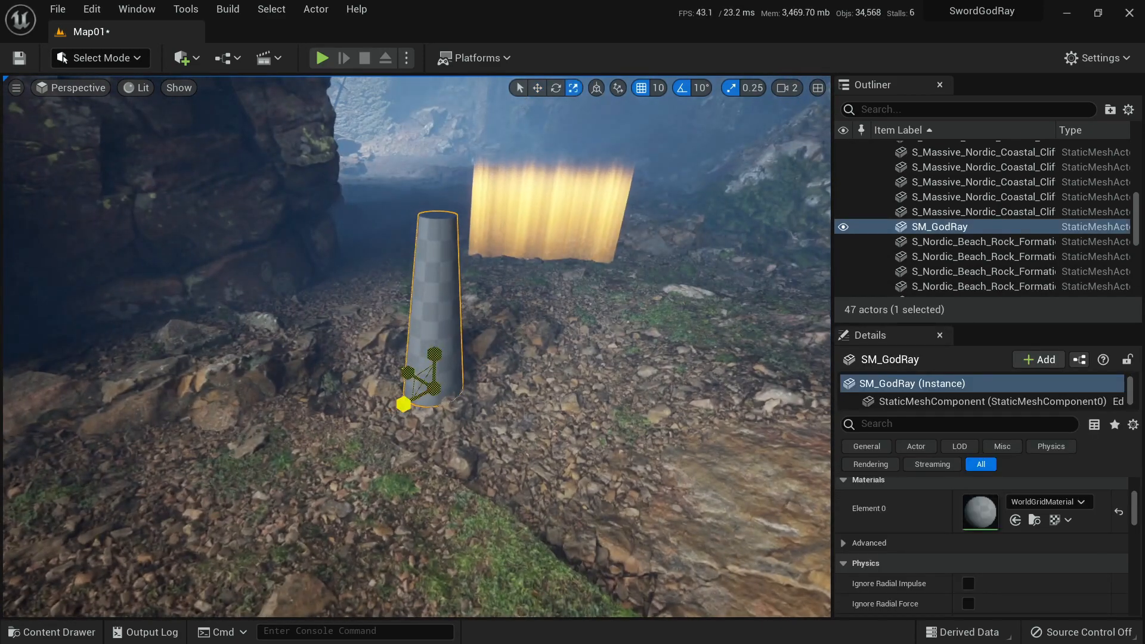
pyautogui.moveTo(434, 388); pyautogui.dragTo(457, 376)
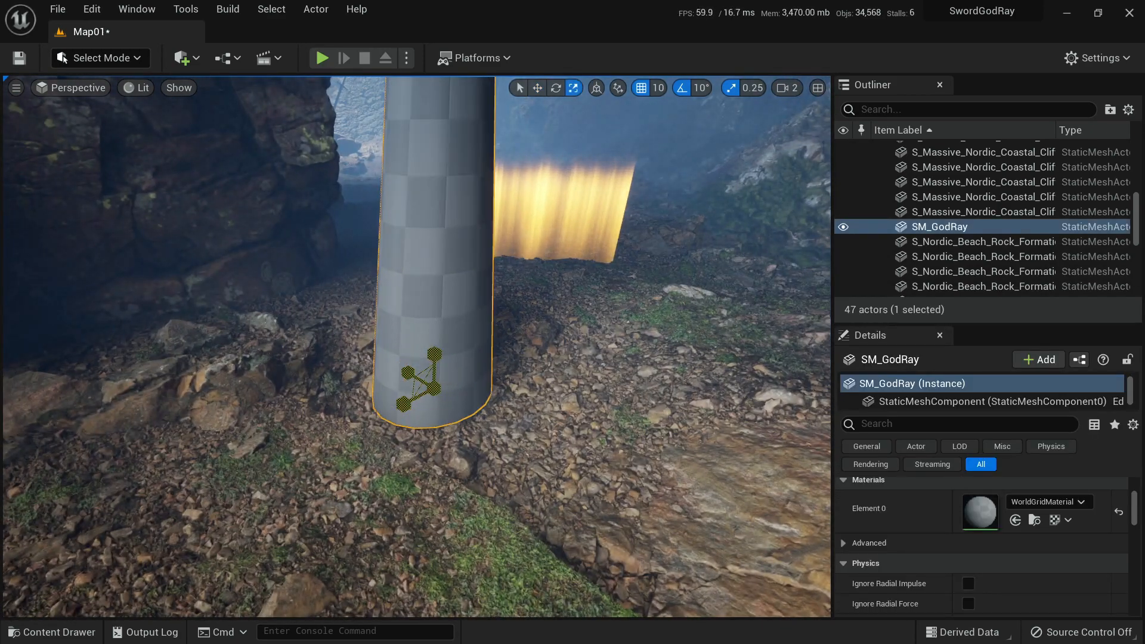
pyautogui.press('s')
pyautogui.moveTo(456, 375); pyautogui.dragTo(442, 364, button='right')
pyautogui.hotkey('ctrl', 'space')
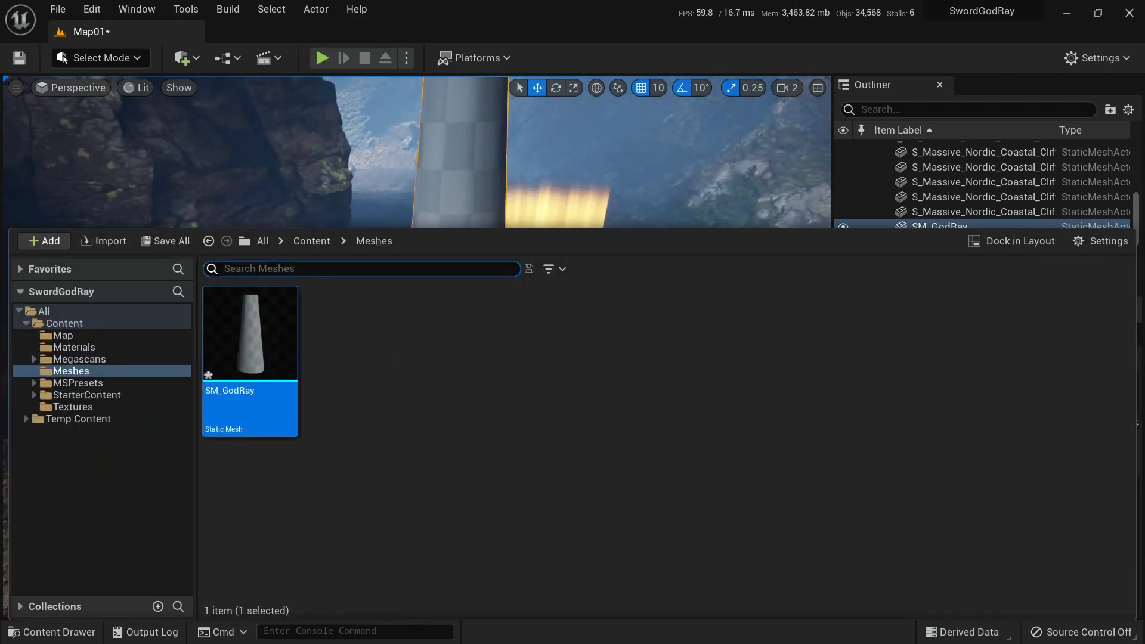
pyautogui.hotkey('ctrl', 'space')
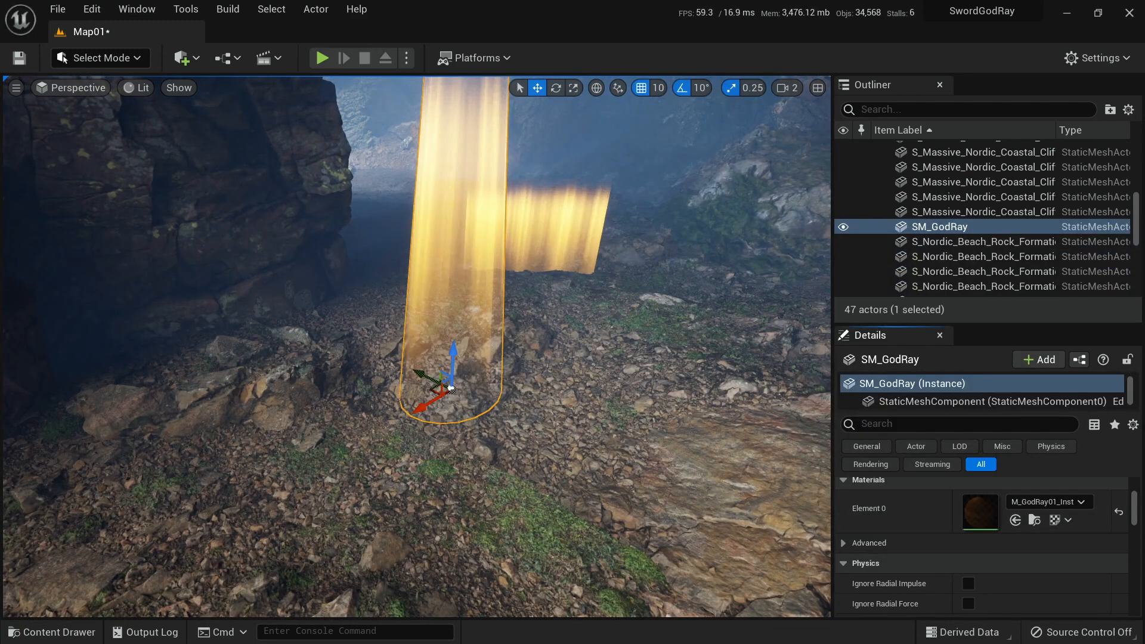
# Capture the viewport area around the god ray and mark its upper rim and one side edge in blue.
pyautogui.rightClick(562, 440)
pyautogui.write('gg')
pyautogui.moveTo(562, 440); pyautogui.dragTo(577, 403, button='right')
pyautogui.press('Print')
pyautogui.moveTo(754, 62); pyautogui.dragTo(167, 597)
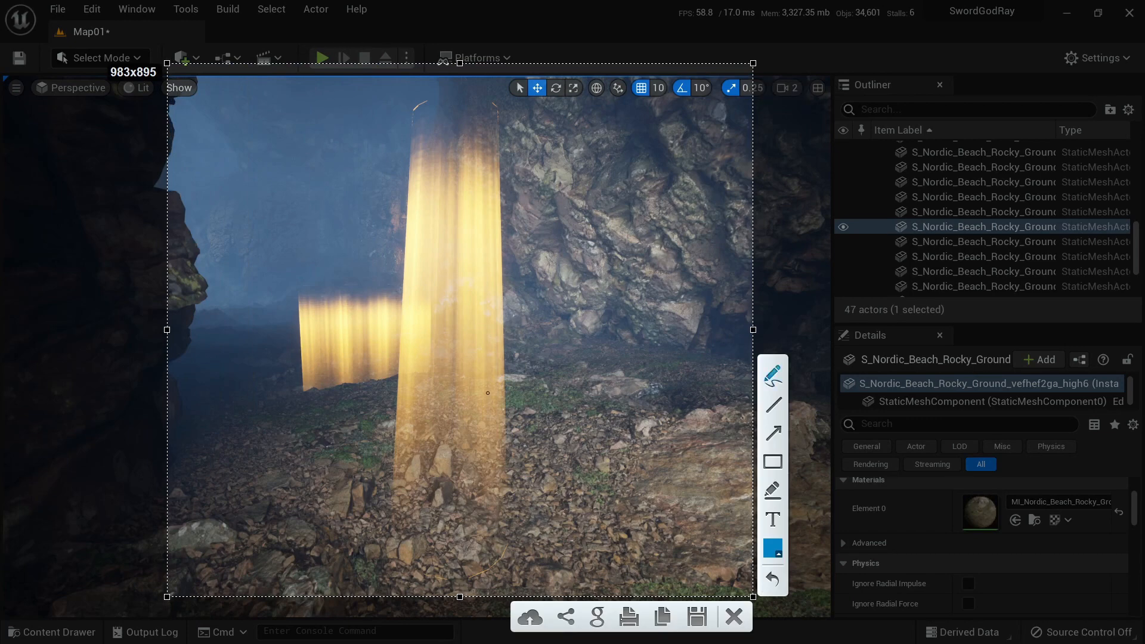
pyautogui.moveTo(410, 100); pyautogui.dragTo(408, 102)
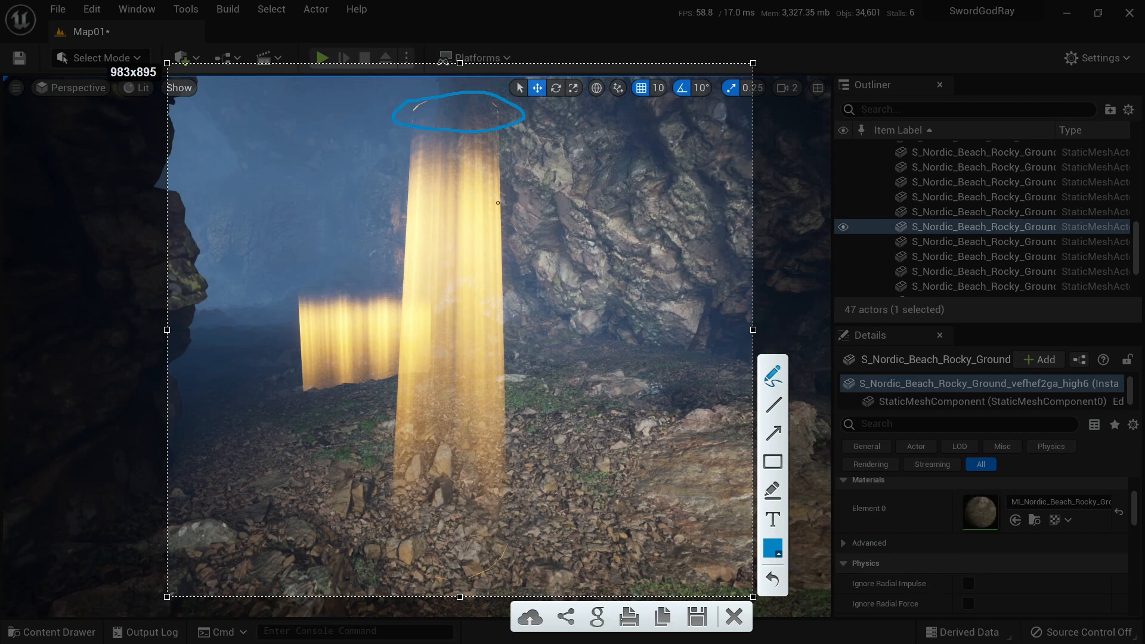
pyautogui.moveTo(497, 191); pyautogui.dragTo(497, 422)
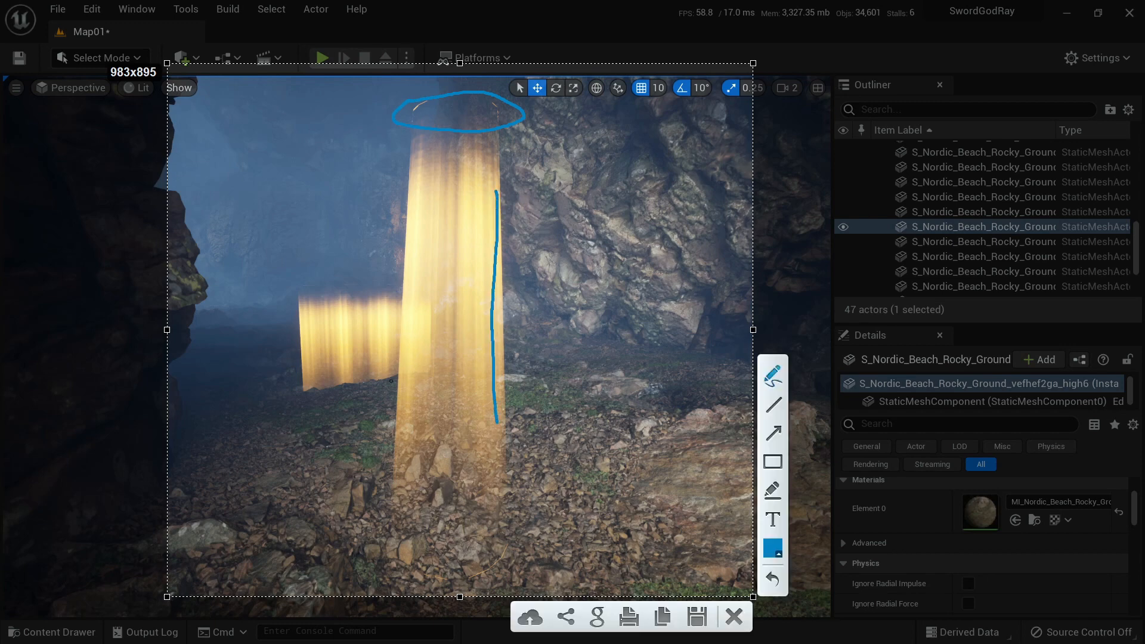
# Change the annotation colour to pink, outline both long side edges of the god ray, and close the screen capture.
pyautogui.click(773, 547)
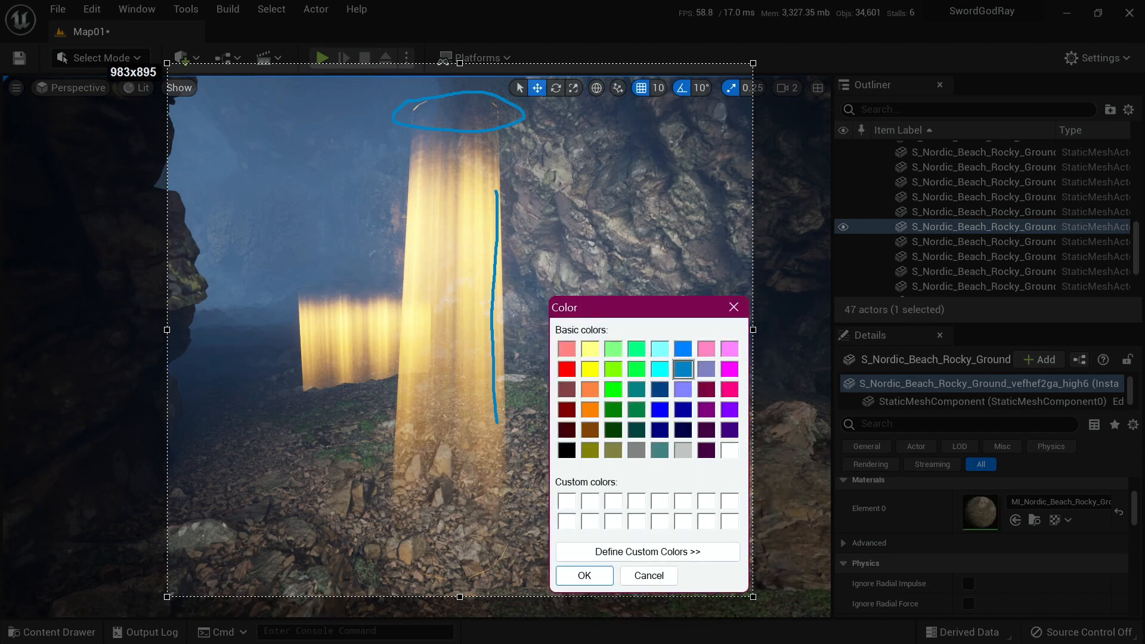
pyautogui.press('Return')
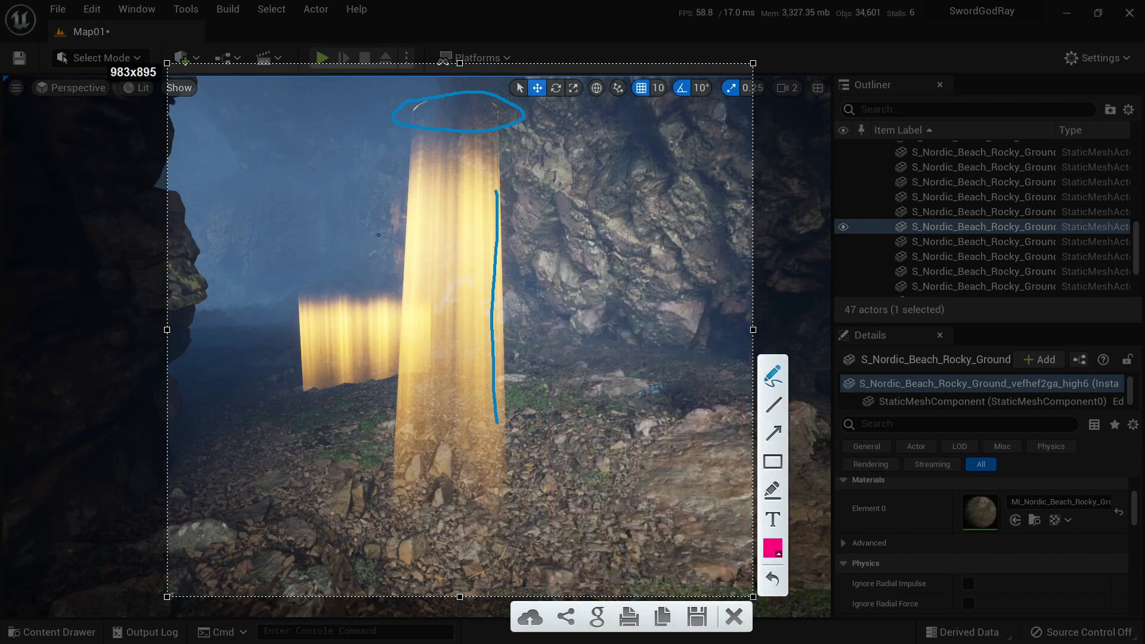
pyautogui.moveTo(409, 142); pyautogui.dragTo(407, 170)
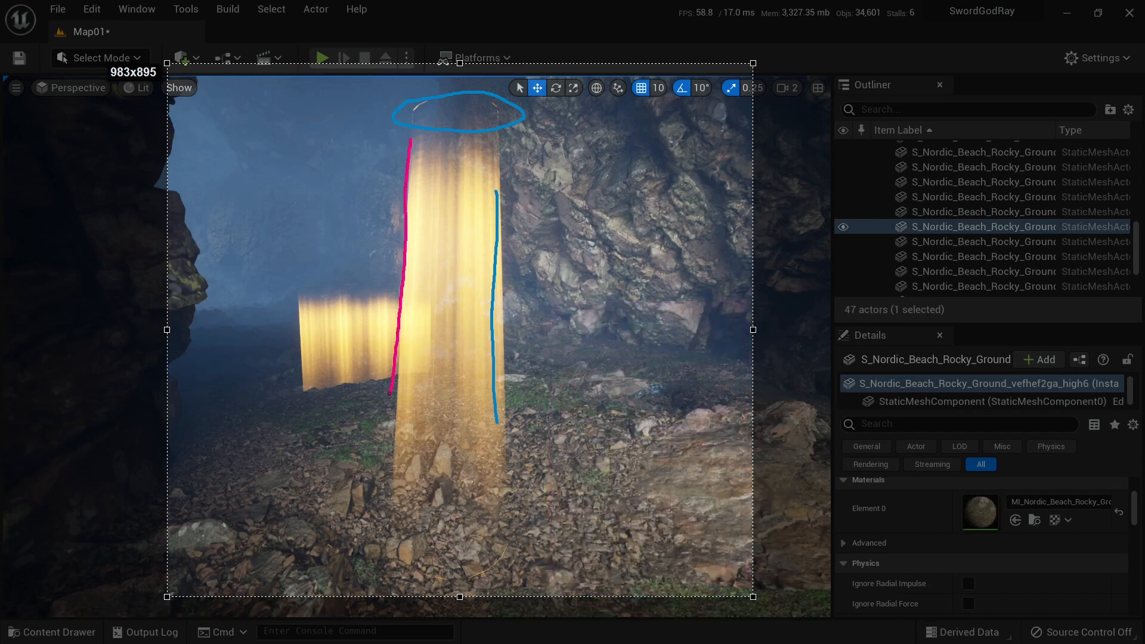
pyautogui.moveTo(504, 137); pyautogui.dragTo(508, 286)
pyautogui.moveTo(506, 445); pyautogui.dragTo(506, 477)
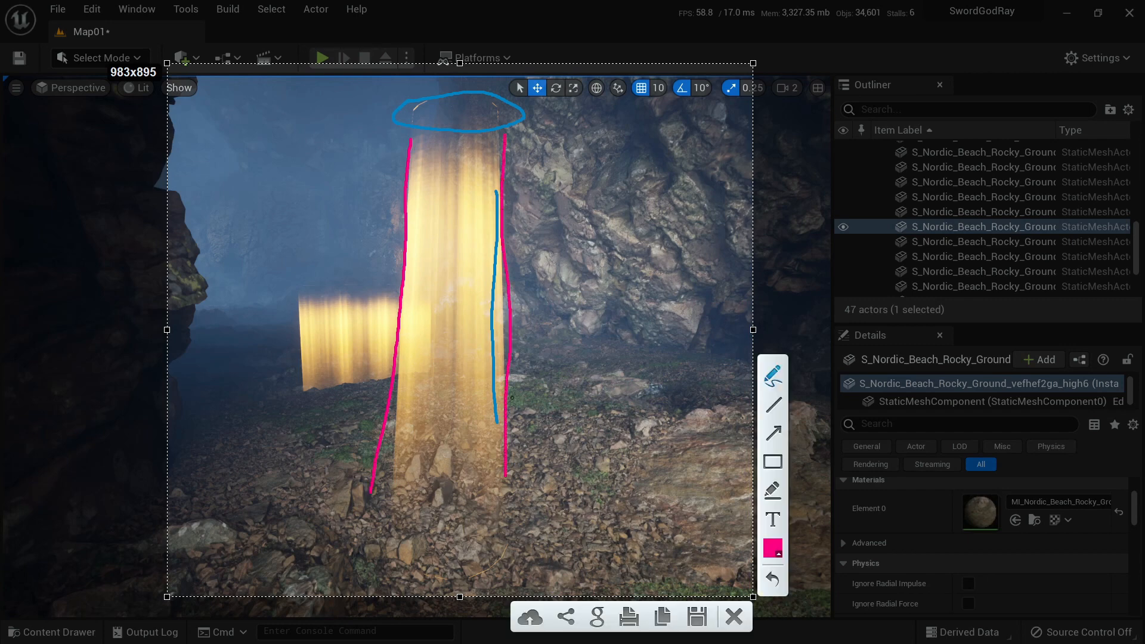
pyautogui.press('Escape')
# Examine how the god ray mesh looks as the camera moves towards and away from it.
pyautogui.moveTo(506, 477)
pyautogui.mouseDown(button='right')
pyautogui.moveTo(500, 507)
pyautogui.moveTo(556, 470)
pyautogui.moveTo(512, 458)
pyautogui.mouseUp(button='right')
pyautogui.press('w')
pyautogui.press('s')
pyautogui.press('w')
pyautogui.press('s')
pyautogui.press('w')
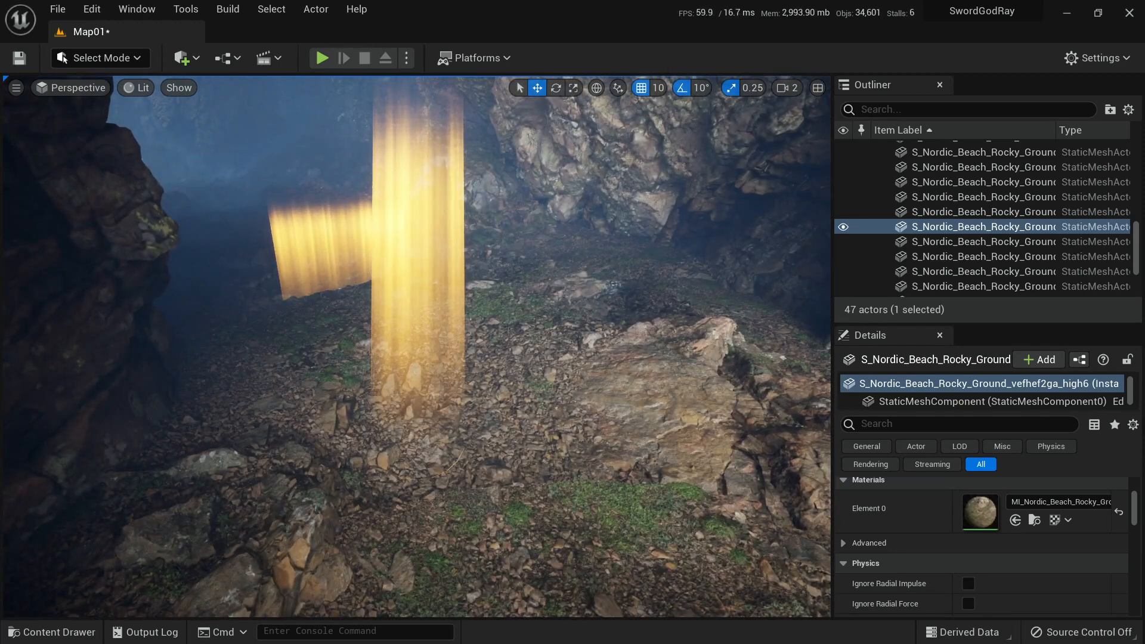
# Open the M_GodRay01 material and move its output node farther away from the other nodes.
pyautogui.hotkey('ctrl', 'space')
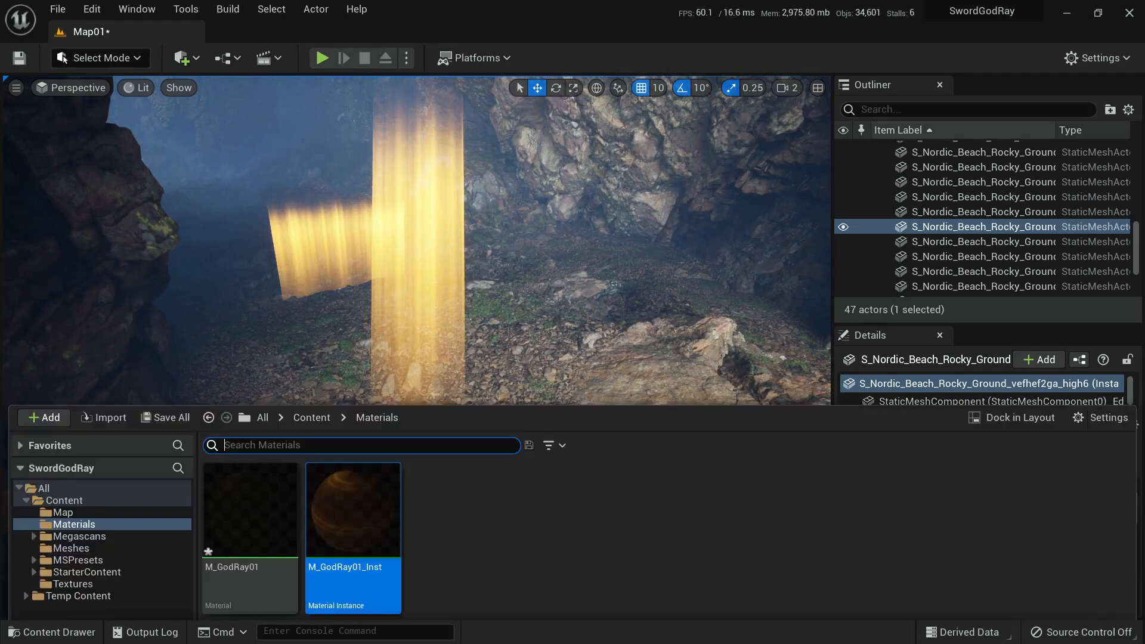
pyautogui.doubleClick(245, 334)
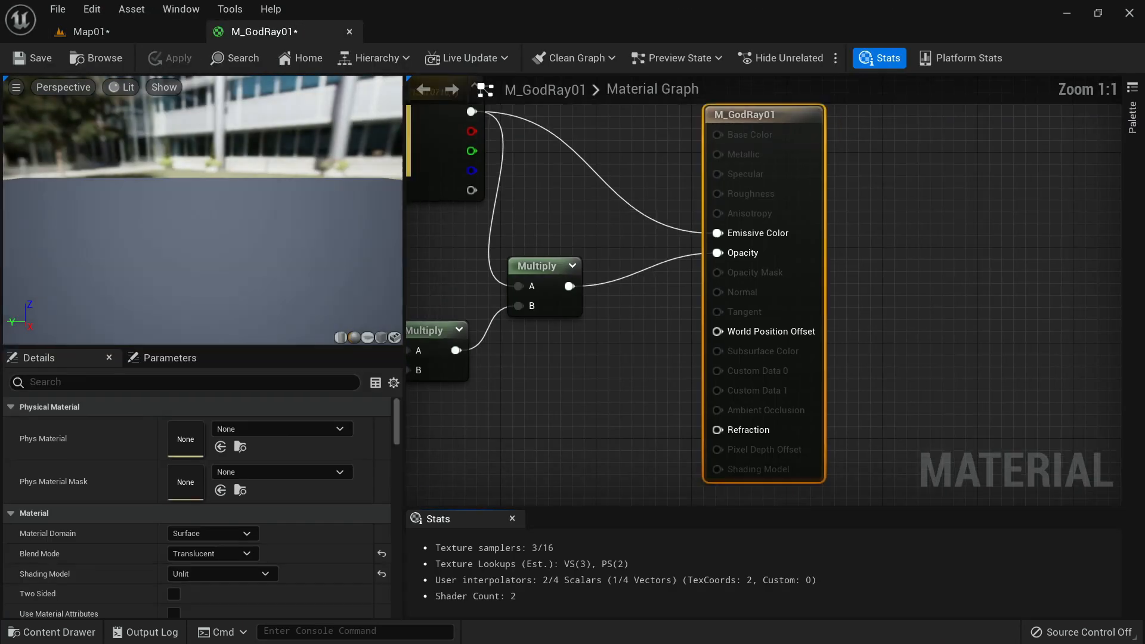
pyautogui.scroll(-4, 790, 321)
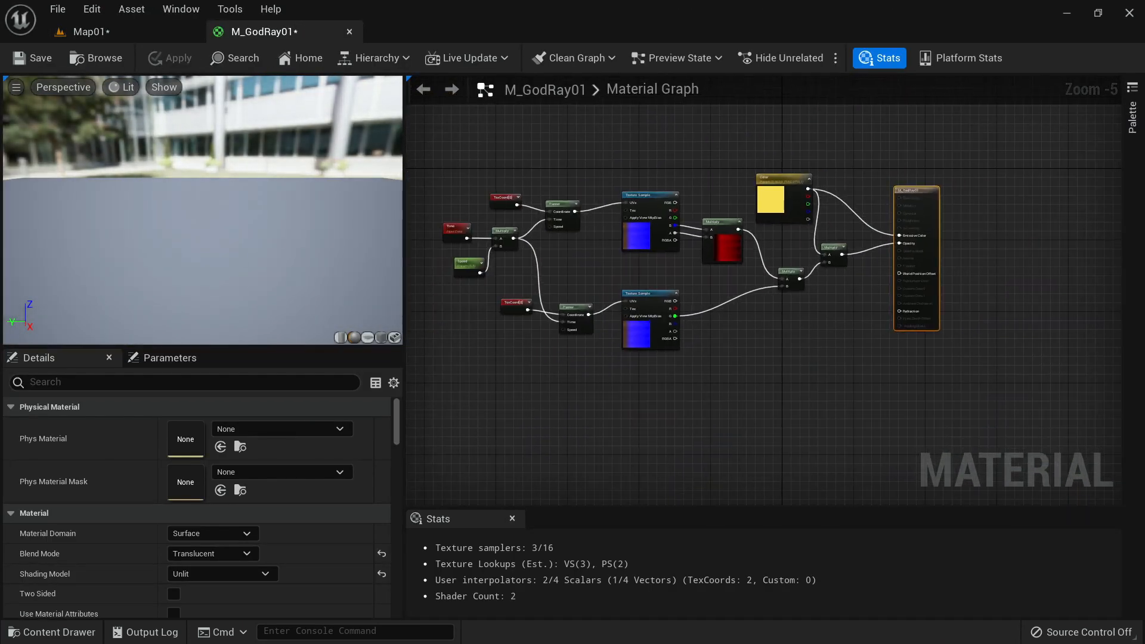
pyautogui.moveTo(918, 188); pyautogui.dragTo(945, 206)
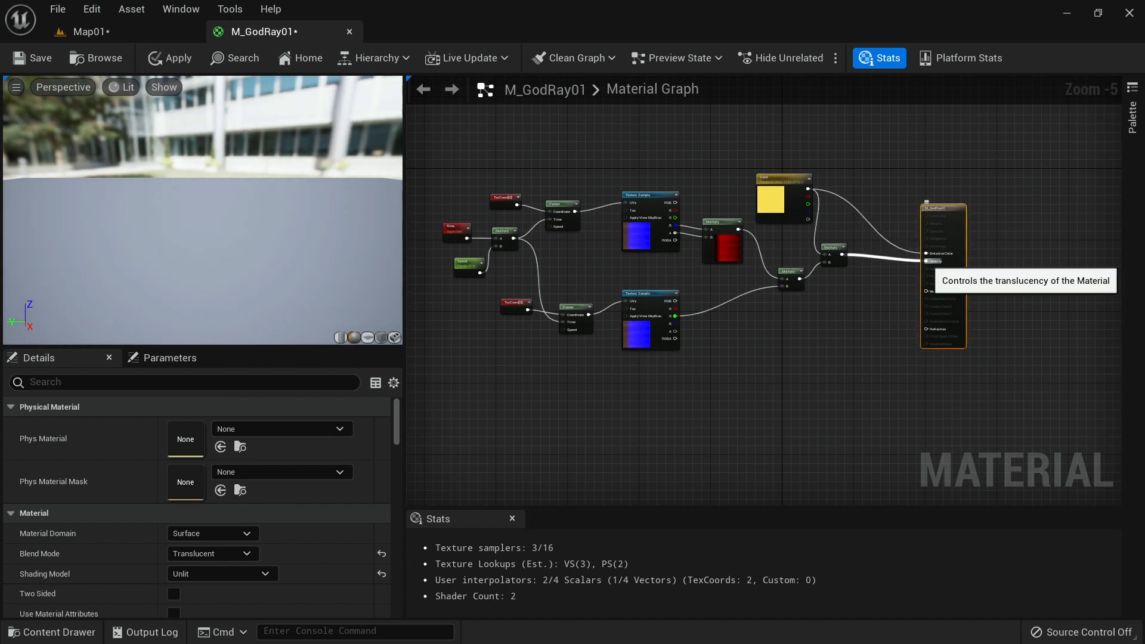
# Add a PixelDepth node in the empty graph area below the lower Texture Sample.
pyautogui.moveTo(708, 386); pyautogui.dragTo(765, 304, button='right')
pyautogui.scroll(1, 738, 357)
pyautogui.scroll(1, 667, 387)
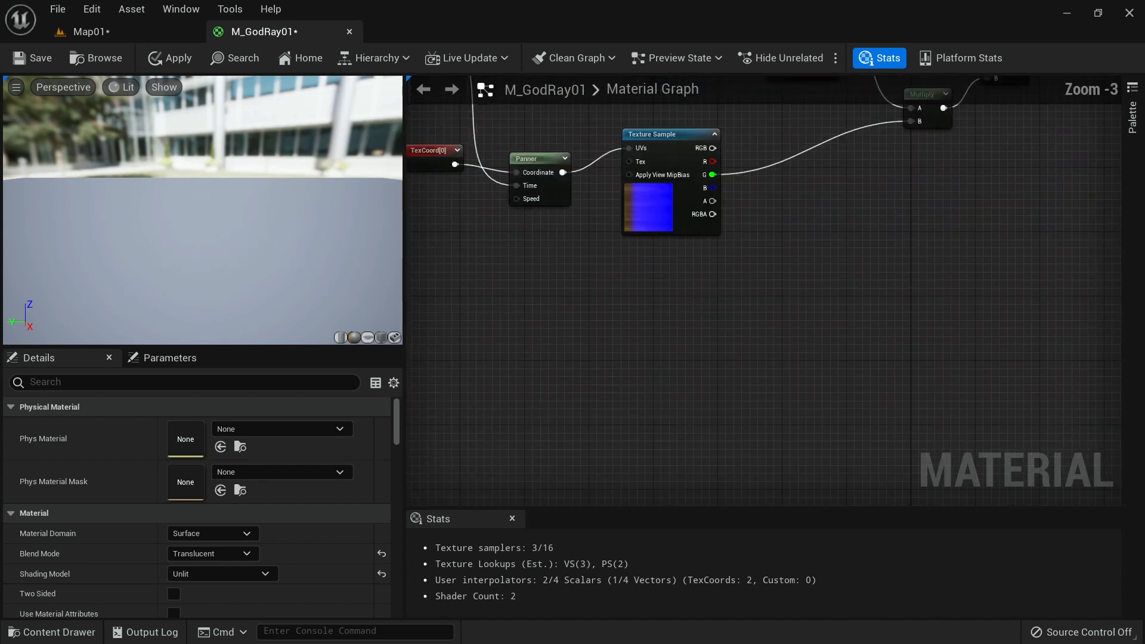
pyautogui.rightClick(660, 324)
pyautogui.write('p')
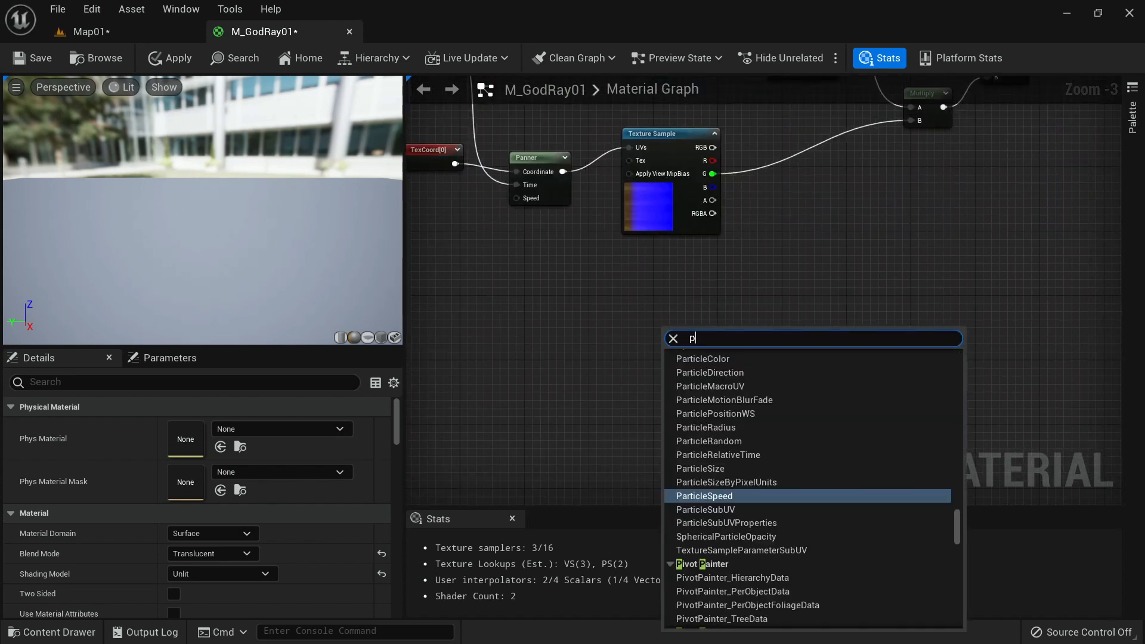
pyautogui.write('ixel dep')
pyautogui.press('Return')
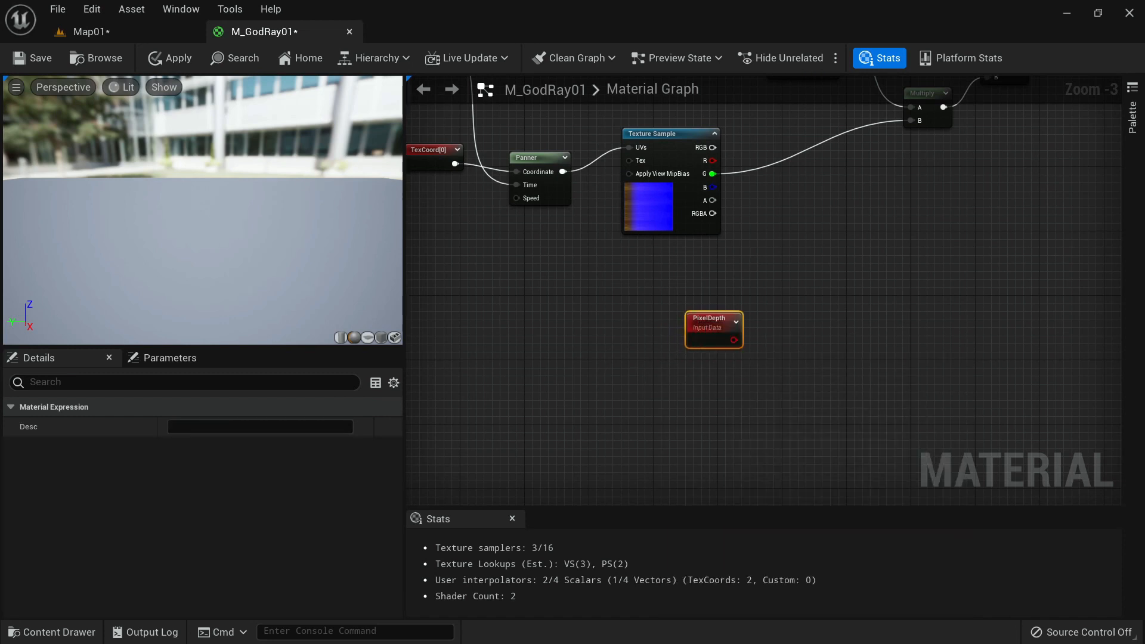
# Connect PixelDepth to input A of a new SphereMask and a new Constant of 0 to its input B.
pyautogui.moveTo(675, 350)
pyautogui.mouseDown(button='right')
pyautogui.moveTo(571, 367)
pyautogui.moveTo(665, 356)
pyautogui.mouseUp(button='right')
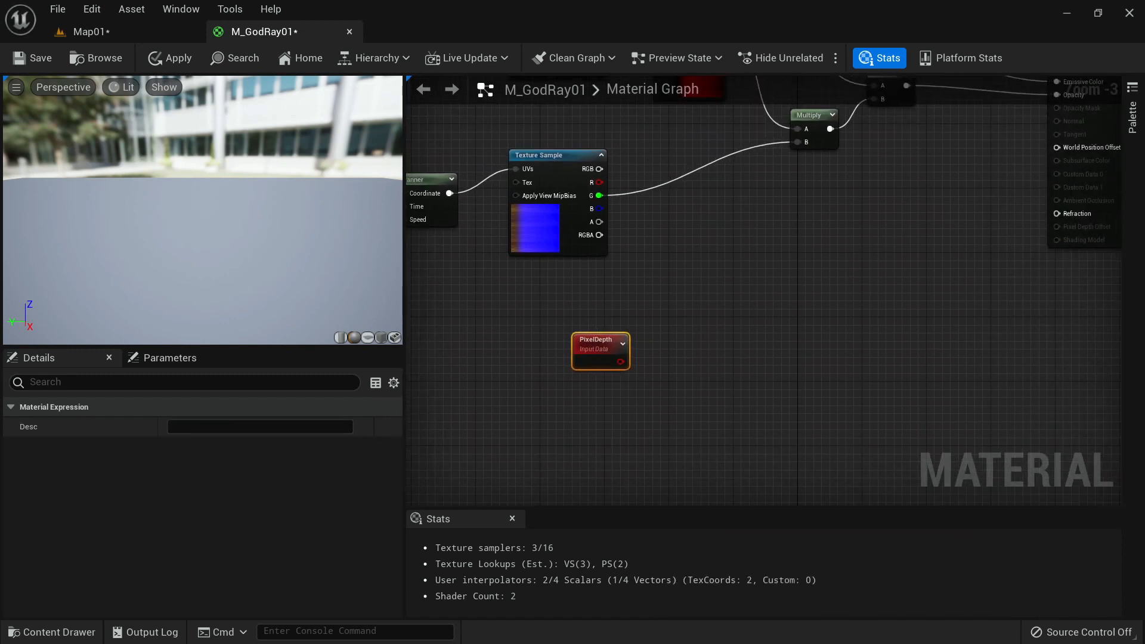
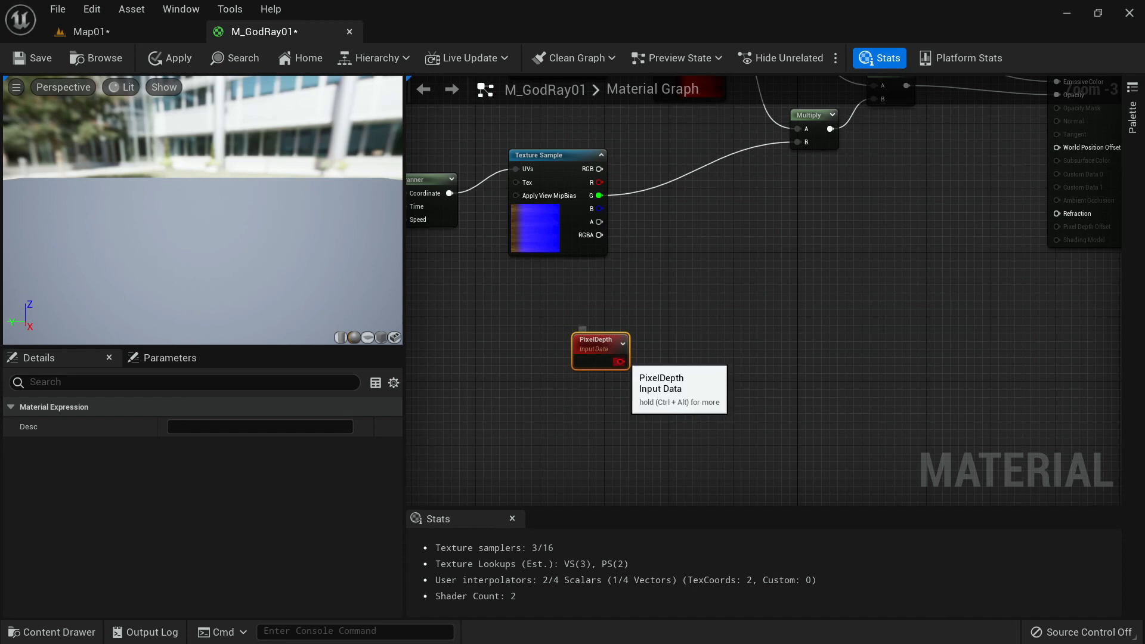
pyautogui.moveTo(621, 361); pyautogui.dragTo(662, 339)
pyautogui.write('sphere')
pyautogui.press('Return')
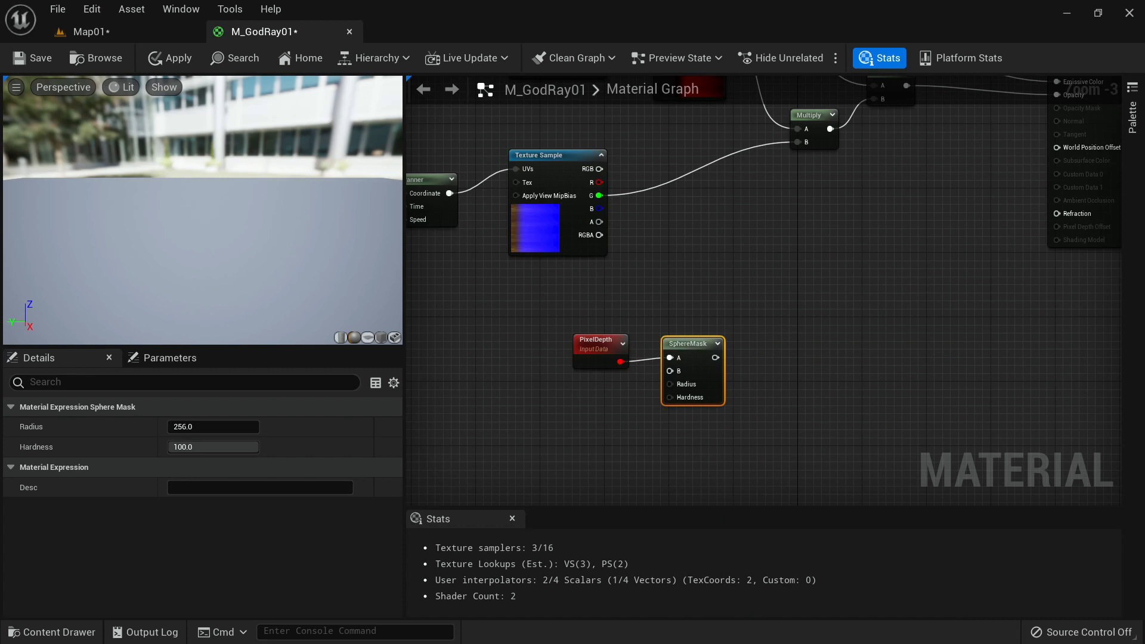
pyautogui.click(580, 408)
pyautogui.moveTo(595, 426); pyautogui.dragTo(769, 344)
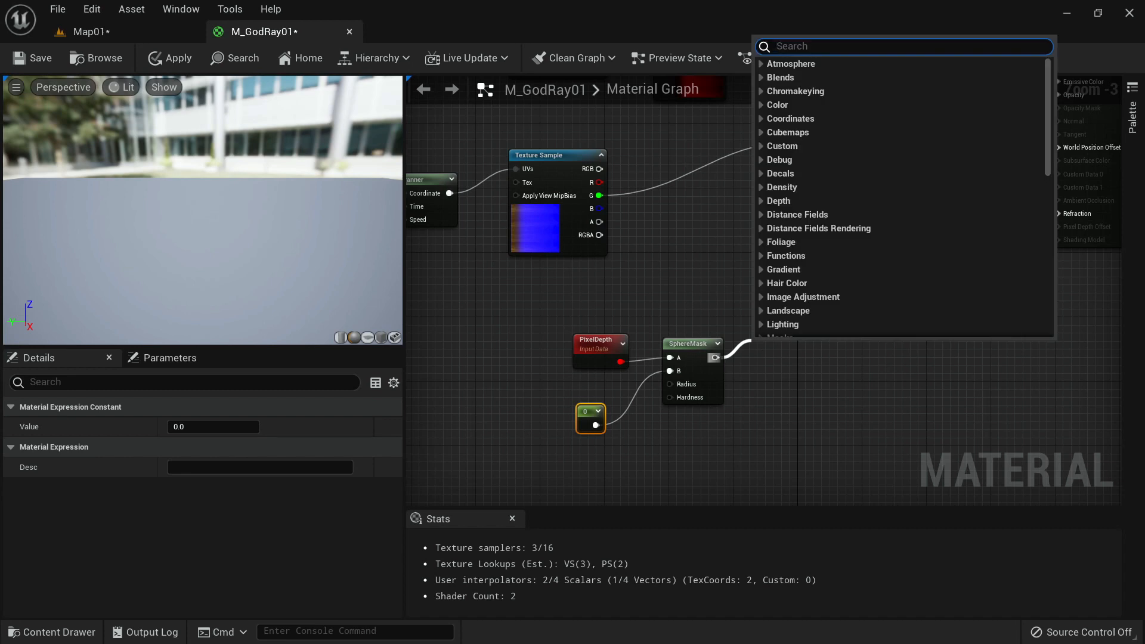
# Invert the SphereMask output with a OneMinus node and connect that to input B of a new Multiply.
pyautogui.write('one minus')
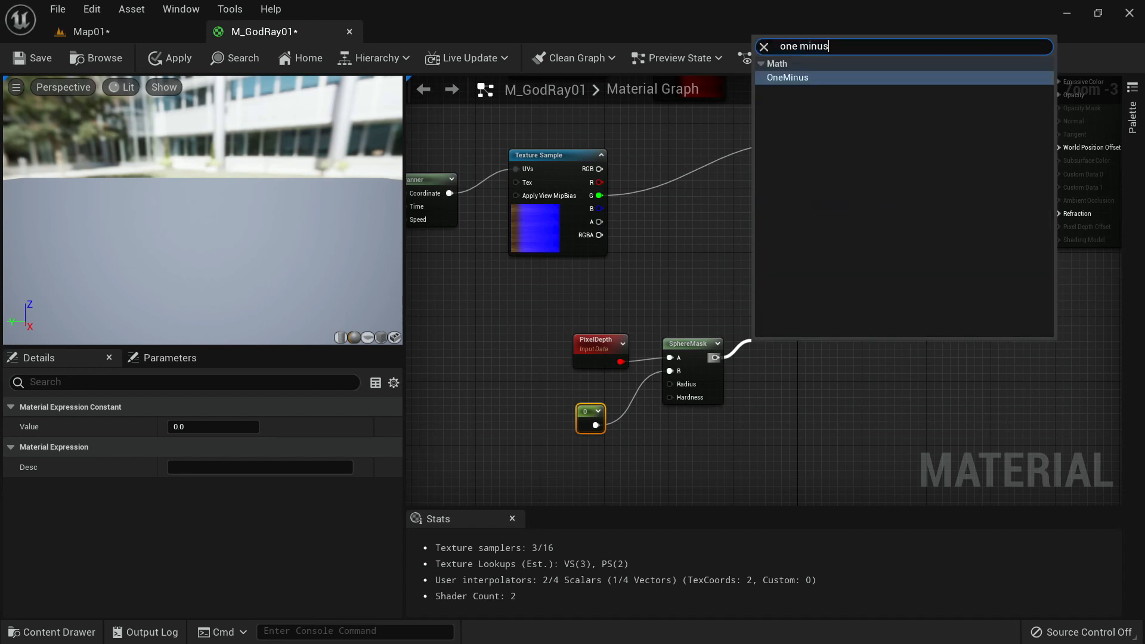
pyautogui.press('Return')
pyautogui.moveTo(833, 306); pyautogui.dragTo(804, 348, button='right')
pyautogui.press('m')
pyautogui.click(804, 328)
pyautogui.moveTo(746, 404); pyautogui.dragTo(811, 361)
# Route the existing opacity Multiply into input A of the new Multiply, connect its output to Opacity, and apply the material.
pyautogui.moveTo(876, 278); pyautogui.dragTo(834, 345, button='right')
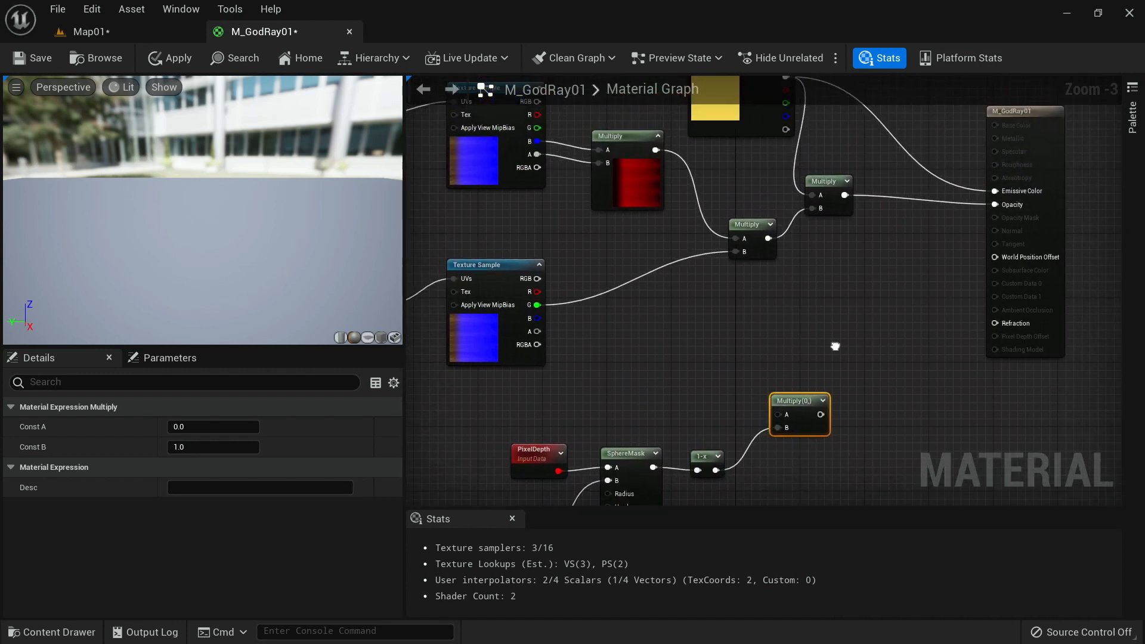
pyautogui.moveTo(834, 195); pyautogui.dragTo(781, 366)
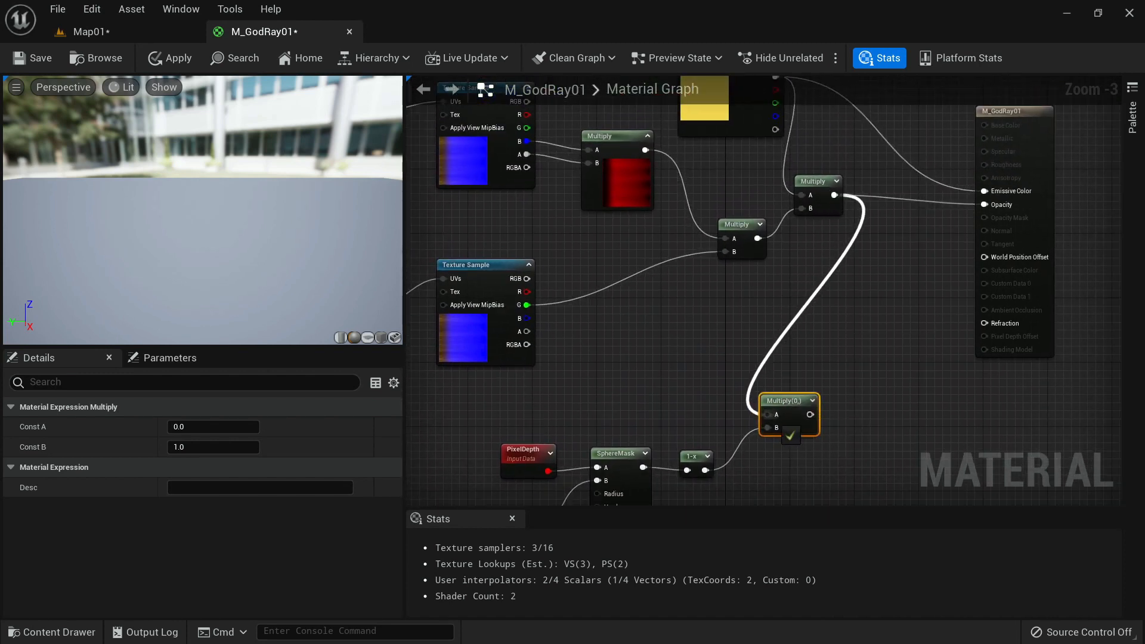
pyautogui.moveTo(800, 415); pyautogui.dragTo(984, 205)
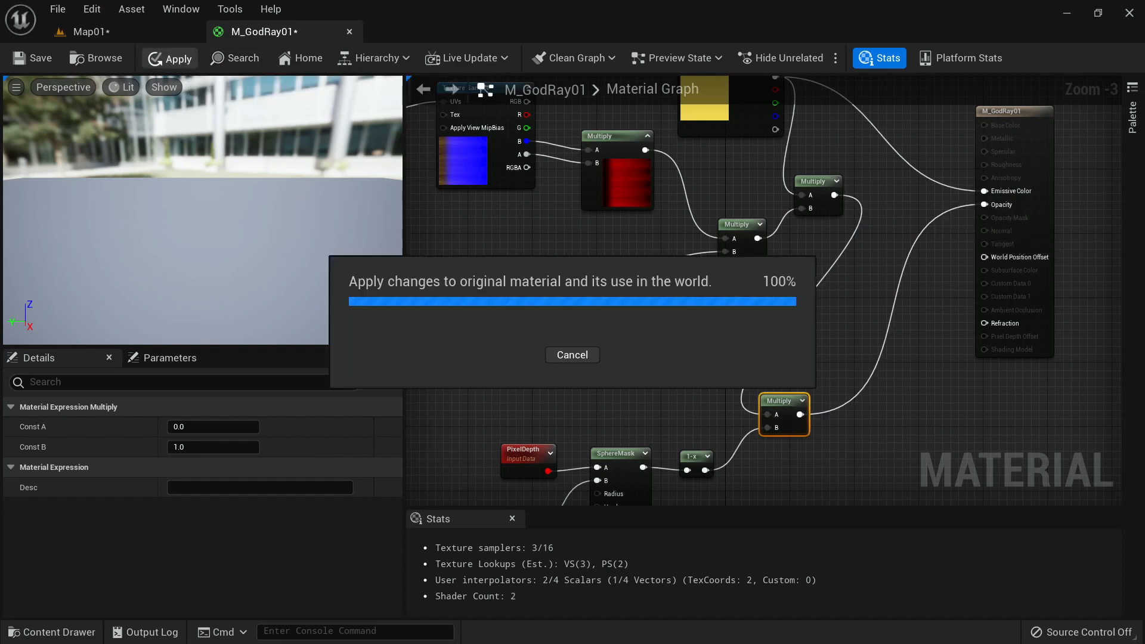
# Return to Map01 and examine the god ray's depth fade from several camera positions.
pyautogui.click(121, 33)
pyautogui.moveTo(417, 335); pyautogui.dragTo(370, 366, button='right')
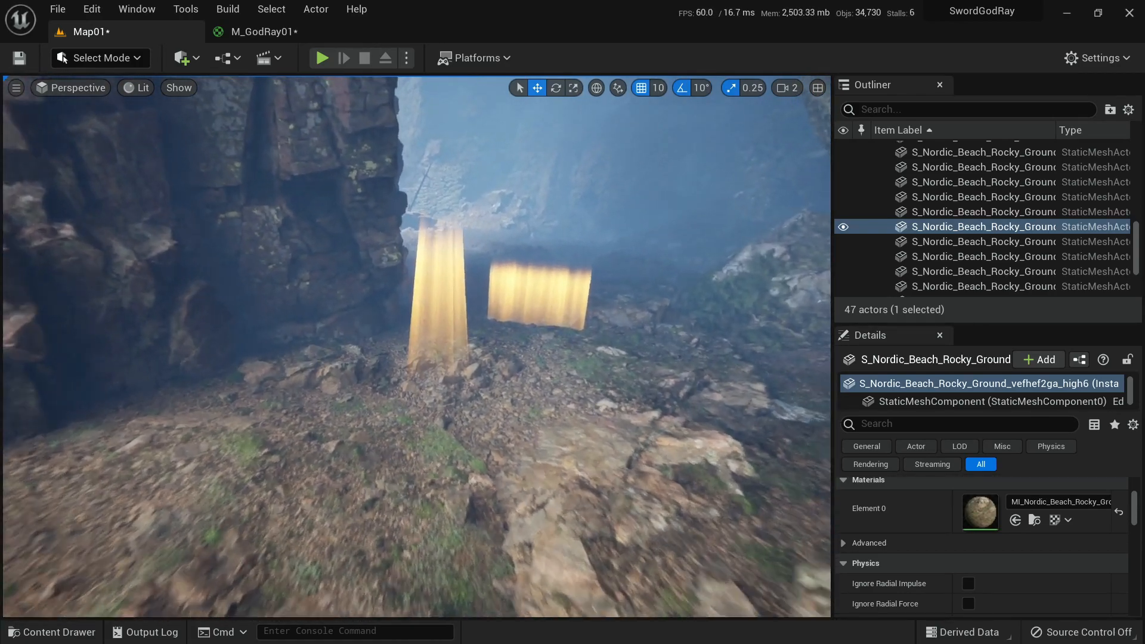
pyautogui.moveTo(370, 365); pyautogui.dragTo(381, 365, button='right')
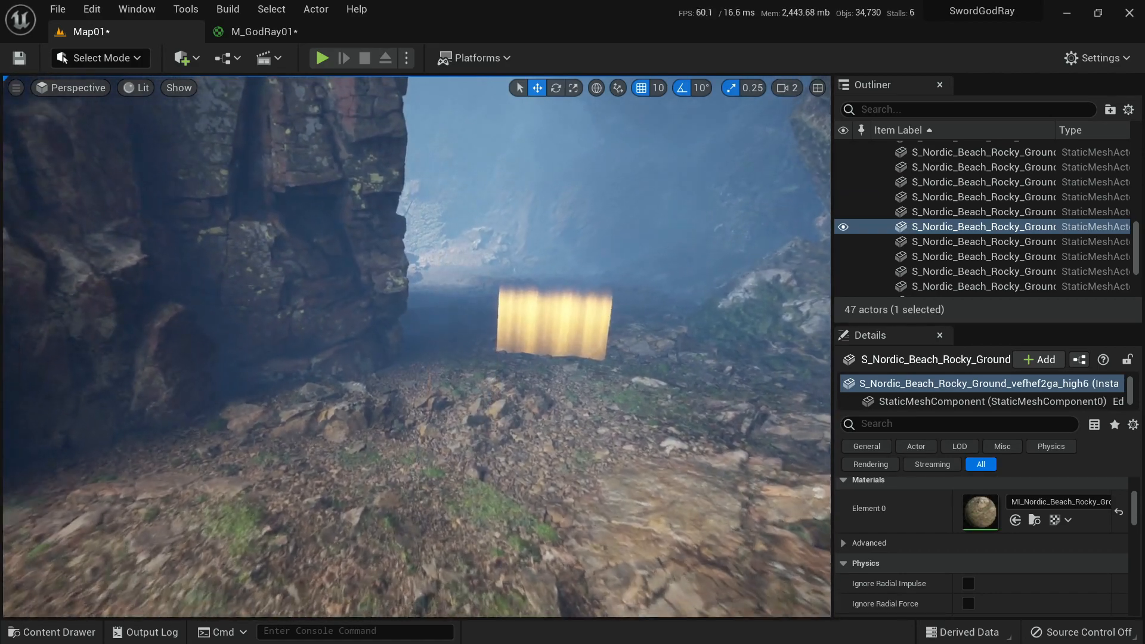
pyautogui.press('a')
pyautogui.moveTo(417, 346); pyautogui.dragTo(498, 345, button='right')
pyautogui.press('d')
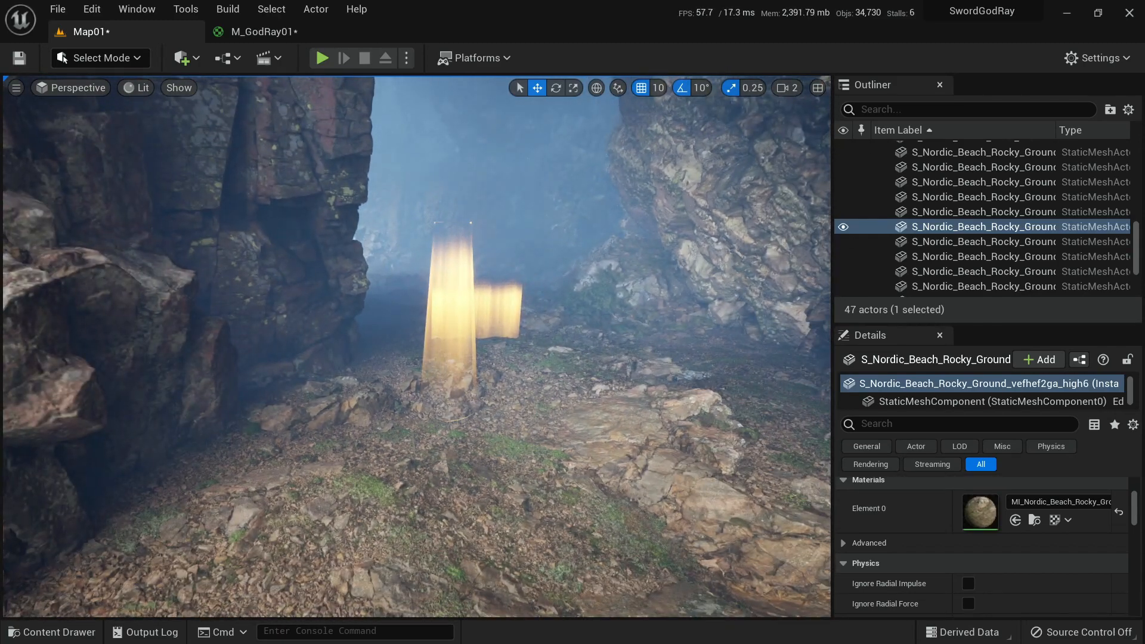
# Set the SphereMask hardness to 5.0 in M_GodRay01 and apply the material.
pyautogui.click(262, 31)
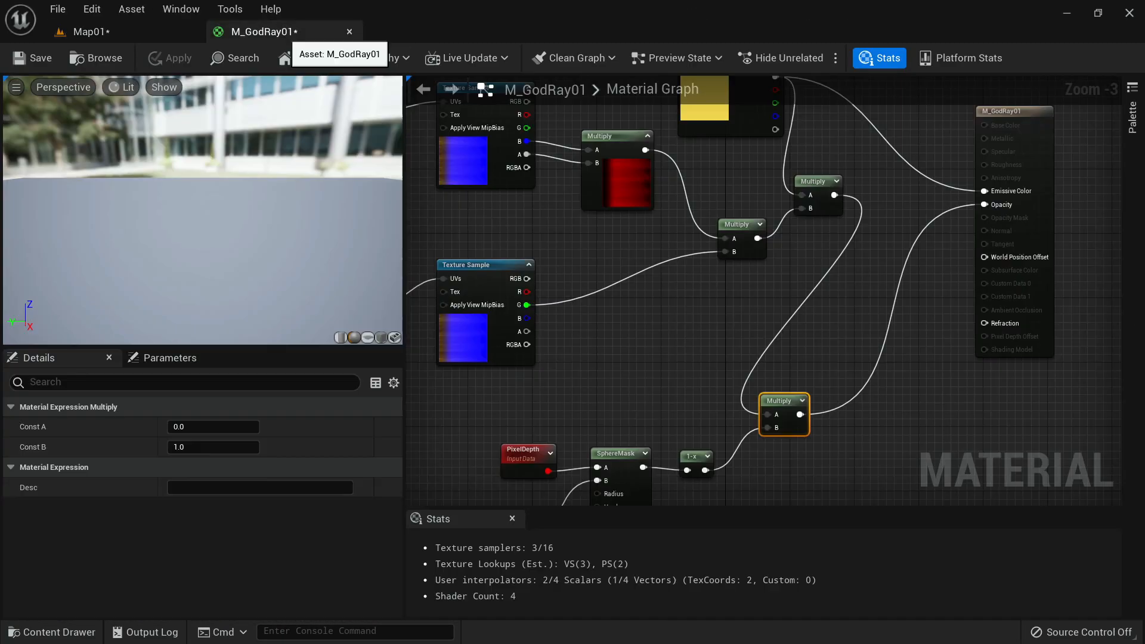
pyautogui.moveTo(620, 386); pyautogui.dragTo(672, 199, button='right')
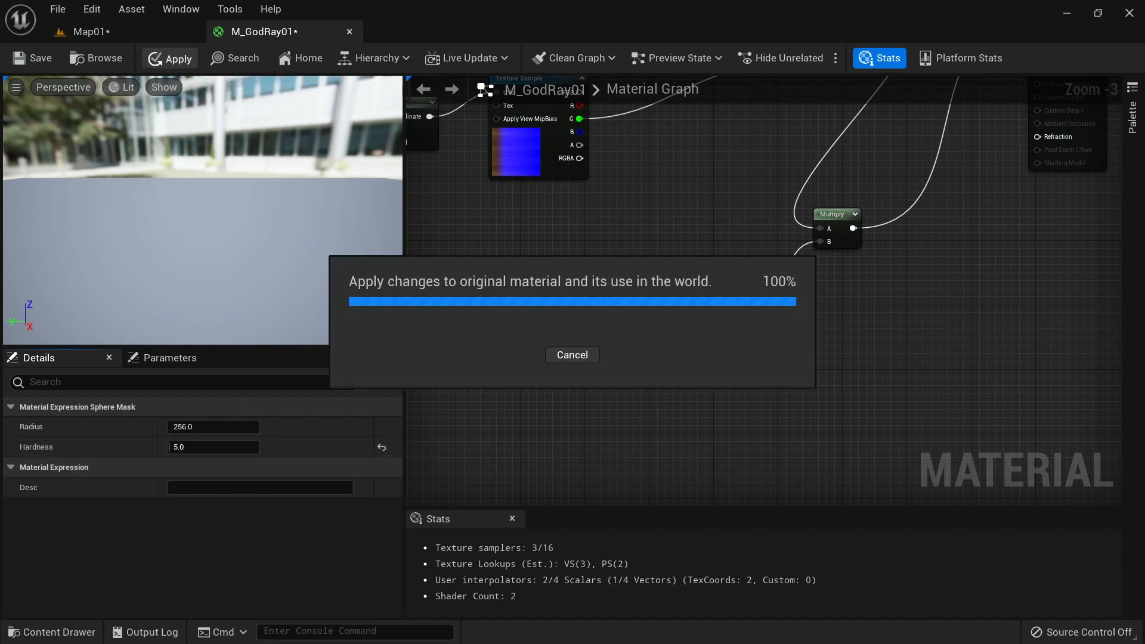
# Examine in Map01 how softly the god ray fades while the camera repeatedly approaches and backs away.
pyautogui.click(100, 33)
pyautogui.moveTo(418, 334); pyautogui.dragTo(429, 304, button='right')
pyautogui.press('w')
pyautogui.press('w')
pyautogui.press('s')
pyautogui.press('w')
pyautogui.press('w')
pyautogui.press('s')
pyautogui.press('w')
pyautogui.press('s')
pyautogui.press('w')
pyautogui.press('s')
pyautogui.press('w')
pyautogui.press('s')
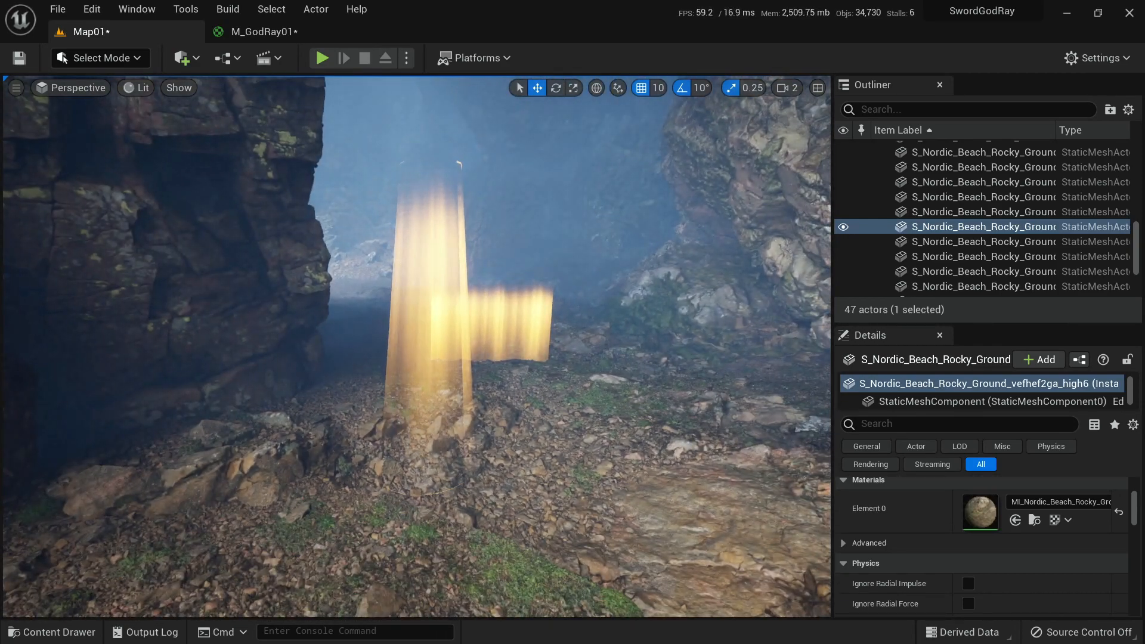
# Select SM_GodRay in the Map01 level and lower it partway into the rocky ground.
pyautogui.click(280, 32)
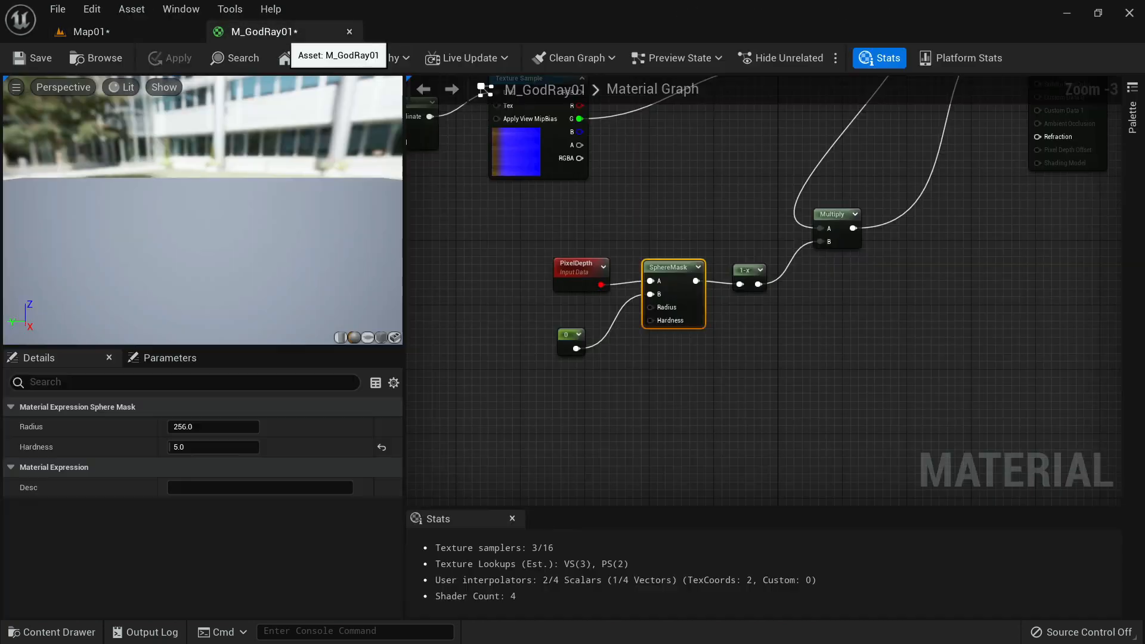
pyautogui.click(91, 33)
pyautogui.press('w')
pyautogui.moveTo(417, 310); pyautogui.dragTo(434, 345, button='right')
pyautogui.click(385, 453)
pyautogui.press('s')
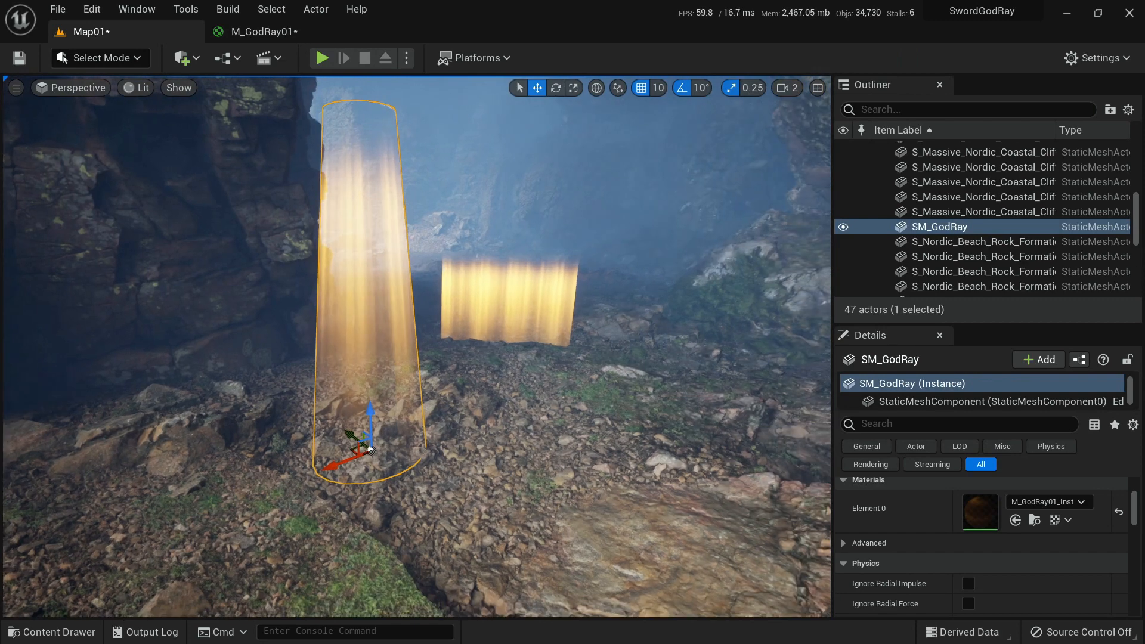
pyautogui.moveTo(371, 451); pyautogui.dragTo(375, 486)
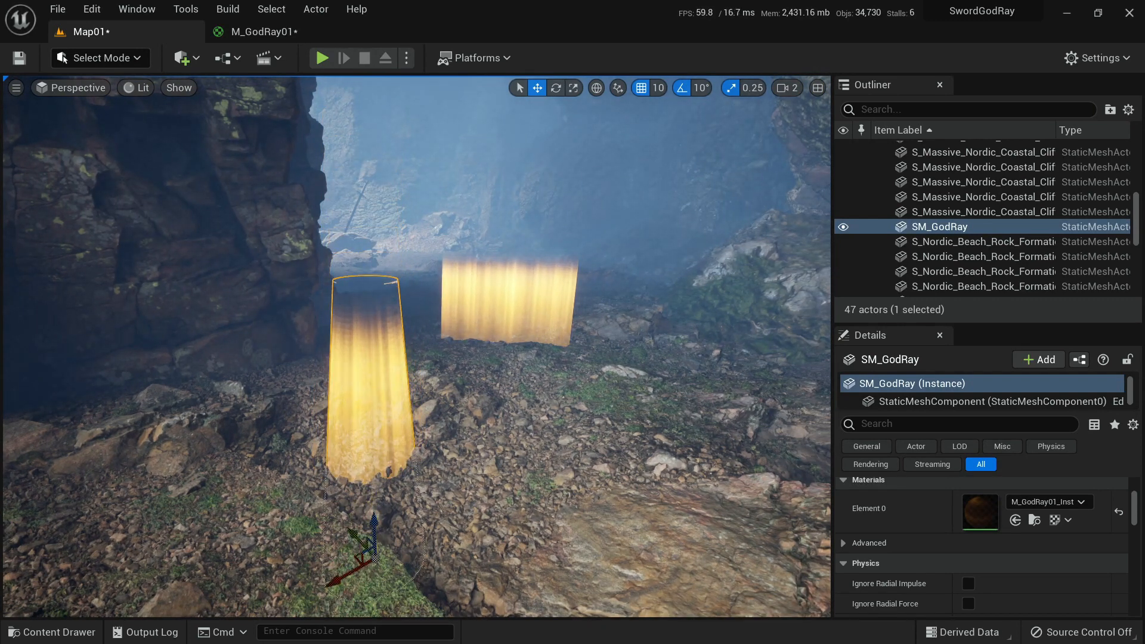
pyautogui.moveTo(371, 526); pyautogui.dragTo(385, 481)
pyautogui.moveTo(384, 480); pyautogui.dragTo(364, 511, button='right')
pyautogui.press('w')
pyautogui.press('a')
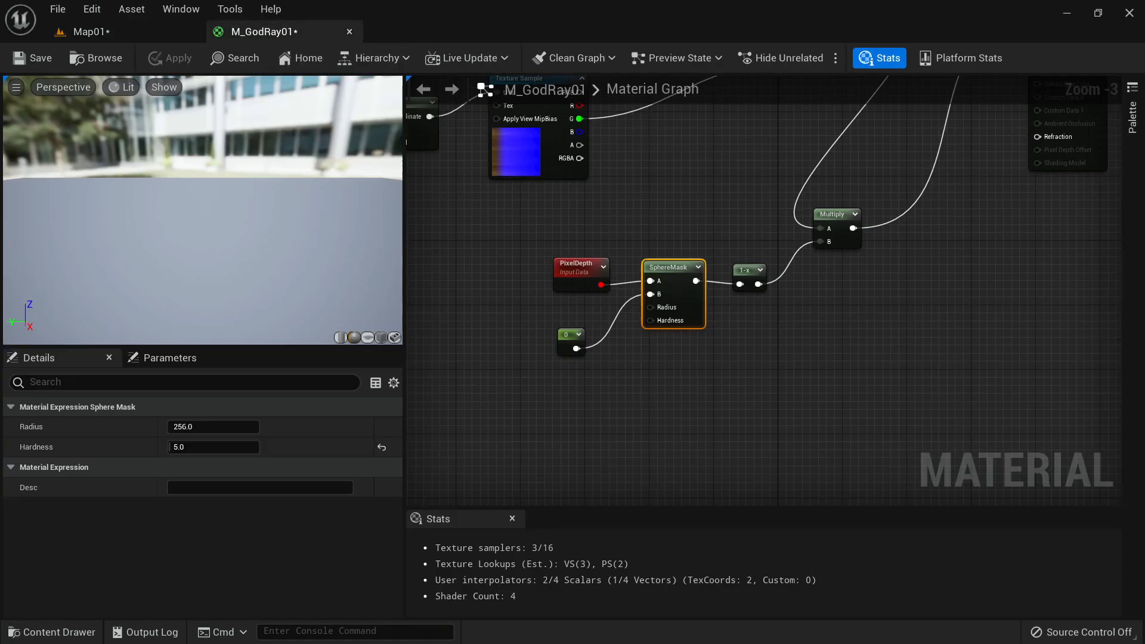
# Insert another Multiply in M_GodRay01 between the depth-fade Multiply and Opacity, using its input A for the incoming signal.
pyautogui.moveTo(991, 313); pyautogui.dragTo(806, 397, button='right')
pyautogui.click(728, 315)
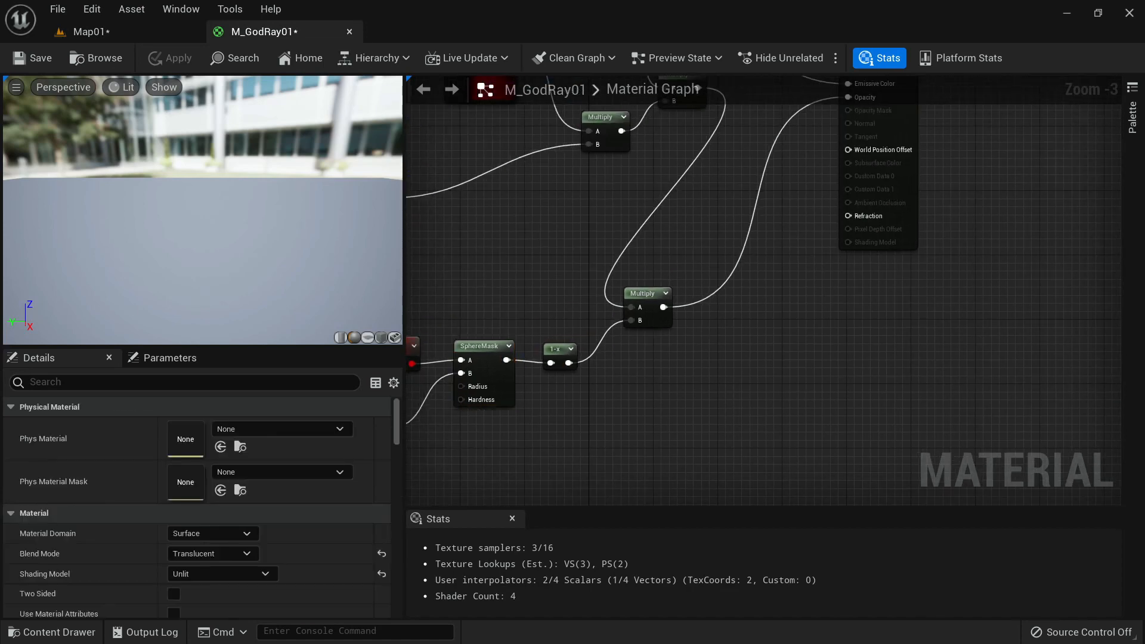
pyautogui.press('m')
pyautogui.click(727, 315)
pyautogui.moveTo(663, 308); pyautogui.dragTo(735, 336)
pyautogui.moveTo(757, 354); pyautogui.dragTo(730, 428, button='right')
pyautogui.moveTo(754, 409); pyautogui.dragTo(826, 172)
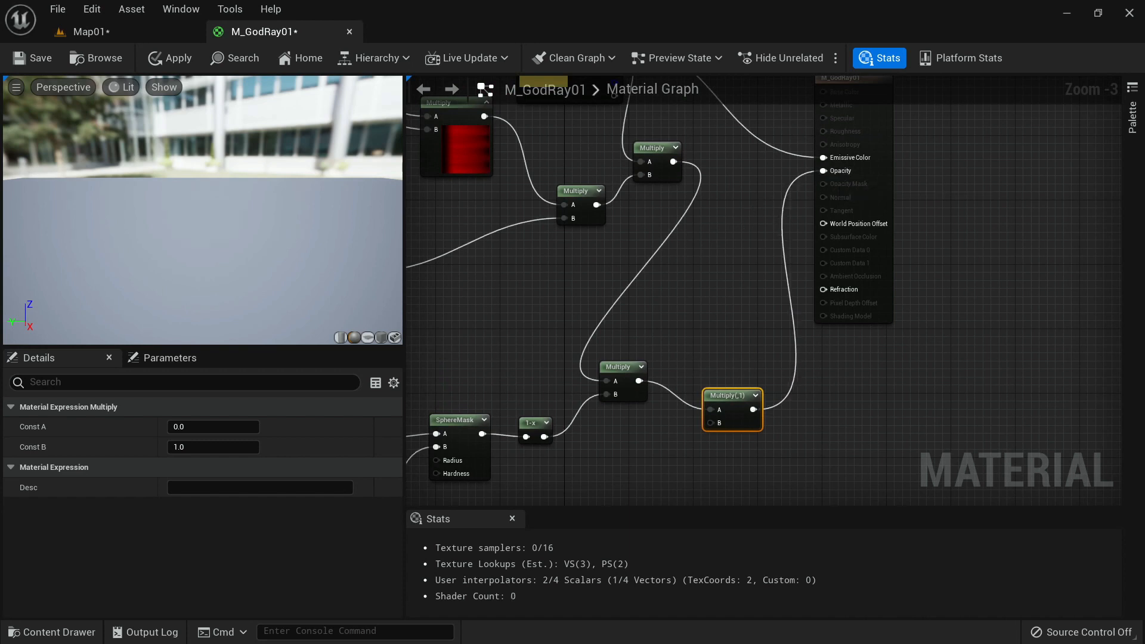
# Add a Depth Fade node to M_GodRay01, connect it to input B of the final opacity Multiply, and apply the material.
pyautogui.moveTo(703, 336); pyautogui.dragTo(745, 211, button='right')
pyautogui.moveTo(752, 298); pyautogui.dragTo(643, 340)
pyautogui.write('depth fade')
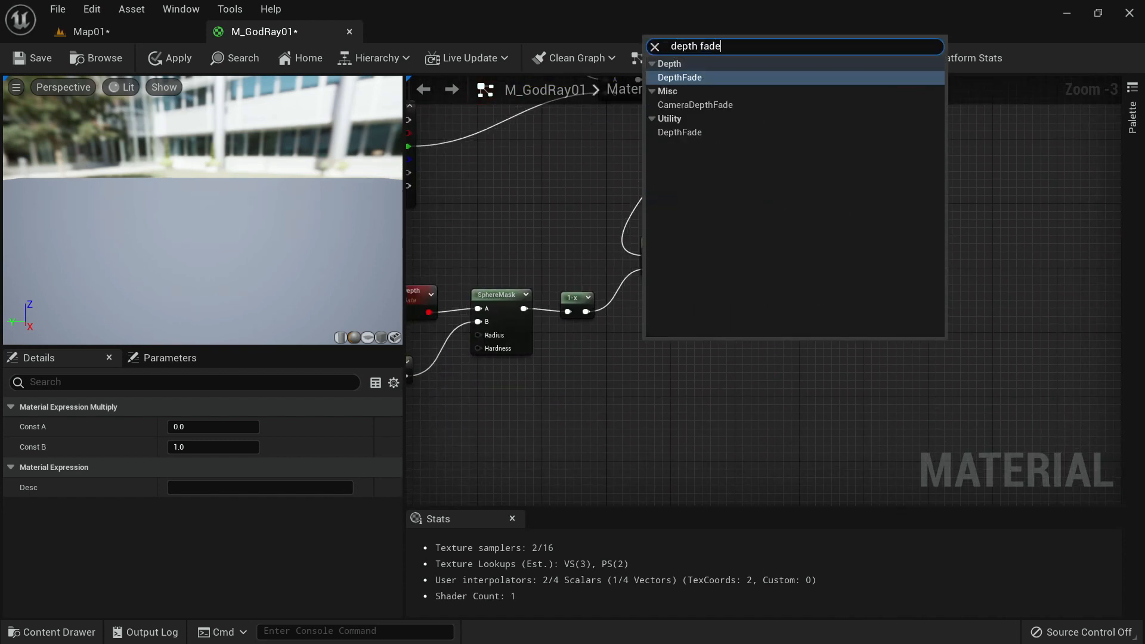
pyautogui.press('Return')
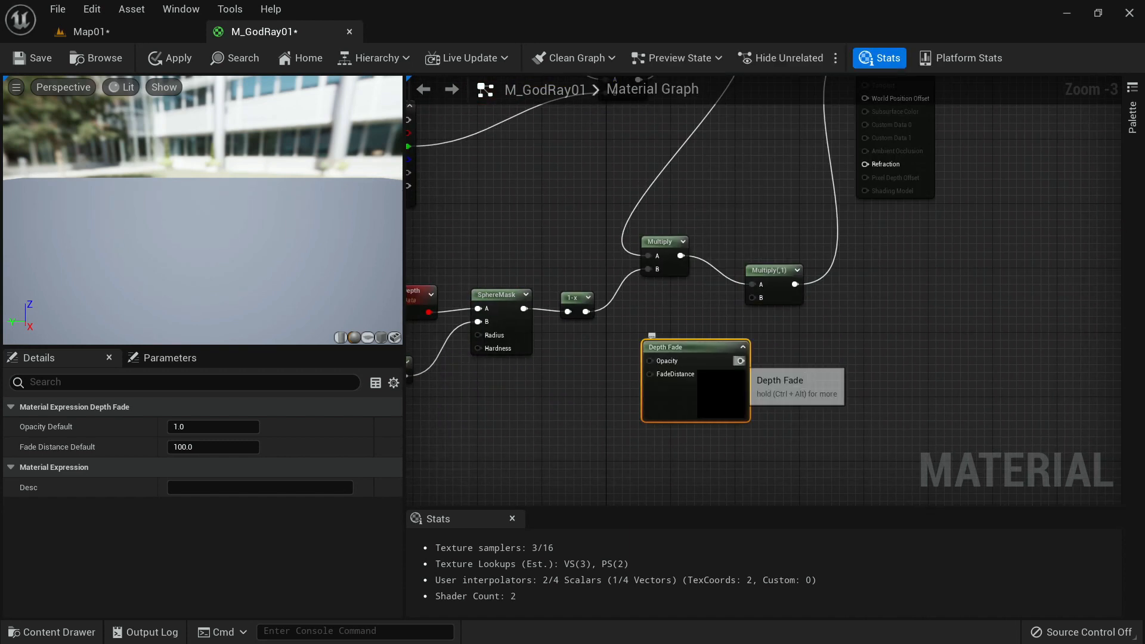
pyautogui.moveTo(741, 360); pyautogui.dragTo(746, 301)
pyautogui.press('Escape')
pyautogui.moveTo(743, 361); pyautogui.dragTo(753, 298)
pyautogui.moveTo(713, 347); pyautogui.dragTo(701, 338)
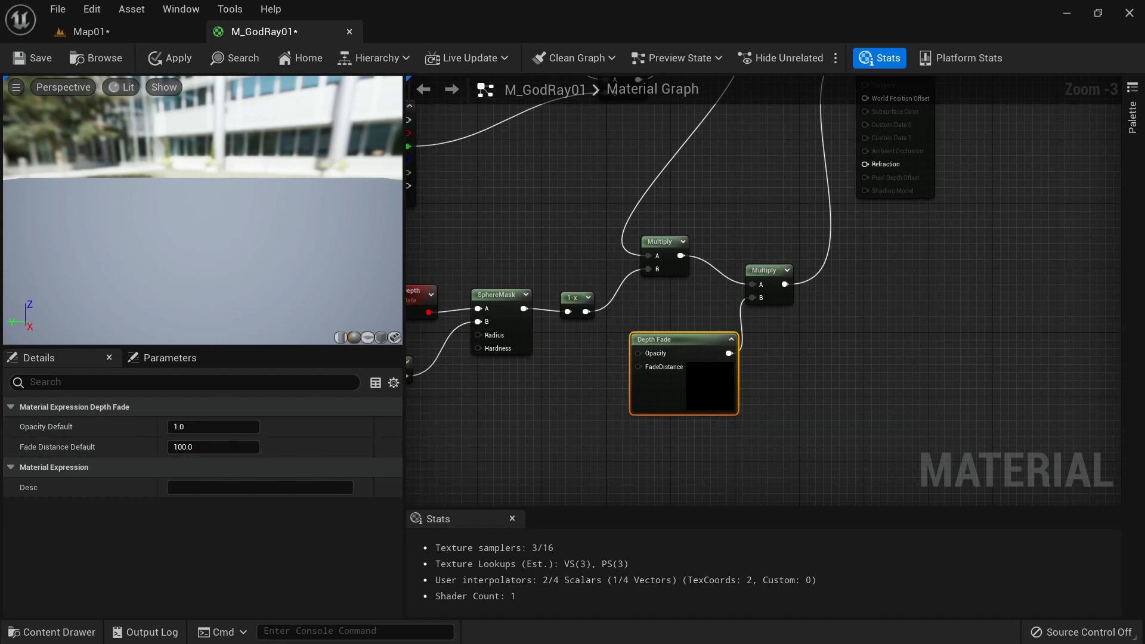
pyautogui.click(170, 58)
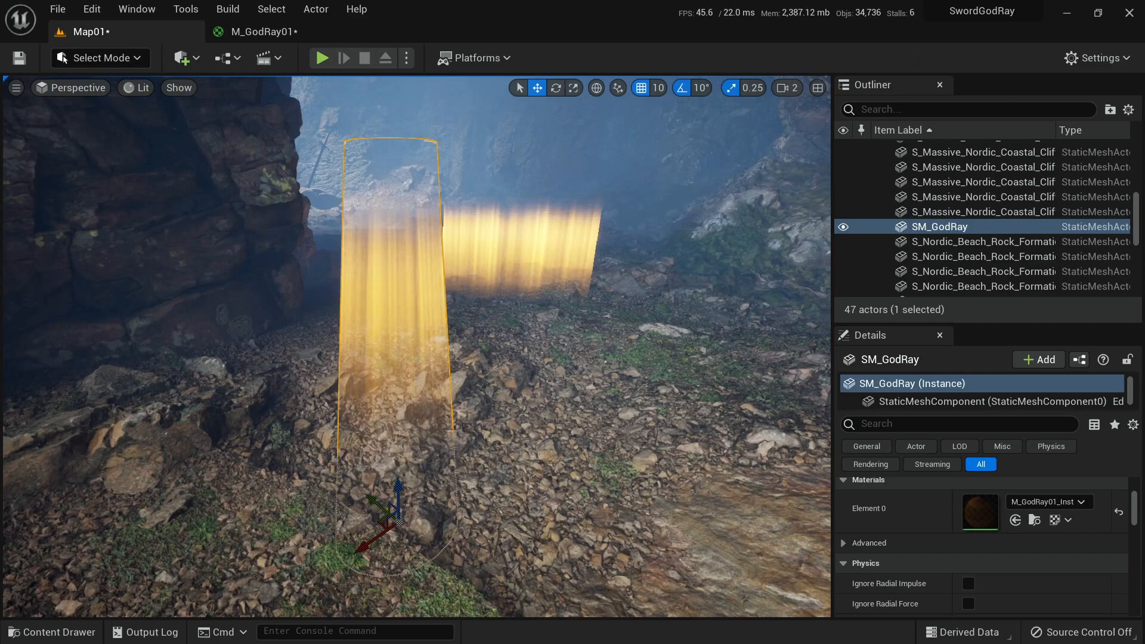
# Shift SM_GodRay vertically in Map01 and examine from several angles how its base blends into the rocky ground.
pyautogui.moveTo(417, 346); pyautogui.dragTo(418, 468, button='right')
pyautogui.press('g')
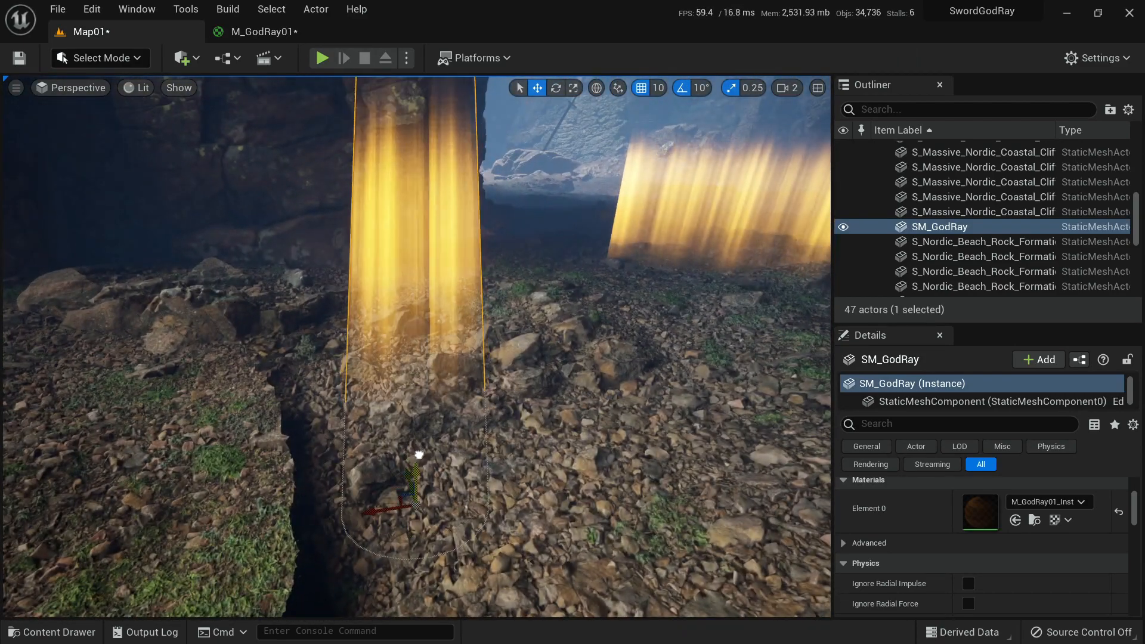
pyautogui.press('g')
pyautogui.moveTo(433, 516); pyautogui.dragTo(443, 374)
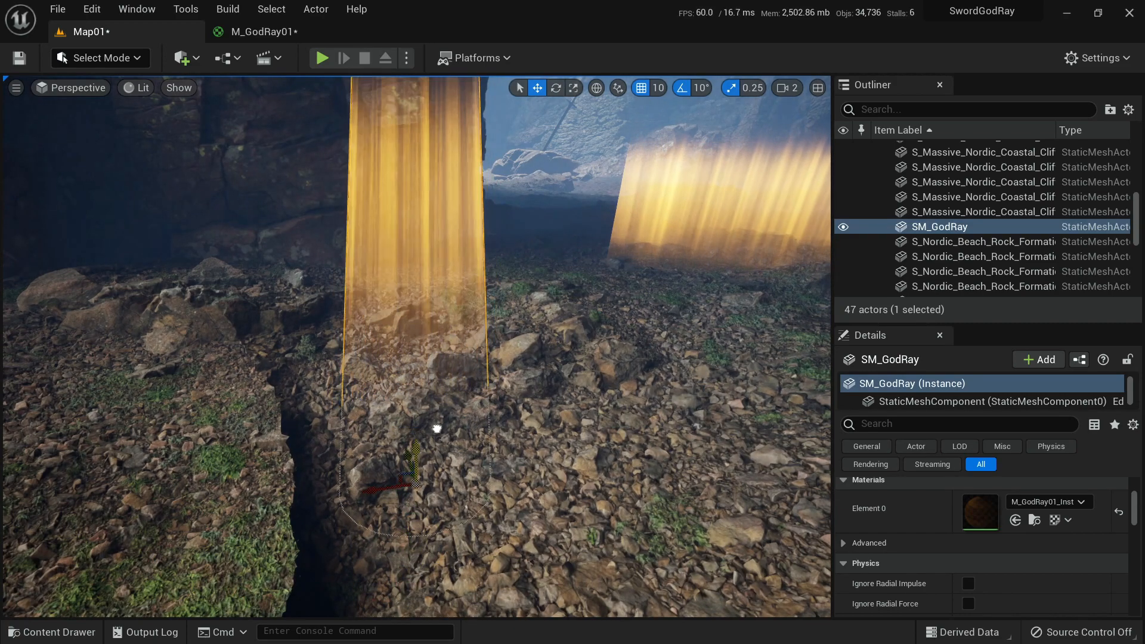
pyautogui.moveTo(443, 374); pyautogui.dragTo(412, 388, button='right')
pyautogui.press('g')
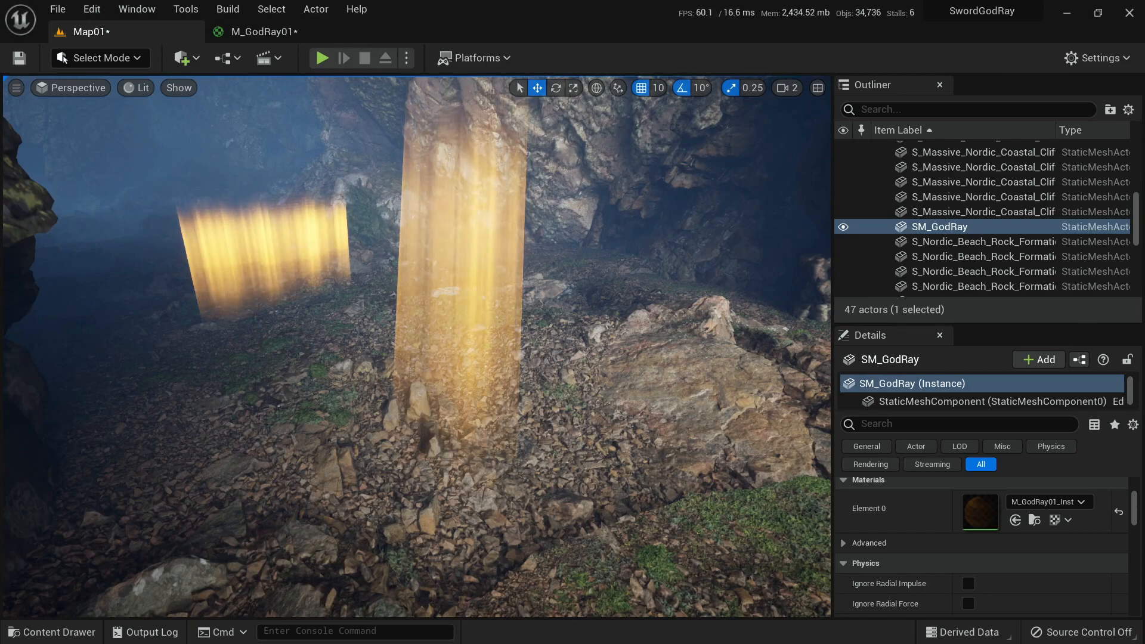
pyautogui.moveTo(412, 358)
pyautogui.mouseDown(button='right')
pyautogui.moveTo(399, 357)
pyautogui.moveTo(423, 358)
pyautogui.moveTo(394, 355)
pyautogui.moveTo(429, 356)
pyautogui.mouseUp(button='right')
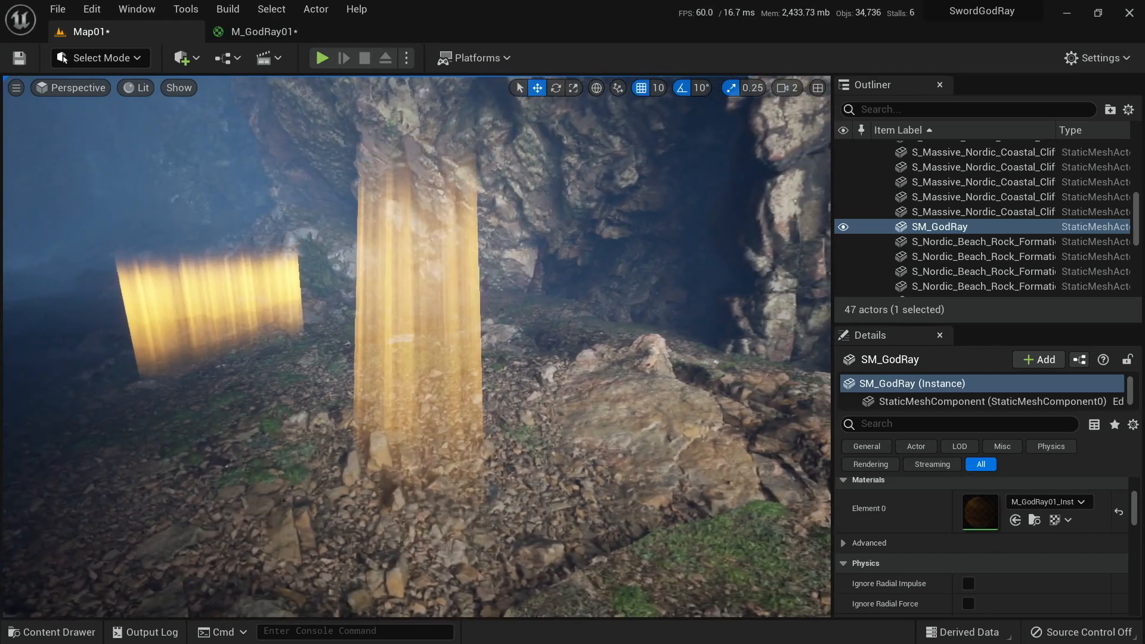
# Move the final Multiply and the Depth Fade node in M_GodRay01 aside to make room in the opacity chain.
pyautogui.click(262, 31)
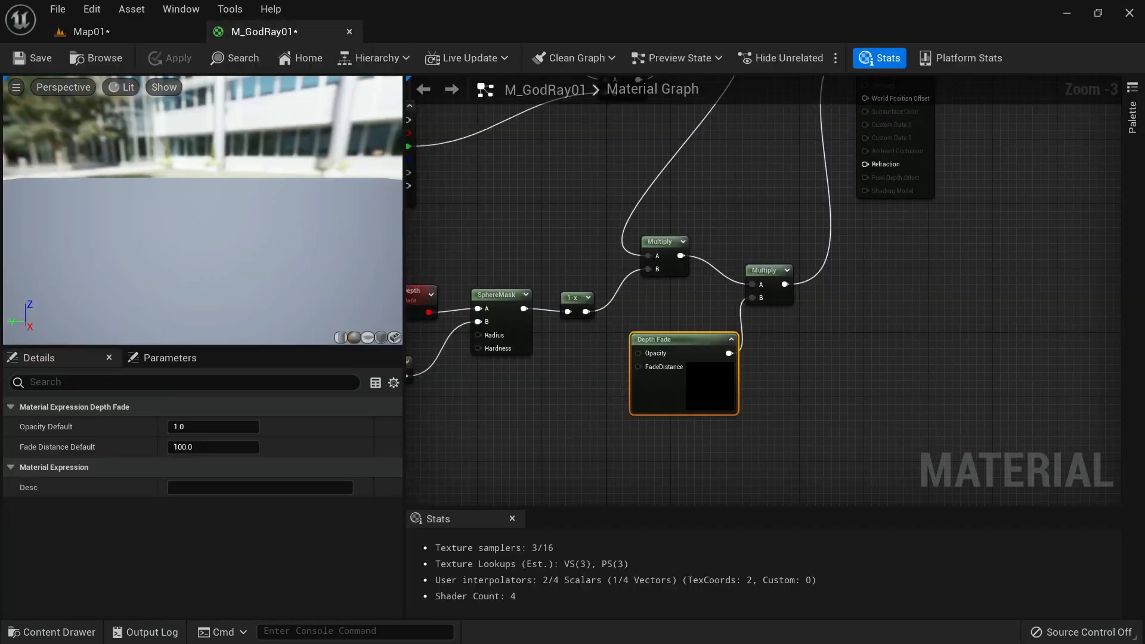
pyautogui.moveTo(541, 452); pyautogui.dragTo(617, 317, button='right')
pyautogui.moveTo(886, 309); pyautogui.dragTo(773, 414, button='right')
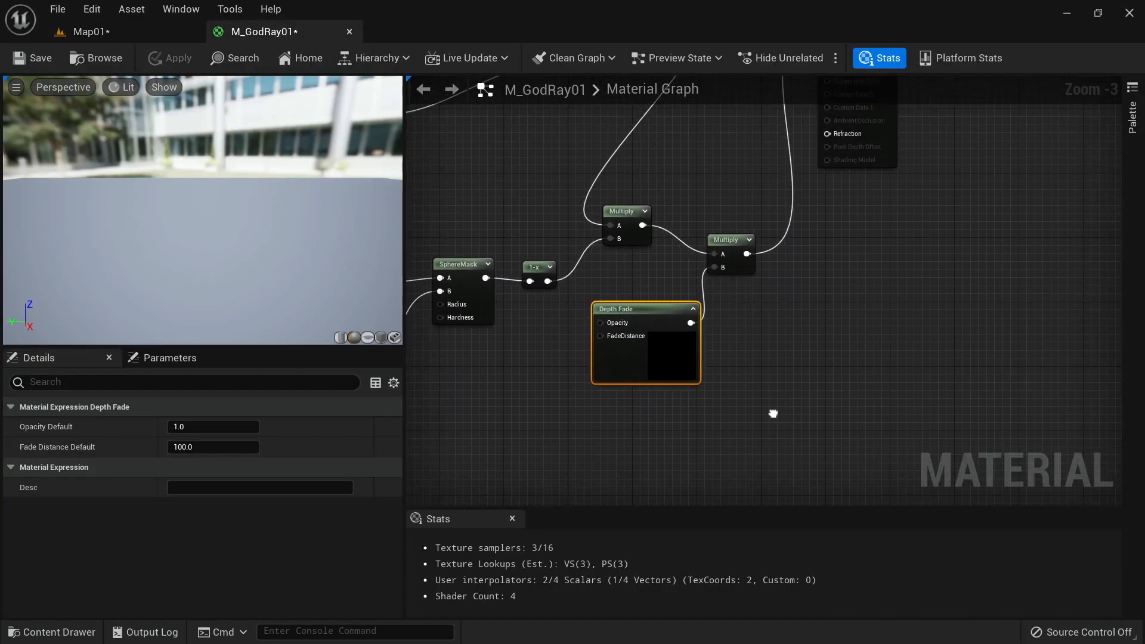
pyautogui.moveTo(721, 246); pyautogui.dragTo(775, 235)
pyautogui.moveTo(665, 322); pyautogui.dragTo(825, 366)
# Insert a new Multiply between the SphereMask Multiply and the final Depth Fade Multiply, using its input A for the incoming signal.
pyautogui.click(621, 266)
pyautogui.press('m')
pyautogui.click(621, 266)
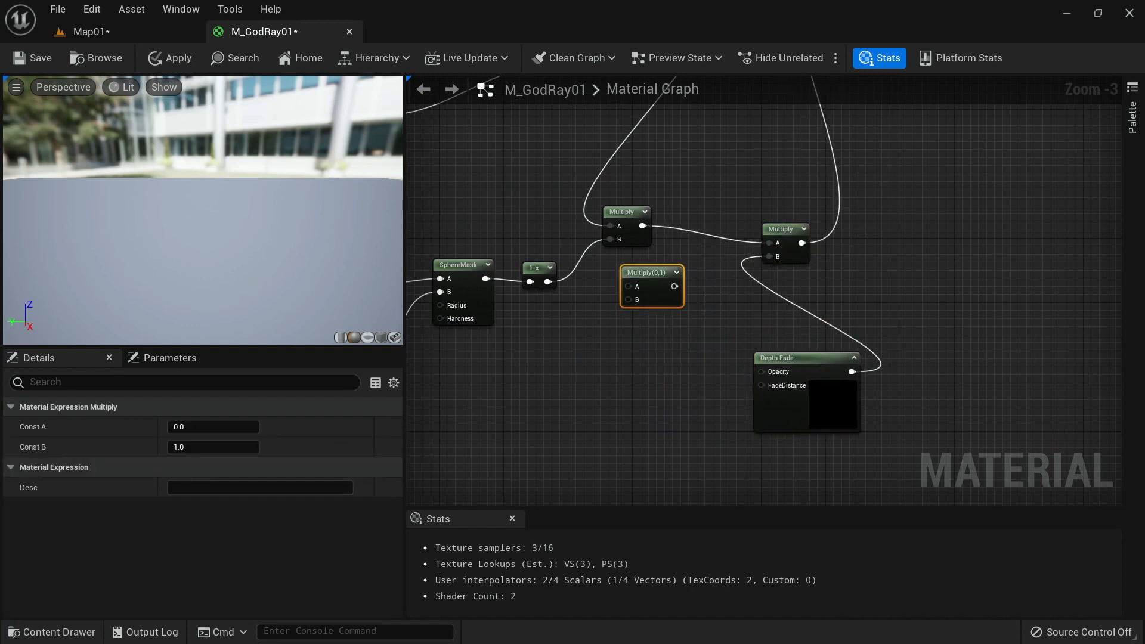
pyautogui.moveTo(649, 272); pyautogui.dragTo(692, 302)
pyautogui.moveTo(642, 226); pyautogui.dragTo(769, 256)
pyautogui.moveTo(692, 302); pyautogui.dragTo(699, 246)
pyautogui.moveTo(650, 342); pyautogui.dragTo(729, 270, button='right')
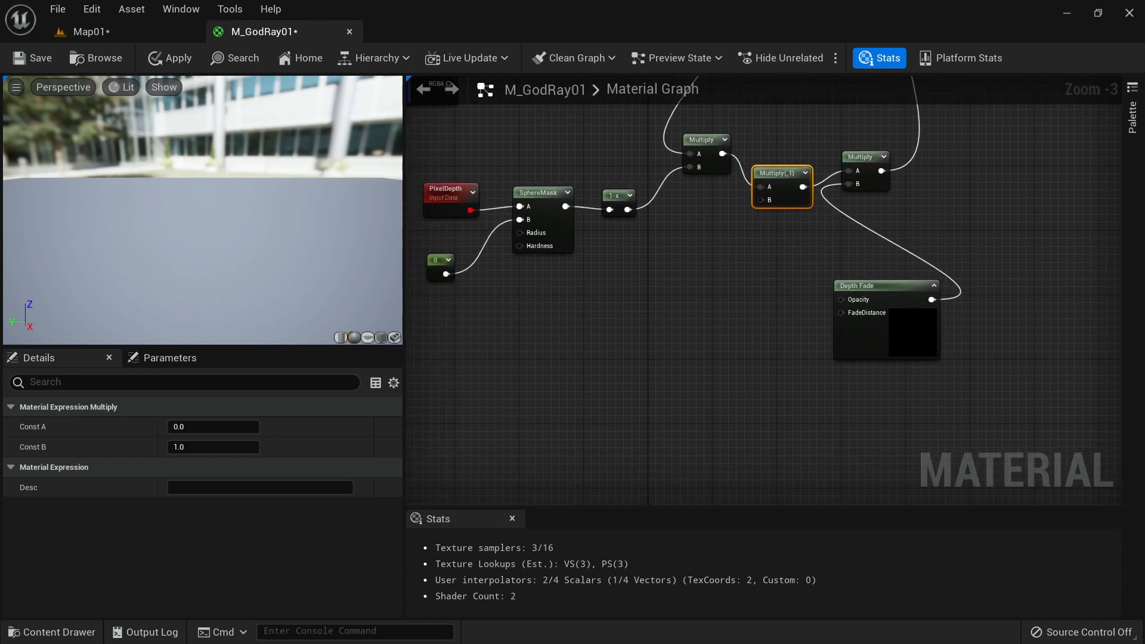
# Add a Camera Vector node in the empty graph area below the SphereMask.
pyautogui.moveTo(613, 343); pyautogui.dragTo(665, 316, button='right')
pyautogui.rightClick(664, 317)
pyautogui.write('camera ')
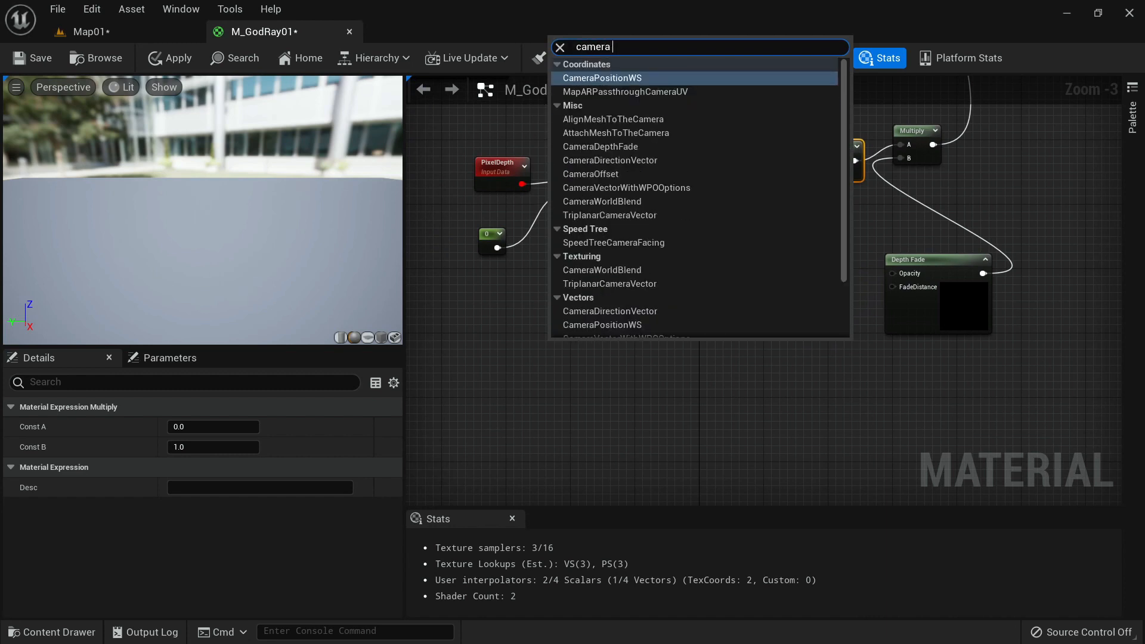
pyautogui.write('vect')
pyautogui.press('Return')
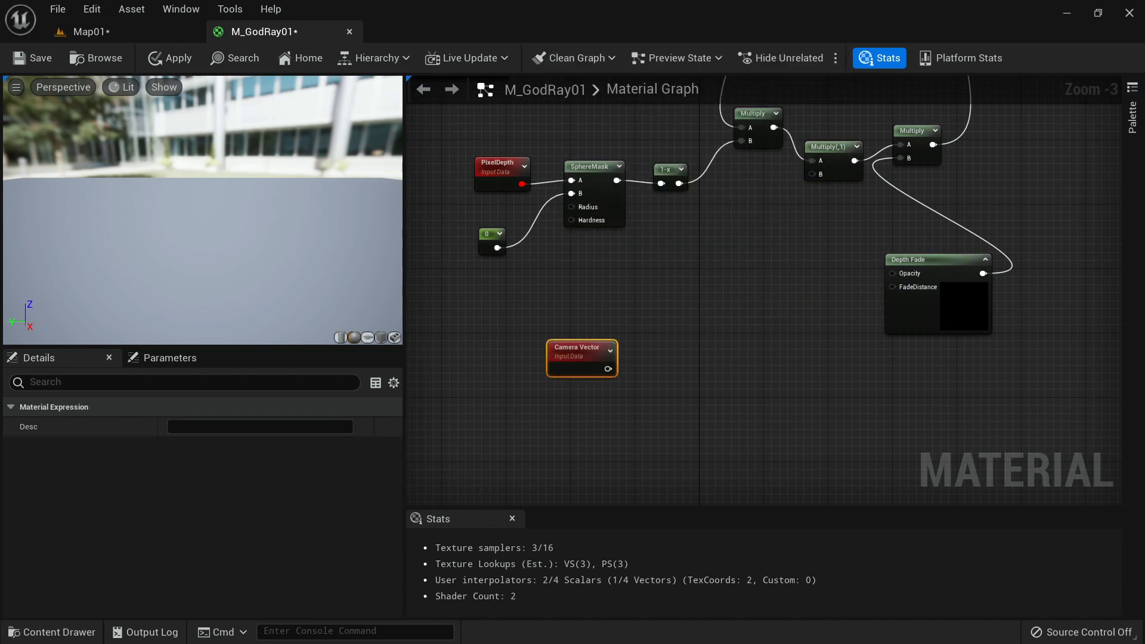
# Add a VertexNormalWS node and place it below the Camera Vector node.
pyautogui.rightClick(553, 382)
pyautogui.write('vecr=')
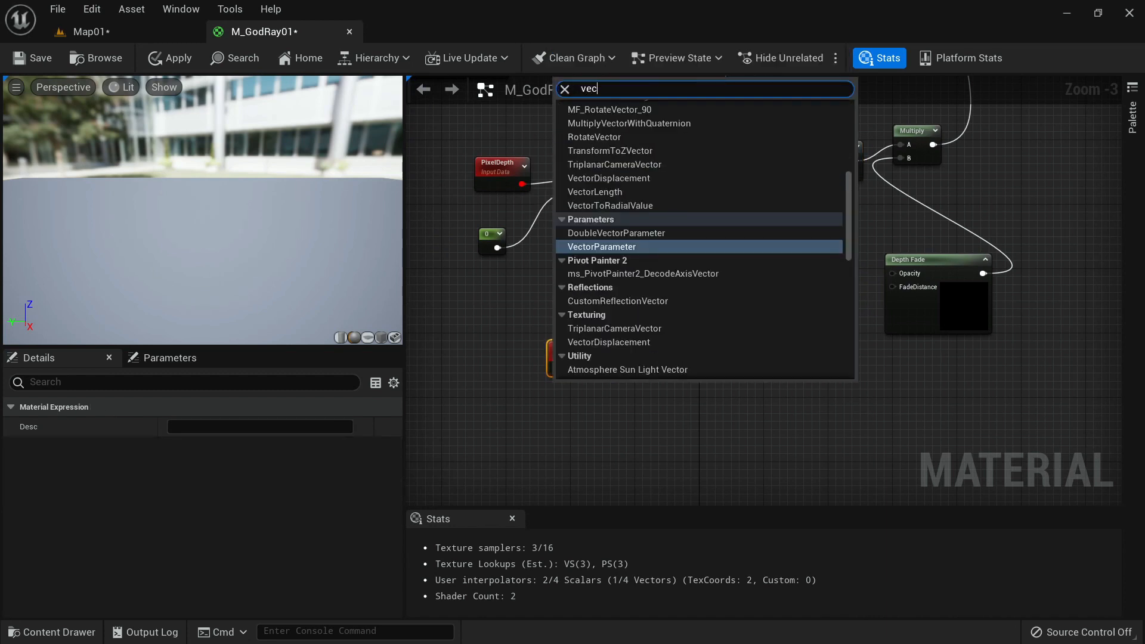
pyautogui.press('BackSpace')
pyautogui.press('BackSpace')
pyautogui.press('BackSpace')
pyautogui.write('rtex')
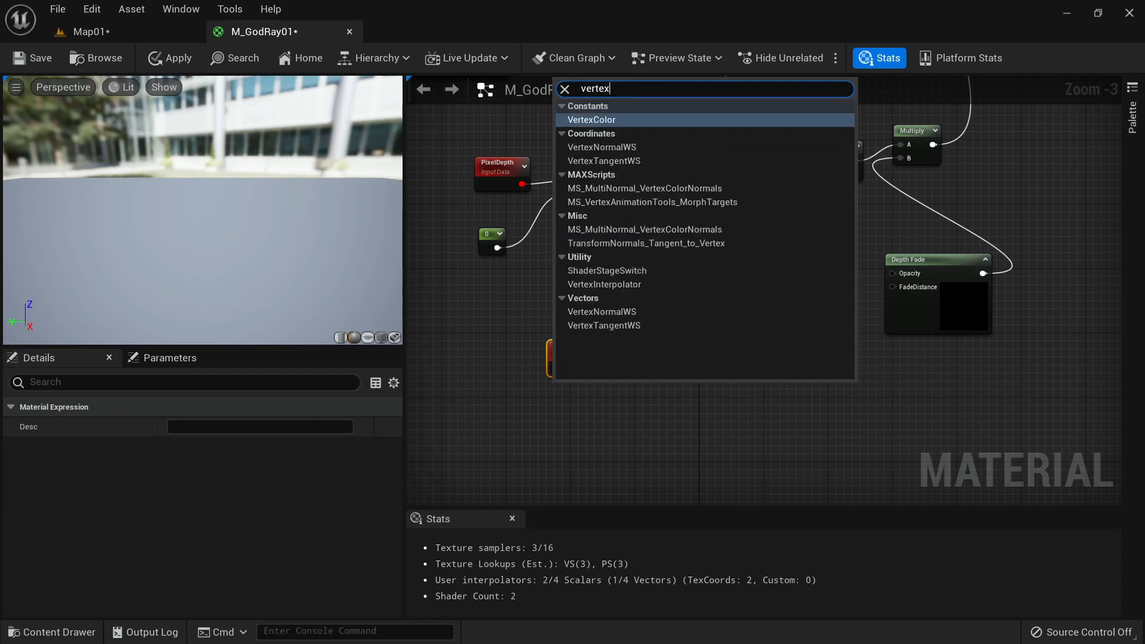
pyautogui.write(' normal')
pyautogui.press('Return')
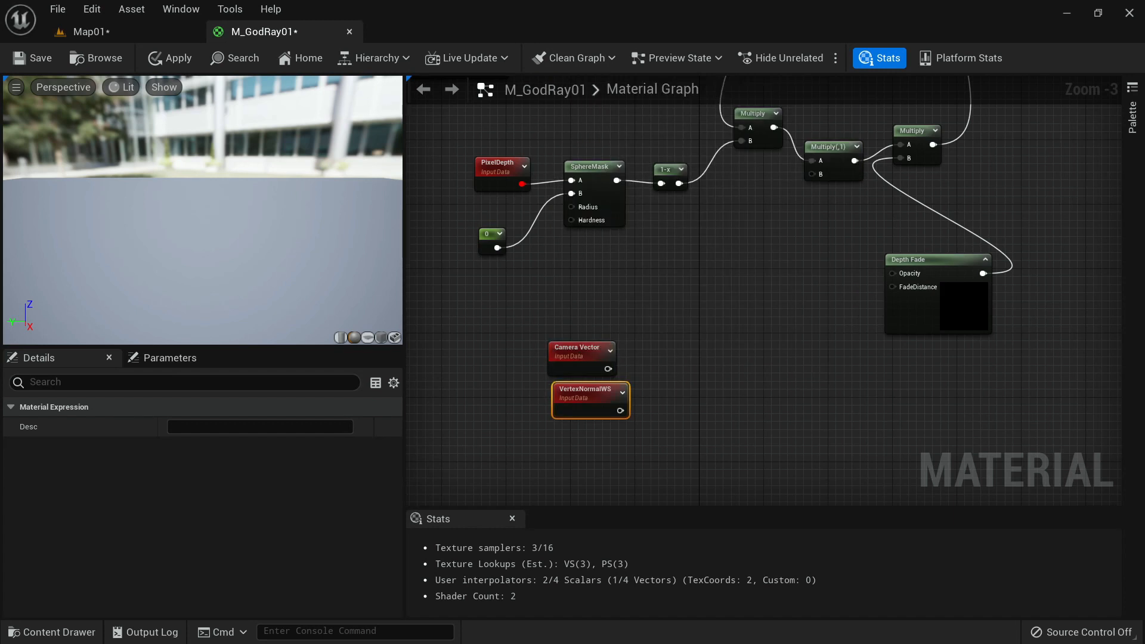
pyautogui.moveTo(593, 391); pyautogui.dragTo(578, 424)
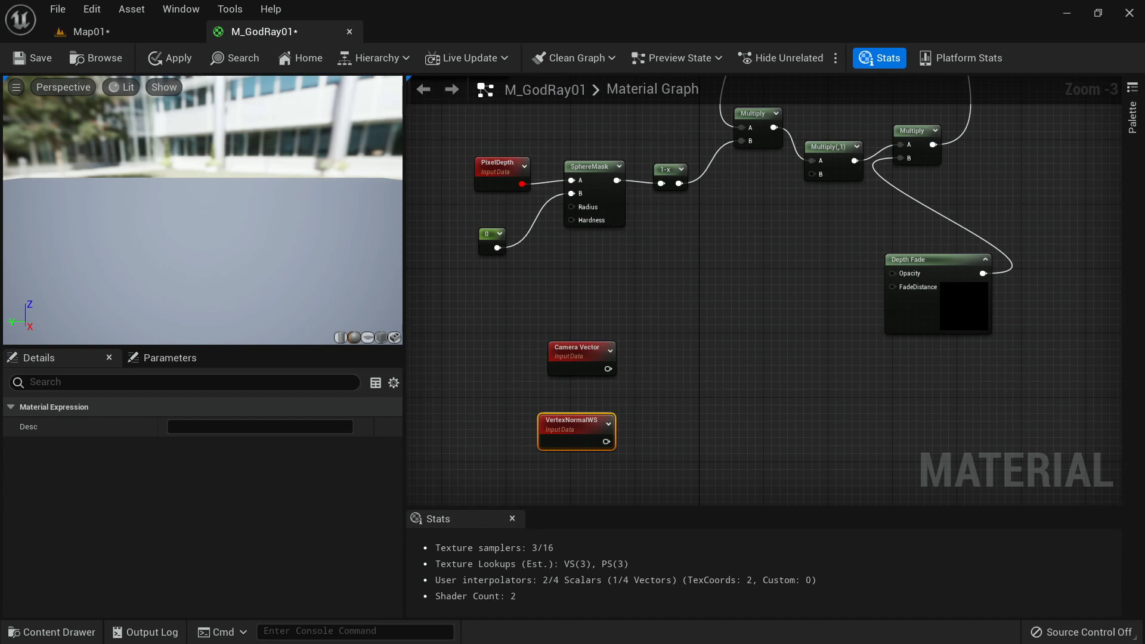
# Add a DotProduct node with Camera Vector into input A and VertexNormalWS into input B.
pyautogui.moveTo(608, 369); pyautogui.dragTo(640, 377)
pyautogui.write('dot')
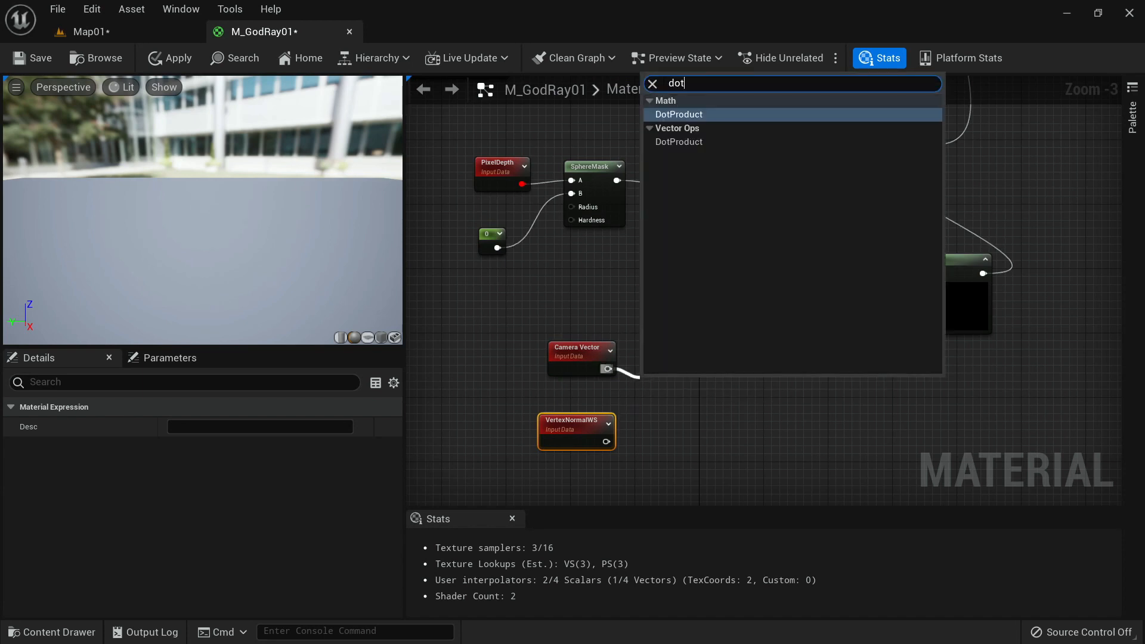
pyautogui.press('Return')
pyautogui.moveTo(606, 442); pyautogui.dragTo(648, 411)
pyautogui.moveTo(576, 422); pyautogui.dragTo(584, 423)
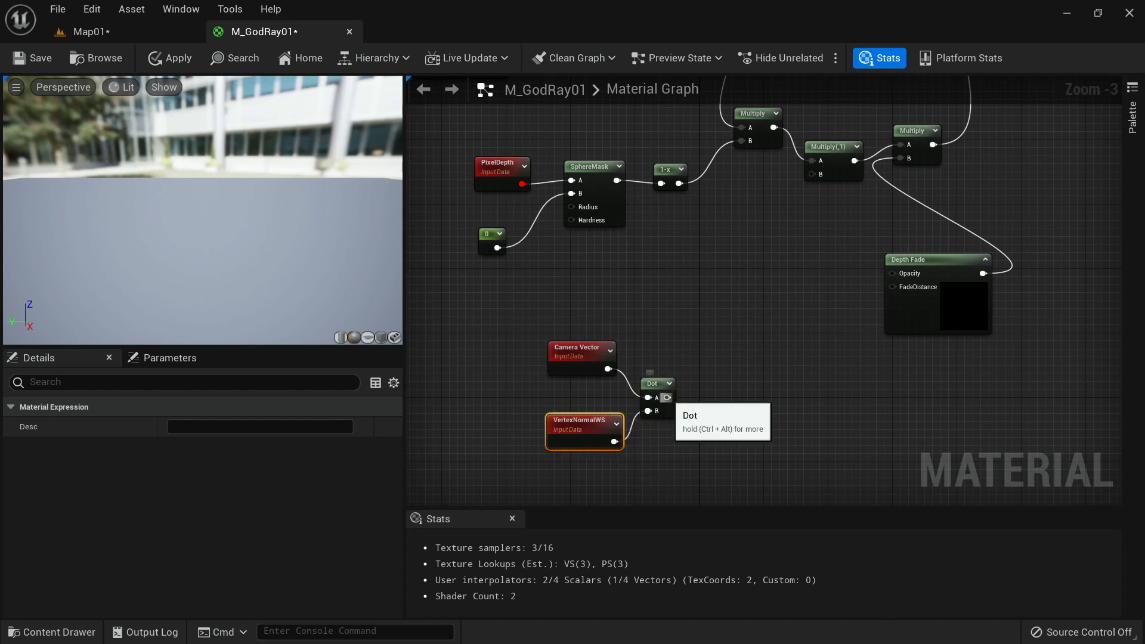
# Route the Dot output through a new Abs node into the Base of a new Power node.
pyautogui.moveTo(668, 398); pyautogui.dragTo(681, 393)
pyautogui.write('abs')
pyautogui.press('Return')
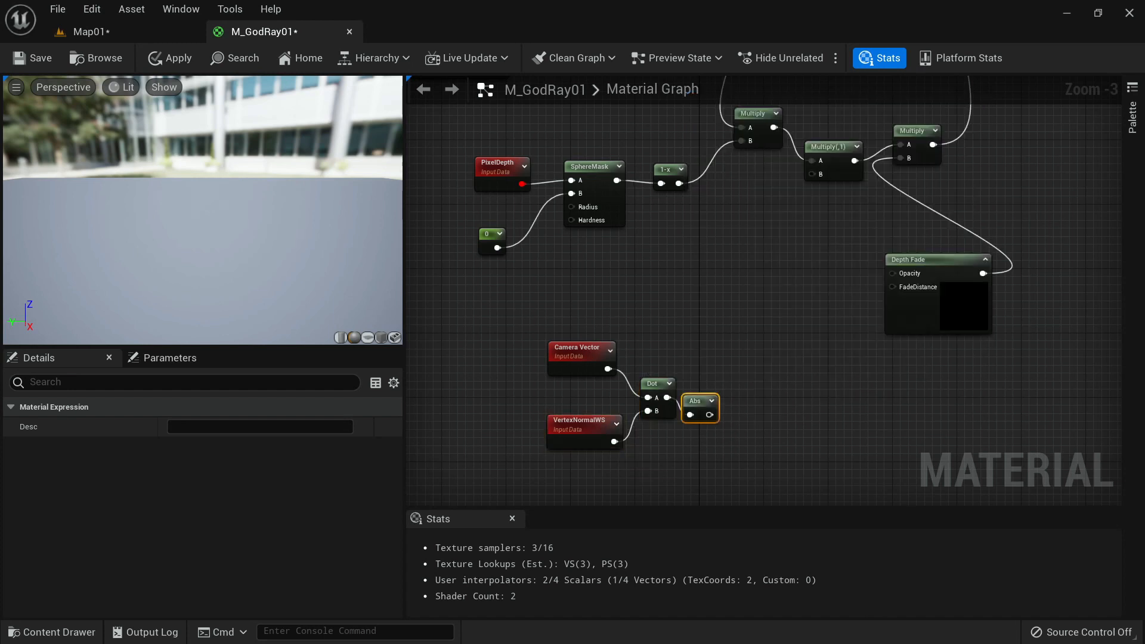
pyautogui.moveTo(698, 402); pyautogui.dragTo(733, 396)
pyautogui.write('power')
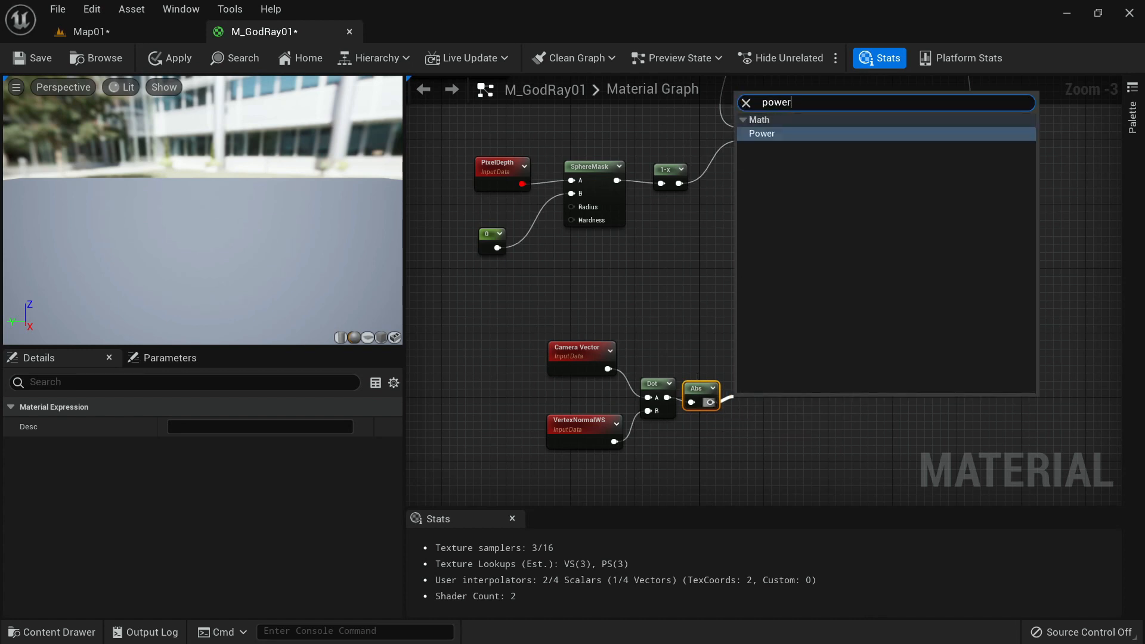
pyautogui.press('Return')
# Add a Constant3Vector, connect it to the Power node's Exp input, and set its R, G and B to 8.
pyautogui.moveTo(713, 461); pyautogui.dragTo(723, 413, button='right')
pyautogui.click(723, 413)
pyautogui.click(626, 440)
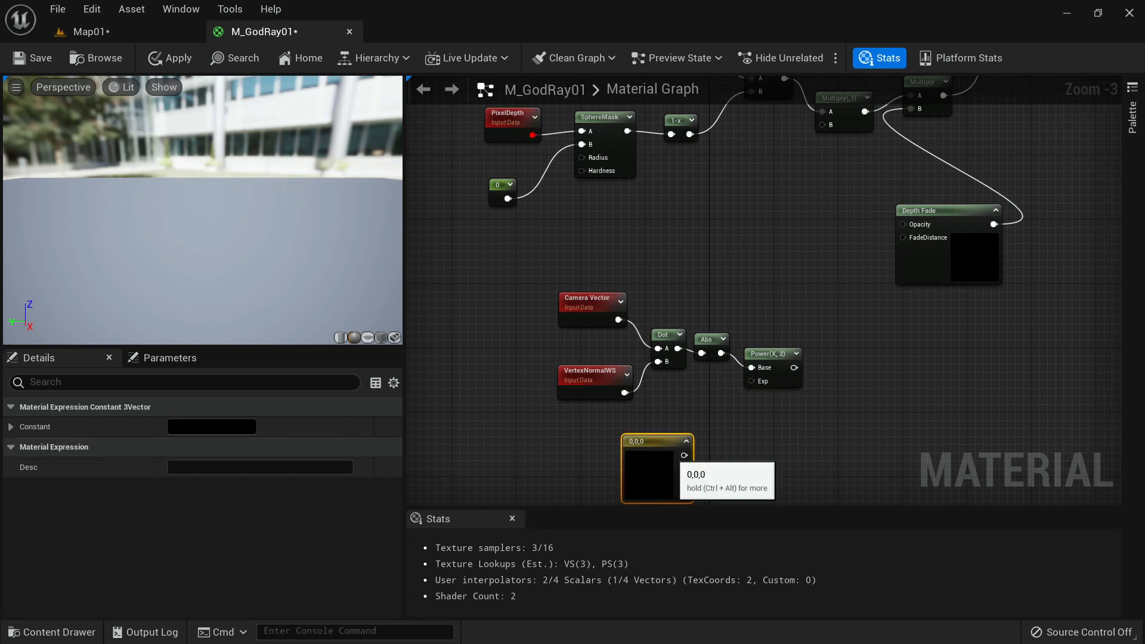
pyautogui.moveTo(684, 455); pyautogui.dragTo(751, 381)
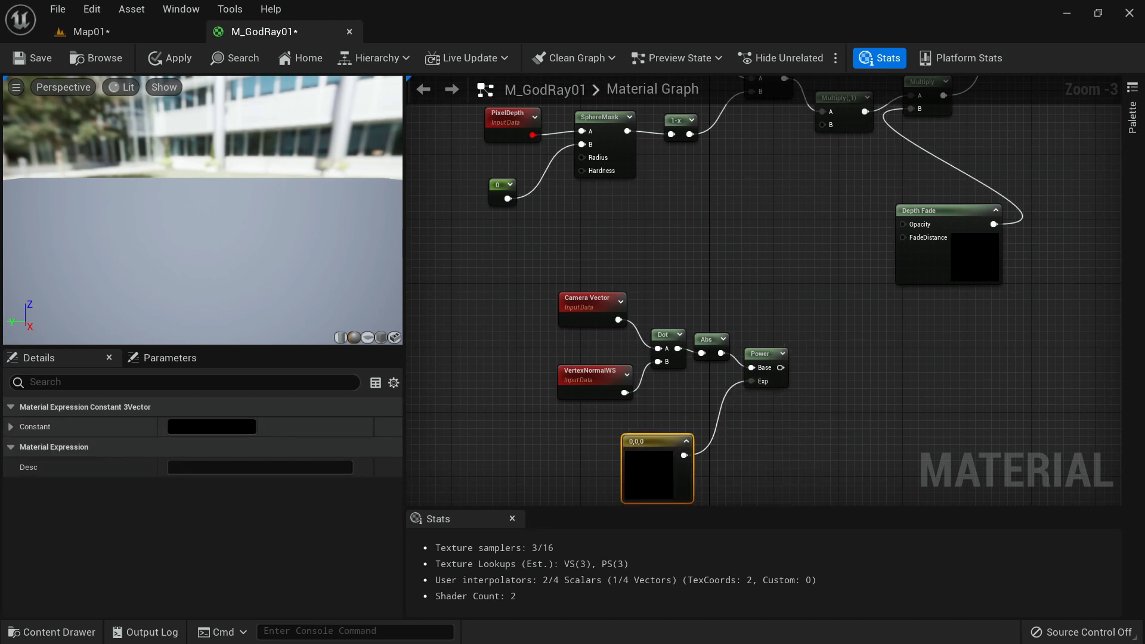
pyautogui.click(10, 427)
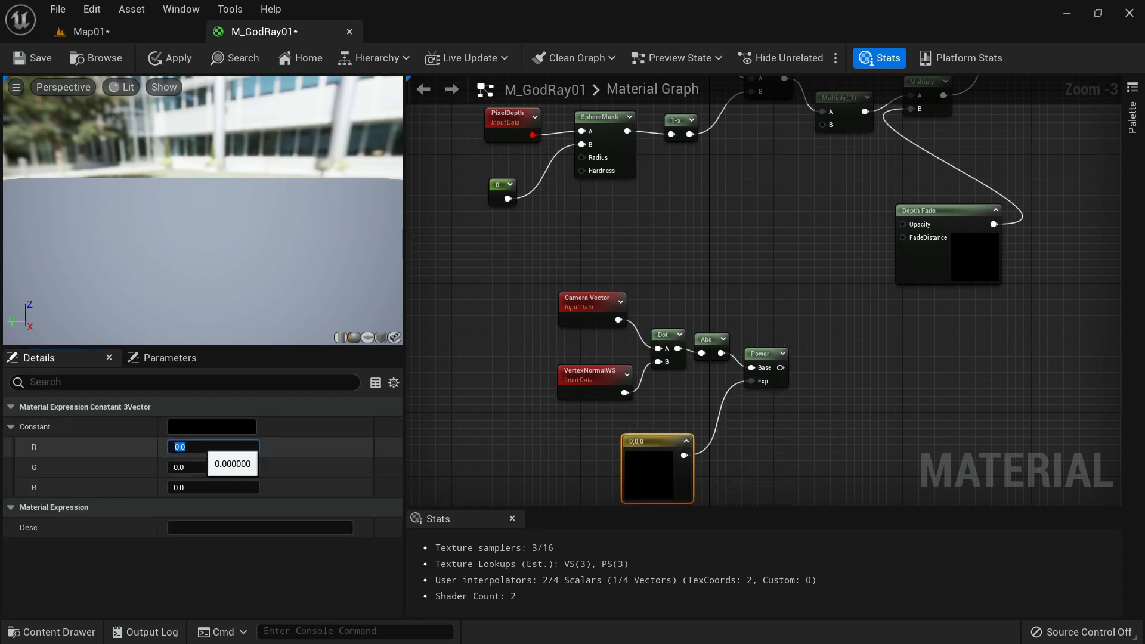
pyautogui.write('8')
pyautogui.press('Tab')
pyautogui.write('8')
pyautogui.press('Tab')
pyautogui.write('8')
pyautogui.press('Tab')
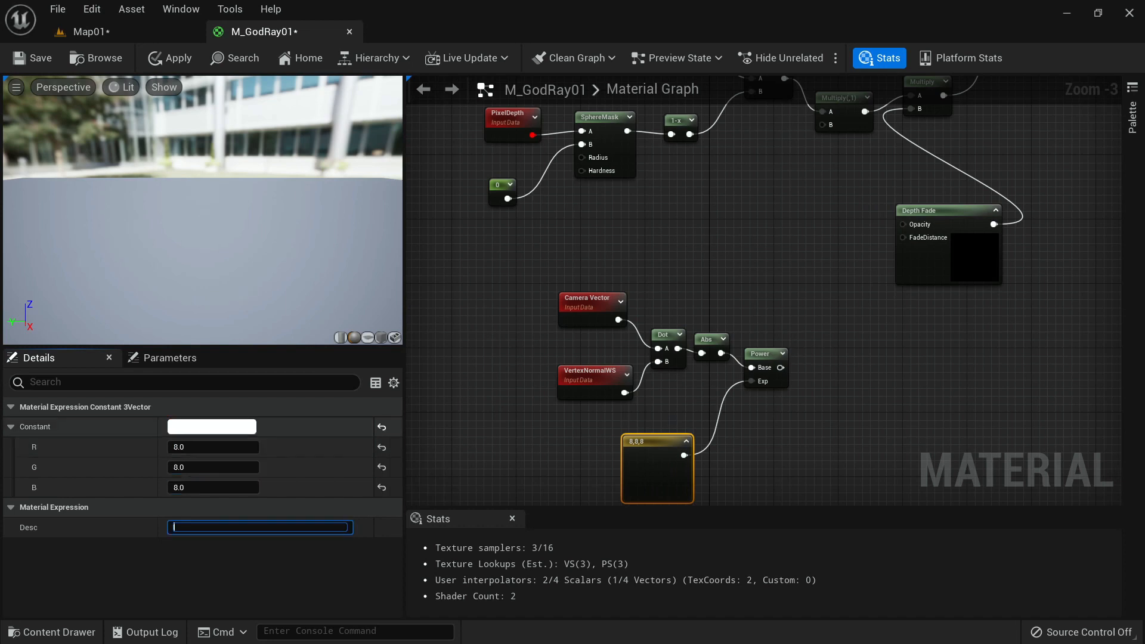
# Pass the Power output through a new Clamp node into input B of the inserted Multiply, and apply the material.
pyautogui.moveTo(799, 391); pyautogui.dragTo(713, 419, button='right')
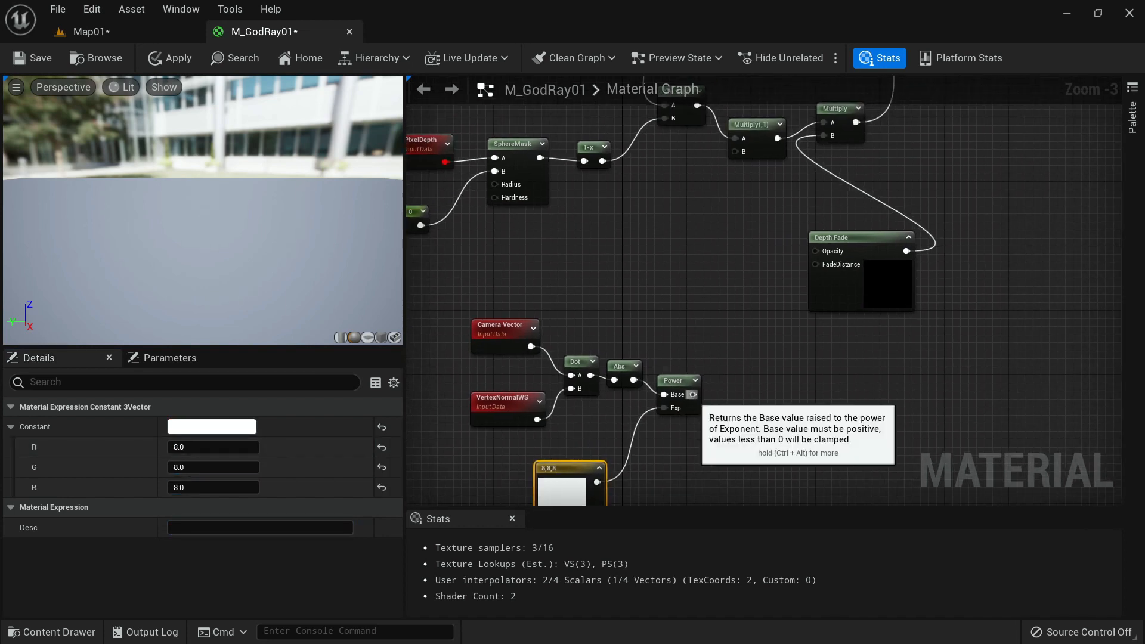
pyautogui.moveTo(693, 394); pyautogui.dragTo(725, 394)
pyautogui.write('clamp')
pyautogui.press('Return')
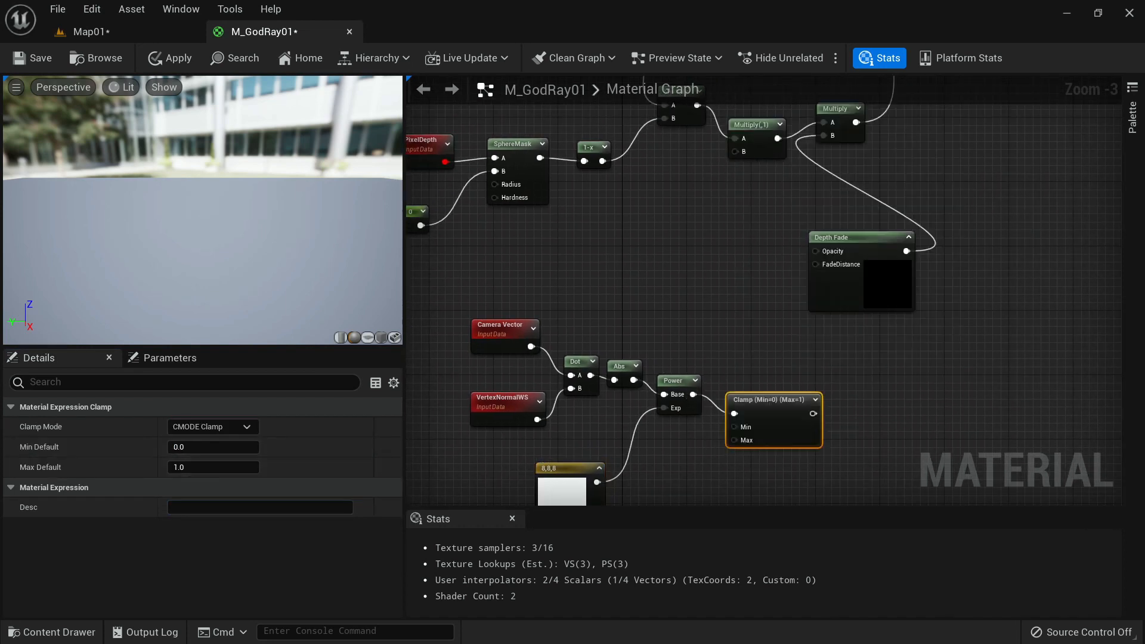
pyautogui.moveTo(813, 413); pyautogui.dragTo(740, 153)
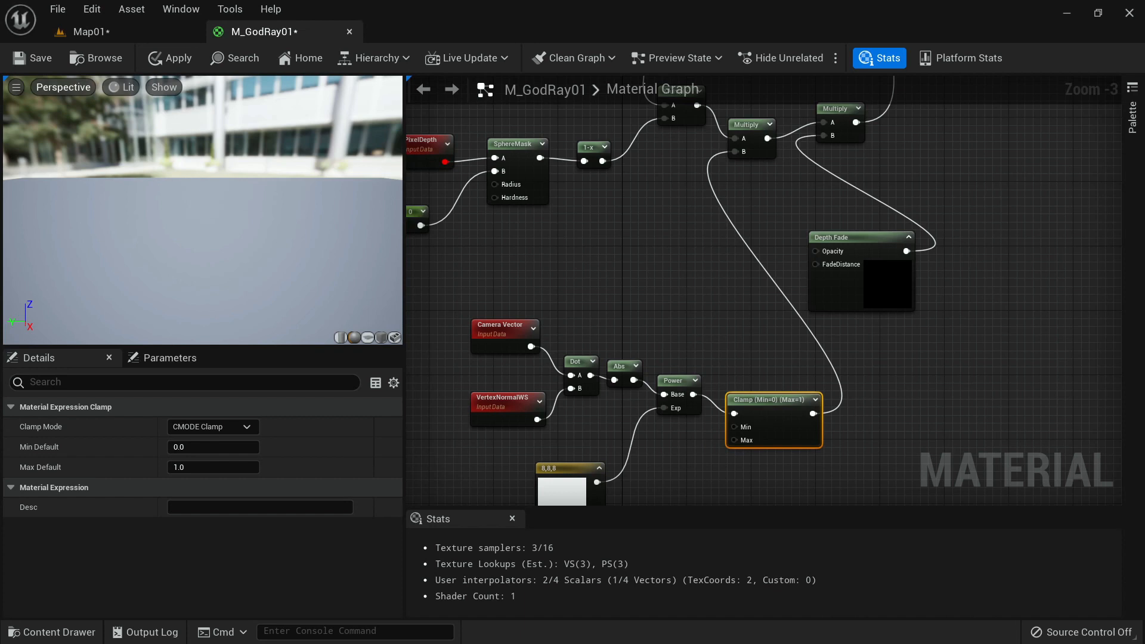
pyautogui.click(170, 57)
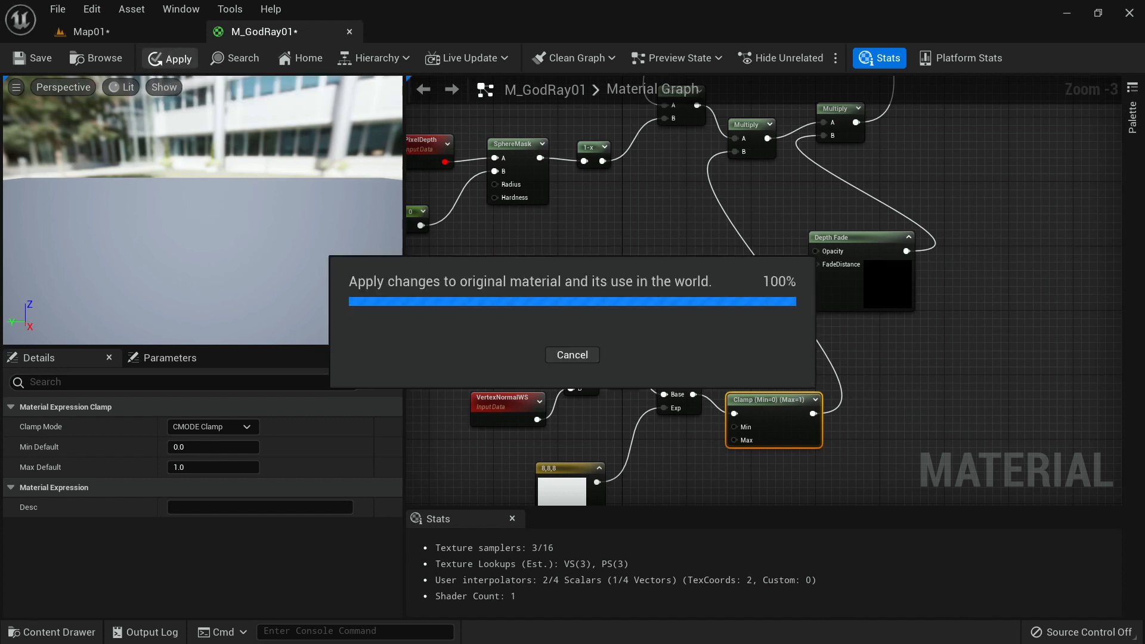
# Examine from several angles how SM_GodRay's side edges fade in Map01, and select the Plane god ray for comparison.
pyautogui.moveTo(597, 437); pyautogui.dragTo(603, 299, button='right')
pyautogui.scroll(2, 568, 334)
pyautogui.click(553, 356)
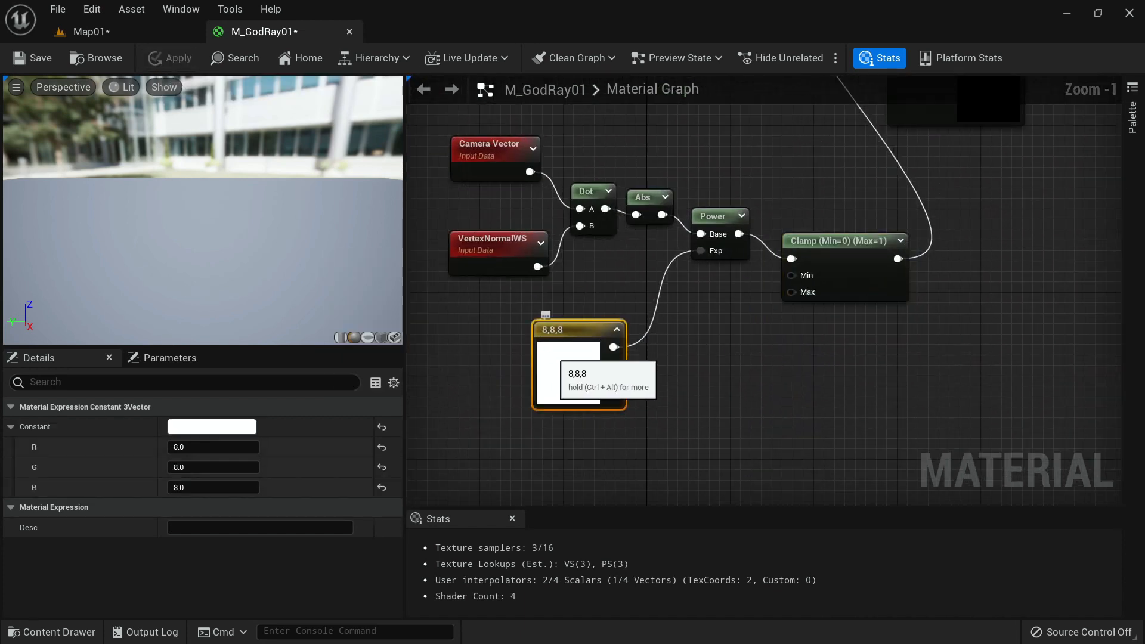
pyautogui.click(90, 32)
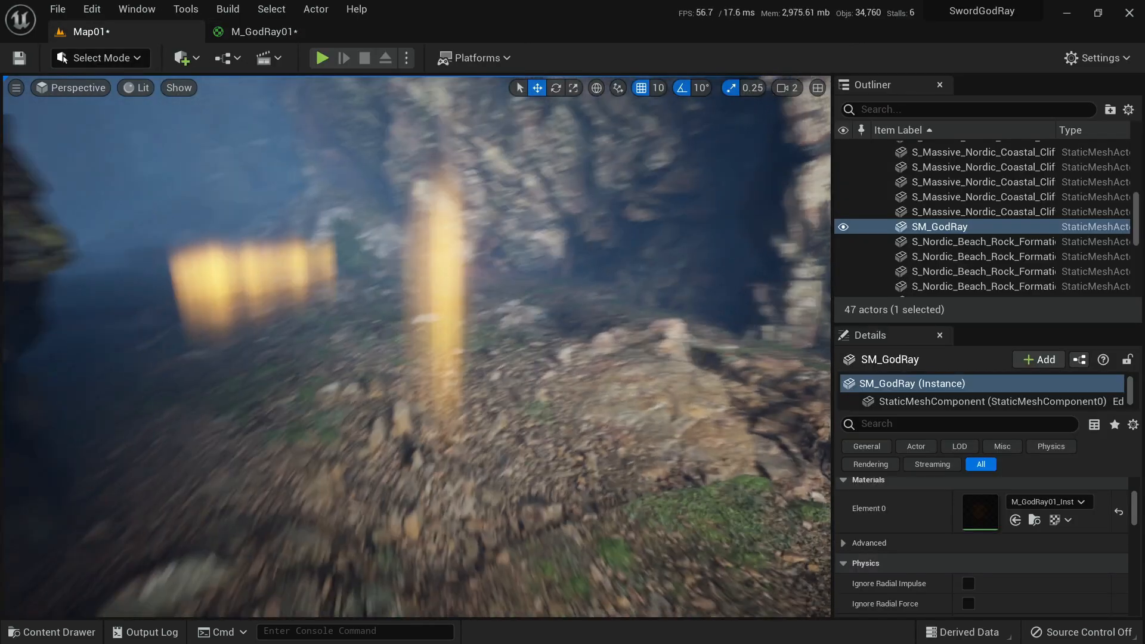
pyautogui.moveTo(417, 346)
pyautogui.mouseDown(button='right')
pyautogui.moveTo(382, 381)
pyautogui.moveTo(388, 340)
pyautogui.moveTo(436, 334)
pyautogui.moveTo(411, 325)
pyautogui.mouseUp(button='right')
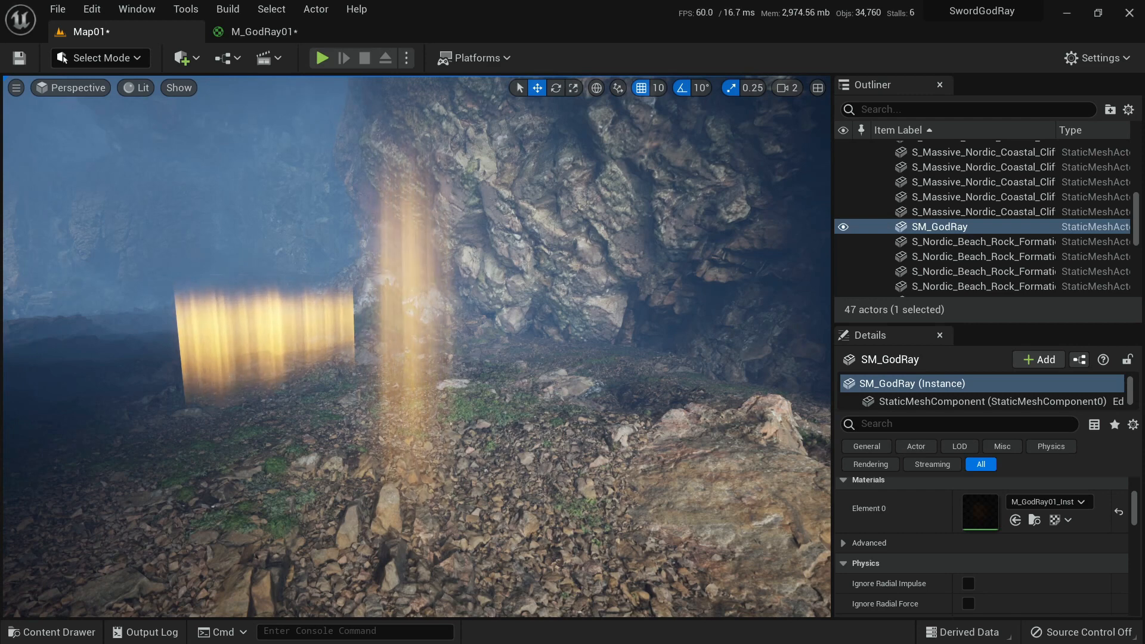
pyautogui.moveTo(411, 325); pyautogui.dragTo(390, 321, button='right')
pyautogui.moveTo(417, 346); pyautogui.dragTo(287, 355, button='right')
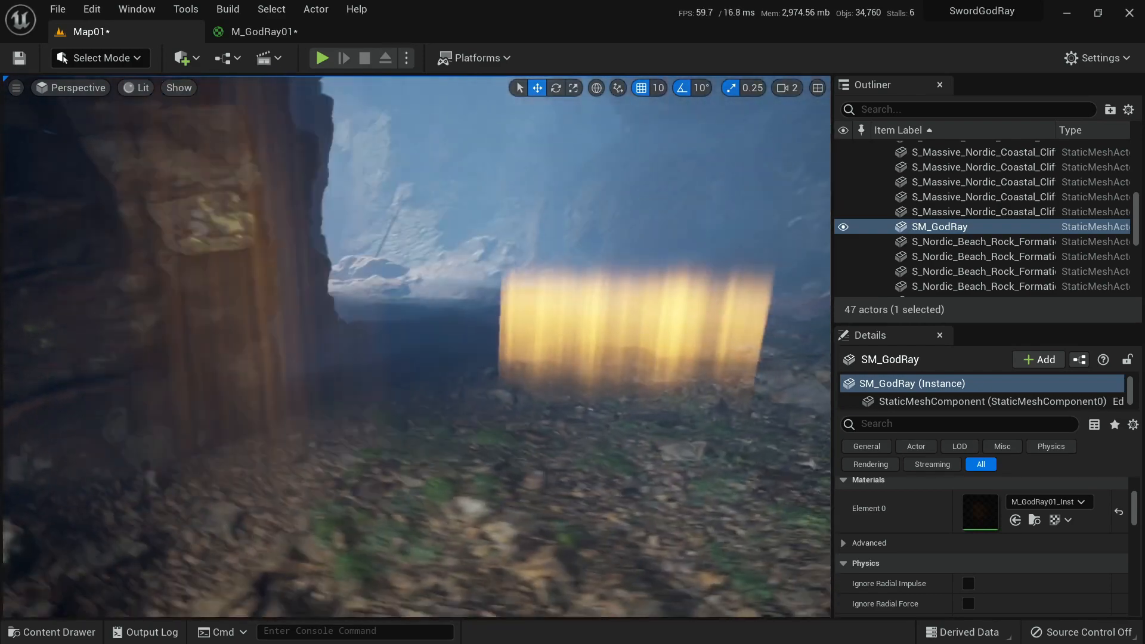
pyautogui.click(507, 334)
pyautogui.moveTo(507, 334); pyautogui.dragTo(528, 280, button='right')
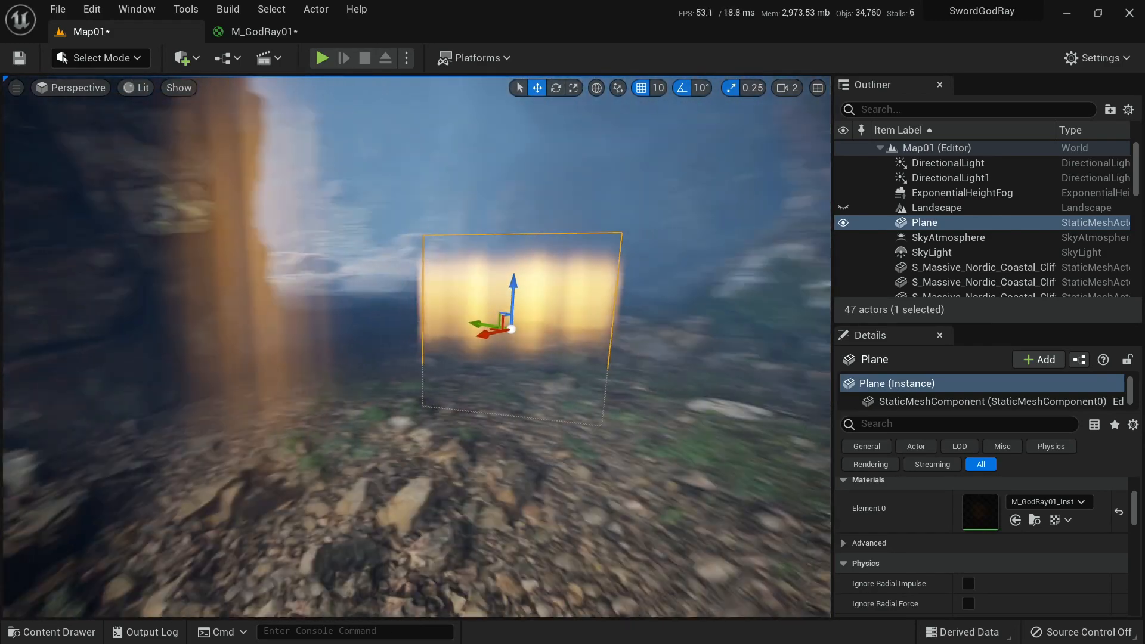
# Compare the Plane god ray with SM_GodRay from several angles, delete the Plane and undo the deletion.
pyautogui.moveTo(416, 346); pyautogui.dragTo(501, 343, button='right')
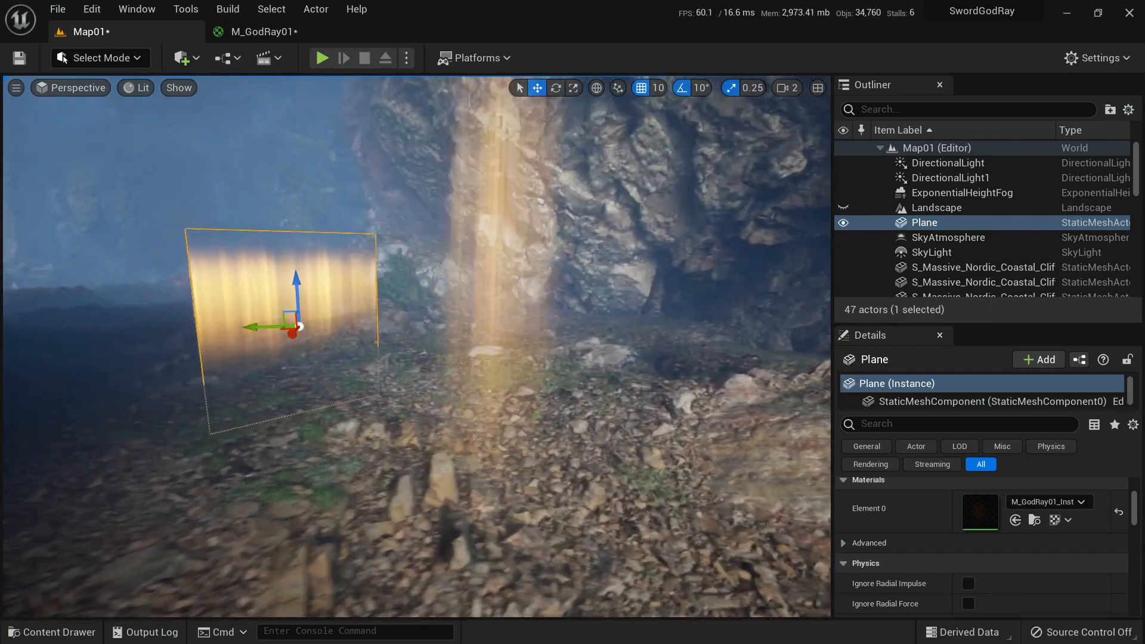
pyautogui.moveTo(416, 346); pyautogui.dragTo(379, 305, button='right')
pyautogui.moveTo(416, 346); pyautogui.dragTo(501, 346, button='right')
pyautogui.moveTo(416, 346); pyautogui.dragTo(391, 353, button='right')
pyautogui.press('Delete')
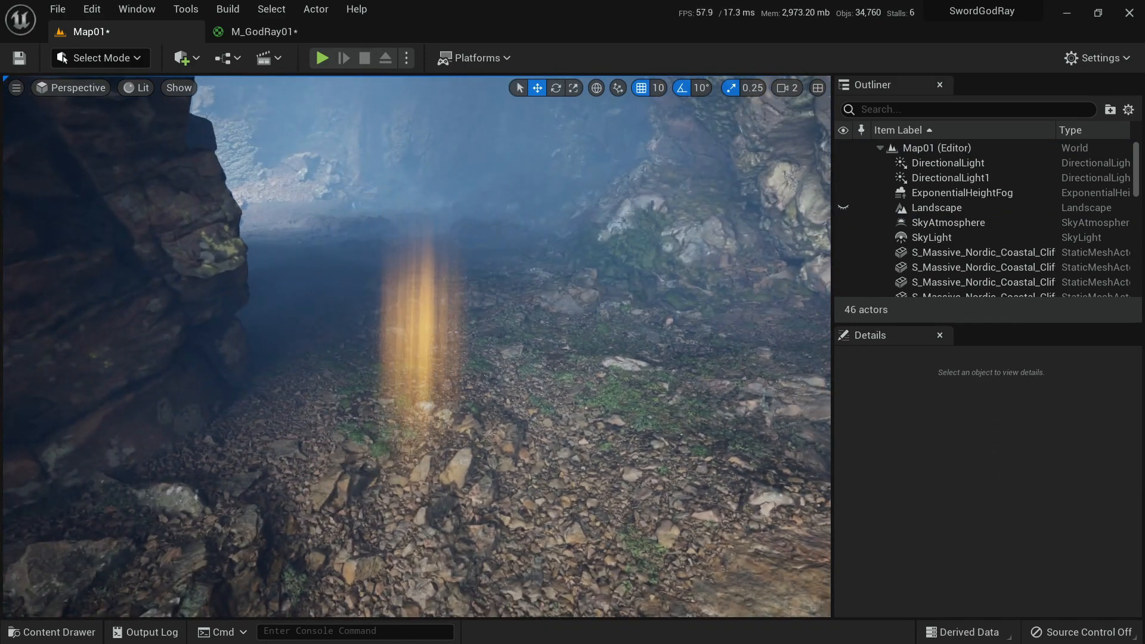
pyautogui.hotkey('ctrl', 'z')
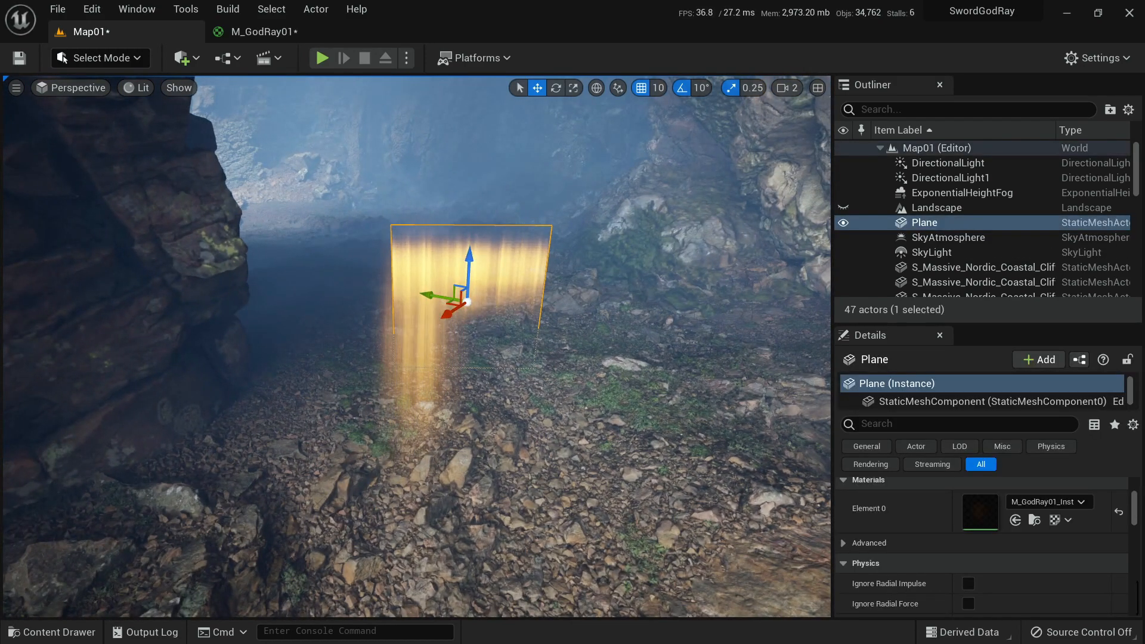
# Set R of the Constant3Vector feeding Exp to 2, apply the material, and check the ray's edges in Map01.
pyautogui.moveTo(390, 353); pyautogui.dragTo(358, 355, button='right')
pyautogui.click(258, 31)
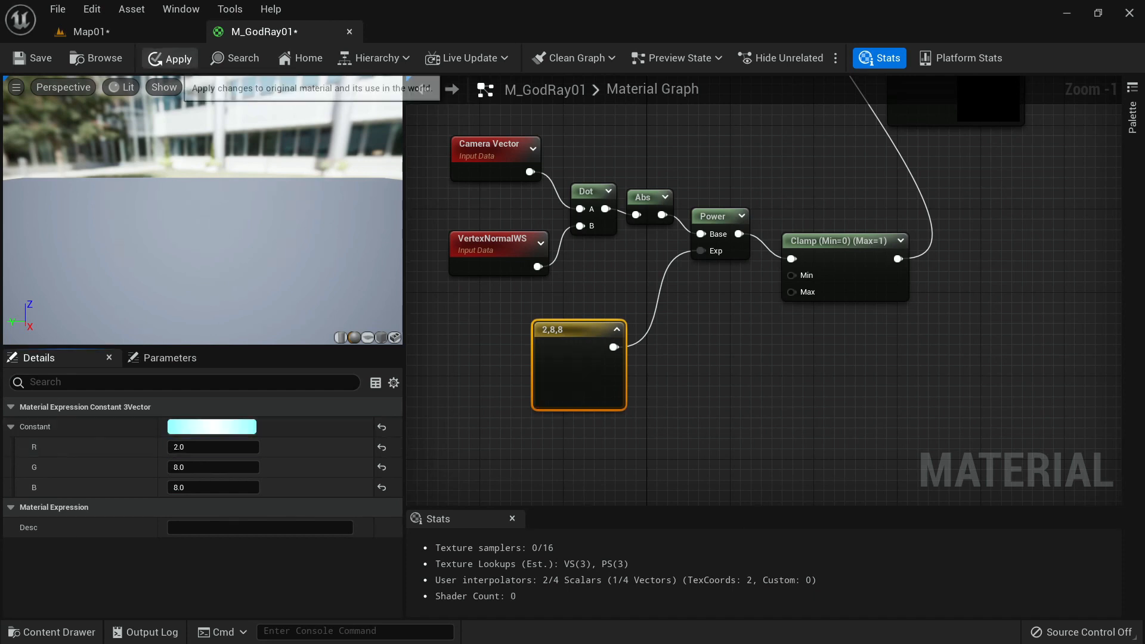
pyautogui.click(170, 58)
pyautogui.click(132, 32)
pyautogui.moveTo(382, 286); pyautogui.dragTo(250, 310, button='right')
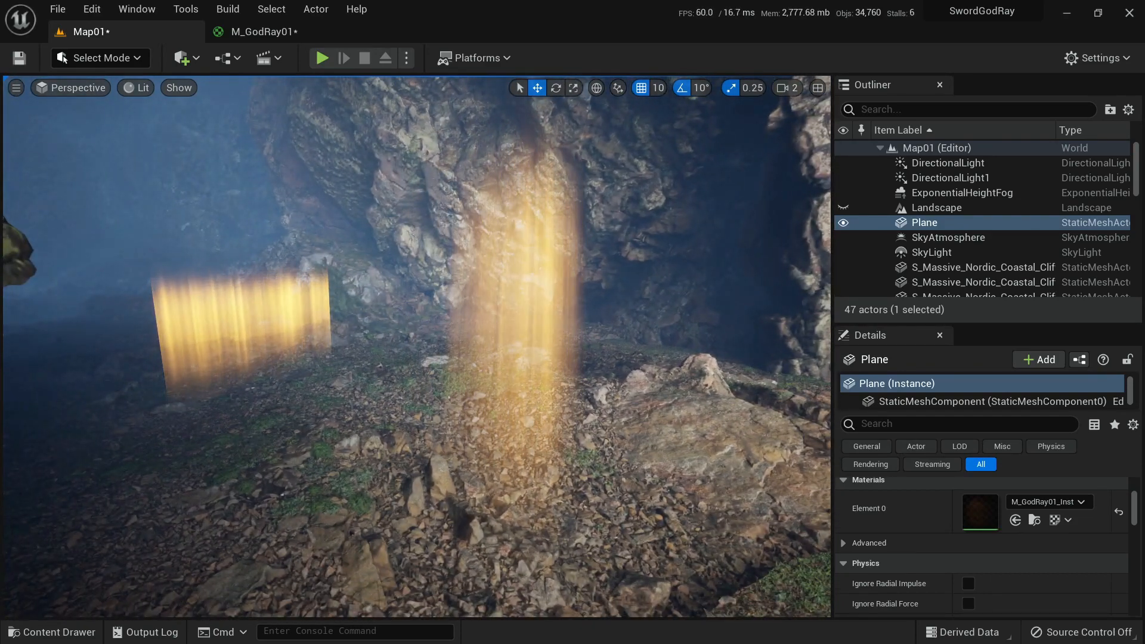
# Set the Exp constant's R to 3, apply the material, and check the ray's side edges in Map01.
pyautogui.click(263, 31)
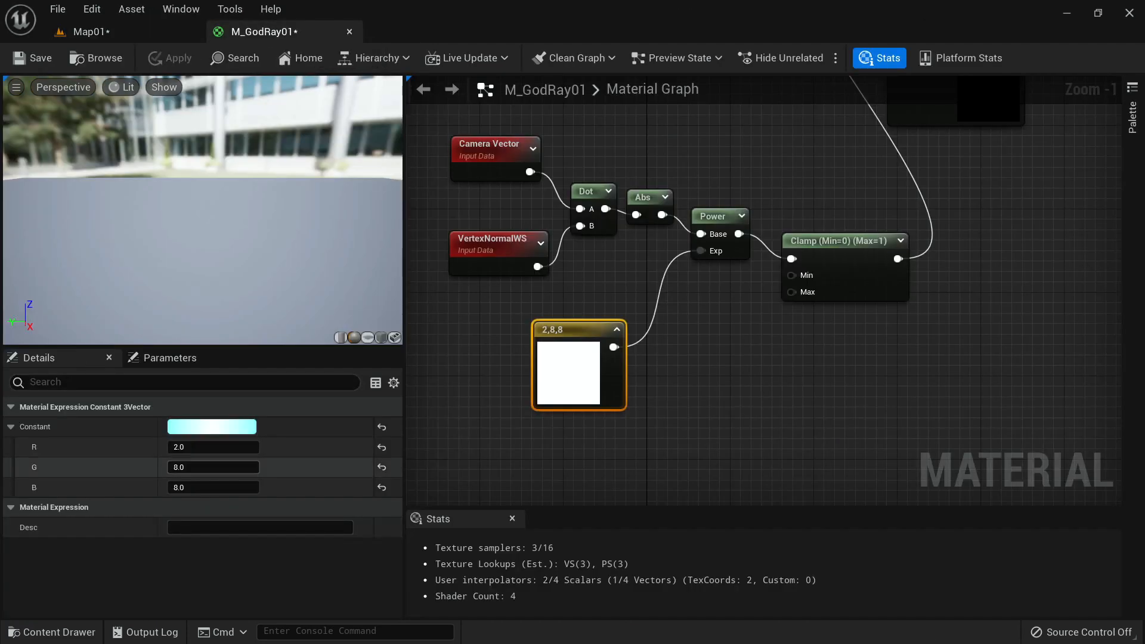
pyautogui.click(213, 447)
pyautogui.write('3')
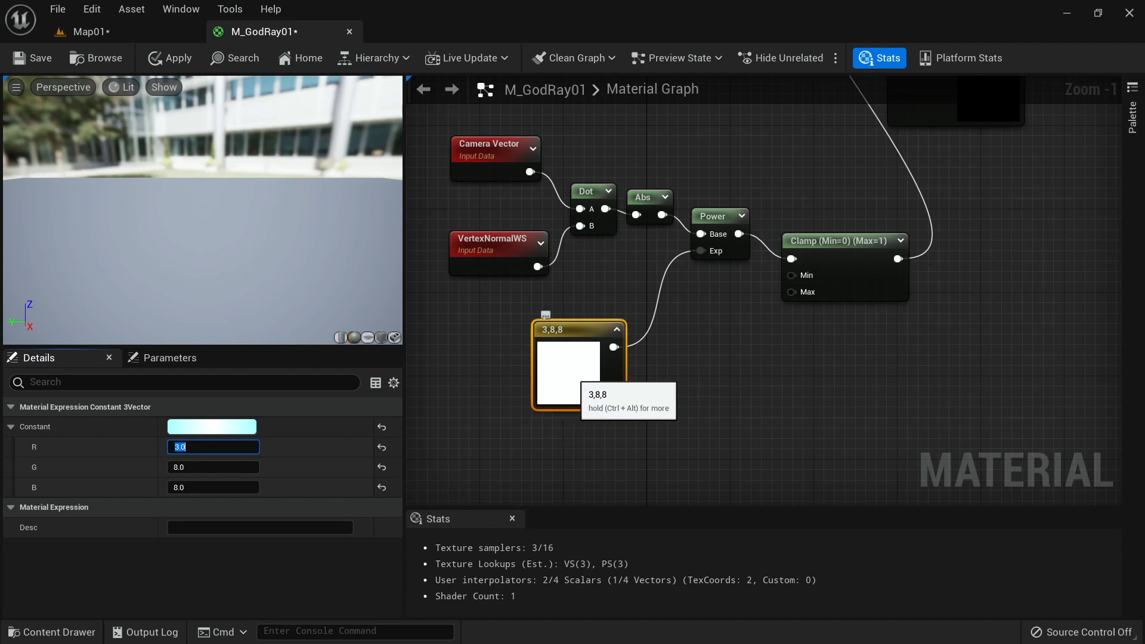
pyautogui.click(170, 58)
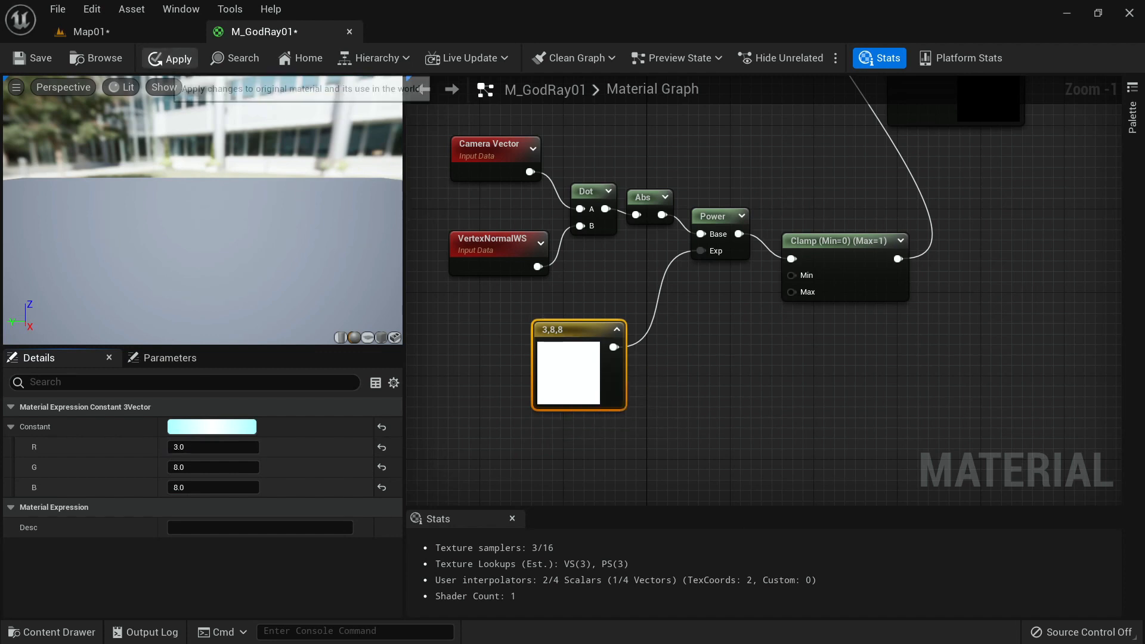
pyautogui.click(127, 33)
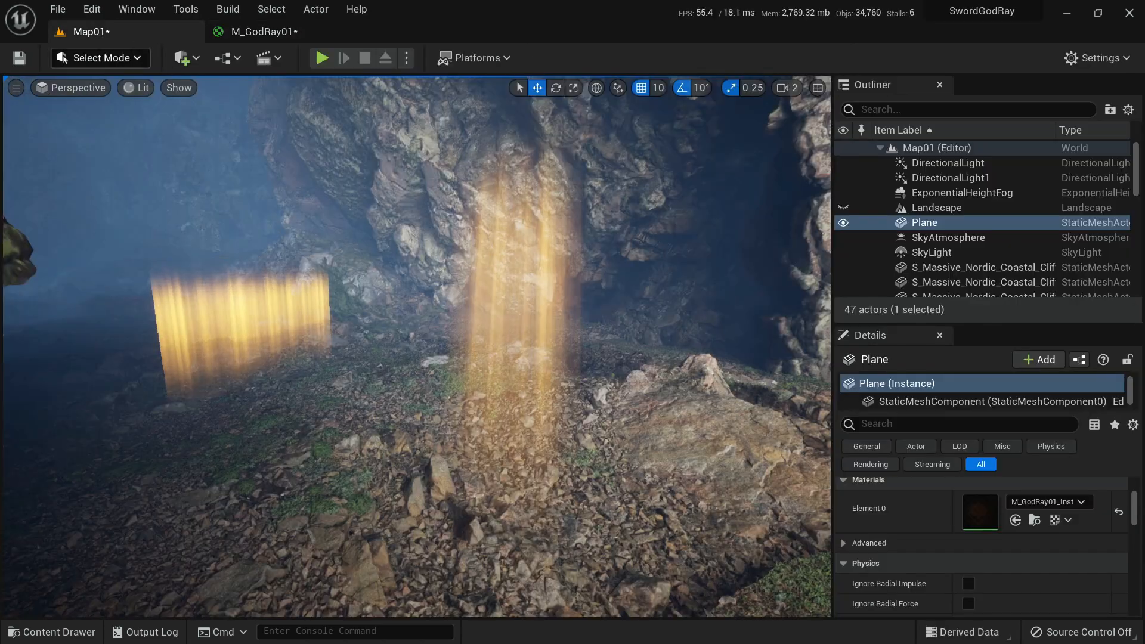
# Set the Exp constant's R to 4, apply the material, and inspect both god rays in Map01.
pyautogui.moveTo(417, 334); pyautogui.dragTo(265, 358, button='right')
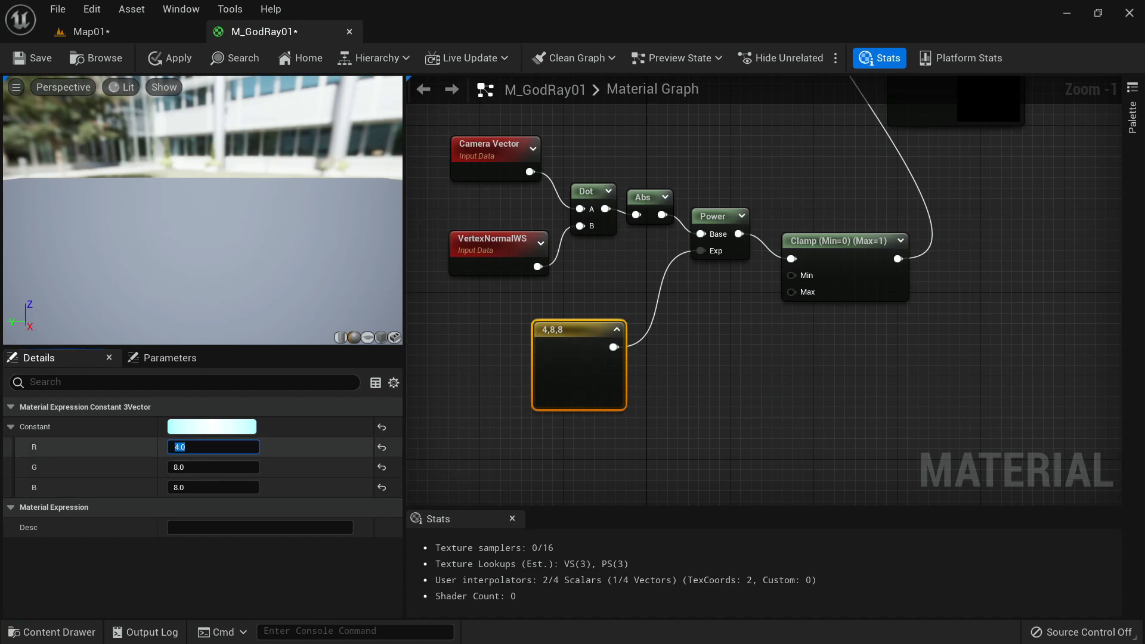
pyautogui.click(171, 59)
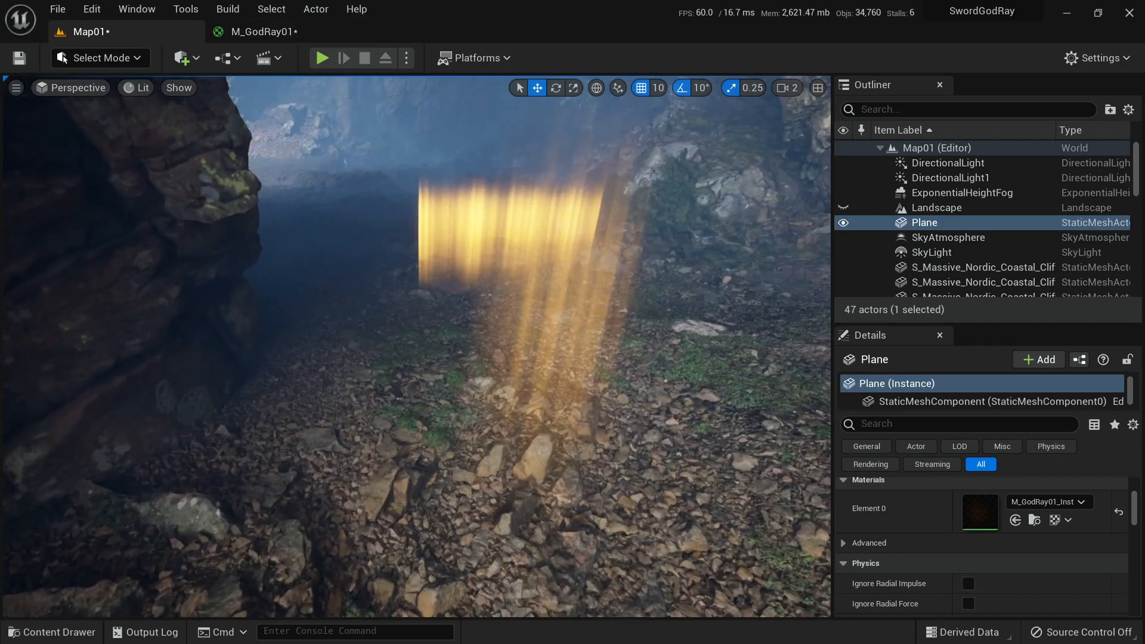
pyautogui.moveTo(418, 346); pyautogui.dragTo(411, 281, button='right')
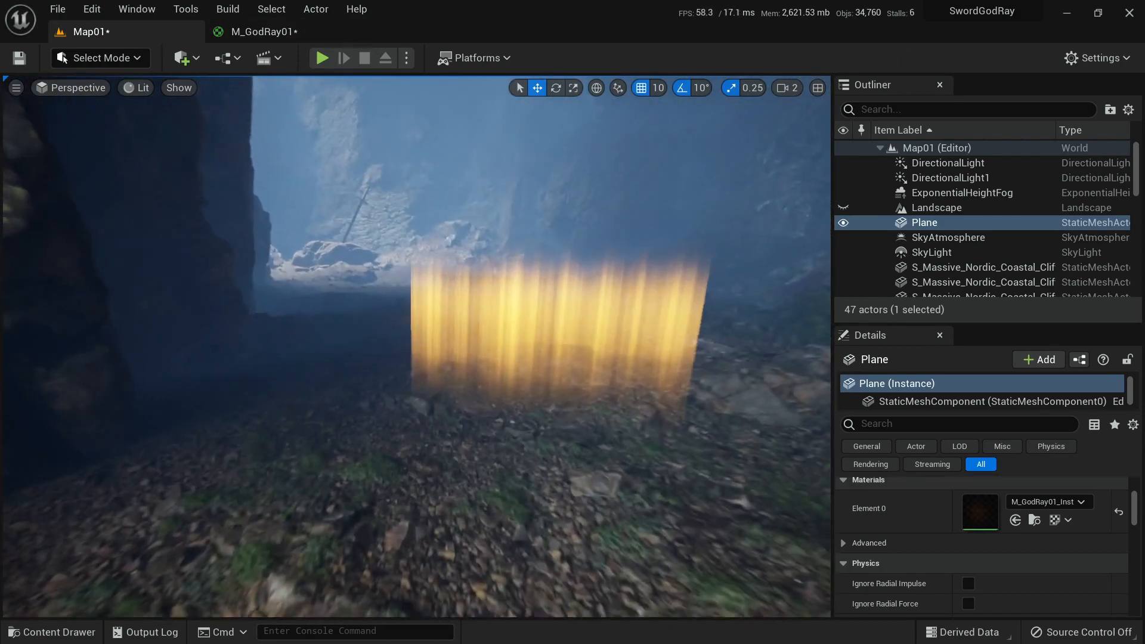
# Delete the Plane god ray from the level.
pyautogui.press('g')
pyautogui.press('Delete')
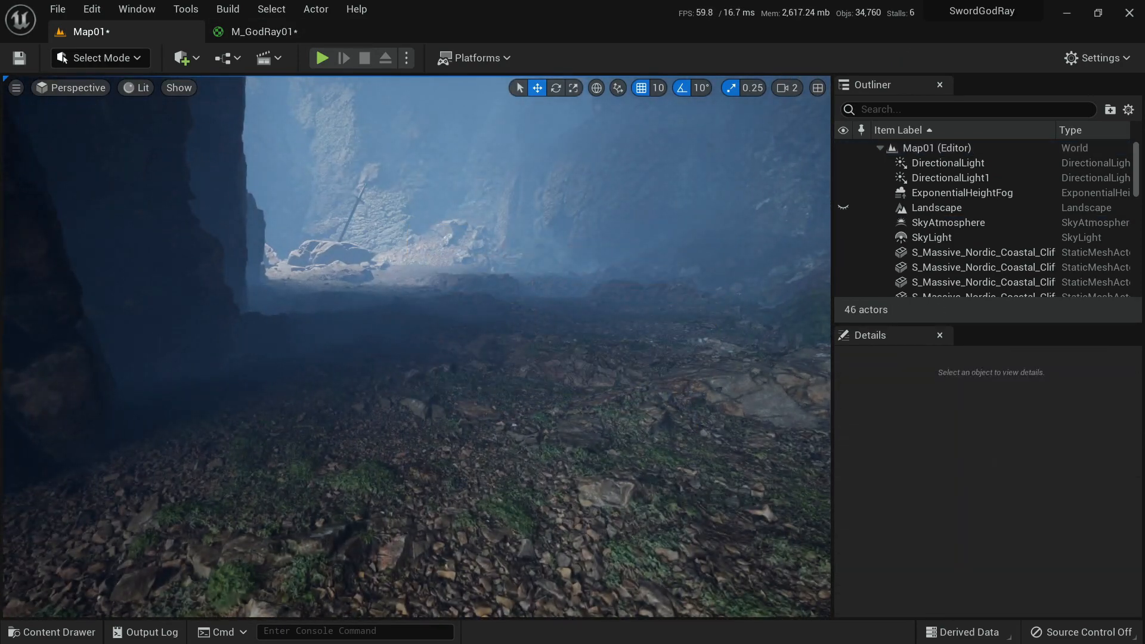
pyautogui.moveTo(418, 346); pyautogui.dragTo(382, 331, button='right')
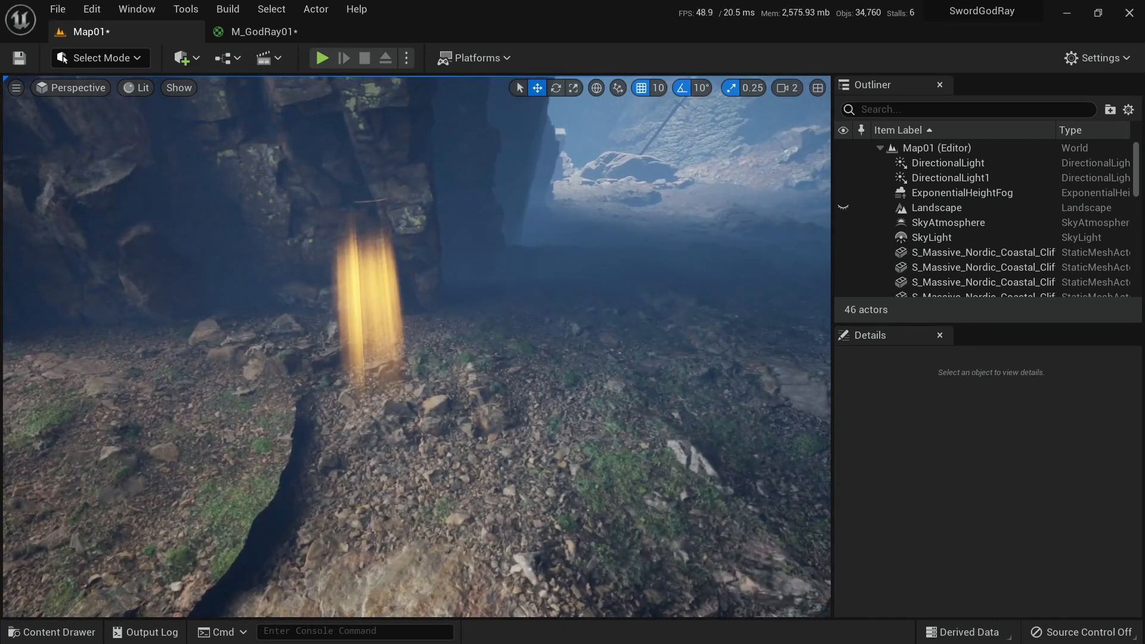
# Select SM_GodRay and move it across the cave to the rock that holds the sword.
pyautogui.click(371, 304)
pyautogui.moveTo(374, 440)
pyautogui.mouseDown(button='right')
pyautogui.moveTo(442, 477)
pyautogui.moveTo(387, 450)
pyautogui.mouseUp(button='right')
pyautogui.moveTo(326, 471); pyautogui.dragTo(255, 198)
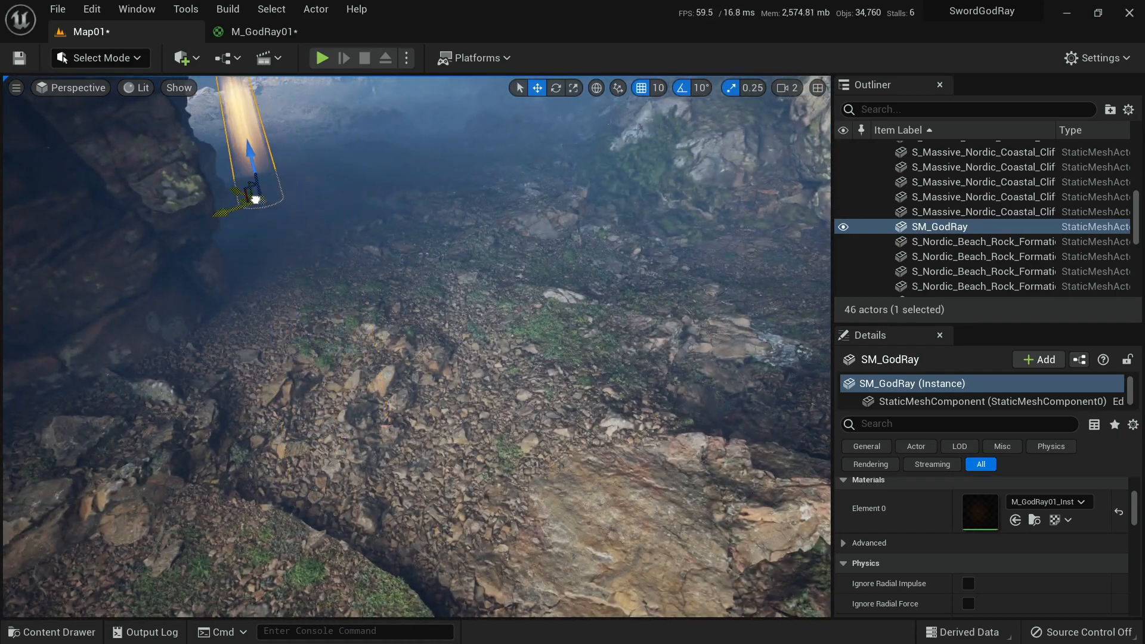
pyautogui.moveTo(255, 198); pyautogui.dragTo(206, 194, button='right')
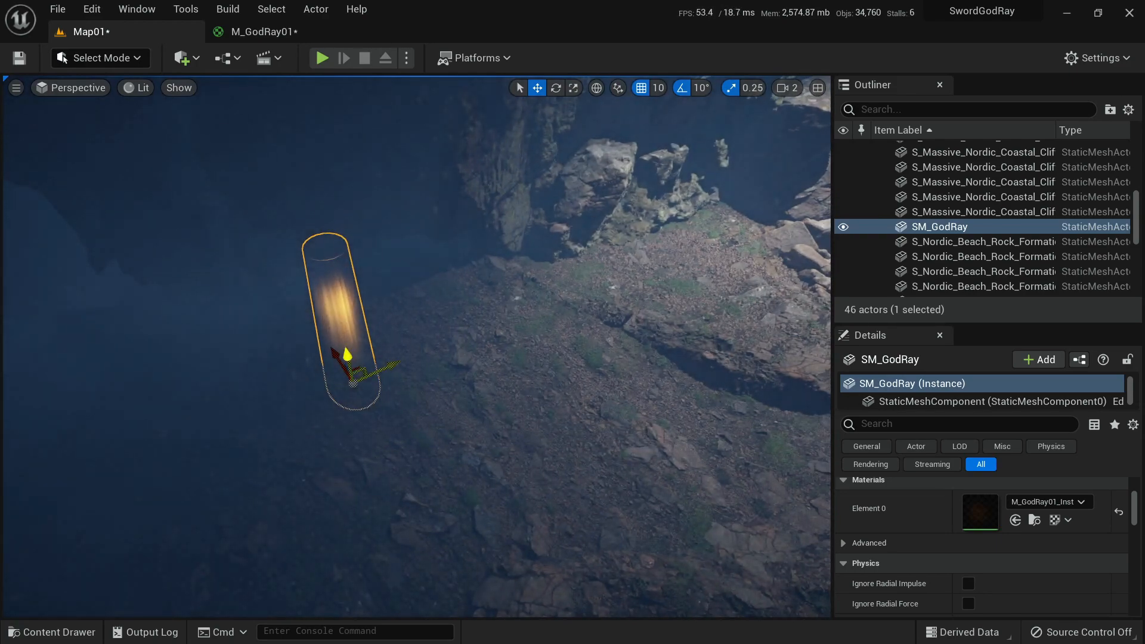
pyautogui.moveTo(412, 346); pyautogui.dragTo(502, 325, button='right')
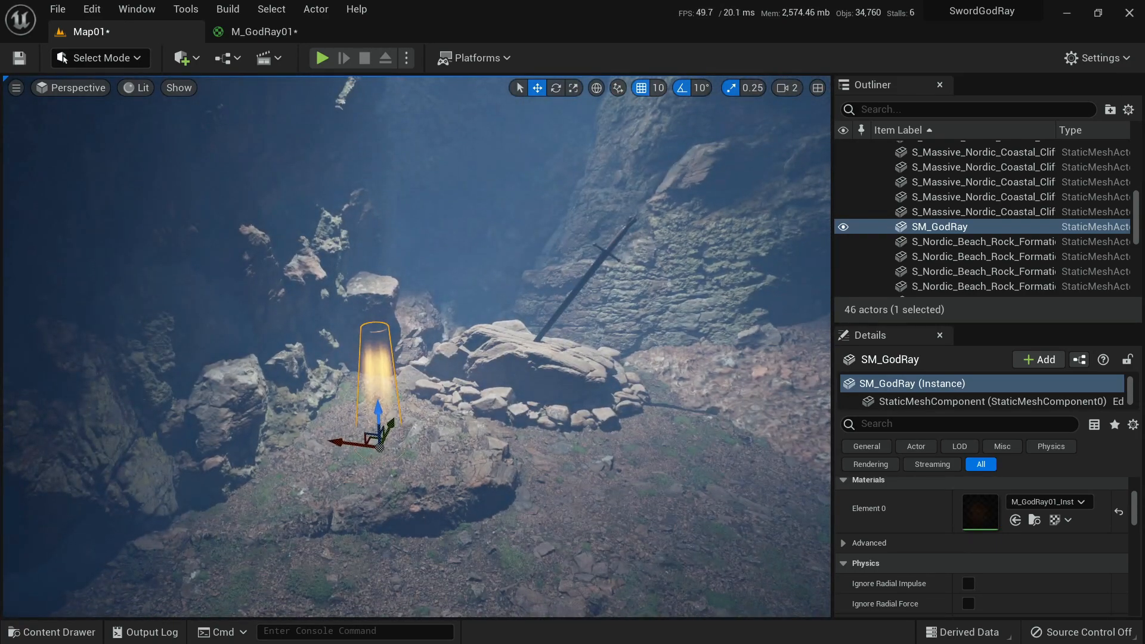
pyautogui.moveTo(373, 439); pyautogui.dragTo(365, 477, button='right')
pyautogui.moveTo(313, 531); pyautogui.dragTo(259, 353)
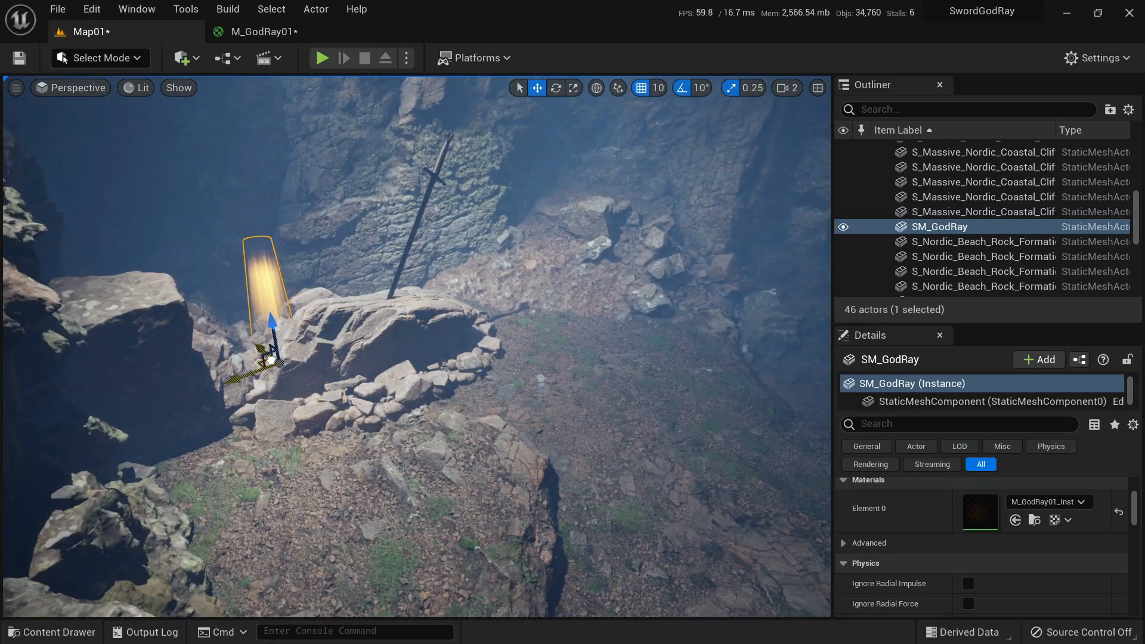
pyautogui.moveTo(260, 353); pyautogui.dragTo(179, 292, button='right')
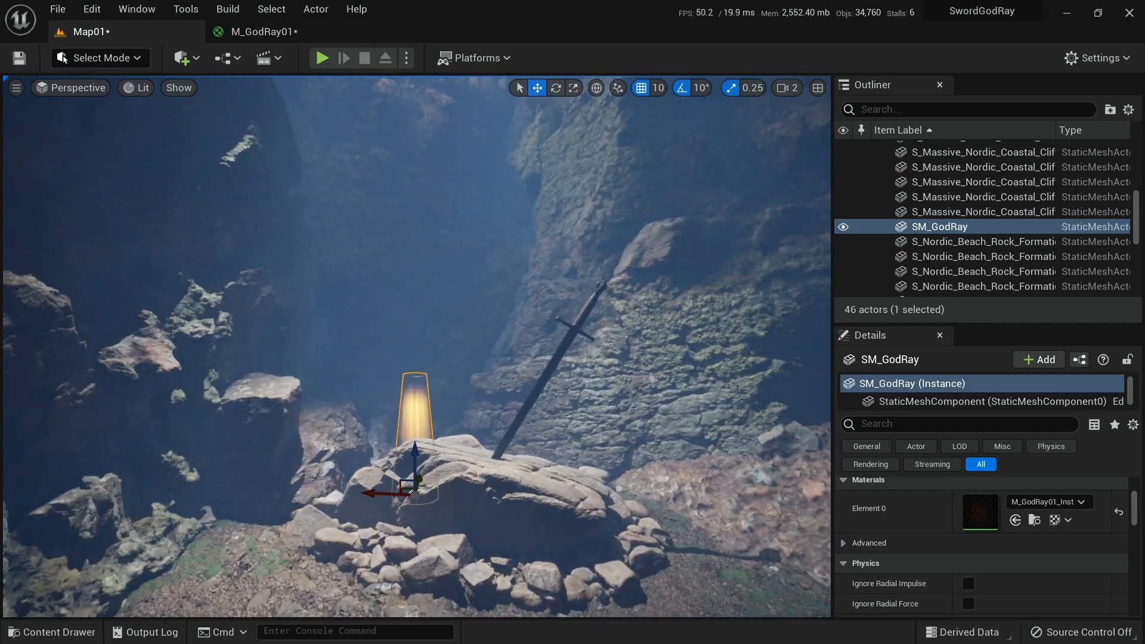
# Raise SM_GodRay above the sword's rock and adjust its position there.
pyautogui.moveTo(415, 457); pyautogui.dragTo(416, 307)
pyautogui.moveTo(415, 306); pyautogui.dragTo(418, 340, button='right')
pyautogui.moveTo(647, 284); pyautogui.dragTo(588, 288)
pyautogui.moveTo(588, 288); pyautogui.dragTo(602, 262, button='right')
# Save all modified content: lambert2, M_GodRay01, Map01, SM_GodRay and T_GodRay.
pyautogui.hotkey('ctrl', 'space')
pyautogui.click(165, 241)
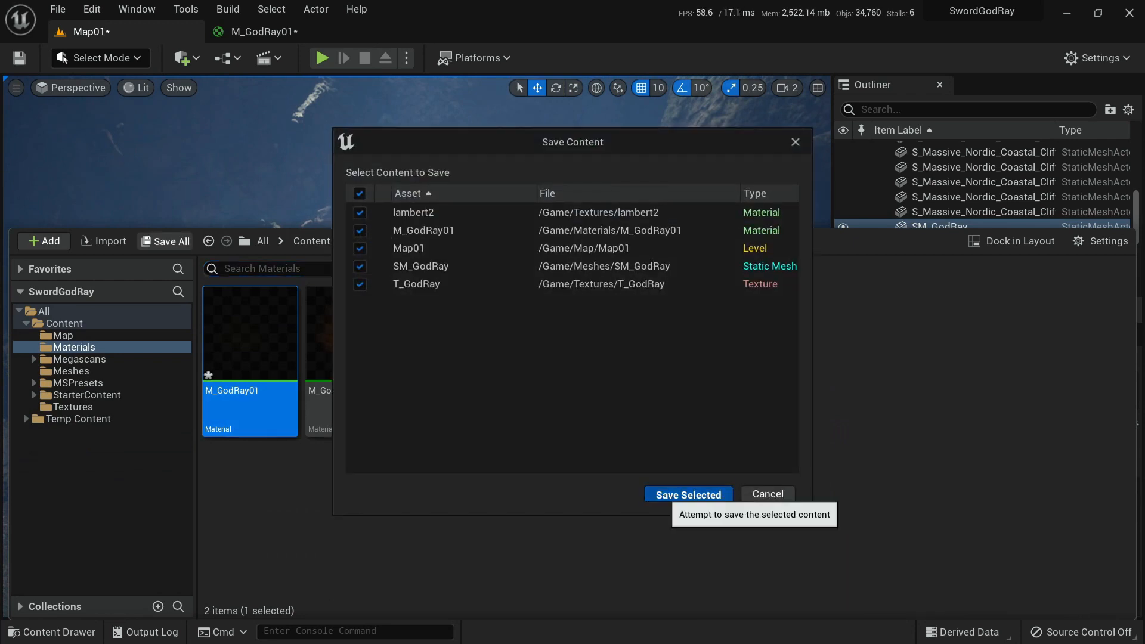
pyautogui.click(688, 491)
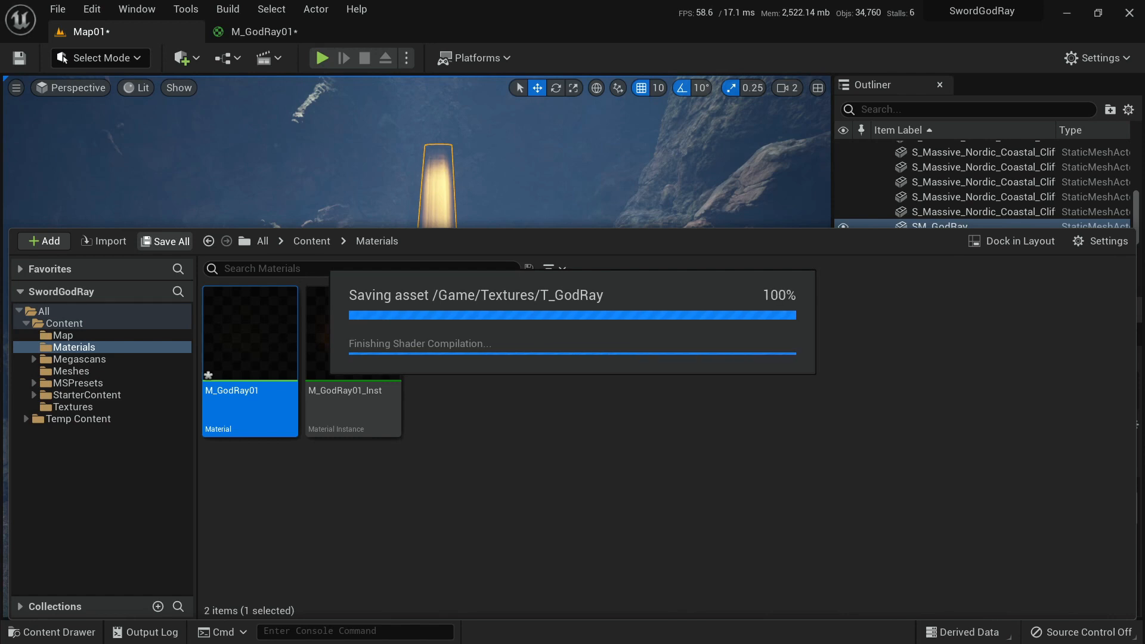
# Scale SM_GodRay up uniformly and move its base onto the sword's rock.
pyautogui.moveTo(358, 179); pyautogui.dragTo(424, 138, button='right')
pyautogui.press('r')
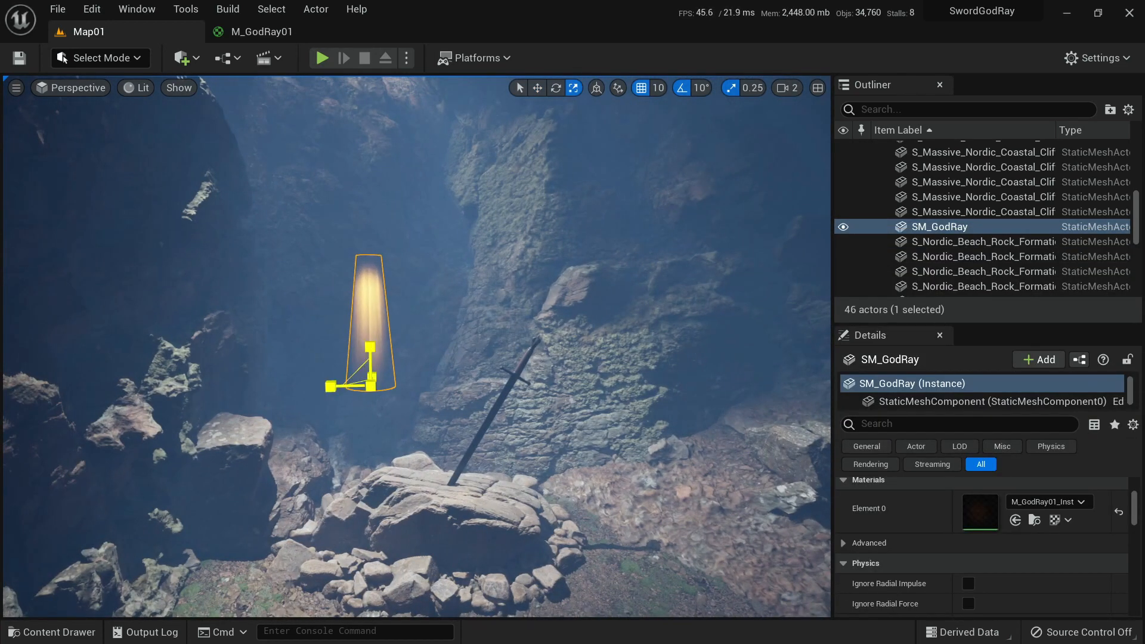
pyautogui.moveTo(370, 386); pyautogui.dragTo(401, 401)
pyautogui.press('w')
pyautogui.press('e')
pyautogui.press('w')
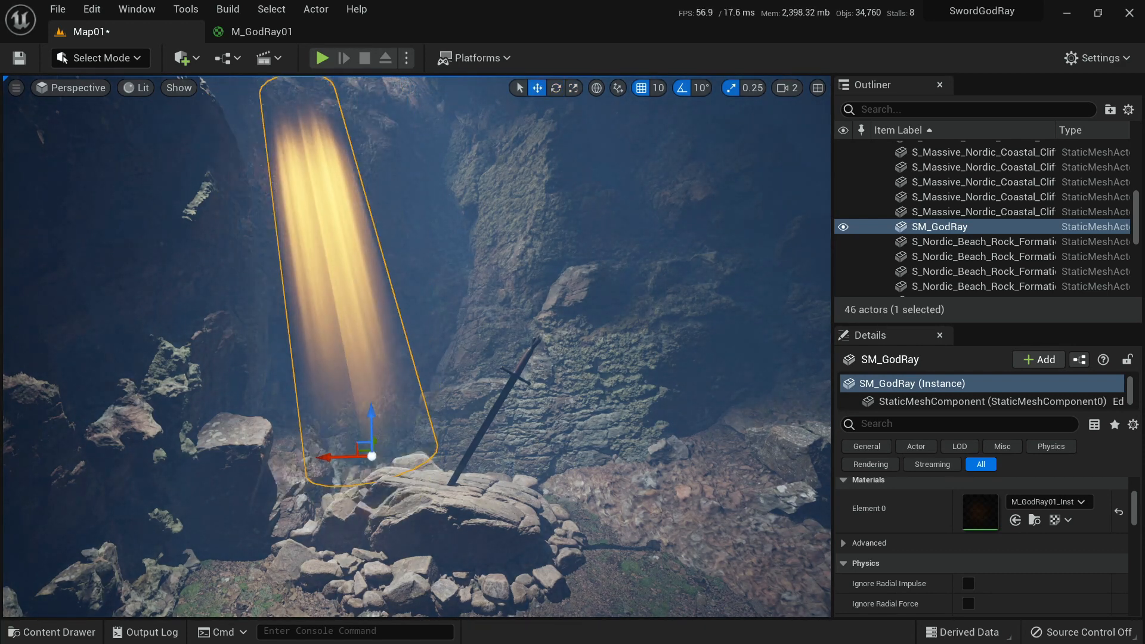
pyautogui.moveTo(338, 455); pyautogui.dragTo(455, 464)
pyautogui.press('w')
# Rotate SM_GodRay around its base so the beam slants from the cave opening down onto the sword's rock.
pyautogui.press('r')
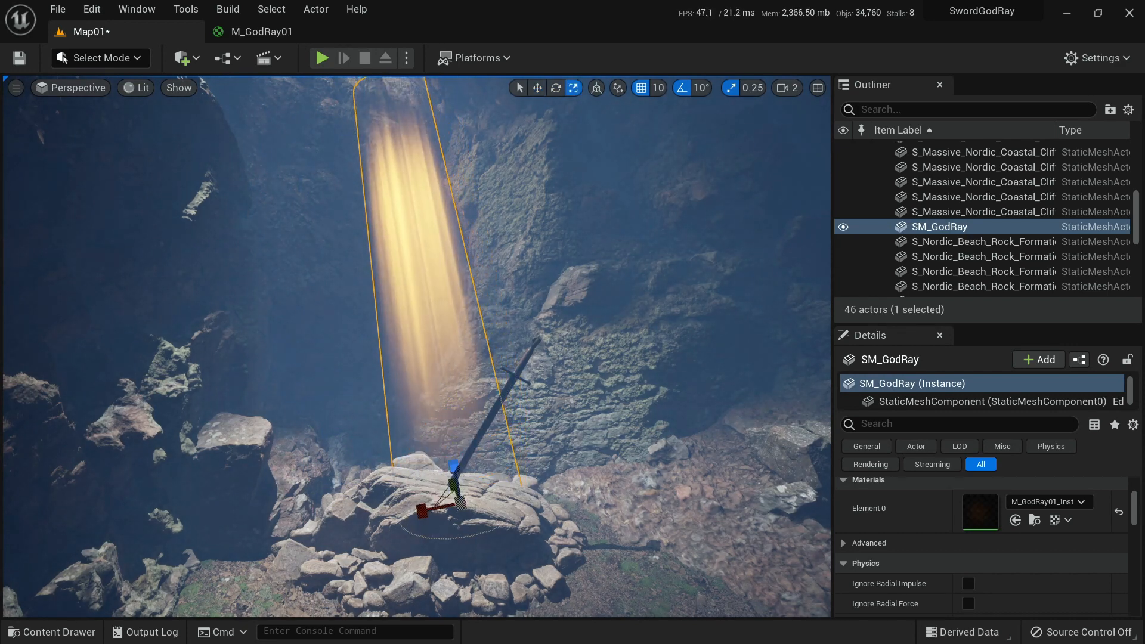
pyautogui.press('e')
pyautogui.press('w')
pyautogui.press('e')
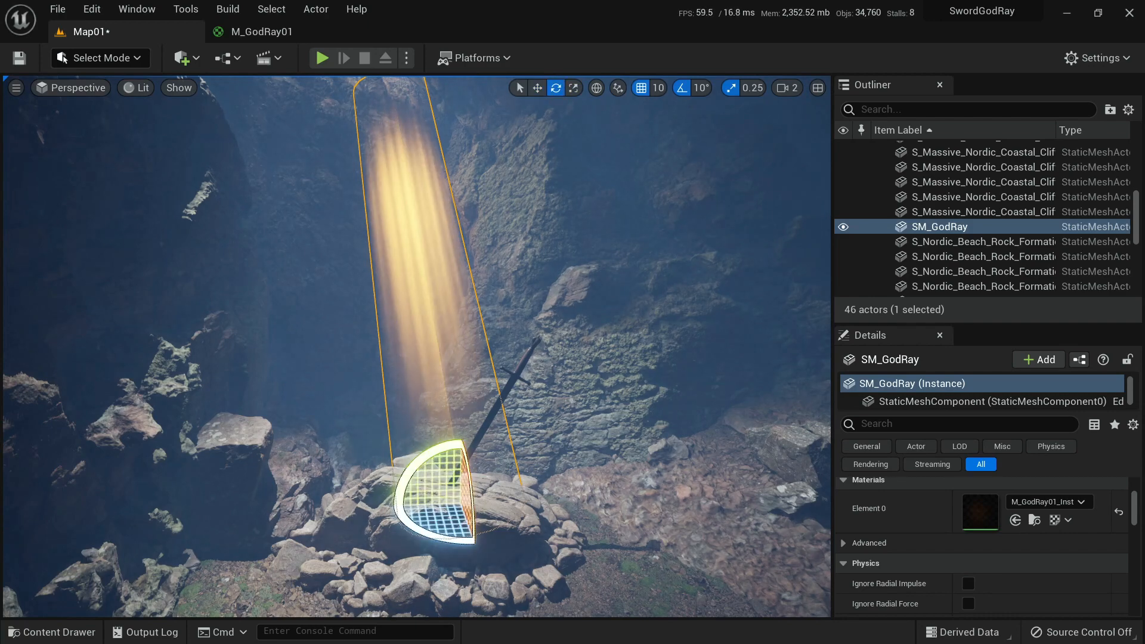
pyautogui.moveTo(427, 535); pyautogui.dragTo(395, 510)
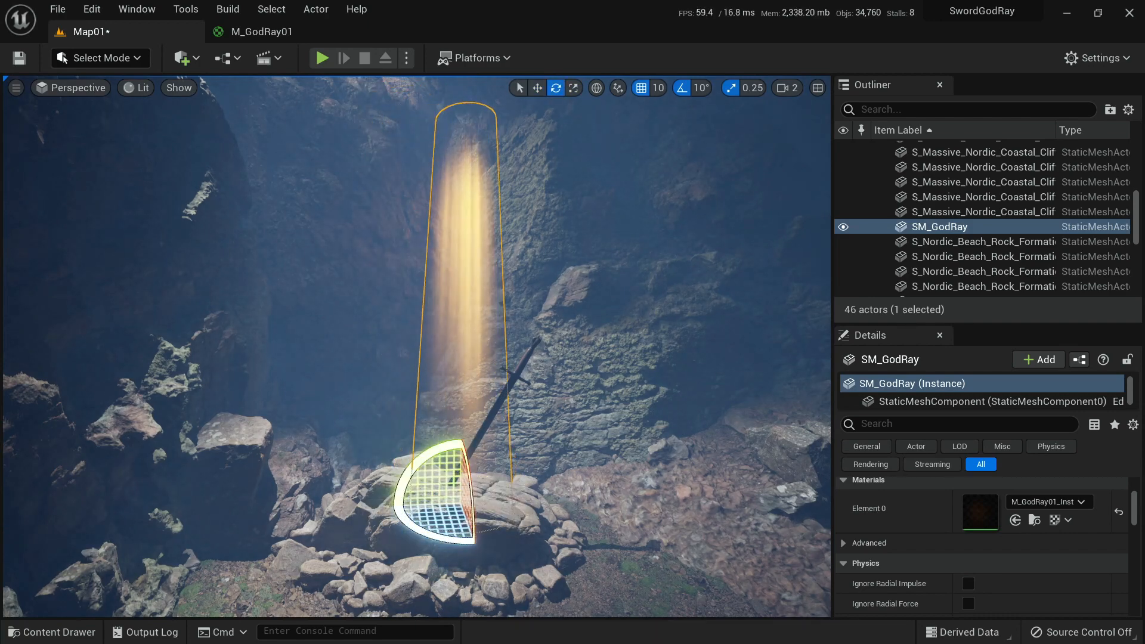
pyautogui.moveTo(471, 492); pyautogui.dragTo(473, 519)
pyautogui.moveTo(474, 518); pyautogui.dragTo(513, 453, button='right')
pyautogui.moveTo(449, 537); pyautogui.dragTo(442, 516)
pyautogui.moveTo(408, 598); pyautogui.dragTo(457, 596)
pyautogui.moveTo(373, 522); pyautogui.dragTo(364, 539)
pyautogui.moveTo(364, 531); pyautogui.dragTo(358, 555, button='right')
# Enlarge SM_GodRay uniformly again, shift it over the sword, and check the beam in game view.
pyautogui.press('r')
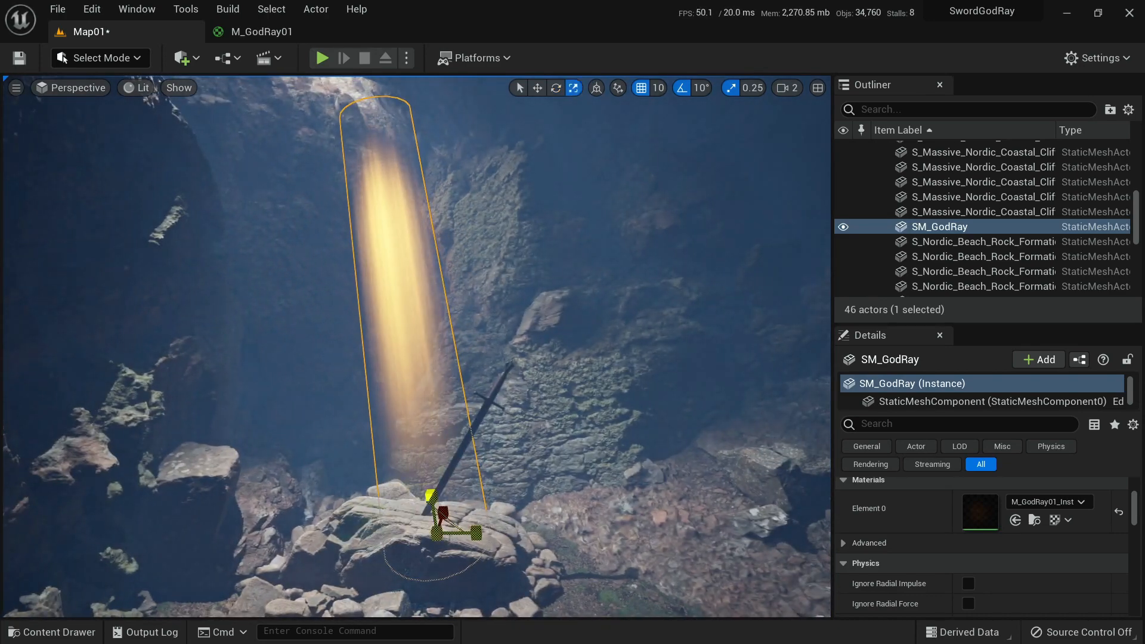
pyautogui.moveTo(436, 533); pyautogui.dragTo(463, 522)
pyautogui.press('w')
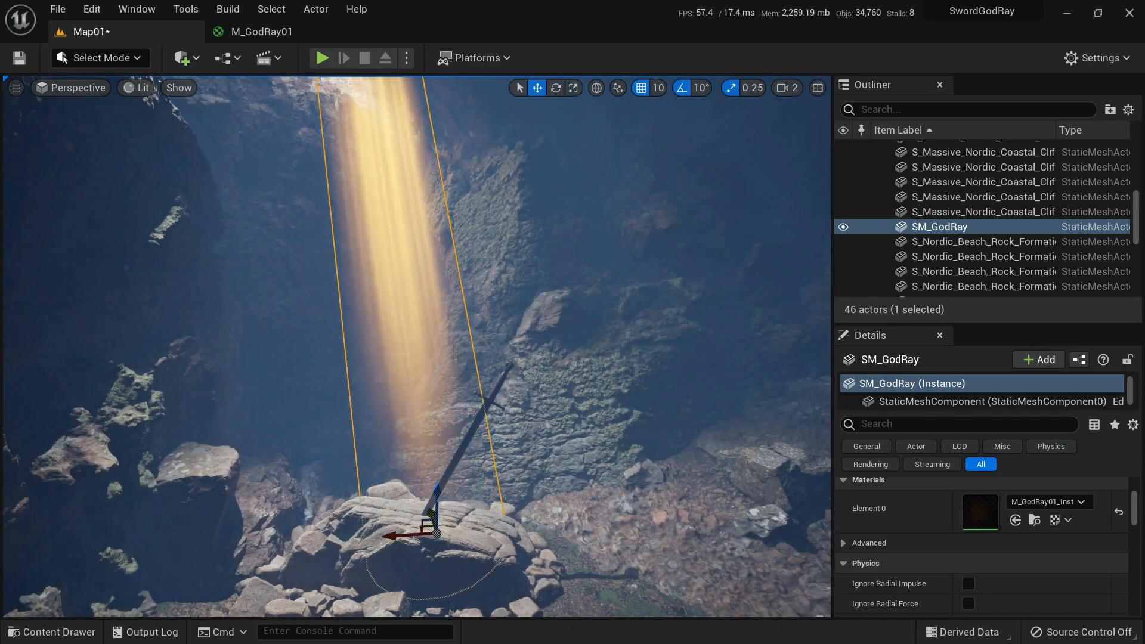
pyautogui.moveTo(442, 525); pyautogui.dragTo(421, 507, button='right')
pyautogui.moveTo(425, 511); pyautogui.dragTo(464, 498)
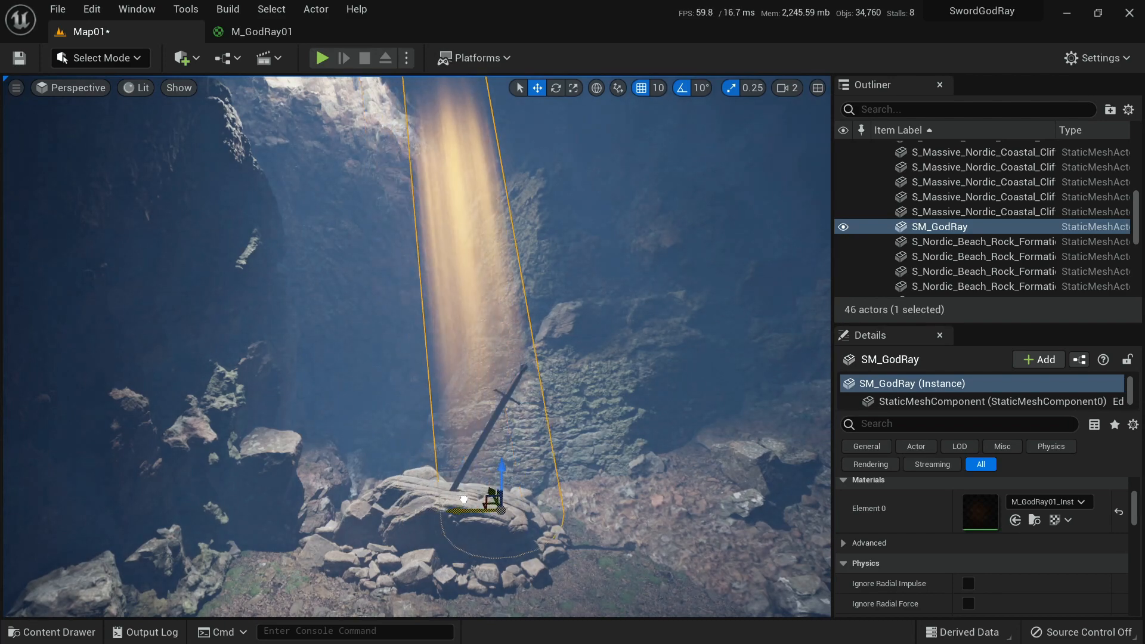
pyautogui.keyDown('alt'); pyautogui.moveTo(464, 453); pyautogui.dragTo(459, 423); pyautogui.keyUp('alt')
pyautogui.press('g')
pyautogui.moveTo(460, 424); pyautogui.dragTo(458, 451, button='right')
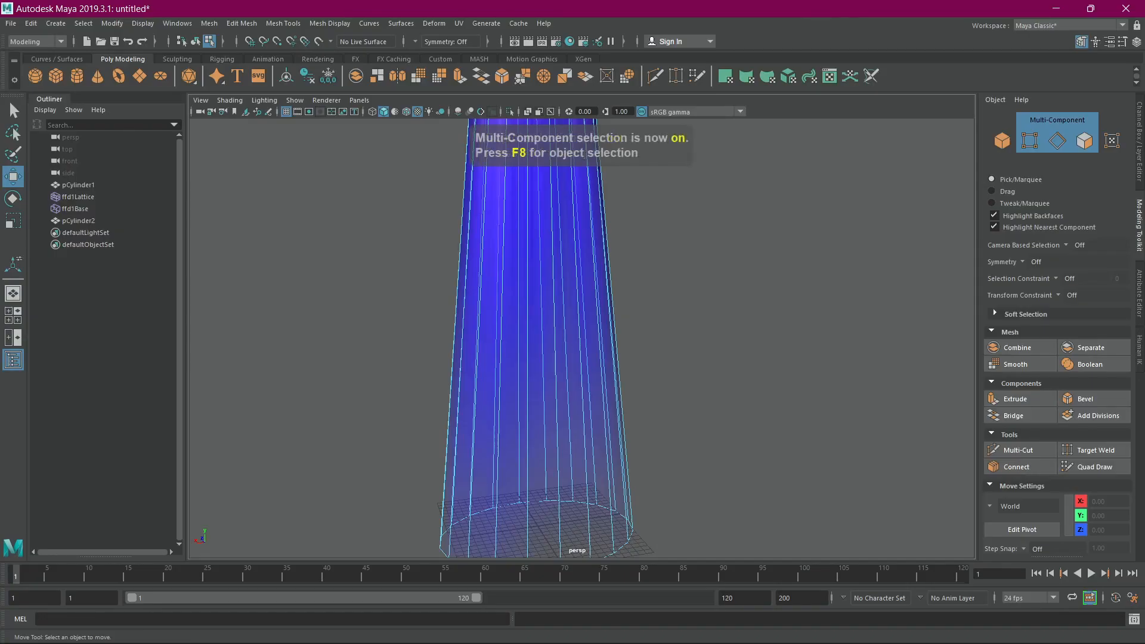
# Switch to Maya, open the UV Editor for the god ray cylinder and place its window beside the UV Toolkit.
pyautogui.keyDown('alt'); pyautogui.moveTo(588, 442); pyautogui.dragTo(635, 358); pyautogui.keyUp('alt')
pyautogui.scroll(6, 636, 382)
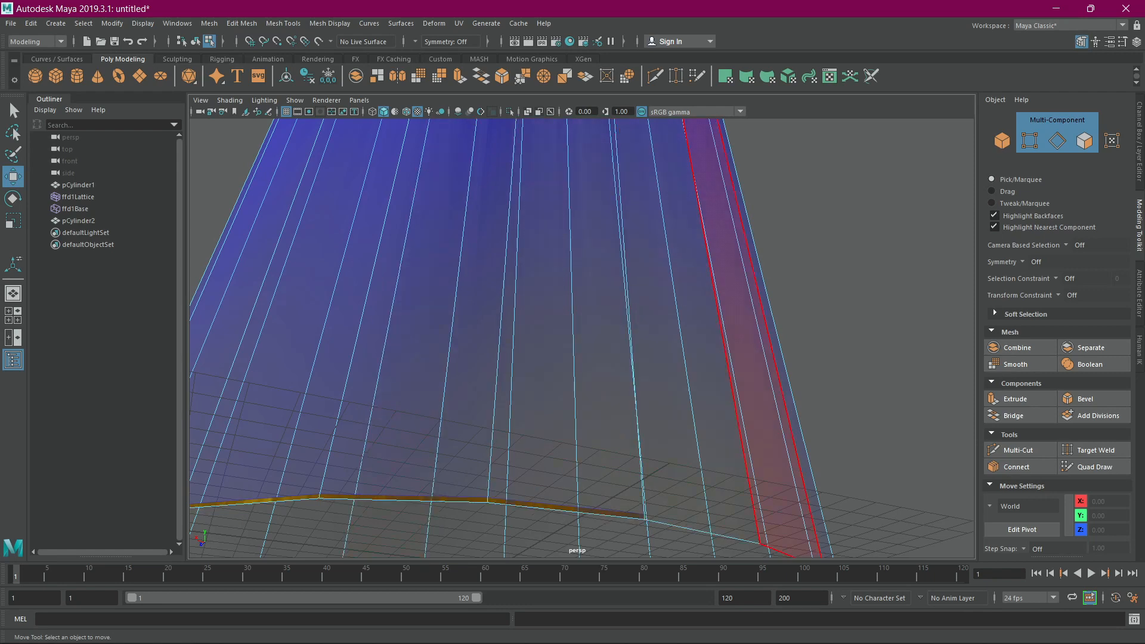
pyautogui.keyDown('alt'); pyautogui.moveTo(632, 334); pyautogui.dragTo(596, 406); pyautogui.keyUp('alt')
pyautogui.scroll(-6, 597, 405)
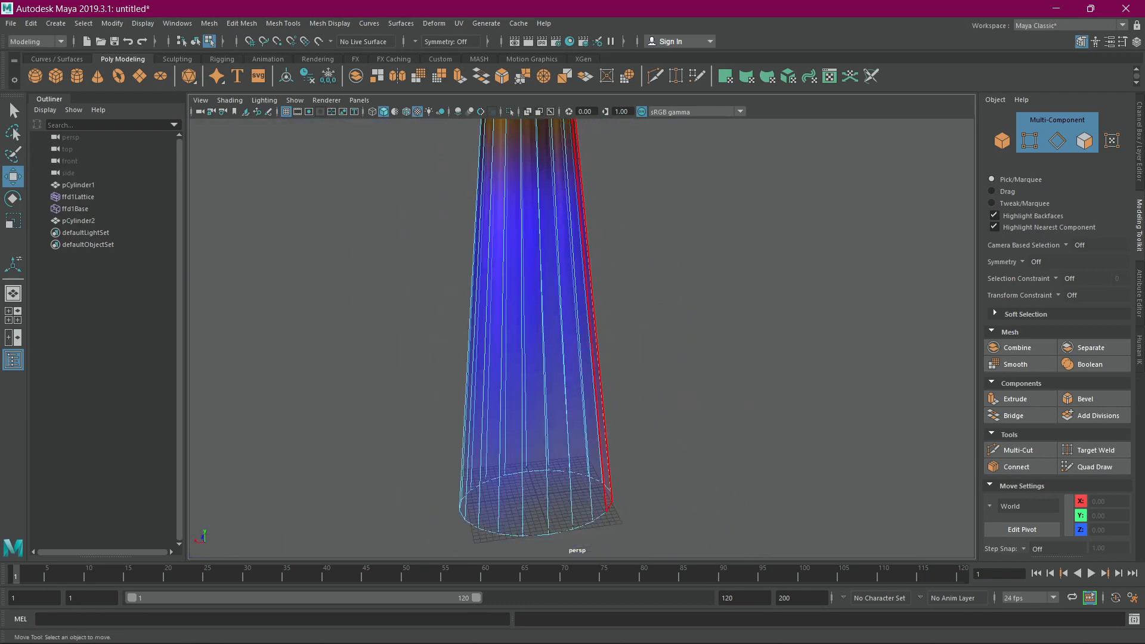
pyautogui.click(459, 23)
pyautogui.click(487, 45)
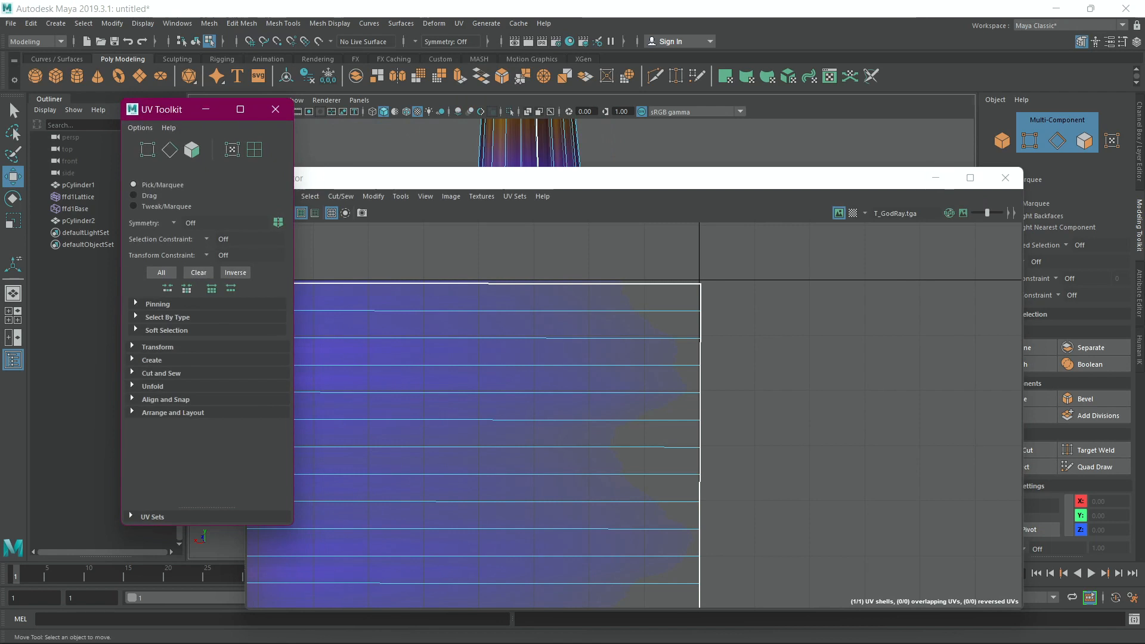
pyautogui.click(1002, 142)
pyautogui.moveTo(596, 178); pyautogui.dragTo(709, 116)
# Select all faces of the god ray cylinder's UV shell in the UV Editor and frame the shell.
pyautogui.click(192, 150)
pyautogui.press('f')
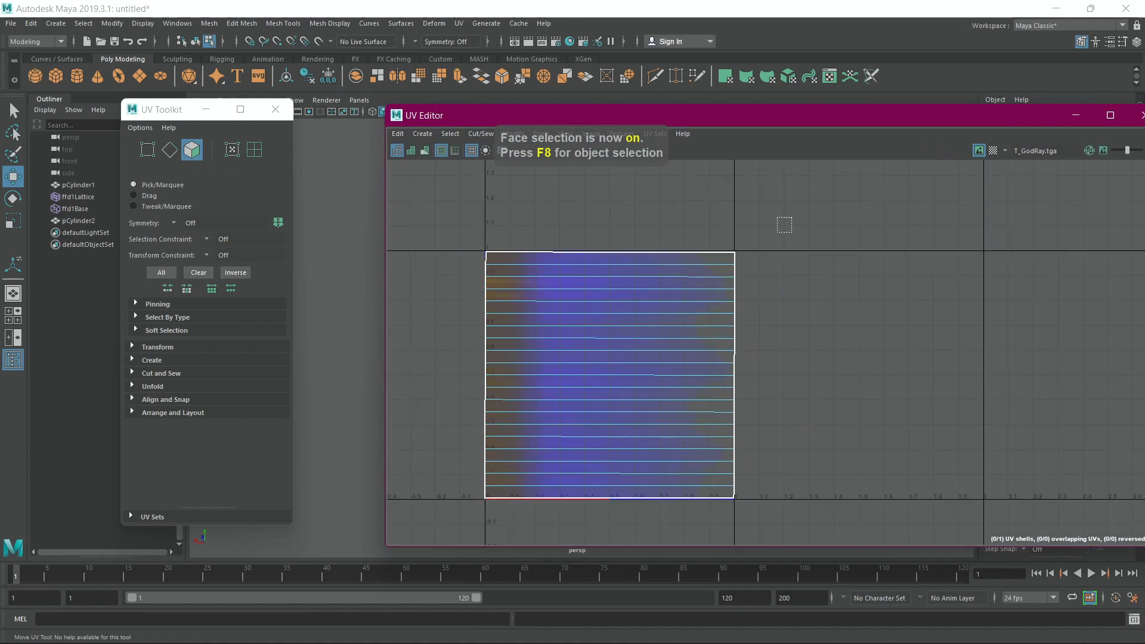
pyautogui.moveTo(791, 218); pyautogui.dragTo(461, 509)
pyautogui.press('r')
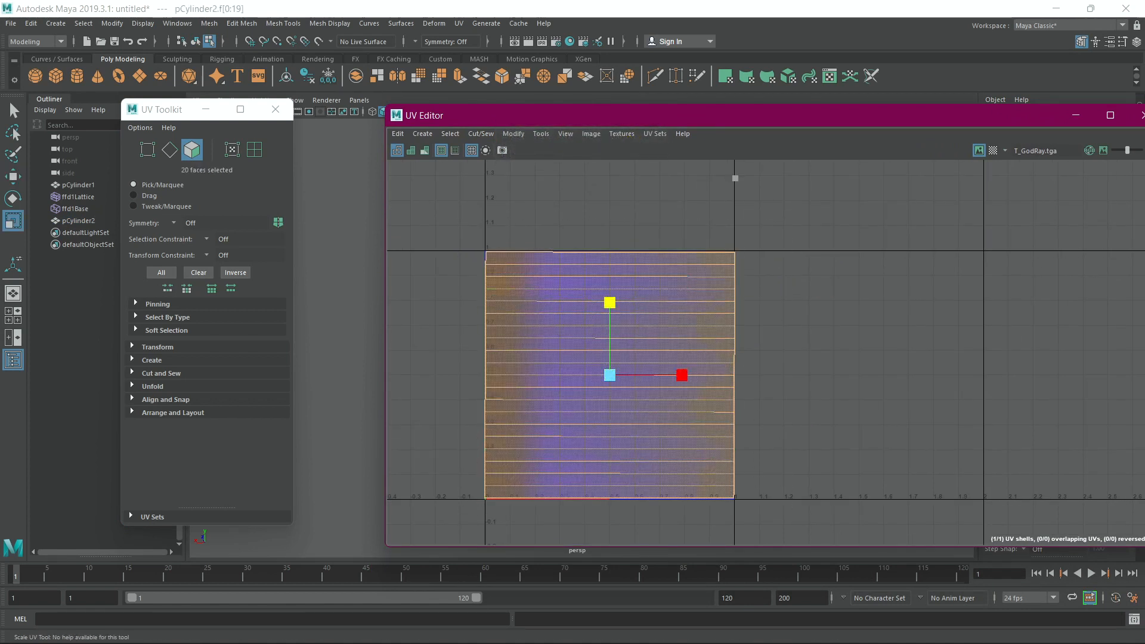
pyautogui.press('w')
pyautogui.scroll(4, 659, 275)
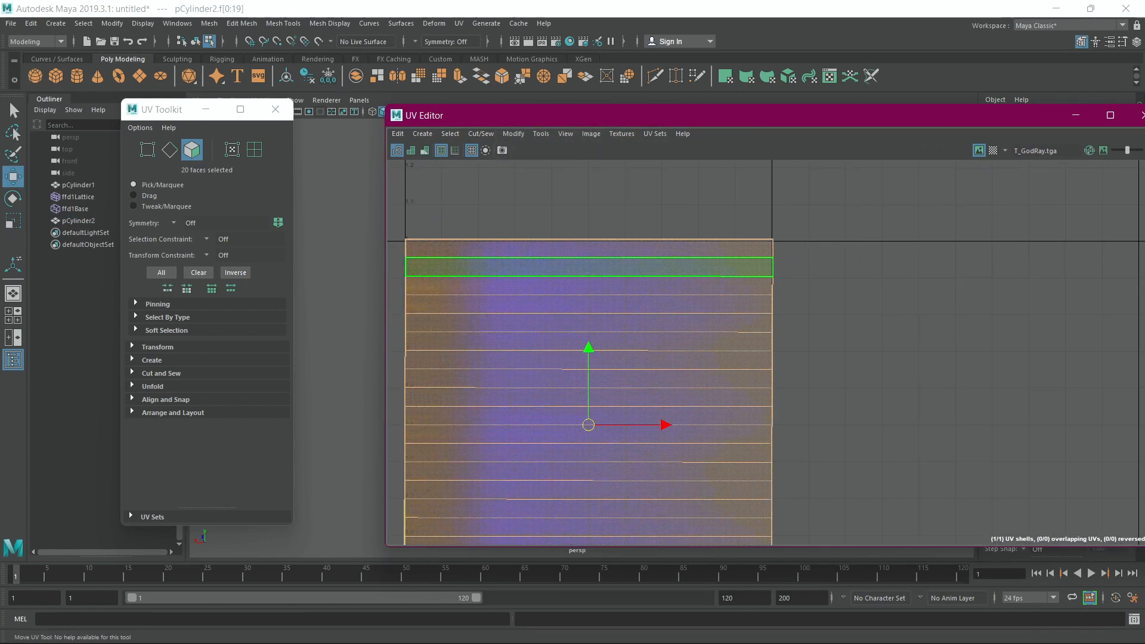
pyautogui.press('f')
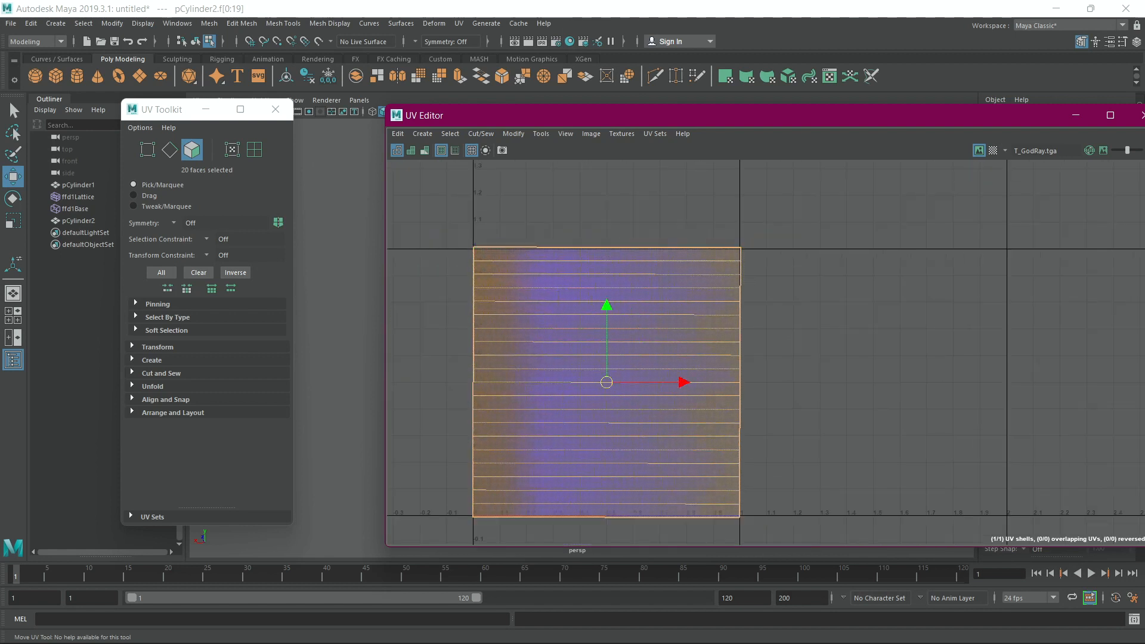
# Apply Layout to the selected UV shell, undoing any vertical move made to it.
pyautogui.click(450, 134)
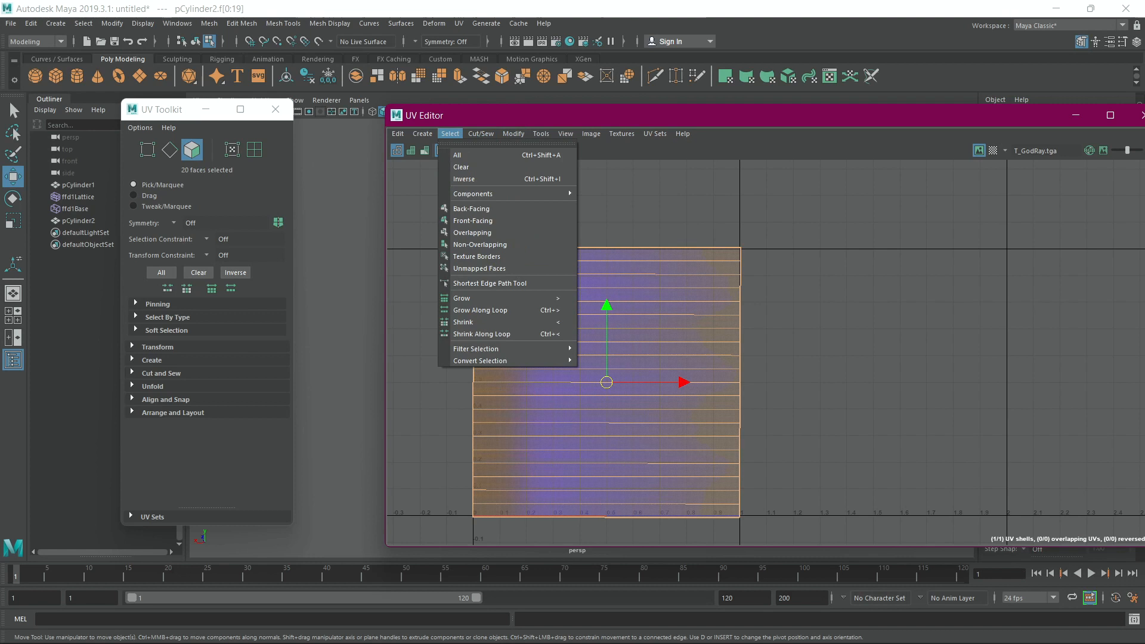
pyautogui.moveTo(513, 134)
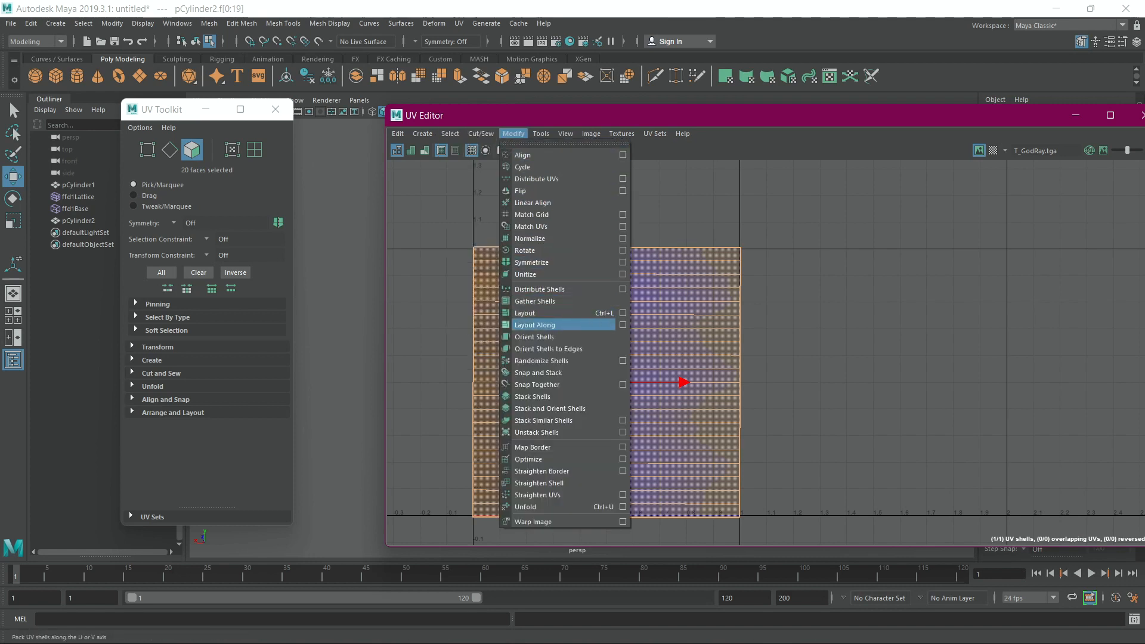
pyautogui.click(525, 313)
pyautogui.scroll(4, 727, 257)
pyautogui.scroll(4, 662, 252)
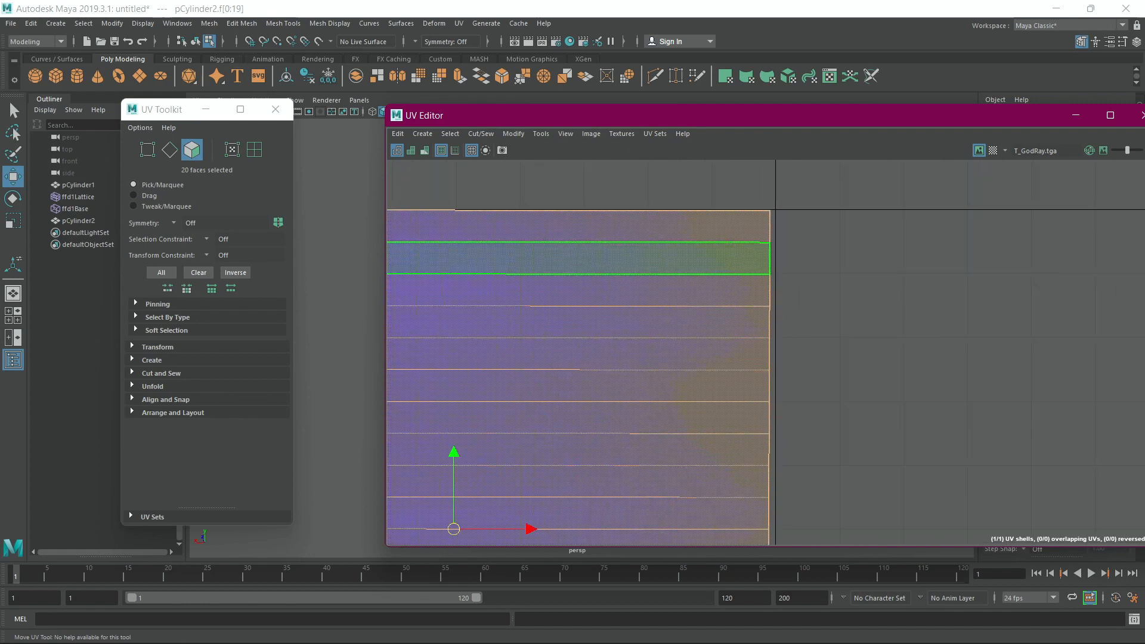
pyautogui.scroll(-4, 709, 262)
pyautogui.moveTo(530, 453); pyautogui.dragTo(536, 296)
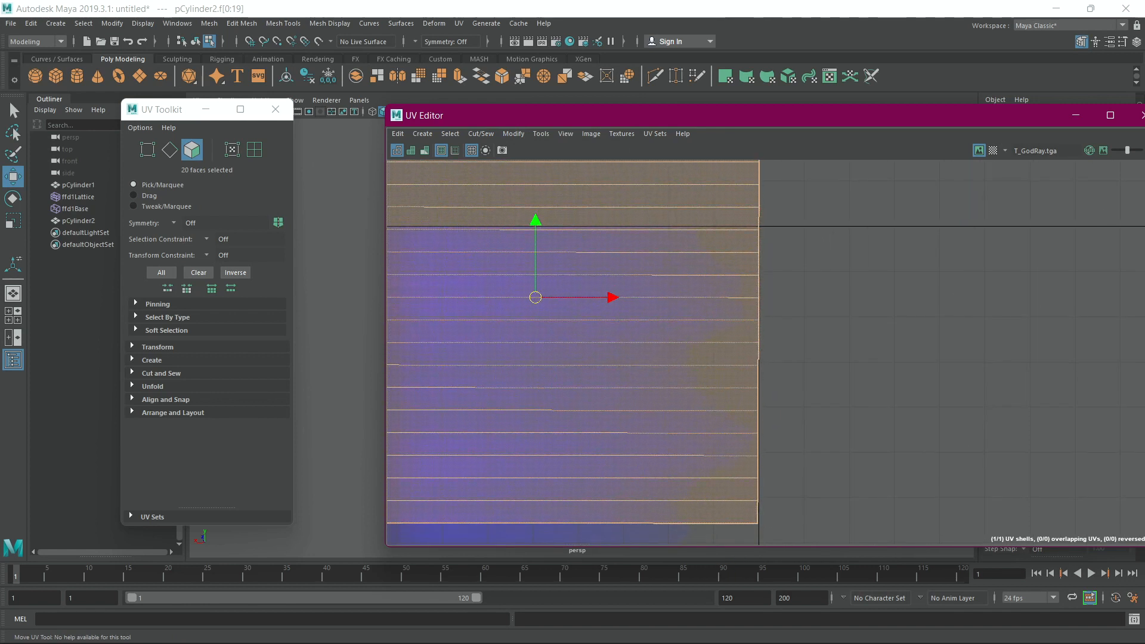
pyautogui.hotkey('ctrl', 'z')
# Stretch the UV shell slightly in U and nudge it sideways so its side borders align with the 0–1 tile.
pyautogui.keyDown('alt'); pyautogui.moveTo(656, 418); pyautogui.dragTo(700, 176, button='middle'); pyautogui.keyUp('alt')
pyautogui.keyDown('alt'); pyautogui.moveTo(618, 199); pyautogui.dragTo(597, 339, button='middle'); pyautogui.keyUp('alt')
pyautogui.press('r')
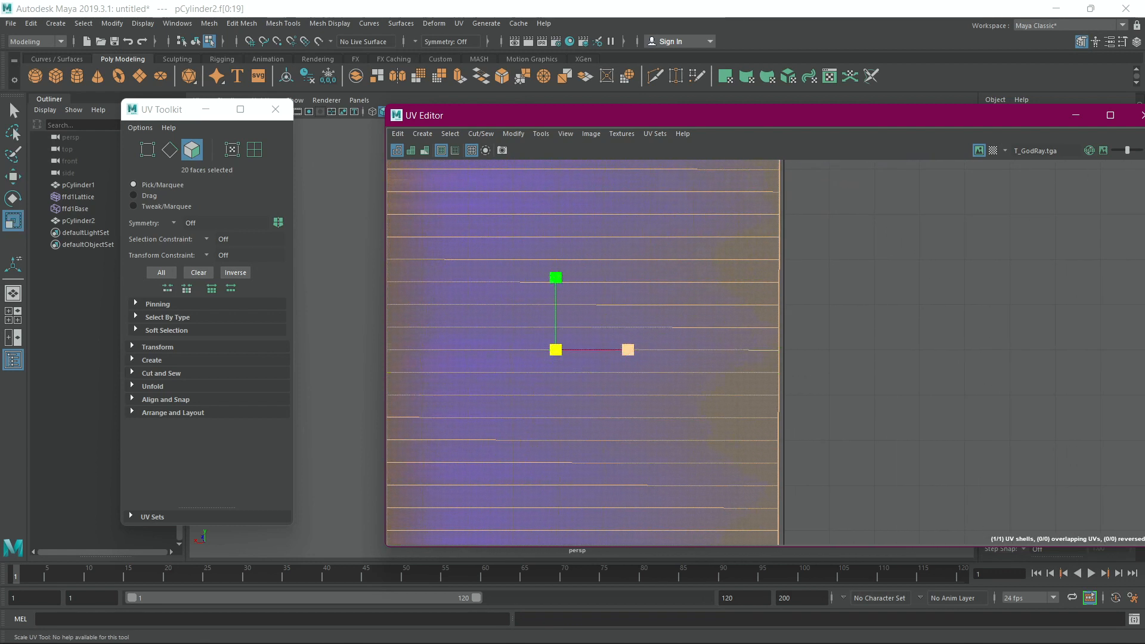
pyautogui.moveTo(628, 350); pyautogui.dragTo(630, 349)
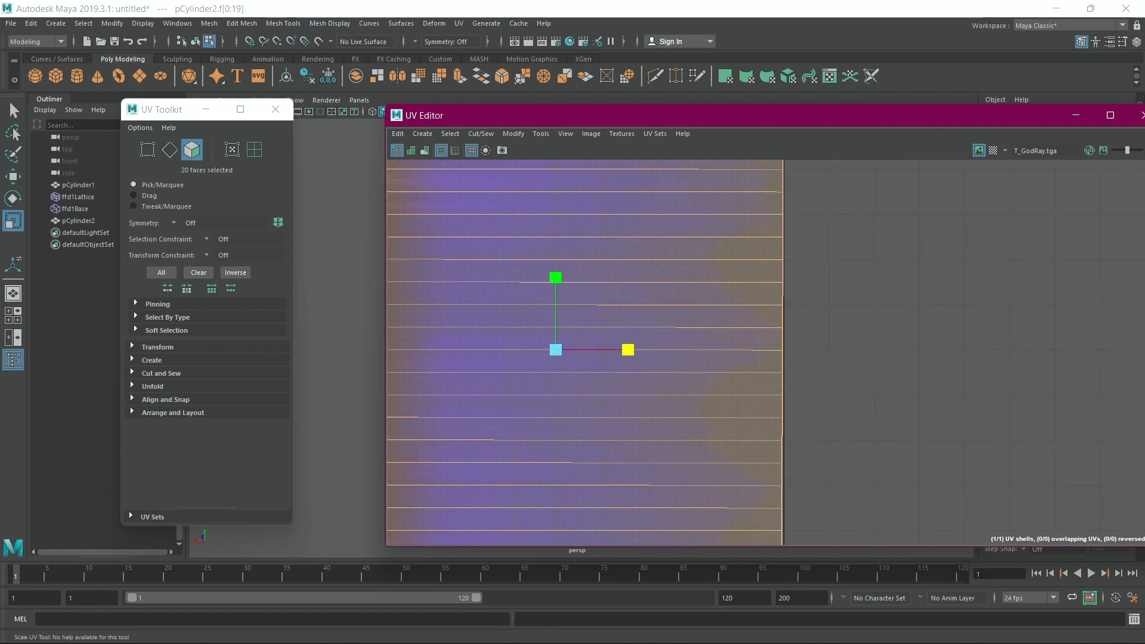
pyautogui.keyDown('alt'); pyautogui.moveTo(635, 338); pyautogui.dragTo(720, 325, button='middle'); pyautogui.keyUp('alt')
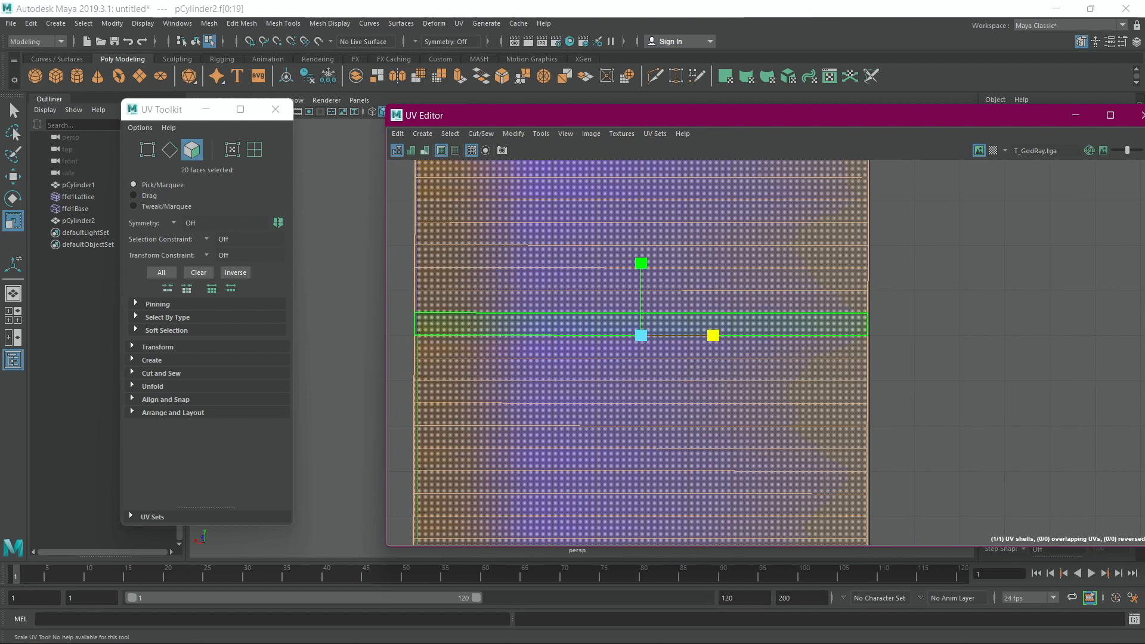
pyautogui.moveTo(713, 335); pyautogui.dragTo(714, 336)
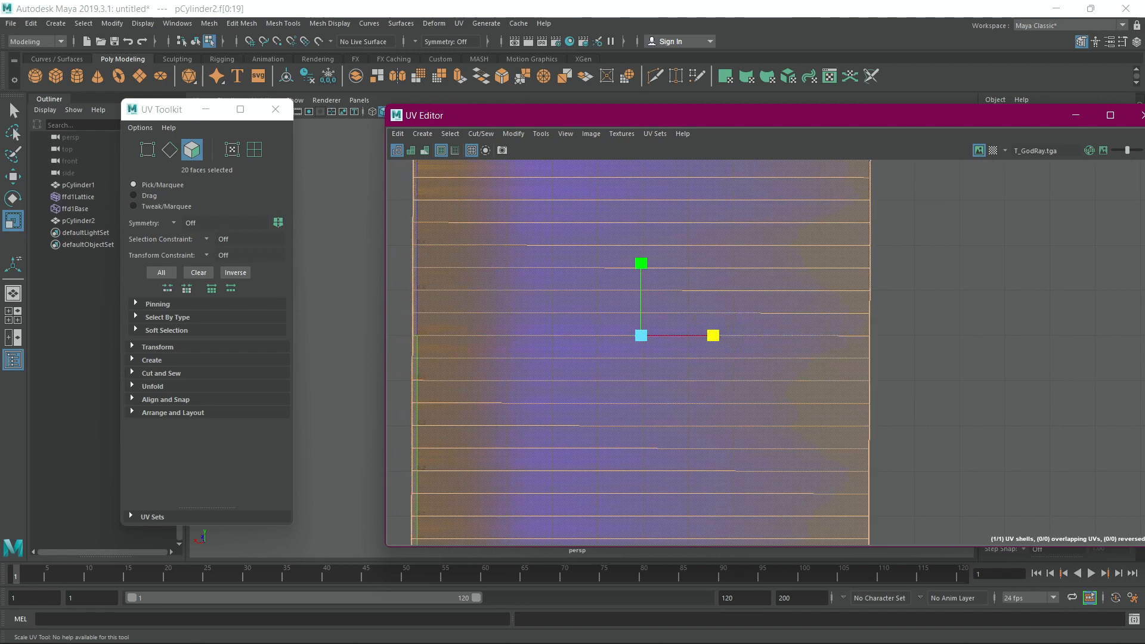
pyautogui.hotkey('ctrl', 'z')
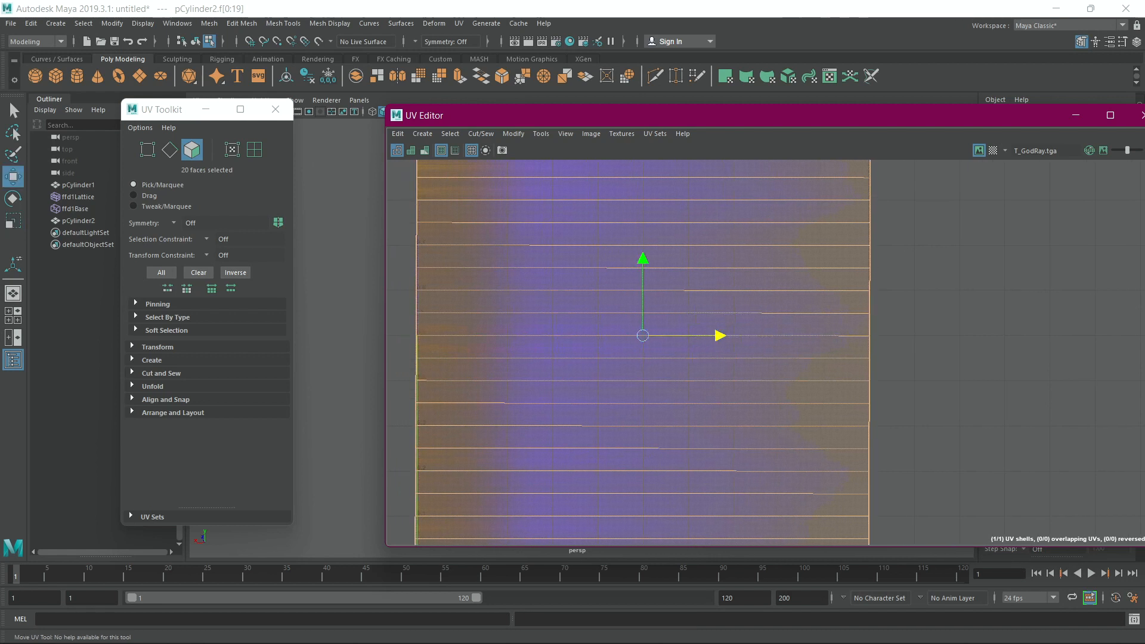
pyautogui.scroll(-2, 757, 326)
pyautogui.scroll(-2, 751, 301)
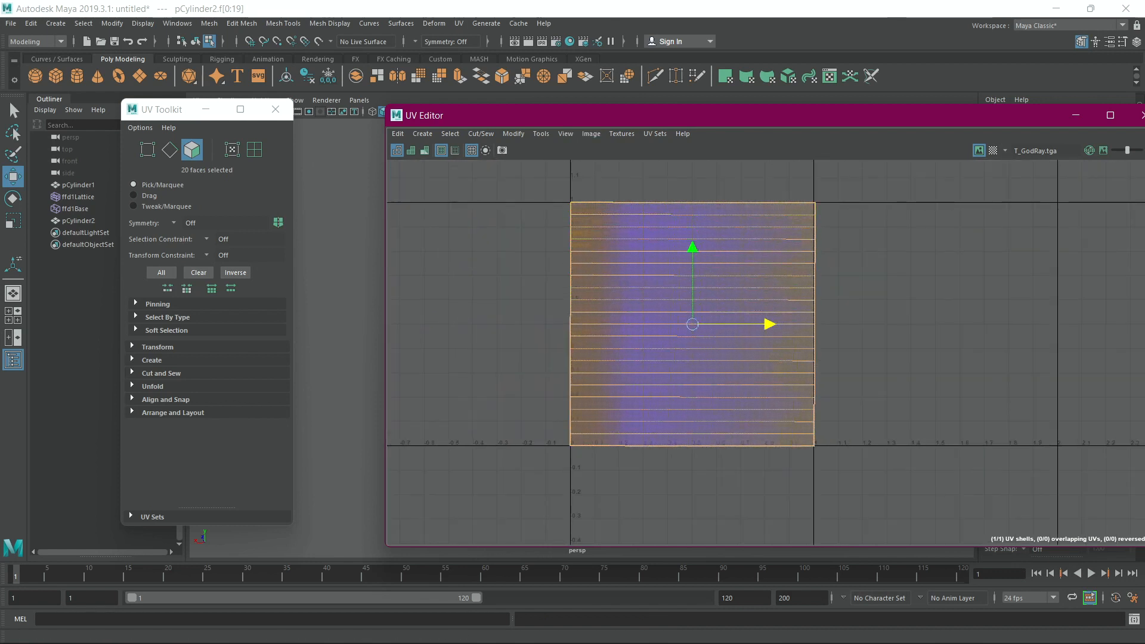
# Close the UV Editor and examine the texture along the cylinder's bottom rim in the perspective view.
pyautogui.moveTo(704, 115); pyautogui.dragTo(614, 139)
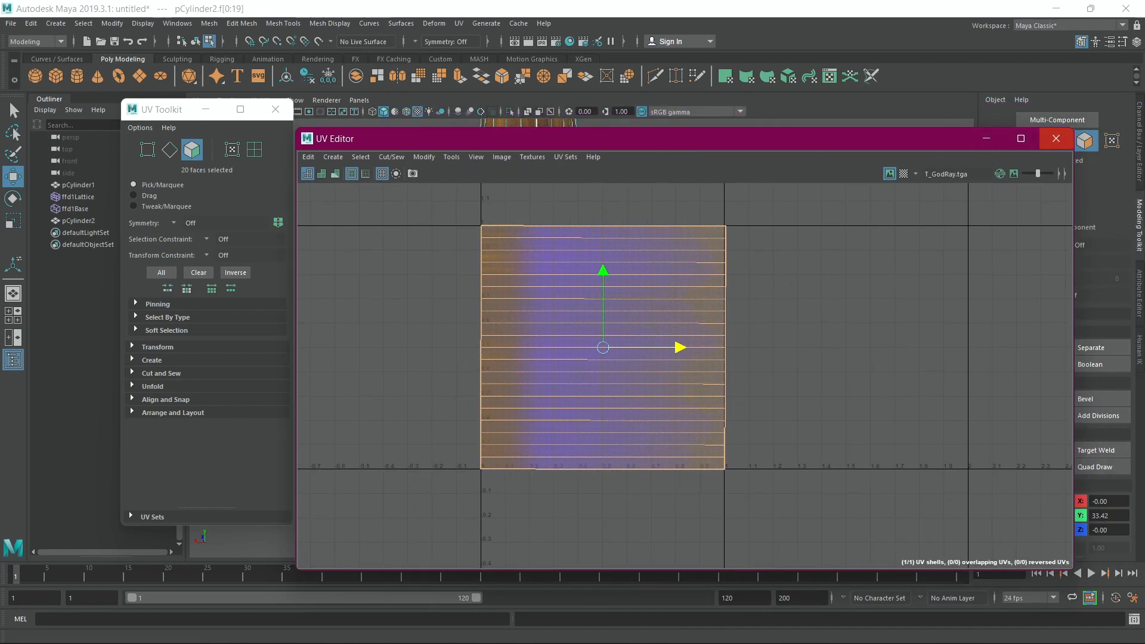
pyautogui.click(1056, 138)
pyautogui.scroll(2, 605, 358)
pyautogui.keyDown('alt'); pyautogui.moveTo(621, 471); pyautogui.dragTo(665, 293, button='middle'); pyautogui.keyUp('alt')
pyautogui.scroll(7, 665, 293)
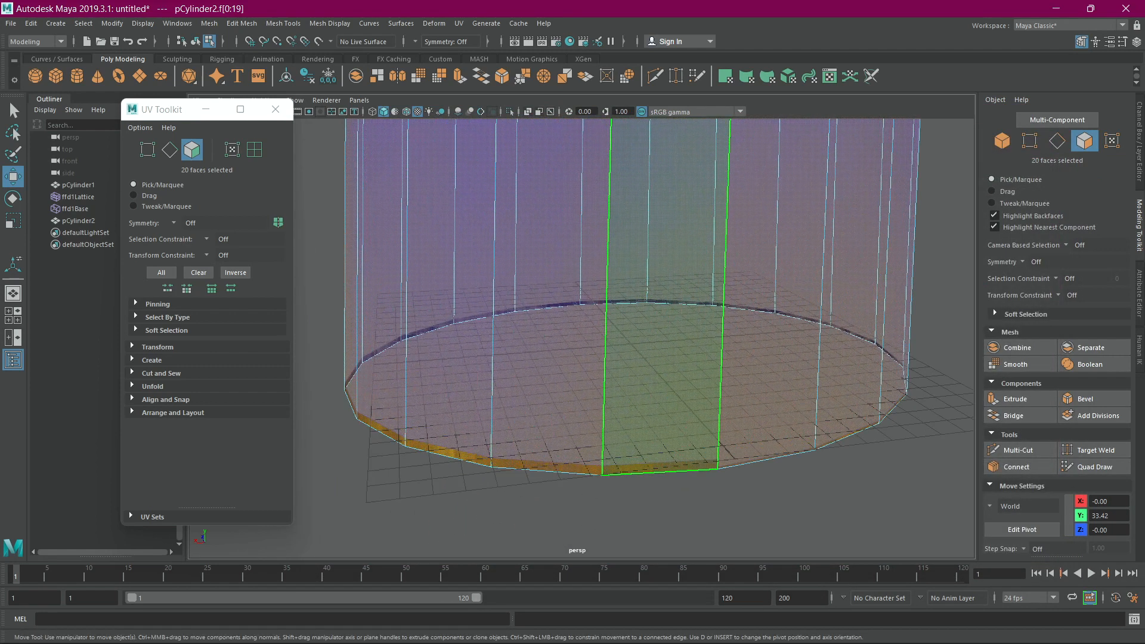
pyautogui.keyDown('alt'); pyautogui.moveTo(665, 334); pyautogui.dragTo(667, 269); pyautogui.keyUp('alt')
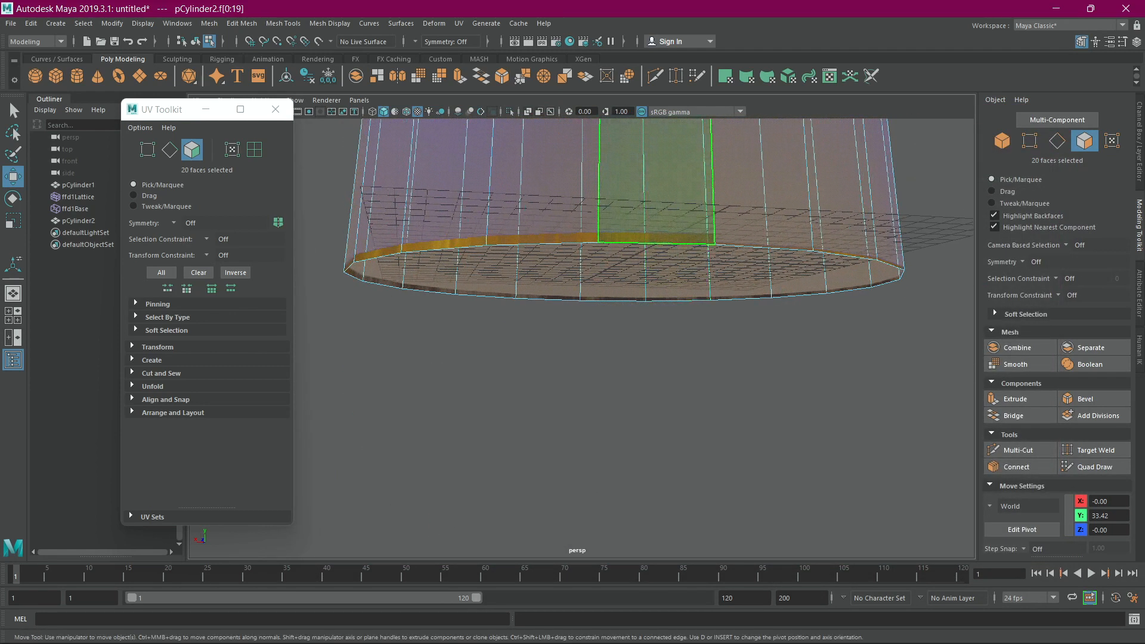
# Reopen the UV Editor and examine how the shell's borders line up with the edges of the 0–1 texture tile.
pyautogui.click(458, 23)
pyautogui.click(477, 44)
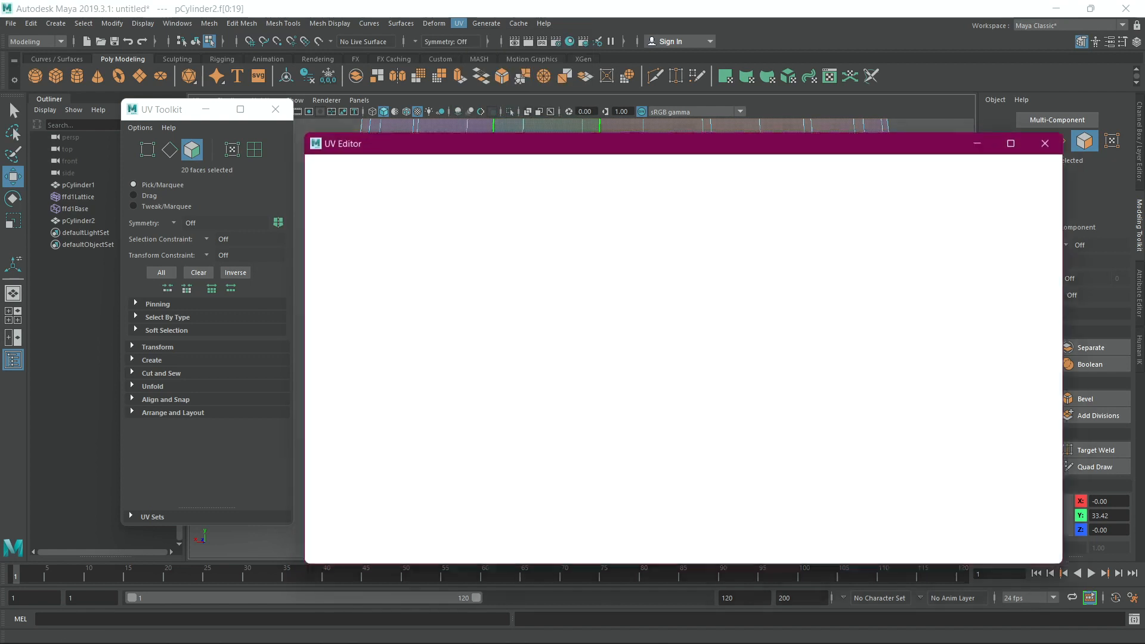
pyautogui.scroll(8, 561, 471)
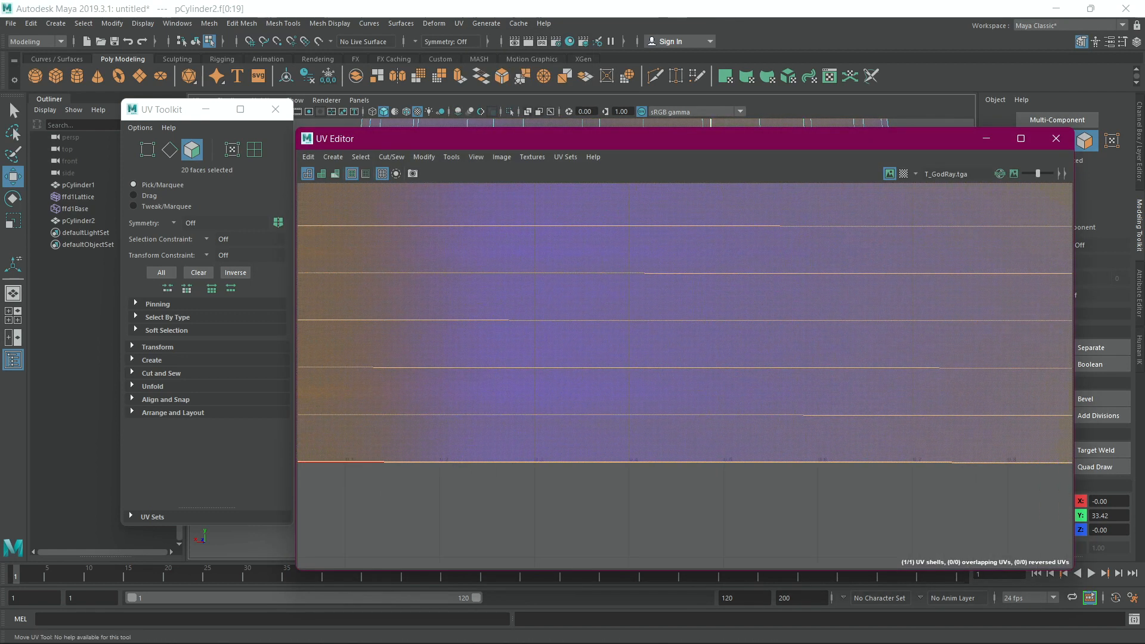
pyautogui.scroll(-9, 546, 343)
pyautogui.keyDown('alt'); pyautogui.moveTo(623, 248); pyautogui.dragTo(617, 408, button='middle'); pyautogui.keyUp('alt')
pyautogui.scroll(2, 588, 239)
pyautogui.scroll(4, 549, 252)
pyautogui.scroll(-3, 683, 212)
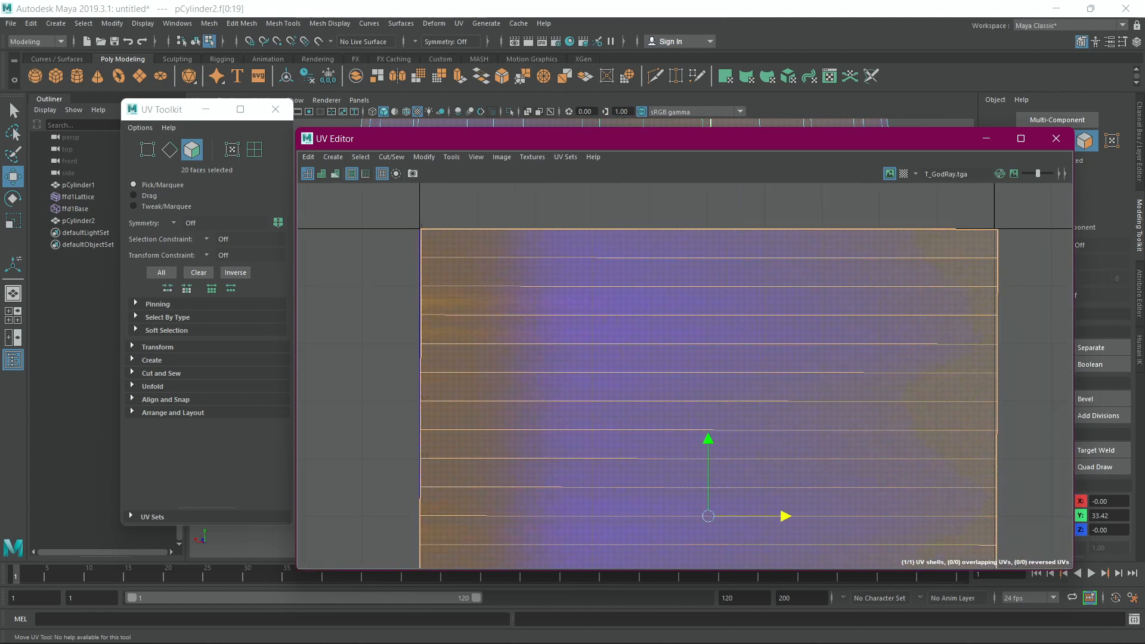
pyautogui.keyDown('alt'); pyautogui.moveTo(994, 298); pyautogui.dragTo(791, 311, button='middle'); pyautogui.keyUp('alt')
pyautogui.scroll(-1, 897, 232)
pyautogui.scroll(5, 791, 311)
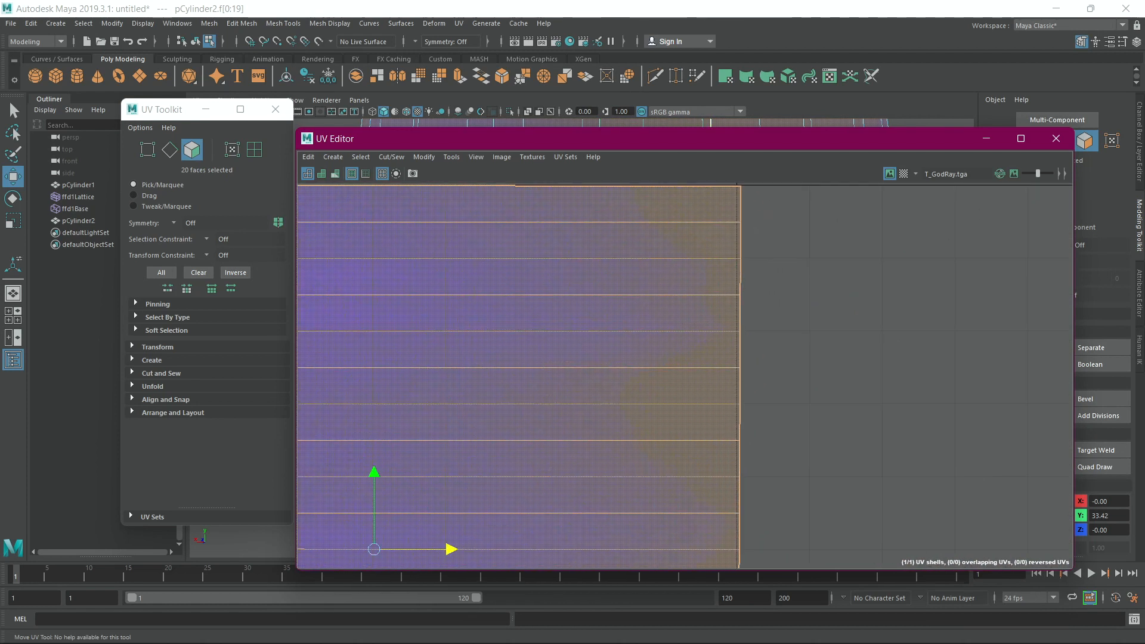
# Scale the UV shell slightly in U and nudge it so its side borders stay just within the 0–1 tile.
pyautogui.moveTo(452, 549); pyautogui.dragTo(495, 549)
pyautogui.hotkey('ctrl', 'z')
pyautogui.keyDown('alt'); pyautogui.moveTo(495, 548); pyautogui.dragTo(553, 452, button='middle'); pyautogui.keyUp('alt')
pyautogui.press('r')
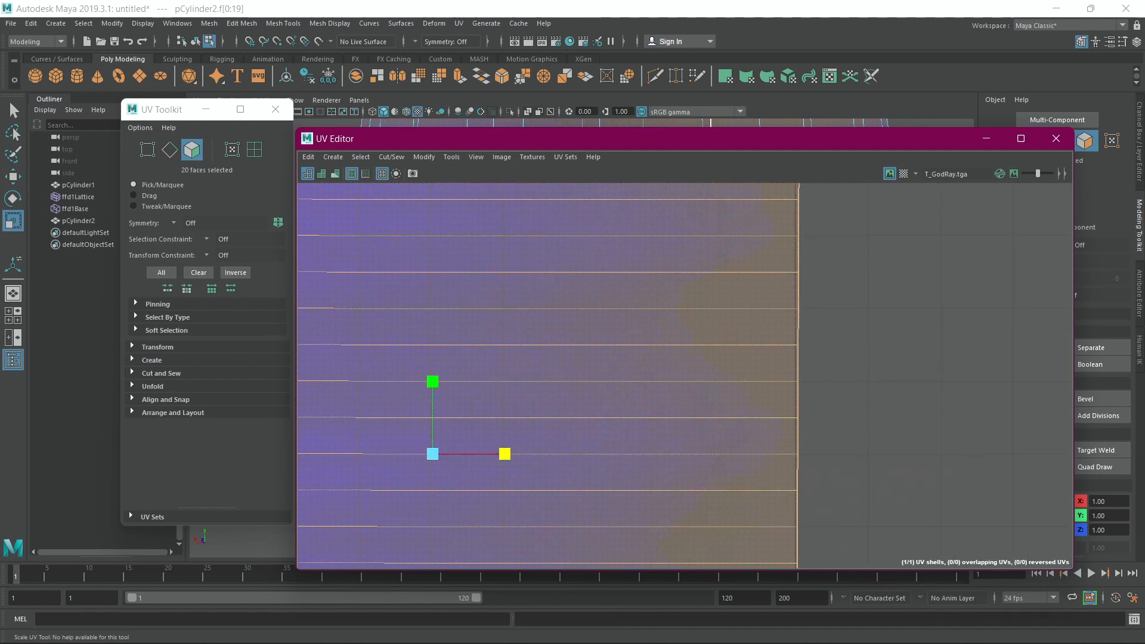
pyautogui.moveTo(505, 454); pyautogui.dragTo(503, 453)
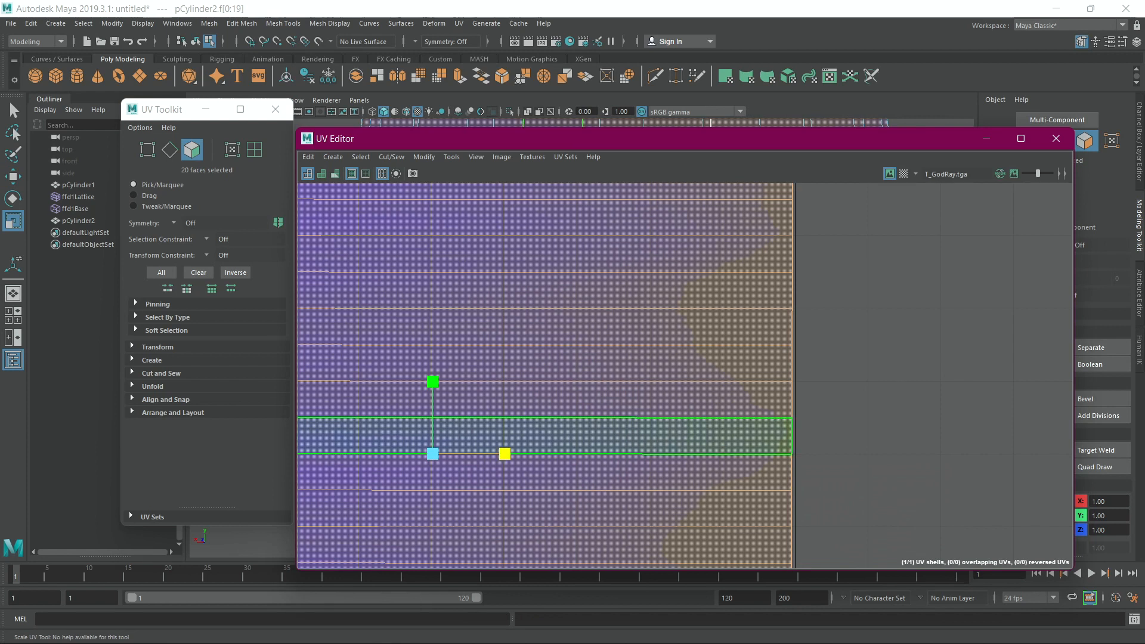
pyautogui.keyDown('alt'); pyautogui.moveTo(506, 446); pyautogui.dragTo(722, 395, button='middle'); pyautogui.keyUp('alt')
pyautogui.scroll(-1, 721, 358)
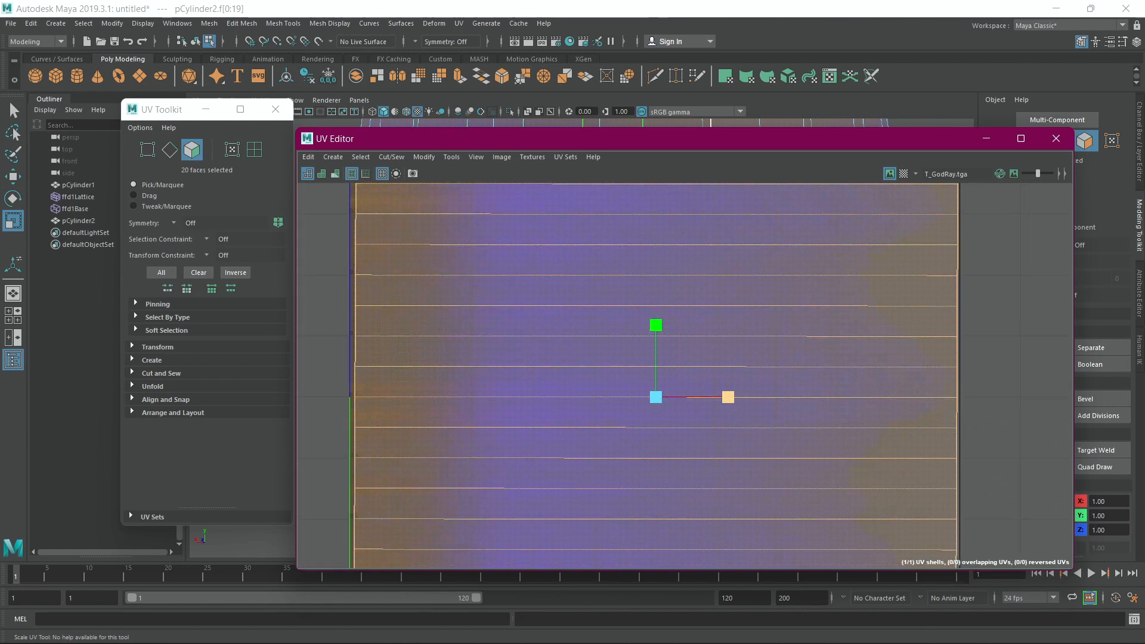
pyautogui.moveTo(728, 397); pyautogui.dragTo(730, 396)
pyautogui.press('w')
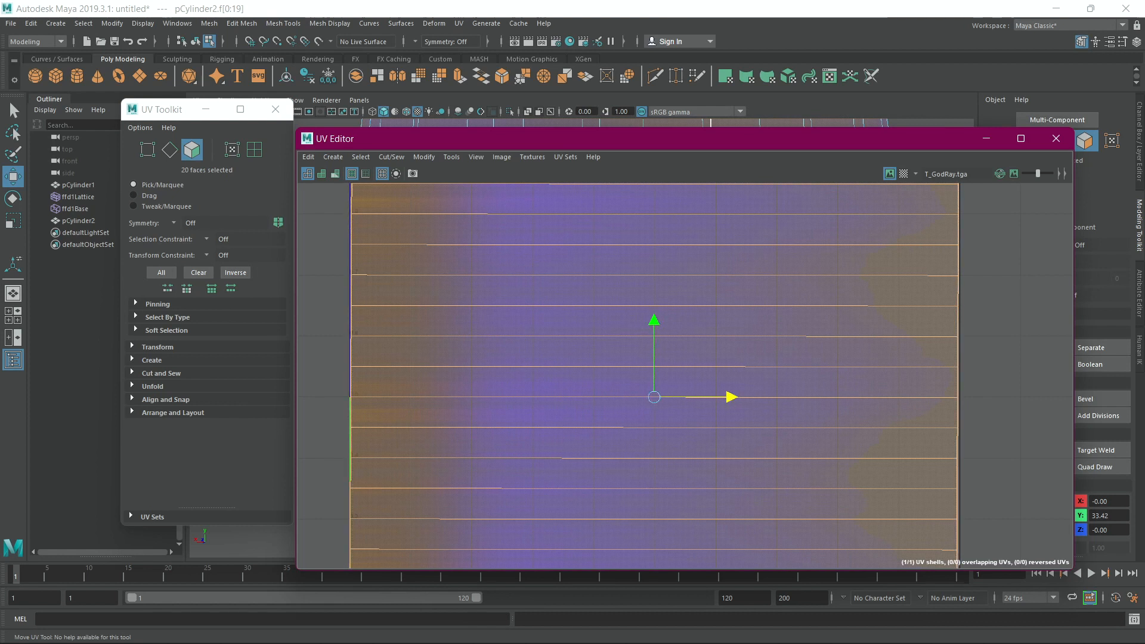
# Close the UV Editor and UV Toolkit, checking the cylinder's bottom rim and sides in the perspective view.
pyautogui.click(1056, 138)
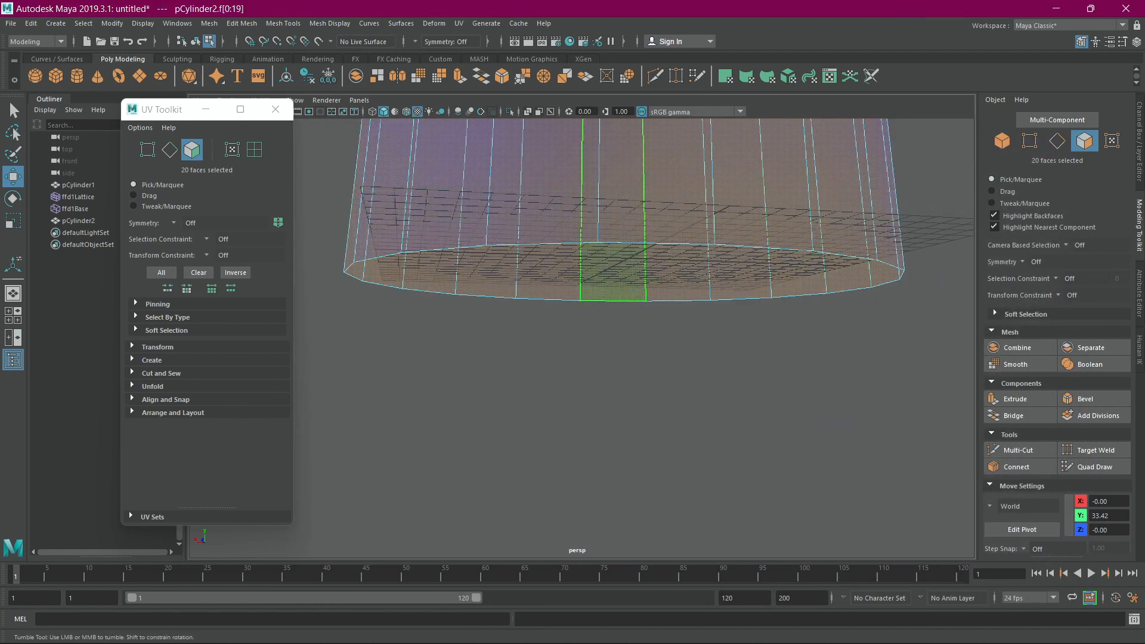
pyautogui.scroll(5, 657, 268)
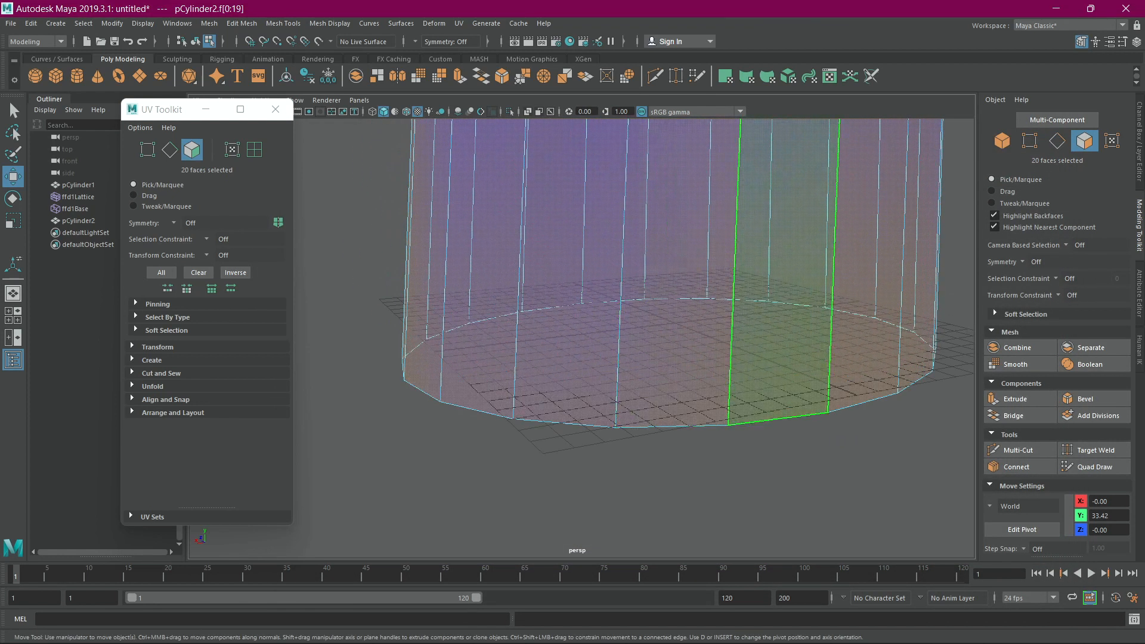
pyautogui.scroll(-4, 776, 263)
pyautogui.keyDown('alt'); pyautogui.moveTo(775, 262); pyautogui.dragTo(796, 582, button='middle'); pyautogui.keyUp('alt')
pyautogui.keyDown('alt'); pyautogui.moveTo(758, 173); pyautogui.dragTo(655, 179, button='middle'); pyautogui.keyUp('alt')
pyautogui.click(275, 109)
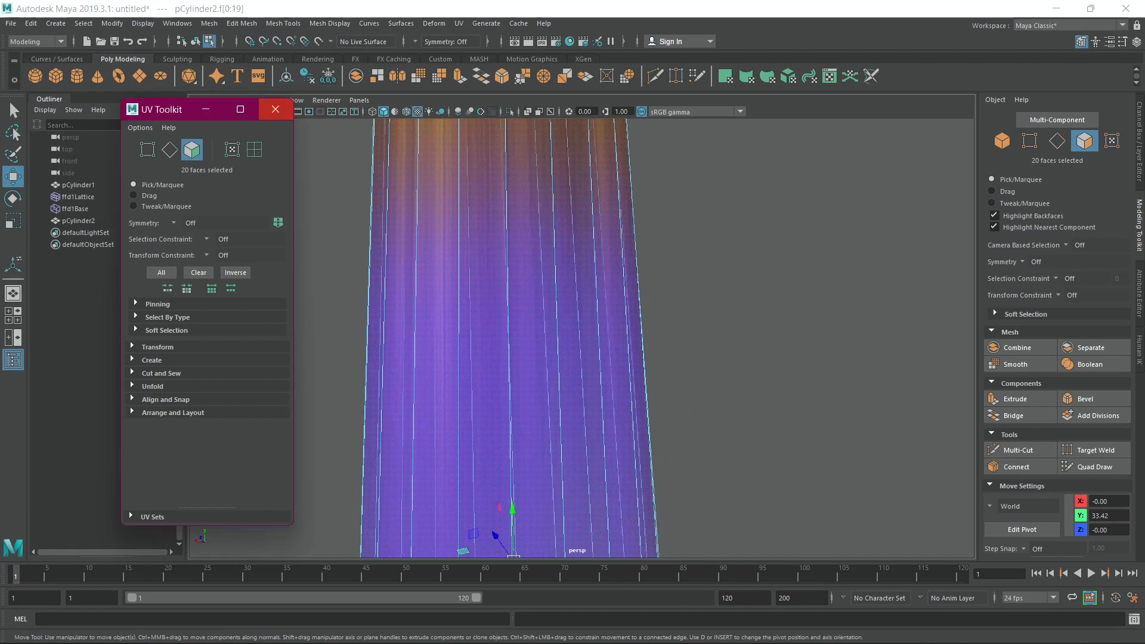
pyautogui.scroll(-5, 531, 298)
pyautogui.scroll(-3, 531, 358)
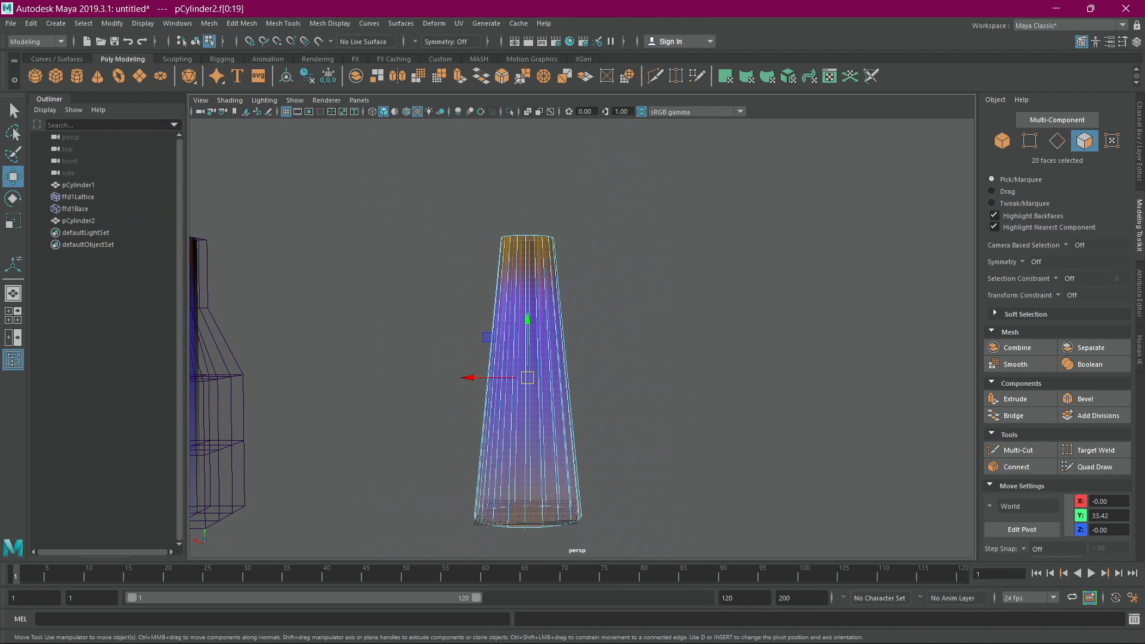
# Add a lattice deformer to the cylinder with 4 S divisions and 4 U divisions, and switch to editing its lattice points.
pyautogui.click(435, 23)
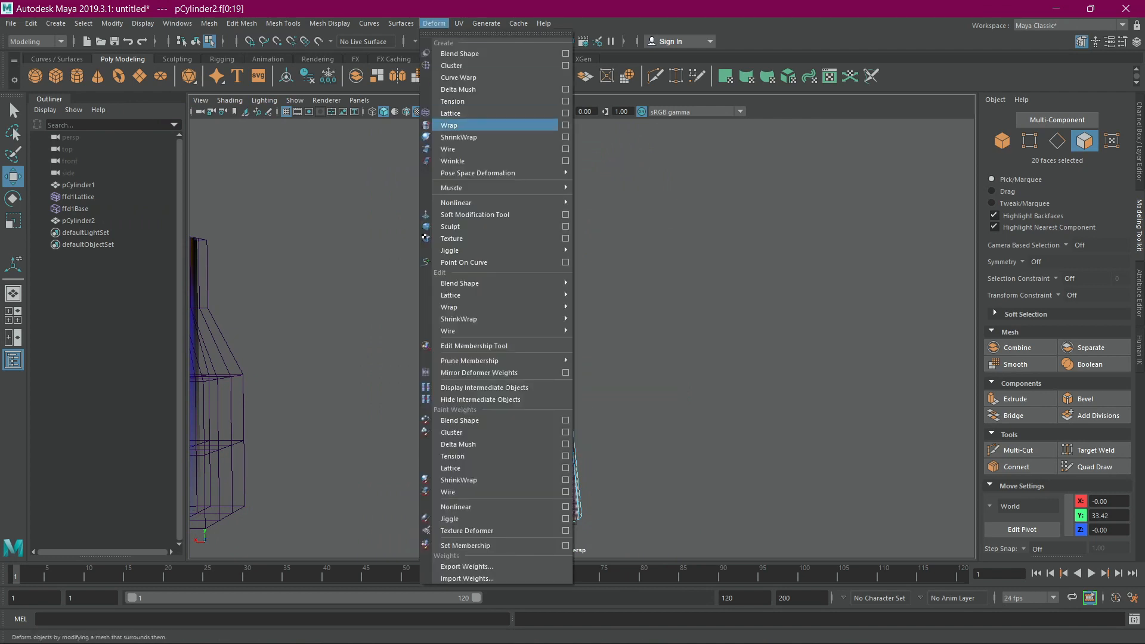
pyautogui.click(471, 114)
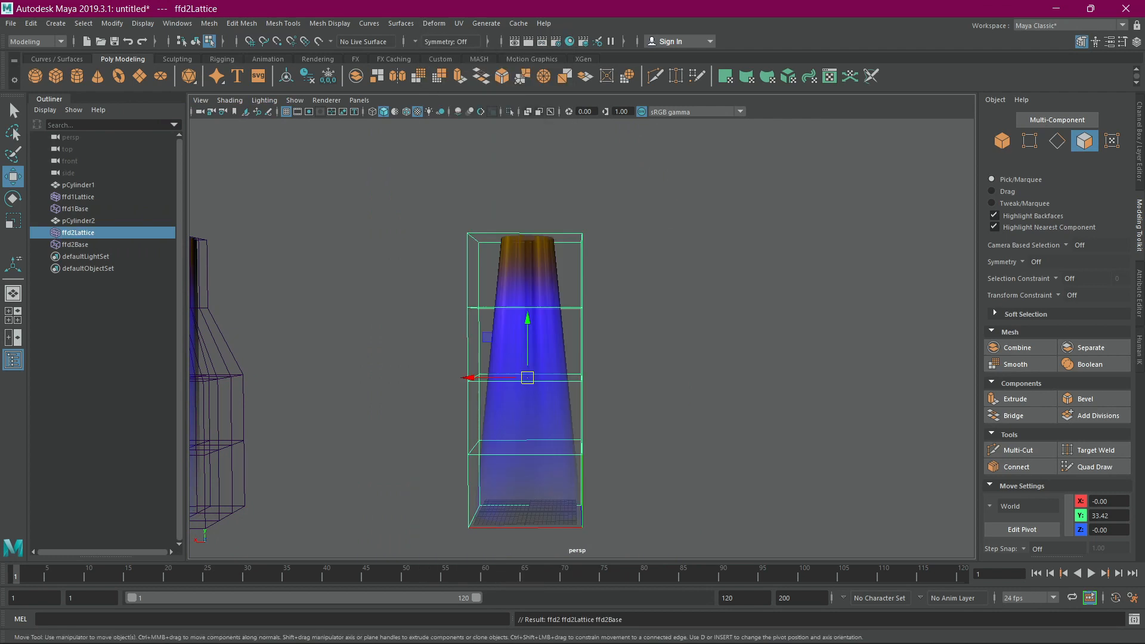
pyautogui.hotkey('ctrl', 'a')
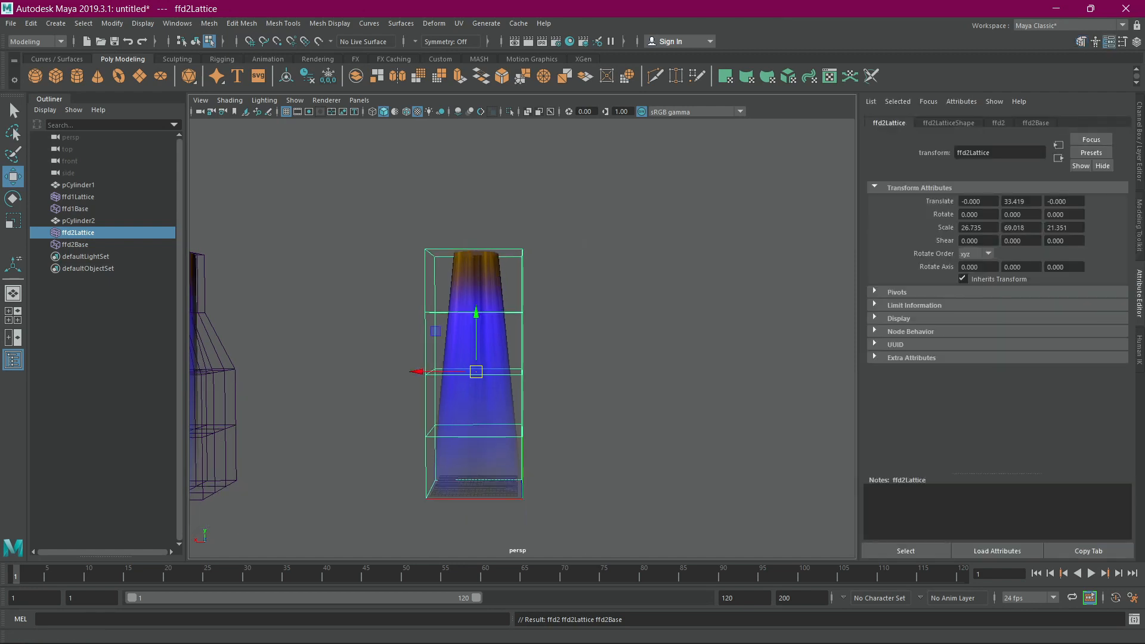
pyautogui.write('4')
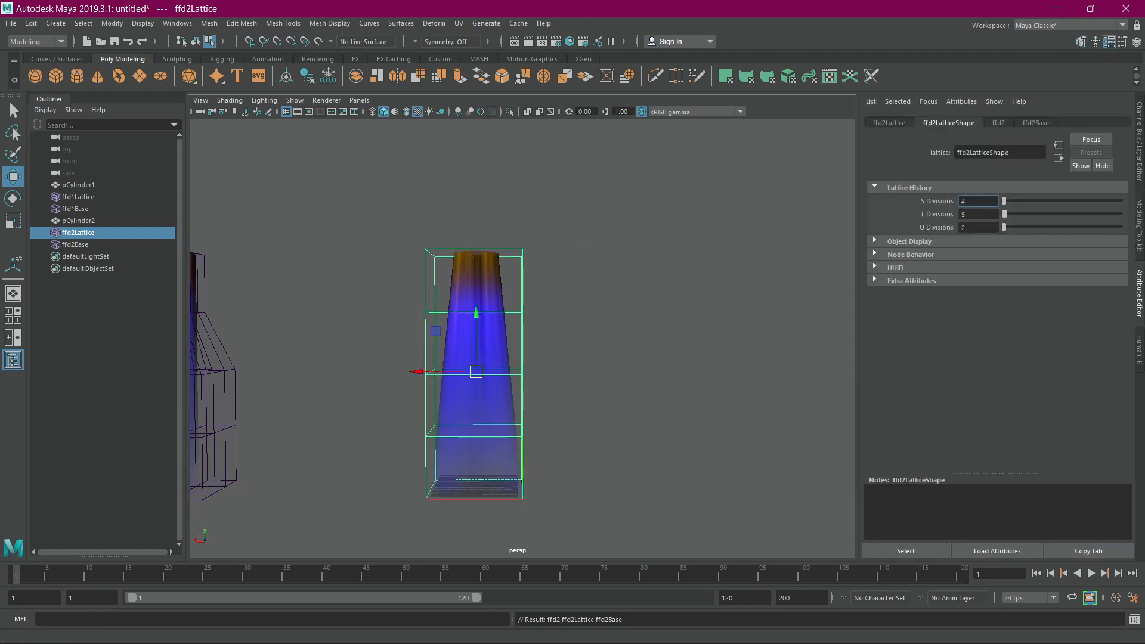
pyautogui.press('Tab')
pyautogui.press('Tab')
pyautogui.write('4')
pyautogui.press('Tab')
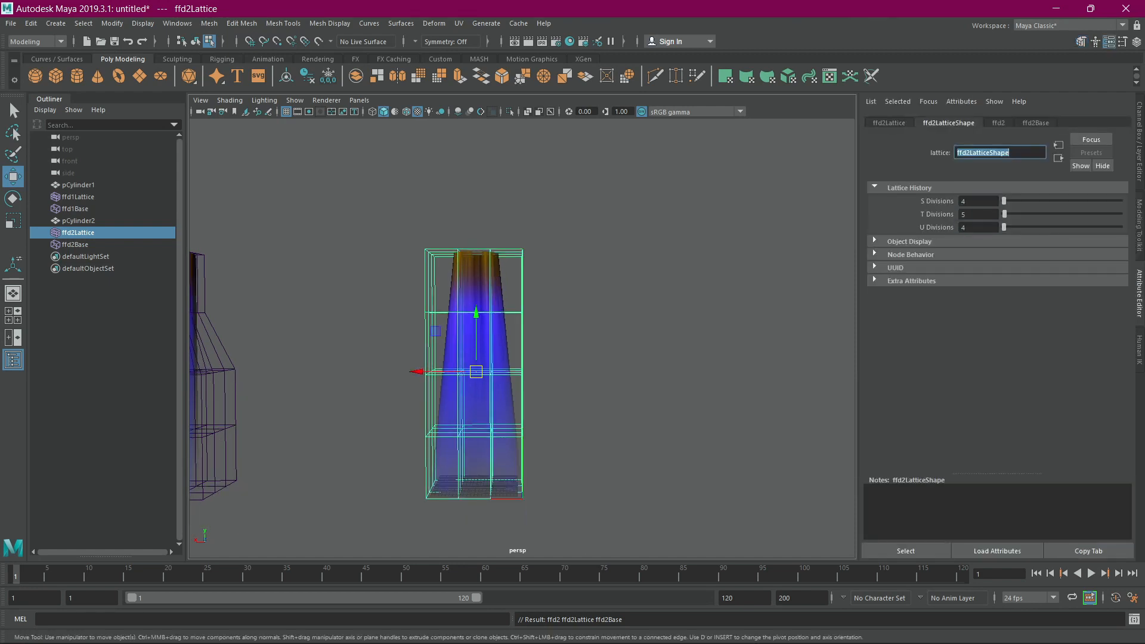
pyautogui.moveTo(474, 367); pyautogui.dragTo(528, 295, button='right')
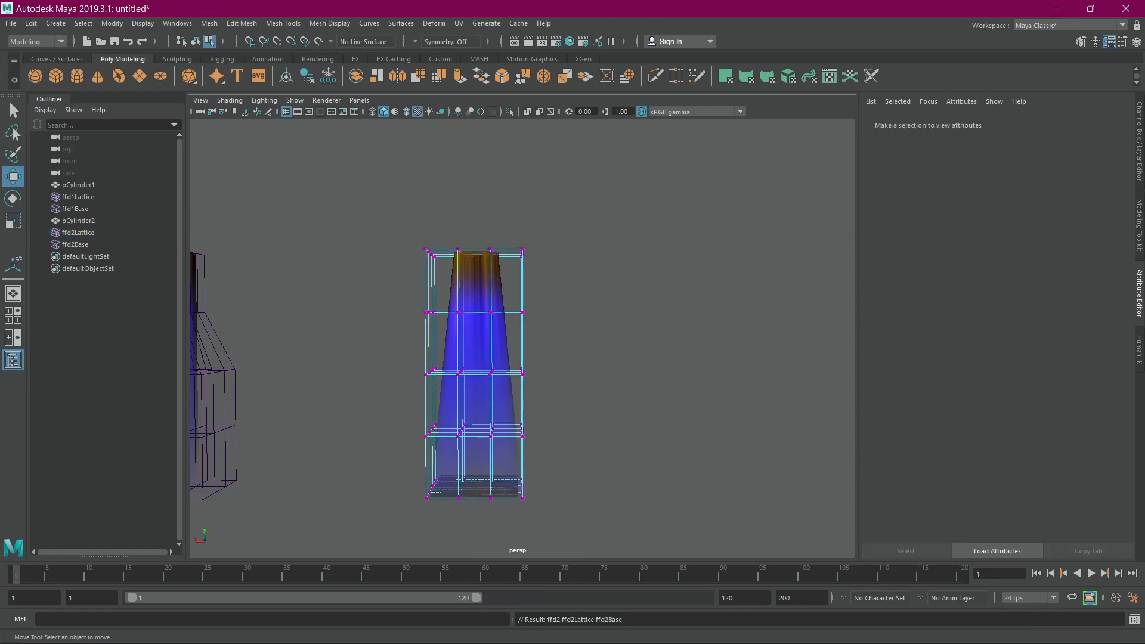
# Scale the lower three rows of lattice points outward horizontally so the cylinder flares toward its base.
pyautogui.moveTo(544, 508); pyautogui.dragTo(544, 508)
pyautogui.press('r')
pyautogui.keyDown('alt'); pyautogui.moveTo(537, 418); pyautogui.dragTo(590, 393); pyautogui.keyUp('alt')
pyautogui.moveTo(519, 445); pyautogui.dragTo(480, 440)
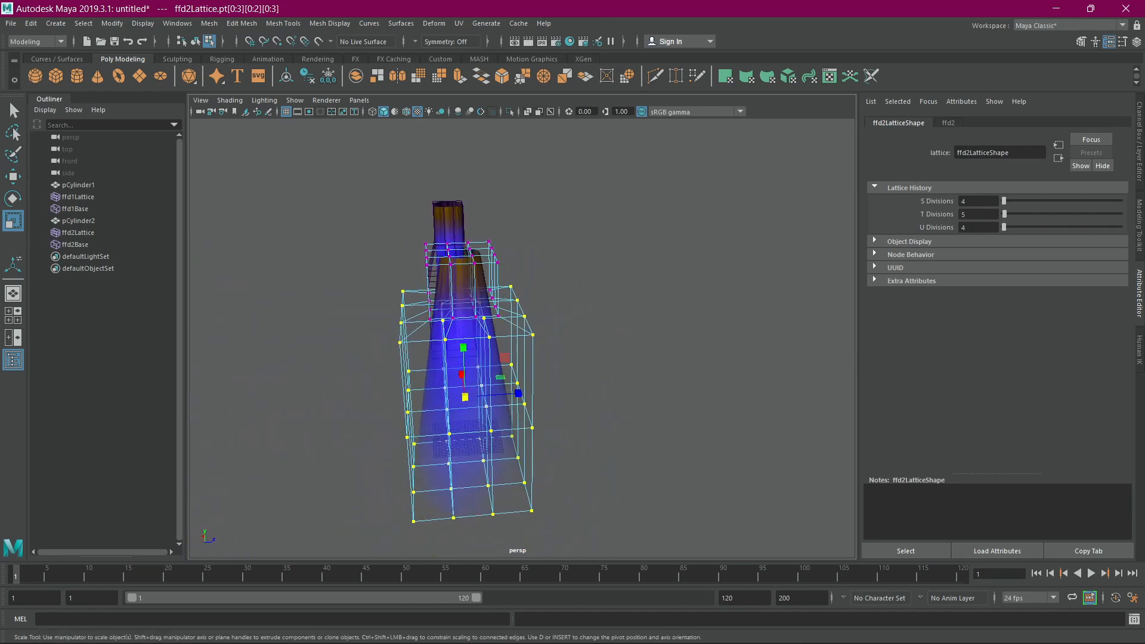
pyautogui.moveTo(519, 393); pyautogui.dragTo(698, 346)
pyautogui.press('w')
pyautogui.click(668, 355)
pyautogui.scroll(-2, 698, 346)
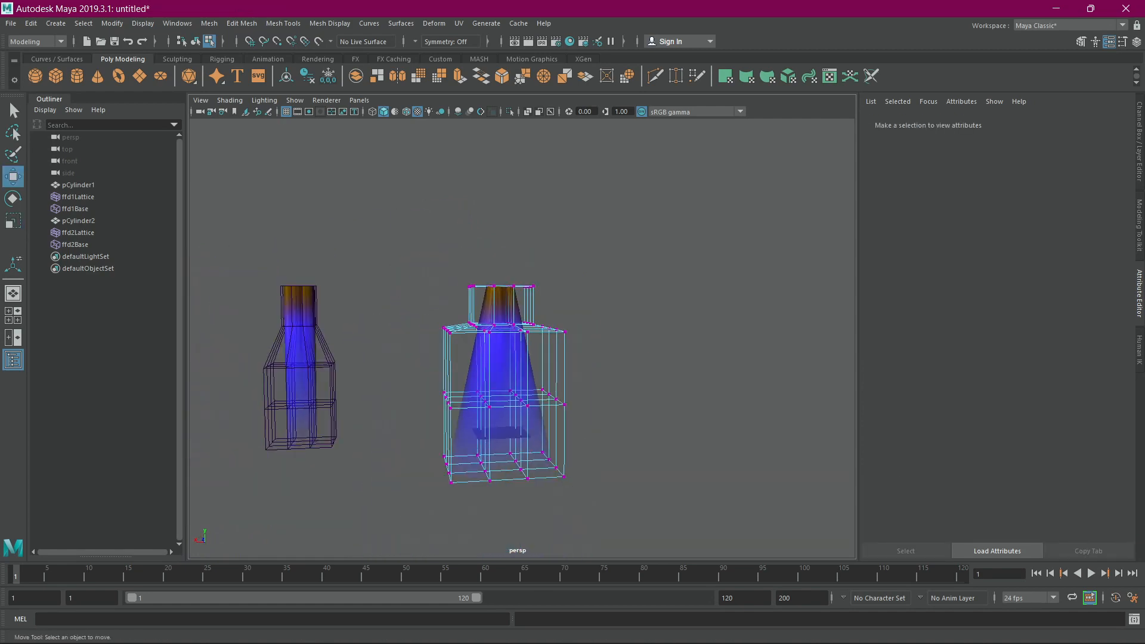
# Select all points of the cylinder's lattice and move them along X to the far side of the other lattice.
pyautogui.moveTo(629, 506); pyautogui.dragTo(629, 507)
pyautogui.scroll(-3, 628, 507)
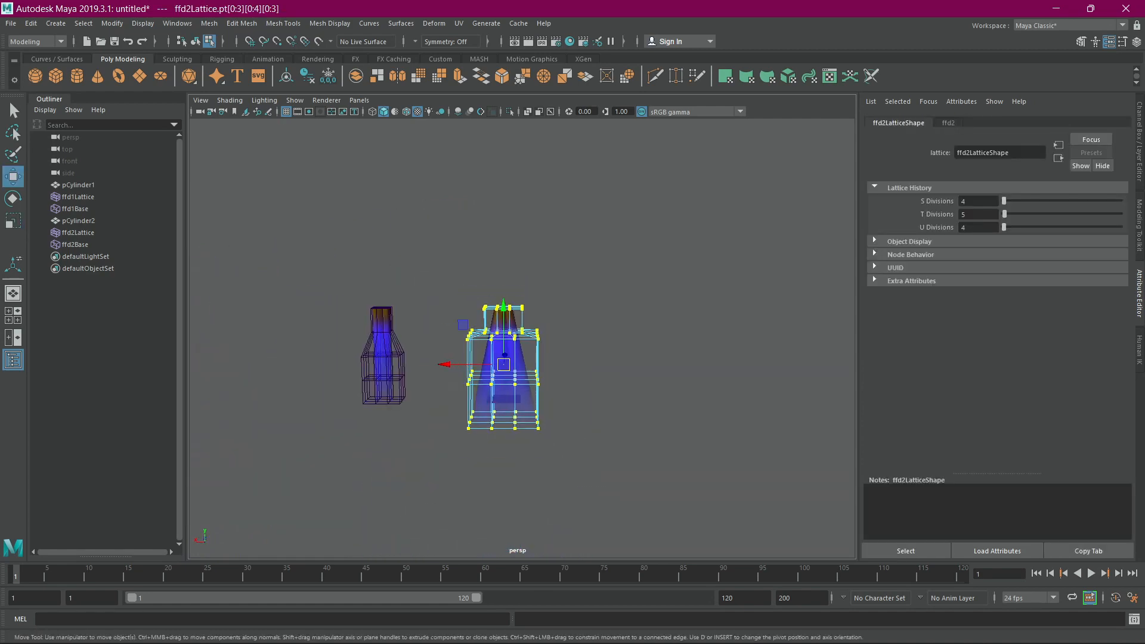
pyautogui.moveTo(444, 364); pyautogui.dragTo(232, 365)
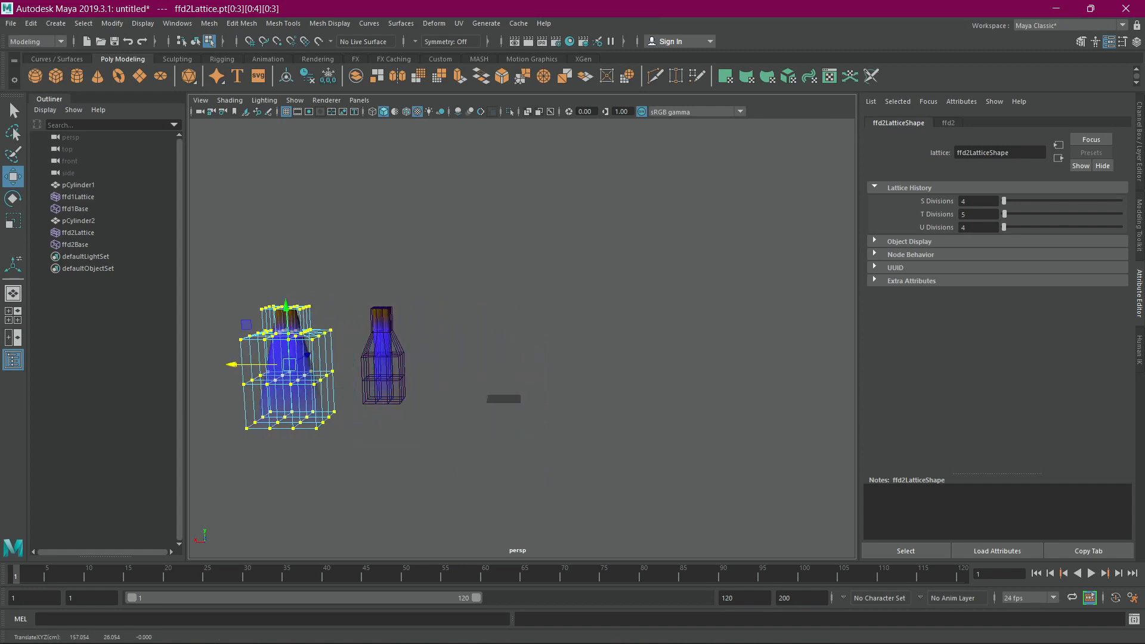
# Duplicate the flared cylinder and move the copy away from the lattices, back over the grid.
pyautogui.click(78, 221)
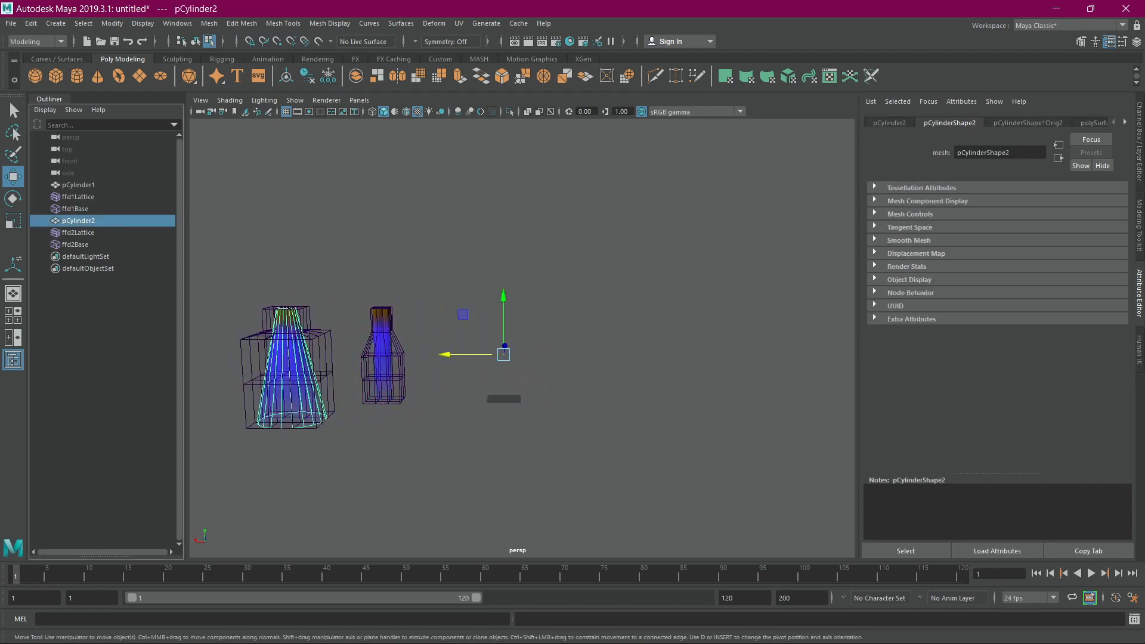
pyautogui.keyDown('alt'); pyautogui.moveTo(427, 334); pyautogui.dragTo(663, 361); pyautogui.keyUp('alt')
pyautogui.press('f')
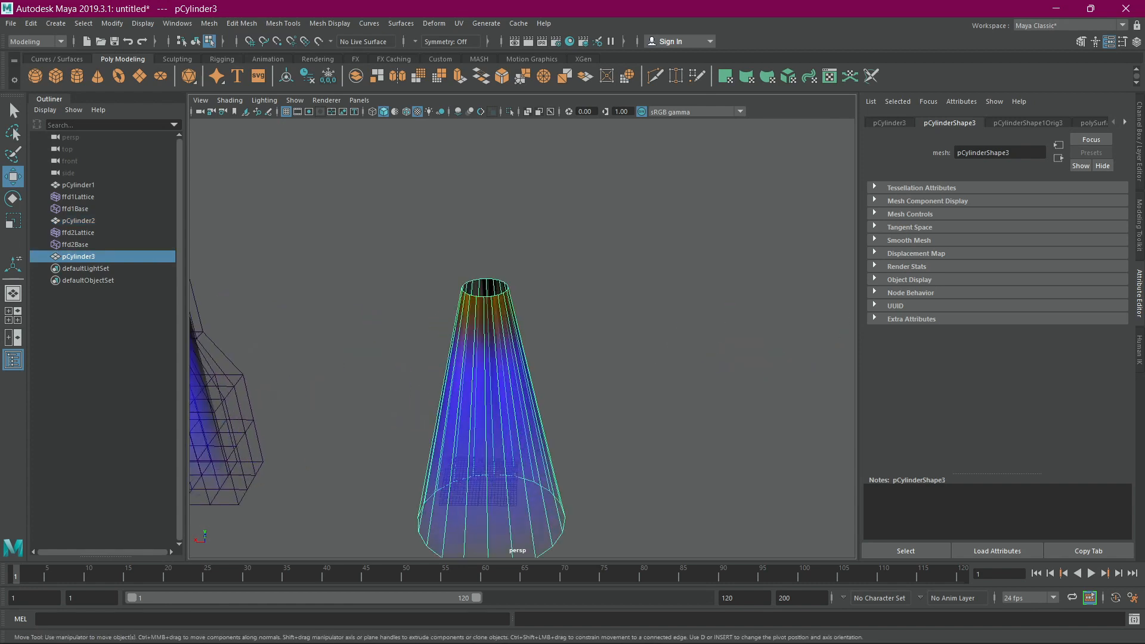
pyautogui.scroll(-2, 523, 338)
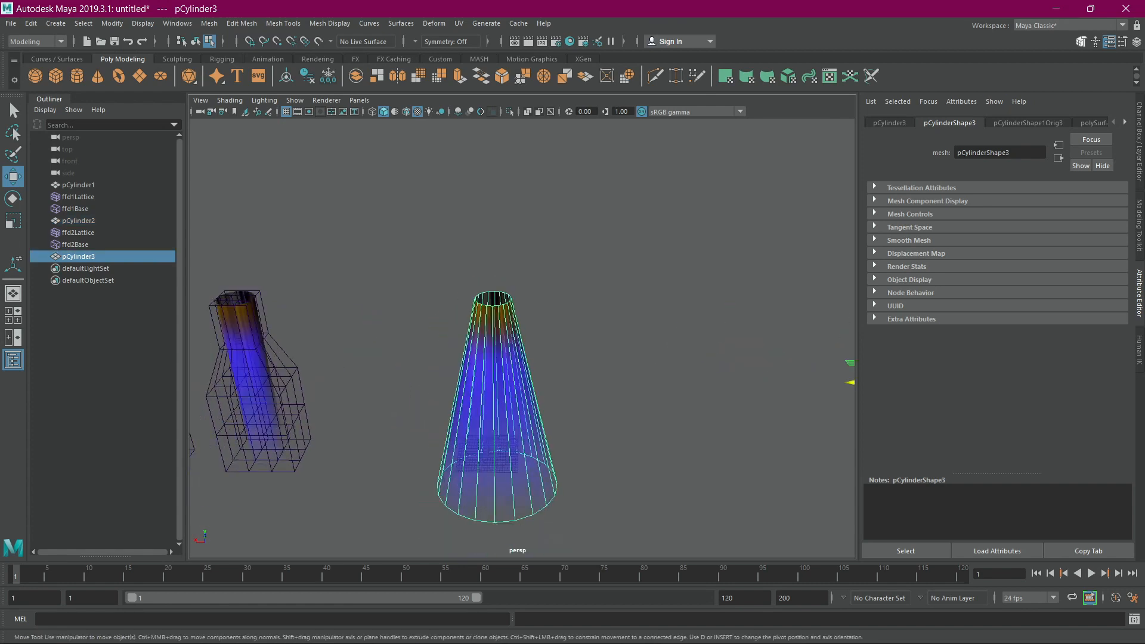
# Edit the copied cylinder's pivot so it sits at the centre of the mesh, then finish pivot editing.
pyautogui.click(1082, 42)
pyautogui.click(1023, 530)
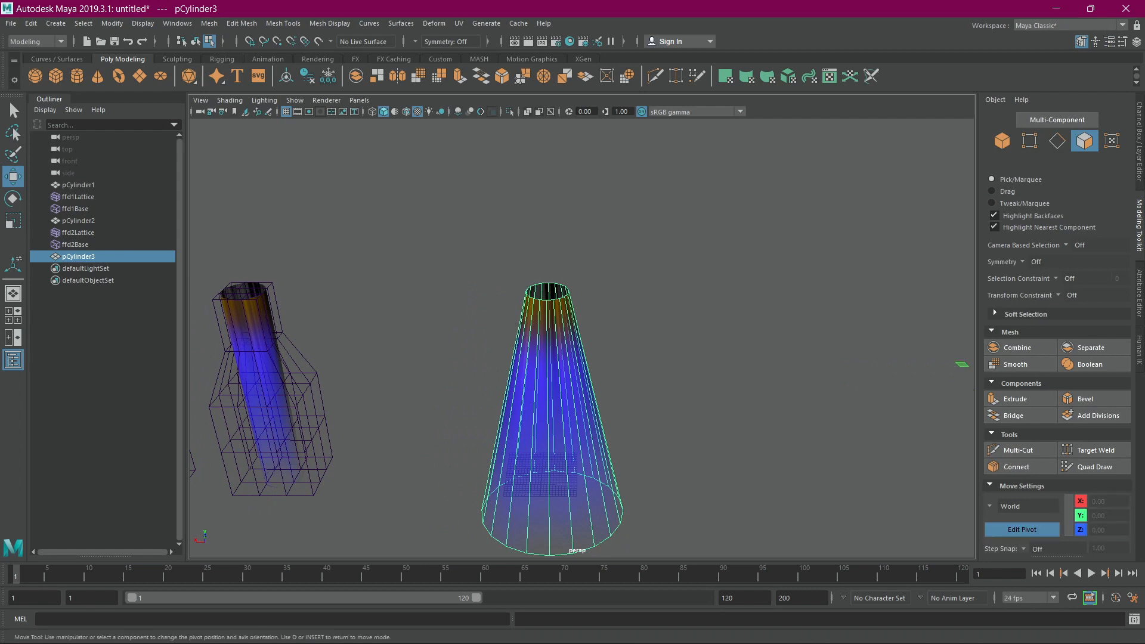
pyautogui.scroll(-2, 582, 334)
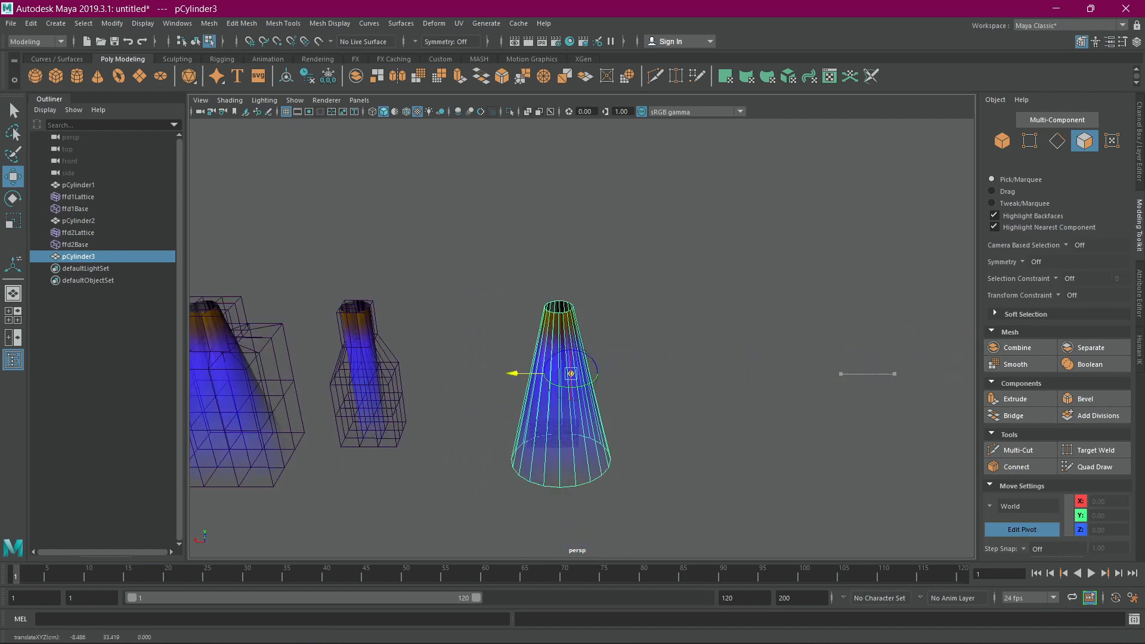
pyautogui.scroll(3, 626, 370)
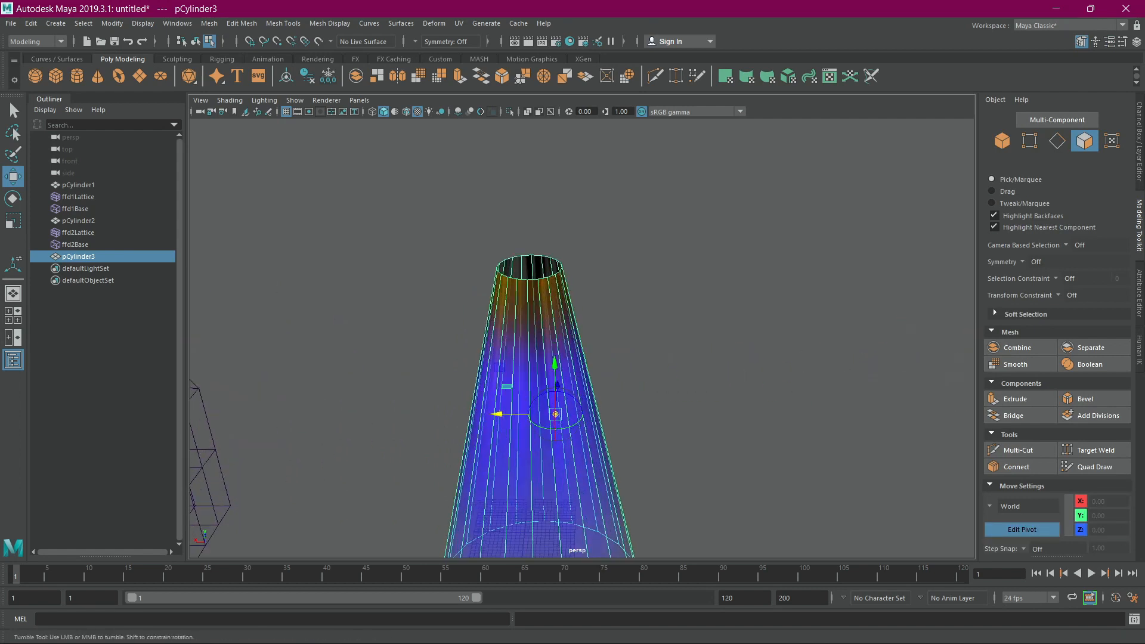
pyautogui.keyDown('alt'); pyautogui.moveTo(626, 370); pyautogui.dragTo(633, 356); pyautogui.keyUp('alt')
pyautogui.moveTo(494, 406); pyautogui.dragTo(477, 380)
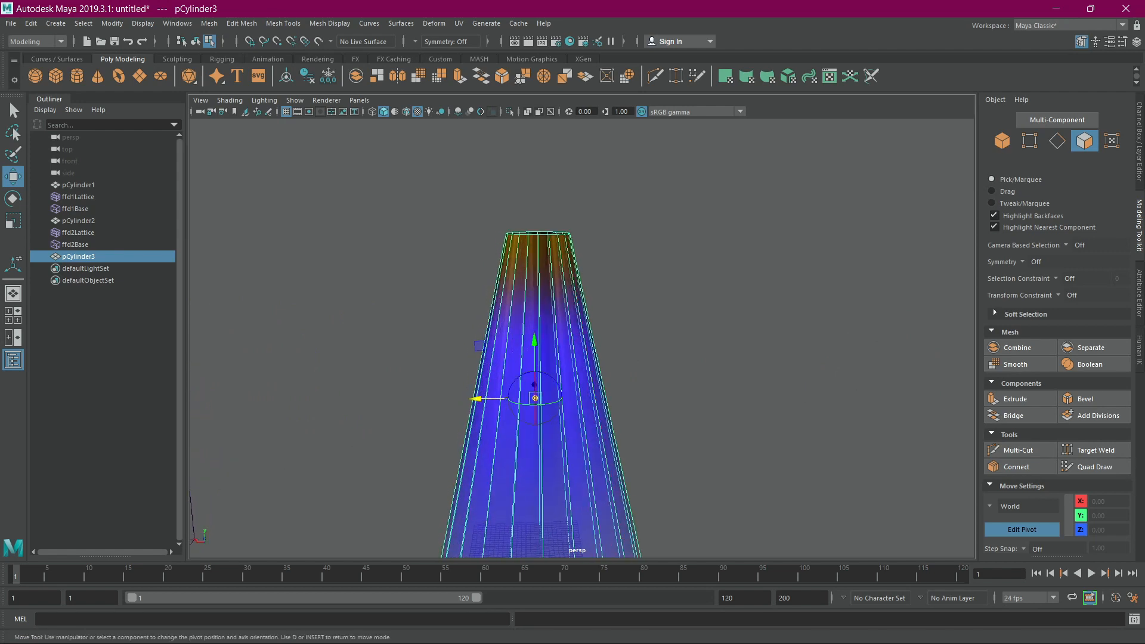
pyautogui.click(1021, 530)
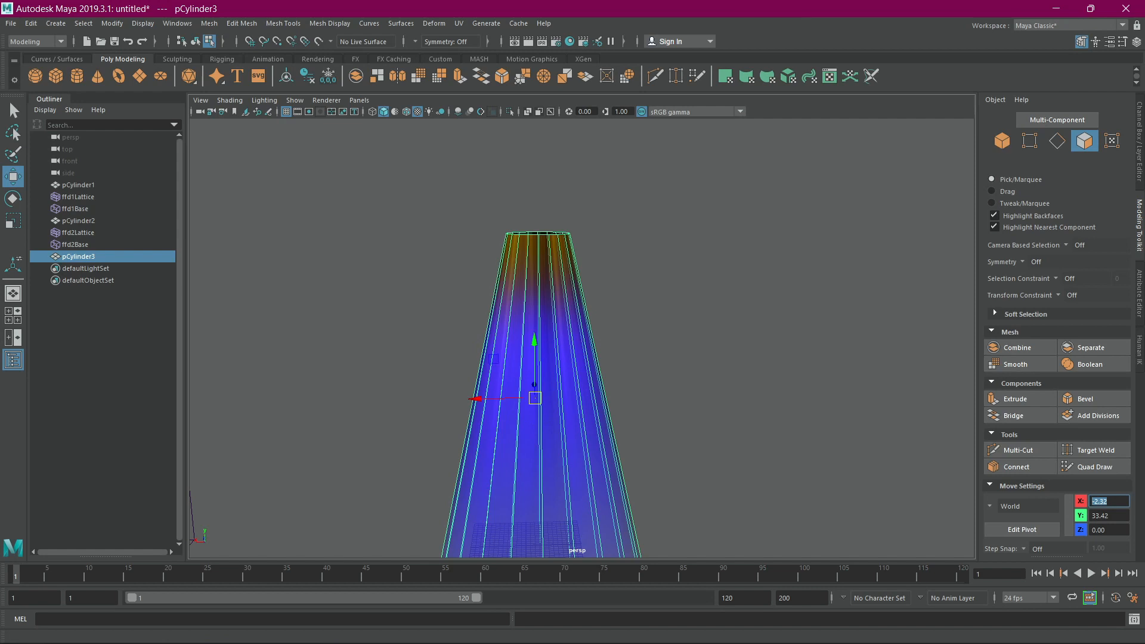
# Set the cylinder's X position to 0 and raise it to Y 49.85 so its base rests on the grid.
pyautogui.write('0')
pyautogui.press('Tab')
pyautogui.scroll(-5, 555, 310)
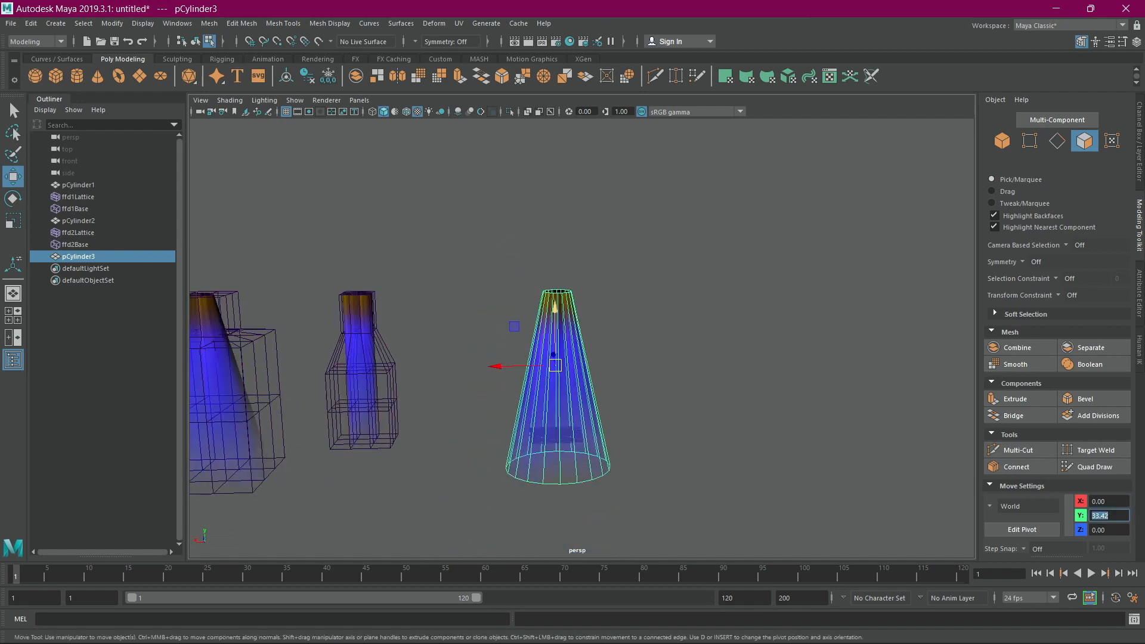
pyautogui.moveTo(556, 308); pyautogui.dragTo(563, 238)
# Export the selected cylinder as FBX over the existing SM_GodRay.fbx in the Meshes folder.
pyautogui.click(11, 23)
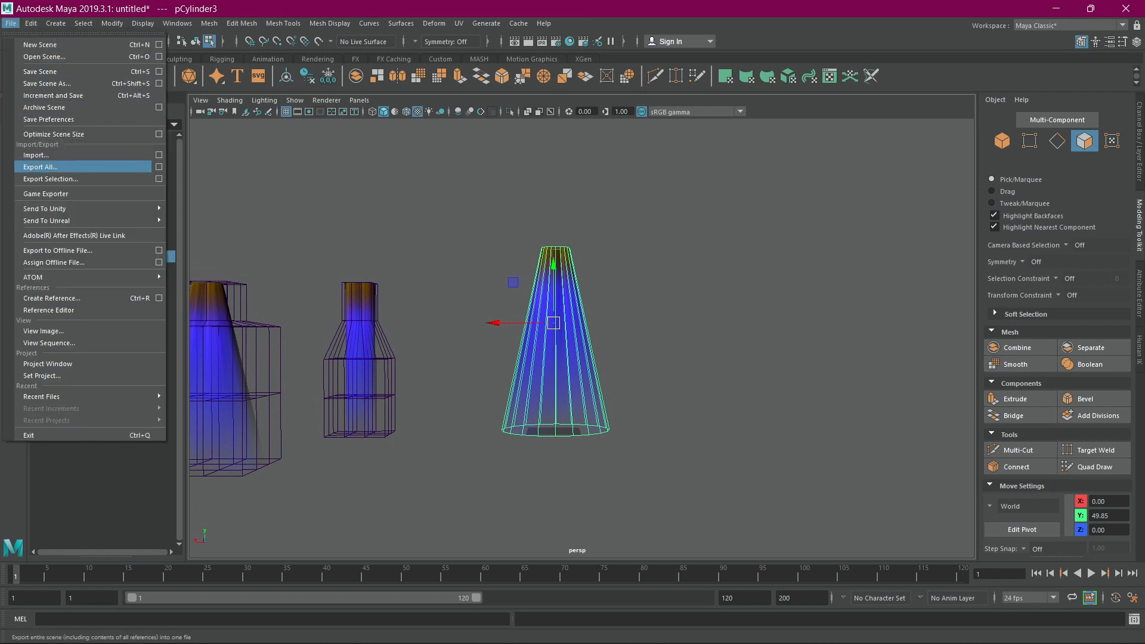
pyautogui.click(54, 179)
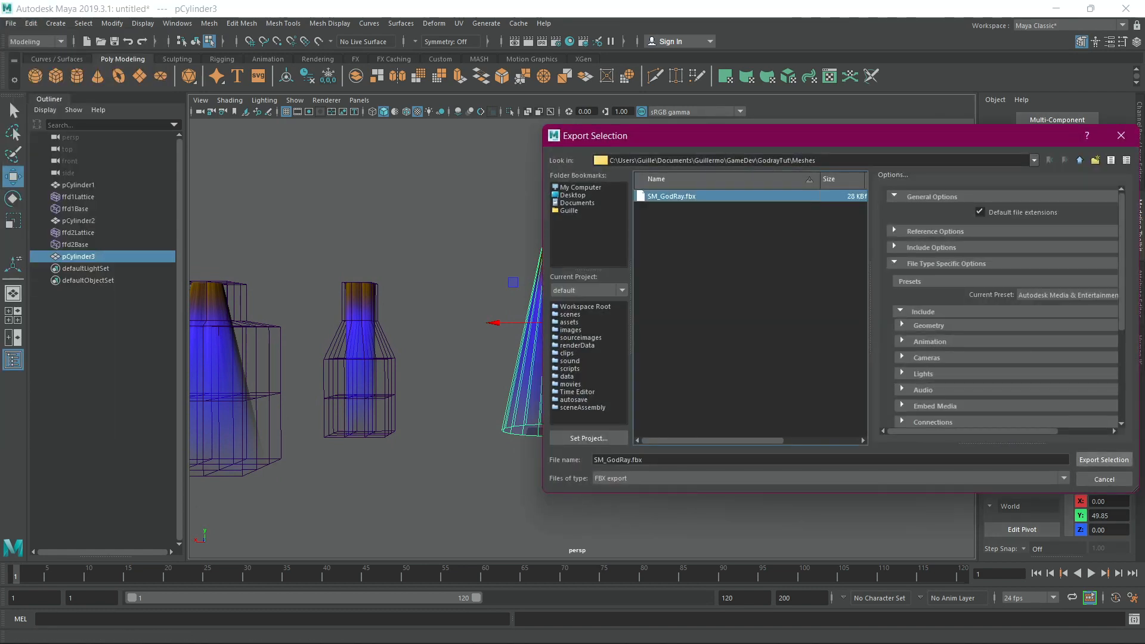
pyautogui.press('Return')
pyautogui.press('Return')
# Switch to the SwordGodRay project in Unreal Editor and reimport the SM_GodRay mesh from the Meshes folder.
pyautogui.hotkey('alt', 'Tab')
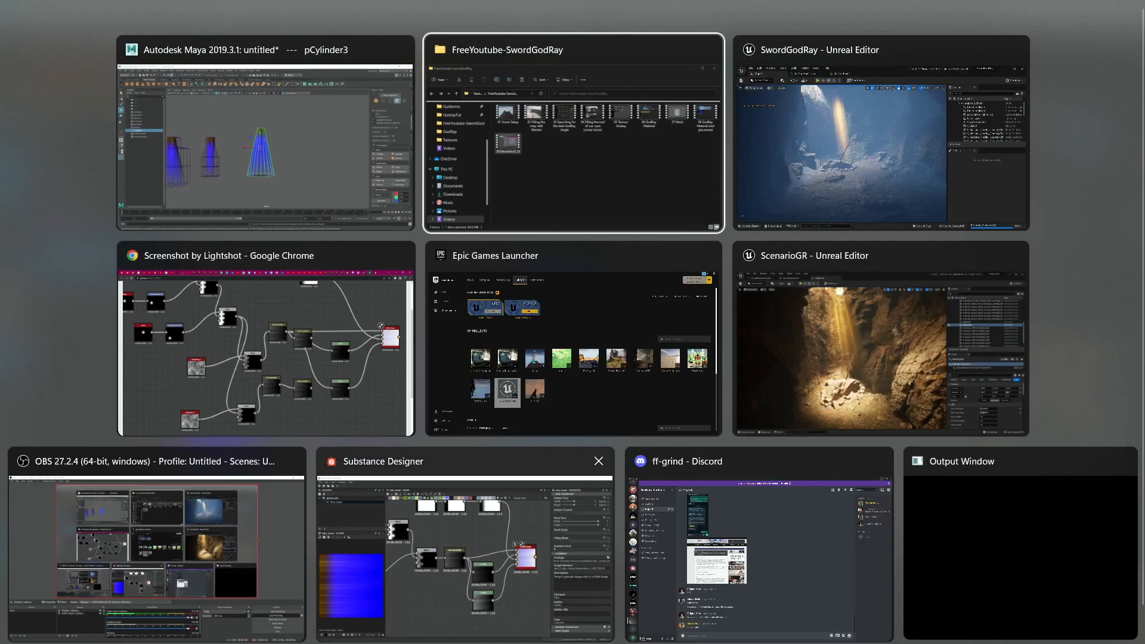
pyautogui.hotkey('alt', 'Tab')
pyautogui.moveTo(508, 636)
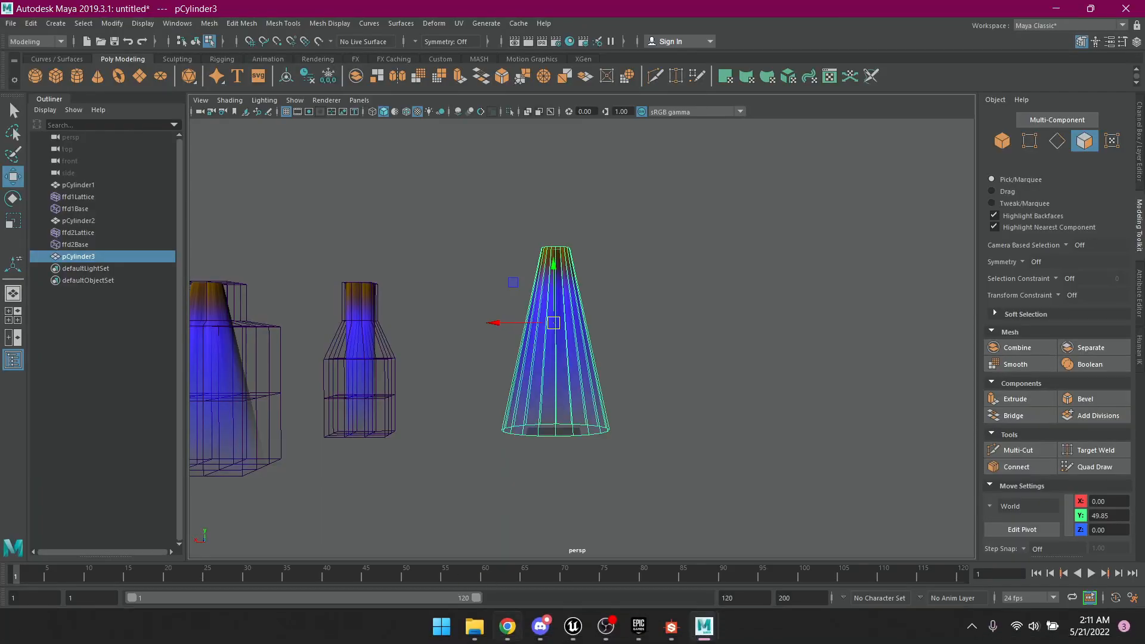
pyautogui.click(573, 626)
pyautogui.click(653, 552)
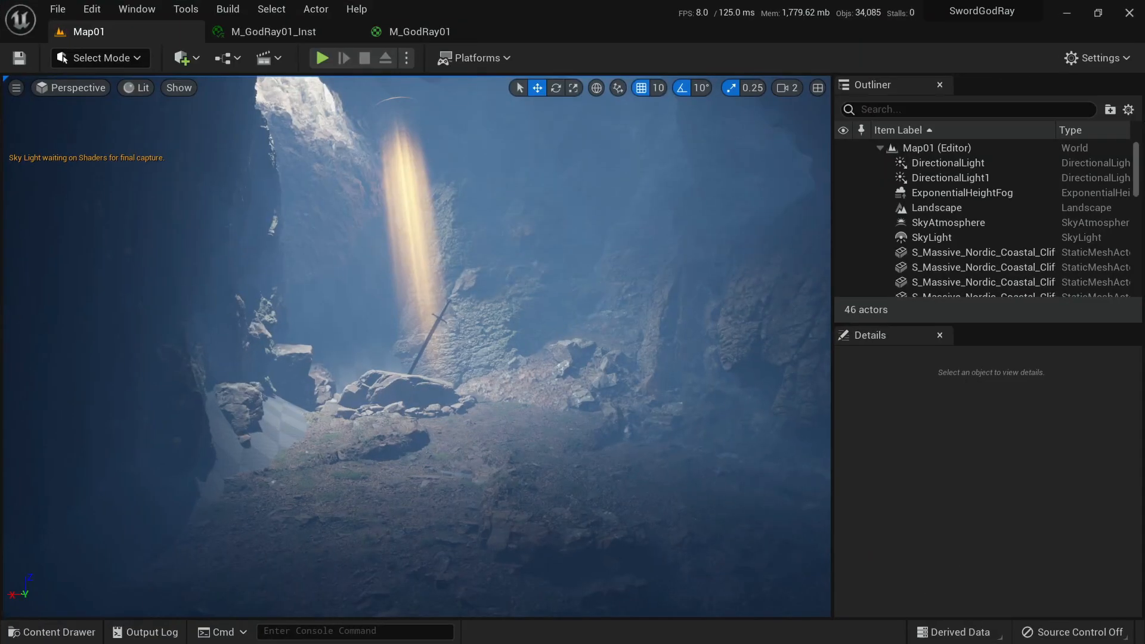
pyautogui.hotkey('ctrl', 'space')
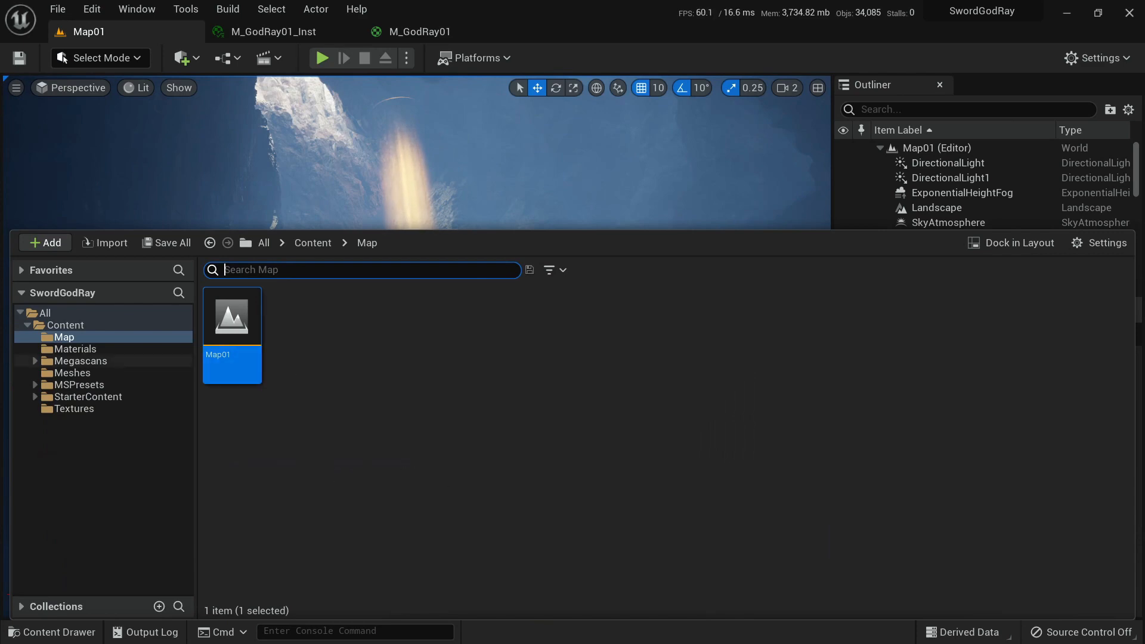
pyautogui.click(72, 373)
pyautogui.rightClick(248, 346)
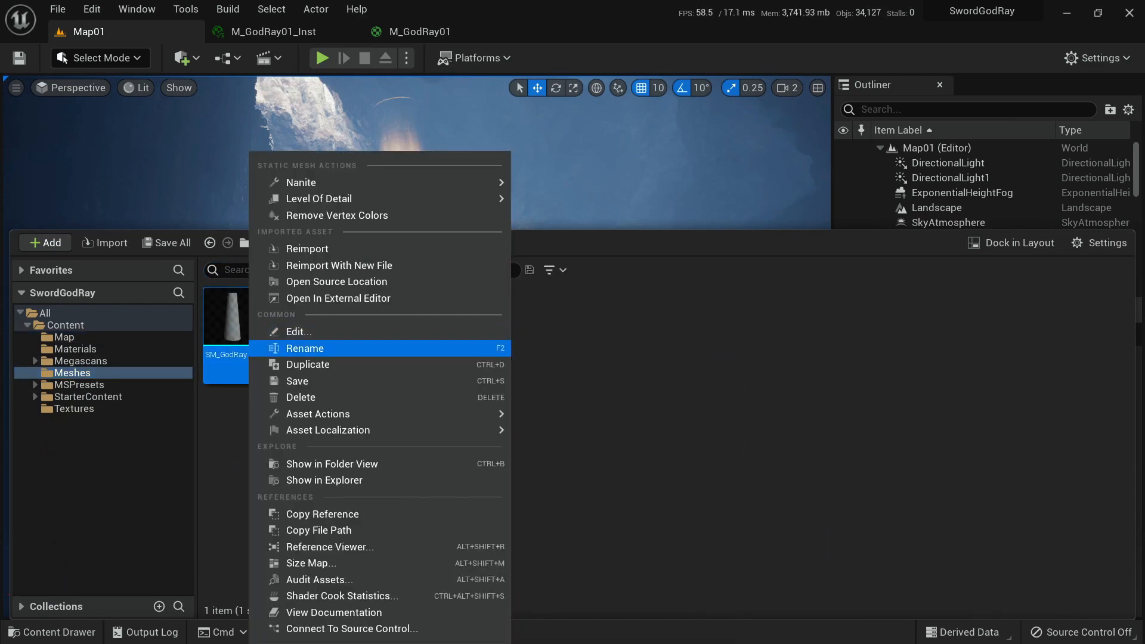
pyautogui.click(307, 248)
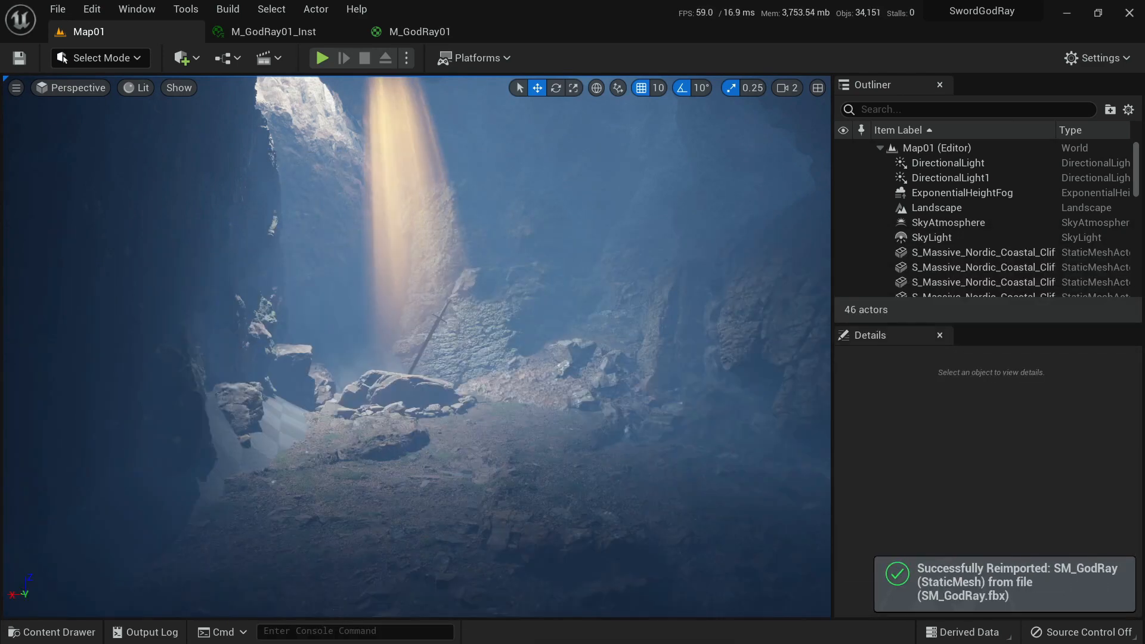
# Fly around the sword in the level to examine the shape and look of the god ray beam.
pyautogui.press('w')
pyautogui.moveTo(417, 346); pyautogui.dragTo(469, 361, button='right')
pyautogui.press('w')
pyautogui.press('w')
pyautogui.press('s')
pyautogui.press('s')
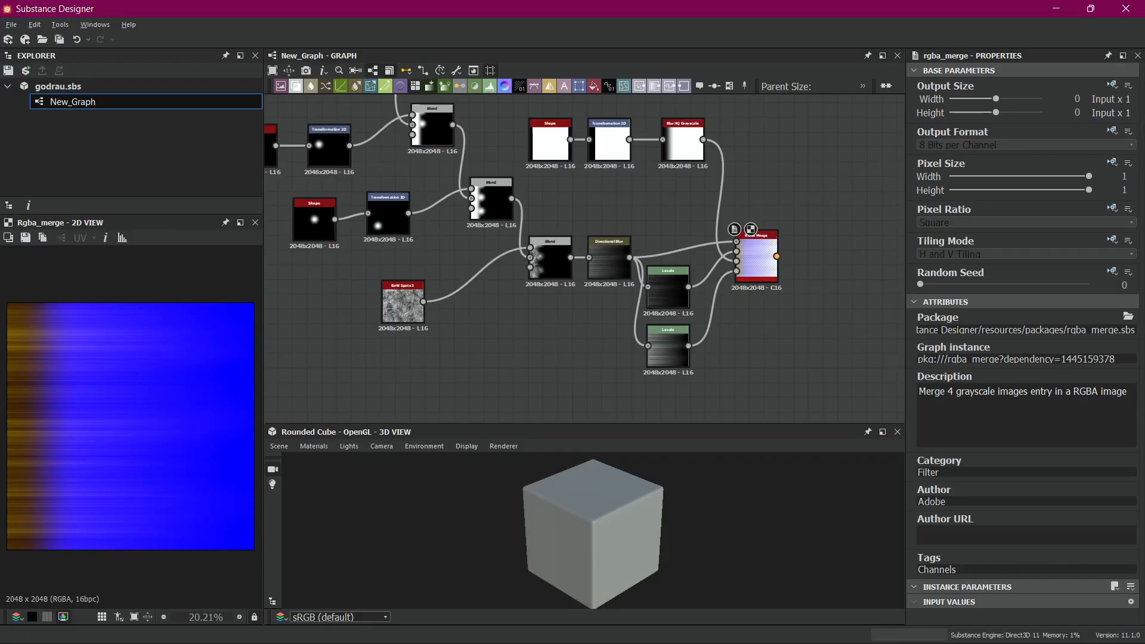
# In Substance Designer, raise the white input level to its maximum on the Levels node feeding RGBA Merge's alpha input.
pyautogui.scroll(3, 772, 297)
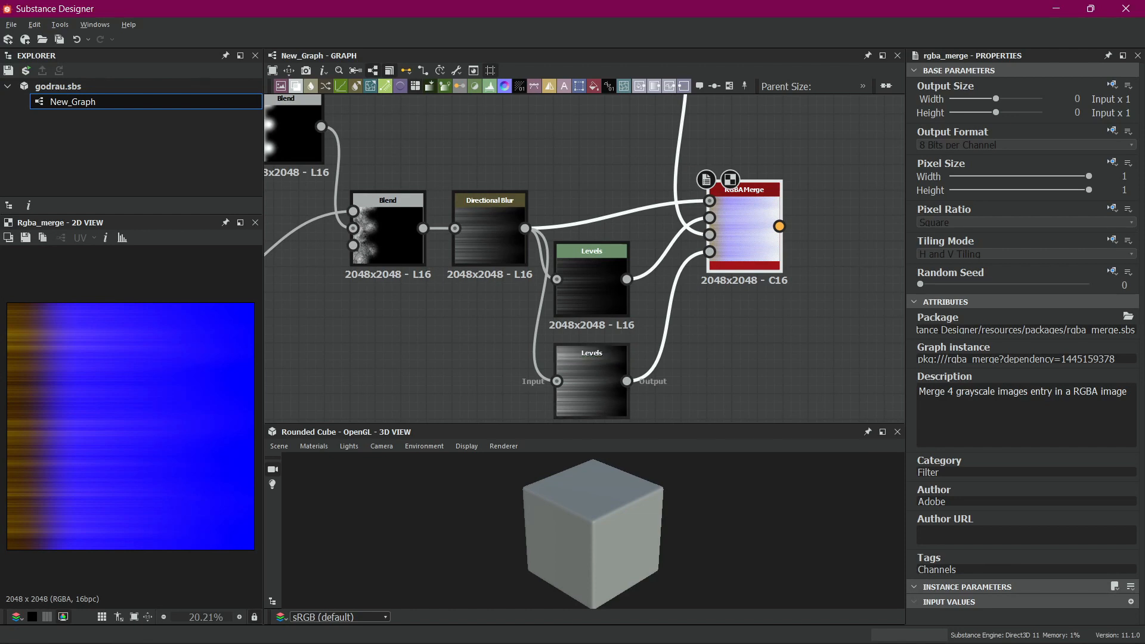
pyautogui.doubleClick(592, 386)
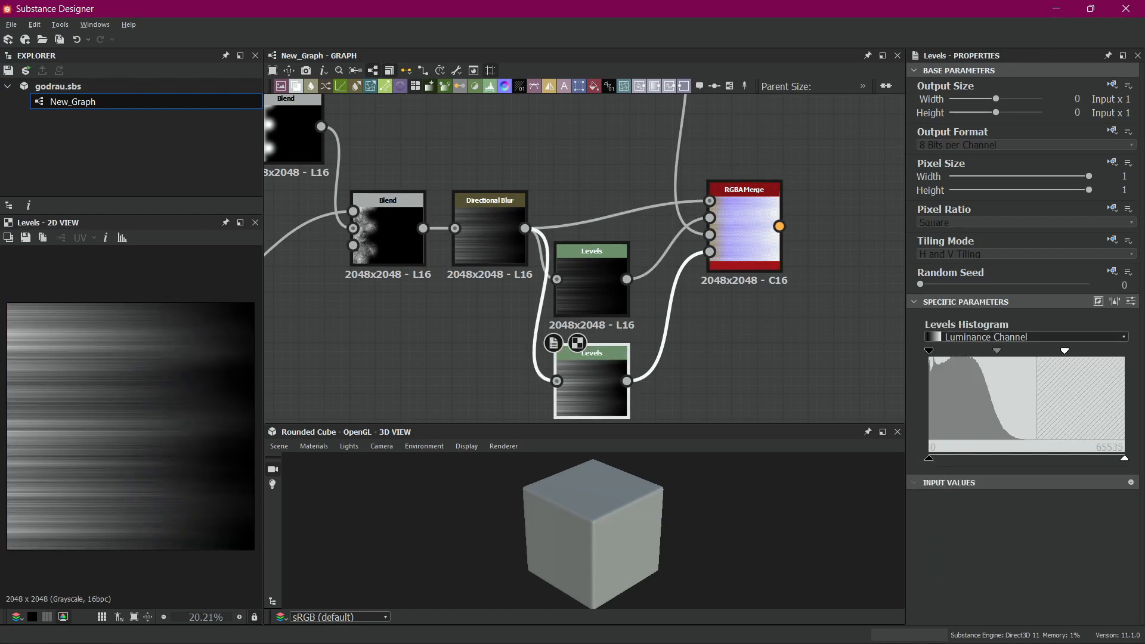
pyautogui.doubleClick(745, 233)
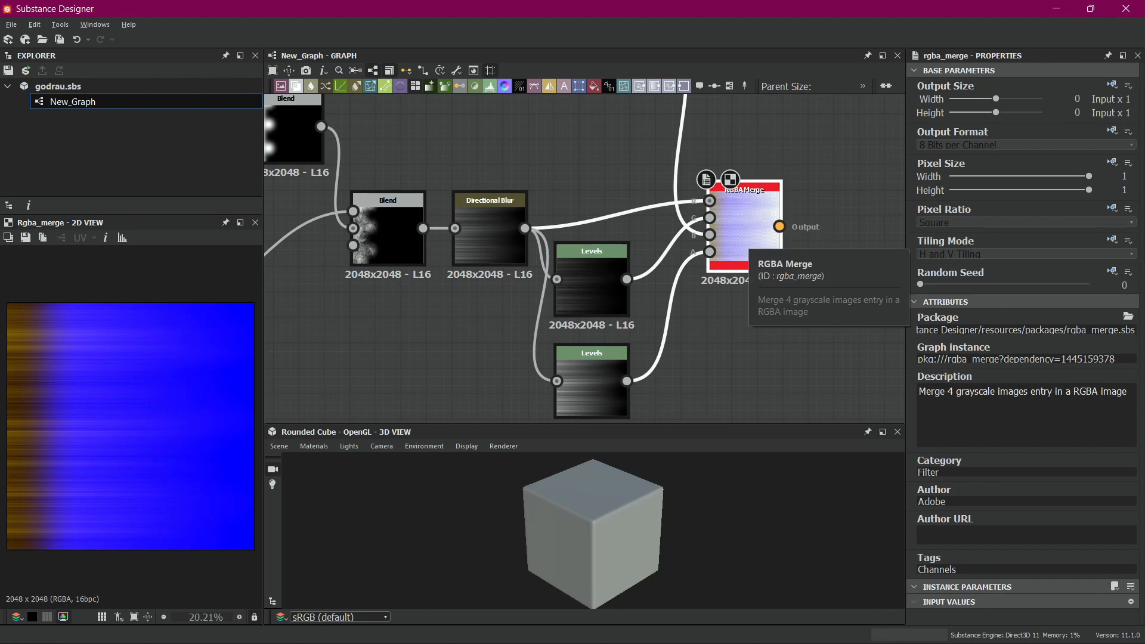
pyautogui.moveTo(748, 237); pyautogui.dragTo(730, 232, button='middle')
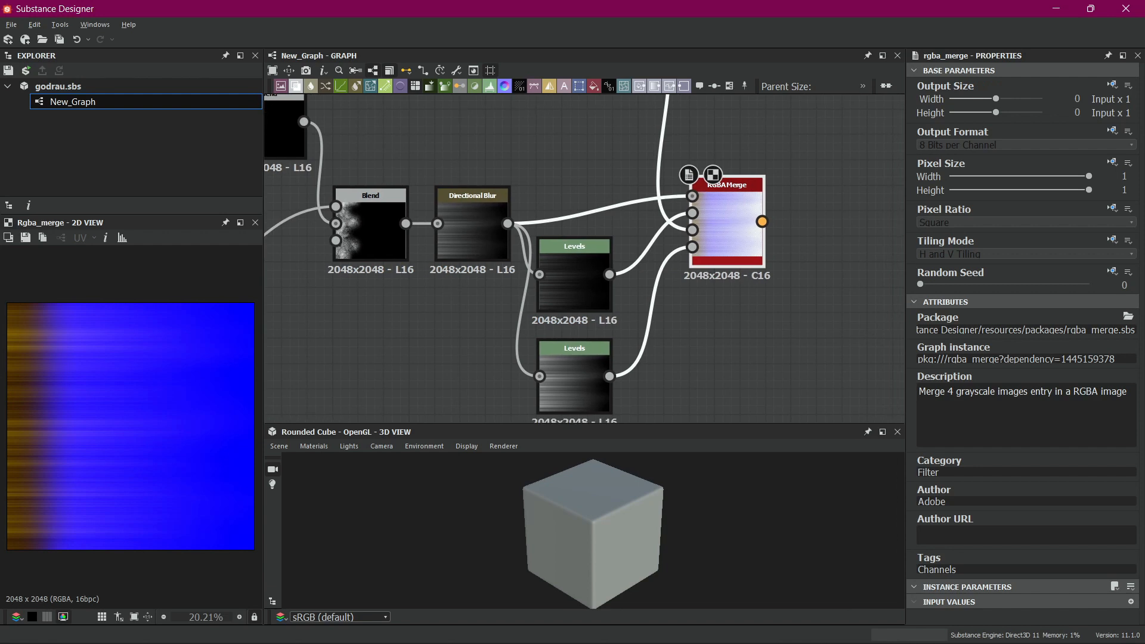
pyautogui.doubleClick(575, 378)
pyautogui.moveTo(1065, 351); pyautogui.dragTo(1125, 352)
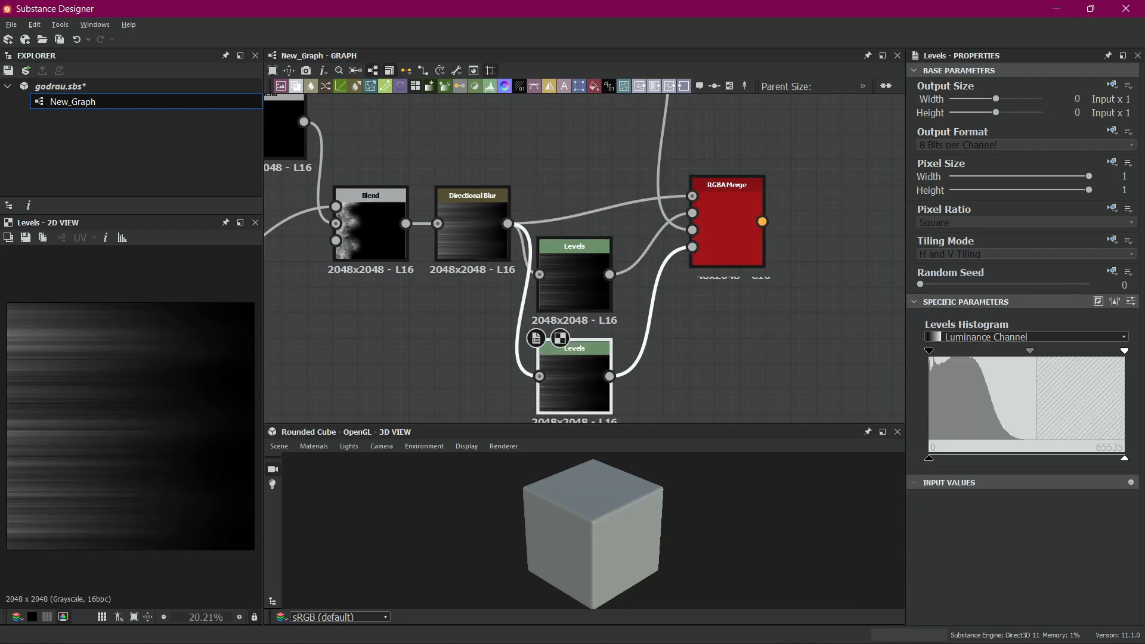
pyautogui.doubleClick(575, 277)
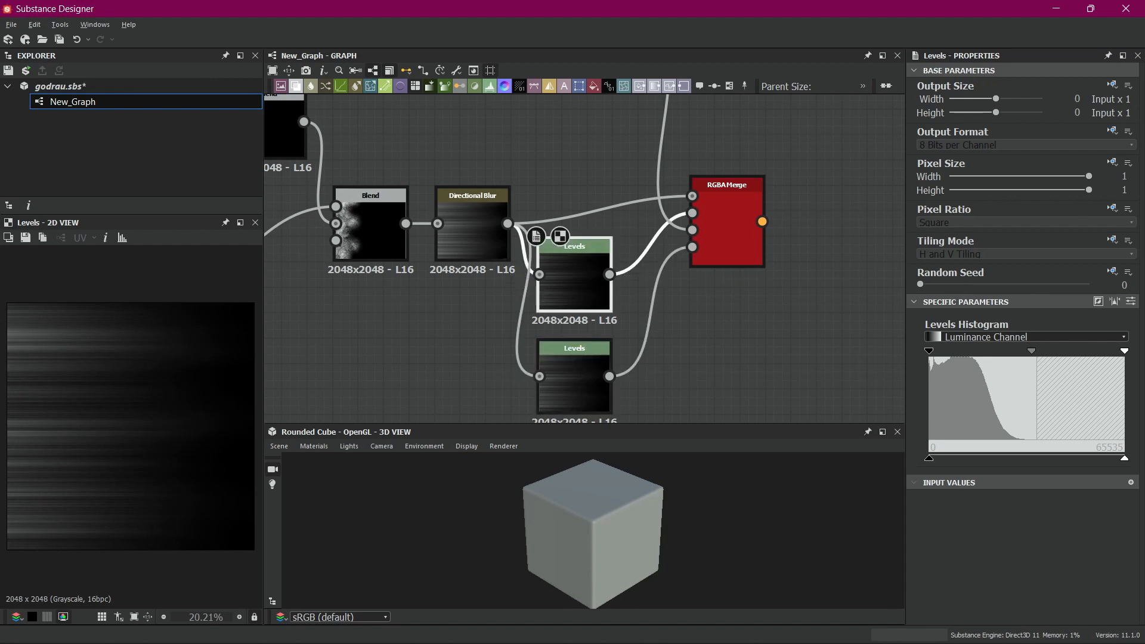
pyautogui.moveTo(574, 279); pyautogui.dragTo(627, 322, button='middle')
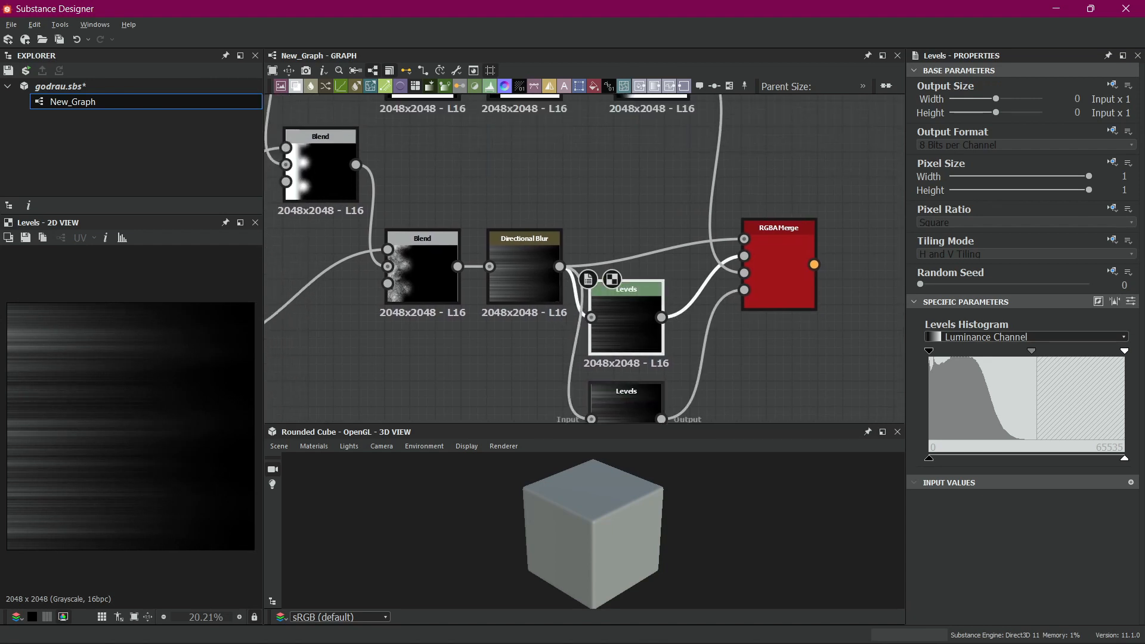
pyautogui.moveTo(677, 382); pyautogui.dragTo(664, 370, button='middle')
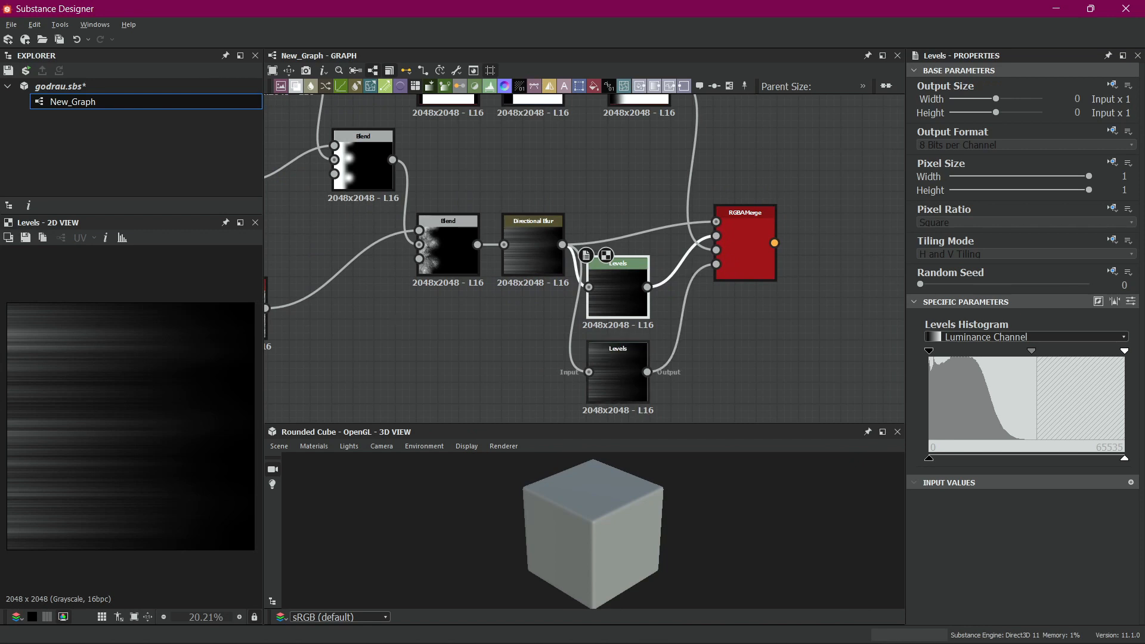
# Save the alpha Levels node's image as T_GodRayAlpha in Truevision Targa format in the Textures folder.
pyautogui.doubleClick(618, 373)
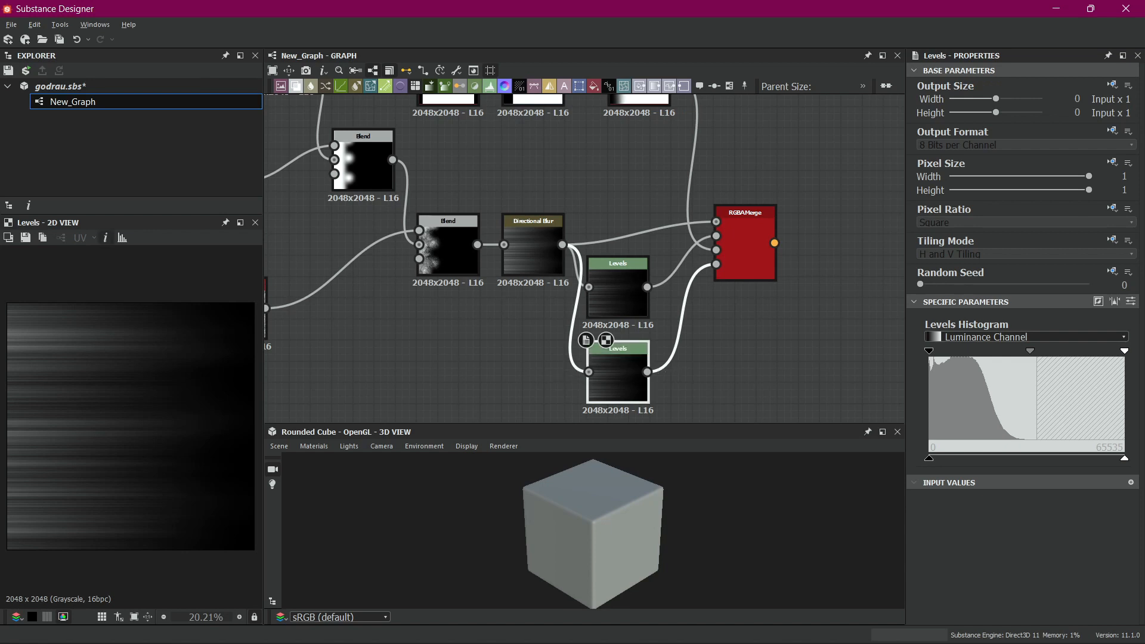
pyautogui.click(26, 237)
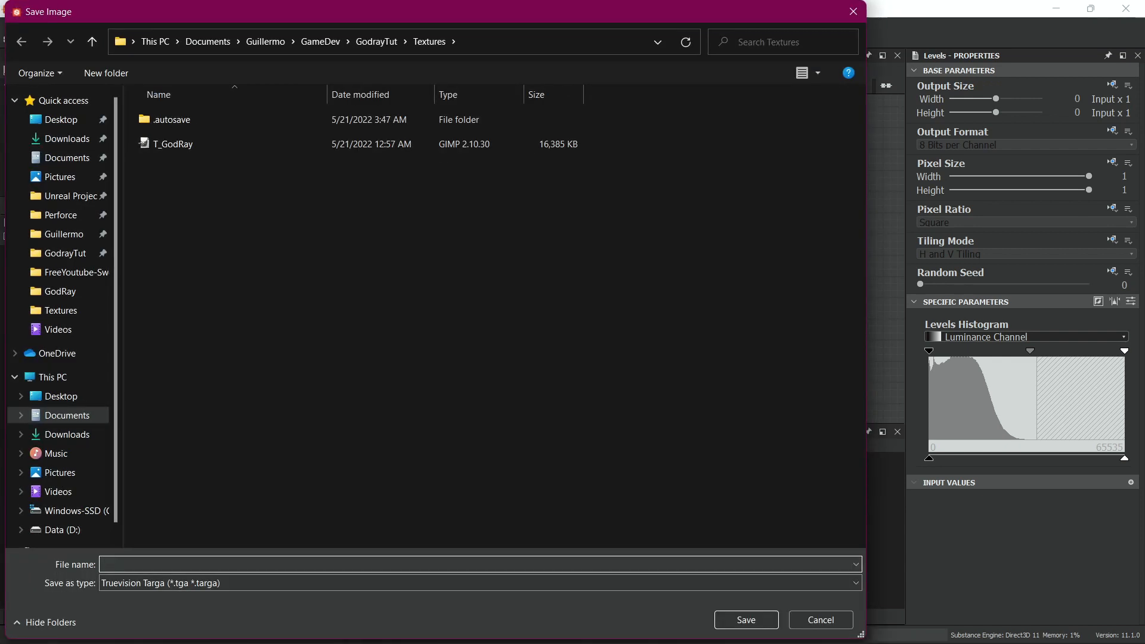
pyautogui.write('T')
pyautogui.press('capslock')
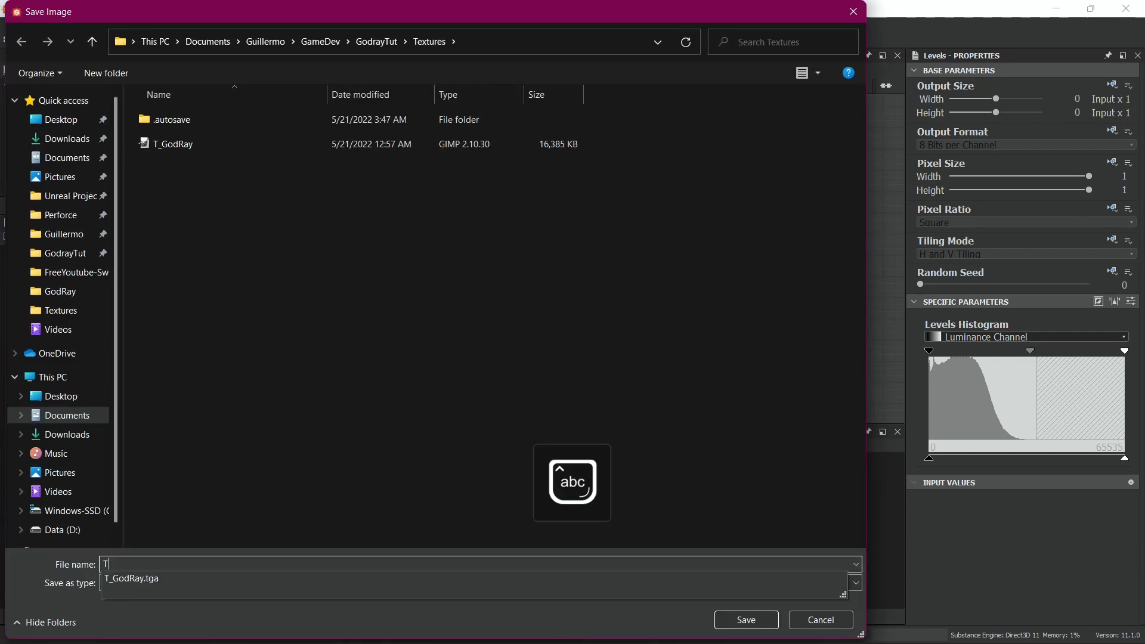
pyautogui.write('_GodRay')
pyautogui.press('capslock')
pyautogui.write('A')
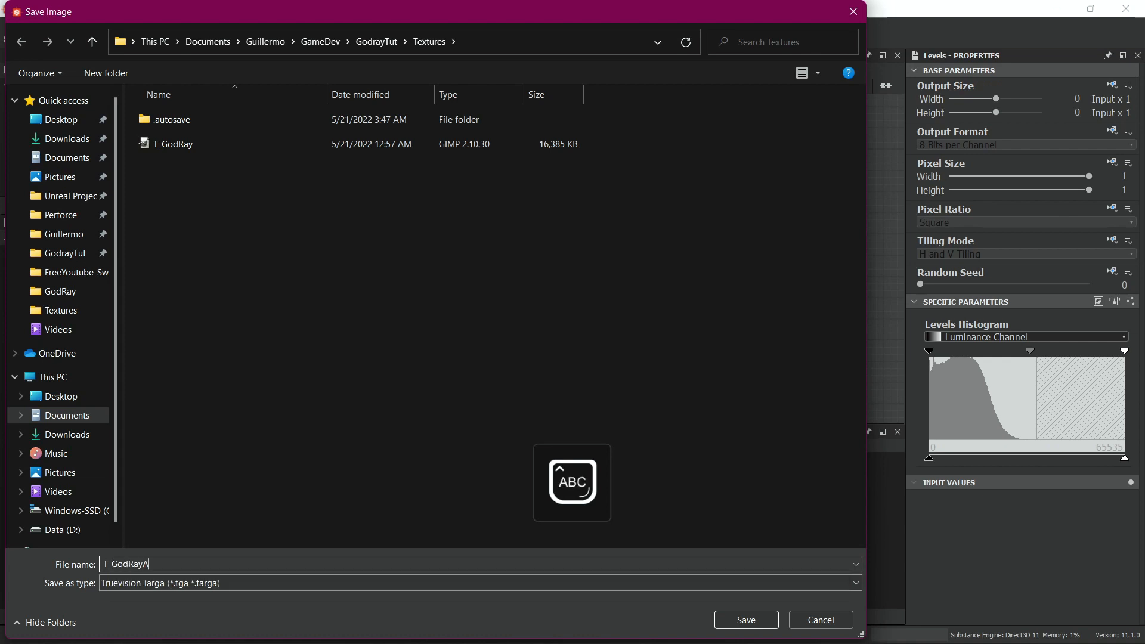
pyautogui.write('lpha')
pyautogui.press('Return')
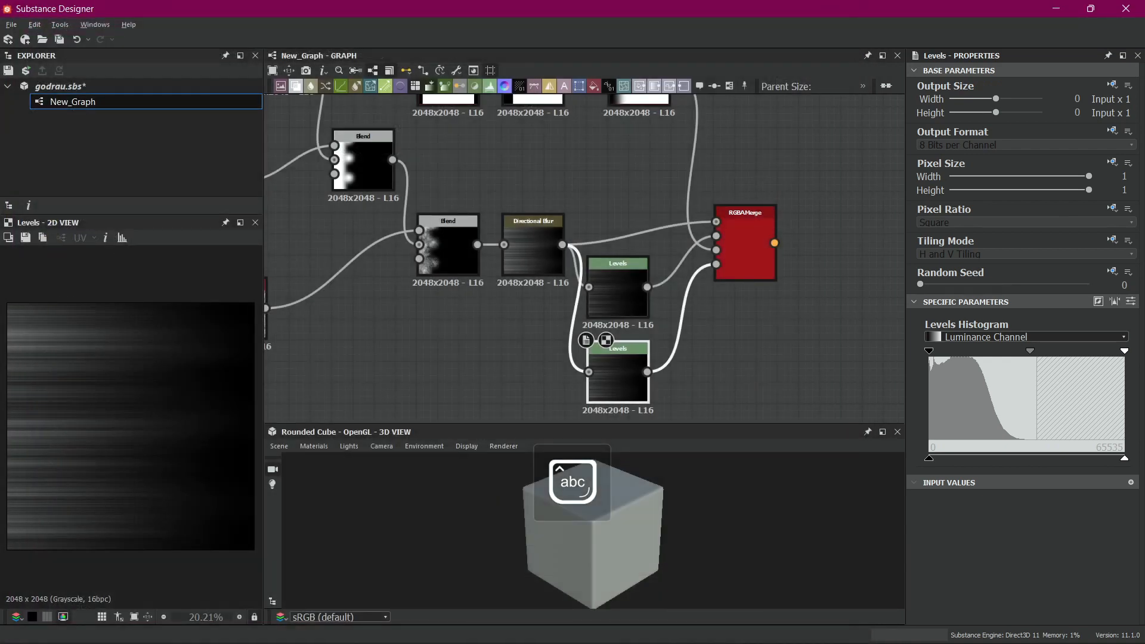
# Save the image of the Levels node feeding RGBA Merge's green input as T_GodRayVar in the Textures folder.
pyautogui.click(617, 292)
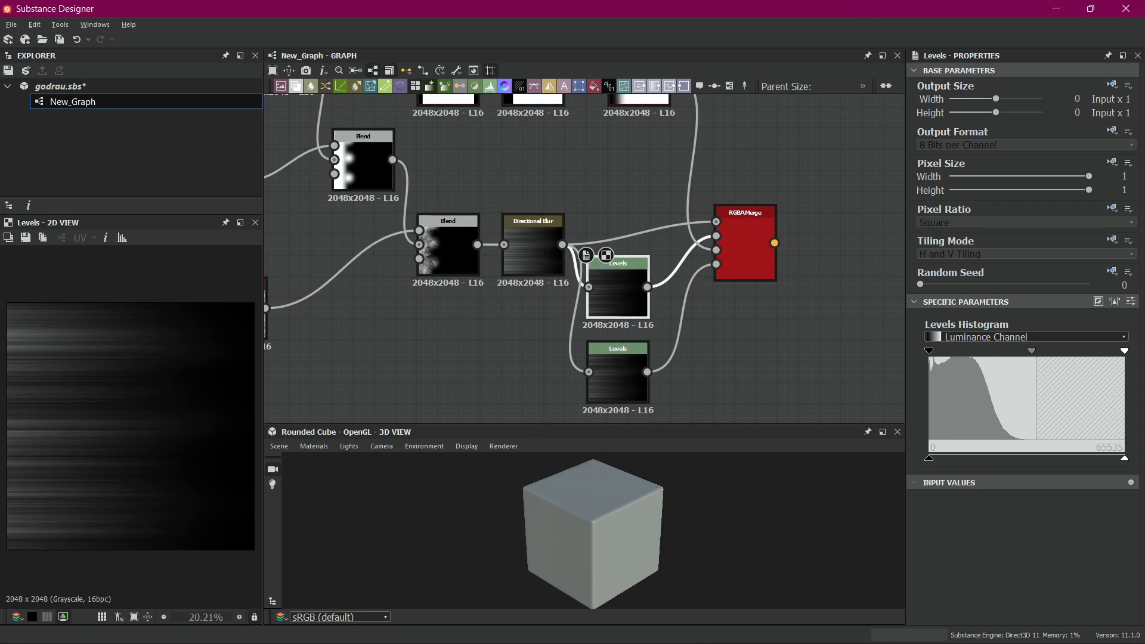
pyautogui.click(25, 237)
pyautogui.press('capslock')
pyautogui.write('T')
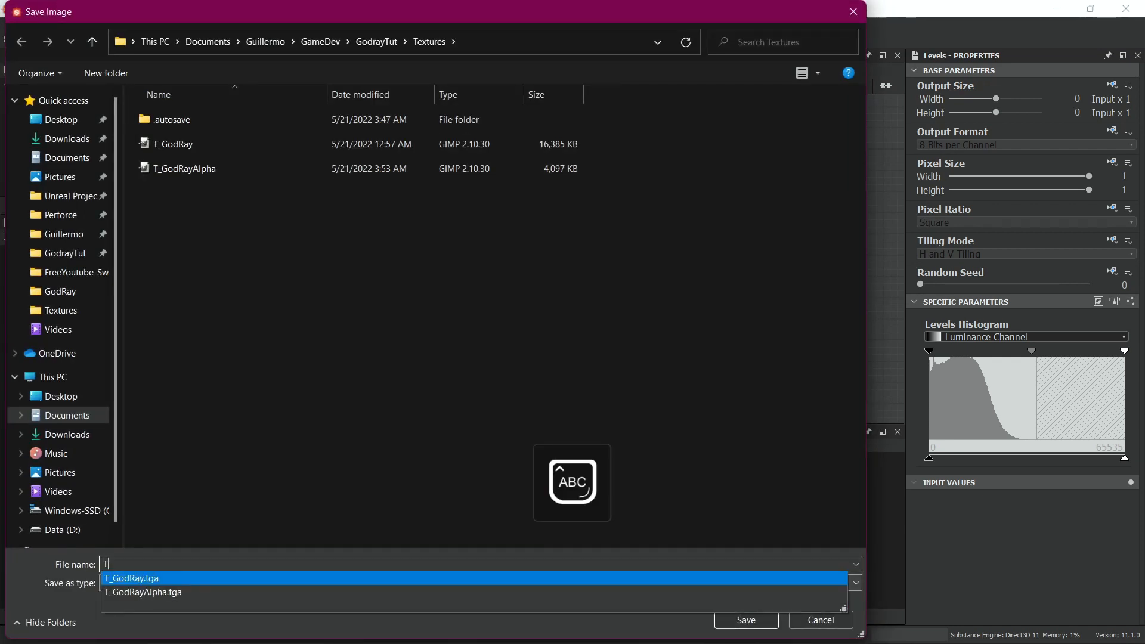
pyautogui.write('_')
pyautogui.press('capslock')
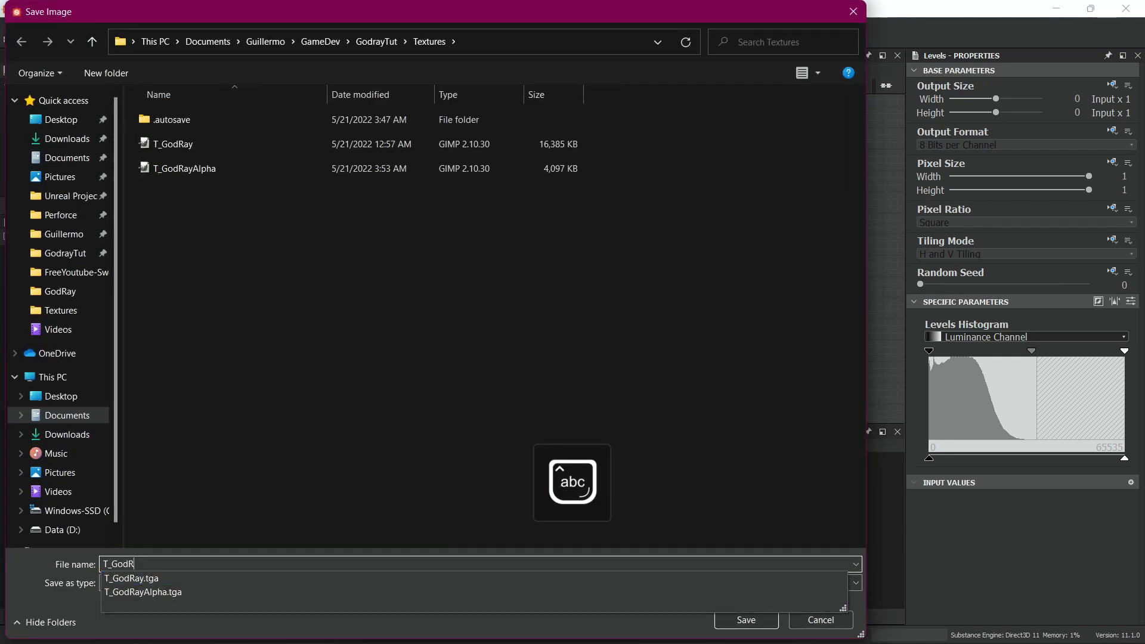
pyautogui.write('GodRayG')
pyautogui.press('capslock')
pyautogui.press('Return')
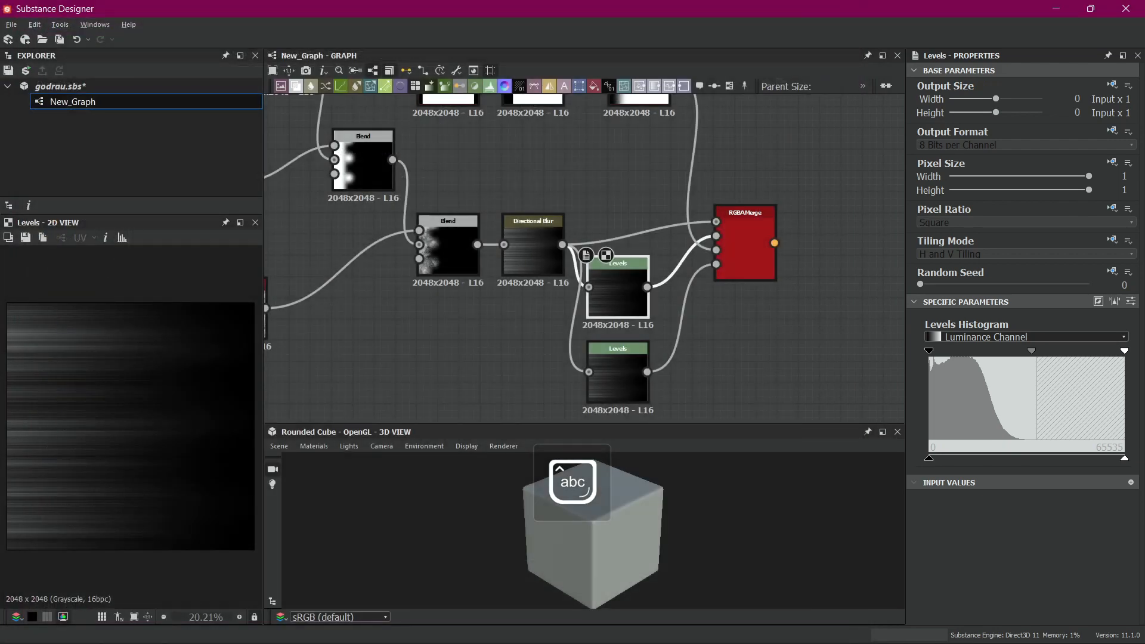
# Save the Blur HQ Grayscale node's image as T_Mask in Truevision Targa format in the Textures folder.
pyautogui.moveTo(638, 173); pyautogui.dragTo(668, 306, button='middle')
pyautogui.doubleClick(668, 209)
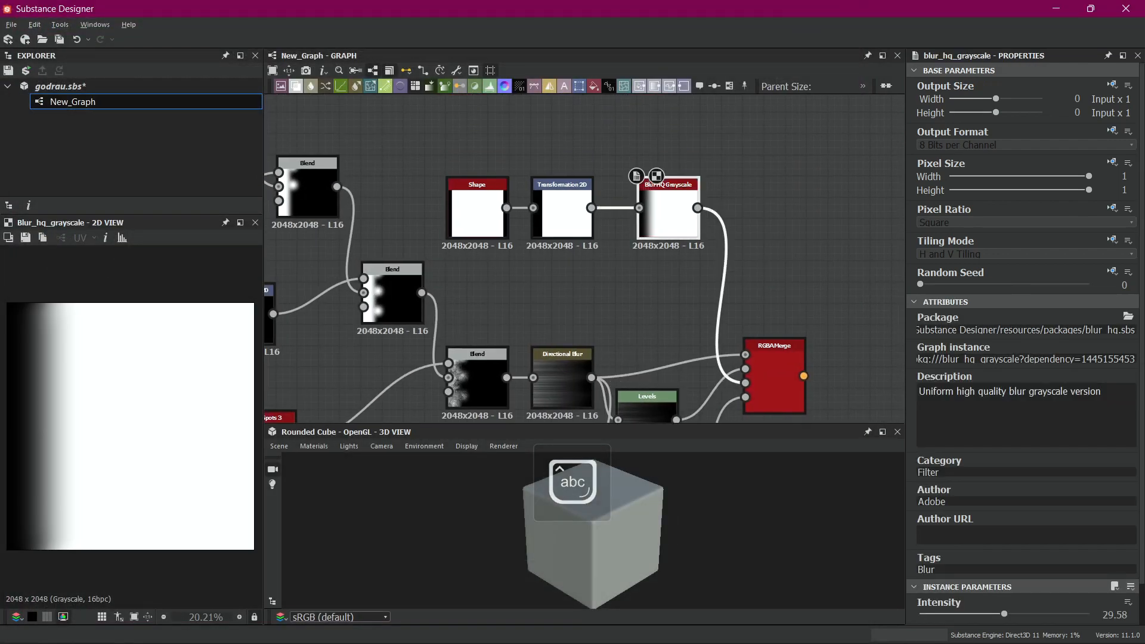
pyautogui.click(26, 238)
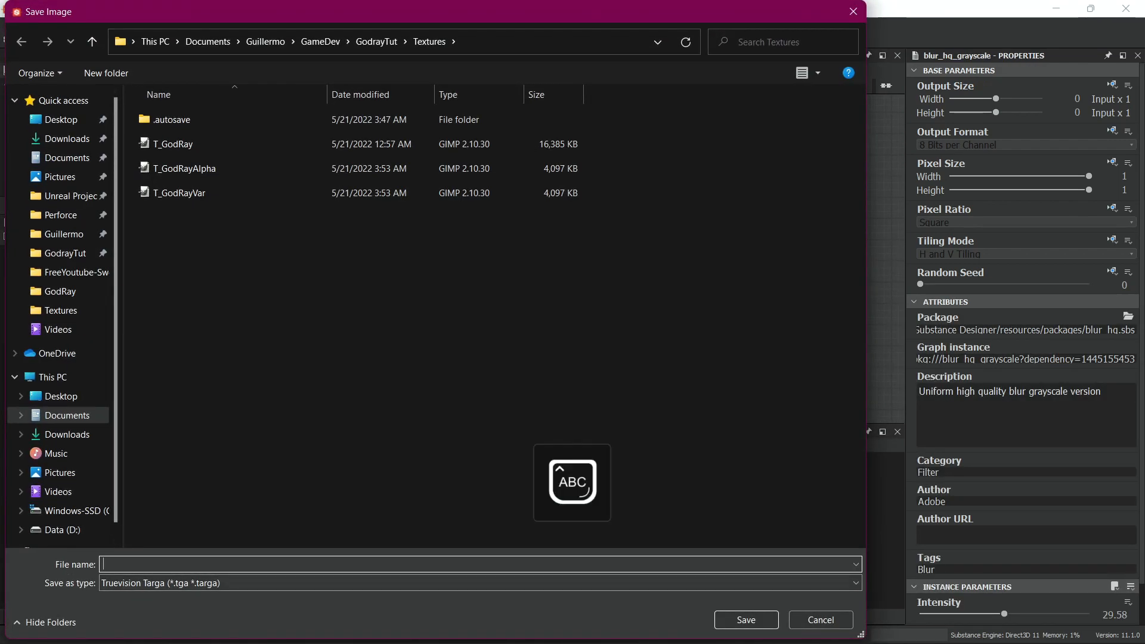
pyautogui.write('T')
pyautogui.press('capslock')
pyautogui.write('_')
pyautogui.press('capslock')
pyautogui.write('Mask')
pyautogui.press('Return')
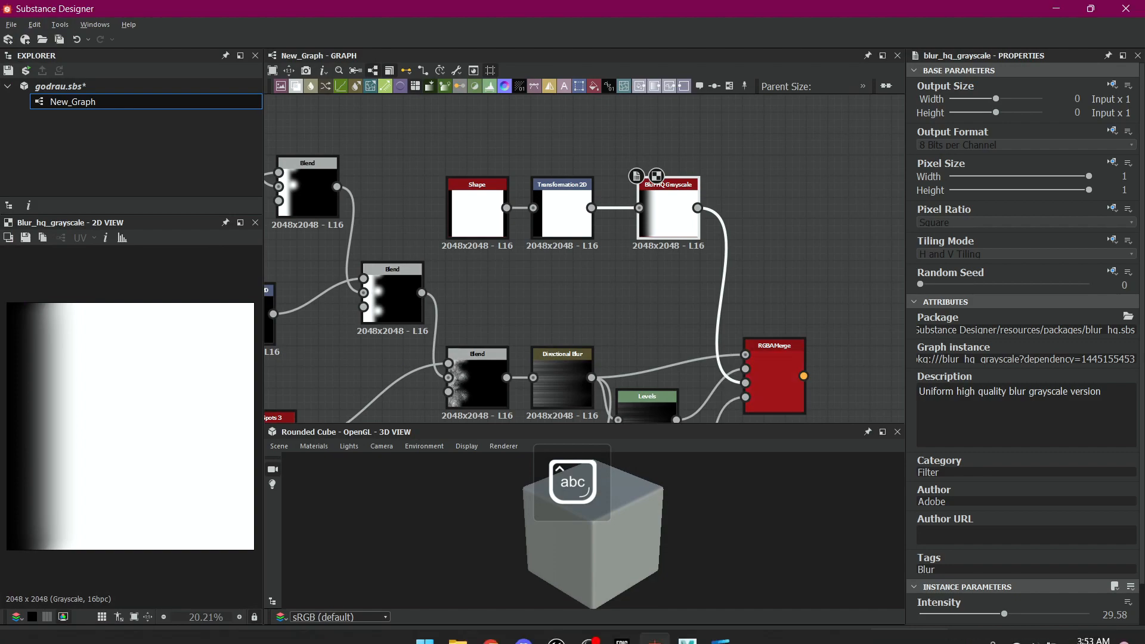
# Switch to the SwordGodRay project in Unreal Editor and import T_GodRayAlpha, T_GodRayVar and T_Mask into its Textures folder.
pyautogui.moveTo(589, 626)
pyautogui.click(629, 525)
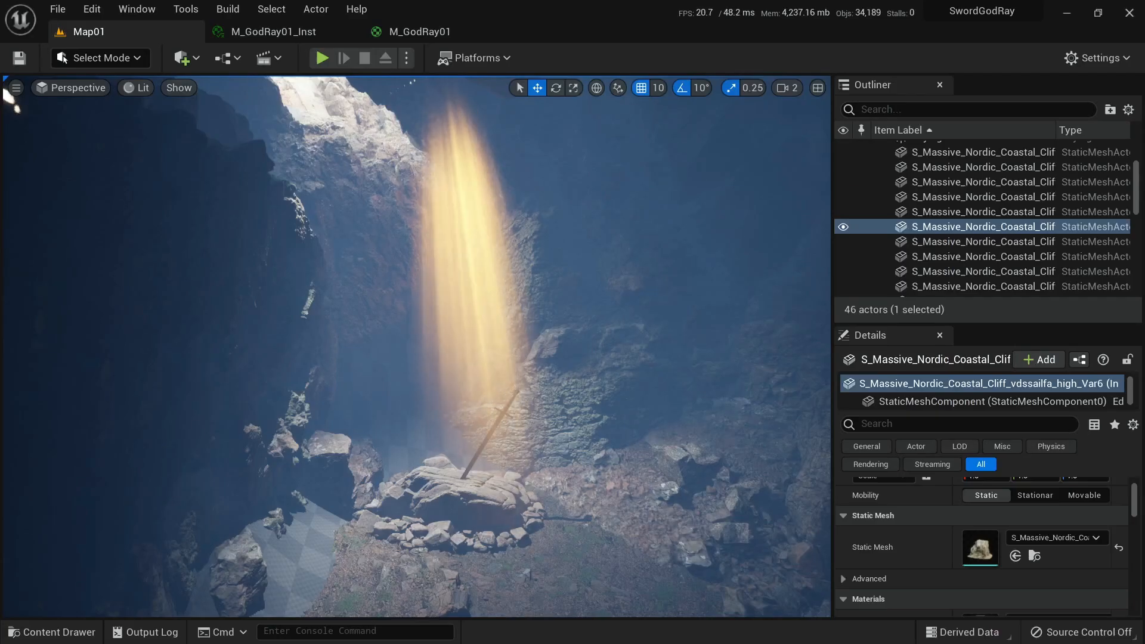
pyautogui.hotkey('ctrl', 'space')
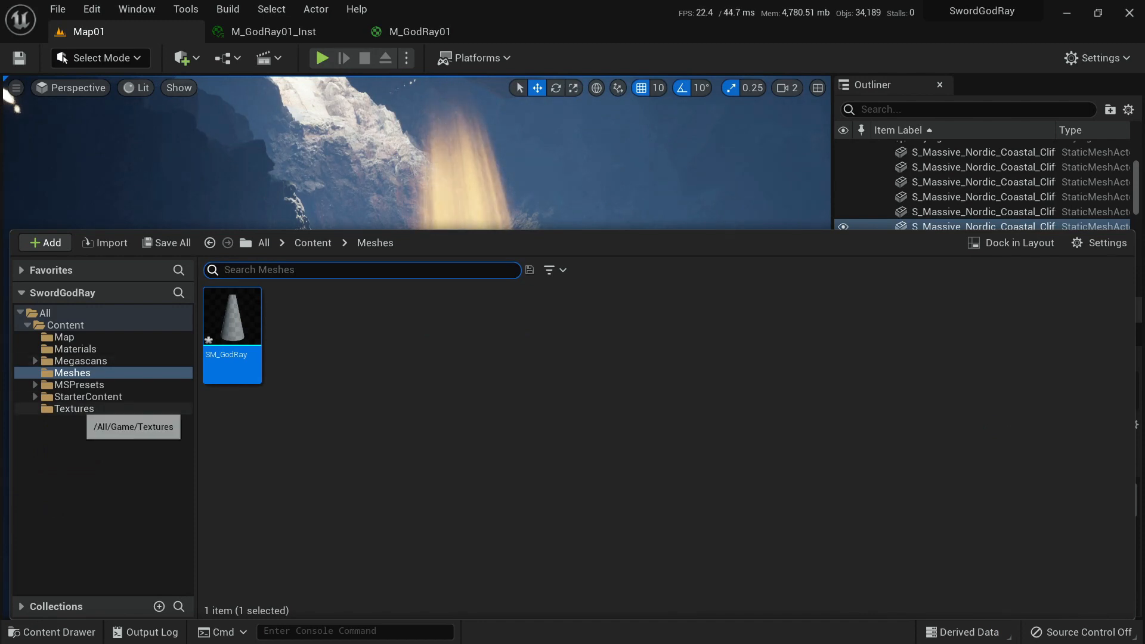
pyautogui.click(77, 408)
pyautogui.rightClick(315, 331)
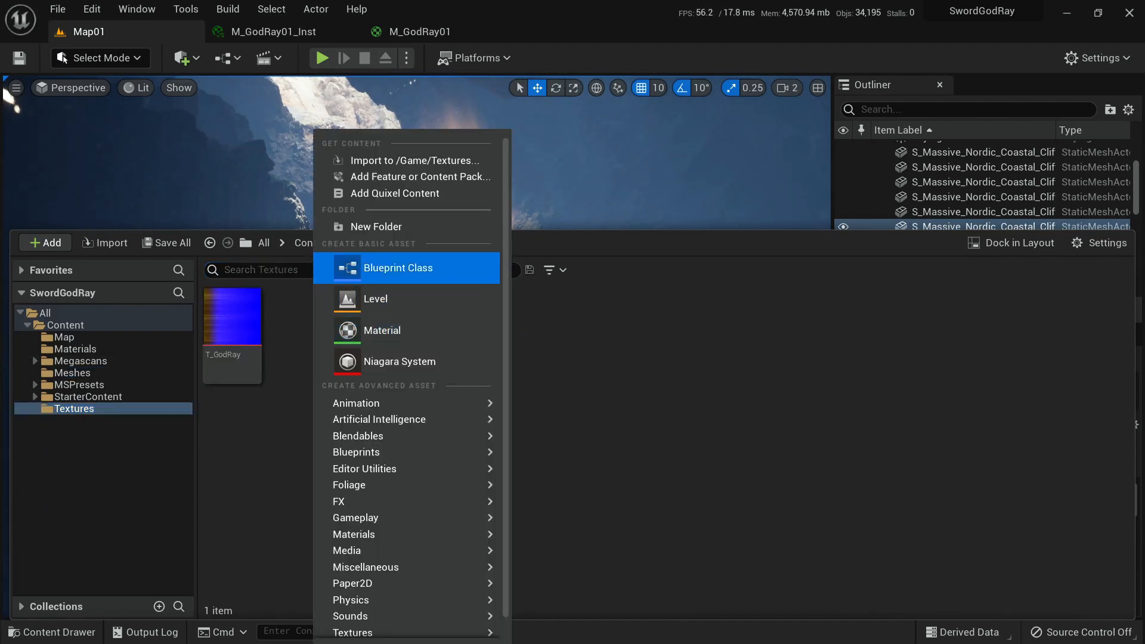
pyautogui.click(411, 161)
pyautogui.click(168, 217)
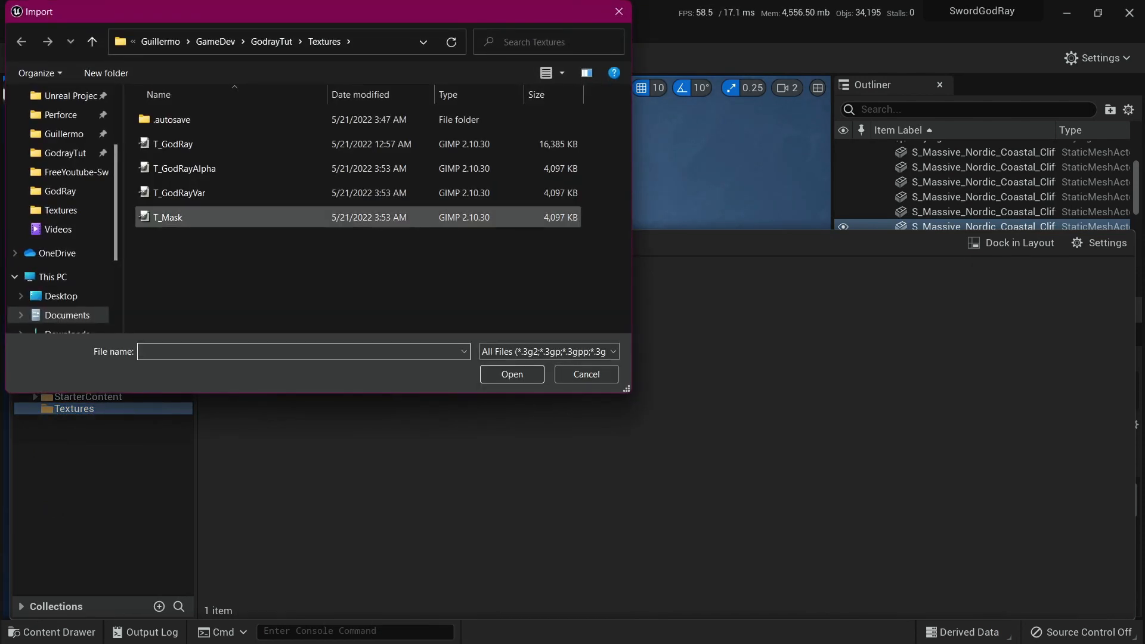
pyautogui.keyDown('ctrl'); pyautogui.click(179, 192); pyautogui.keyUp('ctrl')
pyautogui.press('Return')
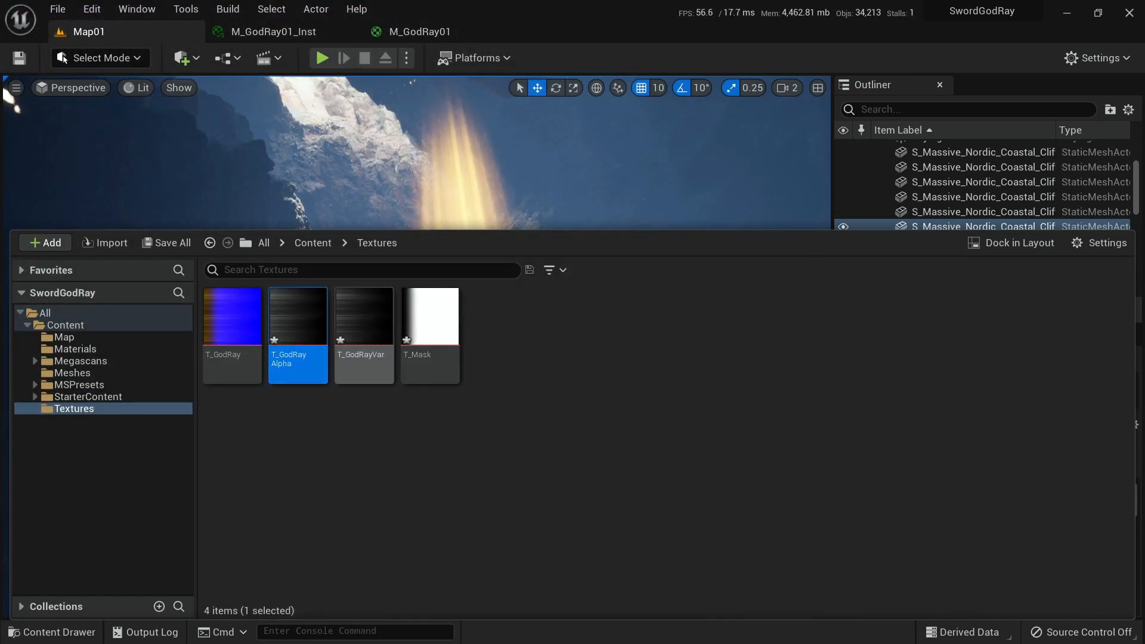
# Add the three new textures as samples to the M_GodRay01 material graph, placed in empty space above the existing nodes.
pyautogui.moveTo(299, 322); pyautogui.dragTo(518, 179)
pyautogui.scroll(-3, 518, 179)
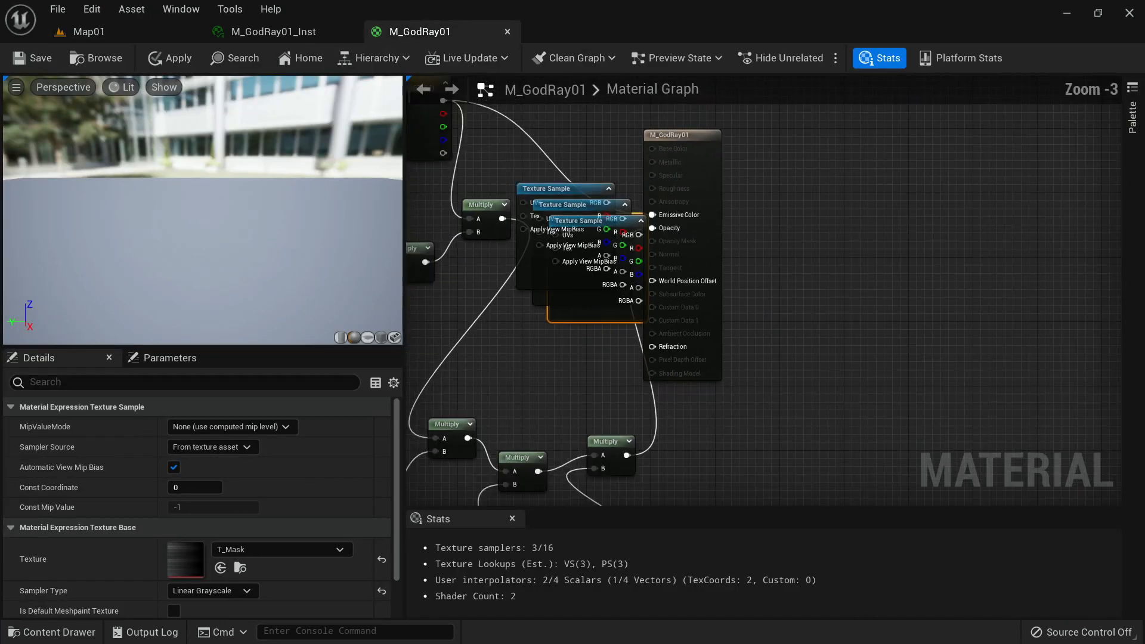
pyautogui.scroll(-2, 763, 298)
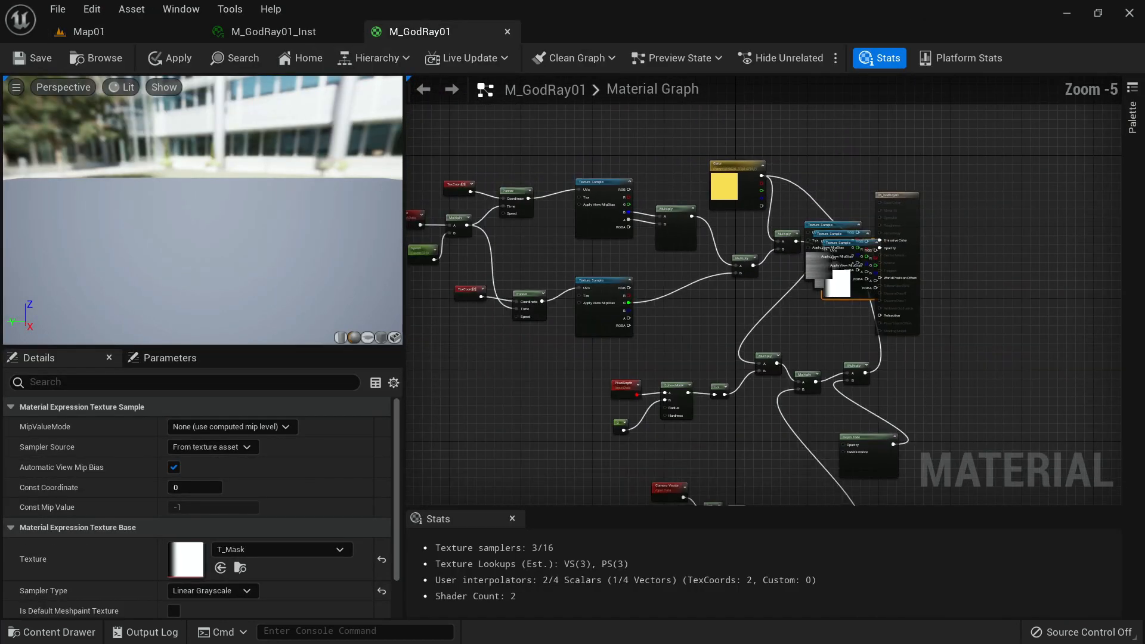
pyautogui.moveTo(838, 234); pyautogui.dragTo(627, 119)
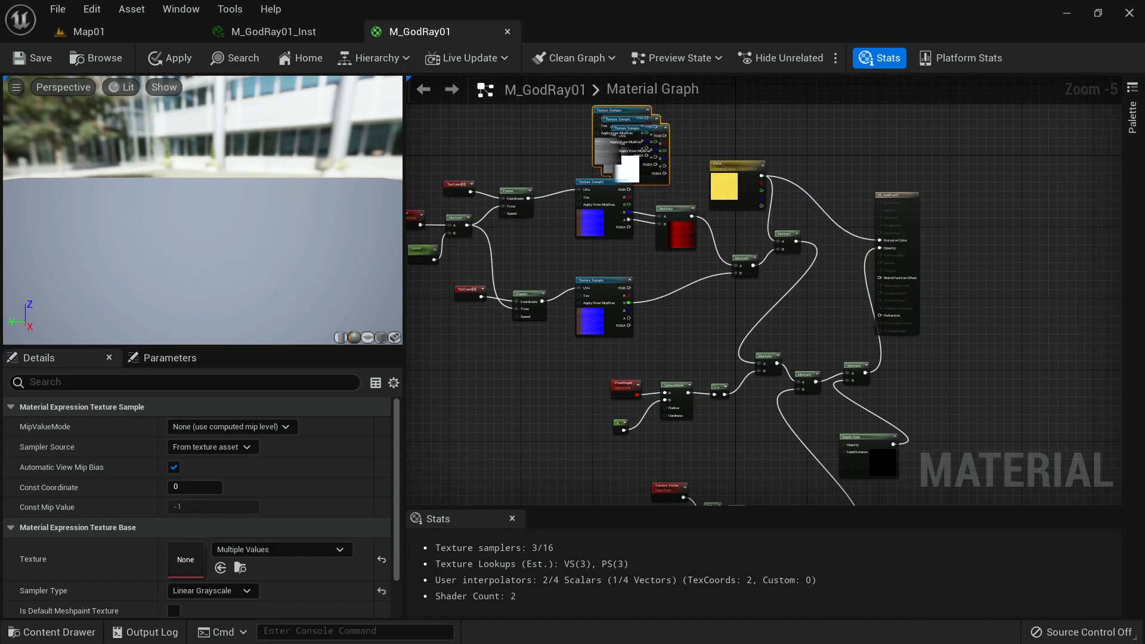
pyautogui.moveTo(627, 119); pyautogui.dragTo(782, 286, button='right')
pyautogui.moveTo(782, 286); pyautogui.dragTo(594, 182)
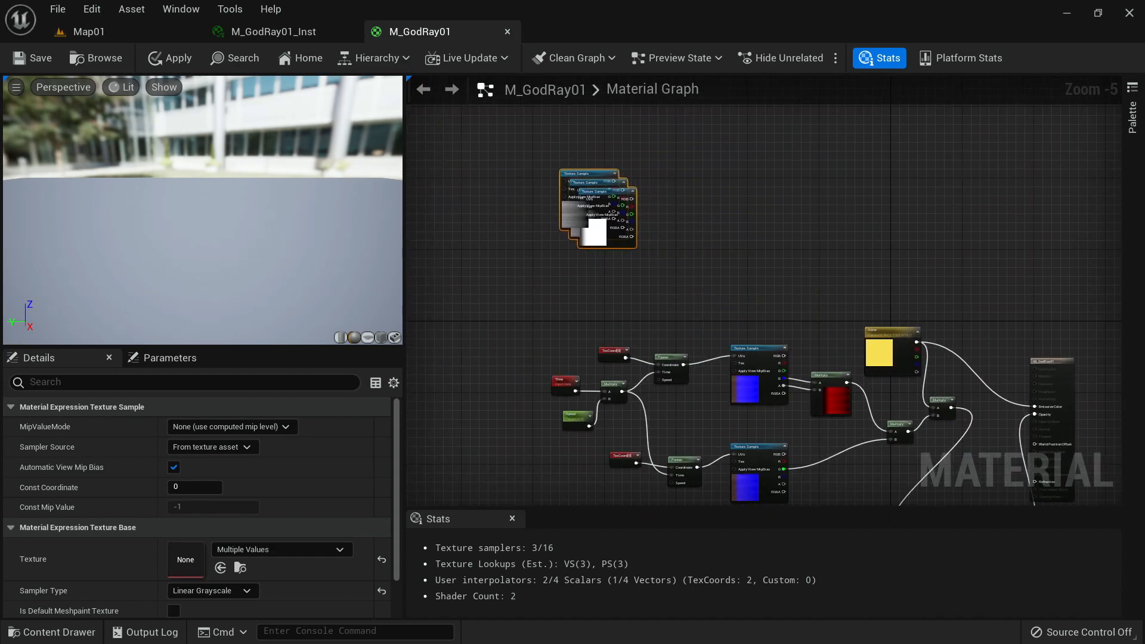
# Place the T_Mask sample above the upper T_GodRay sample and connect its RGB output to input A of the first Multiply.
pyautogui.scroll(3, 724, 259)
pyautogui.moveTo(725, 260); pyautogui.dragTo(814, 245, button='right')
pyautogui.click(793, 245)
pyautogui.moveTo(602, 208); pyautogui.dragTo(845, 316)
pyautogui.moveTo(908, 328); pyautogui.dragTo(751, 222, button='right')
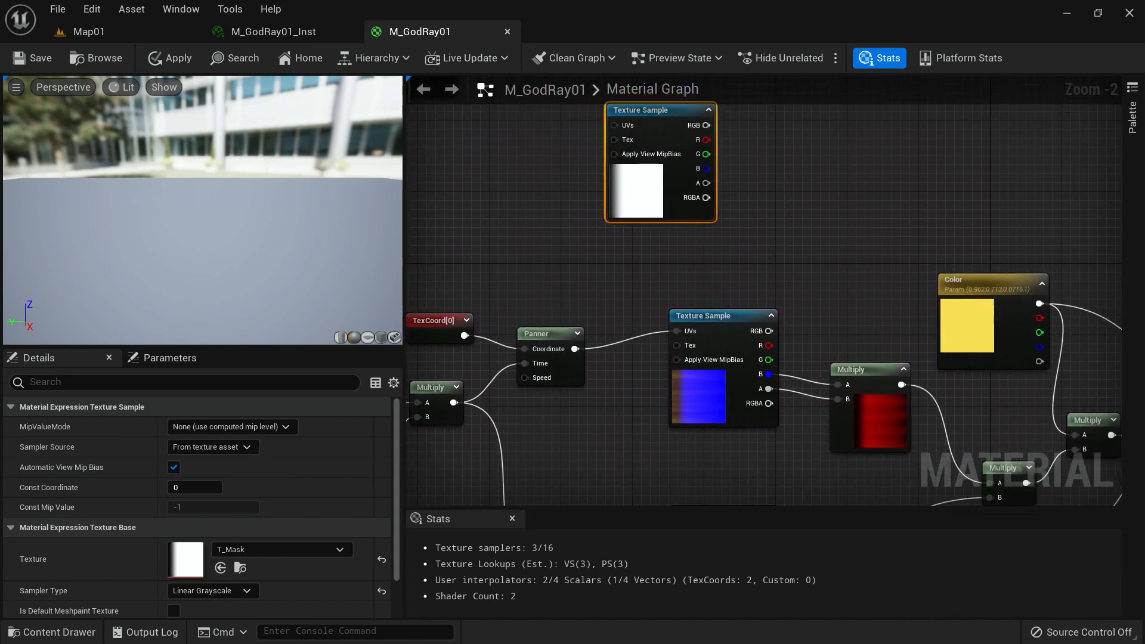
pyautogui.moveTo(665, 203); pyautogui.dragTo(728, 230)
pyautogui.moveTo(770, 195); pyautogui.dragTo(819, 248)
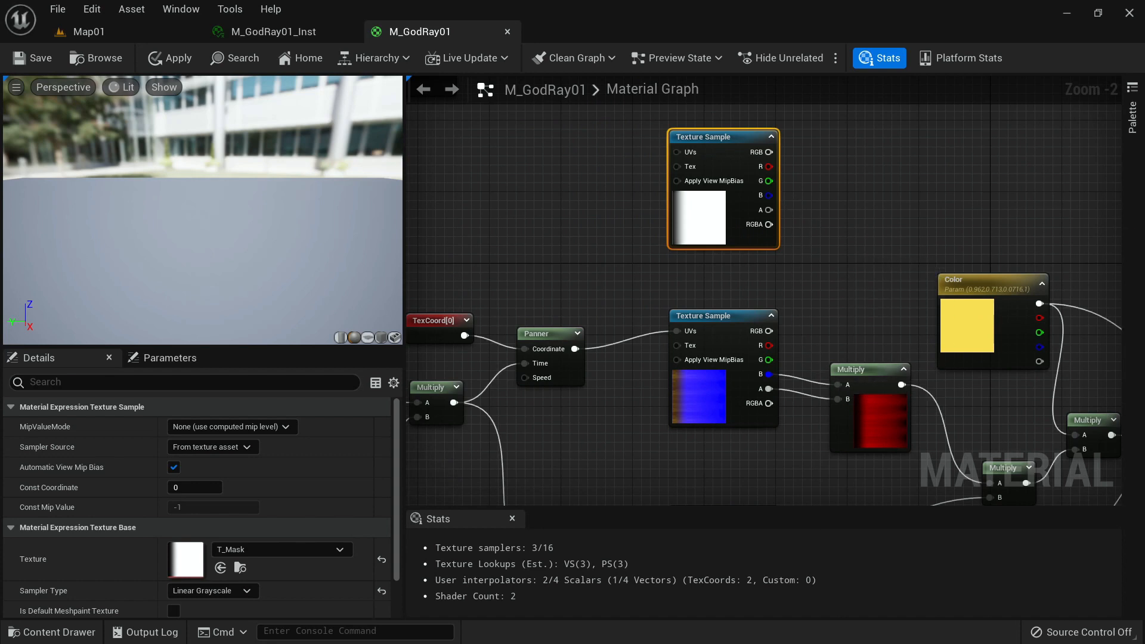
pyautogui.click(816, 244)
pyautogui.moveTo(769, 152); pyautogui.dragTo(841, 386)
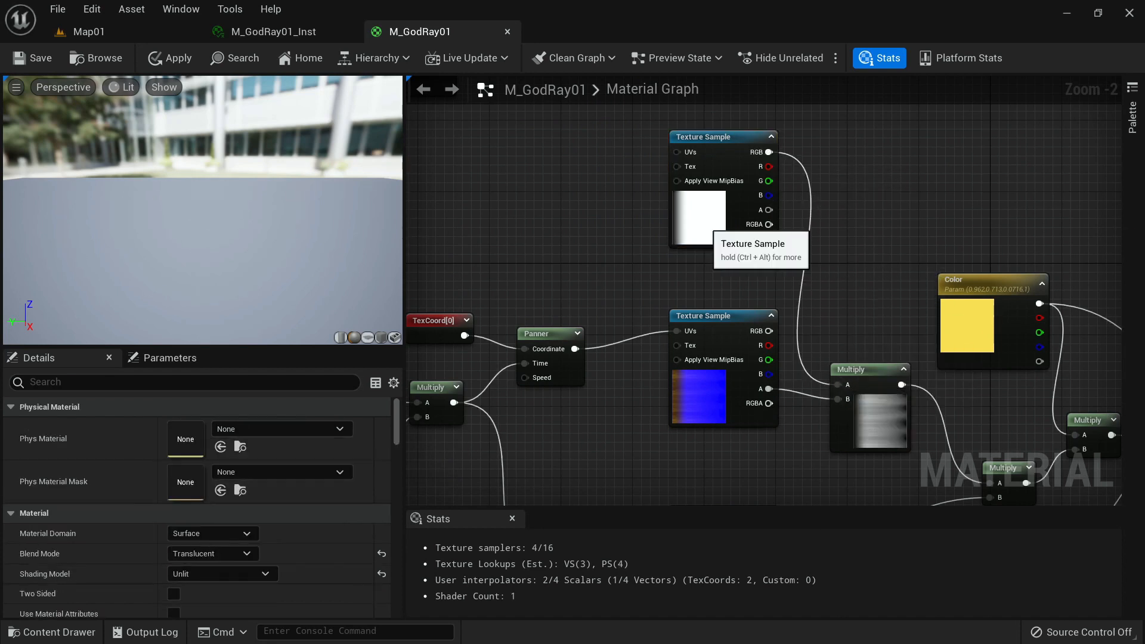
pyautogui.click(716, 231)
pyautogui.moveTo(632, 237); pyautogui.dragTo(706, 284, button='right')
pyautogui.scroll(-1, 726, 304)
pyautogui.click(238, 591)
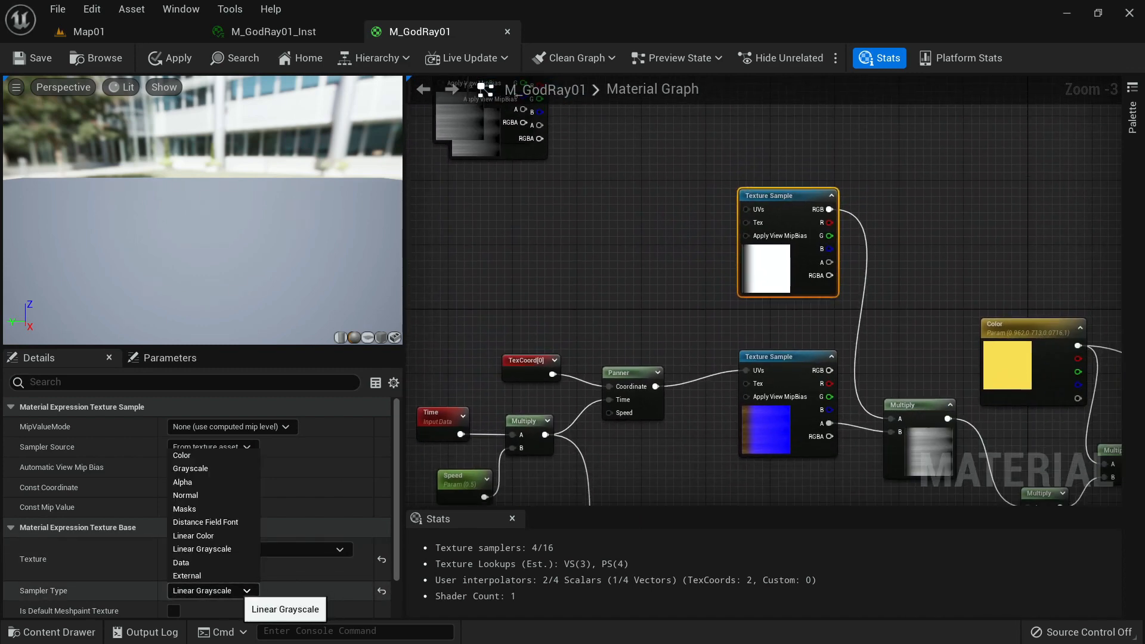
pyautogui.click(238, 590)
# Move the T_GodRayVar sample beside the lower T_GodRay sample and connect its RGB output to input B of the second Multiply.
pyautogui.moveTo(667, 190); pyautogui.dragTo(691, 235, button='right')
pyautogui.moveTo(519, 182); pyautogui.dragTo(654, 336)
pyautogui.moveTo(654, 335); pyautogui.dragTo(500, 105, button='right')
pyautogui.moveTo(499, 106); pyautogui.dragTo(758, 445)
pyautogui.moveTo(843, 395); pyautogui.dragTo(827, 294, button='right')
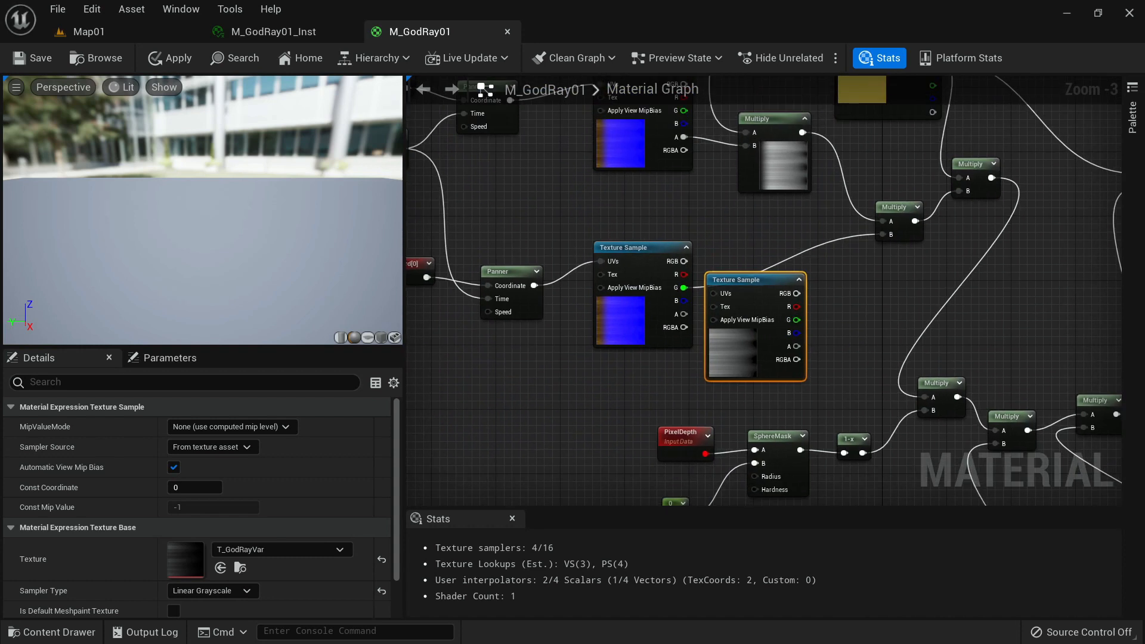
pyautogui.moveTo(797, 293); pyautogui.dragTo(891, 235)
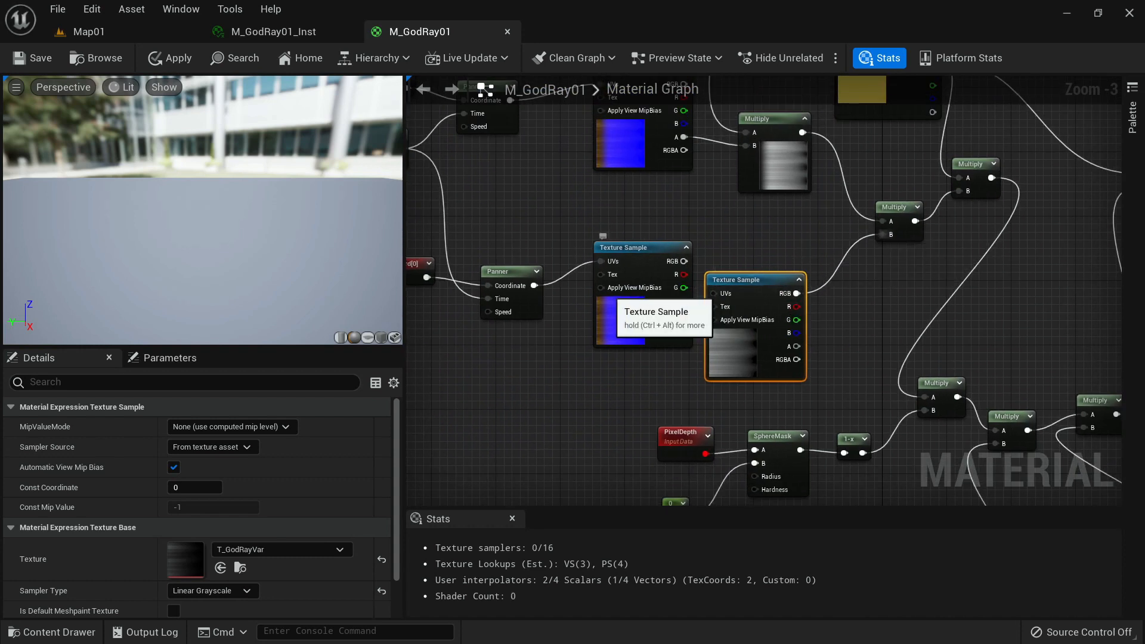
# Delete the lower T_GodRay sample and connect the lower Panner to the UVs of the T_GodRayVar sample.
pyautogui.click(638, 311)
pyautogui.press('Delete')
pyautogui.moveTo(534, 286); pyautogui.dragTo(665, 302)
# Move the T_GodRayAlpha sample beside the T_Mask sample and connect its RGB output to input B of the first Multiply.
pyautogui.moveTo(706, 216); pyautogui.dragTo(846, 406, button='right')
pyautogui.moveTo(671, 172); pyautogui.dragTo(757, 345, button='right')
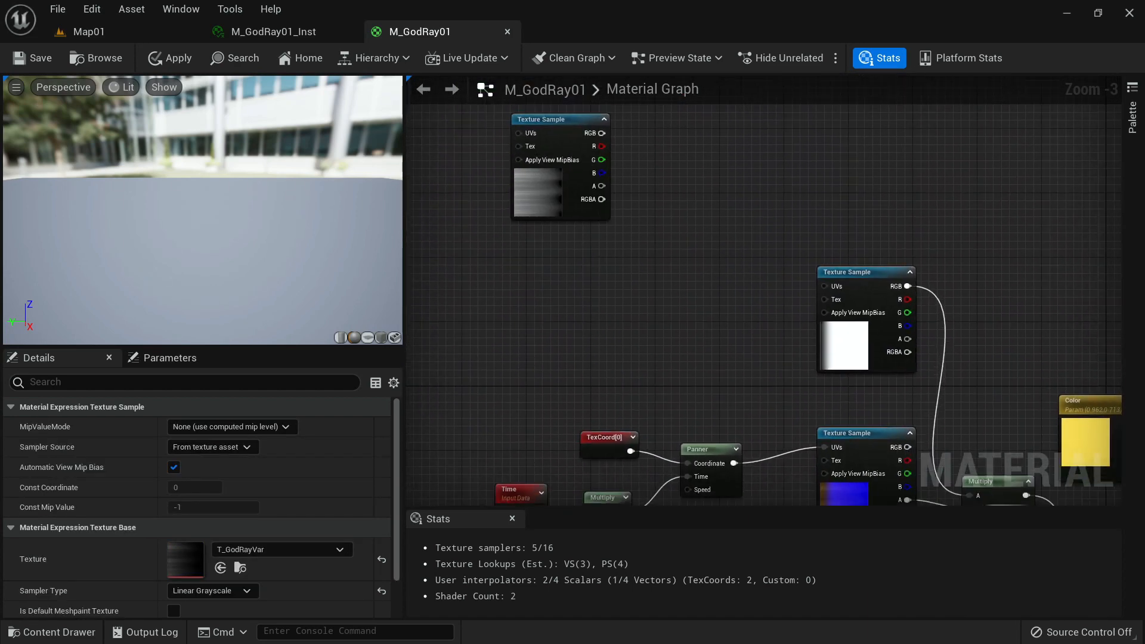
pyautogui.moveTo(561, 167); pyautogui.dragTo(744, 323)
pyautogui.moveTo(776, 419); pyautogui.dragTo(571, 236, button='right')
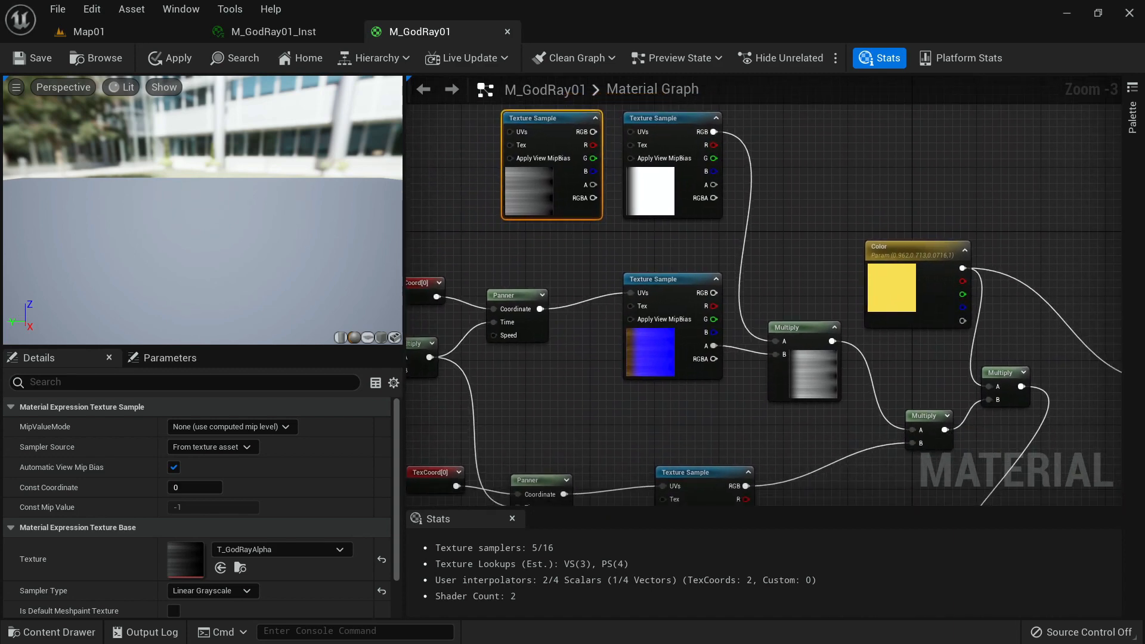
pyautogui.moveTo(593, 132); pyautogui.dragTo(776, 354)
# Replace the upper T_GodRay sample with the T_GodRayAlpha sample by deleting the old one and connecting the upper Panner to its UVs.
pyautogui.click(686, 355)
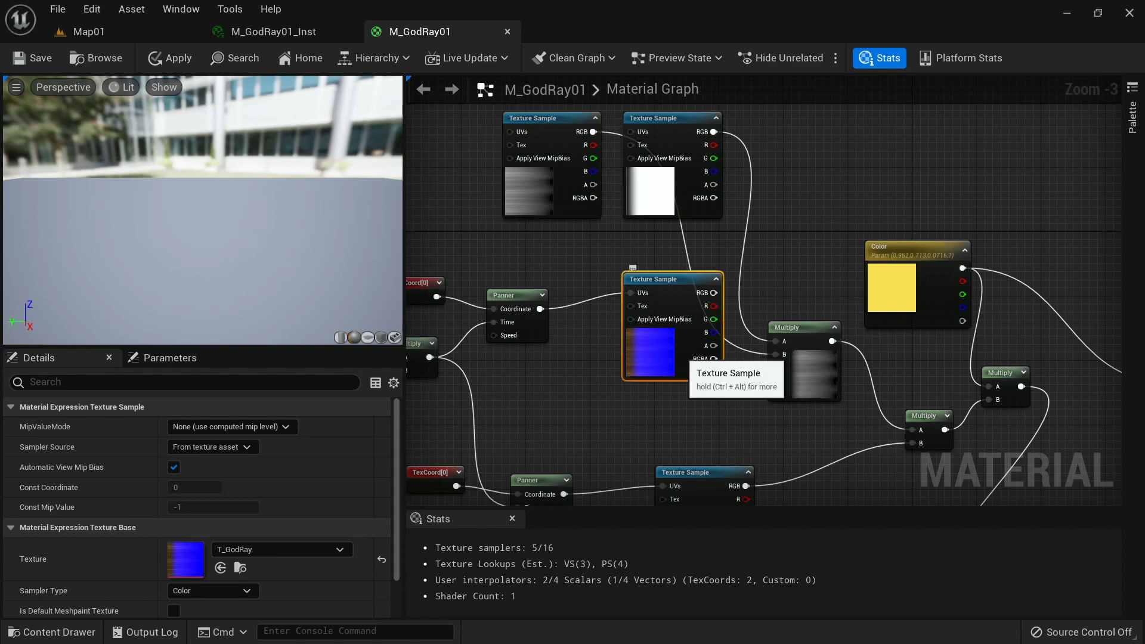
pyautogui.press('Delete')
pyautogui.moveTo(548, 118); pyautogui.dragTo(645, 239)
pyautogui.moveTo(661, 316); pyautogui.dragTo(669, 357)
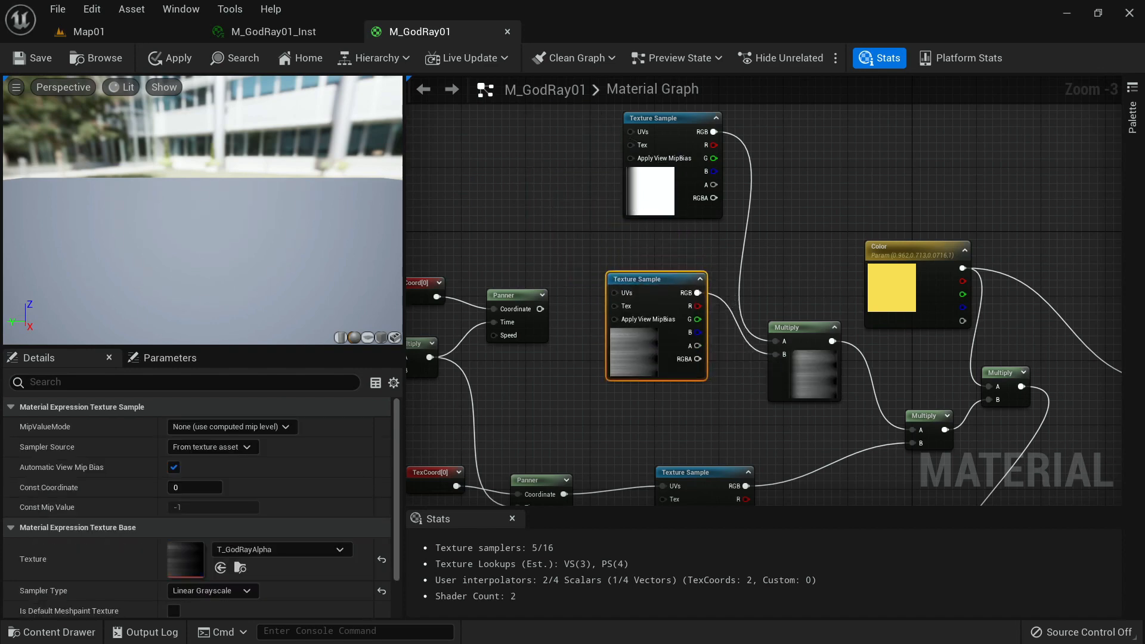
pyautogui.moveTo(540, 309); pyautogui.dragTo(615, 295)
pyautogui.moveTo(615, 294); pyautogui.dragTo(656, 228, button='right')
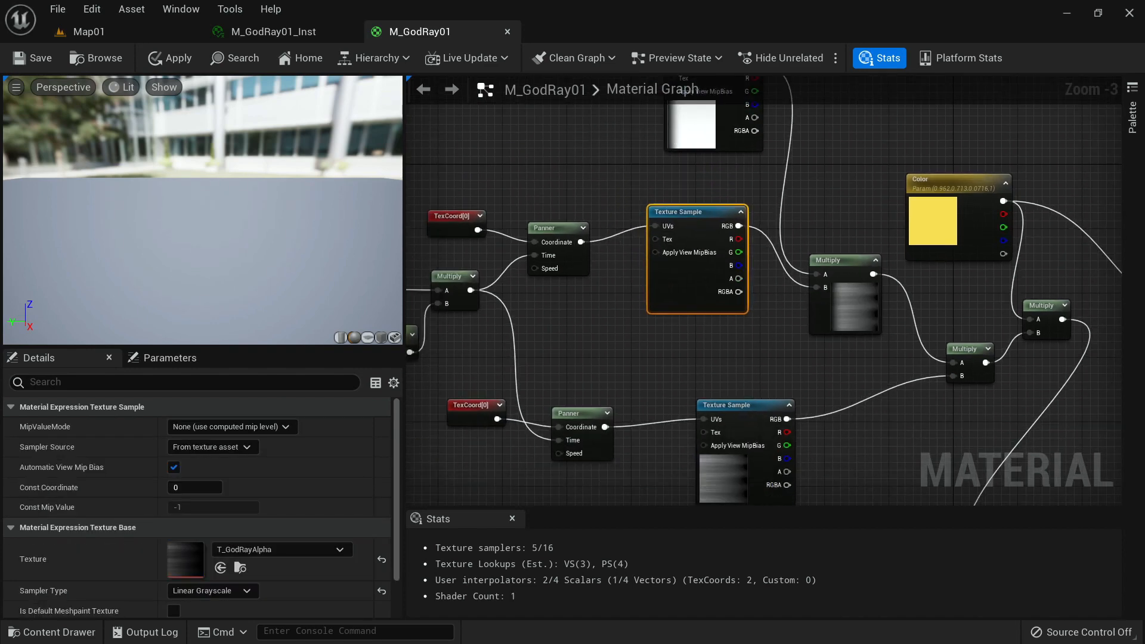
# Apply the M_GodRay01 changes and fly around the sword in Map01 to examine the updated god ray.
pyautogui.click(170, 59)
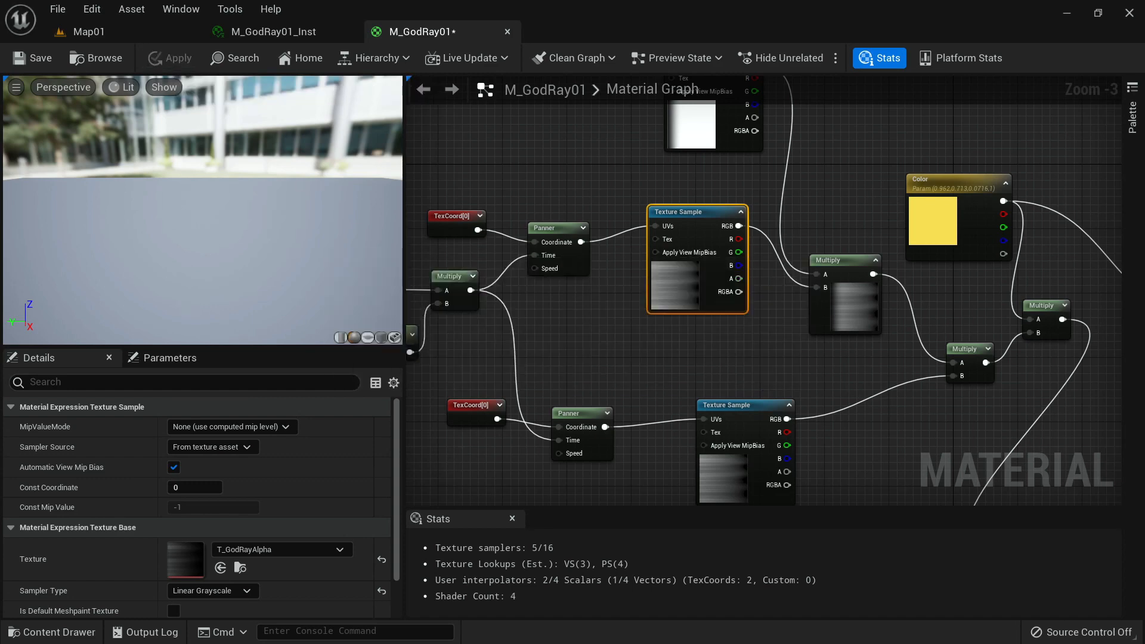
pyautogui.click(89, 31)
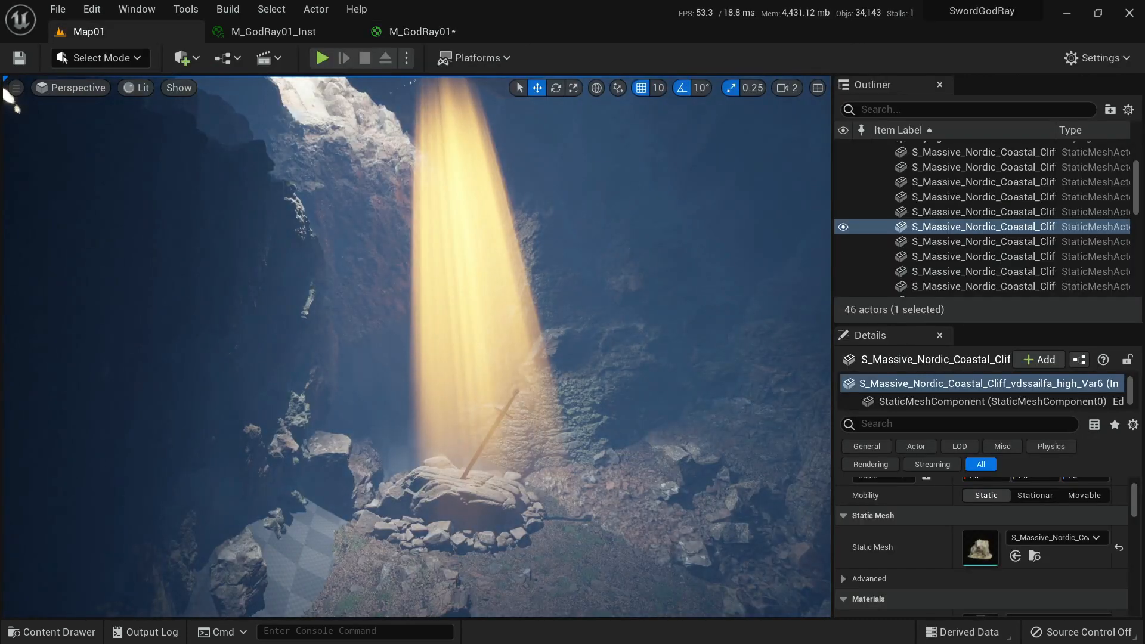
pyautogui.moveTo(418, 346); pyautogui.dragTo(391, 221, button='right')
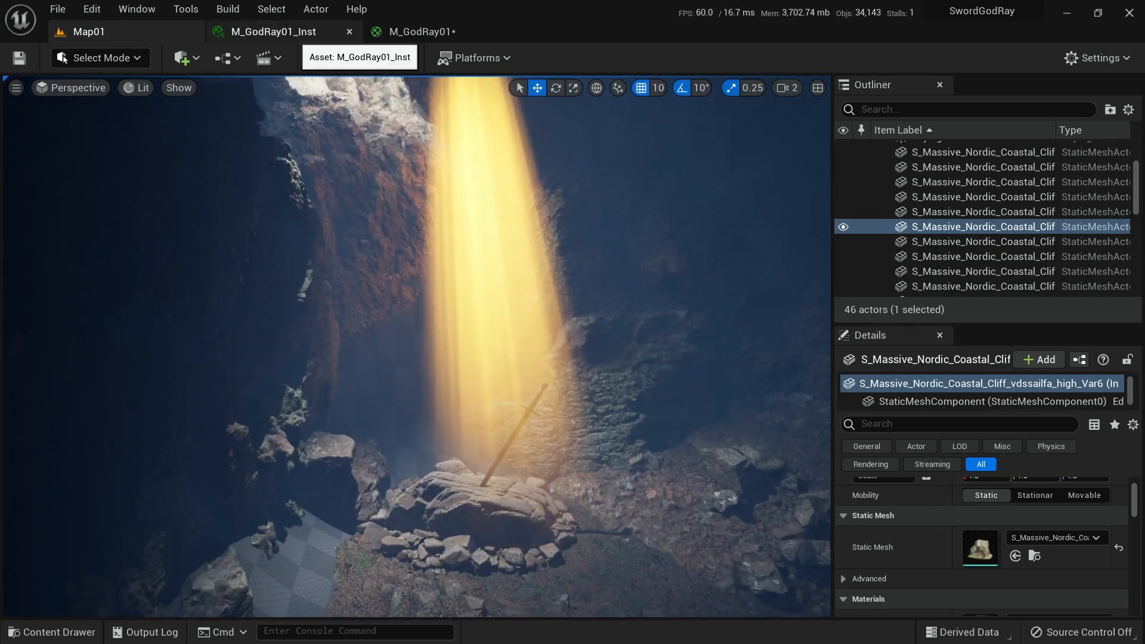
pyautogui.press('w')
pyautogui.moveTo(417, 346)
pyautogui.mouseDown(button='right')
pyautogui.moveTo(431, 311)
pyautogui.moveTo(421, 331)
pyautogui.mouseUp(button='right')
pyautogui.press('s')
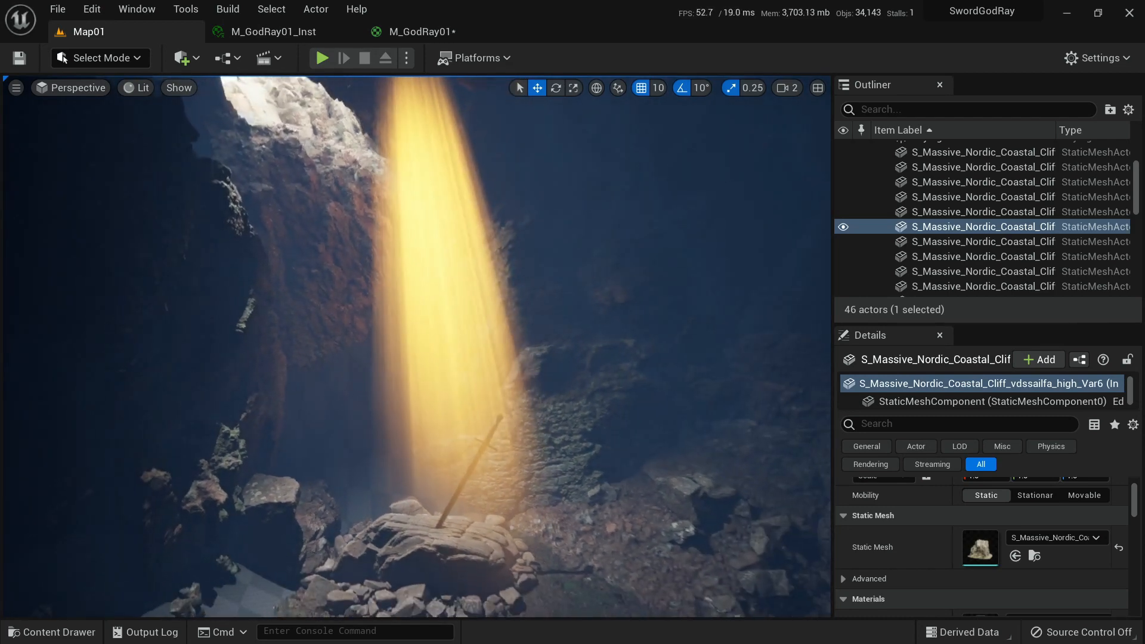
# Set the Color parameter of M_GodRay01_Inst to R 2.0, G 0.847672 and B 0.0, then return to Map01.
pyautogui.click(305, 33)
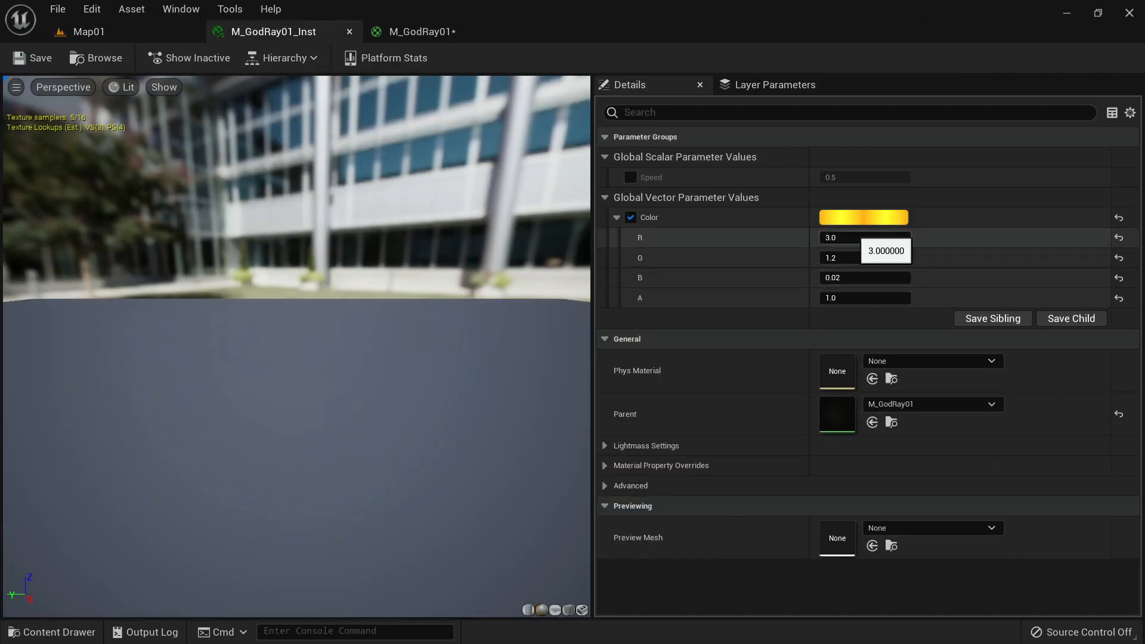
pyautogui.click(864, 218)
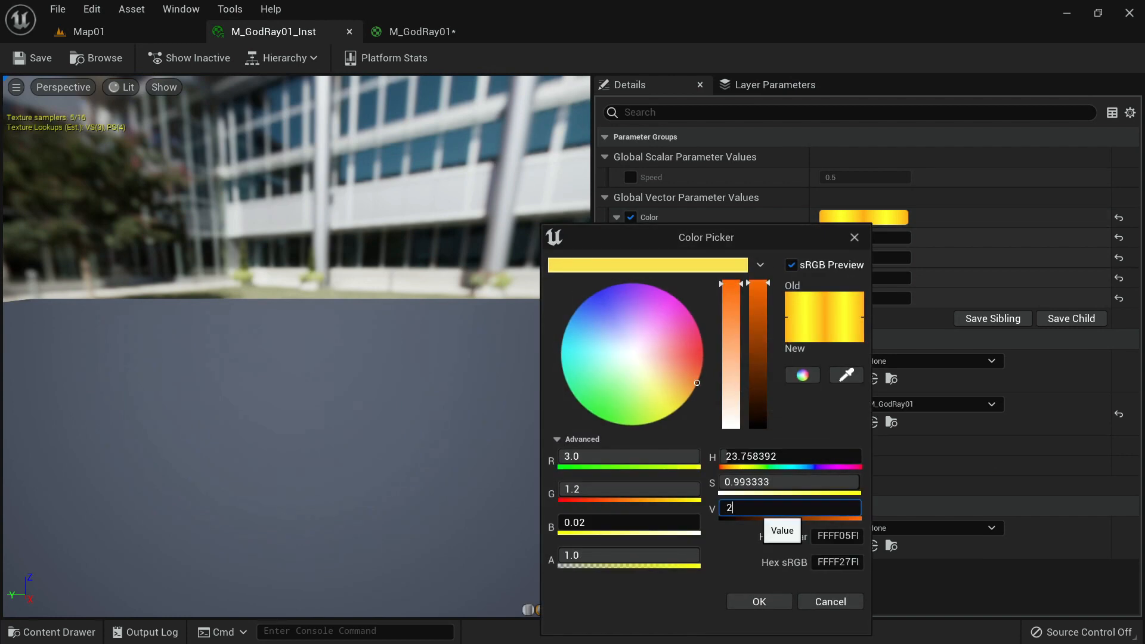
pyautogui.press('Tab')
pyautogui.press('Return')
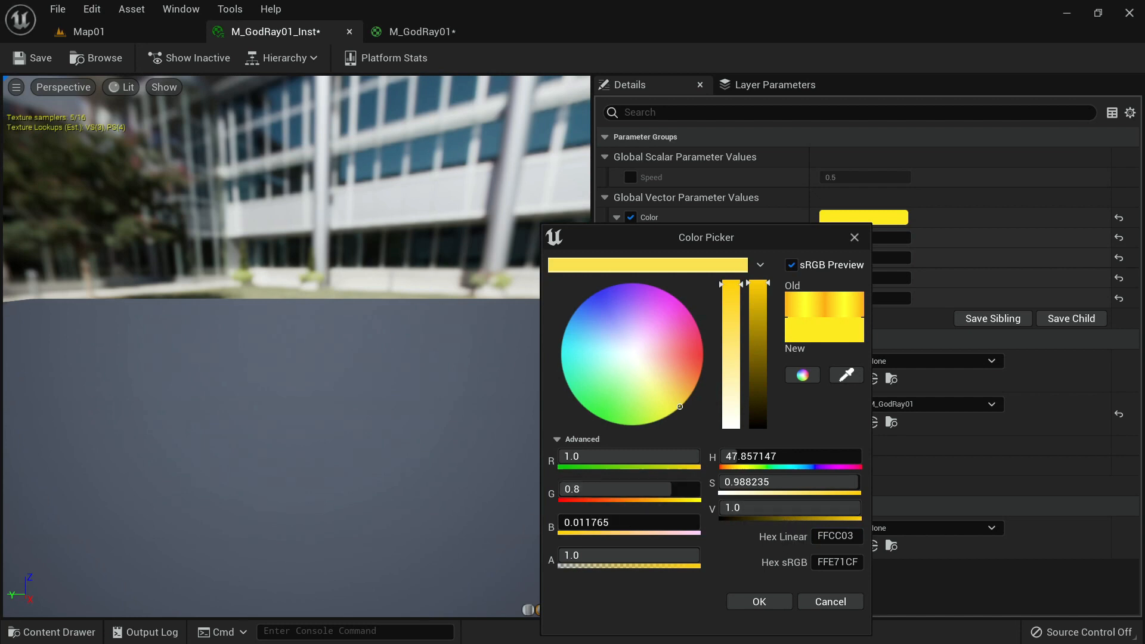
pyautogui.press('Tab')
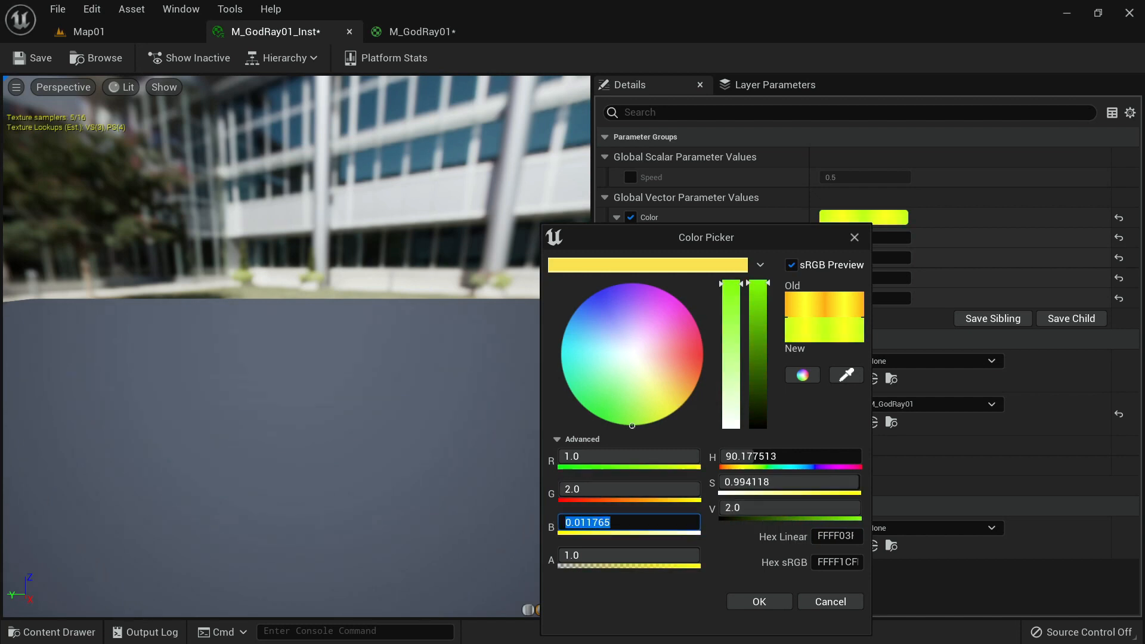
pyautogui.moveTo(685, 401); pyautogui.dragTo(695, 389)
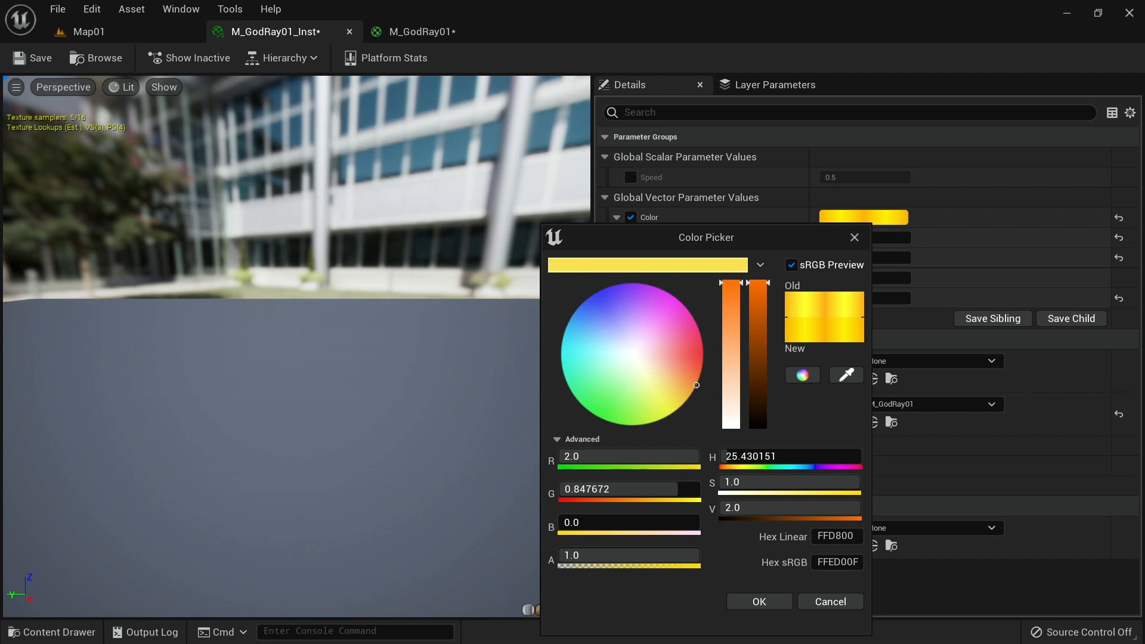
pyautogui.click(760, 602)
pyautogui.click(89, 31)
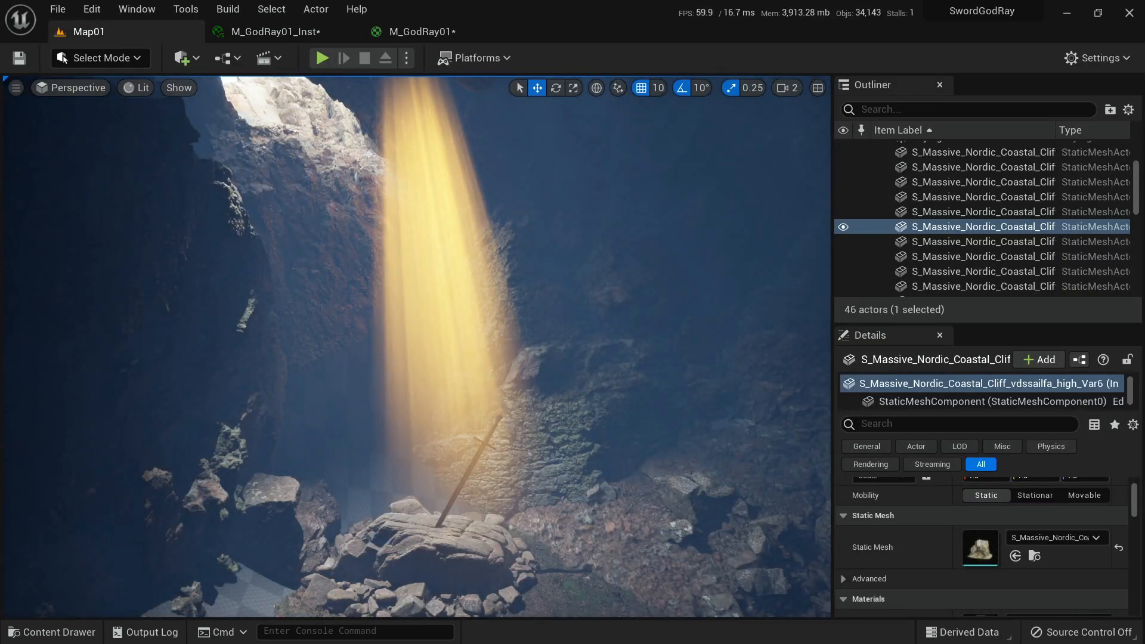
# Float the M_GodRay01 editor beside the god ray view, enlarge it and select the constant feeding the Power node's Exp input.
pyautogui.click(416, 32)
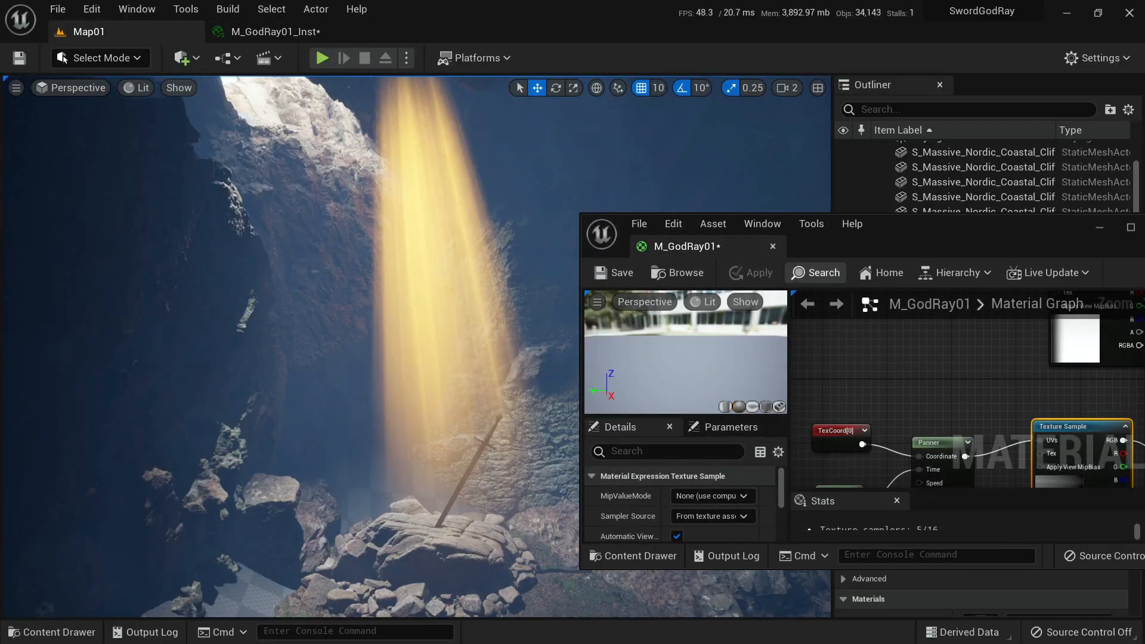
pyautogui.moveTo(928, 249); pyautogui.dragTo(873, 89)
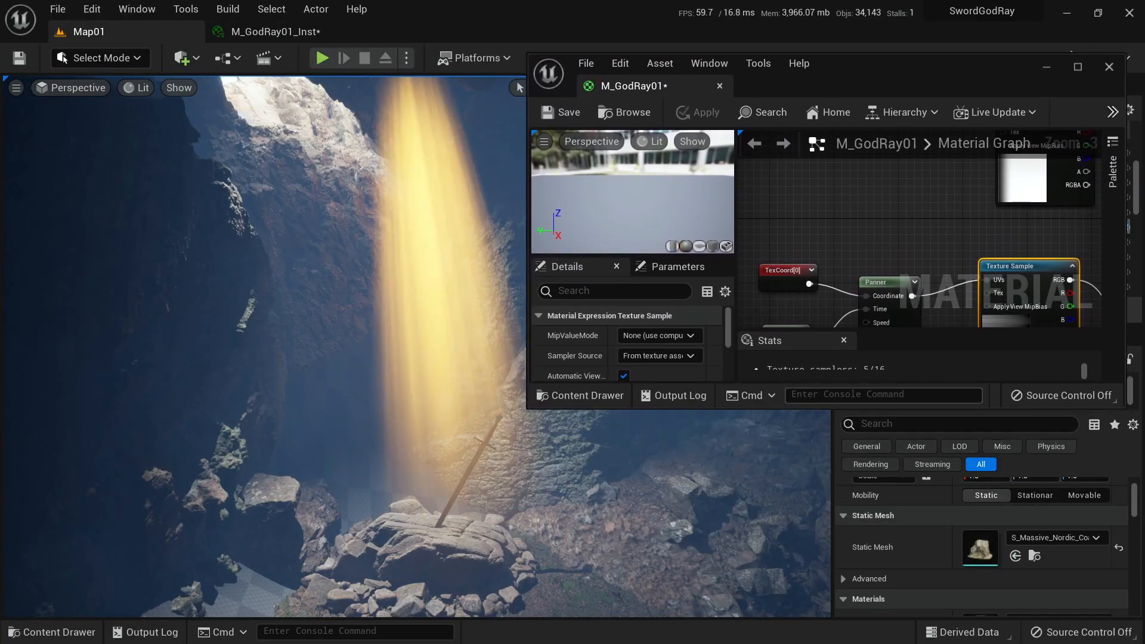
pyautogui.moveTo(996, 407); pyautogui.dragTo(996, 615)
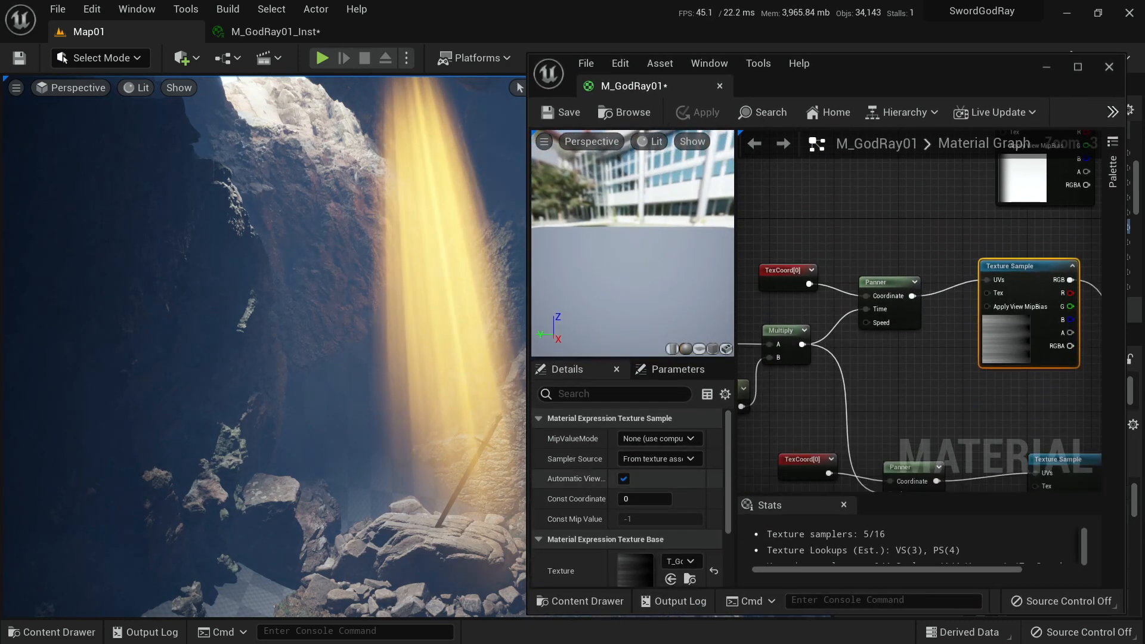
pyautogui.moveTo(895, 358); pyautogui.dragTo(943, 330, button='right')
pyautogui.moveTo(1068, 453); pyautogui.dragTo(825, 134, button='right')
pyautogui.scroll(1, 871, 304)
pyautogui.click(860, 412)
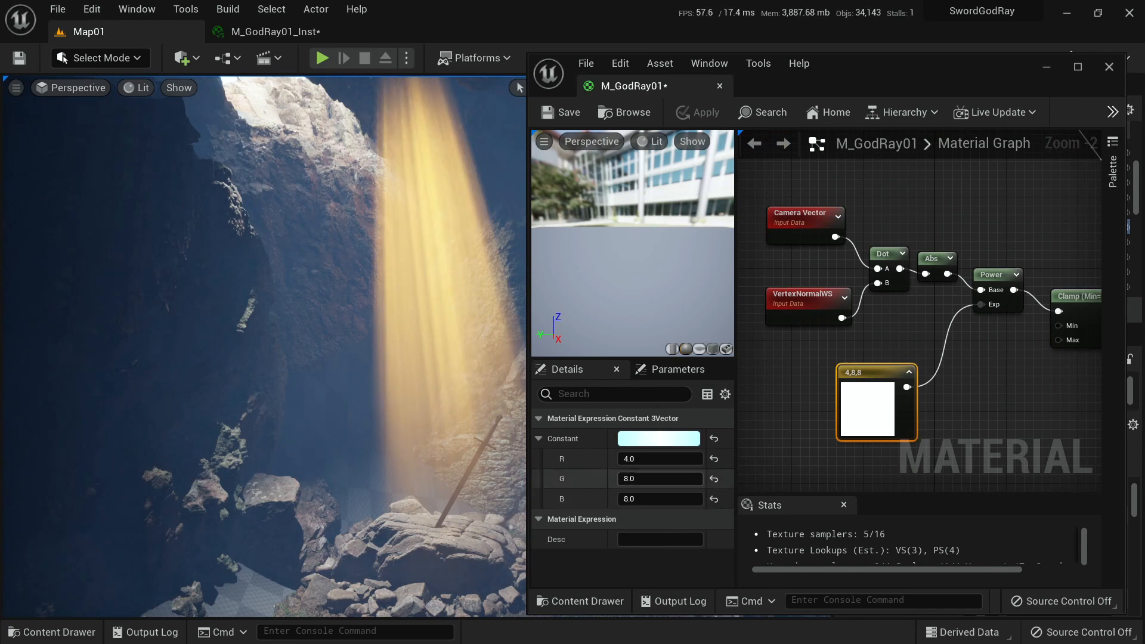
# Try 2 and 5 as the R value of the Power exponent constant, applying the material each time.
pyautogui.click(659, 458)
pyautogui.write('2')
pyautogui.press('Return')
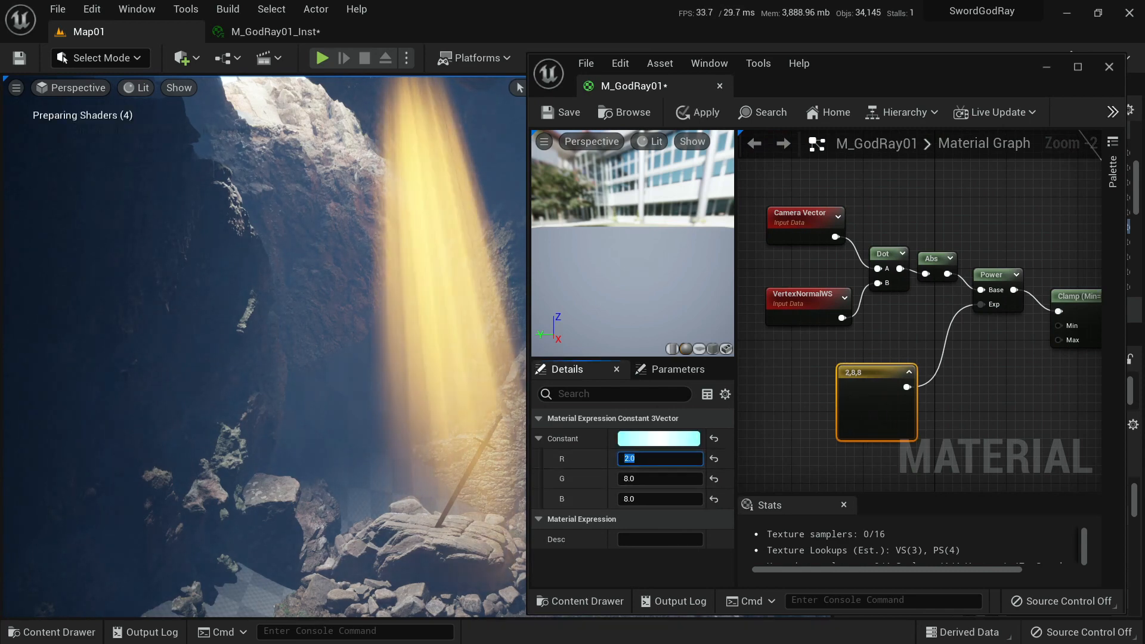
pyautogui.click(699, 113)
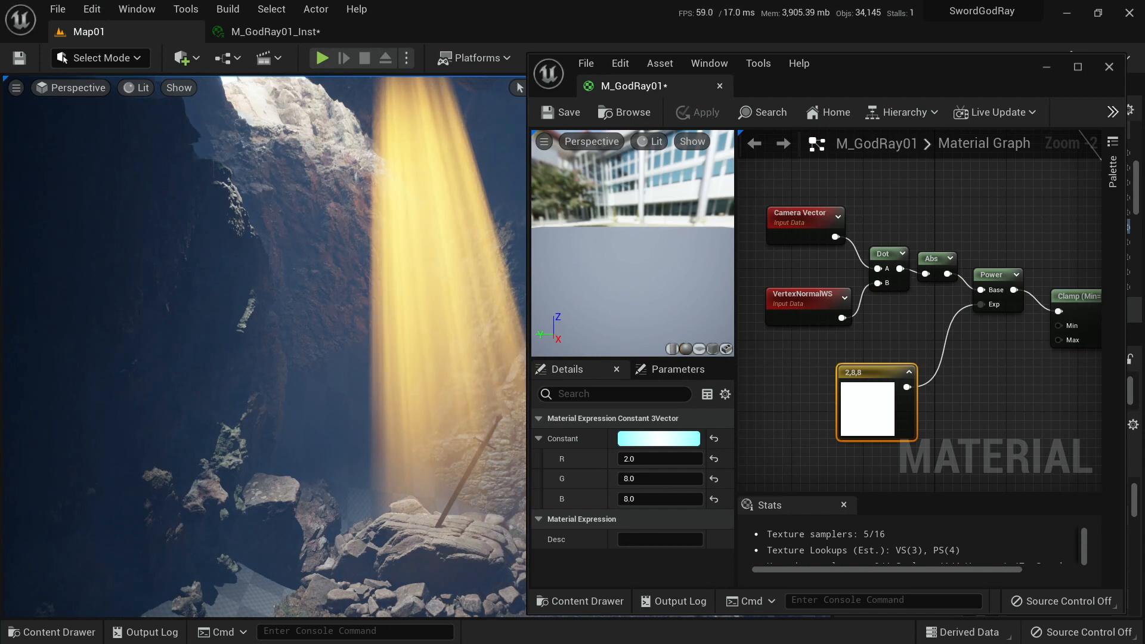
pyautogui.click(661, 460)
pyautogui.write('5')
pyautogui.press('Return')
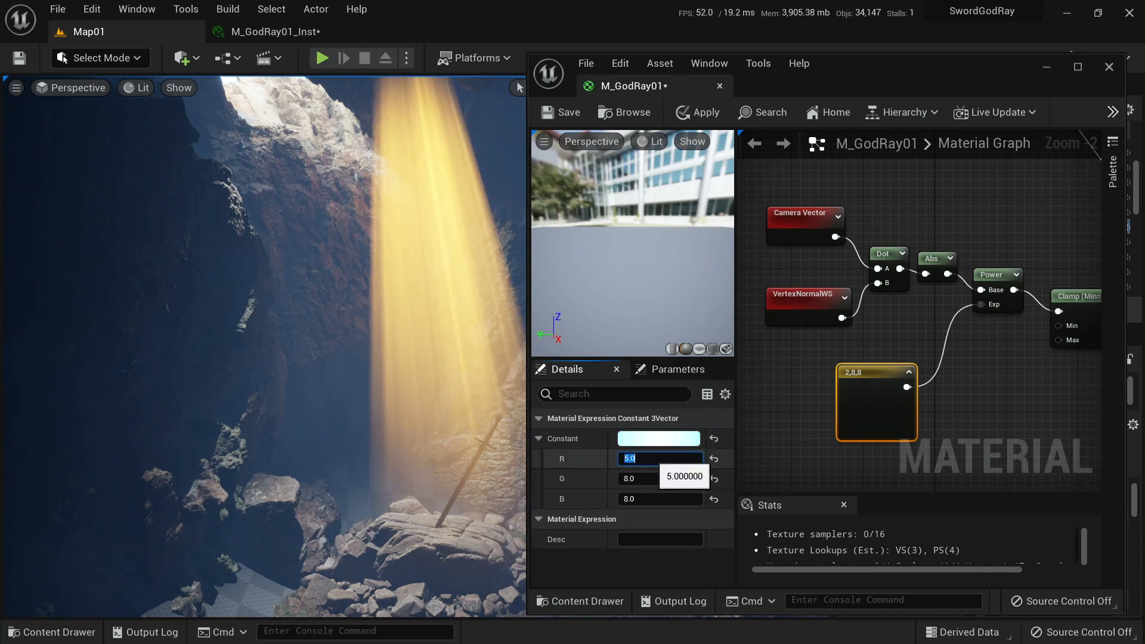
pyautogui.click(698, 113)
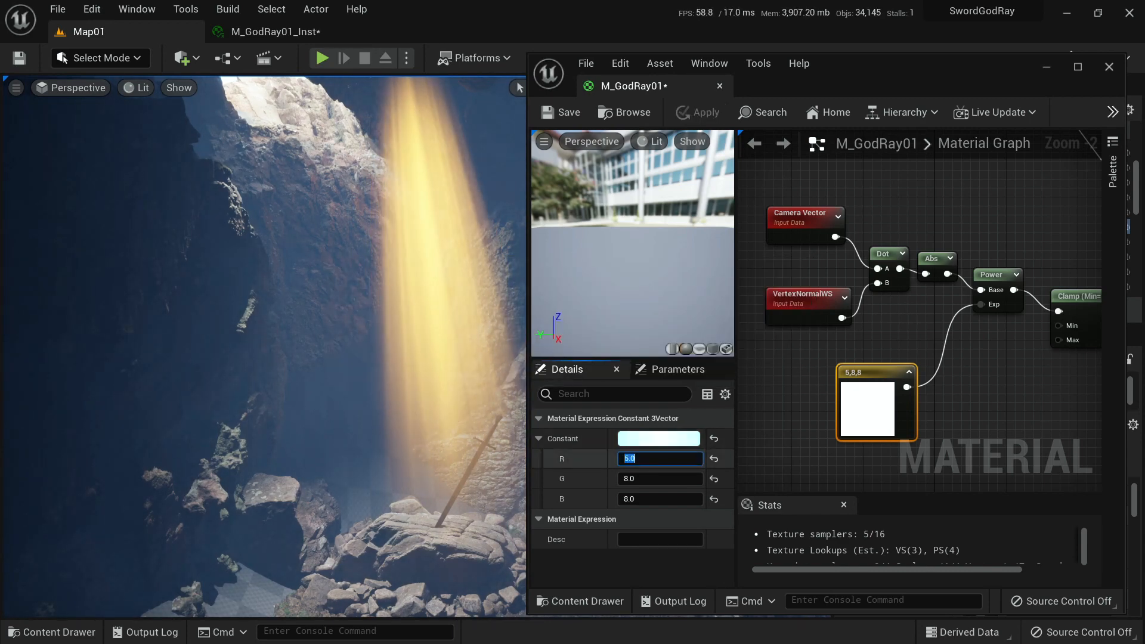
# Set the R value of the Power exponent constant to 6 and apply the material.
pyautogui.write('6')
pyautogui.press('Return')
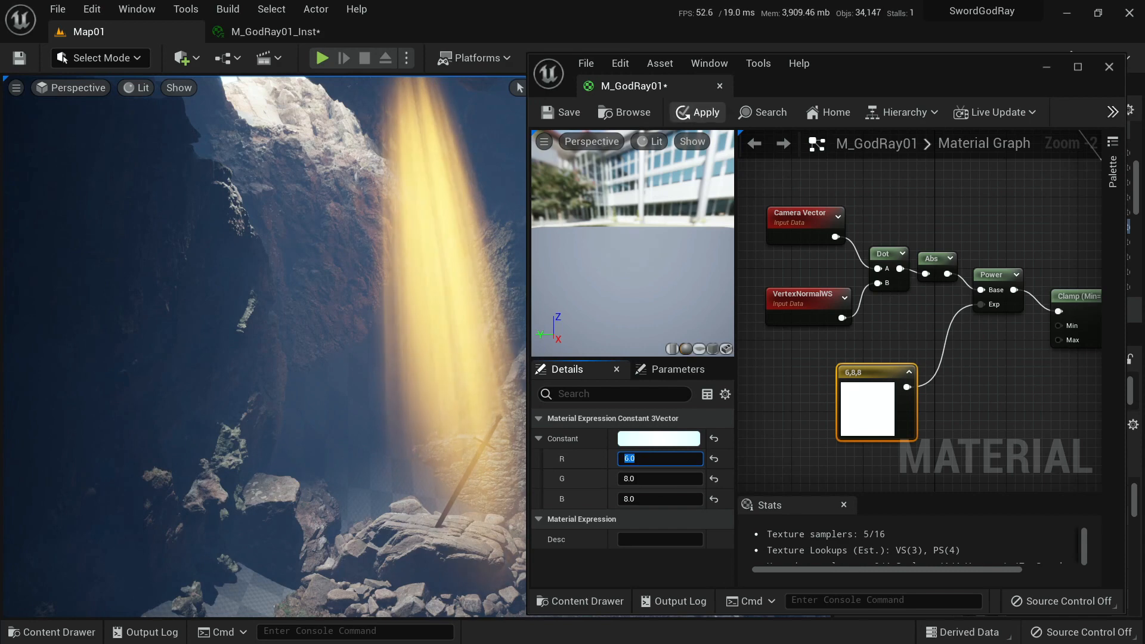
pyautogui.click(697, 112)
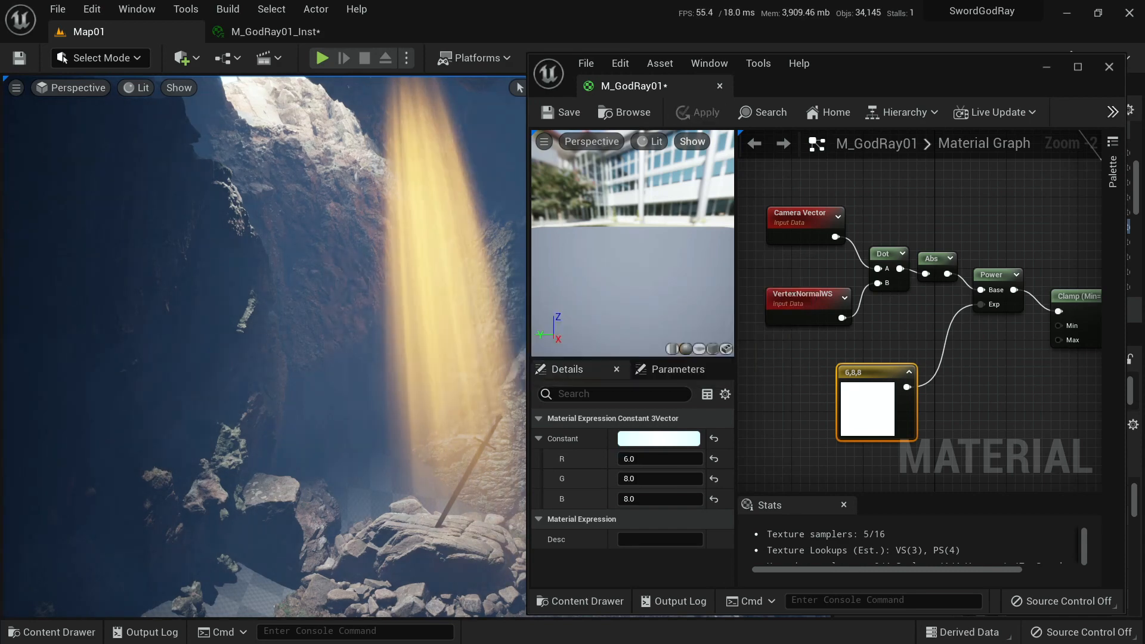
# Close the M_GodRay01 and M_GodRay01_Inst editors and save all modified assets.
pyautogui.middleClick(655, 88)
pyautogui.middleClick(295, 29)
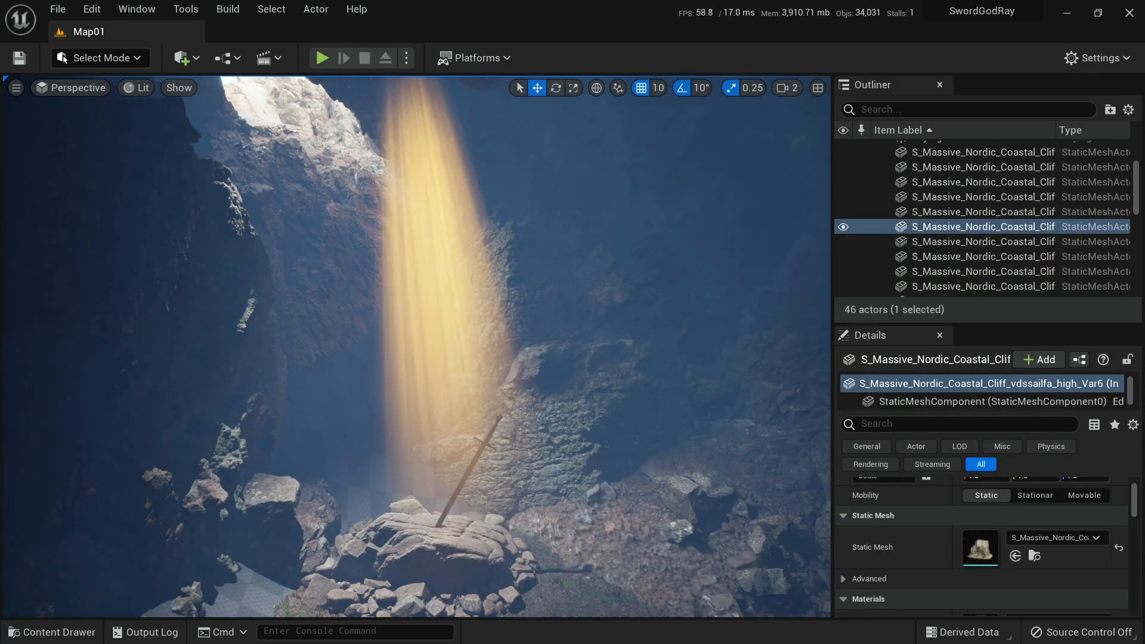
pyautogui.moveTo(417, 298)
pyautogui.mouseDown(button='right')
pyautogui.moveTo(399, 301)
pyautogui.moveTo(406, 358)
pyautogui.moveTo(405, 317)
pyautogui.mouseUp(button='right')
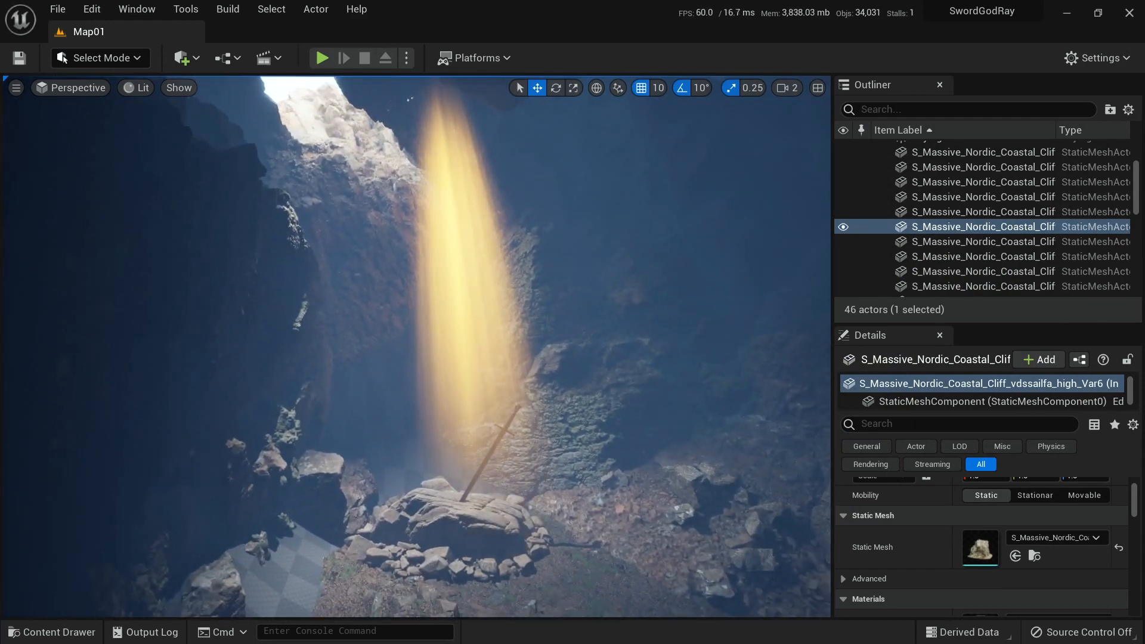
pyautogui.hotkey('ctrl', 'space')
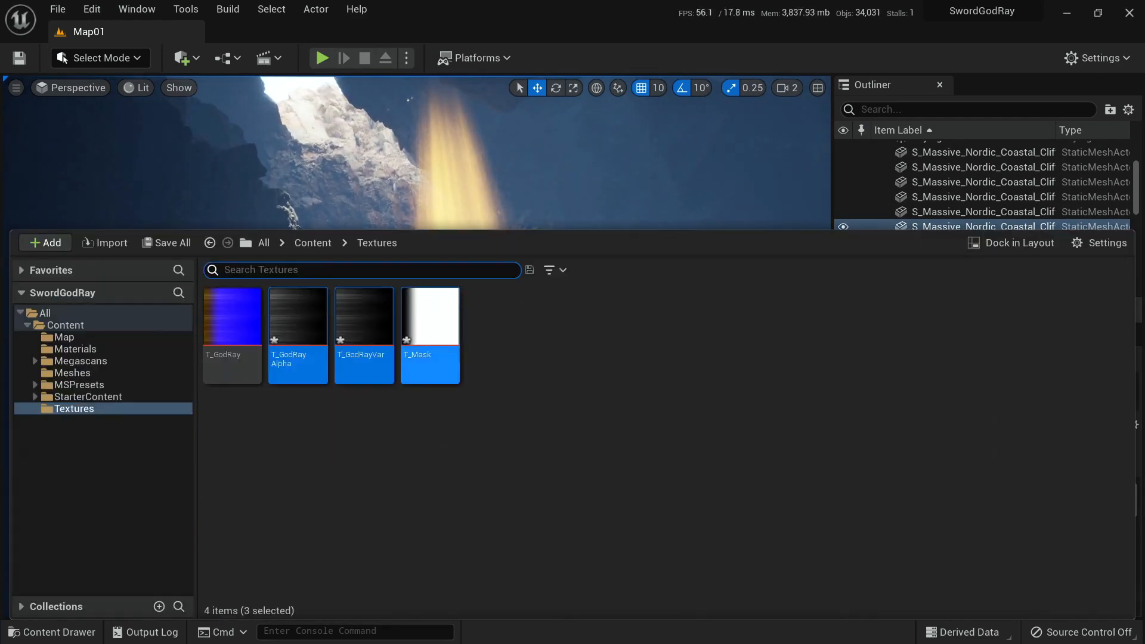
pyautogui.click(167, 243)
pyautogui.click(688, 494)
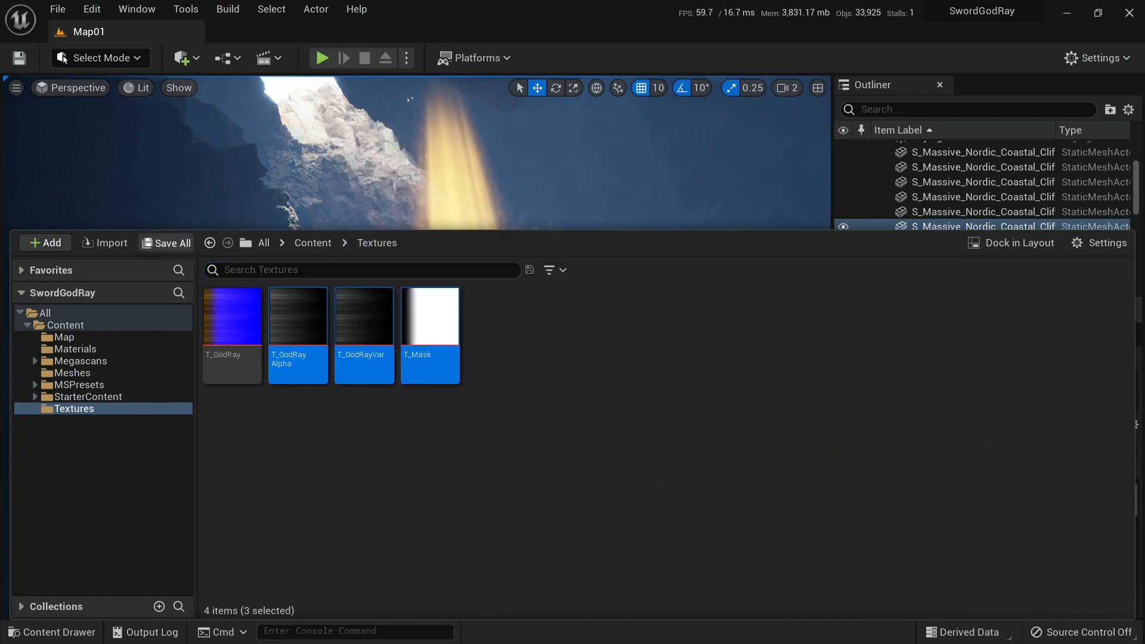
pyautogui.hotkey('ctrl', 'space')
# Select the SM_GodRay mesh in the level and tilt it toward the cave opening.
pyautogui.click(464, 287)
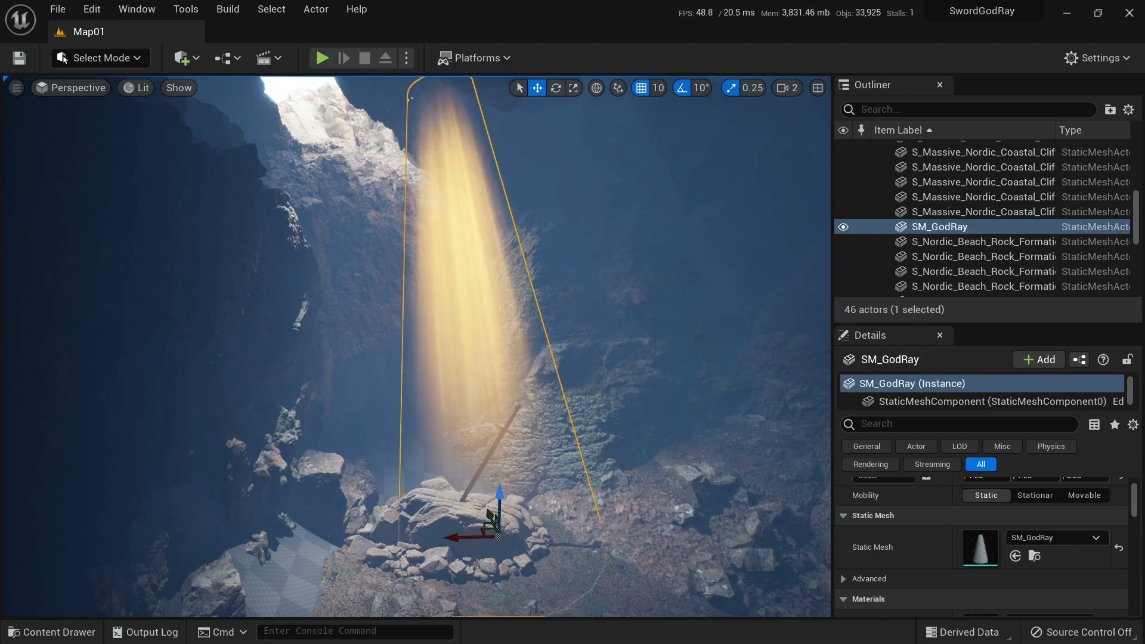
pyautogui.moveTo(464, 287); pyautogui.dragTo(475, 324, button='right')
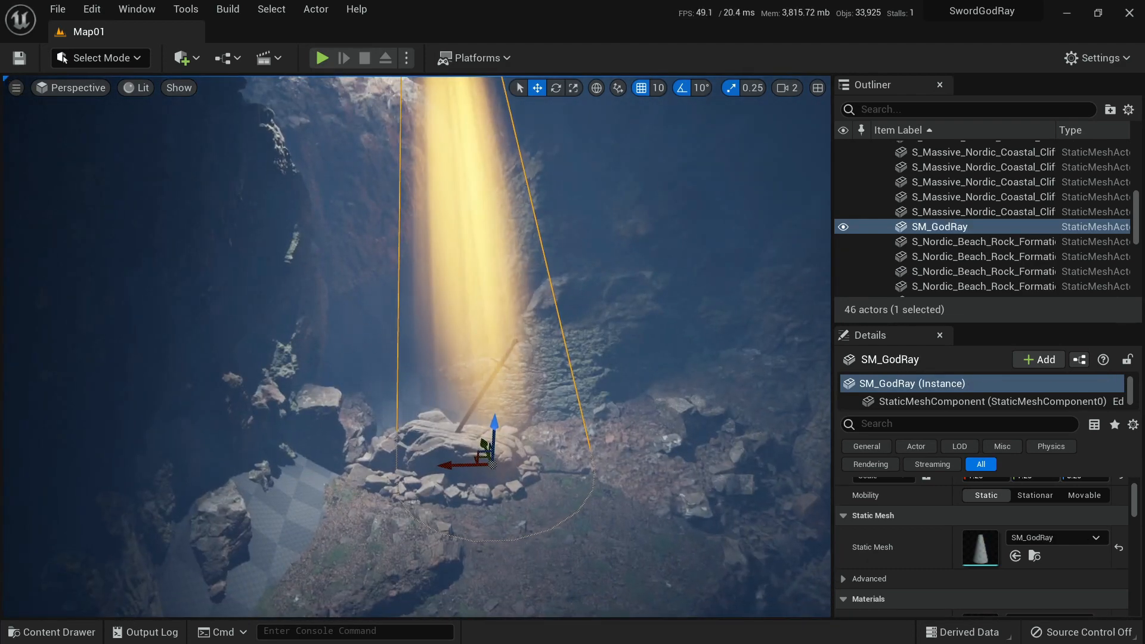
pyautogui.moveTo(464, 286); pyautogui.dragTo(458, 263, button='right')
pyautogui.press('e')
pyautogui.moveTo(498, 495)
pyautogui.mouseDown()
pyautogui.moveTo(482, 504)
pyautogui.moveTo(516, 497)
pyautogui.mouseUp()
pyautogui.press('w')
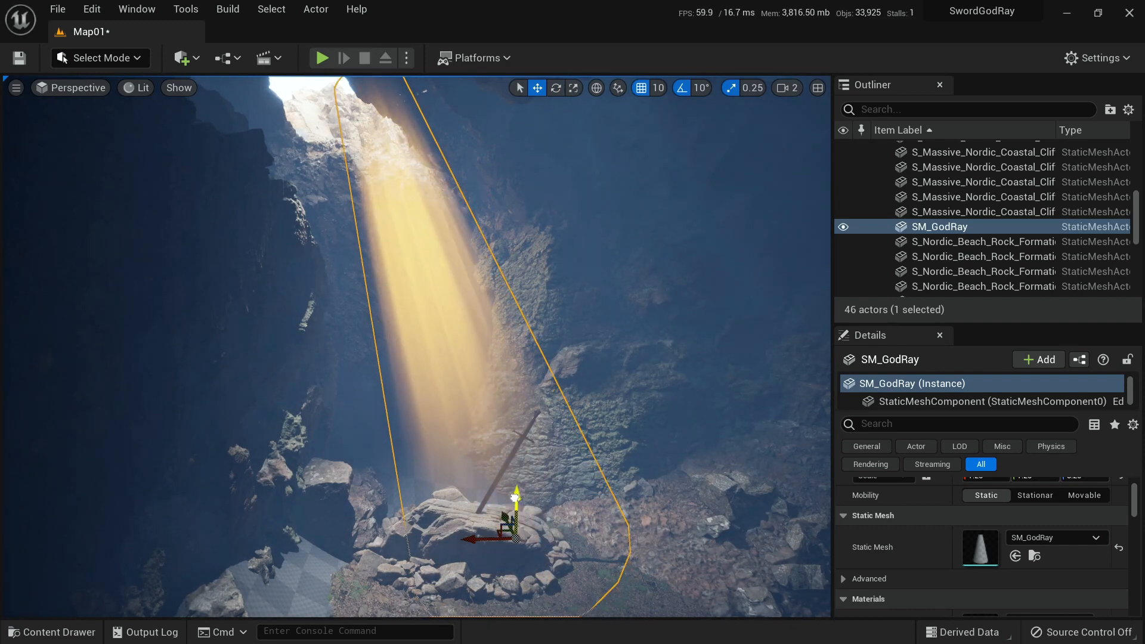
# Shift SM_GodRay along its X axis and tilt it further so the ray runs from the cave opening to the sword.
pyautogui.moveTo(483, 539); pyautogui.dragTo(457, 540)
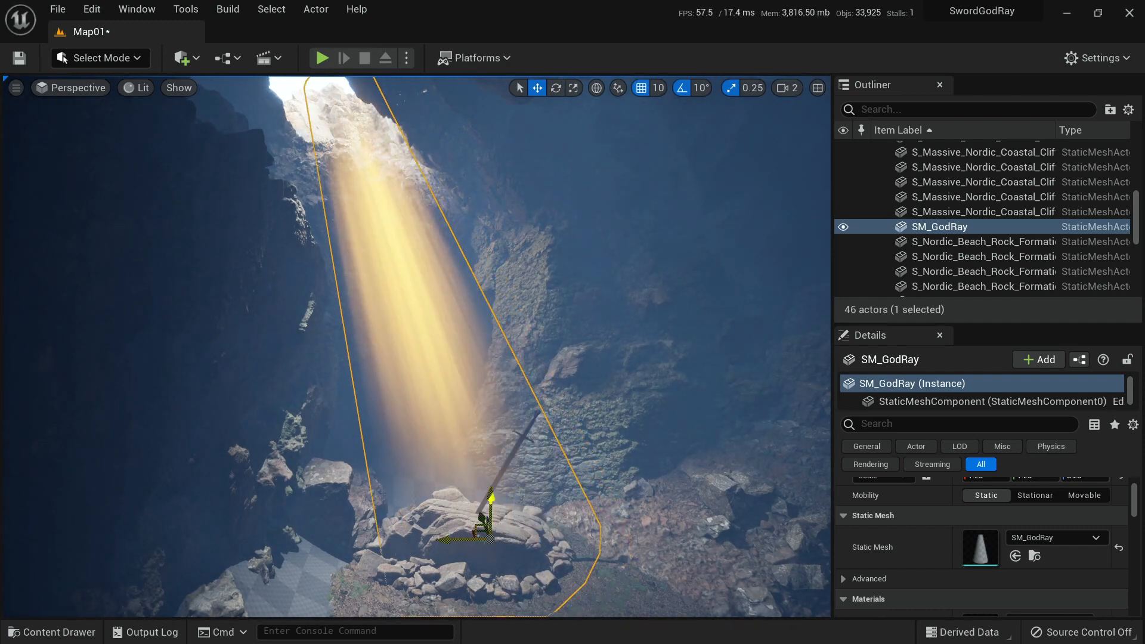
pyautogui.press('e')
pyautogui.moveTo(448, 495); pyautogui.dragTo(511, 532)
pyautogui.press('w')
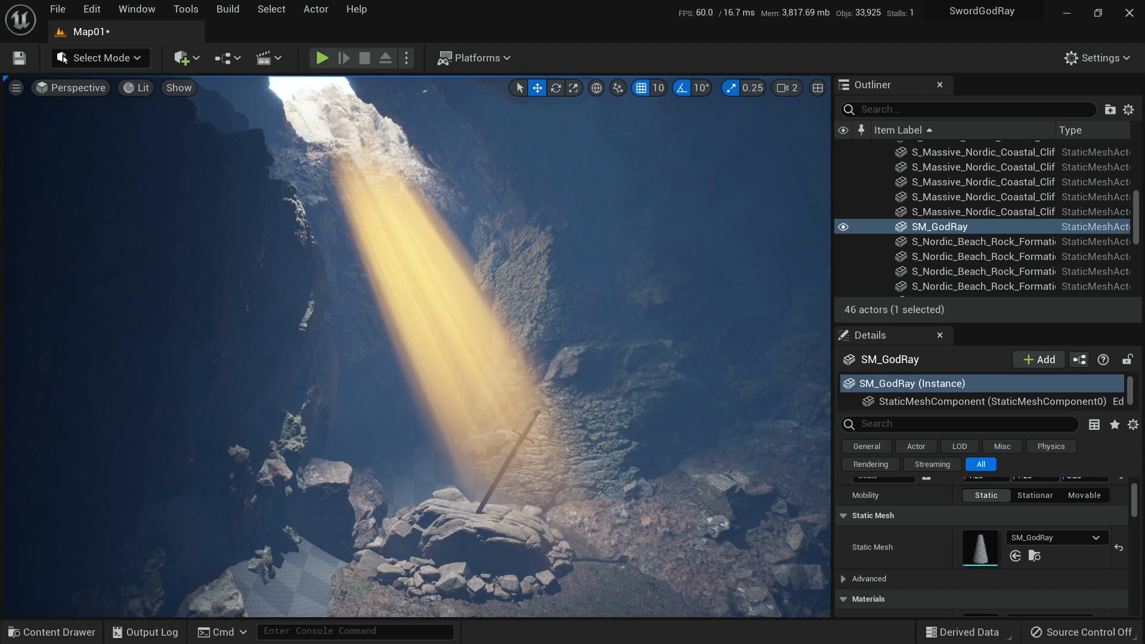
# Rotate SM_GodRay 20° about the vertical axis and move its base onto the stone pile below the sword.
pyautogui.moveTo(416, 346); pyautogui.dragTo(408, 344, button='right')
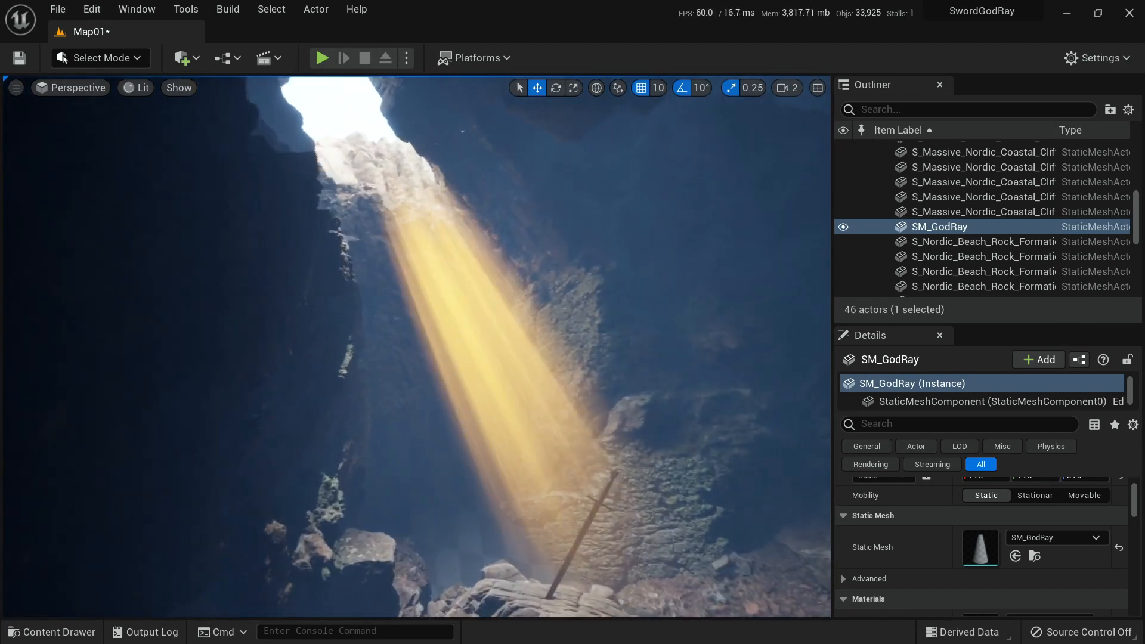
pyautogui.moveTo(418, 346); pyautogui.dragTo(352, 325, button='right')
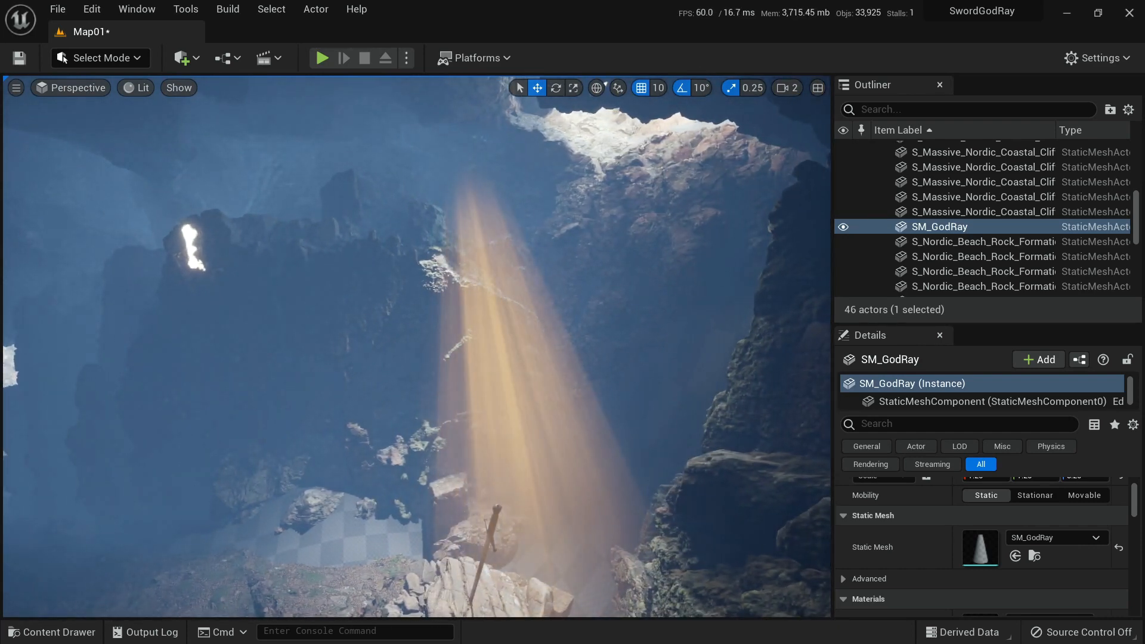
pyautogui.moveTo(352, 324)
pyautogui.mouseDown(button='right')
pyautogui.moveTo(283, 348)
pyautogui.moveTo(420, 332)
pyautogui.moveTo(401, 321)
pyautogui.moveTo(371, 325)
pyautogui.moveTo(364, 352)
pyautogui.moveTo(400, 343)
pyautogui.moveTo(367, 340)
pyautogui.mouseUp(button='right')
pyautogui.press('g')
pyautogui.press('e')
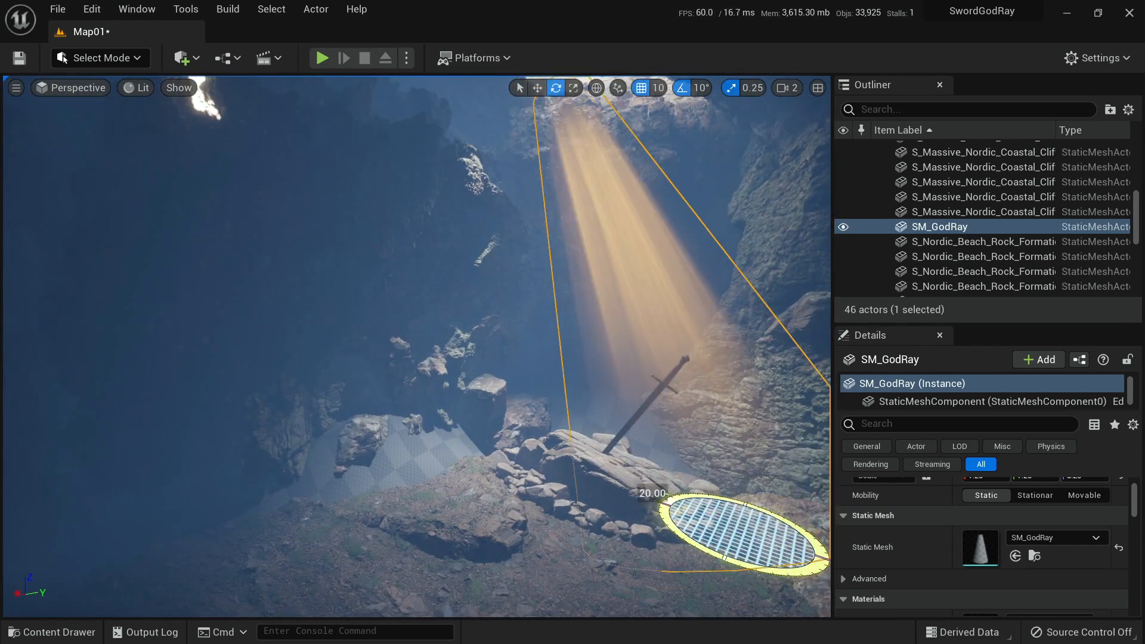
pyautogui.moveTo(368, 340); pyautogui.dragTo(403, 379, button='right')
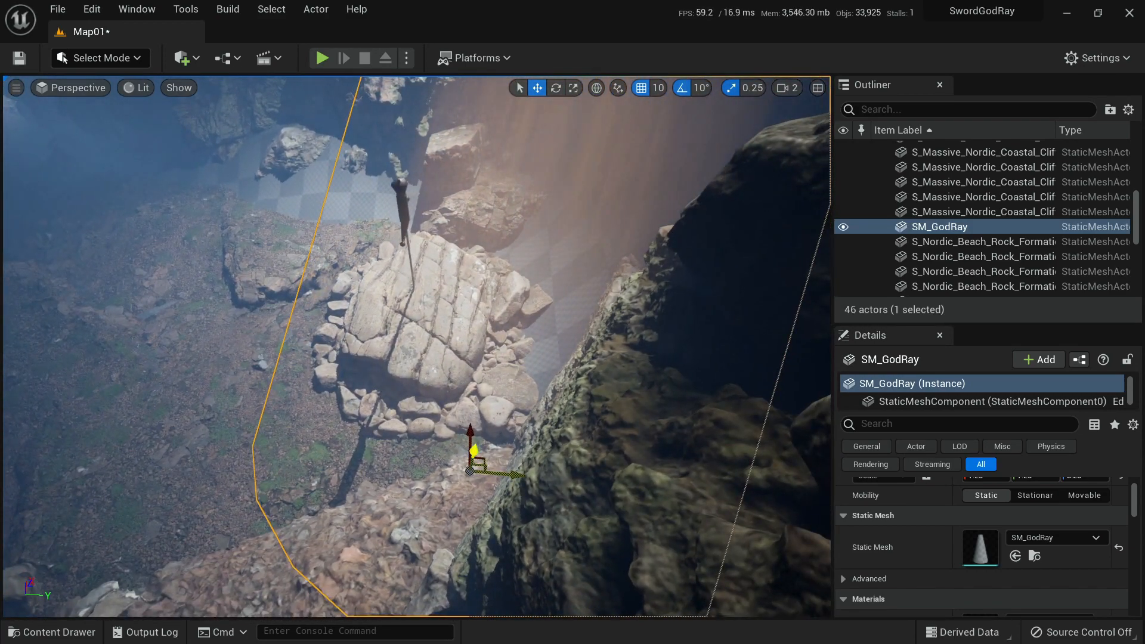
pyautogui.moveTo(466, 441); pyautogui.dragTo(465, 391)
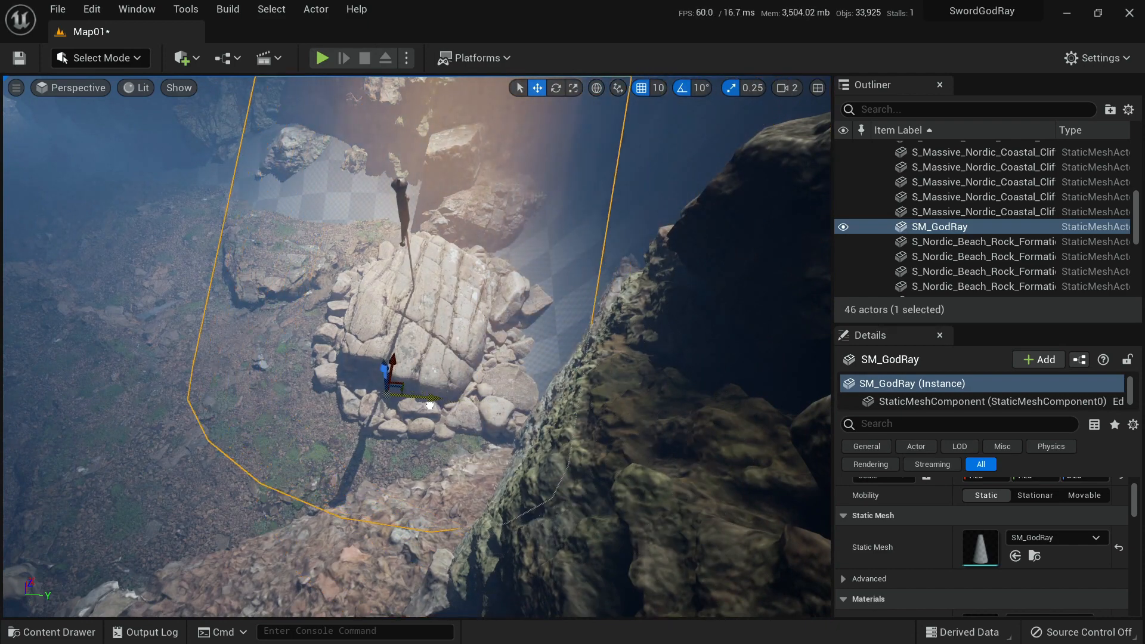
# Rotate SM_GodRay 30° about the vertical axis and nudge it along the Y axis around the sword.
pyautogui.moveTo(430, 406); pyautogui.dragTo(427, 358, button='right')
pyautogui.press('e')
pyautogui.press('s')
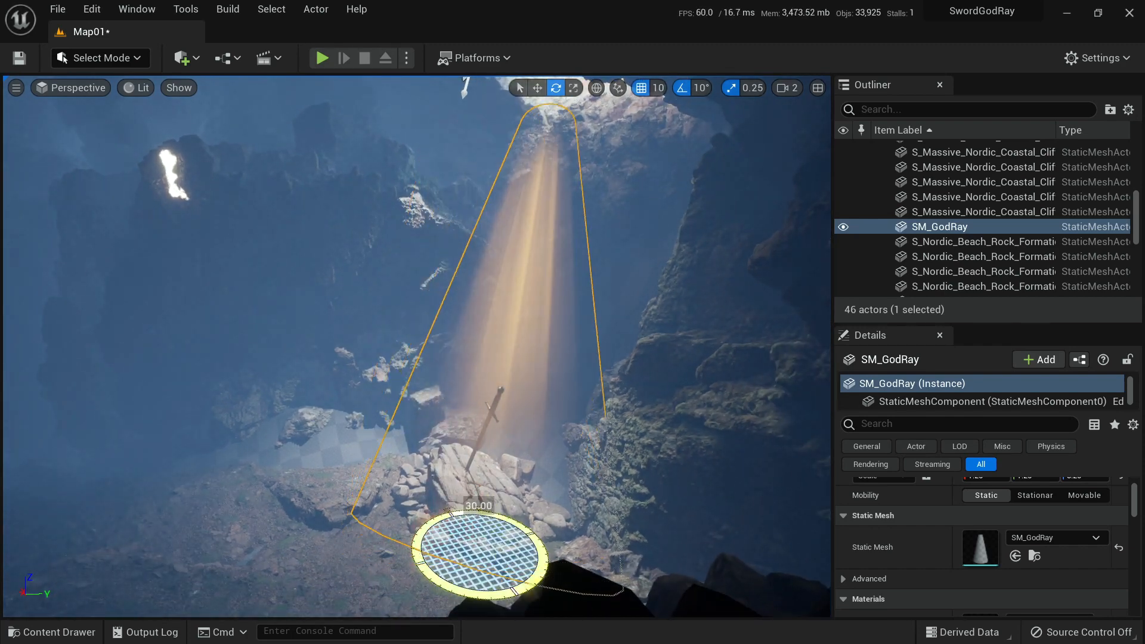
pyautogui.press('g')
pyautogui.moveTo(427, 358); pyautogui.dragTo(450, 391, button='right')
pyautogui.press('w')
pyautogui.press('w')
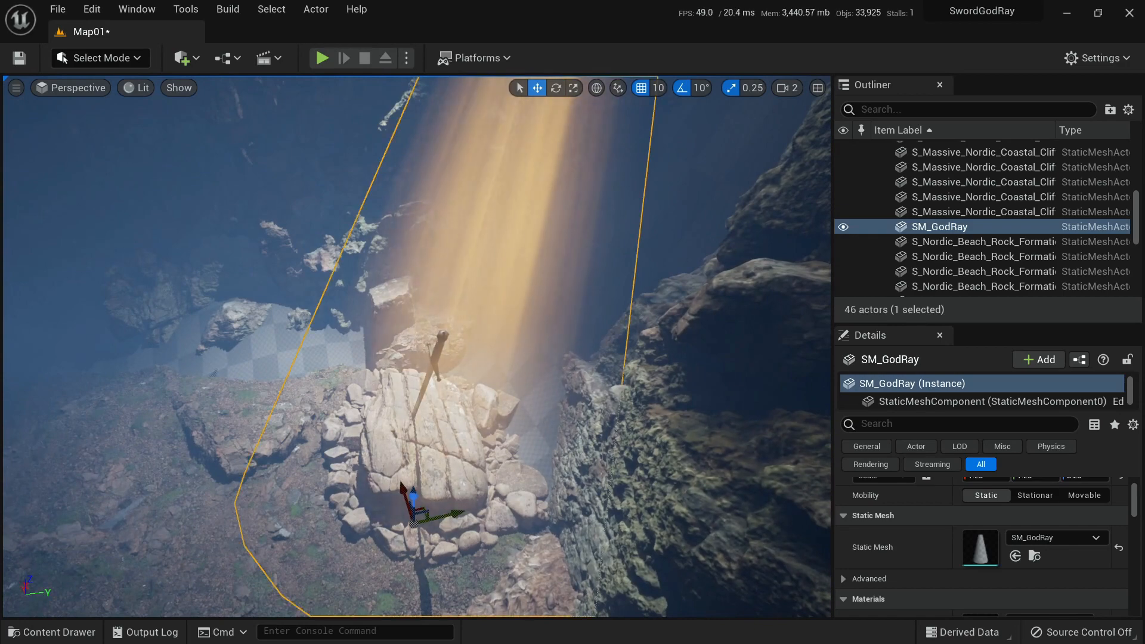
pyautogui.moveTo(458, 513); pyautogui.dragTo(436, 518)
# Move SM_GodRay along the X axis to line the beam up with the sword and the cave opening.
pyautogui.press('g')
pyautogui.moveTo(437, 517); pyautogui.dragTo(464, 434, button='right')
pyautogui.press('s')
pyautogui.press('g')
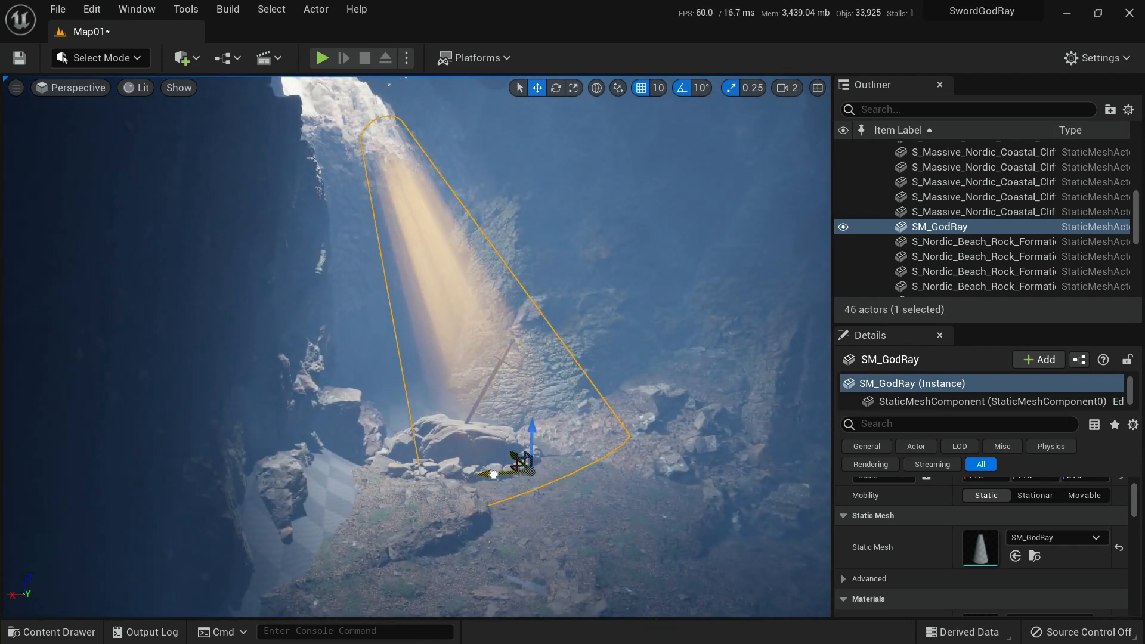
pyautogui.press('g')
# Rescale SM_GodRay and fly toward the sword to examine the beam with the editor gizmos hidden.
pyautogui.moveTo(464, 434); pyautogui.dragTo(462, 373, button='right')
pyautogui.press('w')
pyautogui.press('s')
pyautogui.press('g')
pyautogui.press('r')
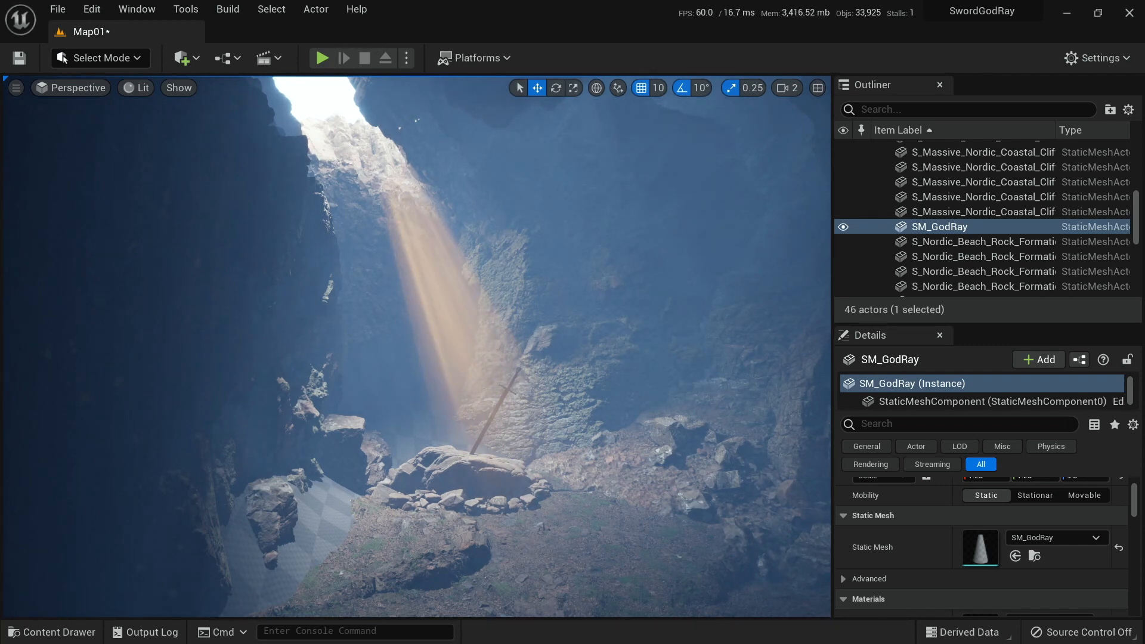
pyautogui.press('w')
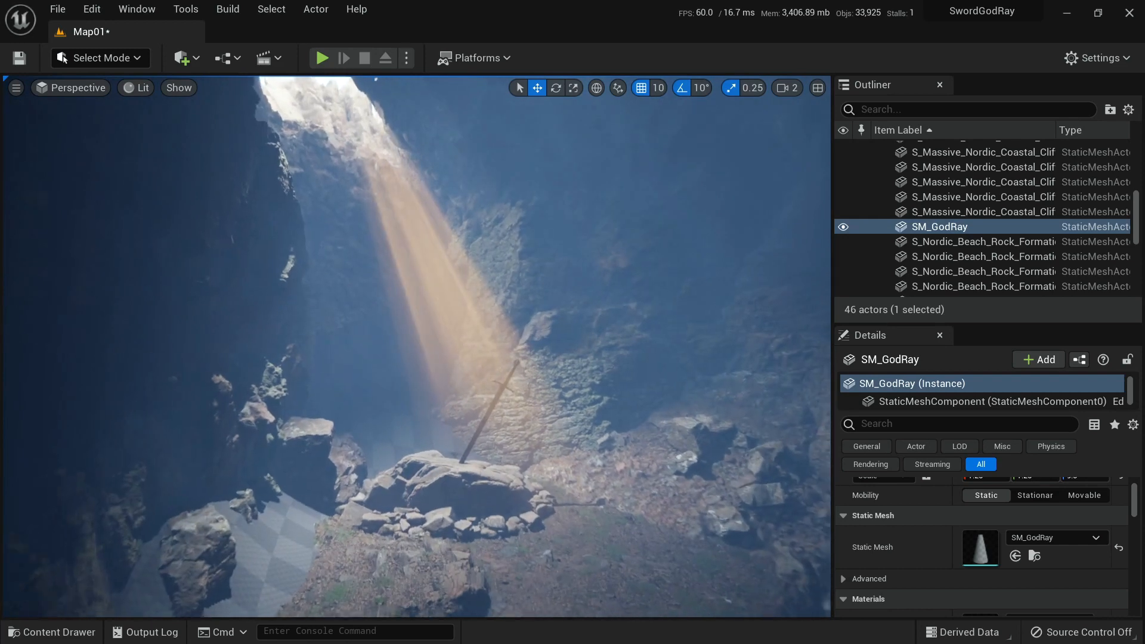
# Focus on the SpotLight above the cave and toggle its visibility to examine how it lights the stones and sword.
pyautogui.scroll(-5, 985, 218)
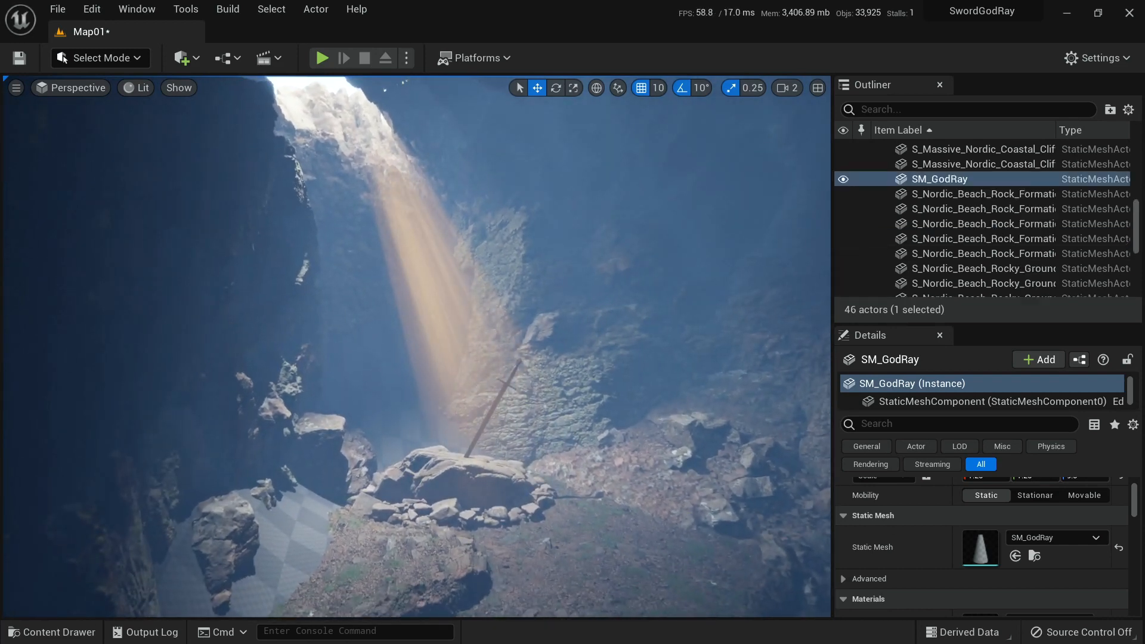
pyautogui.click(934, 260)
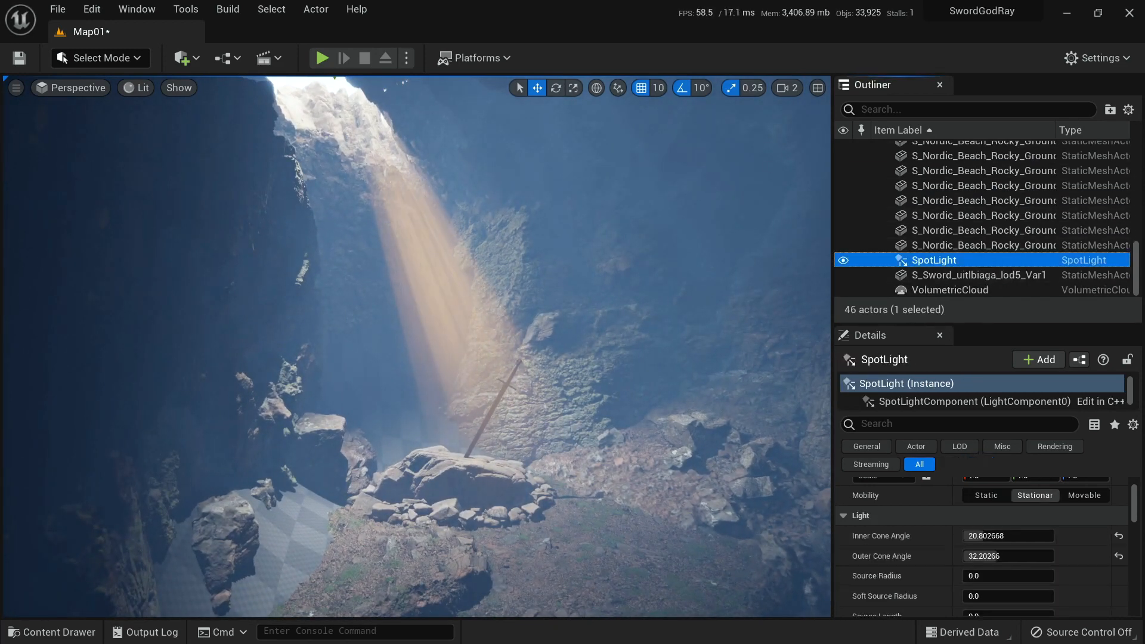
pyautogui.press('f')
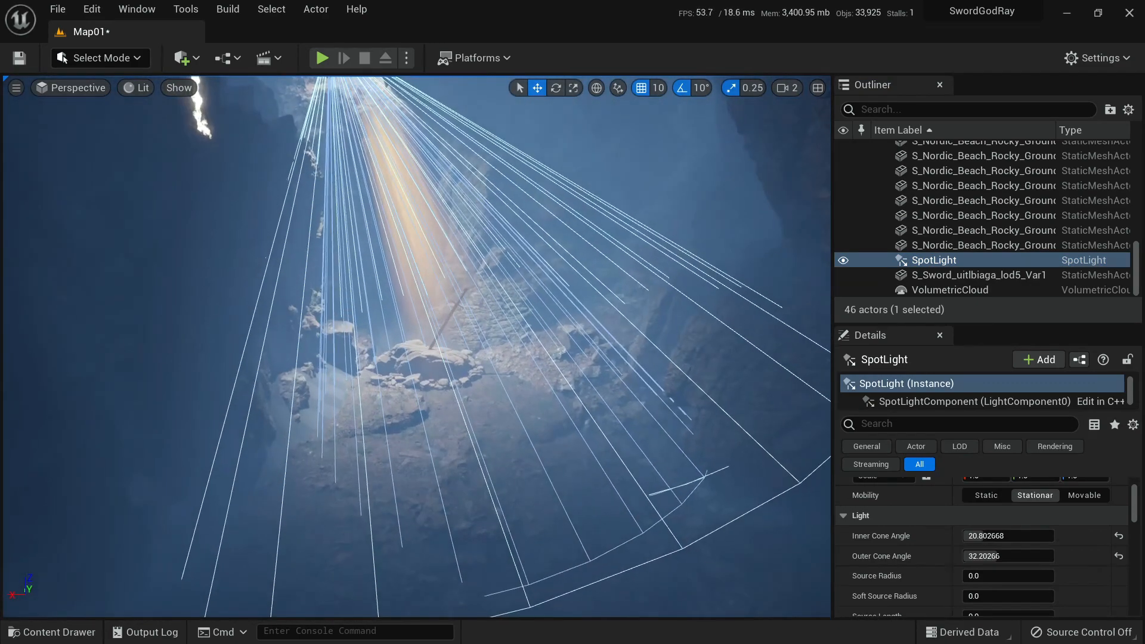
pyautogui.click(843, 260)
pyautogui.click(844, 260)
pyautogui.click(843, 260)
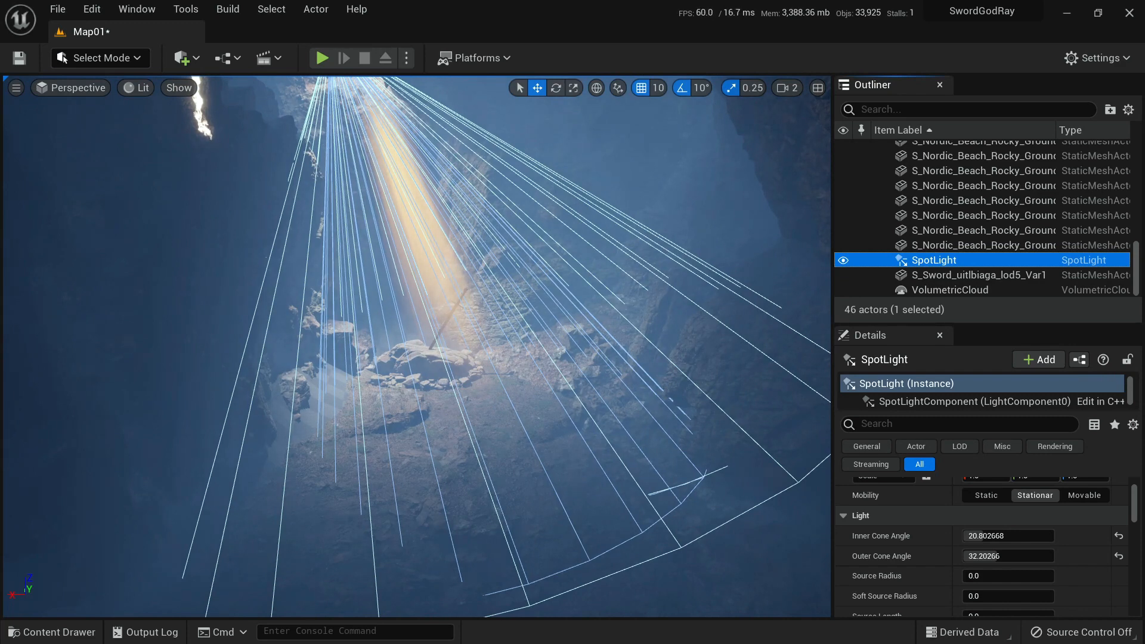
pyautogui.moveTo(418, 346); pyautogui.dragTo(418, 316, button='right')
pyautogui.press('g')
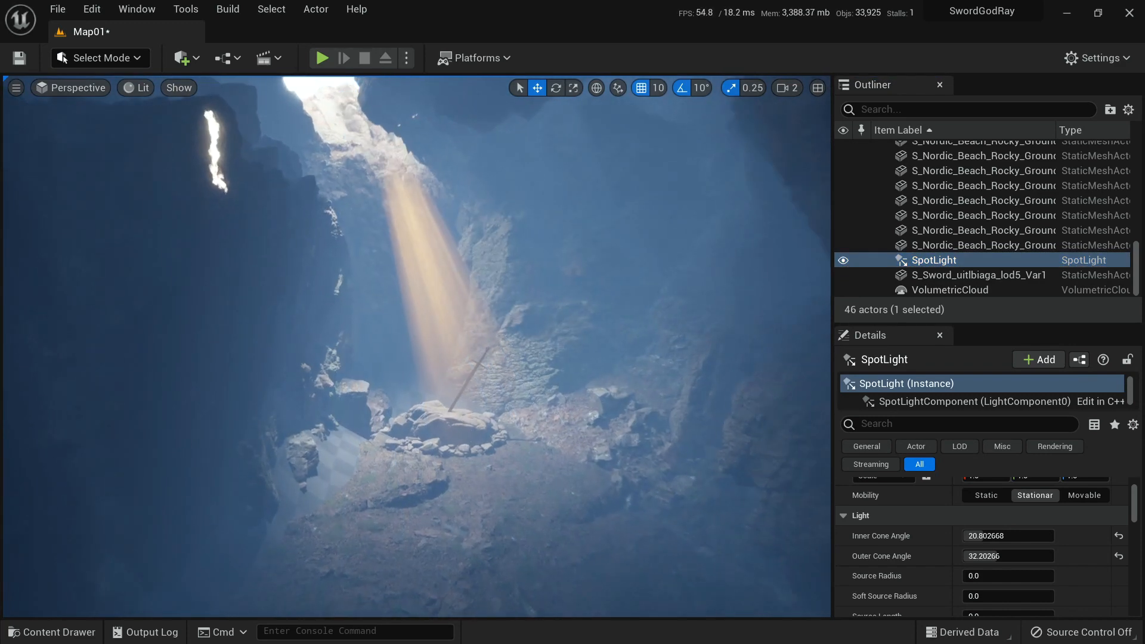
pyautogui.press('w')
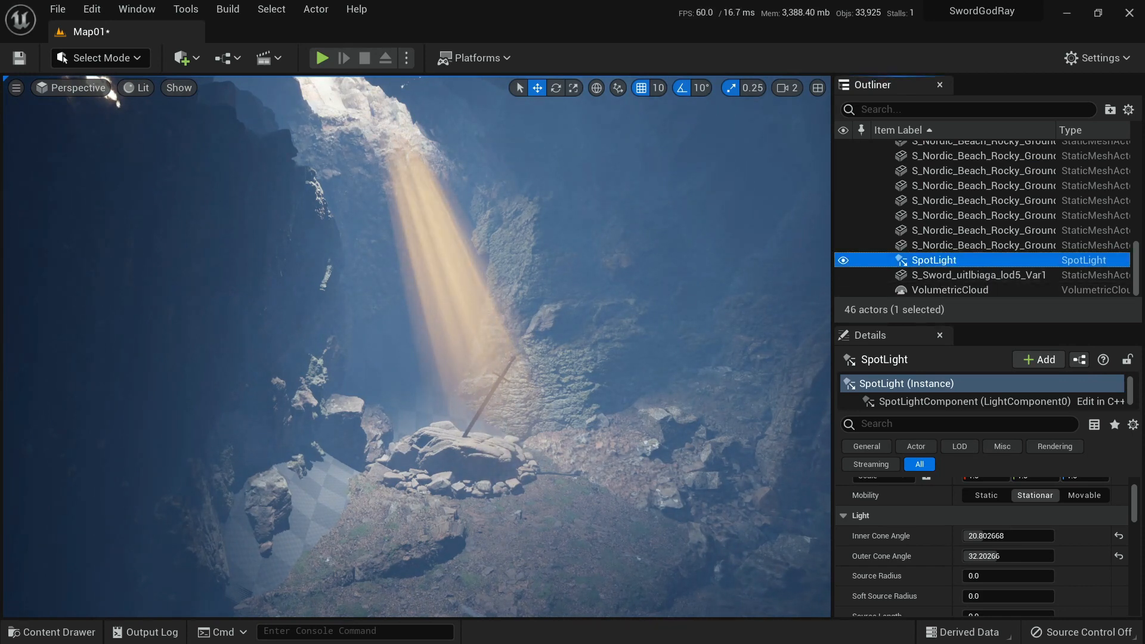
pyautogui.press('g')
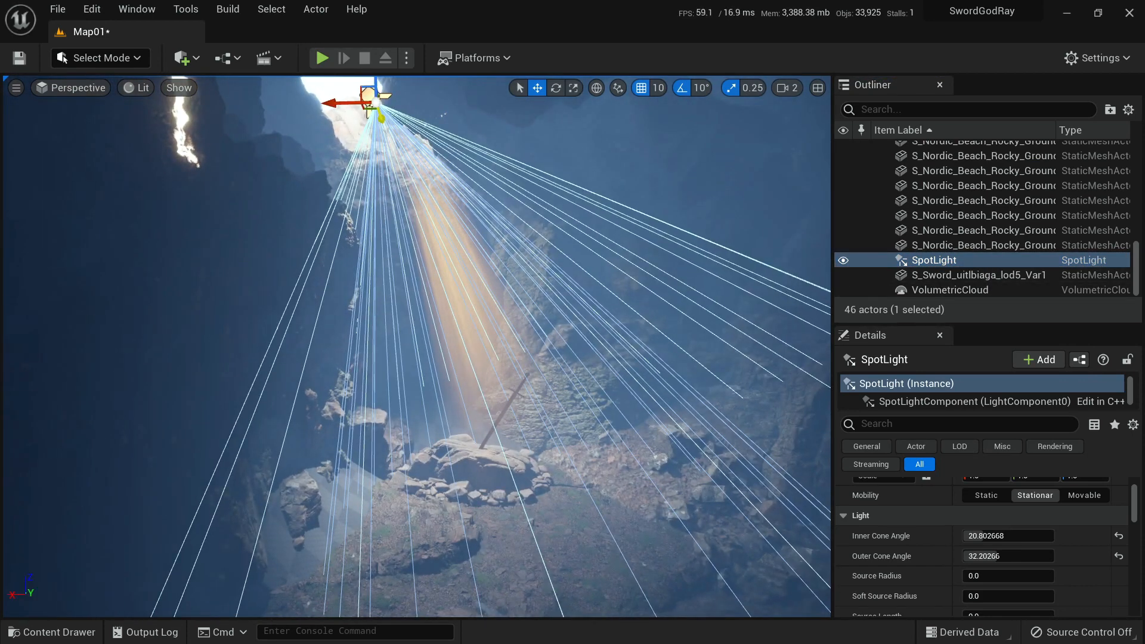
# Duplicate the SpotLight and lower the copy along the vertical axis to just above the stone pile.
pyautogui.hotkey('ctrl', 'd')
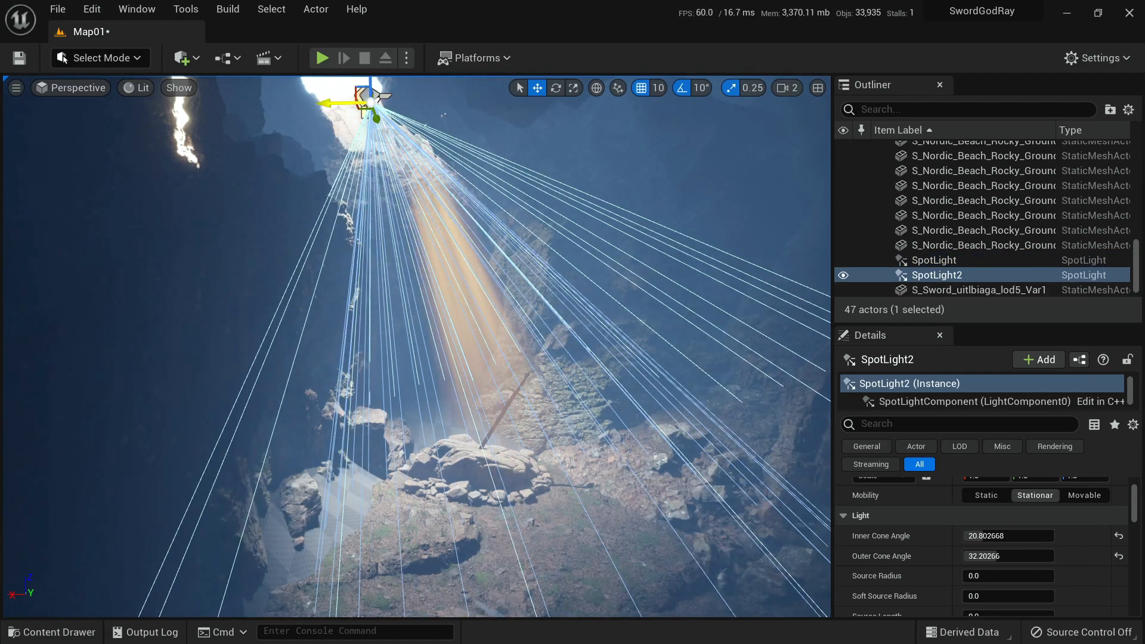
pyautogui.moveTo(336, 105); pyautogui.dragTo(341, 105)
pyautogui.moveTo(358, 209)
pyautogui.mouseDown(button='right')
pyautogui.moveTo(358, 146)
pyautogui.moveTo(358, 286)
pyautogui.moveTo(370, 233)
pyautogui.moveTo(361, 200)
pyautogui.mouseUp(button='right')
pyautogui.press('s')
pyautogui.press('w')
pyautogui.moveTo(402, 92); pyautogui.dragTo(382, 308)
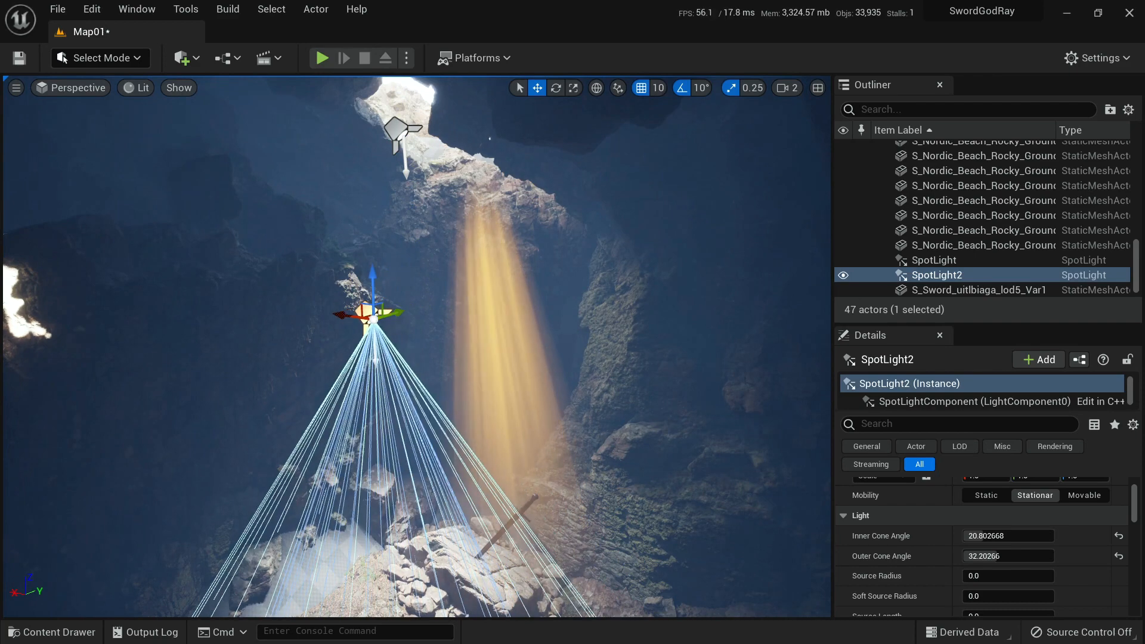
# Rotate SpotLight2 by -30° so its cone points toward the sword and stone pile.
pyautogui.moveTo(382, 308); pyautogui.dragTo(385, 358, button='right')
pyautogui.press('s')
pyautogui.press('e')
pyautogui.moveTo(364, 151); pyautogui.dragTo(344, 169)
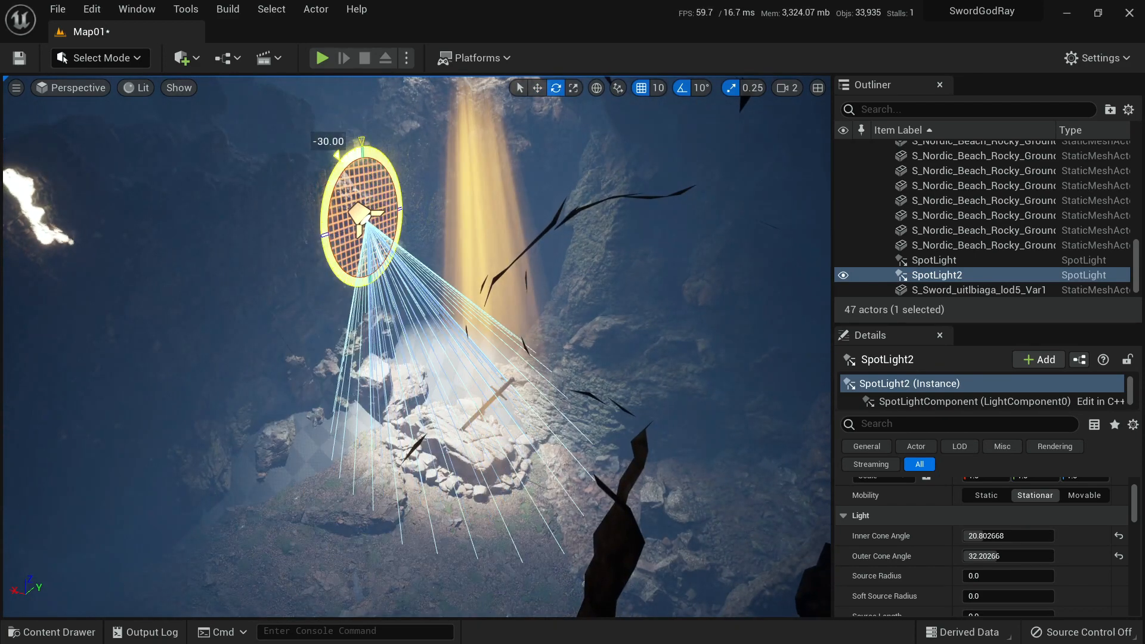
# Move SpotLight2 along the X and Y axes to center its cone over the sword and stone pile.
pyautogui.press('w')
pyautogui.press('a')
pyautogui.moveTo(343, 170); pyautogui.dragTo(418, 189, button='right')
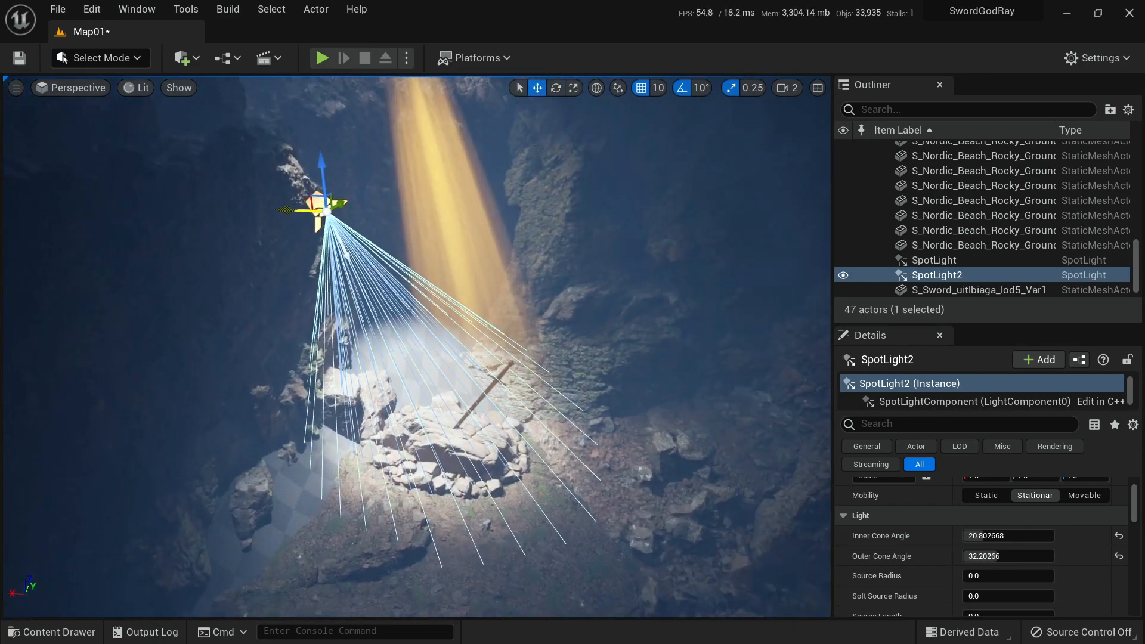
pyautogui.moveTo(289, 215); pyautogui.dragTo(329, 224)
pyautogui.moveTo(340, 225); pyautogui.dragTo(246, 218, button='right')
pyautogui.press('d')
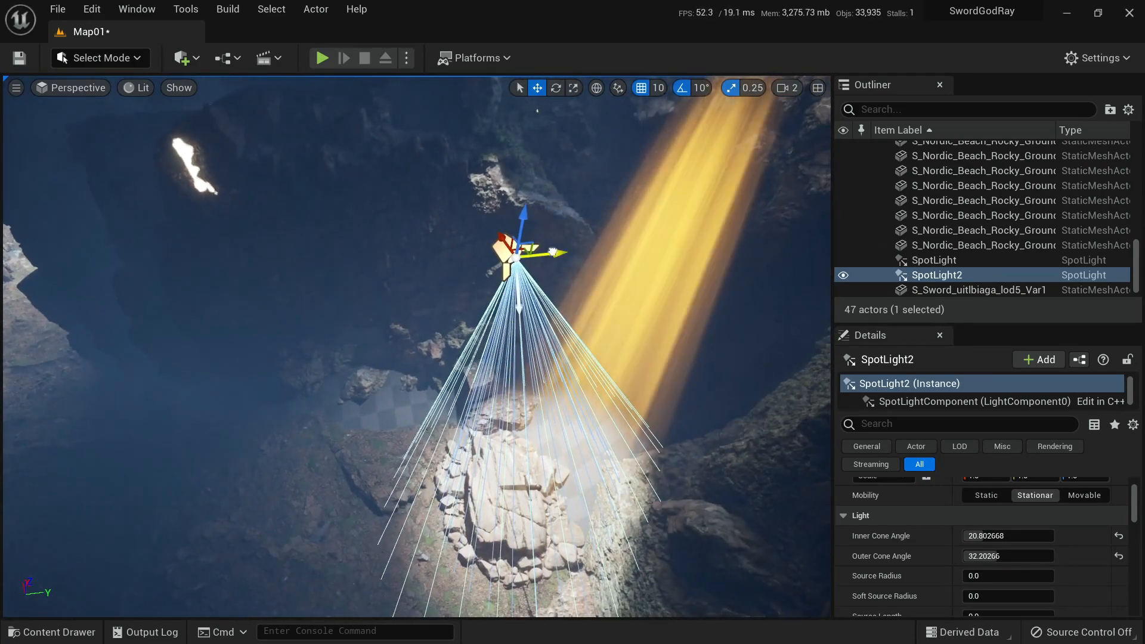
pyautogui.moveTo(550, 254); pyautogui.dragTo(500, 259)
pyautogui.press('g')
pyautogui.moveTo(500, 259)
pyautogui.mouseDown(button='right')
pyautogui.moveTo(399, 269)
pyautogui.moveTo(489, 268)
pyautogui.moveTo(483, 316)
pyautogui.moveTo(516, 253)
pyautogui.mouseUp(button='right')
pyautogui.press('s')
pyautogui.press('g')
# Set SpotLight2's light color to a saturated orange with R 1.0, G about 0.46 and B 0.0.
pyautogui.scroll(-8, 985, 549)
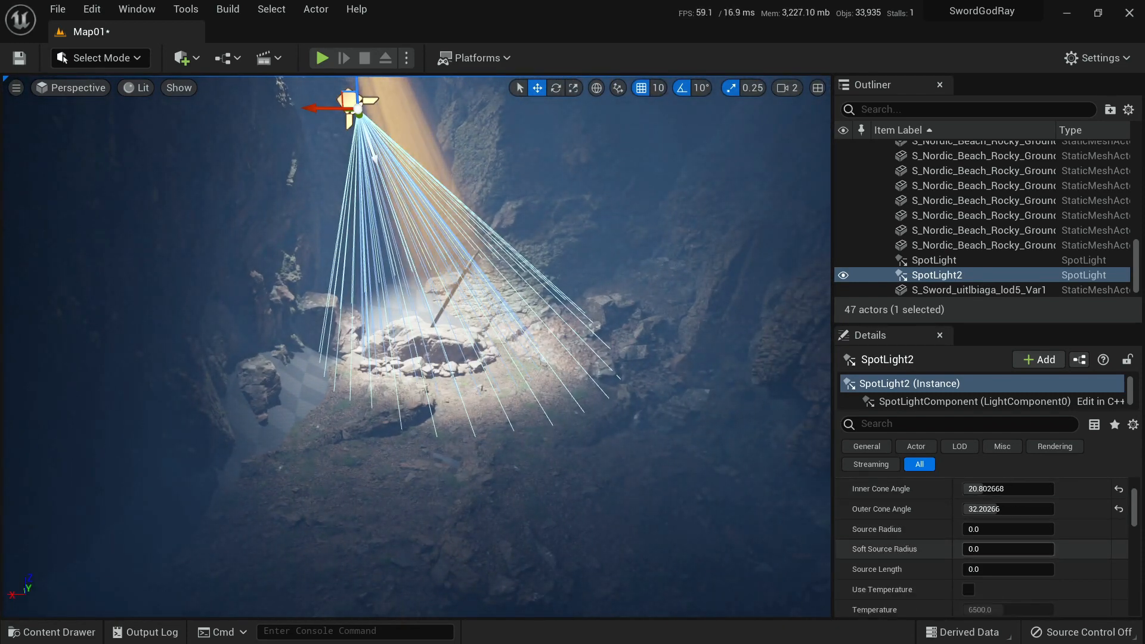
pyautogui.click(1007, 563)
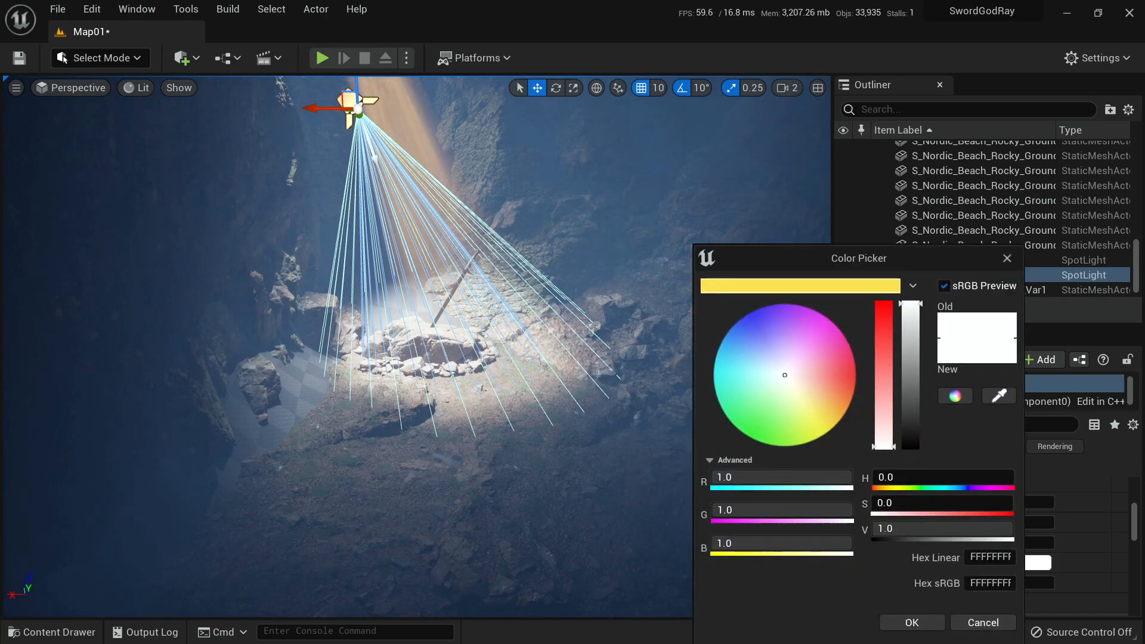
pyautogui.moveTo(817, 394)
pyautogui.mouseDown()
pyautogui.moveTo(842, 418)
pyautogui.moveTo(849, 409)
pyautogui.mouseUp()
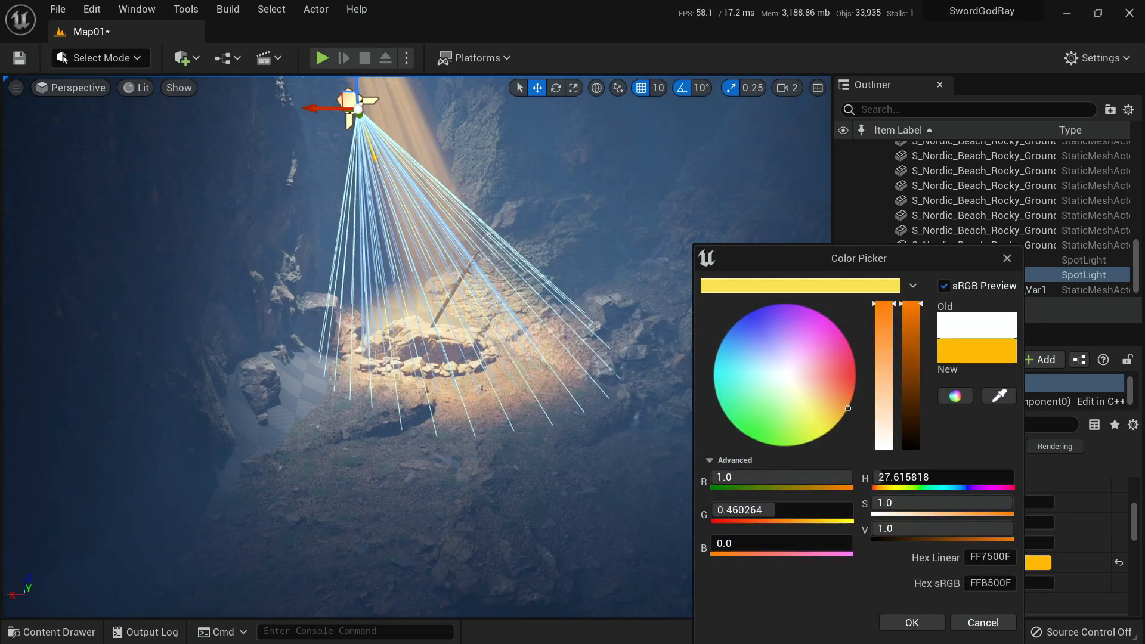
pyautogui.click(912, 622)
pyautogui.moveTo(417, 346); pyautogui.dragTo(395, 307, button='right')
pyautogui.press('g')
pyautogui.press('g')
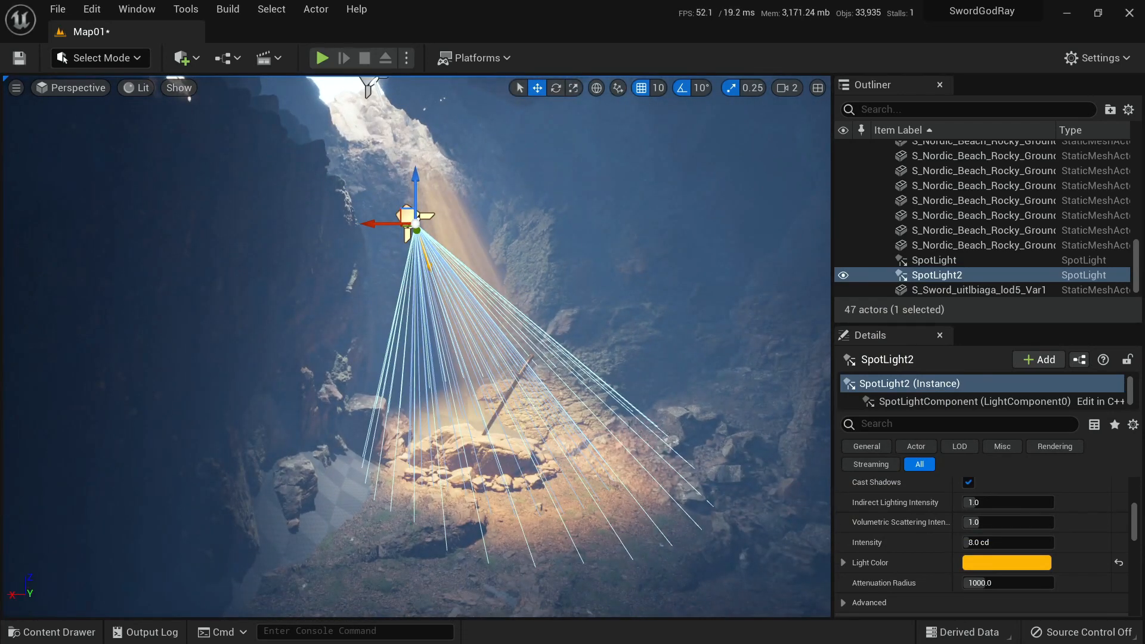
# Set SpotLight2's inner cone angle to about 11.7 and its outer cone angle to about 30.7.
pyautogui.scroll(8, 983, 544)
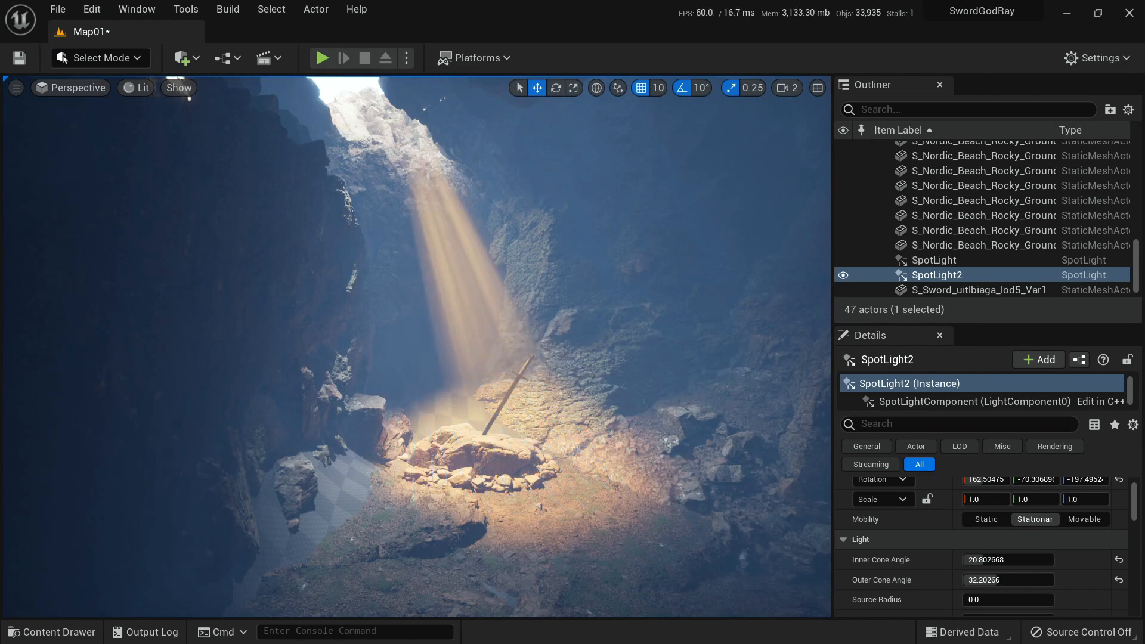
pyautogui.press('g')
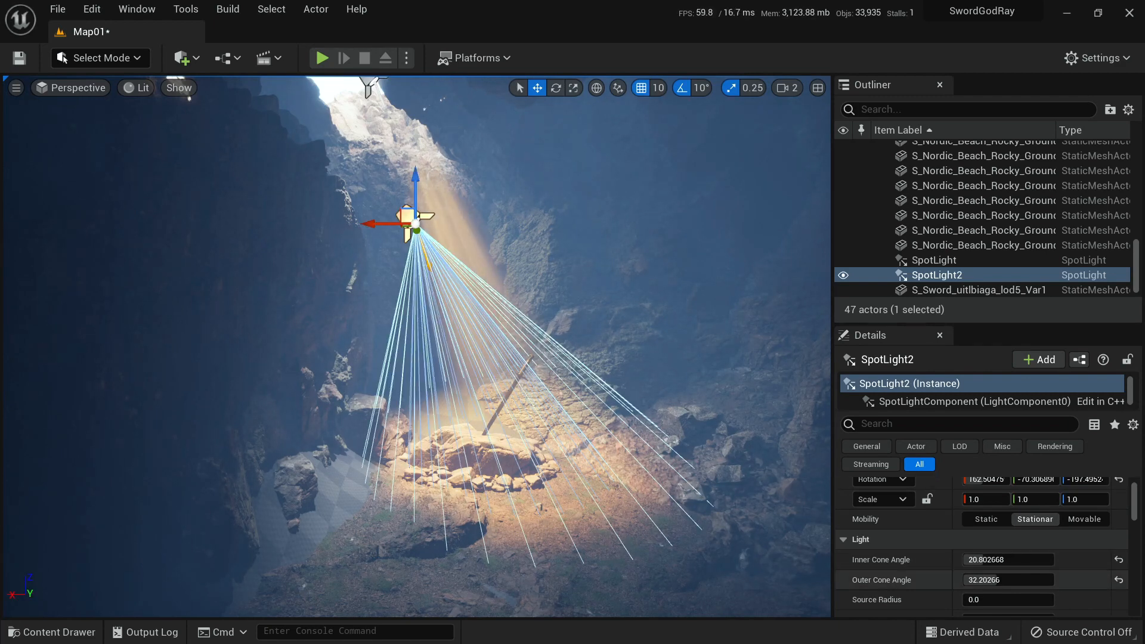
pyautogui.moveTo(1000, 580)
pyautogui.mouseDown()
pyautogui.moveTo(1026, 580)
pyautogui.moveTo(1016, 580)
pyautogui.mouseUp()
pyautogui.press('g')
pyautogui.moveTo(418, 346); pyautogui.dragTo(373, 353, button='right')
pyautogui.press('w')
pyautogui.press('w')
pyautogui.press('w')
pyautogui.press('w')
pyautogui.press('s')
pyautogui.press('g')
pyautogui.scroll(1, 984, 536)
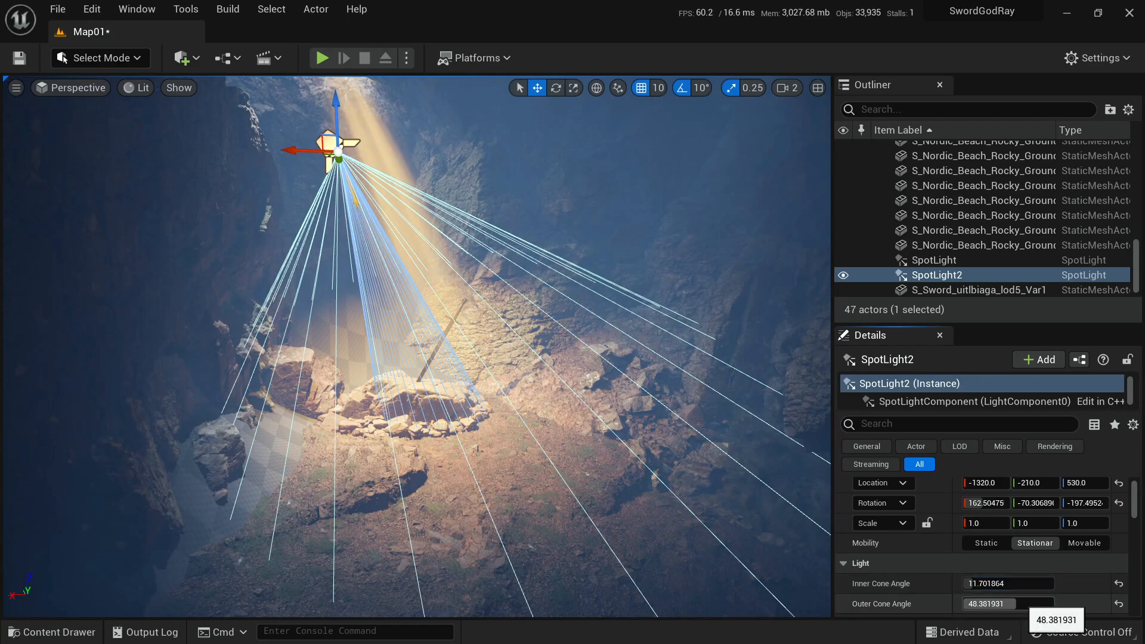
# Rotate SpotLight2 by 10° from a side view of the stone pile.
pyautogui.moveTo(537, 358); pyautogui.dragTo(400, 346, button='right')
pyautogui.press('d')
pyautogui.press('w')
pyautogui.press('s')
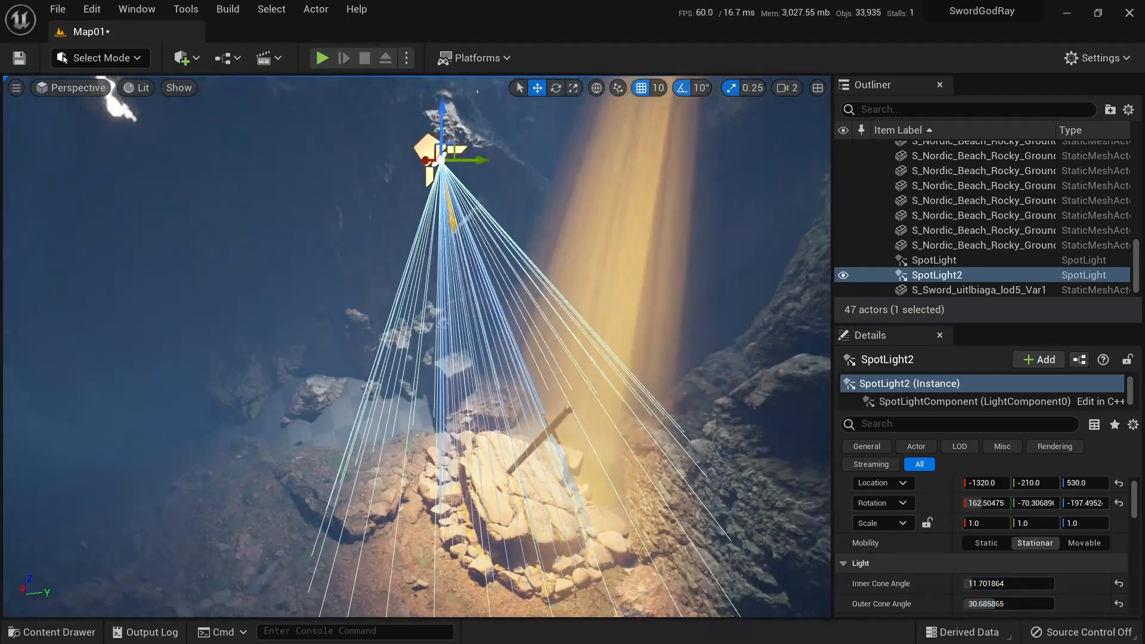
pyautogui.press('e')
pyautogui.moveTo(512, 176); pyautogui.dragTo(508, 191)
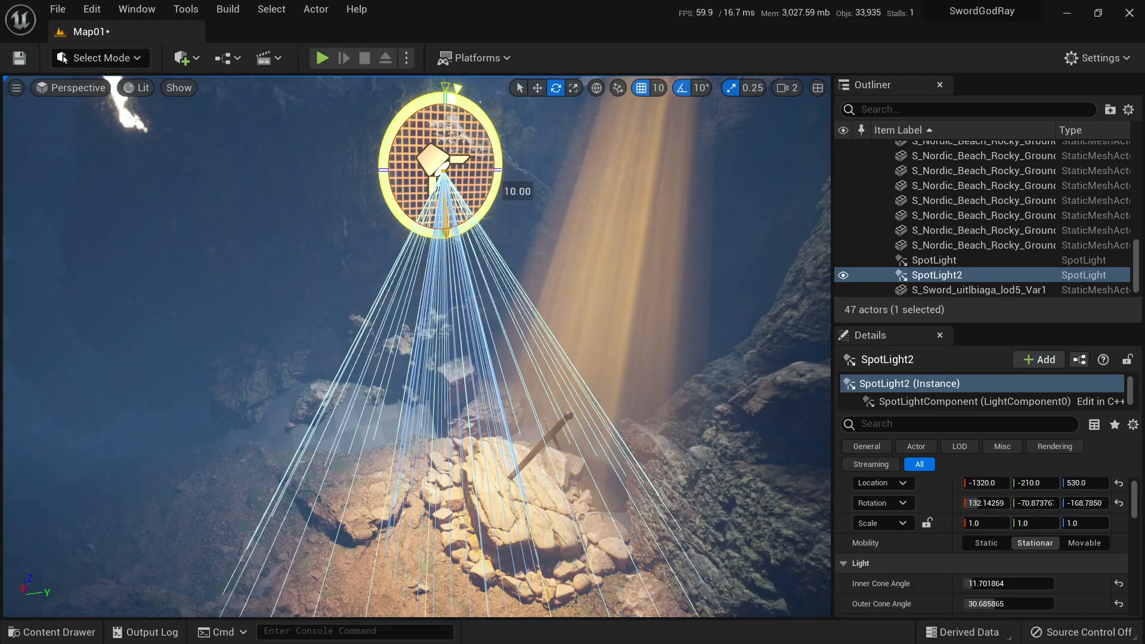
# Move SpotLight2 to Y -380 and Z 540, and rotate it to aim back at the sword's stone pile.
pyautogui.press('w')
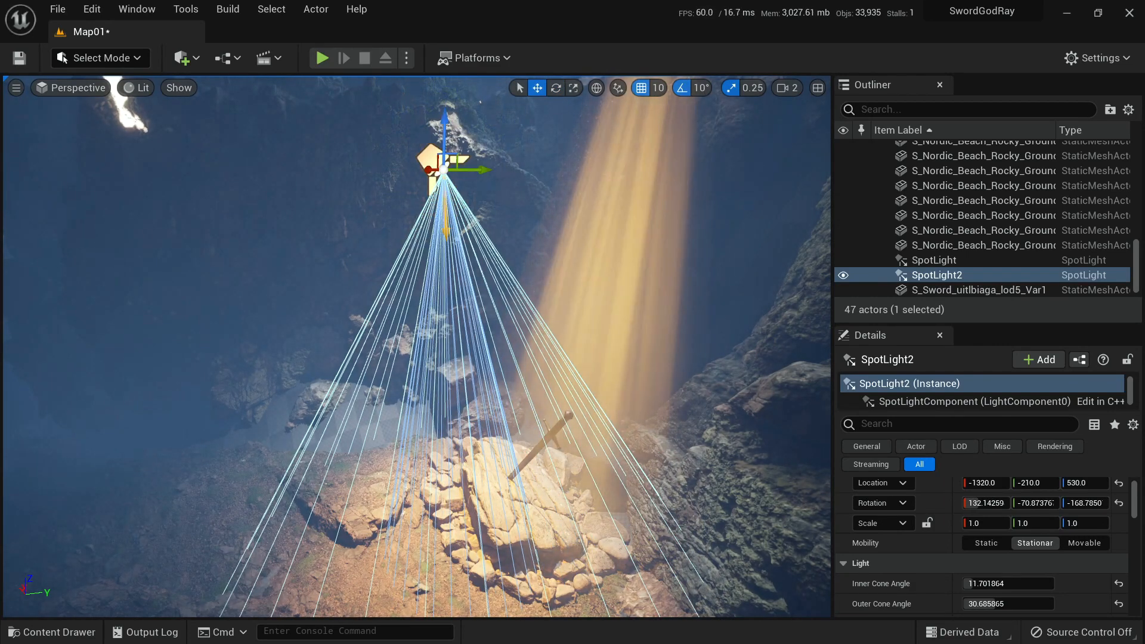
pyautogui.moveTo(444, 170); pyautogui.dragTo(287, 160)
pyautogui.press('e')
pyautogui.moveTo(236, 199); pyautogui.dragTo(266, 221)
pyautogui.press('g')
pyautogui.moveTo(266, 221); pyautogui.dragTo(307, 208, button='right')
pyautogui.press('w')
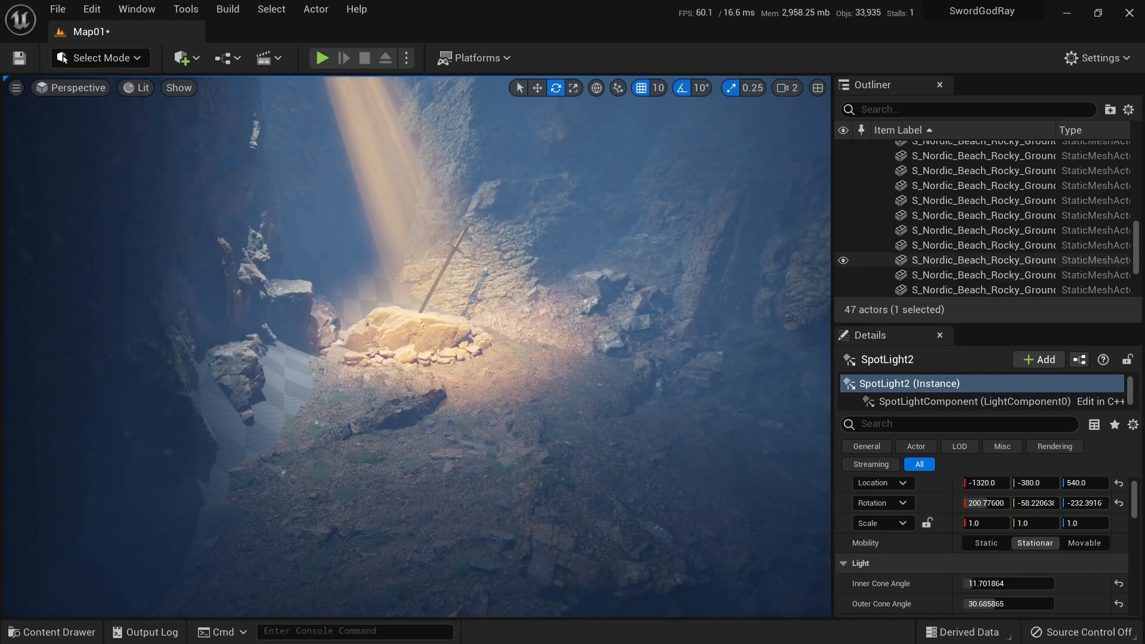
# Hide the Landscape actor, toggling its visibility to compare the cave floor and the beam with and without it.
pyautogui.scroll(5, 955, 250)
pyautogui.scroll(3, 954, 239)
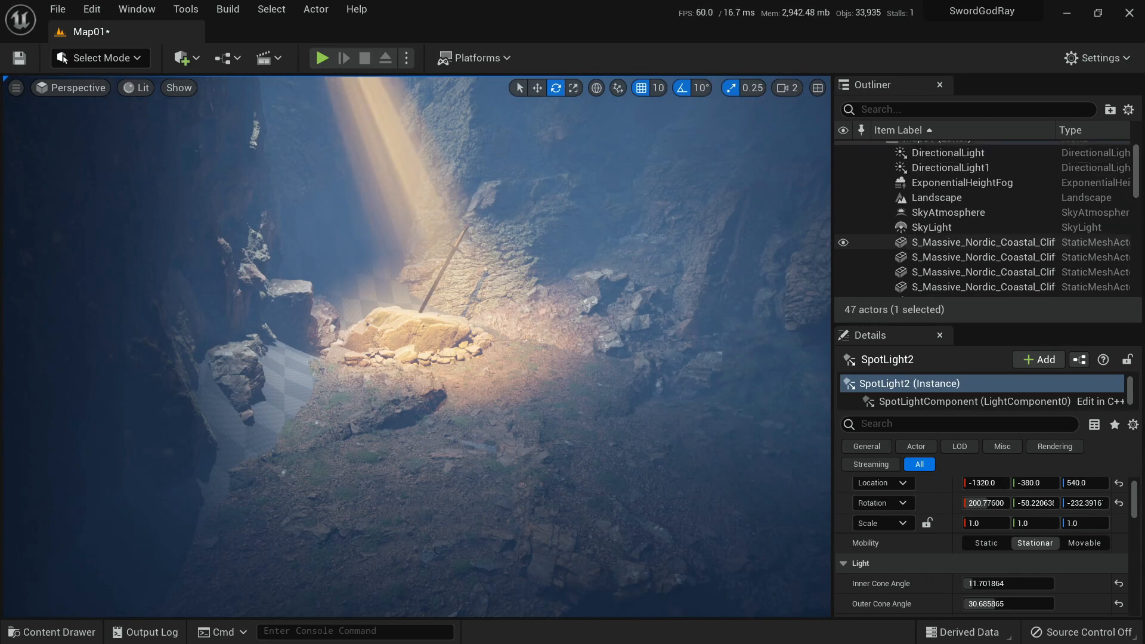
pyautogui.click(969, 199)
pyautogui.click(843, 198)
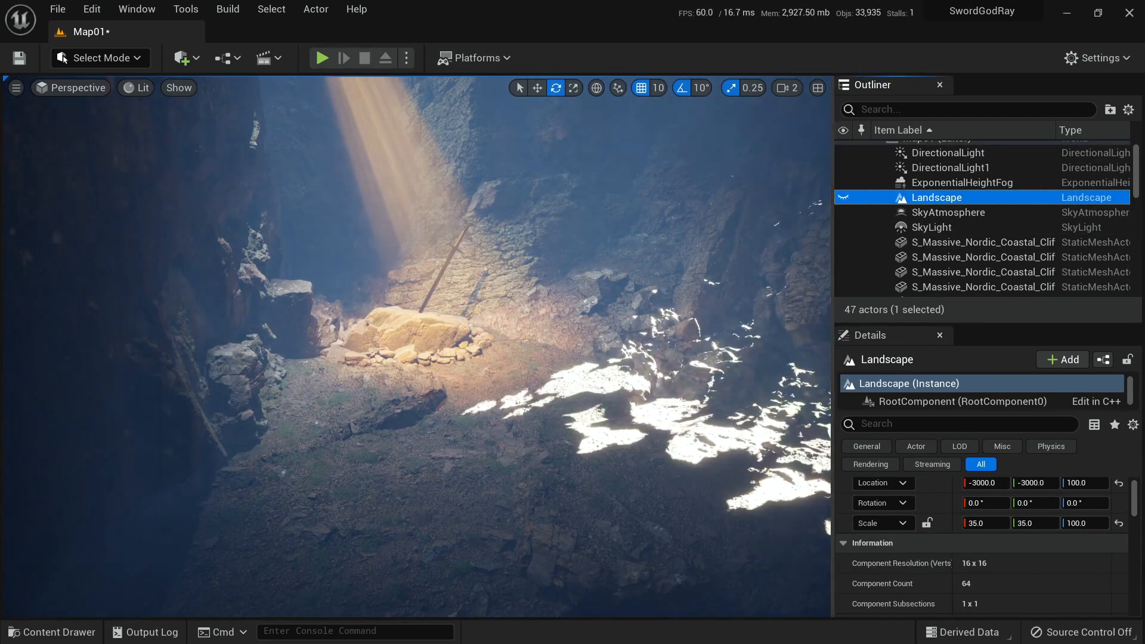
pyautogui.moveTo(751, 411); pyautogui.dragTo(802, 375, button='right')
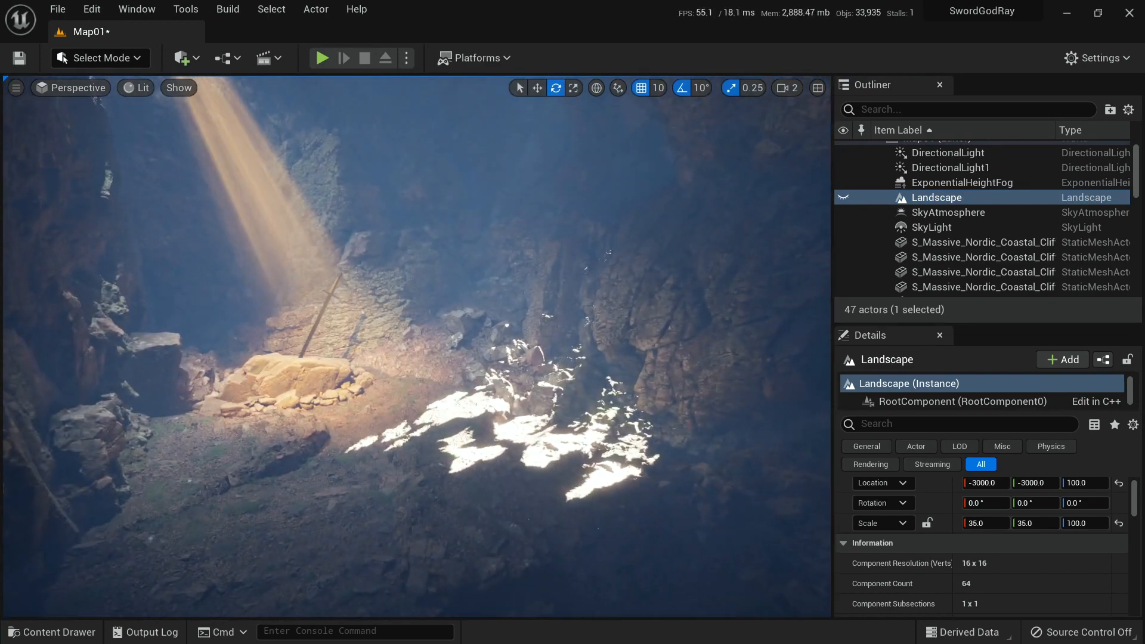
pyautogui.click(844, 198)
pyautogui.click(843, 197)
pyautogui.moveTo(716, 381)
pyautogui.mouseDown(button='right')
pyautogui.moveTo(794, 361)
pyautogui.moveTo(769, 362)
pyautogui.moveTo(764, 379)
pyautogui.moveTo(766, 311)
pyautogui.moveTo(716, 334)
pyautogui.moveTo(734, 331)
pyautogui.moveTo(748, 351)
pyautogui.moveTo(786, 364)
pyautogui.moveTo(743, 356)
pyautogui.moveTo(725, 331)
pyautogui.moveTo(740, 355)
pyautogui.moveTo(728, 361)
pyautogui.moveTo(734, 353)
pyautogui.mouseUp(button='right')
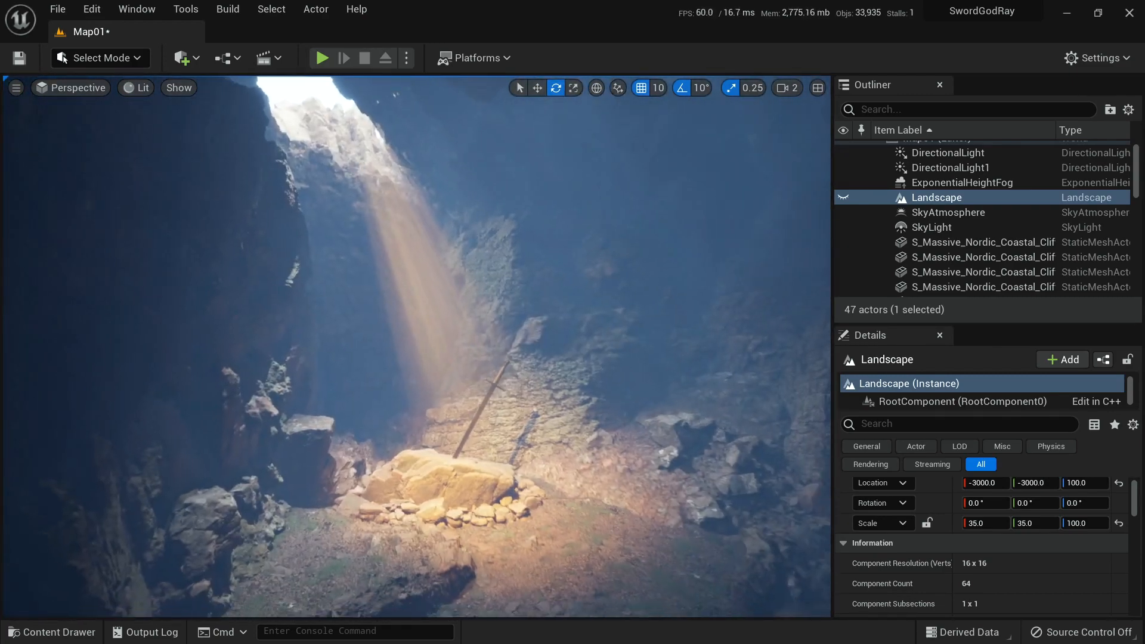
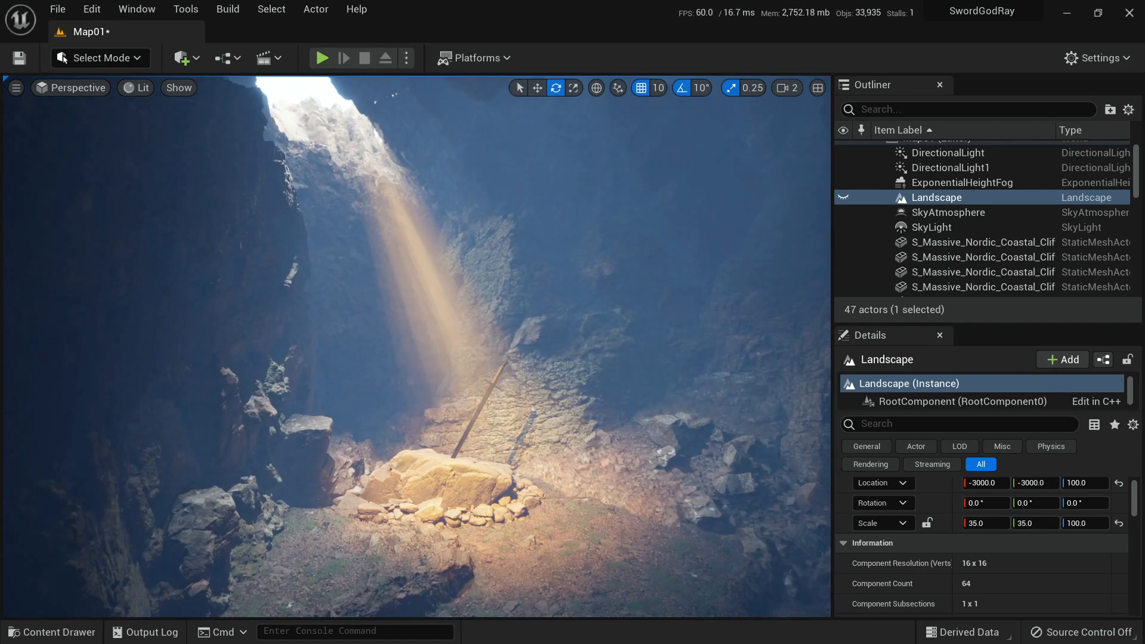
pyautogui.moveTo(734, 354); pyautogui.dragTo(731, 356, button='right')
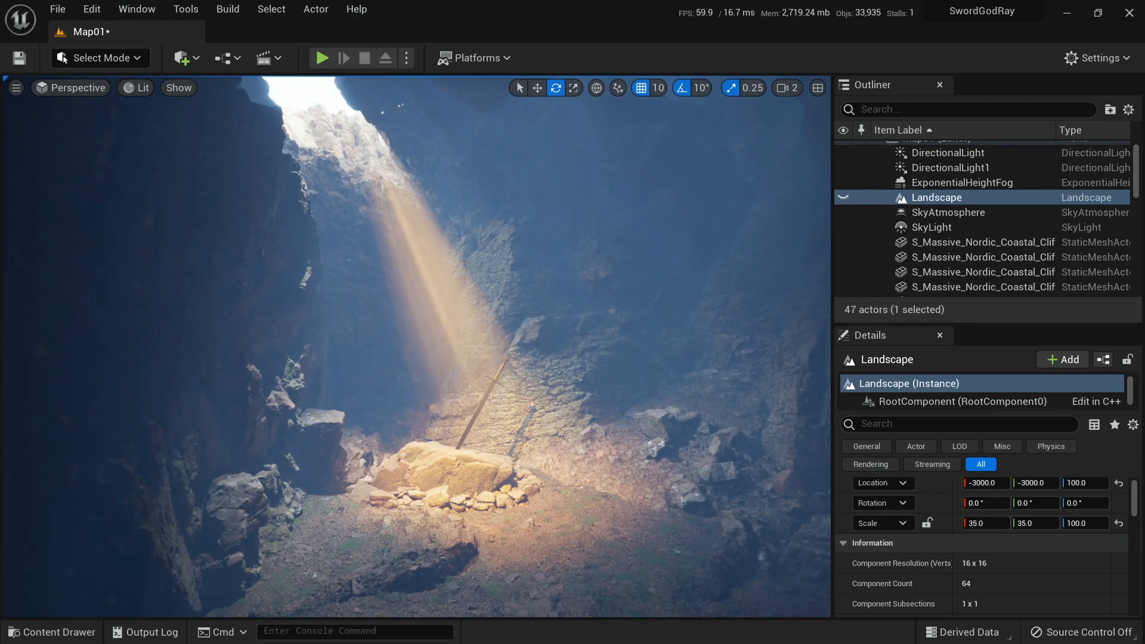
pyautogui.moveTo(417, 346); pyautogui.dragTo(455, 350, button='right')
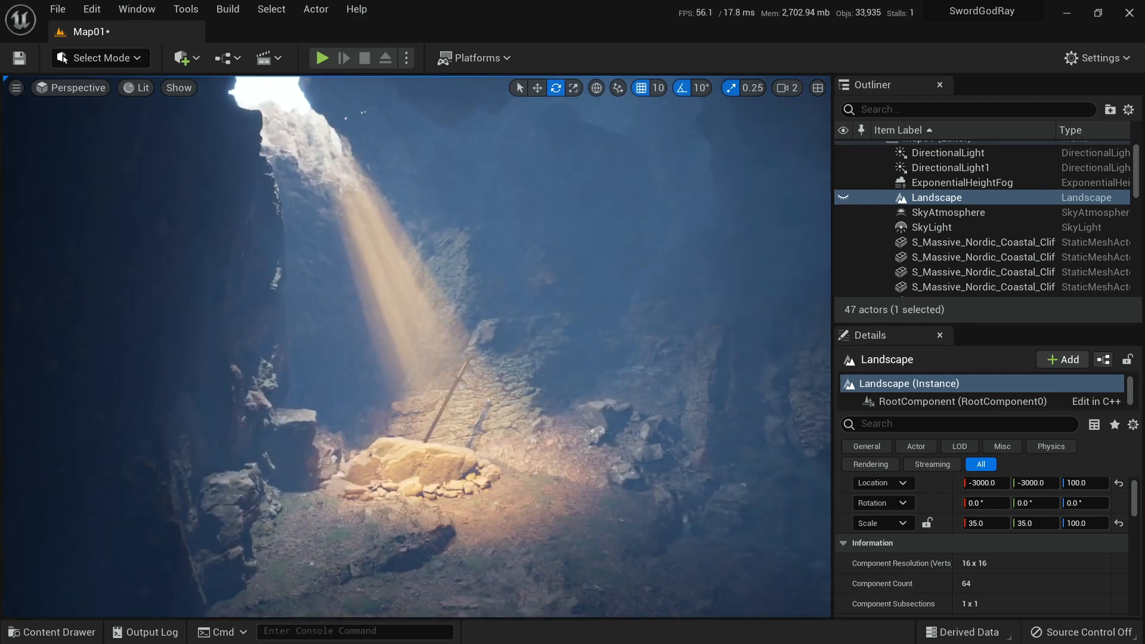
# Capture the cave view and annotate it with pink strokes beside the god ray and across the floor.
pyautogui.press('Print')
pyautogui.moveTo(844, 73); pyautogui.dragTo(68, 577)
pyautogui.moveTo(379, 131); pyautogui.dragTo(421, 141)
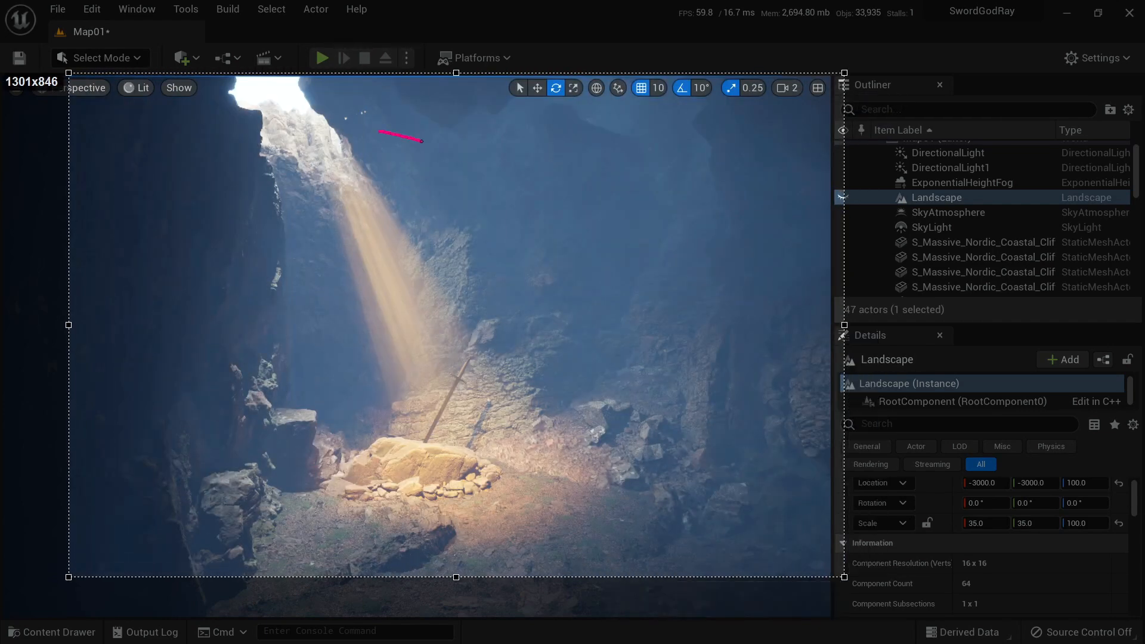
pyautogui.moveTo(797, 260); pyautogui.dragTo(911, 278)
pyautogui.moveTo(407, 226)
pyautogui.mouseDown()
pyautogui.moveTo(671, 296)
pyautogui.moveTo(932, 347)
pyautogui.mouseUp()
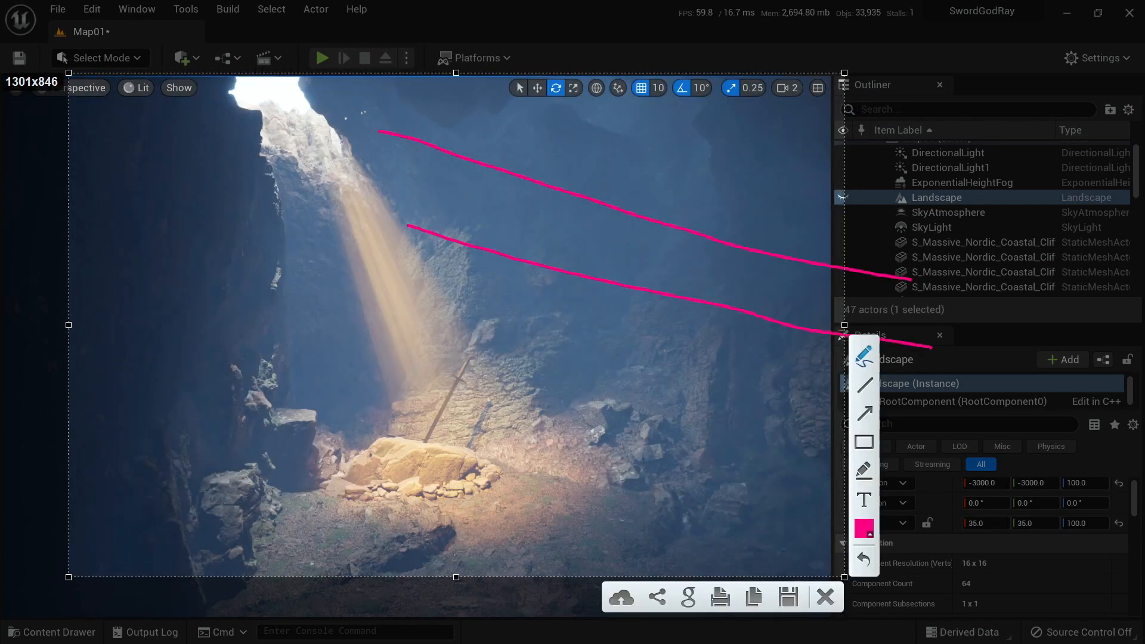
pyautogui.moveTo(258, 392)
pyautogui.mouseDown()
pyautogui.moveTo(325, 485)
pyautogui.moveTo(451, 612)
pyautogui.mouseUp()
pyautogui.moveTo(472, 308); pyautogui.dragTo(769, 377)
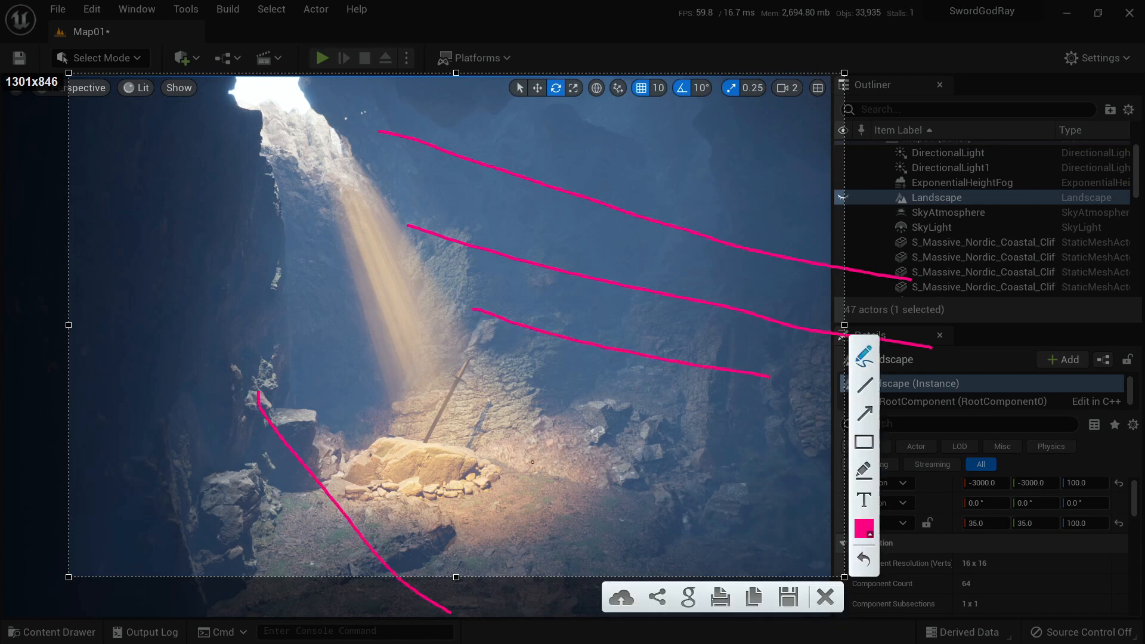
pyautogui.moveTo(533, 462); pyautogui.dragTo(688, 542)
pyautogui.press('Escape')
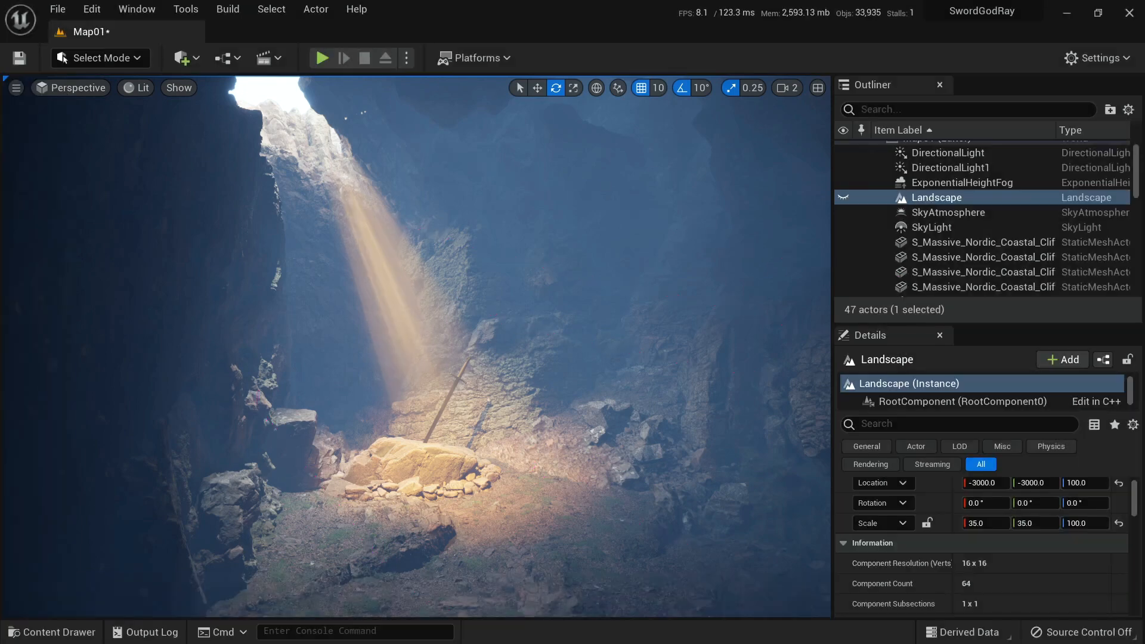
# Save the modified Map01 level.
pyautogui.moveTo(577, 427); pyautogui.dragTo(653, 452, button='right')
pyautogui.hotkey('ctrl', 'space')
pyautogui.click(167, 243)
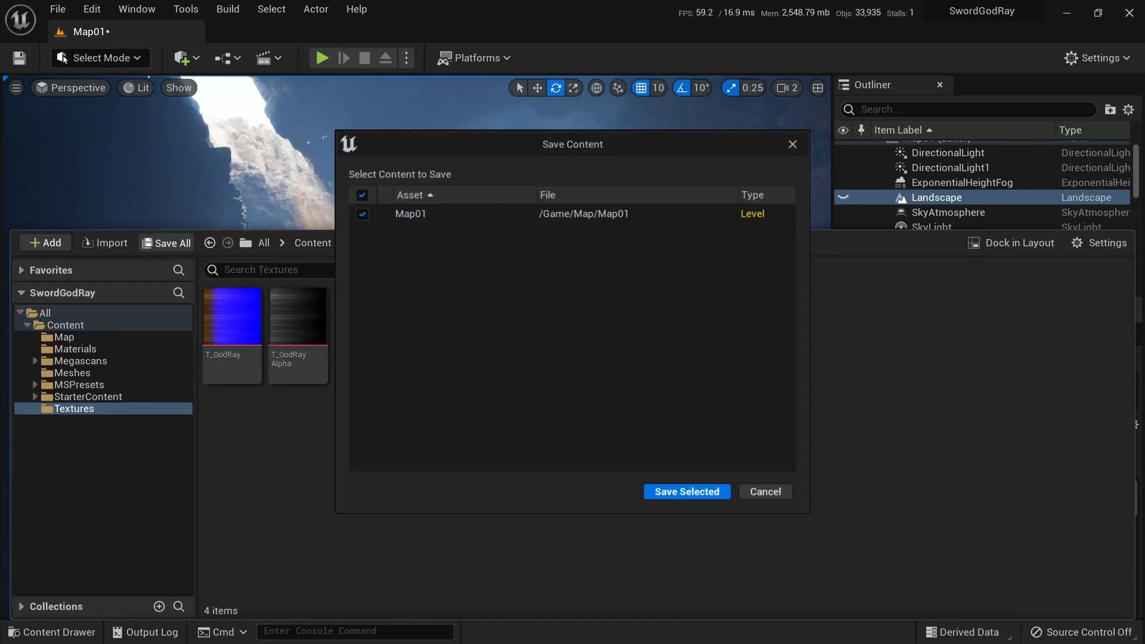
pyautogui.click(685, 492)
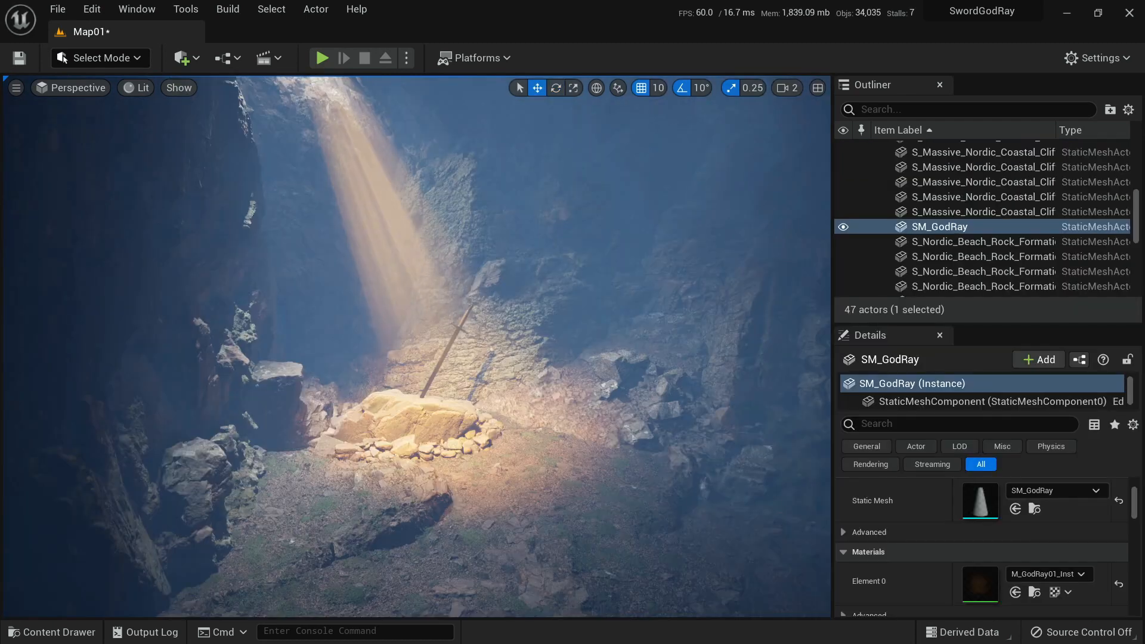
# Duplicate the SM_GodRay beam upward and move the copy horizontally out to the side of the sword's stone pile.
pyautogui.moveTo(417, 345); pyautogui.dragTo(401, 338, button='right')
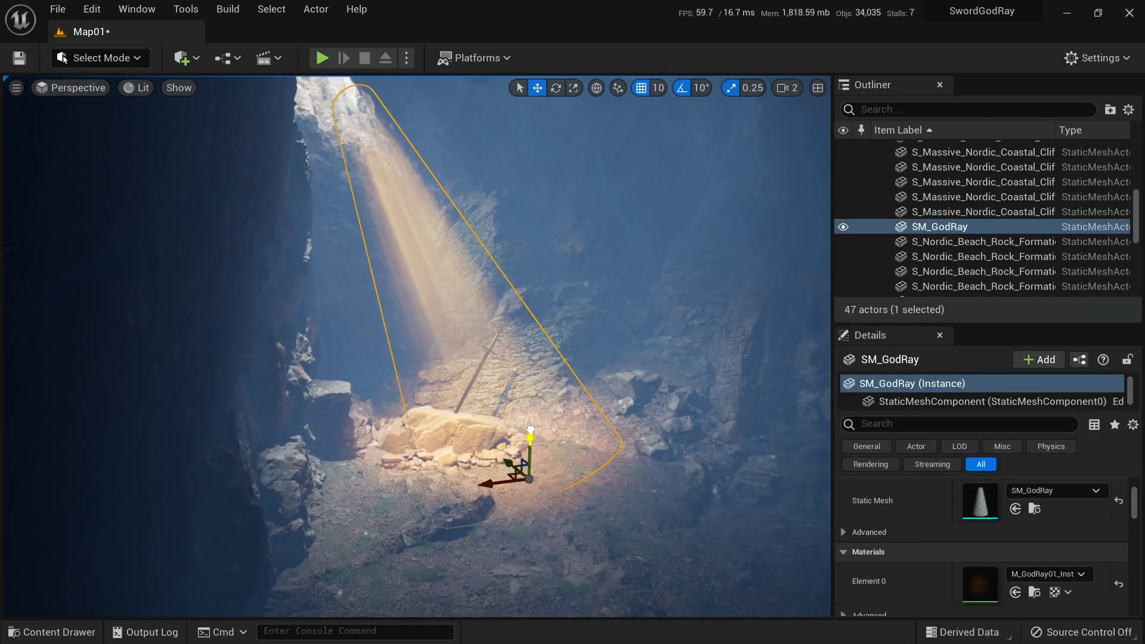
pyautogui.keyDown('alt'); pyautogui.moveTo(530, 429); pyautogui.dragTo(541, 404); pyautogui.keyUp('alt')
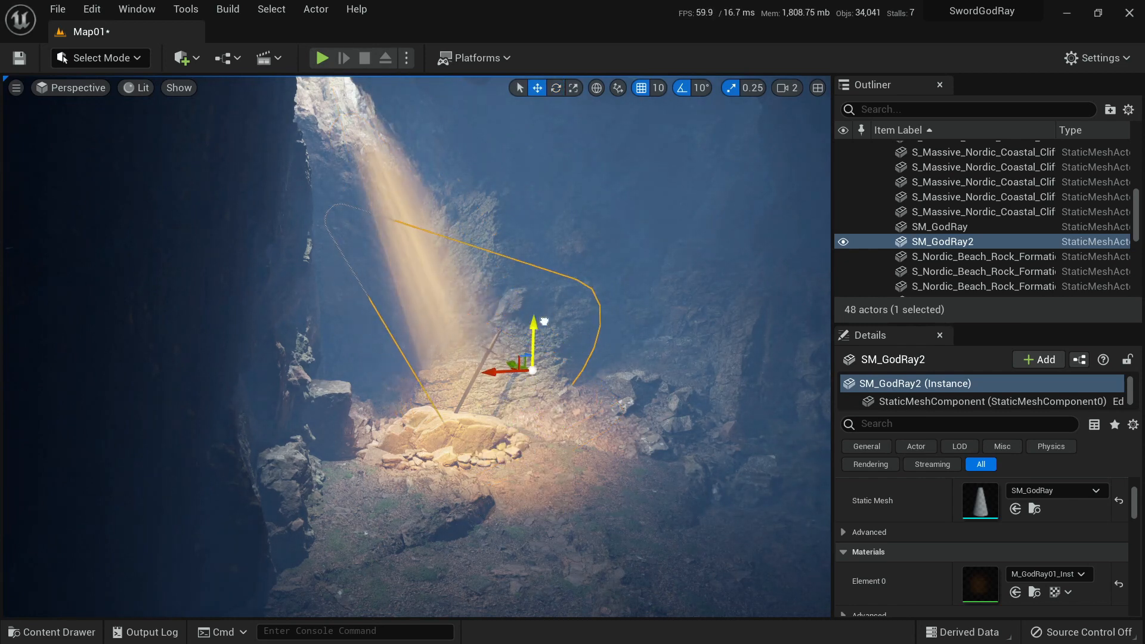
pyautogui.moveTo(417, 346); pyautogui.dragTo(425, 323, button='right')
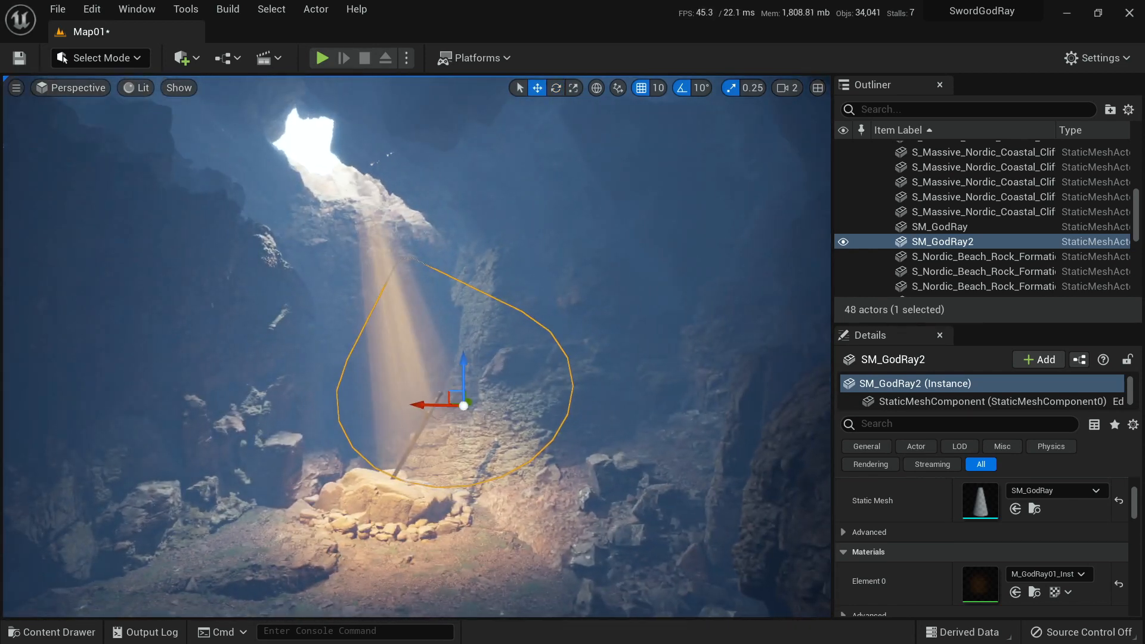
pyautogui.moveTo(401, 404); pyautogui.dragTo(414, 442, button='right')
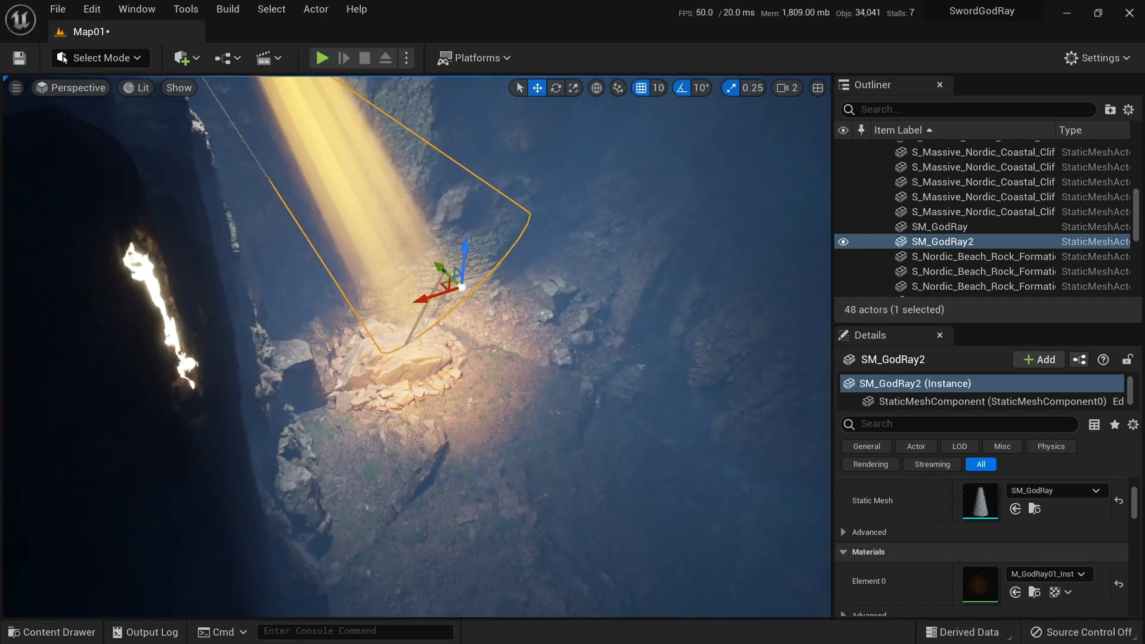
pyautogui.moveTo(444, 270); pyautogui.dragTo(612, 470)
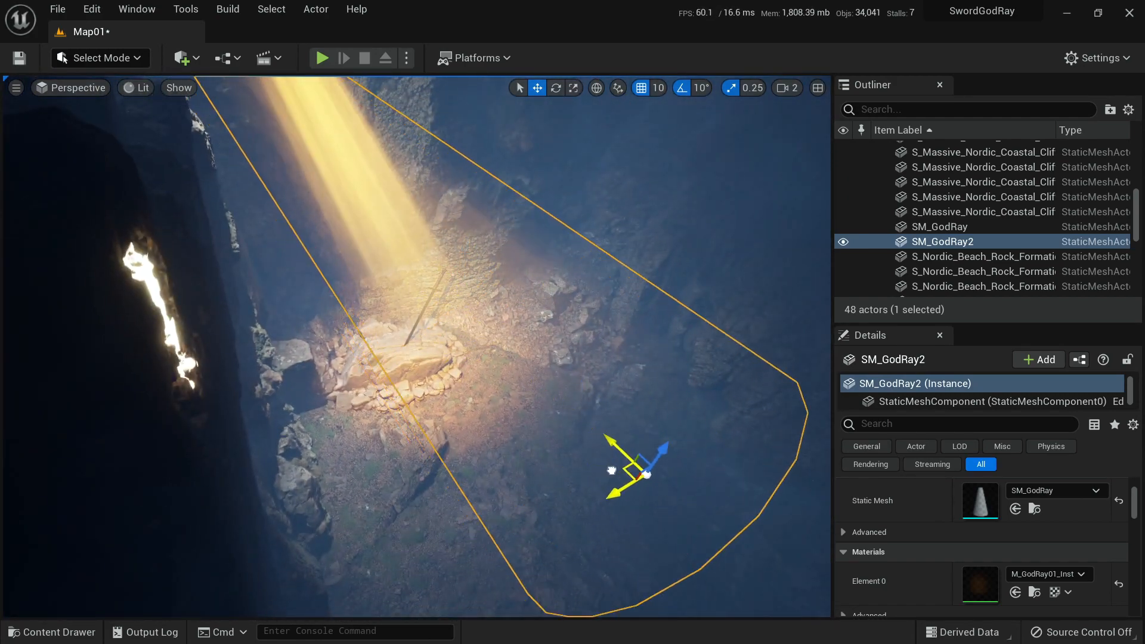
pyautogui.moveTo(612, 471); pyautogui.dragTo(555, 479, button='right')
pyautogui.moveTo(618, 304); pyautogui.dragTo(608, 306)
pyautogui.moveTo(608, 306)
pyautogui.mouseDown(button='right')
pyautogui.moveTo(624, 286)
pyautogui.moveTo(596, 307)
pyautogui.moveTo(619, 314)
pyautogui.moveTo(590, 314)
pyautogui.mouseUp(button='right')
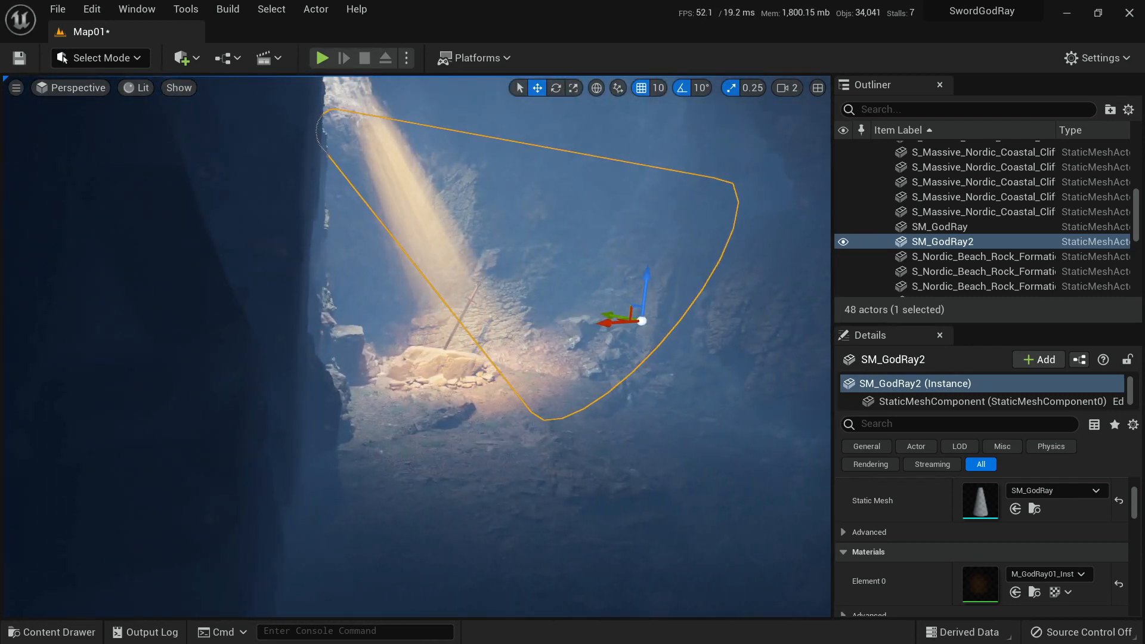
# Duplicate the M_GodRay01 material in the Materials folder and create a material instance from the copy.
pyautogui.hotkey('ctrl', 'space')
pyautogui.click(71, 349)
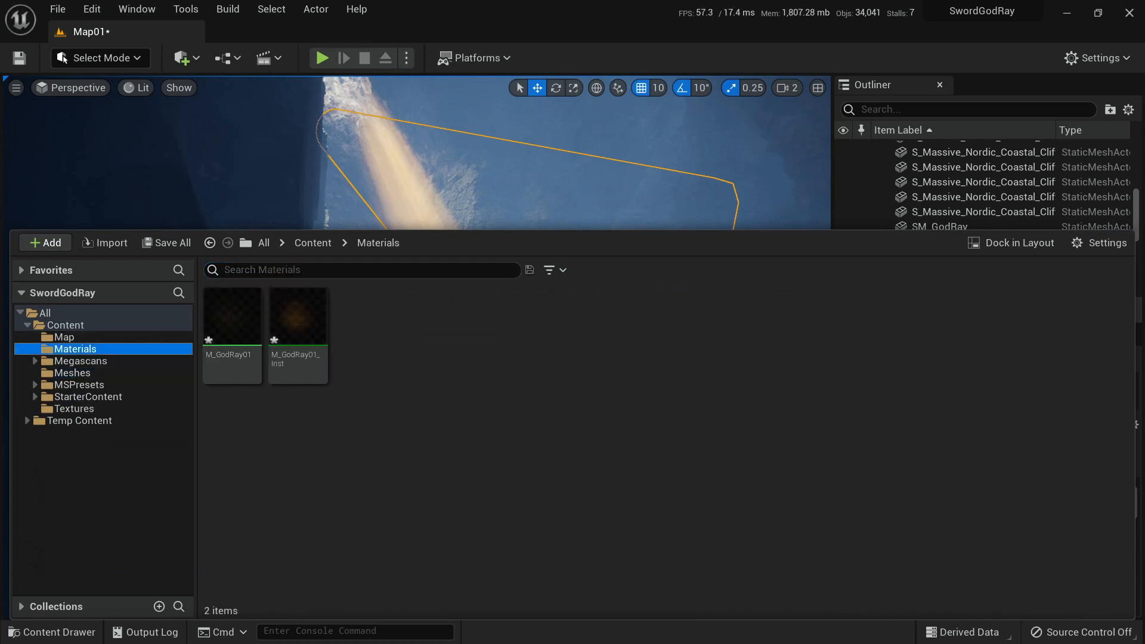
pyautogui.click(234, 322)
pyautogui.rightClick(238, 322)
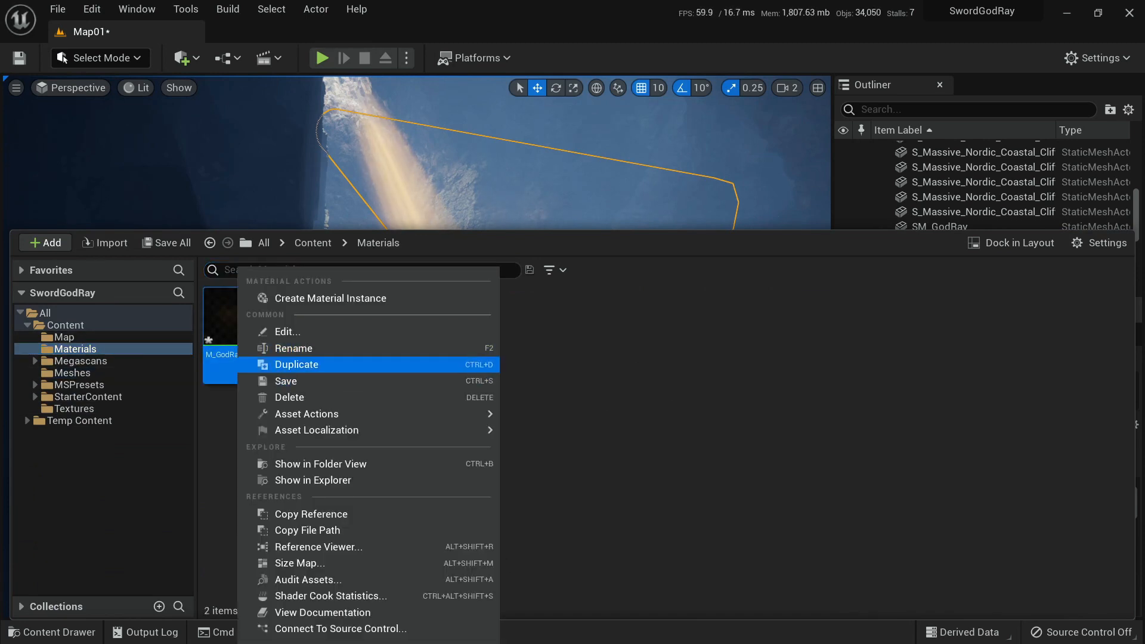
pyautogui.click(293, 363)
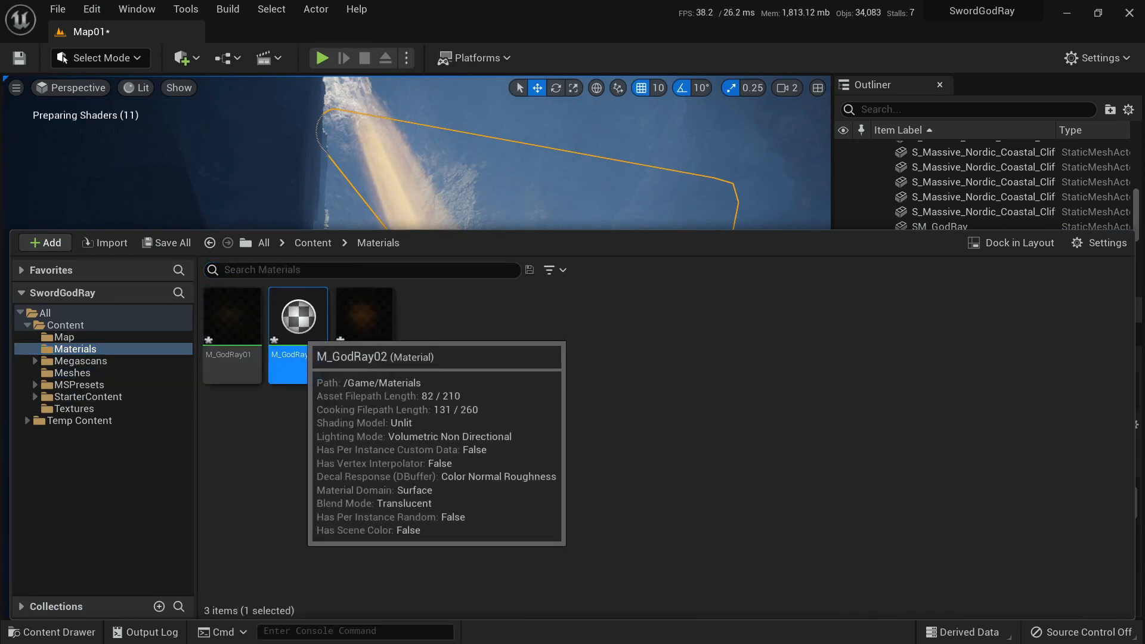
pyautogui.rightClick(297, 322)
pyautogui.click(346, 299)
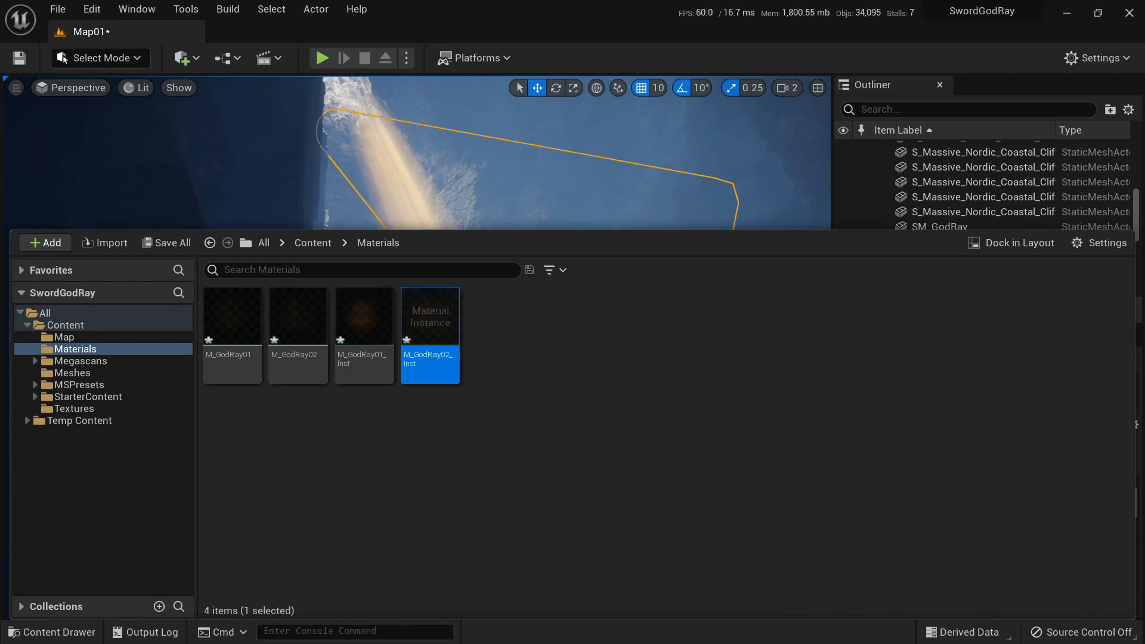
# Open the M_GodRay02 material's graph and make the material Two Sided.
pyautogui.doubleClick(305, 336)
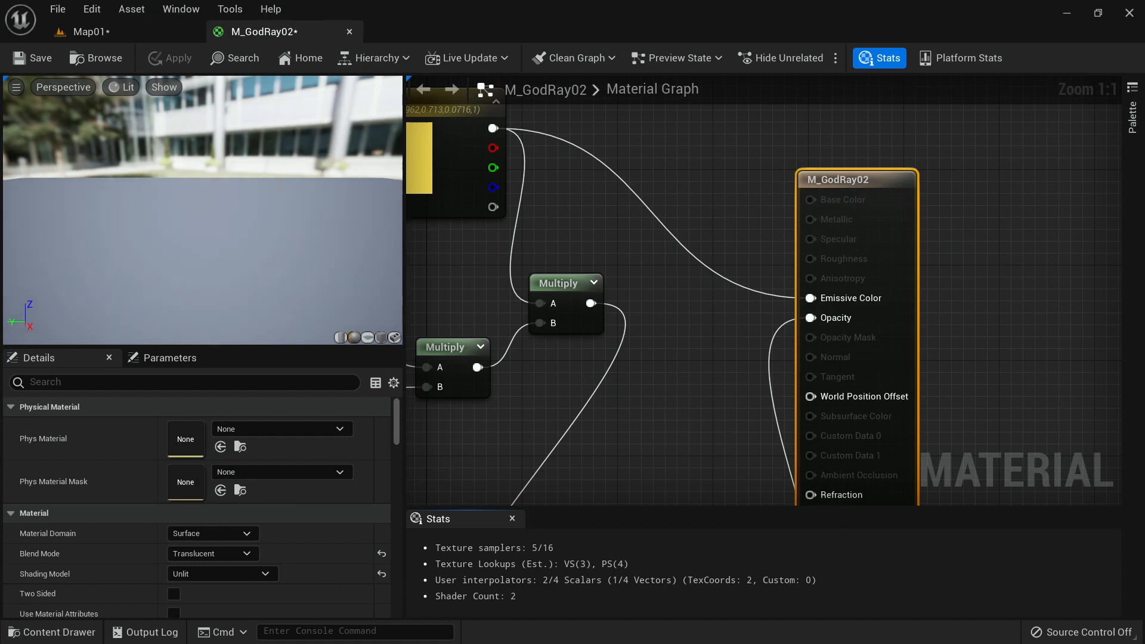
pyautogui.scroll(-2, 877, 246)
pyautogui.moveTo(476, 289); pyautogui.dragTo(970, 231, button='right')
pyautogui.moveTo(552, 241); pyautogui.dragTo(702, 262, button='right')
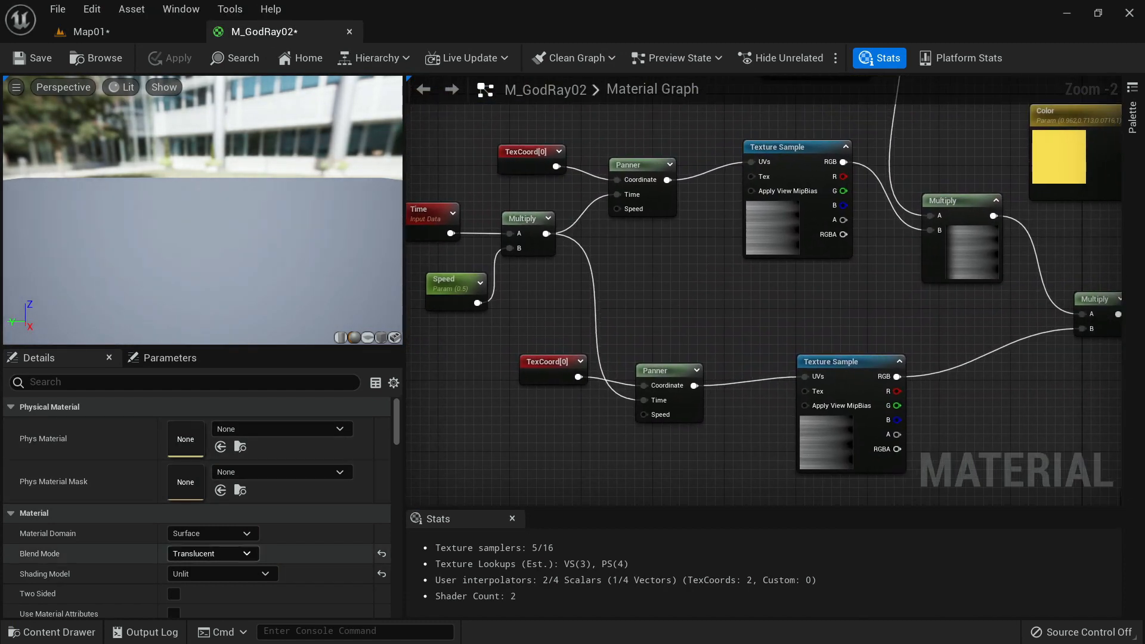
pyautogui.scroll(-1, 90, 573)
pyautogui.click(174, 570)
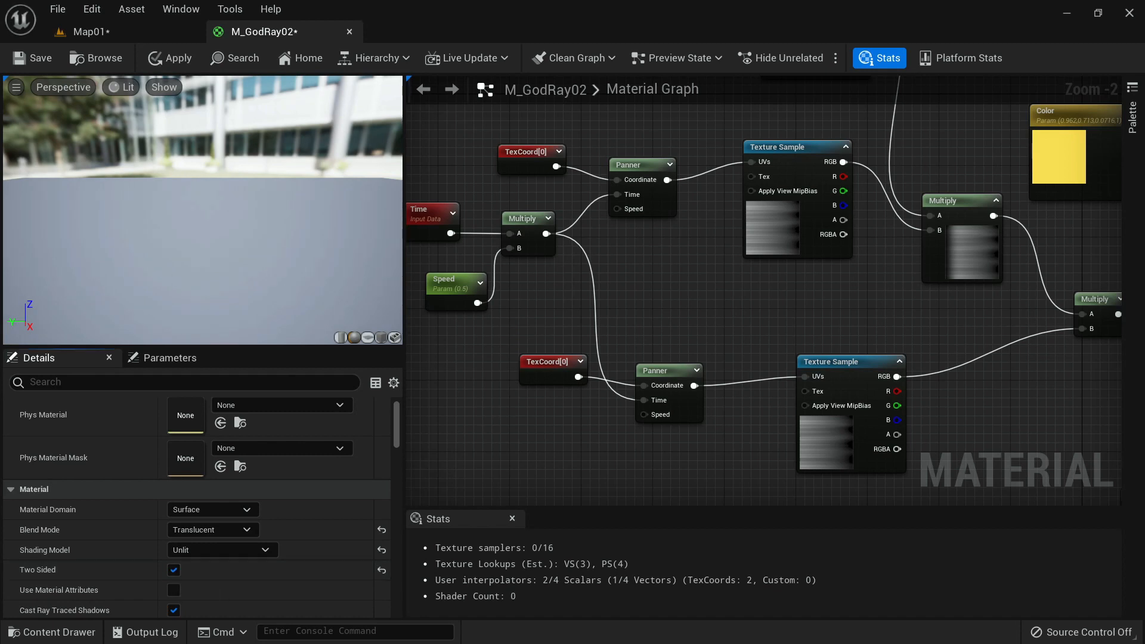
# Add a Multiply node fed by the Multiply that combines the texture samples in the M_GodRay02 graph.
pyautogui.moveTo(738, 296); pyautogui.dragTo(506, 329, button='right')
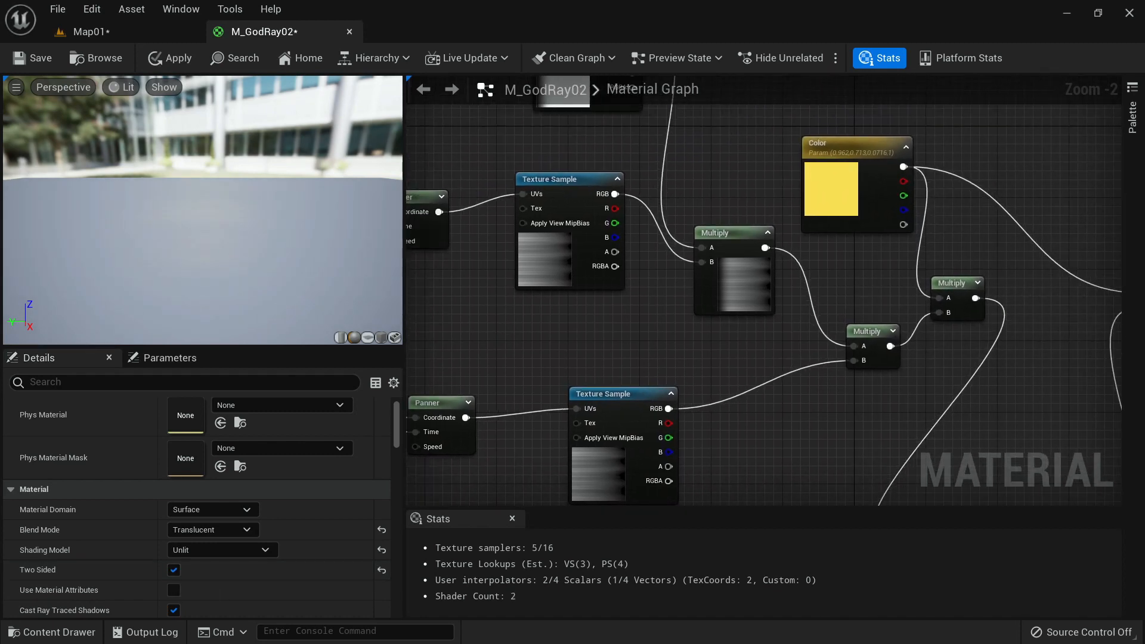
pyautogui.moveTo(785, 352); pyautogui.dragTo(639, 397, button='right')
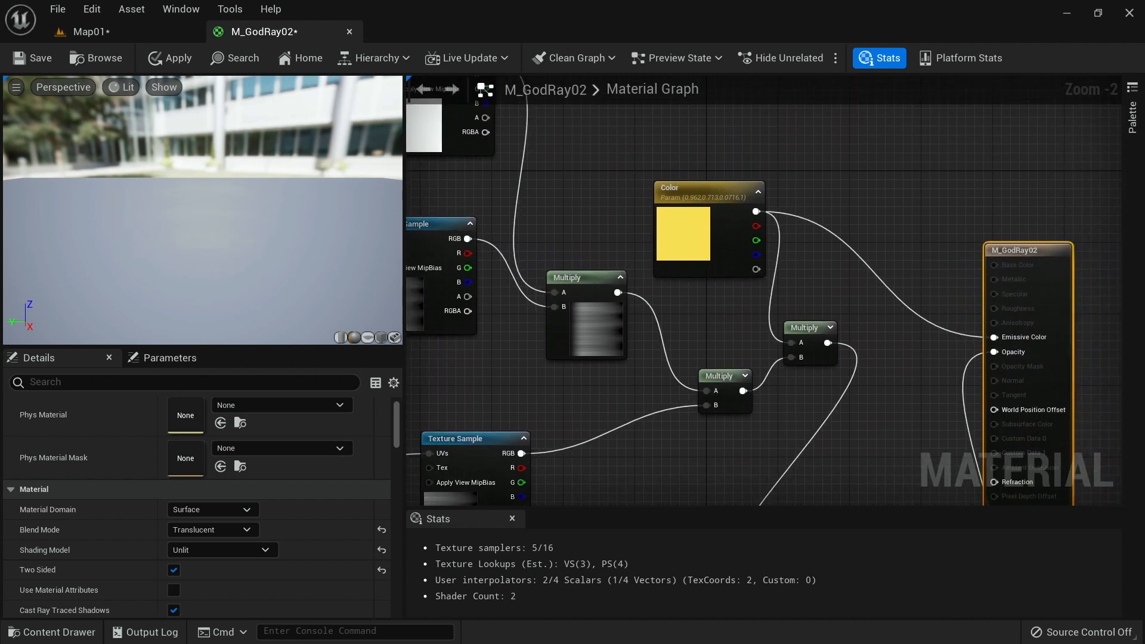
pyautogui.click(716, 232)
pyautogui.moveTo(646, 354); pyautogui.dragTo(712, 343, button='right')
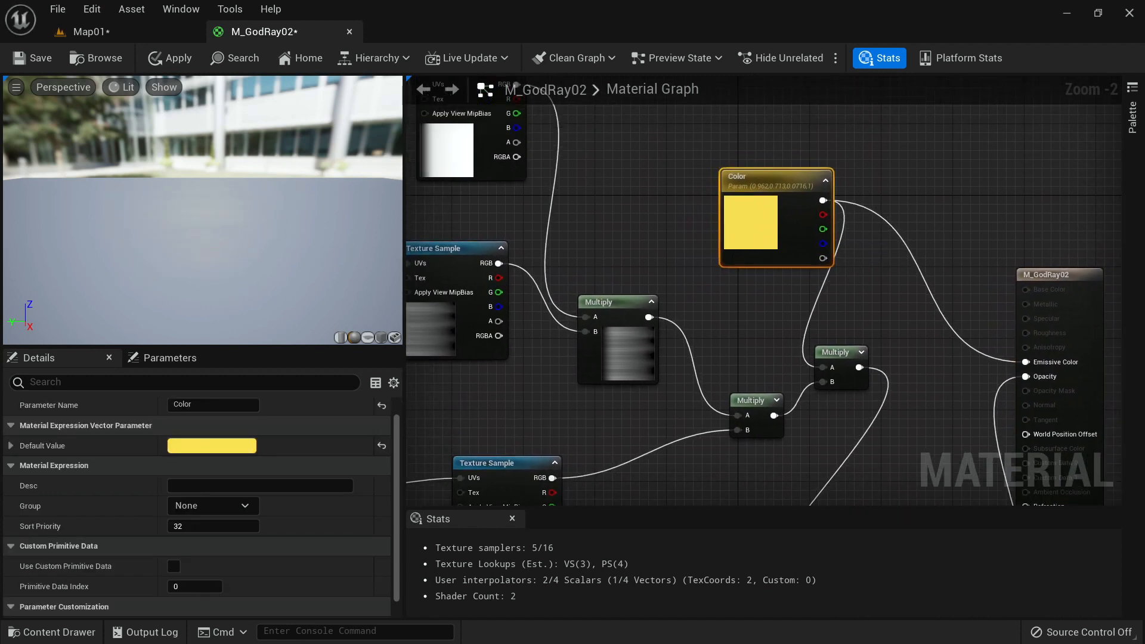
pyautogui.click(702, 334)
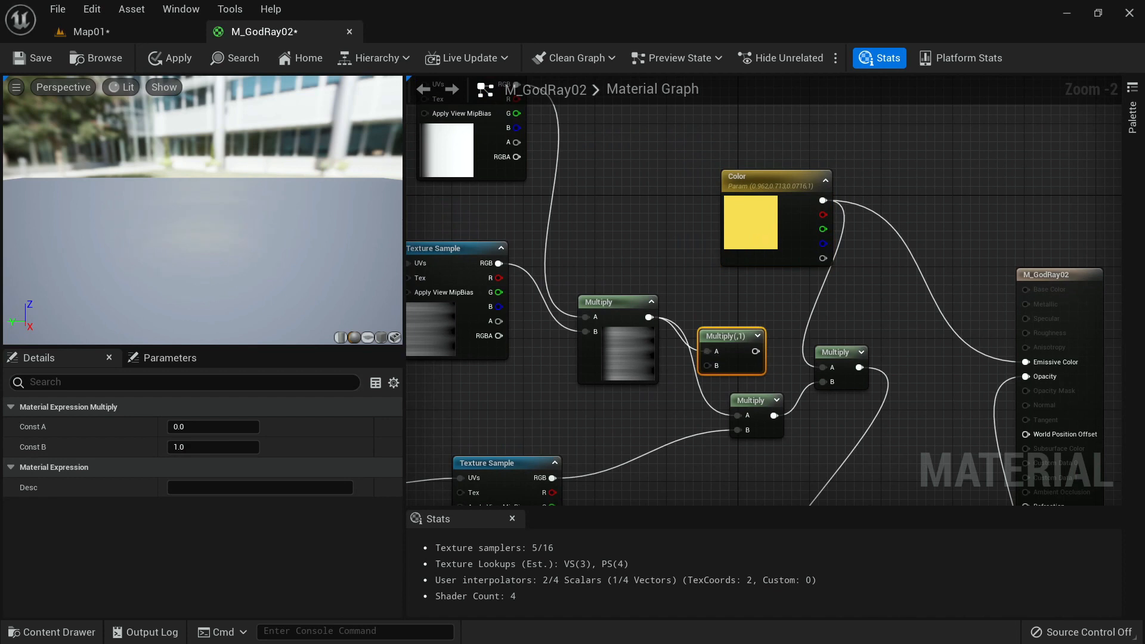
# Add a scalar parameter named Potency to the new Multiply's B input, route that Multiply into the next one's A, and apply the material.
pyautogui.click(618, 413)
pyautogui.press('s')
pyautogui.click(618, 412)
pyautogui.write('ssss')
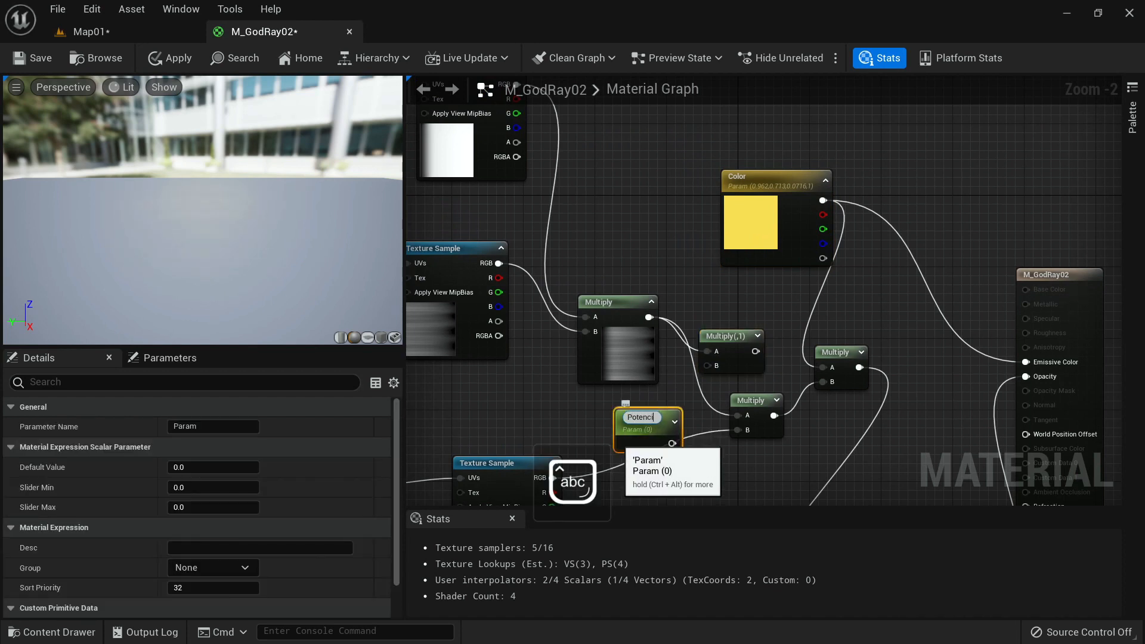
pyautogui.moveTo(662, 439); pyautogui.dragTo(738, 415)
pyautogui.moveTo(651, 488); pyautogui.dragTo(678, 374, button='right')
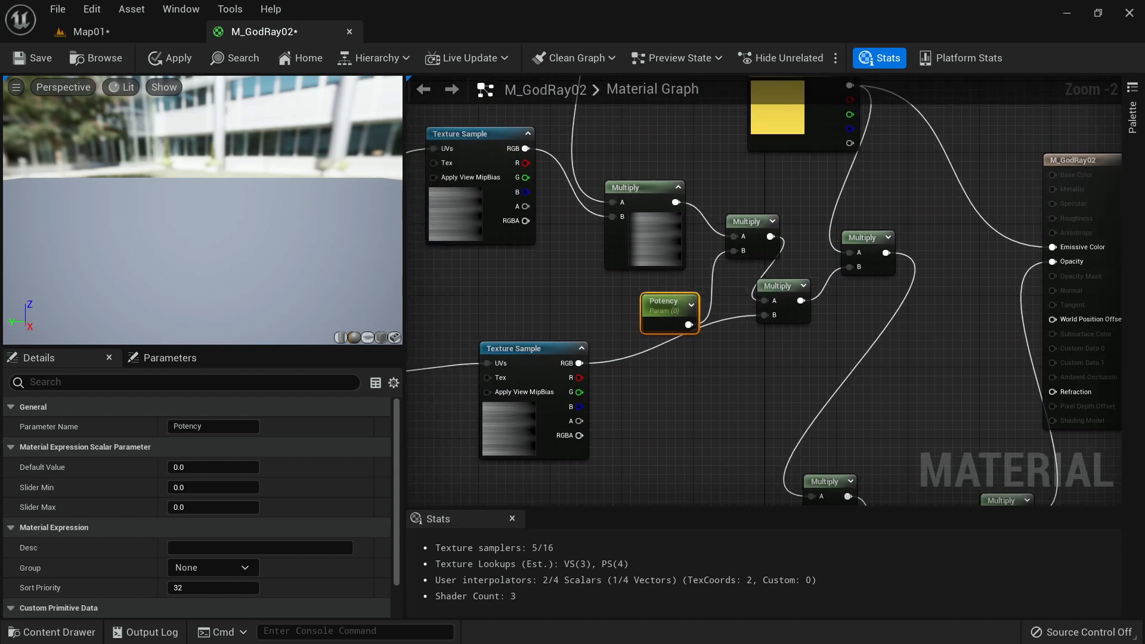
pyautogui.moveTo(814, 282); pyautogui.dragTo(819, 389, button='right')
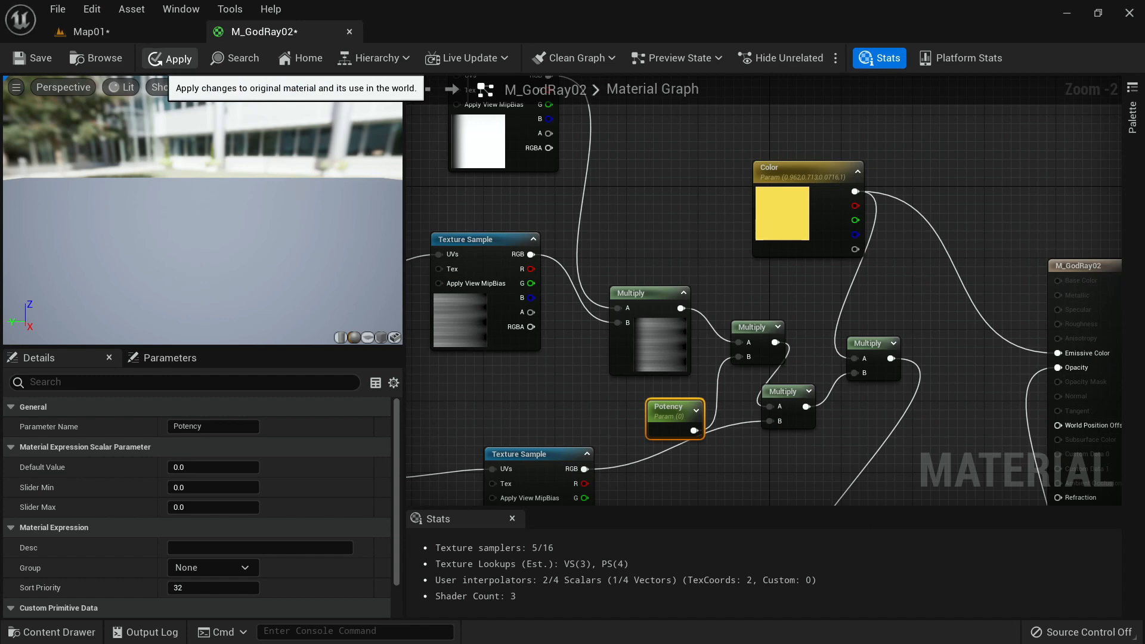
pyautogui.click(170, 58)
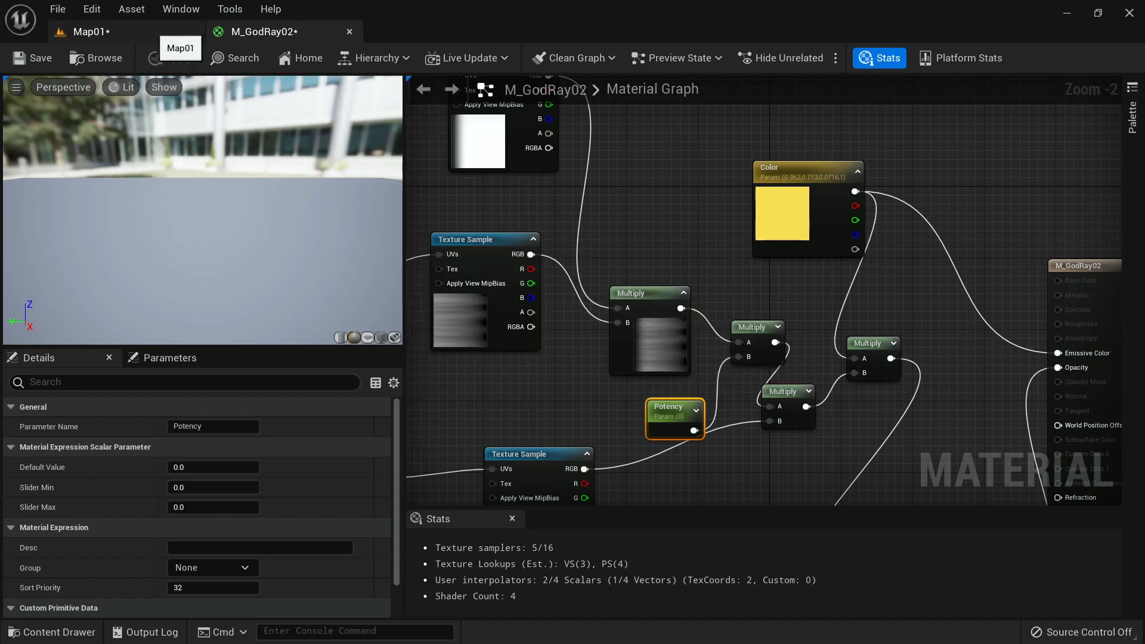
# Assign the M_GodRay02 material to Element 0 of SM_GodRay2 and select M_GodRay02_Inst in the Materials folder.
pyautogui.click(173, 33)
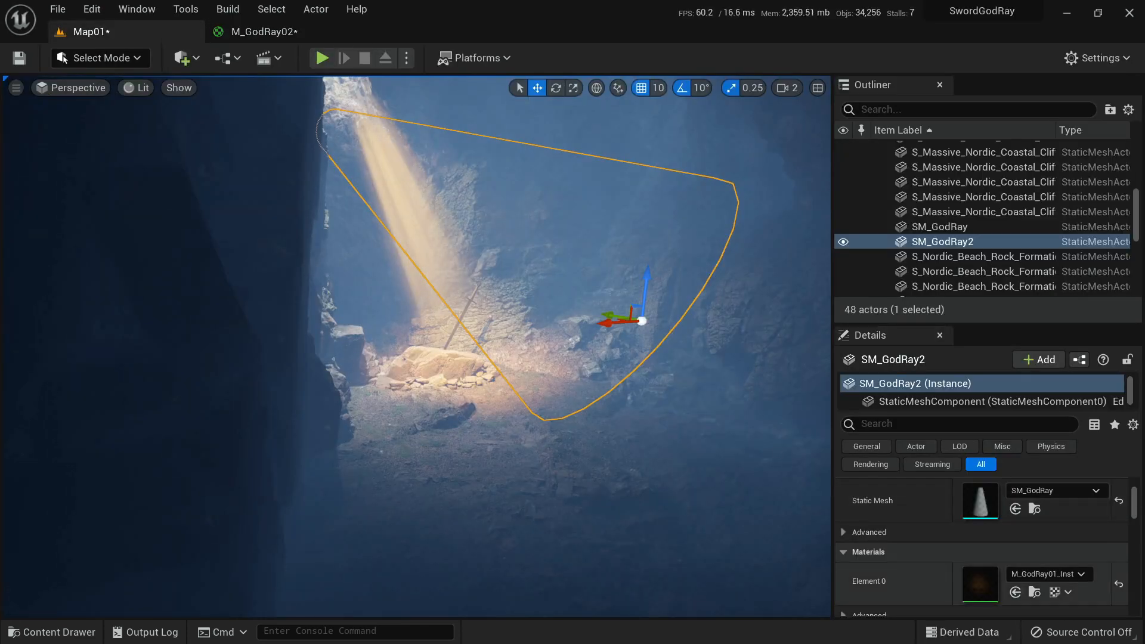
pyautogui.click(1015, 592)
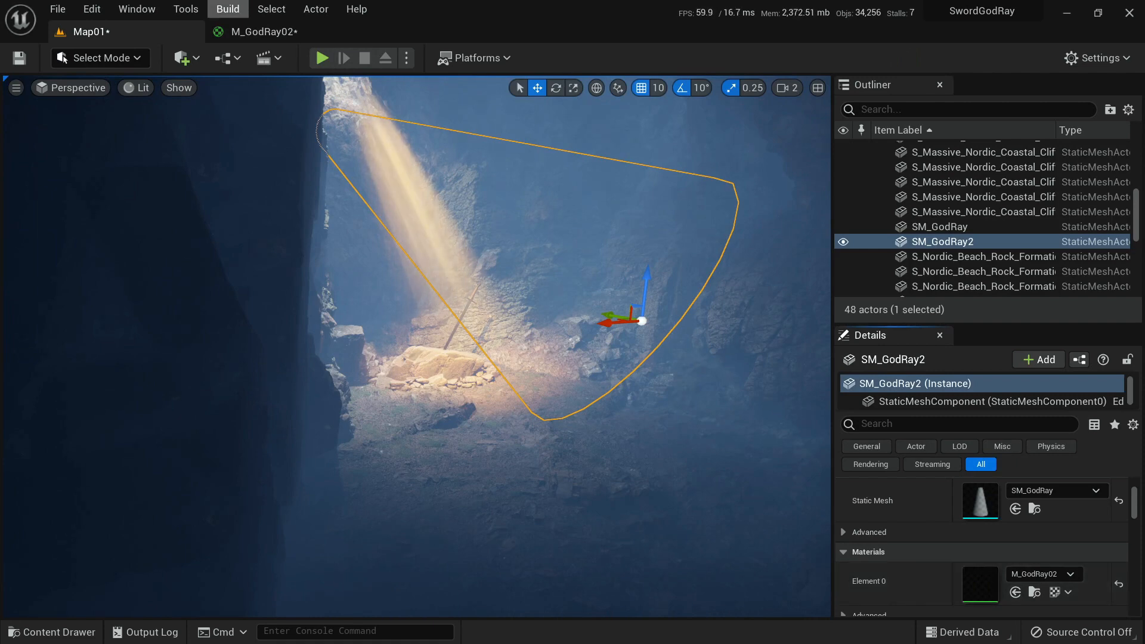
pyautogui.click(263, 32)
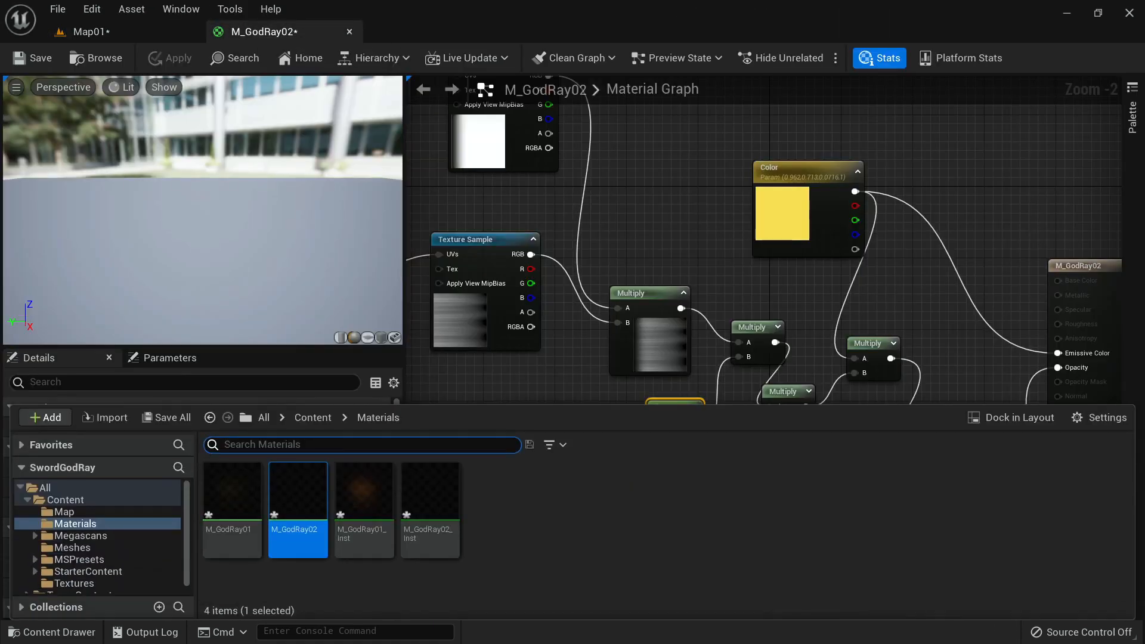
pyautogui.click(430, 493)
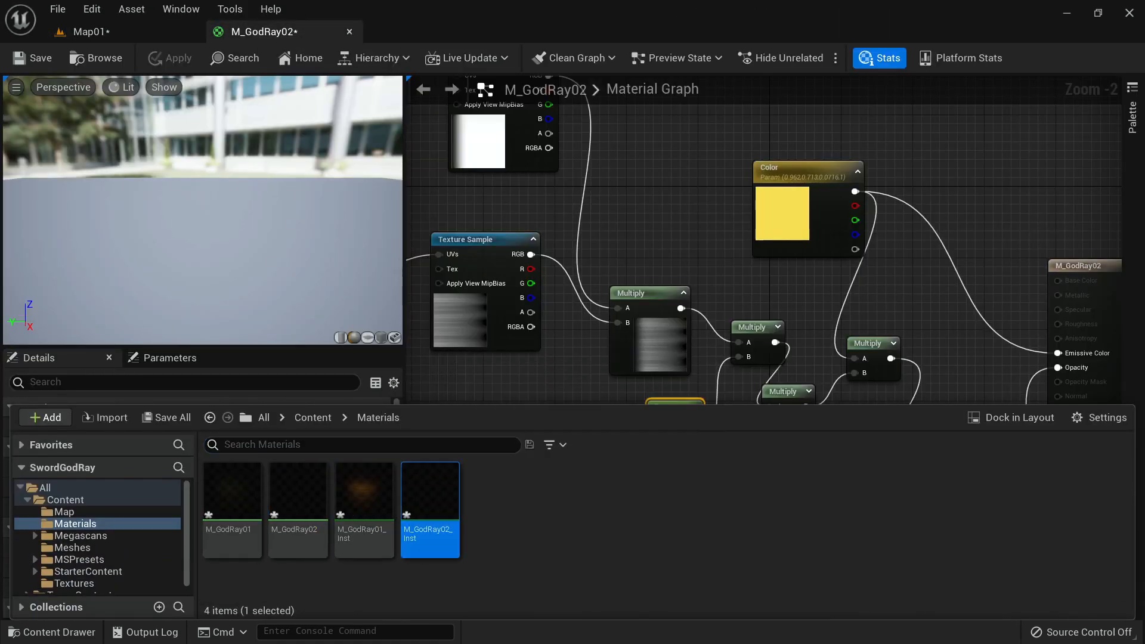
# Return to the Map01 level and assign M_GodRay02_Inst as the Element 0 material of SM_GodRay2.
pyautogui.click(89, 32)
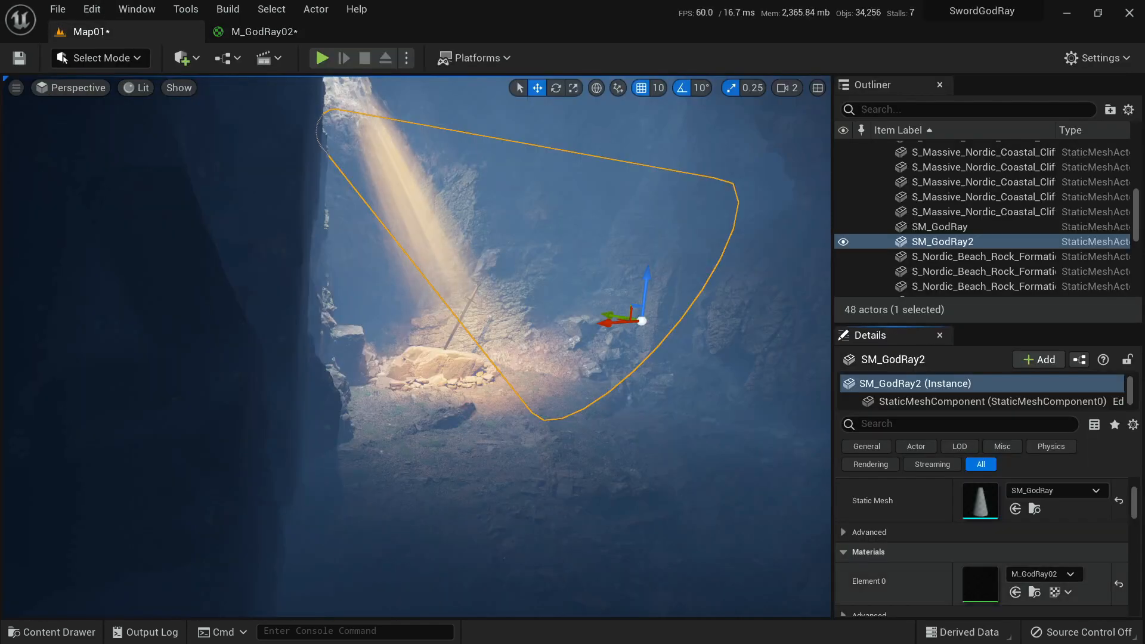
pyautogui.click(1016, 593)
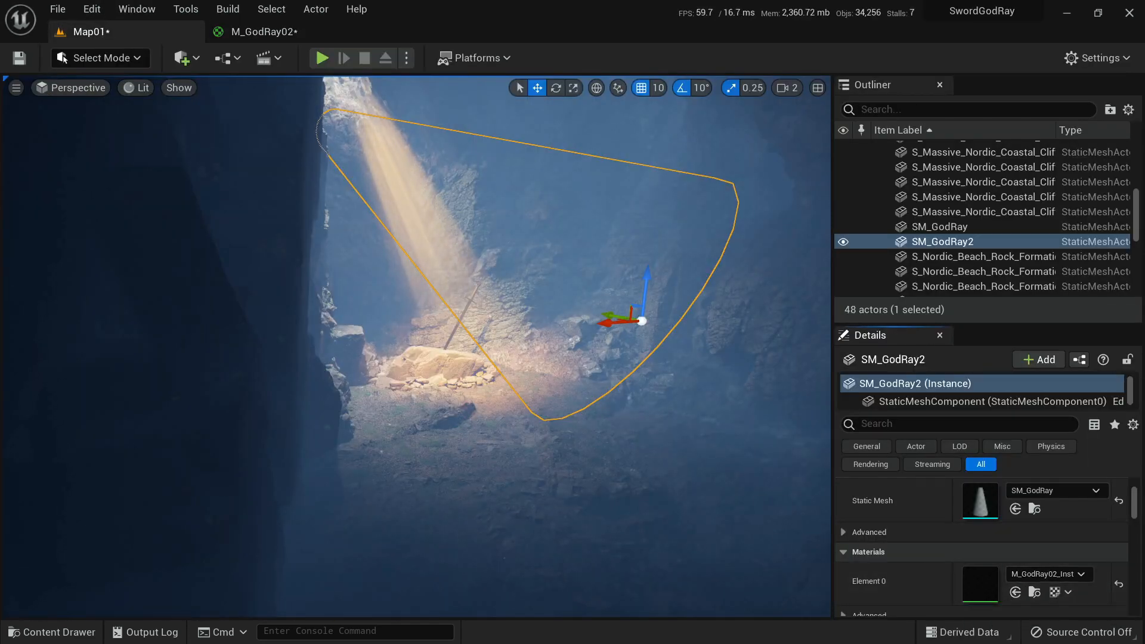
pyautogui.hotkey('ctrl', 'space')
pyautogui.hotkey('ctrl', 'space')
# Open M_GodRay02_Inst in a floating window over the level view, with its parameter list widened and readable.
pyautogui.doubleClick(982, 584)
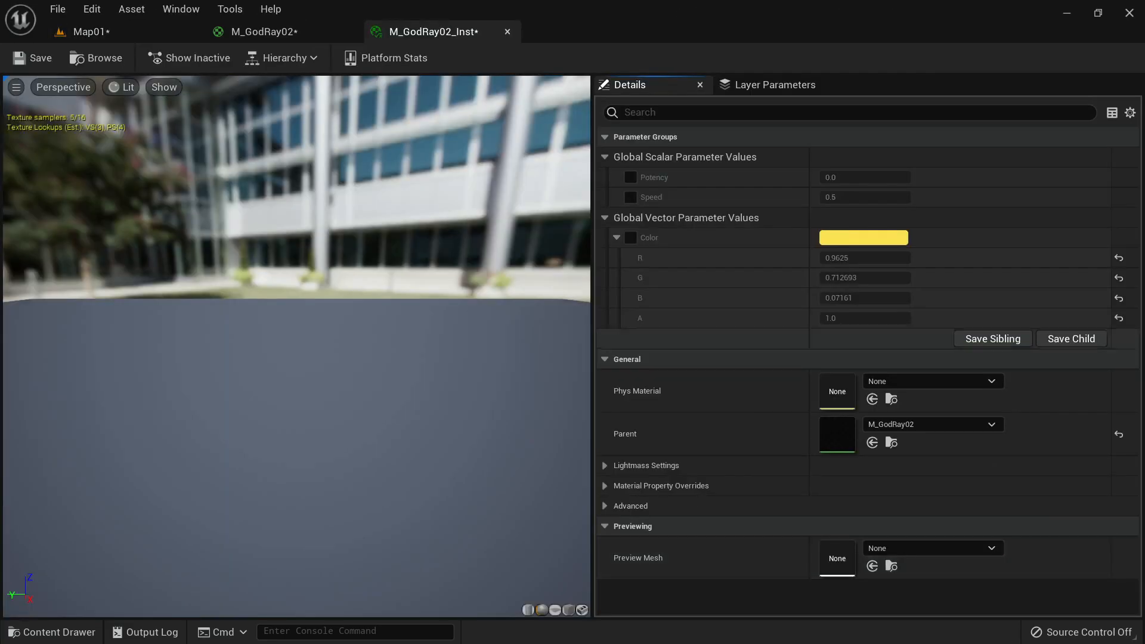
pyautogui.moveTo(437, 29); pyautogui.dragTo(782, 164)
pyautogui.click(126, 31)
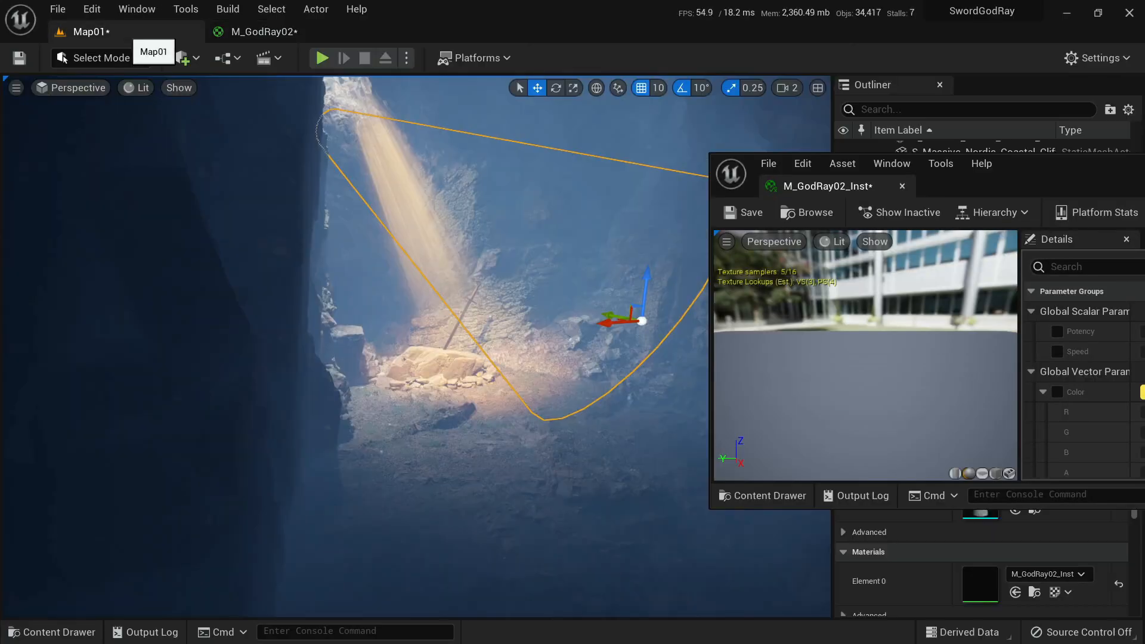
pyautogui.moveTo(1007, 191); pyautogui.dragTo(949, 129)
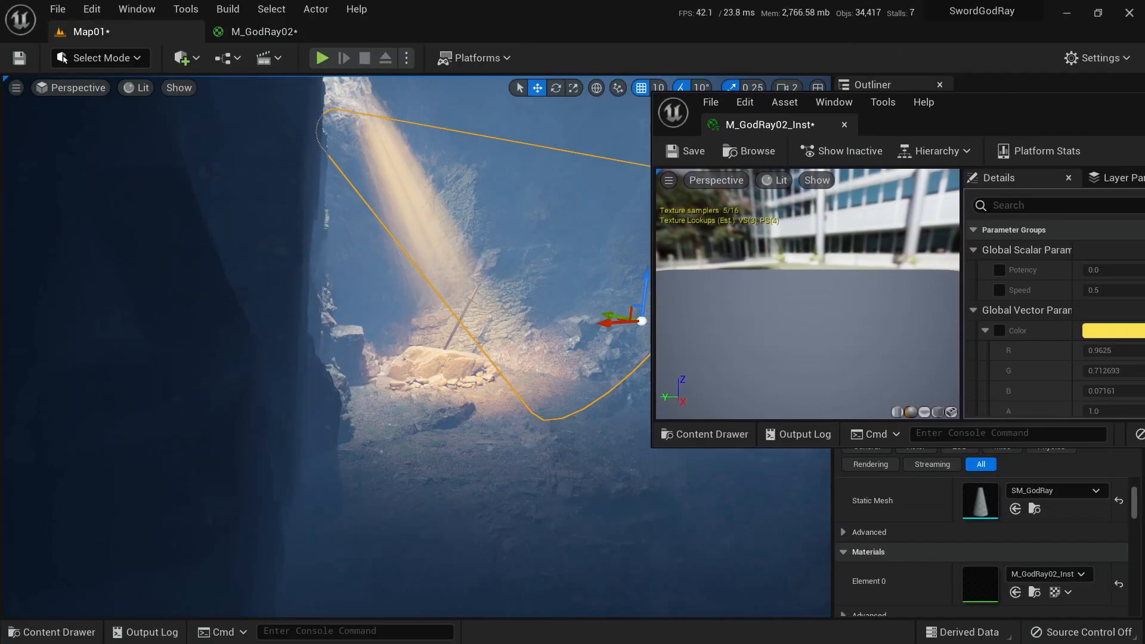
pyautogui.moveTo(962, 256); pyautogui.dragTo(847, 256)
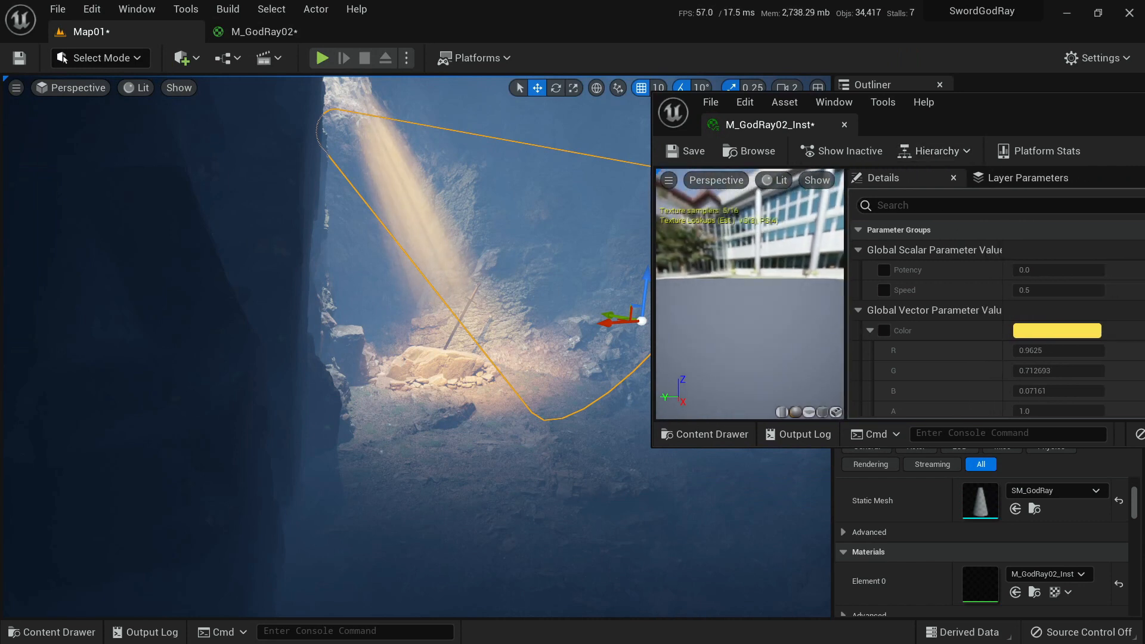
pyautogui.moveTo(997, 122); pyautogui.dragTo(1042, 84)
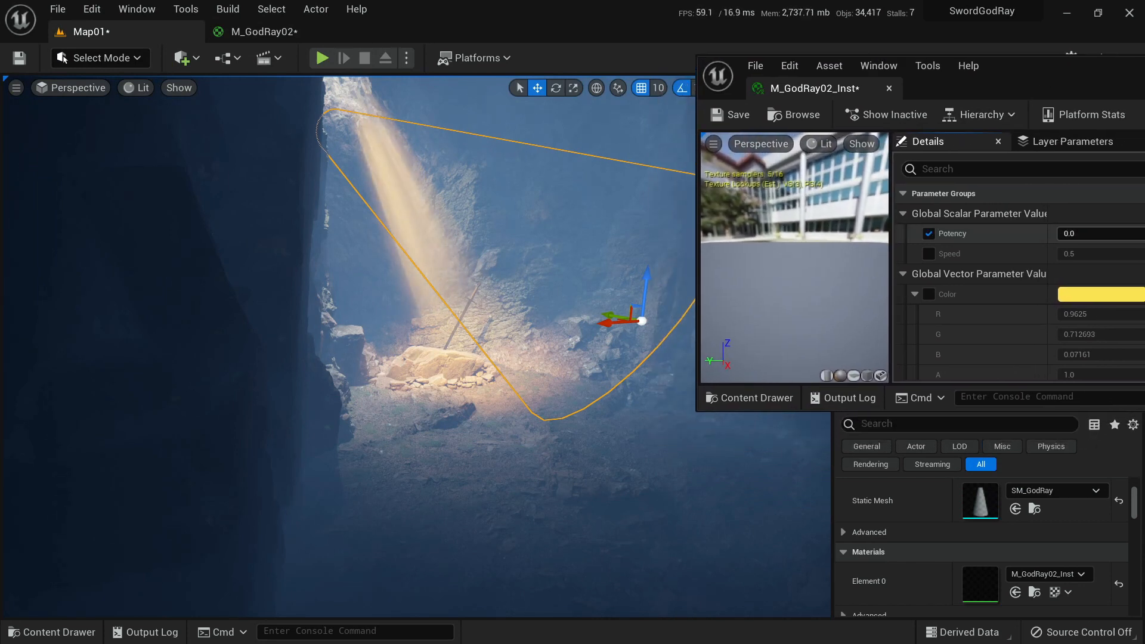
# Set the instance's Potency to 1.0 and override Color with light blue, R 0.08375, G 0.712633, B 1.43486.
pyautogui.press('Tab')
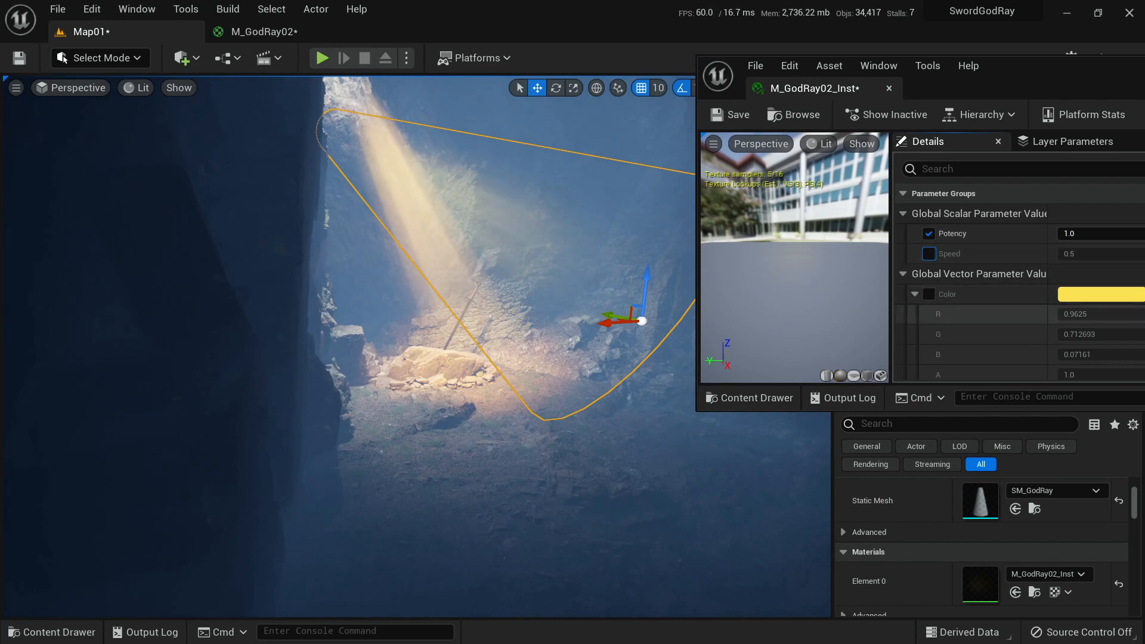
pyautogui.click(929, 294)
pyautogui.click(1083, 294)
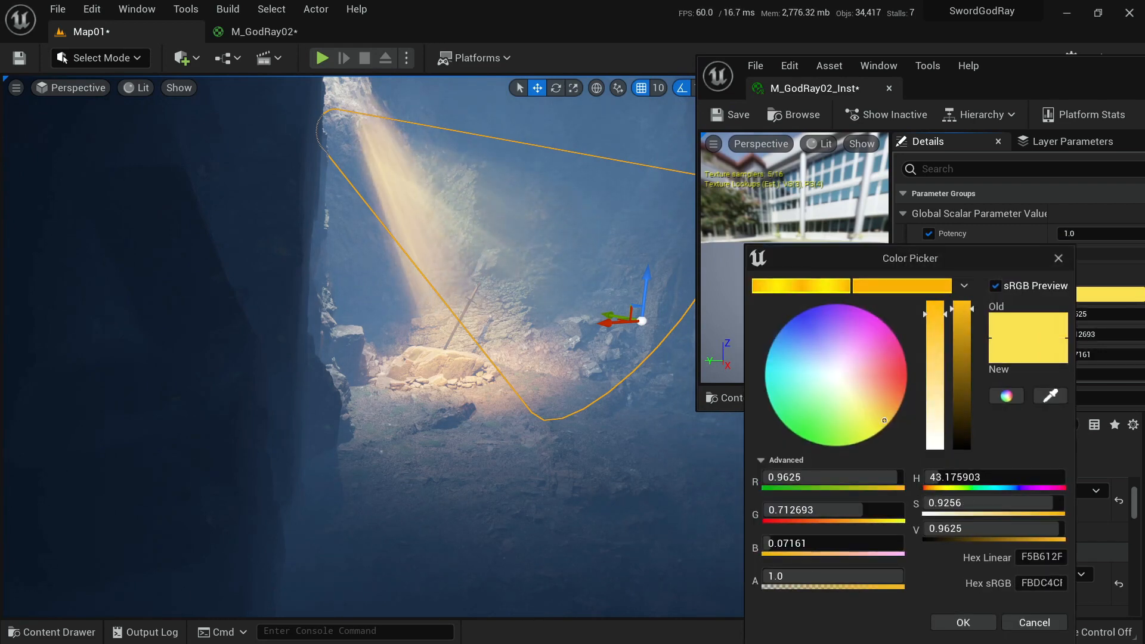
pyautogui.moveTo(832, 370); pyautogui.dragTo(788, 323)
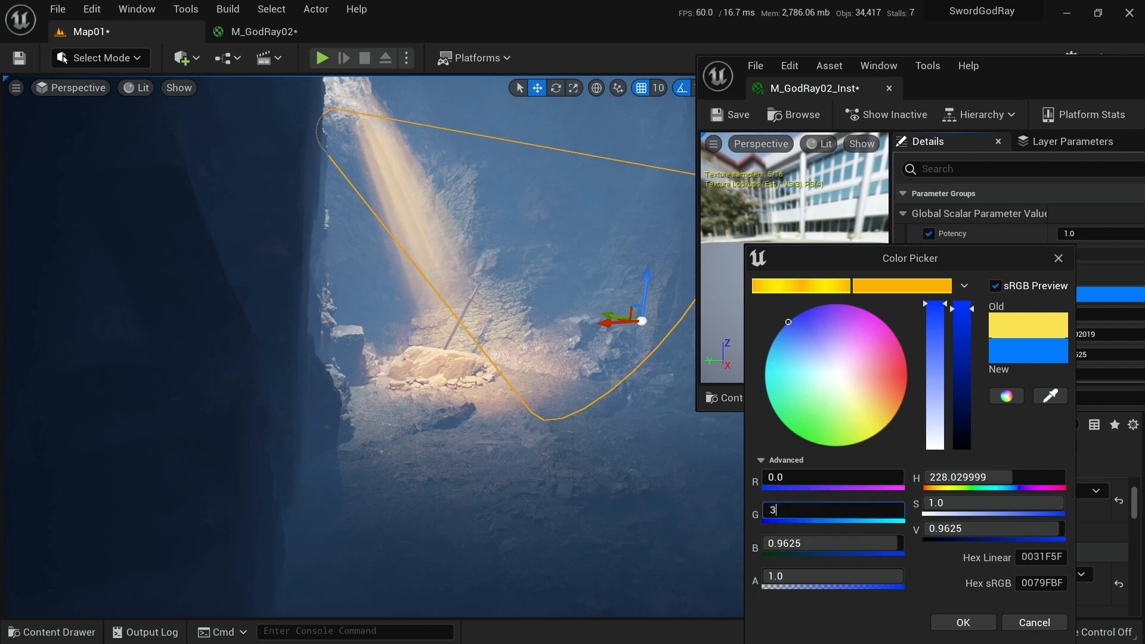
pyautogui.write('3')
pyautogui.press('Tab')
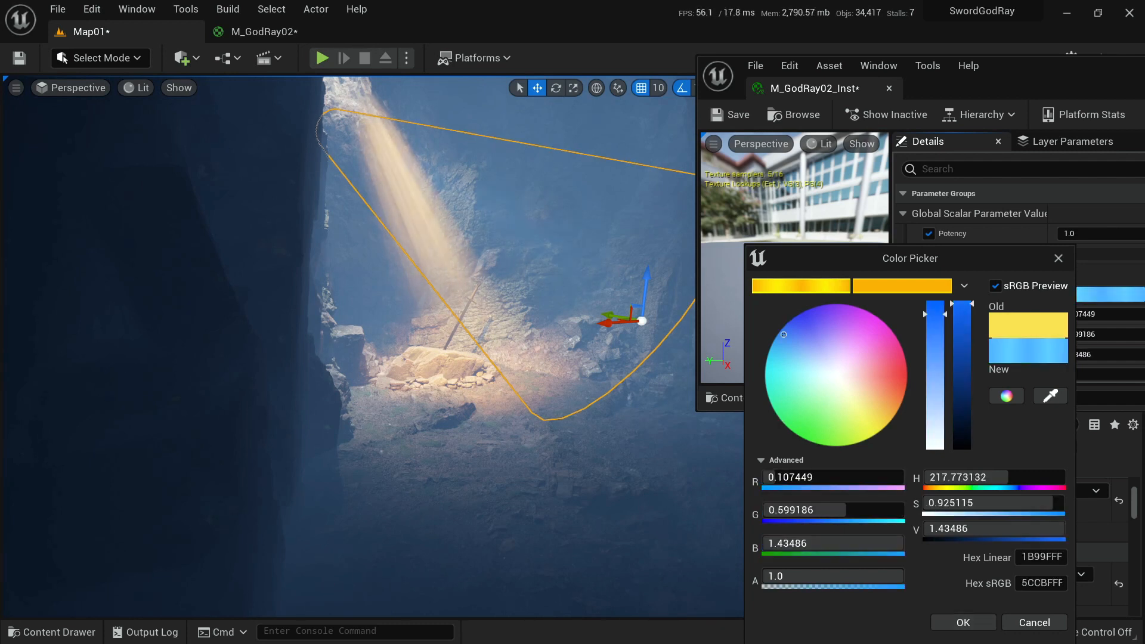
pyautogui.moveTo(785, 334)
pyautogui.mouseDown()
pyautogui.moveTo(801, 322)
pyautogui.moveTo(769, 354)
pyautogui.moveTo(788, 329)
pyautogui.moveTo(819, 343)
pyautogui.moveTo(782, 340)
pyautogui.mouseUp()
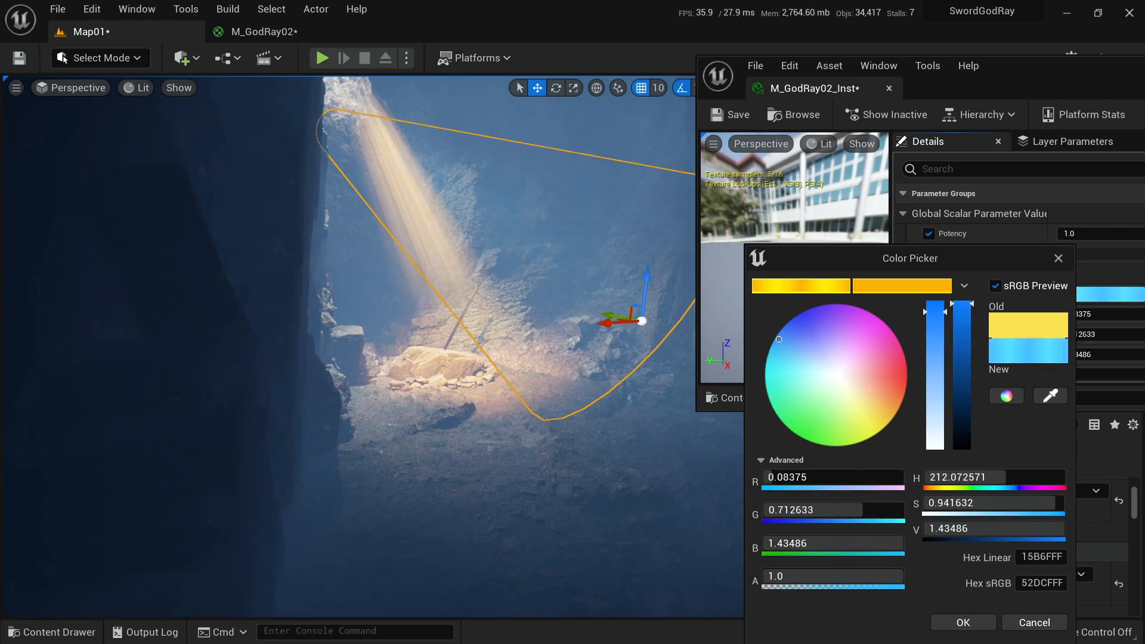
pyautogui.click(963, 623)
# Raise the instance's Potency to 10 and dock its floating window back beside the other editors.
pyautogui.scroll(-3, 984, 315)
pyautogui.scroll(3, 984, 315)
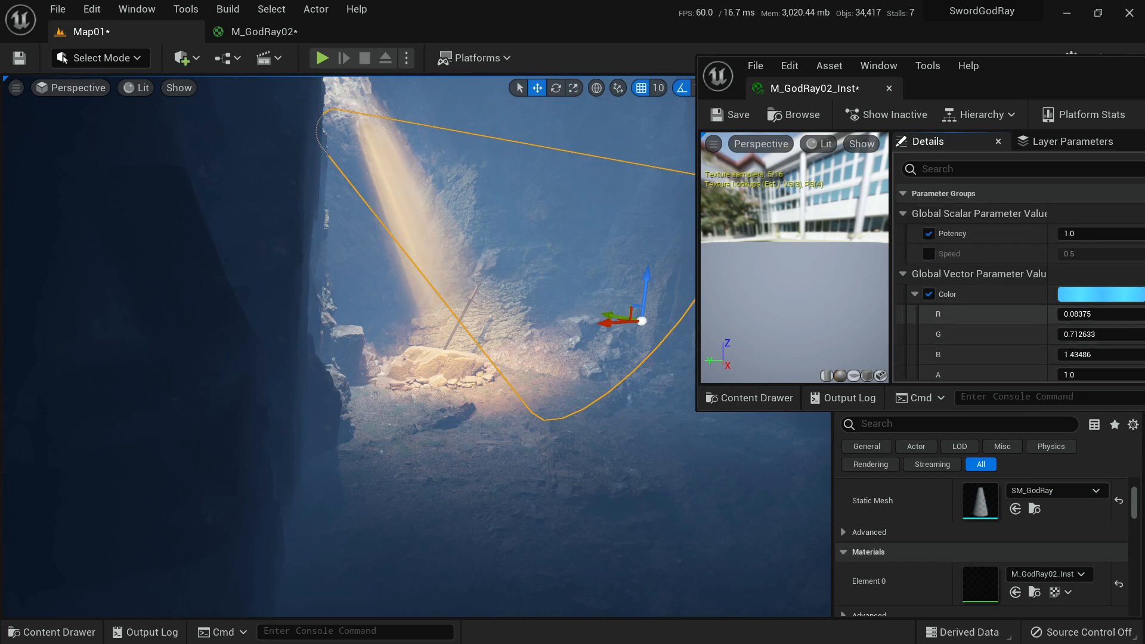
pyautogui.click(1097, 233)
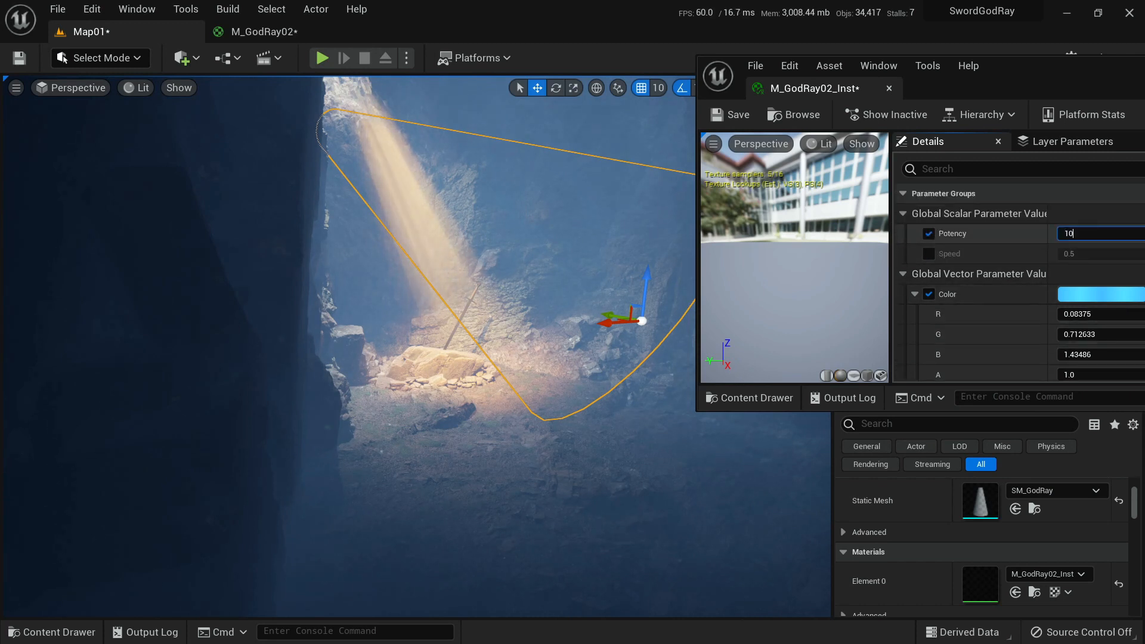
pyautogui.press('Return')
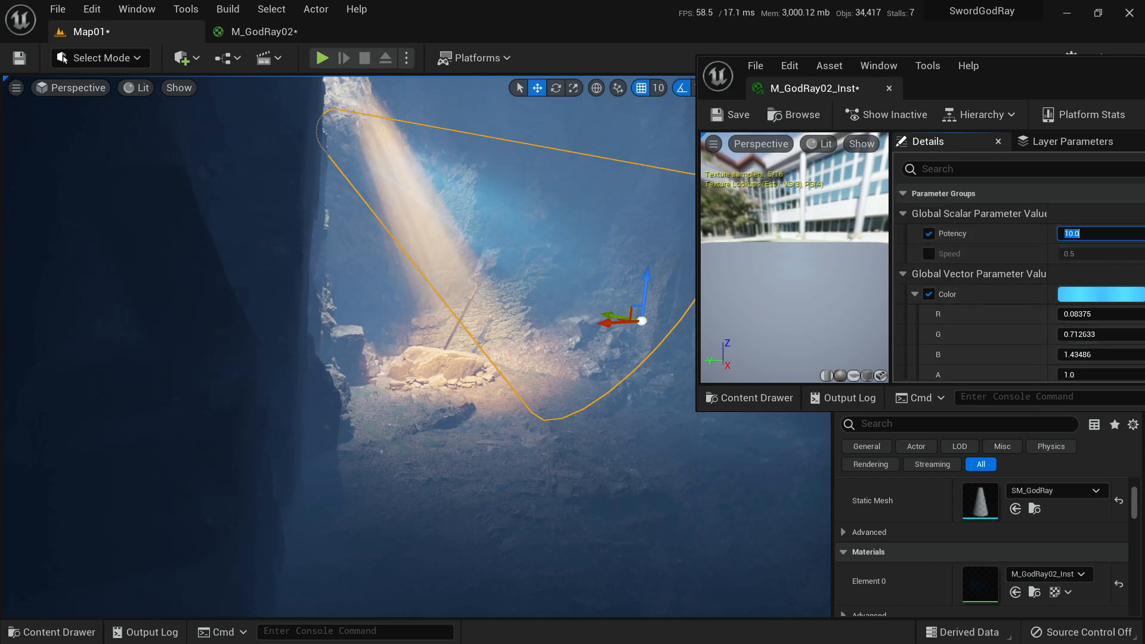
pyautogui.moveTo(815, 88); pyautogui.dragTo(433, 31)
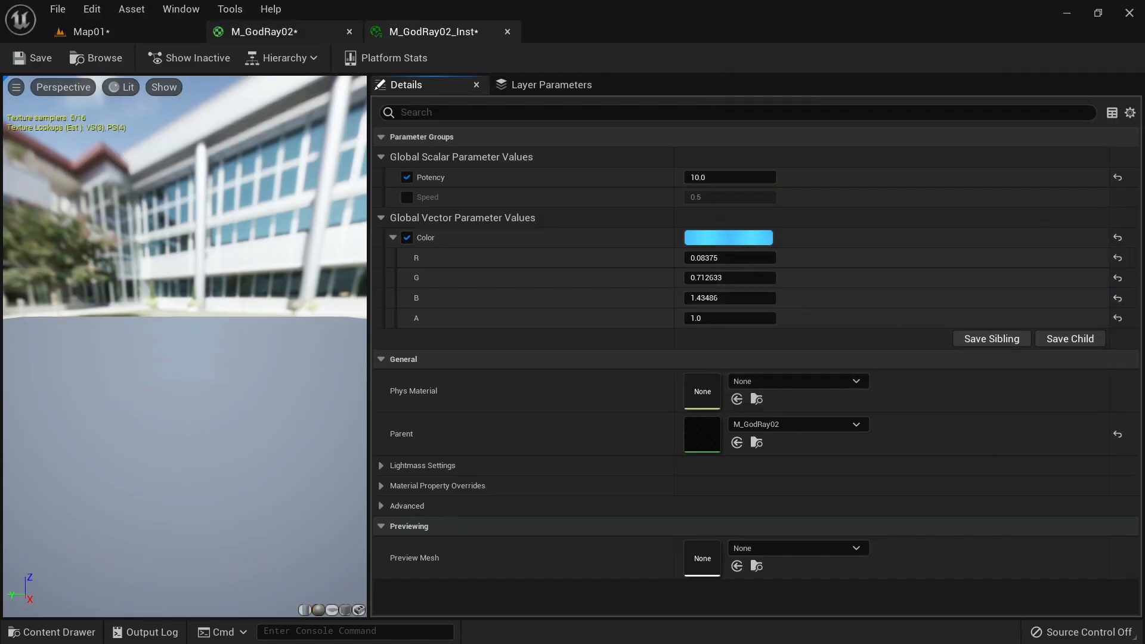
# Return to the level and move SM_GodRay2 across the cave, away from the yellow light beam.
pyautogui.click(81, 32)
pyautogui.press('w')
pyautogui.moveTo(418, 346)
pyautogui.mouseDown(button='right')
pyautogui.moveTo(444, 313)
pyautogui.moveTo(412, 382)
pyautogui.moveTo(411, 355)
pyautogui.moveTo(427, 358)
pyautogui.moveTo(416, 348)
pyautogui.mouseUp(button='right')
pyautogui.press('s')
pyautogui.press('w')
pyautogui.press('r')
pyautogui.moveTo(549, 448); pyautogui.dragTo(617, 406)
pyautogui.press('a')
pyautogui.moveTo(596, 411); pyautogui.dragTo(617, 384, button='right')
pyautogui.press('d')
pyautogui.press('w')
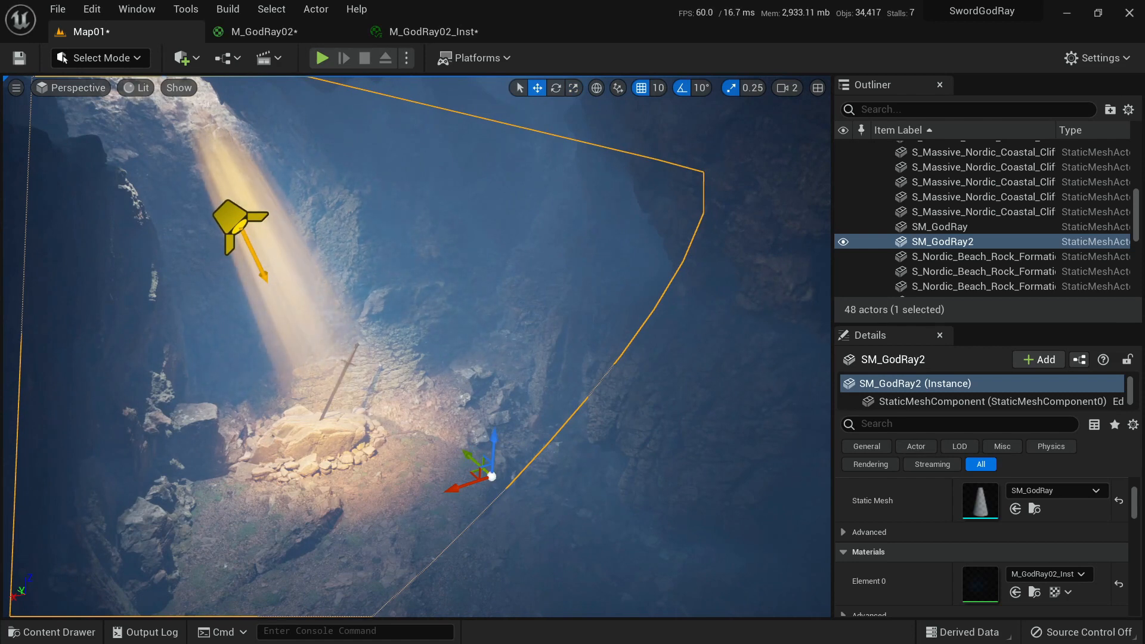
pyautogui.moveTo(469, 456); pyautogui.dragTo(570, 510)
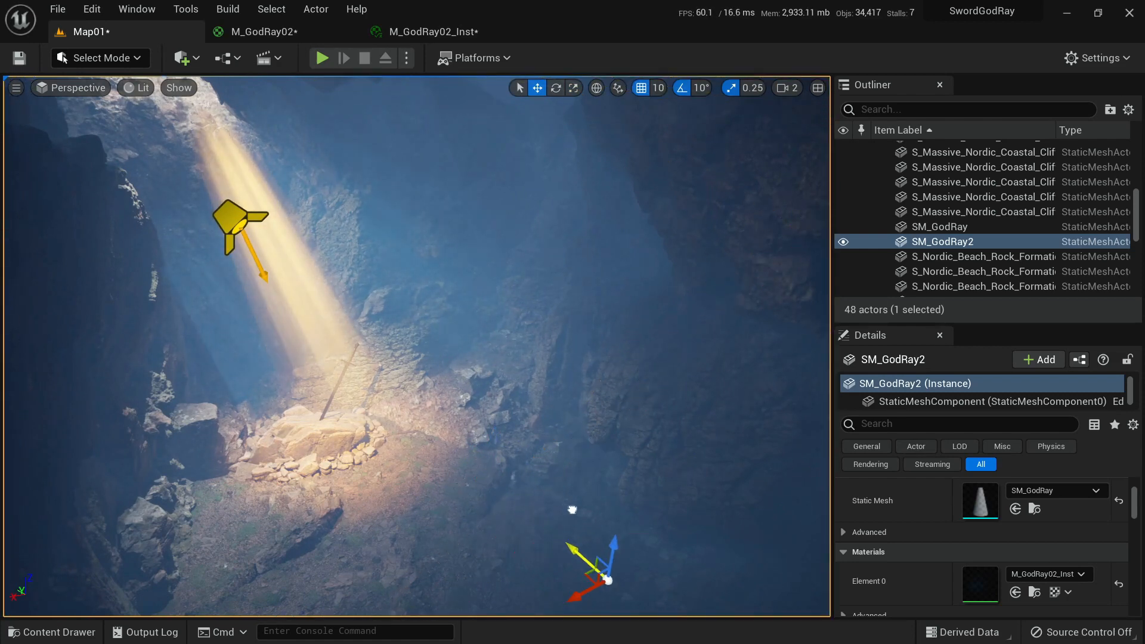
# Reposition SM_GodRay2 so its blue beam crosses the cave beside the yellow beam, above the sword's rocks.
pyautogui.press('d')
pyautogui.moveTo(570, 510); pyautogui.dragTo(260, 507, button='right')
pyautogui.press('s')
pyautogui.press('d')
pyautogui.moveTo(324, 340); pyautogui.dragTo(283, 315)
pyautogui.moveTo(250, 271); pyautogui.dragTo(256, 358)
pyautogui.moveTo(228, 317); pyautogui.dragTo(243, 366)
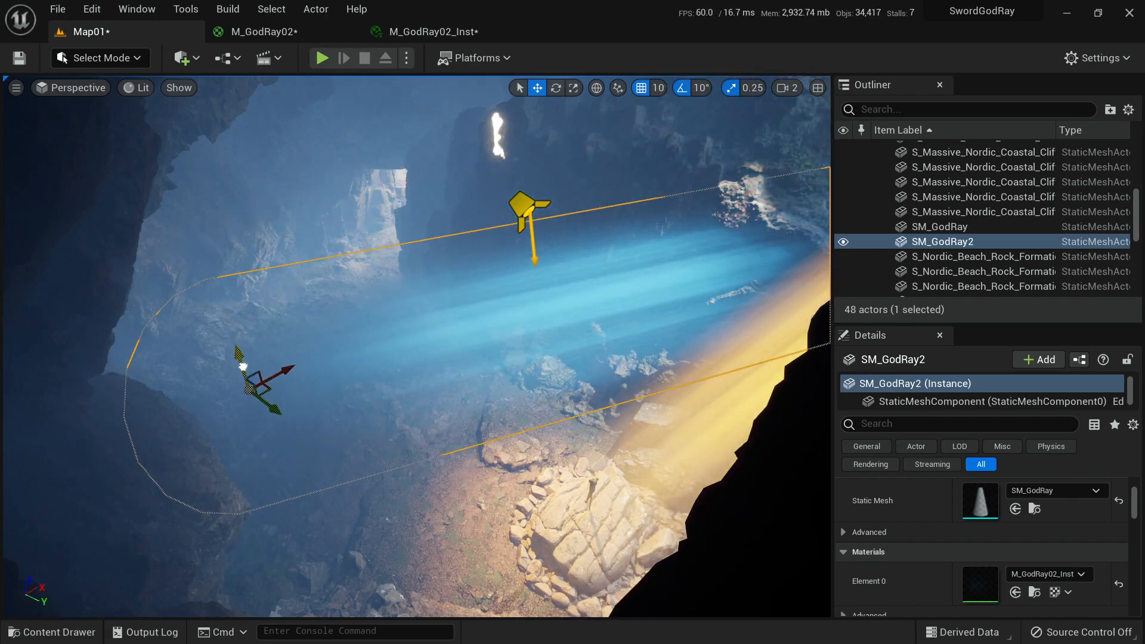
# Rotate SM_GodRay2 so its beam slopes down from the cave opening toward the ground.
pyautogui.moveTo(417, 346); pyautogui.dragTo(477, 439, button='right')
pyautogui.press('g')
pyautogui.press('e')
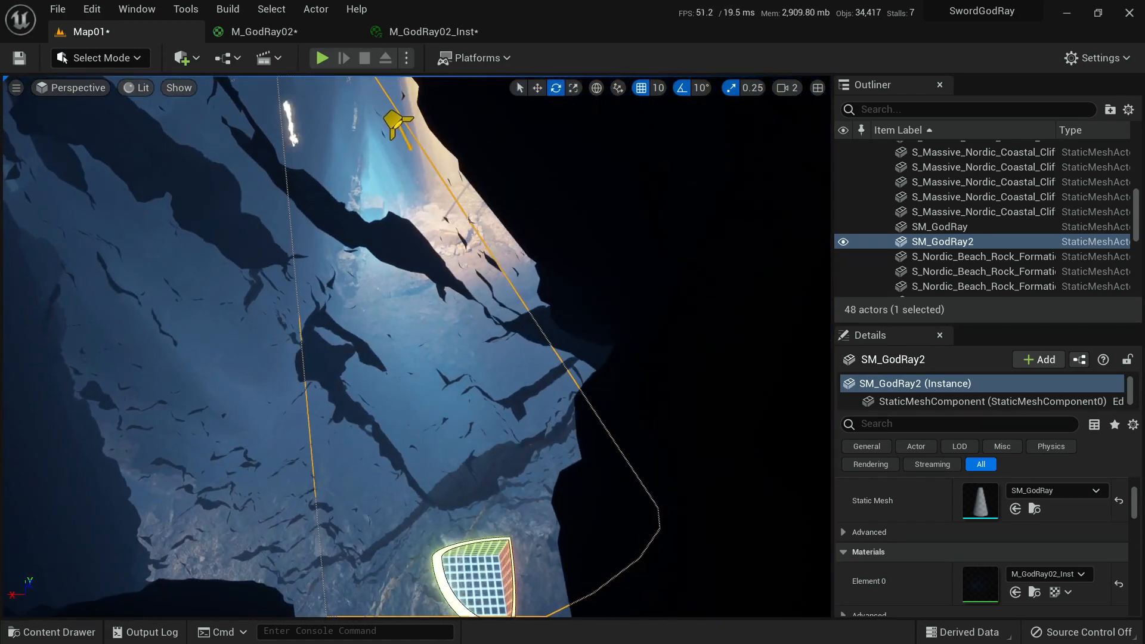
pyautogui.moveTo(446, 529); pyautogui.dragTo(466, 498)
pyautogui.moveTo(466, 499); pyautogui.dragTo(490, 468, button='right')
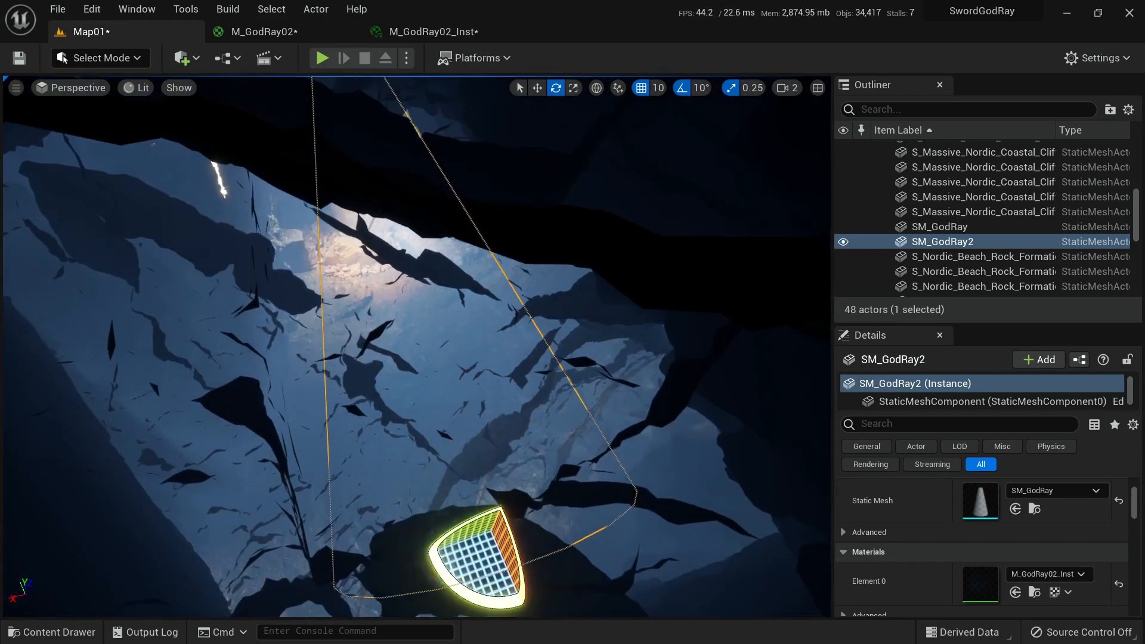
# Try a further rotation of SM_GodRay2 and switch rotation snapping off and back on.
pyautogui.moveTo(422, 555); pyautogui.dragTo(428, 568)
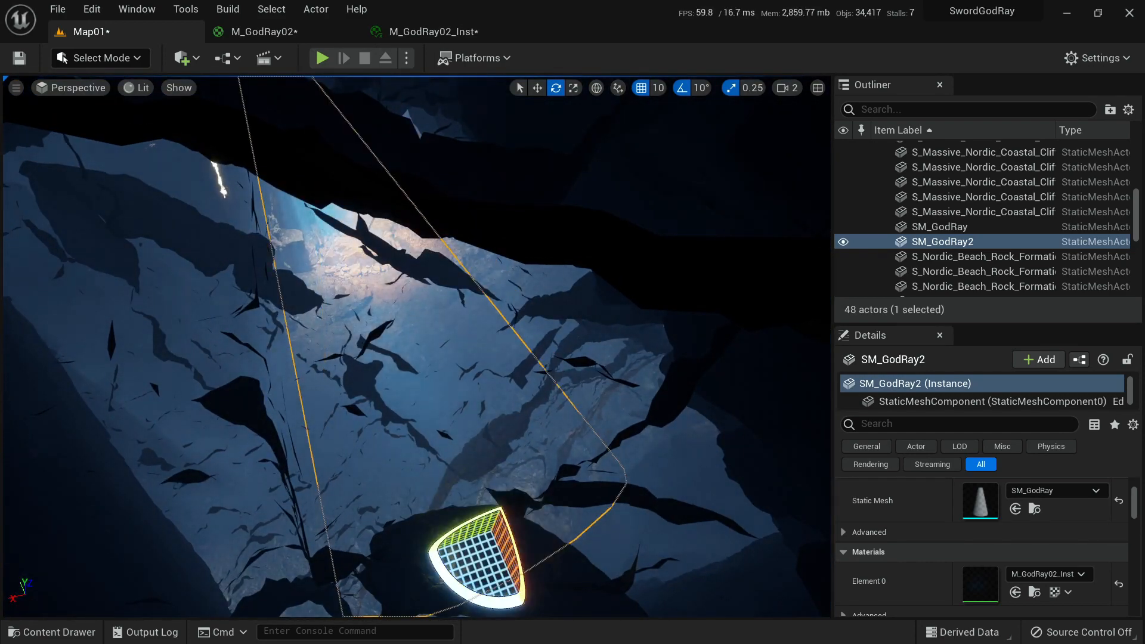
pyautogui.click(682, 87)
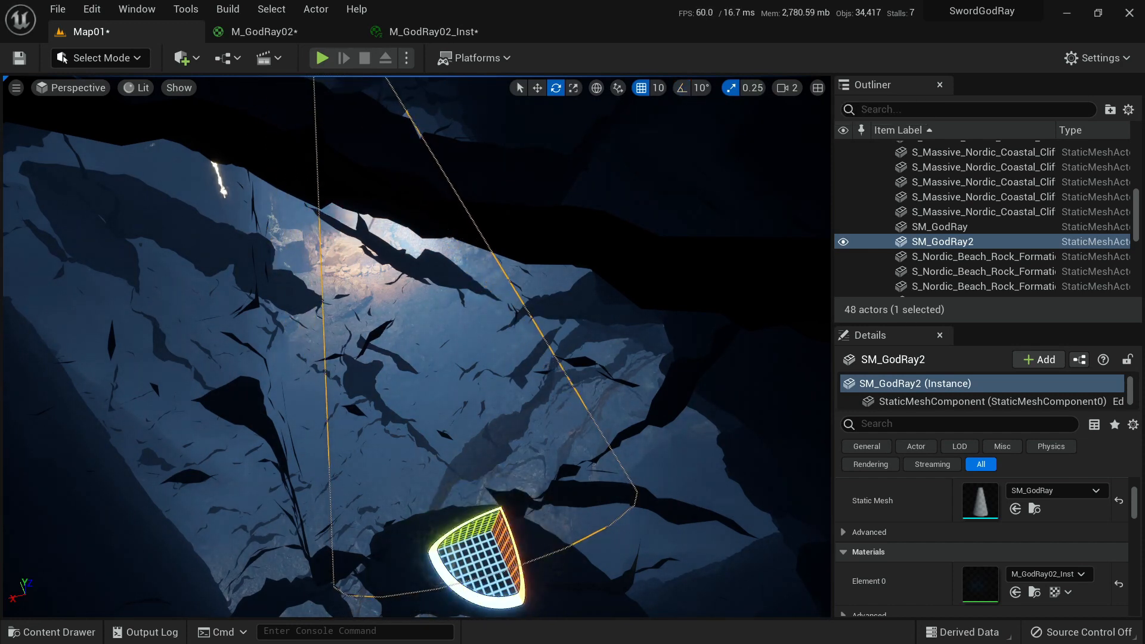
pyautogui.click(682, 87)
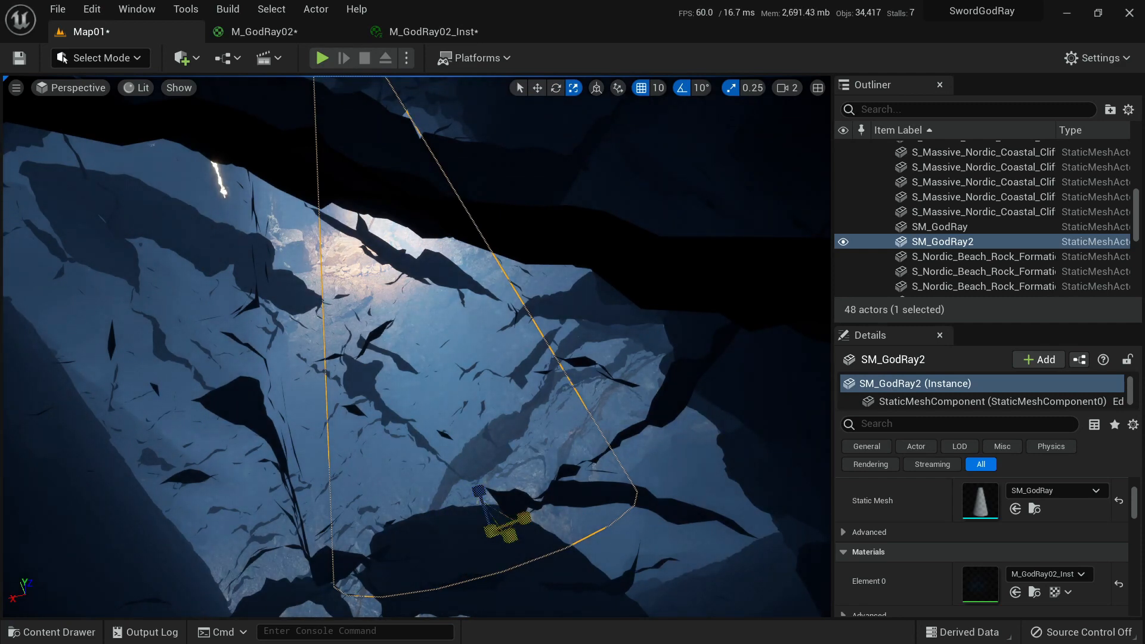
# Scale SM_GodRay2 wider and rotate it by -10 degrees.
pyautogui.moveTo(506, 526); pyautogui.dragTo(557, 526)
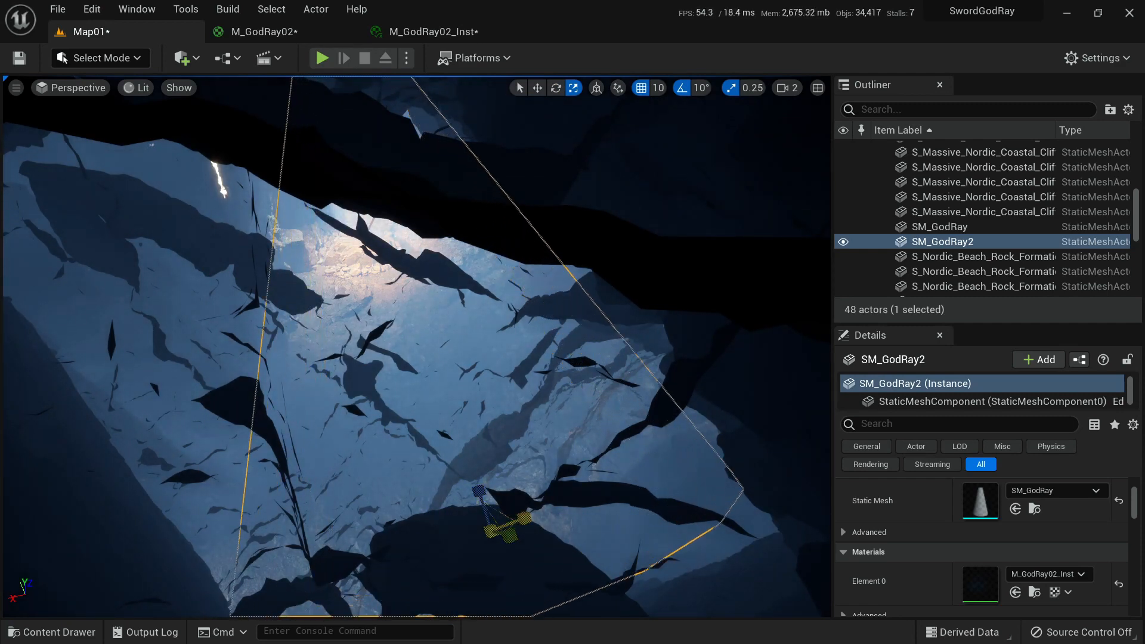
pyautogui.press('g')
pyautogui.press('w')
pyautogui.moveTo(513, 417); pyautogui.dragTo(268, 358, button='right')
pyautogui.moveTo(416, 346); pyautogui.dragTo(367, 358, button='right')
pyautogui.press('w')
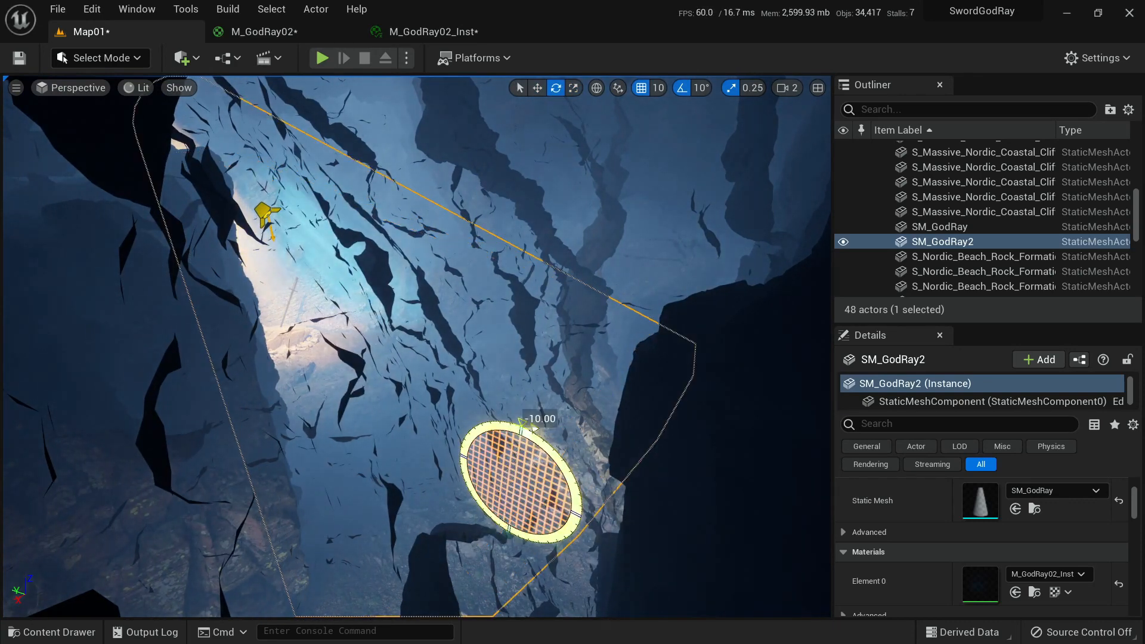
# Move SM_GodRay2 so its blue beam falls beside the yellow beam onto the area around the sword.
pyautogui.press('w')
pyautogui.moveTo(519, 435); pyautogui.dragTo(446, 458, button='right')
pyautogui.press('e')
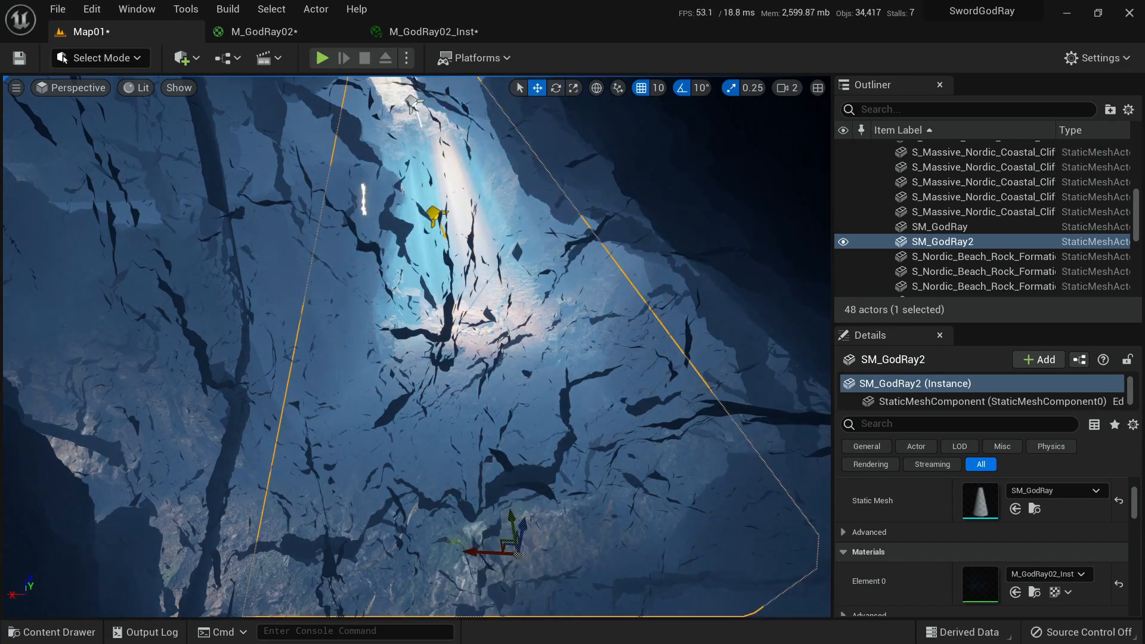
pyautogui.moveTo(447, 370); pyautogui.dragTo(294, 371, button='right')
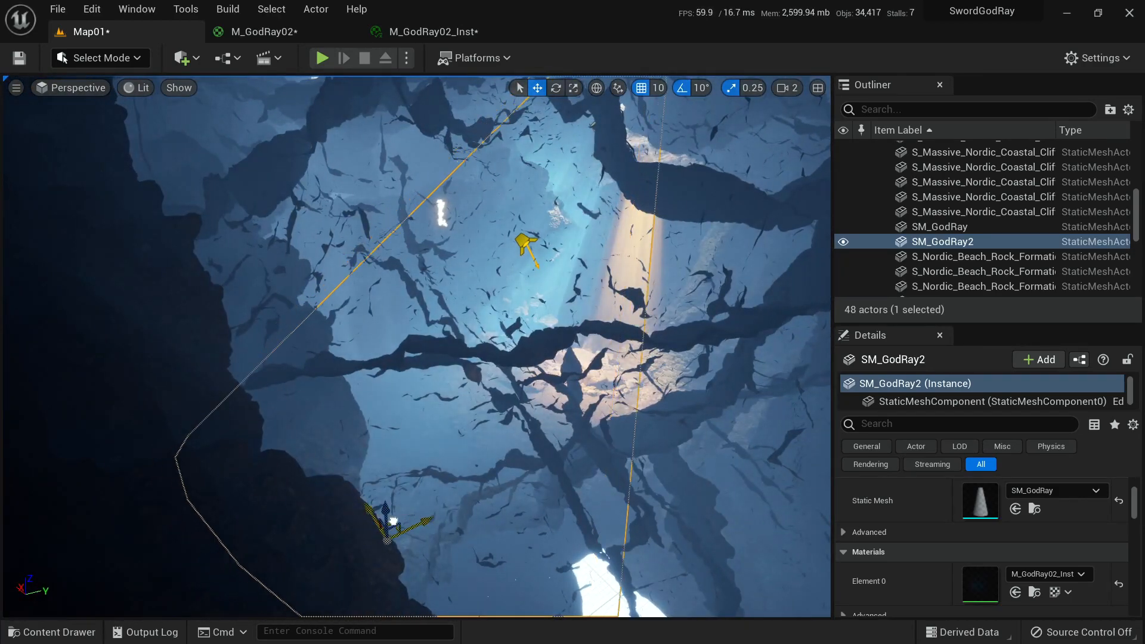
pyautogui.moveTo(293, 371); pyautogui.dragTo(308, 286, button='right')
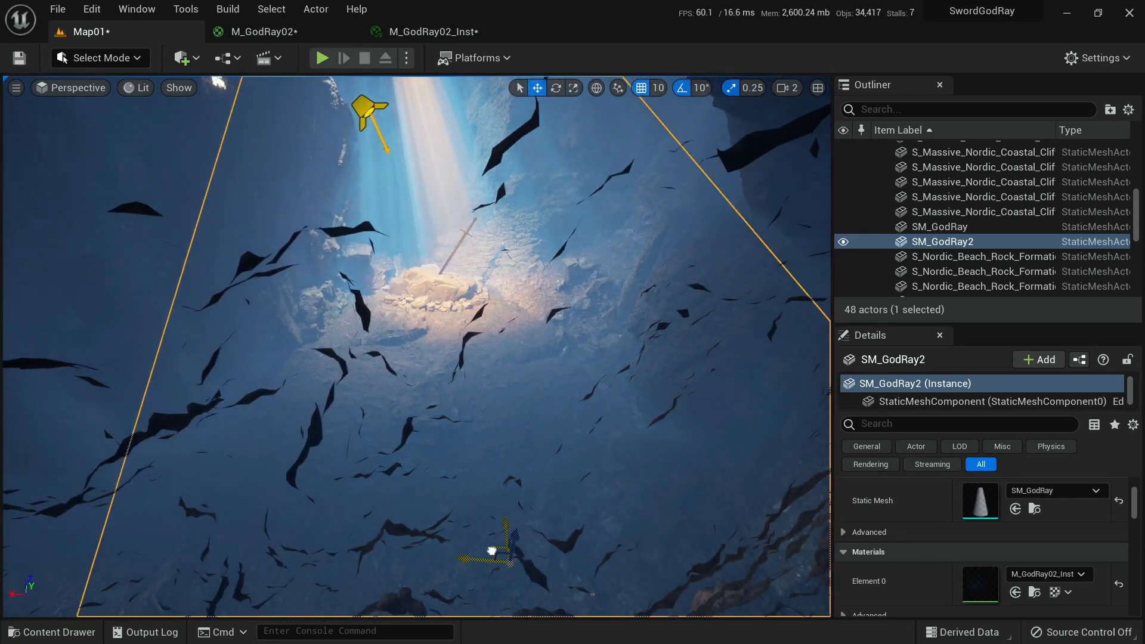
pyautogui.moveTo(307, 285); pyautogui.dragTo(310, 281, button='right')
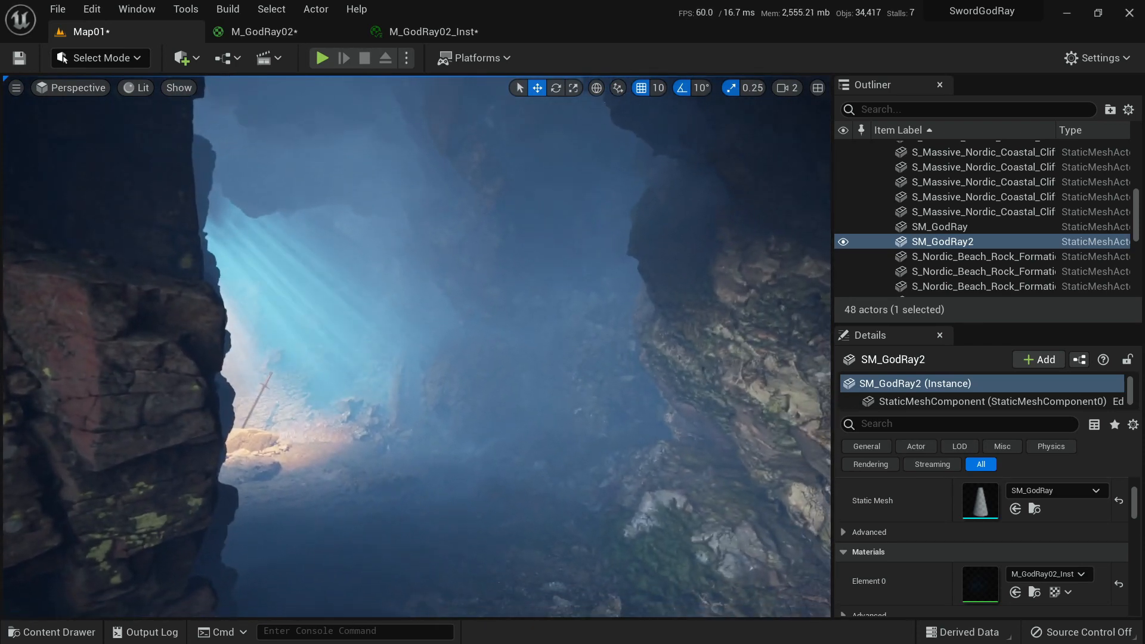
# Shift SM_GodRay2 toward the rocky wall so its blue beam spreads across the cave floor beyond the sword.
pyautogui.moveTo(310, 280); pyautogui.dragTo(310, 281, button='right')
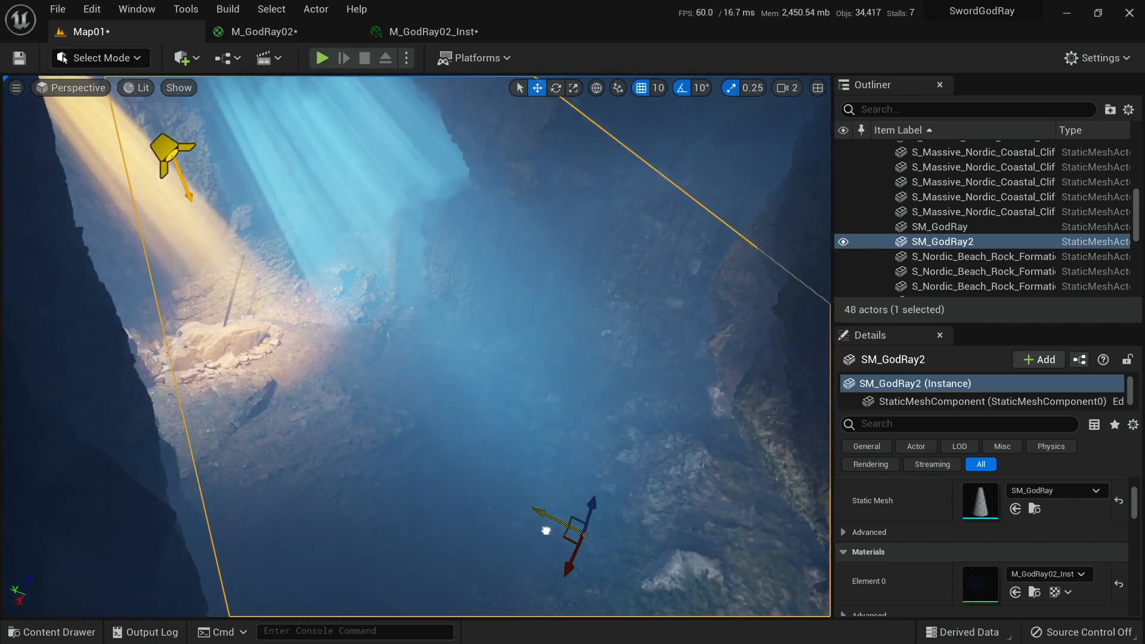
pyautogui.moveTo(309, 282); pyautogui.dragTo(309, 281, button='right')
pyautogui.press('e')
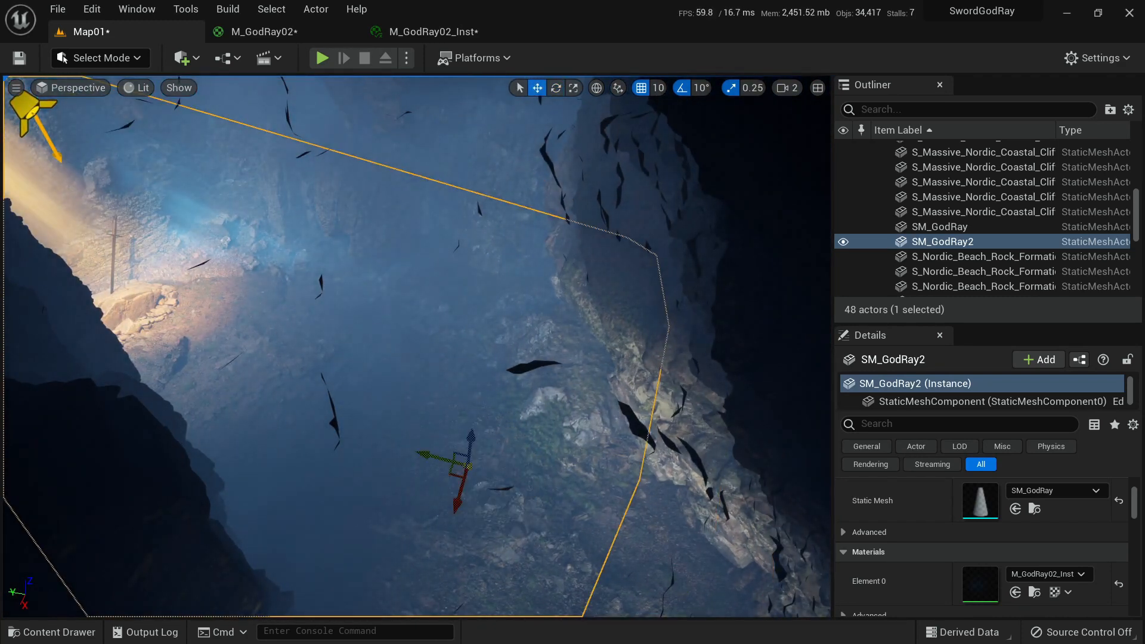
pyautogui.moveTo(476, 466); pyautogui.dragTo(590, 516)
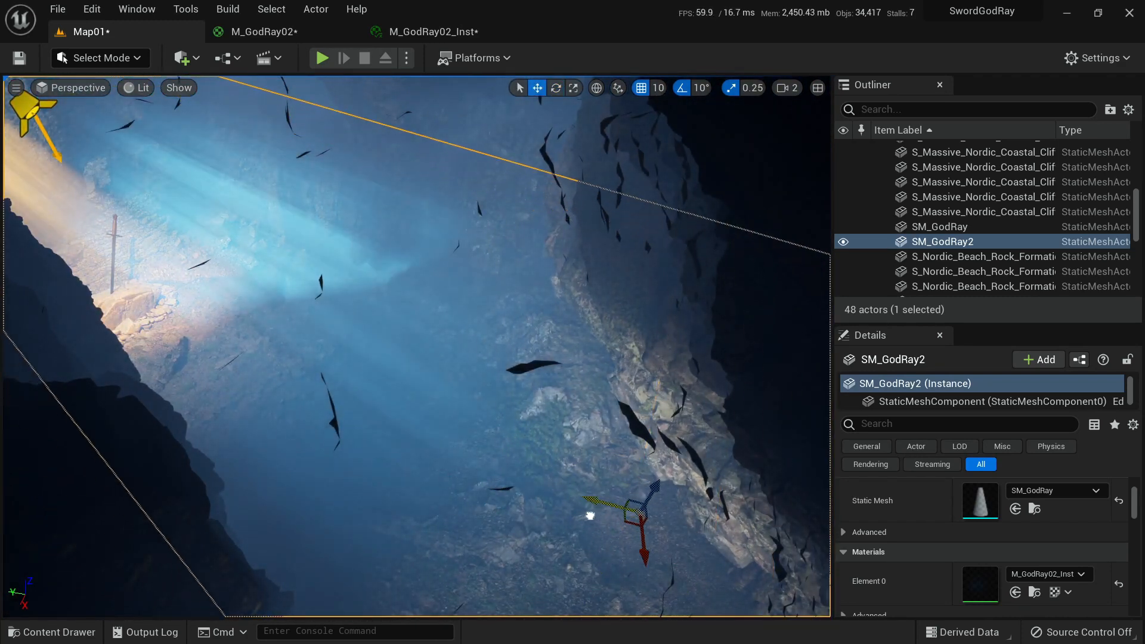
pyautogui.moveTo(655, 540); pyautogui.dragTo(659, 581)
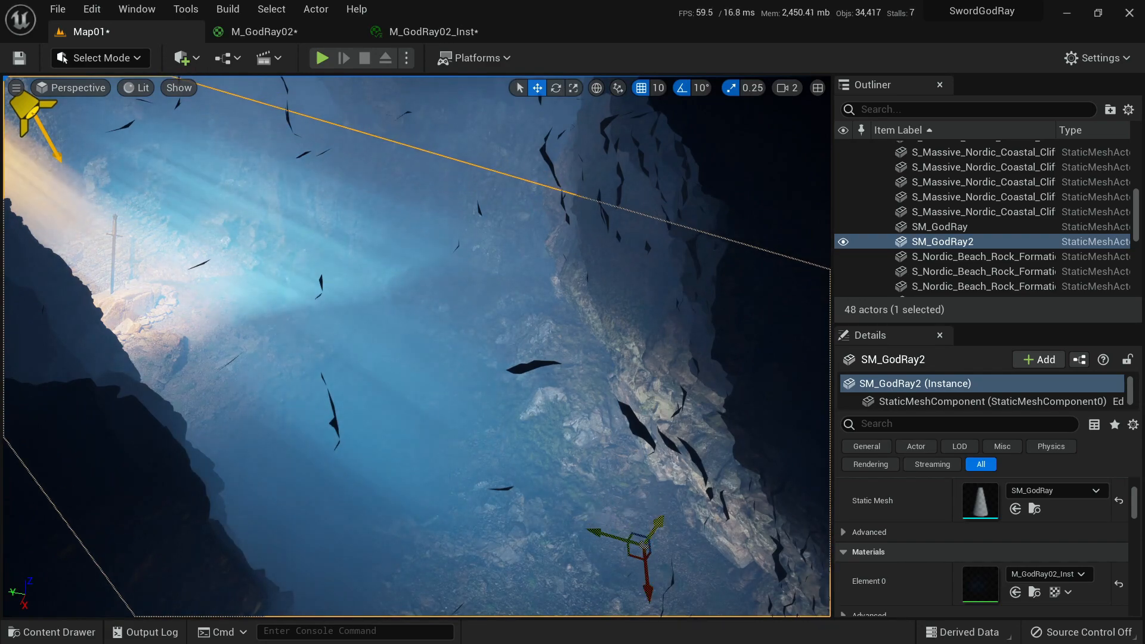
pyautogui.moveTo(658, 522); pyautogui.dragTo(671, 493)
# Go back to M_GodRay02_Inst and set its Potency to 2.0.
pyautogui.moveTo(671, 494); pyautogui.dragTo(671, 494, button='right')
pyautogui.click(434, 31)
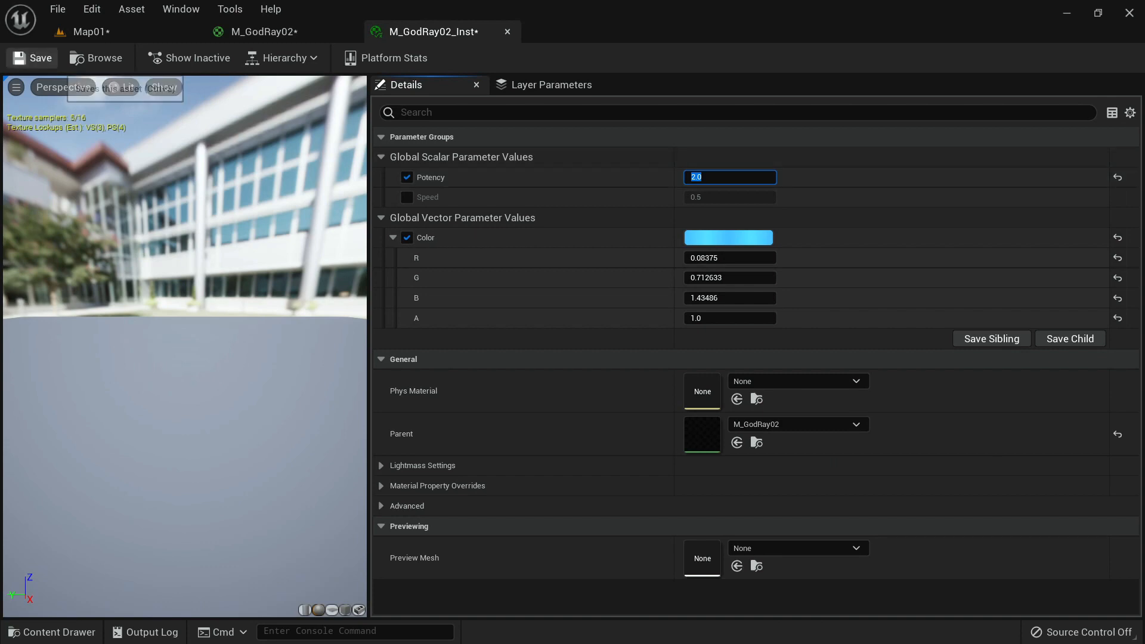
# Examine the blue god ray in Map01, re-confirming the Potency of 2.0 in M_GodRay02_Inst along the way.
pyautogui.click(89, 31)
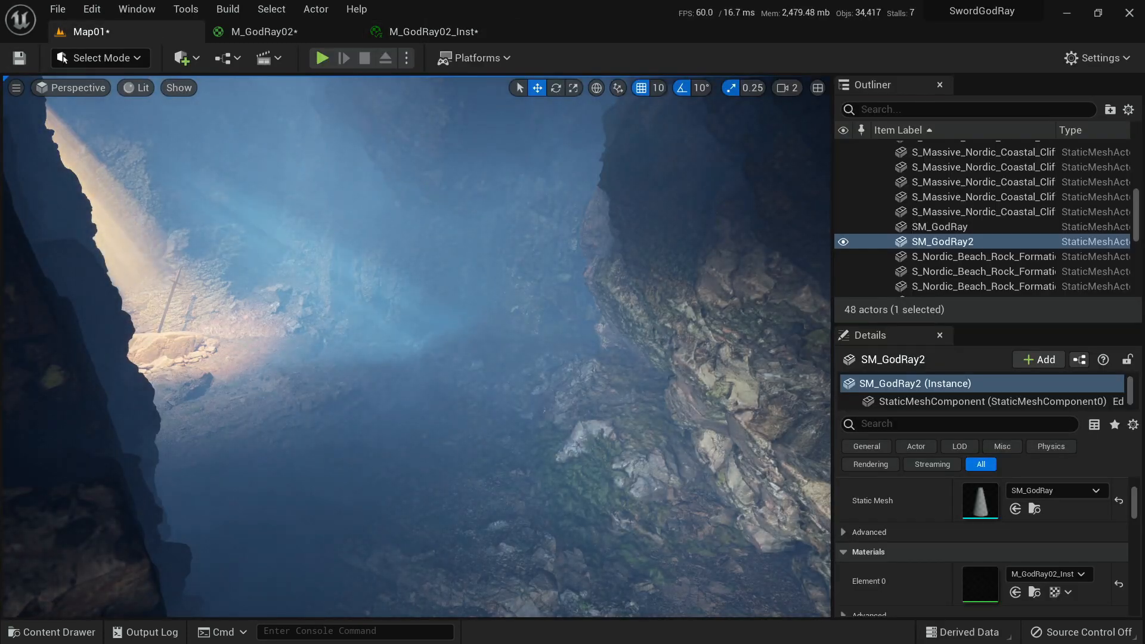
pyautogui.click(434, 31)
pyautogui.click(730, 177)
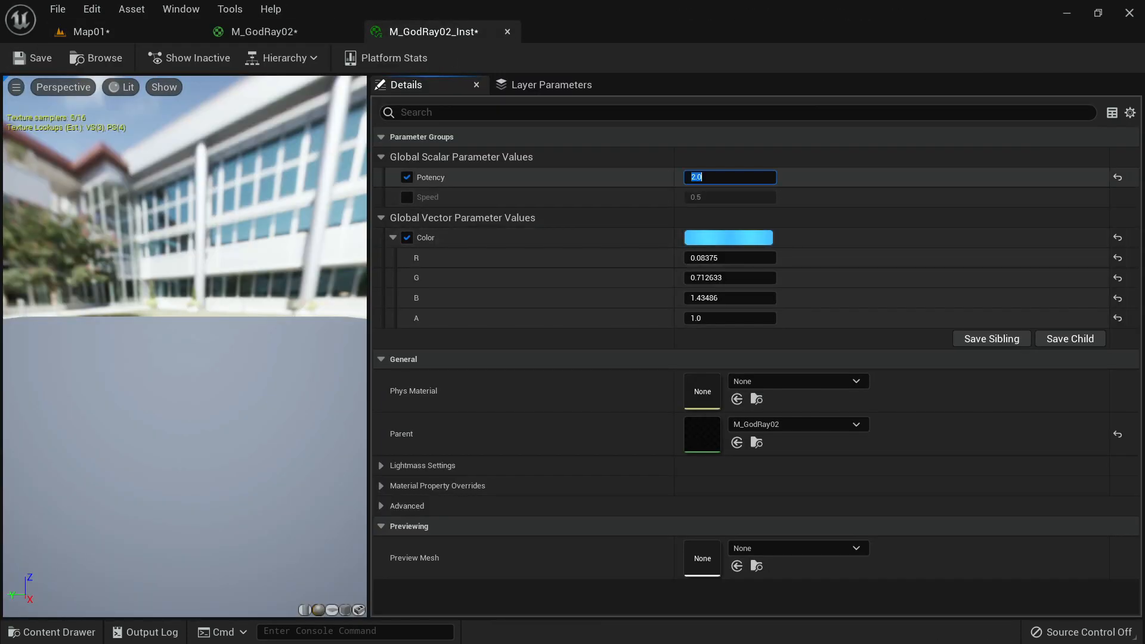
pyautogui.press('Return')
pyautogui.click(107, 31)
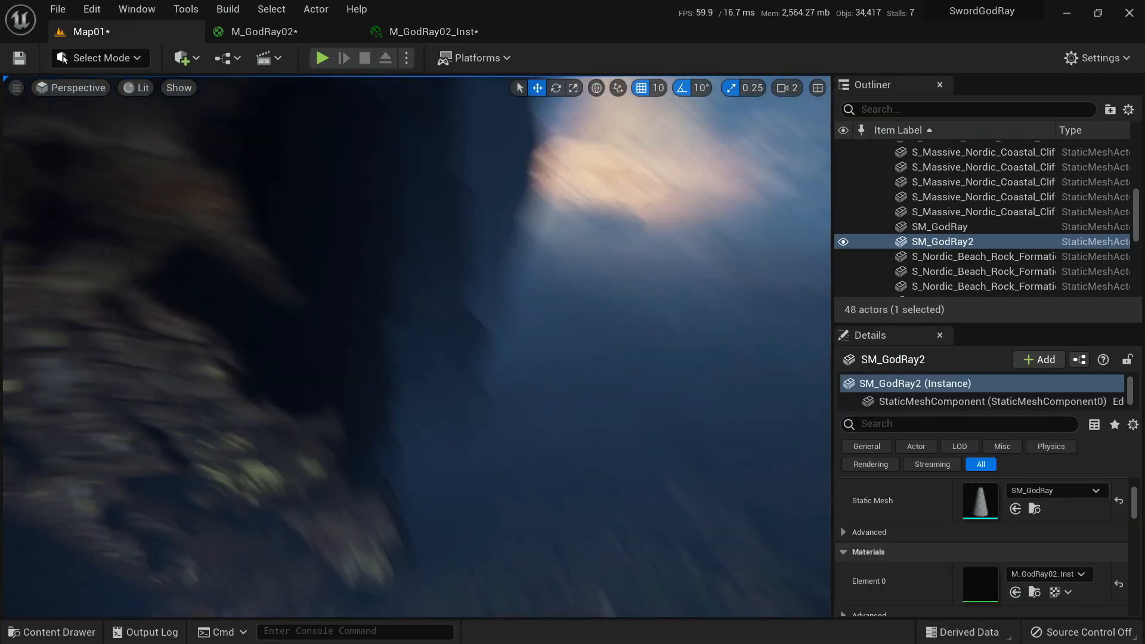
pyautogui.moveTo(417, 346); pyautogui.dragTo(420, 256, button='right')
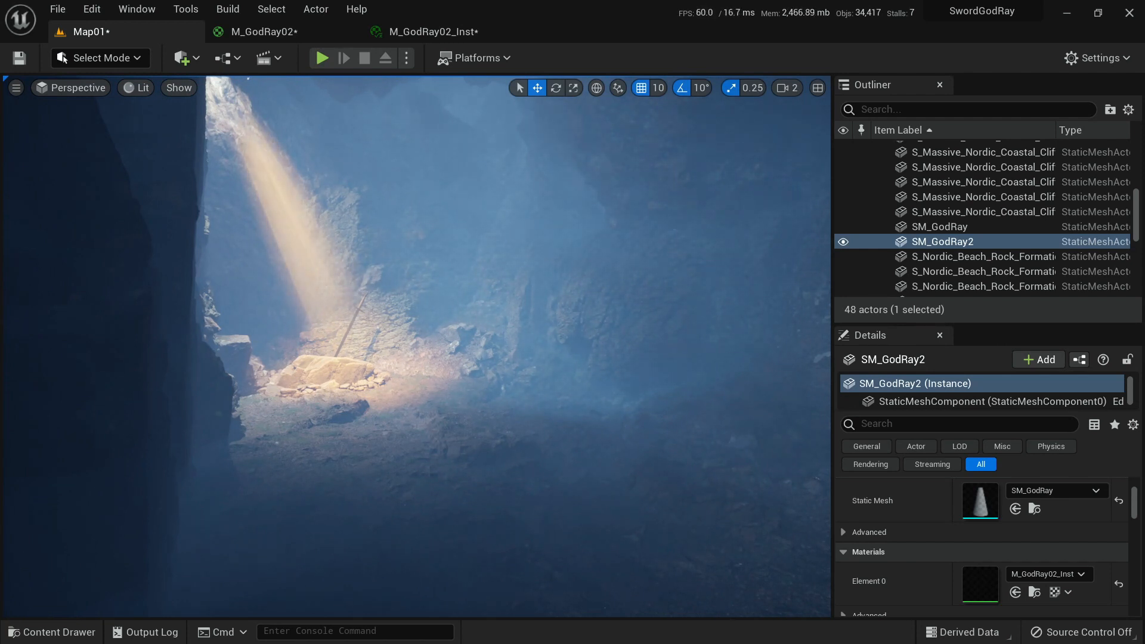
# Select DirectionalLight1 and review its temperature, shadow, scattering, intensity and colour settings against the cave view.
pyautogui.scroll(5, 990, 235)
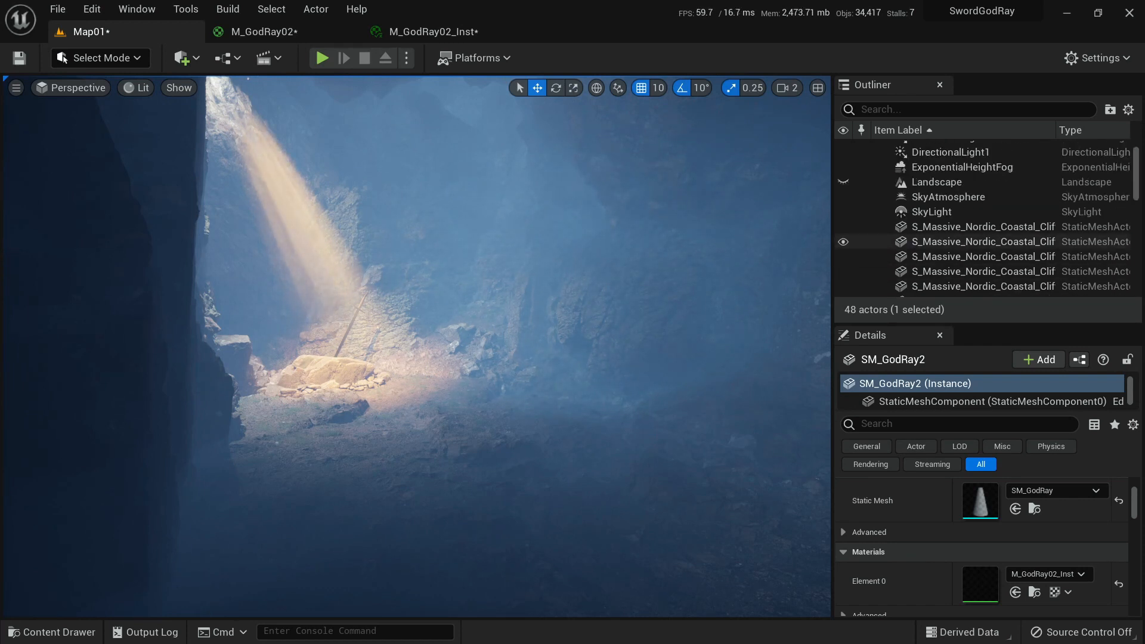
pyautogui.click(978, 167)
pyautogui.click(951, 178)
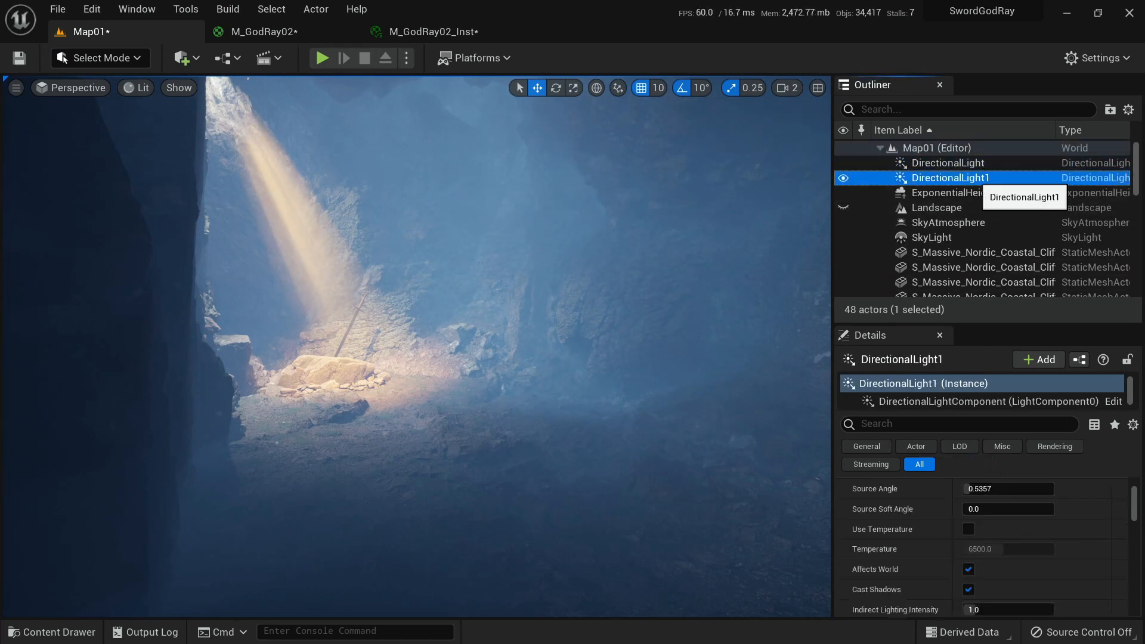
pyautogui.scroll(-5, 984, 536)
pyautogui.scroll(2, 984, 537)
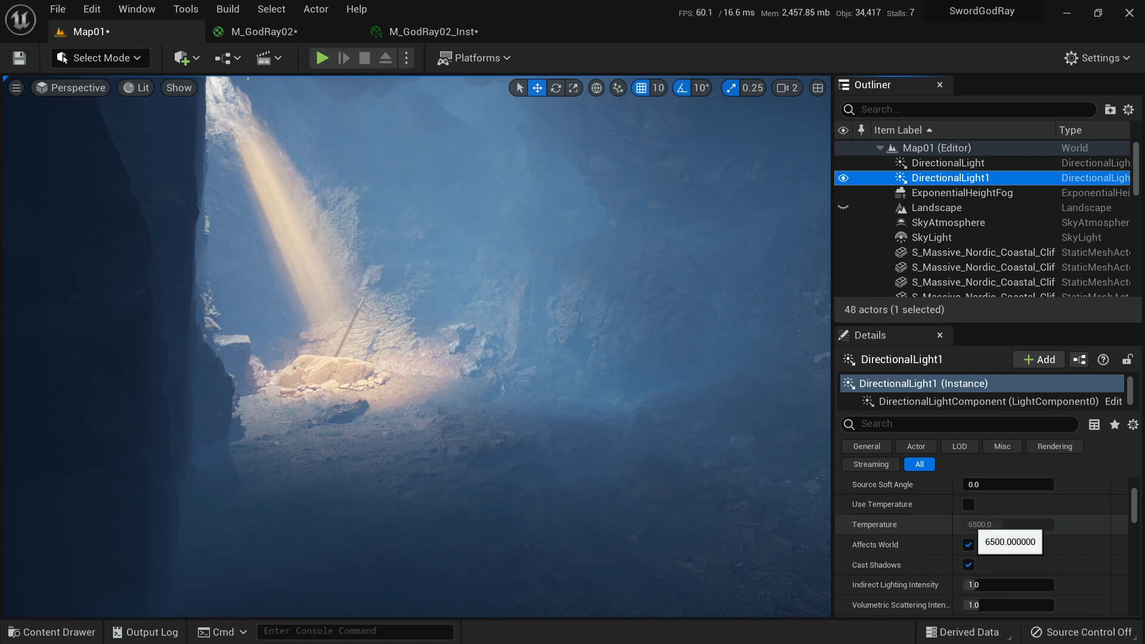
pyautogui.scroll(-2, 984, 525)
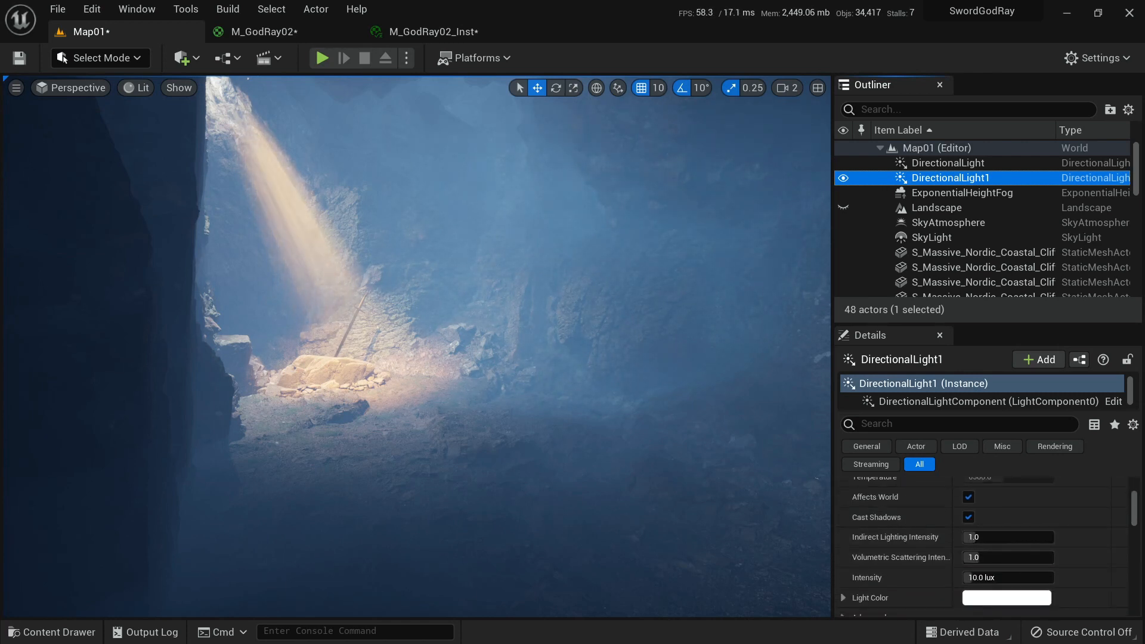
pyautogui.moveTo(477, 334)
pyautogui.mouseDown(button='right')
pyautogui.moveTo(444, 325)
pyautogui.moveTo(456, 327)
pyautogui.mouseUp(button='right')
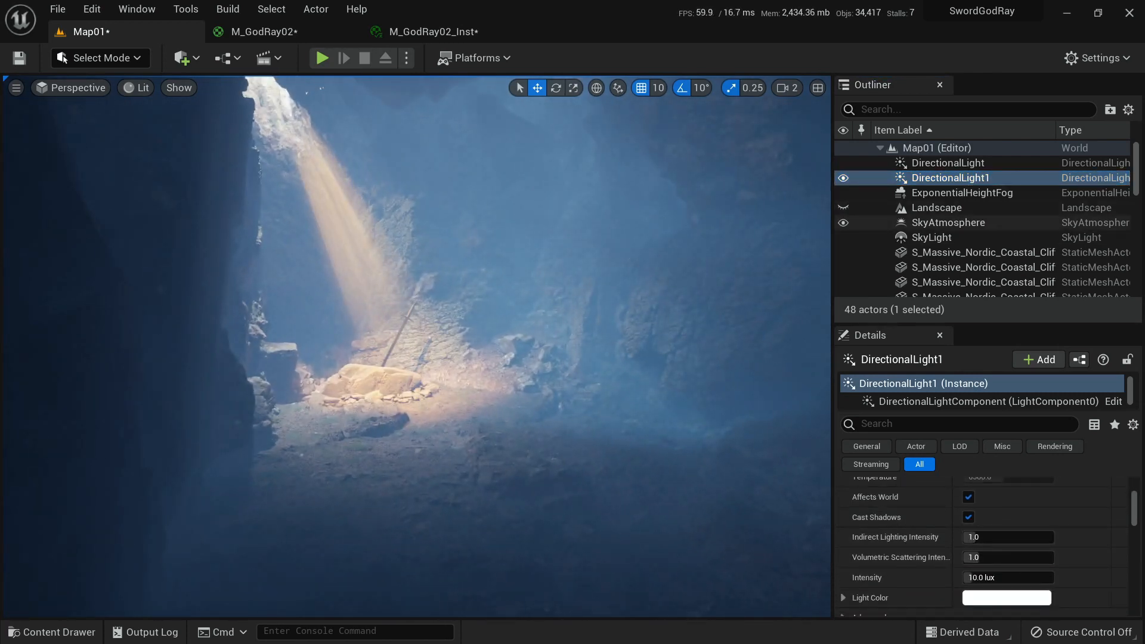
# Toggle the visibility of SM_GodRay2 to compare the cave with and without the blue beam, leaving the mesh hidden.
pyautogui.scroll(-6, 931, 242)
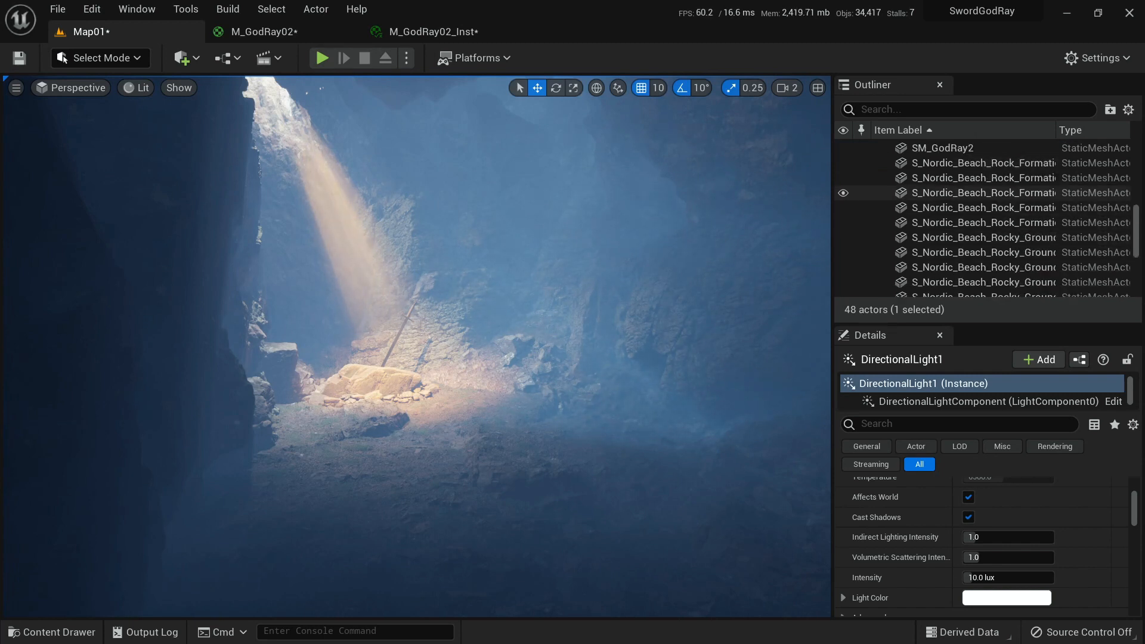
pyautogui.scroll(1, 931, 215)
pyautogui.click(842, 196)
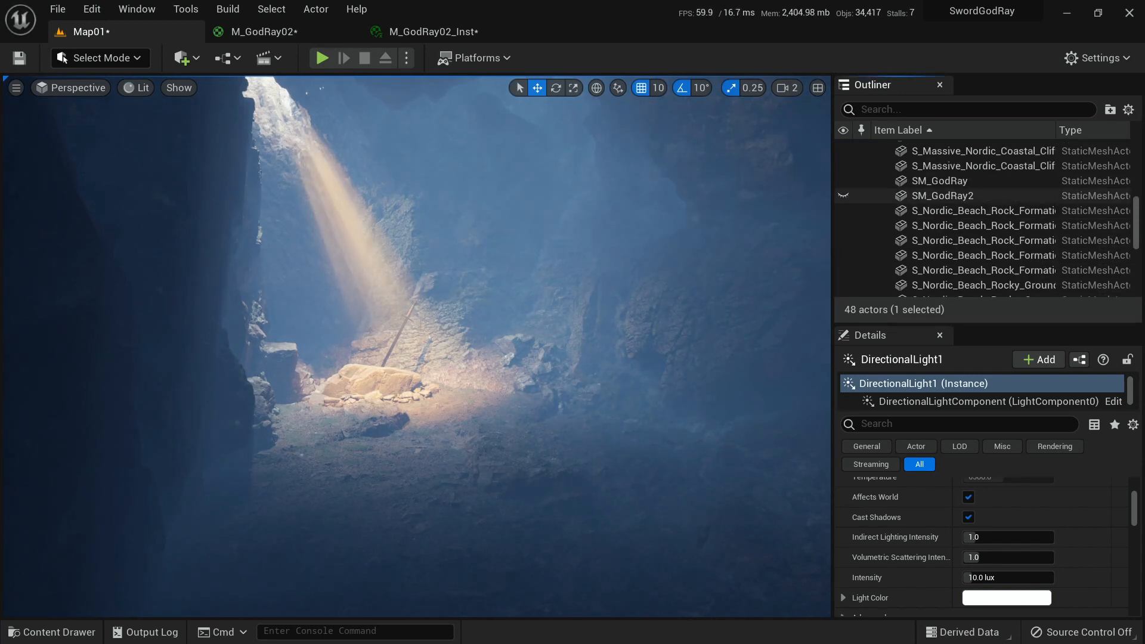
pyautogui.click(942, 195)
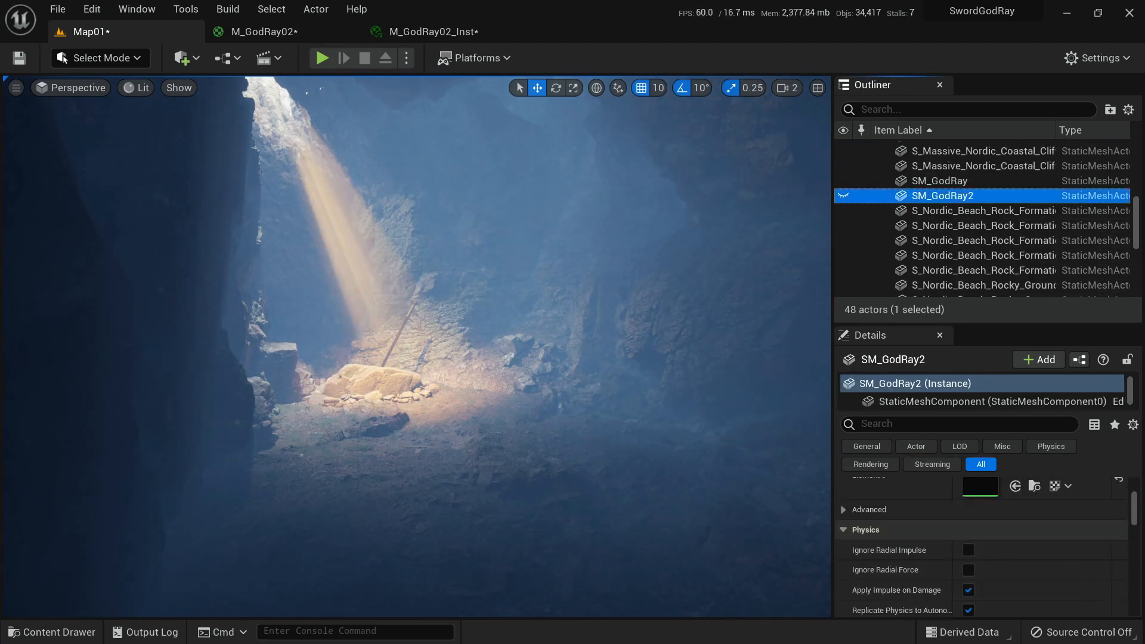
pyautogui.click(843, 195)
pyautogui.click(843, 196)
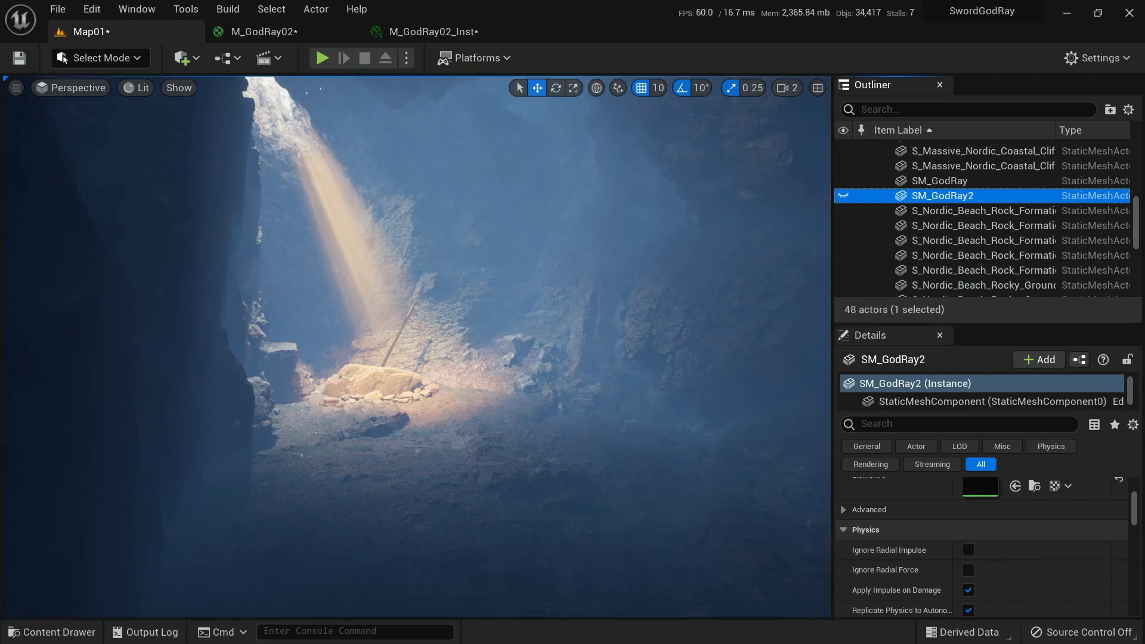
# Save all modified content: the M_GodRay01 and M_GodRay02 materials, their instances and the Map01 level.
pyautogui.hotkey('ctrl', 'space')
pyautogui.click(166, 244)
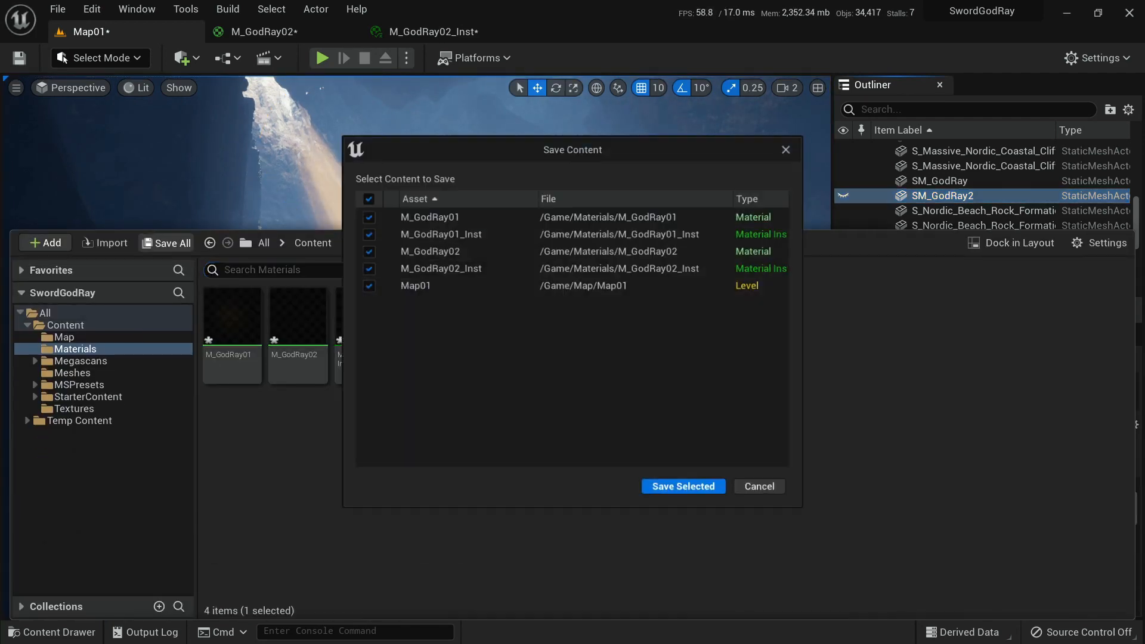
pyautogui.click(689, 493)
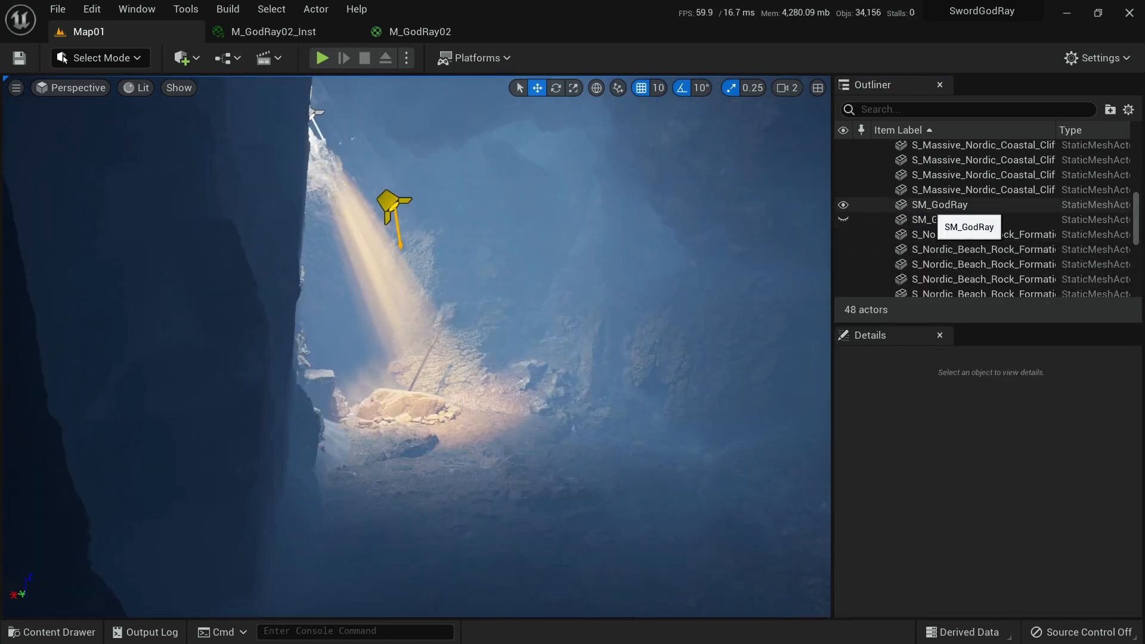
# Give DirectionalLight a warm pale-yellow light colour (hex sRGB FFE8AB) and set its intensity to 8.0 lux.
pyautogui.scroll(4, 954, 215)
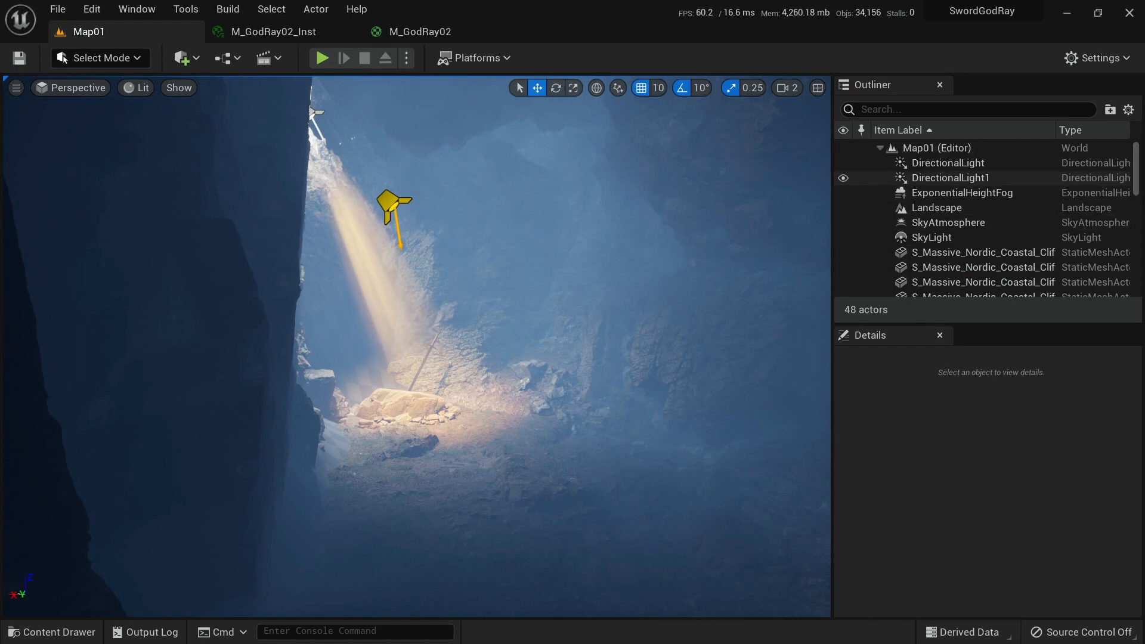
pyautogui.click(984, 178)
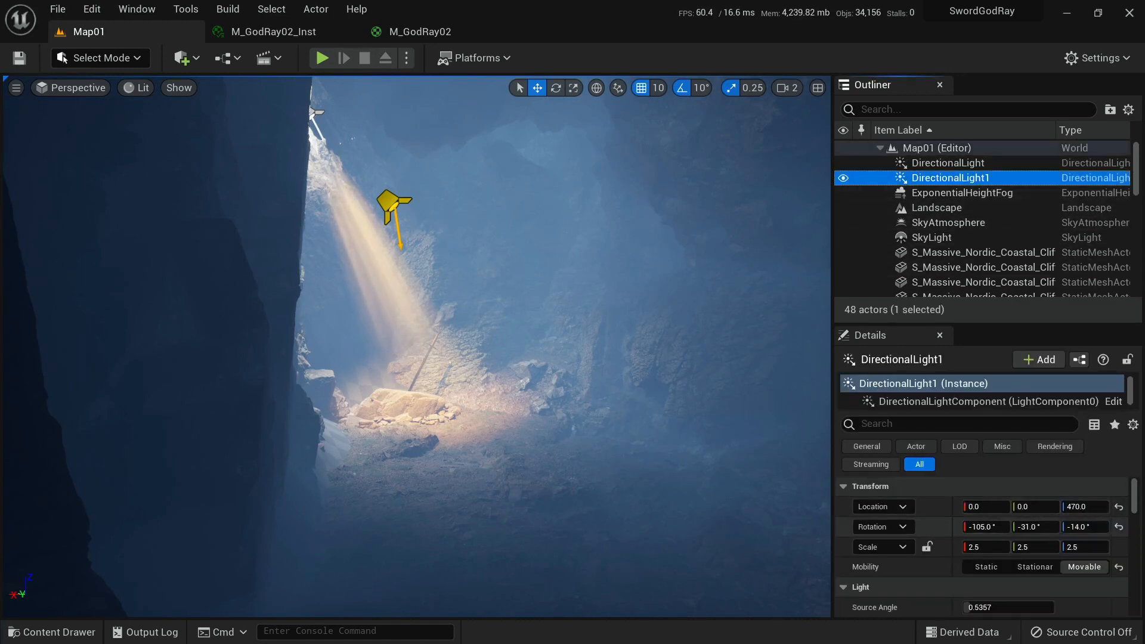
pyautogui.scroll(-10, 985, 537)
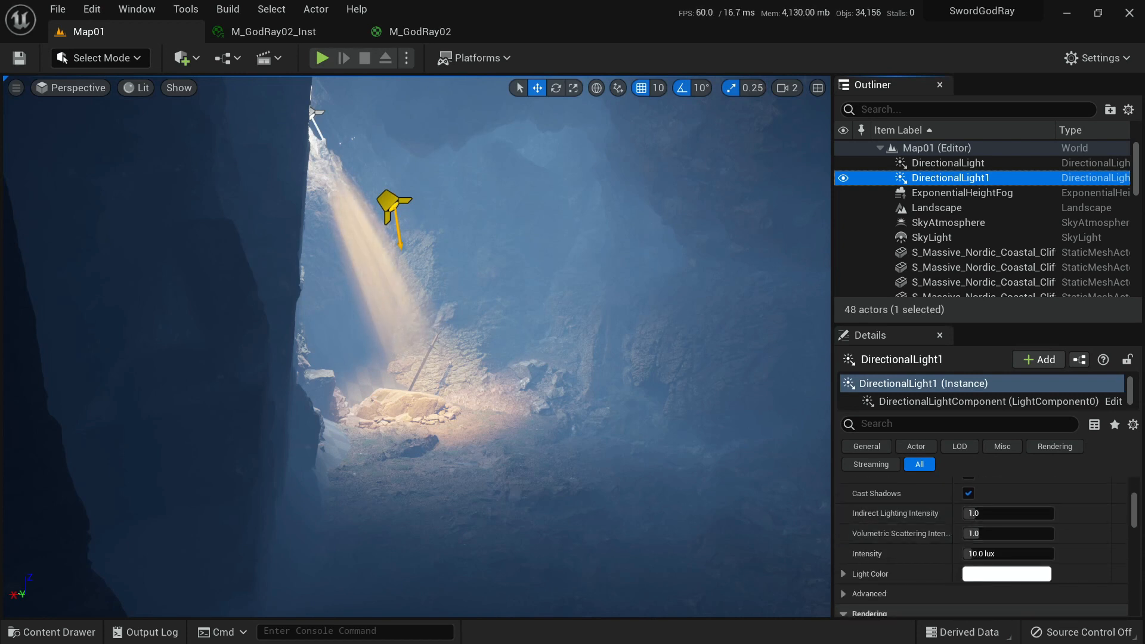
pyautogui.click(954, 163)
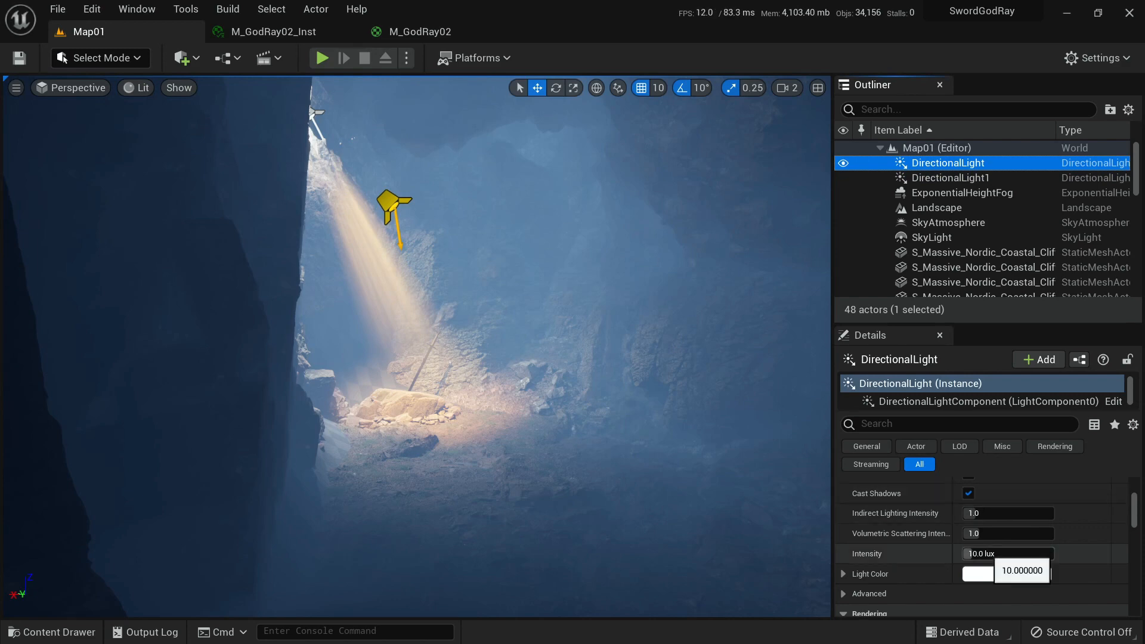
pyautogui.click(1006, 575)
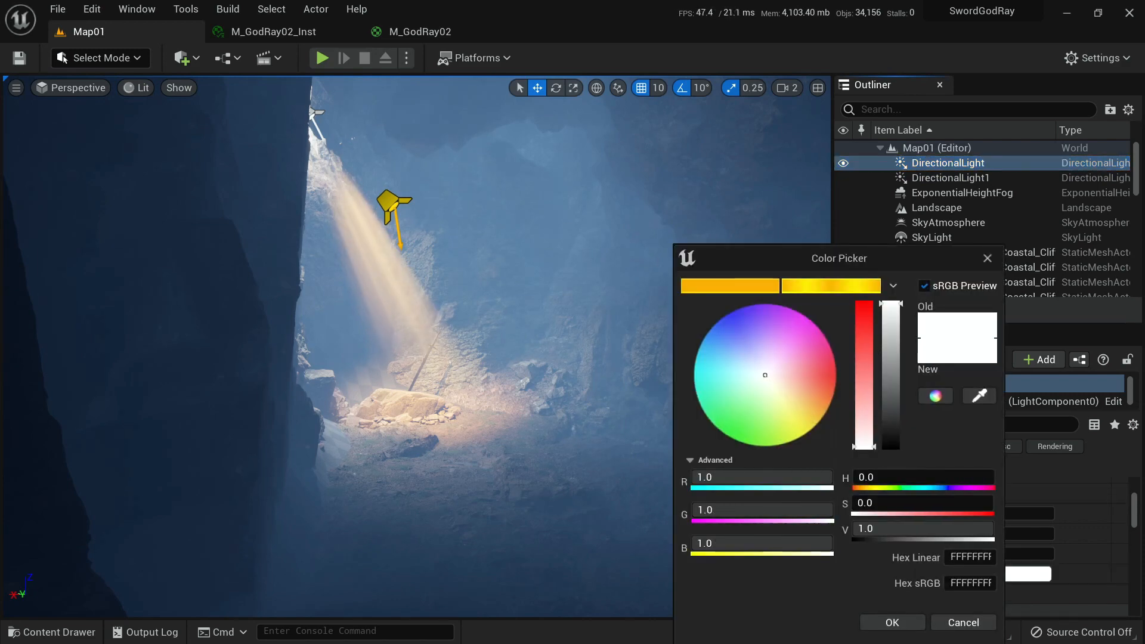
pyautogui.moveTo(765, 375); pyautogui.dragTo(798, 402)
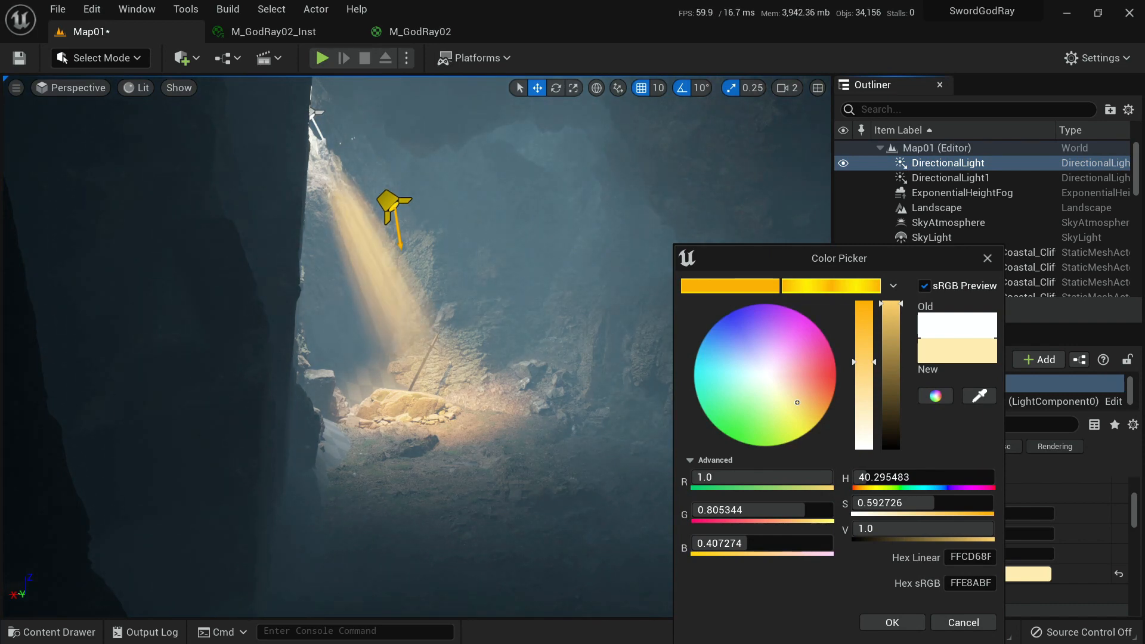
pyautogui.click(892, 622)
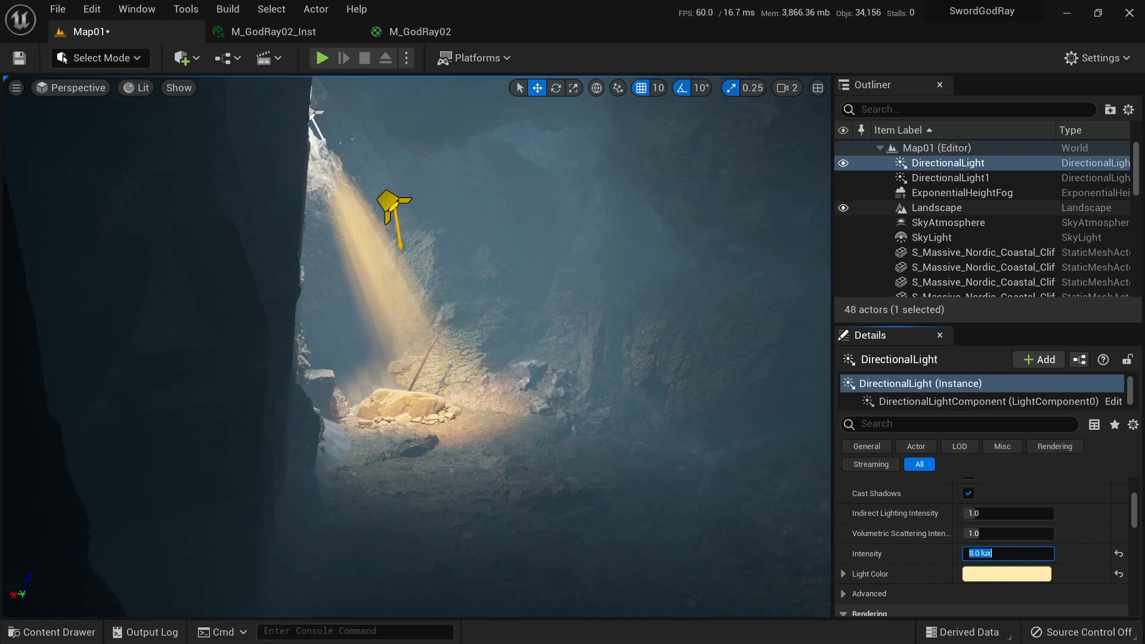
# Hide the Landscape actor and check how the cave around the sword is lit without it.
pyautogui.click(844, 207)
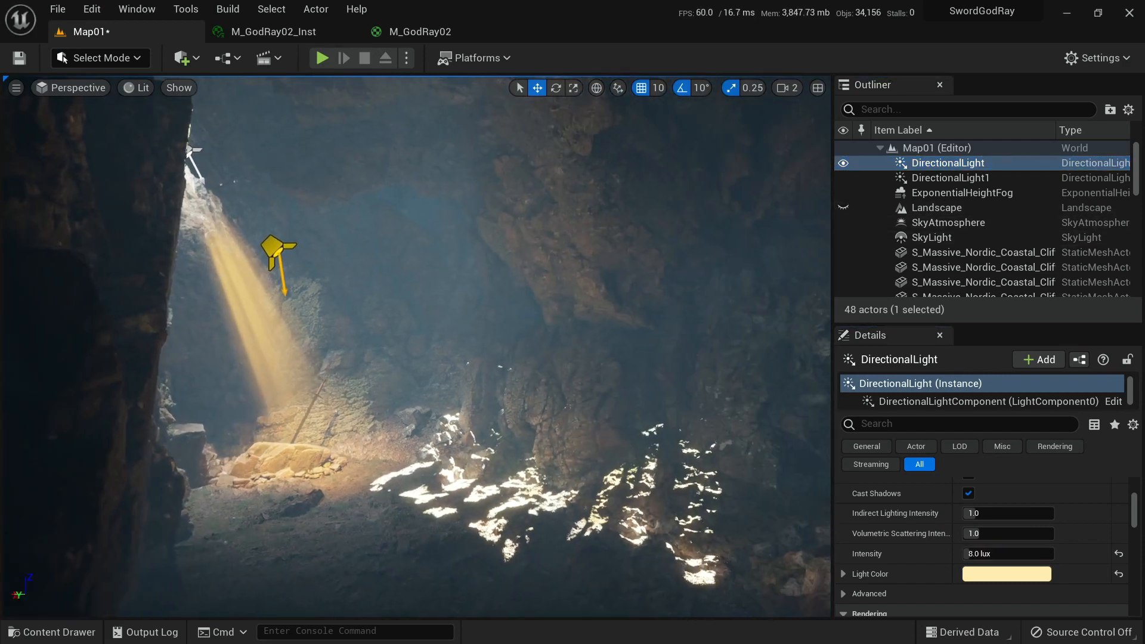
pyautogui.moveTo(417, 346); pyautogui.dragTo(307, 378, button='right')
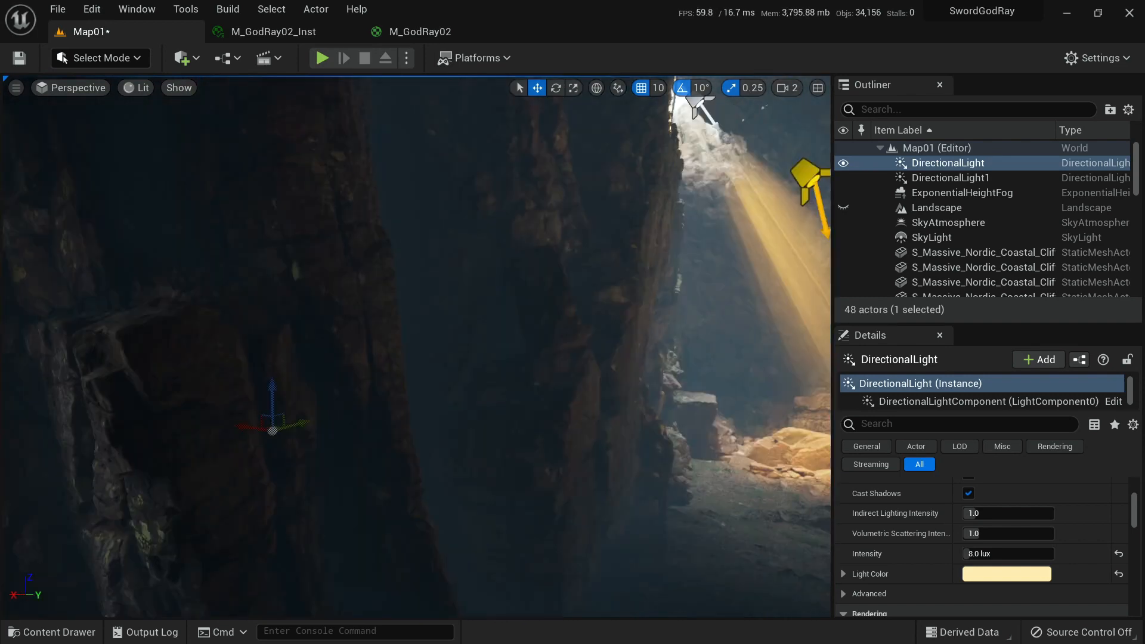
pyautogui.moveTo(307, 378); pyautogui.dragTo(232, 391, button='right')
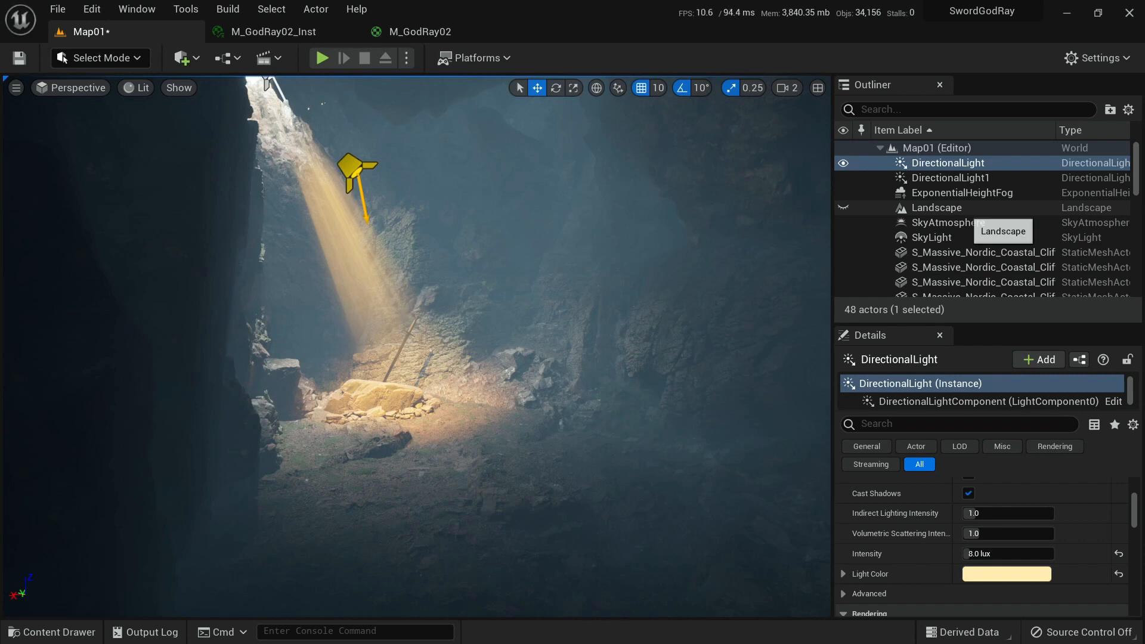
# Select the SkyAtmosphere actor to bring up its Rayleigh scattering settings.
pyautogui.scroll(-5, 972, 220)
pyautogui.scroll(5, 984, 220)
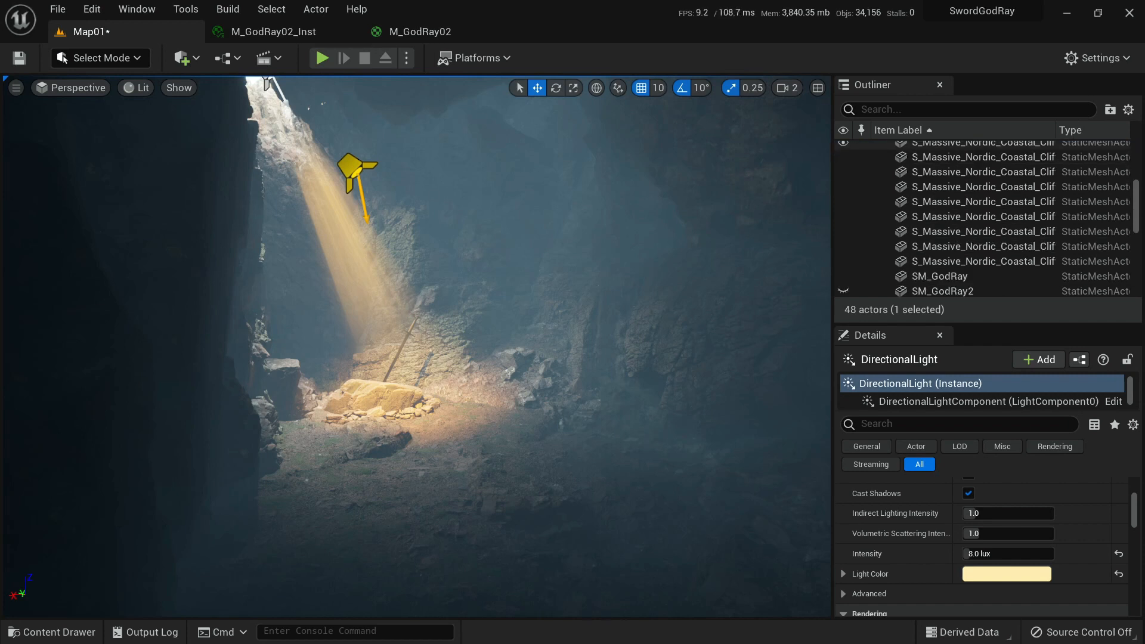
pyautogui.click(966, 238)
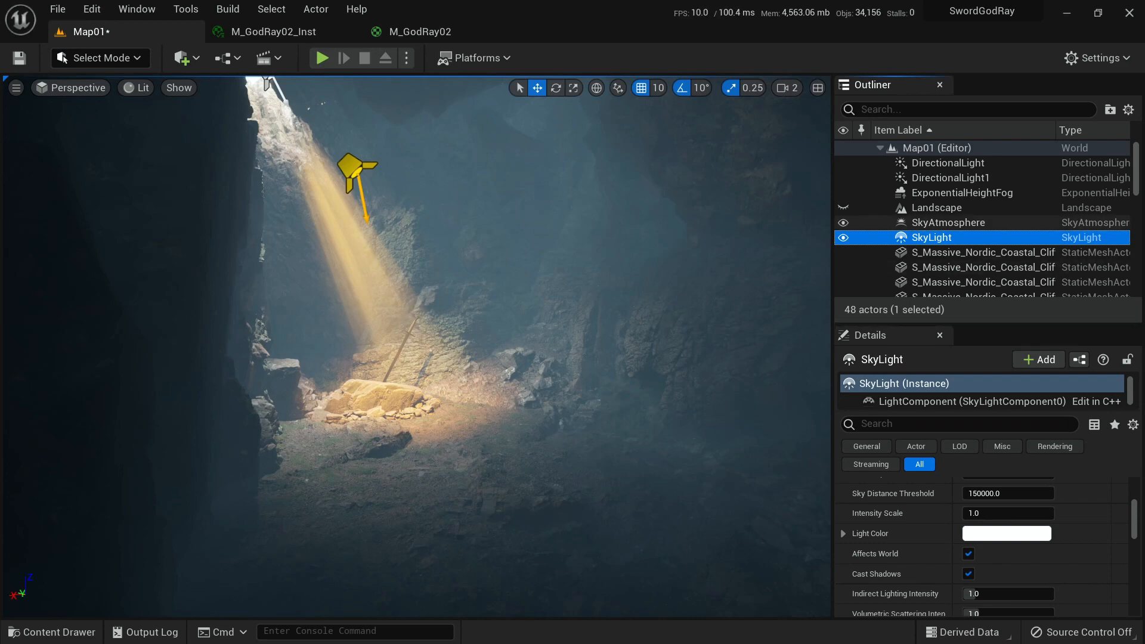
pyautogui.click(949, 223)
# Try reddish and pale cream tints for SkyAtmosphere's Rayleigh Scattering colour, then discard them.
pyautogui.click(1007, 574)
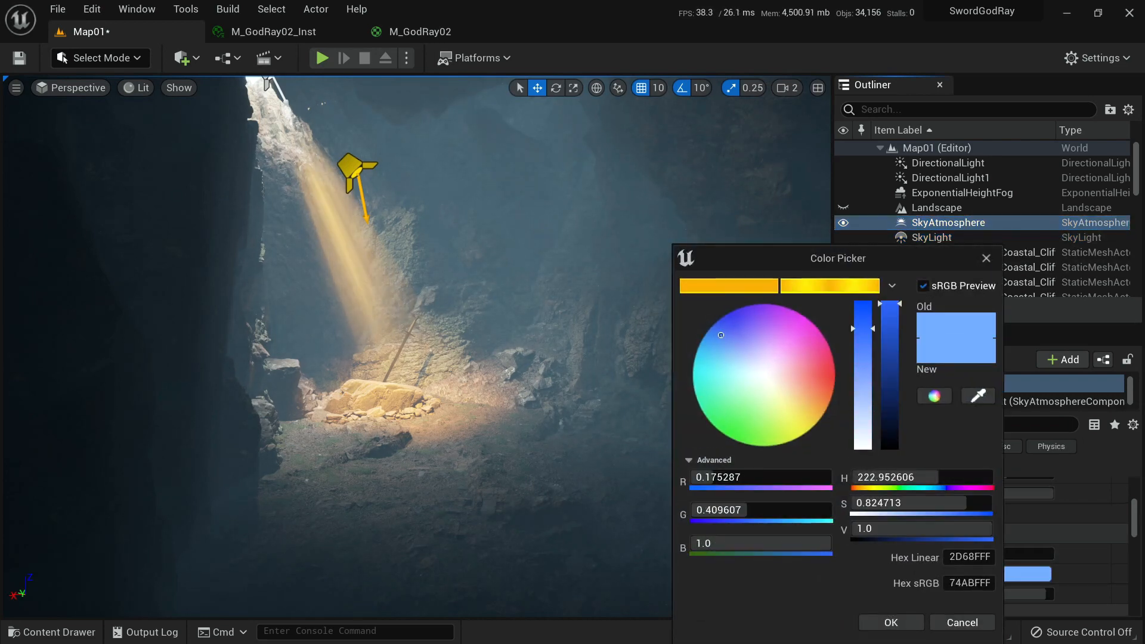
pyautogui.click(744, 422)
pyautogui.click(821, 384)
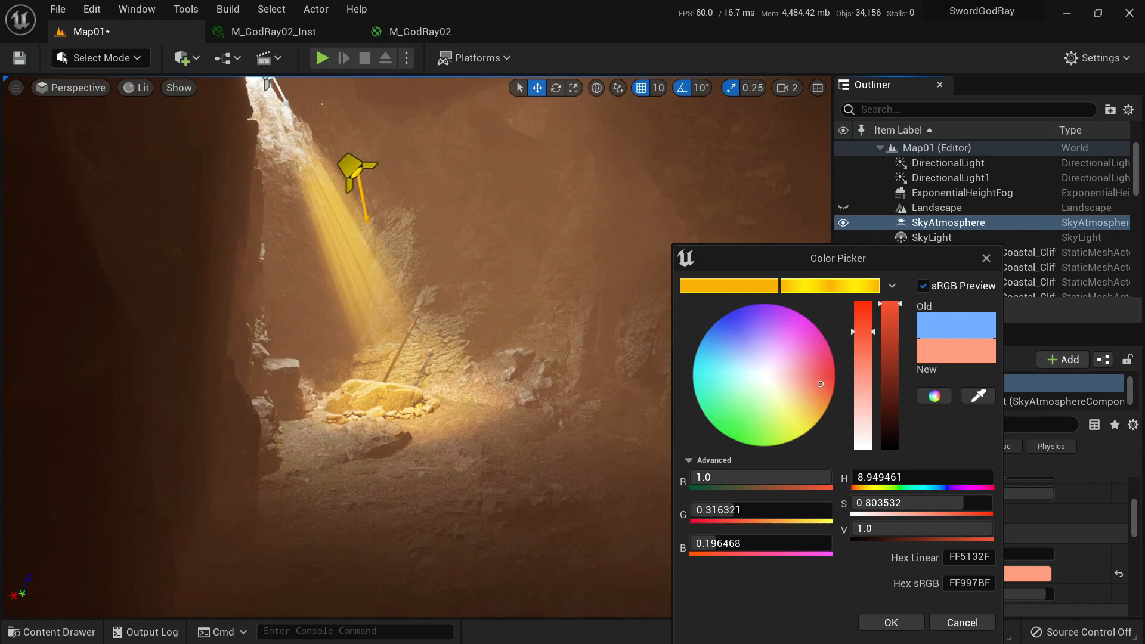
pyautogui.moveTo(821, 384); pyautogui.dragTo(776, 388)
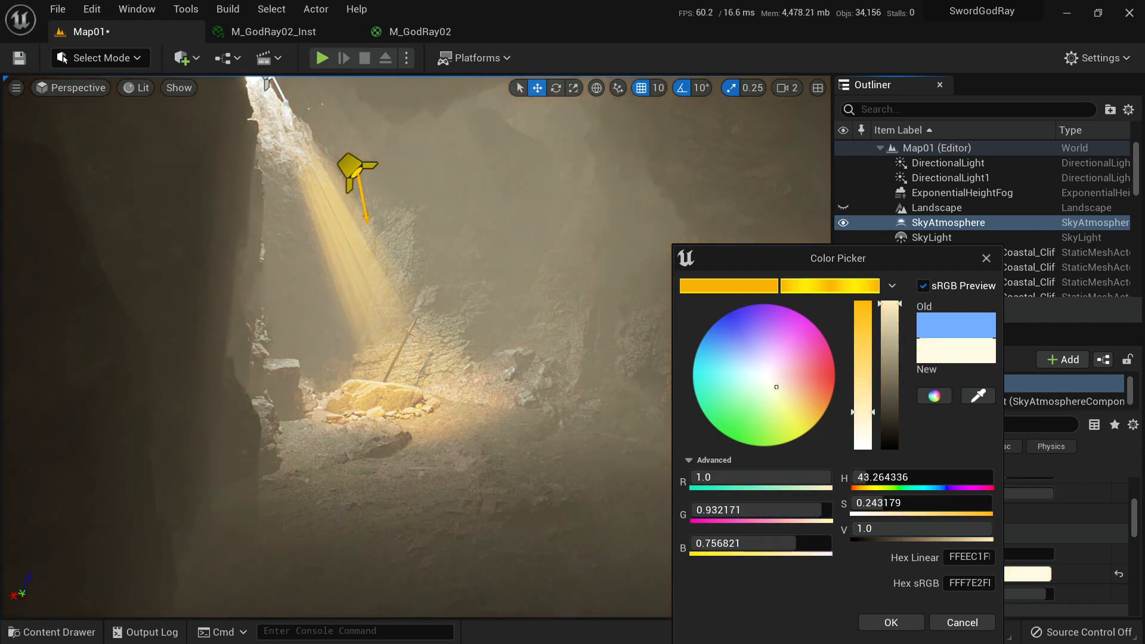
pyautogui.click(962, 622)
# Try a paler blue (hex sRGB 9EC0FF) for SkyAtmosphere's Rayleigh Scattering, then discard it.
pyautogui.click(1025, 574)
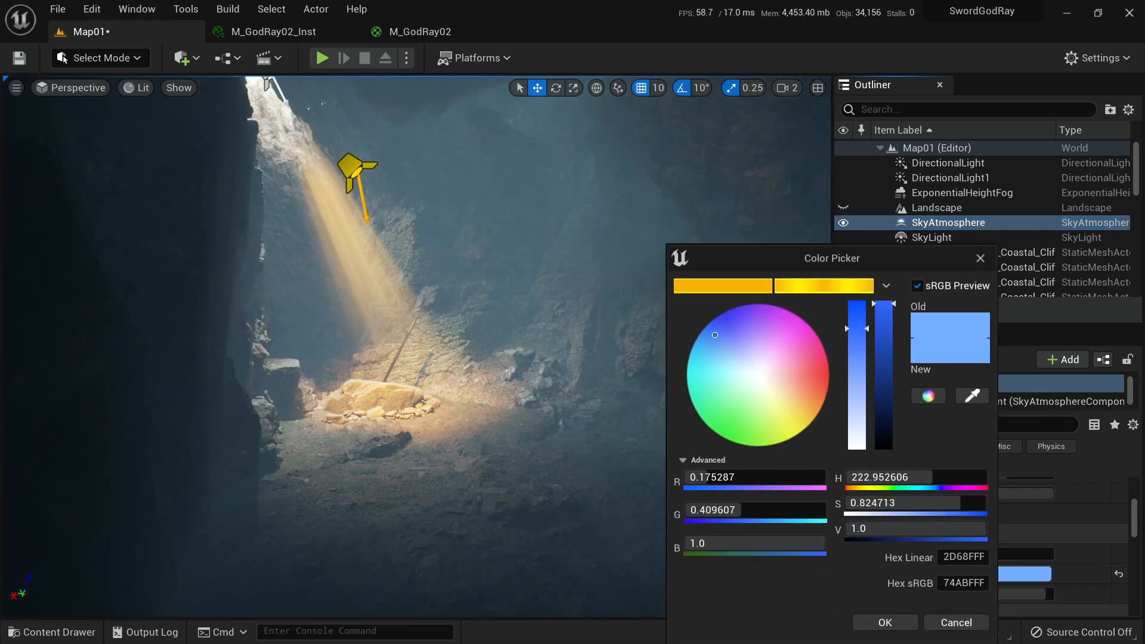
pyautogui.moveTo(716, 336); pyautogui.dragTo(724, 343)
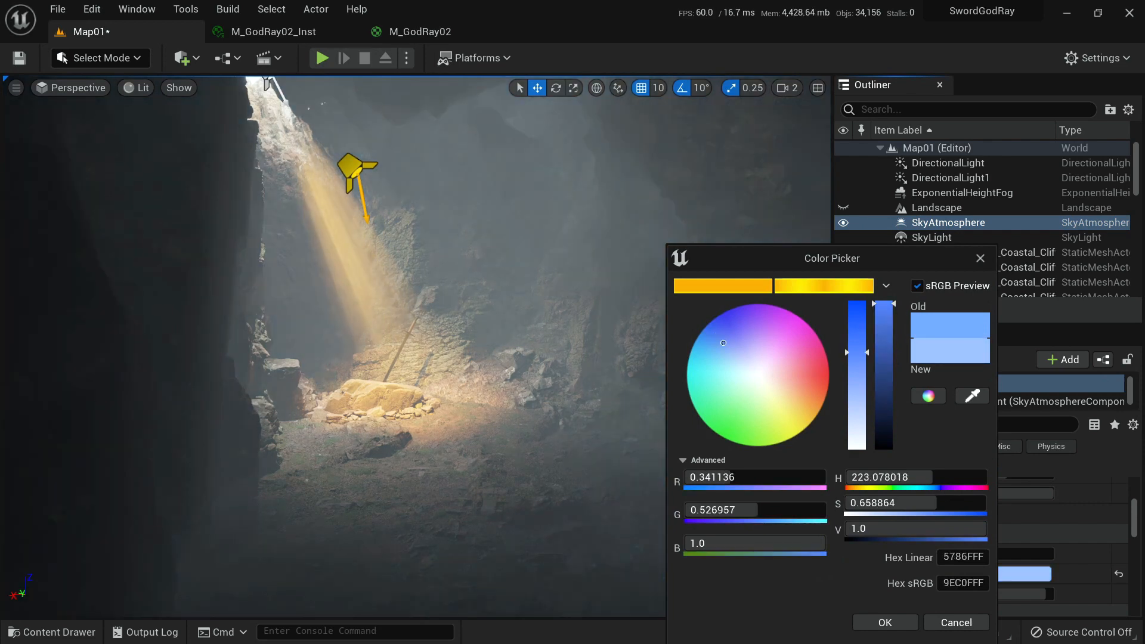
pyautogui.click(957, 622)
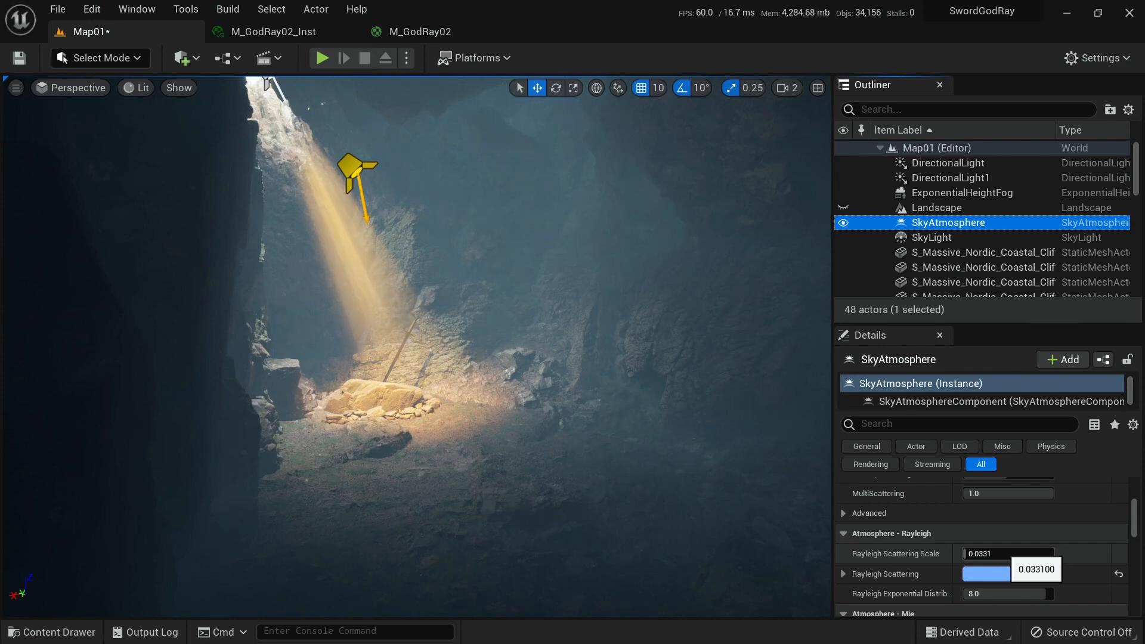
# Reduce SkyAtmosphere's Rayleigh Scattering Scale to about 0.023 and check the cave view.
pyautogui.moveTo(1004, 553); pyautogui.dragTo(985, 553)
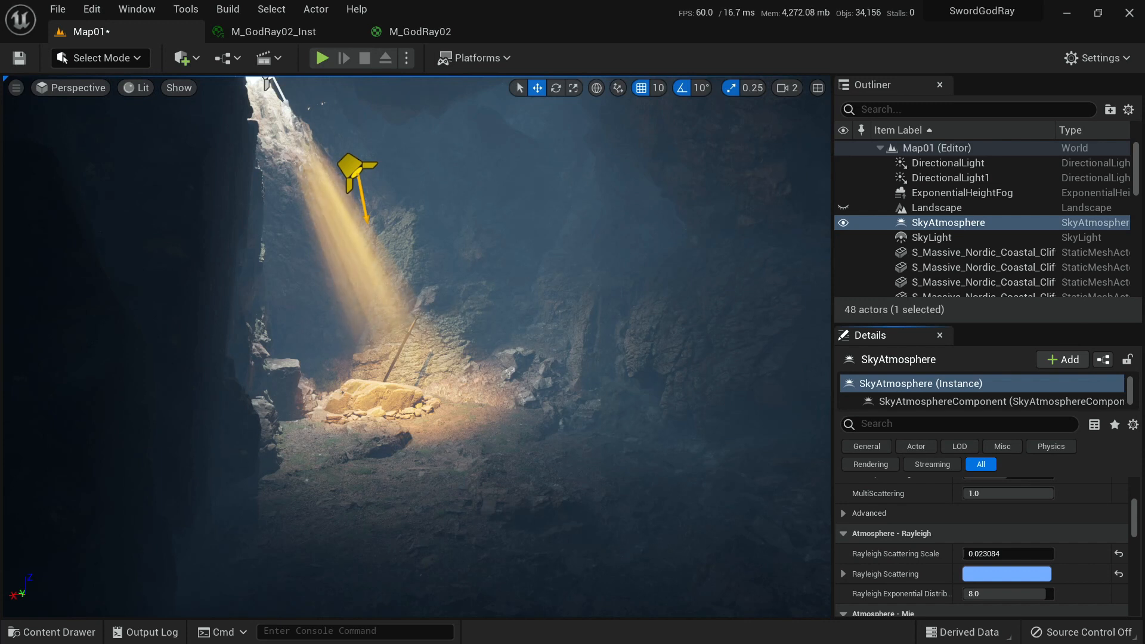
pyautogui.moveTo(418, 346); pyautogui.dragTo(445, 333, button='right')
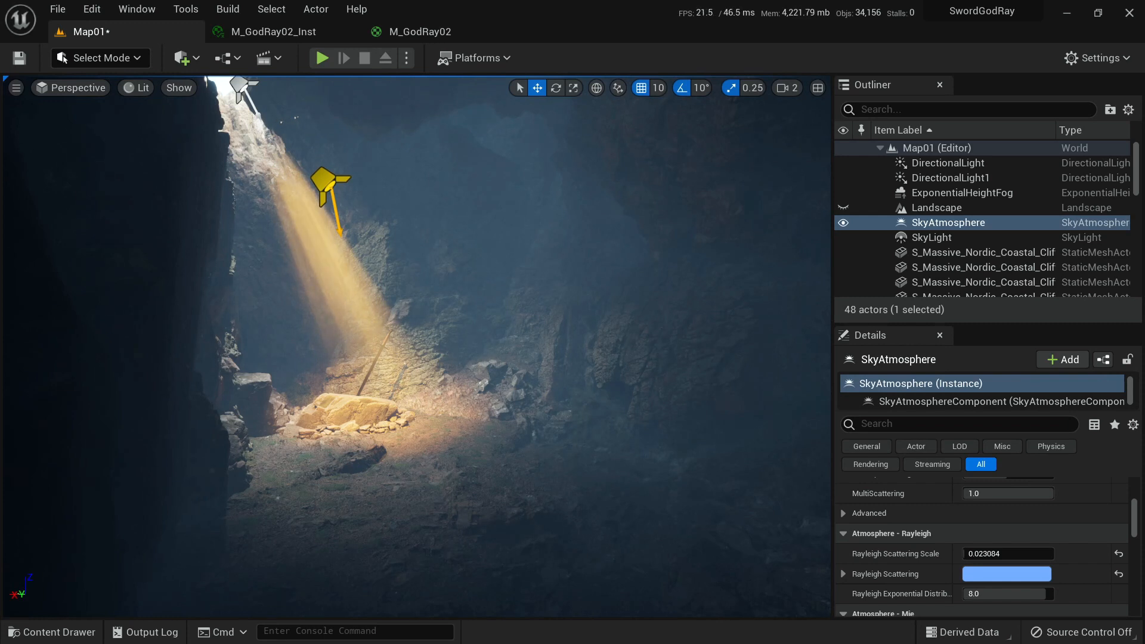
# Try DirectionalLight1's intensity at about 5.875 lux and at 10 lux, then settle on 8 lux.
pyautogui.click(948, 238)
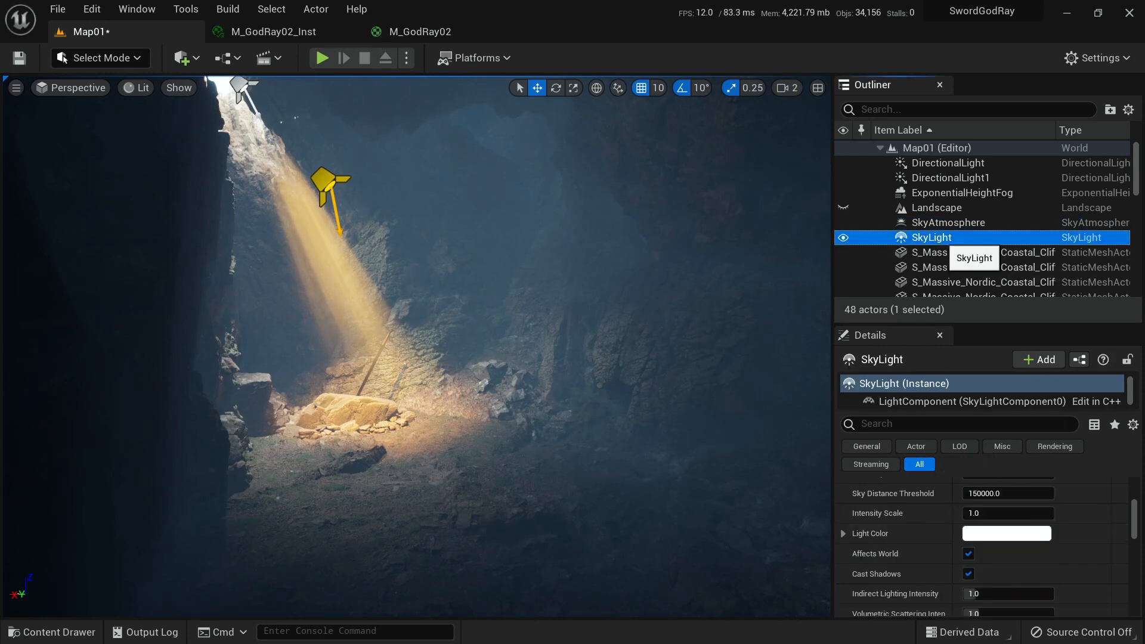
pyautogui.scroll(8, 931, 542)
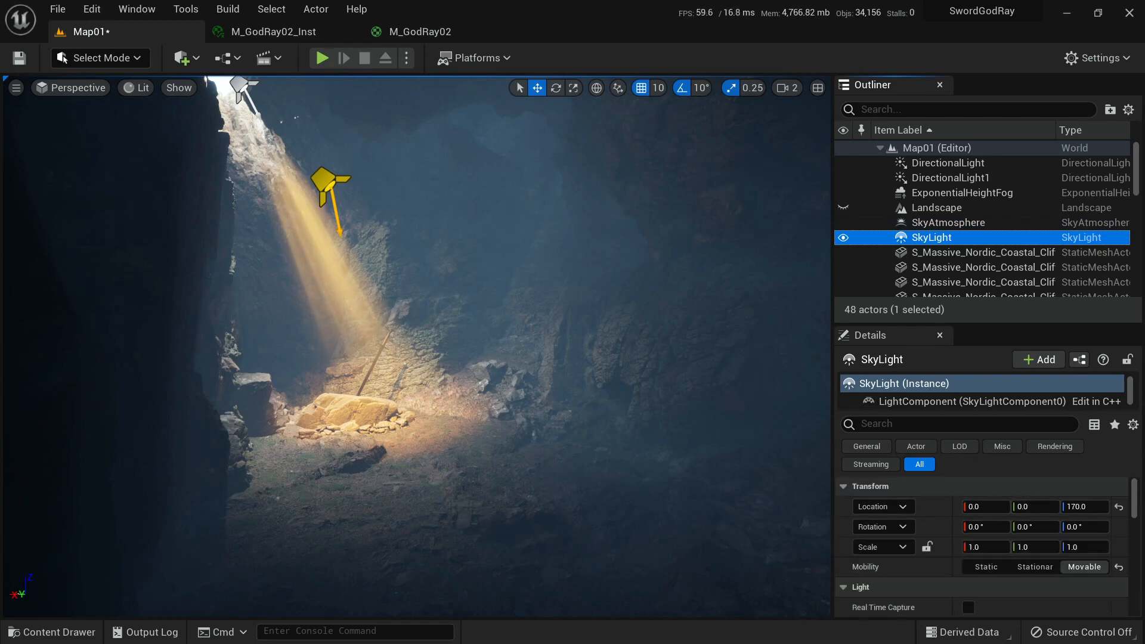
pyautogui.click(959, 178)
pyautogui.scroll(-7, 931, 522)
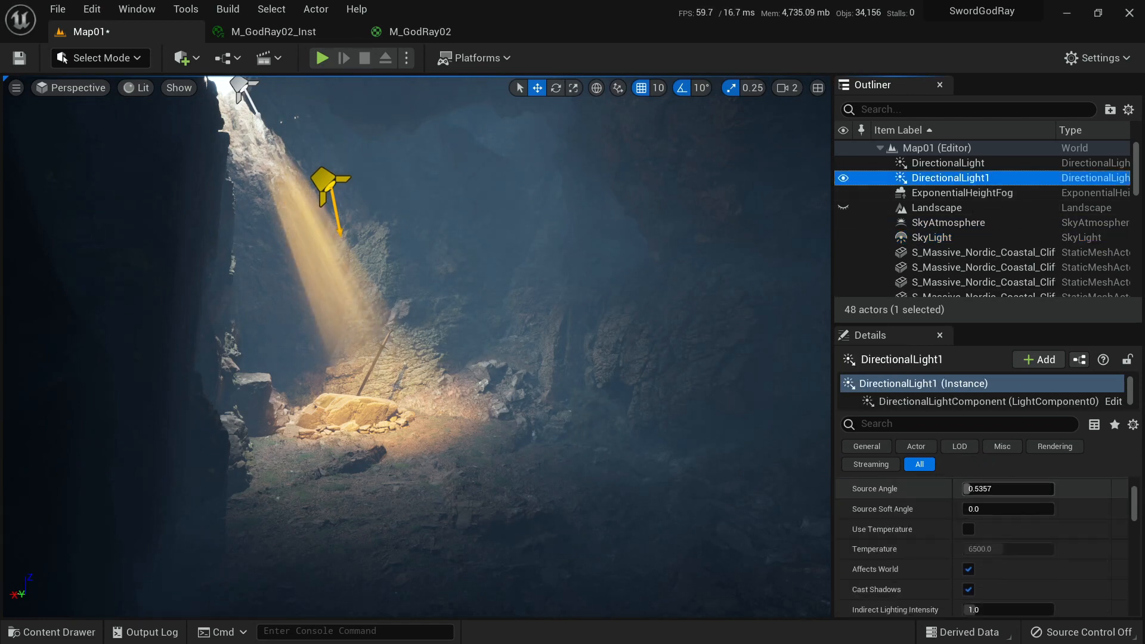
pyautogui.scroll(-2, 930, 522)
pyautogui.moveTo(1008, 555)
pyautogui.mouseDown()
pyautogui.moveTo(981, 554)
pyautogui.moveTo(998, 554)
pyautogui.mouseUp()
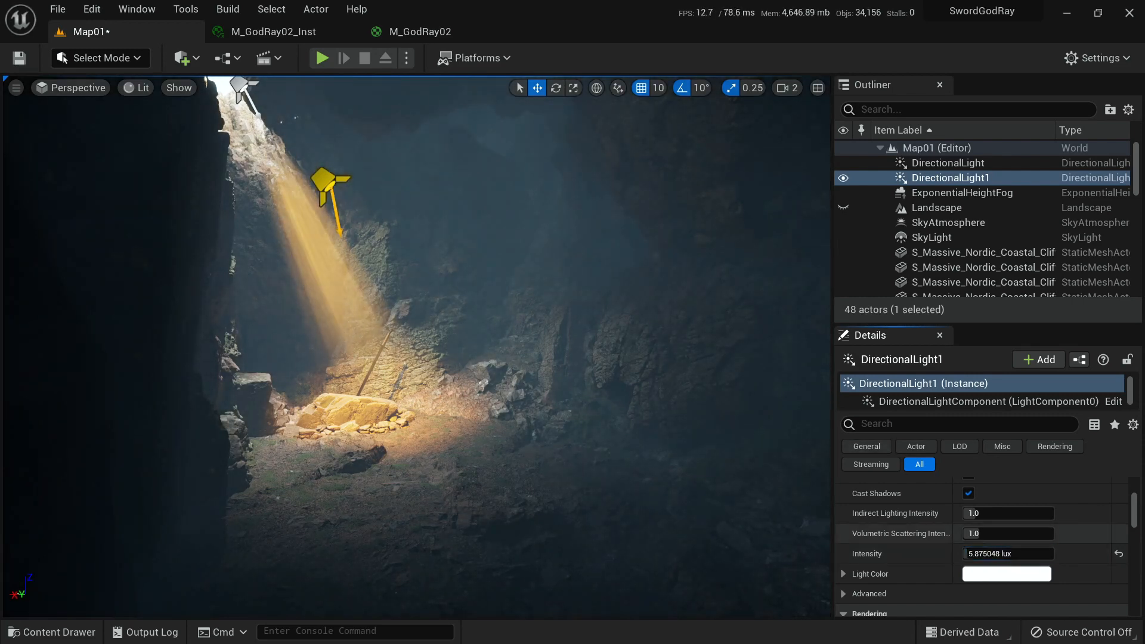
pyautogui.scroll(2, 895, 533)
pyautogui.scroll(-2, 895, 533)
pyautogui.scroll(-3, 417, 346)
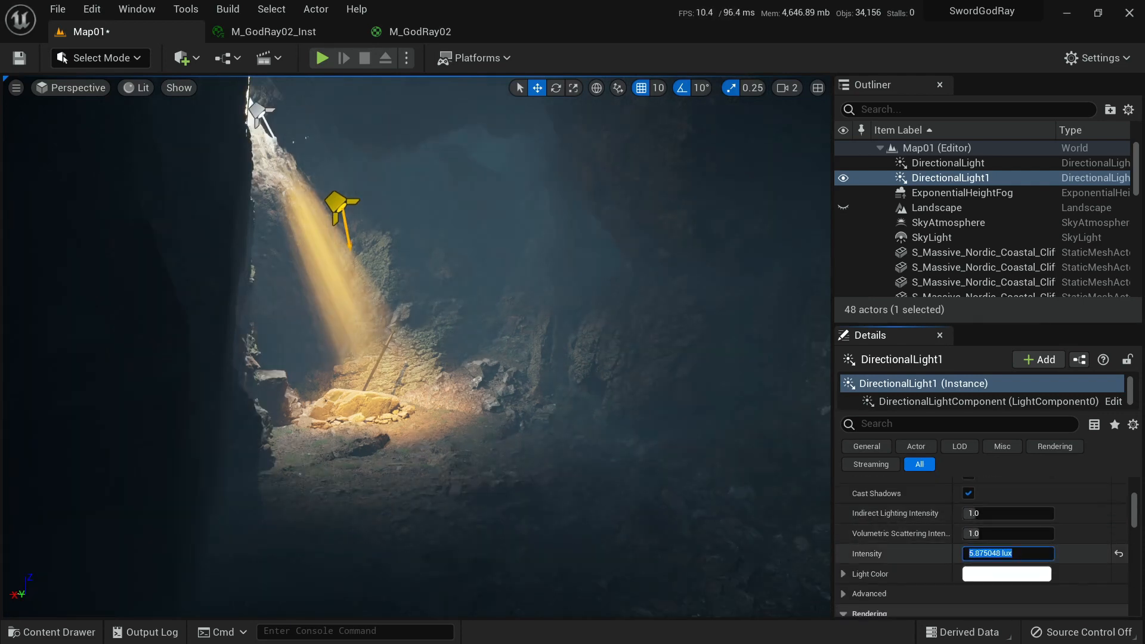
pyautogui.write('10')
pyautogui.press('Return')
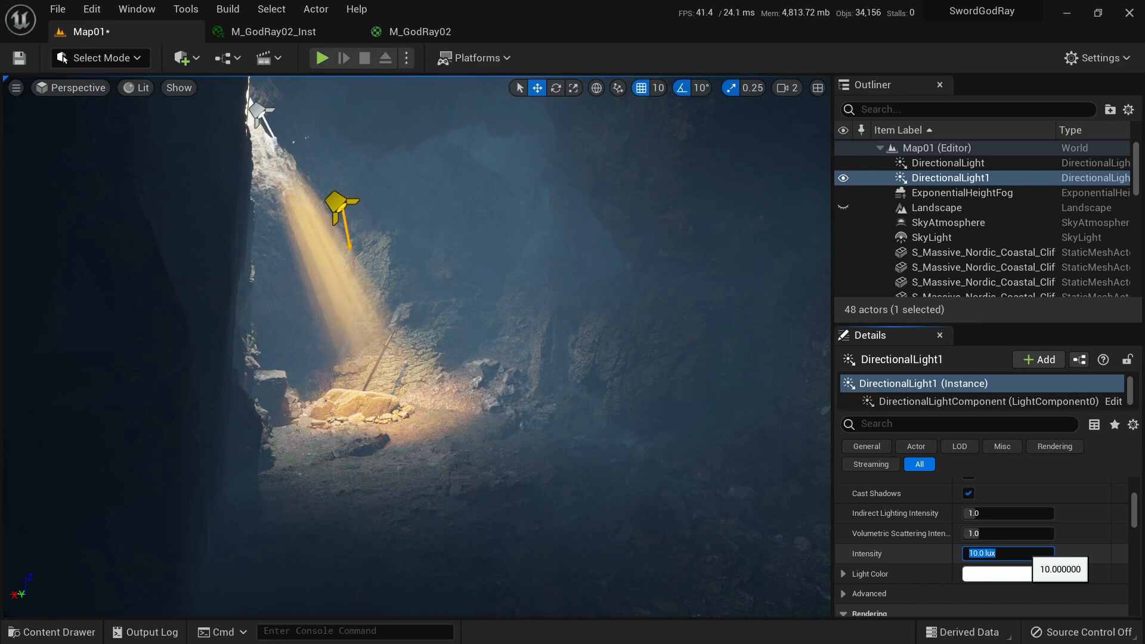
# Tint DirectionalLight1's Light Color a pale warm cream (hex sRGB FFEBD8).
pyautogui.click(1008, 574)
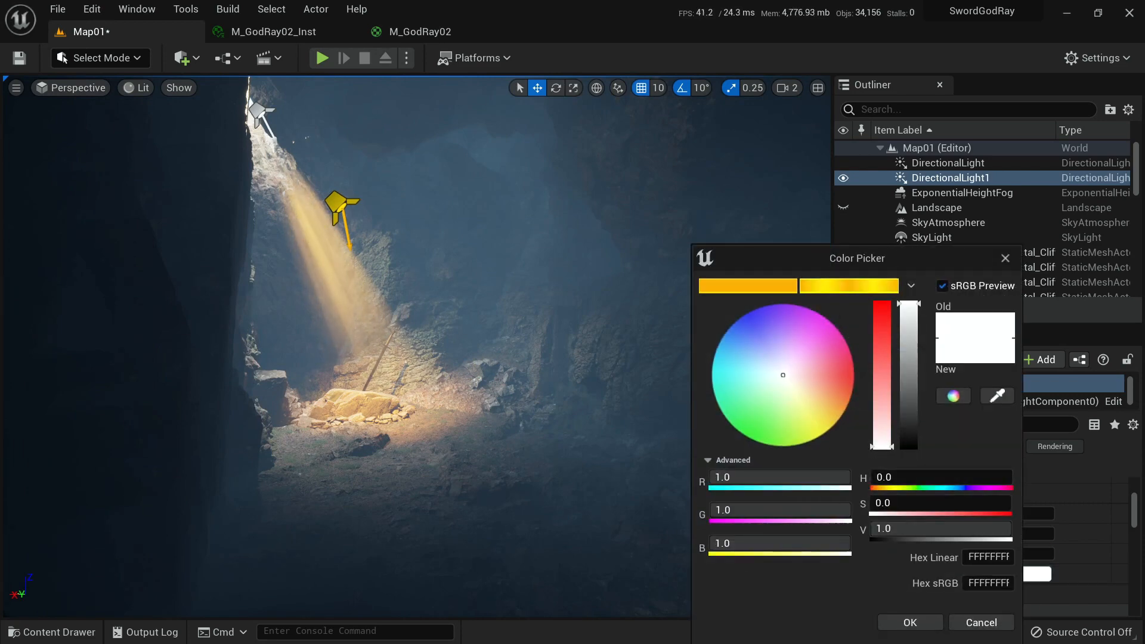
pyautogui.moveTo(783, 376); pyautogui.dragTo(803, 385)
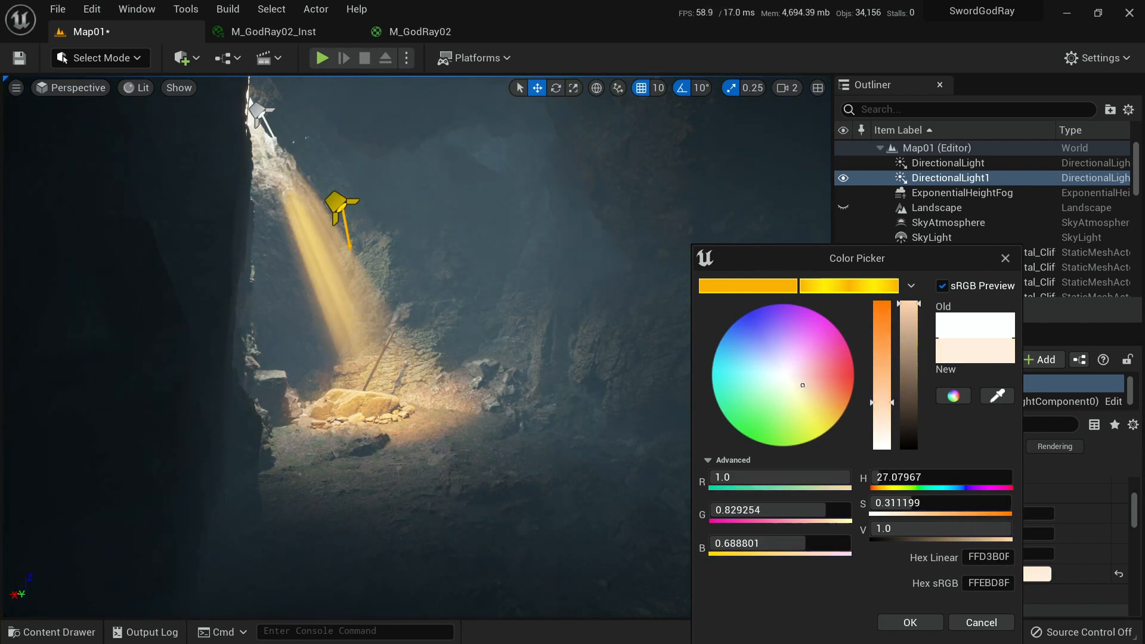
pyautogui.click(910, 623)
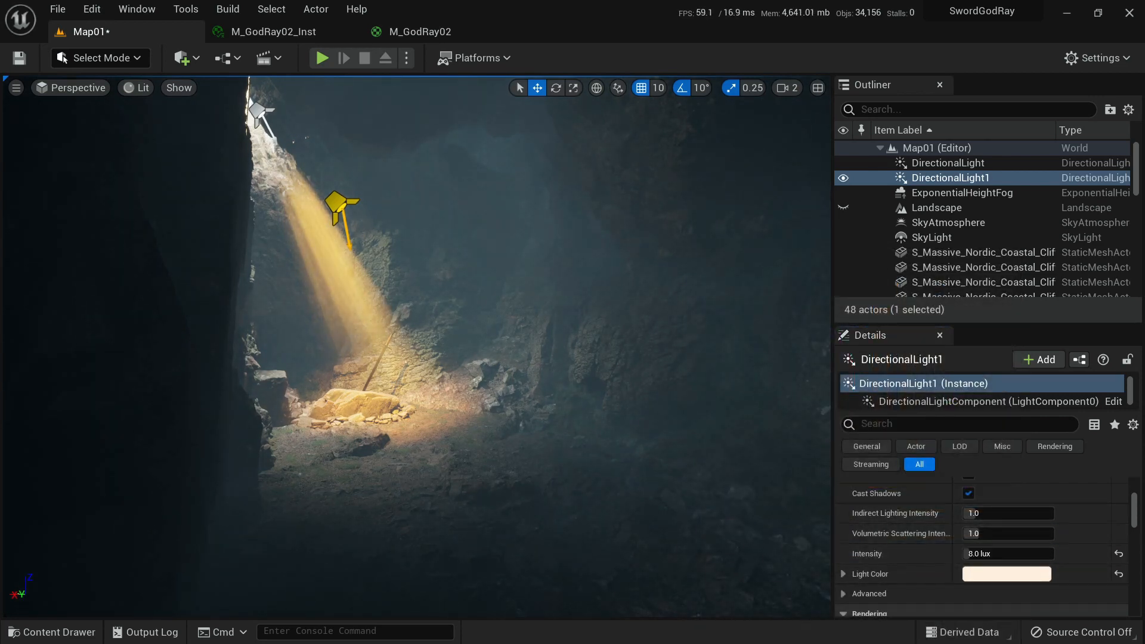
# Select SM_GodRay2 and examine its bluish haze across the cave from several viewpoints.
pyautogui.moveTo(597, 334); pyautogui.dragTo(572, 326, button='right')
pyautogui.scroll(-2, 966, 250)
pyautogui.scroll(-5, 966, 251)
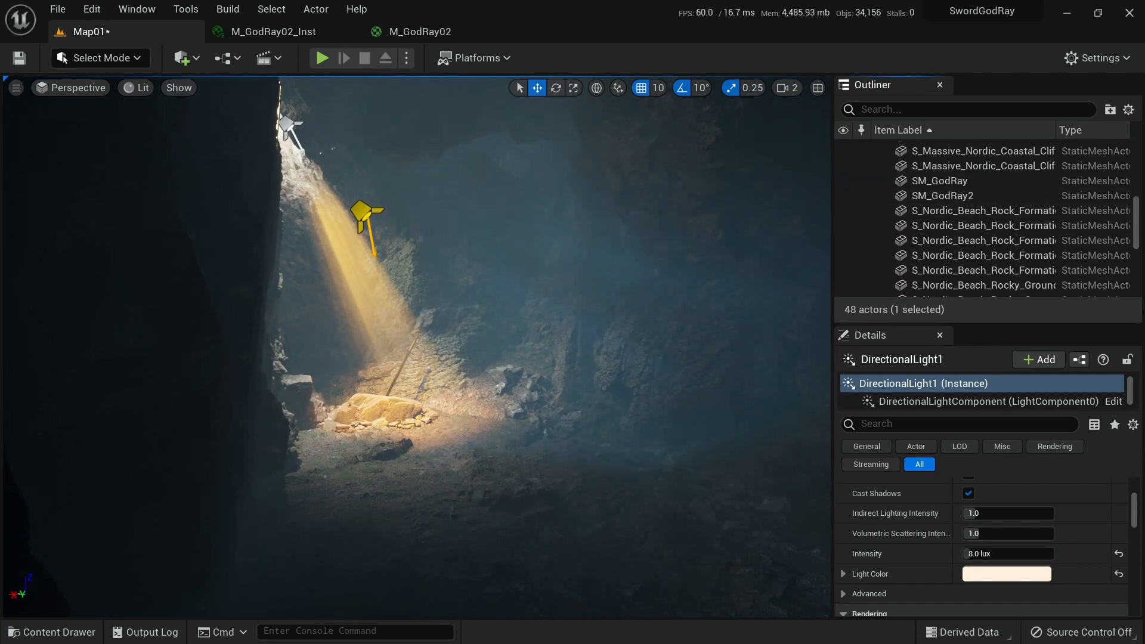
pyautogui.press('d')
pyautogui.moveTo(513, 334); pyautogui.dragTo(550, 335, button='right')
pyautogui.click(942, 196)
pyautogui.press('a')
pyautogui.press('s')
pyautogui.press('w')
pyautogui.press('s')
pyautogui.press('w')
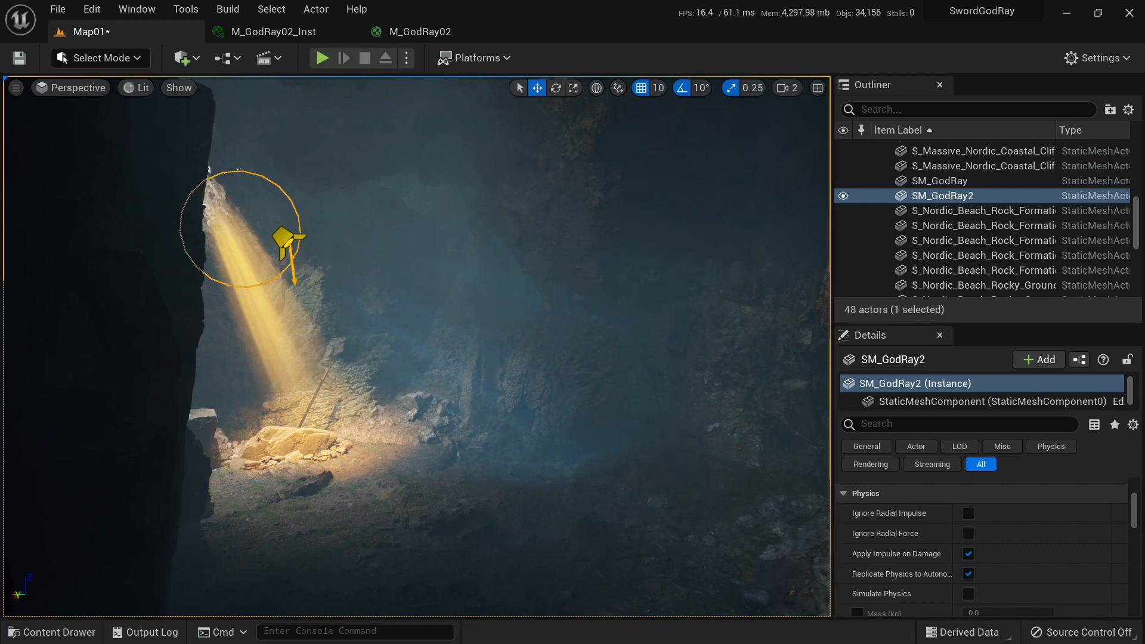
pyautogui.moveTo(418, 346); pyautogui.dragTo(397, 365, button='right')
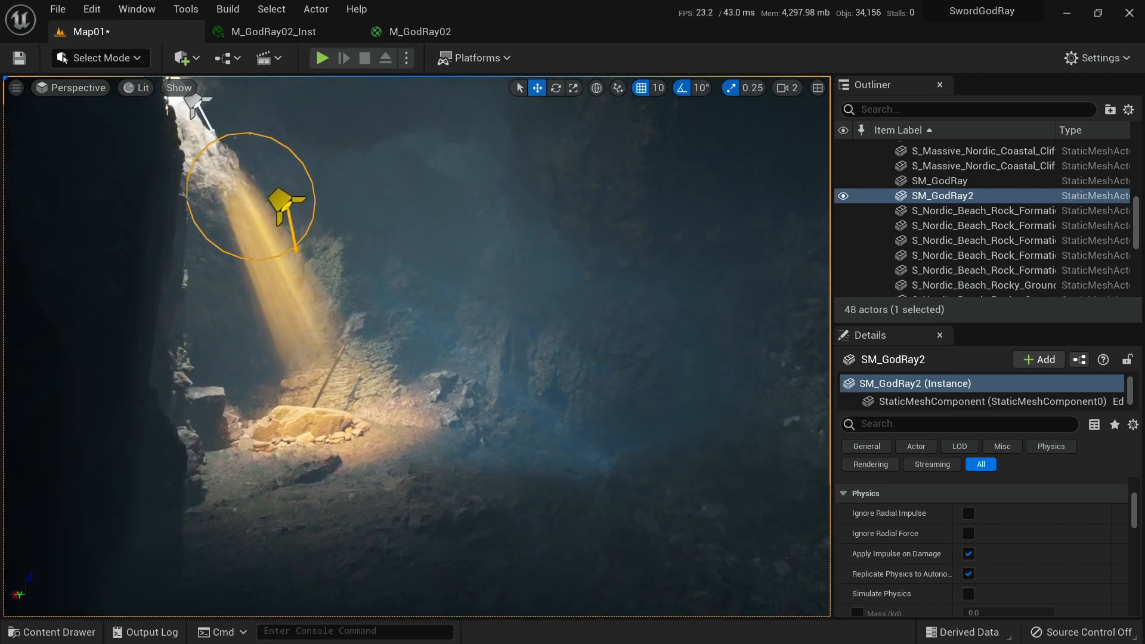
# Override Speed at 0.23 and lower Potency in M_GodRay02_Inst, then check the haze in the cave without editor overlays.
pyautogui.click(273, 31)
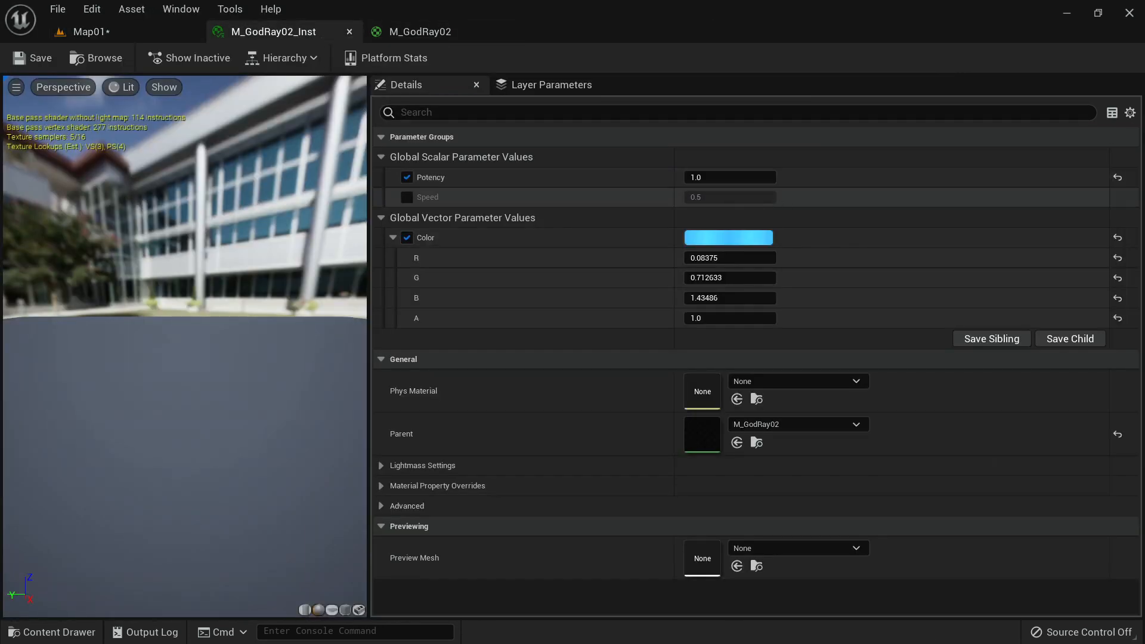
pyautogui.click(406, 197)
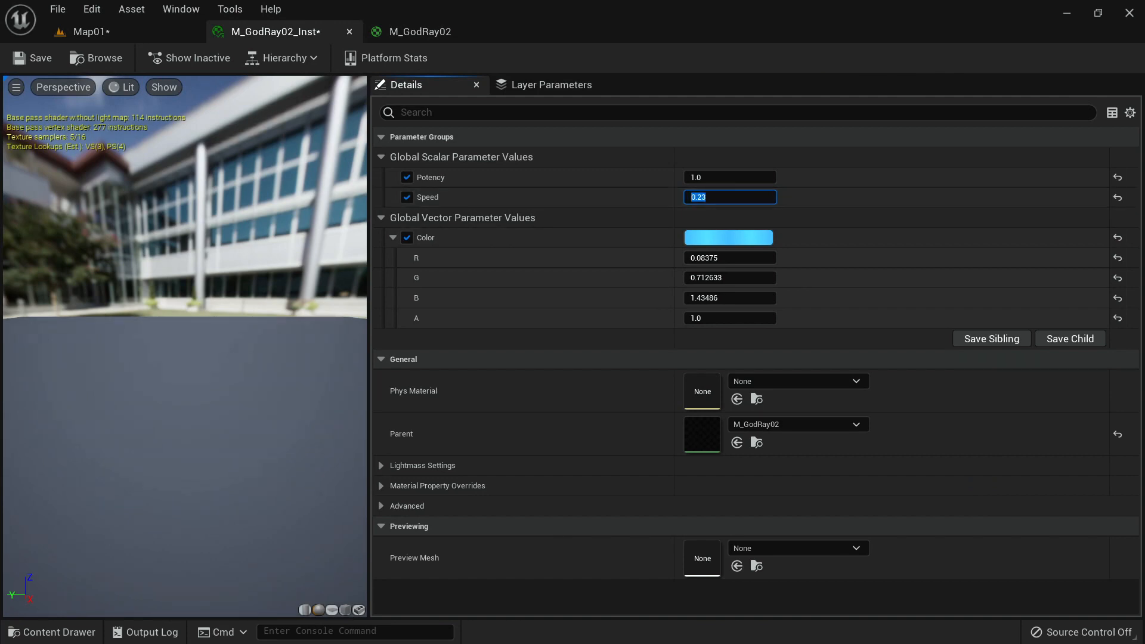
pyautogui.click(100, 32)
pyautogui.click(274, 31)
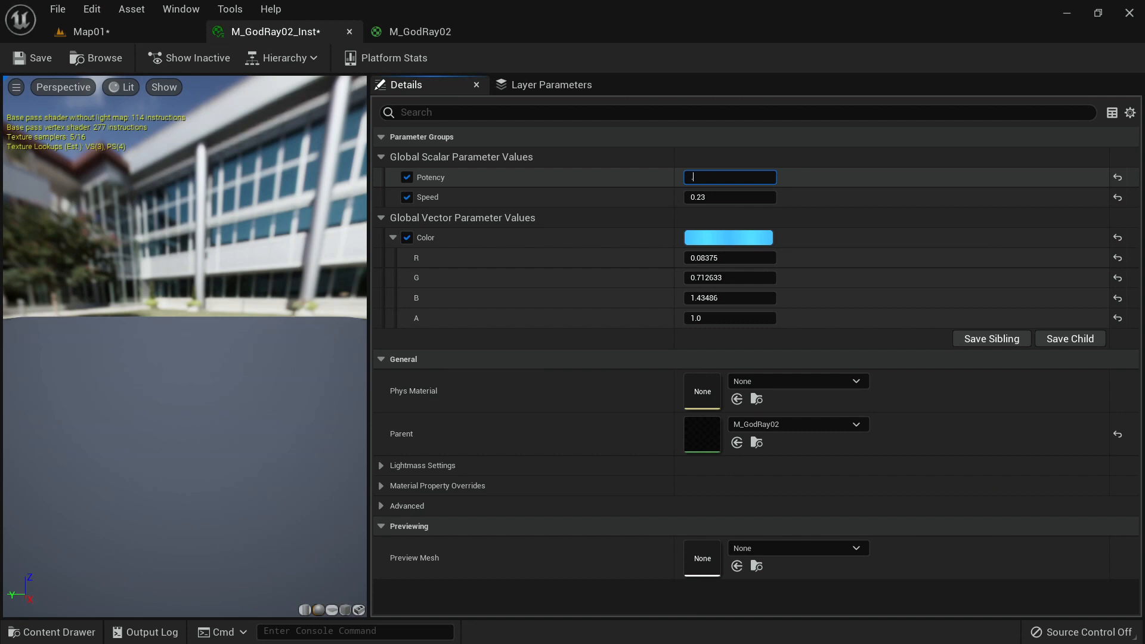
pyautogui.click(91, 31)
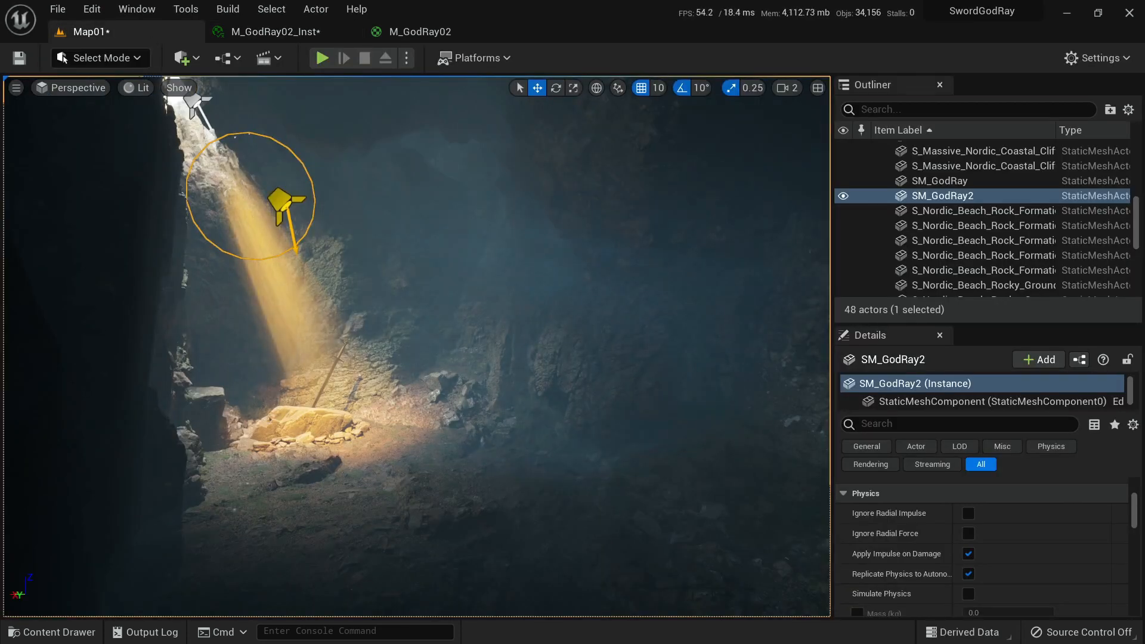
pyautogui.press('g')
pyautogui.press('g')
pyautogui.press('g')
pyautogui.moveTo(417, 346); pyautogui.dragTo(355, 355, button='right')
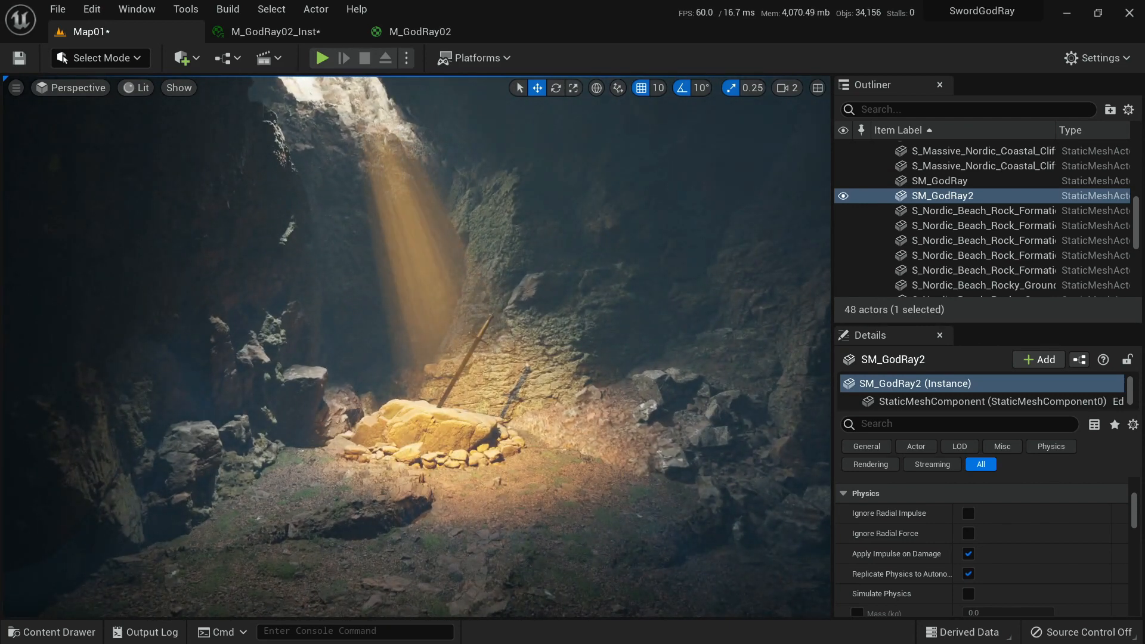
# Make SM_GodRay's parent material M_GodRay01 two-sided, apply it and check the beam in the level.
pyautogui.click(427, 257)
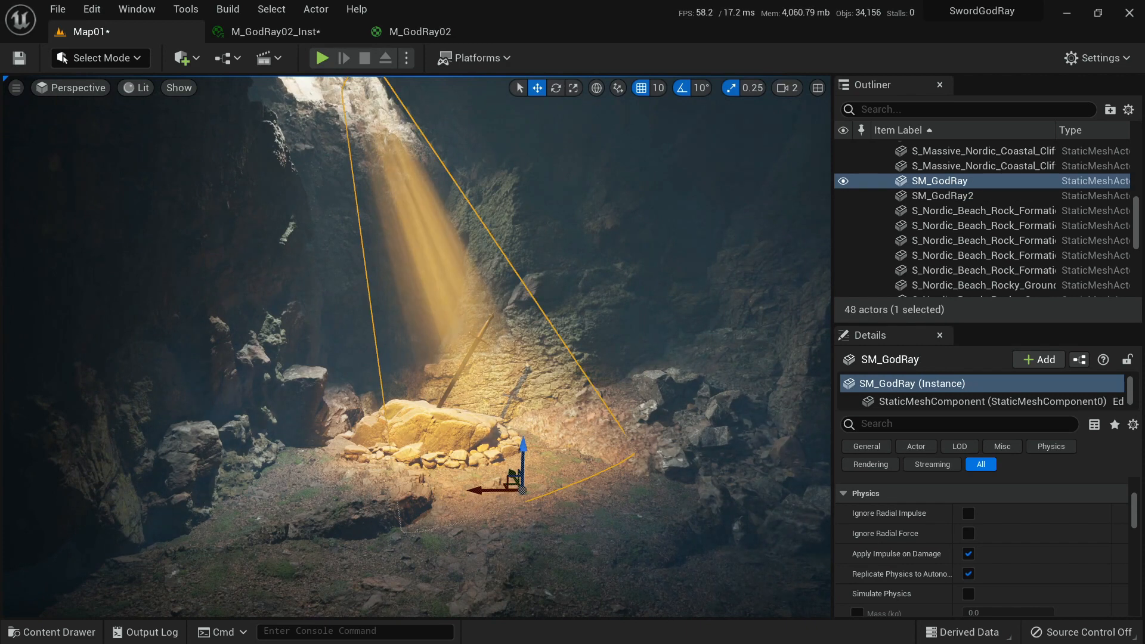
pyautogui.scroll(5, 981, 567)
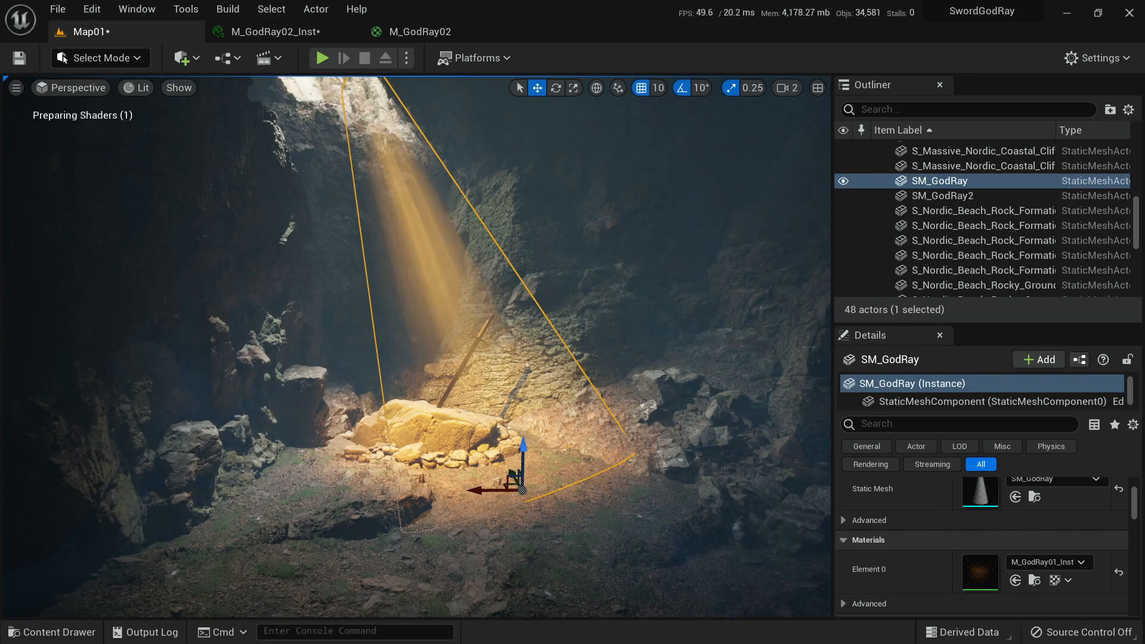
pyautogui.moveTo(716, 161); pyautogui.dragTo(573, 32)
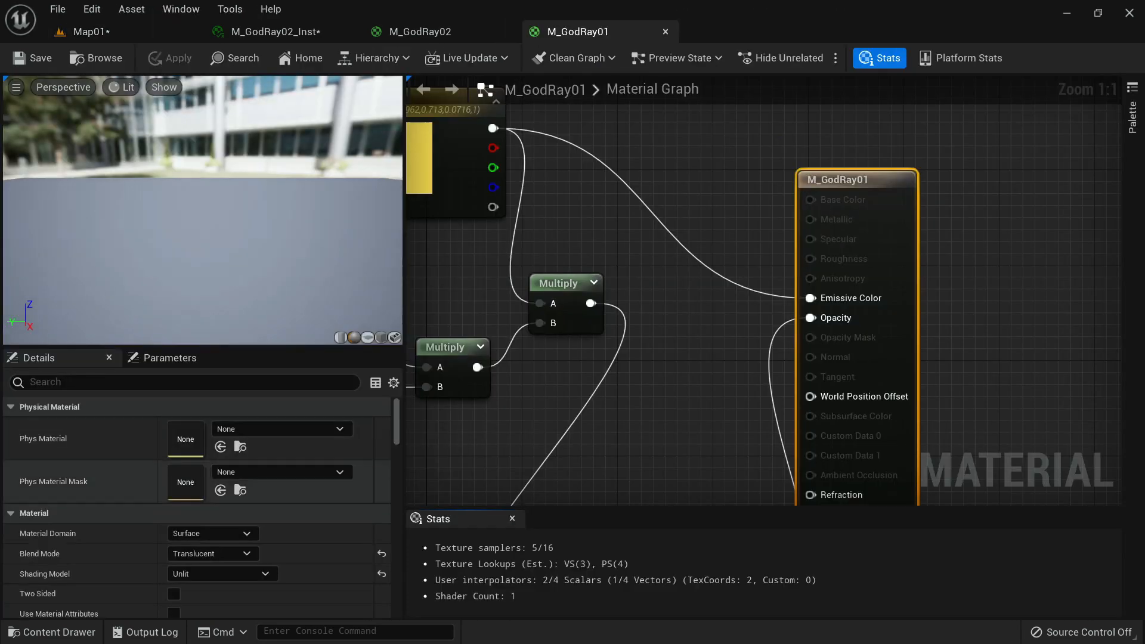
pyautogui.click(173, 594)
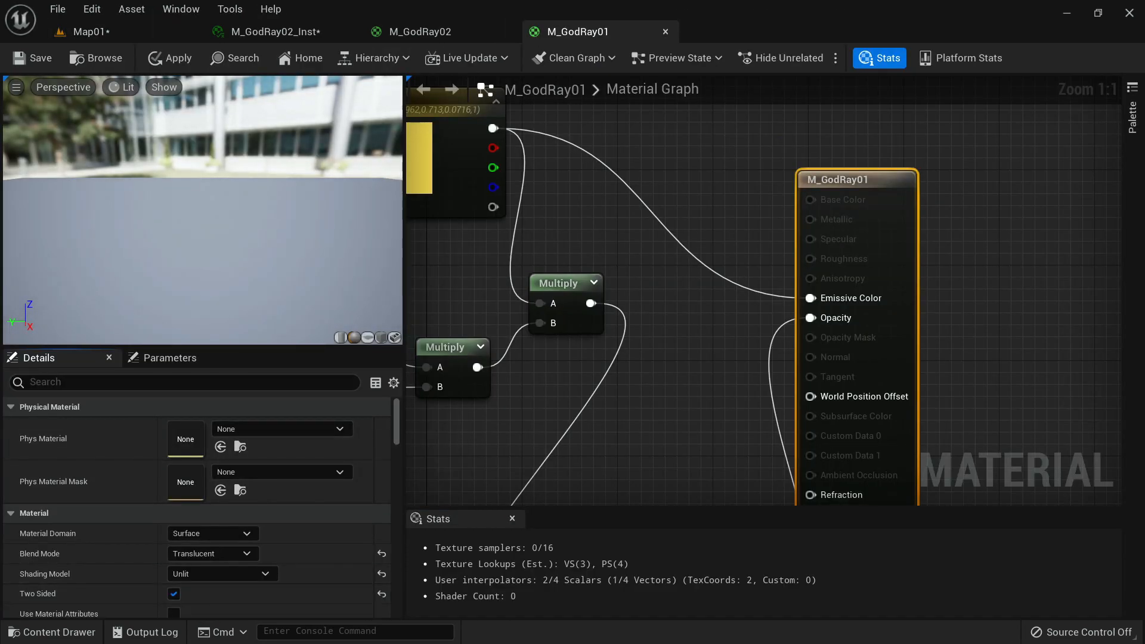
pyautogui.click(172, 59)
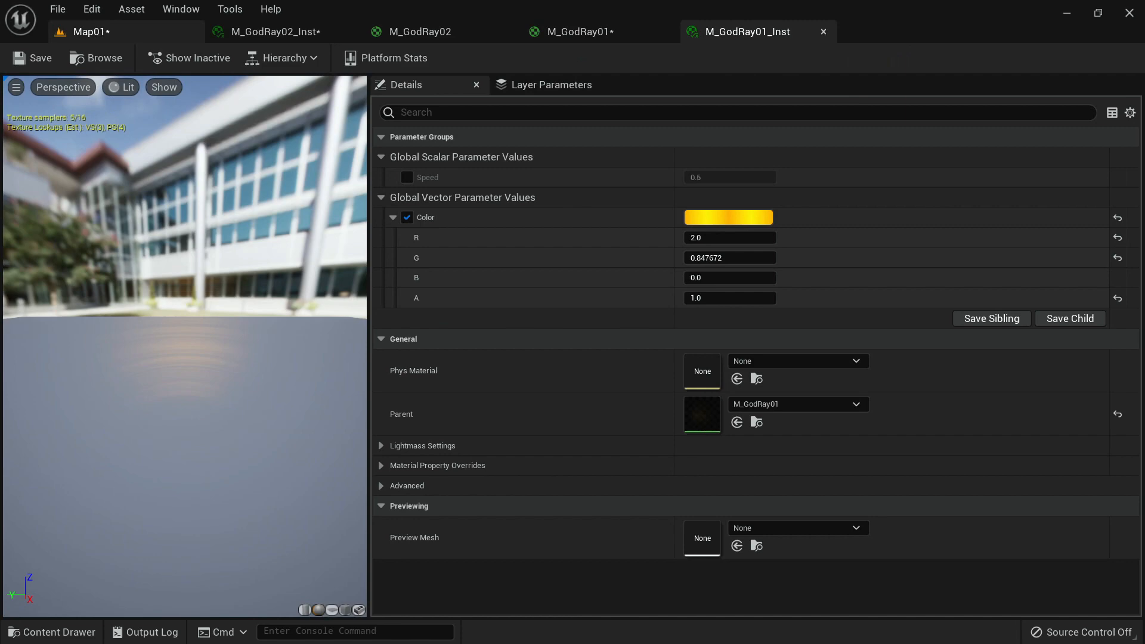
pyautogui.click(89, 32)
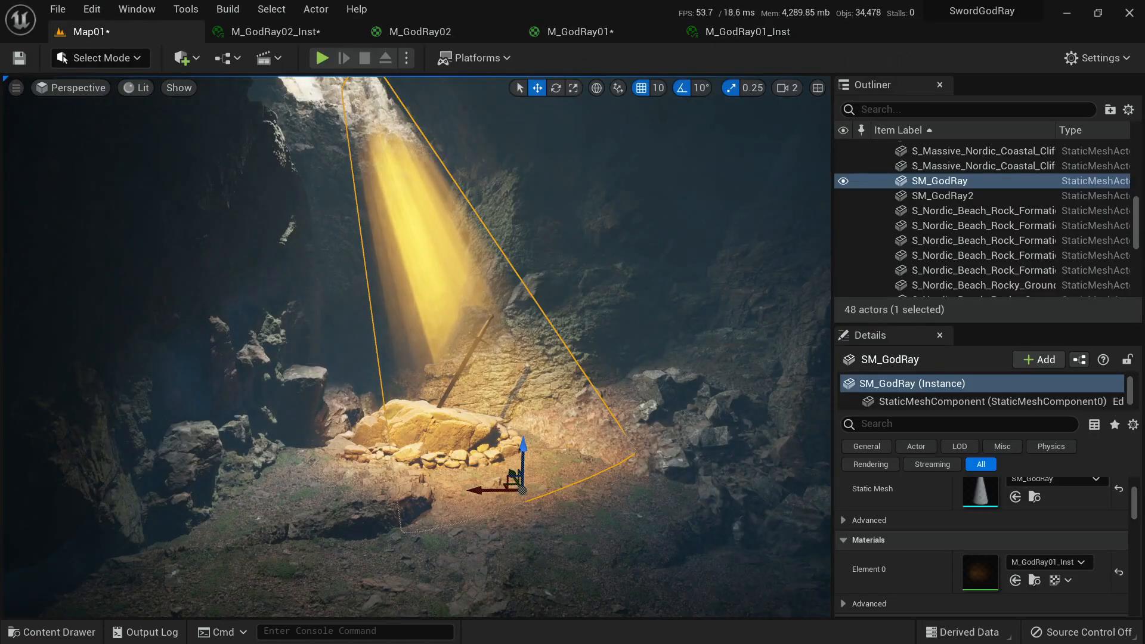
pyautogui.moveTo(418, 346); pyautogui.dragTo(391, 348, button='right')
# Set the Color parameter's brightness value (V) to 1.2 in M_GodRay01_Inst and return to the level.
pyautogui.click(748, 32)
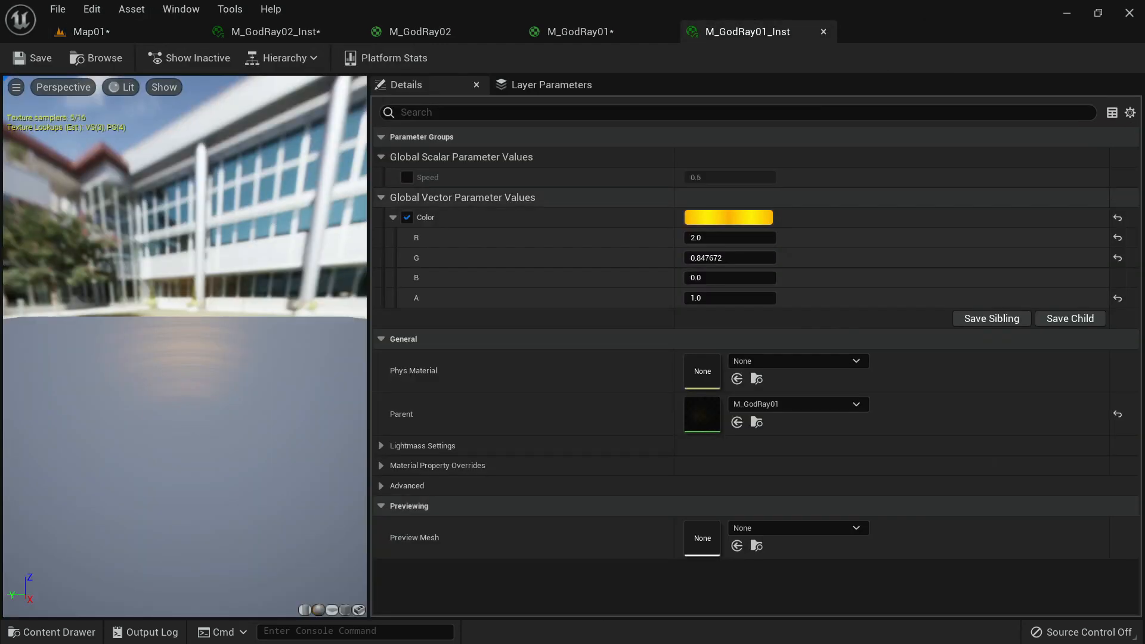
pyautogui.click(735, 219)
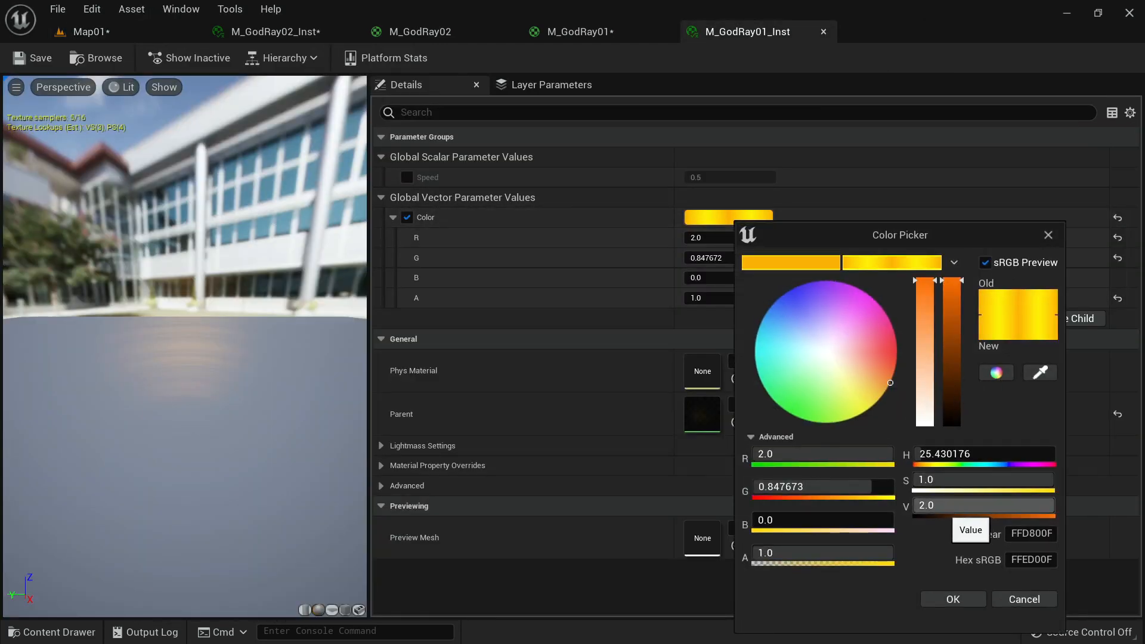
pyautogui.click(954, 505)
pyautogui.write('1.2')
pyautogui.press('Return')
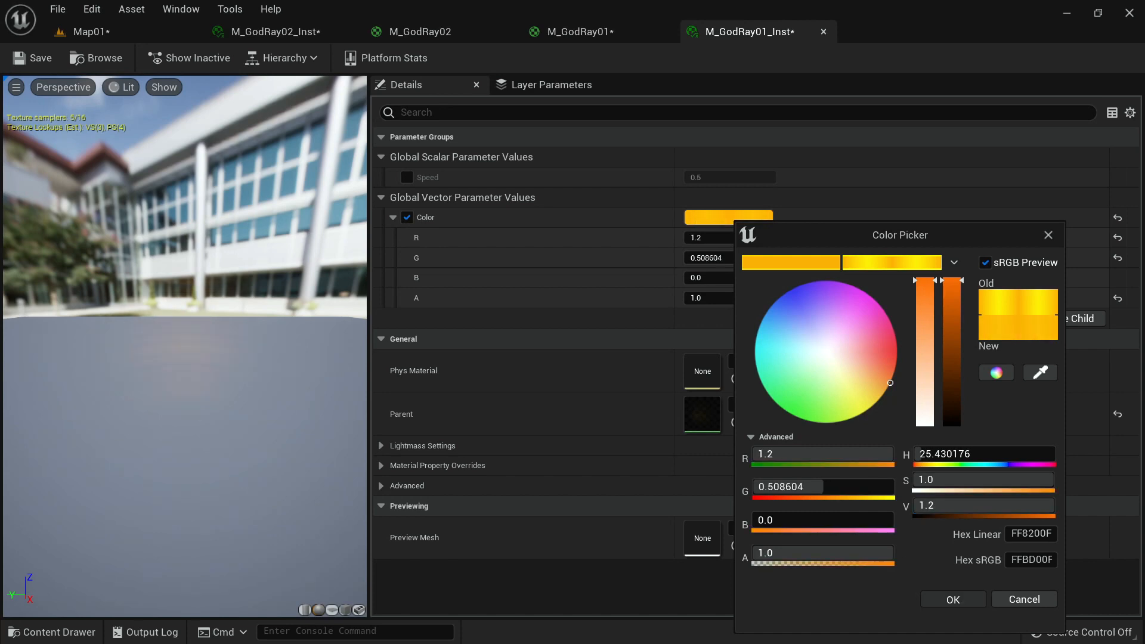
pyautogui.click(953, 599)
pyautogui.click(129, 32)
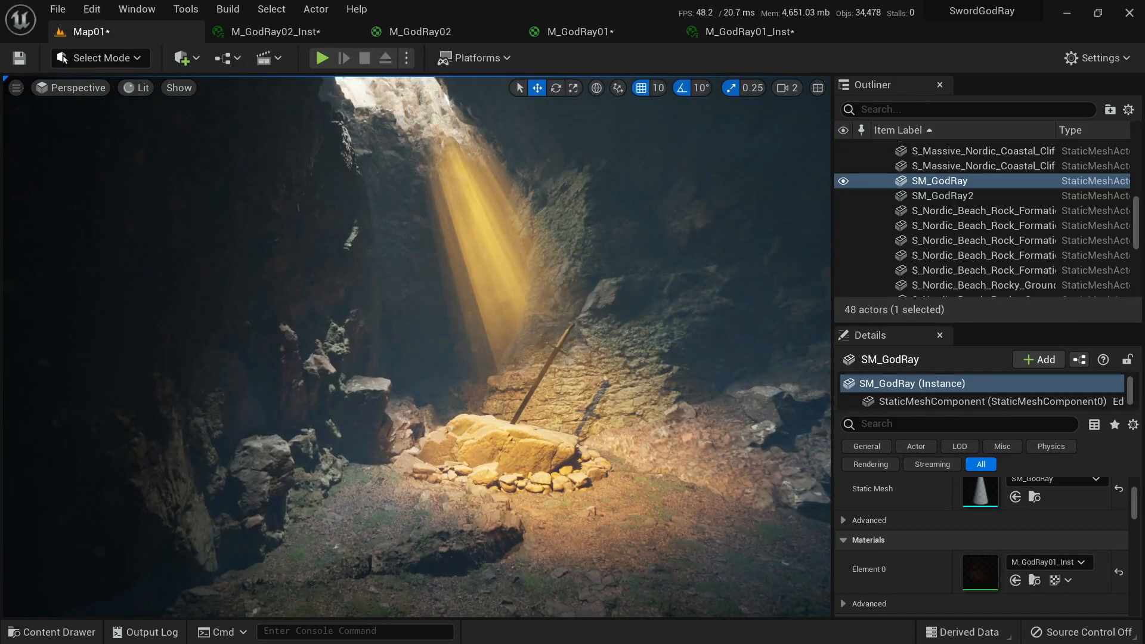
# Nudge SM_GodRay slightly sideways and check the beam over the sword from closer viewpoints.
pyautogui.moveTo(570, 523); pyautogui.dragTo(545, 524)
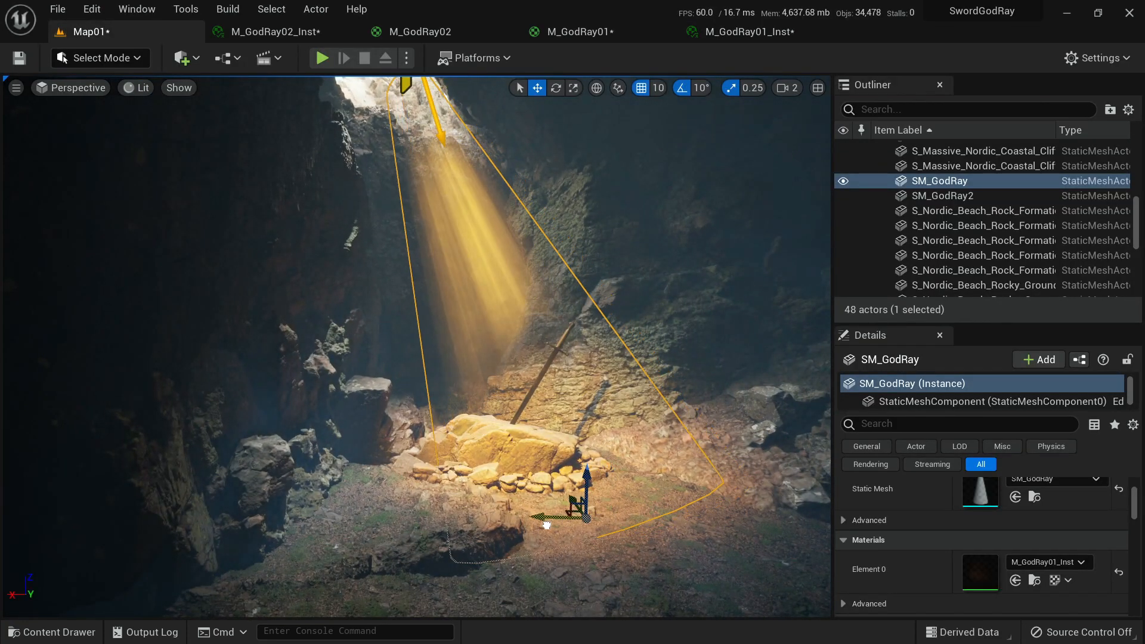
pyautogui.press('g')
pyautogui.press('w')
pyautogui.moveTo(544, 525); pyautogui.dragTo(489, 519, button='right')
pyautogui.press('w')
pyautogui.press('a')
pyautogui.press('d')
pyautogui.press('s')
pyautogui.press('a')
# Select SpotLight and examine how its cone covers the sword and surrounding rocks.
pyautogui.scroll(-5, 954, 222)
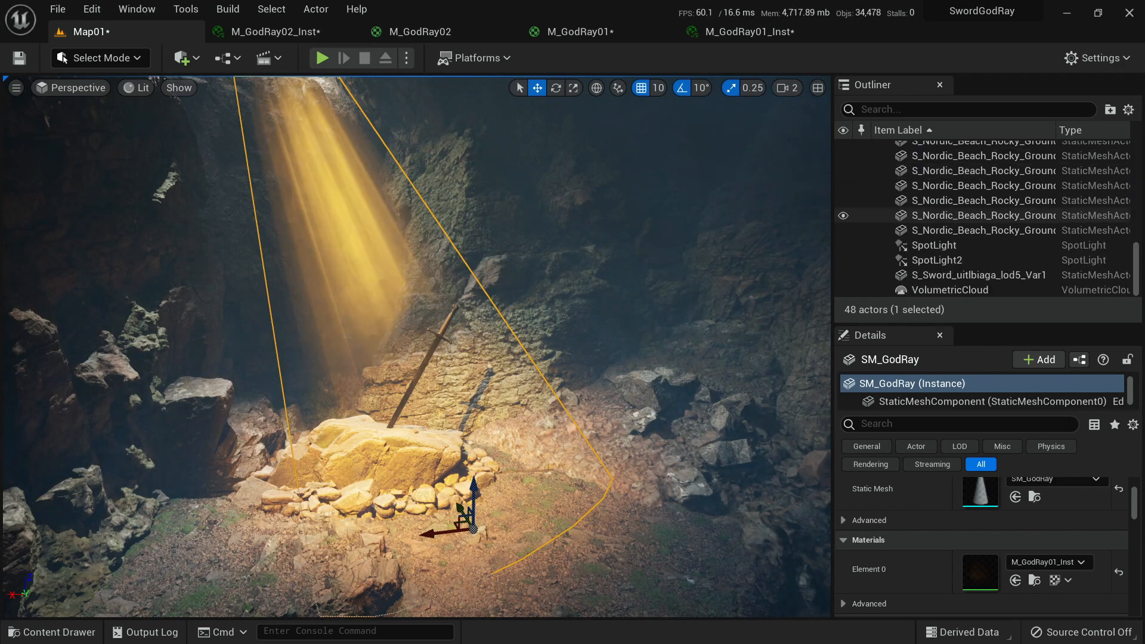
pyautogui.click(969, 245)
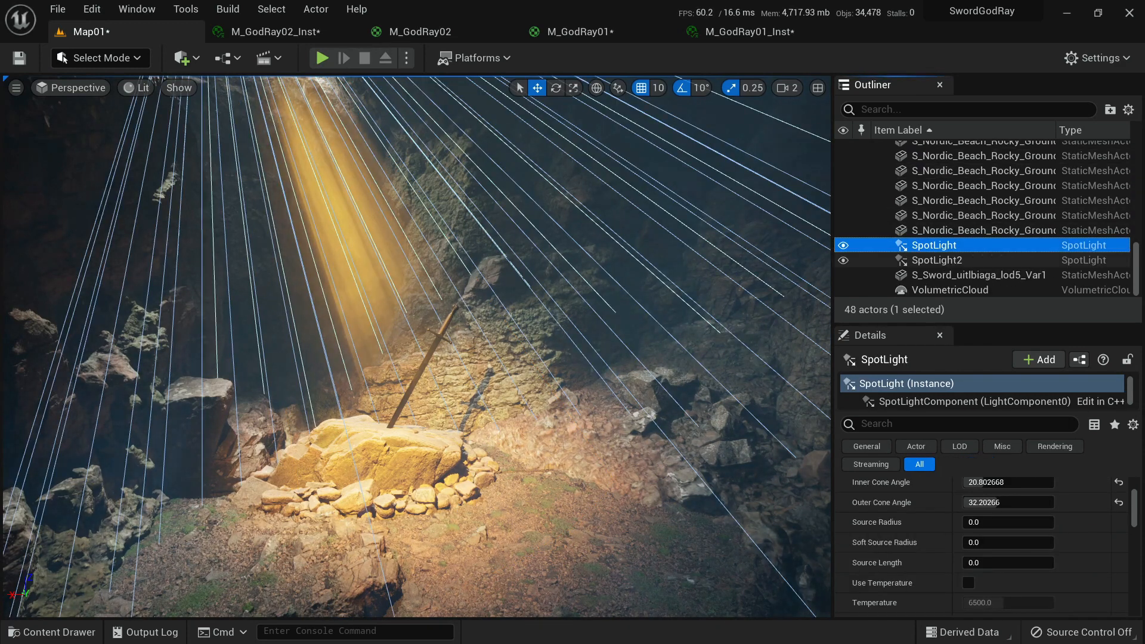
pyautogui.moveTo(644, 334); pyautogui.dragTo(626, 331, button='right')
pyautogui.press('g')
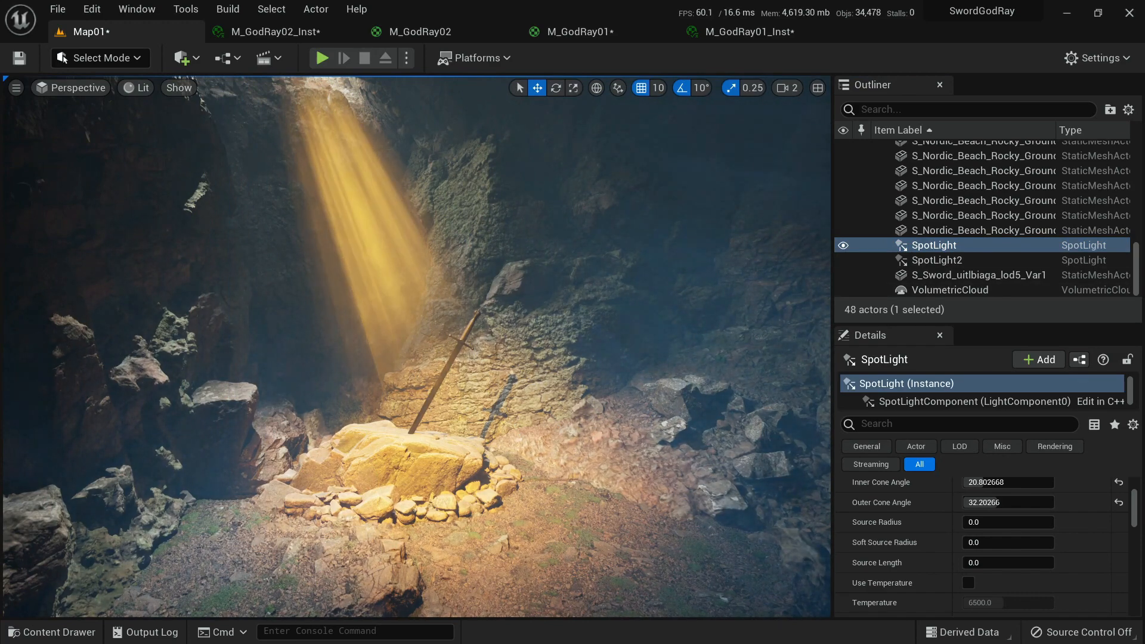
pyautogui.press('g')
# Rotate SpotLight2 so its cone also lights the large rock beside the sword's stone mound.
pyautogui.click(974, 260)
pyautogui.moveTo(626, 331); pyautogui.dragTo(525, 316, button='right')
pyautogui.press('d')
pyautogui.press('s')
pyautogui.press('e')
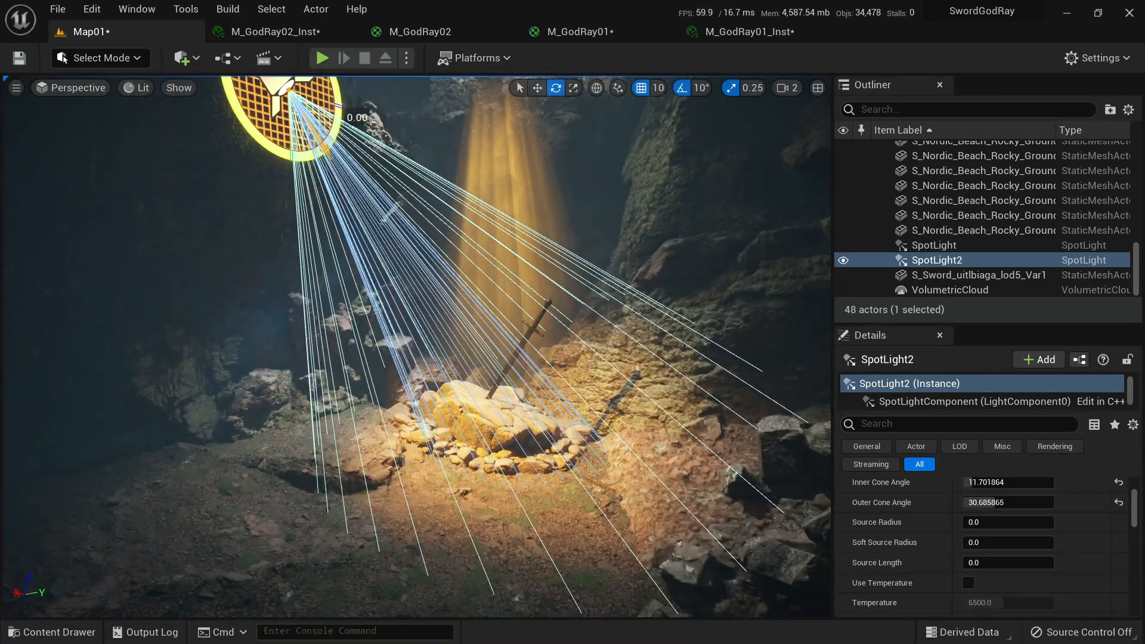
pyautogui.press('g')
pyautogui.press('a')
pyautogui.moveTo(525, 316); pyautogui.dragTo(599, 299, button='right')
pyautogui.press('g')
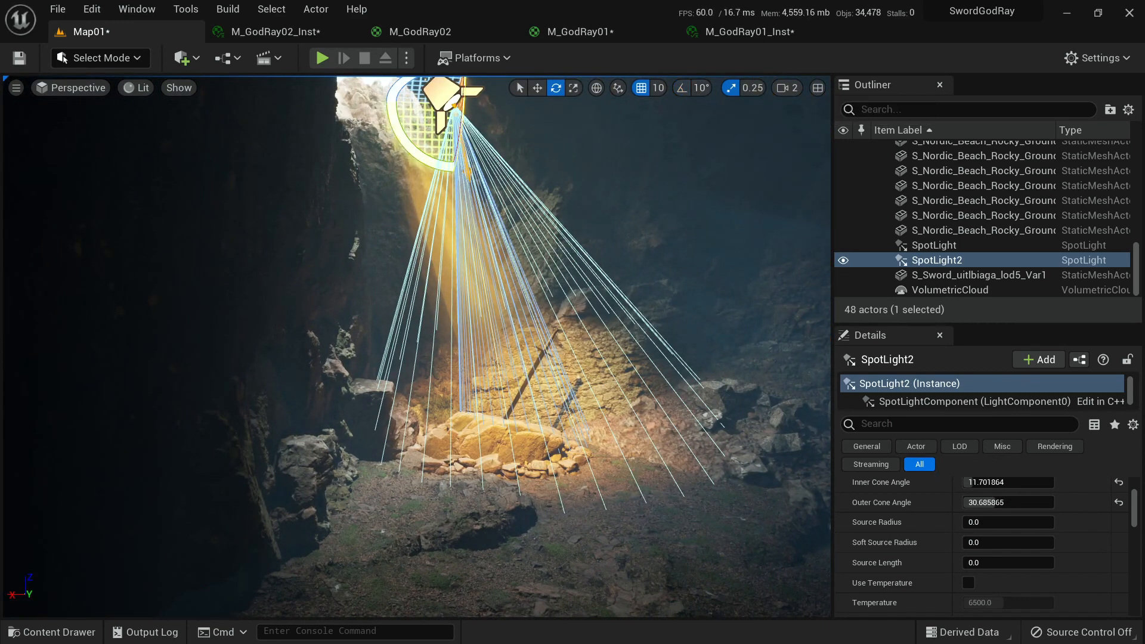
pyautogui.moveTo(450, 168); pyautogui.dragTo(422, 159)
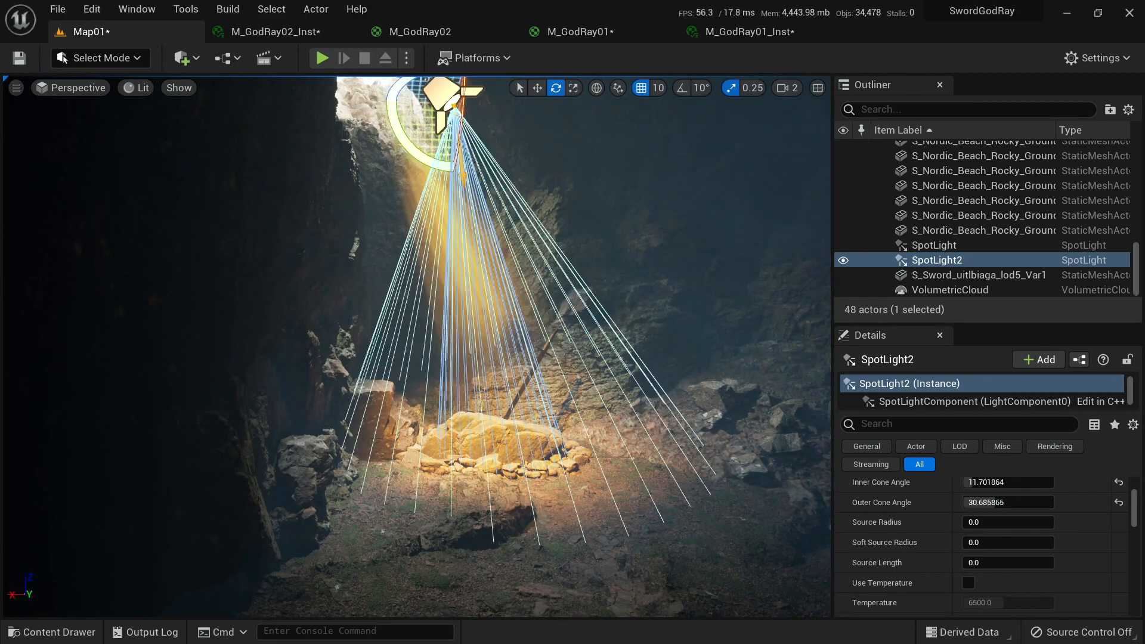
pyautogui.press('w')
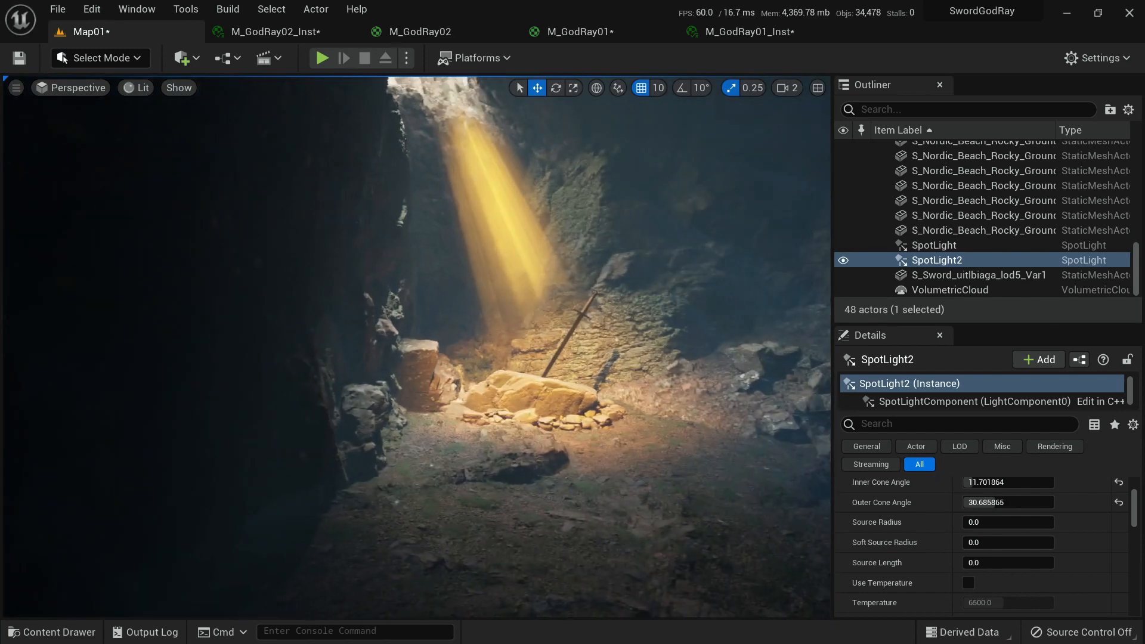
# Examine the beam and sword lighting from several viewpoints, with SM_GodRay2 selected to check its extent across the cave.
pyautogui.press('g')
pyautogui.moveTo(439, 143); pyautogui.dragTo(432, 77, button='right')
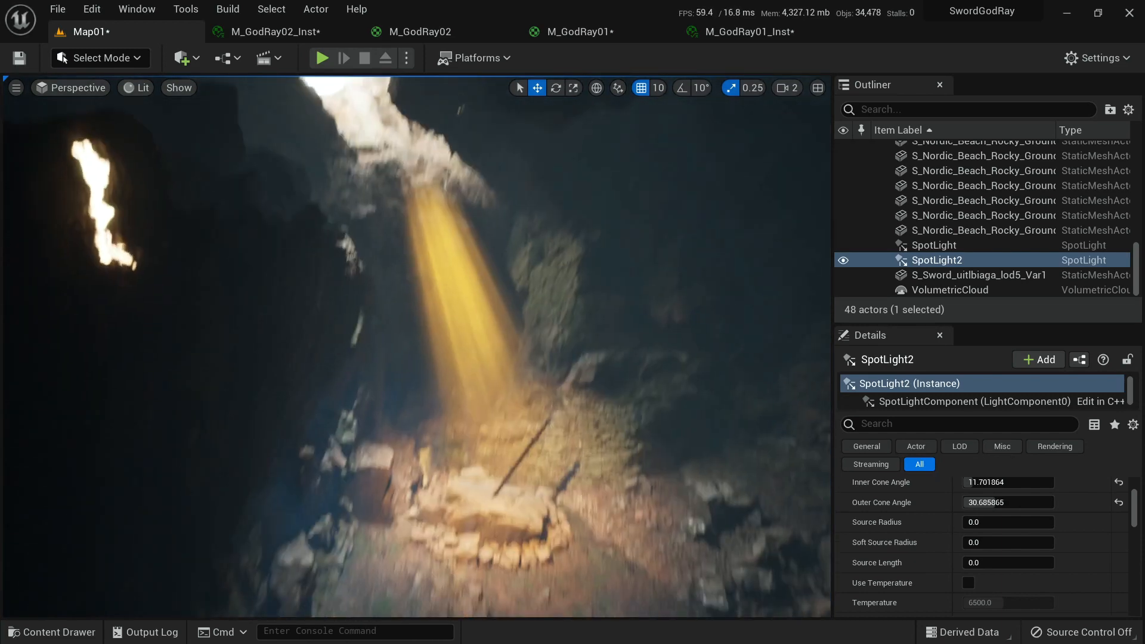
pyautogui.moveTo(417, 346); pyautogui.dragTo(476, 326, button='right')
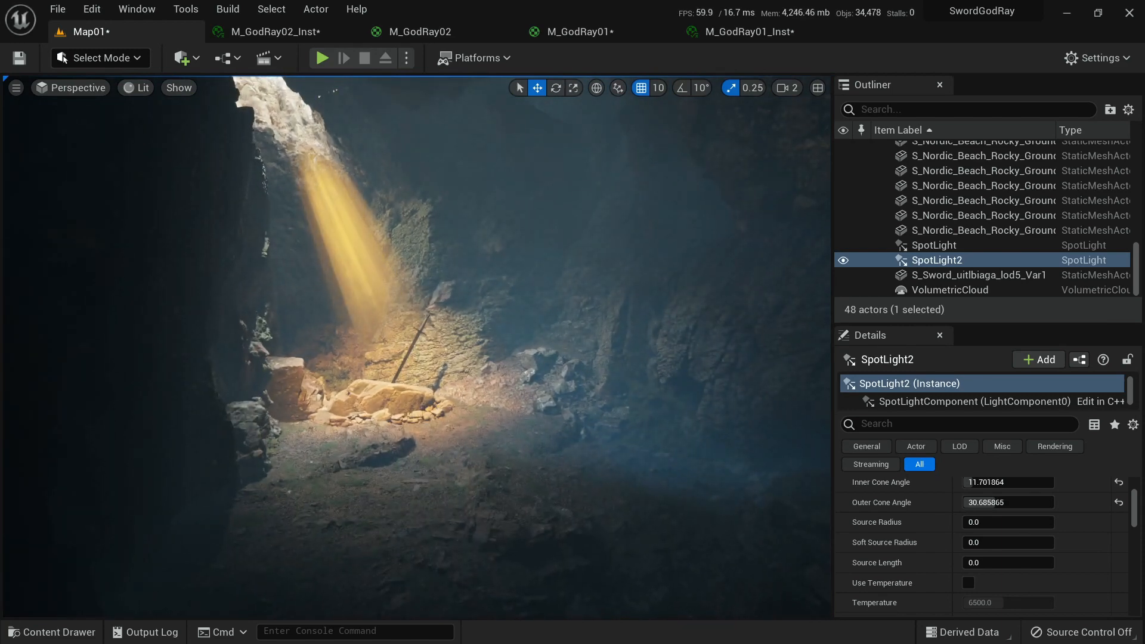
pyautogui.moveTo(476, 326)
pyautogui.mouseDown(button='right')
pyautogui.moveTo(490, 322)
pyautogui.moveTo(457, 323)
pyautogui.mouseUp(button='right')
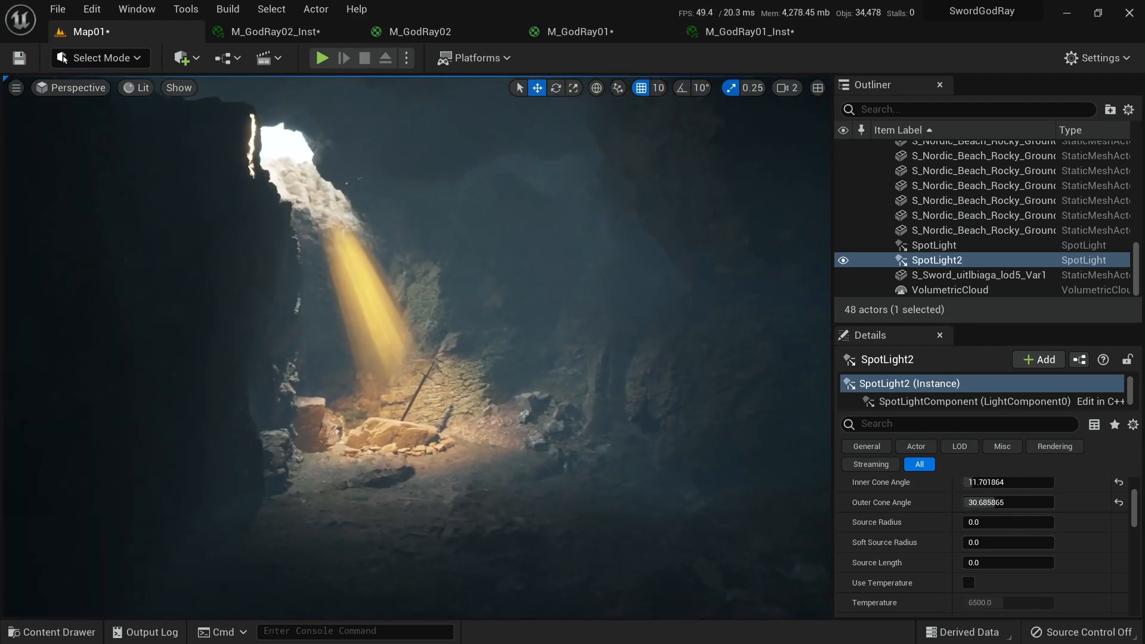
pyautogui.scroll(5, 978, 243)
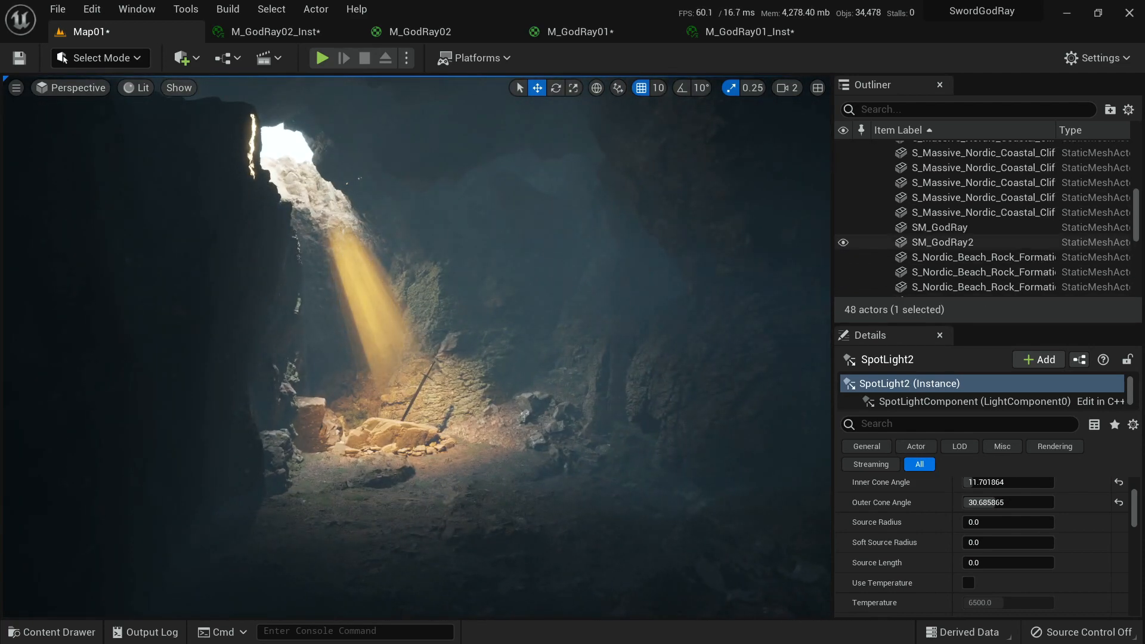
pyautogui.click(954, 242)
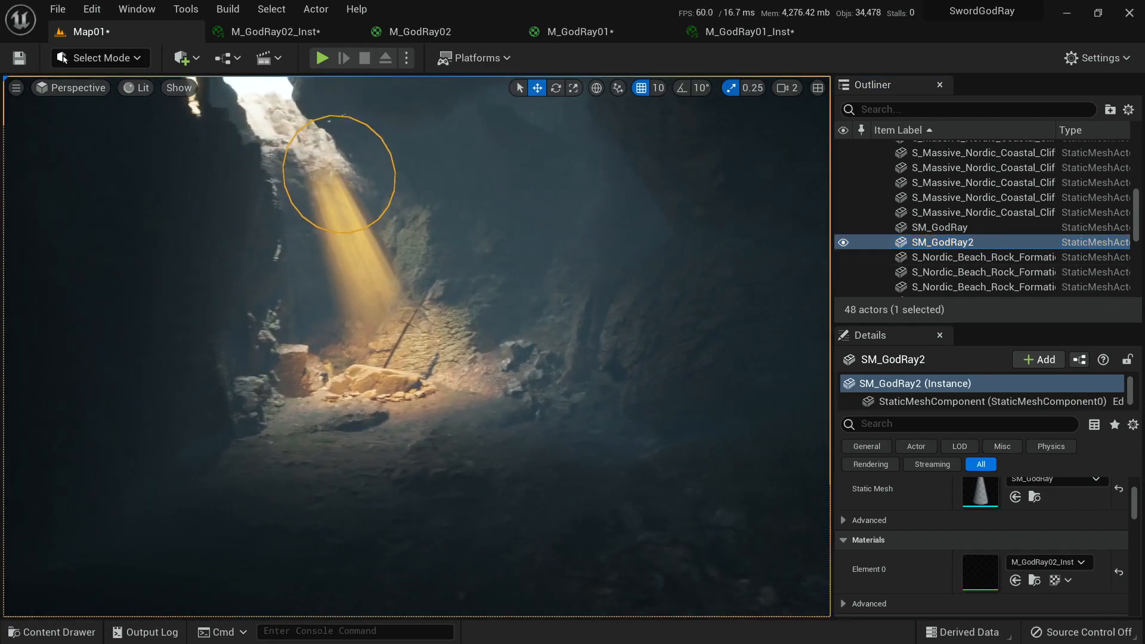
pyautogui.press('s')
pyautogui.press('w')
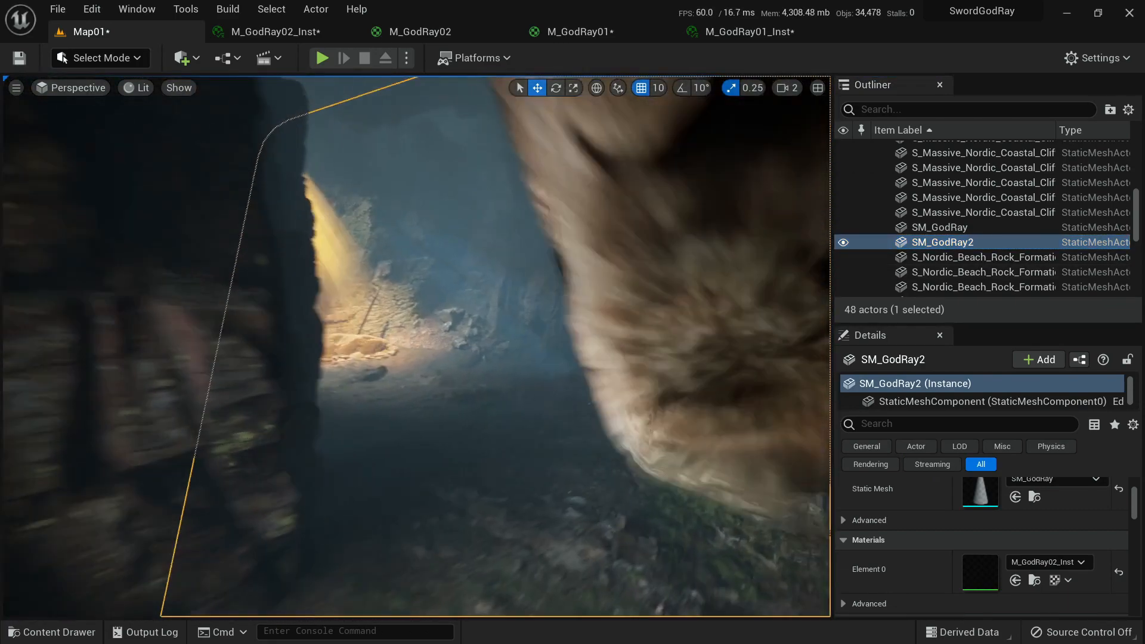
pyautogui.moveTo(418, 346)
pyautogui.mouseDown(button='right')
pyautogui.moveTo(358, 375)
pyautogui.moveTo(119, 358)
pyautogui.moveTo(346, 334)
pyautogui.moveTo(262, 304)
pyautogui.moveTo(191, 256)
pyautogui.moveTo(391, 339)
pyautogui.moveTo(334, 325)
pyautogui.moveTo(358, 304)
pyautogui.moveTo(396, 313)
pyautogui.moveTo(459, 346)
pyautogui.moveTo(420, 352)
pyautogui.moveTo(441, 370)
pyautogui.moveTo(501, 376)
pyautogui.moveTo(536, 352)
pyautogui.moveTo(399, 352)
pyautogui.moveTo(376, 337)
pyautogui.moveTo(398, 344)
pyautogui.mouseUp(button='right')
# Duplicate SM_GodRay2 and hide the original mesh.
pyautogui.click(954, 242)
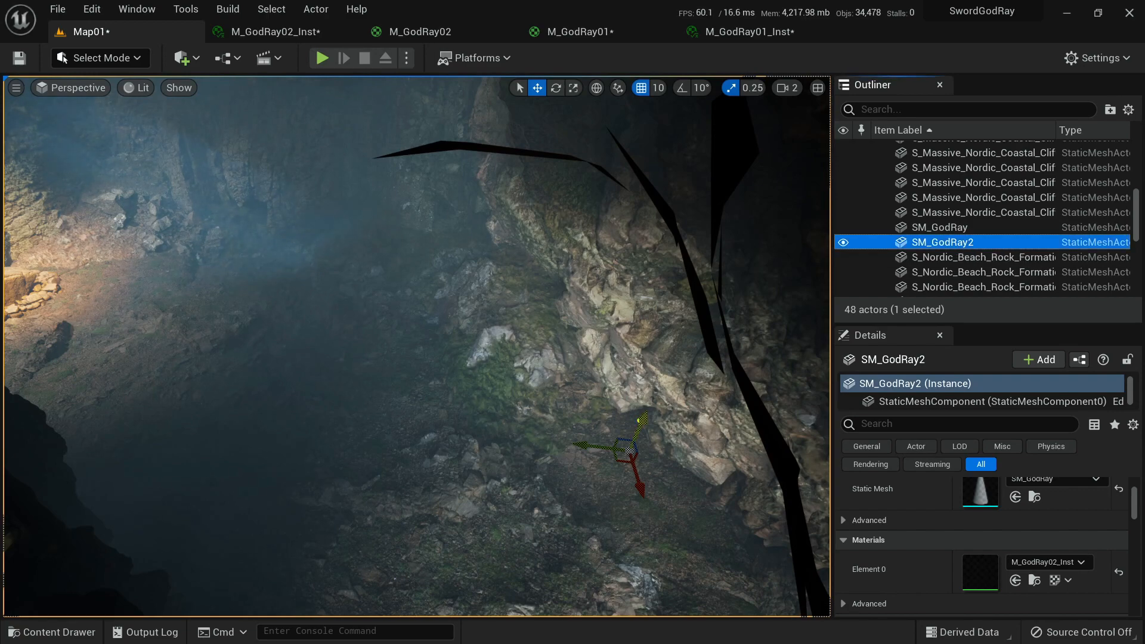
pyautogui.hotkey('ctrl', 'd')
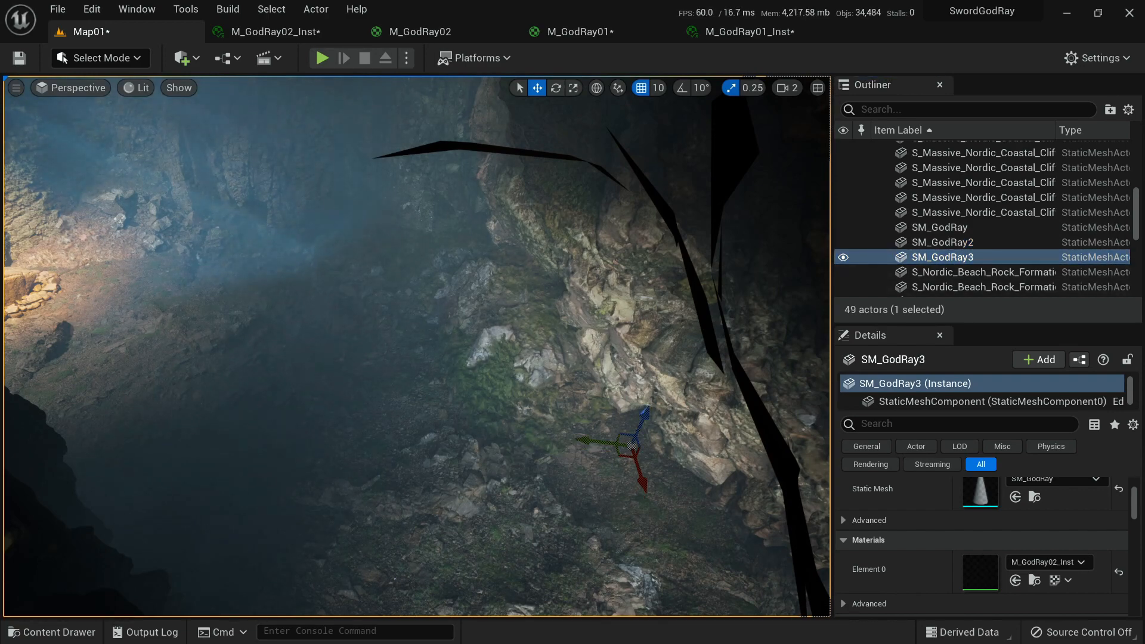
pyautogui.click(843, 242)
pyautogui.moveTo(477, 340)
pyautogui.mouseDown(button='right')
pyautogui.moveTo(465, 328)
pyautogui.moveTo(471, 340)
pyautogui.mouseUp(button='right')
# Set the duplicated god ray's scale to 15 in X, 15 in Y and 12 in Z.
pyautogui.press('r')
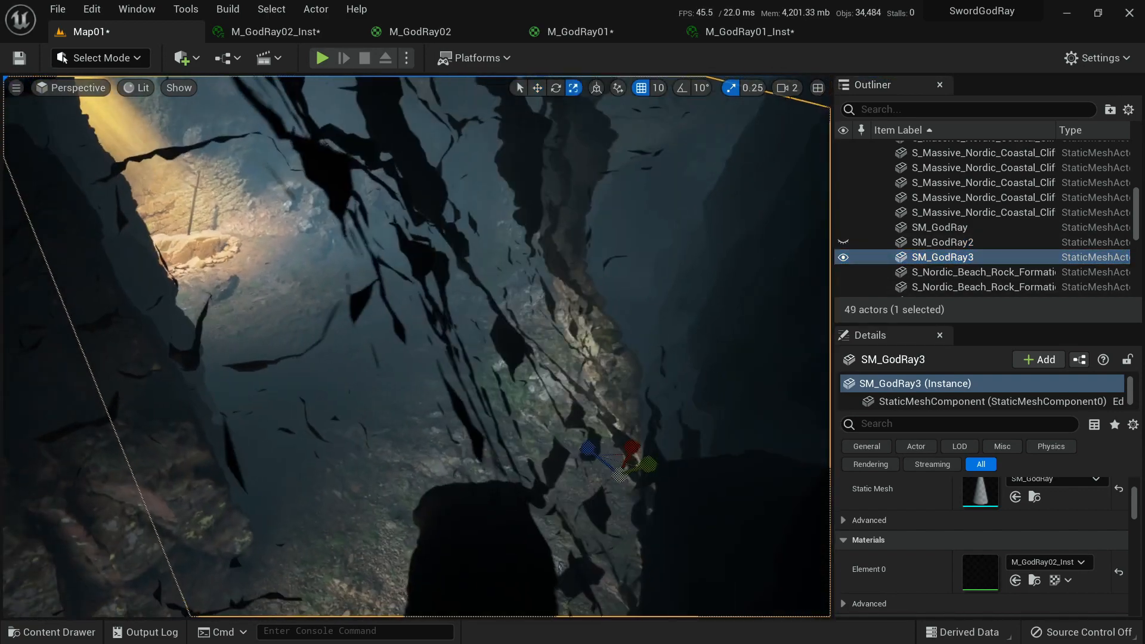
pyautogui.scroll(5, 982, 537)
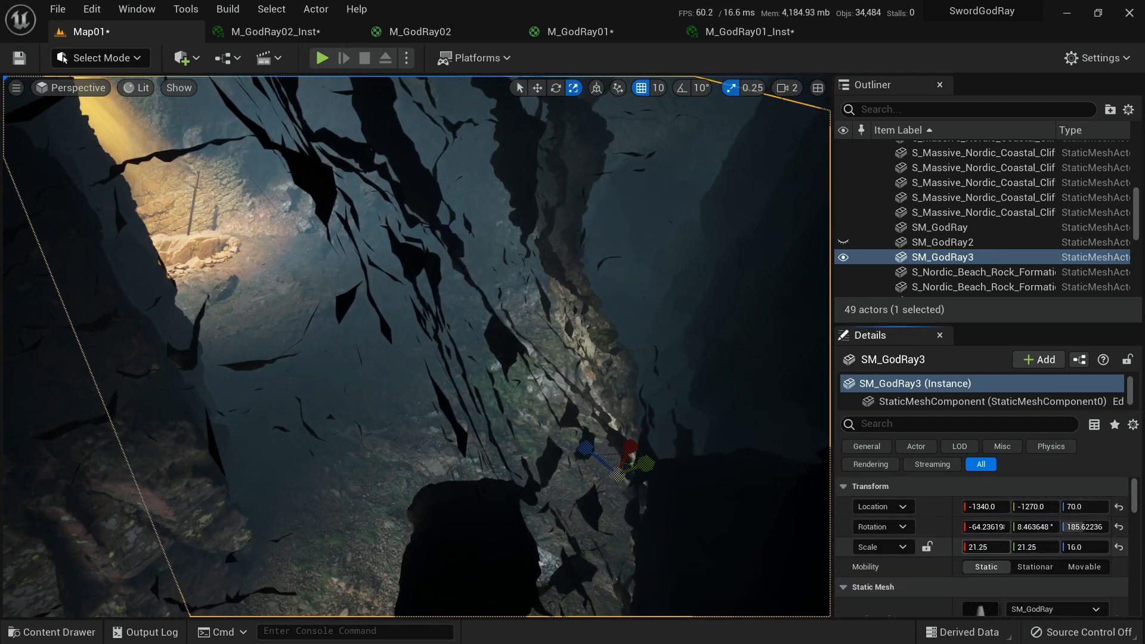
pyautogui.press('Return')
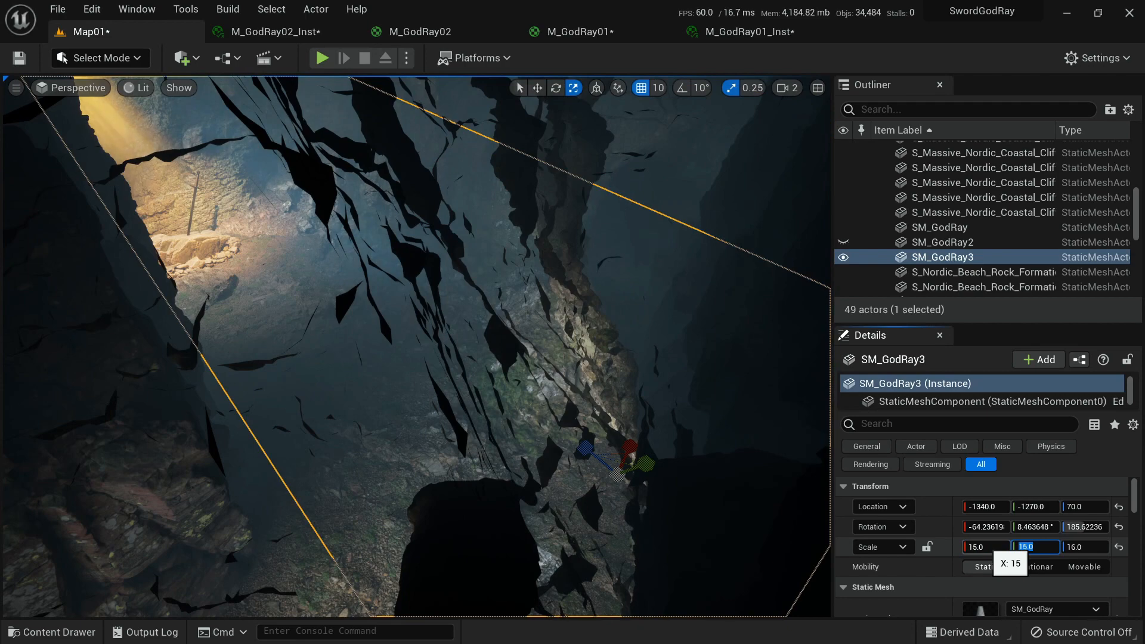
pyautogui.write('12')
pyautogui.press('Return')
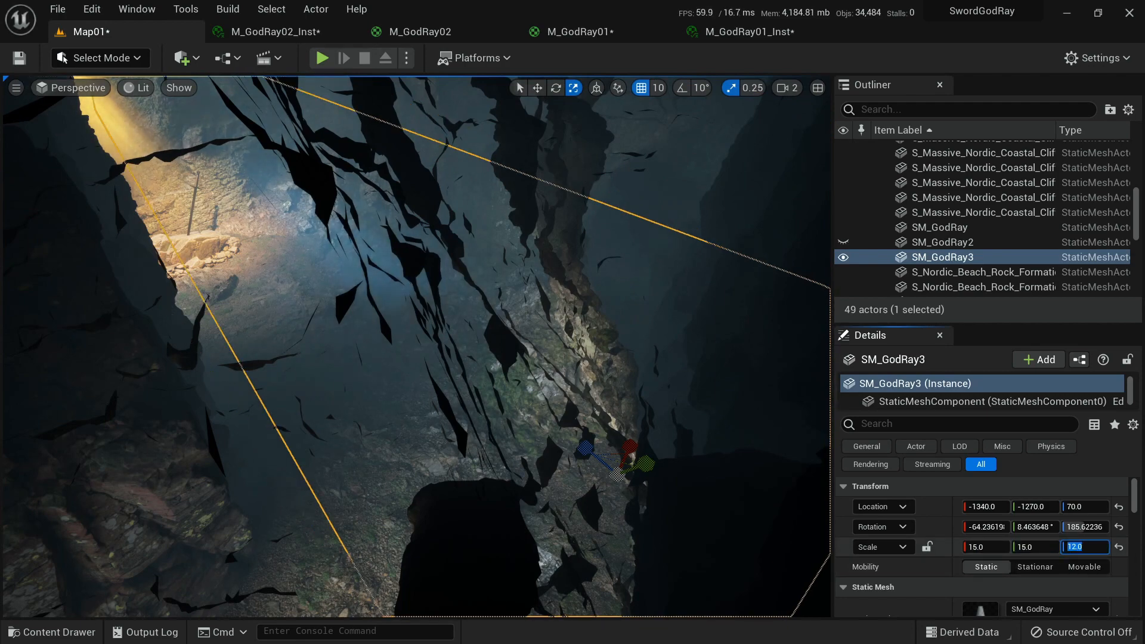
# Move the duplicated god ray along the cave floor and raise it, to about X -1400, Y -1060, Z 200.
pyautogui.moveTo(417, 346); pyautogui.dragTo(385, 278, button='right')
pyautogui.press('g')
pyautogui.press('w')
pyautogui.press('a')
pyautogui.press('d')
pyautogui.press('w')
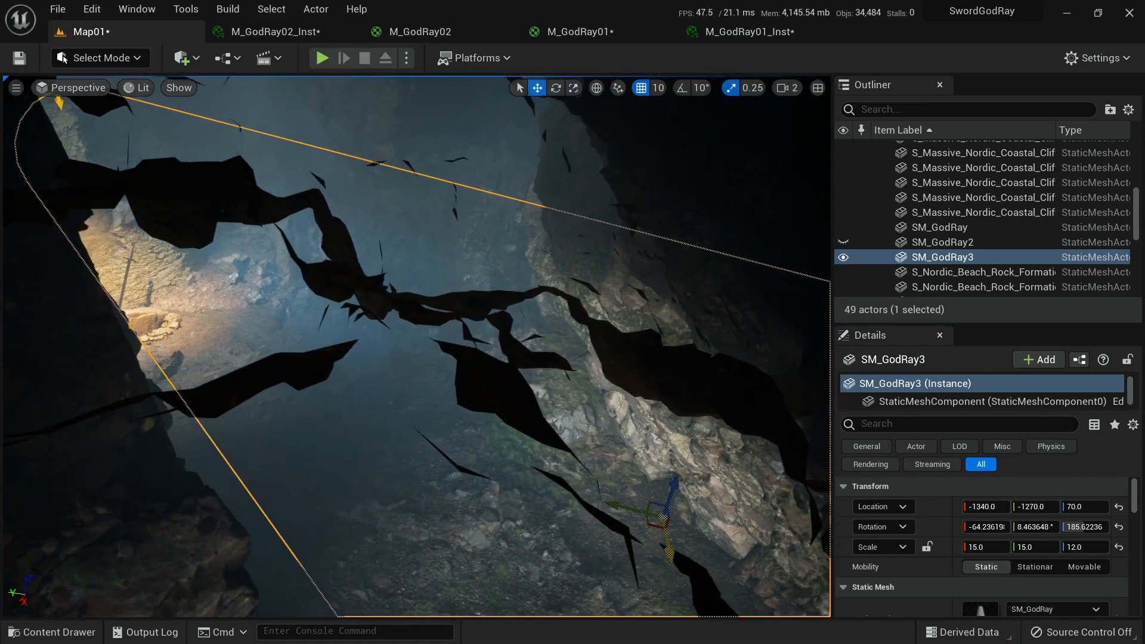
pyautogui.moveTo(646, 513); pyautogui.dragTo(502, 455)
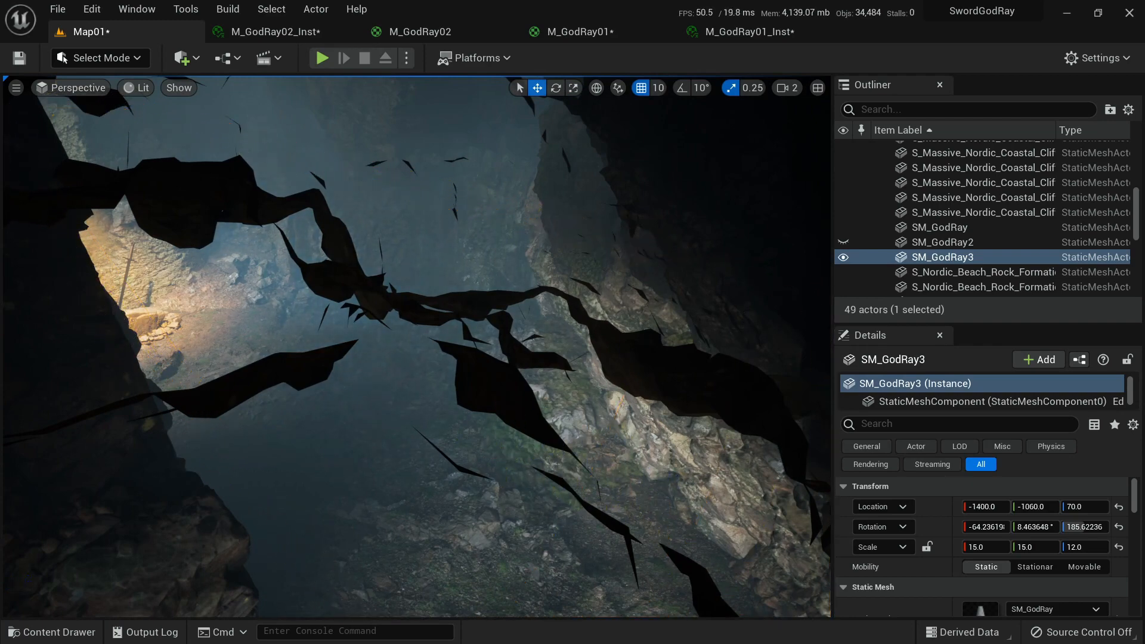
pyautogui.moveTo(385, 277); pyautogui.dragTo(331, 272, button='right')
pyautogui.moveTo(84, 89); pyautogui.dragTo(162, 82, button='right')
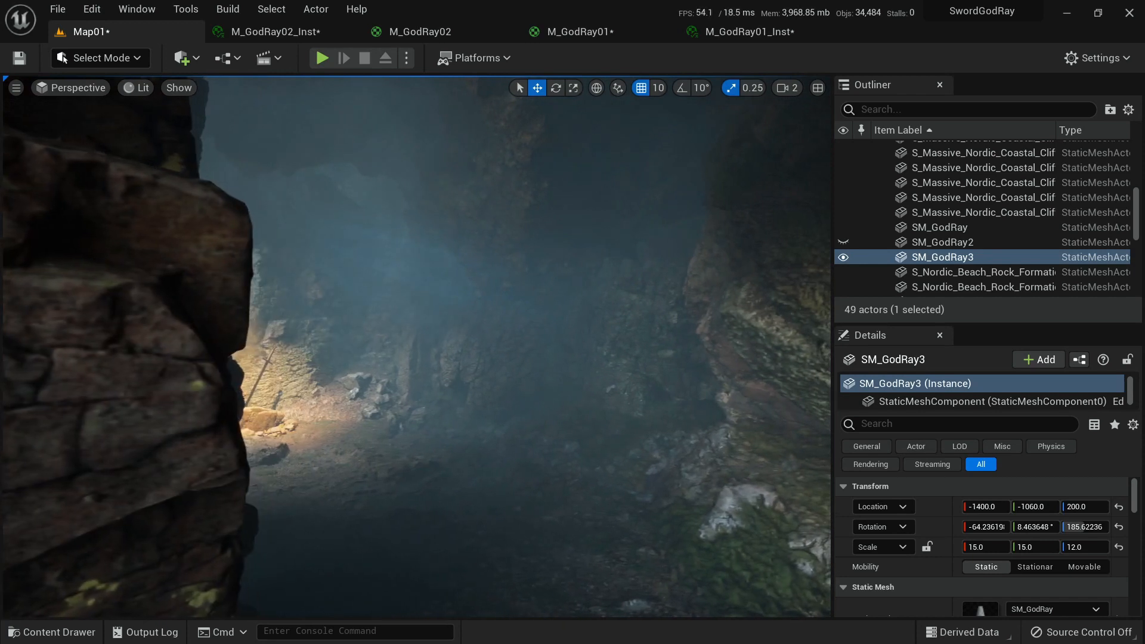
# Check the M_GodRay02_Inst parameters, return to the level, lower the duplicated god ray to Z 160 and turn its Z rotation to about 172°.
pyautogui.click(289, 31)
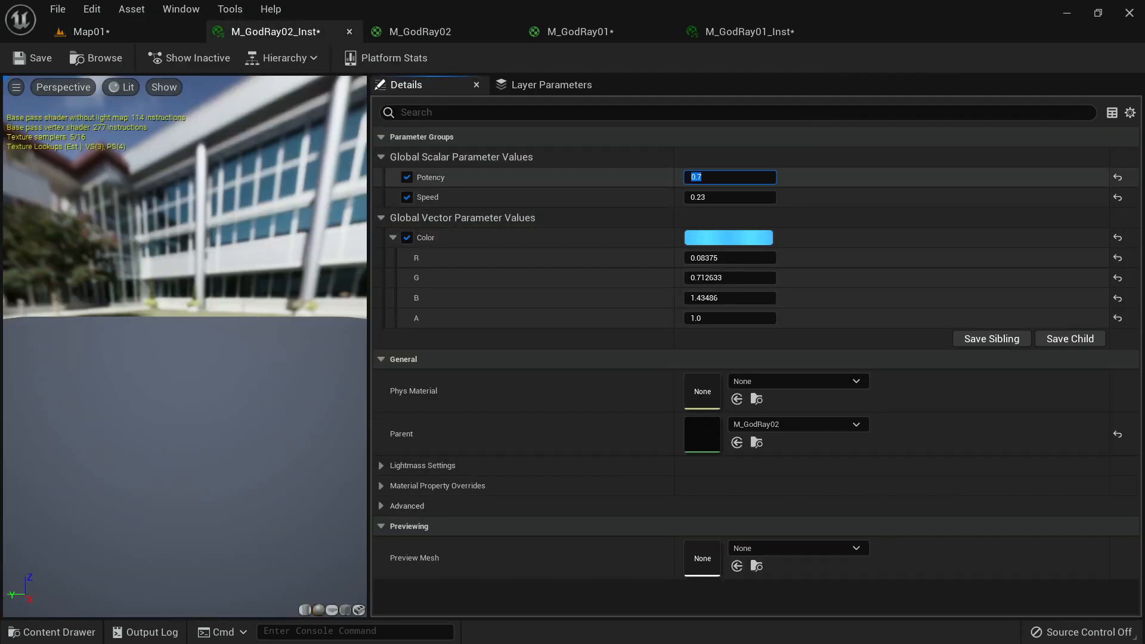
pyautogui.click(94, 32)
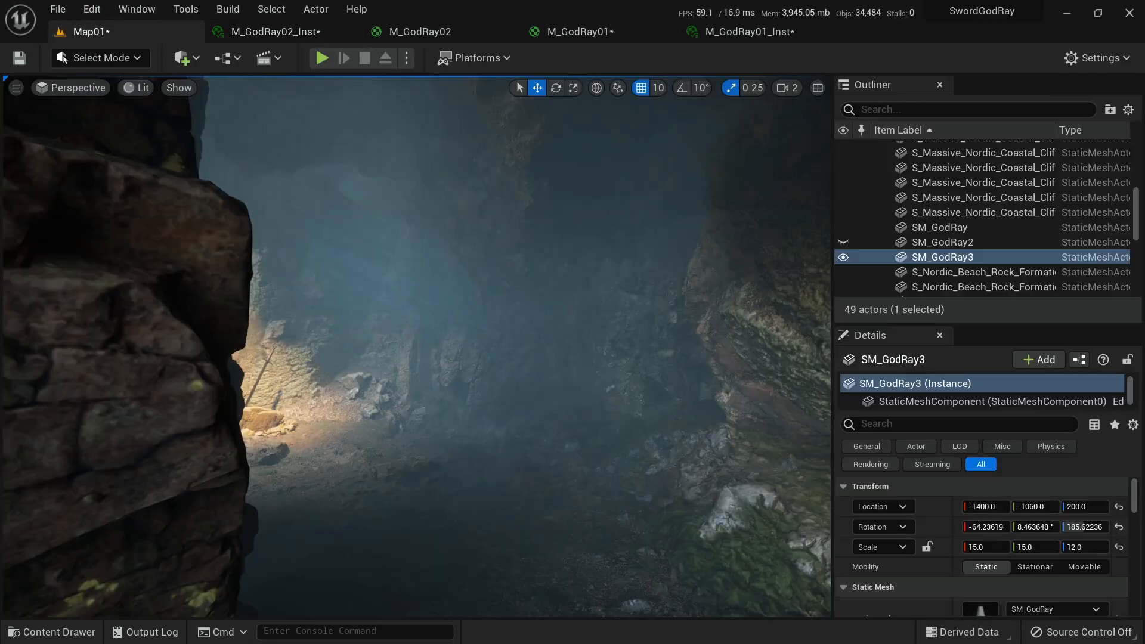
pyautogui.moveTo(418, 346)
pyautogui.mouseDown(button='right')
pyautogui.moveTo(382, 358)
pyautogui.moveTo(413, 336)
pyautogui.moveTo(401, 335)
pyautogui.mouseUp(button='right')
pyautogui.press('g')
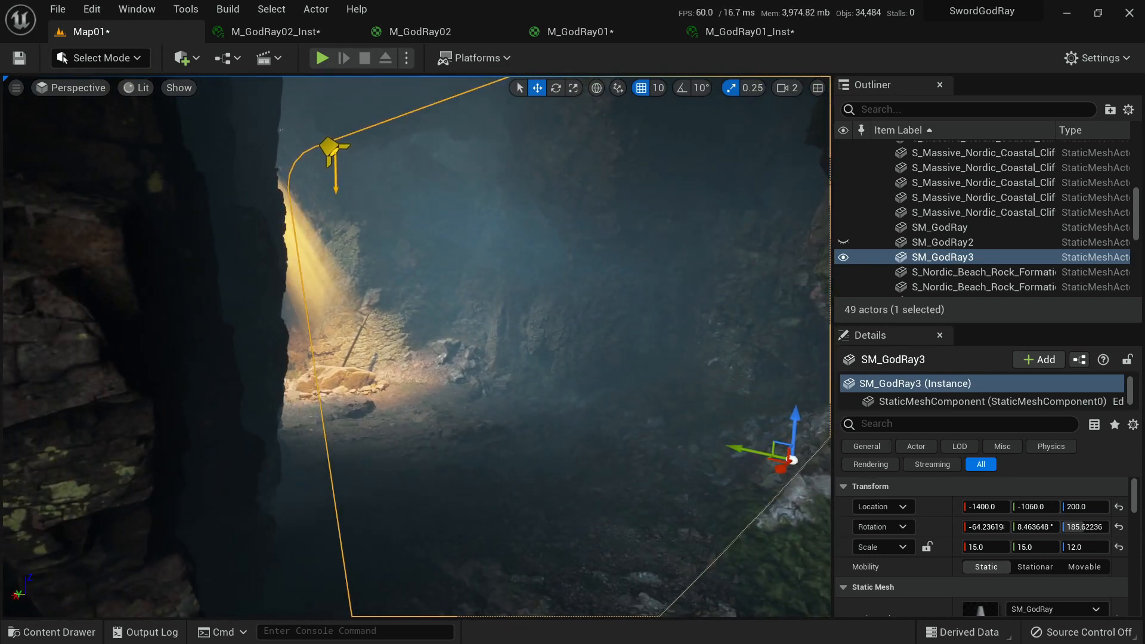
pyautogui.moveTo(412, 346)
pyautogui.mouseDown(button='right')
pyautogui.moveTo(388, 340)
pyautogui.moveTo(408, 340)
pyautogui.mouseUp(button='right')
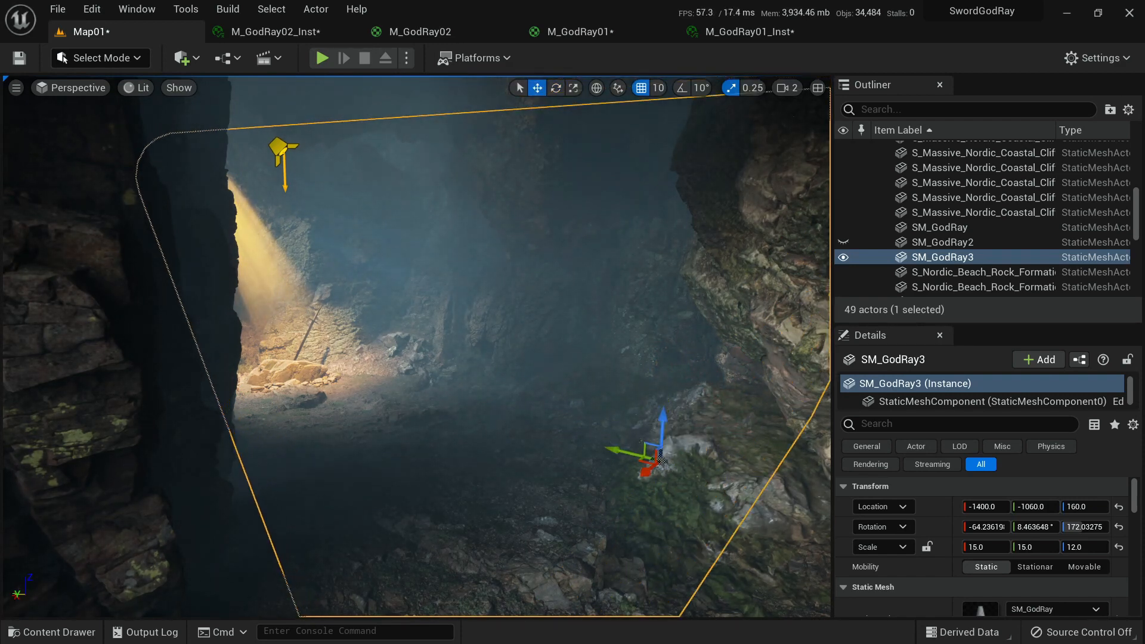
# Select the two large Nordic coastal cliff meshes beside the cave opening, leaving the god ray mesh out of the selection.
pyautogui.moveTo(417, 346); pyautogui.dragTo(238, 303, button='right')
pyautogui.press('w')
pyautogui.press('w')
pyautogui.press('s')
pyautogui.click(385, 292)
pyautogui.press('s')
pyautogui.click(268, 371)
pyautogui.keyDown('shift'); pyautogui.click(385, 292); pyautogui.keyUp('shift')
pyautogui.press('w')
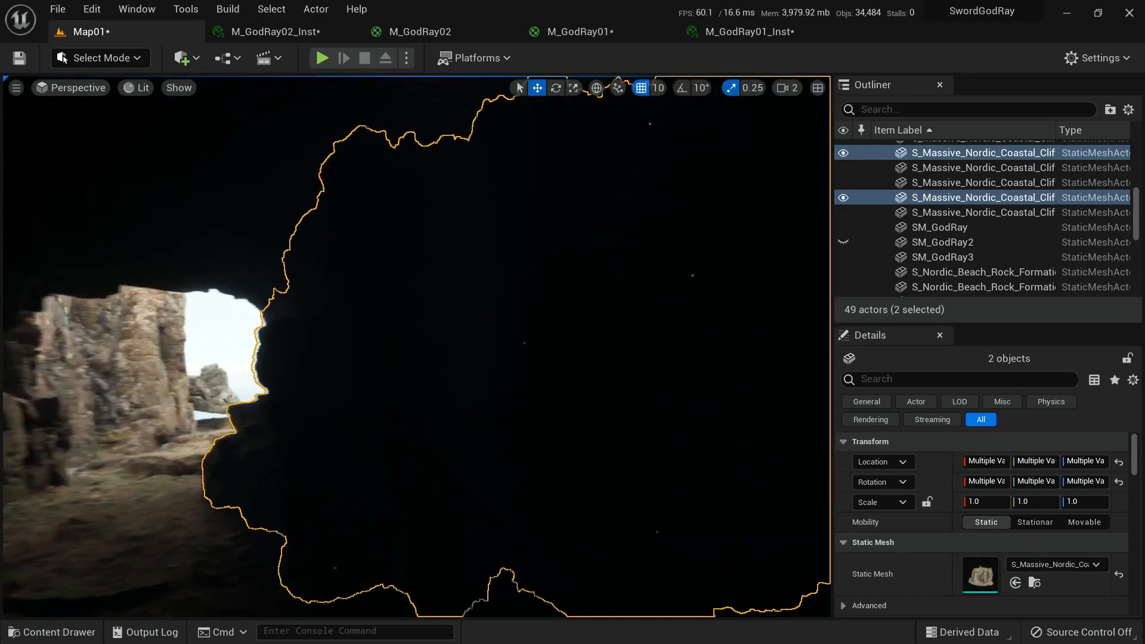
pyautogui.keyDown('shift'); pyautogui.click(385, 292); pyautogui.keyUp('shift')
pyautogui.moveTo(384, 292); pyautogui.dragTo(458, 293, button='right')
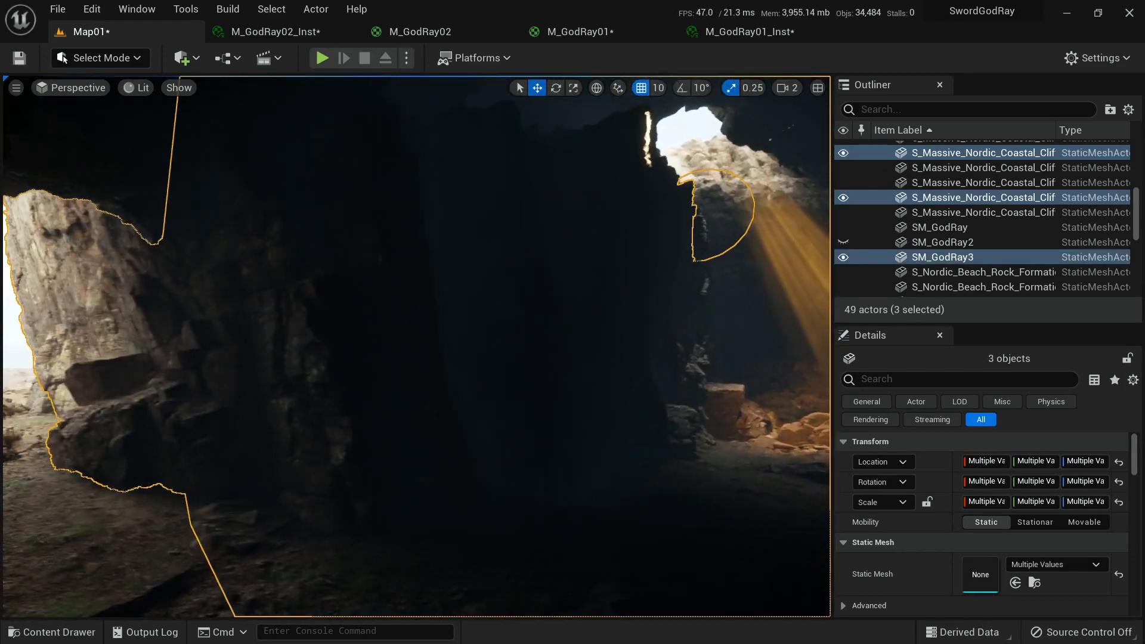
pyautogui.hotkey('ctrl', 'z')
# Examine the cave from several distances, checking the cliff walls, the beam and the light on the sword mound.
pyautogui.press('w')
pyautogui.moveTo(385, 292); pyautogui.dragTo(486, 399, button='right')
pyautogui.press('s')
pyautogui.press('s')
pyautogui.press('w')
pyautogui.press('s')
pyautogui.press('w')
pyautogui.press('s')
pyautogui.press('w')
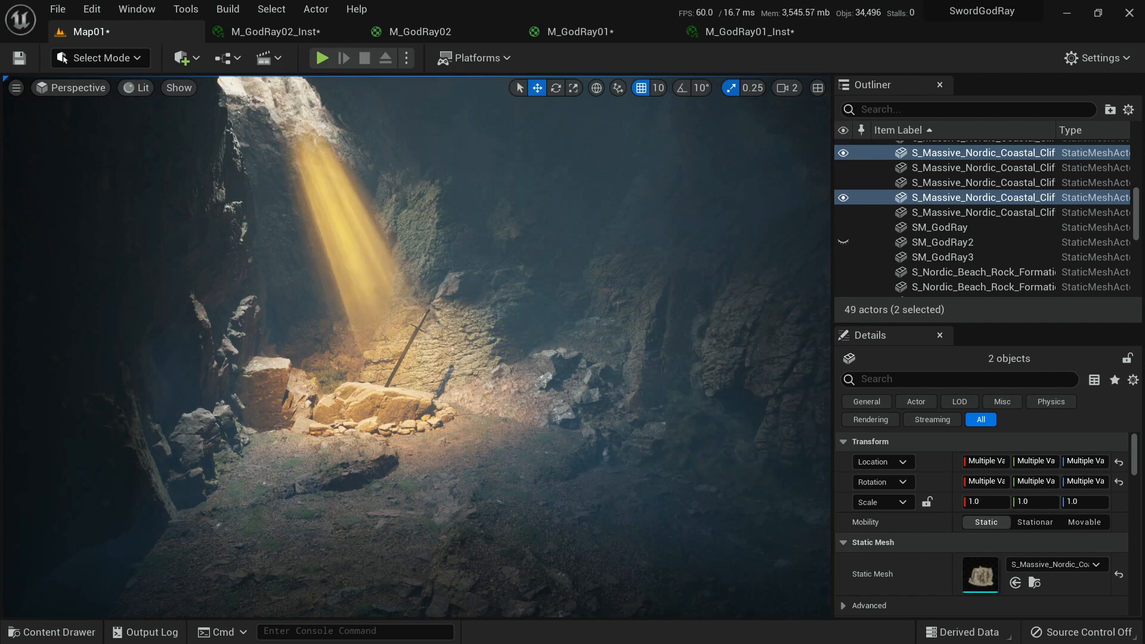
# Save the level together with all modified god ray materials.
pyautogui.hotkey('ctrl', 'space')
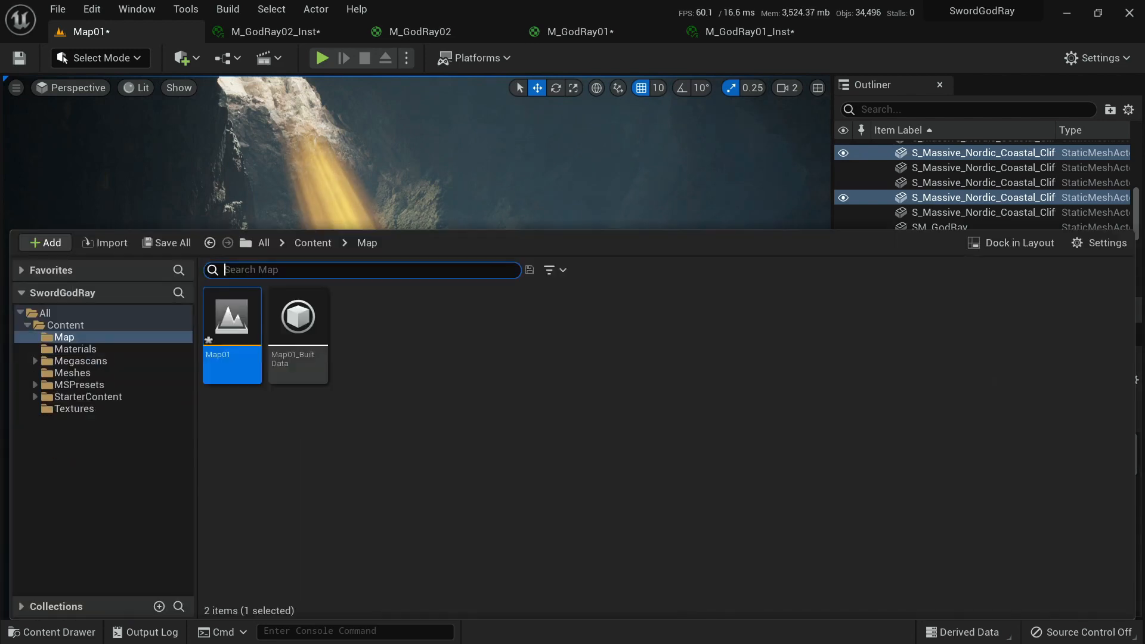
pyautogui.hotkey('ctrl', 'shift', 's')
pyautogui.press('Return')
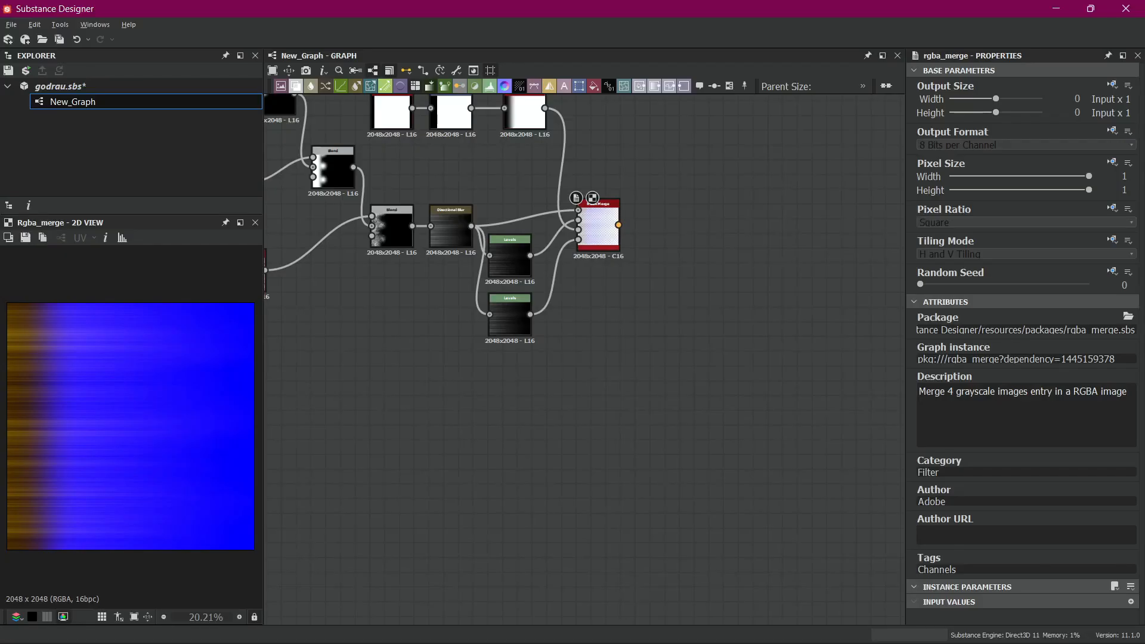
# Switch to Substance Designer and add a Shape node in the empty area below the existing nodes of New_Graph.
pyautogui.rightClick(345, 433)
pyautogui.press('Escape')
pyautogui.press('space')
pyautogui.write('shape')
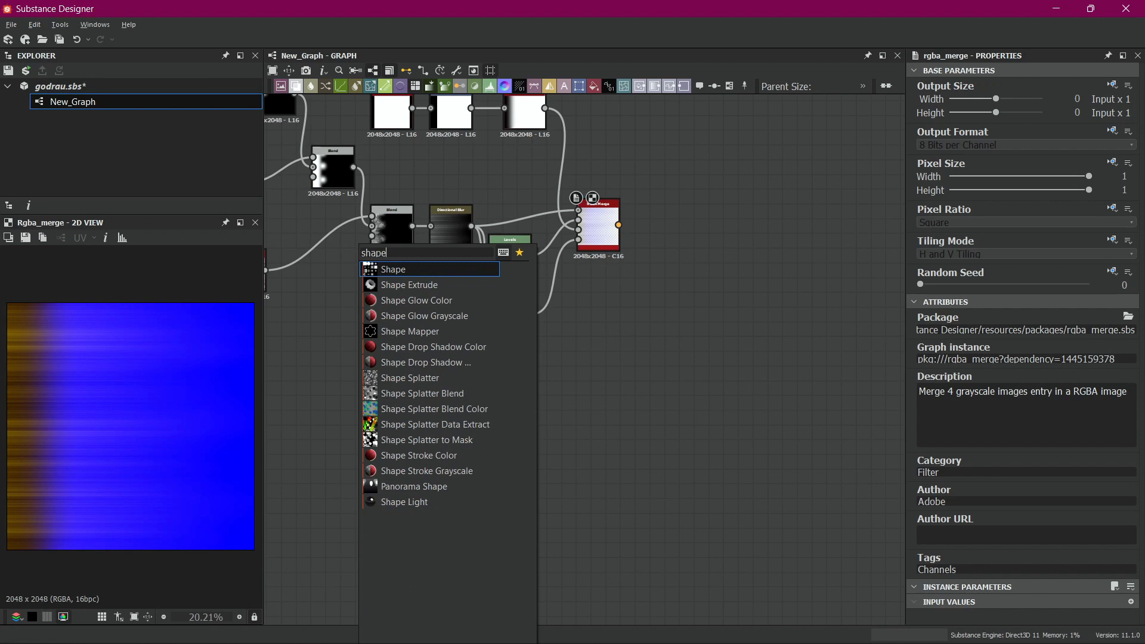
pyautogui.press('Return')
# Set the Shape node's pattern to Disc and its scale to 0.75.
pyautogui.scroll(-3, 1014, 507)
pyautogui.click(1014, 537)
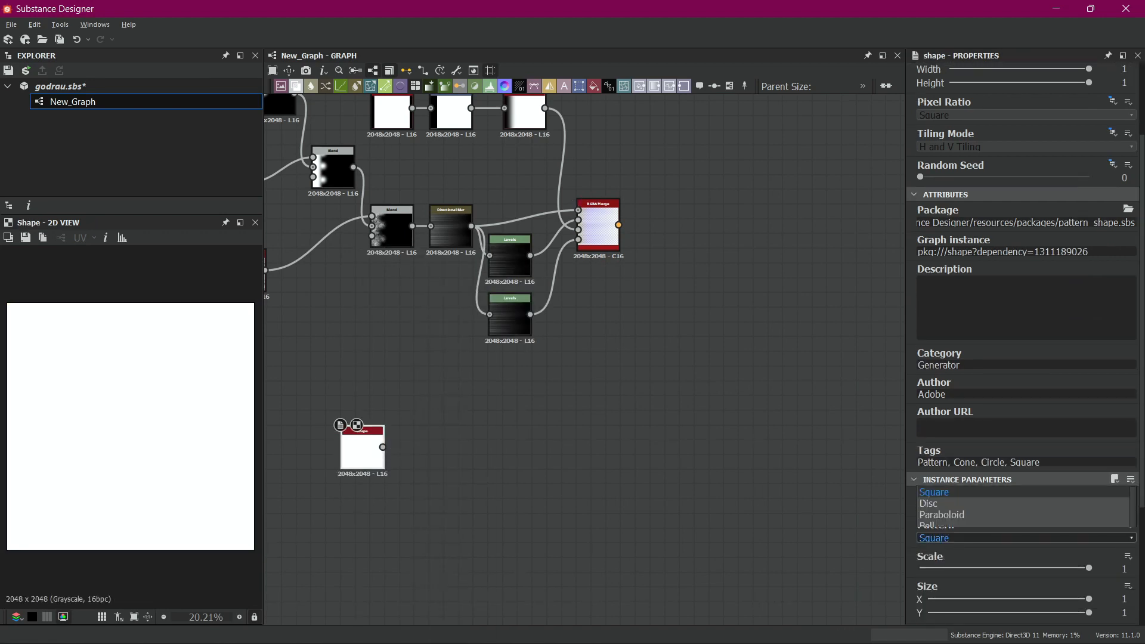
pyautogui.scroll(-1, 1014, 526)
pyautogui.click(1014, 436)
pyautogui.scroll(-1, 1014, 538)
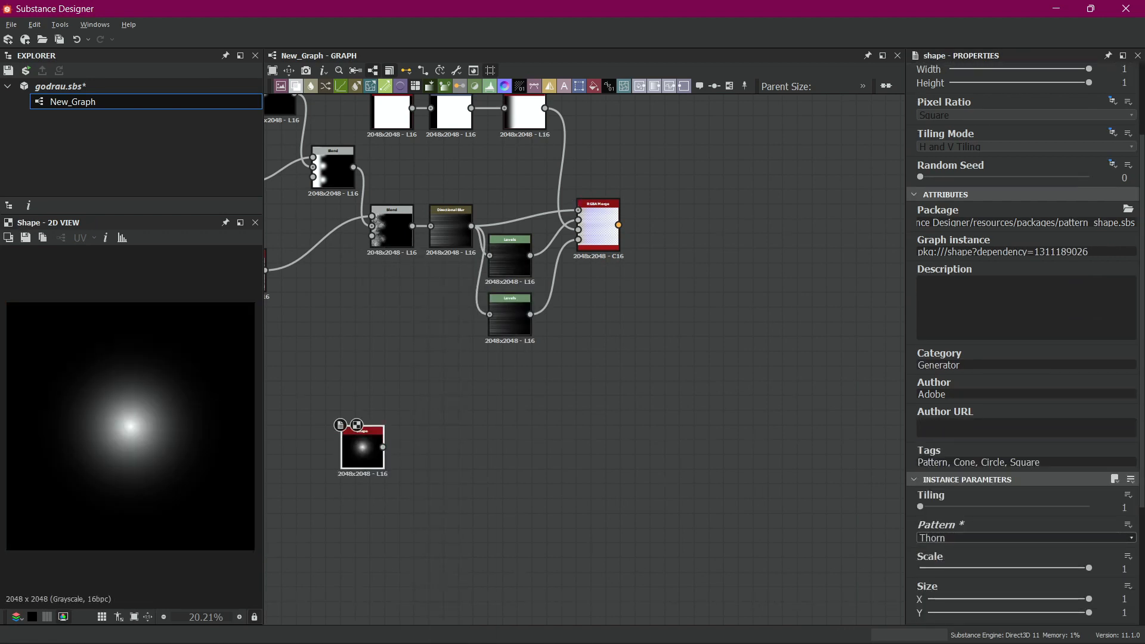
pyautogui.scroll(5, 1014, 537)
pyautogui.scroll(-1, 1014, 538)
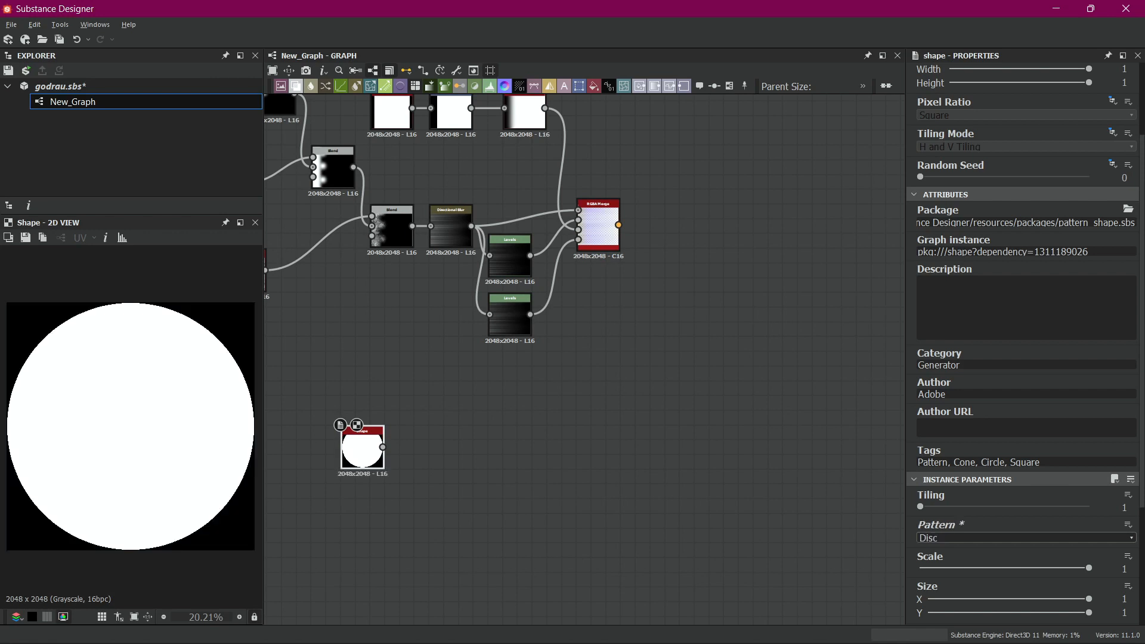
pyautogui.moveTo(1089, 568); pyautogui.dragTo(1034, 568)
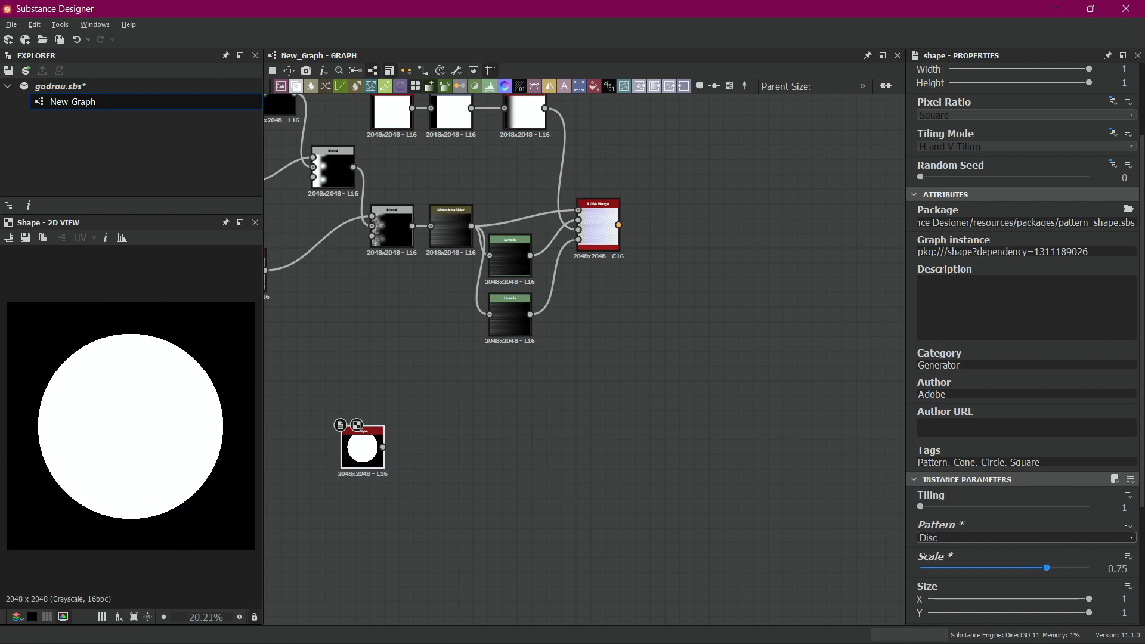
# Connect a Blur HQ Grayscale node to the Shape node's output and set its intensity to about 11.94.
pyautogui.moveTo(383, 447); pyautogui.dragTo(434, 446)
pyautogui.write('blur')
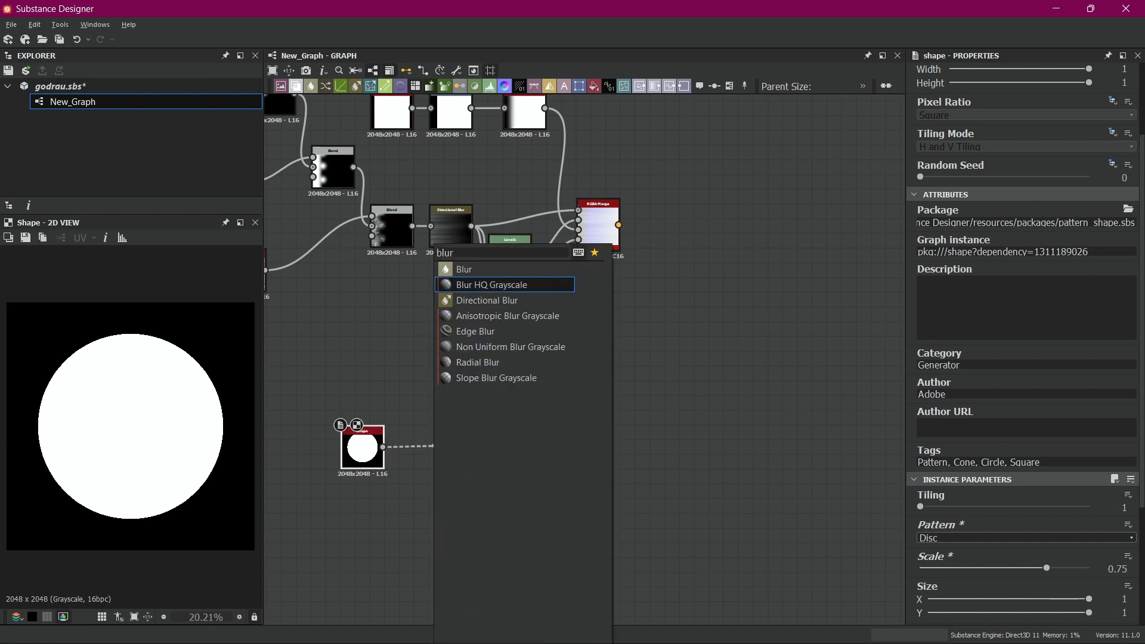
pyautogui.press('Return')
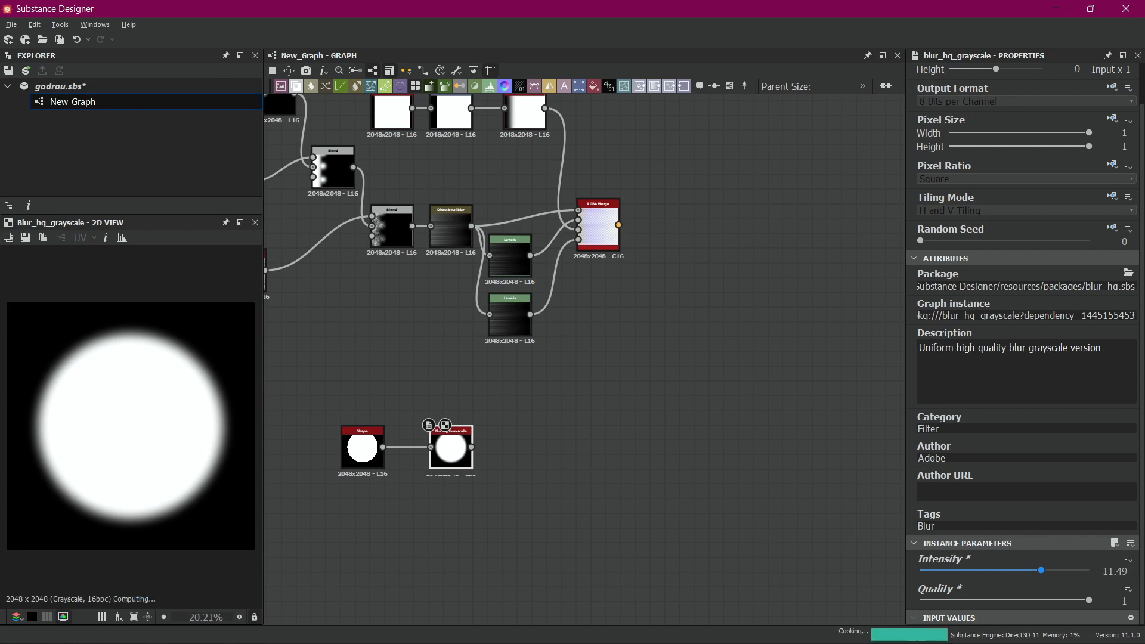
pyautogui.moveTo(1042, 570)
pyautogui.mouseDown()
pyautogui.moveTo(1089, 571)
pyautogui.moveTo(1054, 570)
pyautogui.mouseUp()
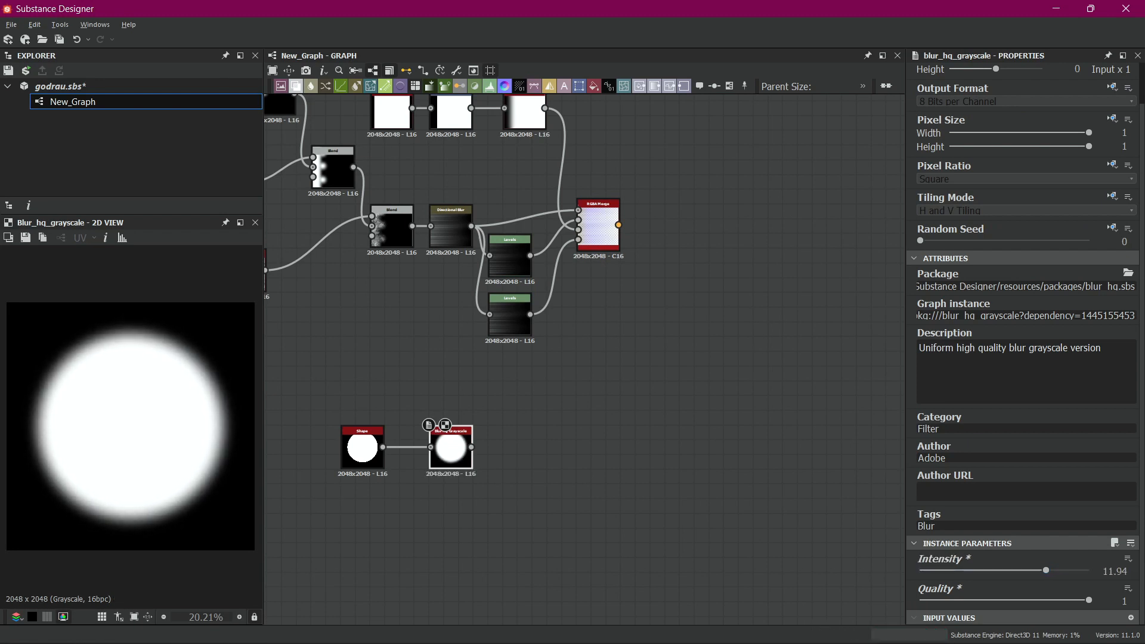
# Connect a Levels node to the blurred disc and lower its output white level so the disc turns grey.
pyautogui.moveTo(471, 447); pyautogui.dragTo(536, 447)
pyautogui.write('levels')
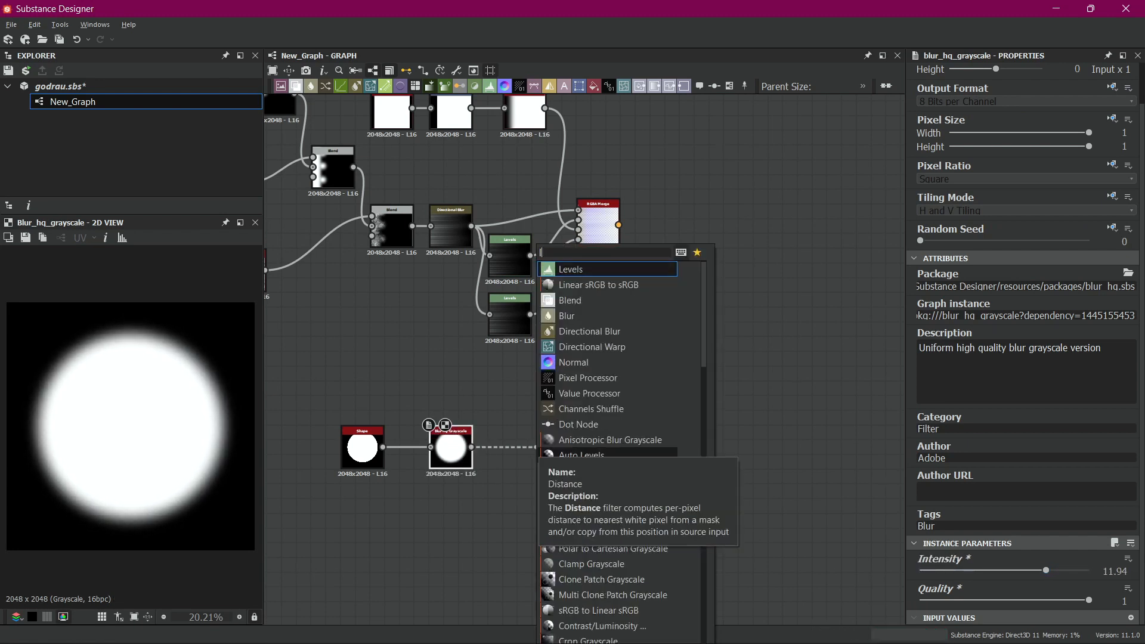
pyautogui.press('Return')
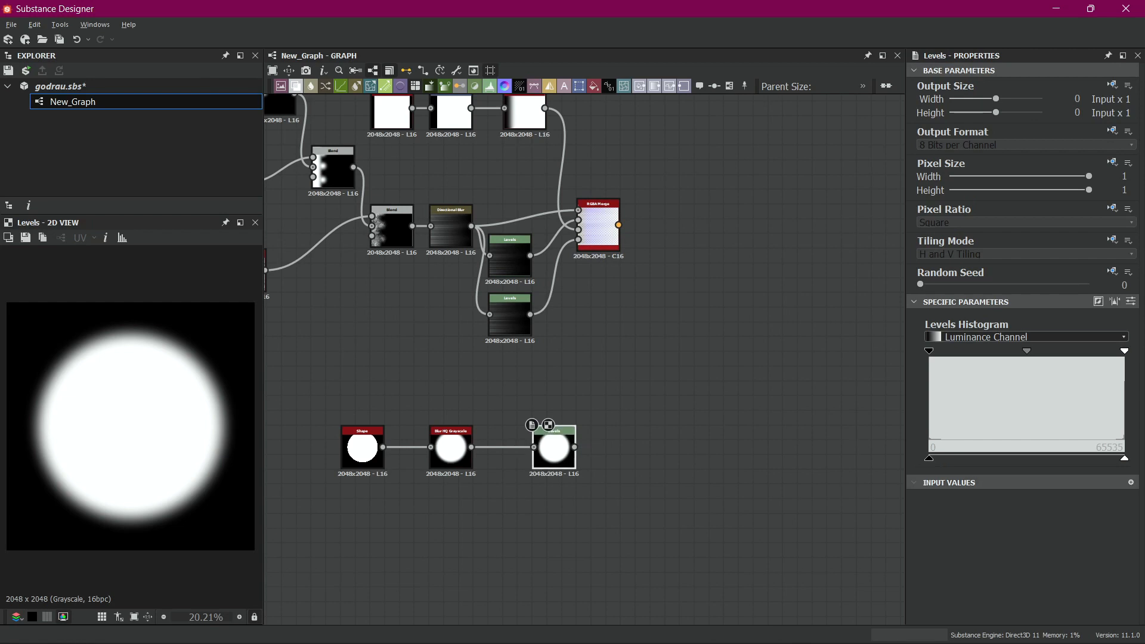
pyautogui.moveTo(1125, 458); pyautogui.dragTo(1032, 458)
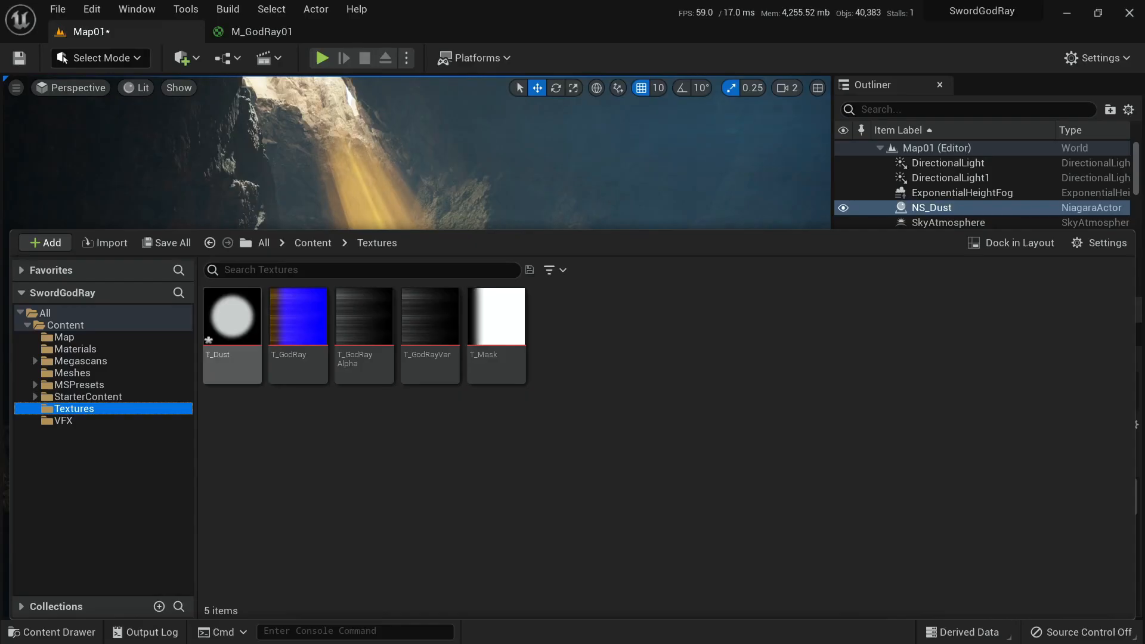
# Create a material named M_Dust in the Materials folder, open it and set its blend mode to Translucent.
pyautogui.moveTo(233, 322)
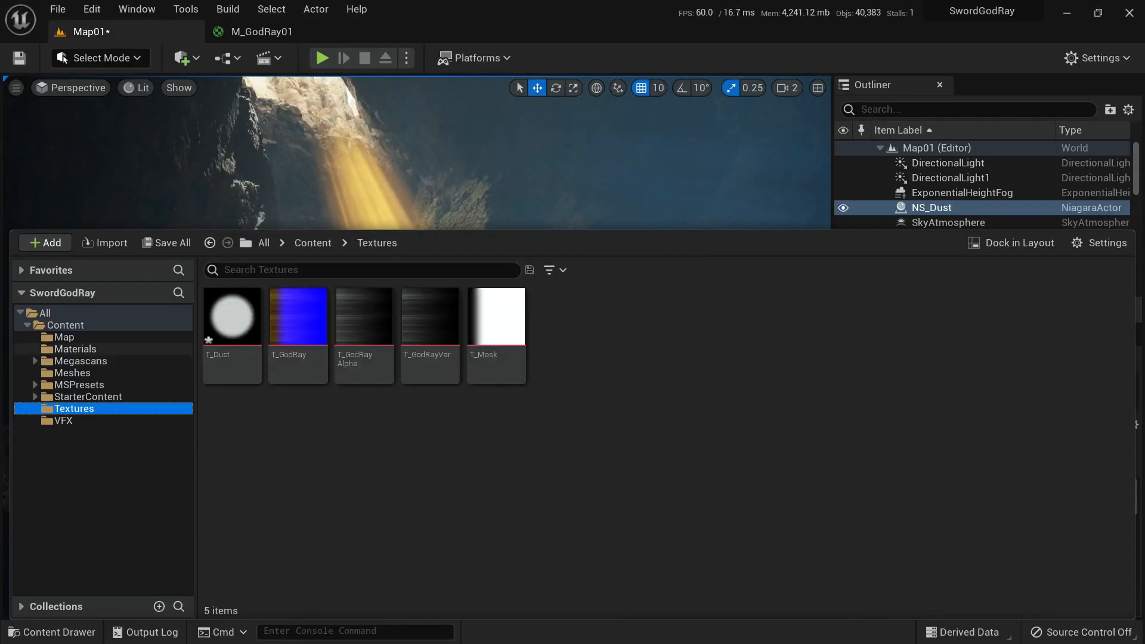
pyautogui.click(75, 350)
pyautogui.rightClick(501, 338)
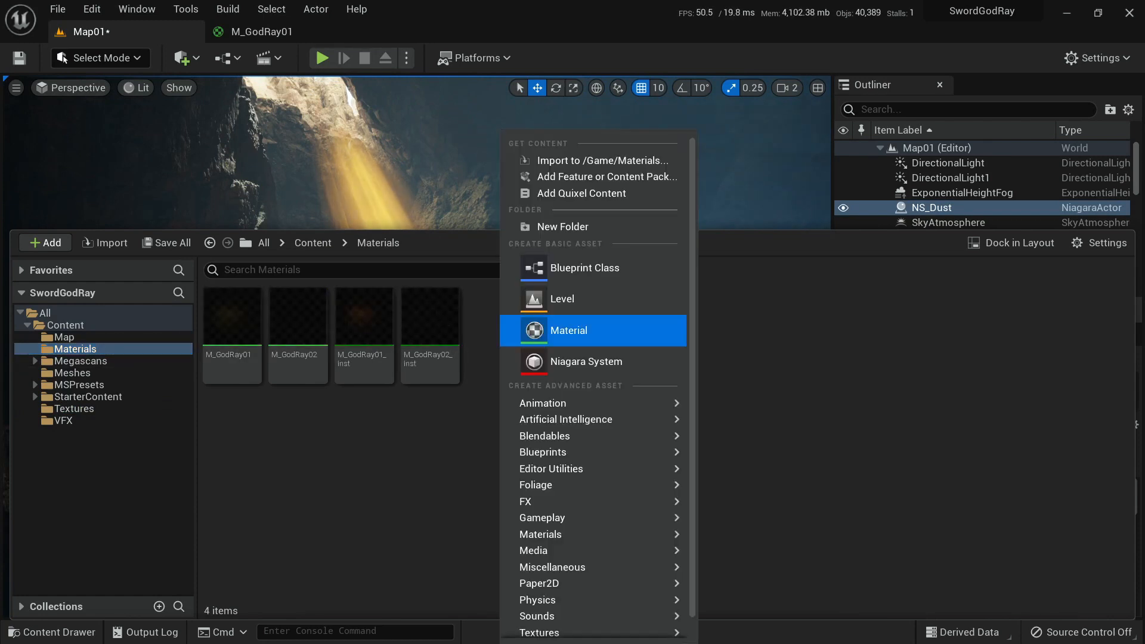
pyautogui.click(569, 331)
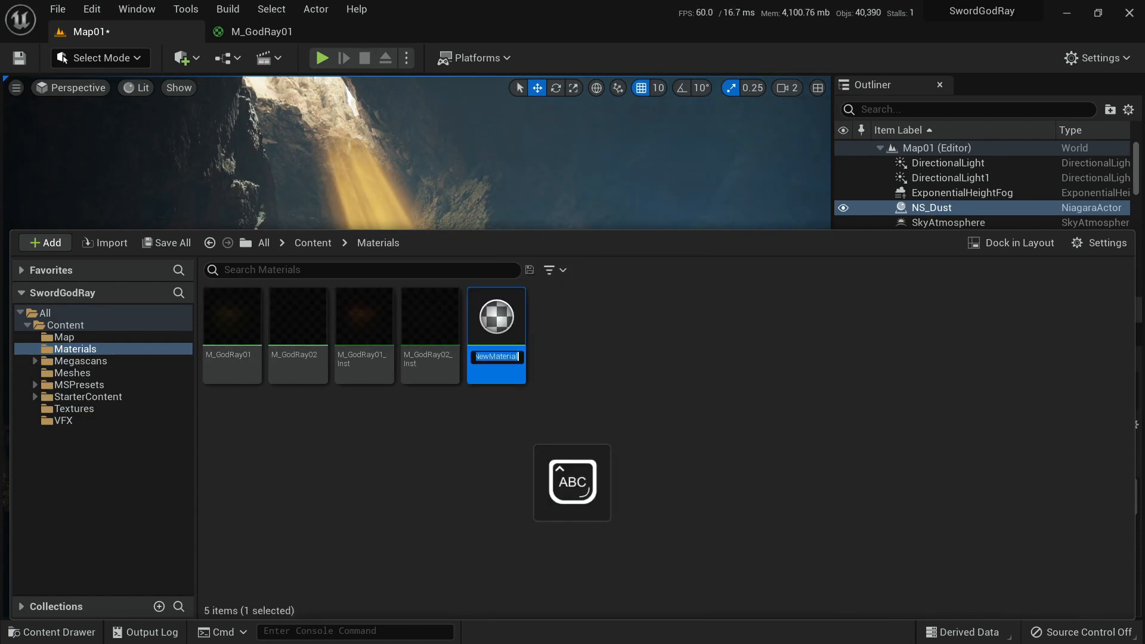
pyautogui.press('Return')
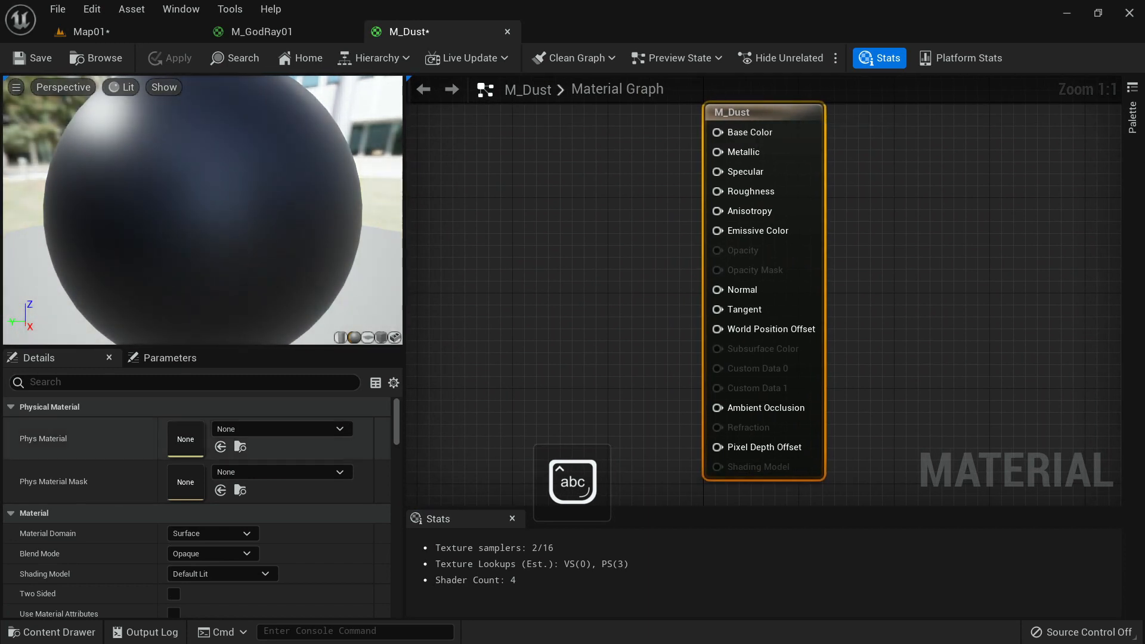
pyautogui.click(239, 554)
pyautogui.click(193, 485)
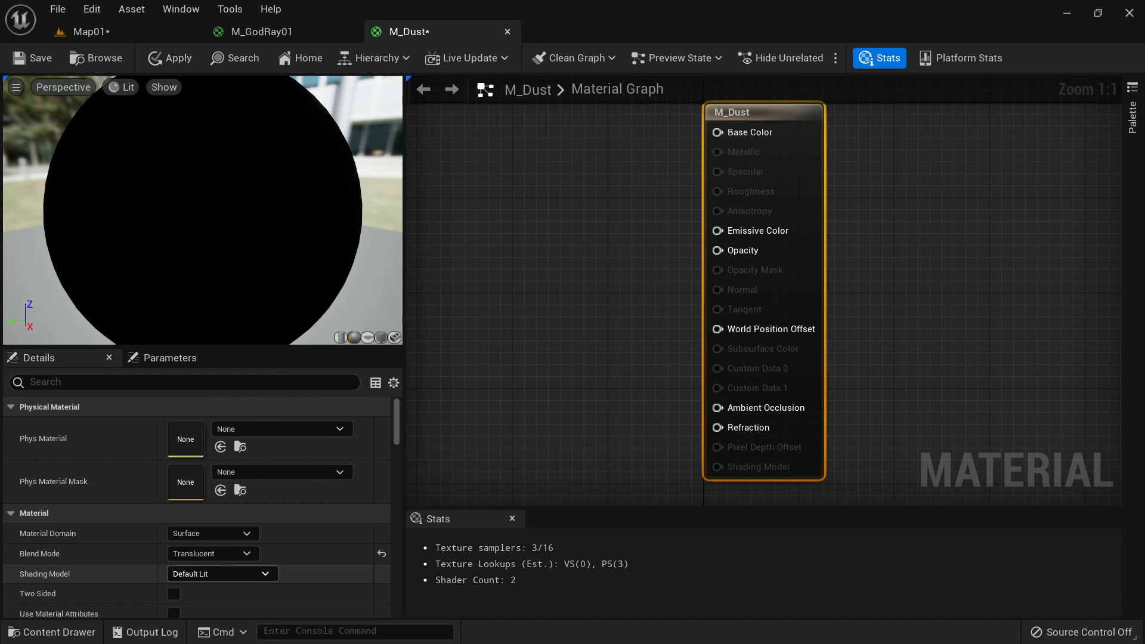
# Add the T_Dust texture from the Textures folder as a Texture Sample beside the M_Dust output node, leaving space between them.
pyautogui.moveTo(528, 240); pyautogui.dragTo(632, 271, button='right')
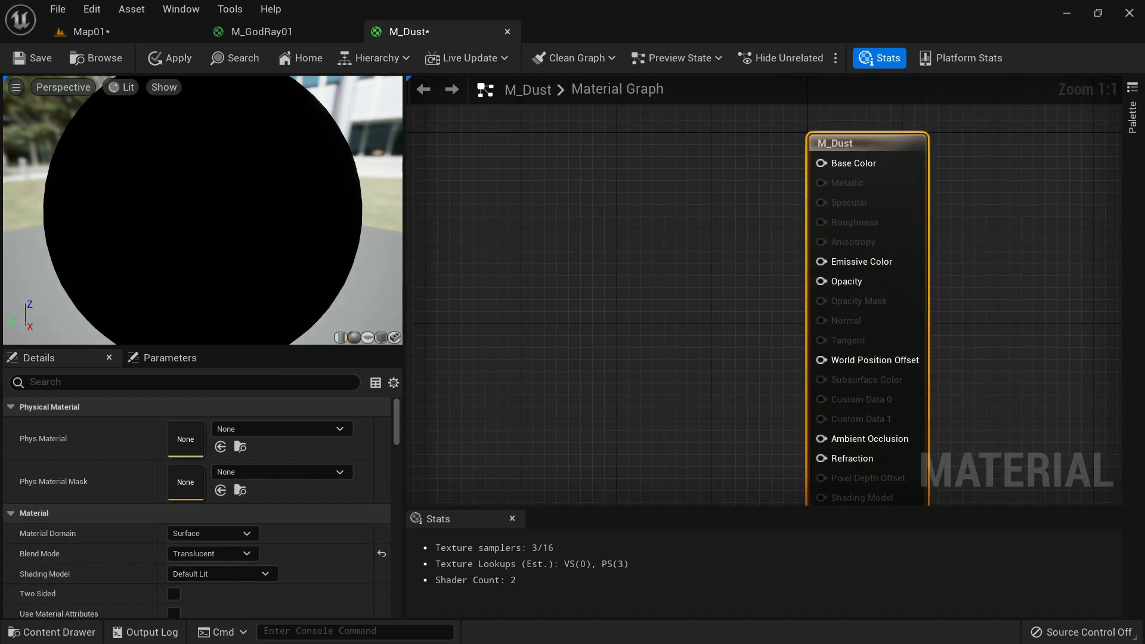
pyautogui.hotkey('ctrl', 'space')
pyautogui.click(63, 552)
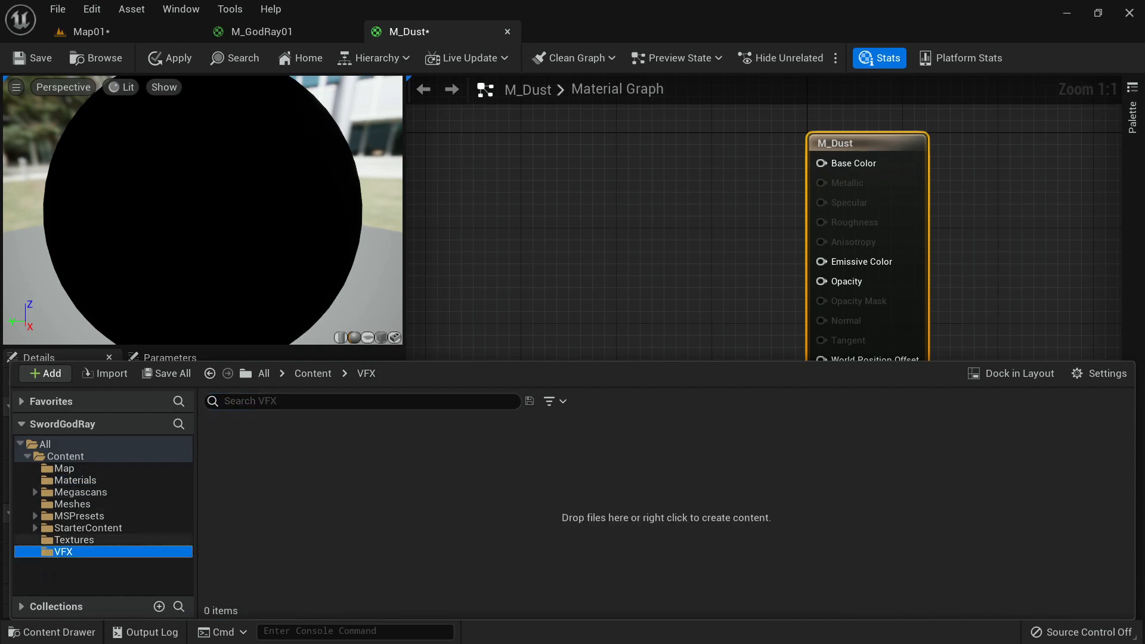
pyautogui.click(74, 539)
pyautogui.moveTo(232, 450); pyautogui.dragTo(504, 238)
pyautogui.moveTo(609, 264); pyautogui.dragTo(724, 207, button='right')
pyautogui.scroll(-2, 724, 208)
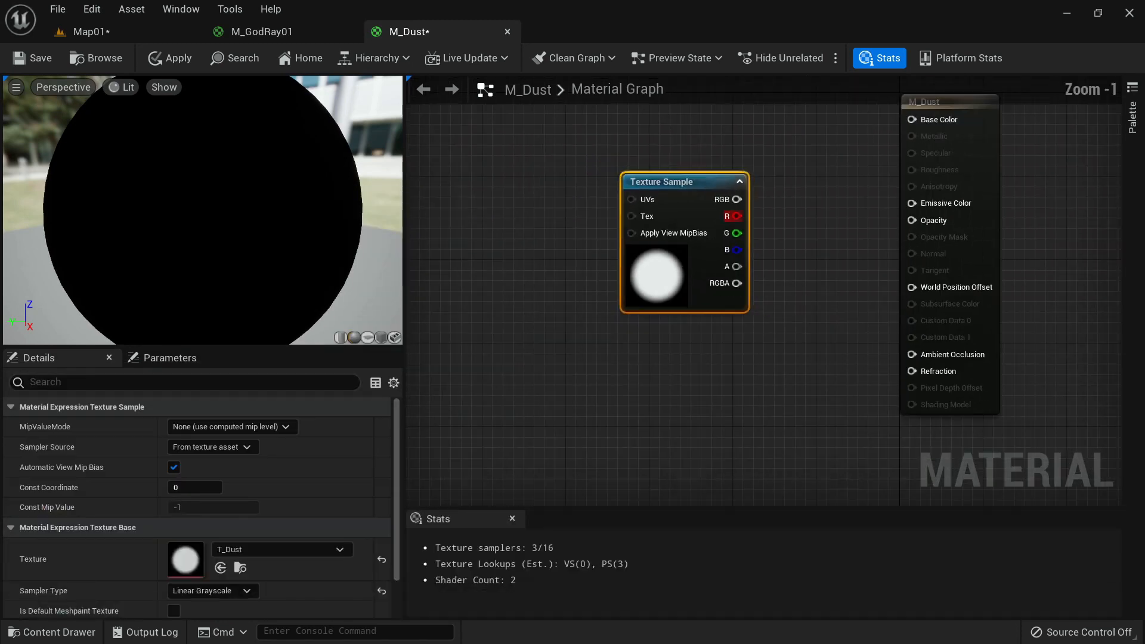
pyautogui.moveTo(673, 262); pyautogui.dragTo(511, 255)
pyautogui.moveTo(513, 257); pyautogui.dragTo(622, 279, button='right')
pyautogui.scroll(-1, 621, 279)
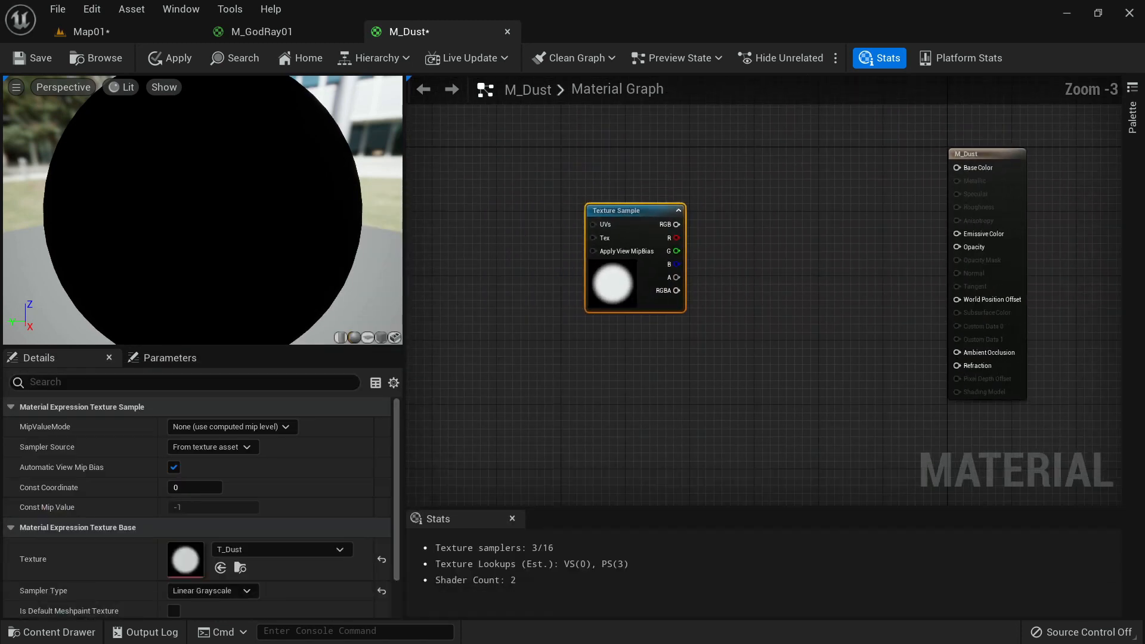
# Copy the selected PixelDepth, SphereMask, 1-x, Multiply and Depth Fade nodes from M_GodRay01 into the M_Dust graph.
pyautogui.click(261, 31)
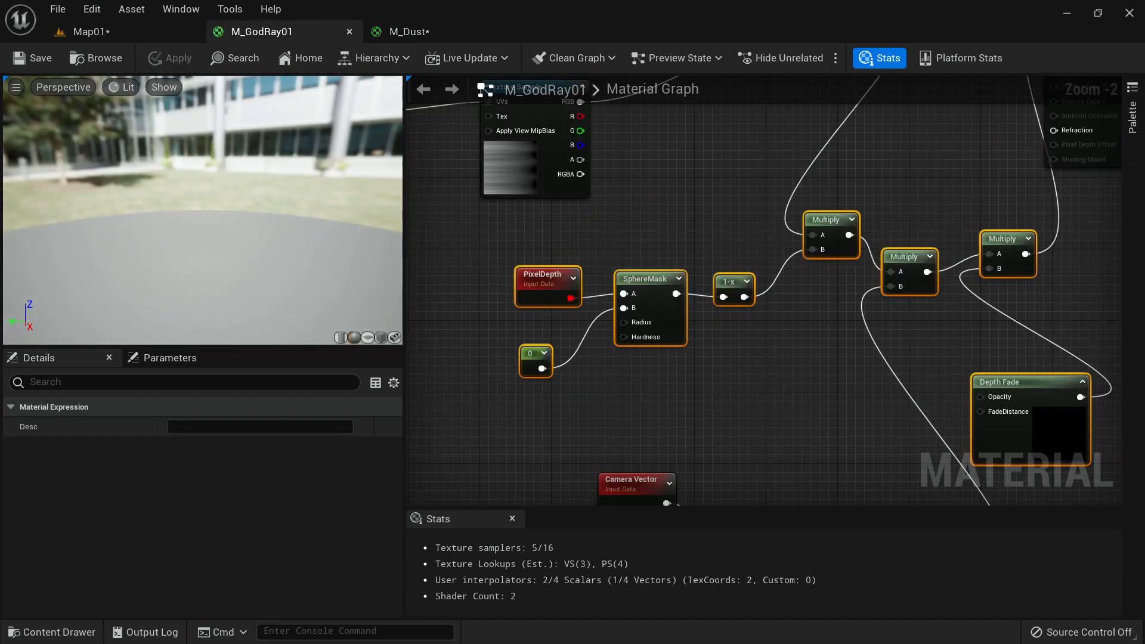
pyautogui.moveTo(742, 357); pyautogui.dragTo(719, 370, button='right')
pyautogui.scroll(-1, 715, 351)
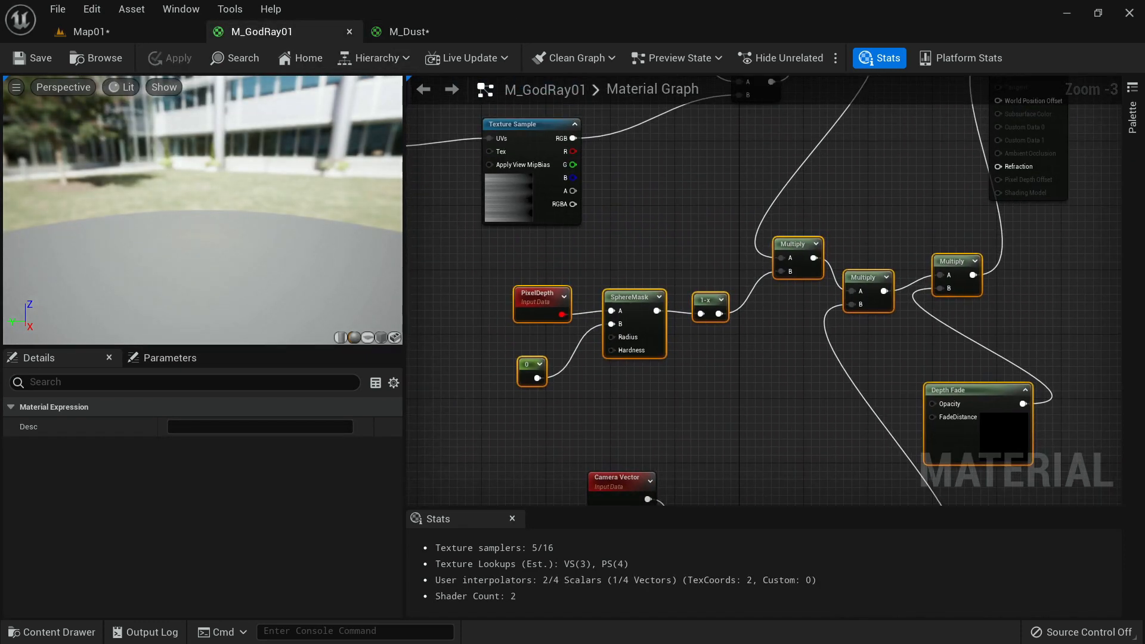
pyautogui.scroll(1, 638, 268)
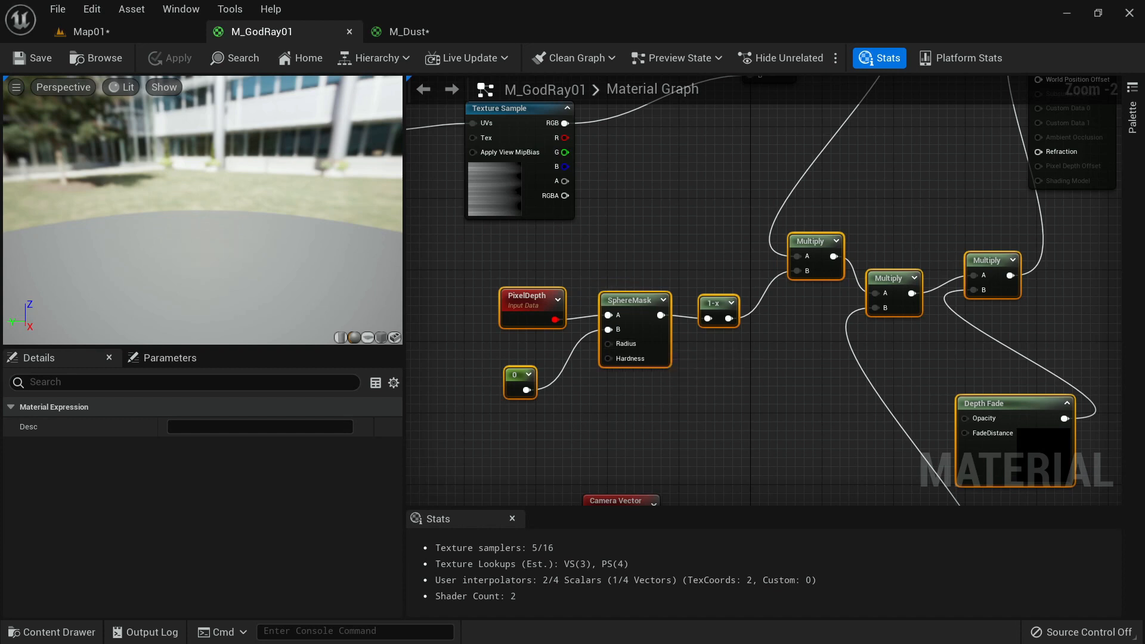
pyautogui.scroll(-2, 690, 391)
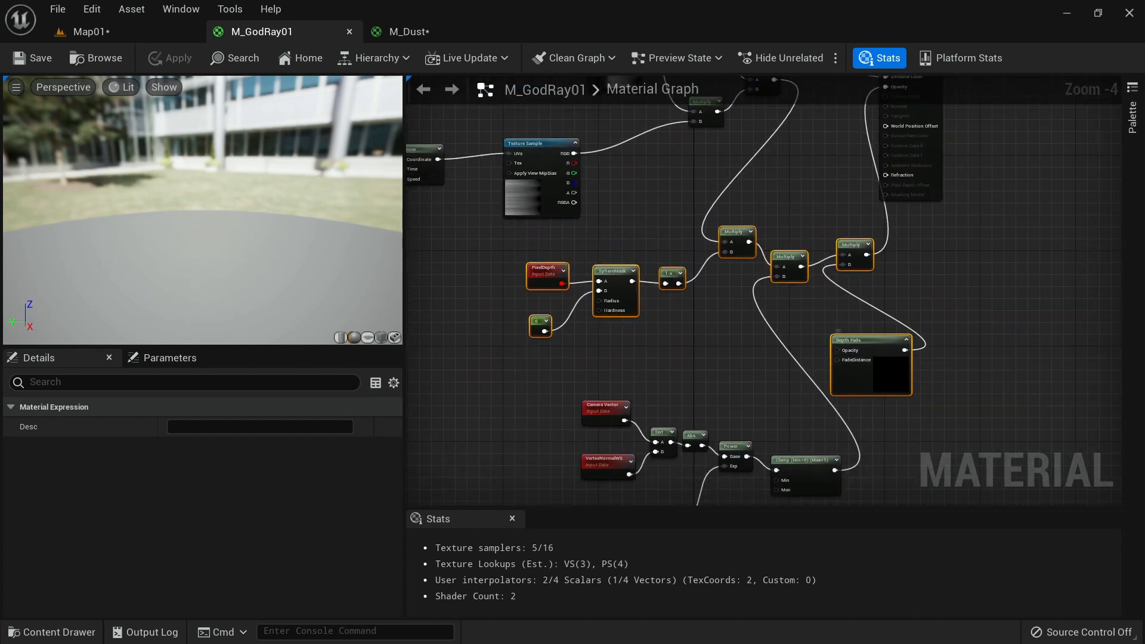
pyautogui.click(417, 31)
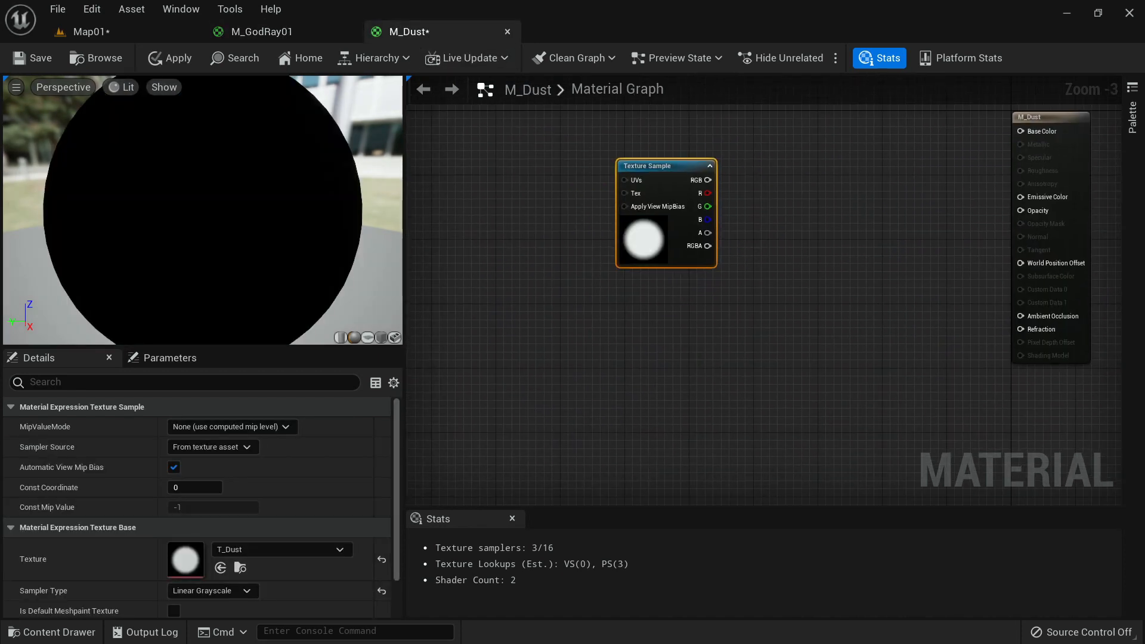
pyautogui.hotkey('ctrl', 'v')
# Place the Texture Sample above the pasted node chain and move the M_Dust output node farther away from it.
pyautogui.moveTo(653, 247); pyautogui.dragTo(476, 208)
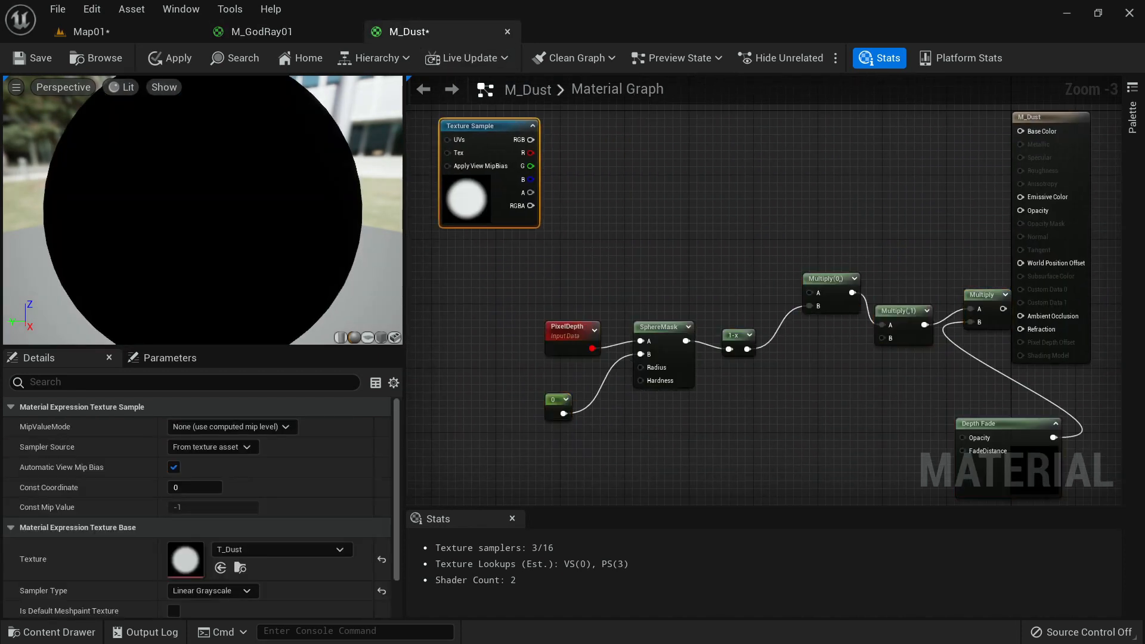
pyautogui.moveTo(769, 251); pyautogui.dragTo(581, 255, button='right')
pyautogui.scroll(-2, 546, 222)
pyautogui.moveTo(741, 178); pyautogui.dragTo(821, 192)
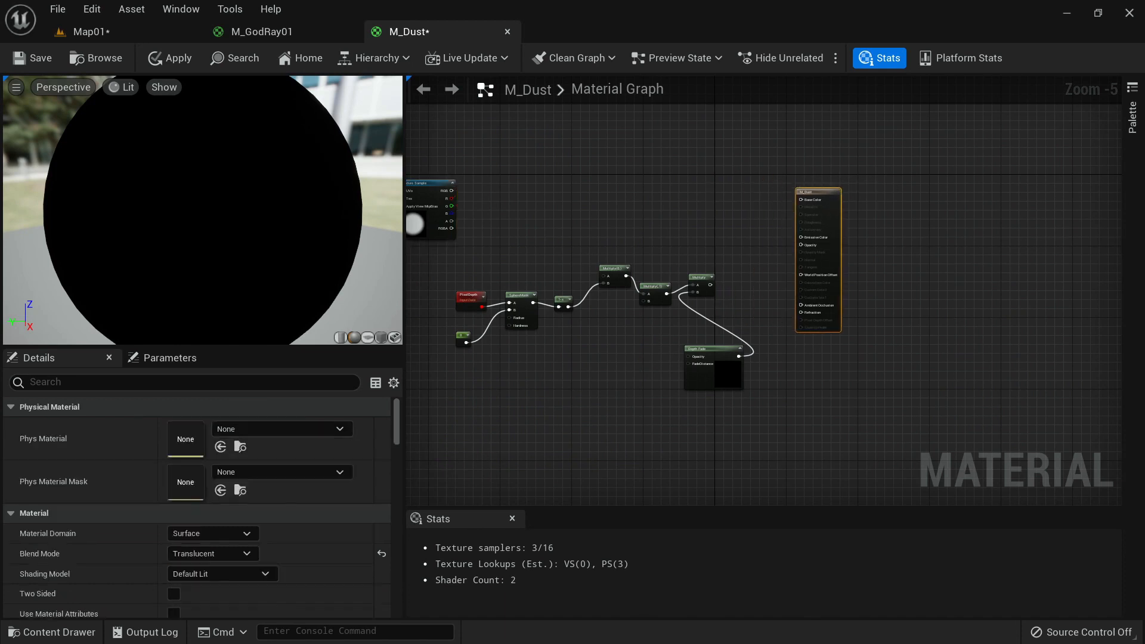
pyautogui.moveTo(430, 182); pyautogui.dragTo(567, 173)
# Connect the Texture Sample's RGB to the first Multiply's A input and the last Multiply's output to Opacity.
pyautogui.scroll(3, 625, 236)
pyautogui.moveTo(625, 236); pyautogui.dragTo(653, 268, button='right')
pyautogui.moveTo(630, 158); pyautogui.dragTo(678, 352)
pyautogui.moveTo(684, 332); pyautogui.dragTo(665, 332)
pyautogui.moveTo(875, 311); pyautogui.dragTo(764, 241, button='right')
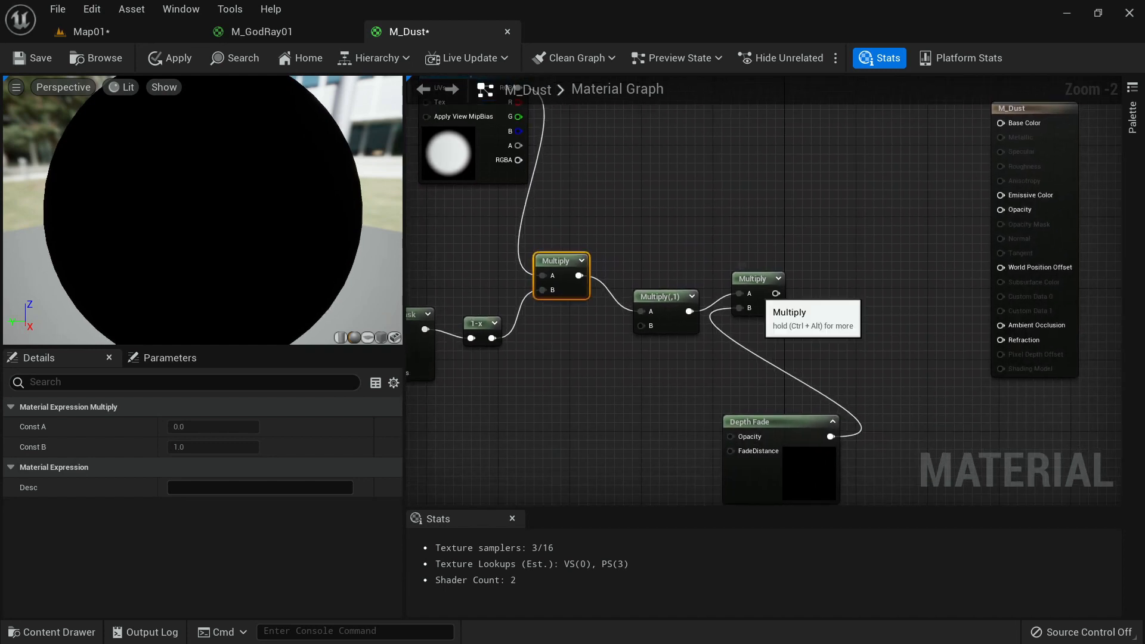
pyautogui.moveTo(750, 278); pyautogui.dragTo(1001, 209)
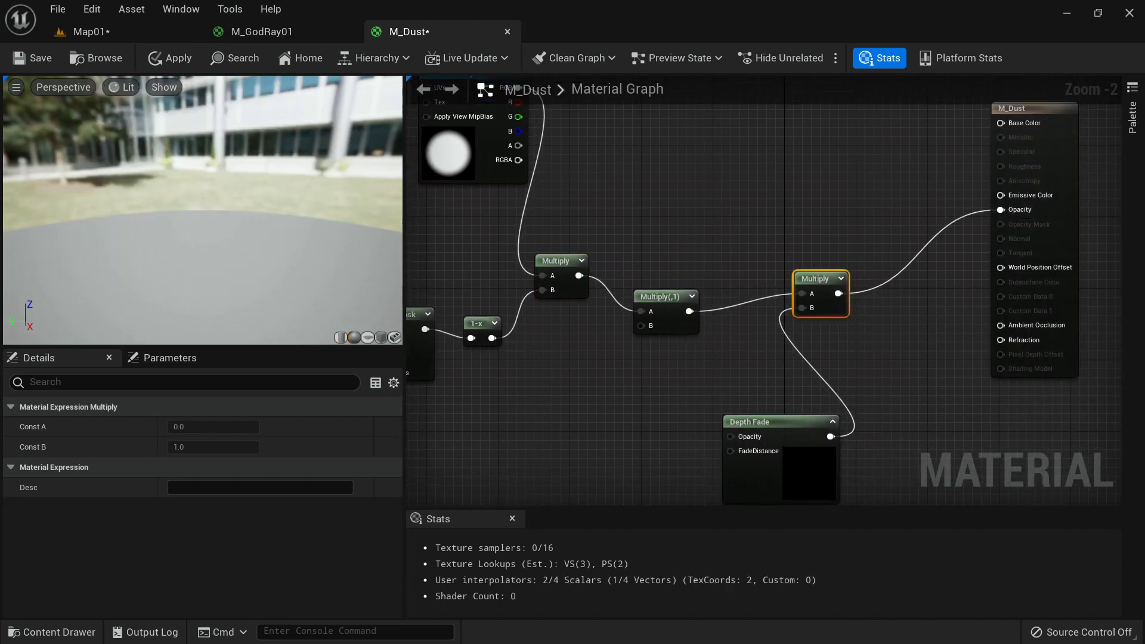
# Add a Particle Color node and connect its alpha output to the second Multiply's B input.
pyautogui.moveTo(627, 195); pyautogui.dragTo(770, 292, button='right')
pyautogui.rightClick(769, 293)
pyautogui.write('partile')
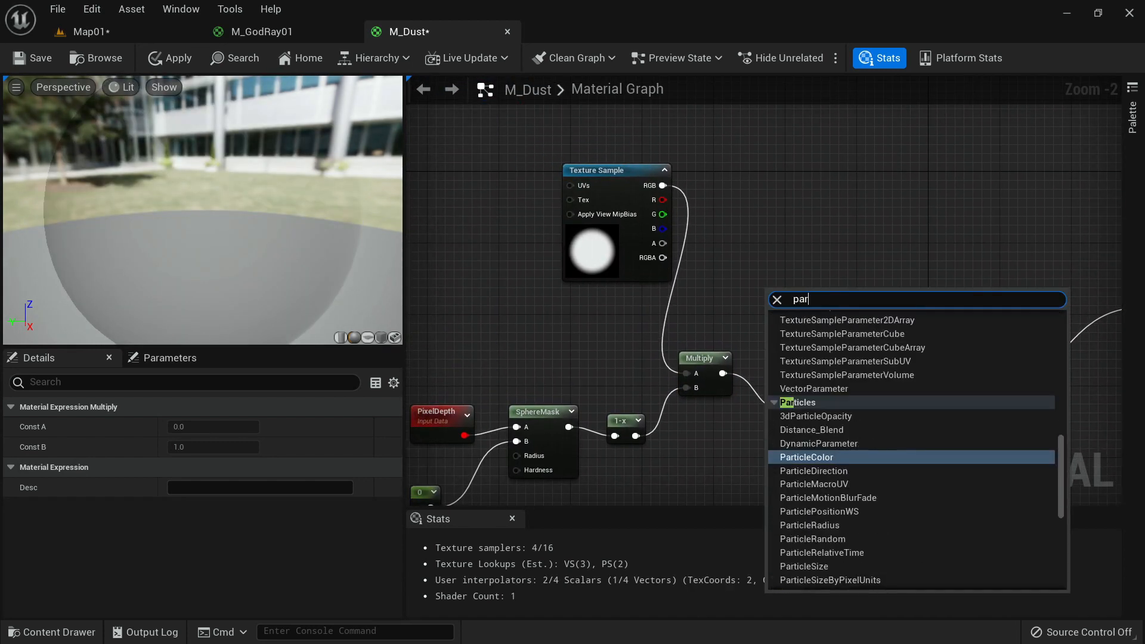
pyautogui.press('BackSpace')
pyautogui.write('cle c')
pyautogui.press('Return')
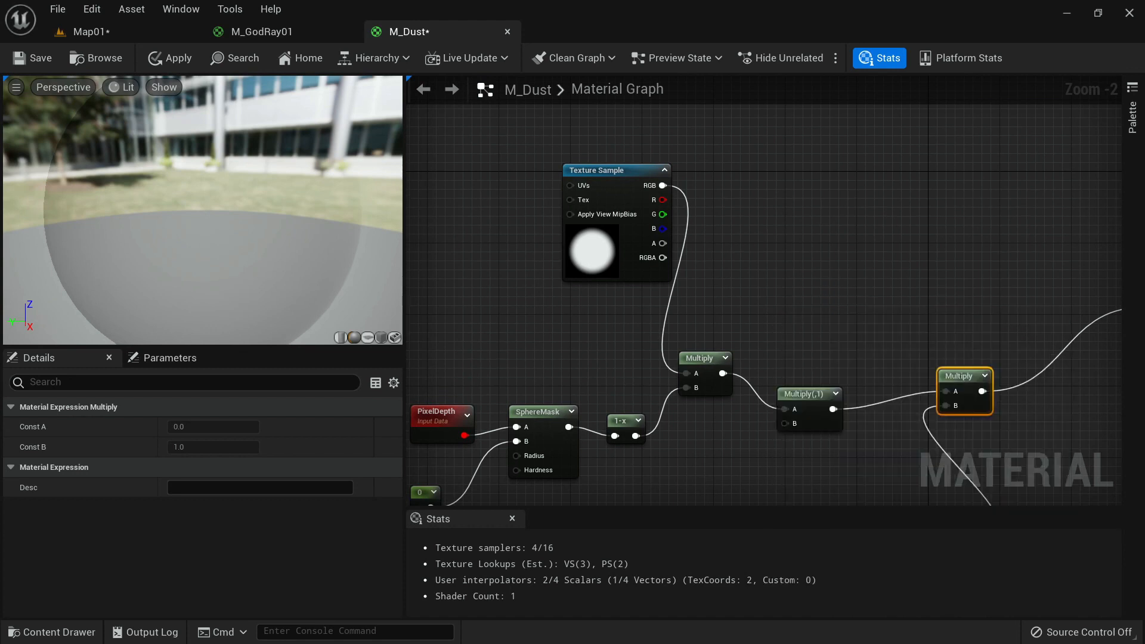
pyautogui.moveTo(818, 346); pyautogui.dragTo(786, 424)
# Connect the Particle Color's RGB output to Emissive Color and apply the material changes.
pyautogui.moveTo(805, 292); pyautogui.dragTo(718, 320, button='right')
pyautogui.moveTo(690, 285); pyautogui.dragTo(1068, 338)
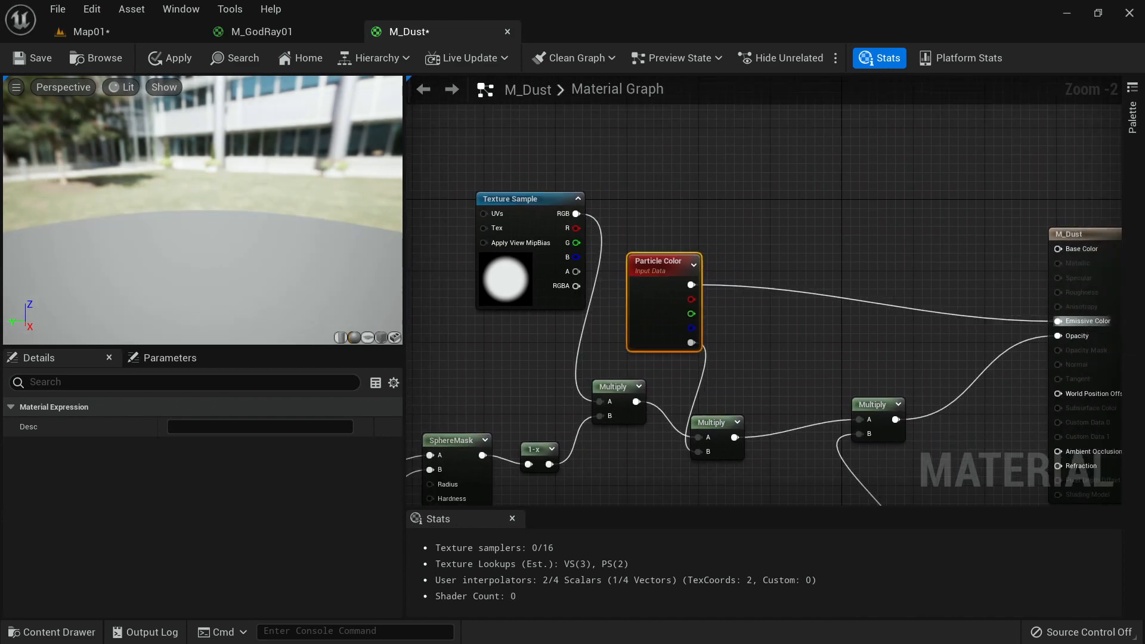
pyautogui.scroll(-1, 853, 255)
pyautogui.moveTo(853, 255); pyautogui.dragTo(737, 267, button='right')
pyautogui.click(171, 58)
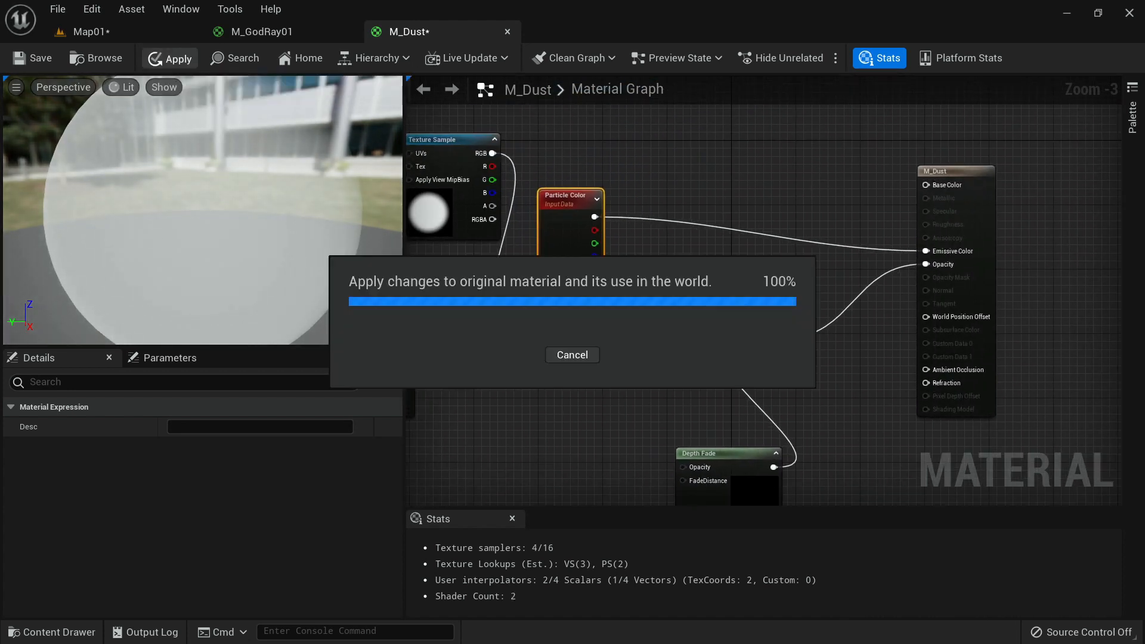
# Return to Map01 and create a Niagara system named NS_Dust in the VFX folder from the Hanging Particulates emitter template.
pyautogui.click(131, 32)
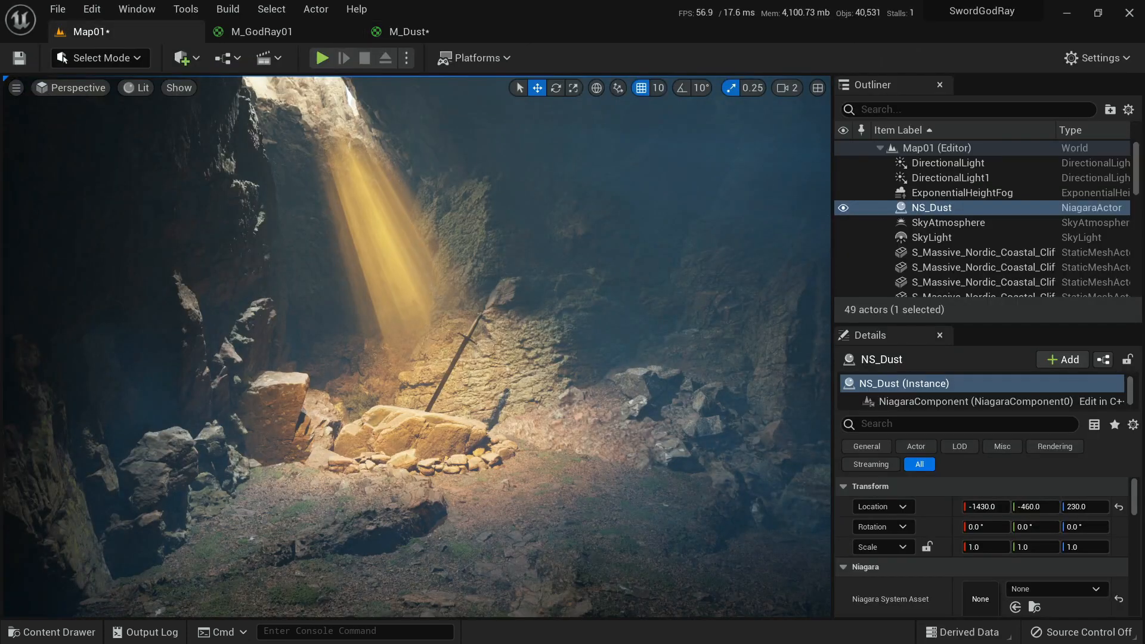
pyautogui.hotkey('ctrl', 'space')
pyautogui.click(64, 420)
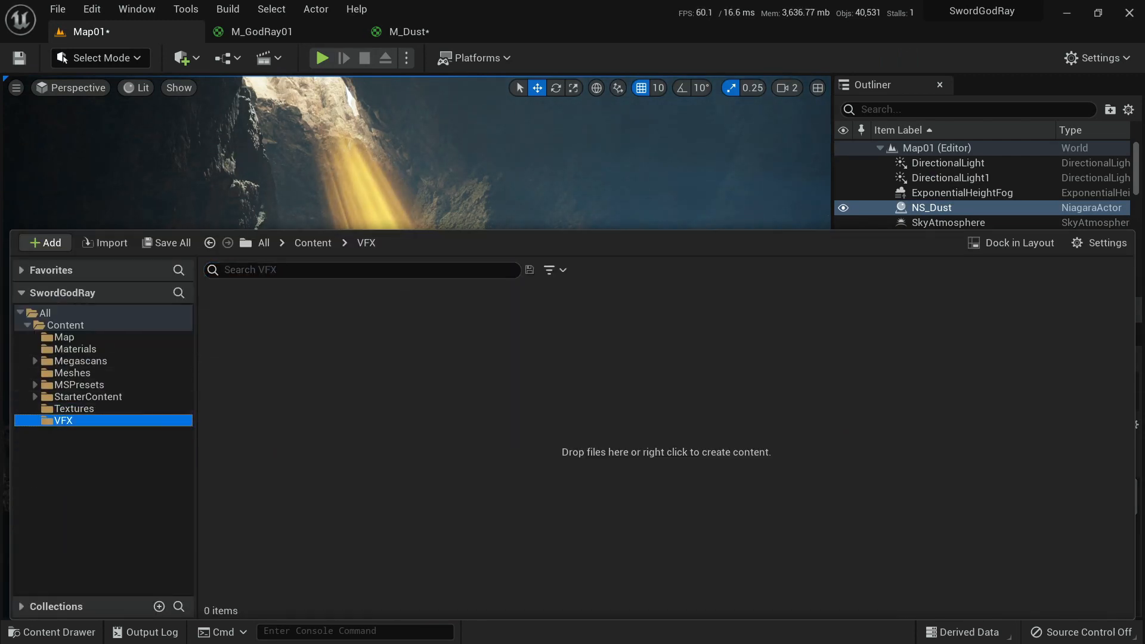
pyautogui.rightClick(260, 358)
pyautogui.click(293, 361)
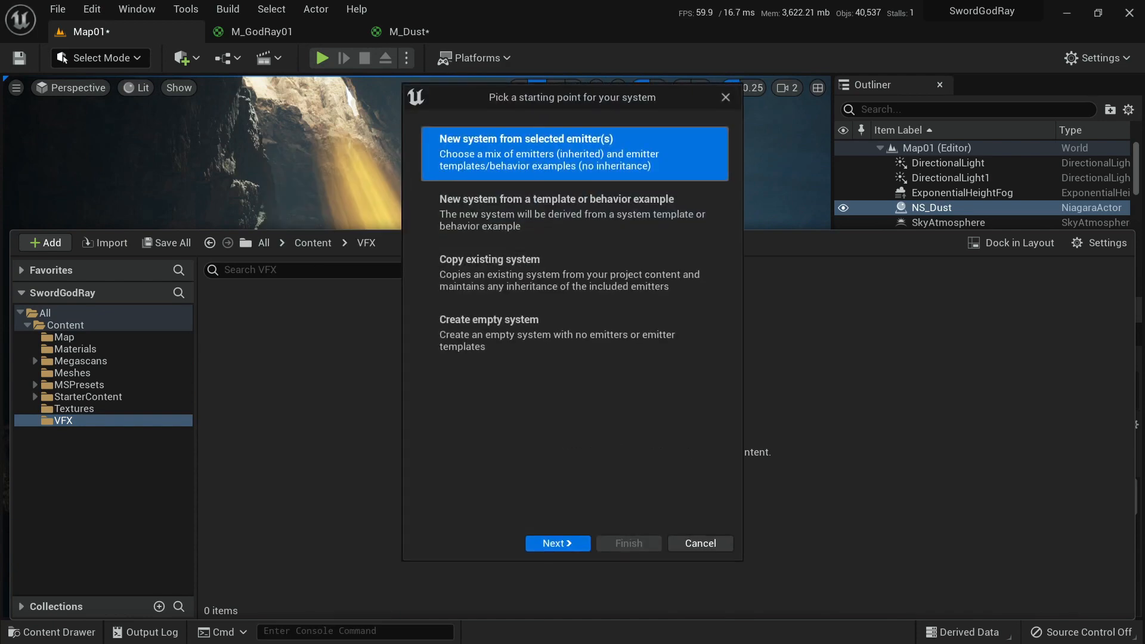
pyautogui.click(558, 543)
pyautogui.scroll(-5, 572, 370)
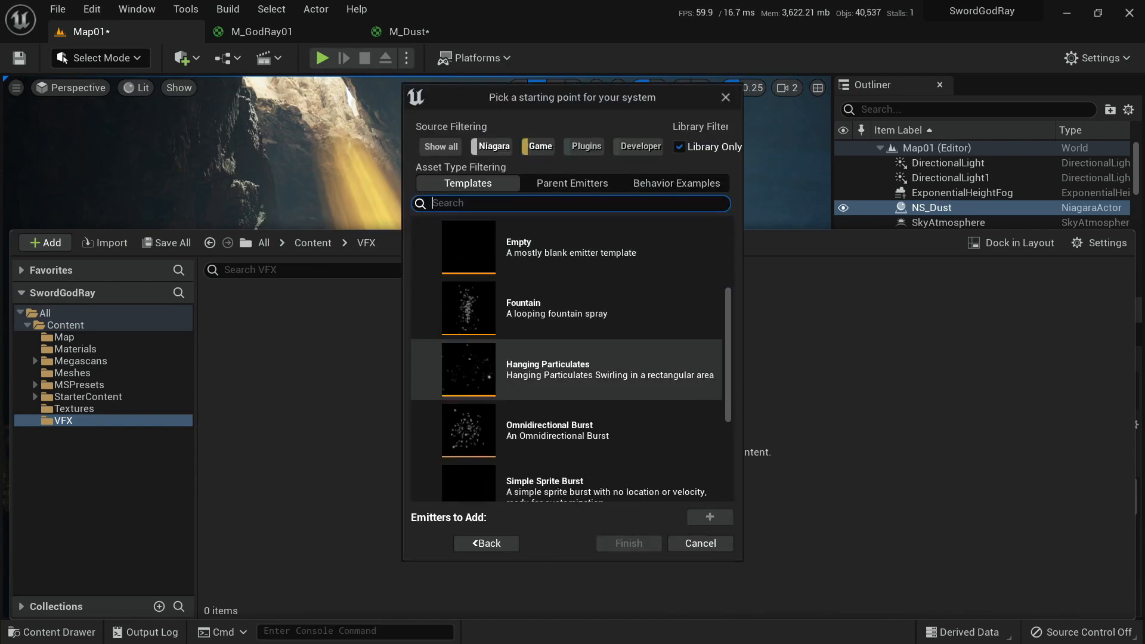
pyautogui.click(567, 369)
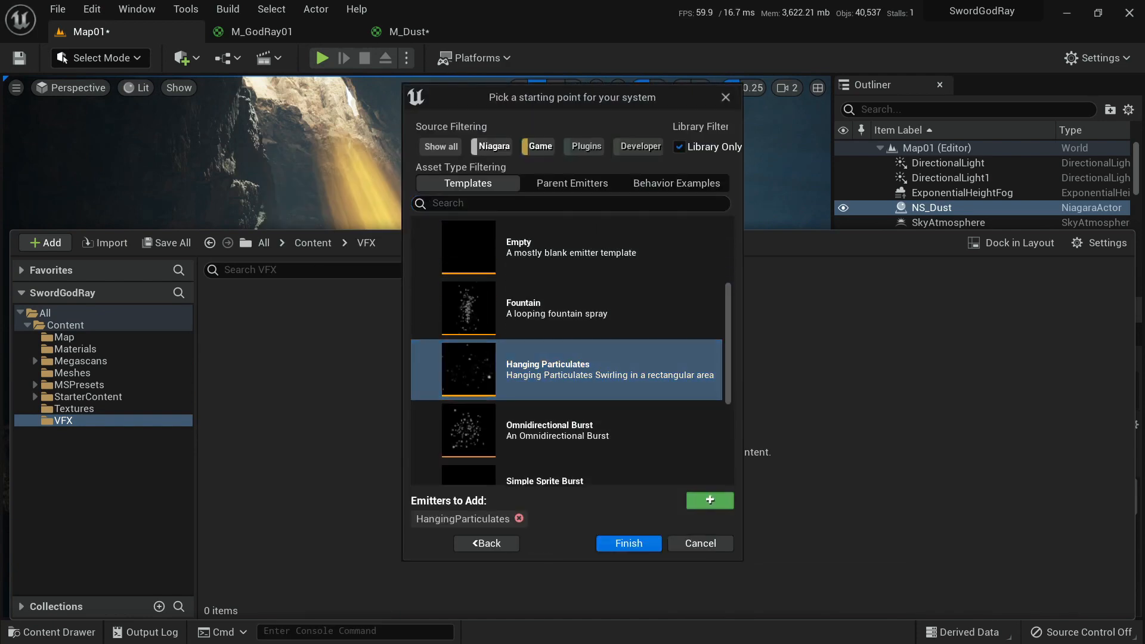
pyautogui.click(626, 544)
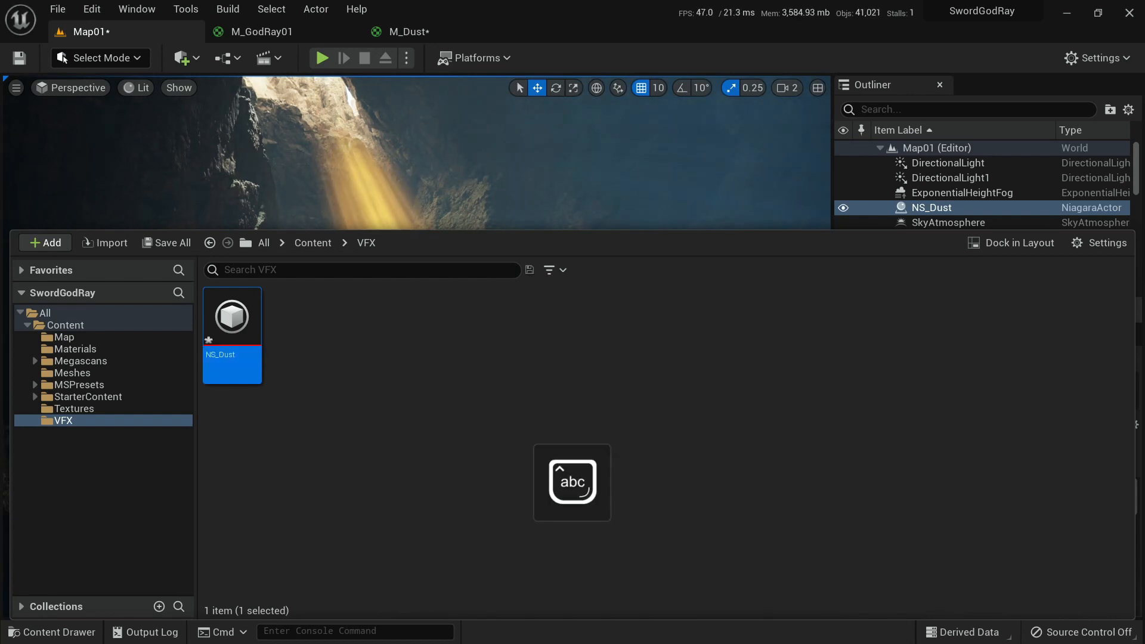
# Open NS_Dust and assign the M_Dust material to the Sprite Renderer of the HangingParticulates emitter.
pyautogui.doubleClick(232, 322)
pyautogui.click(693, 400)
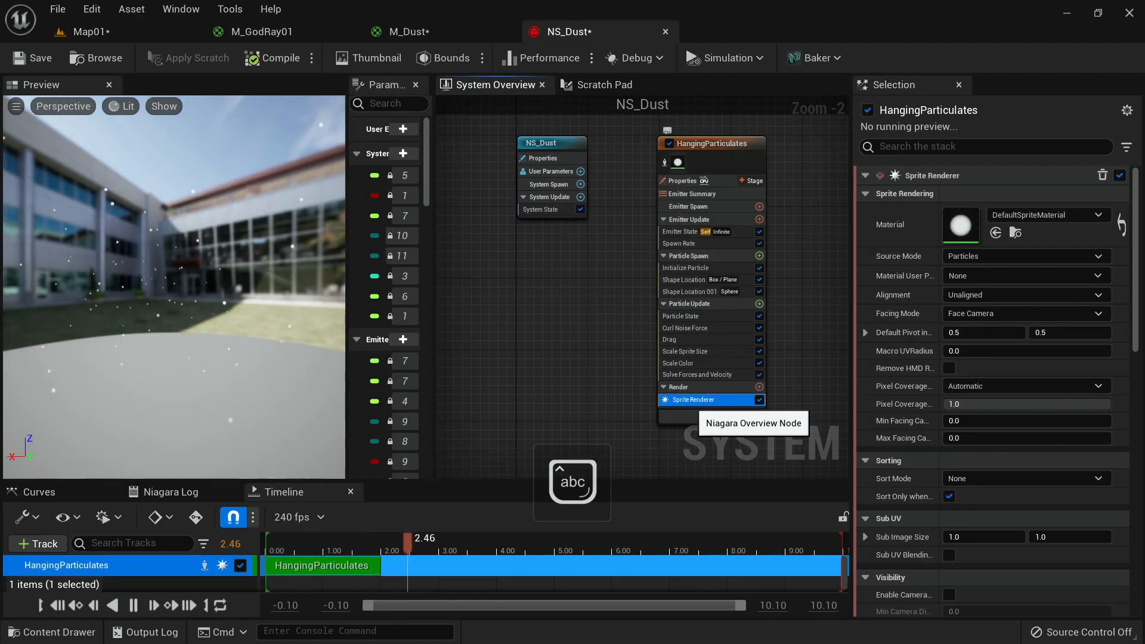
pyautogui.hotkey('ctrl', 'space')
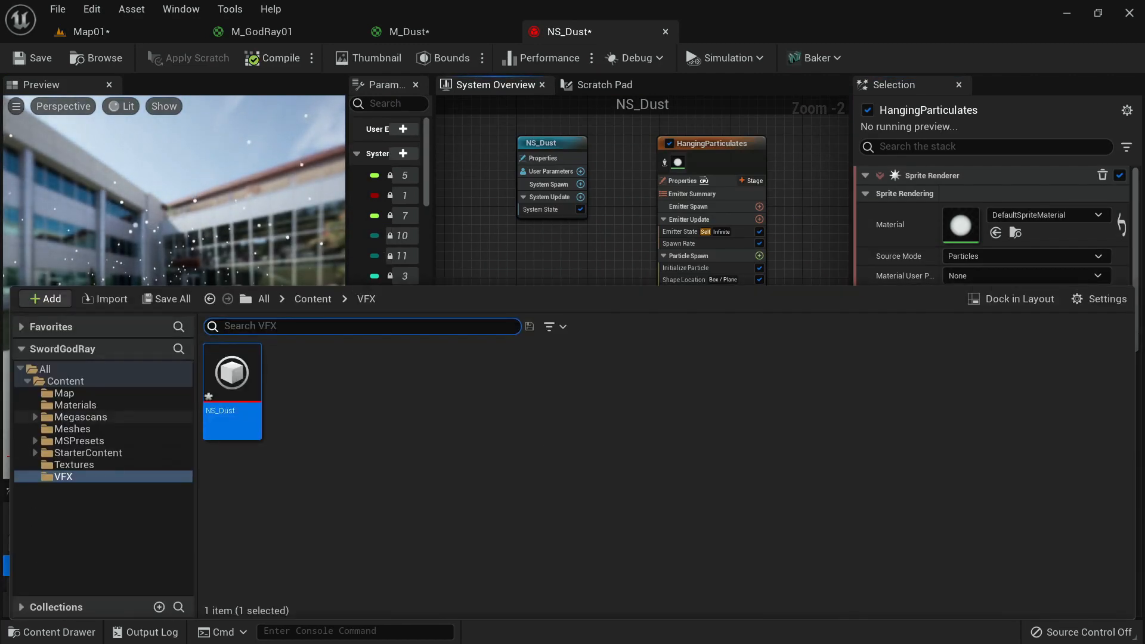
pyautogui.click(76, 406)
pyautogui.click(238, 394)
pyautogui.hotkey('ctrl', 'space')
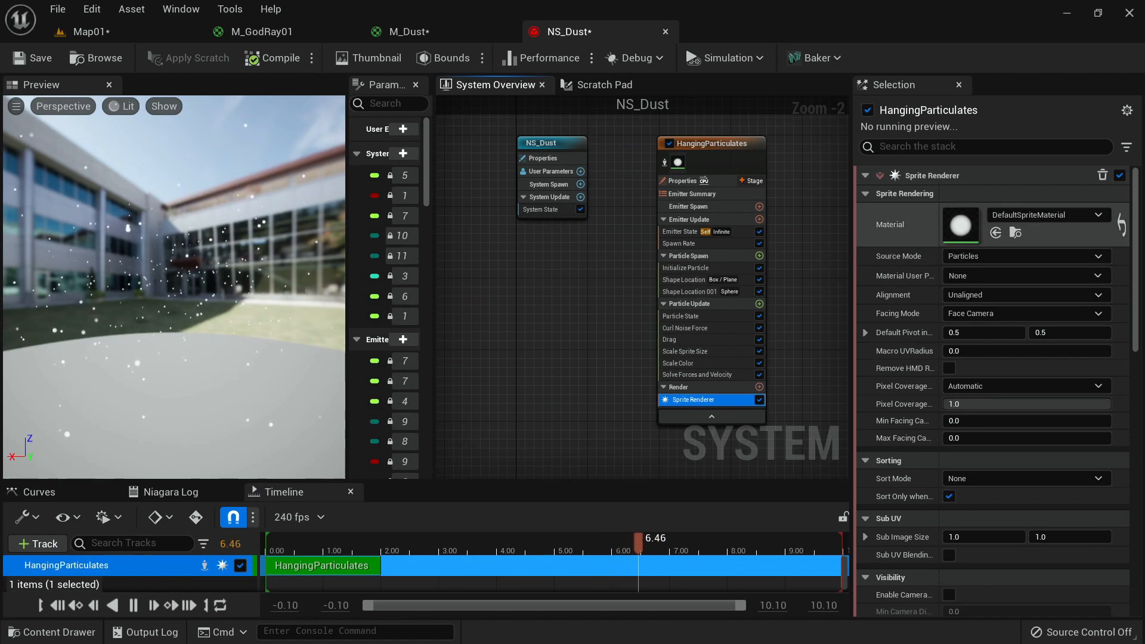
pyautogui.click(995, 233)
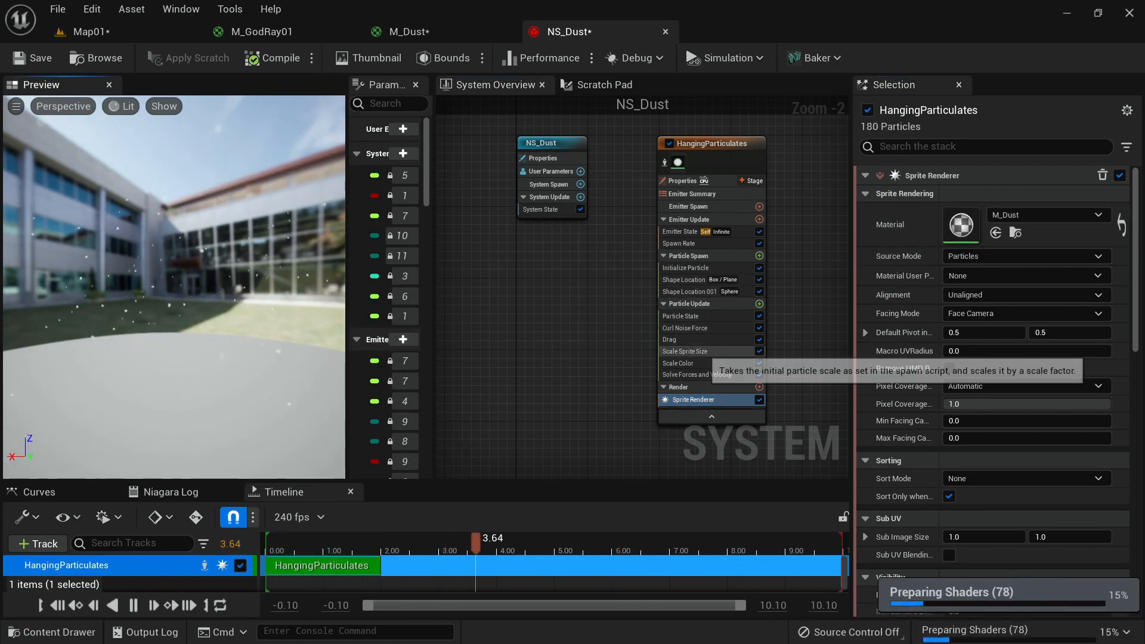
# Set the middle key of the Scale Color module's alpha curve to a value of 0.6.
pyautogui.click(686, 363)
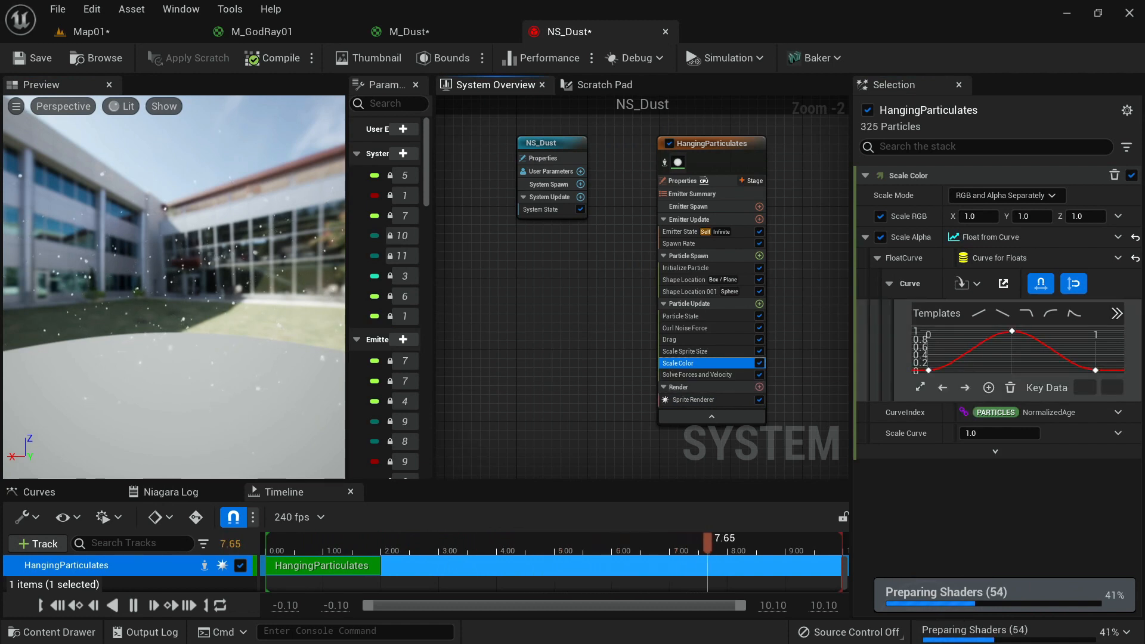
pyautogui.moveTo(992, 339); pyautogui.dragTo(1039, 322)
pyautogui.click(1113, 389)
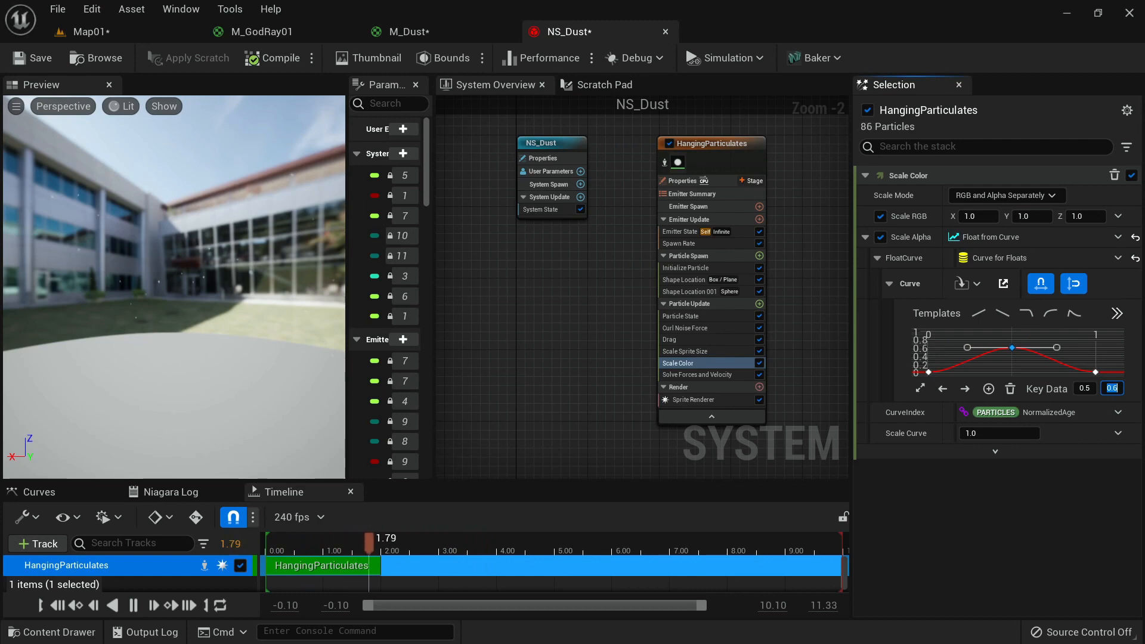
# Locate the NS_Dust asset and place it in the Map01 level near the sword, at about -1390, -410, 220.
pyautogui.click(96, 58)
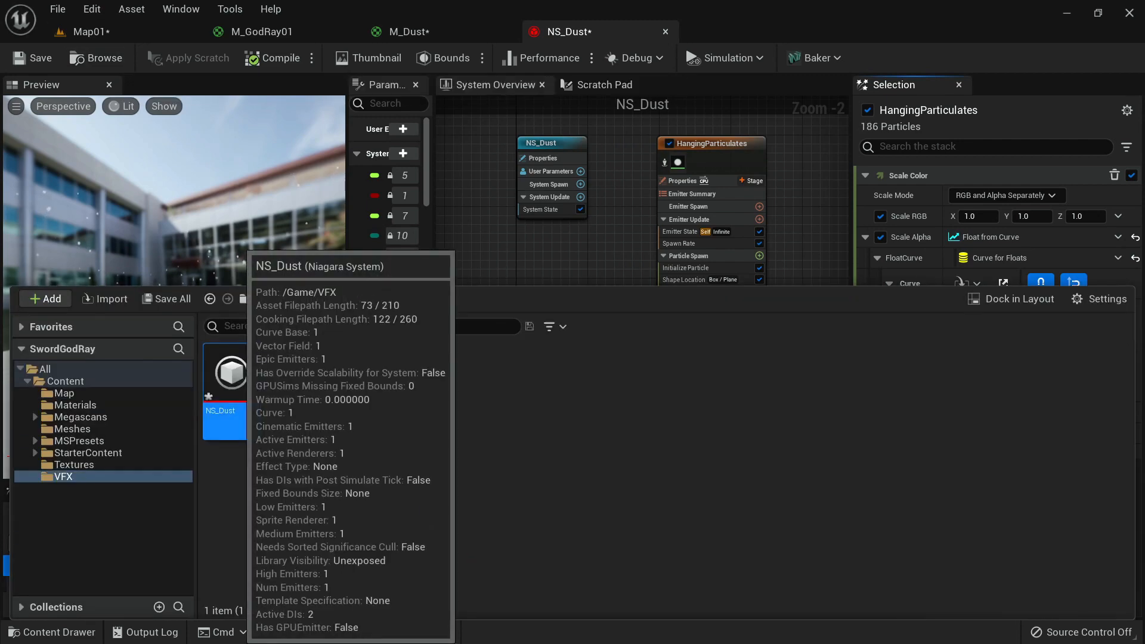
pyautogui.moveTo(231, 376); pyautogui.dragTo(155, 107)
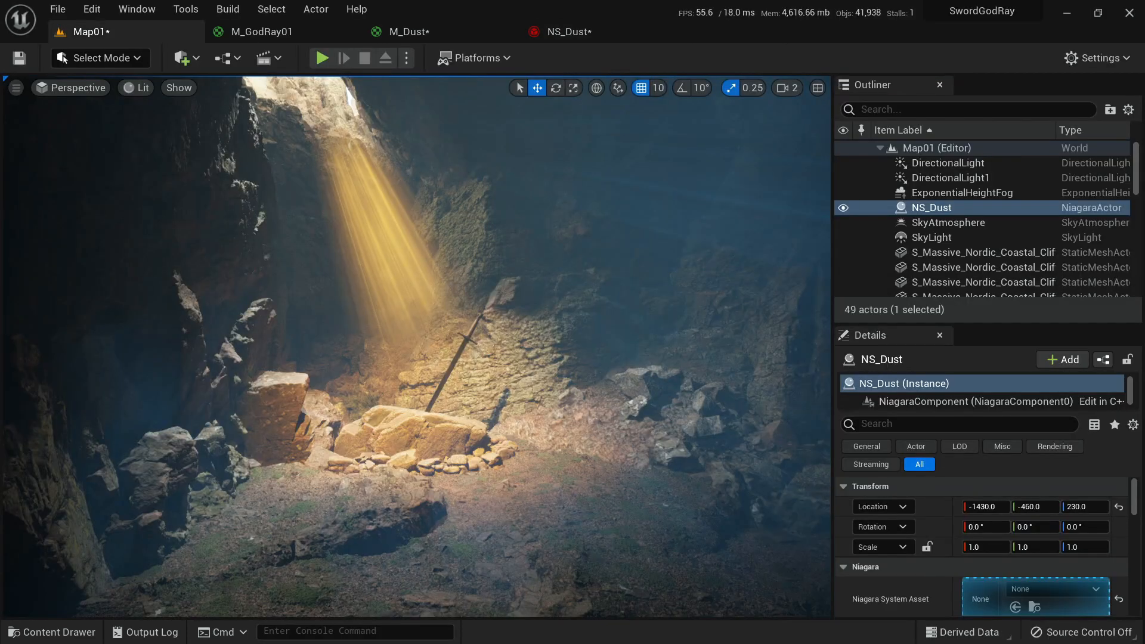
pyautogui.moveTo(425, 546); pyautogui.dragTo(430, 555)
pyautogui.moveTo(430, 555); pyautogui.dragTo(413, 607, button='right')
pyautogui.press('g')
pyautogui.press('g')
pyautogui.moveTo(418, 346); pyautogui.dragTo(466, 358, button='right')
pyautogui.press('g')
pyautogui.moveTo(370, 410); pyautogui.dragTo(369, 275)
pyautogui.press('g')
pyautogui.moveTo(370, 276)
pyautogui.mouseDown(button='right')
pyautogui.moveTo(373, 334)
pyautogui.moveTo(358, 233)
pyautogui.moveTo(365, 280)
pyautogui.moveTo(360, 265)
pyautogui.mouseUp(button='right')
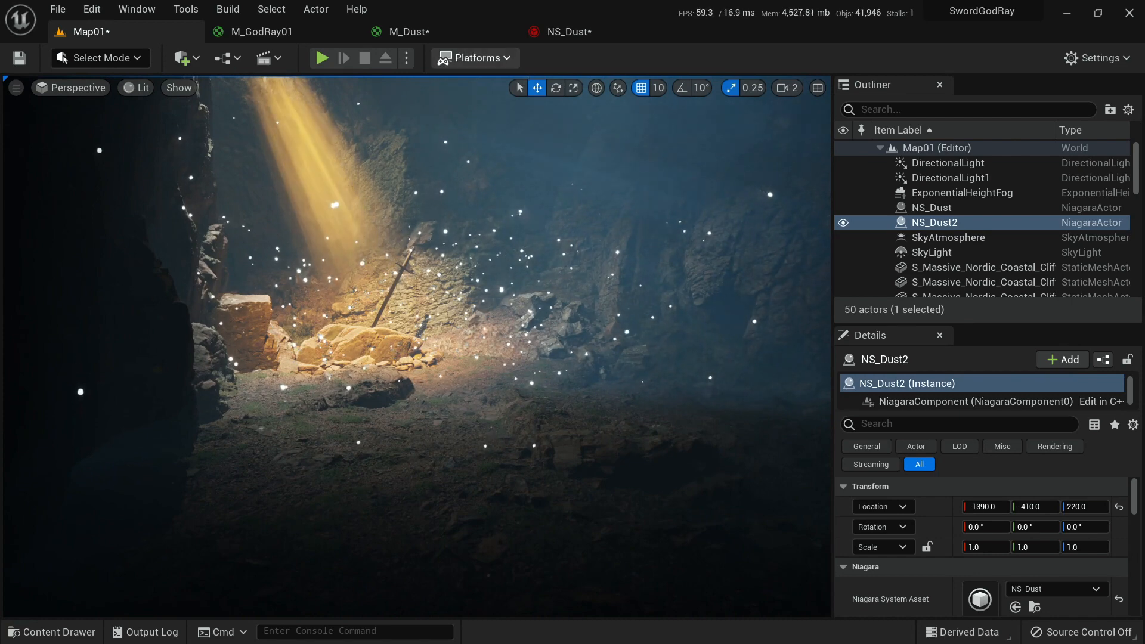
# In NS_Dust's Initialize Particle module, set the uniform sprite size minimum to 0.5 and maximum to 0.9.
pyautogui.click(570, 31)
pyautogui.click(686, 268)
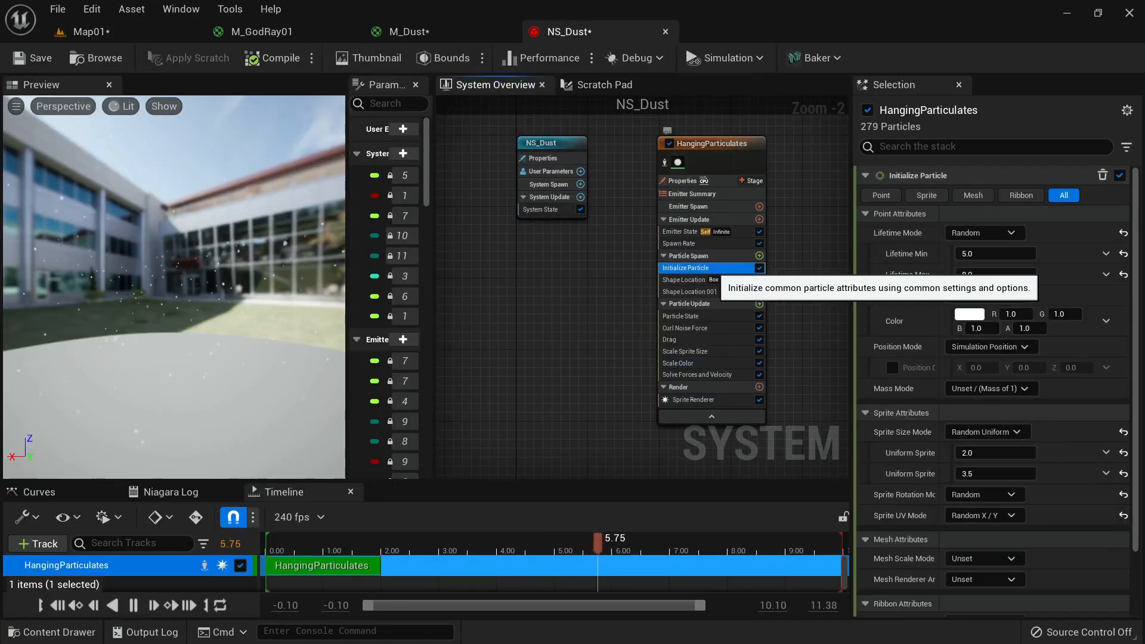
pyautogui.click(975, 452)
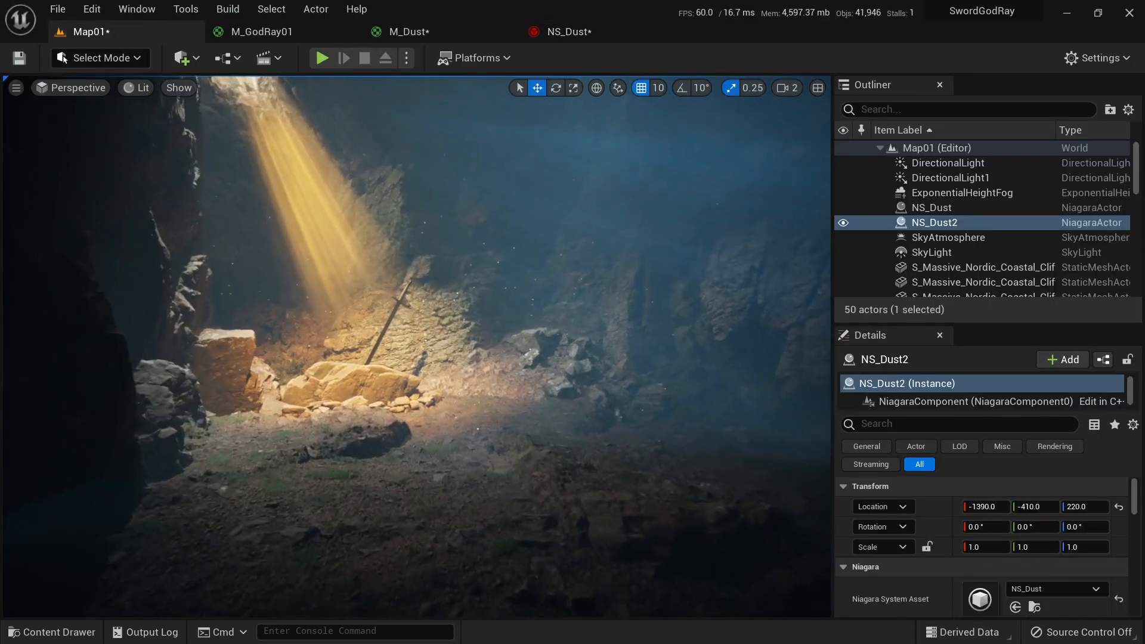
# Examine the smaller dust particles around the god ray and sword from near and far in Map01.
pyautogui.press('w')
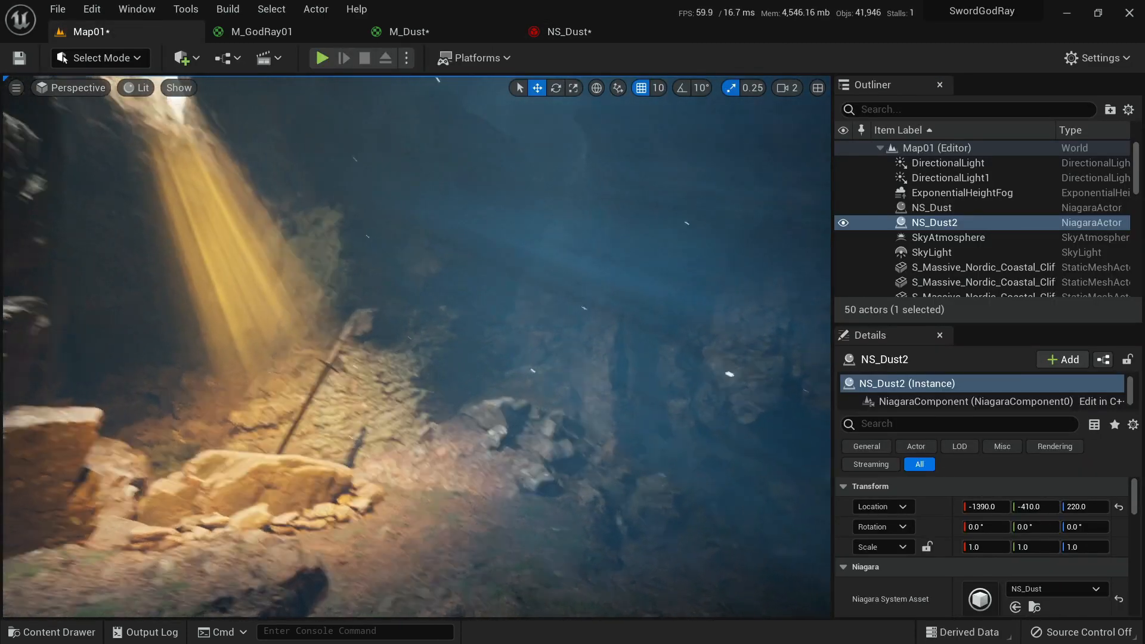
pyautogui.press('w')
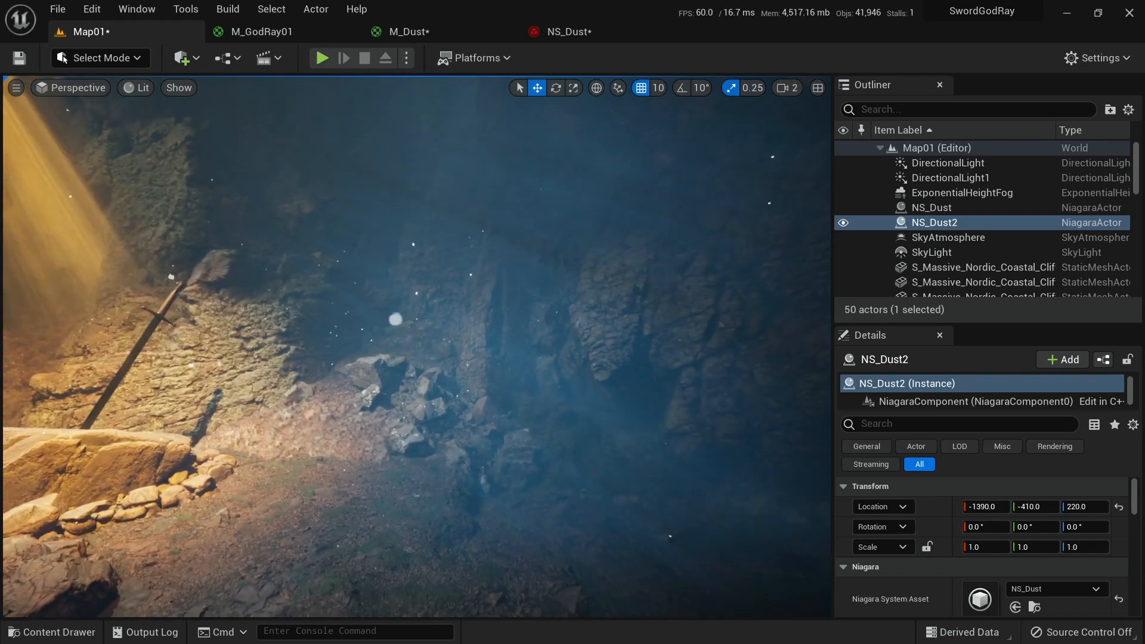
pyautogui.press('s')
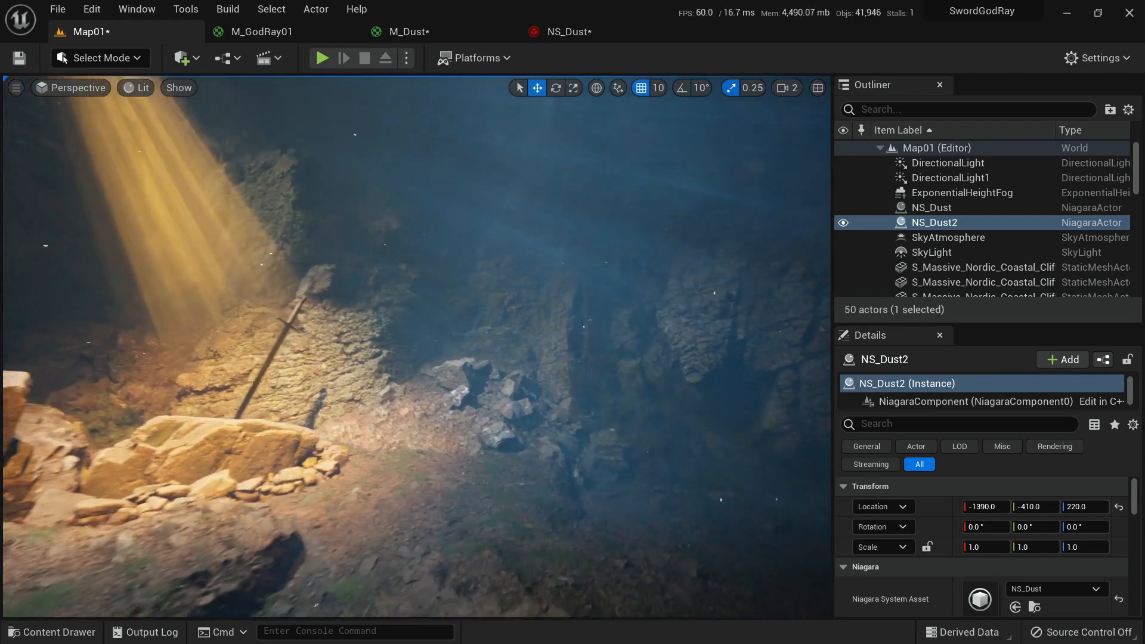
pyautogui.press('s')
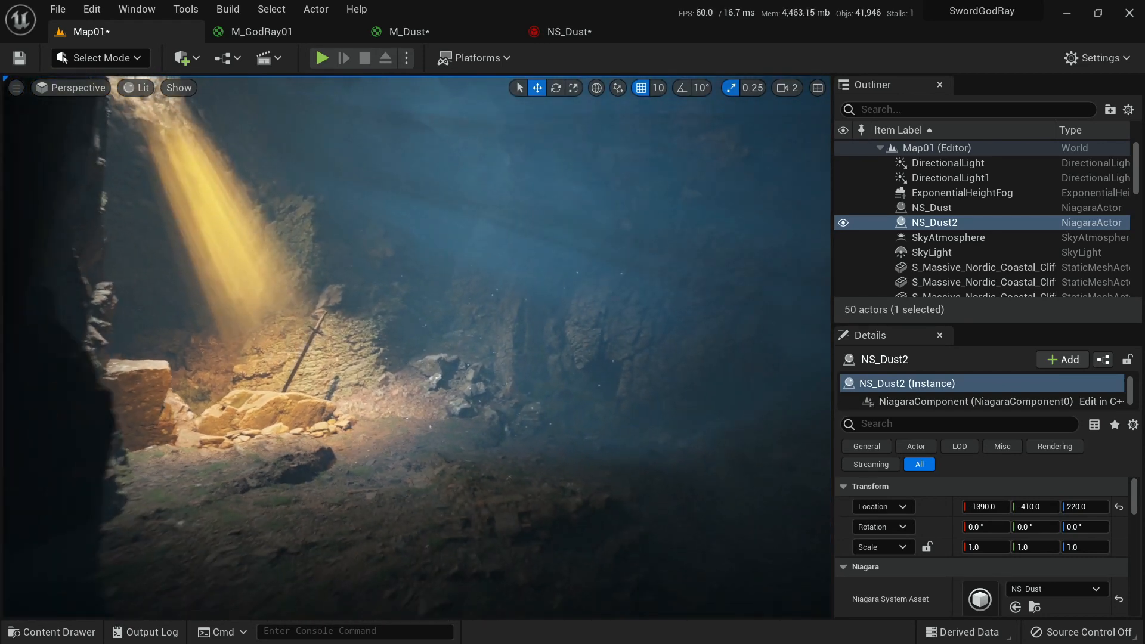
pyautogui.press('s')
pyautogui.press('w')
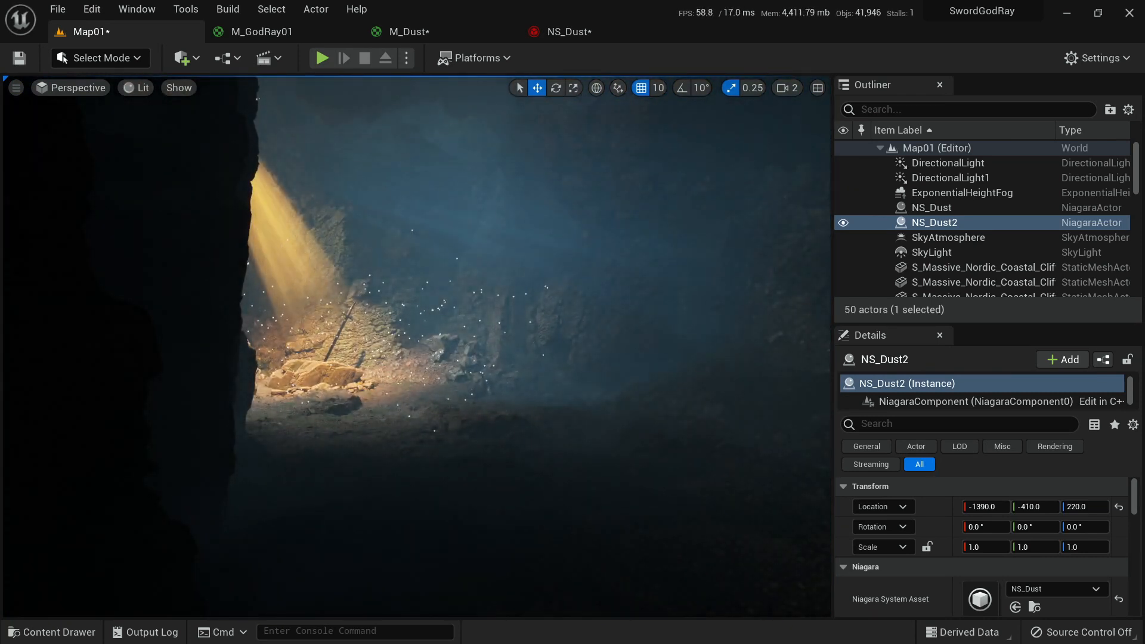
pyautogui.press('w')
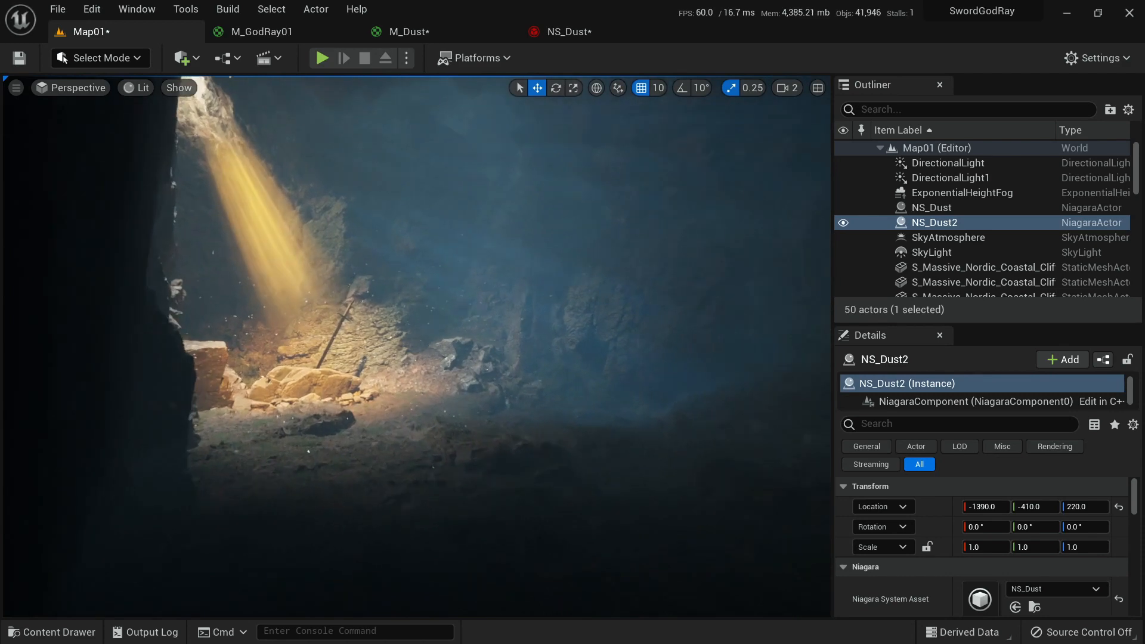
pyautogui.press('w')
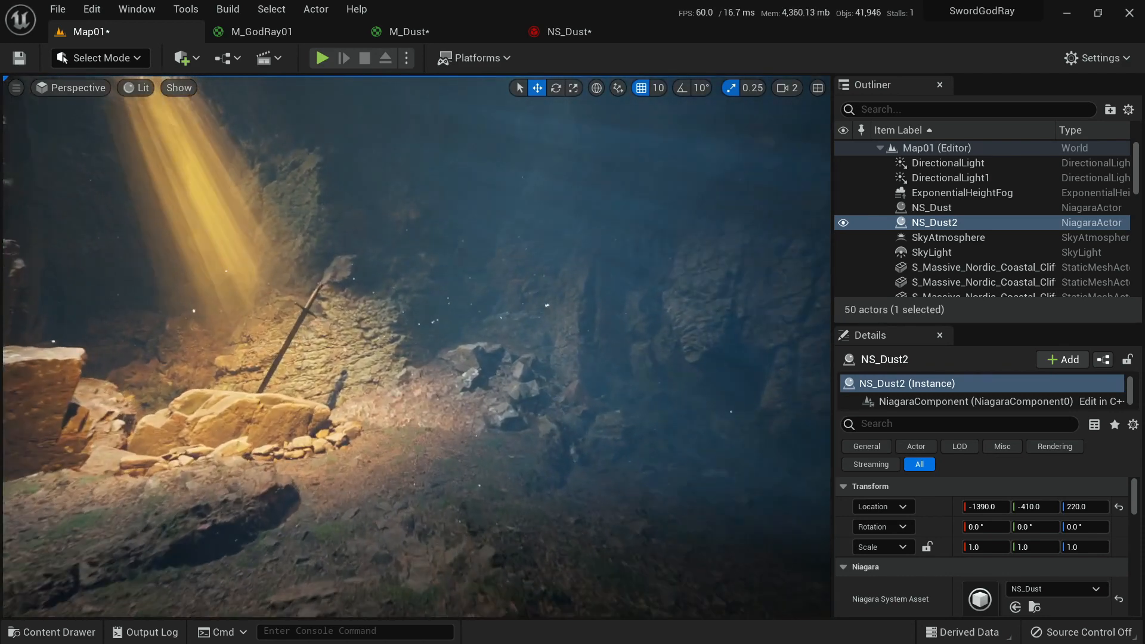
pyautogui.press('s')
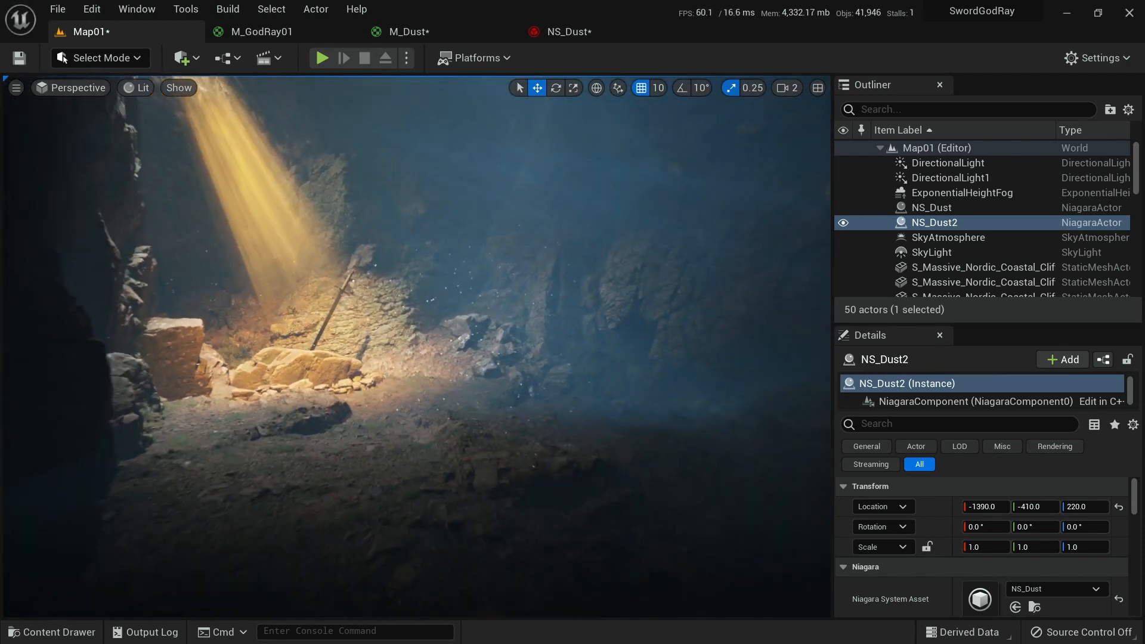
pyautogui.press('s')
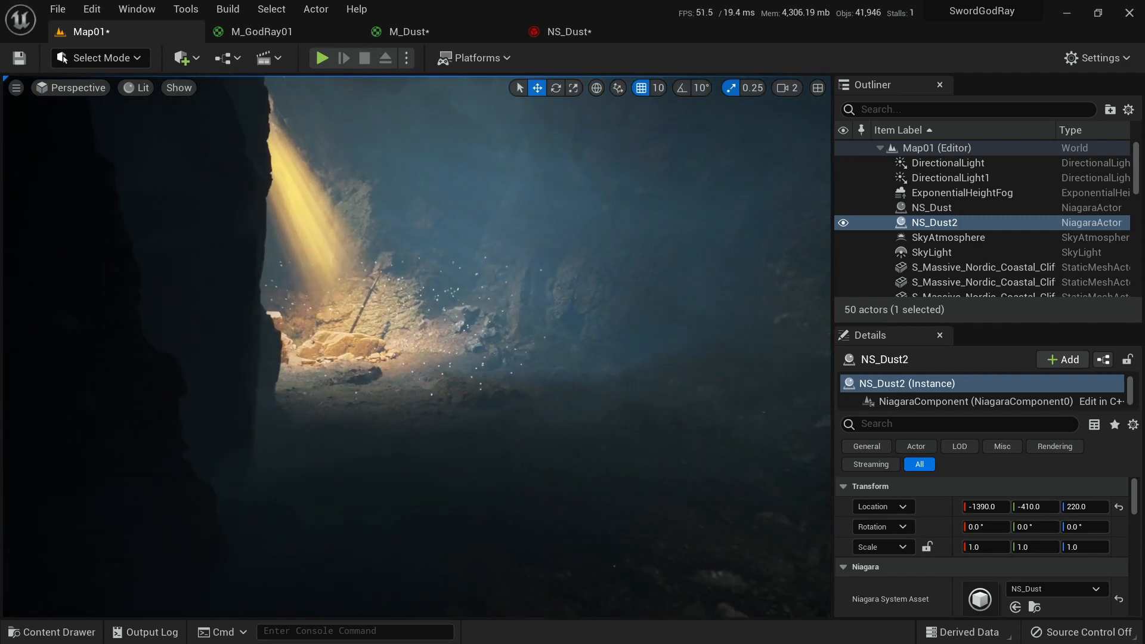
pyautogui.press('w')
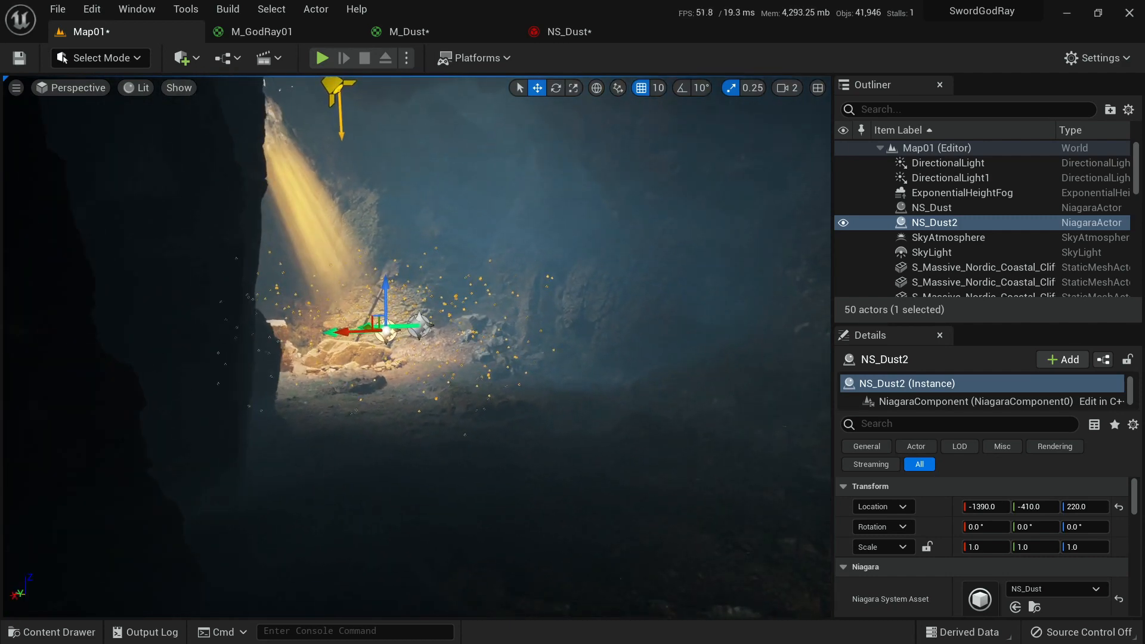
# Set the box size of NS_Dust's Shape Location module to 1000 on X, Y and Z and check the spread in Map01.
pyautogui.click(570, 32)
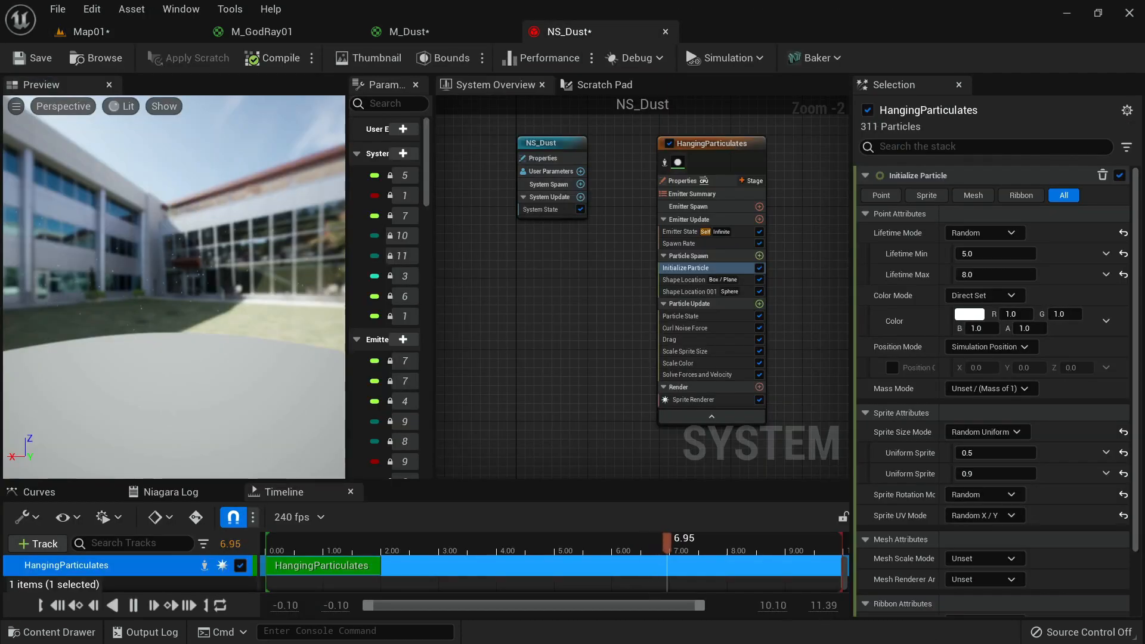
pyautogui.click(692, 291)
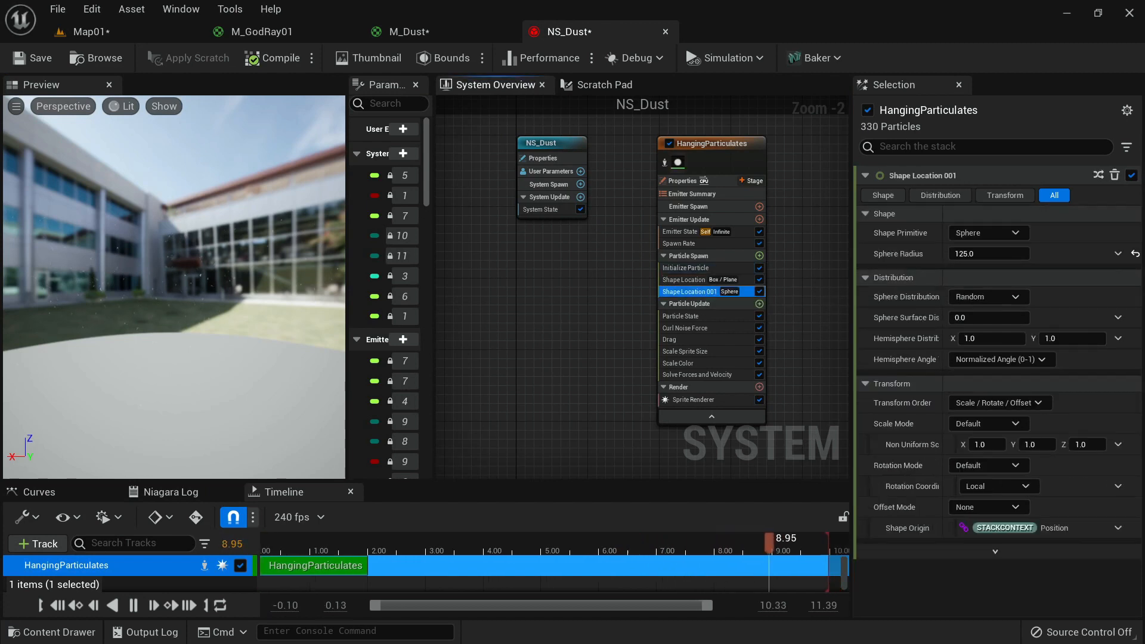
pyautogui.click(684, 280)
pyautogui.click(975, 274)
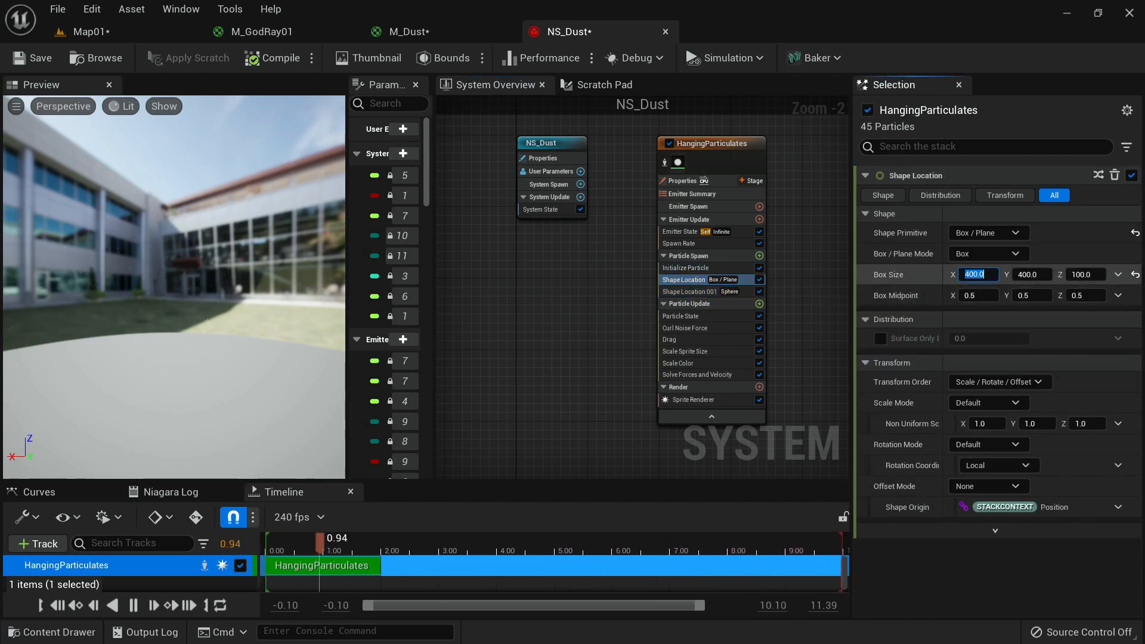
pyautogui.press('Tab')
pyautogui.write('1')
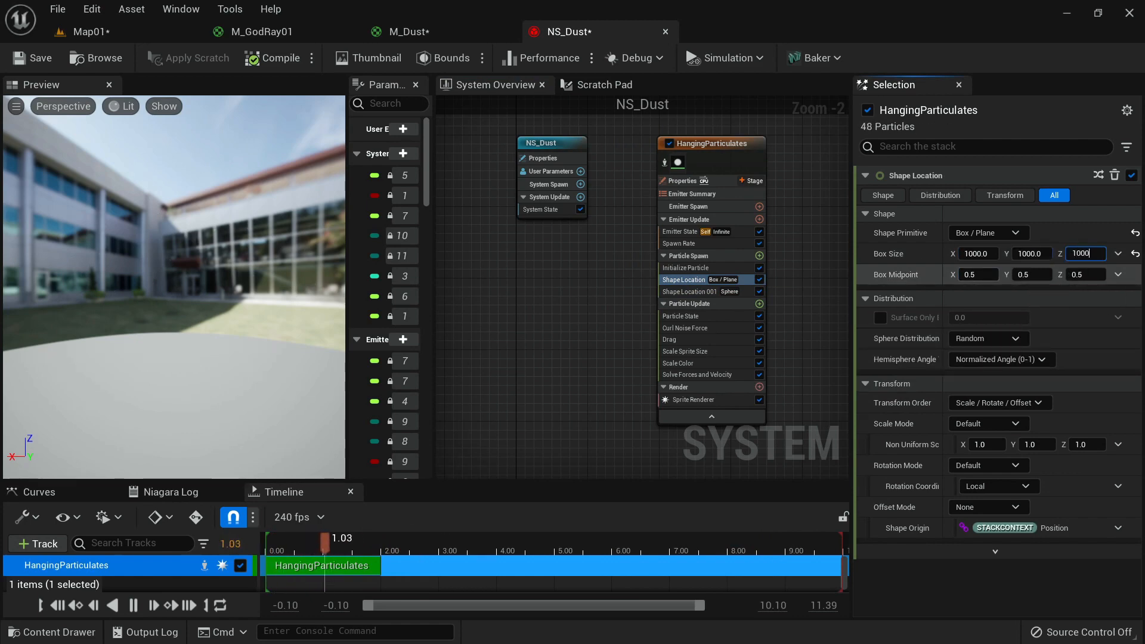
pyautogui.press('Tab')
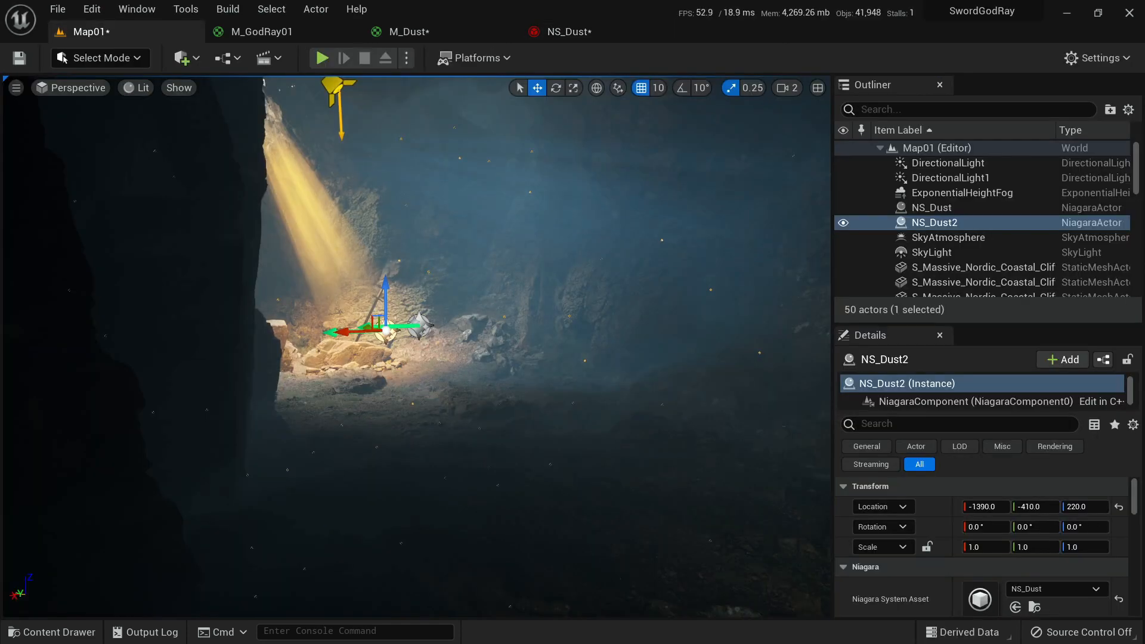
pyautogui.moveTo(417, 346); pyautogui.dragTo(298, 465, button='right')
pyautogui.press('g')
pyautogui.moveTo(417, 346); pyautogui.dragTo(453, 337, button='right')
# Set the box size of NS_Dust's Shape Location module to 800 on X, Y and Z and check it in Map01.
pyautogui.click(593, 32)
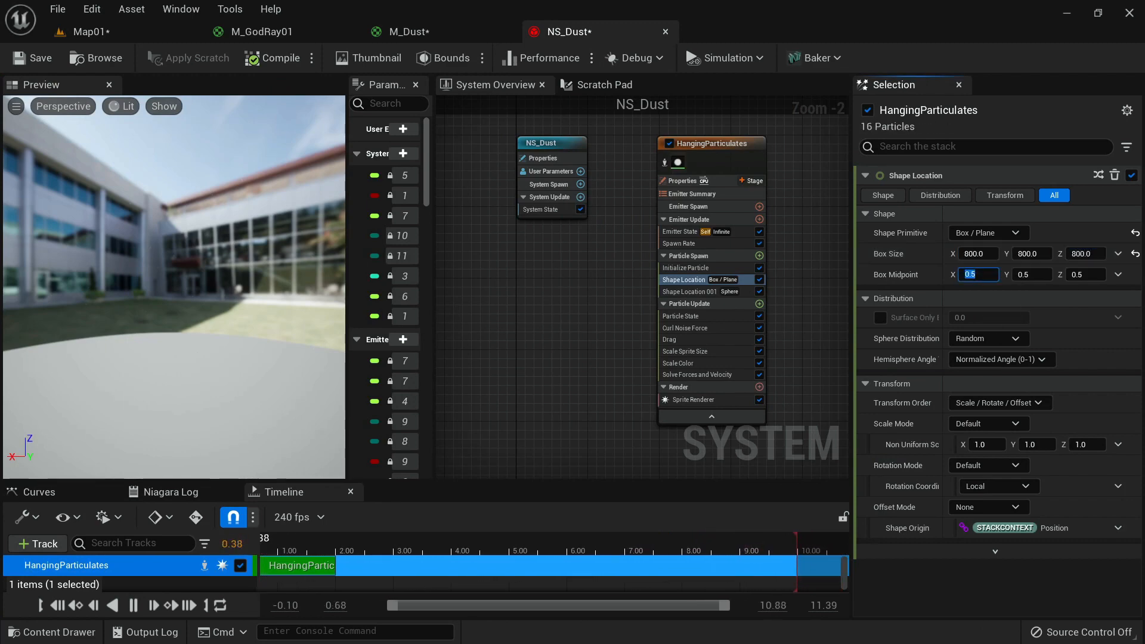
pyautogui.click(84, 32)
pyautogui.moveTo(417, 346); pyautogui.dragTo(444, 376, button='right')
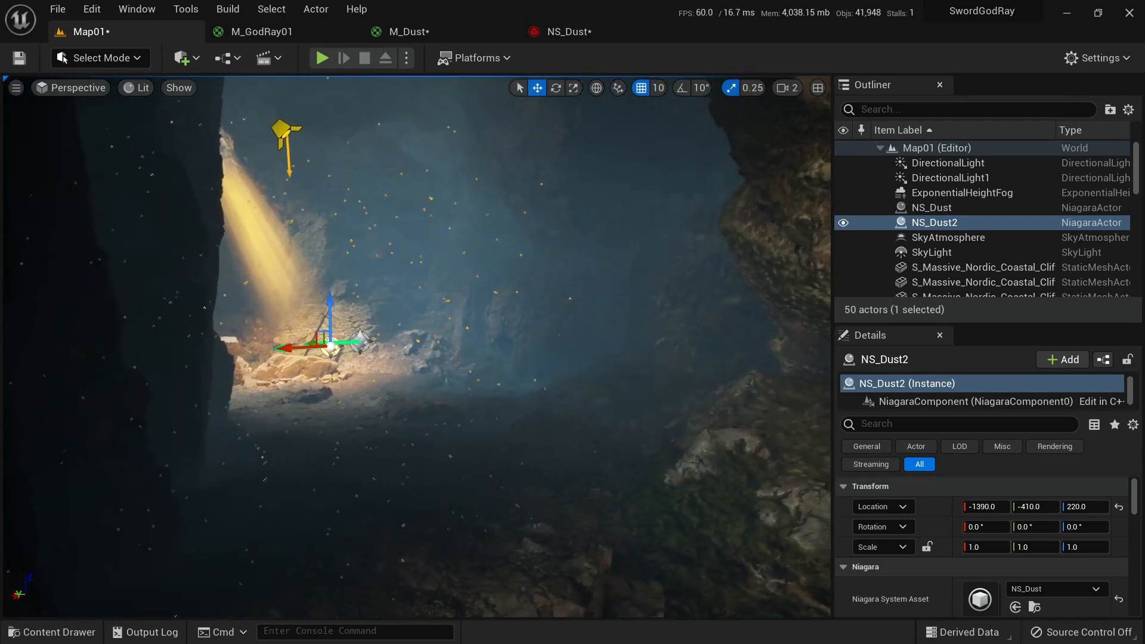
# Set the Shape Location box size Z to 500 in NS_Dust and raise the NS_Dust2 actor to a Z location of 380.
pyautogui.hotkey('ctrl', 'space')
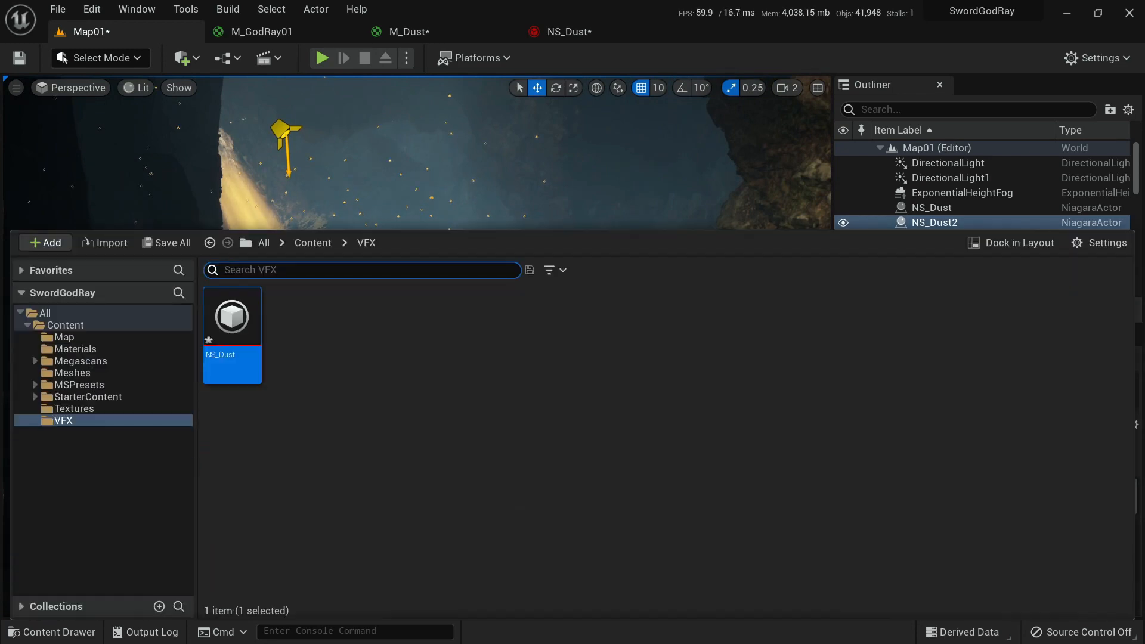
pyautogui.doubleClick(233, 358)
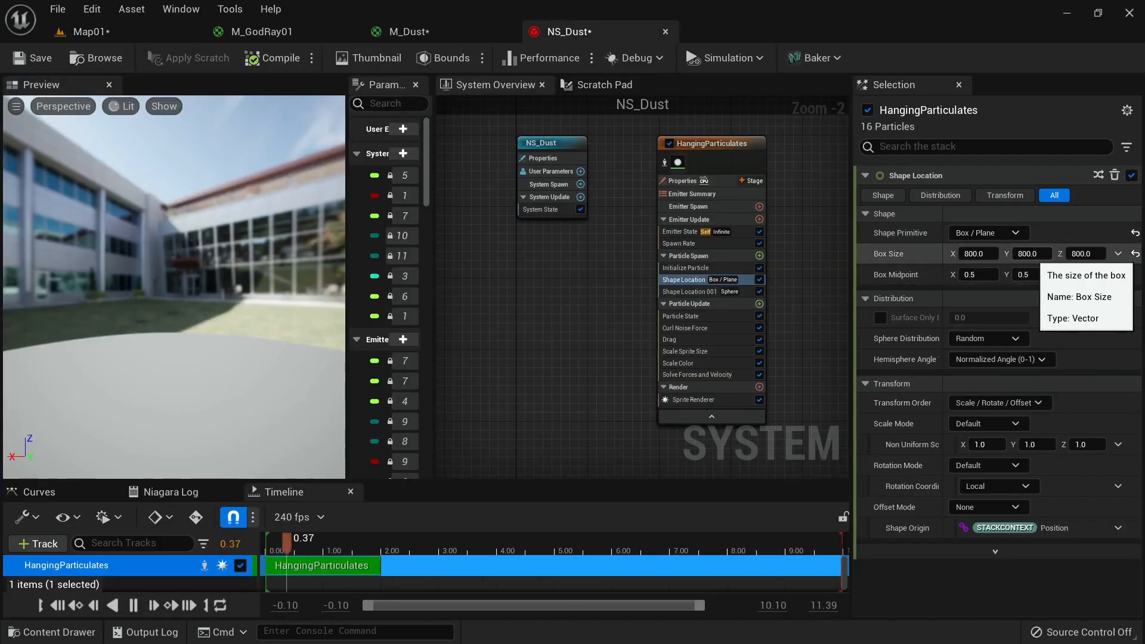
pyautogui.click(1082, 254)
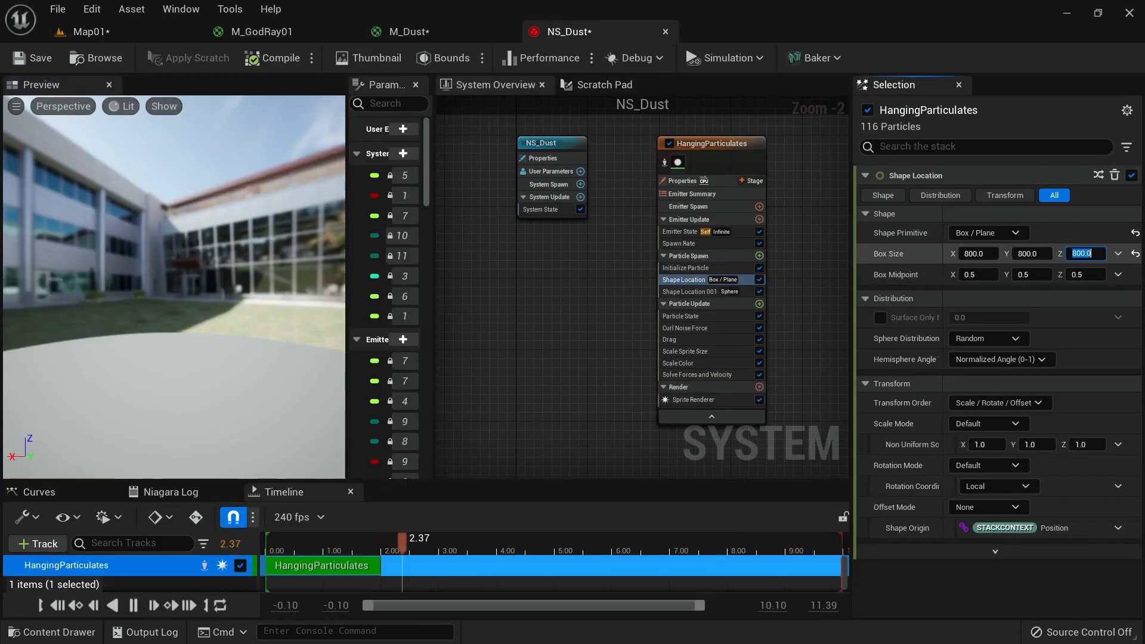
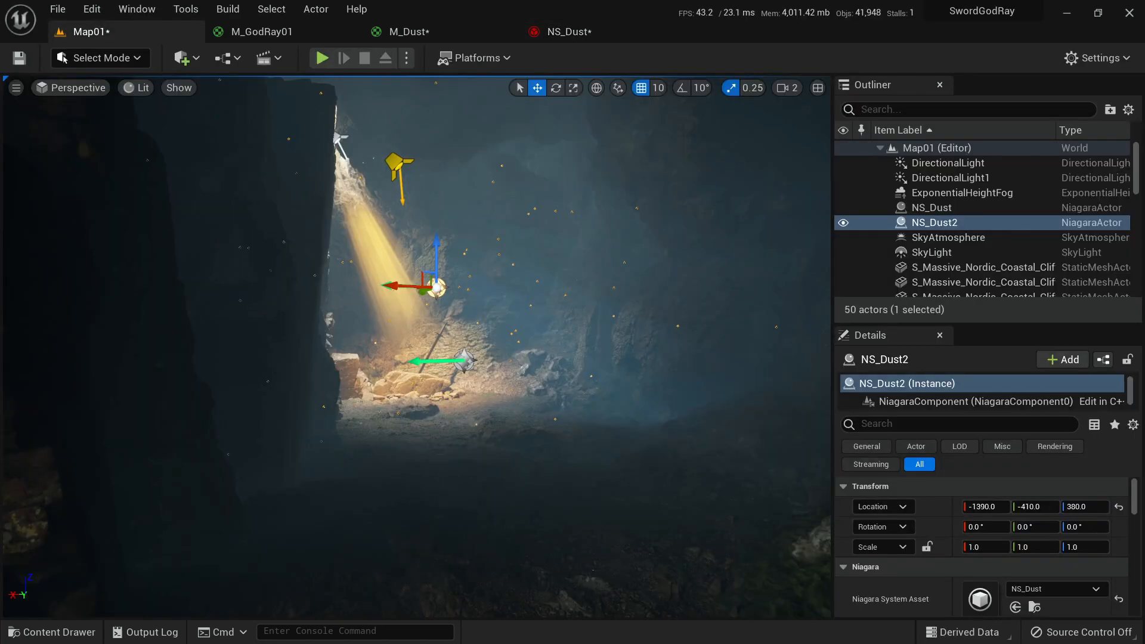
pyautogui.moveTo(418, 346); pyautogui.dragTo(528, 415, button='right')
pyautogui.press('g')
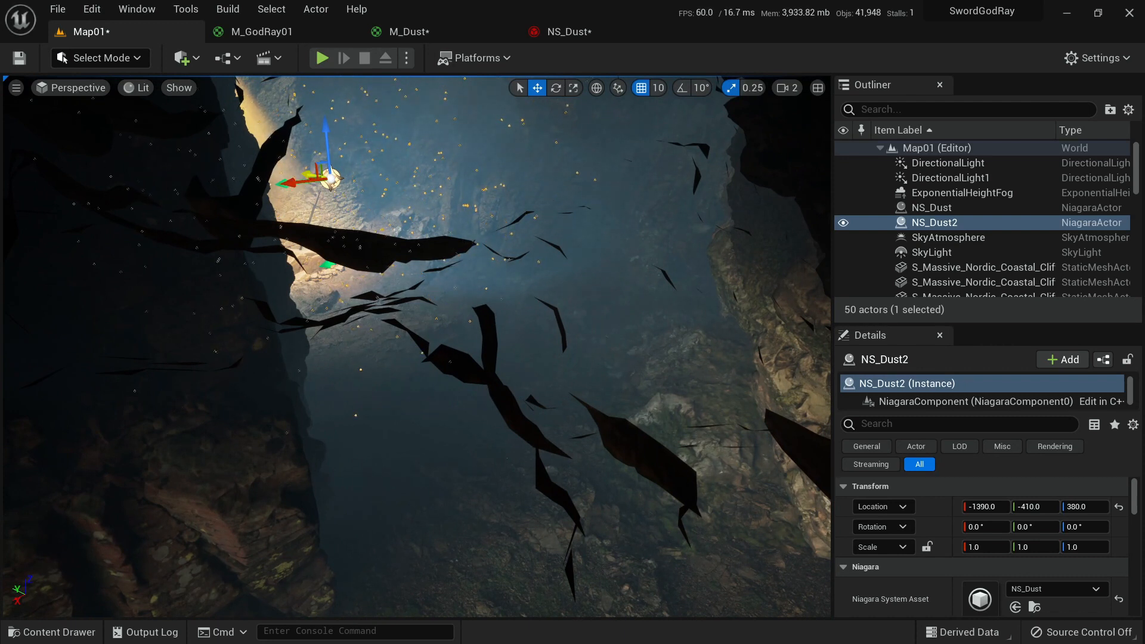
# Duplicate the NS_Dust2 actor and move the copy to -1290, -1030, 240 in the cave.
pyautogui.keyDown('alt'); pyautogui.moveTo(312, 186); pyautogui.dragTo(289, 189); pyautogui.keyUp('alt')
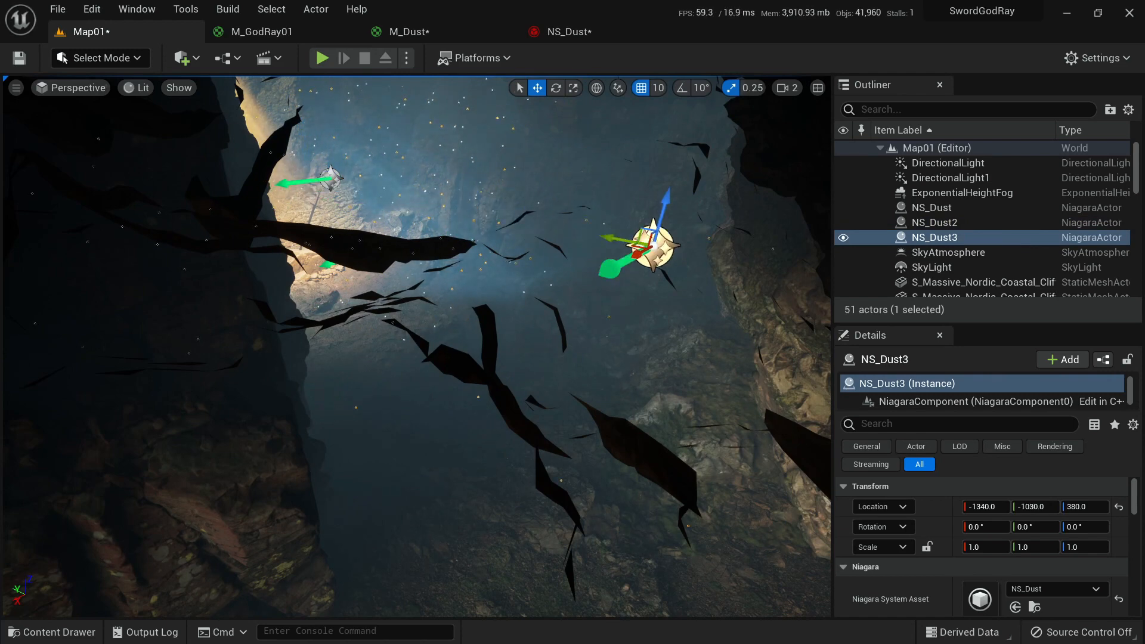
pyautogui.moveTo(418, 346); pyautogui.dragTo(456, 345, button='right')
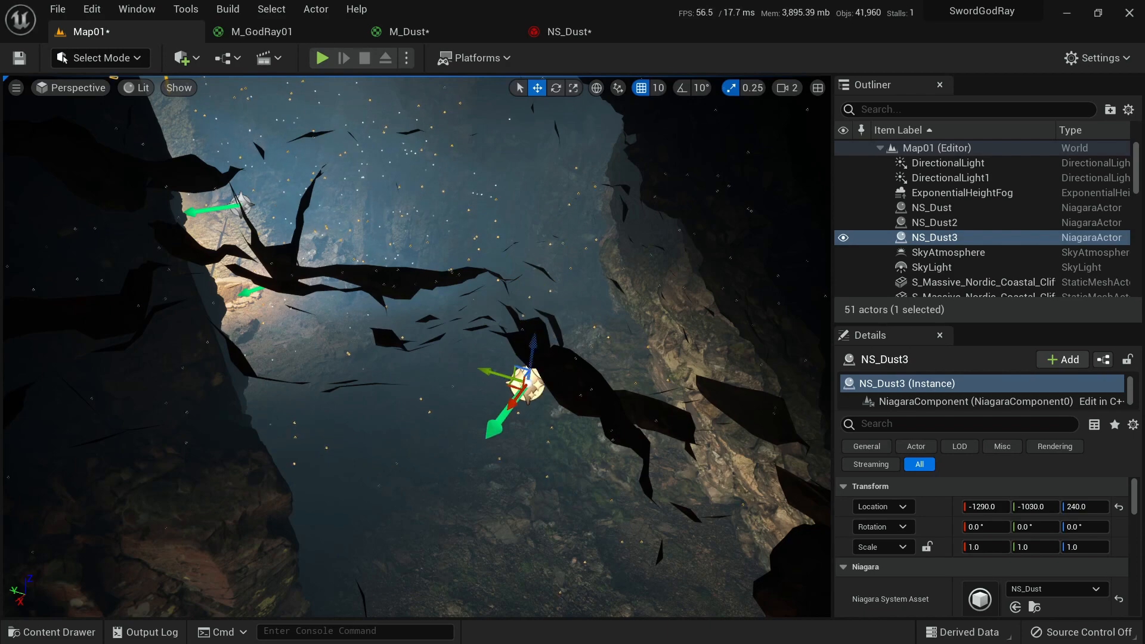
pyautogui.moveTo(418, 346)
pyautogui.mouseDown(button='right')
pyautogui.moveTo(358, 441)
pyautogui.moveTo(425, 333)
pyautogui.mouseUp(button='right')
# Duplicate the NS_Dust asset in the VFX folder as NS_DustSmall and open the copy.
pyautogui.hotkey('ctrl', 'space')
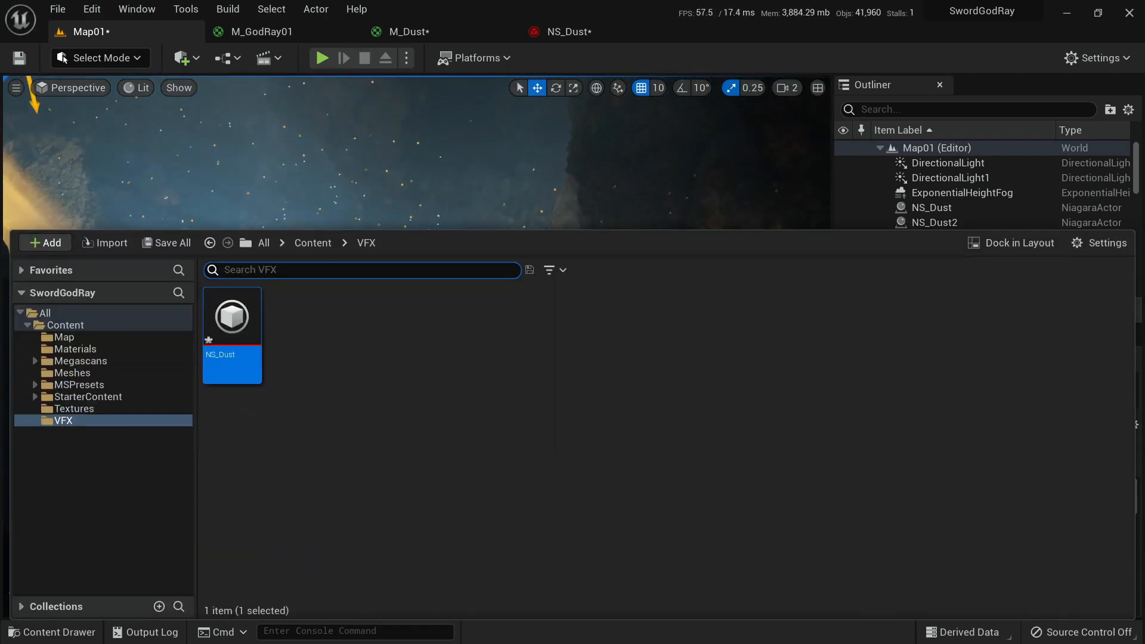
pyautogui.rightClick(233, 325)
pyautogui.click(262, 382)
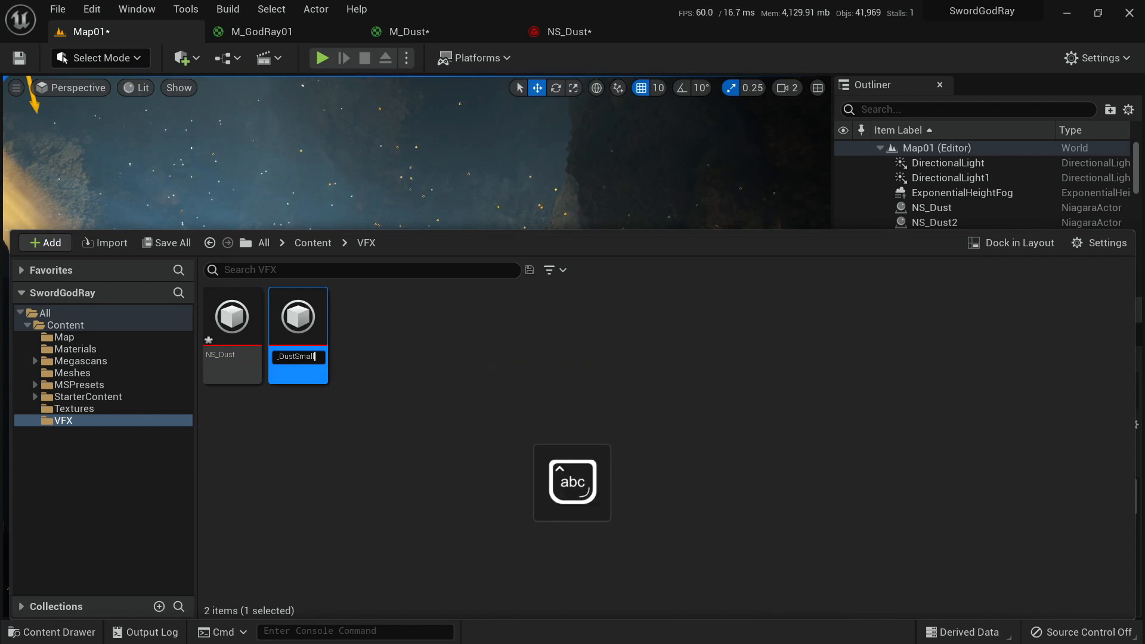
pyautogui.doubleClick(299, 323)
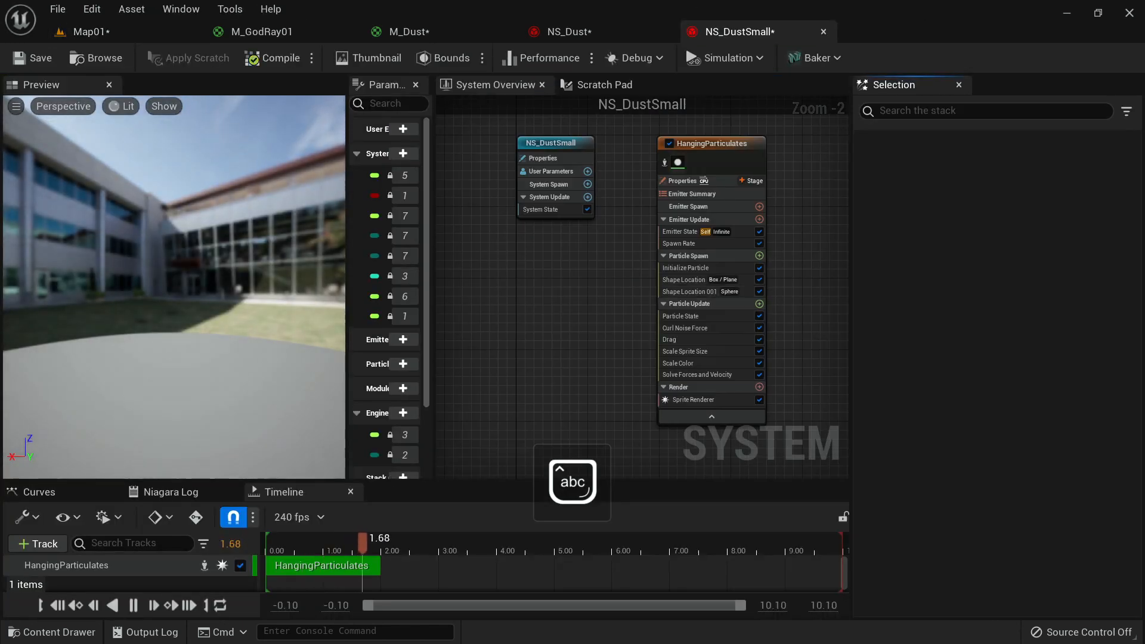
# Set the Shape Location box size to 300 on X and Y in NS_DustSmall.
pyautogui.scroll(2, 646, 294)
pyautogui.click(697, 260)
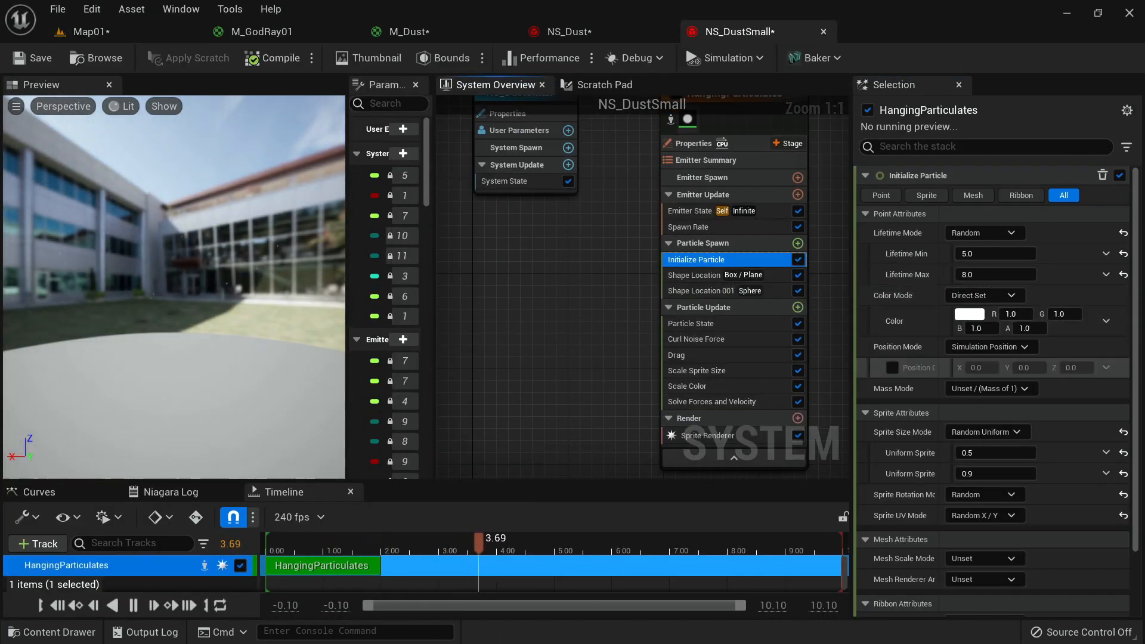
pyautogui.click(694, 275)
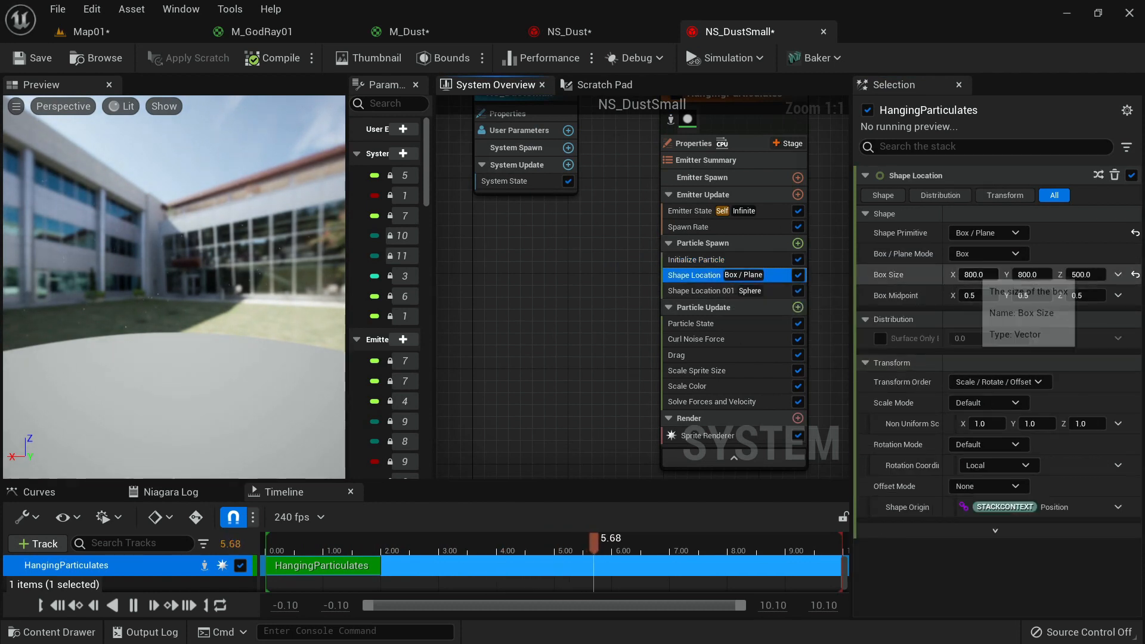
pyautogui.click(977, 275)
pyautogui.write('3')
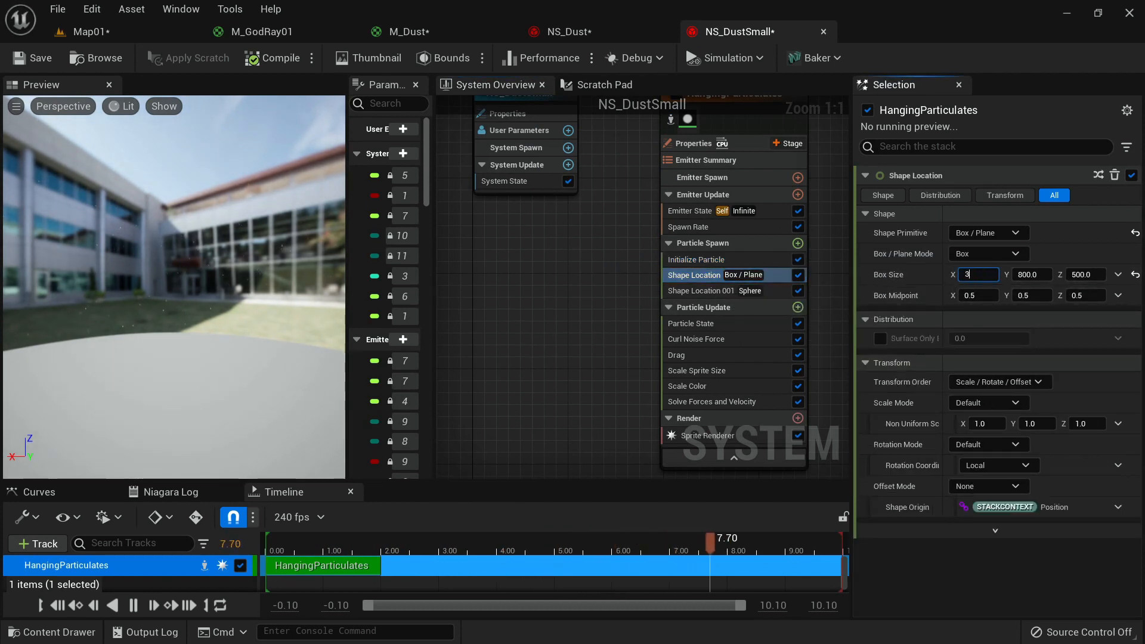
pyautogui.write('00')
pyautogui.press('Tab')
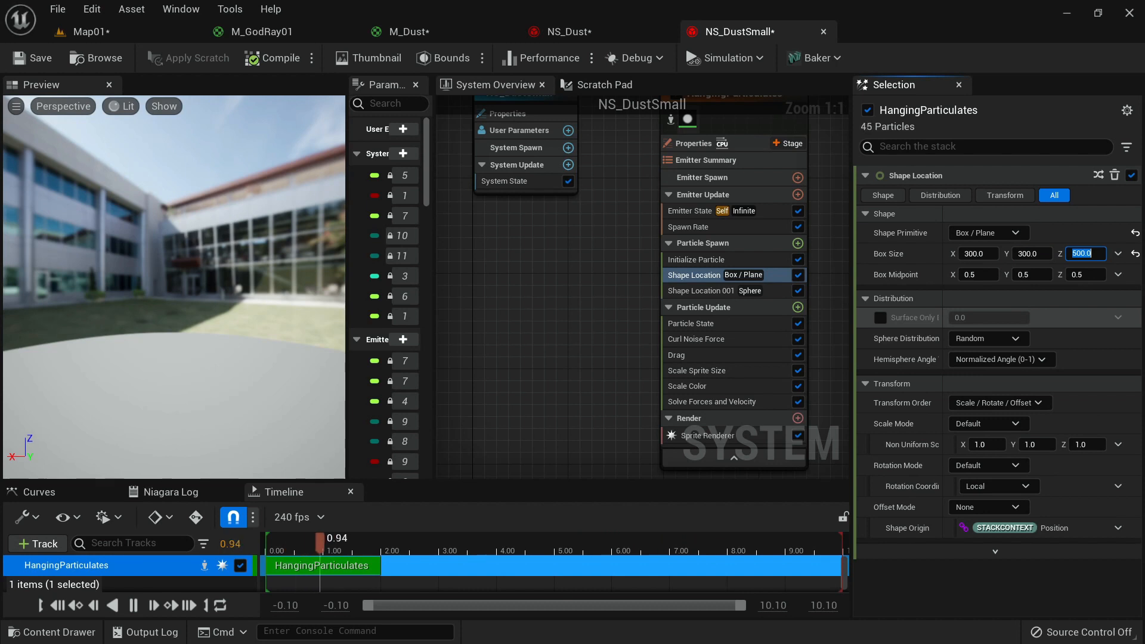
# Set the Spawn Rate of NS_DustSmall's HangingParticulates emitter to 30.
pyautogui.click(696, 260)
pyautogui.click(689, 227)
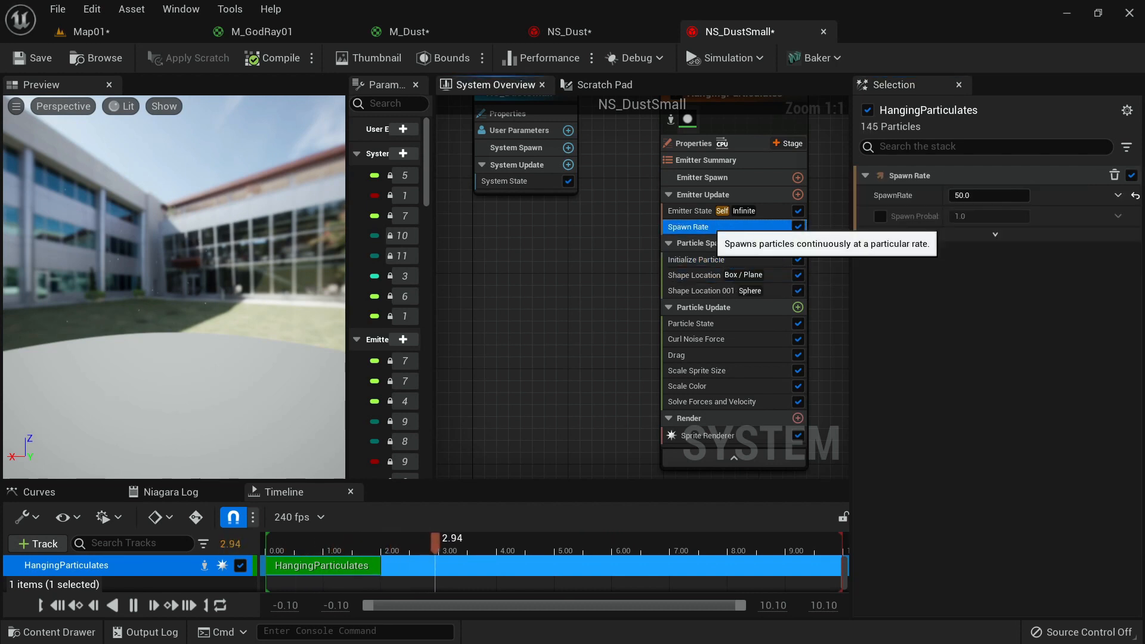
pyautogui.click(963, 196)
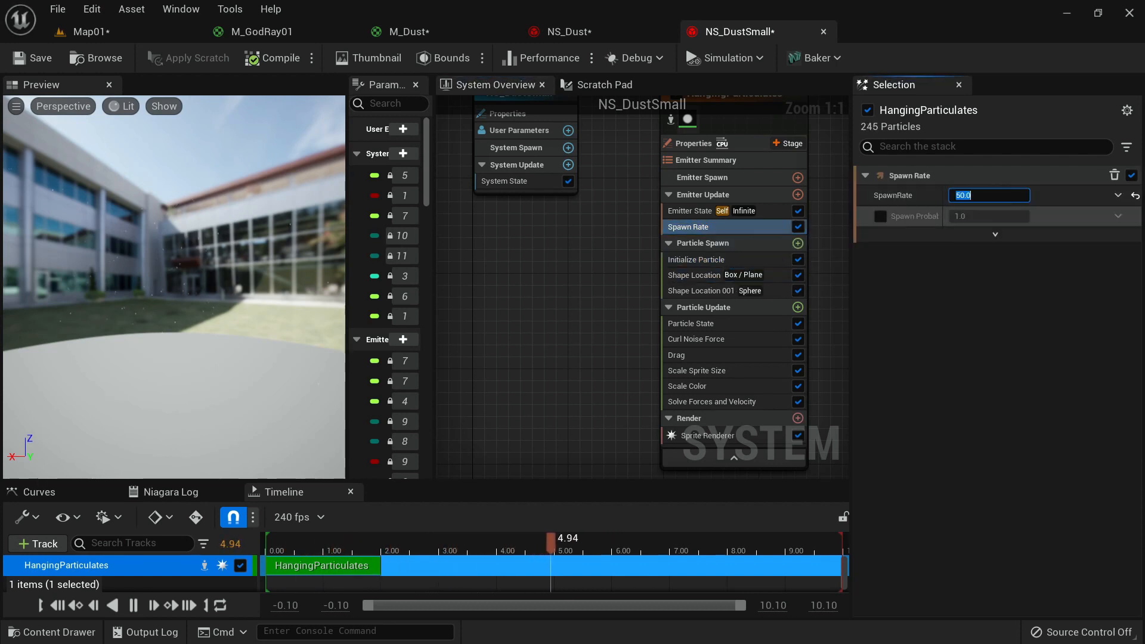
pyautogui.write('30')
pyautogui.press('Return')
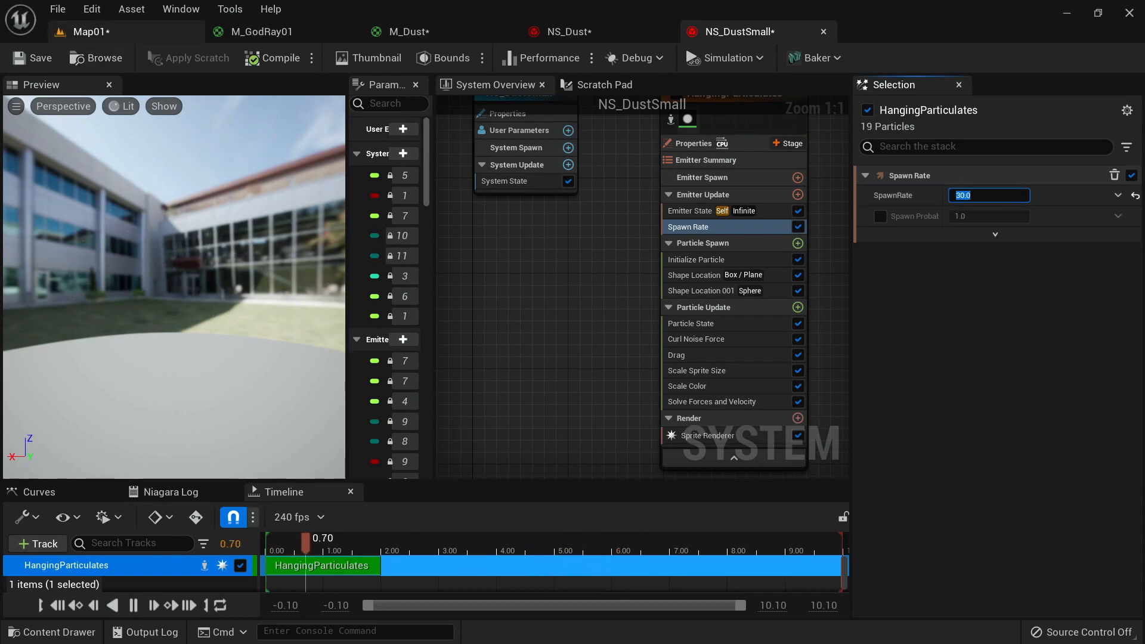
# Return to Map01 and save all modified content, including M_Dust, Map01, NS_Dust, NS_DustSmall and T_Dust.
pyautogui.click(89, 32)
pyautogui.rightClick(440, 314)
pyautogui.write('g')
pyautogui.moveTo(441, 248); pyautogui.dragTo(312, 272, button='right')
pyautogui.press('g')
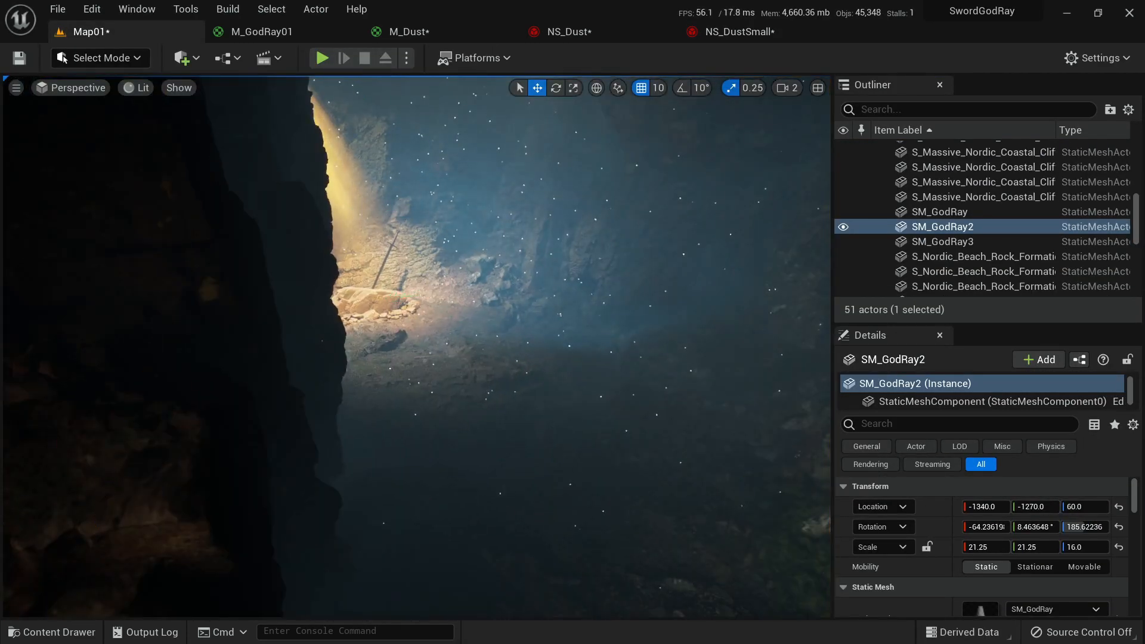
pyautogui.hotkey('ctrl', 'space')
pyautogui.hotkey('ctrl', 'shift', 's')
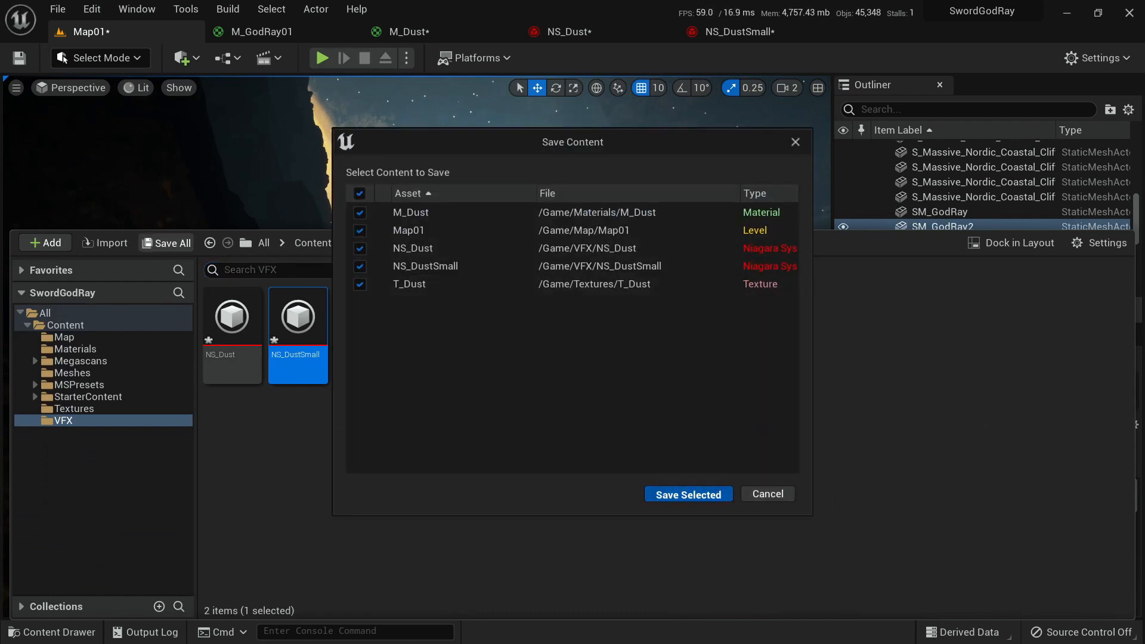
pyautogui.press('Return')
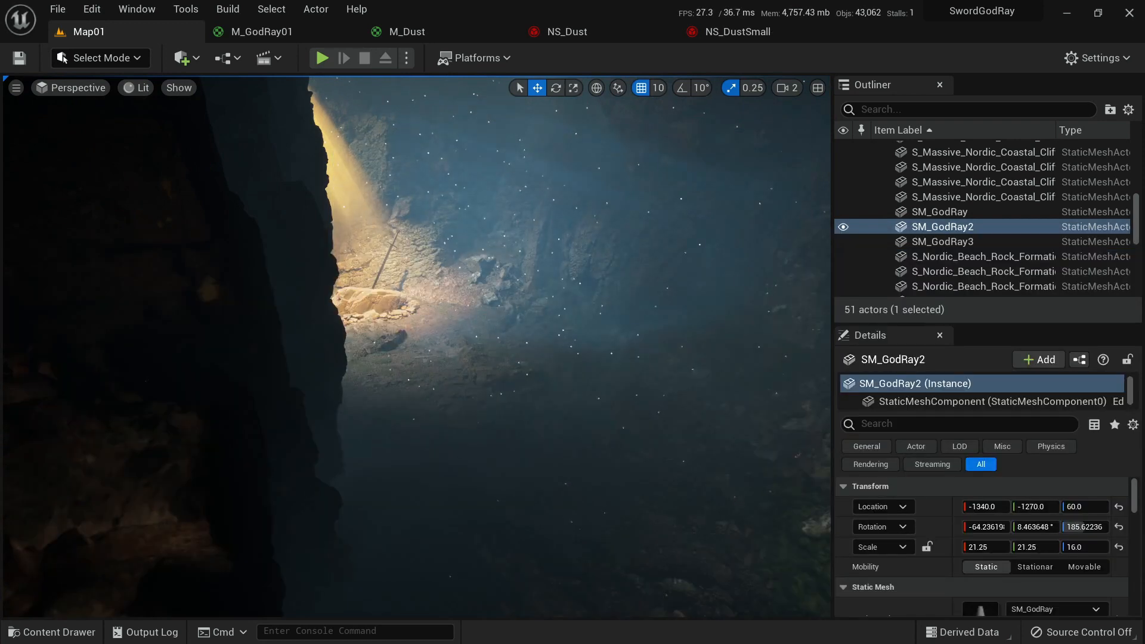
pyautogui.moveTo(418, 346); pyautogui.dragTo(687, 292, button='right')
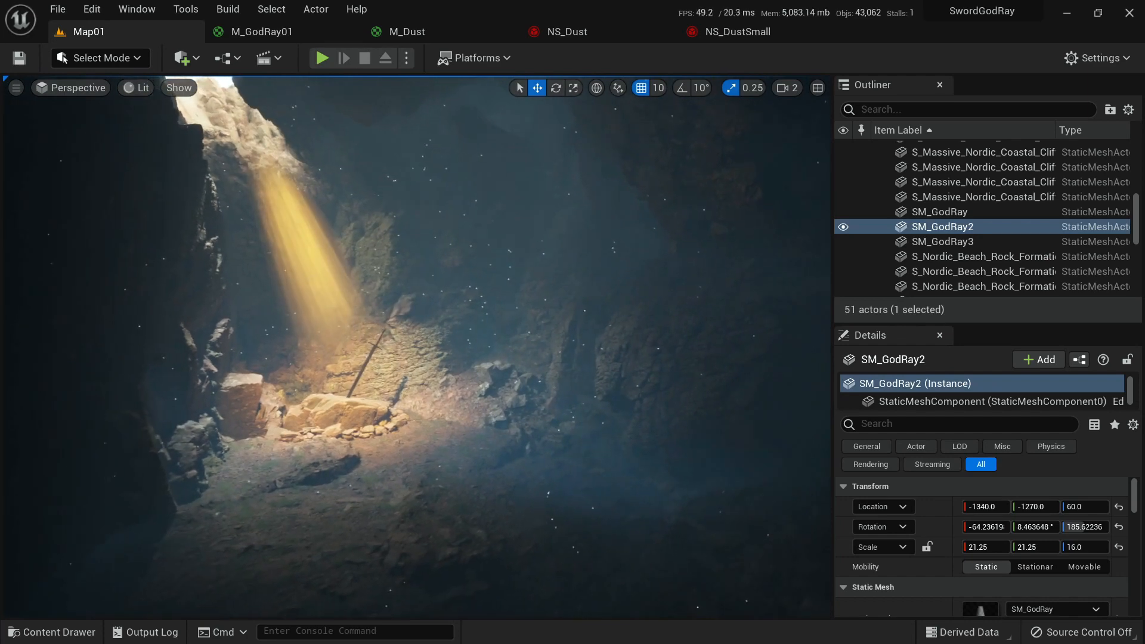
# Darken the Initialize Particle color in NS_Dust to a grey of about 0.404 on R, G and B.
pyautogui.click(418, 32)
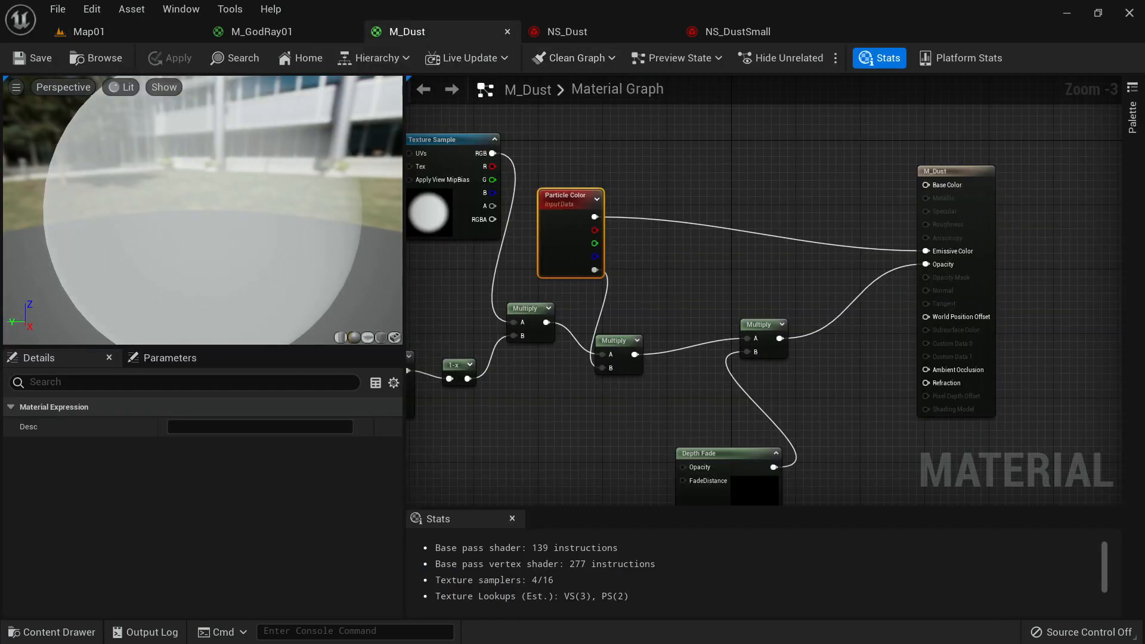
pyautogui.click(597, 32)
pyautogui.scroll(2, 716, 286)
pyautogui.click(710, 284)
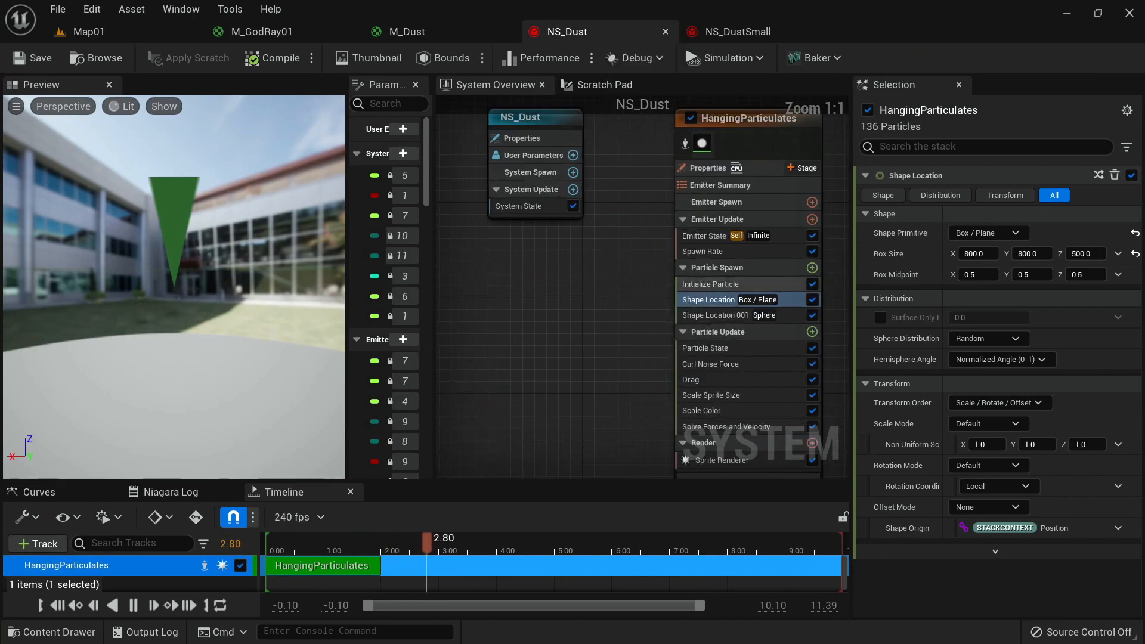
pyautogui.click(969, 315)
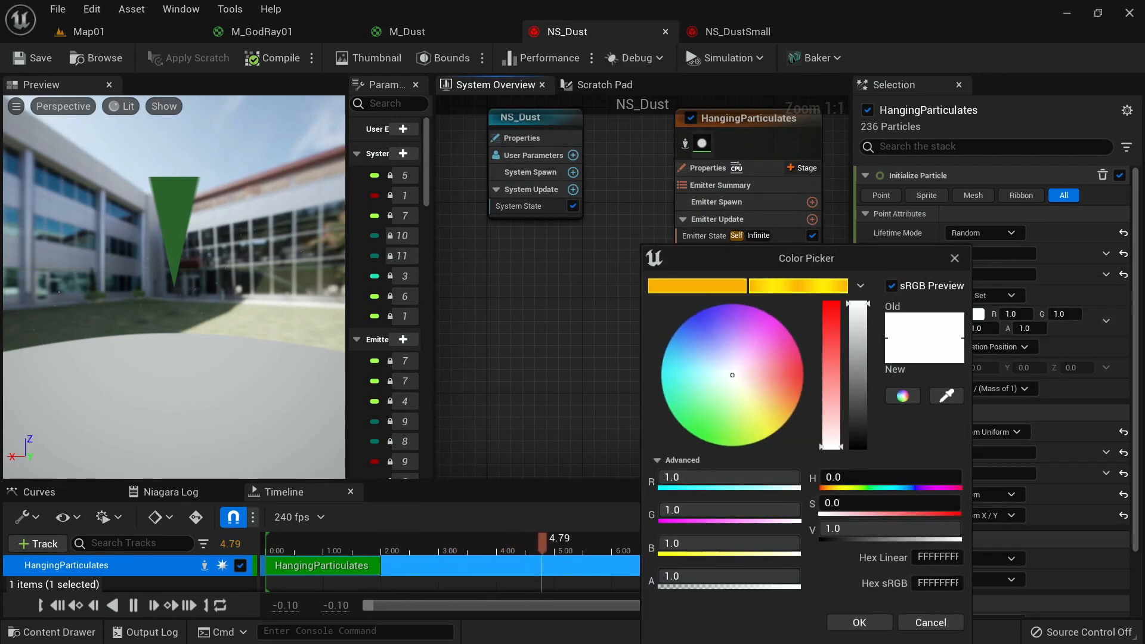
pyautogui.click(862, 374)
pyautogui.click(860, 389)
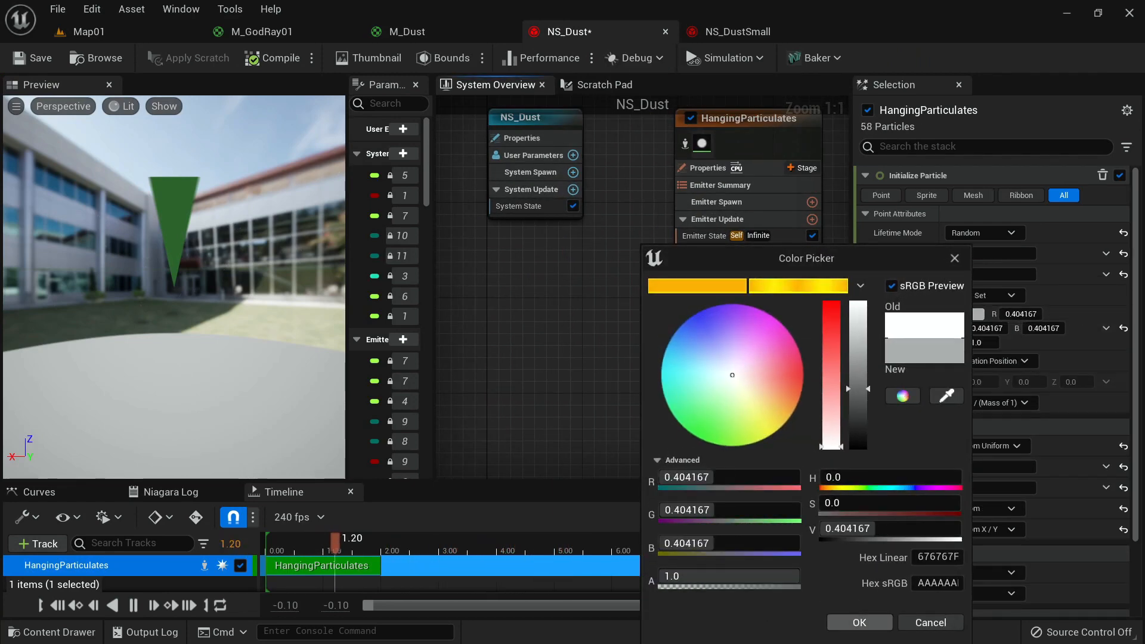
pyautogui.click(859, 623)
# Darken the Initialize Particle color in NS_DustSmall to a grey of about 0.392 on R, G and B.
pyautogui.click(739, 31)
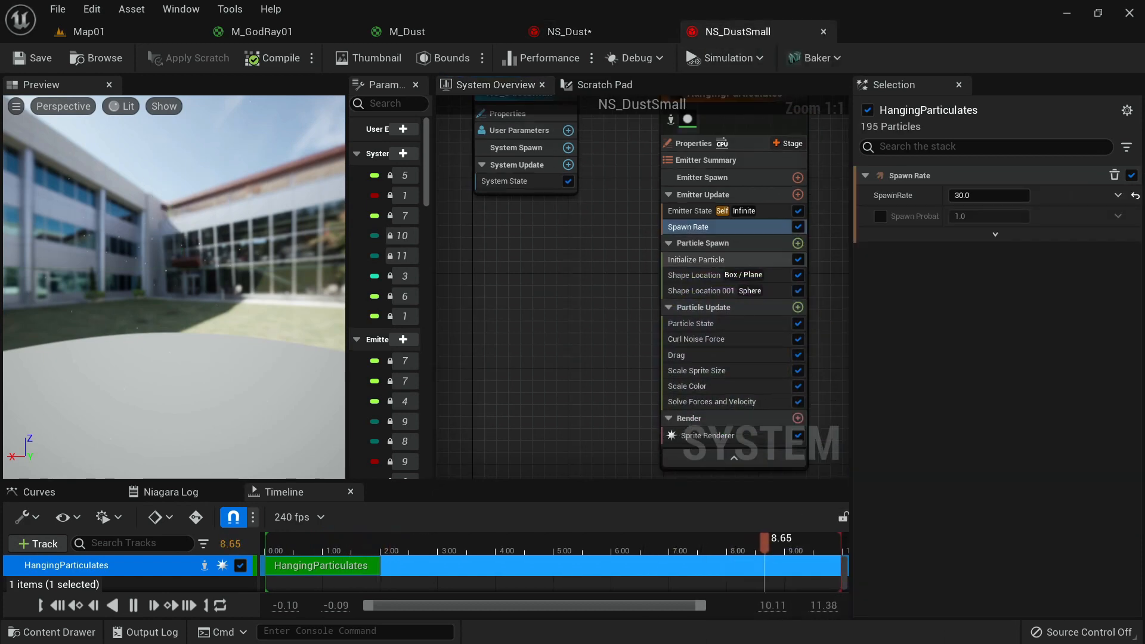
pyautogui.click(696, 260)
pyautogui.click(971, 315)
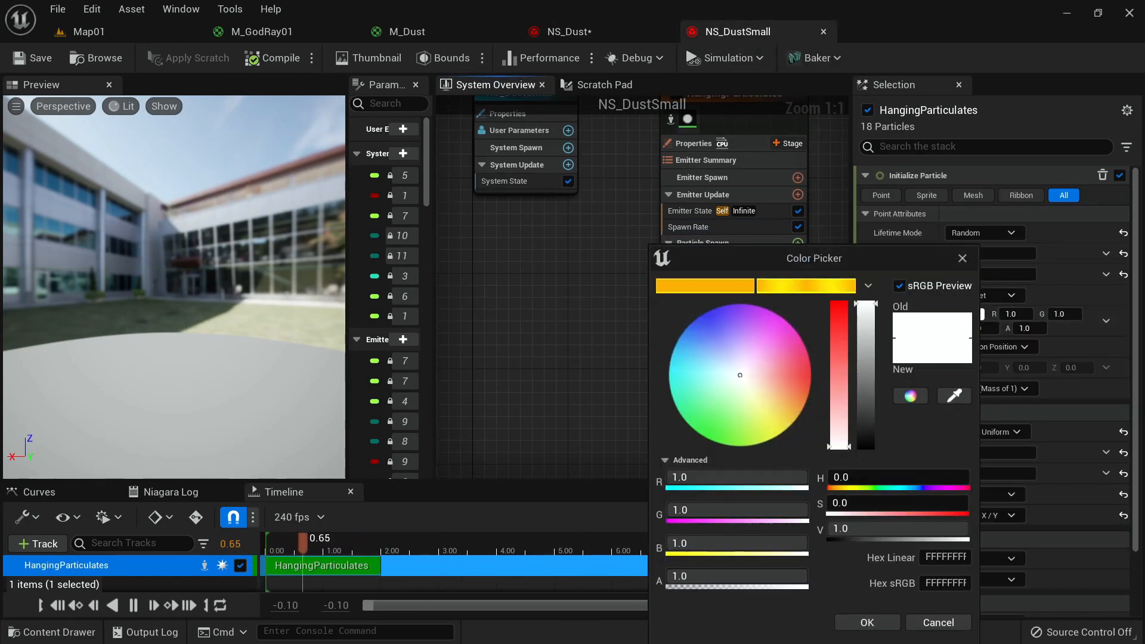
pyautogui.click(866, 392)
pyautogui.click(868, 623)
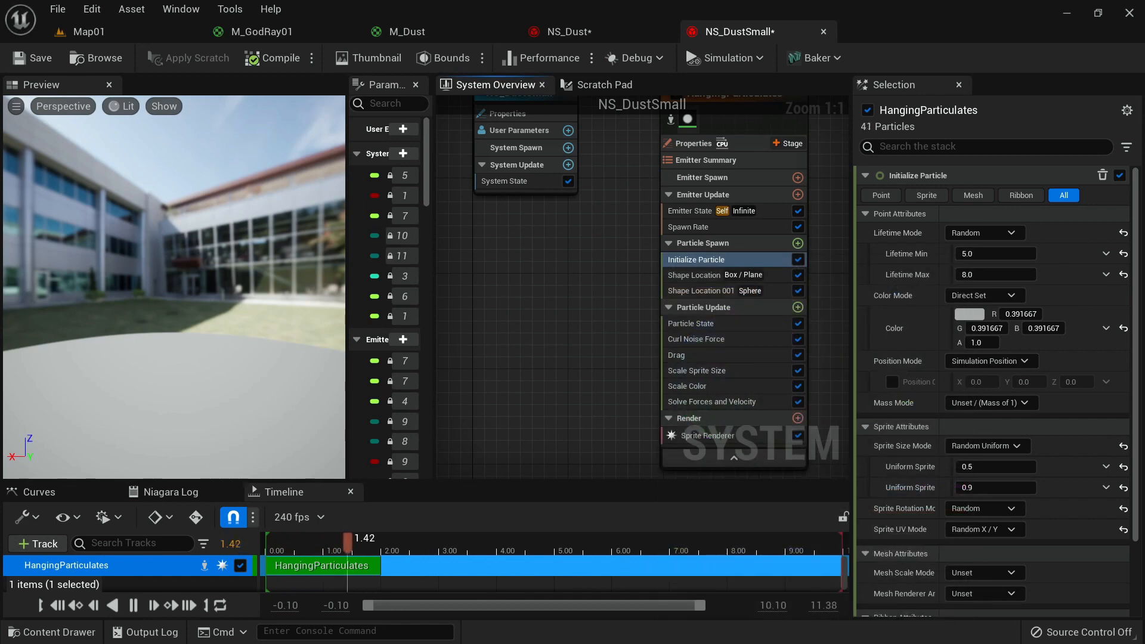
# Examine the Scale Sprite Size and Scale Color curves of NS_DustSmall in a widened details area.
pyautogui.click(696, 371)
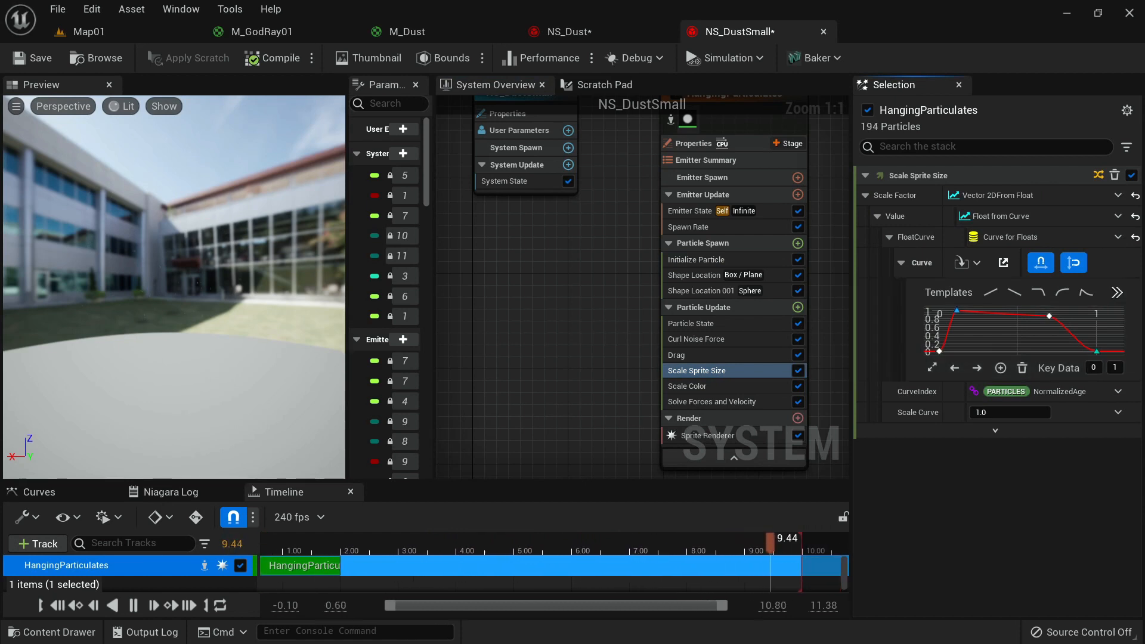
pyautogui.moveTo(852, 364); pyautogui.dragTo(764, 364)
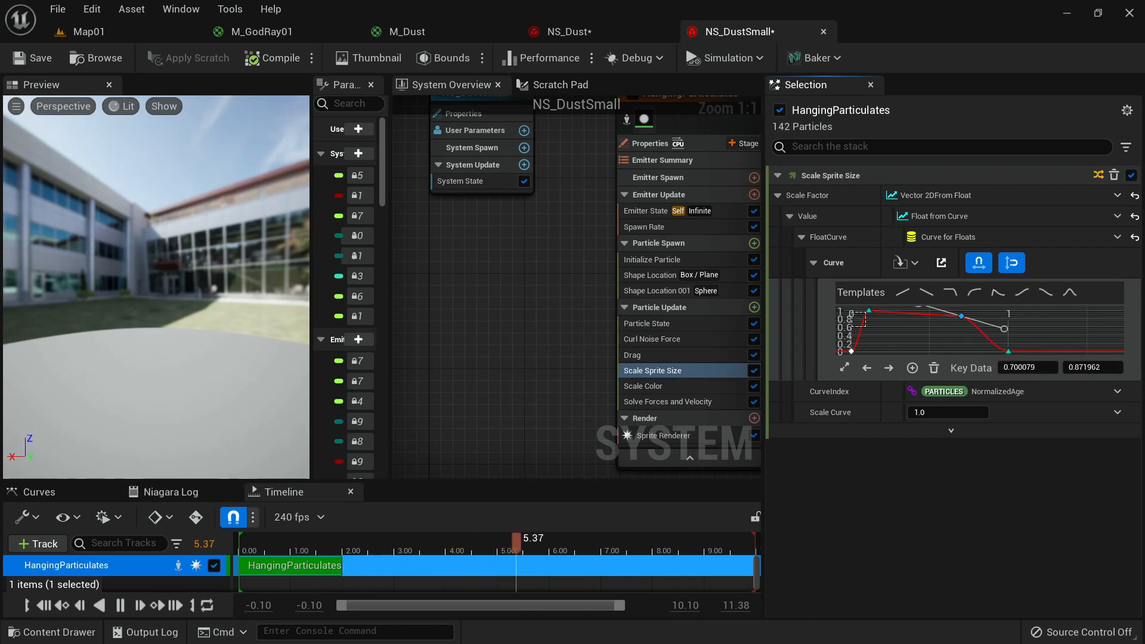
pyautogui.click(643, 386)
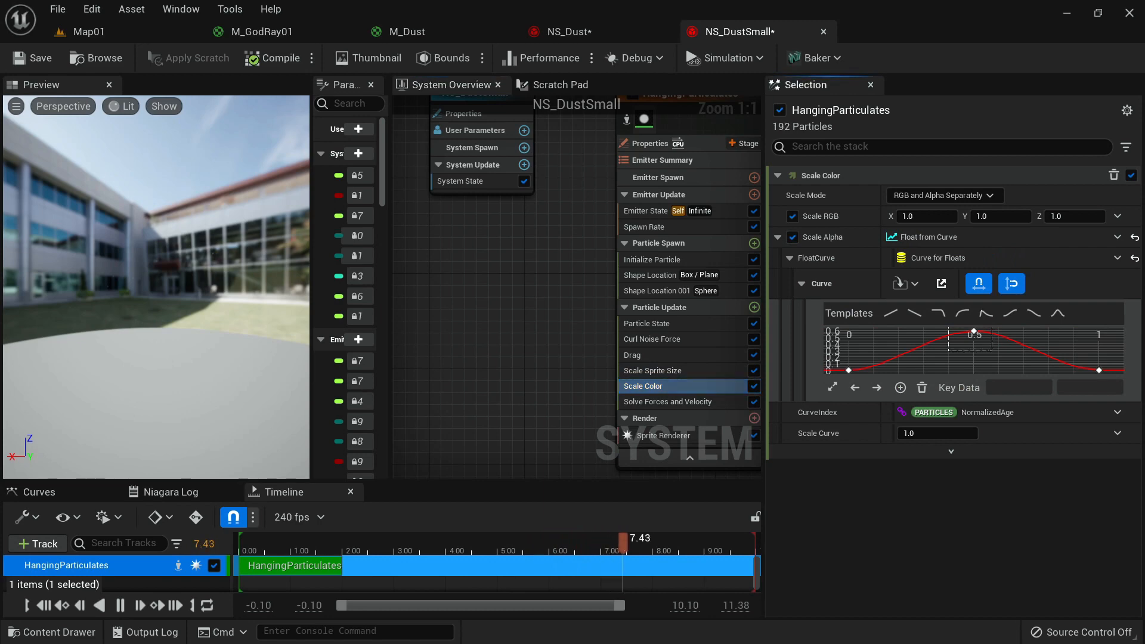
pyautogui.moveTo(992, 351); pyautogui.dragTo(992, 351)
# Inspect the darkened dust around the god ray in Map01 with and without the editor overlays.
pyautogui.moveTo(113, 33); pyautogui.dragTo(220, 37)
pyautogui.moveTo(412, 298); pyautogui.dragTo(441, 307, button='right')
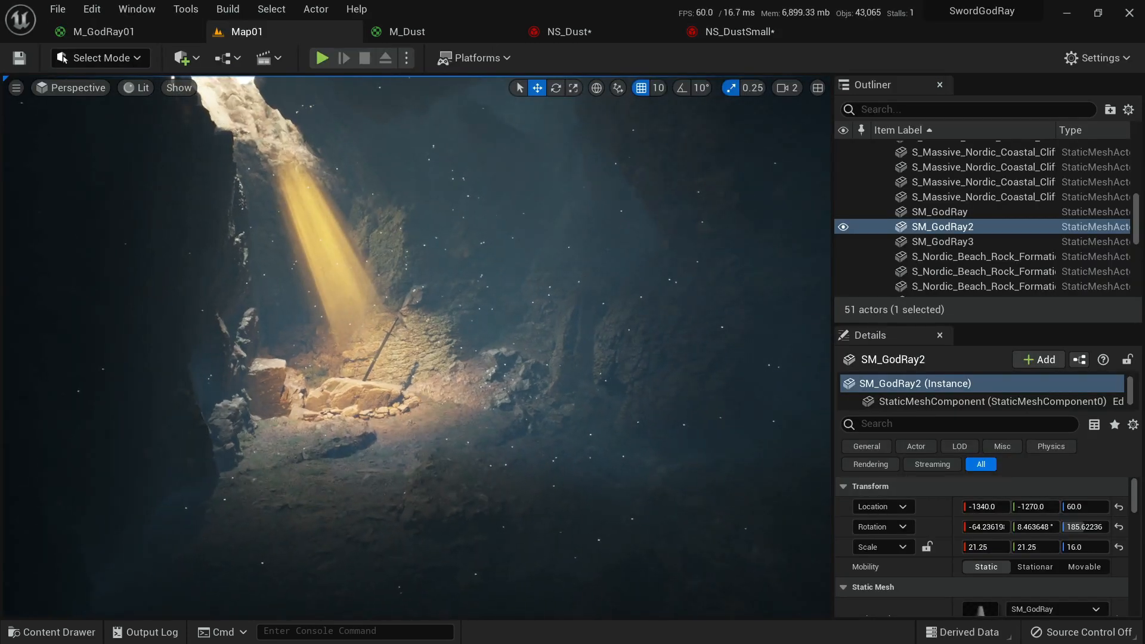
pyautogui.moveTo(418, 346); pyautogui.dragTo(479, 312, button='right')
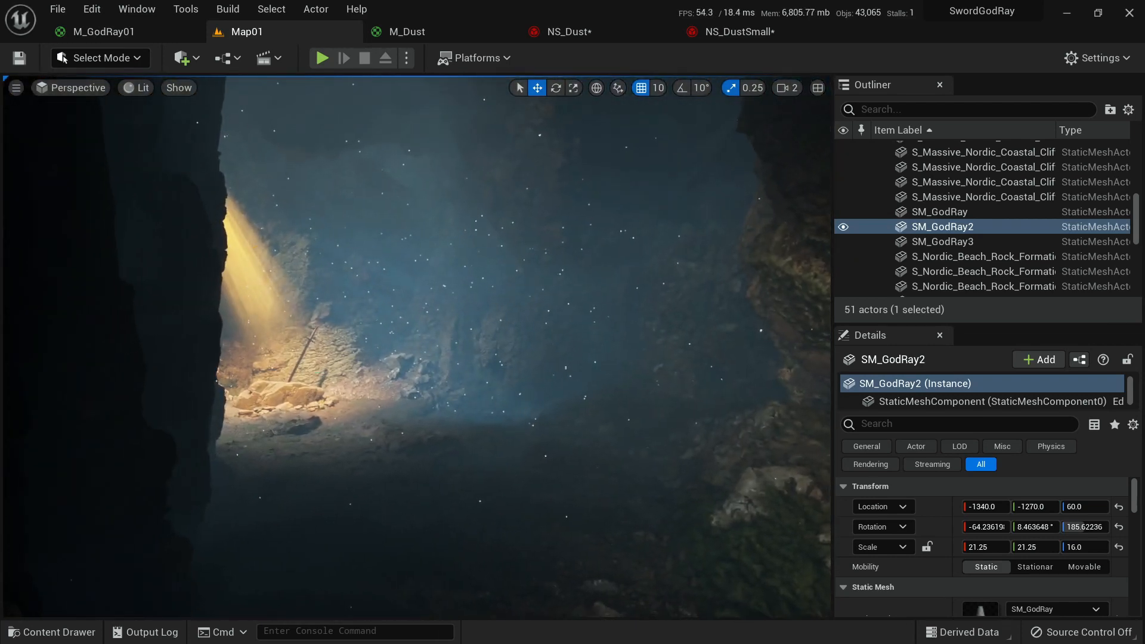
pyautogui.press('g')
pyautogui.press('g')
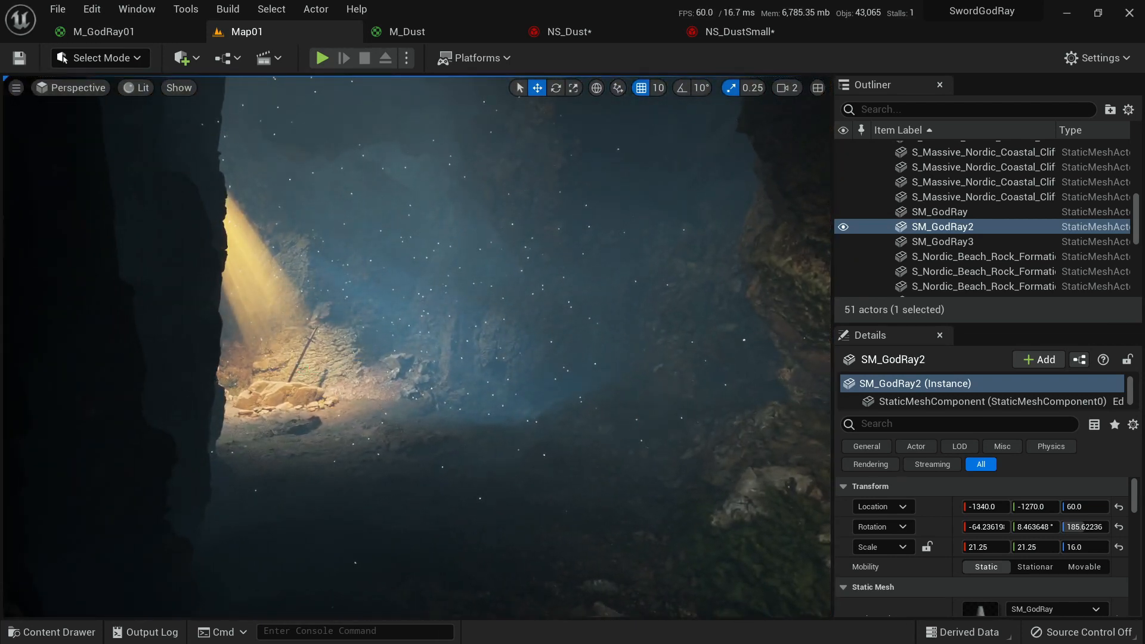
pyautogui.press('g')
pyautogui.press('g')
pyautogui.press('g')
# Delete the NS_Dust3 actor from the cave in Map01.
pyautogui.click(479, 312)
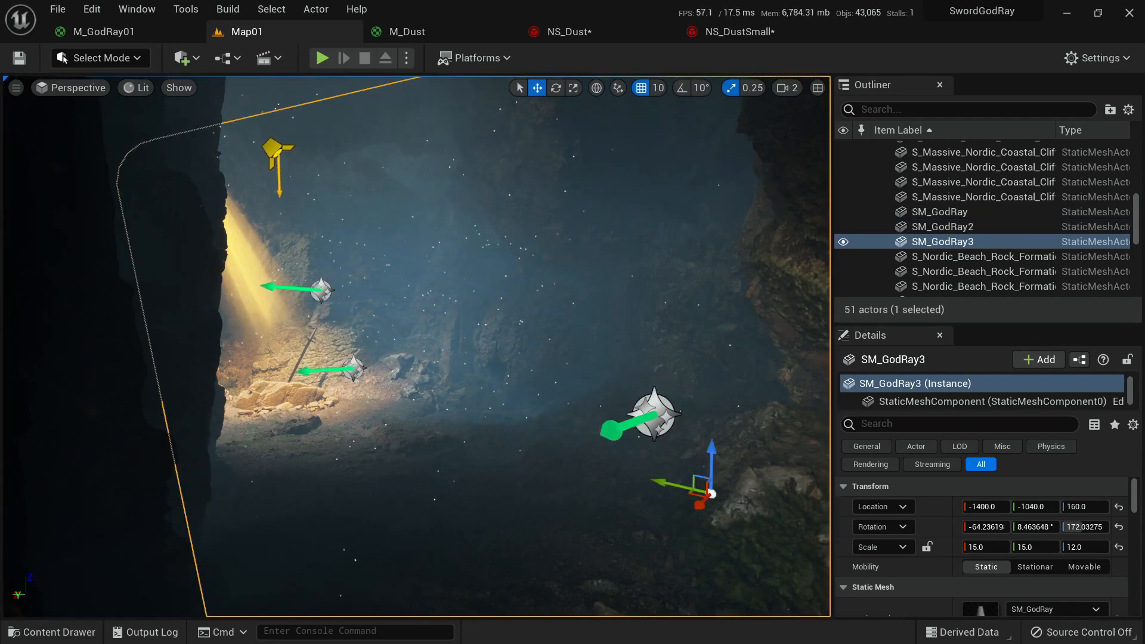
pyautogui.press('w')
pyautogui.moveTo(479, 312); pyautogui.dragTo(550, 369, button='right')
pyautogui.click(719, 503)
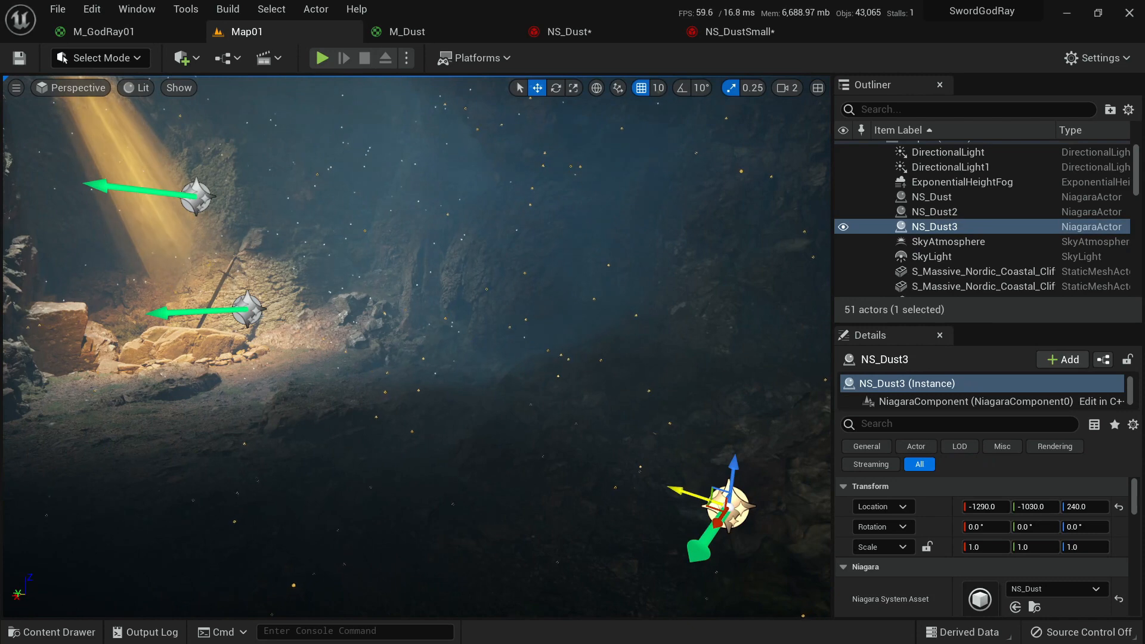
pyautogui.press('Delete')
pyautogui.moveTo(719, 503); pyautogui.dragTo(686, 471, button='right')
pyautogui.press('s')
pyautogui.press('s')
pyautogui.press('a')
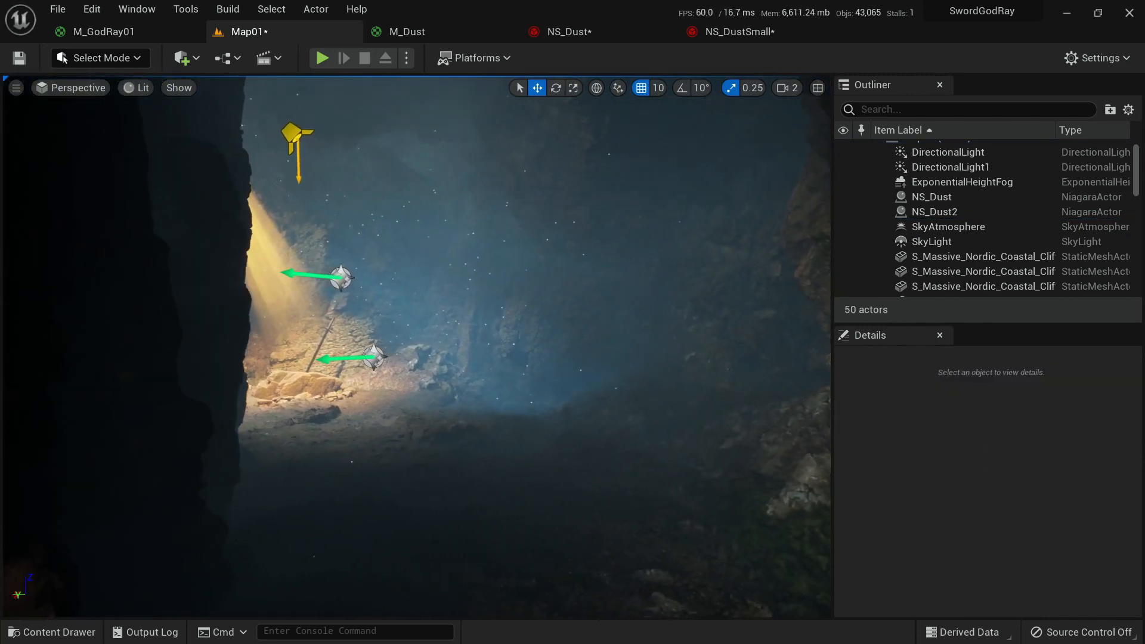
# Close the NS_DustSmall editor and set the Spawn Rate in NS_Dust to 30.
pyautogui.click(739, 31)
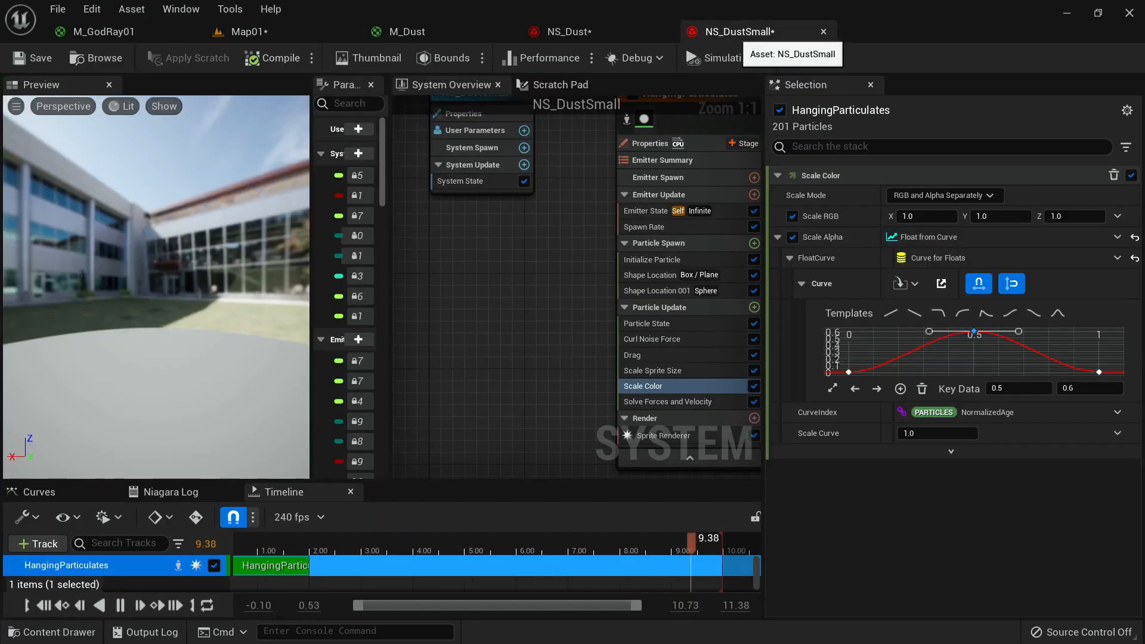
pyautogui.click(824, 32)
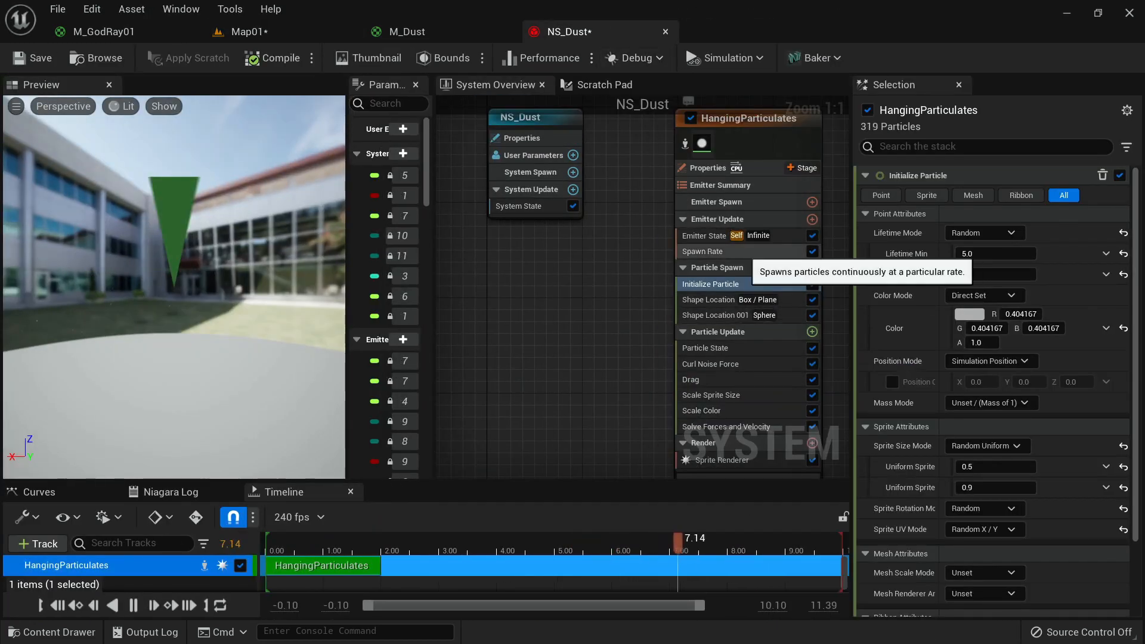
pyautogui.click(716, 251)
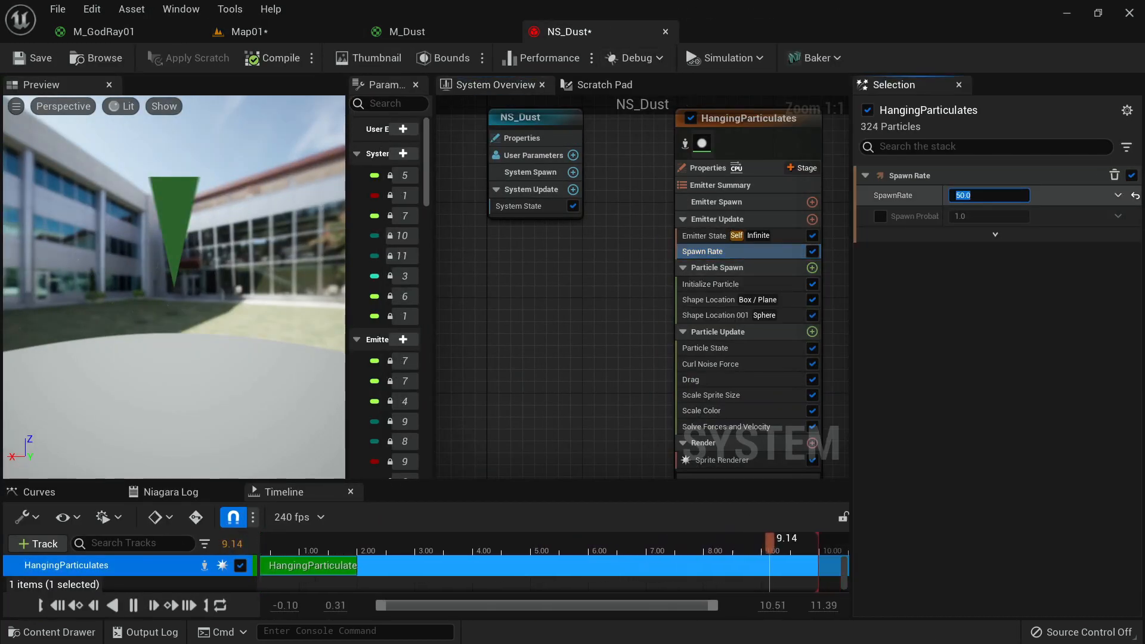
pyautogui.write('30')
pyautogui.press('Return')
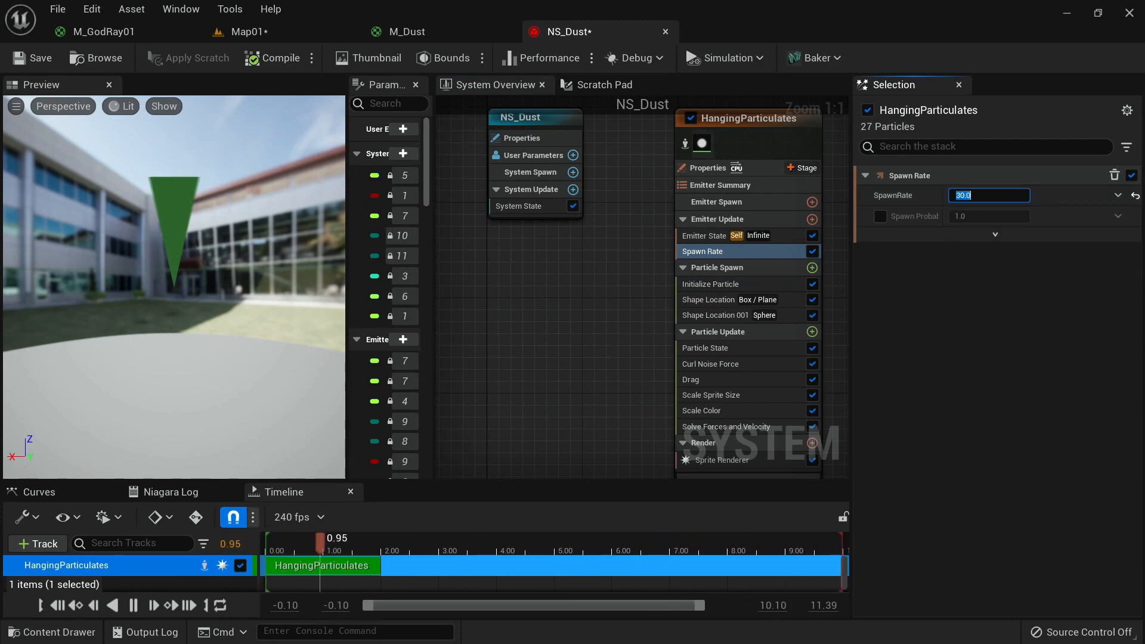
# Reorder the editor tabs so M_GodRay01 follows Map01, and return to the Map01 level.
pyautogui.click(248, 32)
pyautogui.moveTo(114, 32); pyautogui.dragTo(250, 32)
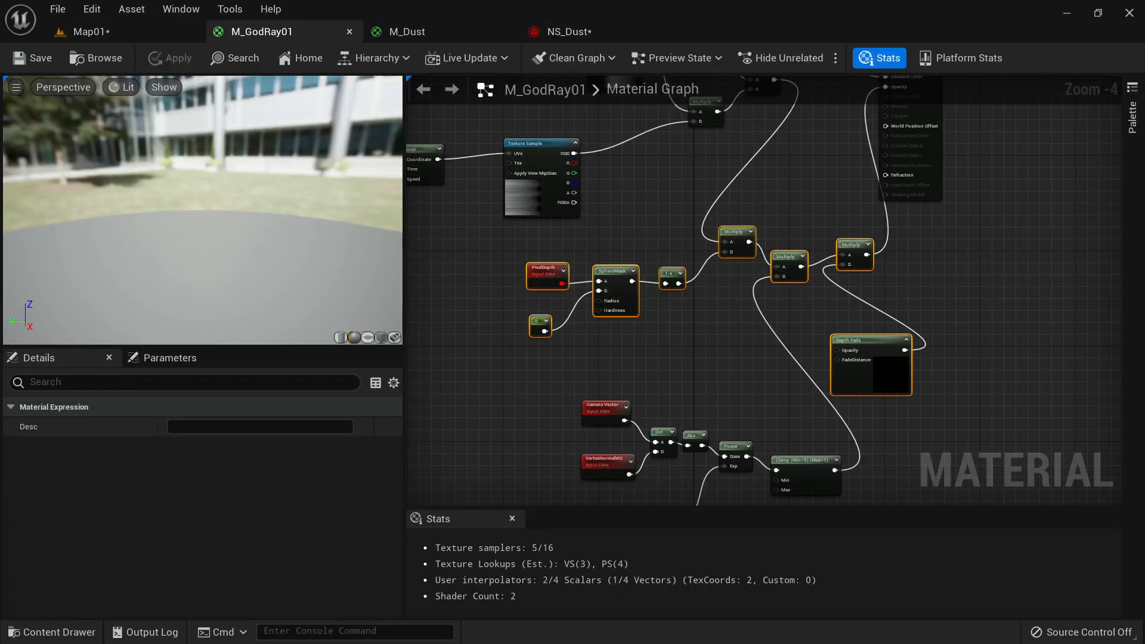
pyautogui.click(113, 32)
# Delete the NS_Dust2 actor near the god ray in Map01.
pyautogui.moveTo(418, 346); pyautogui.dragTo(392, 328, button='right')
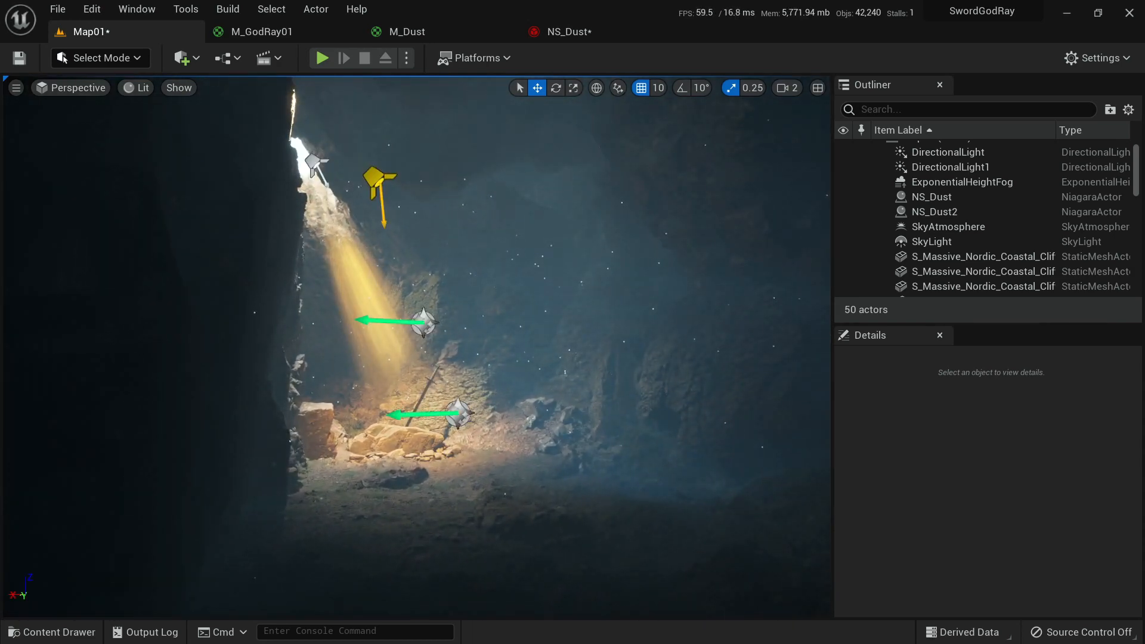
pyautogui.click(392, 328)
pyautogui.press('w')
pyautogui.moveTo(393, 328)
pyautogui.mouseDown(button='right')
pyautogui.moveTo(371, 329)
pyautogui.moveTo(387, 334)
pyautogui.mouseUp(button='right')
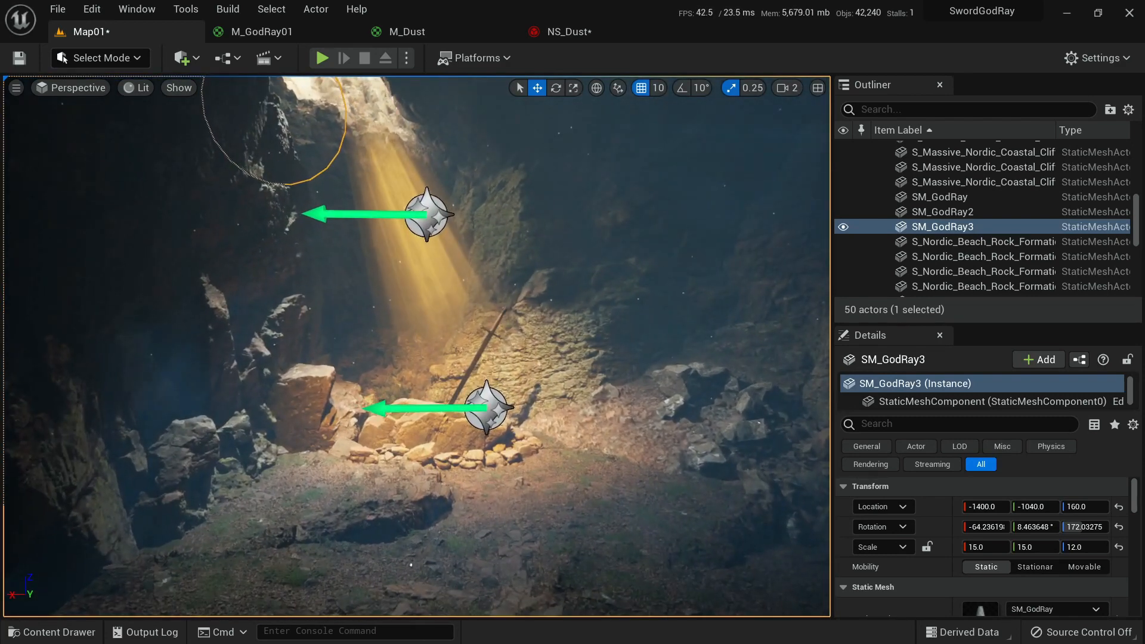
pyautogui.click(418, 216)
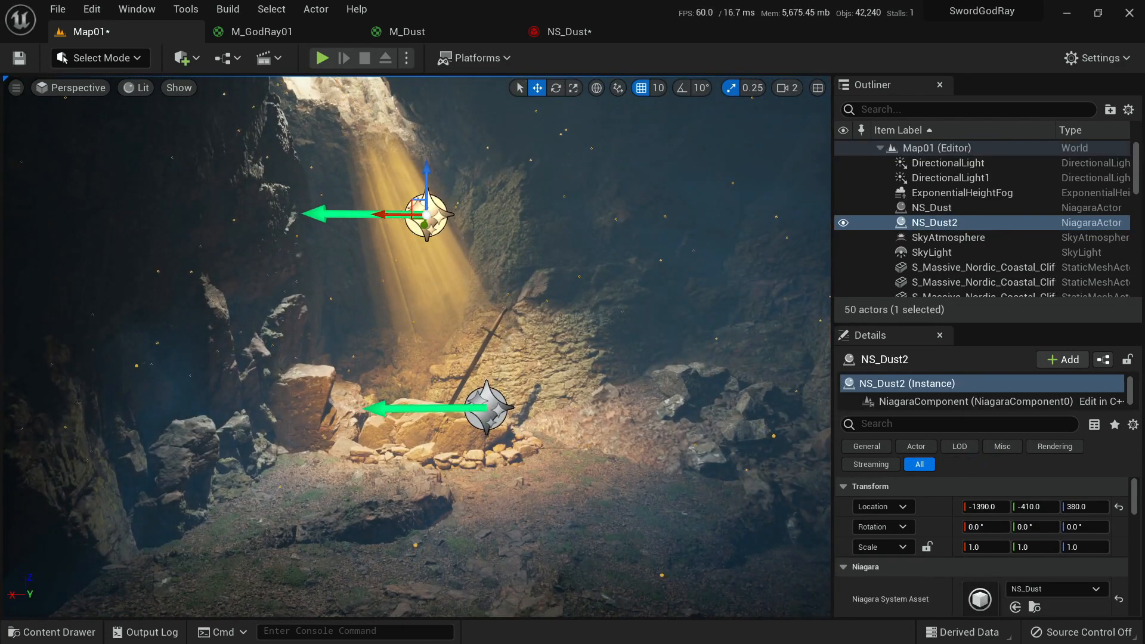
pyautogui.moveTo(419, 216); pyautogui.dragTo(314, 206, button='right')
pyautogui.press('s')
pyautogui.press('s')
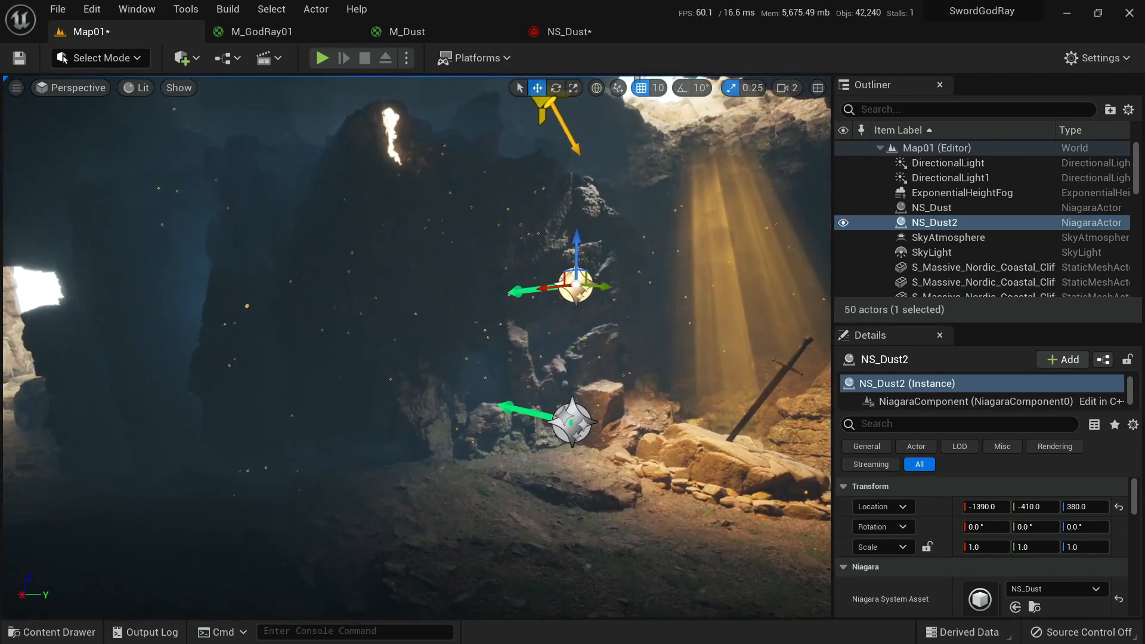
pyautogui.press('Delete')
pyautogui.click(315, 206)
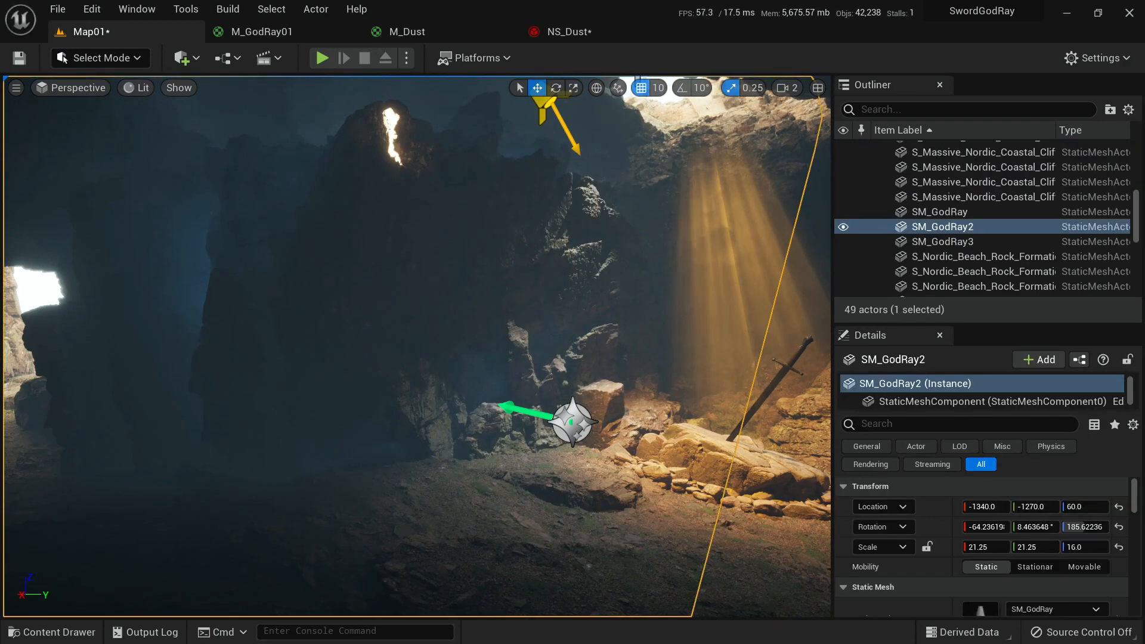
# Select the remaining NS_Dust actor, examine its Niagara System Asset setting, and survey the floating dust throughout the cave.
pyautogui.scroll(10, 955, 238)
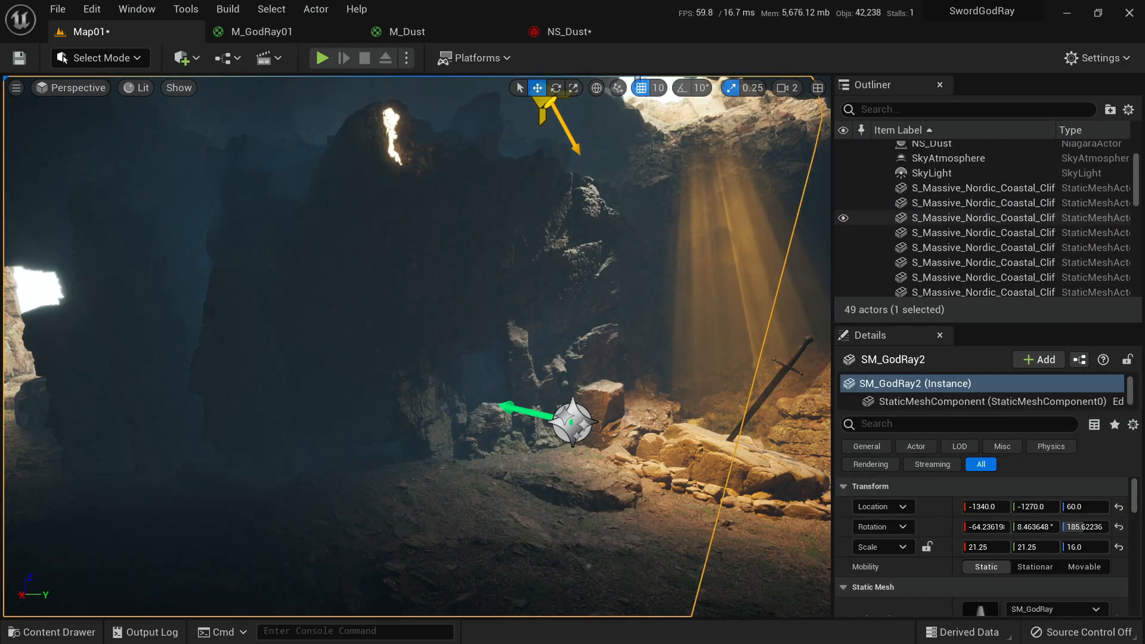
pyautogui.click(953, 209)
pyautogui.moveTo(626, 298); pyautogui.dragTo(656, 346, button='right')
pyautogui.scroll(-1, 954, 547)
pyautogui.scroll(-1, 985, 537)
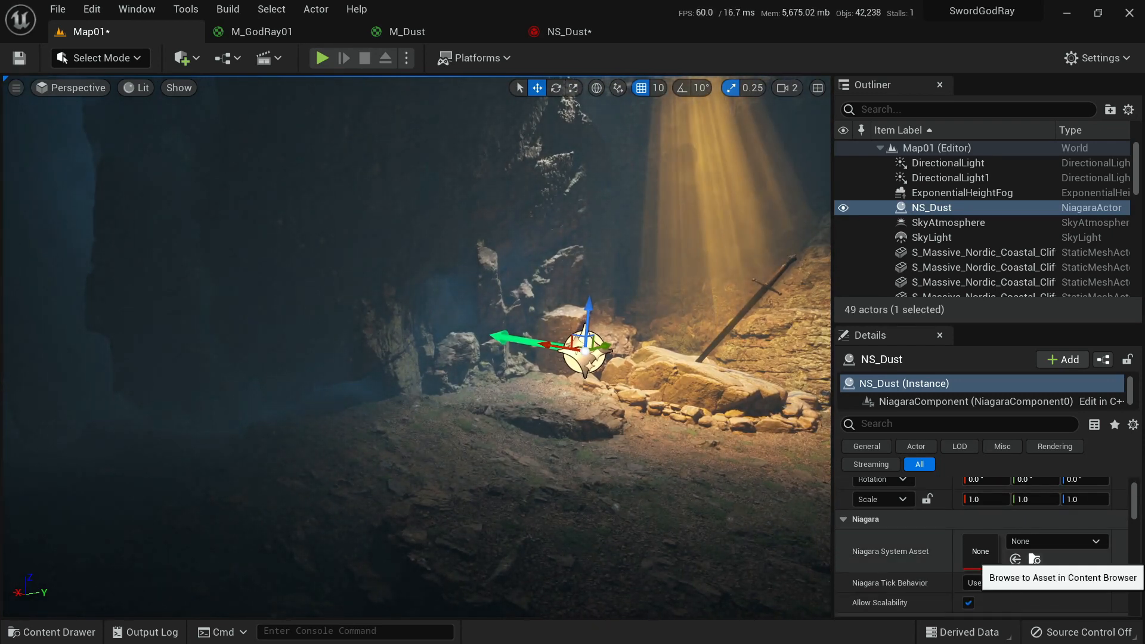
pyautogui.click(567, 32)
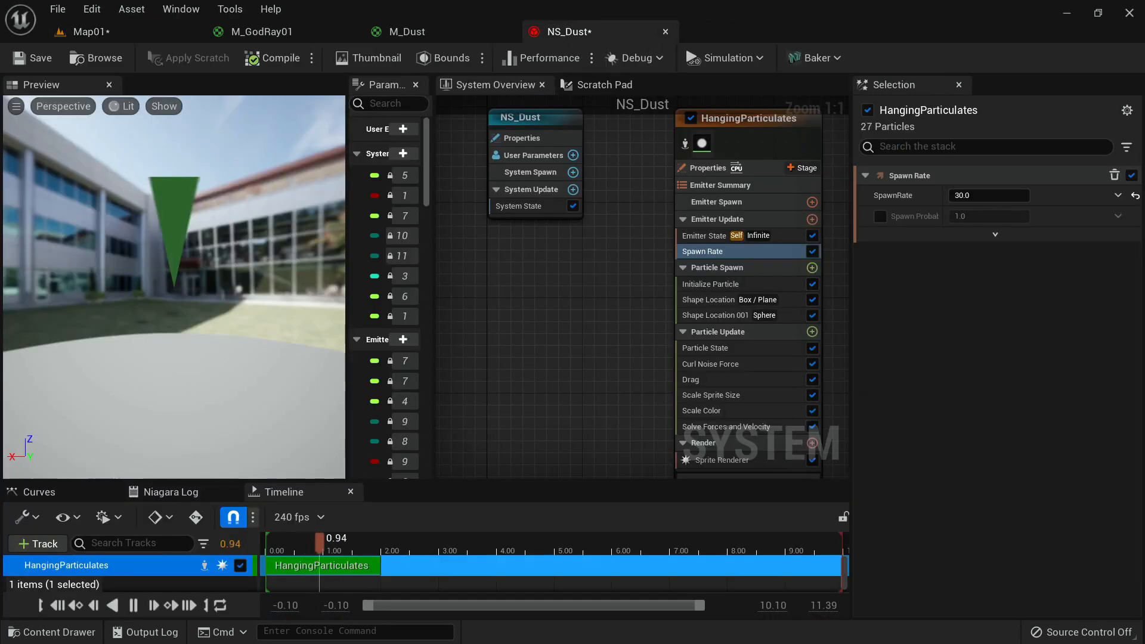
pyautogui.click(134, 32)
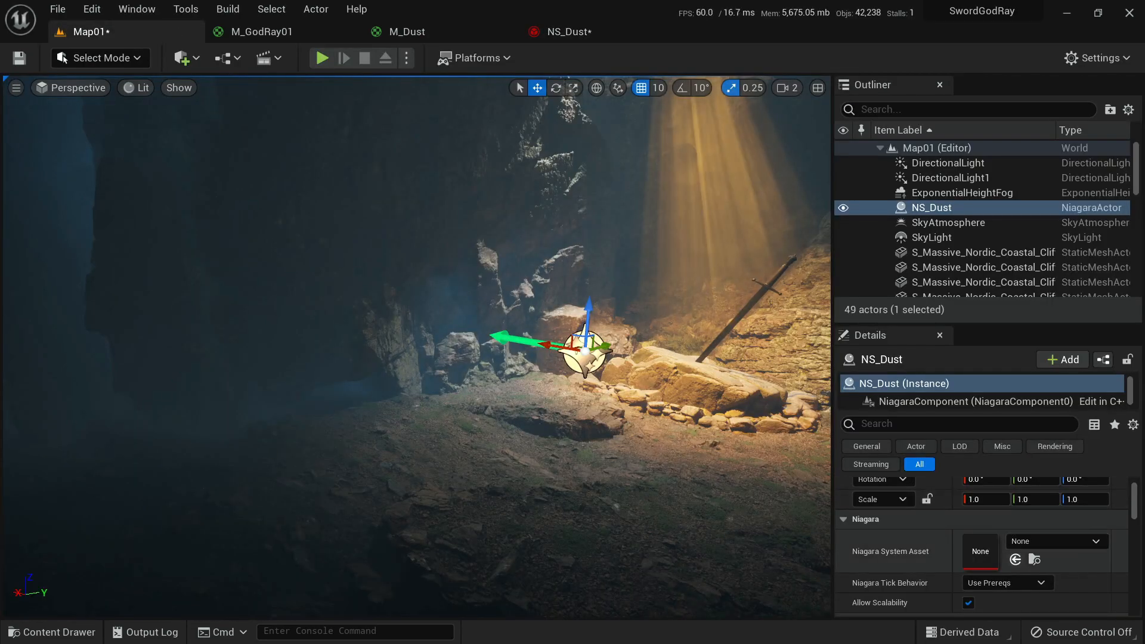
pyautogui.moveTo(418, 346); pyautogui.dragTo(453, 280, button='right')
pyautogui.moveTo(416, 346); pyautogui.dragTo(576, 327, button='right')
pyautogui.press('g')
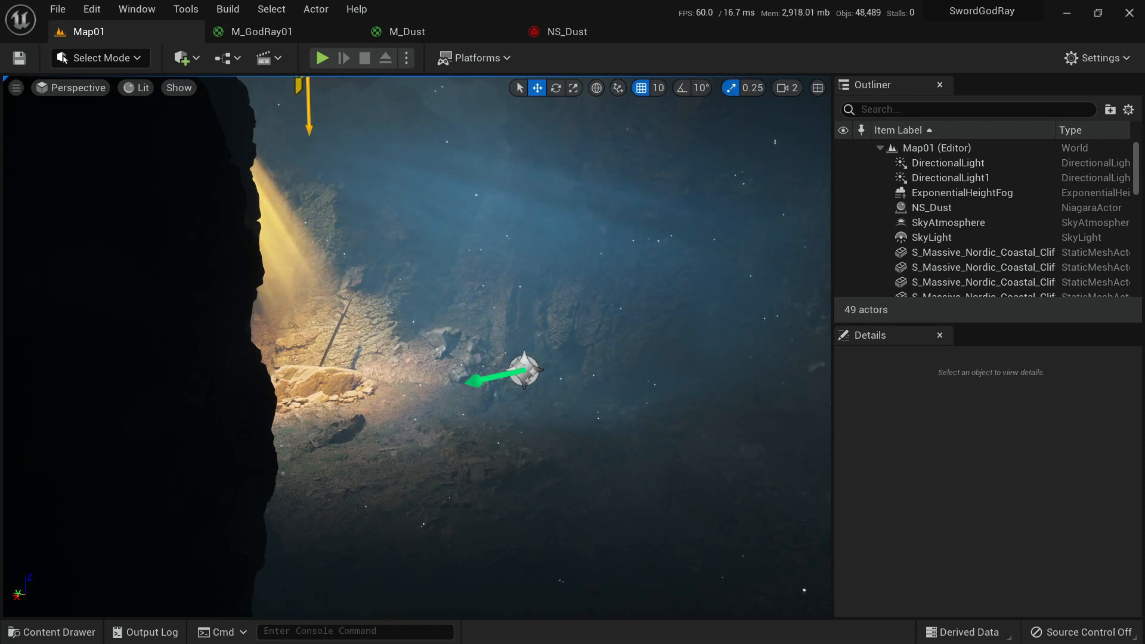
pyautogui.moveTo(575, 327); pyautogui.dragTo(575, 327, button='right')
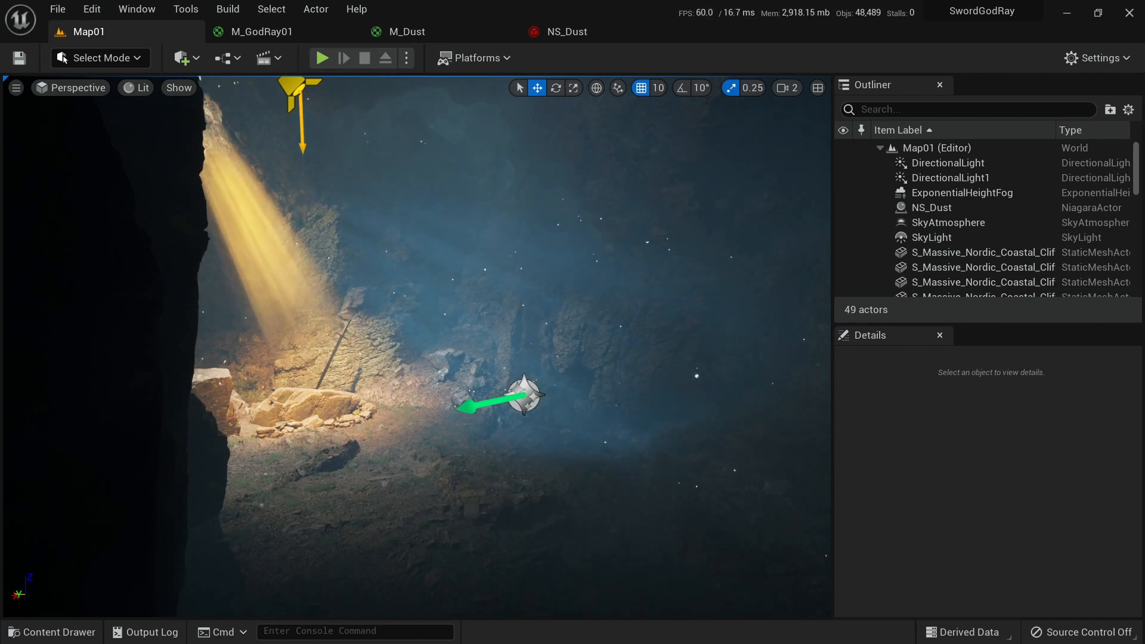
# Set HangingParticulates001's Initialize Particle color in NS_Dust to R 0.404167, G 0.291824, B 0.0 and check the dust in Map01.
pyautogui.click(567, 32)
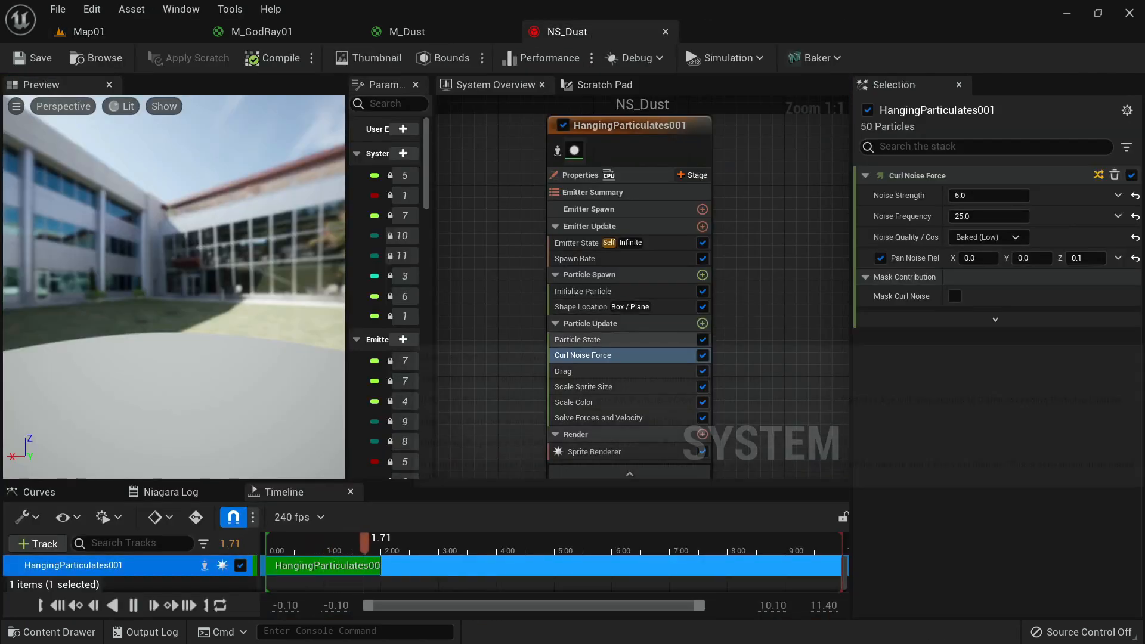
pyautogui.click(583, 291)
pyautogui.click(970, 314)
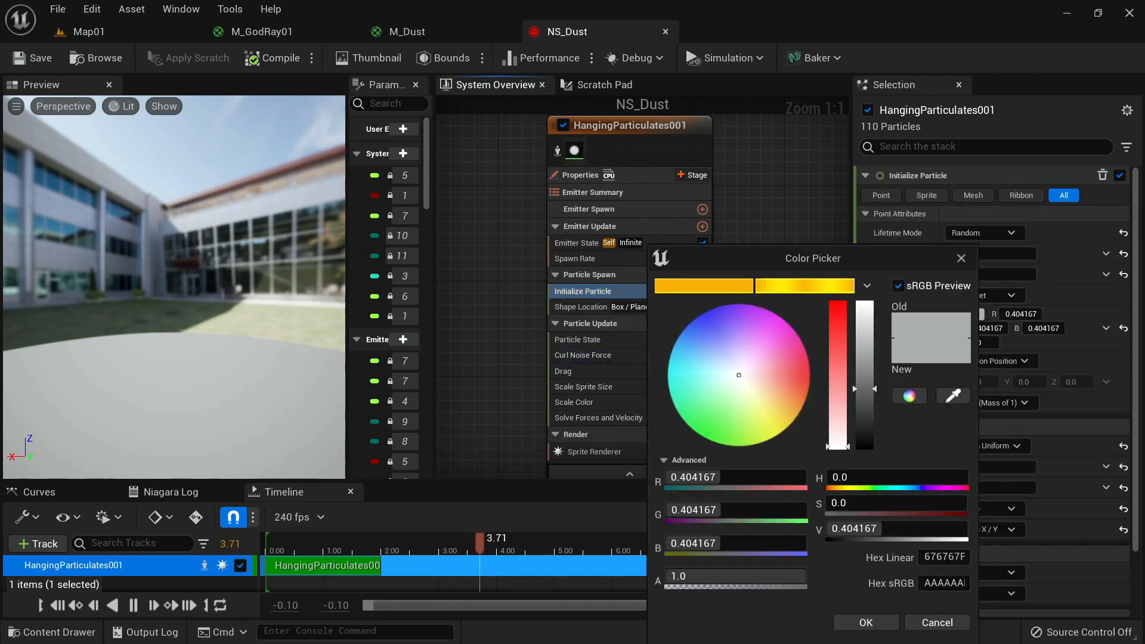
pyautogui.moveTo(739, 375); pyautogui.dragTo(787, 423)
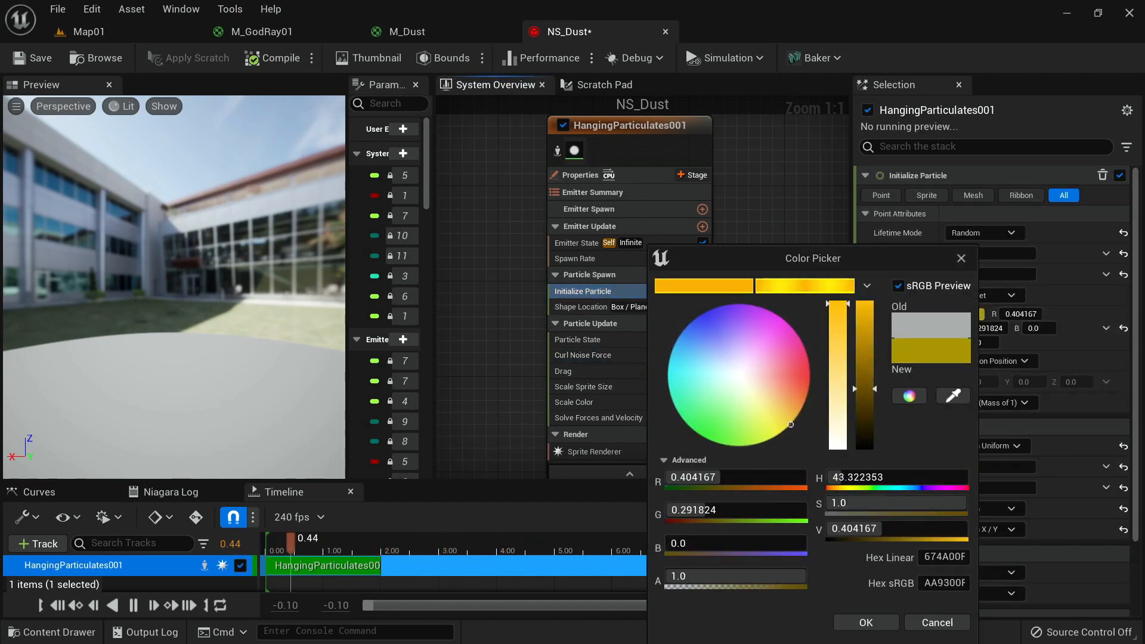
pyautogui.click(867, 623)
pyautogui.click(113, 33)
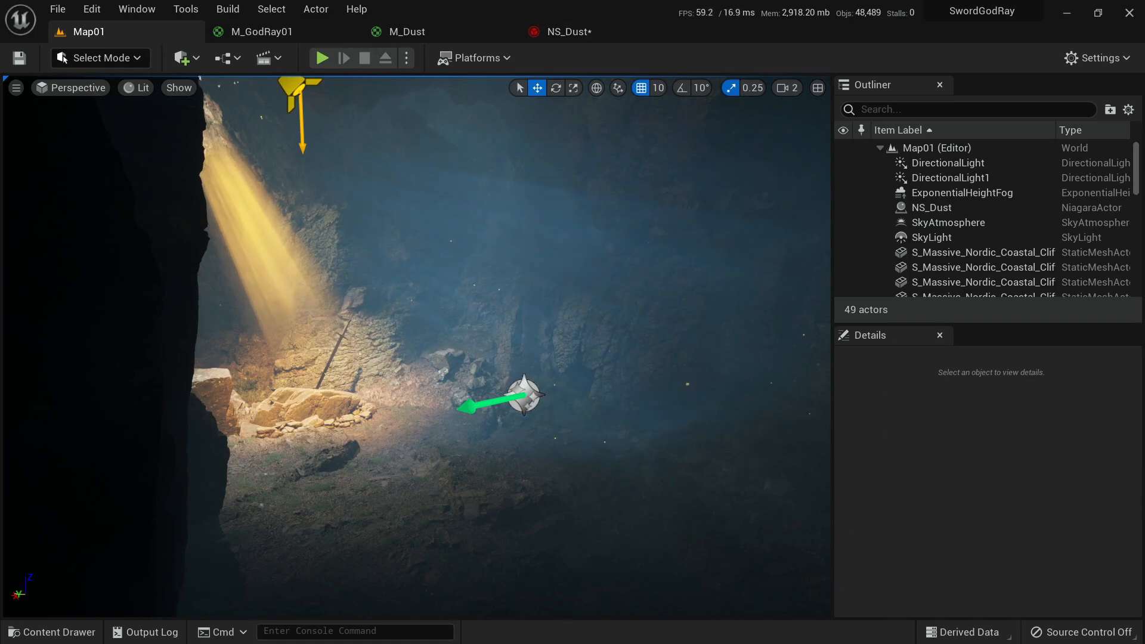
pyautogui.press('w')
pyautogui.moveTo(418, 346); pyautogui.dragTo(385, 358, button='right')
pyautogui.press('s')
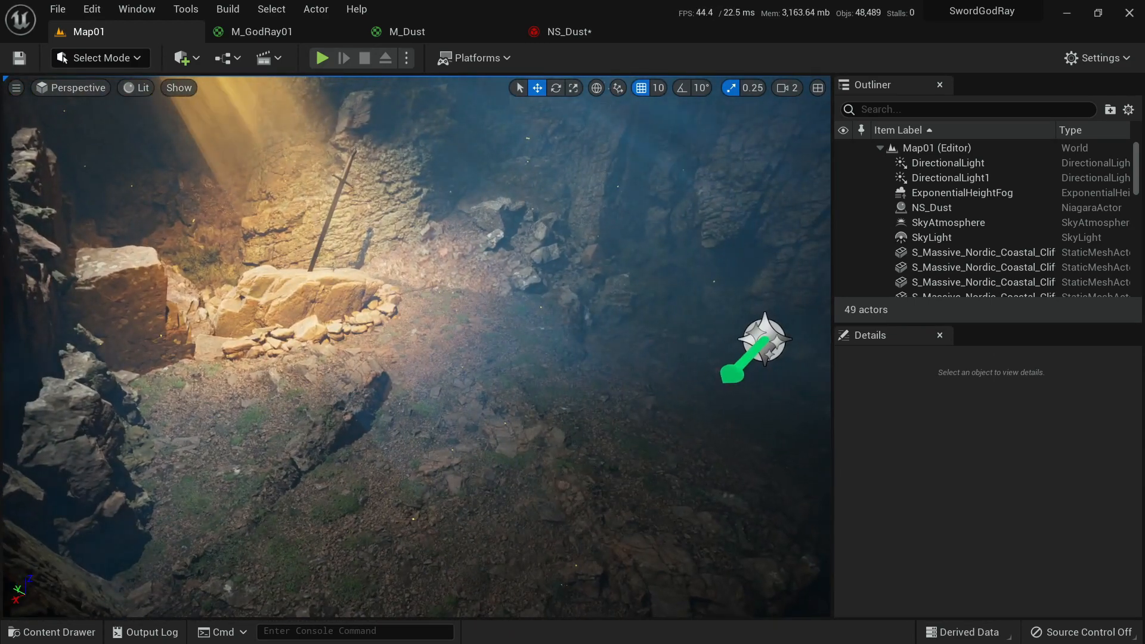
# Place the NS_DustSmall system from the VFX folder into Map01 near the sword stone.
pyautogui.click(573, 32)
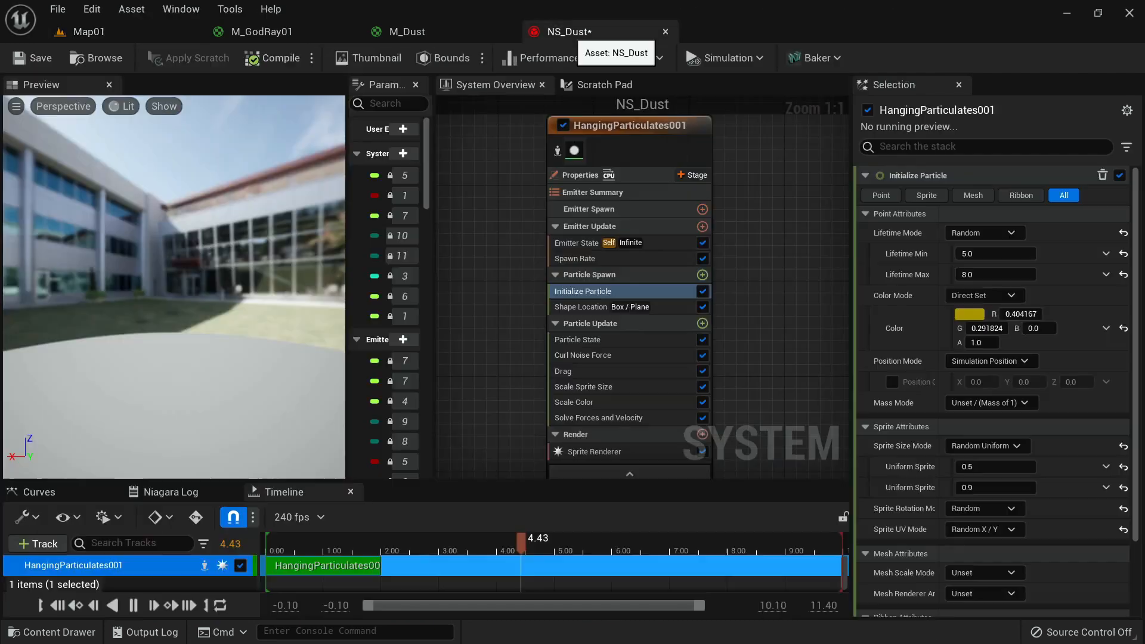
pyautogui.click(95, 58)
pyautogui.moveTo(298, 375); pyautogui.dragTo(179, 76)
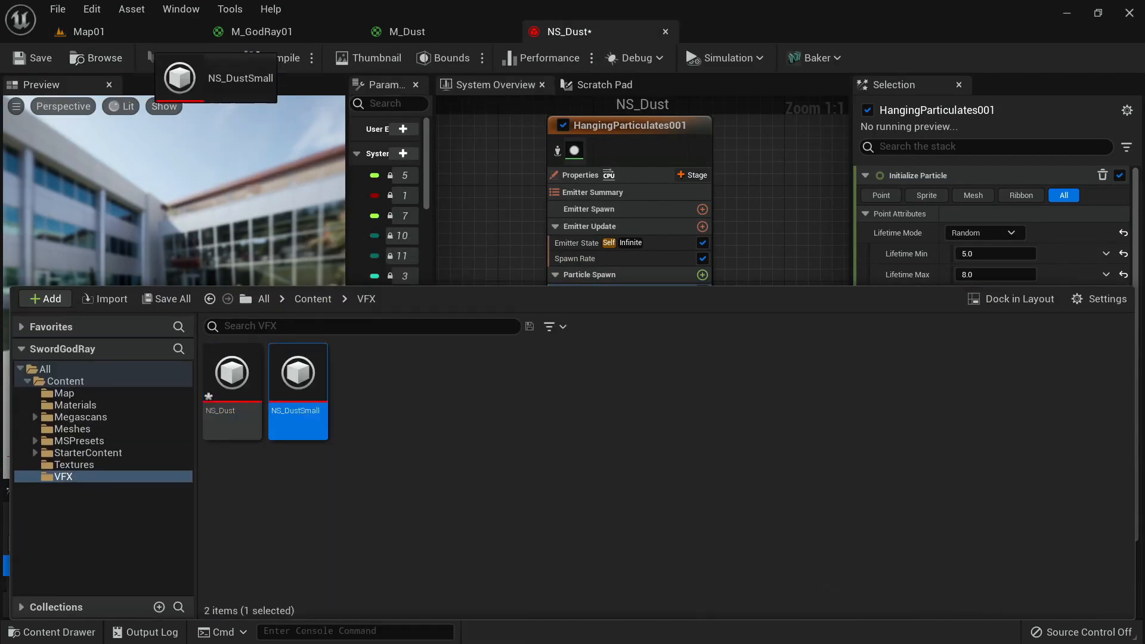
pyautogui.moveTo(129, 32); pyautogui.dragTo(315, 237)
pyautogui.moveTo(315, 237); pyautogui.dragTo(167, 242, button='right')
pyautogui.press('d')
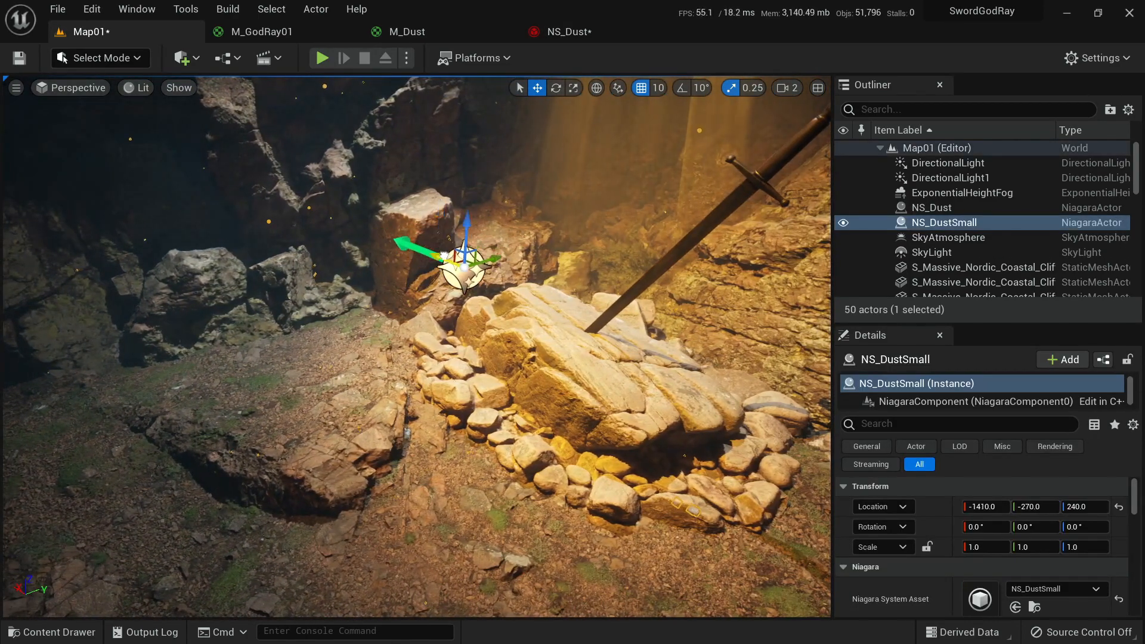
# Move the NS_DustSmall actor beside the sword to location -1460, -180, 210.
pyautogui.moveTo(544, 290); pyautogui.dragTo(658, 295)
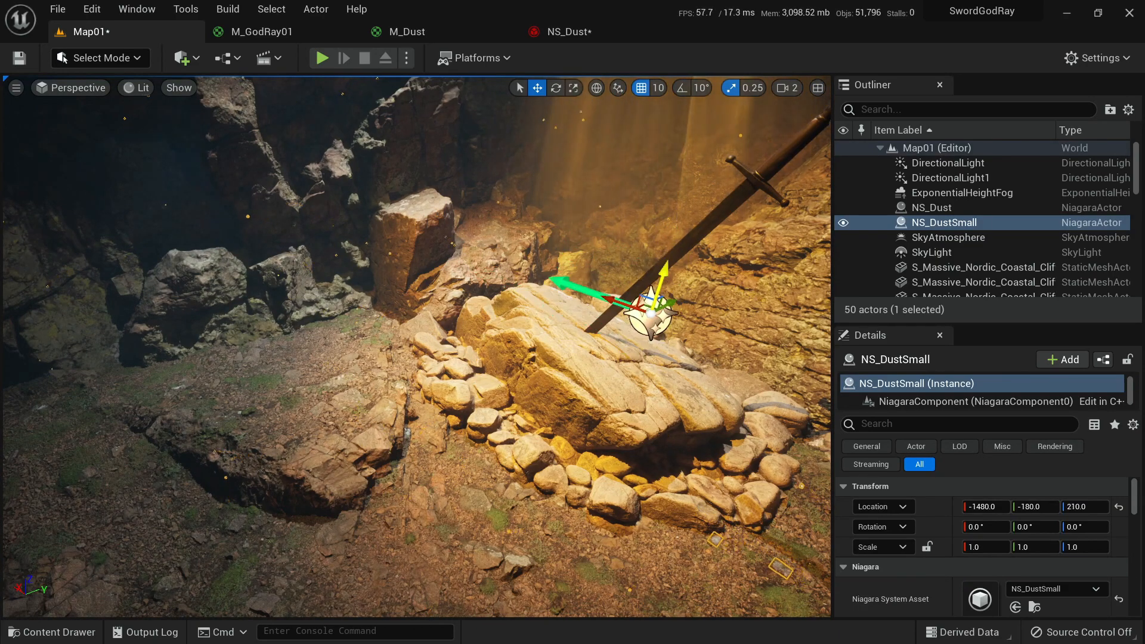
pyautogui.press('a')
pyautogui.moveTo(580, 289); pyautogui.dragTo(707, 263, button='right')
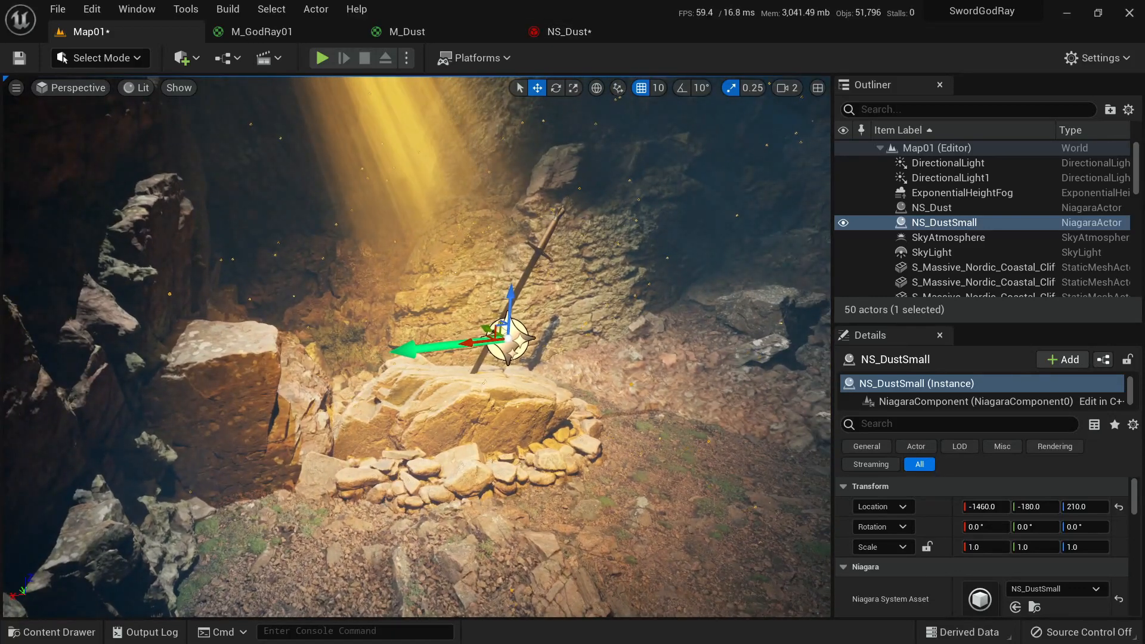
# Open NS_DustSmall, view it in a floating window over Map01, show its Initialize Particle settings, and dock the editor again.
pyautogui.hotkey('ctrl', 'b')
pyautogui.doubleClick(281, 319)
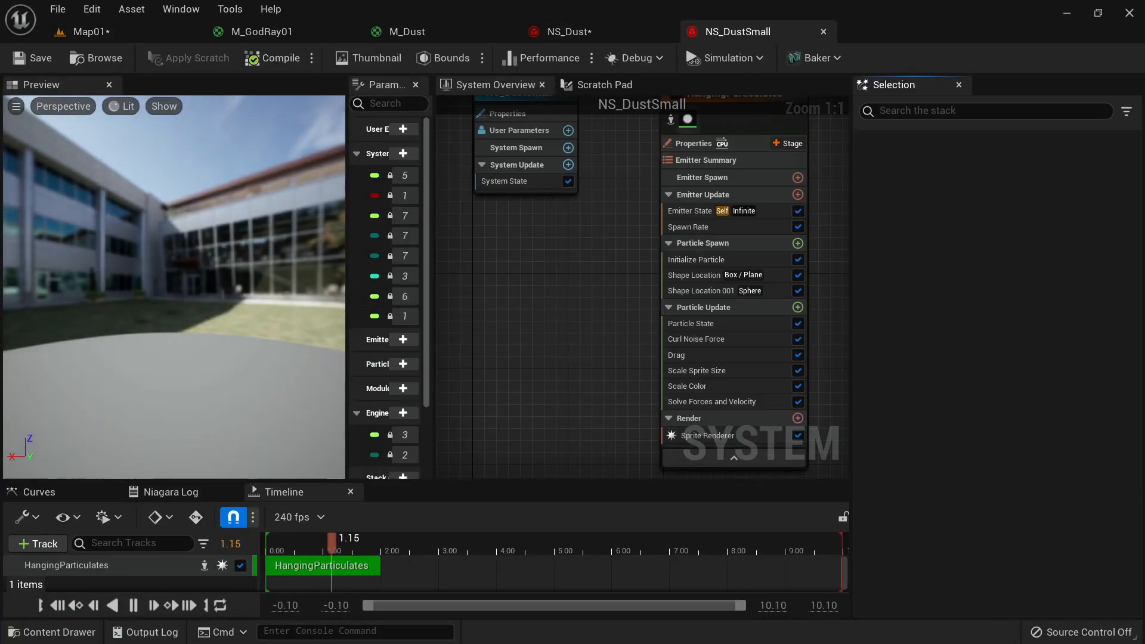
pyautogui.moveTo(742, 32); pyautogui.dragTo(747, 158)
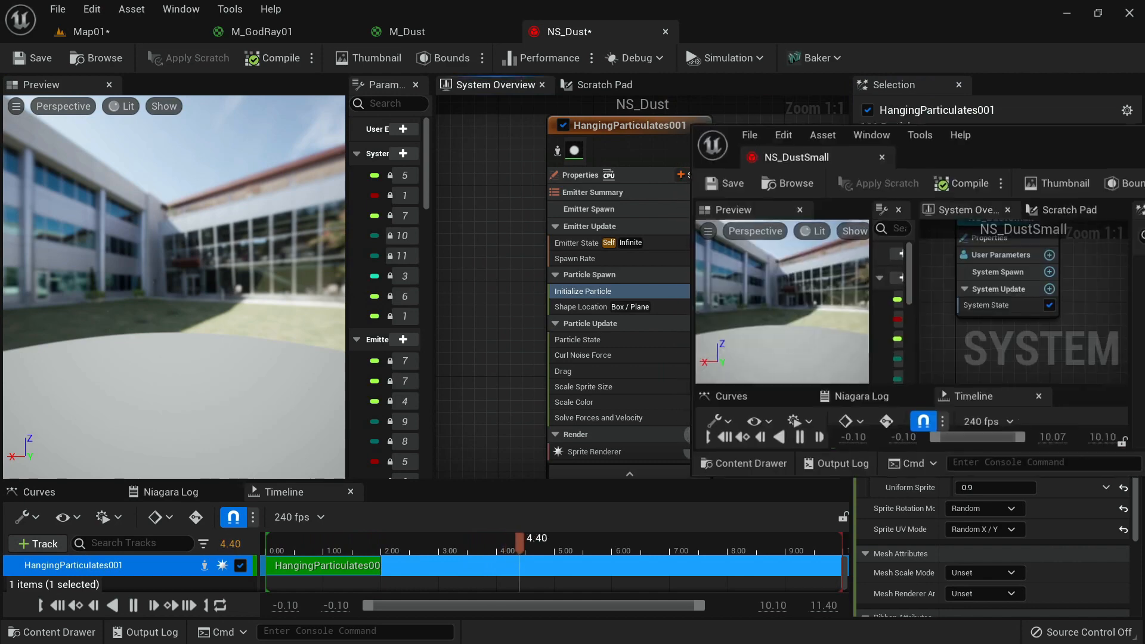
pyautogui.click(92, 32)
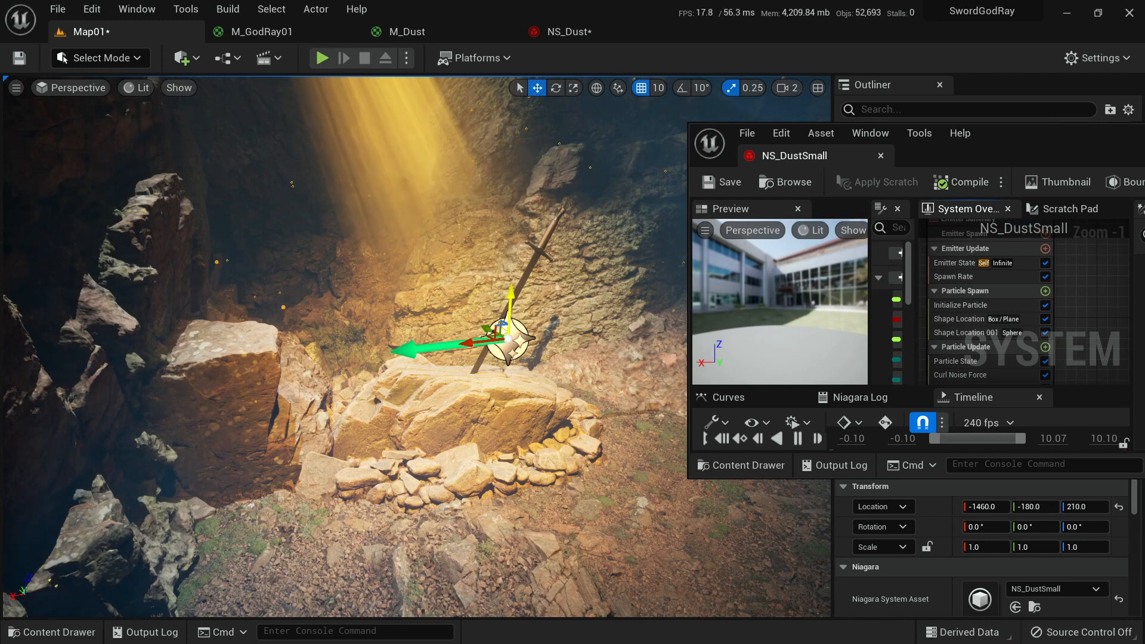
pyautogui.moveTo(1064, 138); pyautogui.dragTo(979, 98)
pyautogui.moveTo(993, 241); pyautogui.dragTo(991, 207, button='right')
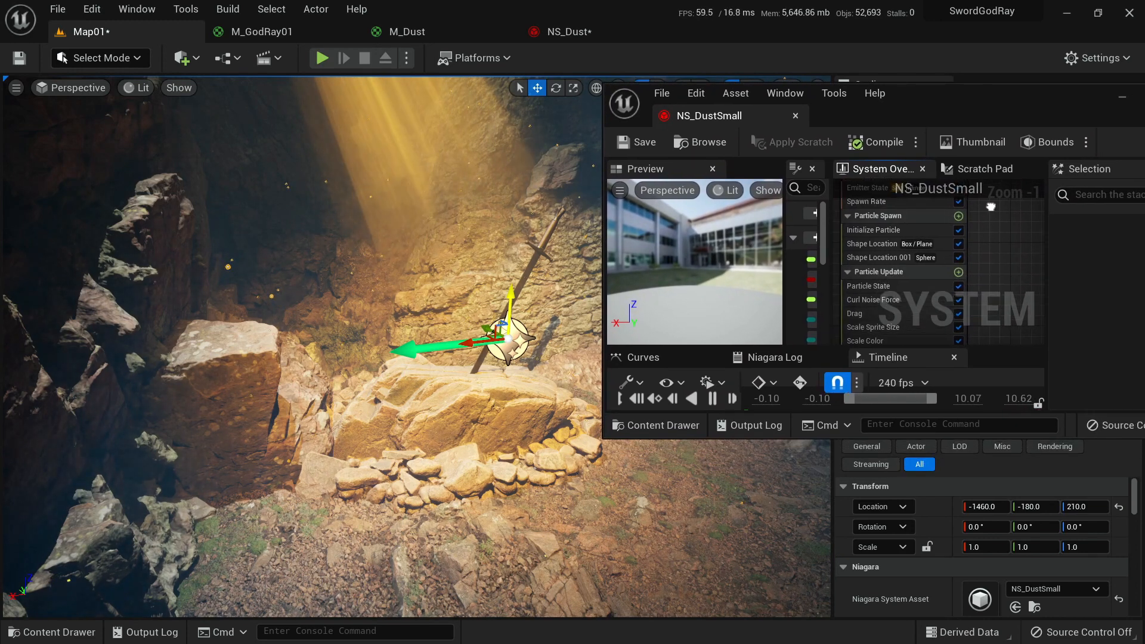
pyautogui.click(875, 230)
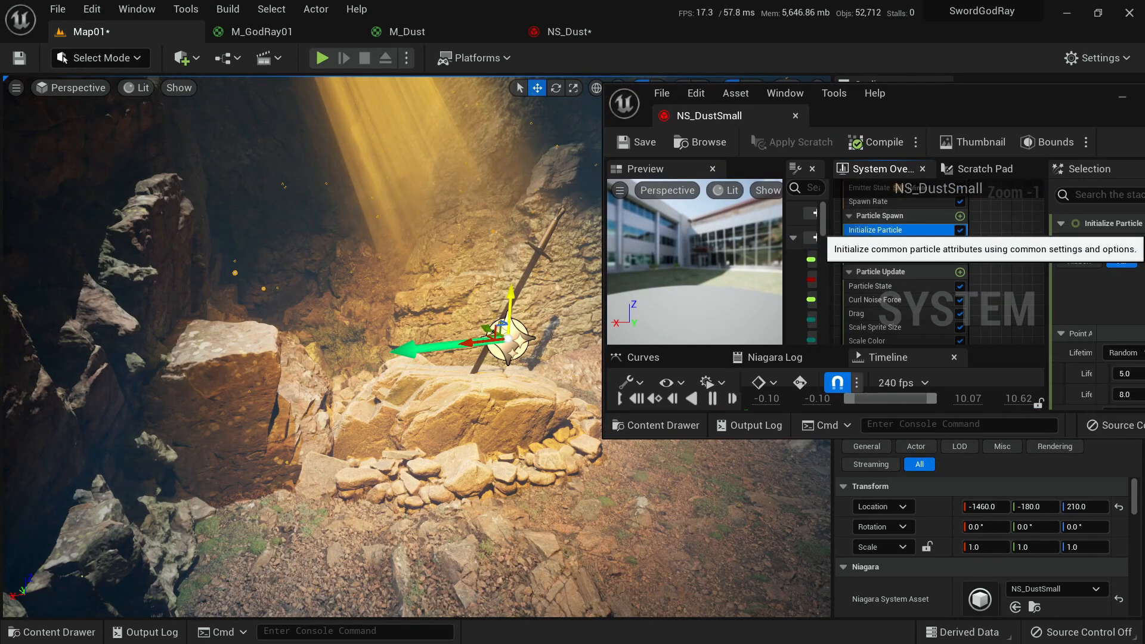
pyautogui.moveTo(705, 116); pyautogui.dragTo(717, 32)
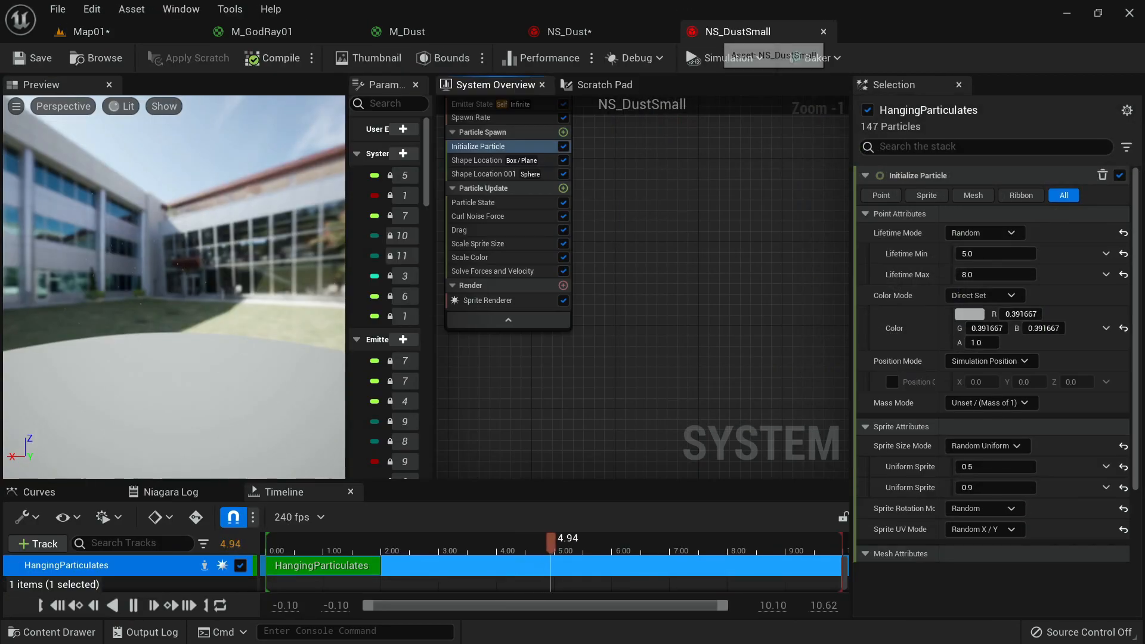
# Set NS_DustSmall's Uniform Sprite Size minimum to 1.6 and maximum to 2.0.
pyautogui.moveTo(620, 239); pyautogui.dragTo(699, 314, button='right')
pyautogui.moveTo(214, 299); pyautogui.dragTo(219, 346)
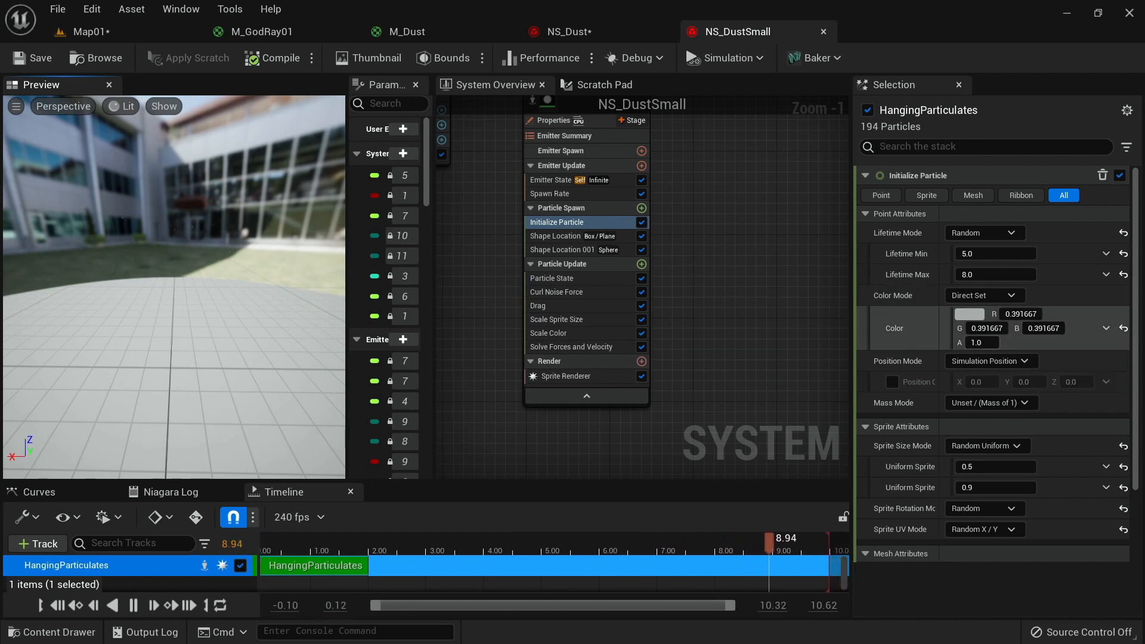
pyautogui.click(990, 487)
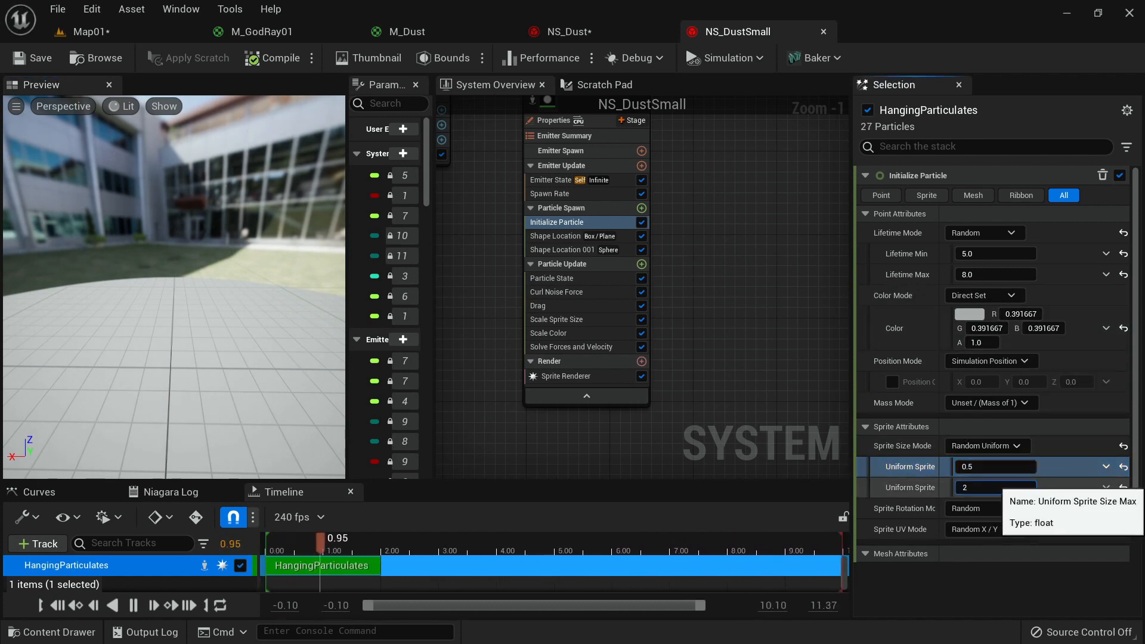
pyautogui.write('2')
pyautogui.press('Return')
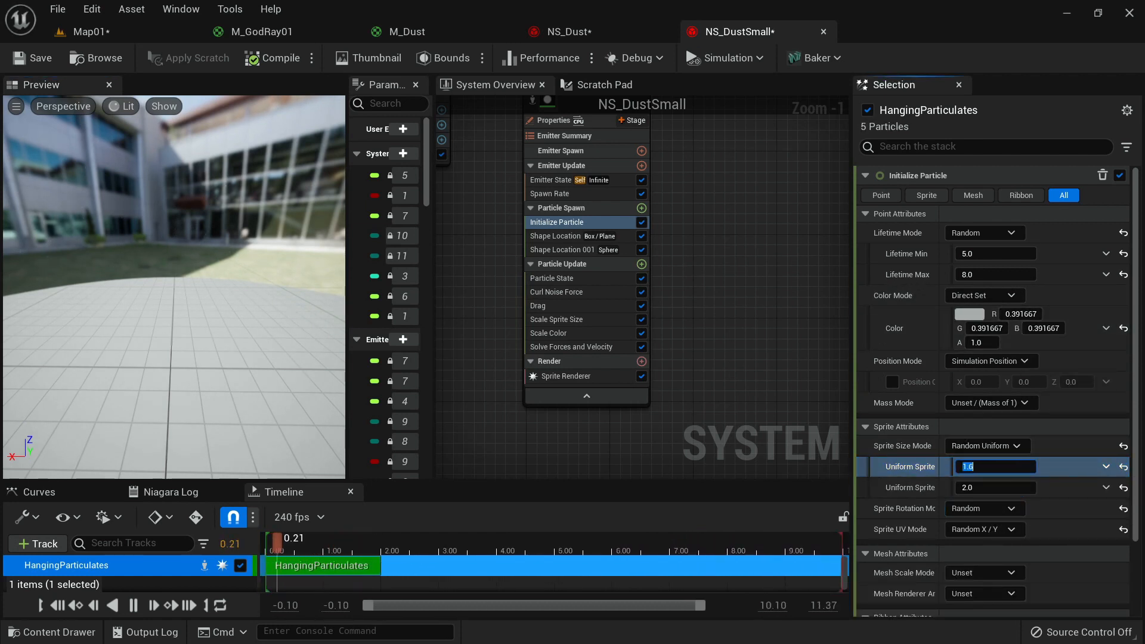
# Set NS_DustSmall's particle color to R 0.391667, G 0.299033, B 0.058605 and its Spawn Rate to 15.
pyautogui.click(969, 314)
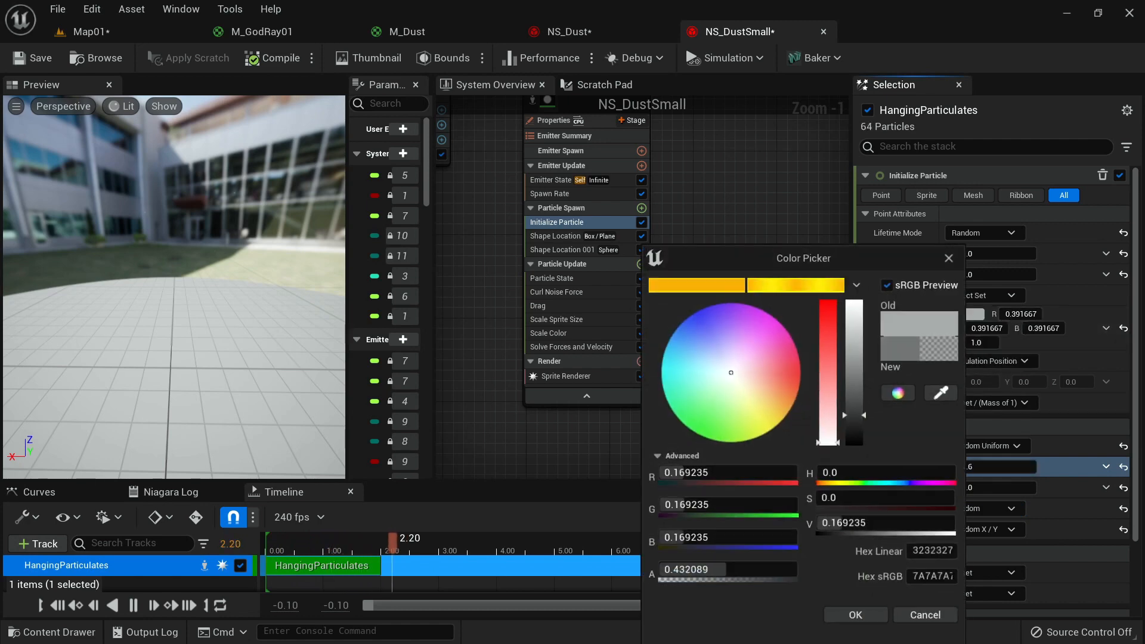
pyautogui.click(776, 416)
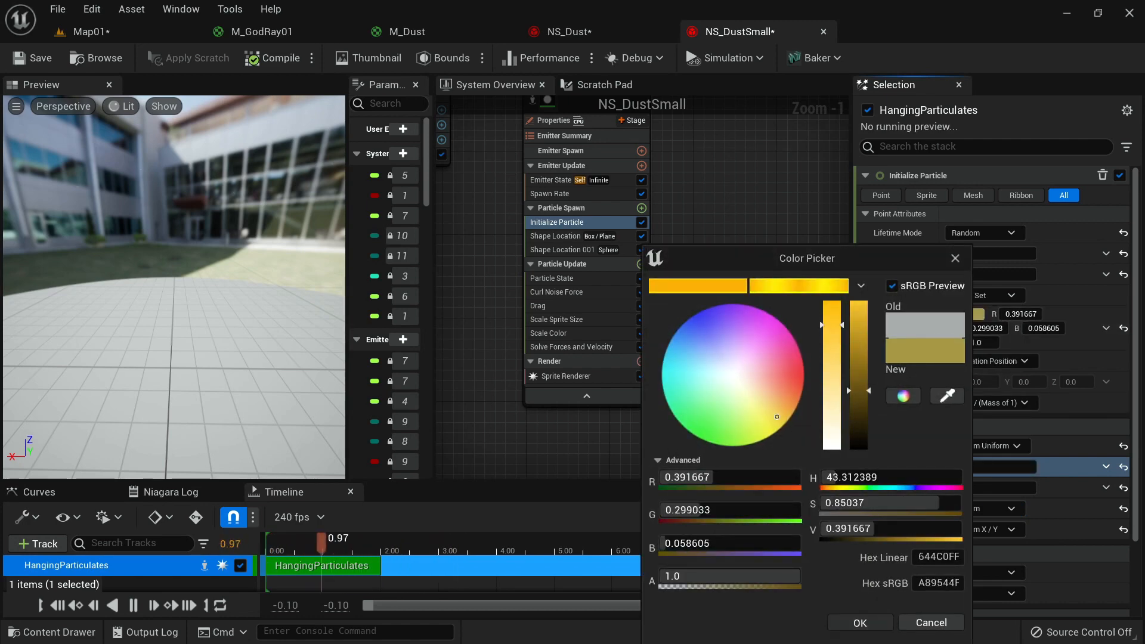
pyautogui.press('Return')
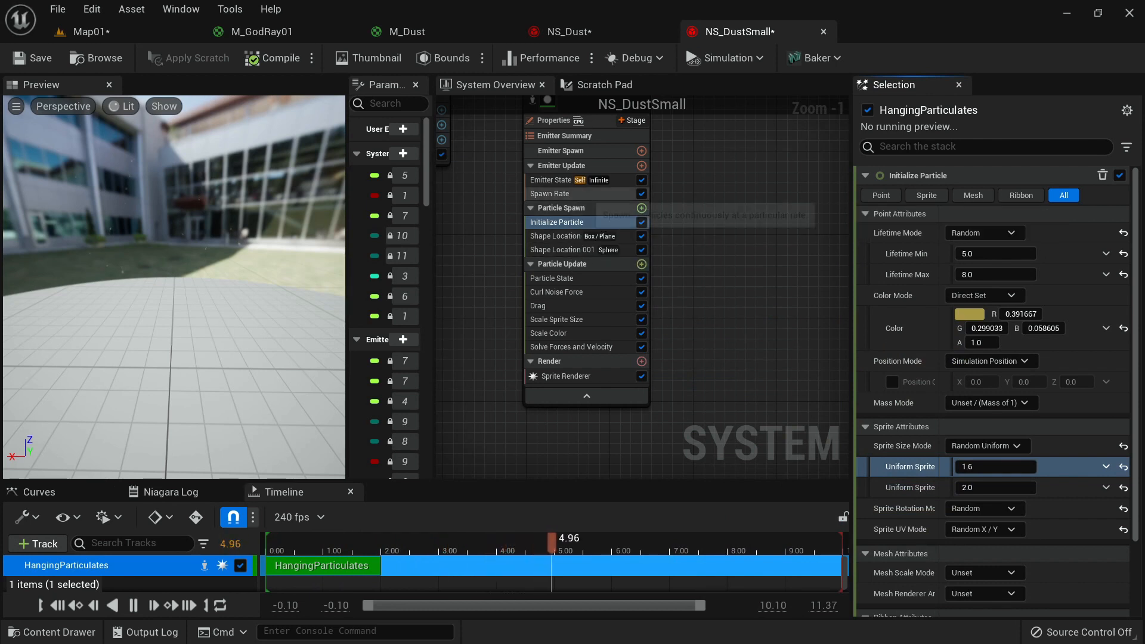
pyautogui.click(549, 193)
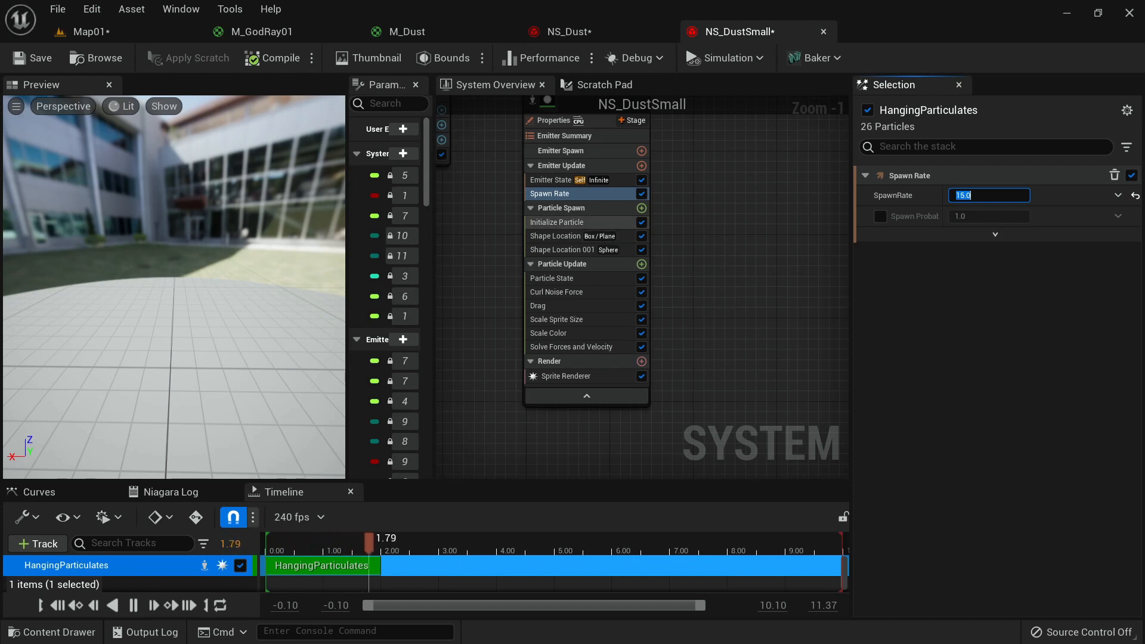
# Set the box size of NS_DustSmall's Shape Location module to 50 on X, Y and Z.
pyautogui.click(557, 223)
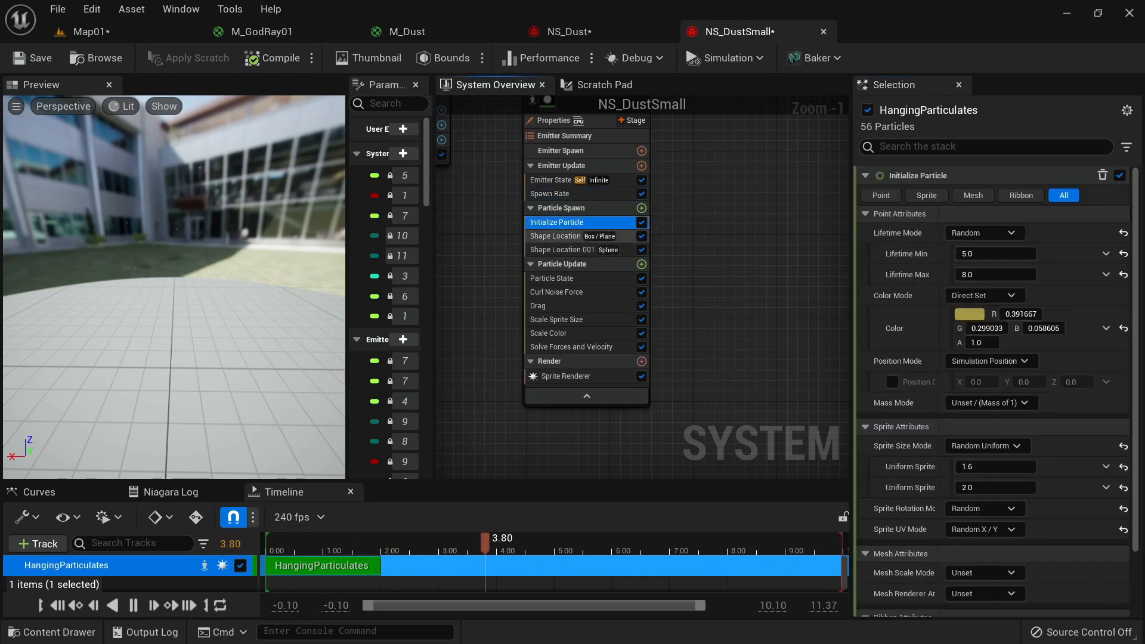
pyautogui.click(557, 236)
pyautogui.click(978, 275)
pyautogui.write('5')
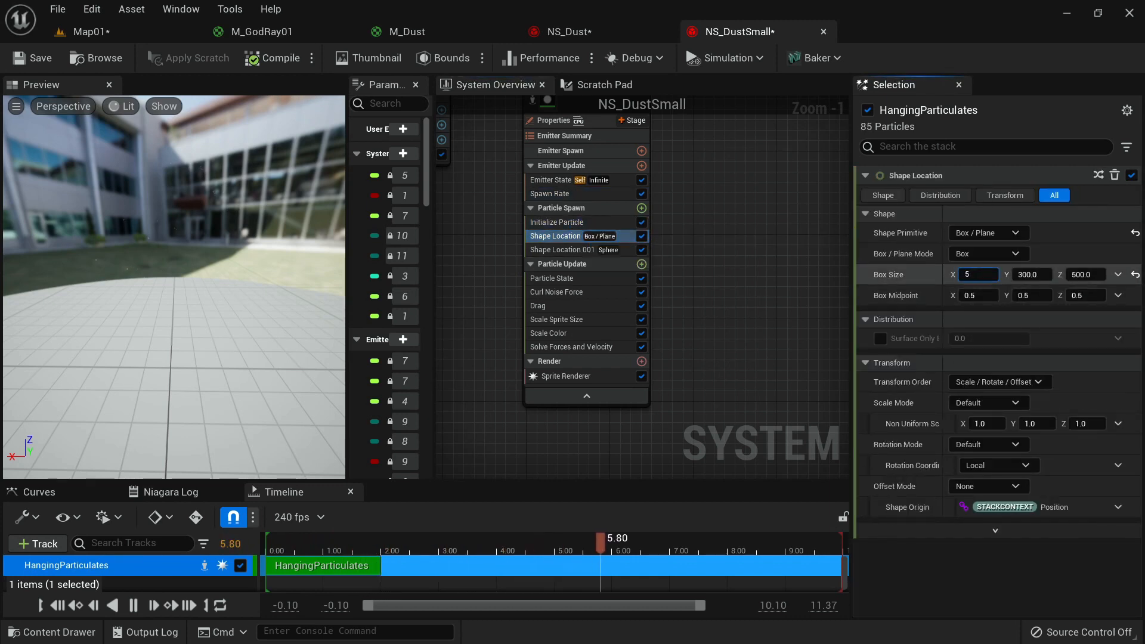
pyautogui.write('0')
pyautogui.press('Tab')
pyautogui.write('5')
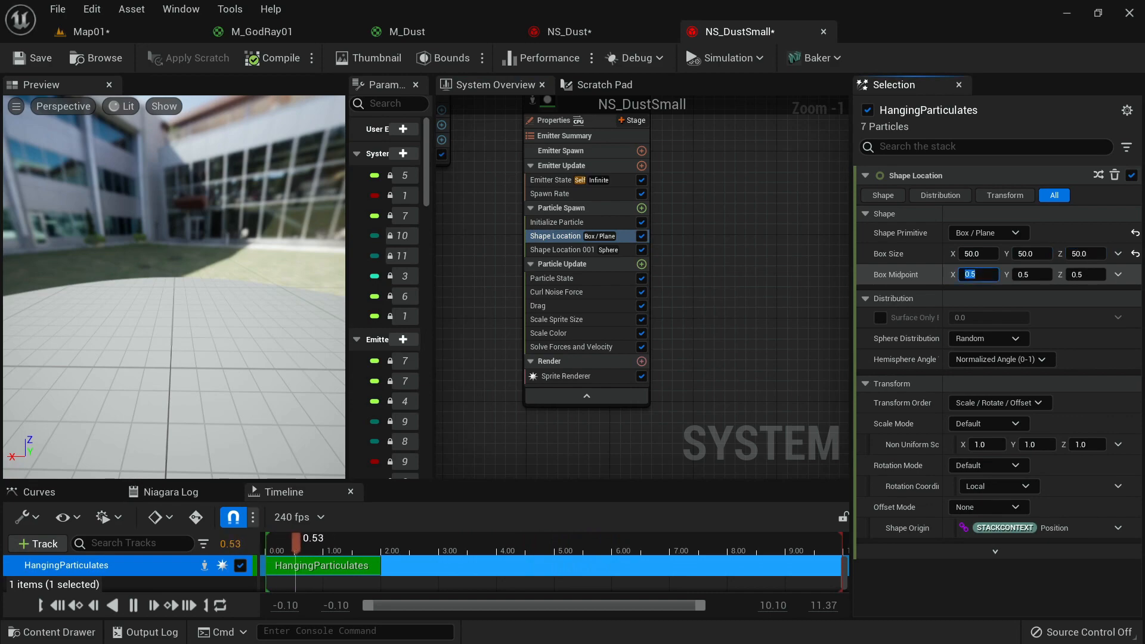
# Move the NS_DustSmall actor in Map01 to location -1450, -170, 200.
pyautogui.click(88, 31)
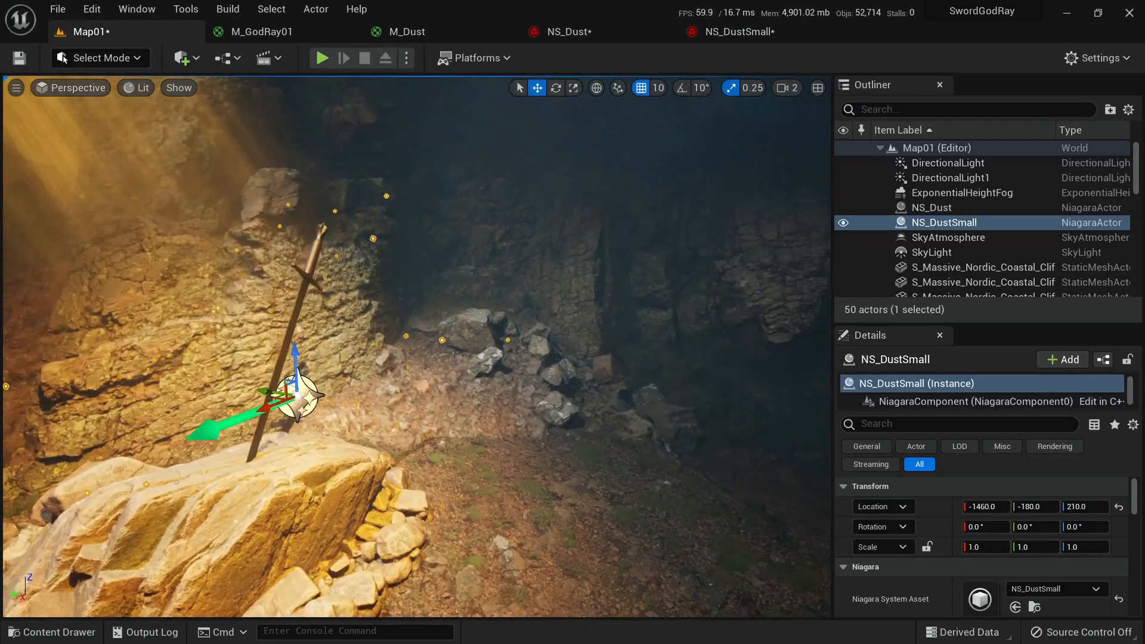
pyautogui.moveTo(417, 345); pyautogui.dragTo(362, 353, button='right')
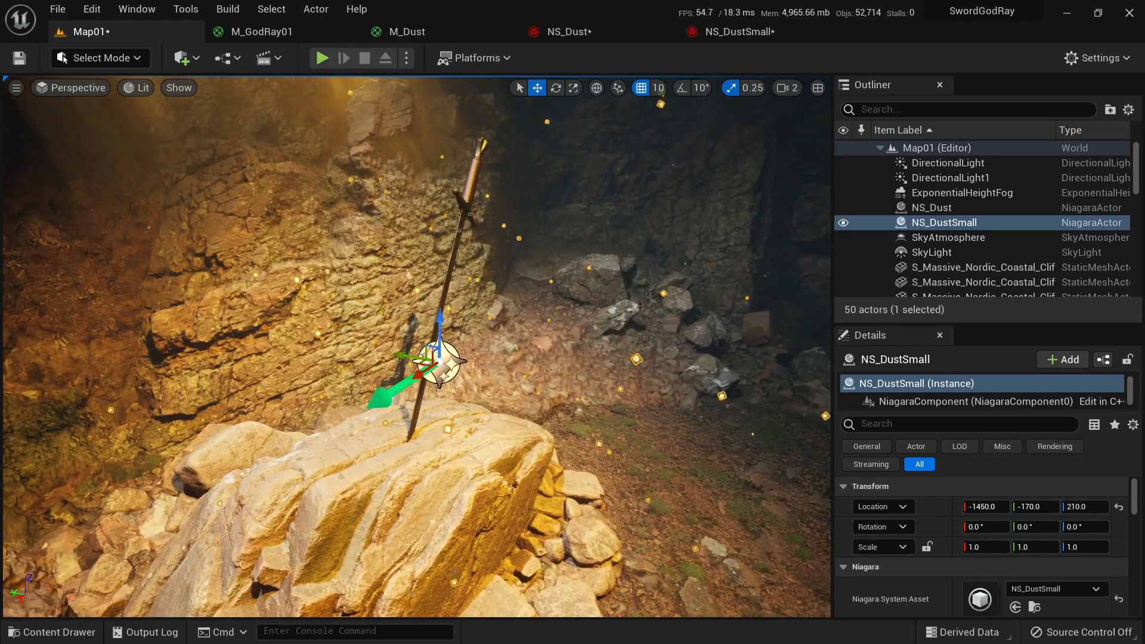
pyautogui.press('g')
pyautogui.moveTo(434, 359); pyautogui.dragTo(381, 339, button='right')
pyautogui.press('s')
pyautogui.press('w')
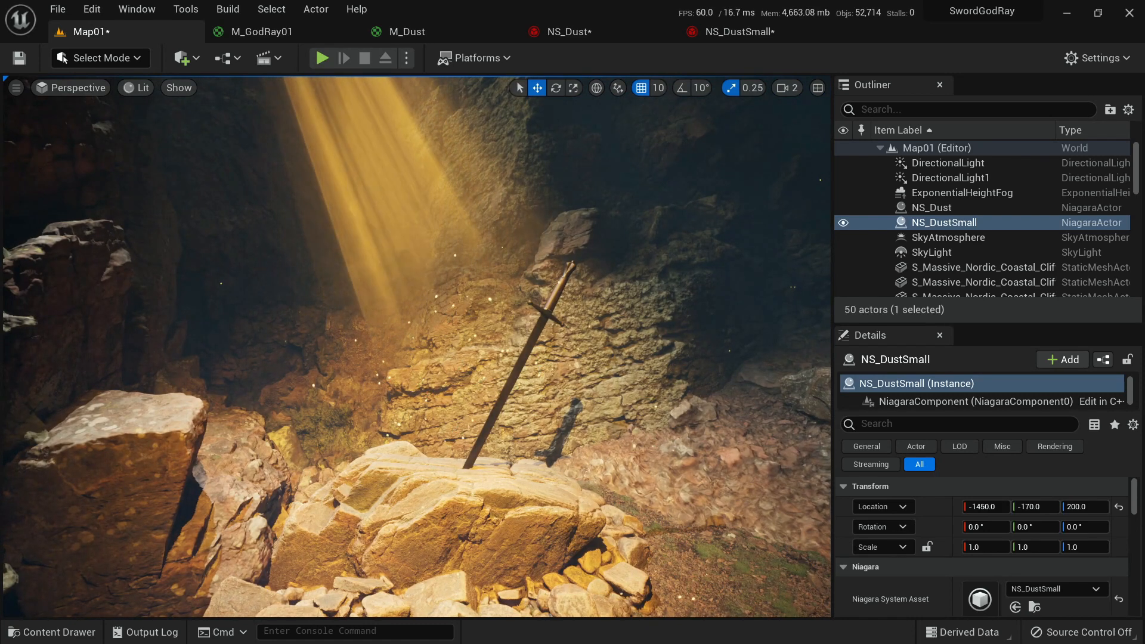
# Set the Noise Strength of NS_DustSmall's Curl Noise Force to 20.
pyautogui.click(739, 31)
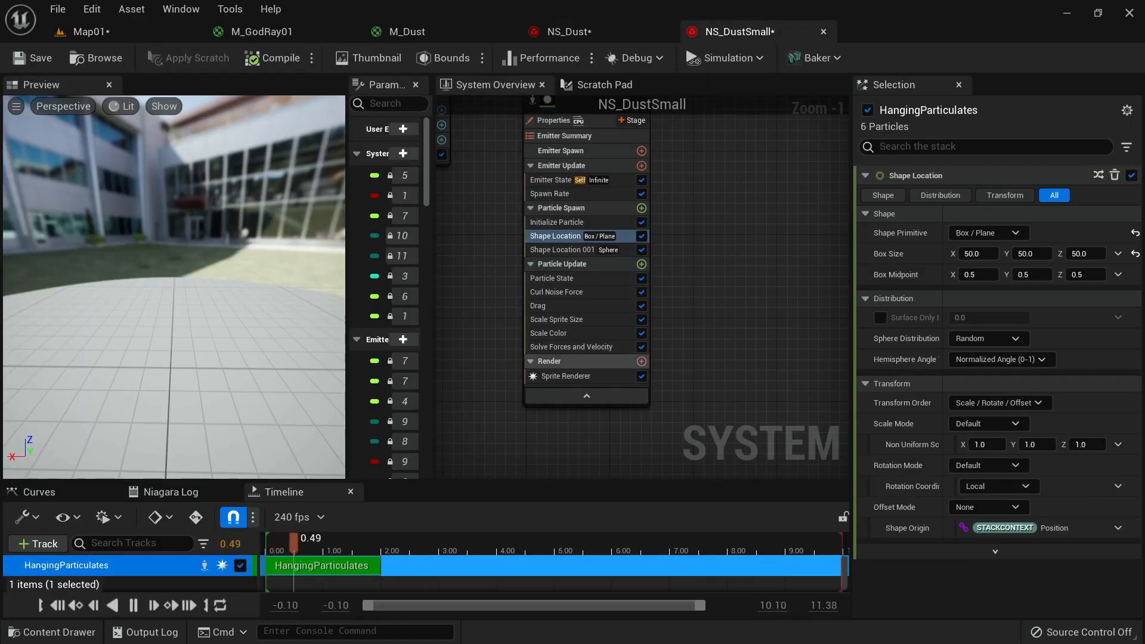
pyautogui.click(556, 291)
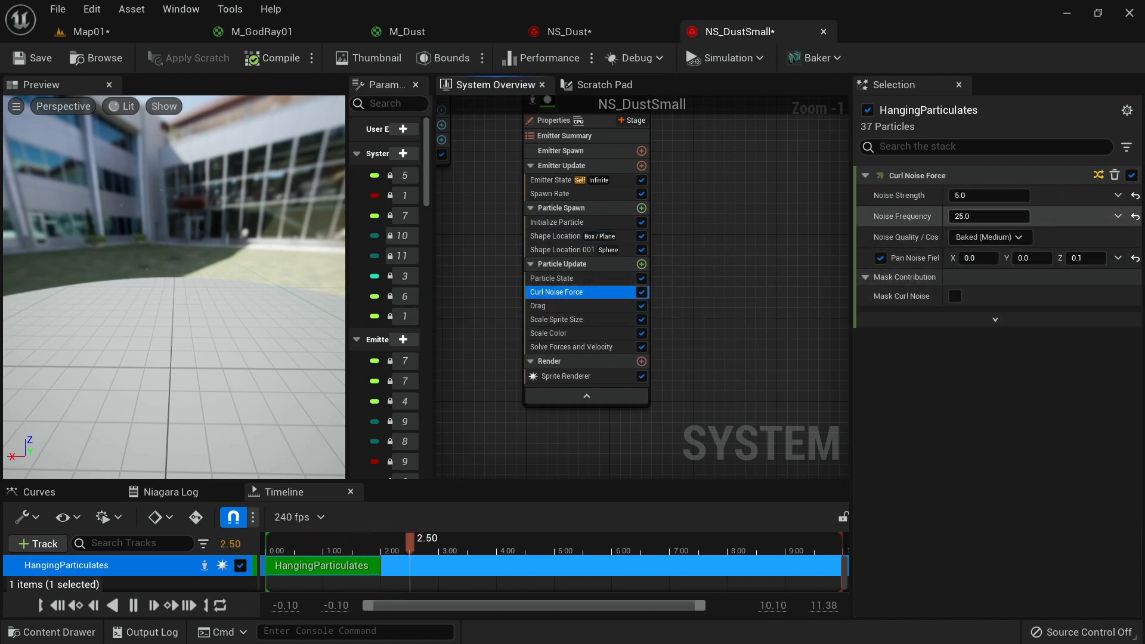
pyautogui.click(988, 196)
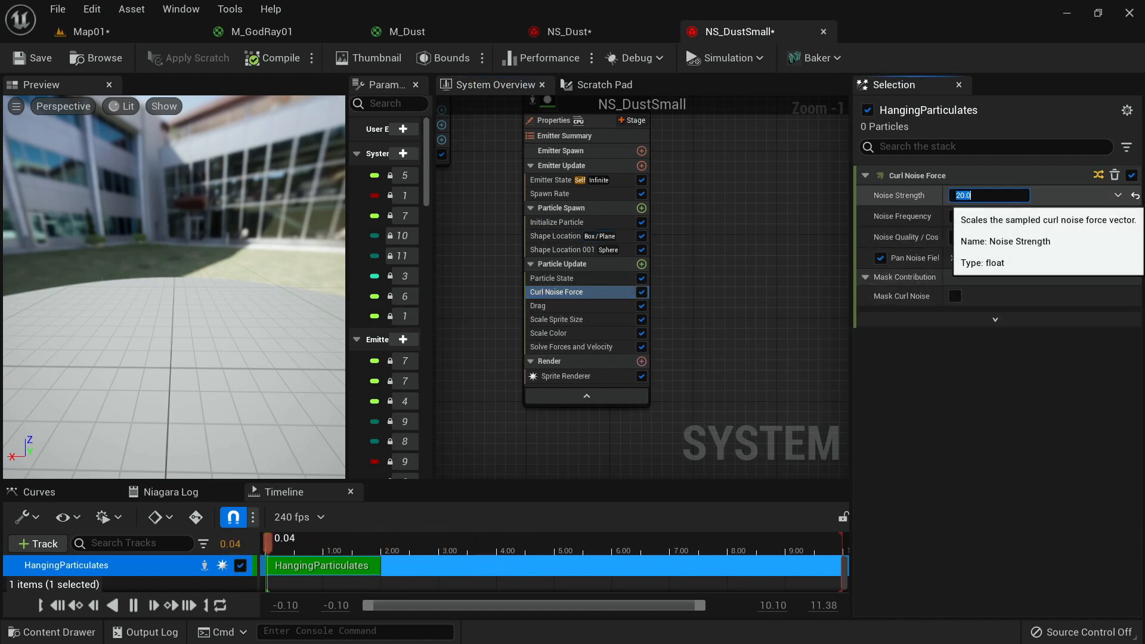
pyautogui.moveTo(179, 287); pyautogui.dragTo(149, 301, button='right')
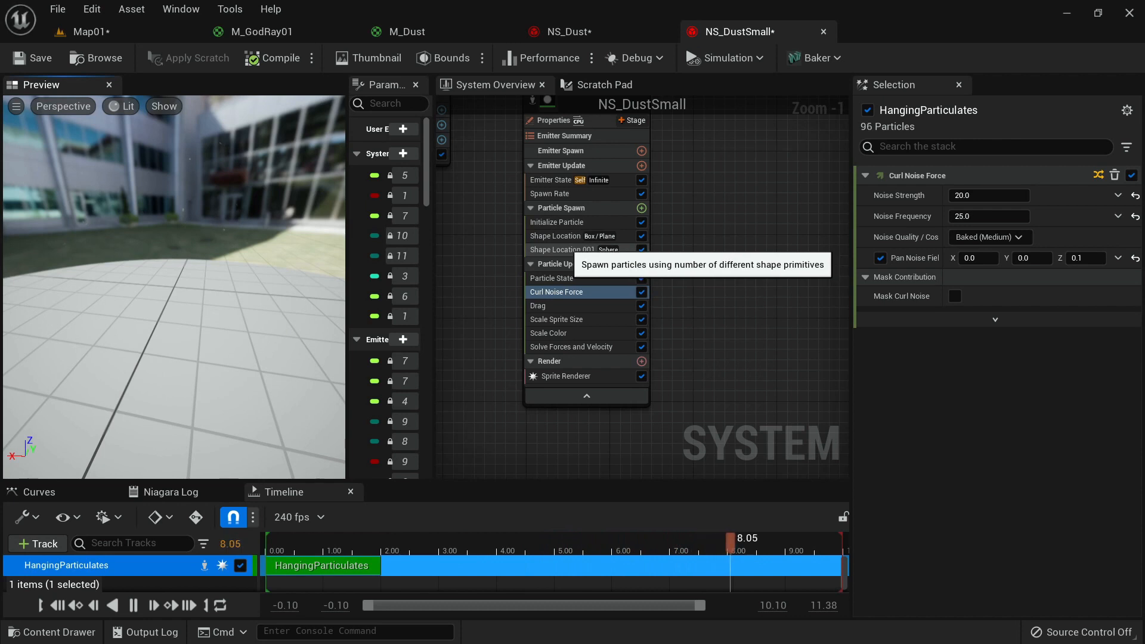
# Set the Shape Location box size to 20 on all axes and delete the sphere-based Shape Location 001 module.
pyautogui.click(555, 236)
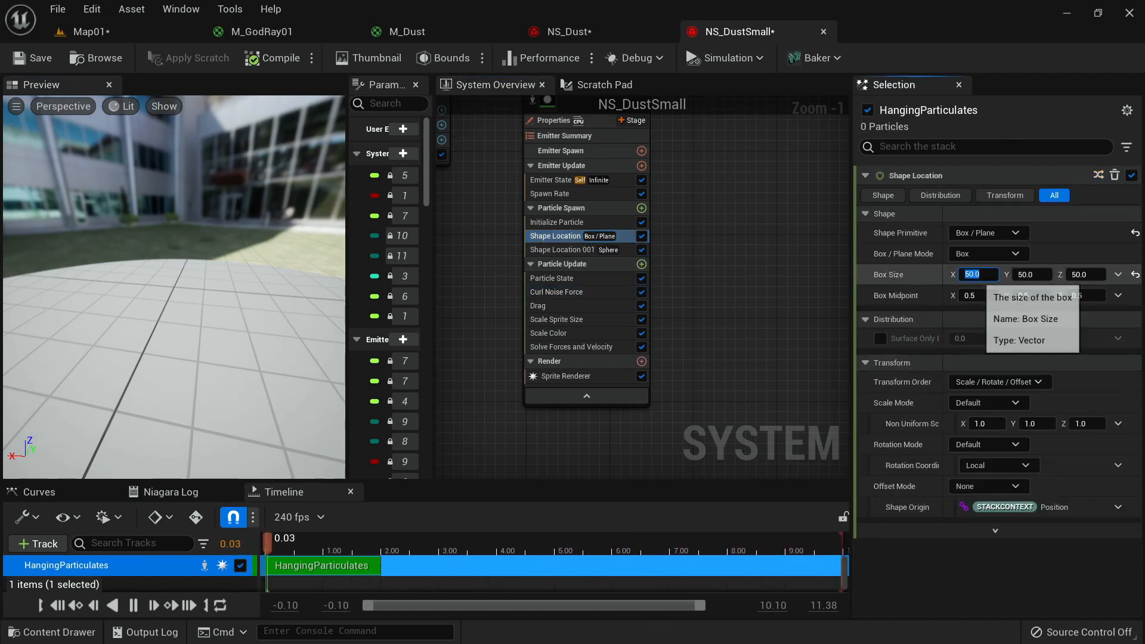
pyautogui.click(978, 274)
pyautogui.write('20')
pyautogui.press('Tab')
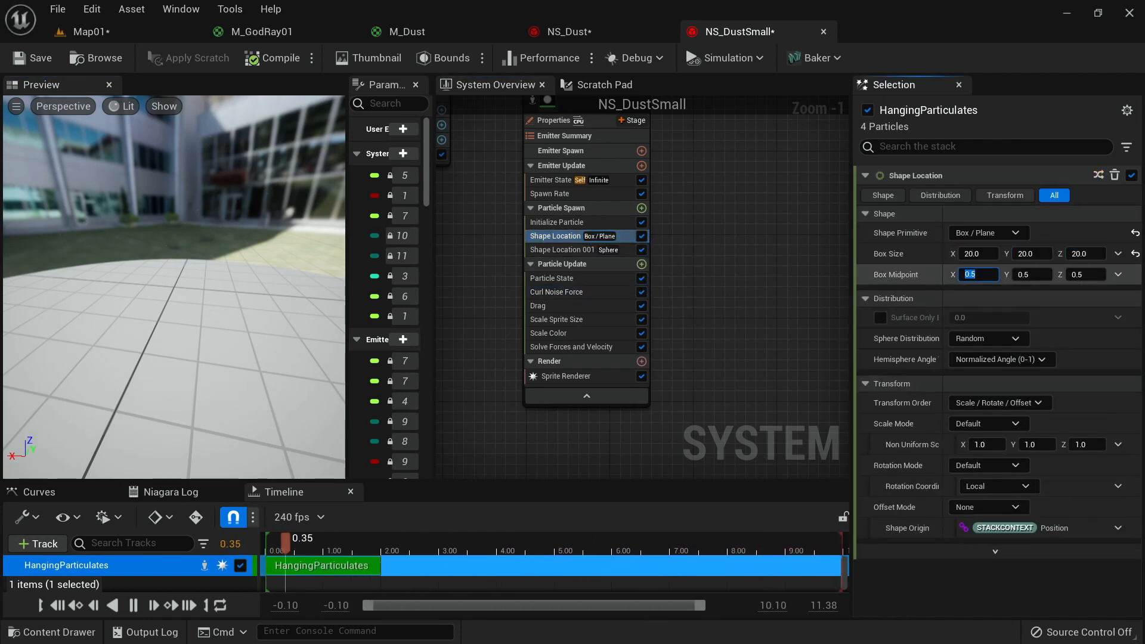
pyautogui.click(561, 250)
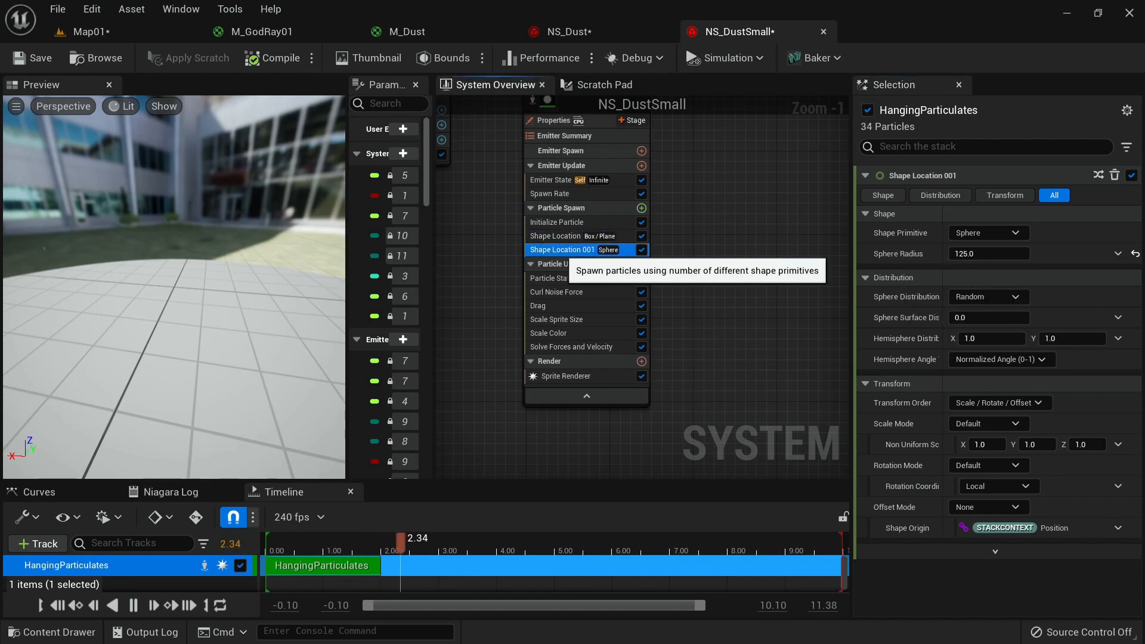
pyautogui.press('Delete')
# Lower the NS_DustSmall actor in Map01 toward the sword's base, placing it at location -1440, -170, 170.
pyautogui.click(87, 32)
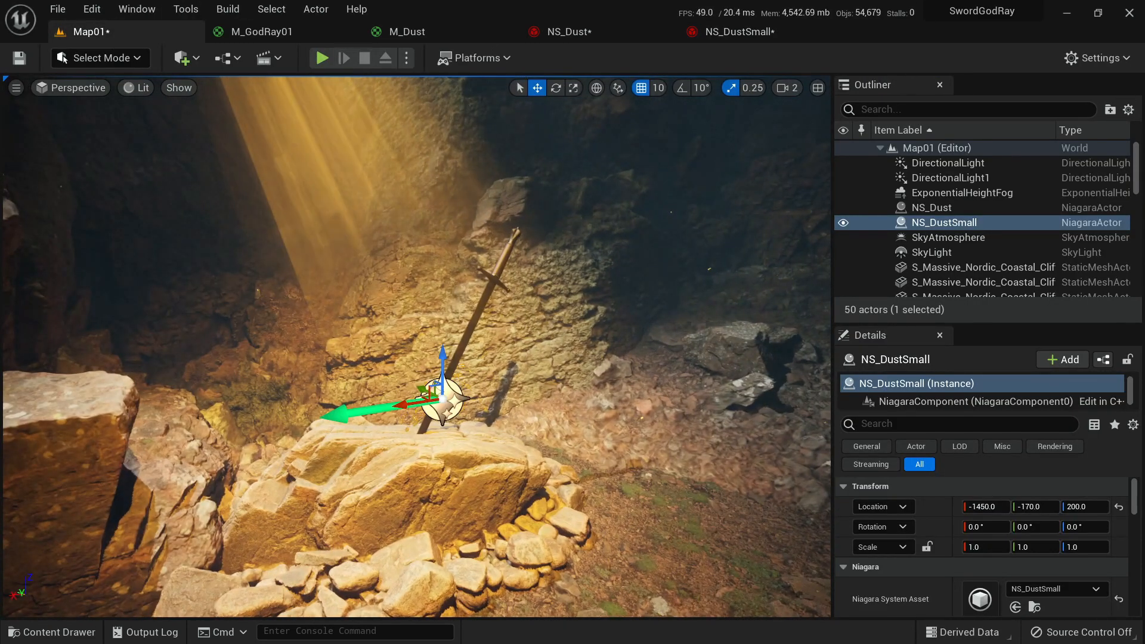
pyautogui.press('f')
pyautogui.press('g')
pyautogui.moveTo(418, 346); pyautogui.dragTo(707, 298, button='right')
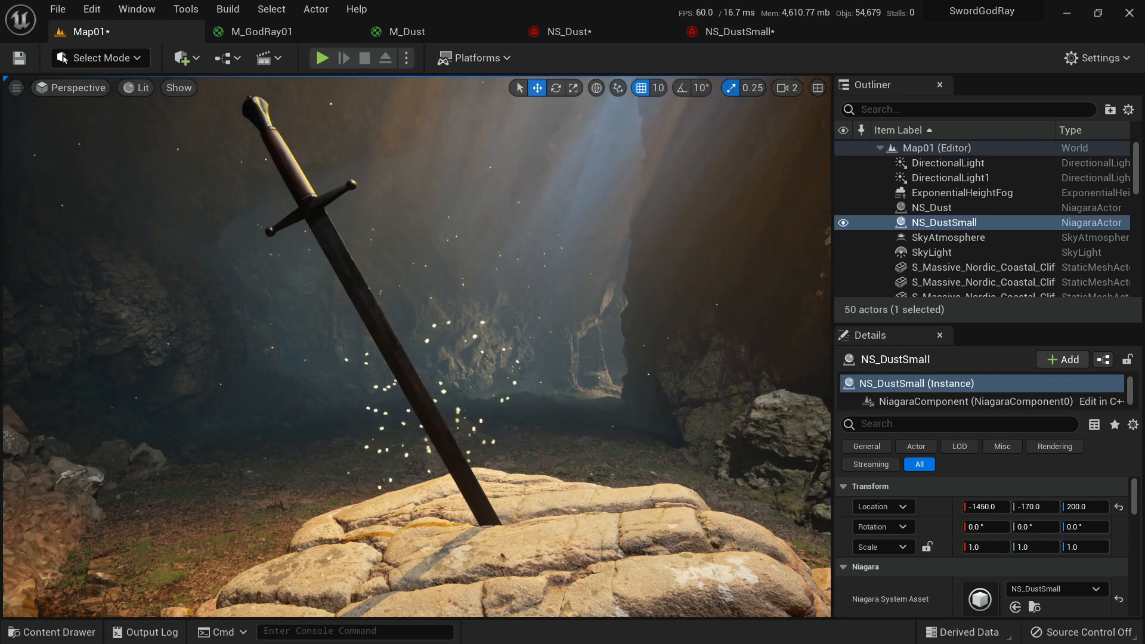
pyautogui.press('g')
pyautogui.moveTo(460, 448); pyautogui.dragTo(740, 501)
pyautogui.press('g')
pyautogui.moveTo(479, 418); pyautogui.dragTo(352, 388, button='right')
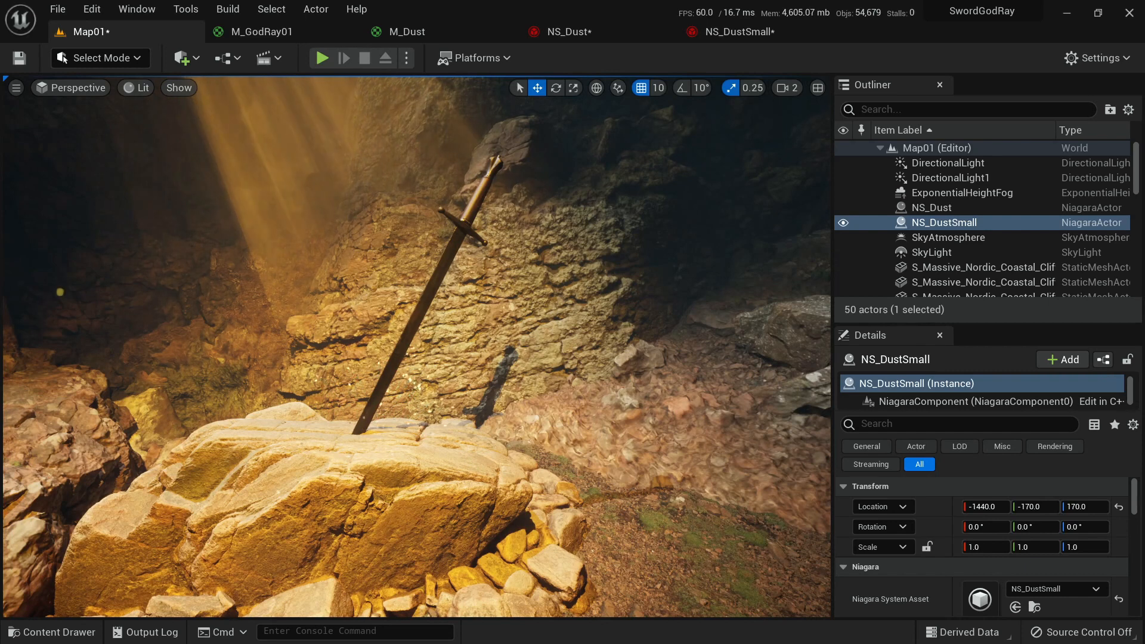
# Set NS_DustSmall's Spawn Rate to 50 and check the dust in Map01.
pyautogui.click(740, 31)
pyautogui.click(550, 193)
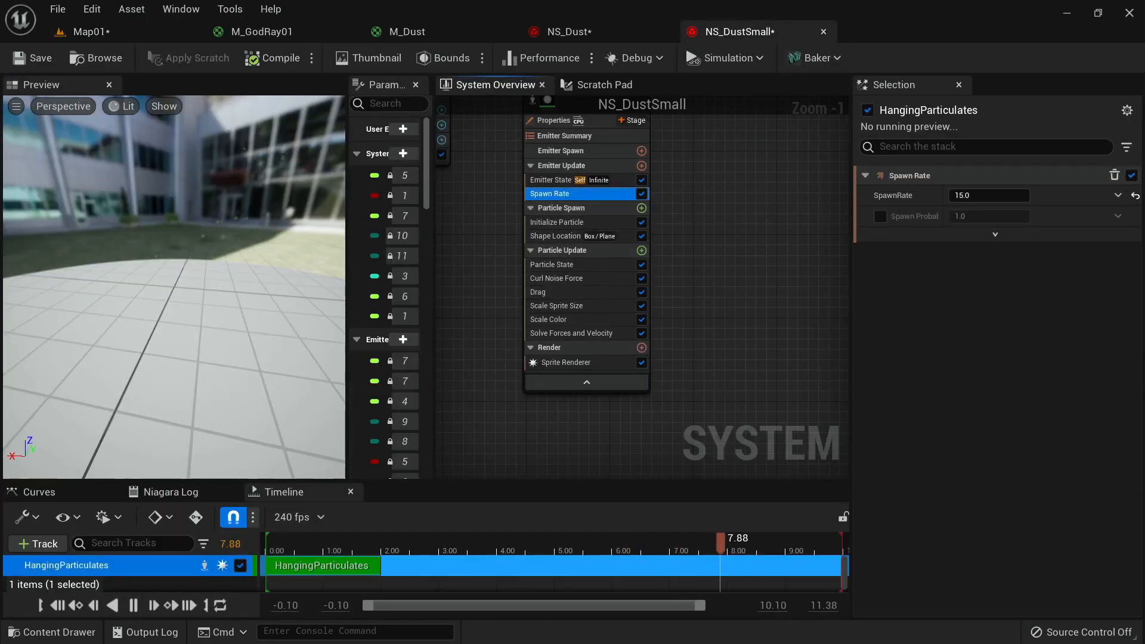
pyautogui.click(989, 195)
pyautogui.write('50')
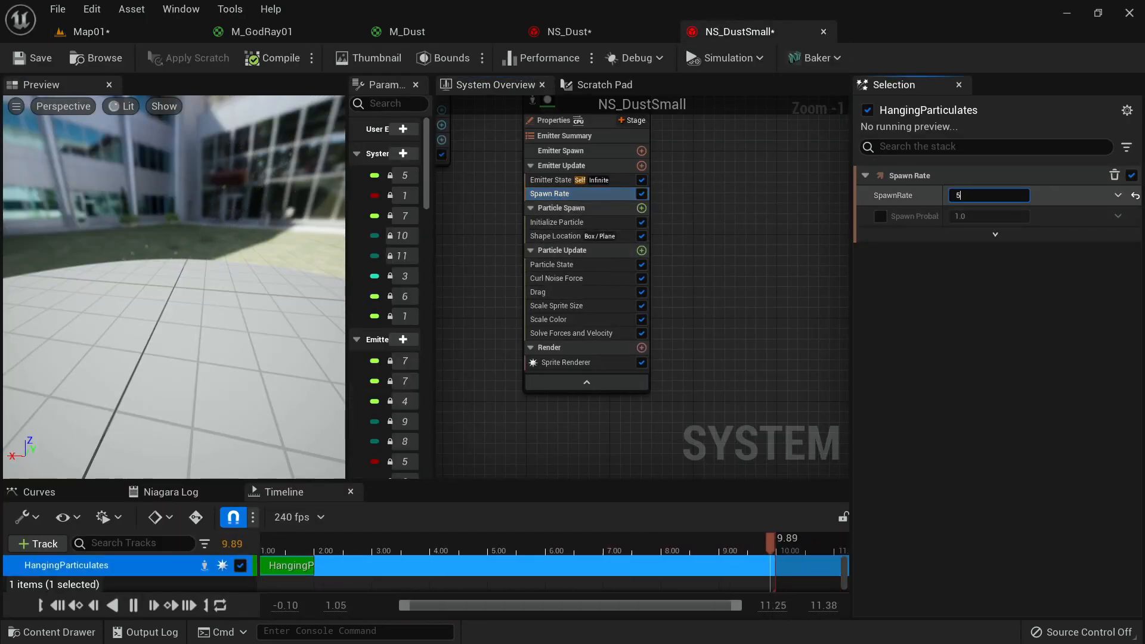
pyautogui.press('Return')
pyautogui.click(117, 33)
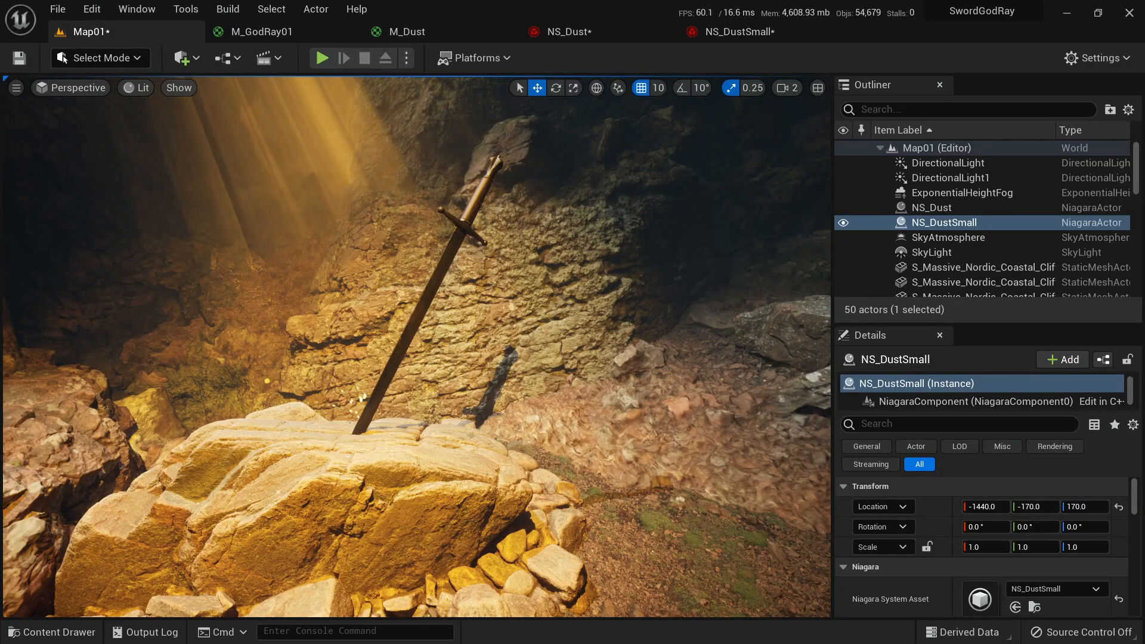
# Set NS_DustSmall's Shape Location box size to 40 on X, Y and Z.
pyautogui.click(739, 31)
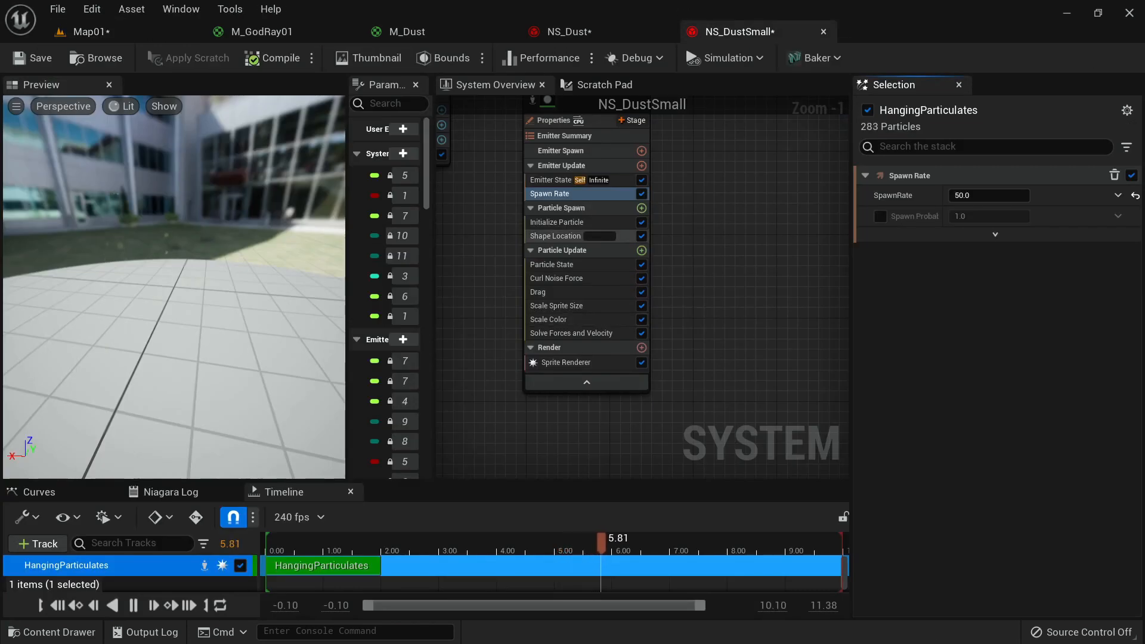
pyautogui.click(554, 236)
pyautogui.click(973, 275)
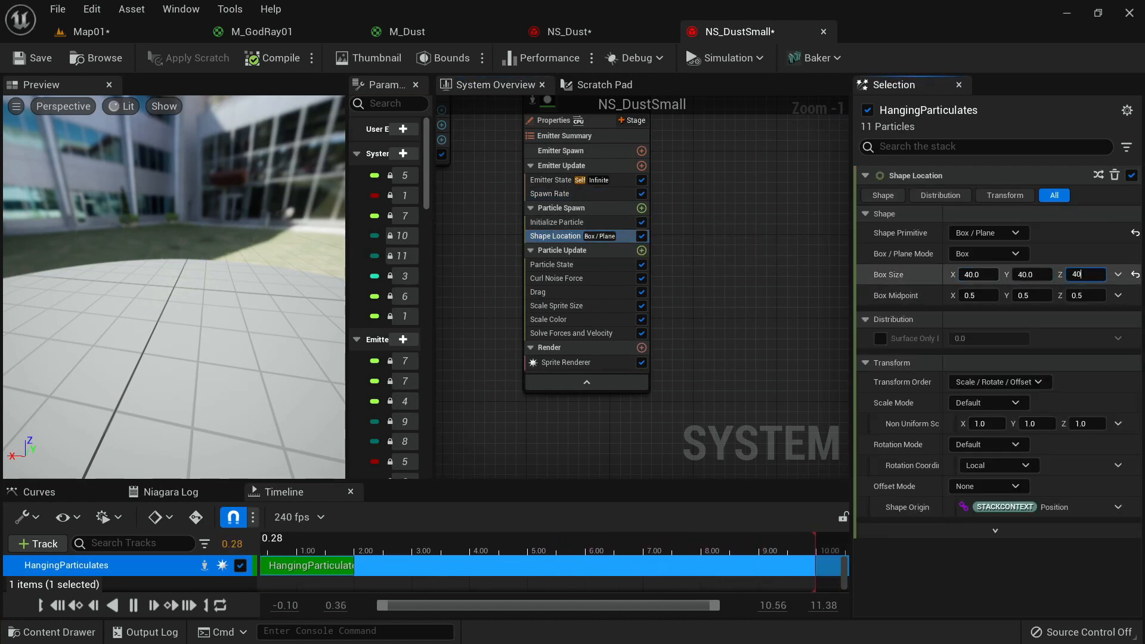
pyautogui.click(101, 59)
# Examine the small dust around the sword's base in Map01 from near and far.
pyautogui.click(91, 32)
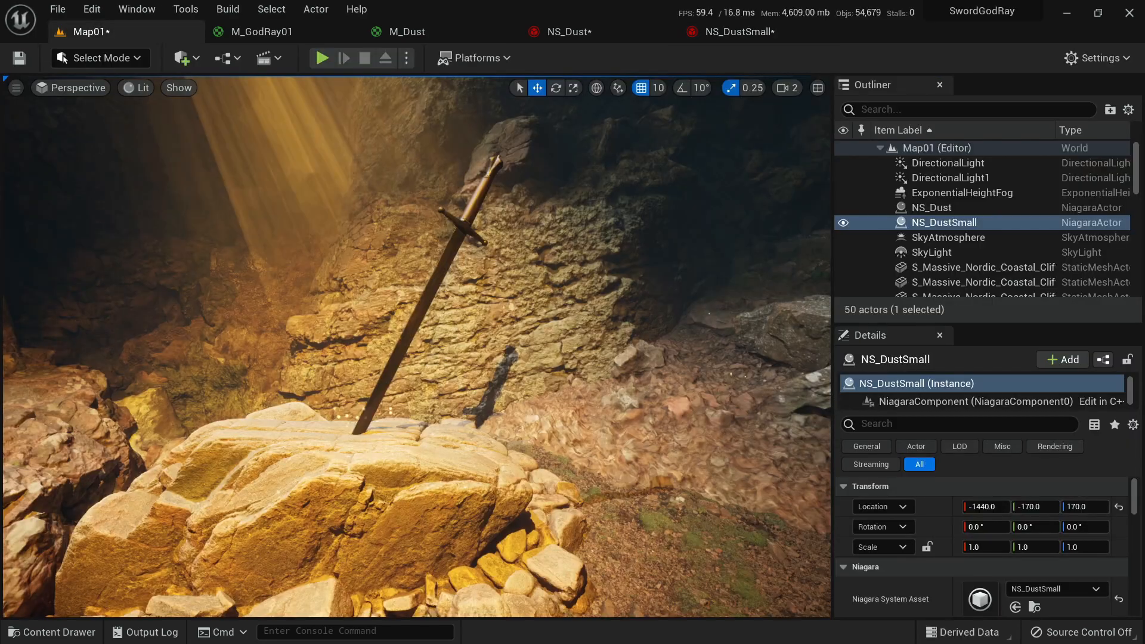
pyautogui.press('s')
pyautogui.moveTo(418, 346); pyautogui.dragTo(472, 346, button='right')
pyautogui.press('w')
pyautogui.press('a')
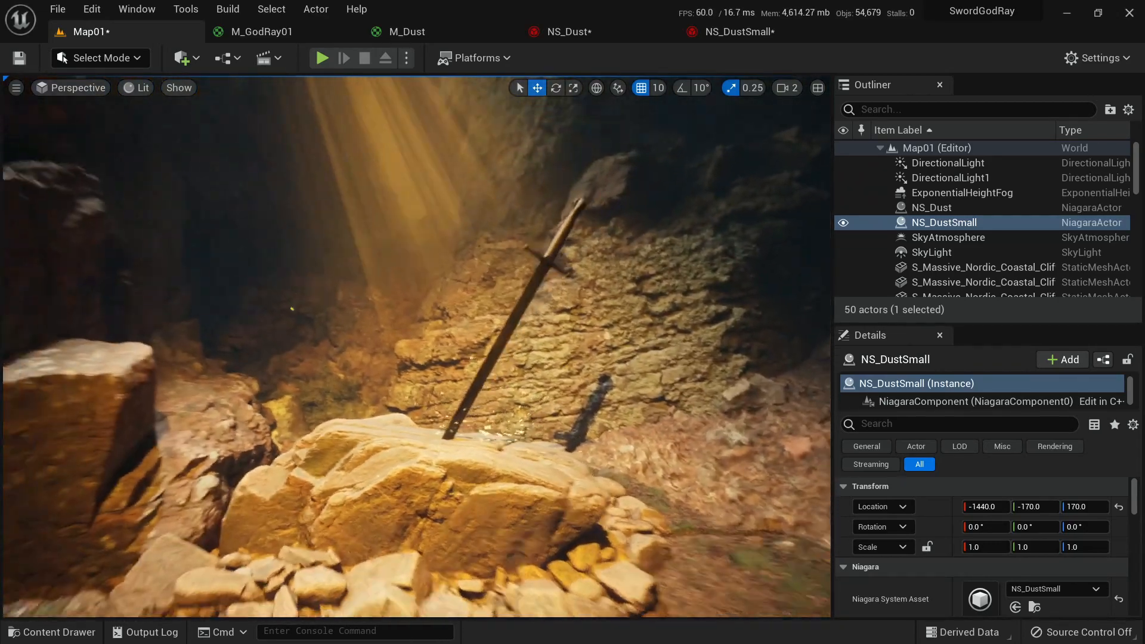
pyautogui.press('s')
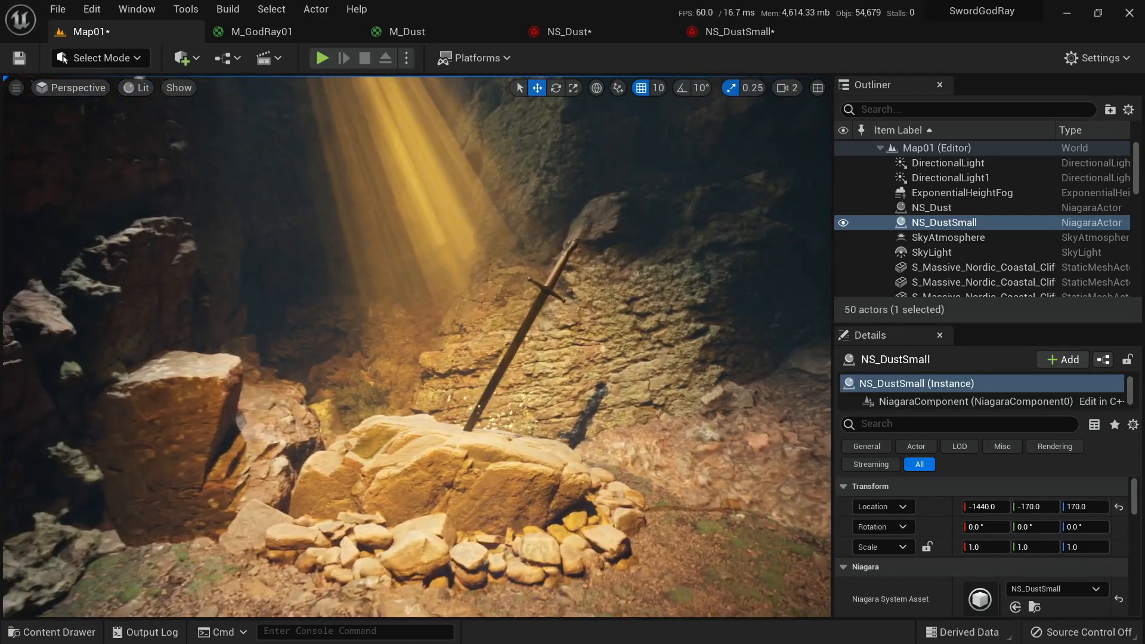
pyautogui.press('s')
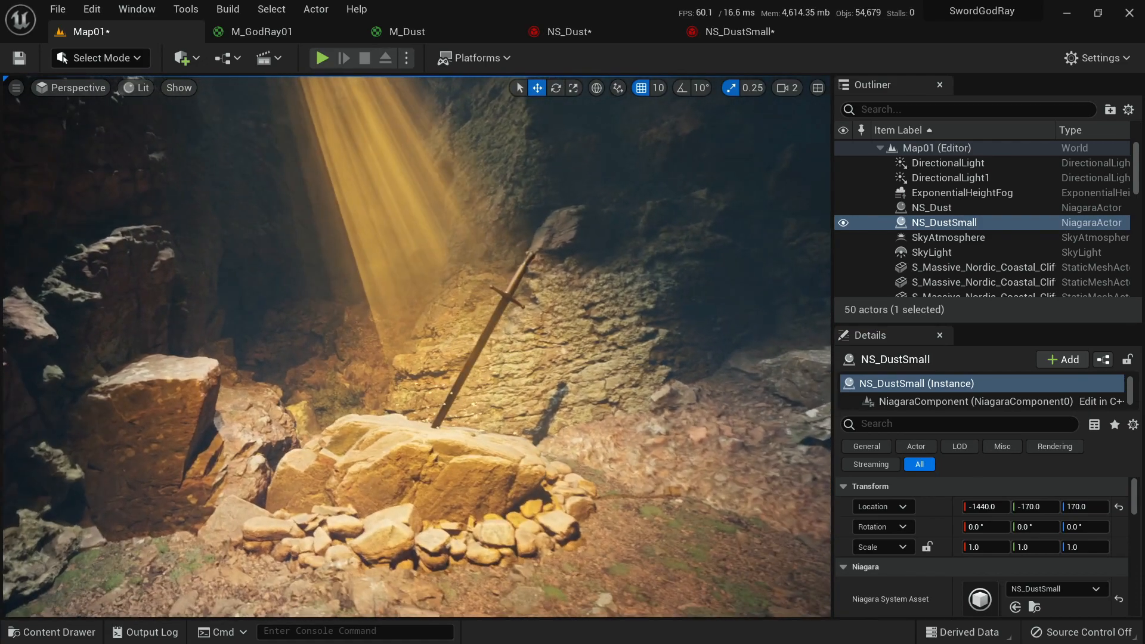
pyautogui.press('w')
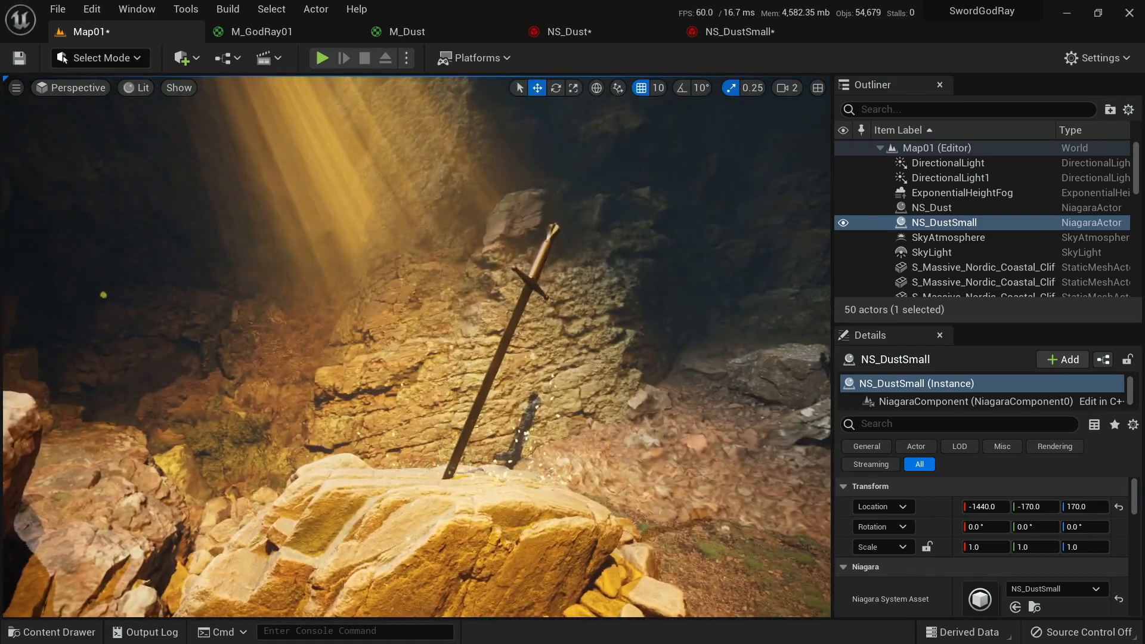
pyautogui.press('w')
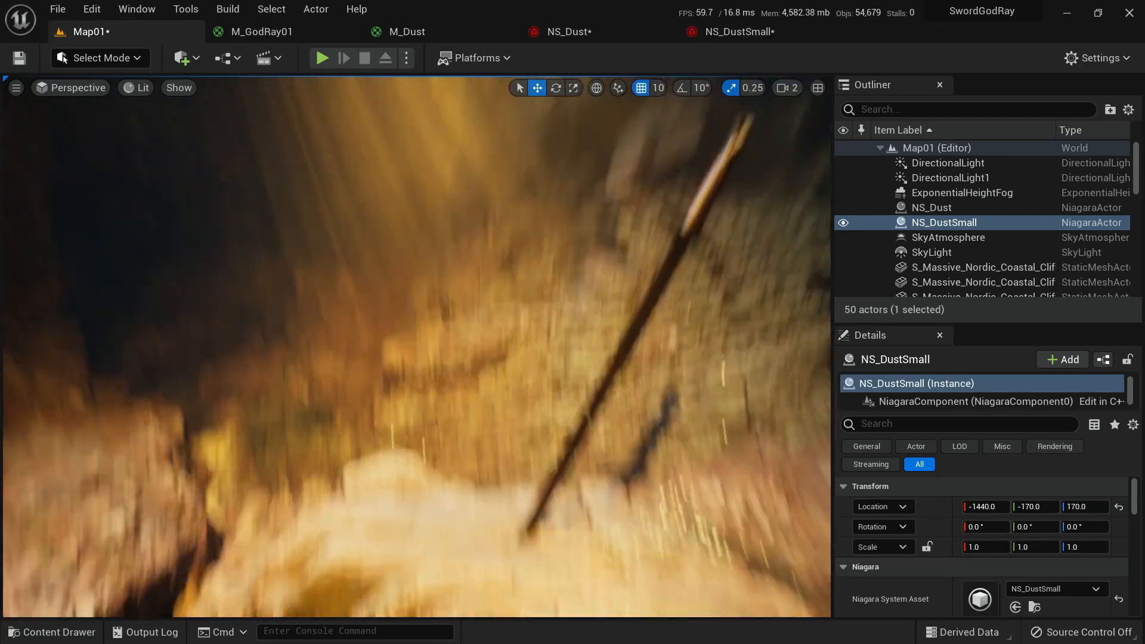
pyautogui.press('s')
pyautogui.press('w')
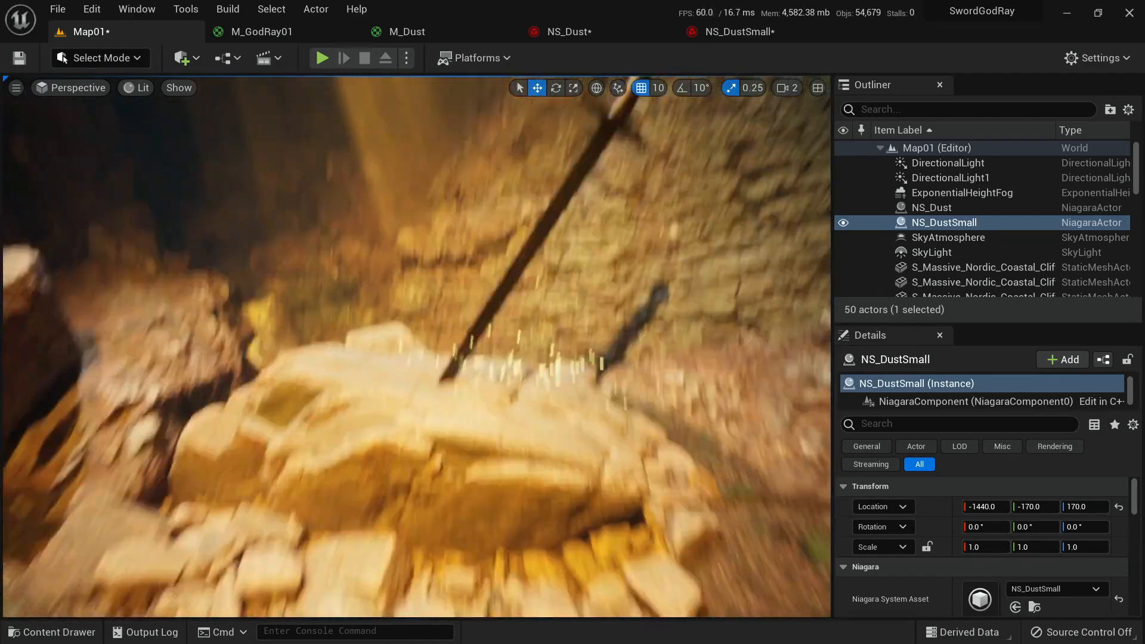
pyautogui.press('w')
pyautogui.press('s')
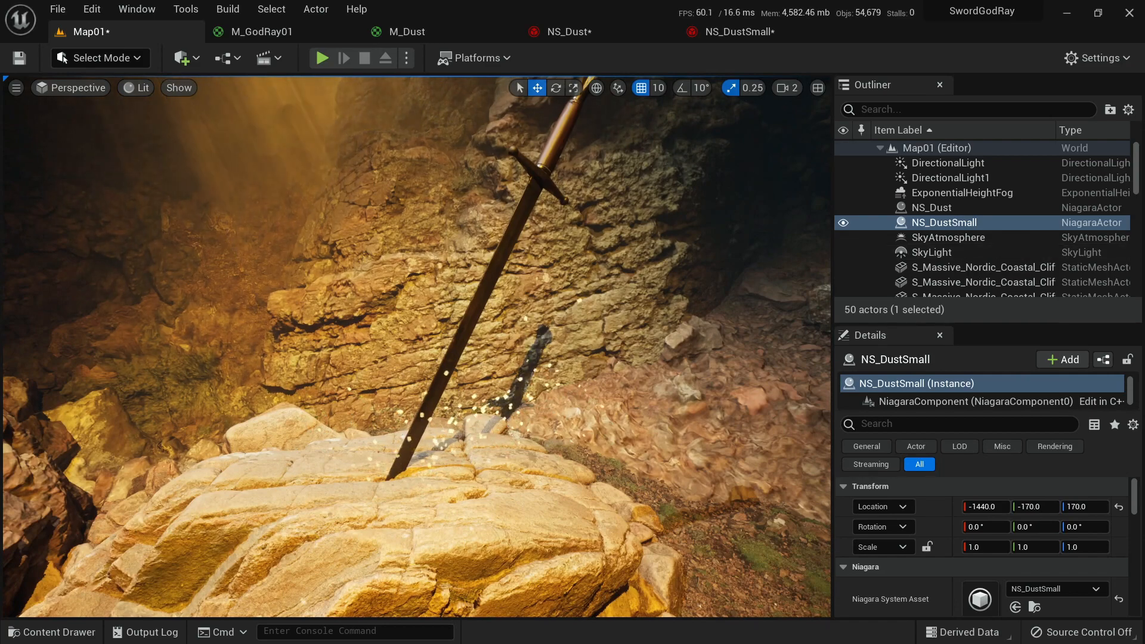
pyautogui.press('s')
# Duplicate the SM_GodRay mesh and raise the copy to location -1530, -200, 90.
pyautogui.click(448, 215)
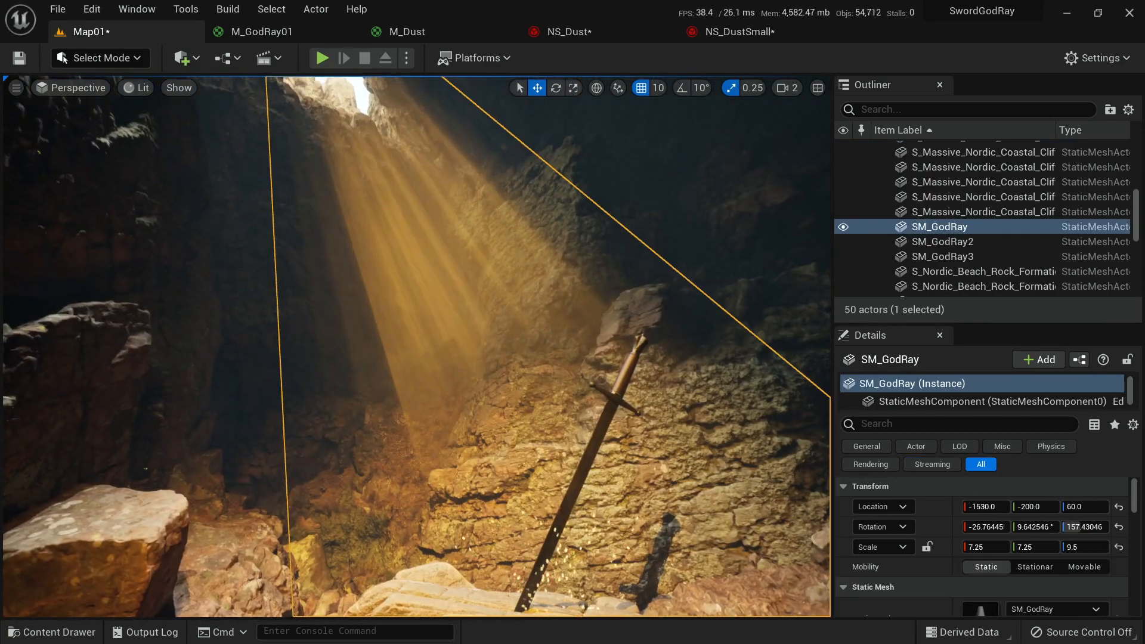
pyautogui.press('s')
pyautogui.press('s')
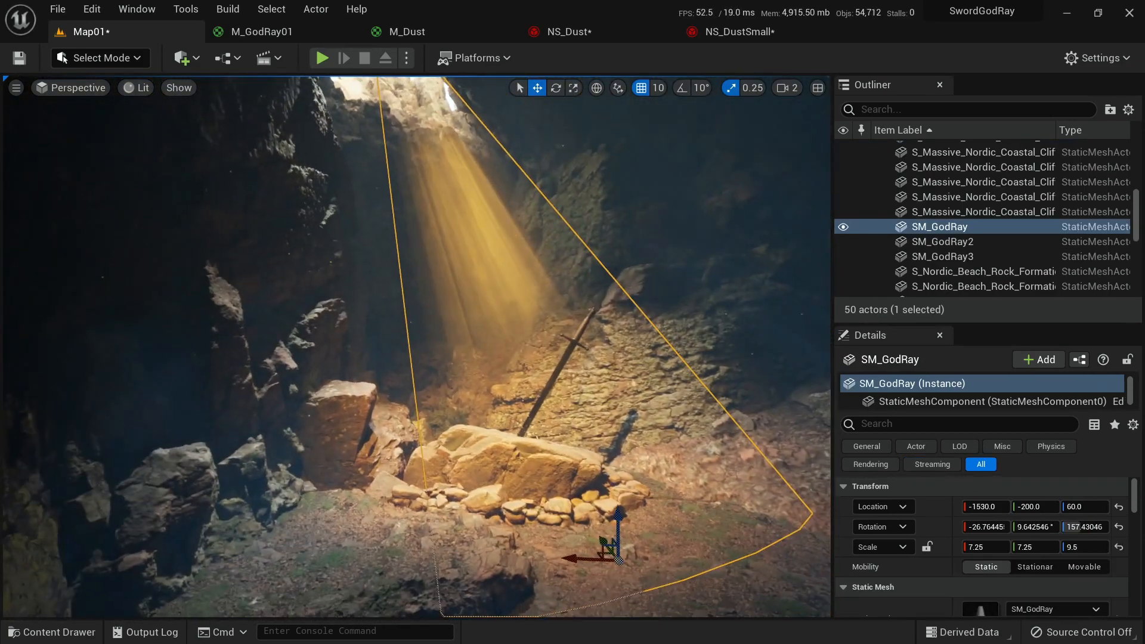
pyautogui.keyDown('alt'); pyautogui.moveTo(619, 518); pyautogui.dragTo(616, 500); pyautogui.keyUp('alt')
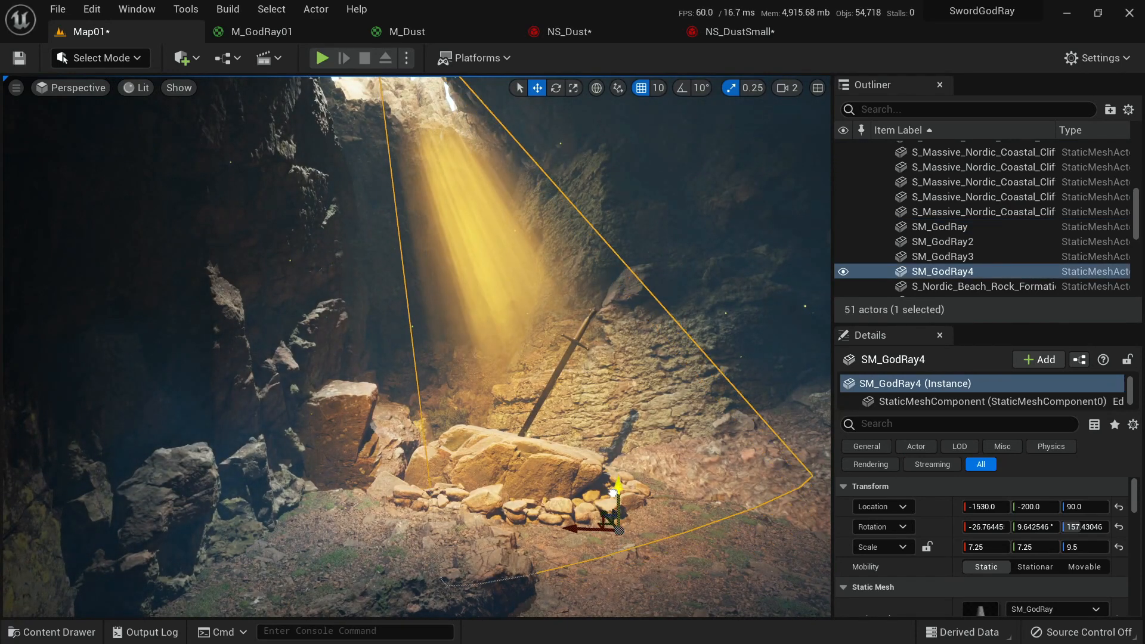
# Set the duplicated god ray's scale to 1.0 on X, Y and Z.
pyautogui.write('1')
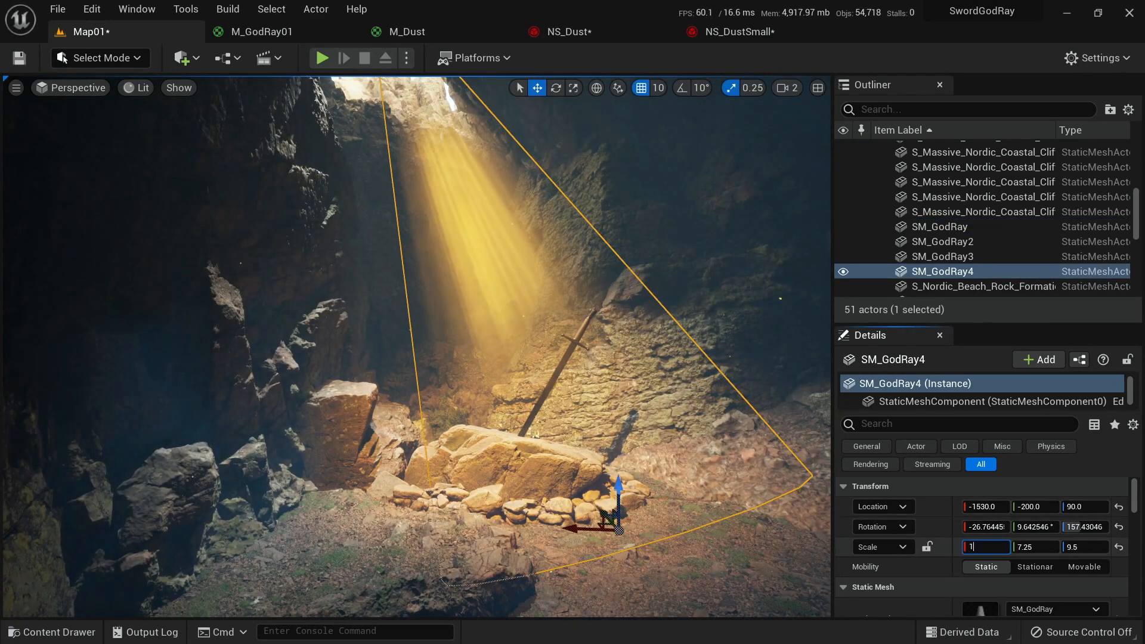
pyautogui.press('Tab')
pyautogui.write('1')
pyautogui.press('Tab')
pyautogui.write('1')
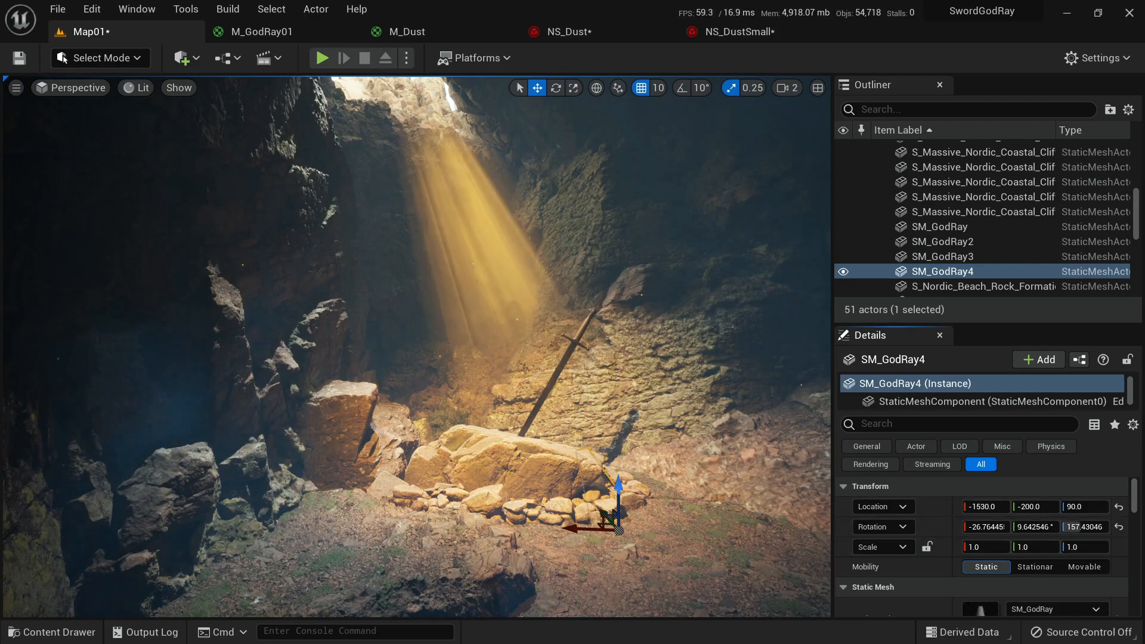
pyautogui.write('w')
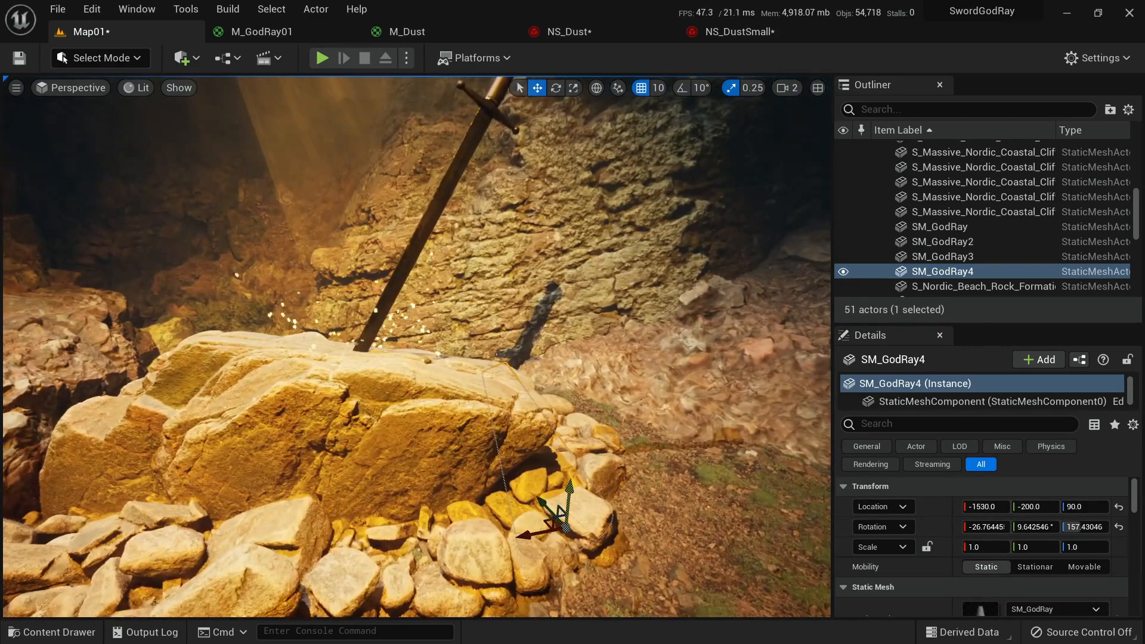
# Rotate the duplicated god ray toward the sword's tilt and move it to location -1470, -160, 240.
pyautogui.write('ws')
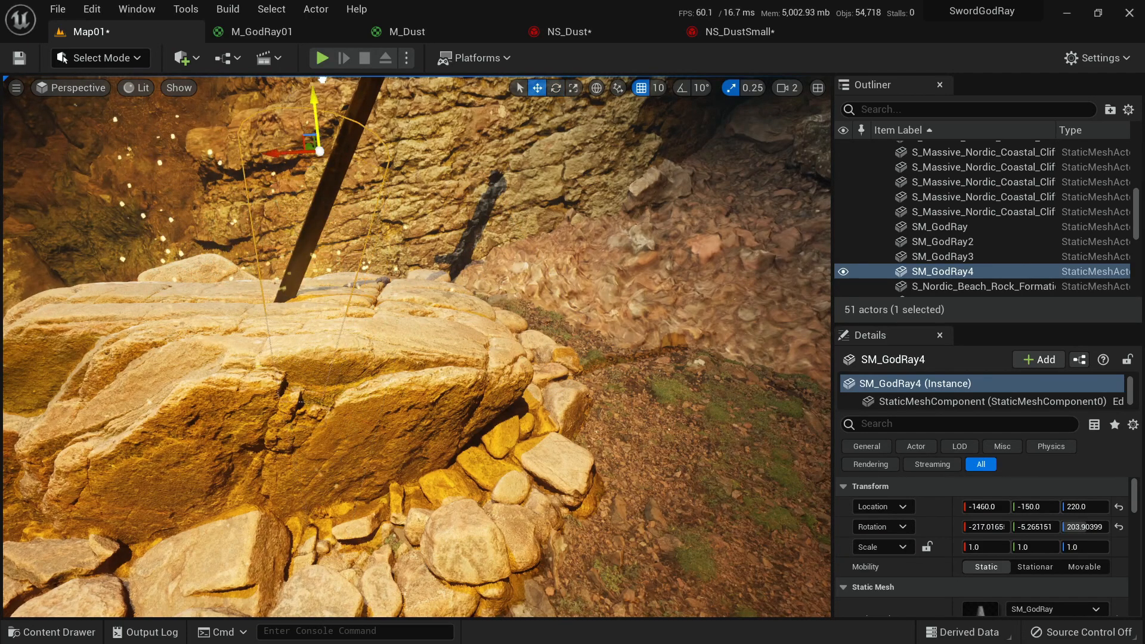
pyautogui.moveTo(358, 287); pyautogui.dragTo(393, 274, button='right')
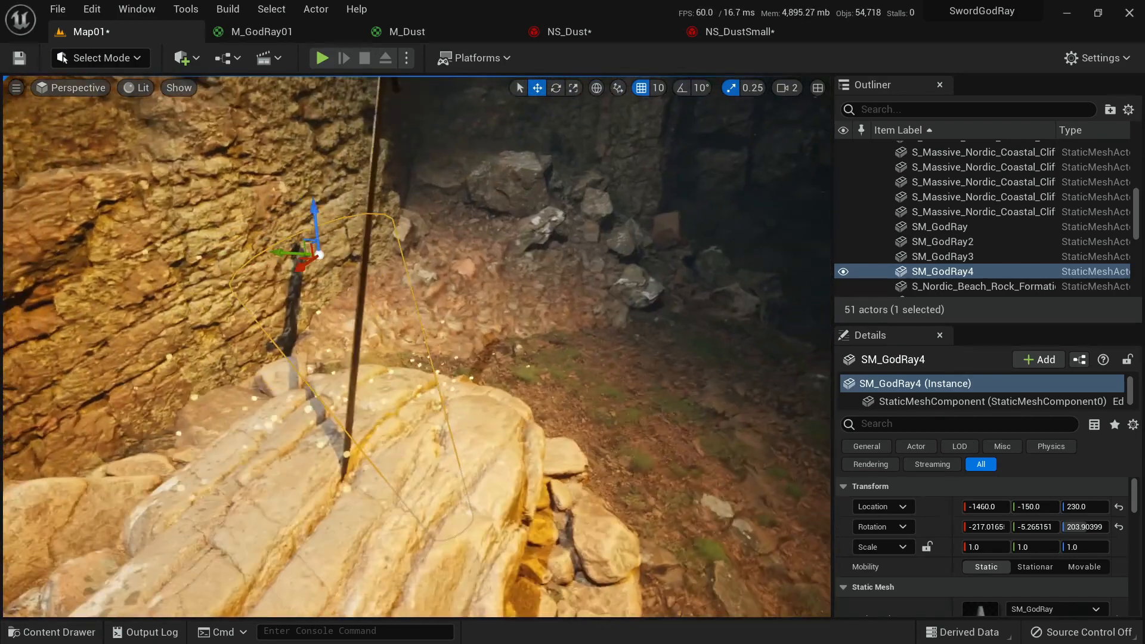
pyautogui.press('e')
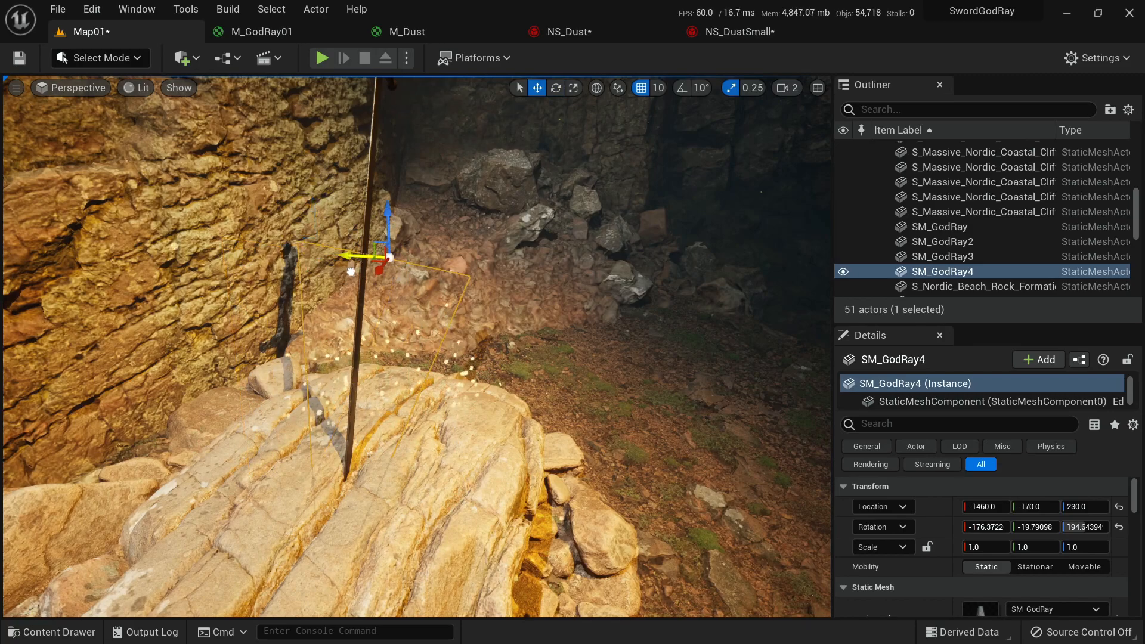
pyautogui.moveTo(392, 165)
pyautogui.mouseDown(button='right')
pyautogui.moveTo(370, 197)
pyautogui.moveTo(396, 173)
pyautogui.mouseUp(button='right')
pyautogui.keyDown('alt'); pyautogui.moveTo(525, 234); pyautogui.dragTo(424, 182); pyautogui.keyUp('alt')
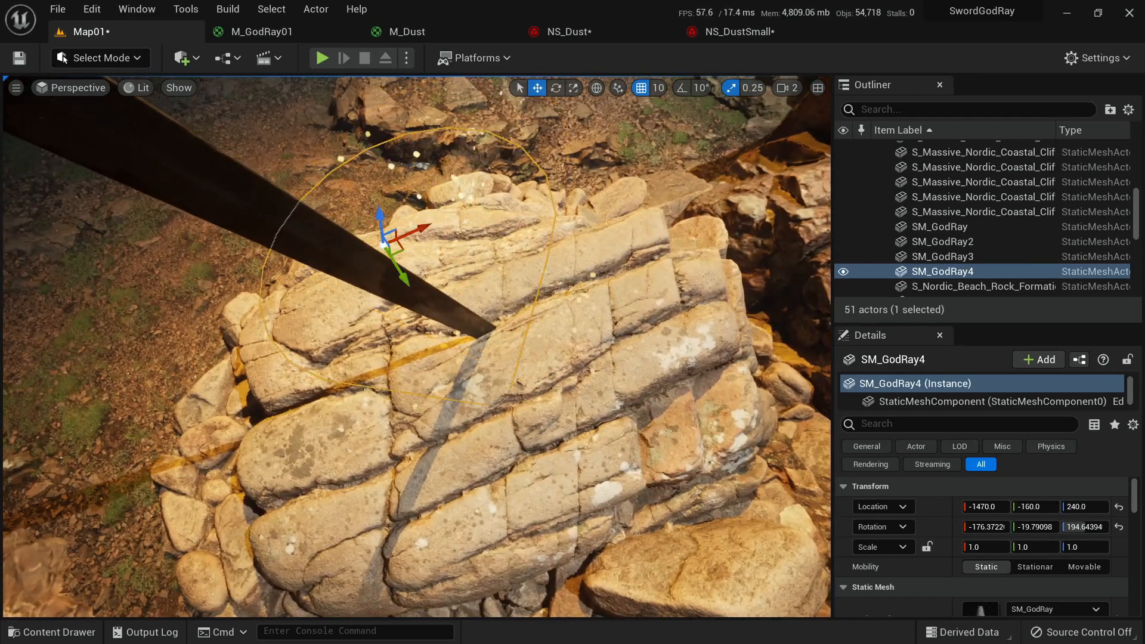
# Tilt the duplicated god ray along the sword to rotation about -179.5, -30.3, 196.0 and lower it to Z 230.
pyautogui.moveTo(524, 229); pyautogui.dragTo(415, 179, button='right')
pyautogui.press('e')
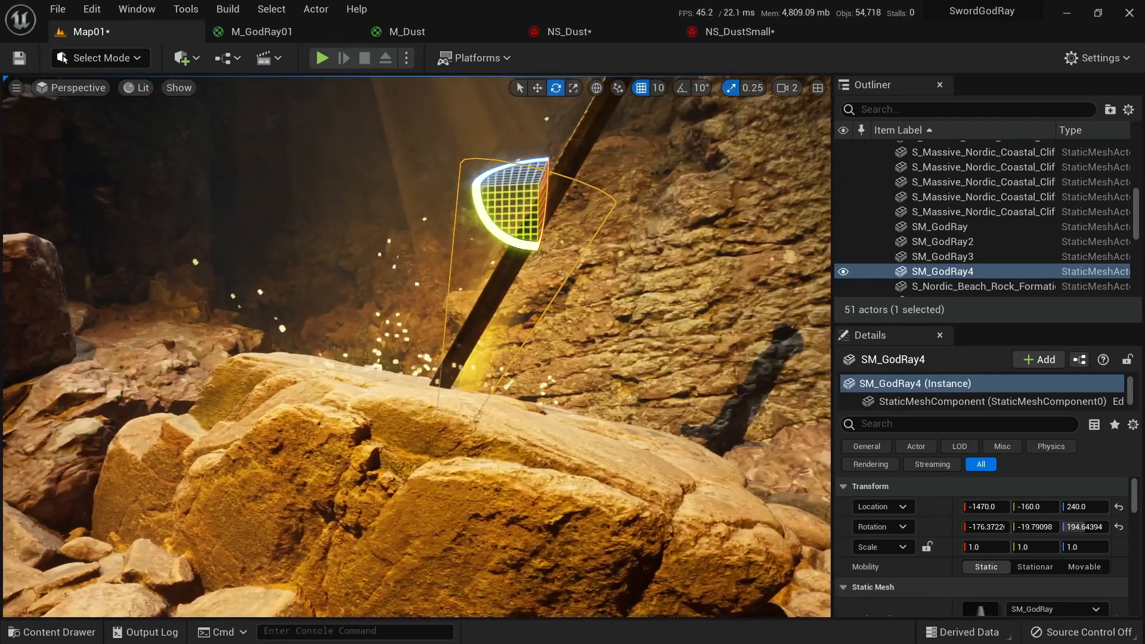
pyautogui.moveTo(475, 199); pyautogui.dragTo(467, 186)
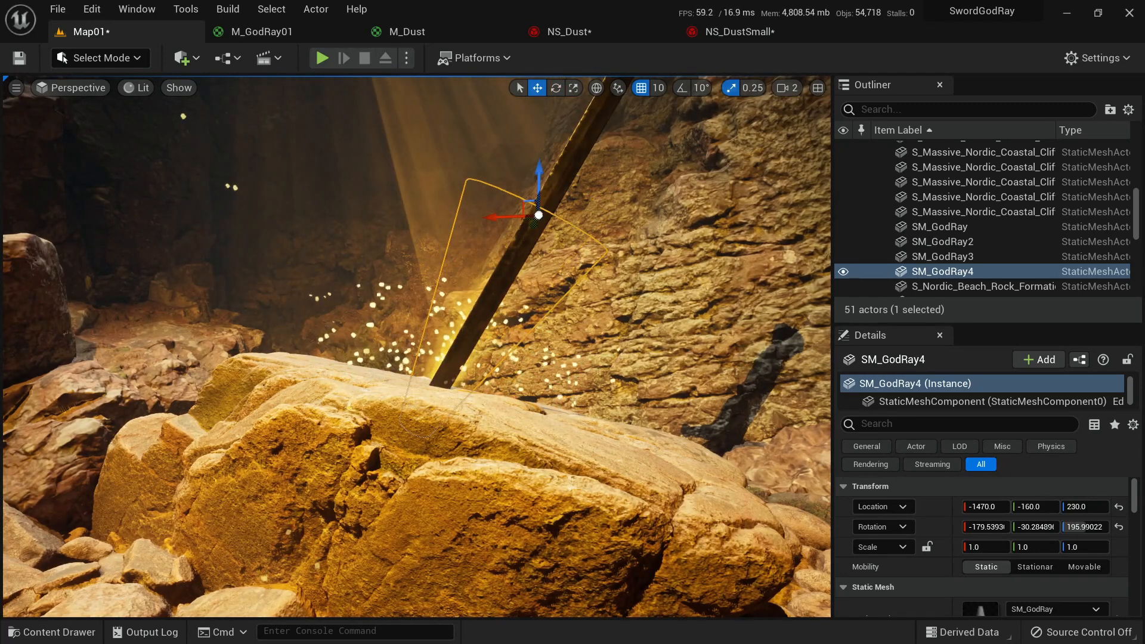
# Turn off position grid snapping, scale the small god ray to 1.5, 1.0, 1.5, and move it to about -1488, -160, 255.
pyautogui.click(641, 88)
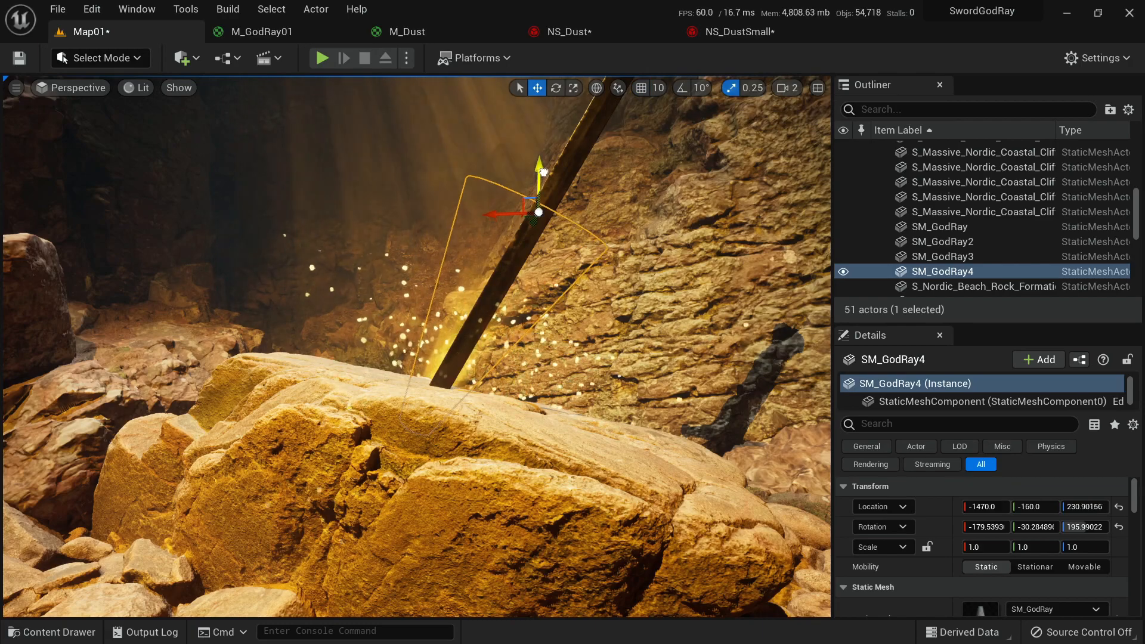
pyautogui.press('s')
pyautogui.moveTo(539, 173); pyautogui.dragTo(574, 191, button='right')
pyautogui.press('g')
pyautogui.press('s')
pyautogui.press('w')
pyautogui.press('g')
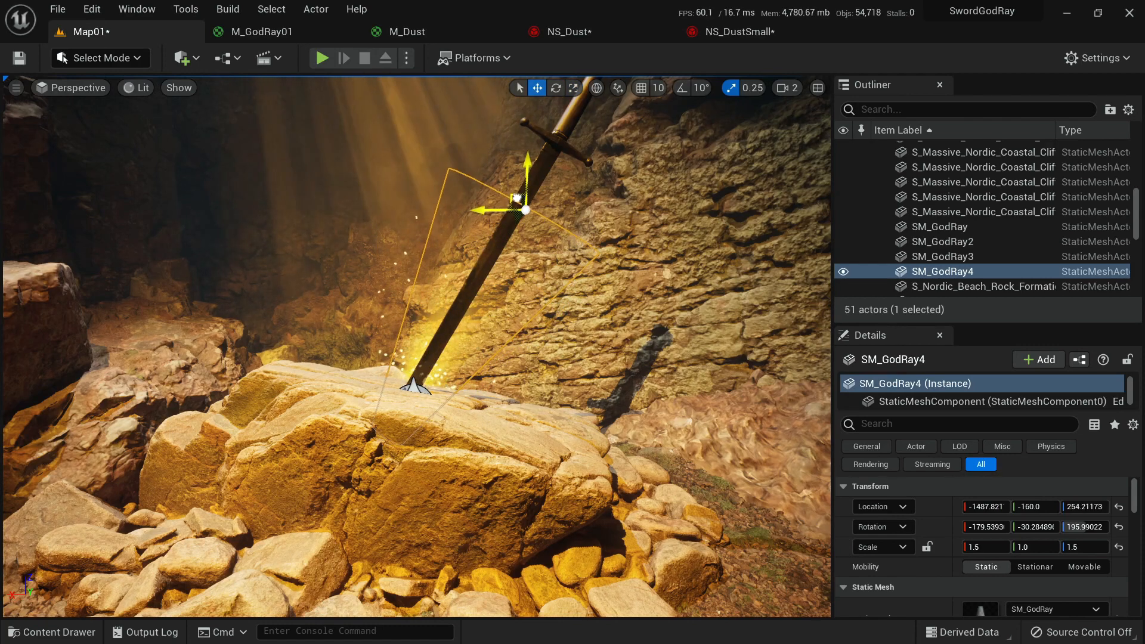
# Examine the small god ray and dust around the sword in Map01 from far and near.
pyautogui.press('s')
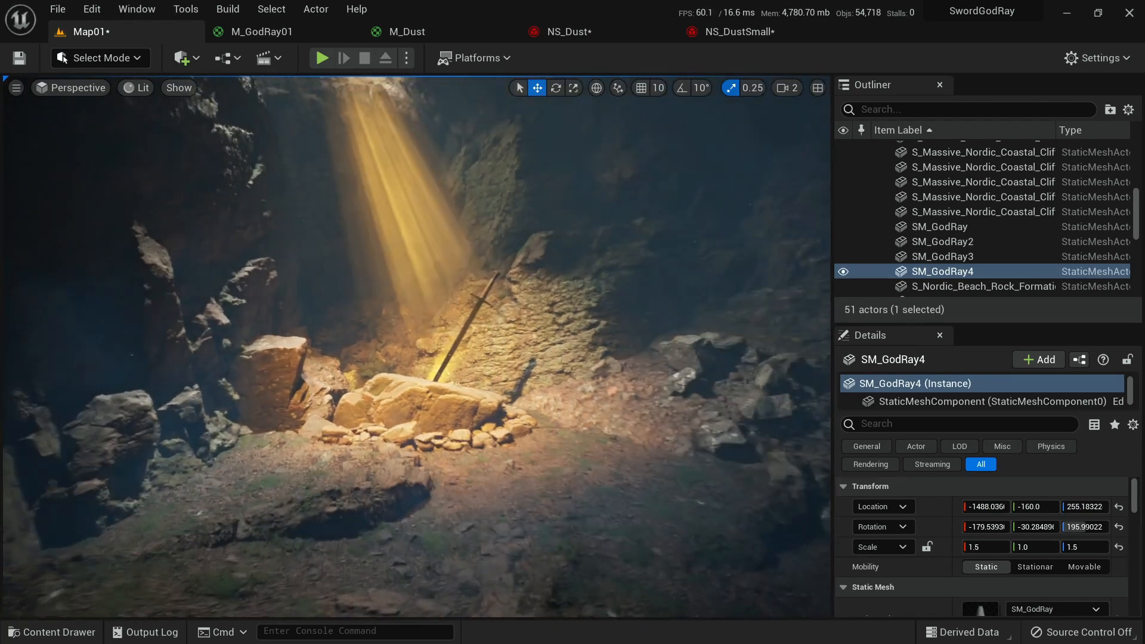
pyautogui.press('w')
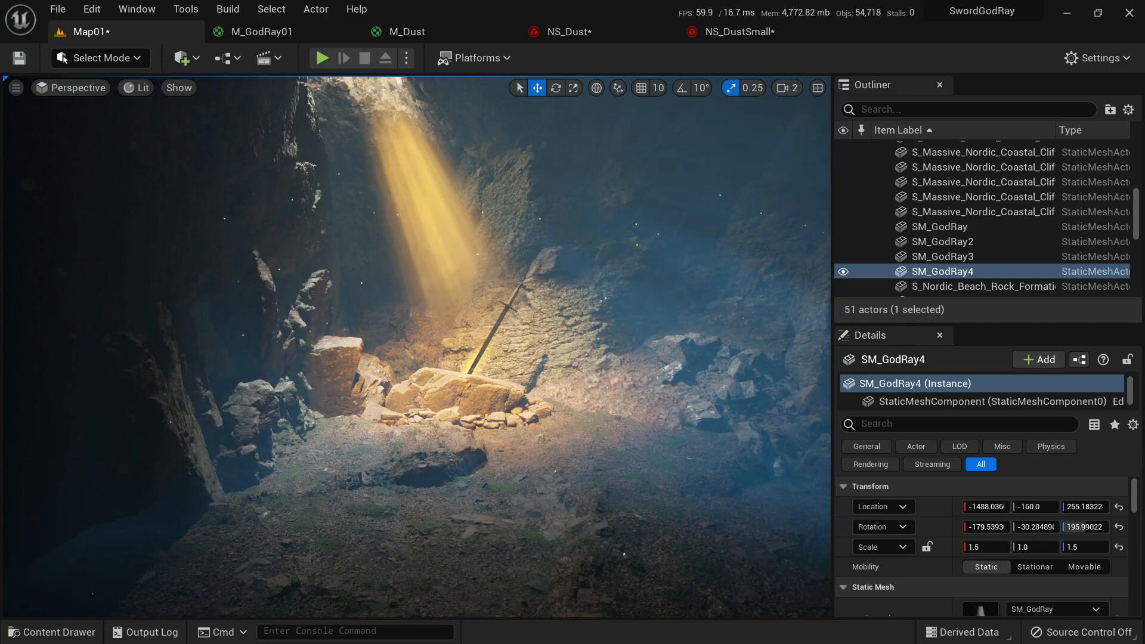
pyautogui.press('d')
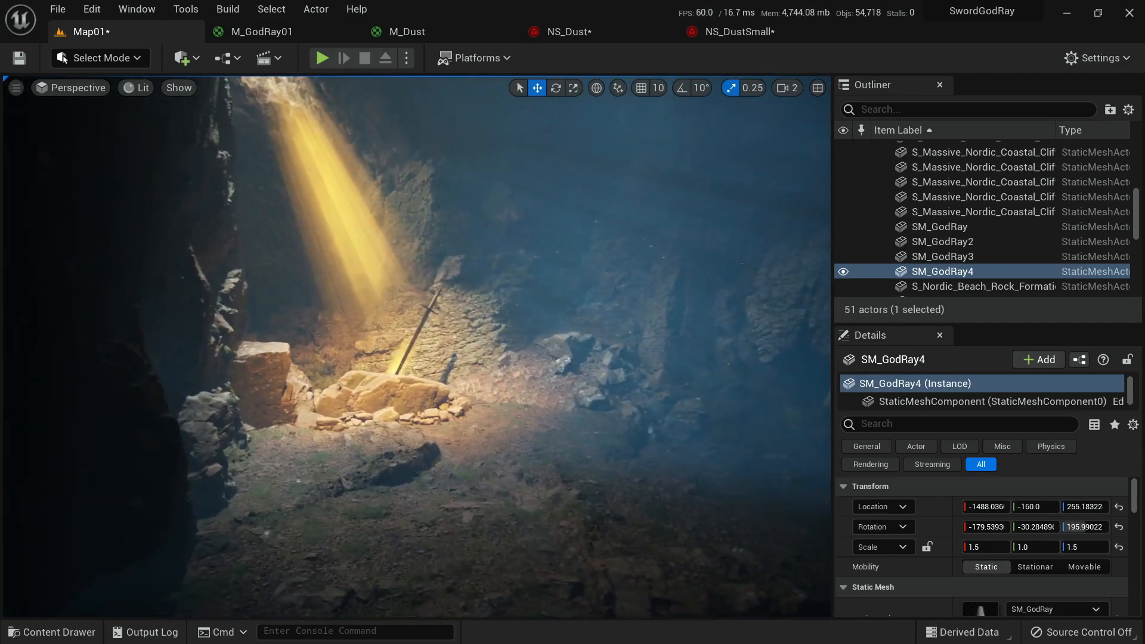
pyautogui.press('d')
pyautogui.press('w')
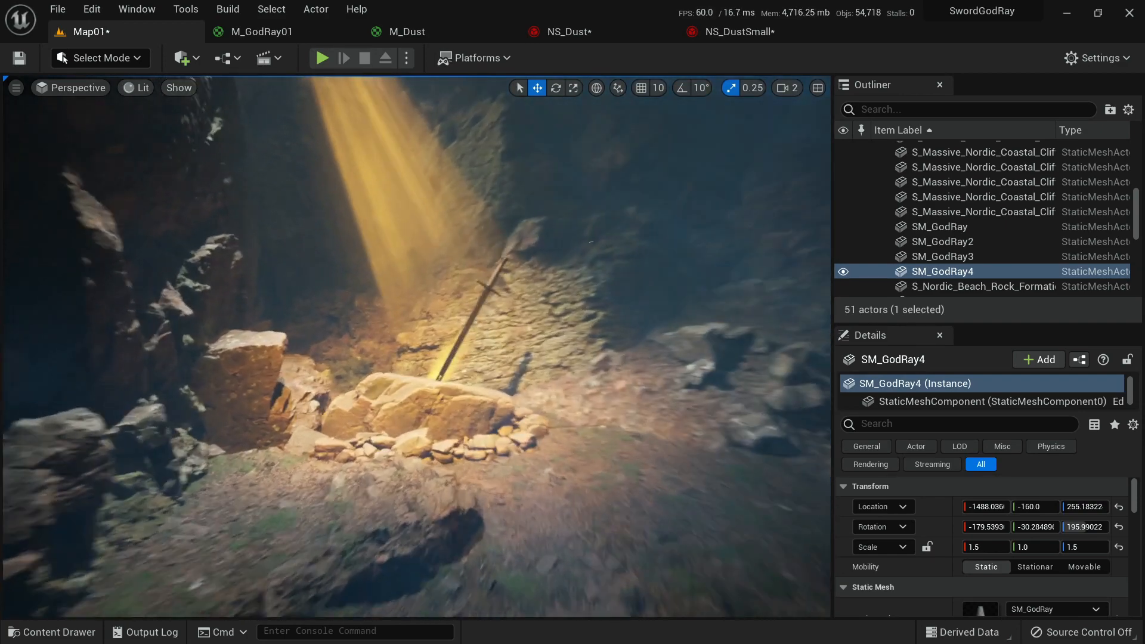
pyautogui.press('d')
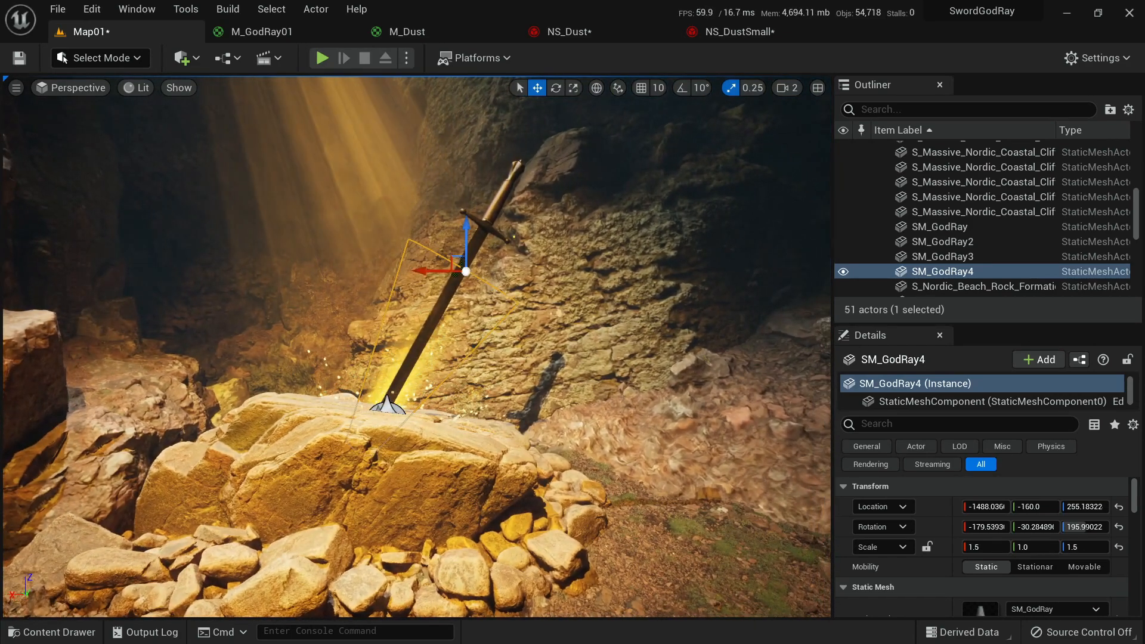
pyautogui.press('s')
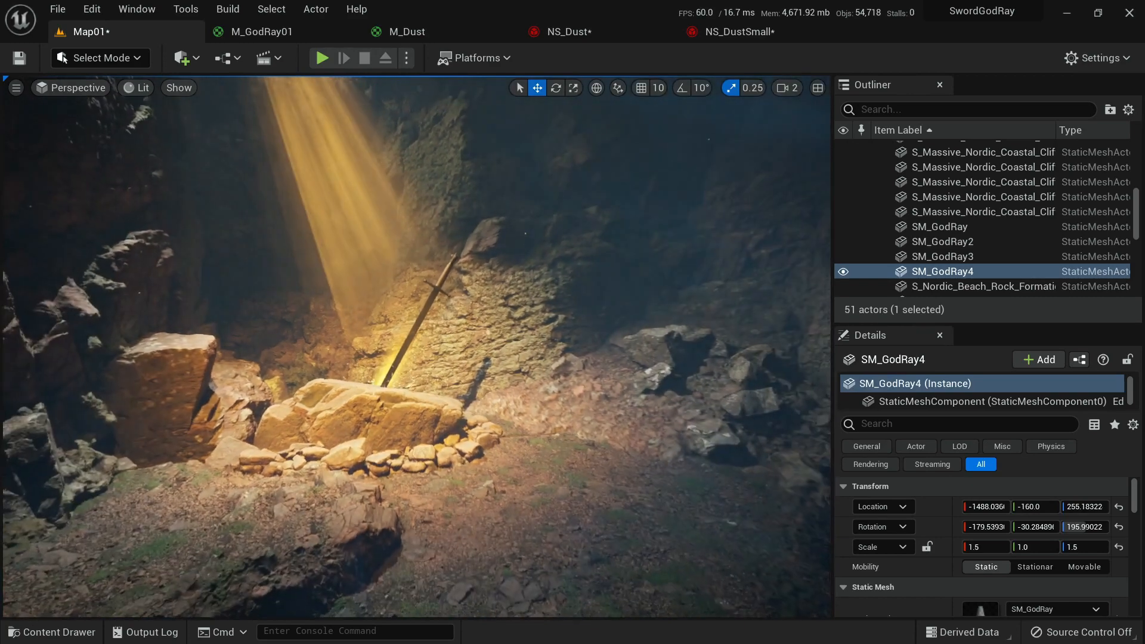
pyautogui.press('w')
pyautogui.press('w')
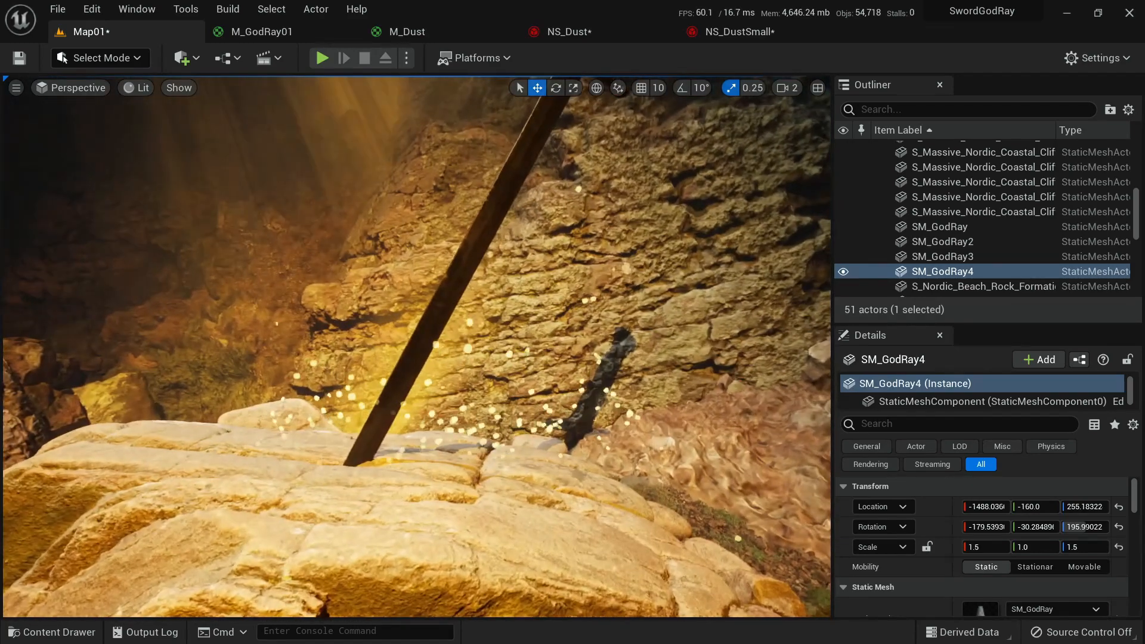
pyautogui.press('w')
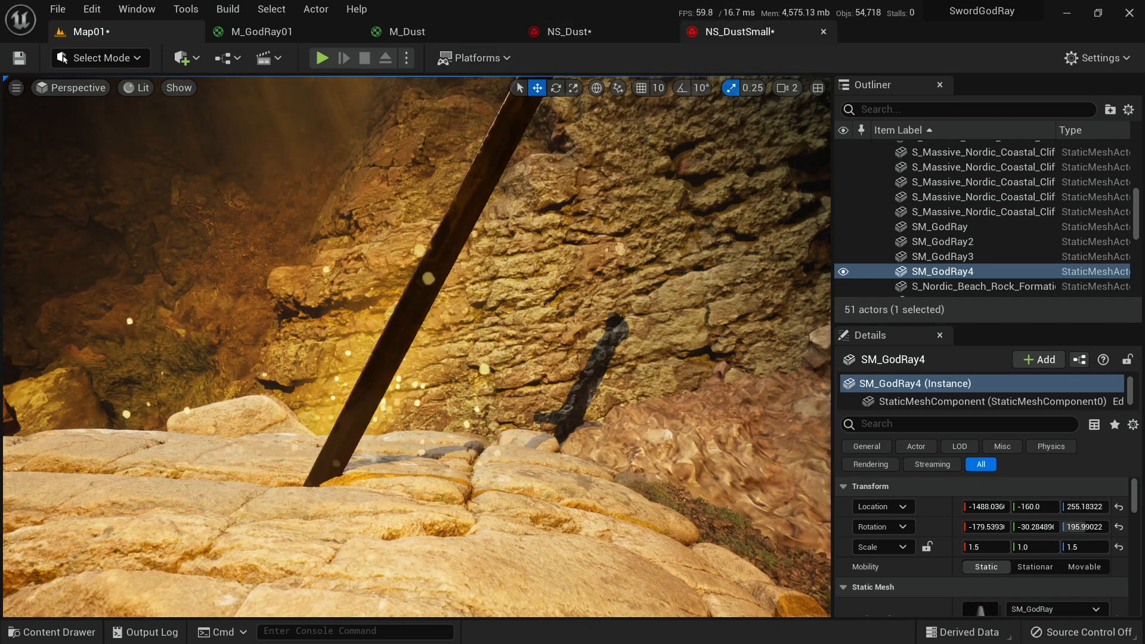
# Add a second emitter to NS_DustSmall from the Hanging Particulates template.
pyautogui.click(735, 32)
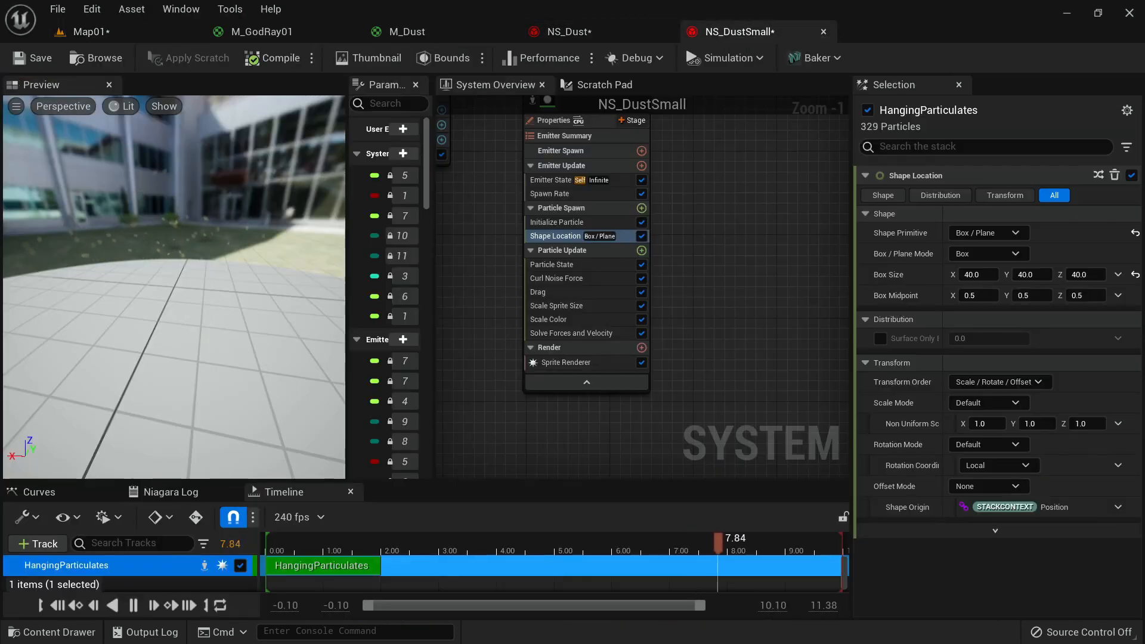
pyautogui.rightClick(676, 239)
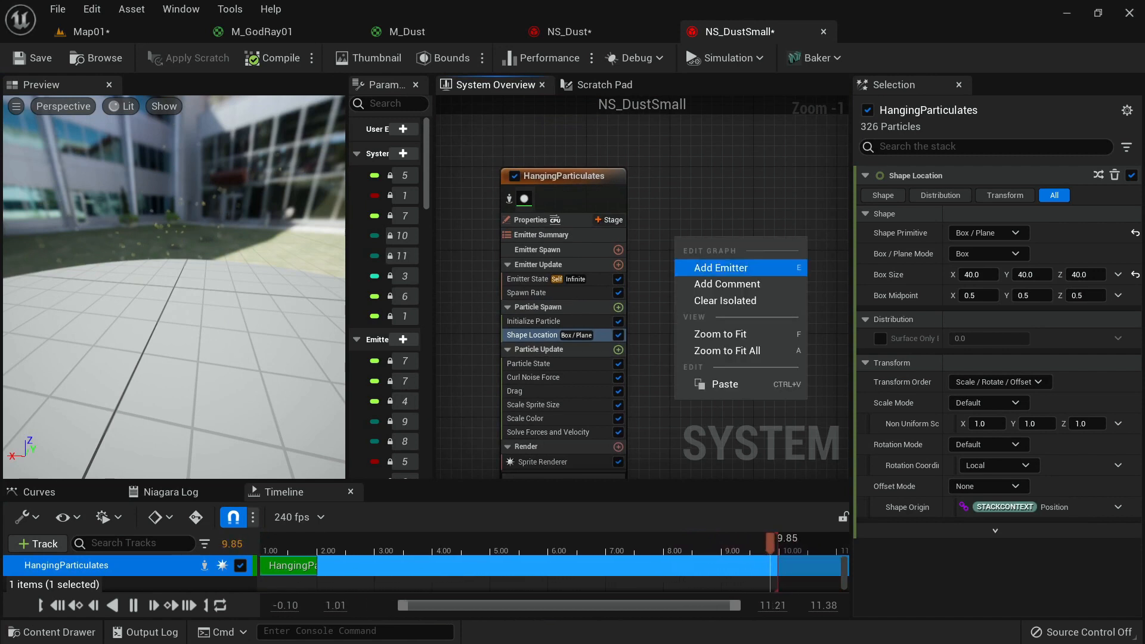
pyautogui.click(707, 264)
pyautogui.scroll(-2, 802, 497)
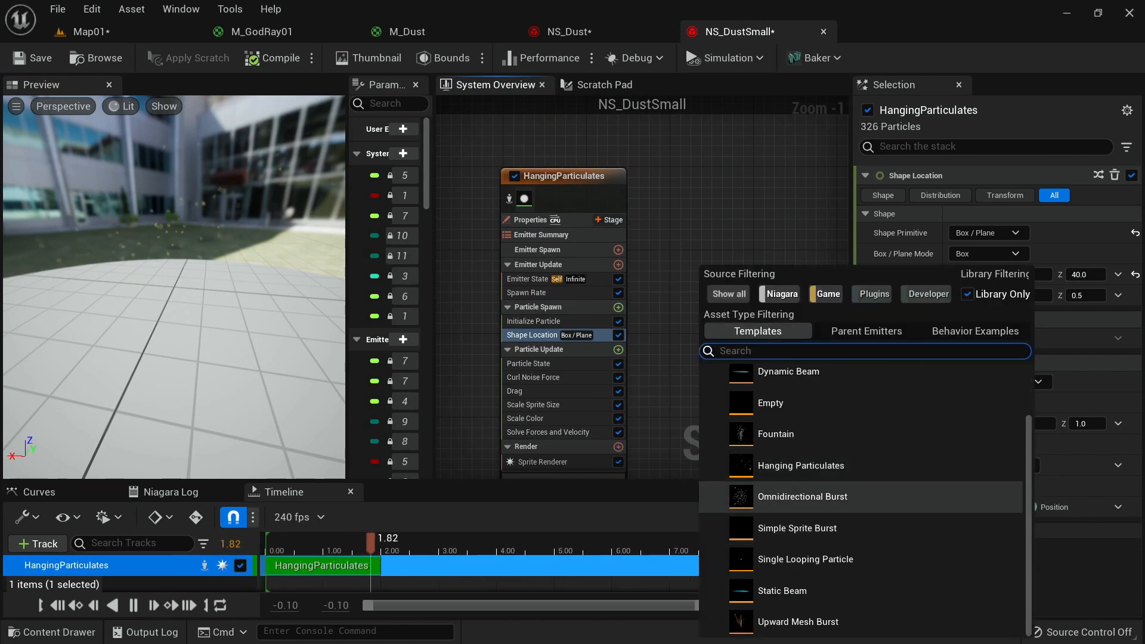
pyautogui.click(829, 466)
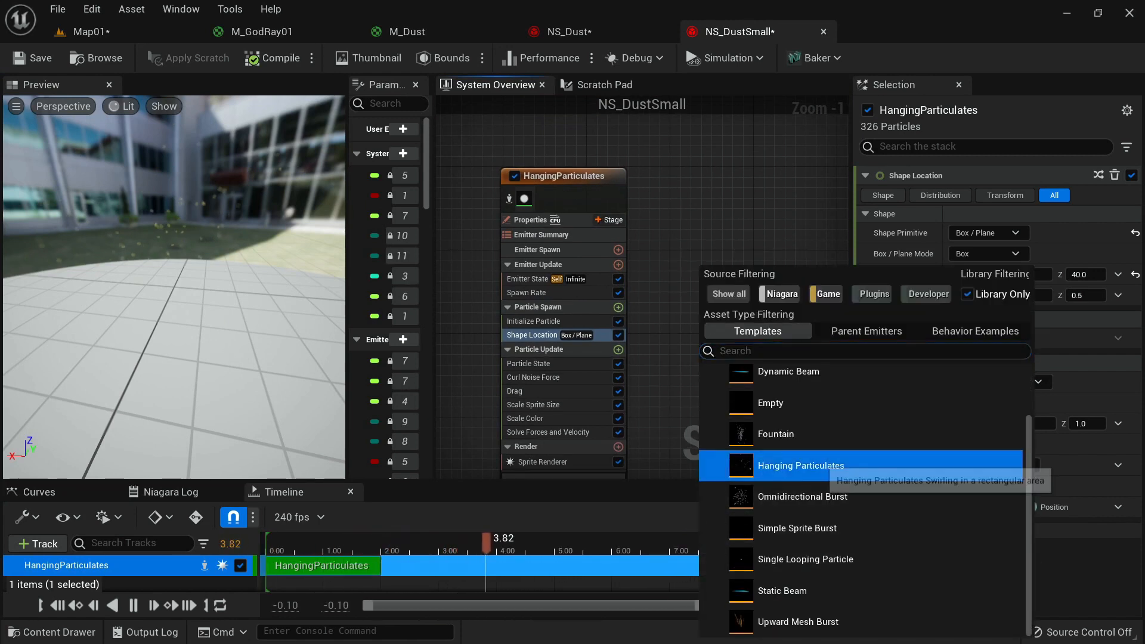
pyautogui.doubleClick(829, 466)
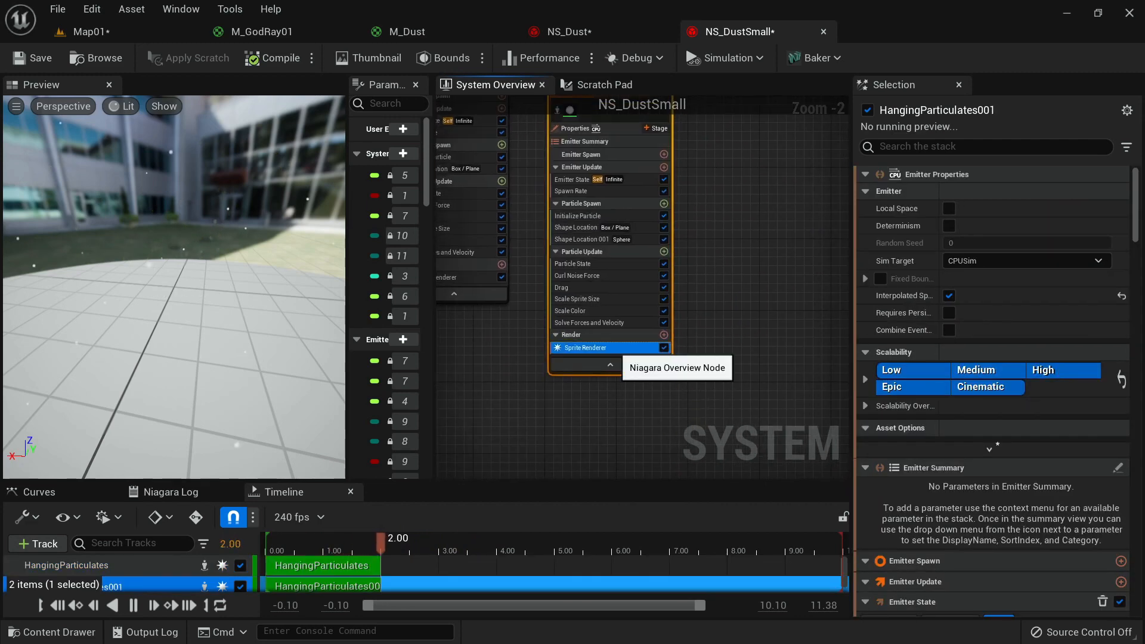
# Locate the DefaultSpriteMaterial asset through the new emitter's Sprite Renderer and delete that emitter from NS_DustSmall.
pyautogui.click(586, 348)
pyautogui.click(1016, 232)
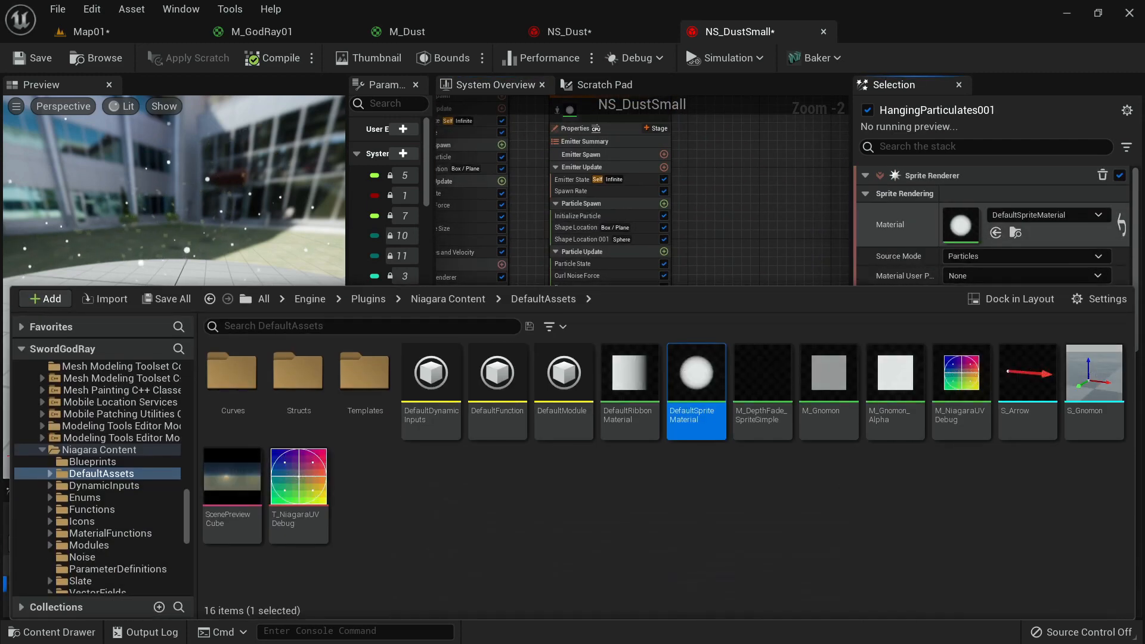
pyautogui.moveTo(756, 193); pyautogui.dragTo(750, 339, button='right')
pyautogui.click(623, 241)
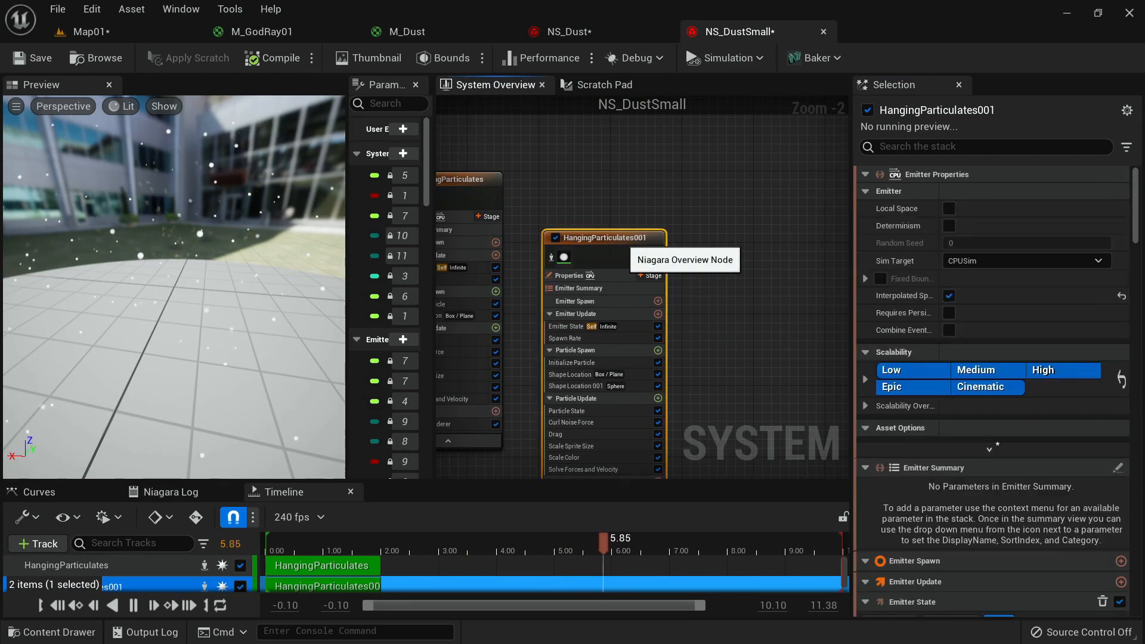
pyautogui.press('Delete')
# Assign DefaultSpriteMaterial to the original HangingParticulates emitter's Sprite Renderer and inspect the particles up close in the preview.
pyautogui.moveTo(623, 240); pyautogui.dragTo(746, 162, button='right')
pyautogui.click(552, 346)
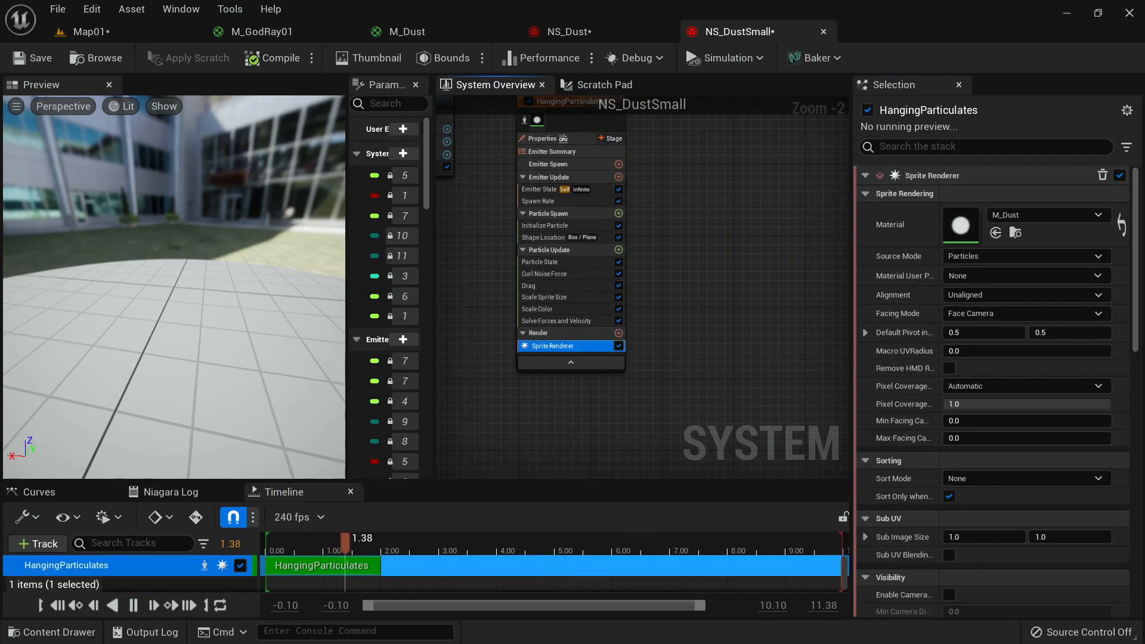
pyautogui.click(995, 233)
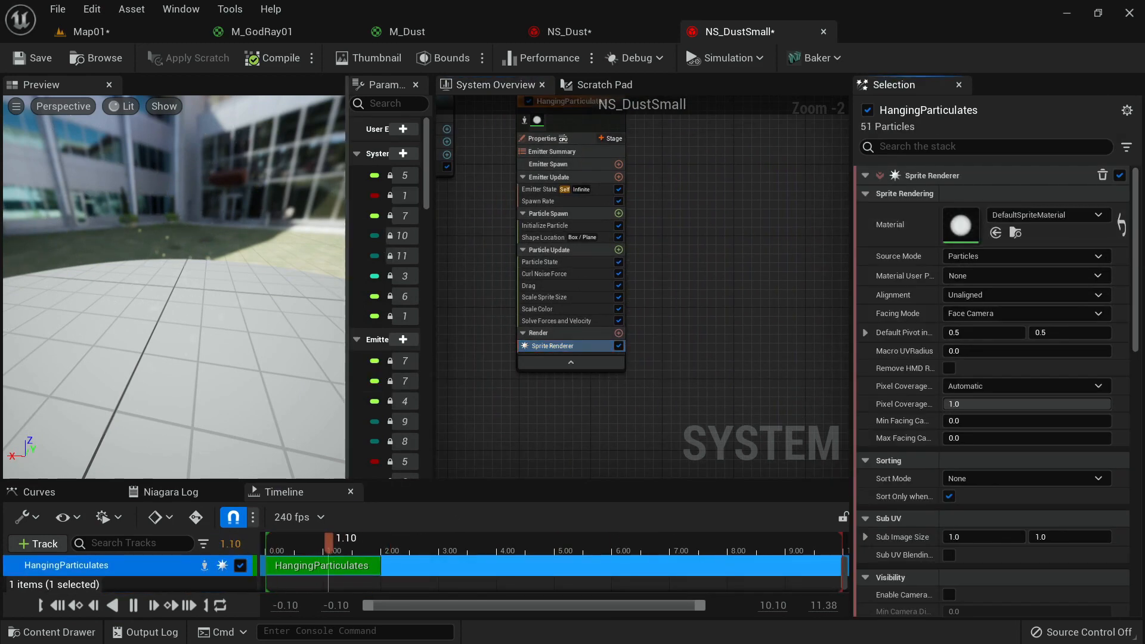
pyautogui.scroll(4, 174, 287)
pyautogui.moveTo(174, 287); pyautogui.dragTo(181, 338)
# Try to brighten the Initialize Particle color of NS_DustSmall to a value (V) of 3.0.
pyautogui.click(555, 226)
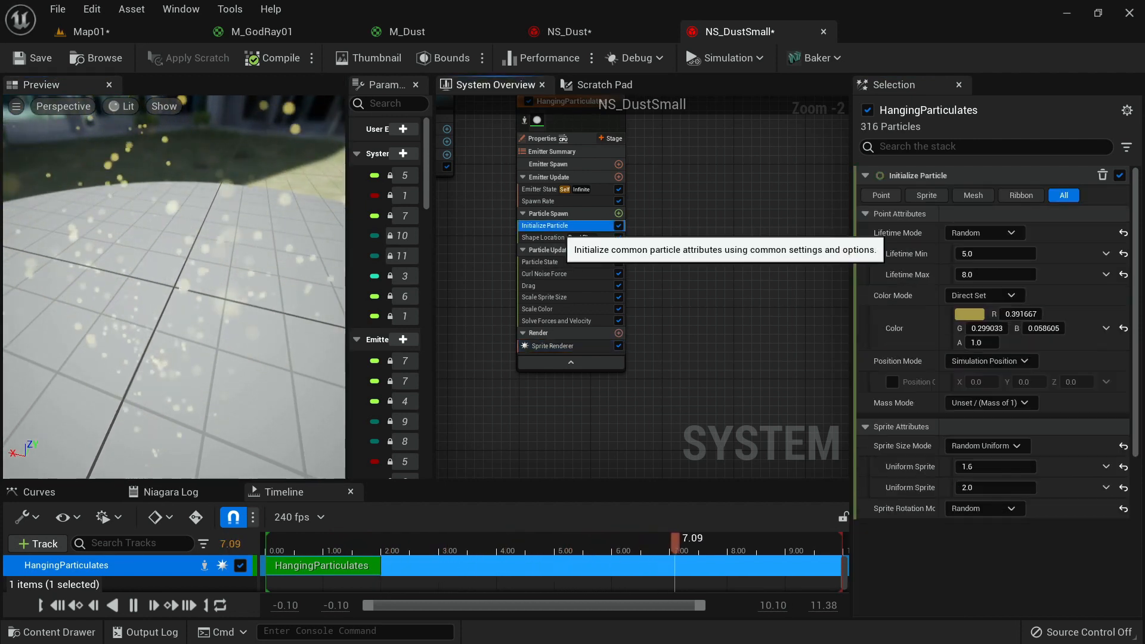
pyautogui.click(970, 315)
pyautogui.moveTo(858, 341); pyautogui.dragTo(857, 302)
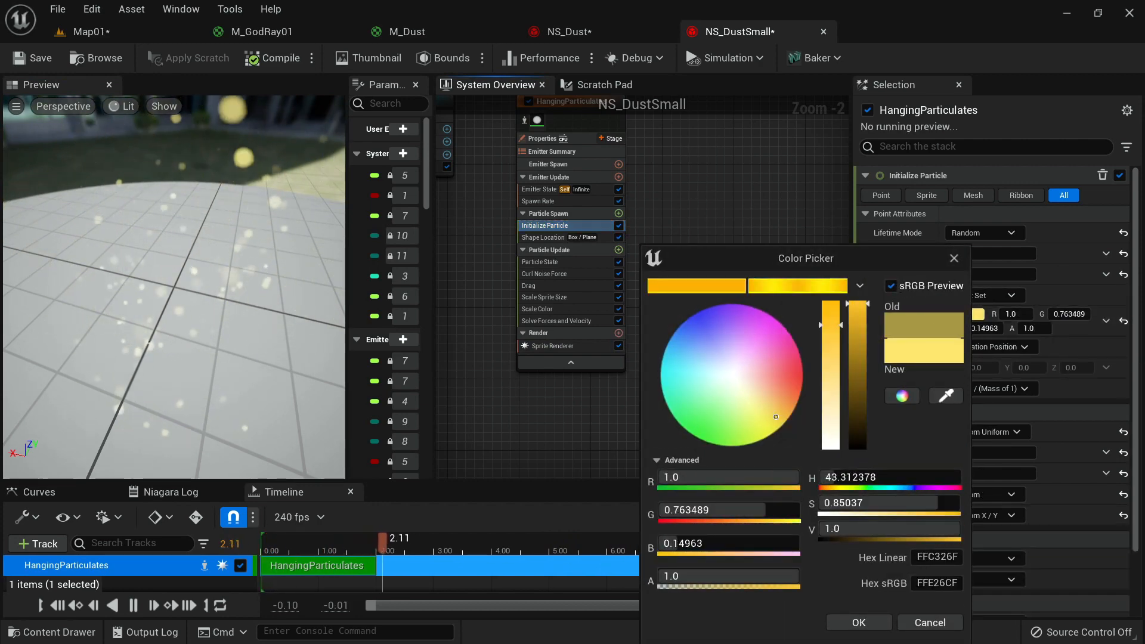
pyautogui.click(849, 530)
pyautogui.write('3')
pyautogui.press('Tab')
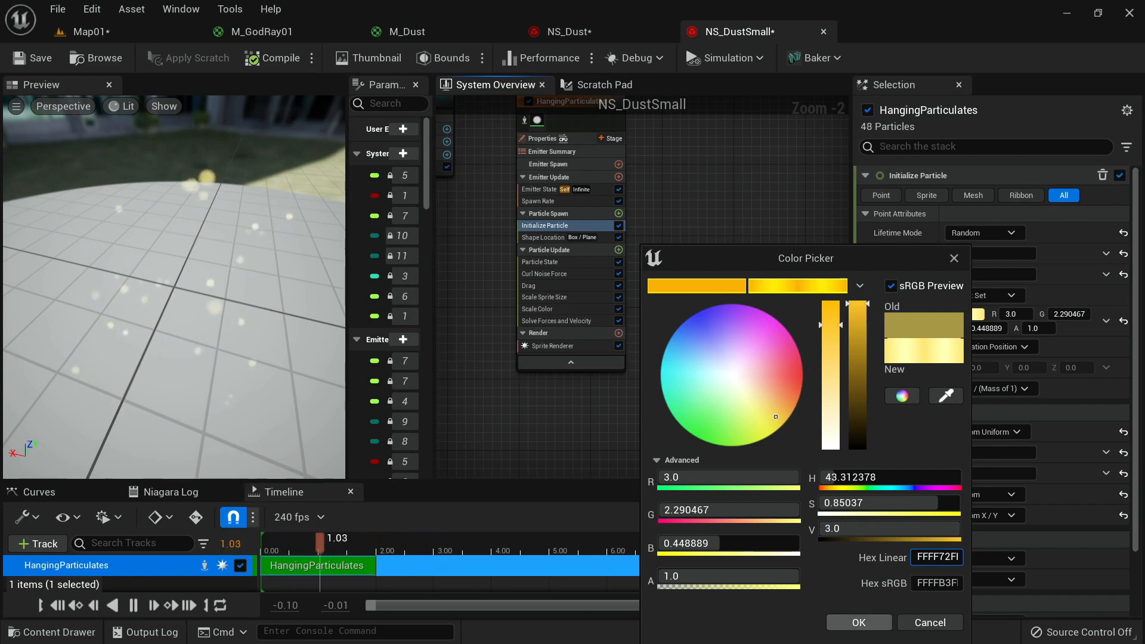
pyautogui.click(859, 622)
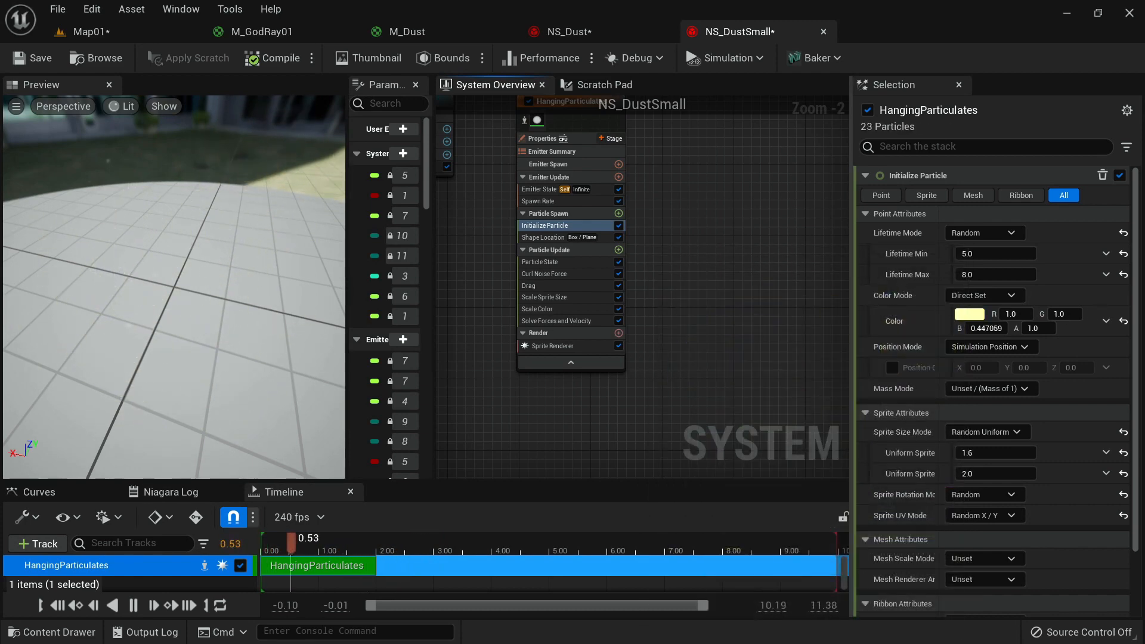
# Set the Initialize Particle color to a bright saturated gold with R 3.0, G 2.216121 and B 0.0.
pyautogui.click(979, 314)
pyautogui.click(722, 510)
pyautogui.write('3')
pyautogui.press('Tab')
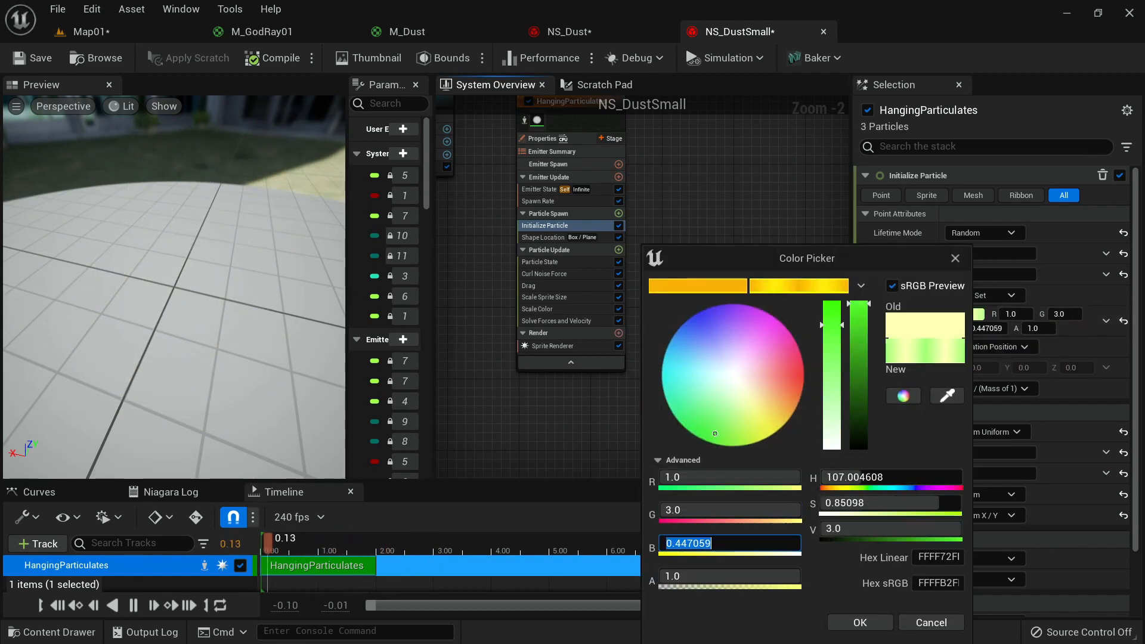
pyautogui.click(758, 408)
pyautogui.moveTo(767, 412); pyautogui.dragTo(784, 425)
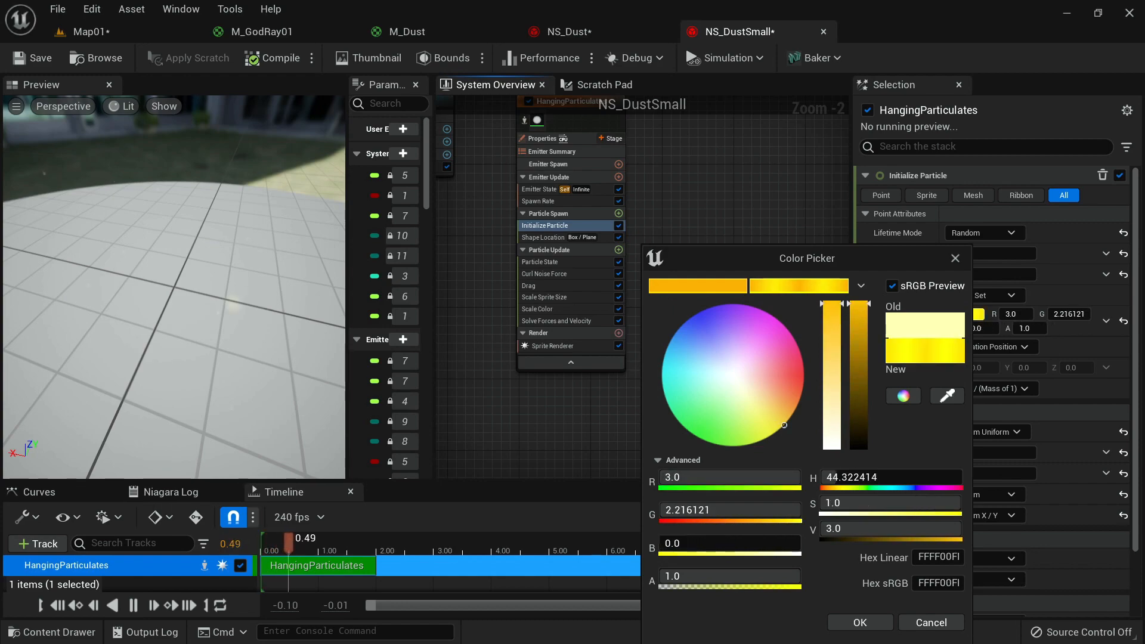
pyautogui.click(860, 622)
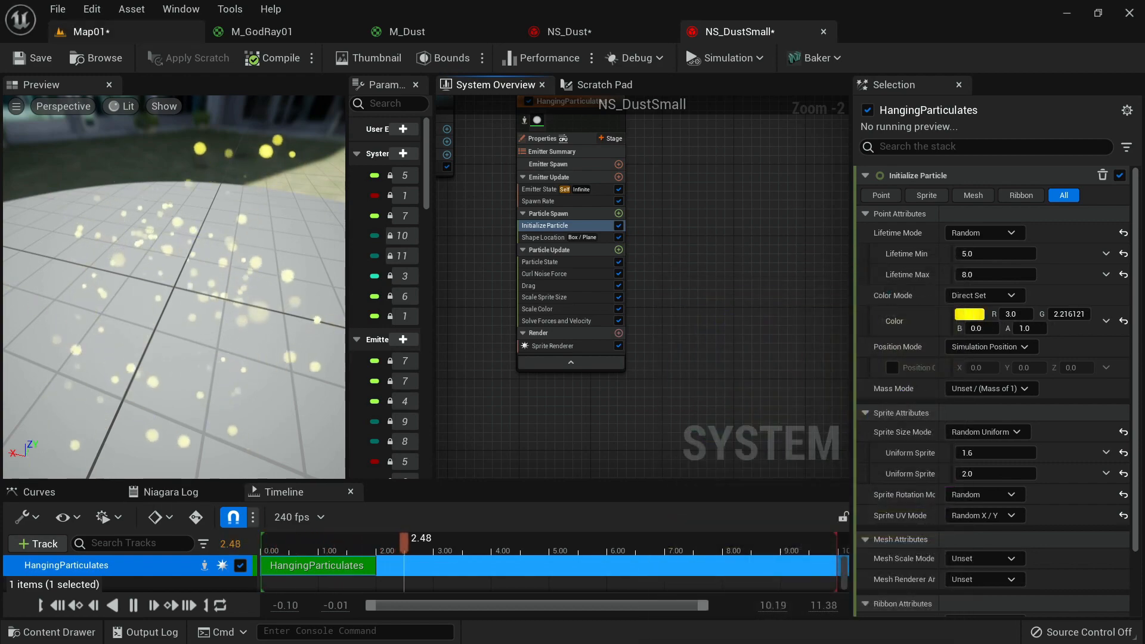
# Examine the brightened golden dust around the sword in Map01.
pyautogui.click(84, 32)
pyautogui.press('s')
pyautogui.moveTo(416, 346)
pyautogui.mouseDown(button='right')
pyautogui.moveTo(376, 340)
pyautogui.moveTo(412, 352)
pyautogui.moveTo(388, 346)
pyautogui.moveTo(414, 337)
pyautogui.mouseUp(button='right')
pyautogui.press('w')
pyautogui.press('w')
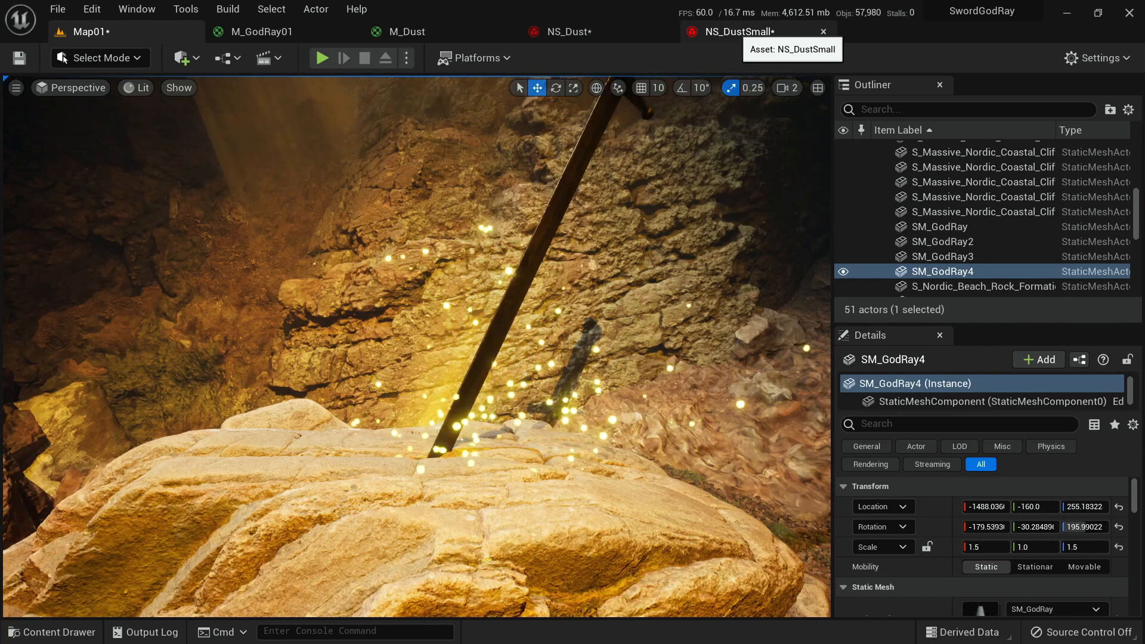
# In NS_DustSmall, set the alignment of the HangingParticulates Sprite Renderer to Velocity Aligned.
pyautogui.click(736, 32)
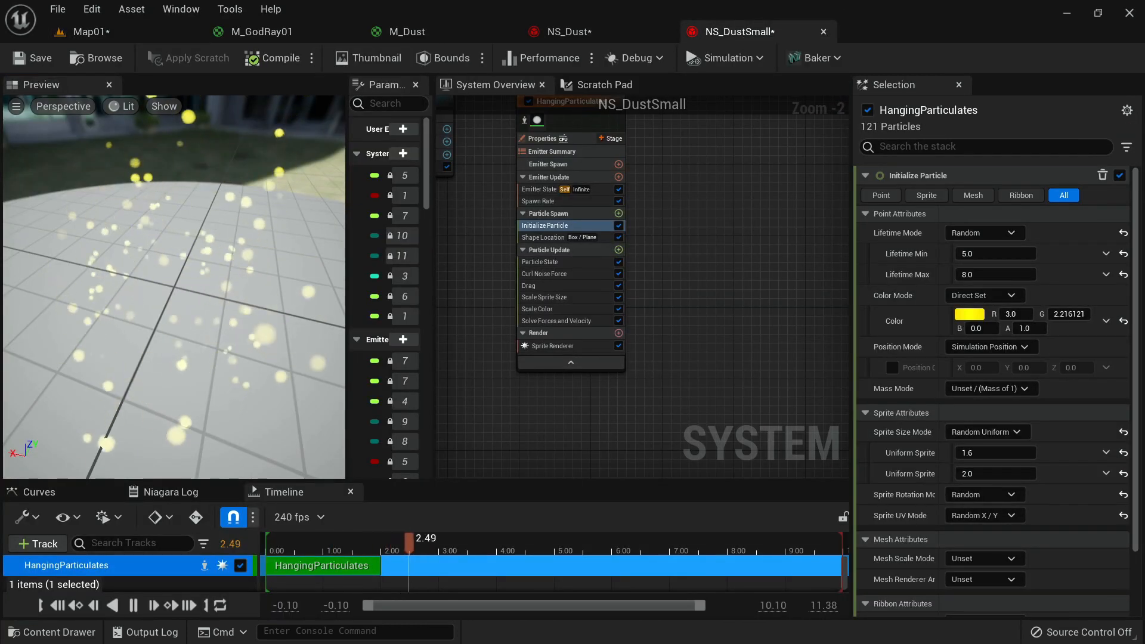
pyautogui.moveTo(668, 240); pyautogui.dragTo(703, 254, button='right')
pyautogui.scroll(1, 671, 267)
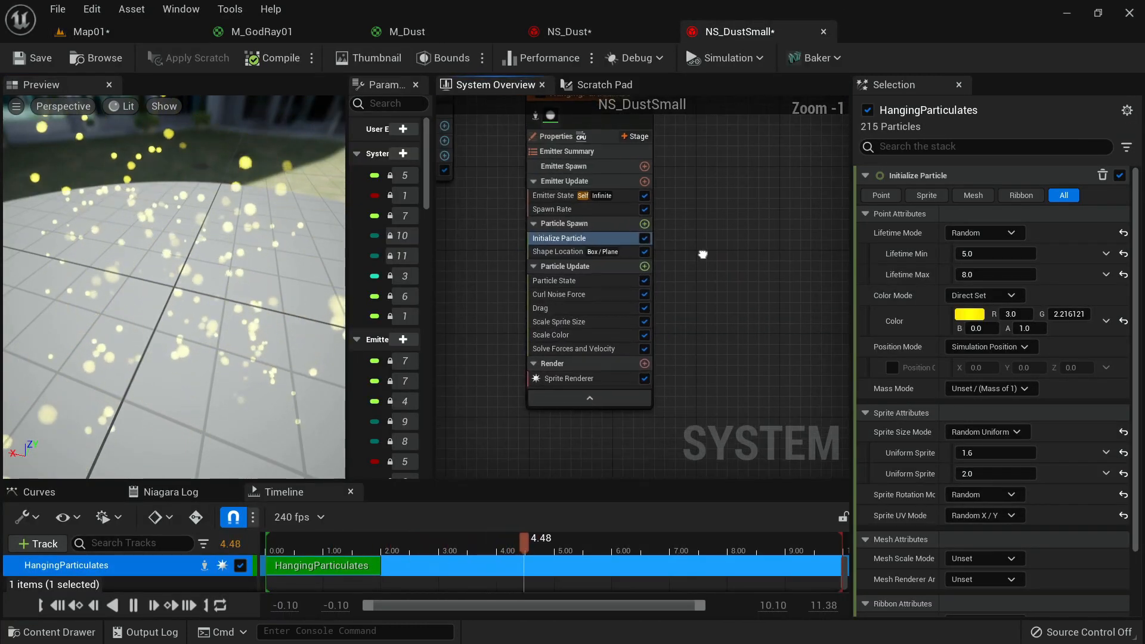
pyautogui.scroll(1, 703, 255)
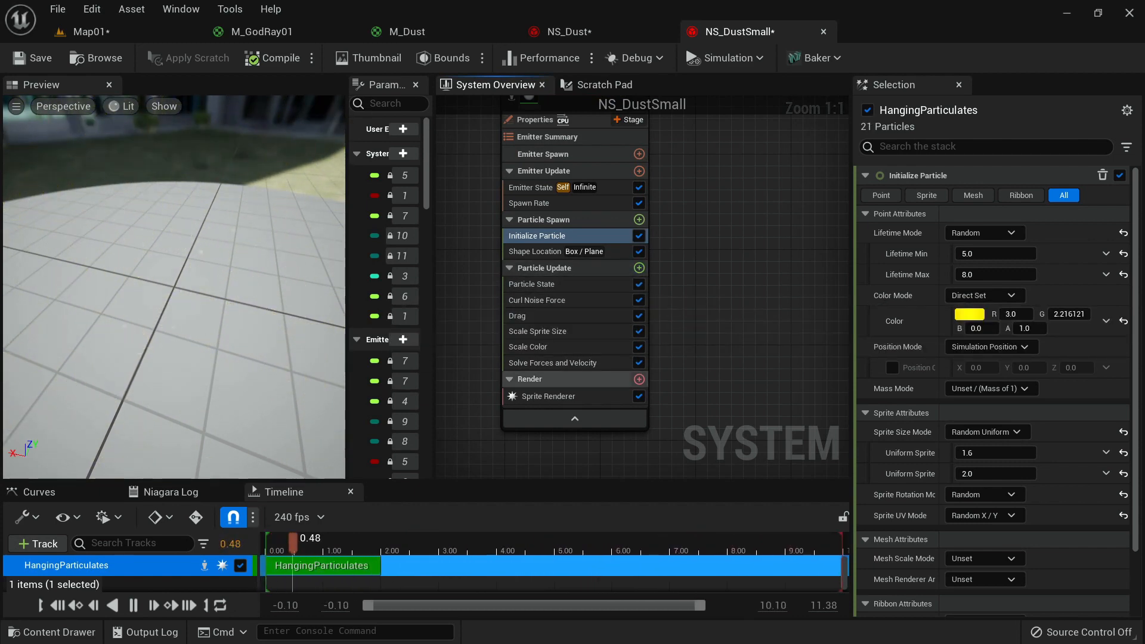
pyautogui.click(638, 380)
pyautogui.click(548, 396)
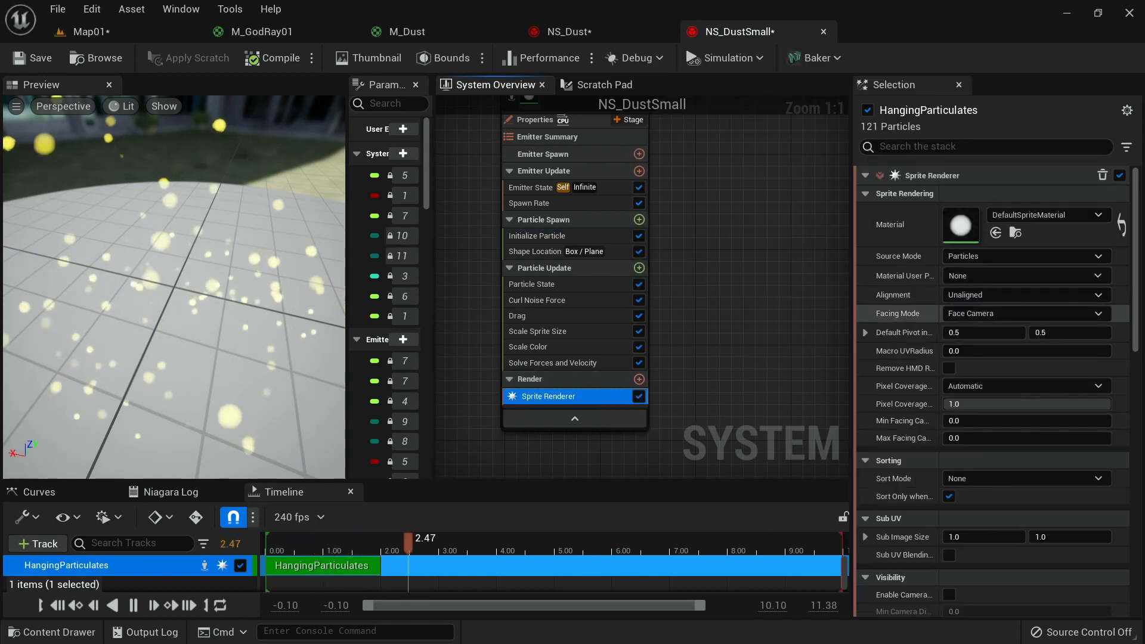
pyautogui.click(1026, 294)
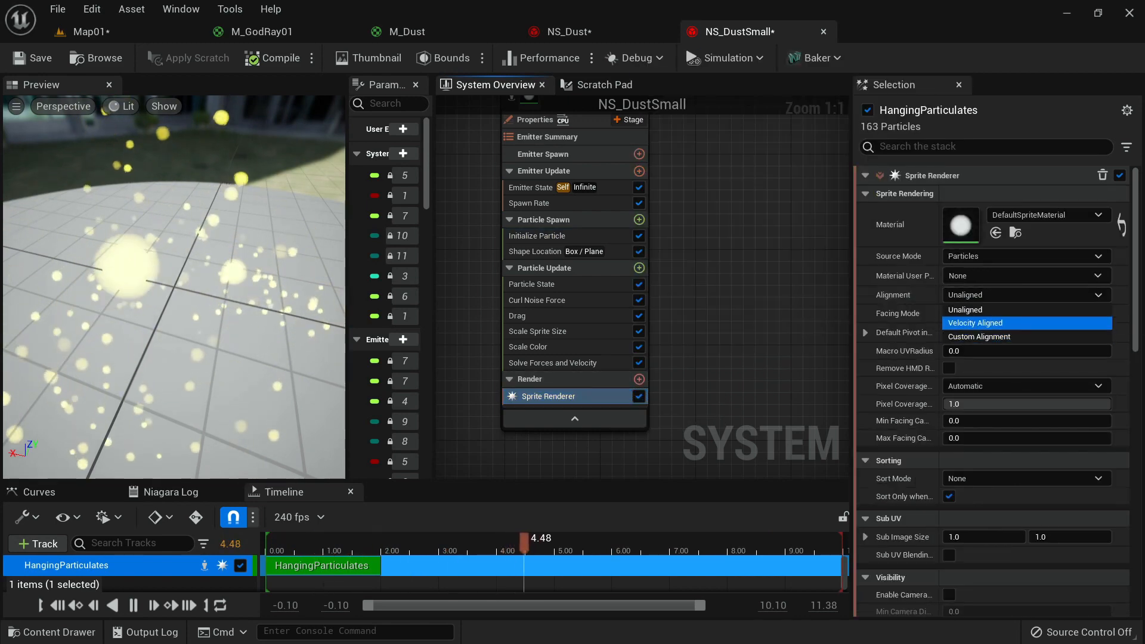
pyautogui.click(976, 322)
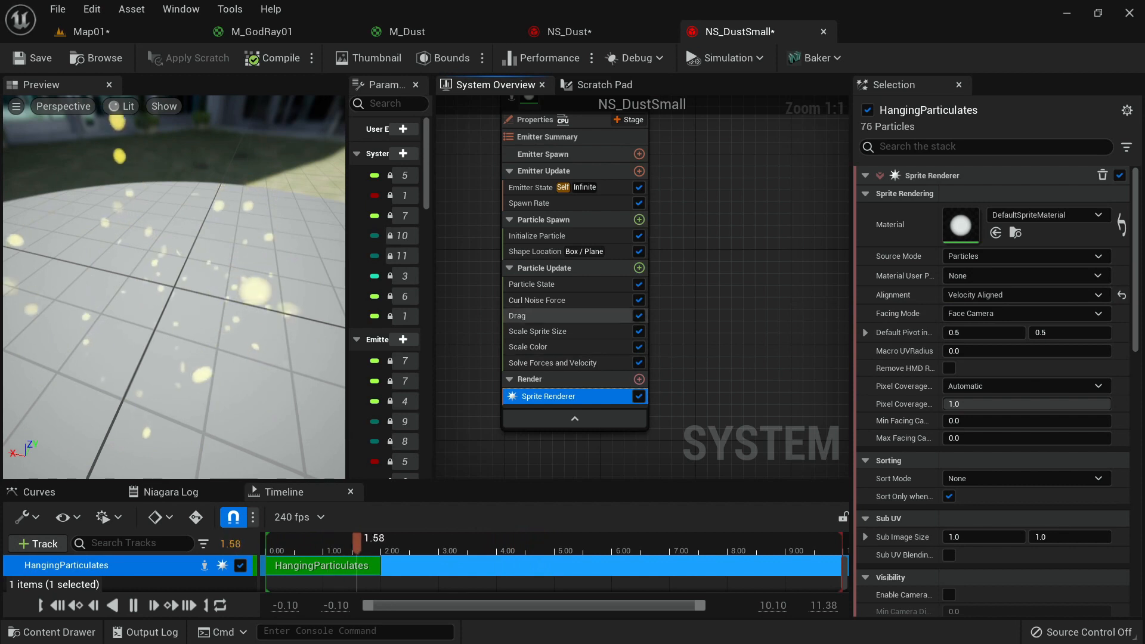
# Try adding a Scale Mesh Size by Speed module to the emitter's Particle Update group.
pyautogui.click(639, 268)
pyautogui.write('s')
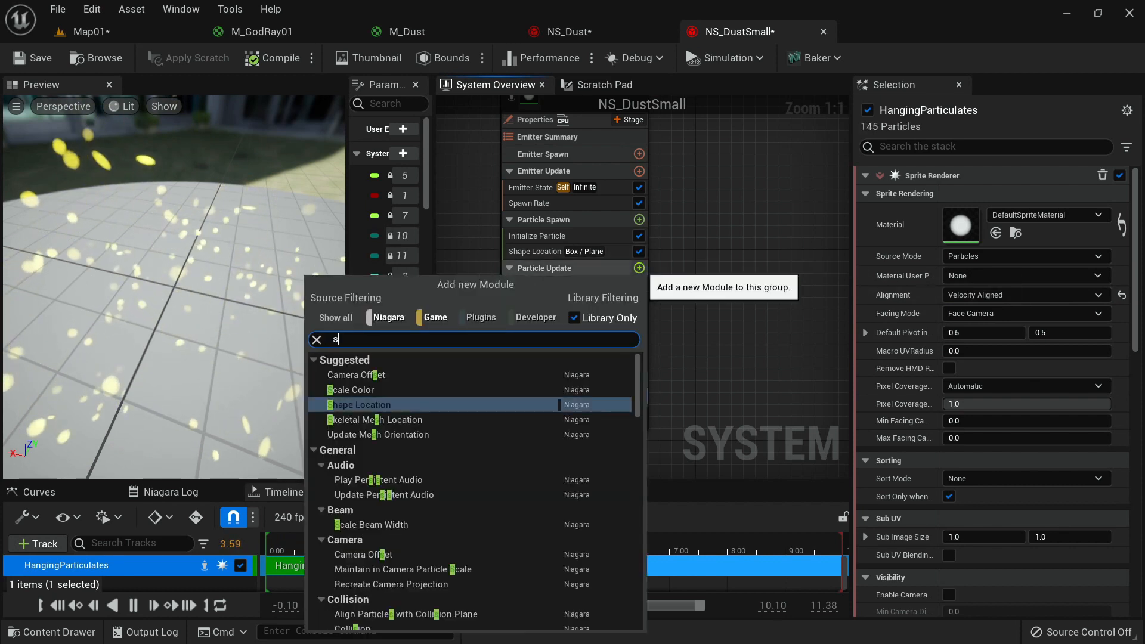
pyautogui.write('ize by ')
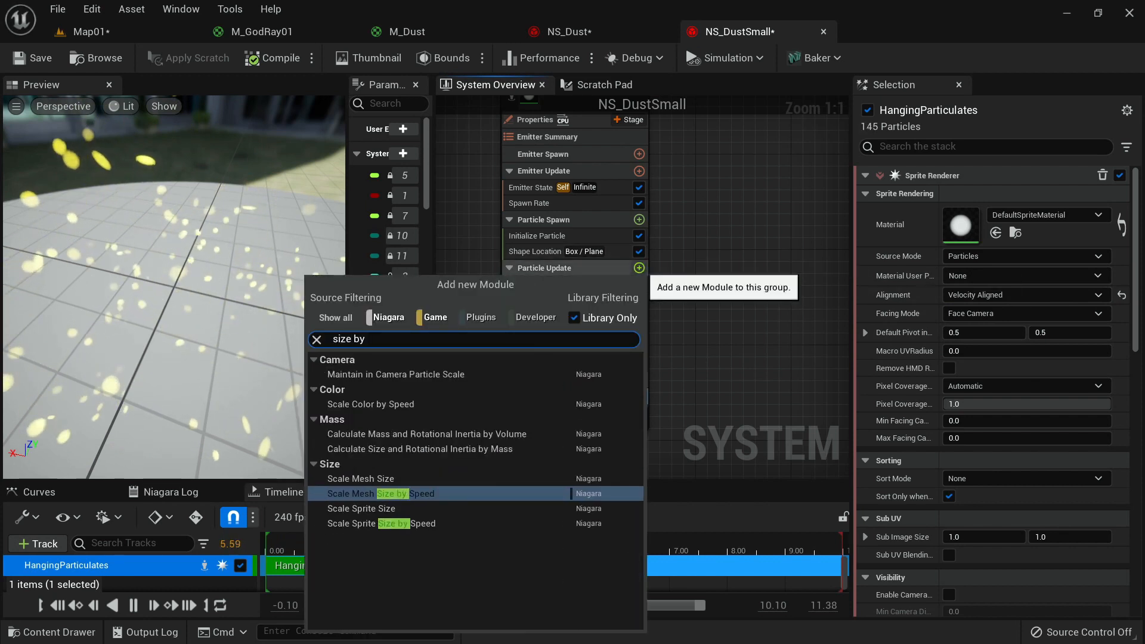
pyautogui.write('speed')
pyautogui.press('Return')
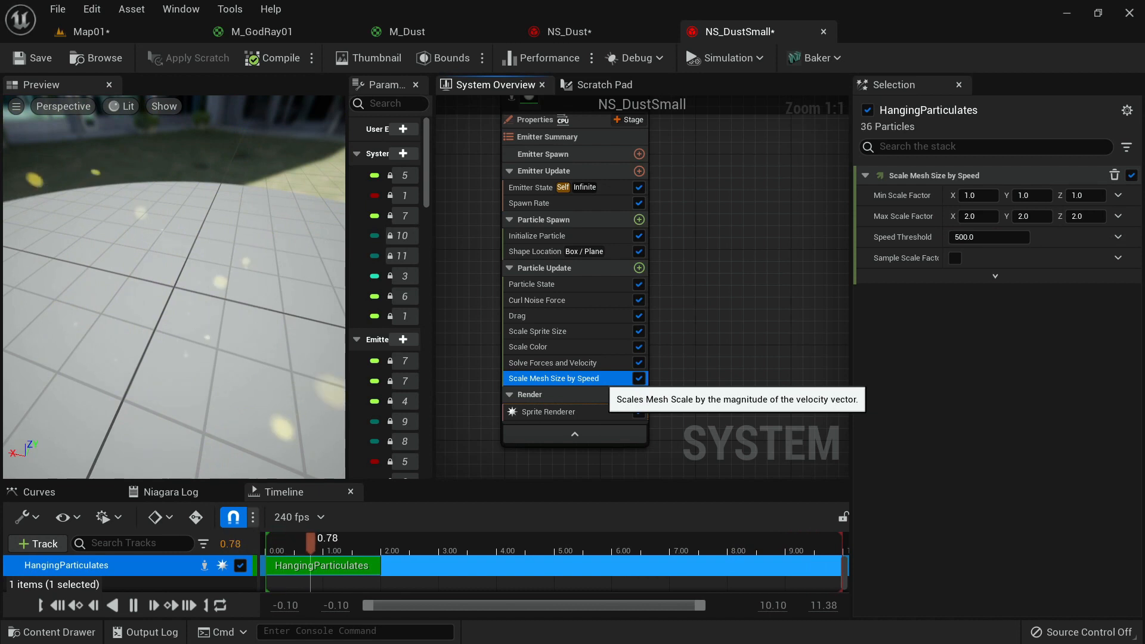
# Replace the mesh size module in Particle Update with a Scale Sprite Size by Speed module.
pyautogui.click(639, 268)
pyautogui.write('w')
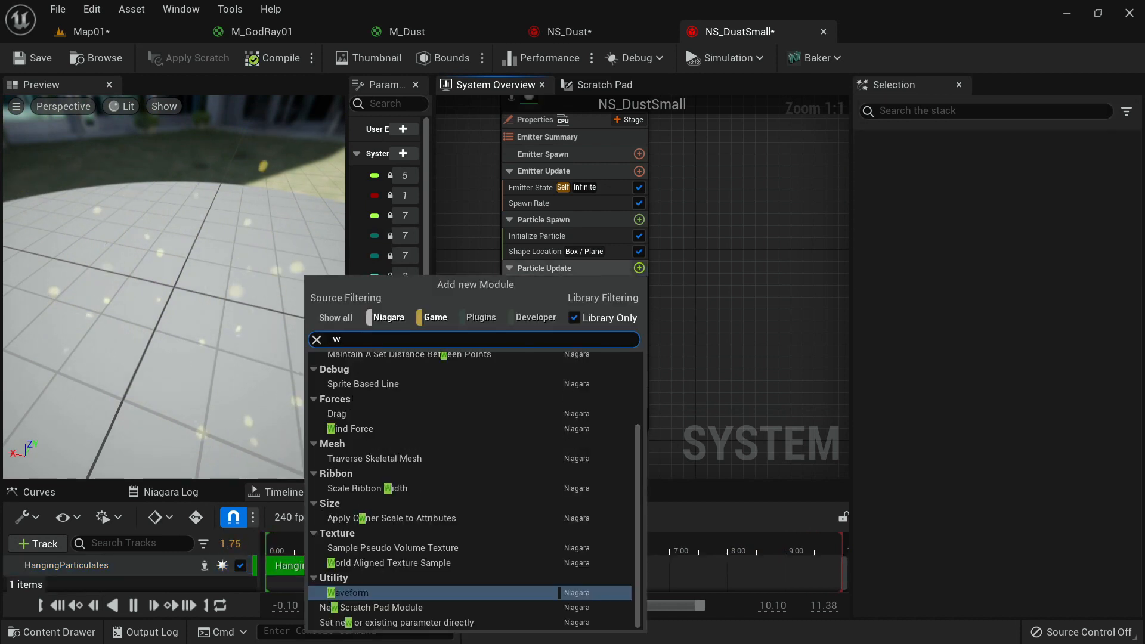
pyautogui.write('cal')
pyautogui.press('BackSpace')
pyautogui.press('BackSpace')
pyautogui.press('BackSpace')
pyautogui.press('BackSpace')
pyautogui.write('scale')
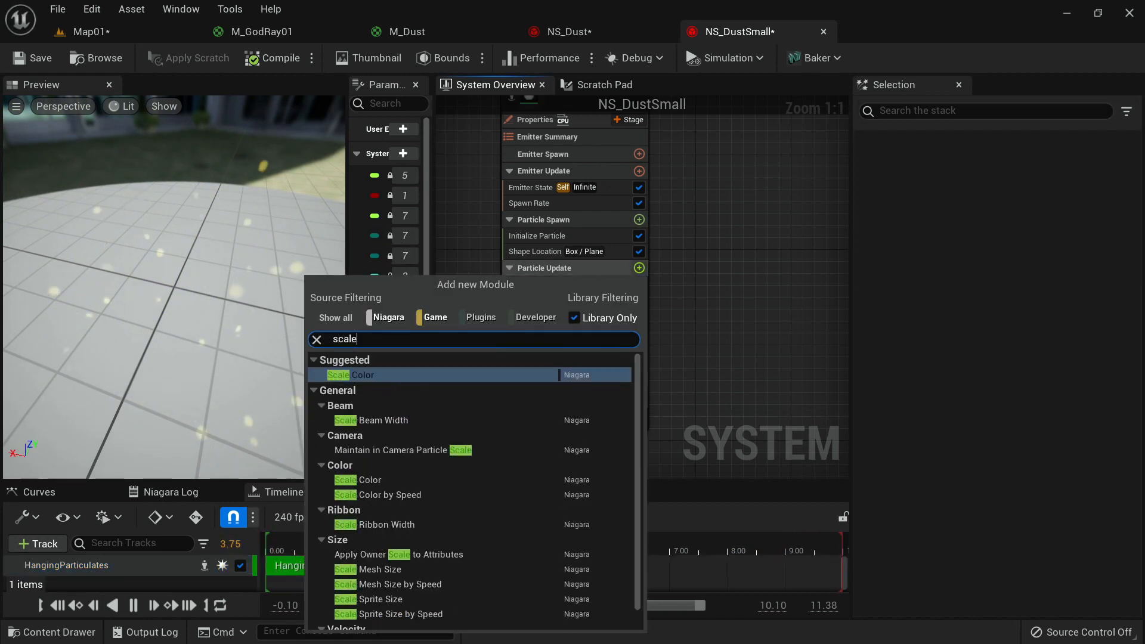
pyautogui.write(' sprite size')
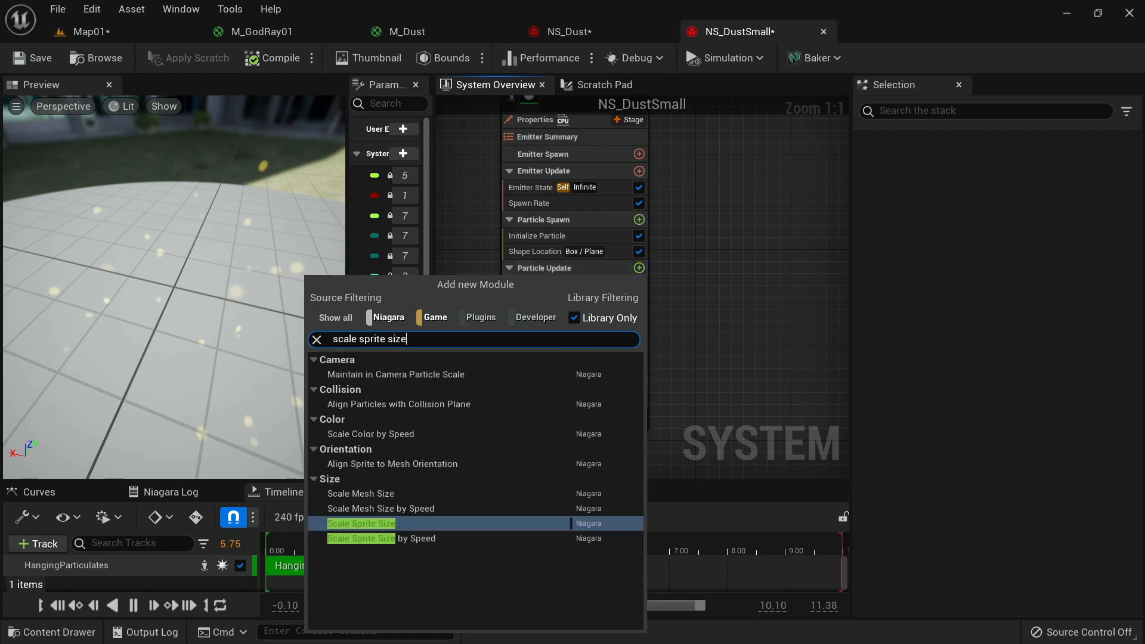
pyautogui.click(381, 538)
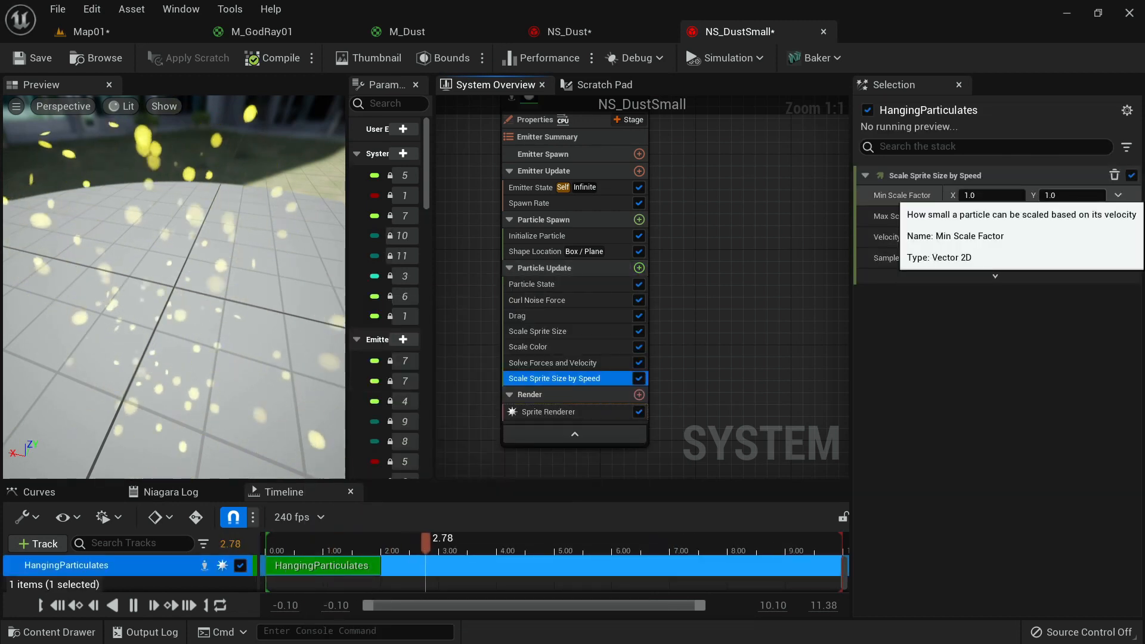
# Set the sprite speed scaling's Min Scale Factor to X 0.1 and Y 0.5, and its Max Scale Factor Y to 2.0.
pyautogui.click(1072, 195)
pyautogui.write('.1')
pyautogui.press('Return')
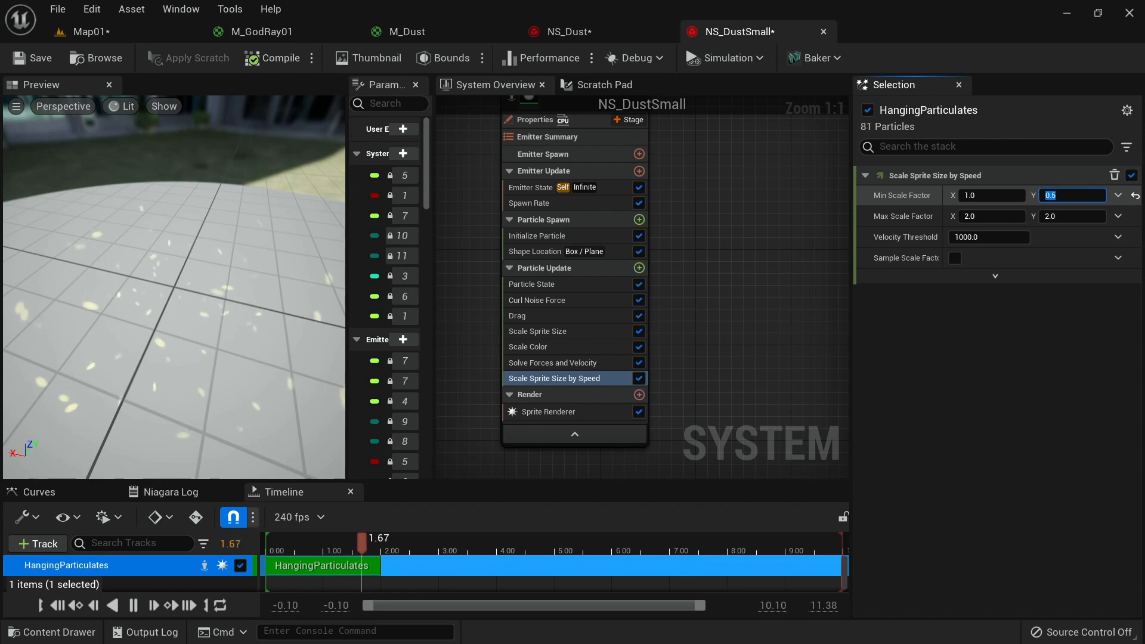
pyautogui.press('Tab')
pyautogui.press('Tab')
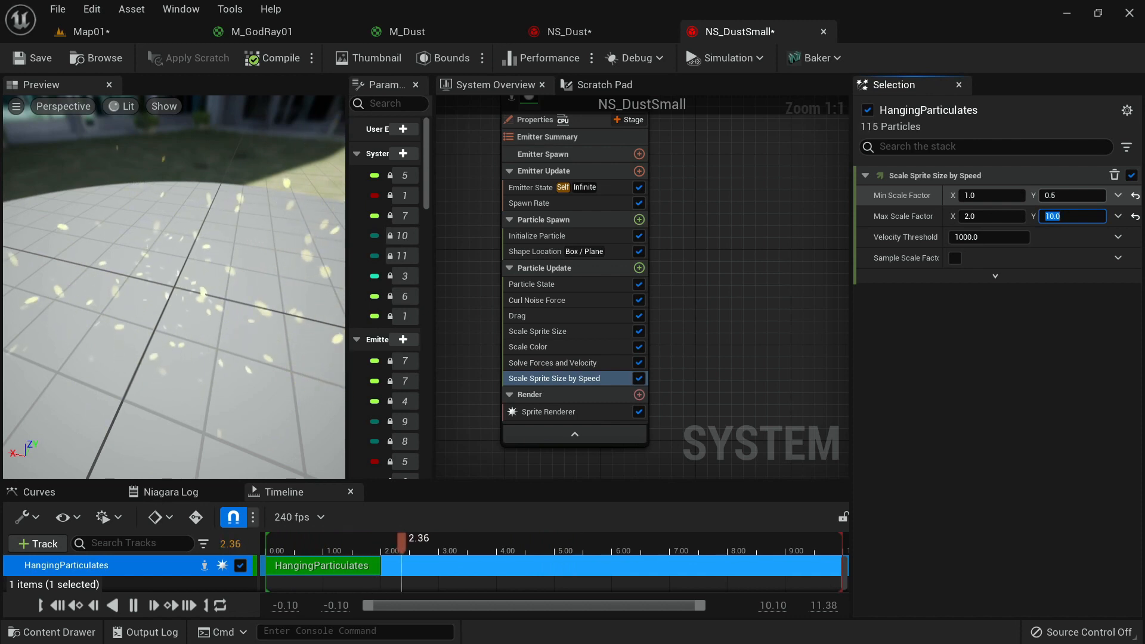
pyautogui.write('2')
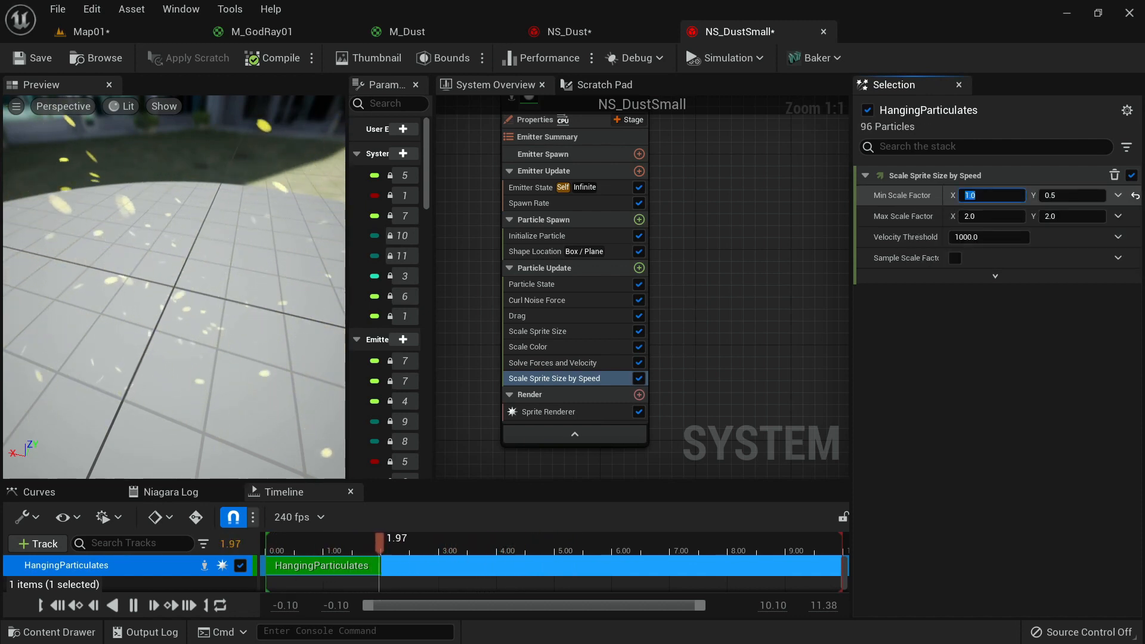
pyautogui.press('BackSpace')
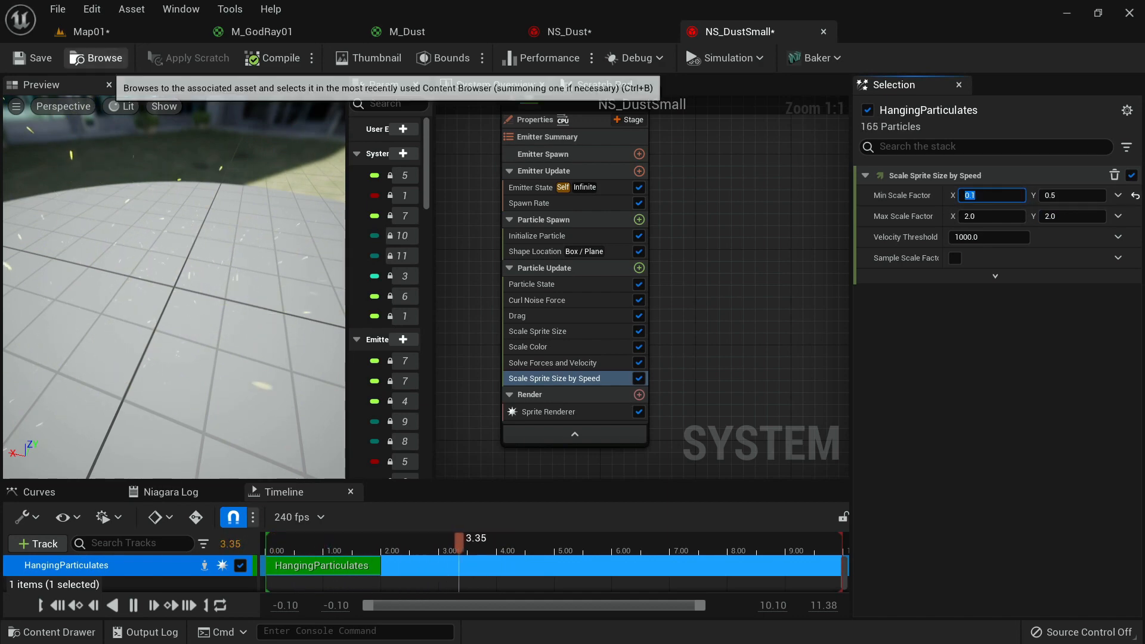
# Examine the velocity-stretched dust around the sword in Map01.
pyautogui.click(84, 32)
pyautogui.moveTo(418, 346); pyautogui.dragTo(495, 388, button='right')
pyautogui.moveTo(418, 346); pyautogui.dragTo(393, 346, button='right')
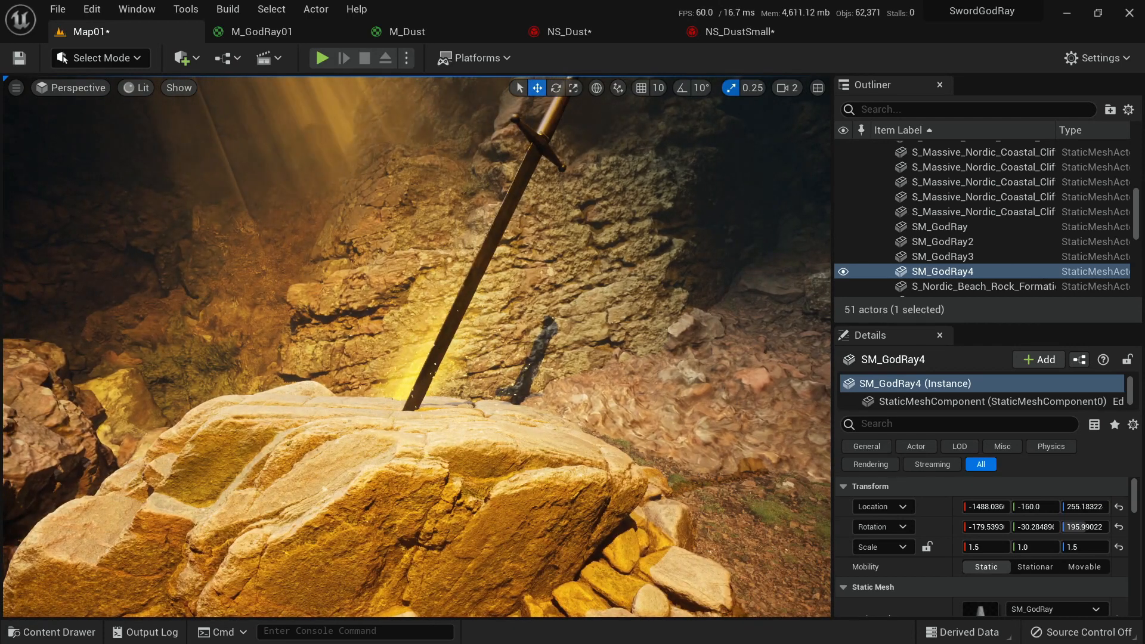
# In NS_DustSmall, set the speed-based sprite scaling's Min Scale Factor X to 0.3 and the Spawn Rate to 100.
pyautogui.click(740, 32)
pyautogui.click(991, 195)
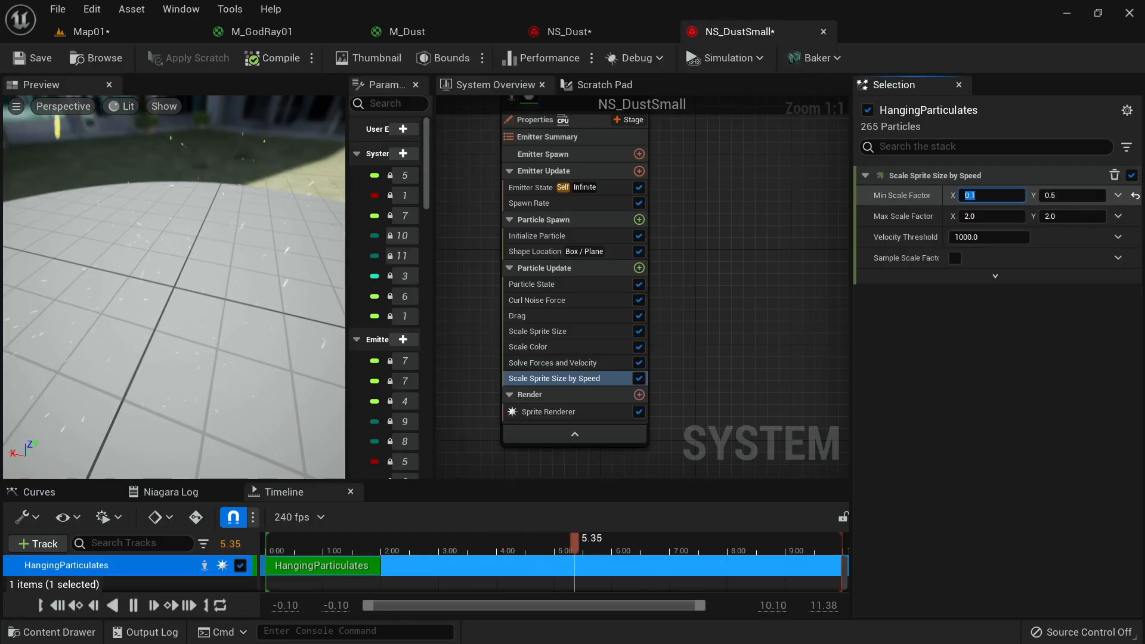
pyautogui.press('Return')
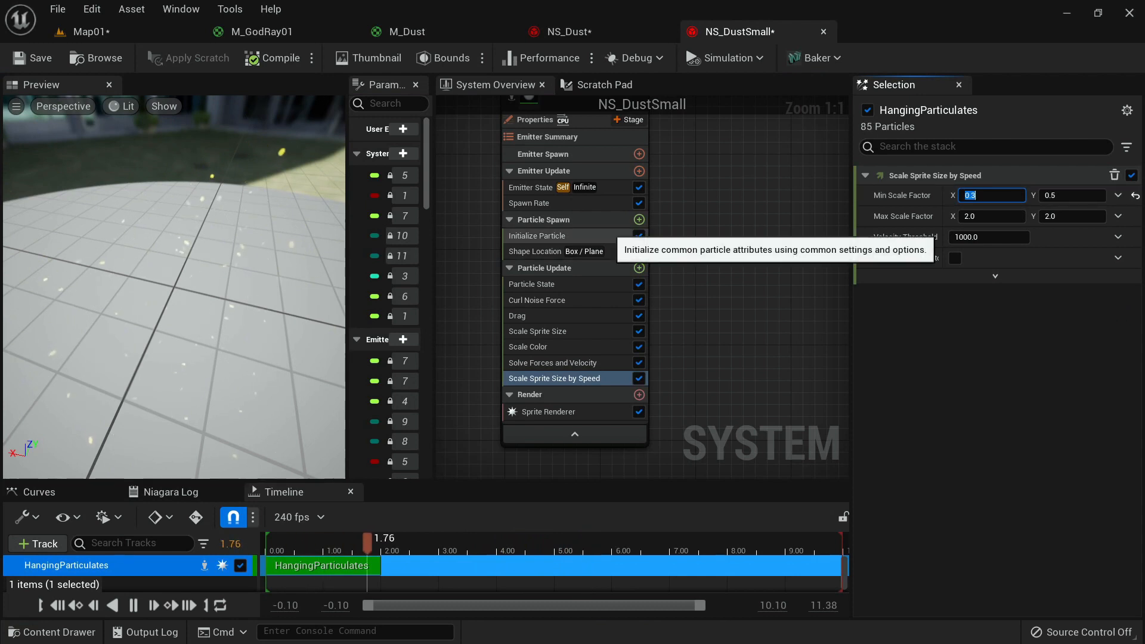
pyautogui.click(573, 203)
pyautogui.click(989, 195)
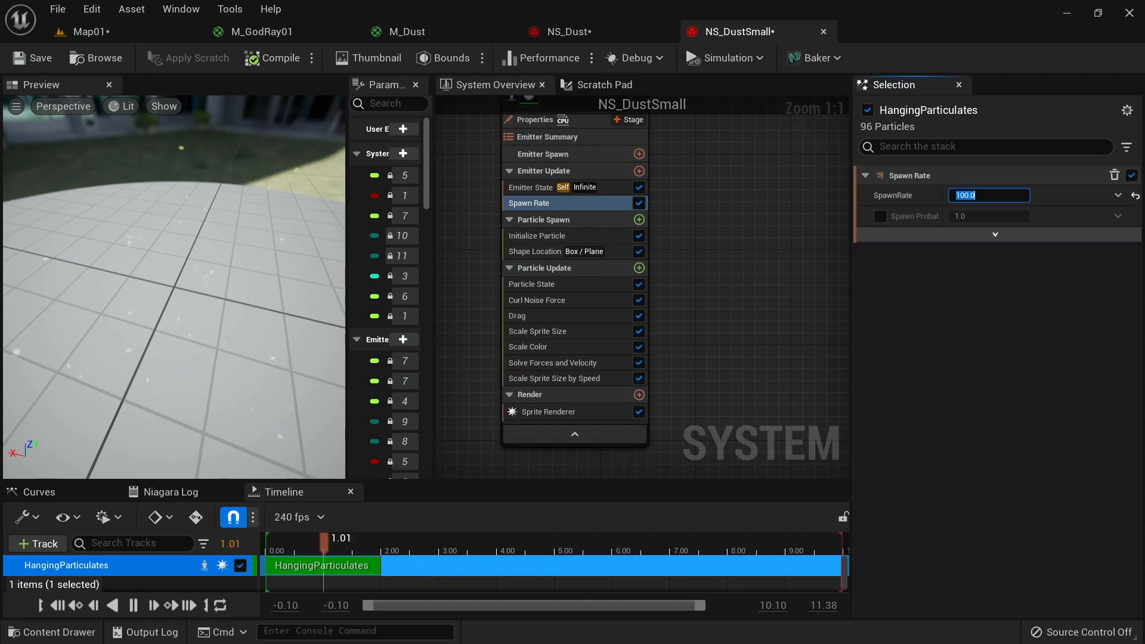
# Switch the HangingParticulates emitter's Sim Target to GPUCompute Sim and enable Fixed Bounds.
pyautogui.moveTo(688, 225); pyautogui.dragTo(688, 276, button='right')
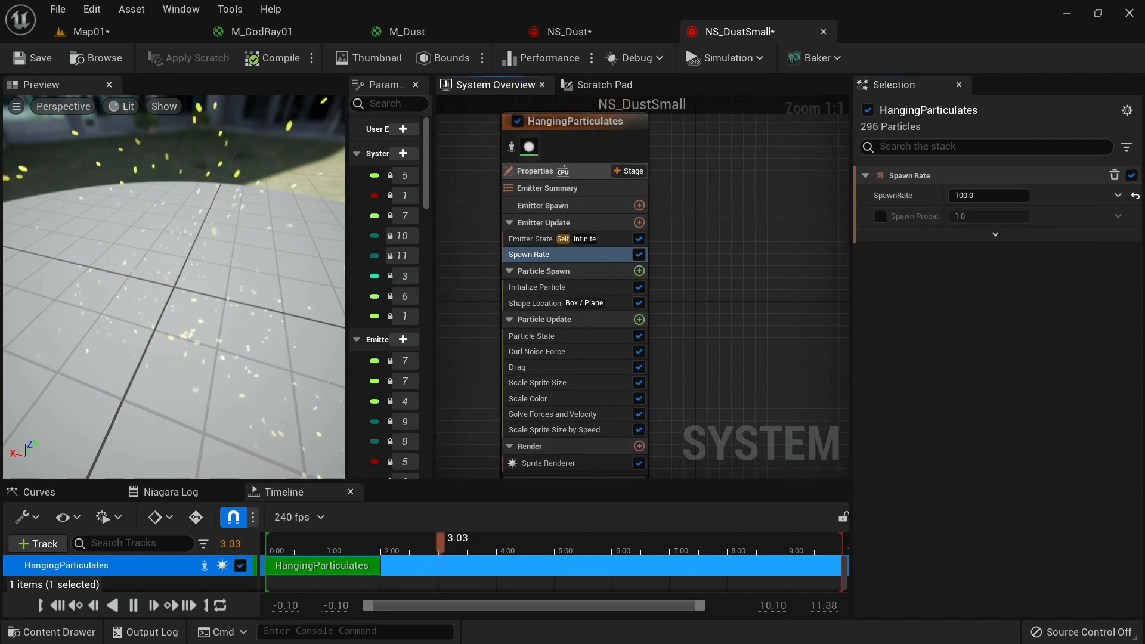
pyautogui.click(535, 171)
pyautogui.click(1034, 261)
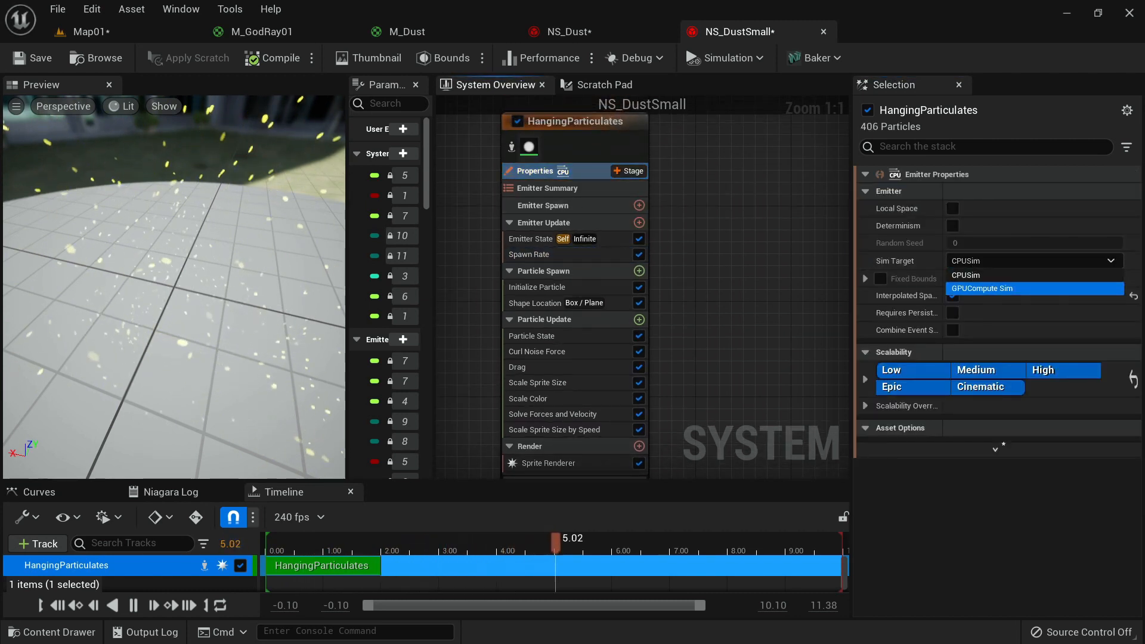
pyautogui.click(982, 289)
pyautogui.click(880, 316)
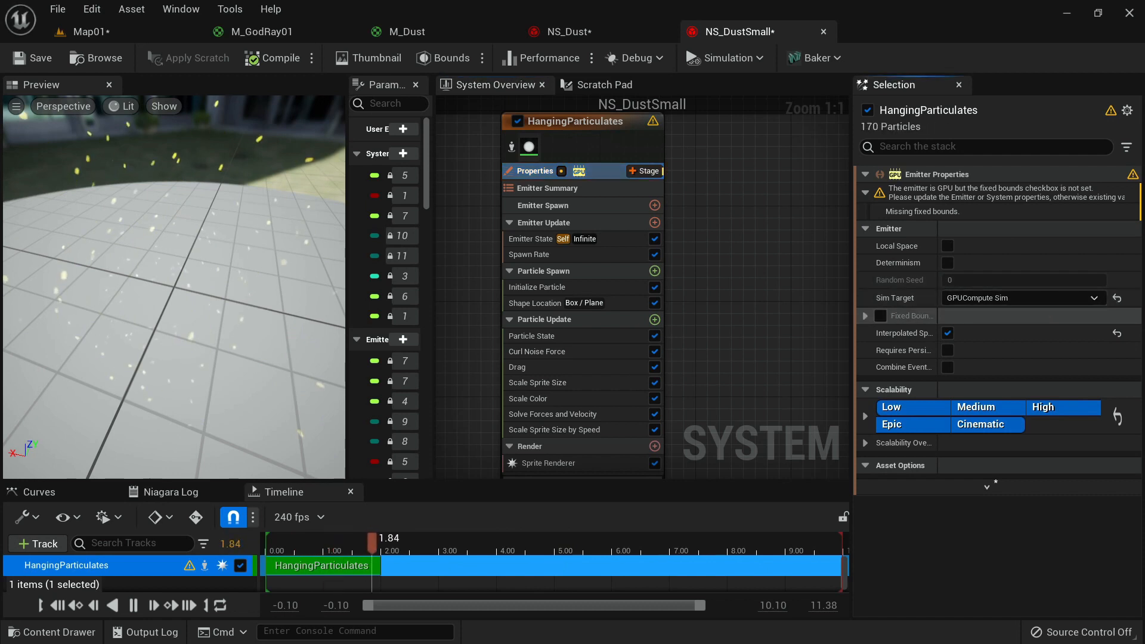
# Set the emitter's fixed bounds to a minimum of -300 and a maximum of 300 on all three axes.
pyautogui.click(865, 279)
pyautogui.click(972, 297)
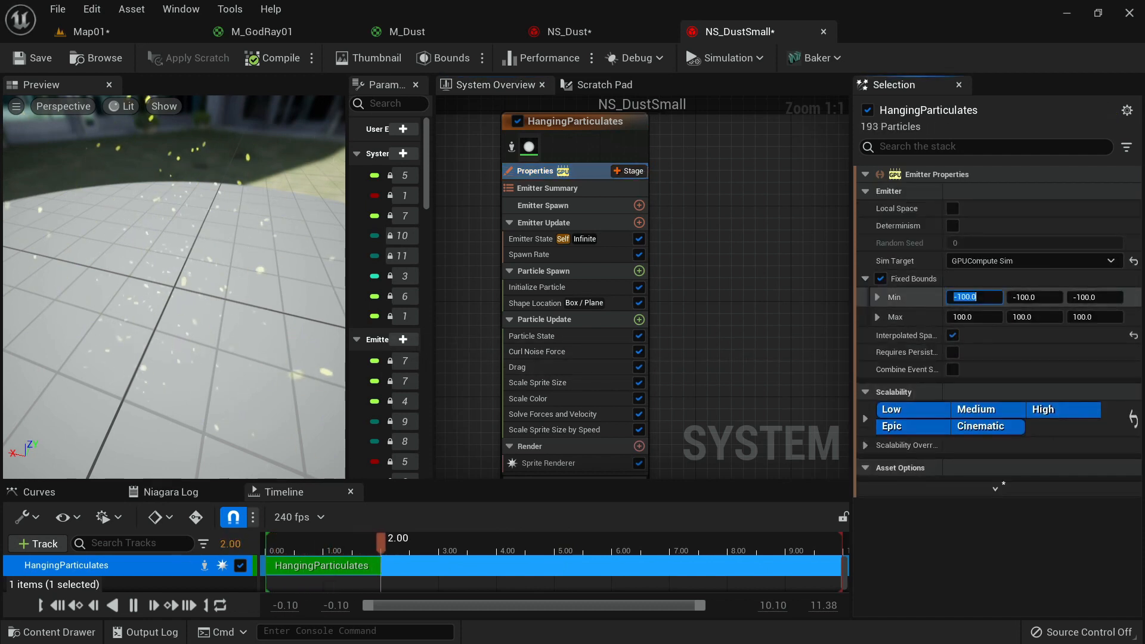
pyautogui.write('-3')
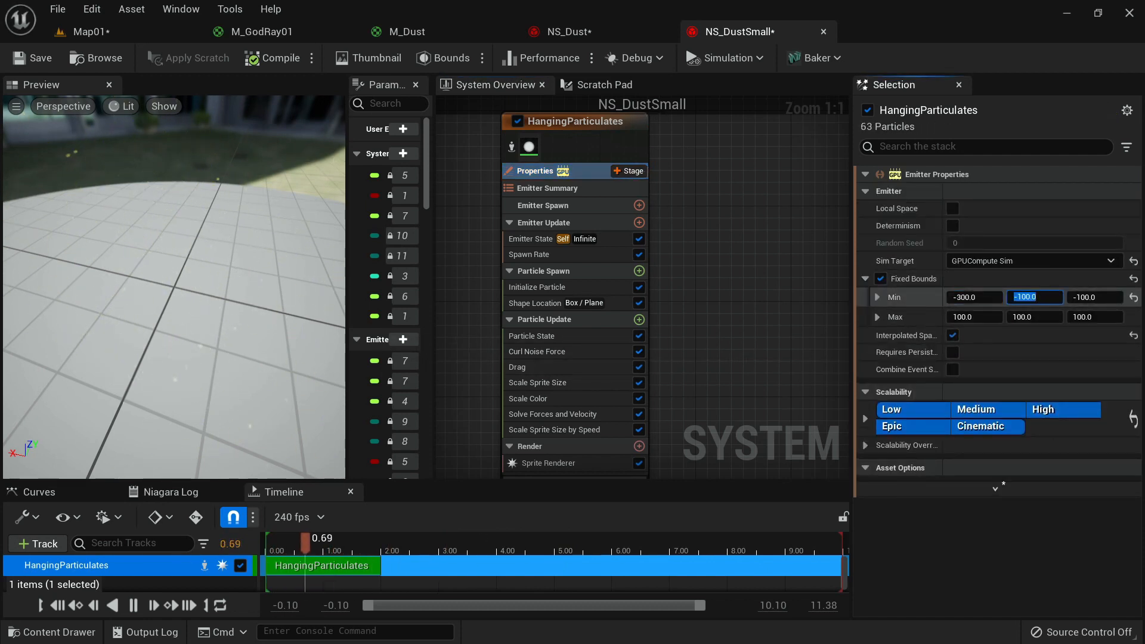
pyautogui.write('-30')
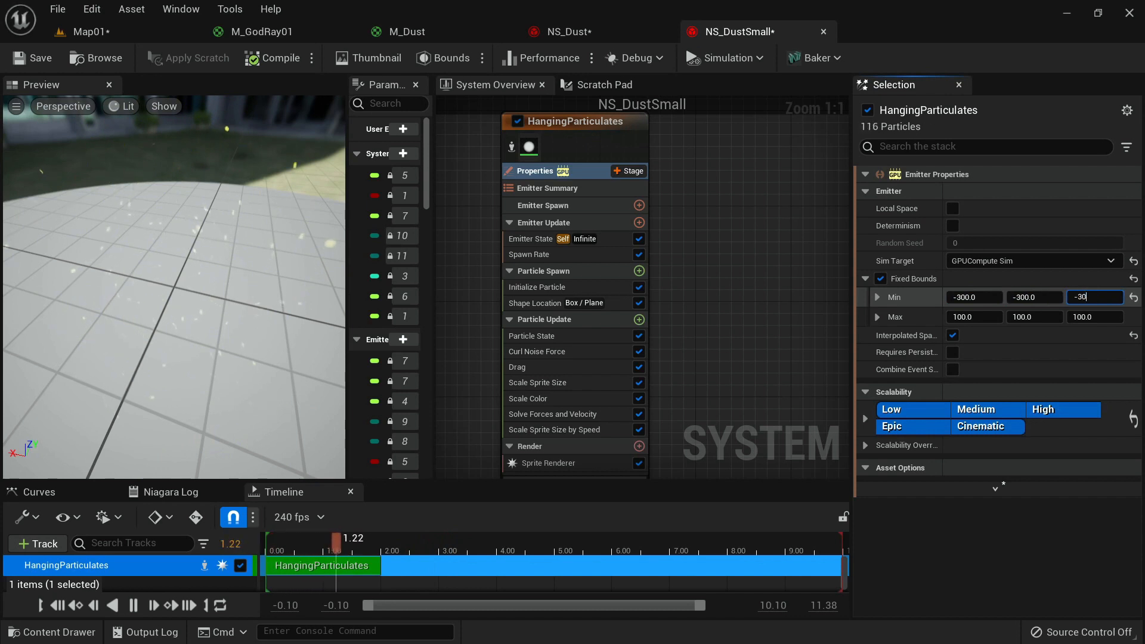
pyautogui.write('0')
pyautogui.press('Tab')
pyautogui.write('0')
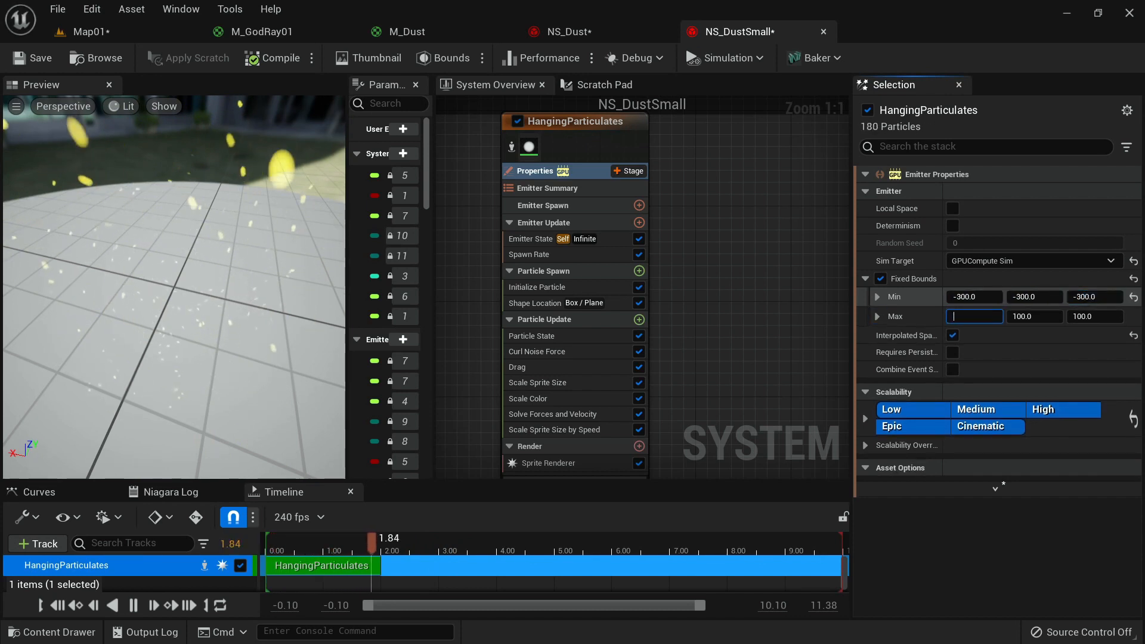
pyautogui.write('300')
pyautogui.press('Tab')
pyautogui.write('300')
pyautogui.press('Tab')
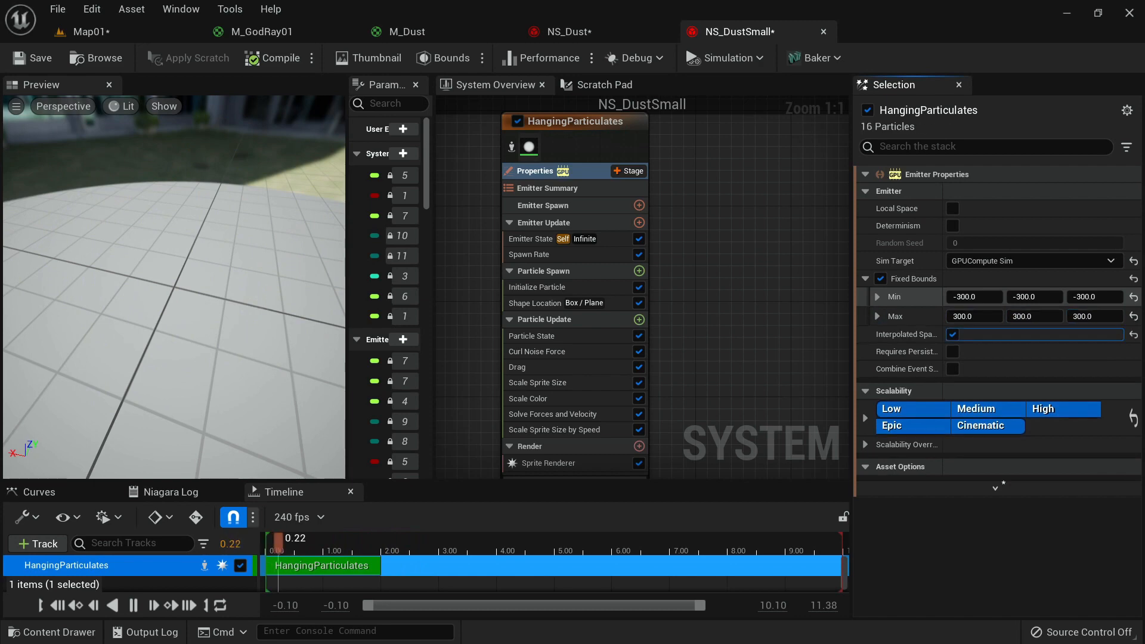
# Return to the Map01 level and save all modified assets.
pyautogui.click(91, 32)
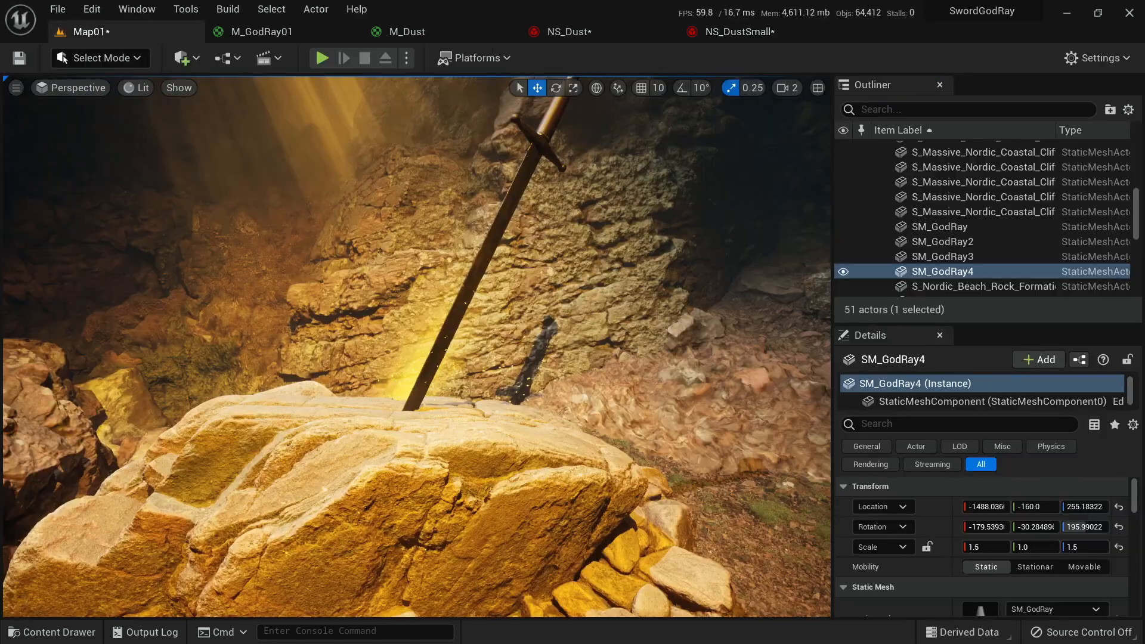
pyautogui.hotkey('ctrl', 'space')
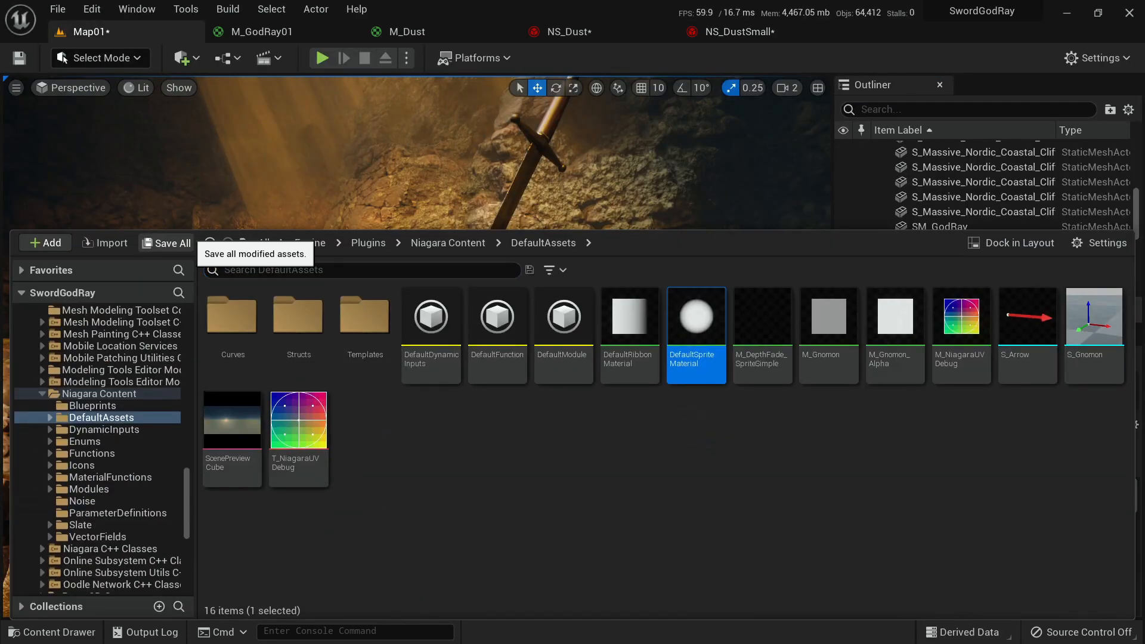
pyautogui.click(167, 243)
pyautogui.press('Return')
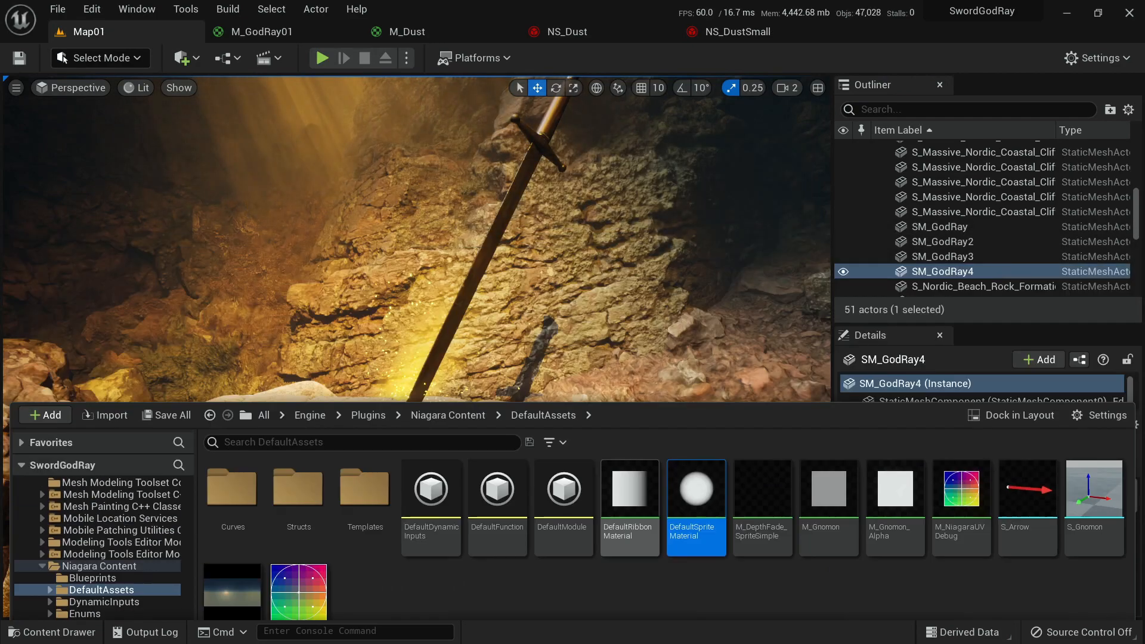
# Examine the dust particles around the sword in the cave from close up and from a distance.
pyautogui.press('s')
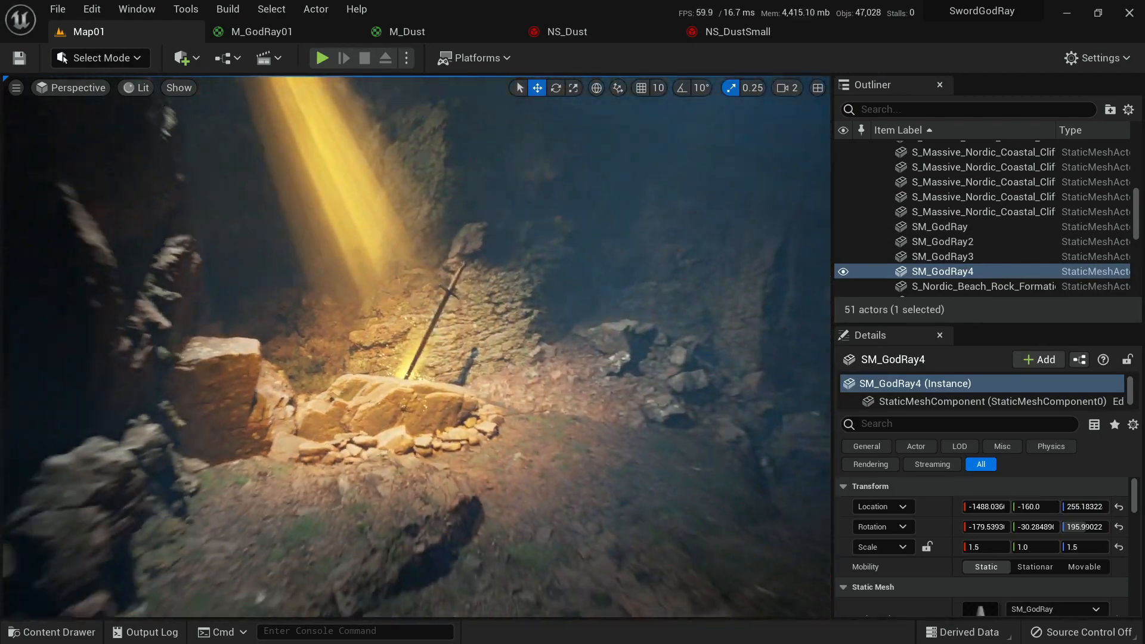
pyautogui.press('w')
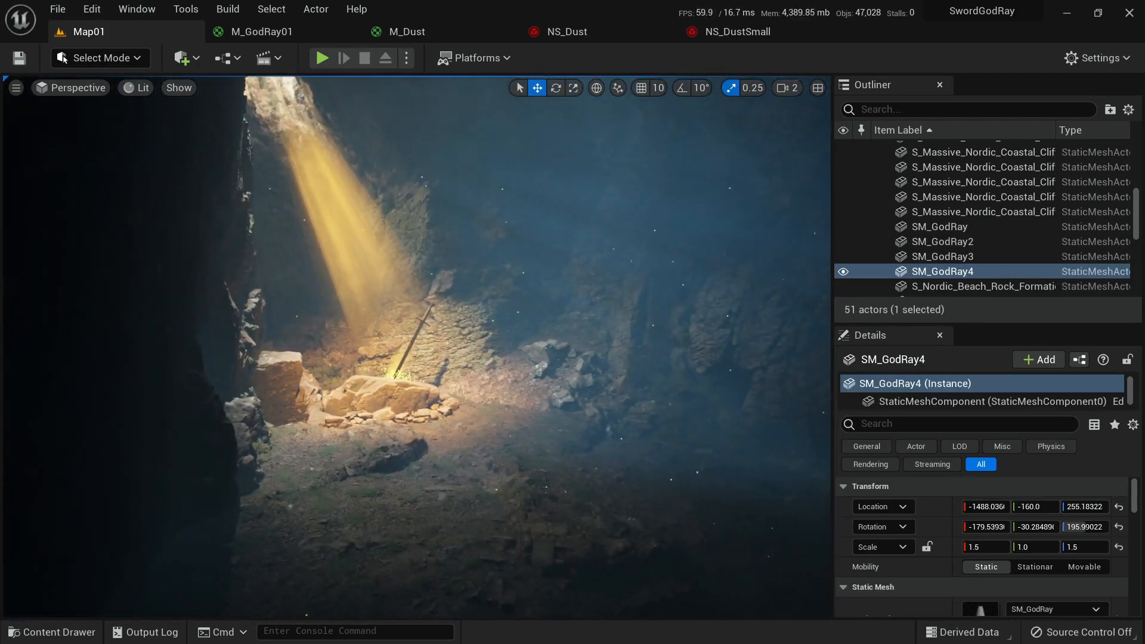
pyautogui.press('w')
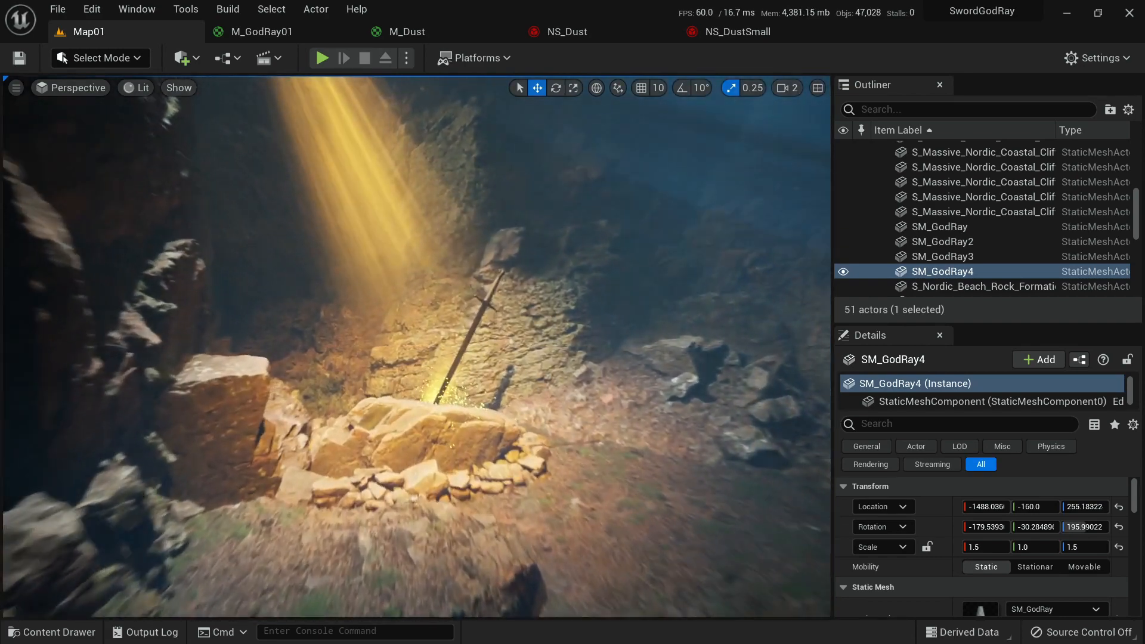
pyautogui.press('s')
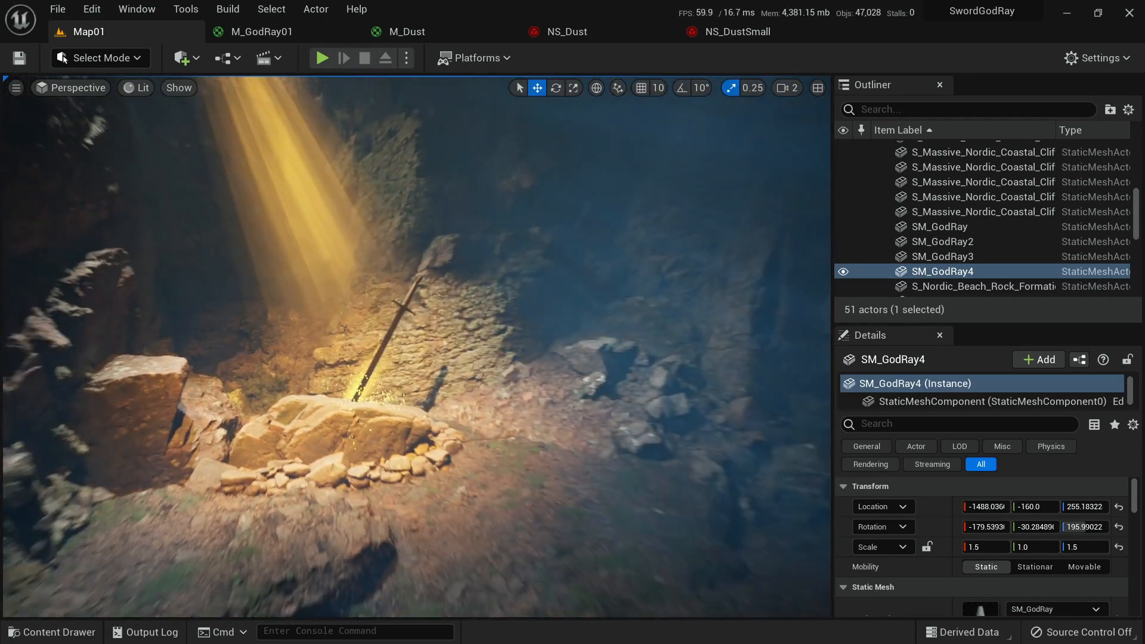
pyautogui.press('w')
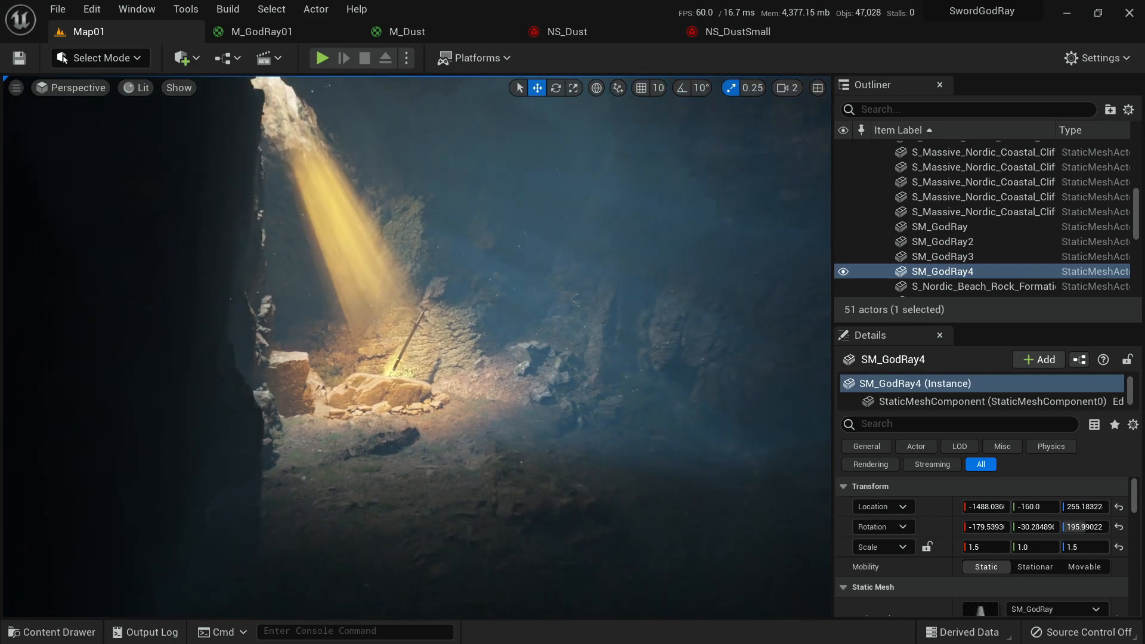
pyautogui.press('w')
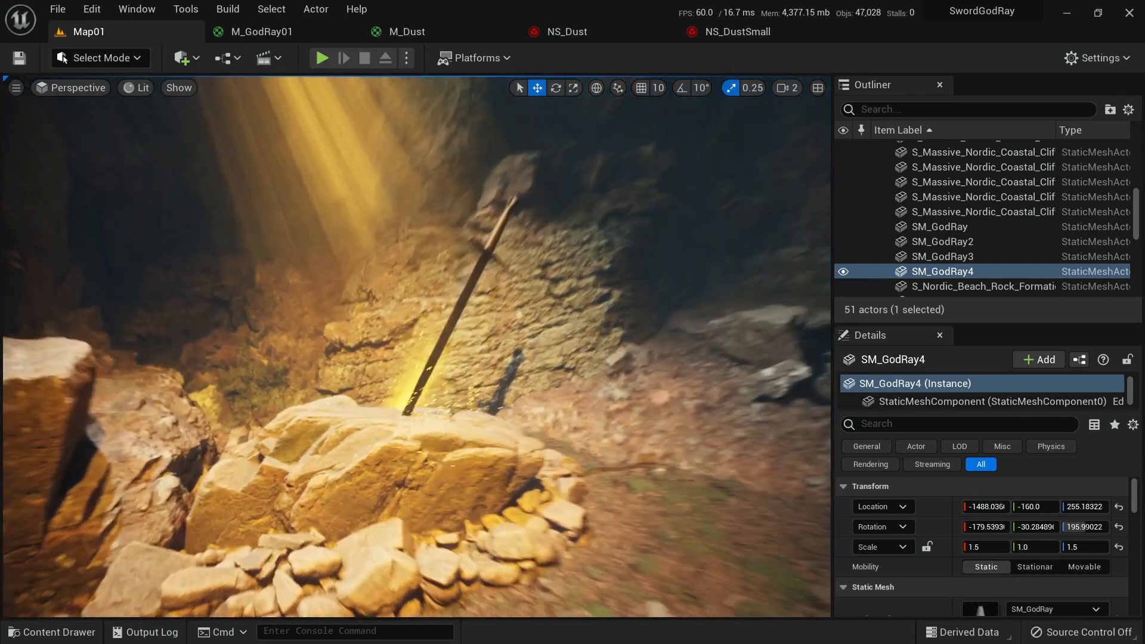
pyautogui.press('s')
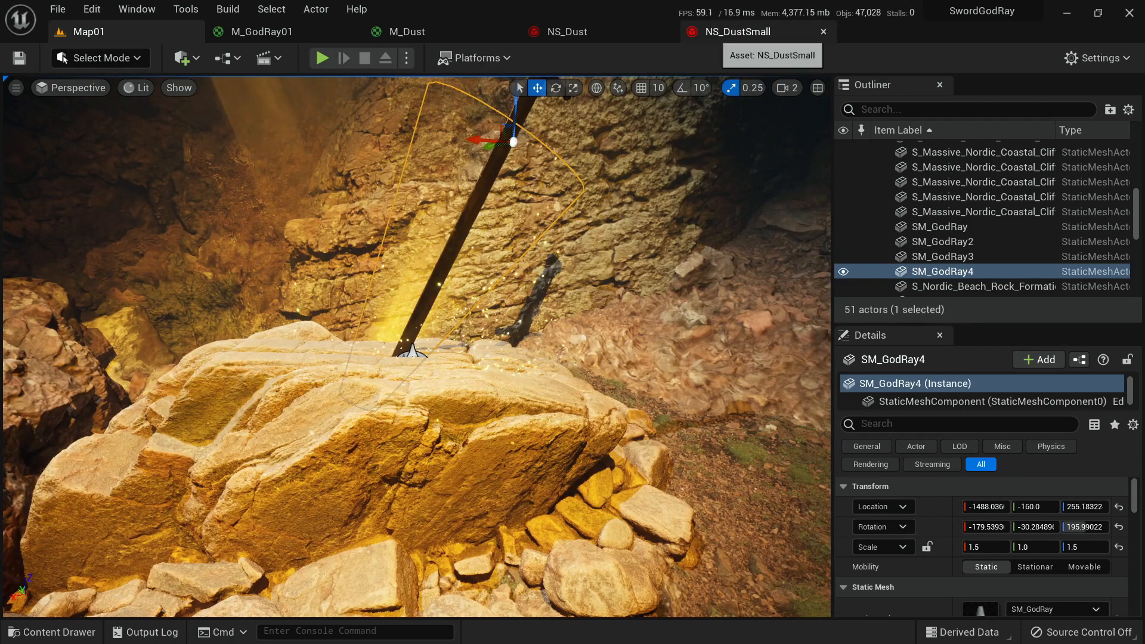
# Set the Spawn Rate of the HangingParticulates emitter in NS_DustSmall to 10.
pyautogui.click(738, 32)
pyautogui.click(530, 255)
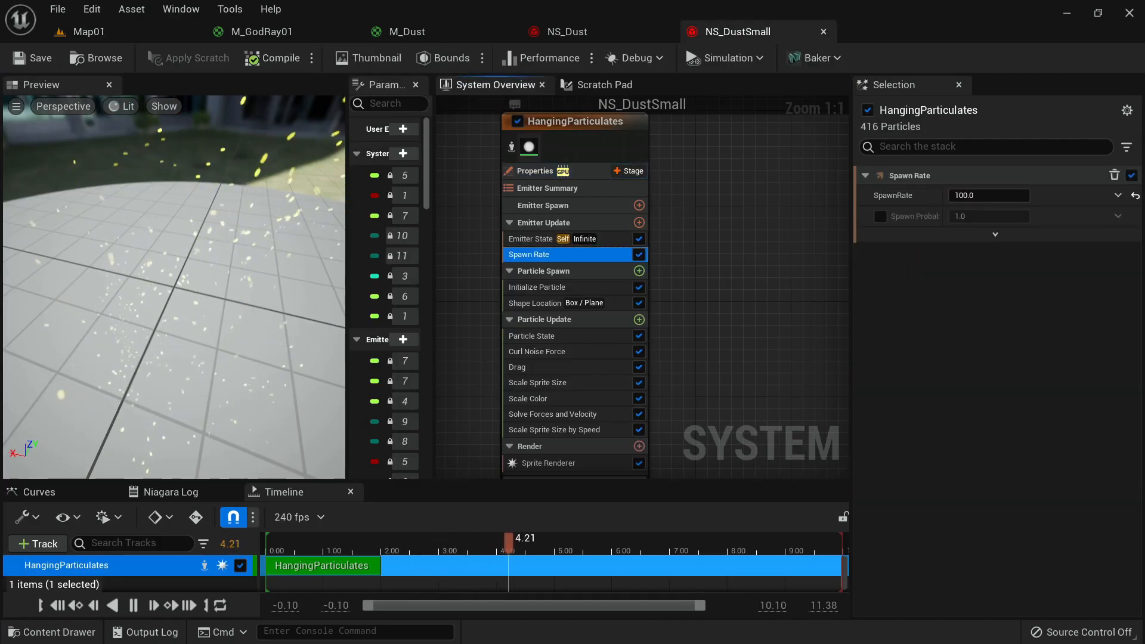
pyautogui.click(982, 196)
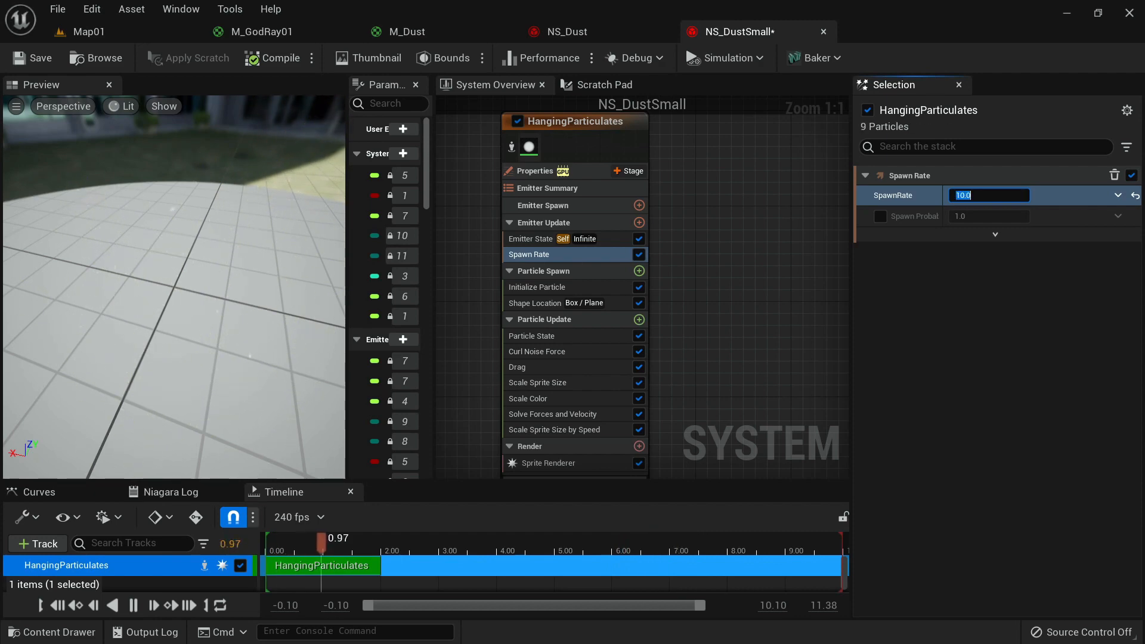
# Review the sparser dust in Map01 around the sword, then out through the cave entrance and back inside.
pyautogui.click(87, 31)
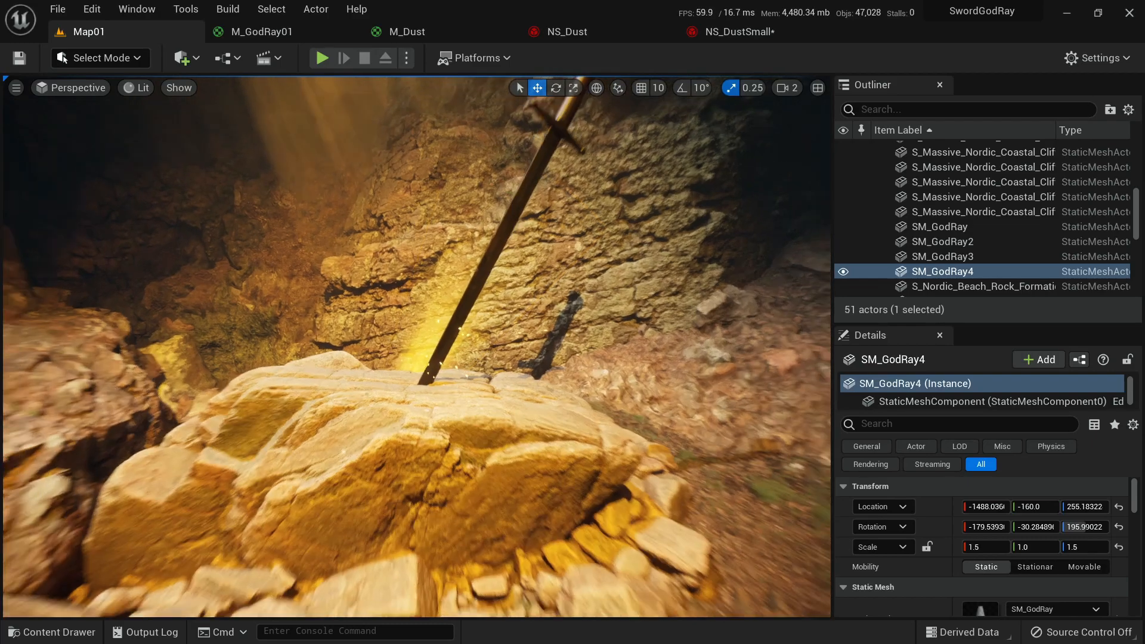
pyautogui.press('s')
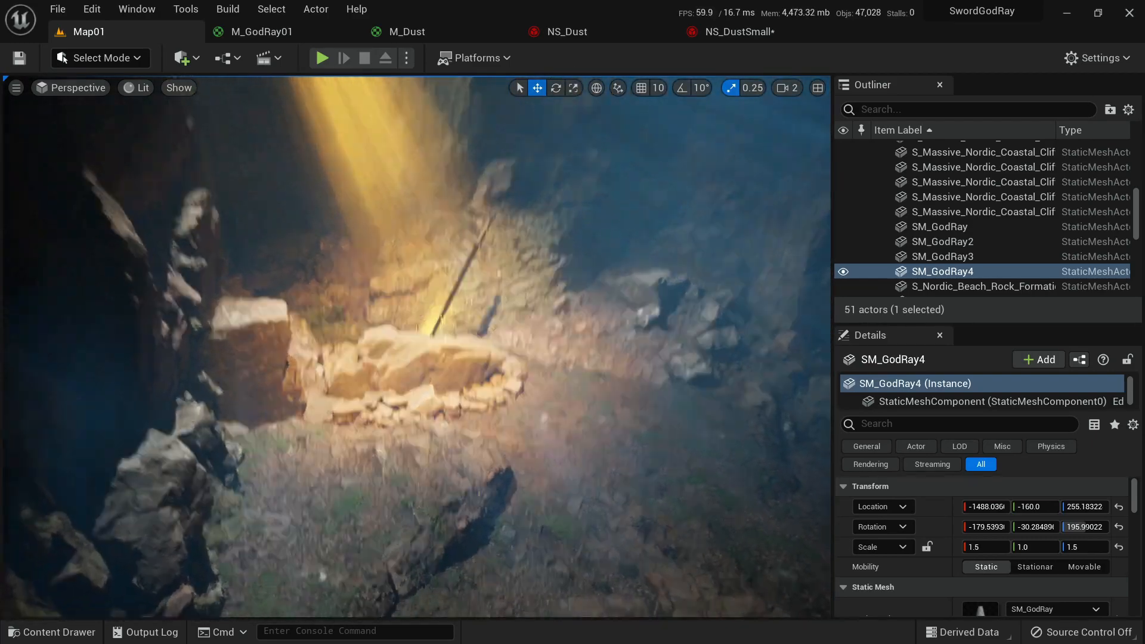
pyautogui.press('w')
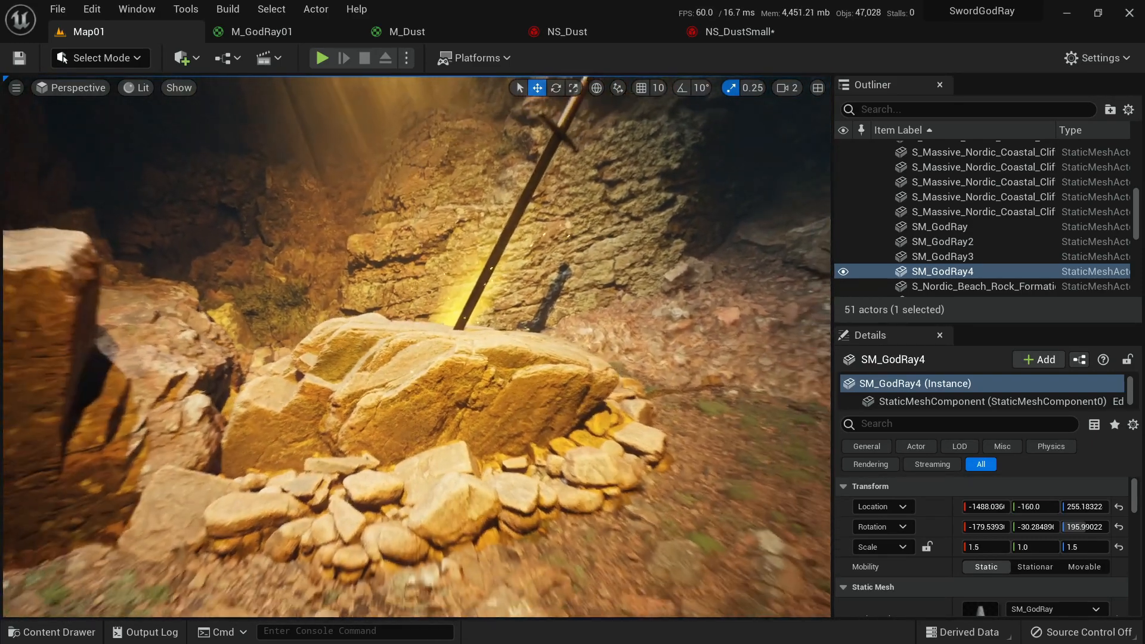
pyautogui.press('s')
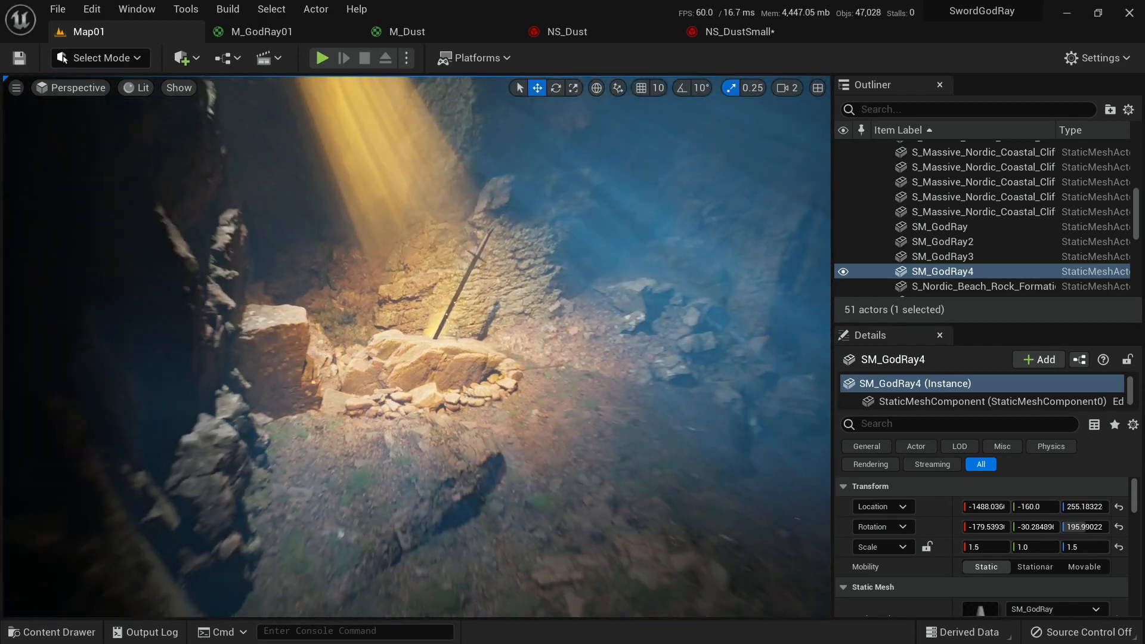
pyautogui.moveTo(416, 346); pyautogui.dragTo(72, 370, button='right')
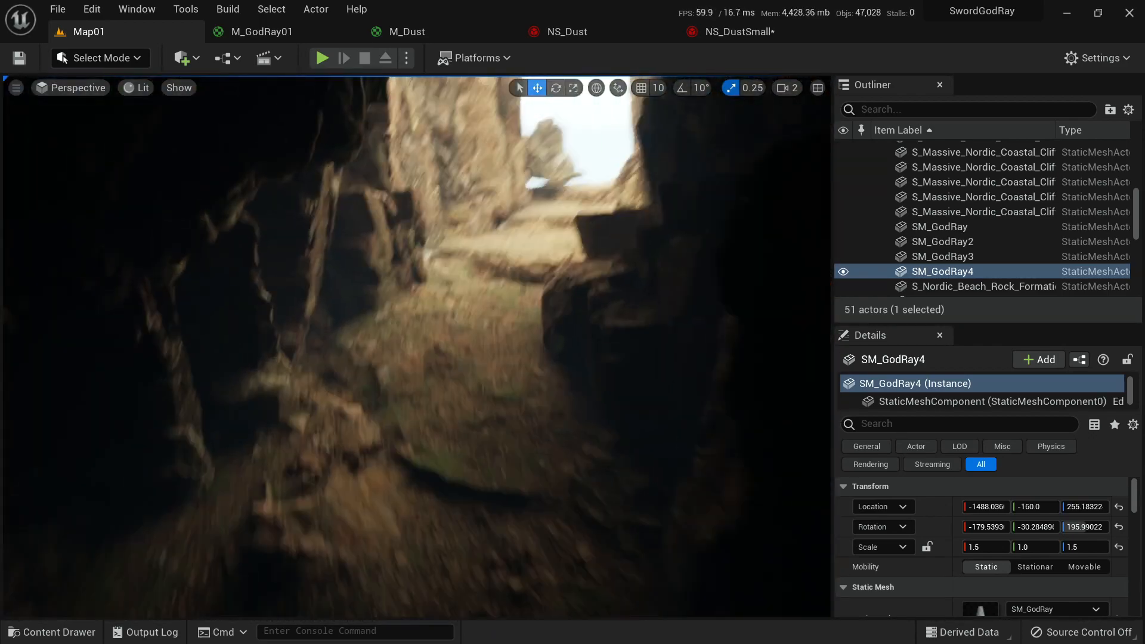
pyautogui.press('w')
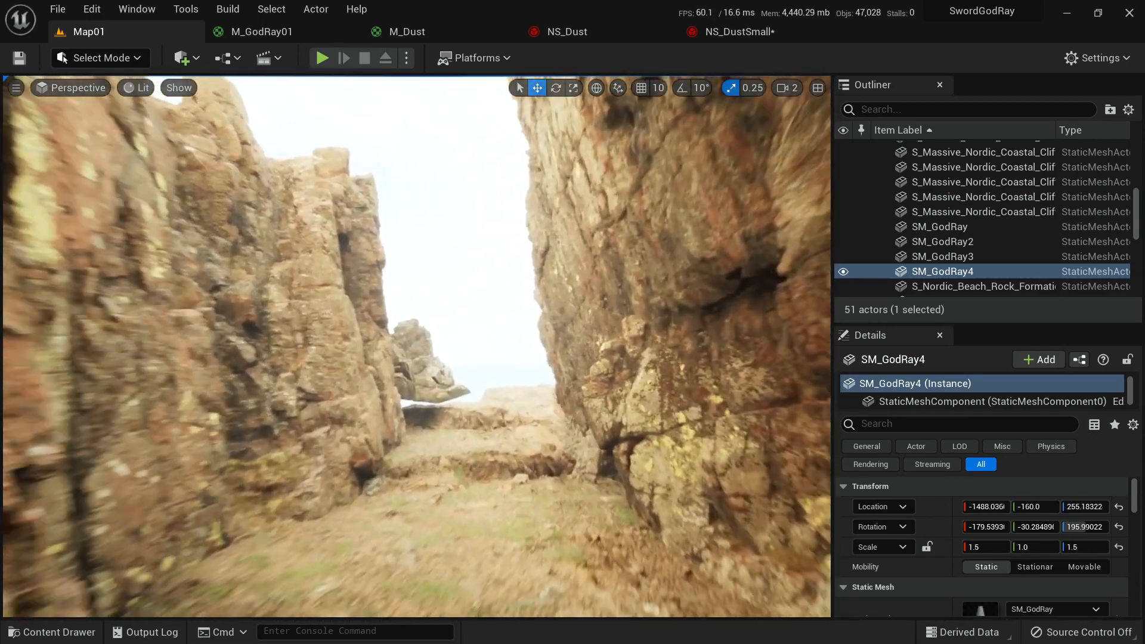
pyautogui.moveTo(416, 346); pyautogui.dragTo(745, 352, button='right')
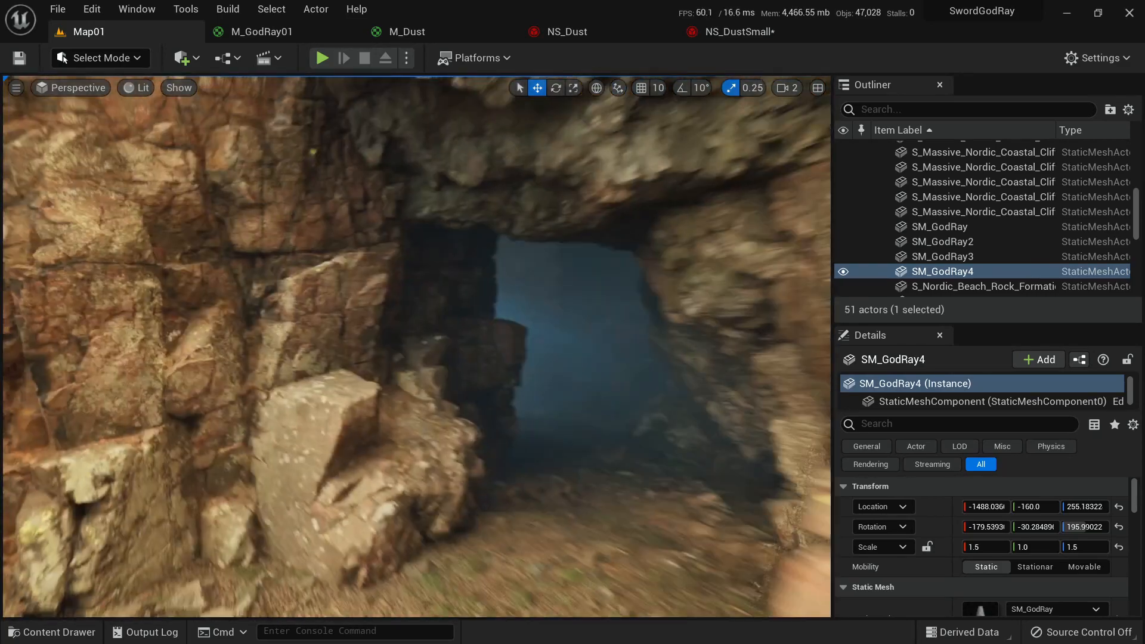
pyautogui.press('w')
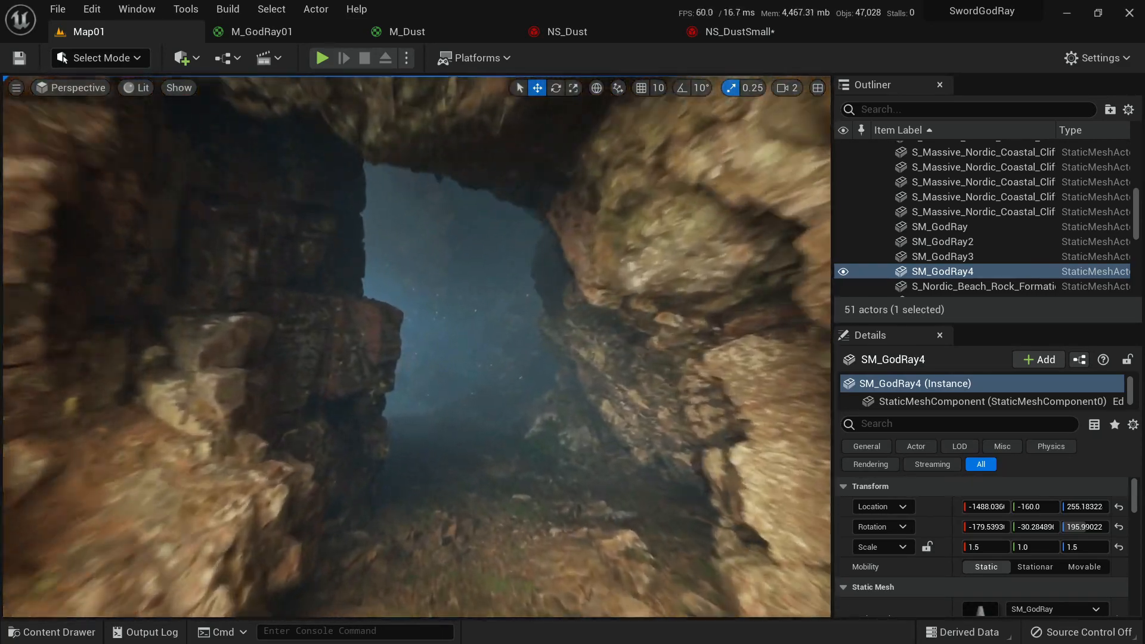
pyautogui.press('w')
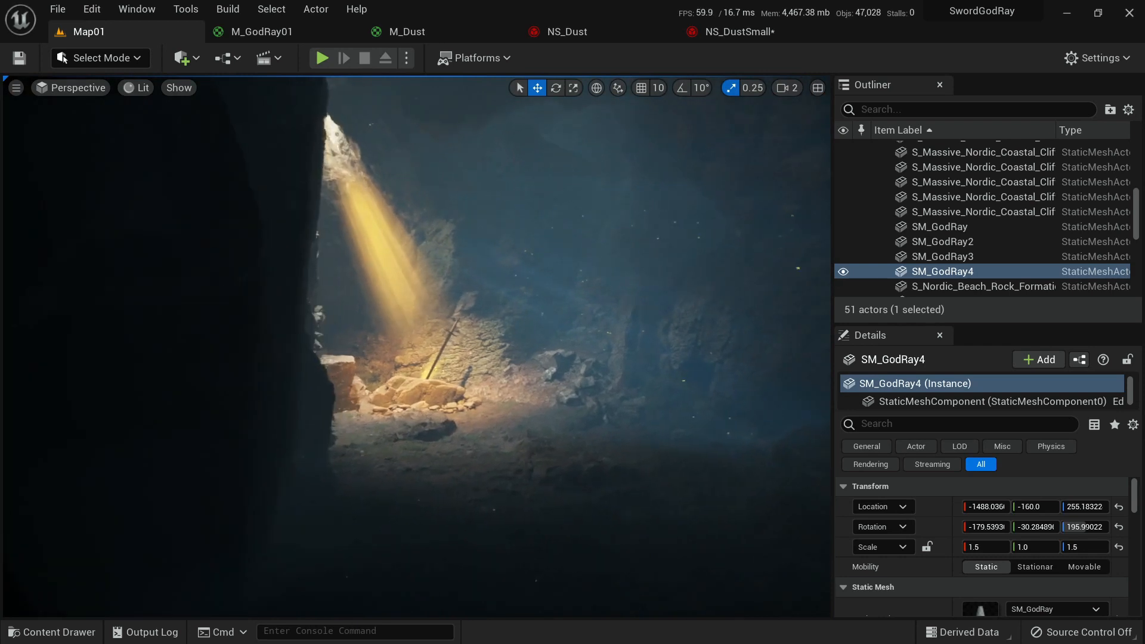
pyautogui.press('w')
pyautogui.press('w')
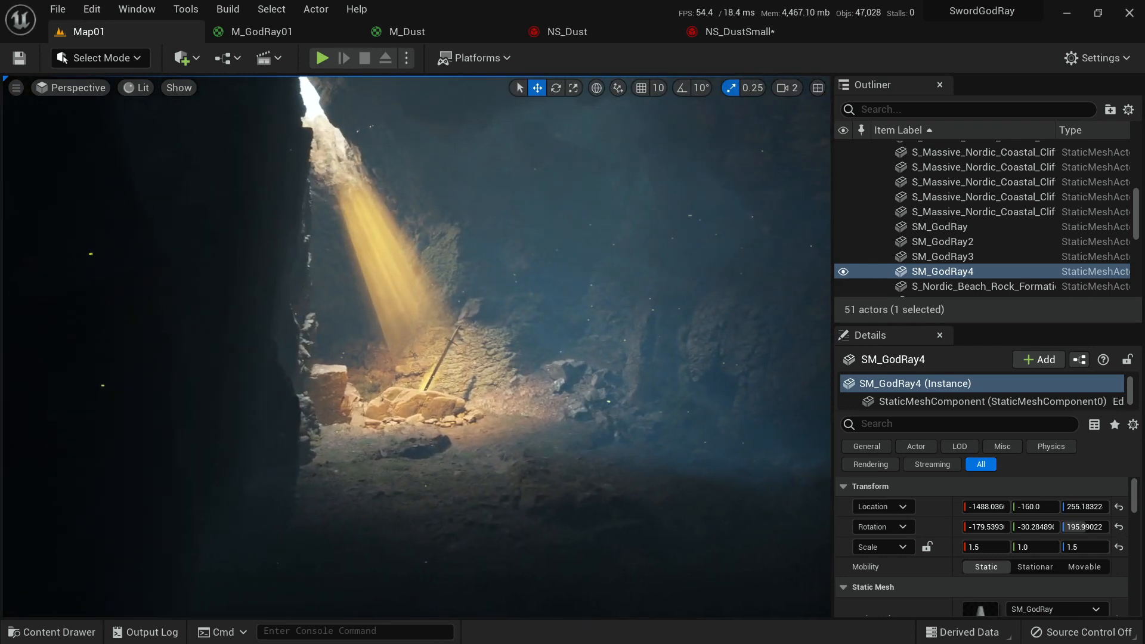
# Select the SM_GodRay3 light shaft in the level and open its material instance M_GodRay02_Inst.
pyautogui.click(686, 352)
pyautogui.scroll(-4, 1035, 512)
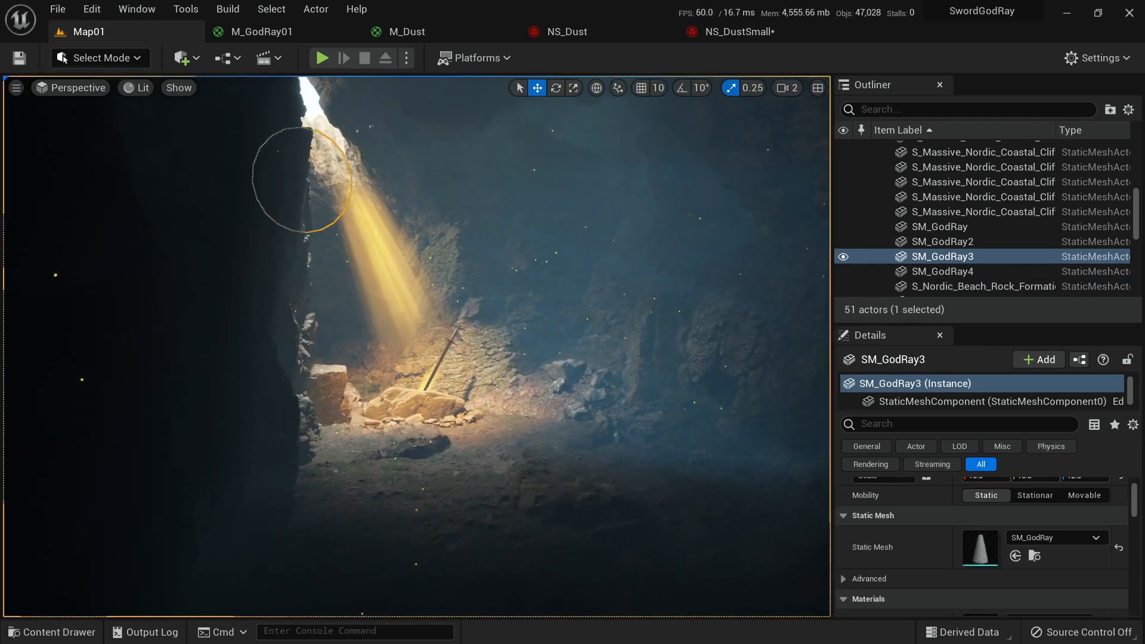
pyautogui.doubleClick(980, 511)
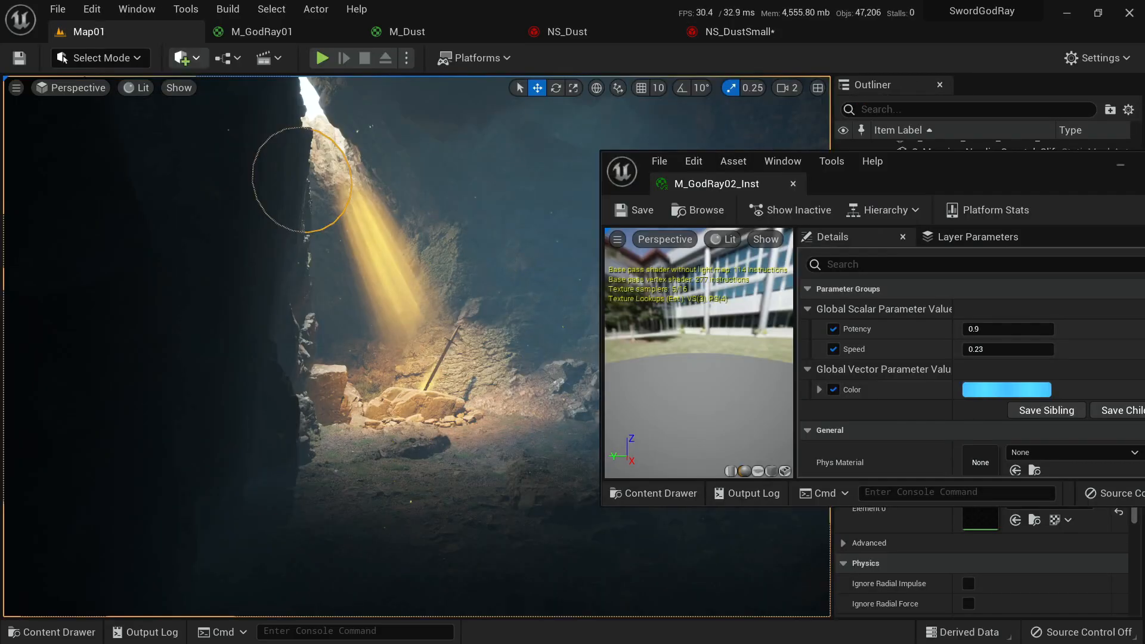
# Adjust the Potency of M_GodRay02_Inst, trying 0.7, 2 and 1 before settling on 0.4, and close the material editor.
pyautogui.moveTo(974, 185); pyautogui.dragTo(961, 141)
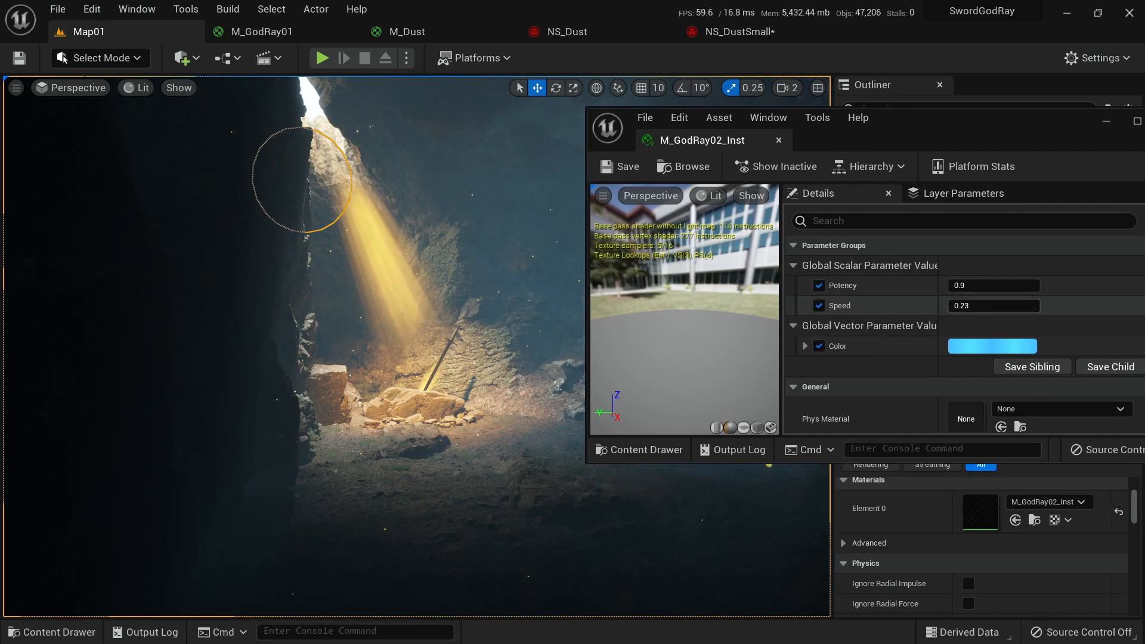
pyautogui.click(994, 285)
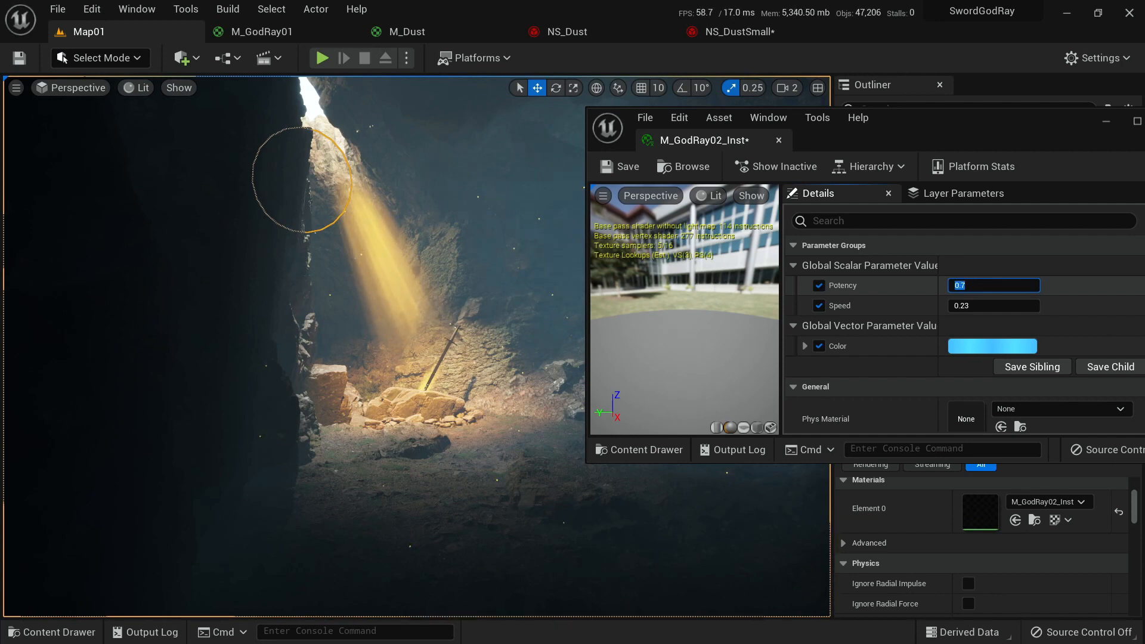
pyautogui.write('2')
pyautogui.press('Return')
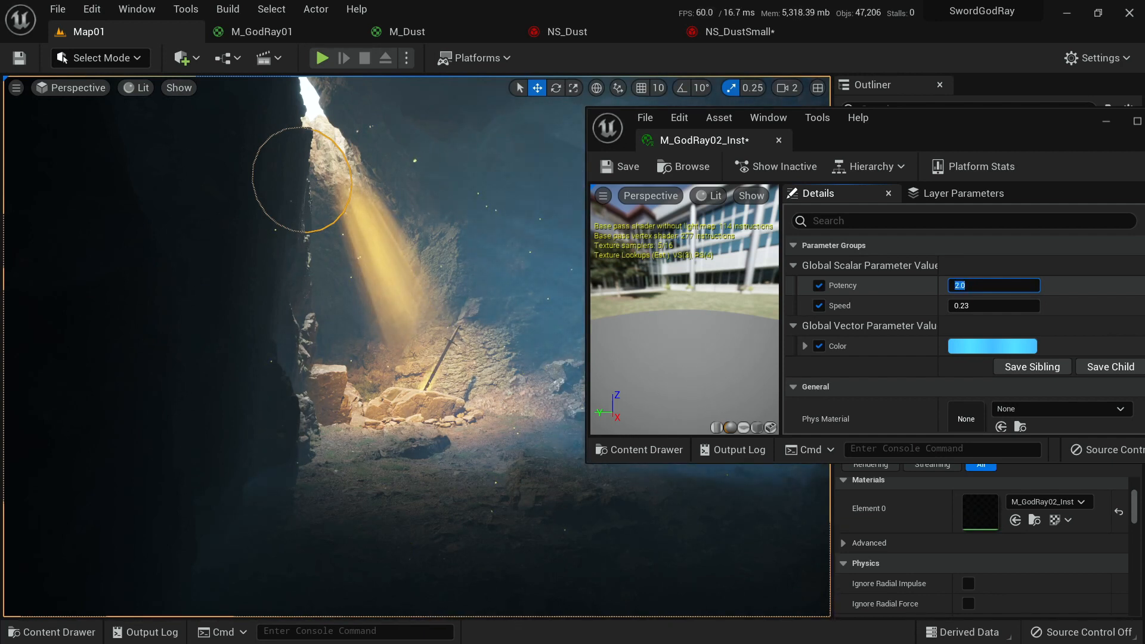
pyautogui.write('1')
pyautogui.press('Return')
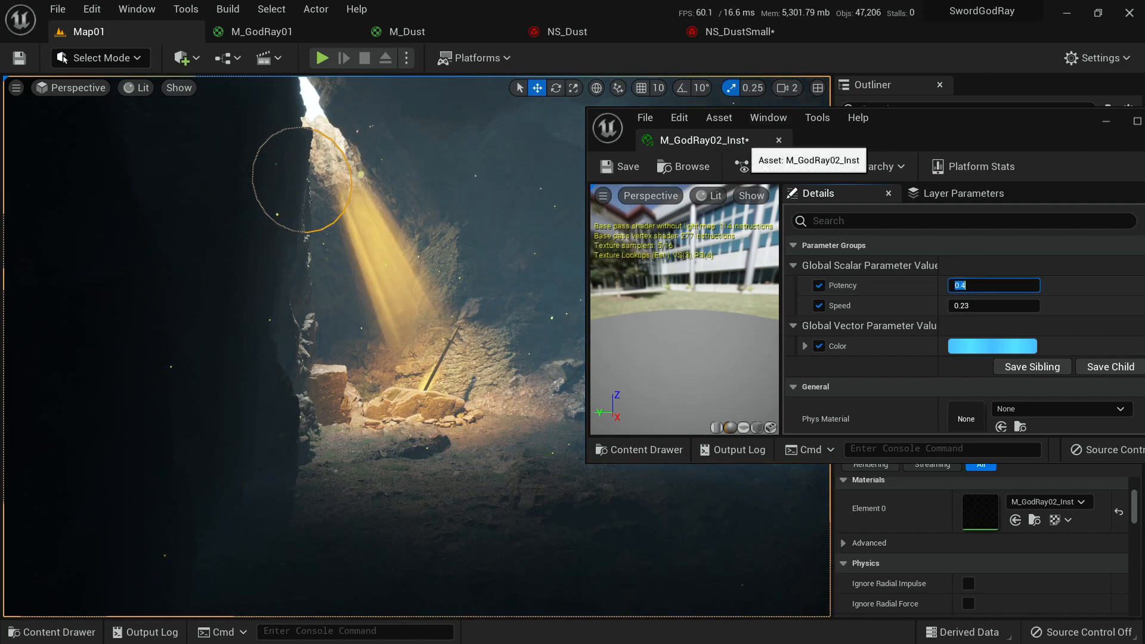
pyautogui.middleClick(742, 141)
# Select the SM_GodRay light shaft and shift it sideways over the sword's stone.
pyautogui.moveTo(656, 238); pyautogui.dragTo(692, 231, button='right')
pyautogui.press('s')
pyautogui.moveTo(417, 346); pyautogui.dragTo(379, 324, button='right')
pyautogui.press('d')
pyautogui.press('w')
pyautogui.press('g')
pyautogui.press('w')
pyautogui.doubleClick(940, 226)
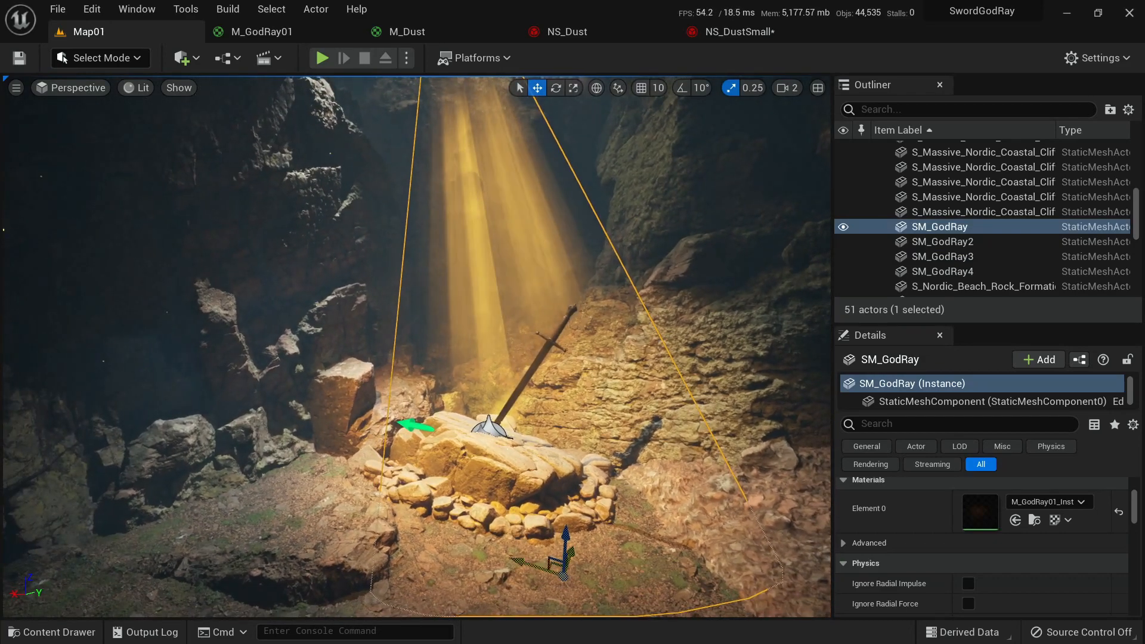
pyautogui.moveTo(550, 564); pyautogui.dragTo(511, 561)
pyautogui.moveTo(507, 525); pyautogui.dragTo(487, 489, button='right')
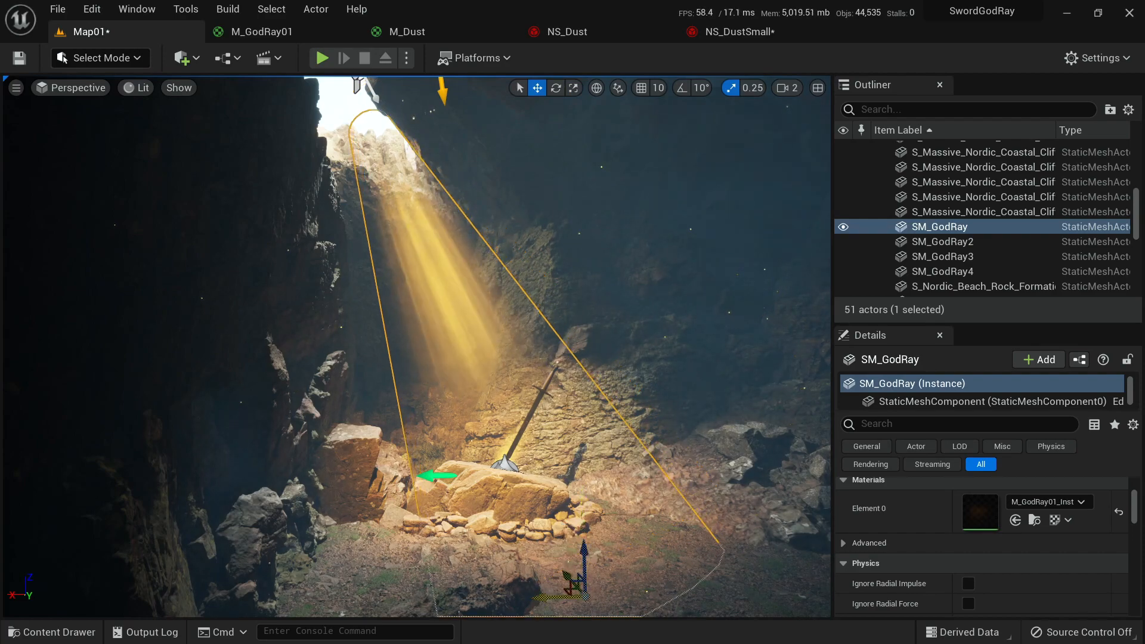
# From above the sword, fine-tune the position of SM_GodRay by moving it slightly along its Y axis.
pyautogui.press('w')
pyautogui.moveTo(417, 346); pyautogui.dragTo(397, 400, button='right')
pyautogui.press('s')
pyautogui.press('w')
pyautogui.press('s')
pyautogui.press('w')
pyautogui.press('s')
pyautogui.press('g')
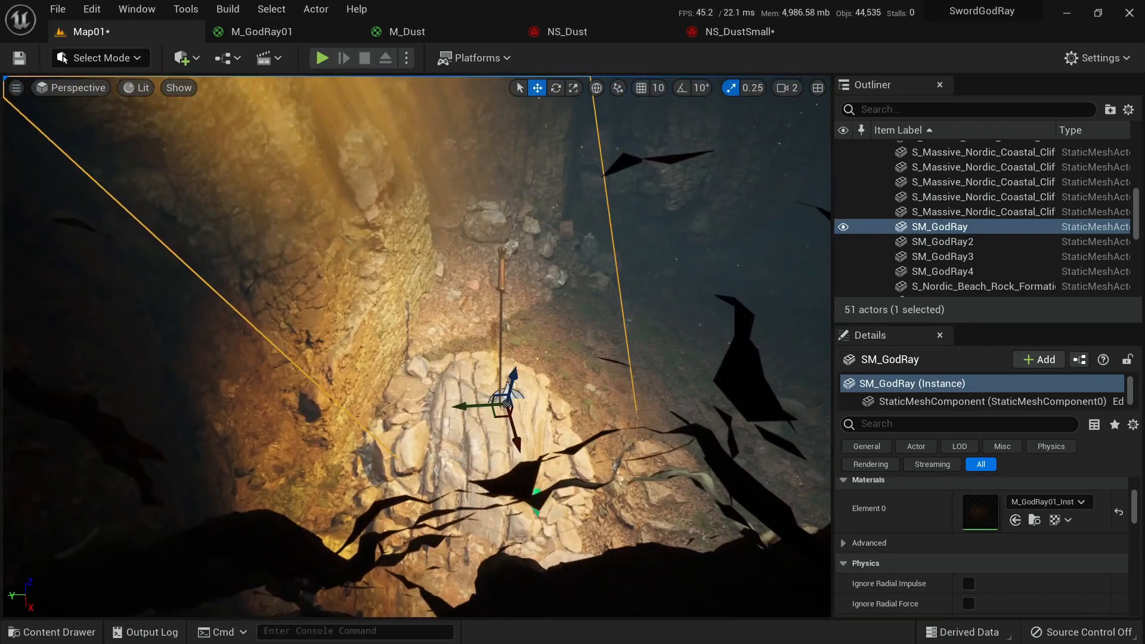
pyautogui.moveTo(475, 408); pyautogui.dragTo(496, 407)
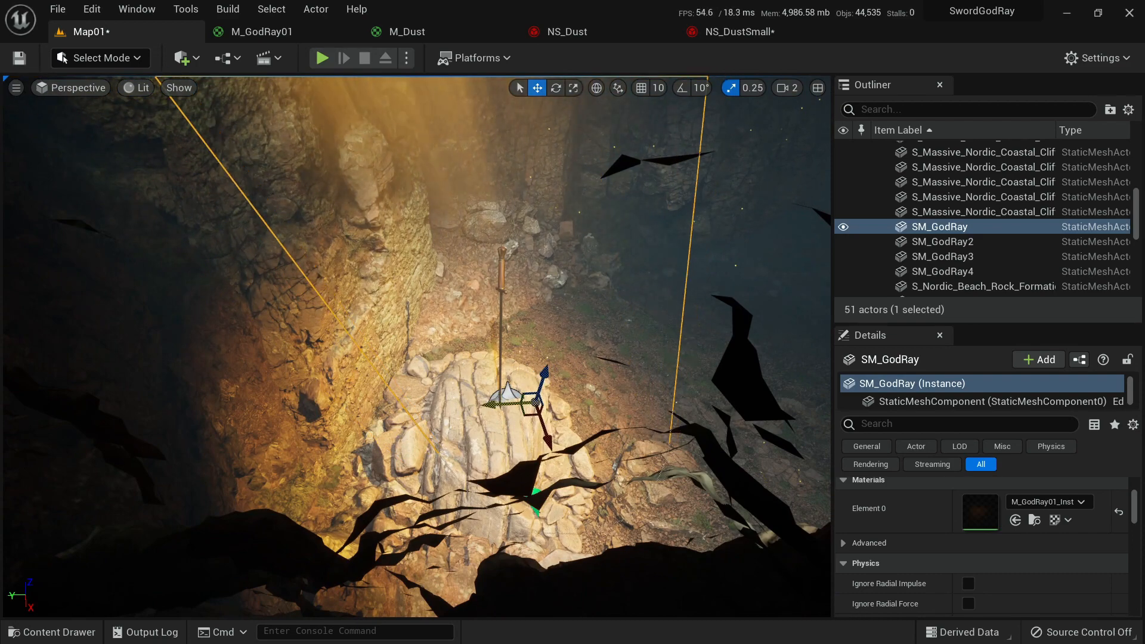
# Review the repositioned light shaft and the dust from a distance inside the cave.
pyautogui.press('g')
pyautogui.press('w')
pyautogui.moveTo(495, 407); pyautogui.dragTo(470, 369, button='right')
pyautogui.press('w')
pyautogui.press('a')
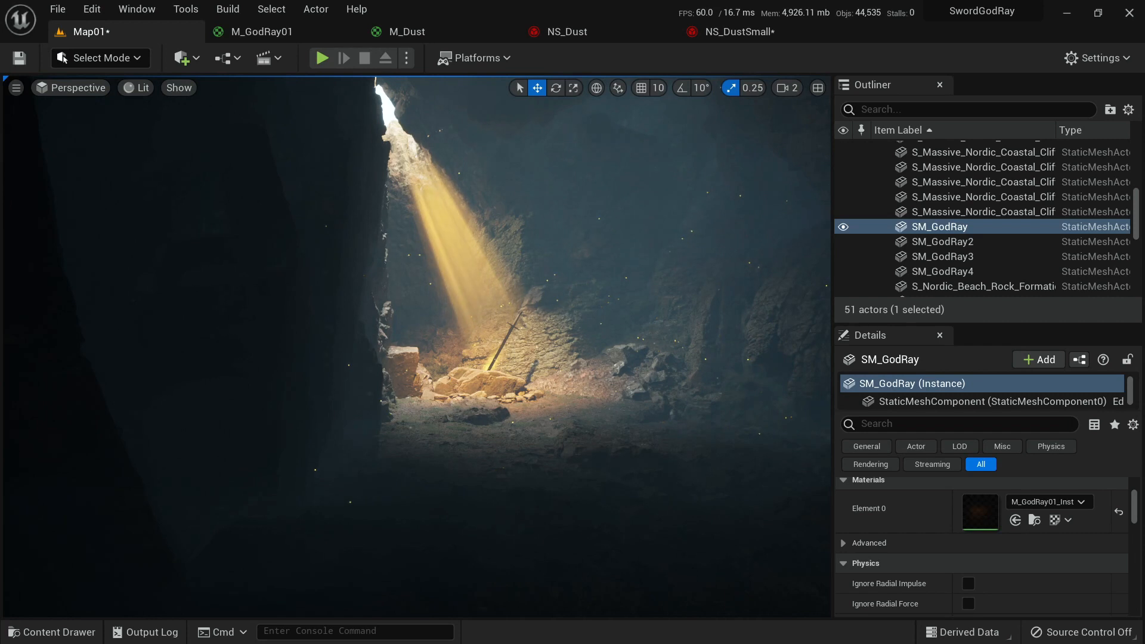
pyautogui.moveTo(470, 370); pyautogui.dragTo(503, 354, button='right')
pyautogui.press('a')
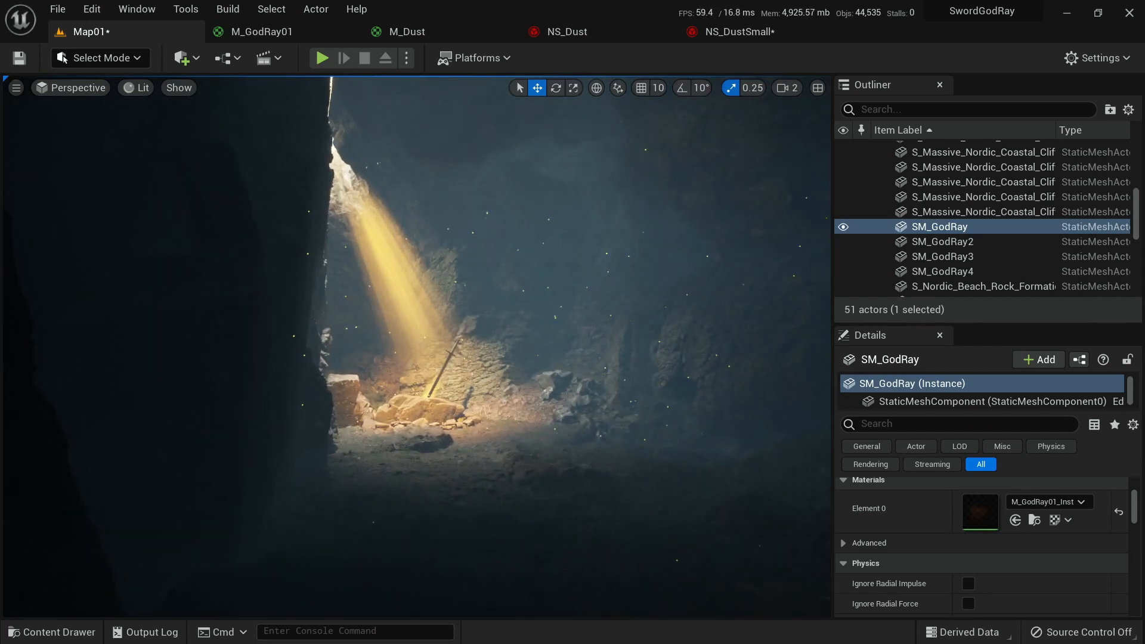
# Select the SM_GodRay3 light shaft near the cave opening and look over its details and assigned material.
pyautogui.click(321, 212)
pyautogui.scroll(-3, 981, 547)
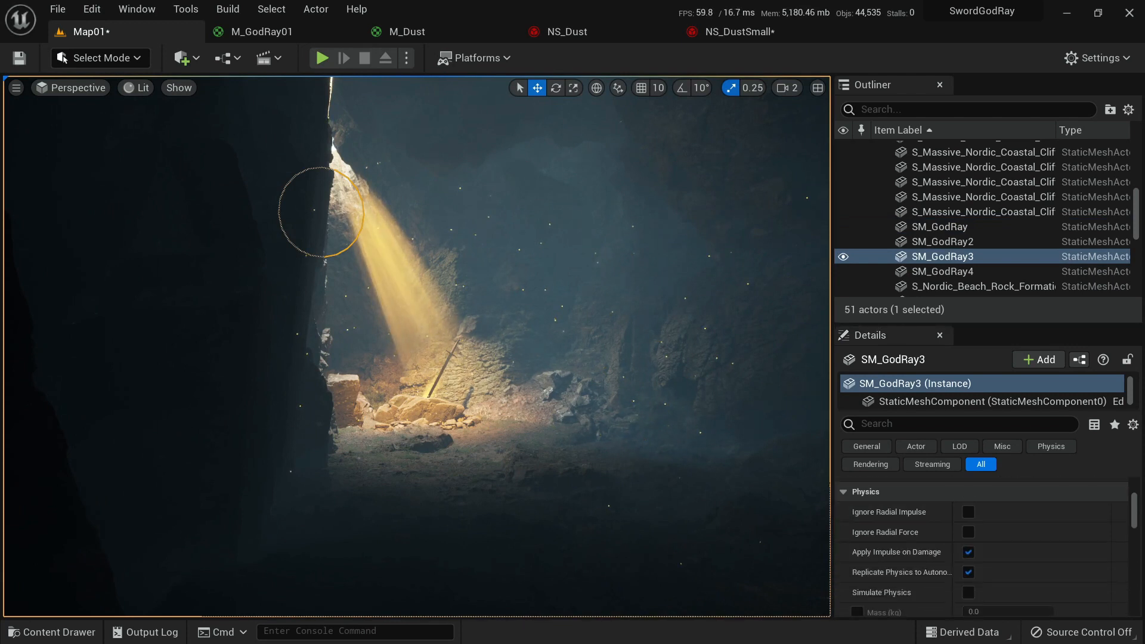
pyautogui.scroll(8, 982, 547)
pyautogui.scroll(-1, 982, 548)
pyautogui.scroll(-2, 982, 548)
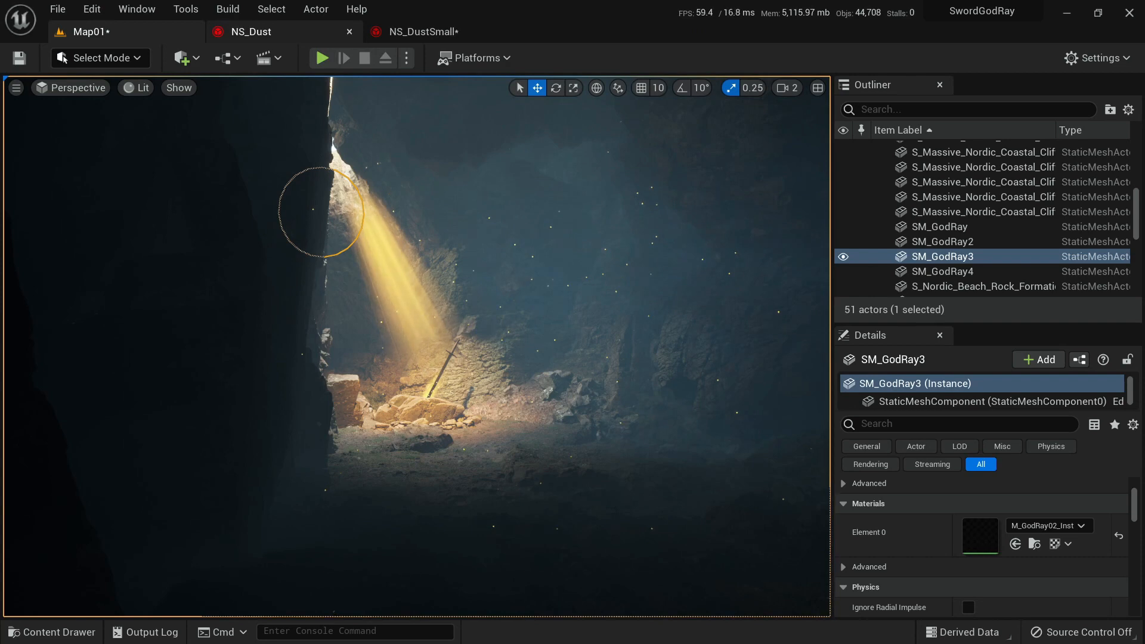
# Close the remaining asset editors and save M_GodRay02_Inst, Map01 and NS_DustSmall.
pyautogui.click(349, 31)
pyautogui.hotkey('ctrl', 'space')
pyautogui.hotkey('ctrl', 'shift', 's')
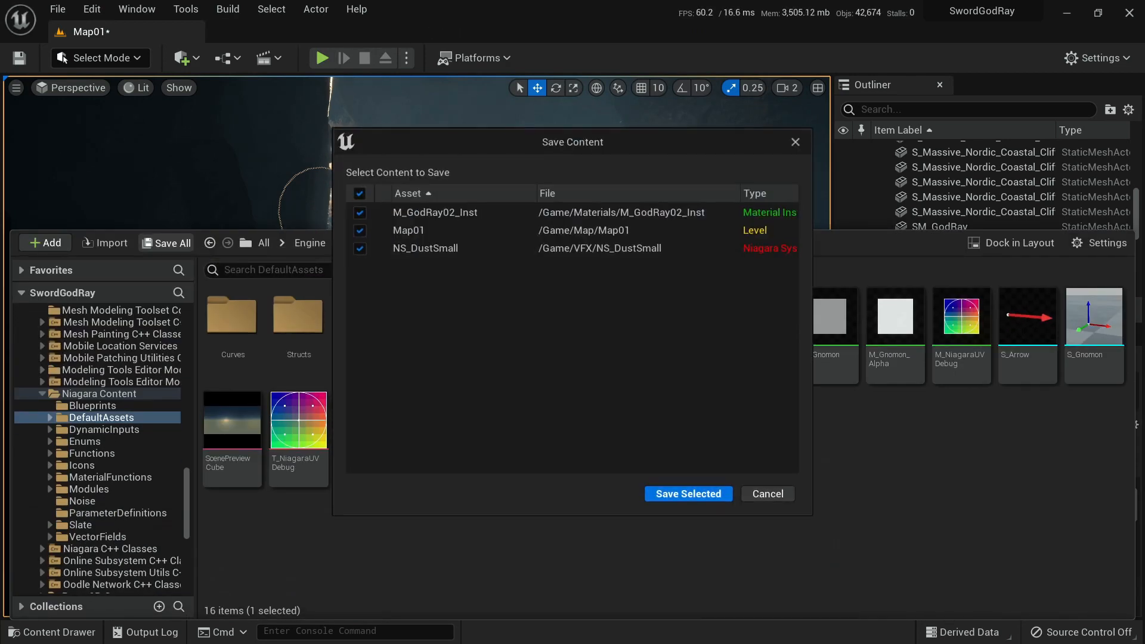
pyautogui.press('Return')
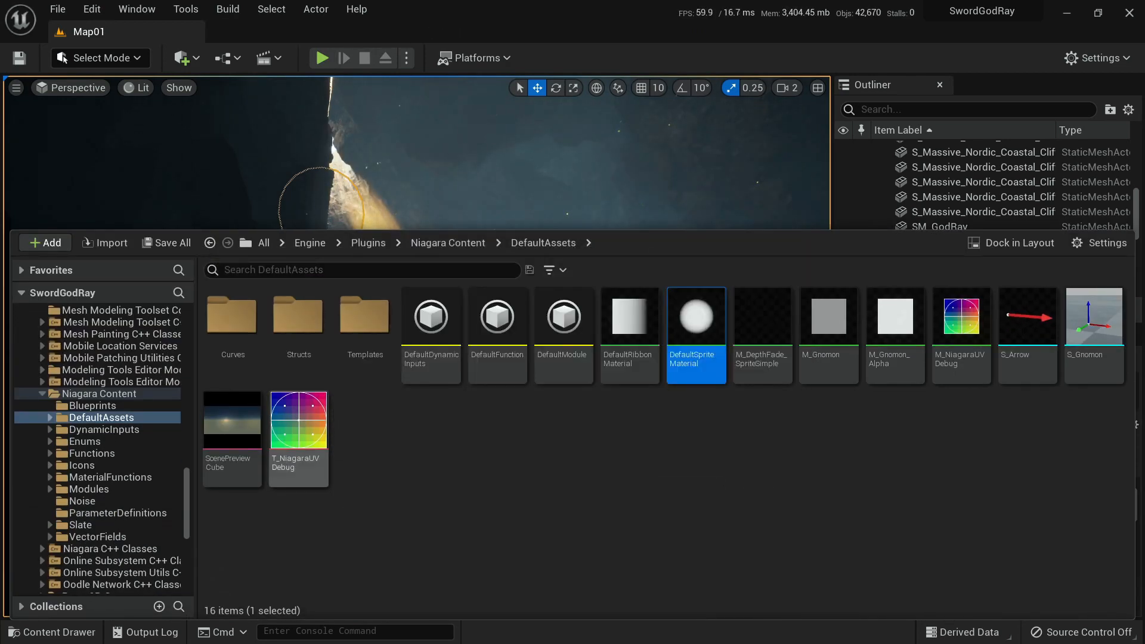
# Collapse the Plugins and Engine folders in the content browser's folder tree.
pyautogui.scroll(15, 95, 418)
pyautogui.scroll(10, 95, 417)
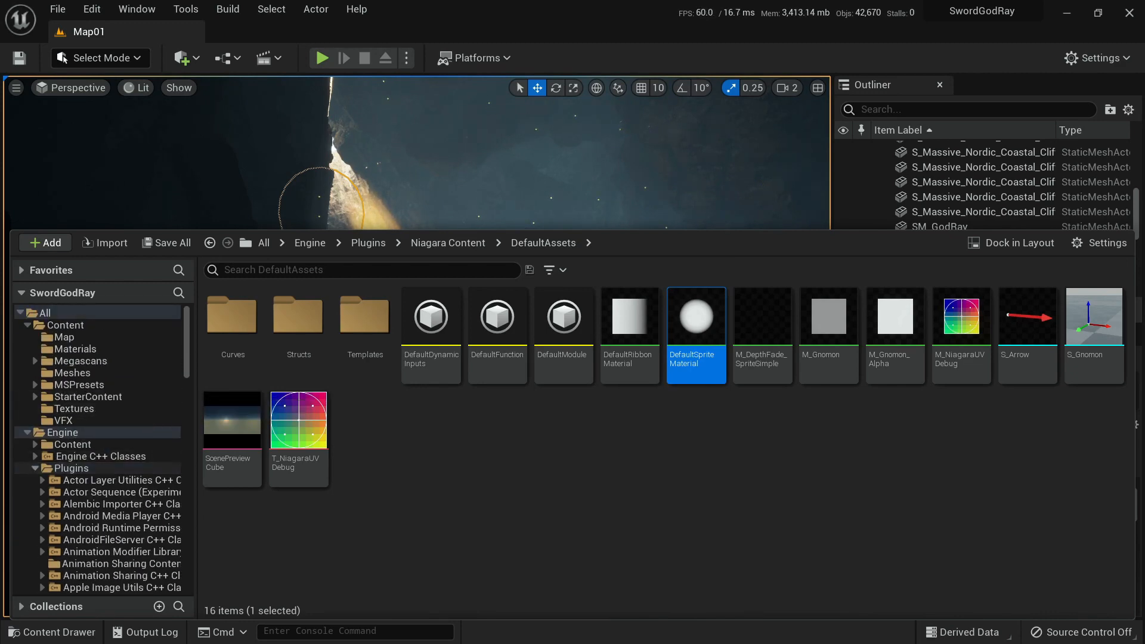
pyautogui.click(36, 468)
pyautogui.click(27, 432)
pyautogui.hotkey('ctrl', 'space')
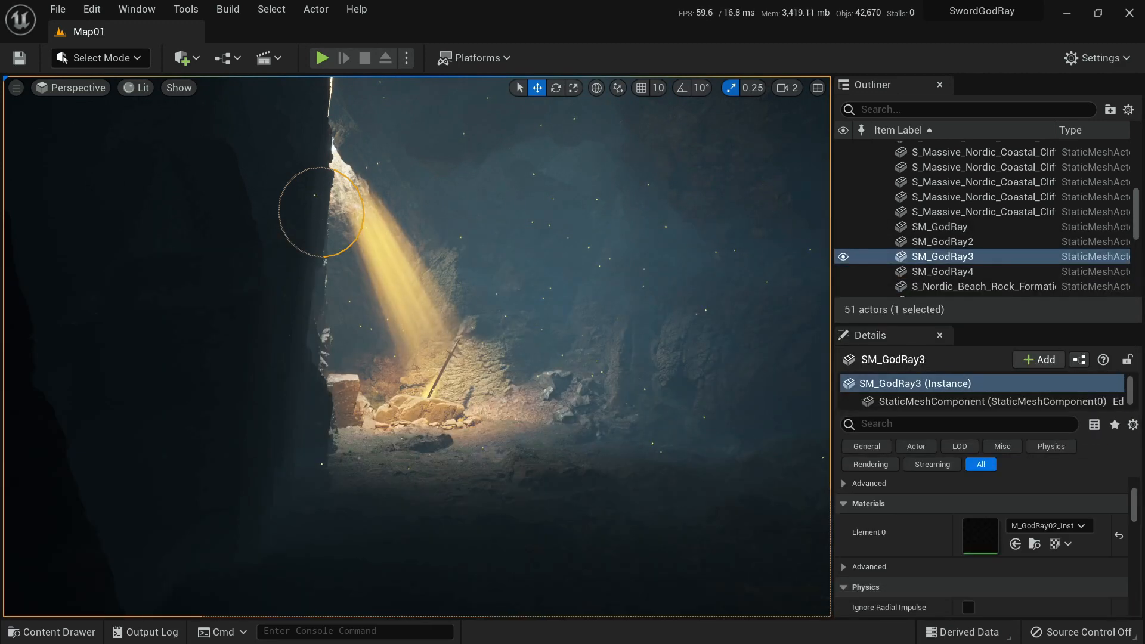
# Inspect the lit cave interior and the rocky passage at the cave entrance.
pyautogui.moveTo(418, 346); pyautogui.dragTo(431, 346, button='right')
pyautogui.click(573, 462)
pyautogui.press('g')
pyautogui.press('g')
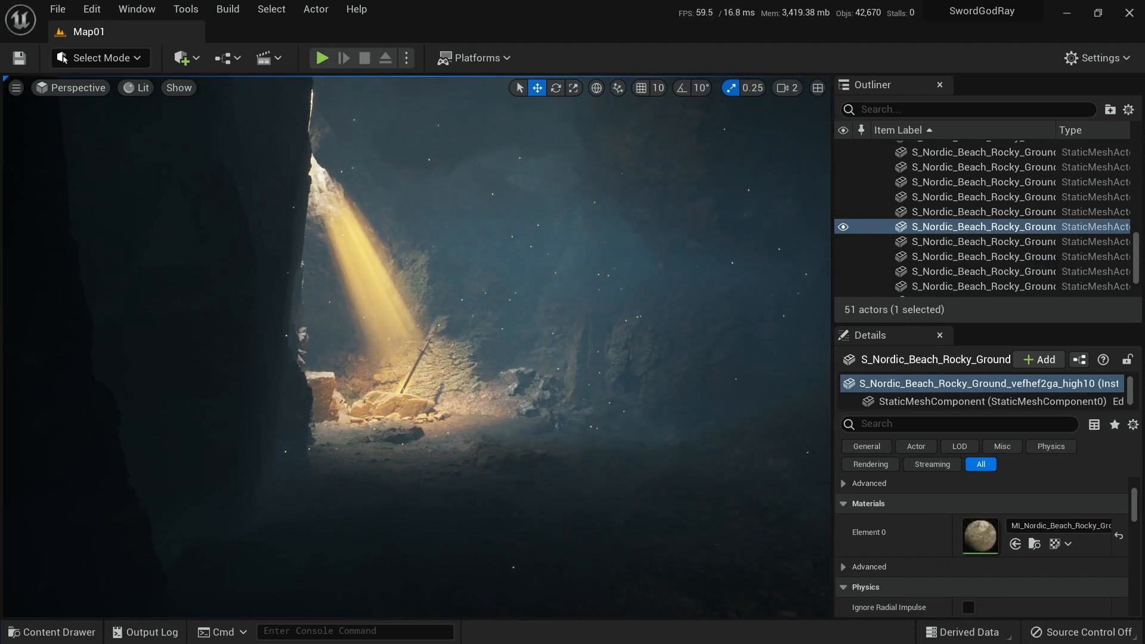
pyautogui.hotkey('ctrl', 'space')
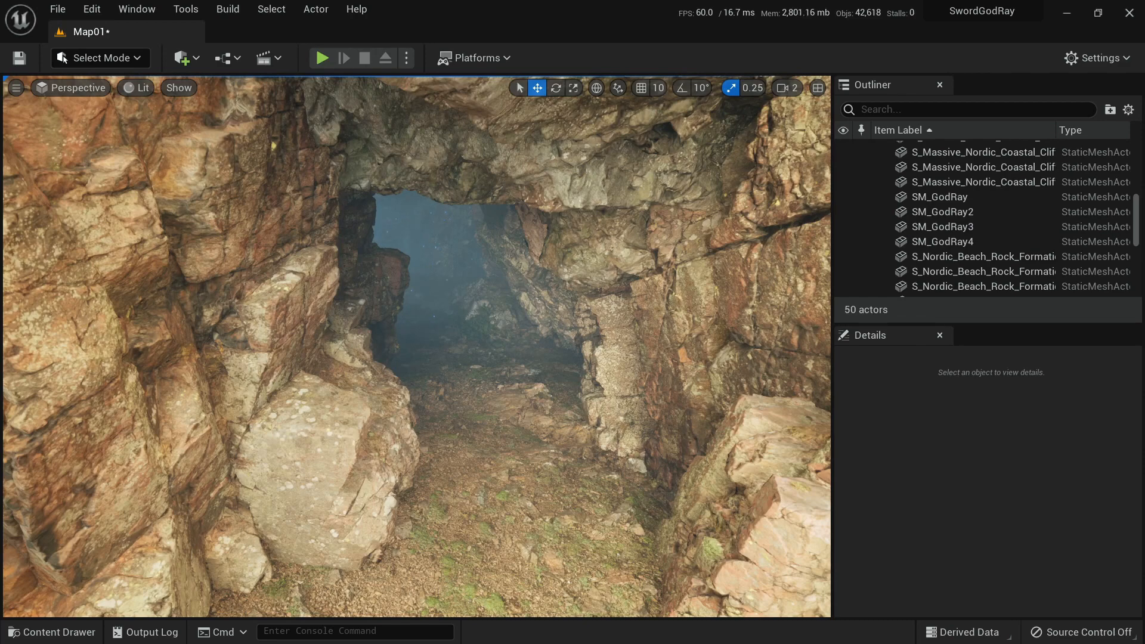
pyautogui.moveTo(418, 346); pyautogui.dragTo(411, 322, button='right')
pyautogui.press('w')
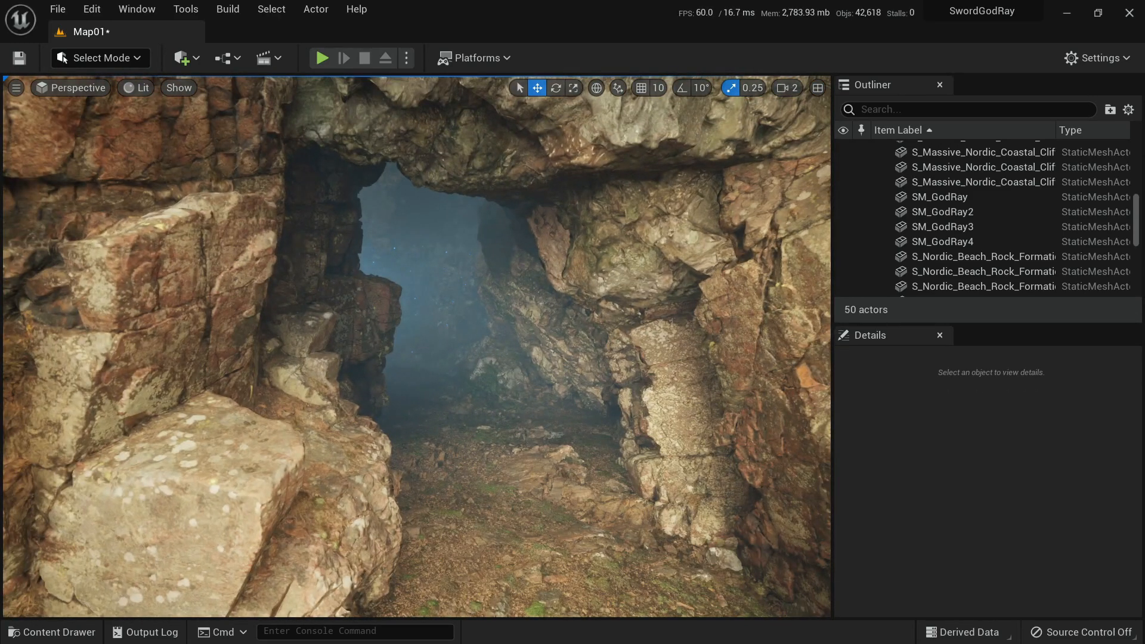
# Open Quixel Bridge and go to the Nordic Coastal Cliffs collection under Environment / Natural.
pyautogui.click(137, 9)
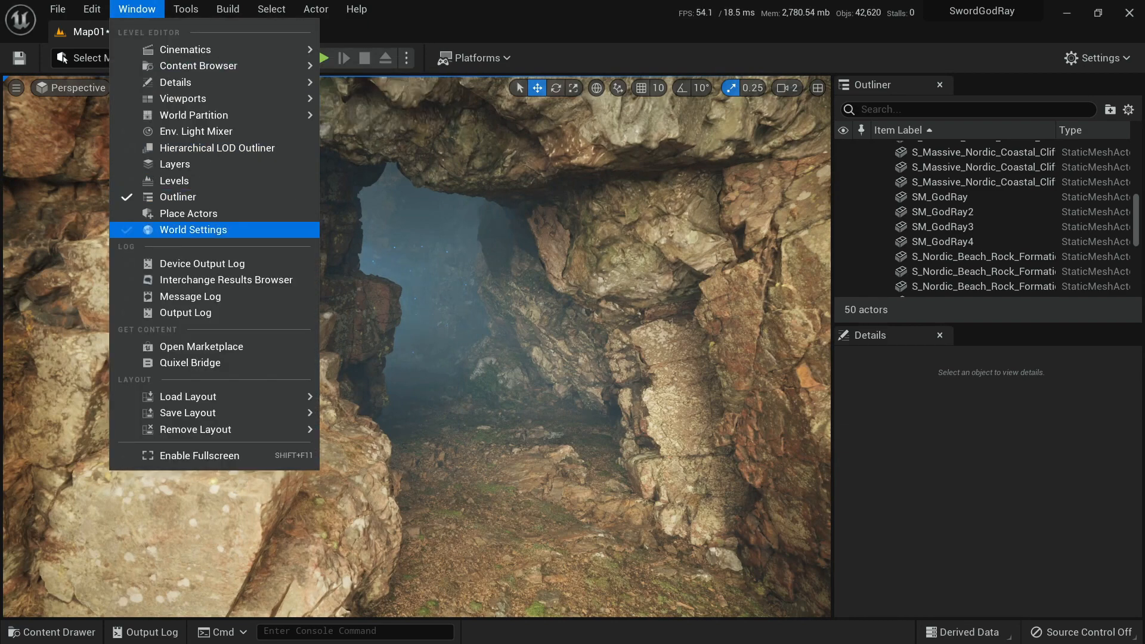
pyautogui.click(190, 362)
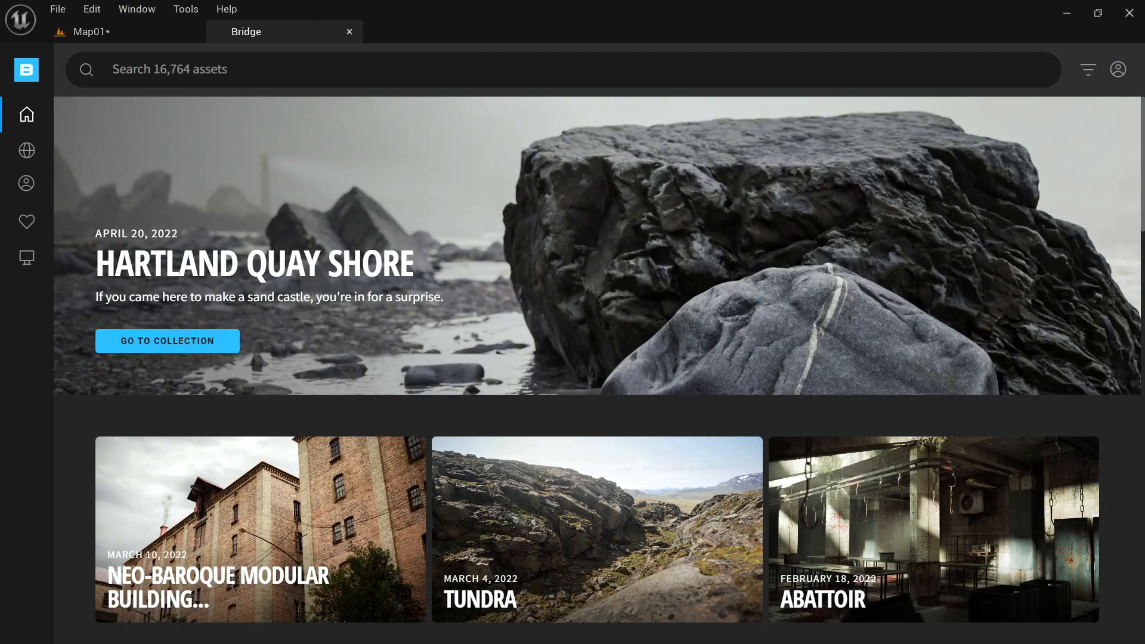
pyautogui.moveTo(27, 150)
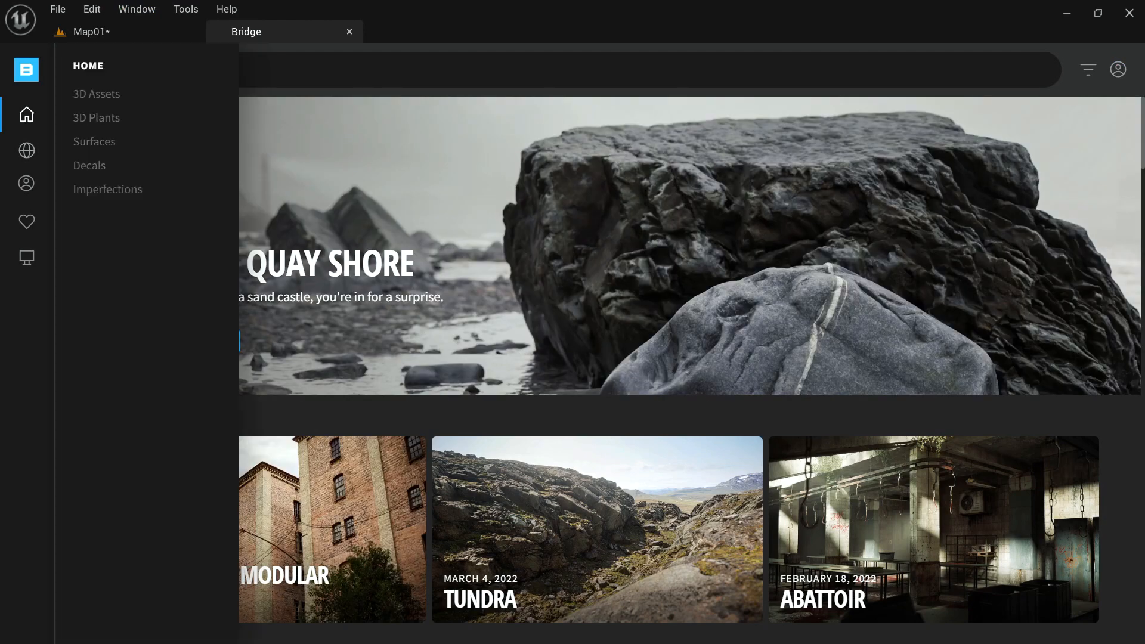
pyautogui.moveTo(27, 114)
pyautogui.click(27, 150)
pyautogui.click(105, 94)
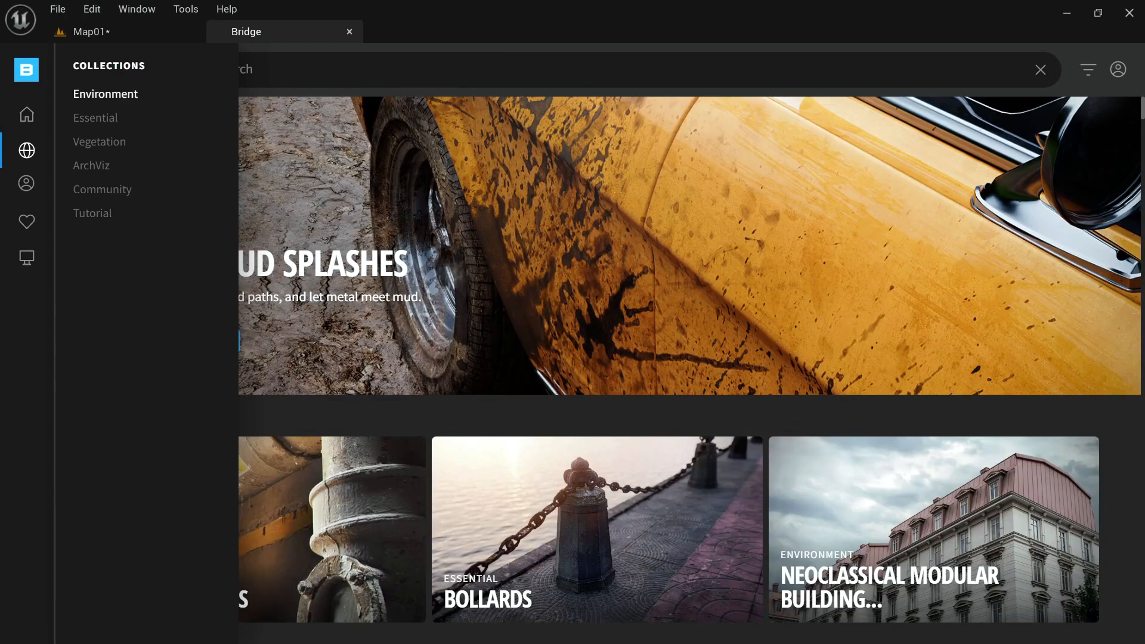
pyautogui.click(109, 165)
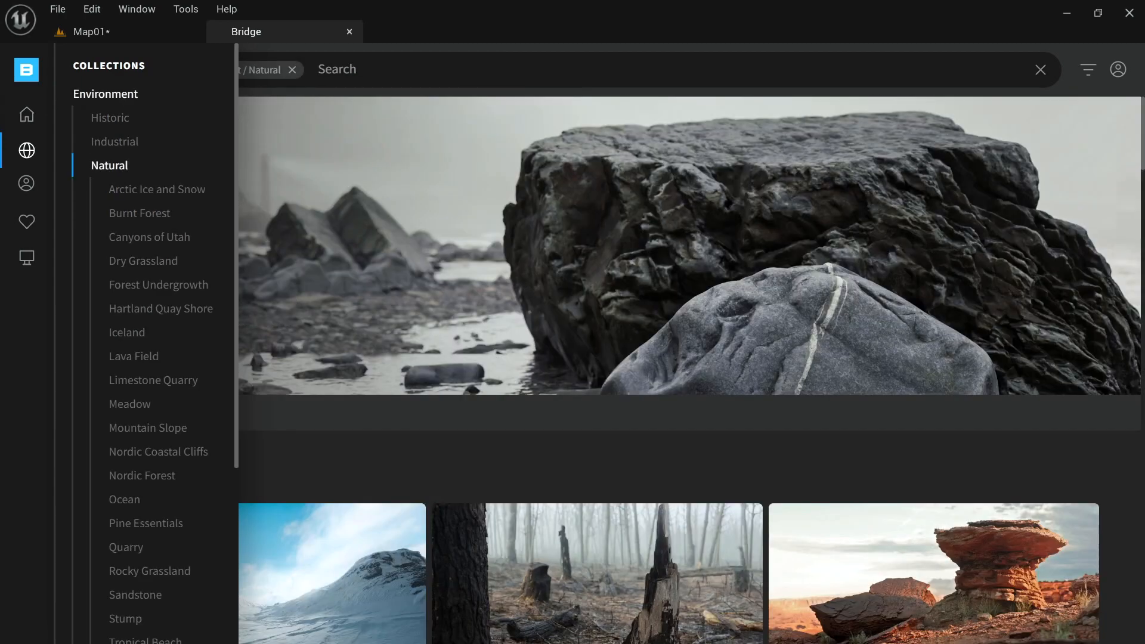
pyautogui.click(158, 451)
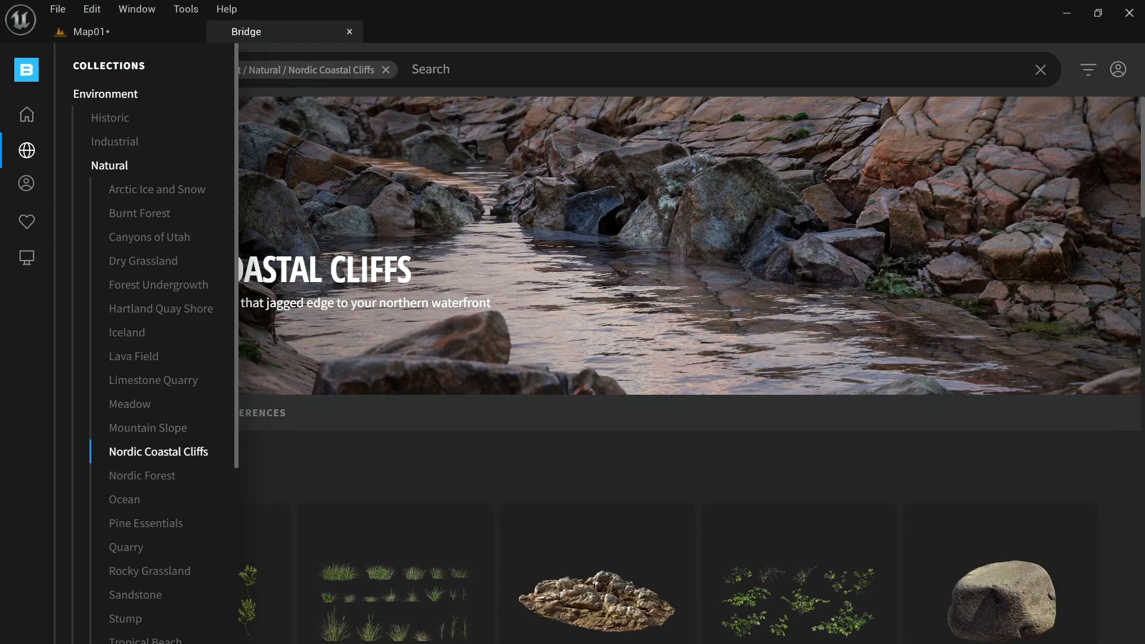
# Browse the Nordic Coastal Cliffs assets and view the downloaded Nordic Beach Rock Formation.
pyautogui.scroll(-4, 596, 477)
pyautogui.scroll(-10, 596, 478)
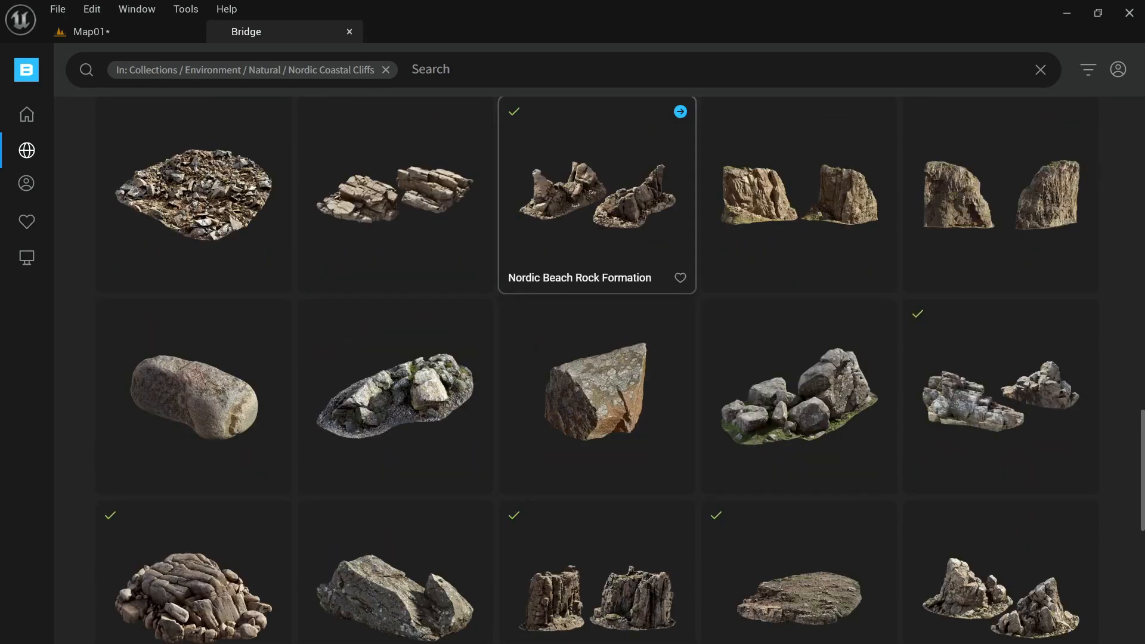
pyautogui.click(560, 238)
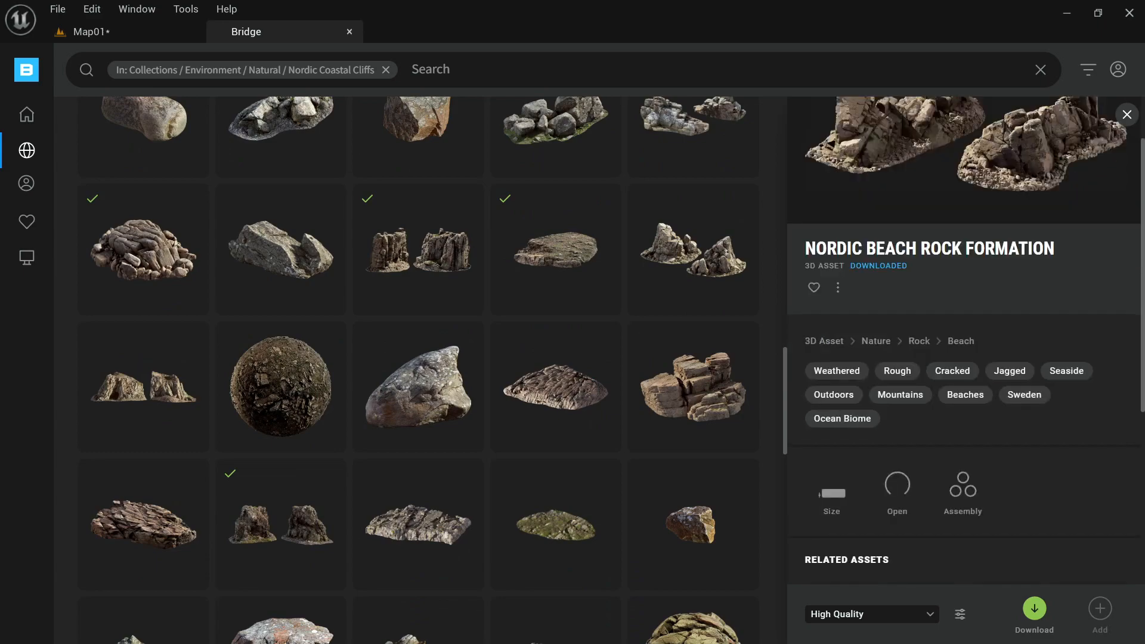
pyautogui.scroll(-5, 417, 358)
pyautogui.scroll(-6, 418, 251)
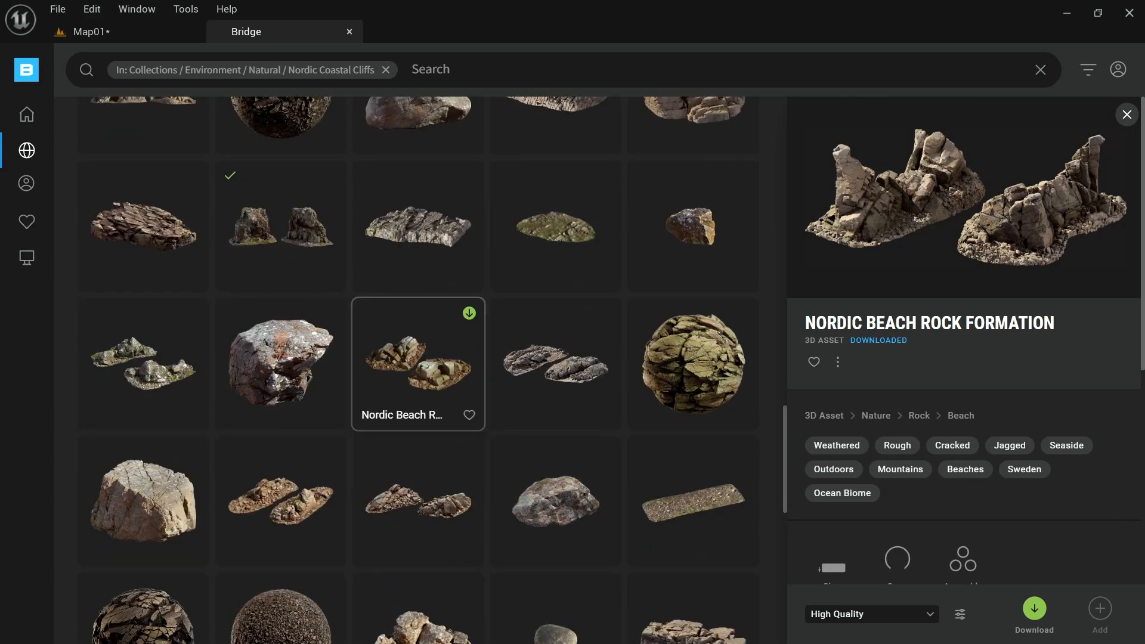
pyautogui.scroll(1, 417, 298)
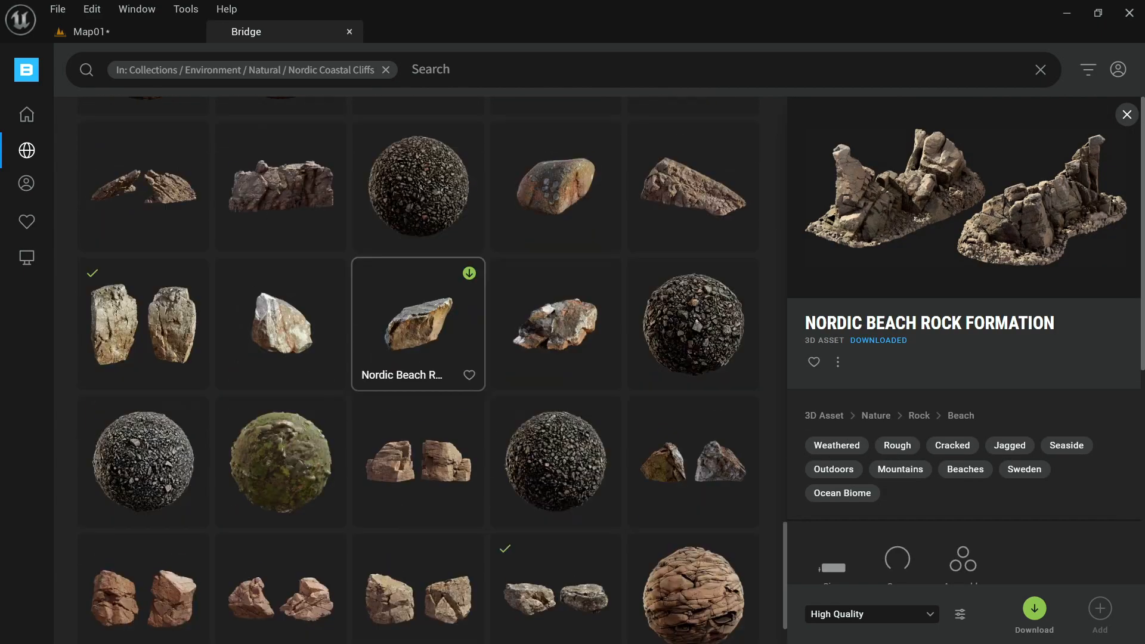
# View further rock assets in the collection, including Nordic Coastal Cliff, Nordic Beach Rock, Massive Nordic Coastal Cliff and Nordic Beach Boulder.
pyautogui.click(143, 322)
pyautogui.scroll(-1, 281, 388)
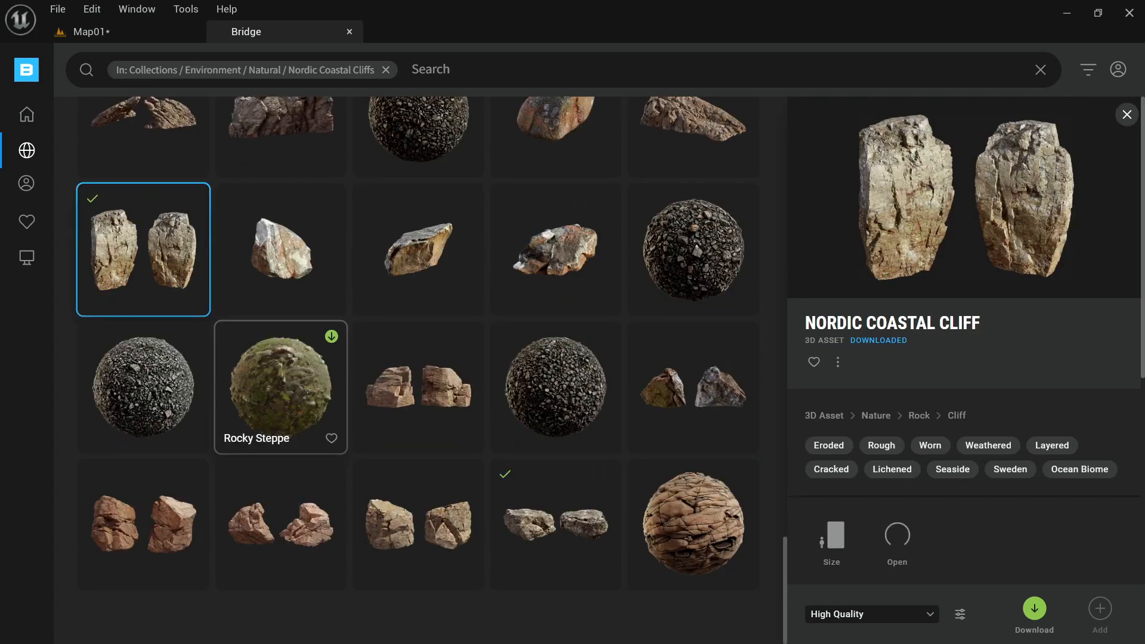
pyautogui.click(554, 519)
pyautogui.scroll(7, 555, 525)
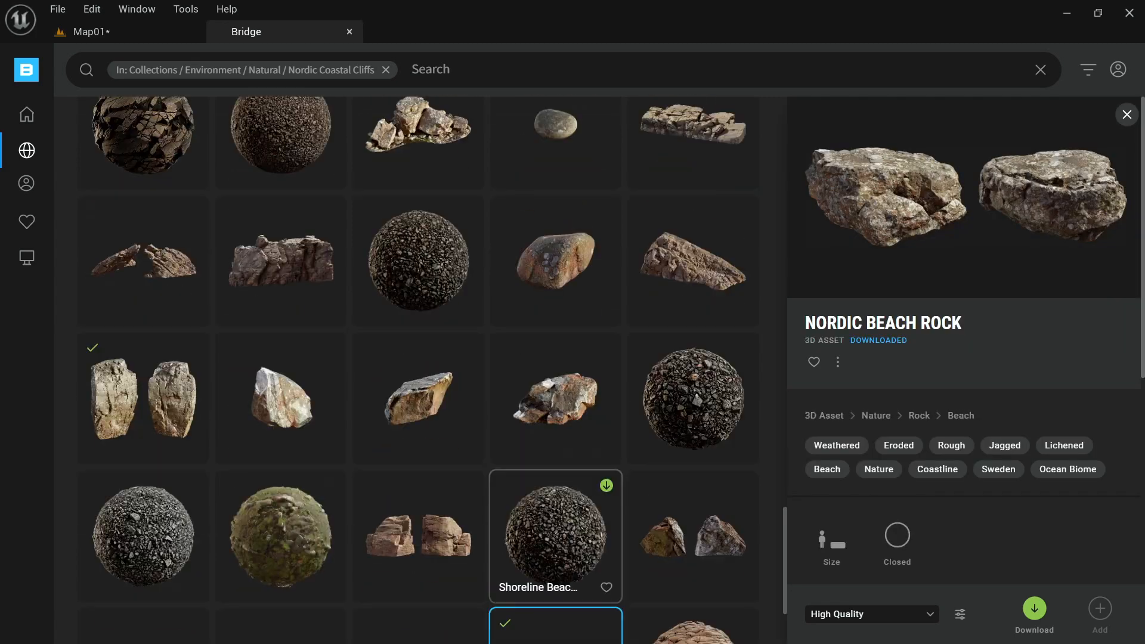
pyautogui.scroll(2, 417, 501)
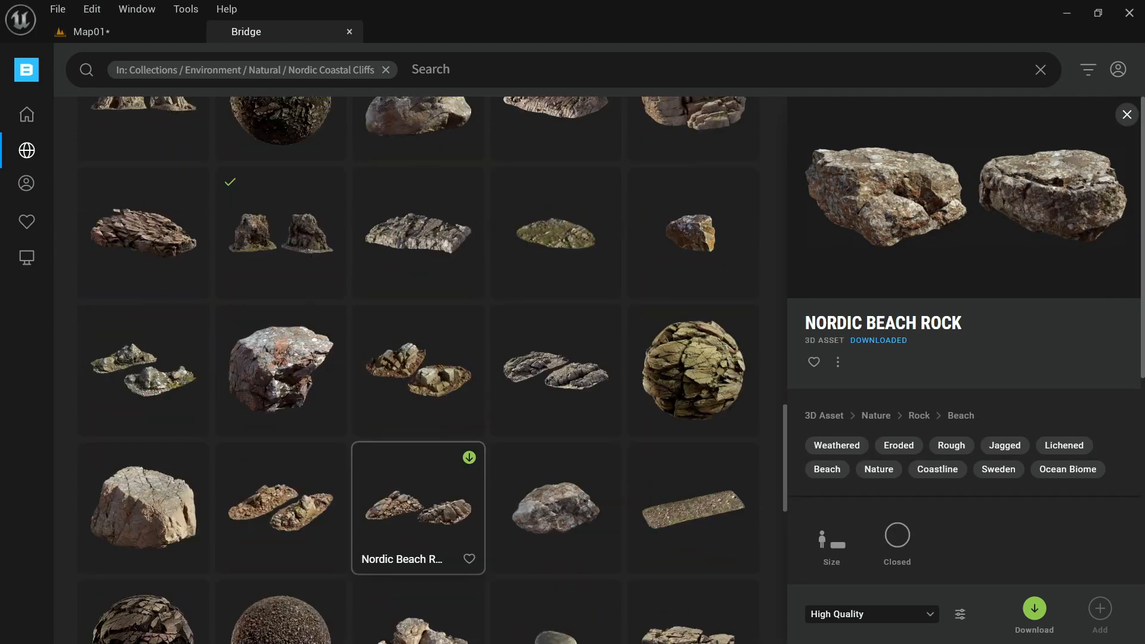
pyautogui.click(281, 233)
pyautogui.scroll(3, 418, 429)
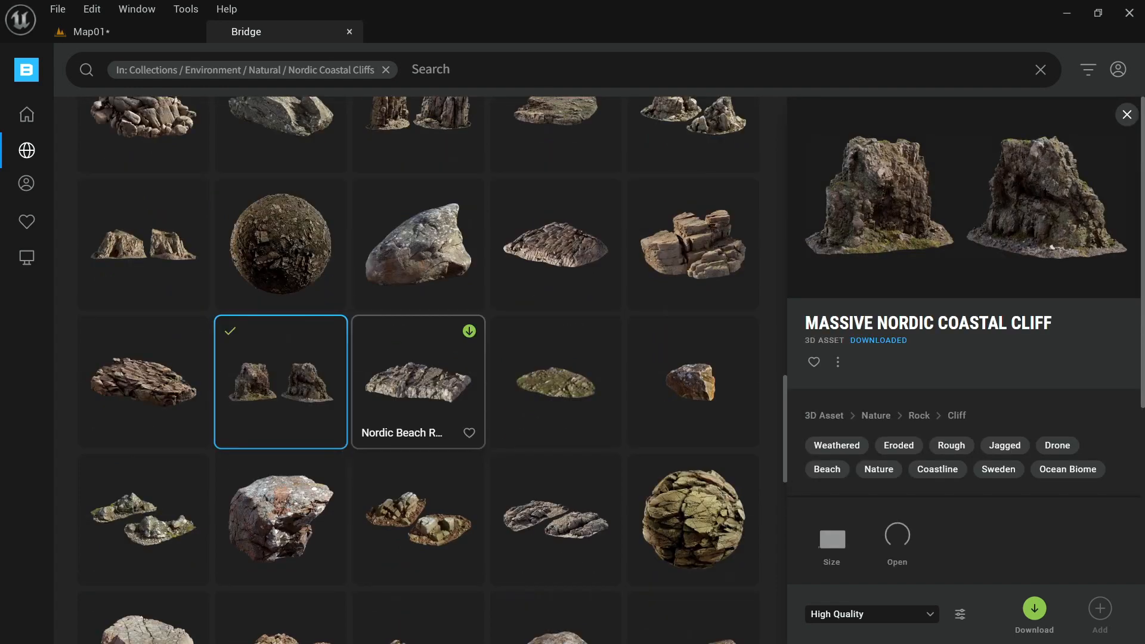
pyautogui.click(418, 322)
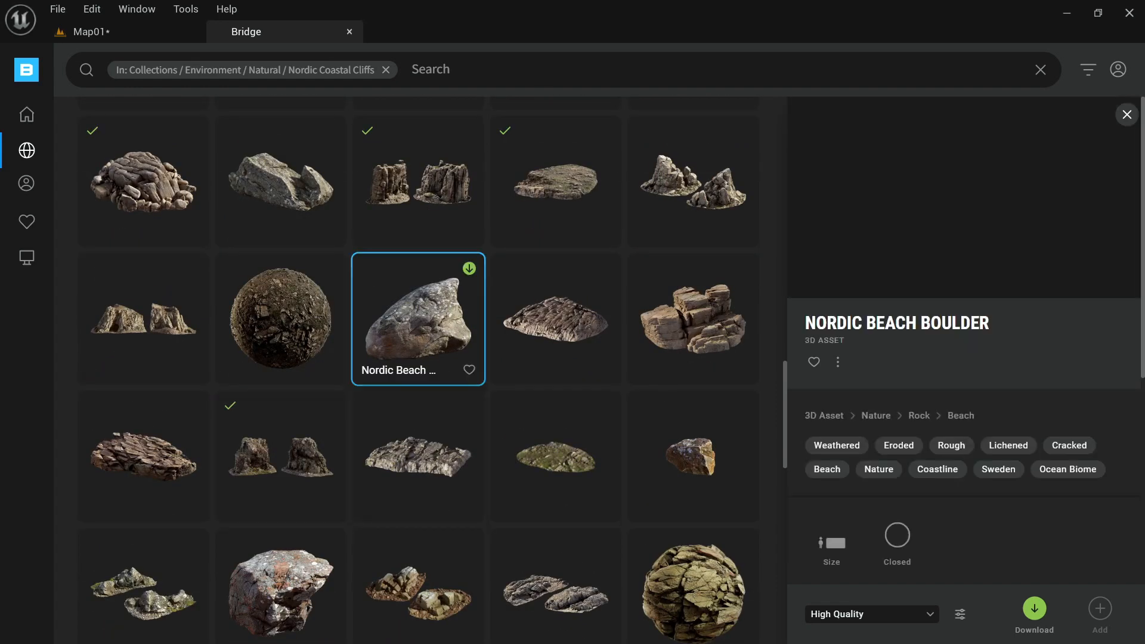
pyautogui.scroll(2, 417, 326)
pyautogui.click(418, 328)
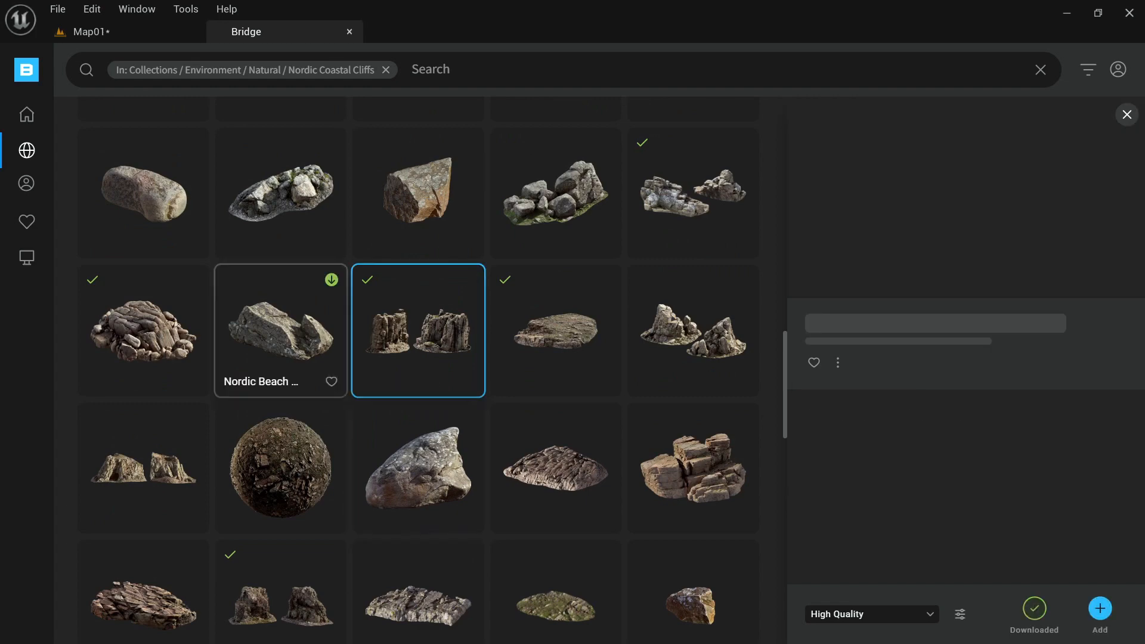
# View the two downloaded Nordic Beach Rock Formation assets and the Nordic Coastal Cliff in the Nordic Coastal Cliffs collection.
pyautogui.scroll(2, 418, 331)
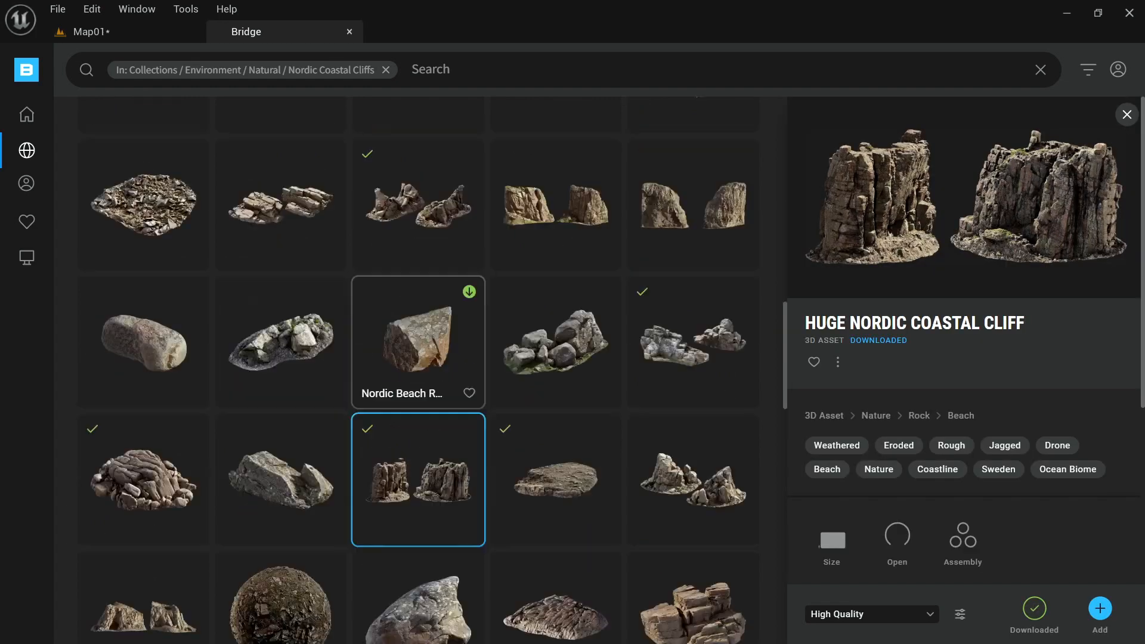
pyautogui.click(692, 340)
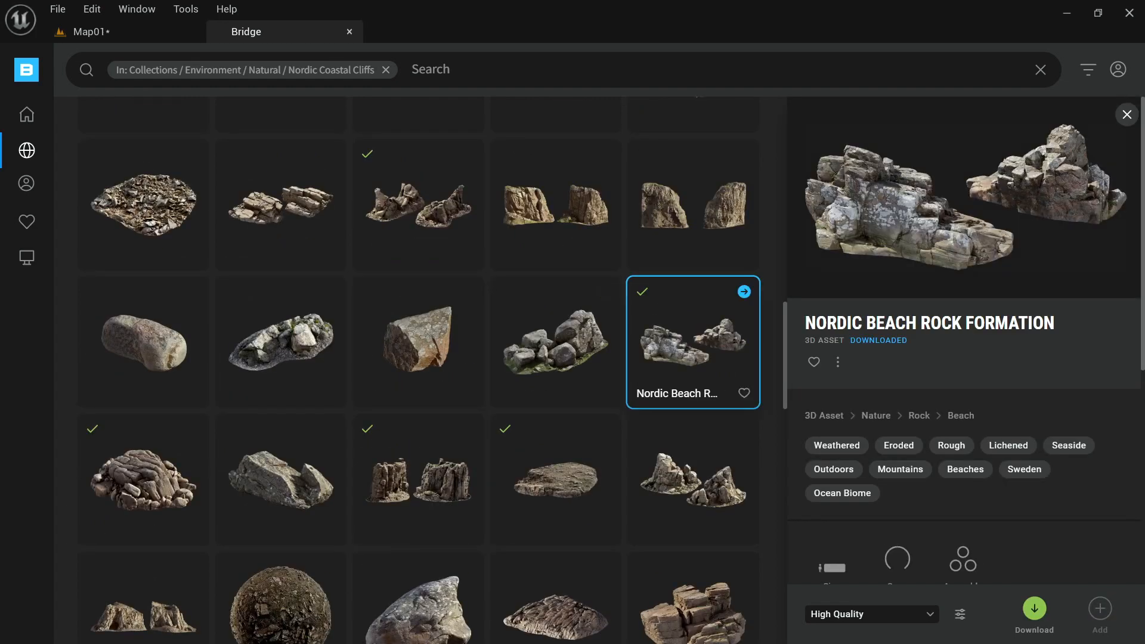
pyautogui.scroll(1, 554, 418)
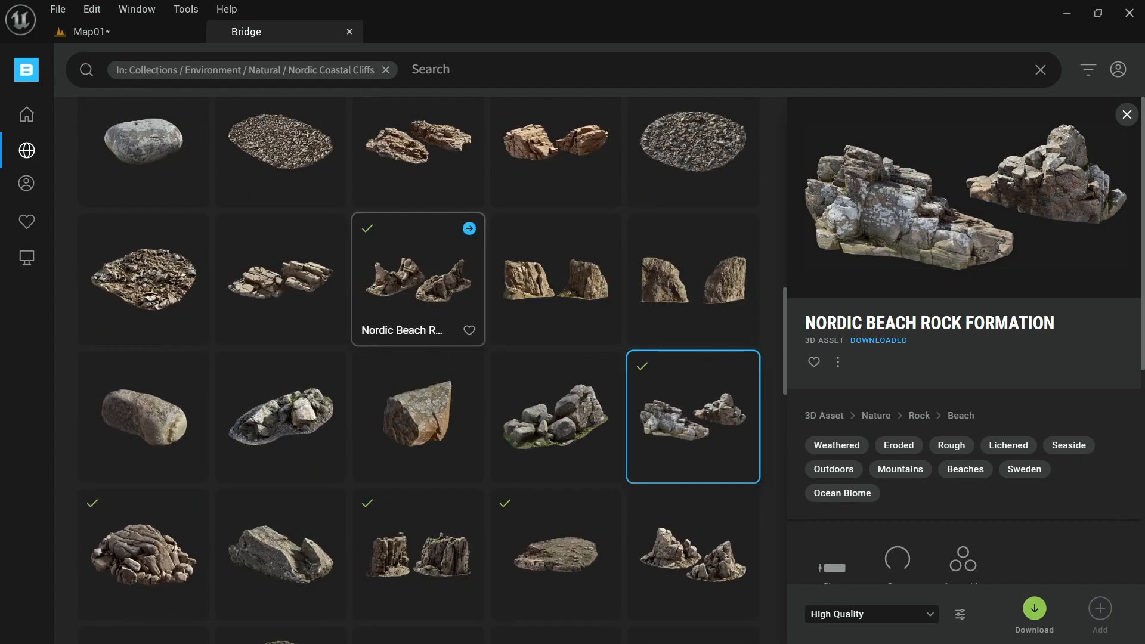
pyautogui.click(418, 281)
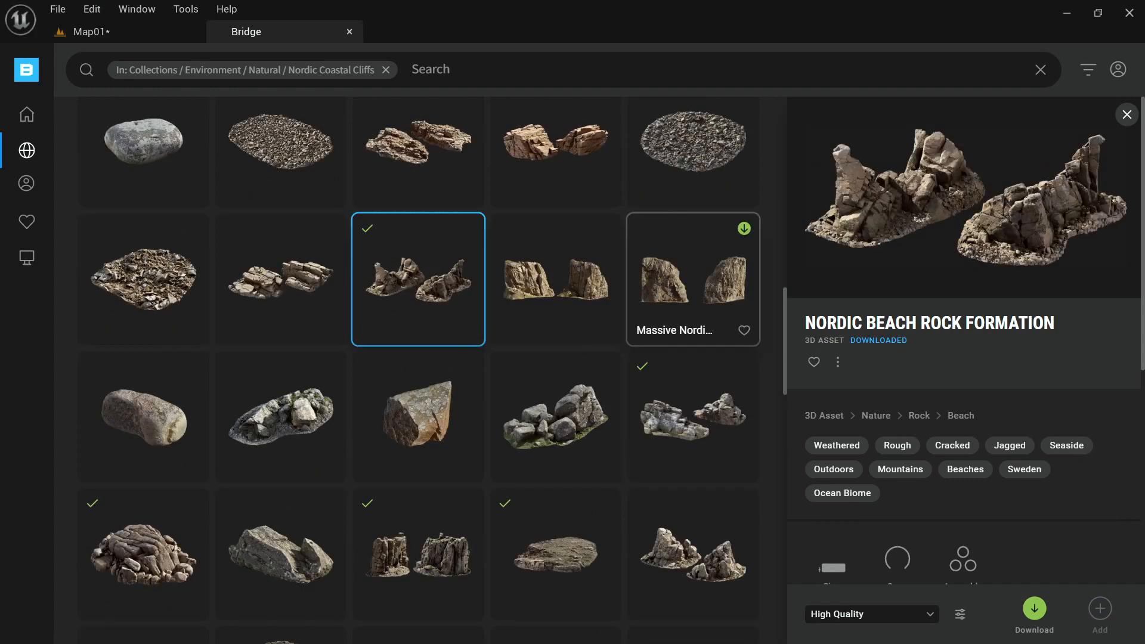
pyautogui.scroll(4, 555, 328)
pyautogui.scroll(-1, 555, 328)
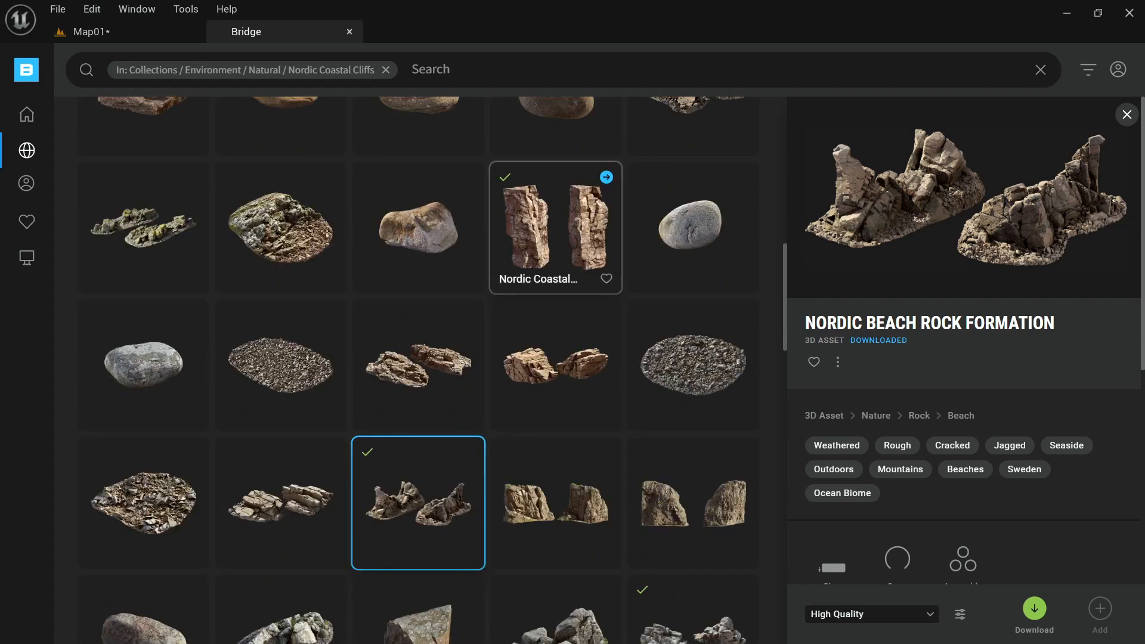
pyautogui.click(555, 227)
# Place the downloaded Nordic Beach Rock Formation with the jagged pinnacles from Bridge into the cave passage entrance.
pyautogui.click(418, 501)
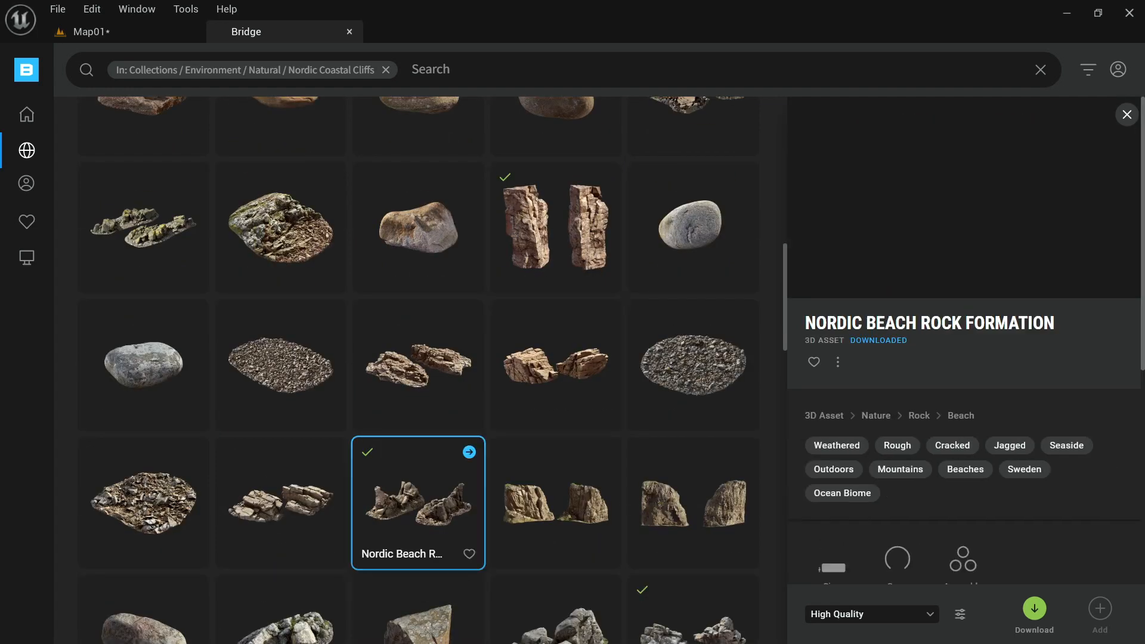
pyautogui.scroll(-1, 963, 358)
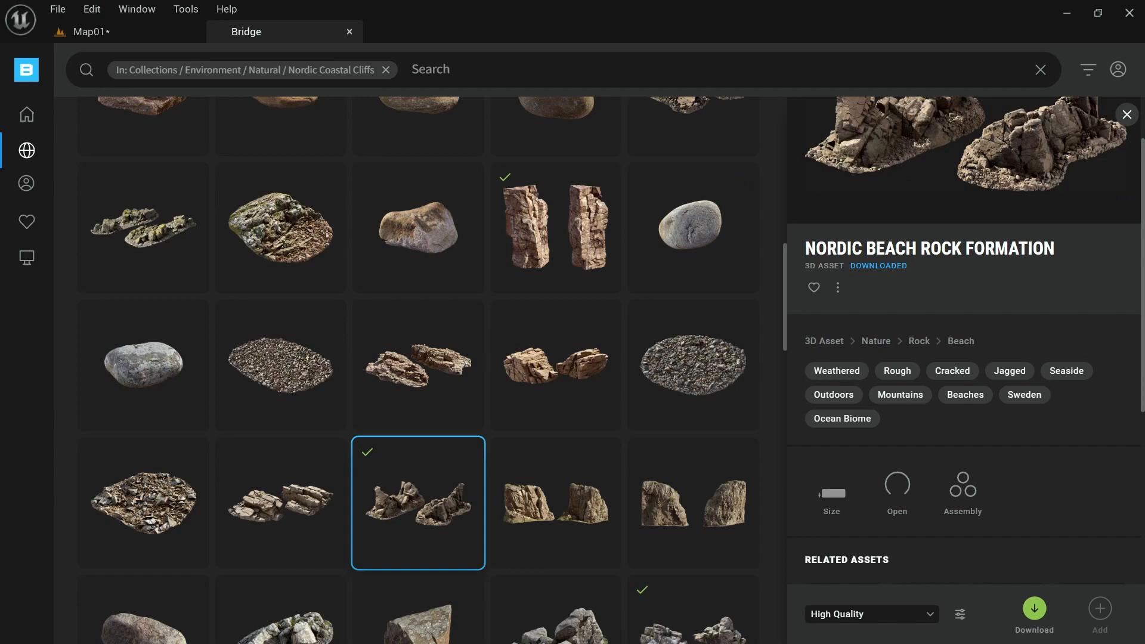
pyautogui.moveTo(418, 501); pyautogui.dragTo(177, 79)
pyautogui.moveTo(124, 26); pyautogui.dragTo(499, 449)
pyautogui.press('s')
pyautogui.moveTo(499, 448); pyautogui.dragTo(508, 490, button='right')
# Turn on grid and rotation snapping in the viewport, undoing the trial rotations of the rock formation.
pyautogui.press('e')
pyautogui.moveTo(528, 310); pyautogui.dragTo(585, 376)
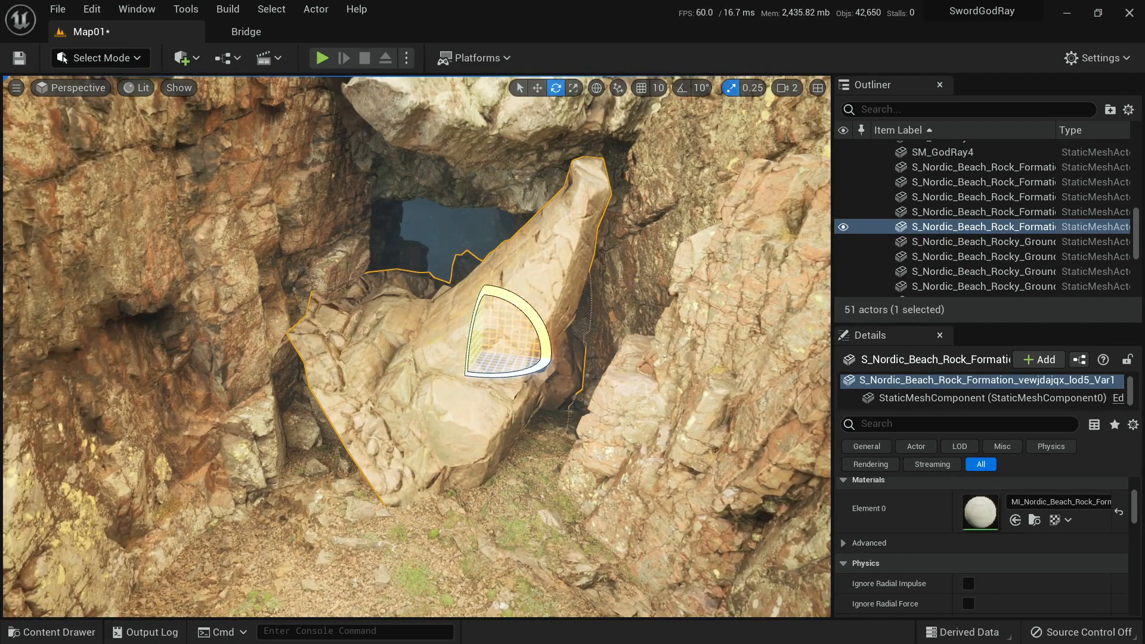
pyautogui.hotkey('ctrl', 'z')
pyautogui.click(641, 88)
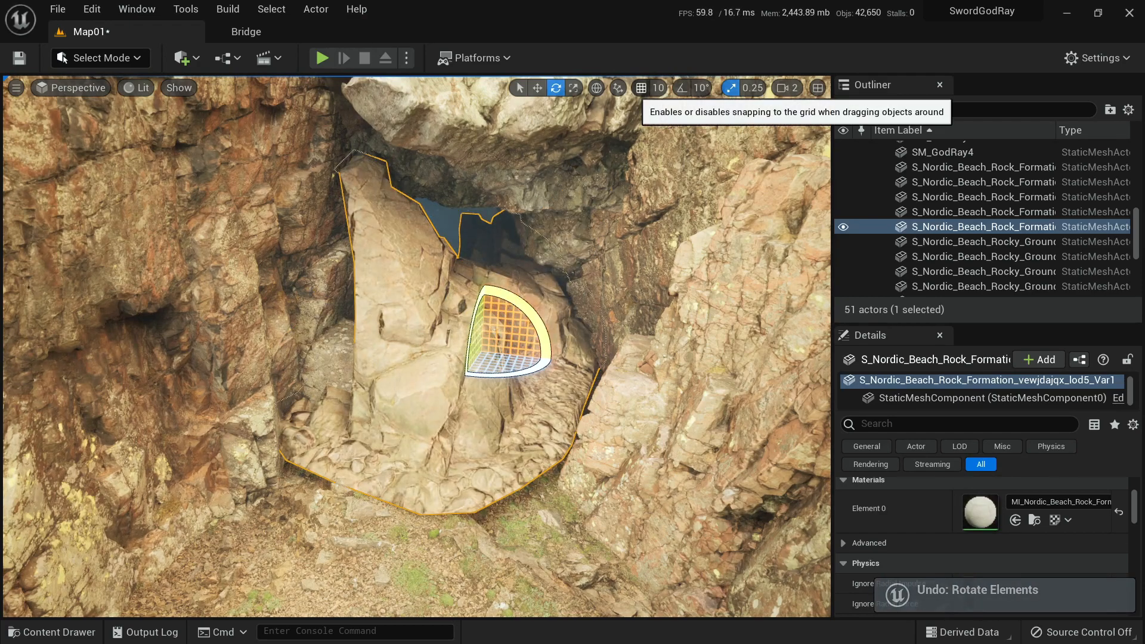
pyautogui.moveTo(528, 312)
pyautogui.mouseDown(button='right')
pyautogui.moveTo(553, 314)
pyautogui.moveTo(518, 311)
pyautogui.mouseUp(button='right')
pyautogui.moveTo(499, 340); pyautogui.dragTo(490, 382)
pyautogui.hotkey('ctrl', 'z')
pyautogui.click(681, 88)
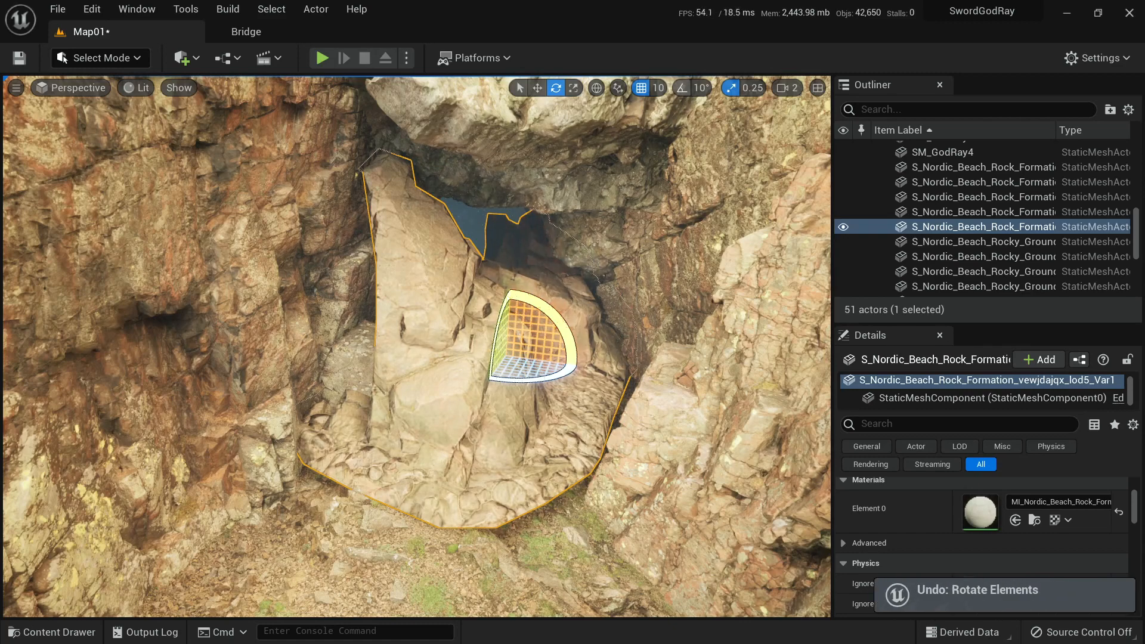
# Rotate the rock formation and move it to the left cave wall so its tip arches over the passage.
pyautogui.moveTo(500, 337); pyautogui.dragTo(486, 427)
pyautogui.moveTo(490, 379); pyautogui.dragTo(346, 361)
pyautogui.press('w')
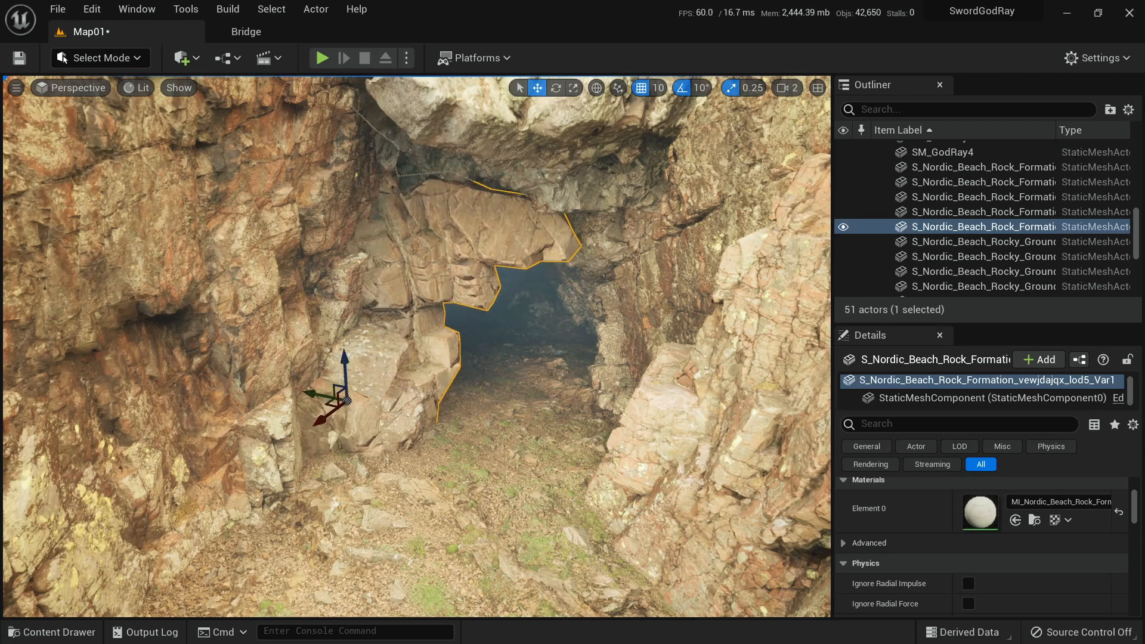
pyautogui.press('e')
pyautogui.moveTo(390, 375); pyautogui.dragTo(406, 403)
pyautogui.press('w')
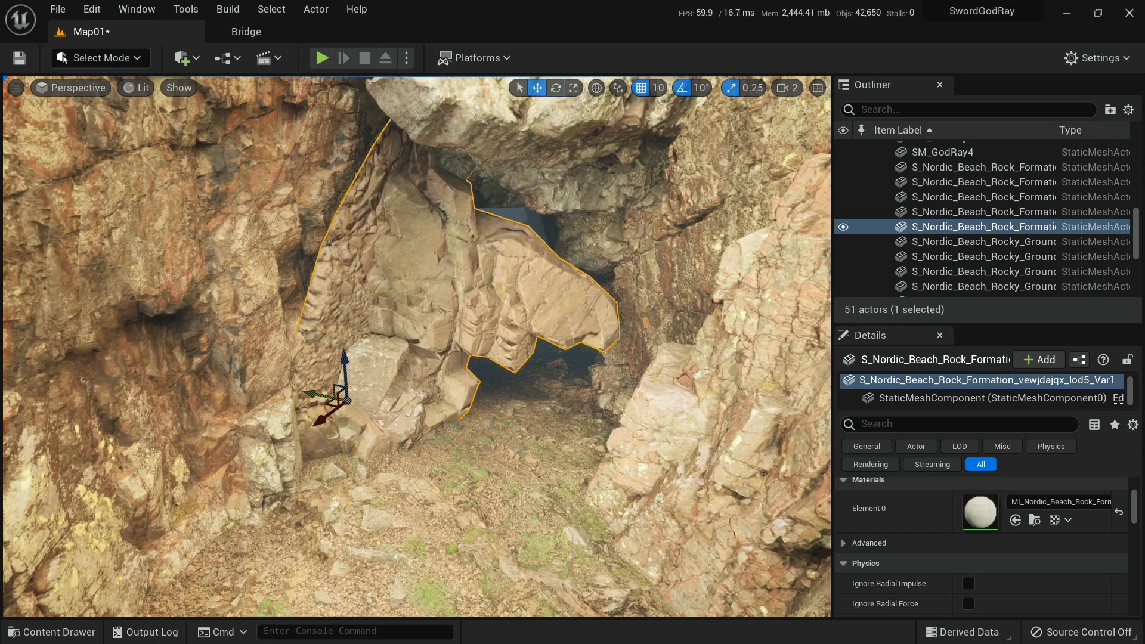
# Nudge the arching rock formation upward and deeper into the left cave wall.
pyautogui.moveTo(321, 394); pyautogui.dragTo(306, 394)
pyautogui.moveTo(334, 356); pyautogui.dragTo(333, 334)
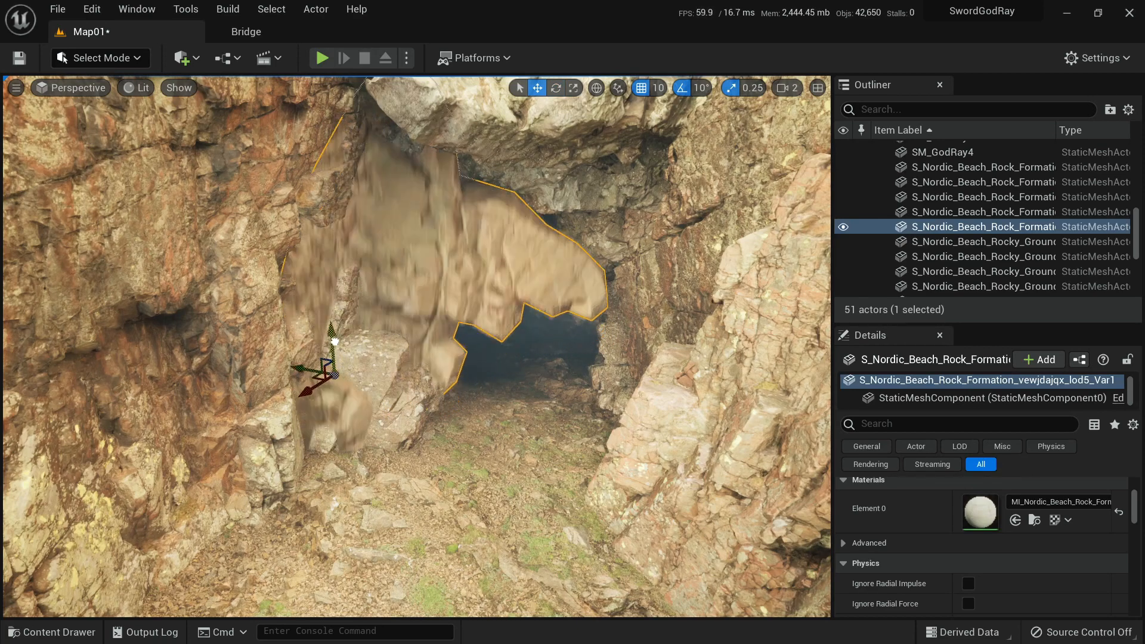
pyautogui.moveTo(303, 368)
pyautogui.mouseDown(button='right')
pyautogui.moveTo(289, 368)
pyautogui.moveTo(308, 370)
pyautogui.mouseUp(button='right')
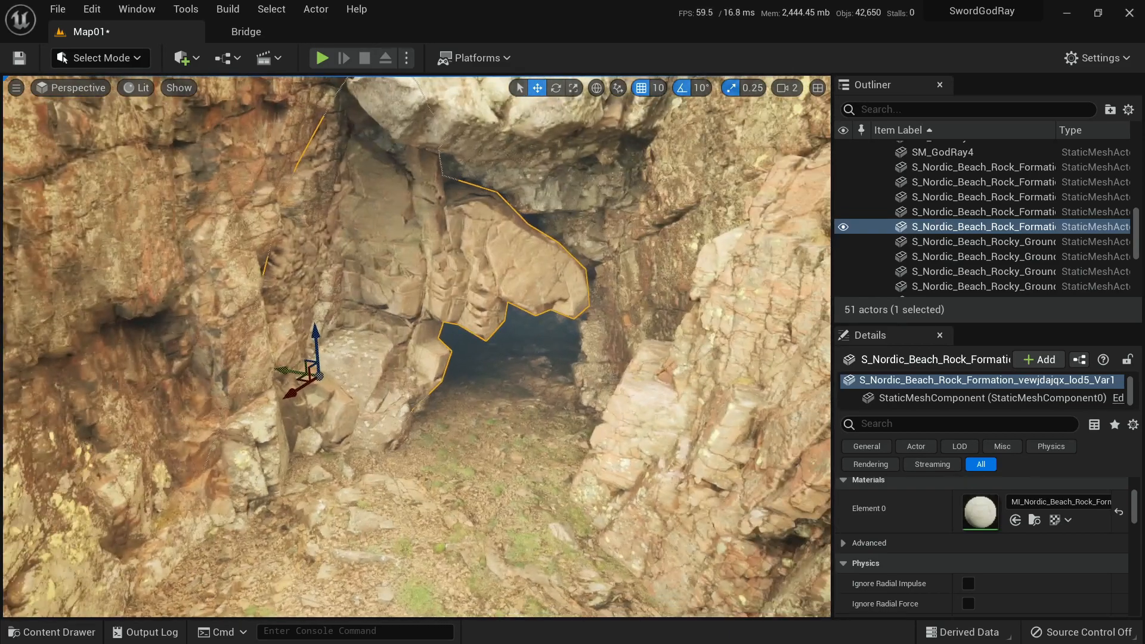
pyautogui.moveTo(293, 374); pyautogui.dragTo(285, 374)
# Hide the editor overlays in game view and inspect the rock arch over the passage from several distances.
pyautogui.press('g')
pyautogui.press('s')
pyautogui.moveTo(285, 374)
pyautogui.mouseDown(button='right')
pyautogui.moveTo(276, 380)
pyautogui.moveTo(292, 365)
pyautogui.mouseUp(button='right')
pyautogui.press('w')
pyautogui.press('s')
pyautogui.press('d')
pyautogui.press('w')
pyautogui.press('a')
pyautogui.press('d')
pyautogui.press('a')
pyautogui.press('s')
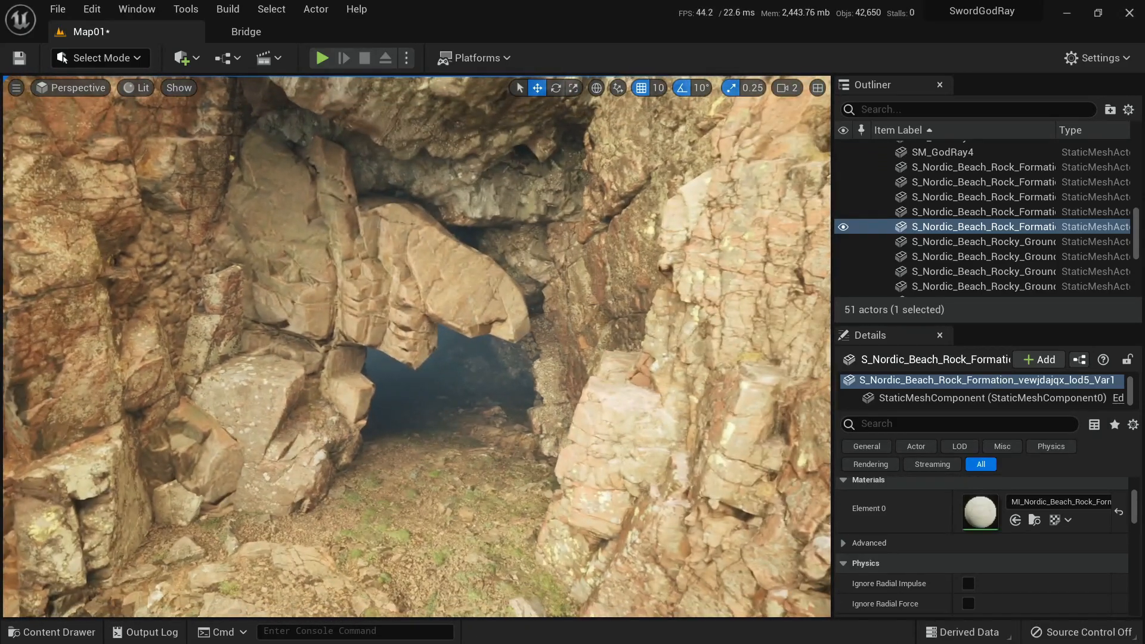
# Find the Nordic Beach Rocks asset in Bridge and place it on the ground in front of the passage.
pyautogui.click(254, 35)
pyautogui.scroll(-10, 418, 358)
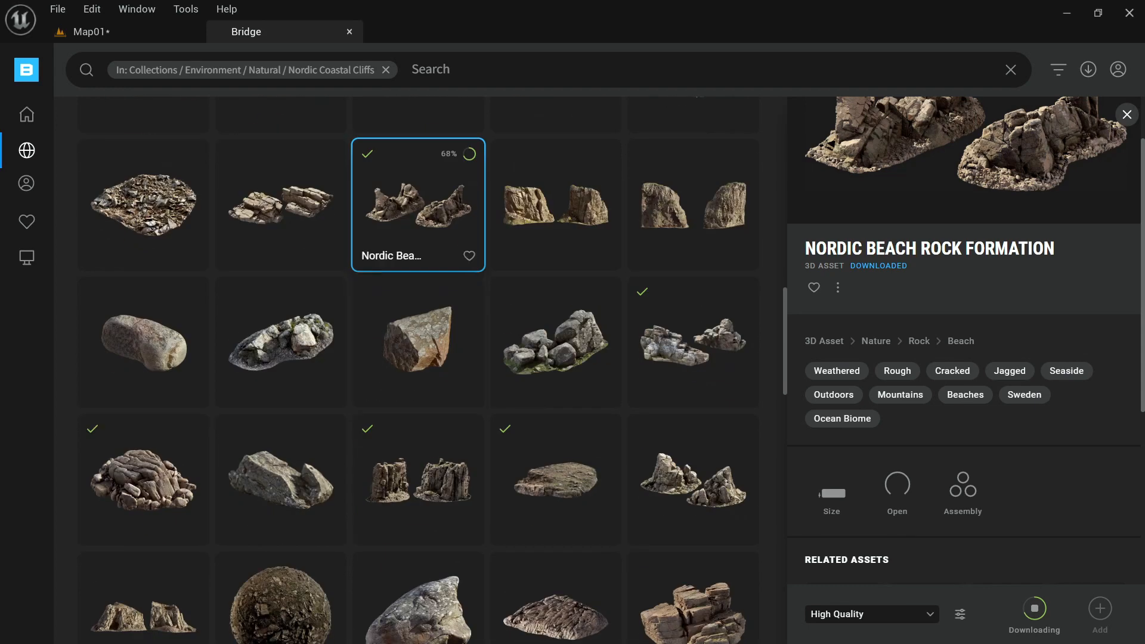
pyautogui.scroll(-2, 554, 364)
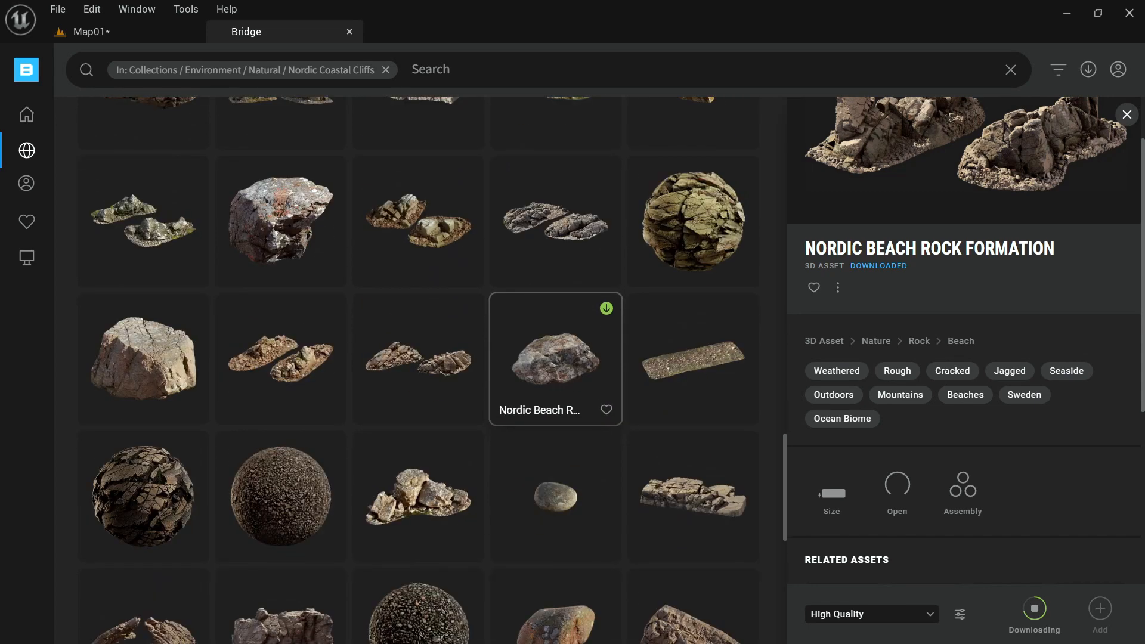
pyautogui.scroll(-3, 554, 381)
pyautogui.click(418, 273)
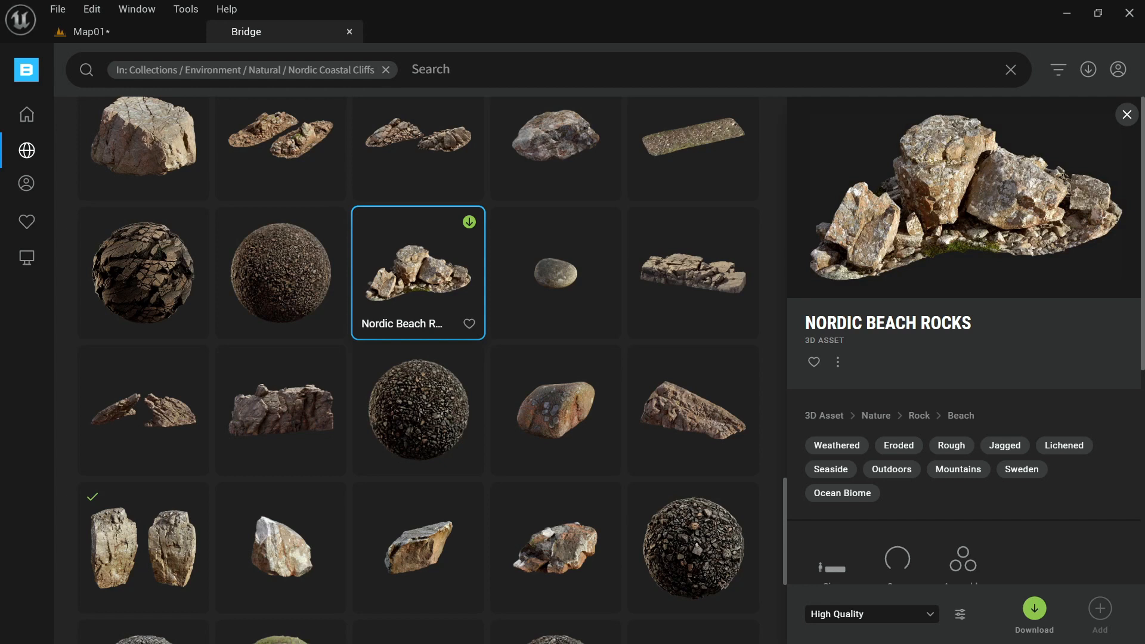
pyautogui.moveTo(419, 273); pyautogui.dragTo(484, 468)
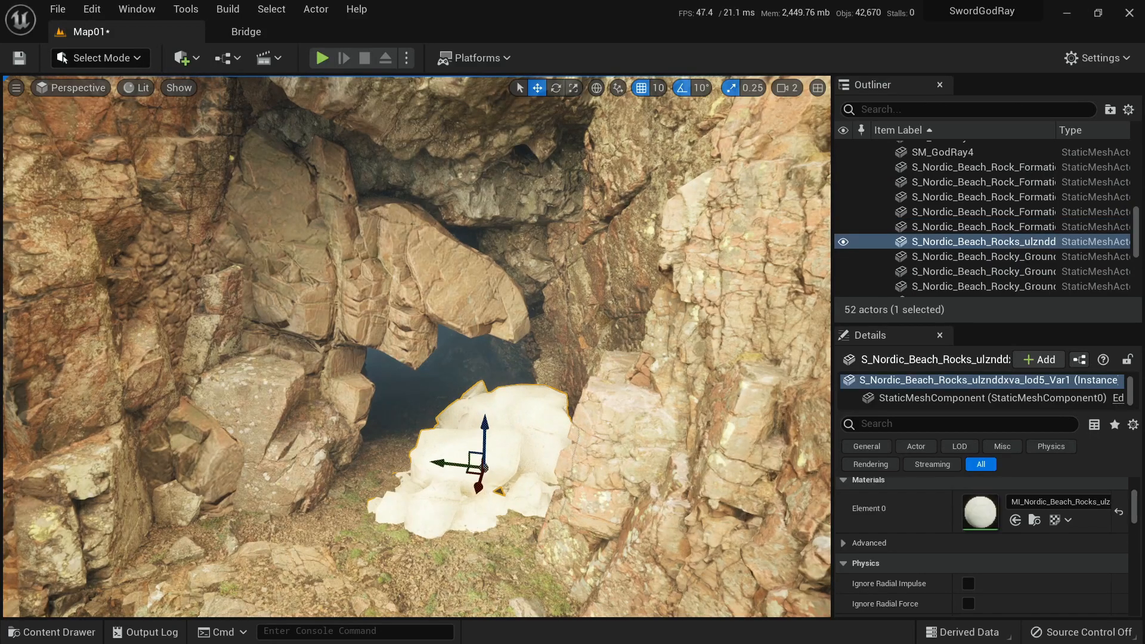
pyautogui.press('w')
pyautogui.moveTo(483, 468); pyautogui.dragTo(516, 523, button='right')
pyautogui.press('a')
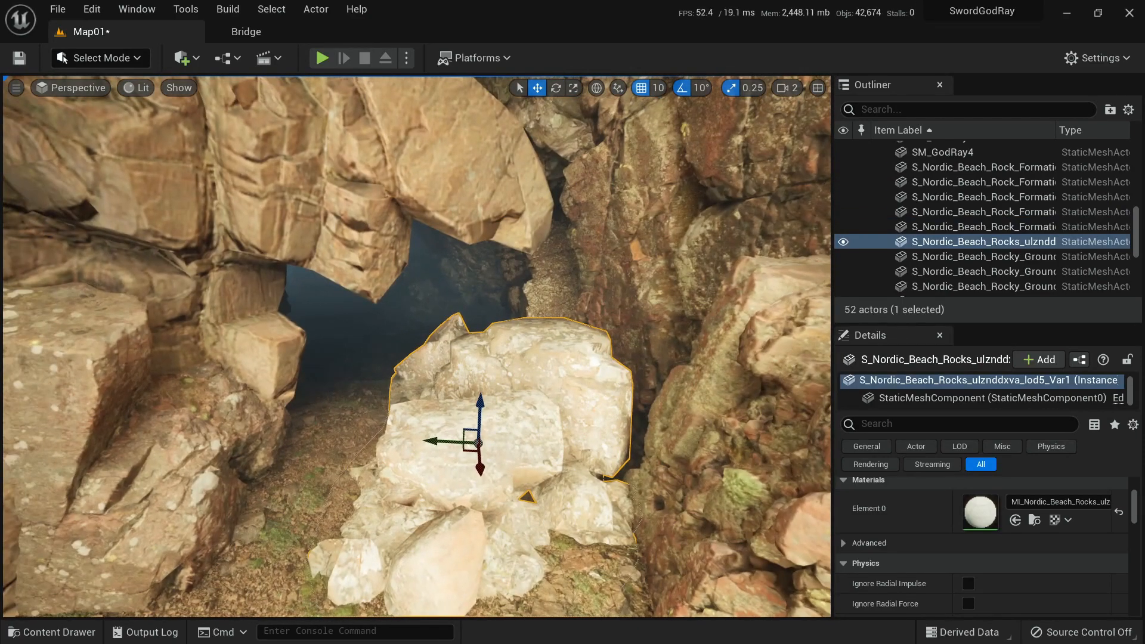
# Try turning the Nordic Beach Rocks pile to another orientation, and undo the change.
pyautogui.moveTo(439, 397); pyautogui.dragTo(403, 437)
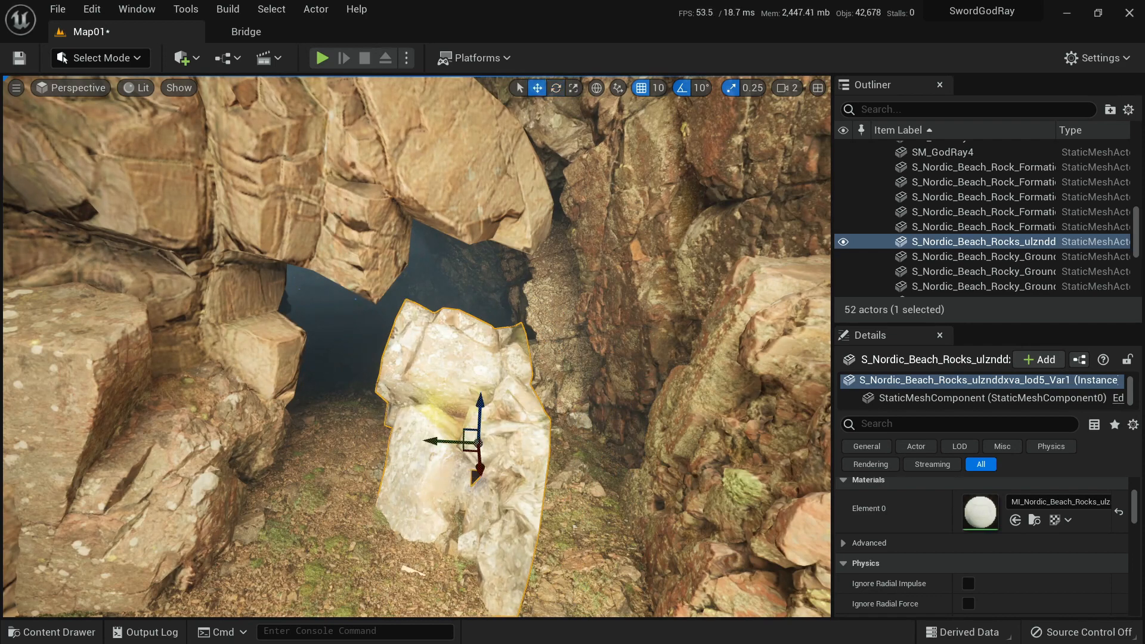
pyautogui.hotkey('ctrl', 'z')
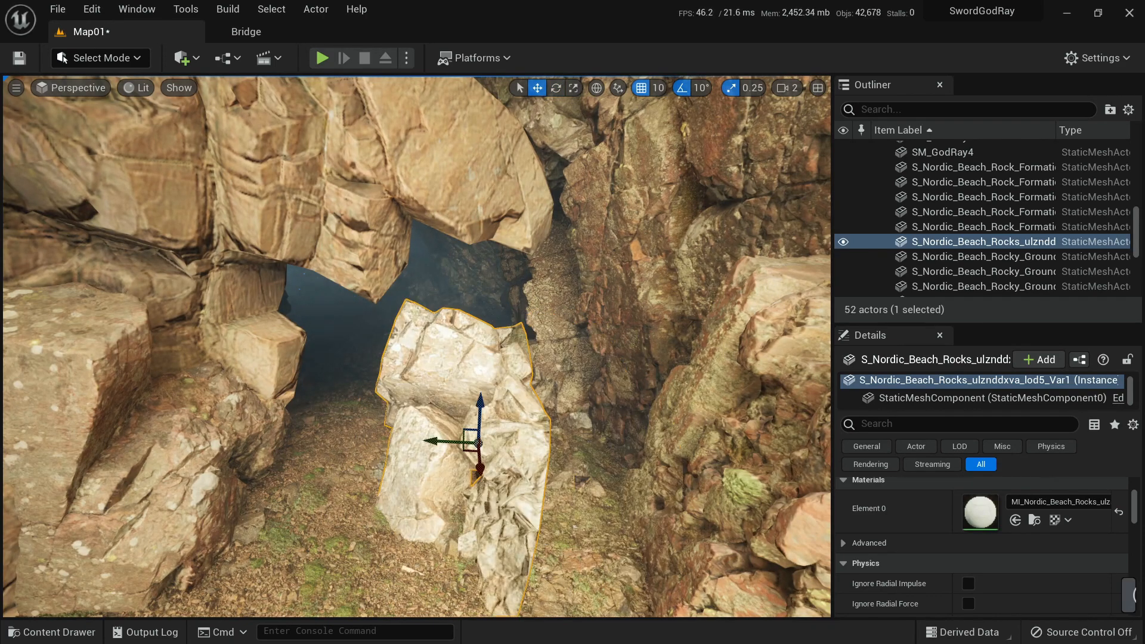
pyautogui.hotkey('ctrl', 'z')
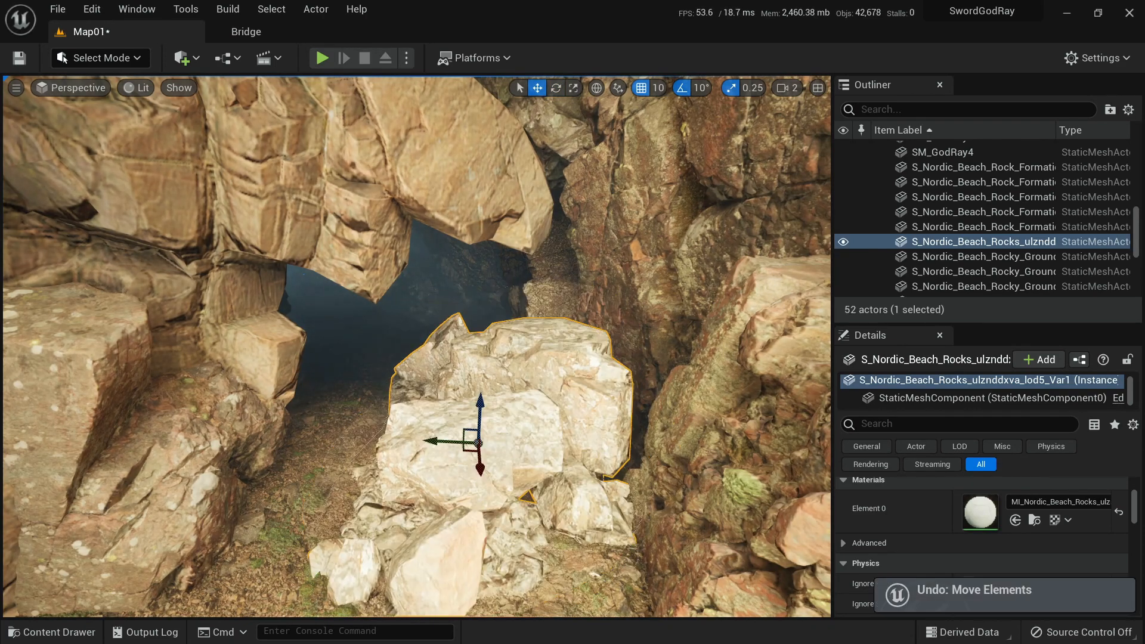
# Move the Nordic Beach Rocks pile farther back into the mouth of the passage.
pyautogui.moveTo(481, 457); pyautogui.dragTo(480, 425)
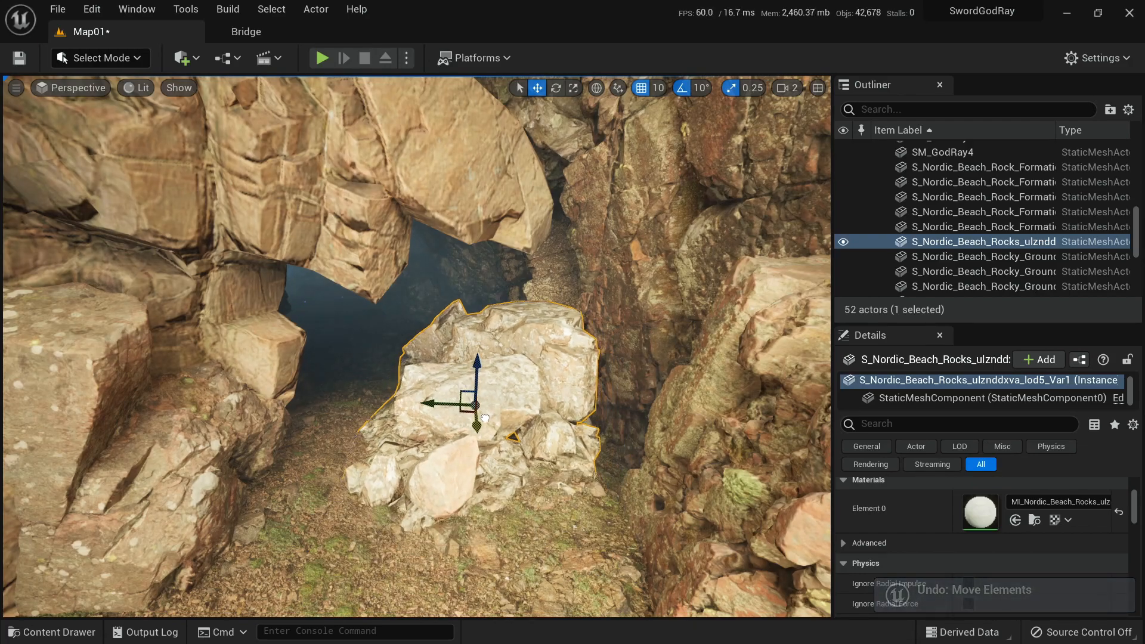
pyautogui.press('w')
pyautogui.moveTo(480, 425); pyautogui.dragTo(474, 346, button='right')
pyautogui.press('s')
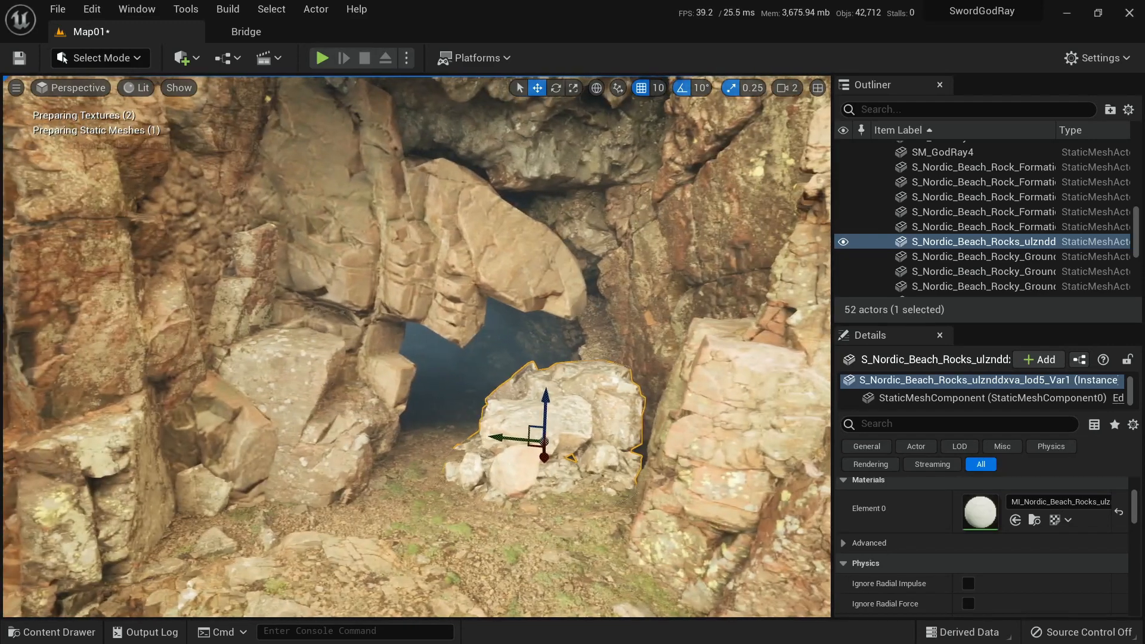
# Raise the arching rock formation to open up the space above the passage.
pyautogui.click(508, 251)
pyautogui.moveTo(236, 375); pyautogui.dragTo(245, 325, button='right')
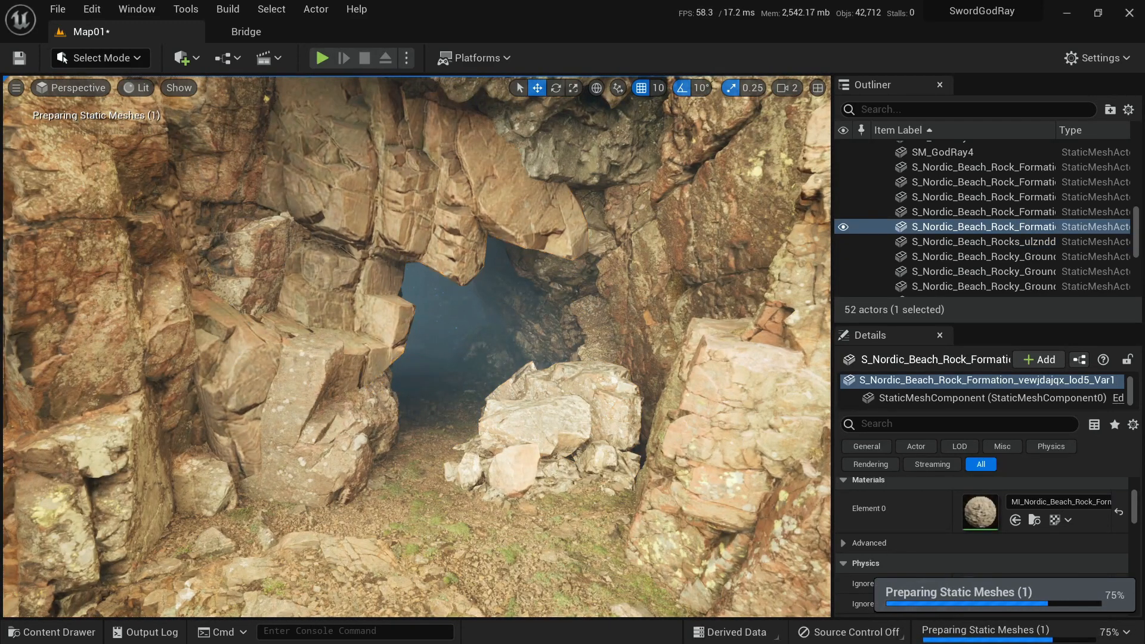
pyautogui.moveTo(417, 346); pyautogui.dragTo(417, 385, button='right')
pyautogui.press('w')
pyautogui.press('s')
# Try a rotated duplicate of the Nordic Beach Rocks pile beside the original, and delete it.
pyautogui.click(520, 401)
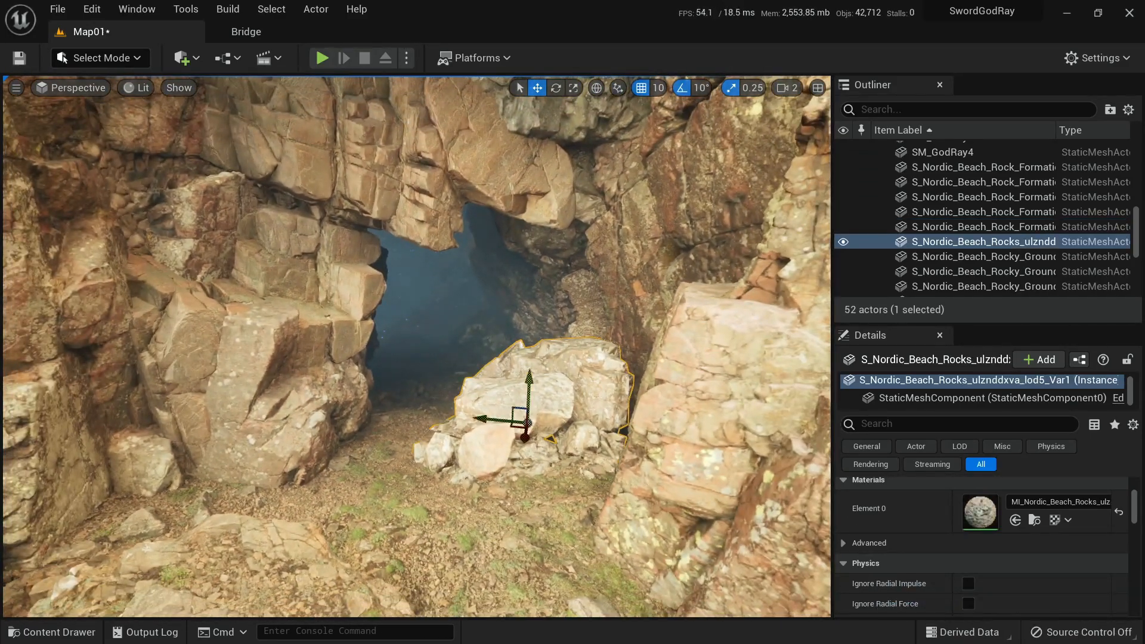
pyautogui.keyDown('alt'); pyautogui.moveTo(529, 394); pyautogui.dragTo(661, 362); pyautogui.keyUp('alt')
pyautogui.press('e')
pyautogui.moveTo(529, 325); pyautogui.dragTo(529, 388)
pyautogui.press('Delete')
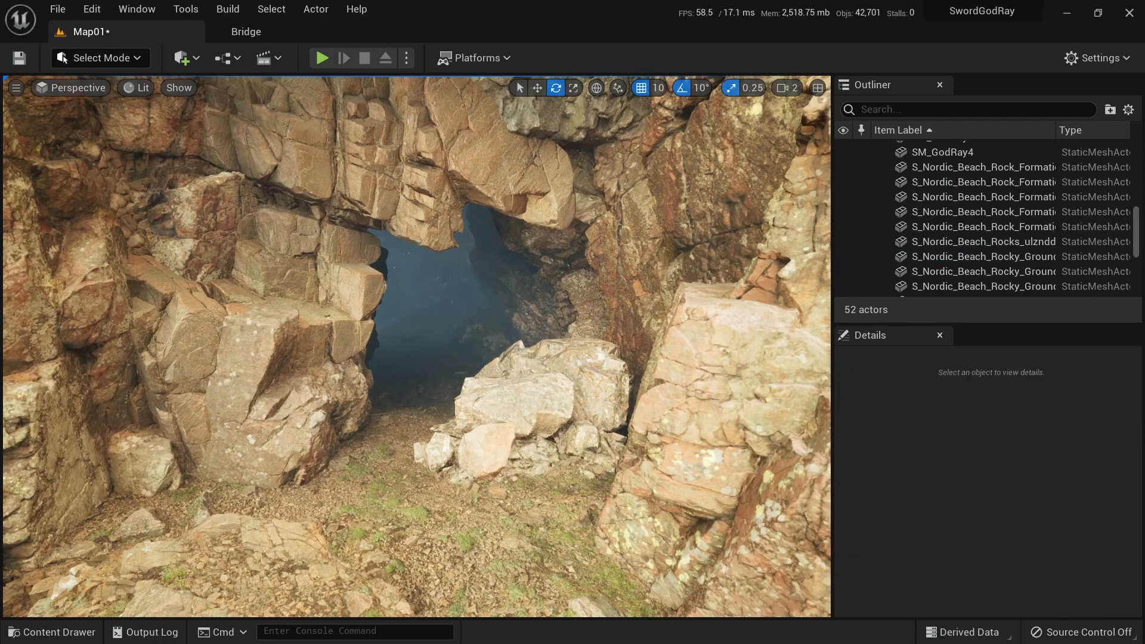
# Try placing the small Nordic Beach Rock from Bridge on the rock pile, and delete it.
pyautogui.click(273, 33)
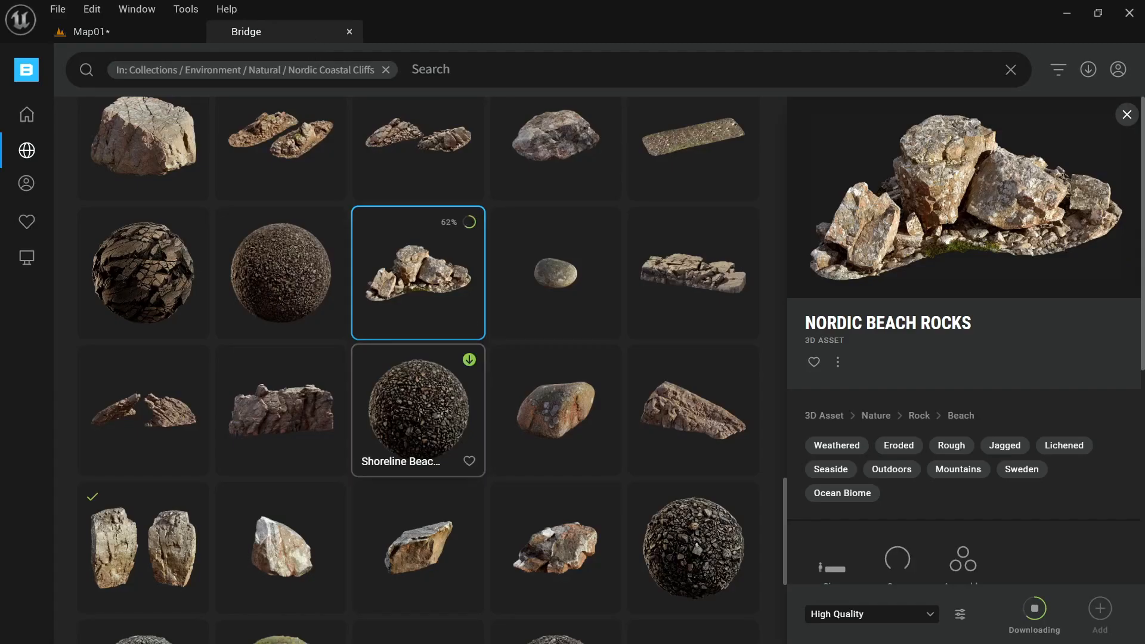
pyautogui.scroll(3, 417, 370)
pyautogui.click(555, 352)
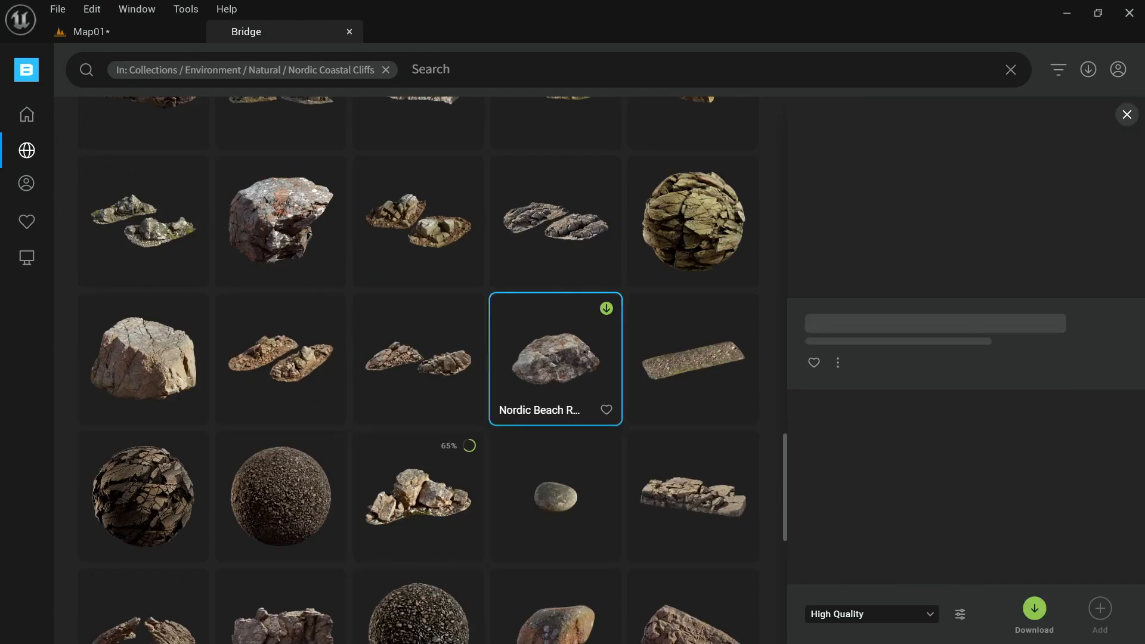
pyautogui.moveTo(555, 352); pyautogui.dragTo(356, 261)
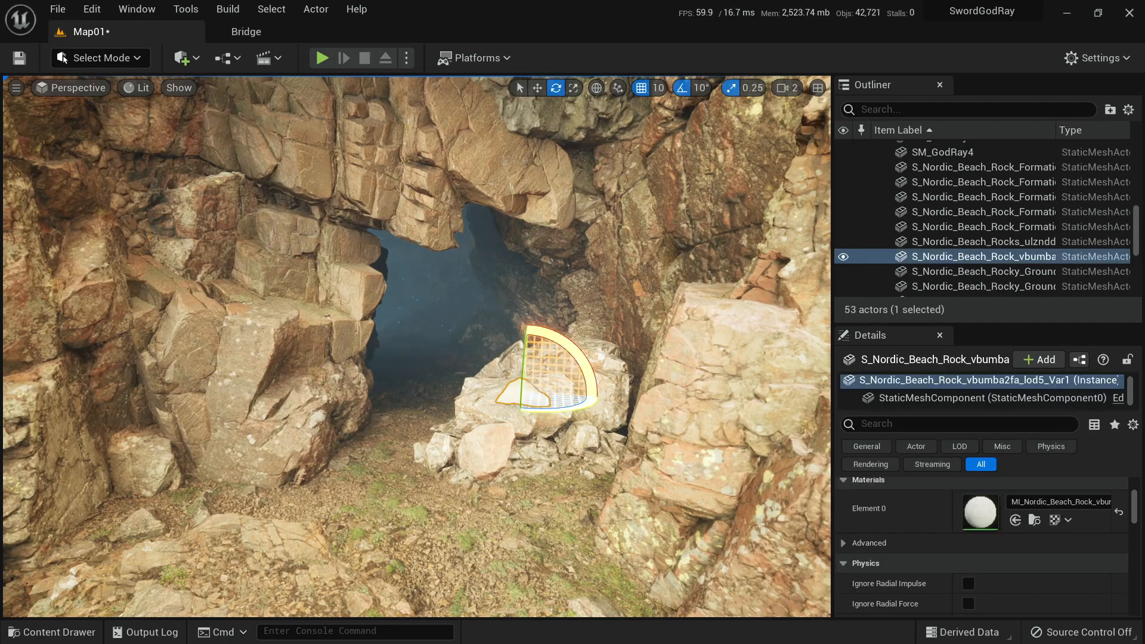
pyautogui.press('Delete')
# Compare the Nordic Beach Boulder assets in Bridge and place the pointed grey boulder at the passage entrance.
pyautogui.click(246, 32)
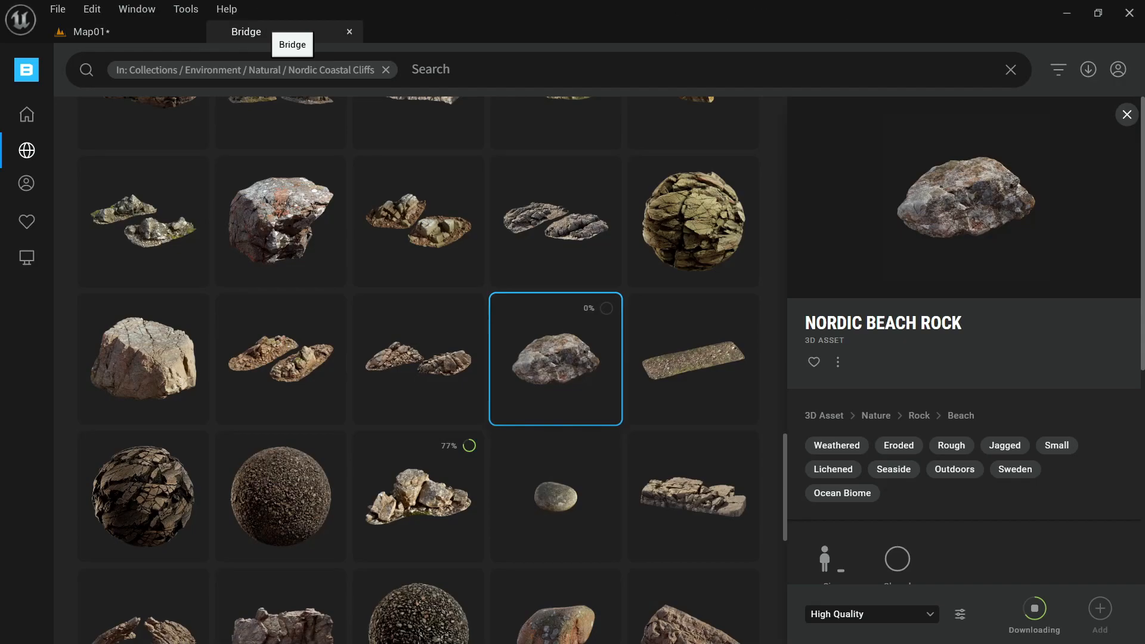
pyautogui.scroll(3, 280, 445)
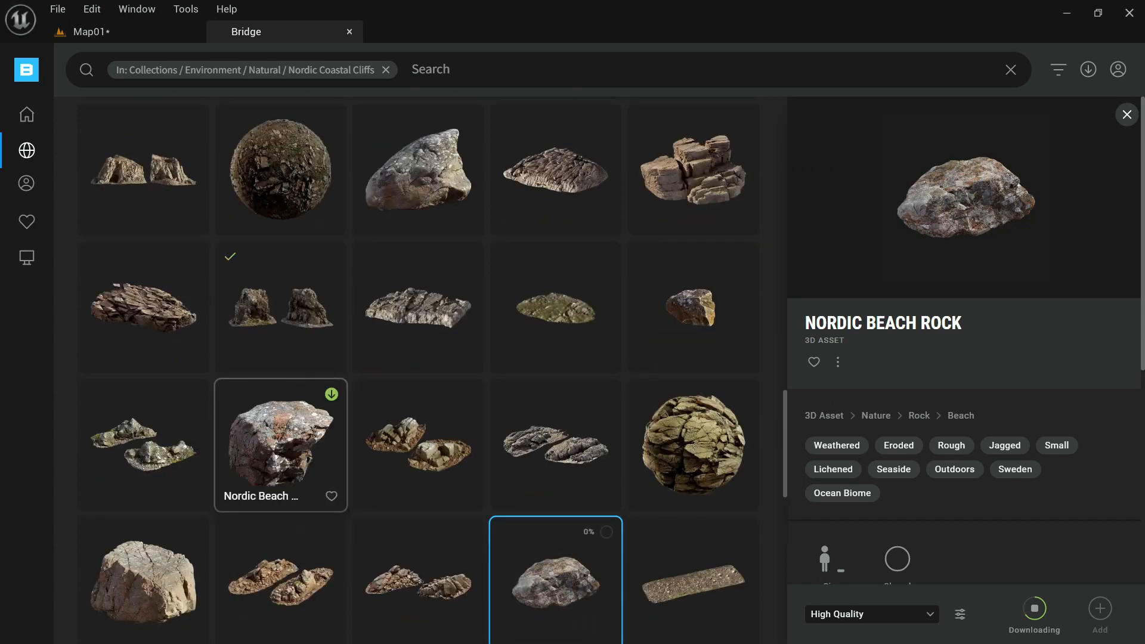
pyautogui.click(281, 444)
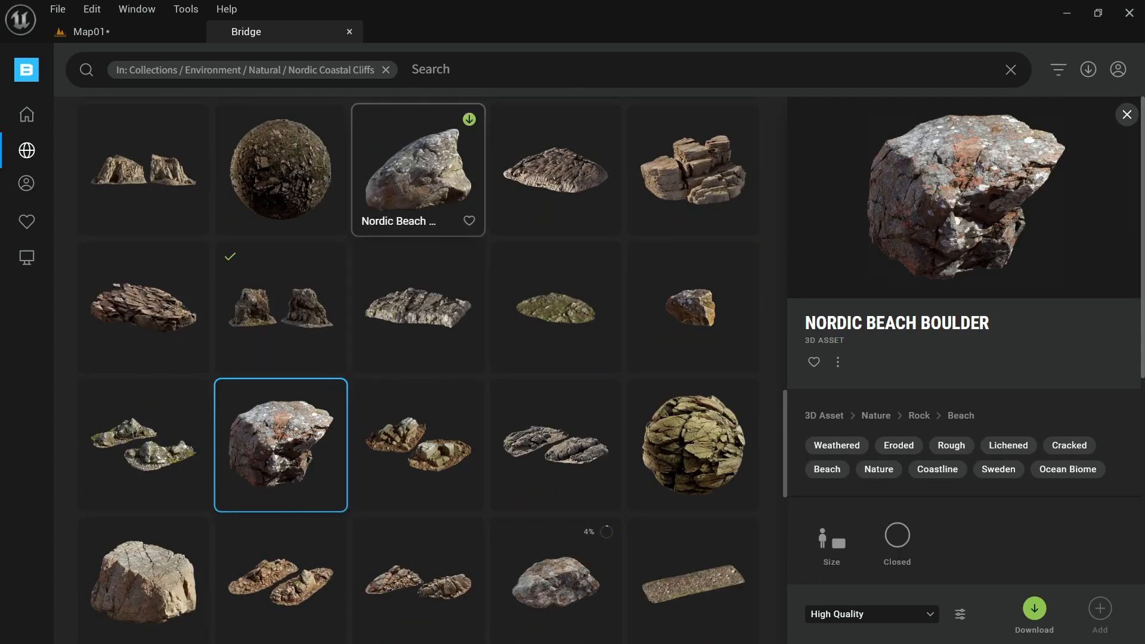
pyautogui.click(418, 170)
pyautogui.moveTo(418, 170); pyautogui.dragTo(509, 399)
pyautogui.moveTo(509, 400); pyautogui.dragTo(531, 382, button='right')
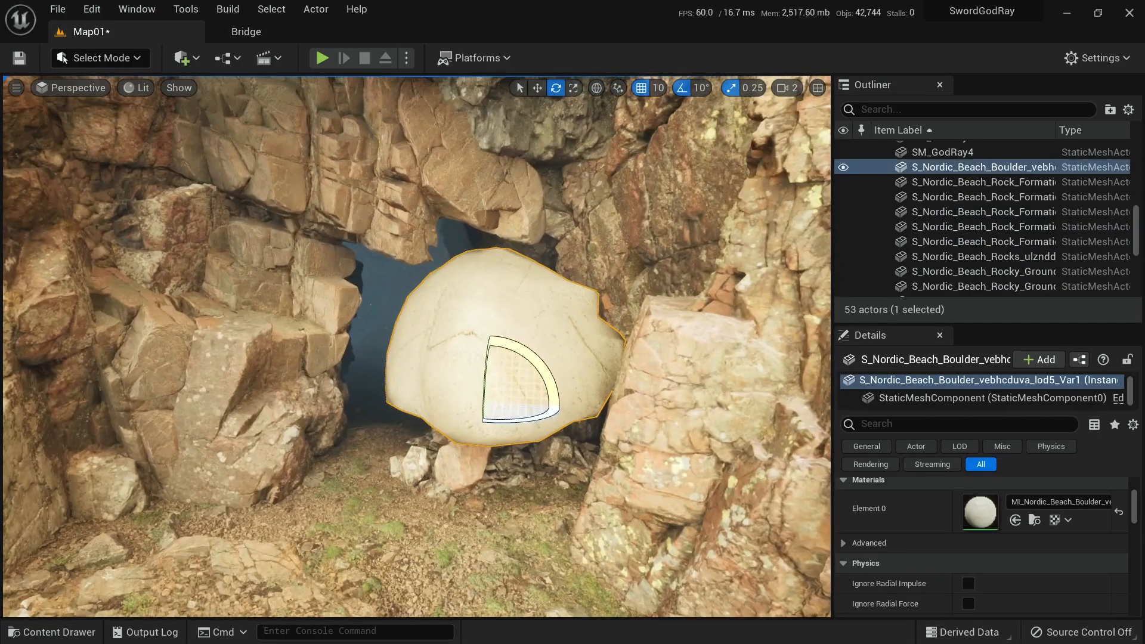
# Rotate the grey beach boulder and lower it onto the small rock pile at the passage entrance.
pyautogui.press('w')
pyautogui.moveTo(497, 391); pyautogui.dragTo(492, 462)
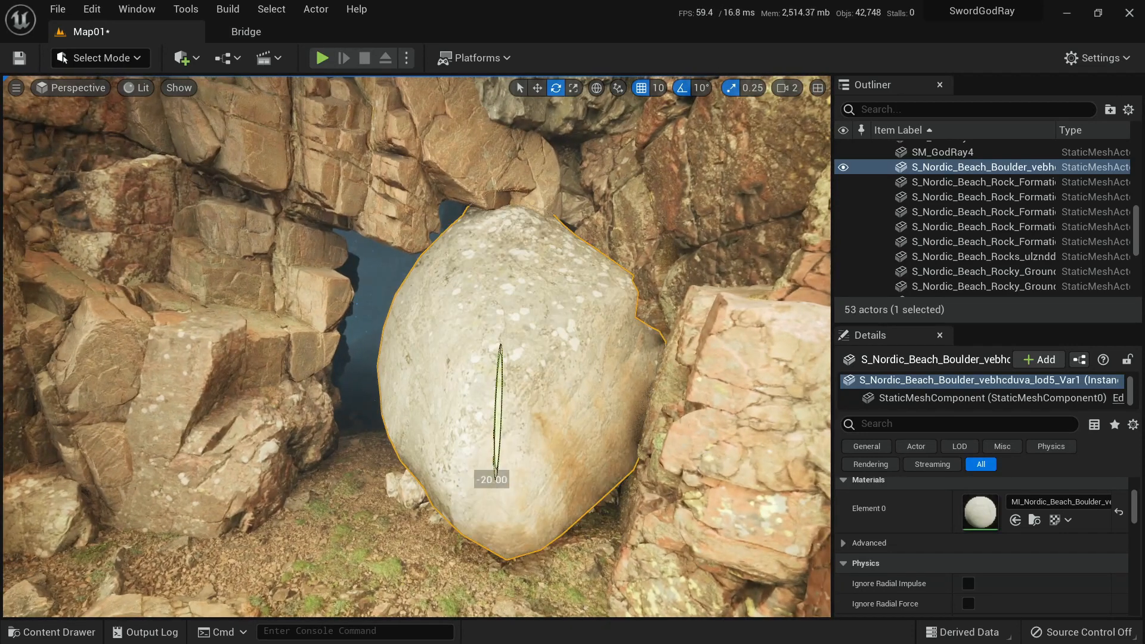
pyautogui.press('w')
pyautogui.press('e')
pyautogui.moveTo(531, 428); pyautogui.dragTo(471, 411)
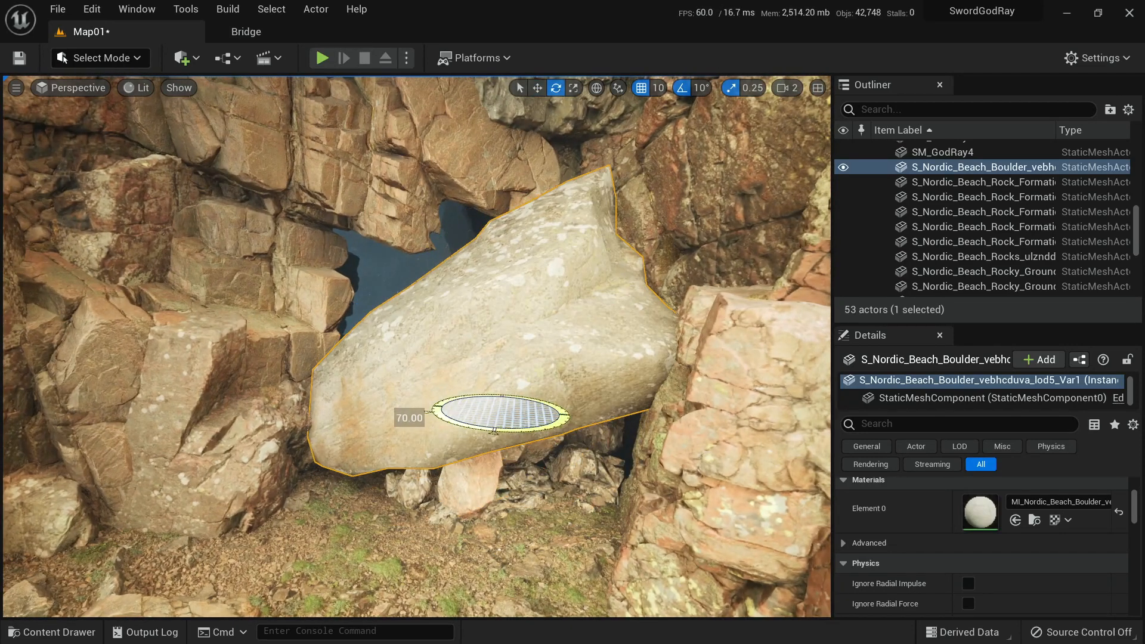
pyautogui.press('w')
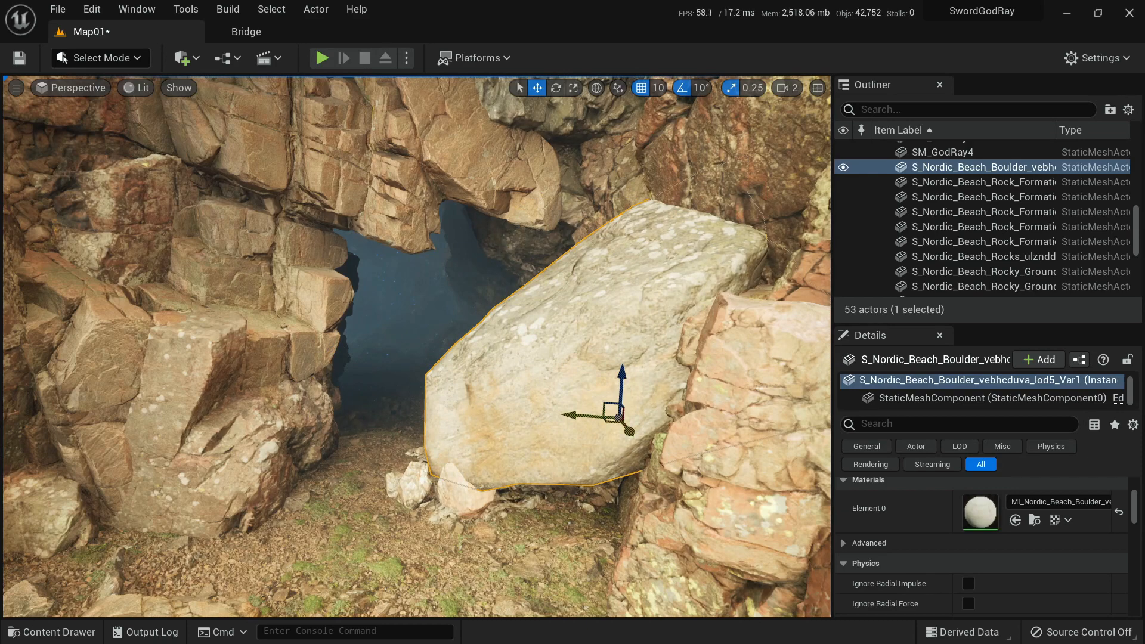
pyautogui.moveTo(630, 431); pyautogui.dragTo(547, 401)
pyautogui.moveTo(548, 347); pyautogui.dragTo(548, 368)
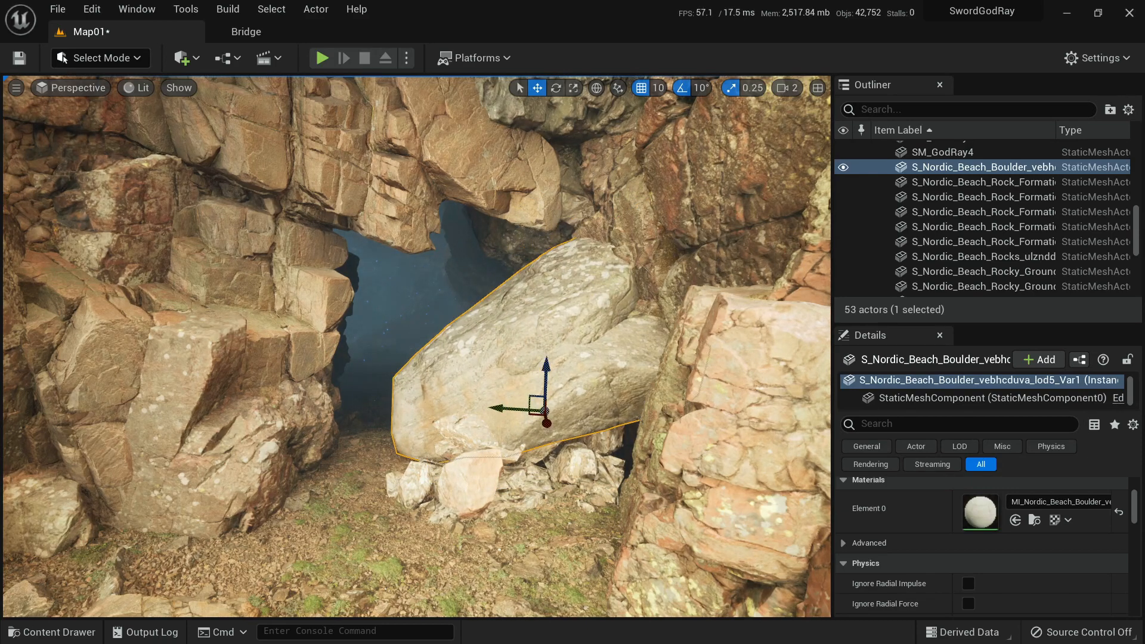
pyautogui.moveTo(548, 368); pyautogui.dragTo(537, 369, button='right')
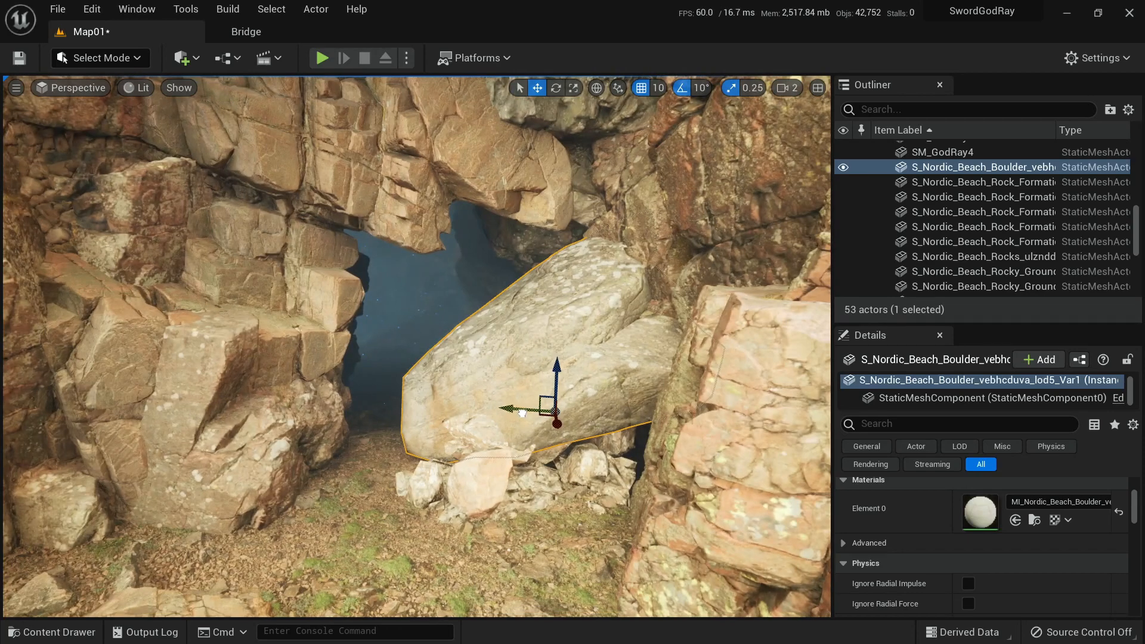
# Raise and turn the boulder so it bridges the passage opening, resting on the rock pile with a low gap beneath.
pyautogui.moveTo(527, 413); pyautogui.dragTo(459, 332)
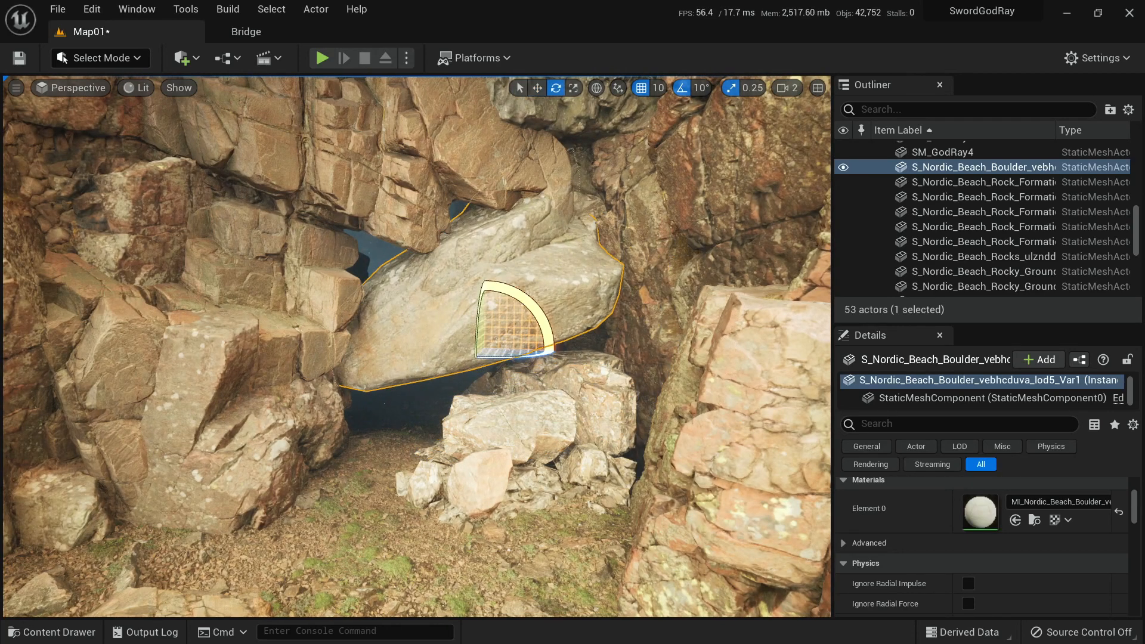
pyautogui.moveTo(537, 320); pyautogui.dragTo(540, 337)
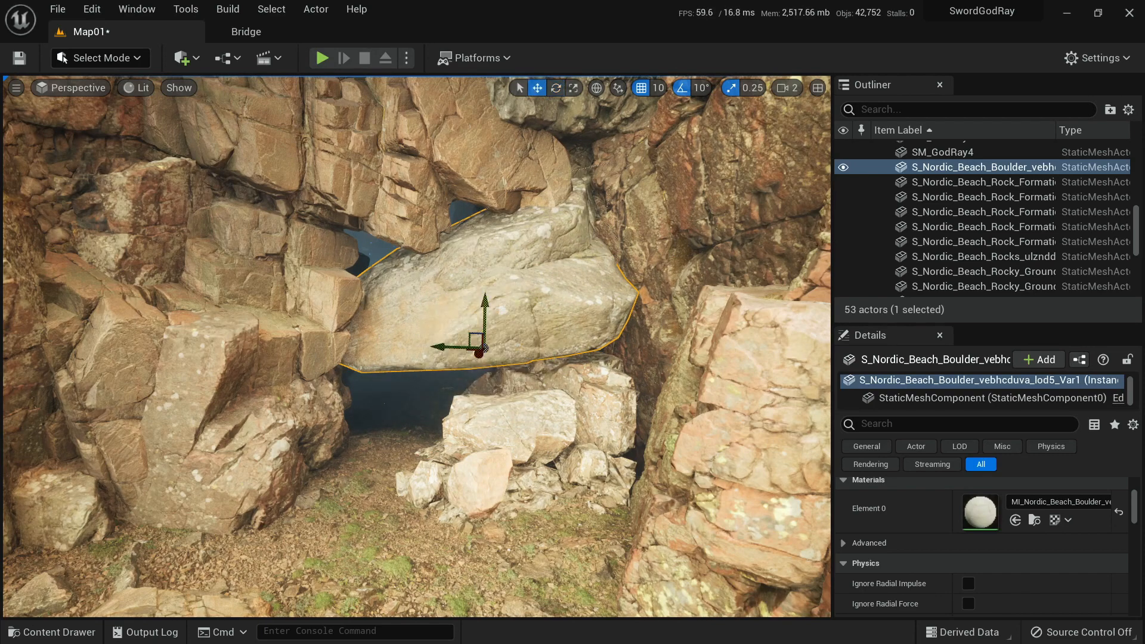
pyautogui.moveTo(486, 306)
pyautogui.mouseDown()
pyautogui.moveTo(490, 347)
pyautogui.moveTo(490, 319)
pyautogui.mouseUp()
pyautogui.press('e')
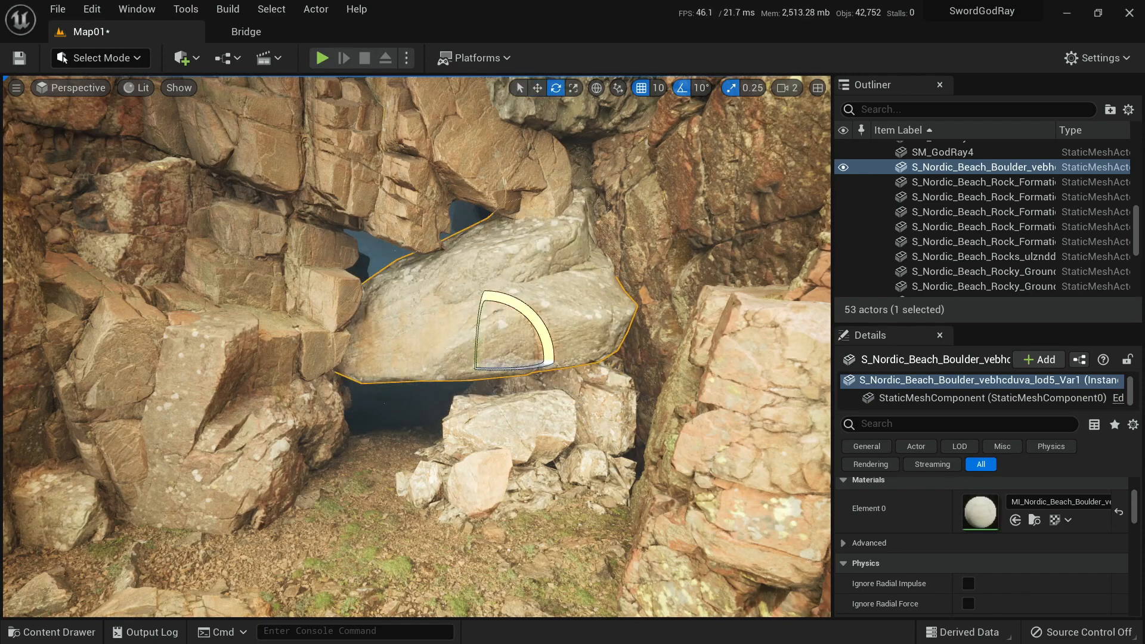
pyautogui.moveTo(490, 322); pyautogui.dragTo(519, 323, button='right')
pyautogui.moveTo(494, 320); pyautogui.dragTo(504, 352)
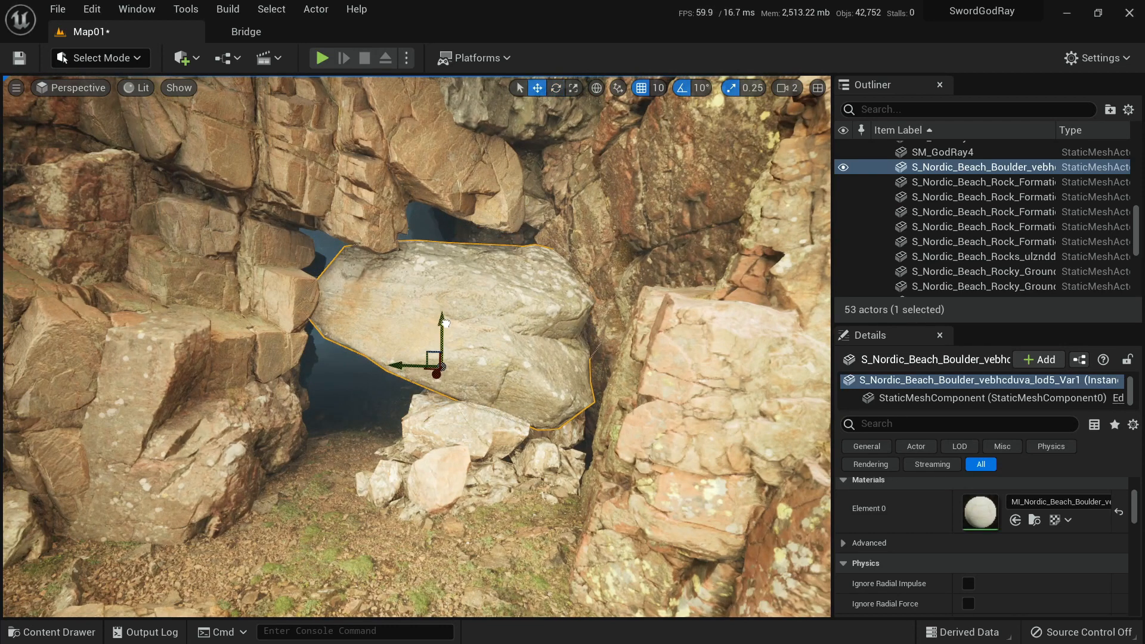
pyautogui.moveTo(416, 371); pyautogui.dragTo(396, 370)
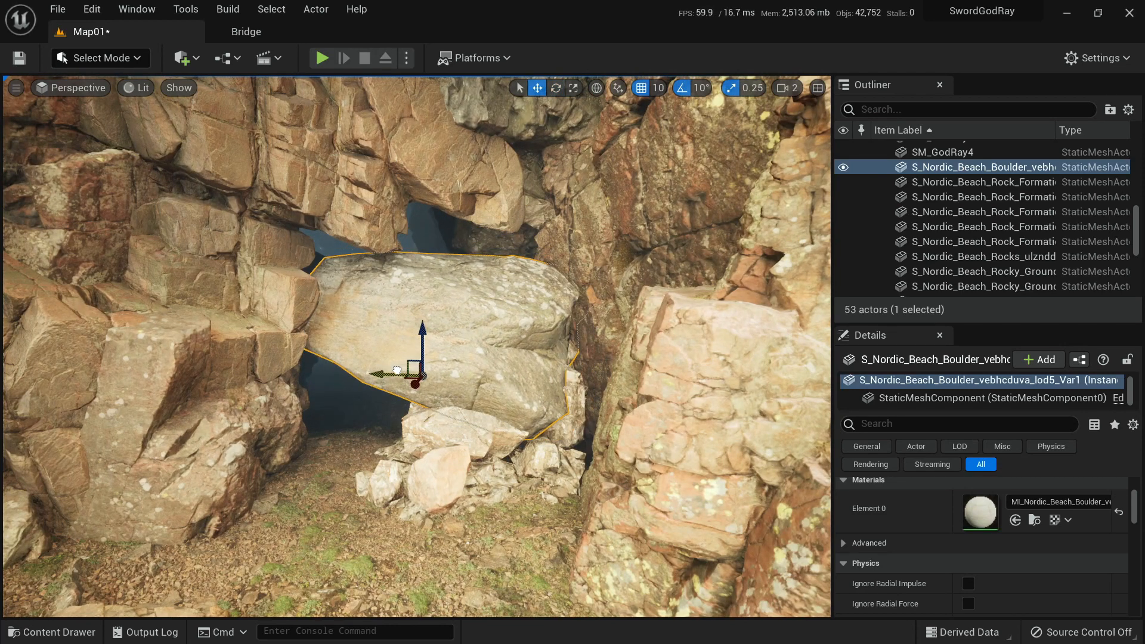
# Duplicate the boulder directly above itself and rotate the copy to close the gap under the overhanging rocks.
pyautogui.moveTo(417, 346)
pyautogui.mouseDown(button='right')
pyautogui.moveTo(352, 352)
pyautogui.moveTo(364, 328)
pyautogui.moveTo(352, 343)
pyautogui.moveTo(415, 360)
pyautogui.mouseUp(button='right')
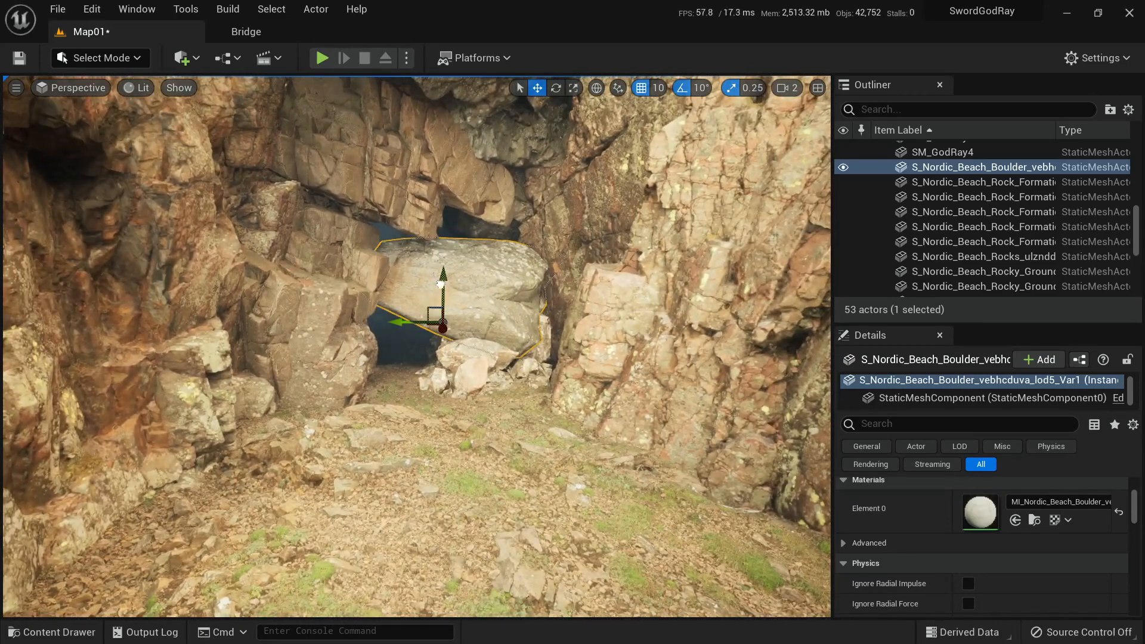
pyautogui.keyDown('alt'); pyautogui.moveTo(441, 284); pyautogui.dragTo(448, 220); pyautogui.keyUp('alt')
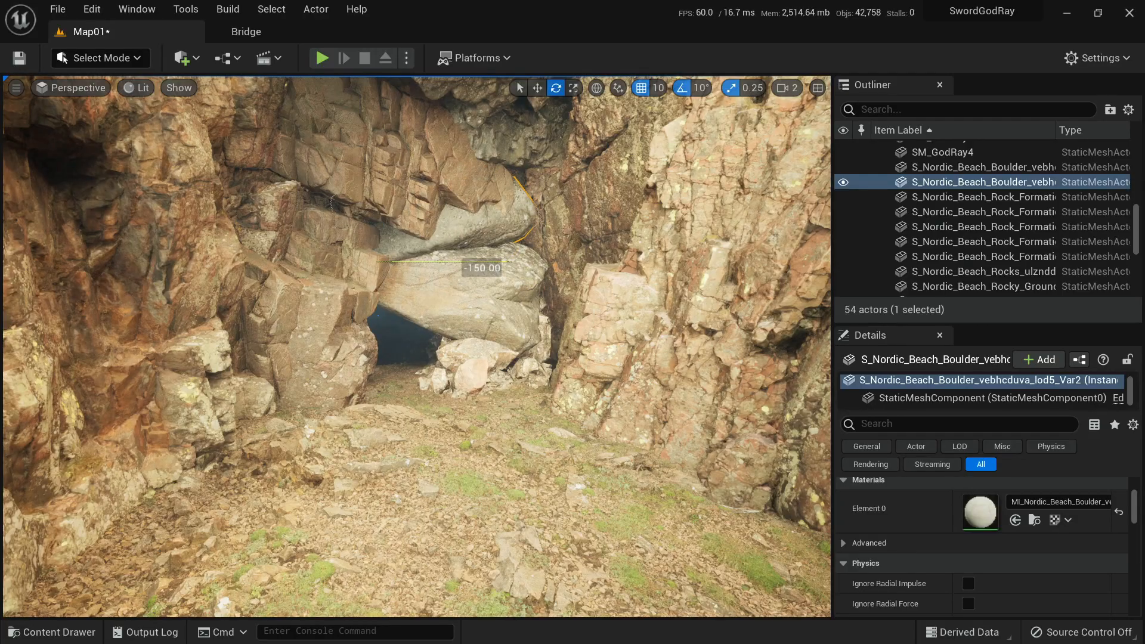
pyautogui.moveTo(414, 361); pyautogui.dragTo(417, 356, button='right')
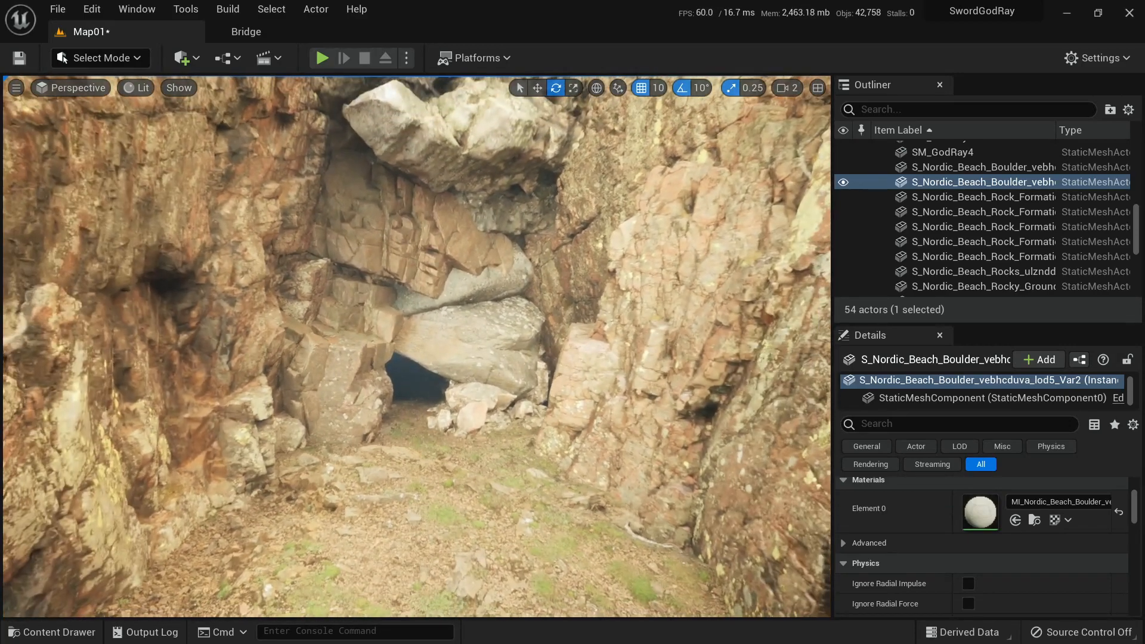
# Save the modified Map01 level.
pyautogui.hotkey('ctrl', 'space')
pyautogui.click(167, 257)
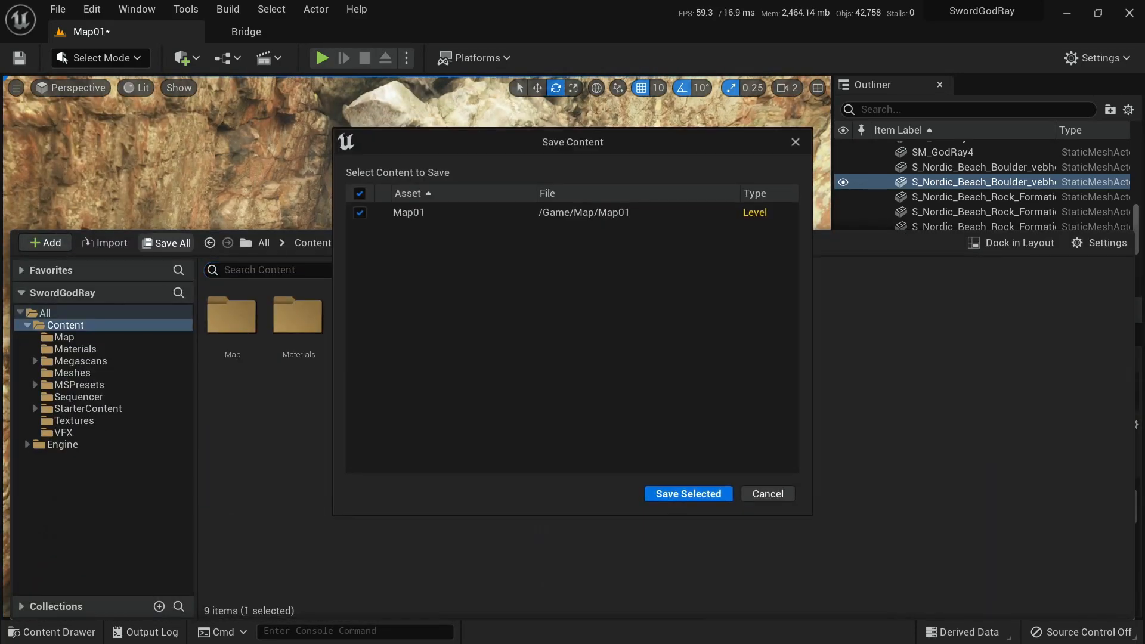
pyautogui.click(688, 494)
# Try a Camera Animation Sequence asset in the Sequencer folder, and delete it.
pyautogui.hotkey('ctrl', 'space')
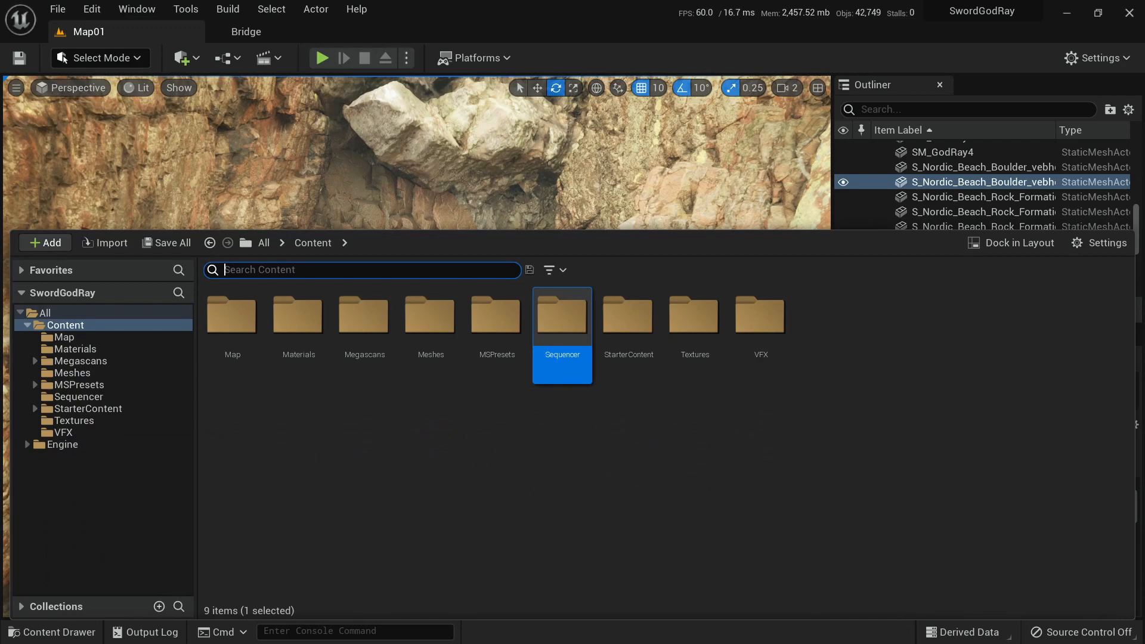
pyautogui.doubleClick(562, 322)
pyautogui.rightClick(227, 330)
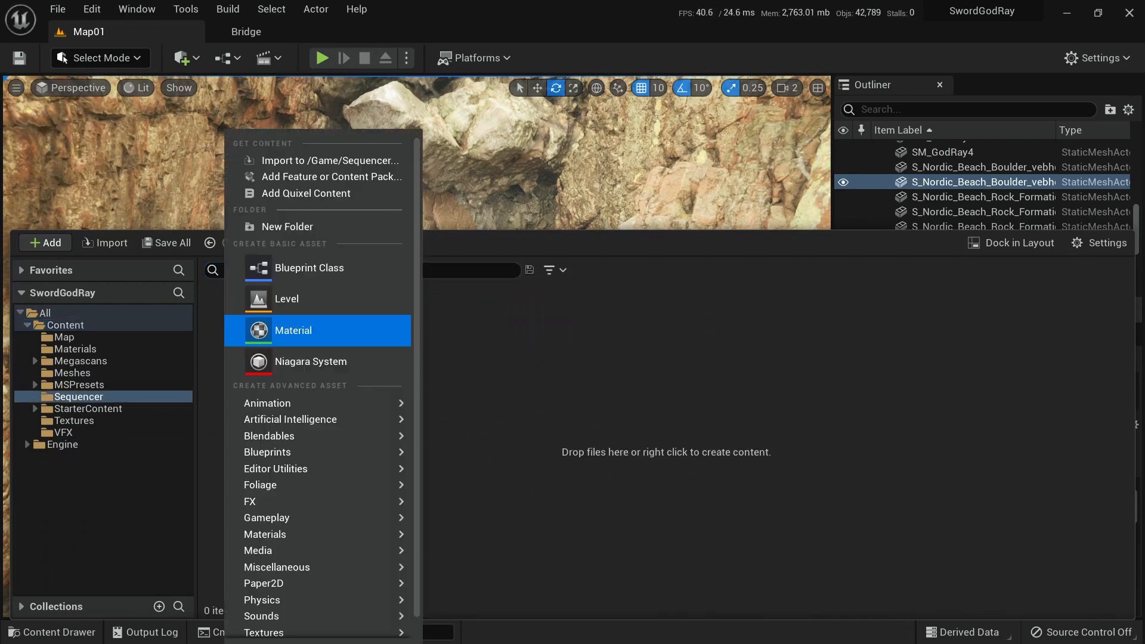
pyautogui.moveTo(267, 404)
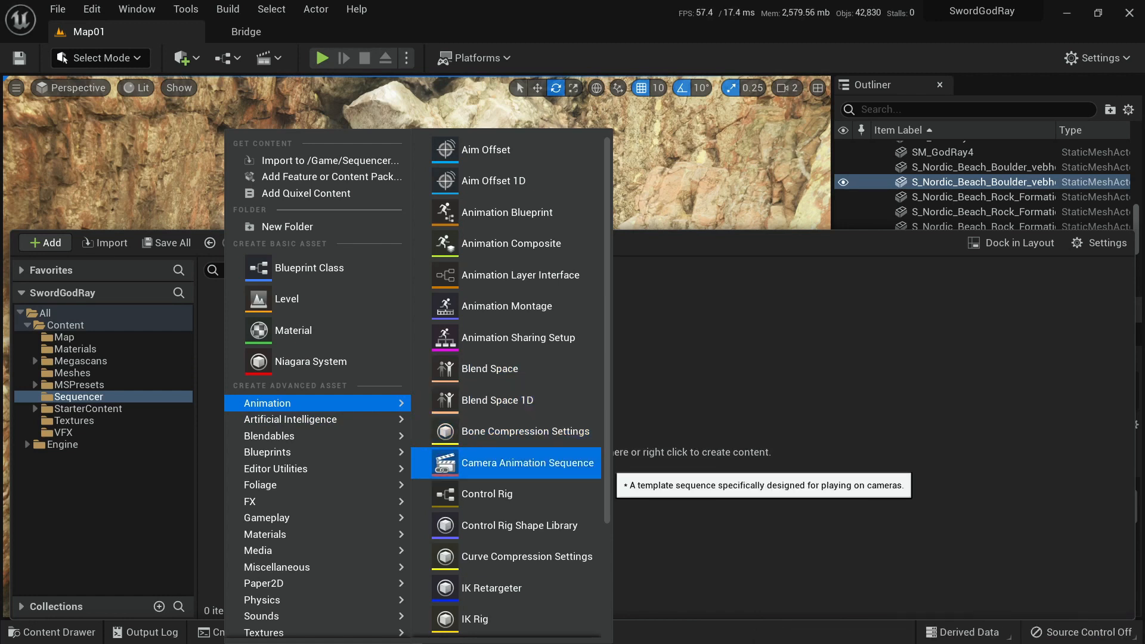
pyautogui.click(527, 463)
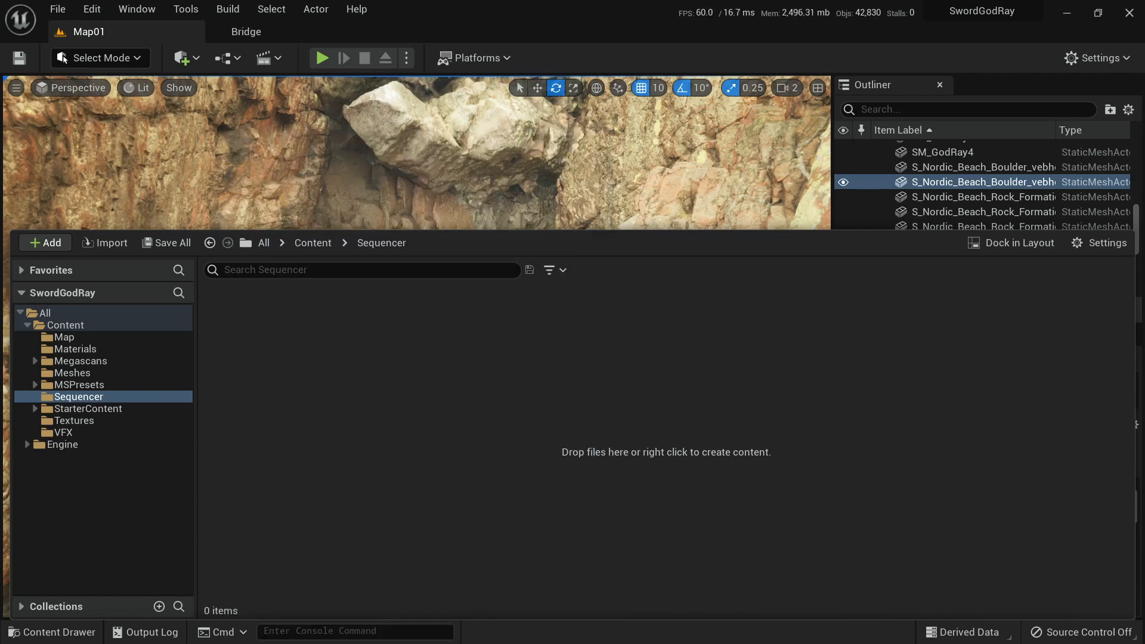
pyautogui.doubleClick(232, 322)
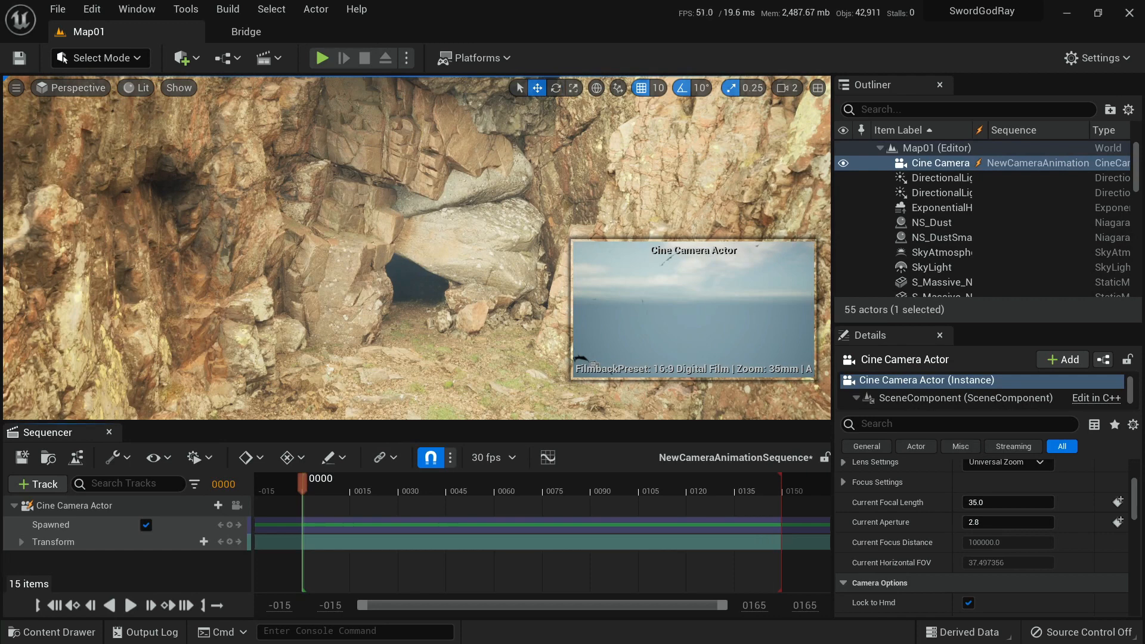
pyautogui.moveTo(417, 422); pyautogui.dragTo(416, 318)
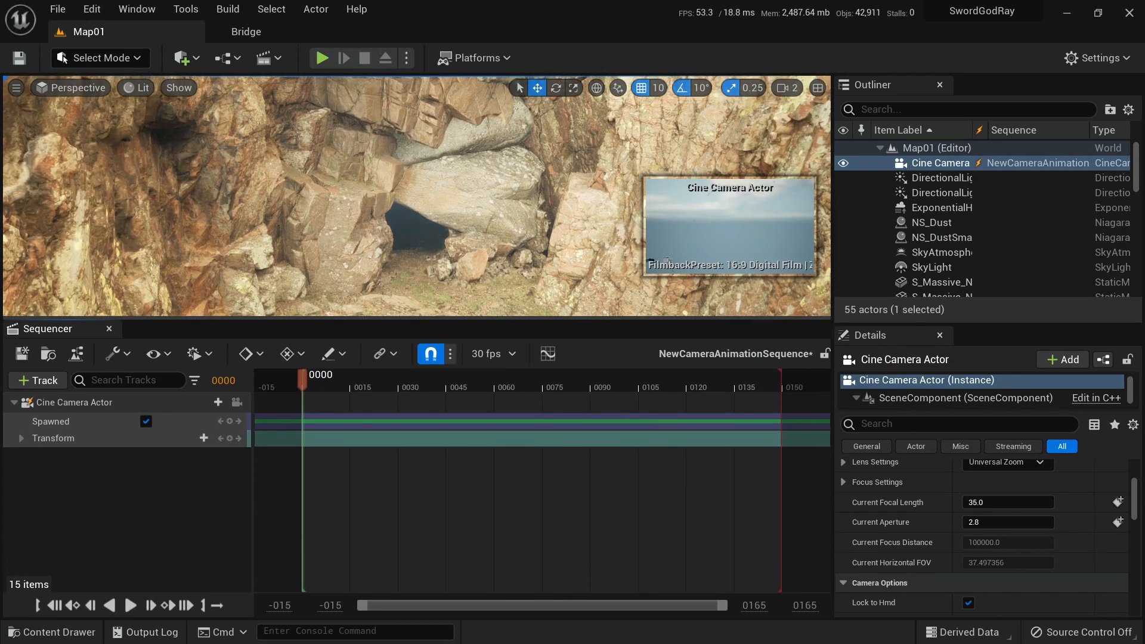
pyautogui.hotkey('ctrl', 'space')
pyautogui.hotkey('ctrl', 'space')
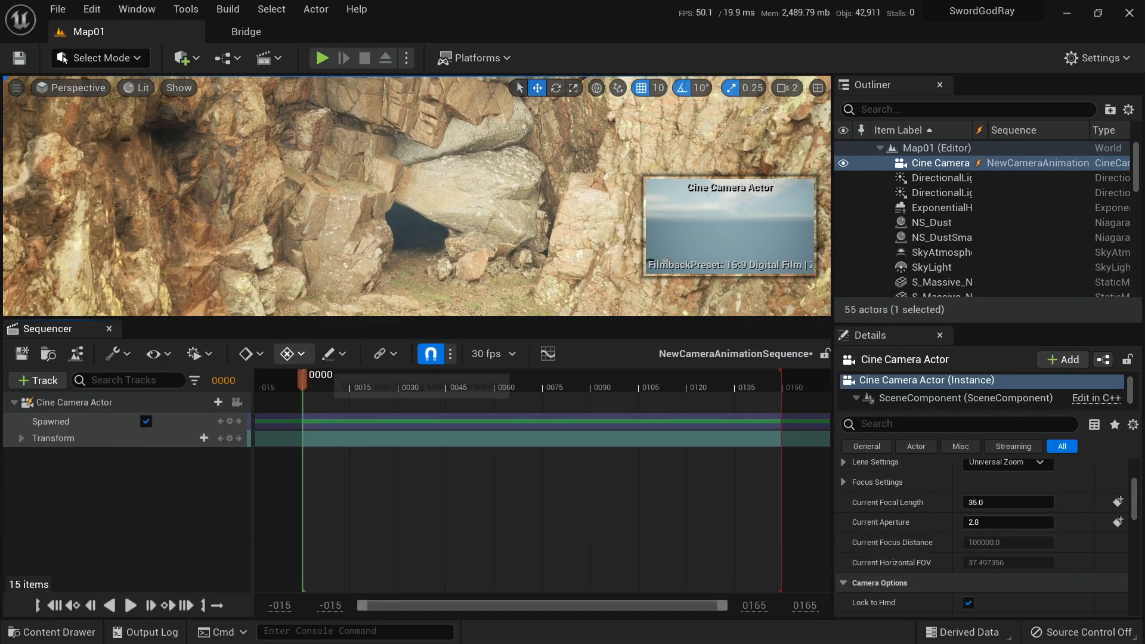
pyautogui.hotkey('ctrl', 'space')
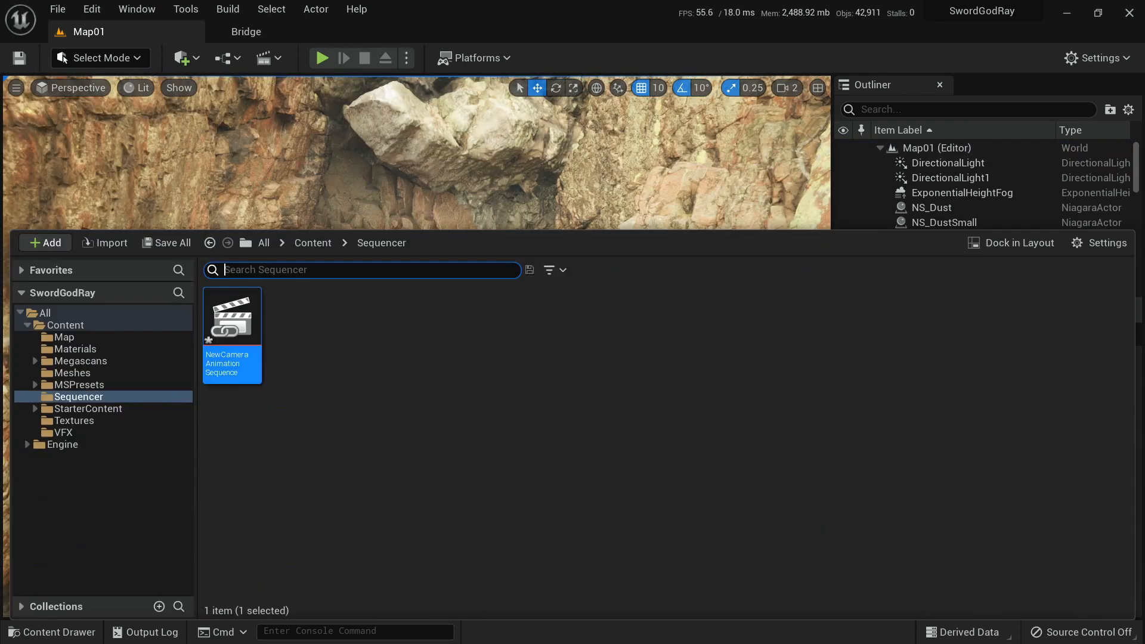
pyautogui.press('Delete')
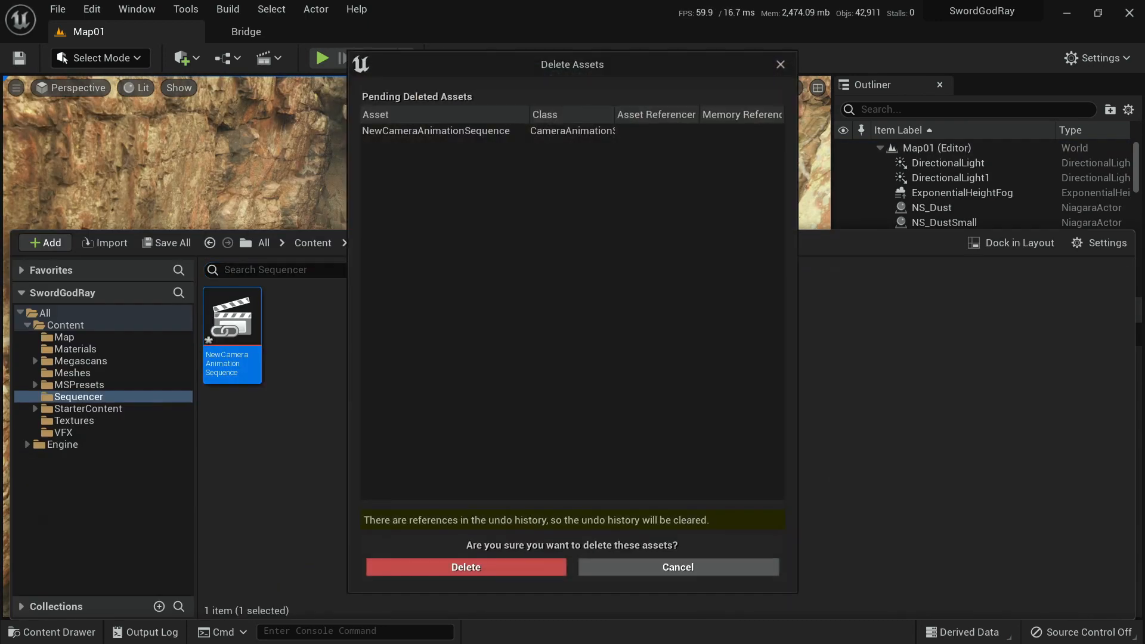
pyautogui.click(465, 568)
# Create a Level Sequence in the Sequencer folder and open it, resizing the timeline area below the viewport.
pyautogui.rightClick(249, 393)
pyautogui.moveTo(298, 403)
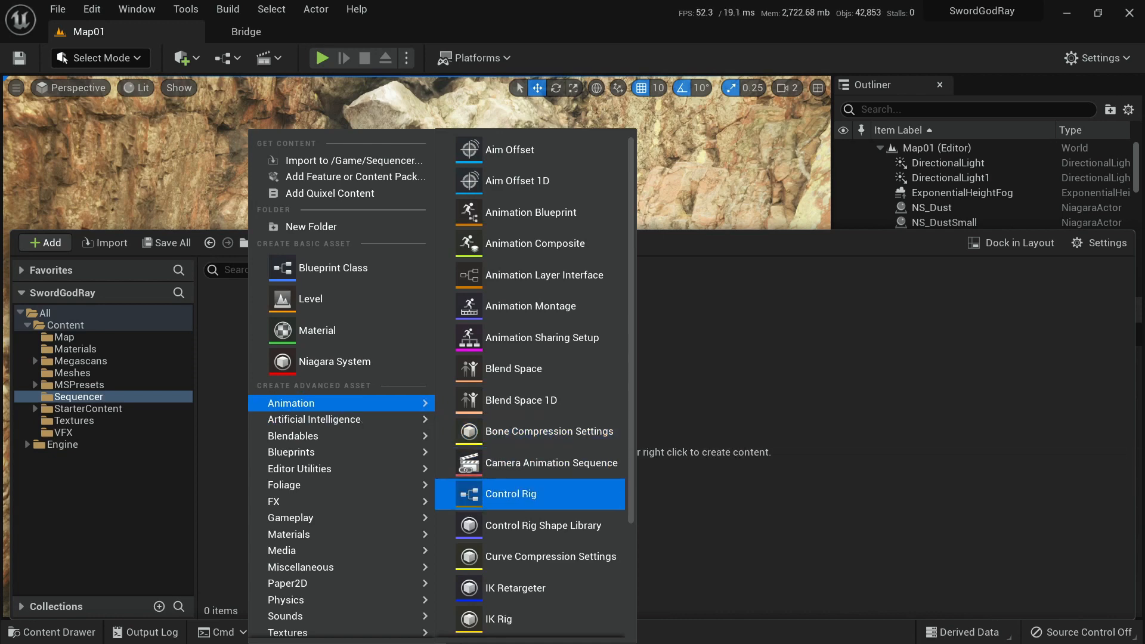
pyautogui.scroll(-3, 531, 481)
pyautogui.scroll(3, 531, 317)
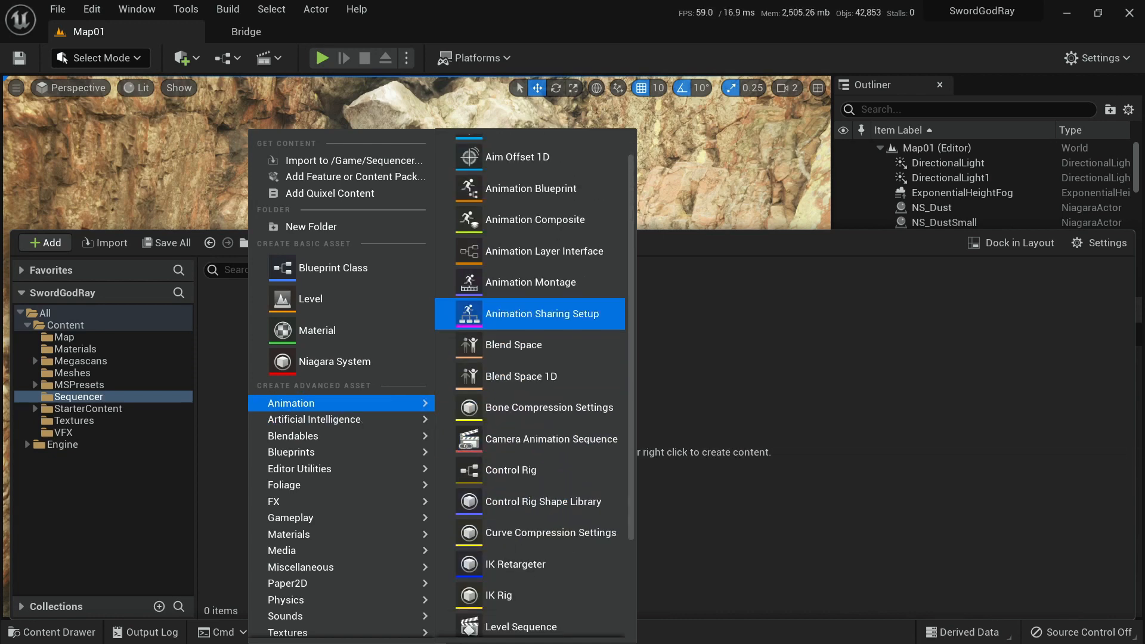
pyautogui.scroll(-4, 531, 473)
pyautogui.click(531, 506)
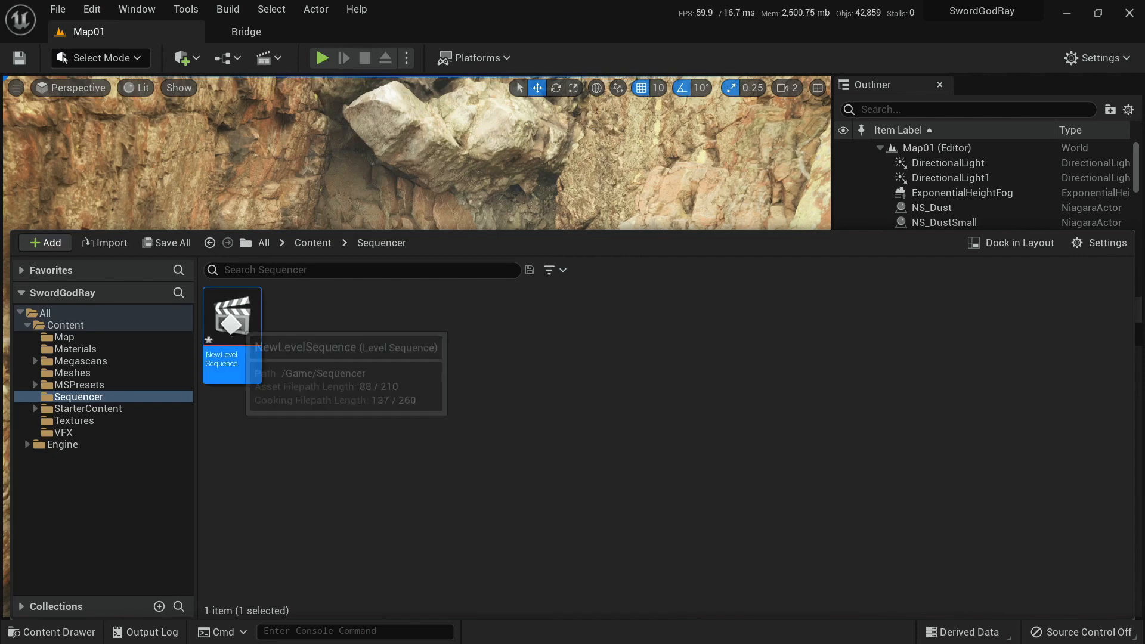
pyautogui.doubleClick(232, 325)
pyautogui.moveTo(416, 318); pyautogui.dragTo(416, 395)
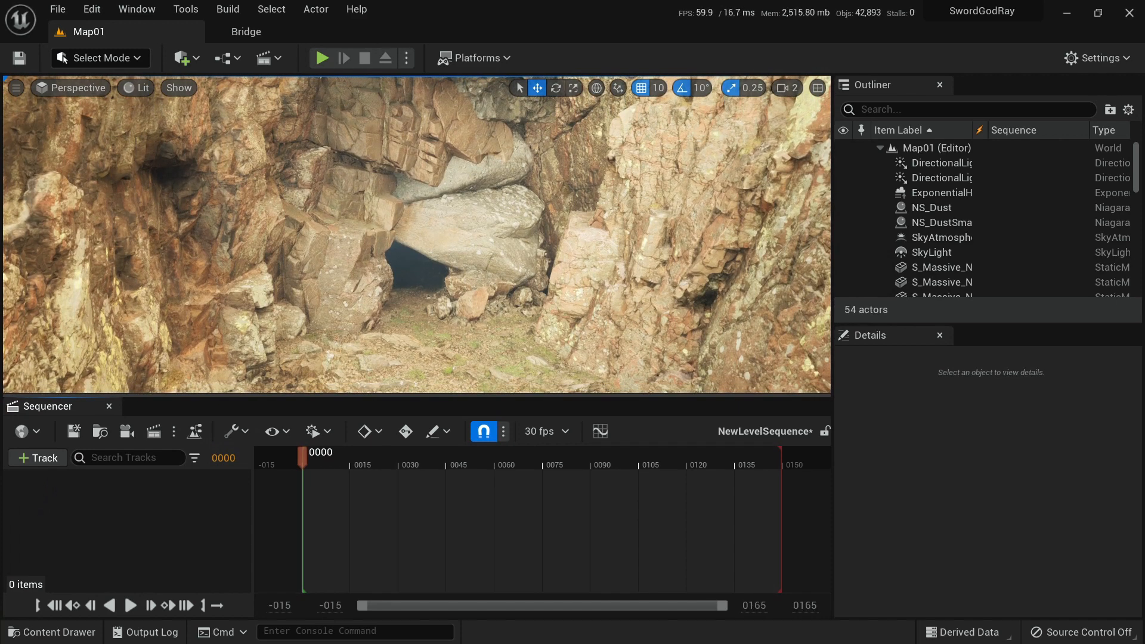
# Save the new NewLevelSequence asset.
pyautogui.hotkey('ctrl', 'space')
pyautogui.click(167, 242)
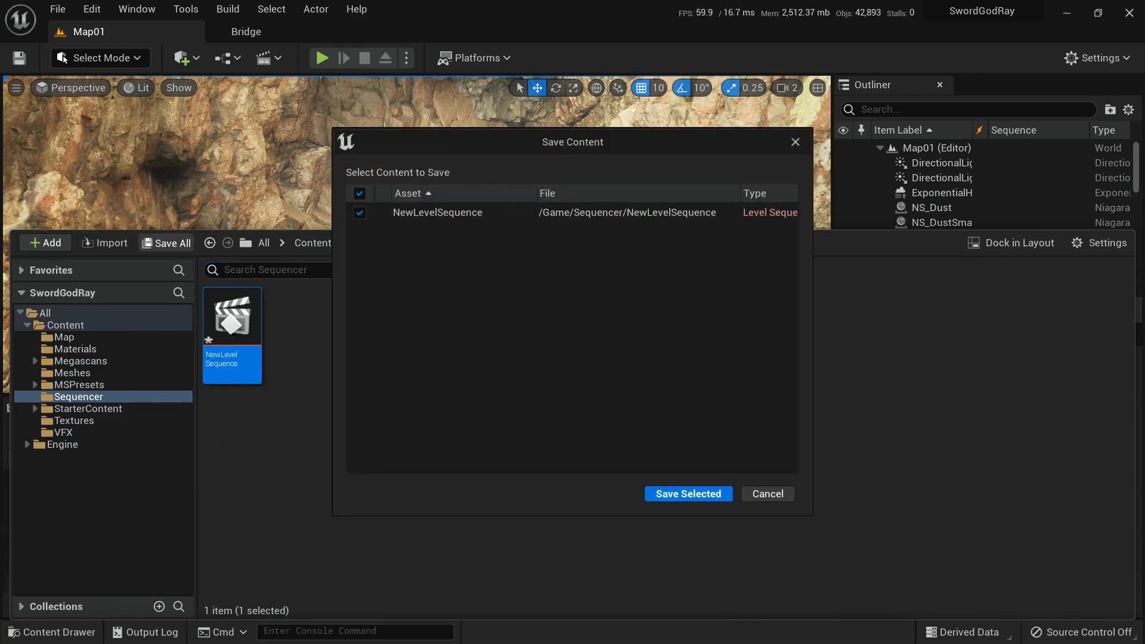
pyautogui.click(688, 494)
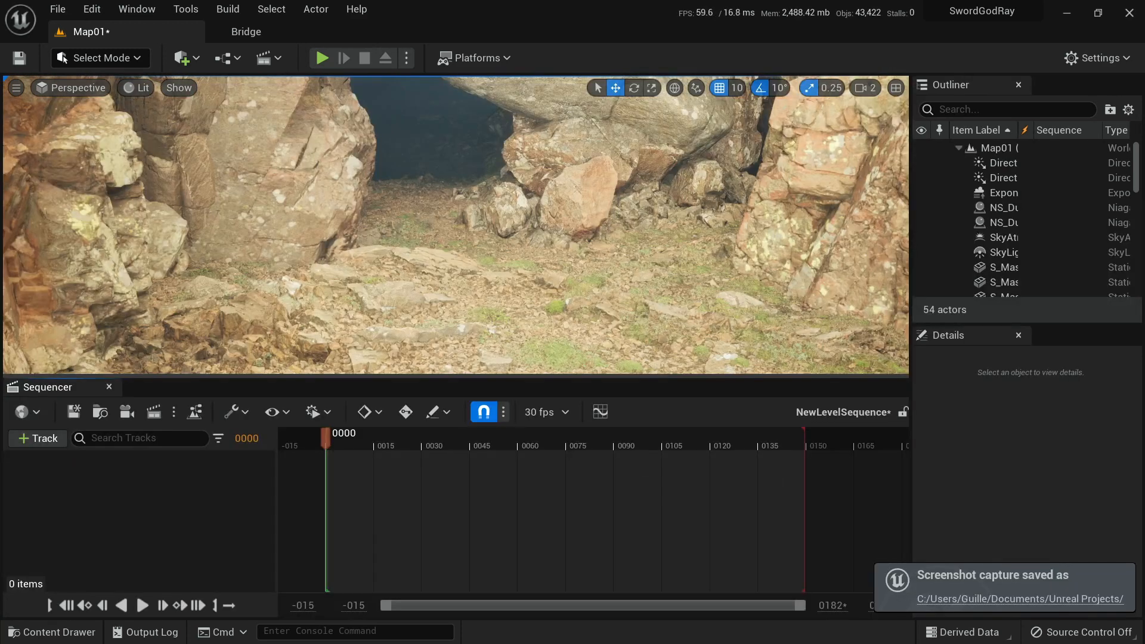
# Frame the passage entrance and create a new cine camera as the sequence's current camera cut, keying its Transform at frame 0.
pyautogui.moveTo(456, 238); pyautogui.dragTo(419, 173, button='right')
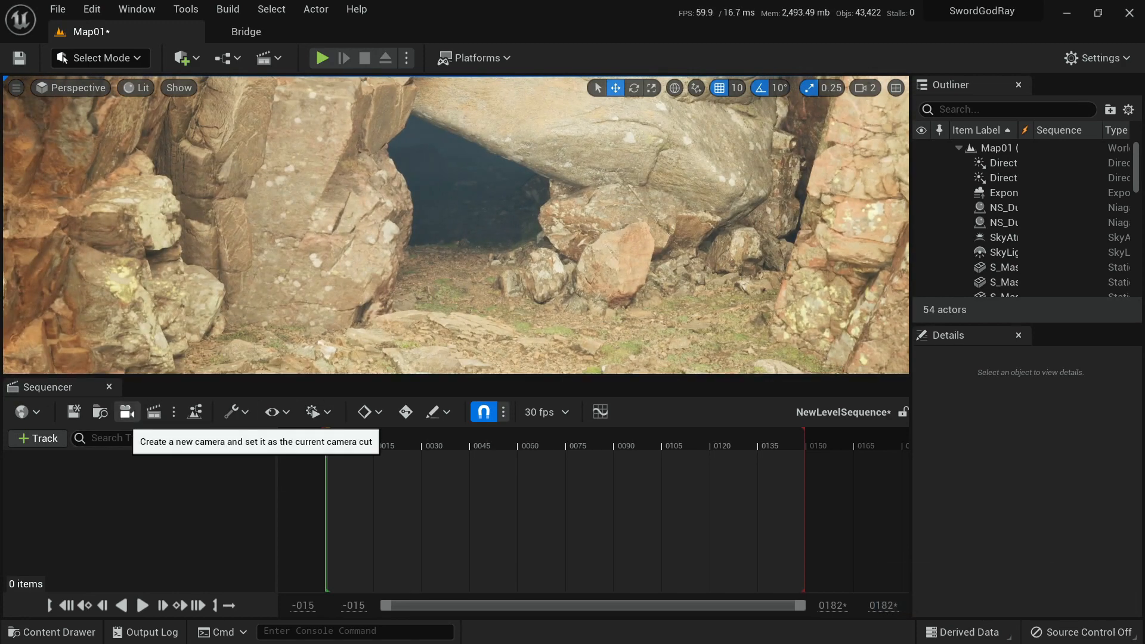
pyautogui.click(126, 412)
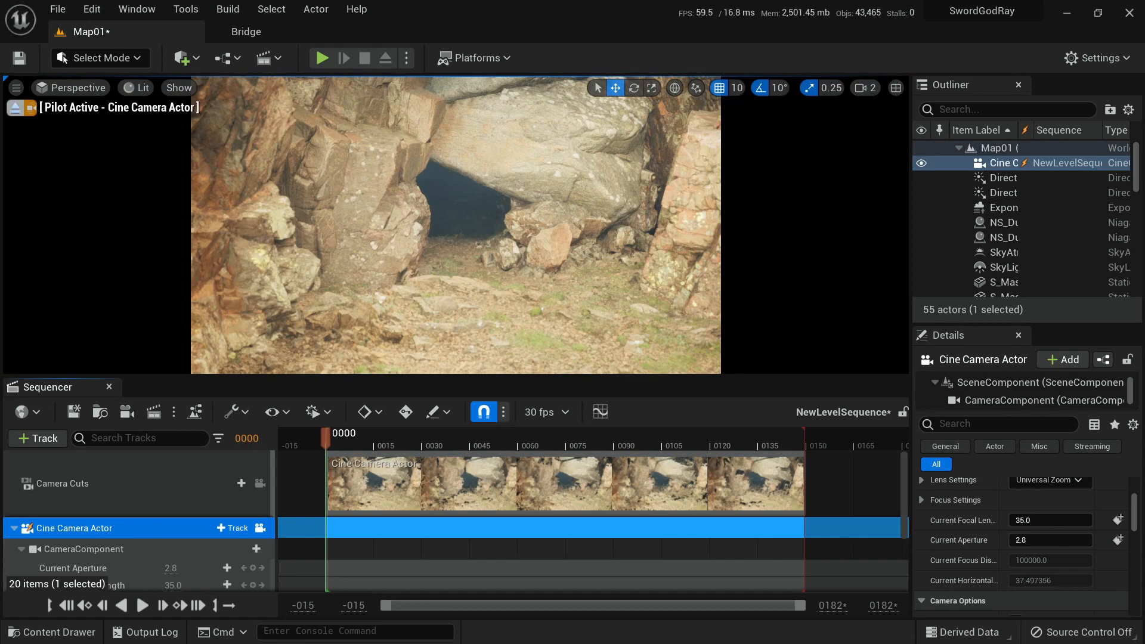
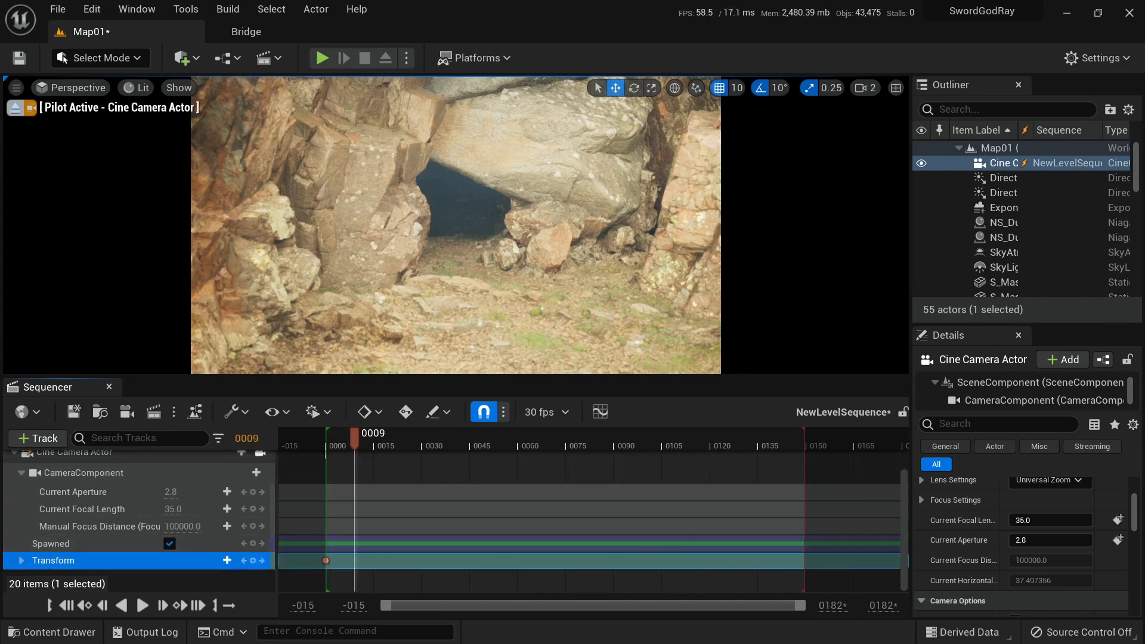
# Fly the camera toward the entrance and into the passage, keying its Transform at about frame 33 and at frame 61.
pyautogui.press('w')
pyautogui.moveTo(455, 225); pyautogui.dragTo(468, 225, button='right')
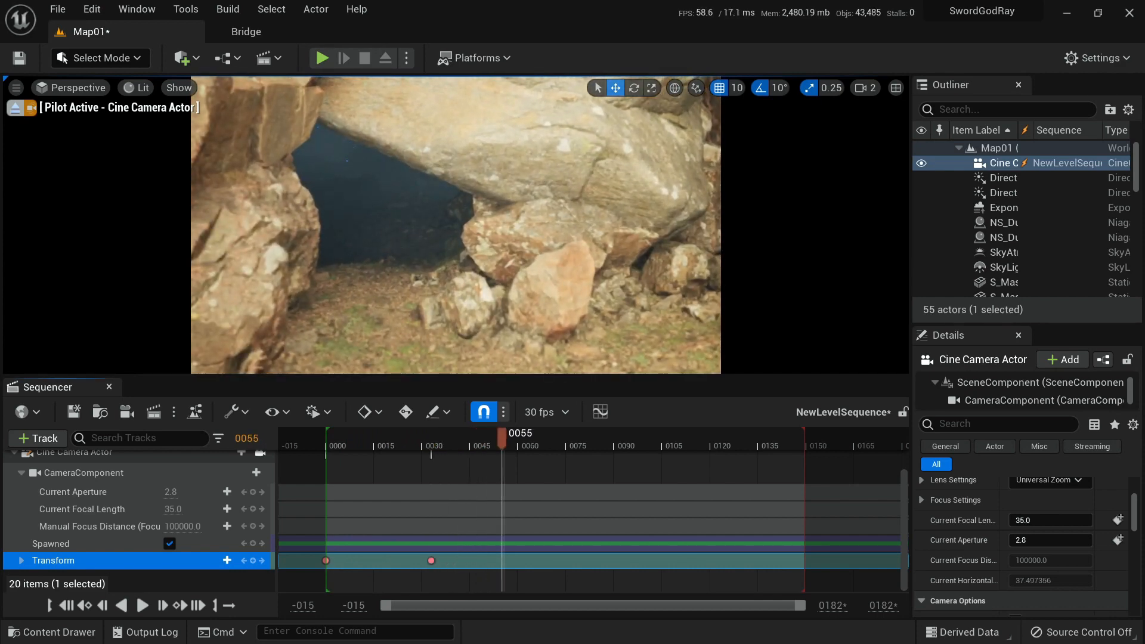
pyautogui.moveTo(472, 239)
pyautogui.mouseDown(button='right')
pyautogui.moveTo(473, 269)
pyautogui.moveTo(464, 233)
pyautogui.mouseUp(button='right')
pyautogui.press('w')
pyautogui.press('s')
pyautogui.press('a')
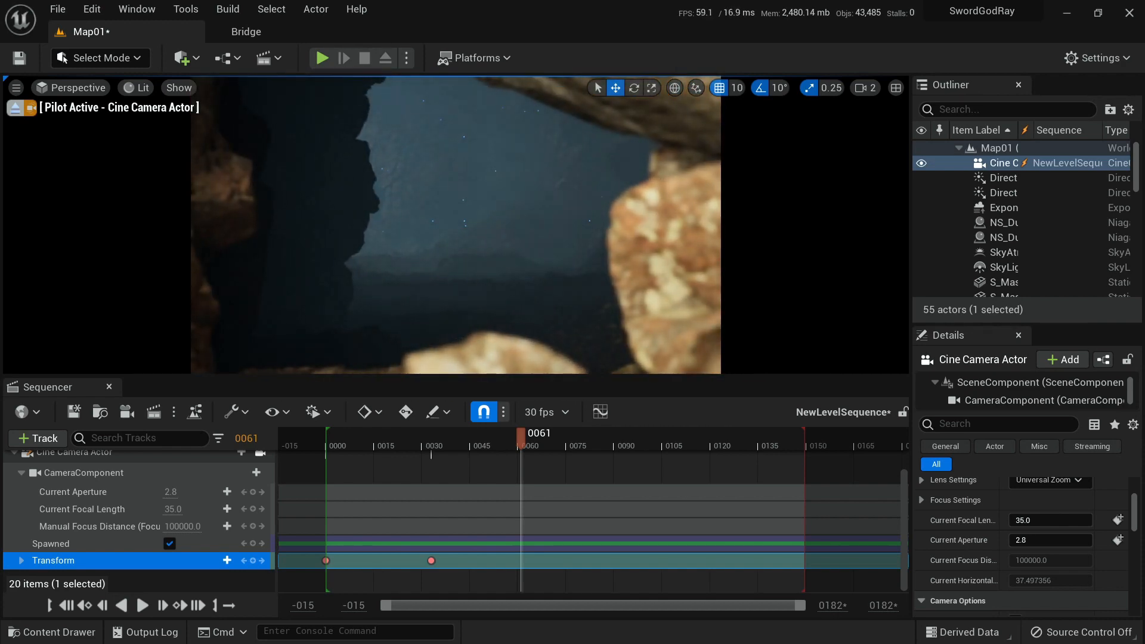
pyautogui.press('s')
pyautogui.press('Up')
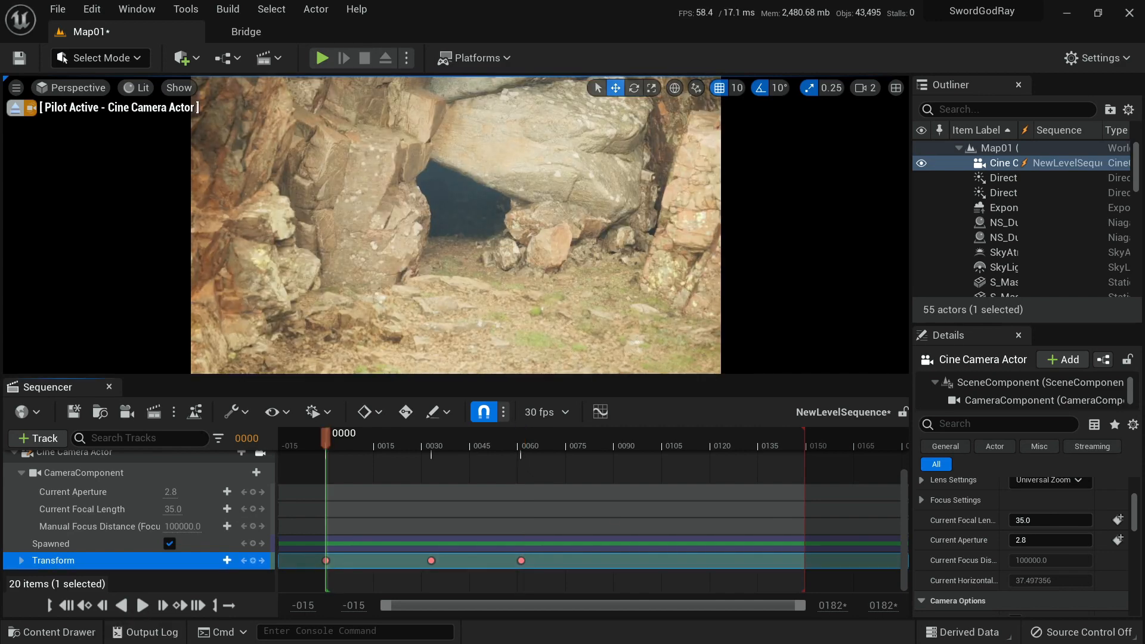
# Play the camera fly-in from the first frame twice to check its pace.
pyautogui.click(142, 605)
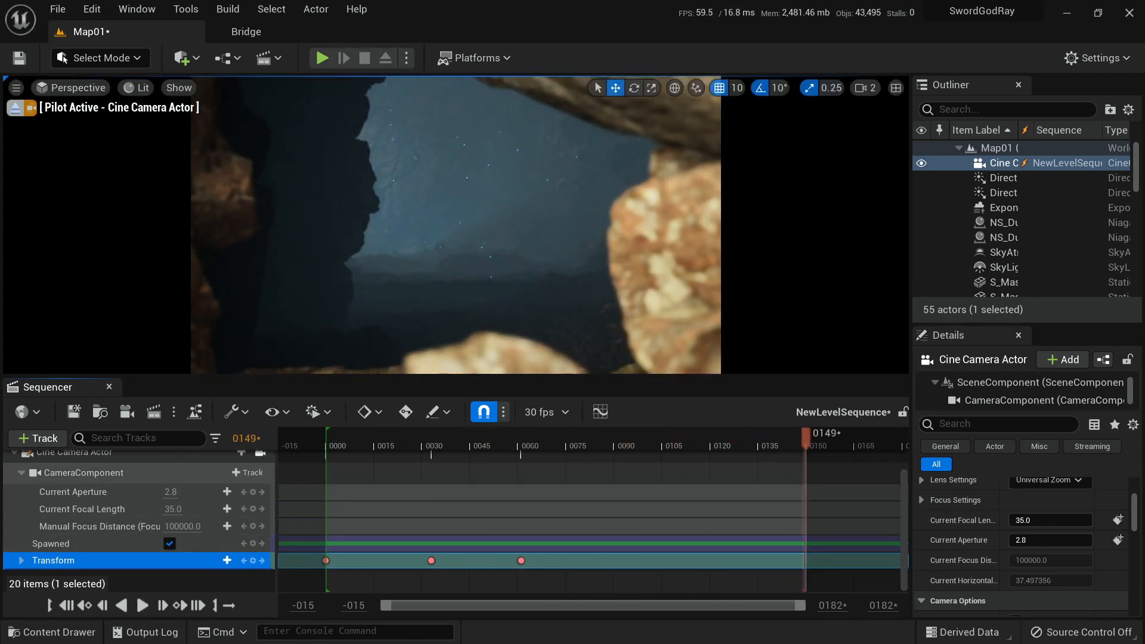
pyautogui.click(67, 606)
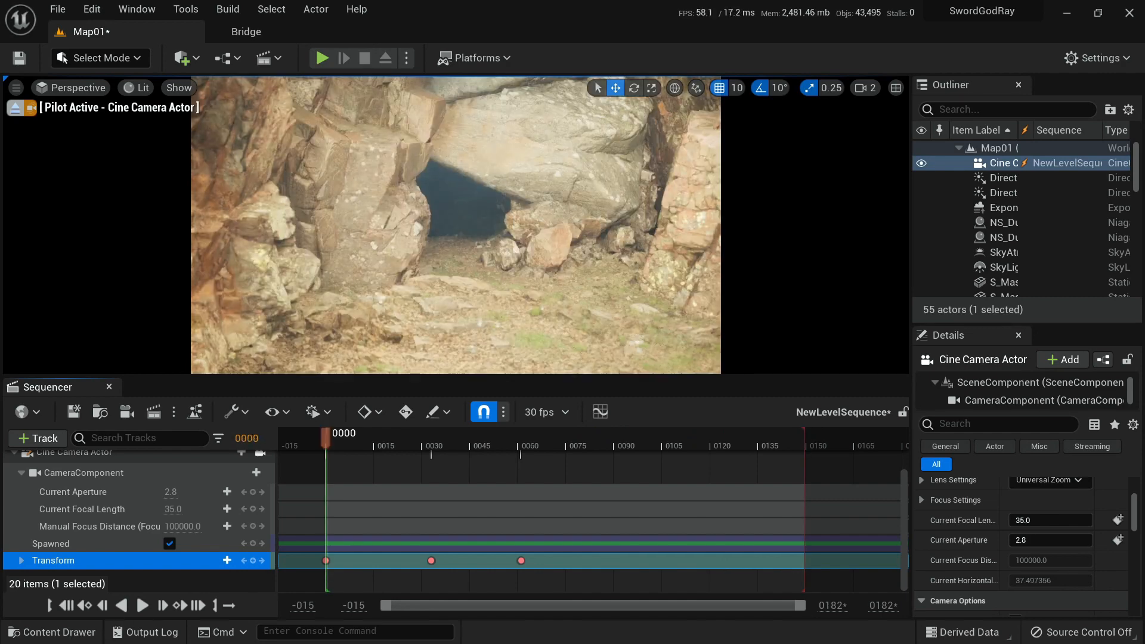
pyautogui.click(142, 605)
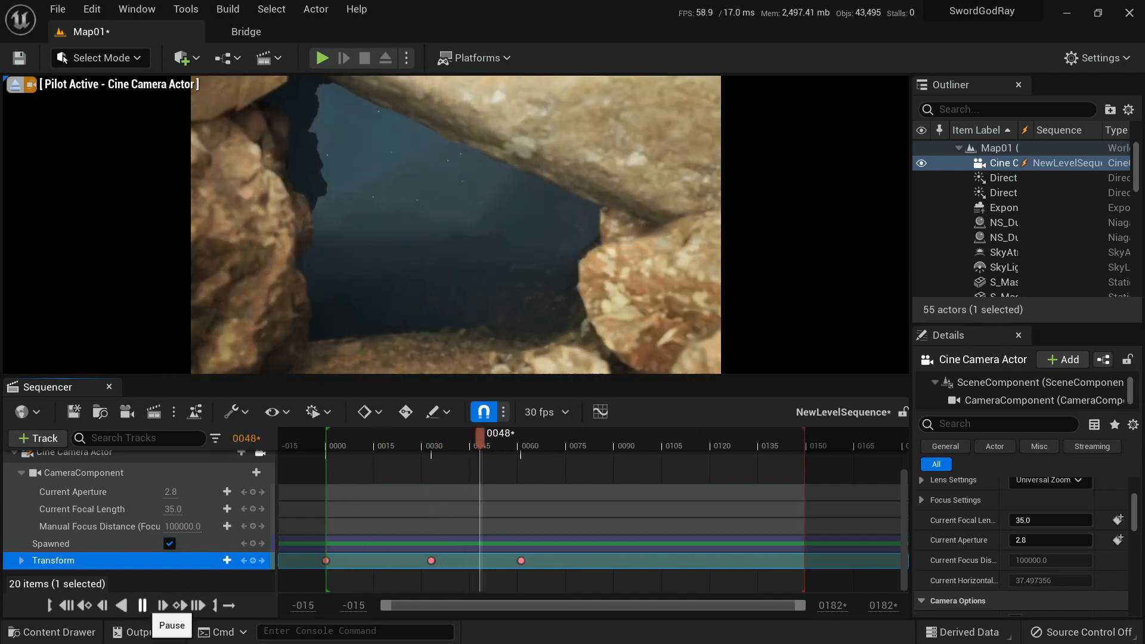
pyautogui.click(66, 605)
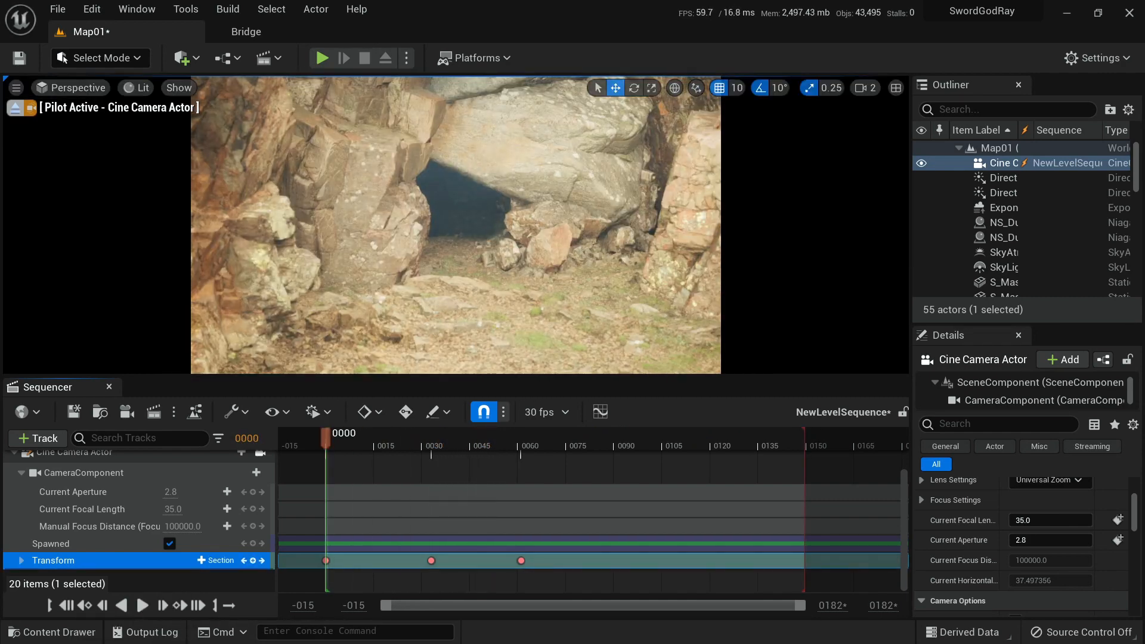
# Slow the fly-in by moving the second and third Transform keys to frames 47 and 89, and preview the motion.
pyautogui.moveTo(431, 561); pyautogui.dragTo(557, 561)
pyautogui.click(66, 606)
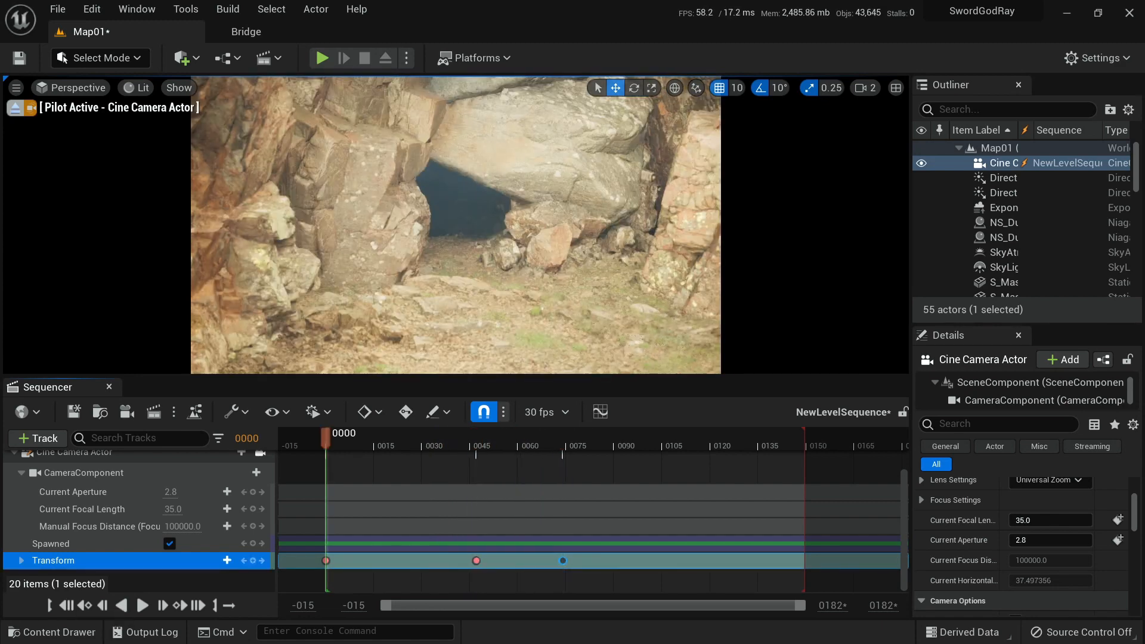
pyautogui.click(142, 605)
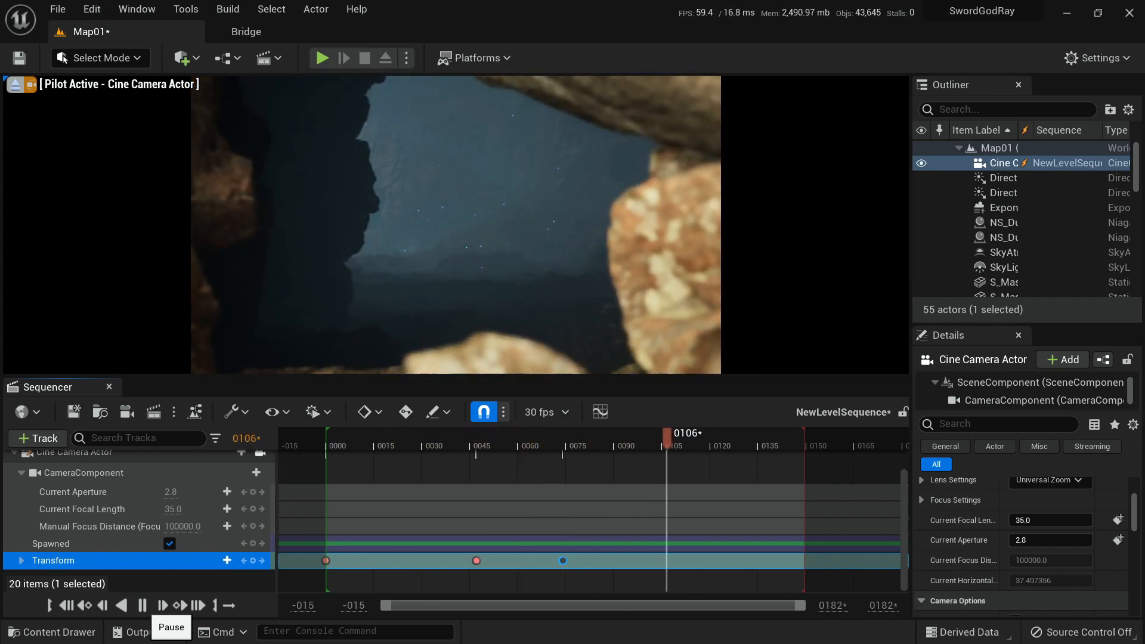
pyautogui.click(142, 606)
pyautogui.moveTo(575, 561); pyautogui.dragTo(611, 561)
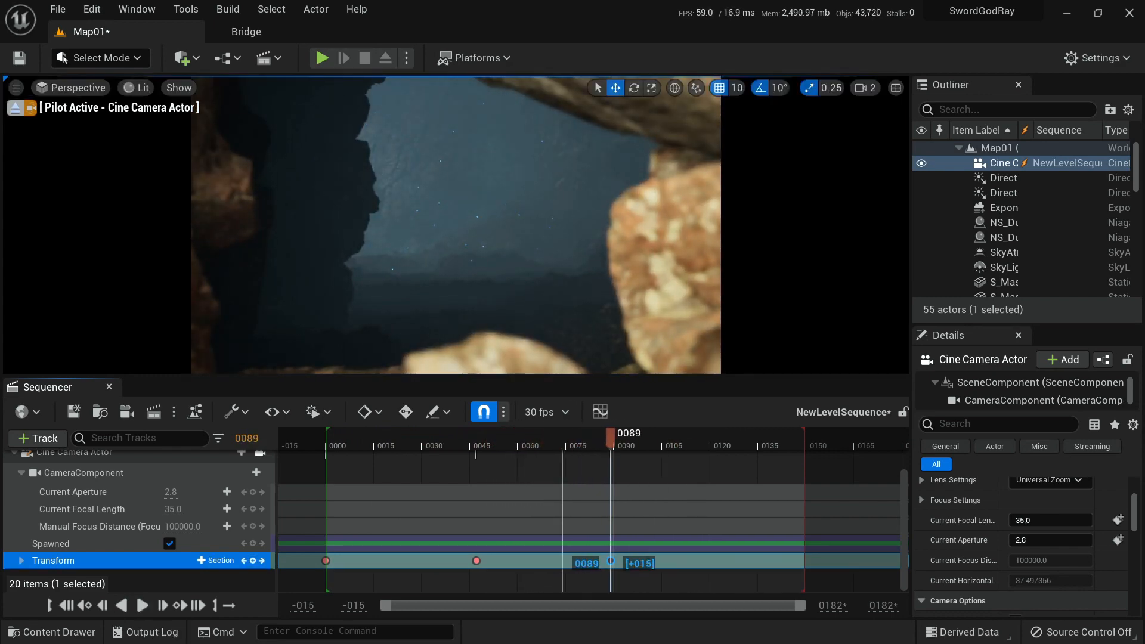
pyautogui.press('Up')
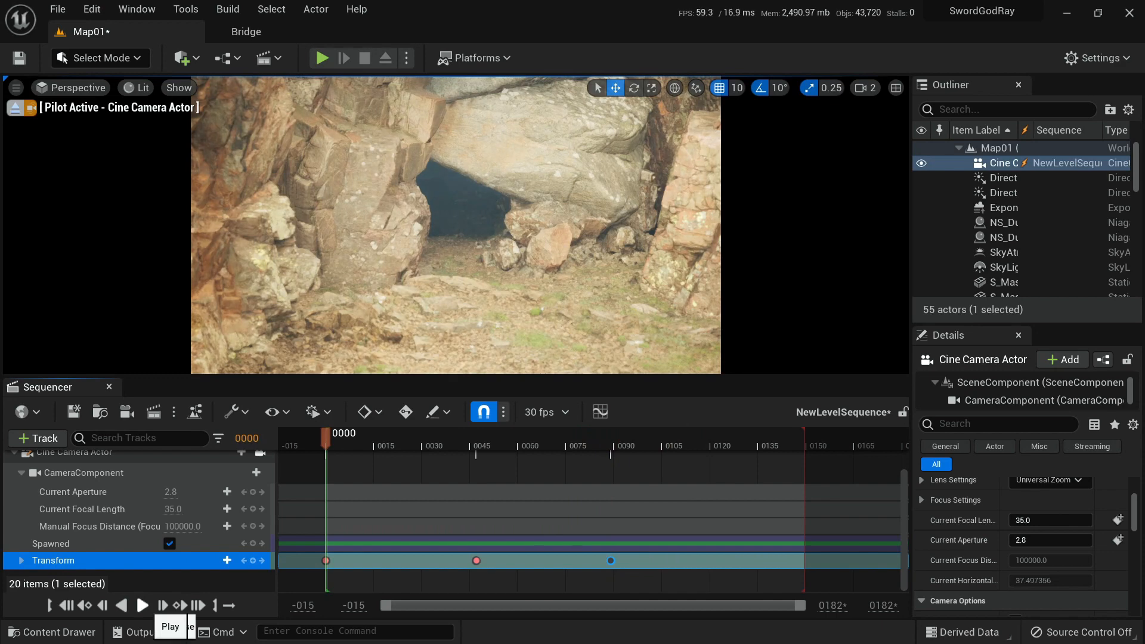
pyautogui.click(142, 605)
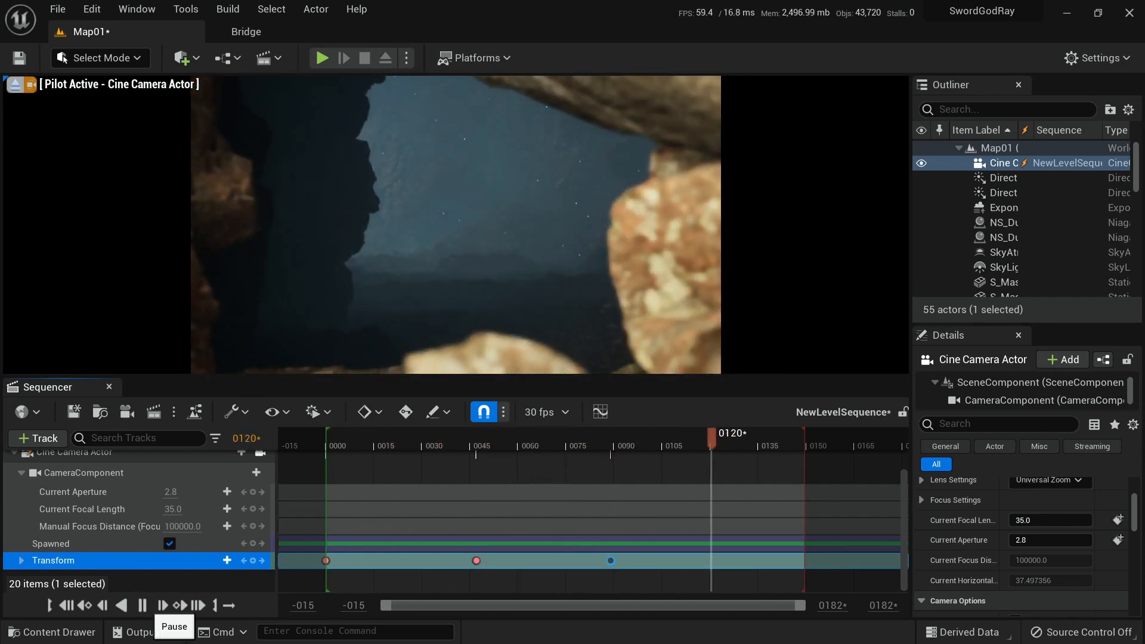
pyautogui.click(142, 606)
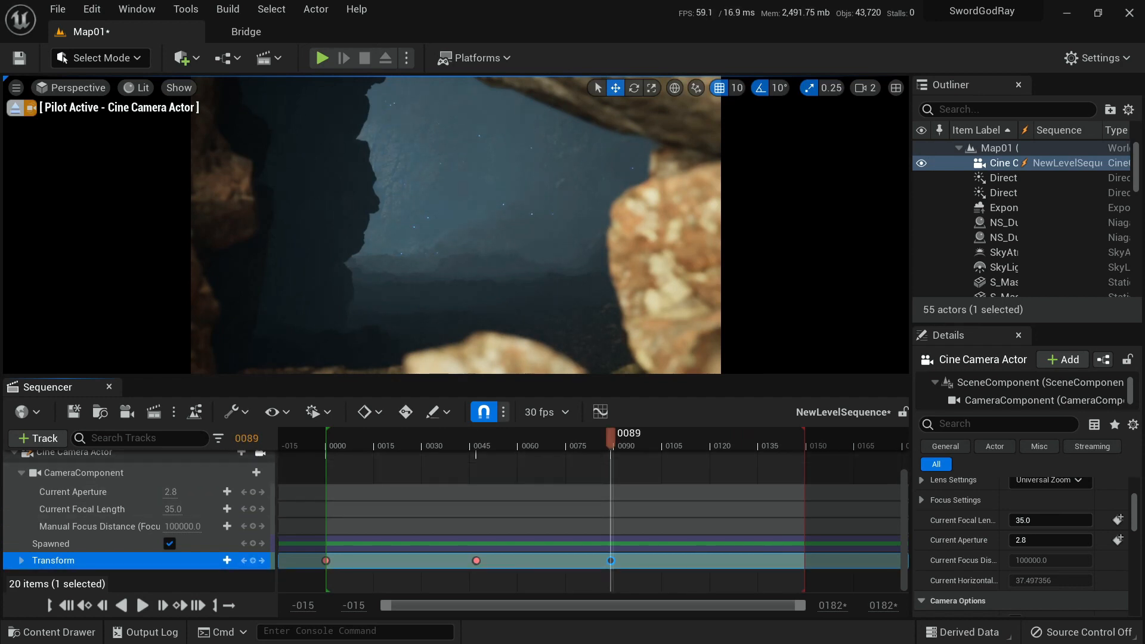
# Fly the camera deeper into the passage, keying its Transform at about frames 99, 107 and 115, and play back the sequence.
pyautogui.moveTo(456, 225); pyautogui.dragTo(378, 225, button='right')
pyautogui.moveTo(455, 225)
pyautogui.mouseDown(button='right')
pyautogui.moveTo(444, 278)
pyautogui.moveTo(452, 213)
pyautogui.moveTo(461, 232)
pyautogui.mouseUp(button='right')
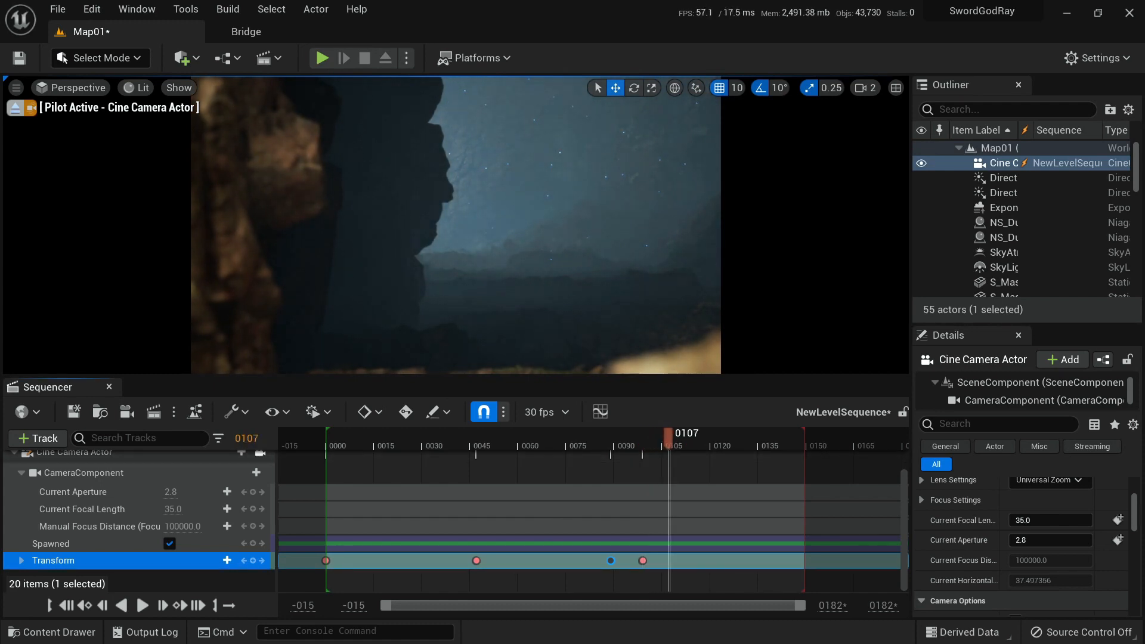
pyautogui.moveTo(455, 225); pyautogui.dragTo(483, 231, button='right')
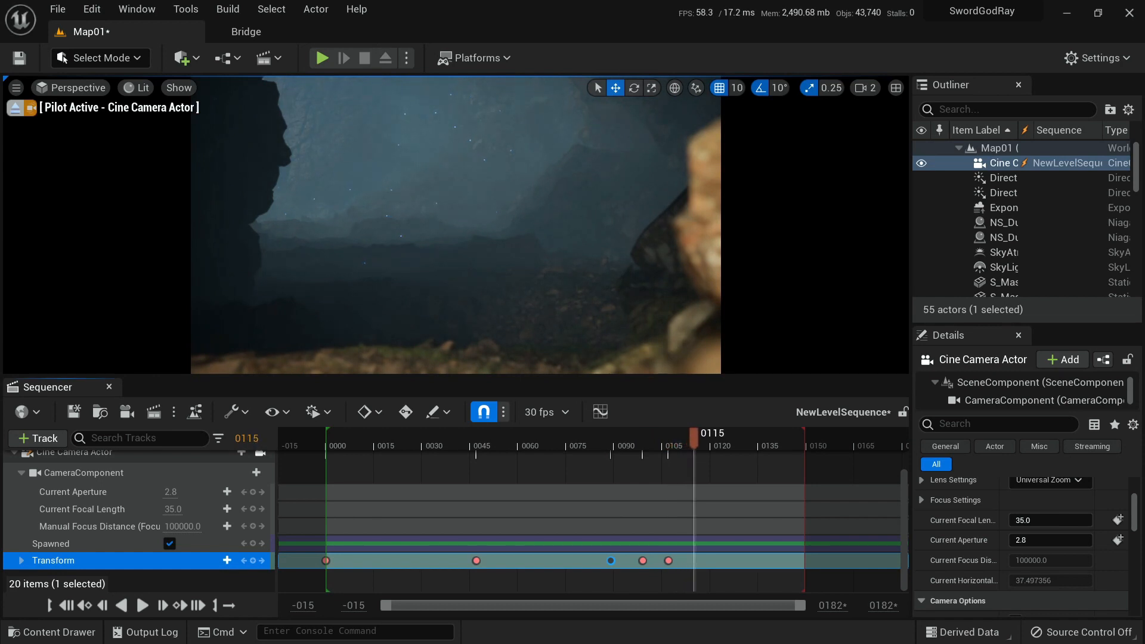
pyautogui.moveTo(455, 225); pyautogui.dragTo(427, 219, button='right')
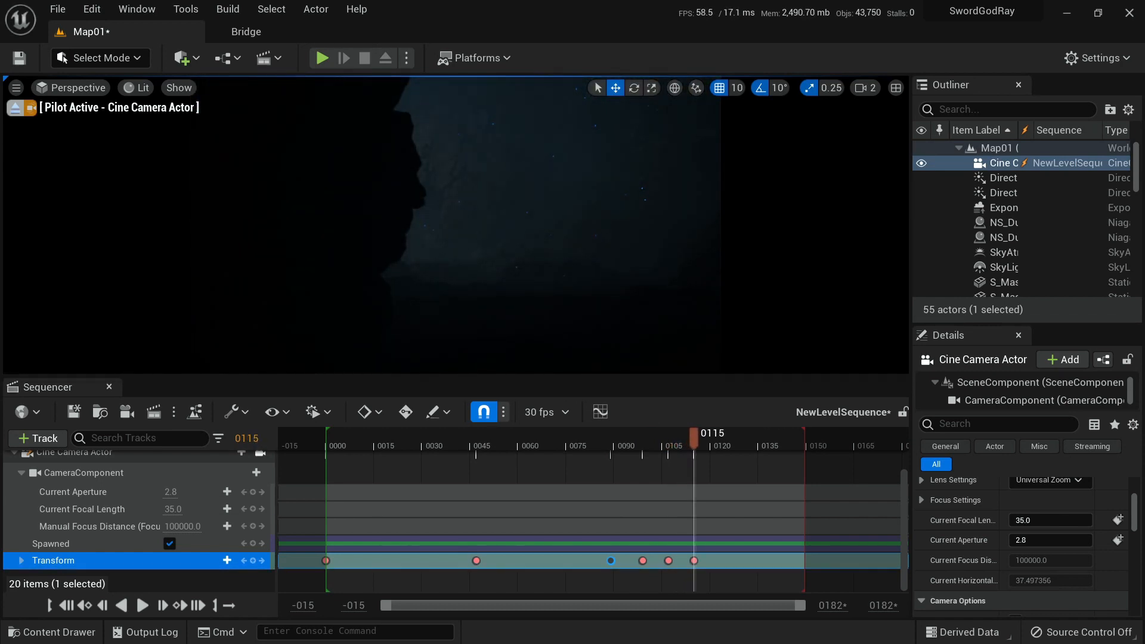
pyautogui.click(67, 605)
pyautogui.click(142, 606)
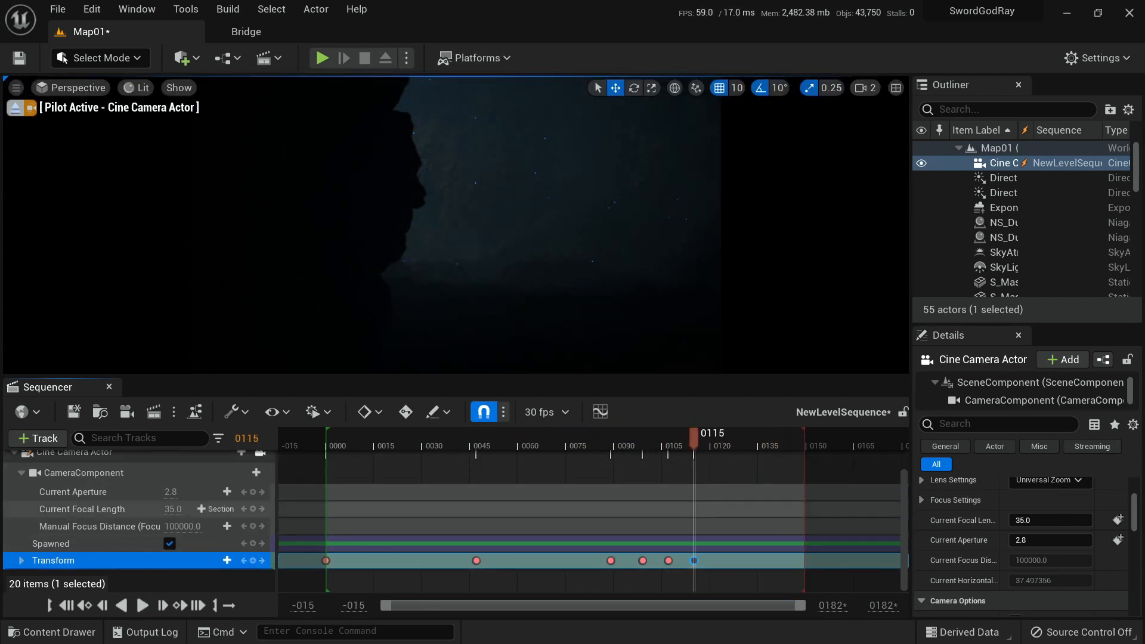
# Extend the end of the sequence's playback range to about frame 238.
pyautogui.moveTo(806, 446); pyautogui.dragTo(902, 446)
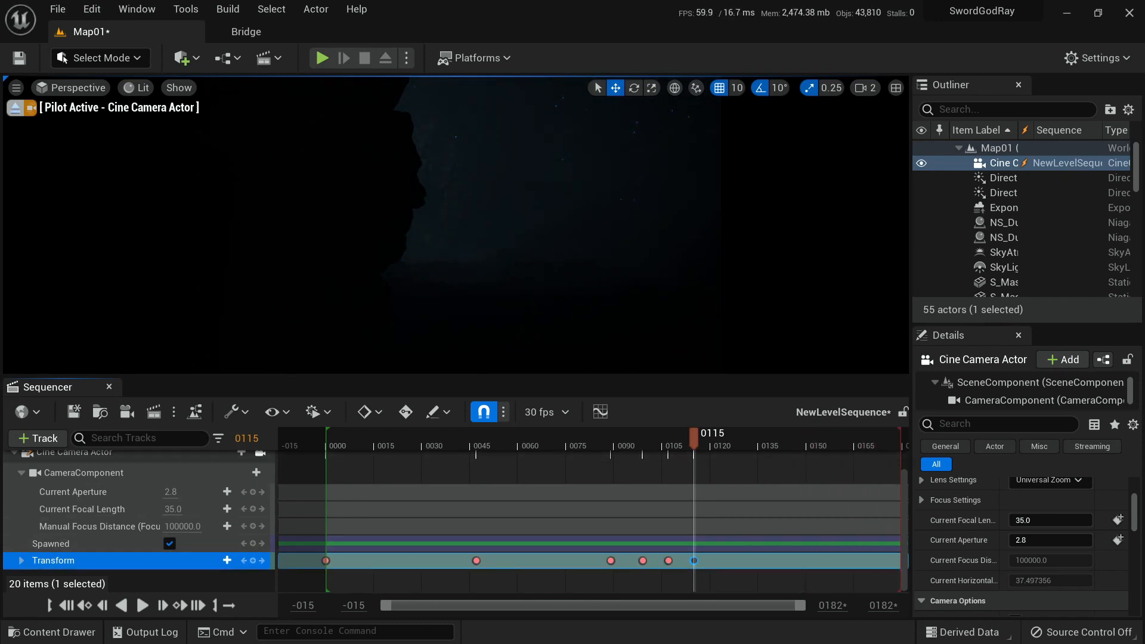
pyautogui.keyDown('ctrl'); pyautogui.scroll(-4, 594, 510); pyautogui.keyUp('ctrl')
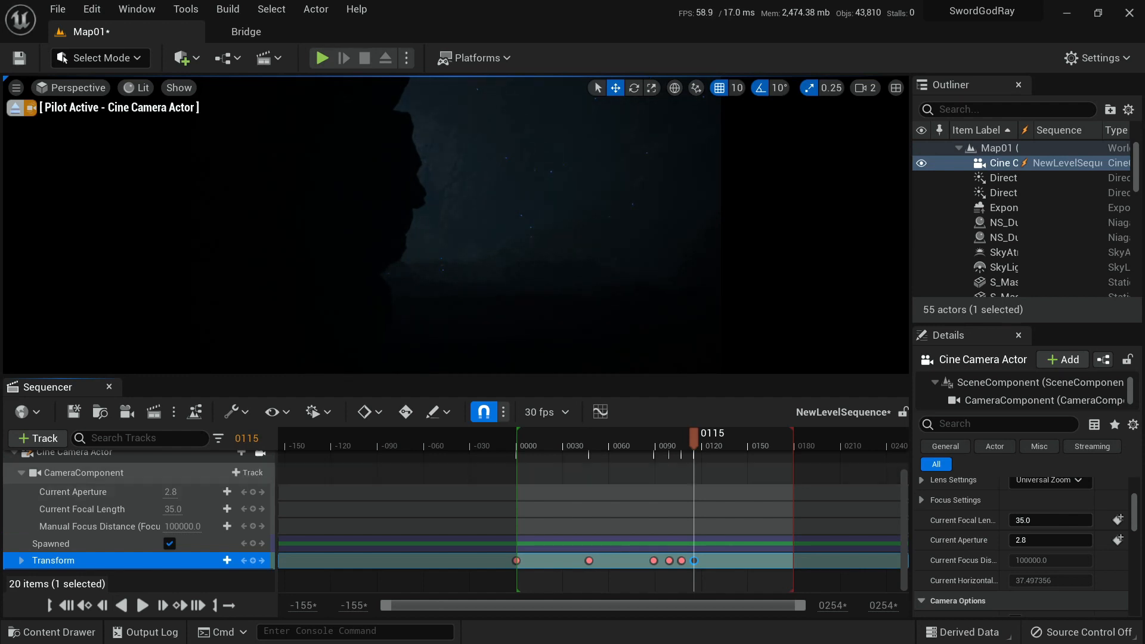
pyautogui.moveTo(810, 444); pyautogui.dragTo(884, 444)
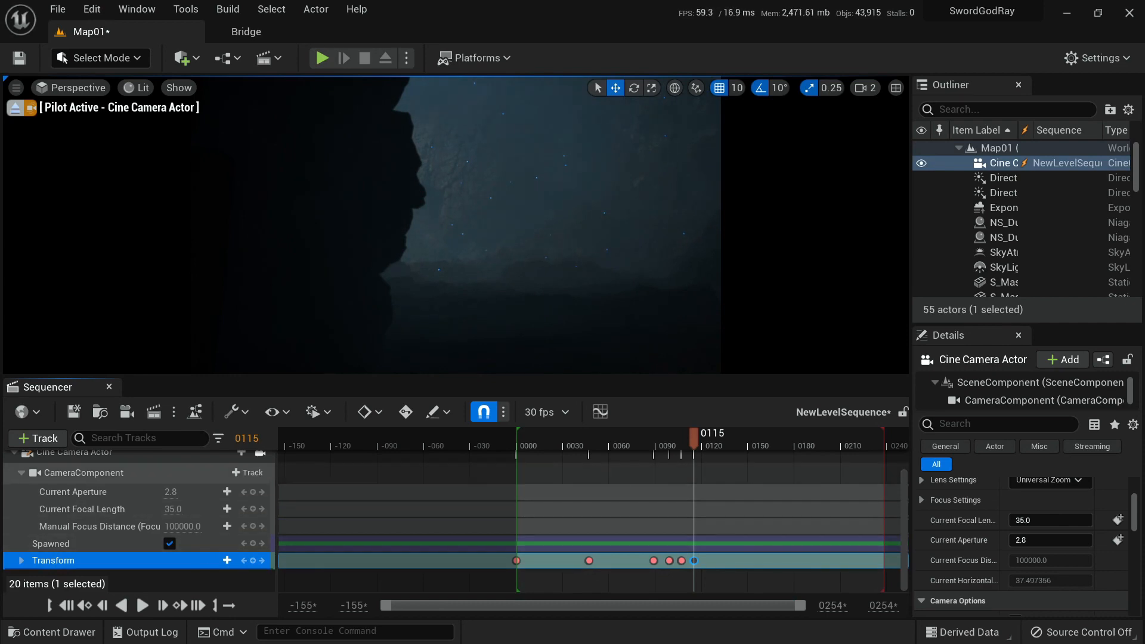
# Scrub through the camera move to the key at frame 47 and replay the sequence from its start.
pyautogui.click(452, 441)
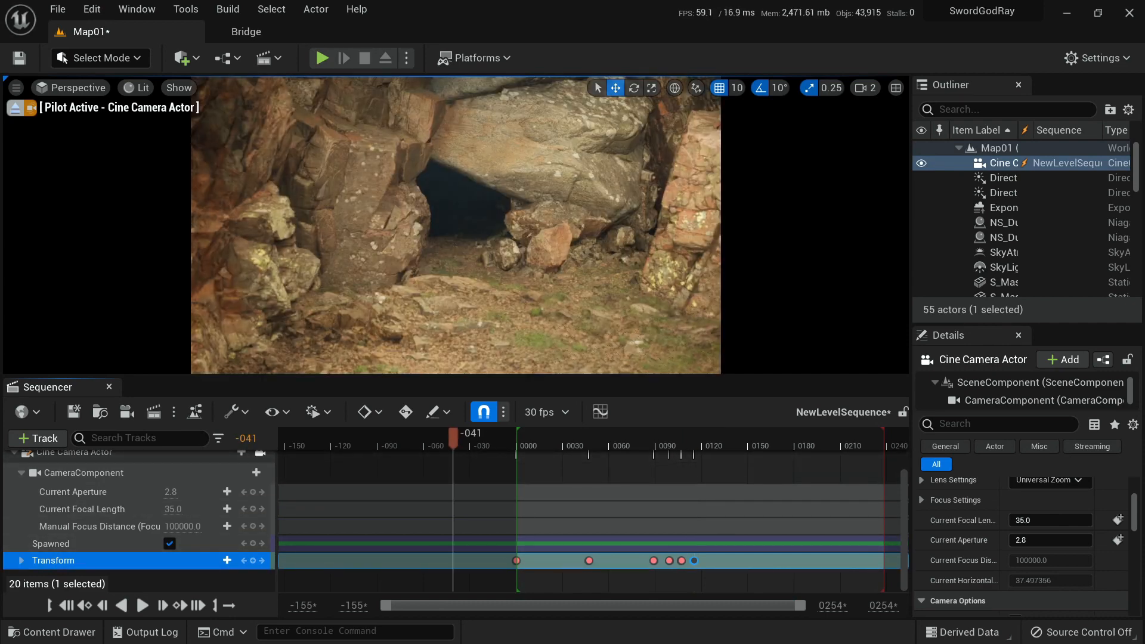
pyautogui.moveTo(452, 442); pyautogui.dragTo(588, 441)
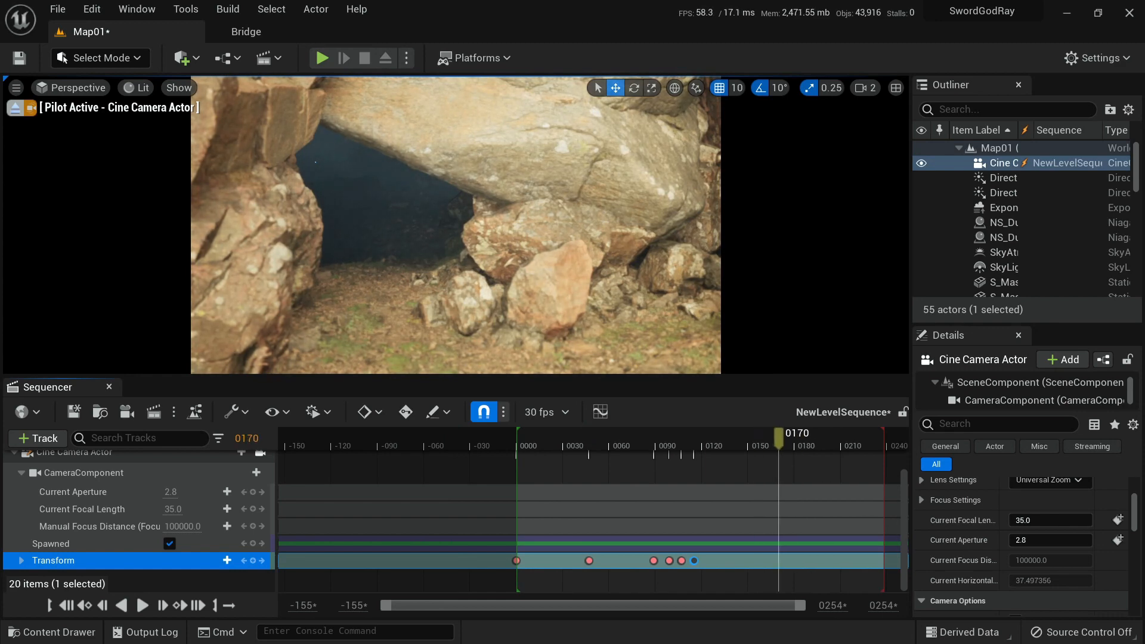
pyautogui.moveTo(778, 440); pyautogui.dragTo(589, 440)
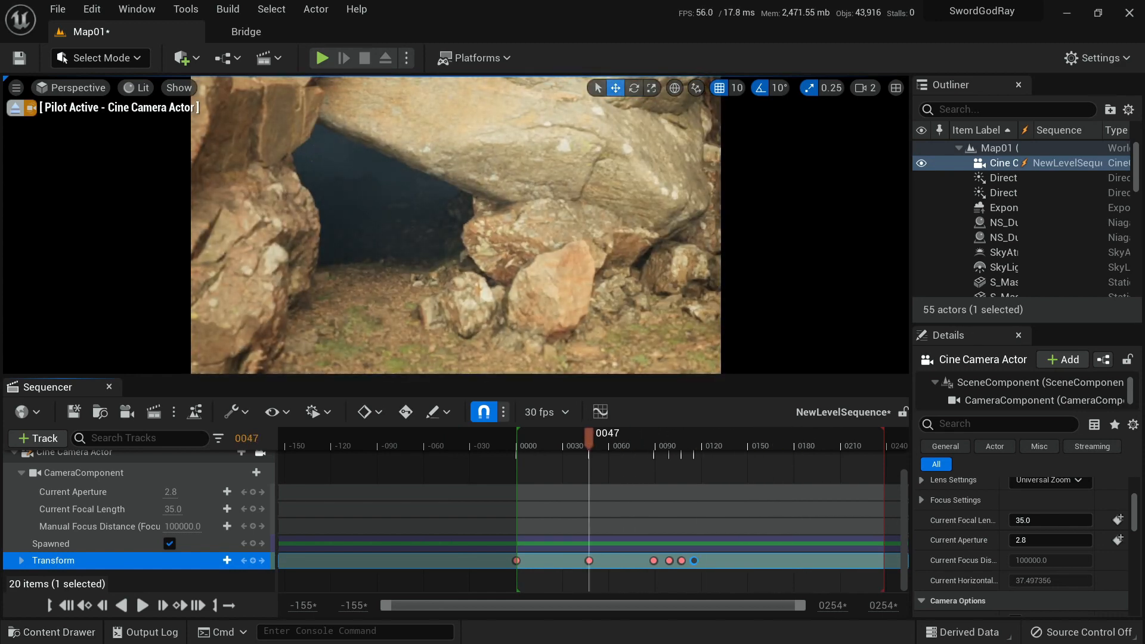
pyautogui.click(66, 605)
pyautogui.click(142, 606)
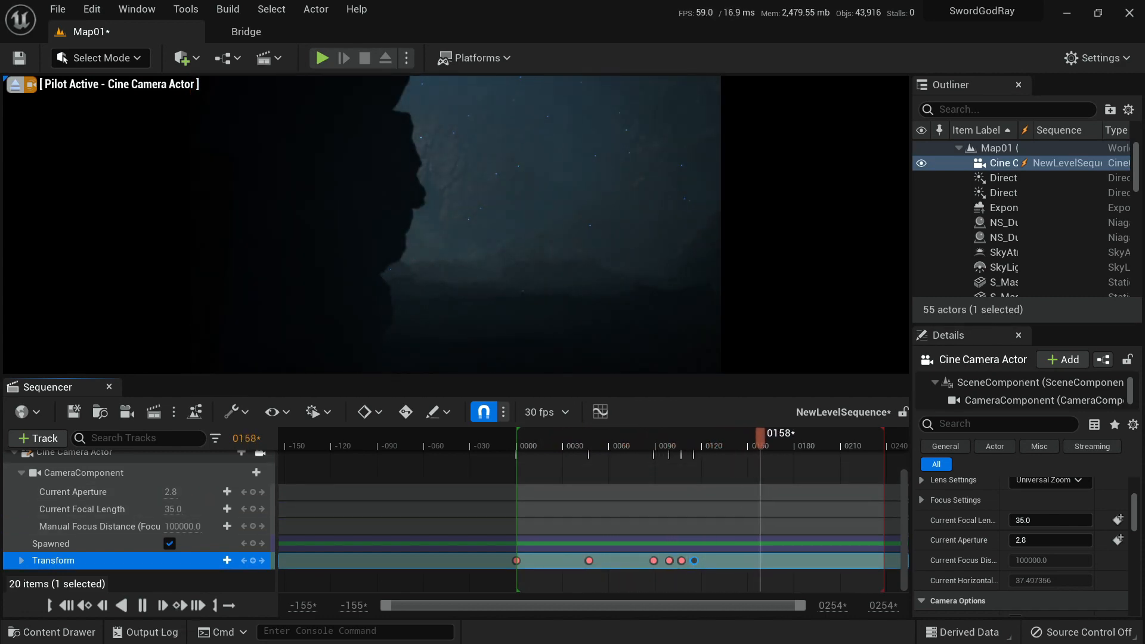
# Turn the camera inside the dark passage and key its Transform at frame 127, checking the playback just past it.
pyautogui.moveTo(680, 442); pyautogui.dragTo(692, 443)
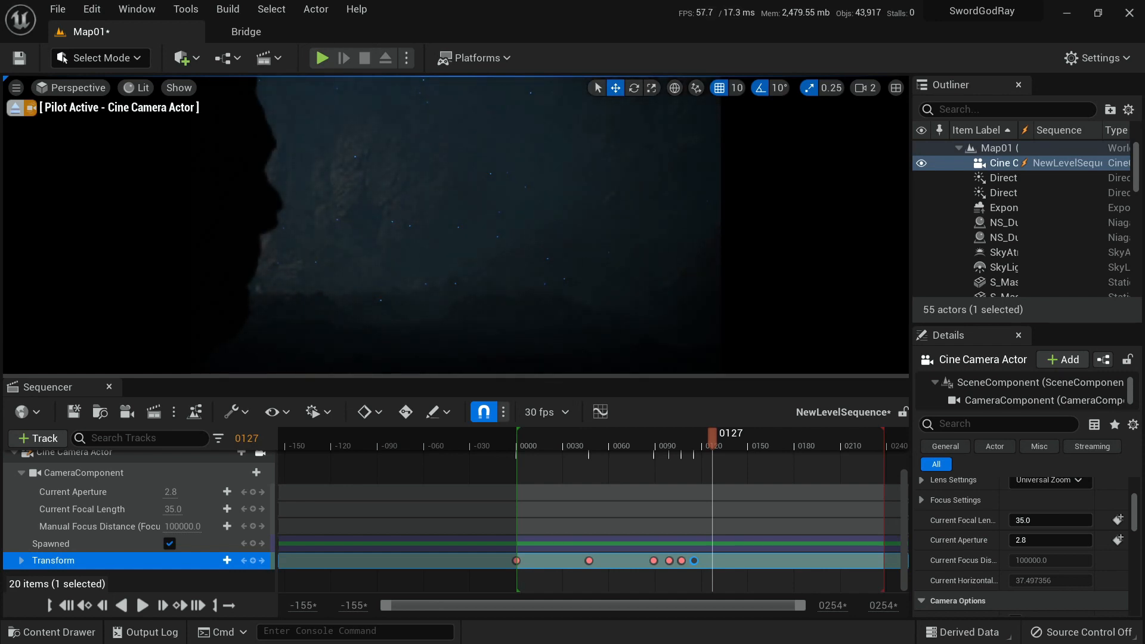
pyautogui.press('space')
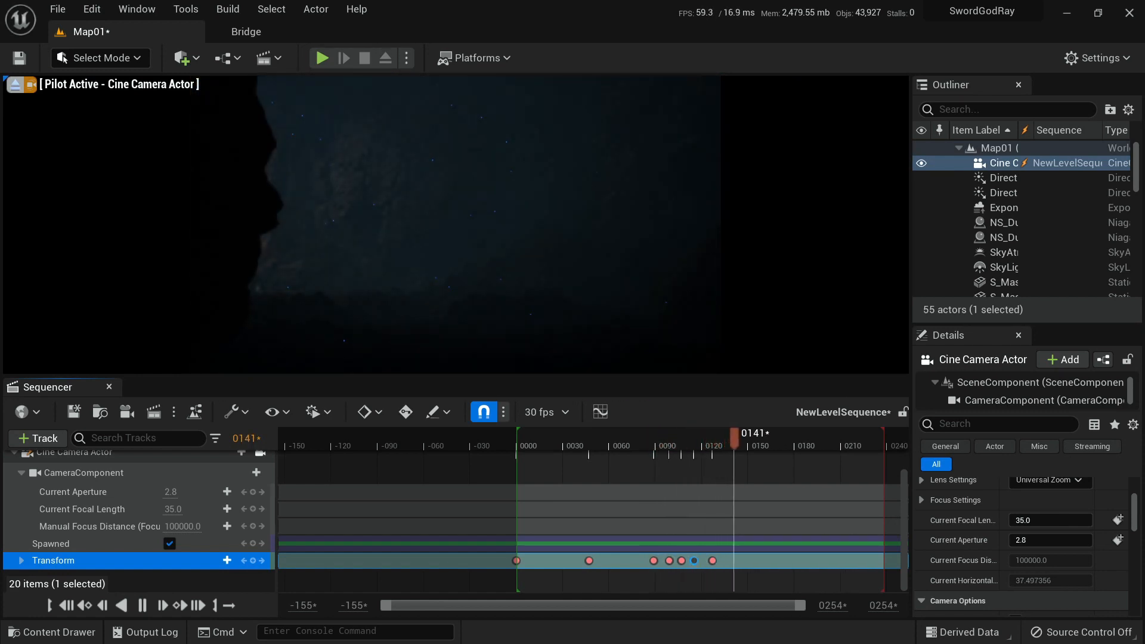
pyautogui.press('space')
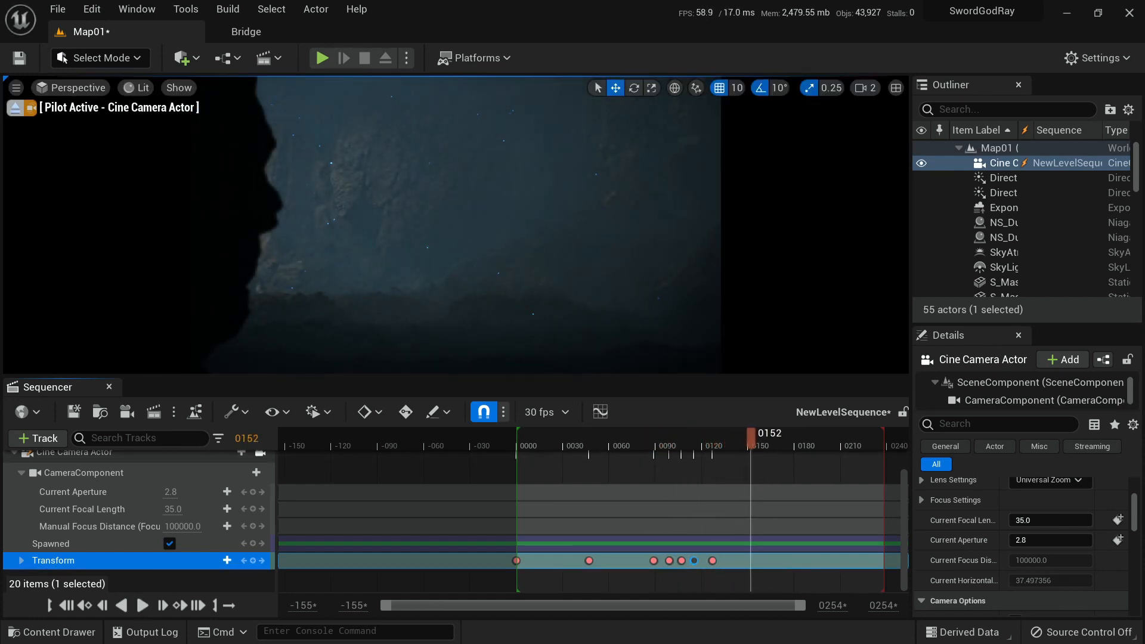
pyautogui.moveTo(722, 438); pyautogui.dragTo(710, 438)
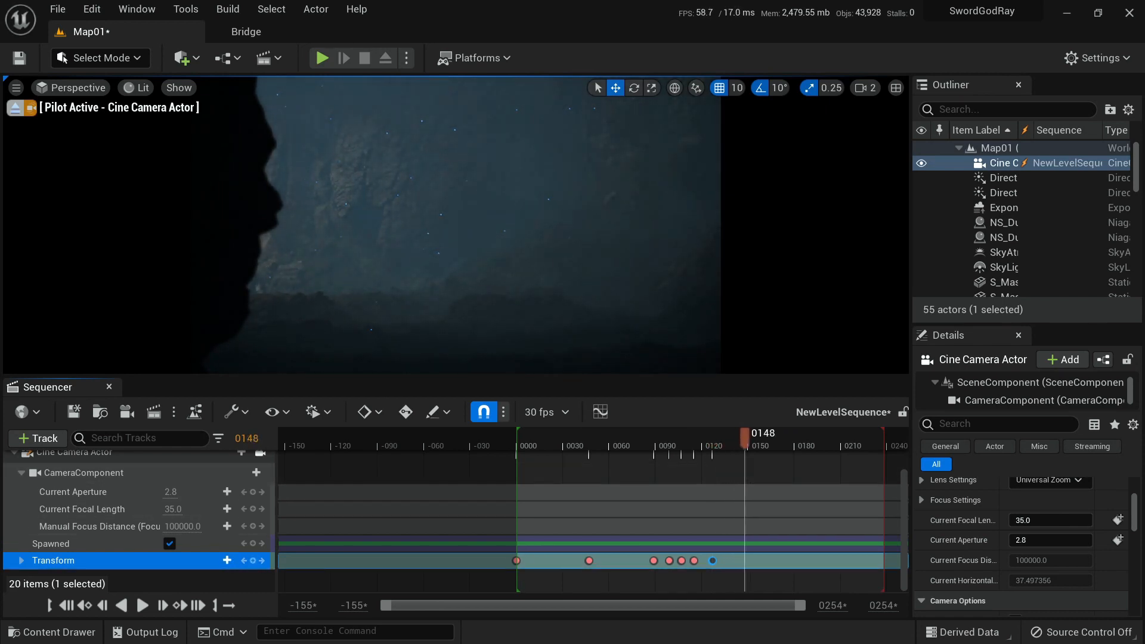
# Continue the camera path through the cave to reveal the sword, keying its Transform at frames 155, 185 and 218.
pyautogui.moveTo(455, 224); pyautogui.dragTo(550, 191, button='right')
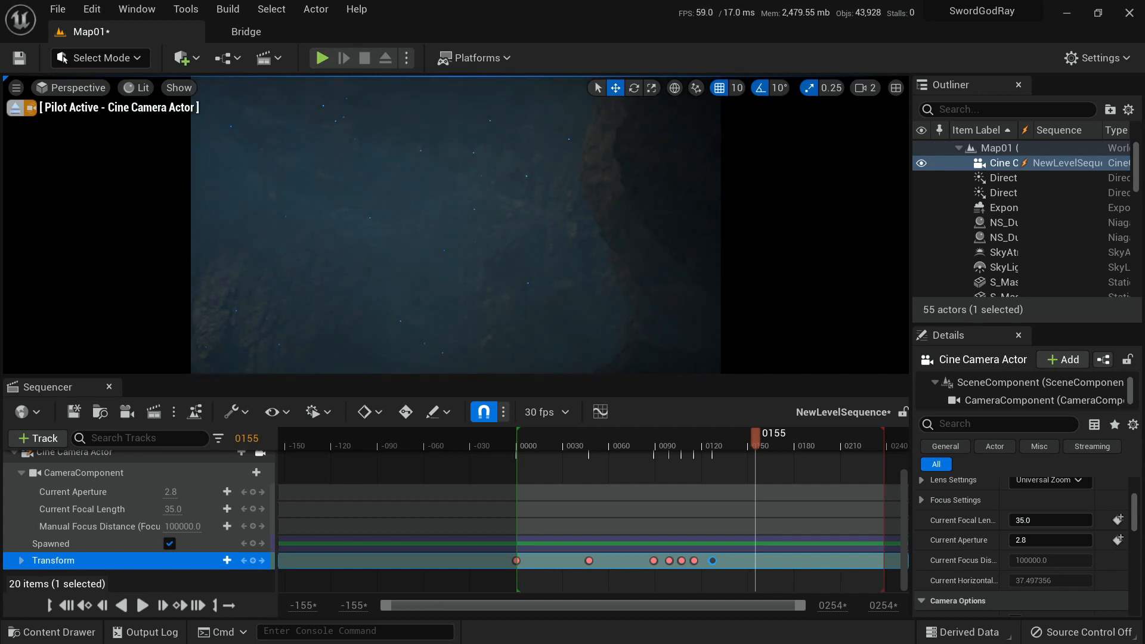
pyautogui.moveTo(756, 439); pyautogui.dragTo(785, 439)
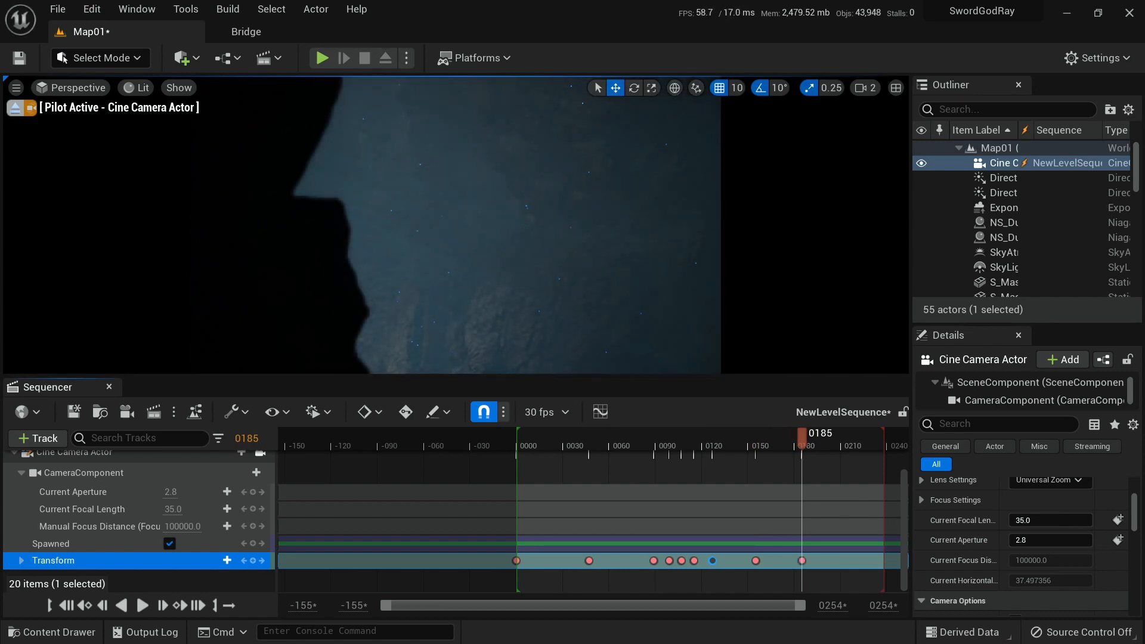
pyautogui.moveTo(845, 439); pyautogui.dragTo(853, 438)
pyautogui.moveTo(455, 224); pyautogui.dragTo(370, 265, button='right')
pyautogui.press('d')
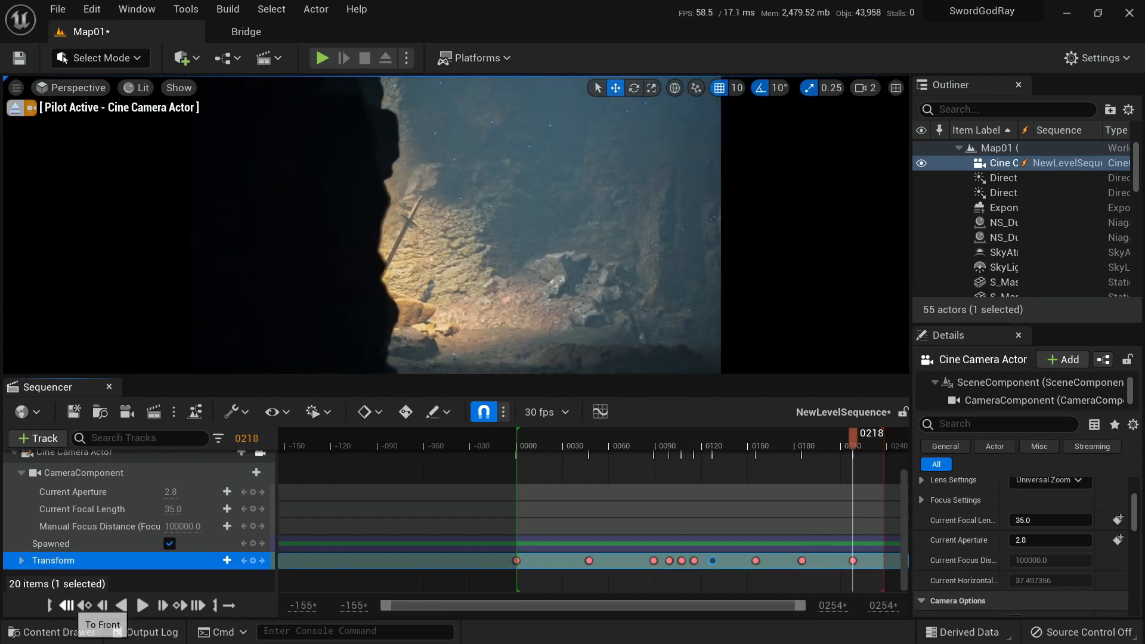
# Play the extended camera move from the first frame twice to review the path up to the sword.
pyautogui.click(67, 606)
pyautogui.click(142, 605)
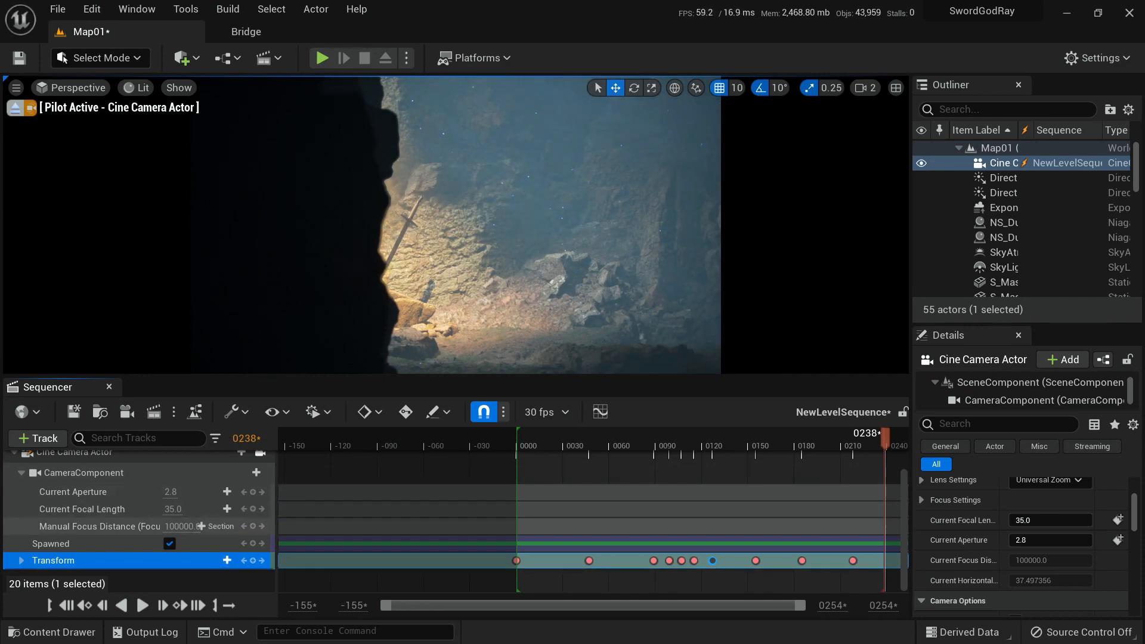
pyautogui.click(66, 606)
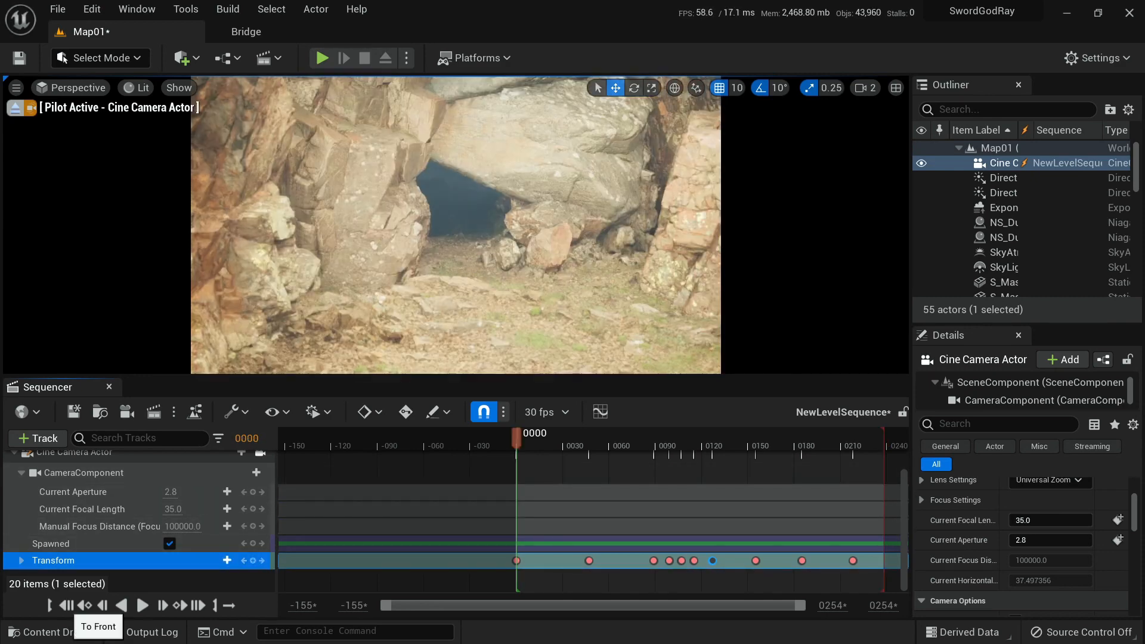
pyautogui.click(142, 606)
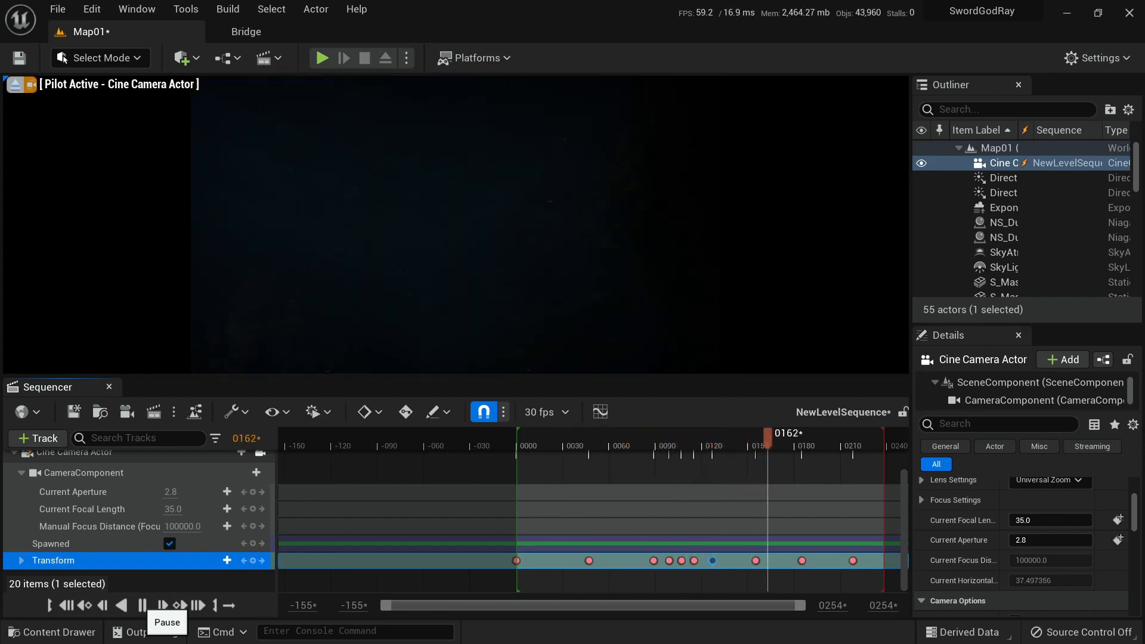
pyautogui.click(142, 606)
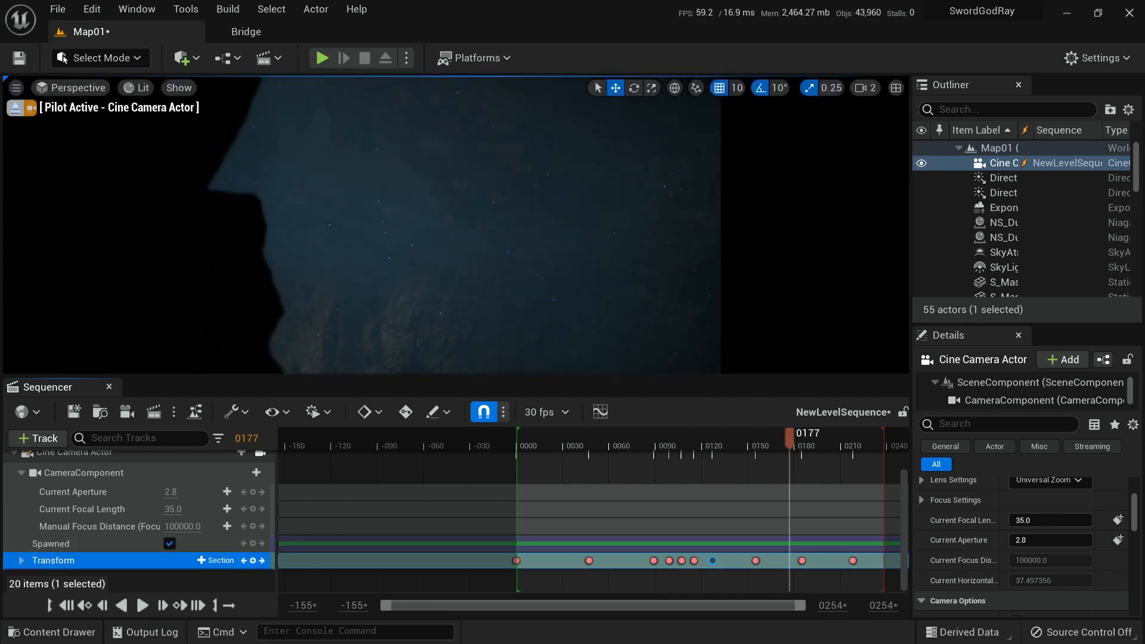
# Reframe the camera at the frame 155 and 185 Transform keys, aiming the latter at the light shaft and sword.
pyautogui.click(756, 561)
pyautogui.moveTo(755, 437); pyautogui.dragTo(713, 437)
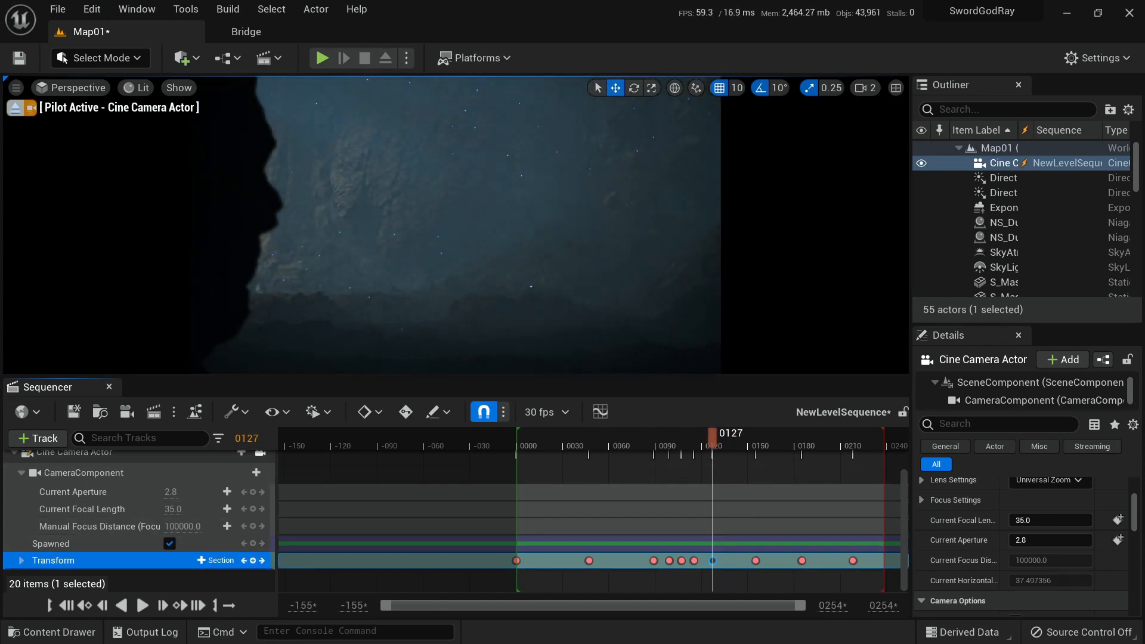
pyautogui.click(262, 561)
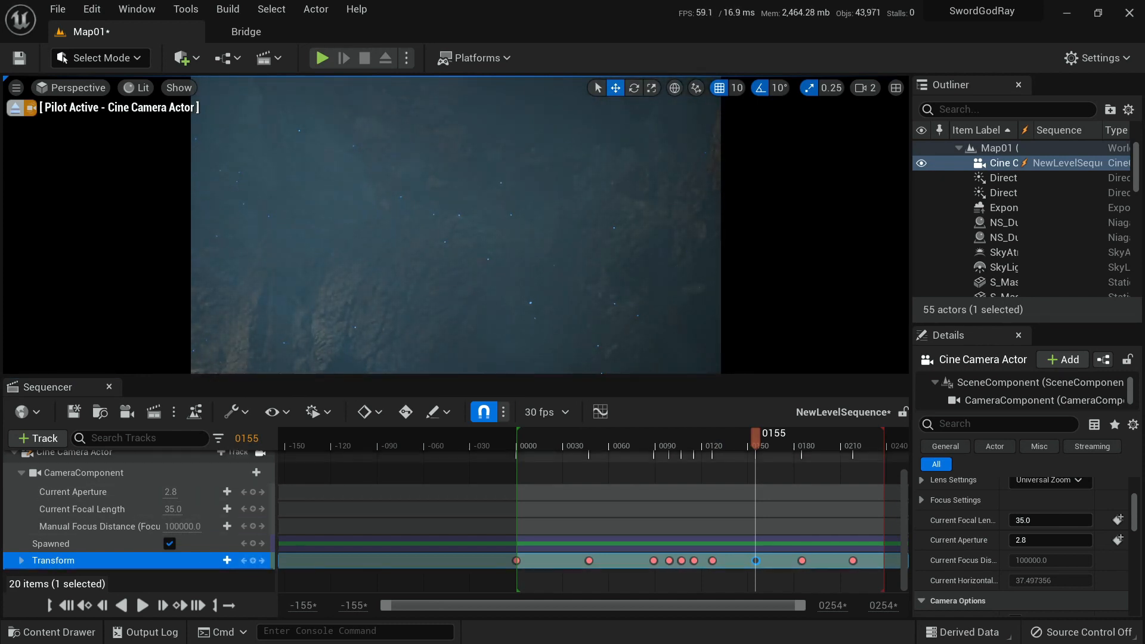
pyautogui.moveTo(756, 439); pyautogui.dragTo(802, 439)
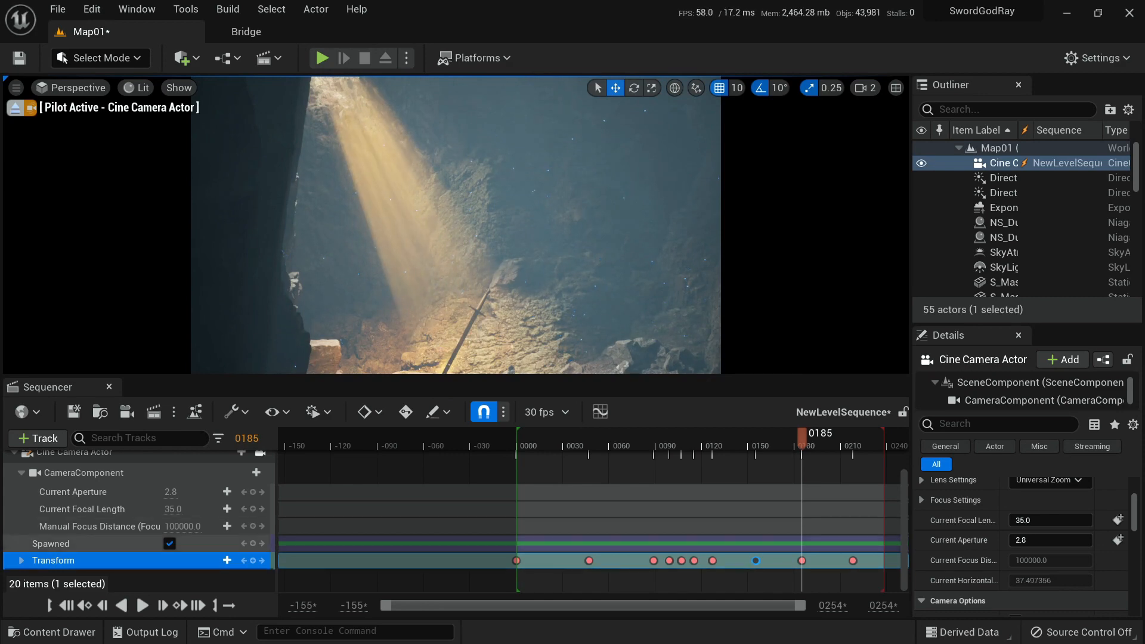
# Delete the camera's Transform key at frame 218 and play the shortened move from the beginning.
pyautogui.click(853, 560)
pyautogui.press('Delete')
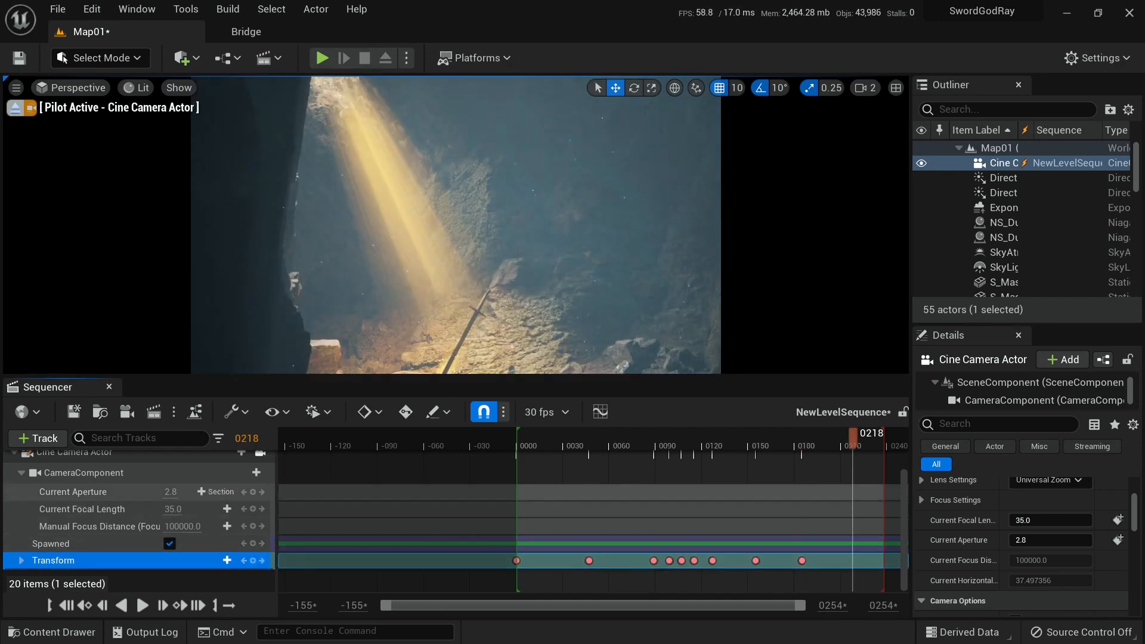
pyautogui.moveTo(838, 439); pyautogui.dragTo(513, 439)
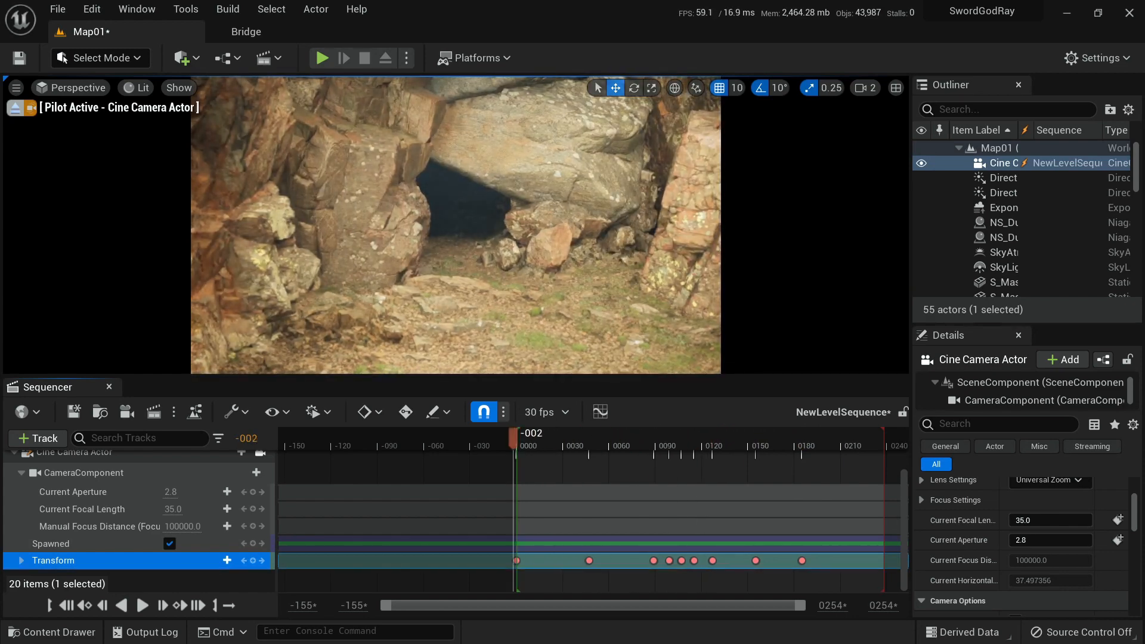
pyautogui.click(142, 605)
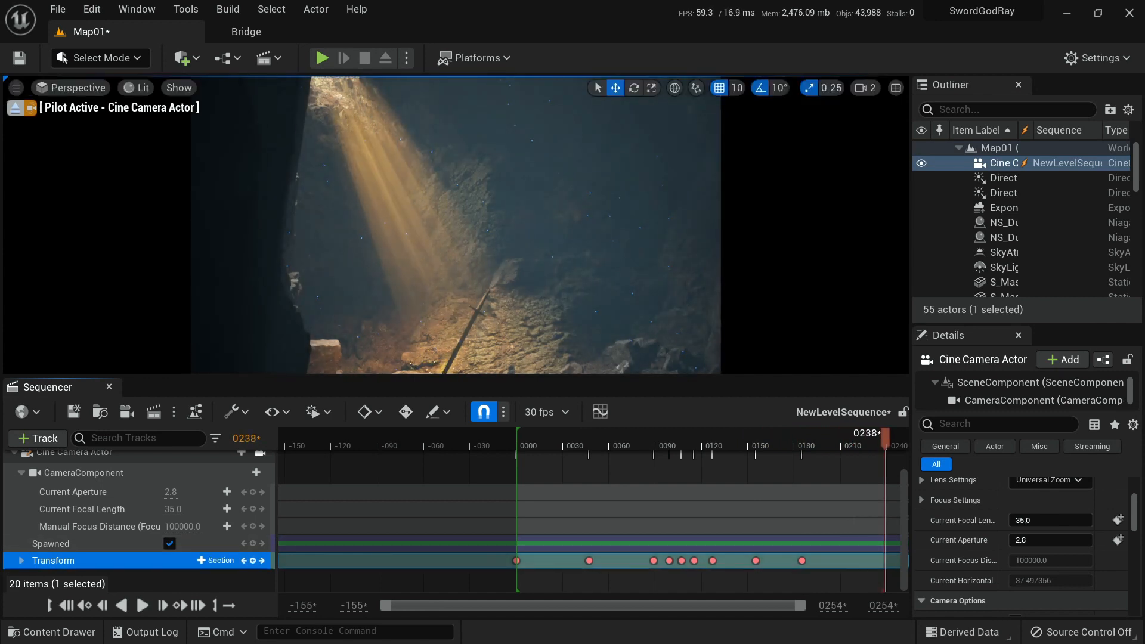
# Retime the final Transform key from frame 185 to frame 210 to slow the turn toward the sword.
pyautogui.click(756, 561)
pyautogui.moveTo(755, 440)
pyautogui.mouseDown()
pyautogui.moveTo(707, 441)
pyautogui.moveTo(755, 440)
pyautogui.mouseUp()
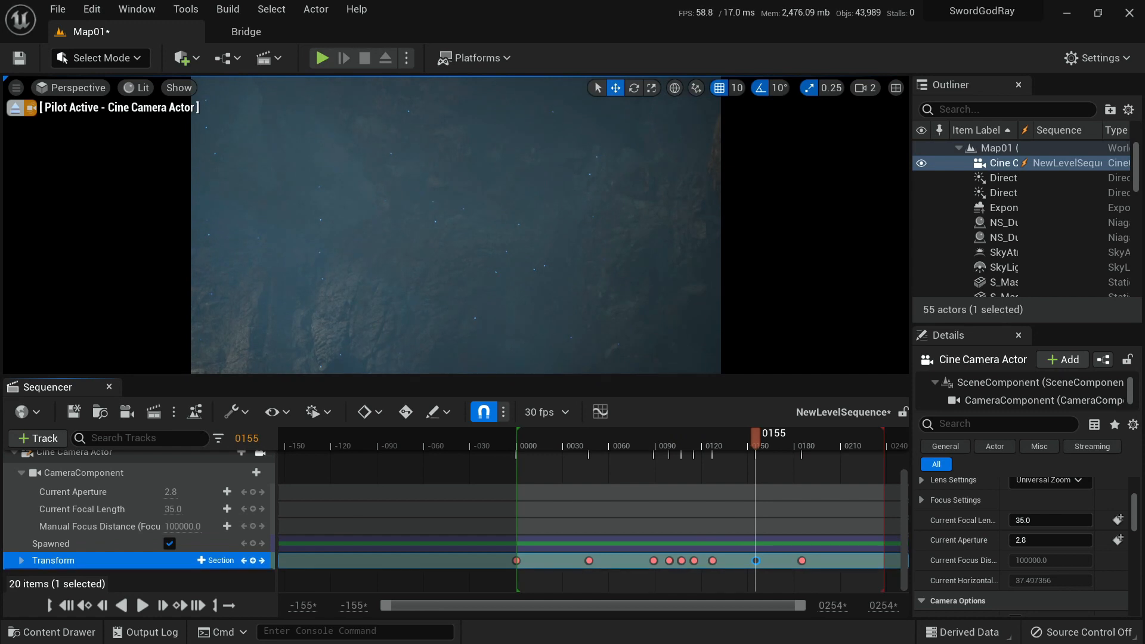
pyautogui.moveTo(802, 560); pyautogui.dragTo(834, 560)
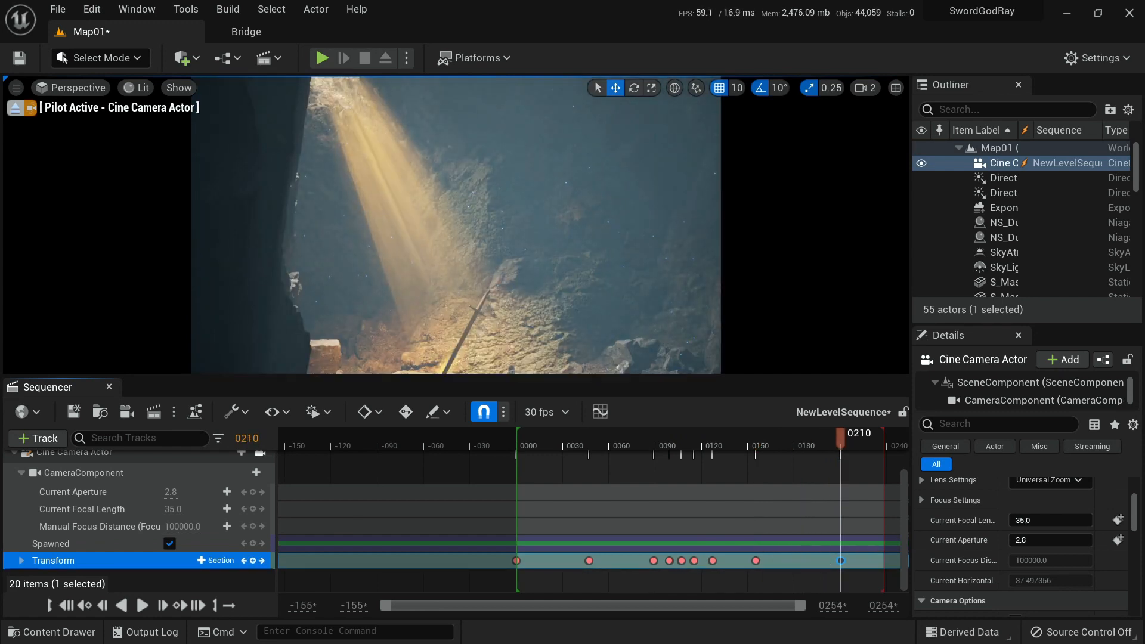
# Key the camera's Current Aperture at 2.8 on frame 155, in line with the Transform key there.
pyautogui.click(756, 561)
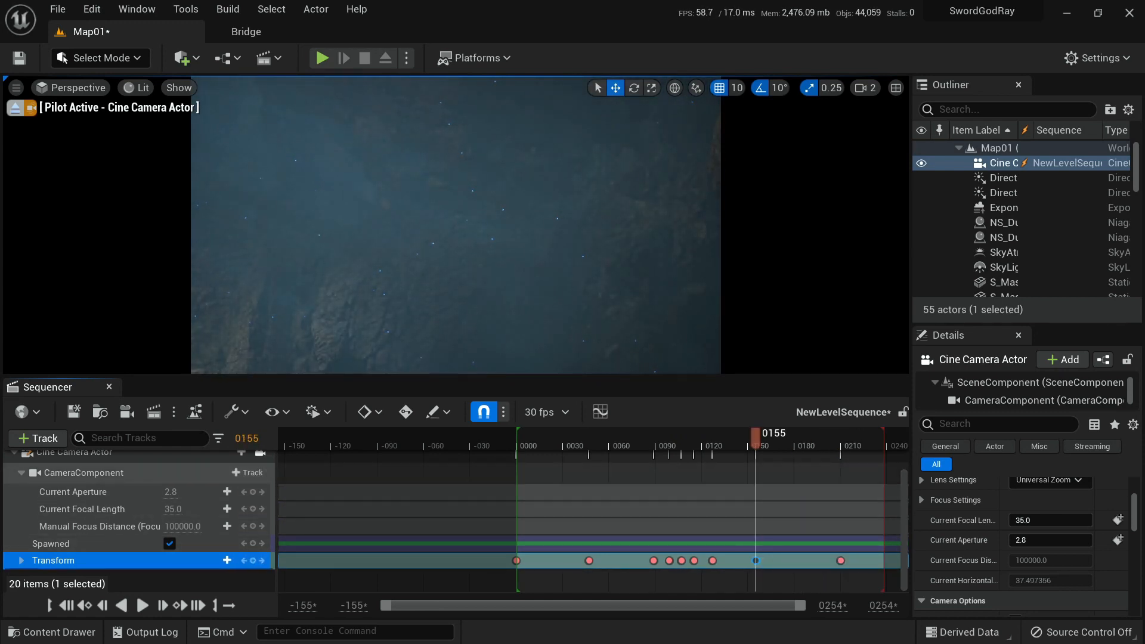
pyautogui.click(90, 492)
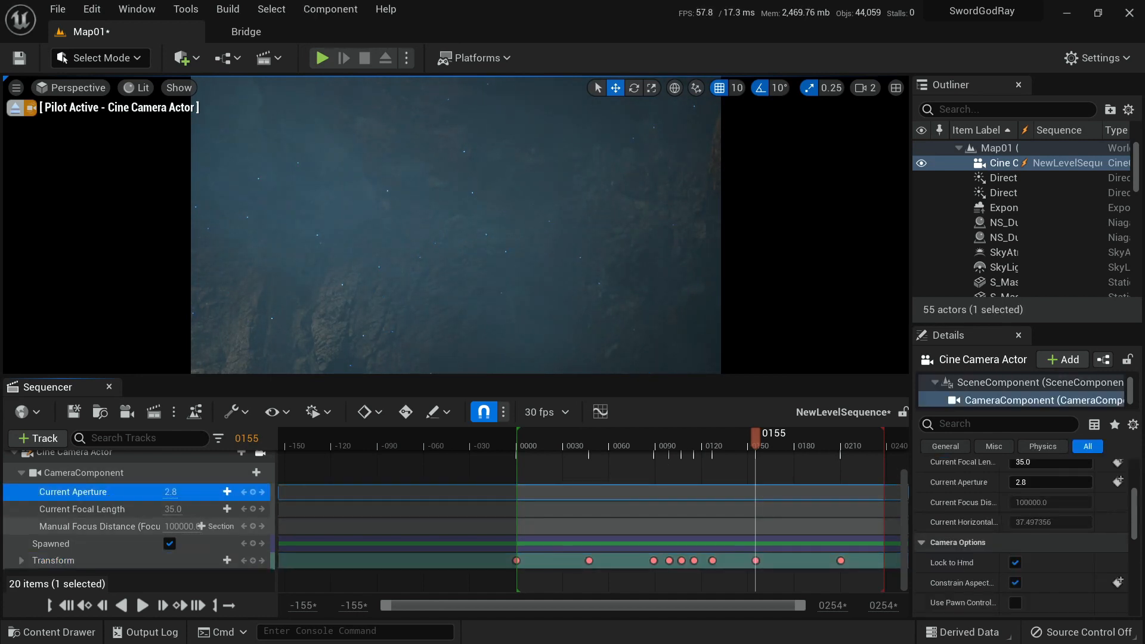
pyautogui.moveTo(755, 438); pyautogui.dragTo(771, 438)
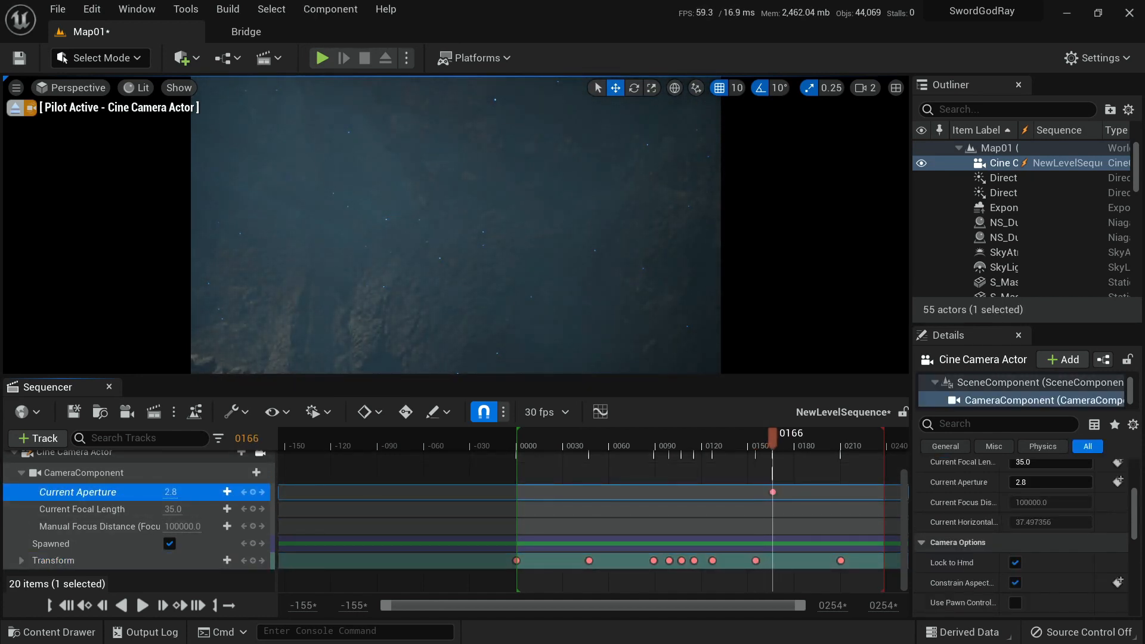
pyautogui.moveTo(773, 492); pyautogui.dragTo(756, 492)
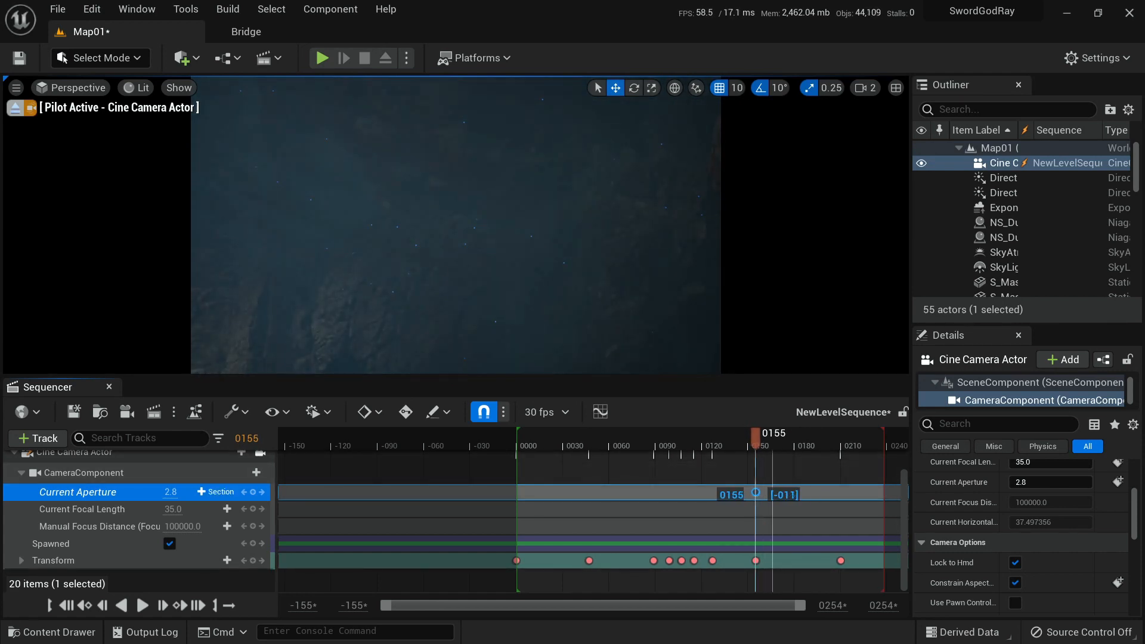
# Try a Current Aperture key of 0.0 at frame 199, play it back, and delete that key.
pyautogui.moveTo(756, 439); pyautogui.dragTo(823, 438)
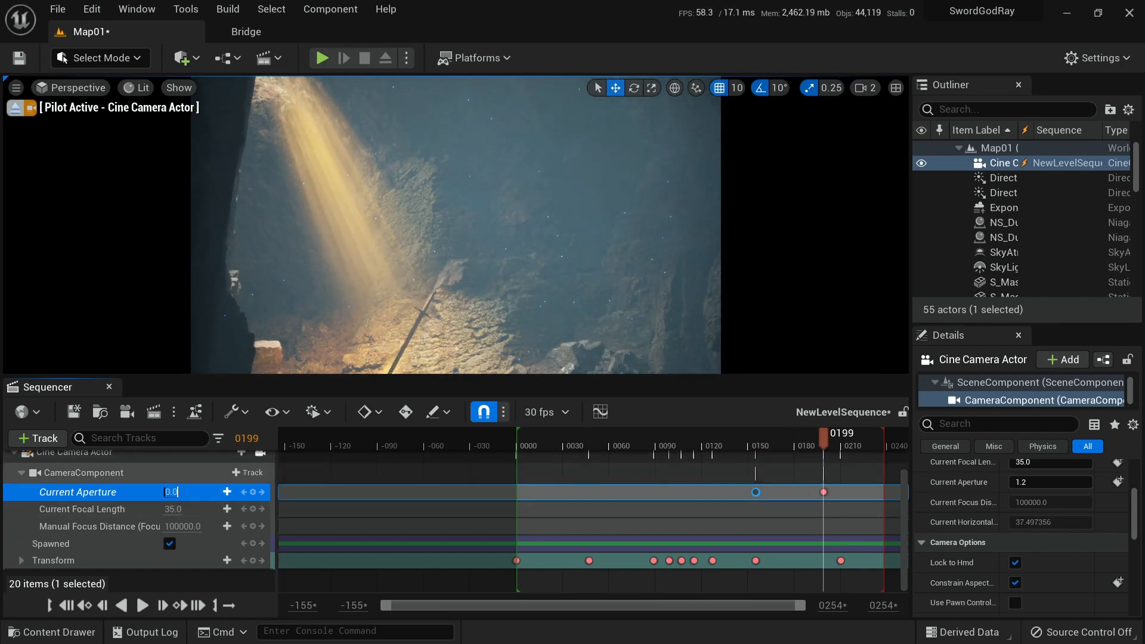
pyautogui.moveTo(824, 438); pyautogui.dragTo(663, 438)
pyautogui.press('space')
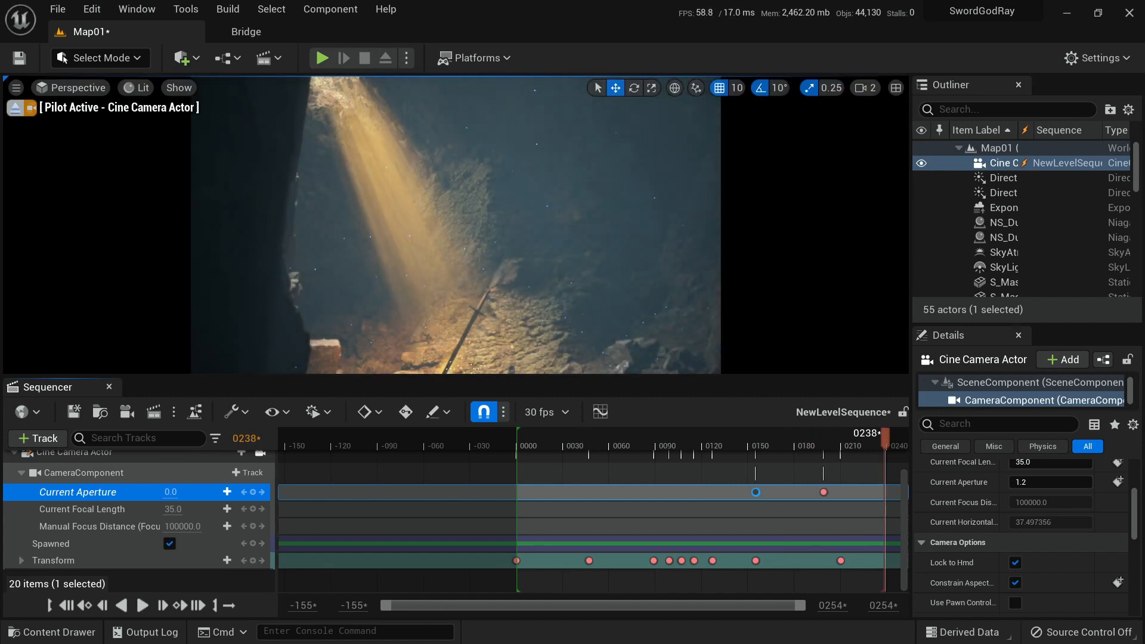
pyautogui.click(244, 492)
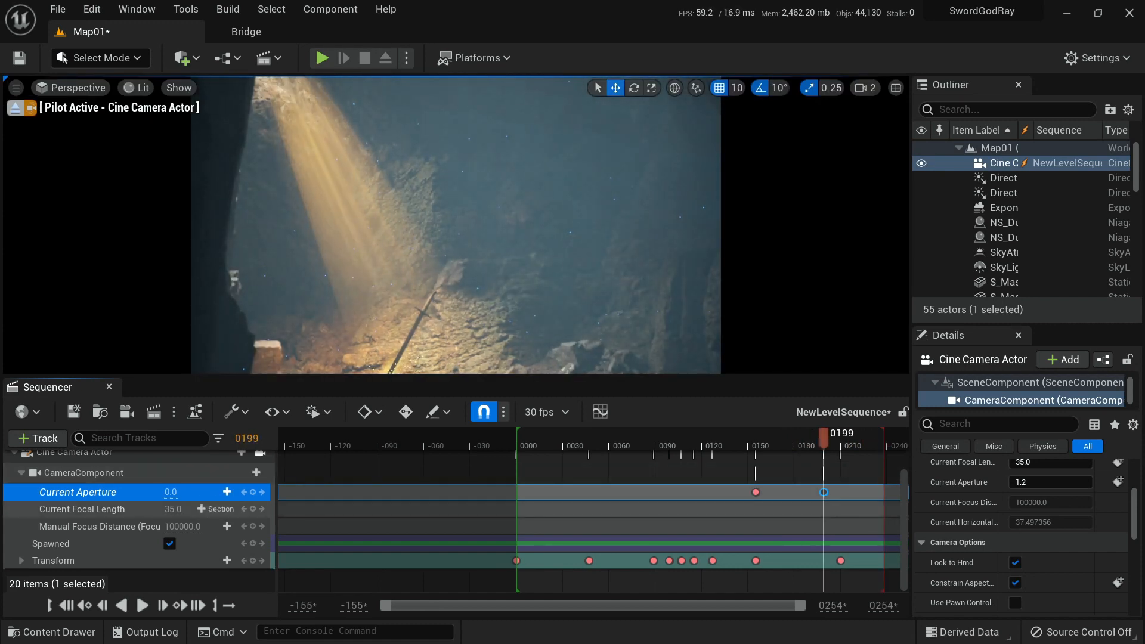
pyautogui.click(244, 492)
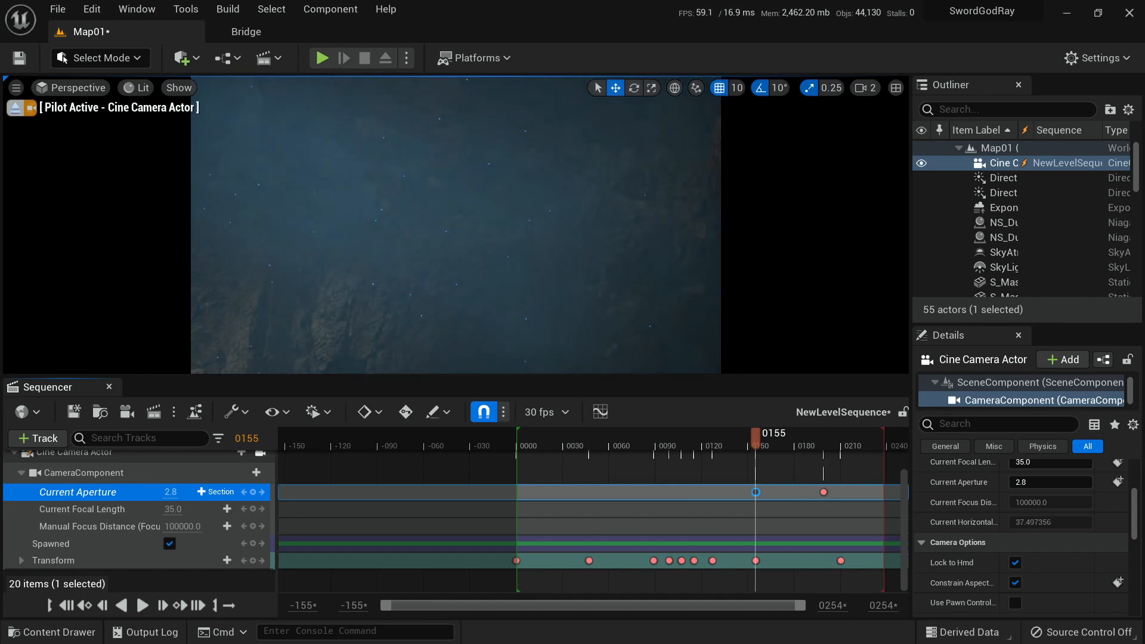
pyautogui.click(262, 492)
pyautogui.press('Delete')
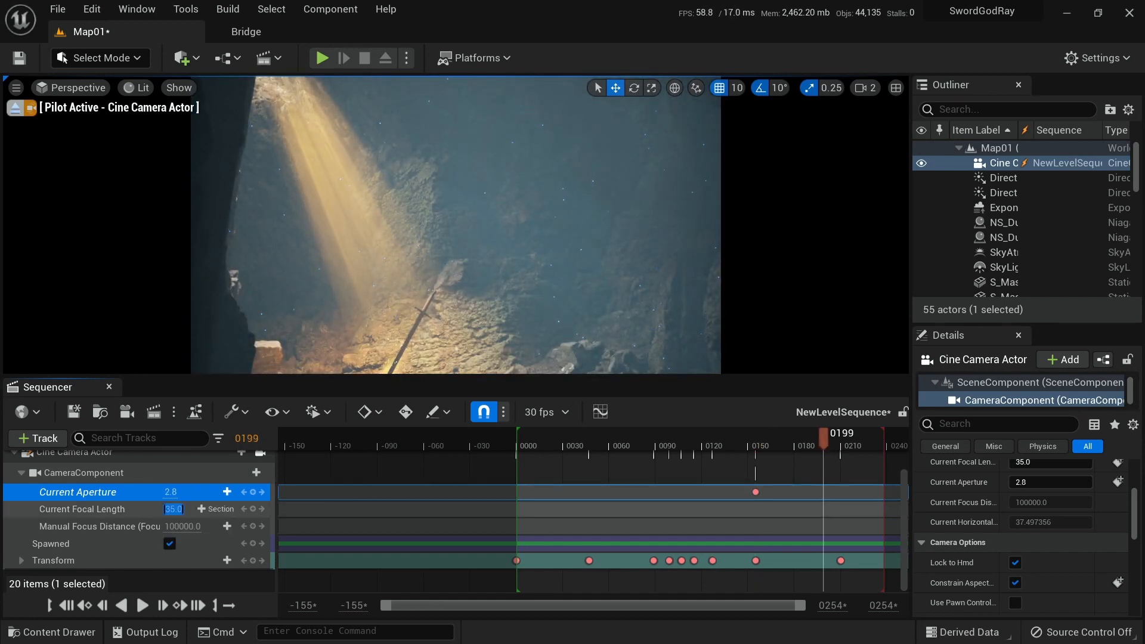
# Try Current Focal Length values of 1000.0 and 0.0 at frame 199, and undo the changes.
pyautogui.press('Return')
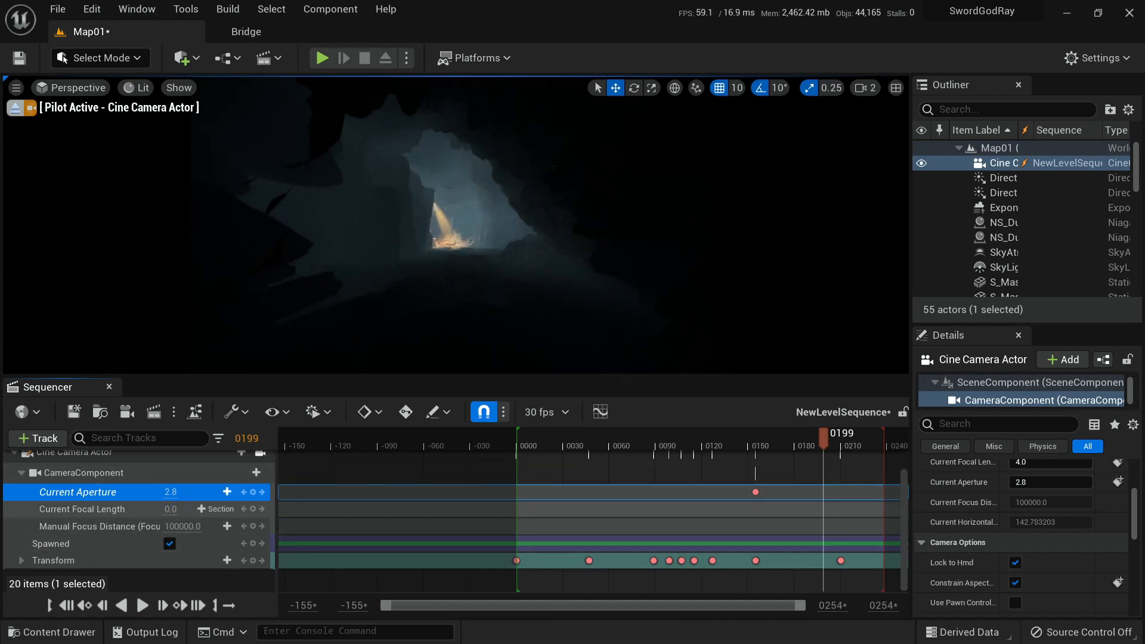
pyautogui.hotkey('ctrl', 'z')
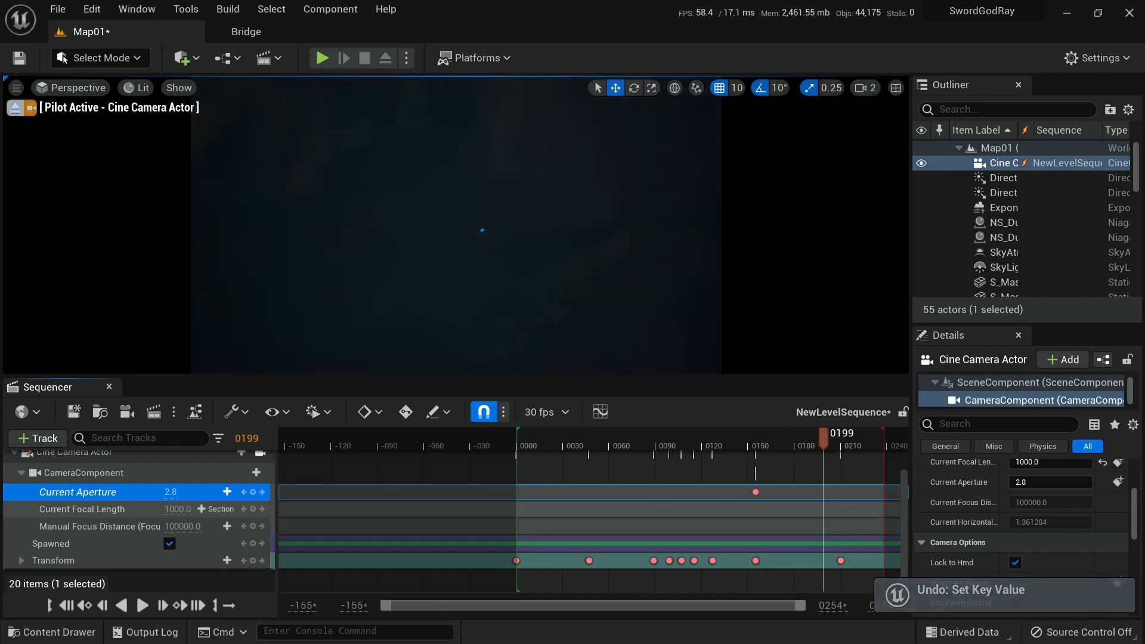
pyautogui.hotkey('ctrl', 'z')
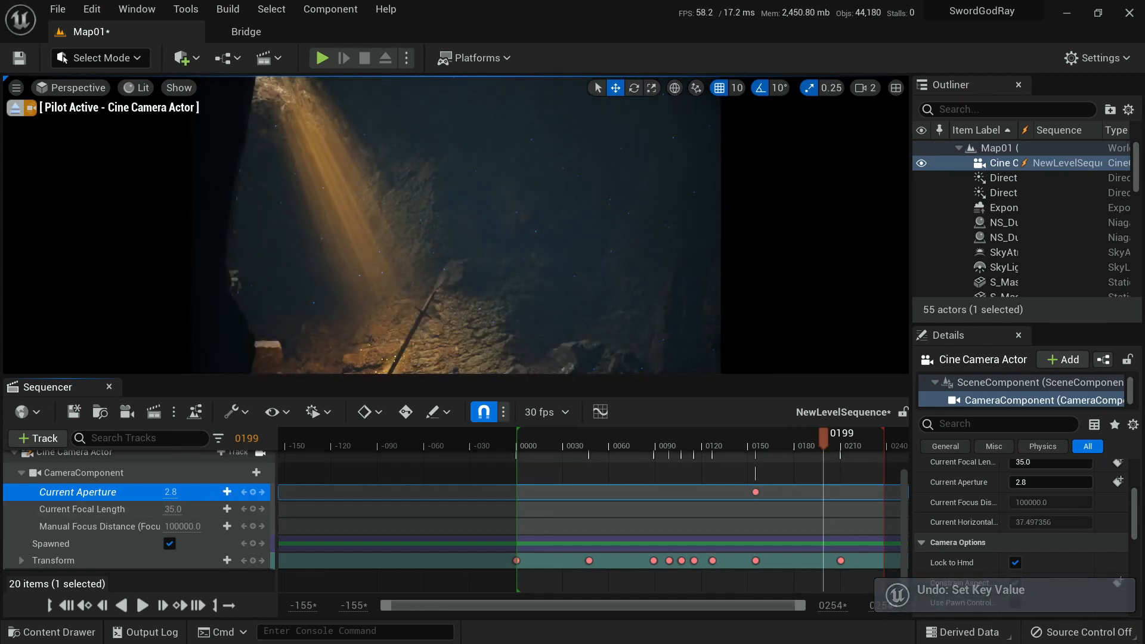
# Try a Current Focal Length of 15.0 at frame 188, and key it at 20.0 there.
pyautogui.press(',')
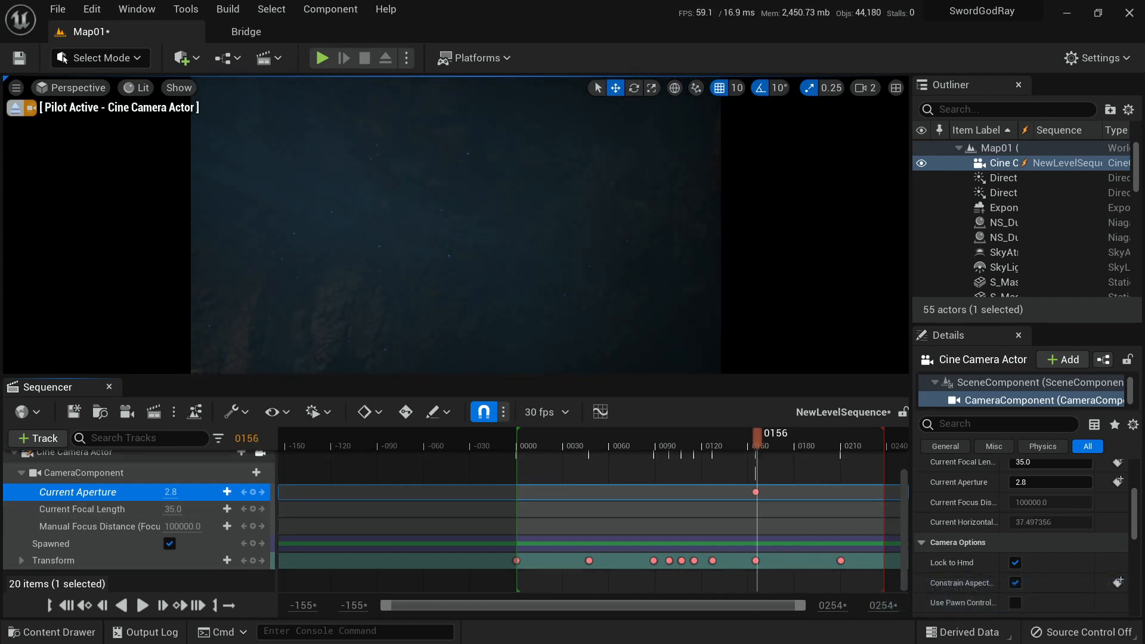
pyautogui.moveTo(757, 439); pyautogui.dragTo(807, 439)
pyautogui.click(173, 509)
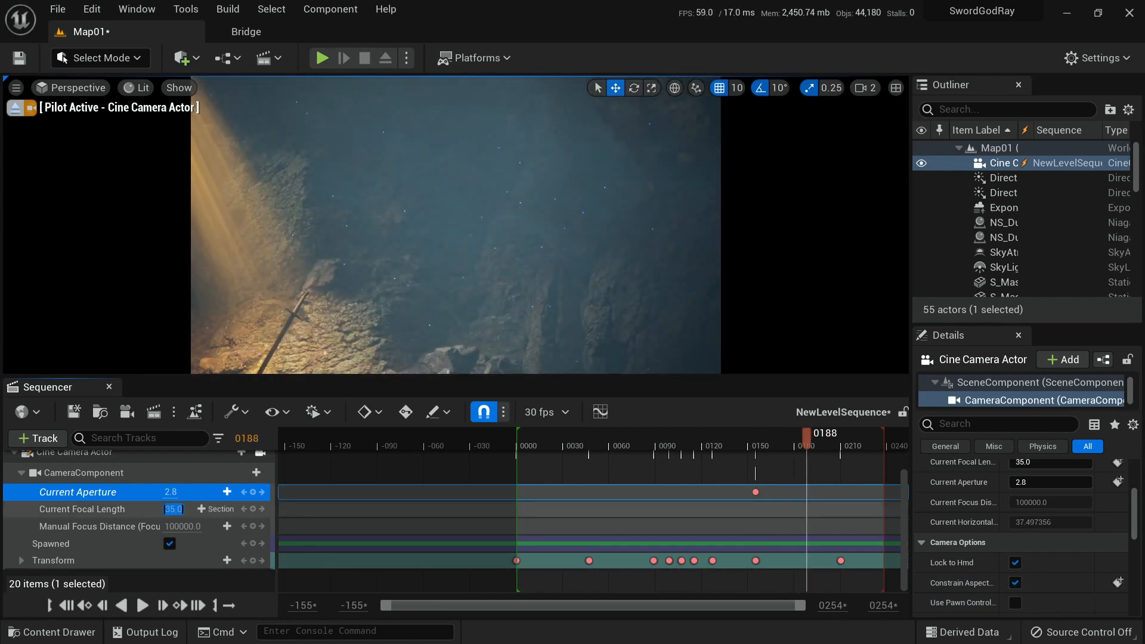
pyautogui.press('Return')
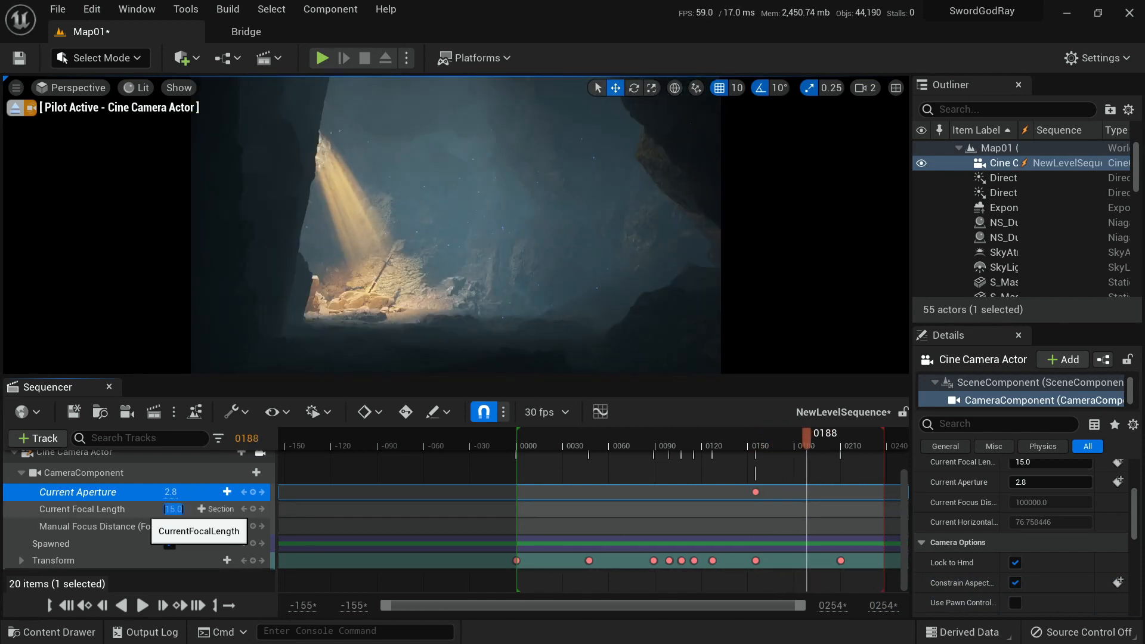
pyautogui.write('2')
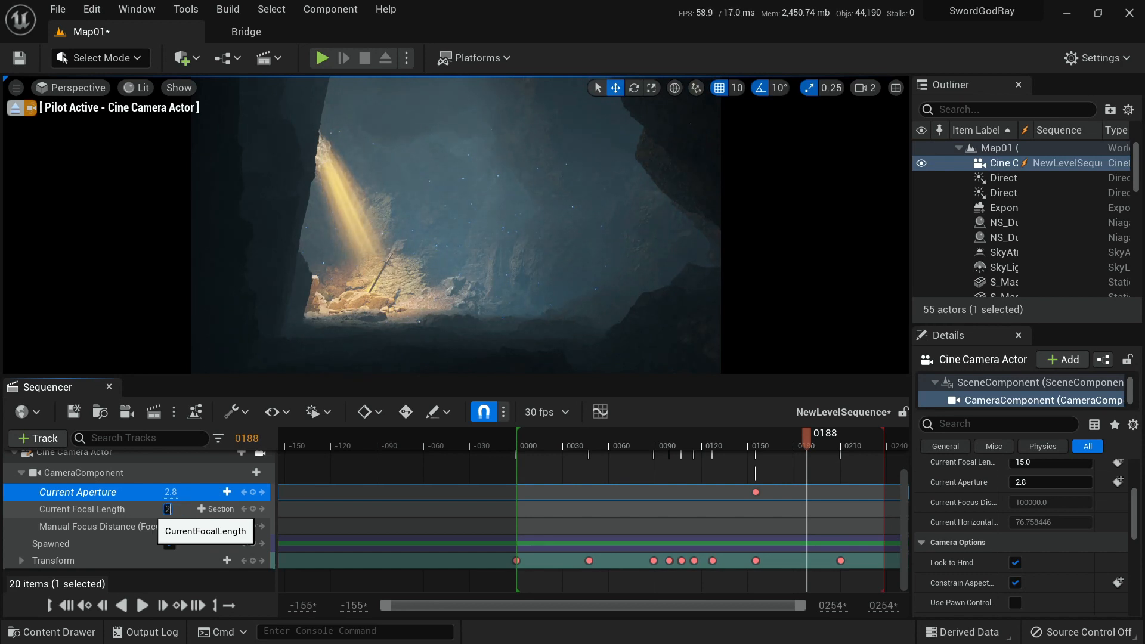
pyautogui.write('0')
pyautogui.press('Return')
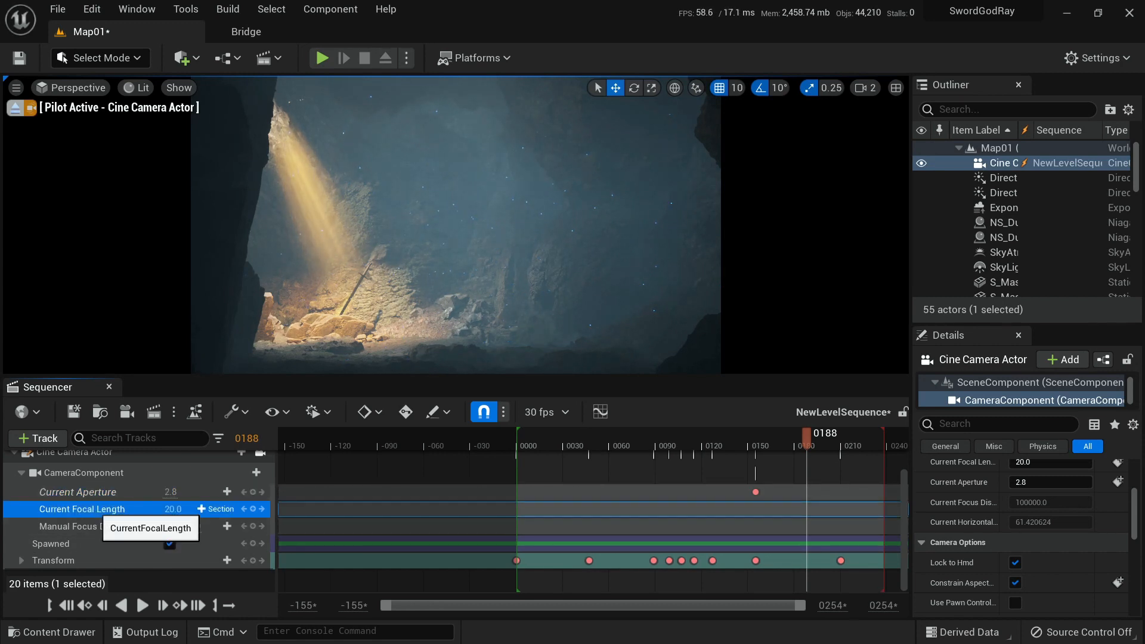
# Key the Current Focal Length at 35.0 on frame 0 and play the camera move through to the end.
pyautogui.moveTo(806, 438); pyautogui.dragTo(517, 439)
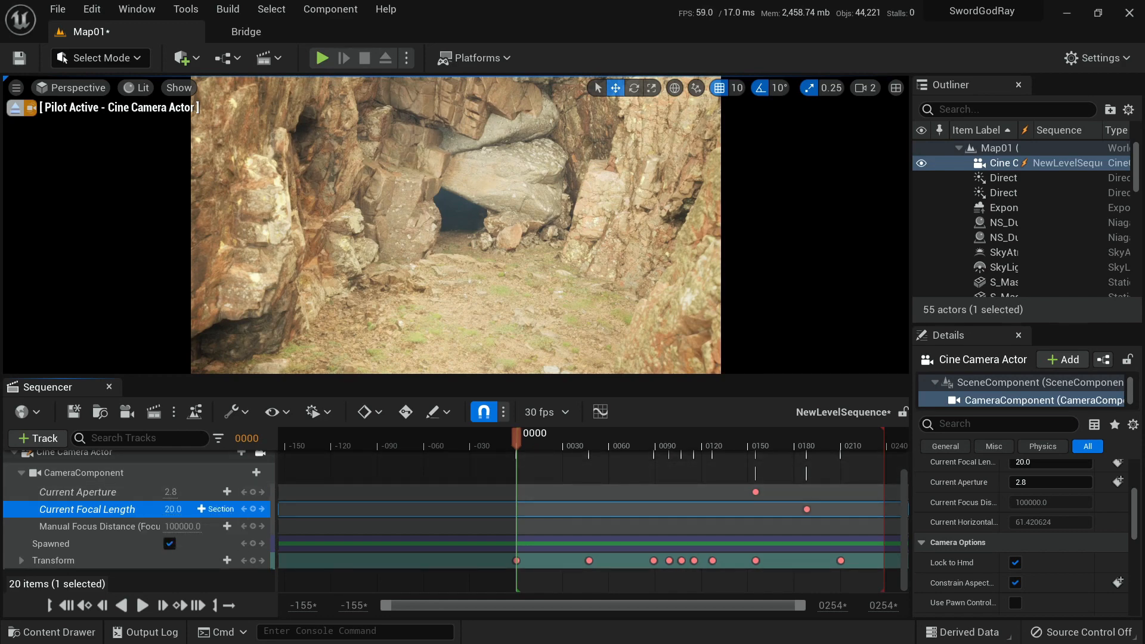
pyautogui.press('Return')
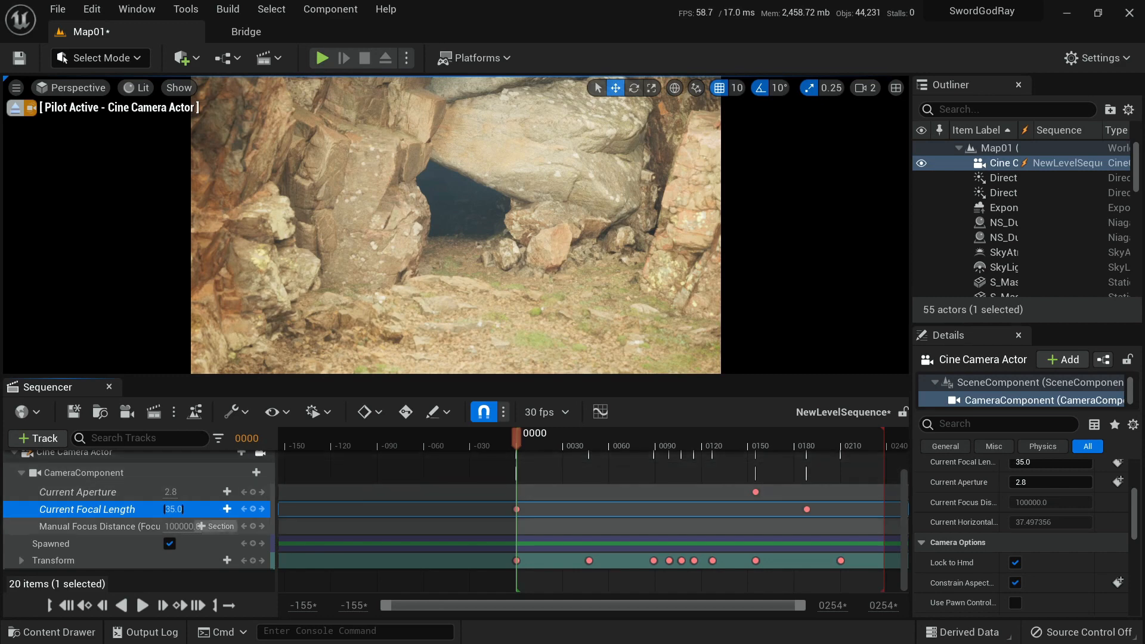
pyautogui.click(142, 605)
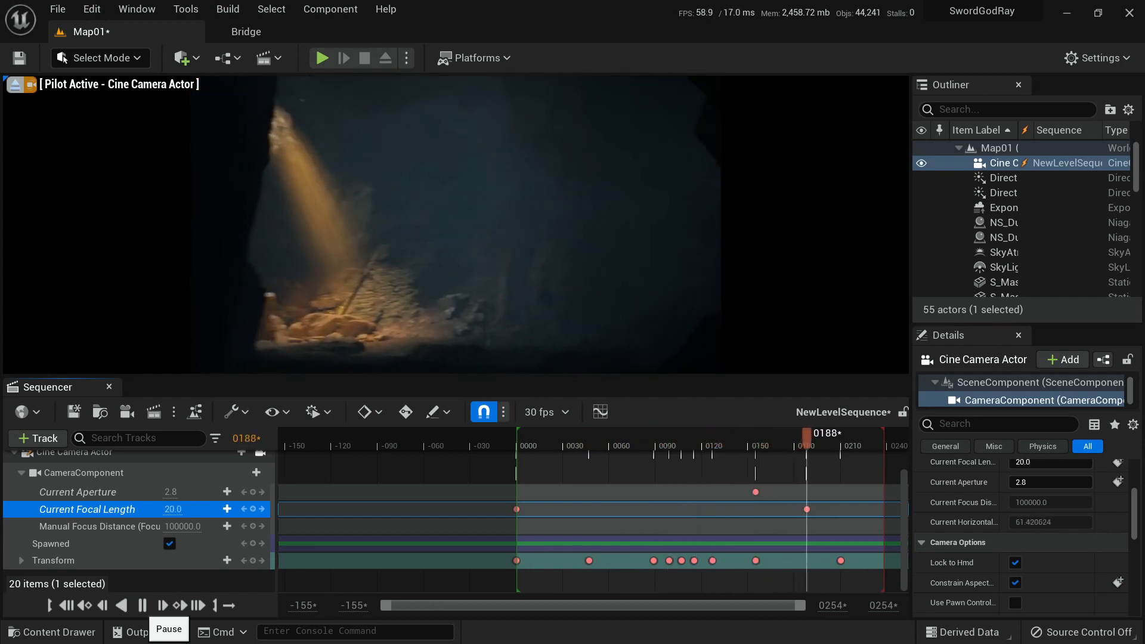
pyautogui.click(142, 606)
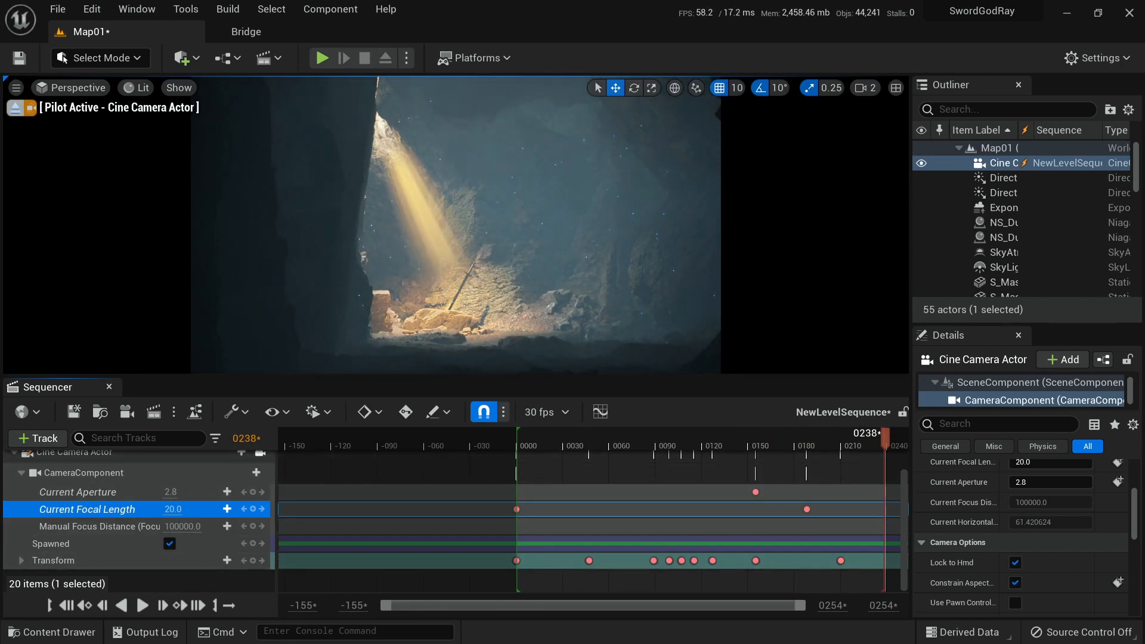
# Move the camera closer to the light shaft and sword at frame 222 and key its Transform there.
pyautogui.keyDown('ctrl'); pyautogui.scroll(-3, 591, 507); pyautogui.keyUp('ctrl')
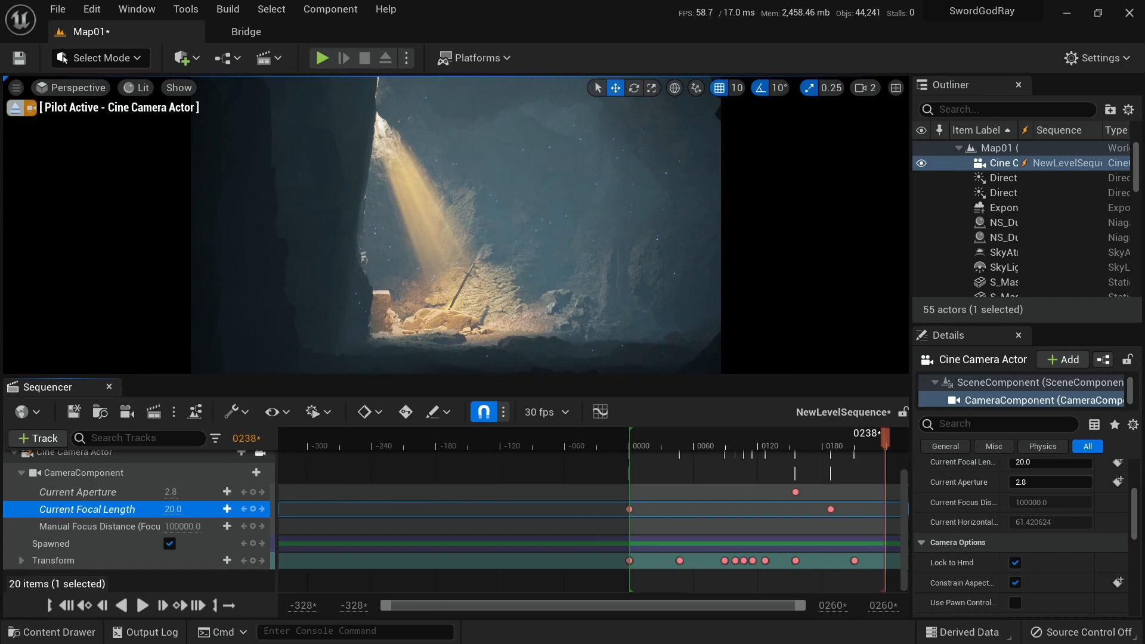
pyautogui.keyDown('ctrl'); pyautogui.scroll(1, 739, 519); pyautogui.keyUp('ctrl')
pyautogui.moveTo(740, 519); pyautogui.dragTo(379, 519, button='right')
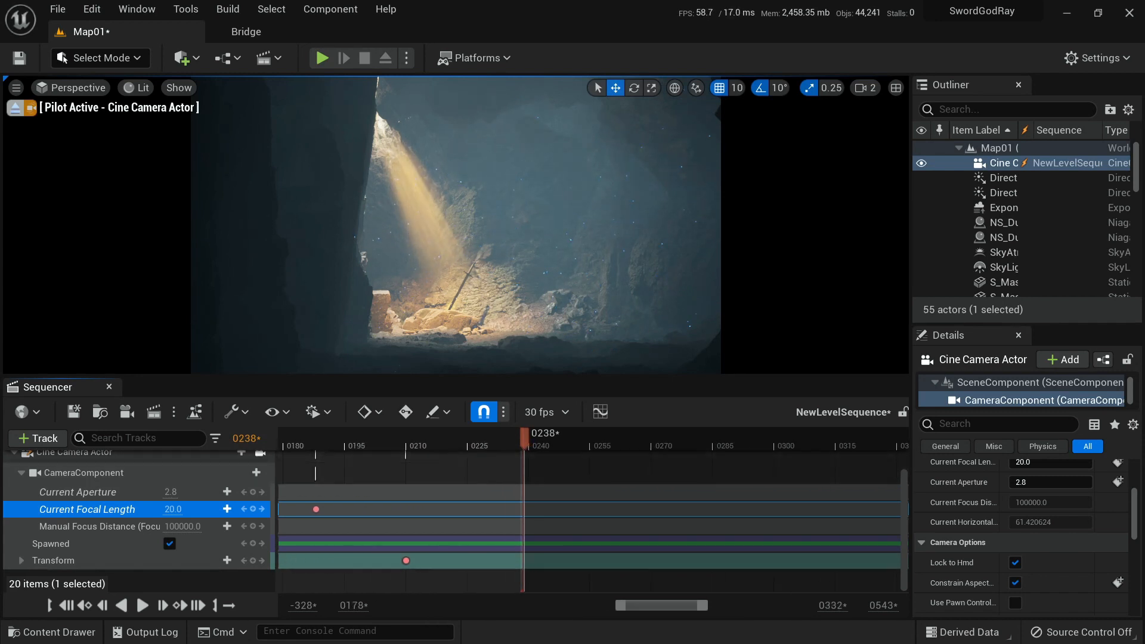
pyautogui.moveTo(468, 438)
pyautogui.mouseDown()
pyautogui.moveTo(287, 438)
pyautogui.moveTo(455, 438)
pyautogui.mouseUp()
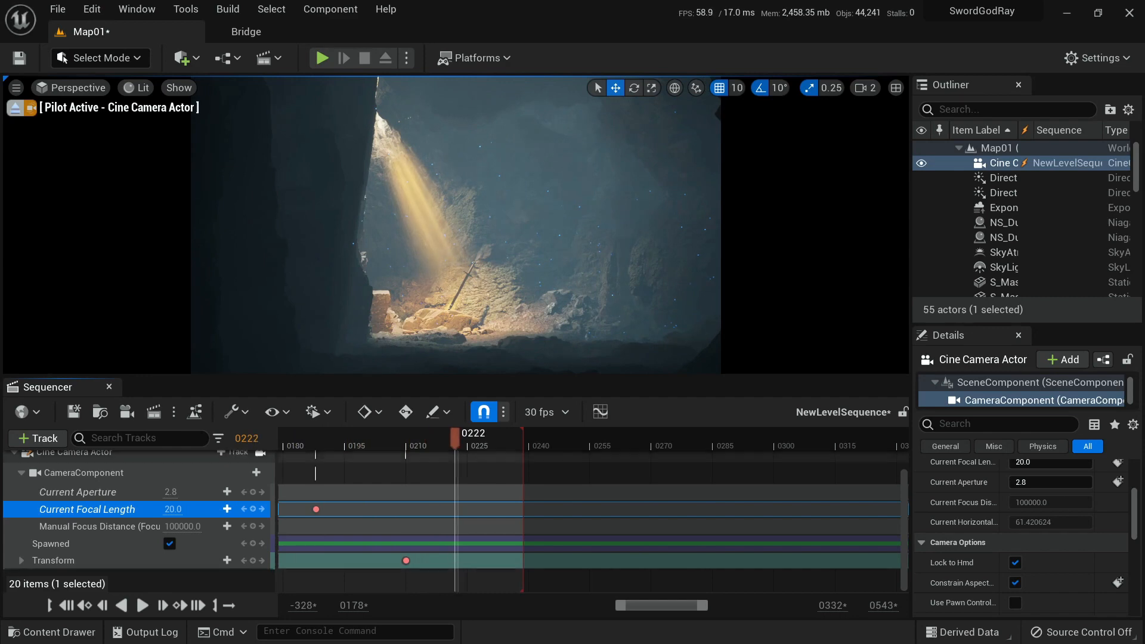
pyautogui.click(113, 561)
pyautogui.moveTo(456, 239)
pyautogui.mouseDown(button='right')
pyautogui.moveTo(456, 209)
pyautogui.moveTo(453, 244)
pyautogui.moveTo(468, 246)
pyautogui.moveTo(464, 233)
pyautogui.mouseUp(button='right')
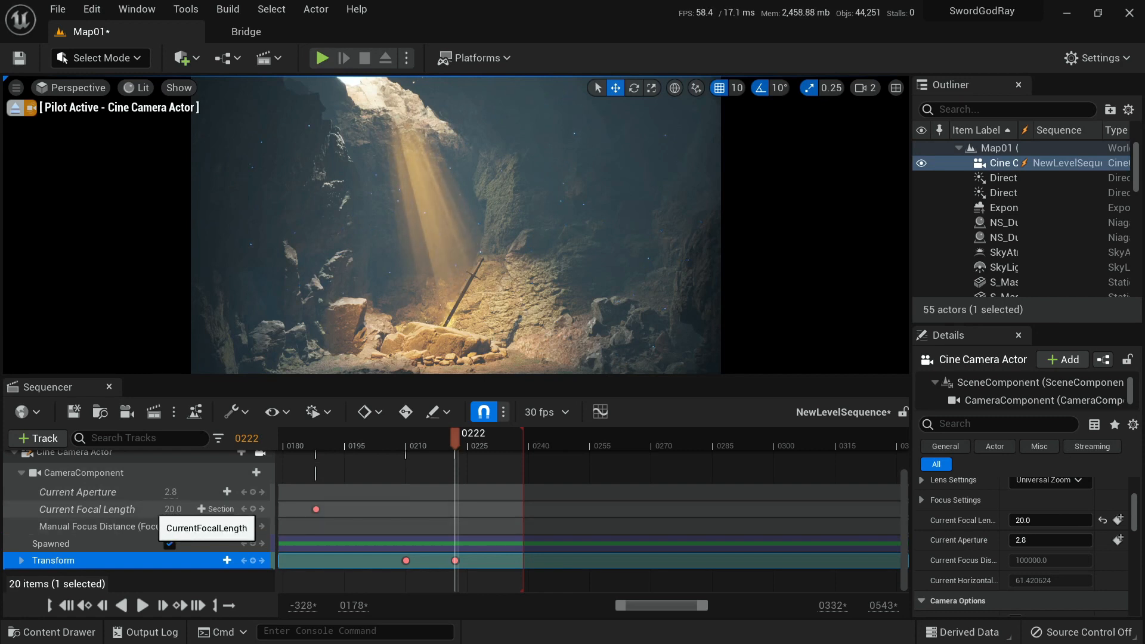
# Key the Current Focal Length at 35.0 on frame 222 and reposition the camera around the sword.
pyautogui.click(151, 509)
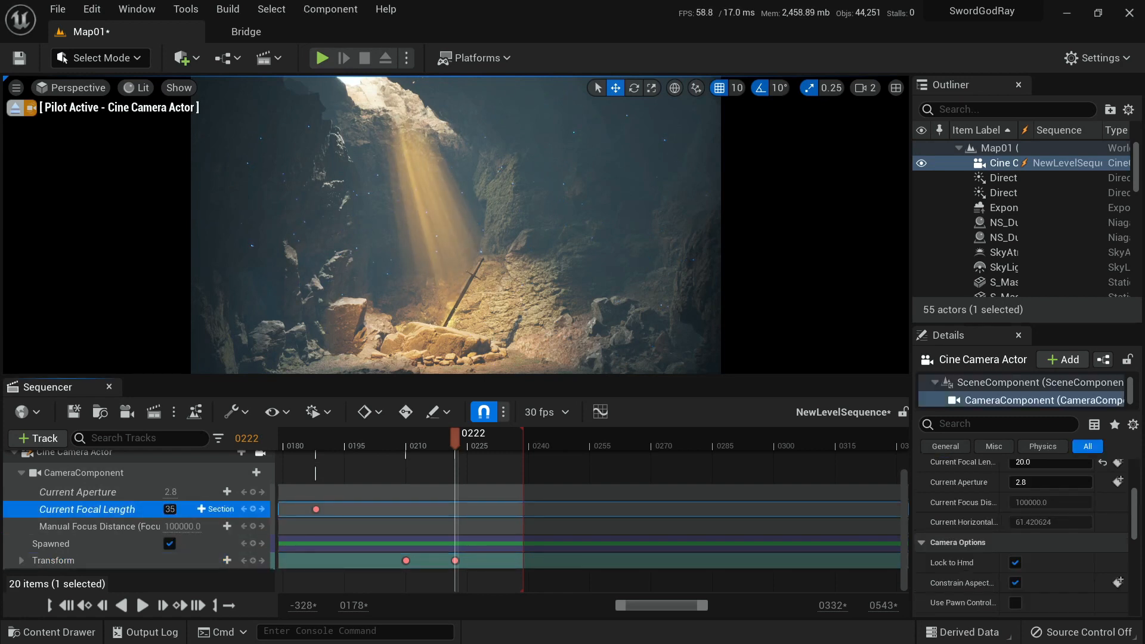
pyautogui.write('35')
pyautogui.press('Return')
pyautogui.press('s')
pyautogui.moveTo(417, 269)
pyautogui.mouseDown(button='right')
pyautogui.moveTo(418, 257)
pyautogui.moveTo(406, 263)
pyautogui.moveTo(423, 250)
pyautogui.moveTo(435, 271)
pyautogui.moveTo(433, 257)
pyautogui.mouseUp(button='right')
pyautogui.press('s')
pyautogui.press('w')
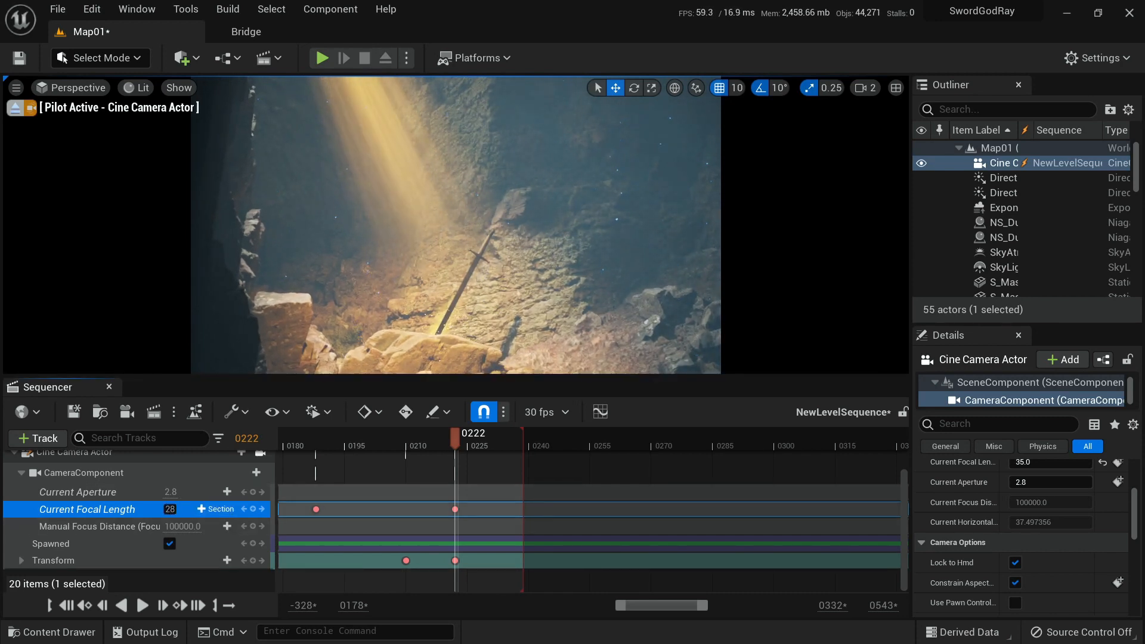
# Set the frame 222 Current Focal Length to 28.0, reframing for more of the light shaft, and replay the camera move.
pyautogui.press('Return')
pyautogui.moveTo(456, 239)
pyautogui.mouseDown(button='right')
pyautogui.moveTo(449, 265)
pyautogui.moveTo(456, 251)
pyautogui.moveTo(442, 233)
pyautogui.moveTo(456, 224)
pyautogui.mouseUp(button='right')
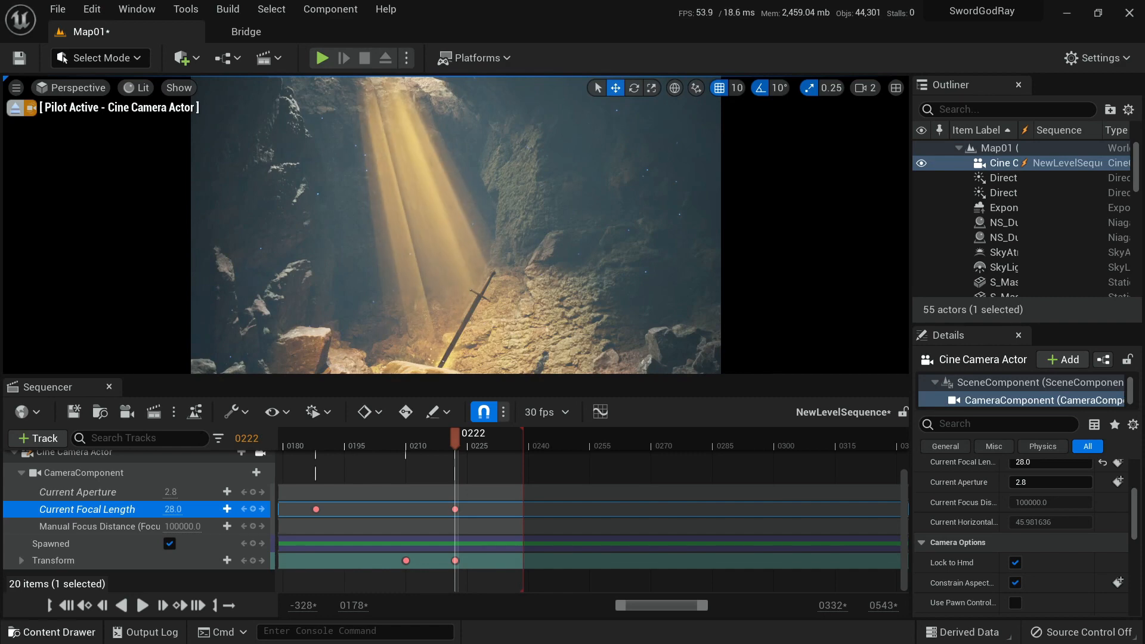
pyautogui.click(142, 605)
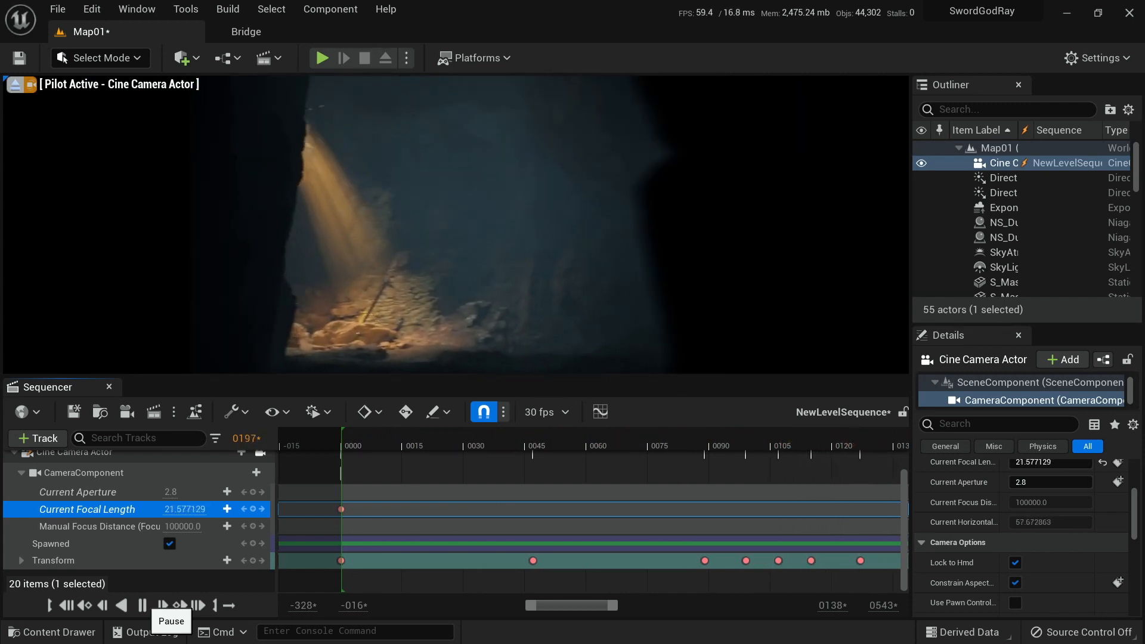
pyautogui.click(142, 605)
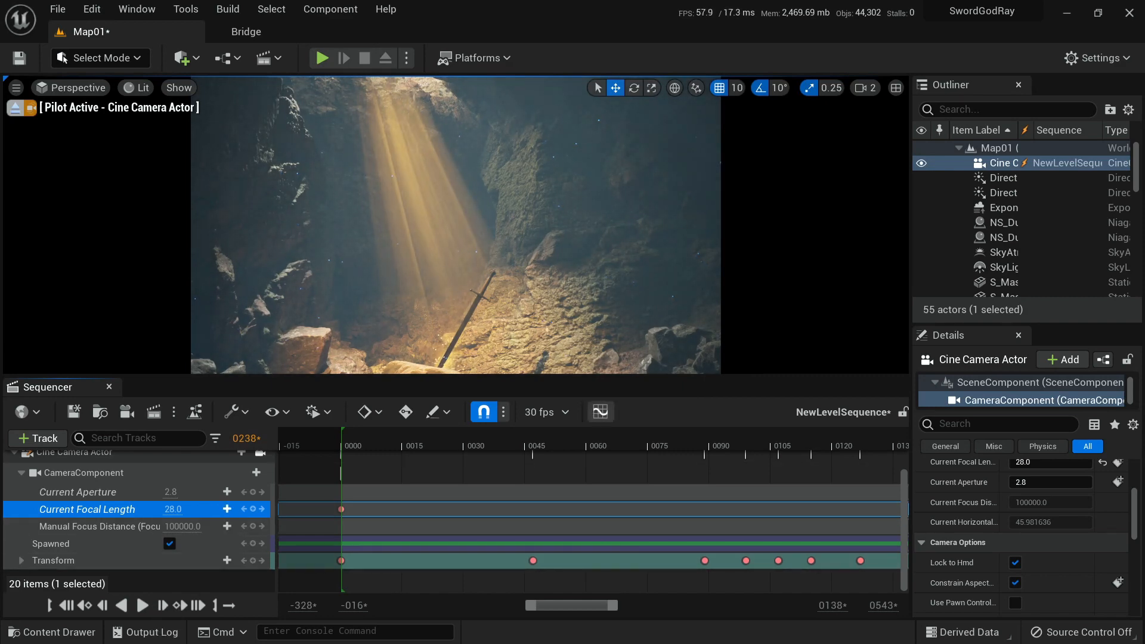
# Play the camera move from the start and pause around frame 195 to examine the cave reveal.
pyautogui.moveTo(572, 605); pyautogui.dragTo(537, 605)
pyautogui.click(67, 606)
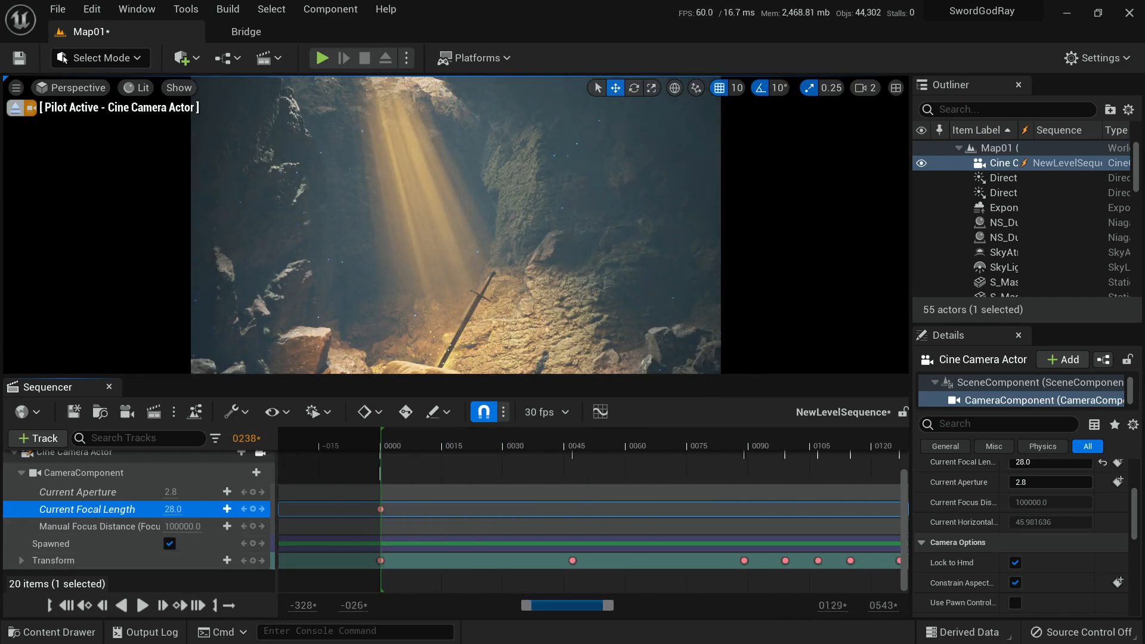
pyautogui.click(142, 605)
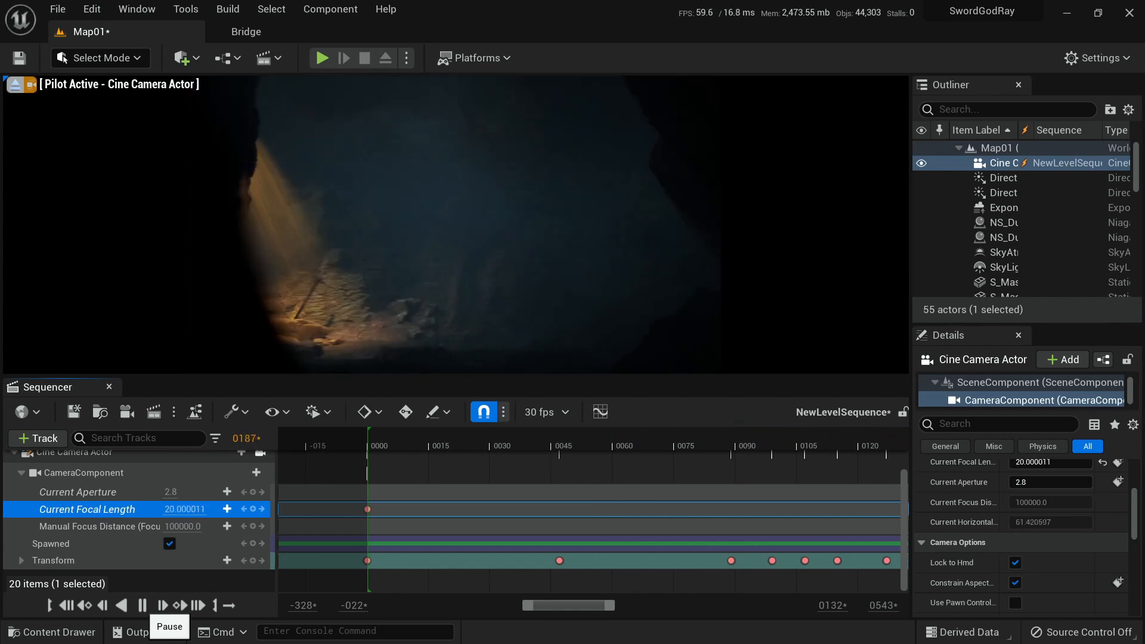
pyautogui.click(142, 606)
pyautogui.moveTo(569, 606); pyautogui.dragTo(637, 606)
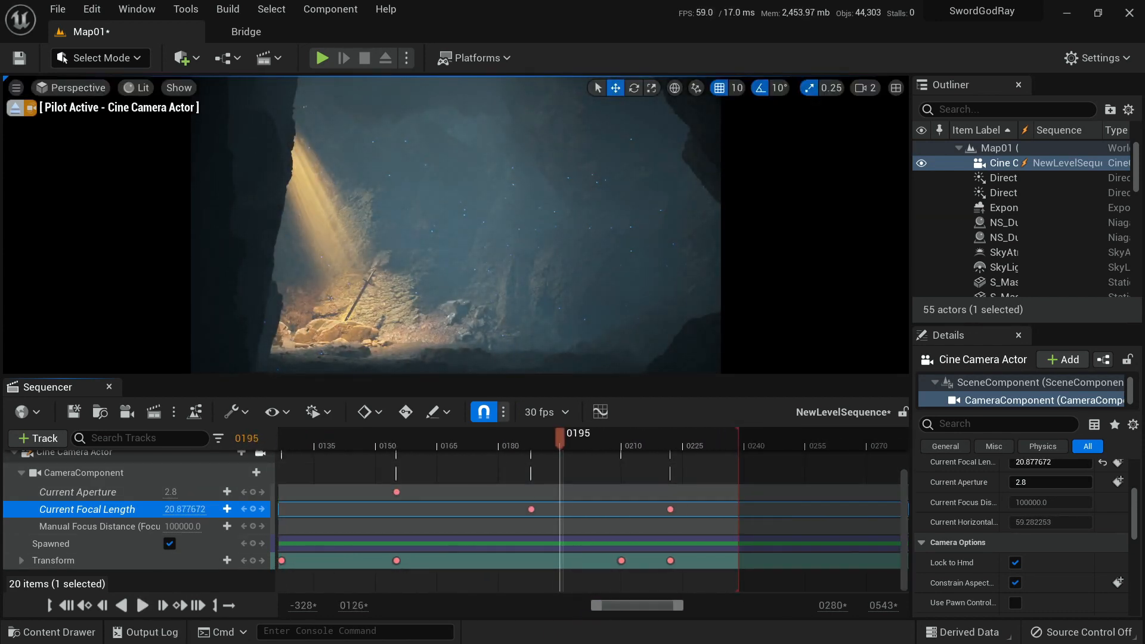
# Reframe the camera at frame 184 to show the light shaft and sword, and key its Transform instead of the focal length.
pyautogui.moveTo(559, 438); pyautogui.dragTo(532, 438)
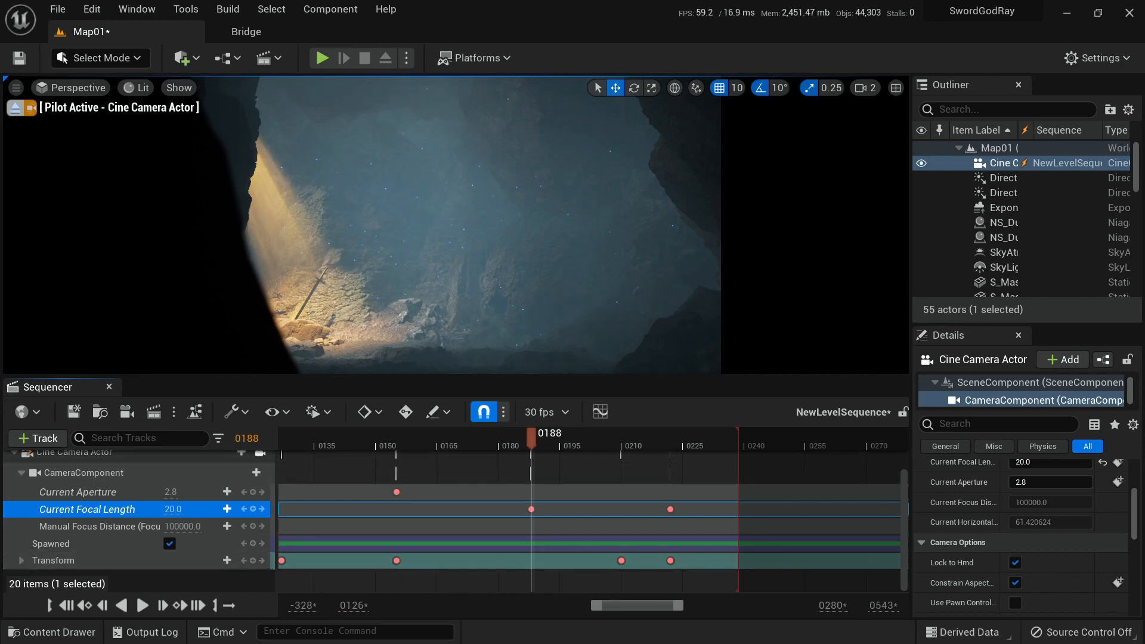
pyautogui.moveTo(532, 438); pyautogui.dragTo(516, 438)
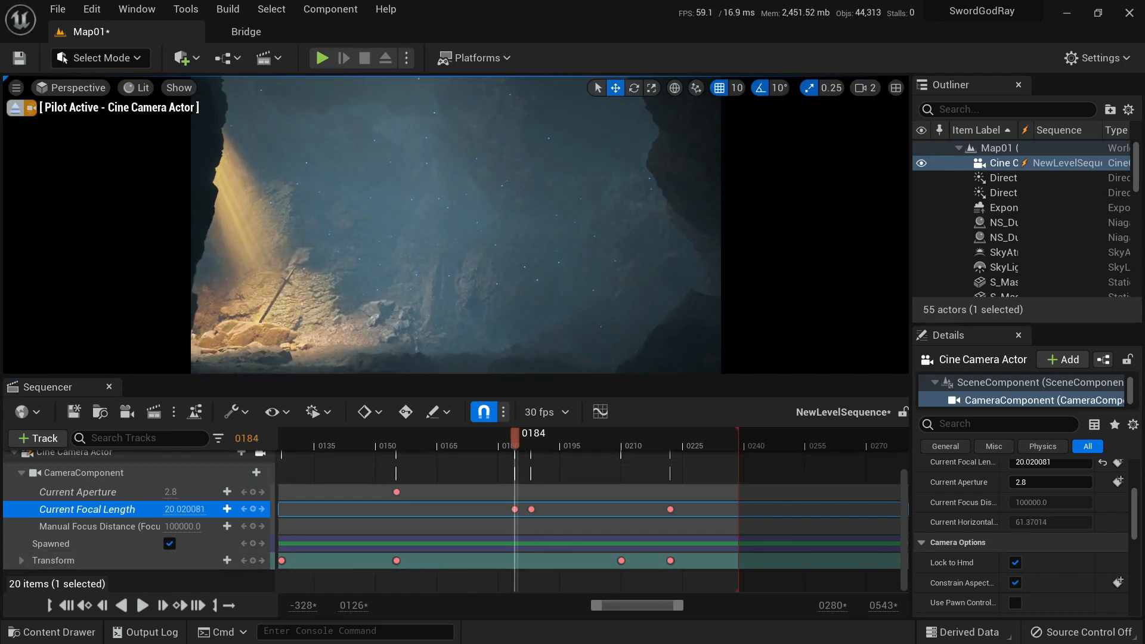
pyautogui.hotkey('ctrl', 'z')
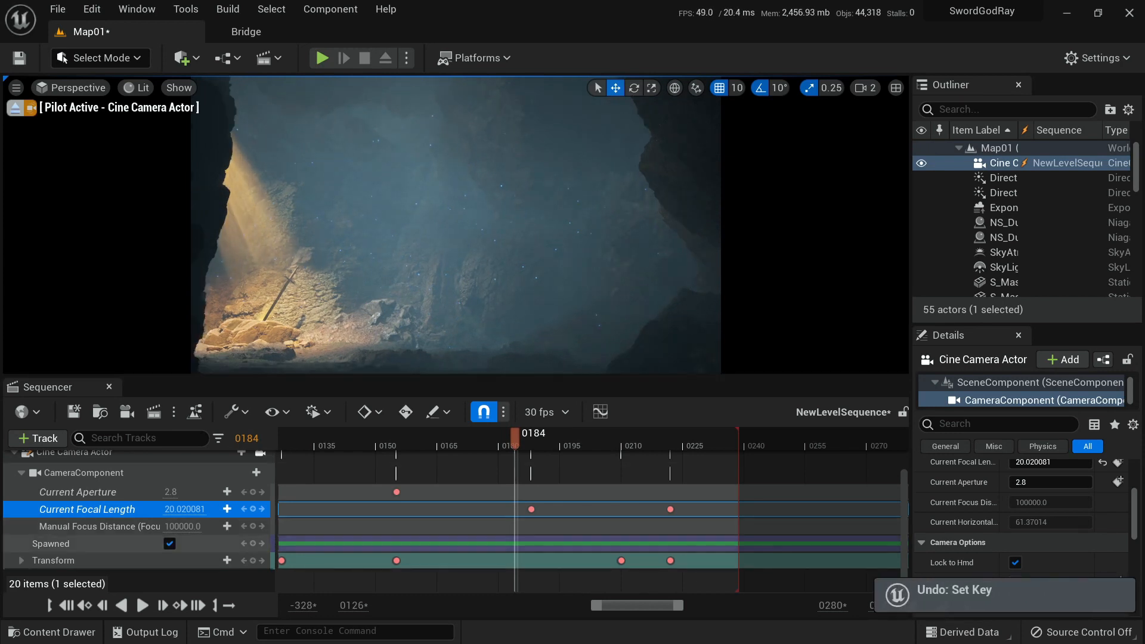
pyautogui.click(72, 561)
pyautogui.press('Return')
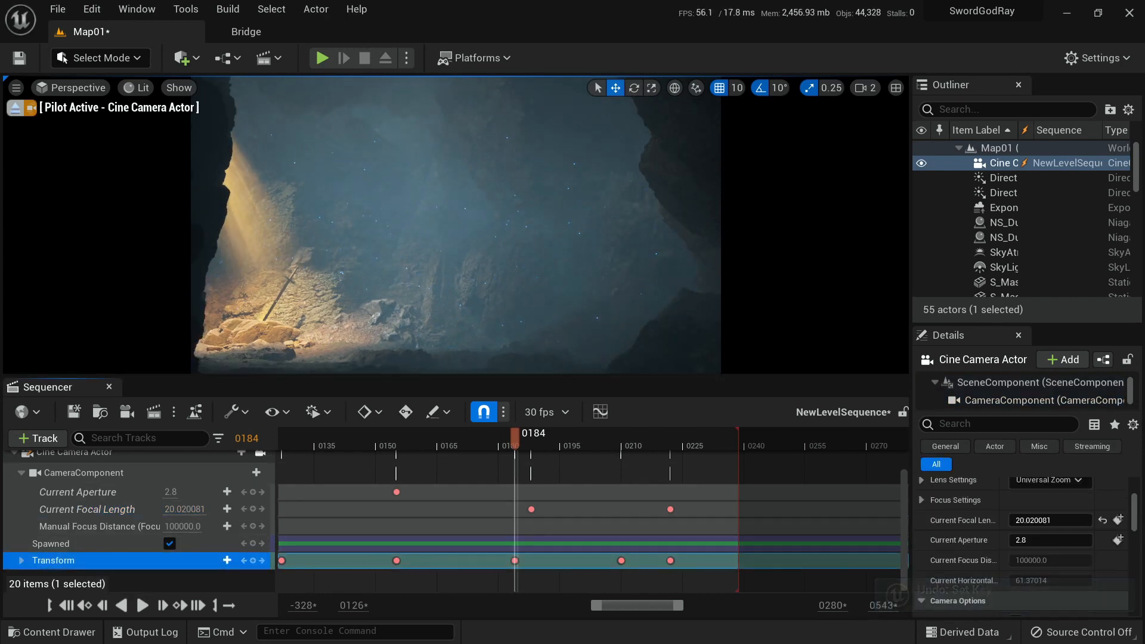
# Play the section around frame 184 to check how smoothly the camera enters the cave.
pyautogui.moveTo(515, 438); pyautogui.dragTo(470, 438)
pyautogui.press('space')
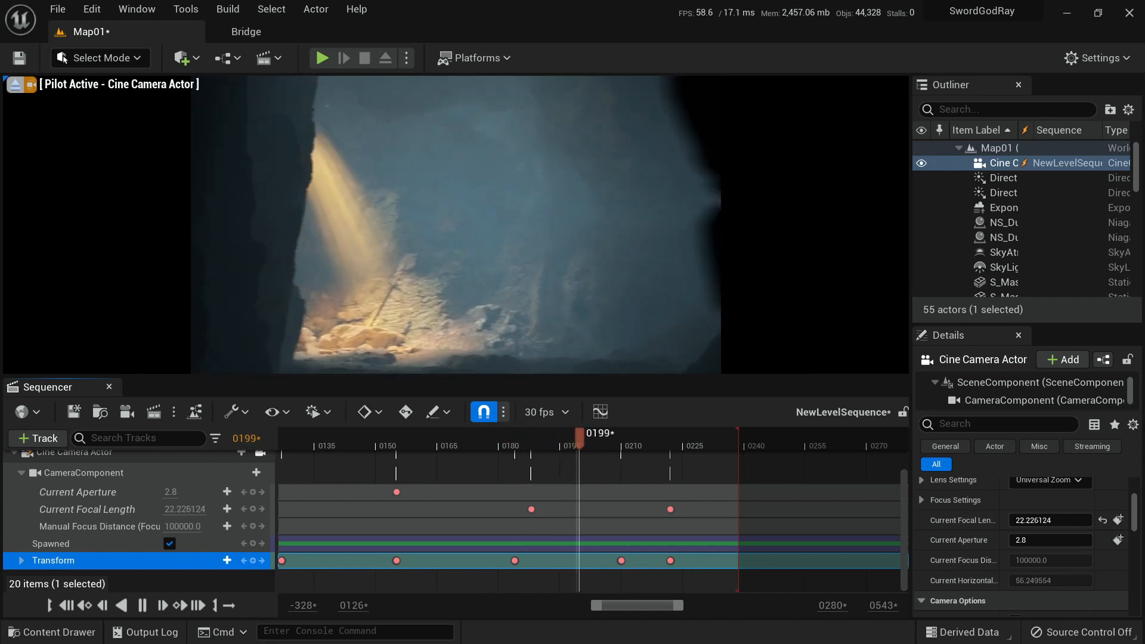
pyautogui.press('space')
# Adjust the camera's framing of the light shaft and sword, keying its Transform at frames 186, 203 and 215.
pyautogui.moveTo(585, 438); pyautogui.dragTo(523, 438)
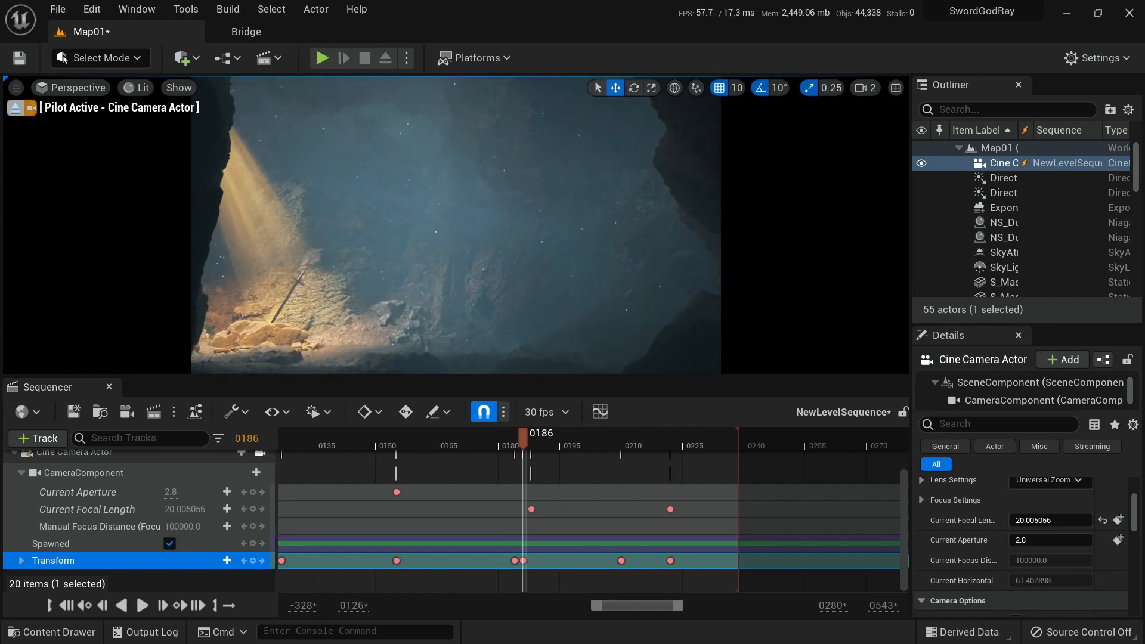
pyautogui.moveTo(523, 439); pyautogui.dragTo(593, 439)
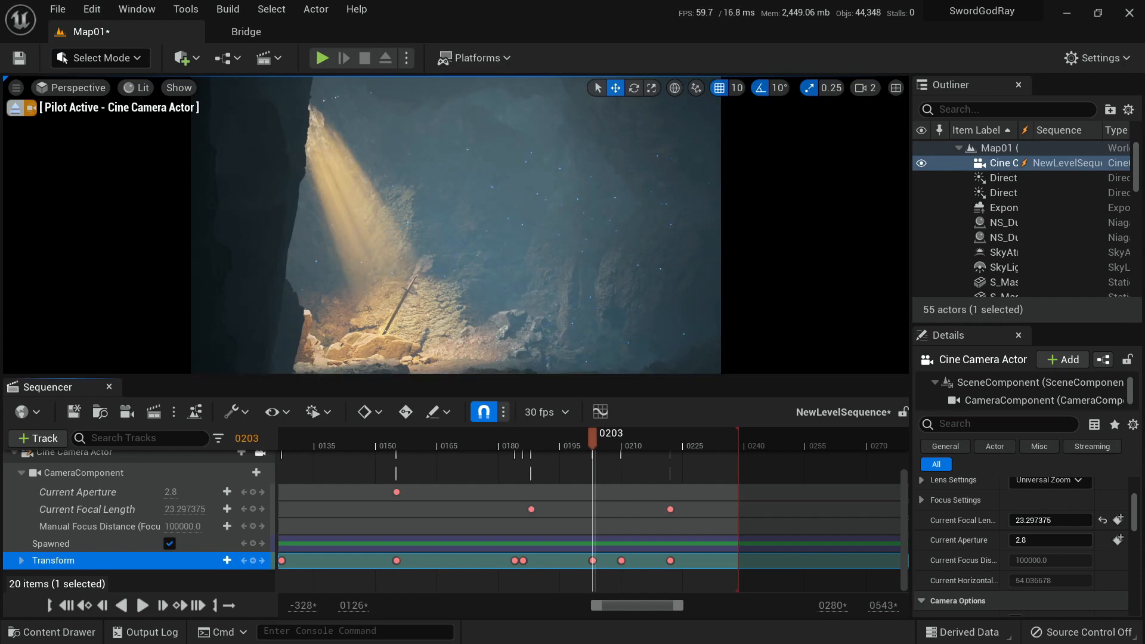
pyautogui.moveTo(592, 439); pyautogui.dragTo(641, 438)
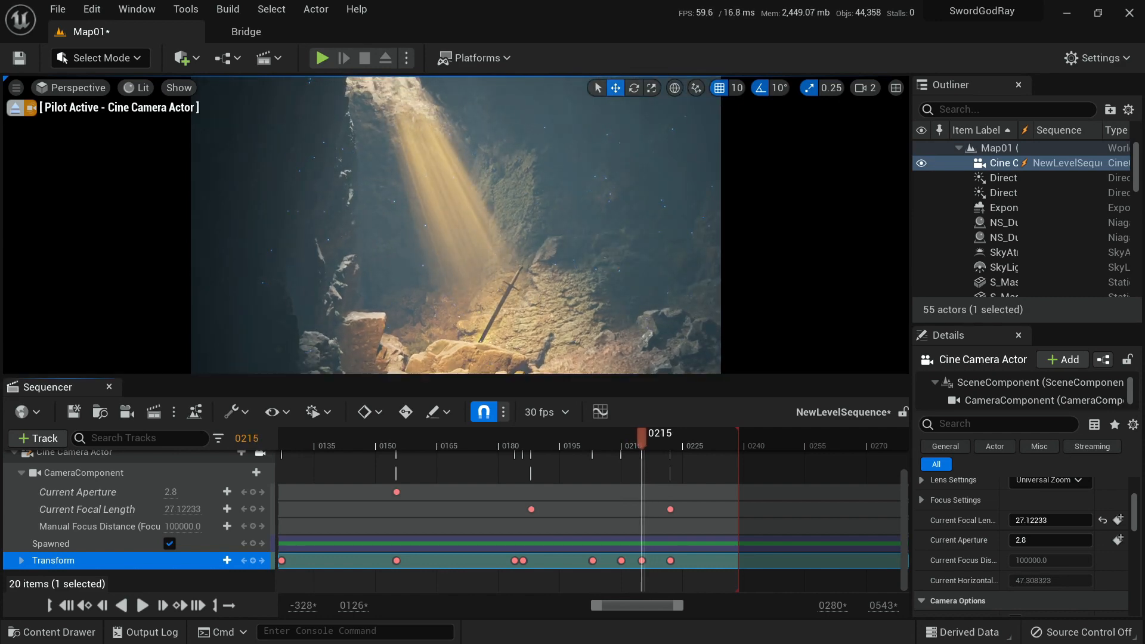
# Reframe the camera at frame 238 to include the rocks around the sword's base, key its Transform, and replay the shot.
pyautogui.moveTo(642, 438); pyautogui.dragTo(671, 438)
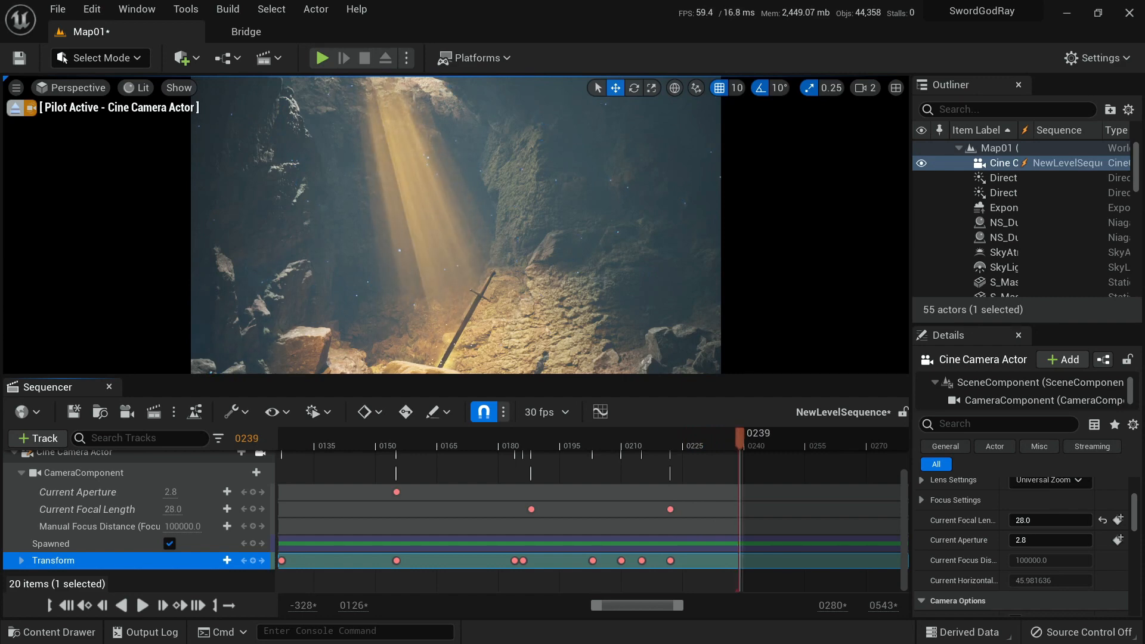
pyautogui.moveTo(456, 225); pyautogui.dragTo(472, 262, button='right')
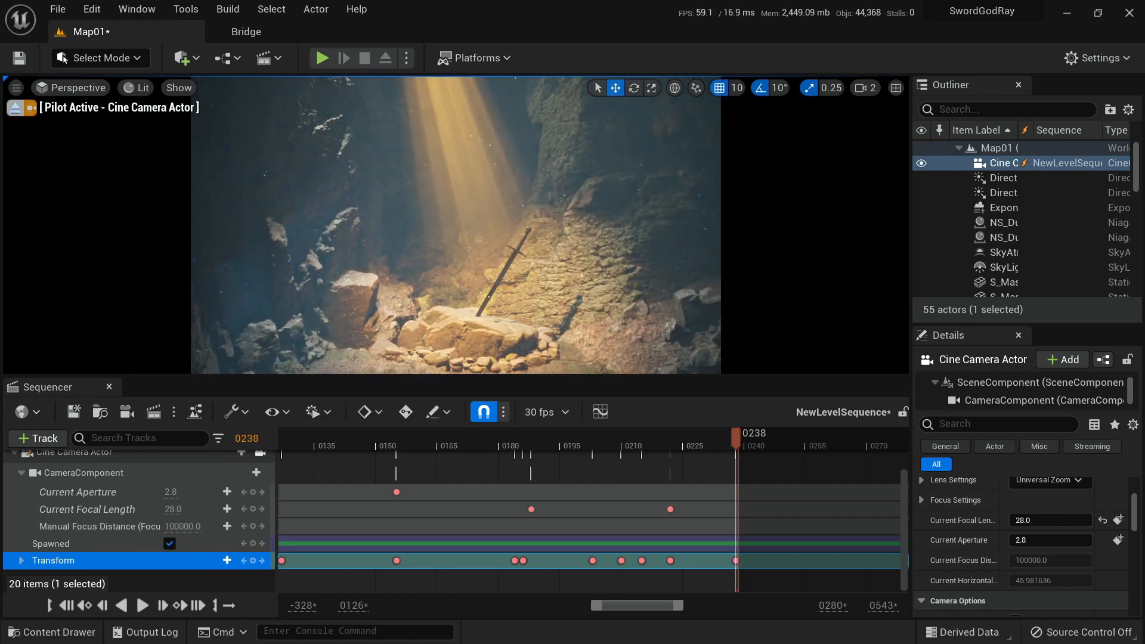
pyautogui.click(49, 605)
pyautogui.click(143, 605)
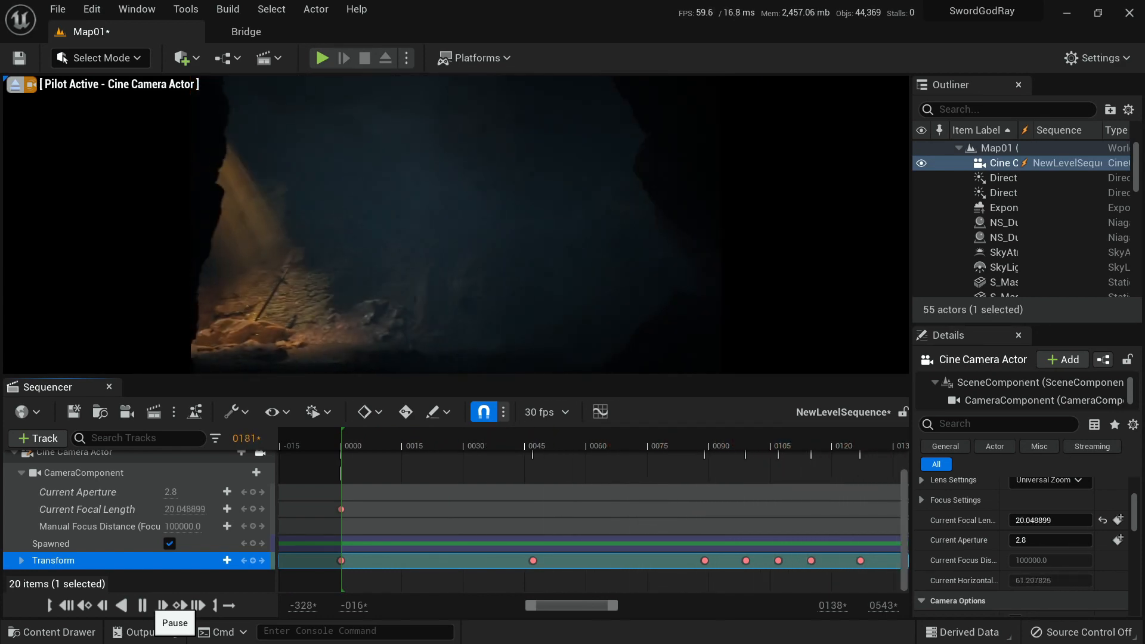
pyautogui.click(142, 606)
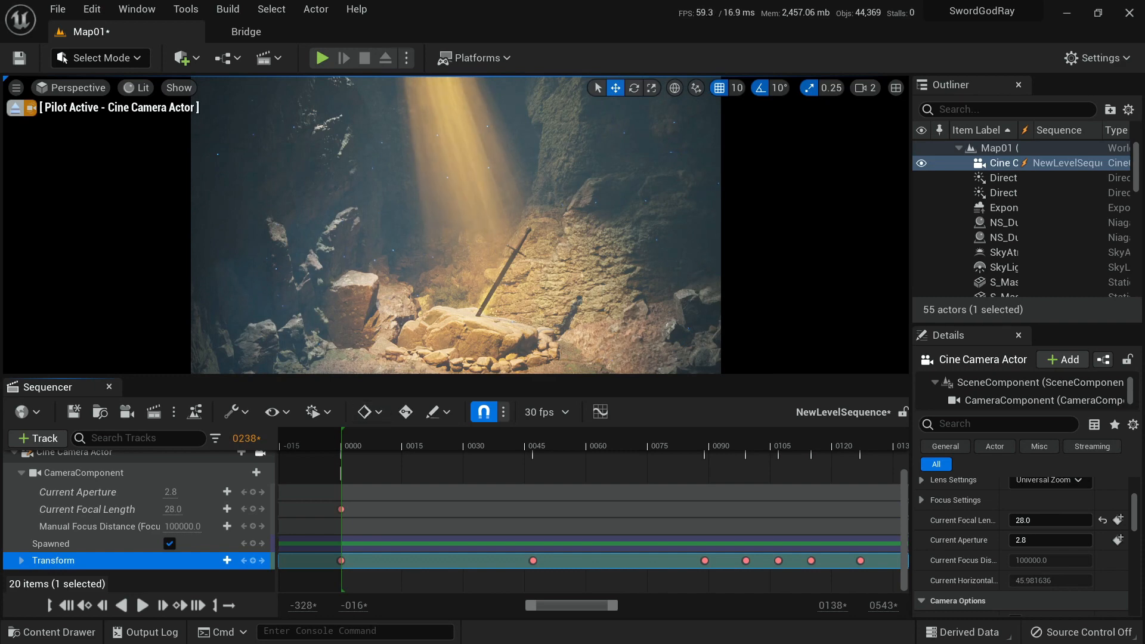
# Scrub through the cave entrance and key the camera's adjusted Transform at frame 212.
pyautogui.moveTo(382, 441); pyautogui.dragTo(881, 441)
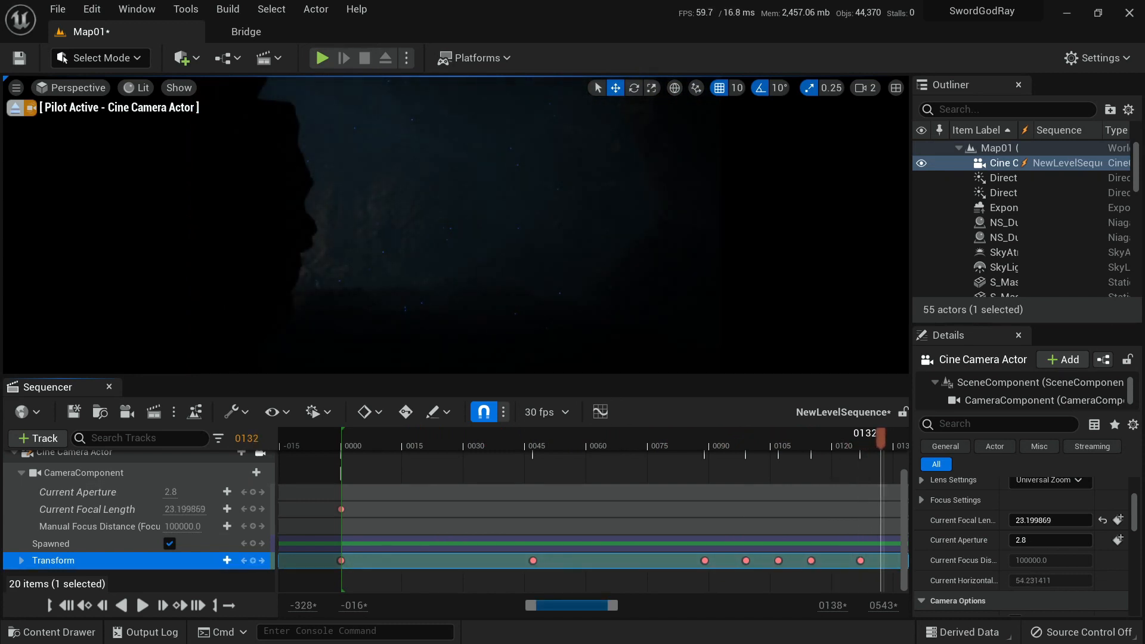
pyautogui.moveTo(579, 606); pyautogui.dragTo(621, 606)
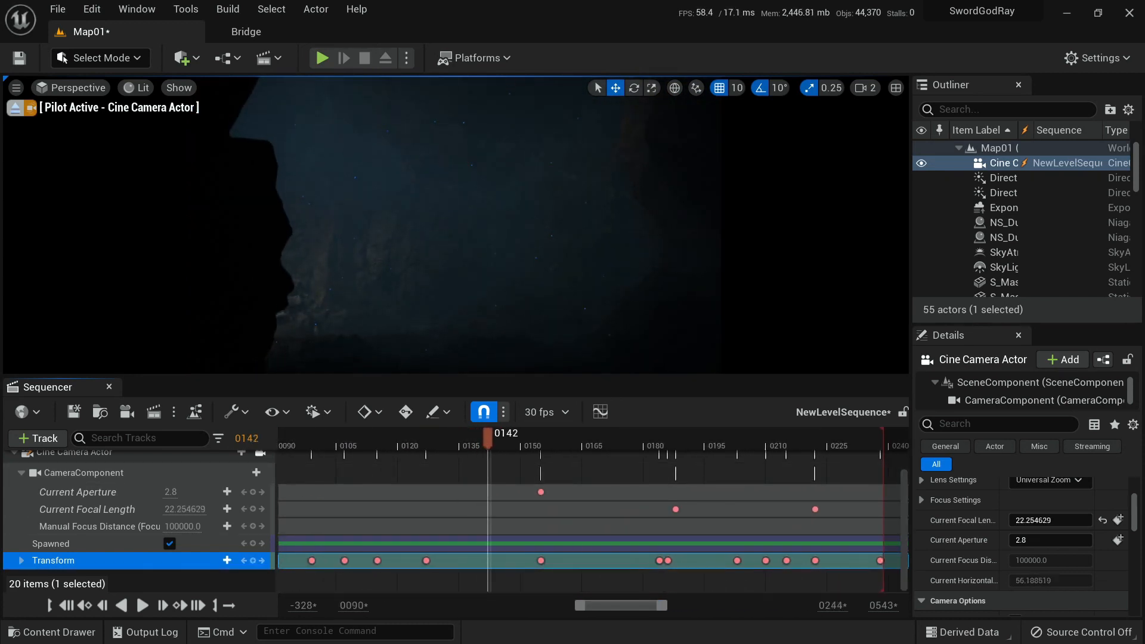
pyautogui.moveTo(532, 442); pyautogui.dragTo(774, 441)
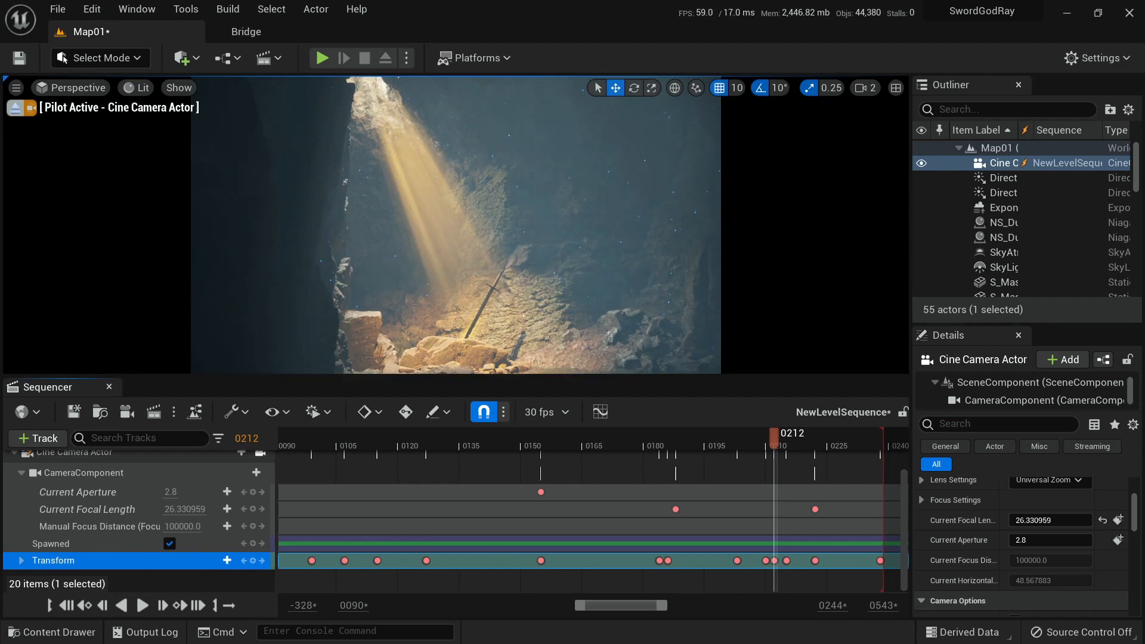
# Step frame by frame to 217, refine the camera's framing of the sword, and key its Transform there.
pyautogui.press('Right')
pyautogui.press('Right')
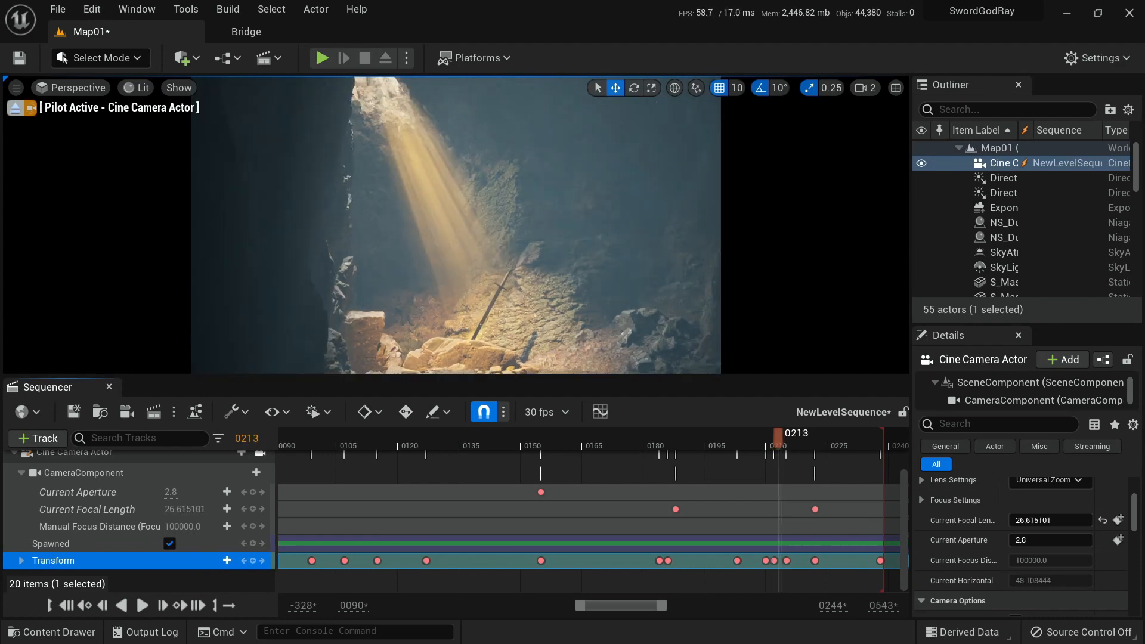
pyautogui.press('Right')
pyautogui.press('Right')
pyautogui.press('Right')
pyautogui.press('Right')
pyautogui.press('Right')
pyautogui.press('Right')
pyautogui.press('Right')
pyautogui.press('Right')
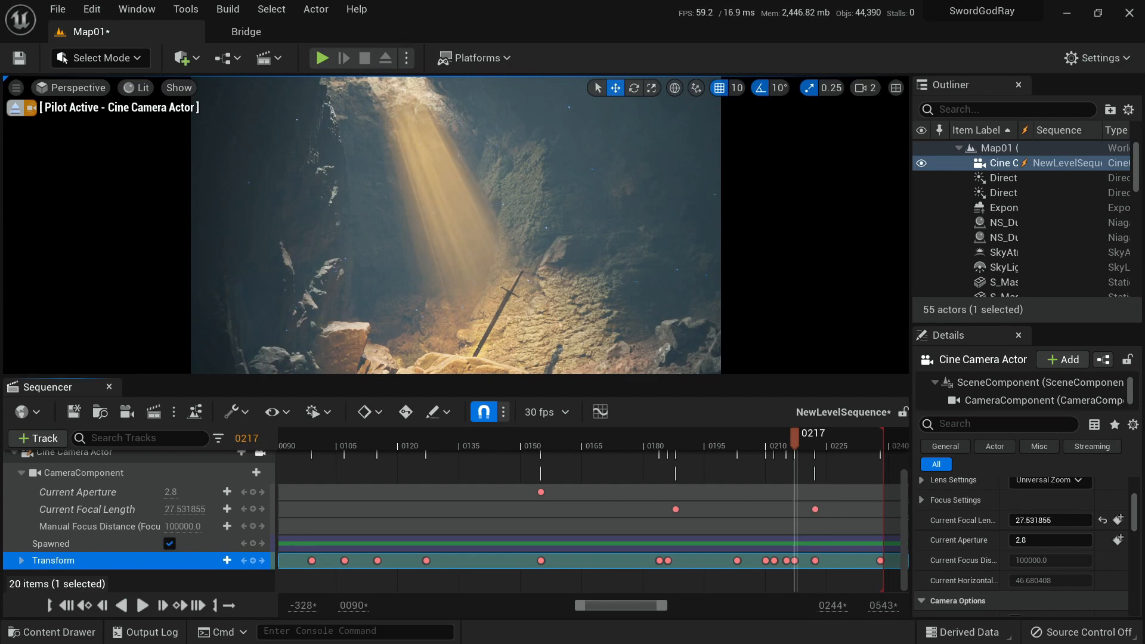
# Step frame by frame from 217 to 229 to examine the camera motion around the frame 222 key.
pyautogui.press('Right')
pyautogui.press('Right')
pyautogui.press('Right')
pyautogui.press('Right')
pyautogui.press('Right')
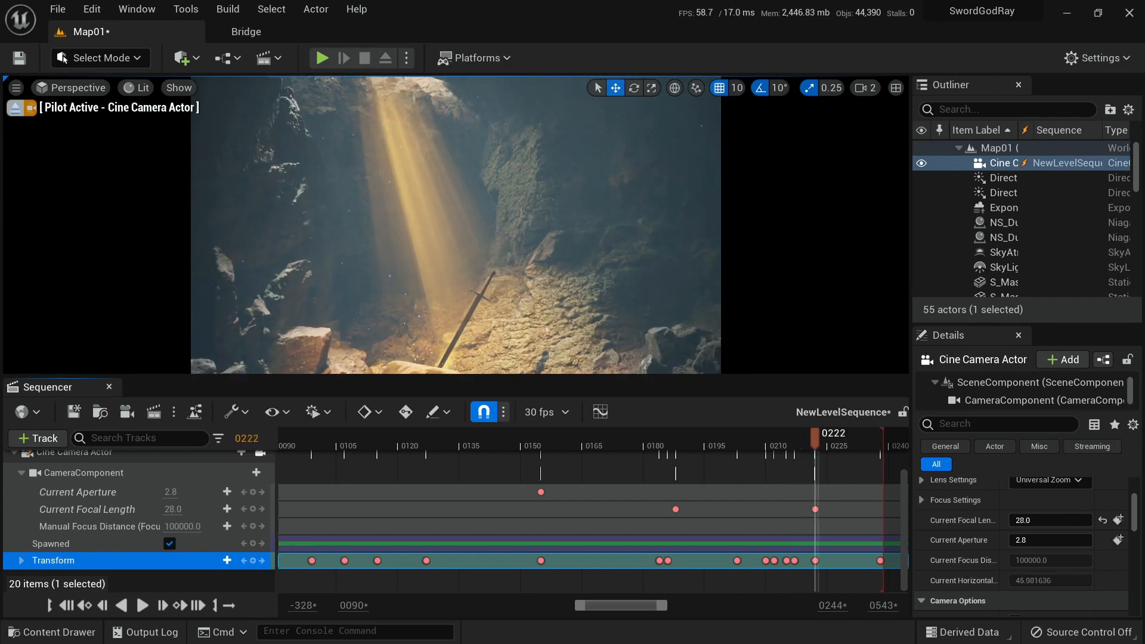
pyautogui.press('Right')
pyautogui.press('Right')
pyautogui.press('Right')
pyautogui.press('Right')
pyautogui.press('Right')
pyautogui.press('Right')
pyautogui.press('Right')
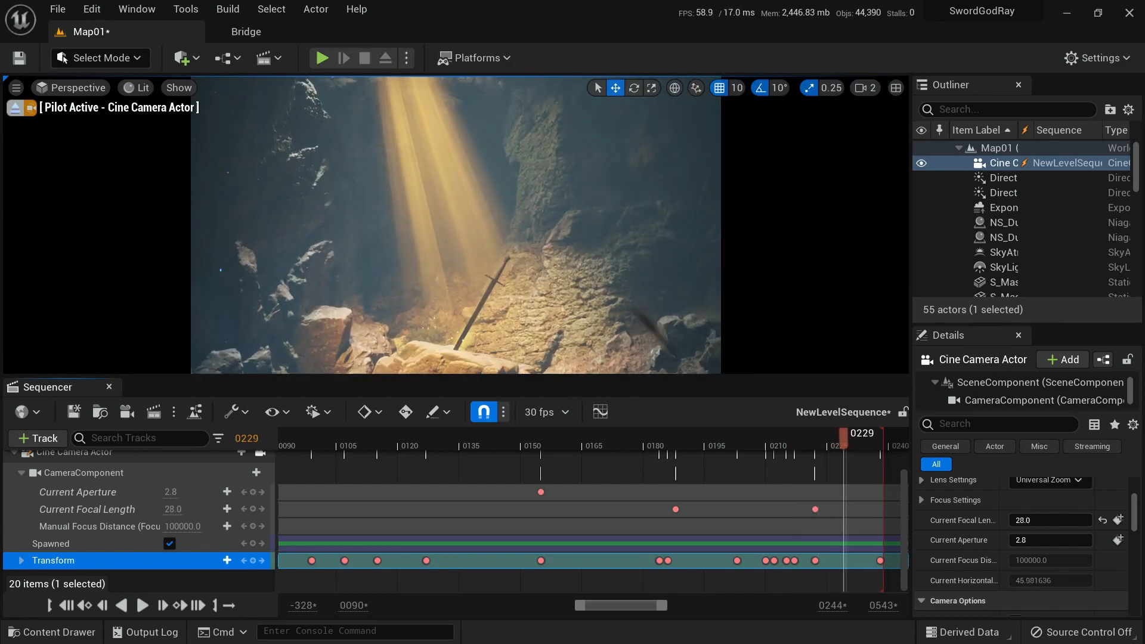
# Smooth the camera motion after frame 222 by adjusting the camera and keying its Transform at frames 225 and 228.
pyautogui.press('Left')
pyautogui.press('Left')
pyautogui.press('Left')
pyautogui.press('Left')
pyautogui.press('Left')
pyautogui.press('Left')
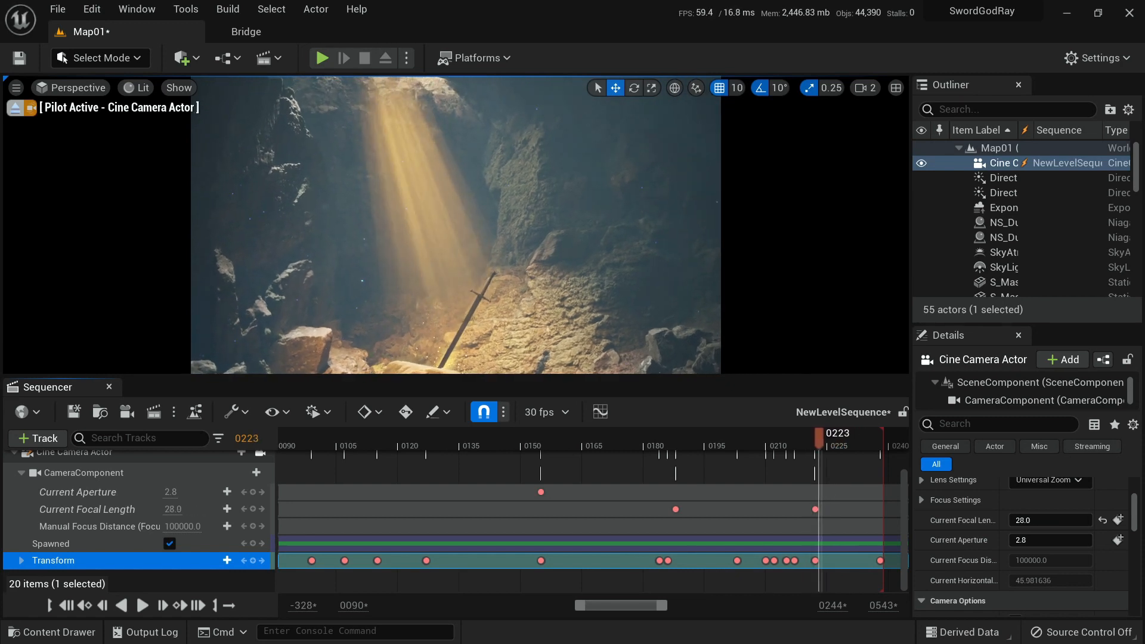
pyautogui.press('Right')
pyautogui.press('Right')
pyautogui.press('Right')
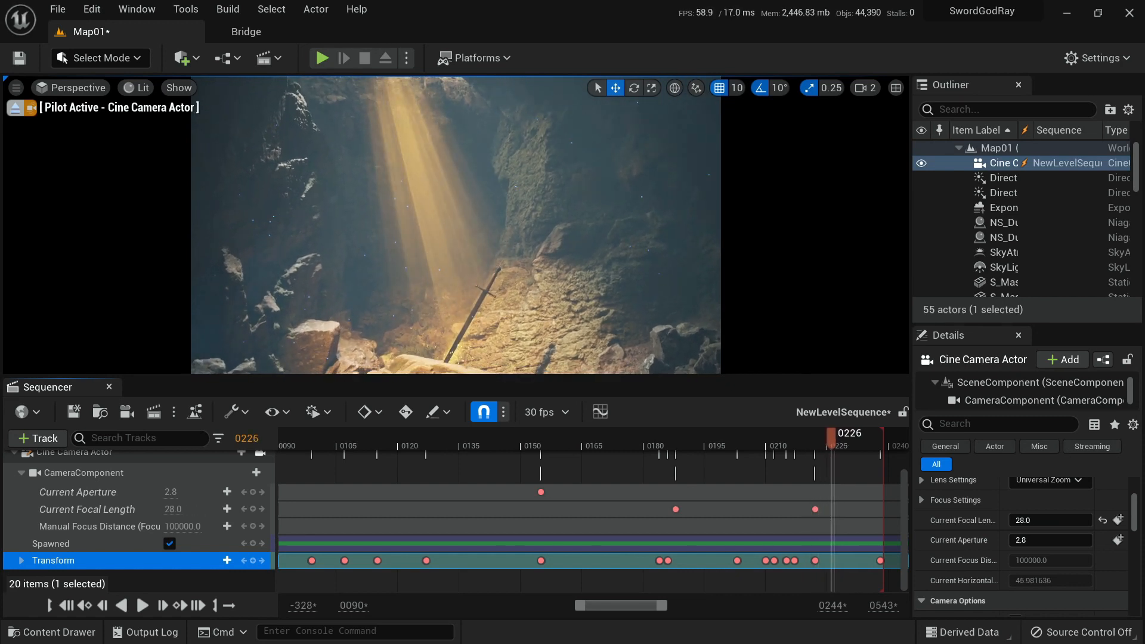
pyautogui.press('Left')
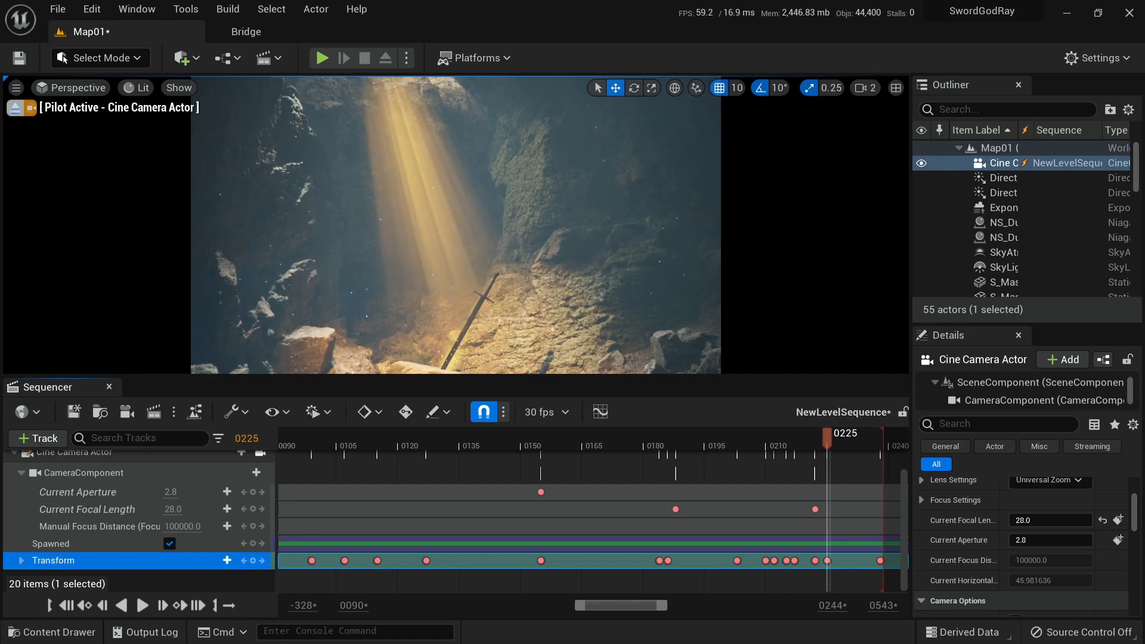
pyautogui.press('Right')
pyautogui.press('Right')
pyautogui.press('Right')
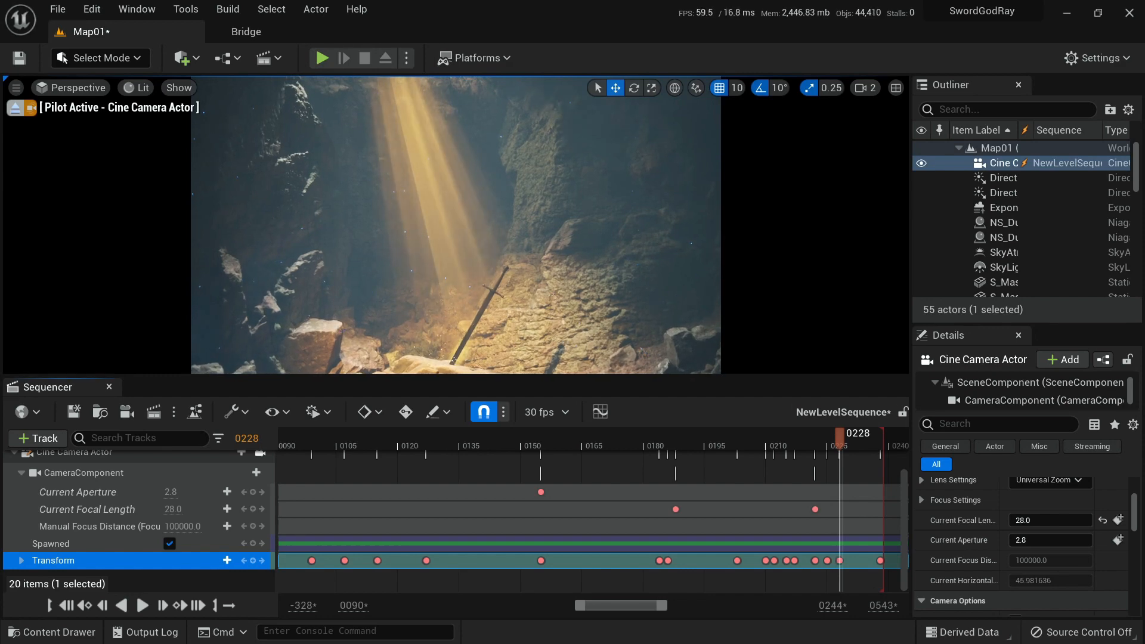
# Step frame by frame from 228 to 238 to check the final camera movement toward the sword.
pyautogui.press('Right')
pyautogui.press('Right')
pyautogui.press('Right')
pyautogui.press('Right')
pyautogui.press('Right')
pyautogui.press('Right')
pyautogui.press('Right')
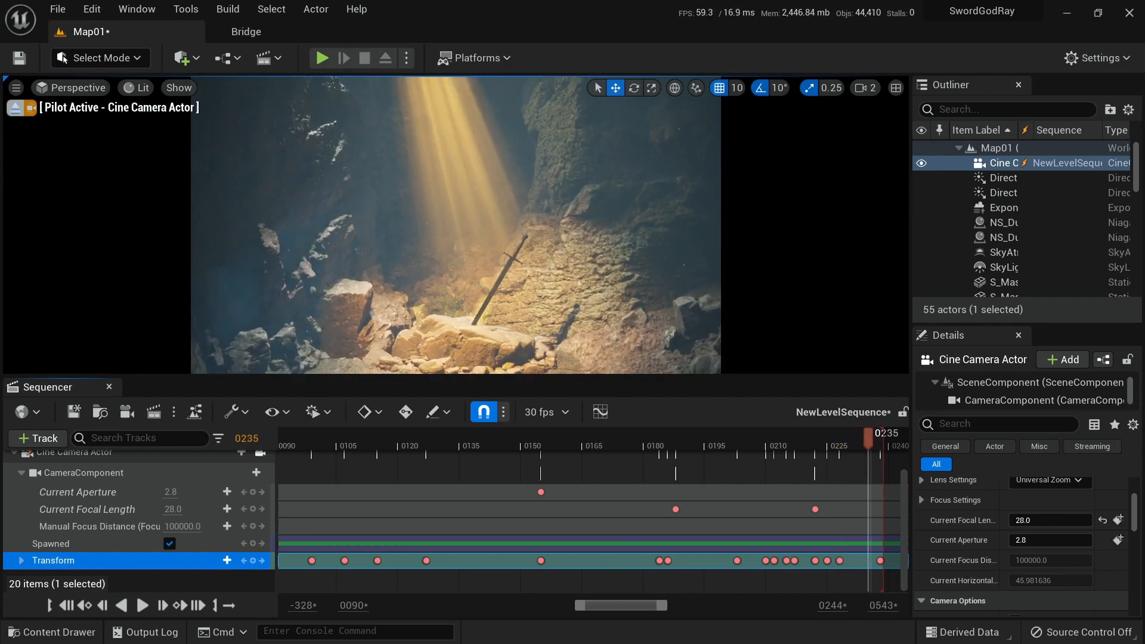
pyautogui.press('Right')
pyautogui.press('Right')
pyautogui.press('Right')
pyautogui.press('Right')
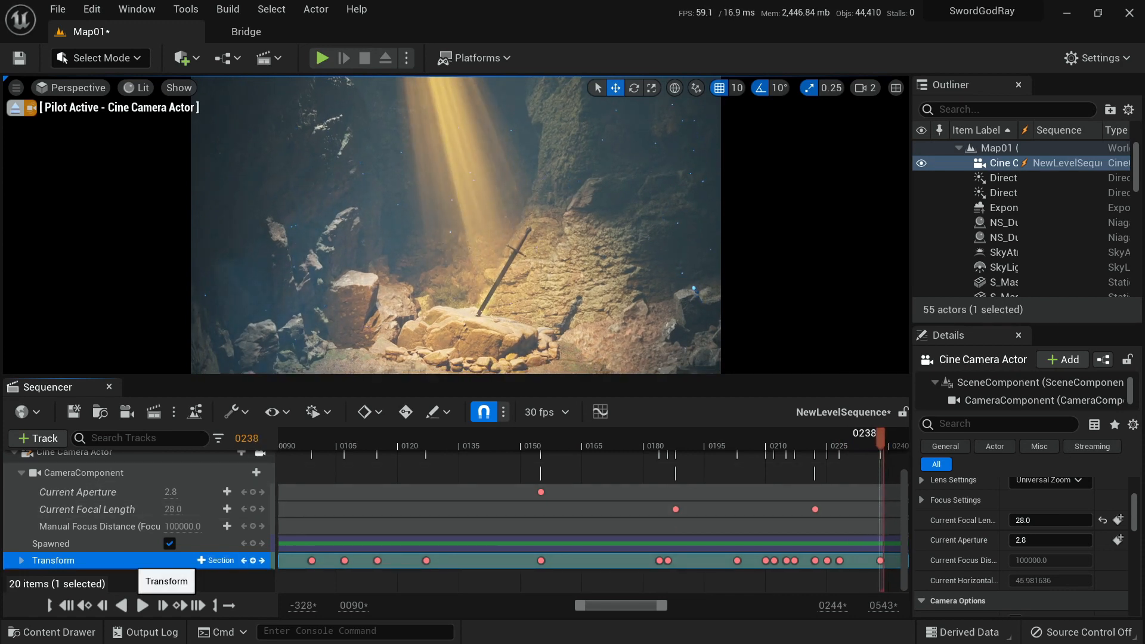
# Add a Time Dilation track to the sequence and key it at 1.0 on frame 228.
pyautogui.scroll(2, 143, 563)
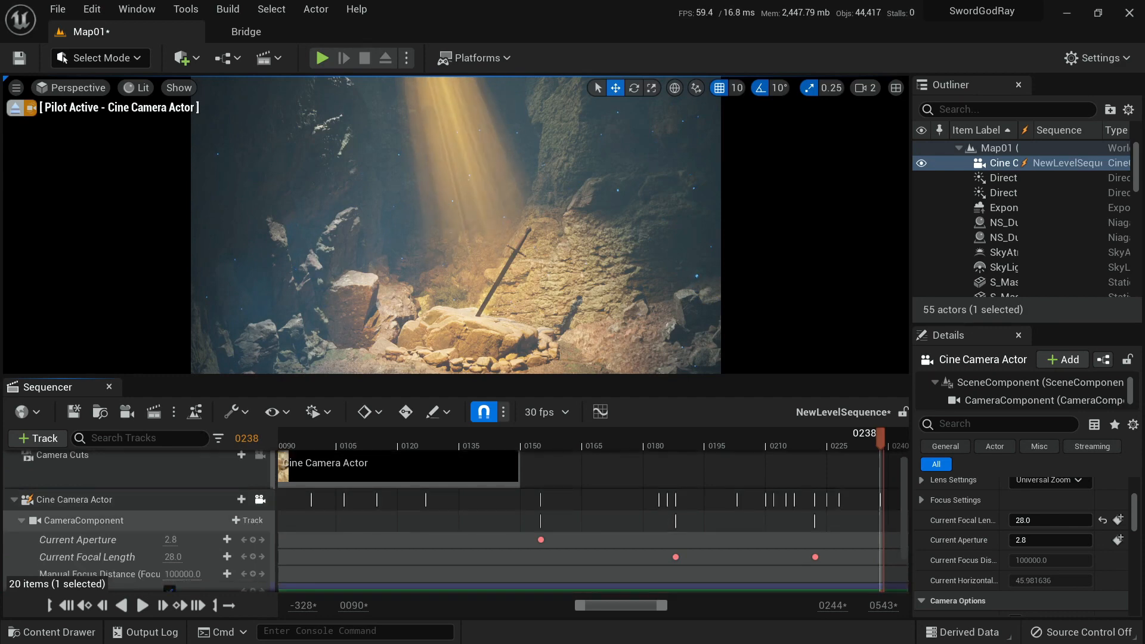
pyautogui.scroll(1, 143, 525)
pyautogui.click(38, 438)
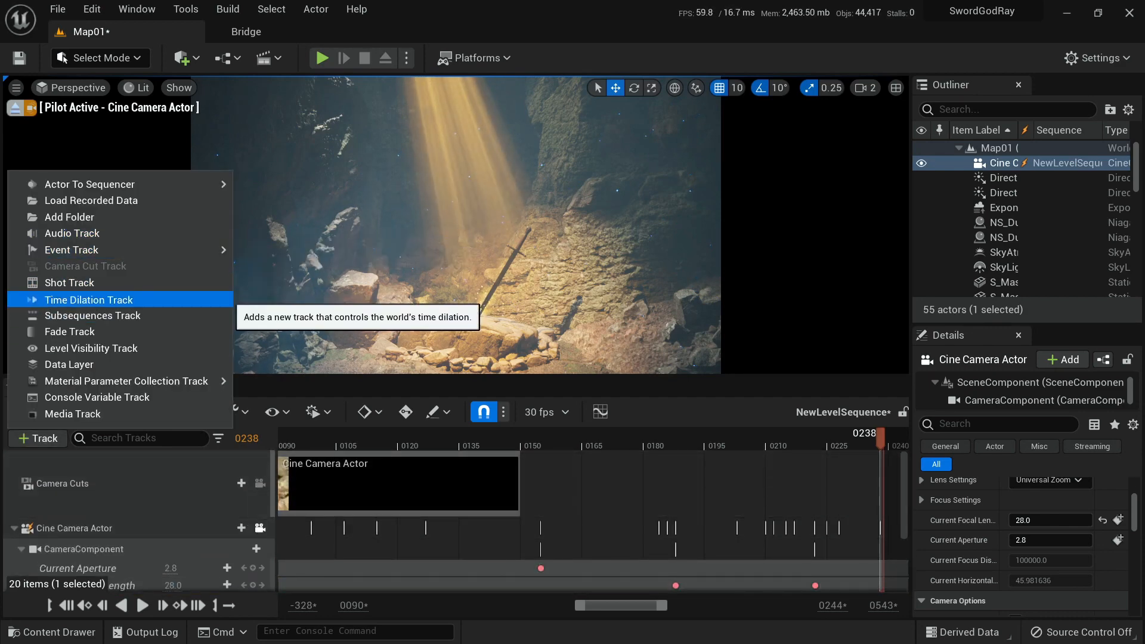
pyautogui.click(89, 298)
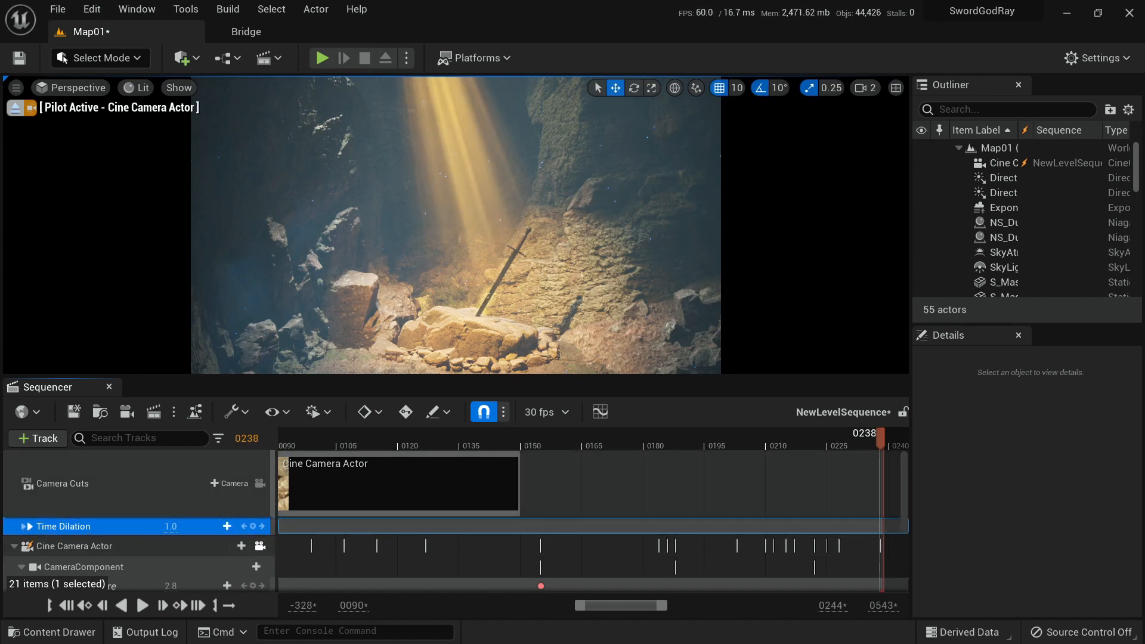
pyautogui.moveTo(881, 438); pyautogui.dragTo(840, 439)
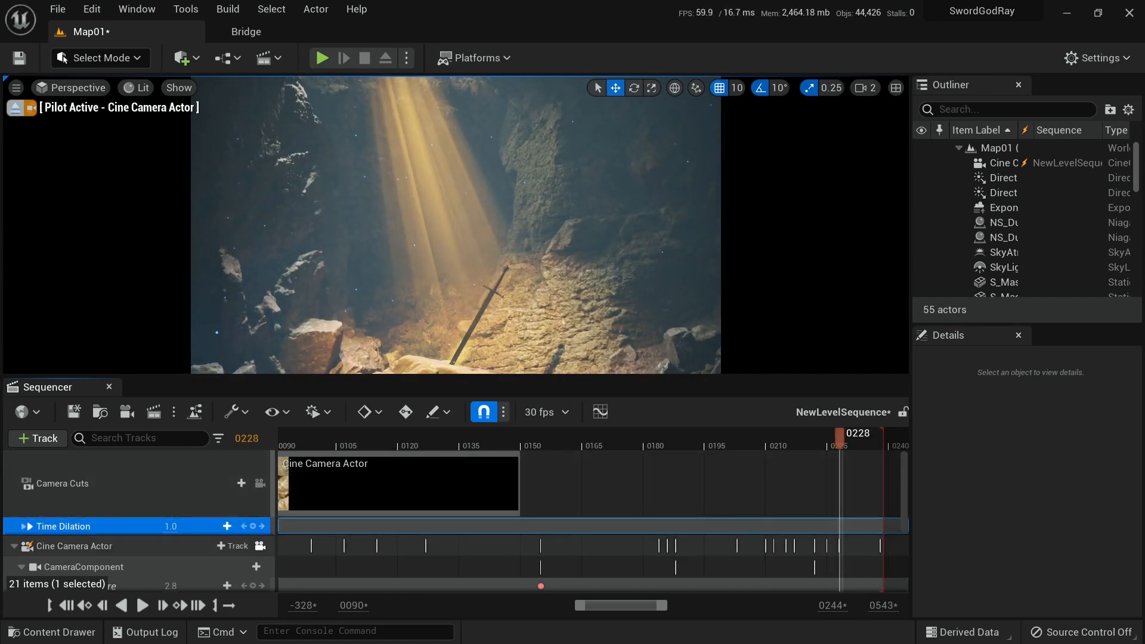
pyautogui.press('Return')
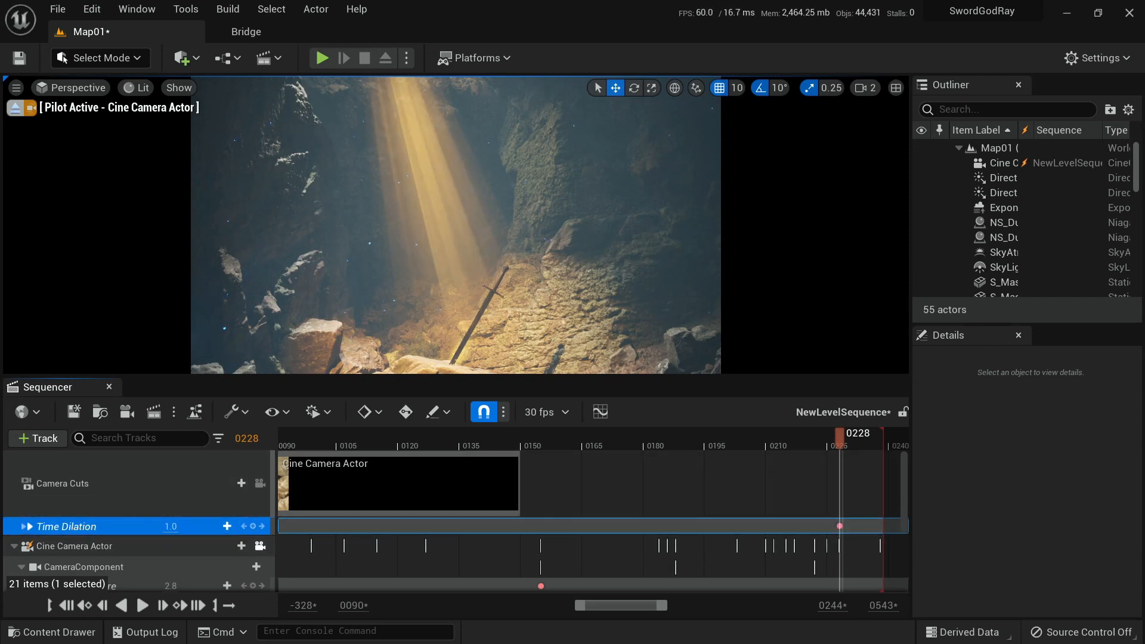
# Key the Time Dilation at 0.3 on frame 232 and play the shot from the start.
pyautogui.moveTo(840, 438); pyautogui.dragTo(856, 439)
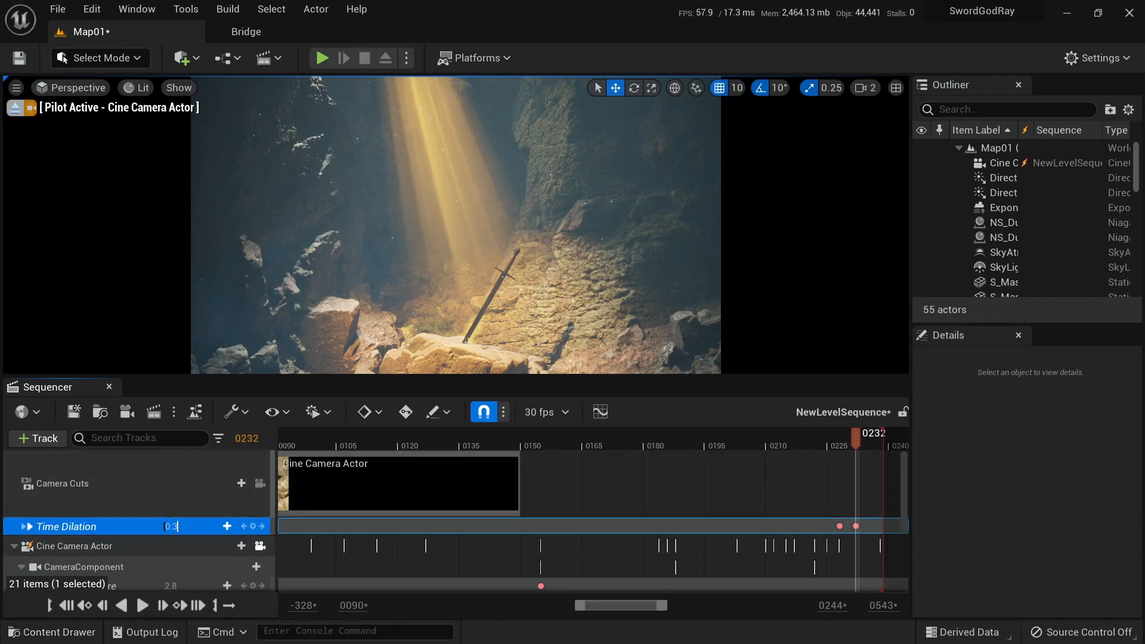
pyautogui.click(65, 606)
pyautogui.click(142, 605)
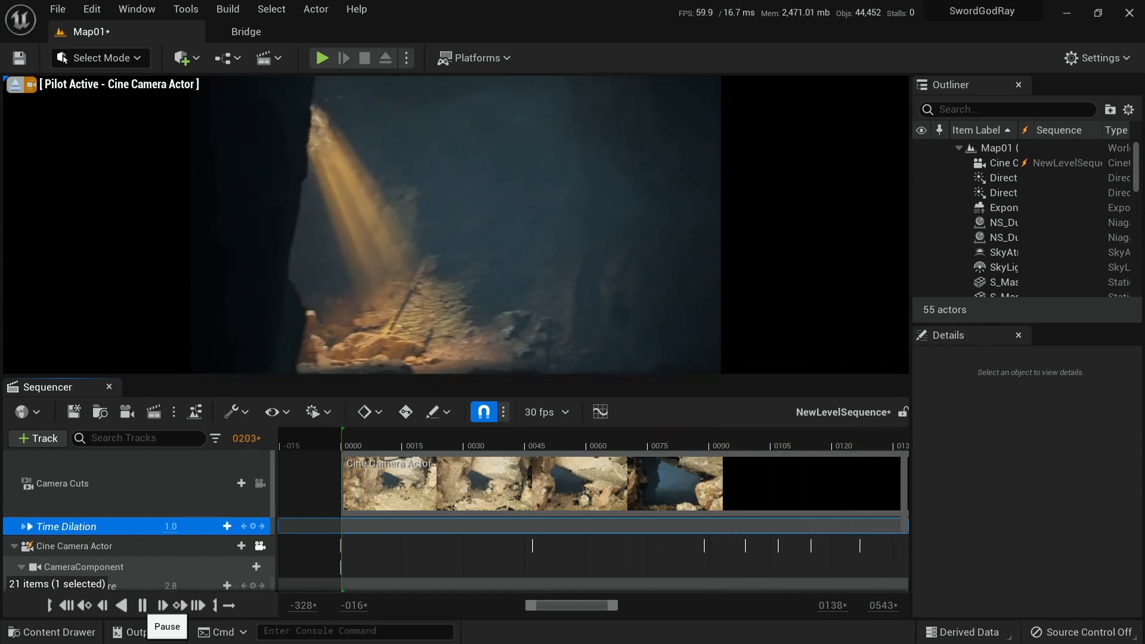
# Stop playback and extend the Cine Camera Actor section in the Camera Cuts track to frame 238.
pyautogui.click(142, 606)
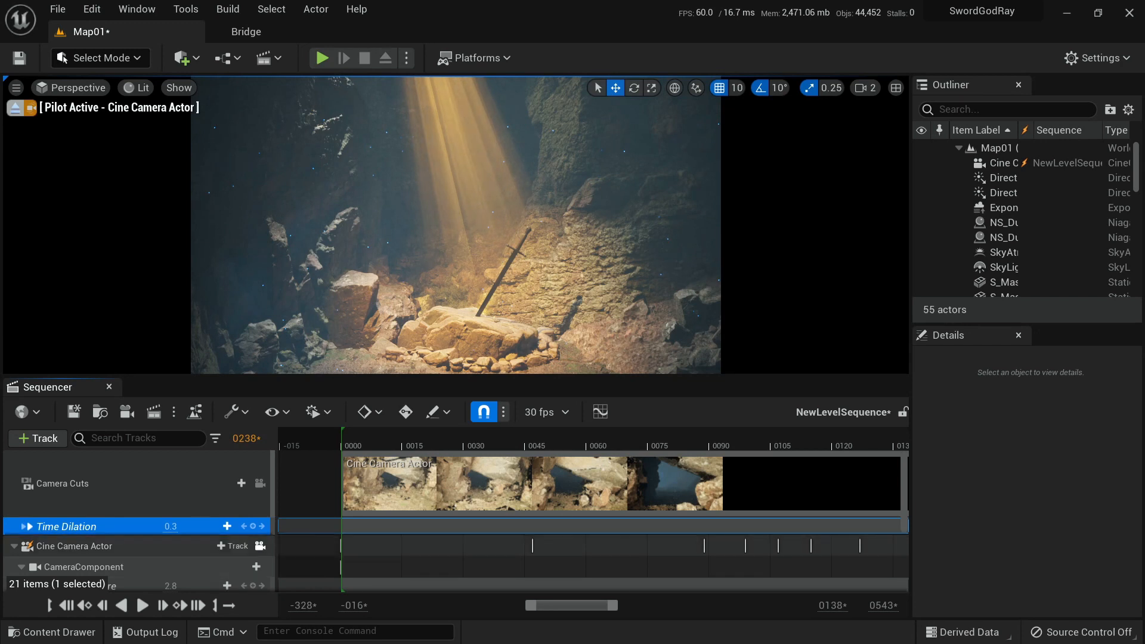
pyautogui.moveTo(571, 605)
pyautogui.mouseDown()
pyautogui.moveTo(592, 605)
pyautogui.moveTo(581, 605)
pyautogui.mouseUp()
pyautogui.click(603, 501)
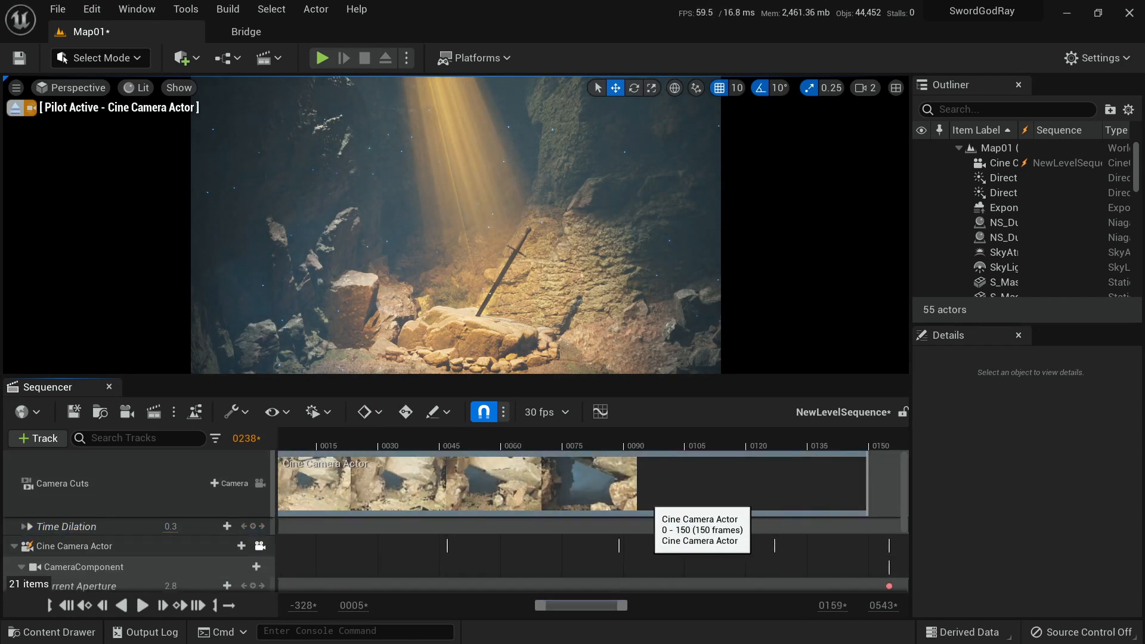
pyautogui.scroll(-2, 591, 573)
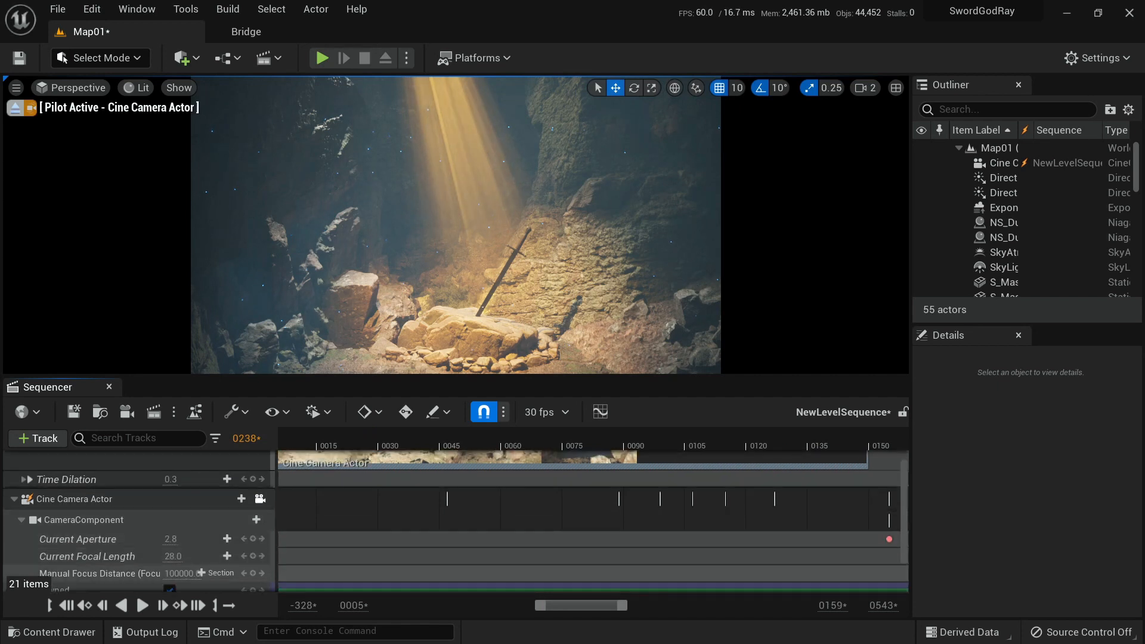
pyautogui.scroll(2, 590, 573)
pyautogui.scroll(-2, 590, 537)
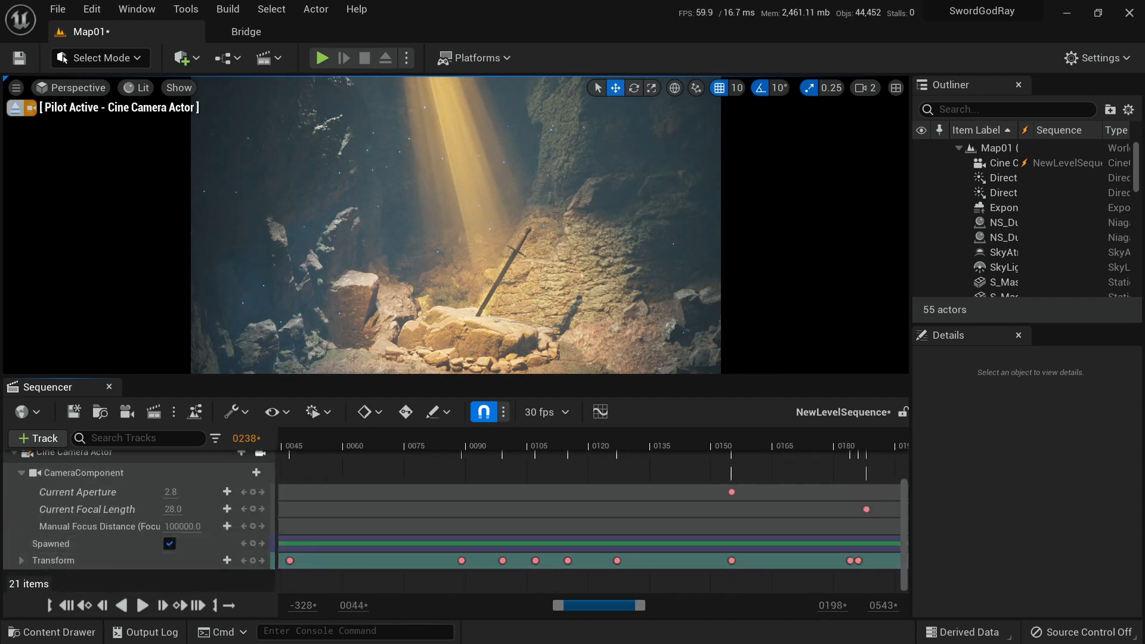
pyautogui.moveTo(616, 605); pyautogui.dragTo(619, 605)
pyautogui.scroll(4, 620, 570)
pyautogui.scroll(-1, 620, 560)
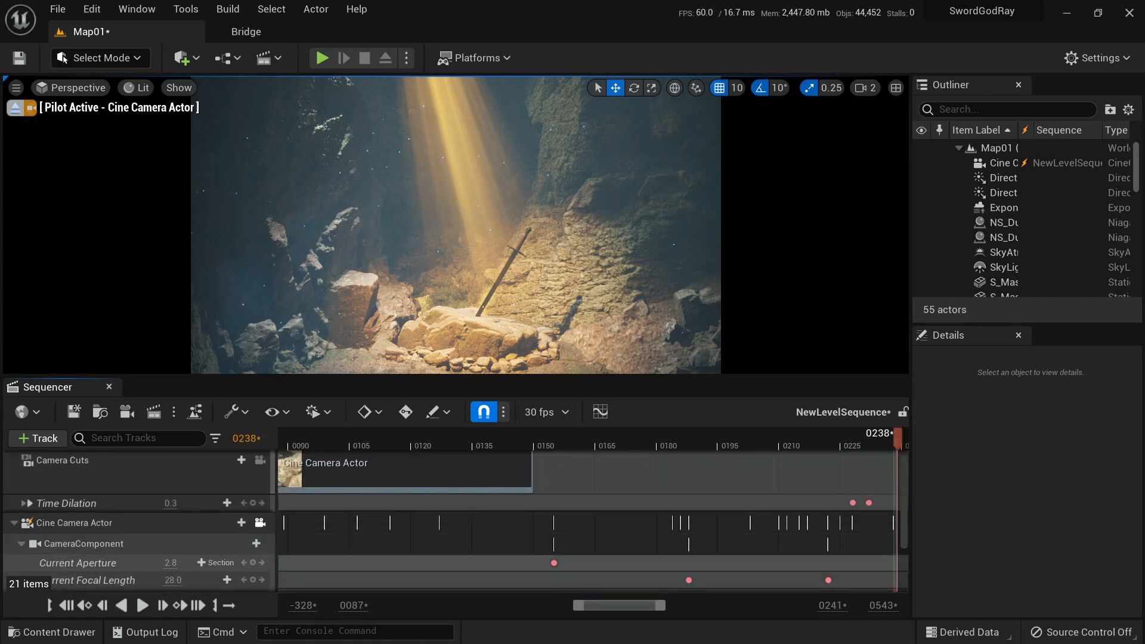
pyautogui.scroll(1, 620, 552)
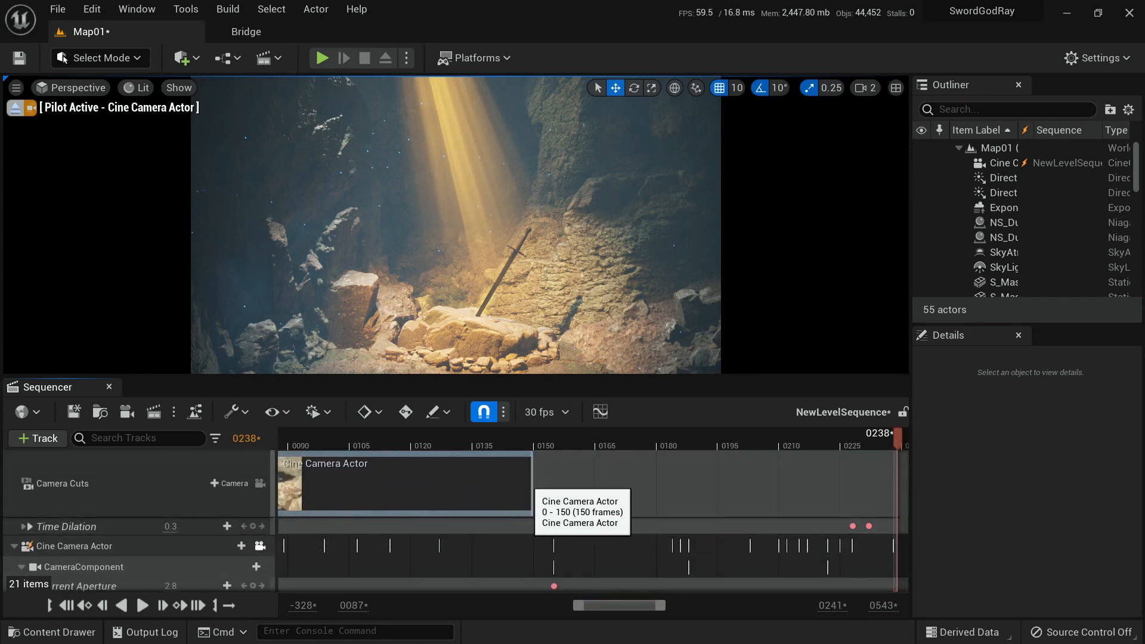
pyautogui.moveTo(532, 482); pyautogui.dragTo(896, 482)
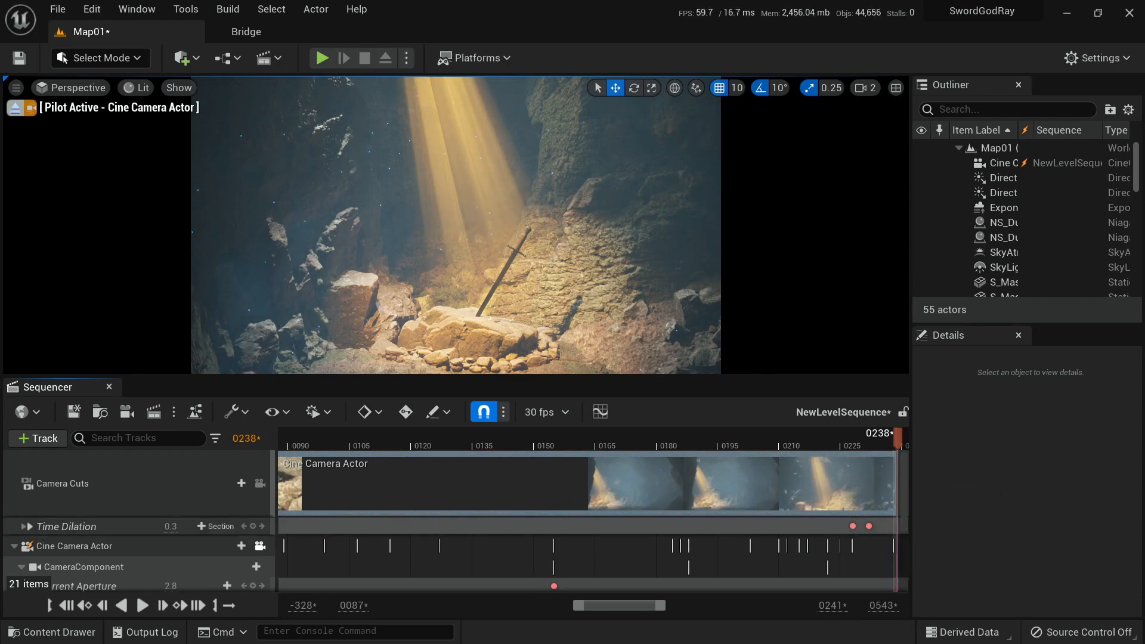
# Play the shot with the extended camera cut and pause at frame 214 to review the camera movement.
pyautogui.moveTo(620, 605); pyautogui.dragTo(595, 605)
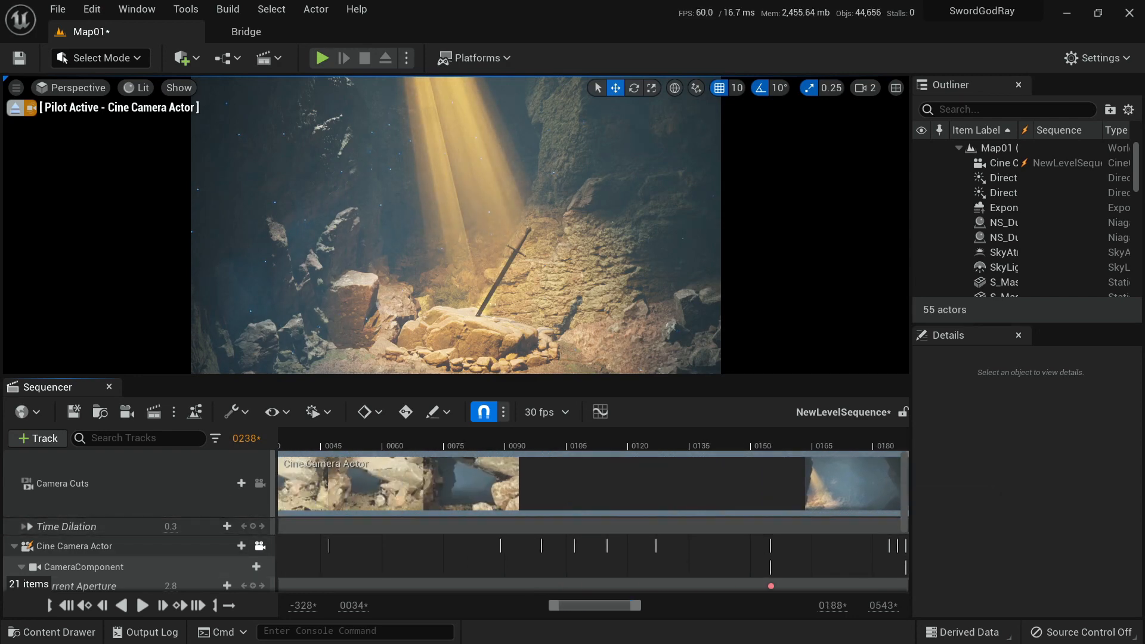
pyautogui.press('space')
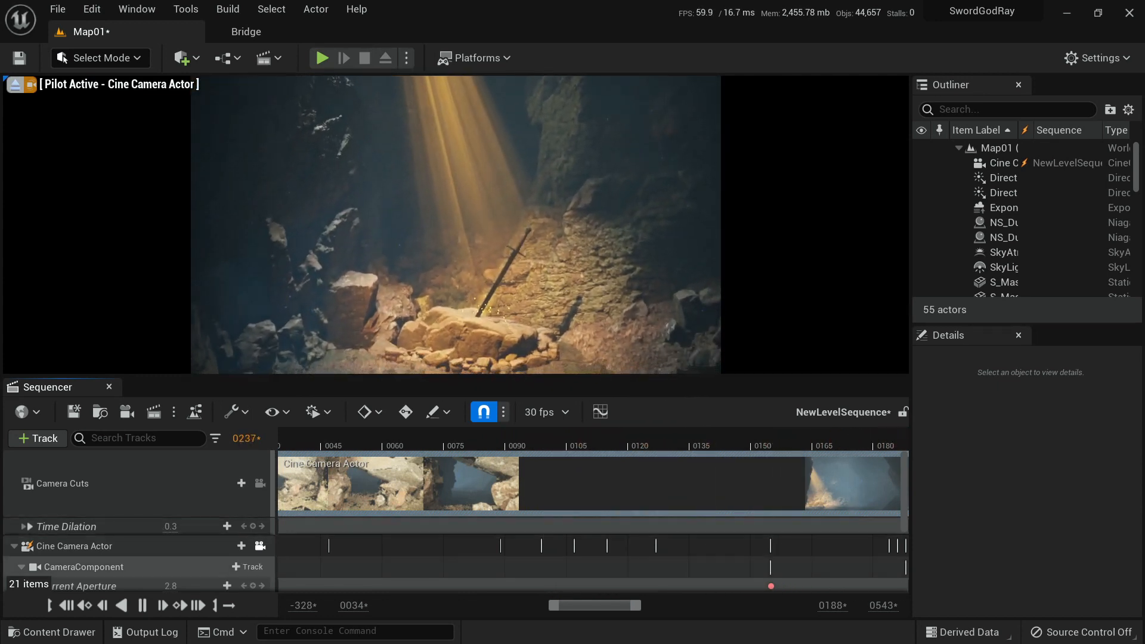
pyautogui.press('space')
pyautogui.scroll(-4, 161, 564)
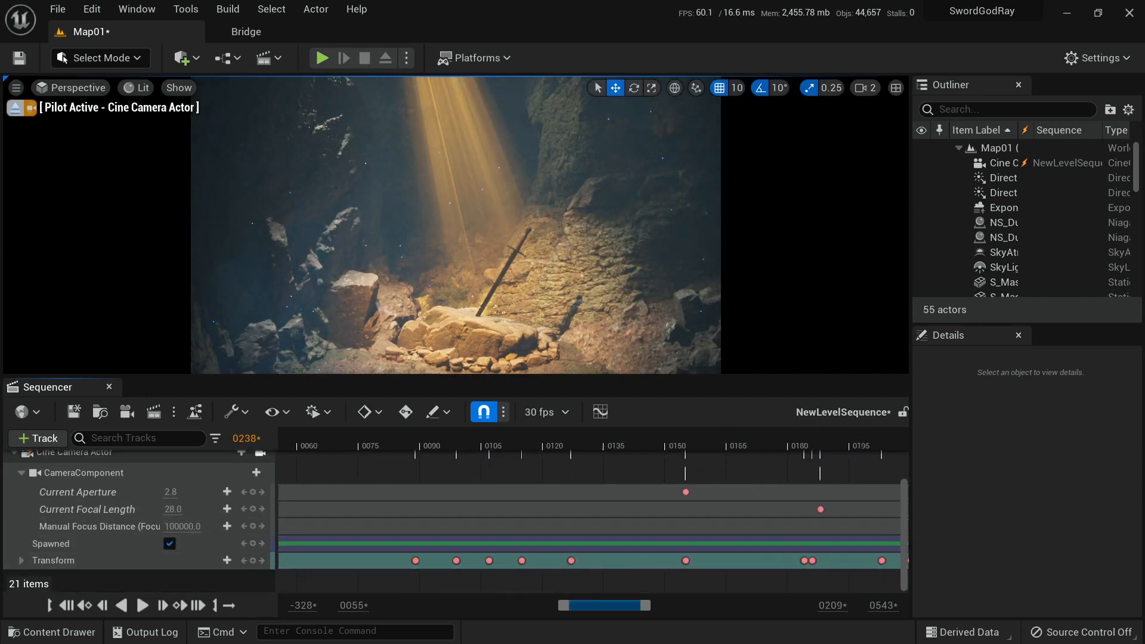
pyautogui.scroll(3, 201, 526)
pyautogui.scroll(-3, 201, 526)
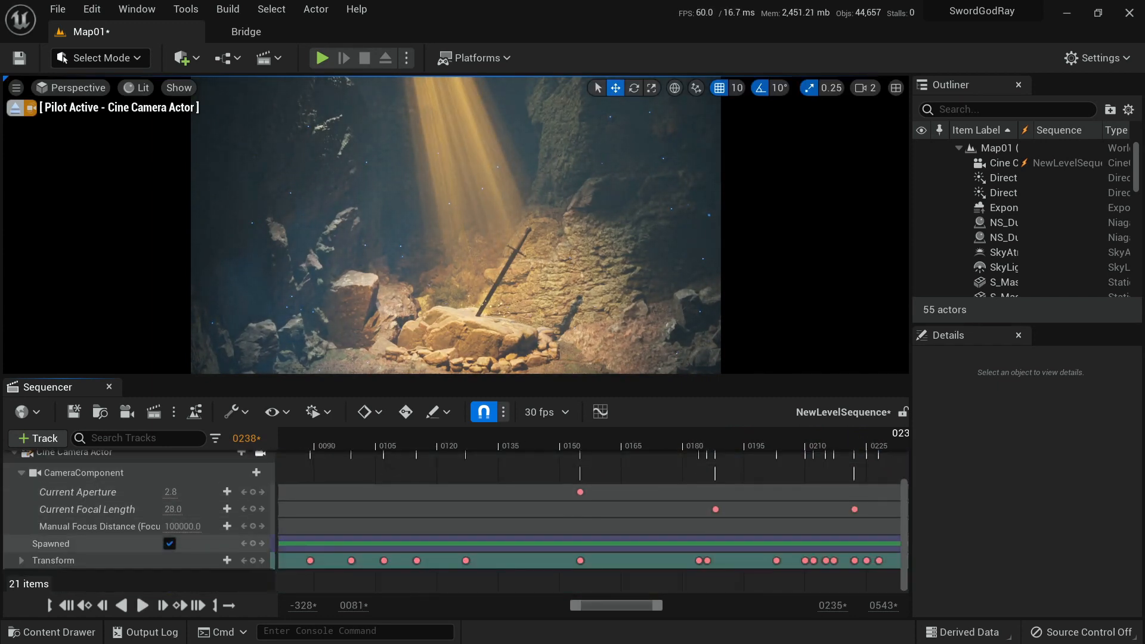
pyautogui.press('space')
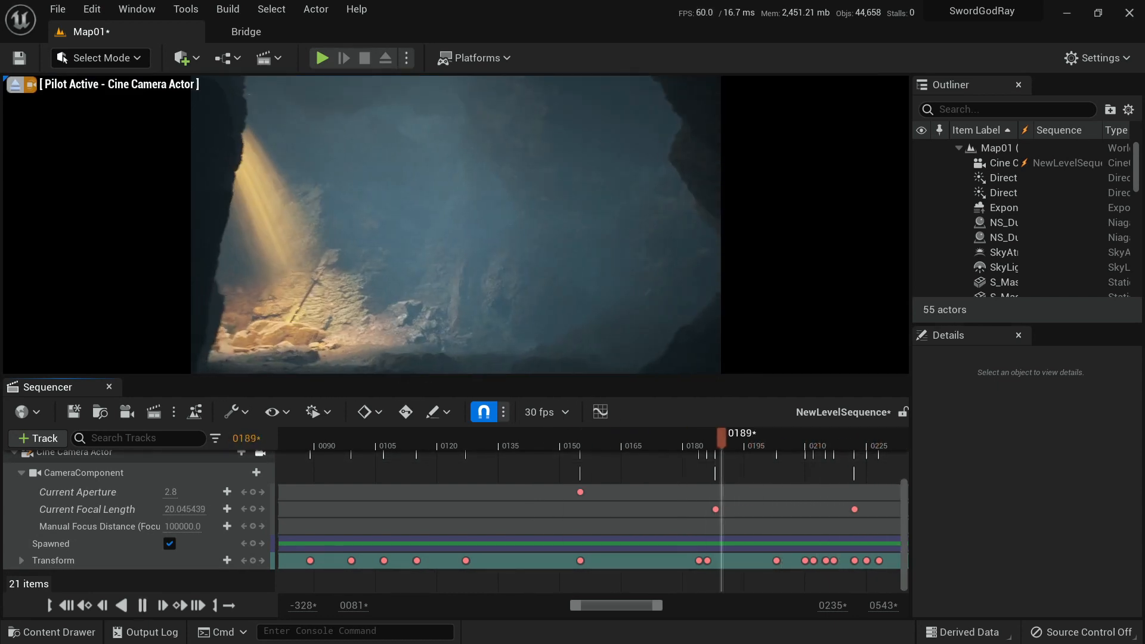
pyautogui.press('space')
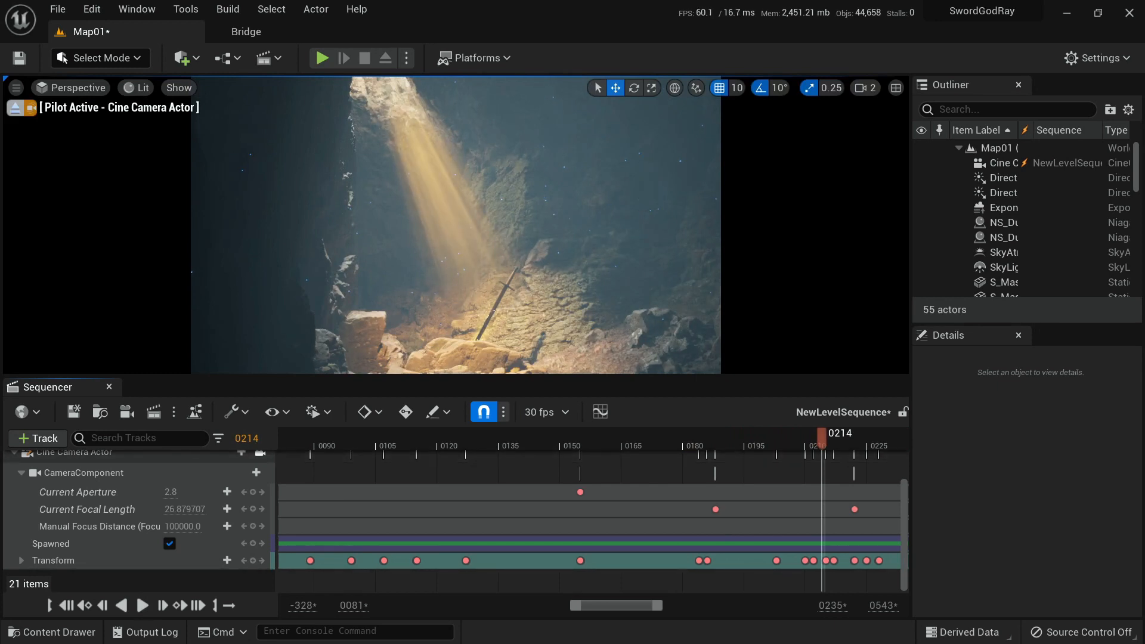
# Step frame by frame between 209 and 221 to examine where the camera movement toward the sword is uneven.
pyautogui.press('Left')
pyautogui.press('Left')
pyautogui.press('Left')
pyautogui.press('Left')
pyautogui.press('Left')
pyautogui.press('Left')
pyautogui.press('Left')
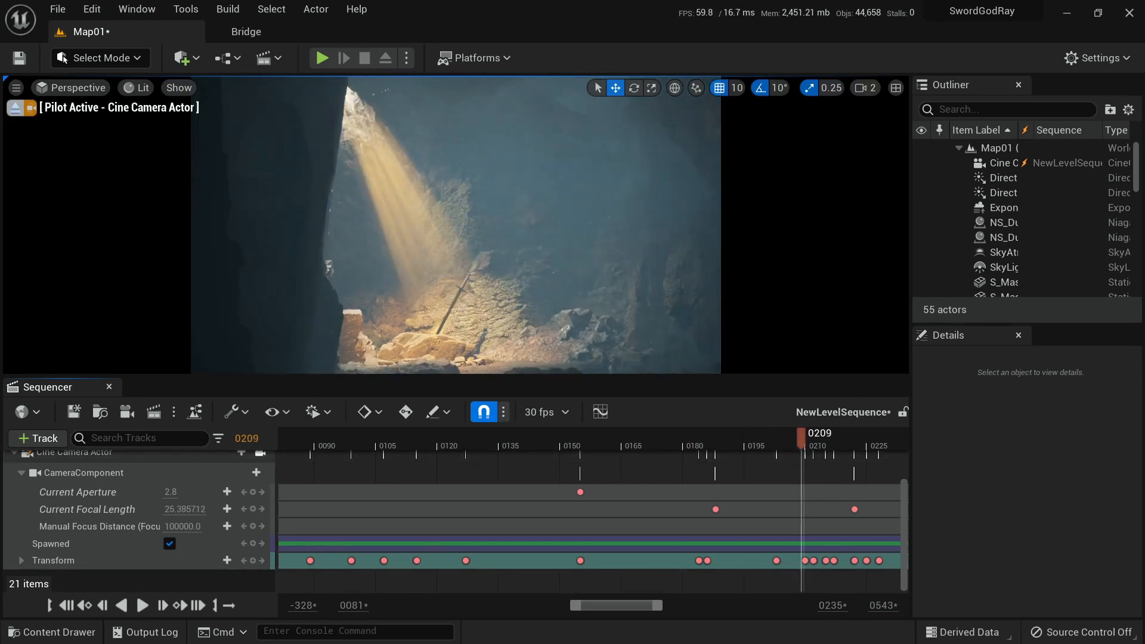
pyautogui.press('Right')
pyautogui.press('Right')
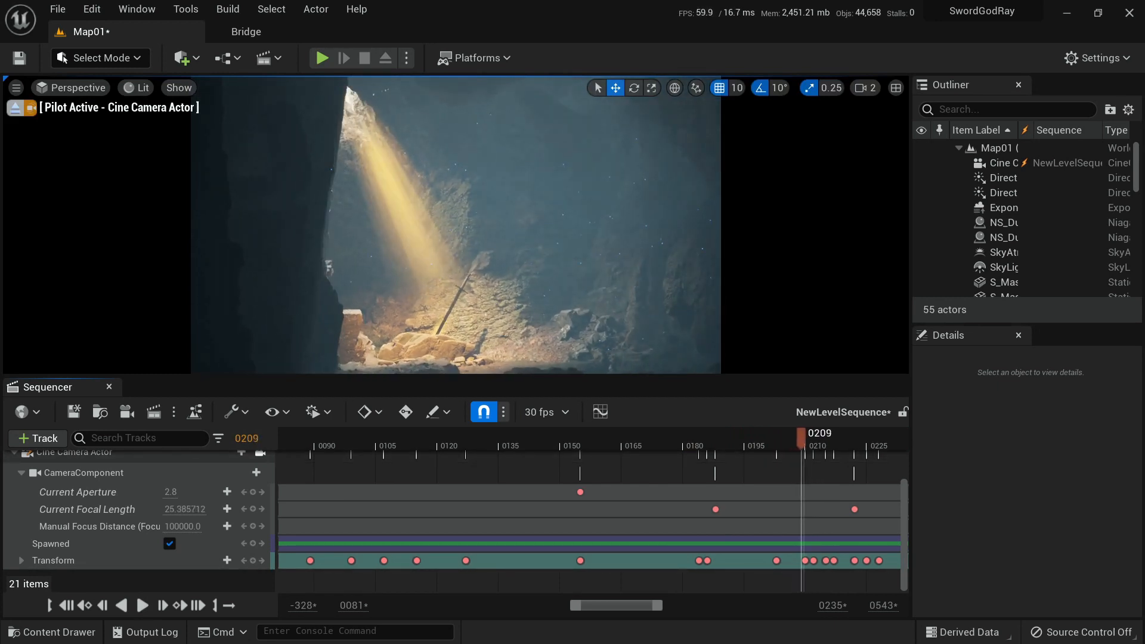
pyautogui.press('Right')
pyautogui.press('Right')
pyautogui.press('Right')
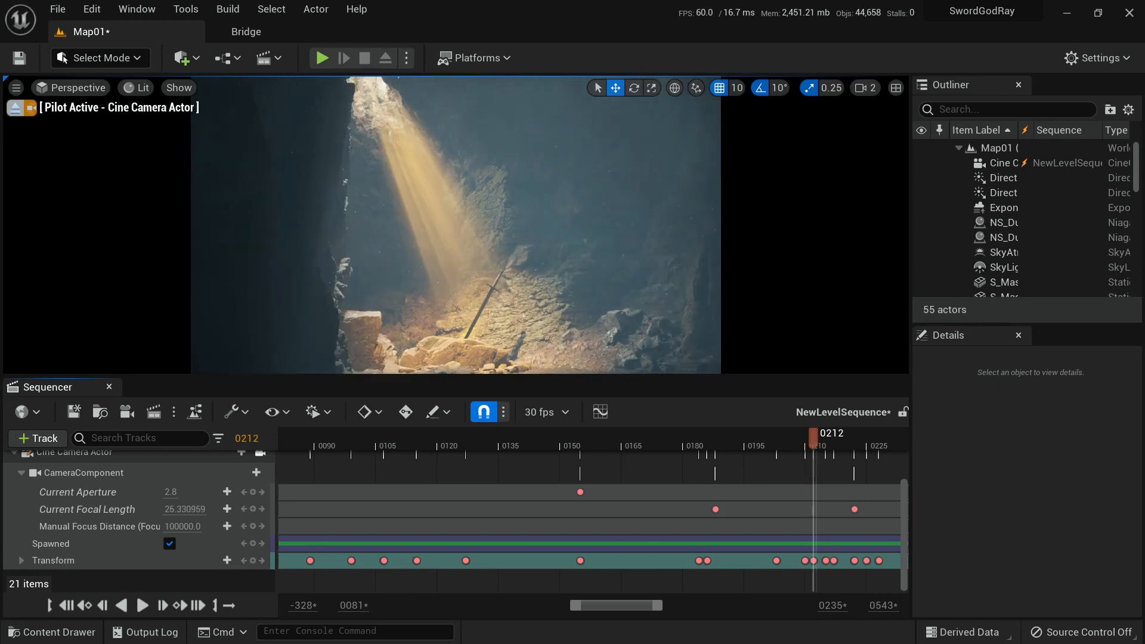
pyautogui.press('Right')
pyautogui.press('Right')
pyautogui.press('Right')
pyautogui.press('Right')
pyautogui.press('Right')
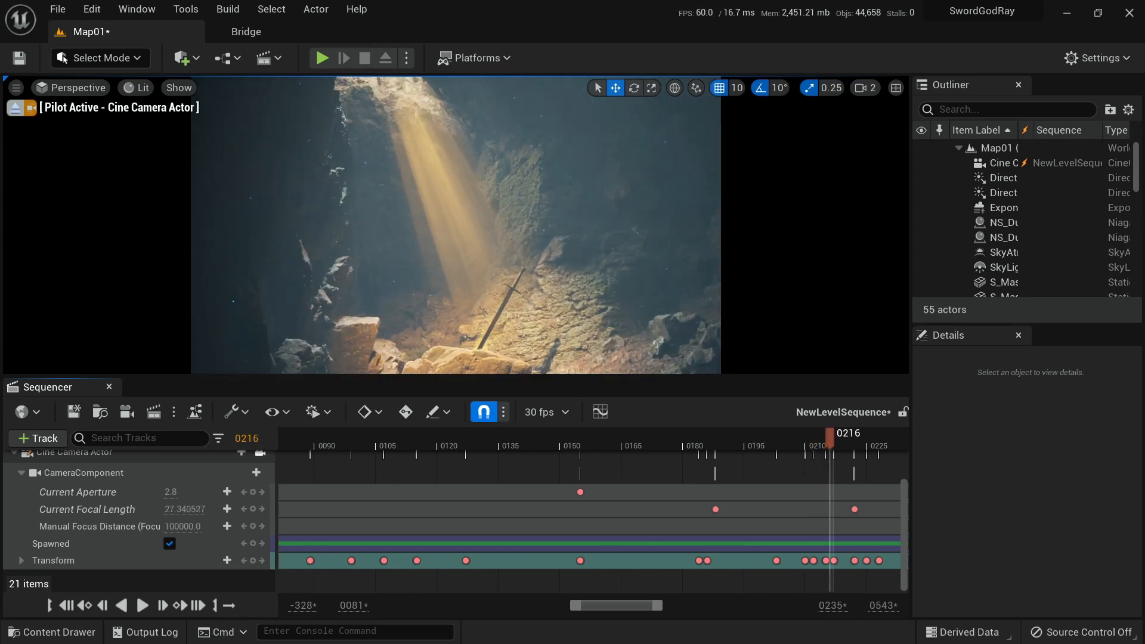
pyautogui.press('Right')
pyautogui.press('Right')
pyautogui.press('Right')
pyautogui.press('Right')
pyautogui.press('Right')
pyautogui.press('Right')
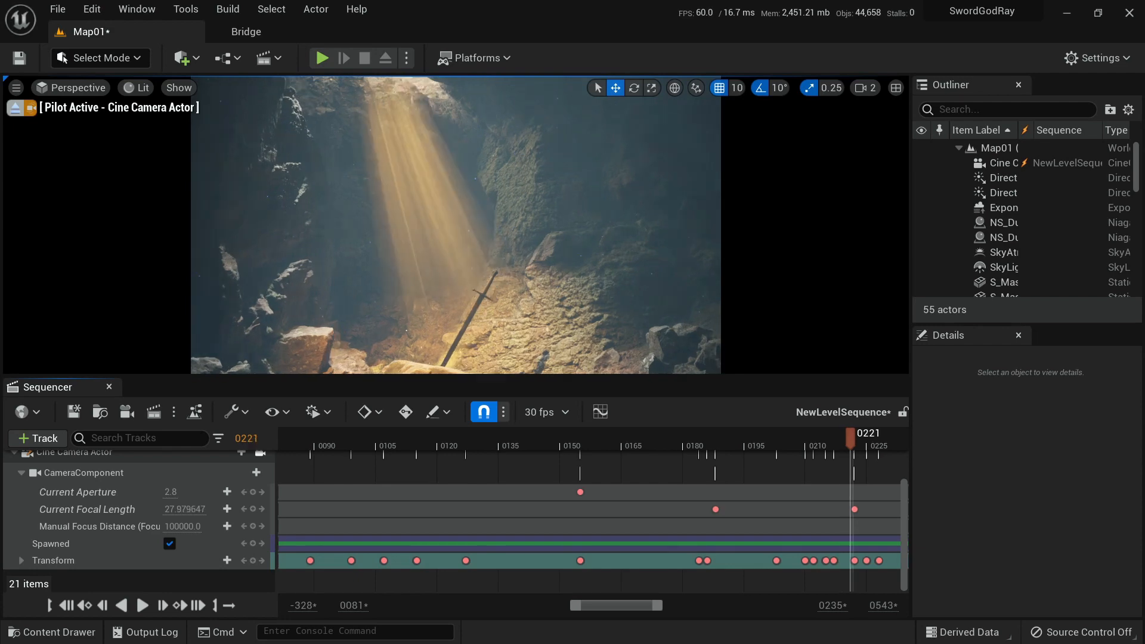
# Try reframing the camera on the sword at frames 215 and 217, and play the shot to check the motion.
pyautogui.press('Left')
pyautogui.press('Left')
pyautogui.press('Left')
pyautogui.press('Left')
pyautogui.press('Left')
pyautogui.press('Left')
pyautogui.press('Left')
pyautogui.press('Left')
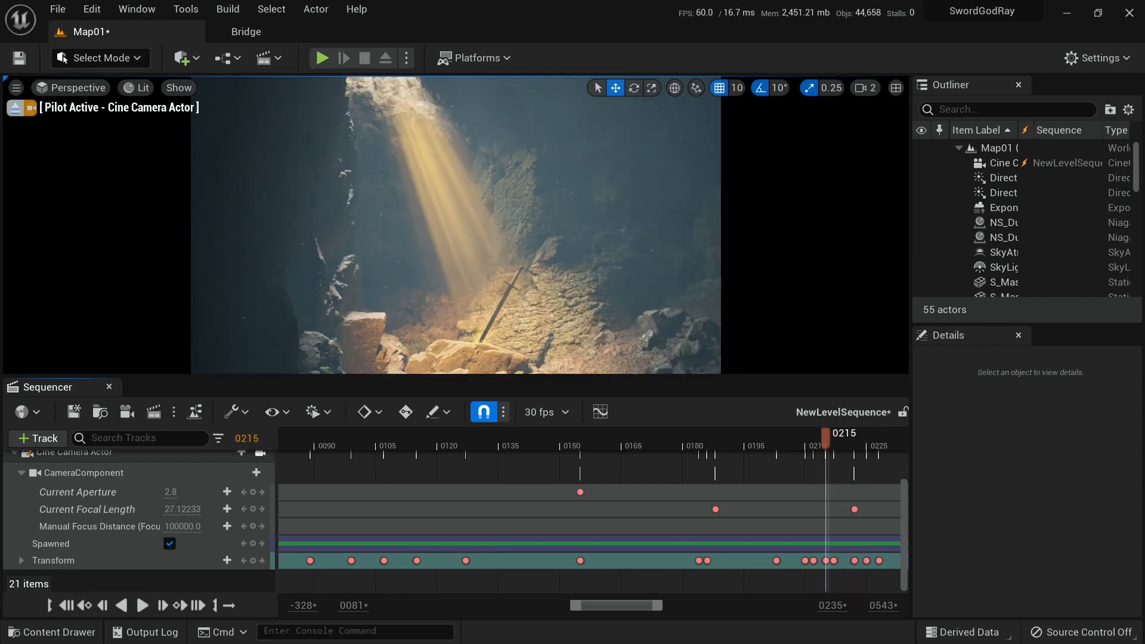
pyautogui.moveTo(457, 225); pyautogui.dragTo(425, 244, button='right')
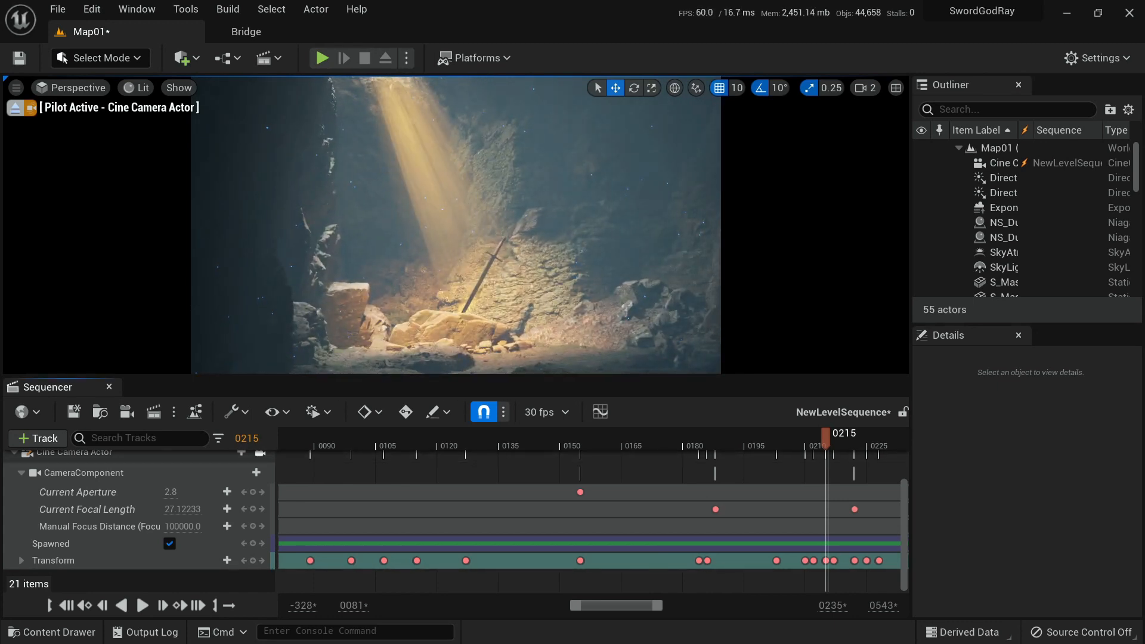
pyautogui.press('Right')
pyautogui.press('Right')
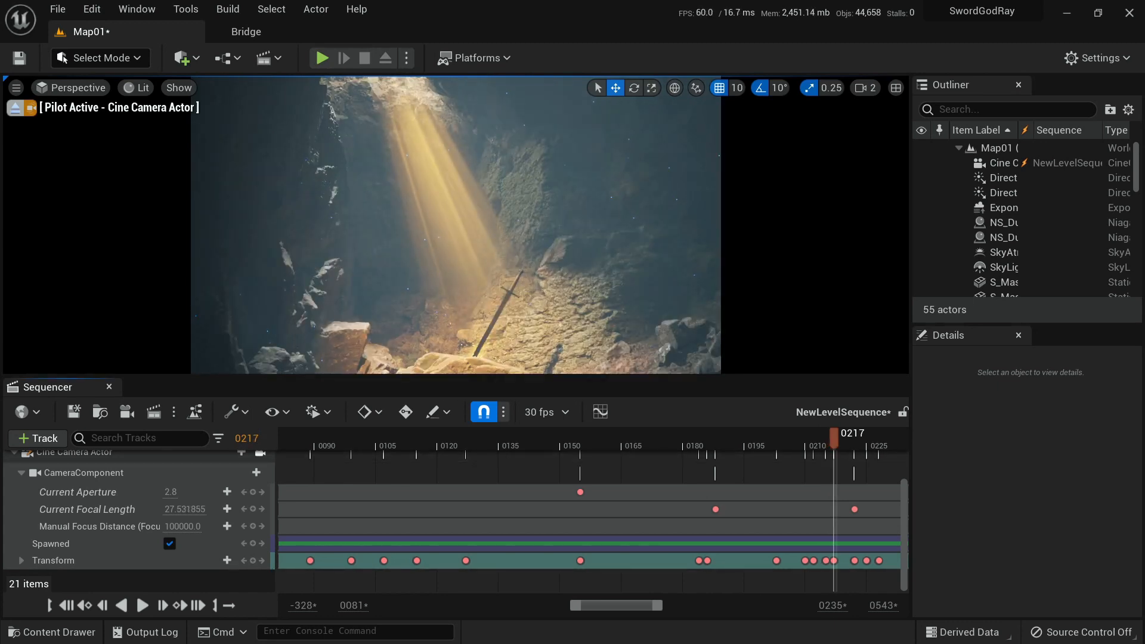
pyautogui.moveTo(455, 225); pyautogui.dragTo(487, 260, button='right')
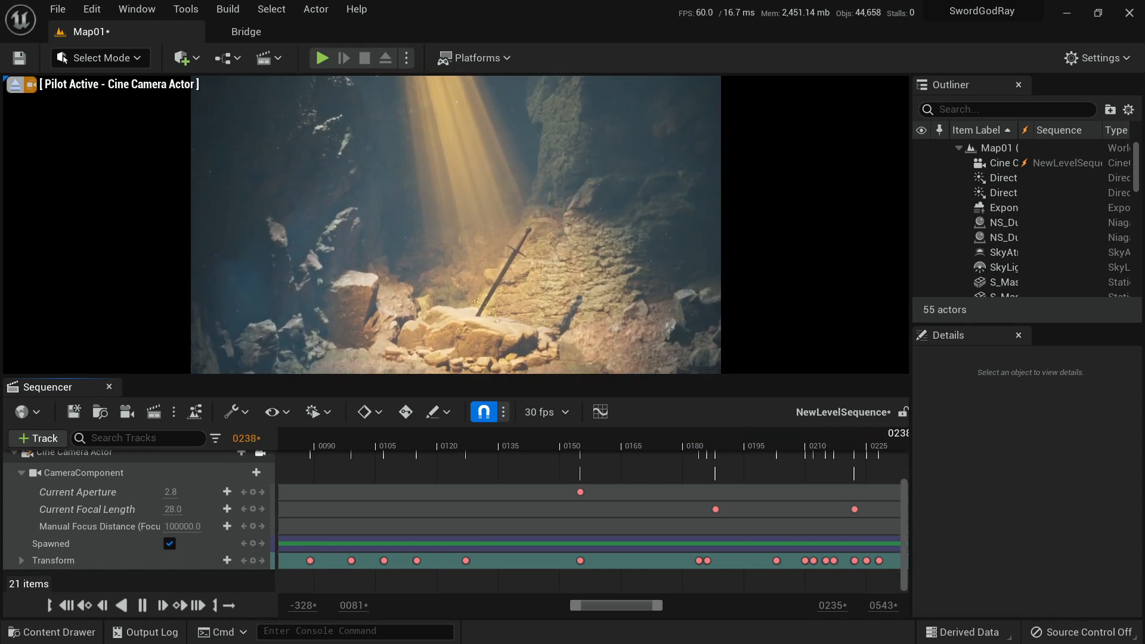
pyautogui.press('space')
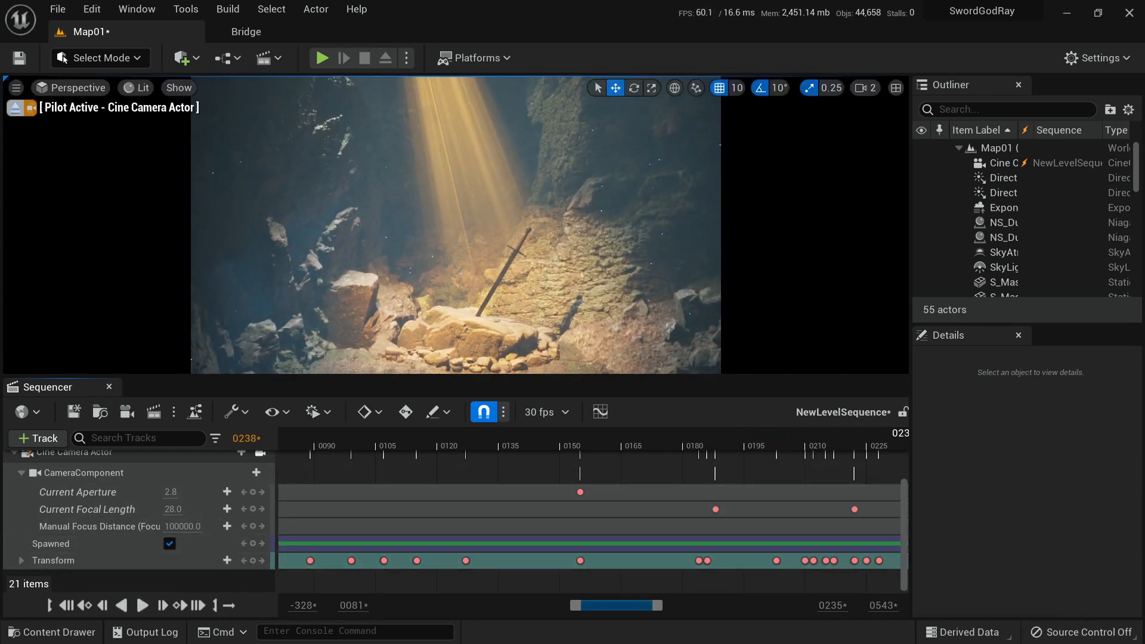
# Check the camera view at the keys on frames 155, 184, 186, 188 and 203, and replay that stretch.
pyautogui.moveTo(617, 605)
pyautogui.mouseDown()
pyautogui.moveTo(646, 605)
pyautogui.moveTo(623, 605)
pyautogui.mouseUp()
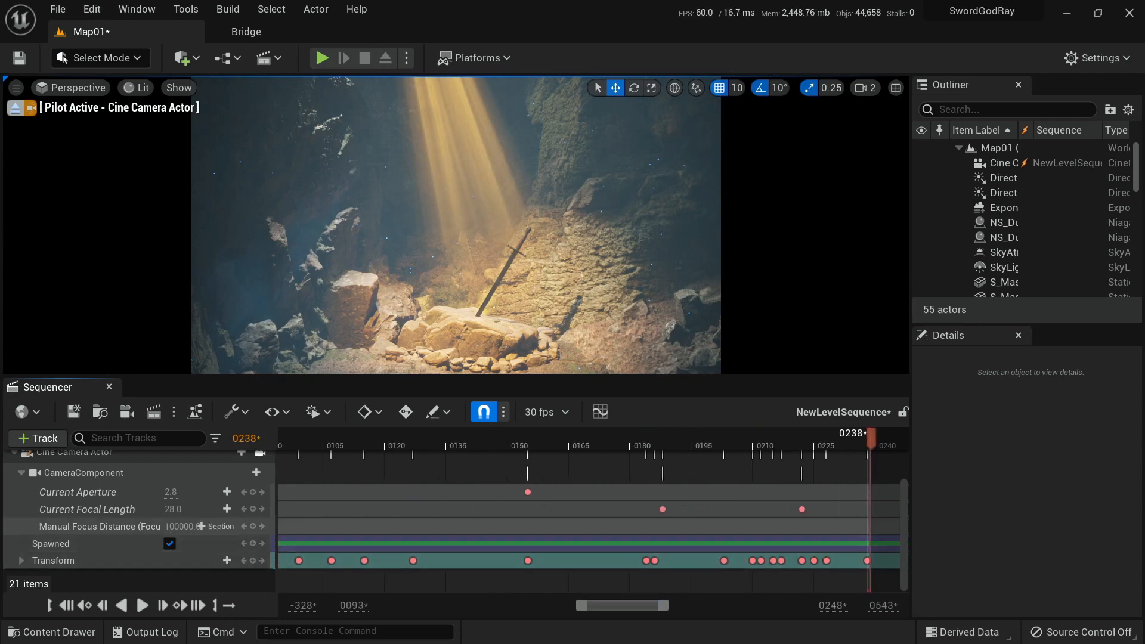
pyautogui.moveTo(884, 487)
pyautogui.mouseDown()
pyautogui.moveTo(806, 543)
pyautogui.moveTo(839, 549)
pyautogui.mouseUp()
pyautogui.click(528, 561)
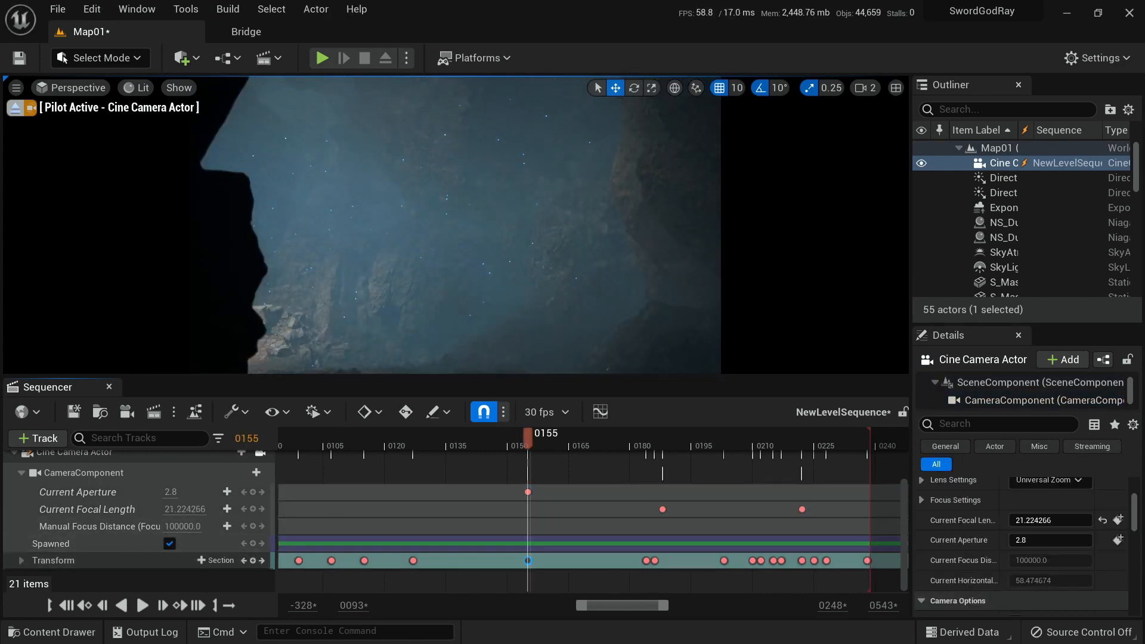
pyautogui.click(646, 561)
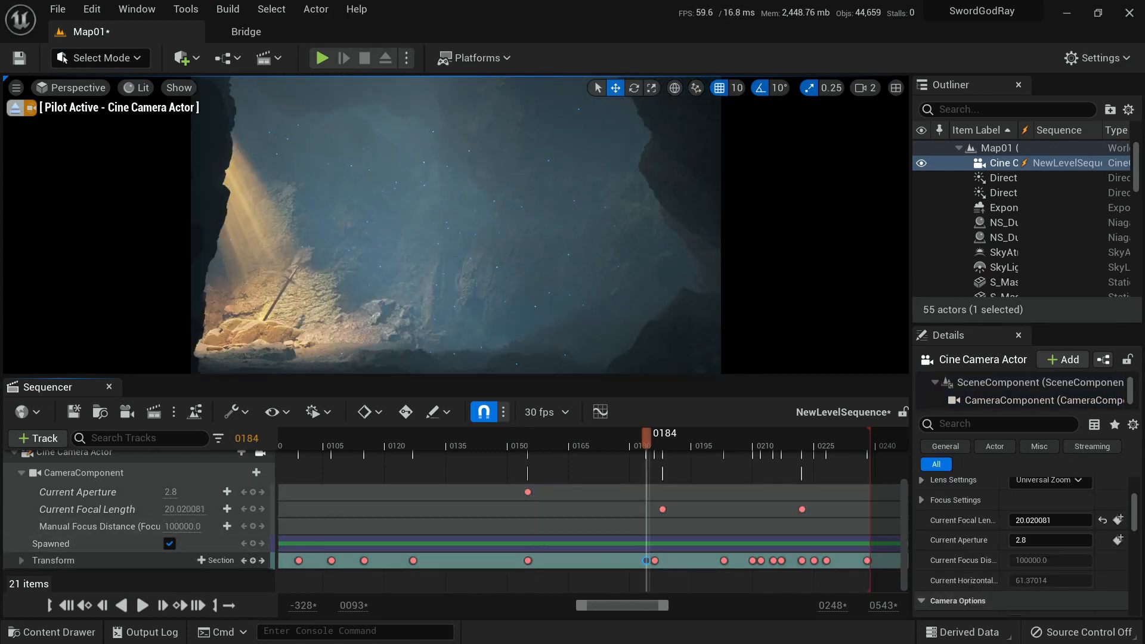
pyautogui.click(655, 561)
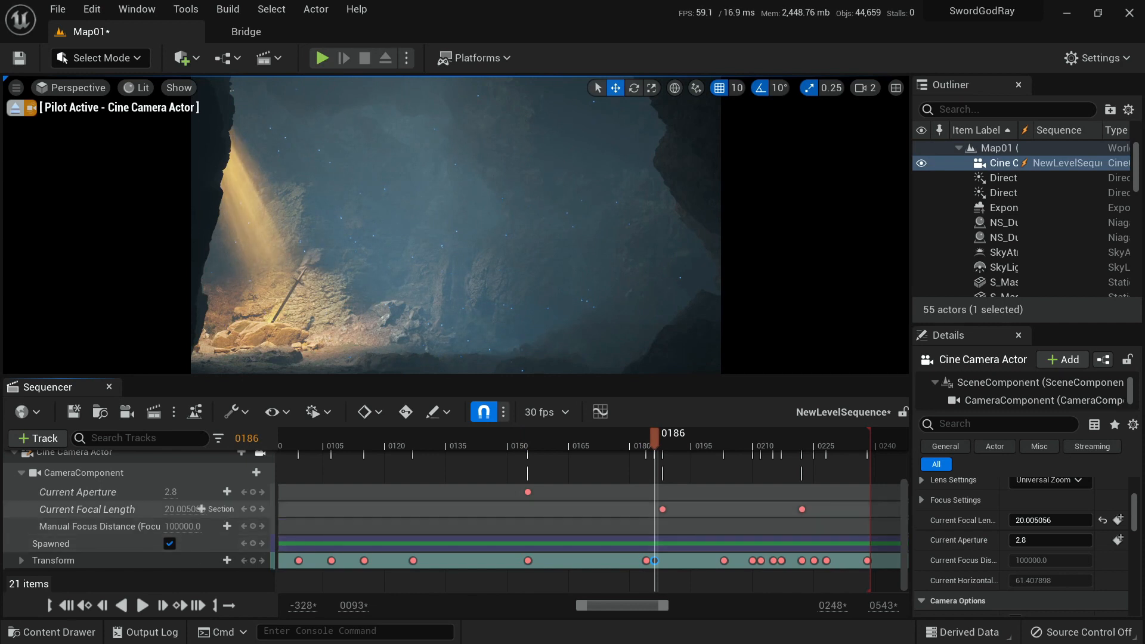
pyautogui.click(663, 509)
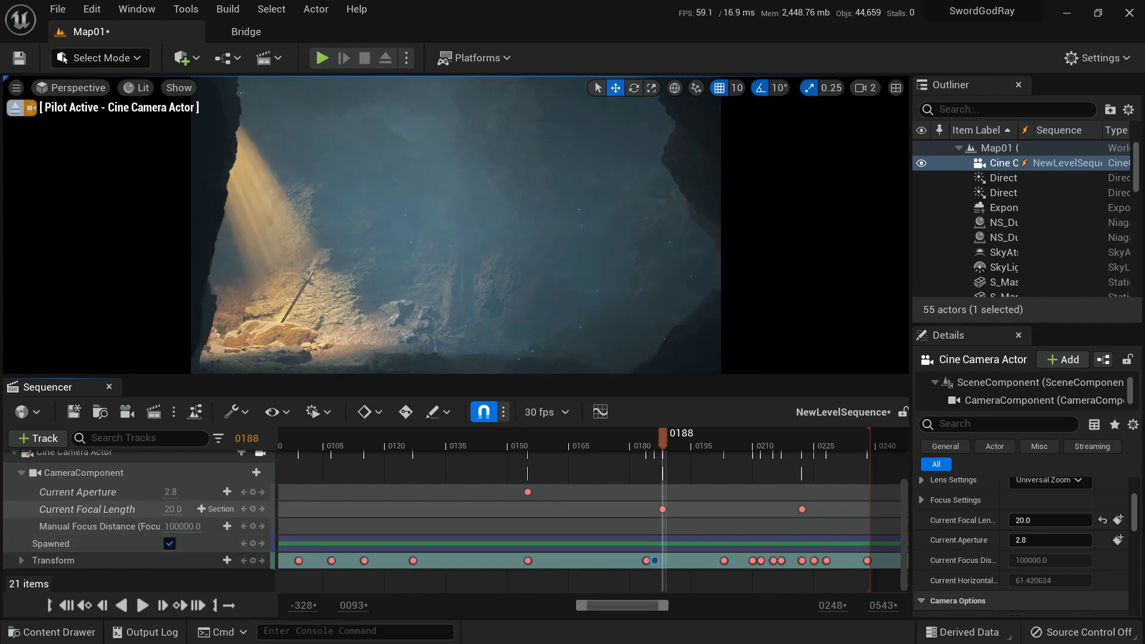
pyautogui.click(724, 561)
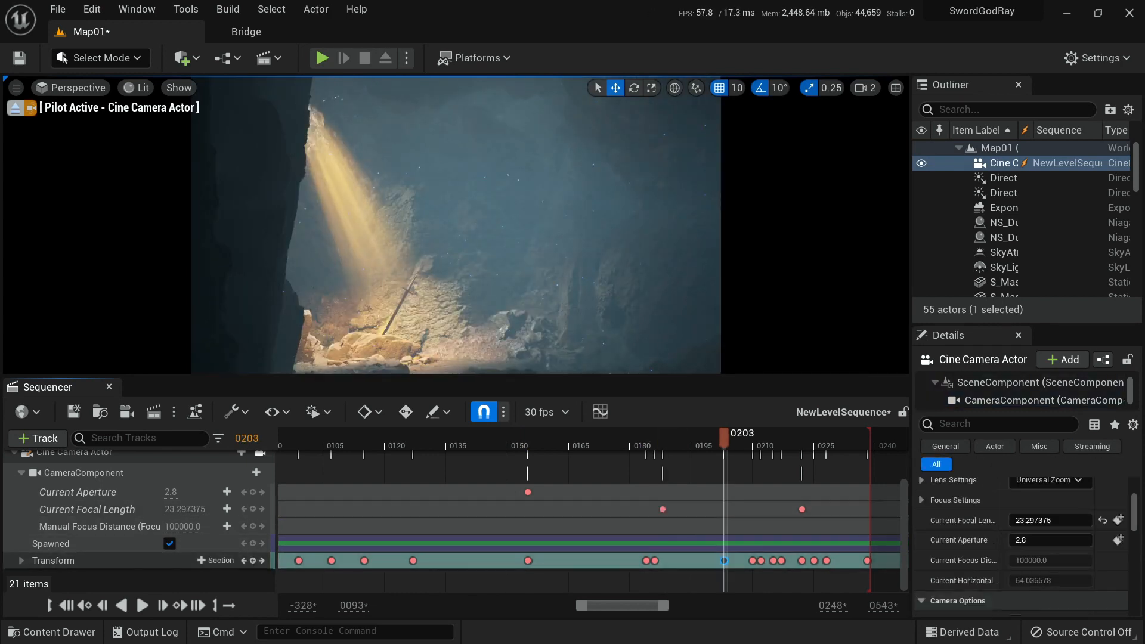
pyautogui.moveTo(725, 440)
pyautogui.mouseDown()
pyautogui.moveTo(593, 440)
pyautogui.moveTo(745, 440)
pyautogui.mouseUp()
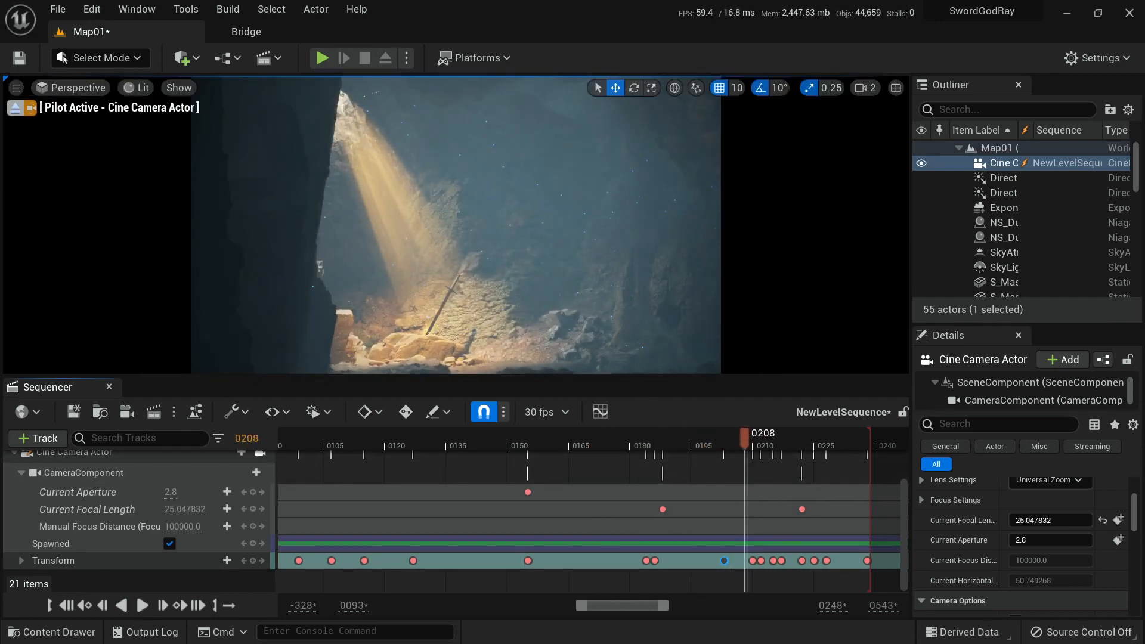
pyautogui.press('space')
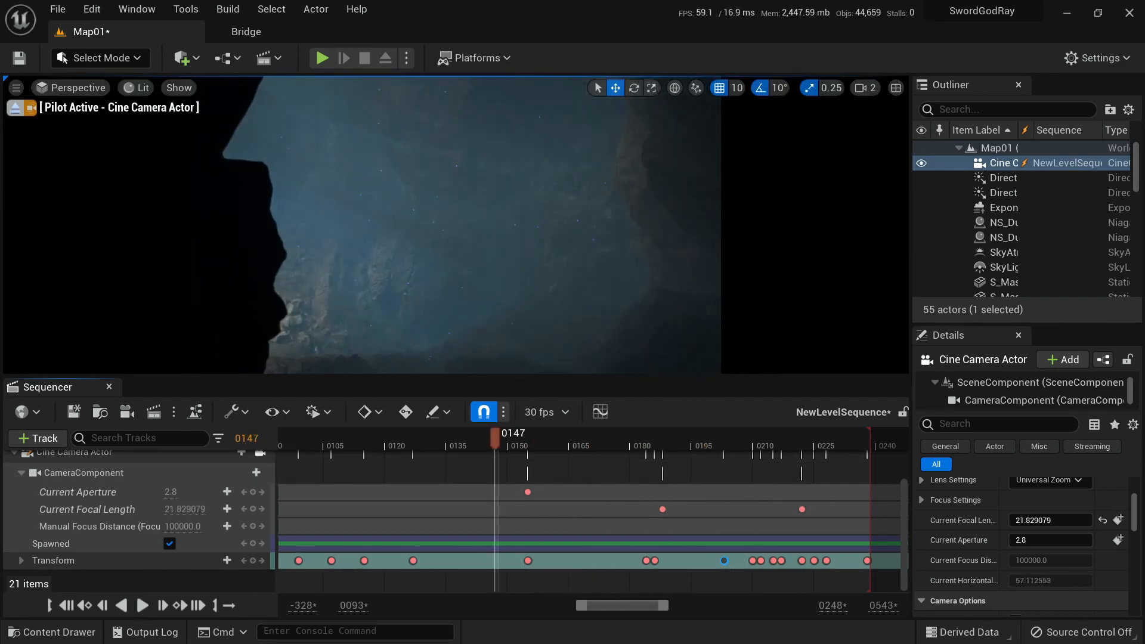
pyautogui.press('space')
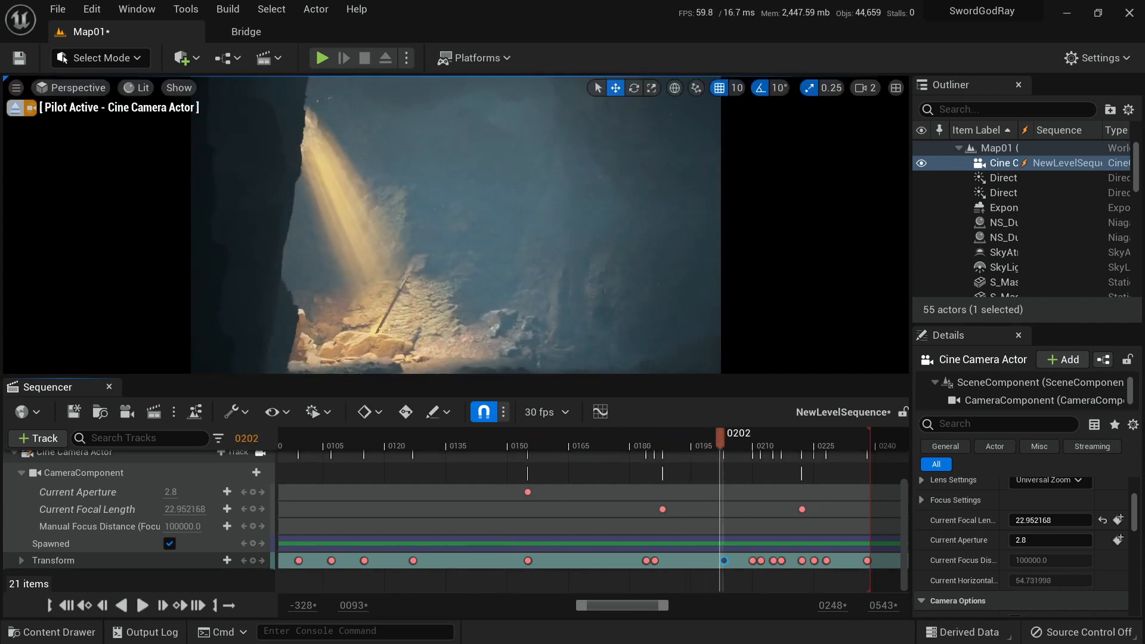
# Delete the camera's Transform keys between frames 203 and 238, and go to the remaining key at frame 238.
pyautogui.press('Right')
pyautogui.press('Right')
pyautogui.press('Right')
pyautogui.press('Right')
pyautogui.press('Right')
pyautogui.press('Right')
pyautogui.press('Right')
pyautogui.press('Right')
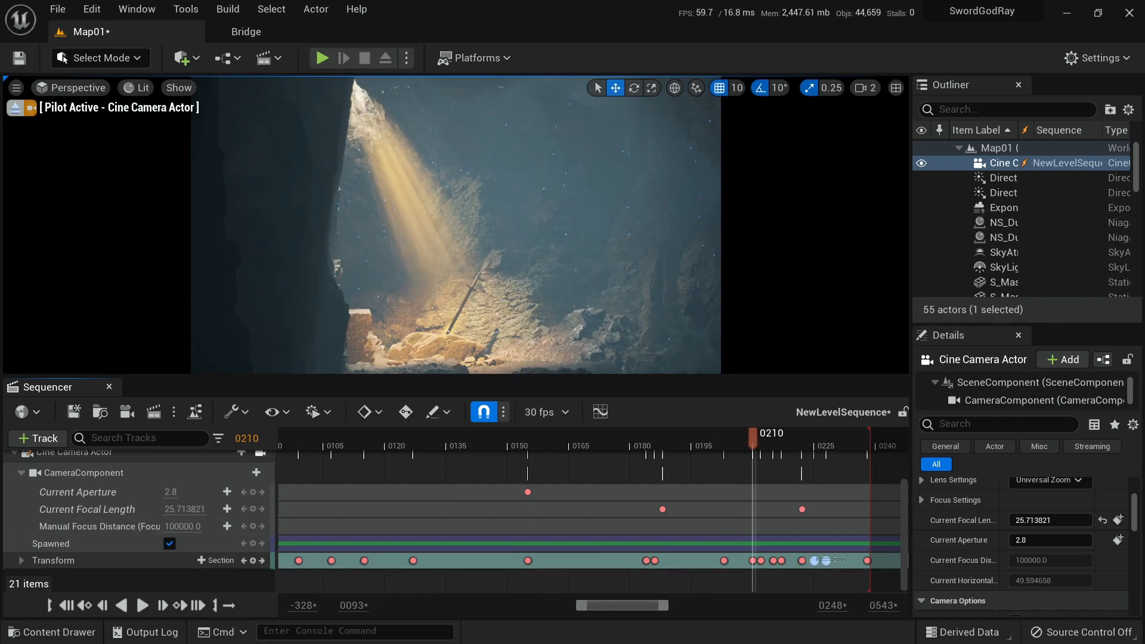
pyautogui.press('Delete')
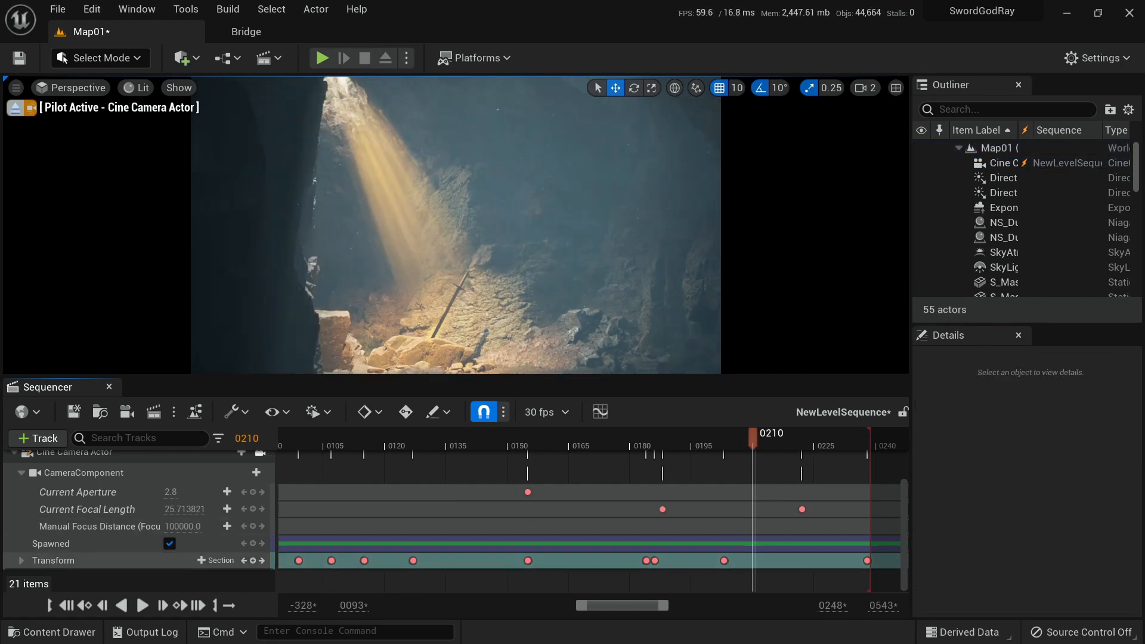
pyautogui.press('.')
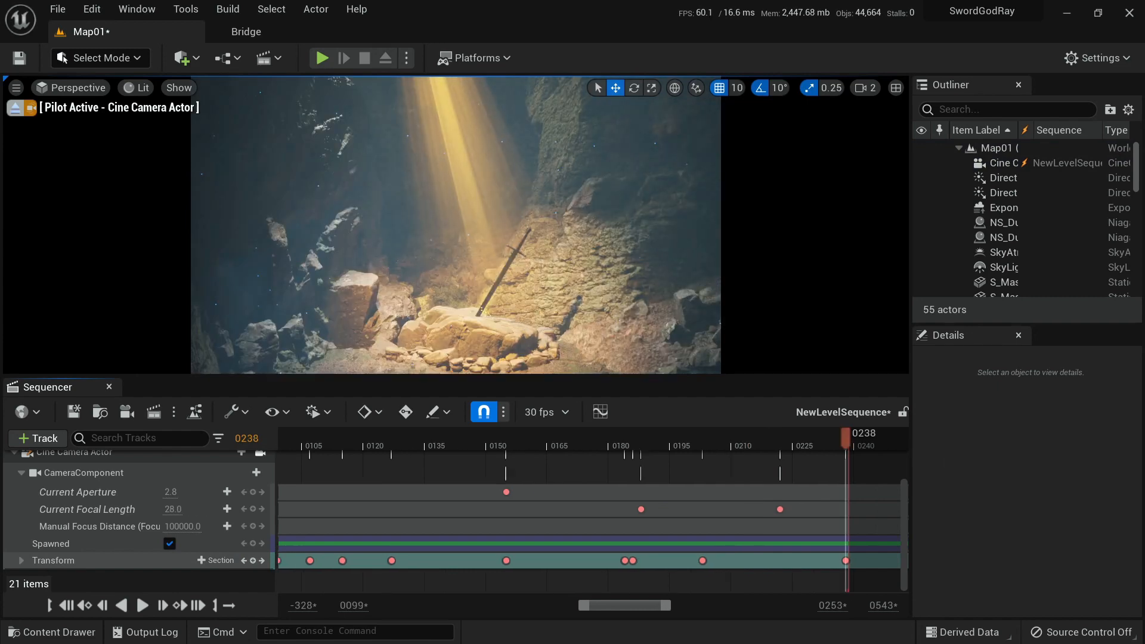
# Delete the camera's Transform key at frame 238 and the Current Focal Length key at frame 222.
pyautogui.press('Delete')
pyautogui.click(703, 561)
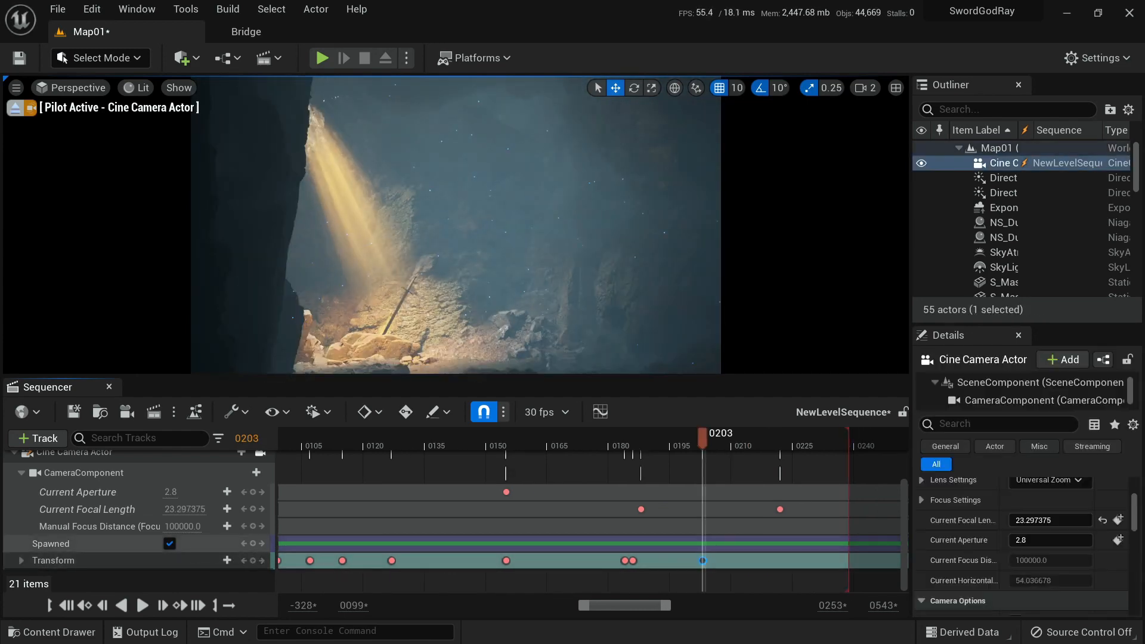
pyautogui.moveTo(703, 439); pyautogui.dragTo(723, 439)
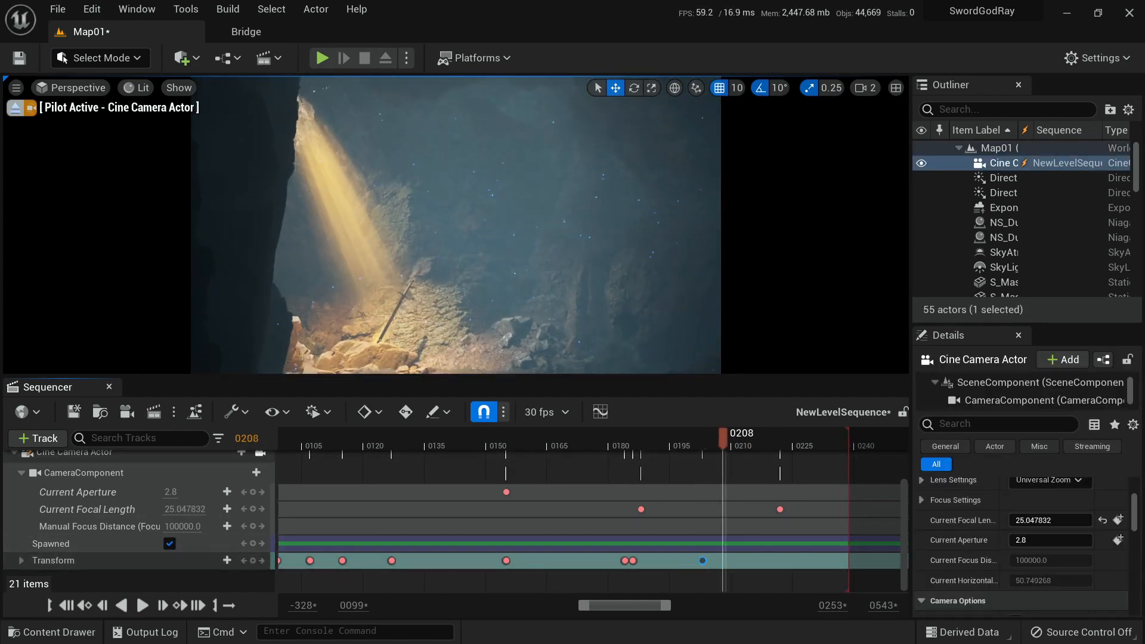
pyautogui.click(780, 509)
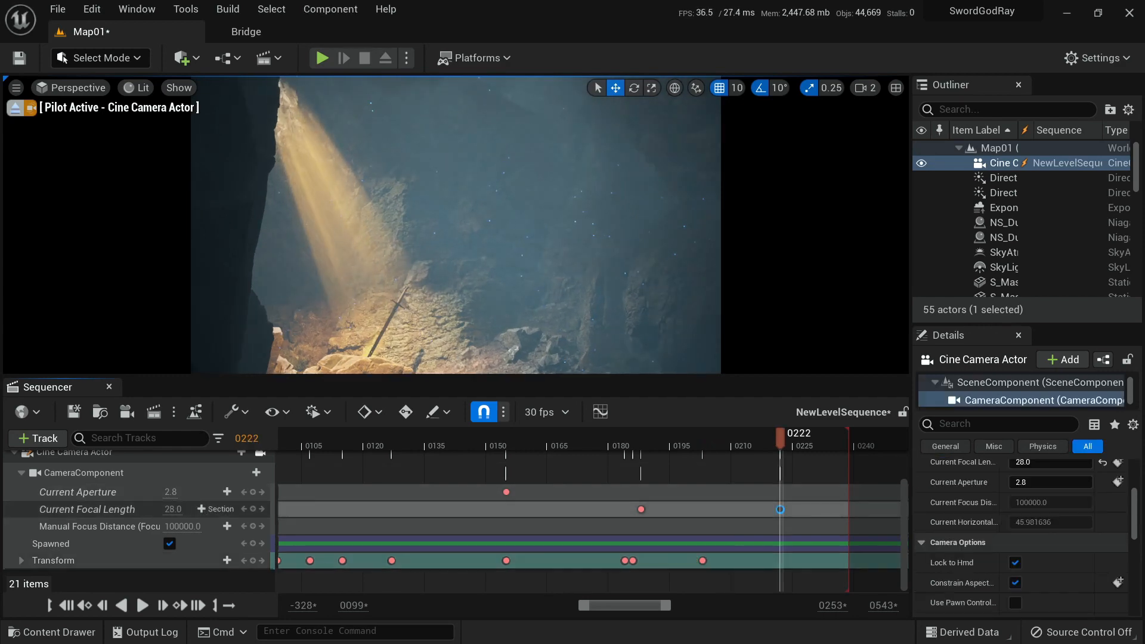
pyautogui.press('Delete')
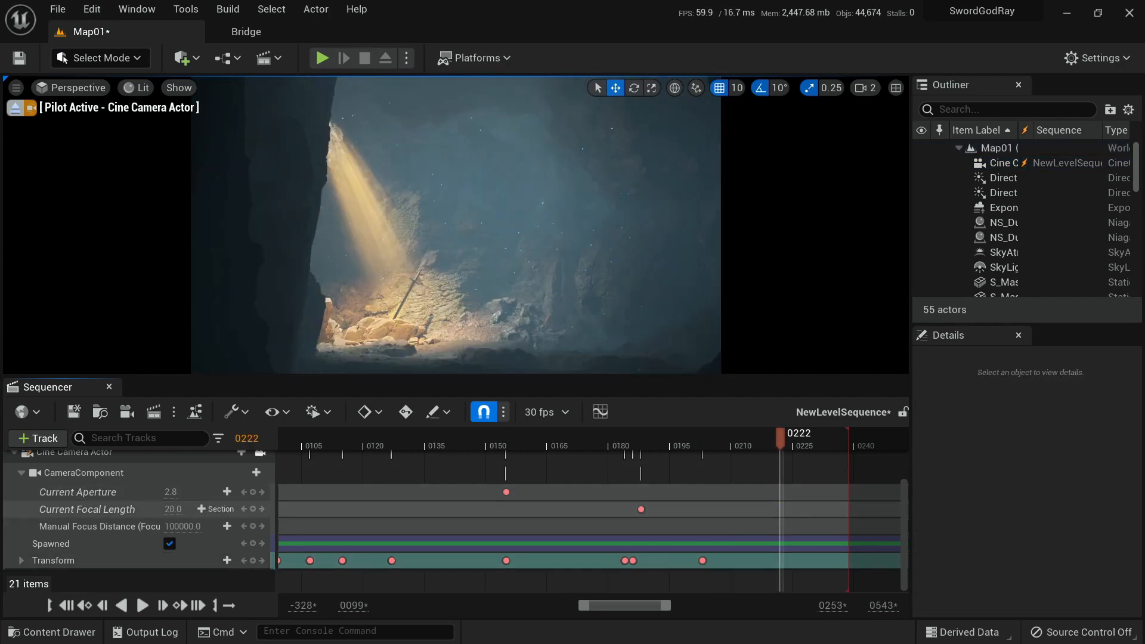
# Replay the shot from frame 188 and from the beginning to check the remaining keys, undoing the accidental playback range change.
pyautogui.click(641, 510)
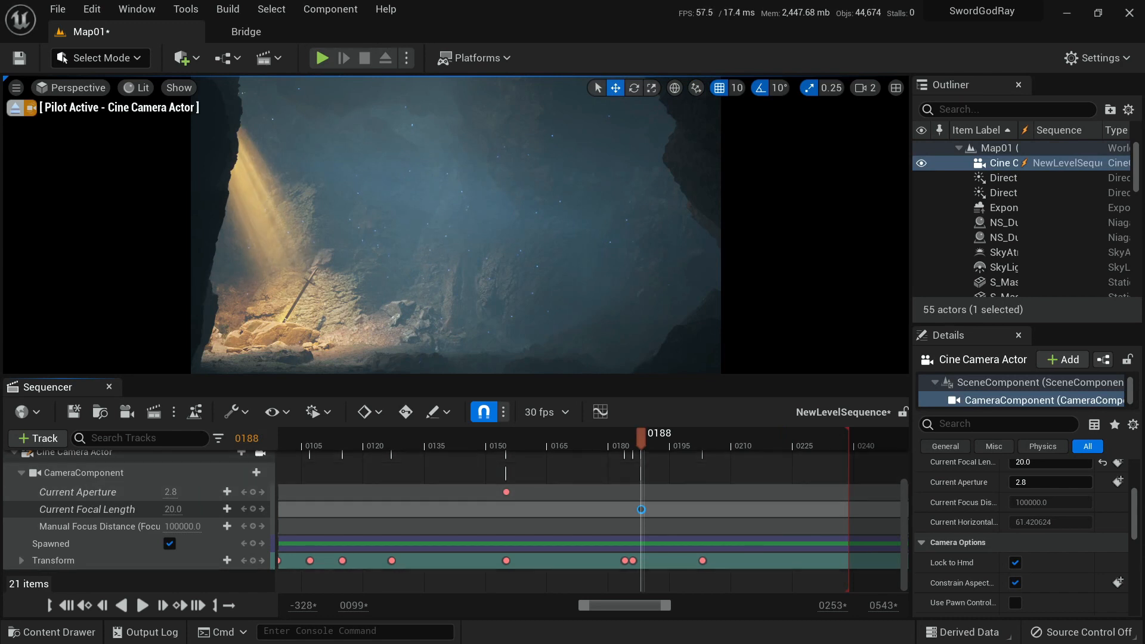
pyautogui.press('space')
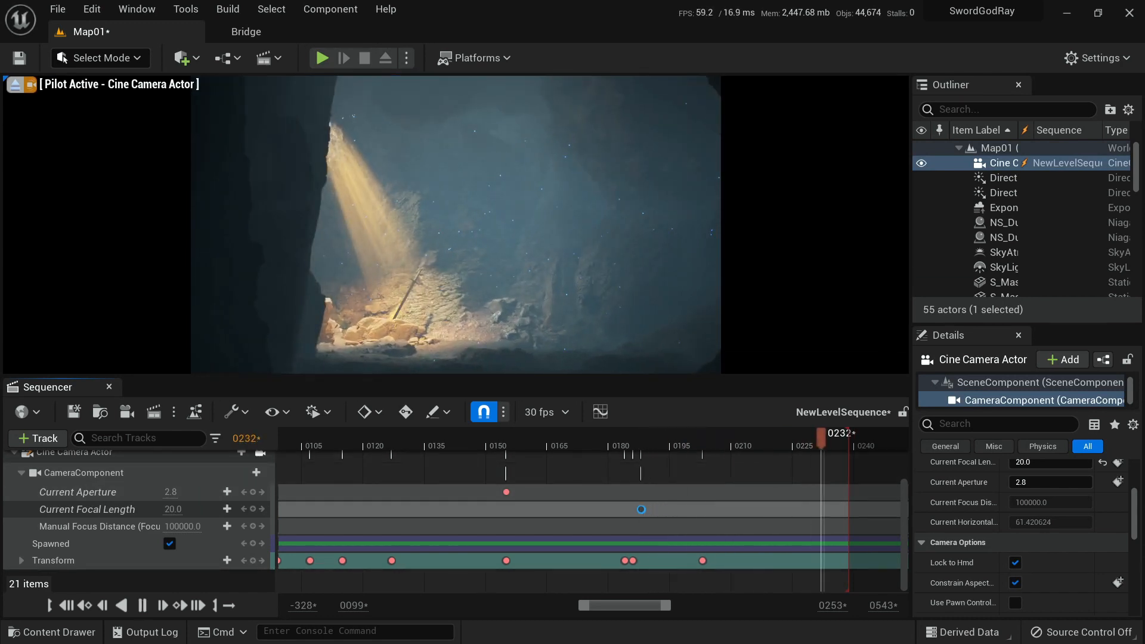
pyautogui.press('space')
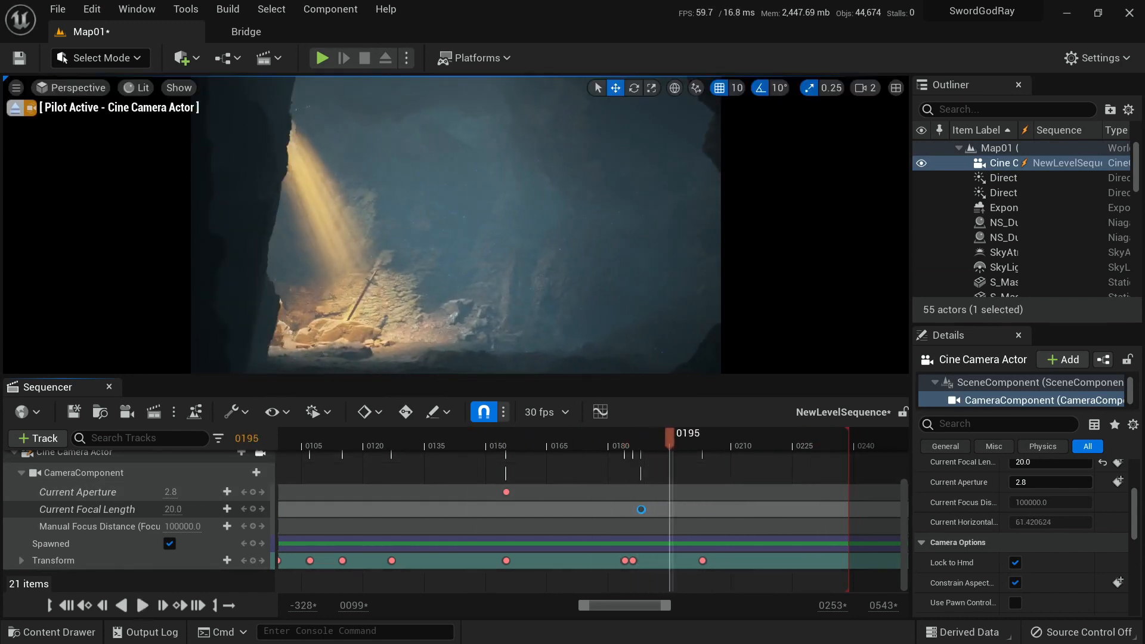
pyautogui.press('space')
pyautogui.press('space')
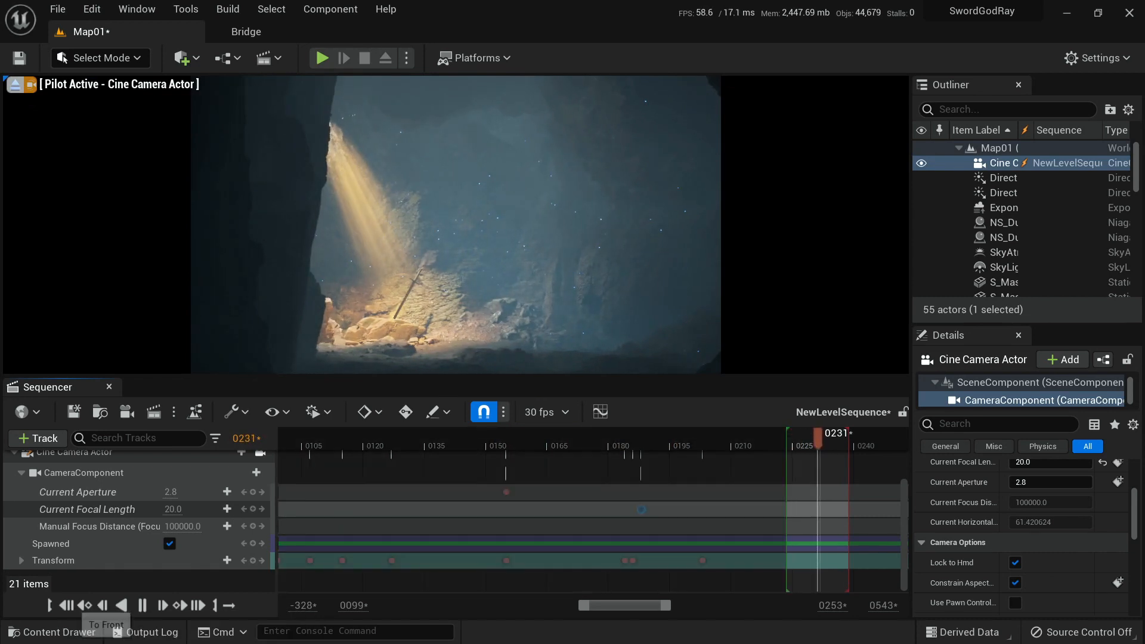
pyautogui.press('space')
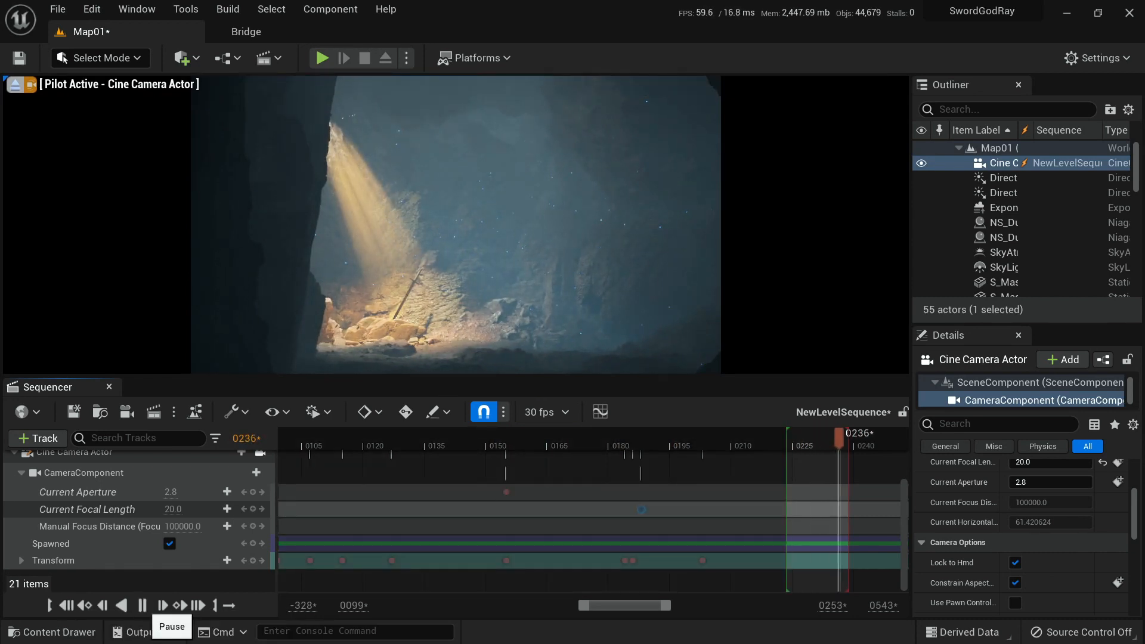
pyautogui.press('space')
pyautogui.hotkey('ctrl', 'z')
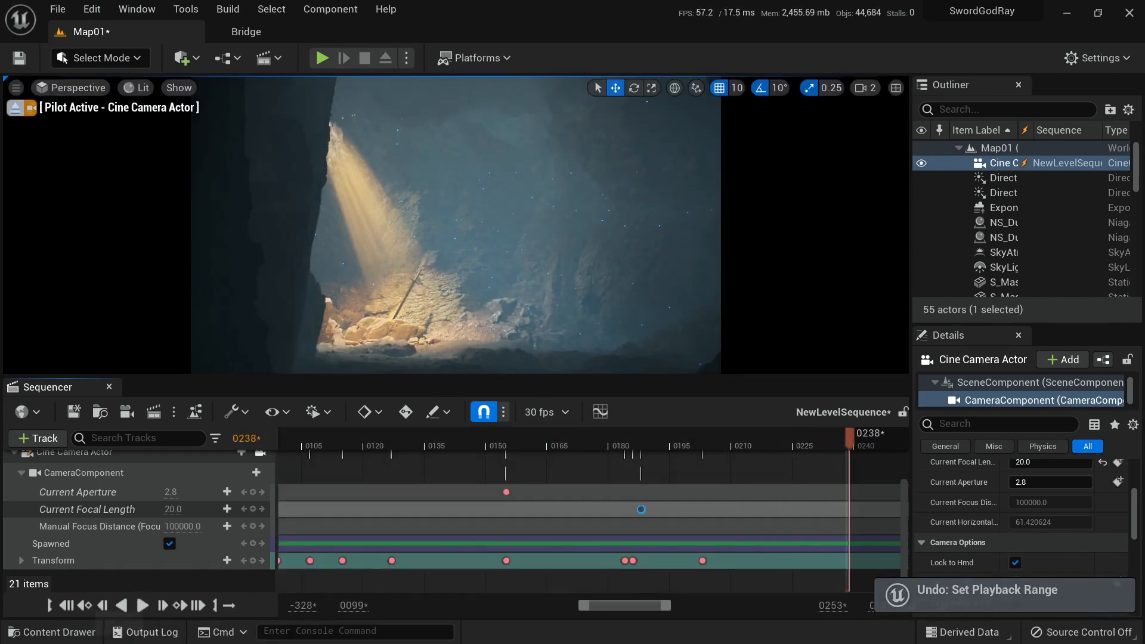
pyautogui.press('space')
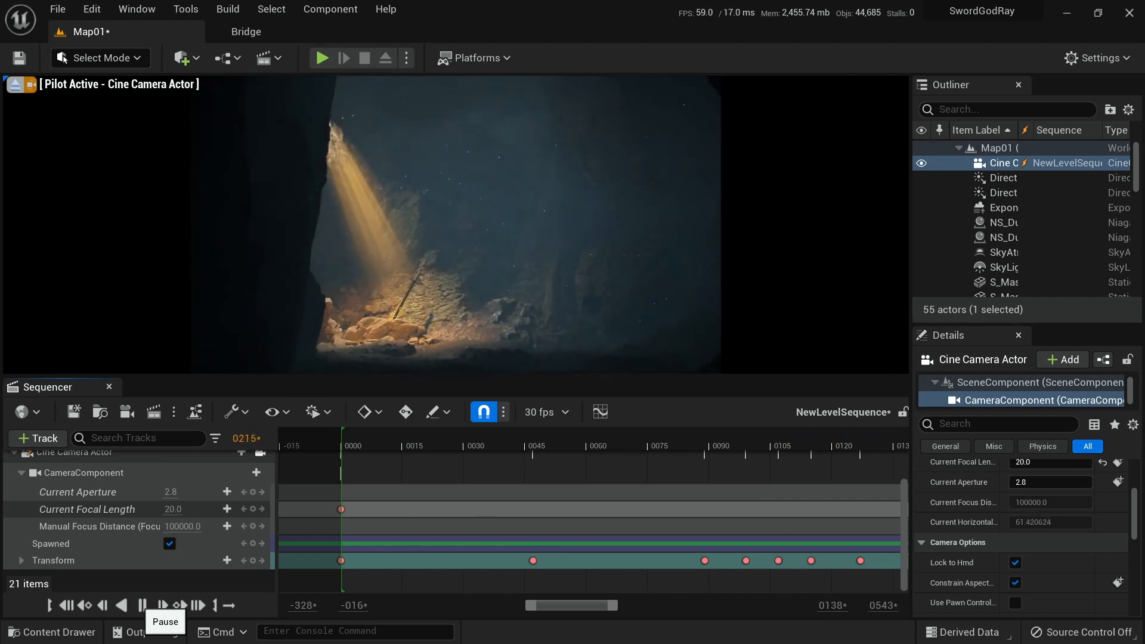
pyautogui.click(142, 606)
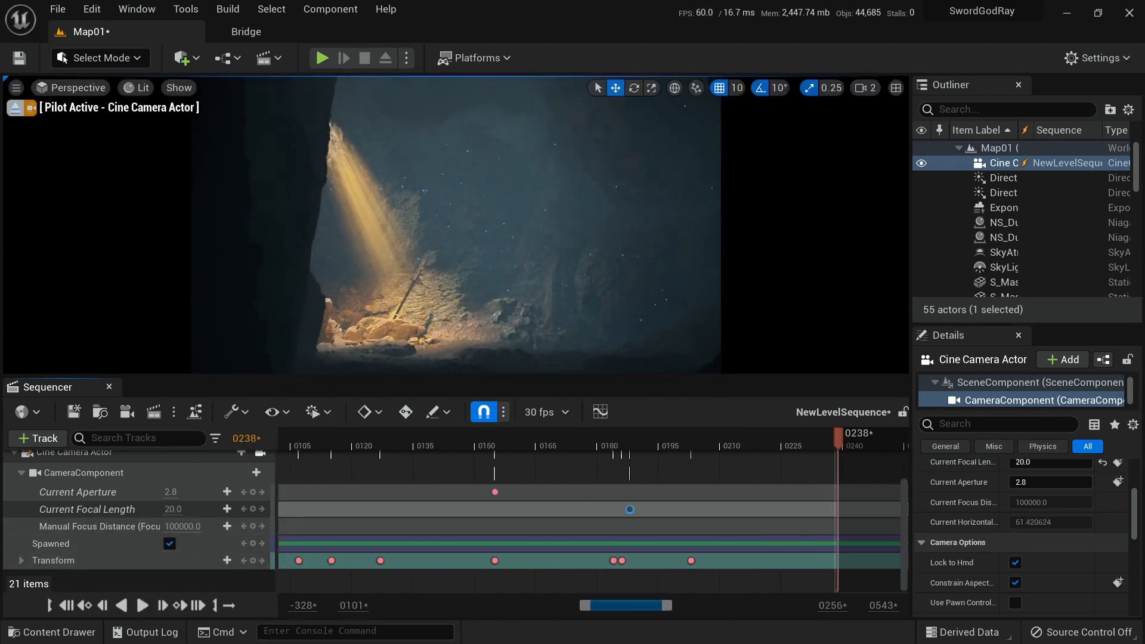
# At frame 229, reframe the piloted camera so the sword and its light shaft sit near the centre, and key its Transform.
pyautogui.moveTo(626, 606); pyautogui.dragTo(624, 606)
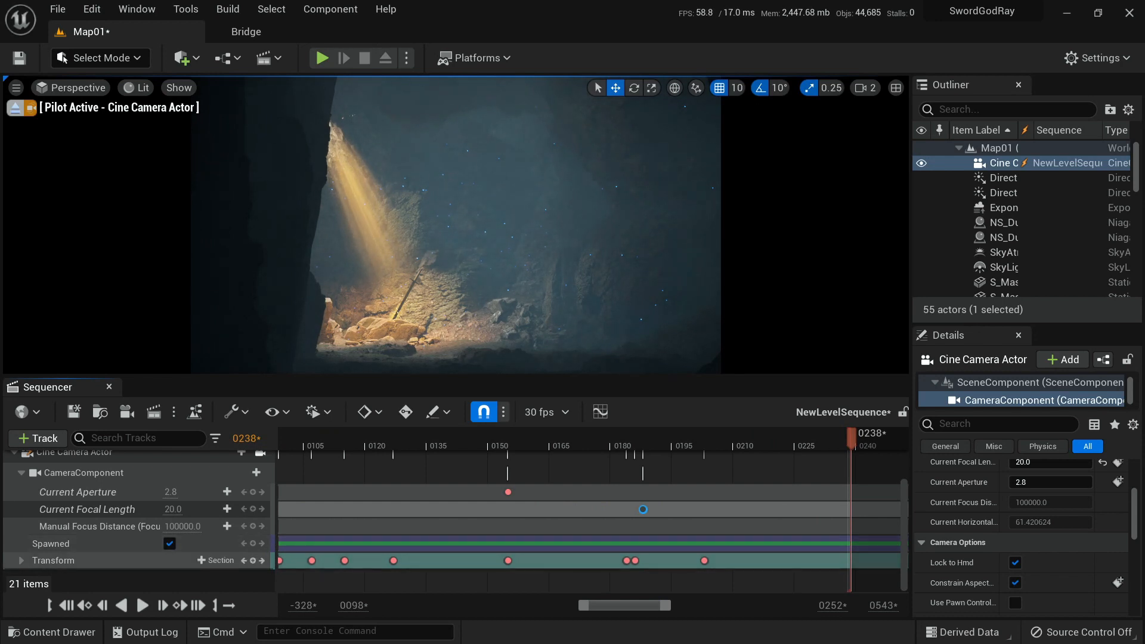
pyautogui.click(626, 561)
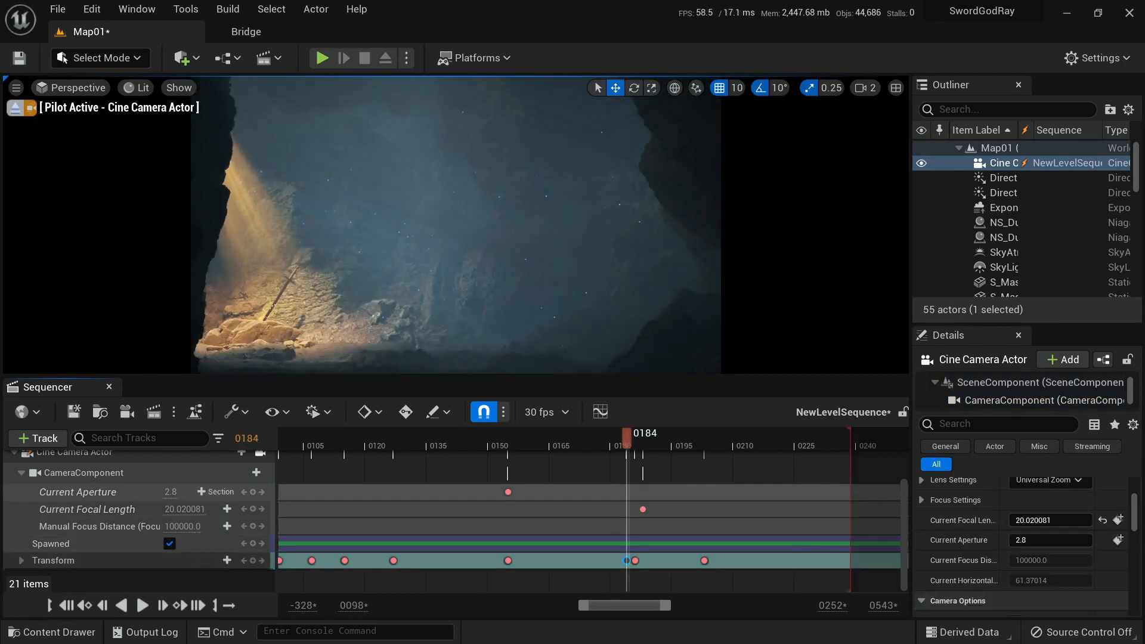
pyautogui.moveTo(626, 438); pyautogui.dragTo(704, 439)
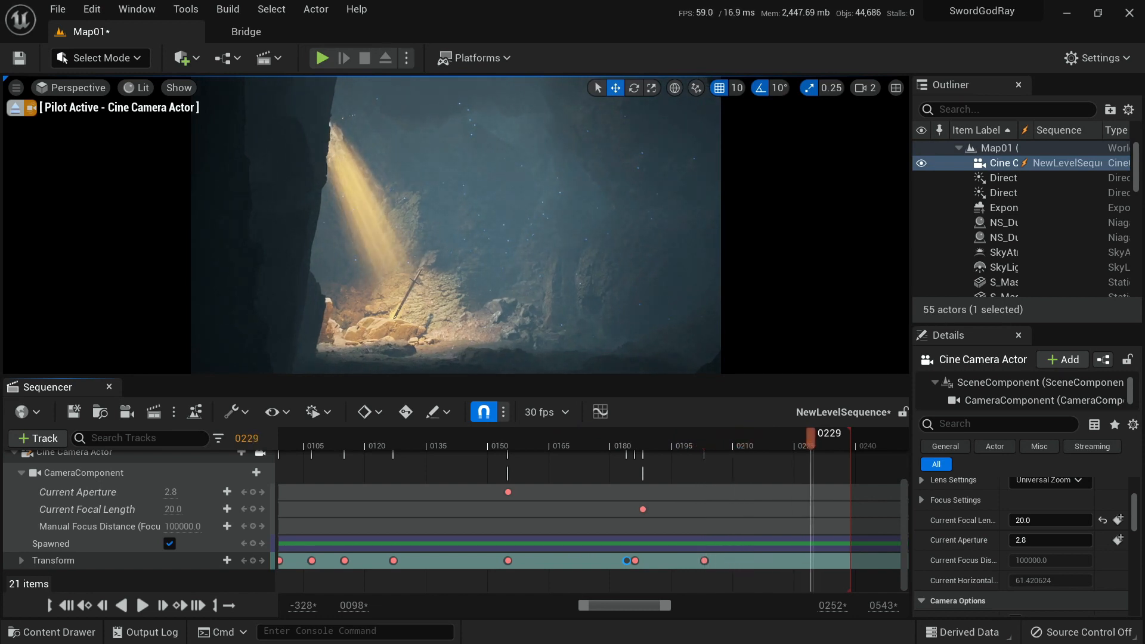
pyautogui.moveTo(456, 225); pyautogui.dragTo(435, 264, button='right')
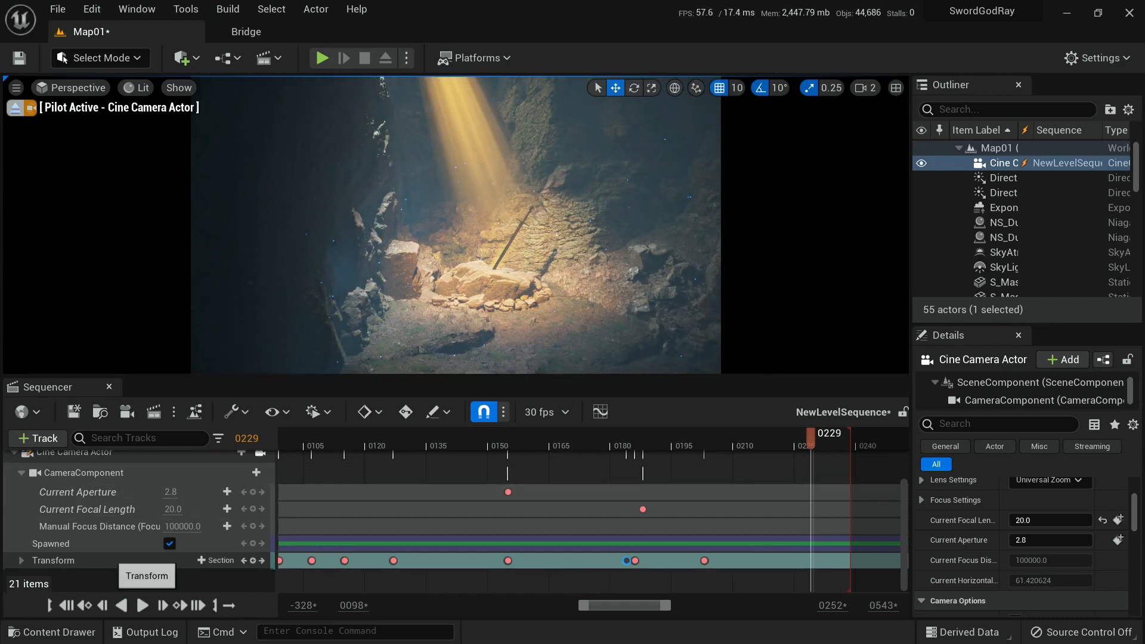
pyautogui.click(113, 560)
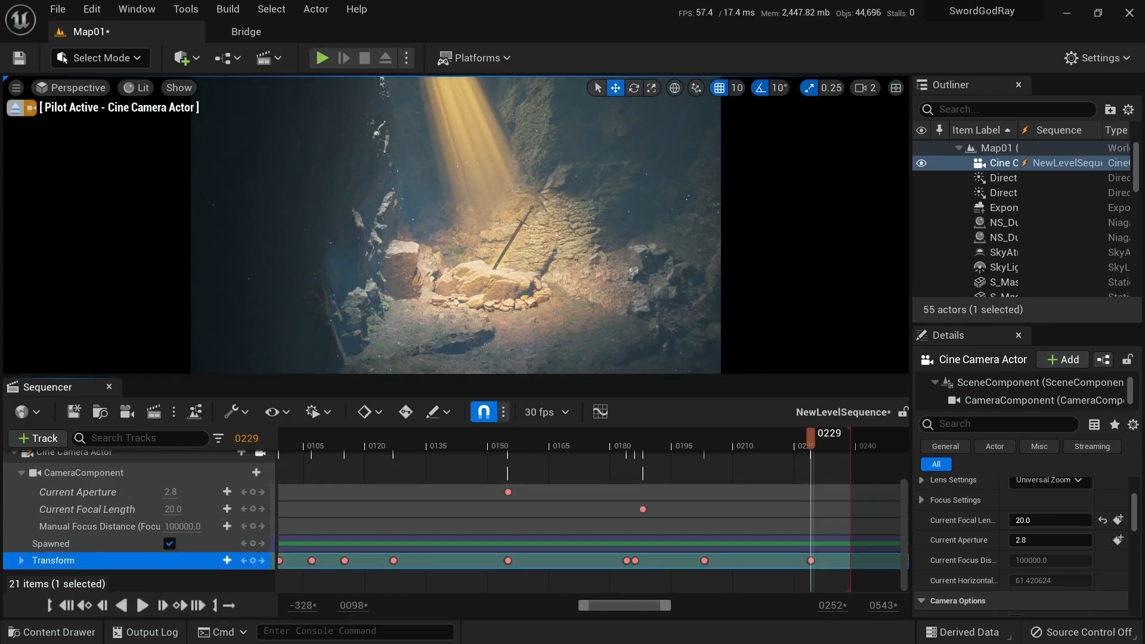
# Play the whole shot from the first frame to review the camera's new end framing.
pyautogui.click(66, 605)
pyautogui.click(142, 605)
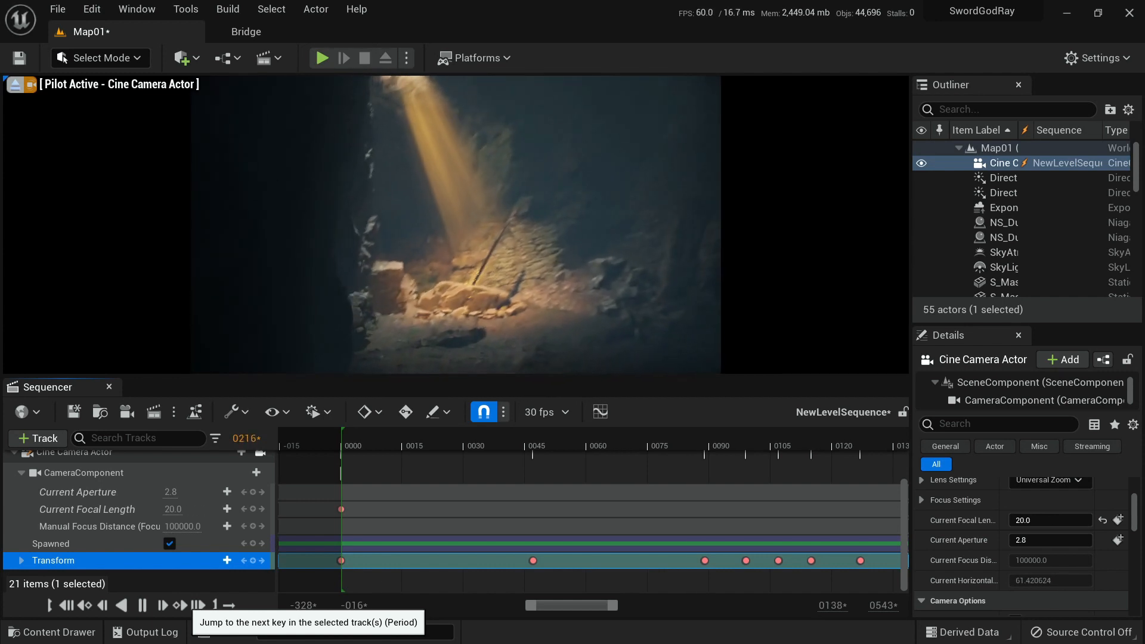
pyautogui.press('space')
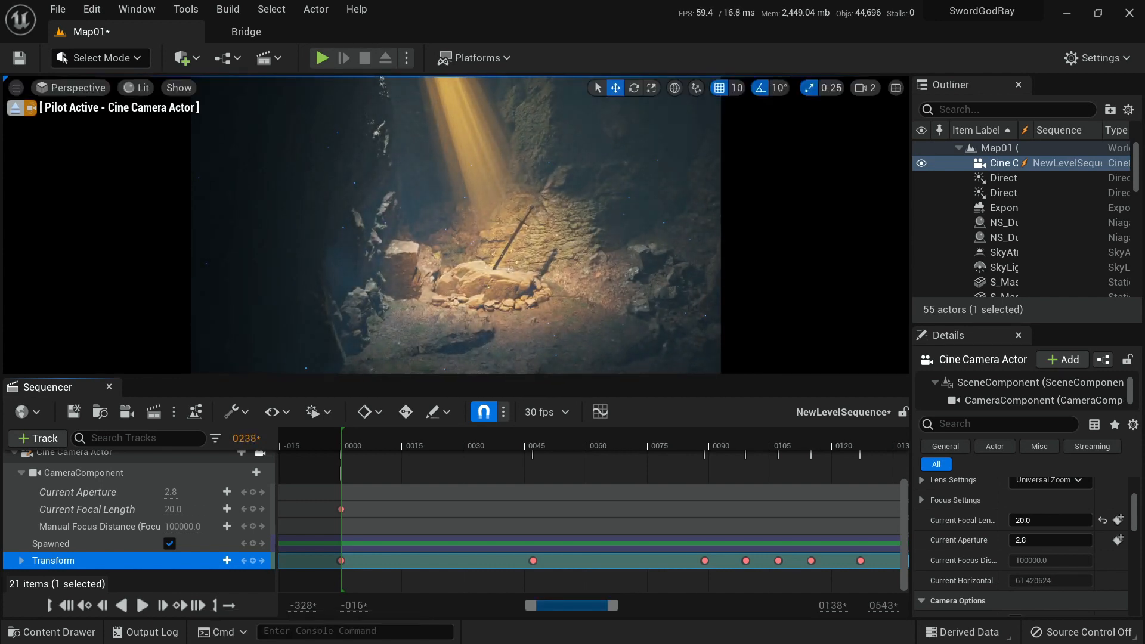
# Scrub back to frame 219 and add a Transform key for the camera there.
pyautogui.moveTo(572, 605); pyautogui.dragTo(645, 606)
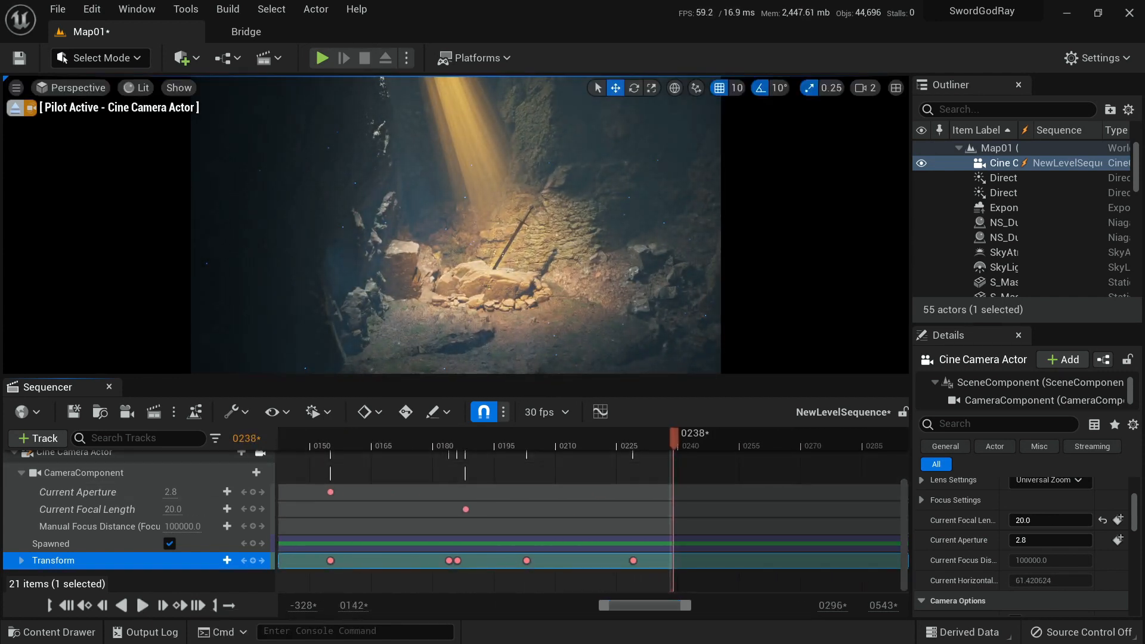
pyautogui.moveTo(646, 438); pyautogui.dragTo(593, 439)
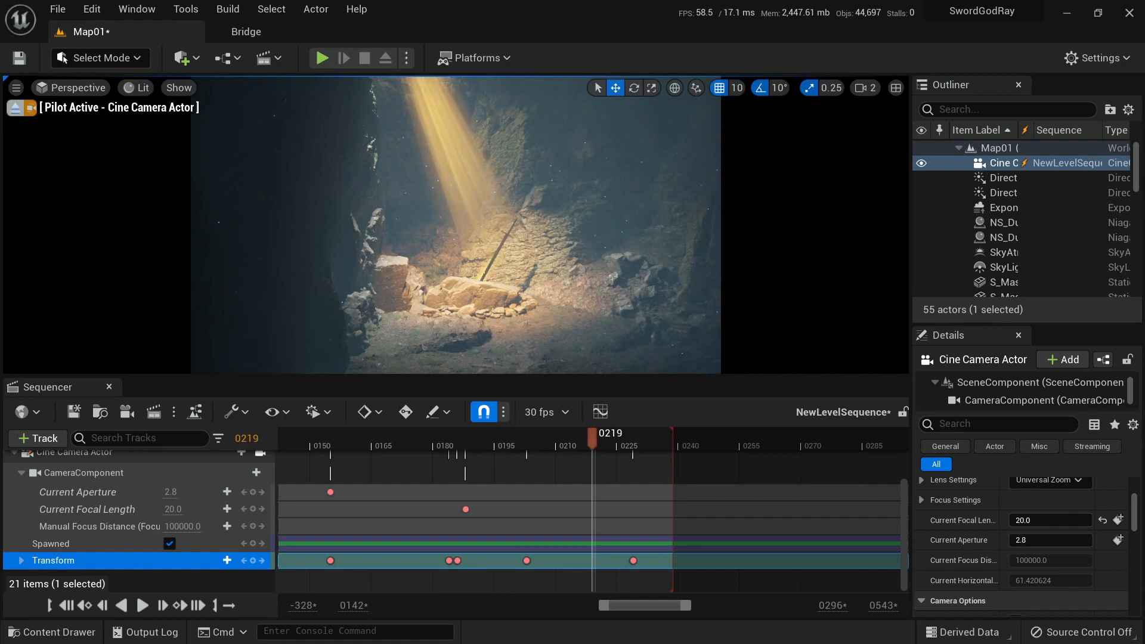
pyautogui.moveTo(592, 438)
pyautogui.mouseDown()
pyautogui.moveTo(560, 438)
pyautogui.moveTo(629, 439)
pyautogui.moveTo(592, 438)
pyautogui.mouseUp()
# Move the first Time Dilation key to frame 219, in line with the camera's Transform key.
pyautogui.scroll(3, 593, 546)
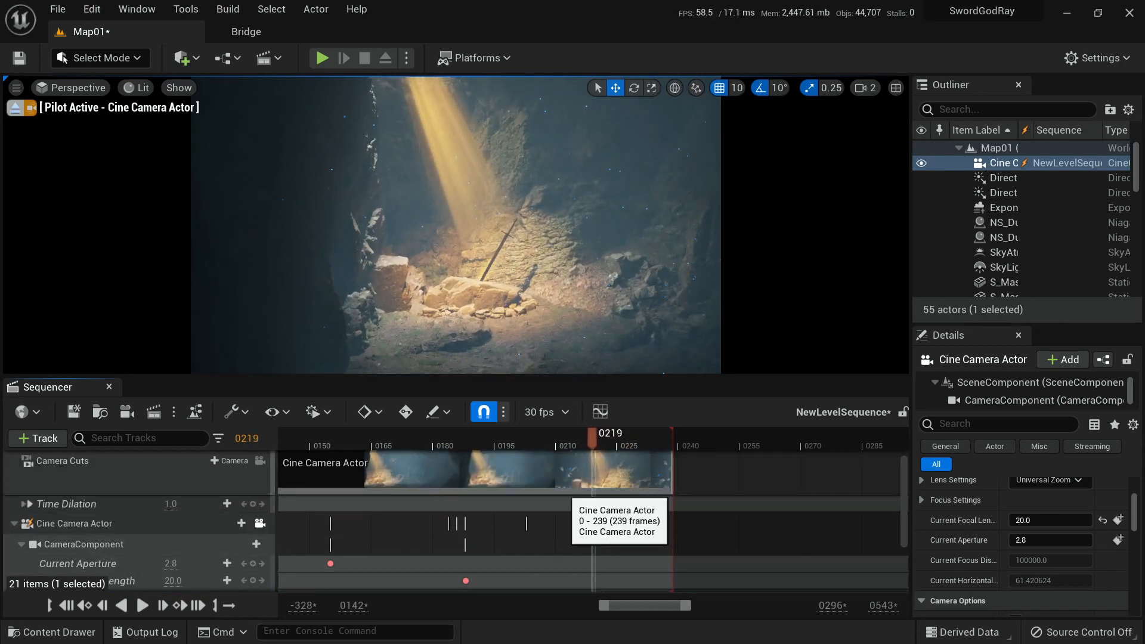
pyautogui.click(629, 504)
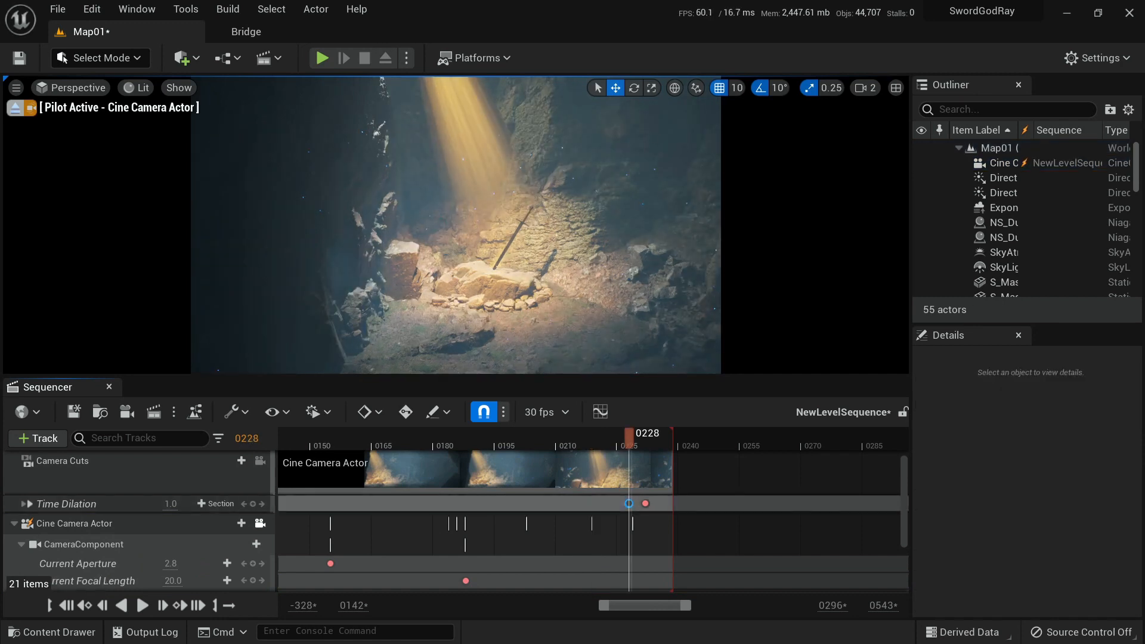
pyautogui.moveTo(629, 504); pyautogui.dragTo(592, 503)
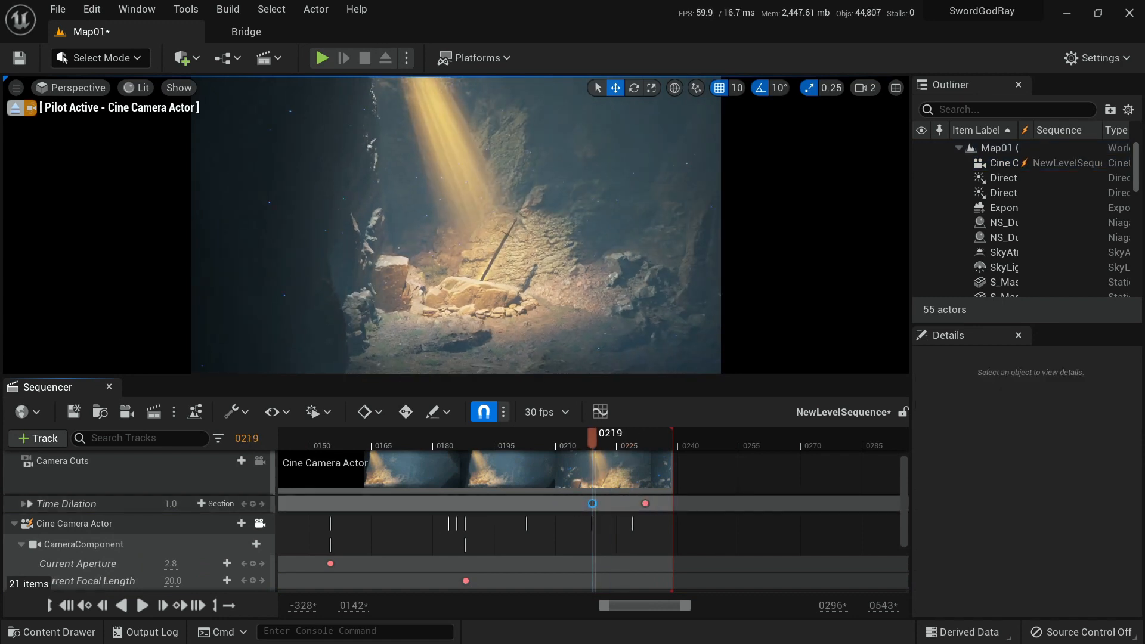
pyautogui.scroll(-1, 99, 542)
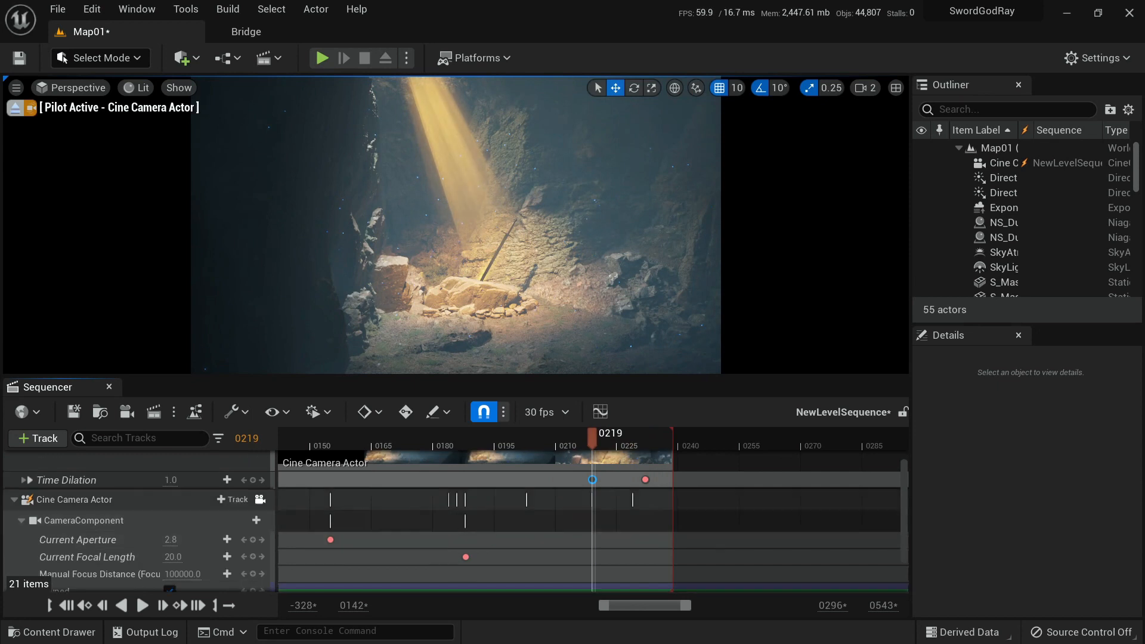
pyautogui.moveTo(98, 478); pyautogui.dragTo(102, 573)
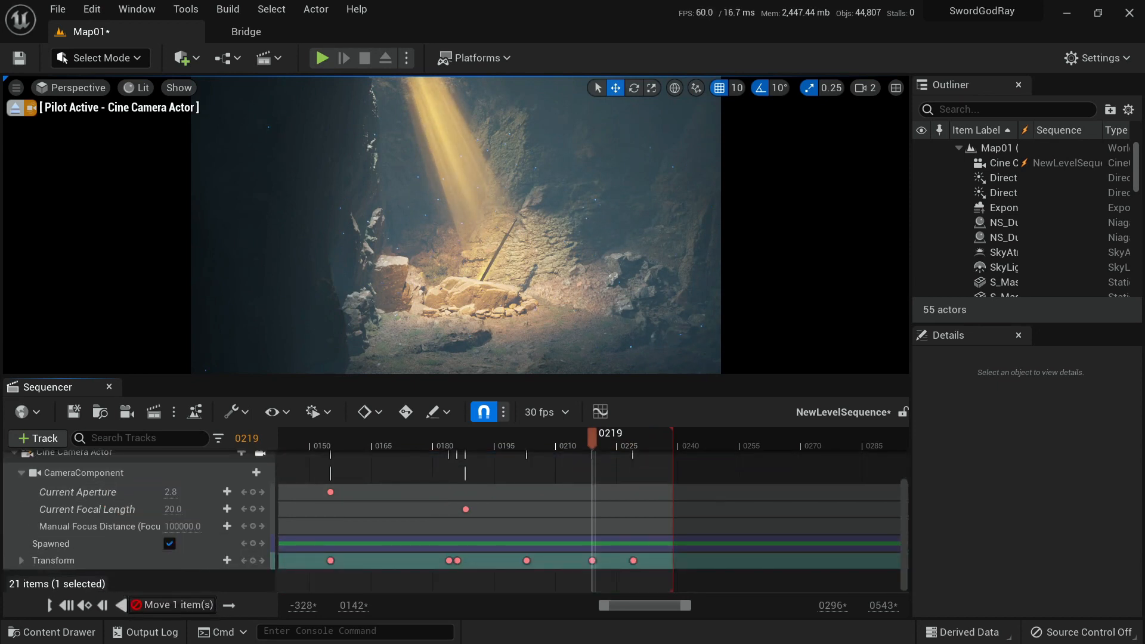
pyautogui.scroll(1, 101, 573)
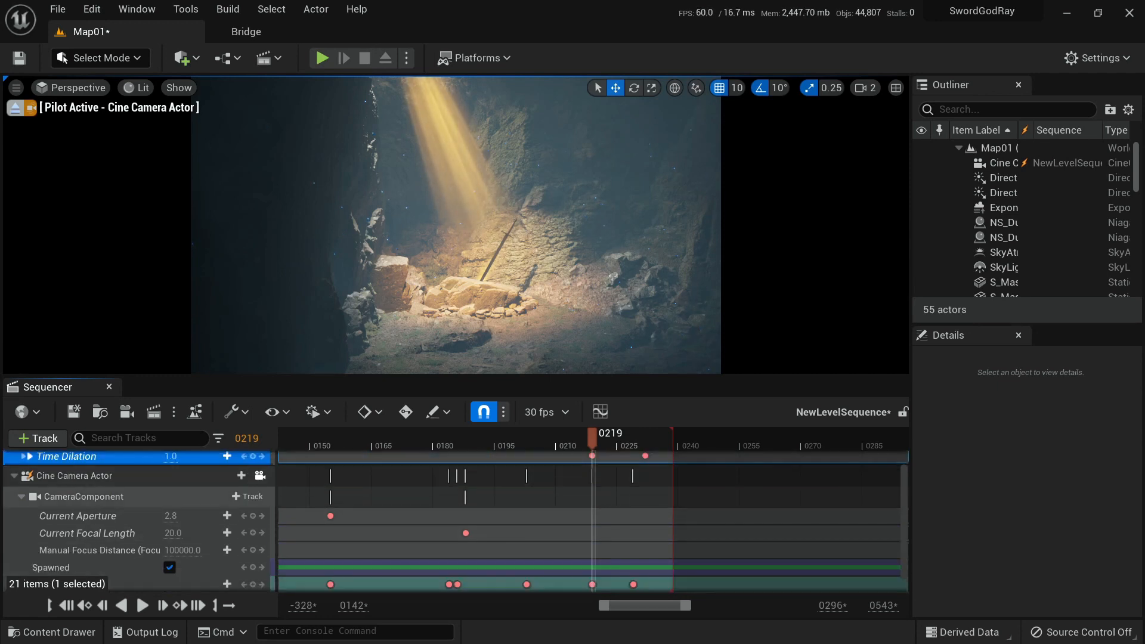
# Replay the slowed ending, undo the accidental playback range change, and extend the playback end to about frame 258.
pyautogui.press('space')
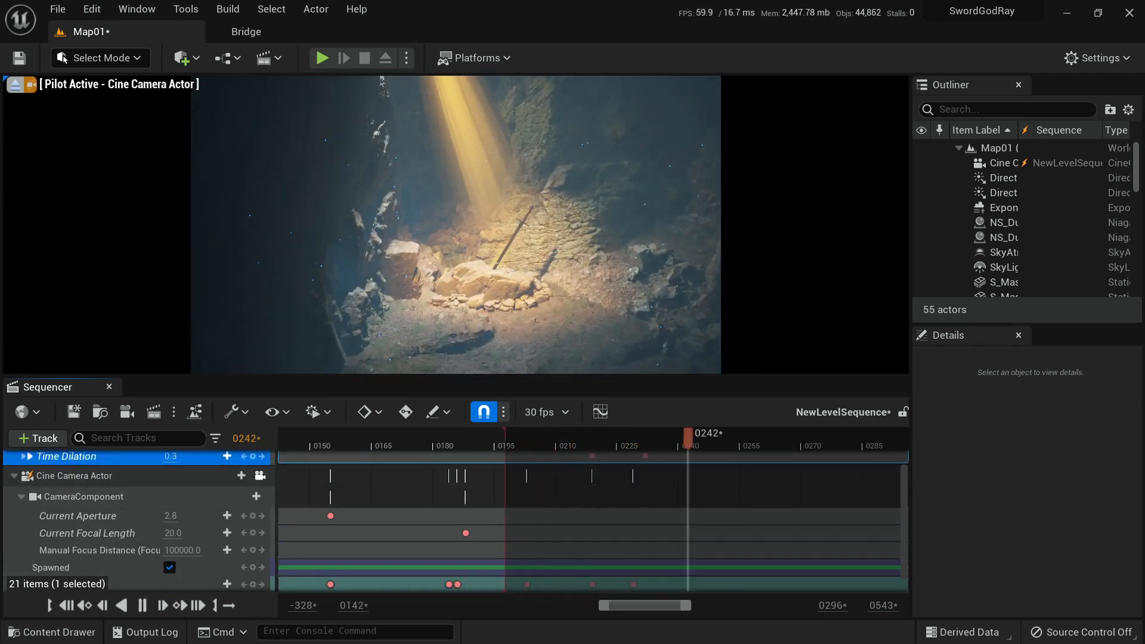
pyautogui.hotkey('ctrl', 'z')
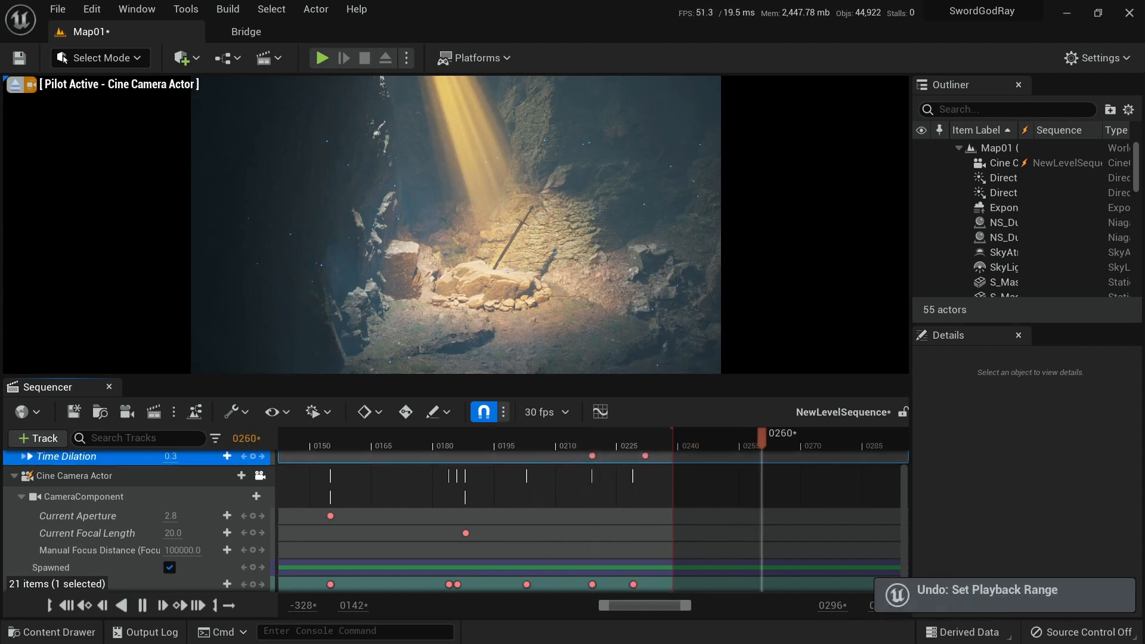
pyautogui.press('space')
pyautogui.press('space')
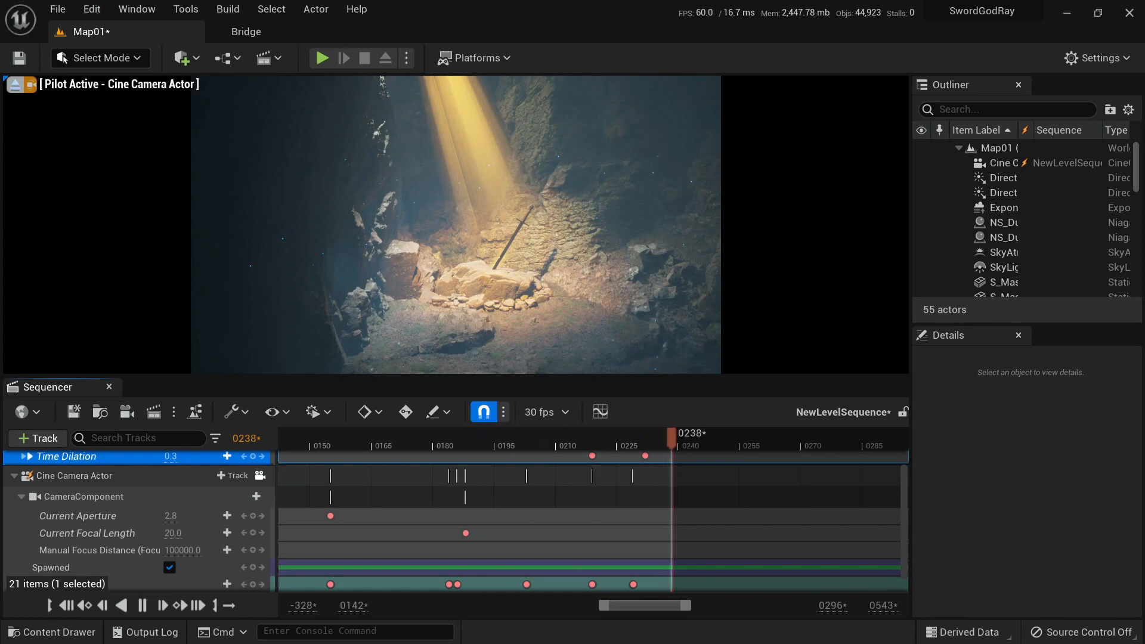
pyautogui.moveTo(638, 439); pyautogui.dragTo(441, 439)
pyautogui.press('space')
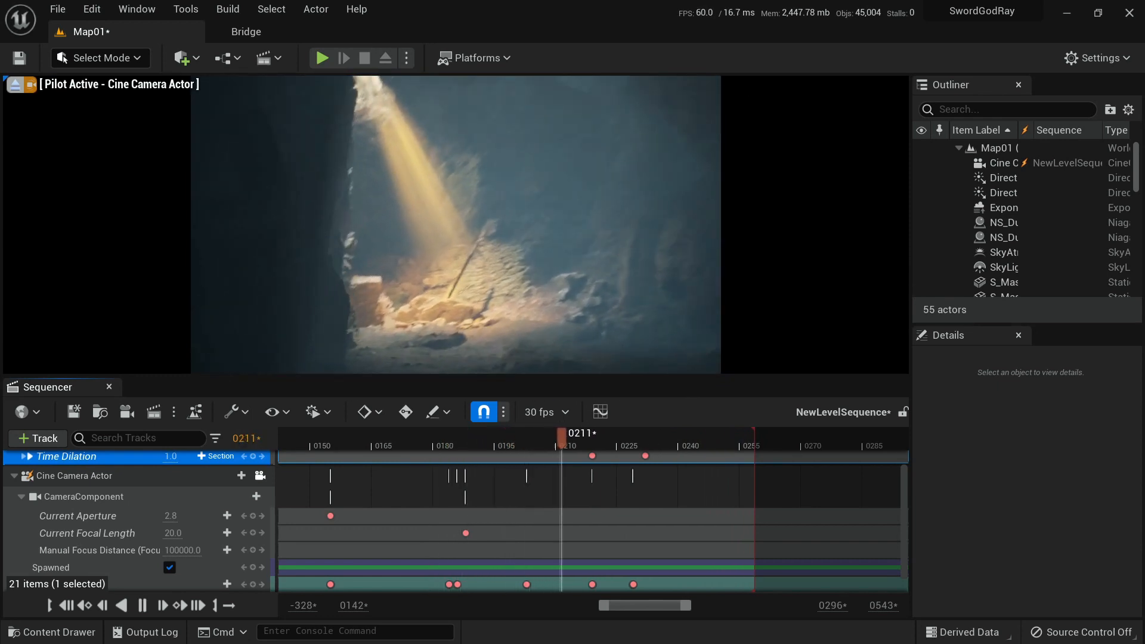
# Add a Time Dilation key of 0.3 at frame 197 and replay the ending.
pyautogui.press('space')
pyautogui.moveTo(605, 439); pyautogui.dragTo(438, 439)
pyautogui.press('space')
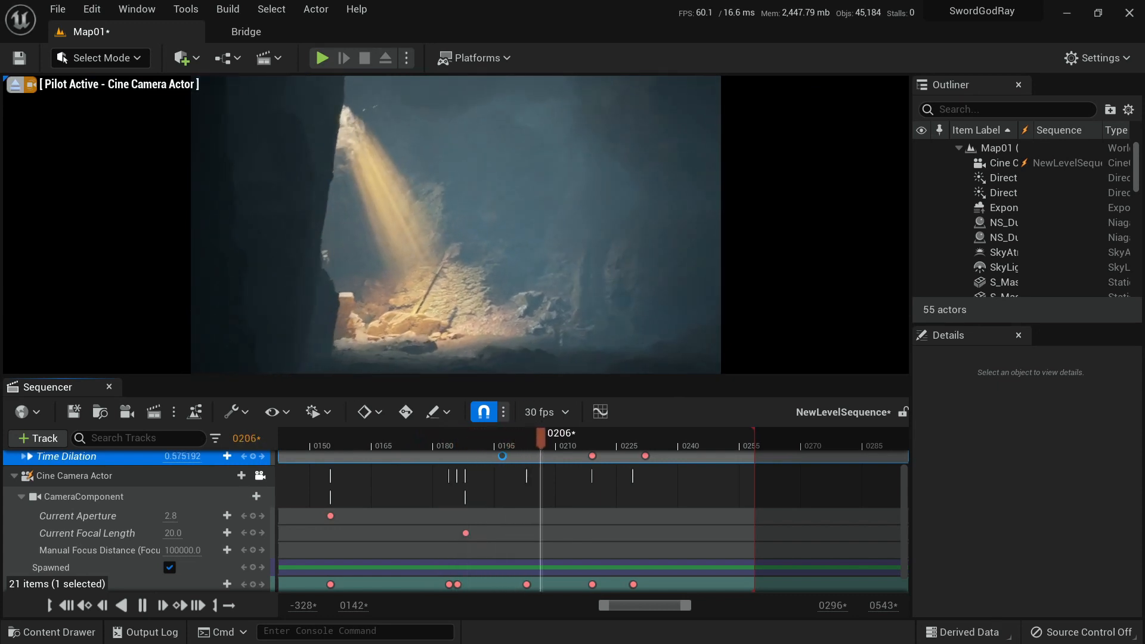
# Replay the stretch from about frame 151 to check the slow motion, and go to the Time Dilation key at frame 219.
pyautogui.press('space')
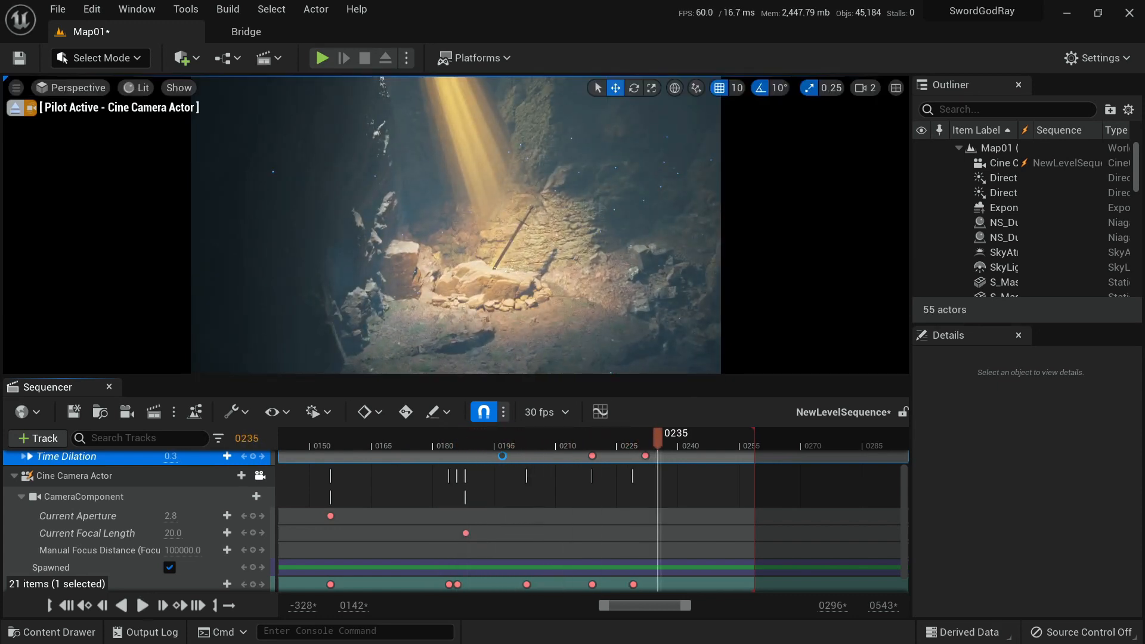
pyautogui.moveTo(658, 439); pyautogui.dragTo(314, 439)
pyautogui.press('space')
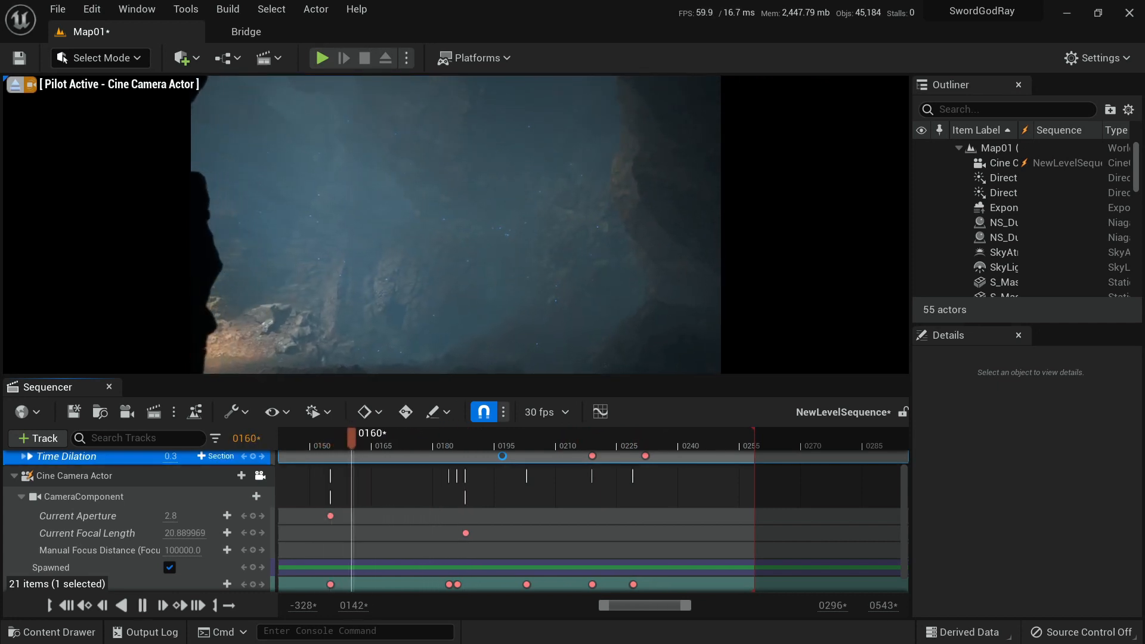
pyautogui.press('space')
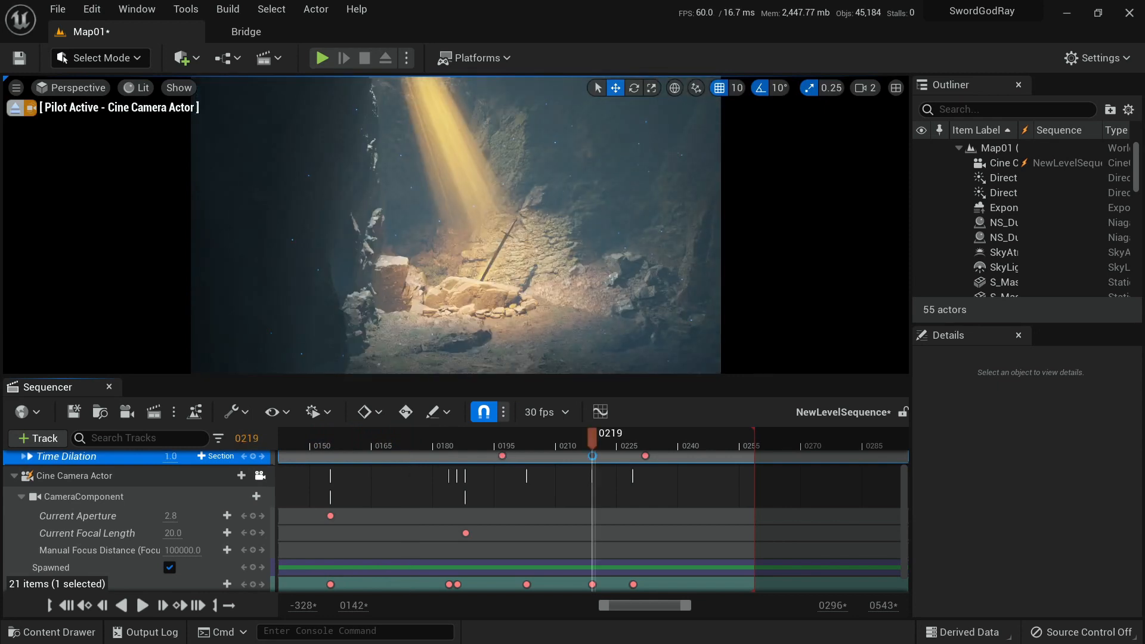
# Duplicate the Time Dilation key of 1.0 from frame 219 to frame 181 and replay the ending.
pyautogui.moveTo(592, 456); pyautogui.dragTo(437, 457)
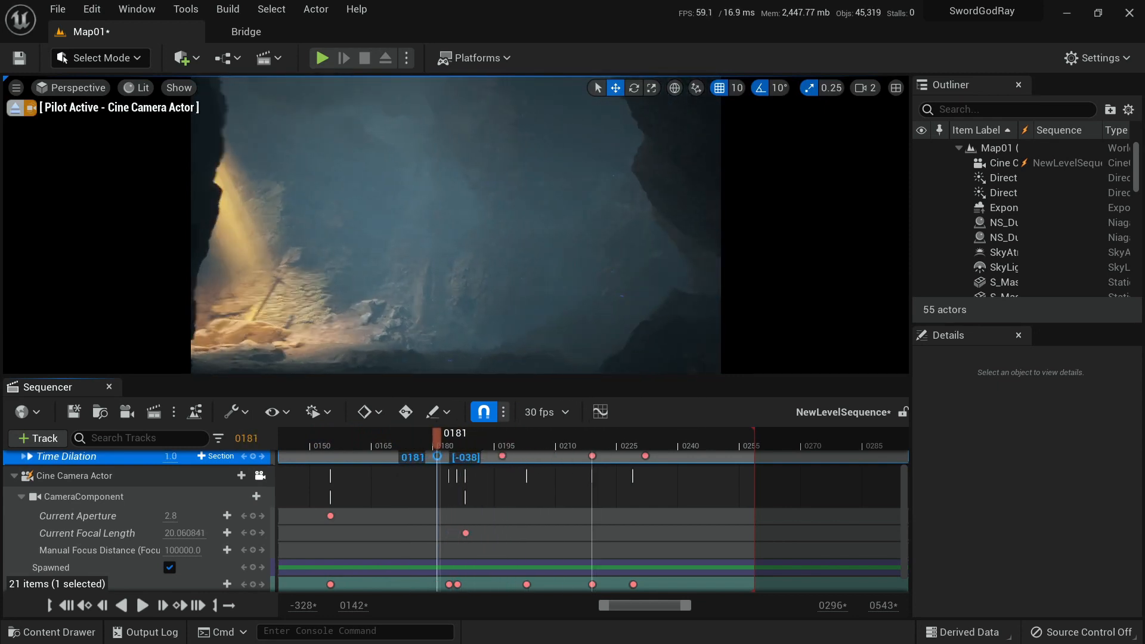
pyautogui.press('space')
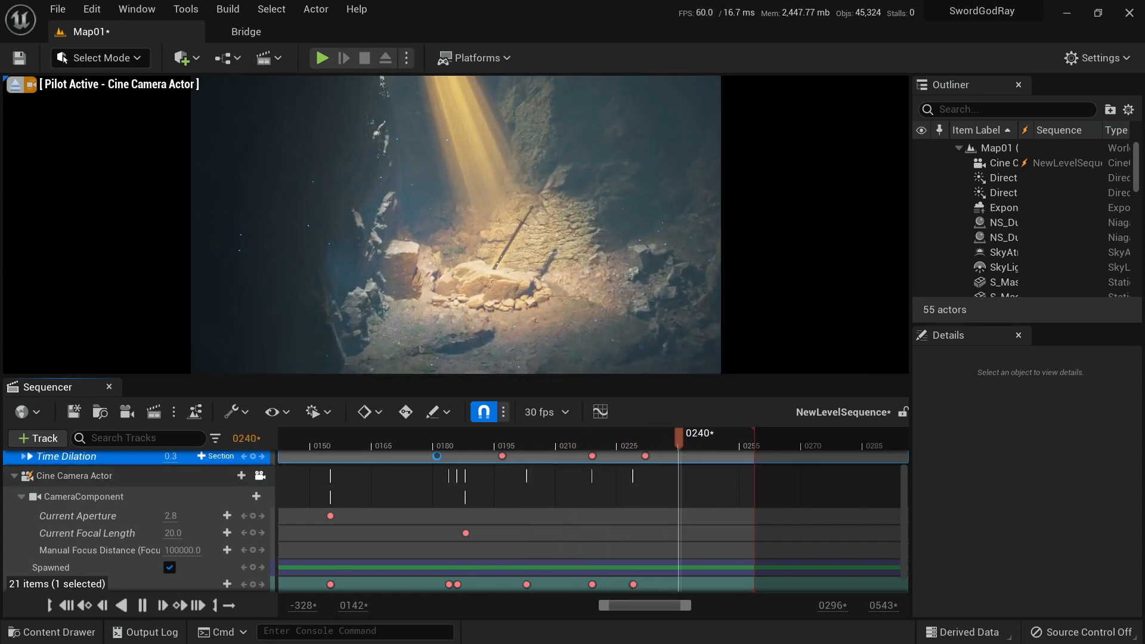
pyautogui.press('space')
# Key a closer camera view of the sword on the Transform track at frame 246 and replay the ending.
pyautogui.moveTo(698, 439); pyautogui.dragTo(702, 439)
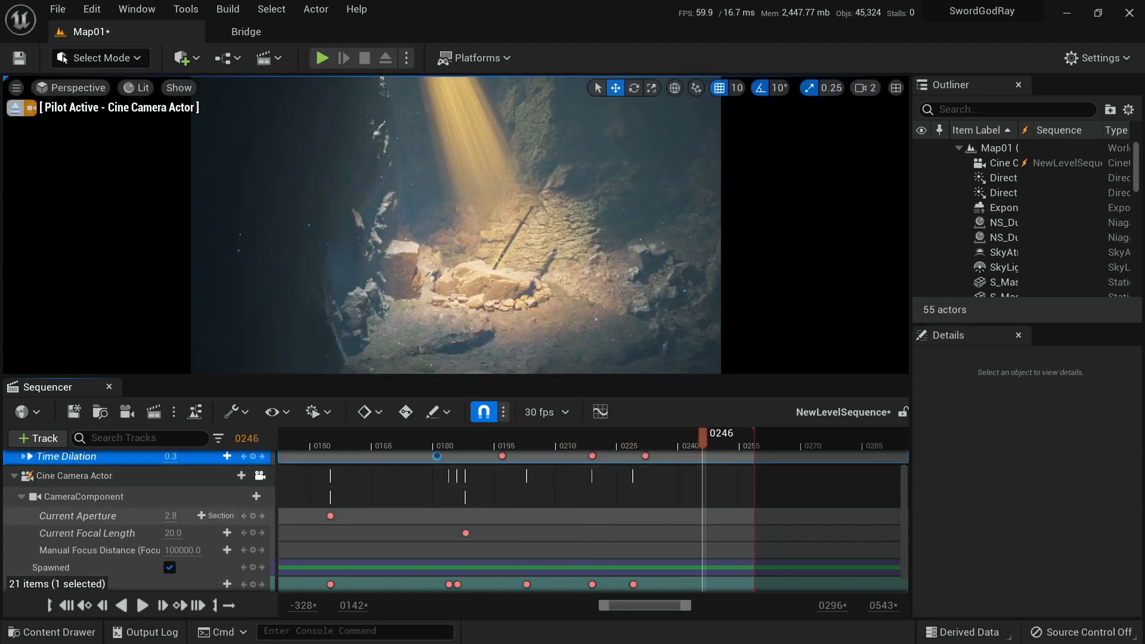
pyautogui.click(144, 584)
pyautogui.moveTo(456, 224); pyautogui.dragTo(421, 240, button='right')
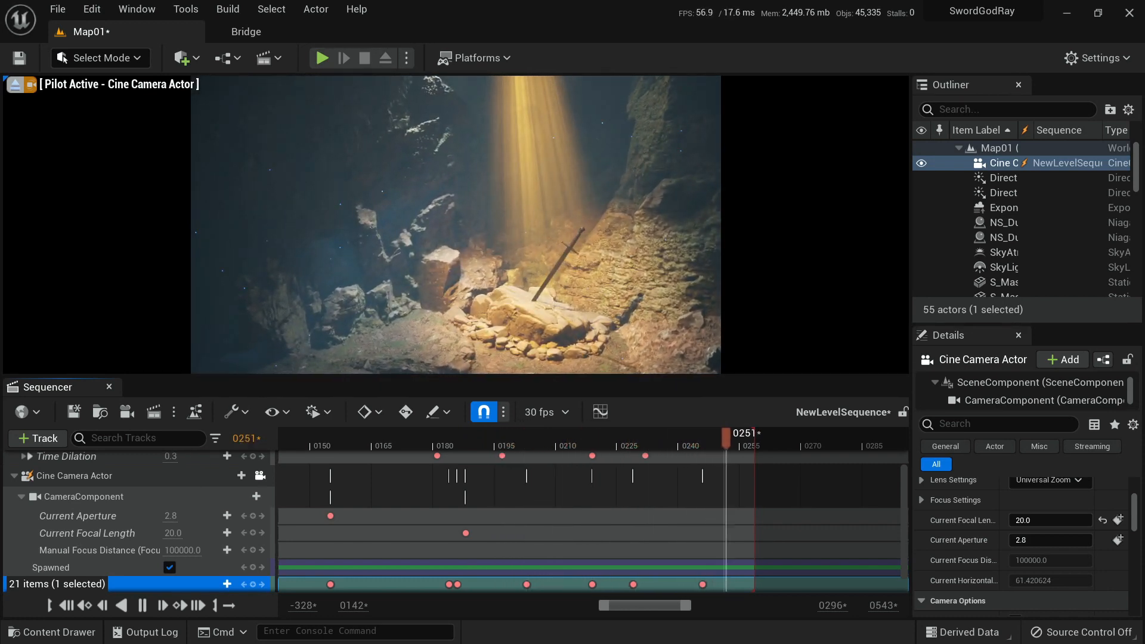
pyautogui.press('space')
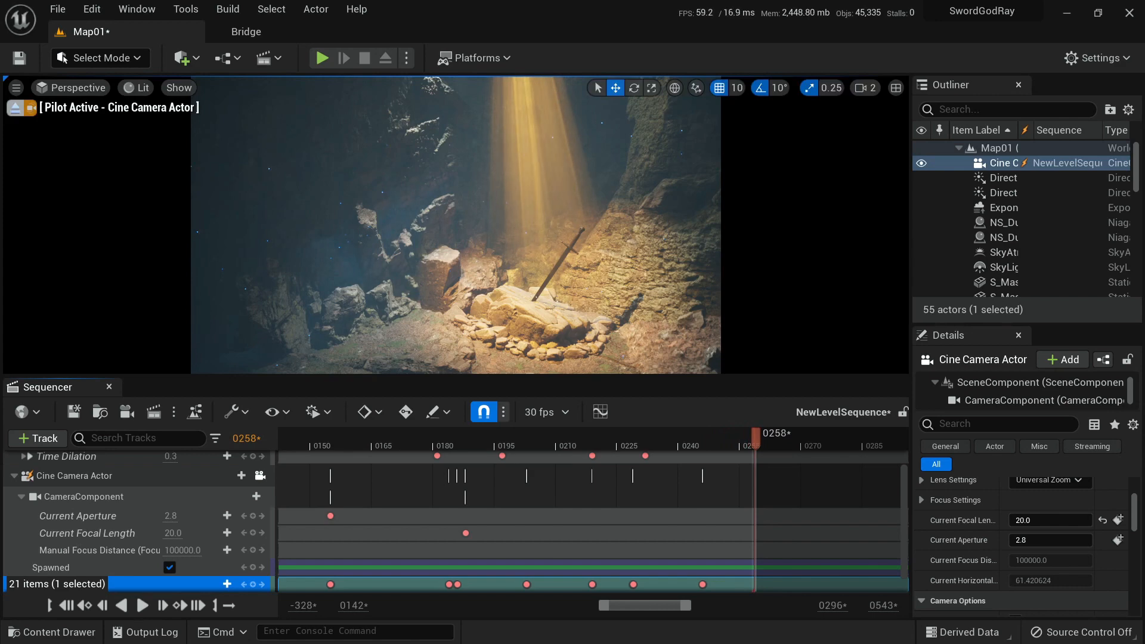
pyautogui.press('space')
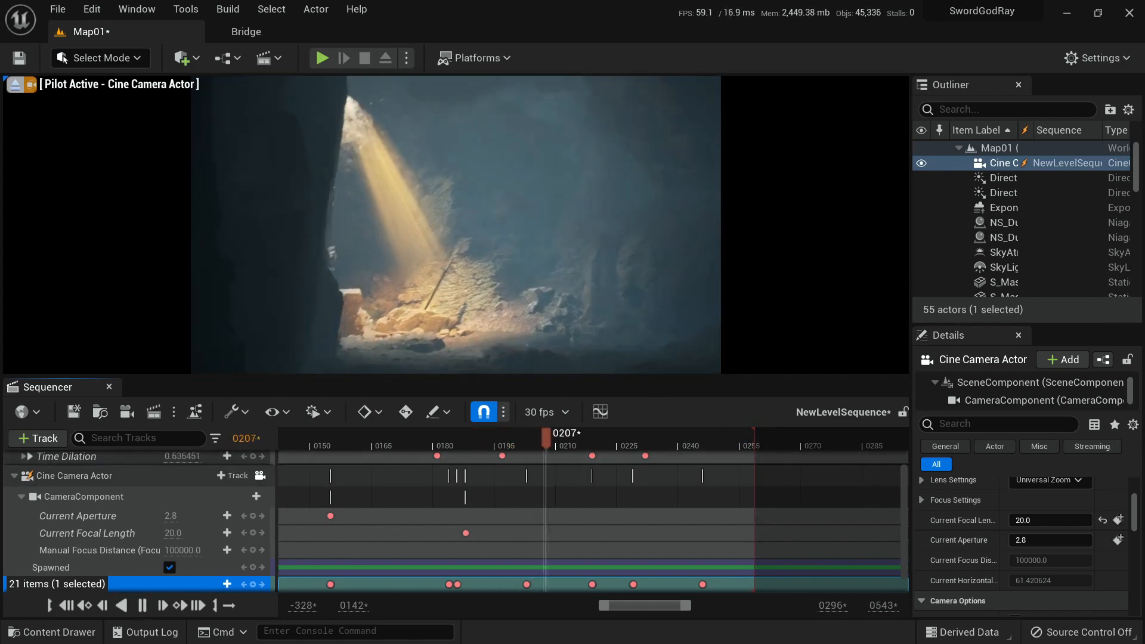
pyautogui.press('space')
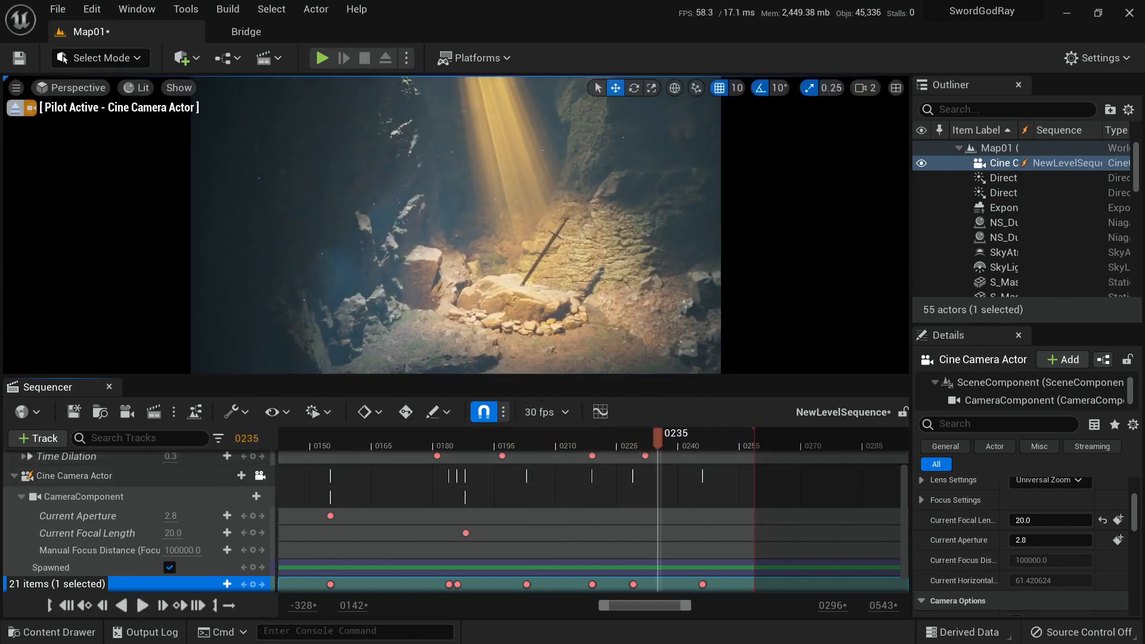
# Reframe the camera on the sword at frame 229, update its Transform key there and replay the ending.
pyautogui.moveTo(658, 438); pyautogui.dragTo(564, 438)
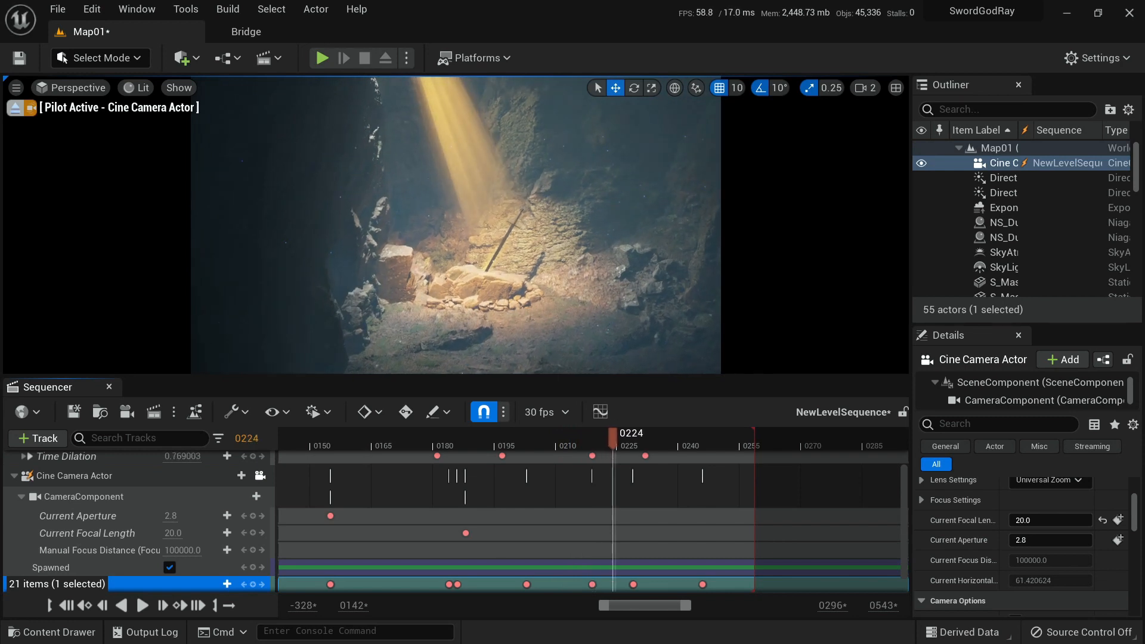
pyautogui.moveTo(625, 438); pyautogui.dragTo(633, 438)
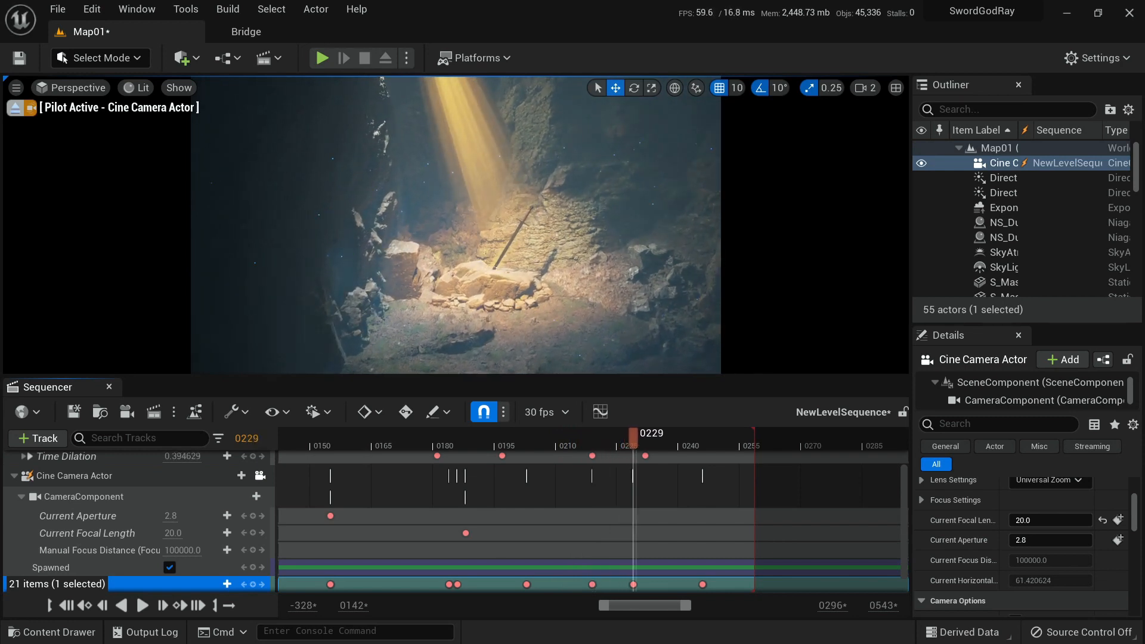
pyautogui.click(244, 584)
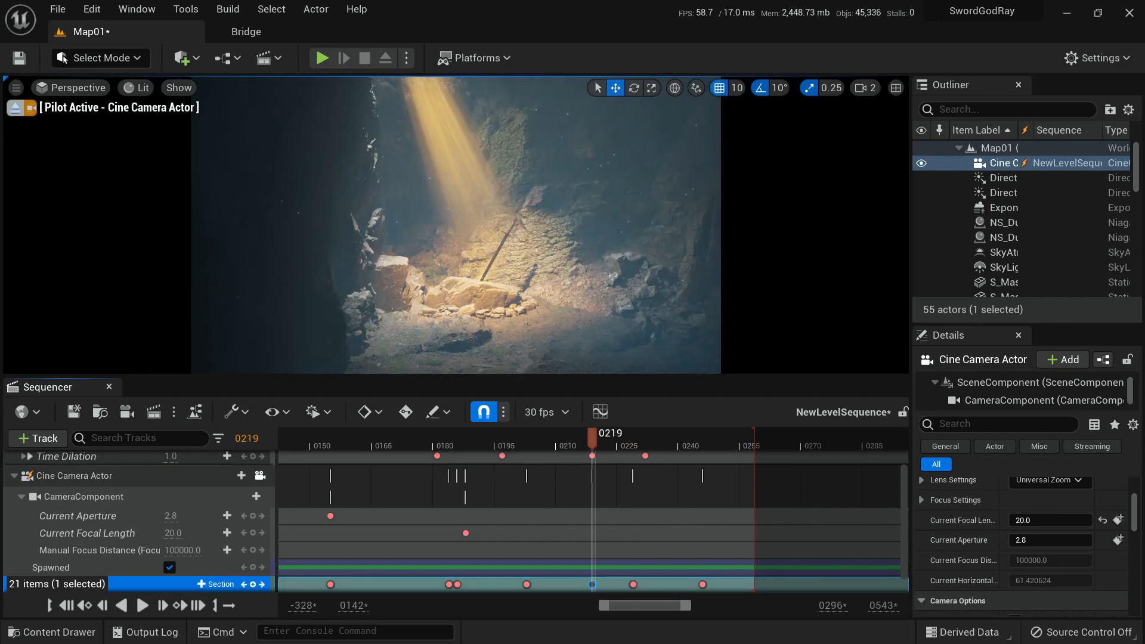
pyautogui.click(261, 585)
pyautogui.moveTo(456, 225)
pyautogui.mouseDown(button='right')
pyautogui.moveTo(463, 244)
pyautogui.moveTo(458, 226)
pyautogui.mouseUp(button='right')
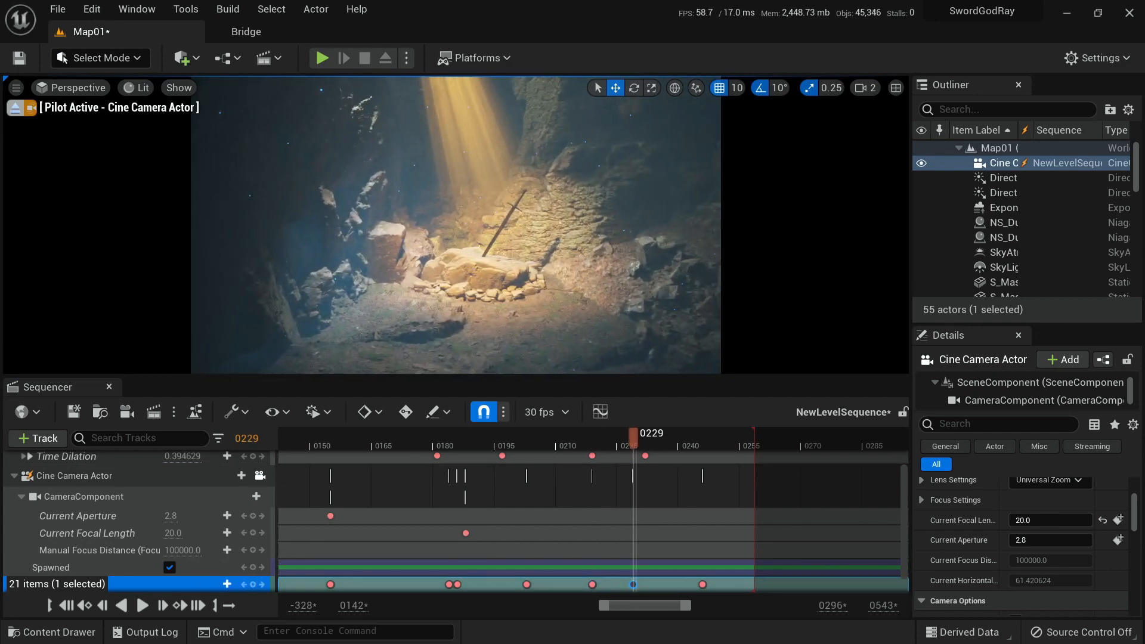
pyautogui.moveTo(634, 439); pyautogui.dragTo(588, 439)
pyautogui.press('space')
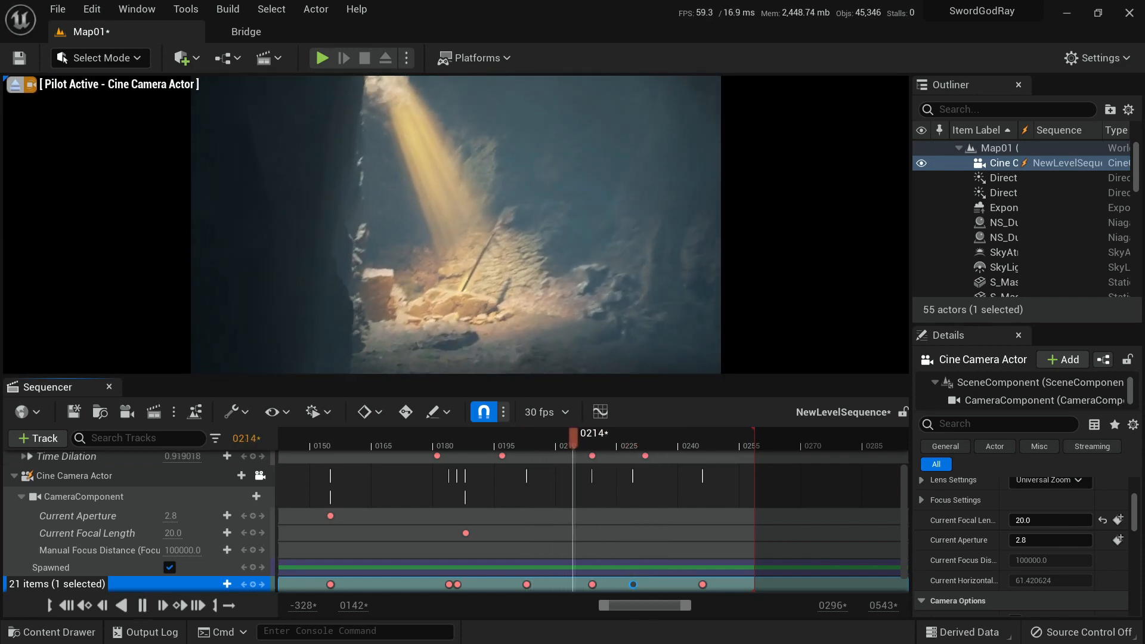
pyautogui.press('space')
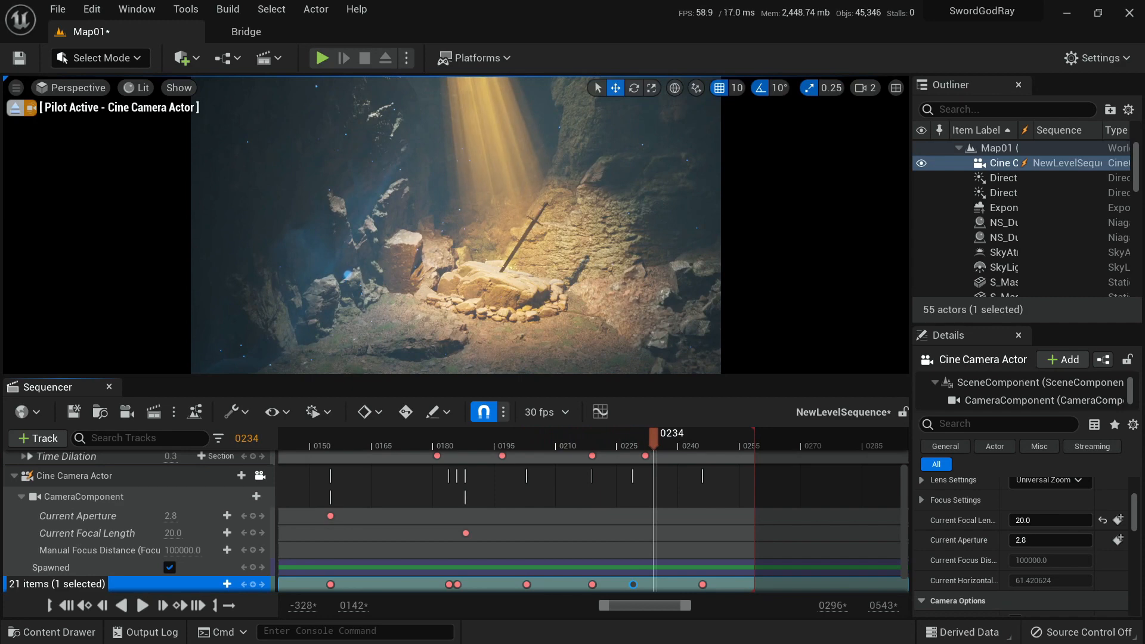
# Set the Time Dilation key at frame 219 to 0.7 and replay the ending.
pyautogui.doubleClick(592, 456)
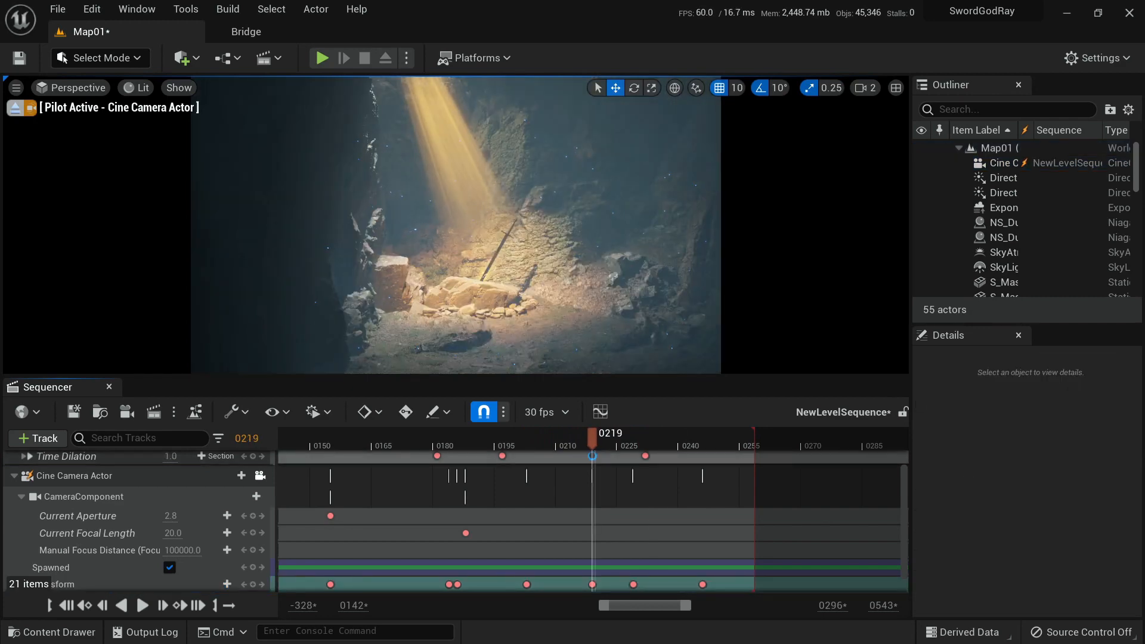
pyautogui.click(503, 457)
pyautogui.click(592, 457)
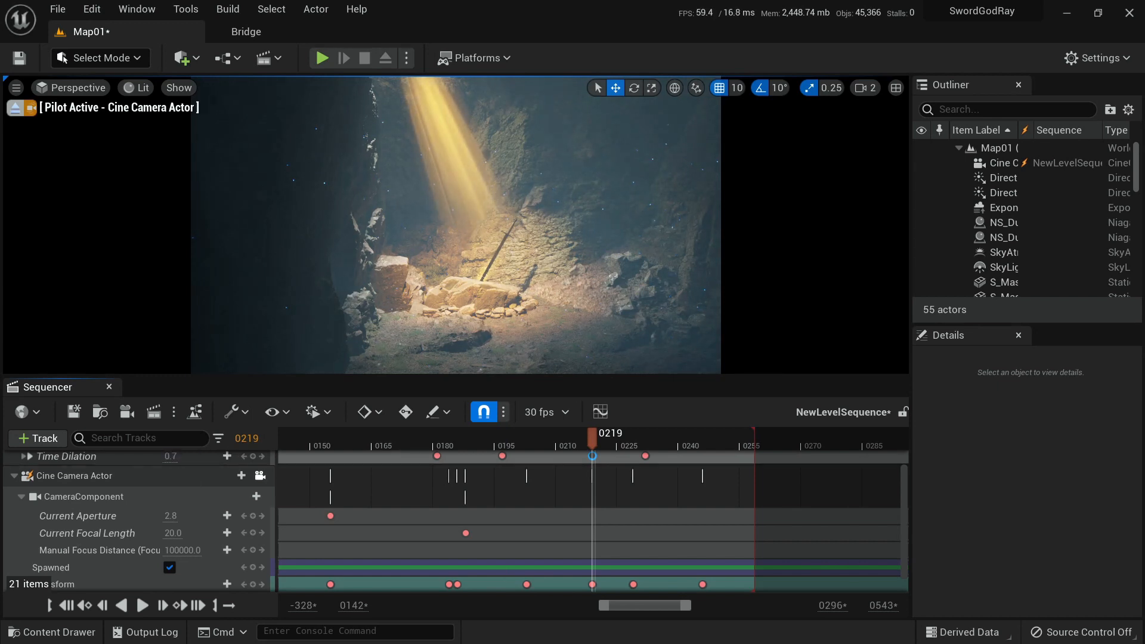
pyautogui.press('space')
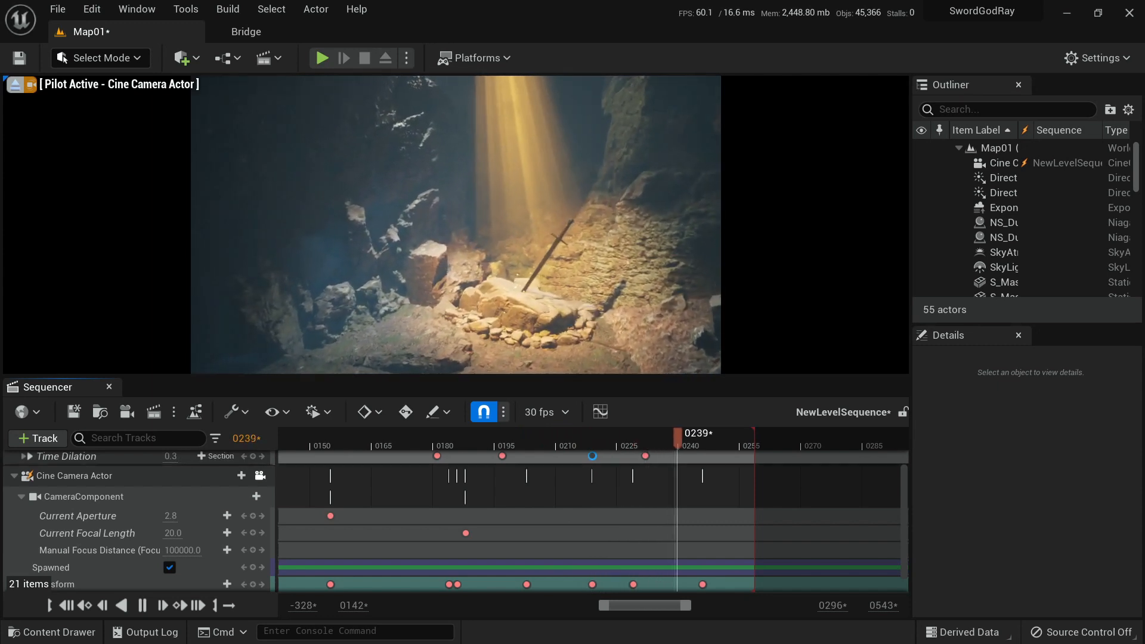
pyautogui.press('space')
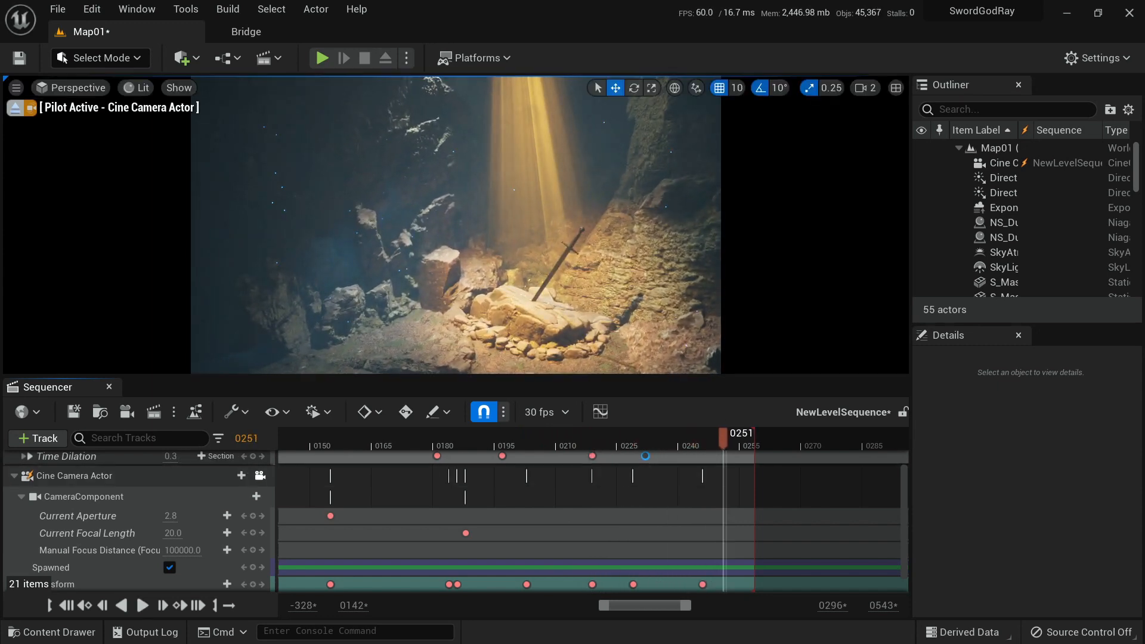
# Set the Time Dilation key at frame 219 to about 0.5, replay, and scrub the ending to frame 224.
pyautogui.click(592, 456)
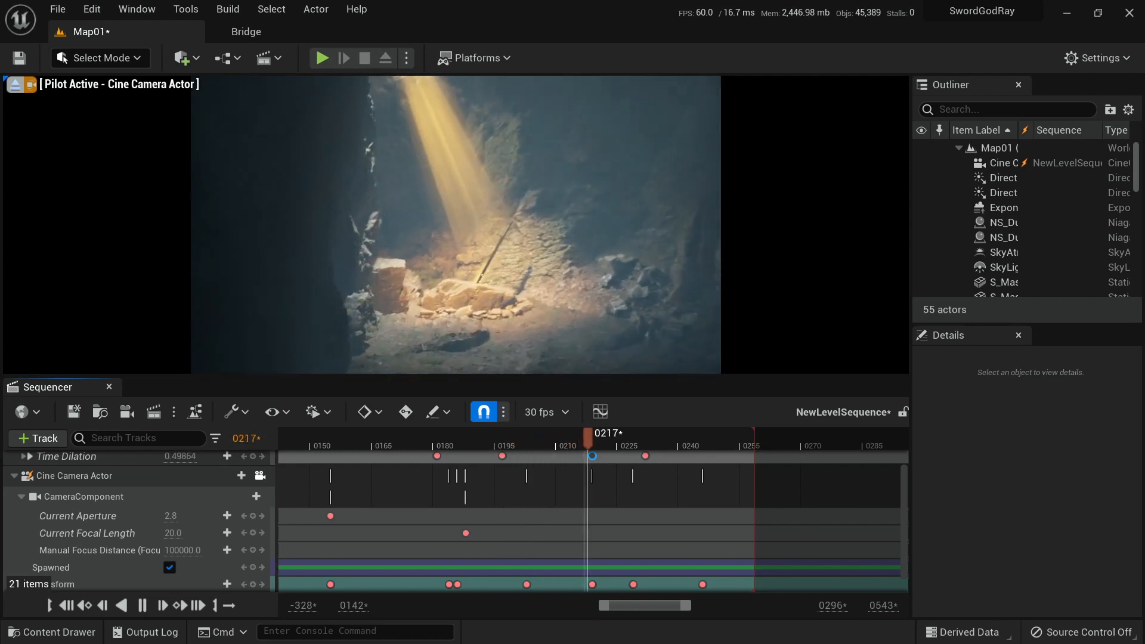
pyautogui.press('space')
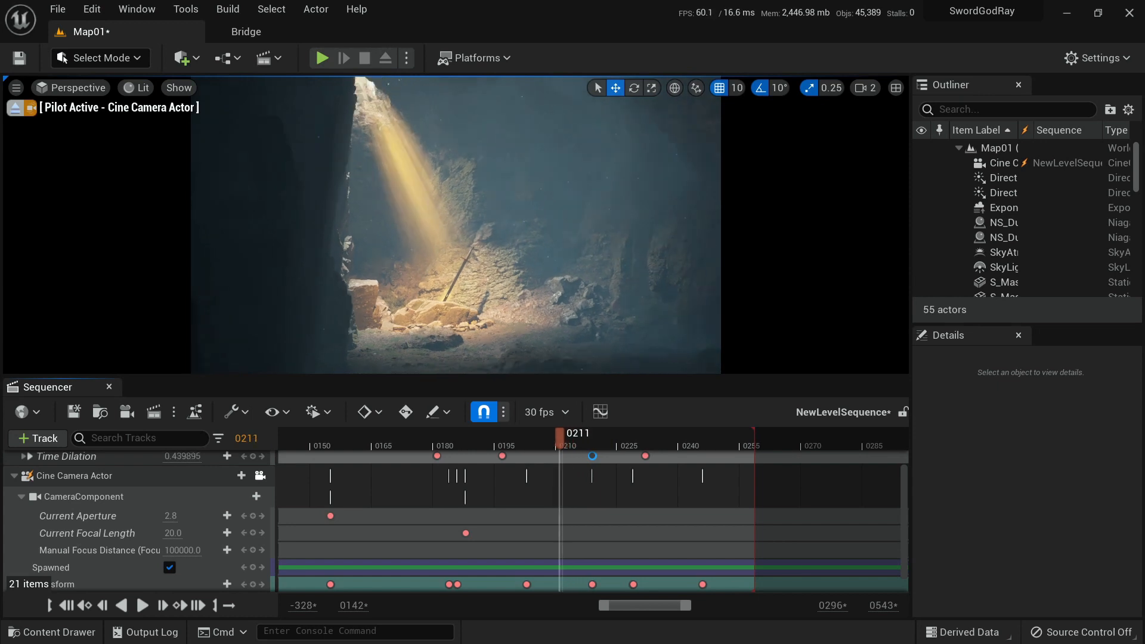
pyautogui.moveTo(560, 438); pyautogui.dragTo(531, 438)
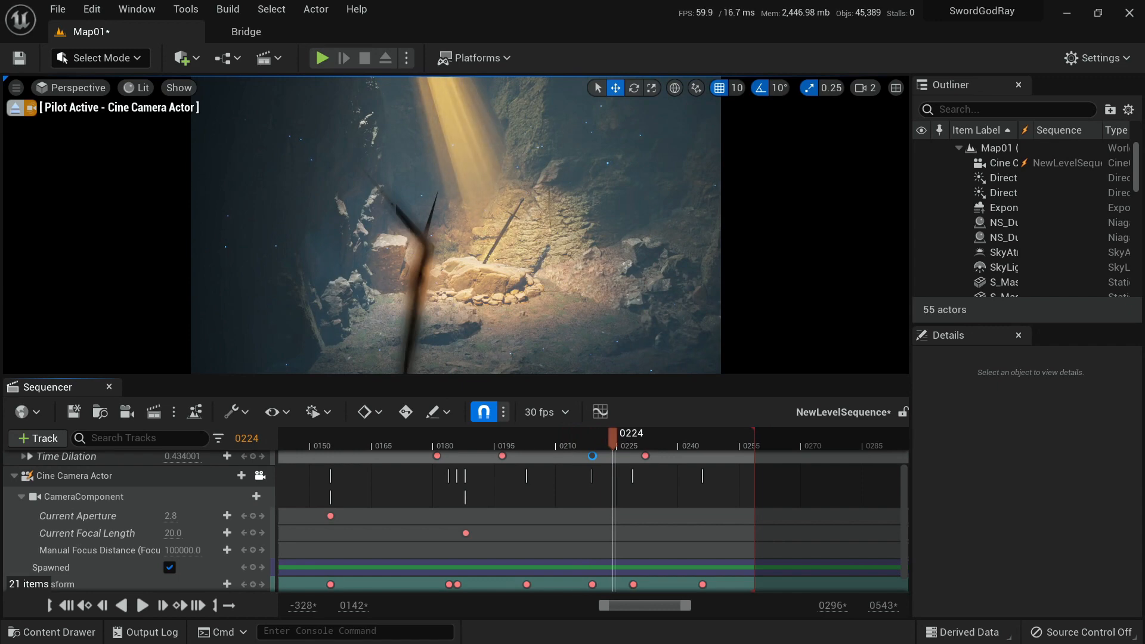
# Try to find and select the object blocking the camera's view at frame 224, and replay the sequence.
pyautogui.moveTo(456, 225); pyautogui.dragTo(635, 225, button='right')
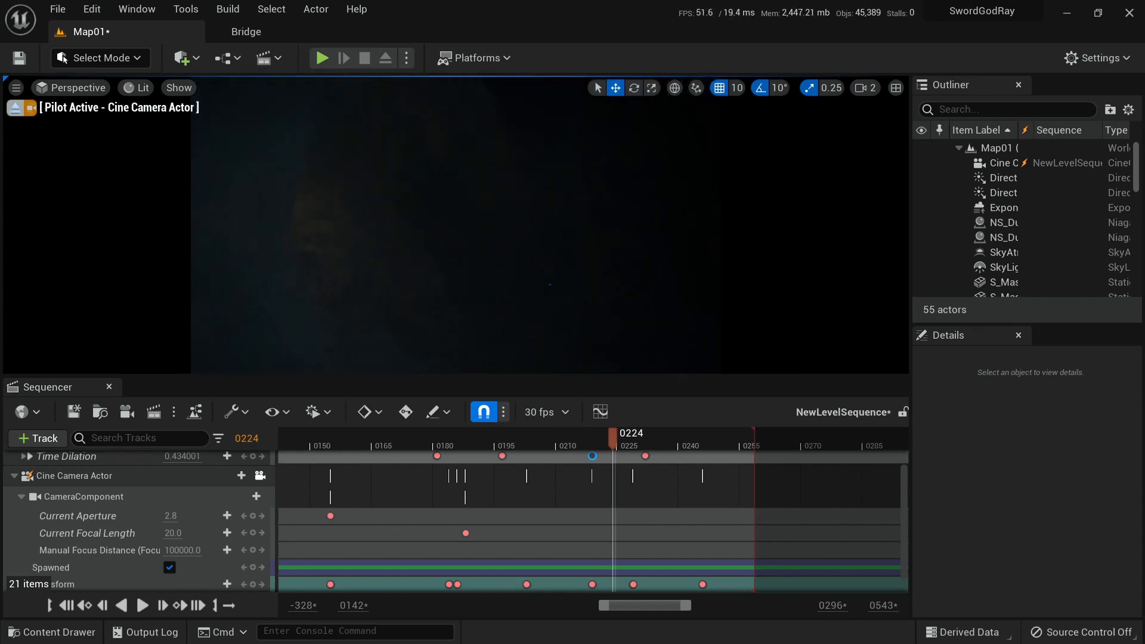
pyautogui.click(456, 225)
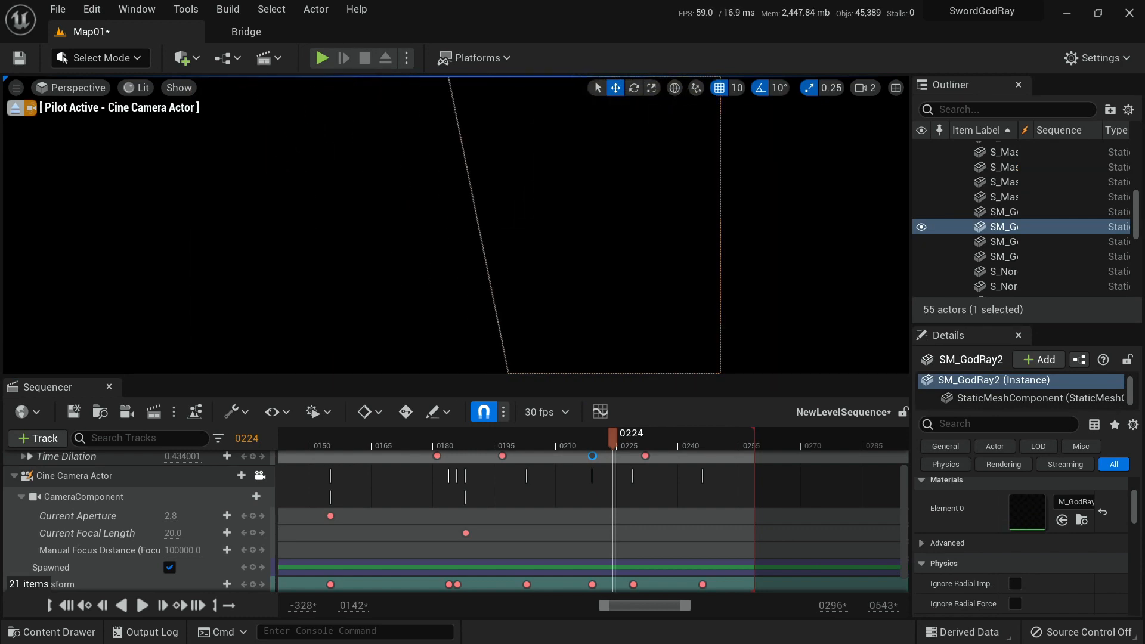
pyautogui.moveTo(455, 225); pyautogui.dragTo(519, 214, button='right')
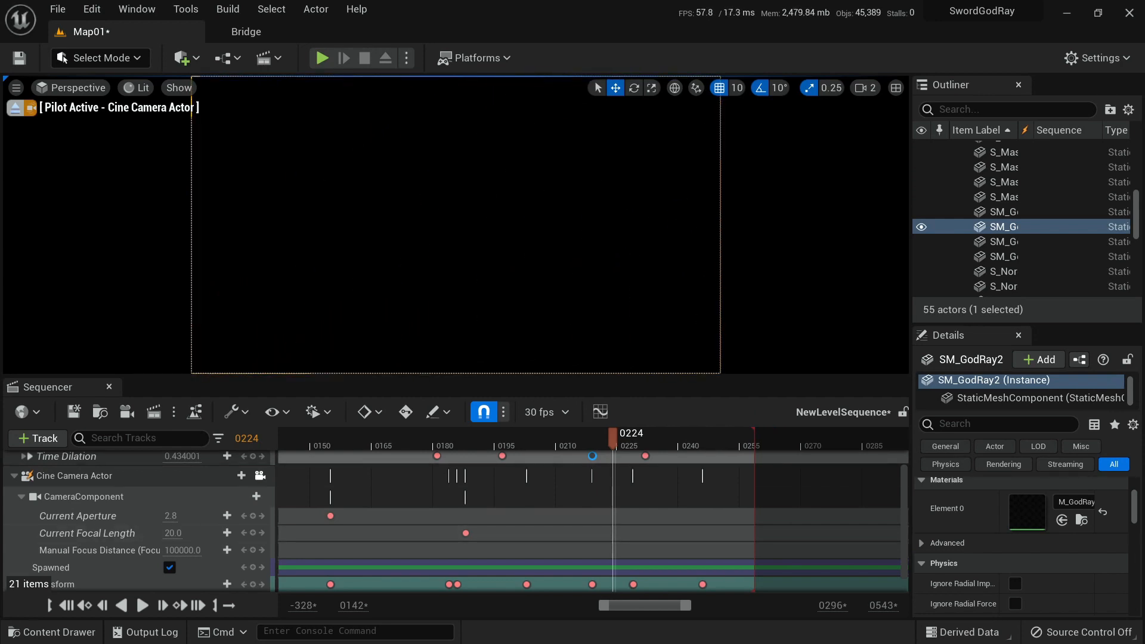
pyautogui.click(65, 606)
pyautogui.click(142, 606)
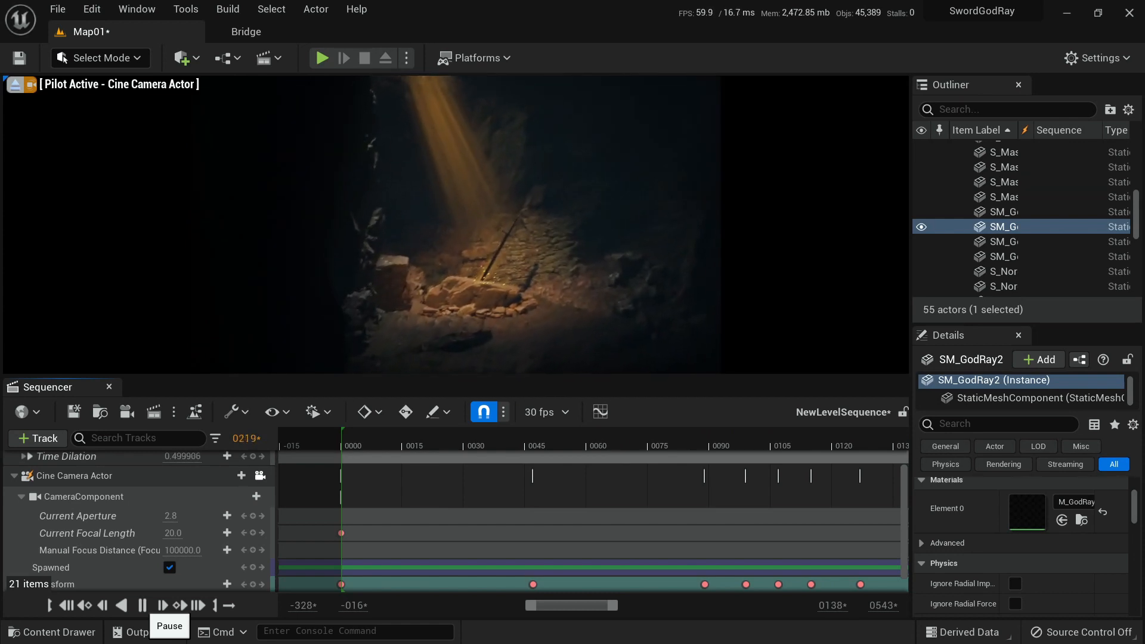
pyautogui.click(142, 606)
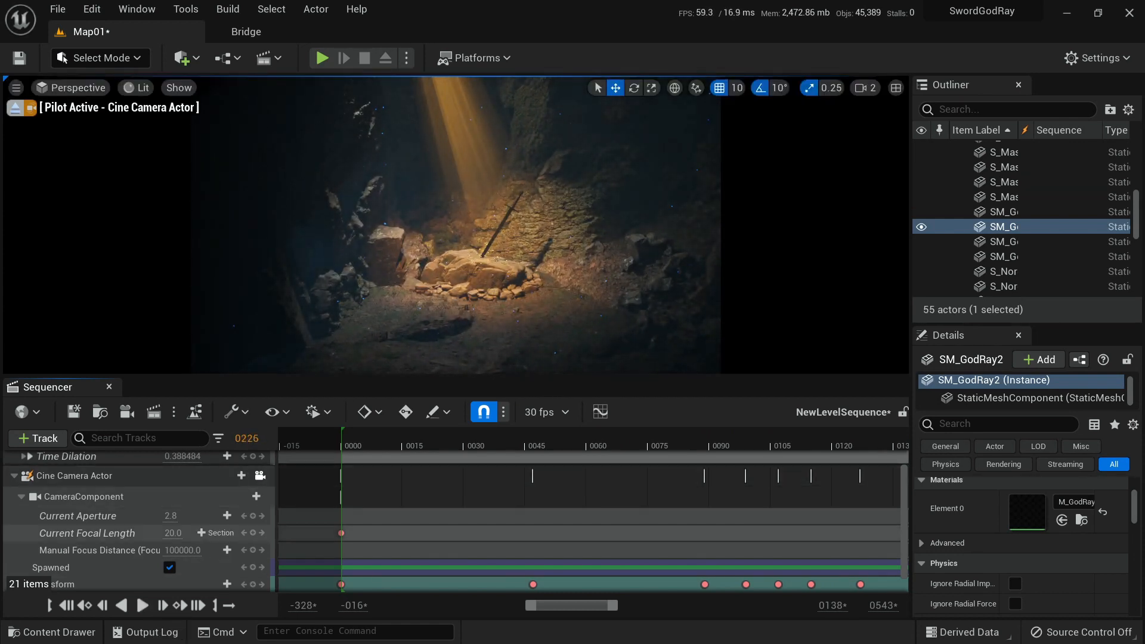
# Select the Massive Nordic Coastal Cliff mesh blocking the camera's view at frame 224 and shift it out of the way.
pyautogui.moveTo(572, 606); pyautogui.dragTo(661, 606)
pyautogui.moveTo(490, 438)
pyautogui.mouseDown()
pyautogui.moveTo(433, 439)
pyautogui.moveTo(482, 439)
pyautogui.mouseUp()
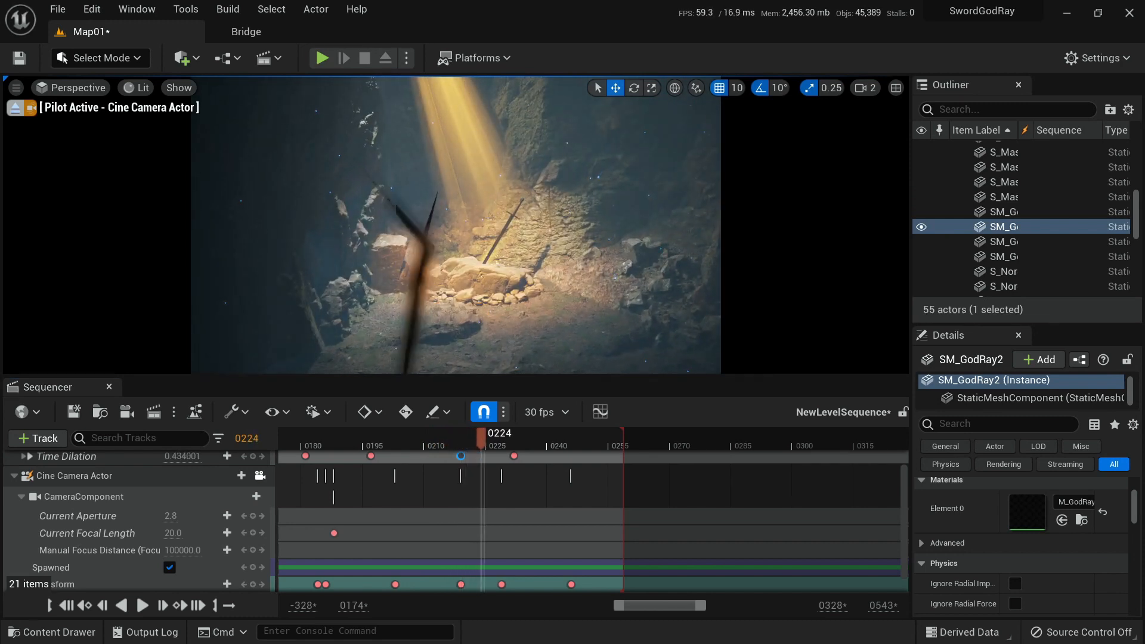
pyautogui.click(421, 269)
pyautogui.moveTo(421, 268); pyautogui.dragTo(743, 255, button='right')
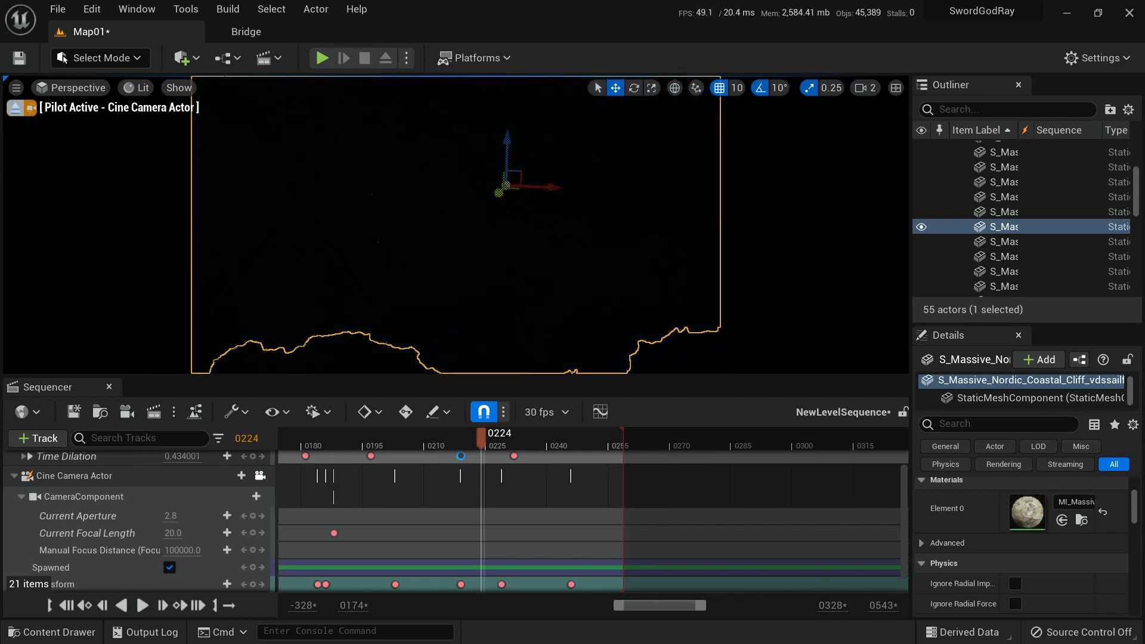
pyautogui.moveTo(499, 192); pyautogui.dragTo(504, 186)
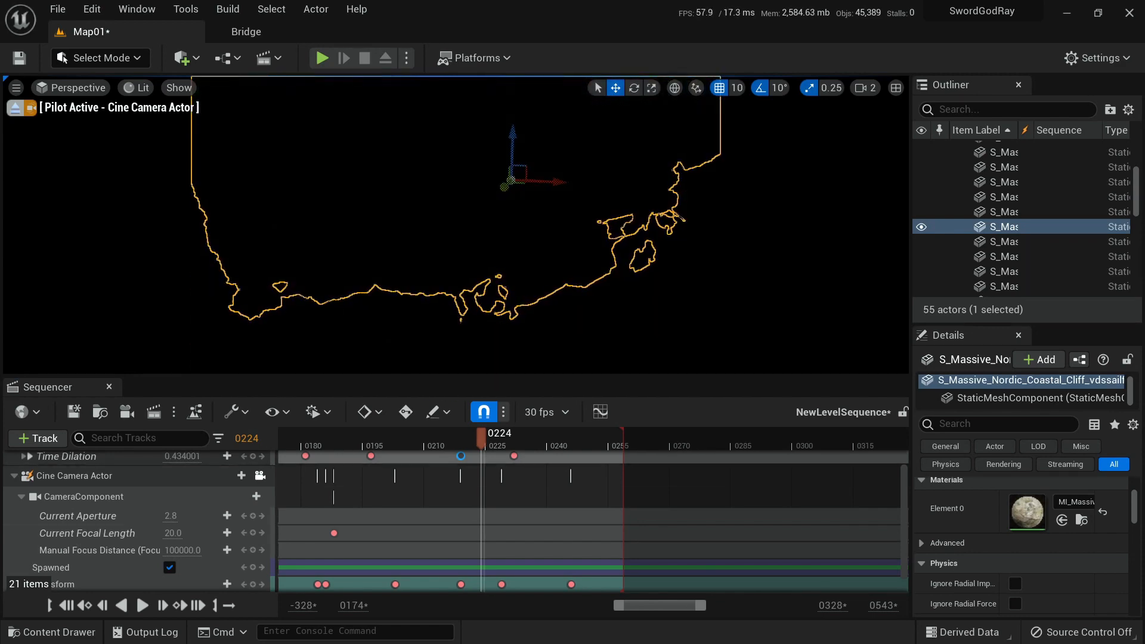
# Replay the whole sequence from its start to check the shot.
pyautogui.click(66, 605)
pyautogui.click(142, 606)
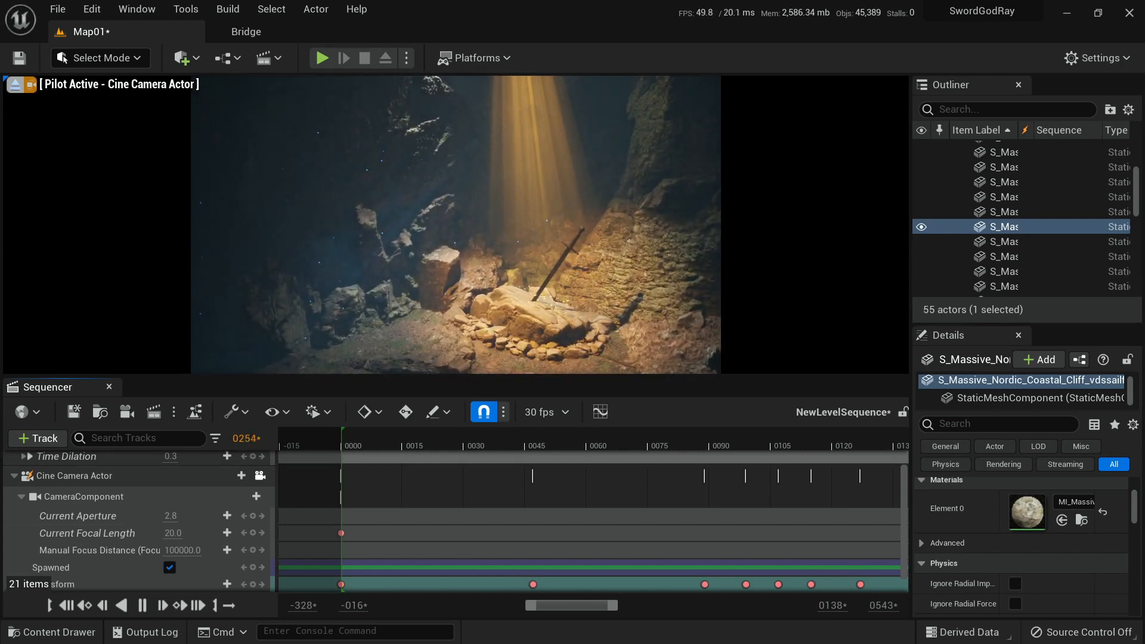
pyautogui.press('space')
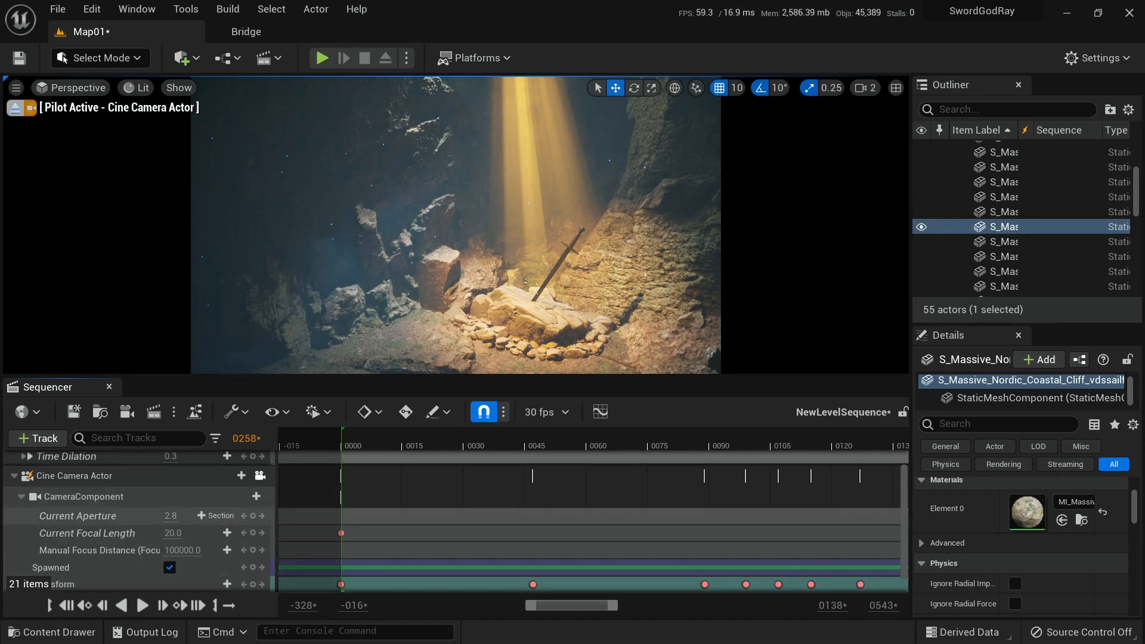
# Inspect where the Cine Camera Actor section ends on the Camera Cuts track.
pyautogui.scroll(2, 453, 519)
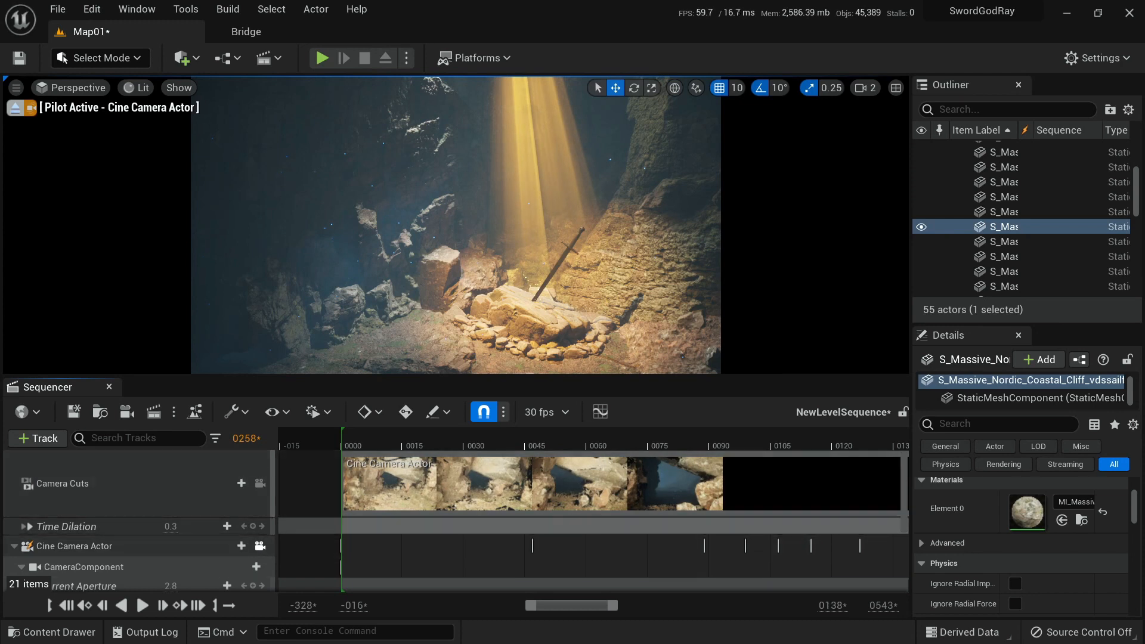
pyautogui.moveTo(572, 605); pyautogui.dragTo(640, 606)
pyautogui.click(507, 486)
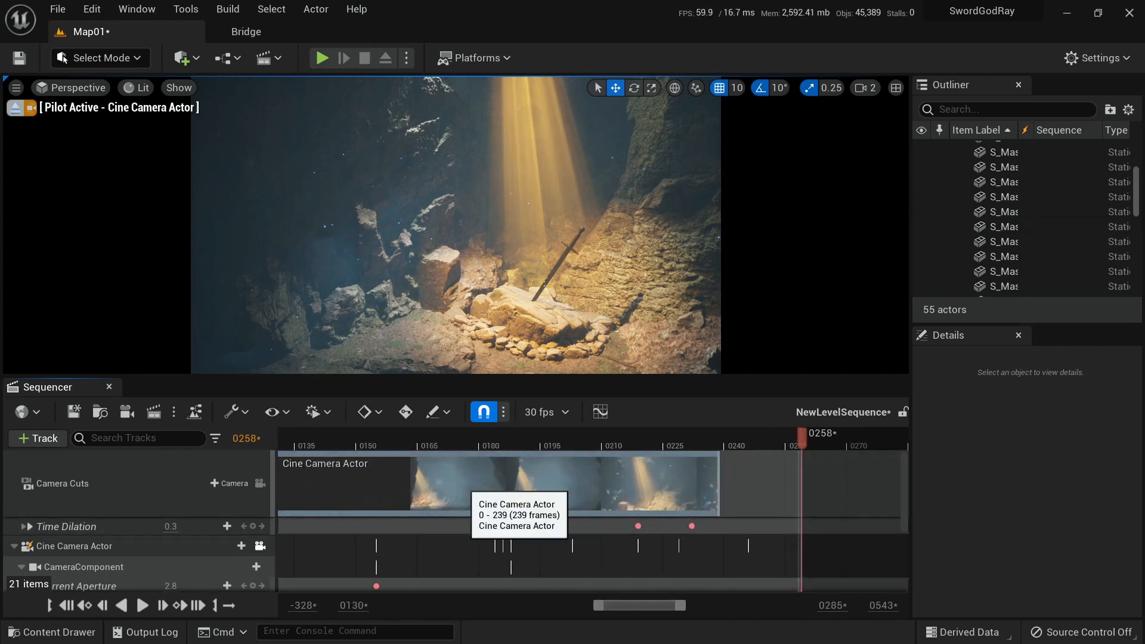
pyautogui.scroll(-2, 466, 486)
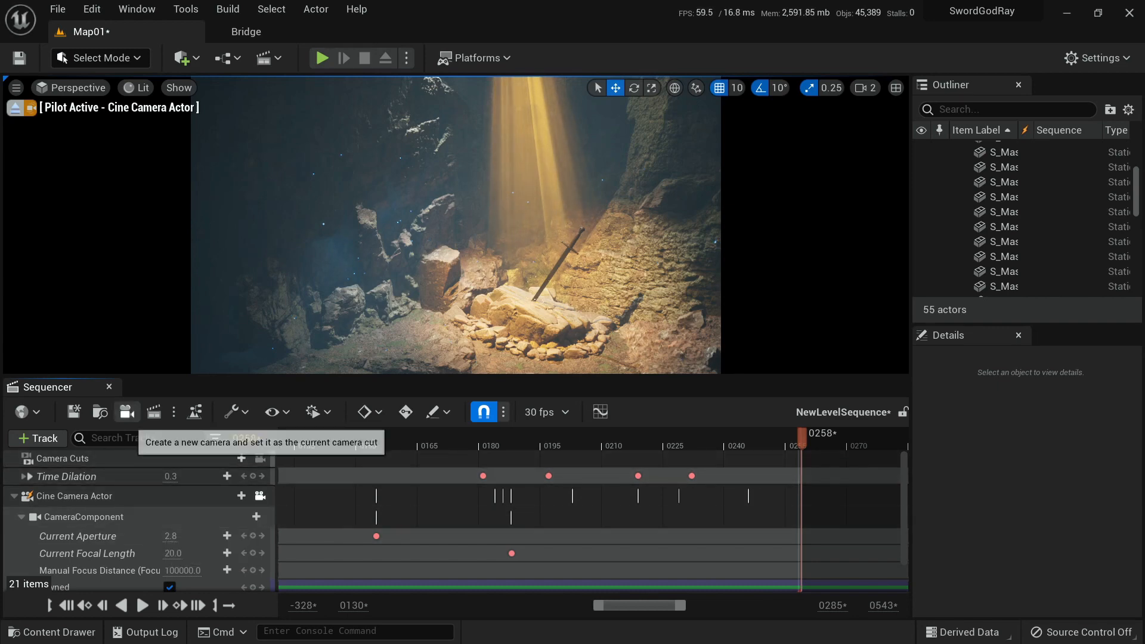
# Create a new cine camera as the current camera cut and bring its Camera Cuts section into view.
pyautogui.click(127, 412)
pyautogui.scroll(5, 143, 519)
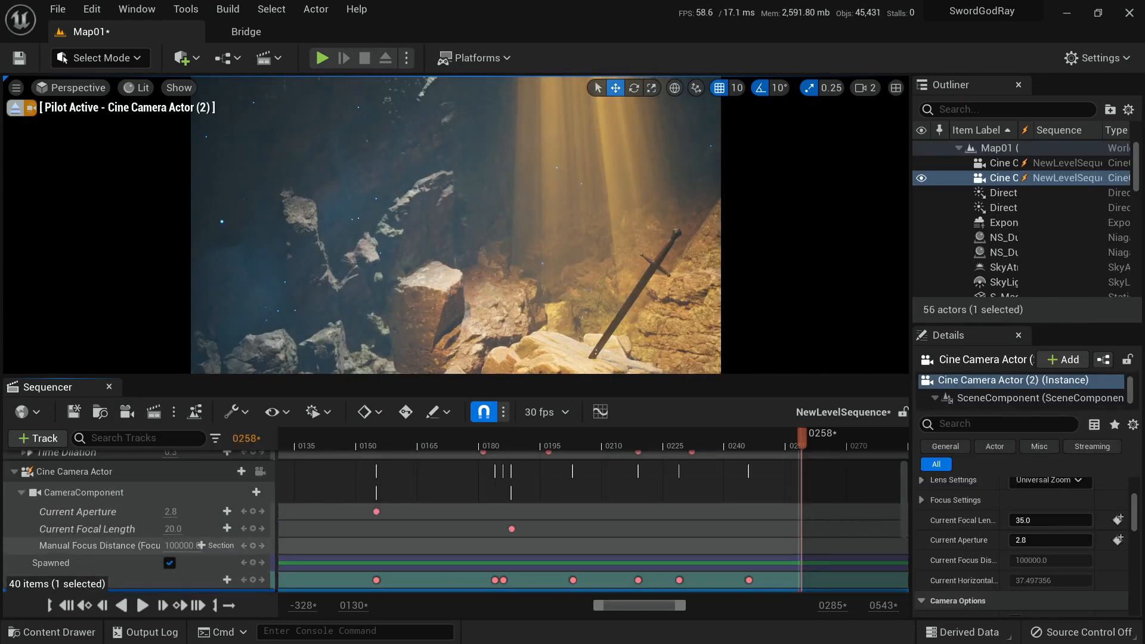
pyautogui.moveTo(298, 555); pyautogui.dragTo(592, 555, button='right')
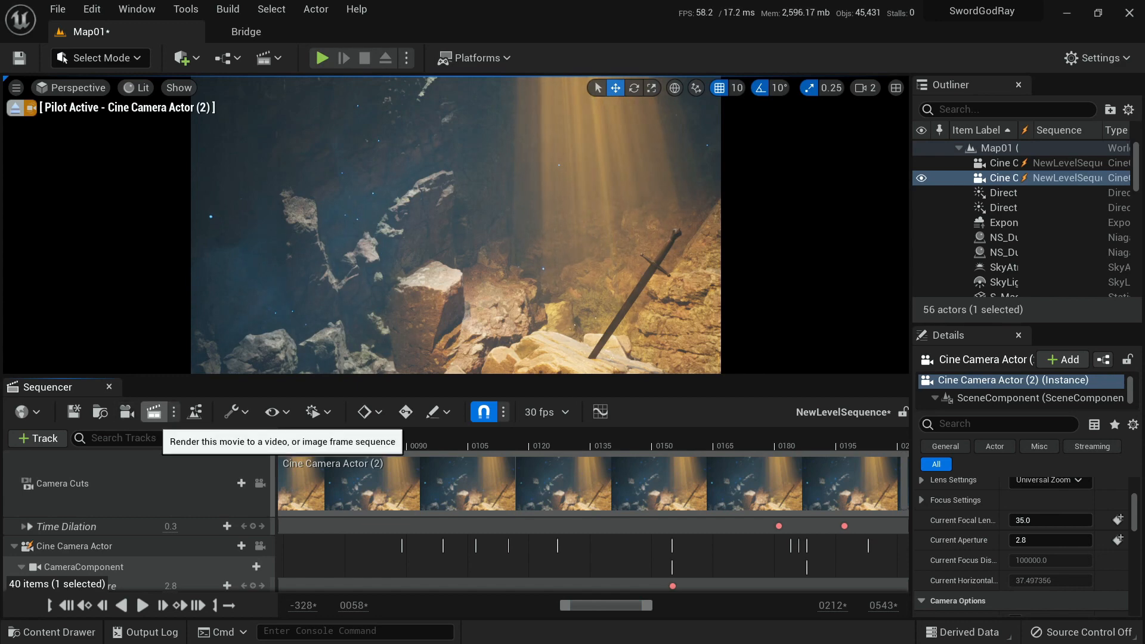
# Check the movie render settings, then add the existing Cine Camera Actor (2) binding to the Camera Cuts track.
pyautogui.click(154, 412)
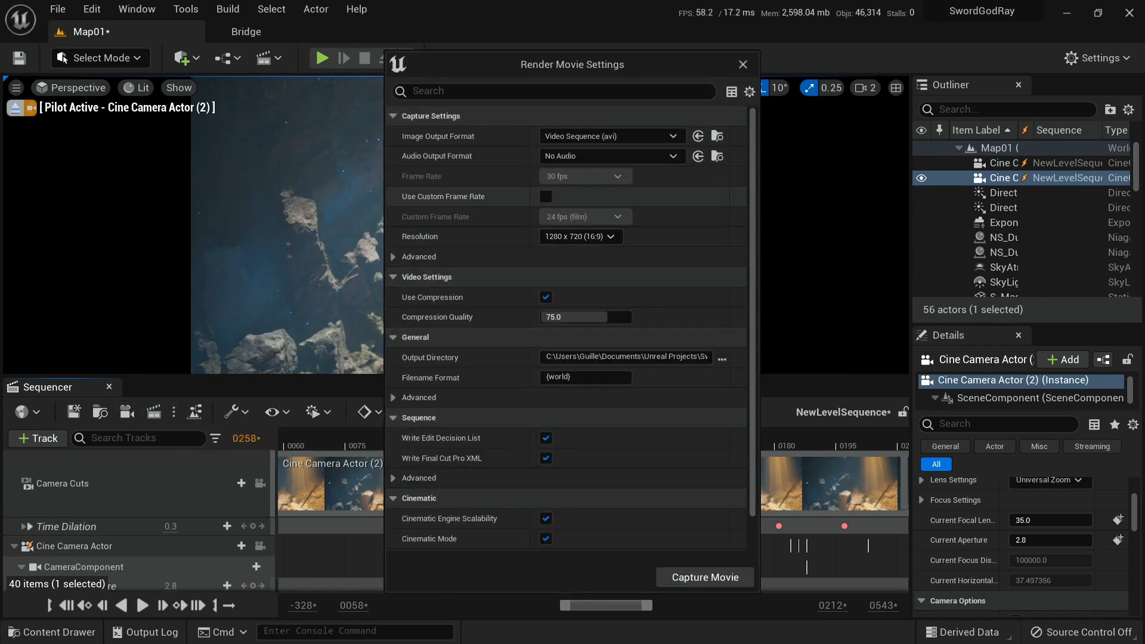
pyautogui.click(744, 65)
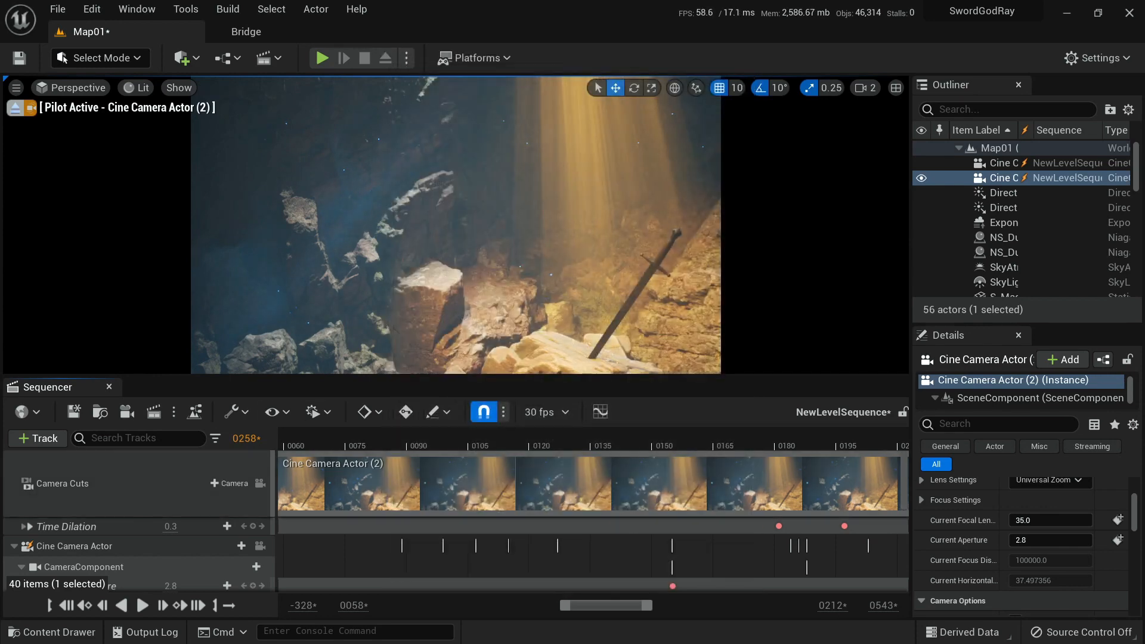
pyautogui.click(230, 483)
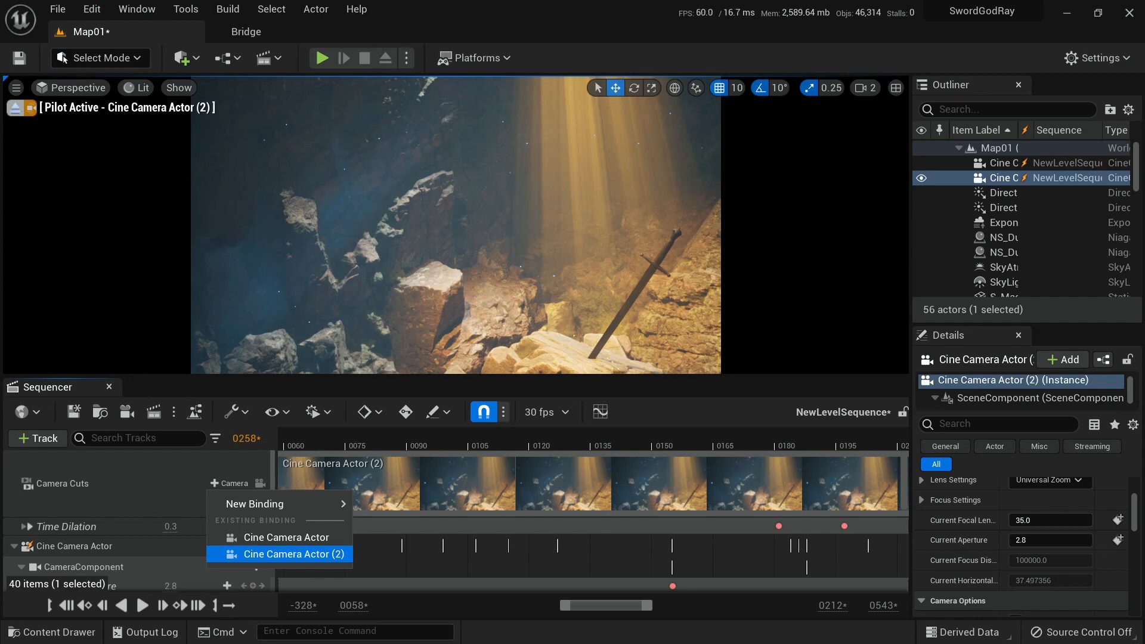
pyautogui.click(280, 555)
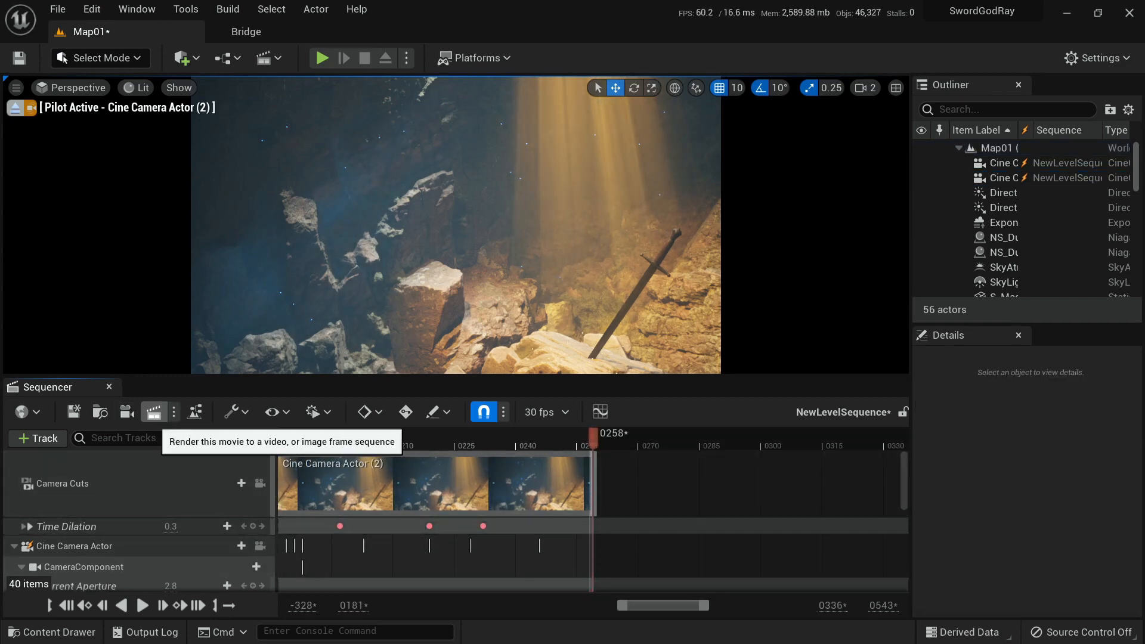
# Set the movie render resolution to 1920 x 1080 (16:9) and the compression quality to 100, then close the render settings.
pyautogui.click(154, 411)
pyautogui.click(581, 237)
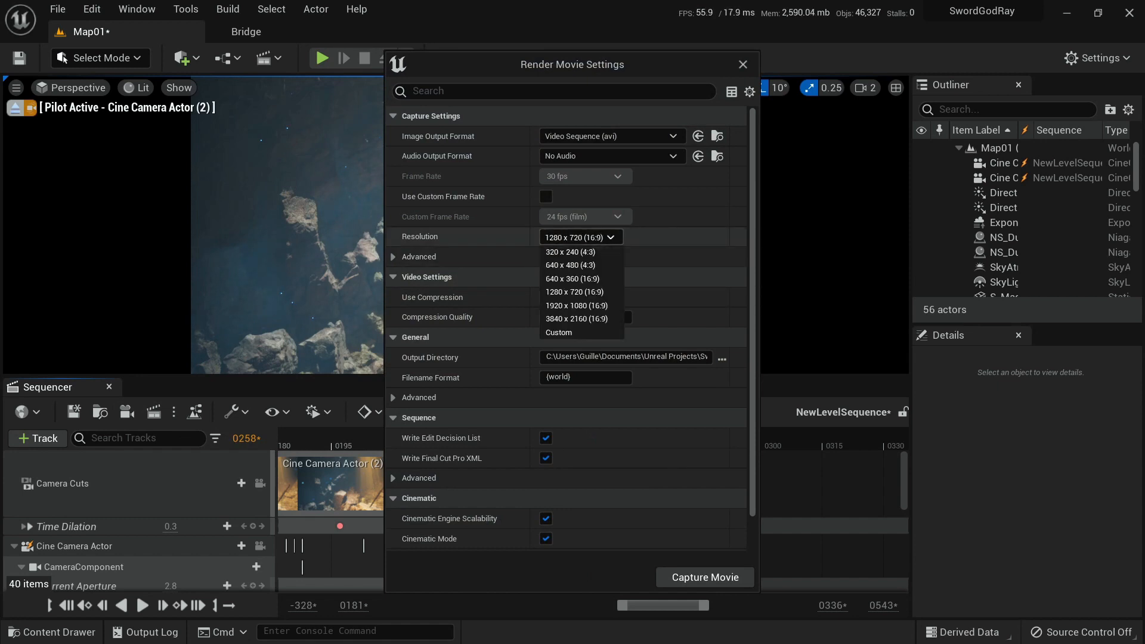
pyautogui.click(581, 305)
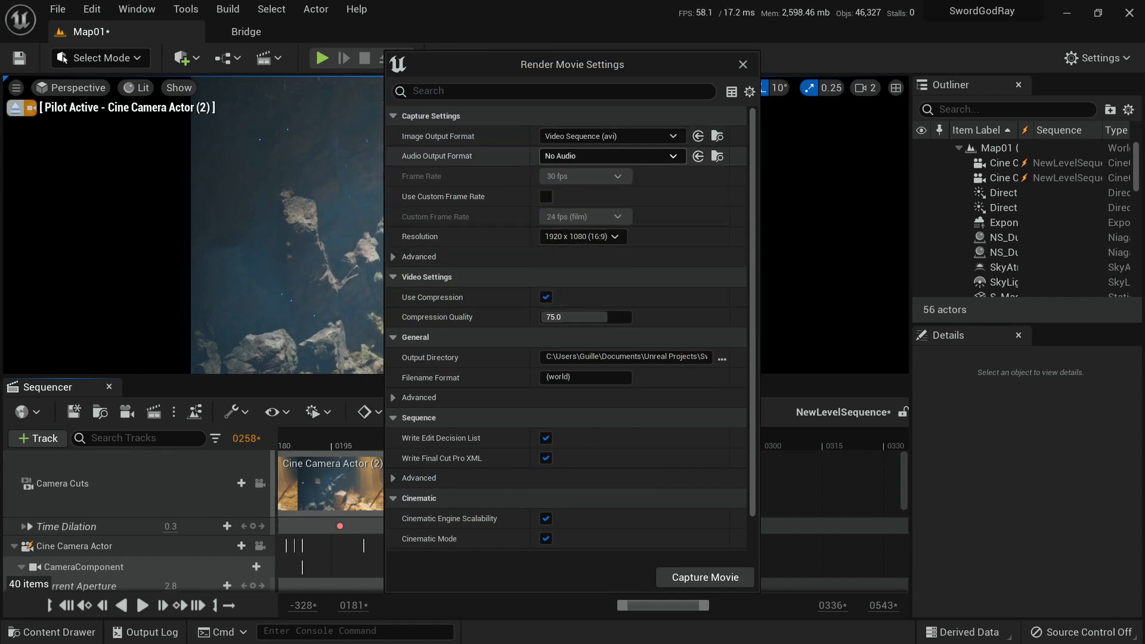
pyautogui.click(644, 137)
pyautogui.click(644, 137)
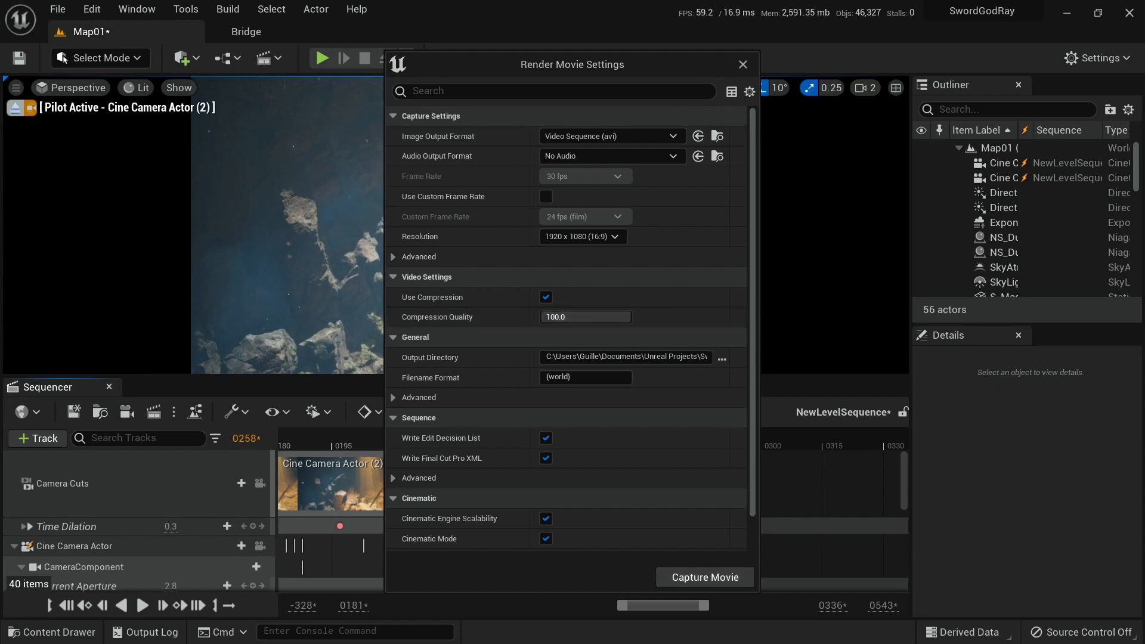
pyautogui.click(744, 65)
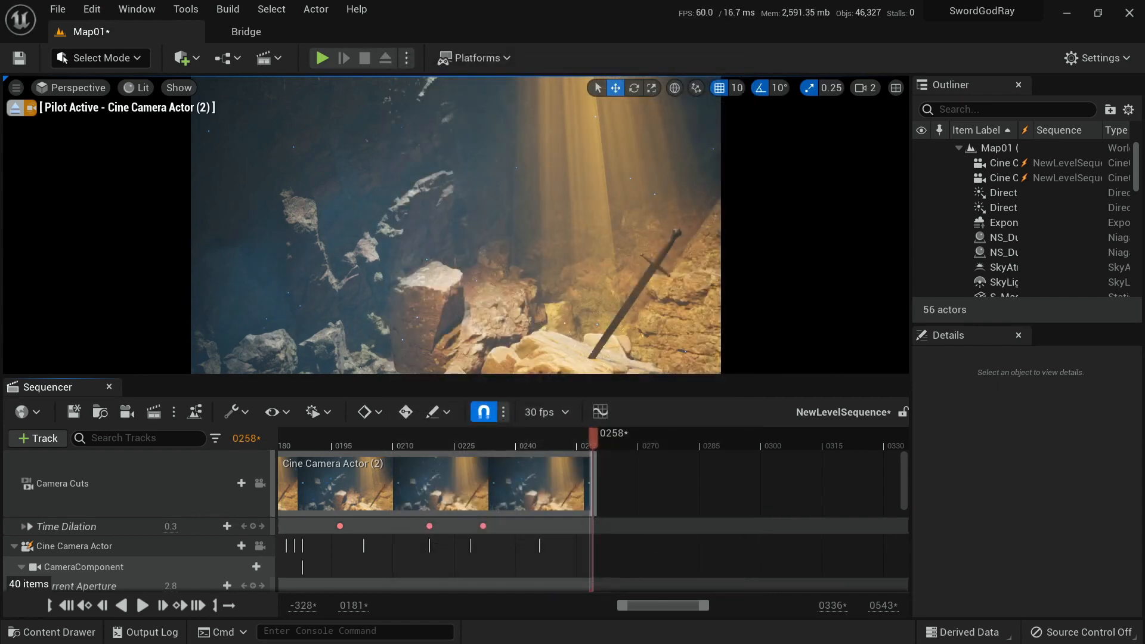